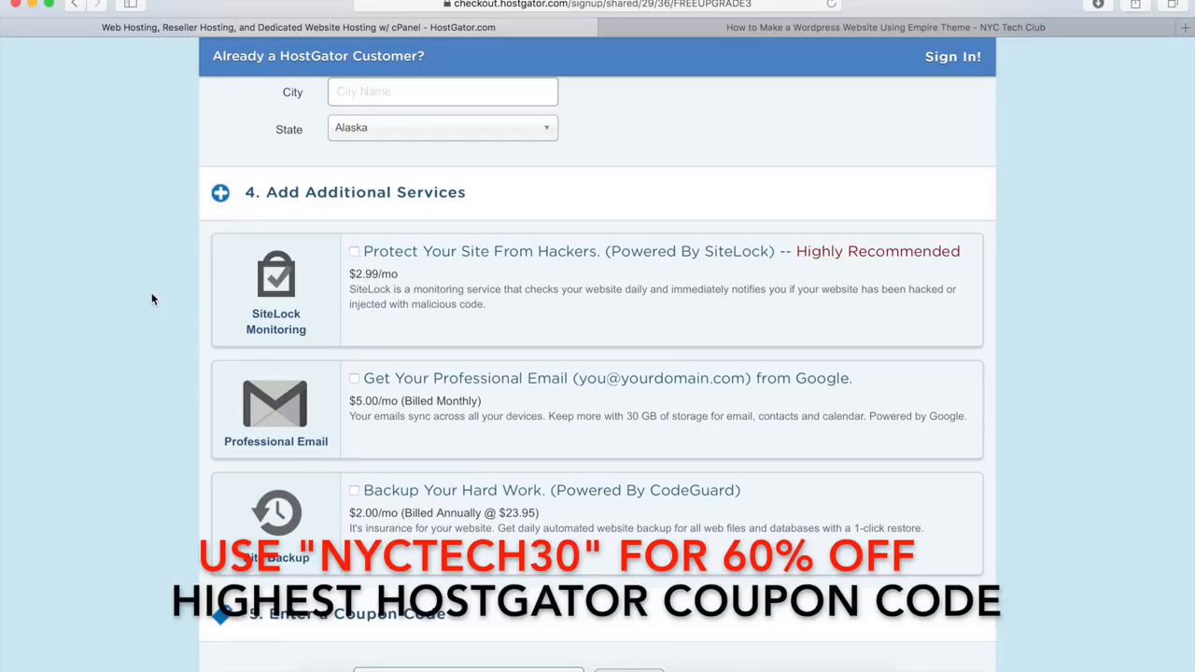
Apply the coupon code NYCTECH30 to the hosting order and agree to the terms of service
{"action": "scroll", "coordinate": [153, 299], "scroll_direction": "down", "scroll_amount": 5}
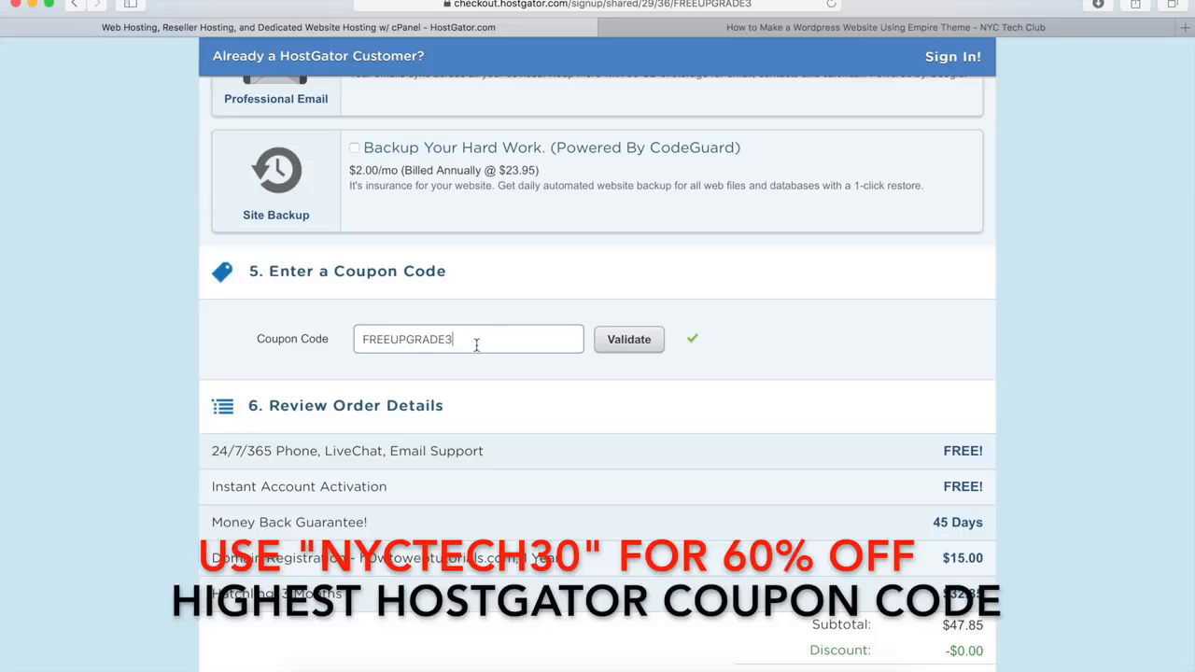
{"action": "left_click_drag", "start_coordinate": [474, 341], "coordinate": [364, 342]}
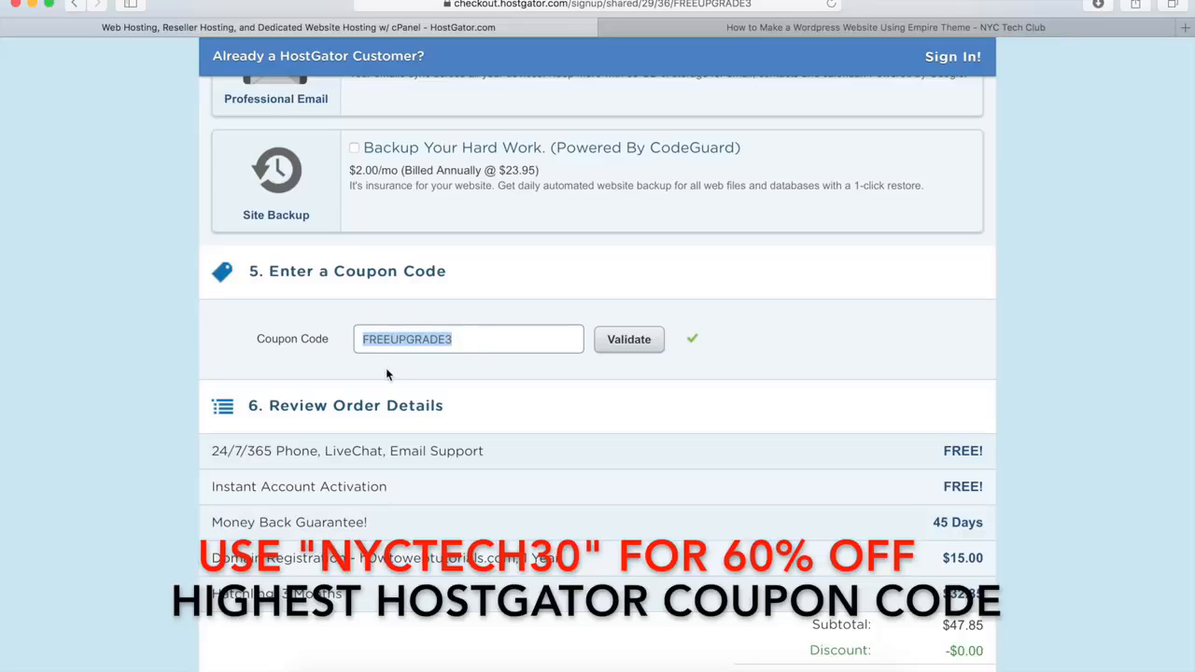
{"action": "key", "text": "BackSpace"}
{"action": "type", "text": "N"}
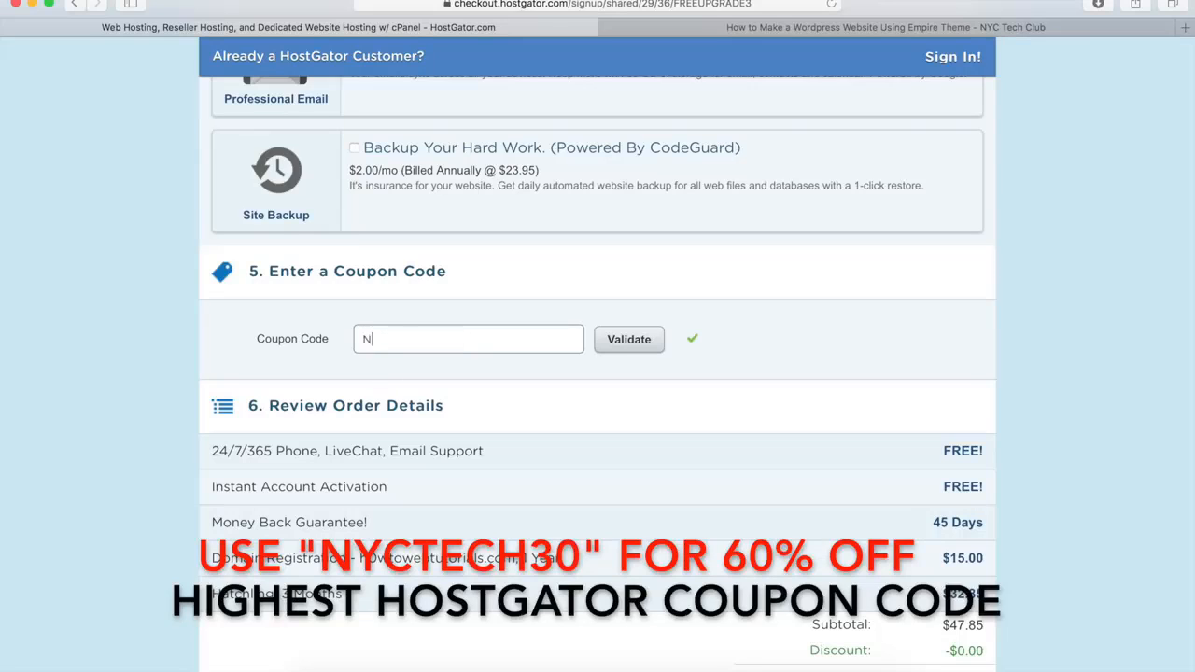
{"action": "type", "text": "YCTECH30"}
{"action": "left_click", "coordinate": [639, 343]}
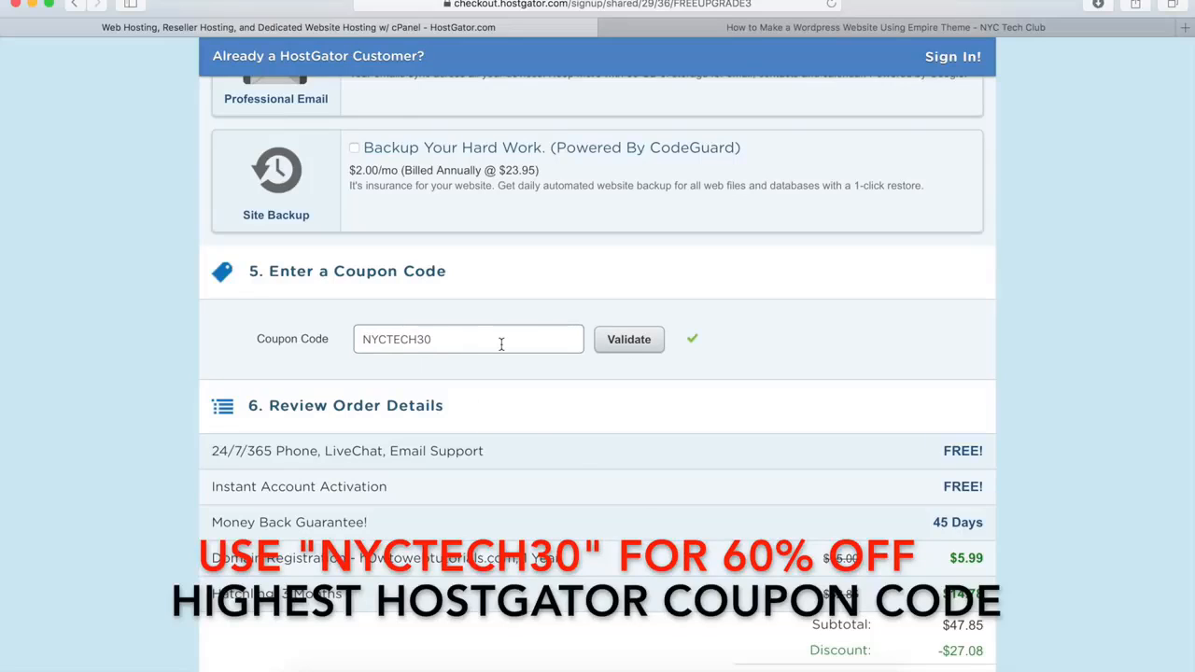
{"action": "scroll", "coordinate": [501, 345], "scroll_direction": "down", "scroll_amount": 5}
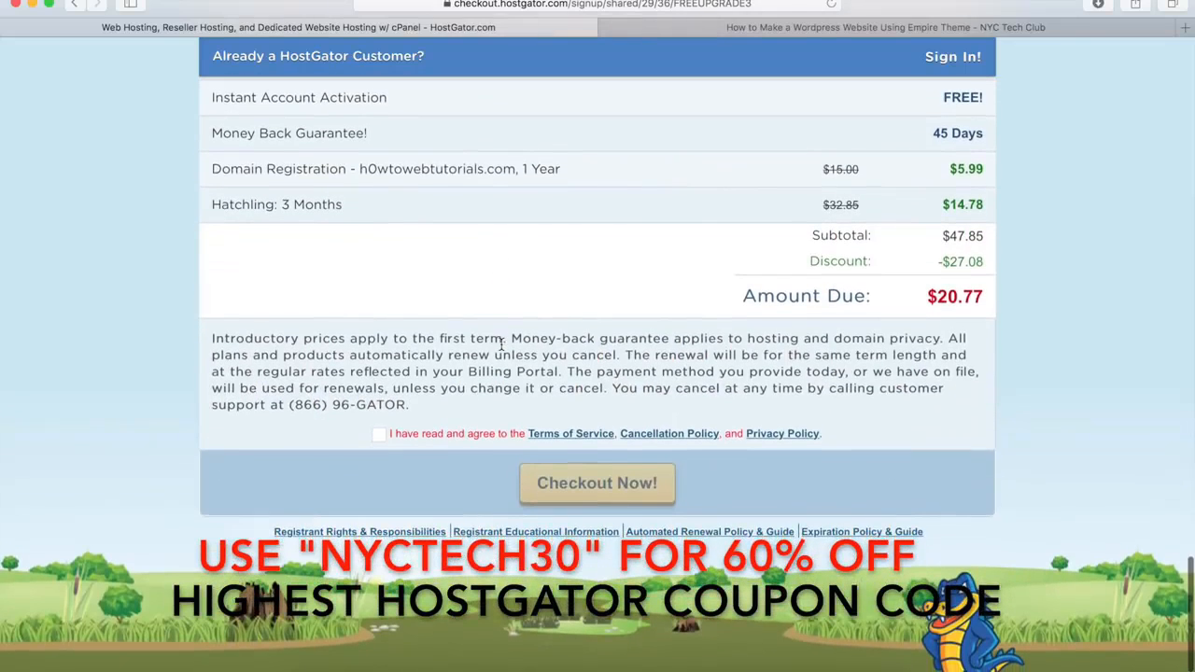
{"action": "left_click", "coordinate": [381, 435]}
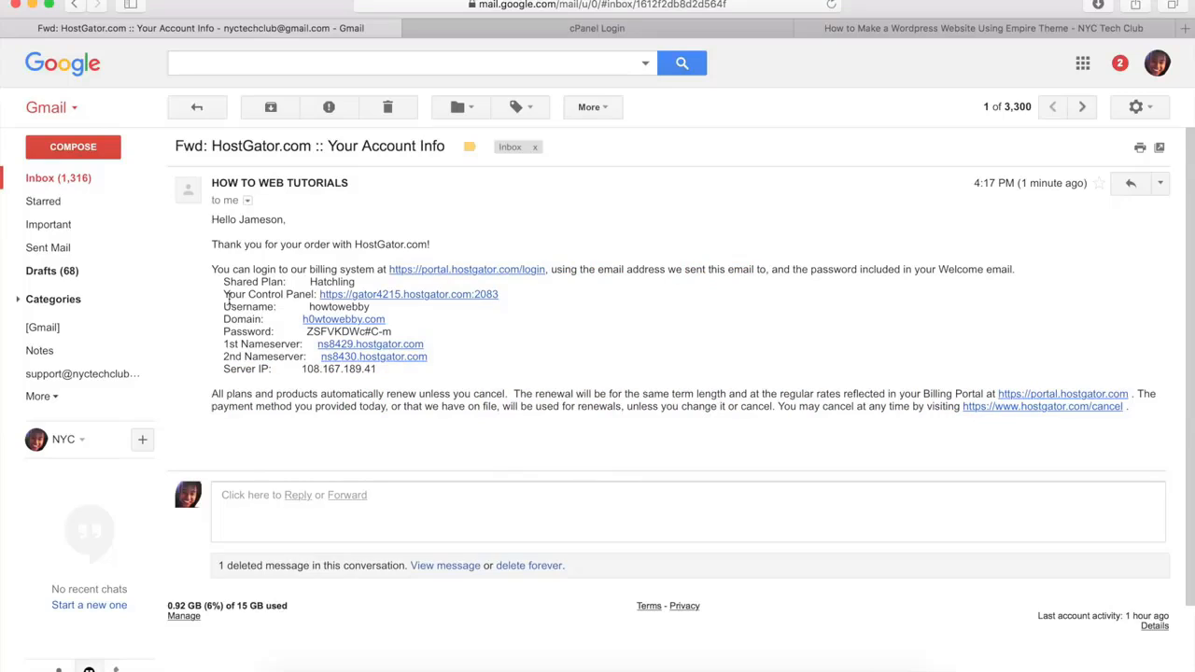
Check the control panel details in the HostGator account email and log into the hosting control panel
{"action": "left_click_drag", "start_coordinate": [224, 295], "coordinate": [314, 302]}
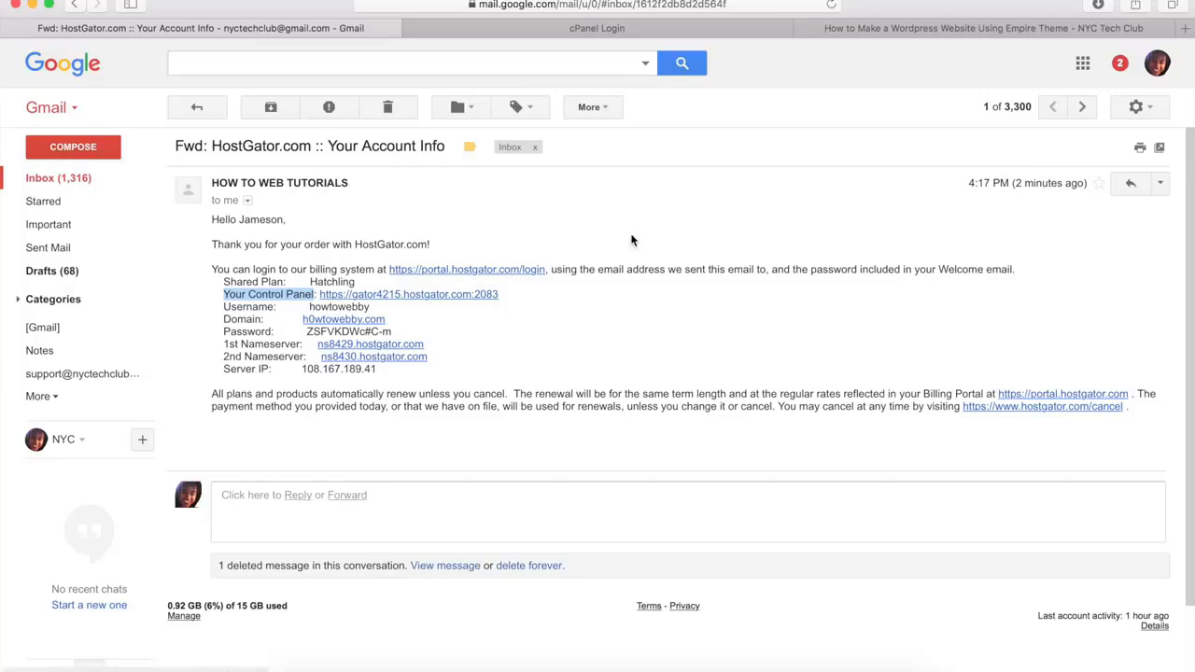
{"action": "left_click", "coordinate": [663, 32]}
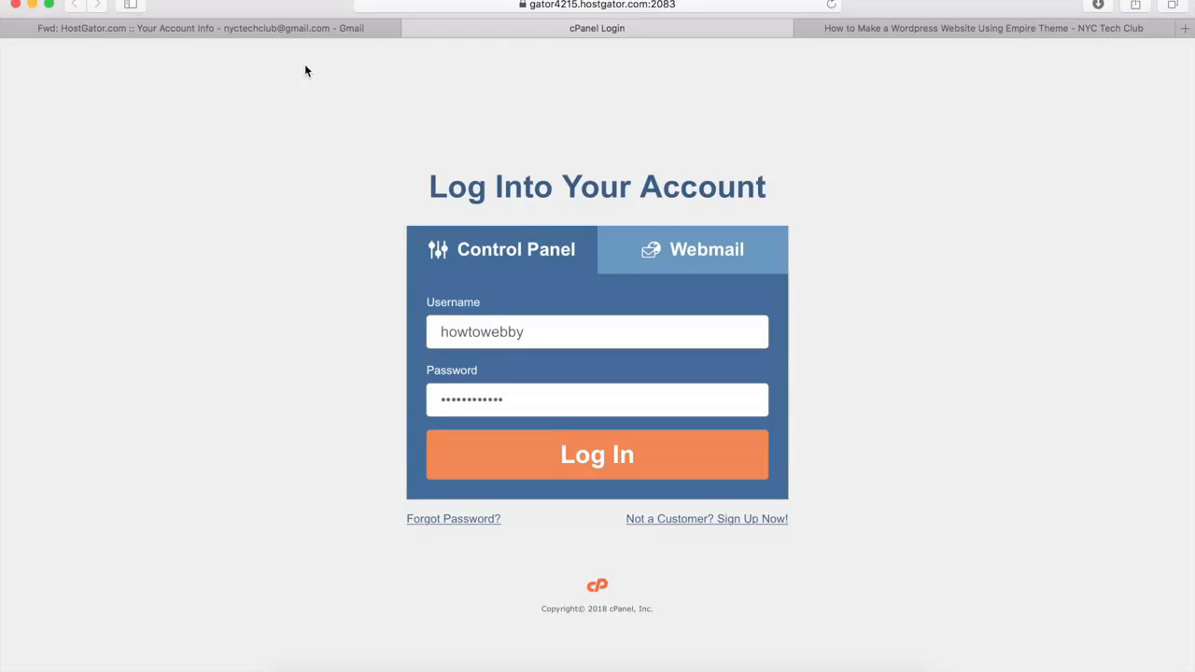
{"action": "left_click", "coordinate": [226, 28]}
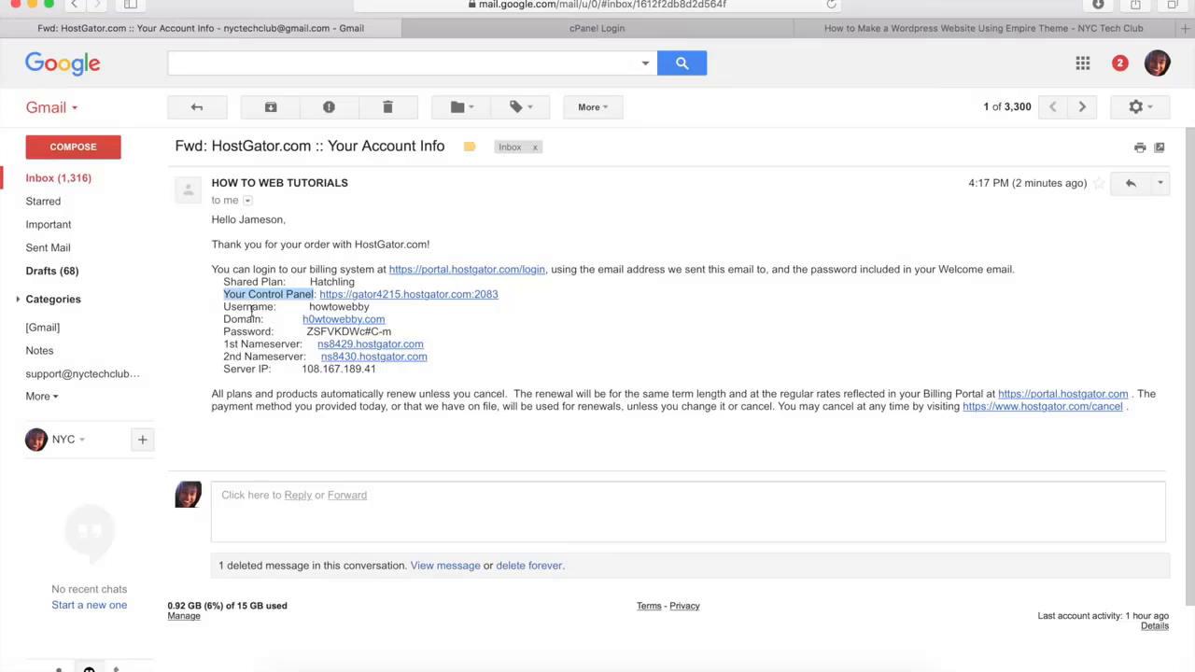
{"action": "left_click", "coordinate": [553, 30]}
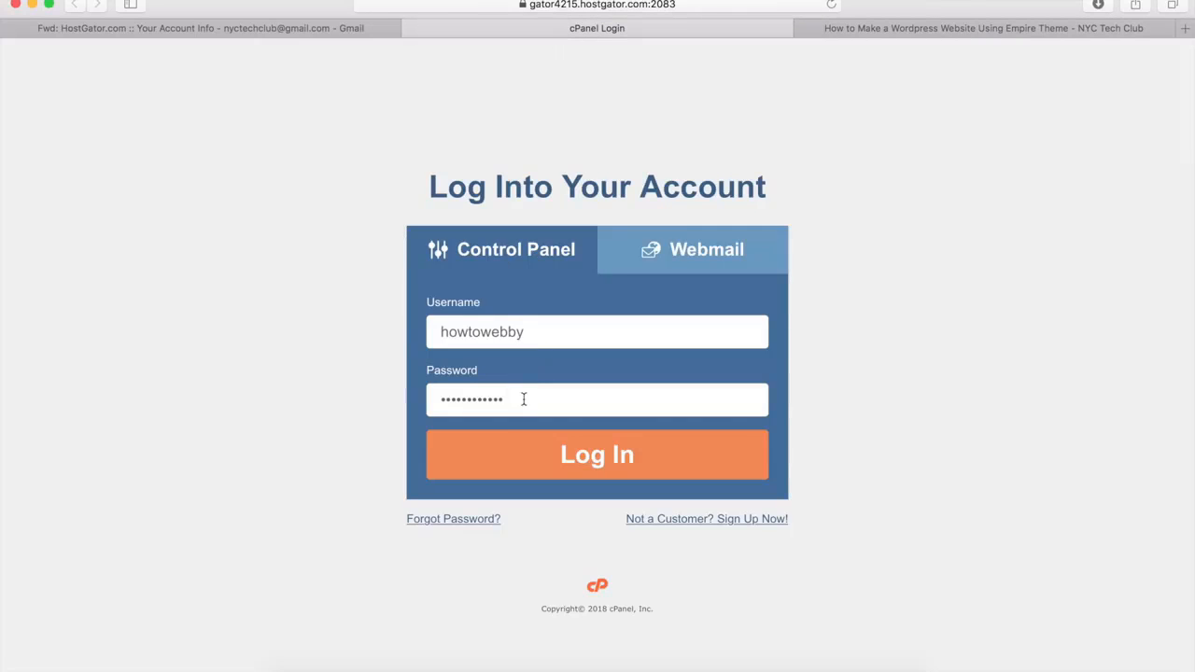
{"action": "left_click", "coordinate": [593, 462]}
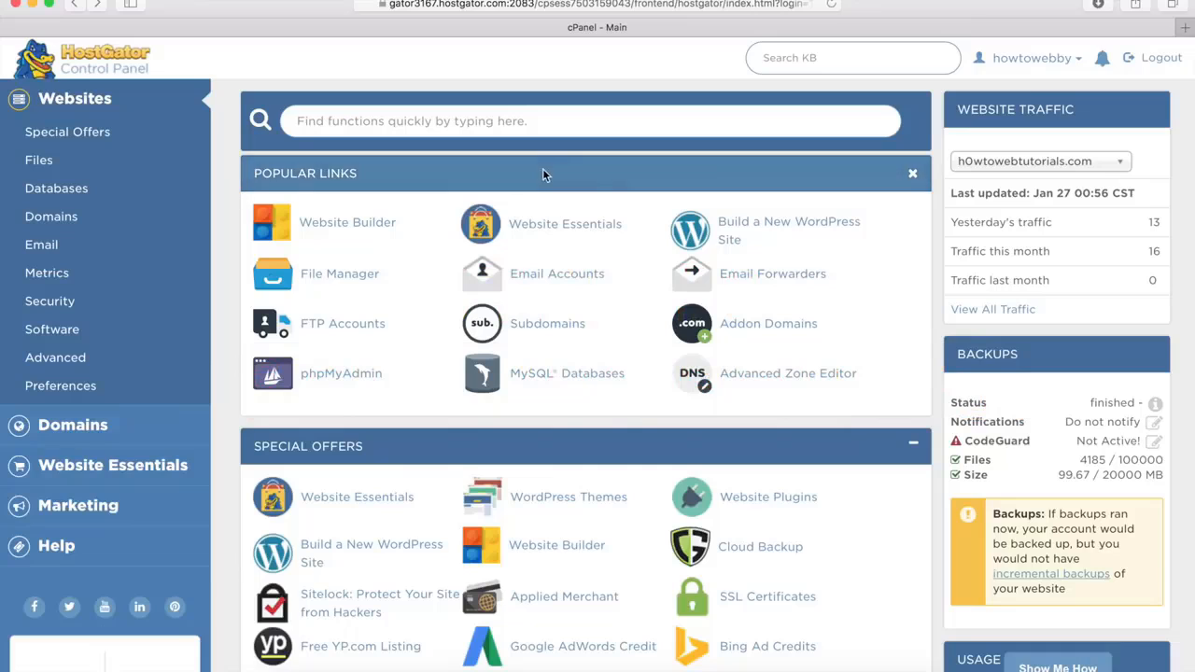
Install WordPress on h0wtowebtutorials.com with the blog title Design Studios and the admin user admin
{"action": "left_click", "coordinate": [737, 242]}
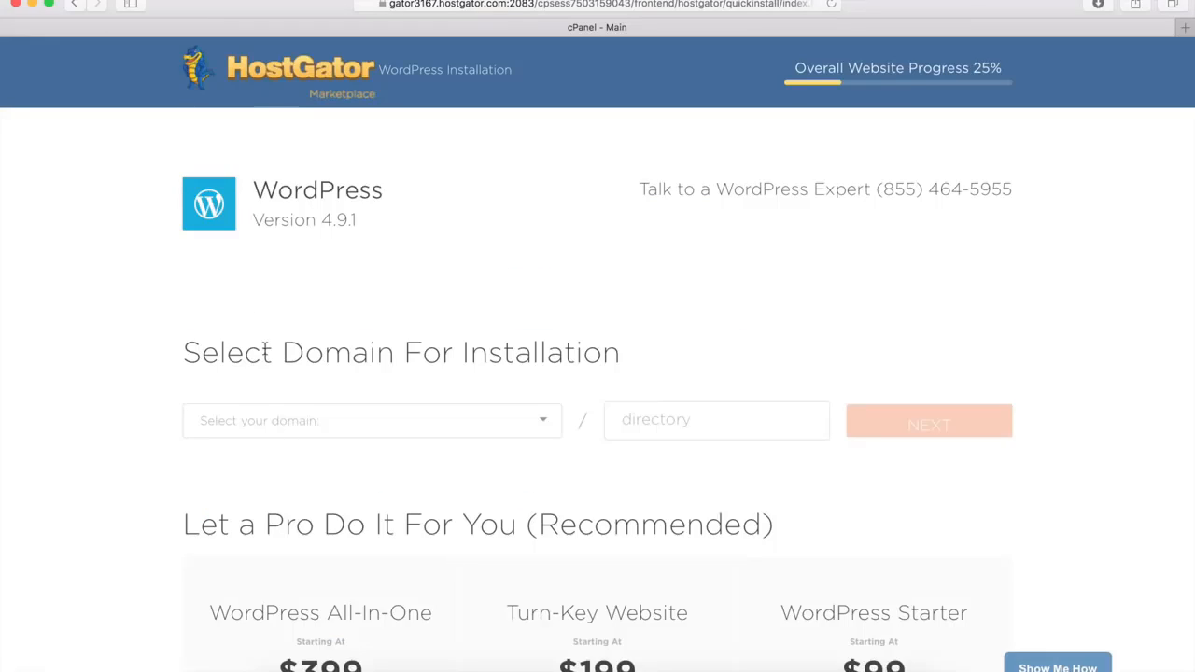
{"action": "left_click", "coordinate": [275, 431]}
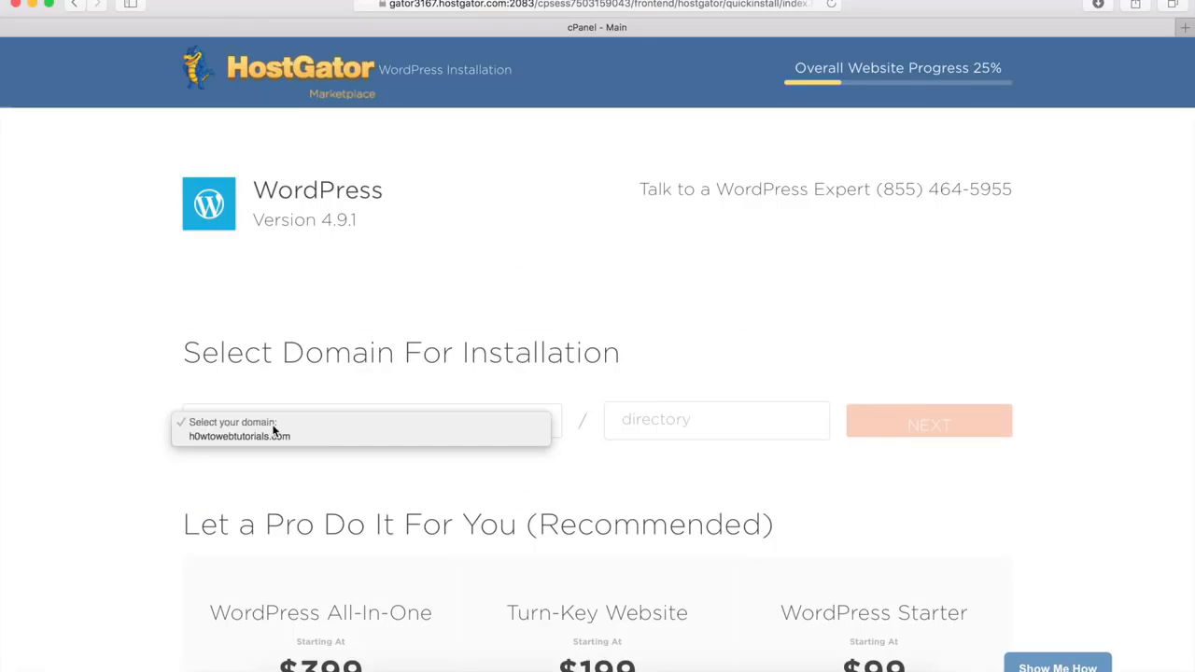
{"action": "left_click", "coordinate": [263, 437]}
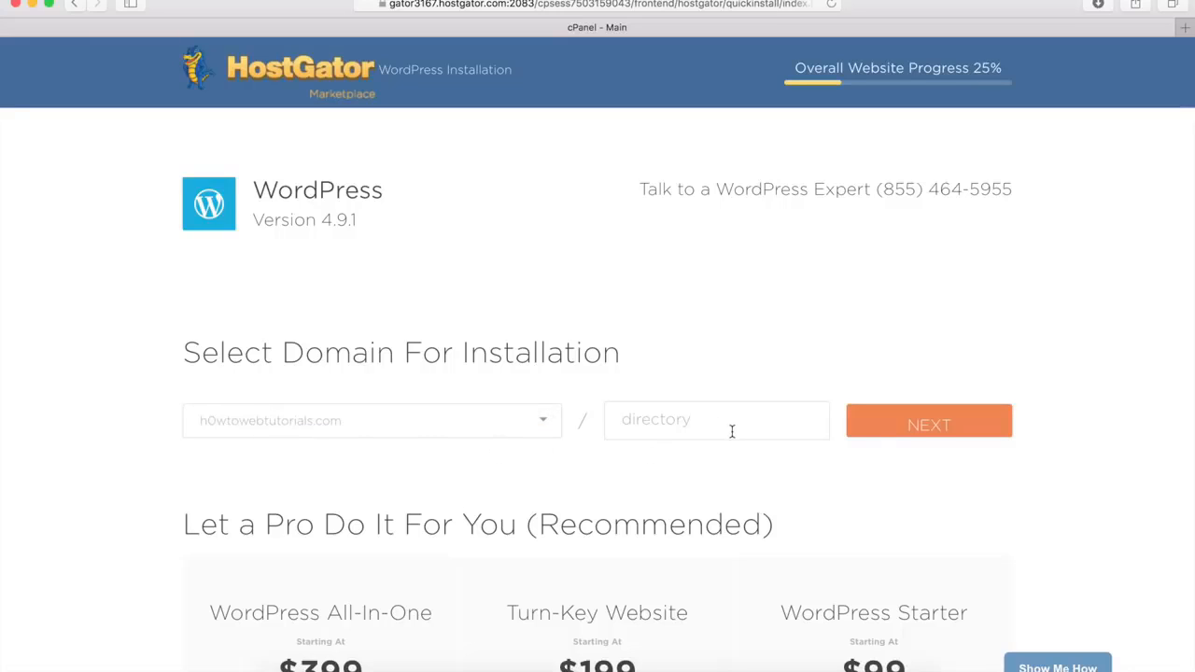
{"action": "left_click", "coordinate": [914, 426]}
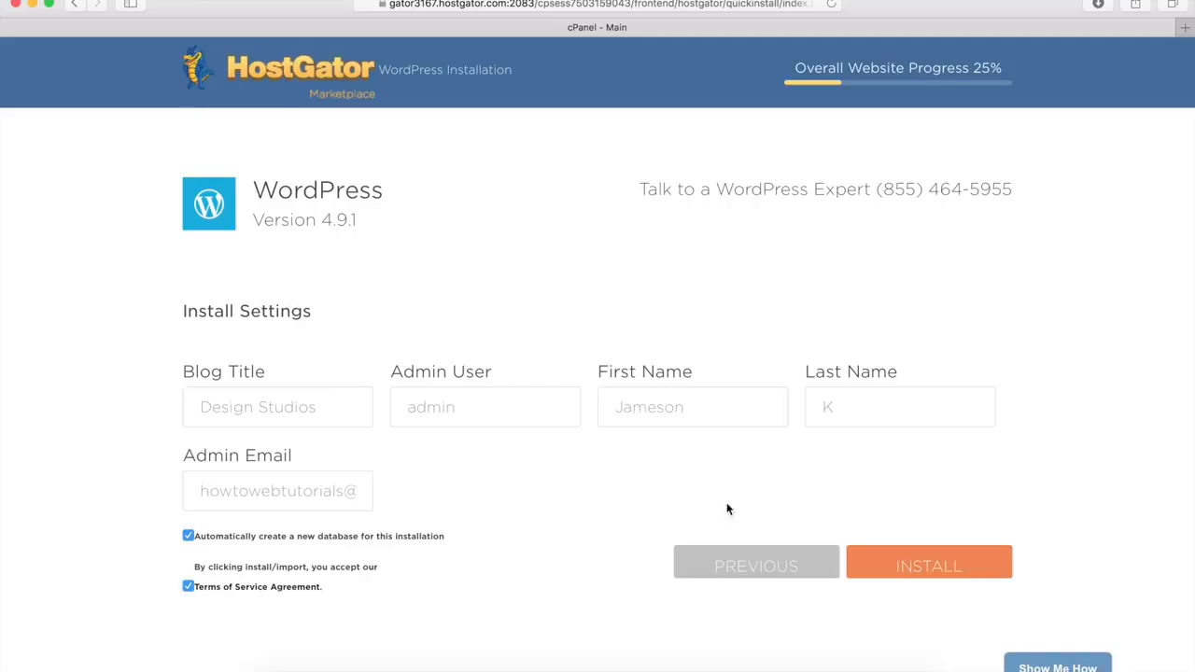
{"action": "left_click", "coordinate": [925, 567]}
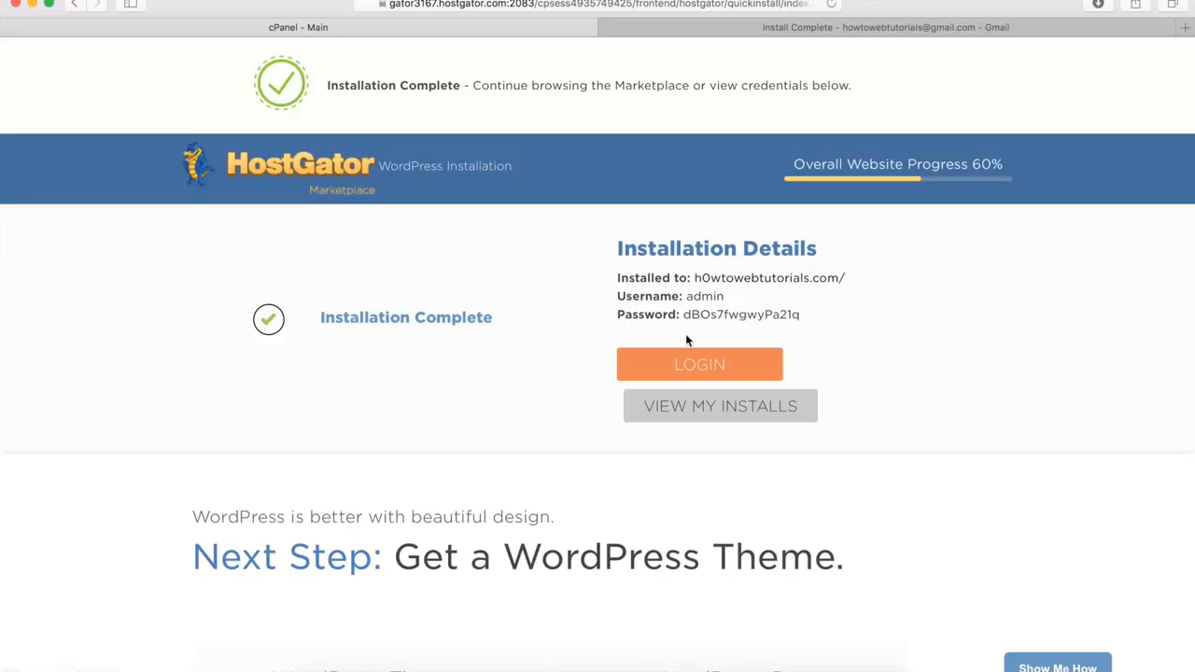
Open the admin URL from the Install Complete email and log into the WordPress site as admin
{"action": "left_click", "coordinate": [832, 28]}
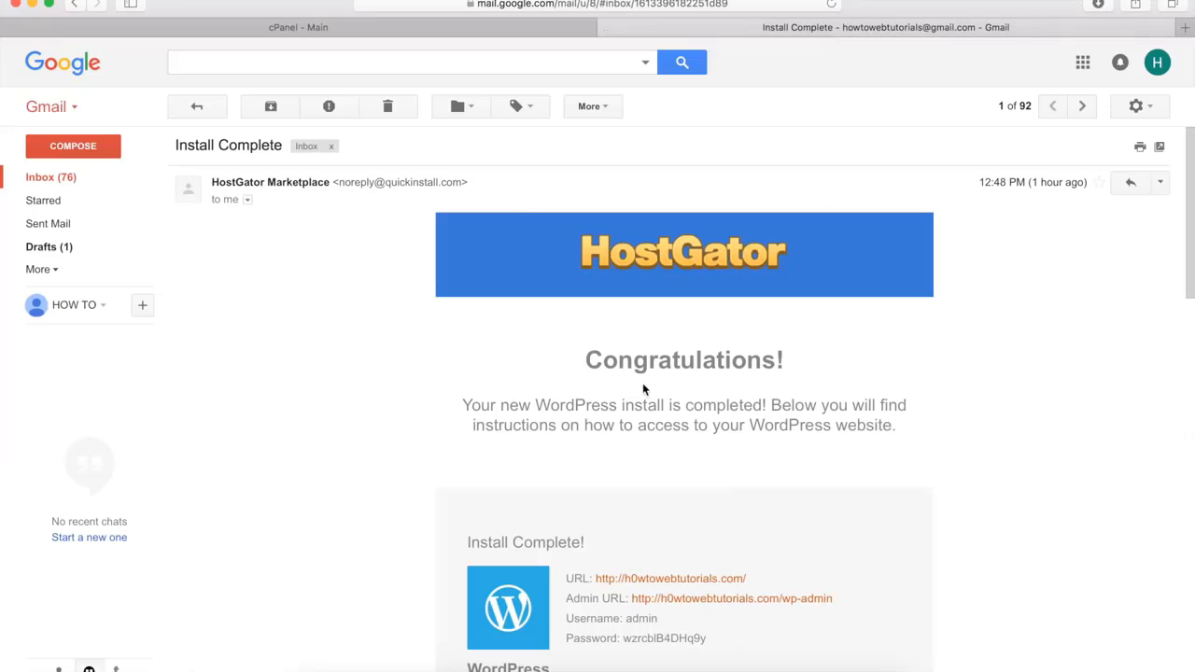
{"action": "scroll", "coordinate": [642, 387], "scroll_direction": "down", "scroll_amount": 5}
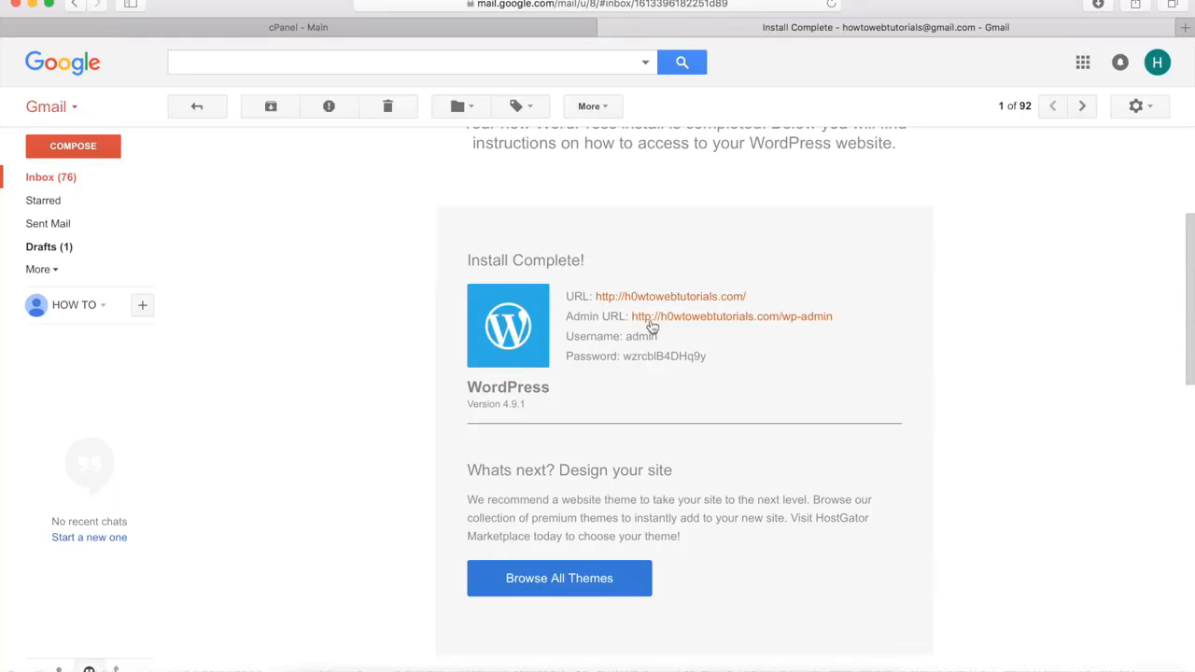
{"action": "left_click", "coordinate": [686, 320]}
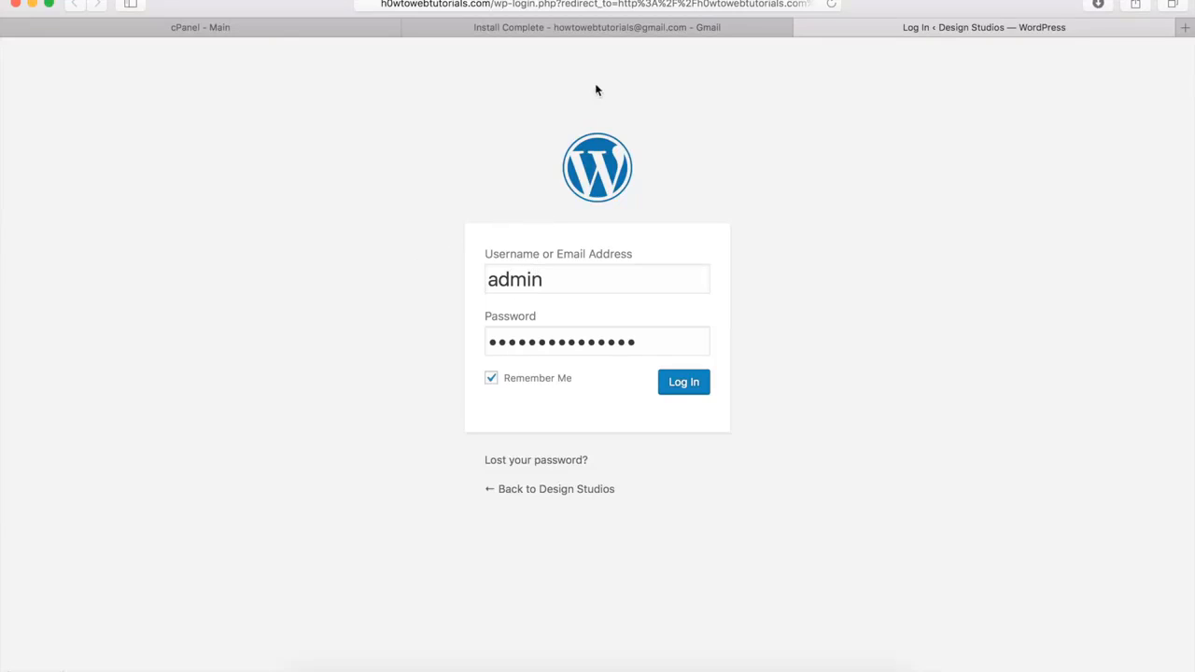
{"action": "left_click", "coordinate": [633, 27]}
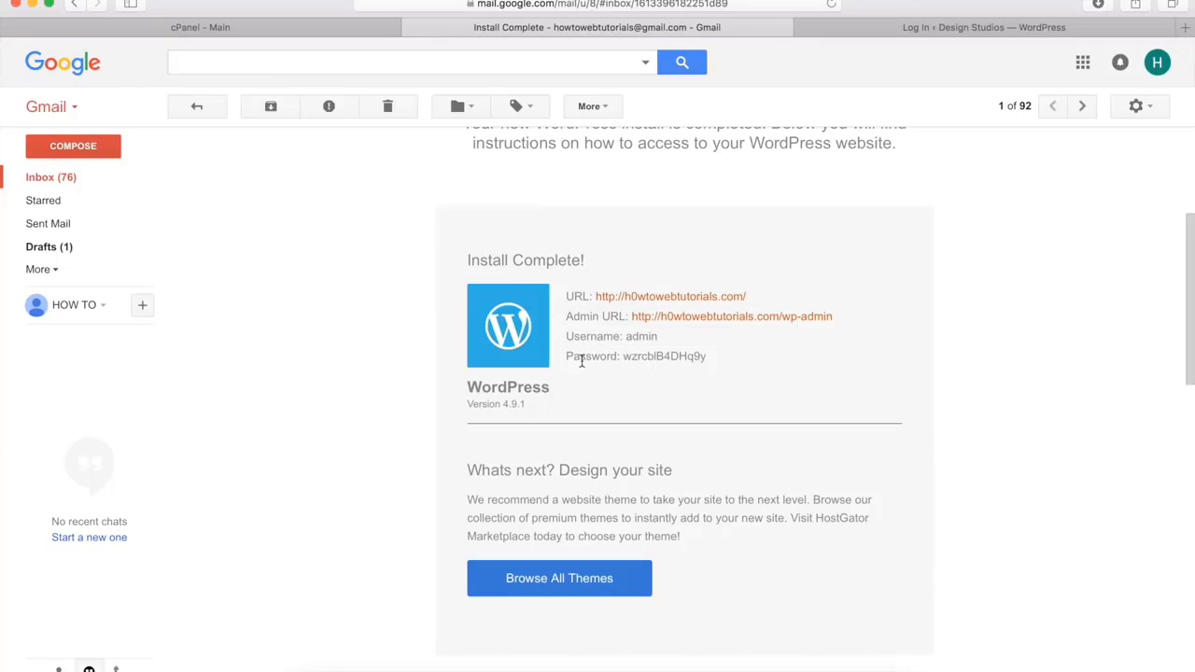
{"action": "left_click", "coordinate": [846, 28]}
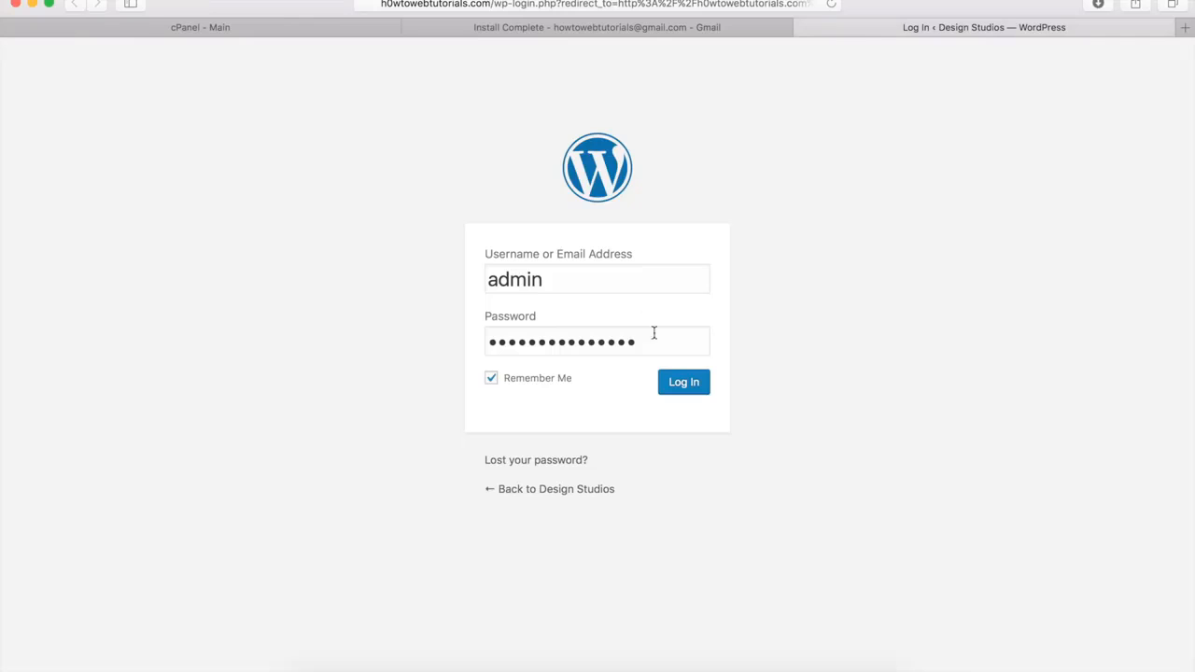
{"action": "left_click", "coordinate": [682, 385]}
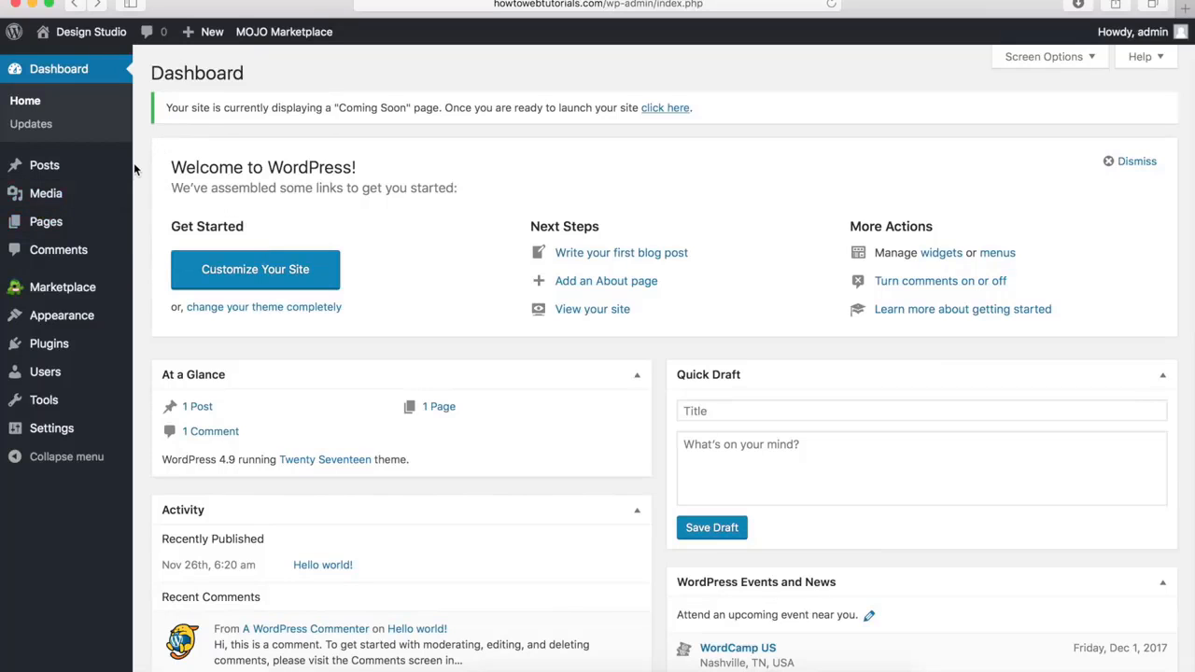
Look over the dashboard sections, visit the Design Studio site and examine its default homepage
{"action": "mouse_move", "coordinate": [124, 203]}
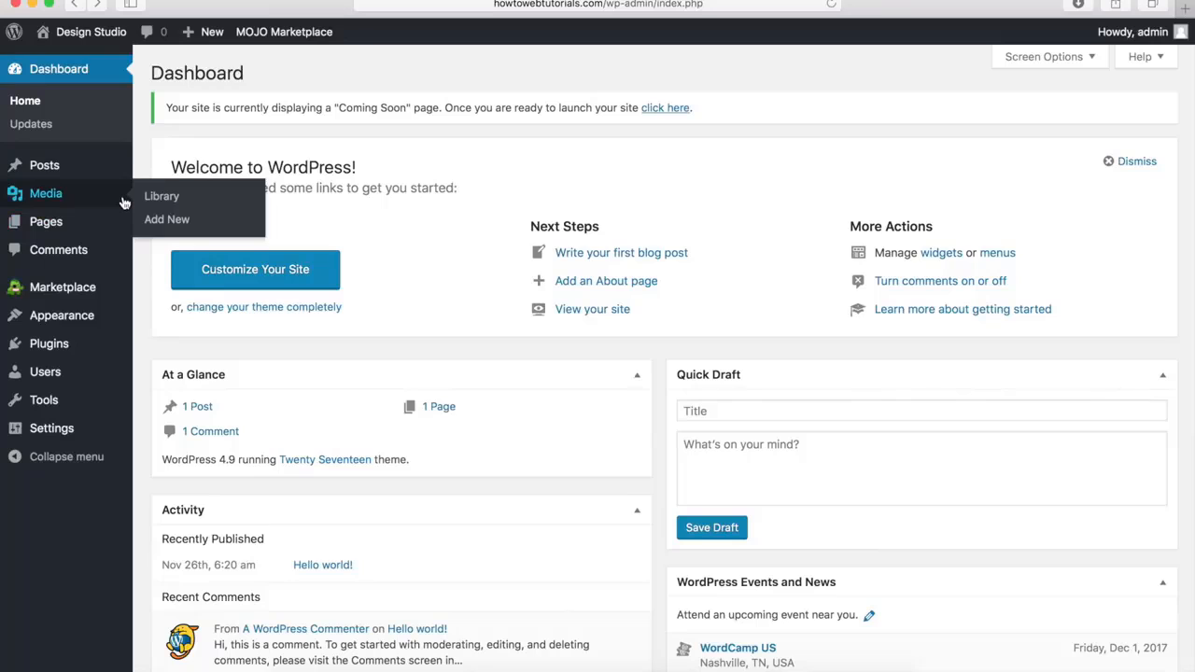
{"action": "mouse_move", "coordinate": [101, 437]}
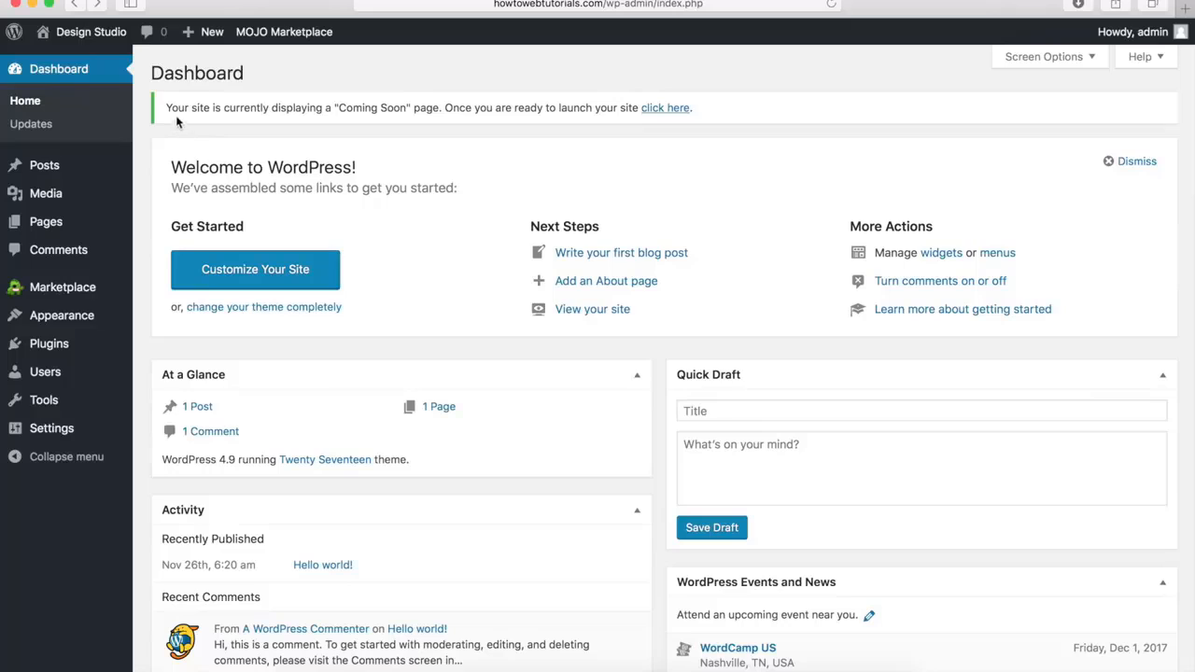
{"action": "mouse_move", "coordinate": [96, 44]}
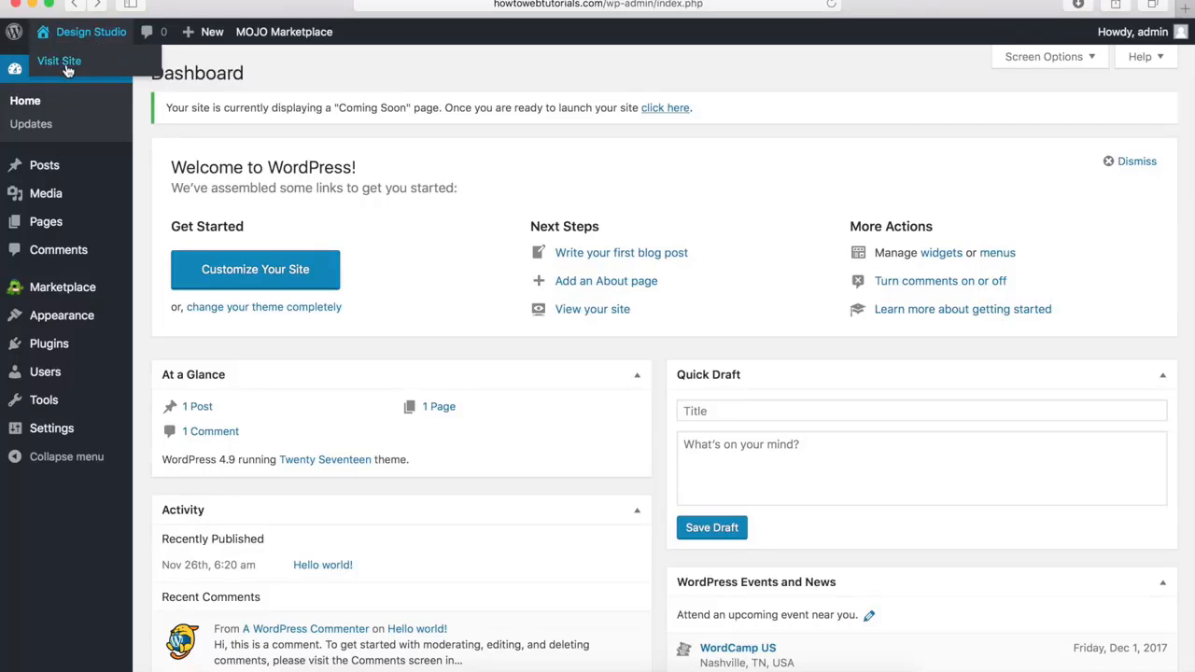
{"action": "left_click", "coordinate": [65, 61]}
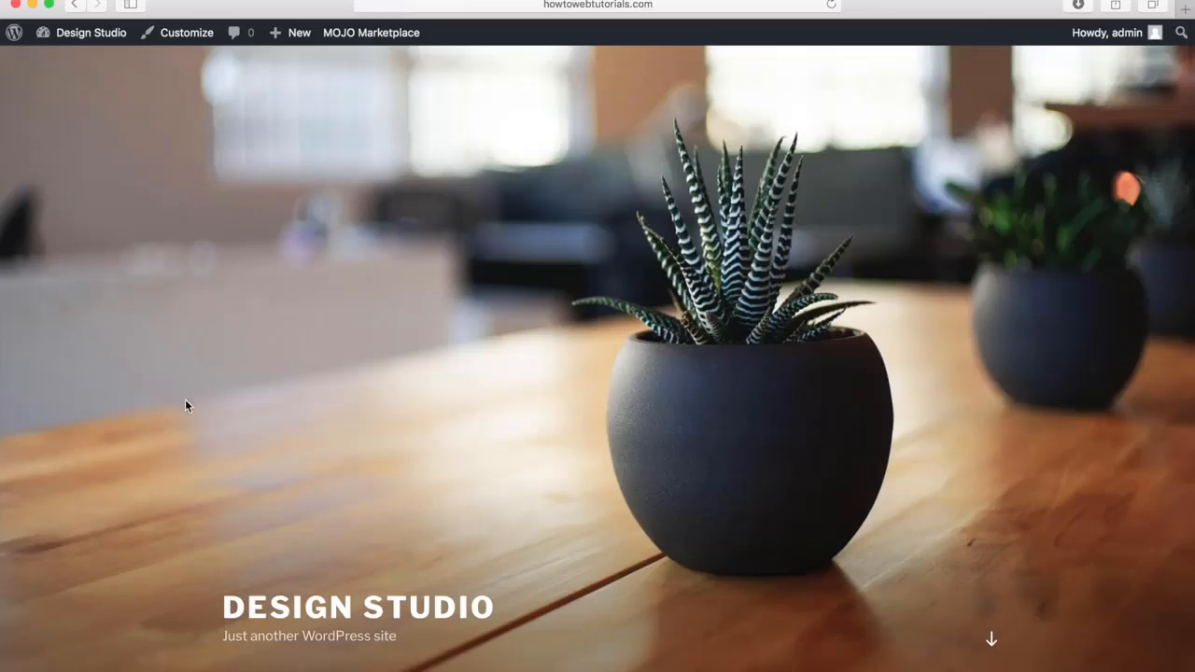
{"action": "scroll", "coordinate": [184, 400], "scroll_direction": "down", "scroll_amount": 5}
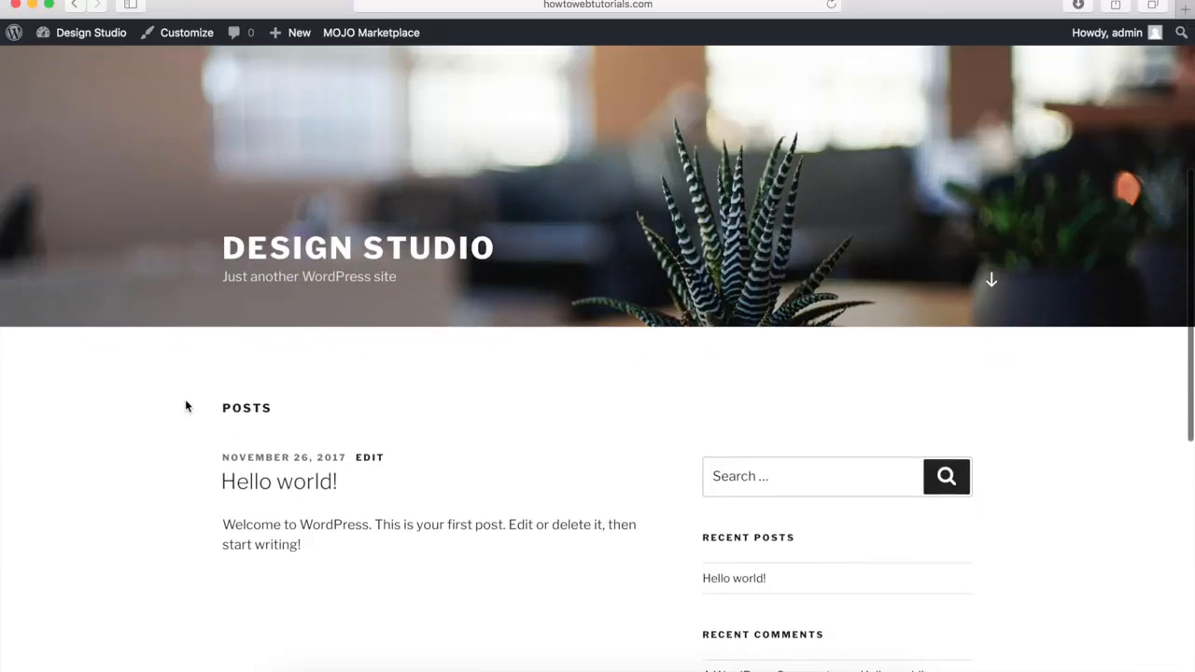
{"action": "scroll", "coordinate": [186, 406], "scroll_direction": "down", "scroll_amount": 5}
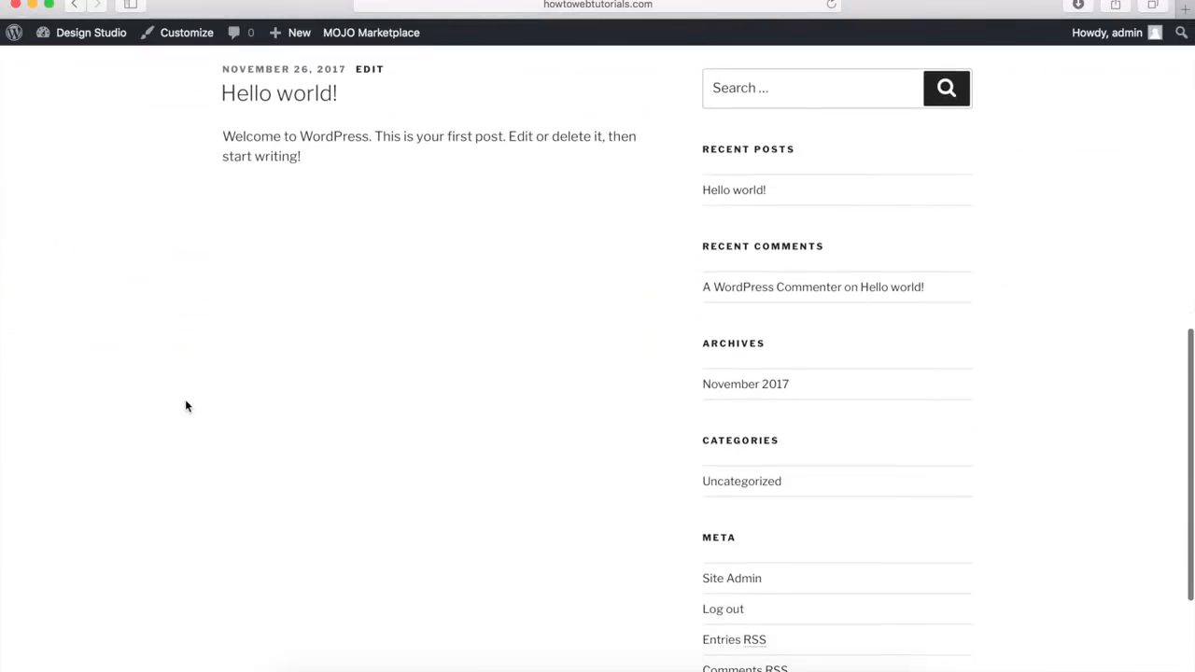
{"action": "scroll", "coordinate": [185, 404], "scroll_direction": "up", "scroll_amount": 6}
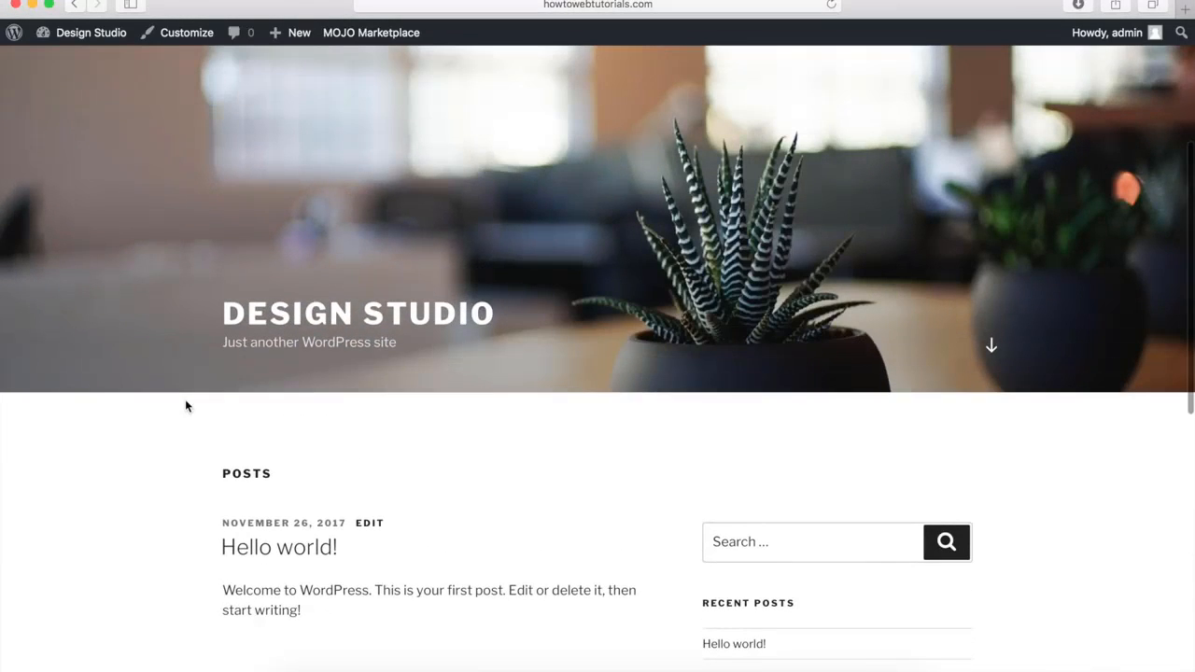
{"action": "scroll", "coordinate": [185, 405], "scroll_direction": "up", "scroll_amount": 4}
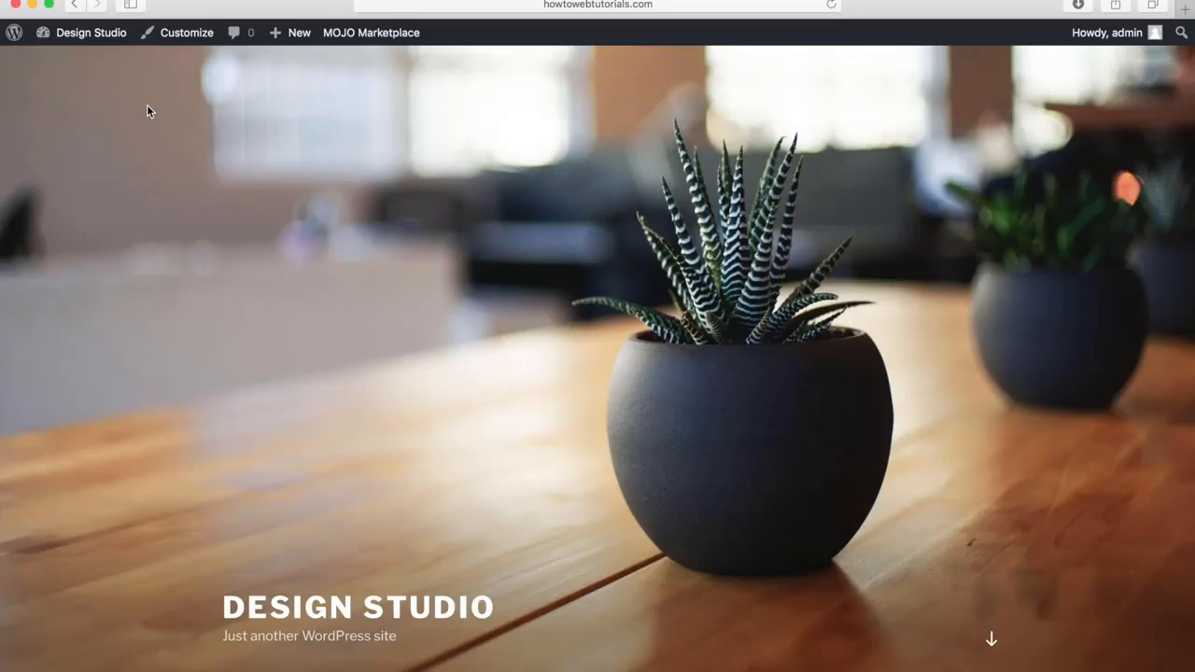
Return to the site's dashboard and open the page that manages the installed themes
{"action": "mouse_move", "coordinate": [81, 42]}
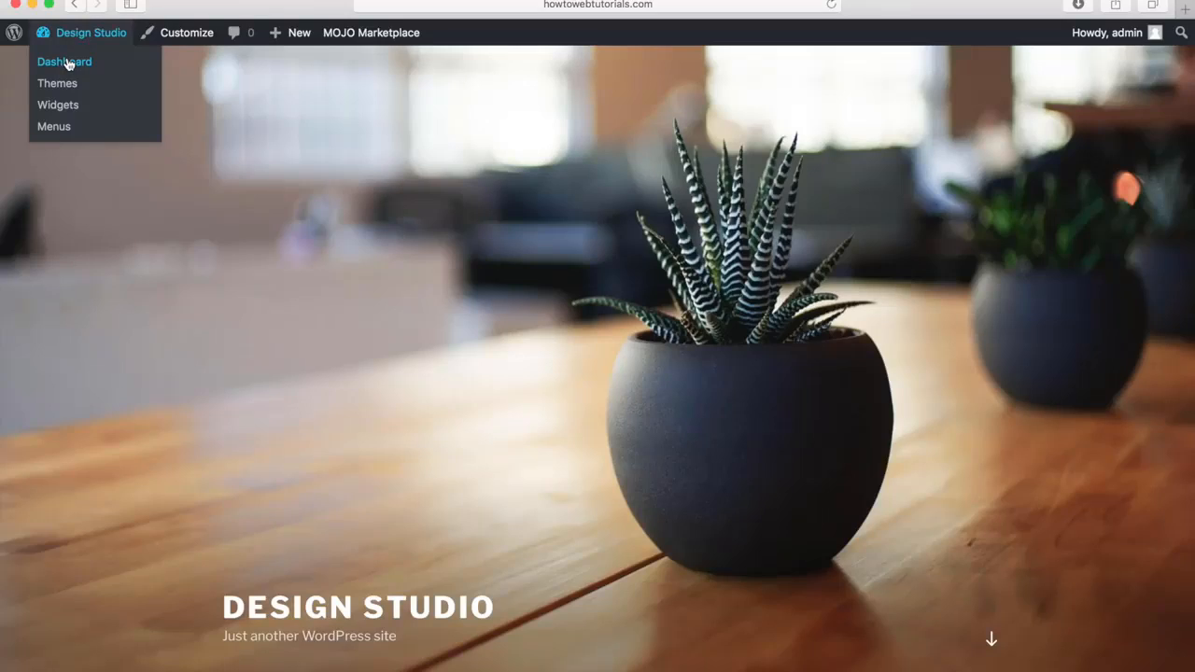
{"action": "left_click", "coordinate": [68, 62]}
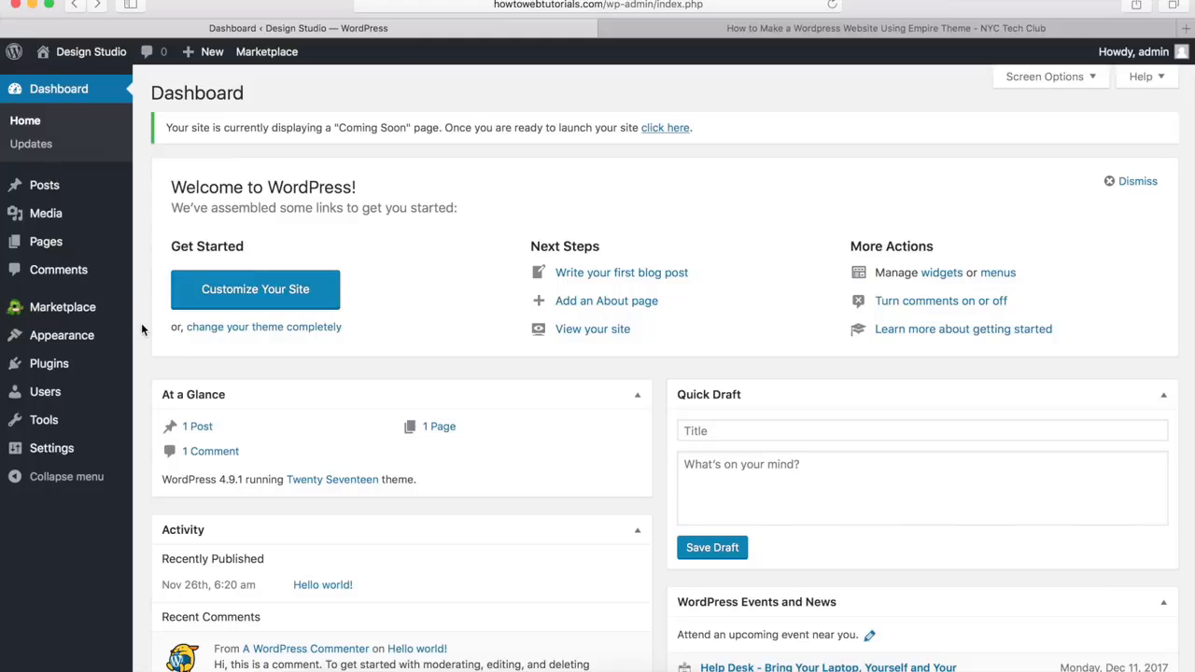
{"action": "mouse_move", "coordinate": [64, 340]}
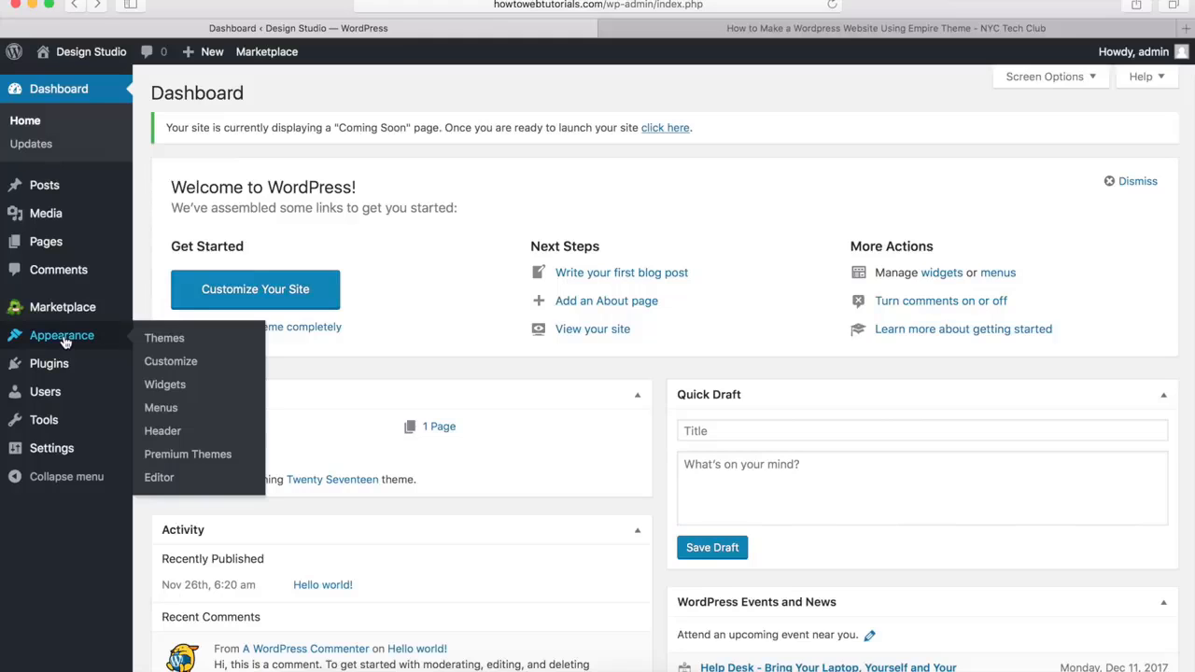
{"action": "left_click", "coordinate": [170, 342]}
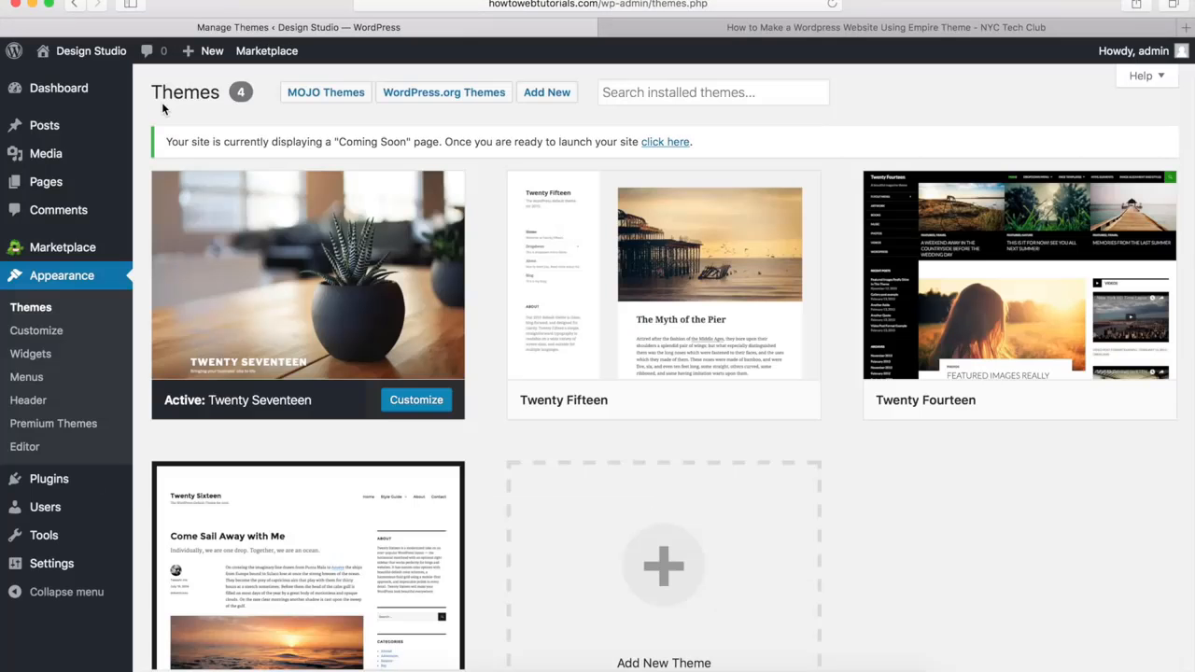
{"action": "mouse_move", "coordinate": [234, 224]}
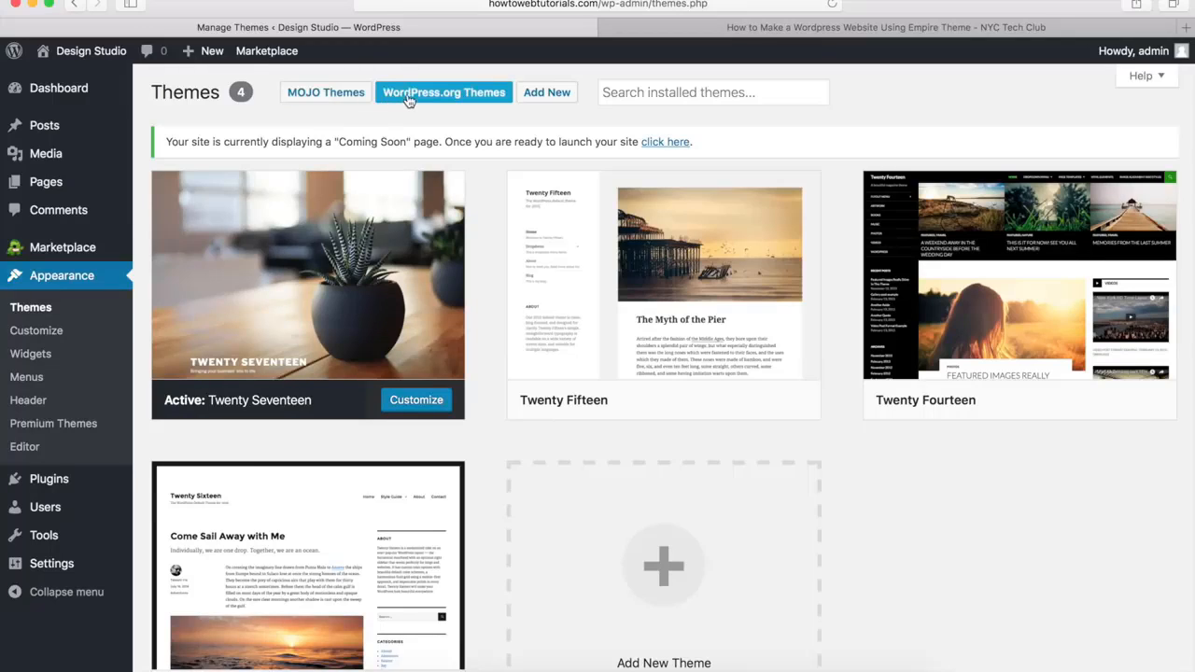
Open the page for adding new themes and browse the gallery of available themes
{"action": "left_click", "coordinate": [546, 93]}
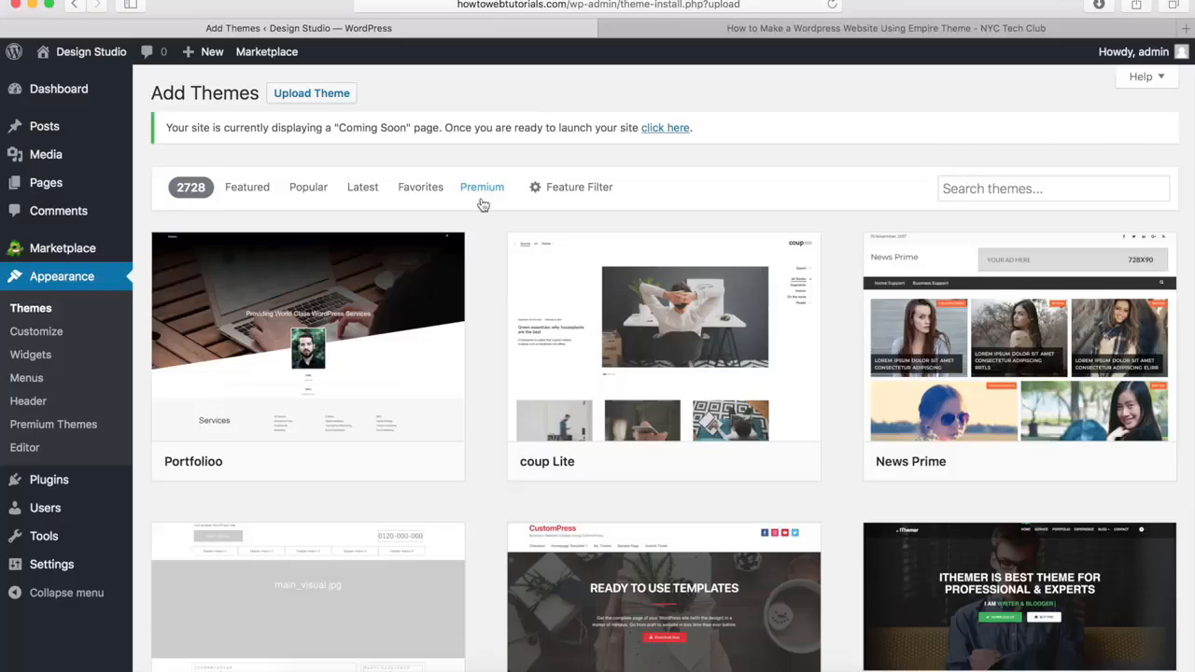
{"action": "scroll", "coordinate": [486, 269], "scroll_direction": "down", "scroll_amount": 5}
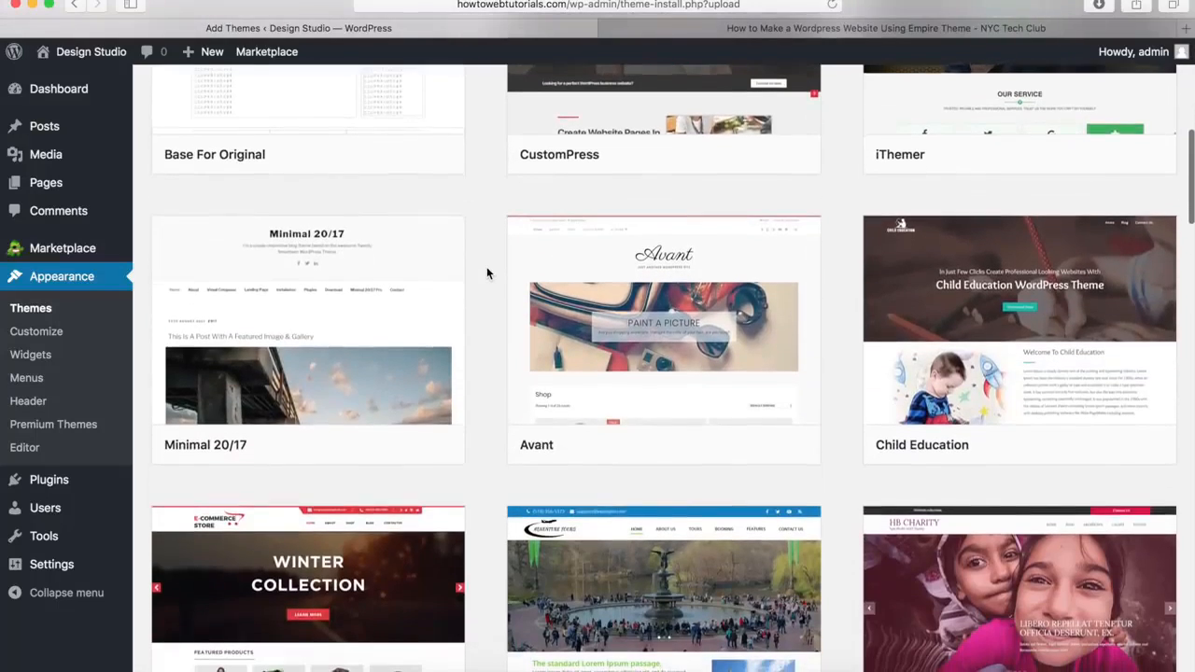
{"action": "scroll", "coordinate": [487, 272], "scroll_direction": "down", "scroll_amount": 6}
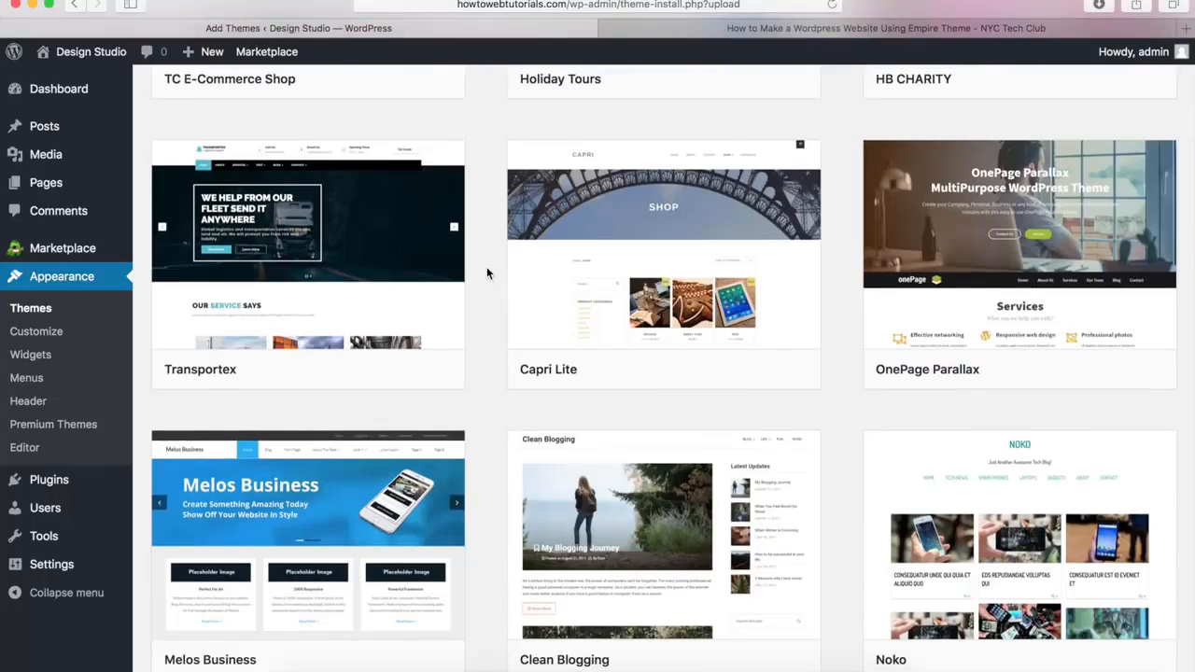
{"action": "mouse_move", "coordinate": [526, 267]}
{"action": "scroll", "coordinate": [484, 323], "scroll_direction": "up", "scroll_amount": 8}
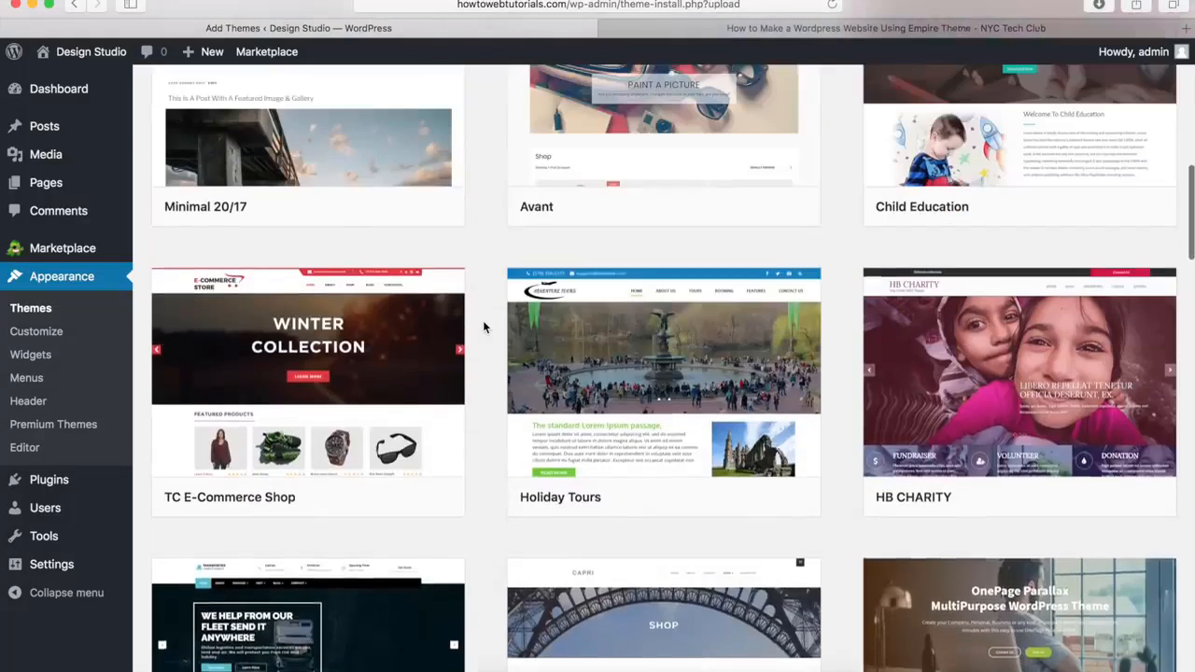
{"action": "scroll", "coordinate": [482, 320], "scroll_direction": "up", "scroll_amount": 6}
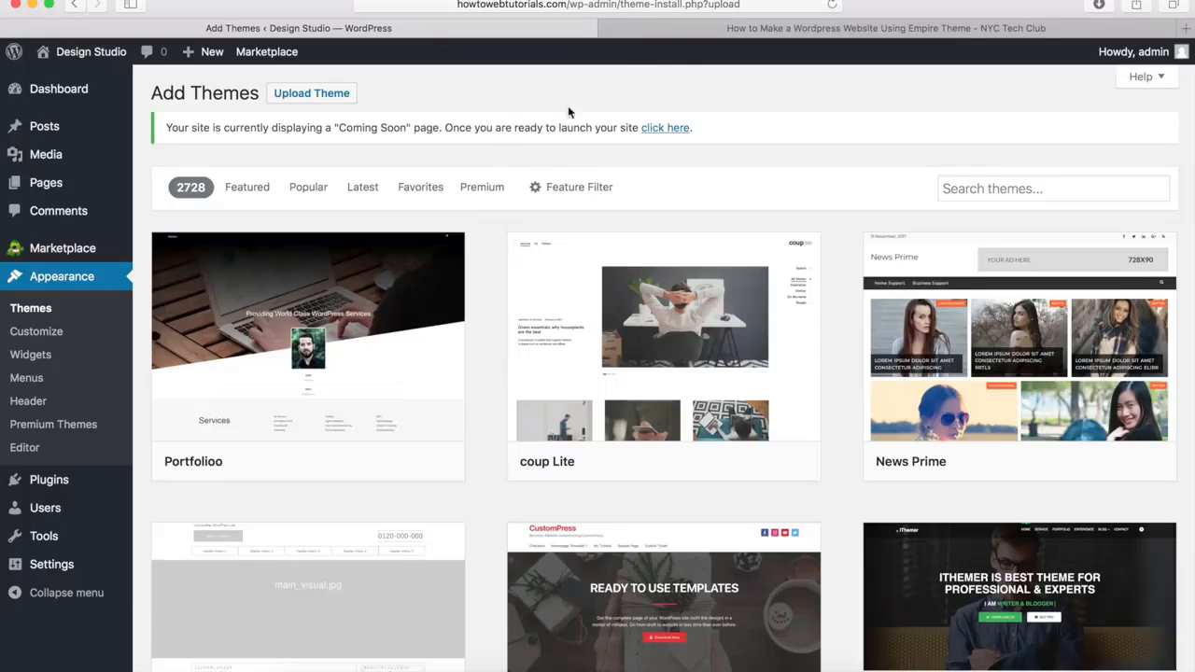
Switch to the NYC Tech Club tutorial page and download the Empire Theme from its Step 4 section
{"action": "left_click", "coordinate": [677, 30]}
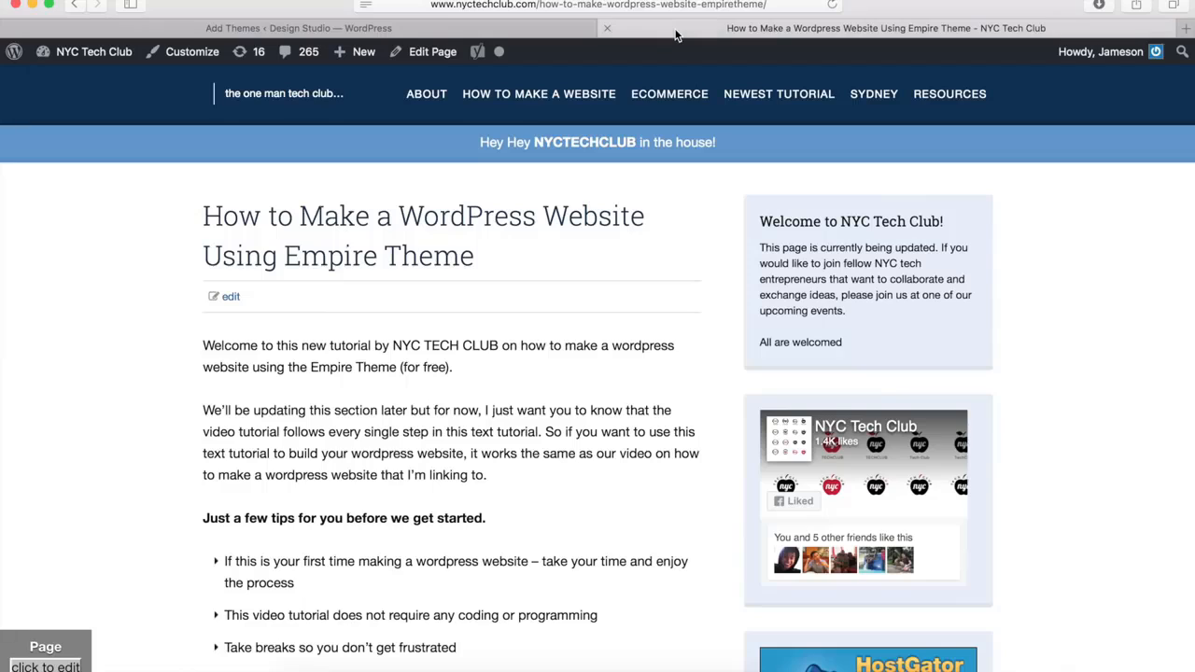
{"action": "left_click", "coordinate": [608, 8]}
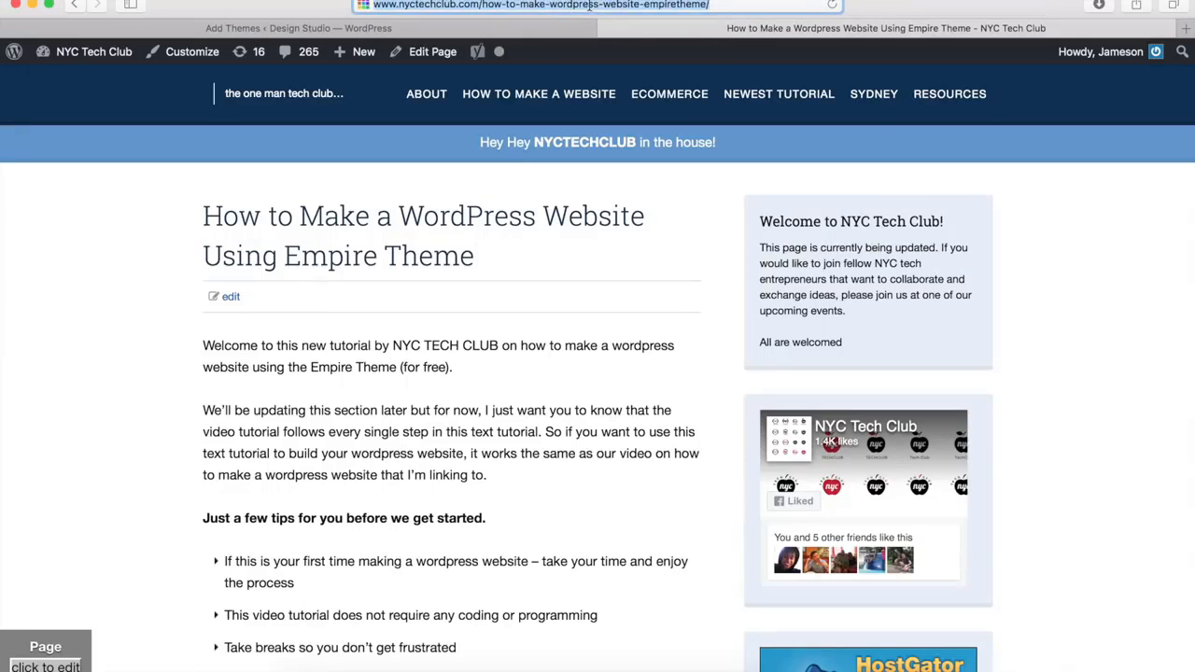
{"action": "left_click", "coordinate": [457, 6]}
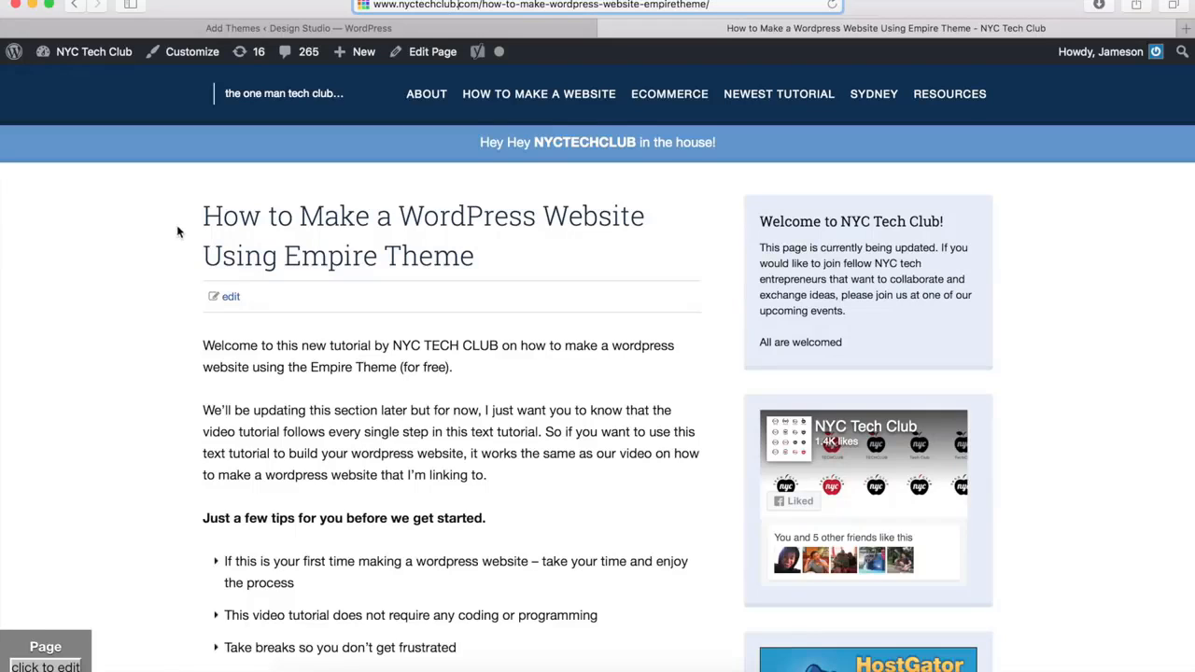
{"action": "scroll", "coordinate": [184, 245], "scroll_direction": "down", "scroll_amount": 15}
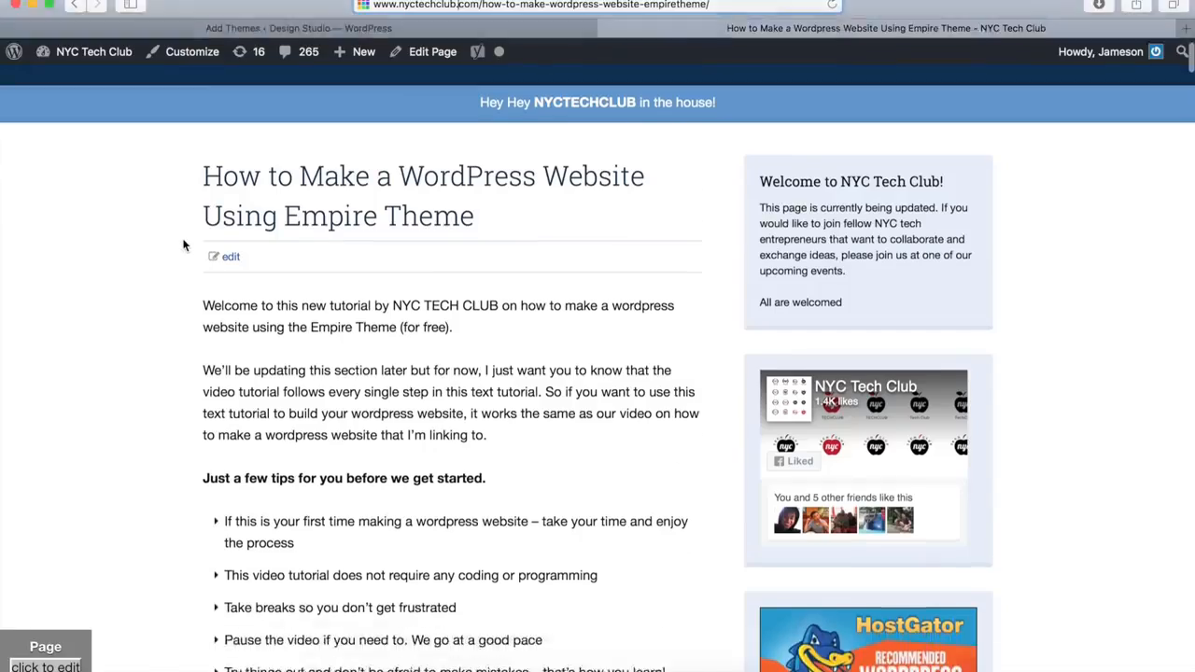
{"action": "scroll", "coordinate": [184, 246], "scroll_direction": "down", "scroll_amount": 10}
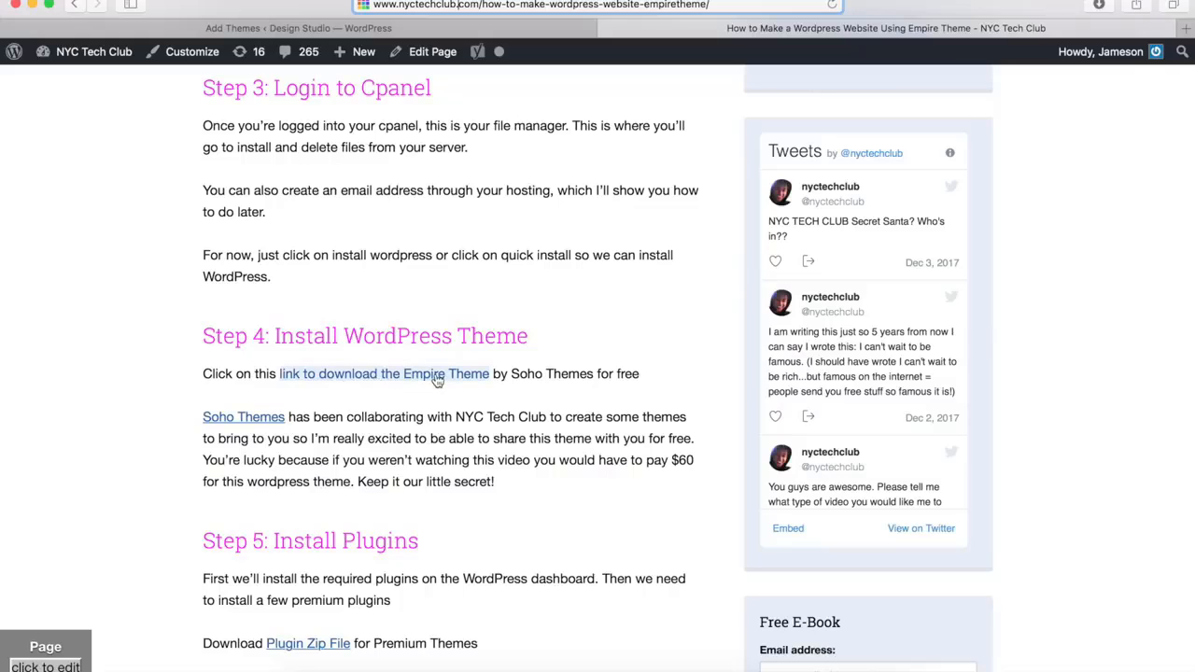
{"action": "left_click", "coordinate": [359, 378]}
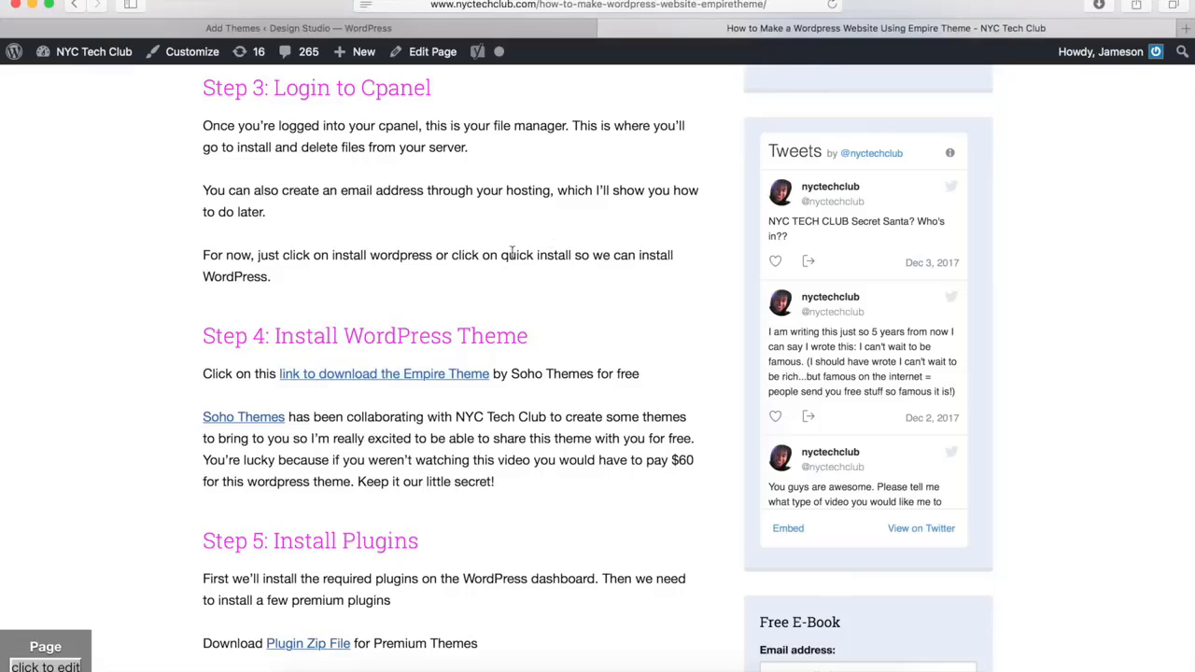
Return to the WordPress site's Add Themes page, then upload and install empire.zip from the Downloads folder
{"action": "left_click", "coordinate": [518, 36]}
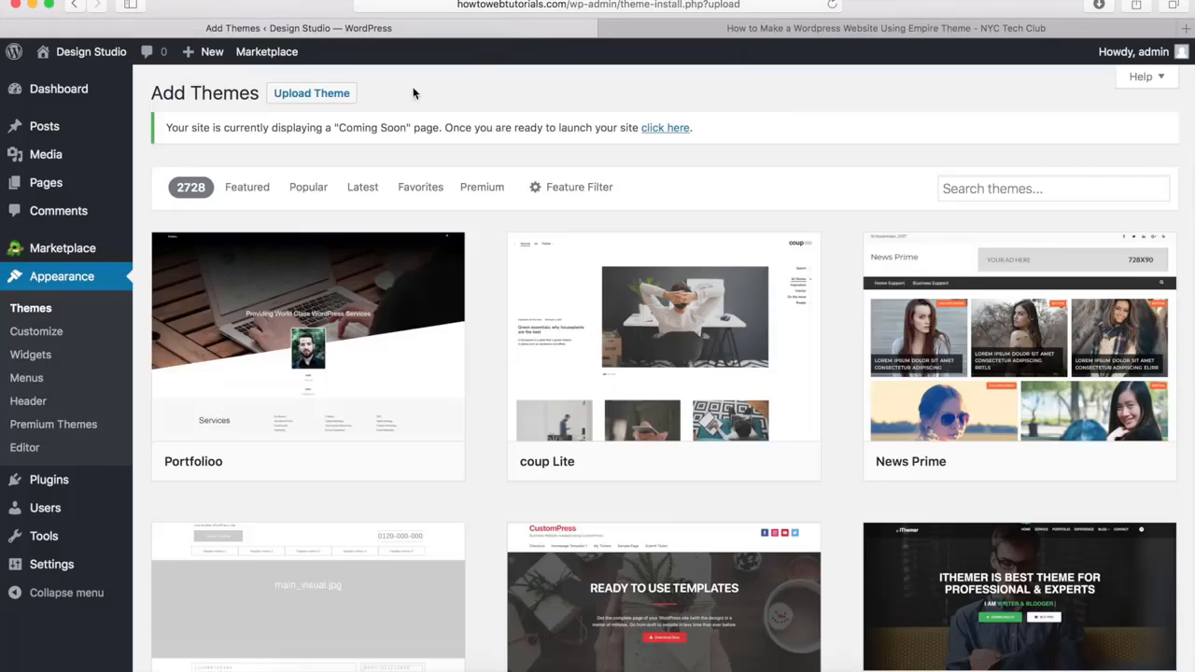
{"action": "left_click", "coordinate": [321, 97]}
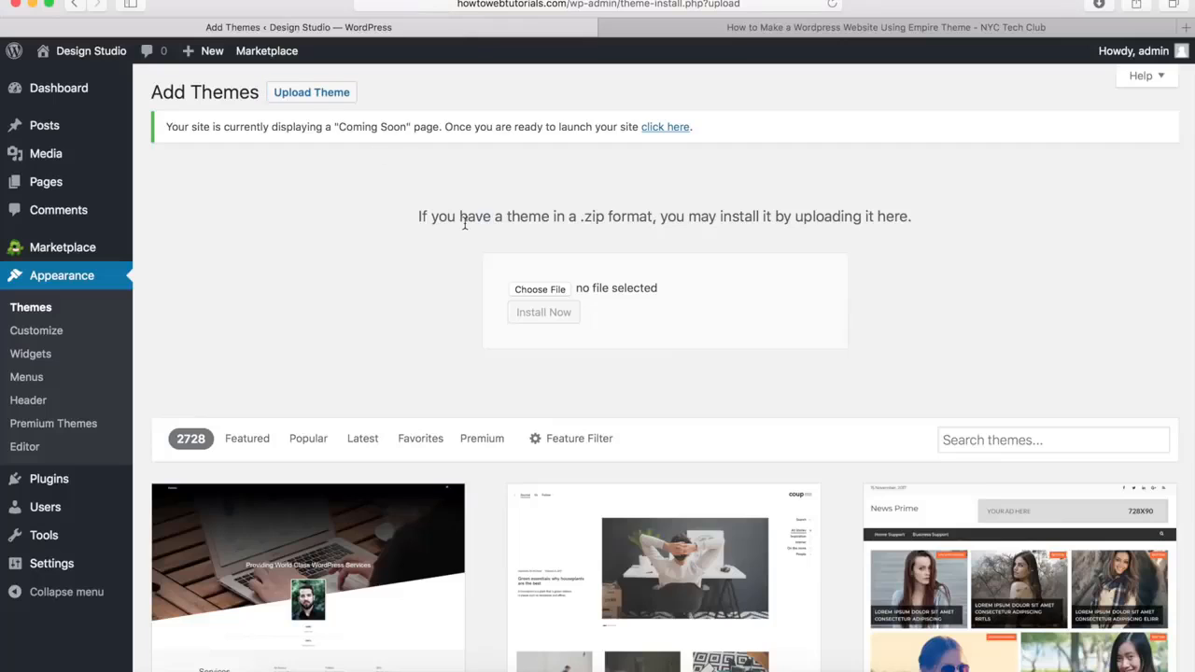
{"action": "left_click", "coordinate": [544, 291]}
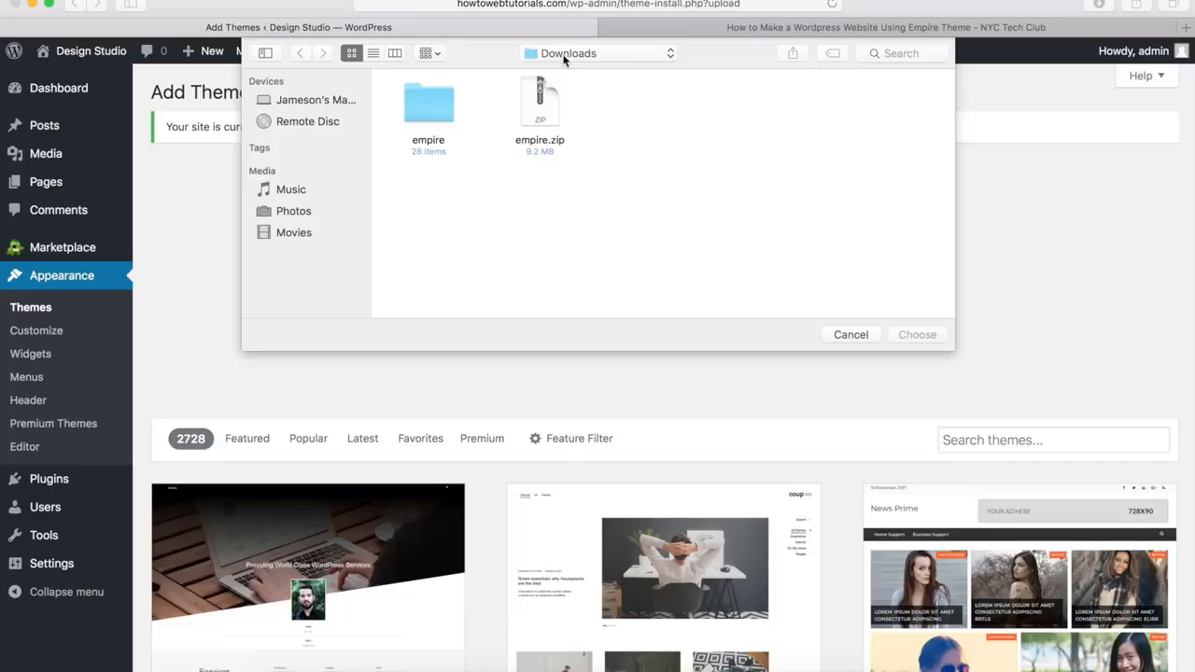
{"action": "left_click", "coordinate": [537, 121]}
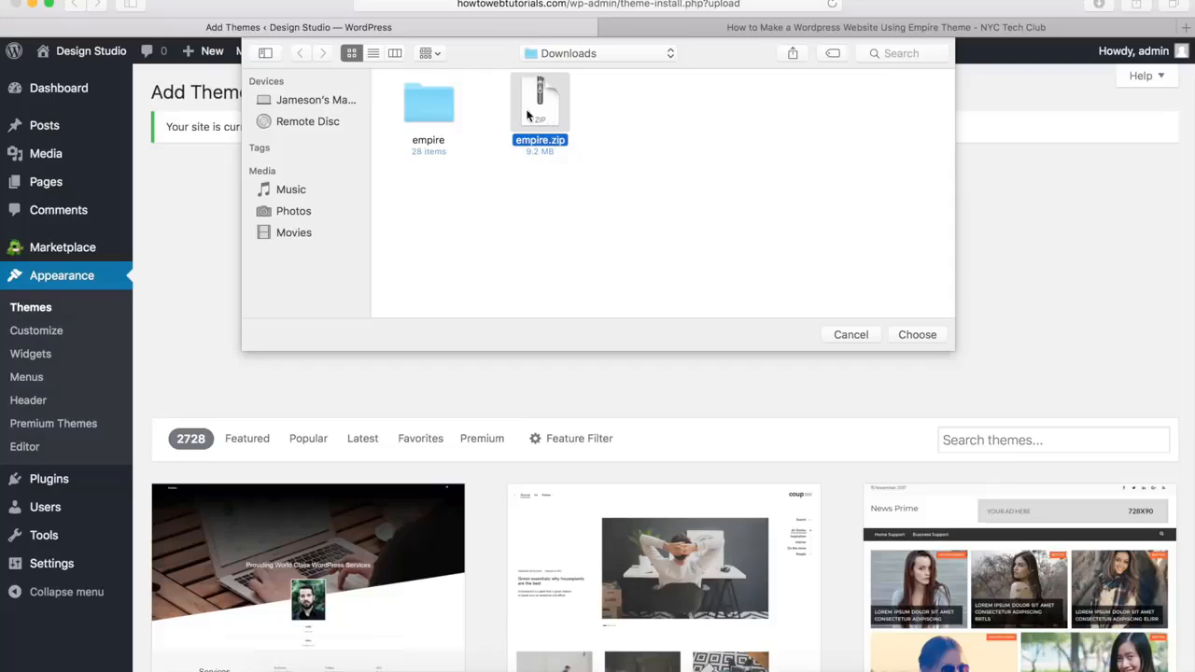
{"action": "left_click", "coordinate": [431, 114]}
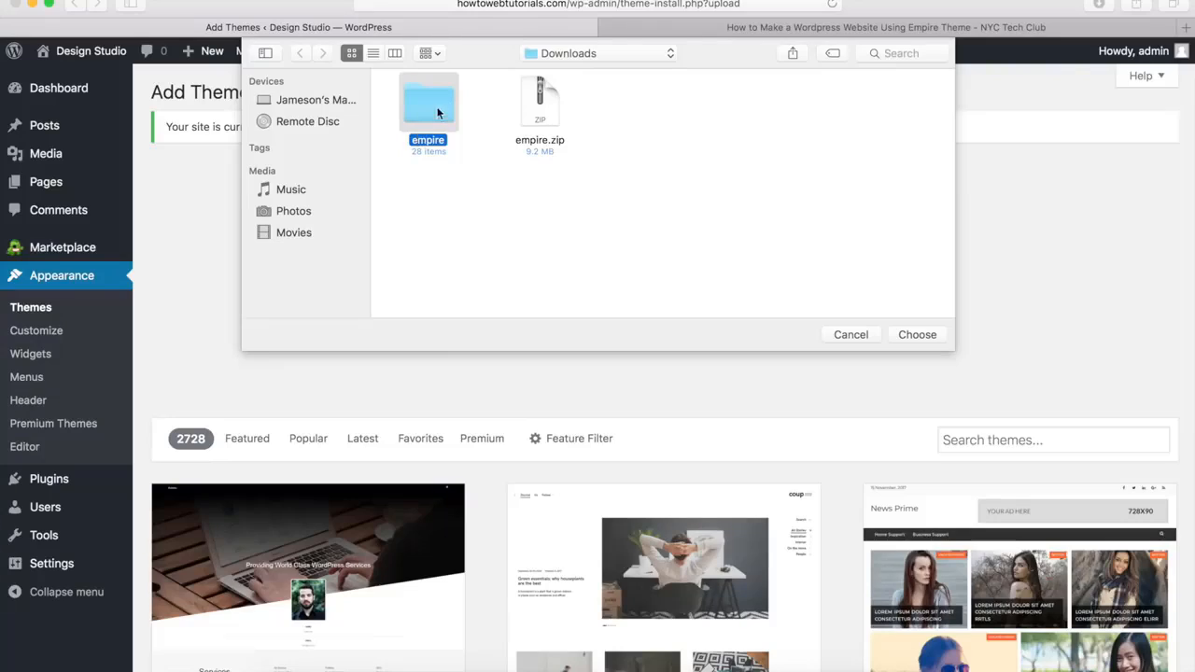
{"action": "left_click", "coordinate": [537, 113]}
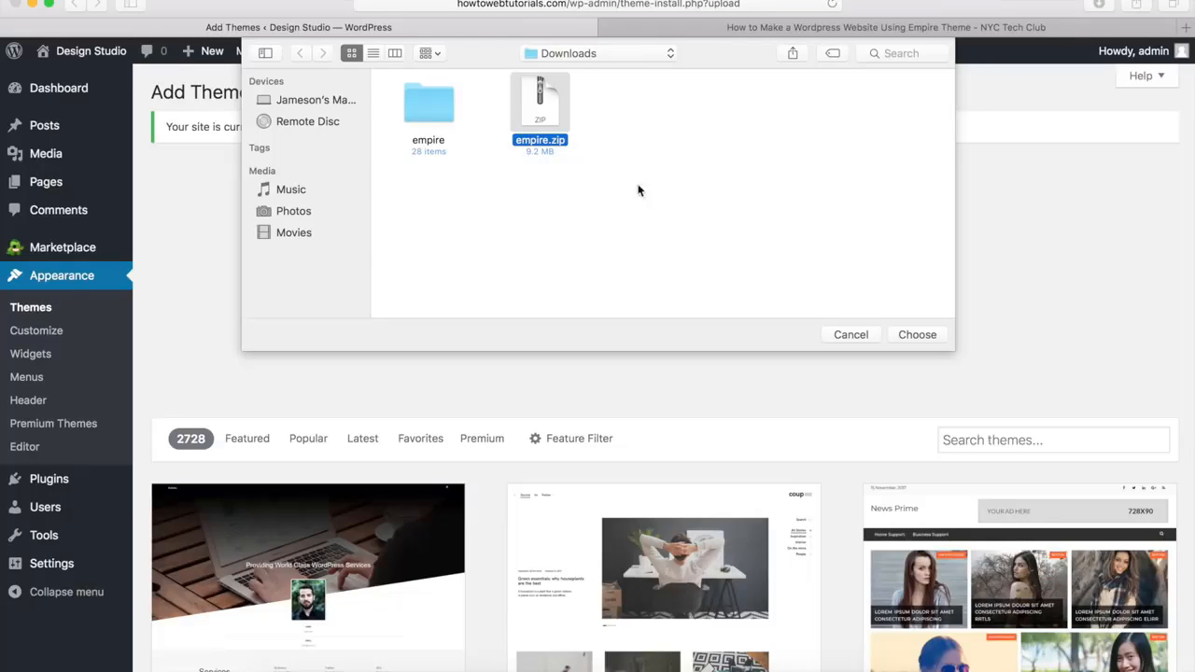
{"action": "left_click", "coordinate": [917, 336]}
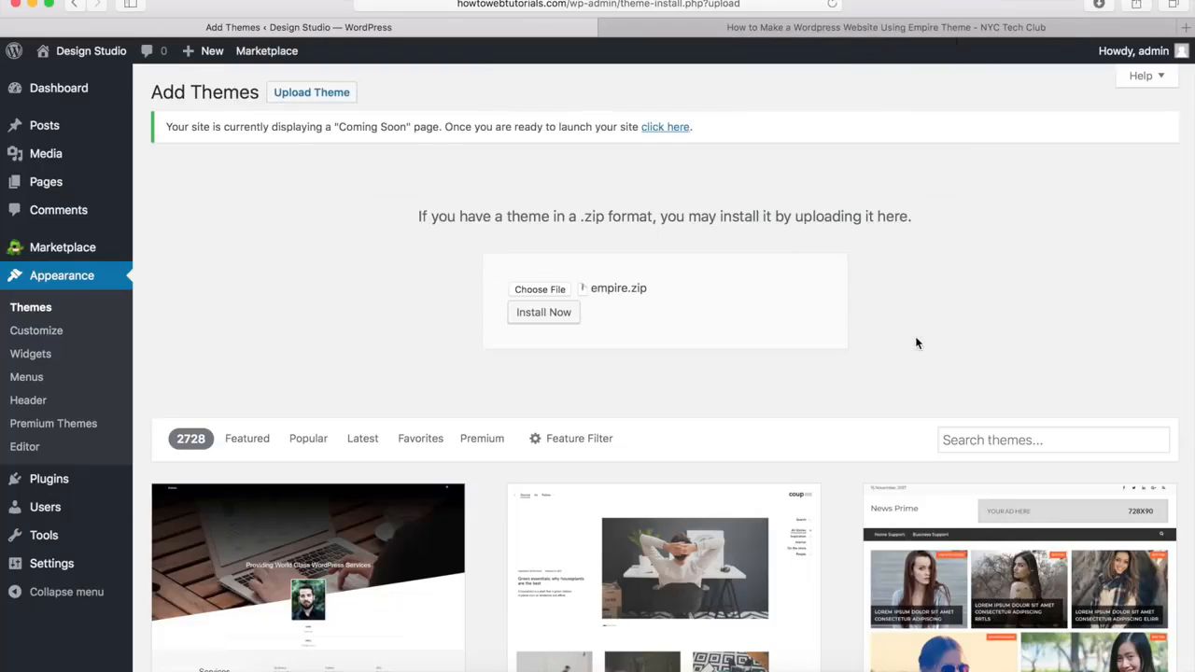
{"action": "left_click", "coordinate": [557, 316]}
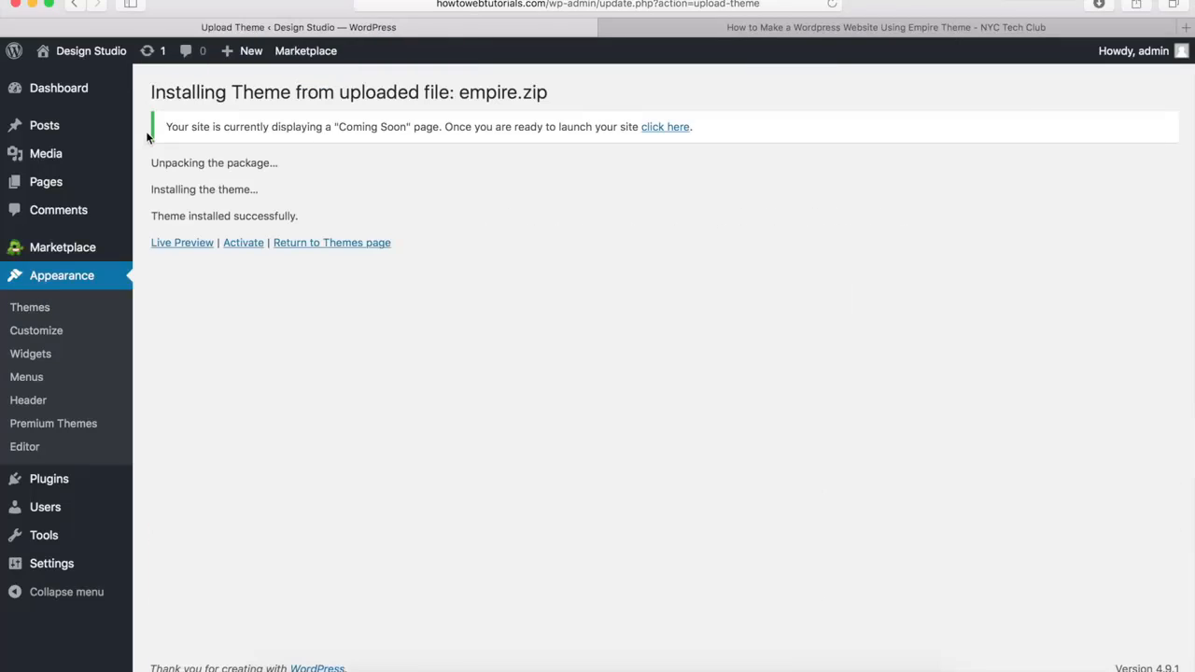
Activate the newly installed Empire theme and look over the installed themes
{"action": "left_click", "coordinate": [241, 244]}
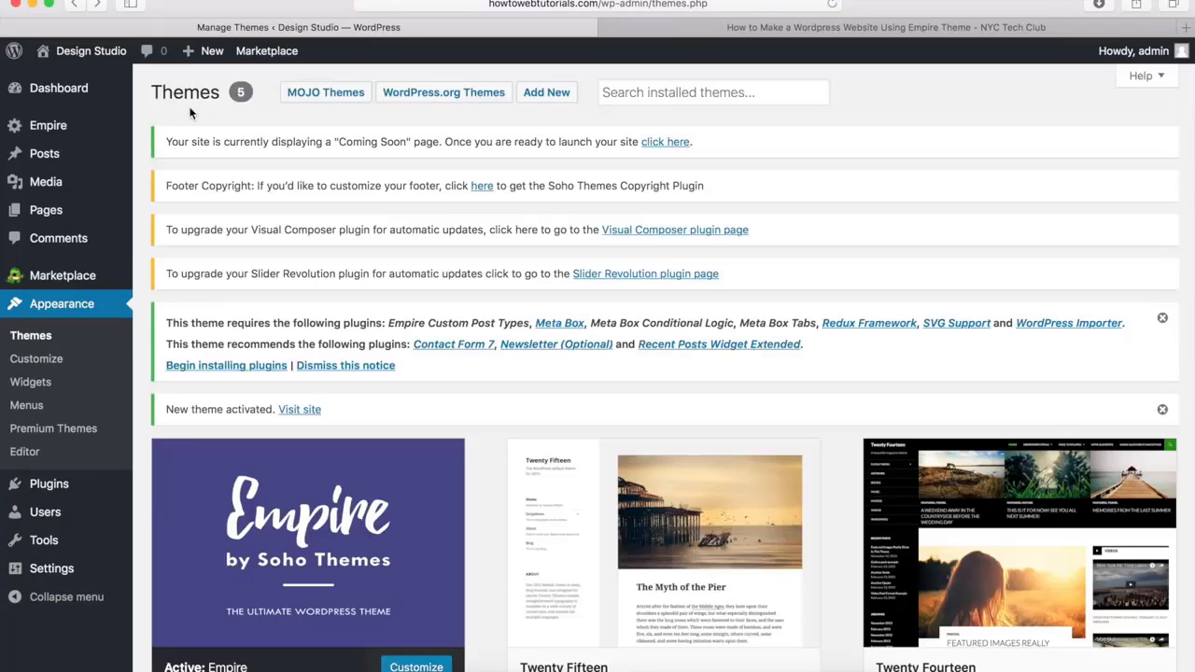
{"action": "scroll", "coordinate": [150, 159], "scroll_direction": "down", "scroll_amount": 5}
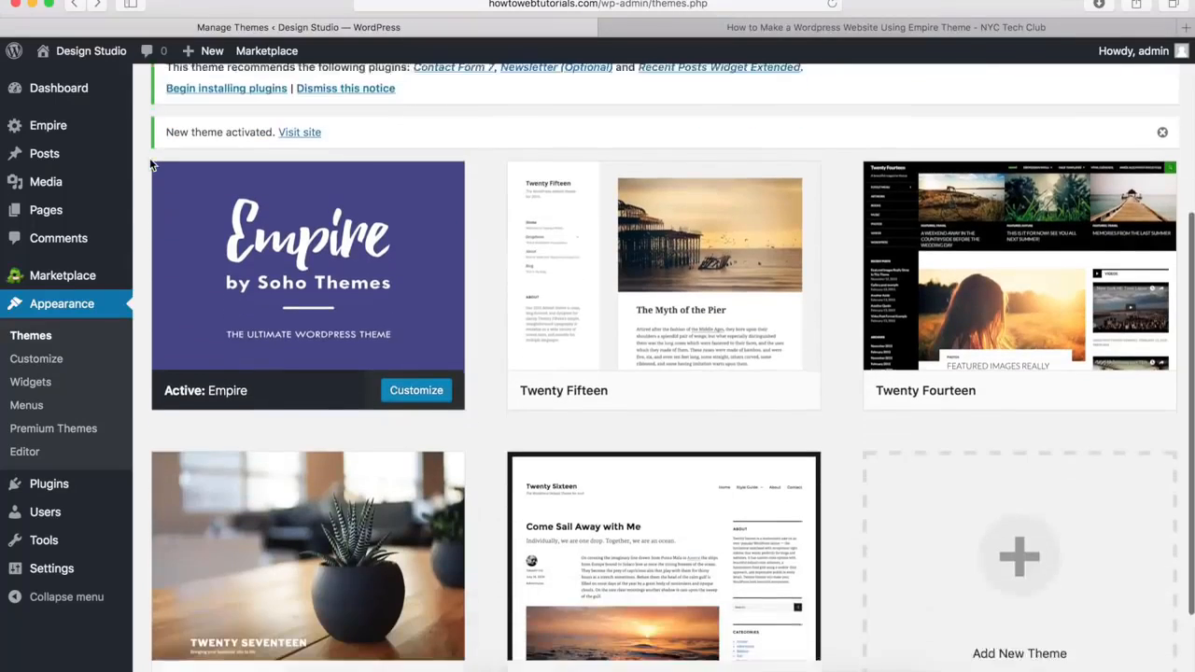
{"action": "scroll", "coordinate": [154, 166], "scroll_direction": "down", "scroll_amount": 1}
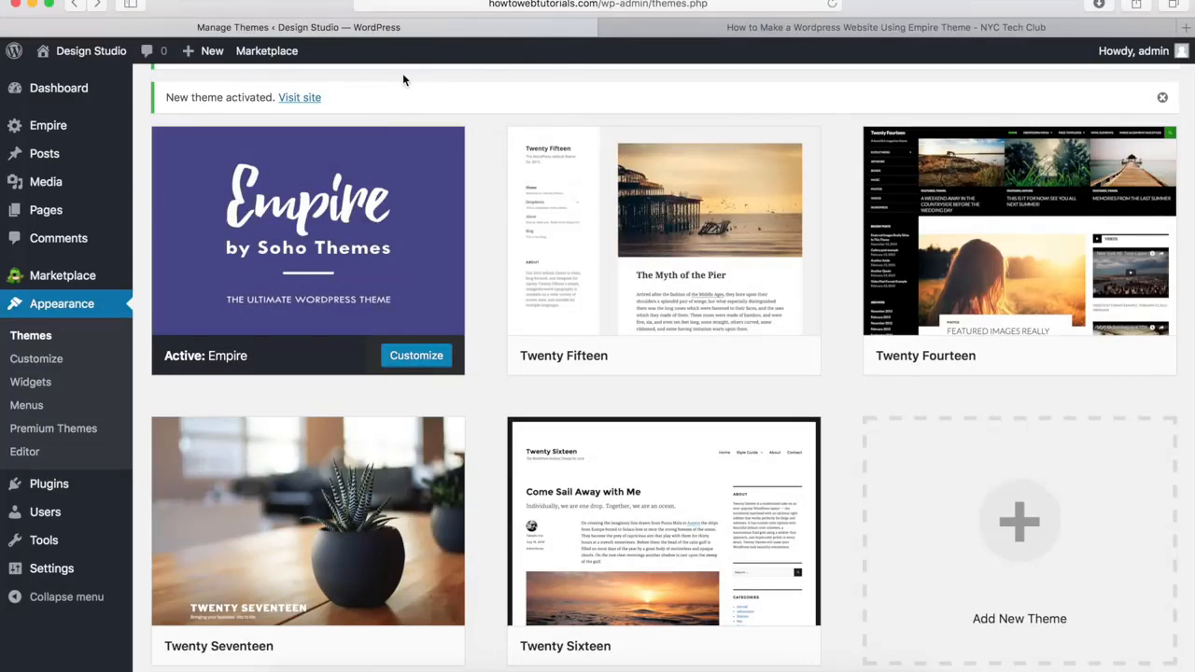
Visit the site to examine its homepage with the Empire theme and return to the dashboard
{"action": "left_click", "coordinate": [298, 99]}
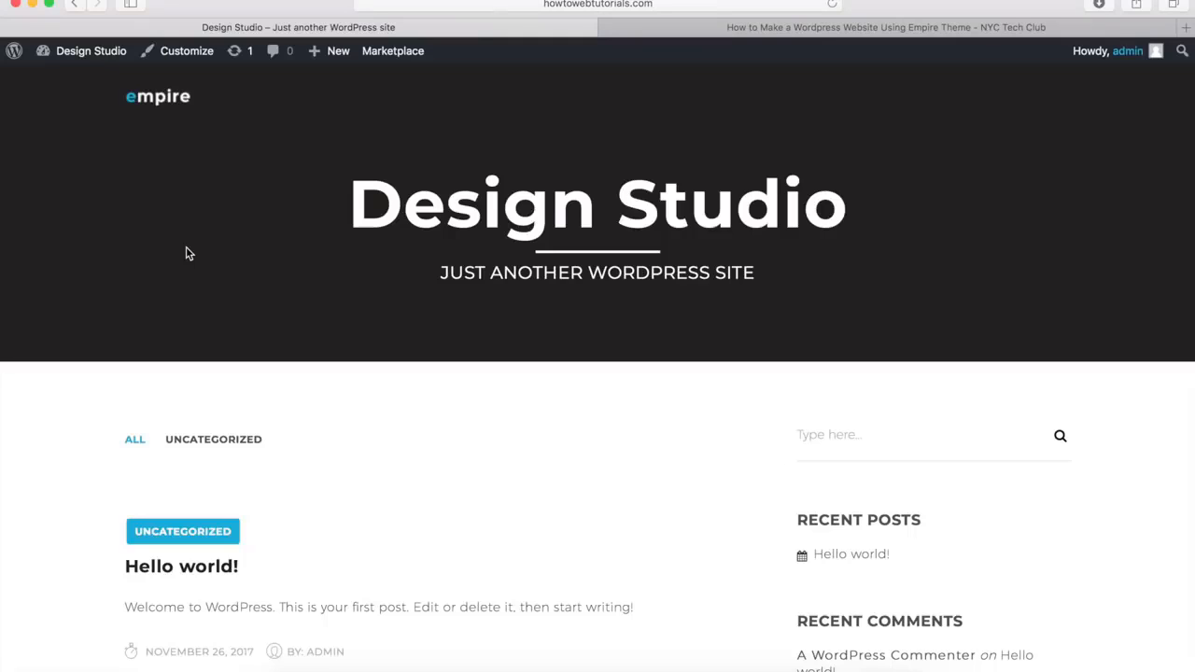
{"action": "scroll", "coordinate": [187, 253], "scroll_direction": "down", "scroll_amount": 5}
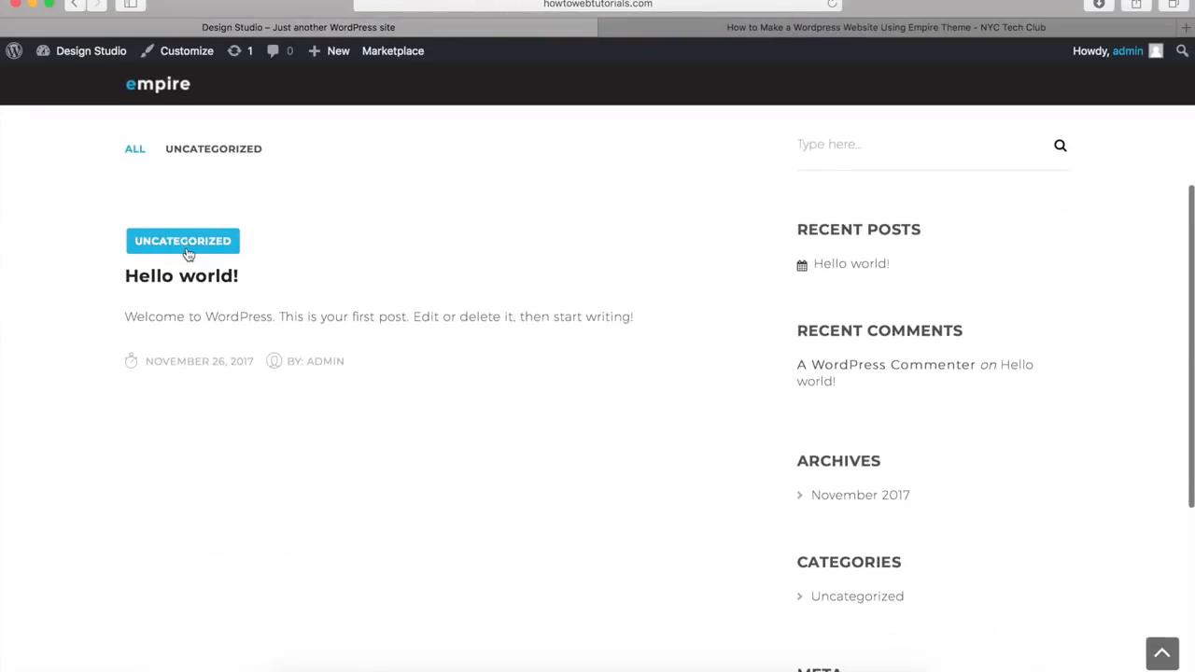
{"action": "scroll", "coordinate": [187, 250], "scroll_direction": "up", "scroll_amount": 5}
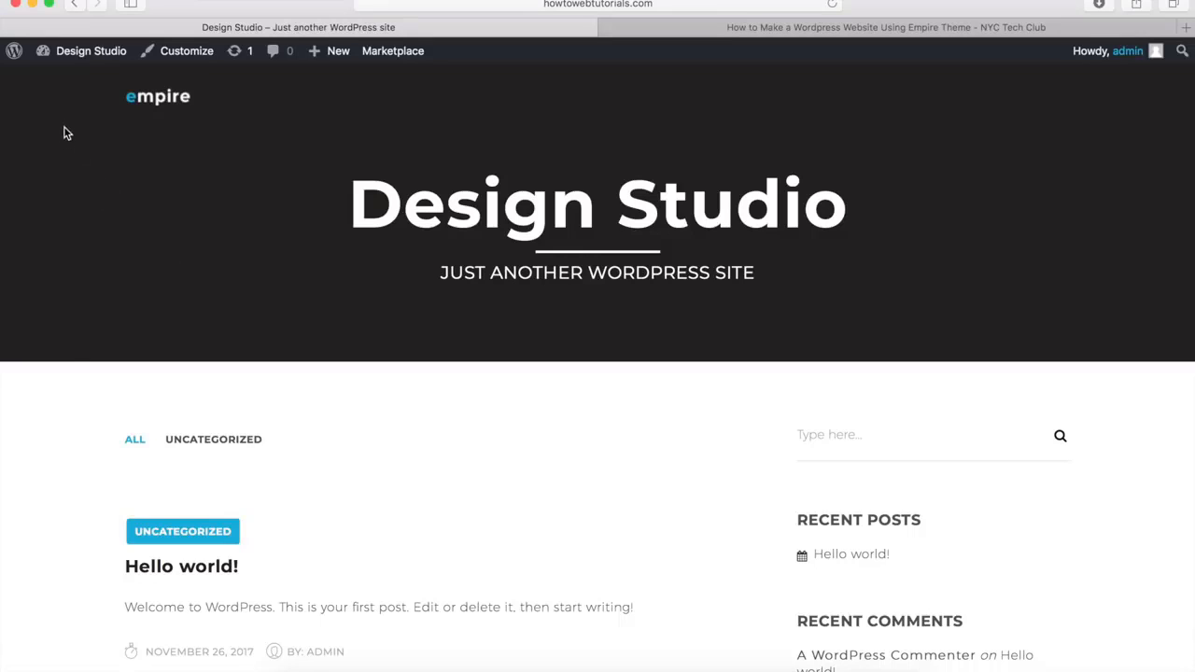
{"action": "mouse_move", "coordinate": [97, 61]}
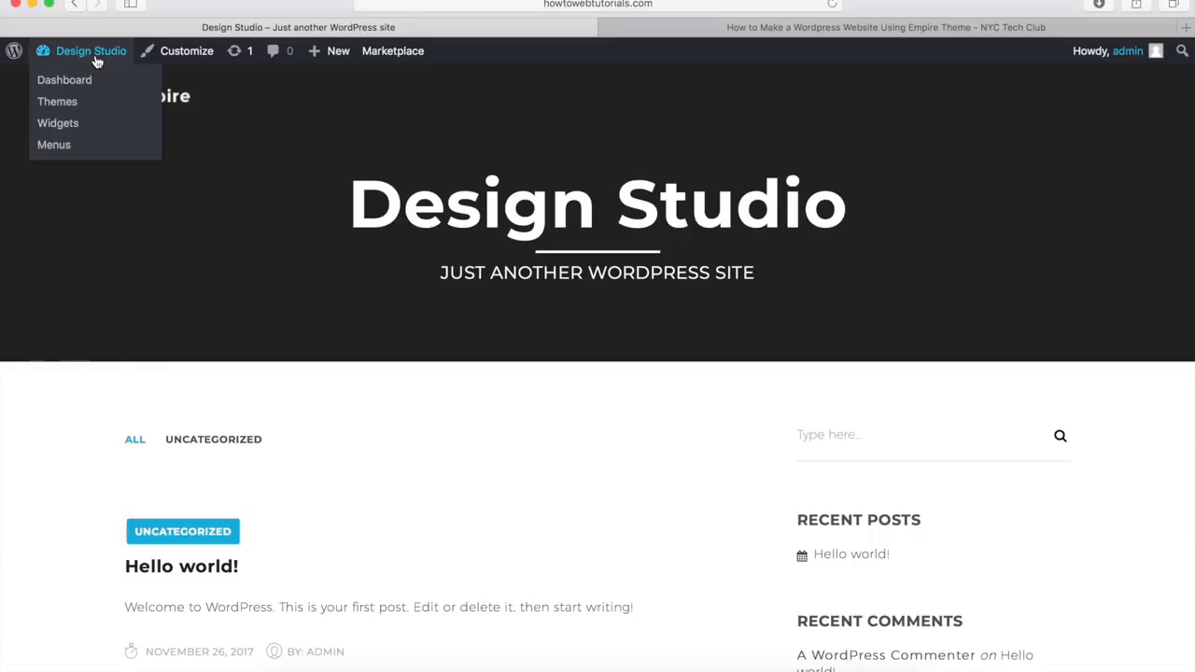
{"action": "left_click", "coordinate": [82, 82]}
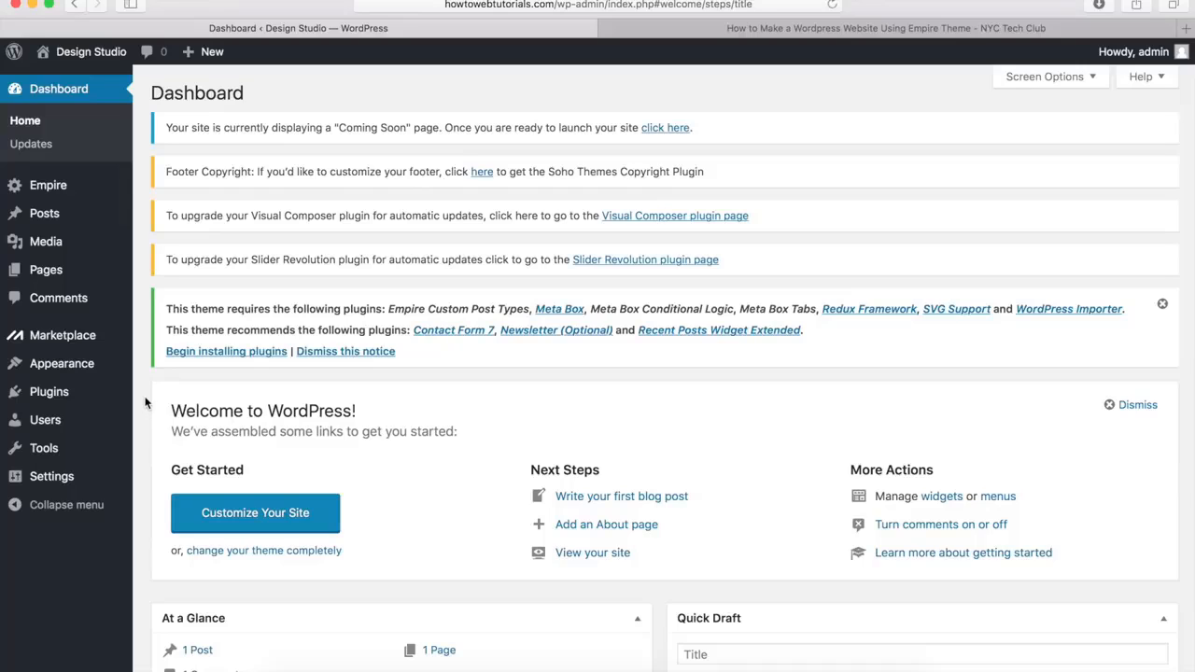
Begin installing the plugins the Empire theme requires and review the list of required and recommended plugins
{"action": "mouse_move", "coordinate": [58, 398]}
{"action": "left_click", "coordinate": [234, 358]}
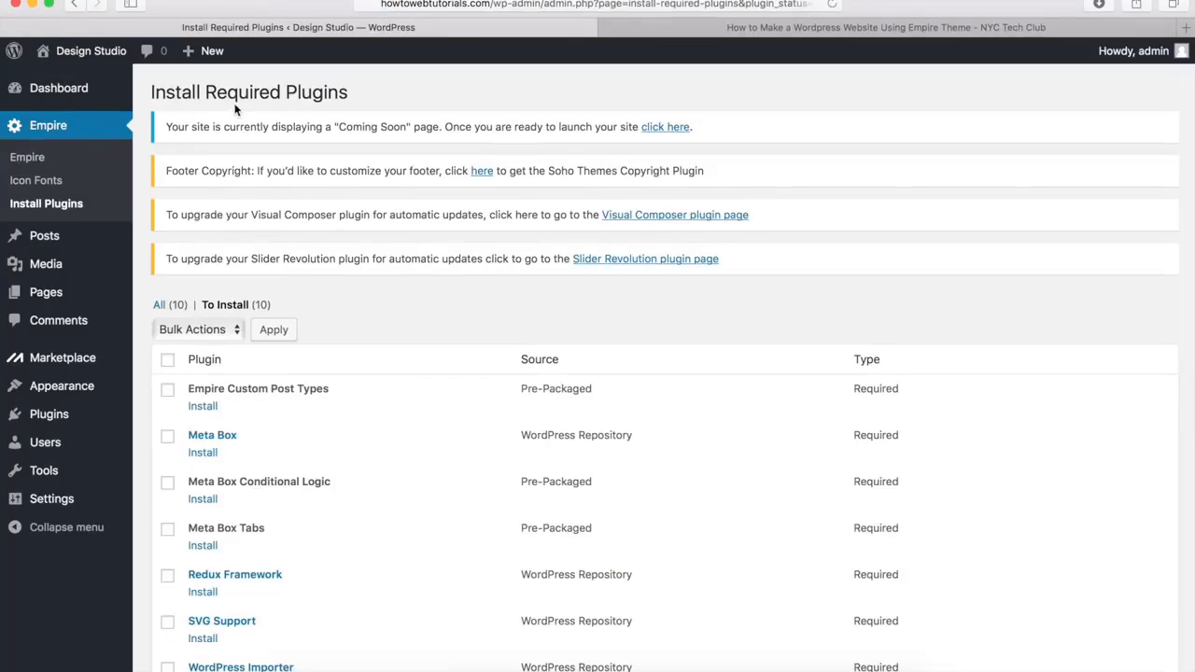
{"action": "scroll", "coordinate": [411, 240], "scroll_direction": "down", "scroll_amount": 1}
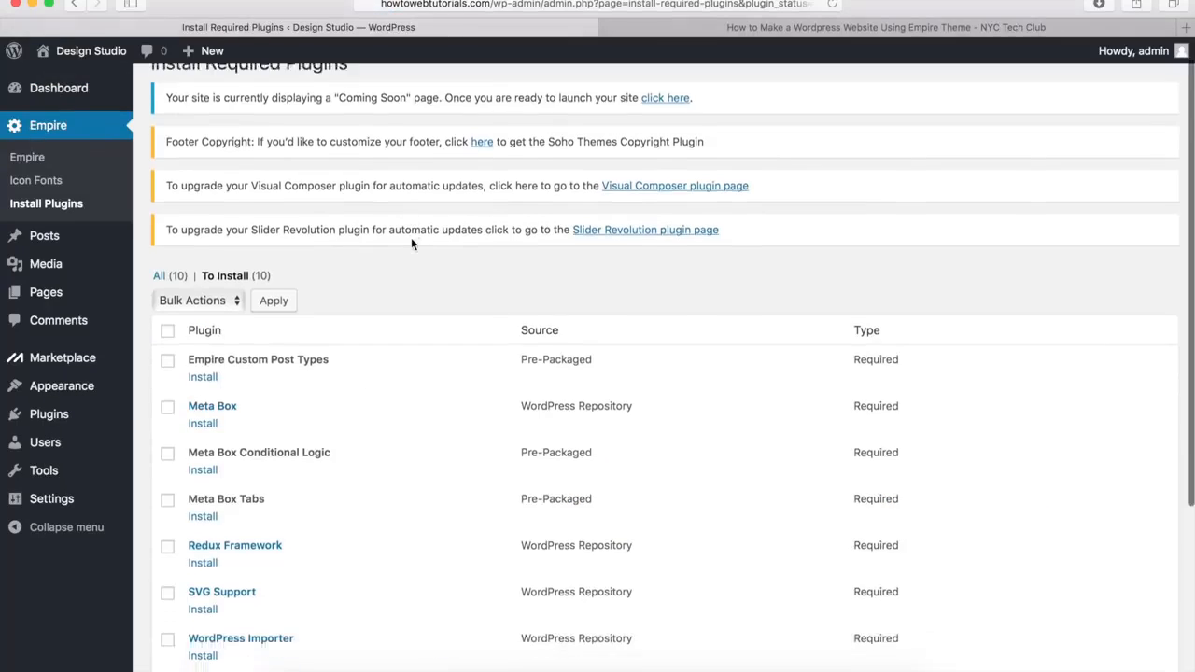
{"action": "scroll", "coordinate": [411, 241], "scroll_direction": "down", "scroll_amount": 5}
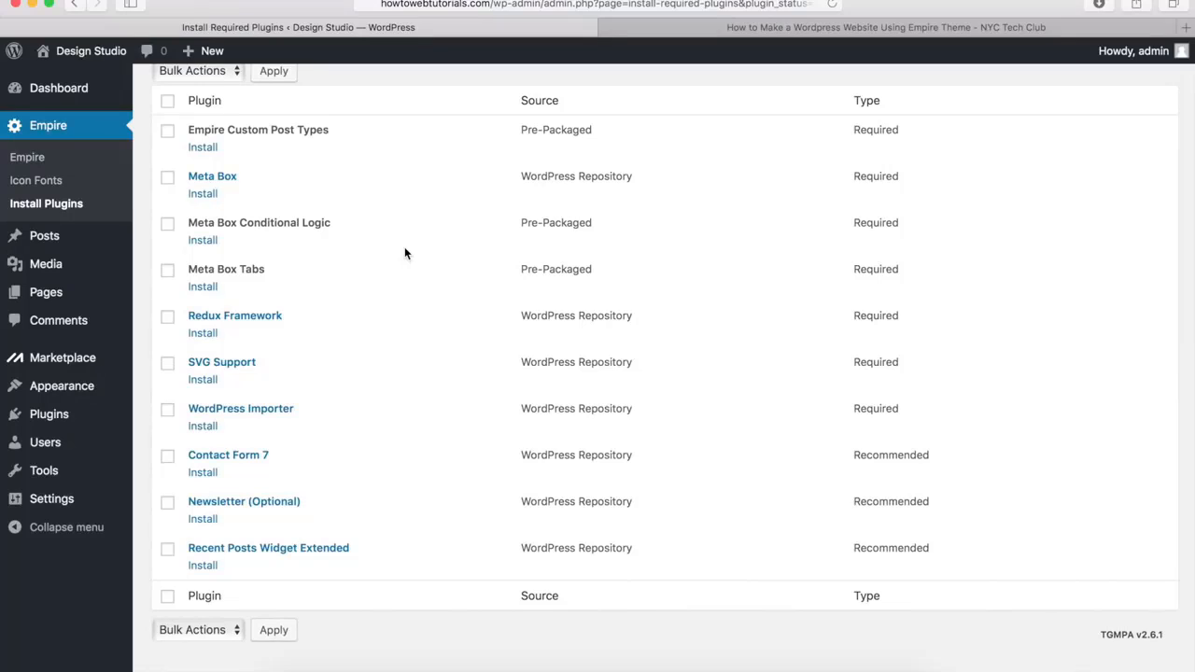
{"action": "scroll", "coordinate": [404, 247], "scroll_direction": "up", "scroll_amount": 5}
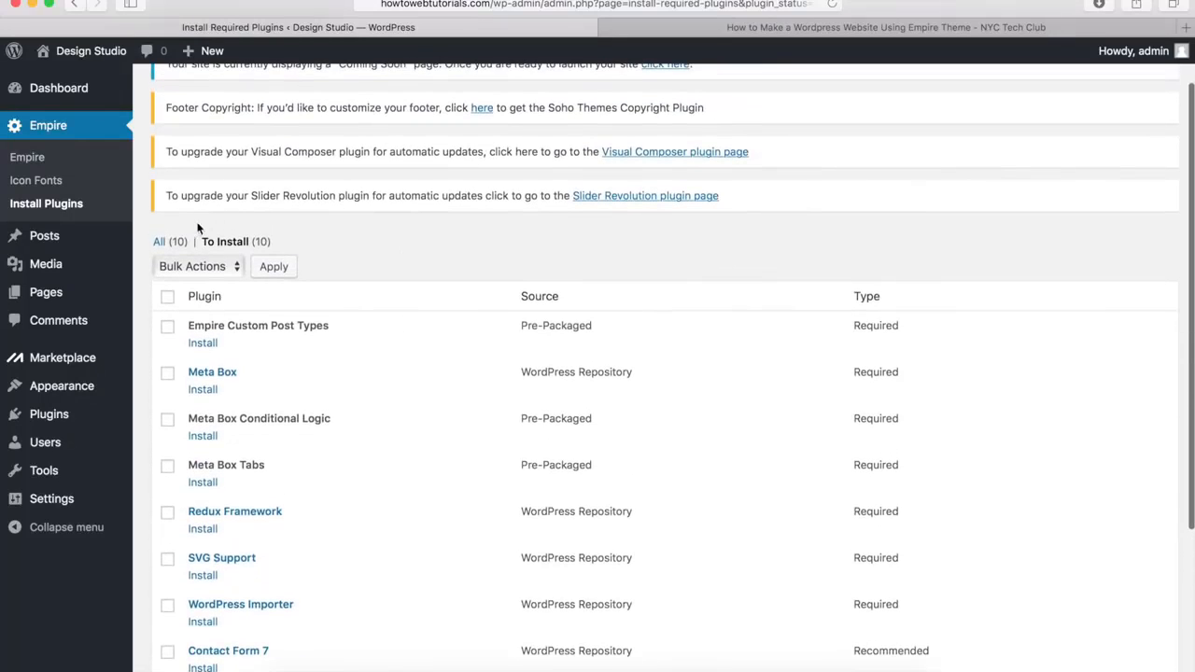
Select all the listed Empire theme plugins and bulk install them
{"action": "left_click", "coordinate": [167, 300]}
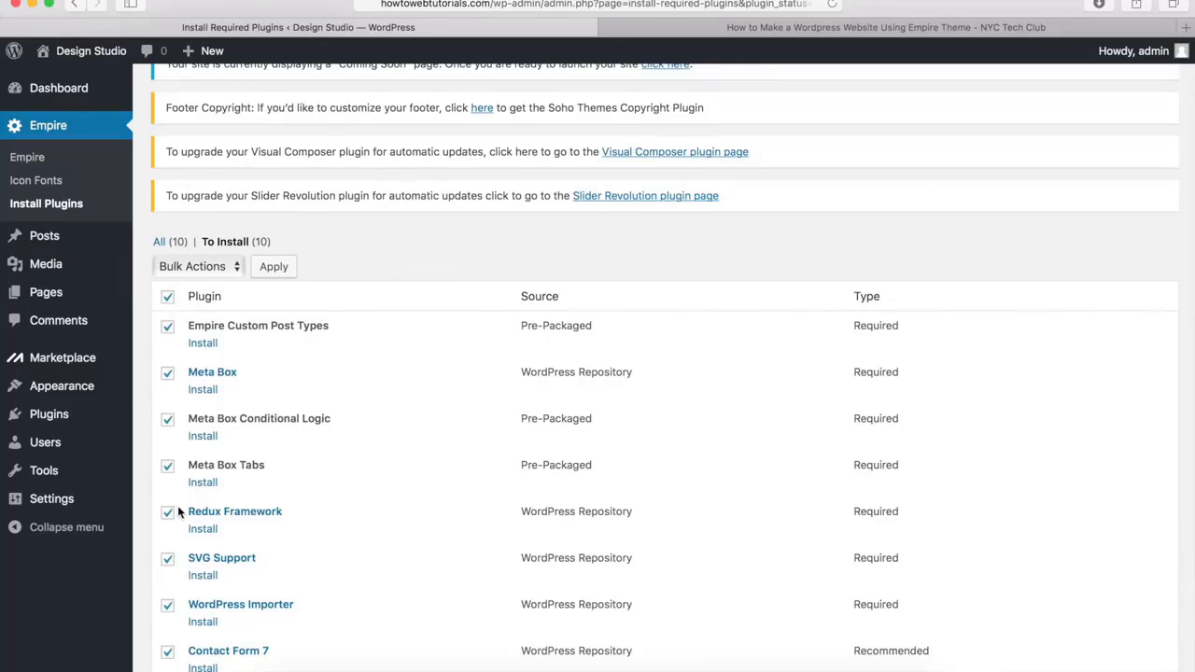
{"action": "left_click", "coordinate": [201, 266]}
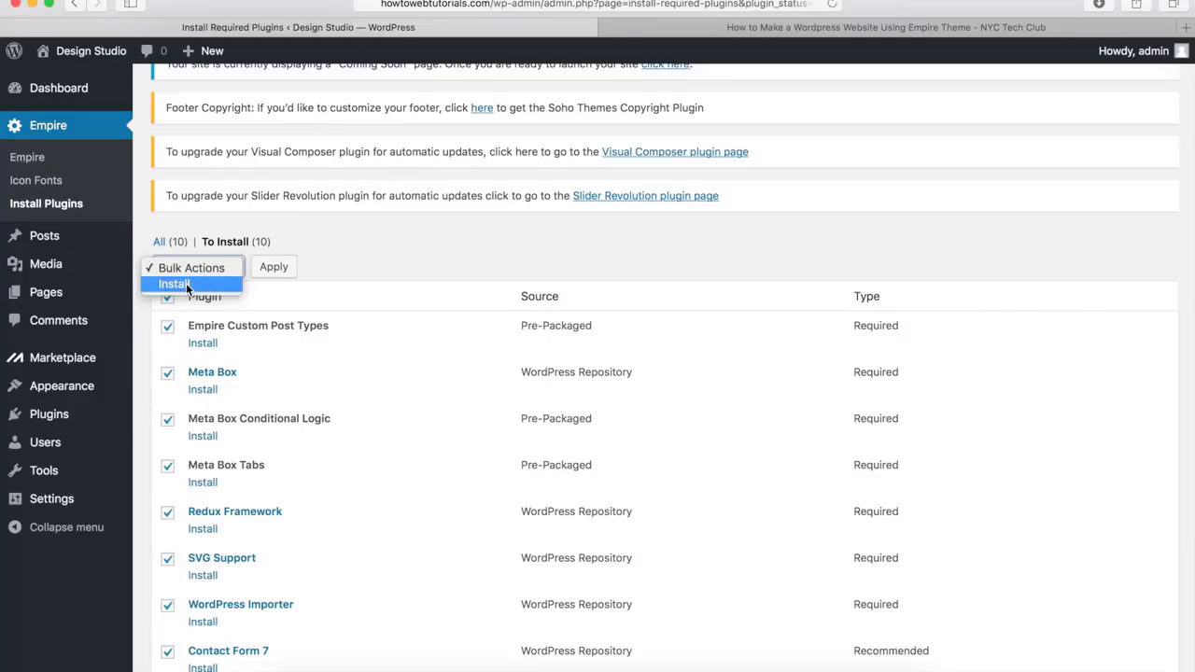
{"action": "left_click", "coordinate": [185, 283]}
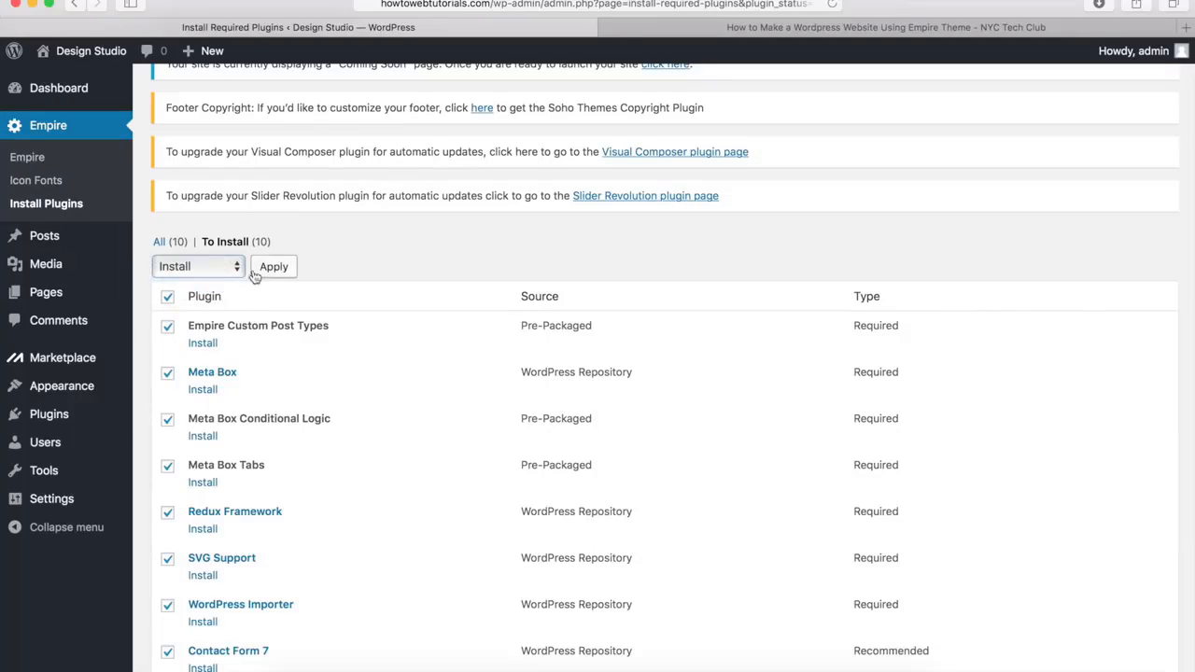
{"action": "left_click", "coordinate": [276, 268]}
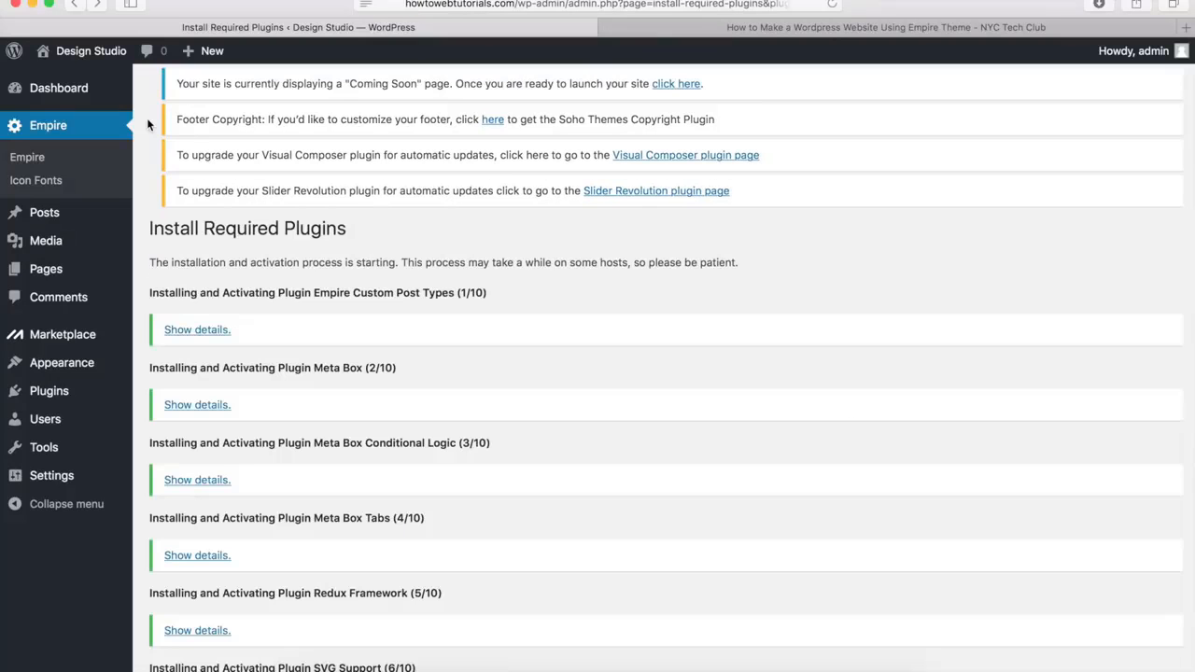
Review the results of the bulk plugin installation and look through the site's list of installed plugins
{"action": "scroll", "coordinate": [147, 117], "scroll_direction": "down", "scroll_amount": 10}
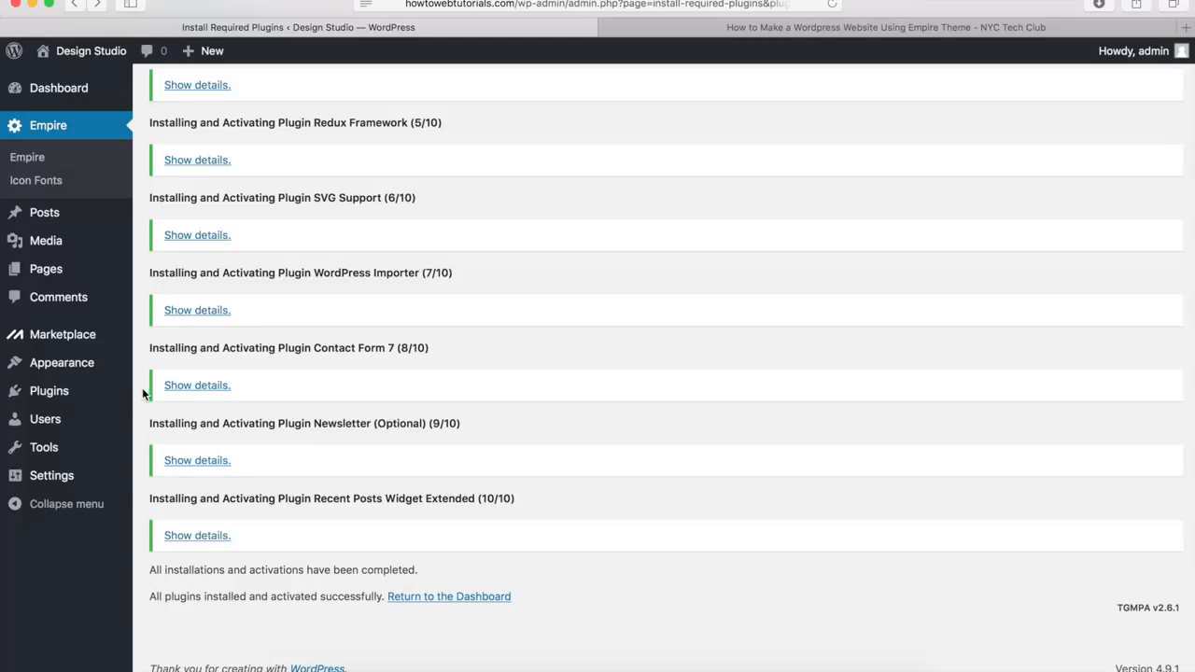
{"action": "mouse_move", "coordinate": [87, 394]}
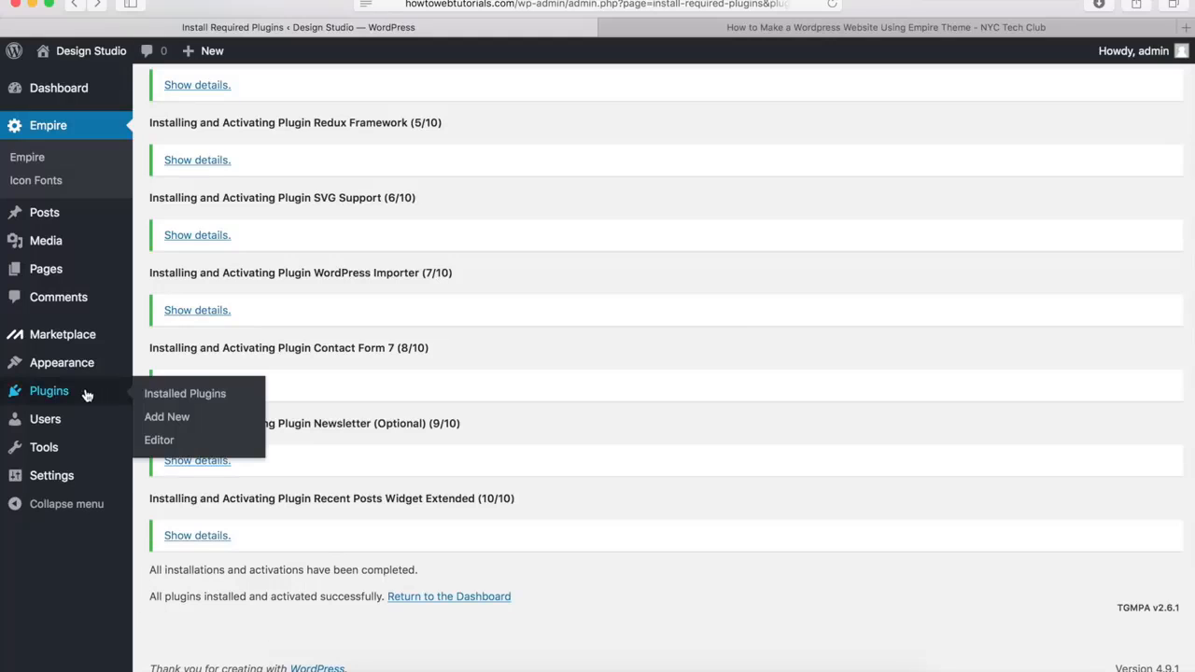
{"action": "left_click", "coordinate": [193, 394]}
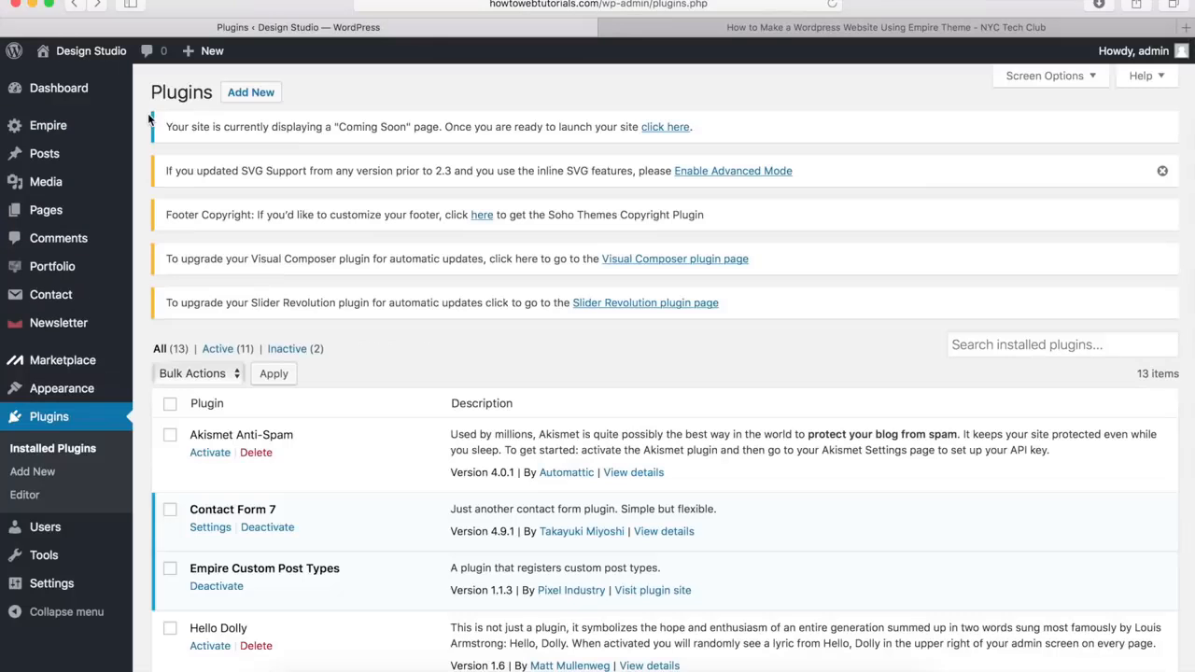
{"action": "scroll", "coordinate": [148, 113], "scroll_direction": "down", "scroll_amount": 10}
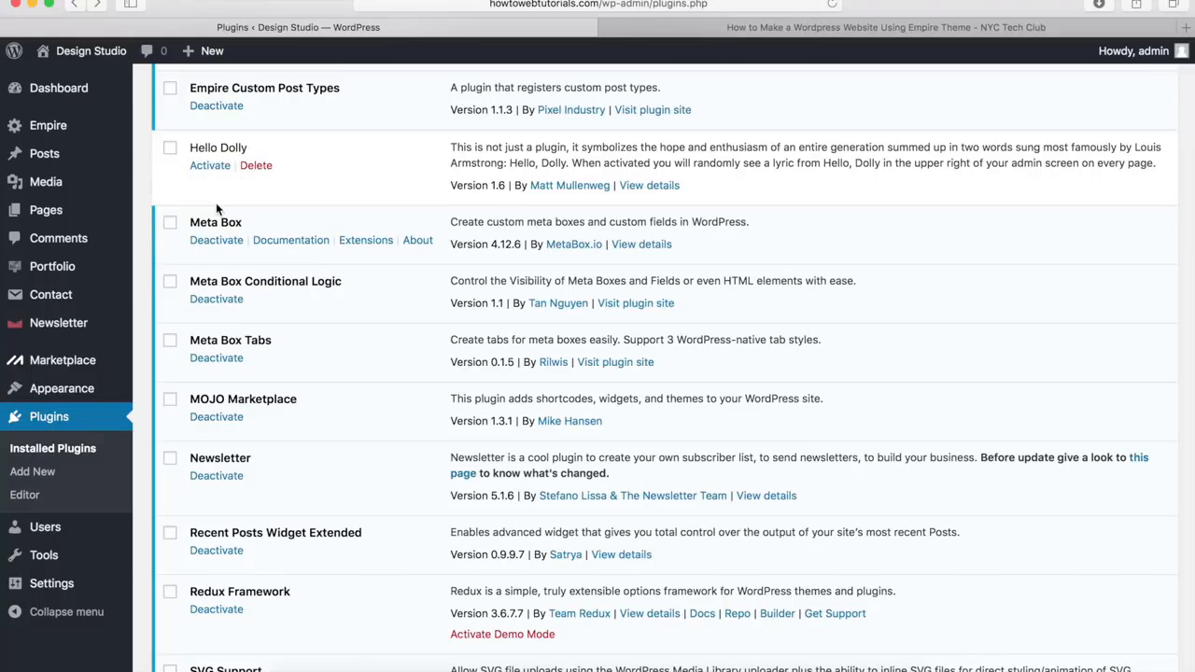
{"action": "scroll", "coordinate": [216, 203], "scroll_direction": "up", "scroll_amount": 5}
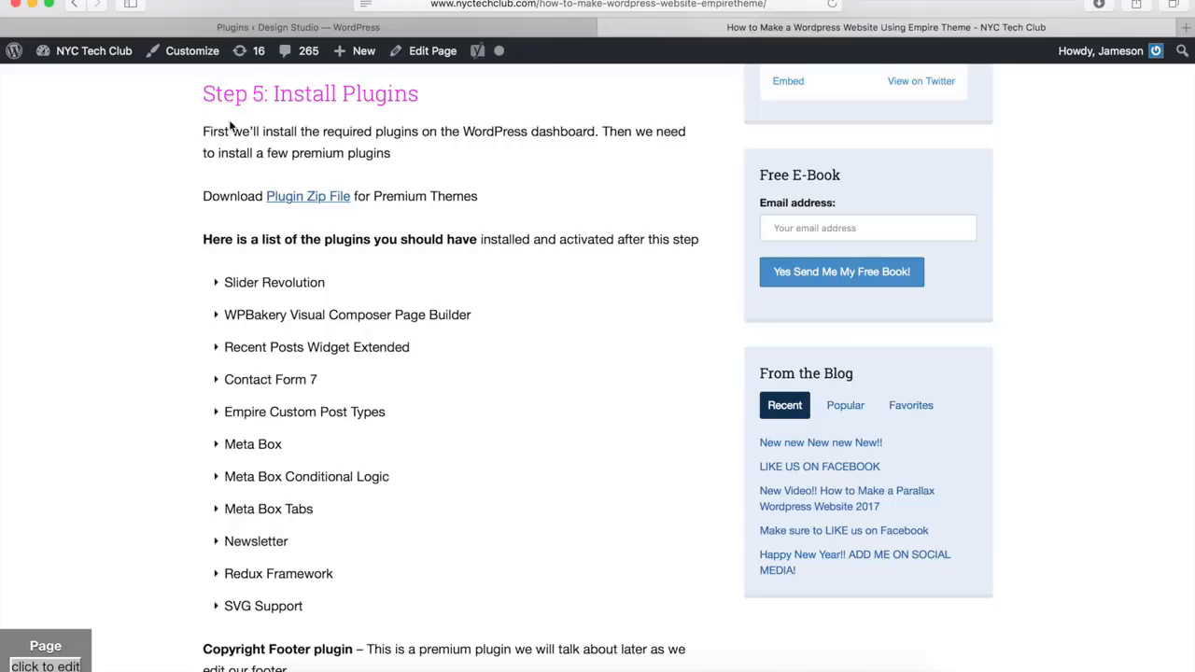
Download the premium Plugin Zip File from the tutorial page and open the plugin upload form in the WordPress dashboard
{"action": "left_click", "coordinate": [321, 205]}
{"action": "left_click", "coordinate": [519, 33]}
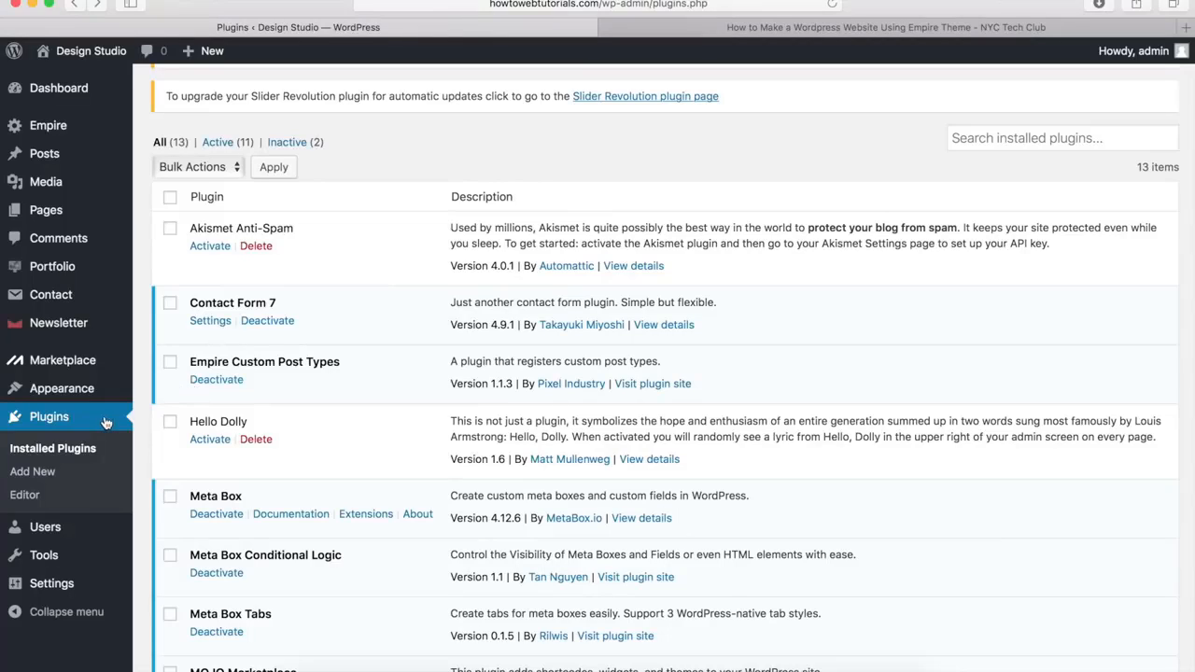
{"action": "left_click", "coordinate": [36, 473]}
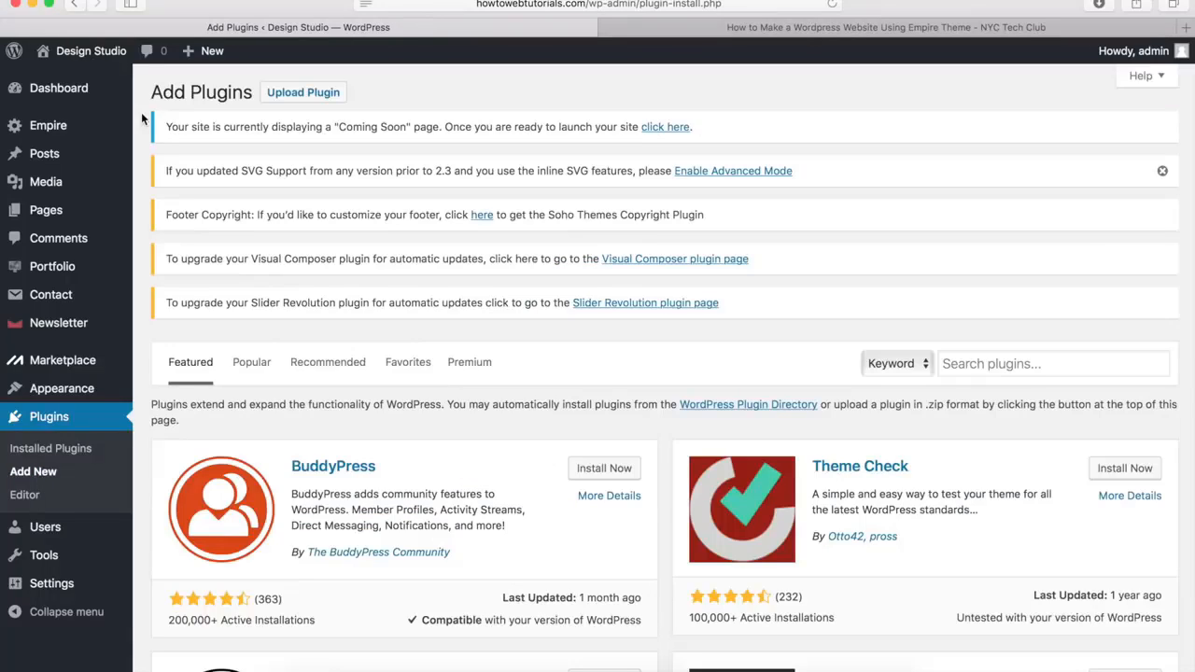
{"action": "left_click", "coordinate": [303, 93]}
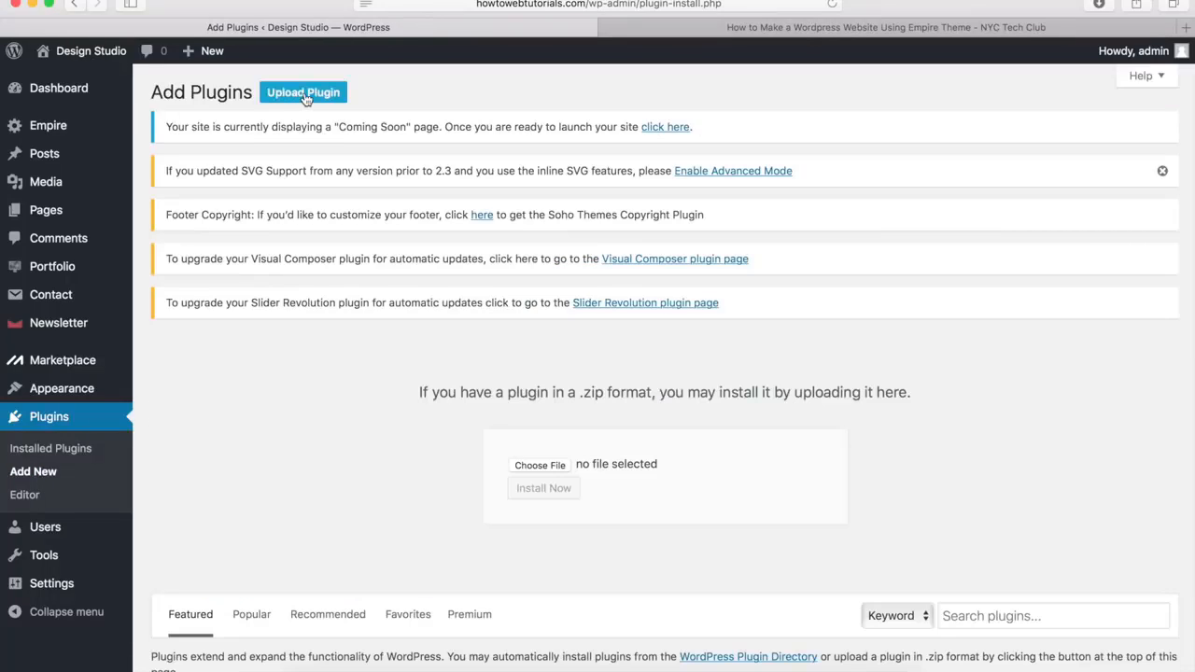
Upload js_composer.zip from the Premium Plugins folder in Downloads, then install and activate the plugin
{"action": "left_click", "coordinate": [547, 465]}
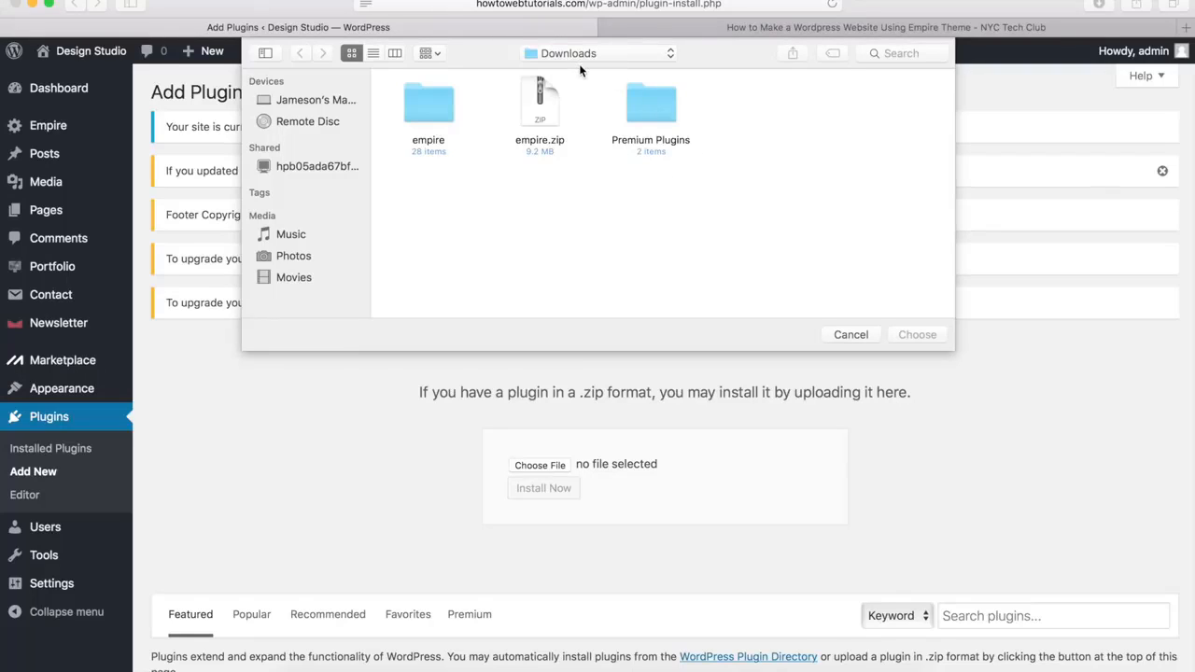
{"action": "double_click", "coordinate": [657, 109]}
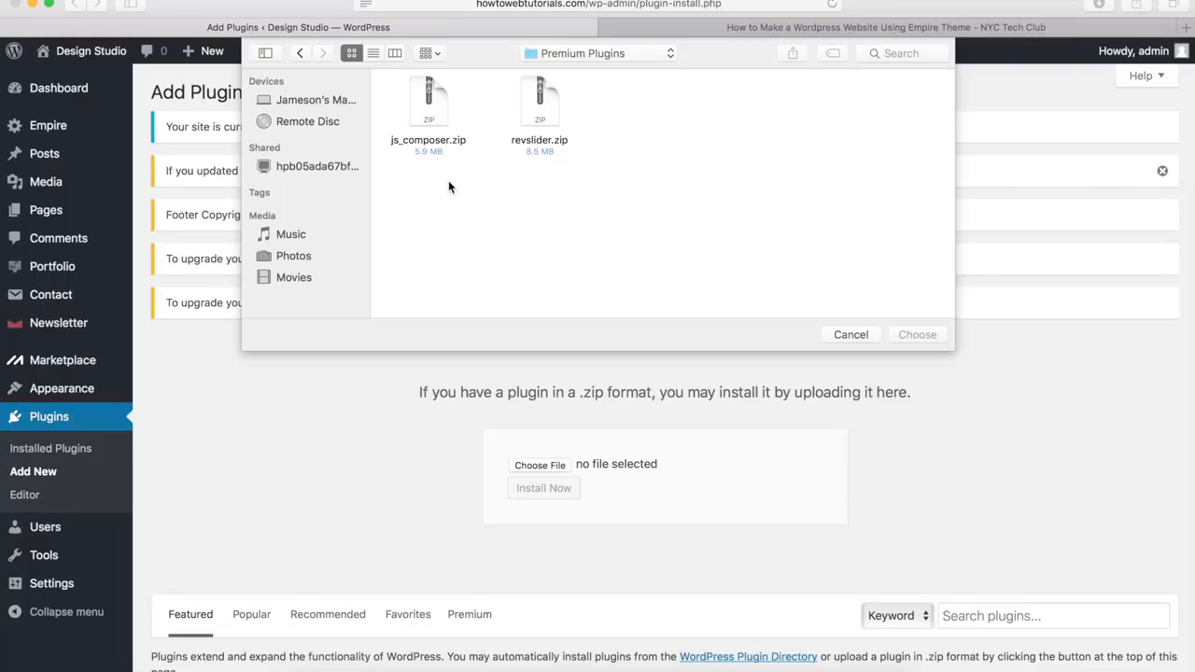
{"action": "left_click", "coordinate": [425, 114]}
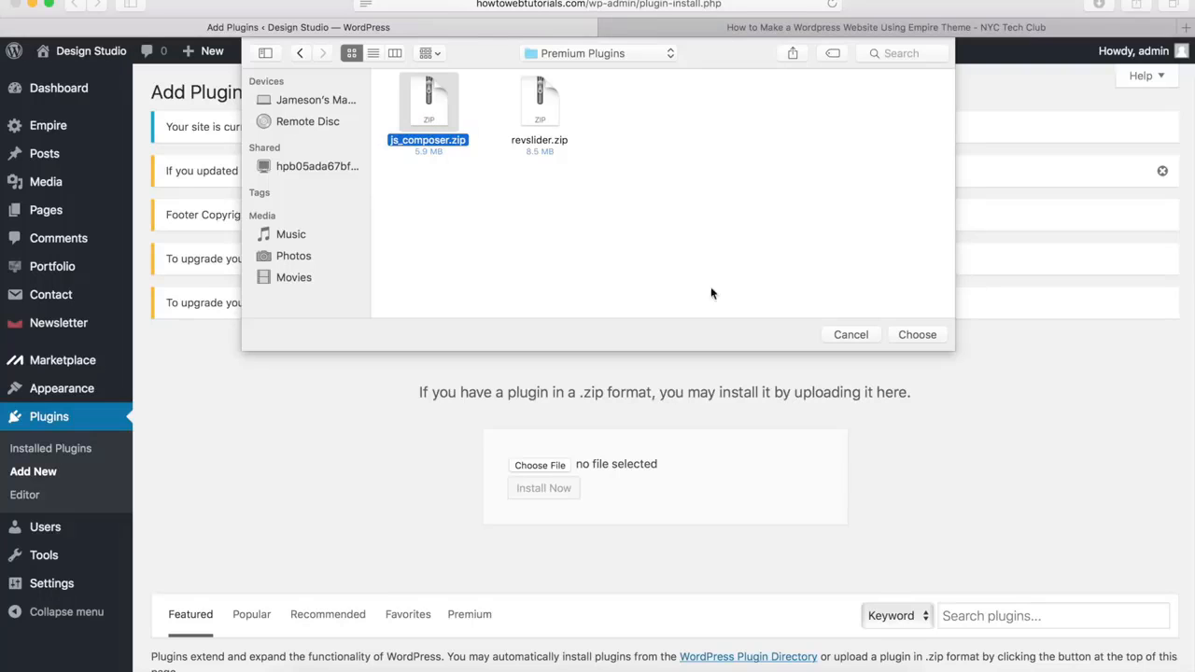
{"action": "left_click", "coordinate": [915, 334]}
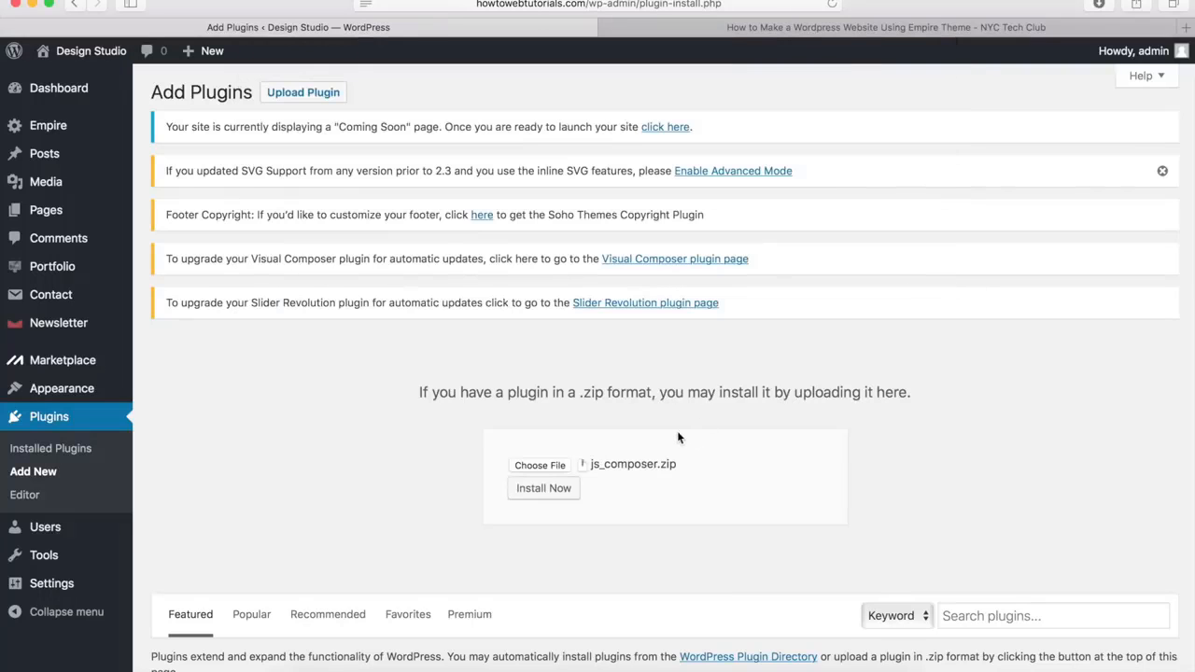
{"action": "left_click", "coordinate": [571, 491]}
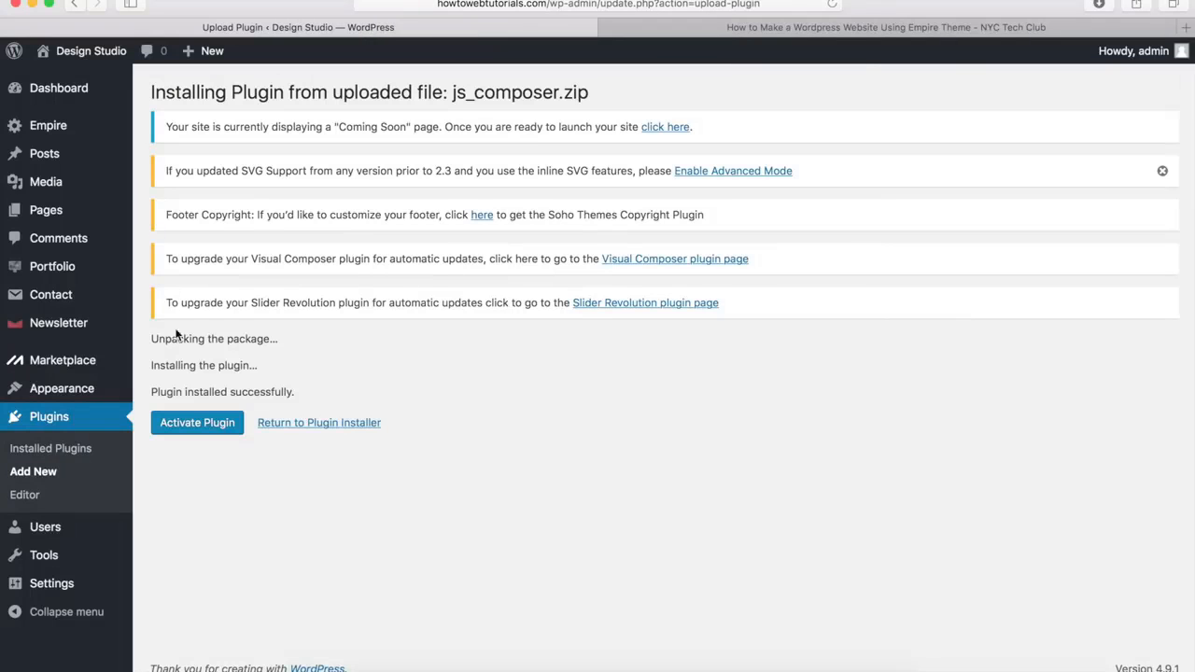
{"action": "left_click", "coordinate": [199, 423]}
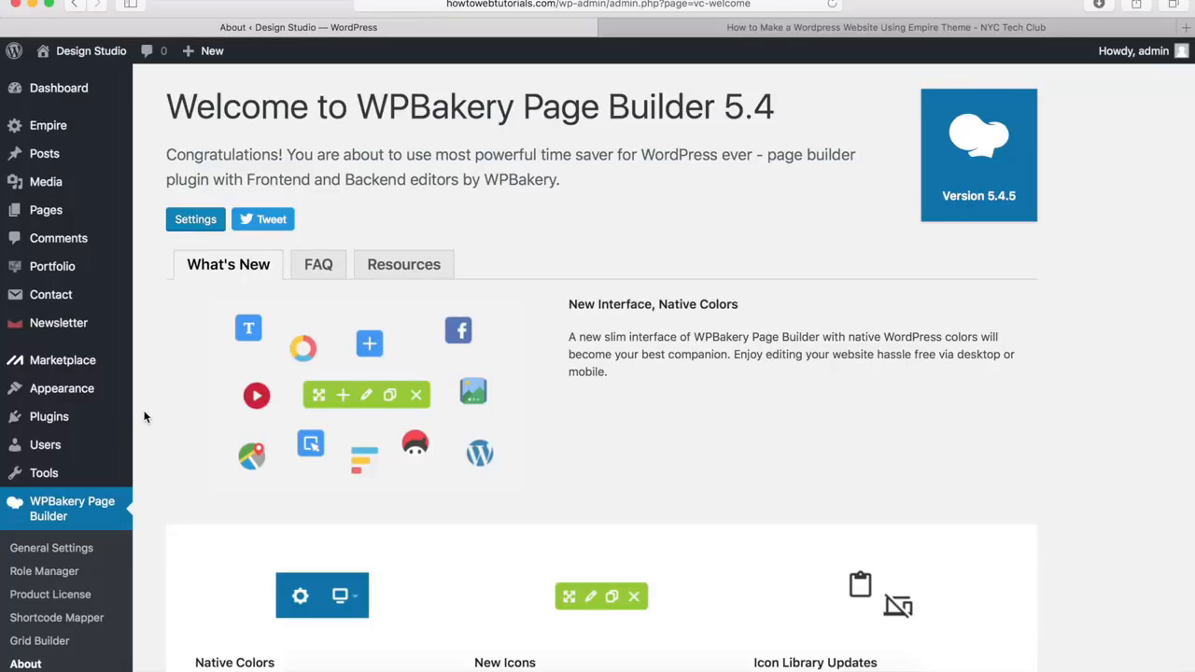
Add another plugin by uploading revslider.zip from the Premium Plugins folder, then install and activate it
{"action": "mouse_move", "coordinate": [67, 417]}
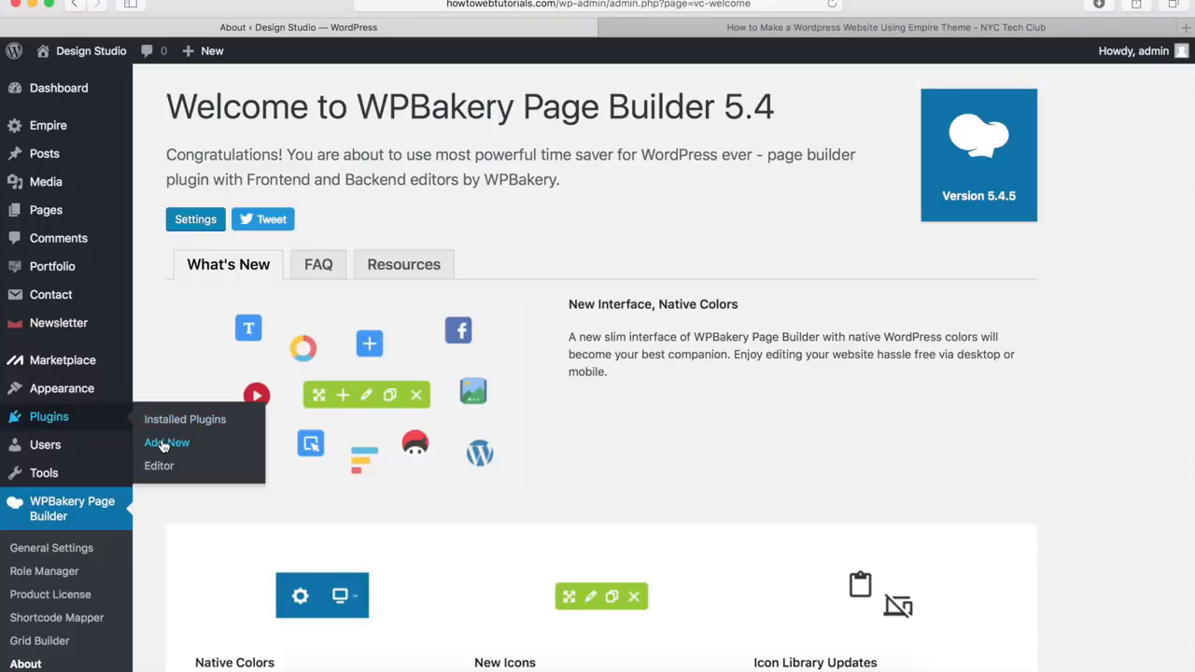
{"action": "left_click", "coordinate": [163, 446]}
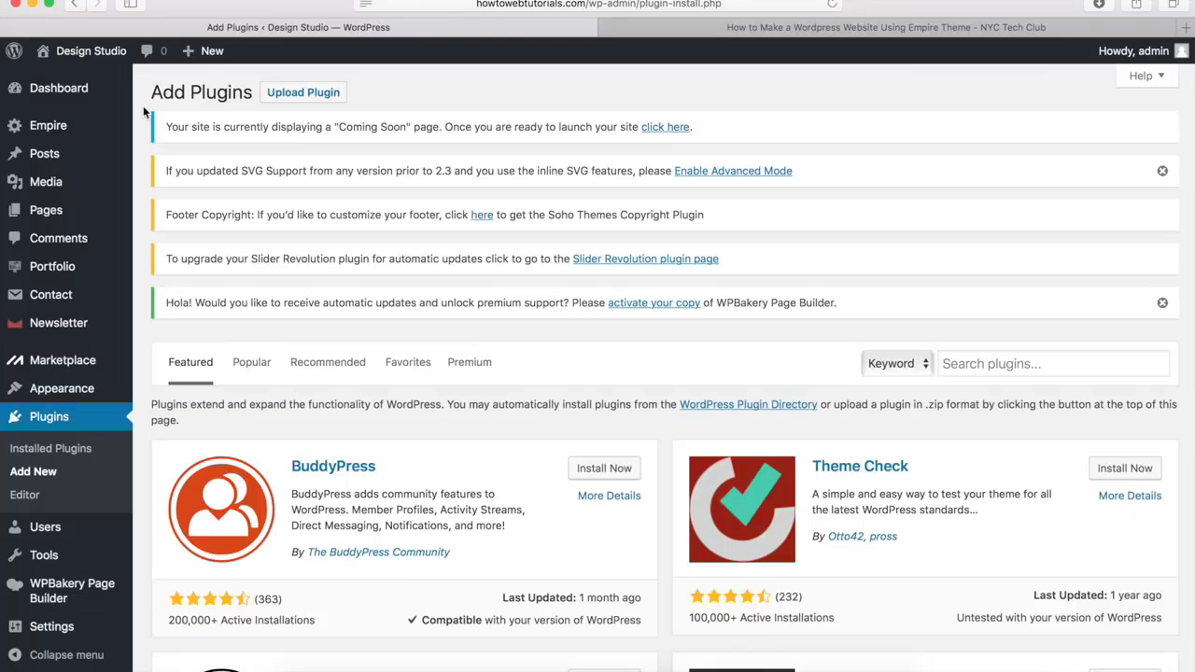
{"action": "left_click", "coordinate": [297, 95]}
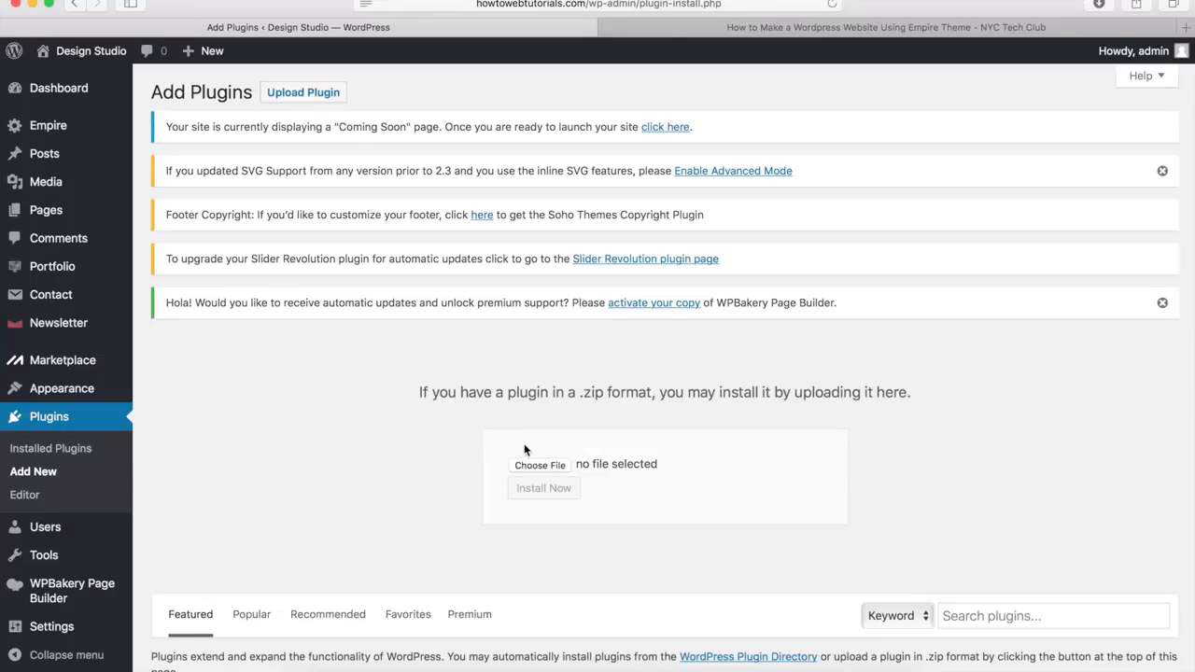
{"action": "left_click", "coordinate": [539, 465]}
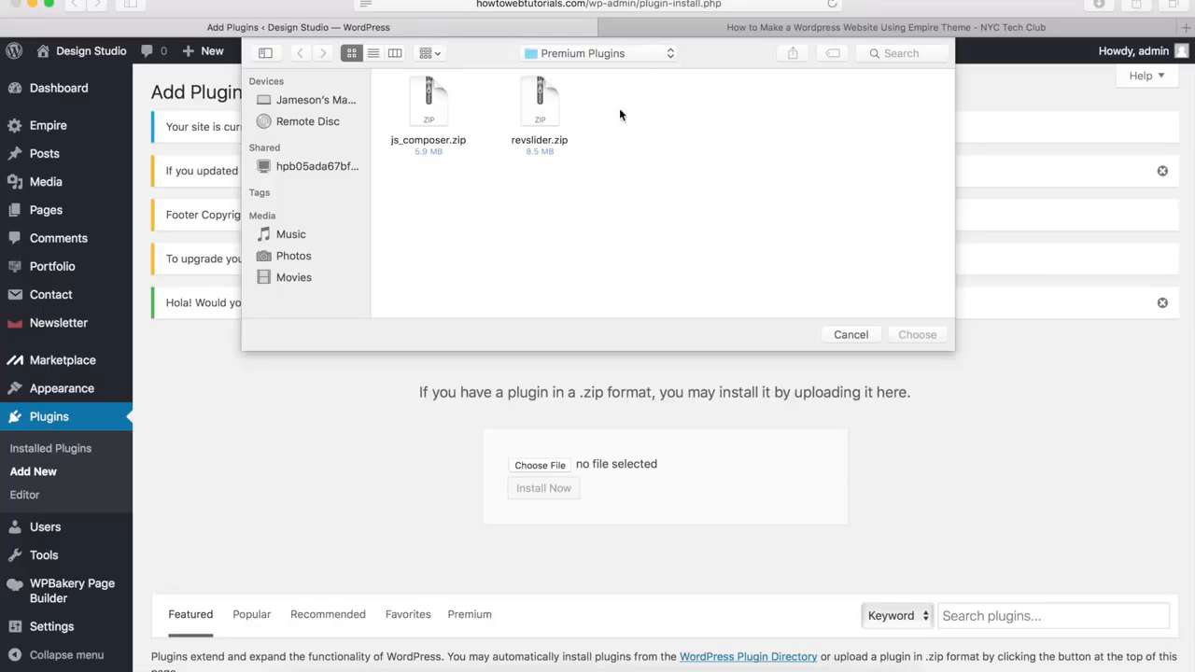
{"action": "left_click", "coordinate": [540, 112]}
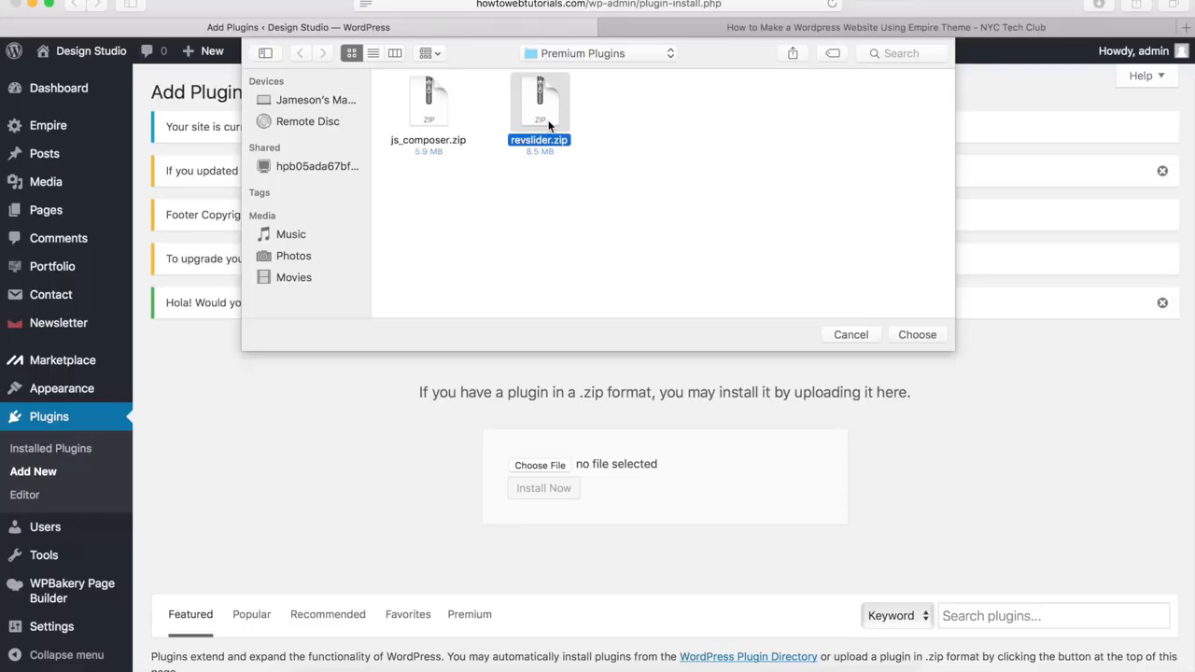
{"action": "left_click", "coordinate": [920, 336]}
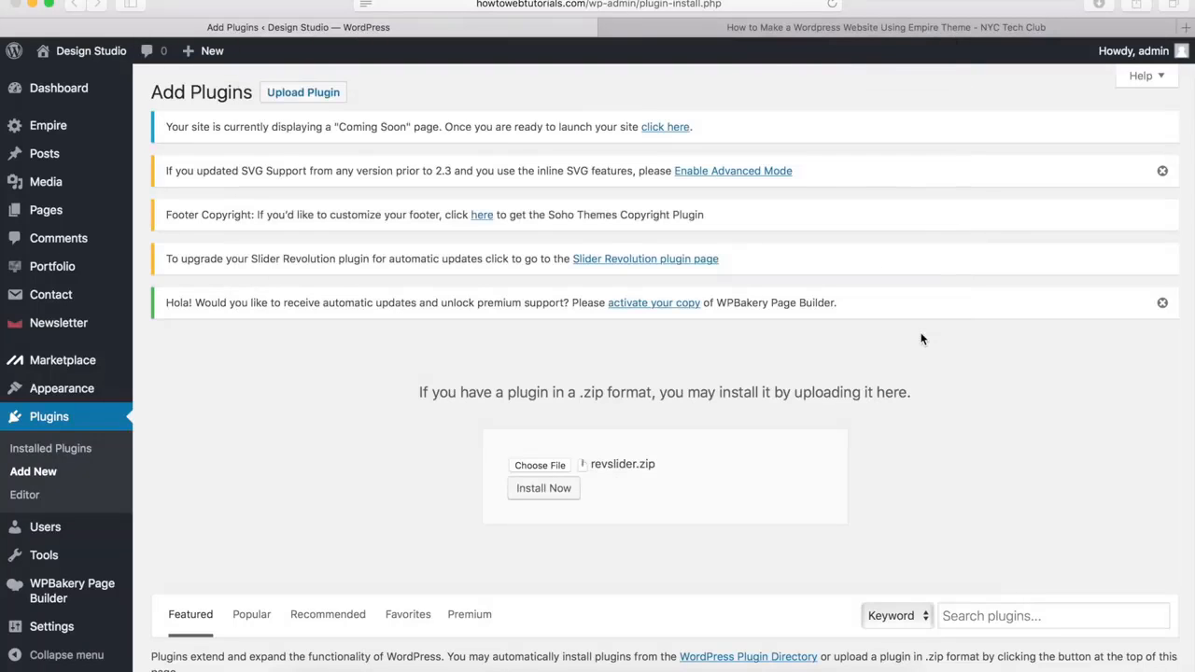
{"action": "left_click", "coordinate": [544, 488]}
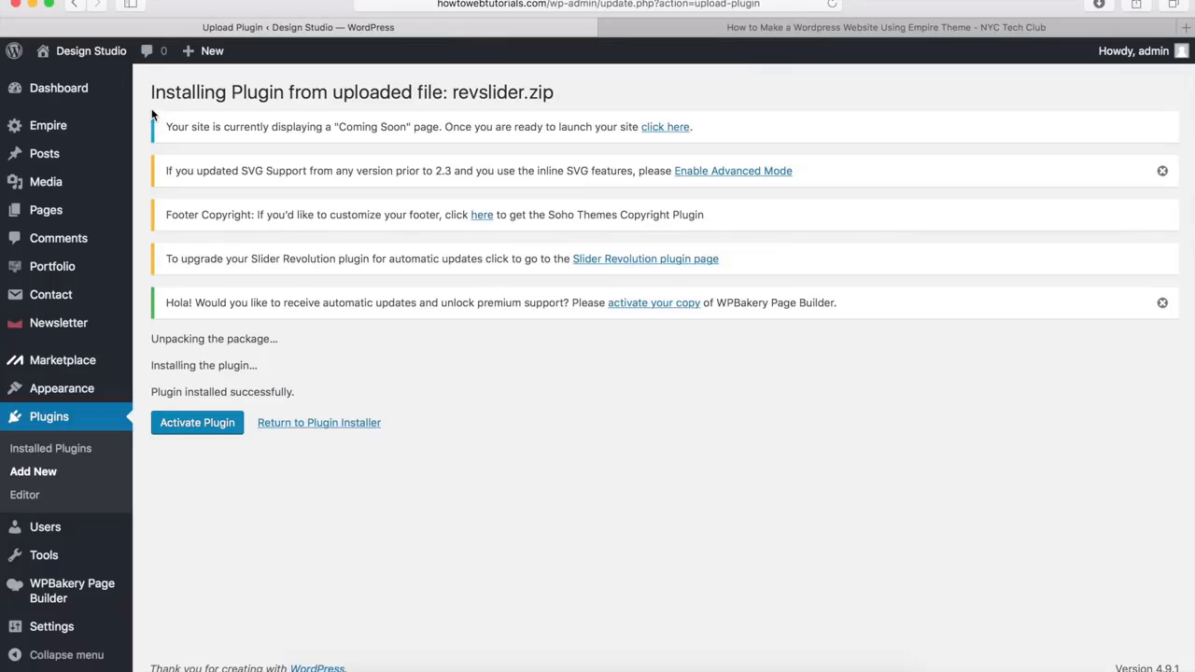
{"action": "left_click", "coordinate": [195, 424]}
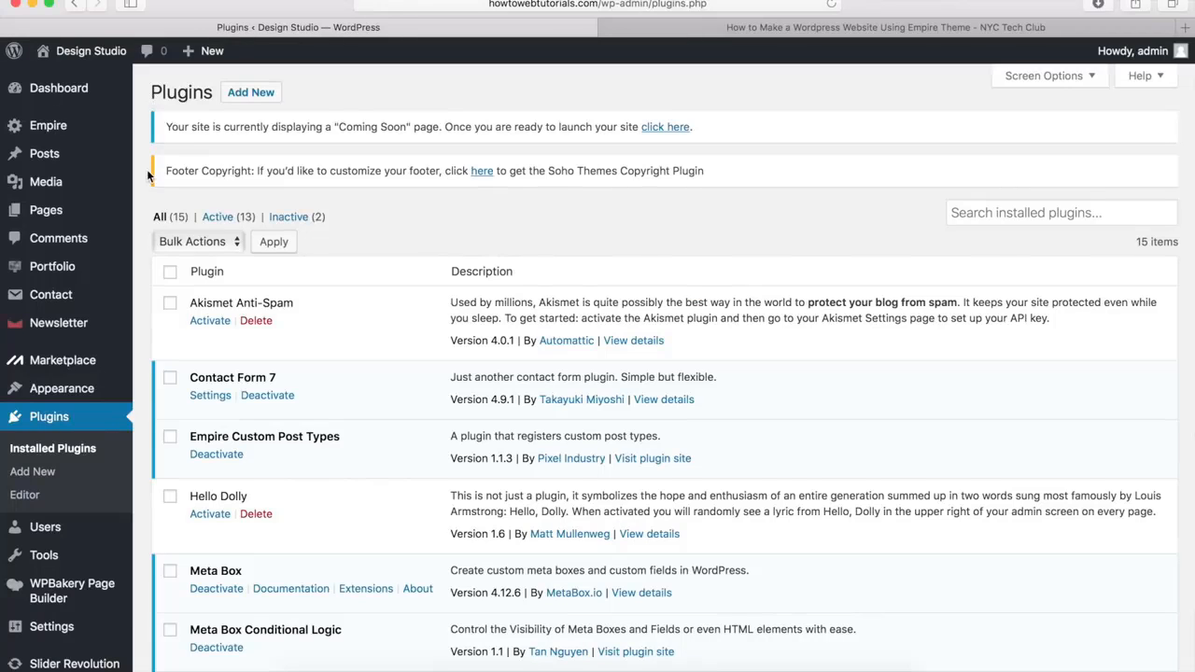
Check the installed plugins list for Slider Revolution and WPBakery Page Builder, and open the page for adding plugins
{"action": "scroll", "coordinate": [147, 174], "scroll_direction": "down", "scroll_amount": 10}
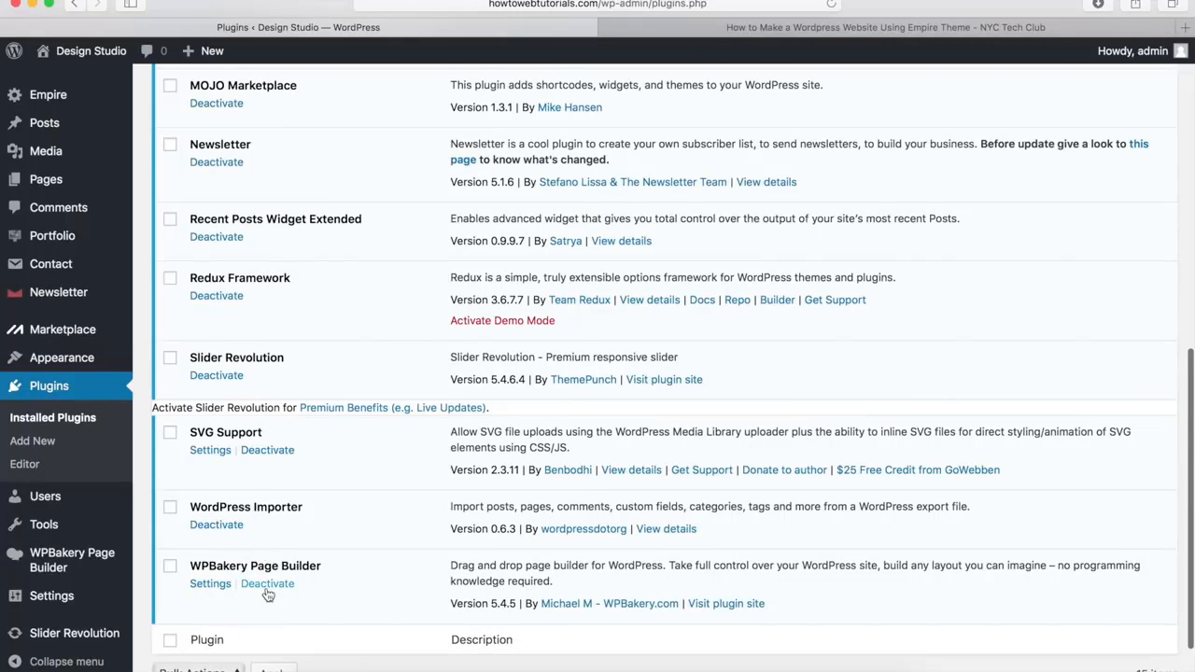
{"action": "scroll", "coordinate": [268, 595], "scroll_direction": "up", "scroll_amount": 3}
{"action": "scroll", "coordinate": [268, 596], "scroll_direction": "up", "scroll_amount": 4}
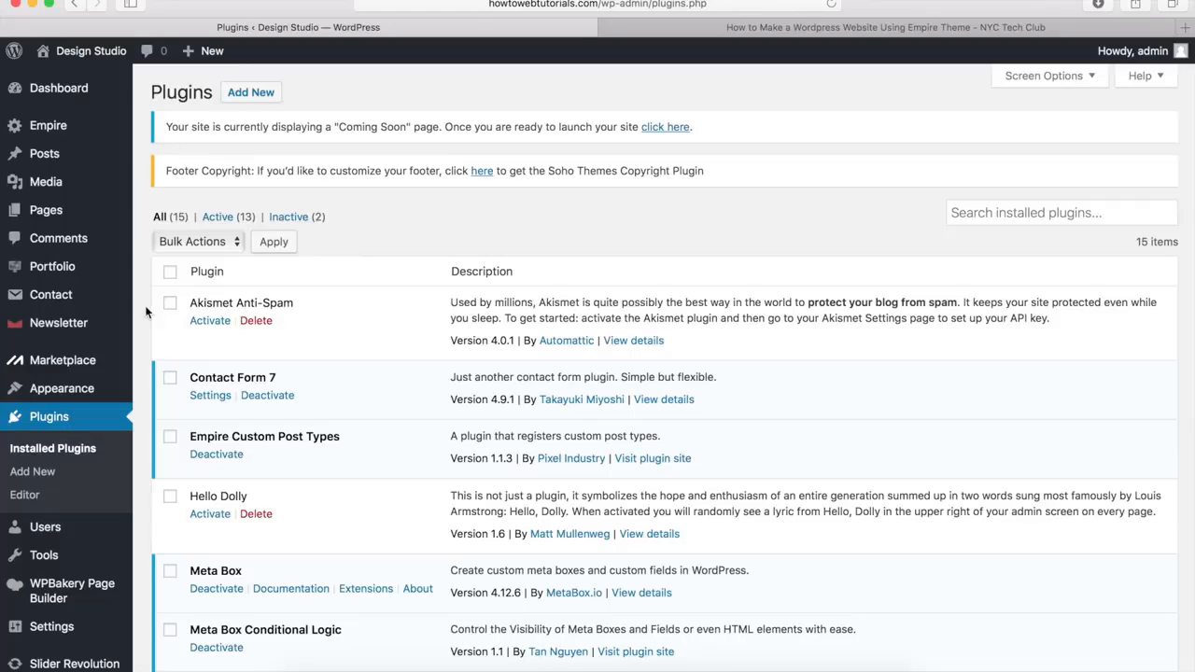
{"action": "left_click", "coordinate": [29, 474]}
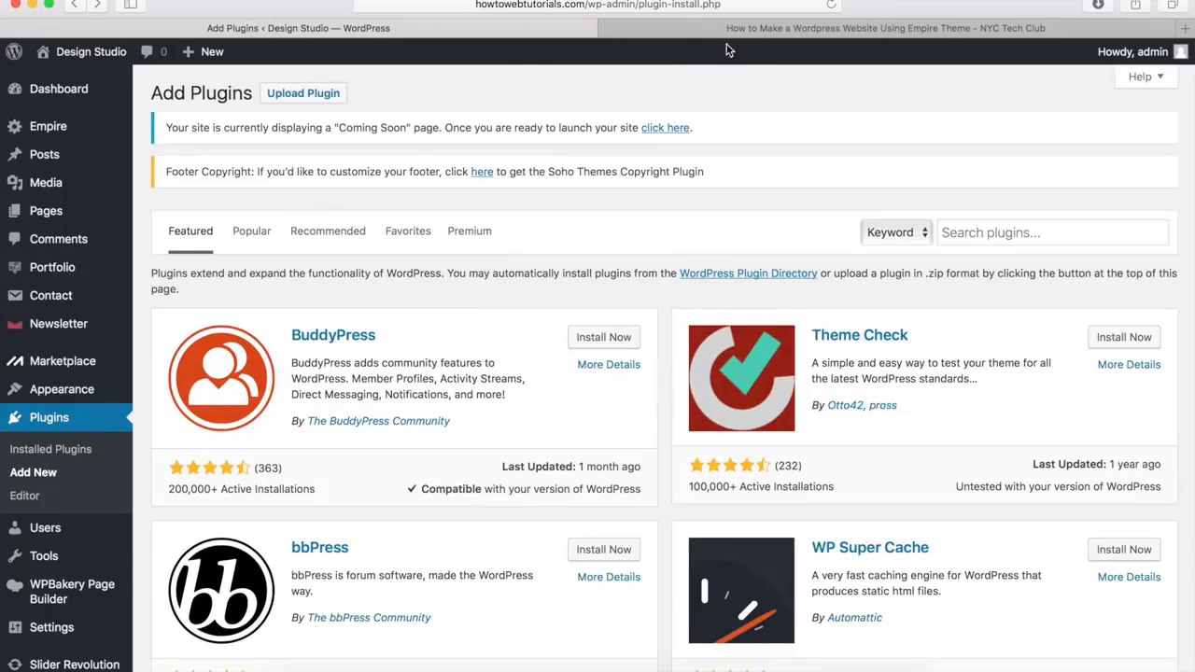
Download the demo images zip file from Step 6 of the tutorial page and return to the WordPress dashboard
{"action": "left_click", "coordinate": [759, 37]}
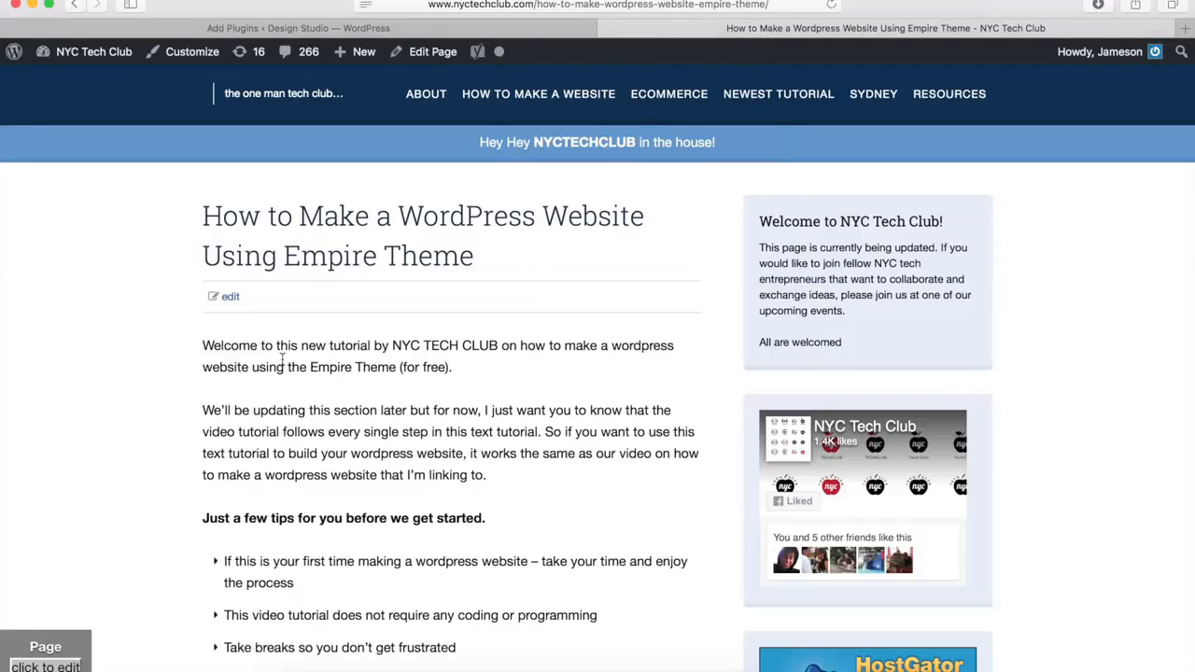
{"action": "scroll", "coordinate": [282, 359], "scroll_direction": "down", "scroll_amount": 15}
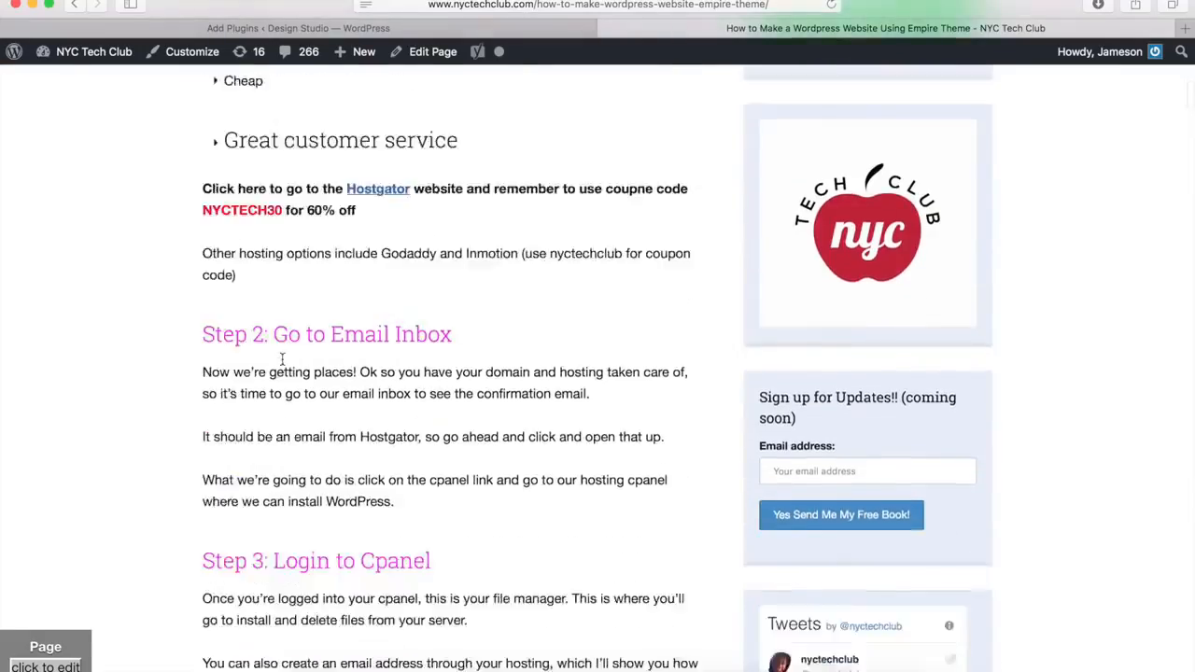
{"action": "scroll", "coordinate": [282, 359], "scroll_direction": "down", "scroll_amount": 20}
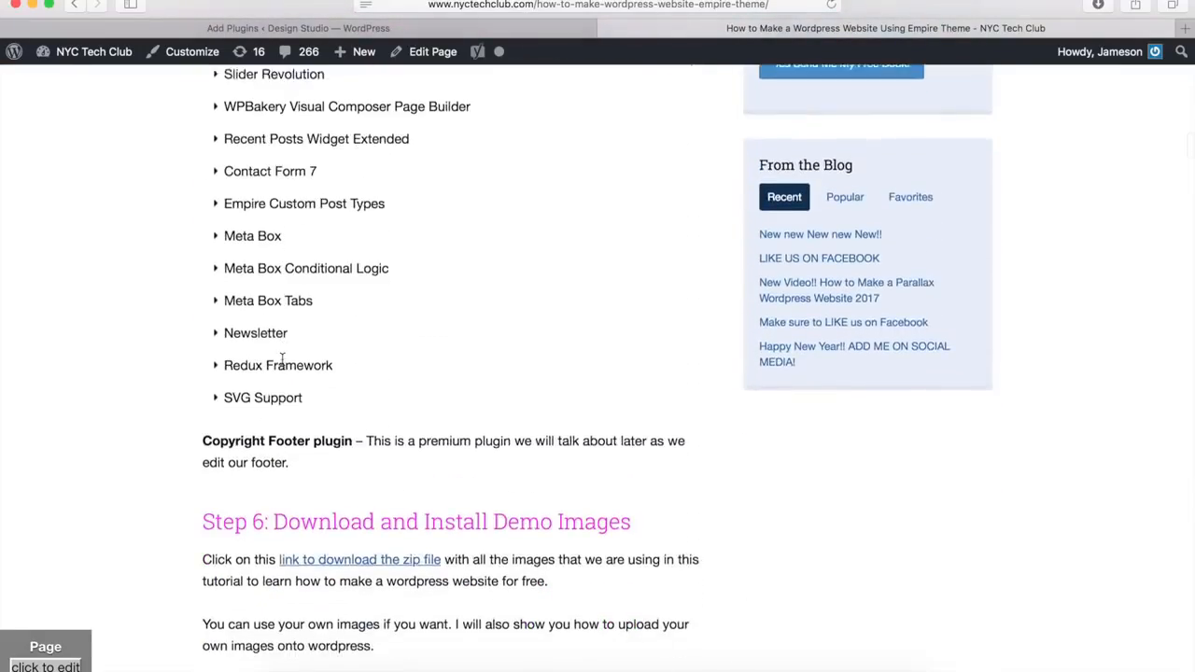
{"action": "scroll", "coordinate": [282, 359], "scroll_direction": "down", "scroll_amount": 6}
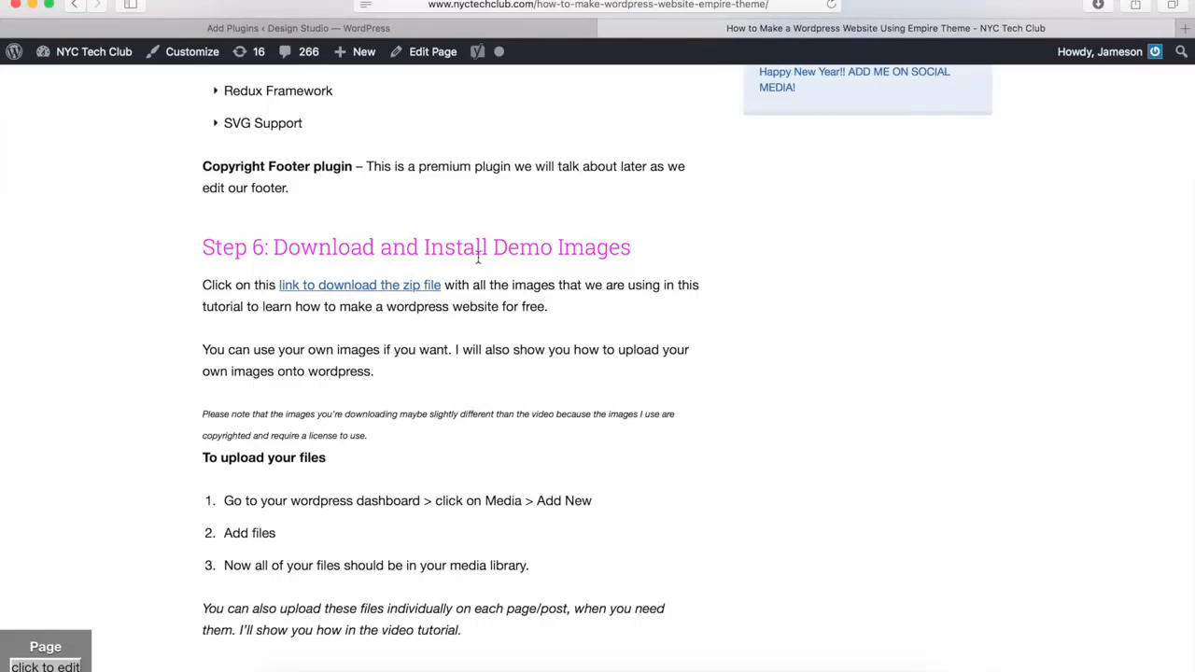
{"action": "left_click", "coordinate": [344, 289]}
{"action": "left_click", "coordinate": [513, 28]}
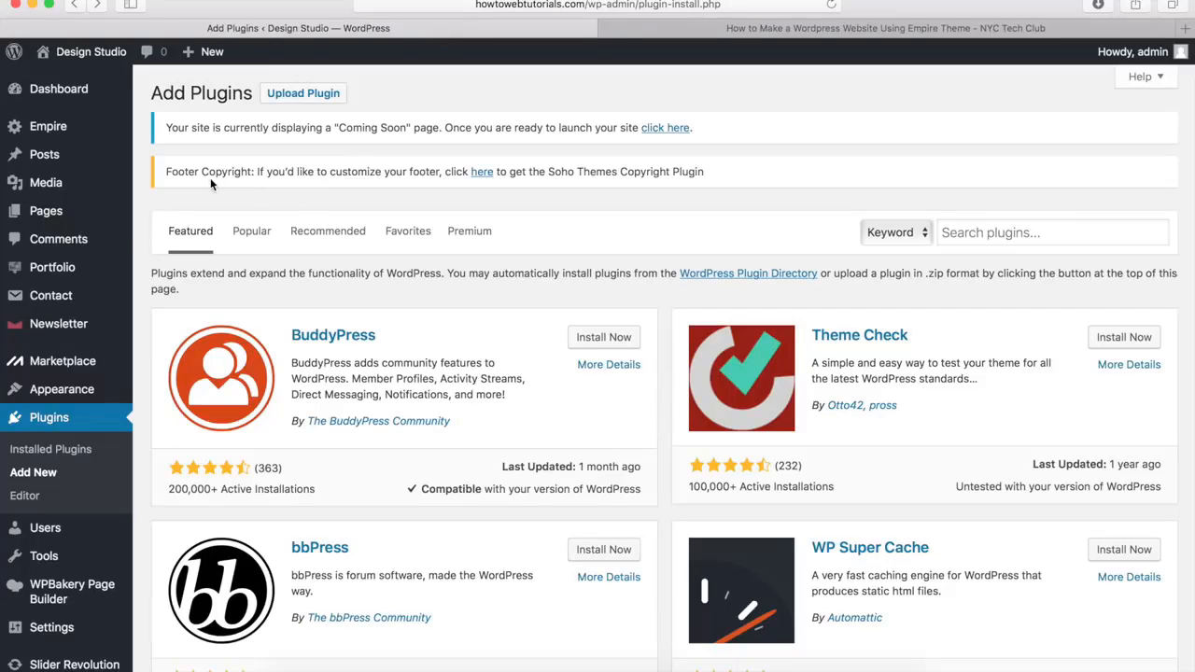
Start uploading new media and open the Empire Images folder in Downloads as the source
{"action": "mouse_move", "coordinate": [49, 183]}
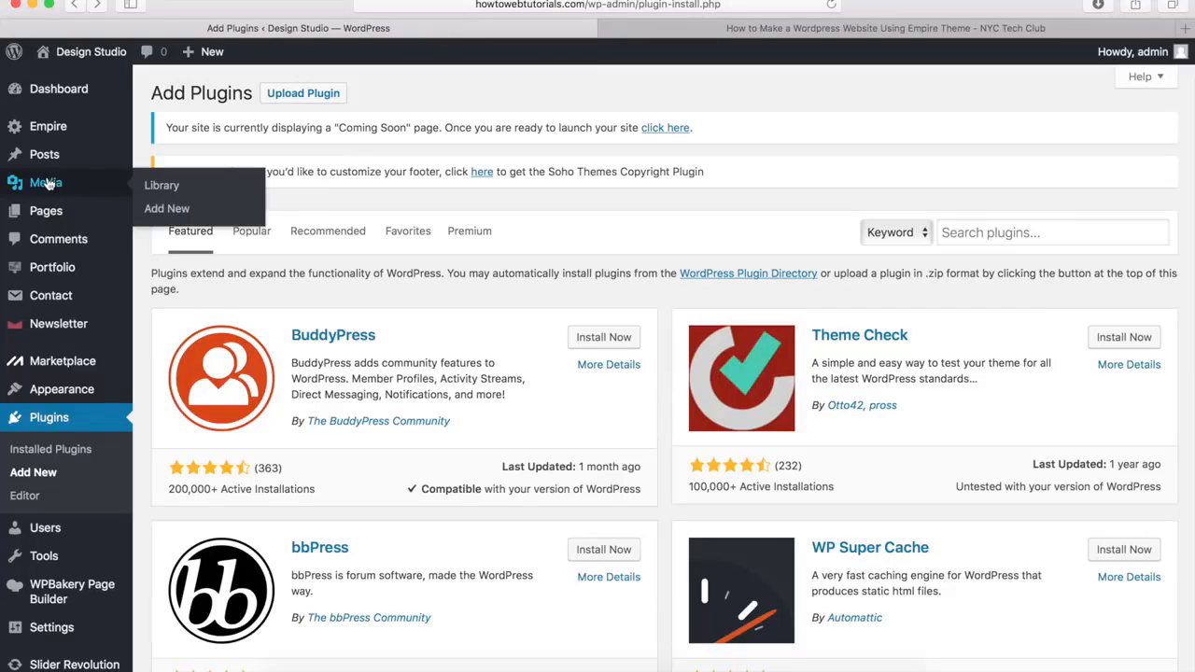
{"action": "left_click", "coordinate": [164, 209]}
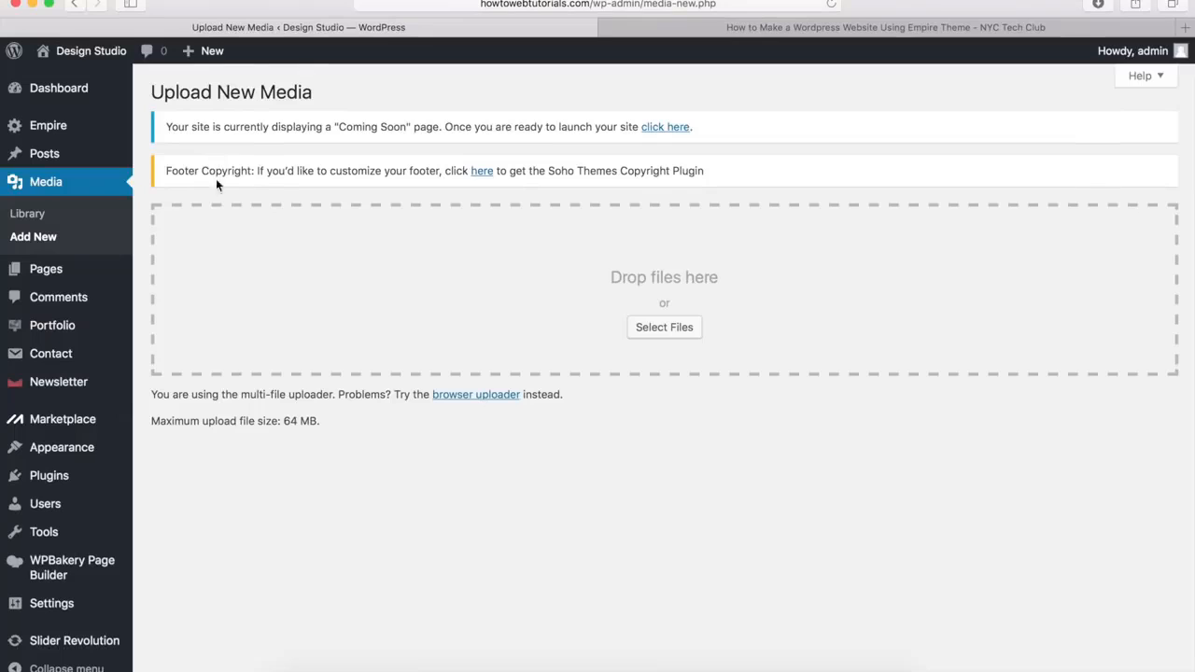
{"action": "left_click", "coordinate": [653, 327]}
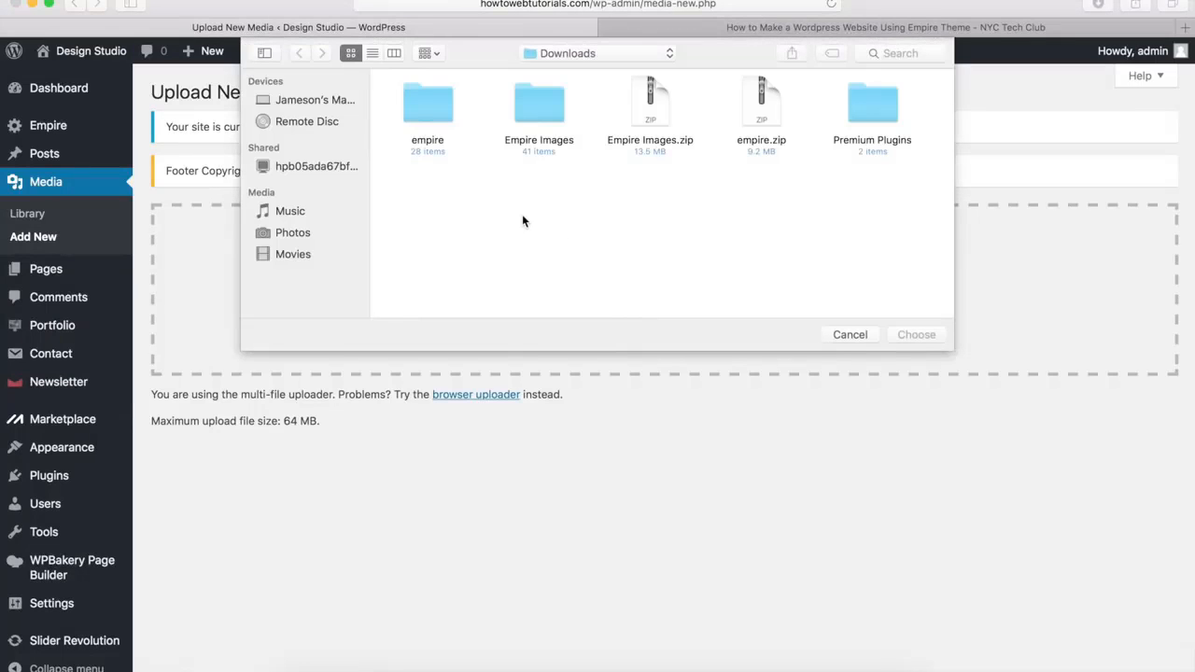
{"action": "left_click", "coordinate": [654, 112]}
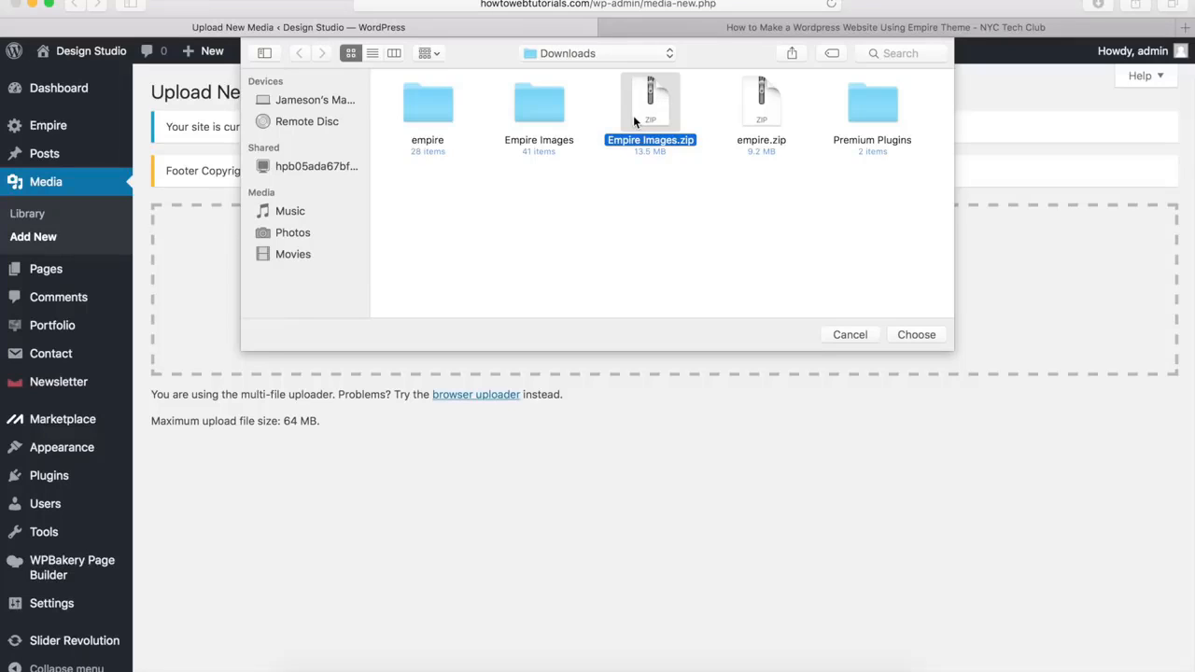
{"action": "left_click", "coordinate": [537, 110]}
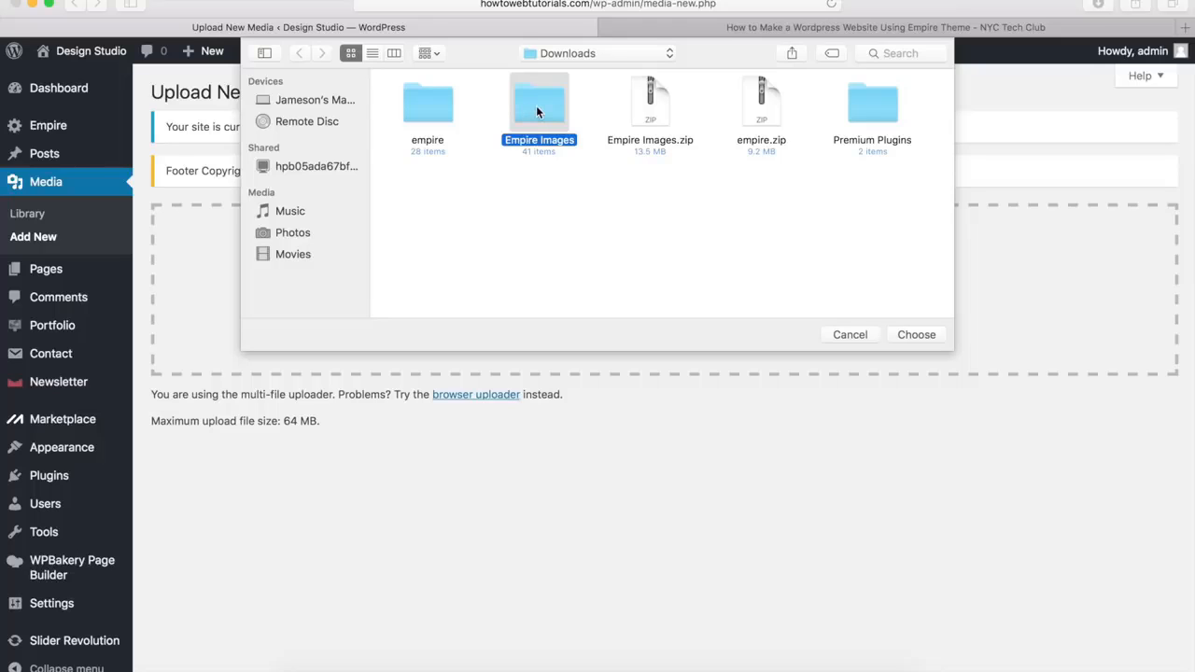
{"action": "double_click", "coordinate": [537, 110]}
Select all the images in the Empire Images folder and upload them to the media library
{"action": "scroll", "coordinate": [506, 156], "scroll_direction": "down", "scroll_amount": 5}
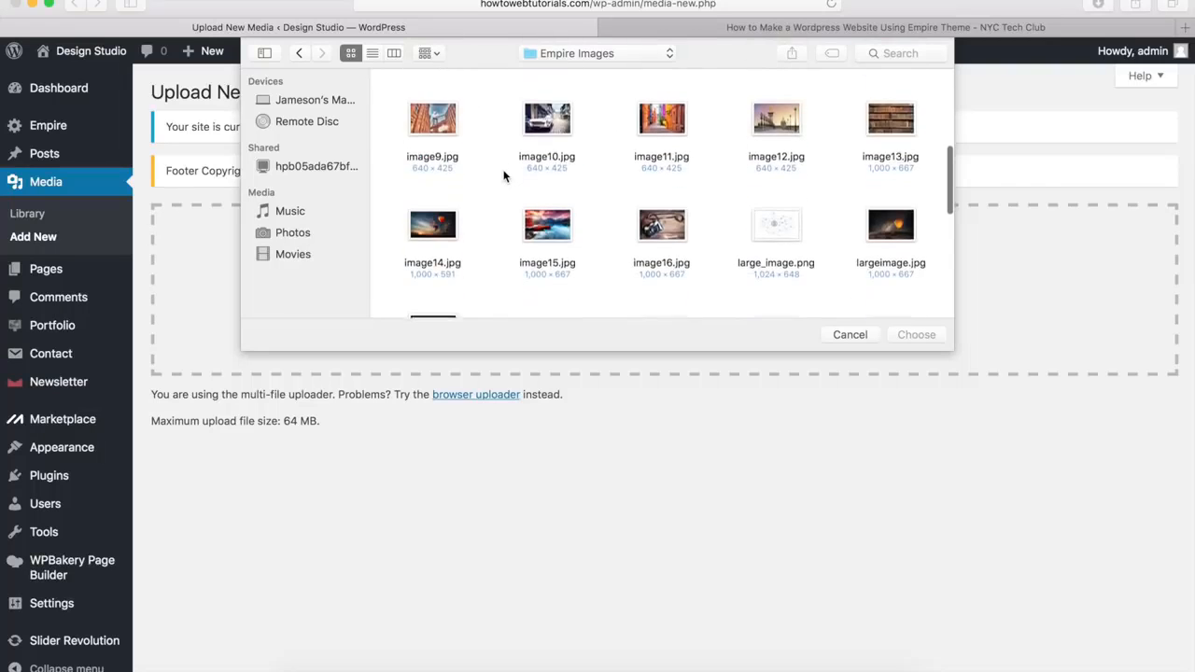
{"action": "scroll", "coordinate": [503, 176], "scroll_direction": "up", "scroll_amount": 5}
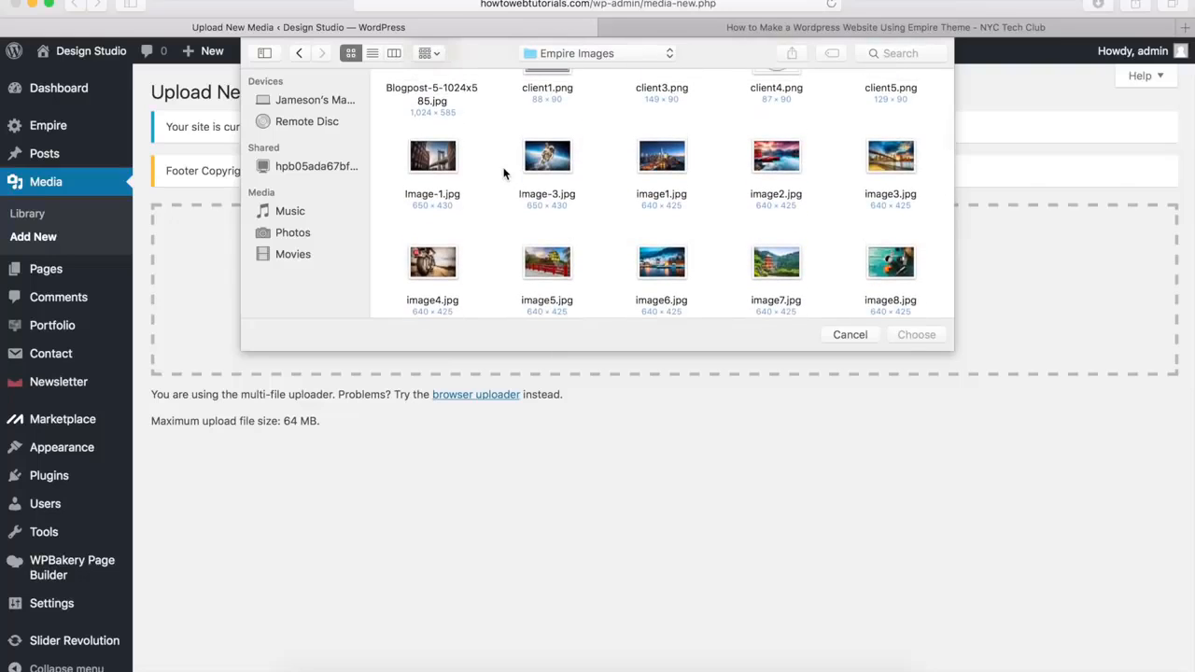
{"action": "scroll", "coordinate": [504, 172], "scroll_direction": "up", "scroll_amount": 2}
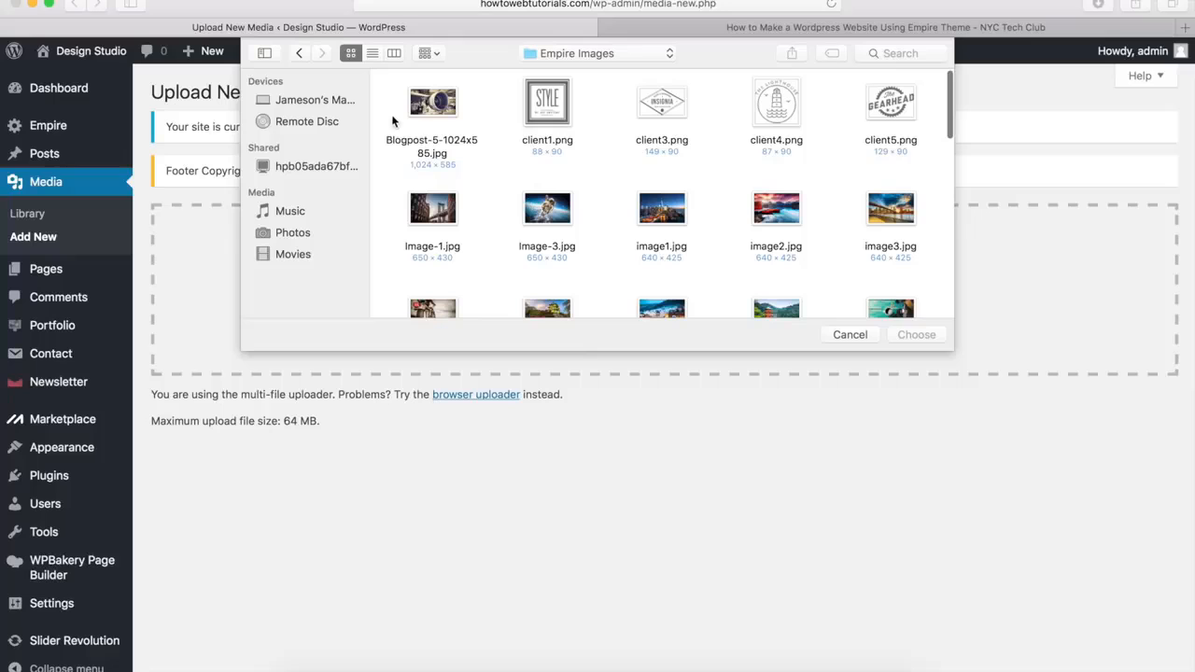
{"action": "left_click_drag", "start_coordinate": [387, 104], "coordinate": [905, 248]}
{"action": "scroll", "coordinate": [906, 148], "scroll_direction": "down", "scroll_amount": 10}
{"action": "scroll", "coordinate": [781, 260], "scroll_direction": "up", "scroll_amount": 5}
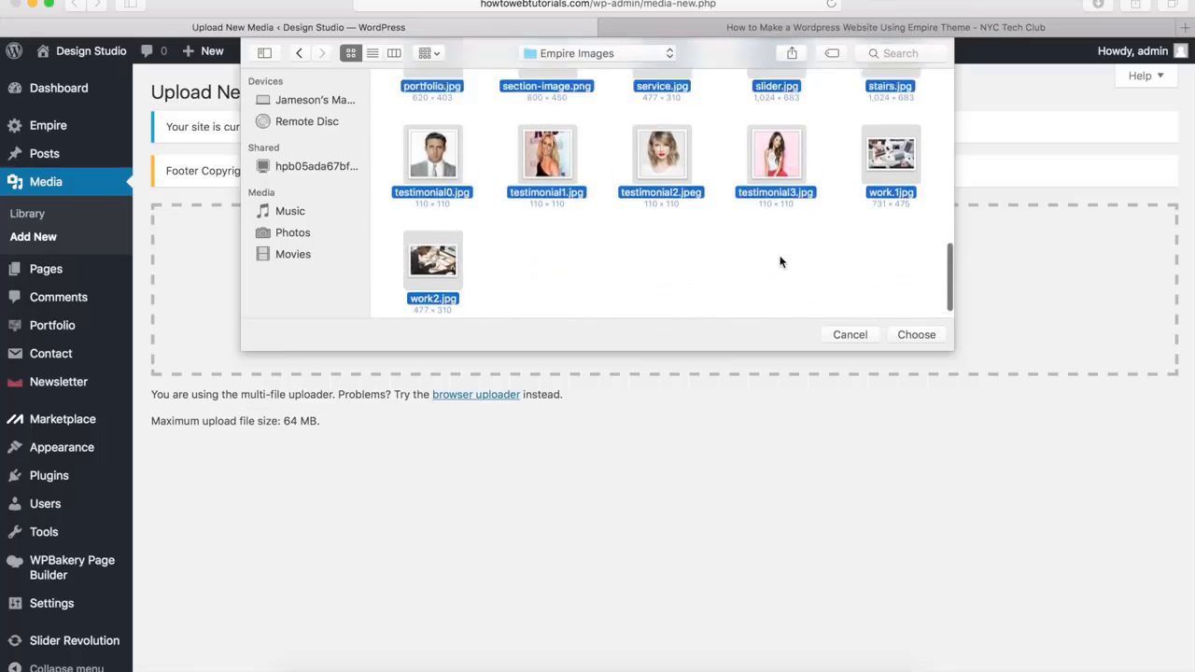
{"action": "left_click", "coordinate": [915, 334]}
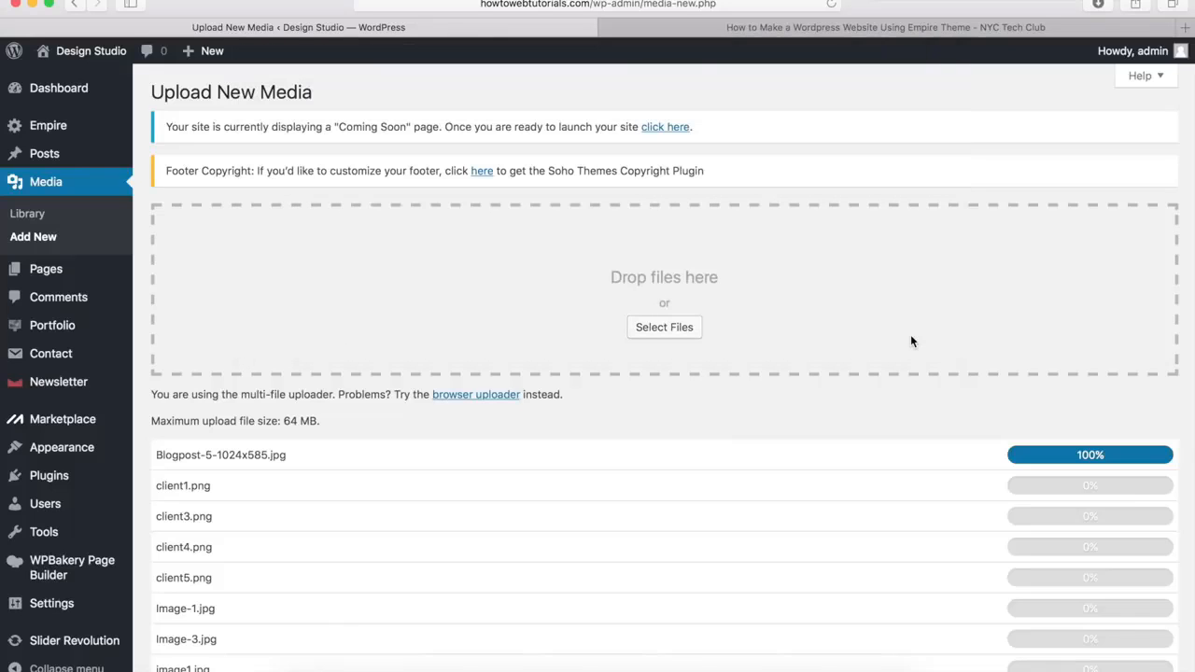
Check the upload progress of the image files, and open the media library to look through the uploaded images
{"action": "scroll", "coordinate": [910, 341], "scroll_direction": "down", "scroll_amount": 10}
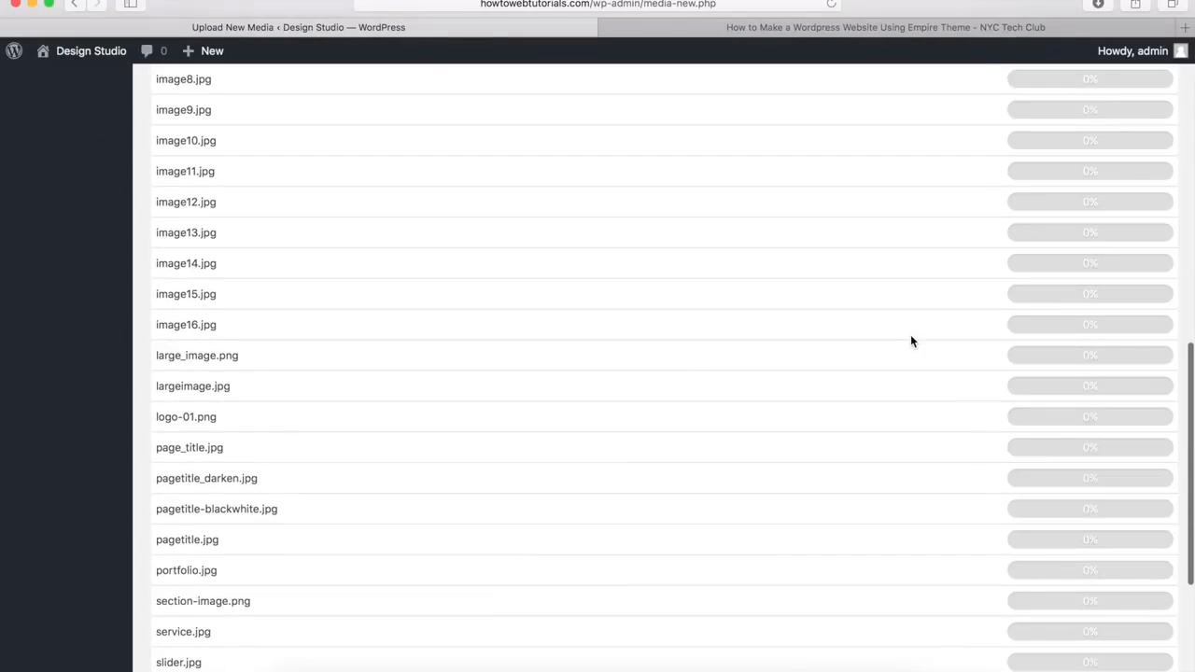
{"action": "scroll", "coordinate": [912, 341], "scroll_direction": "up", "scroll_amount": 10}
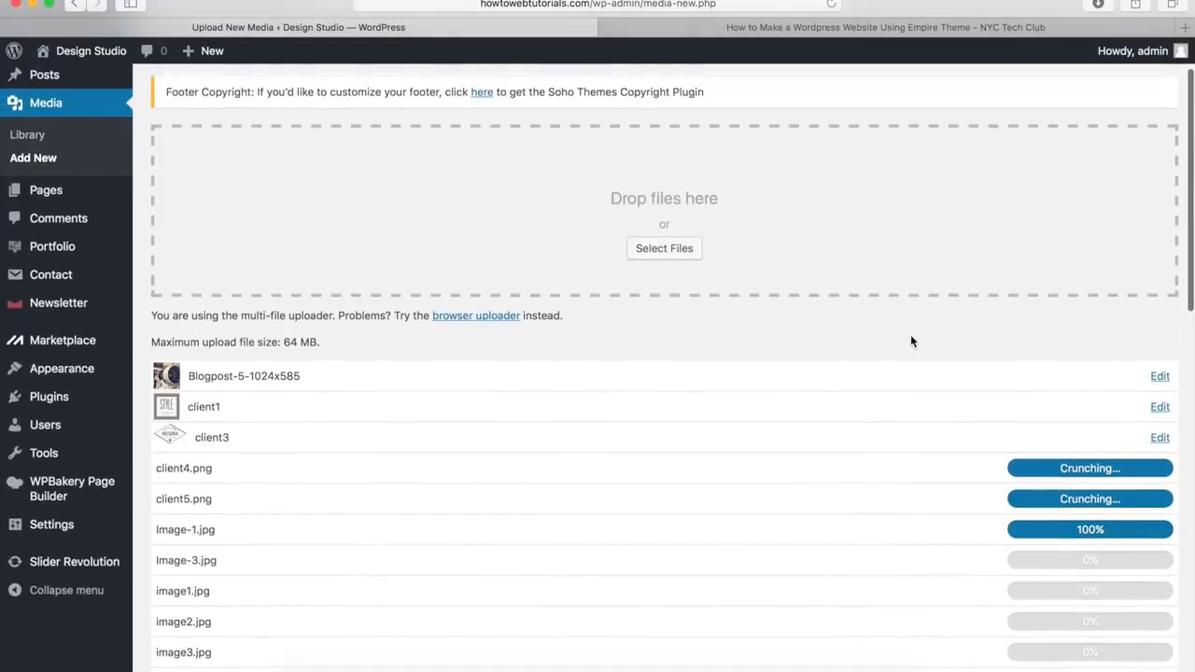
{"action": "scroll", "coordinate": [912, 340], "scroll_direction": "up", "scroll_amount": 2}
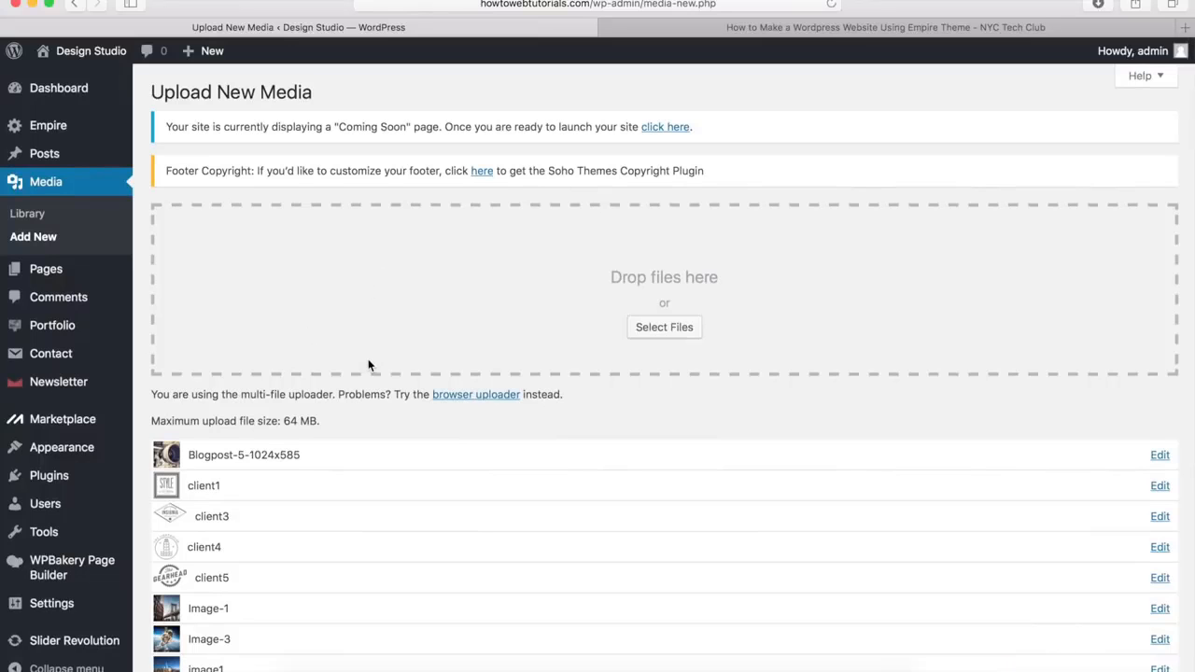
{"action": "scroll", "coordinate": [368, 365], "scroll_direction": "down", "scroll_amount": 10}
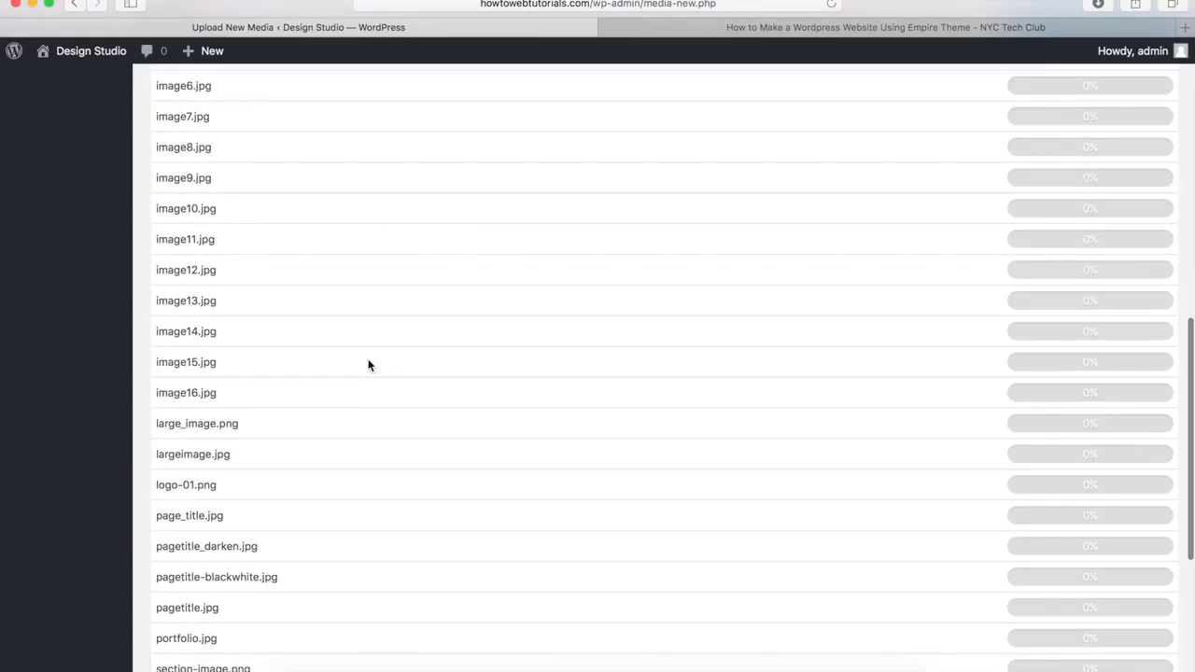
{"action": "scroll", "coordinate": [368, 365], "scroll_direction": "up", "scroll_amount": 10}
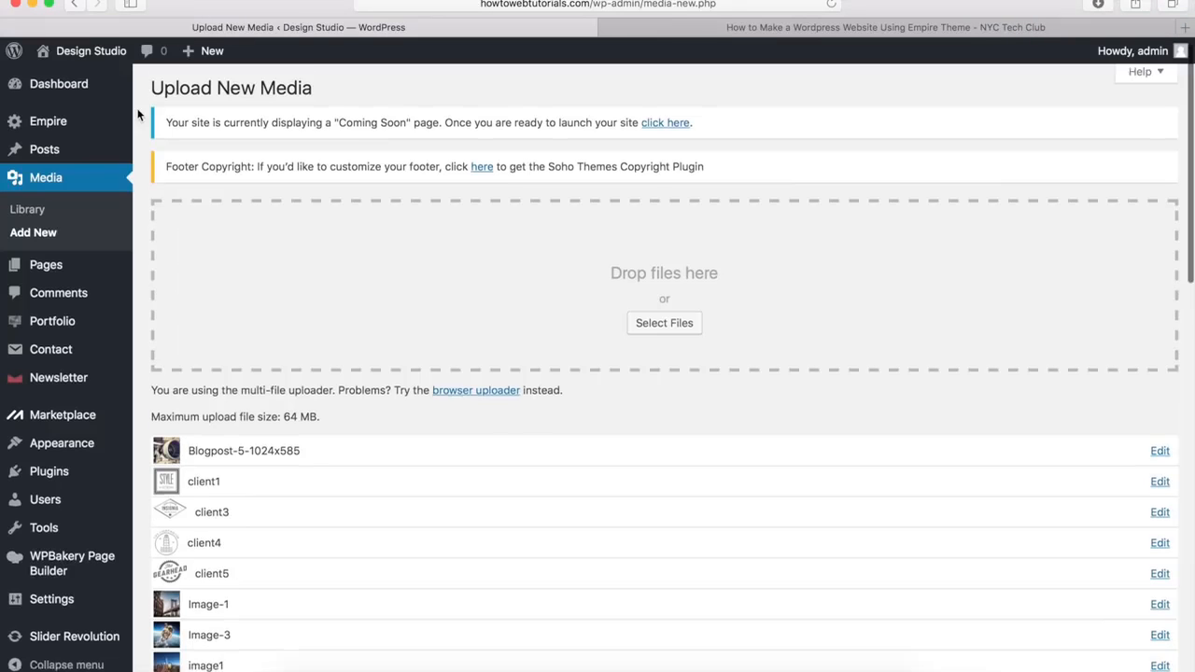
{"action": "scroll", "coordinate": [137, 114], "scroll_direction": "down", "scroll_amount": 10}
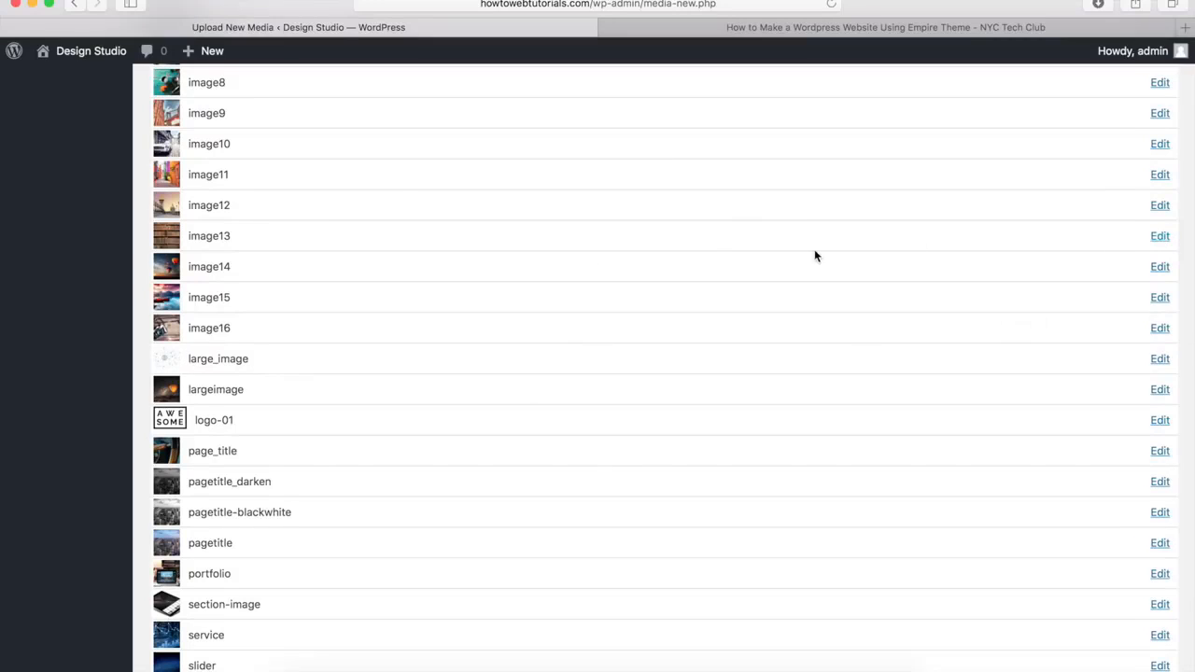
{"action": "scroll", "coordinate": [327, 420], "scroll_direction": "up", "scroll_amount": 10}
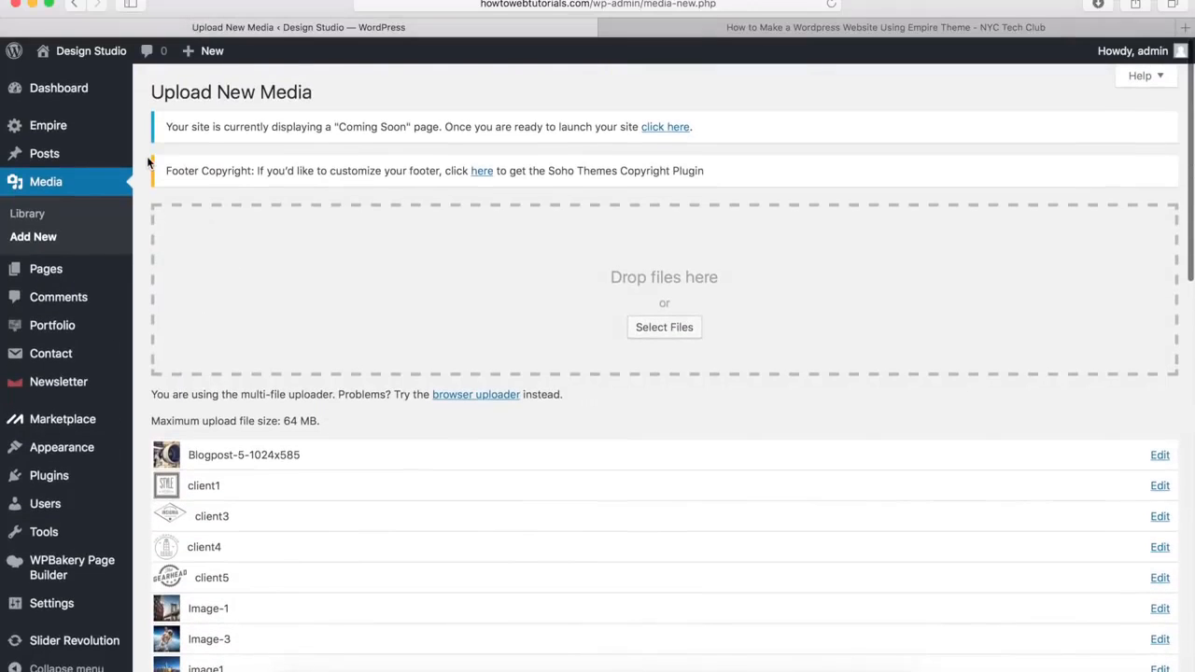
{"action": "left_click", "coordinate": [28, 215]}
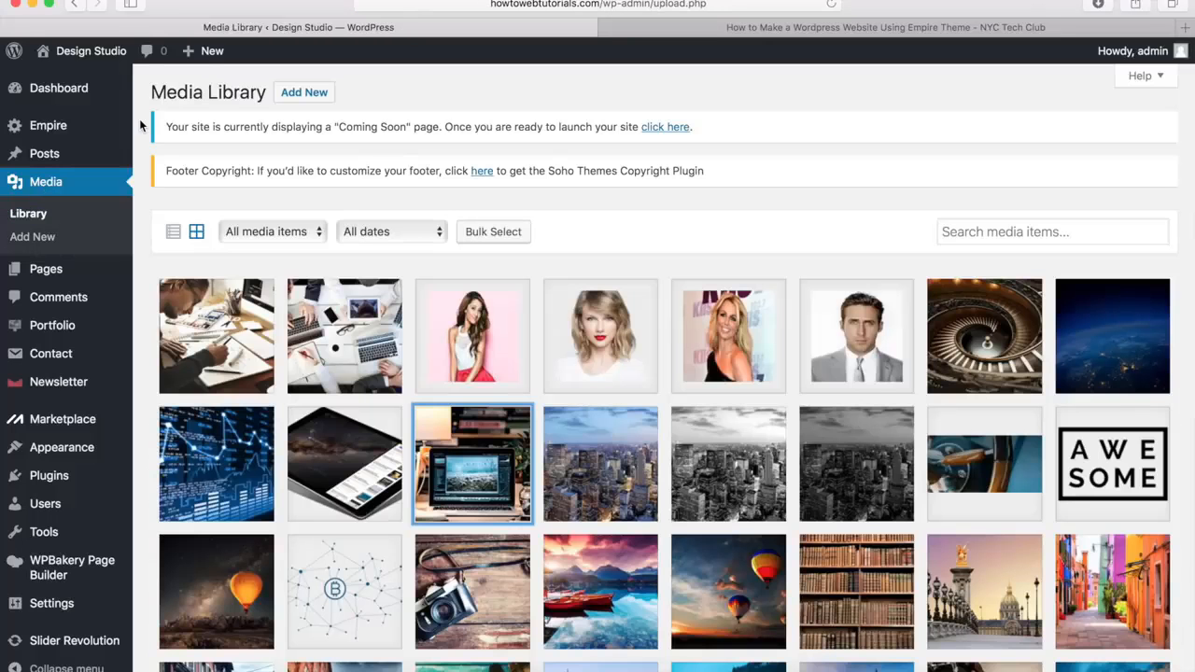
{"action": "scroll", "coordinate": [140, 124], "scroll_direction": "down", "scroll_amount": 5}
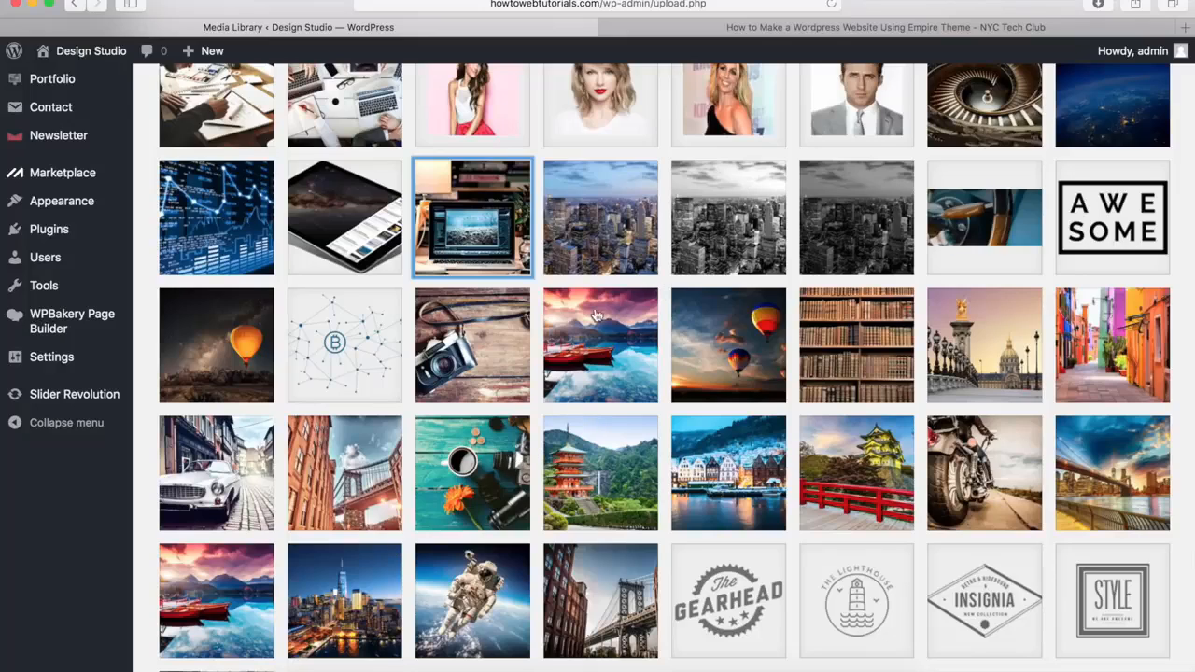
Open portfolio.jpg for image editing, mark a crop selection of about 518 × 329, and close it without saving
{"action": "left_click", "coordinate": [483, 217]}
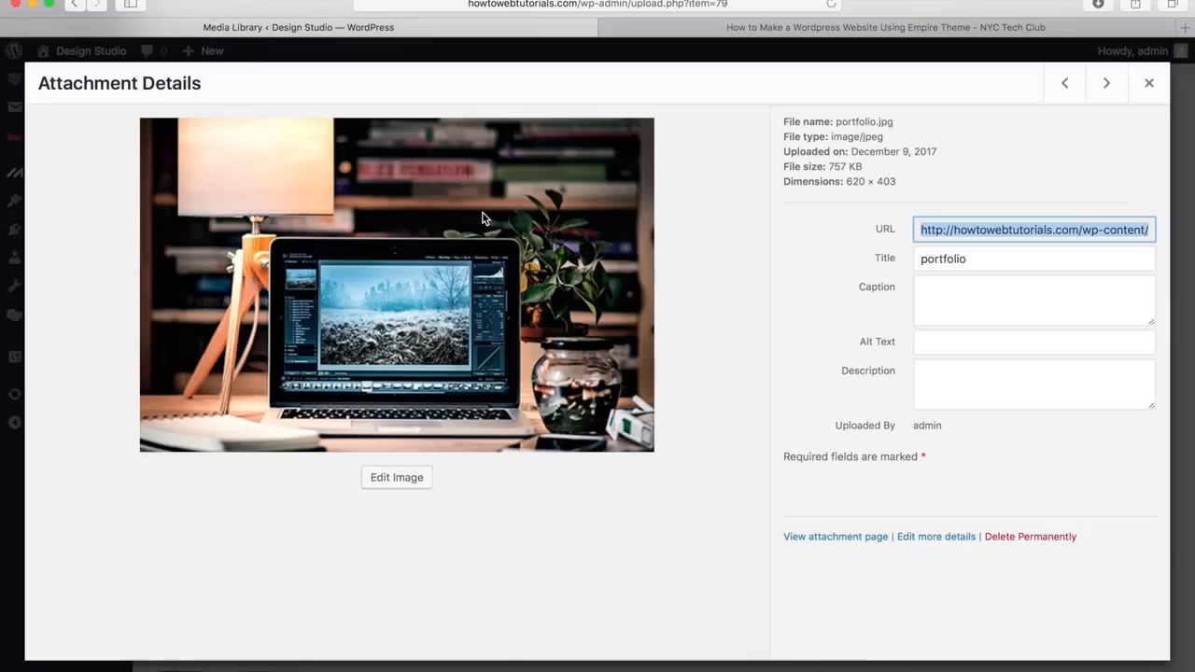
{"action": "left_click", "coordinate": [393, 480]}
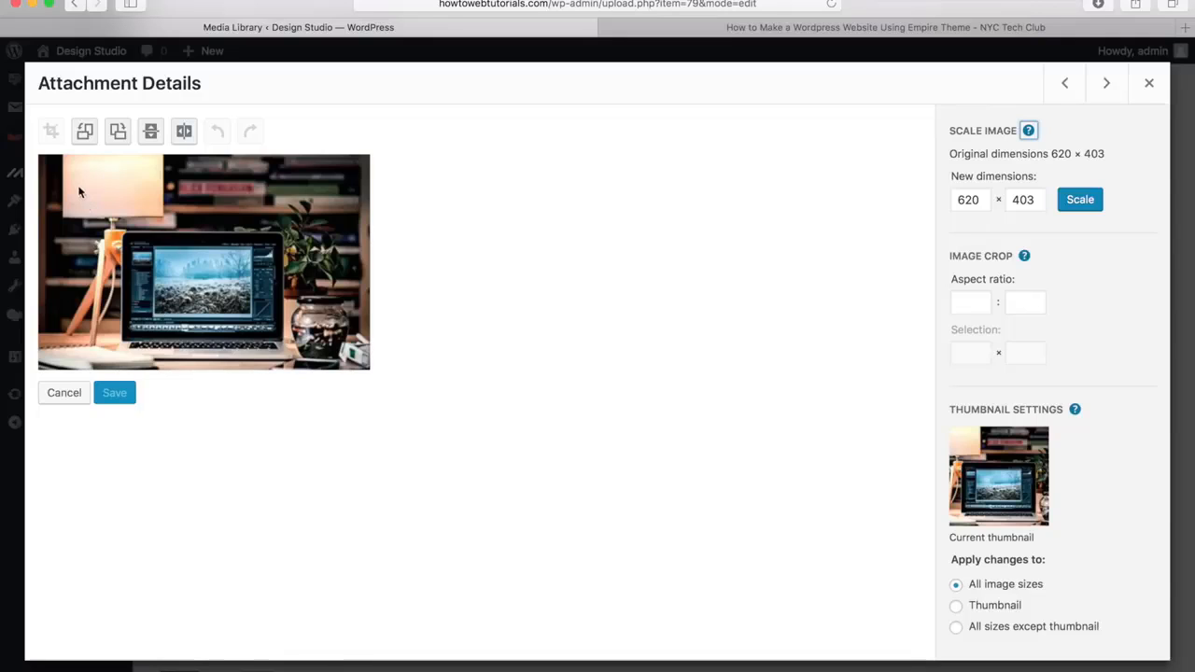
{"action": "left_click_drag", "start_coordinate": [67, 172], "coordinate": [344, 347]}
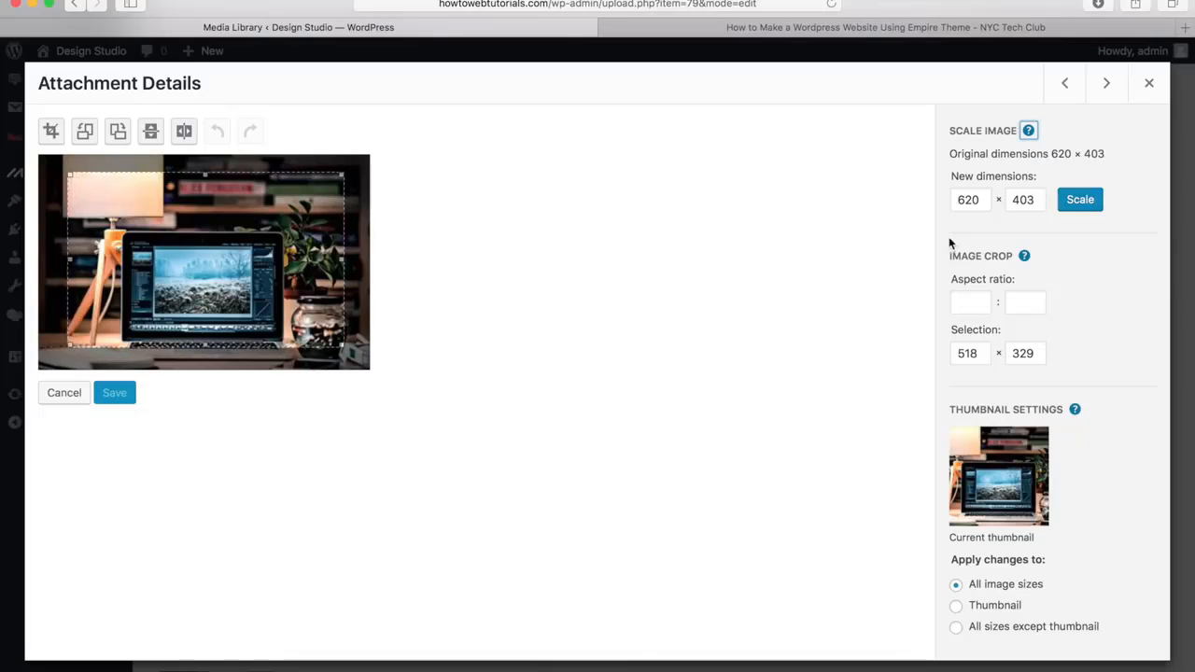
{"action": "left_click", "coordinate": [1151, 84]}
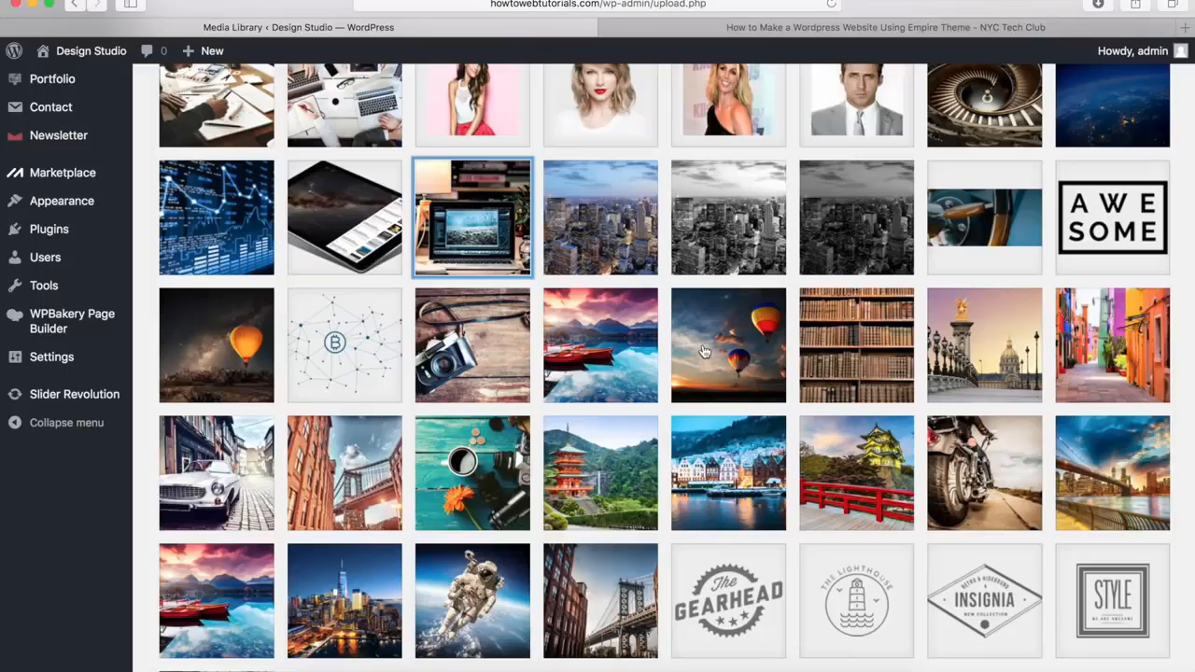
{"action": "scroll", "coordinate": [502, 482], "scroll_direction": "up", "scroll_amount": 5}
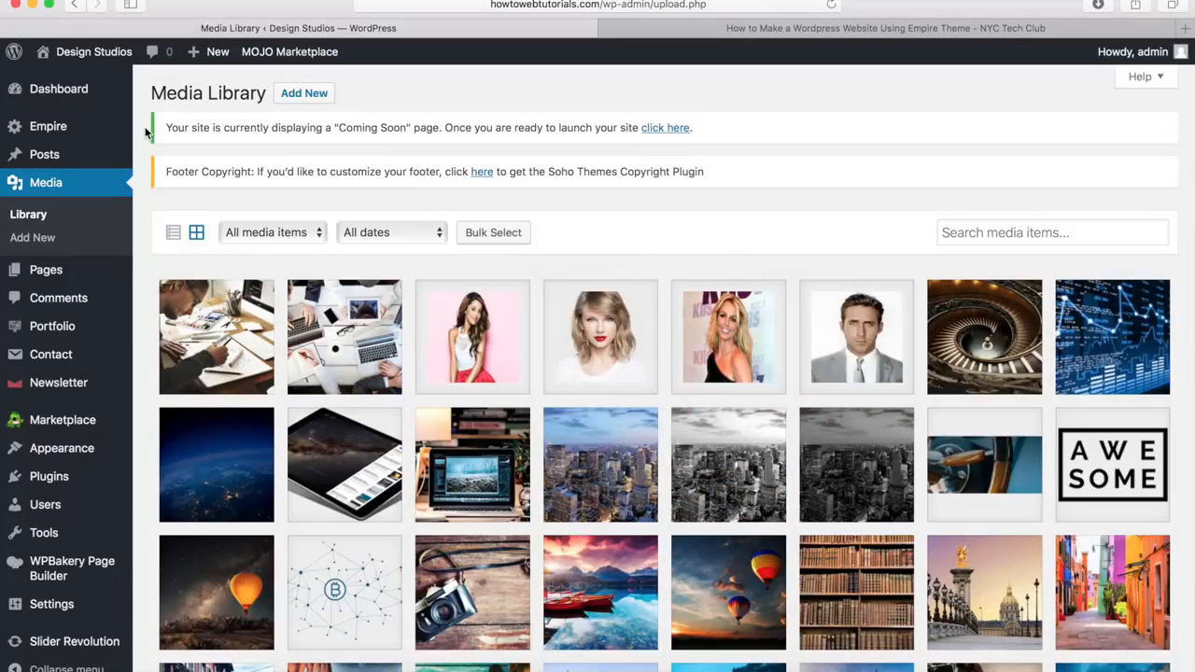
Open the Empire theme options and go to the back to top settings in the General section
{"action": "mouse_move", "coordinate": [84, 127]}
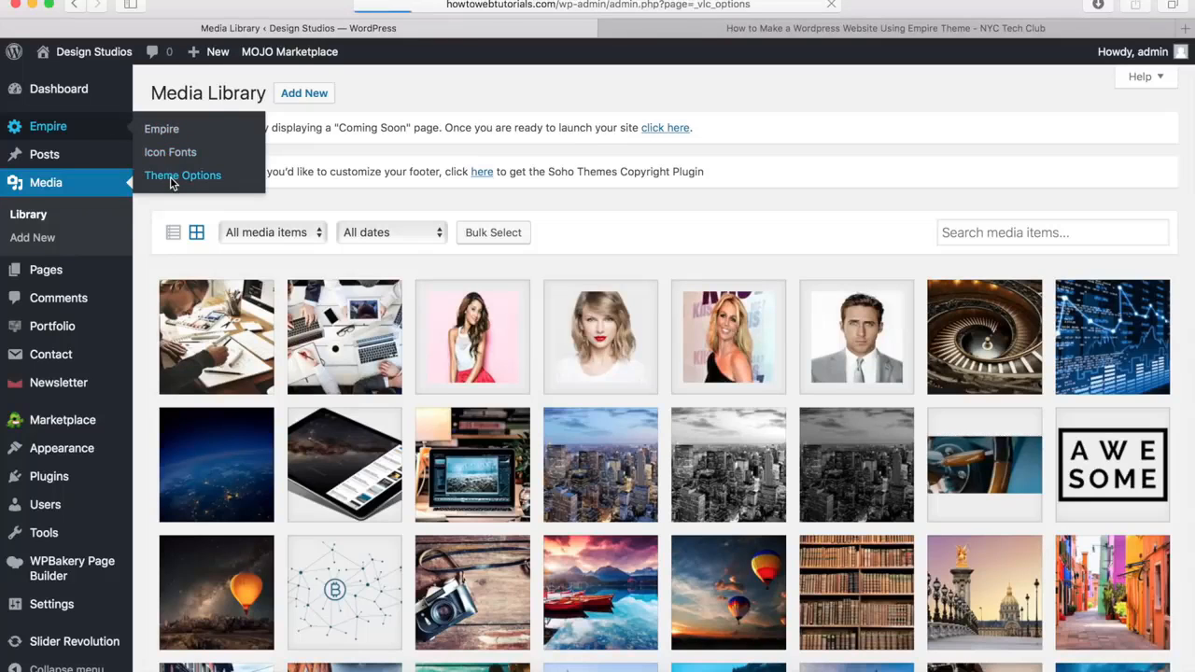
{"action": "left_click", "coordinate": [171, 184]}
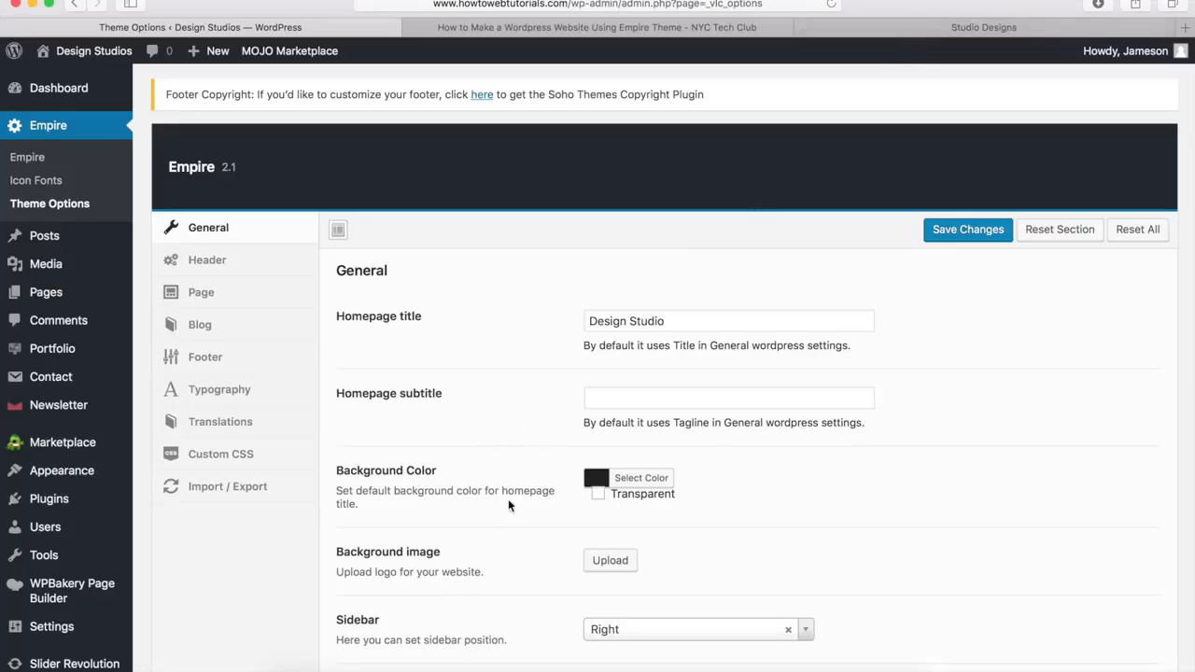
{"action": "scroll", "coordinate": [512, 485], "scroll_direction": "down", "scroll_amount": 5}
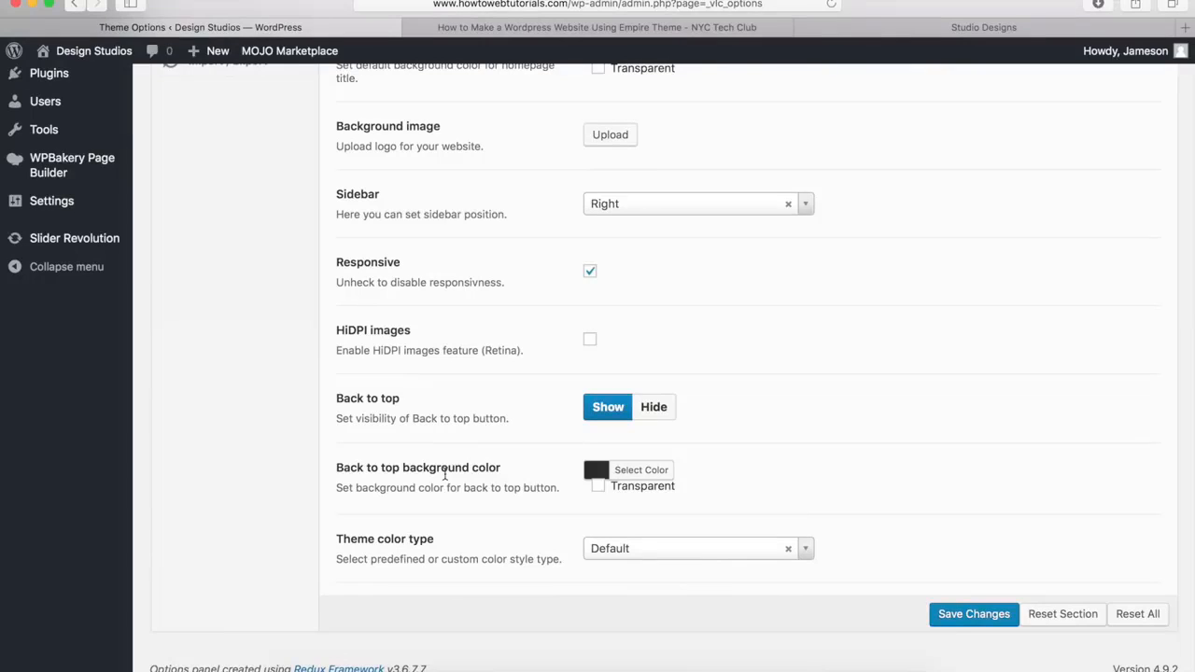
Look at the back to top button on the Empire demo site's home page and return to the theme options
{"action": "left_click", "coordinate": [965, 31]}
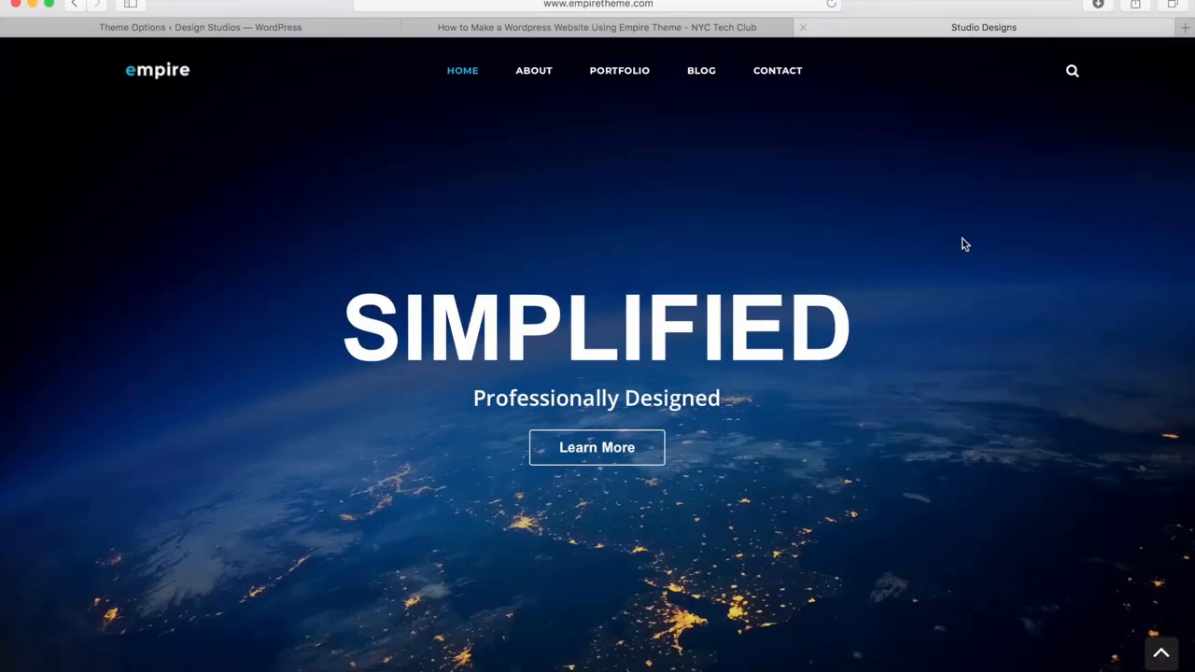
{"action": "scroll", "coordinate": [960, 374], "scroll_direction": "down", "scroll_amount": 10}
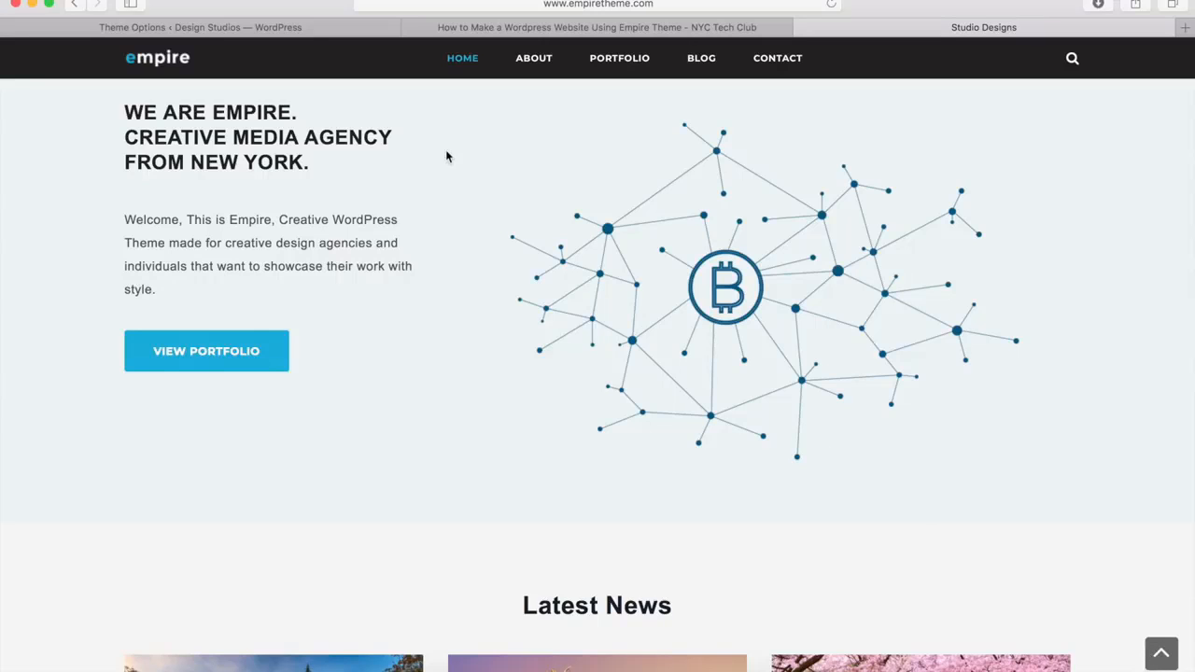
{"action": "left_click", "coordinate": [280, 31]}
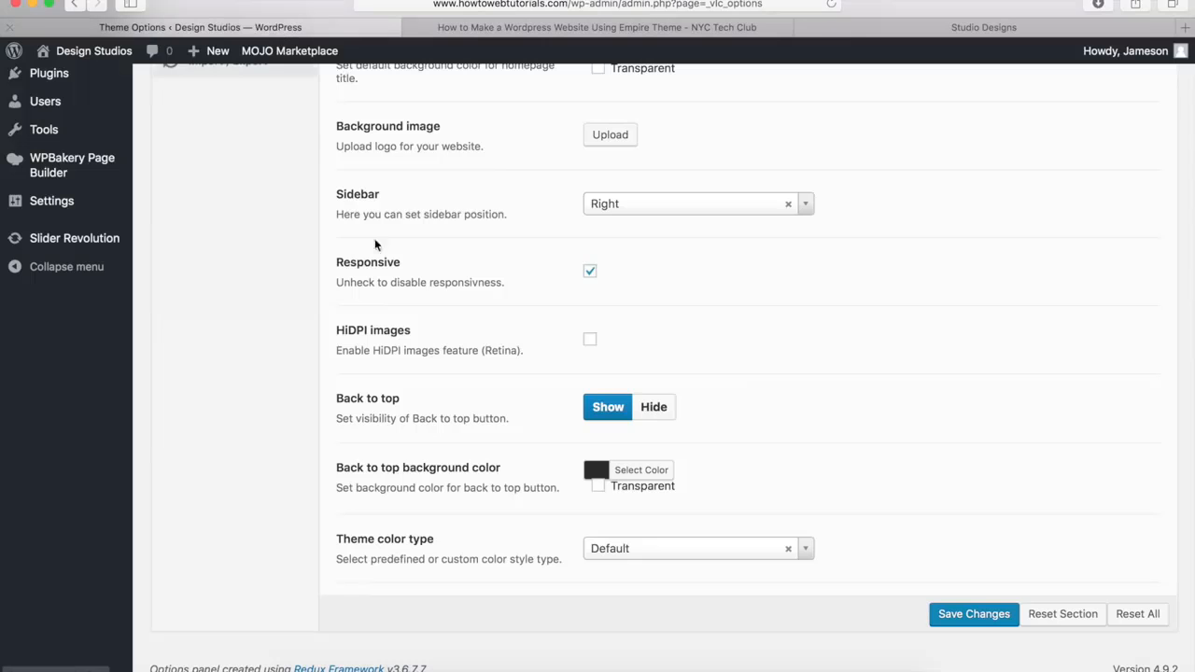
Try #777b82 as the back to top background color, restore the default color, and close the color picker
{"action": "left_click", "coordinate": [640, 469]}
{"action": "scroll", "coordinate": [653, 458], "scroll_direction": "down", "scroll_amount": 5}
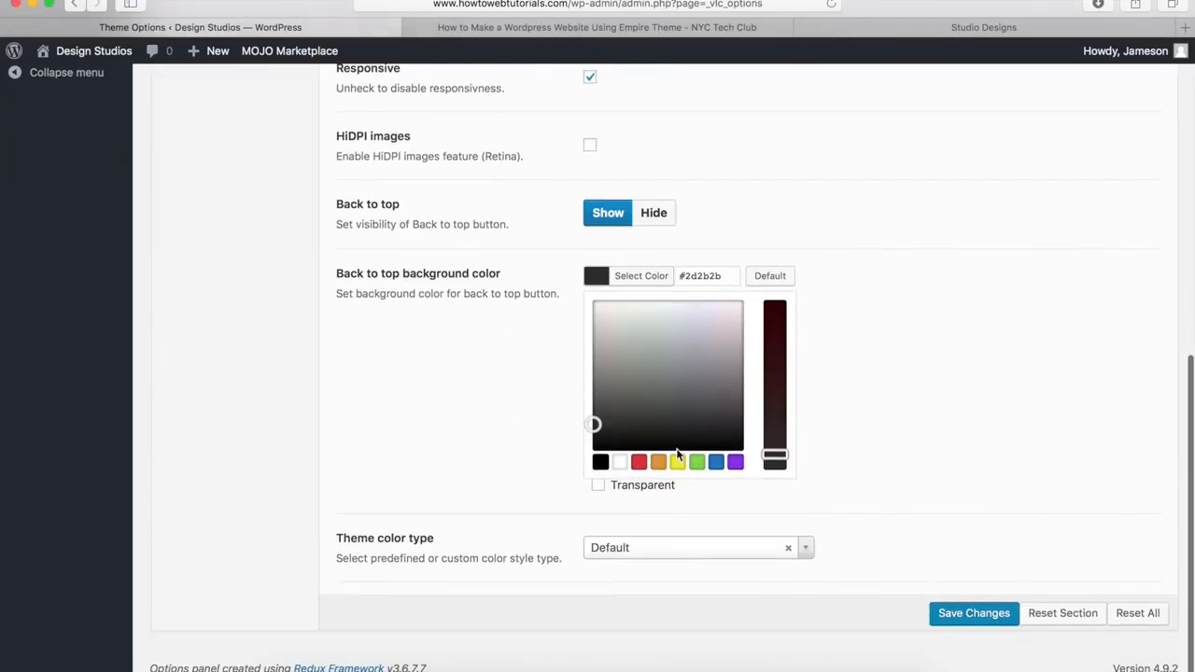
{"action": "left_click_drag", "start_coordinate": [677, 401], "coordinate": [687, 376]}
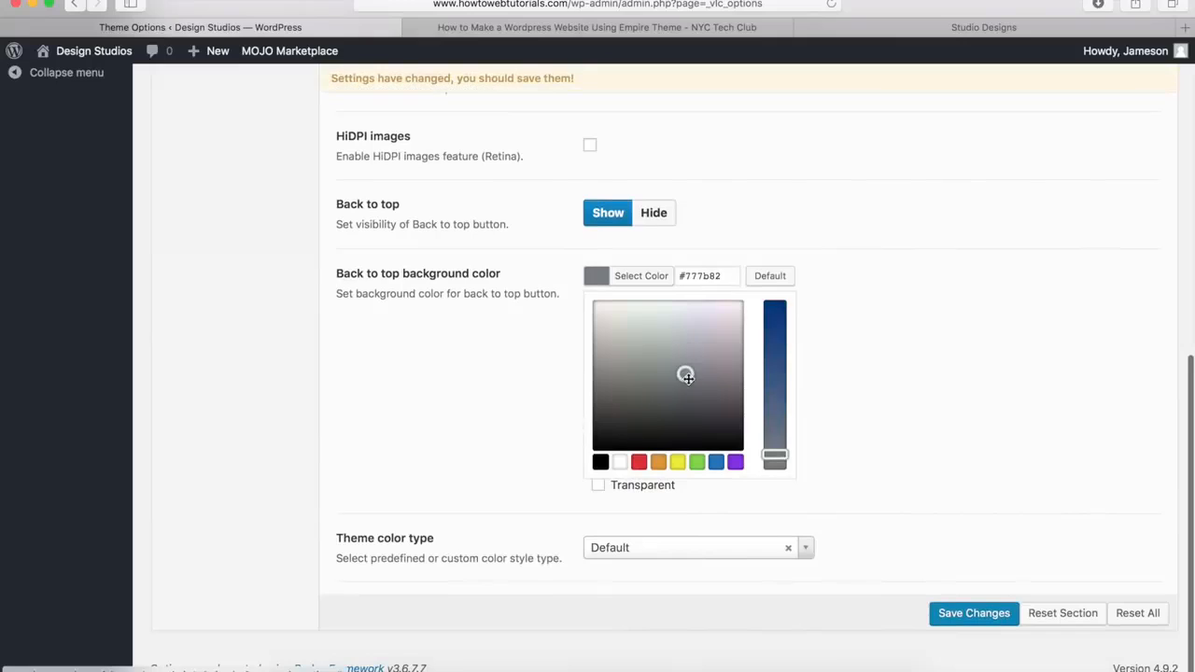
{"action": "left_click_drag", "start_coordinate": [723, 276], "coordinate": [675, 275]}
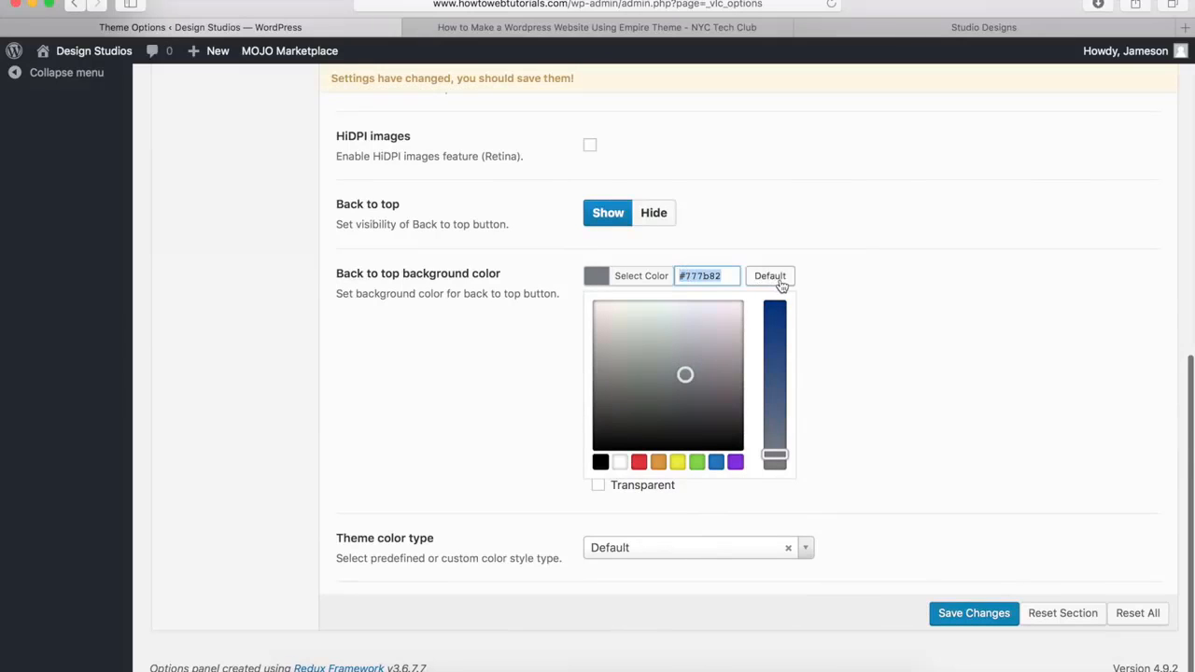
{"action": "left_click", "coordinate": [771, 277]}
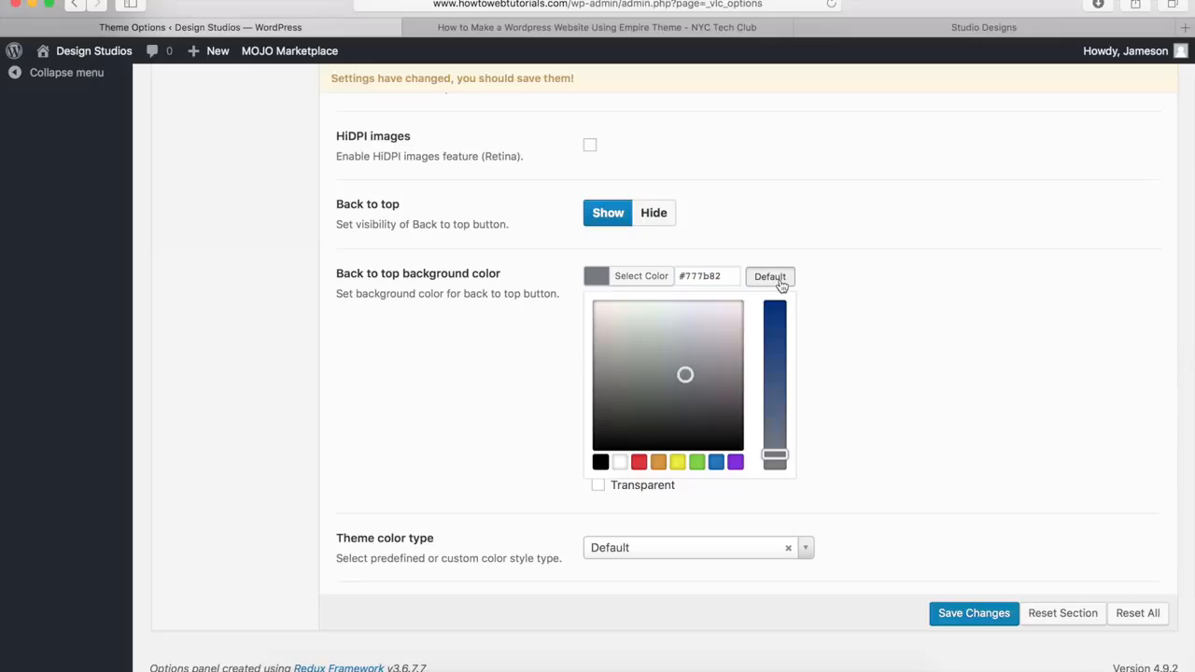
{"action": "left_click", "coordinate": [643, 277]}
{"action": "scroll", "coordinate": [642, 277], "scroll_direction": "up", "scroll_amount": 3}
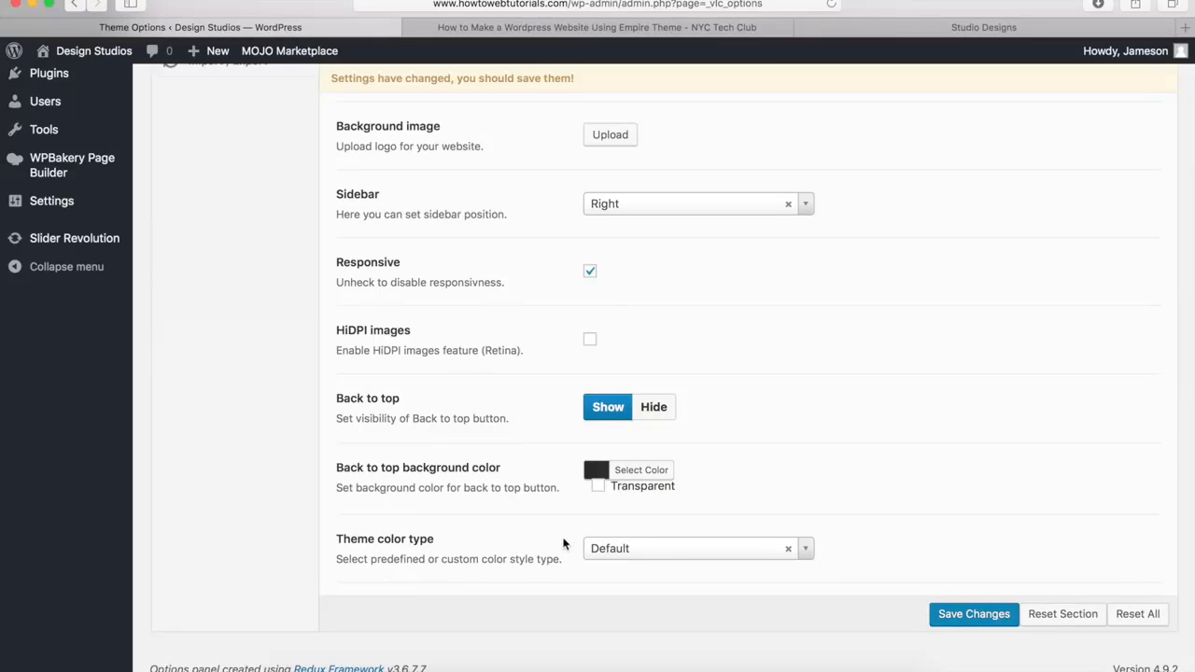
Look at the Empire demo site's home page, return to the theme options, and set the theme color type to Custom
{"action": "left_click", "coordinate": [993, 27]}
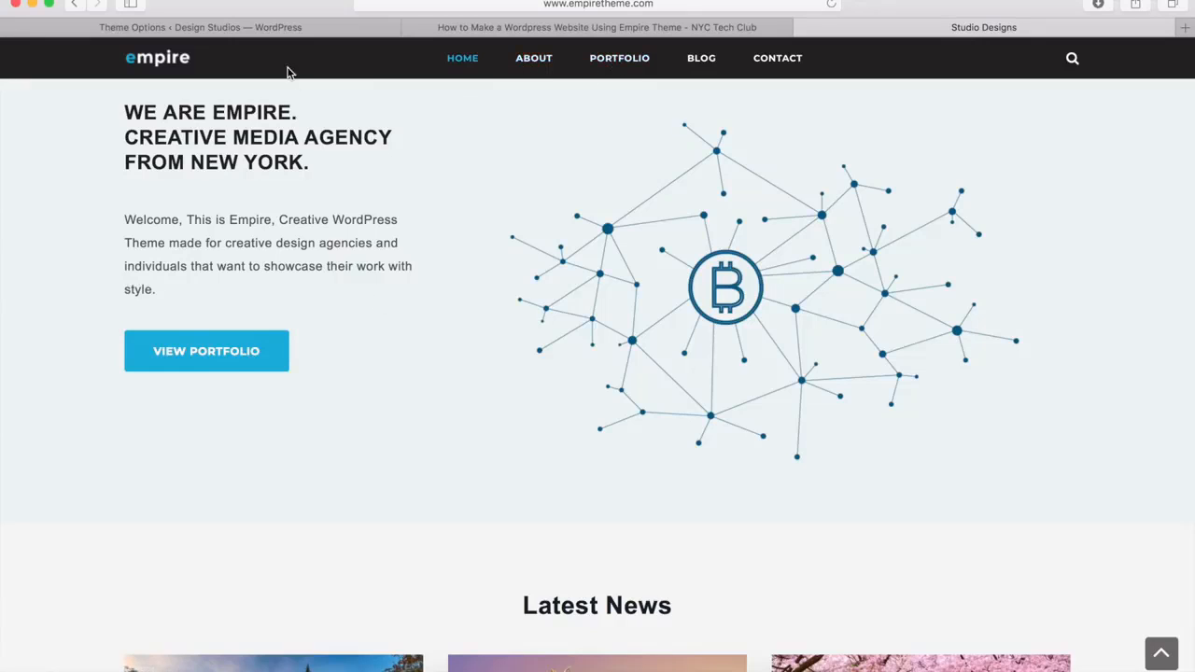
{"action": "left_click", "coordinate": [229, 35]}
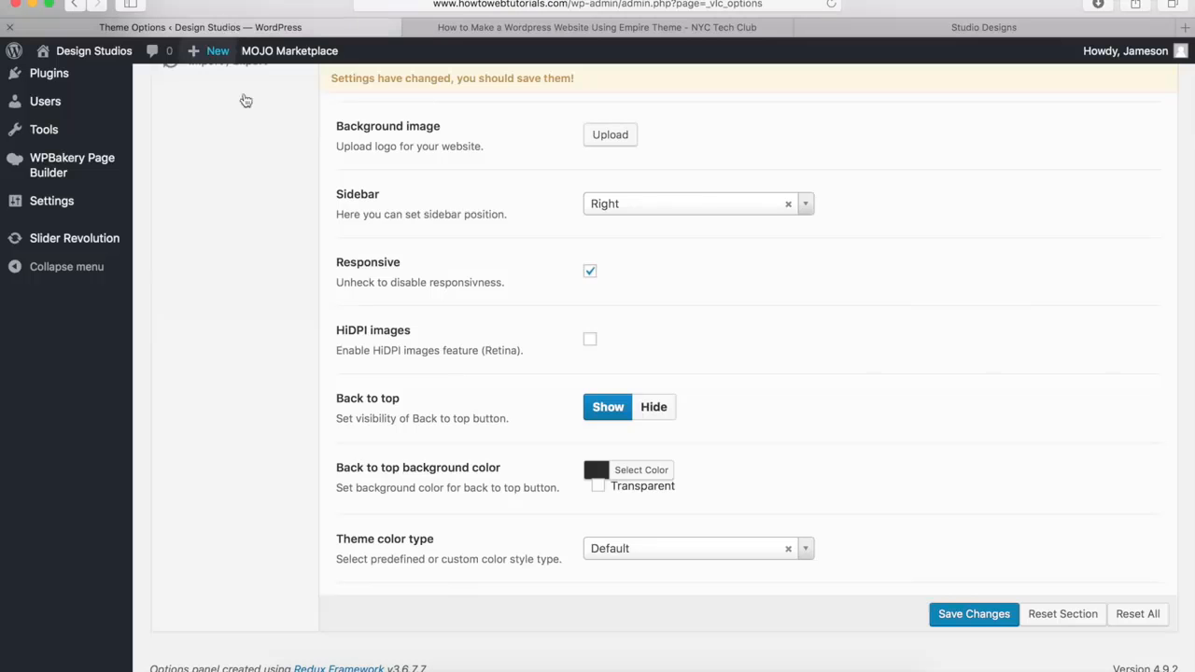
{"action": "left_click", "coordinate": [618, 552]}
{"action": "left_click", "coordinate": [613, 618]}
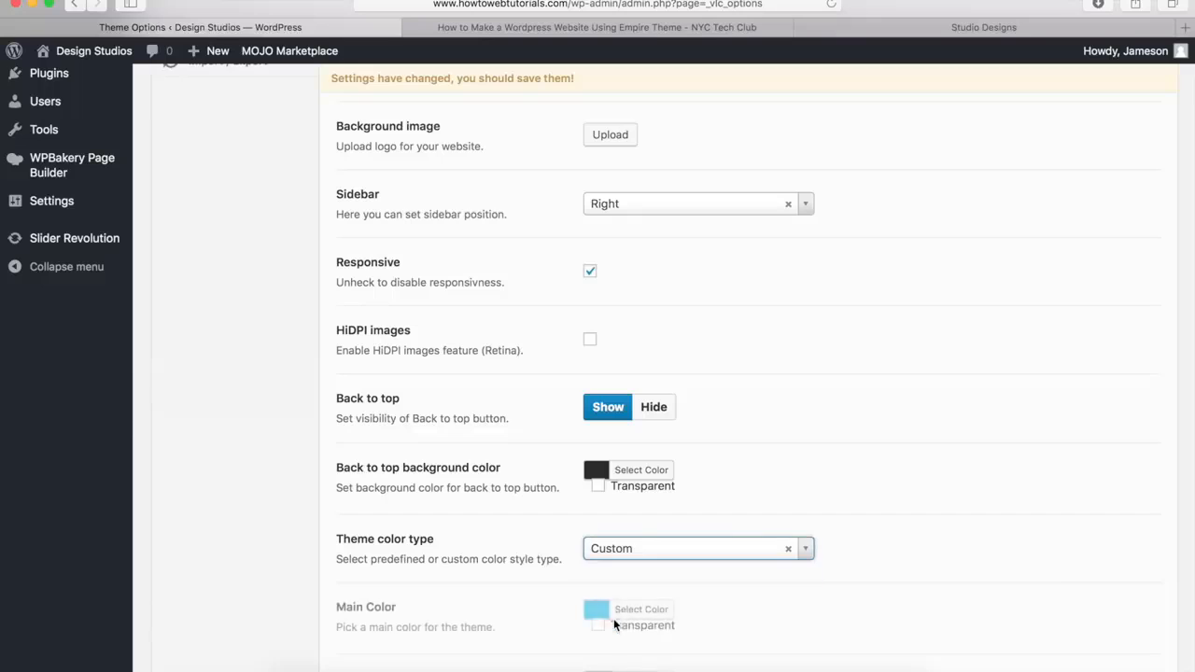
{"action": "scroll", "coordinate": [498, 547], "scroll_direction": "down", "scroll_amount": 3}
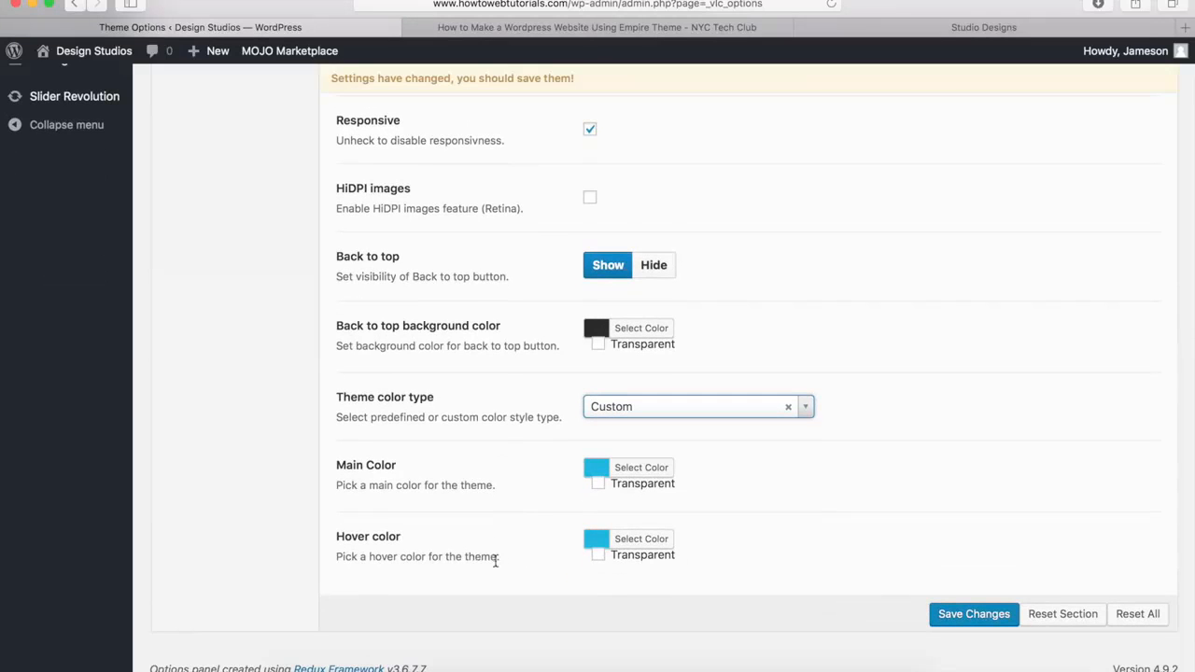
Try #726500 as the hover color, restore the default color, and close the color picker
{"action": "left_click", "coordinate": [641, 541]}
{"action": "scroll", "coordinate": [644, 523], "scroll_direction": "down", "scroll_amount": 4}
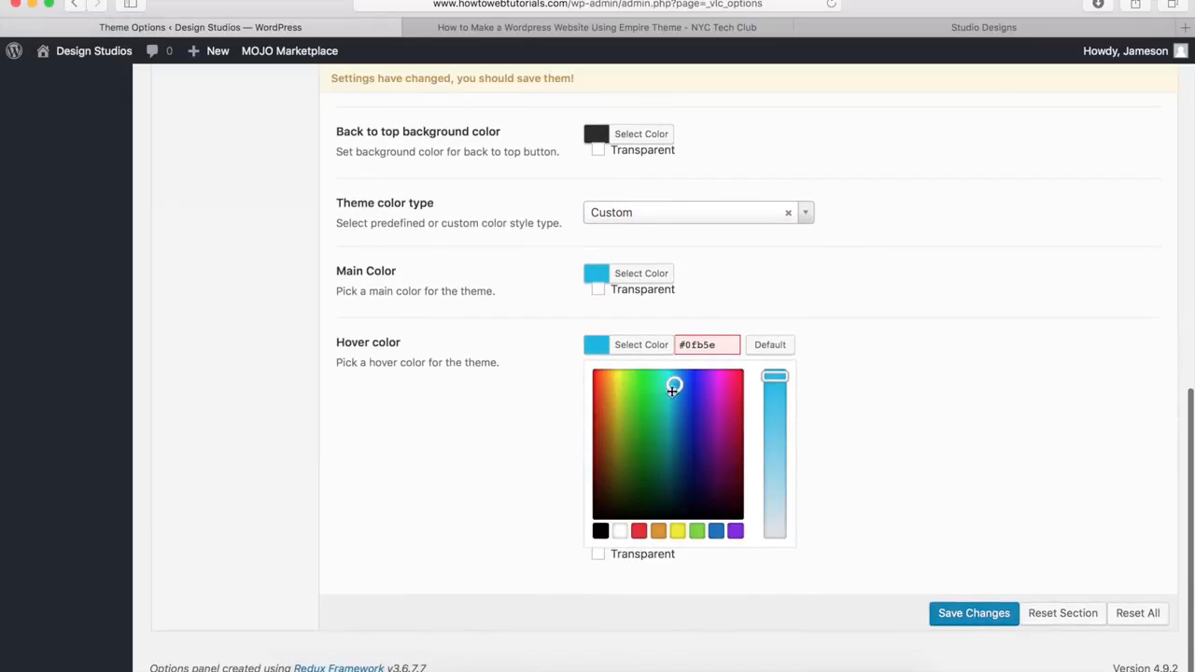
{"action": "left_click_drag", "start_coordinate": [673, 388], "coordinate": [616, 453]}
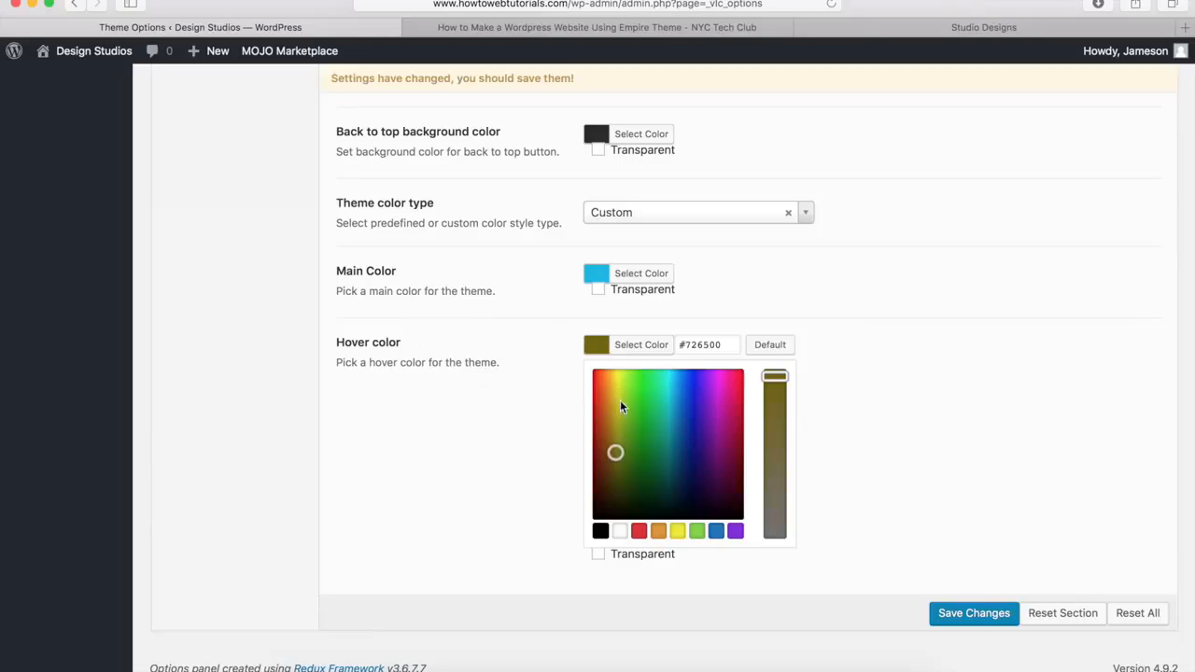
{"action": "left_click", "coordinate": [770, 345]}
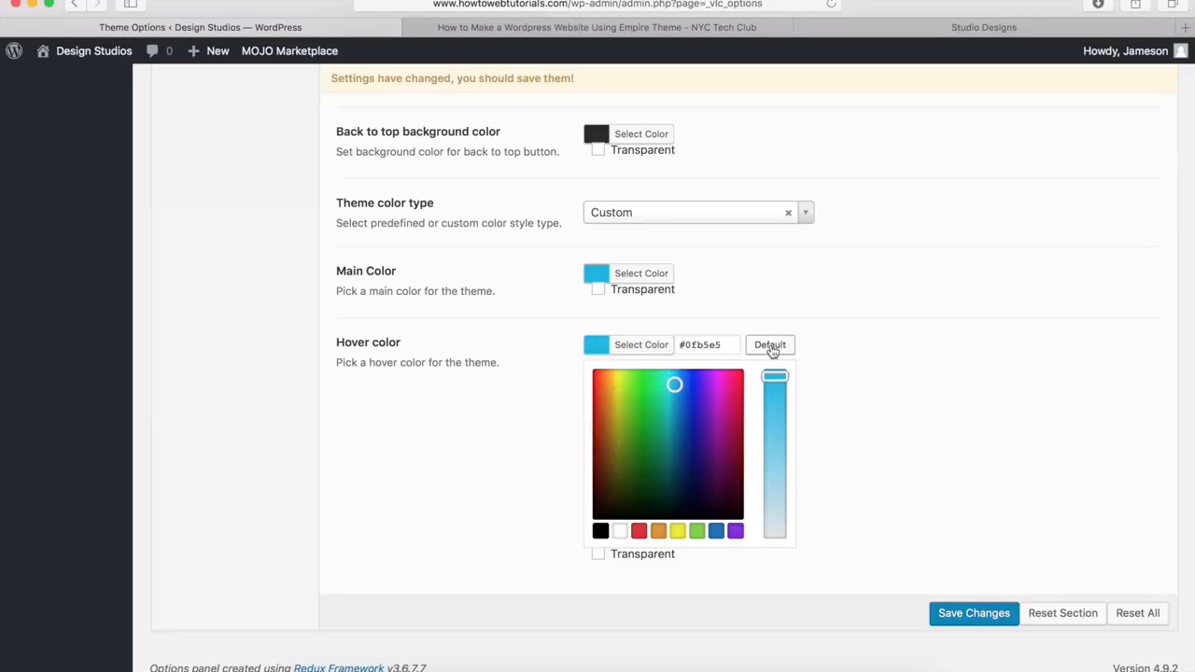
{"action": "left_click", "coordinate": [653, 345]}
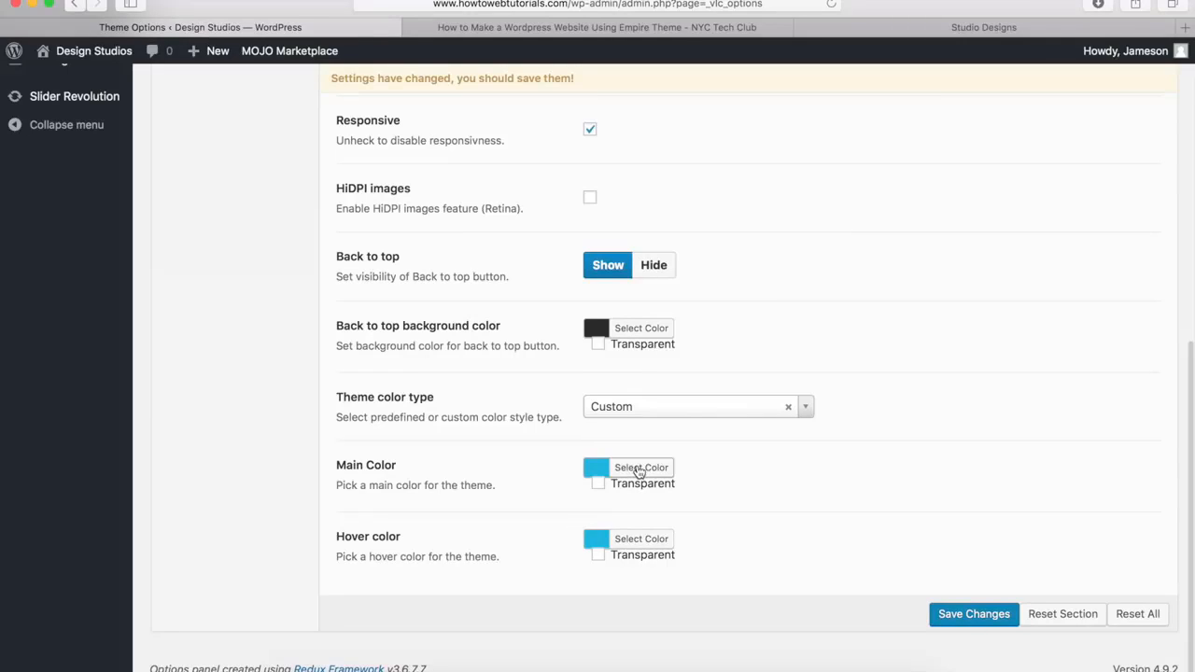
Open the hover color picker again, select its hex code, reset it to the default, and close the picker
{"action": "left_click", "coordinate": [630, 540]}
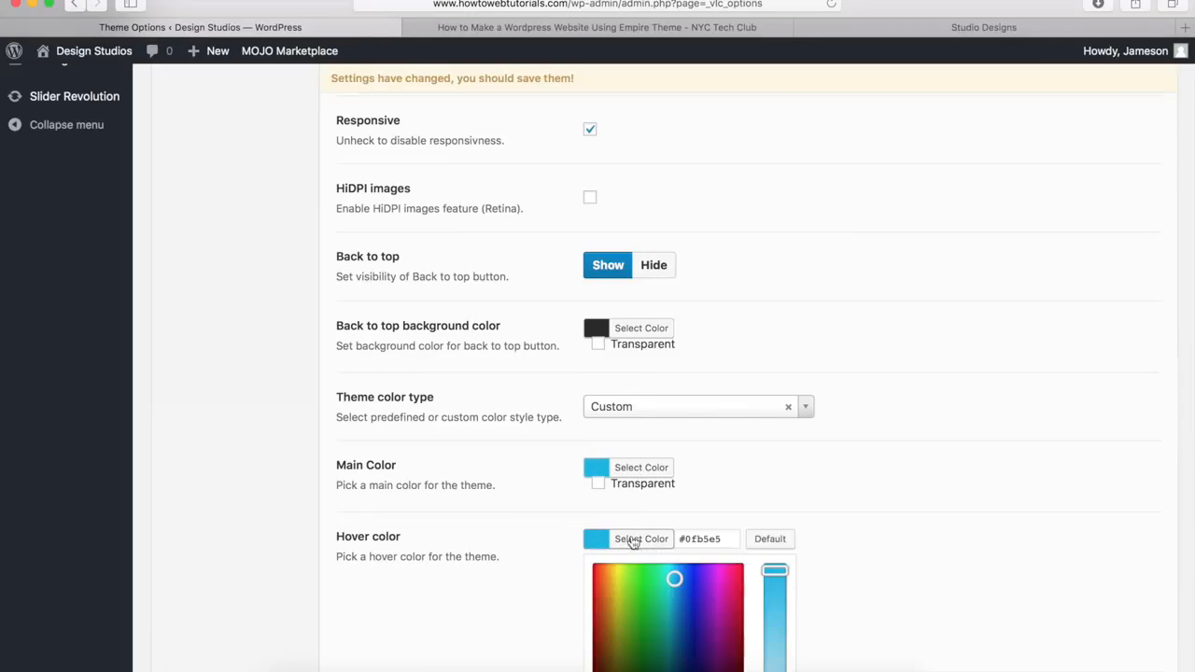
{"action": "left_click_drag", "start_coordinate": [726, 539], "coordinate": [677, 539]}
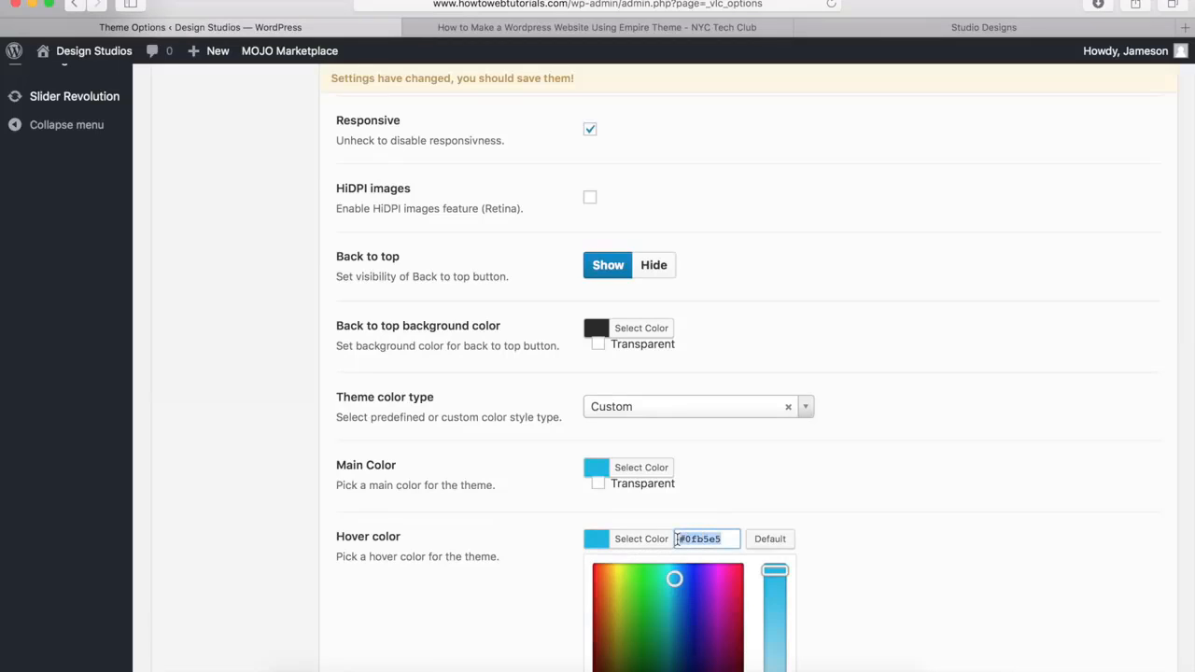
{"action": "left_click", "coordinate": [773, 542]}
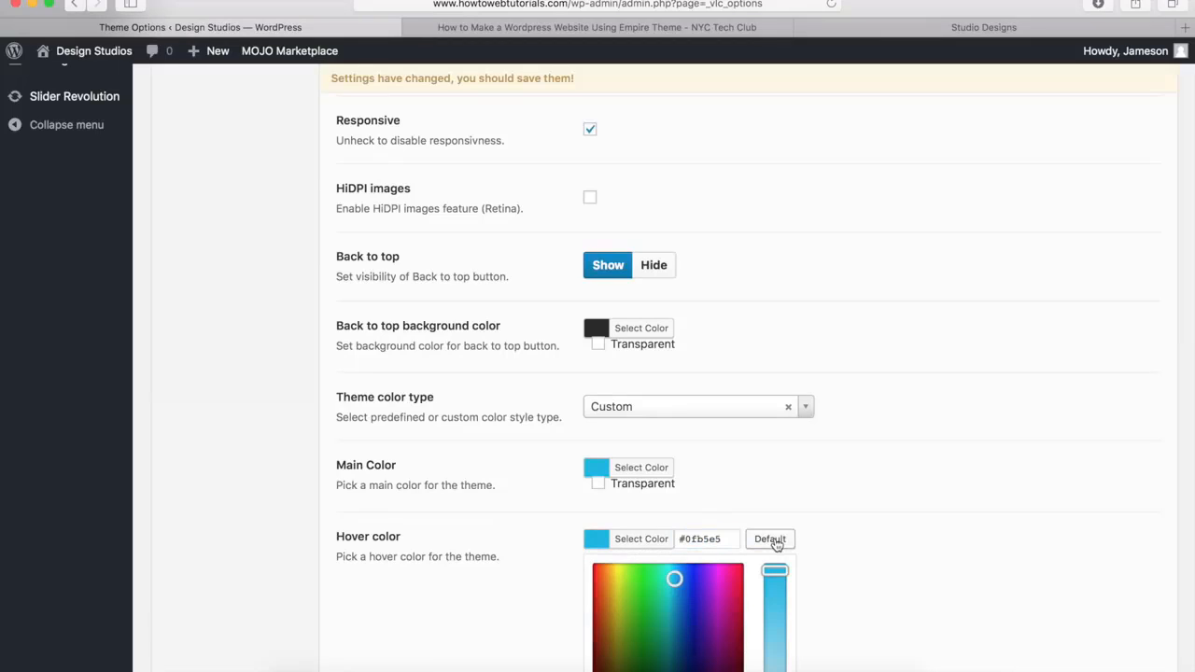
{"action": "left_click", "coordinate": [773, 498]}
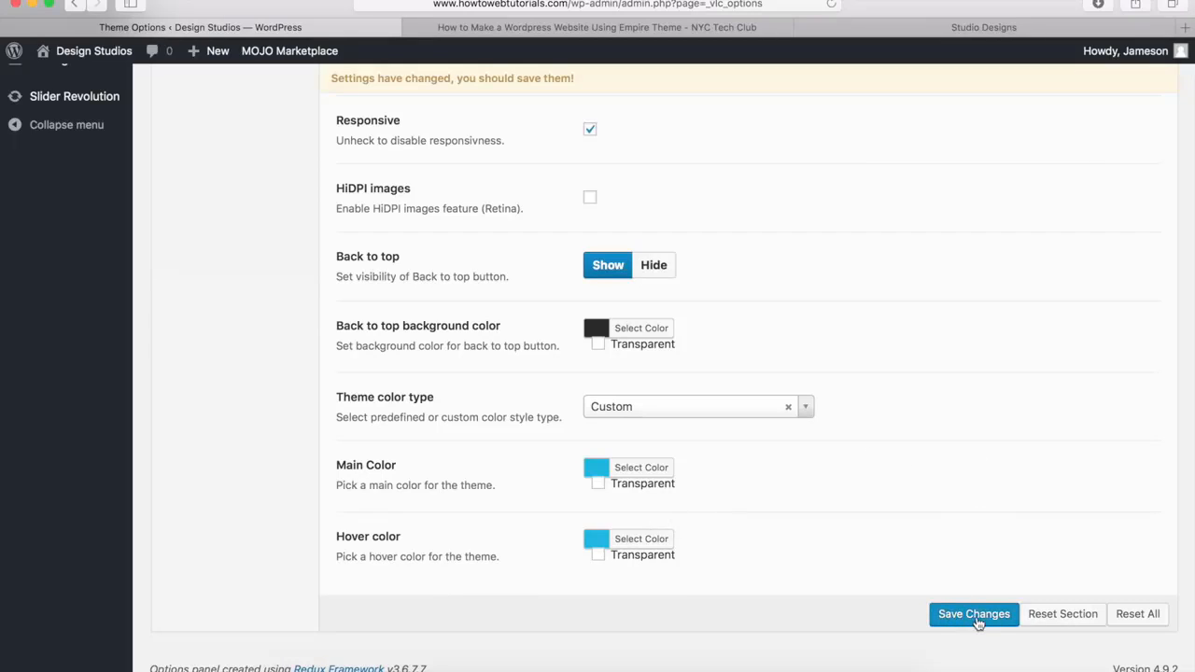
Look through the Header, Page and Blog sections of the theme options, down to the single post options
{"action": "scroll", "coordinate": [323, 583], "scroll_direction": "up", "scroll_amount": 10}
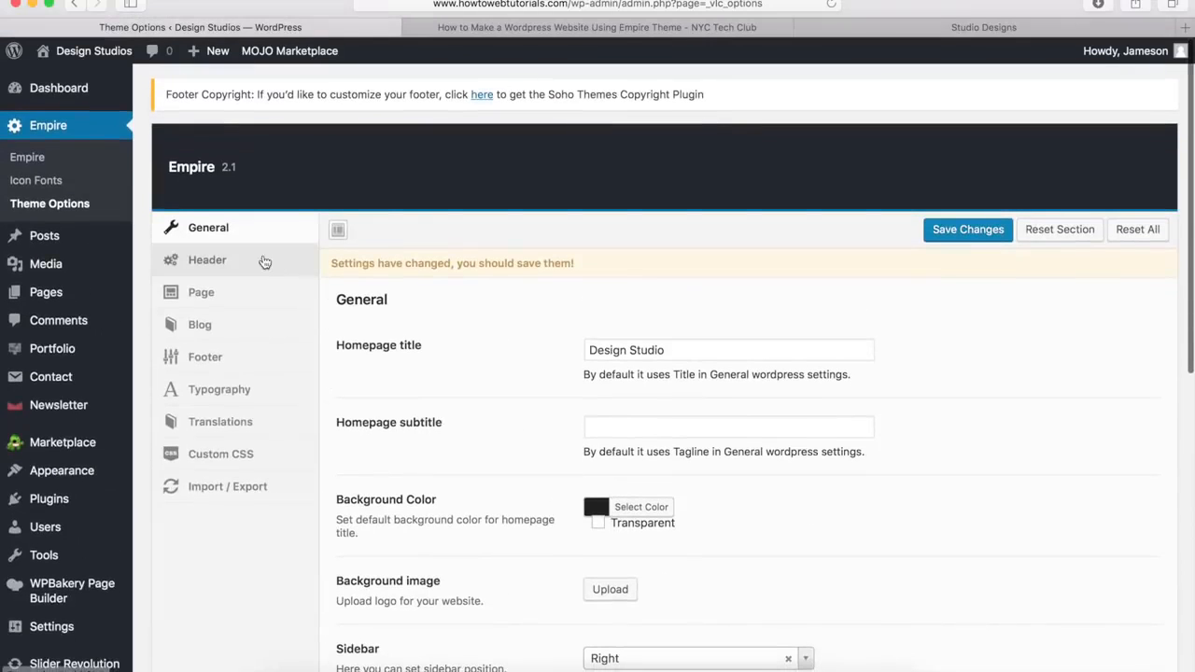
{"action": "left_click", "coordinate": [203, 263]}
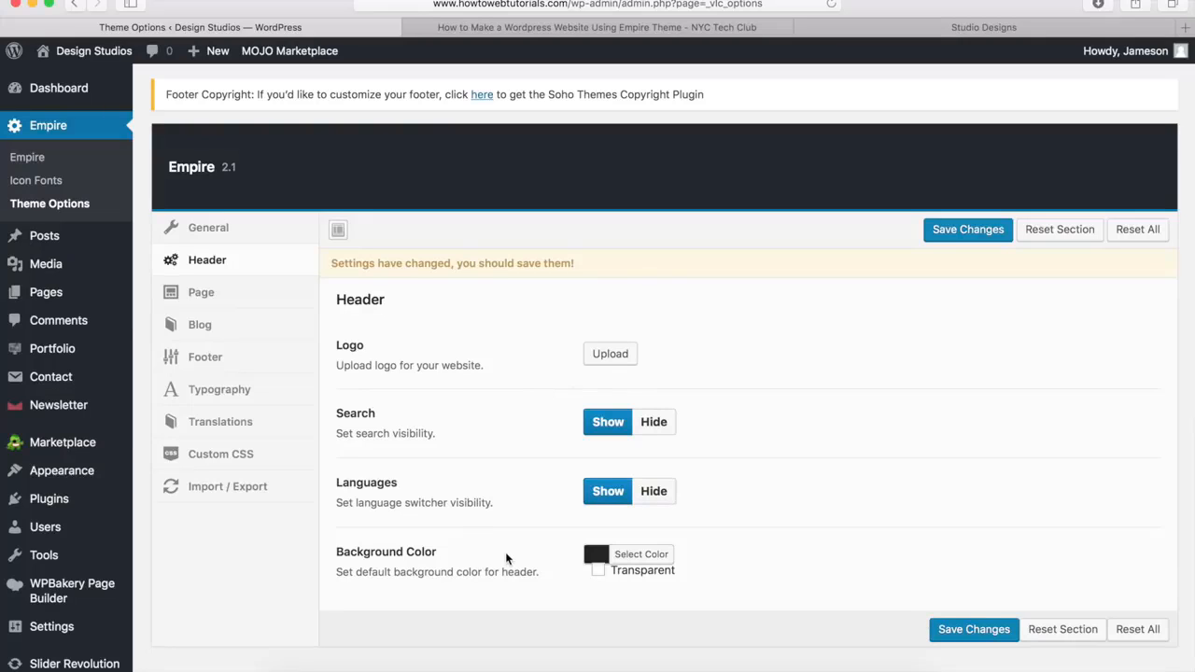
{"action": "left_click", "coordinate": [198, 297]}
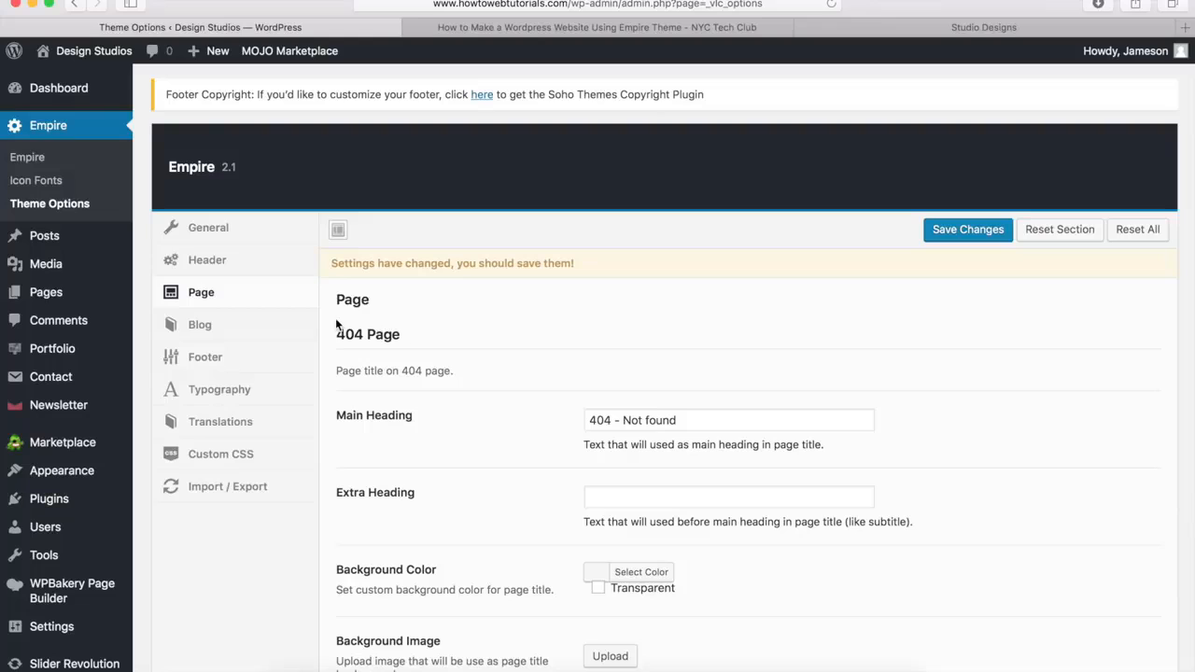
{"action": "left_click", "coordinate": [199, 328]}
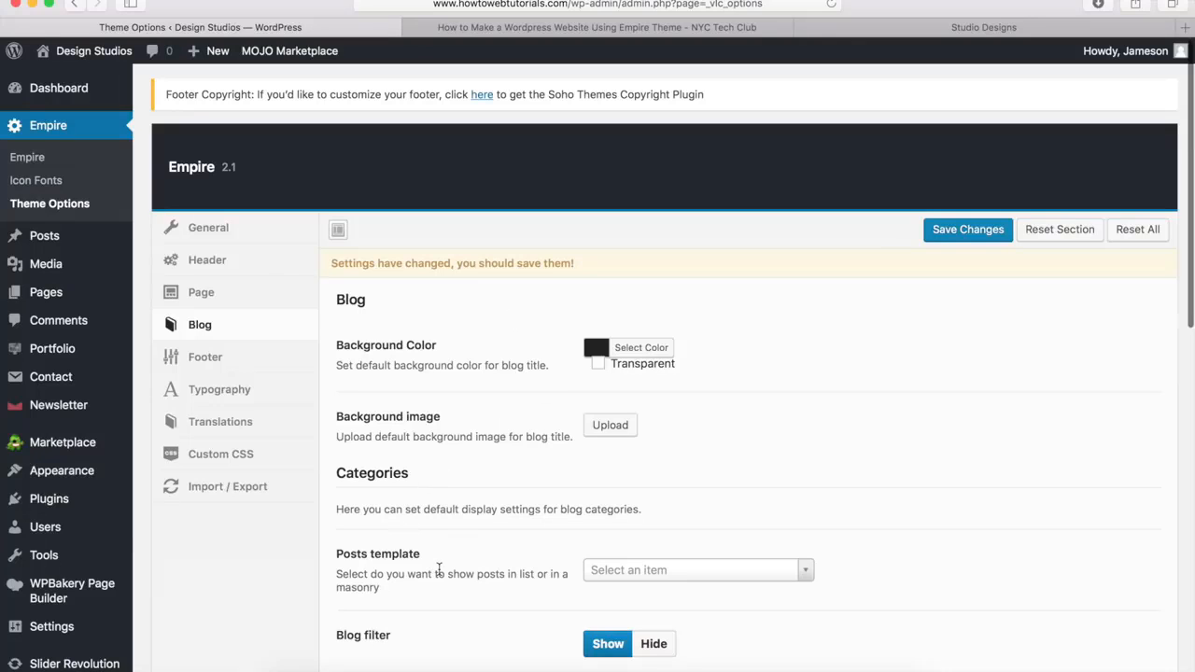
{"action": "scroll", "coordinate": [439, 570], "scroll_direction": "down", "scroll_amount": 10}
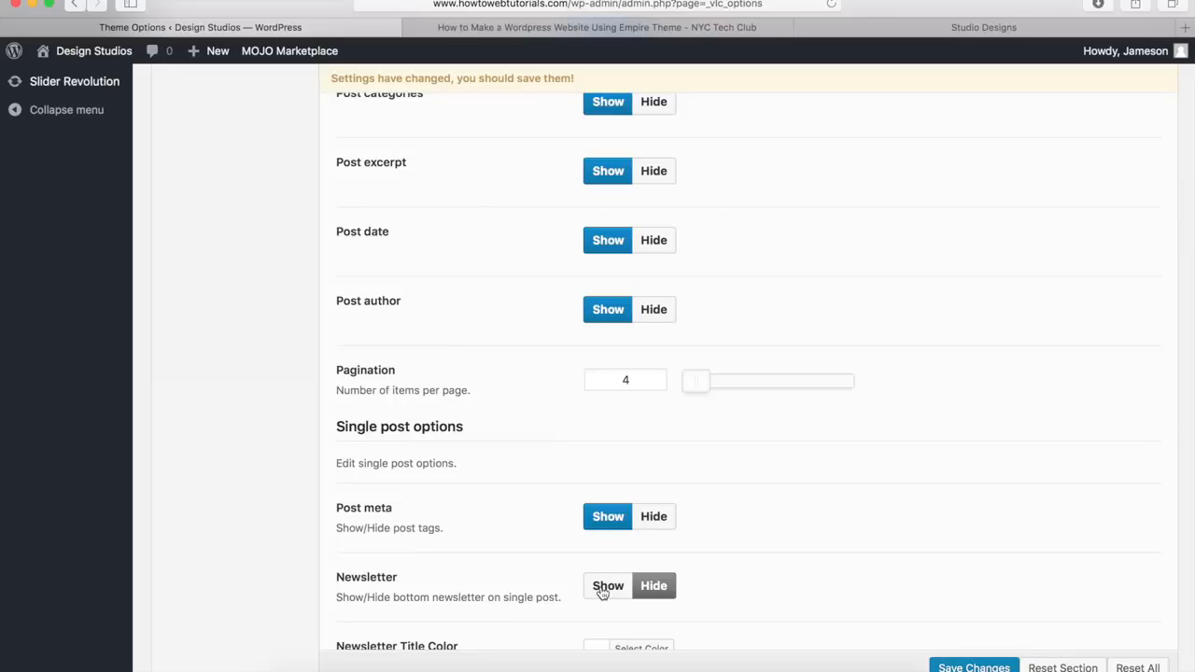
Examine the Footer section's social icon and color settings and compare them with the demo site's footer
{"action": "scroll", "coordinate": [416, 597], "scroll_direction": "up", "scroll_amount": 15}
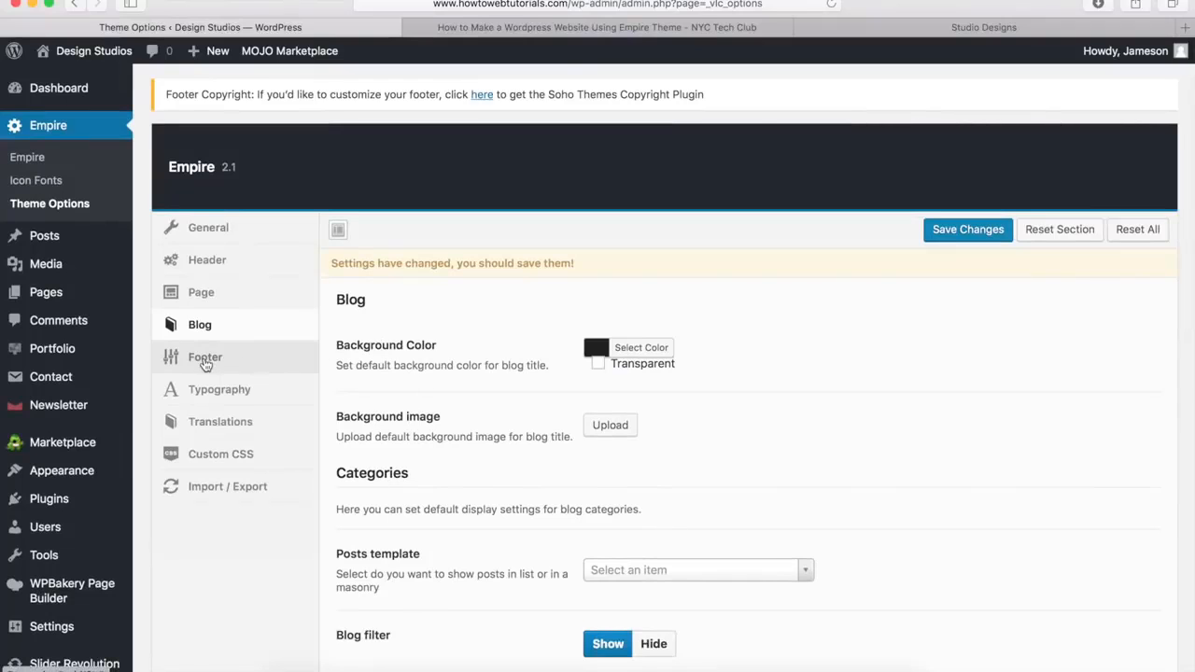
{"action": "left_click", "coordinate": [203, 362]}
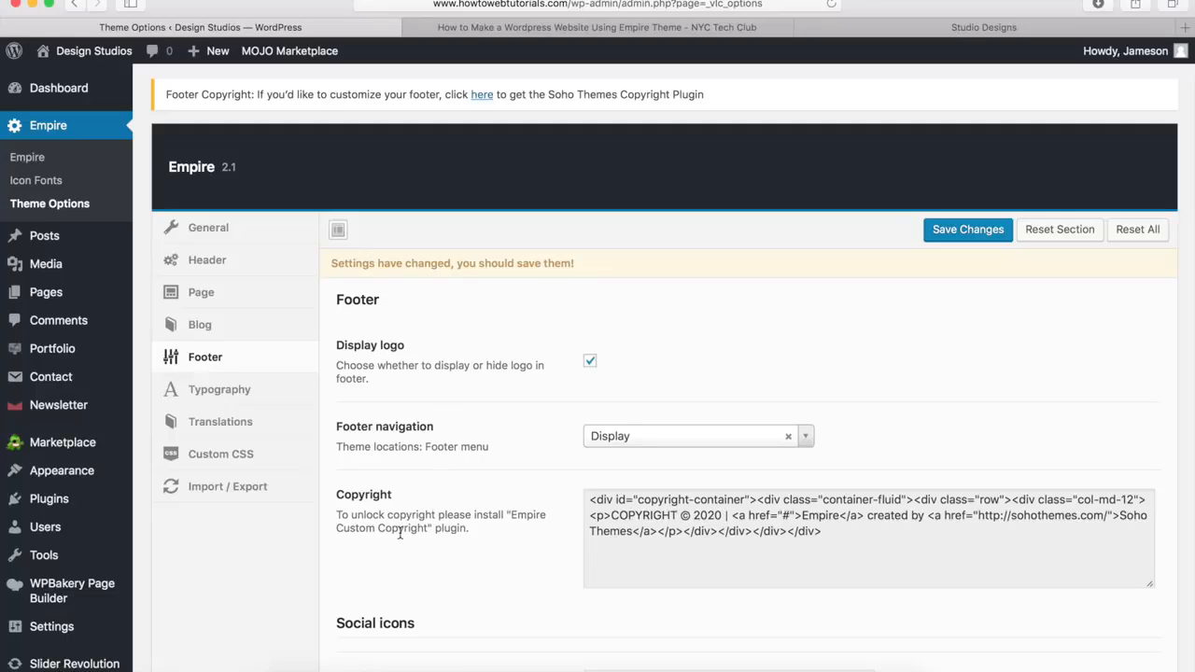
{"action": "scroll", "coordinate": [400, 532], "scroll_direction": "down", "scroll_amount": 8}
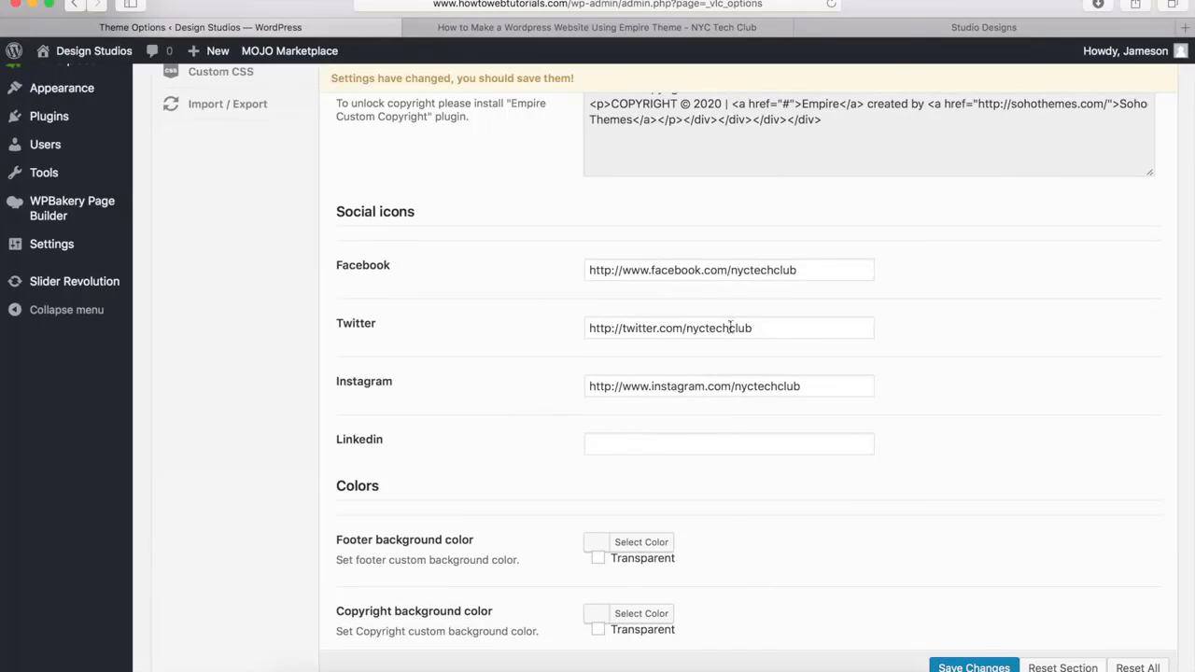
{"action": "left_click", "coordinate": [908, 32]}
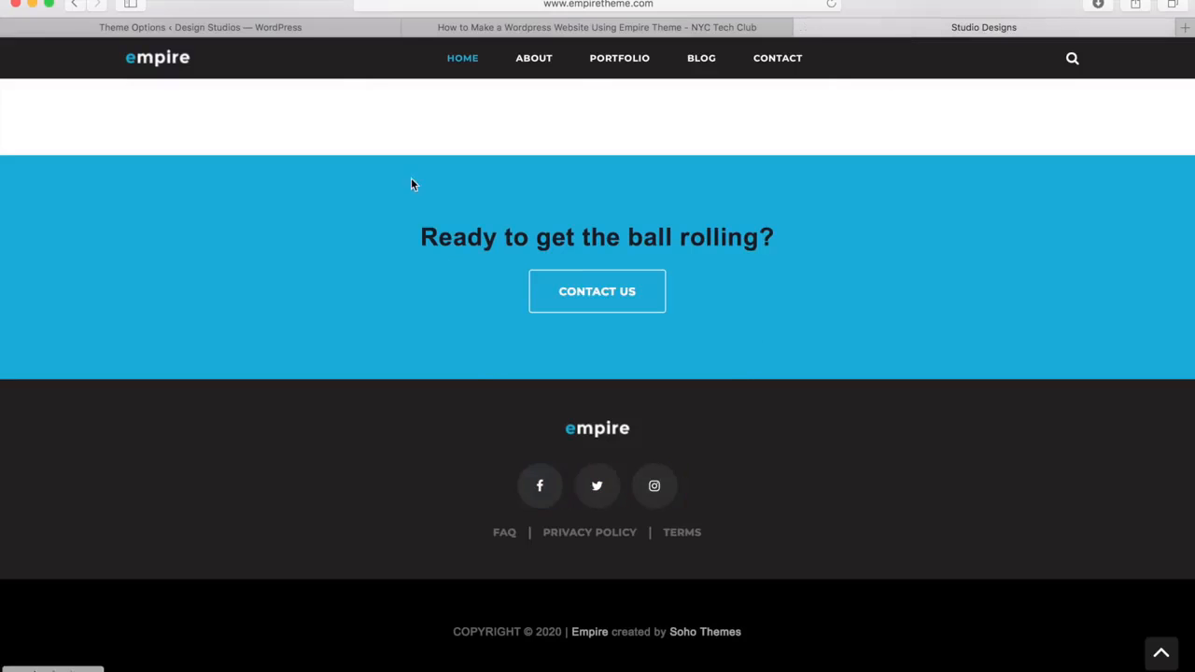
{"action": "left_click", "coordinate": [292, 33]}
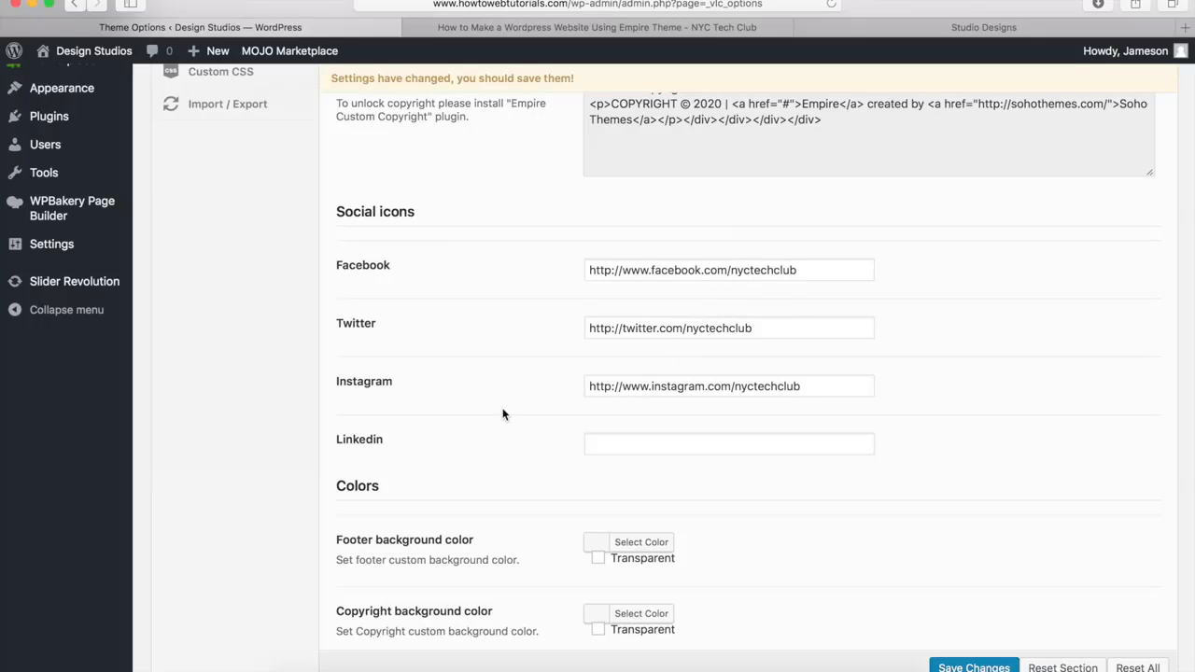
{"action": "scroll", "coordinate": [503, 414], "scroll_direction": "down", "scroll_amount": 5}
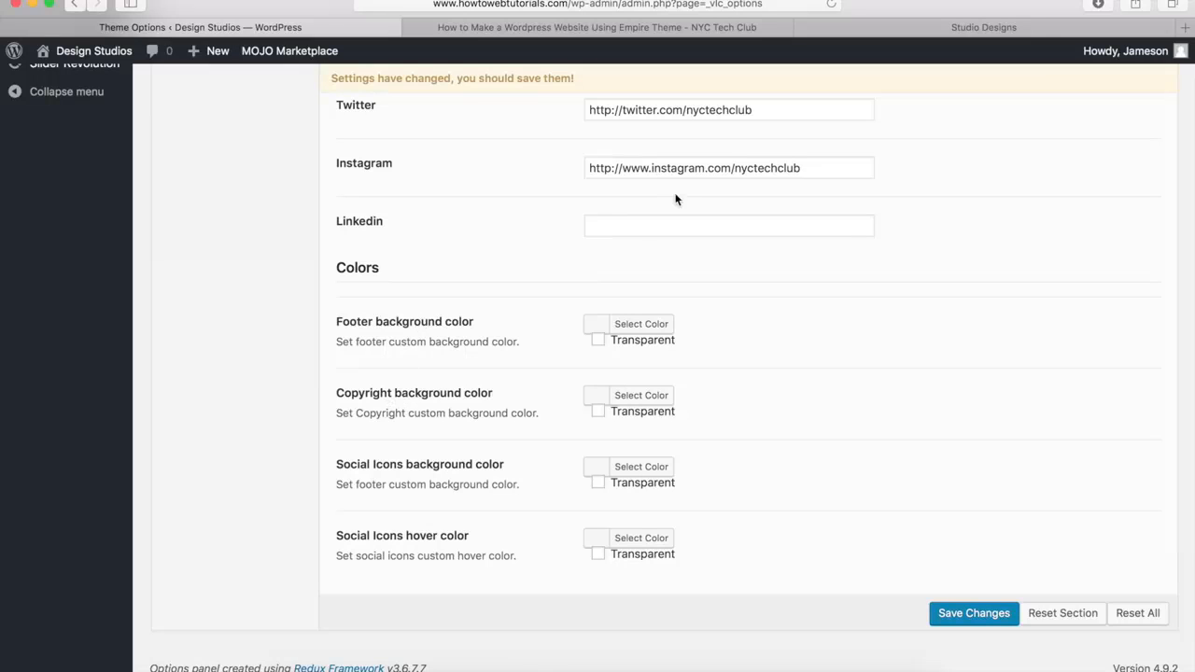
Check the copyright bar in the demo site's footer and set the copyright background color to #000000
{"action": "left_click", "coordinate": [888, 27]}
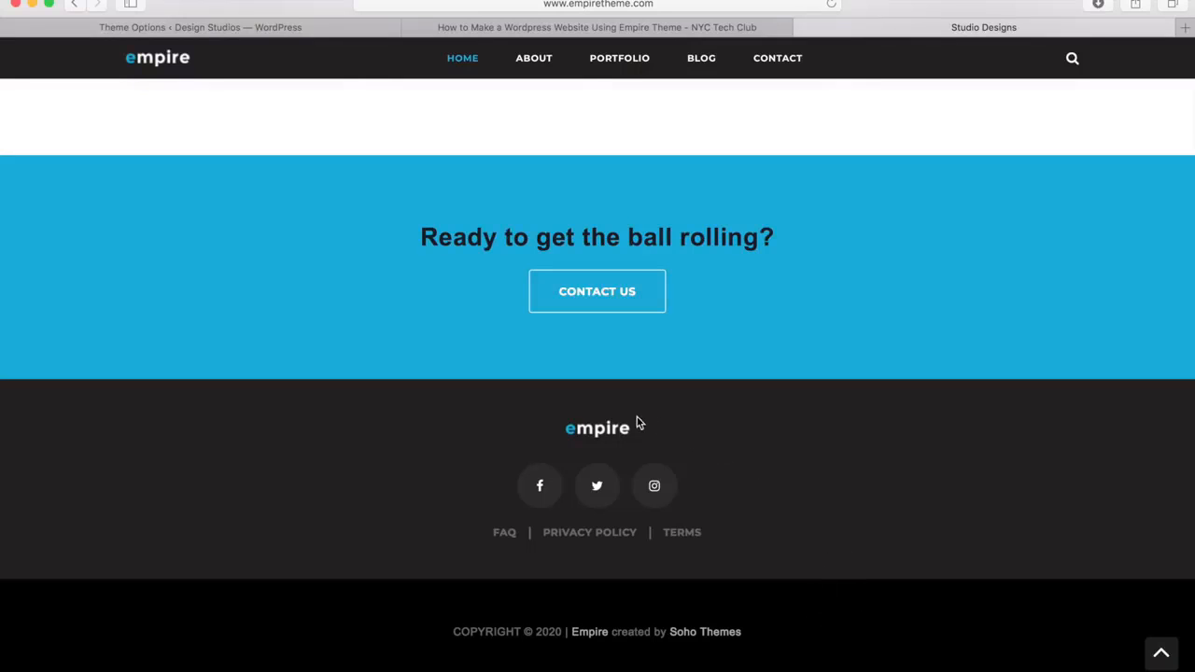
{"action": "left_click", "coordinate": [268, 29]}
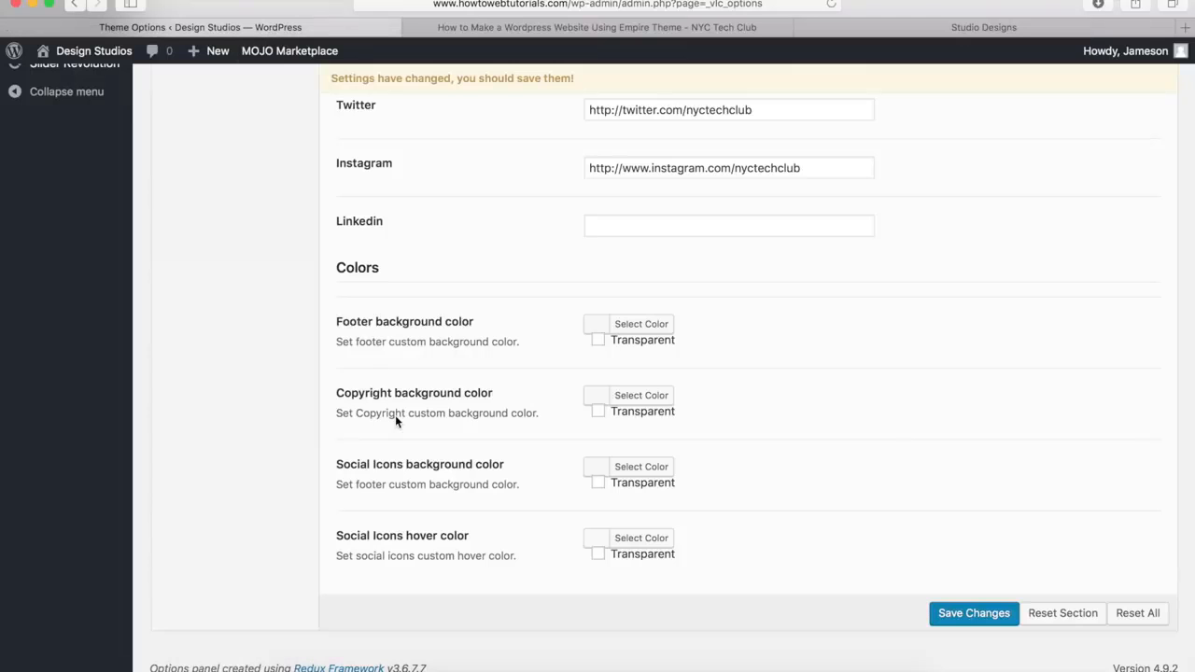
{"action": "left_click", "coordinate": [642, 396]}
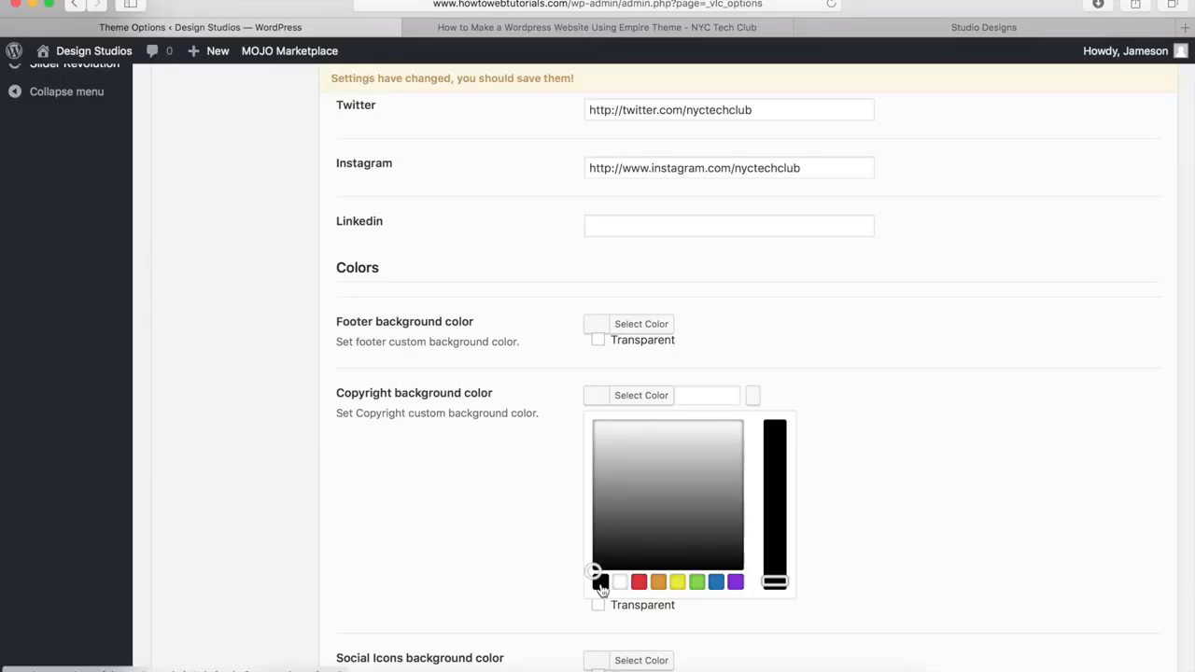
{"action": "left_click", "coordinate": [601, 582]}
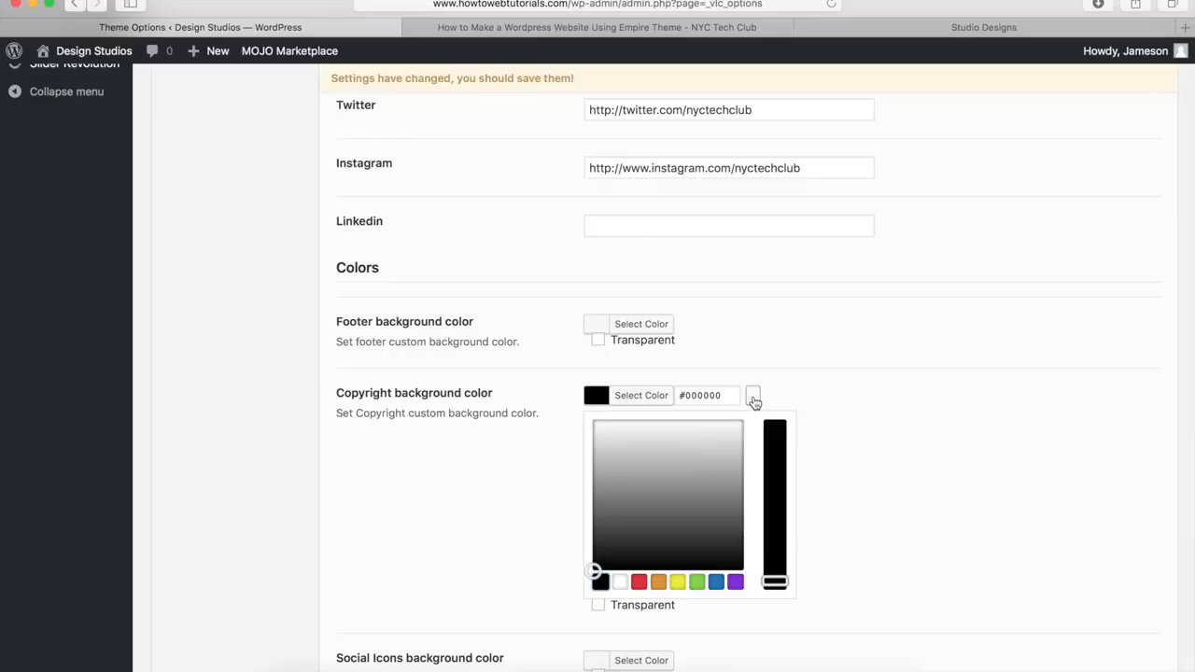
{"action": "left_click", "coordinate": [633, 401]}
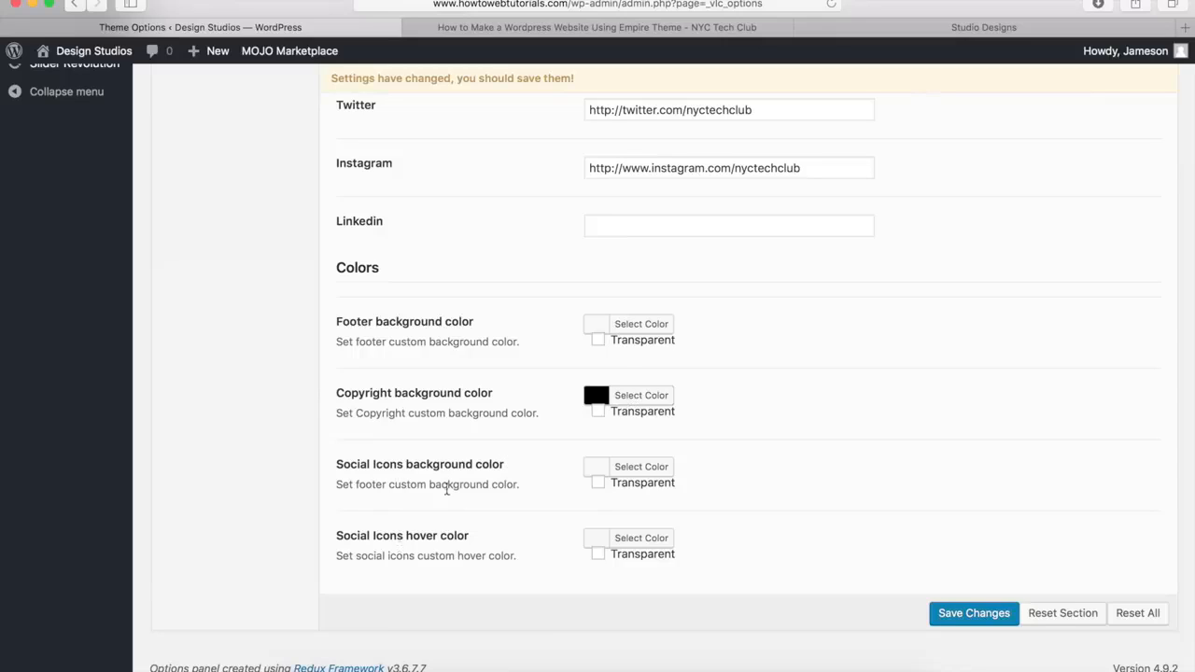
Look at the social icons in the demo site's footer and return to the footer color settings
{"action": "left_click", "coordinate": [913, 28]}
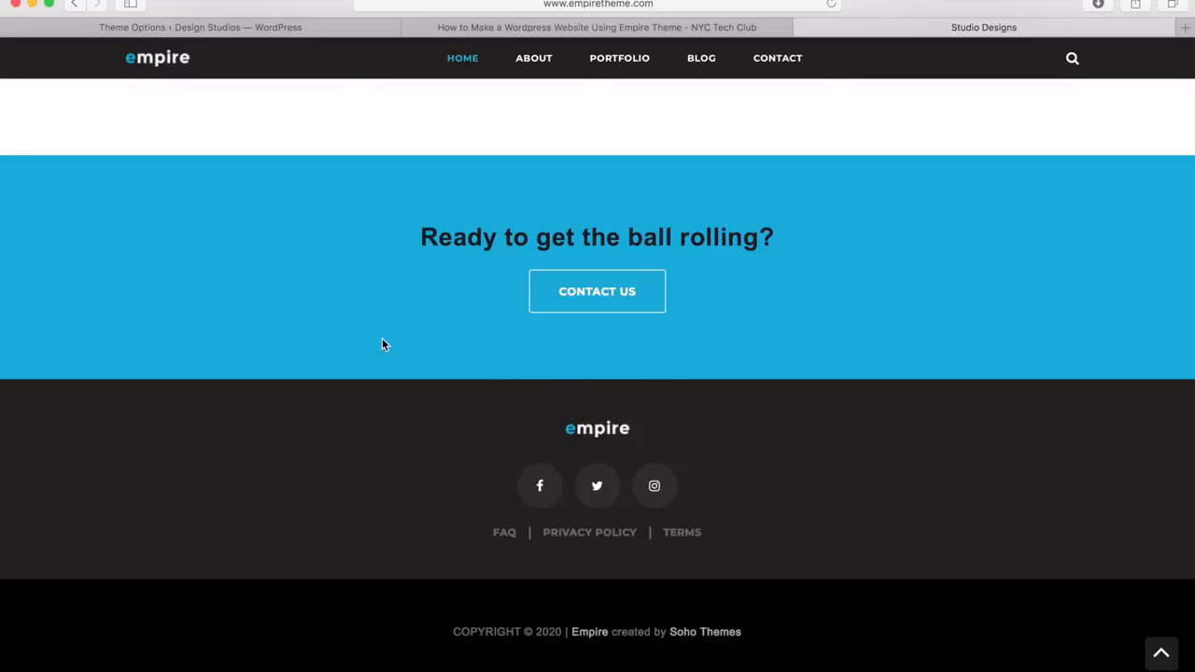
{"action": "left_click", "coordinate": [244, 32]}
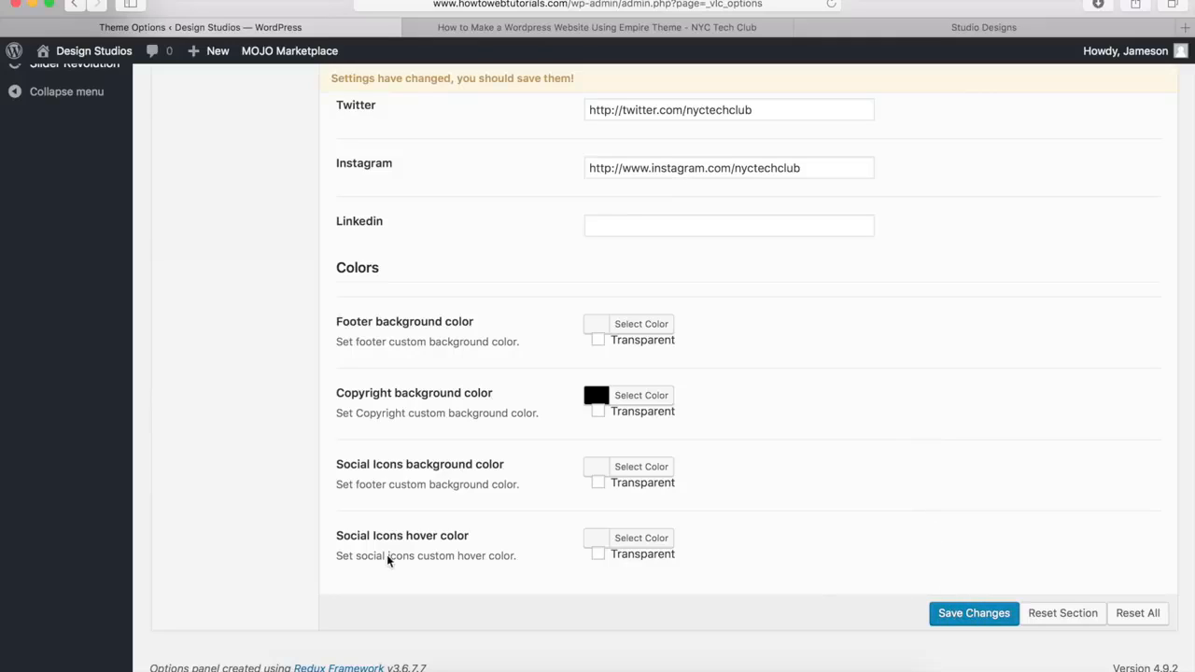
Examine the body, paragraph and heading font settings in the Typography section
{"action": "scroll", "coordinate": [287, 564], "scroll_direction": "up", "scroll_amount": 15}
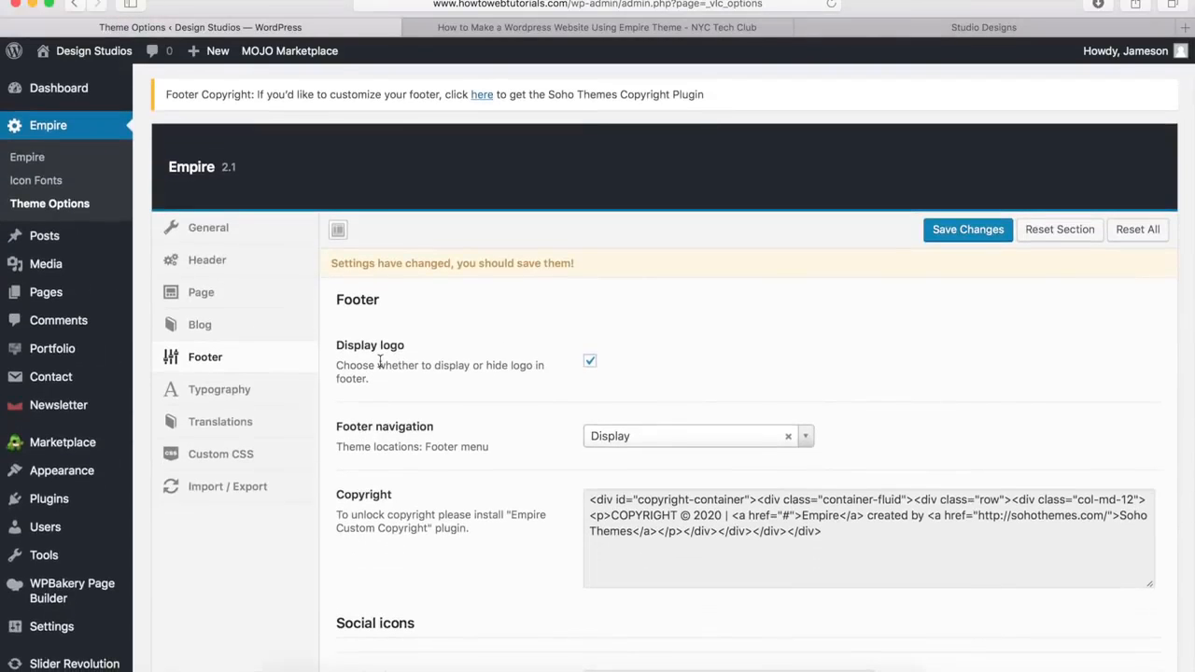
{"action": "left_click", "coordinate": [213, 395]}
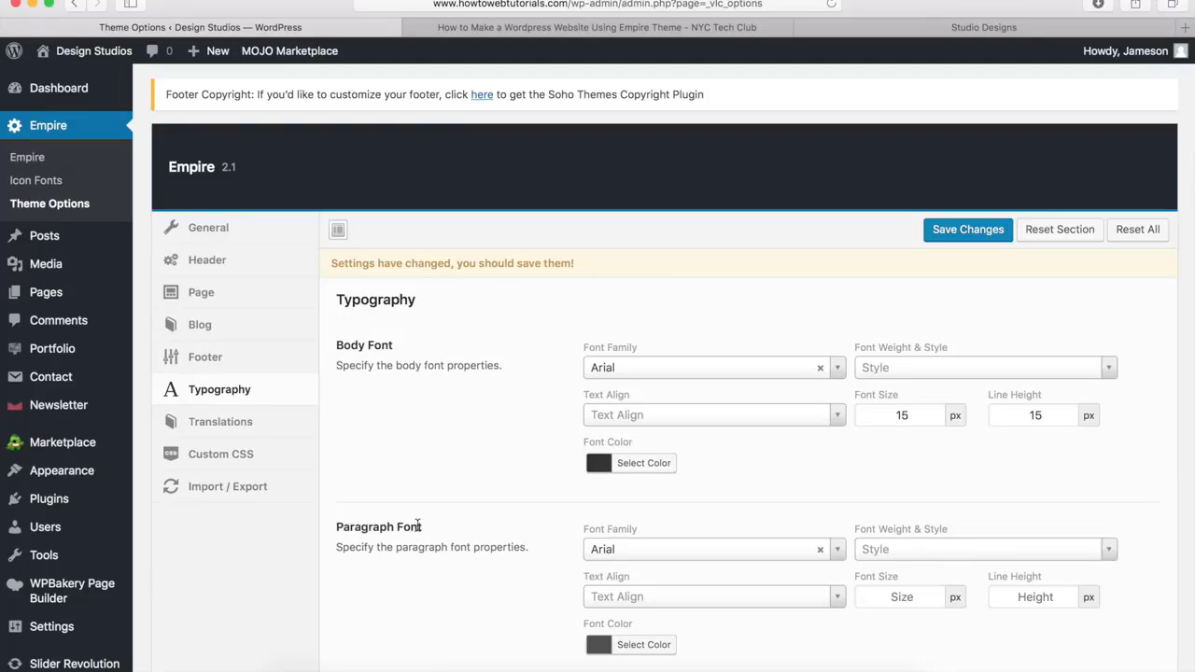
{"action": "scroll", "coordinate": [418, 525], "scroll_direction": "down", "scroll_amount": 10}
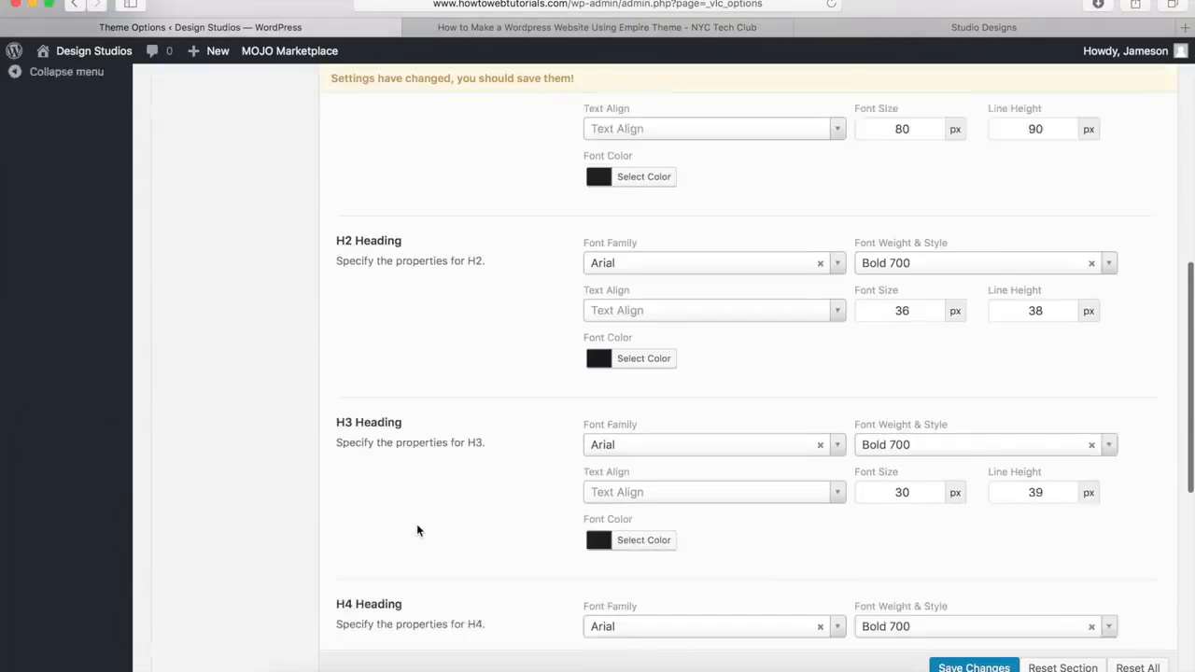
{"action": "scroll", "coordinate": [417, 529], "scroll_direction": "down", "scroll_amount": 1}
{"action": "scroll", "coordinate": [417, 529], "scroll_direction": "up", "scroll_amount": 10}
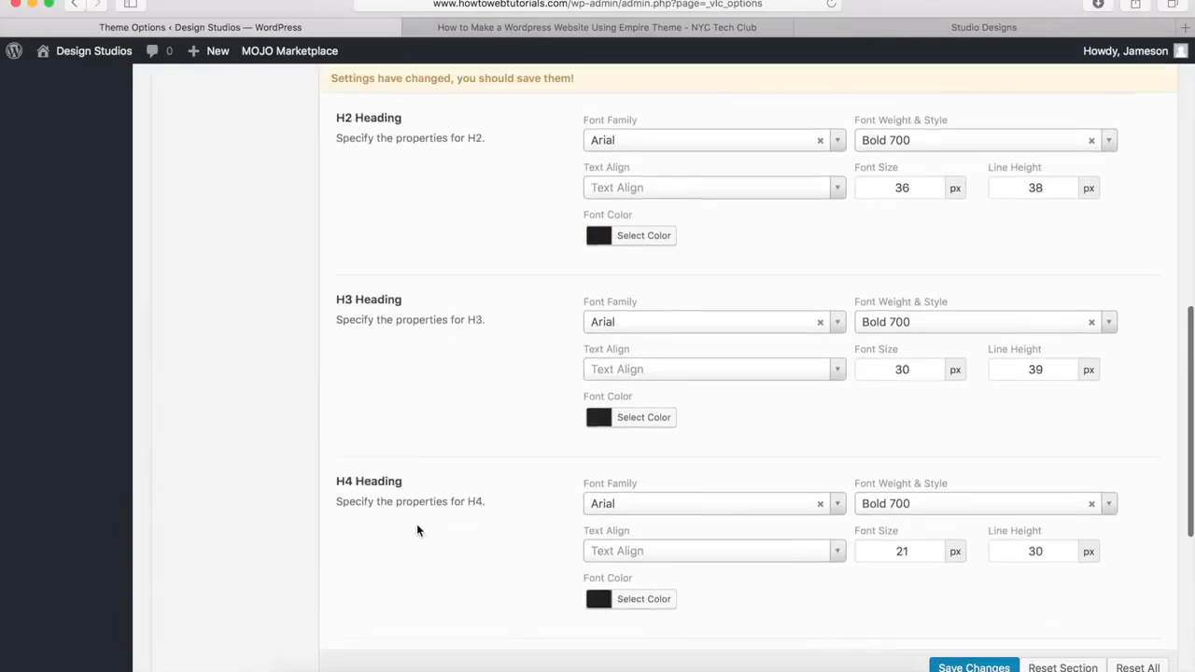
{"action": "scroll", "coordinate": [416, 524], "scroll_direction": "up", "scroll_amount": 5}
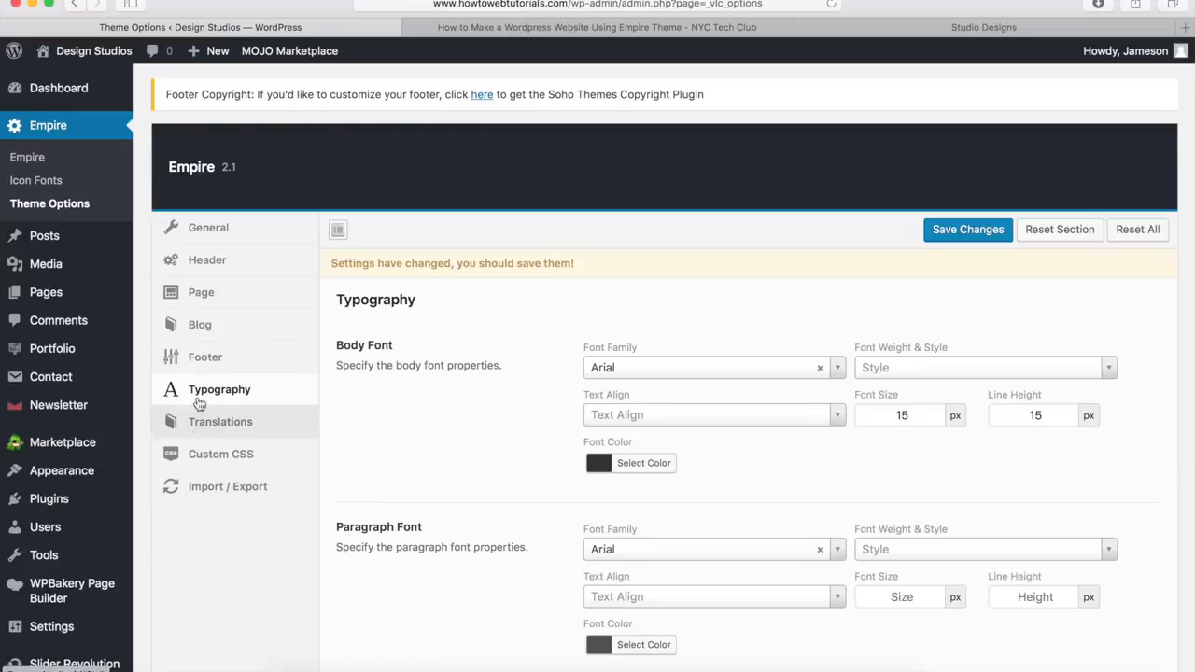
Return to the General section of the theme options and save the changed settings
{"action": "left_click", "coordinate": [216, 229]}
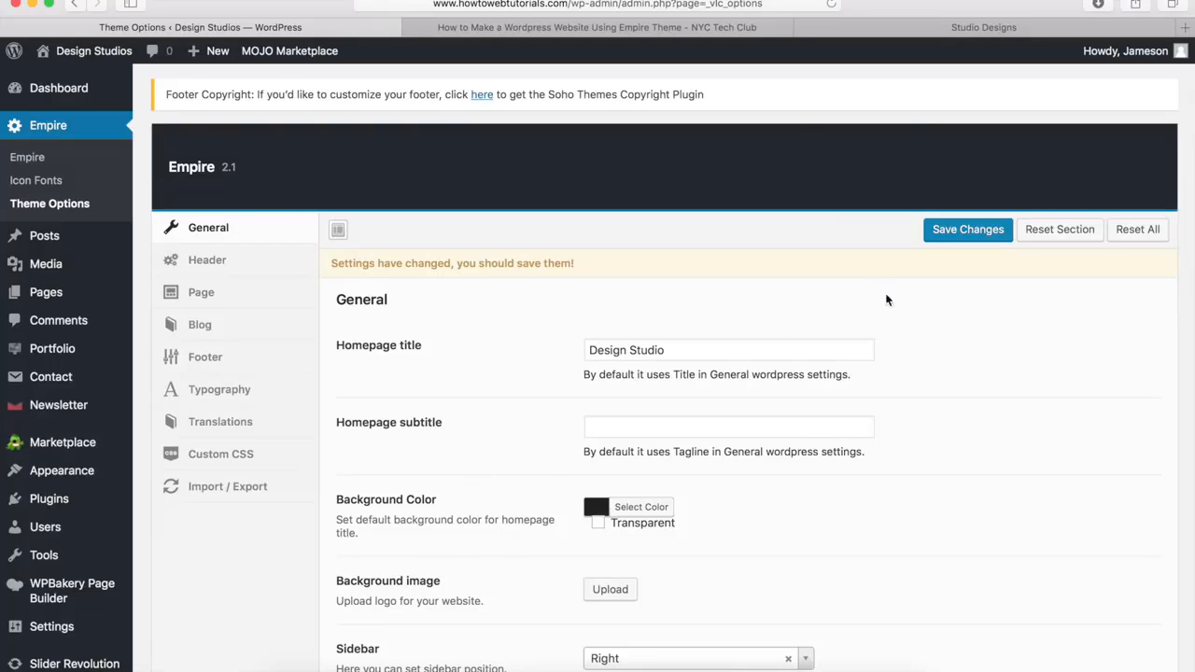
{"action": "left_click", "coordinate": [971, 230]}
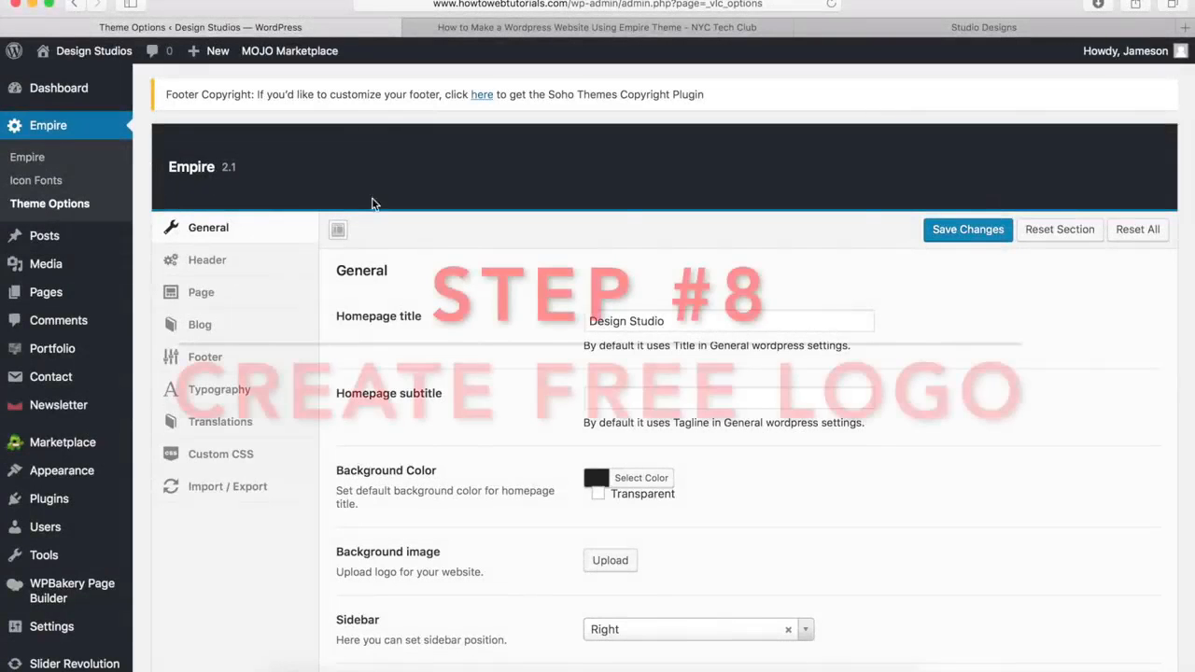
Look at the logo in the demo site's header and open the logo maker at logomakr.com
{"action": "left_click", "coordinate": [879, 24]}
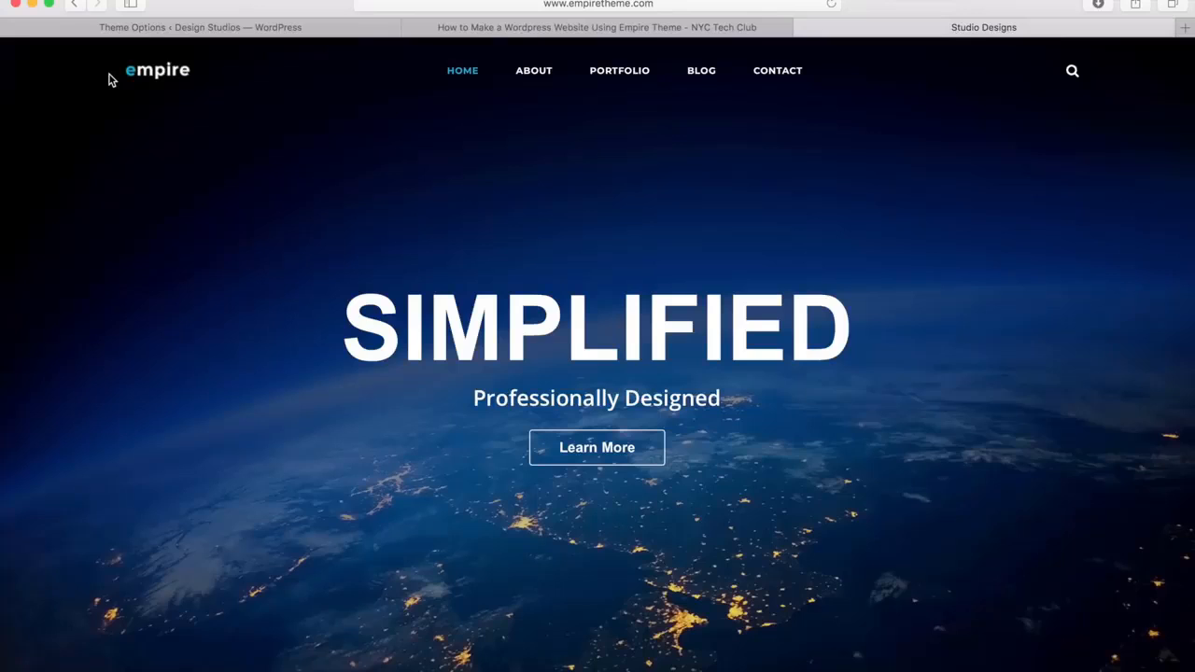
{"action": "left_click", "coordinate": [243, 31]}
{"action": "left_click", "coordinate": [502, 4]}
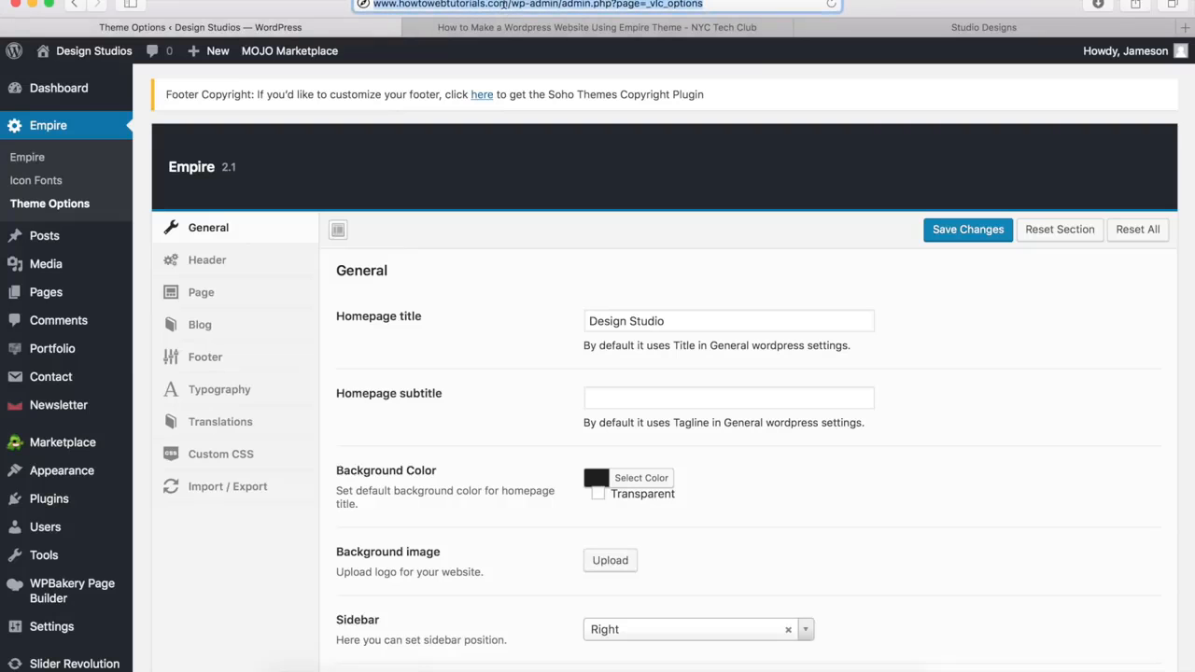
{"action": "type", "text": "http://logomakr.com"}
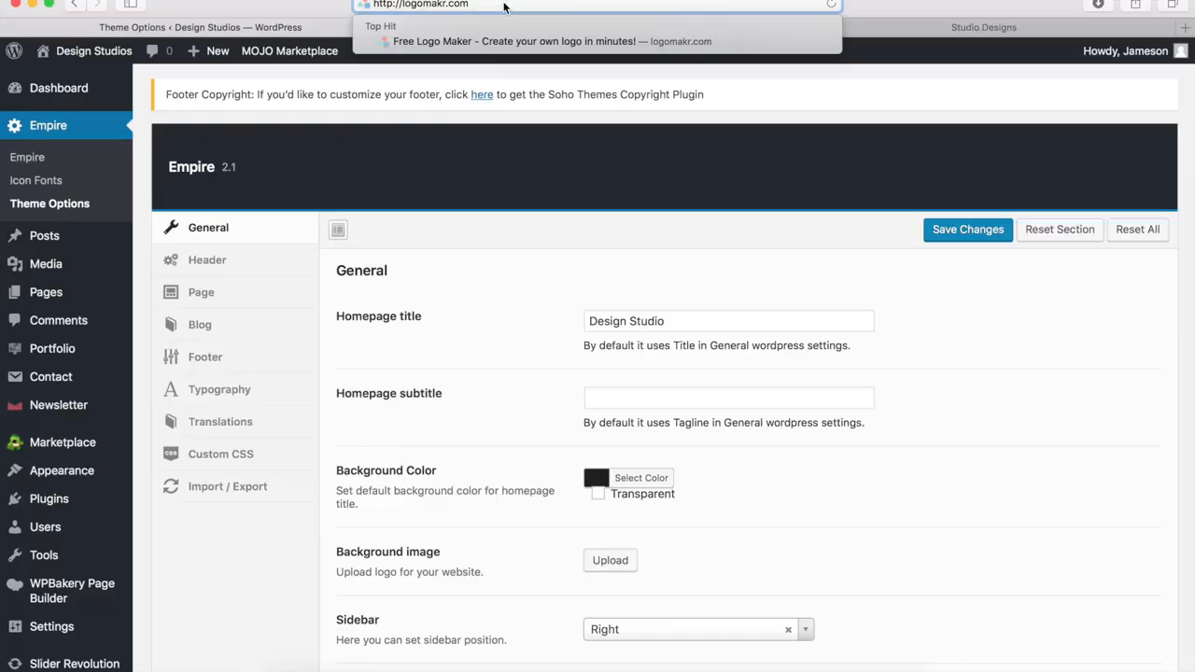
{"action": "key", "text": "Return"}
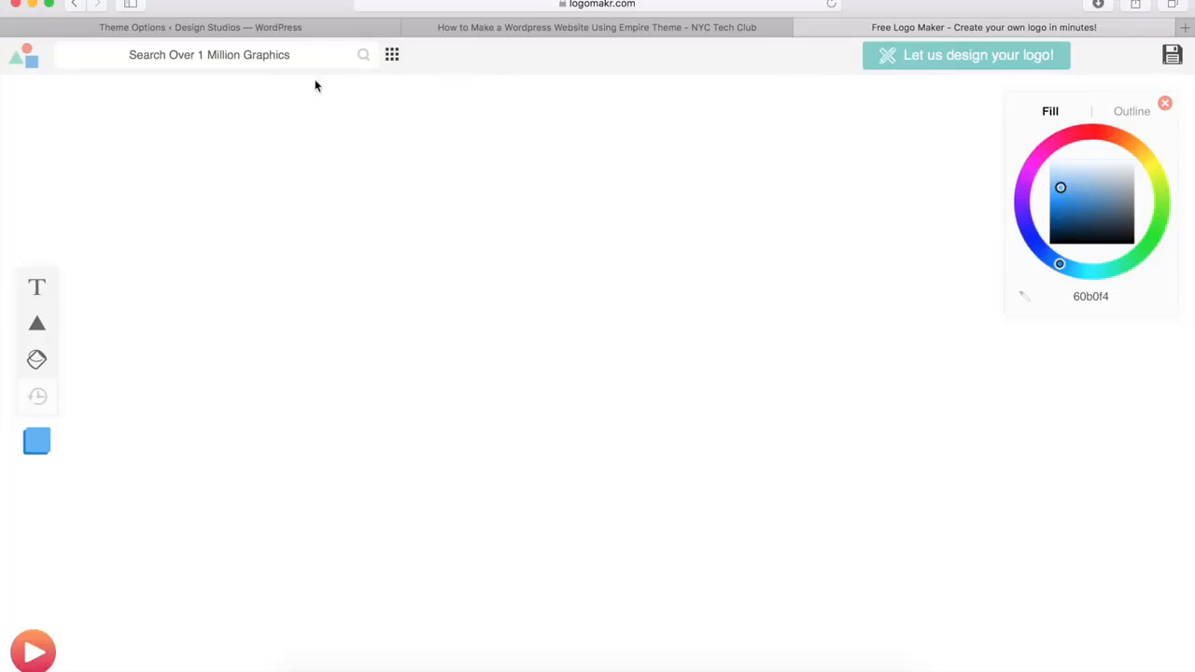
Search the graphics for "compass" and add the round compass clipart with a diagonal needle to the canvas
{"action": "left_click", "coordinate": [217, 57]}
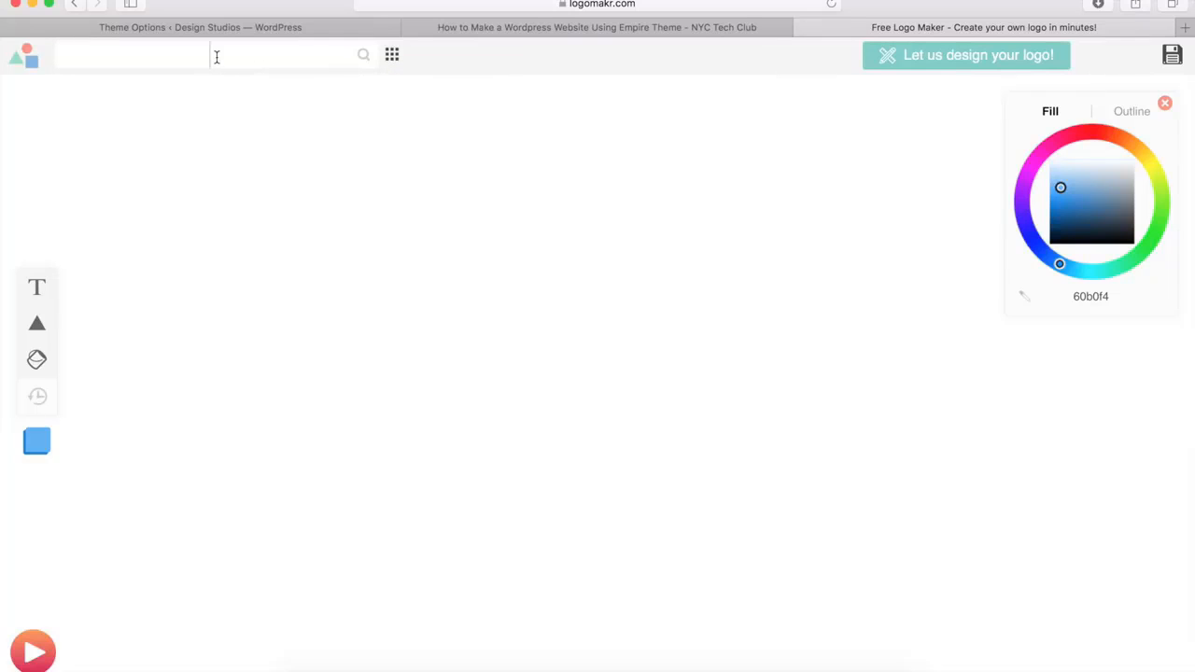
{"action": "type", "text": "compass"}
{"action": "key", "text": "Return"}
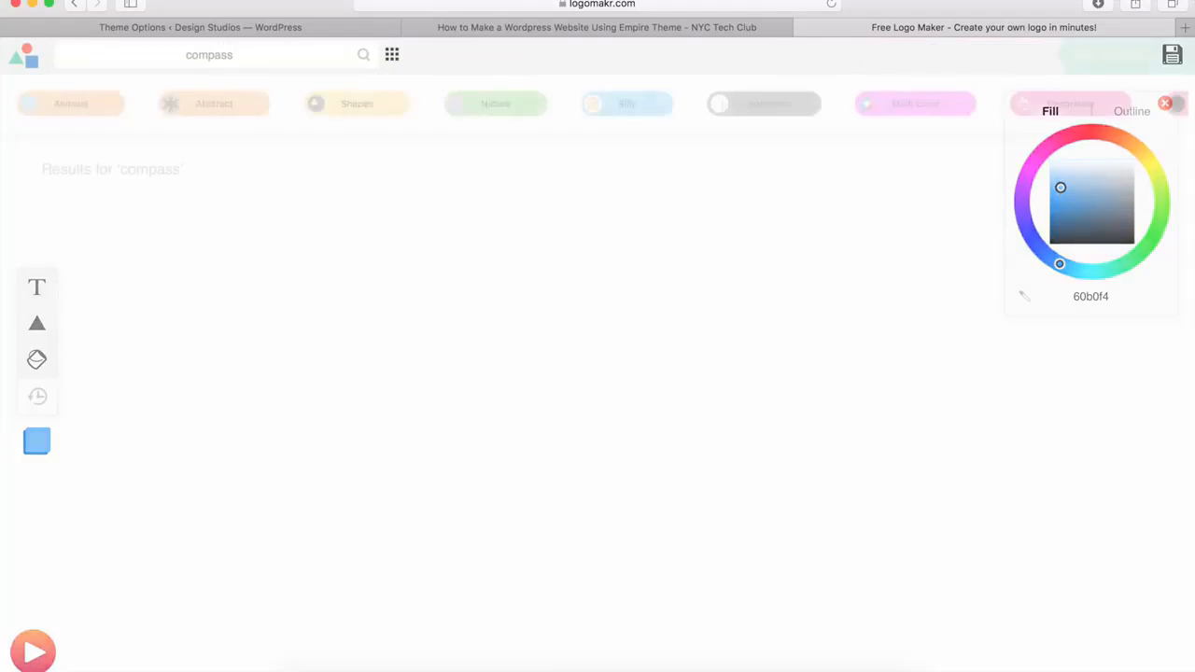
{"action": "scroll", "coordinate": [295, 138], "scroll_direction": "down", "scroll_amount": 10}
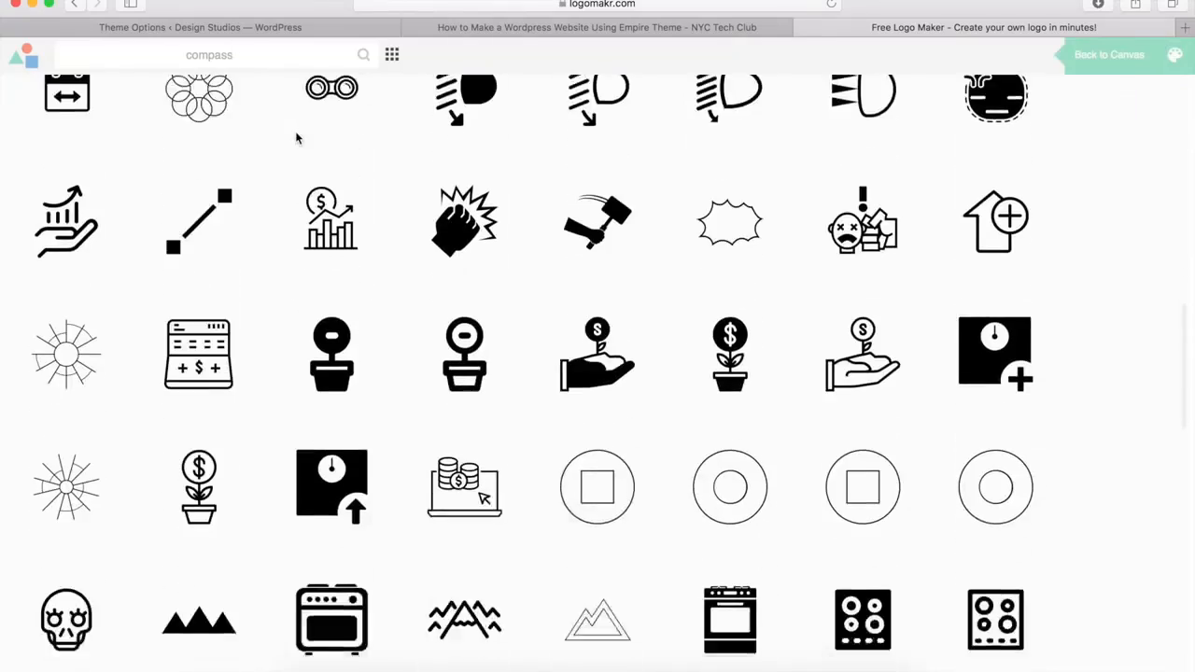
{"action": "scroll", "coordinate": [295, 138], "scroll_direction": "down", "scroll_amount": 10}
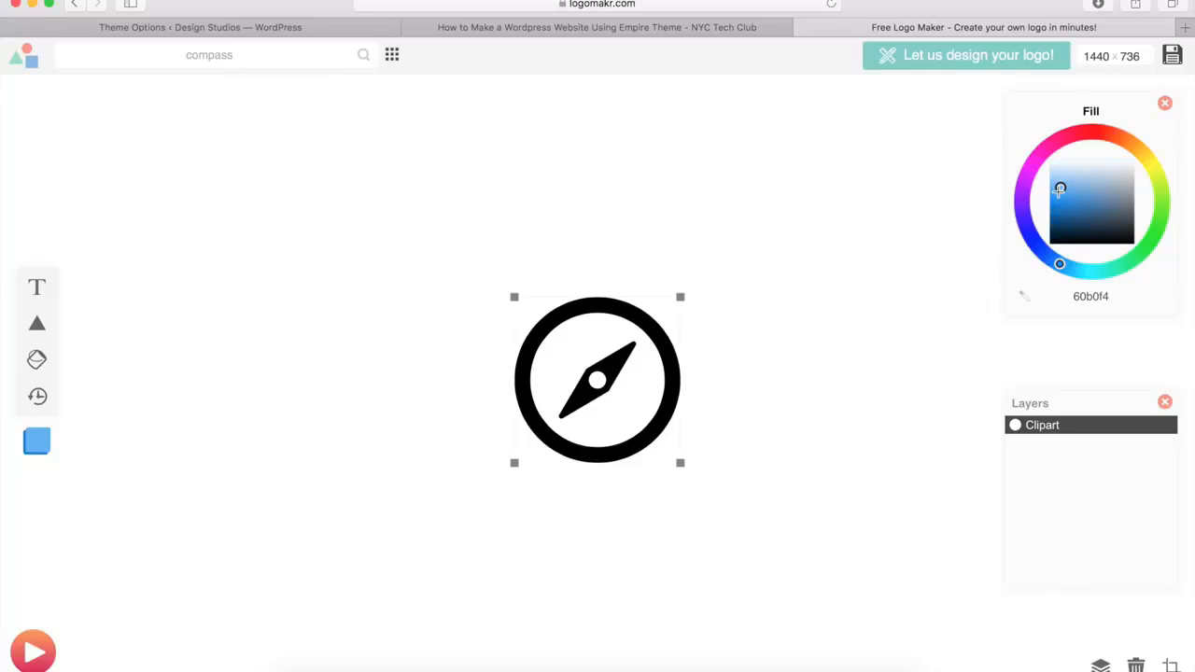
Try blue and red fills on the compass graphic and set its fill color to black, 000000
{"action": "left_click_drag", "start_coordinate": [1061, 187], "coordinate": [1091, 210]}
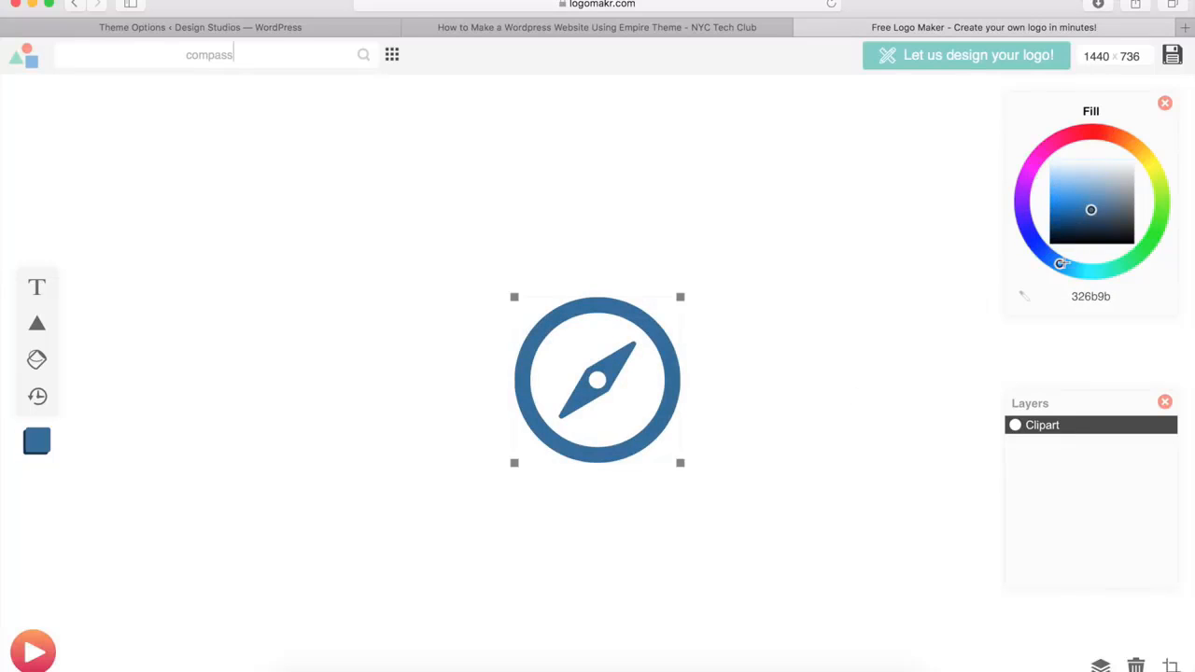
{"action": "left_click", "coordinate": [1062, 267]}
{"action": "left_click_drag", "start_coordinate": [1062, 267], "coordinate": [1076, 133]}
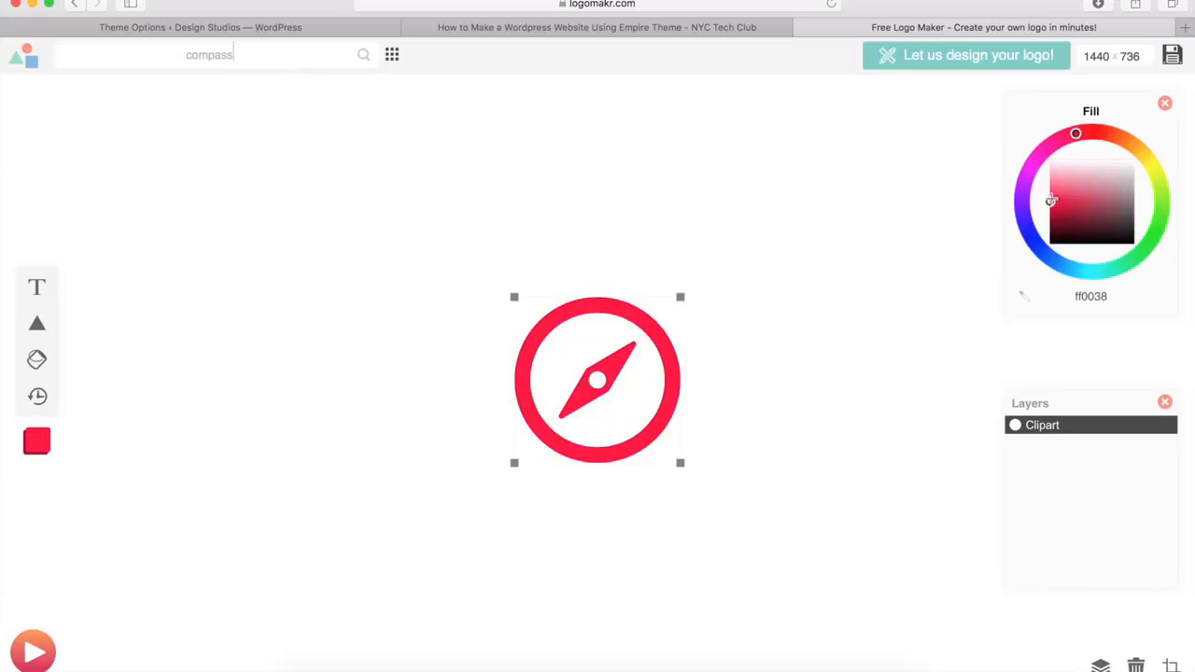
{"action": "left_click_drag", "start_coordinate": [1051, 201], "coordinate": [1042, 254]}
{"action": "left_click", "coordinate": [851, 371]}
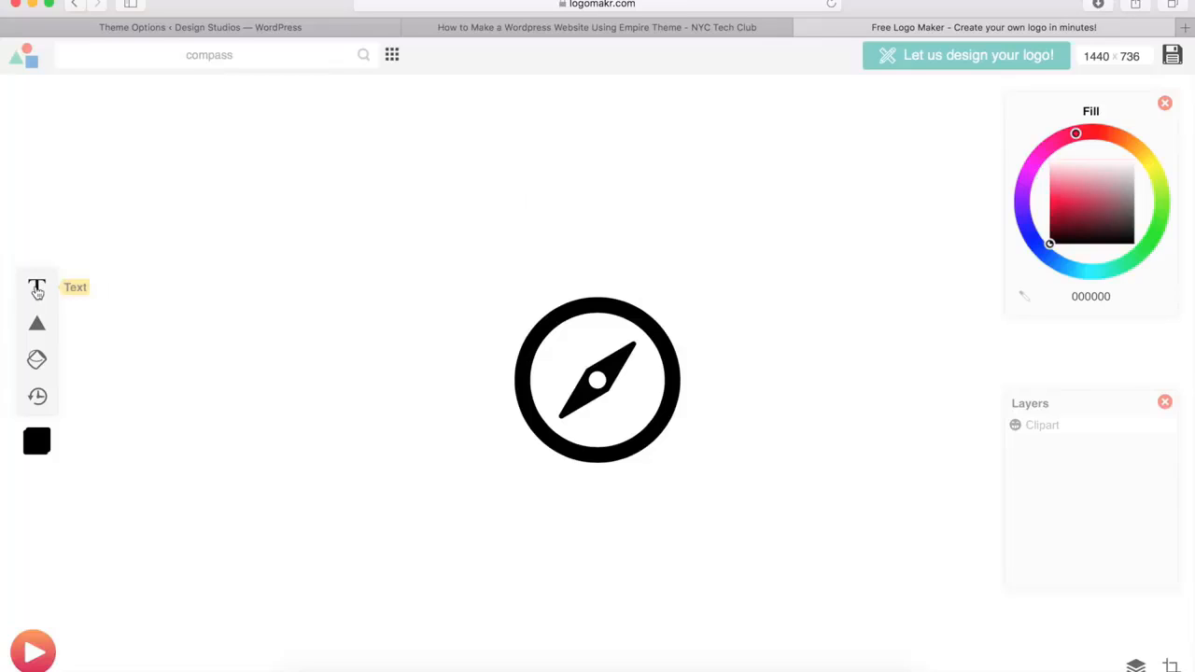
Try the text "NYCTECHCLUB" below the compass graphic and delete it
{"action": "left_click", "coordinate": [37, 291]}
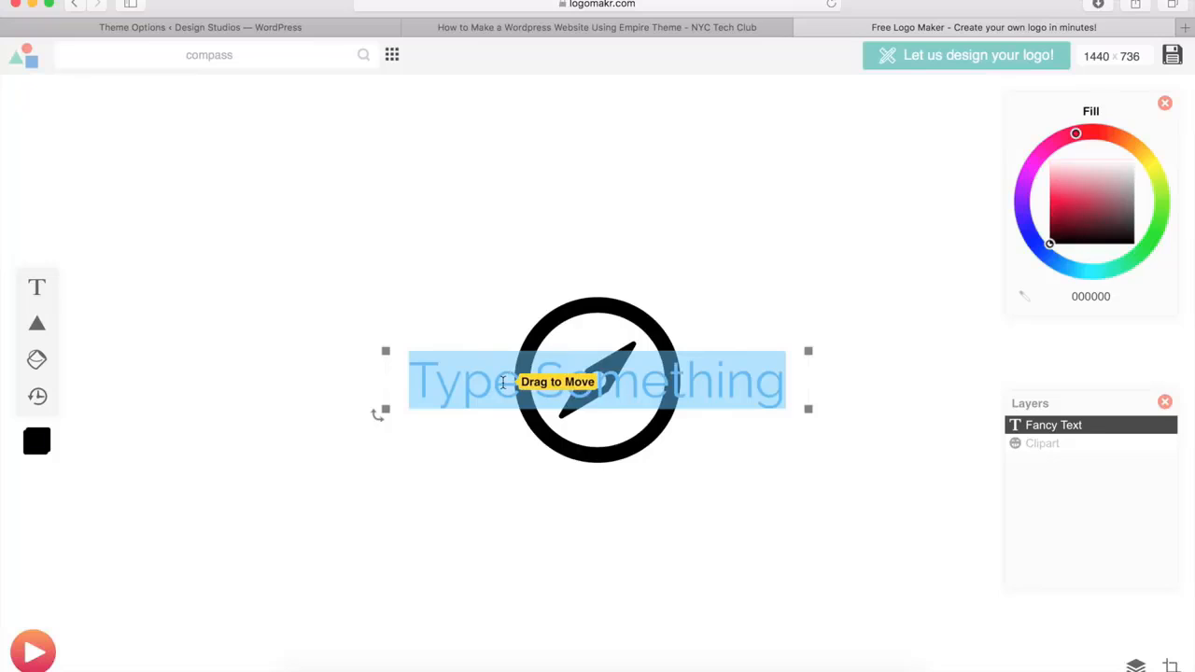
{"action": "type", "text": "NYCT"}
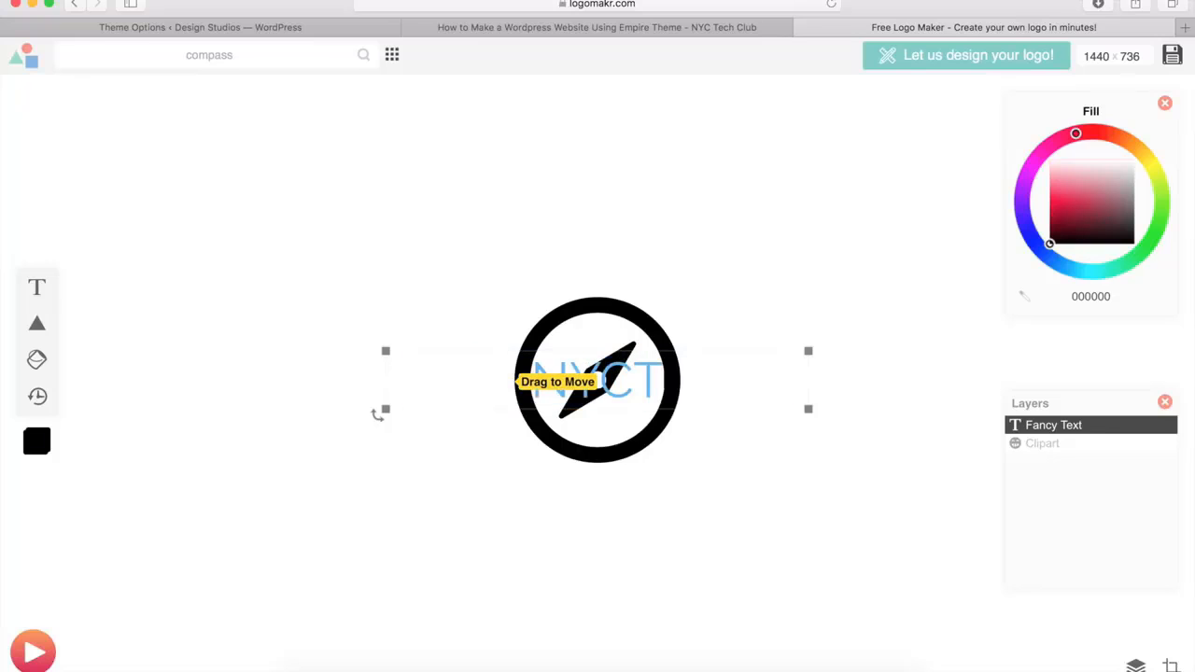
{"action": "type", "text": "ECHCLUB"}
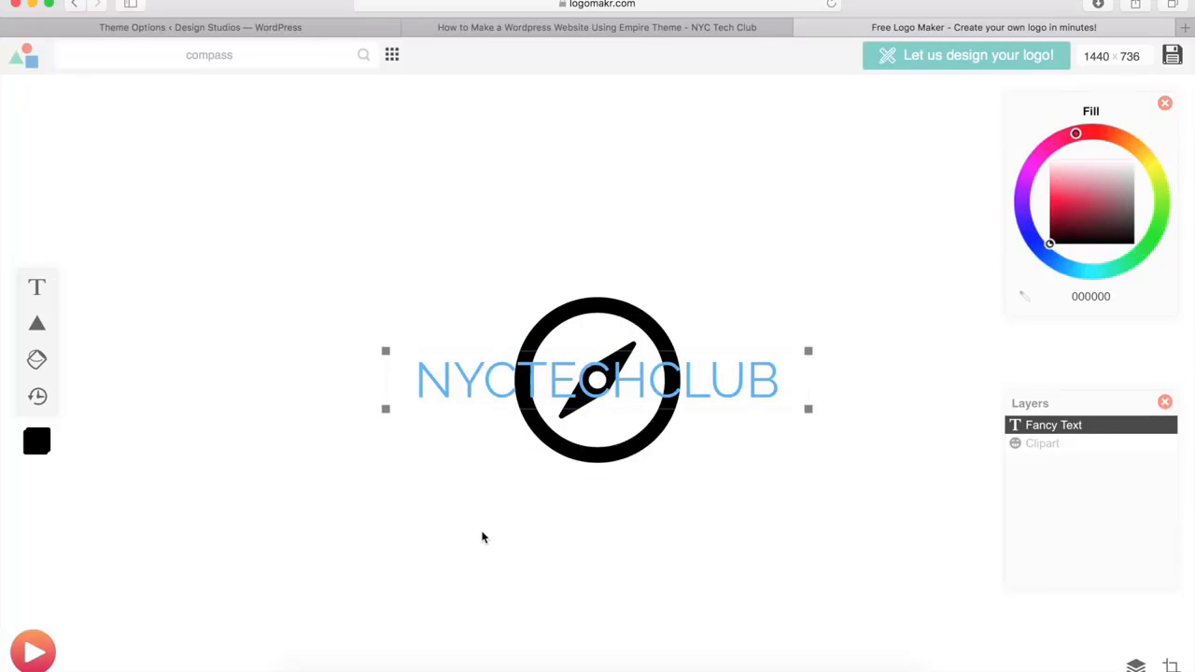
{"action": "left_click", "coordinate": [482, 536]}
{"action": "left_click_drag", "start_coordinate": [488, 383], "coordinate": [491, 541]}
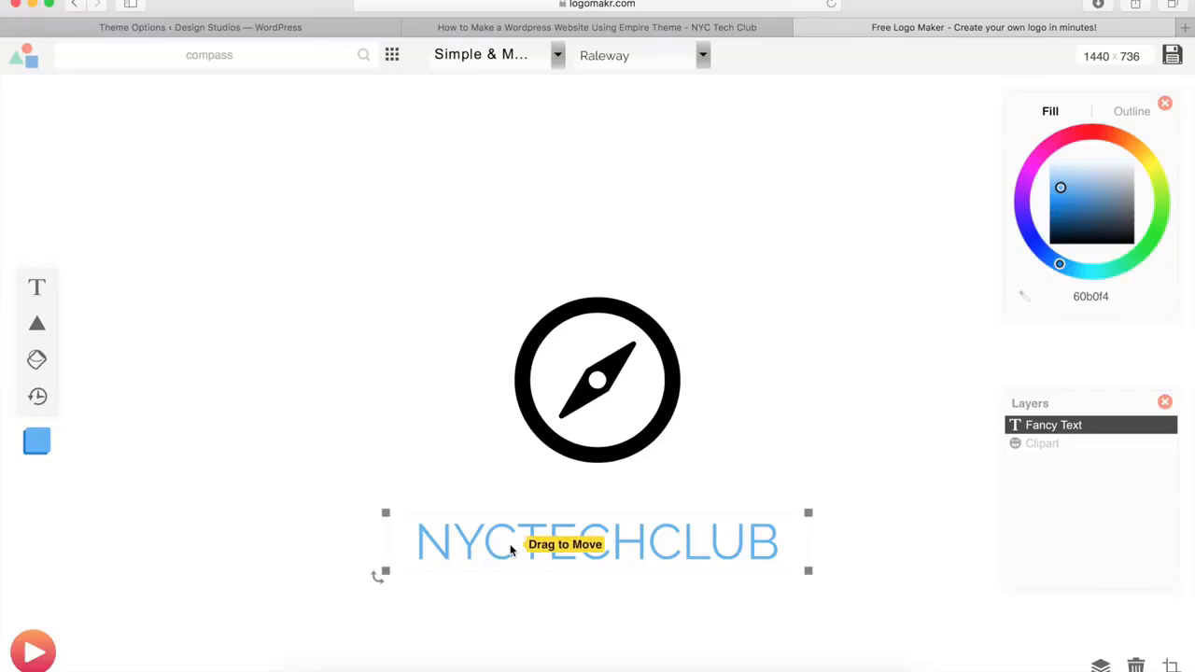
{"action": "key", "text": "Delete"}
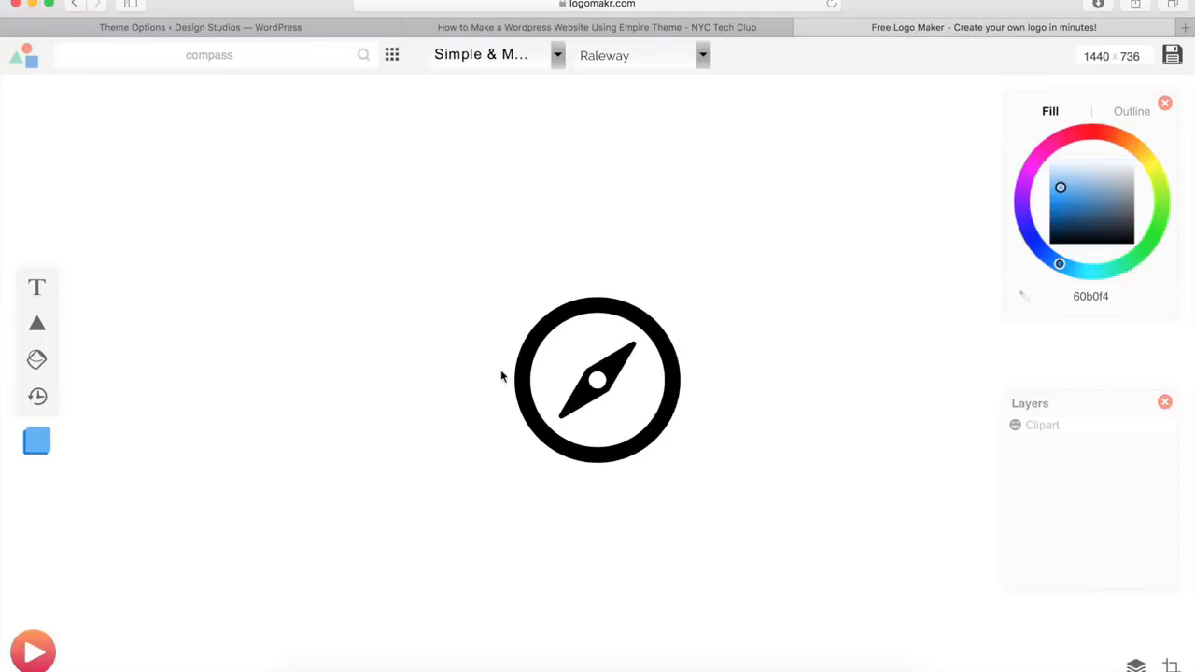
Shrink the compass graphic to about a quarter of its size and download the logo with the free $0.00 option
{"action": "left_click", "coordinate": [573, 372]}
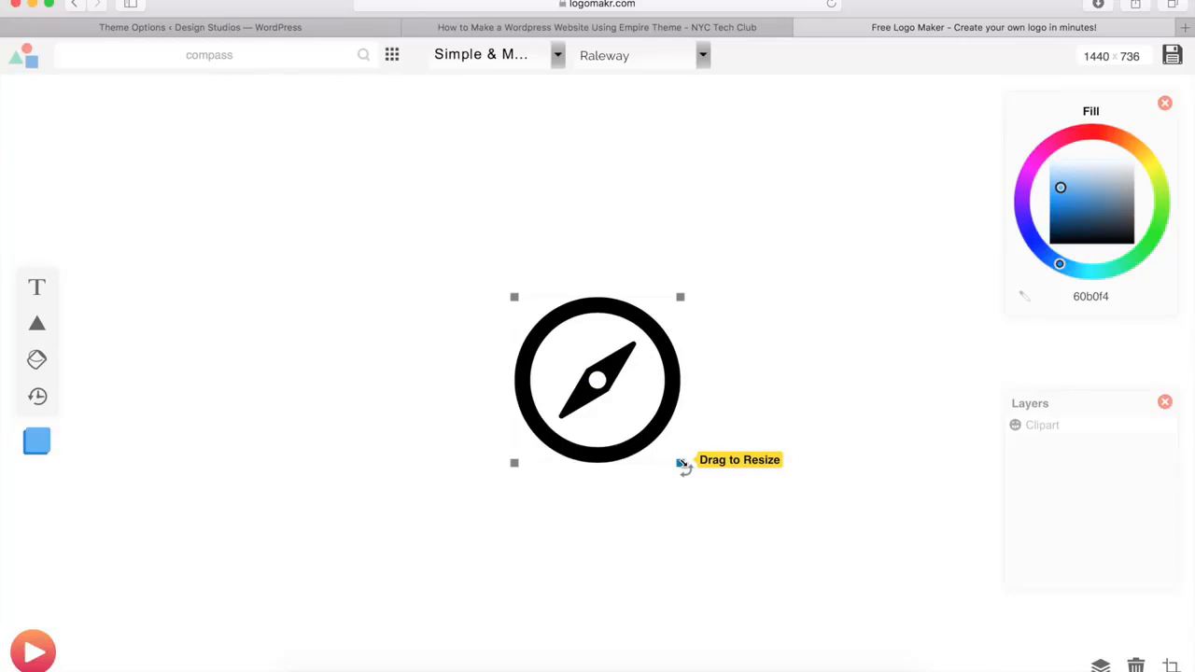
{"action": "left_click_drag", "start_coordinate": [681, 463], "coordinate": [560, 326]}
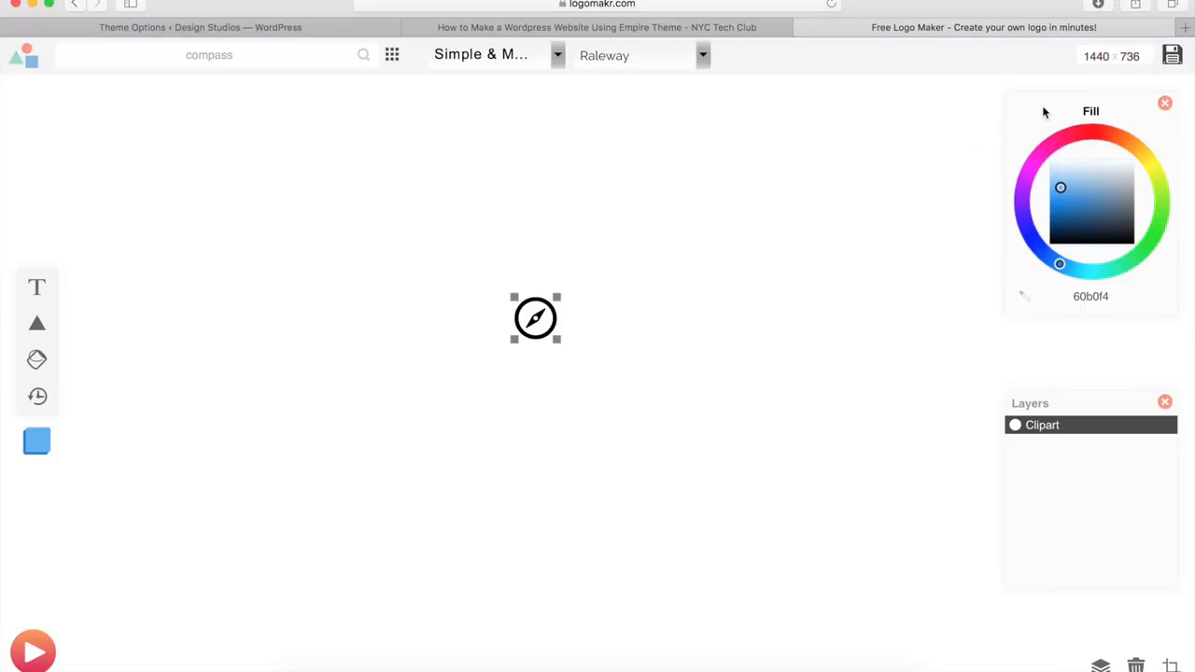
{"action": "left_click", "coordinate": [1172, 54]}
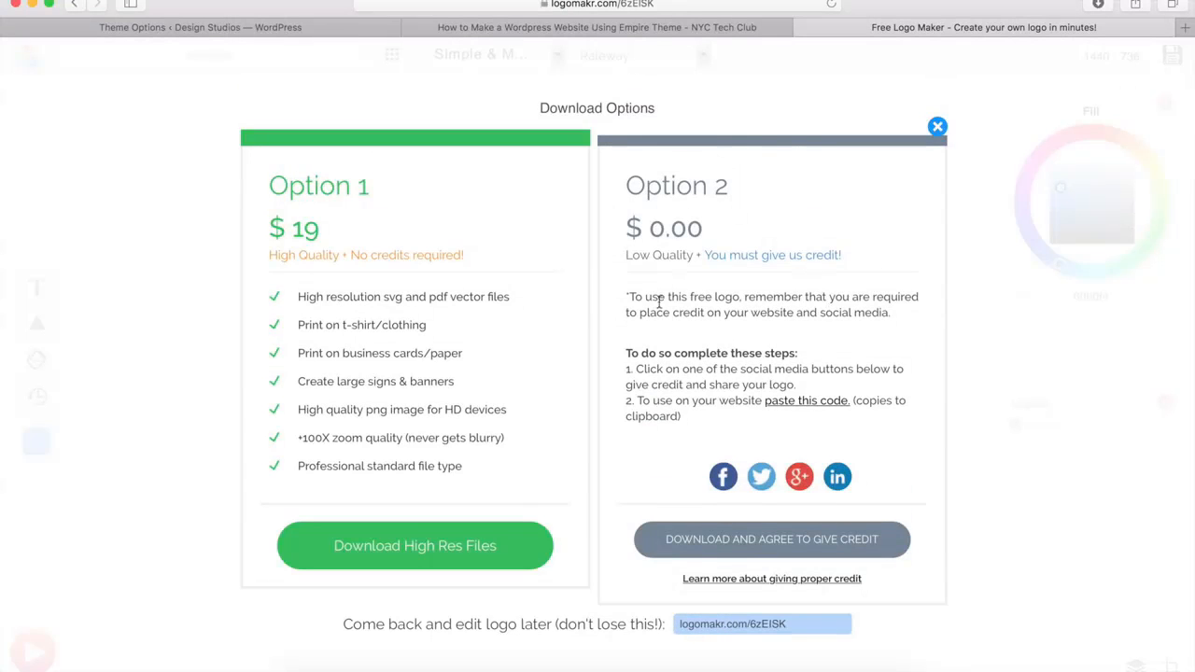
{"action": "left_click", "coordinate": [769, 547]}
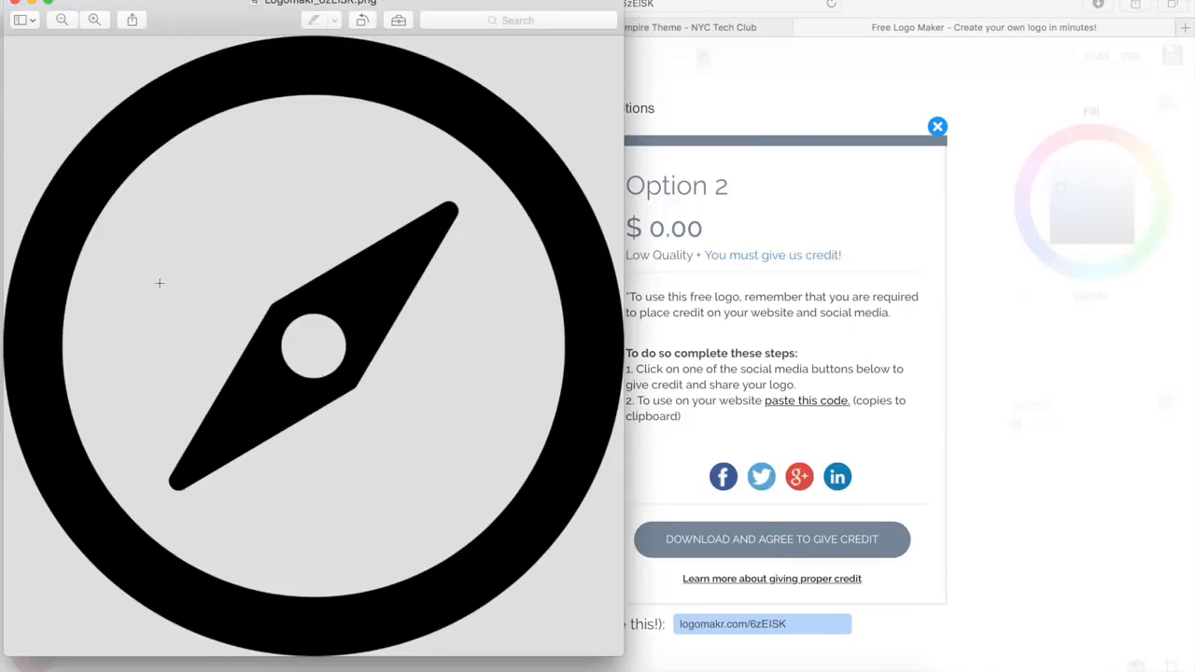
{"action": "left_click", "coordinate": [15, 4]}
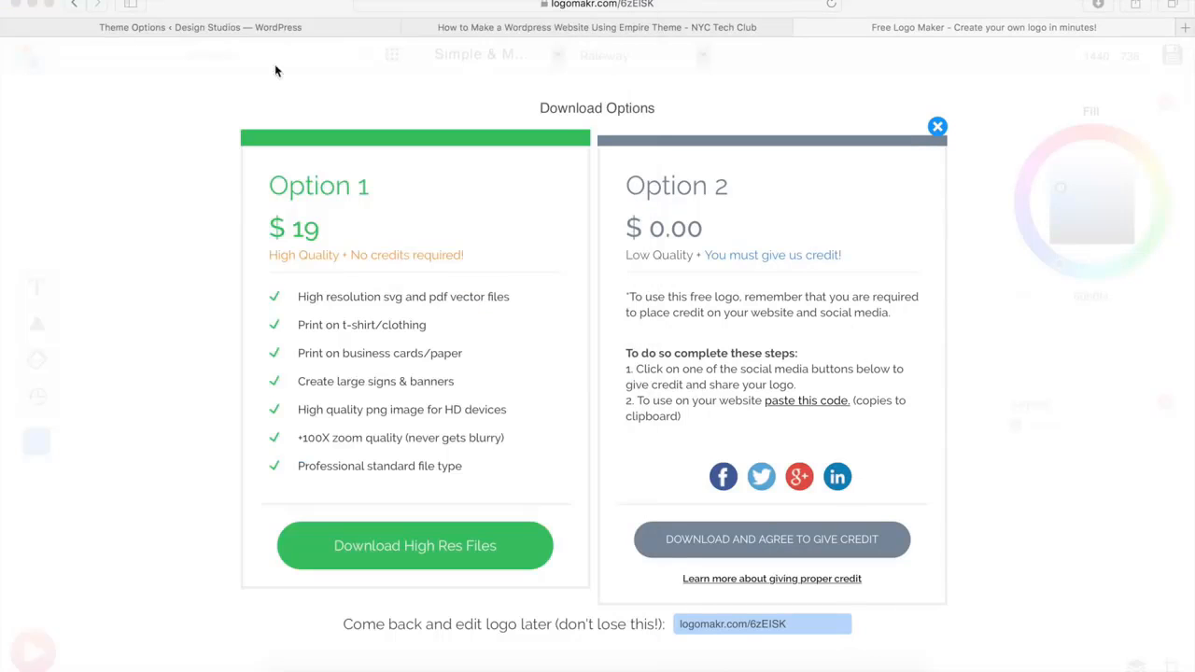
{"action": "left_click", "coordinate": [937, 126]}
{"action": "left_click", "coordinate": [937, 126]}
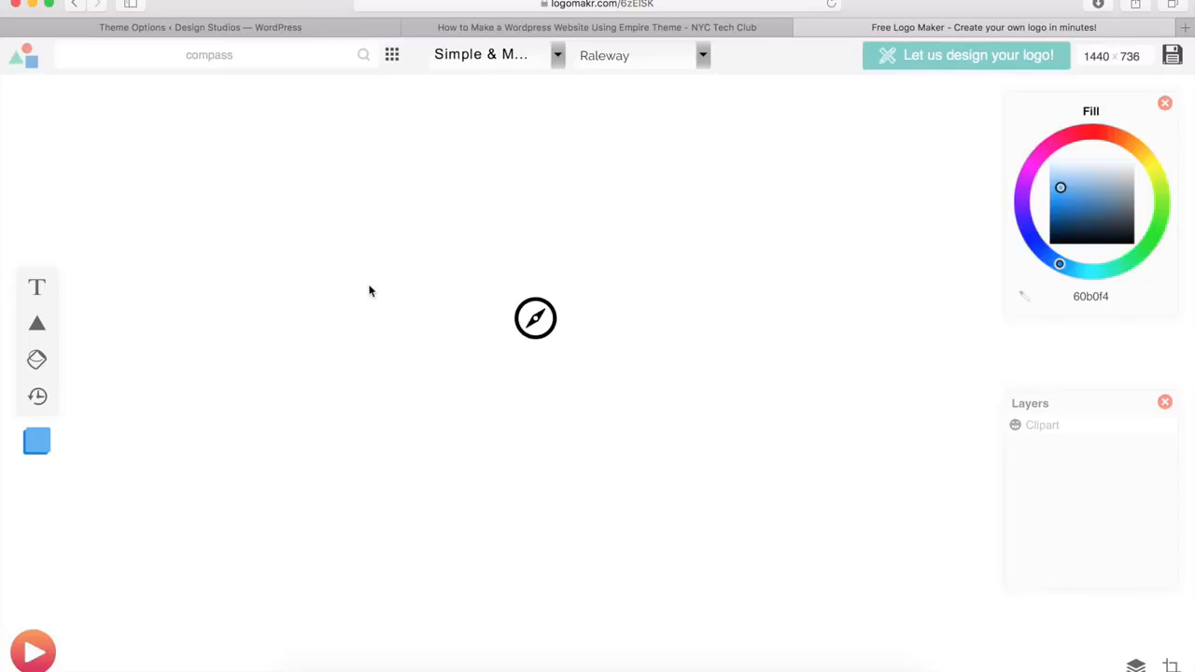
Return to the WordPress theme options and upload logo.png from Downloads through the Header section's Logo setting
{"action": "left_click", "coordinate": [226, 27]}
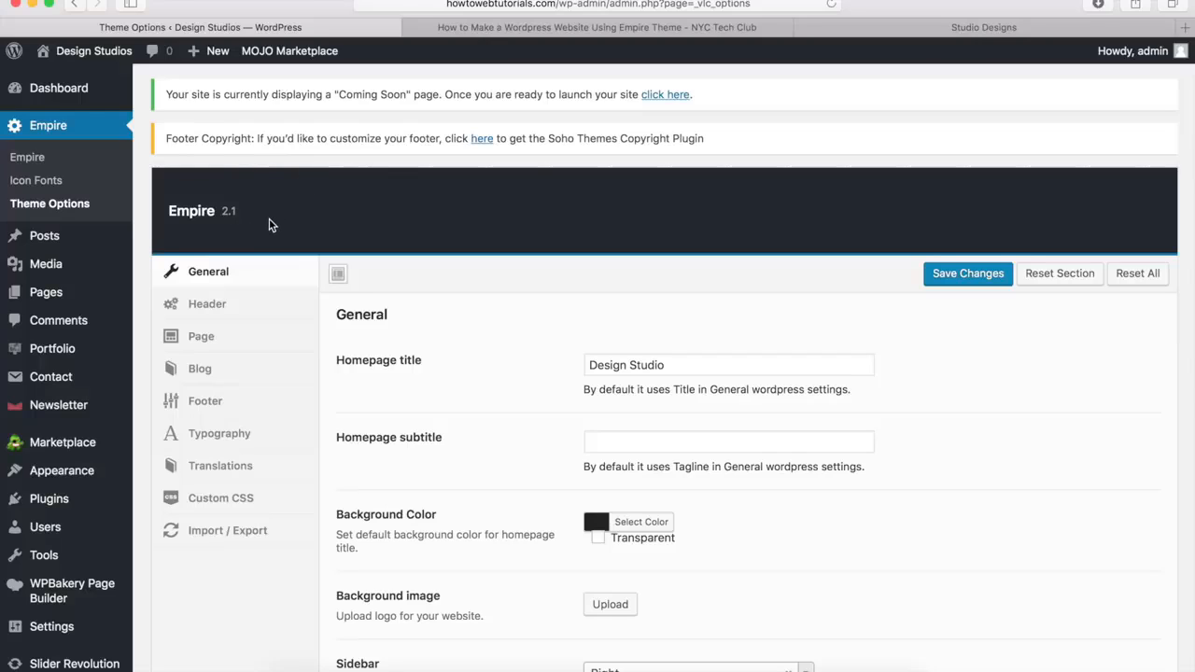
{"action": "left_click", "coordinate": [213, 311]}
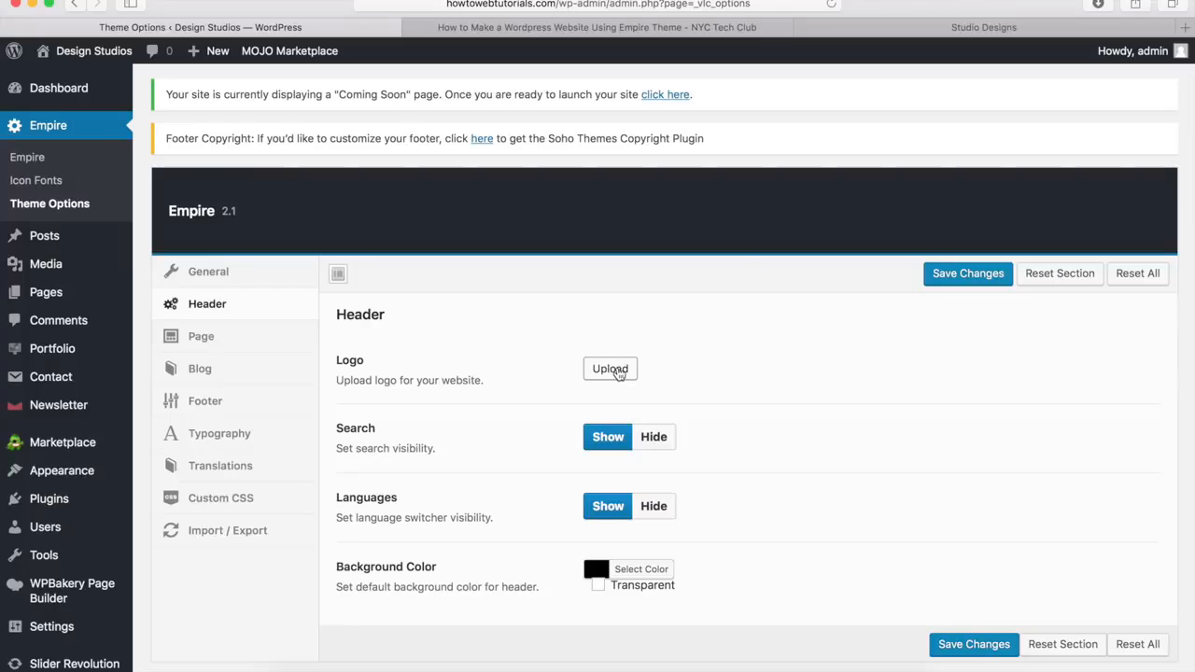
{"action": "left_click", "coordinate": [612, 371]}
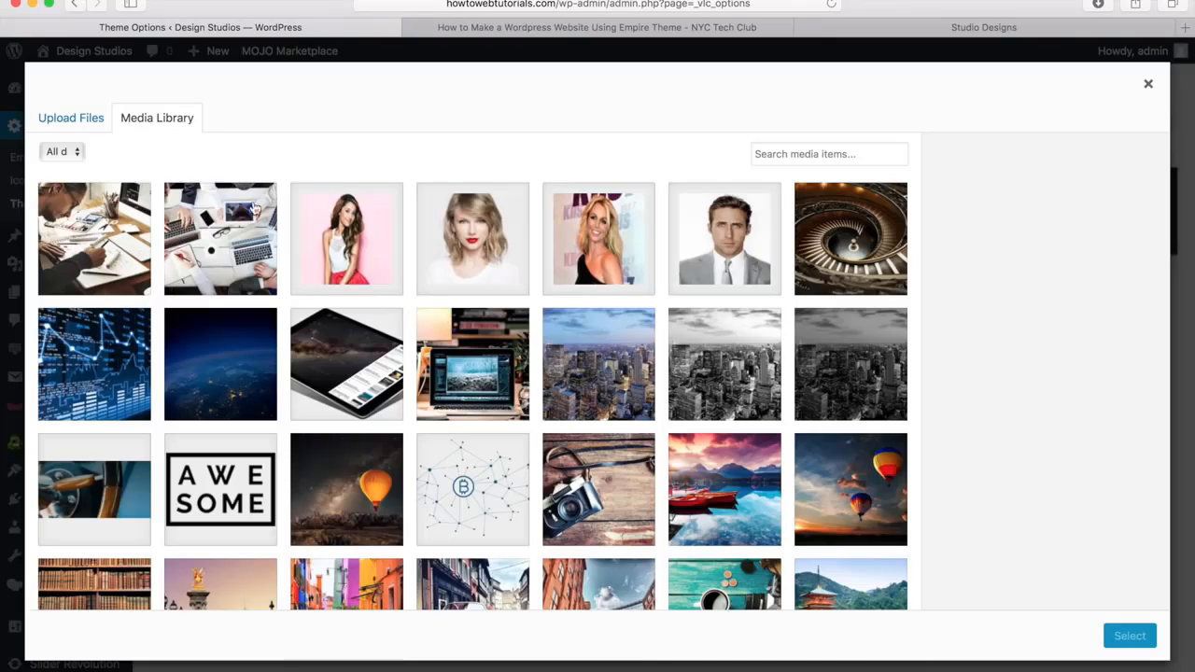
{"action": "left_click", "coordinate": [65, 120]}
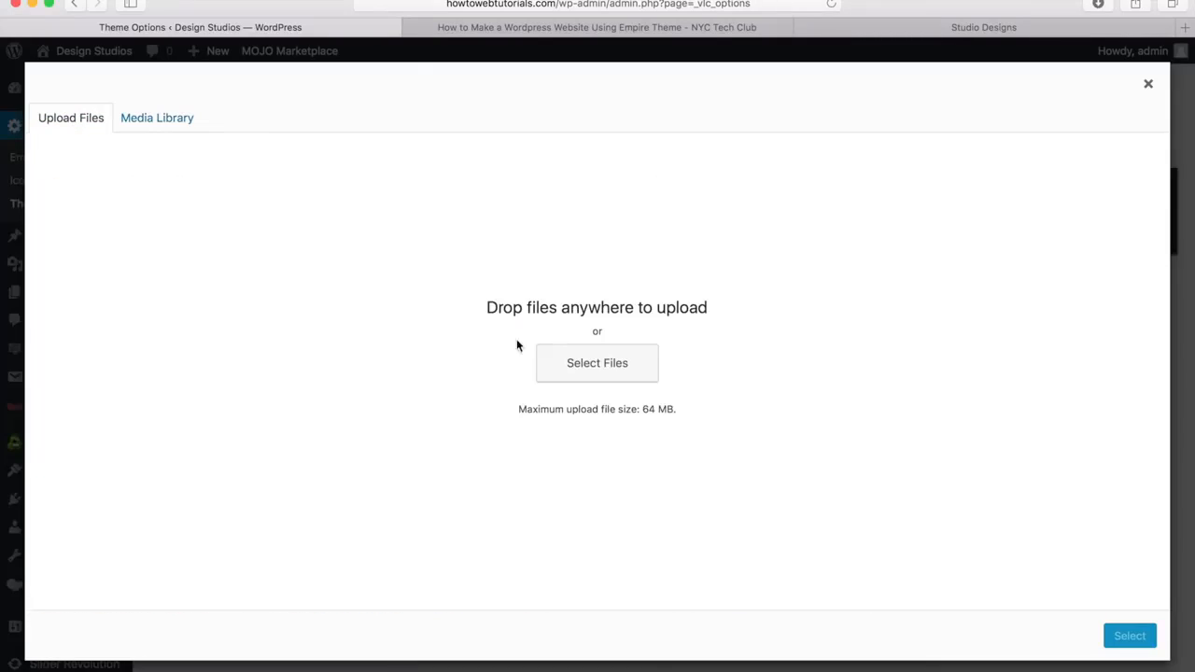
{"action": "left_click", "coordinate": [584, 368]}
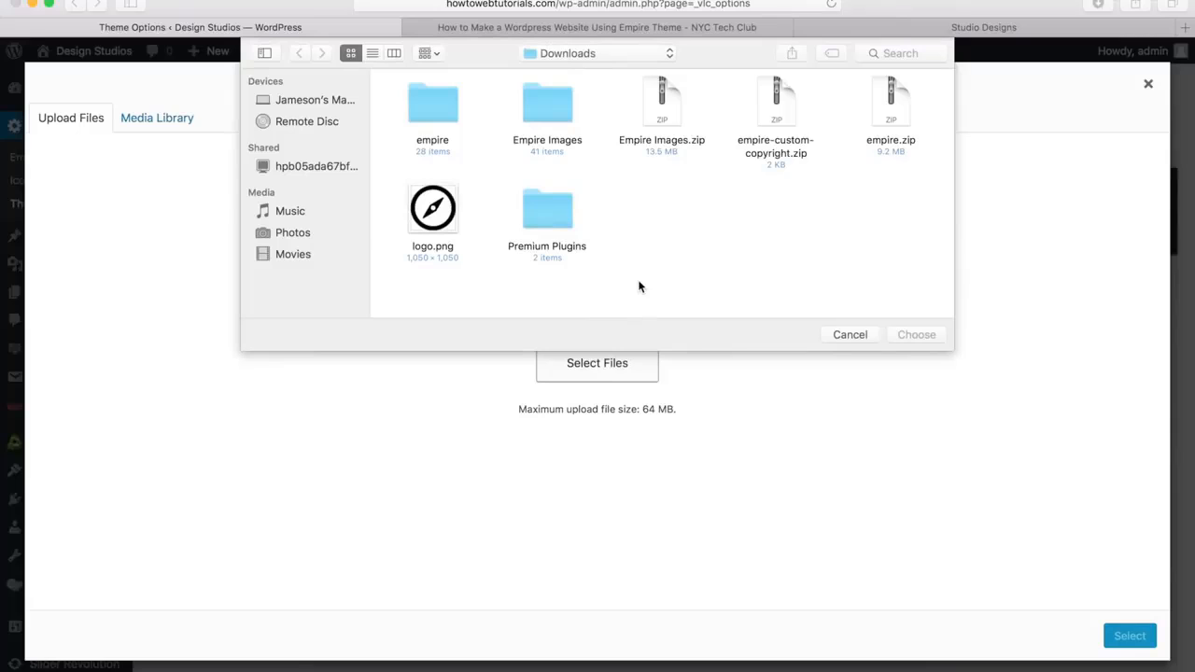
{"action": "left_click", "coordinate": [441, 209]}
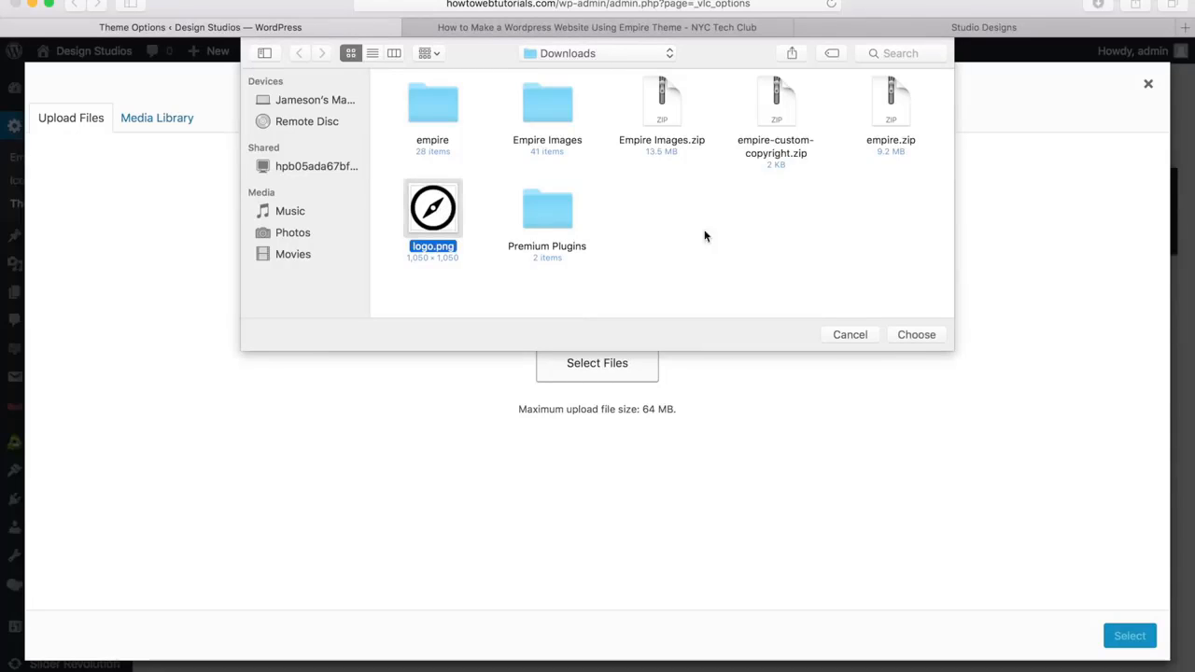
{"action": "left_click", "coordinate": [915, 336]}
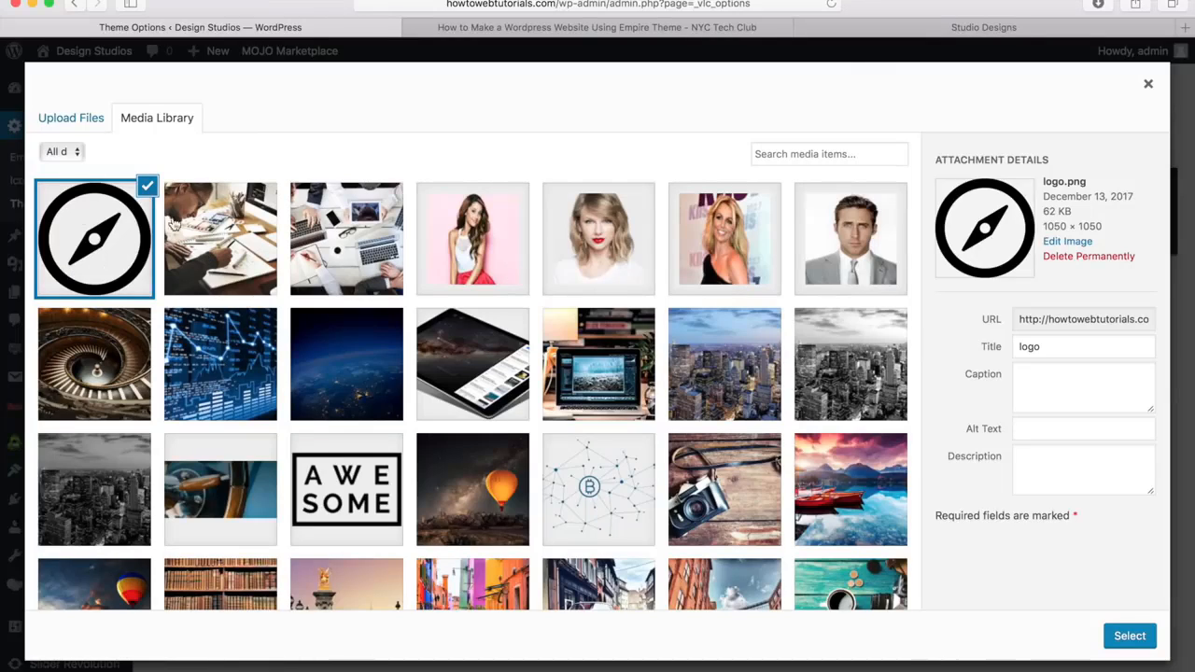
Apply logo.png as the header logo and save, and remove the logo and save again
{"action": "left_click", "coordinate": [1130, 637]}
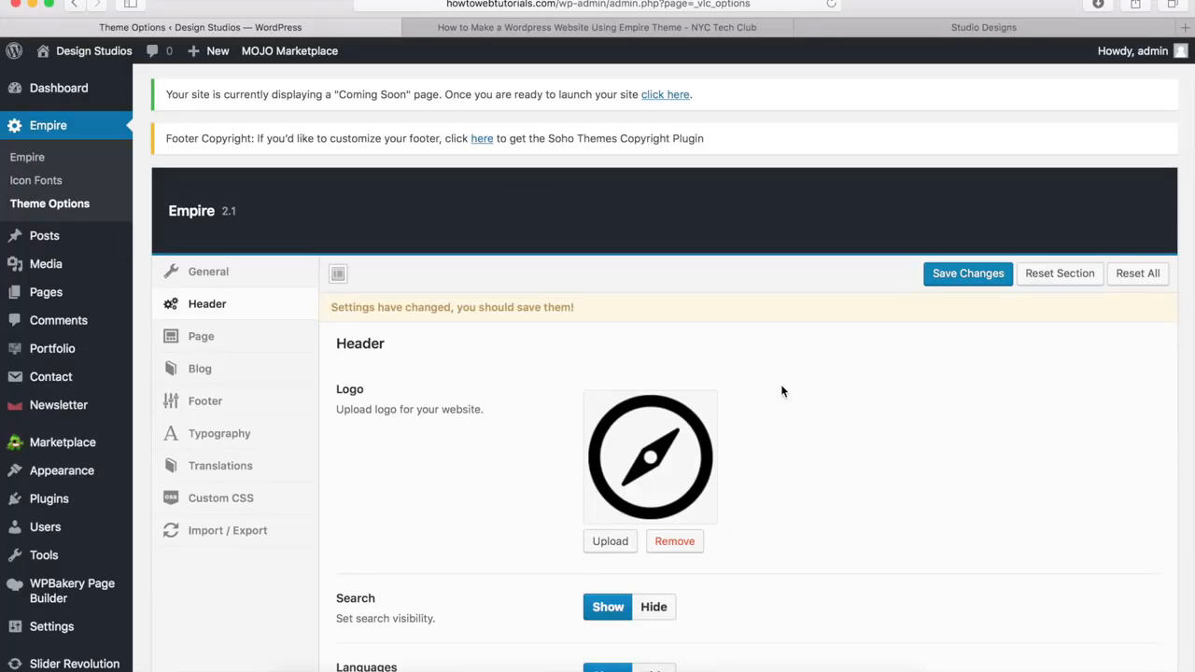
{"action": "left_click", "coordinate": [978, 282]}
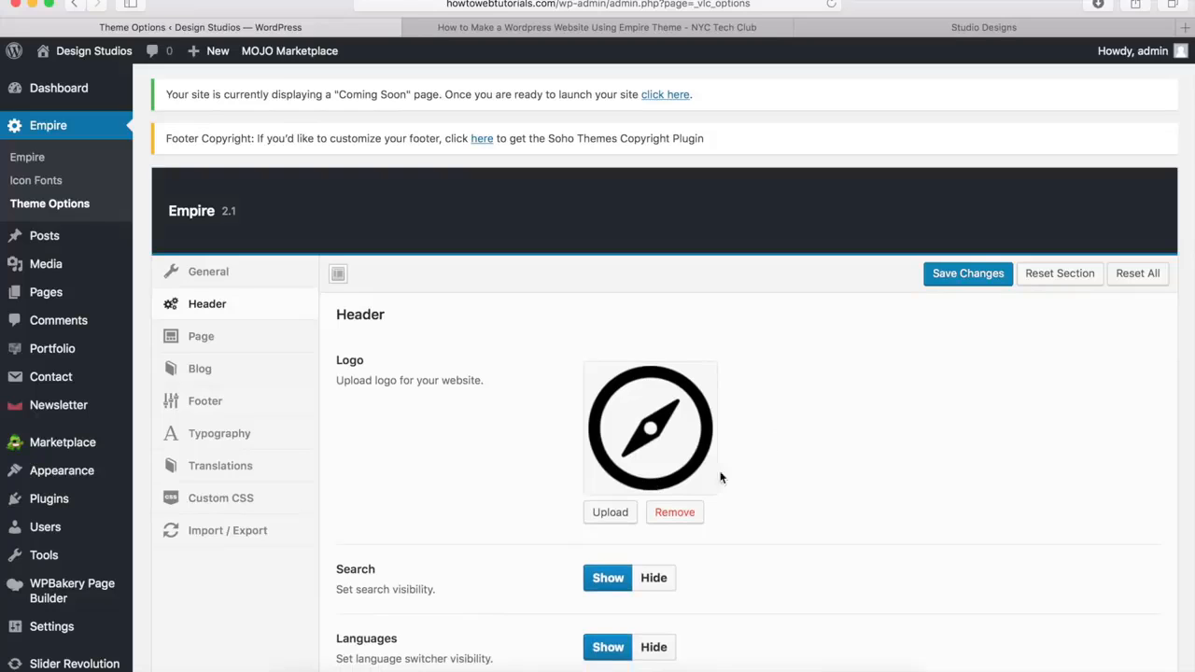
{"action": "left_click", "coordinate": [674, 517]}
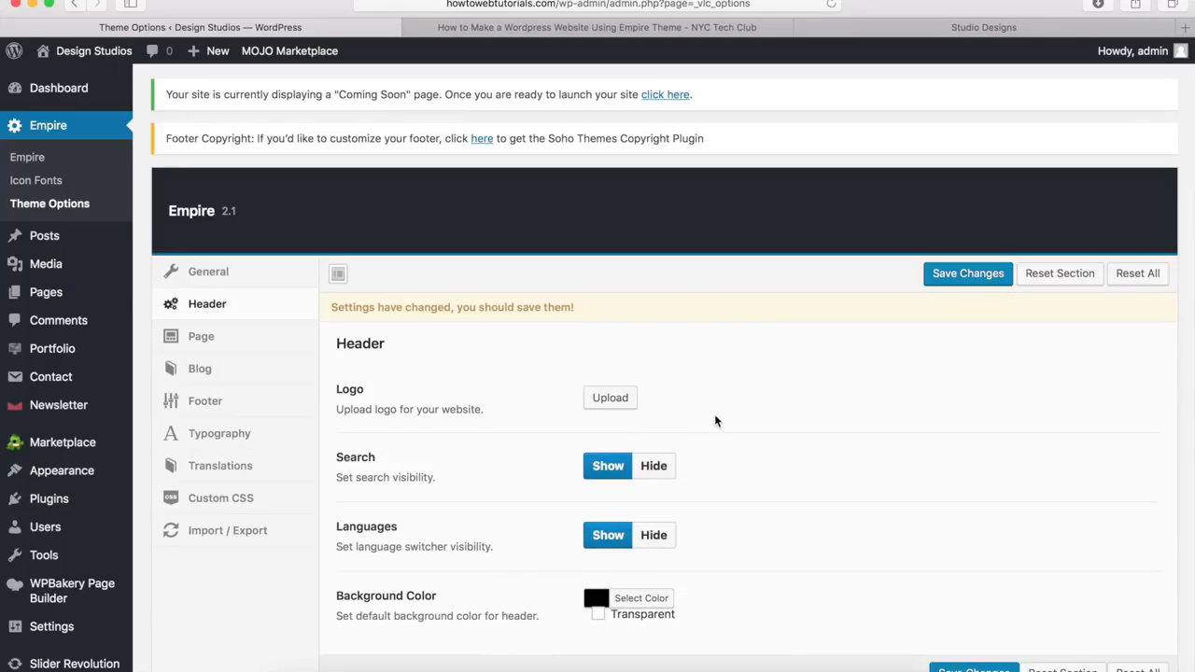
{"action": "left_click", "coordinate": [972, 273]}
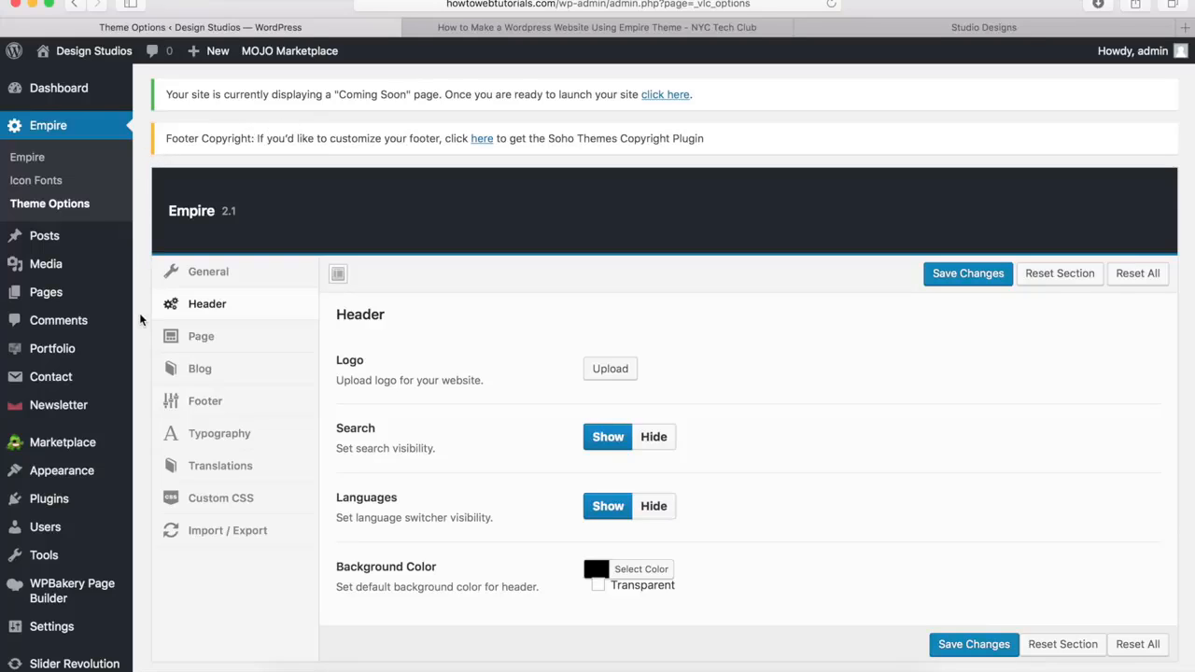
Open the Site Identity settings in the WordPress theme customizer
{"action": "mouse_move", "coordinate": [134, 477]}
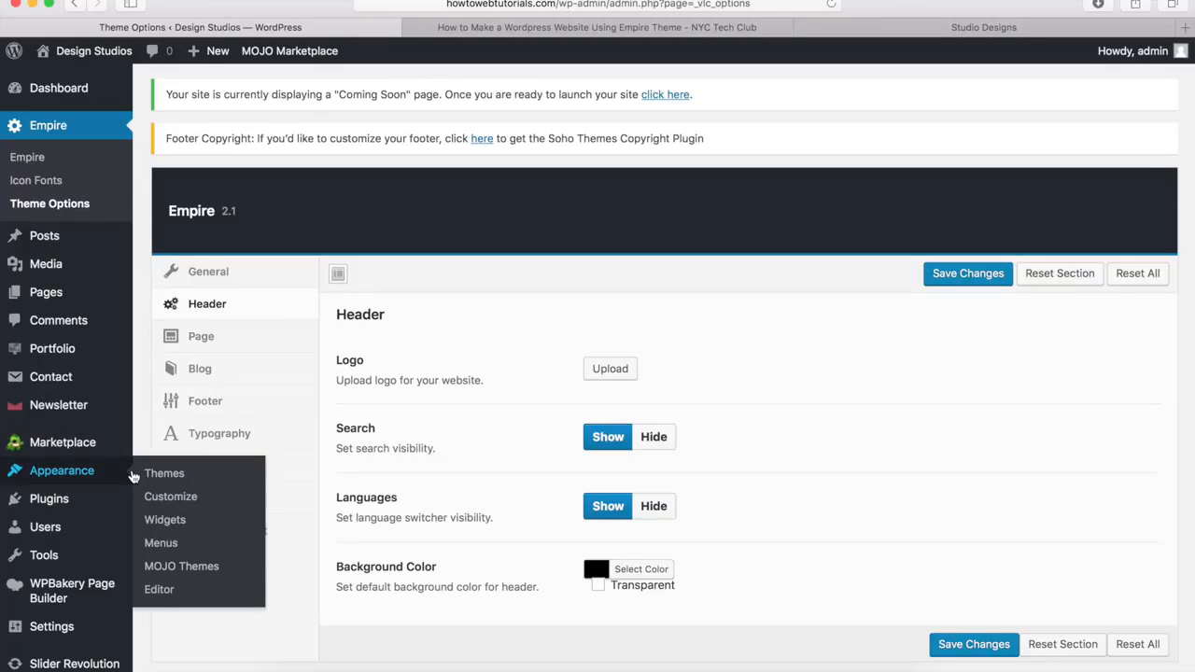
{"action": "left_click", "coordinate": [172, 502]}
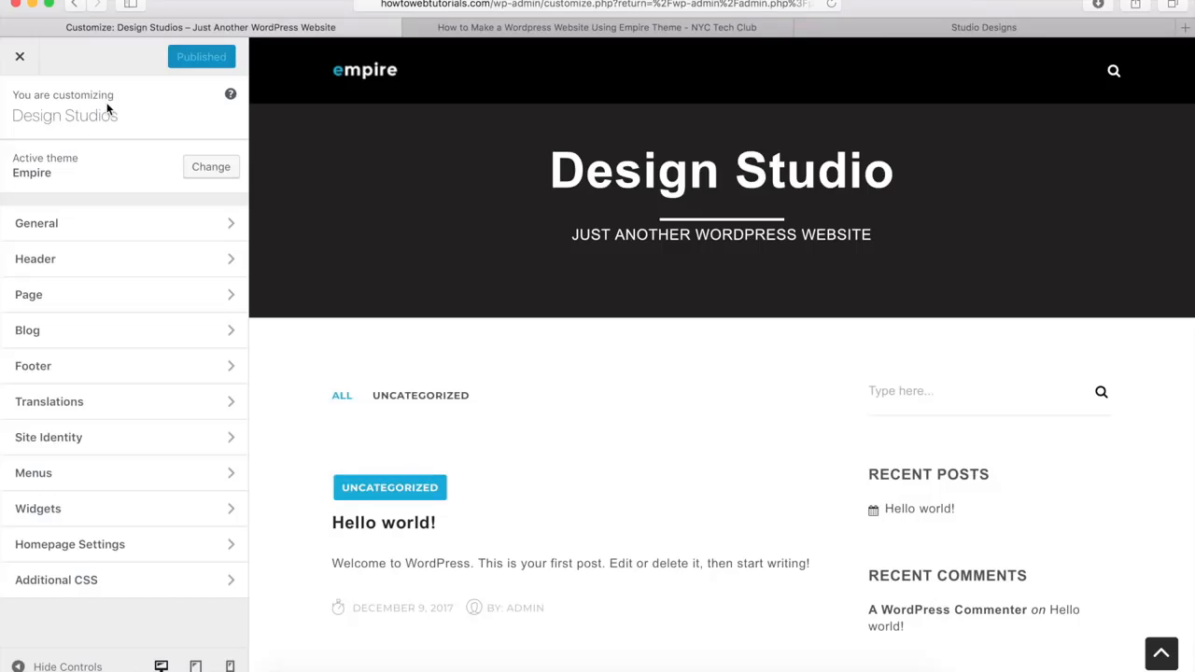
{"action": "left_click", "coordinate": [77, 444]}
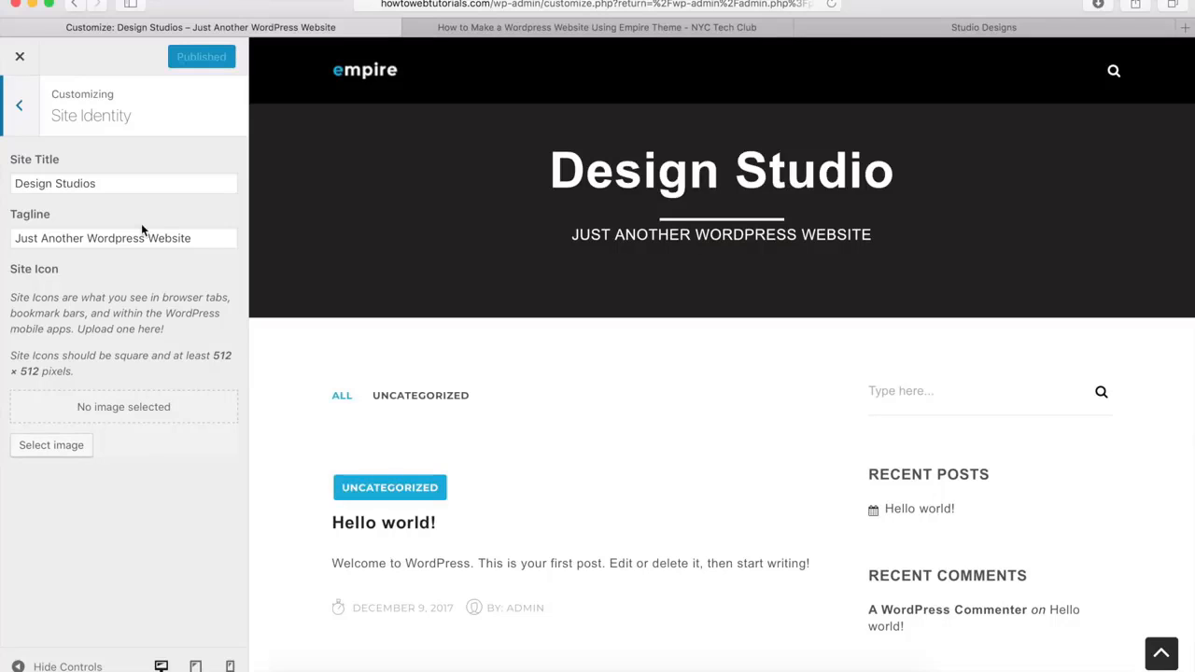
Leave the customizer, open the General settings and clear the site's tagline
{"action": "left_click", "coordinate": [21, 59]}
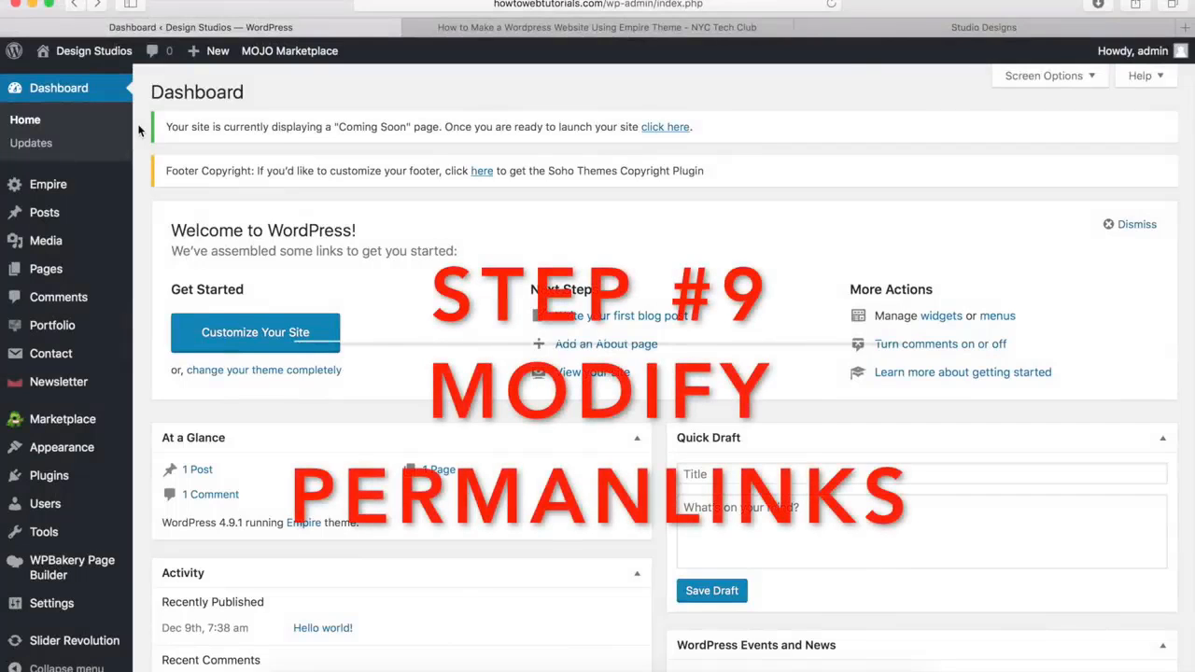
{"action": "left_click", "coordinate": [447, 4]}
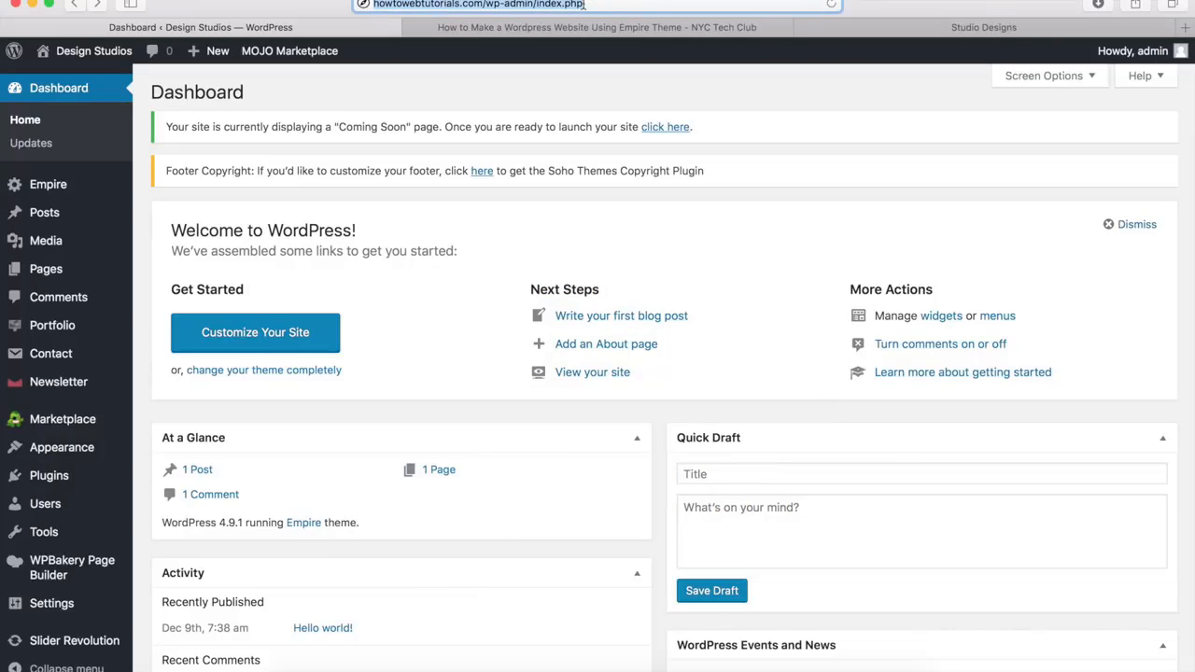
{"action": "left_click", "coordinate": [379, 91]}
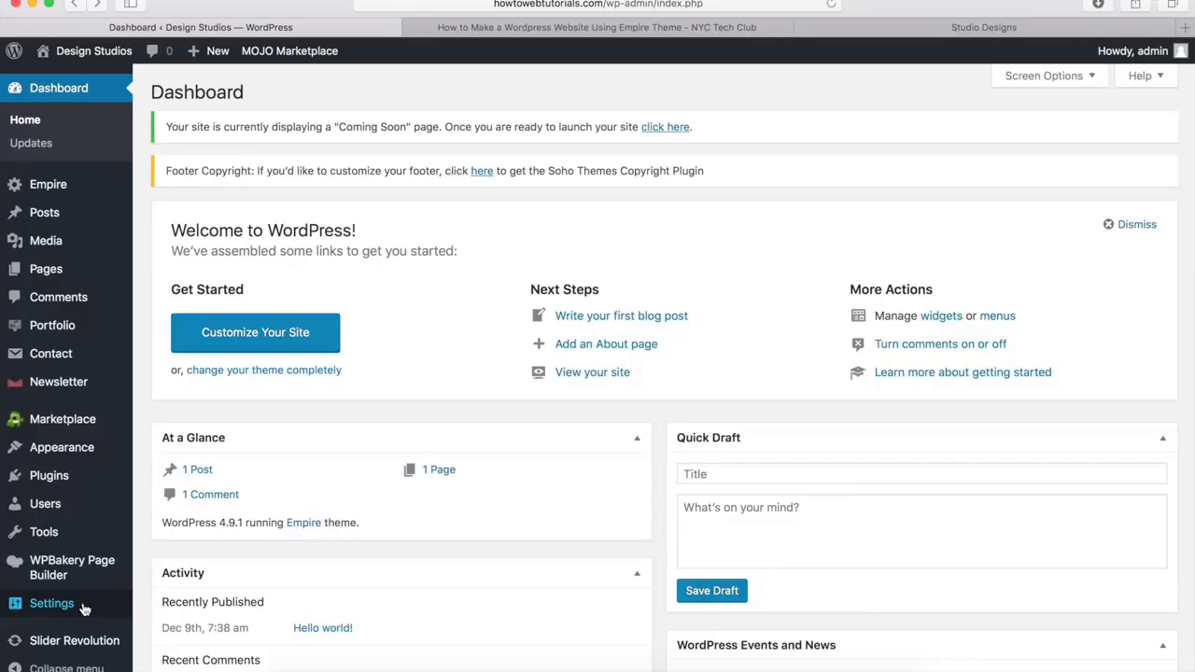
{"action": "mouse_move", "coordinate": [84, 609]}
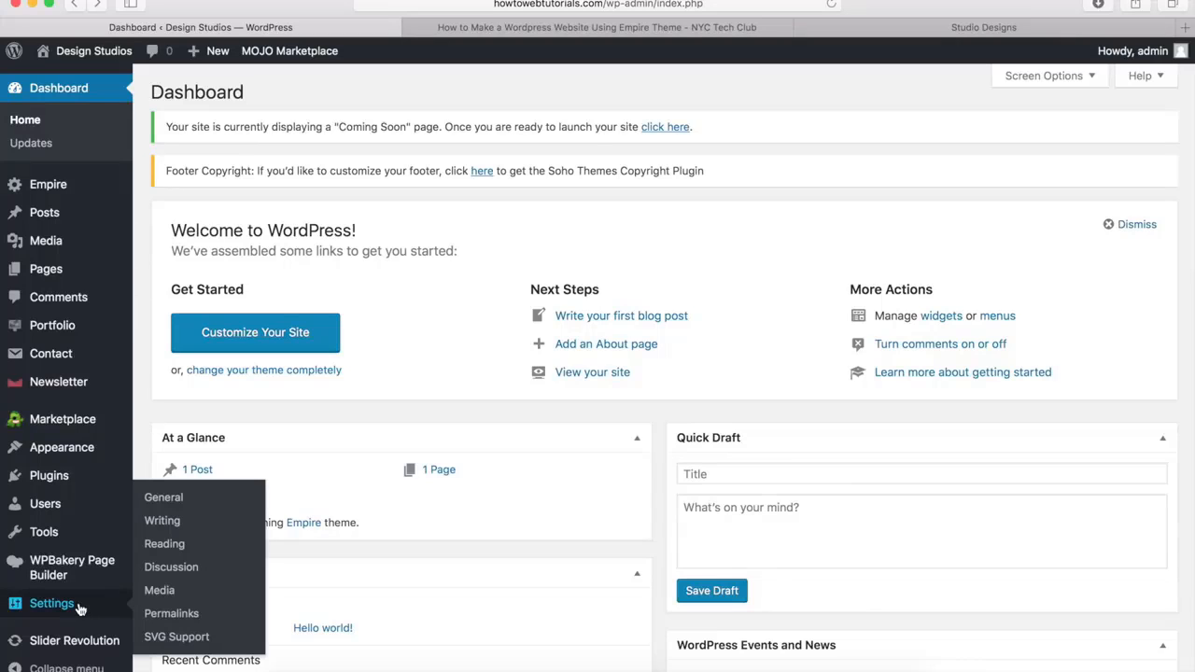
{"action": "left_click", "coordinate": [164, 498]}
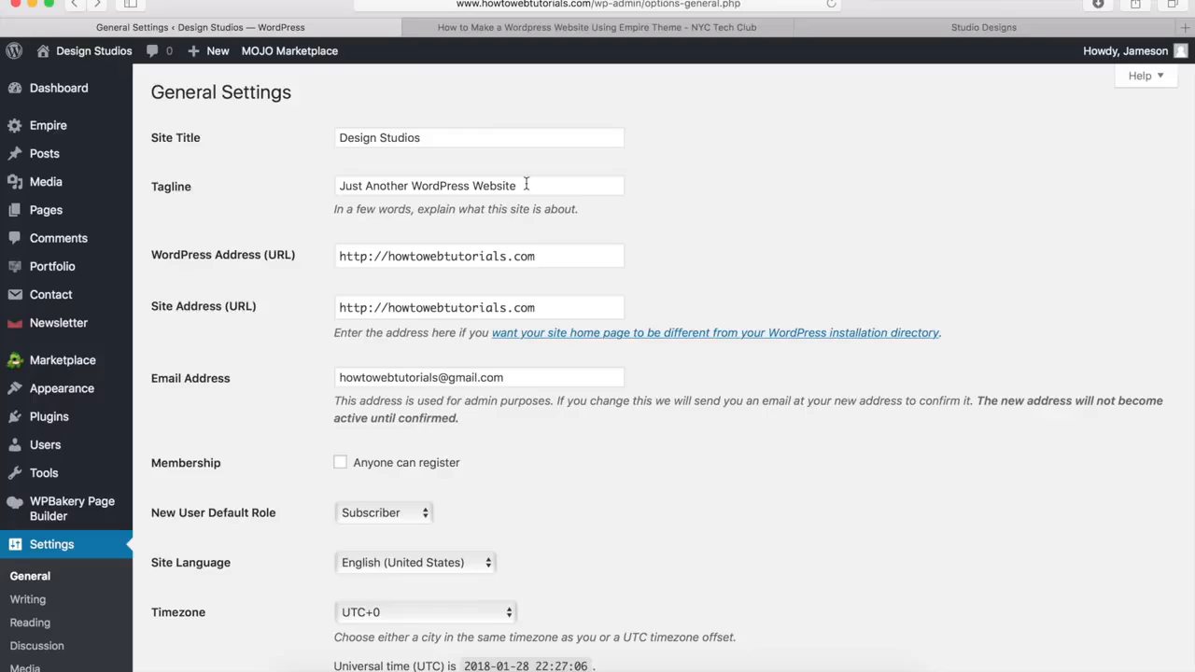
{"action": "left_click_drag", "start_coordinate": [525, 185], "coordinate": [329, 177]}
{"action": "key", "text": "BackSpace"}
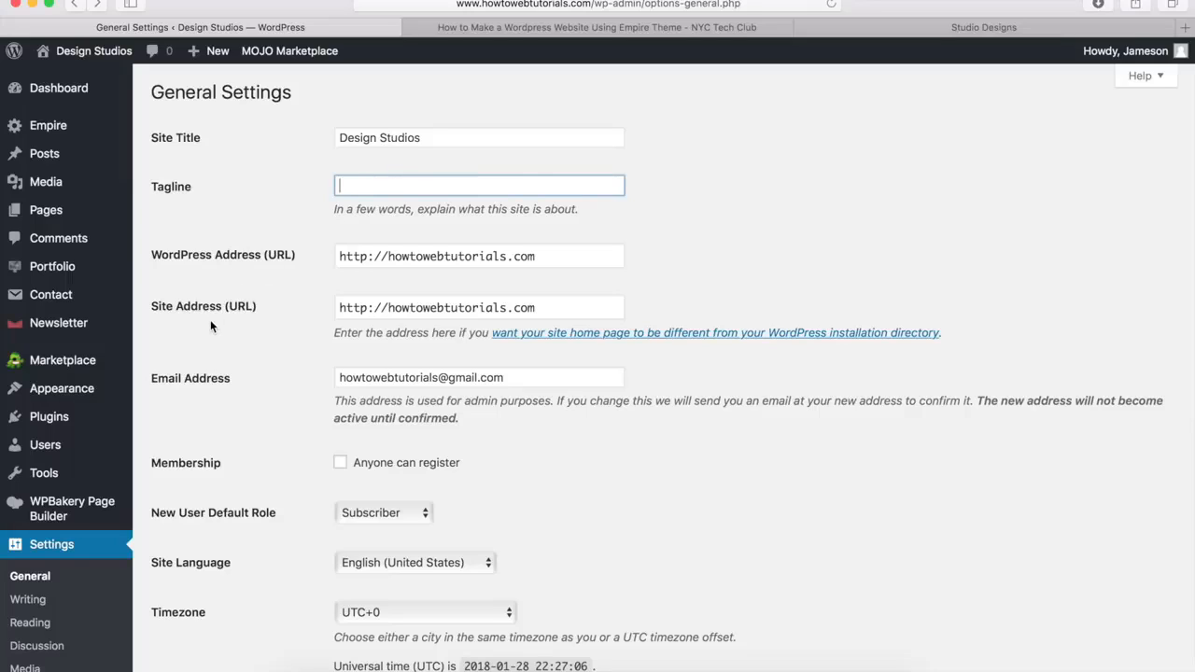
{"action": "left_click", "coordinate": [389, 258]}
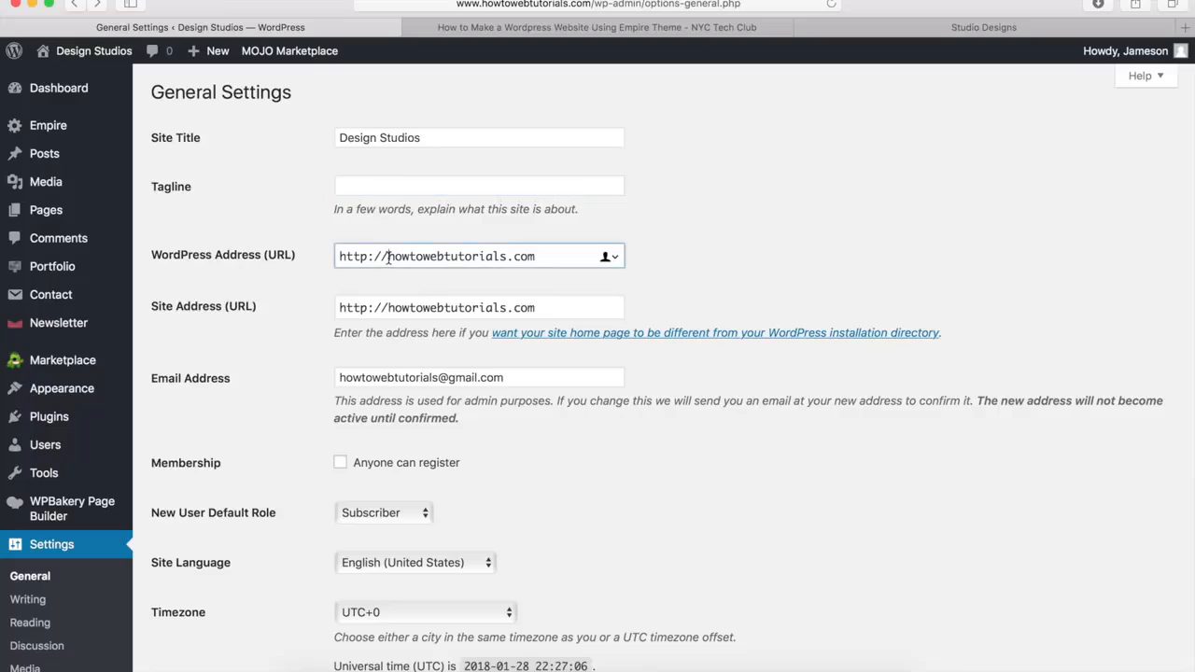
{"action": "type", "text": "www."}
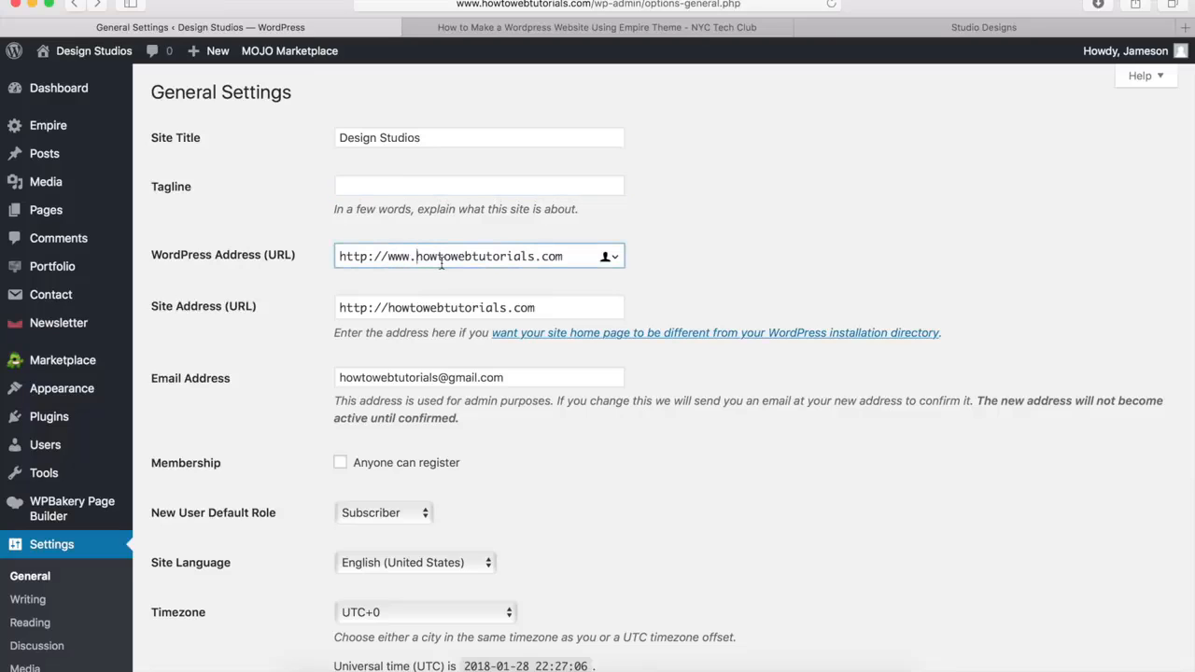
{"action": "left_click", "coordinate": [387, 307]}
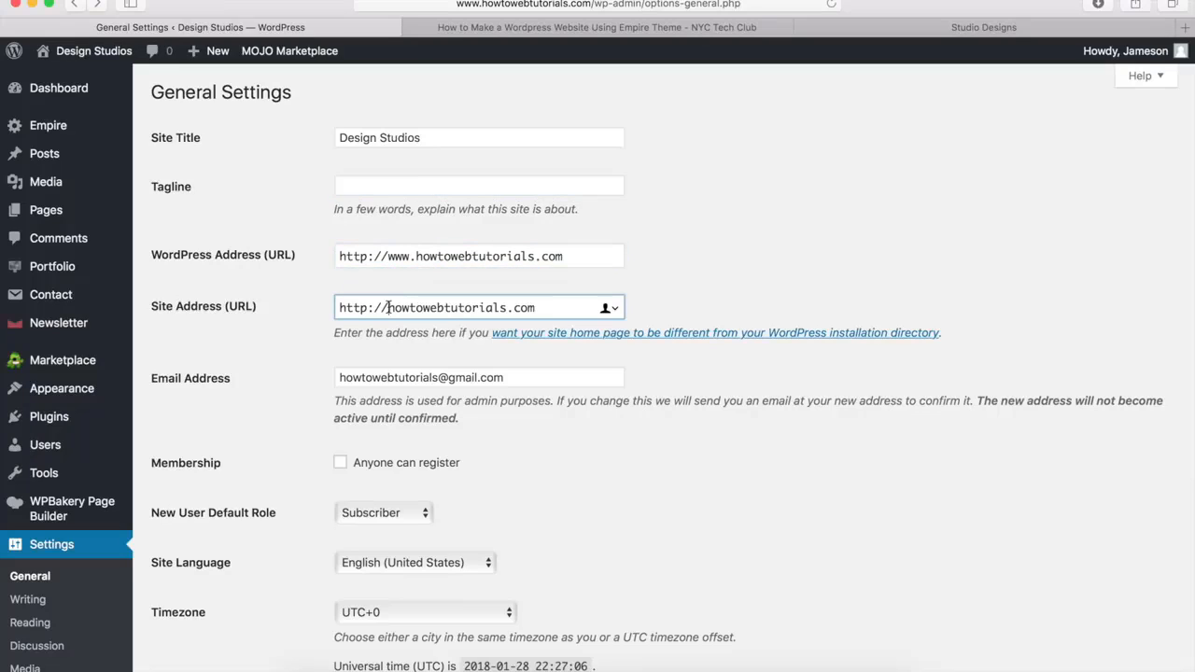
{"action": "type", "text": "www."}
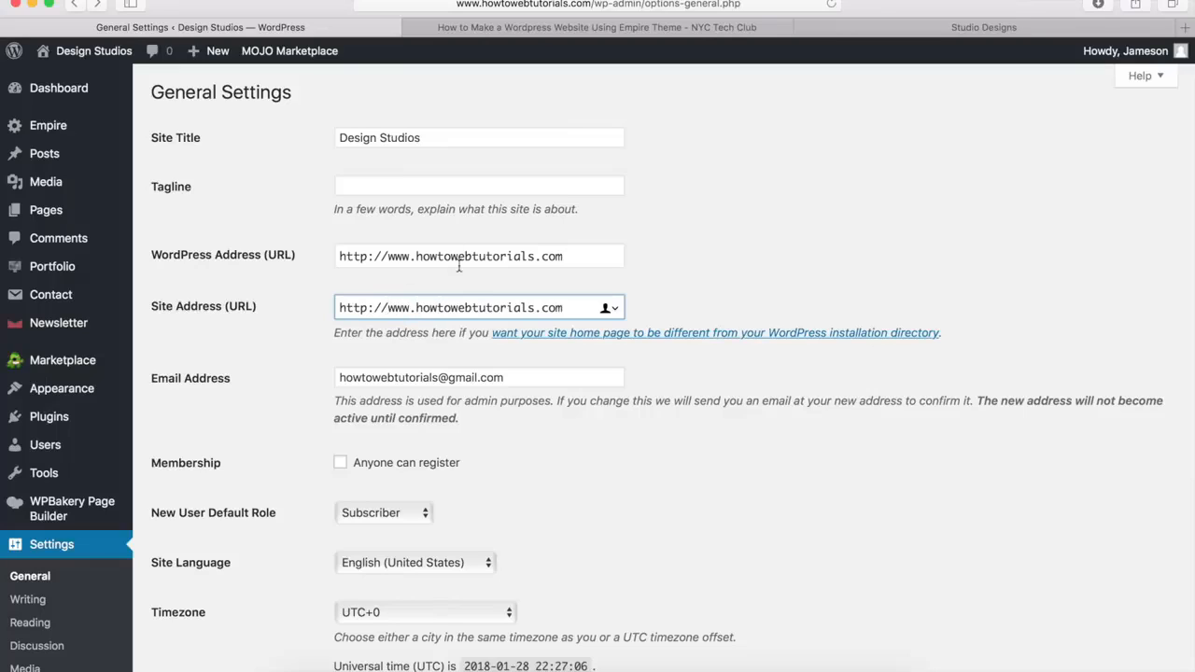
{"action": "left_click", "coordinate": [250, 333]}
{"action": "scroll", "coordinate": [250, 333], "scroll_direction": "down", "scroll_amount": 10}
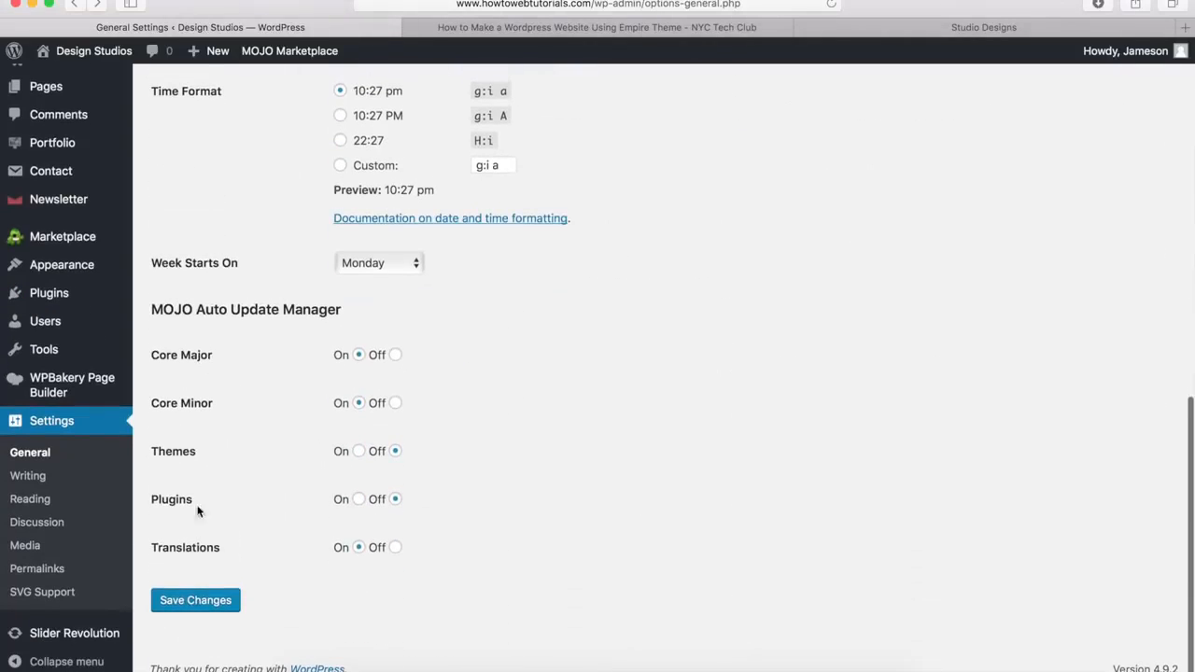
{"action": "left_click", "coordinate": [184, 600]}
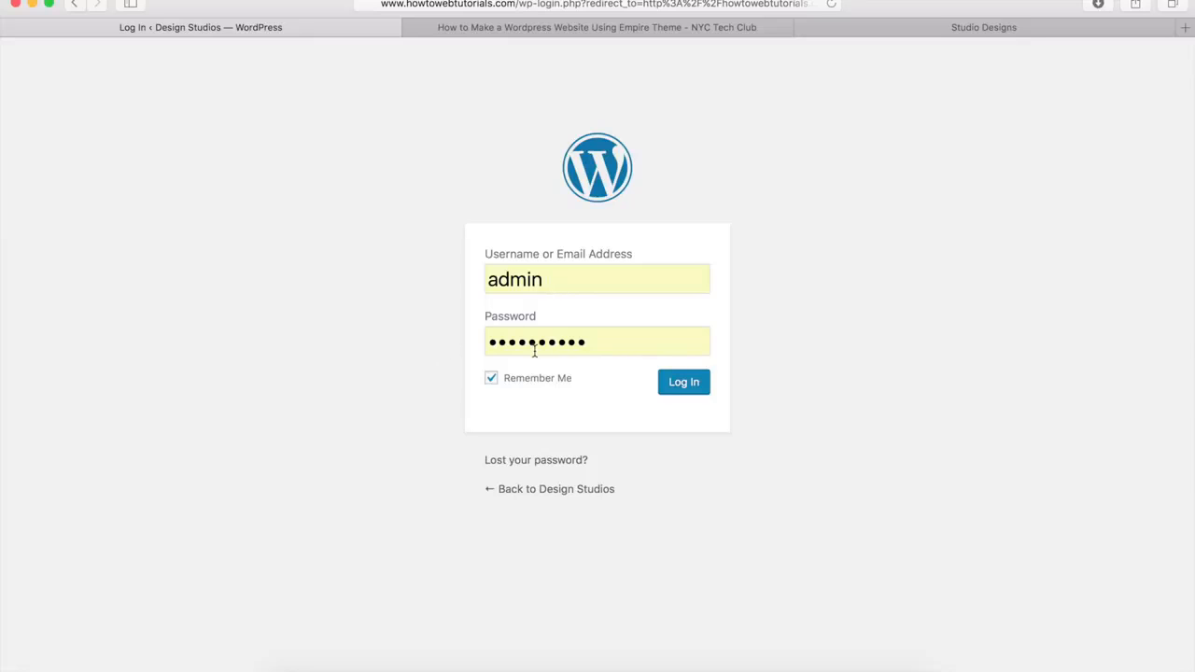
Log back in to WordPress, set the permalink structure to Post name and save the changes
{"action": "left_click", "coordinate": [684, 383]}
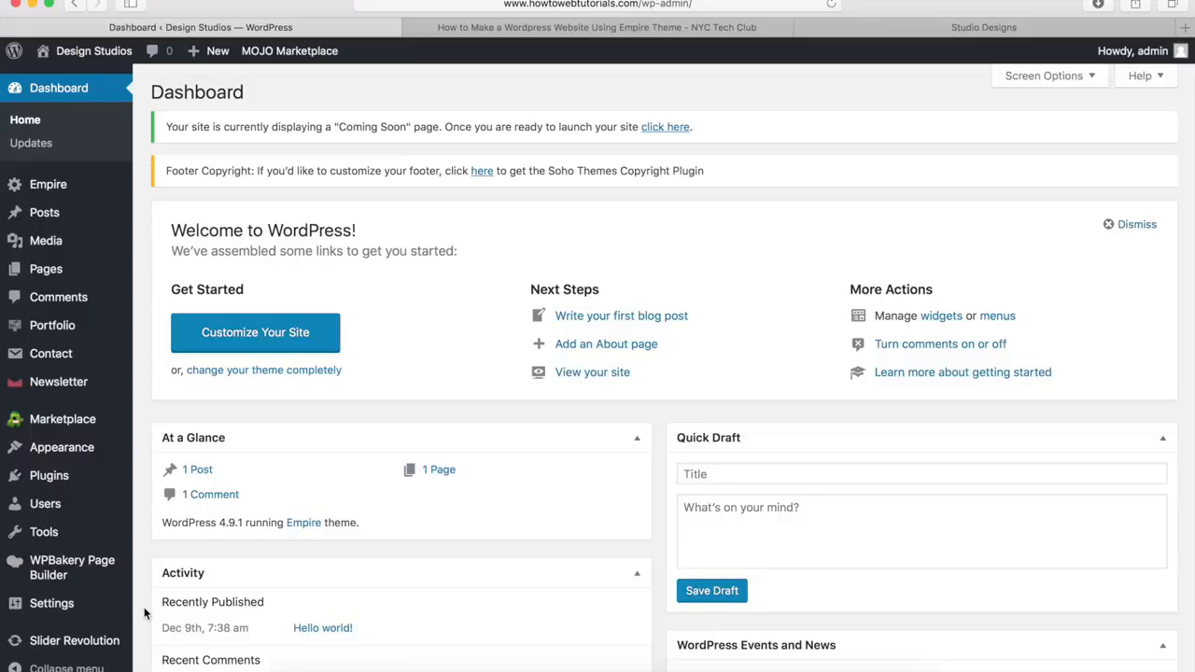
{"action": "mouse_move", "coordinate": [78, 611]}
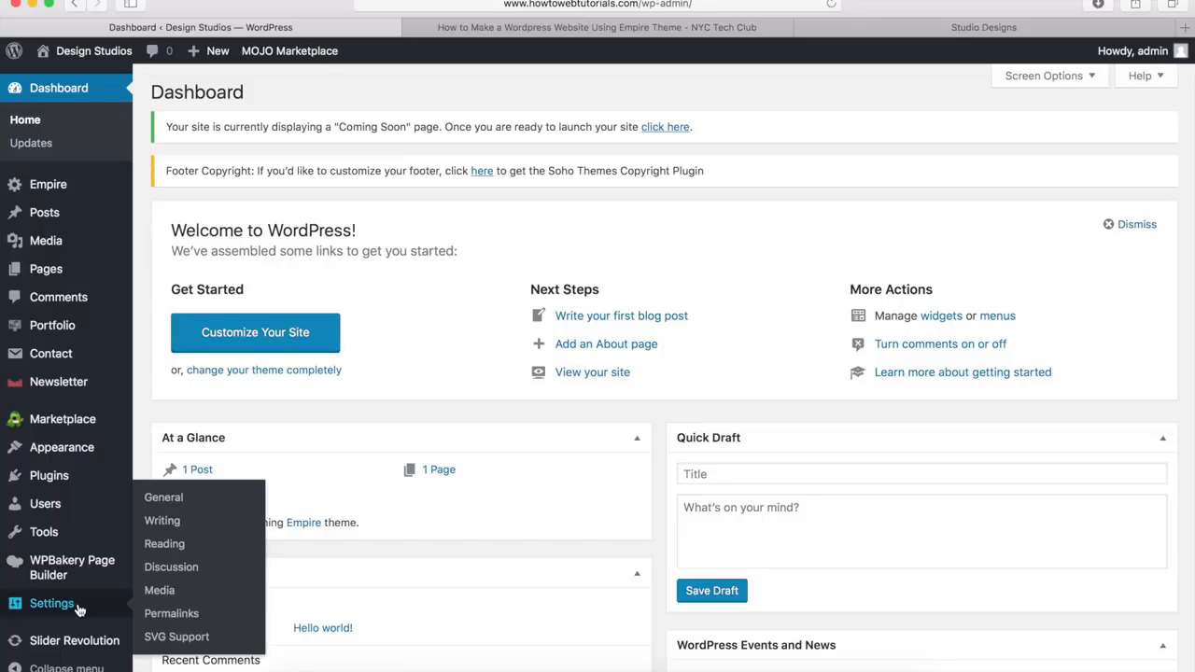
{"action": "left_click", "coordinate": [166, 617]}
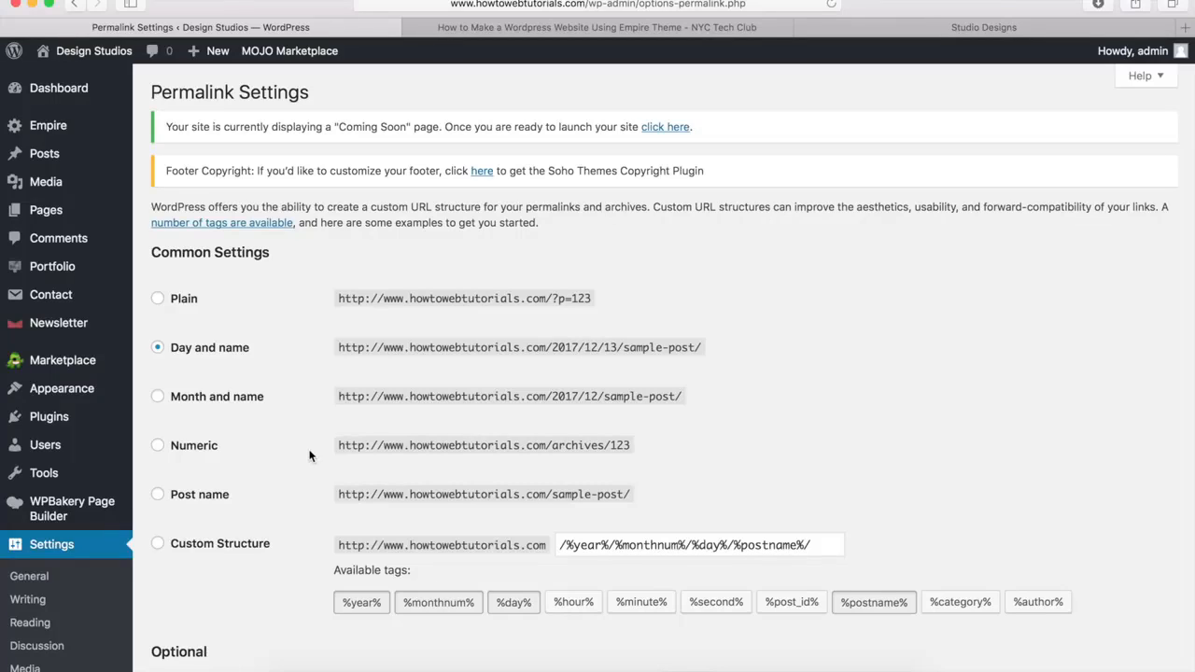
{"action": "left_click", "coordinate": [157, 497]}
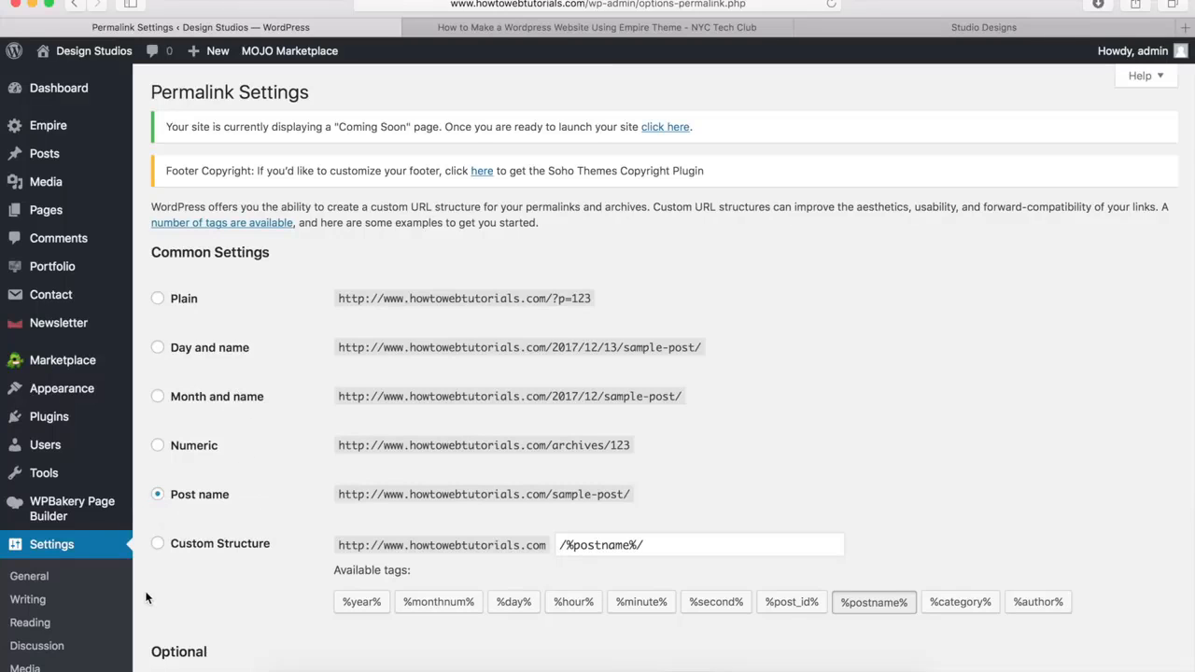
{"action": "scroll", "coordinate": [146, 598], "scroll_direction": "down", "scroll_amount": 5}
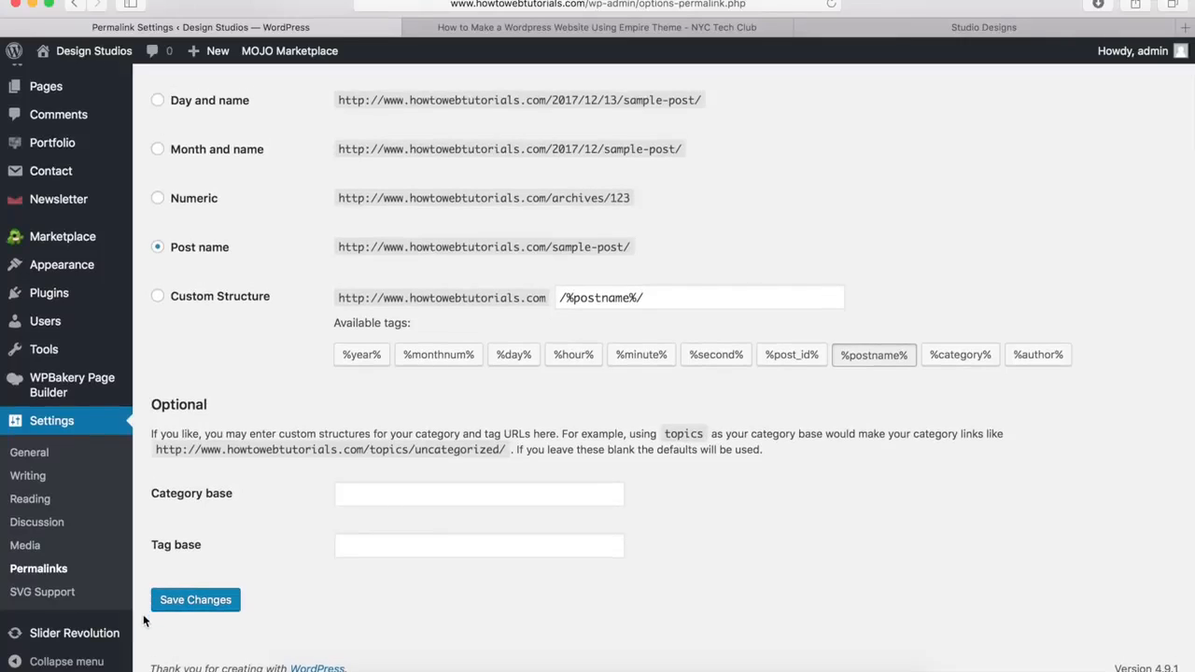
{"action": "left_click", "coordinate": [193, 599]}
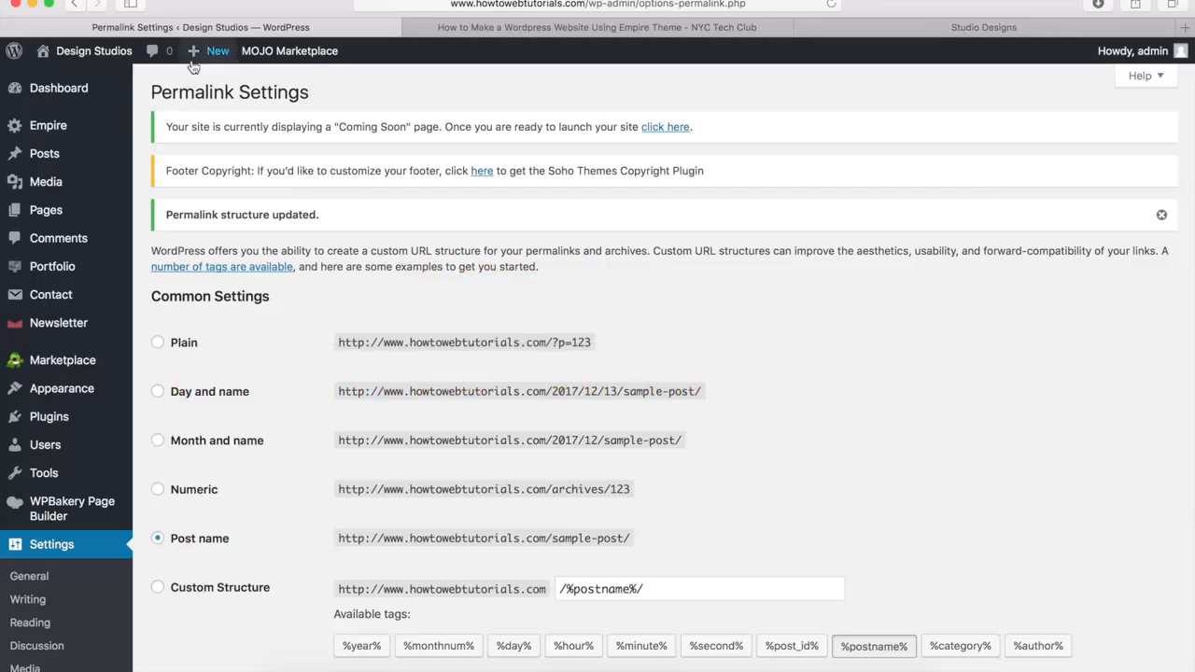
Add a new page titled Home
{"action": "mouse_move", "coordinate": [193, 59]}
{"action": "mouse_move", "coordinate": [81, 219]}
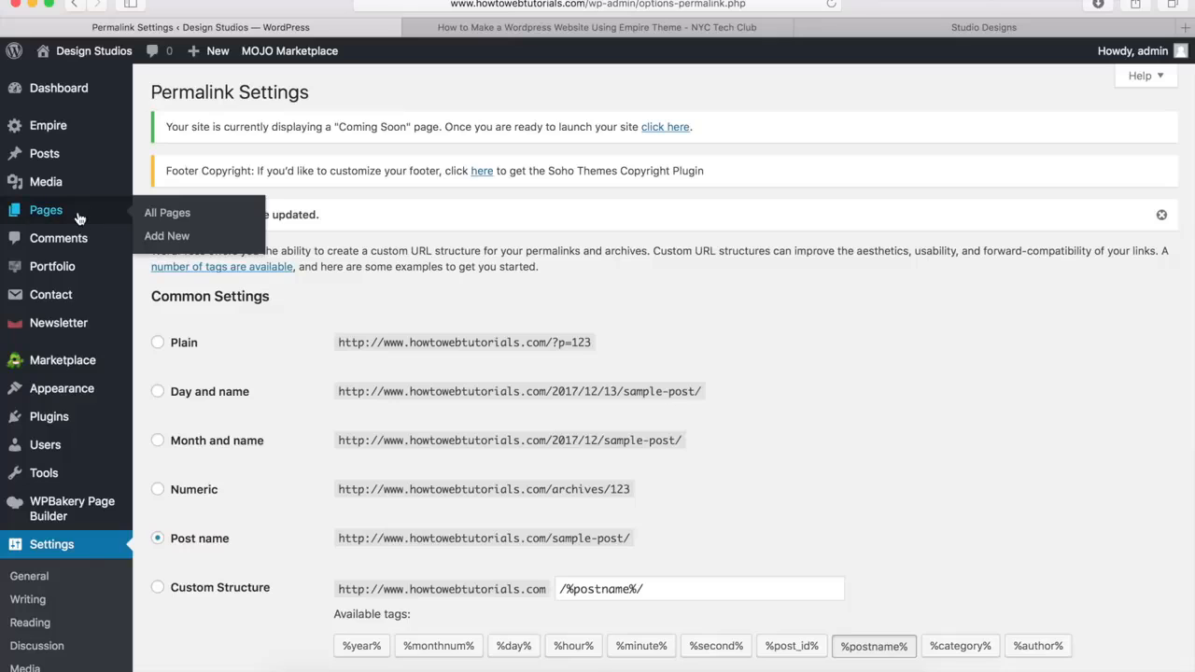
{"action": "left_click", "coordinate": [165, 235]}
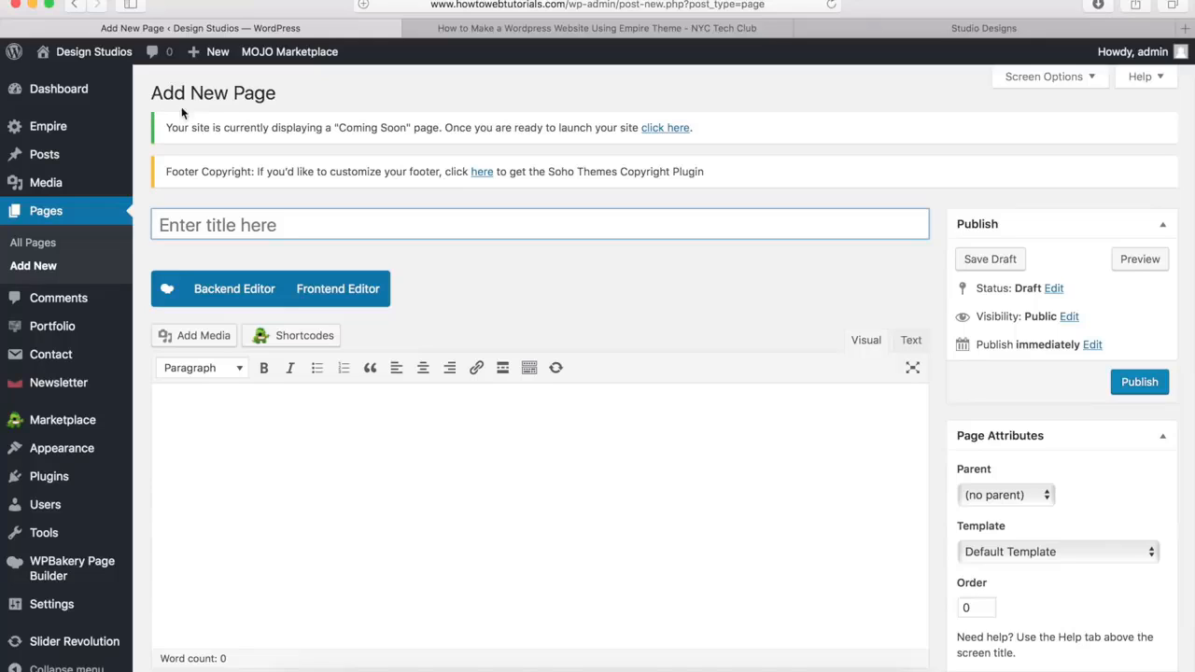
{"action": "left_click", "coordinate": [222, 222]}
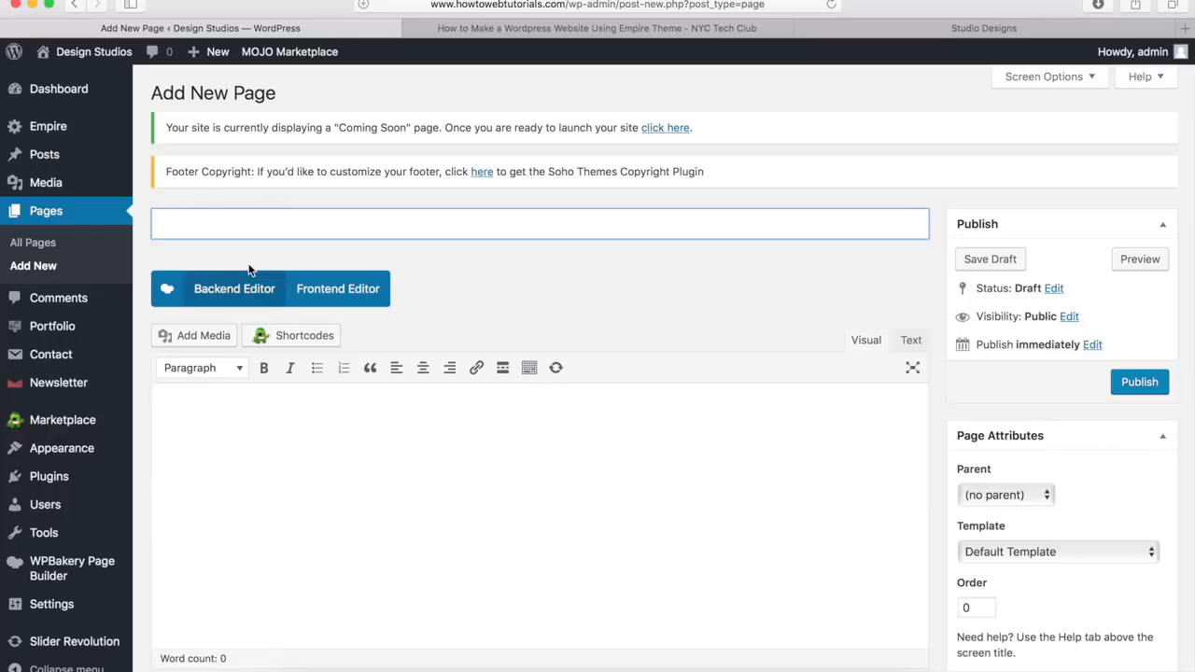
{"action": "type", "text": "Home"}
{"action": "left_click", "coordinate": [565, 317]}
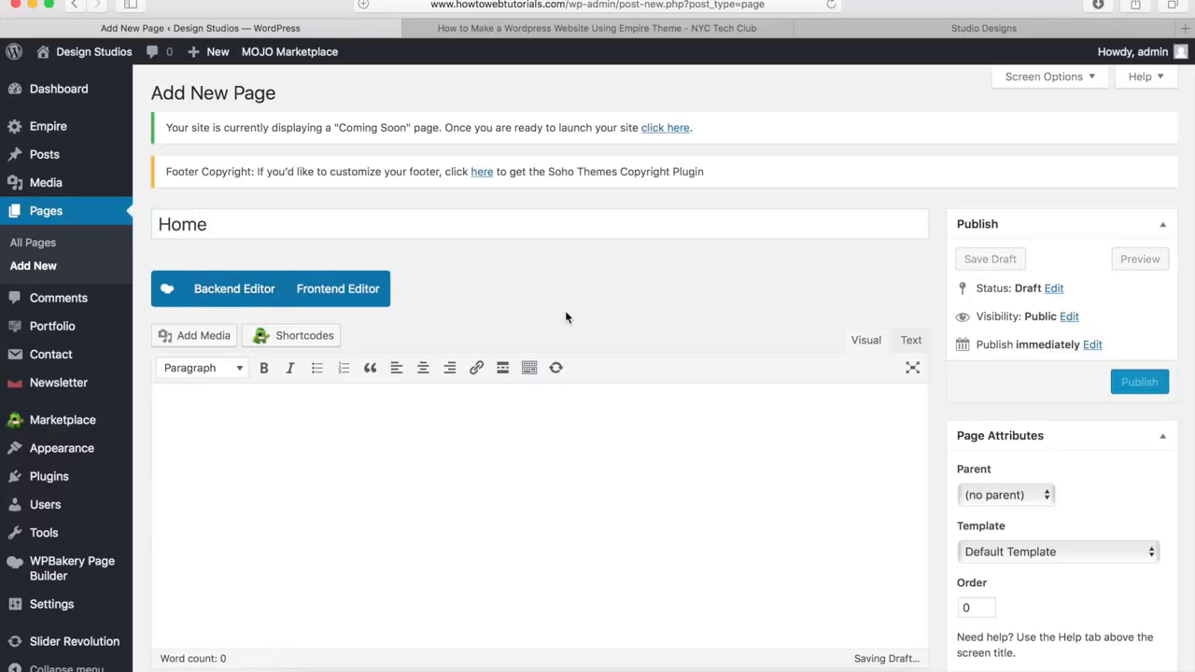
Disable the Home page's title, enable its transparent header and publish the page
{"action": "scroll", "coordinate": [565, 318], "scroll_direction": "down", "scroll_amount": 10}
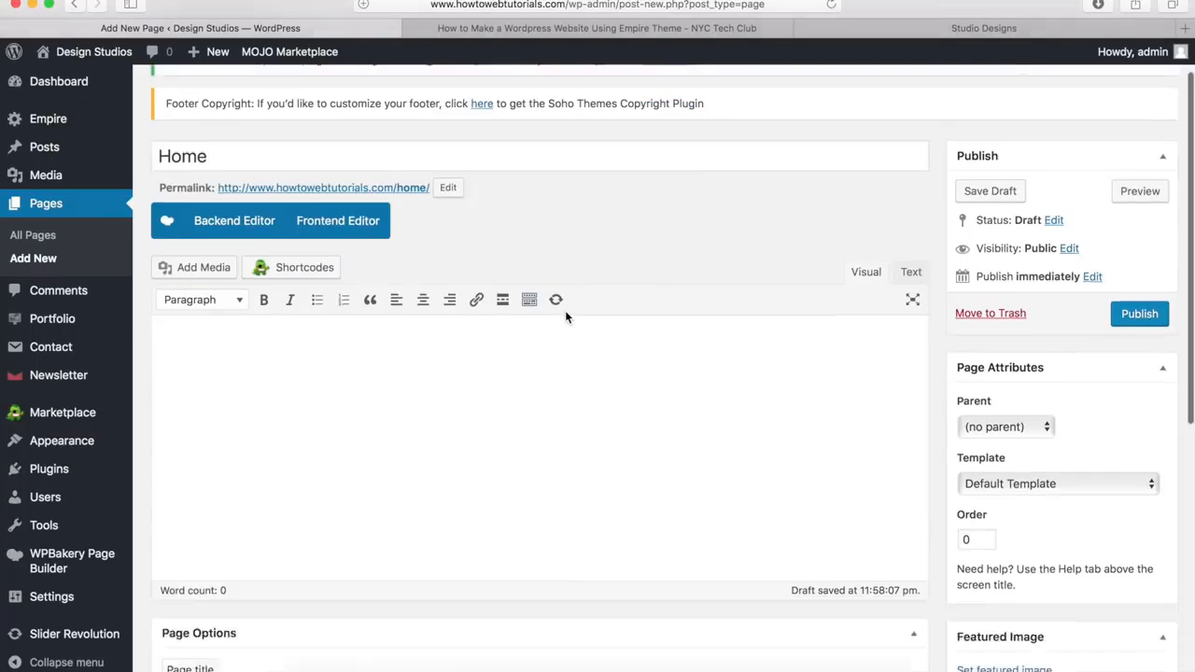
{"action": "scroll", "coordinate": [564, 318], "scroll_direction": "down", "scroll_amount": 1}
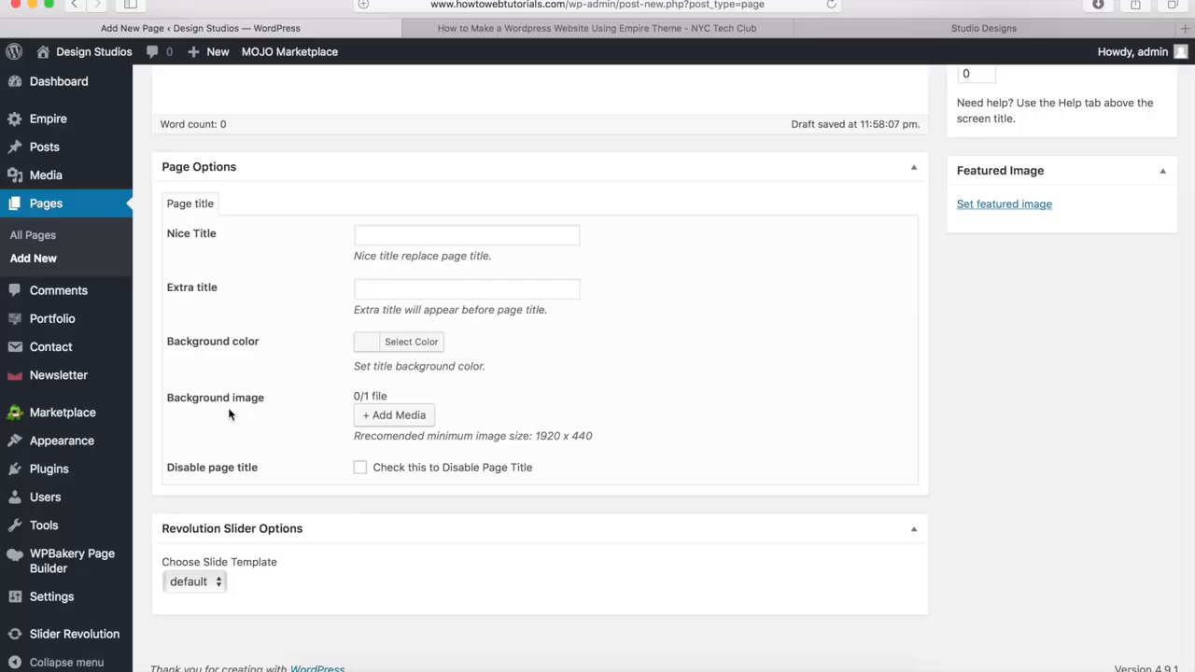
{"action": "left_click", "coordinate": [361, 472]}
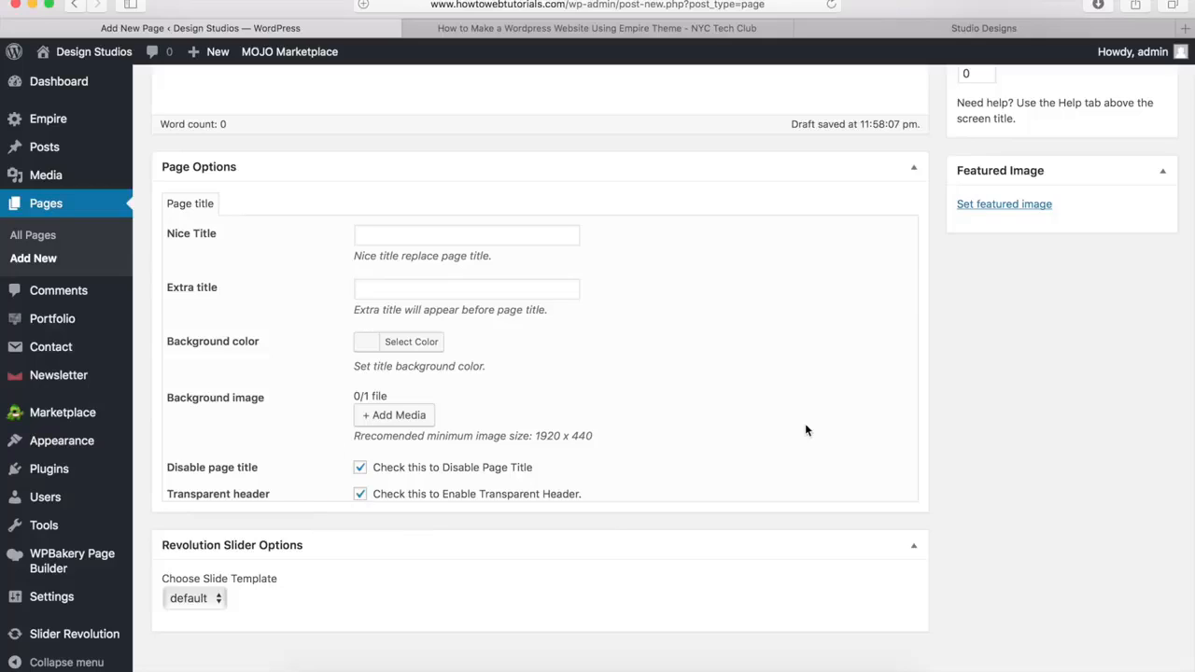
{"action": "scroll", "coordinate": [961, 369], "scroll_direction": "up", "scroll_amount": 10}
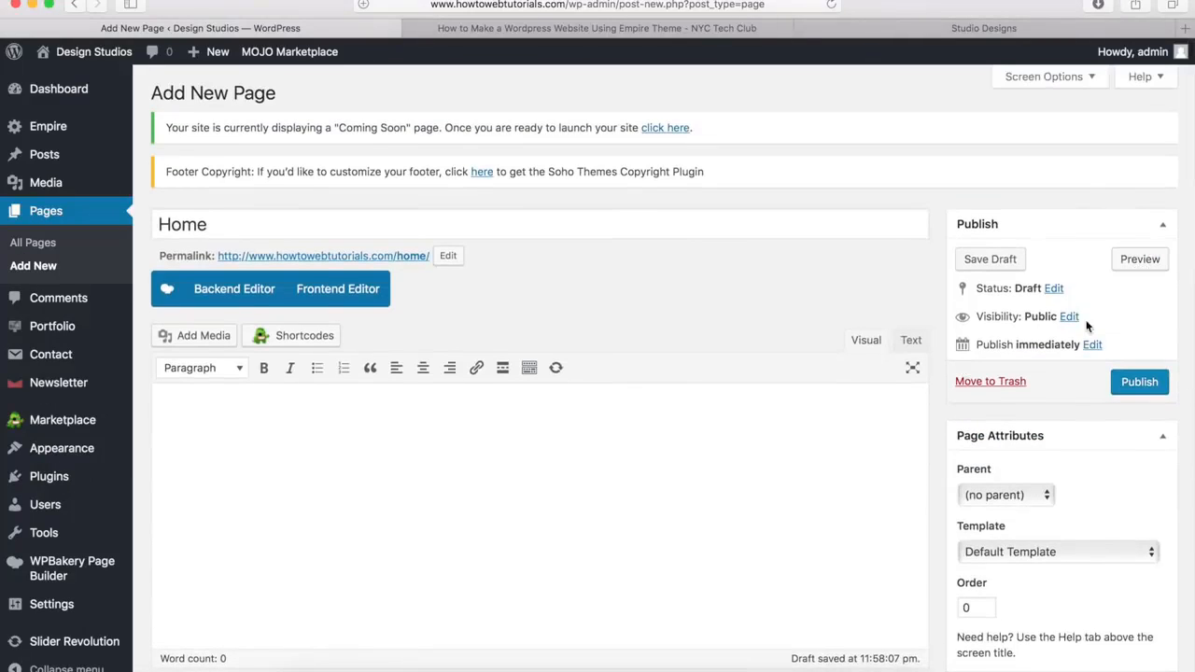
{"action": "left_click", "coordinate": [1139, 383]}
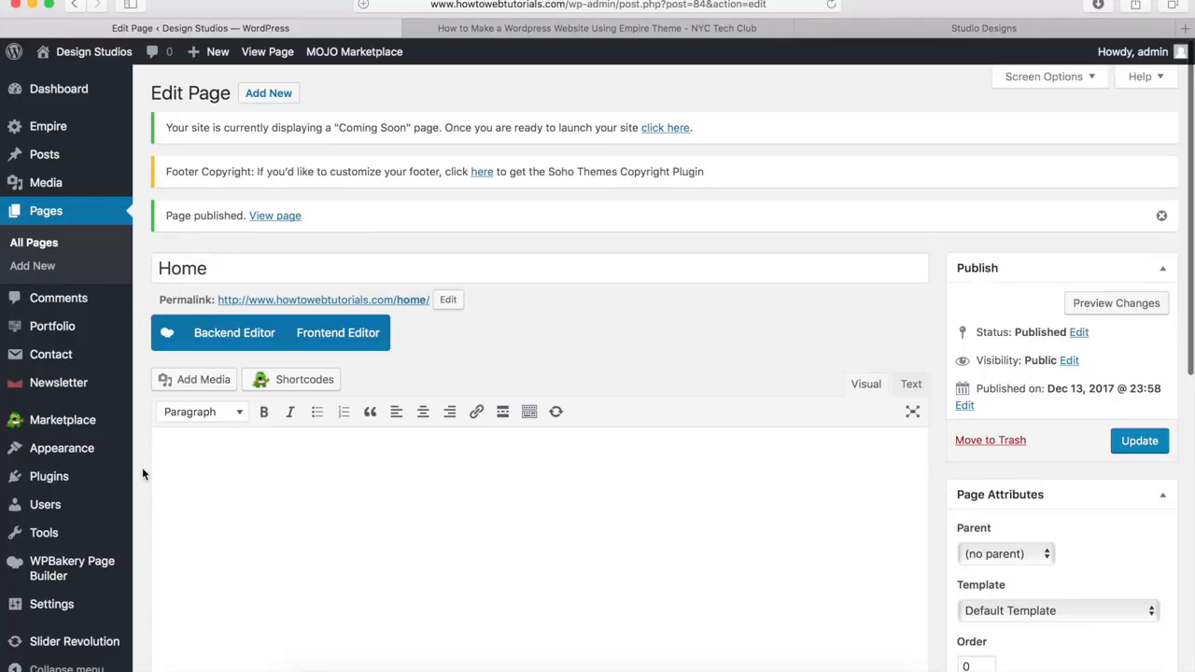
In the Reading settings, make the homepage display the static page Home and save the changes
{"action": "mouse_move", "coordinate": [86, 605]}
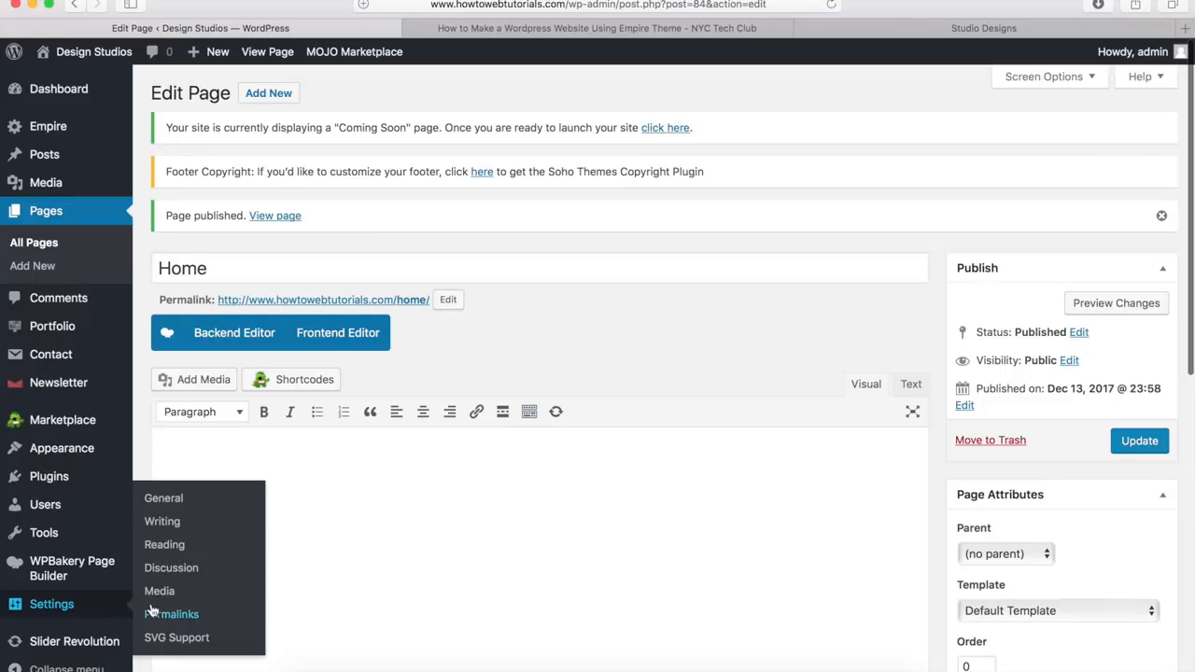
{"action": "left_click", "coordinate": [165, 544]}
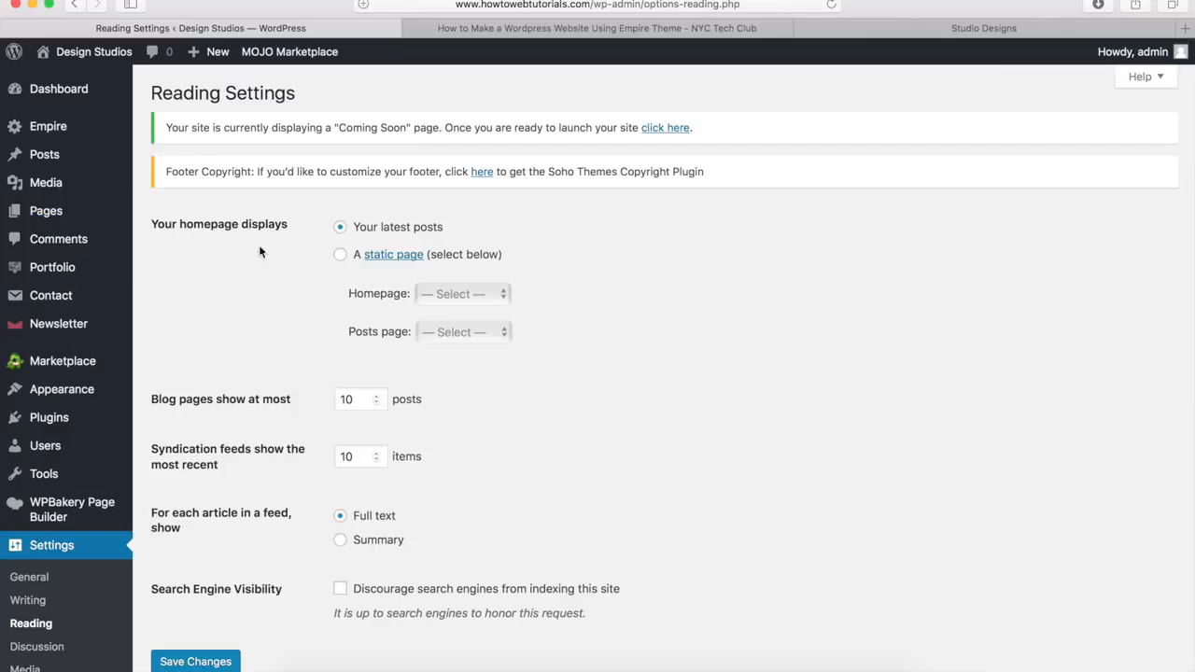
{"action": "left_click", "coordinate": [341, 257]}
{"action": "left_click", "coordinate": [456, 295]}
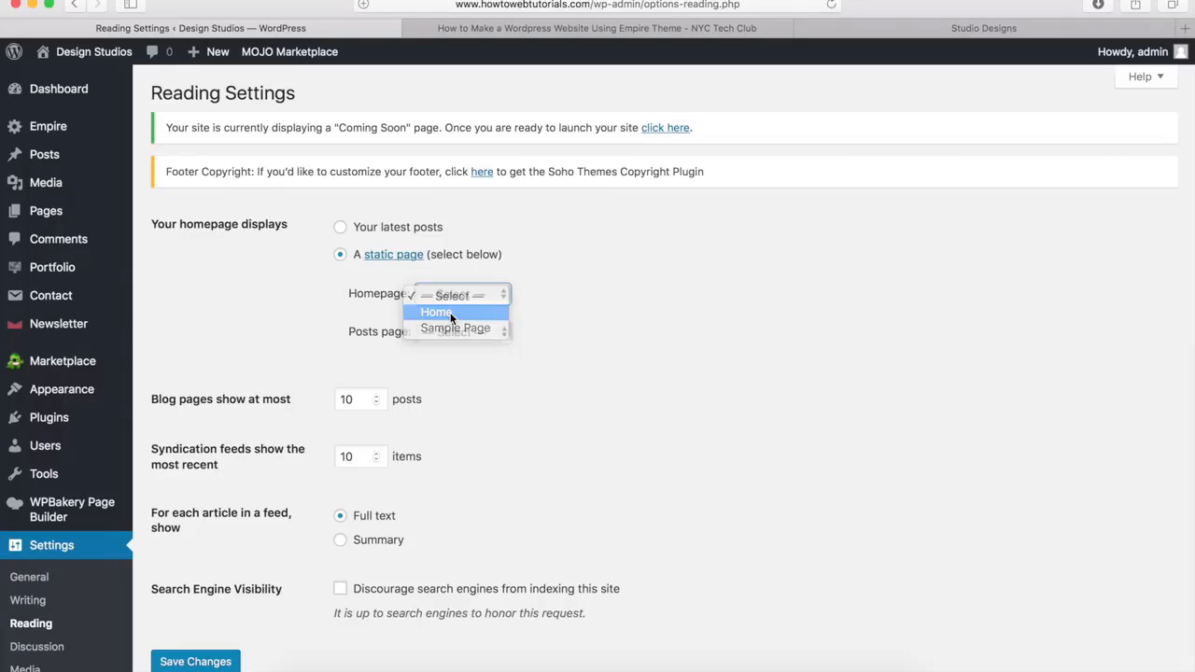
{"action": "left_click", "coordinate": [451, 314]}
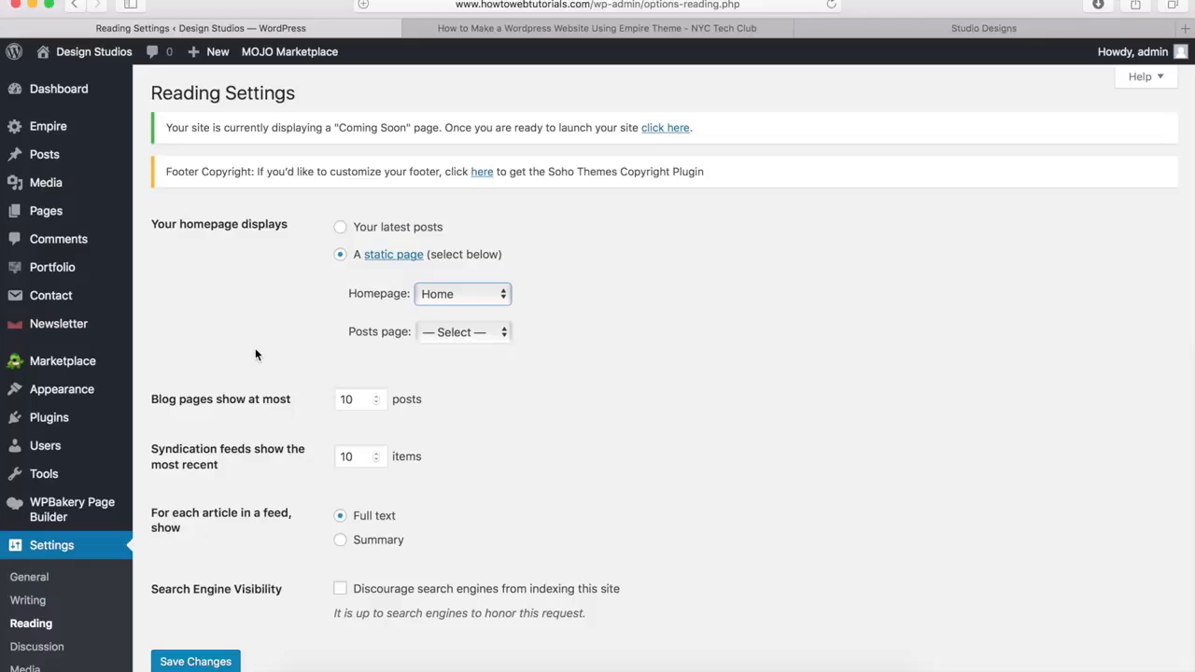
{"action": "left_click", "coordinate": [183, 661]}
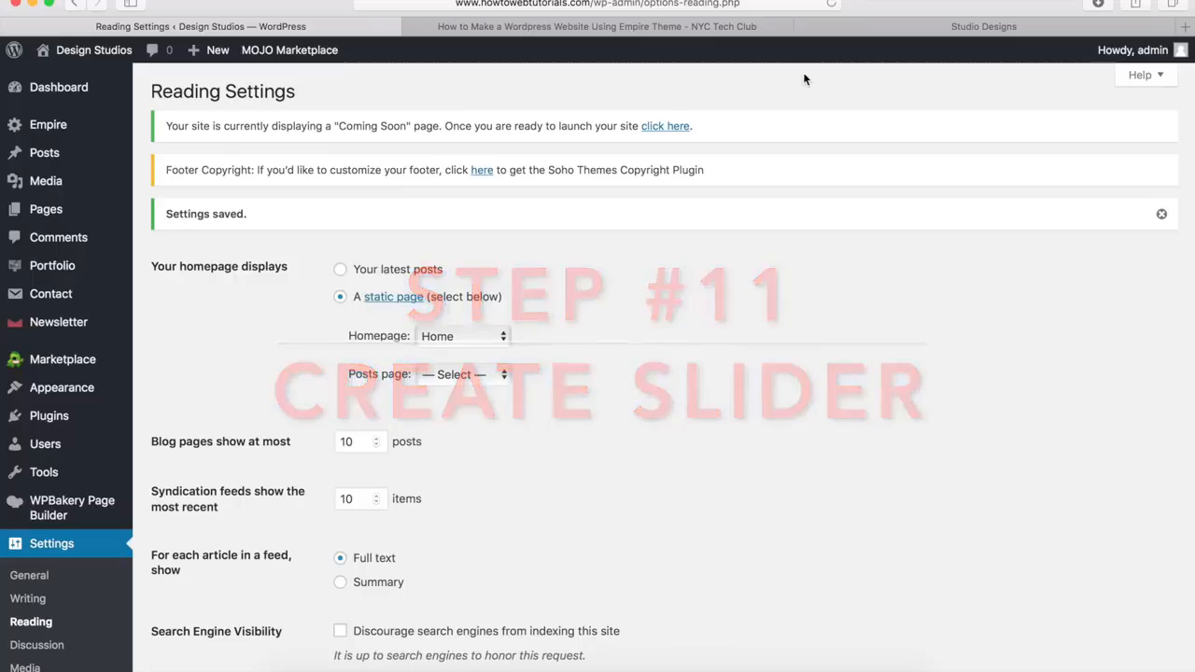
View the homepage slider on the Empire demo site and return to the WordPress admin
{"action": "left_click", "coordinate": [896, 34]}
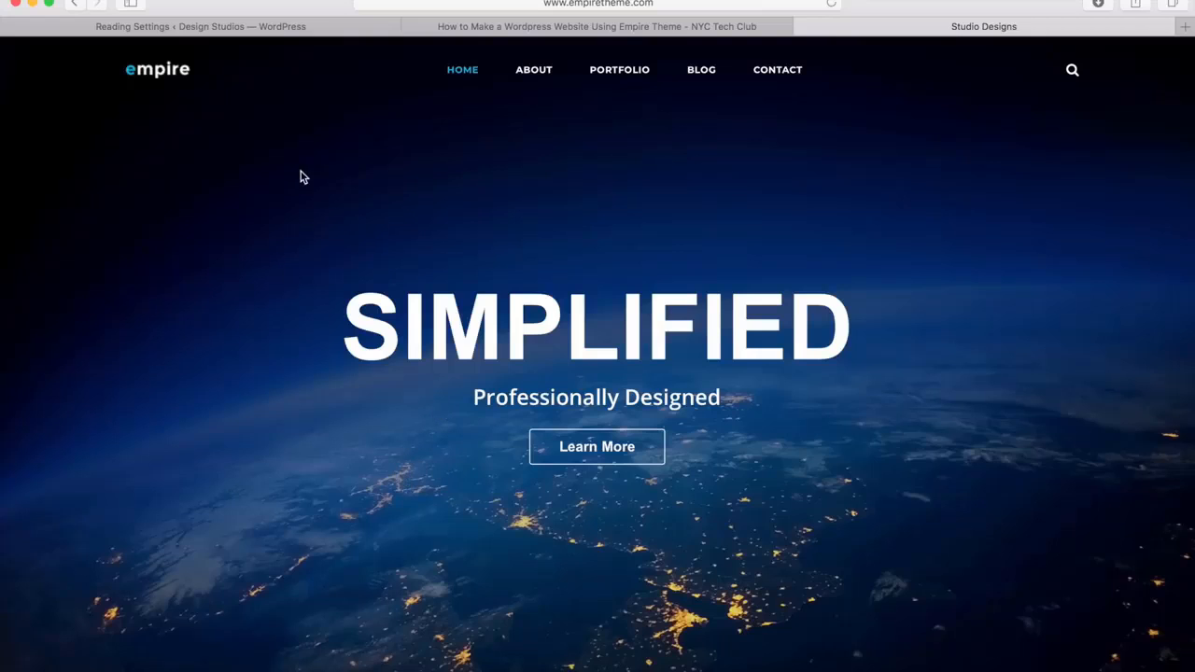
{"action": "left_click", "coordinate": [246, 26]}
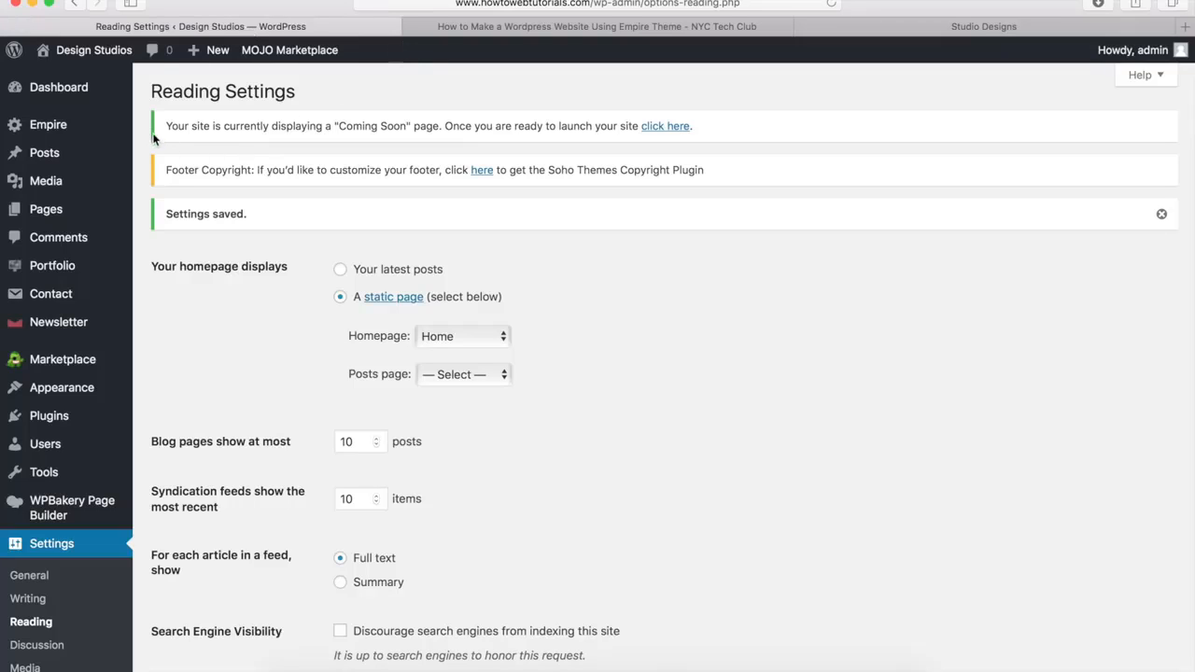
{"action": "scroll", "coordinate": [138, 443], "scroll_direction": "down", "scroll_amount": 3}
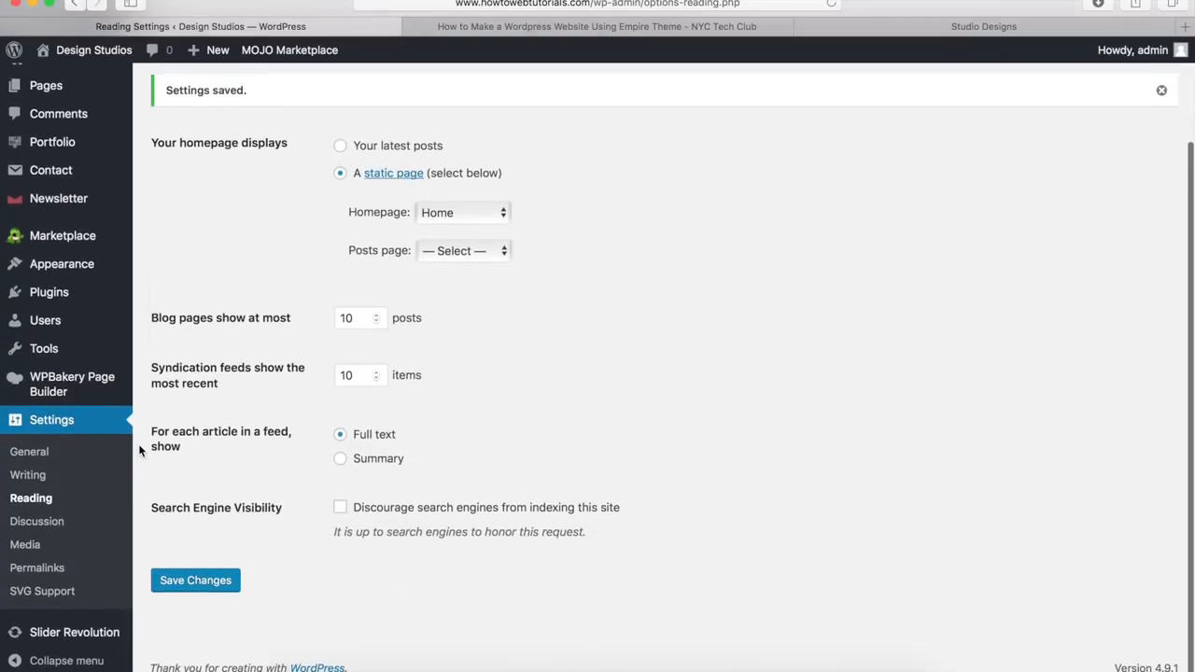
Open Slider Revolution from the WordPress admin and create a new slider
{"action": "mouse_move", "coordinate": [76, 636]}
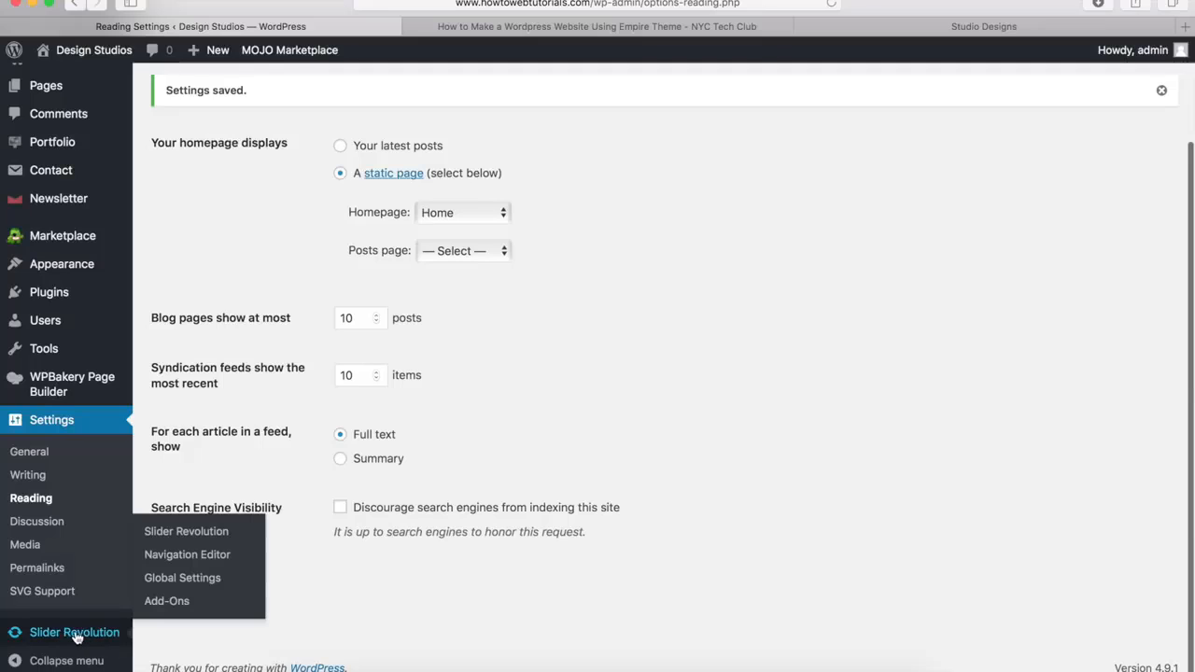
{"action": "left_click", "coordinate": [187, 531]}
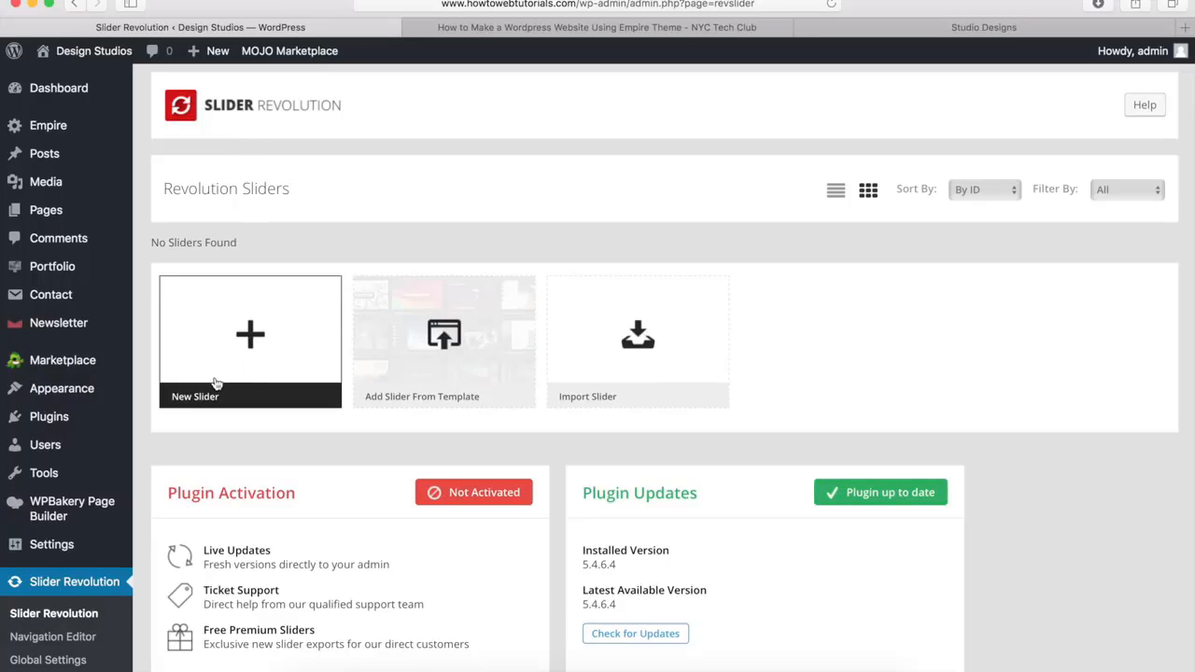
{"action": "left_click", "coordinate": [249, 338]}
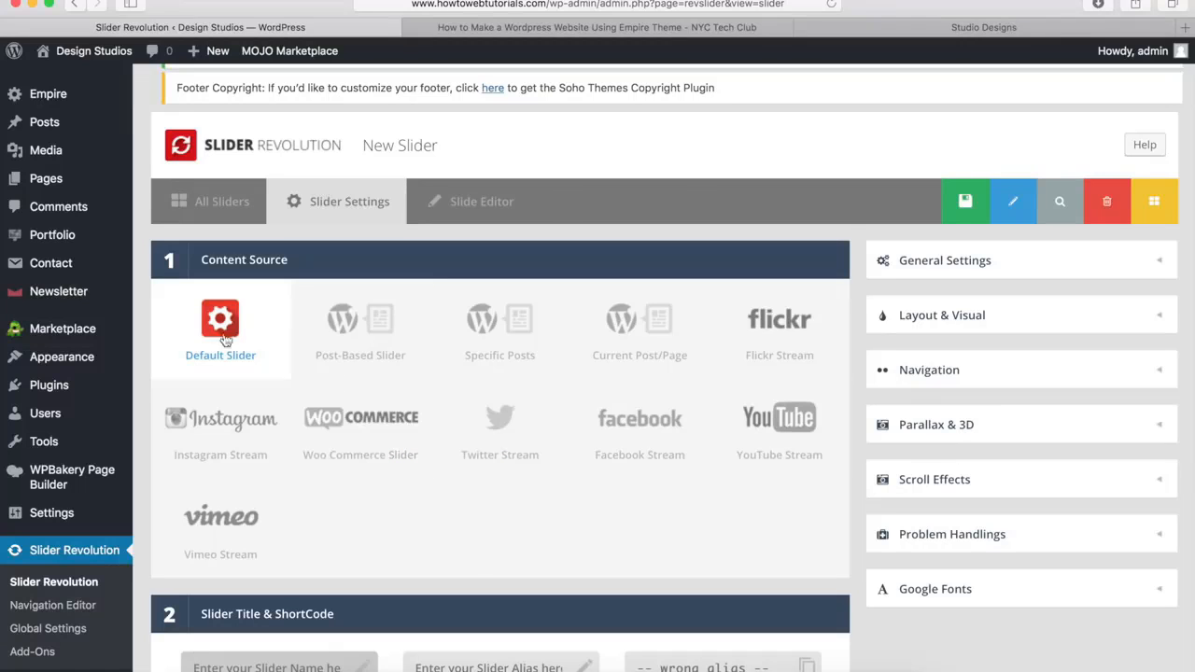
Enter homepage as both the title and the alias of the new slider
{"action": "scroll", "coordinate": [224, 341], "scroll_direction": "down", "scroll_amount": 5}
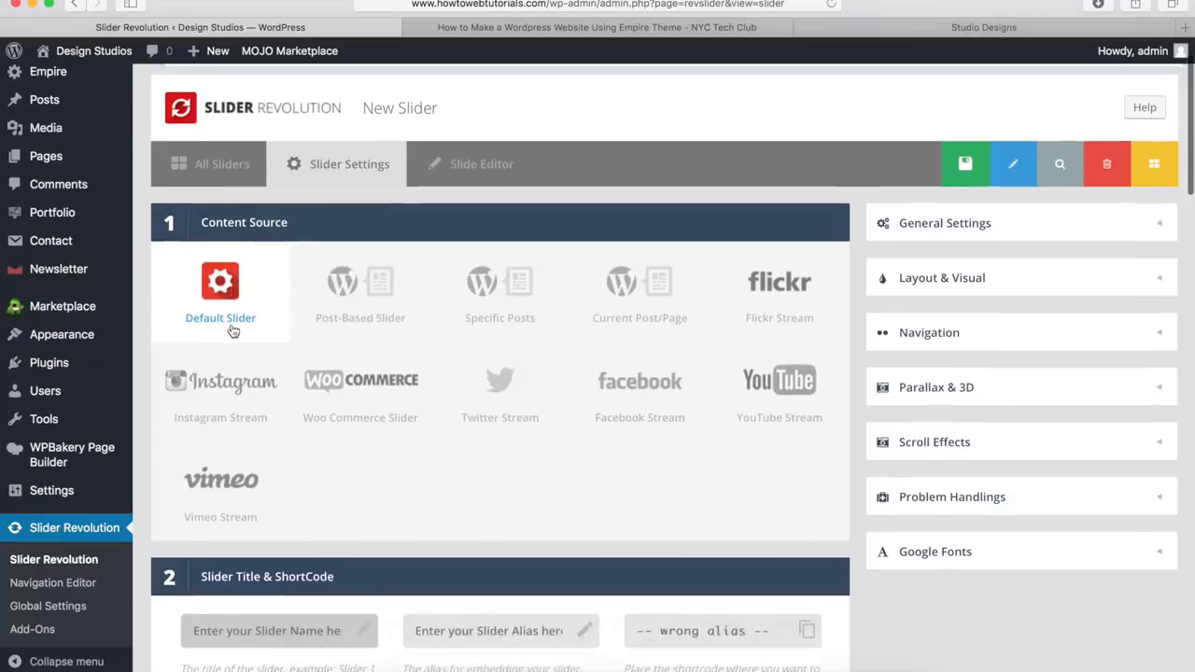
{"action": "left_click", "coordinate": [262, 238]}
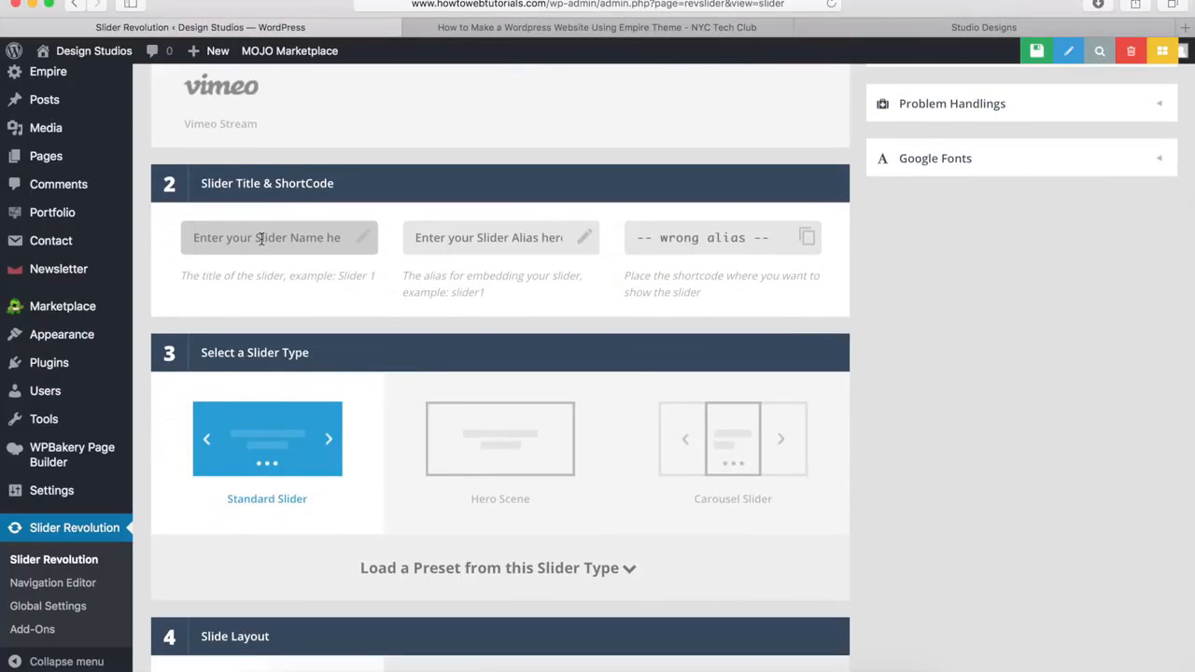
{"action": "type", "text": "homepage"}
{"action": "key", "text": "Tab"}
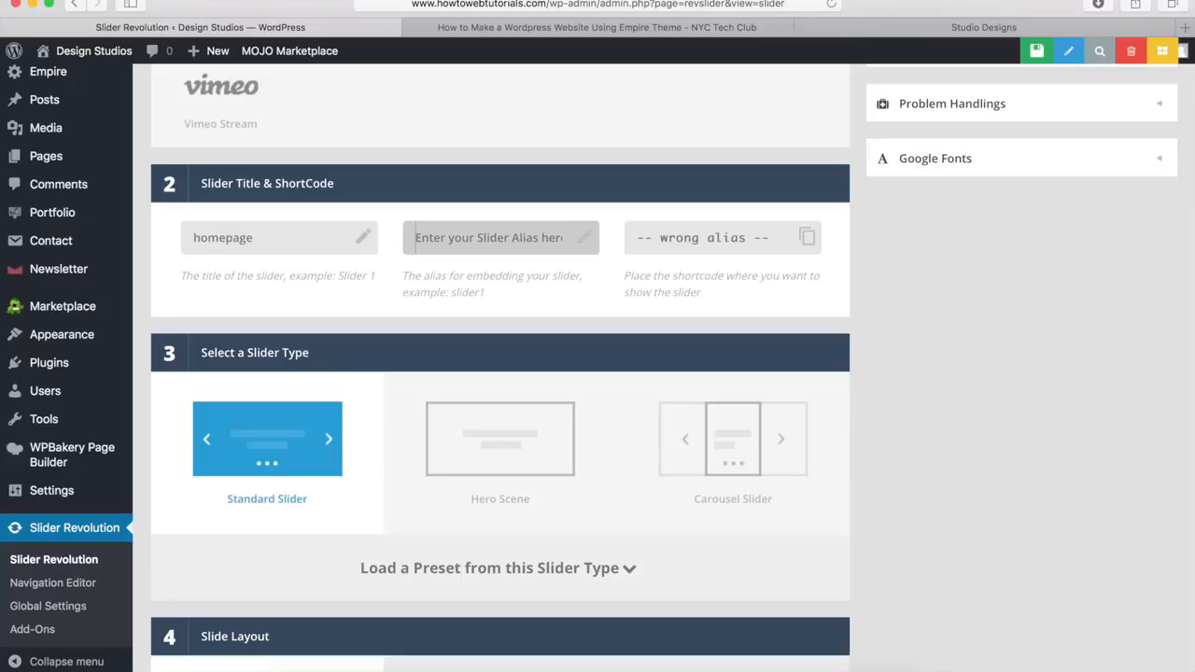
{"action": "type", "text": "h"}
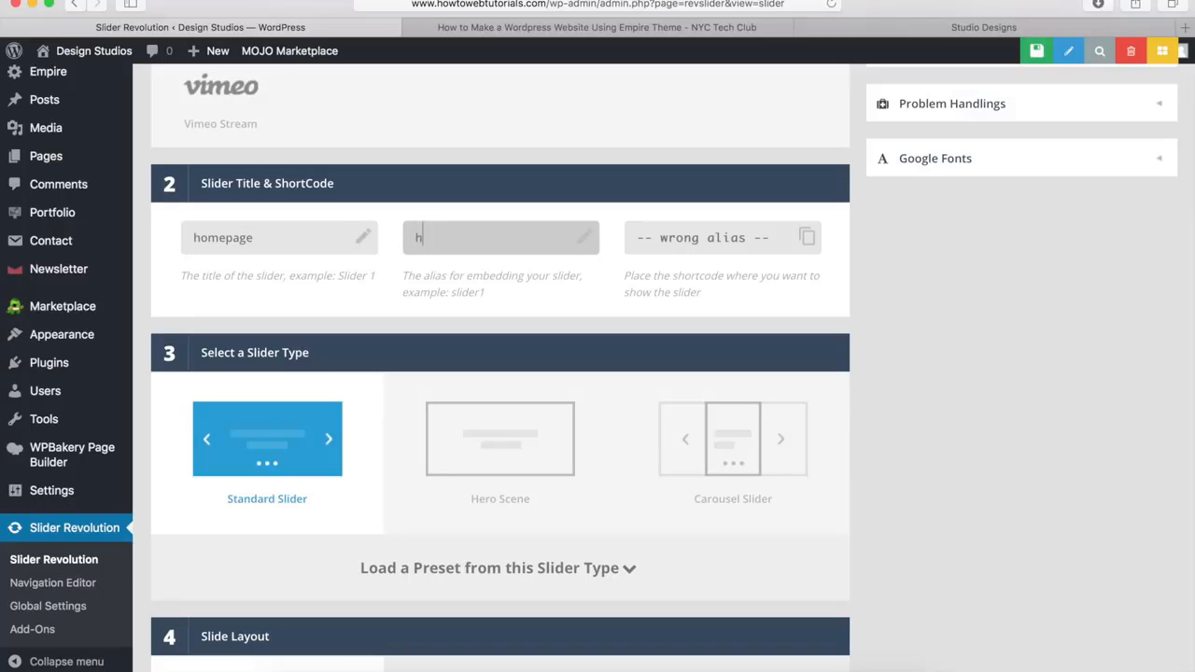
{"action": "type", "text": "omepage"}
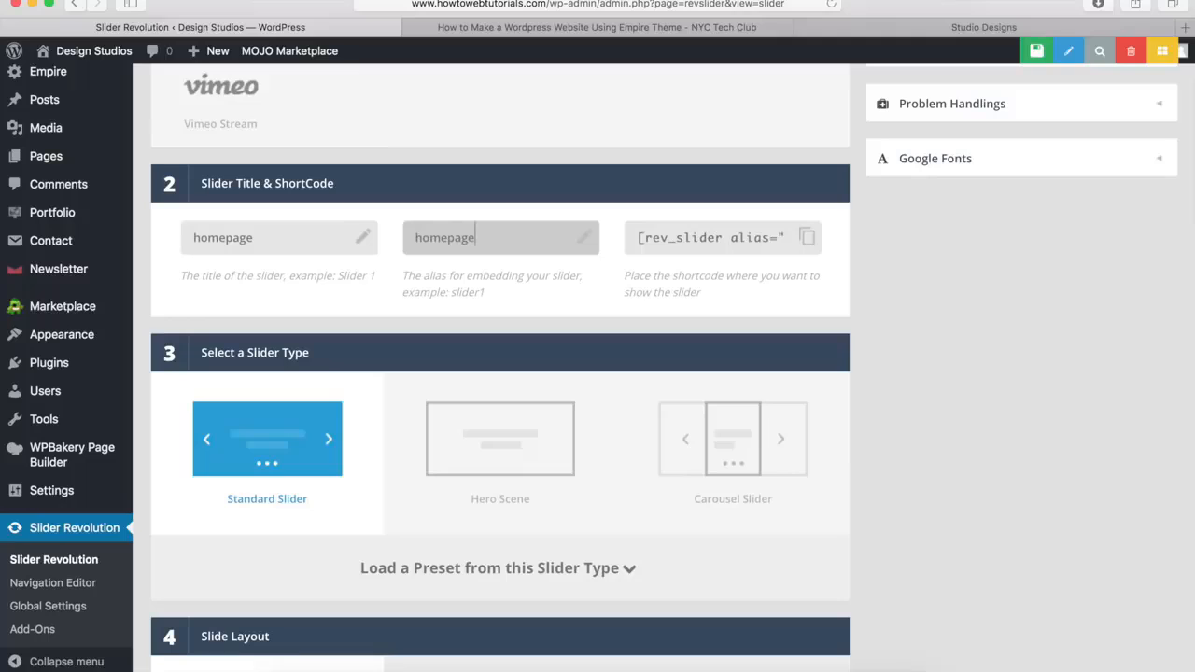
{"action": "left_click", "coordinate": [682, 242]}
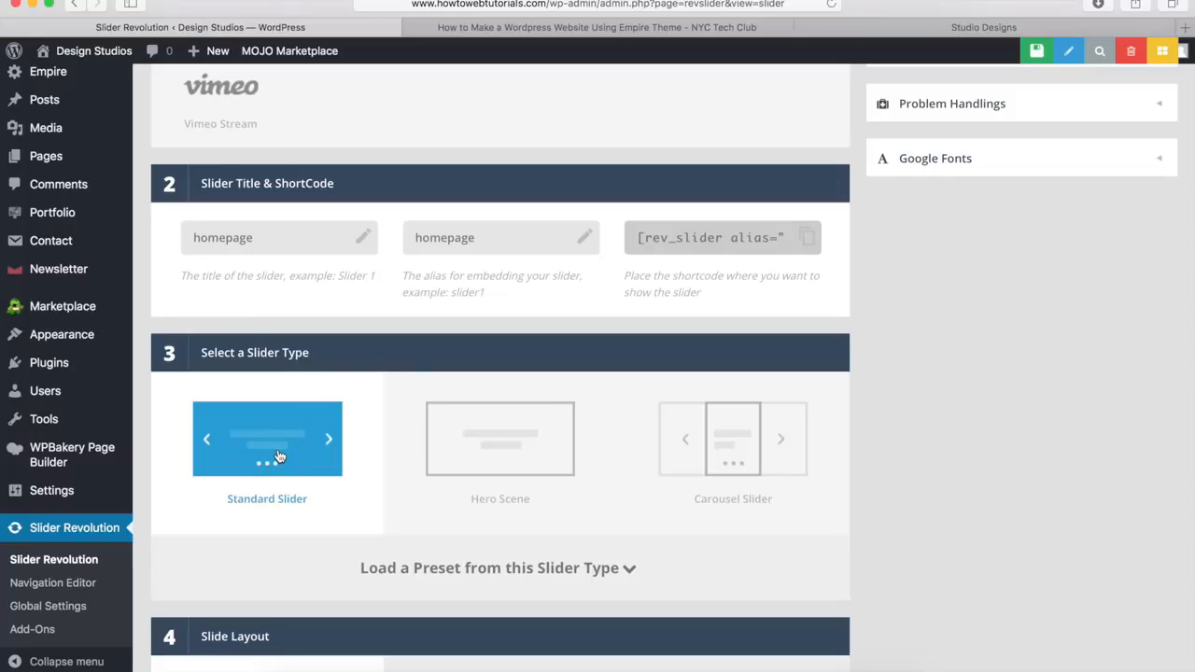
Enable the custom grid size for the notebook, tablet and mobile layouts of the slider
{"action": "scroll", "coordinate": [344, 368], "scroll_direction": "down", "scroll_amount": 5}
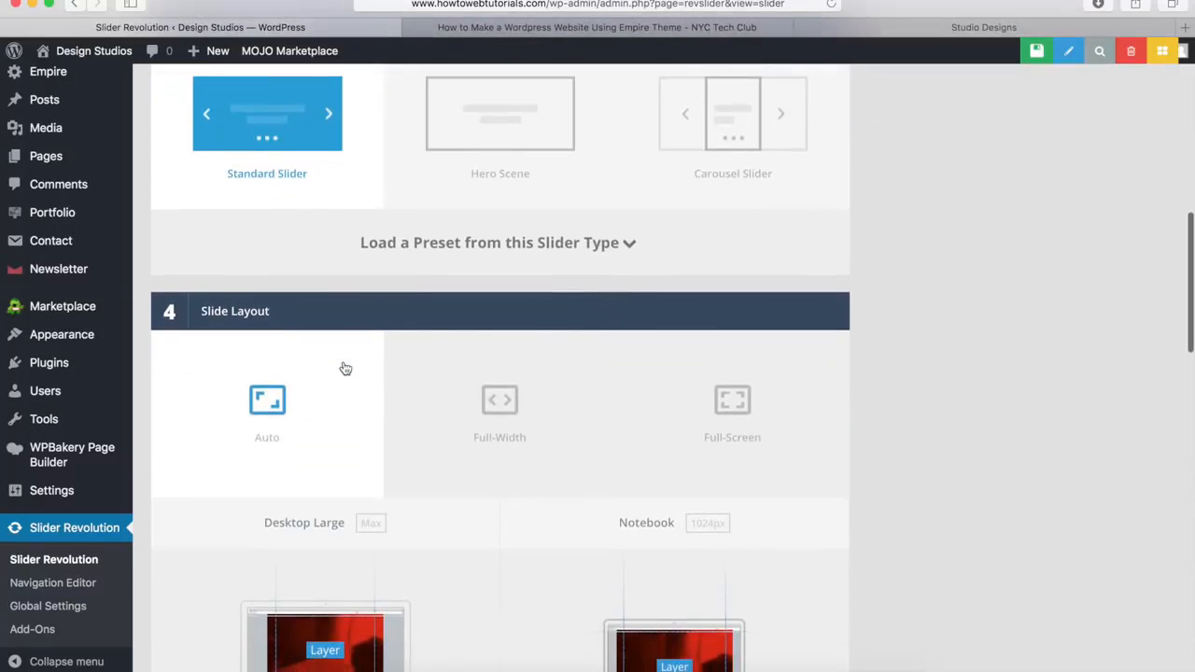
{"action": "scroll", "coordinate": [345, 369], "scroll_direction": "down", "scroll_amount": 6}
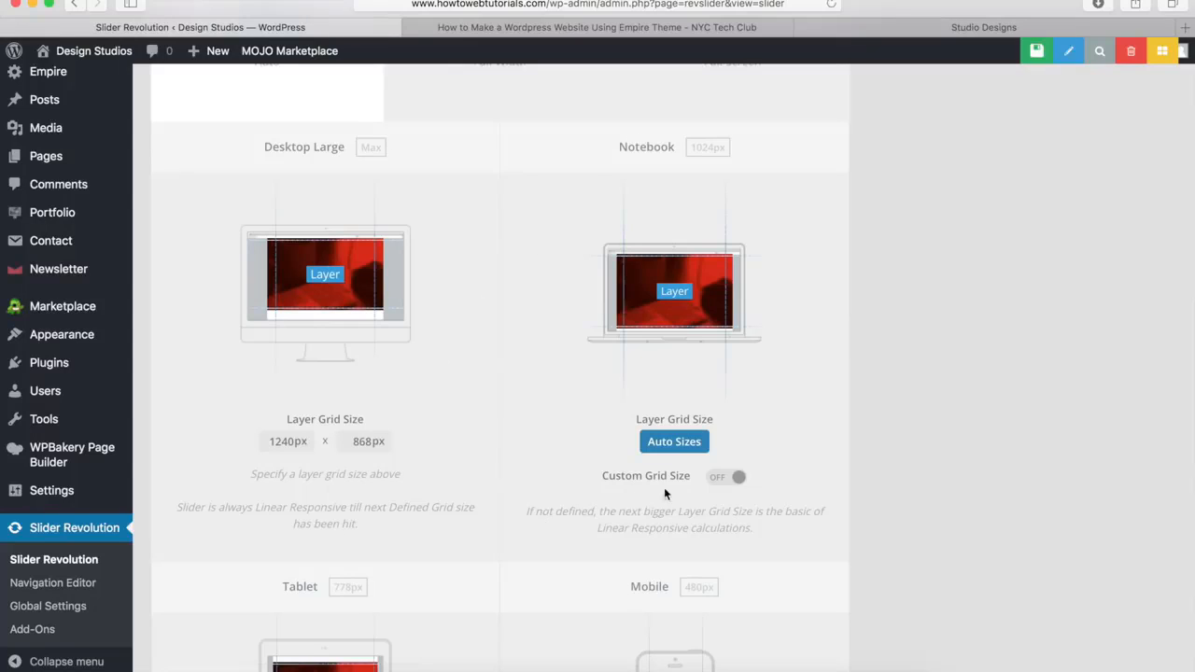
{"action": "left_click", "coordinate": [723, 479]}
{"action": "scroll", "coordinate": [459, 408], "scroll_direction": "down", "scroll_amount": 5}
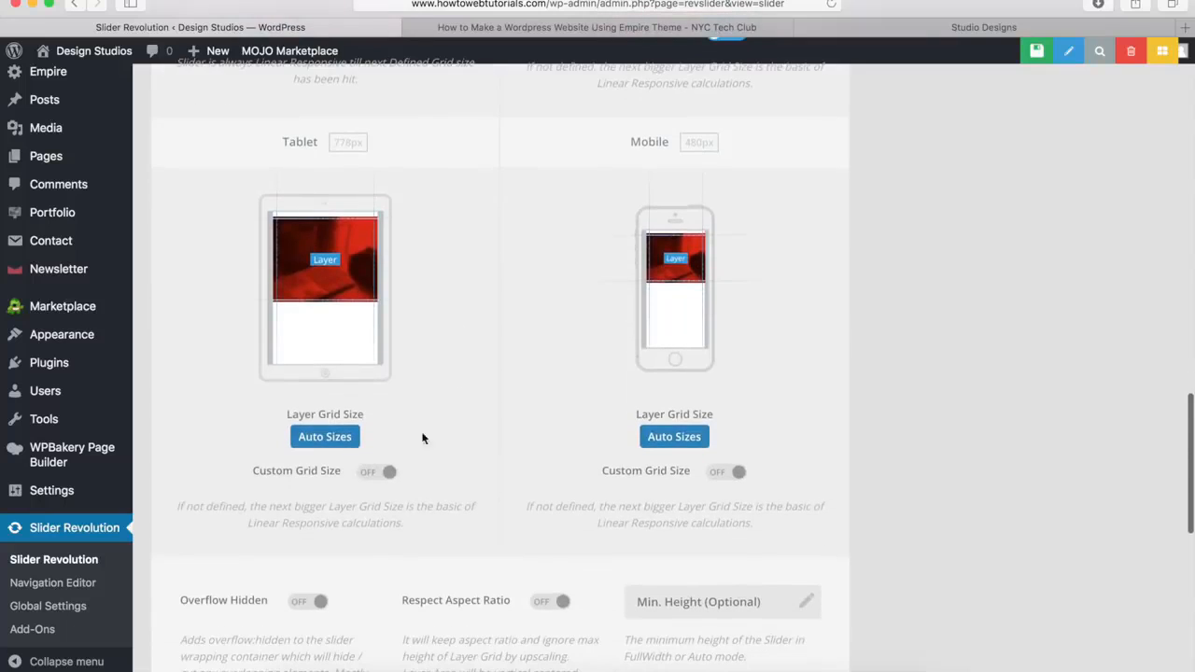
{"action": "left_click", "coordinate": [376, 473]}
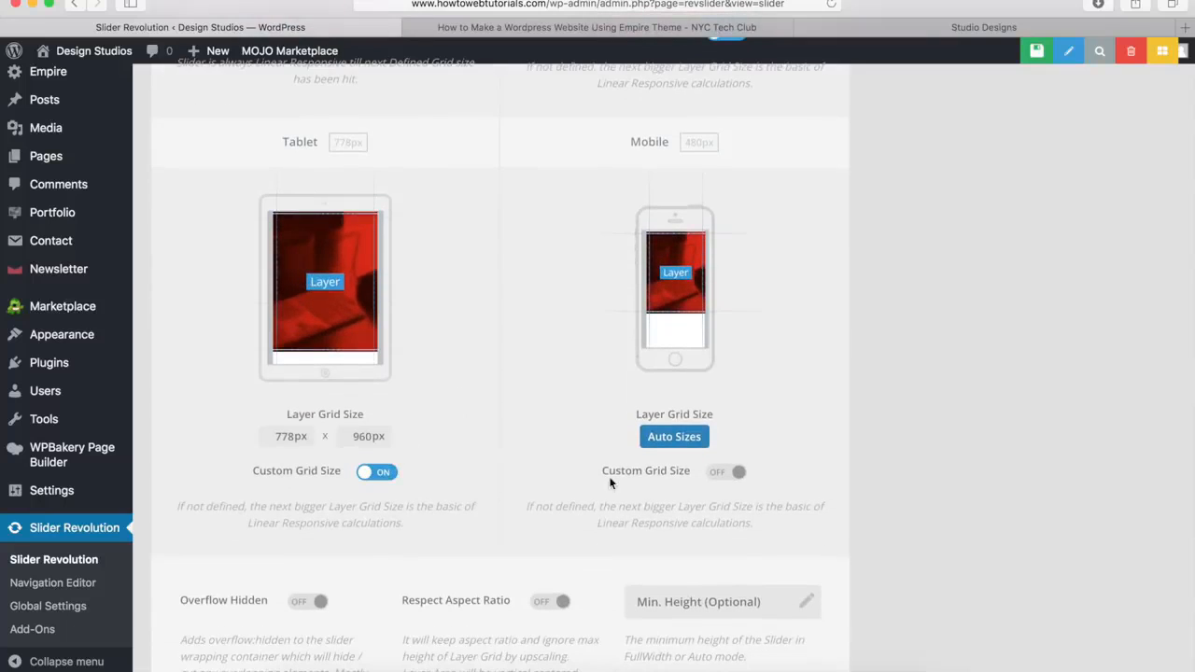
{"action": "left_click", "coordinate": [727, 475]}
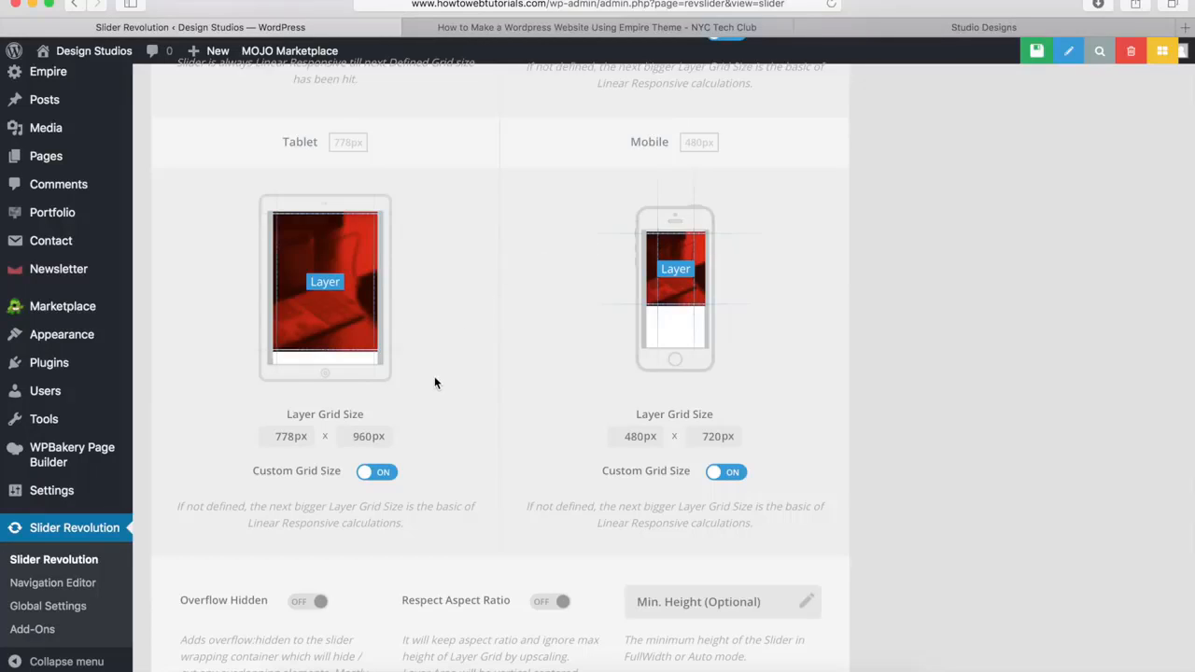
Save the homepage slider's settings and open its slide editor
{"action": "scroll", "coordinate": [434, 383], "scroll_direction": "up", "scroll_amount": 10}
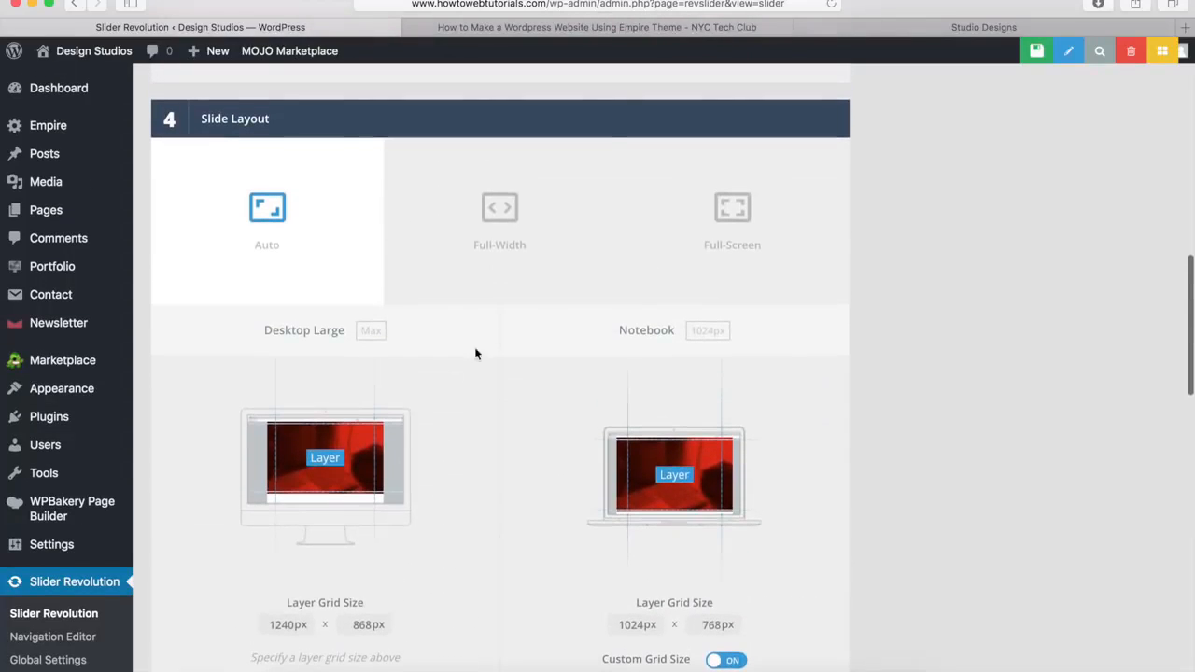
{"action": "scroll", "coordinate": [450, 449], "scroll_direction": "up", "scroll_amount": 10}
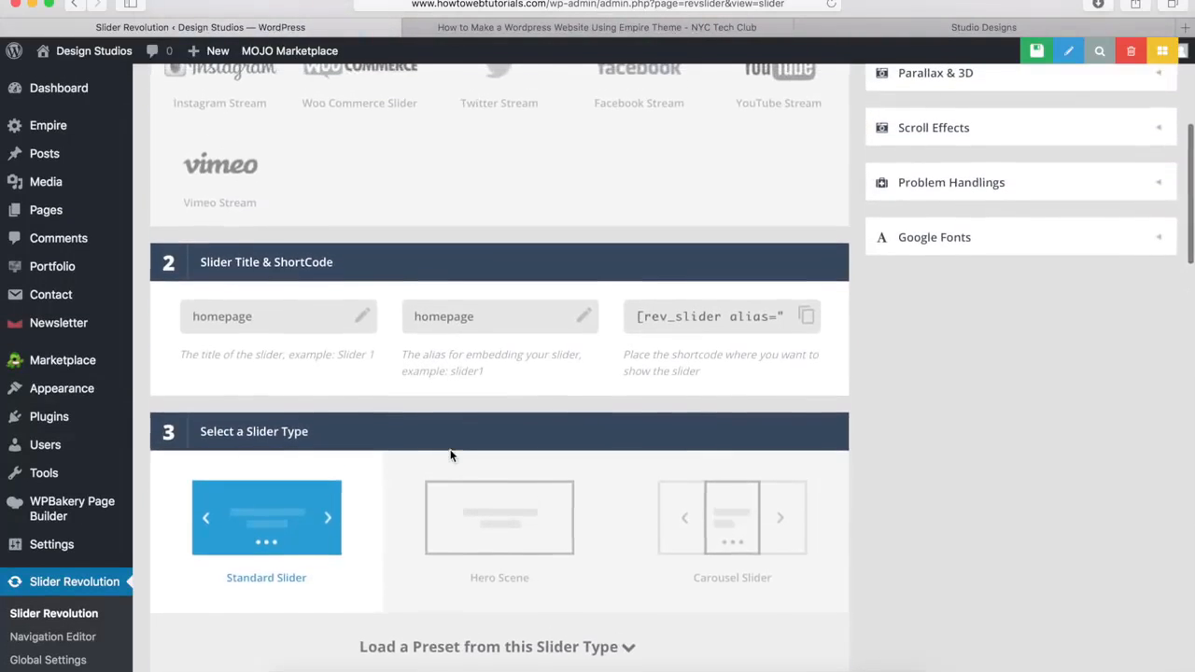
{"action": "scroll", "coordinate": [452, 456], "scroll_direction": "up", "scroll_amount": 6}
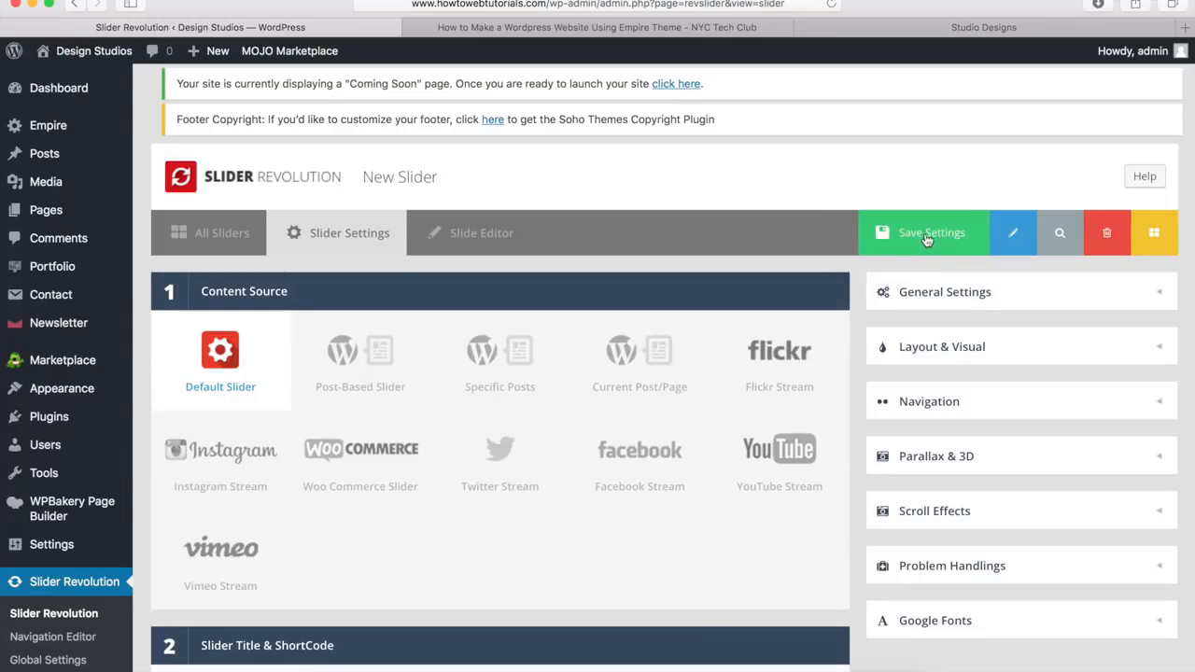
{"action": "left_click", "coordinate": [926, 241]}
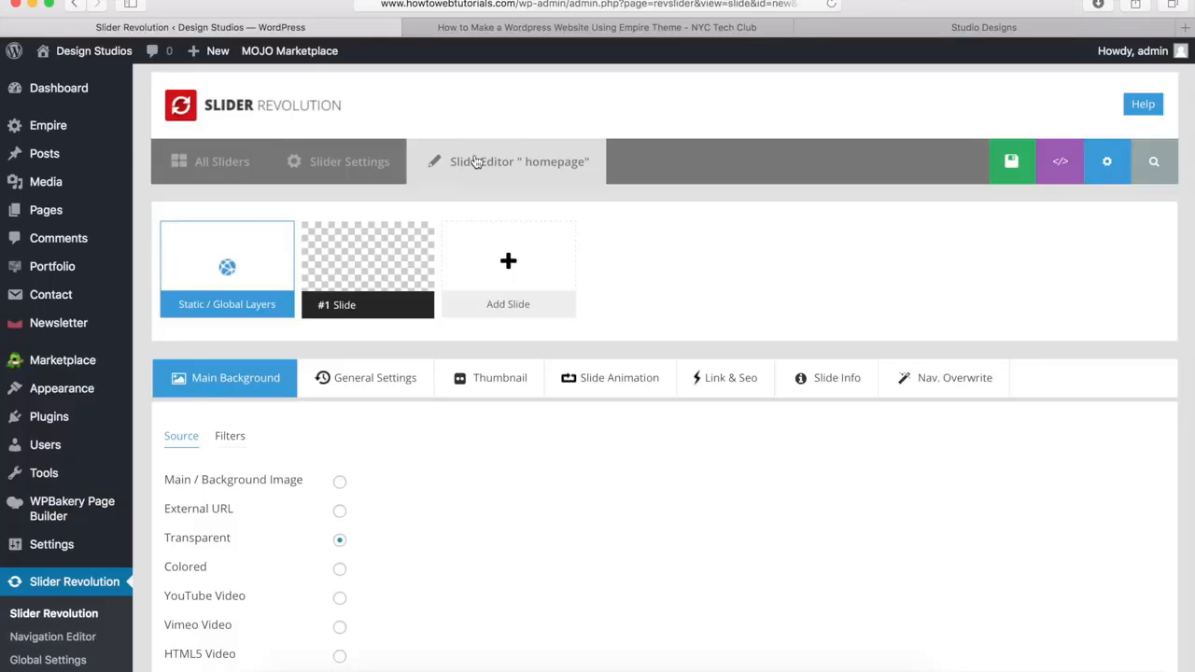
Set the slide's main background to the night-time Earth image slider.jpg from the media library
{"action": "mouse_move", "coordinate": [343, 269]}
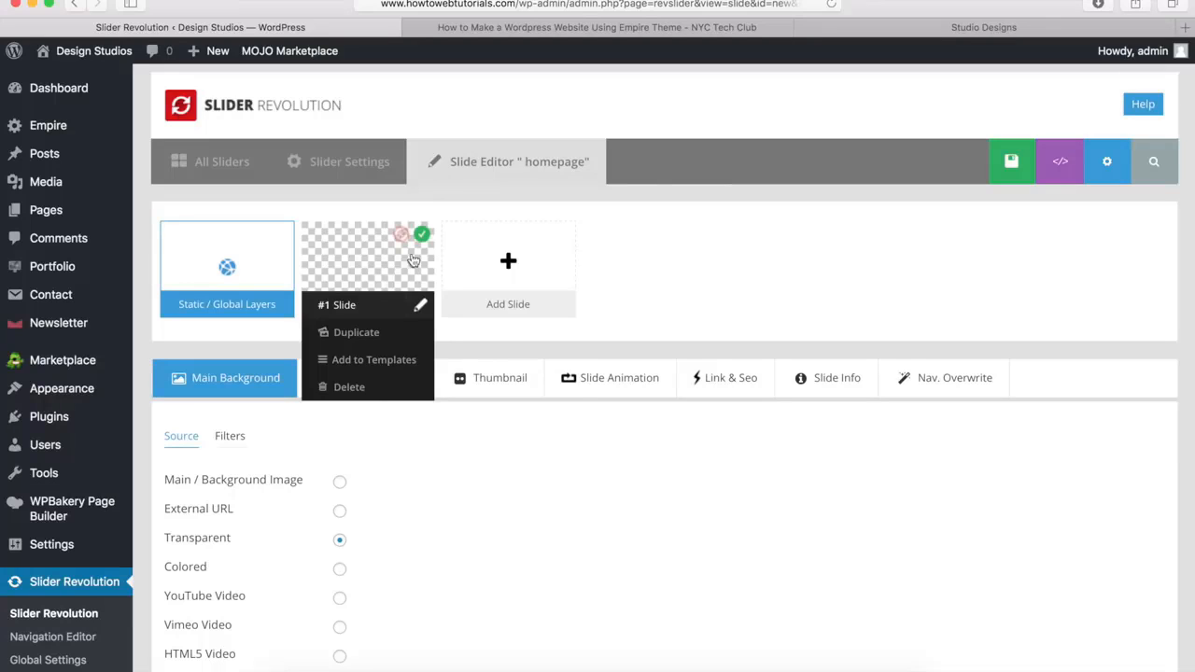
{"action": "mouse_move", "coordinate": [478, 247]}
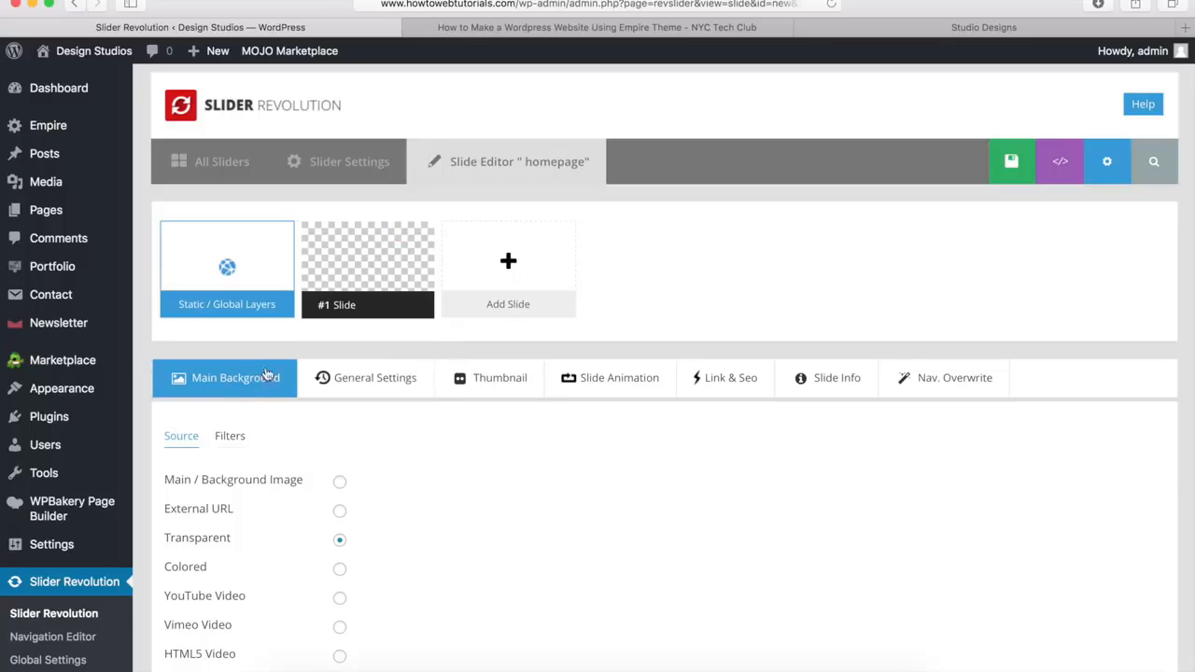
{"action": "scroll", "coordinate": [251, 385], "scroll_direction": "down", "scroll_amount": 3}
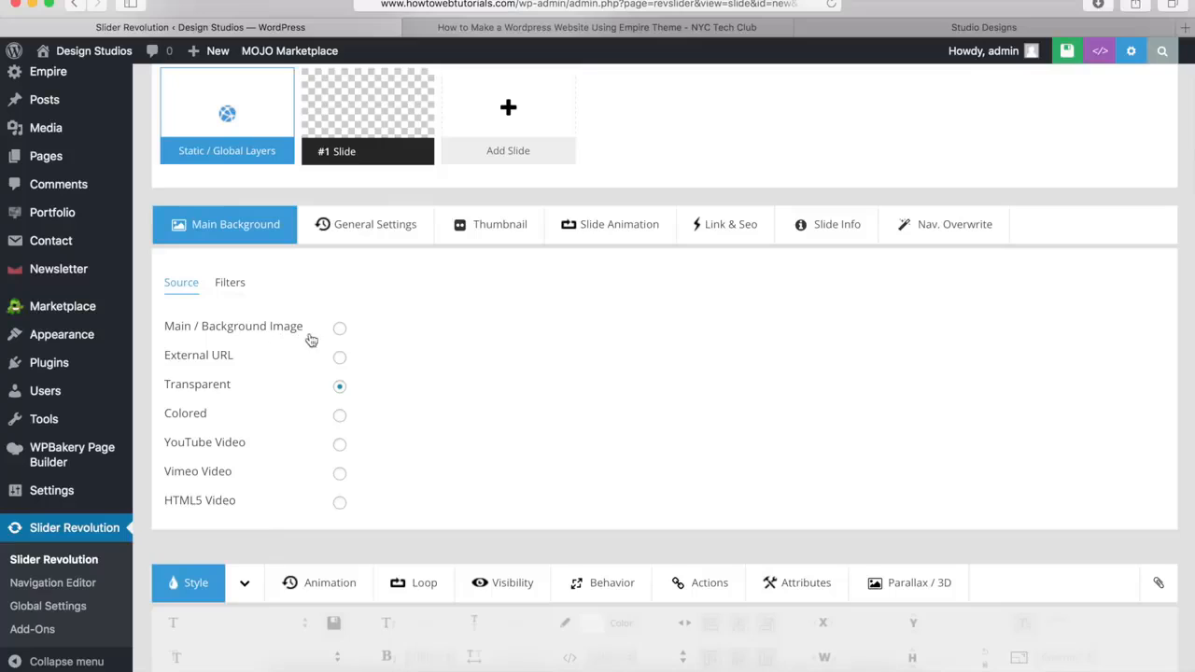
{"action": "left_click", "coordinate": [340, 331]}
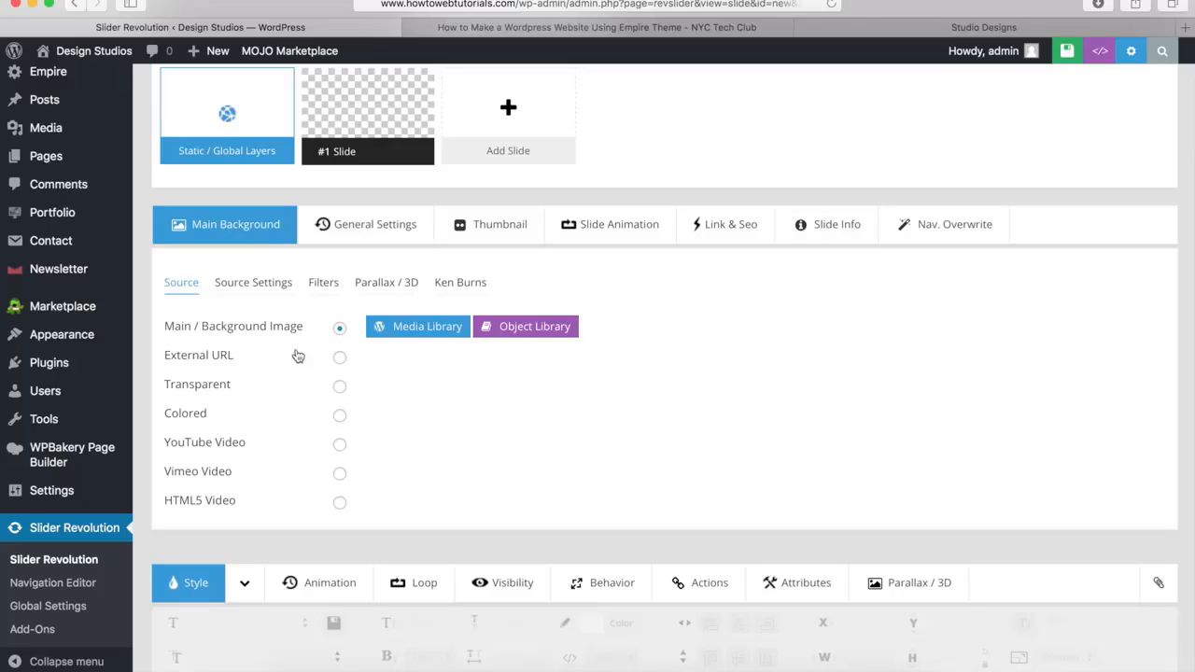
{"action": "left_click", "coordinate": [433, 334]}
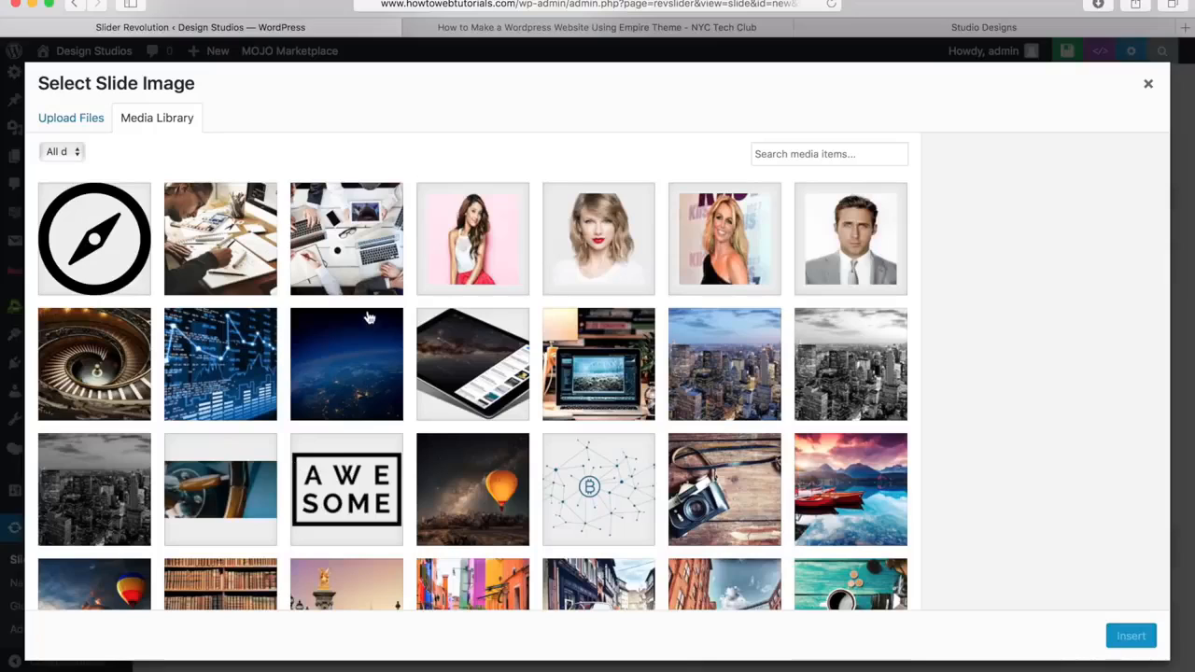
{"action": "left_click", "coordinate": [76, 121]}
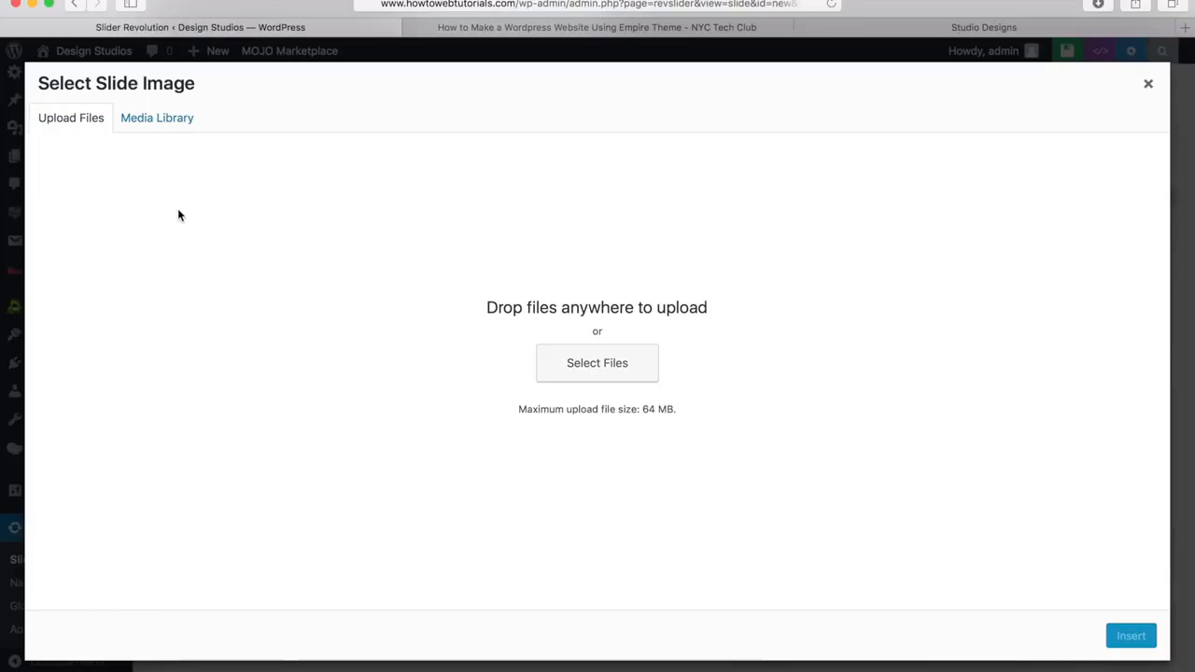
{"action": "left_click", "coordinate": [154, 123]}
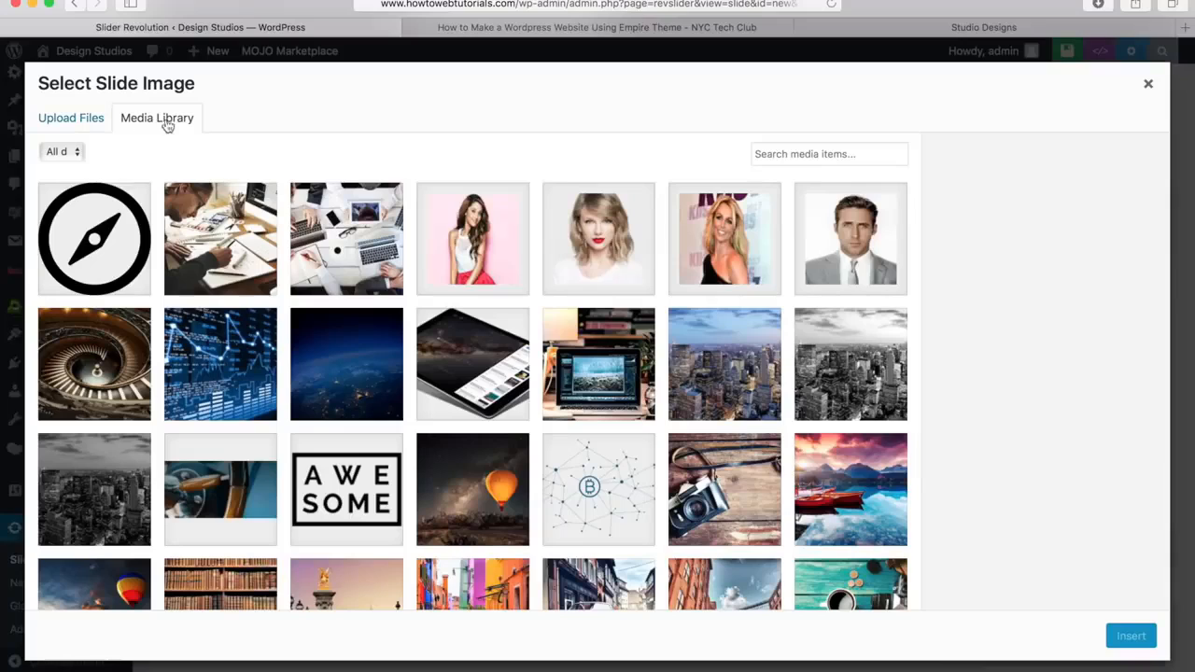
{"action": "left_click", "coordinate": [352, 373]}
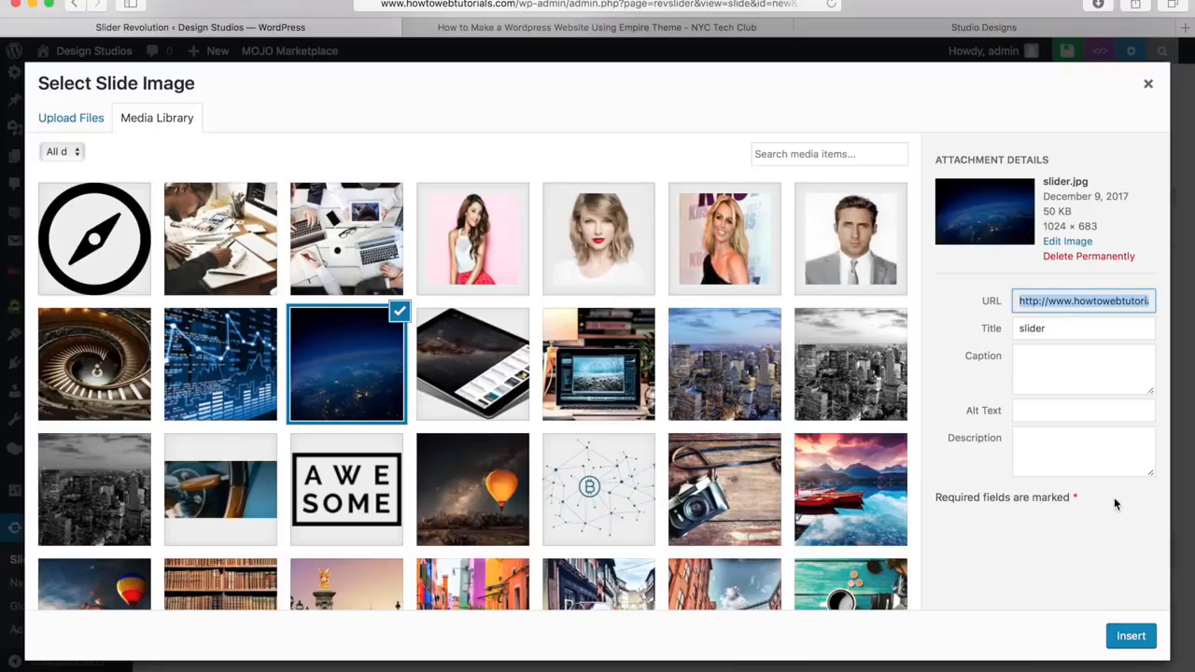
{"action": "left_click", "coordinate": [1130, 638]}
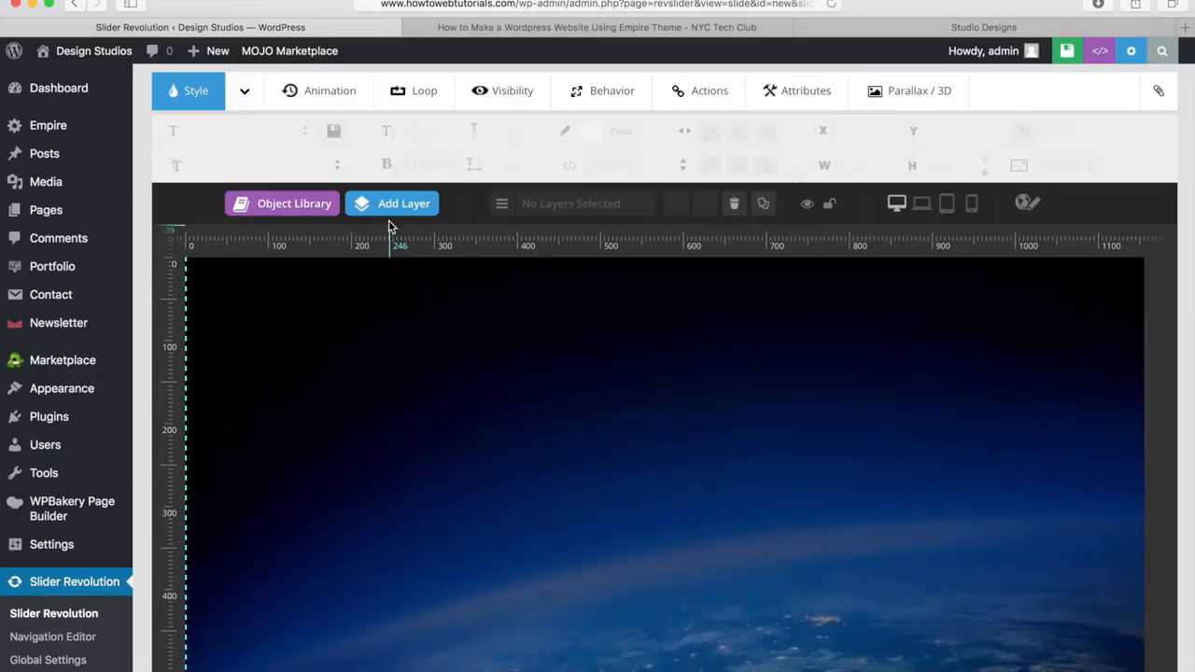
Preview the slide in the notebook, tablet and mobile layouts and return to the desktop layout
{"action": "mouse_move", "coordinate": [402, 210]}
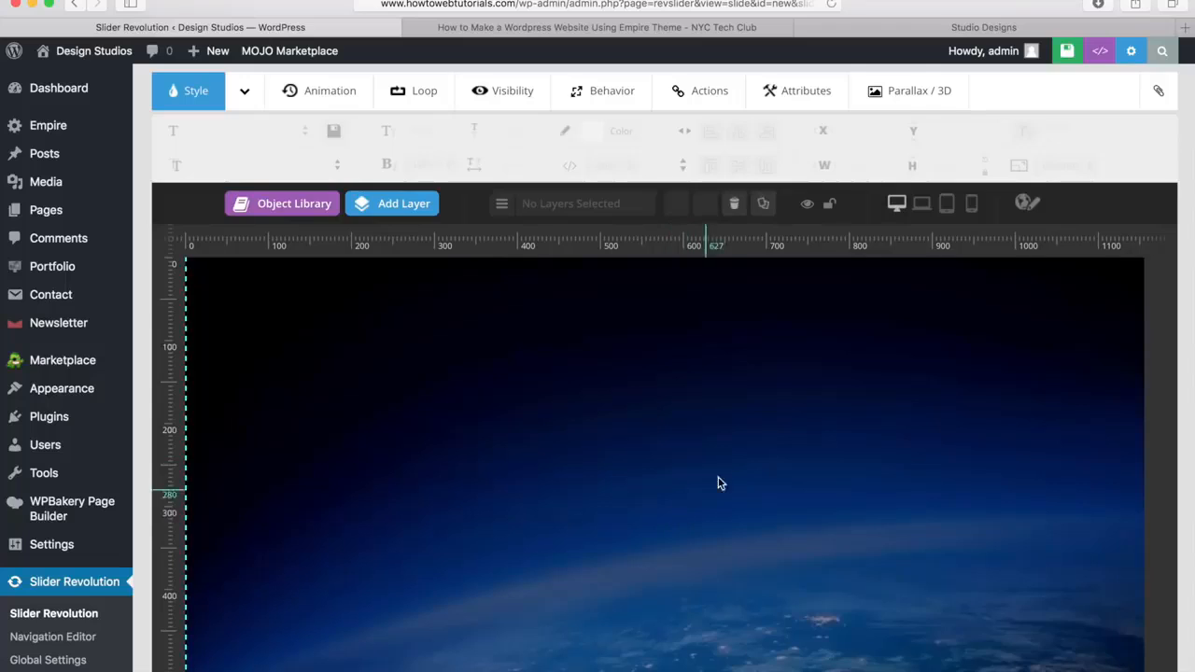
{"action": "left_click", "coordinate": [922, 204]}
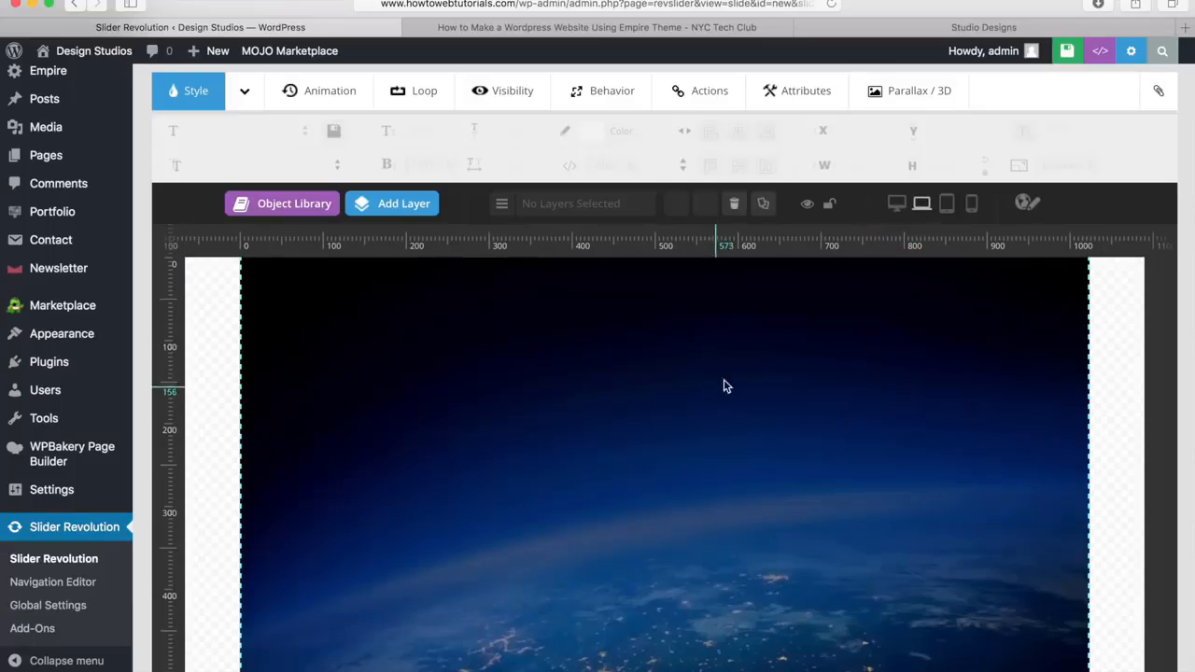
{"action": "left_click", "coordinate": [946, 203]}
{"action": "left_click", "coordinate": [972, 204]}
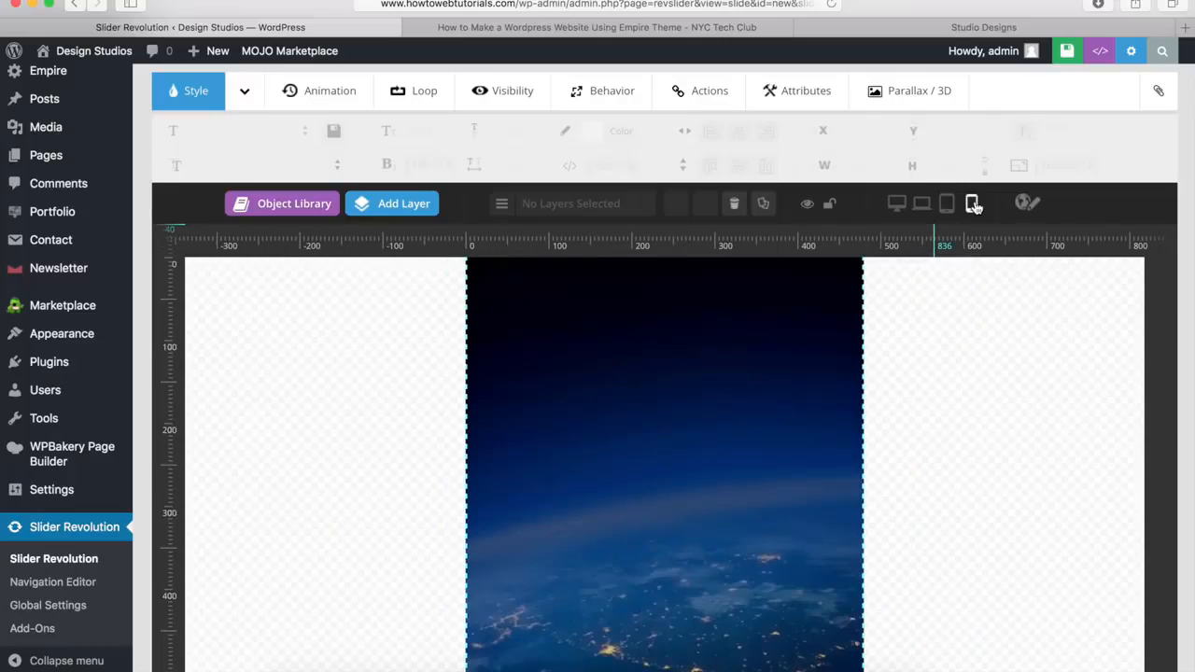
{"action": "left_click", "coordinate": [949, 206]}
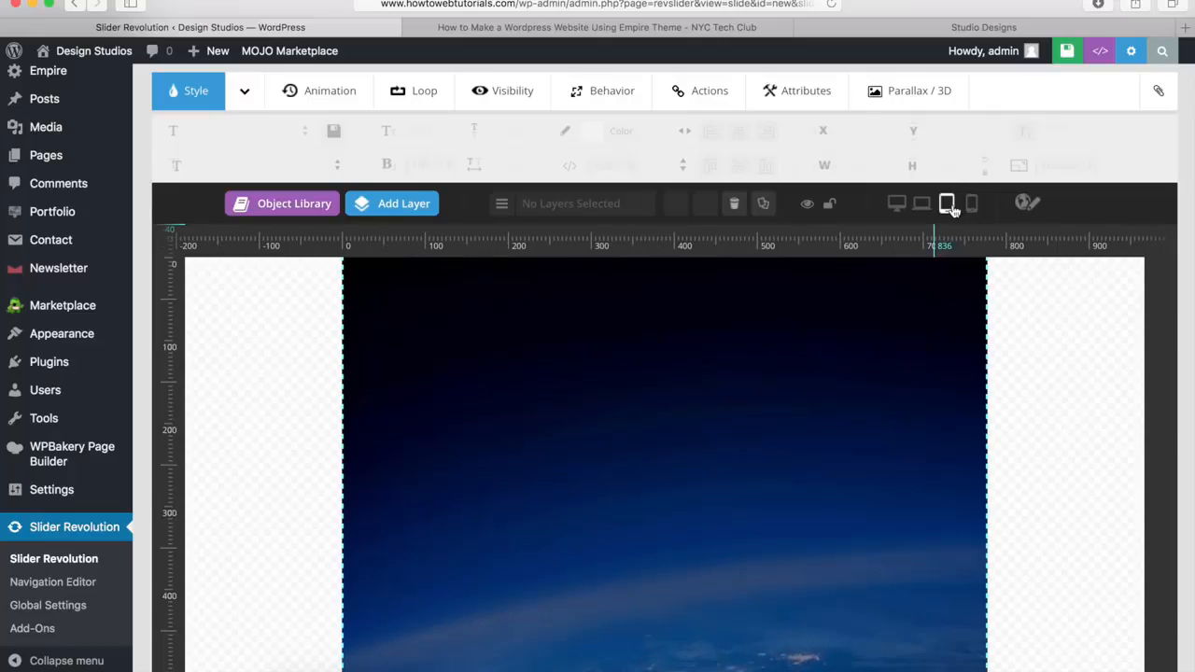
{"action": "left_click", "coordinate": [922, 205]}
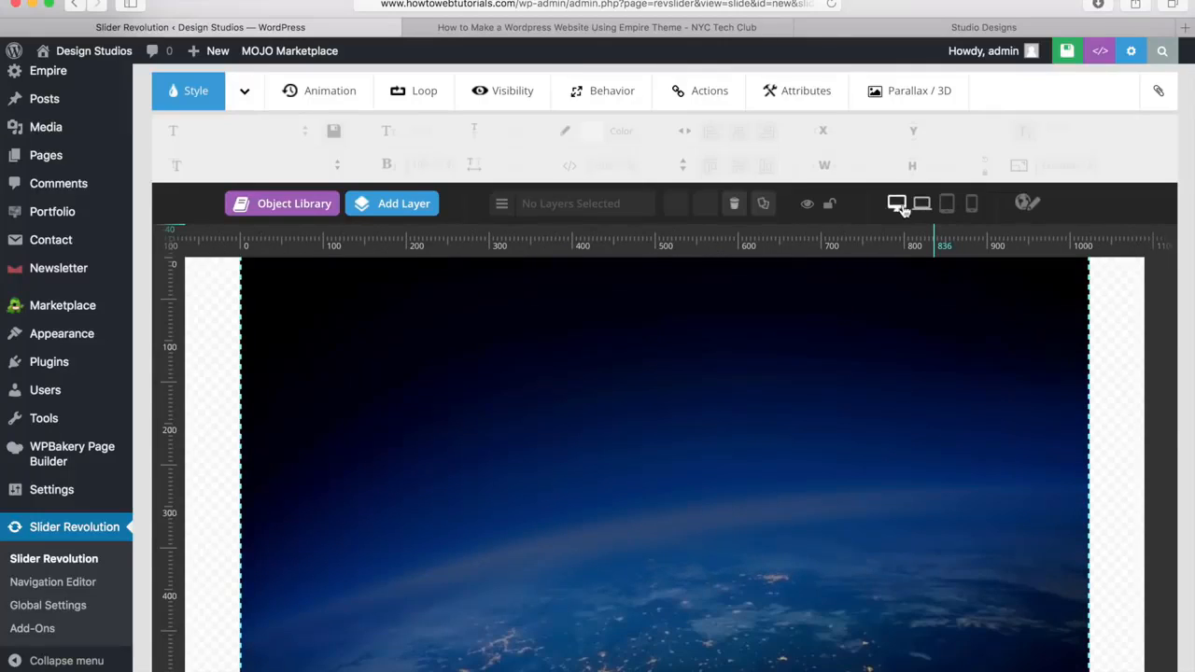
{"action": "left_click", "coordinate": [896, 205]}
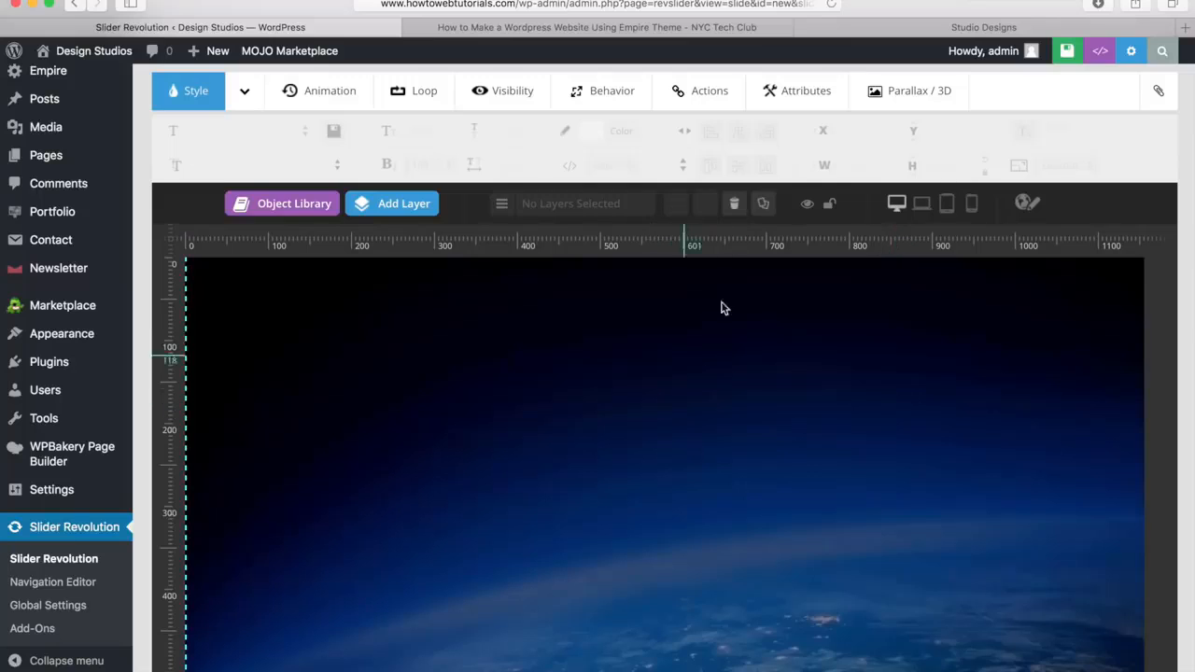
Examine the heading, subtitle and button on the Empire demo site's slider and return to the slide editor
{"action": "left_click", "coordinate": [964, 29]}
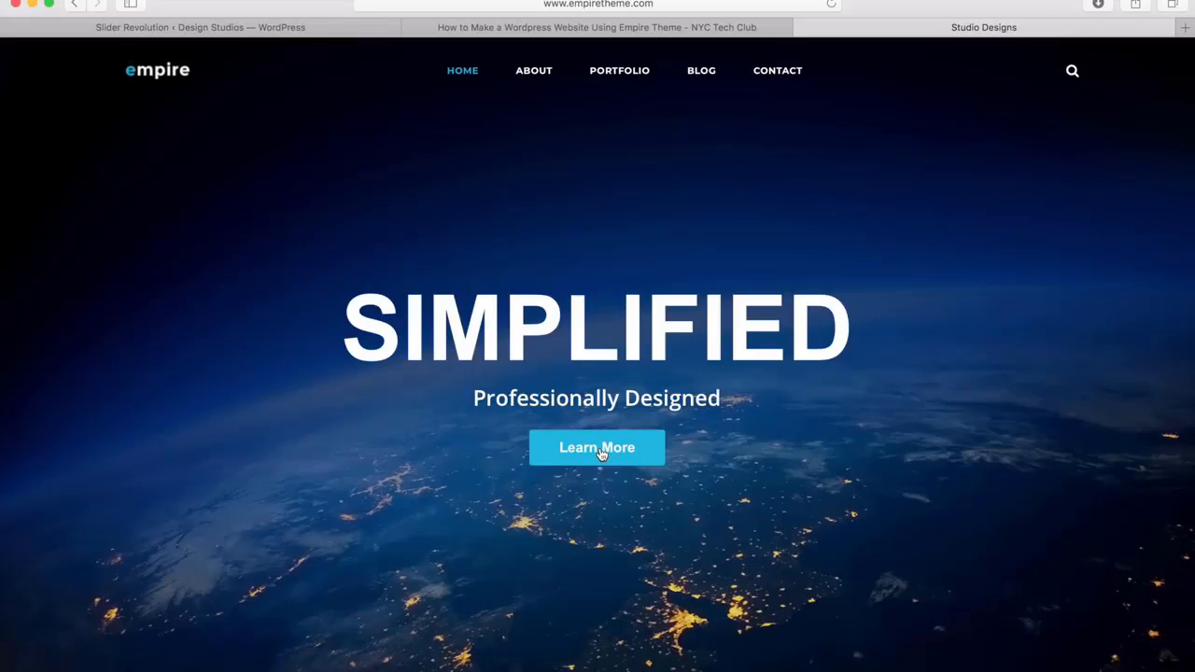
{"action": "left_click", "coordinate": [253, 28]}
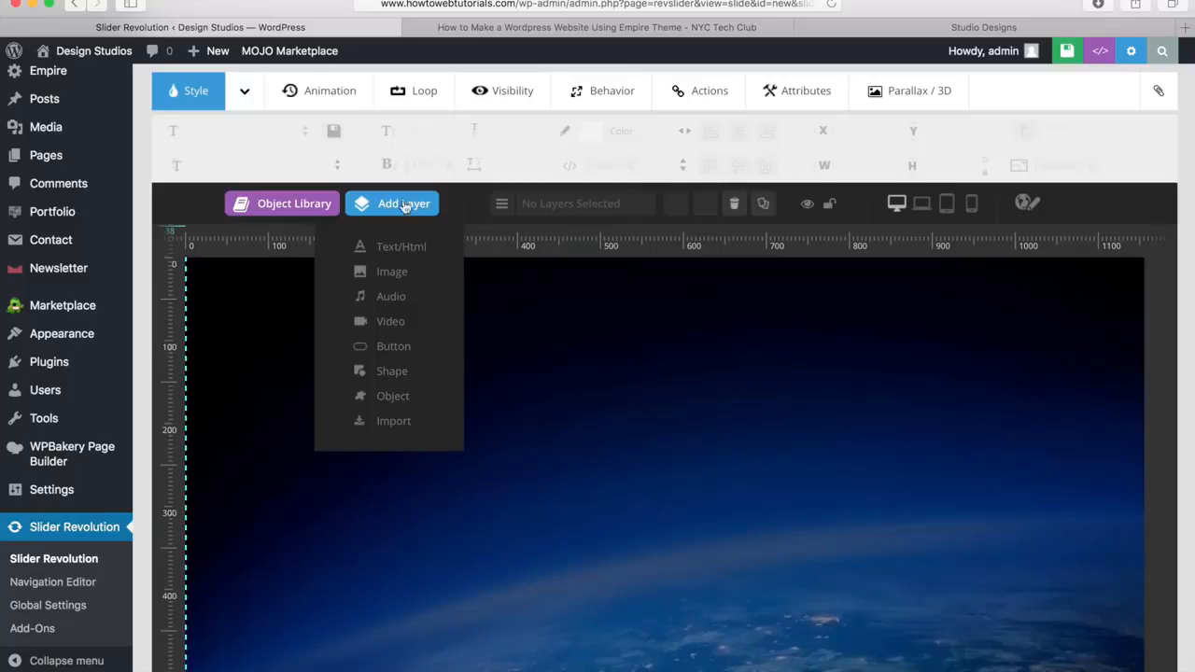
Add a text layer to the slide and replace its placeholder text with SIMPLIFIED
{"action": "left_click", "coordinate": [396, 248]}
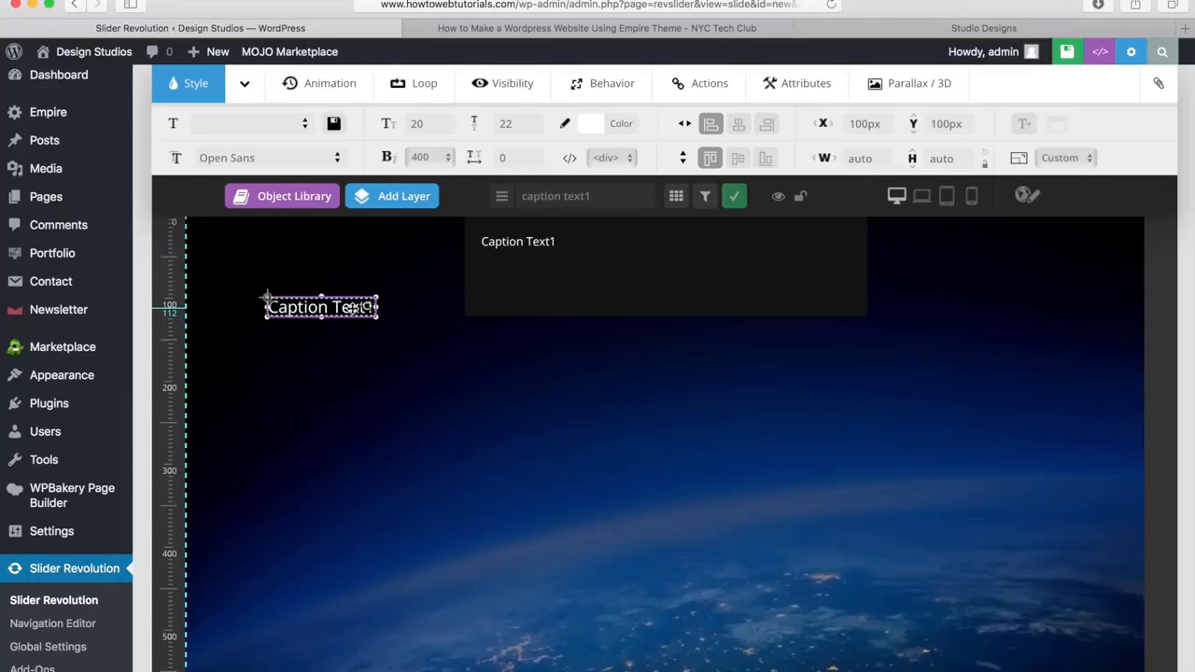
{"action": "left_click_drag", "start_coordinate": [588, 246], "coordinate": [473, 233]}
{"action": "key", "text": "BackSpace"}
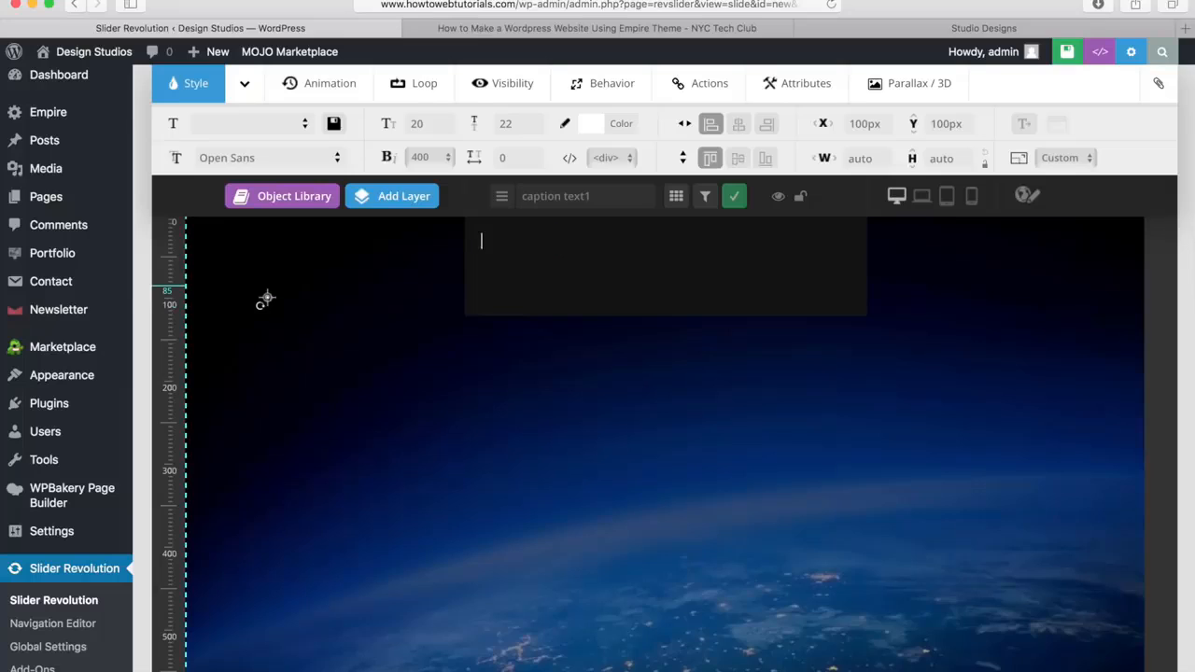
{"action": "type", "text": "SIMPLIFIED"}
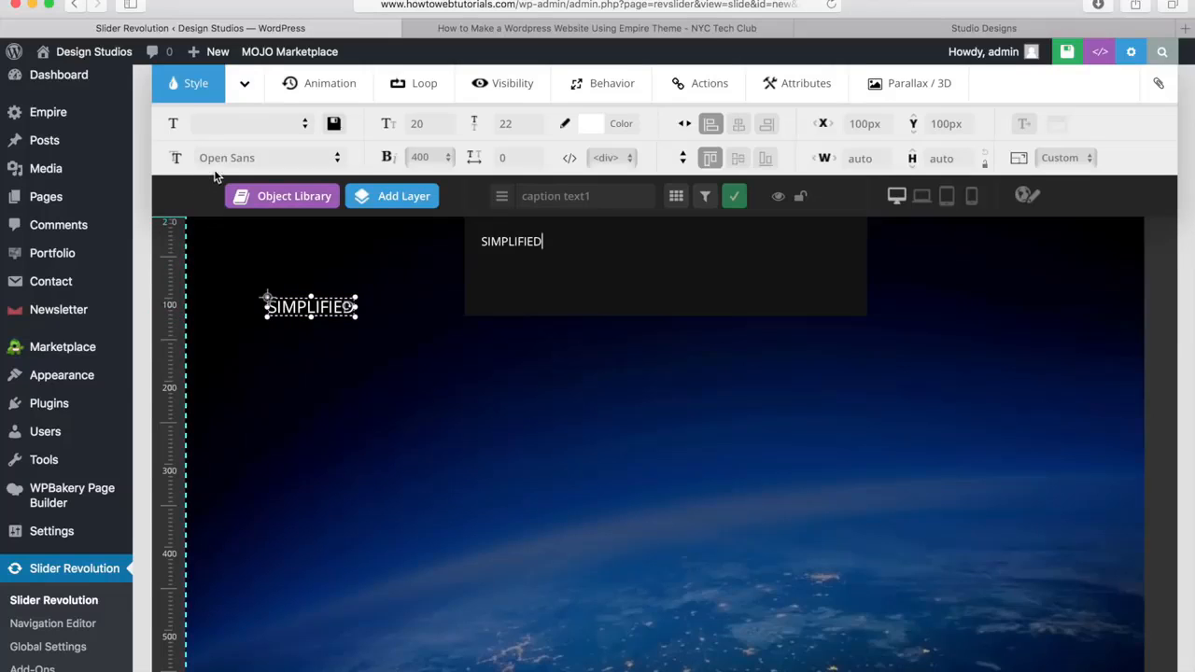
Set the SIMPLIFIED layer's font family to Arial, Helvetica, sans-serif
{"action": "left_click", "coordinate": [336, 155]}
{"action": "scroll", "coordinate": [308, 332], "scroll_direction": "down", "scroll_amount": 3}
{"action": "scroll", "coordinate": [307, 333], "scroll_direction": "down", "scroll_amount": 10}
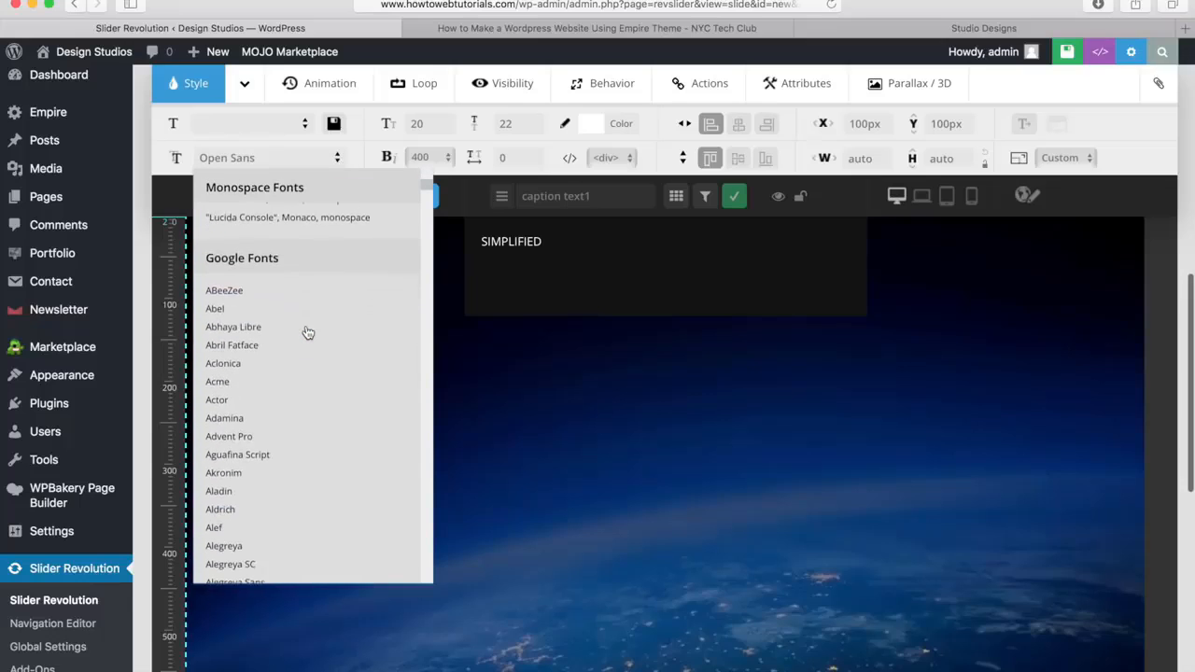
{"action": "scroll", "coordinate": [307, 332], "scroll_direction": "up", "scroll_amount": 10}
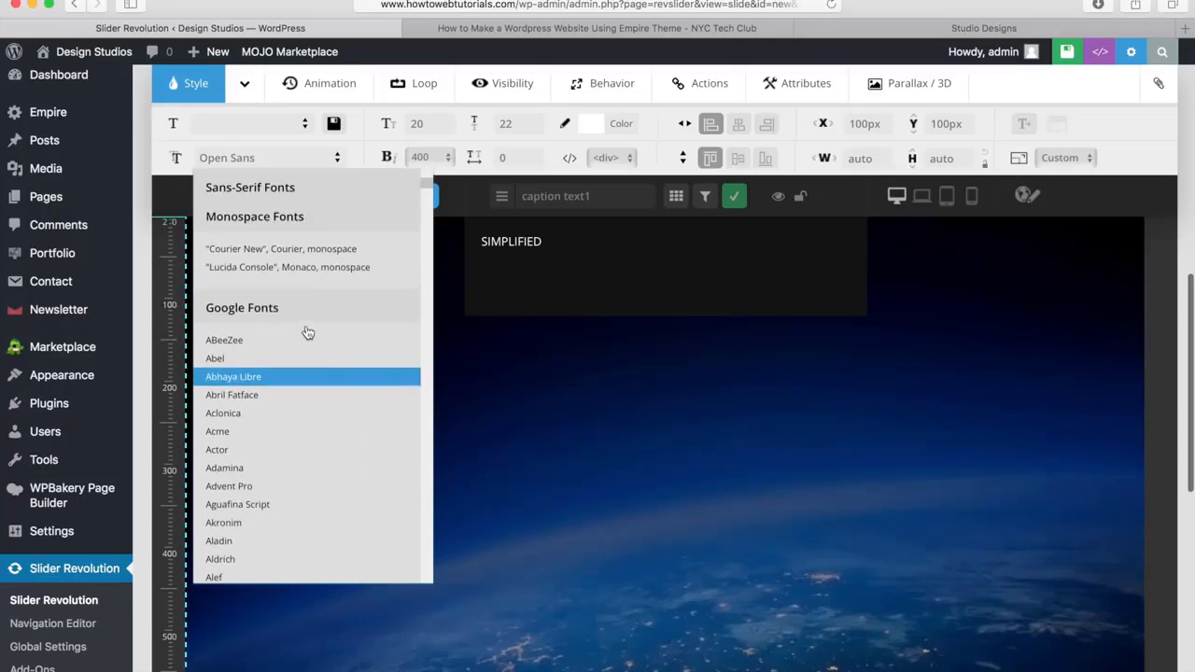
{"action": "scroll", "coordinate": [307, 332], "scroll_direction": "up", "scroll_amount": 3}
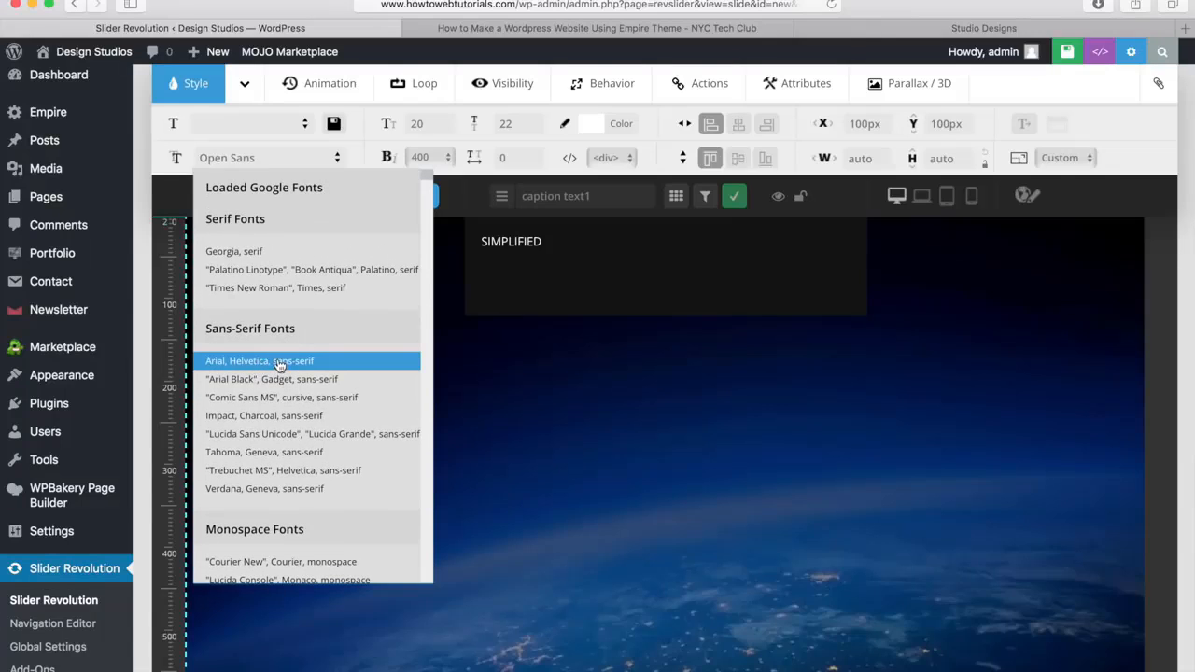
{"action": "left_click", "coordinate": [278, 364]}
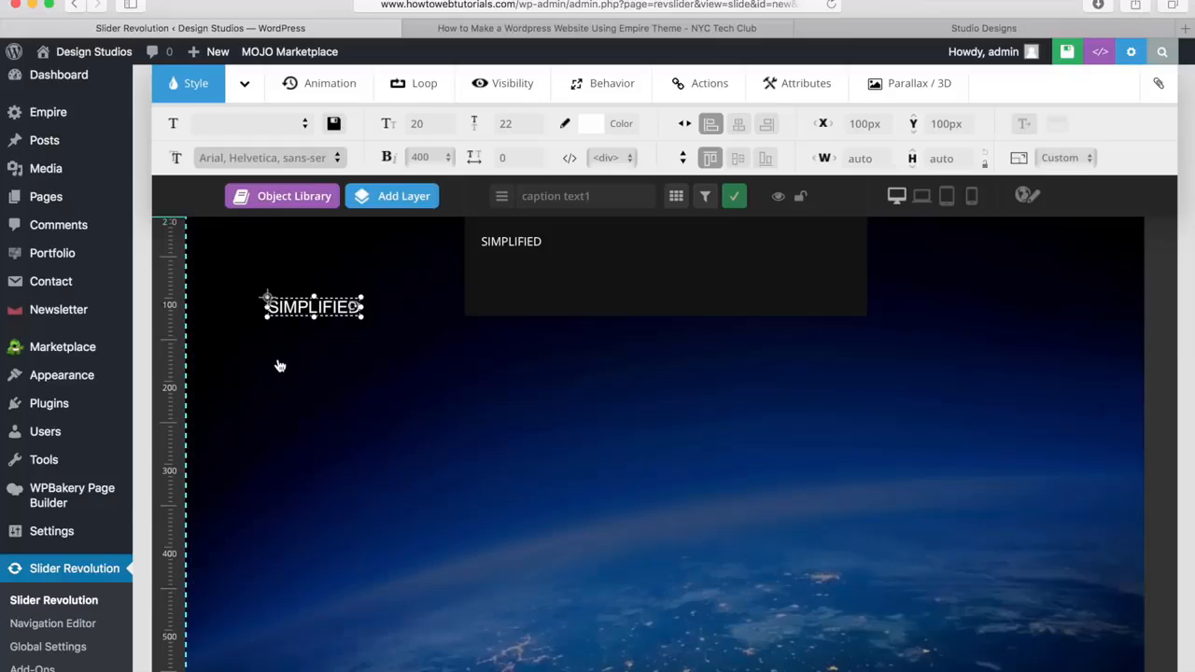
Set the SIMPLIFIED text to 110px size and 700 weight, and move it close to the middle of the slide
{"action": "left_click_drag", "start_coordinate": [312, 310], "coordinate": [576, 452]}
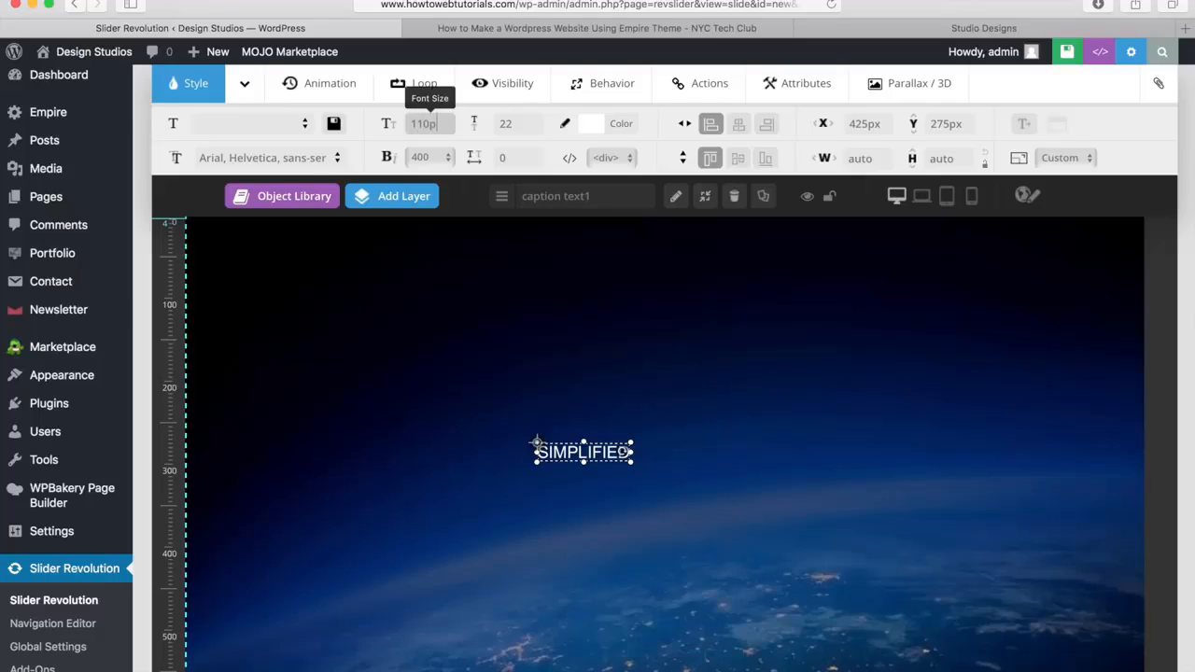
{"action": "key", "text": "Return"}
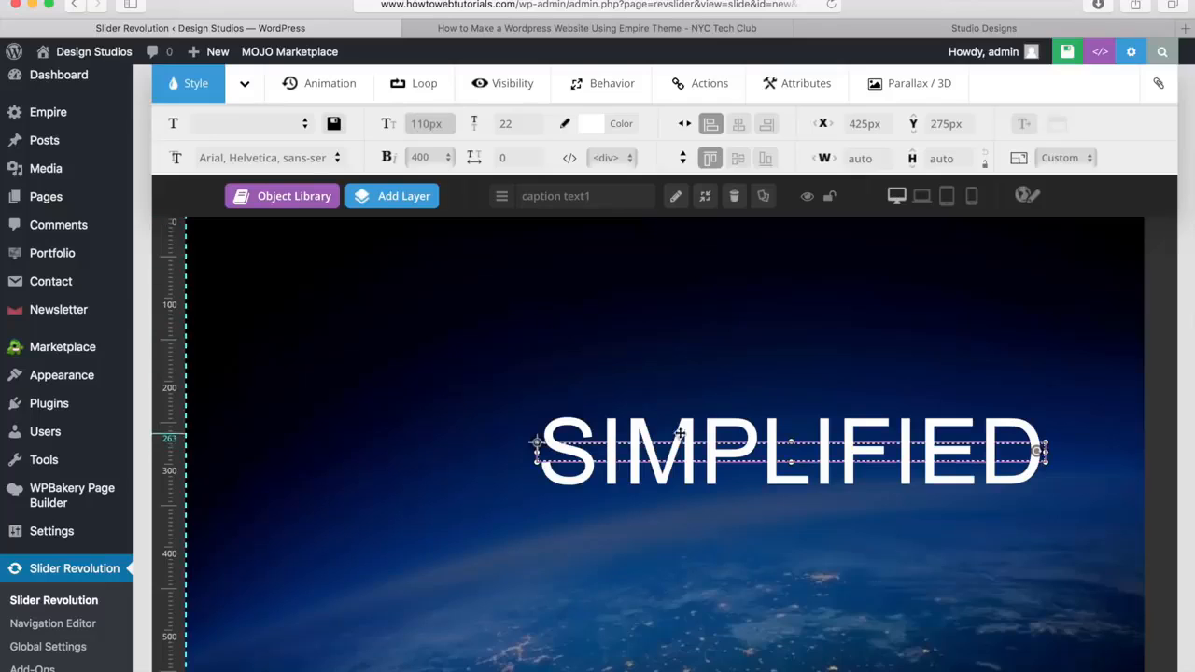
{"action": "left_click_drag", "start_coordinate": [704, 433], "coordinate": [607, 433]}
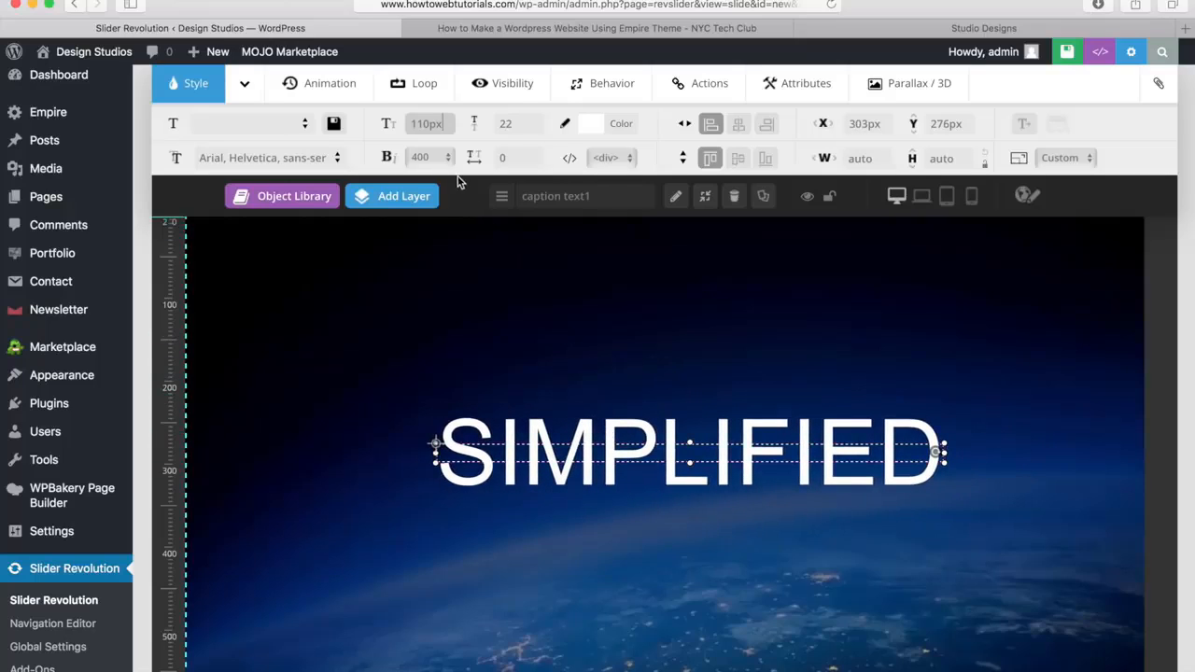
{"action": "left_click", "coordinate": [441, 157]}
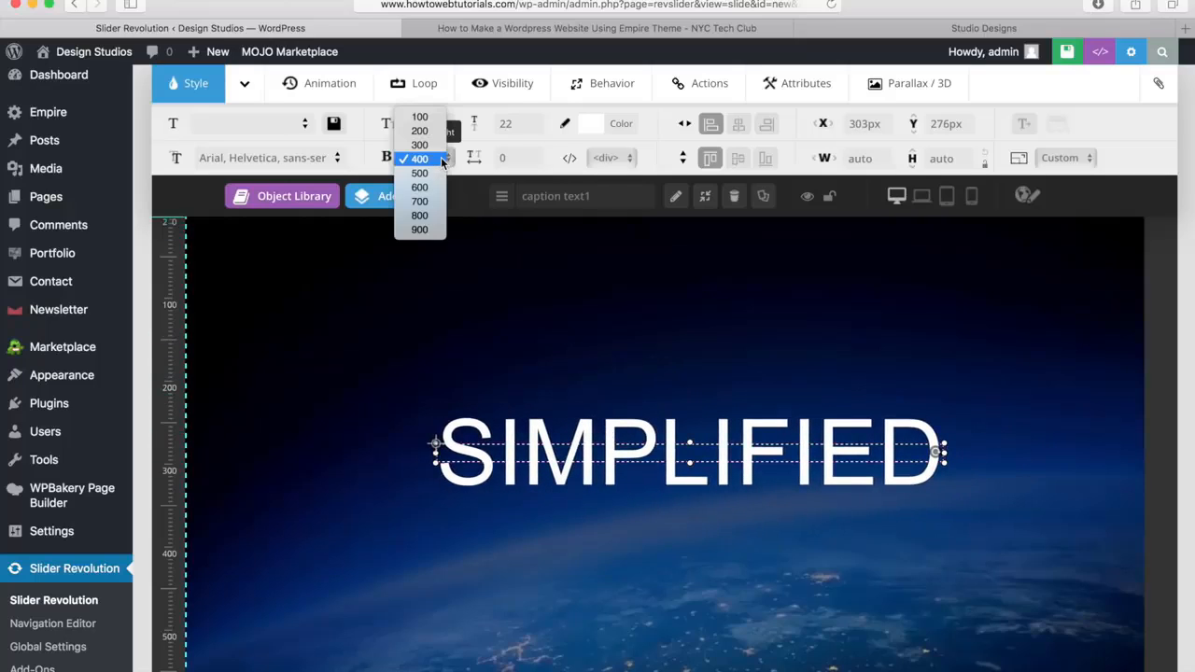
{"action": "left_click", "coordinate": [420, 202]}
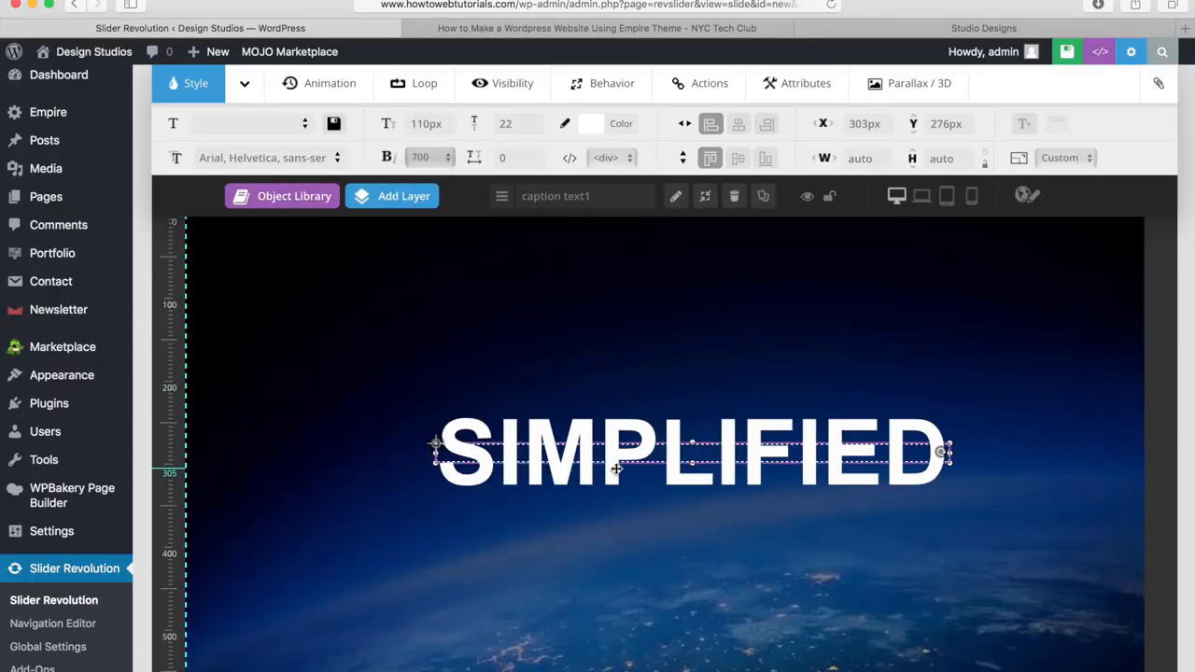
Try the red preset with a slightly adjusted shade as the SIMPLIFIED text colour and restore white
{"action": "left_click", "coordinate": [592, 125]}
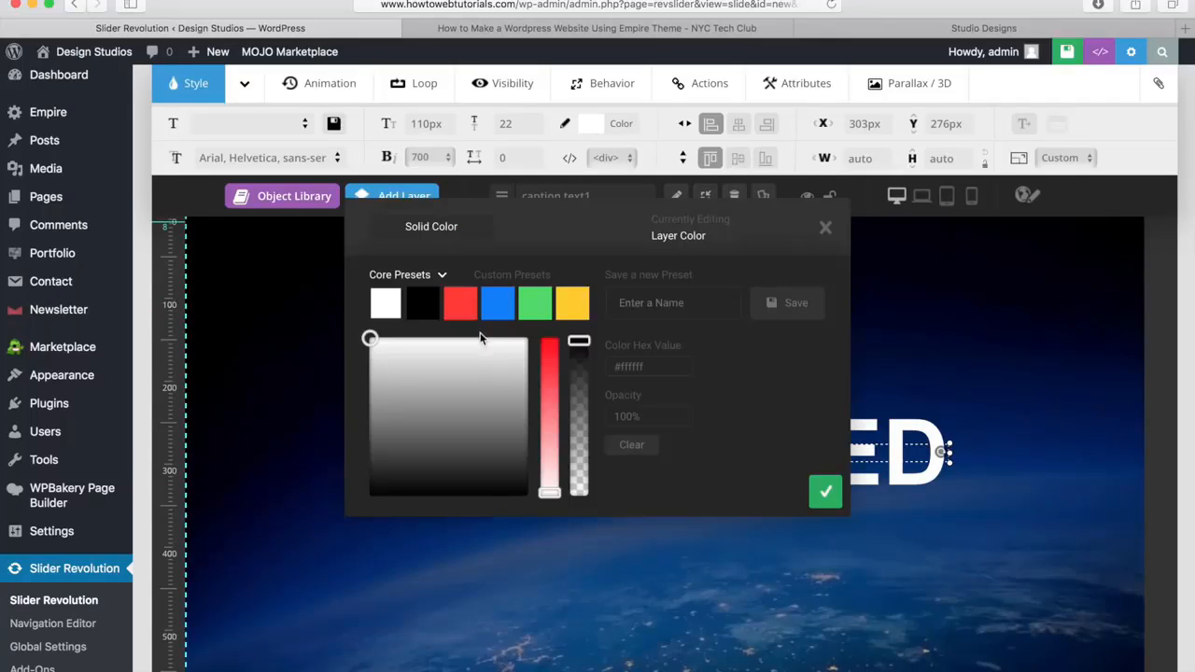
{"action": "left_click", "coordinate": [459, 307]}
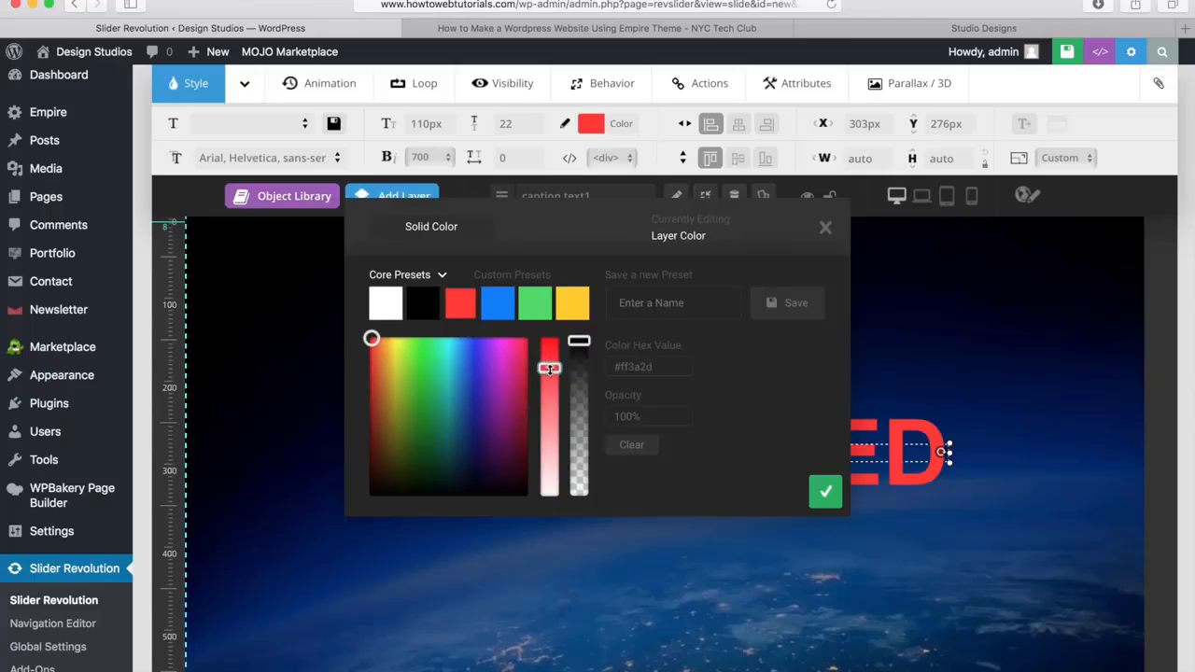
{"action": "left_click_drag", "start_coordinate": [549, 369], "coordinate": [549, 362]}
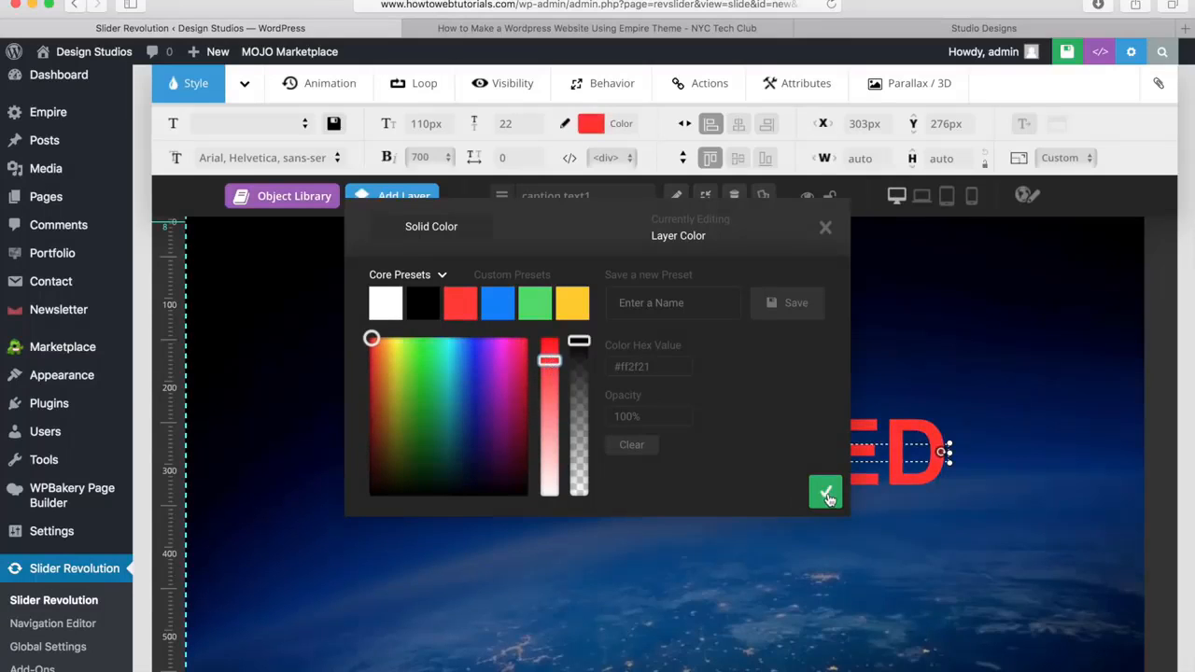
{"action": "left_click", "coordinate": [385, 308]}
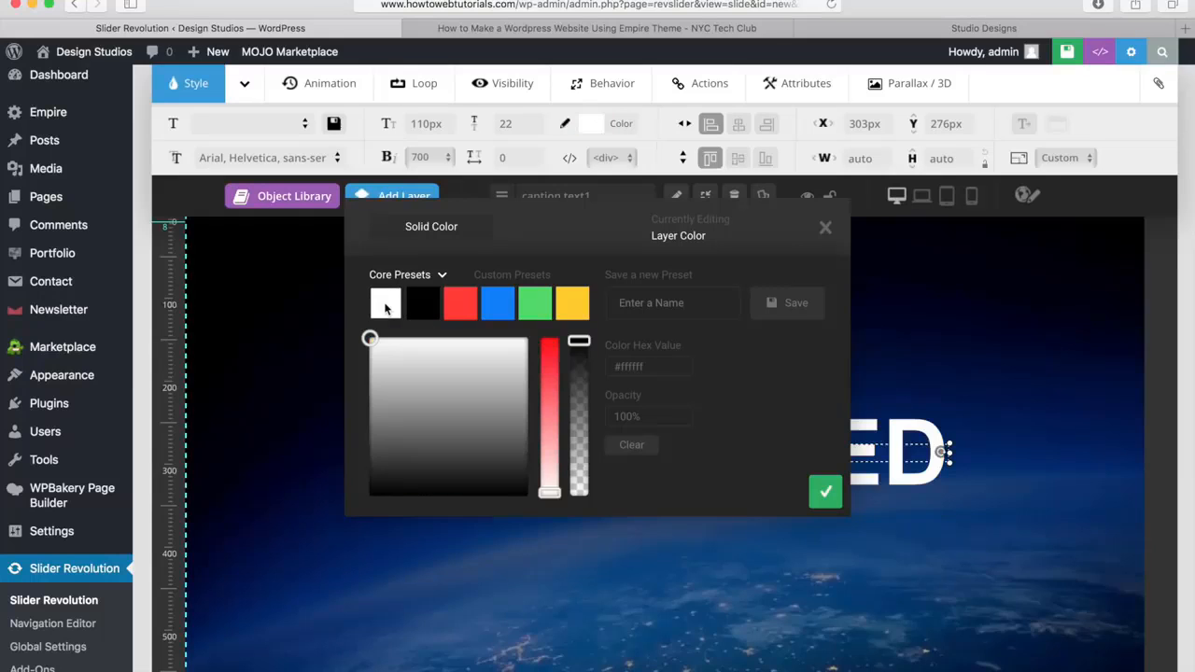
{"action": "left_click", "coordinate": [826, 229]}
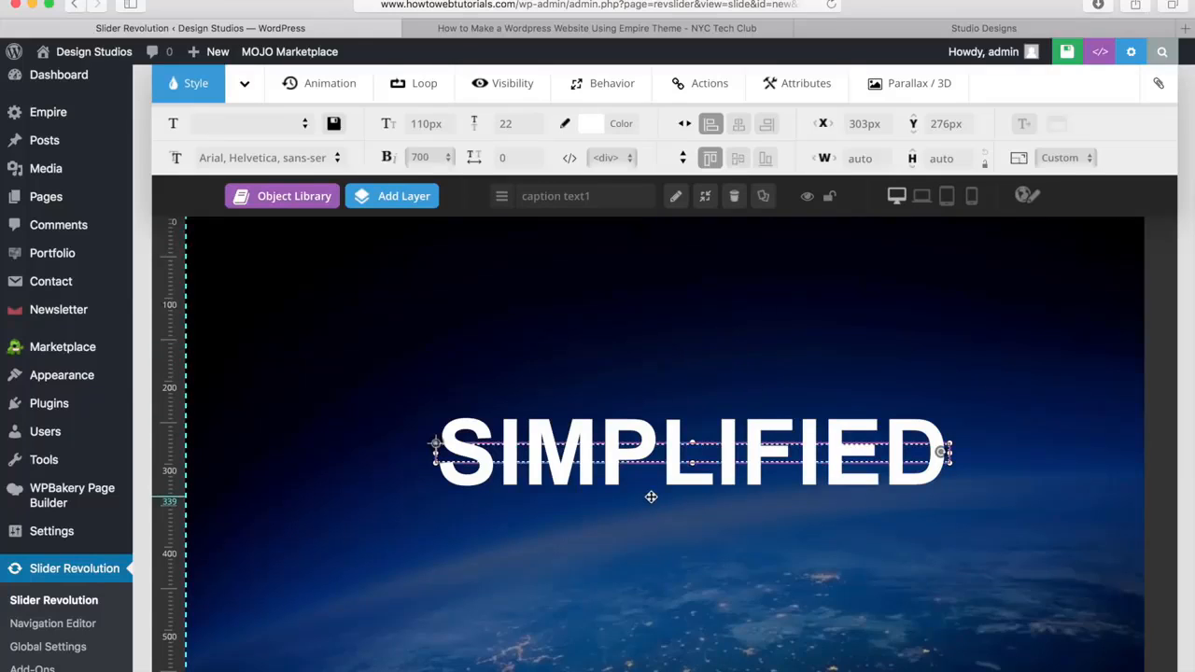
Align the SIMPLIFIED layer to the slide's horizontal centre and vertical middle, and raise it to a Y offset of about -98px
{"action": "left_click_drag", "start_coordinate": [696, 441], "coordinate": [664, 459]}
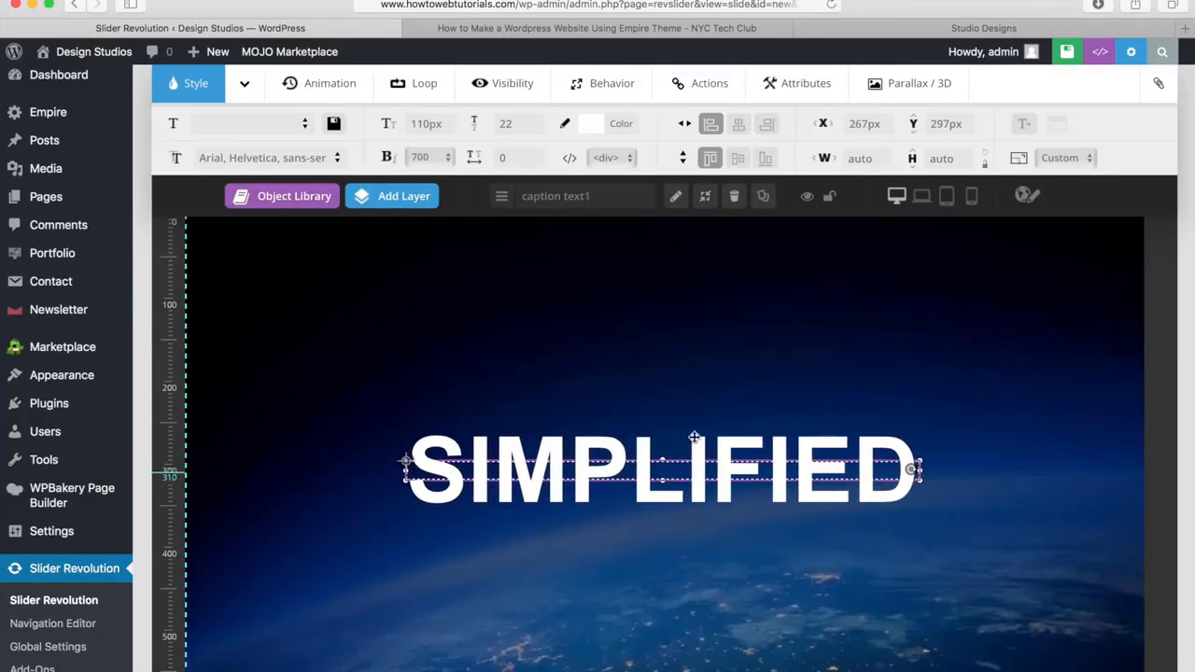
{"action": "left_click", "coordinate": [738, 127]}
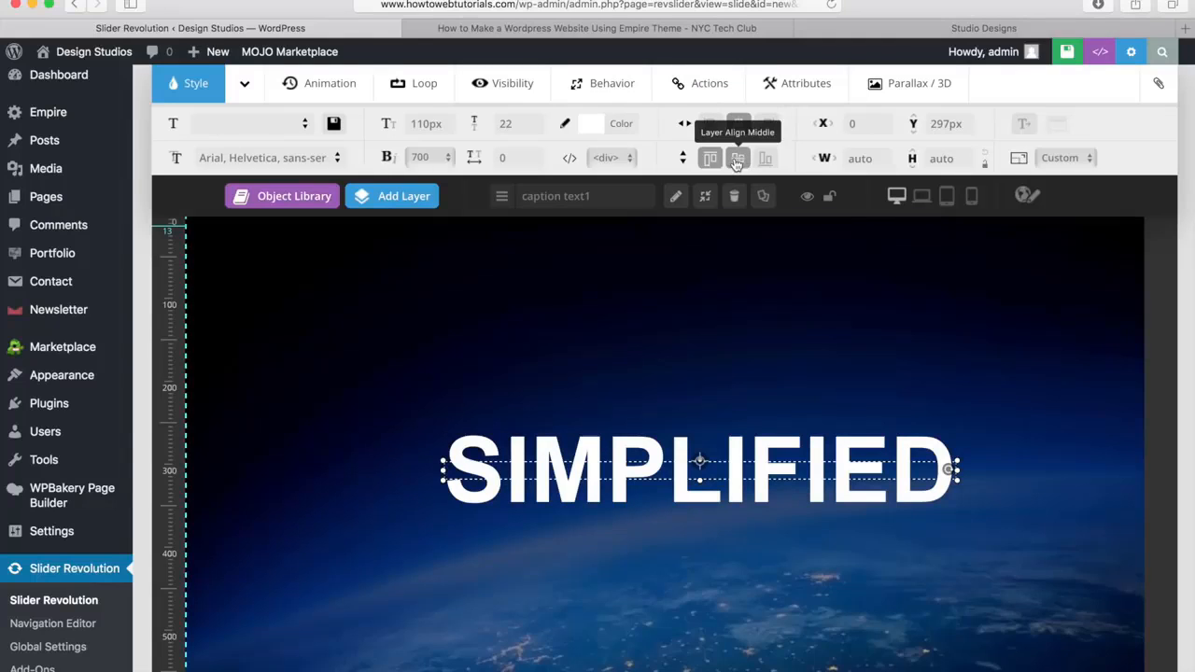
{"action": "left_click", "coordinate": [737, 159]}
{"action": "scroll", "coordinate": [709, 347], "scroll_direction": "down", "scroll_amount": 4}
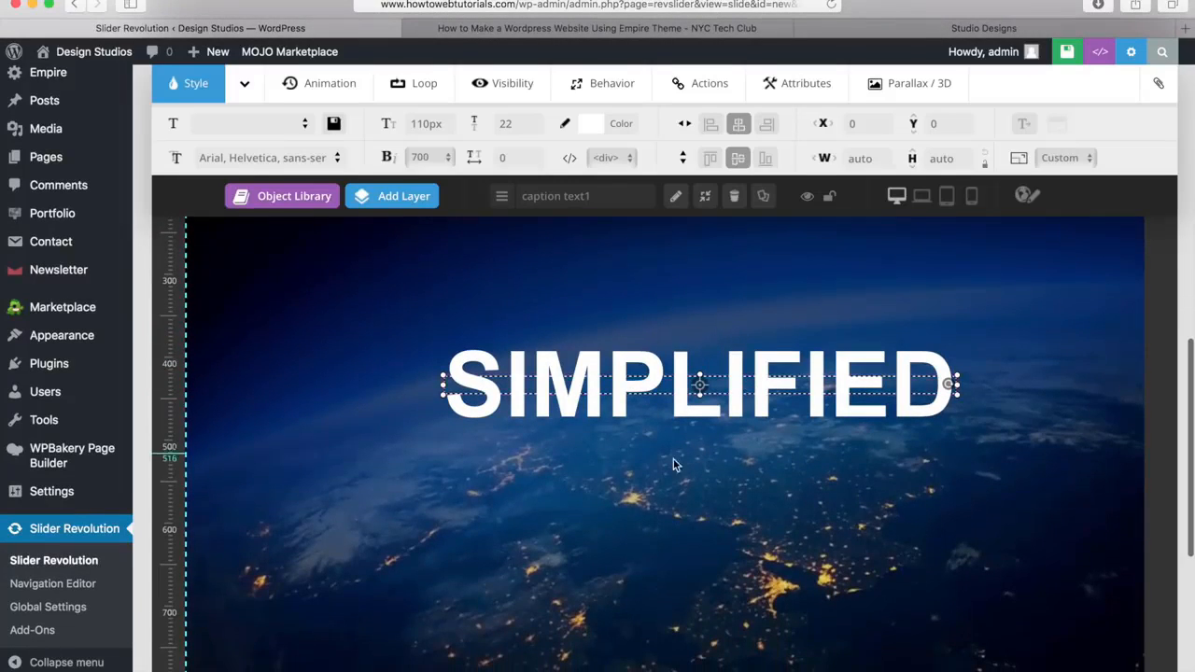
{"action": "scroll", "coordinate": [673, 471], "scroll_direction": "up", "scroll_amount": 4}
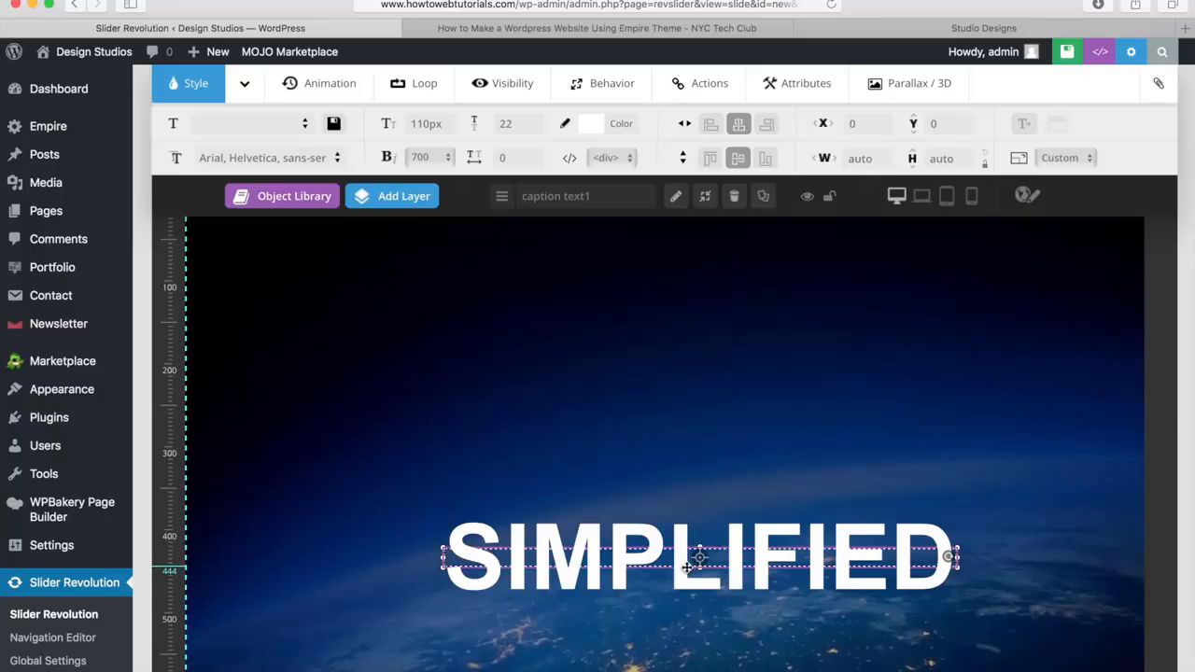
{"action": "left_click_drag", "start_coordinate": [688, 567], "coordinate": [687, 485]}
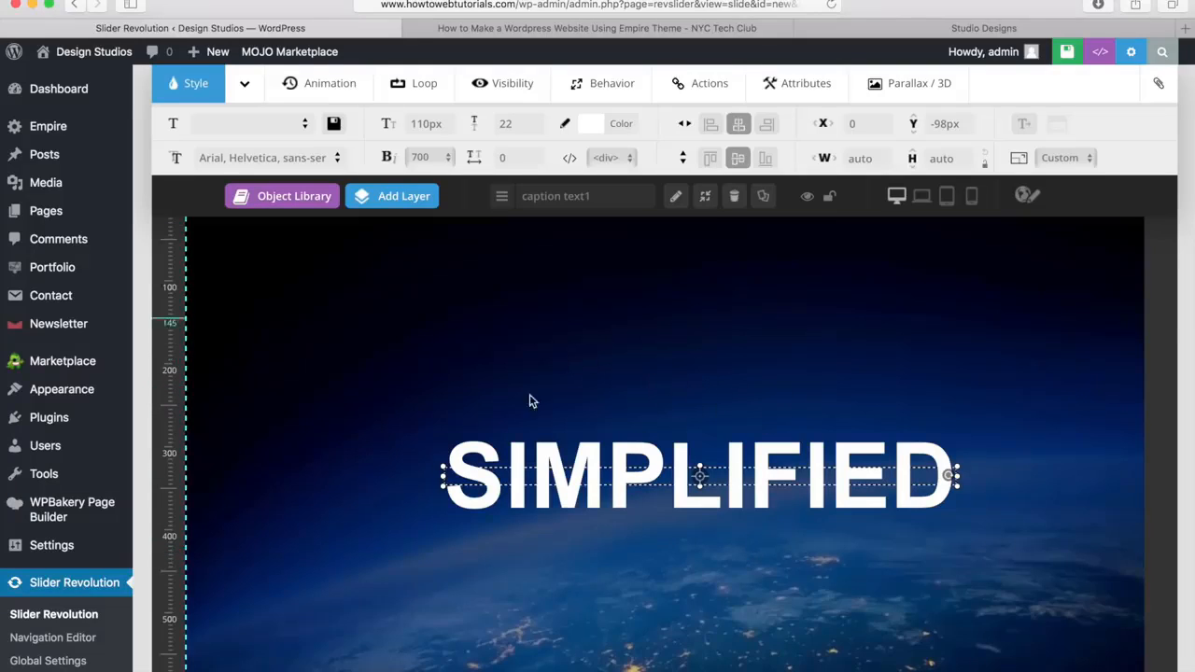
Try the SlideMaskFromBottom entrance animation on the SIMPLIFIED layer and choose Fade-In instead, leaving the layer deselected
{"action": "left_click", "coordinate": [321, 88]}
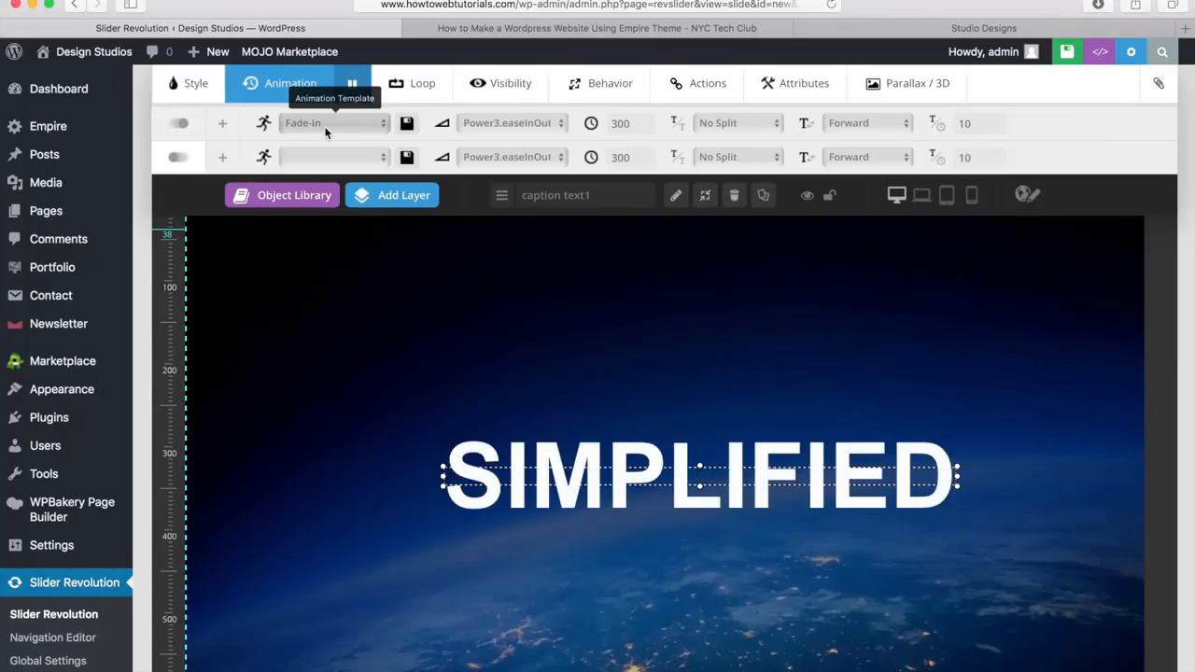
{"action": "left_click", "coordinate": [331, 124]}
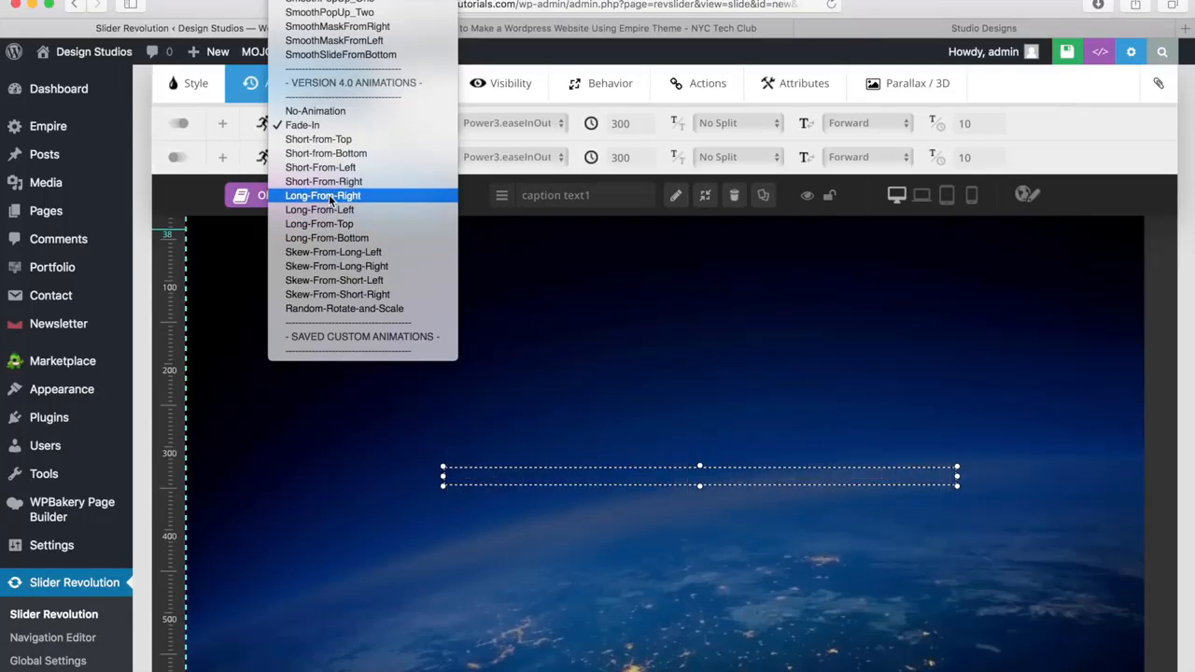
{"action": "scroll", "coordinate": [329, 199], "scroll_direction": "up", "scroll_amount": 5}
{"action": "scroll", "coordinate": [330, 199], "scroll_direction": "up", "scroll_amount": 3}
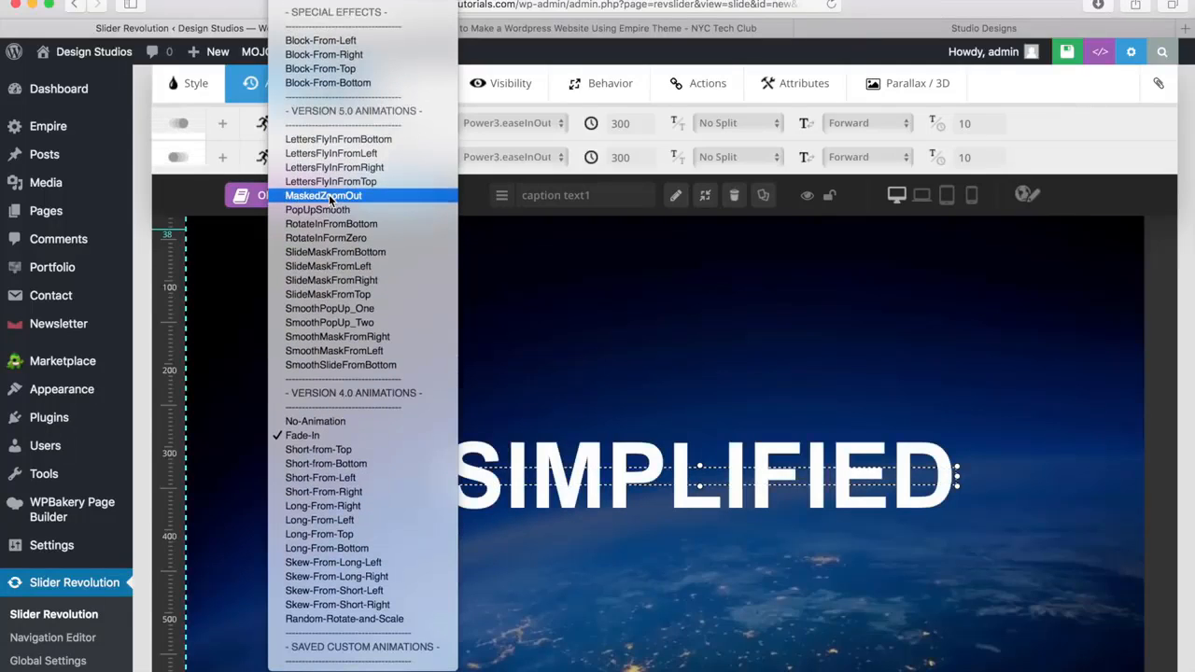
{"action": "left_click", "coordinate": [333, 253]}
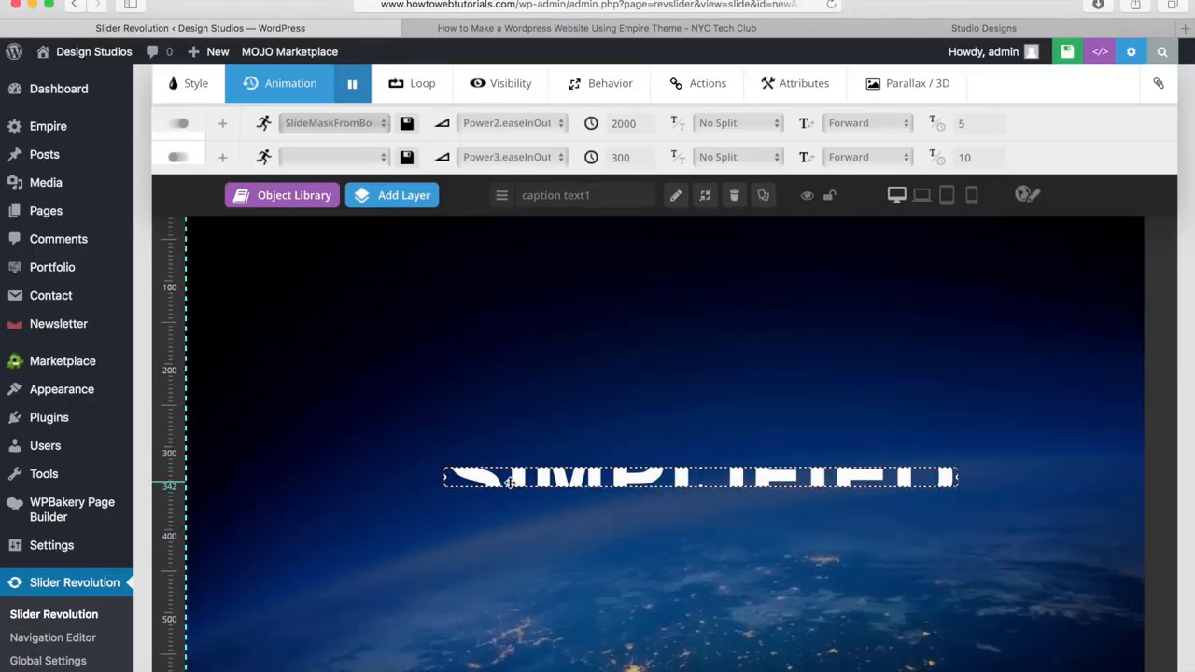
{"action": "left_click", "coordinate": [364, 123]}
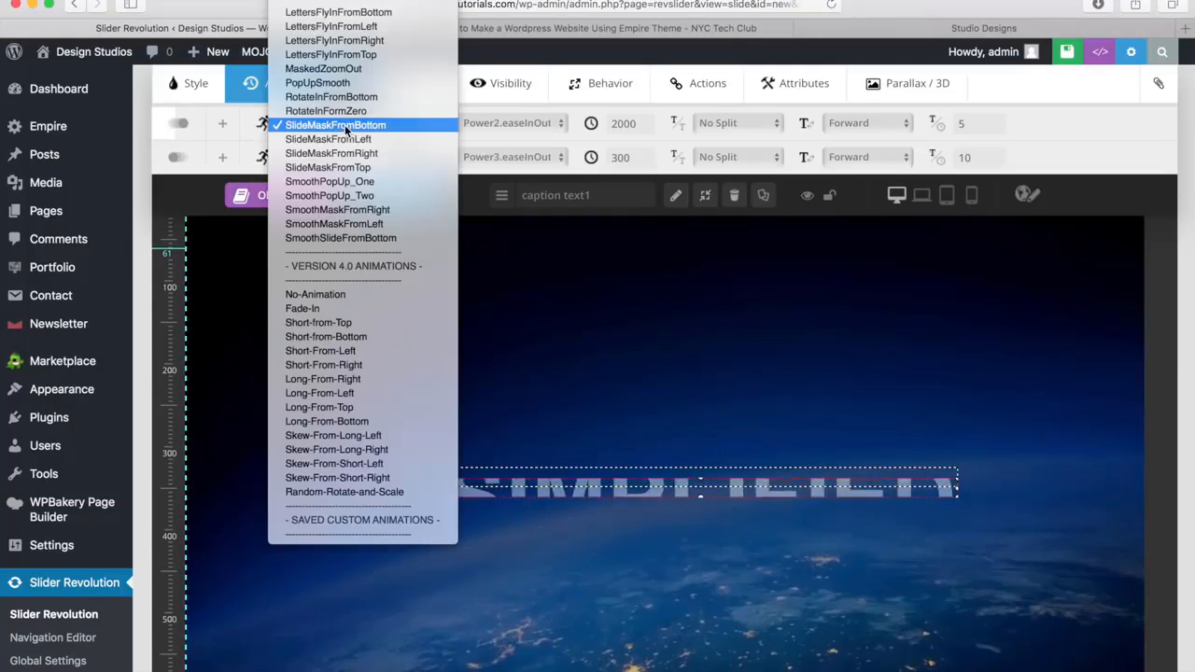
{"action": "left_click", "coordinate": [353, 309]}
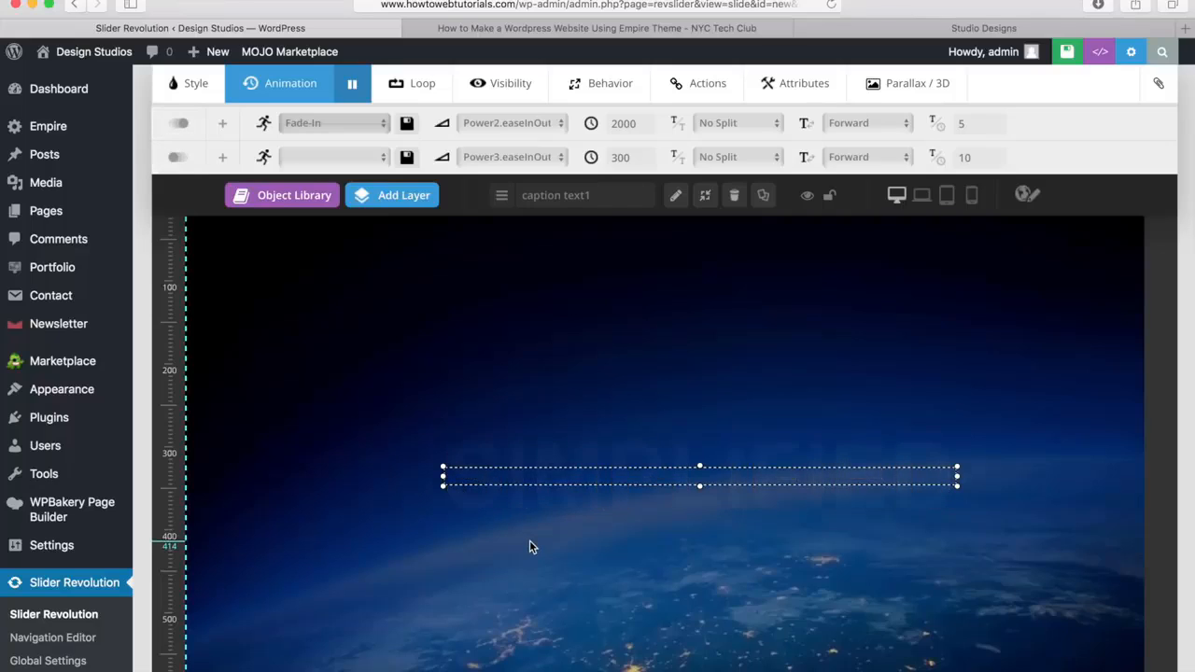
{"action": "left_click", "coordinate": [403, 532]}
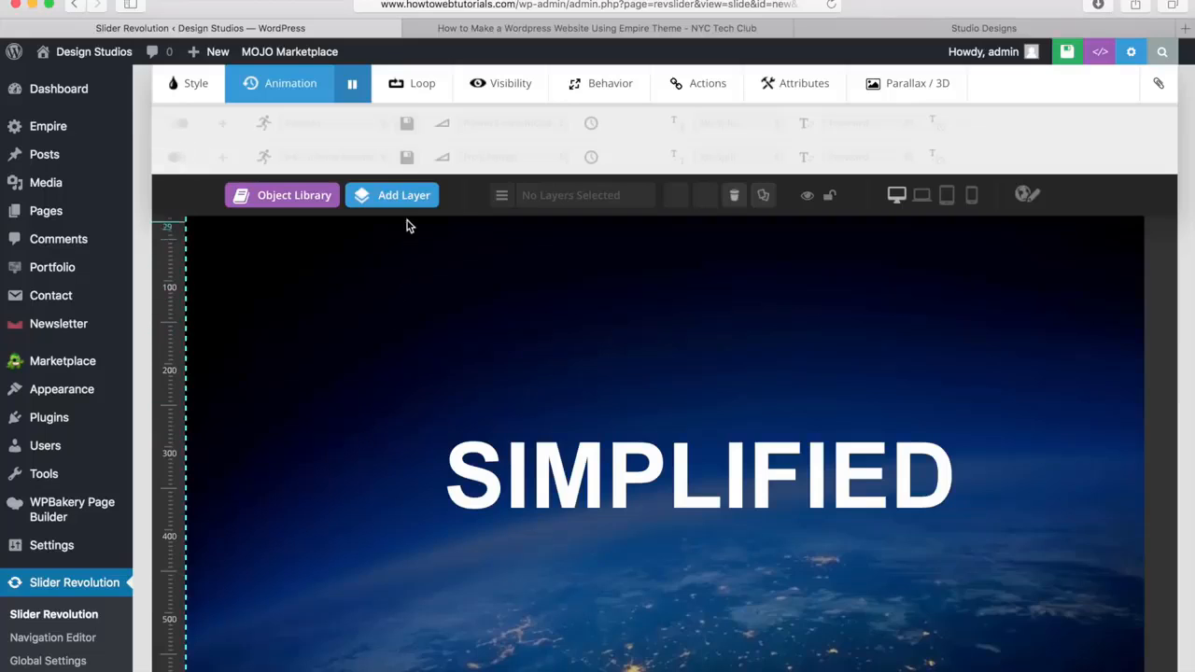
Add a text layer to the slide and replace its placeholder caption with "Professionally Designed"
{"action": "mouse_move", "coordinate": [408, 205]}
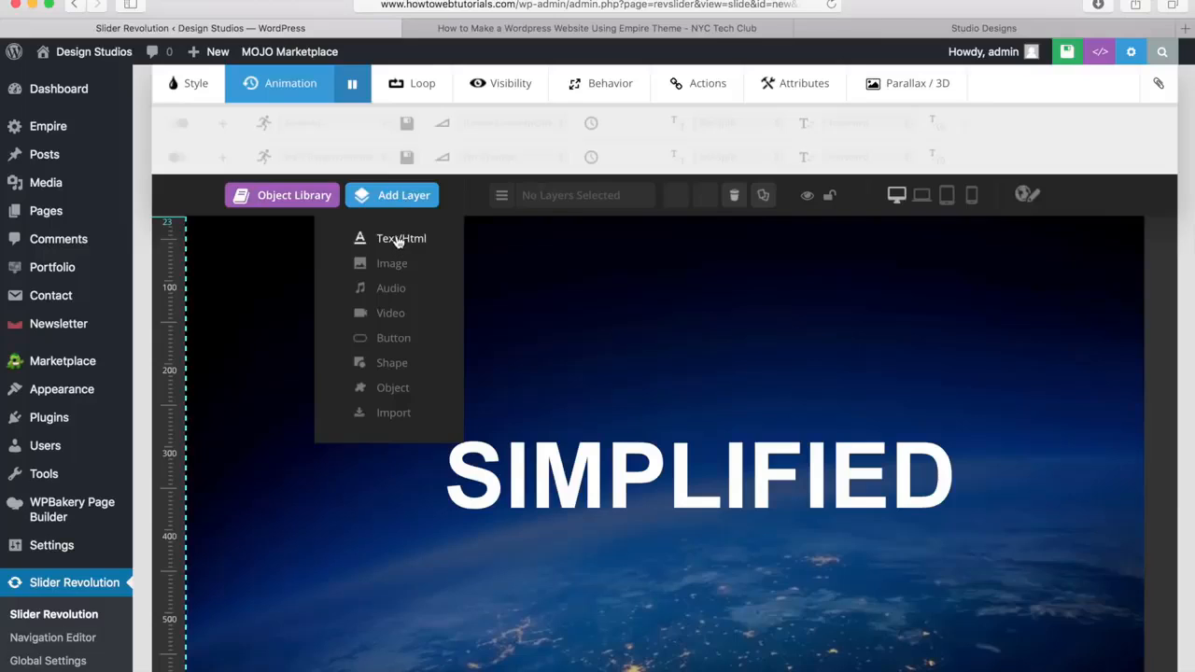
{"action": "left_click", "coordinate": [399, 240]}
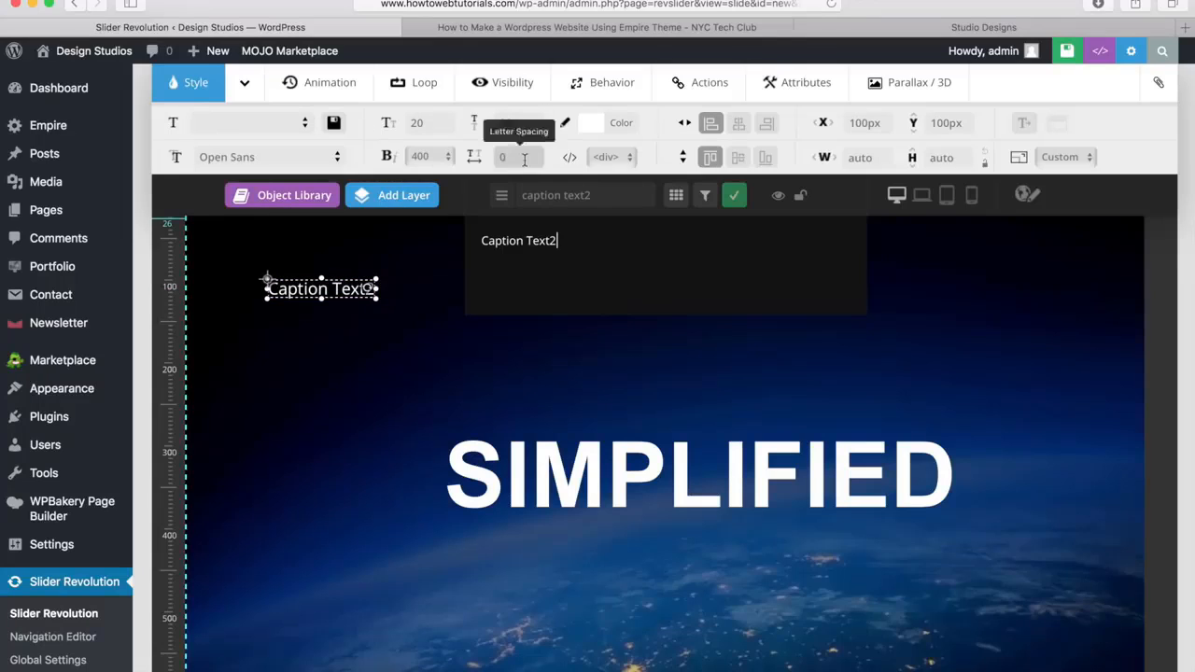
{"action": "left_click", "coordinate": [327, 84]}
{"action": "left_click", "coordinate": [416, 83]}
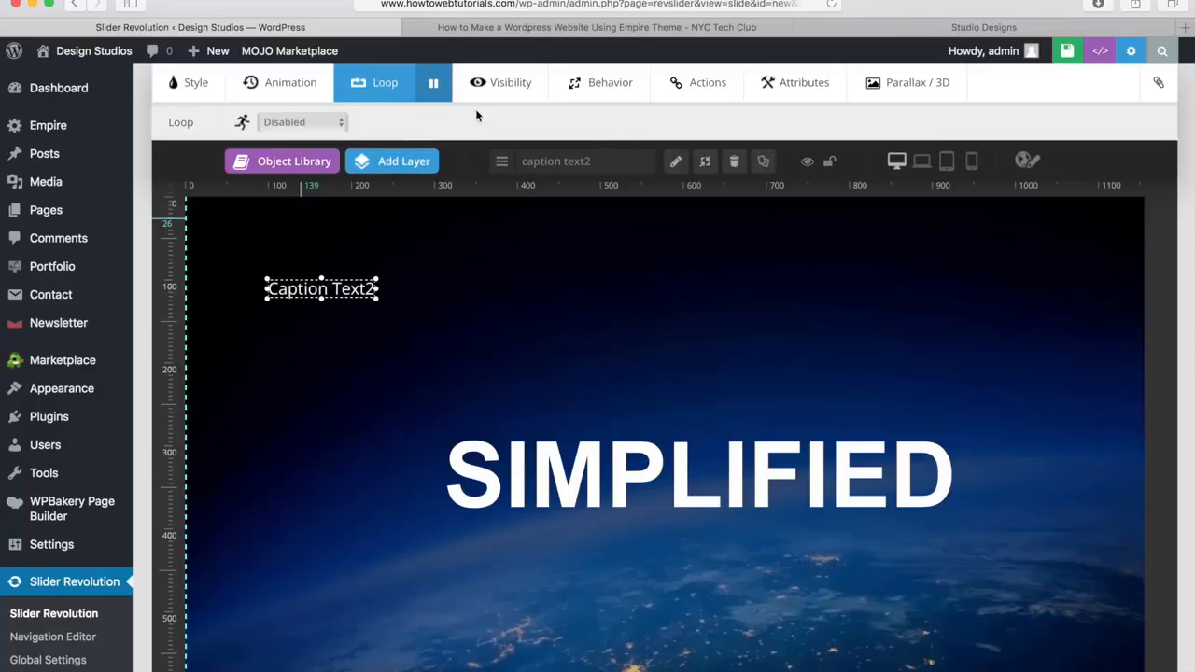
{"action": "left_click", "coordinate": [191, 85]}
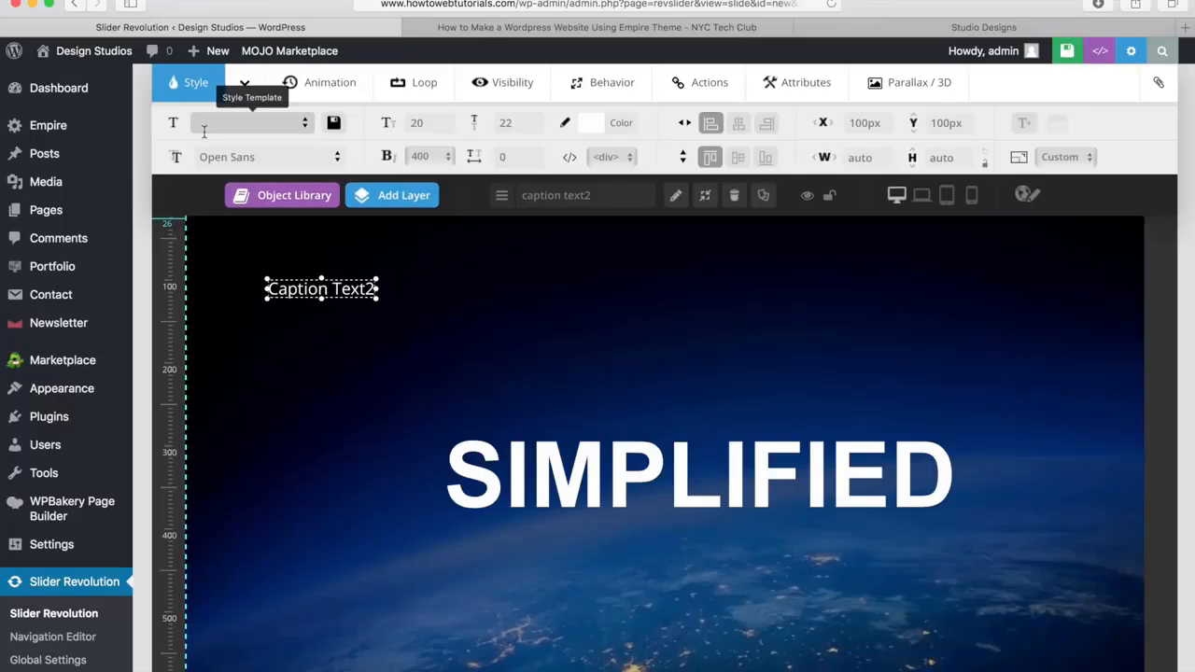
{"action": "double_click", "coordinate": [318, 289]}
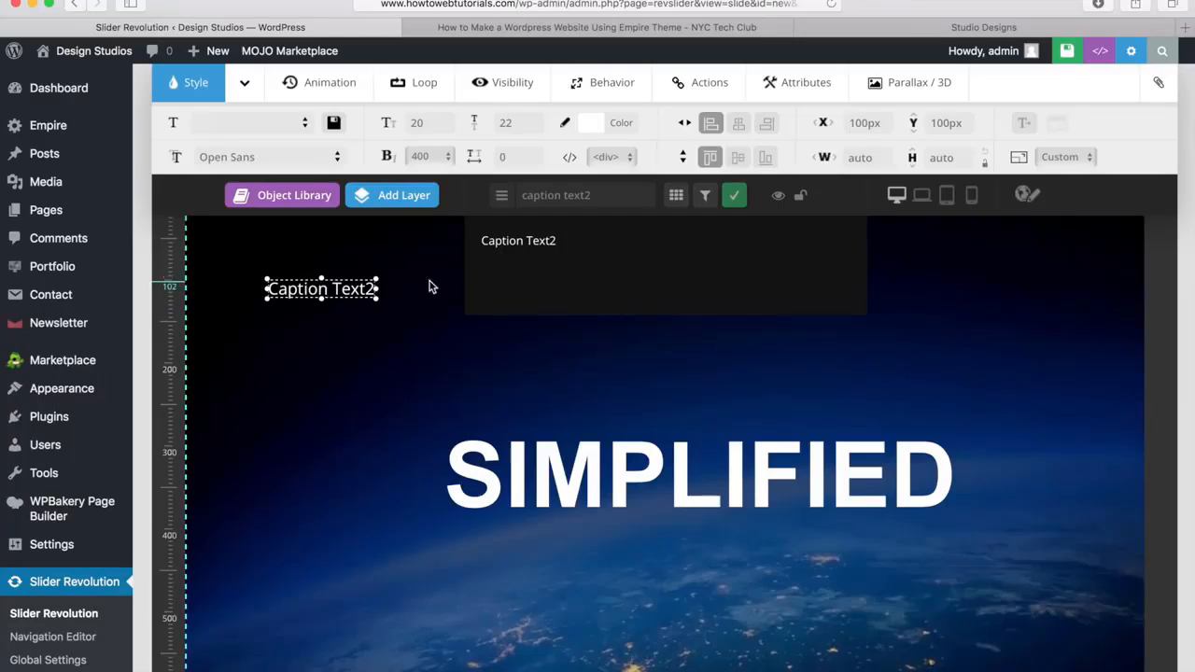
{"action": "left_click_drag", "start_coordinate": [598, 241], "coordinate": [489, 236]}
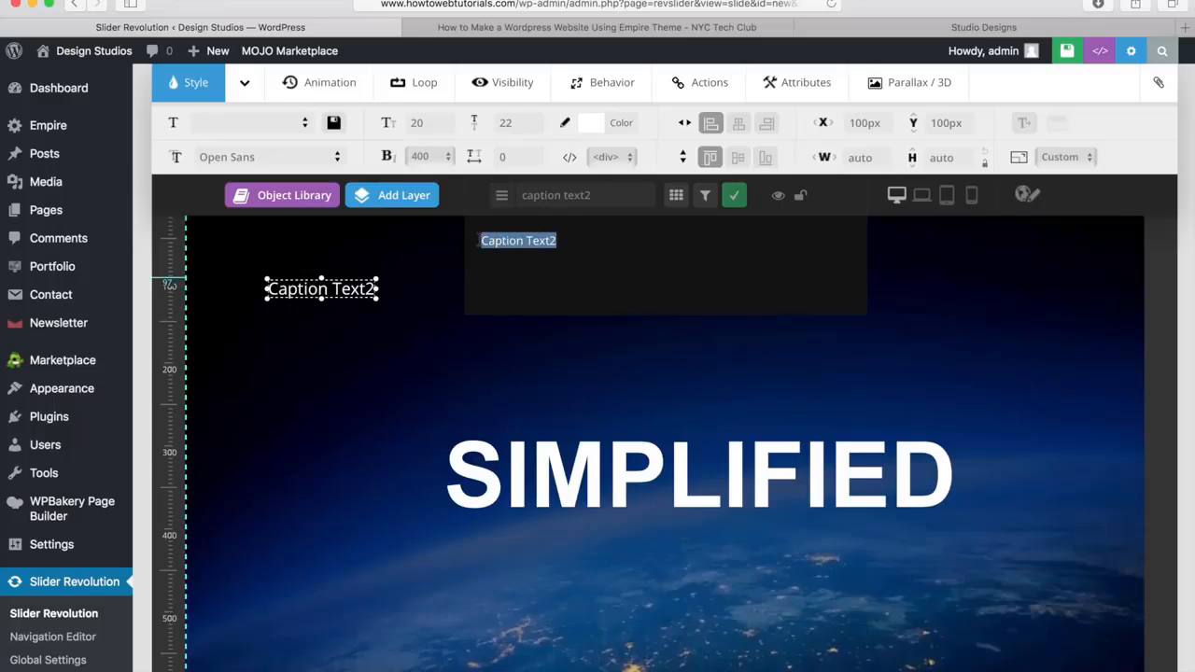
{"action": "key", "text": "BackSpace"}
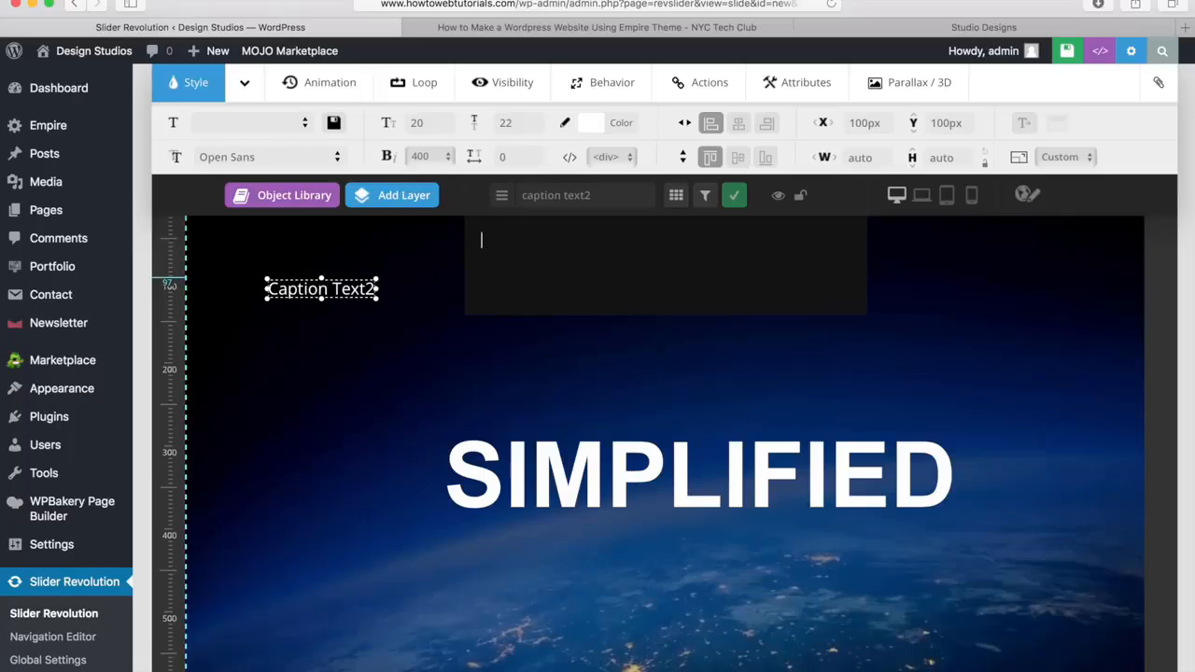
{"action": "type", "text": "Professionally Designed"}
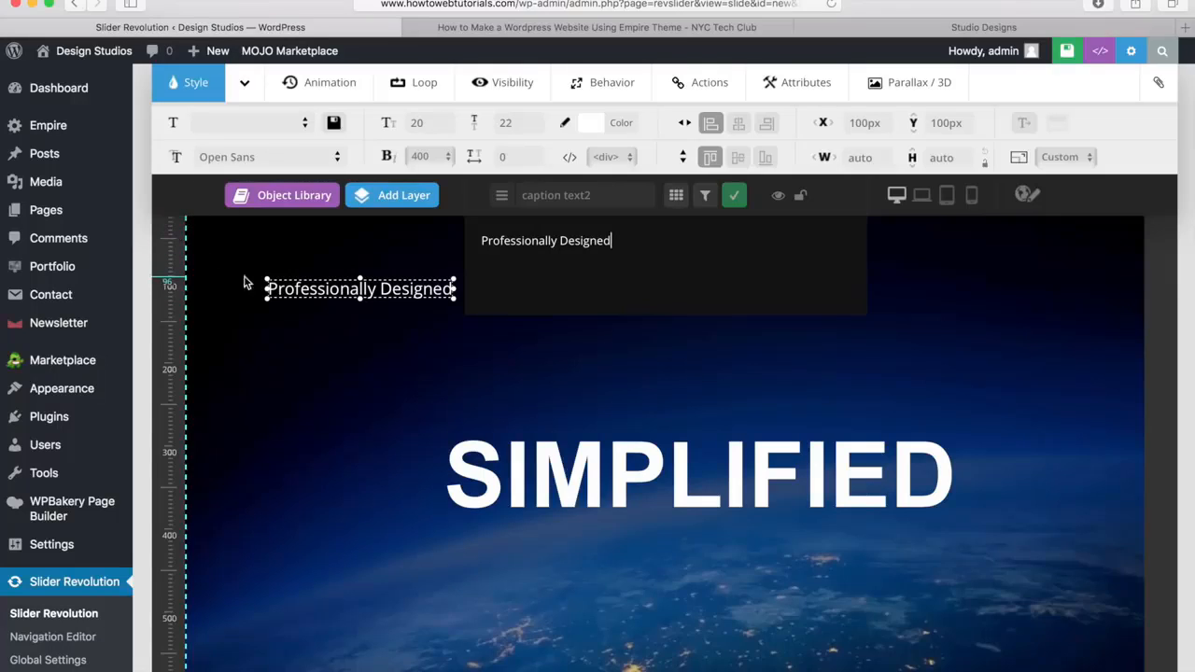
Move the Professionally Designed text to just below SIMPLIFIED and set its font size to 26px and weight to 600
{"action": "left_click_drag", "start_coordinate": [308, 289], "coordinate": [646, 550]}
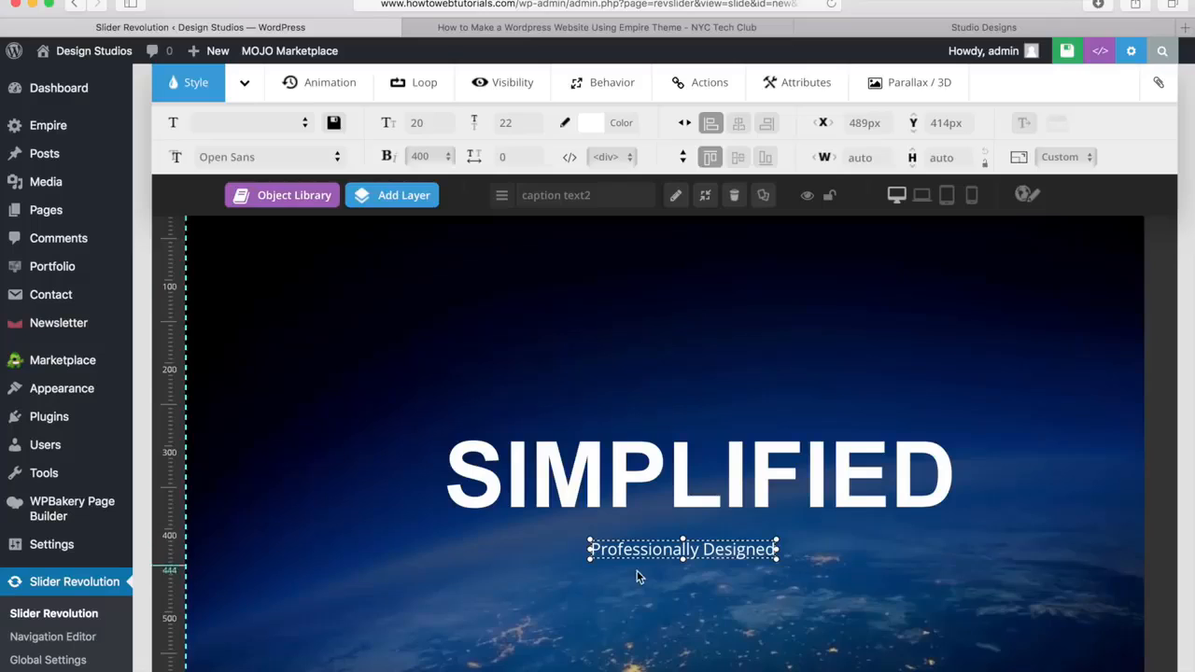
{"action": "left_click", "coordinate": [422, 124]}
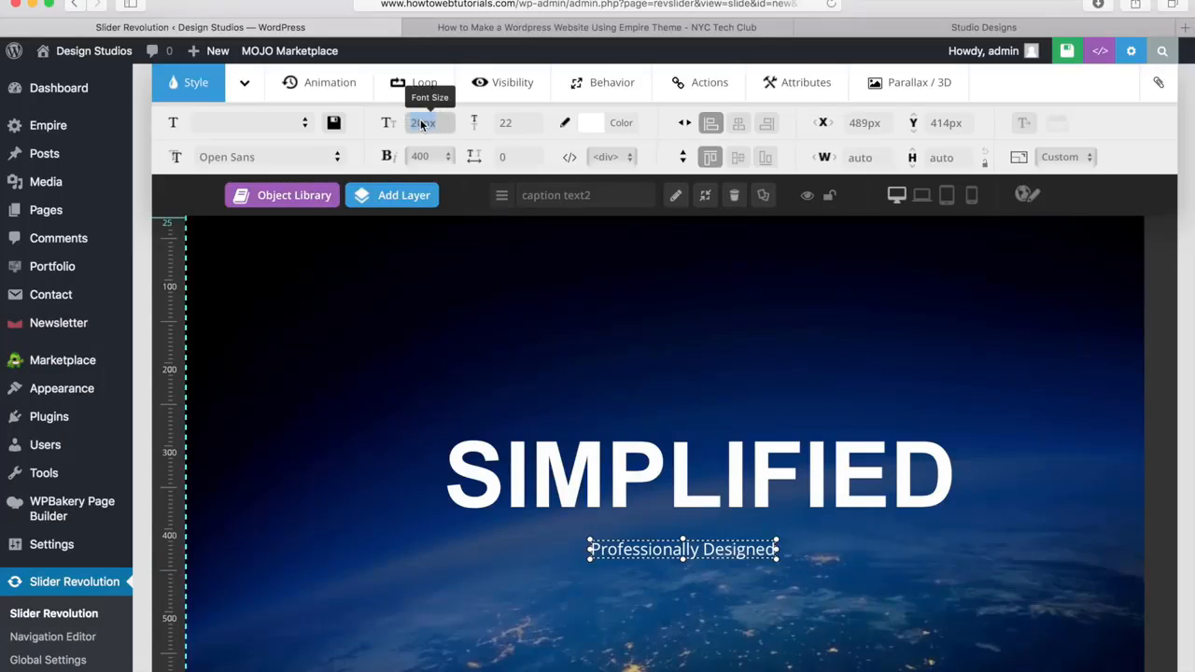
{"action": "key", "text": "BackSpace"}
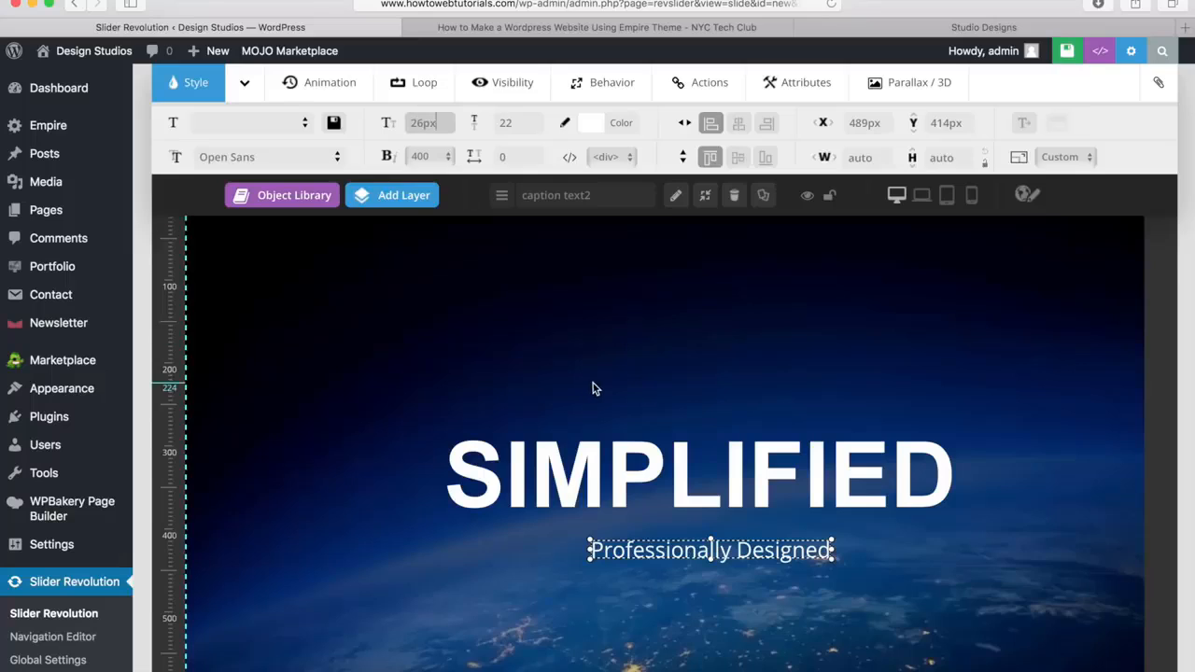
{"action": "mouse_move", "coordinate": [691, 553]}
{"action": "left_mouse_down"}
{"action": "mouse_move", "coordinate": [658, 552]}
{"action": "mouse_move", "coordinate": [680, 557]}
{"action": "left_mouse_up"}
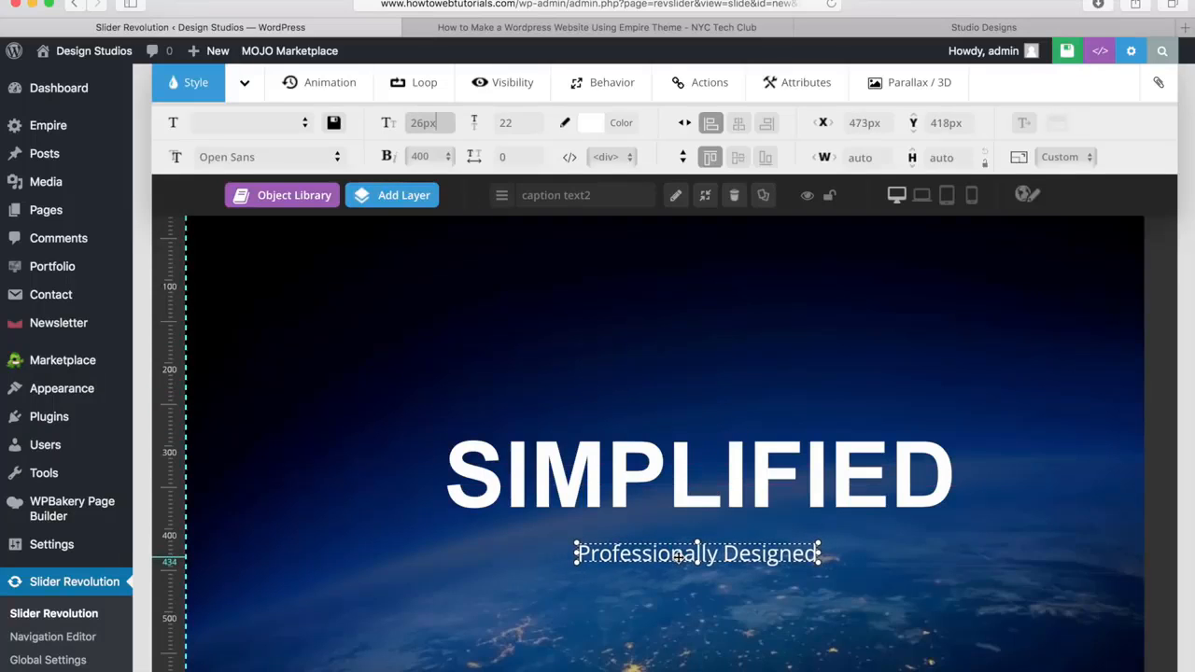
{"action": "left_click", "coordinate": [445, 156]}
{"action": "left_click", "coordinate": [438, 173]}
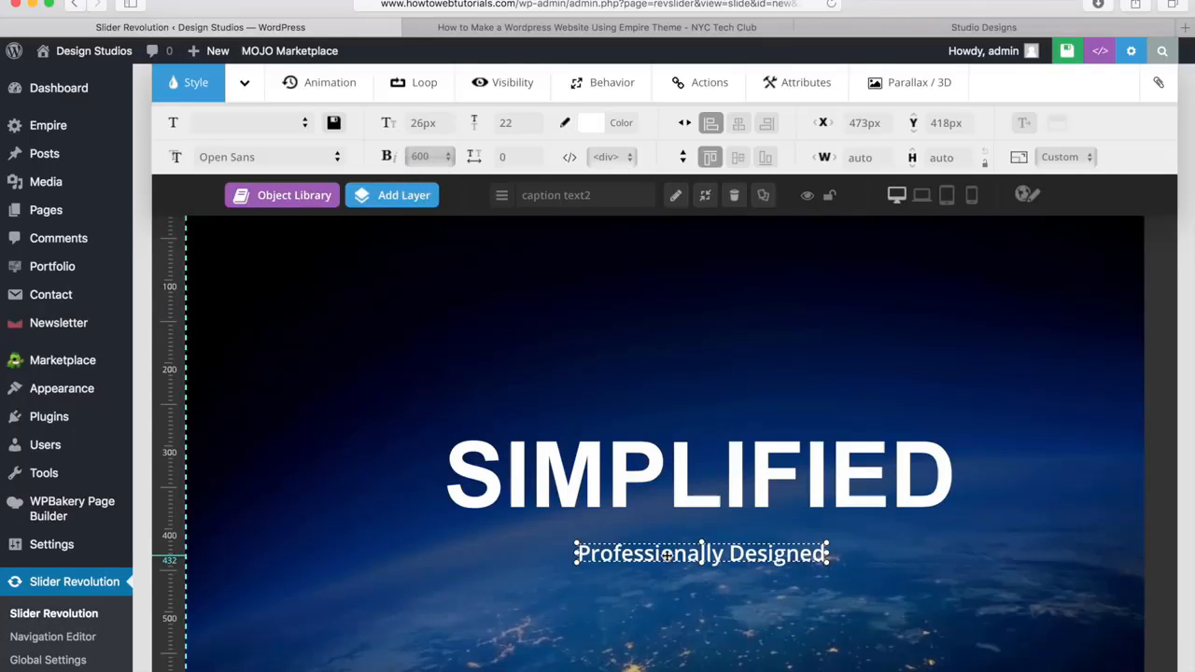
Raise the Professionally Designed layer to about Y 396px, align it to the slide's horizontal centre, and deselect it
{"action": "left_click_drag", "start_coordinate": [667, 555], "coordinate": [654, 536]}
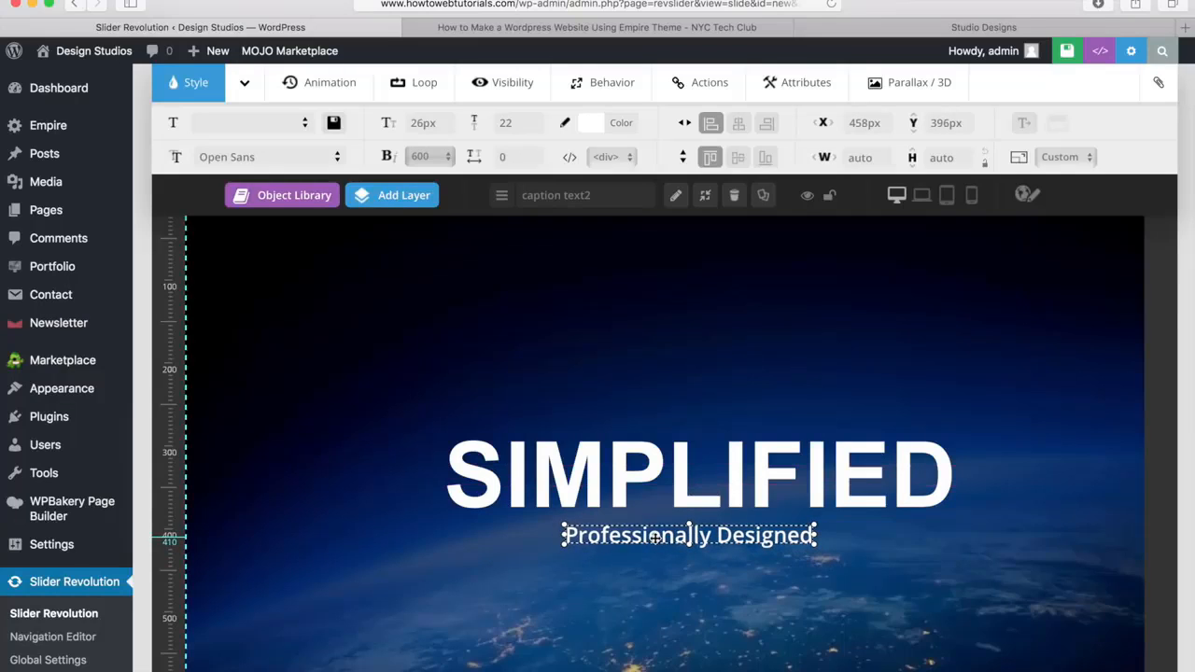
{"action": "left_click", "coordinate": [737, 125]}
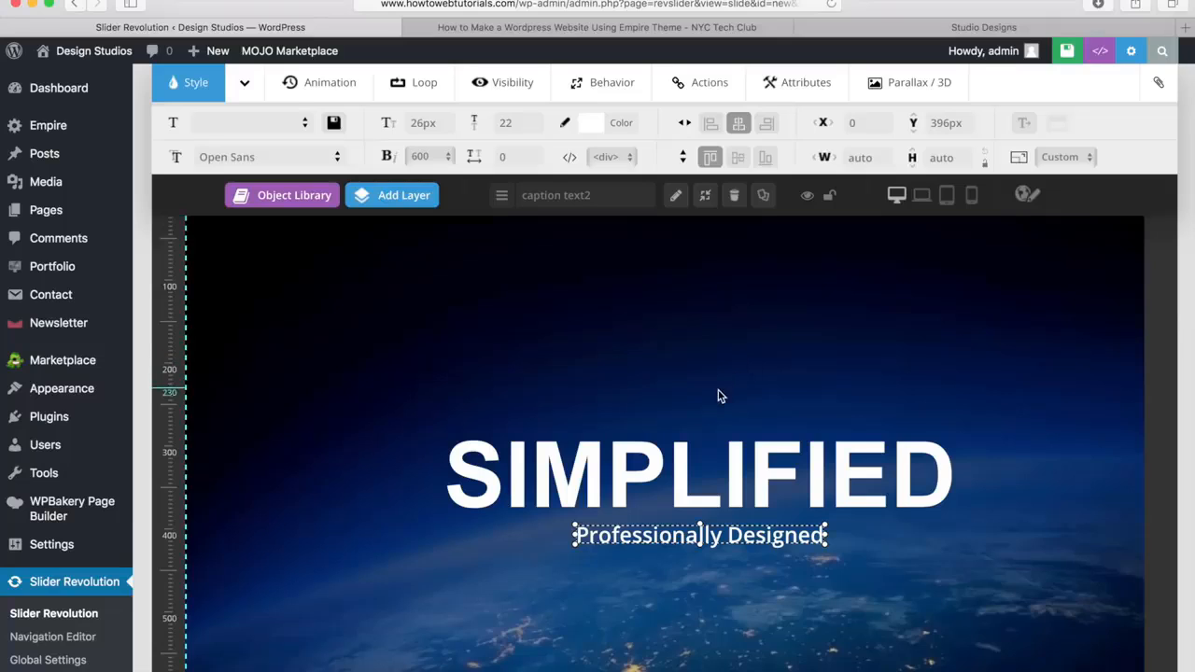
{"action": "left_click", "coordinate": [610, 611]}
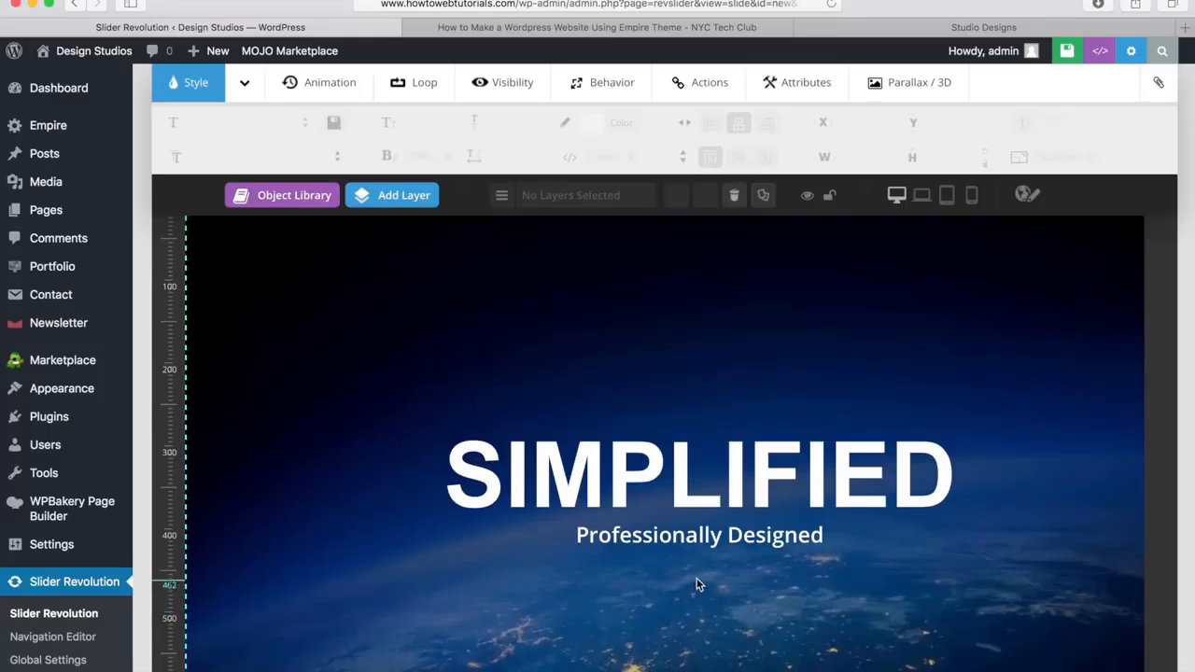
Check the animation settings of the Professionally Designed layer and leave it deselected
{"action": "left_click", "coordinate": [678, 543]}
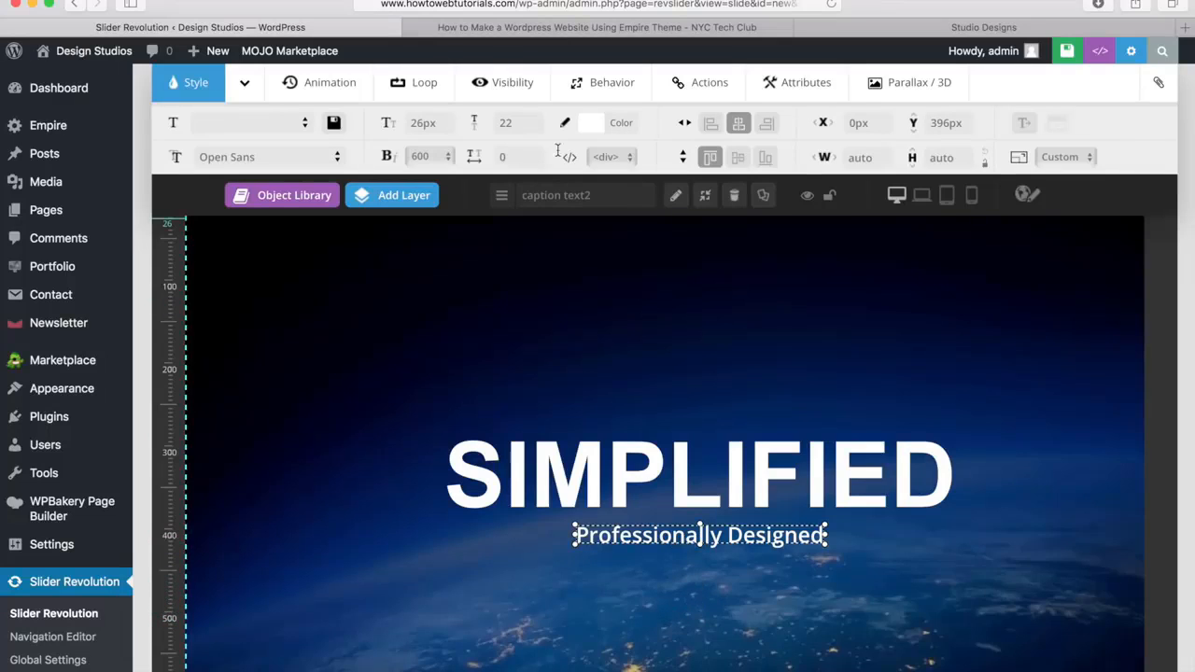
{"action": "left_click", "coordinate": [299, 82]}
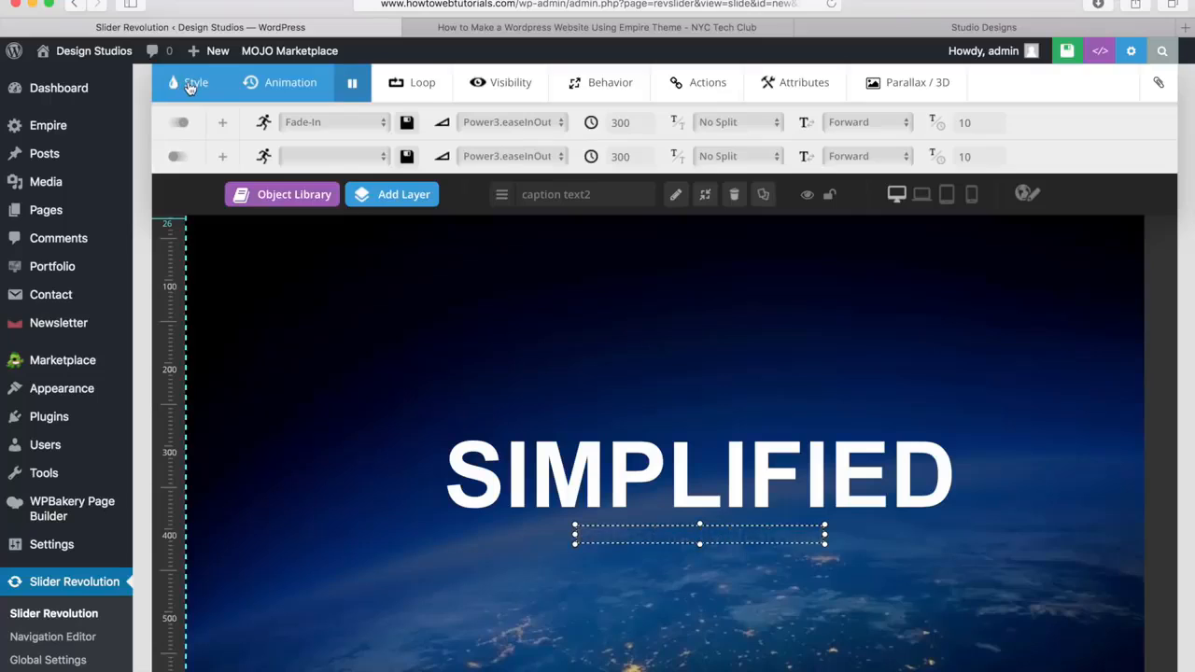
{"action": "left_click", "coordinate": [189, 86]}
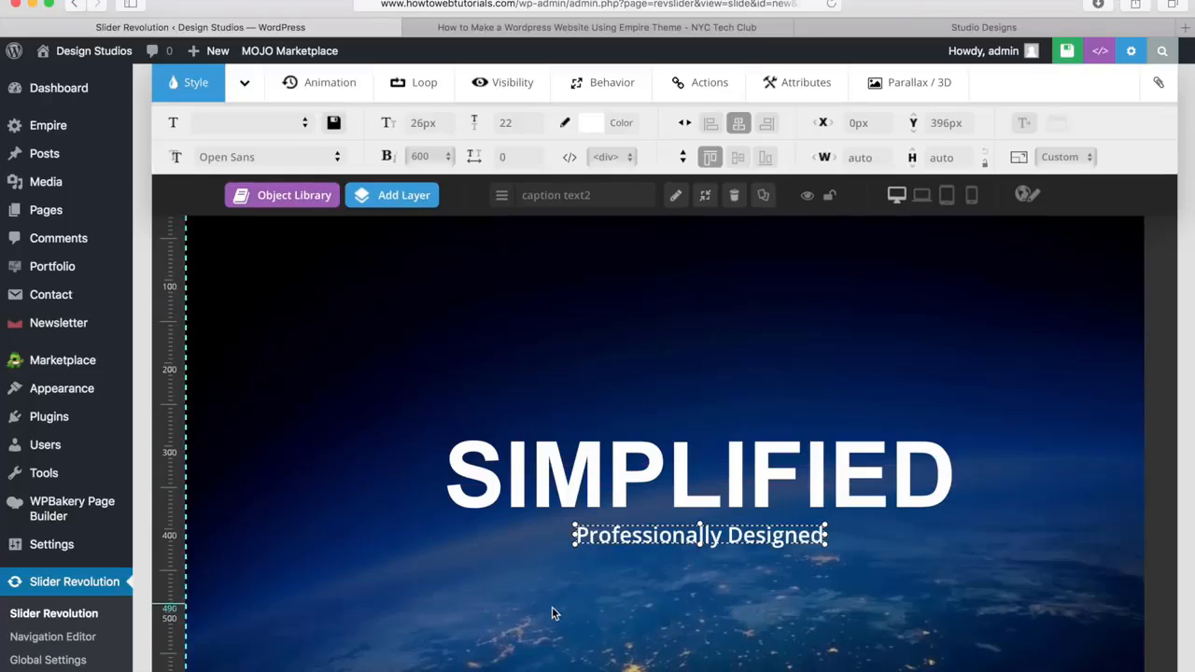
{"action": "left_click", "coordinate": [603, 602]}
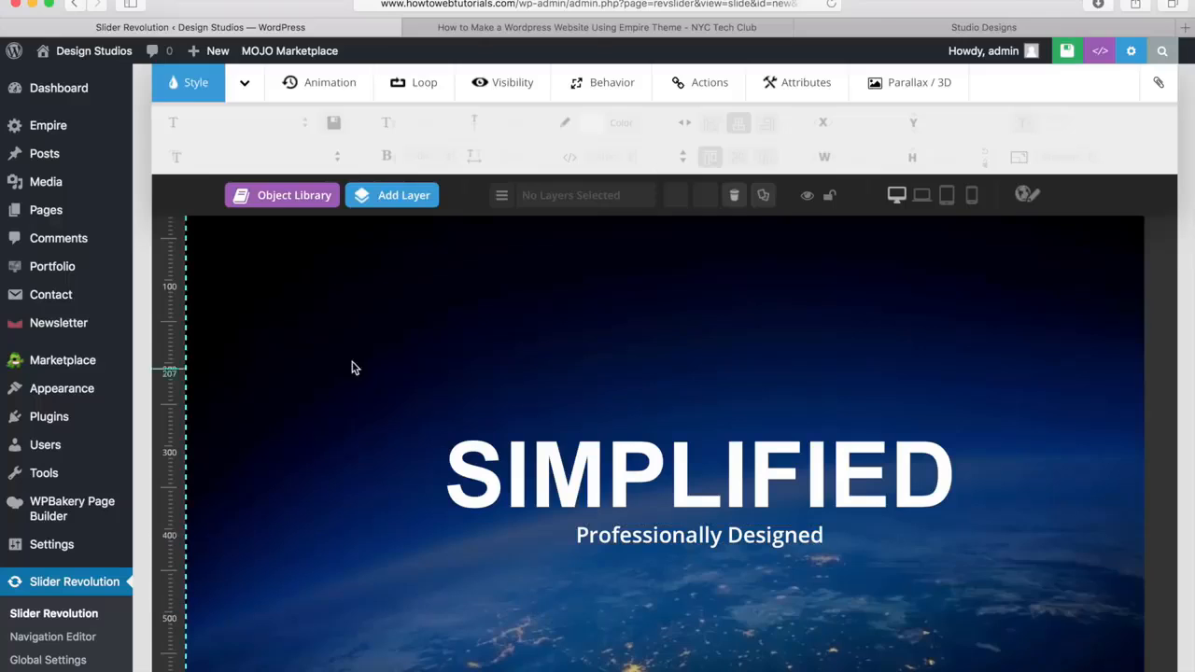
Add a large rectangular Click Here button from the second row of styles and place it beside SIMPLIFIED at about X 68px, Y 310px
{"action": "mouse_move", "coordinate": [408, 207]}
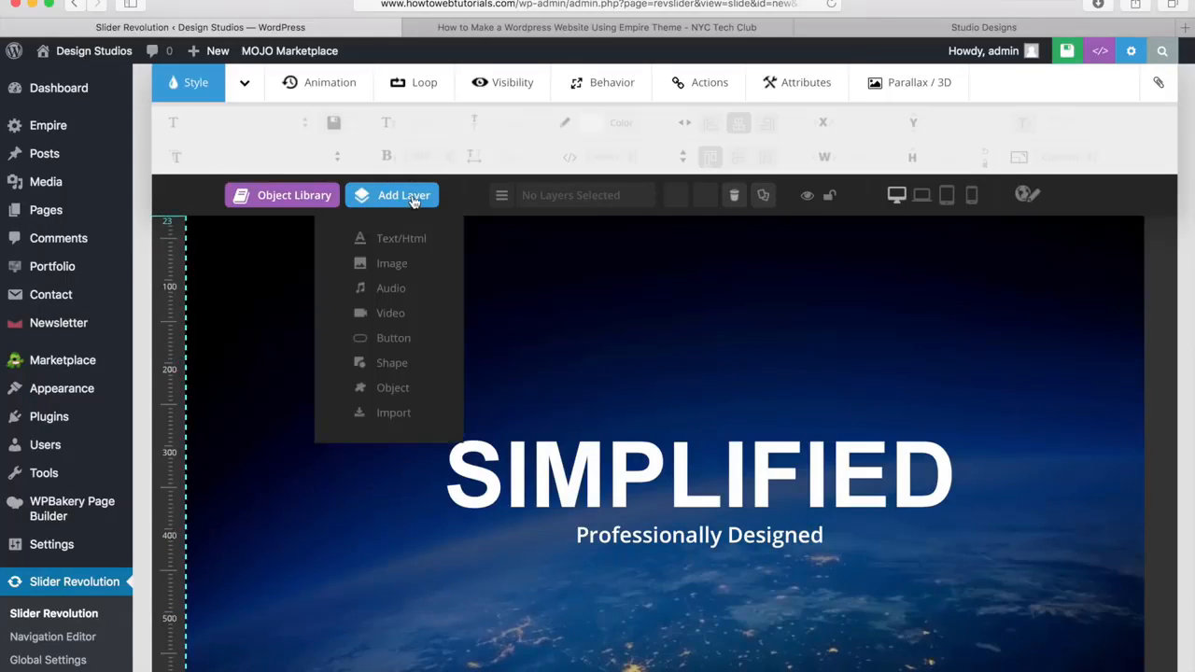
{"action": "left_click", "coordinate": [394, 338]}
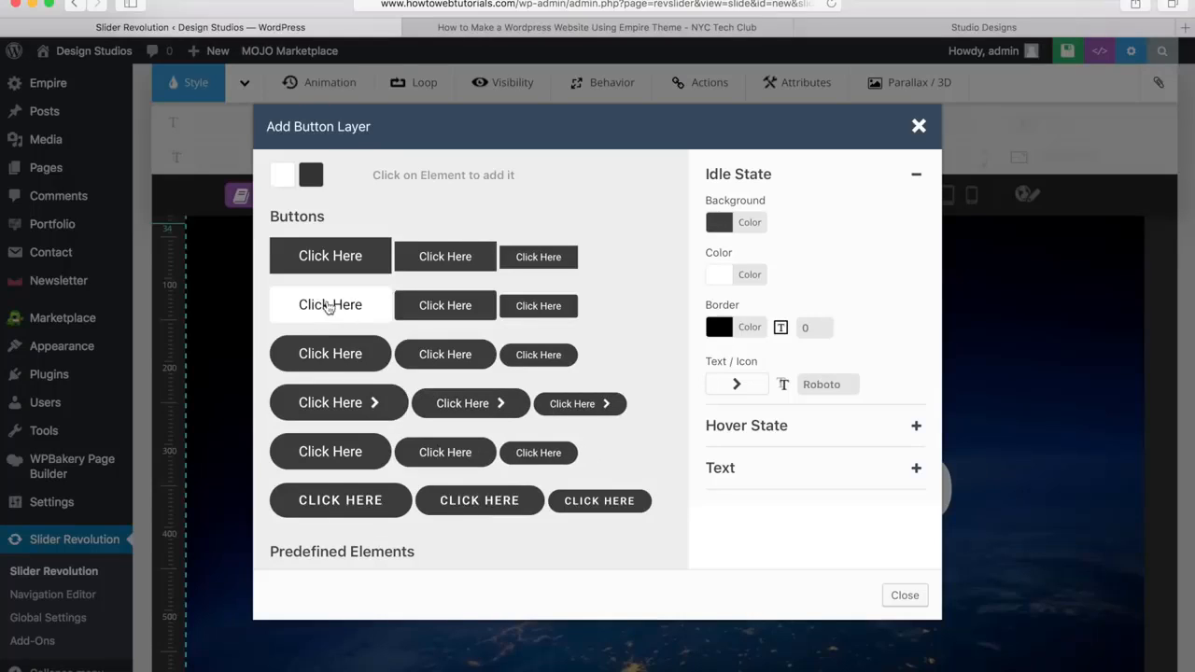
{"action": "left_click", "coordinate": [328, 306]}
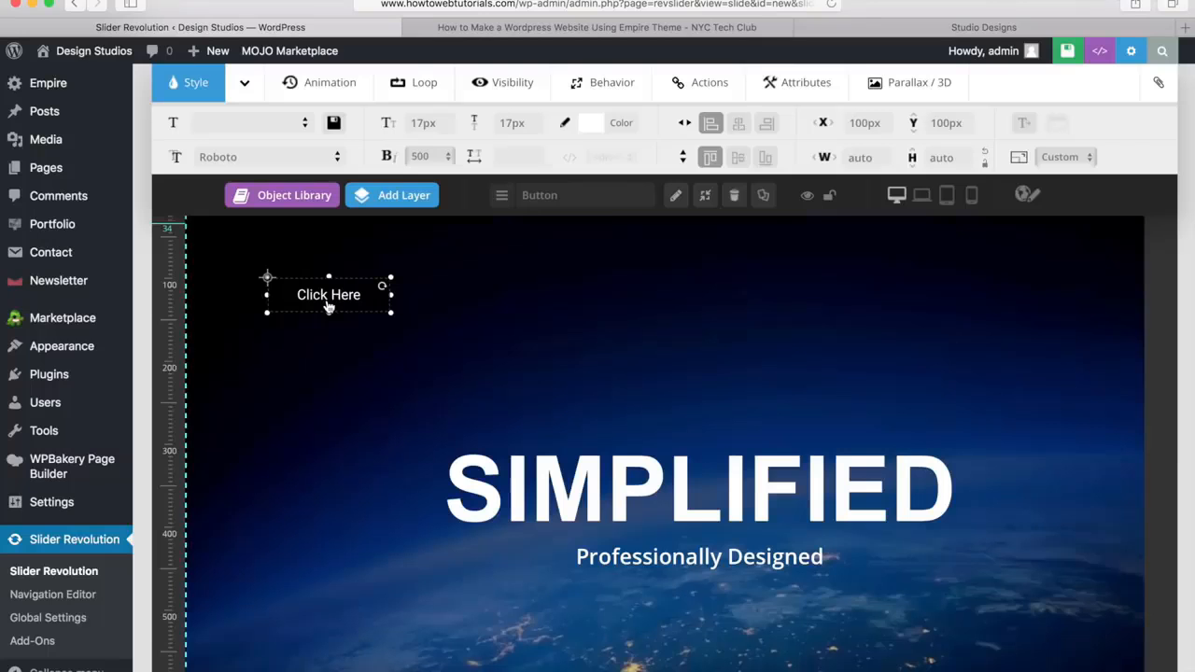
{"action": "left_click_drag", "start_coordinate": [345, 299], "coordinate": [320, 476]}
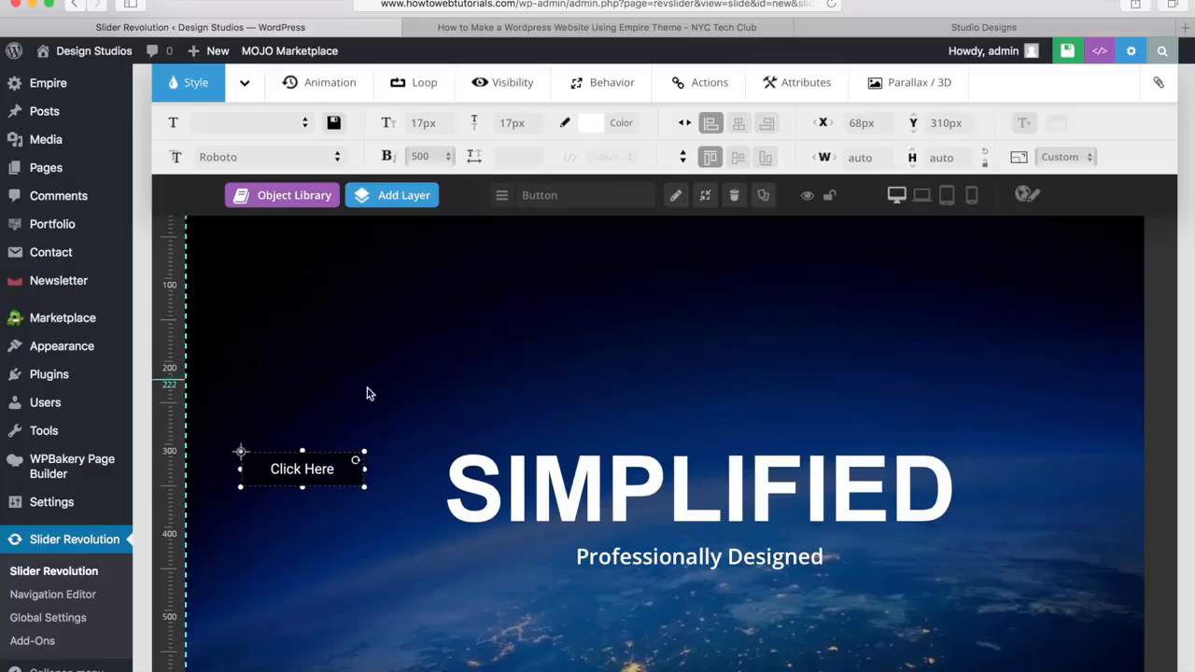
Replace the Click Here button's label with "Learn More"
{"action": "double_click", "coordinate": [302, 472]}
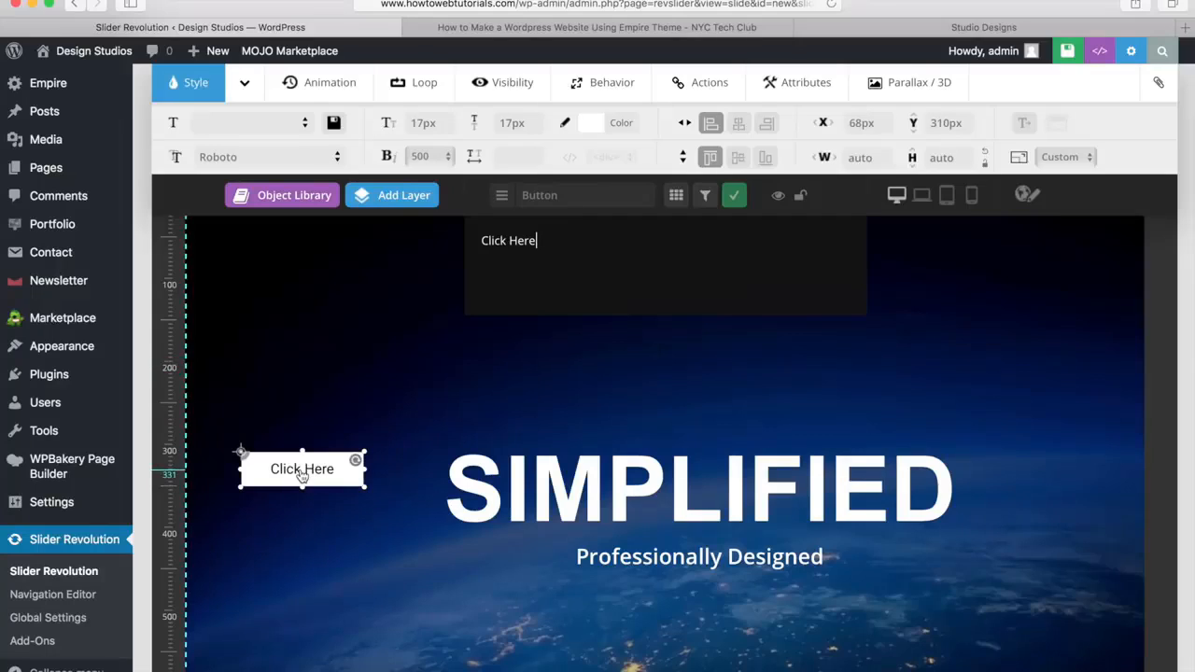
{"action": "left_click_drag", "start_coordinate": [534, 248], "coordinate": [473, 244]}
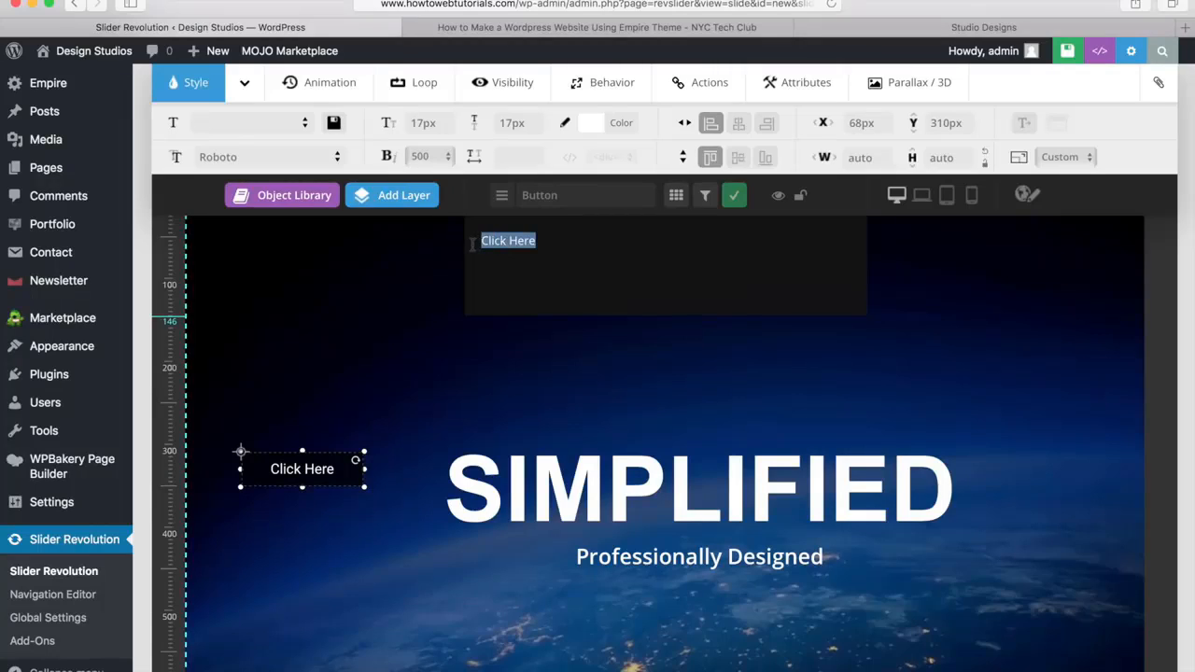
{"action": "type", "text": "Learn More"}
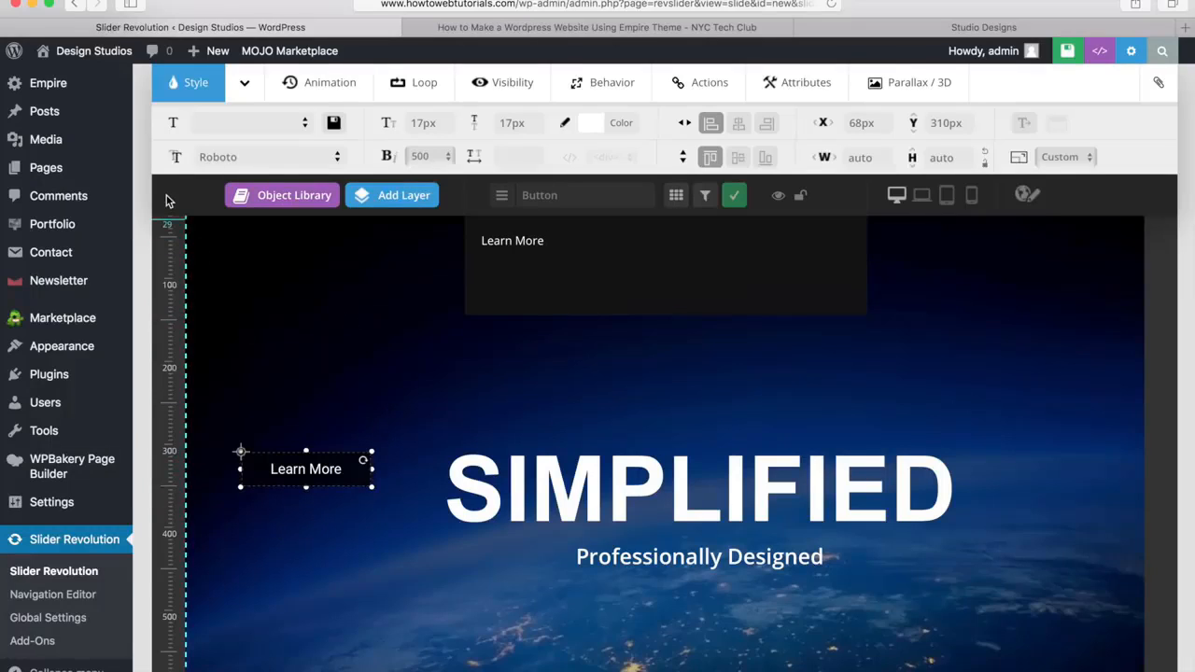
Set the Learn More button's font to Arial, Helvetica, sans-serif and its weight to 700
{"action": "left_click", "coordinate": [337, 158]}
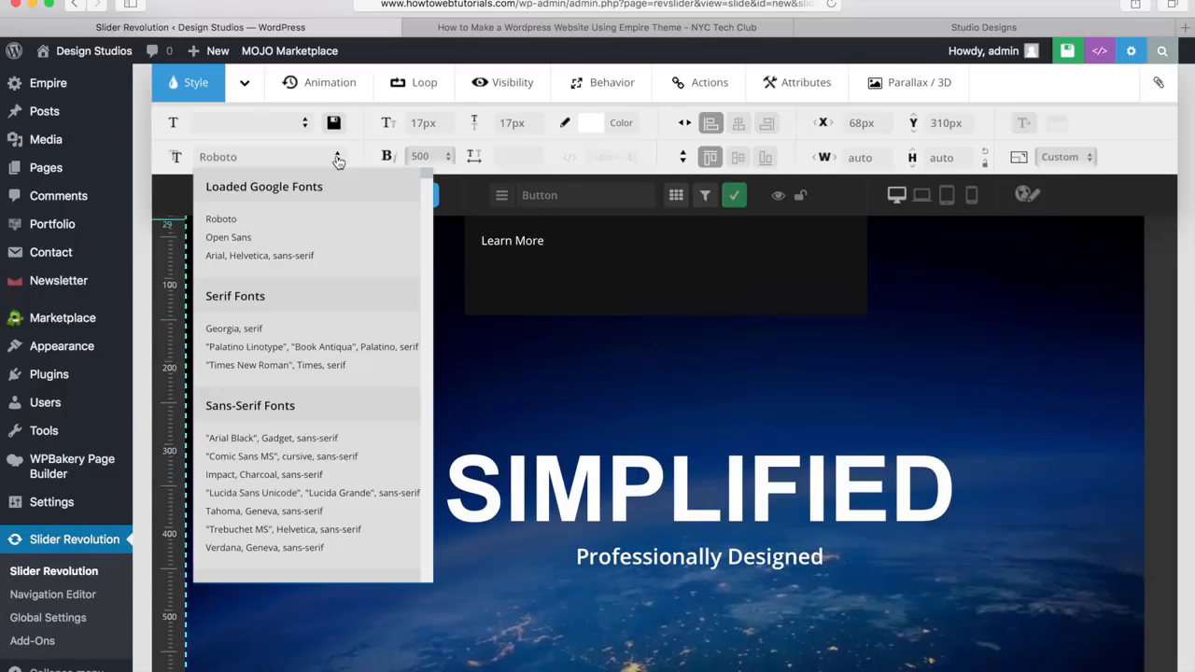
{"action": "left_click", "coordinate": [278, 264]}
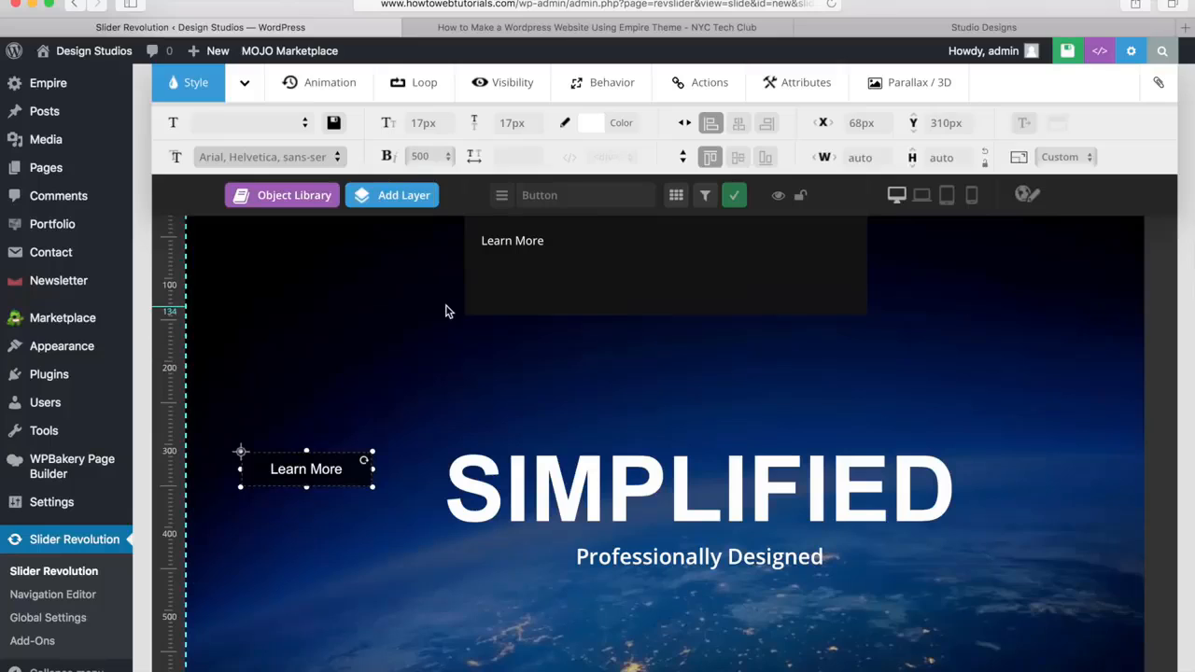
{"action": "left_click", "coordinate": [449, 157]}
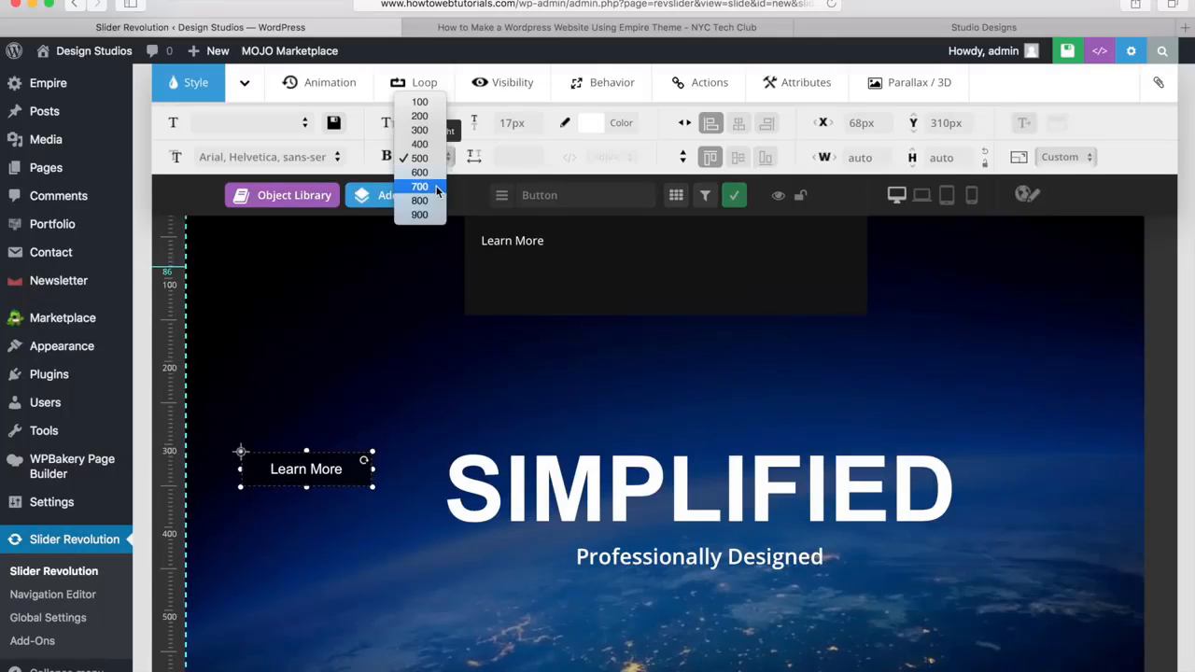
{"action": "left_click", "coordinate": [439, 185]}
{"action": "mouse_move", "coordinate": [437, 194]}
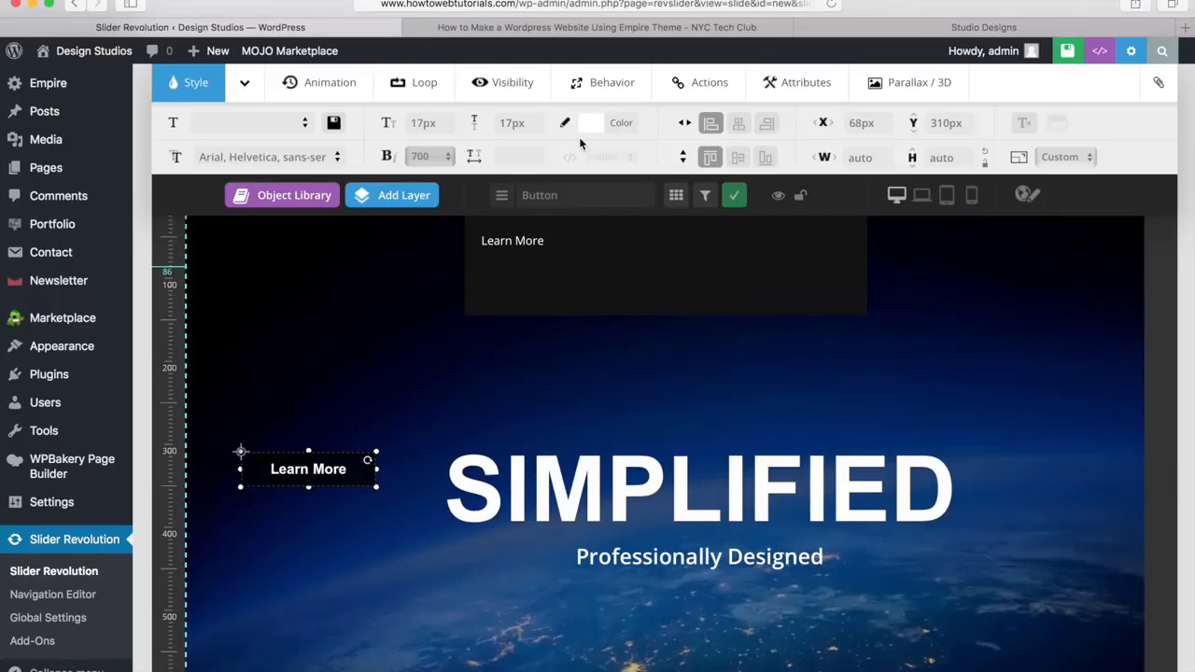
Make the Learn More button's idle background fully transparent at 0% opacity and move the button to about X 63px, Y 406px
{"action": "left_click", "coordinate": [245, 87]}
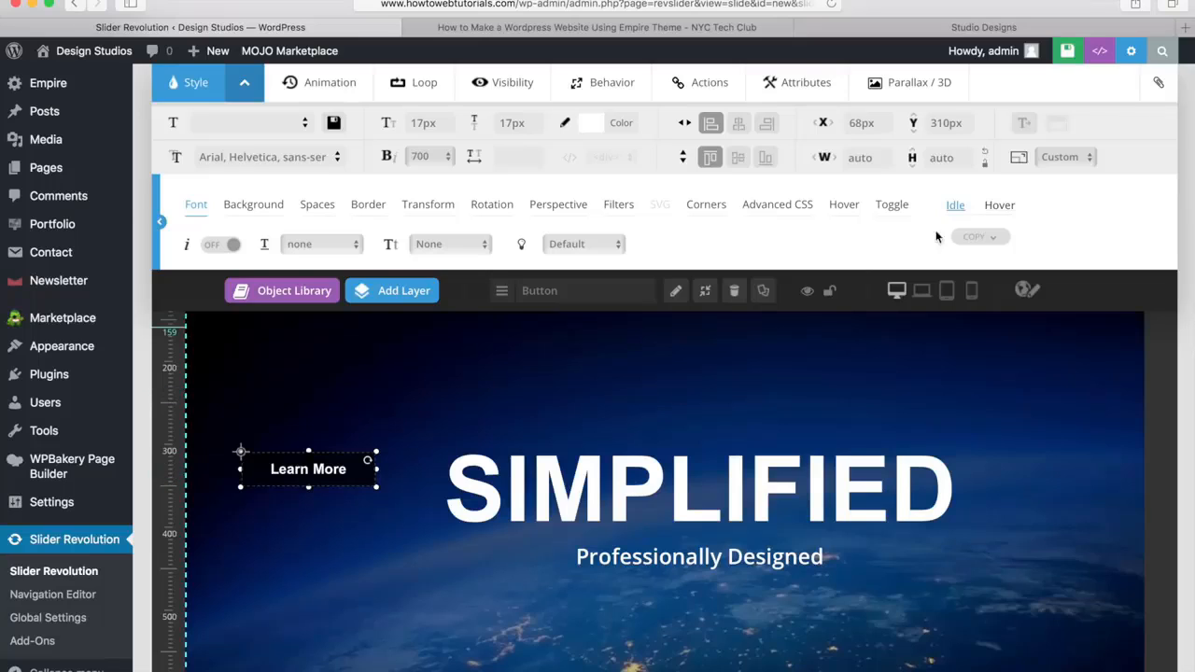
{"action": "left_click", "coordinate": [998, 205]}
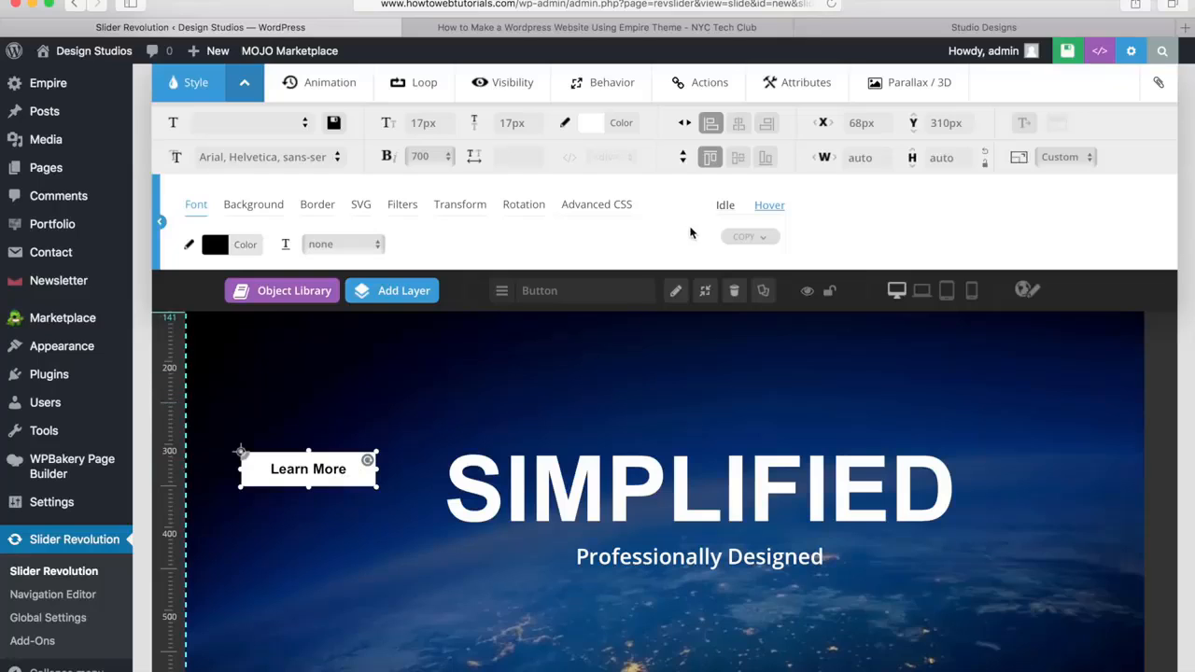
{"action": "left_click", "coordinate": [727, 208]}
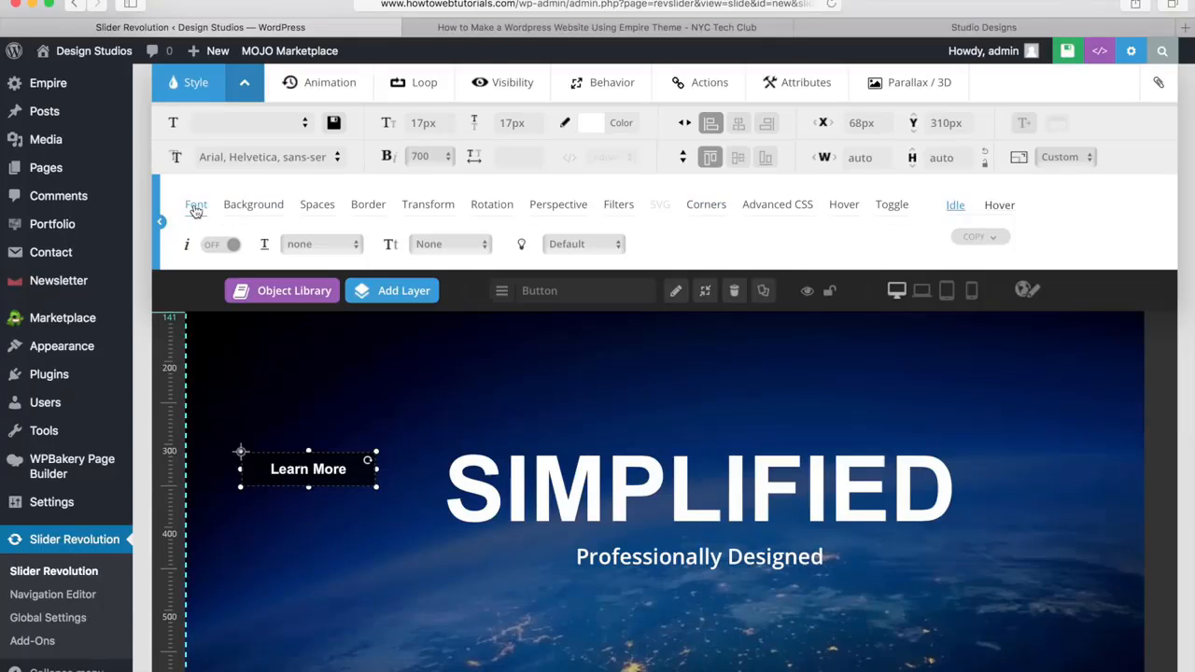
{"action": "left_click", "coordinate": [254, 208]}
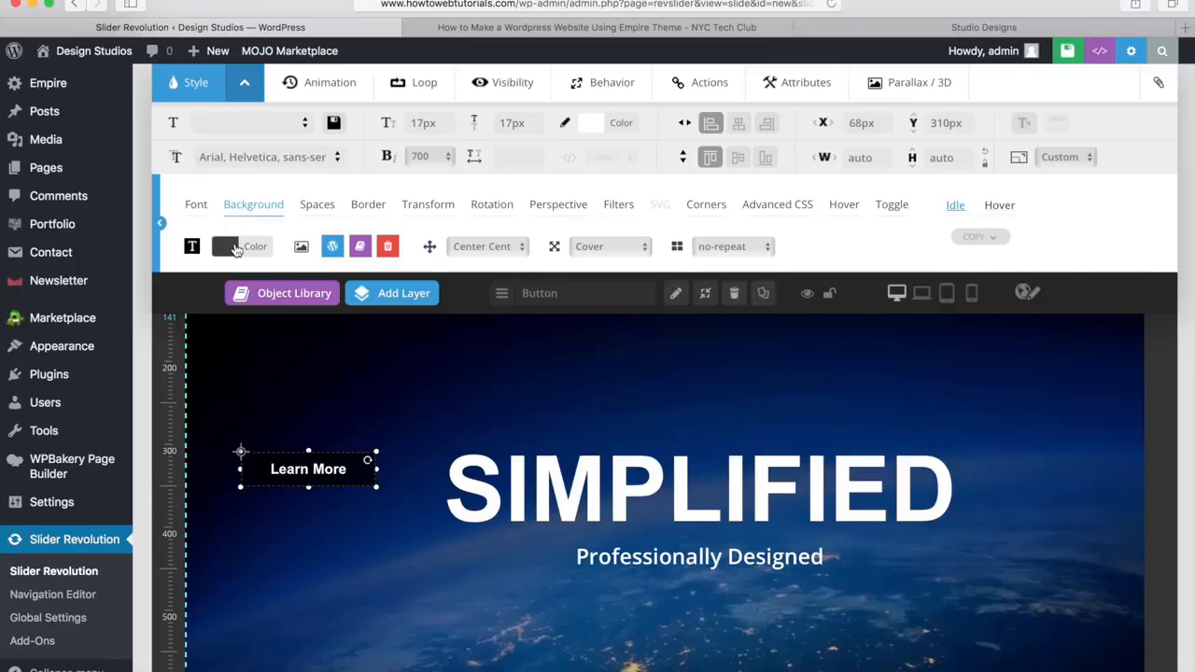
{"action": "left_click", "coordinate": [247, 248]}
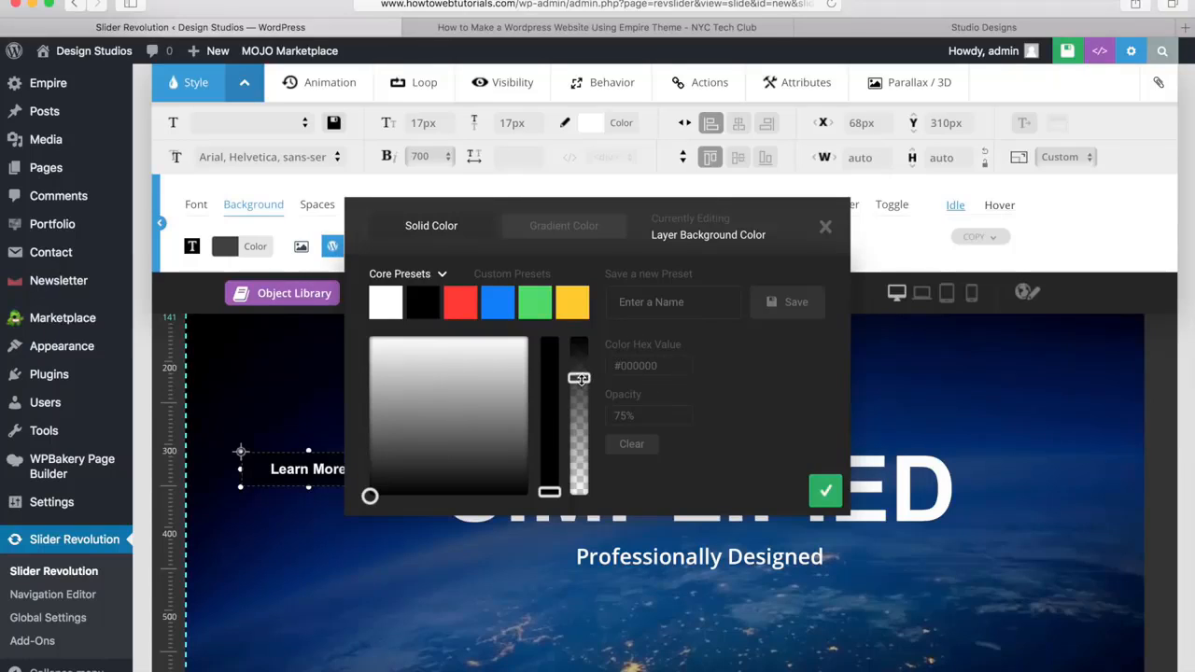
{"action": "left_click_drag", "start_coordinate": [579, 378], "coordinate": [575, 500]}
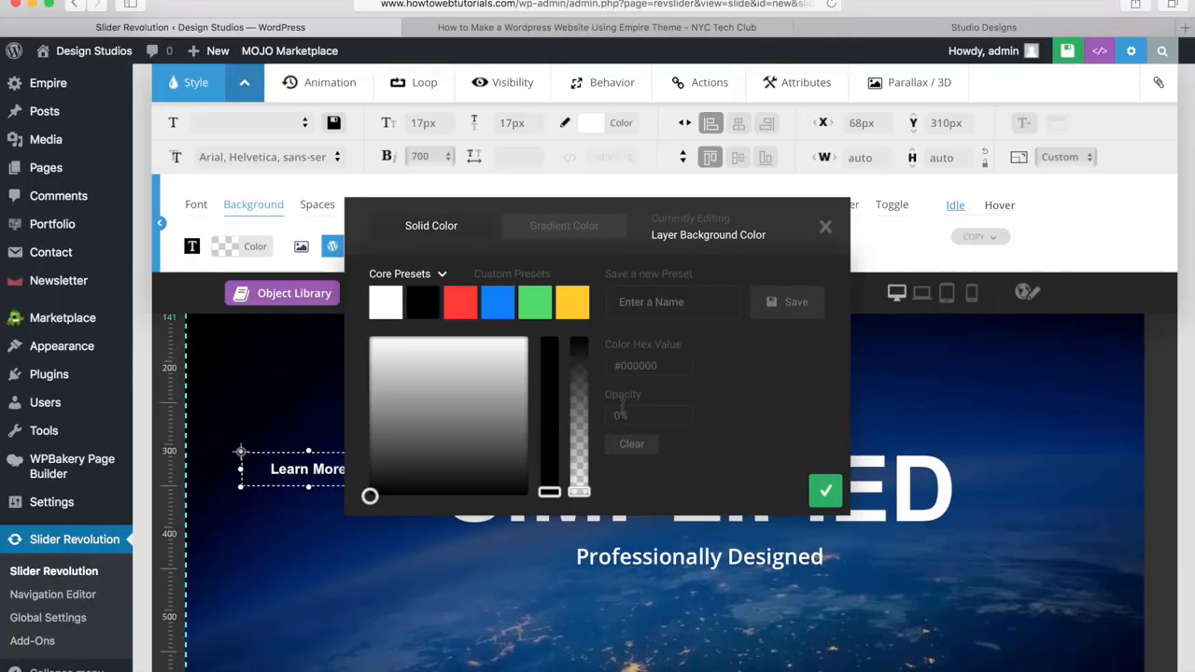
{"action": "left_click", "coordinate": [826, 493]}
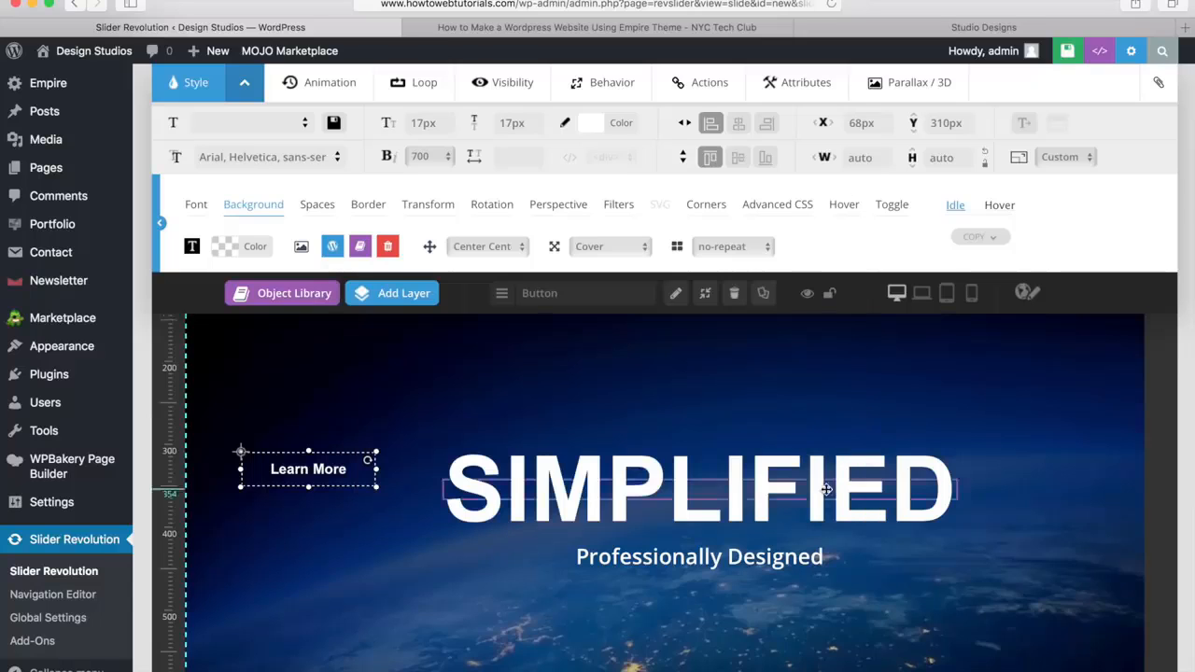
{"action": "left_click_drag", "start_coordinate": [338, 480], "coordinate": [336, 561]}
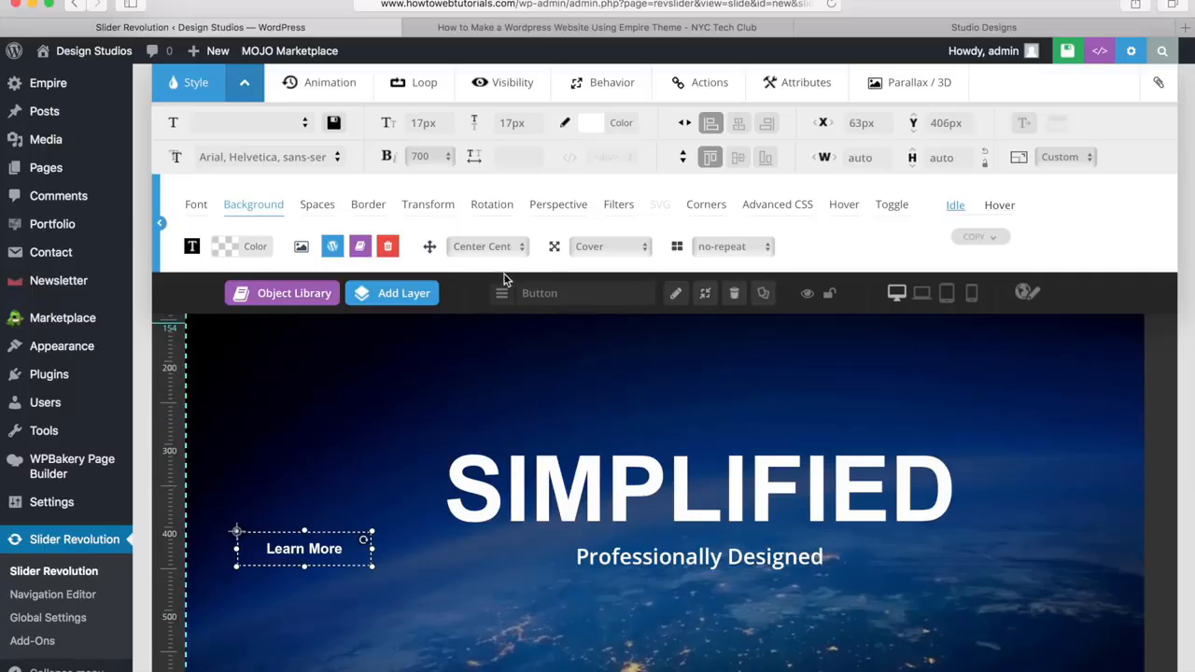
Set the Learn More button's idle border color to white (#ffffff) with a solid border style
{"action": "left_click", "coordinate": [319, 205]}
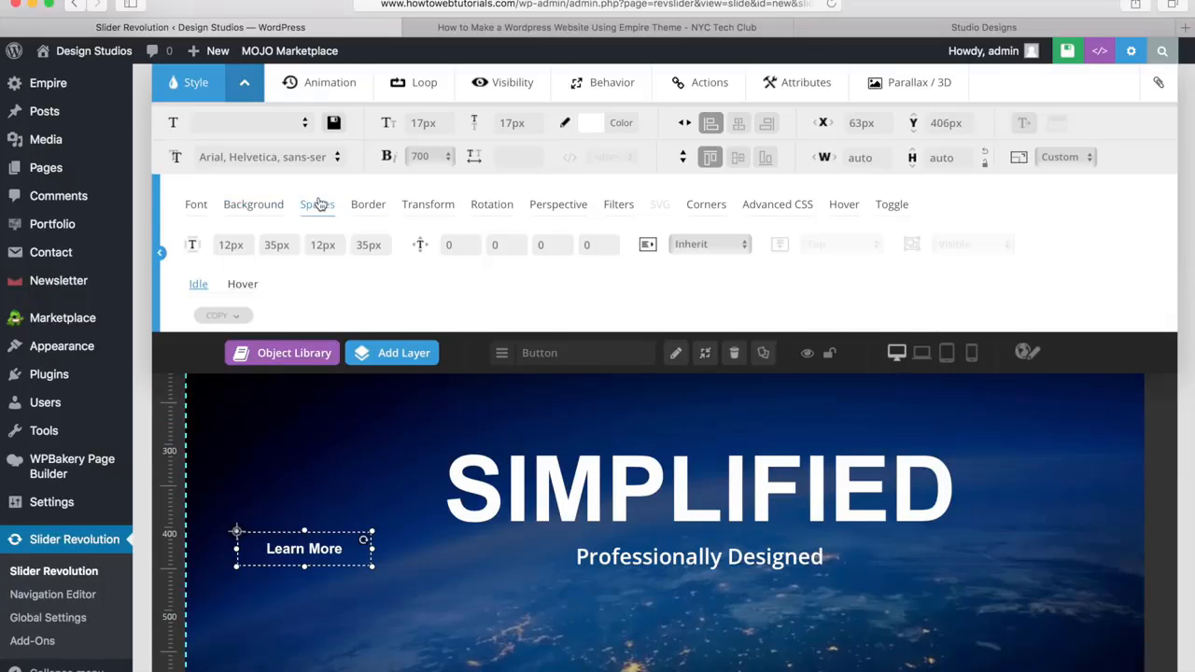
{"action": "left_click", "coordinate": [368, 206]}
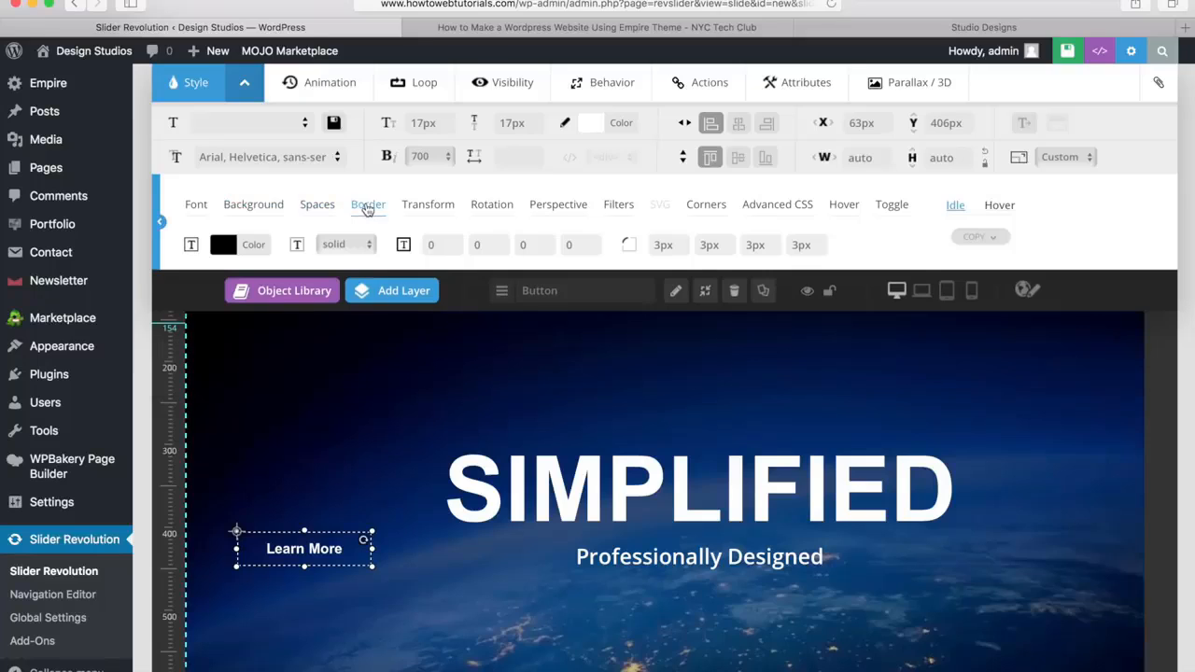
{"action": "left_click", "coordinate": [251, 247]}
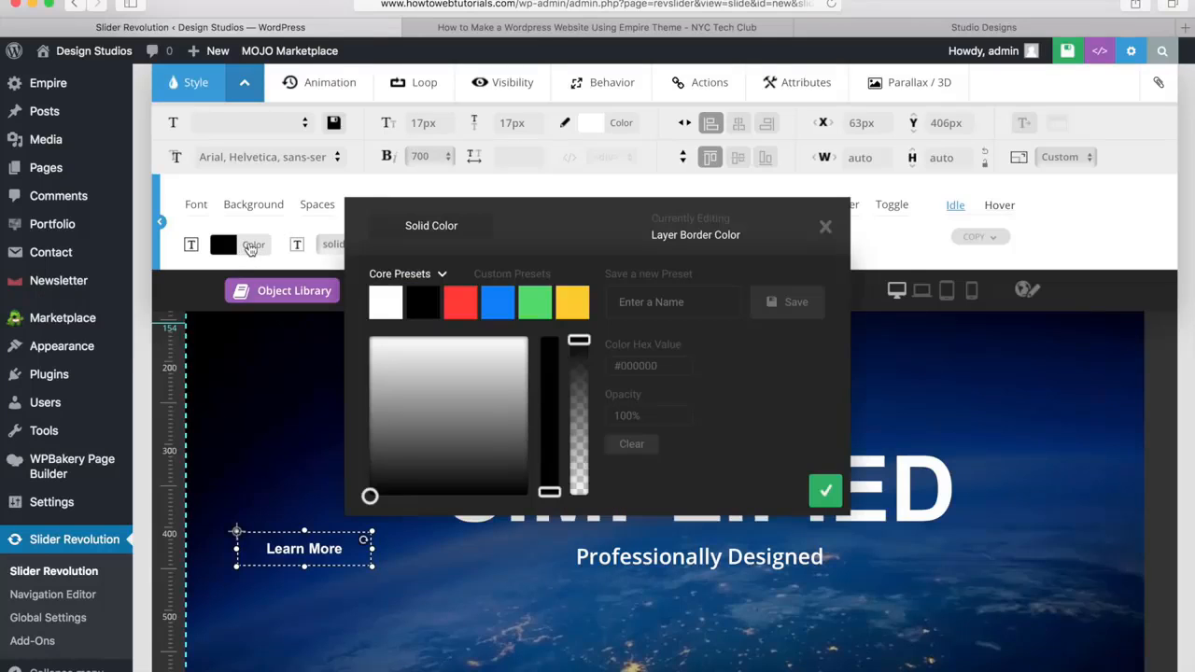
{"action": "left_click", "coordinate": [385, 304]}
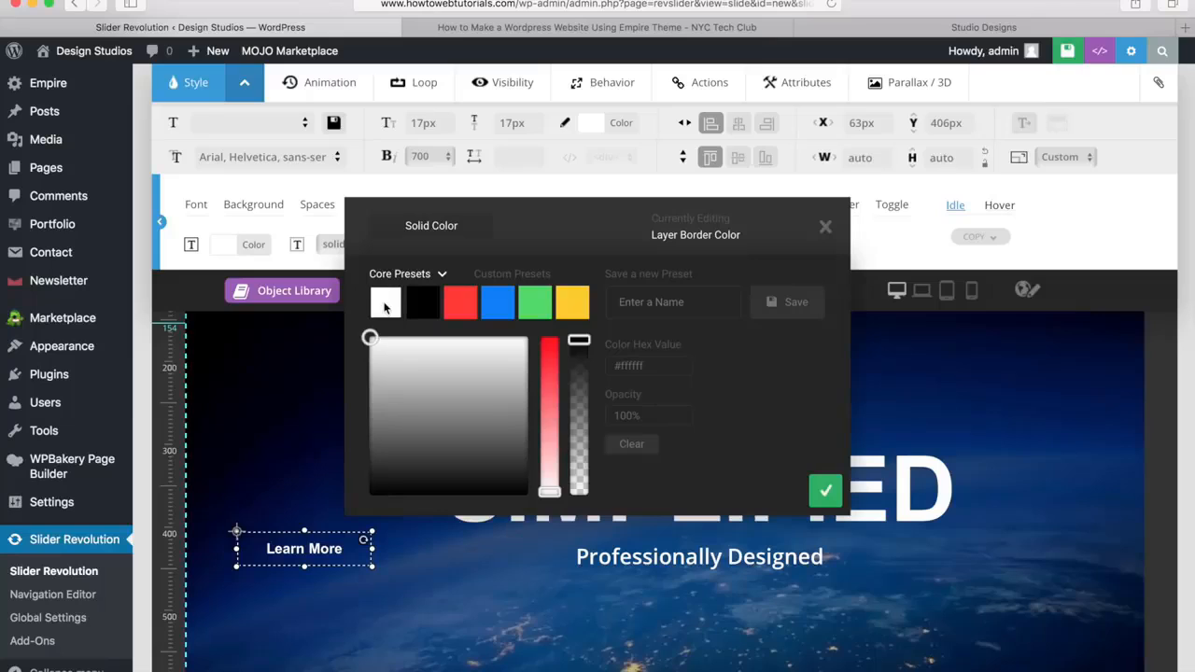
{"action": "left_click", "coordinate": [825, 490]}
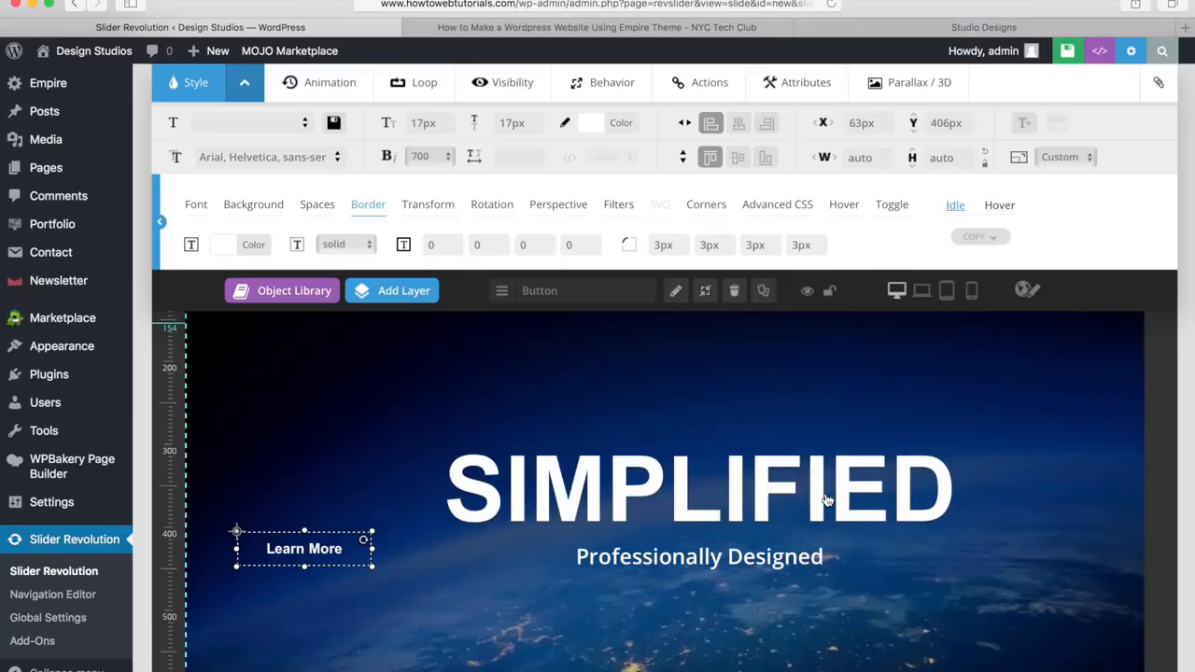
{"action": "left_click", "coordinate": [347, 244]}
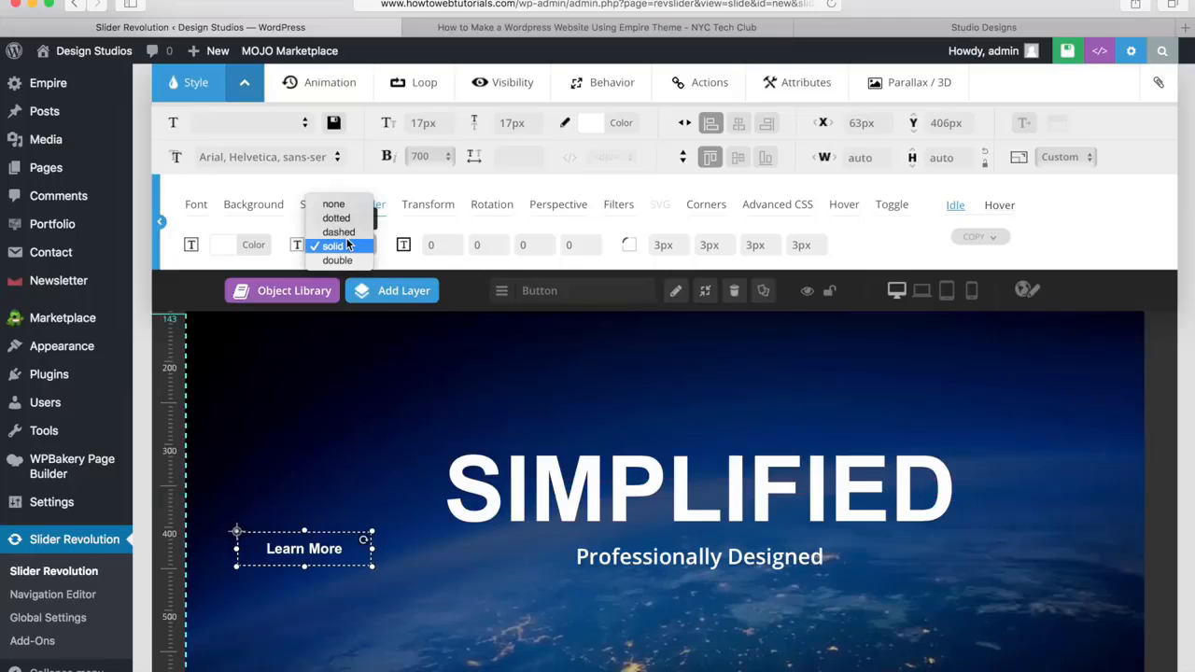
{"action": "left_click", "coordinate": [336, 248]}
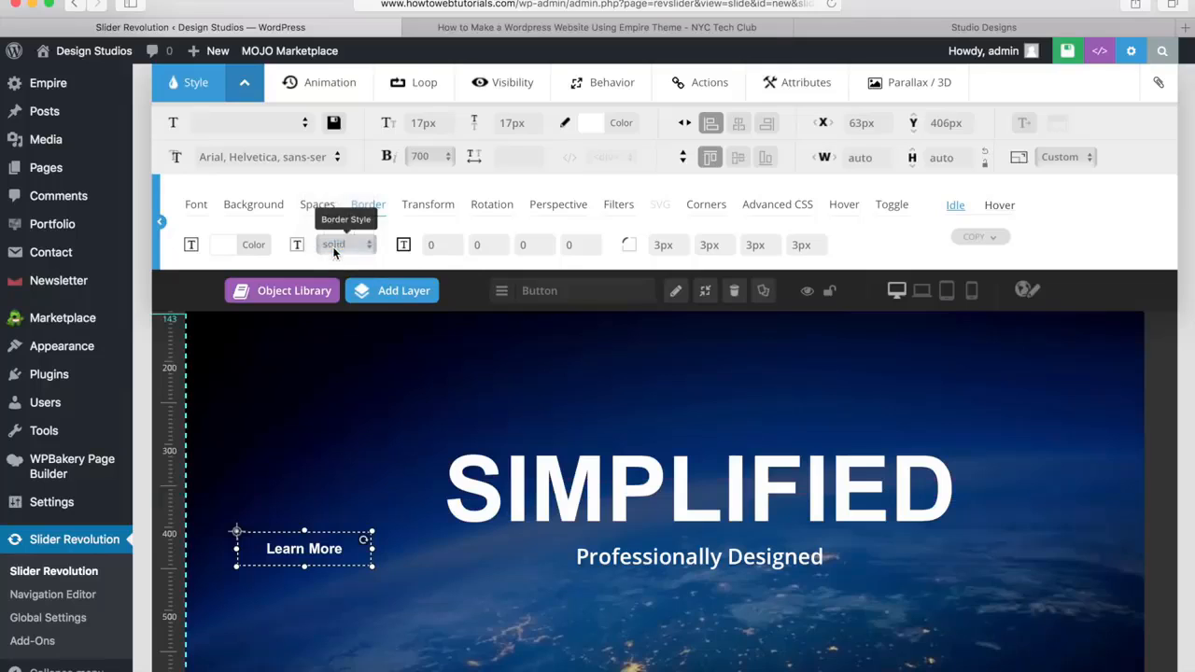
Set the Learn More button's idle border width to 1px on all four sides
{"action": "left_click", "coordinate": [440, 246]}
{"action": "type", "text": "1"}
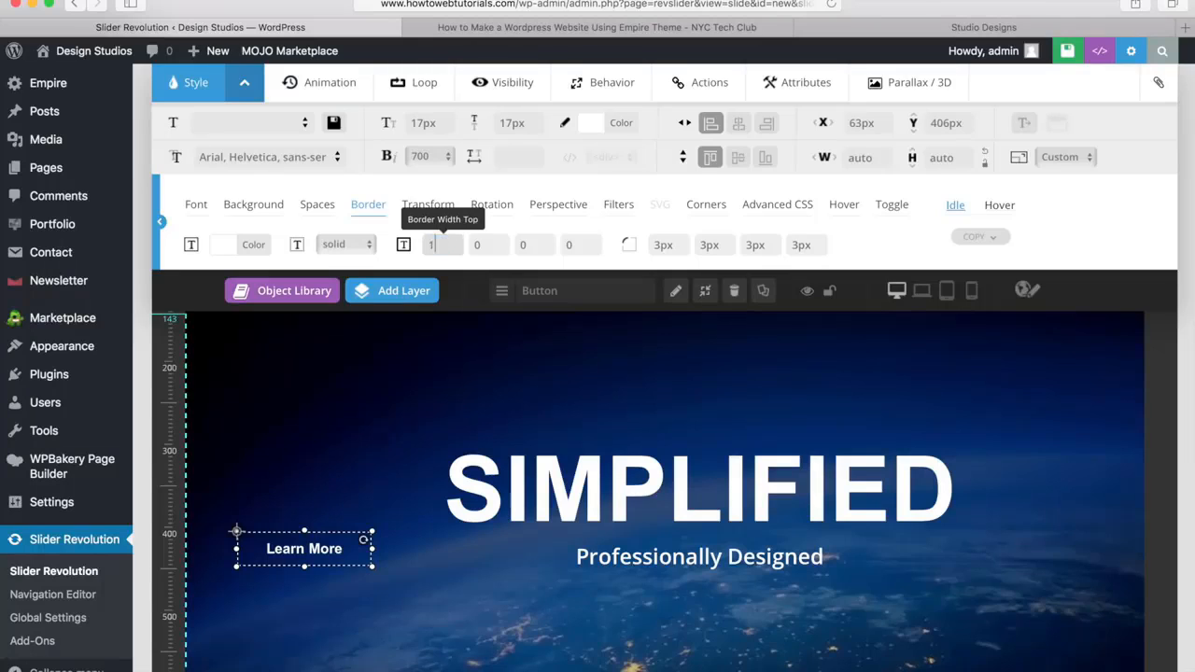
{"action": "key", "text": "Tab"}
{"action": "type", "text": "1"}
{"action": "key", "text": "Tab"}
{"action": "type", "text": "1"}
{"action": "key", "text": "Tab"}
{"action": "type", "text": "1"}
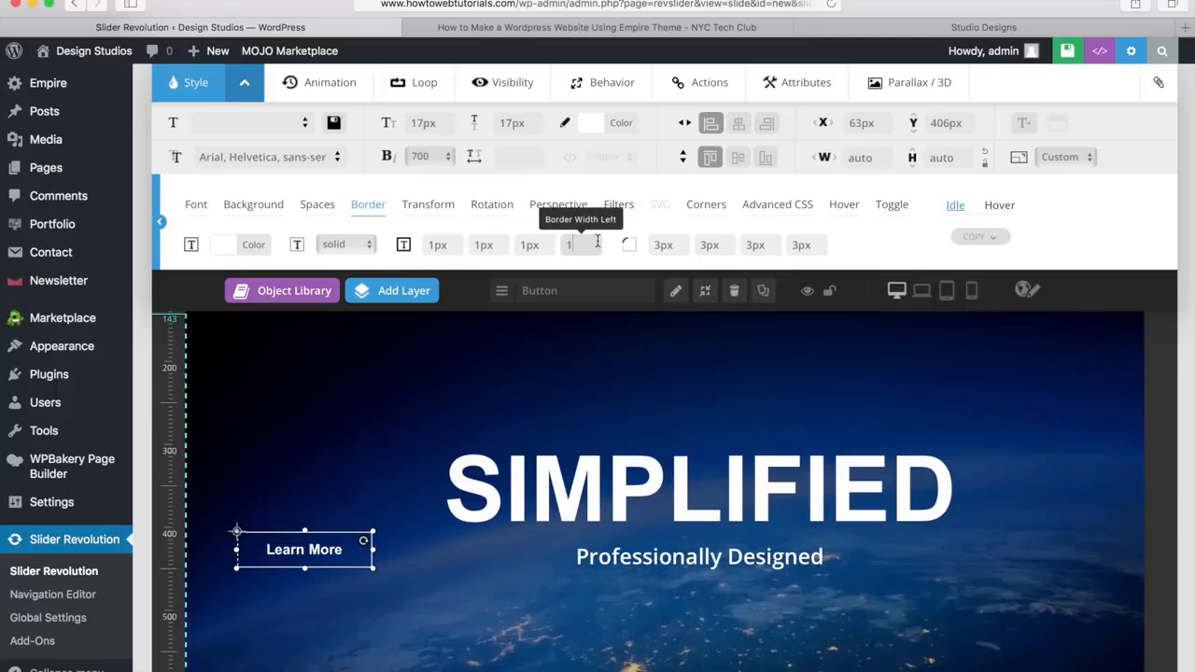
{"action": "key", "text": "Tab"}
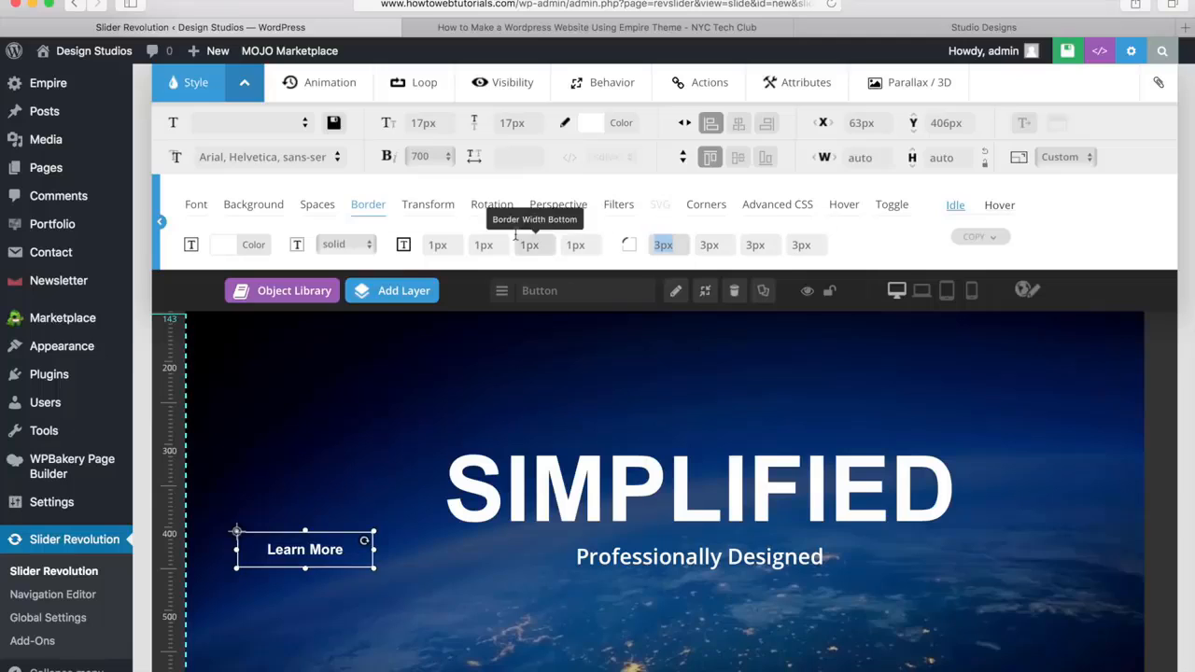
Examine the Learn More button's transform, rotation, perspective, filter, corner, advanced CSS, hover and toggle settings
{"action": "left_click", "coordinate": [425, 205]}
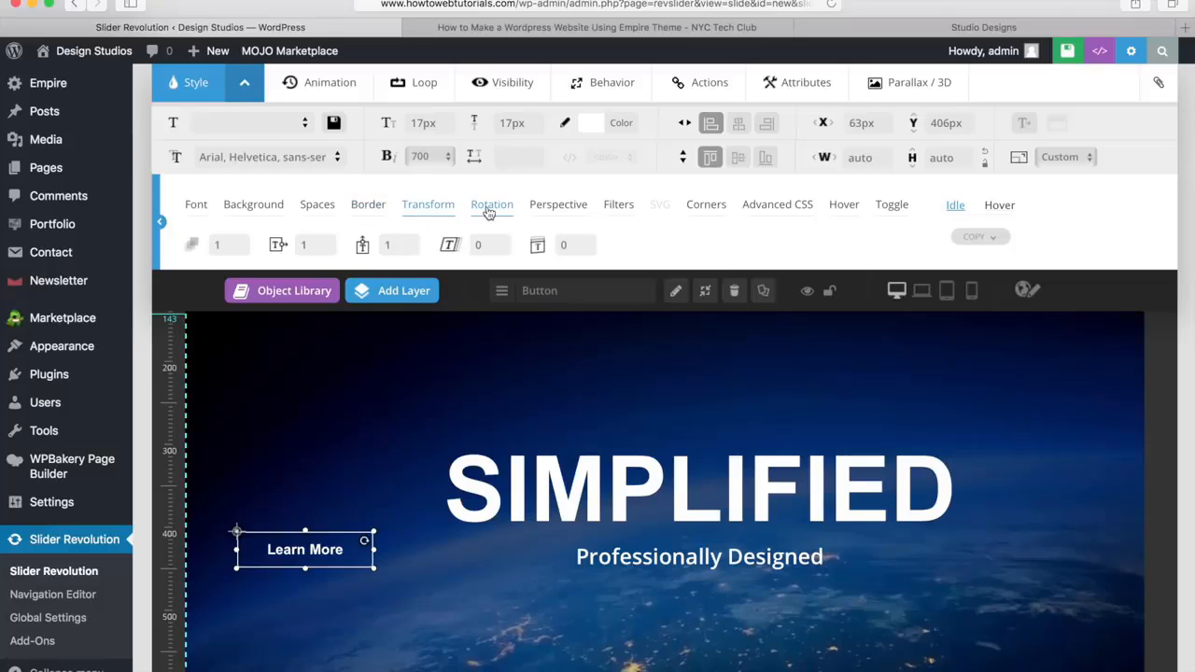
{"action": "left_click", "coordinate": [489, 206]}
{"action": "left_click", "coordinate": [550, 207]}
{"action": "left_click", "coordinate": [614, 208]}
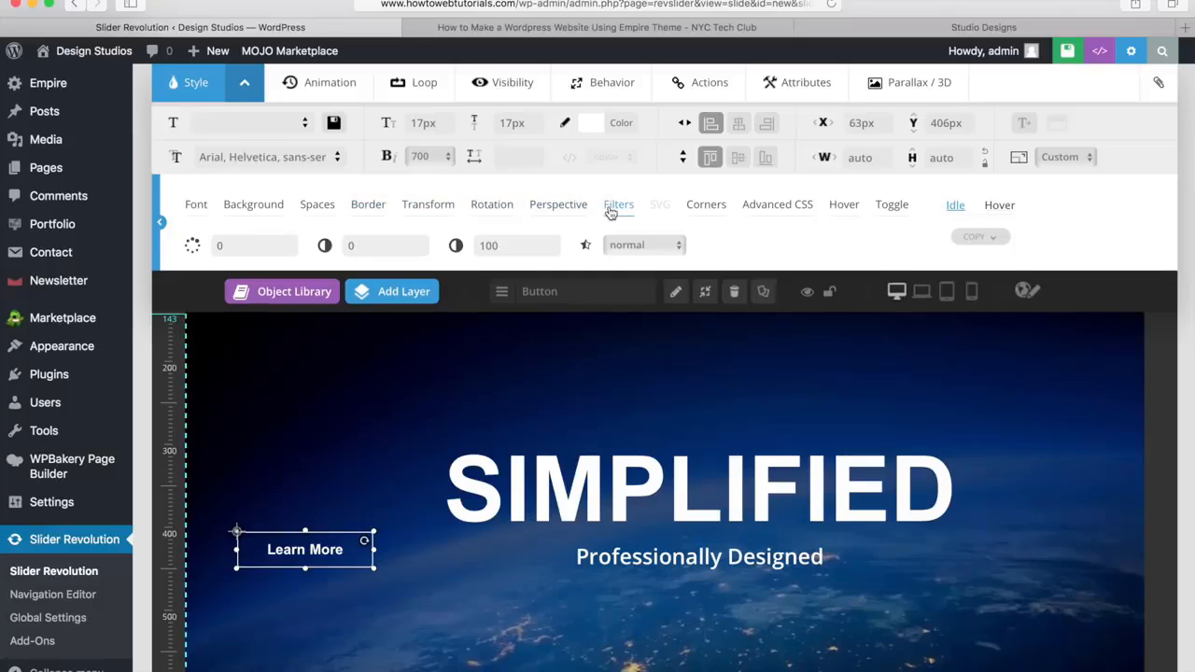
{"action": "left_click", "coordinate": [704, 207]}
{"action": "left_click", "coordinate": [775, 208]}
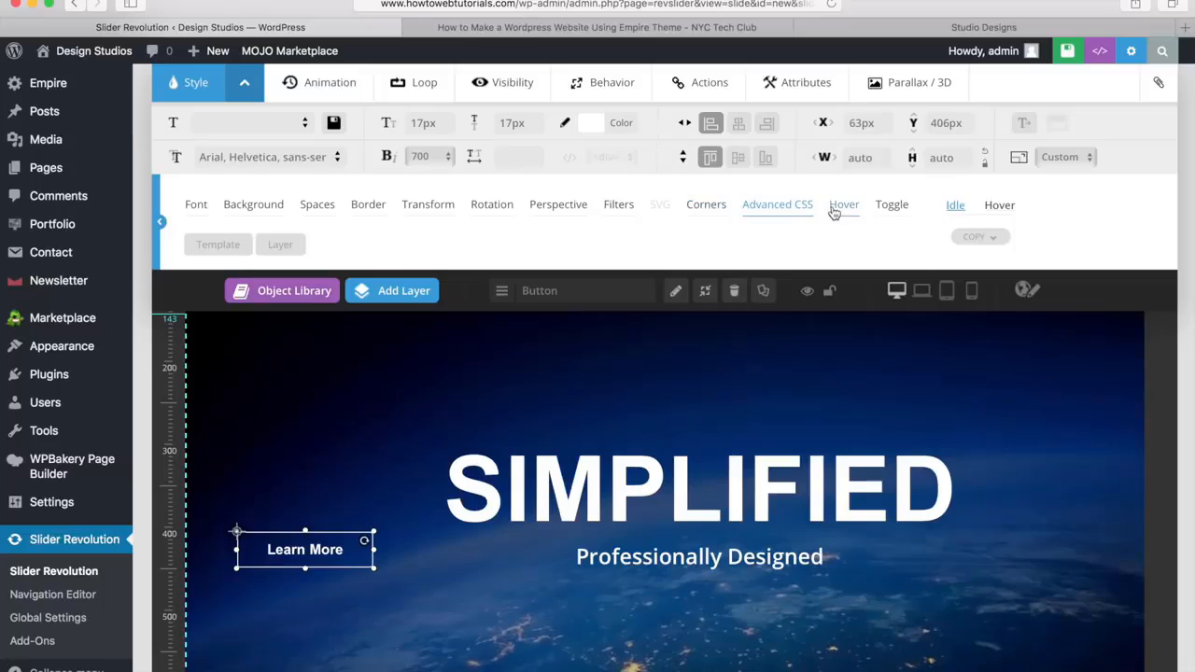
{"action": "left_click", "coordinate": [843, 208]}
{"action": "left_click", "coordinate": [892, 208]}
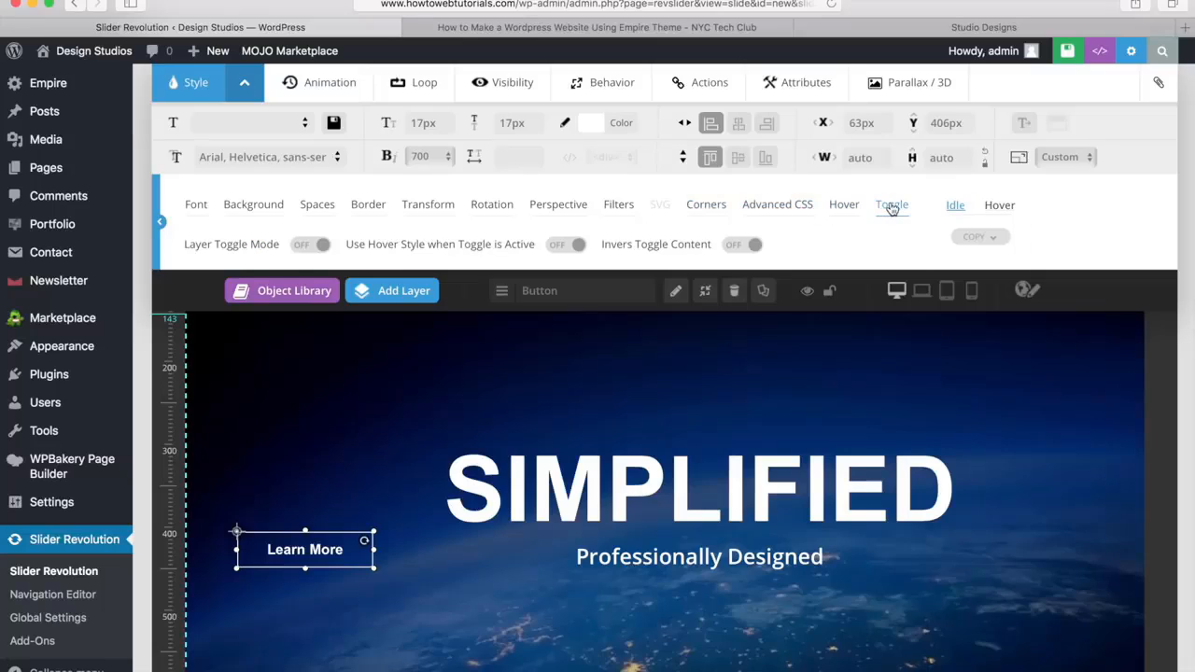
Set the Learn More button's hover text color to white (#ffffff)
{"action": "left_click", "coordinate": [999, 207]}
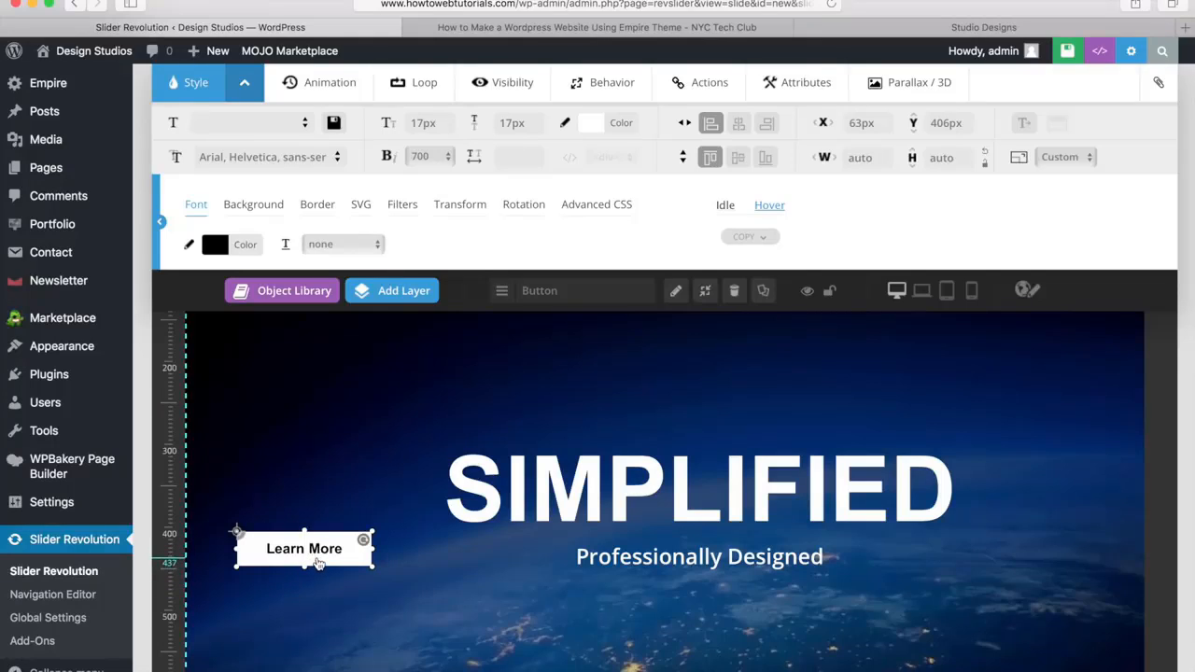
{"action": "left_click", "coordinate": [235, 247]}
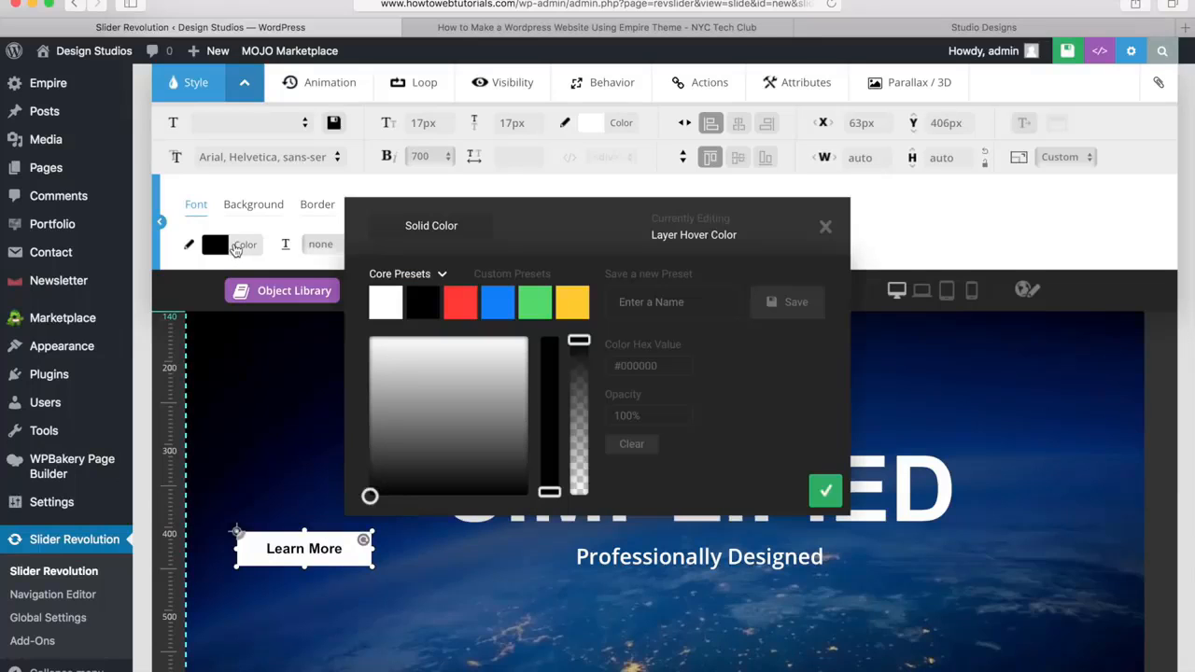
{"action": "left_click", "coordinate": [386, 313]}
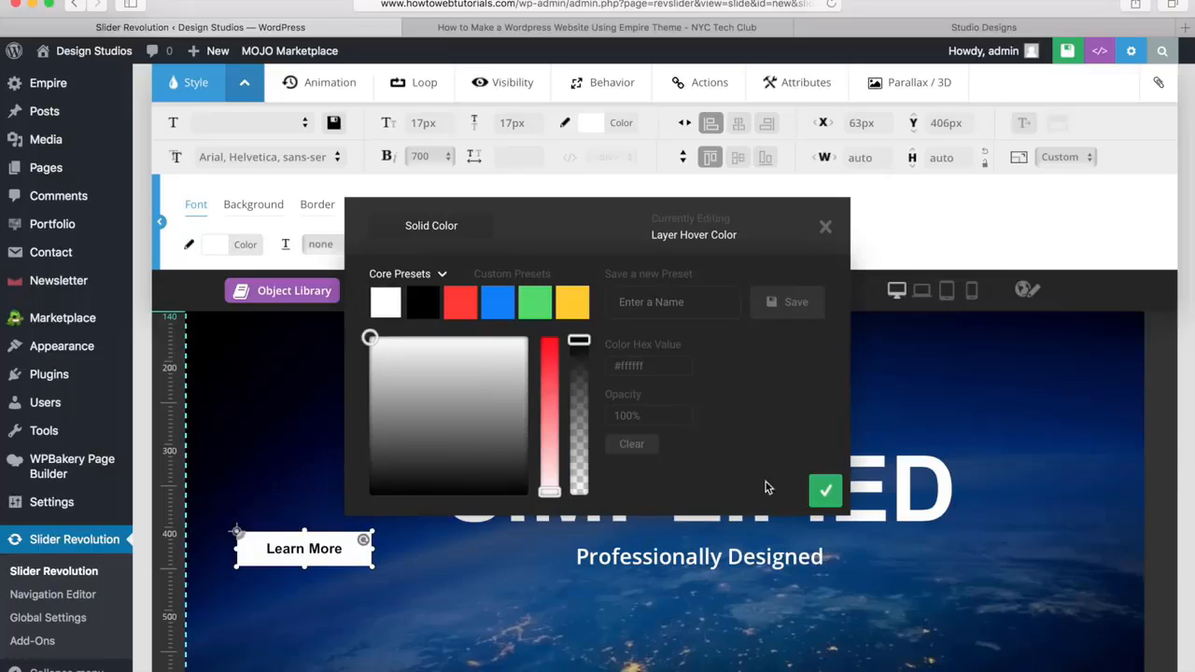
{"action": "left_click", "coordinate": [826, 495]}
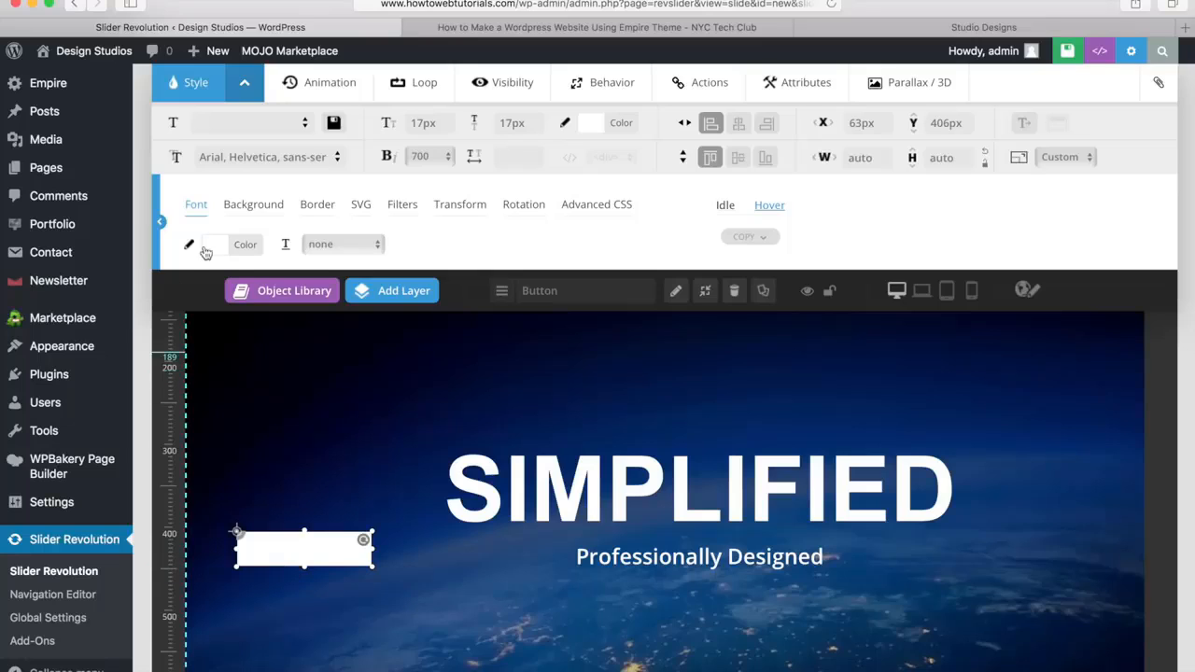
Set the Learn More button's hover background to the light blue #0fb5e5 at 100% opacity
{"action": "left_click", "coordinate": [256, 214]}
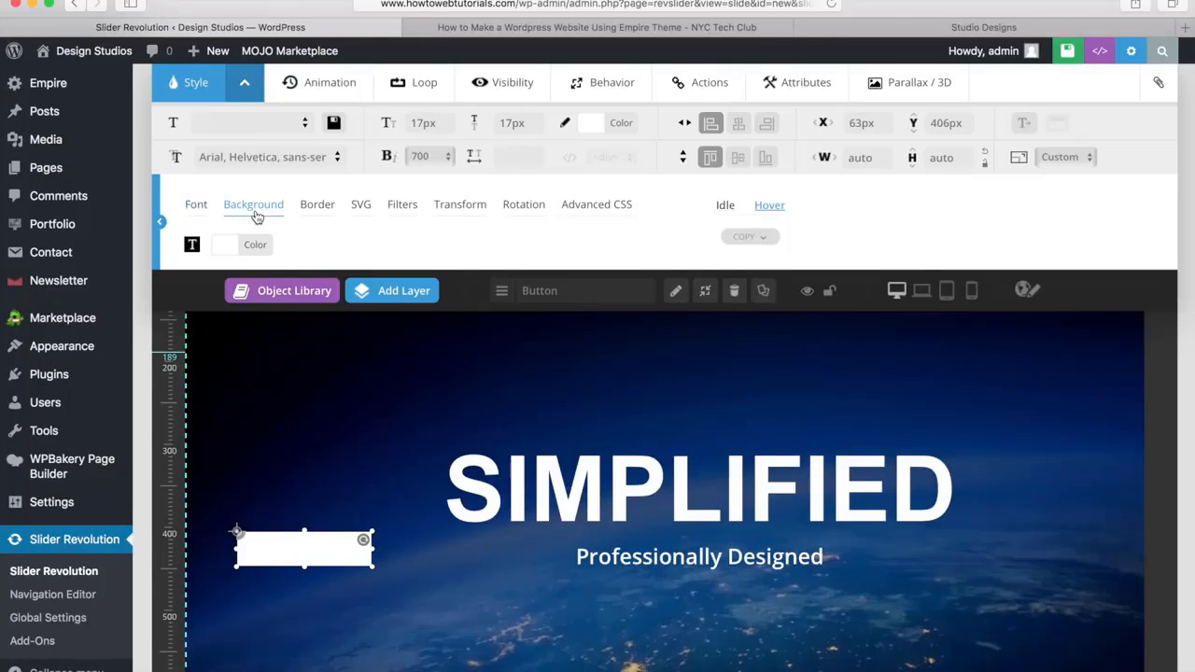
{"action": "left_click", "coordinate": [241, 244]}
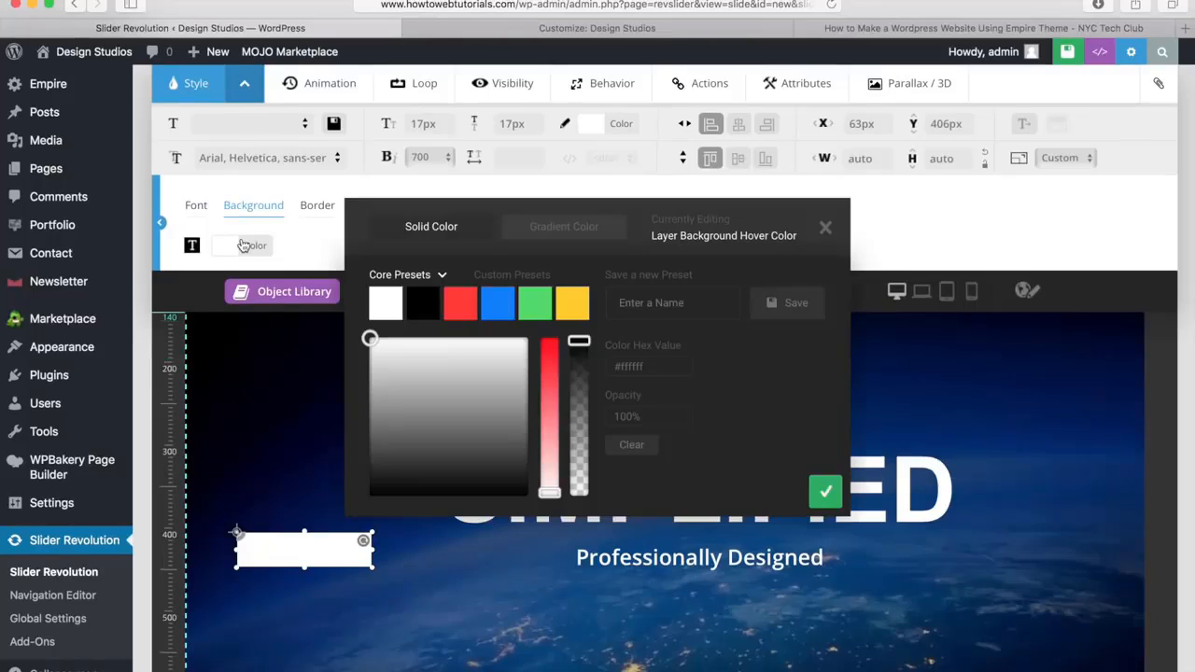
{"action": "left_click", "coordinate": [500, 311]}
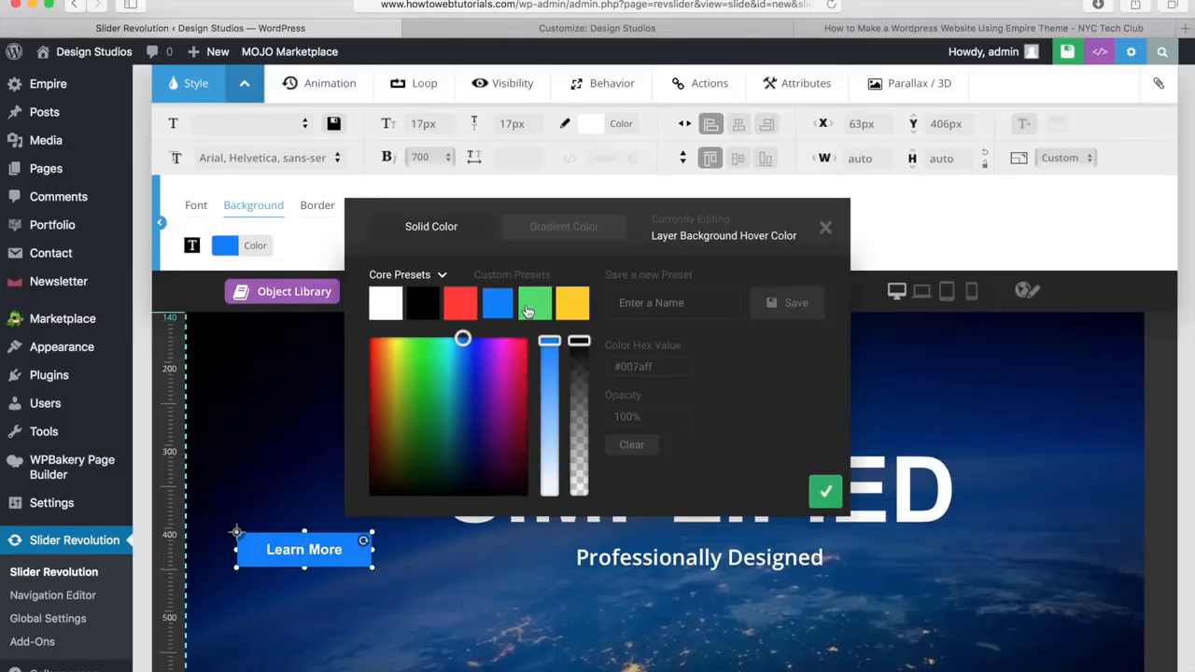
{"action": "left_click", "coordinate": [534, 306]}
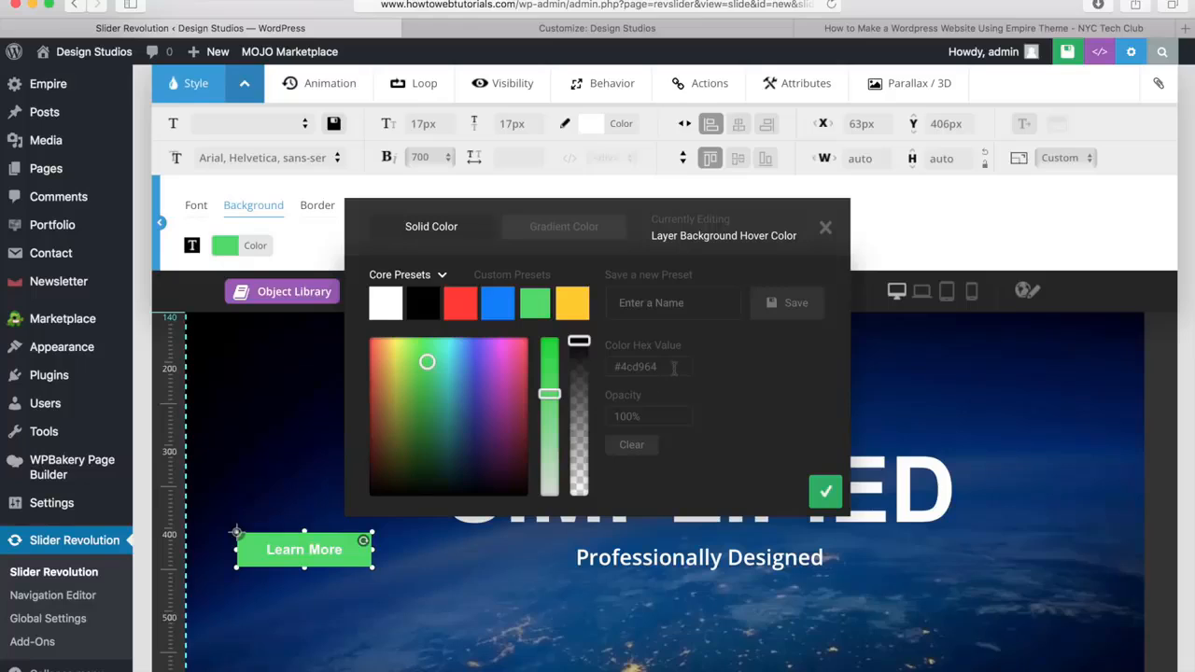
{"action": "left_click_drag", "start_coordinate": [673, 367], "coordinate": [608, 367]}
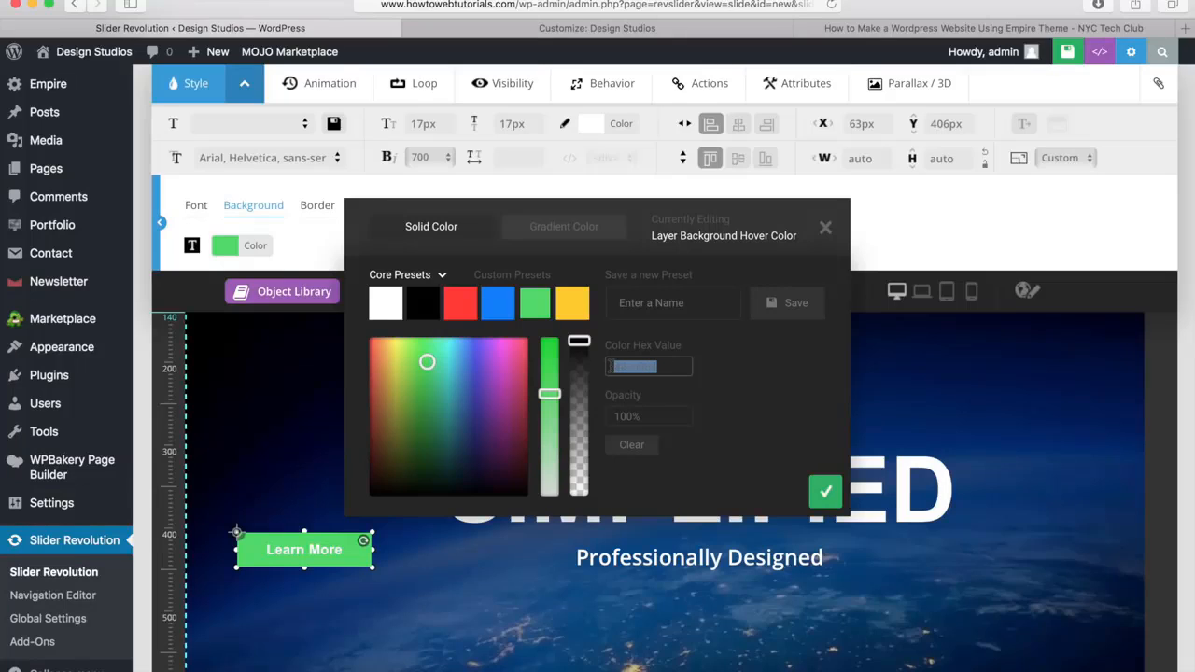
{"action": "type", "text": "#0fb5e5"}
{"action": "left_click", "coordinate": [796, 381]}
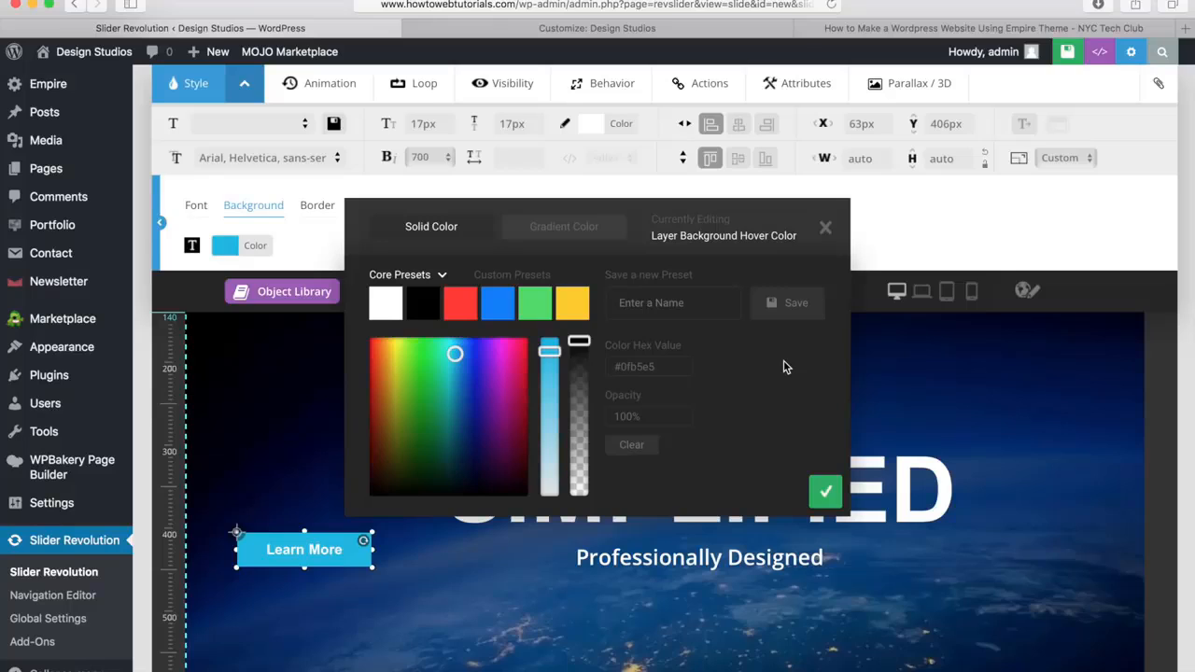
{"action": "left_click", "coordinate": [826, 495]}
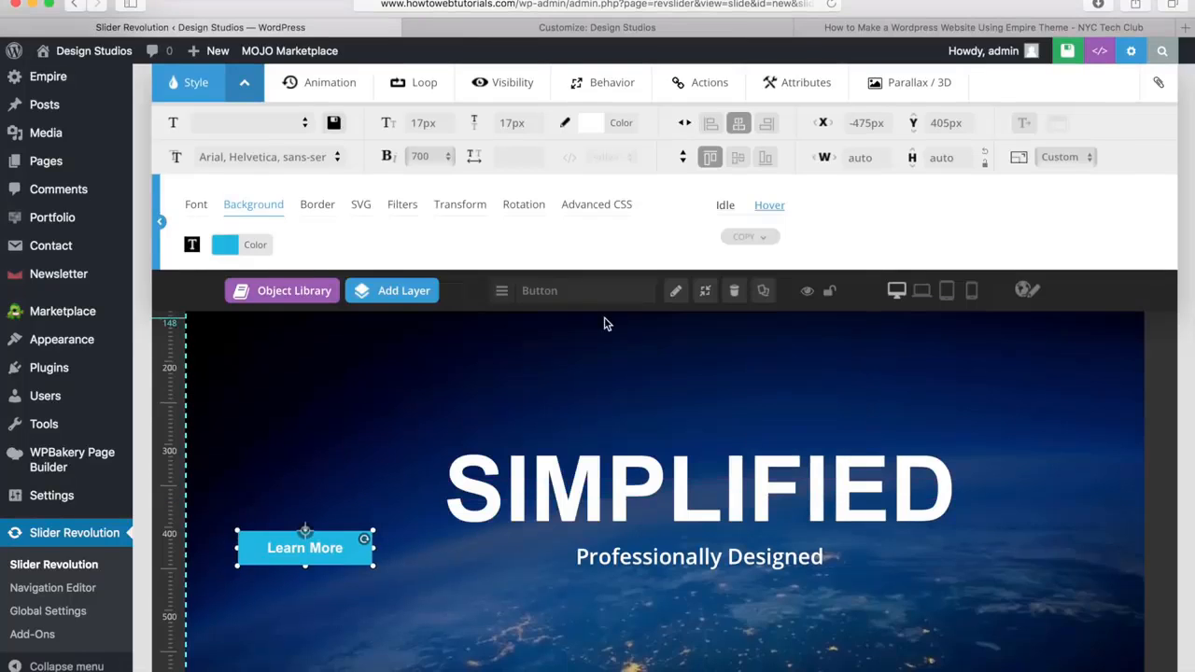
Set the Learn More button's hover border color to the light blue #0fb5e5
{"action": "left_click", "coordinate": [327, 209]}
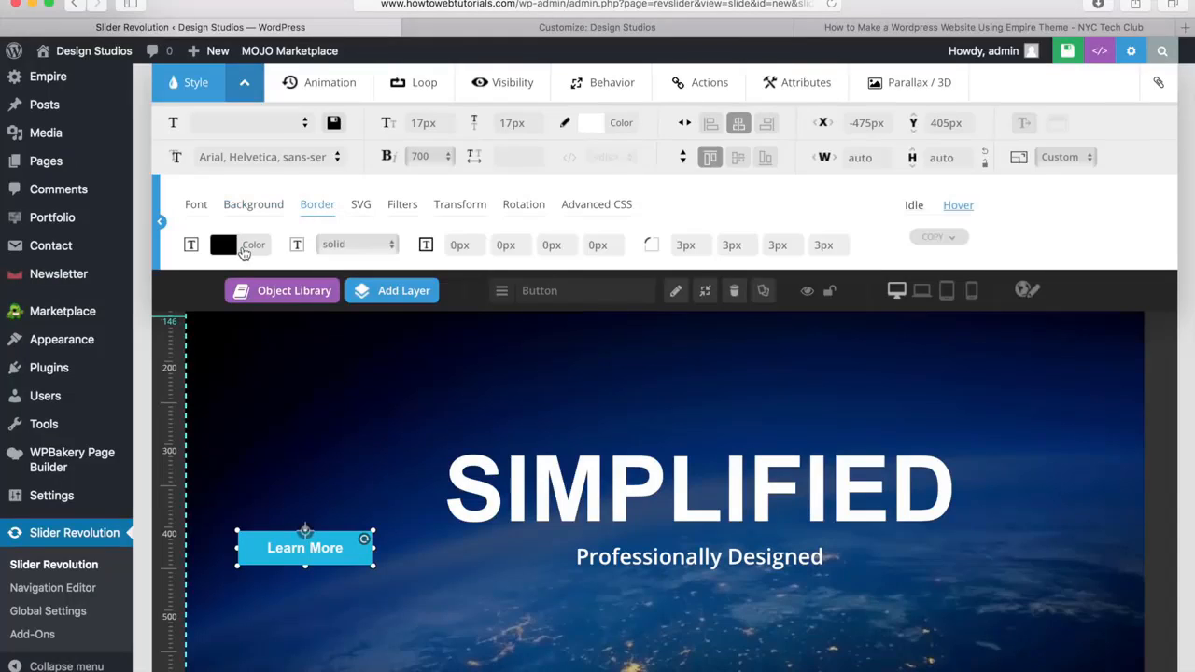
{"action": "left_click", "coordinate": [243, 248]}
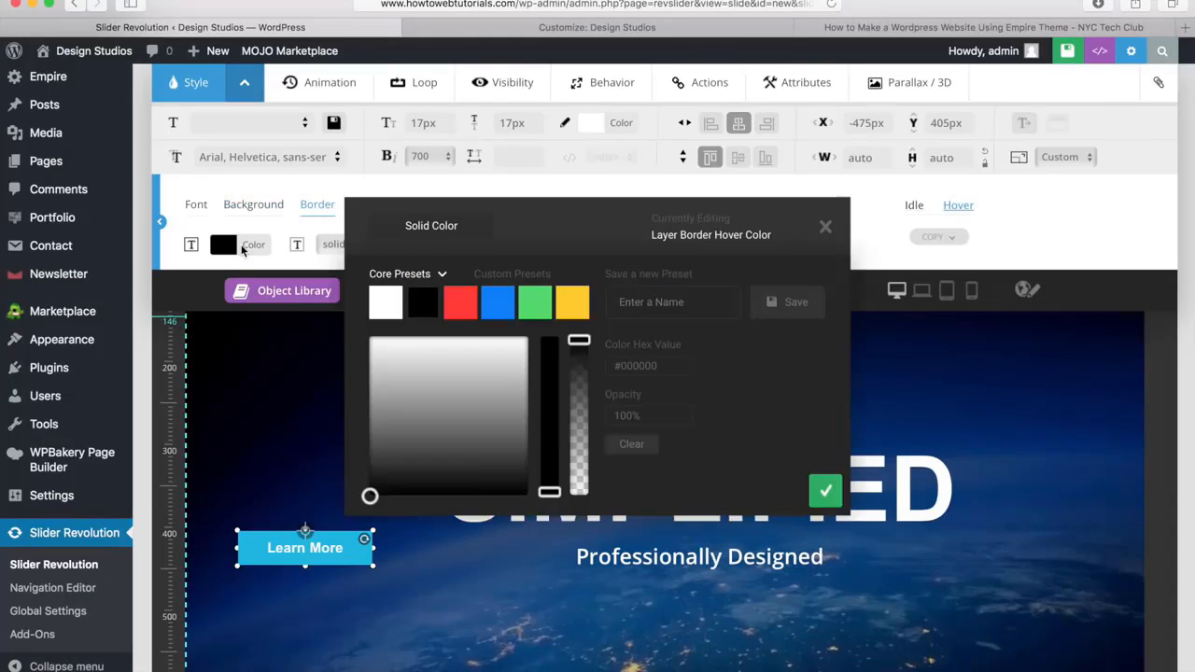
{"action": "left_click_drag", "start_coordinate": [666, 371], "coordinate": [608, 368]}
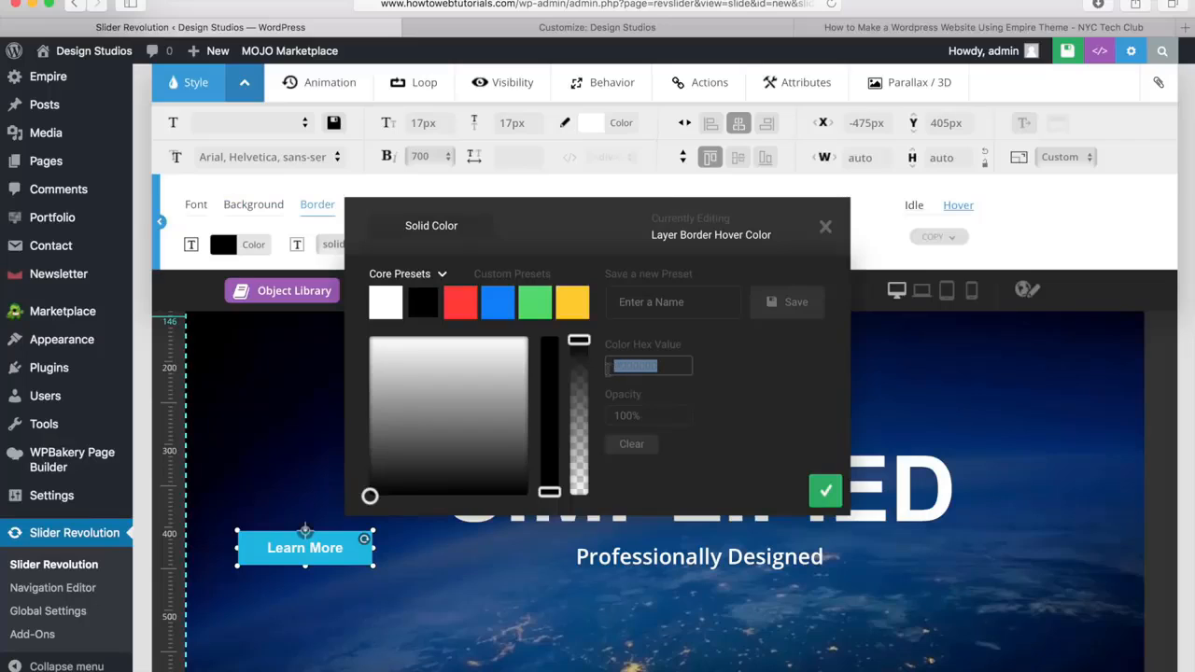
{"action": "type", "text": "#0fb5e5"}
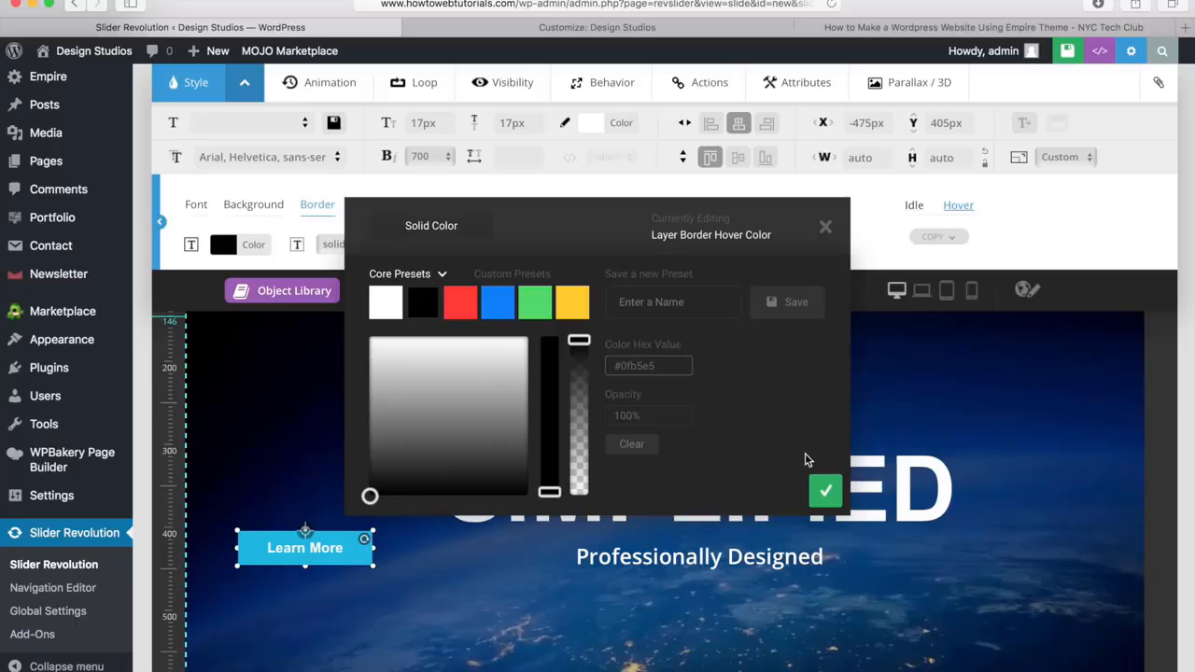
{"action": "left_click", "coordinate": [824, 495]}
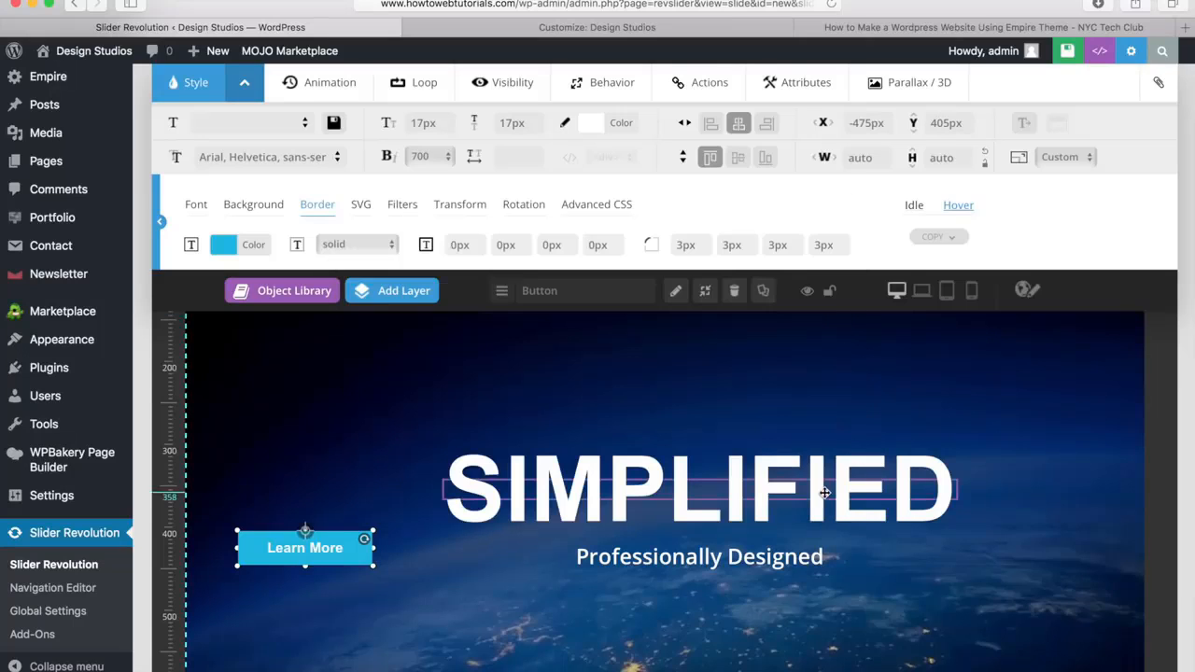
Set the Learn More button's hover border width to 1px on all four sides
{"action": "left_click", "coordinate": [469, 244]}
{"action": "type", "text": "1"}
{"action": "key", "text": "Tab"}
{"action": "type", "text": "1"}
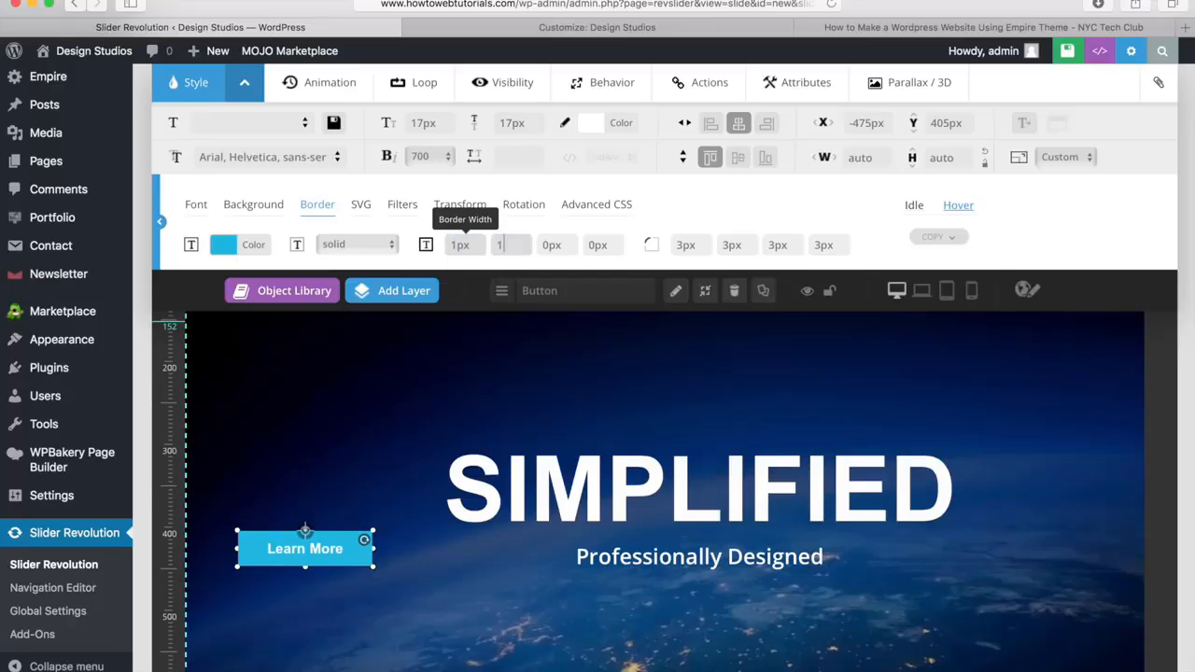
{"action": "key", "text": "Tab"}
{"action": "type", "text": "1"}
{"action": "key", "text": "Tab"}
{"action": "type", "text": "1"}
{"action": "key", "text": "Tab"}
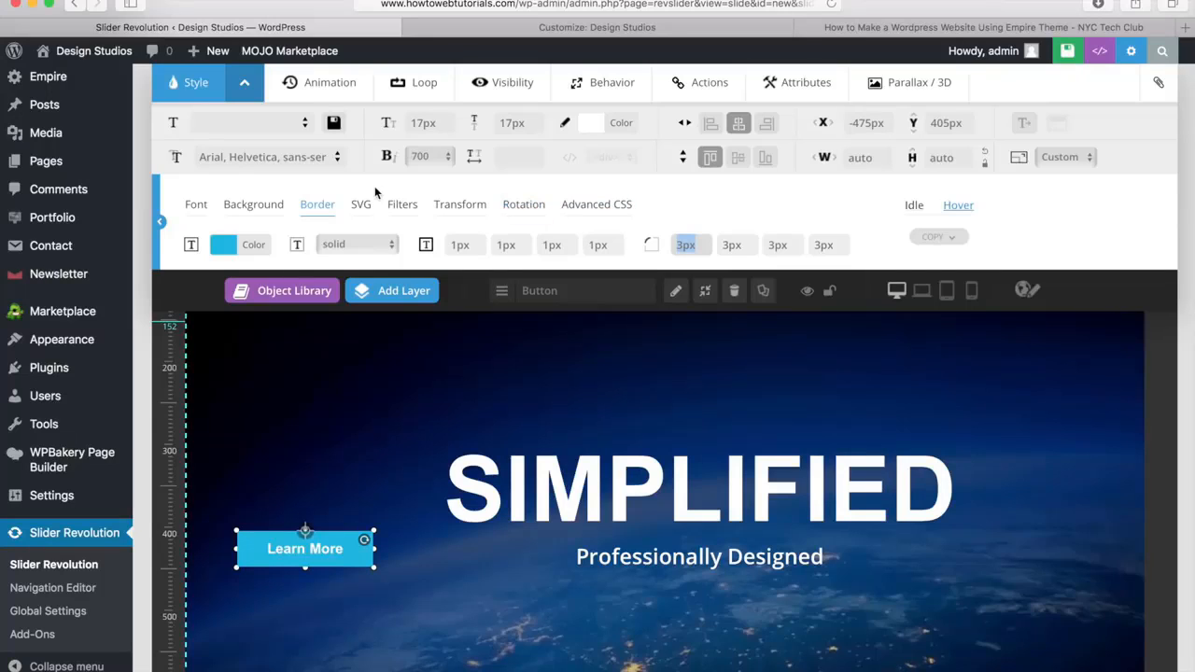
{"action": "left_click", "coordinate": [246, 87]}
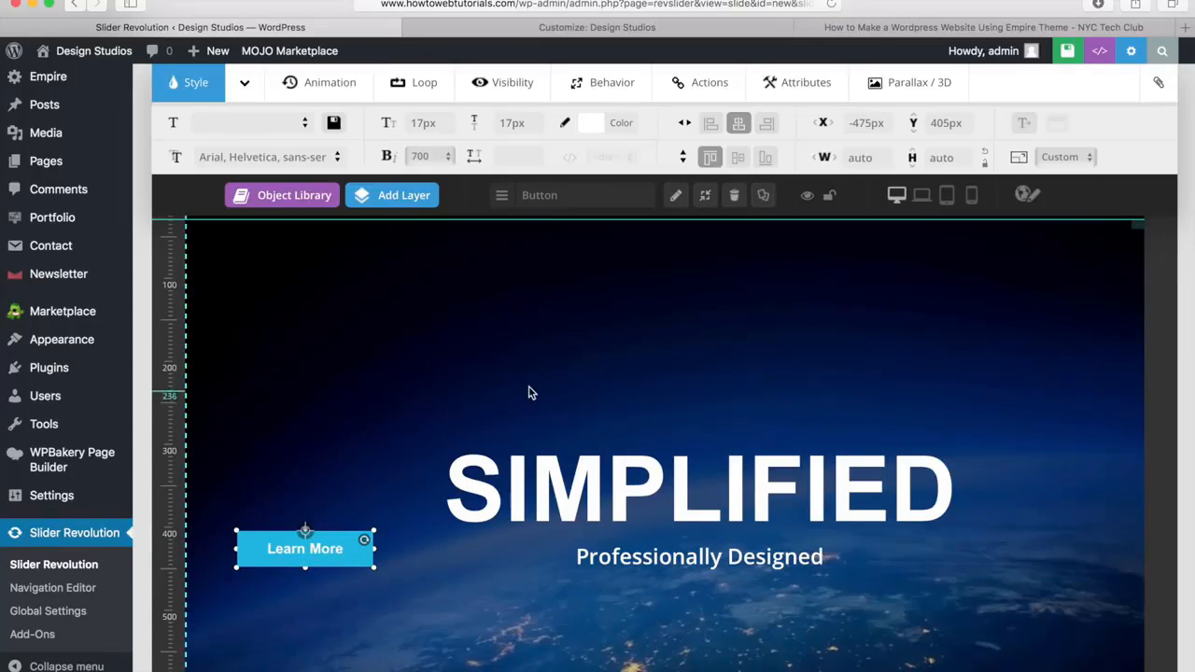
Add a Simple Link action triggered on Click to the Learn More button
{"action": "left_click", "coordinate": [709, 87]}
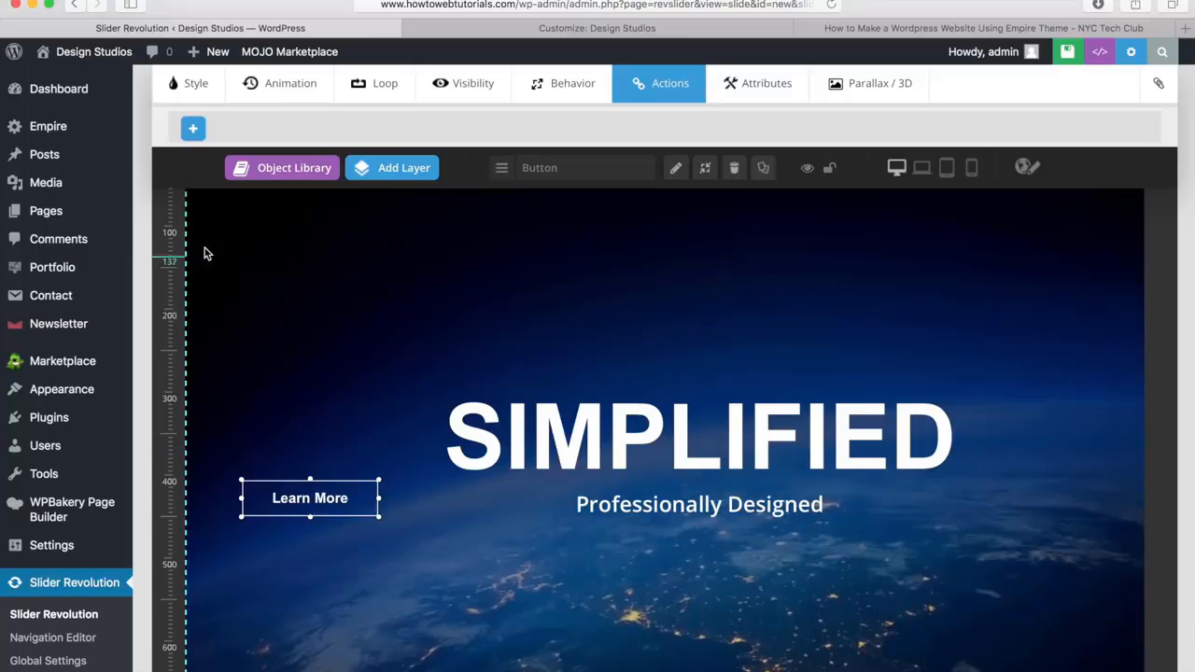
{"action": "left_click", "coordinate": [194, 132]}
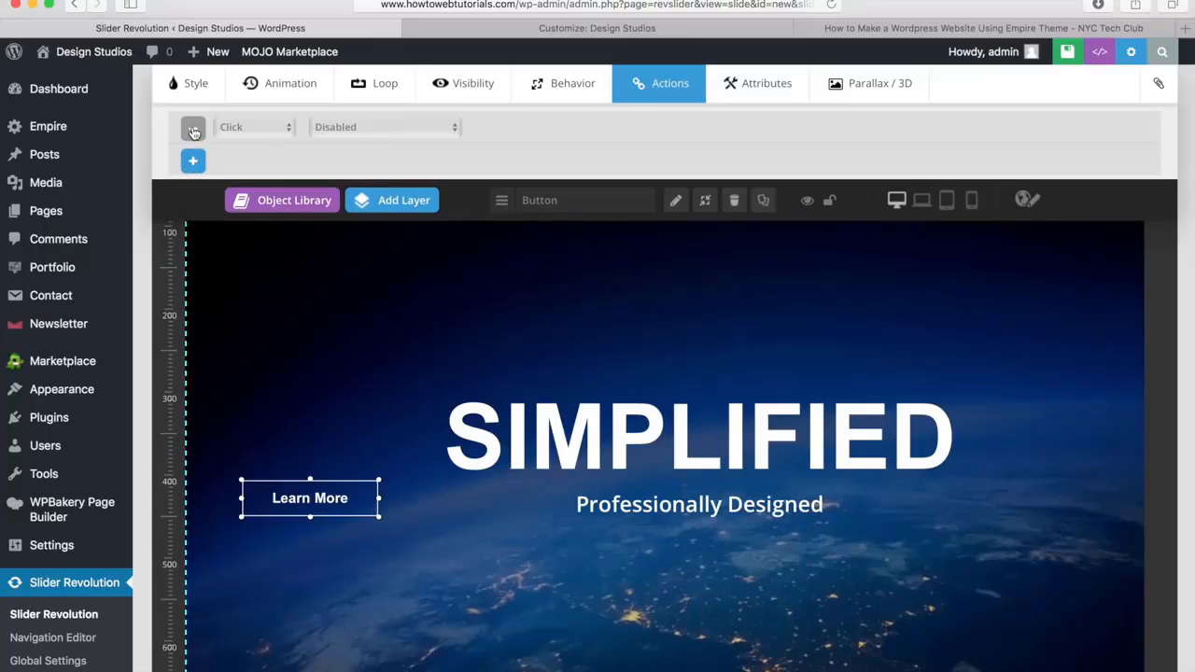
{"action": "left_click", "coordinate": [242, 127]}
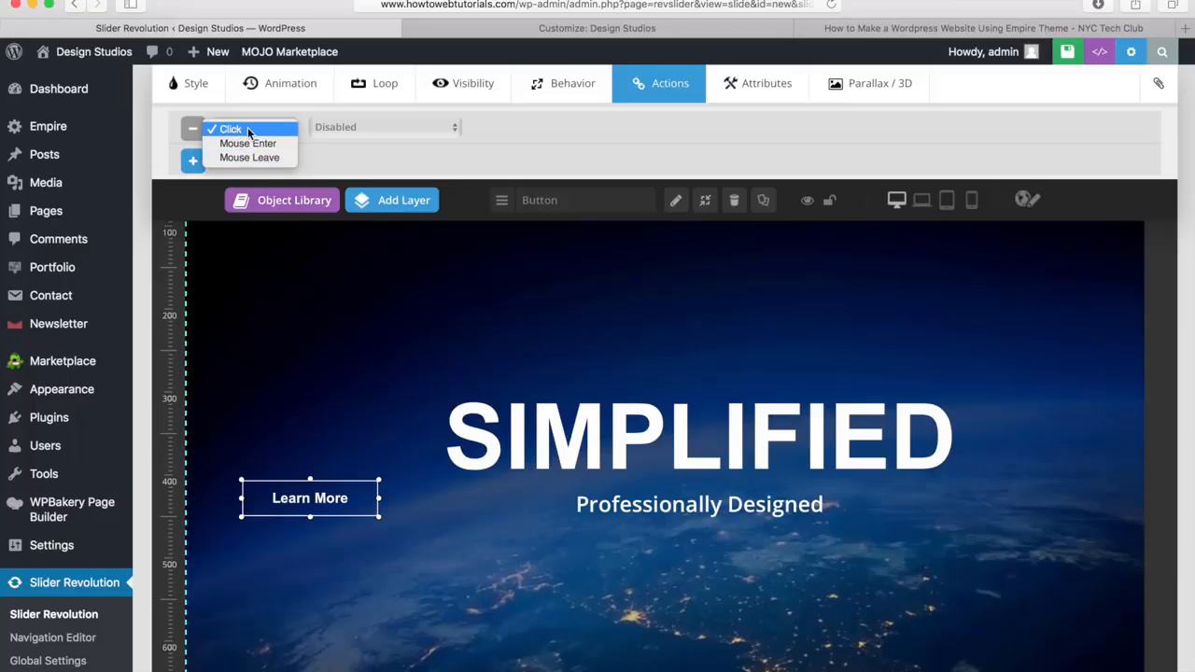
{"action": "left_click", "coordinate": [246, 130]}
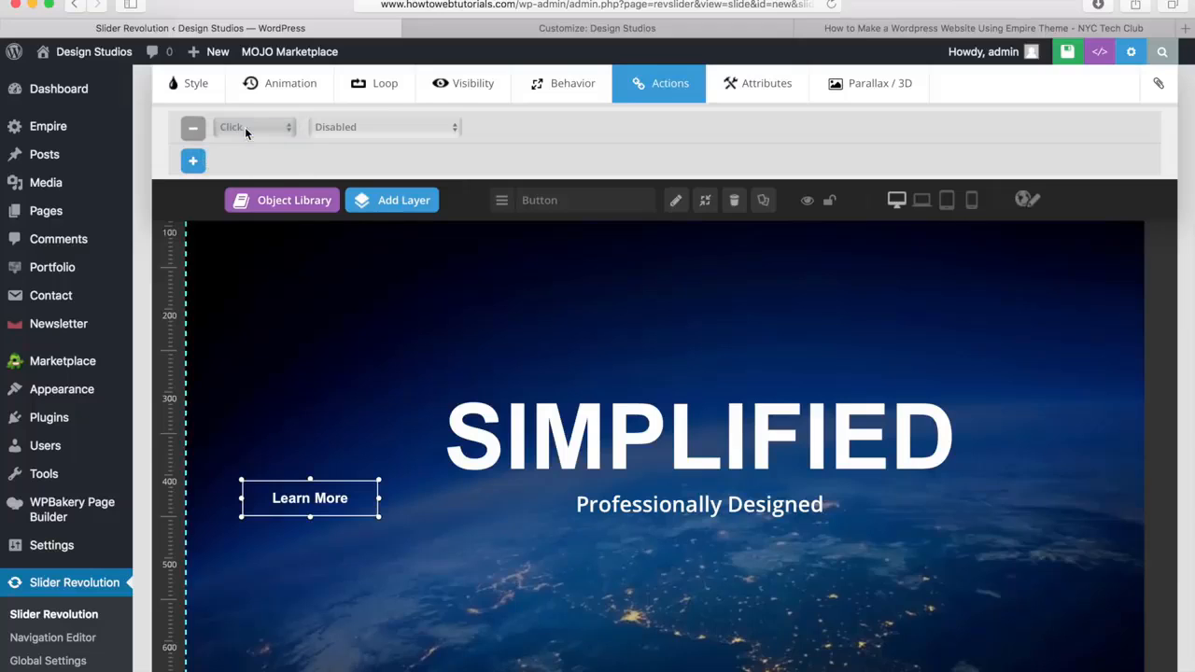
{"action": "left_click", "coordinate": [382, 130]}
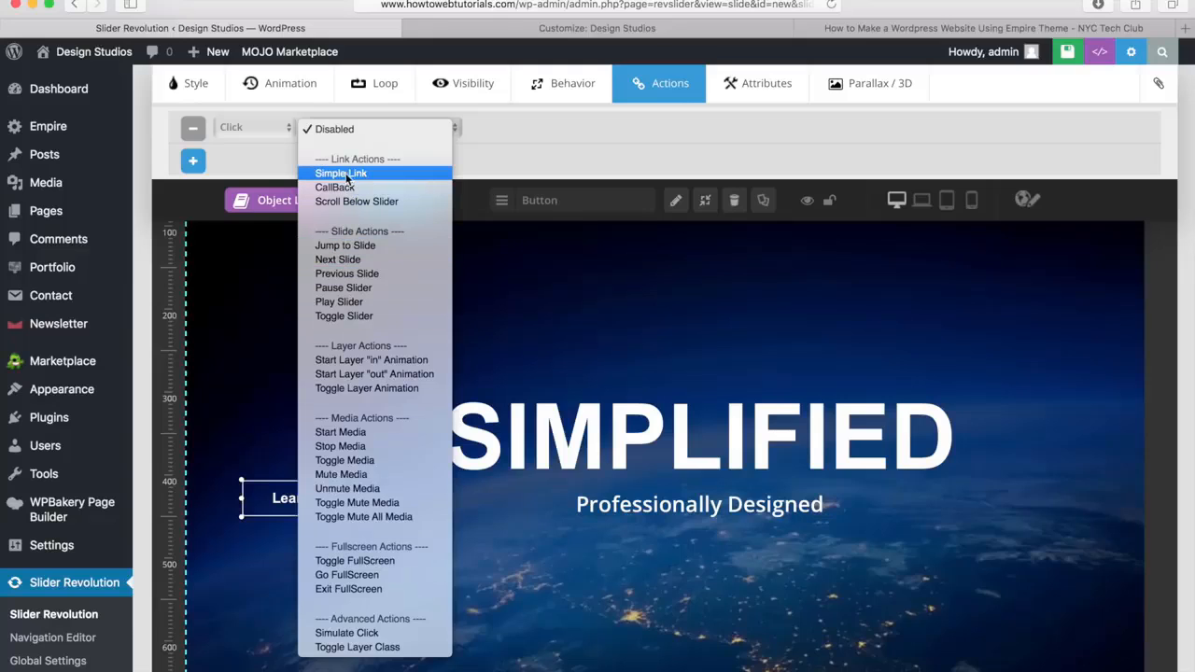
{"action": "left_click", "coordinate": [341, 174]}
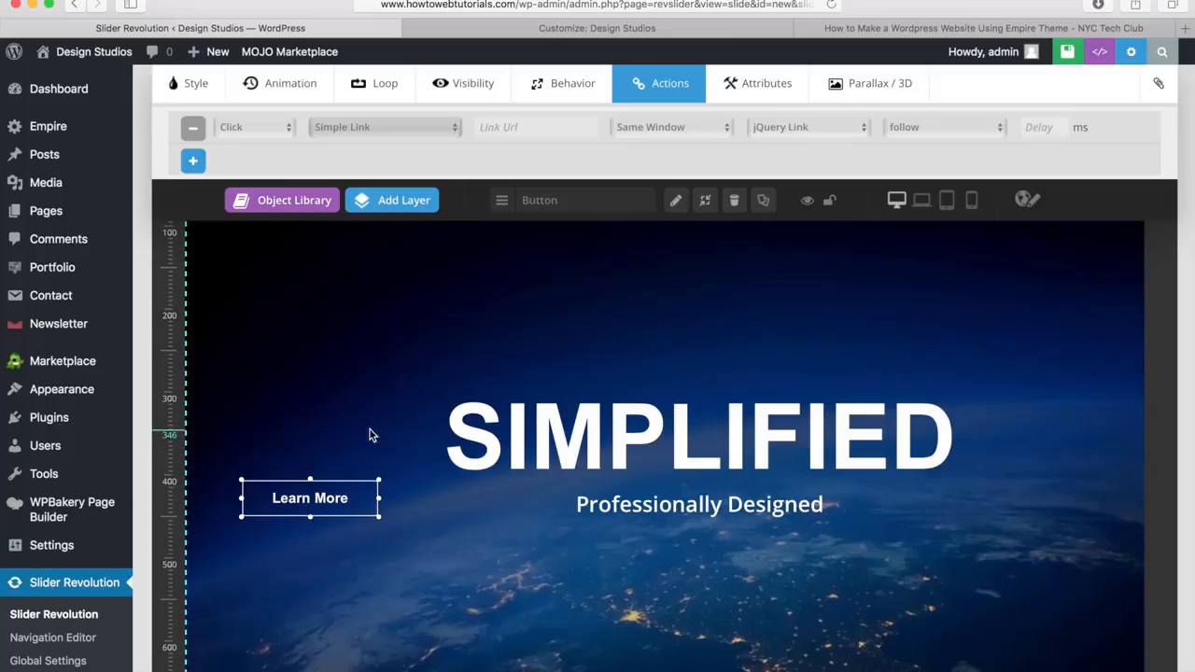
{"action": "left_click", "coordinate": [552, 122]}
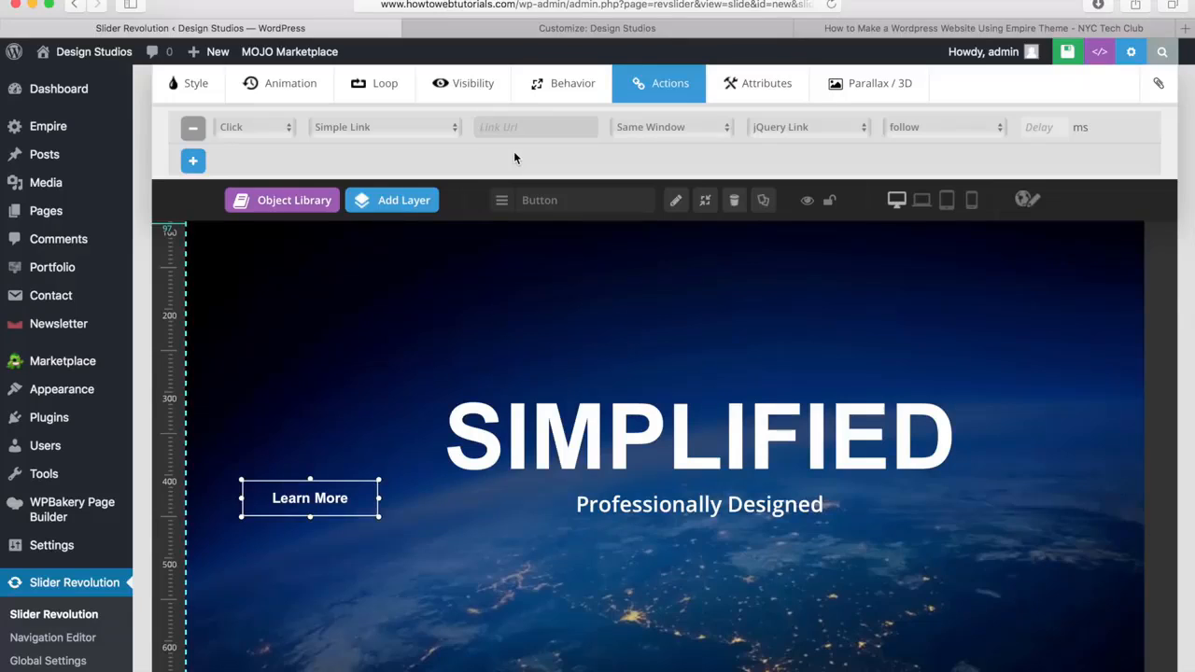
{"action": "type", "text": "ht"}
{"action": "type", "text": "tp://www.howtowebtutorials"}
{"action": "type", "text": ".com"}
{"action": "type", "text": "/about"}
{"action": "left_click", "coordinate": [403, 324]}
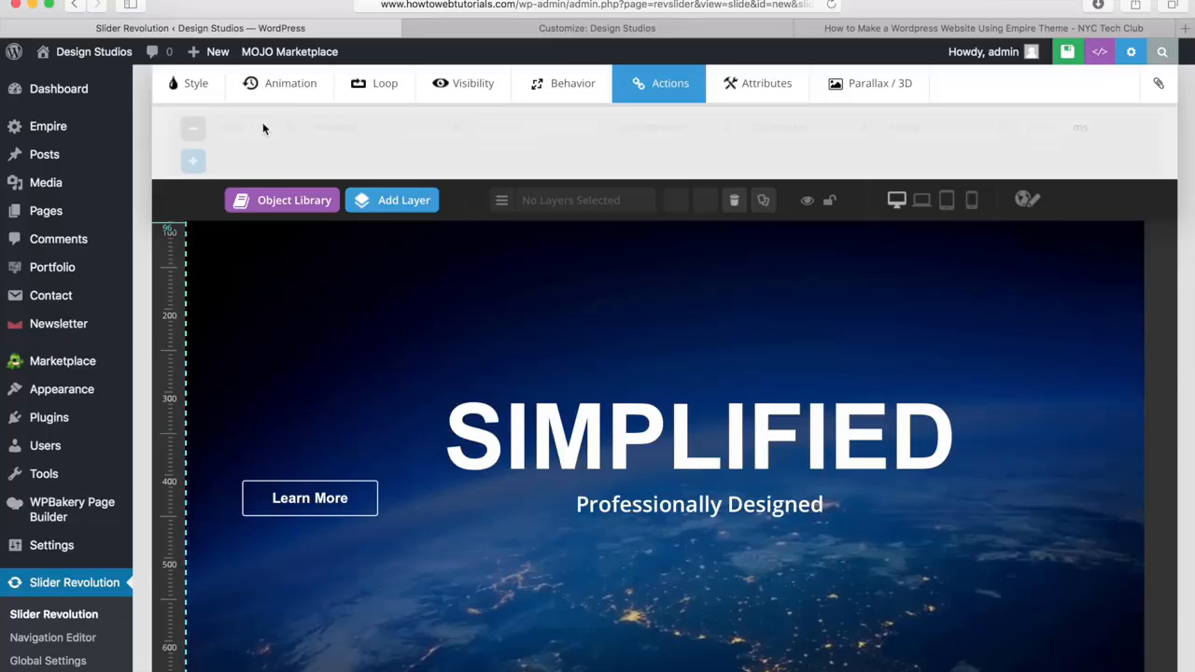
Move the Learn More button below "Professionally Designed" at Y 477px, centered horizontally, and save the slide
{"action": "left_click", "coordinate": [190, 86]}
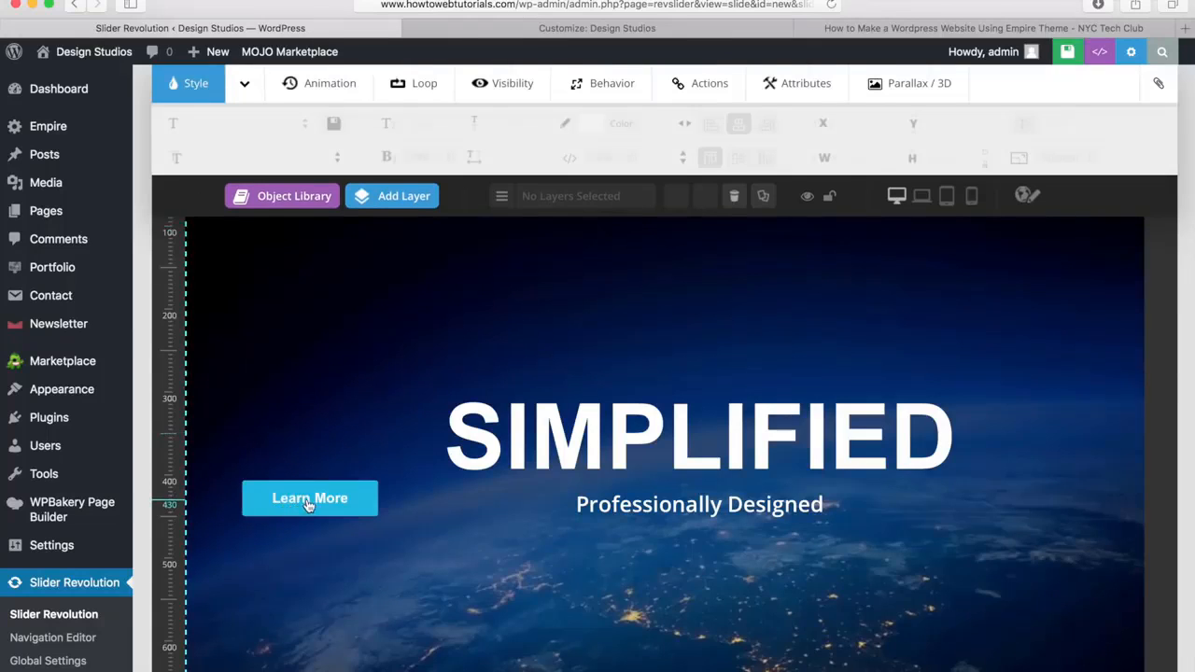
{"action": "left_click_drag", "start_coordinate": [310, 504], "coordinate": [695, 564]}
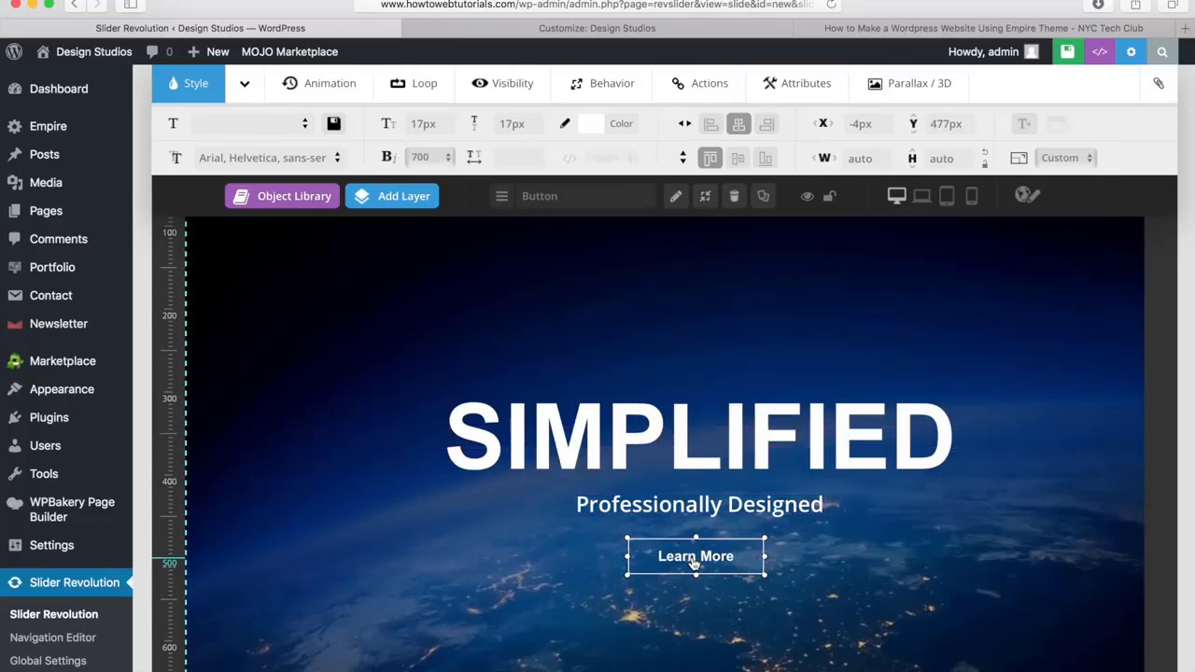
{"action": "left_click", "coordinate": [740, 125]}
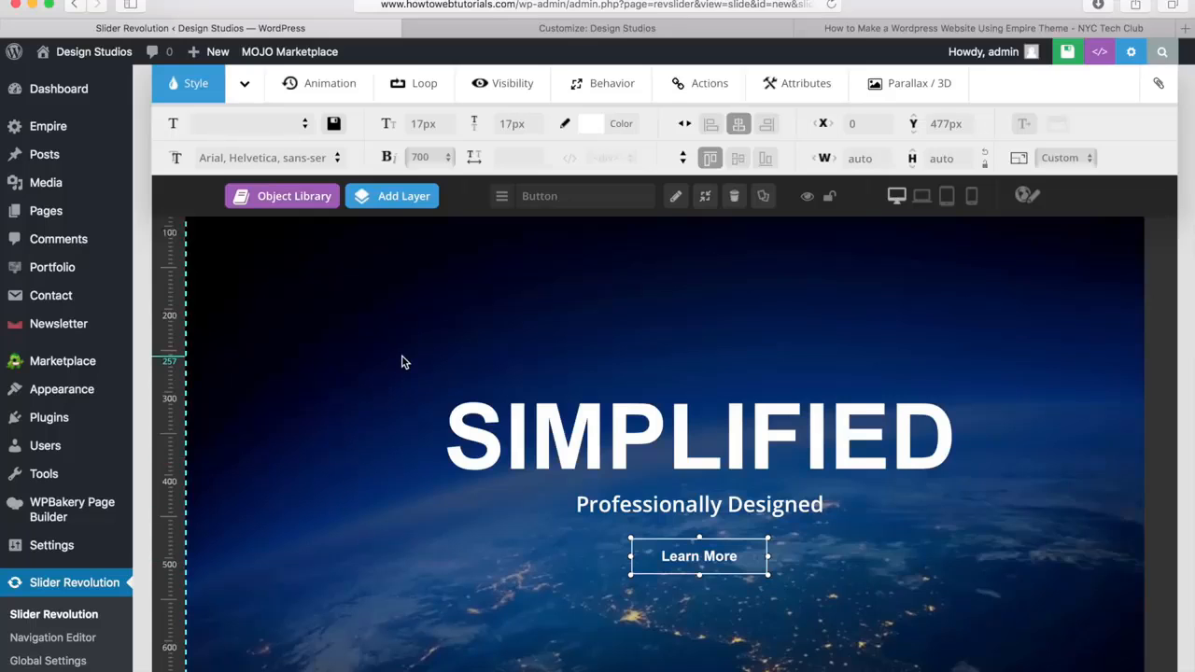
{"action": "scroll", "coordinate": [402, 363], "scroll_direction": "down", "scroll_amount": 5}
{"action": "scroll", "coordinate": [401, 362], "scroll_direction": "up", "scroll_amount": 6}
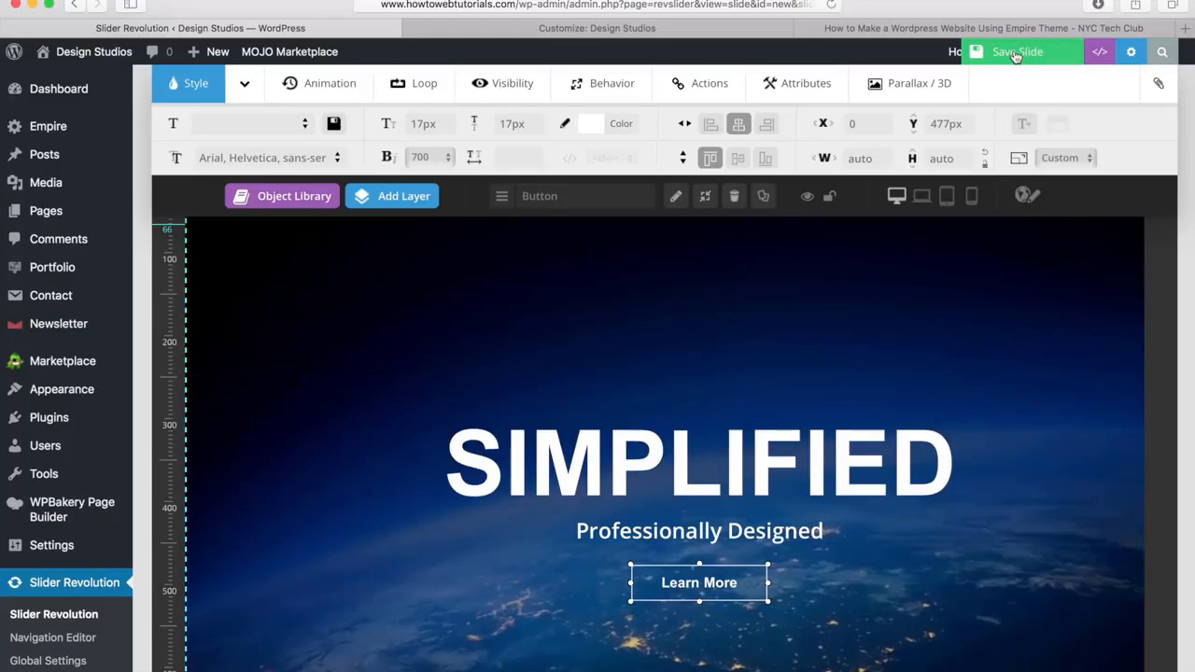
{"action": "left_click", "coordinate": [1016, 54]}
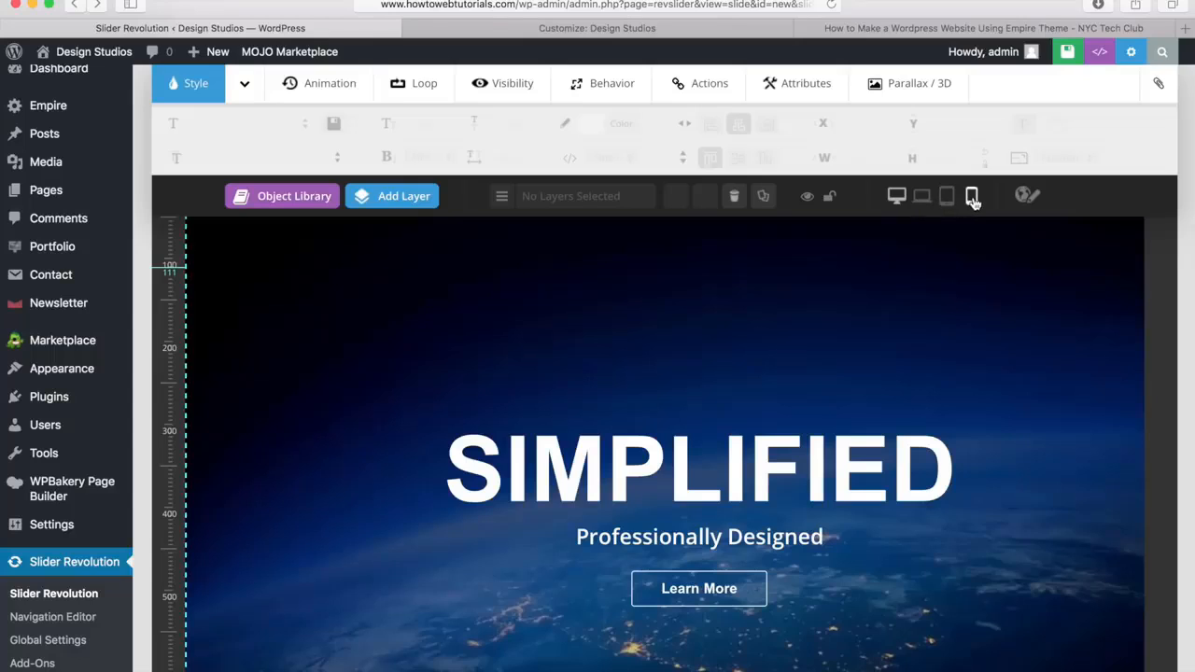
Examine the slide's text and button layout at the laptop and tablet screen sizes
{"action": "left_click", "coordinate": [925, 198]}
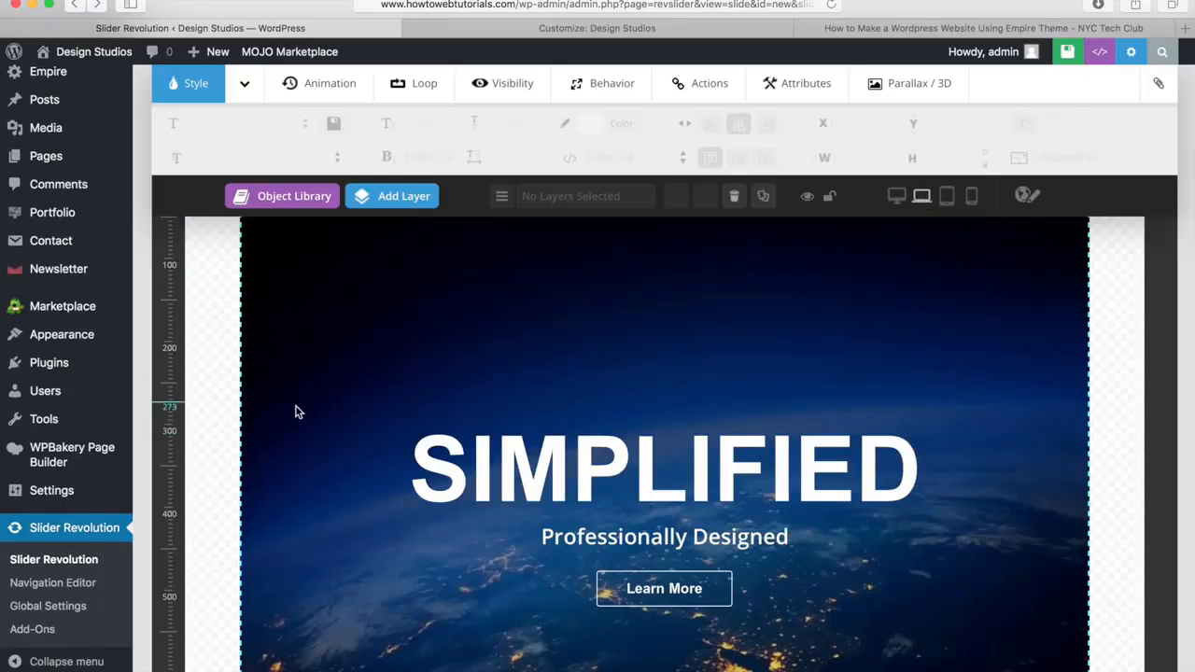
{"action": "scroll", "coordinate": [1043, 443], "scroll_direction": "down", "scroll_amount": 3}
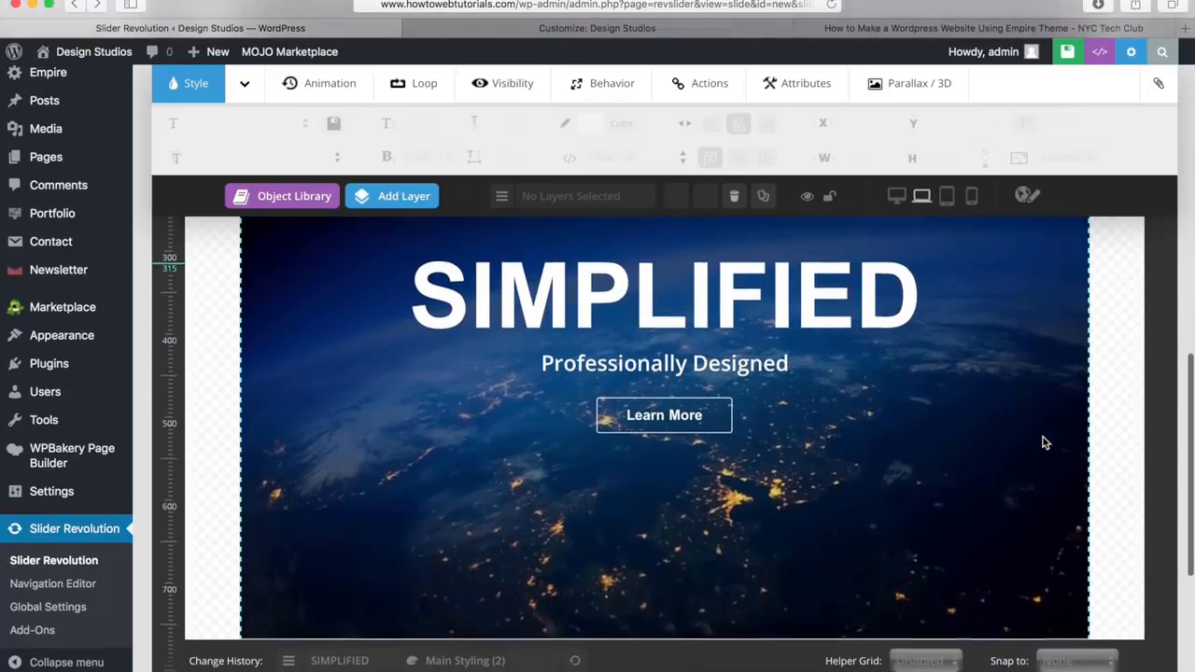
{"action": "scroll", "coordinate": [813, 489], "scroll_direction": "up", "scroll_amount": 3}
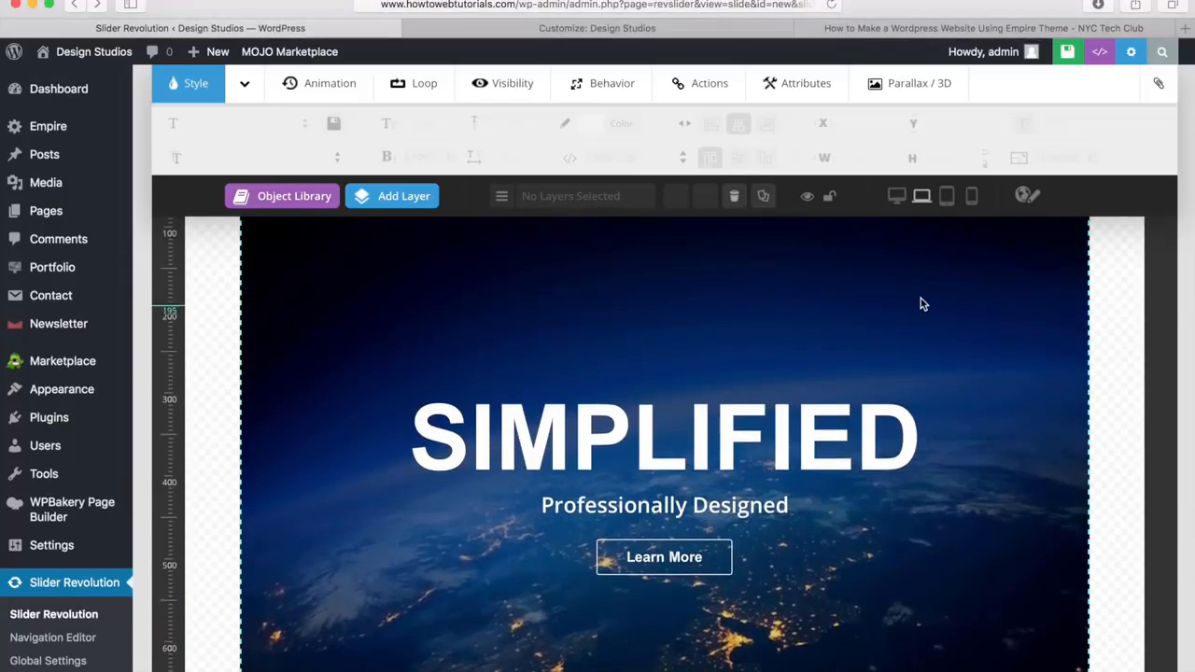
{"action": "left_click", "coordinate": [947, 197]}
{"action": "scroll", "coordinate": [800, 302], "scroll_direction": "down", "scroll_amount": 2}
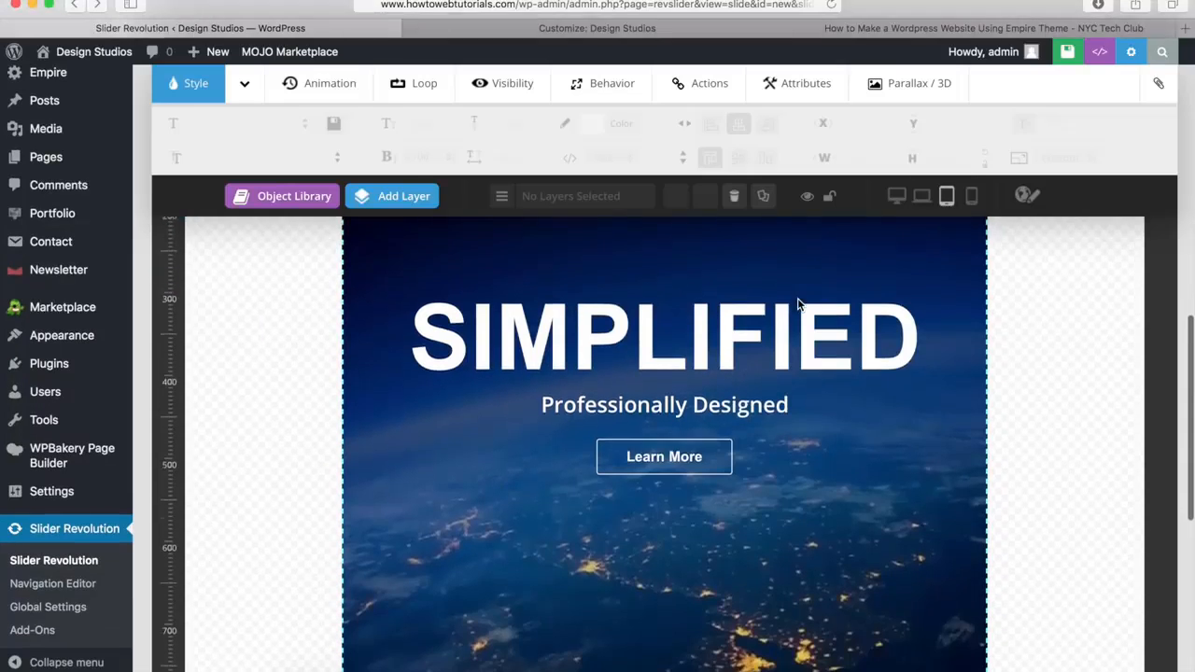
{"action": "scroll", "coordinate": [845, 451], "scroll_direction": "up", "scroll_amount": 2}
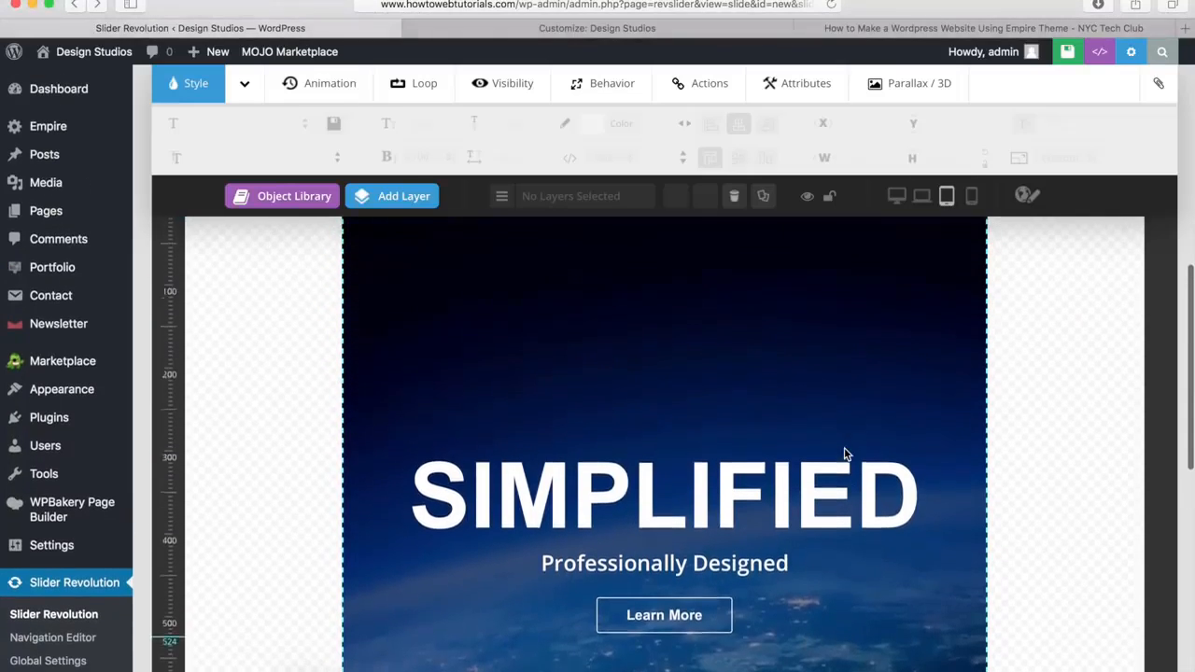
{"action": "scroll", "coordinate": [844, 455], "scroll_direction": "up", "scroll_amount": 1}
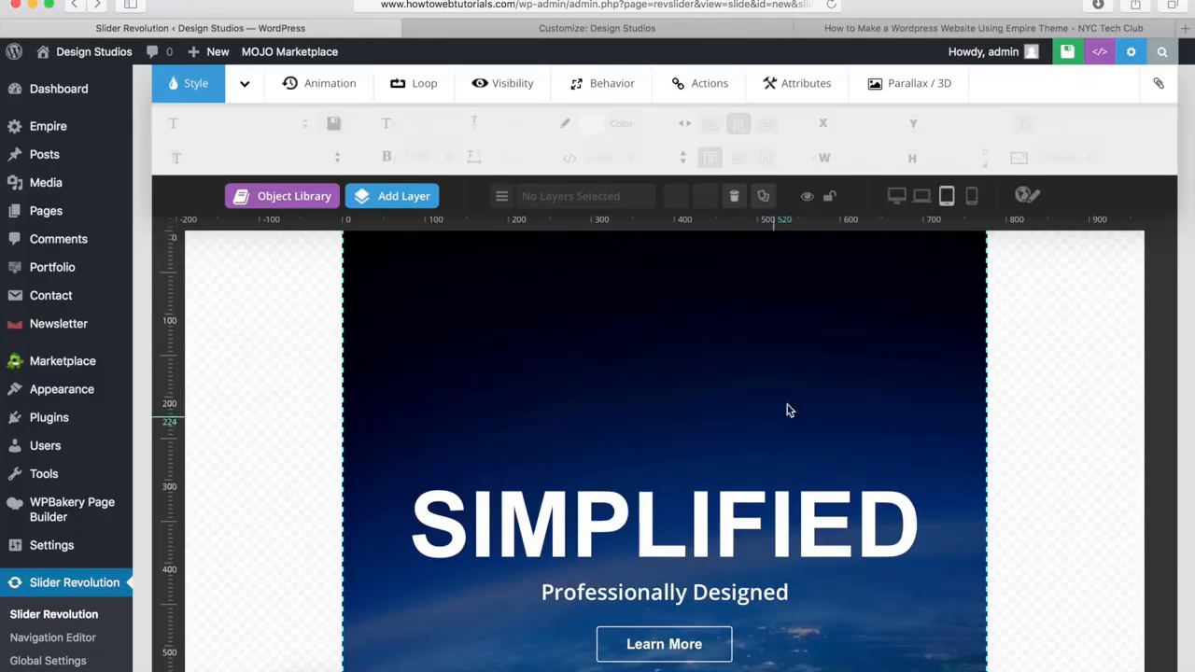
In the mobile layout, set the SIMPLIFIED heading's font size to 80px
{"action": "left_click", "coordinate": [971, 198]}
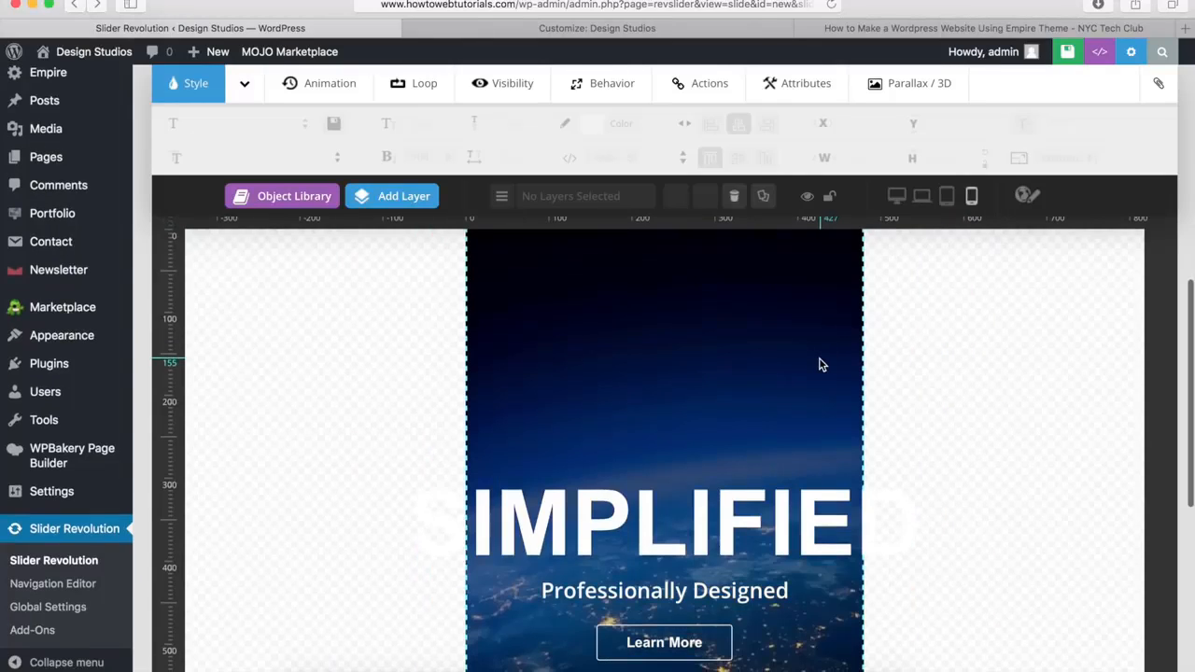
{"action": "scroll", "coordinate": [750, 377], "scroll_direction": "down", "scroll_amount": 2}
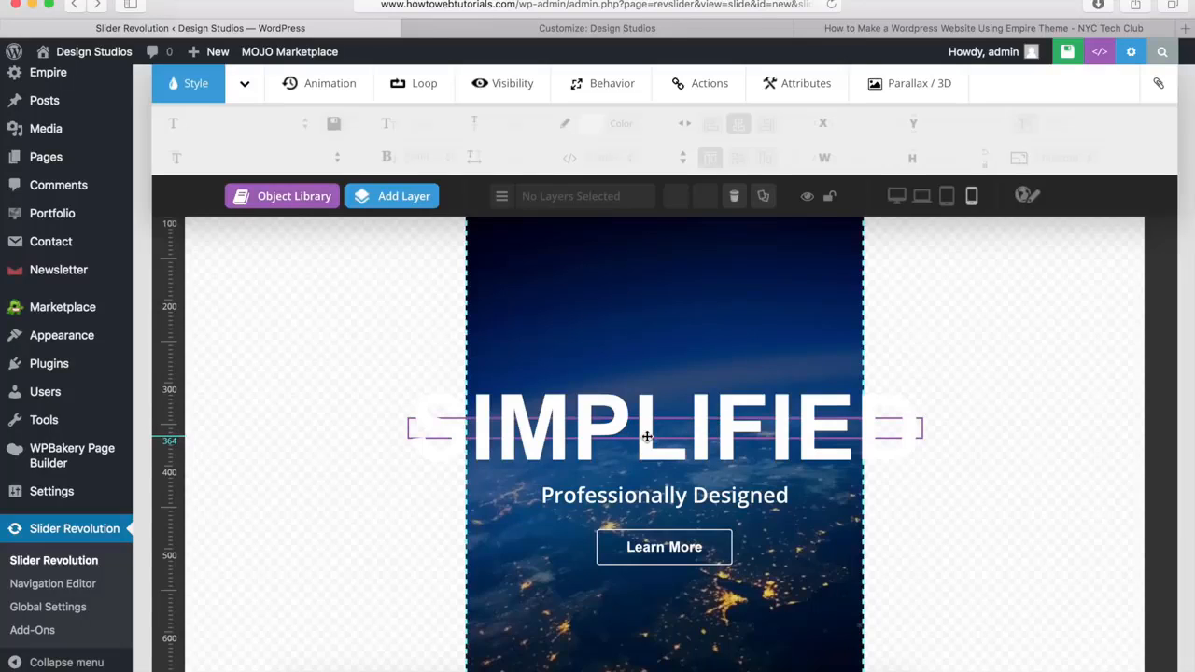
{"action": "left_click", "coordinate": [646, 436]}
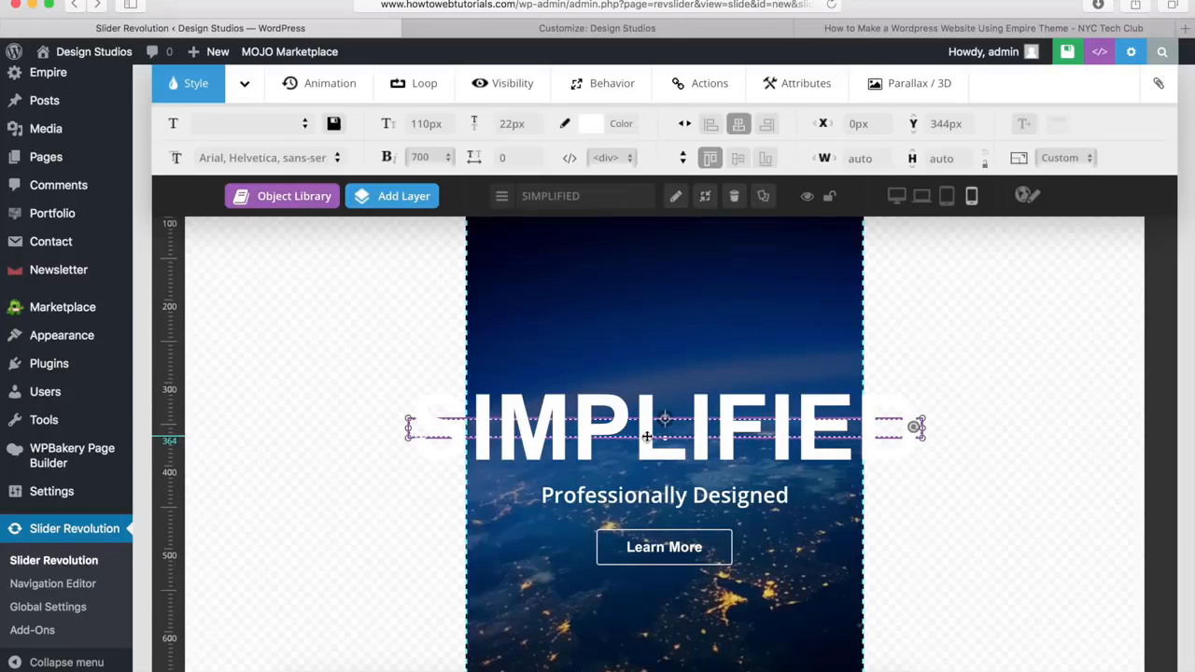
{"action": "double_click", "coordinate": [419, 126]}
{"action": "key", "text": "BackSpace"}
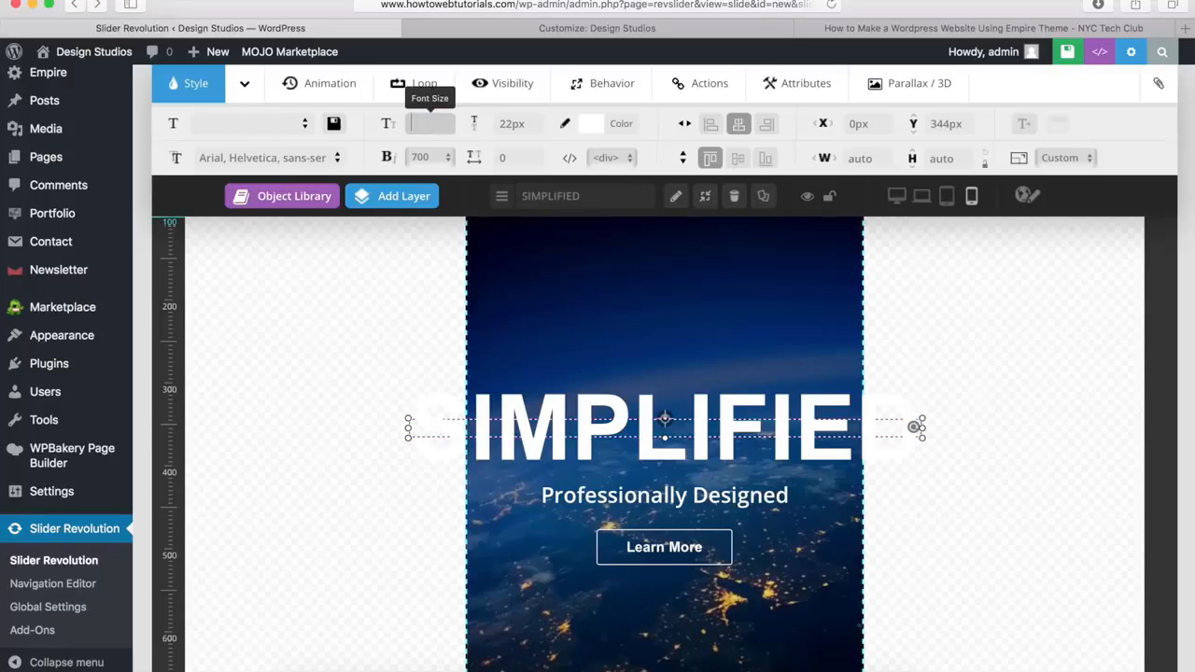
{"action": "type", "text": "80"}
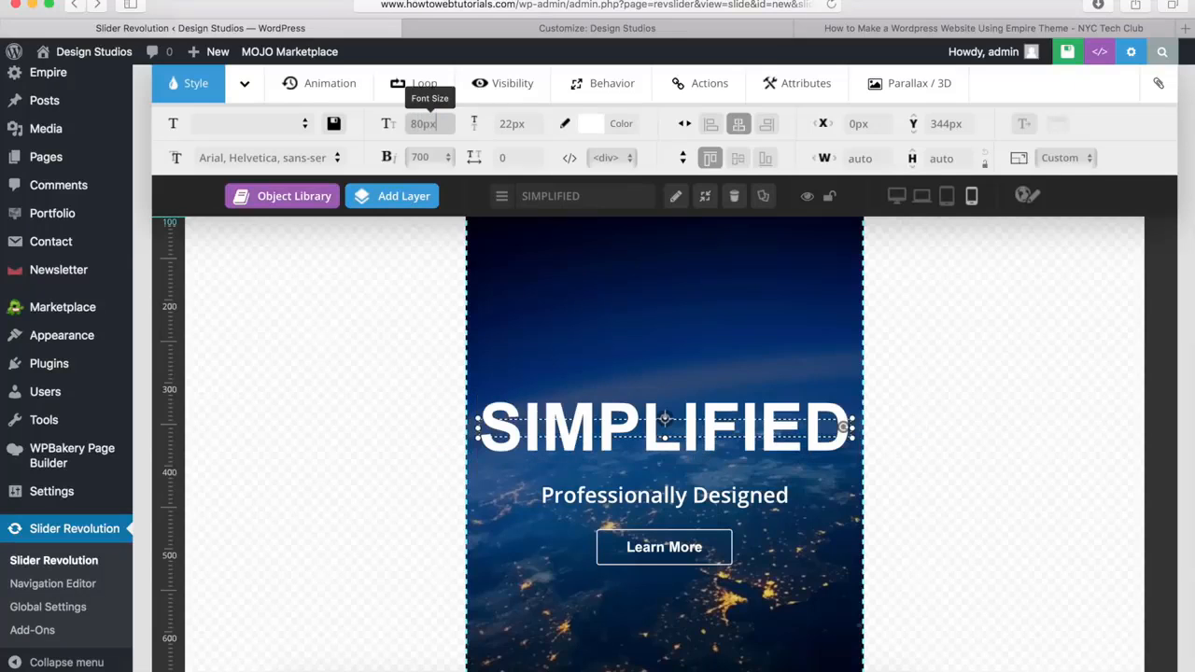
{"action": "left_click", "coordinate": [699, 334]}
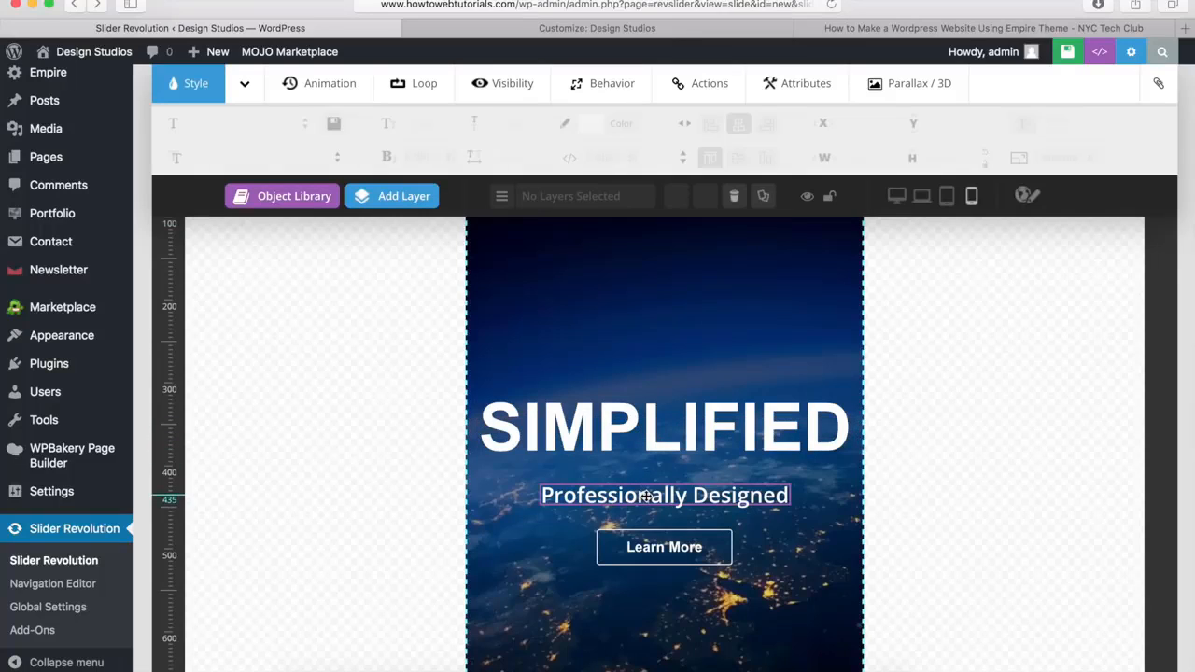
Move the mobile layout's "Professionally Designed" text up to Y 415px and center it horizontally
{"action": "left_click_drag", "start_coordinate": [646, 497], "coordinate": [647, 489]}
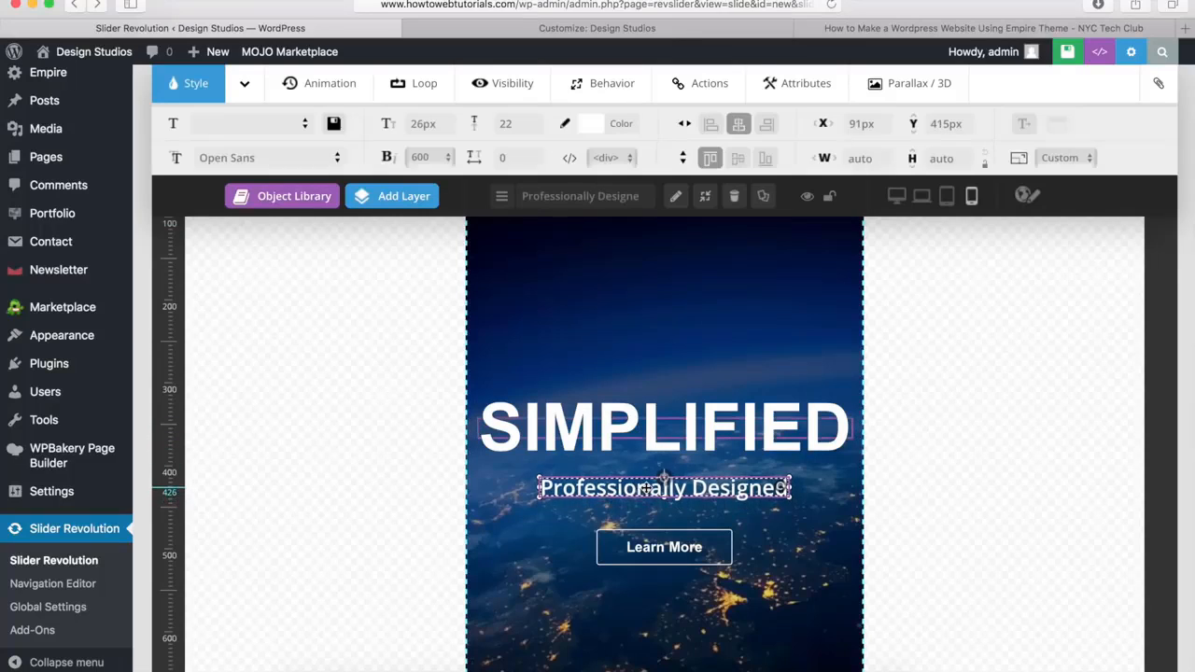
{"action": "left_click", "coordinate": [738, 128]}
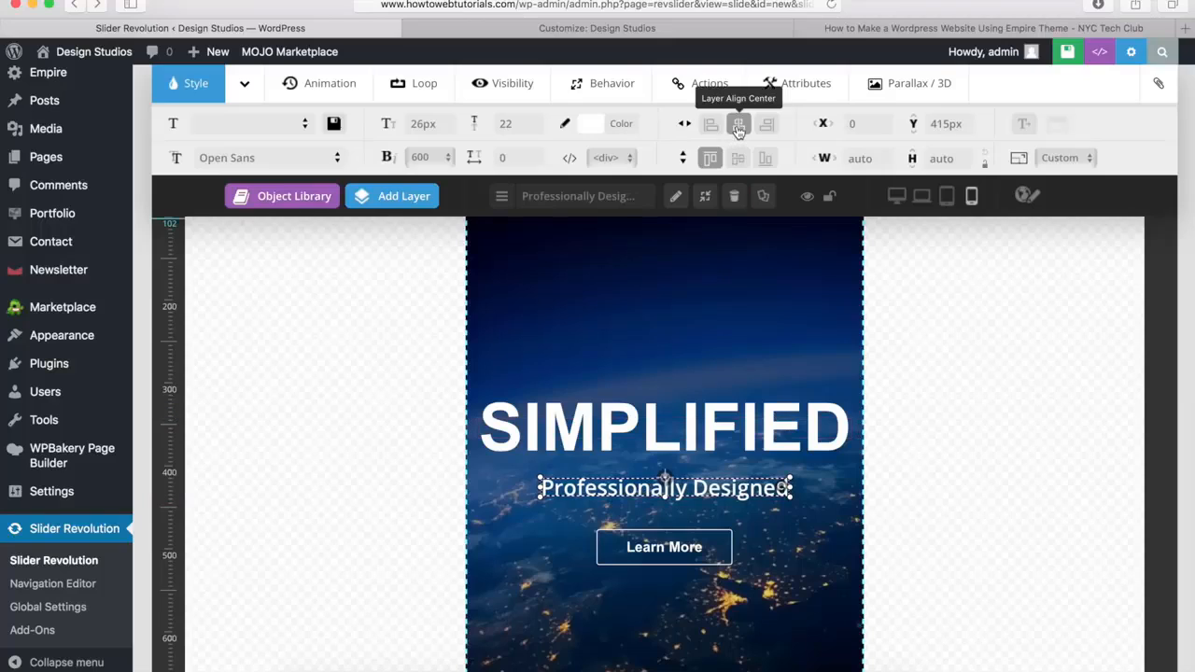
Deselect the "Professionally Designed" text and return the slide editor to the desktop layout
{"action": "left_click", "coordinate": [725, 241]}
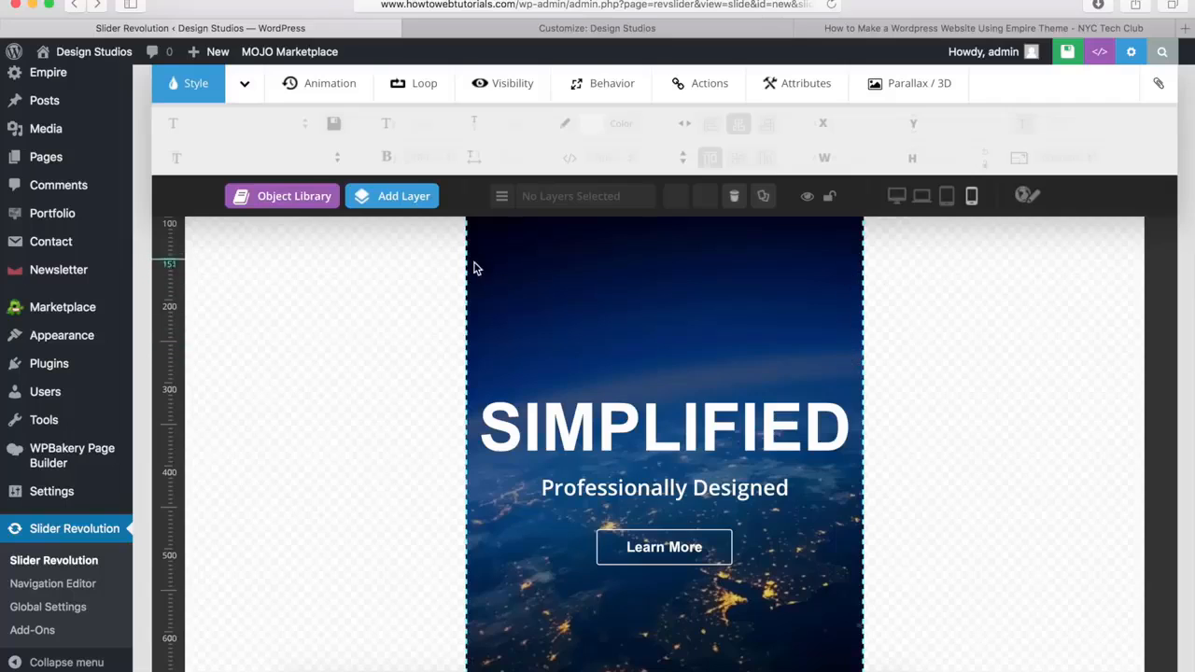
{"action": "left_click", "coordinate": [895, 197]}
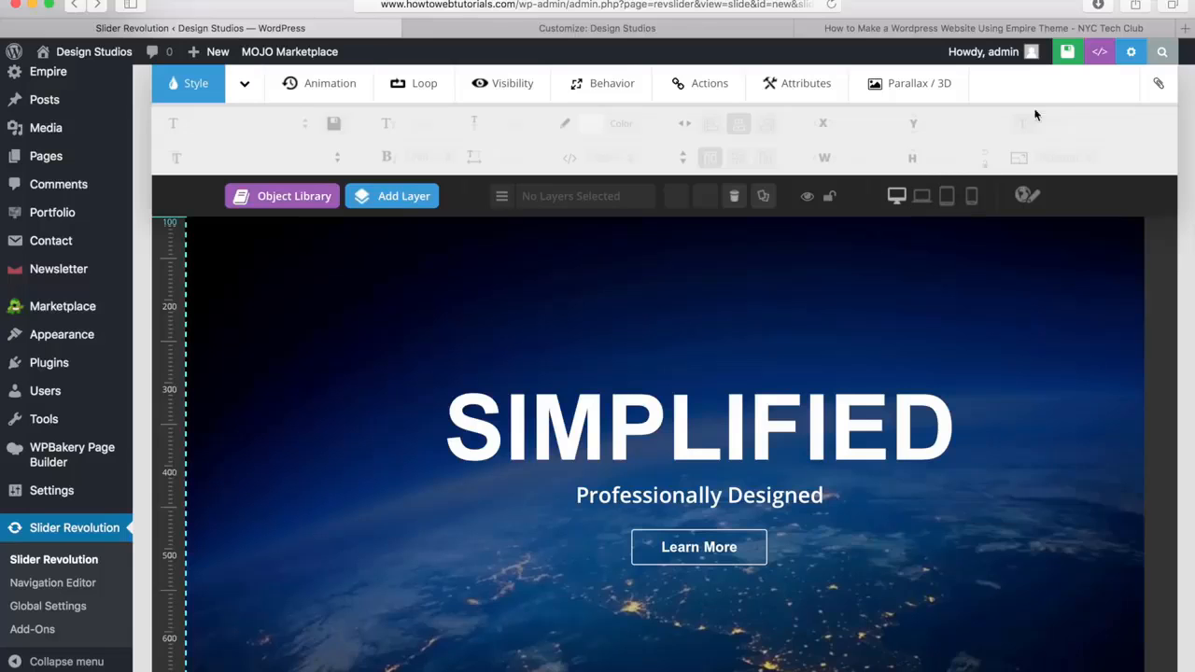
{"action": "left_click", "coordinate": [1041, 54]}
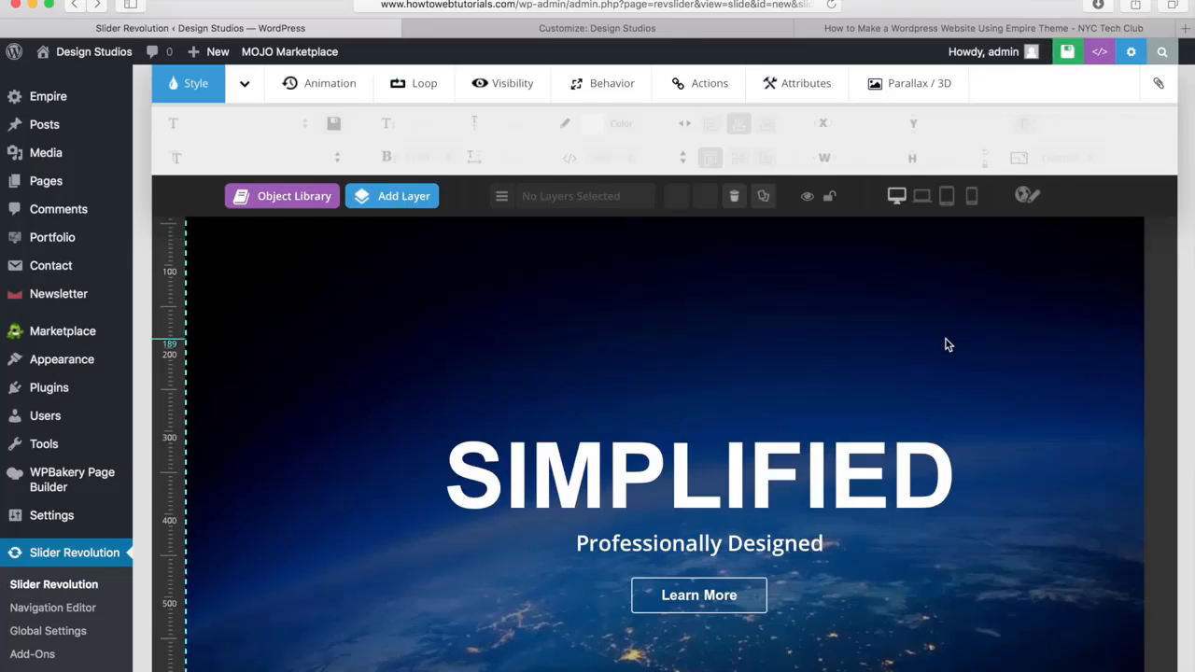
Leave the slide editor and open the settings of the homepage slider
{"action": "scroll", "coordinate": [946, 345], "scroll_direction": "up", "scroll_amount": 10}
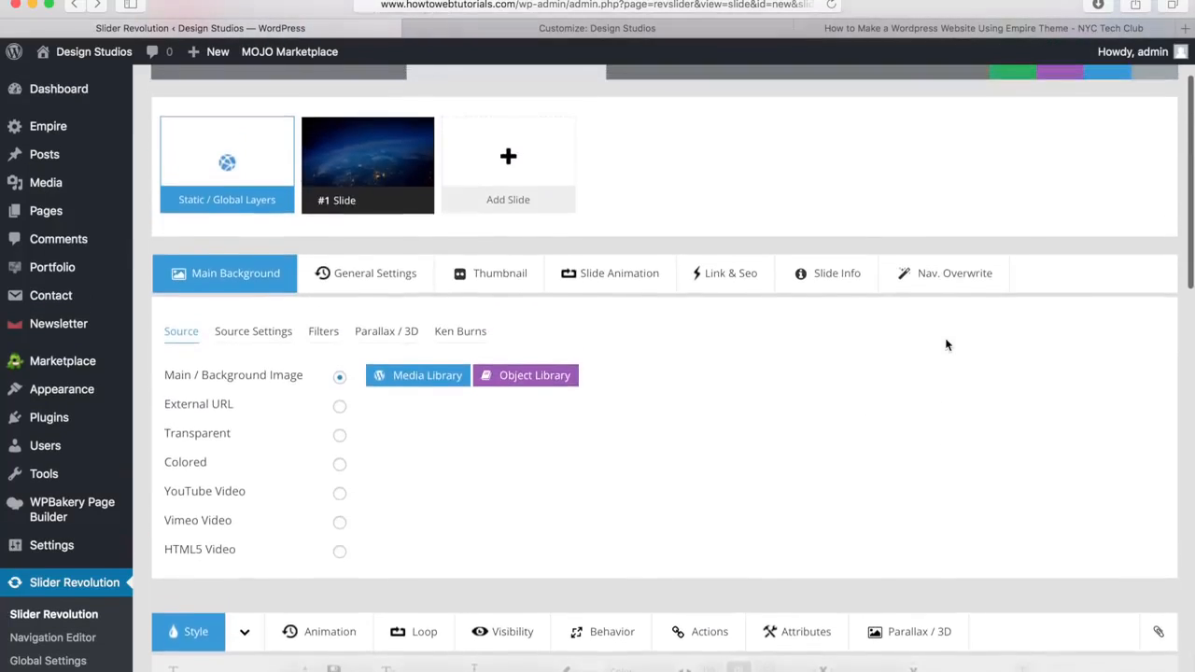
{"action": "scroll", "coordinate": [946, 346], "scroll_direction": "up", "scroll_amount": 3}
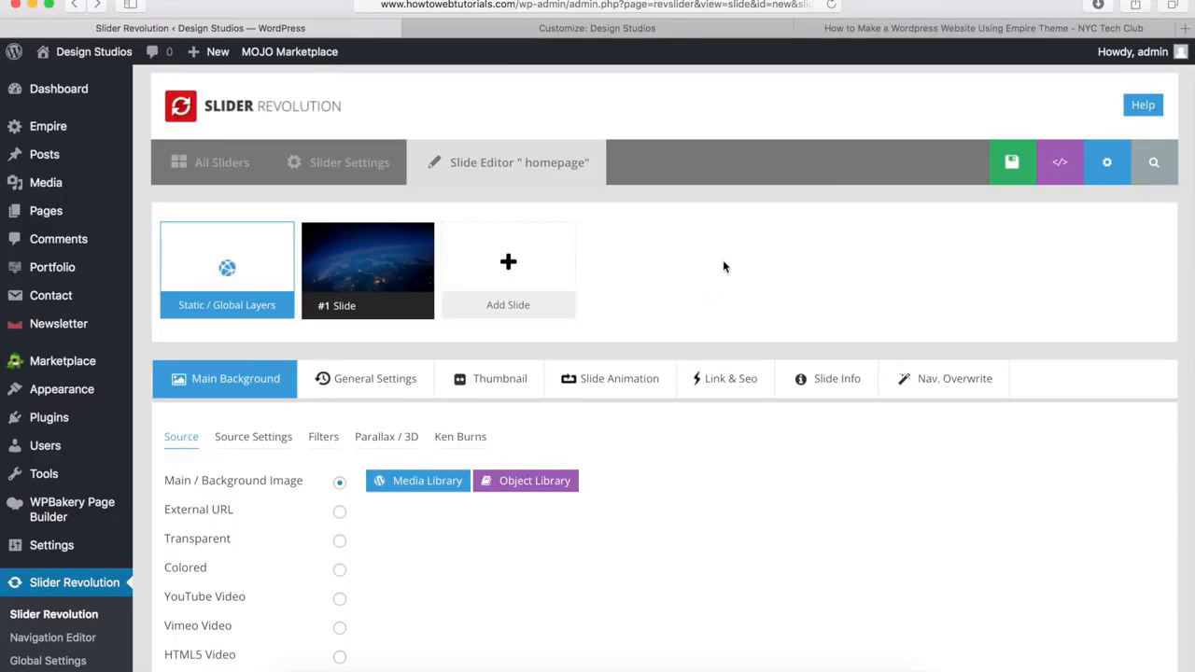
{"action": "mouse_move", "coordinate": [501, 270]}
{"action": "scroll", "coordinate": [322, 504], "scroll_direction": "down", "scroll_amount": 10}
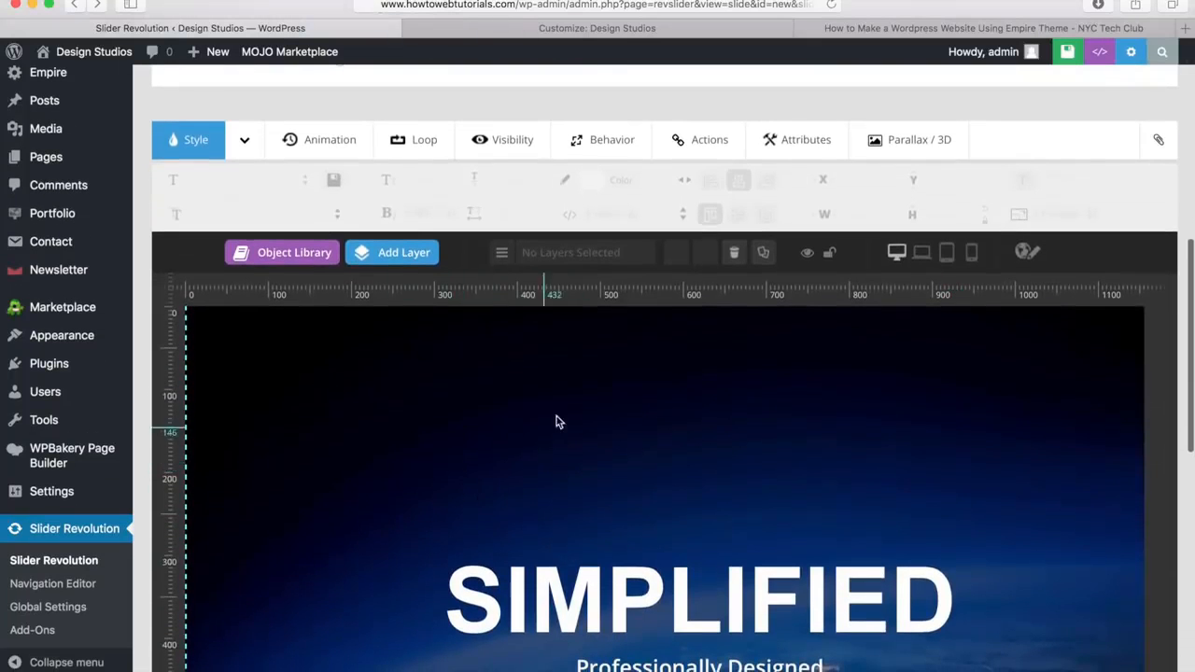
{"action": "scroll", "coordinate": [482, 496], "scroll_direction": "up", "scroll_amount": 10}
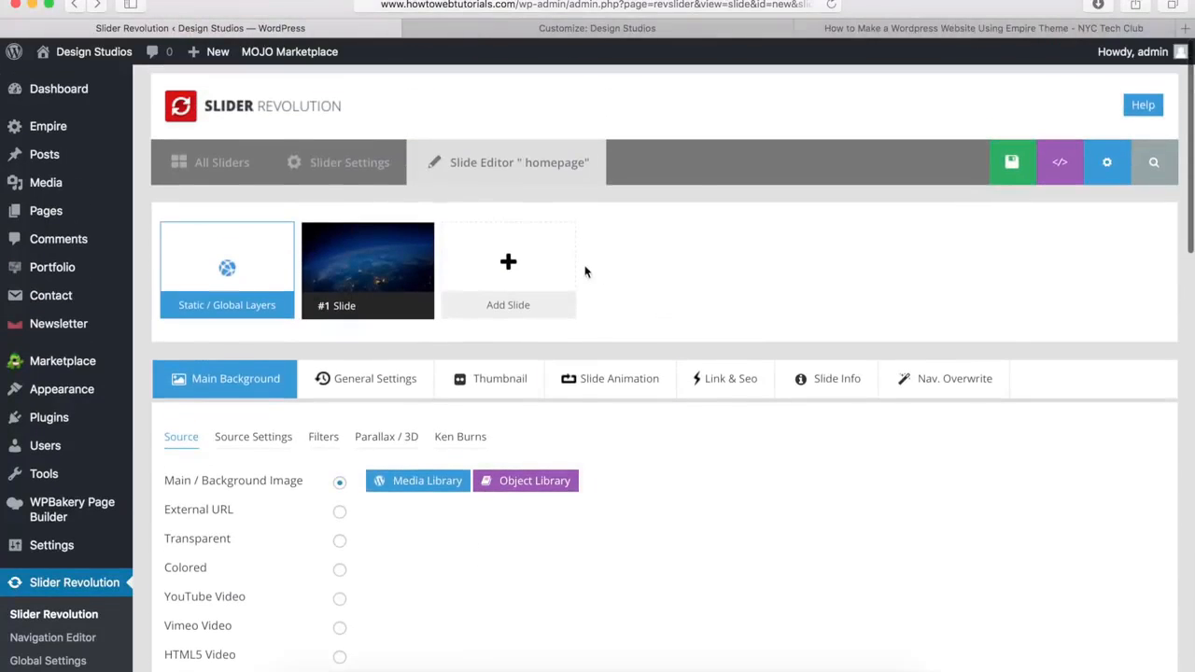
{"action": "mouse_move", "coordinate": [571, 267]}
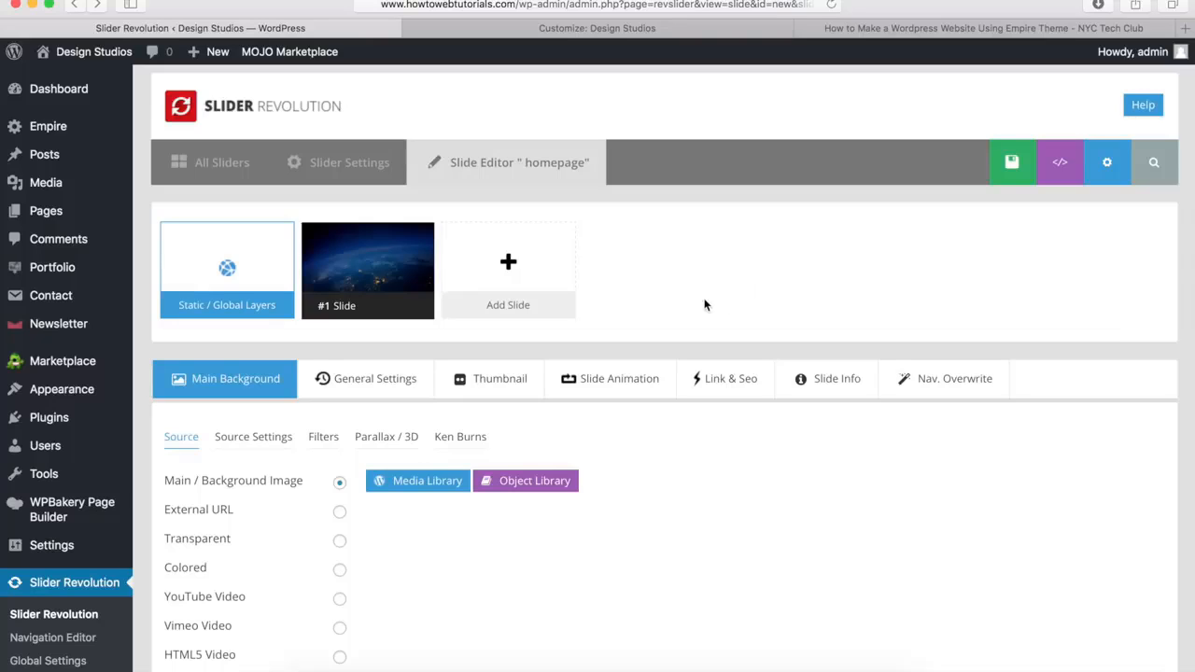
{"action": "left_click", "coordinate": [346, 161]}
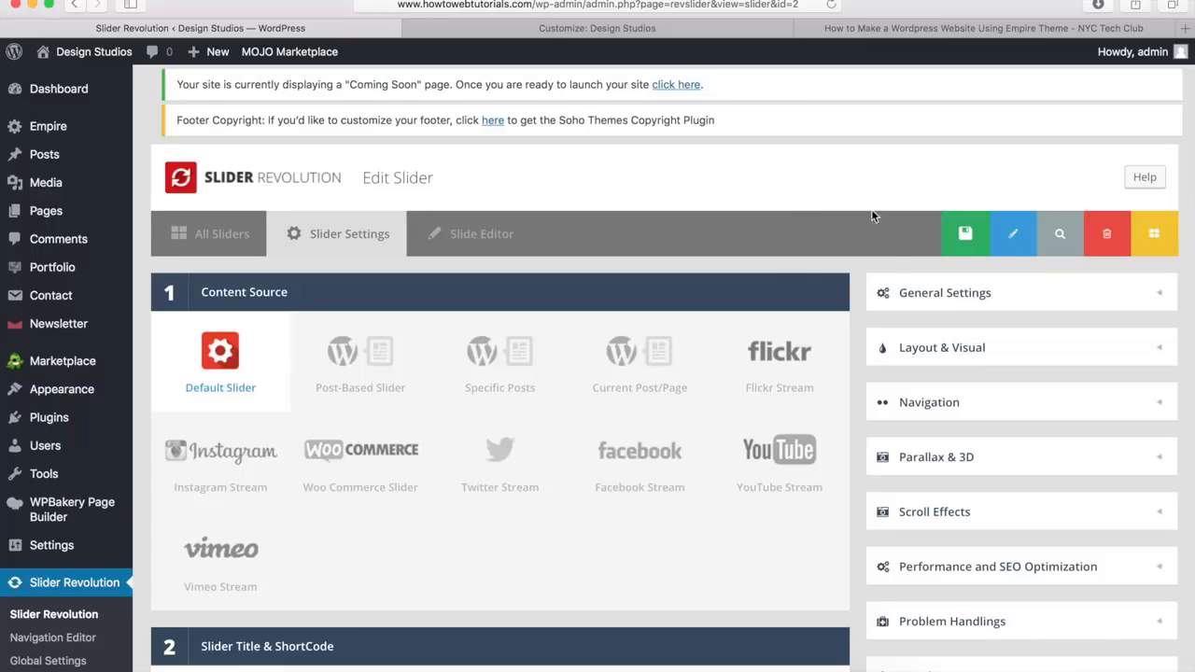
Examine the slider's default general settings, including slide duration, initialization delay and available transition types, then collapse the general settings
{"action": "left_click", "coordinate": [954, 292]}
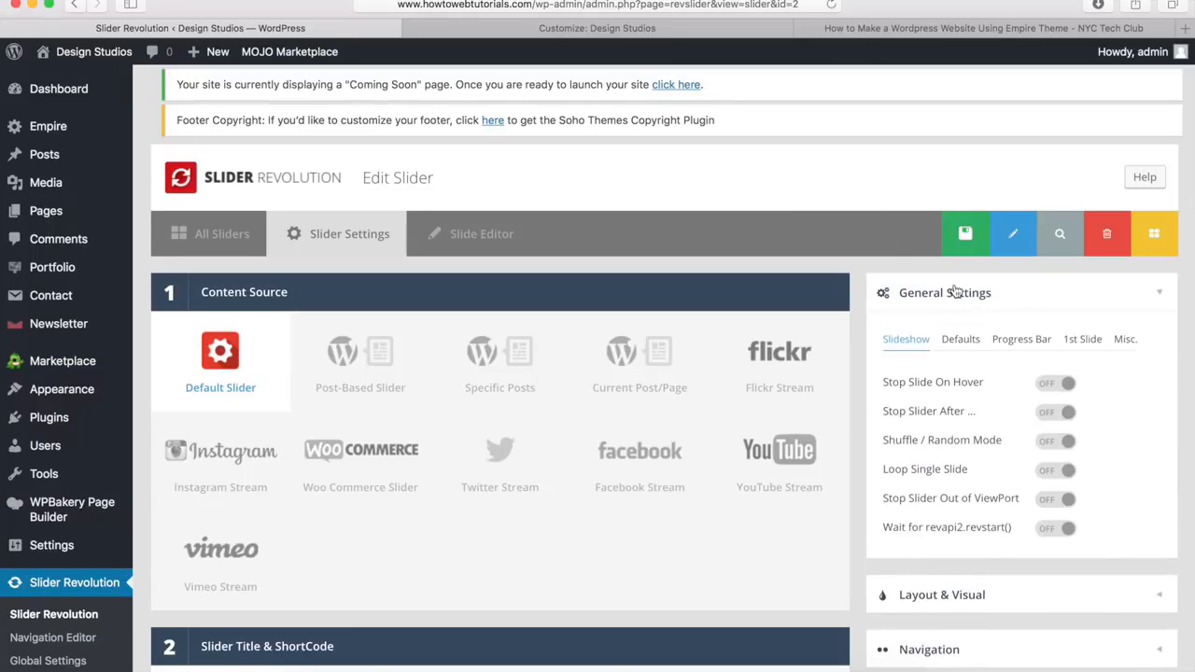
{"action": "left_click", "coordinate": [959, 341]}
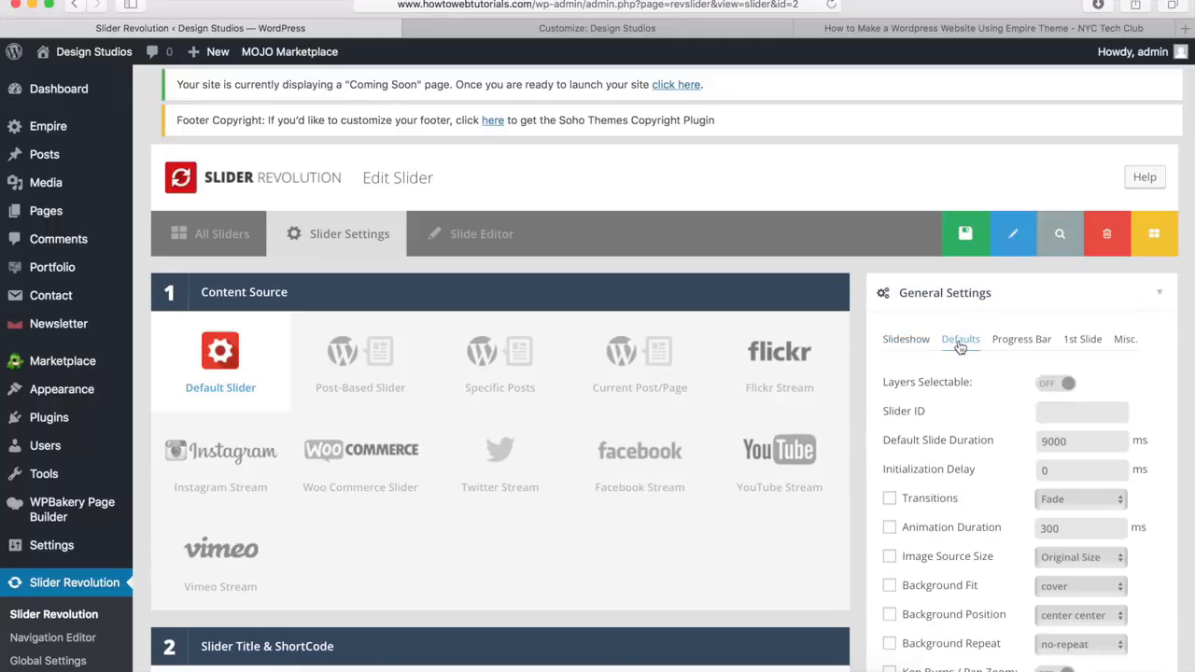
{"action": "mouse_move", "coordinate": [943, 439]}
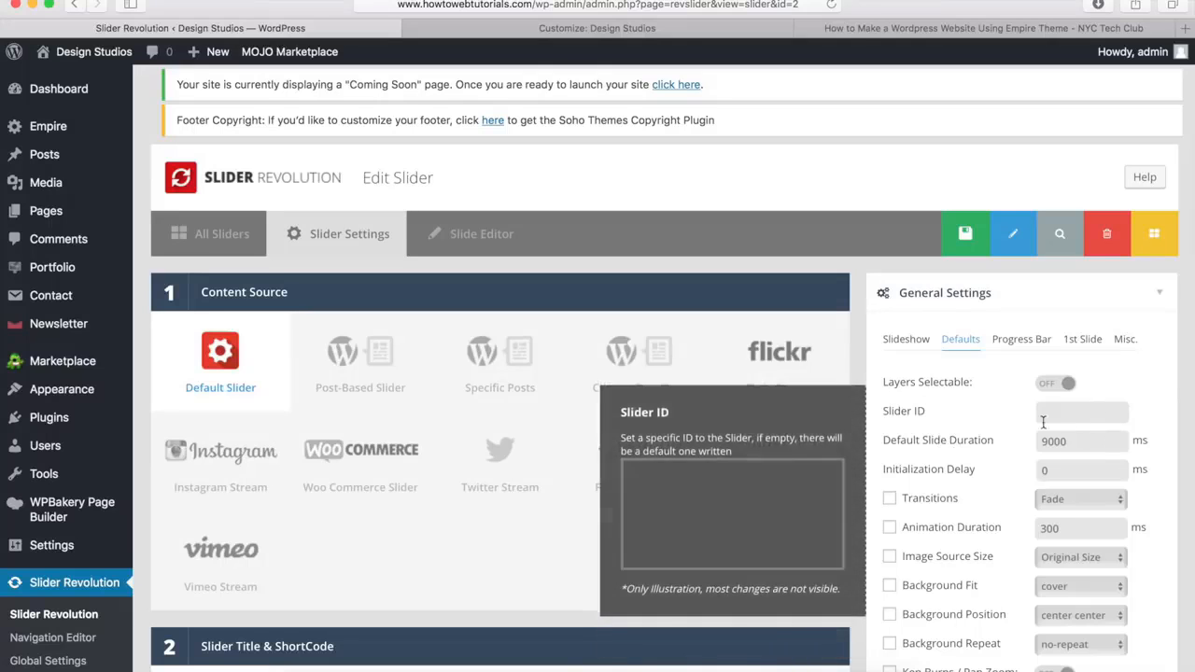
{"action": "mouse_move", "coordinate": [1087, 458]}
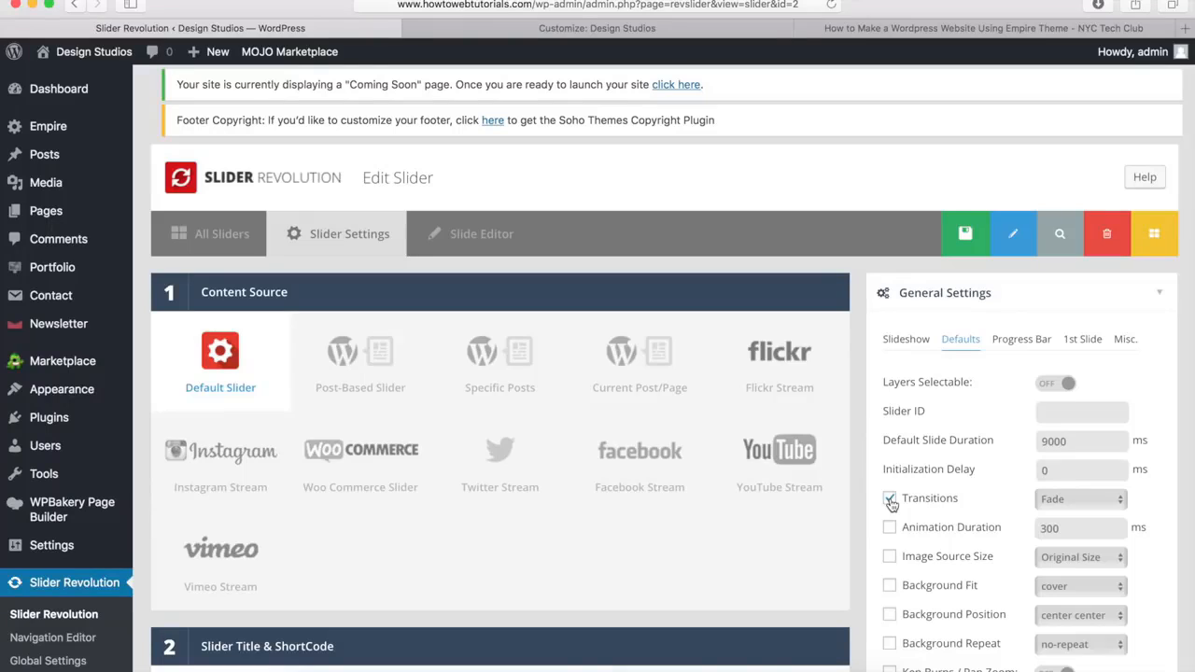
{"action": "left_click", "coordinate": [1072, 501]}
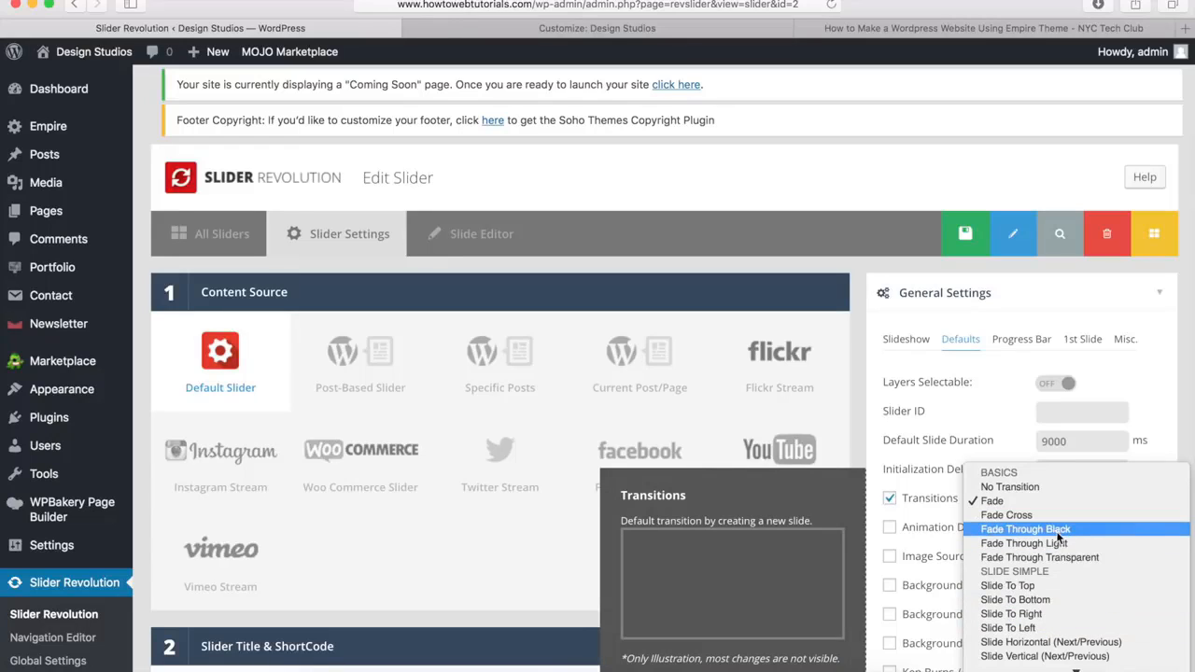
{"action": "left_click", "coordinate": [892, 502]}
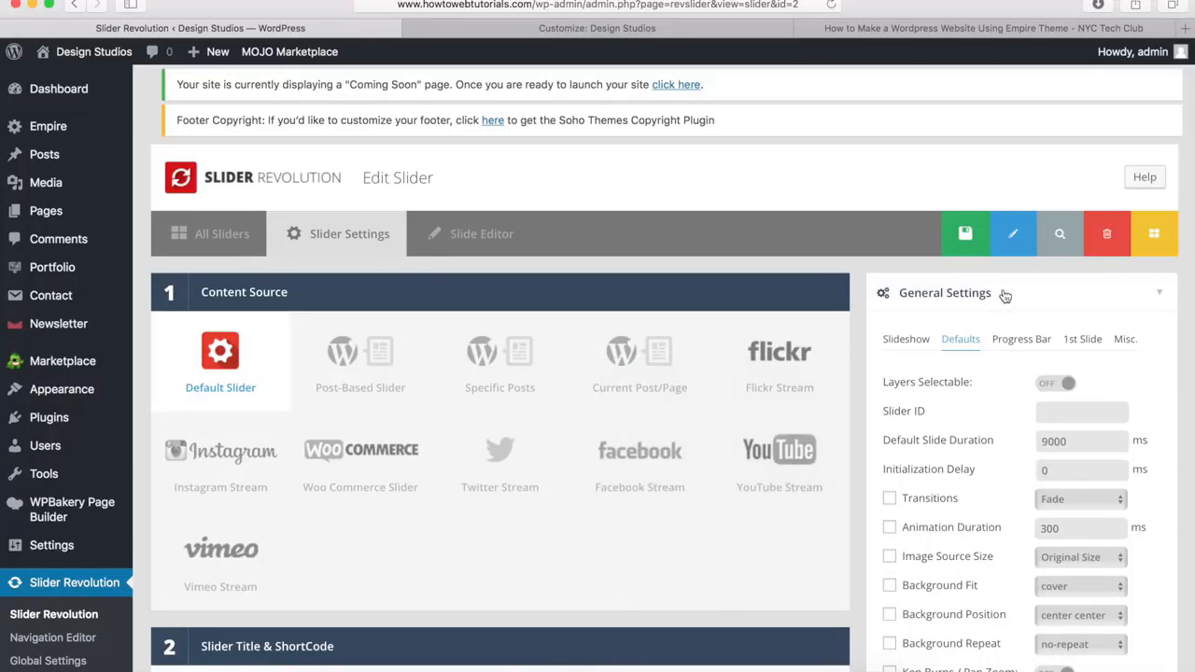
{"action": "left_click", "coordinate": [1004, 294]}
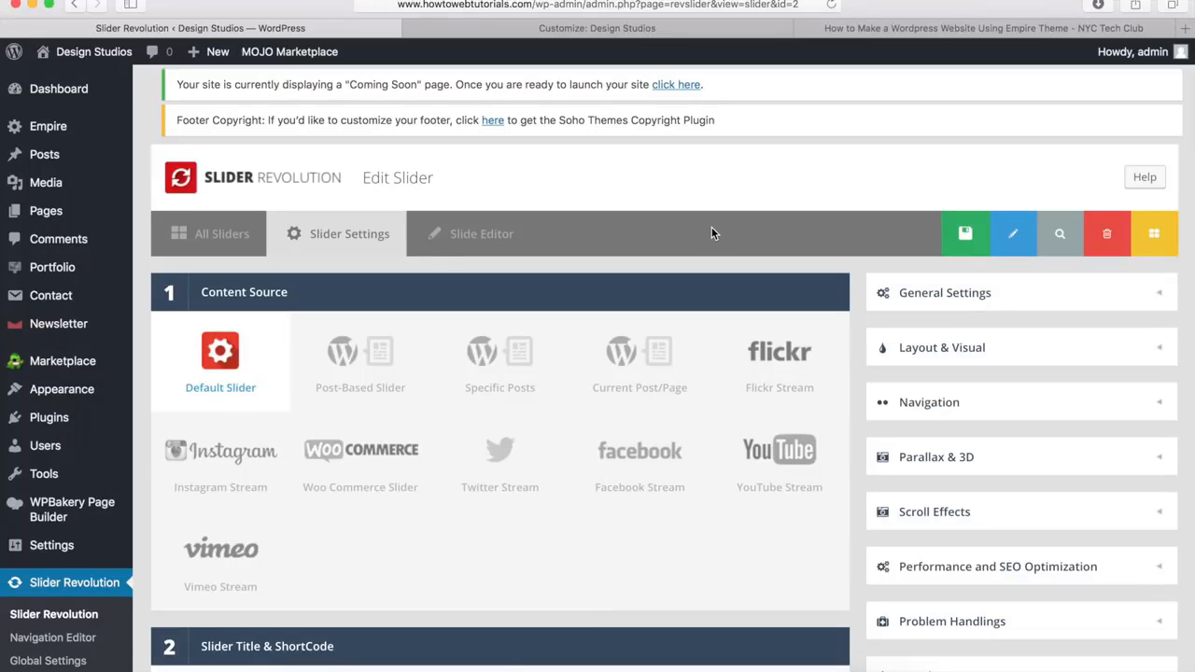
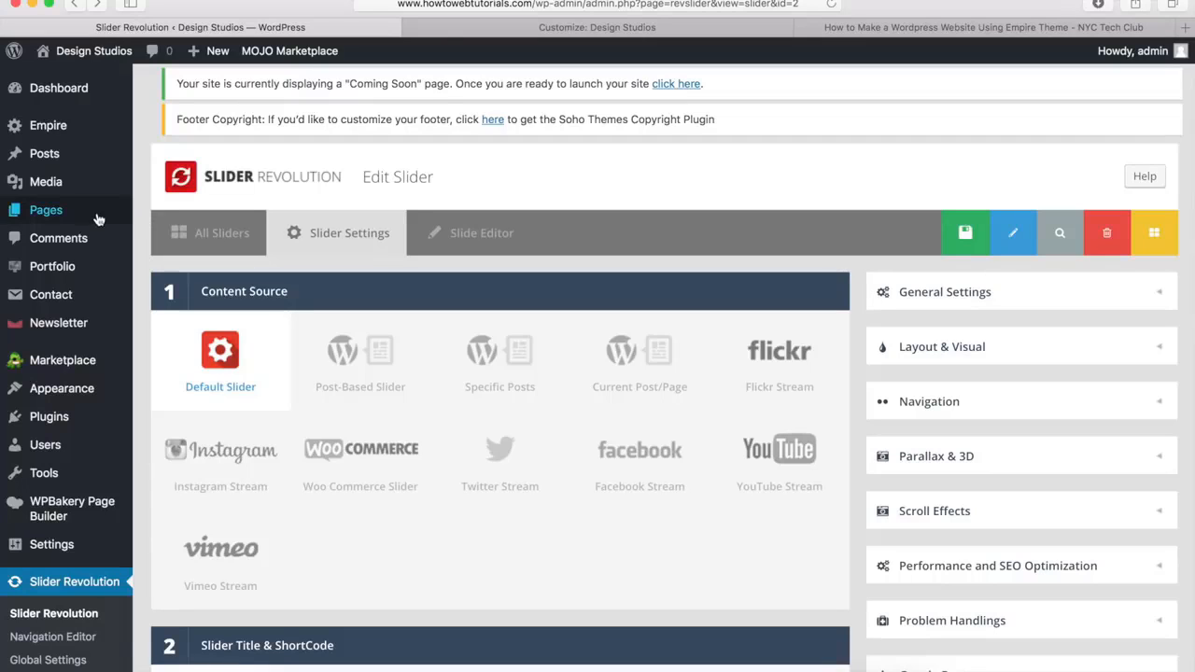
Open the list of all pages and move Sample Page to the trash
{"action": "mouse_move", "coordinate": [98, 219]}
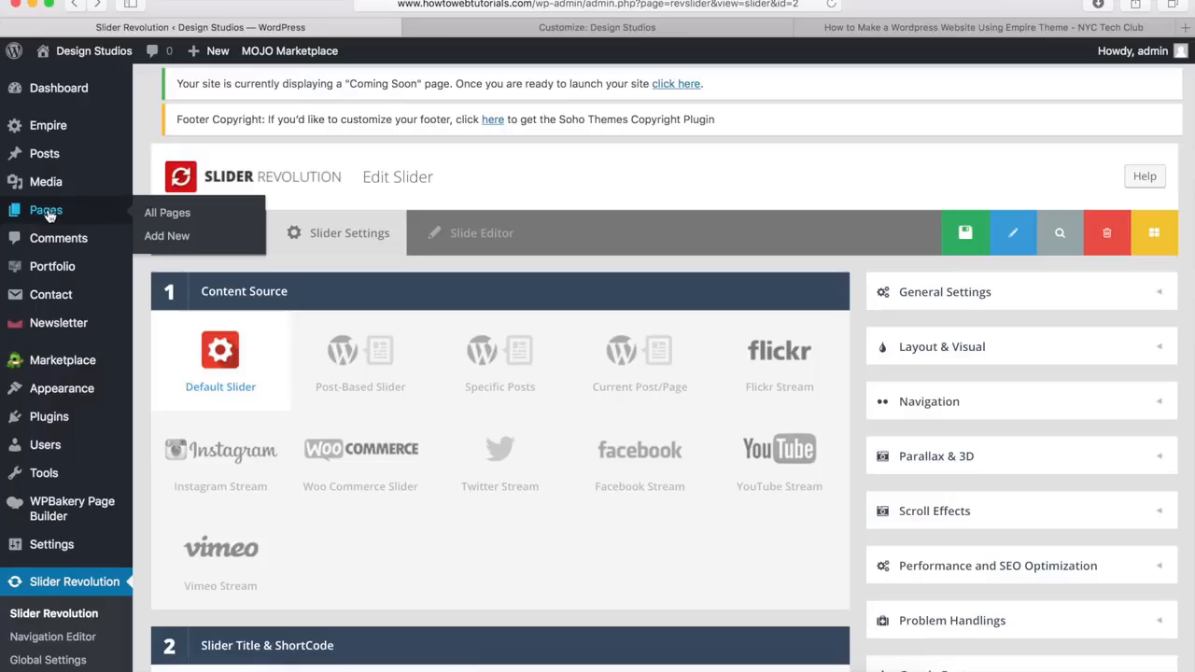
{"action": "left_click", "coordinate": [169, 211]}
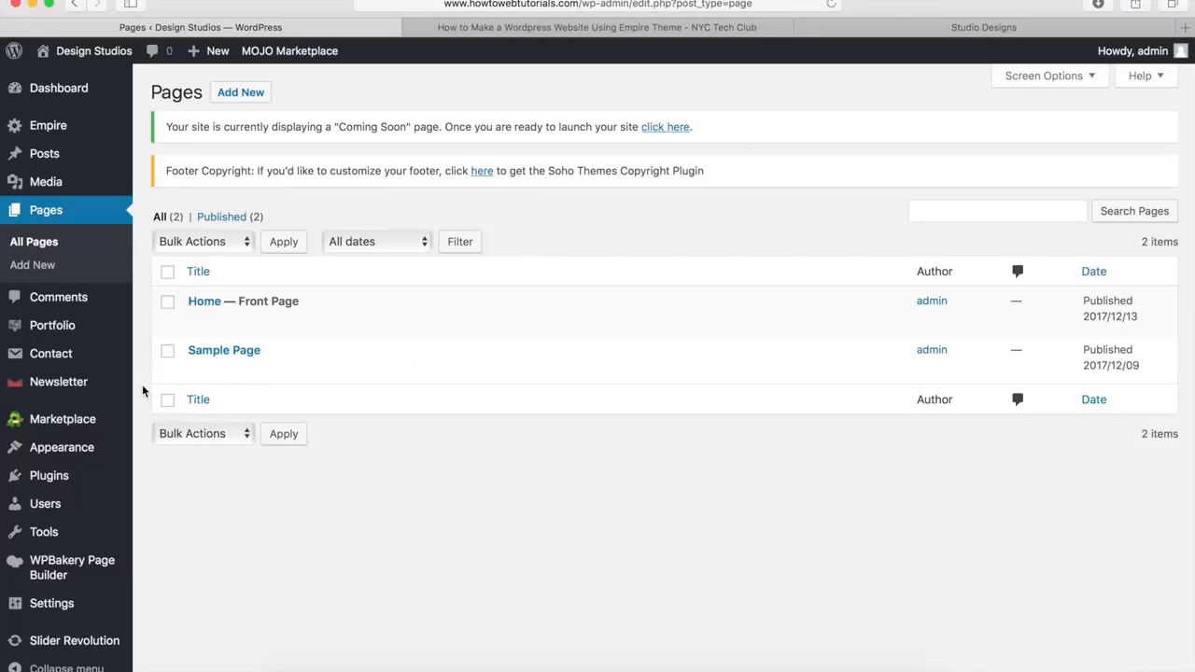
{"action": "mouse_move", "coordinate": [171, 381]}
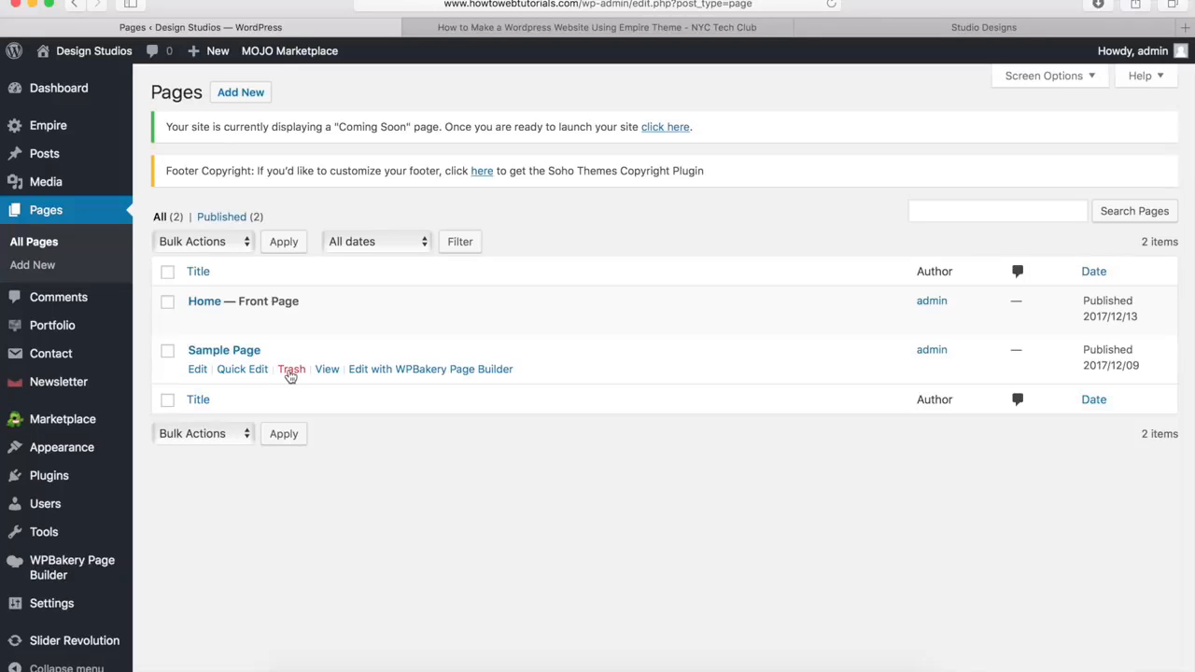
{"action": "left_click", "coordinate": [290, 369]}
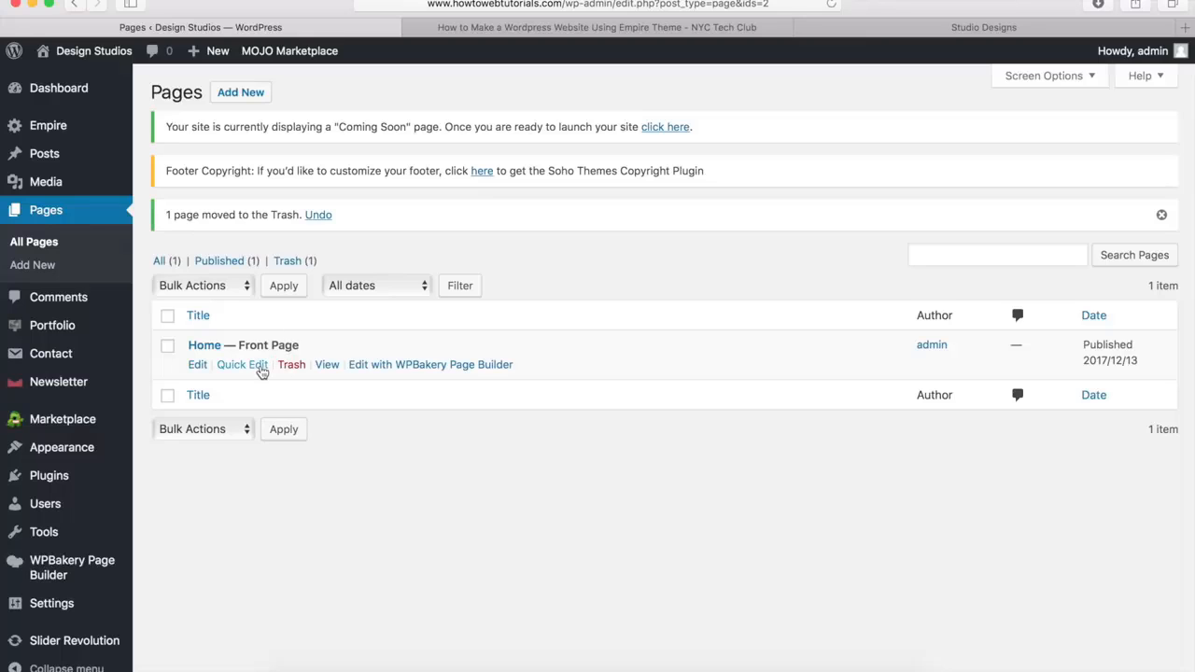
Open the Home page in the WPBakery backend editor and check the Empire demo homepage for reference
{"action": "left_click", "coordinate": [197, 365]}
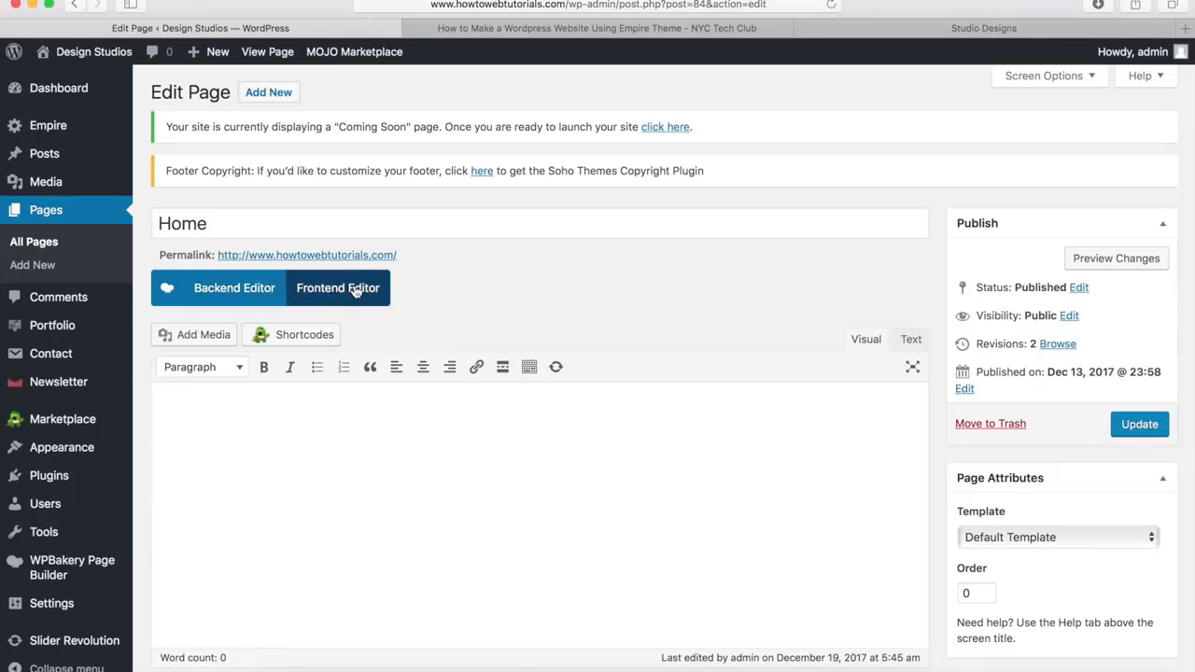
{"action": "left_click", "coordinate": [245, 290]}
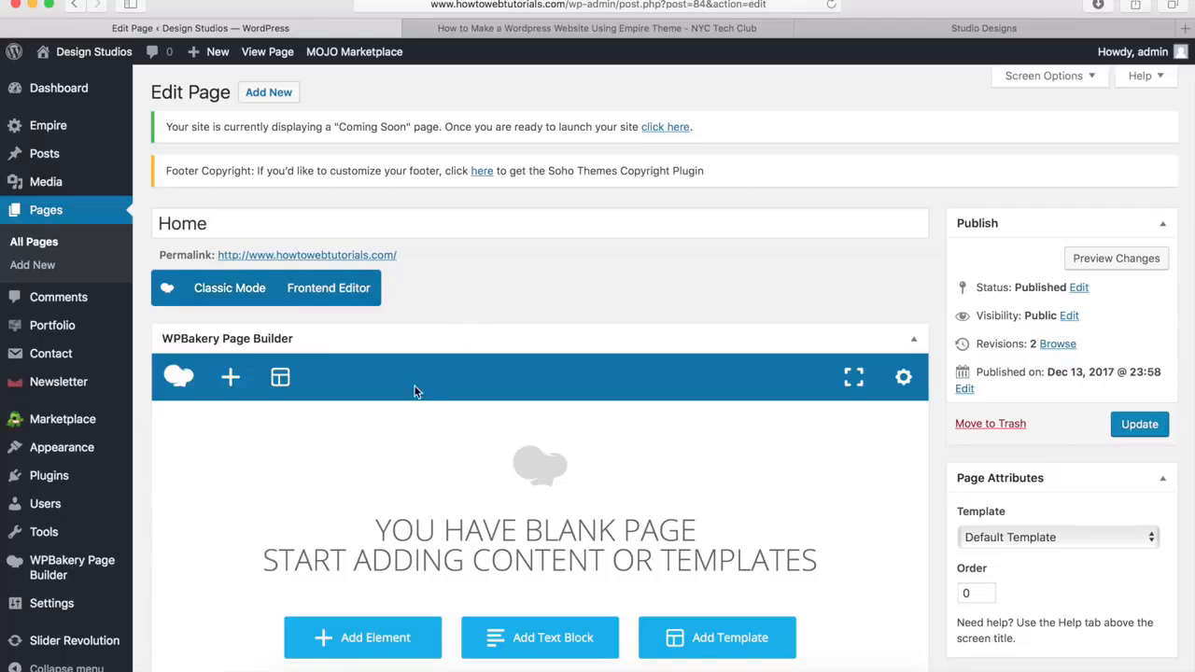
{"action": "scroll", "coordinate": [410, 392], "scroll_direction": "down", "scroll_amount": 2}
{"action": "scroll", "coordinate": [410, 397], "scroll_direction": "down", "scroll_amount": 1}
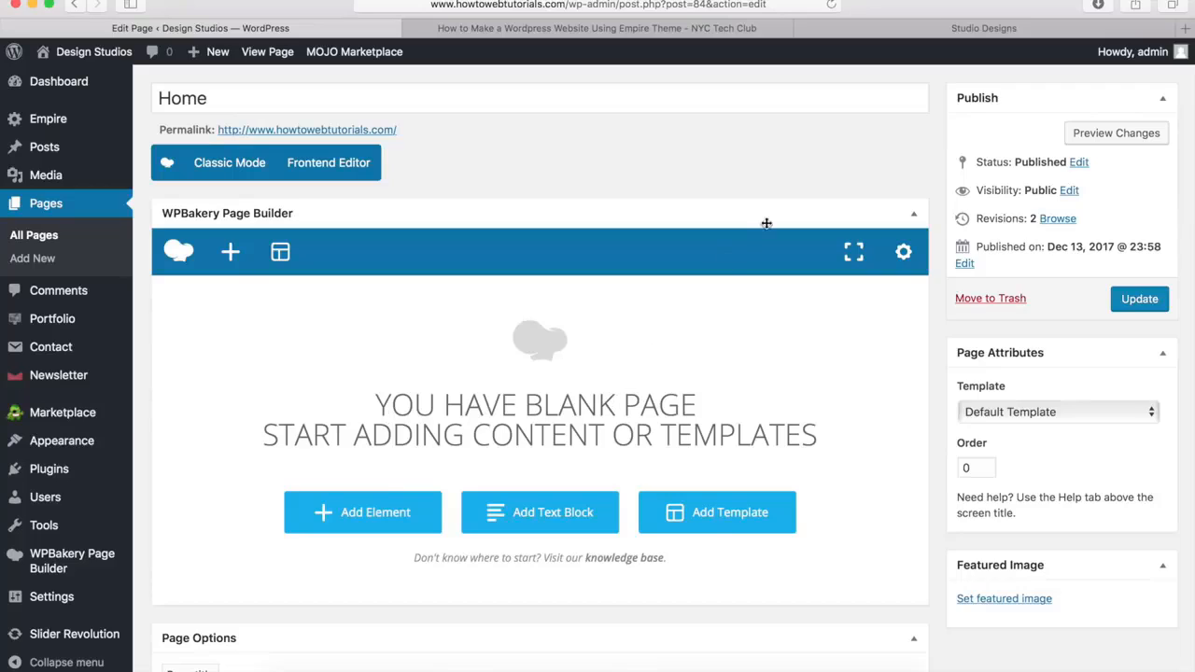
{"action": "left_click", "coordinate": [940, 29]}
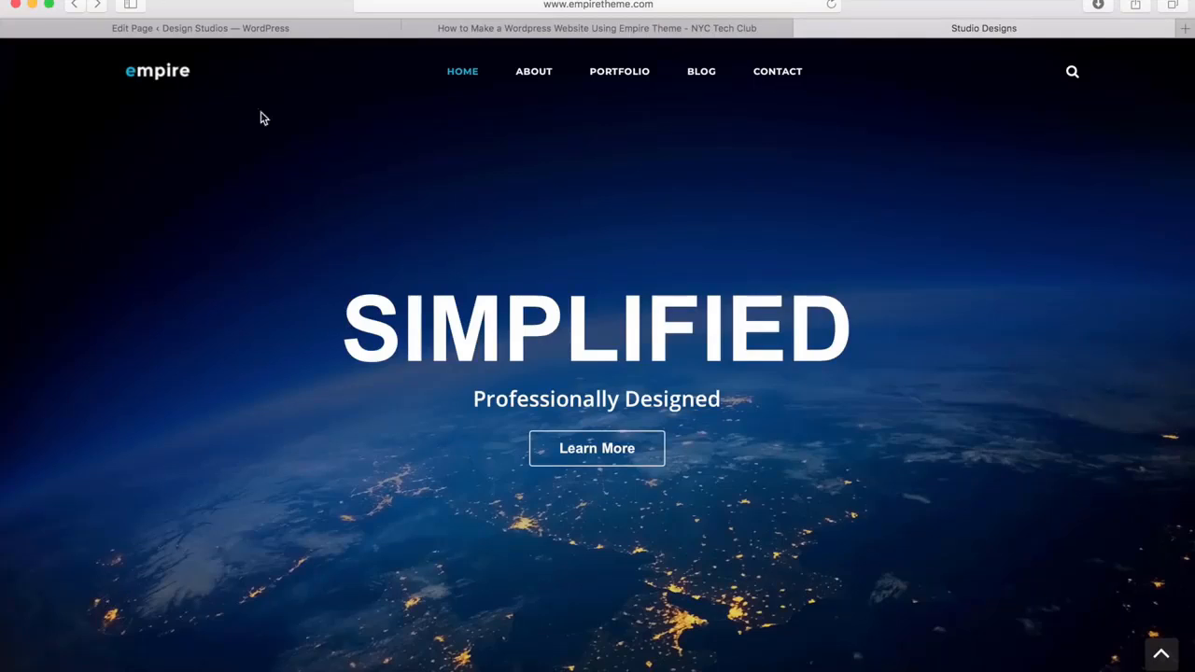
{"action": "left_click", "coordinate": [317, 30]}
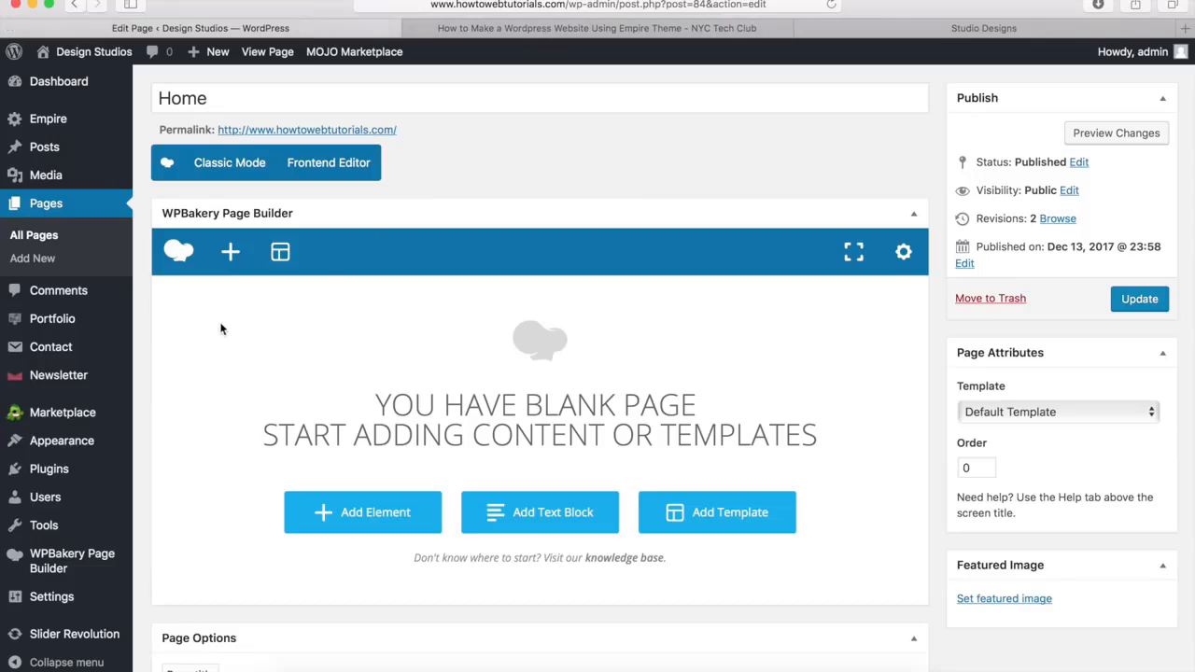
Add a Row element to the blank Home page
{"action": "left_click", "coordinate": [230, 254]}
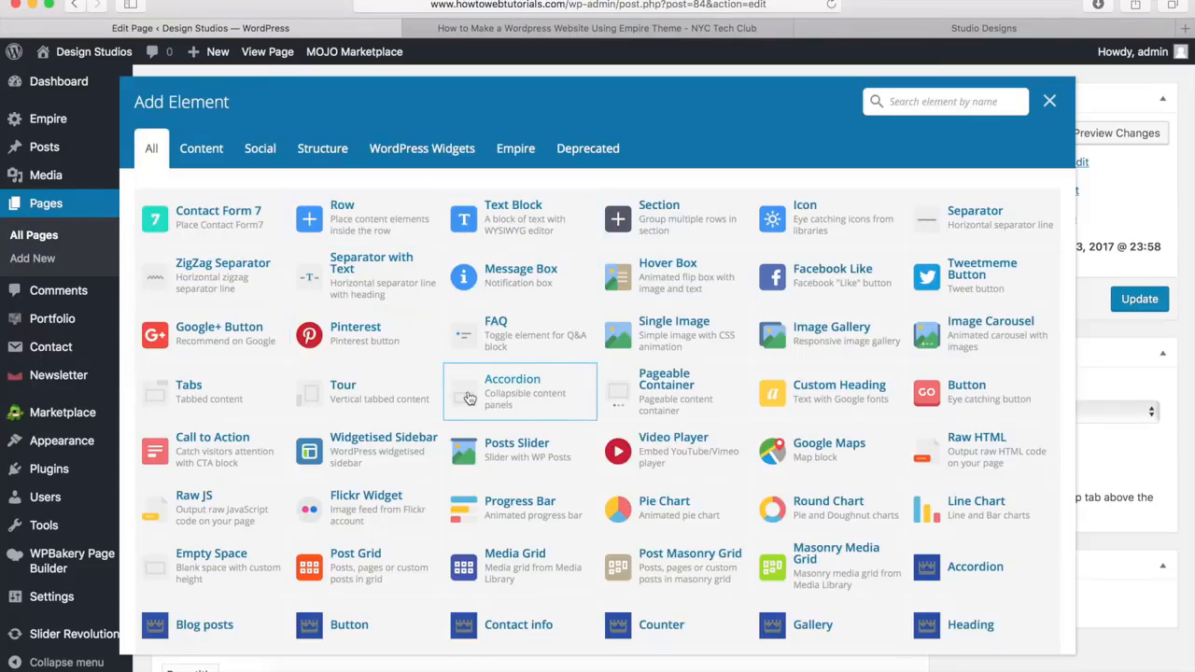
{"action": "scroll", "coordinate": [469, 398], "scroll_direction": "down", "scroll_amount": 5}
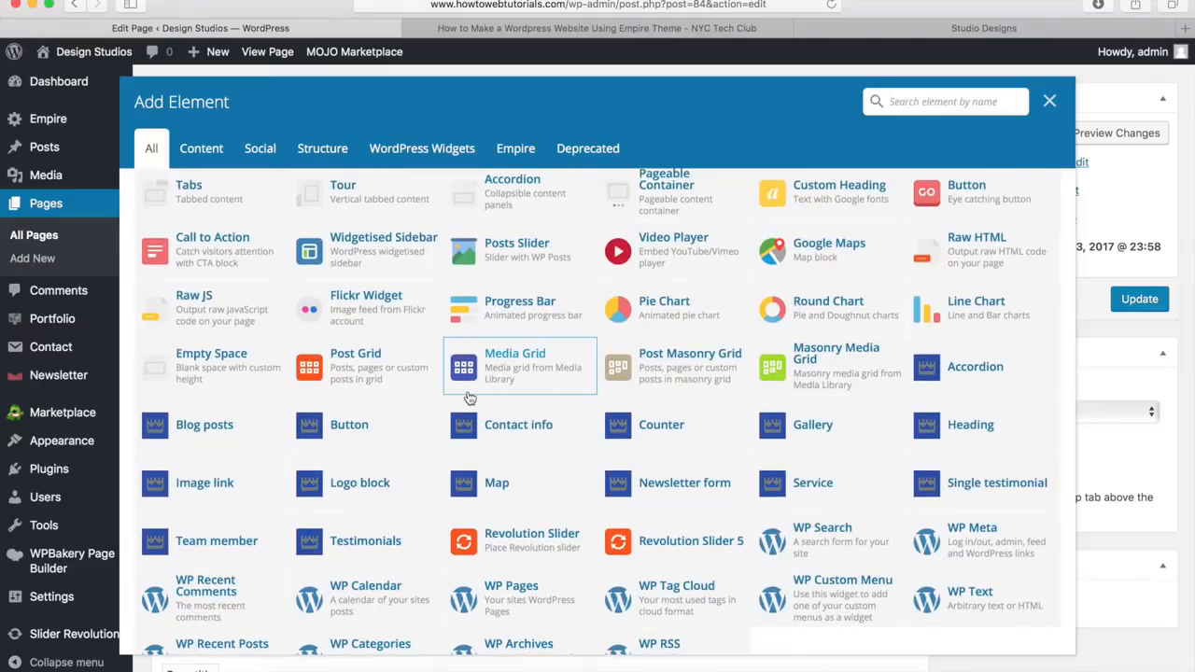
{"action": "scroll", "coordinate": [469, 399], "scroll_direction": "up", "scroll_amount": 5}
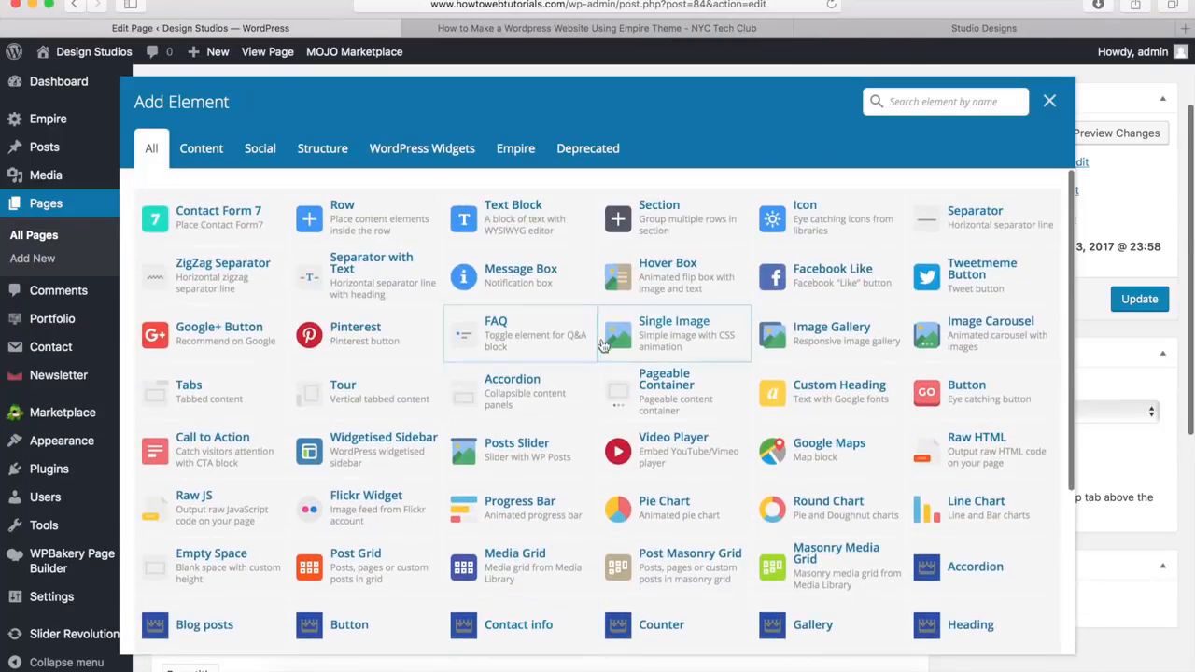
{"action": "scroll", "coordinate": [662, 374], "scroll_direction": "up", "scroll_amount": 3}
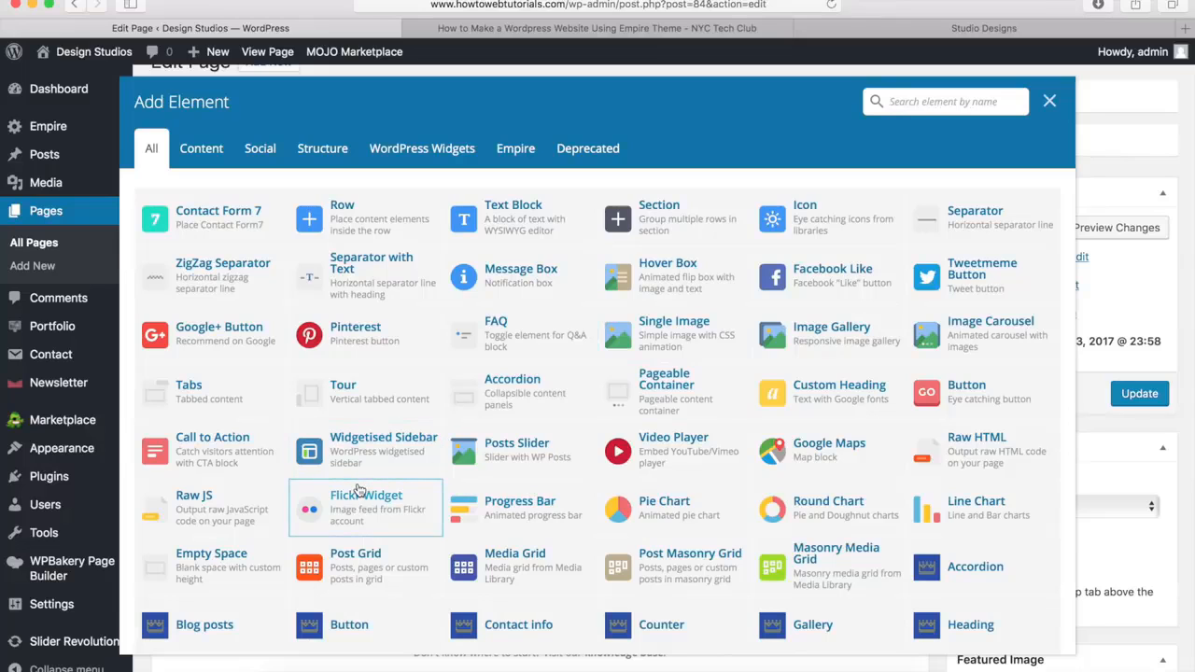
{"action": "left_click", "coordinate": [355, 227]}
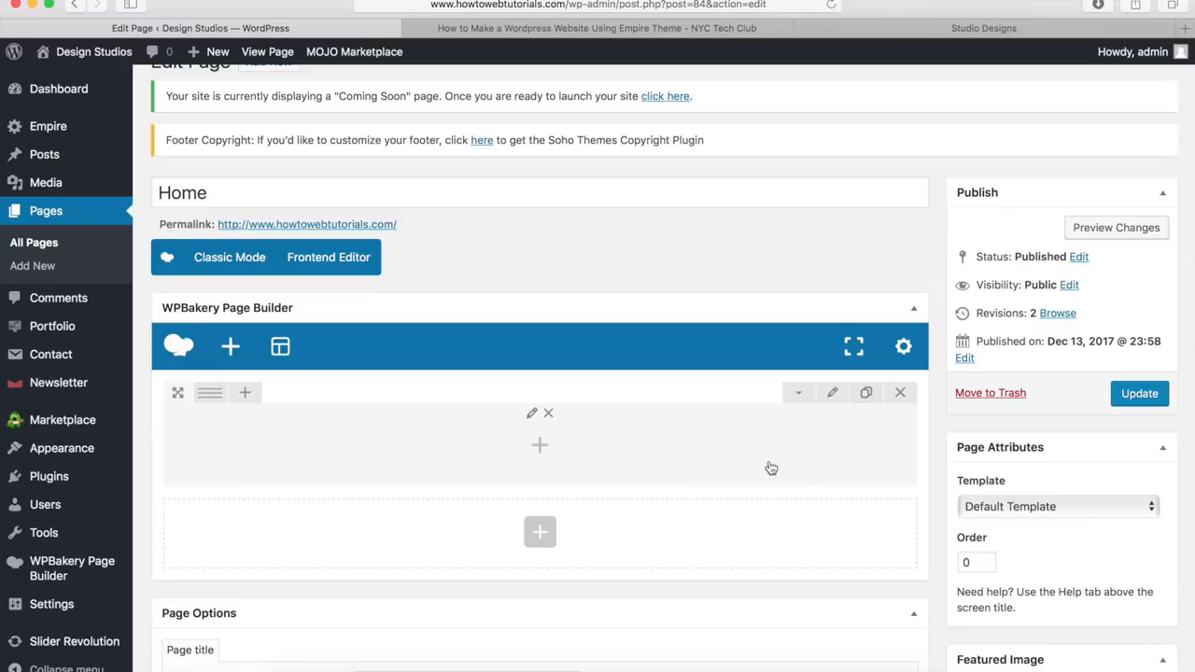
Set the row's stretch to "Stretch row and content (no paddings)" and save the row settings
{"action": "left_click", "coordinate": [834, 394]}
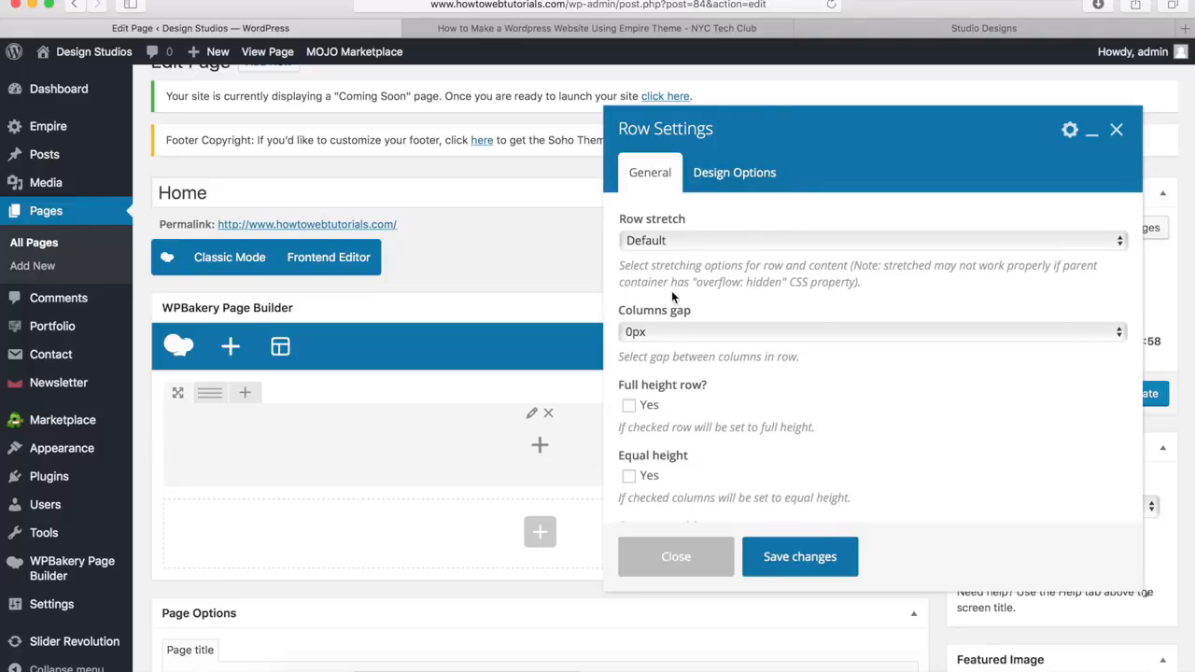
{"action": "left_click", "coordinate": [659, 241]}
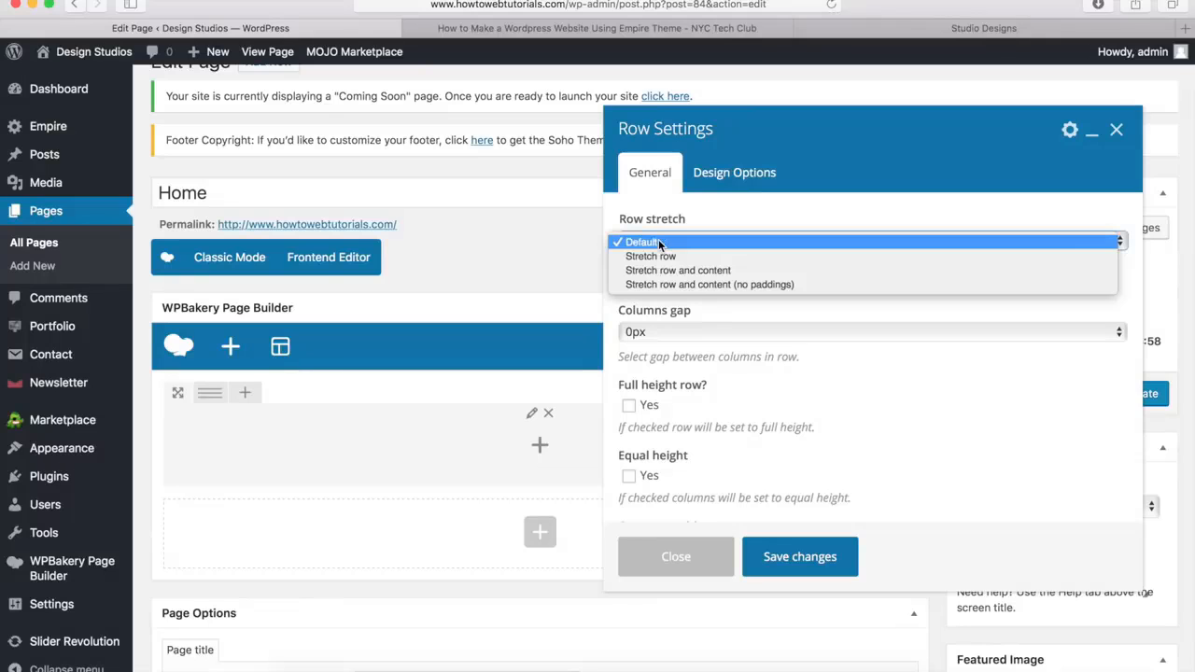
{"action": "left_click", "coordinate": [716, 285]}
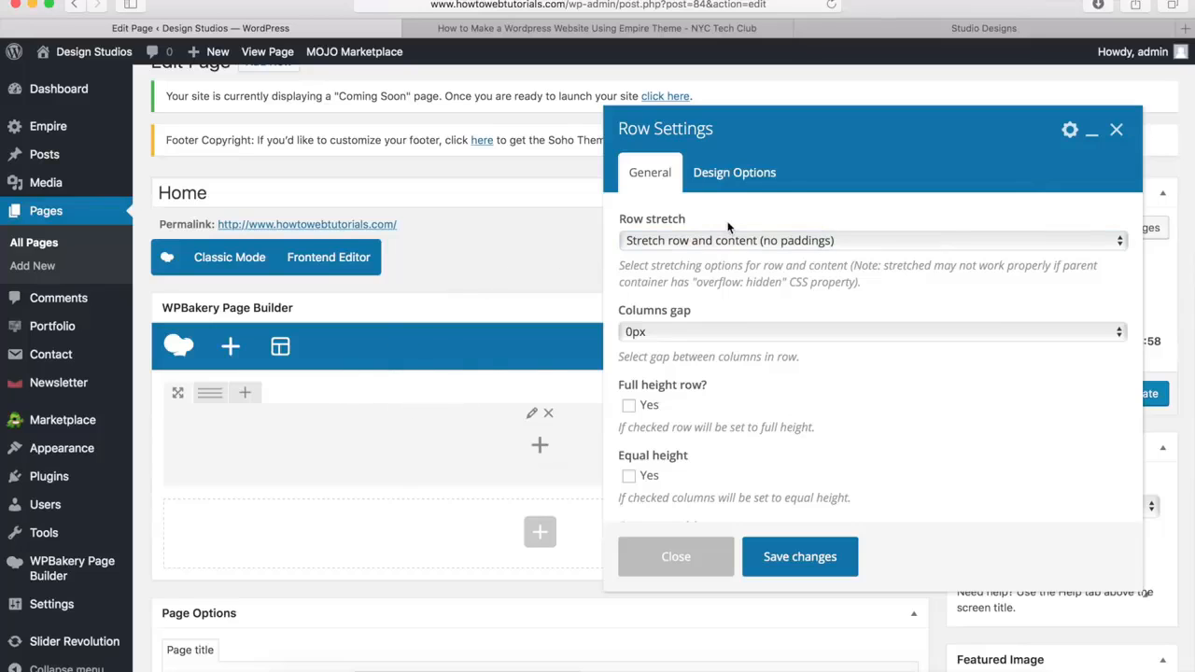
{"action": "left_click", "coordinate": [737, 176]}
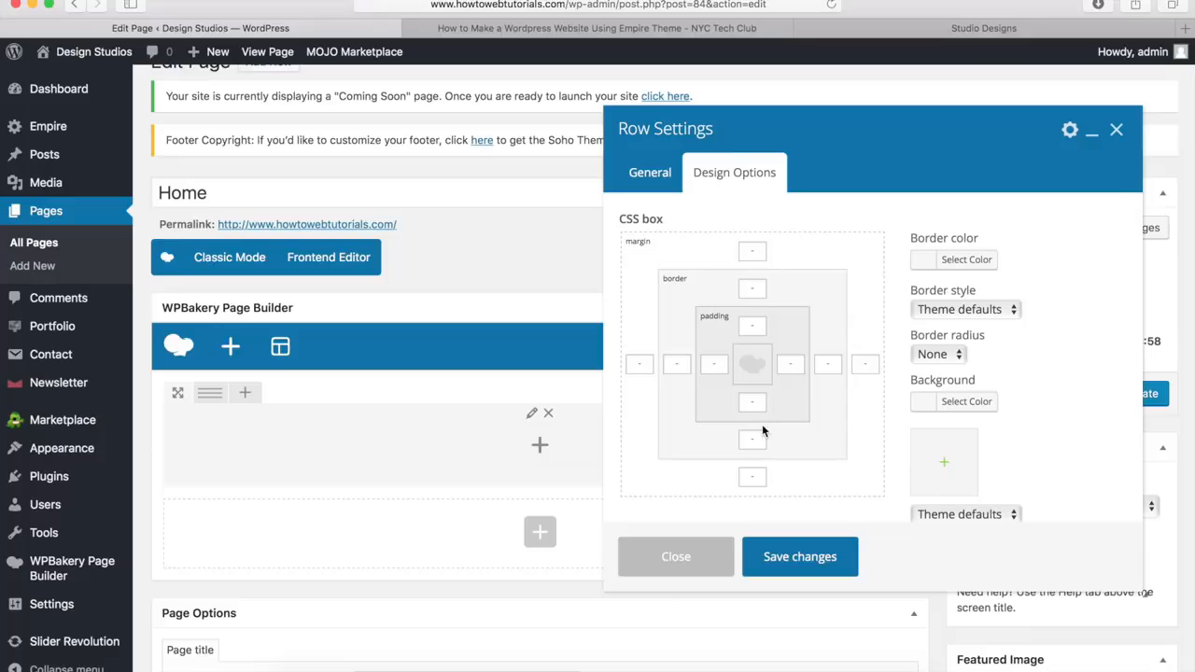
{"action": "left_click", "coordinate": [653, 176]}
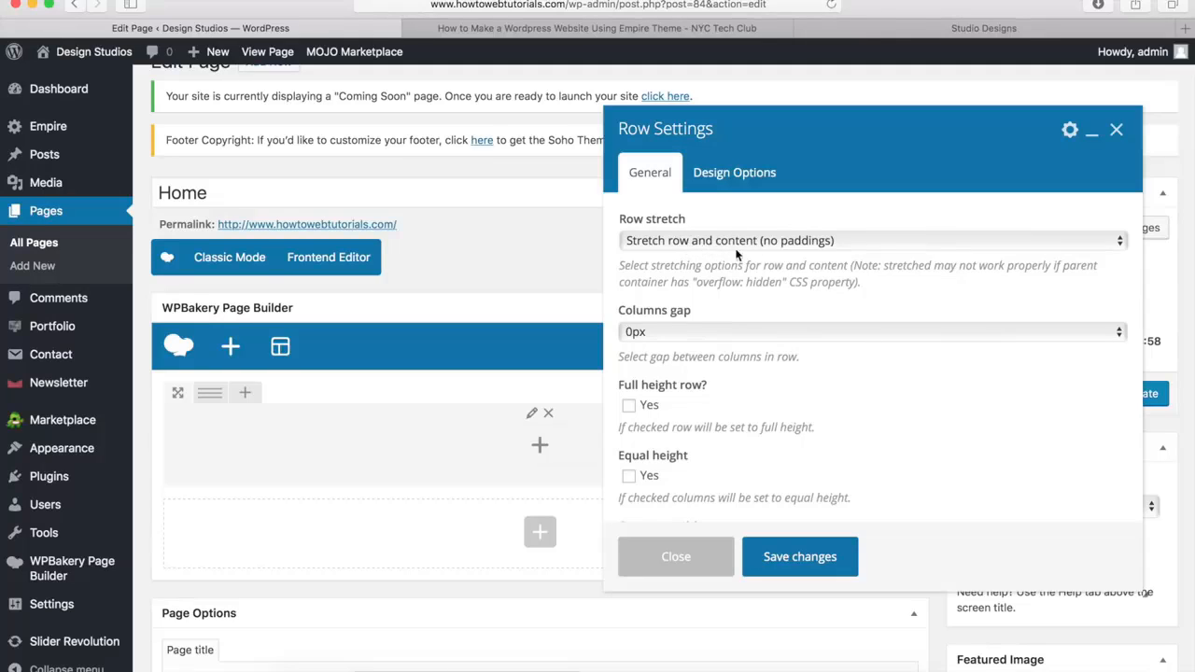
{"action": "left_click", "coordinate": [801, 560]}
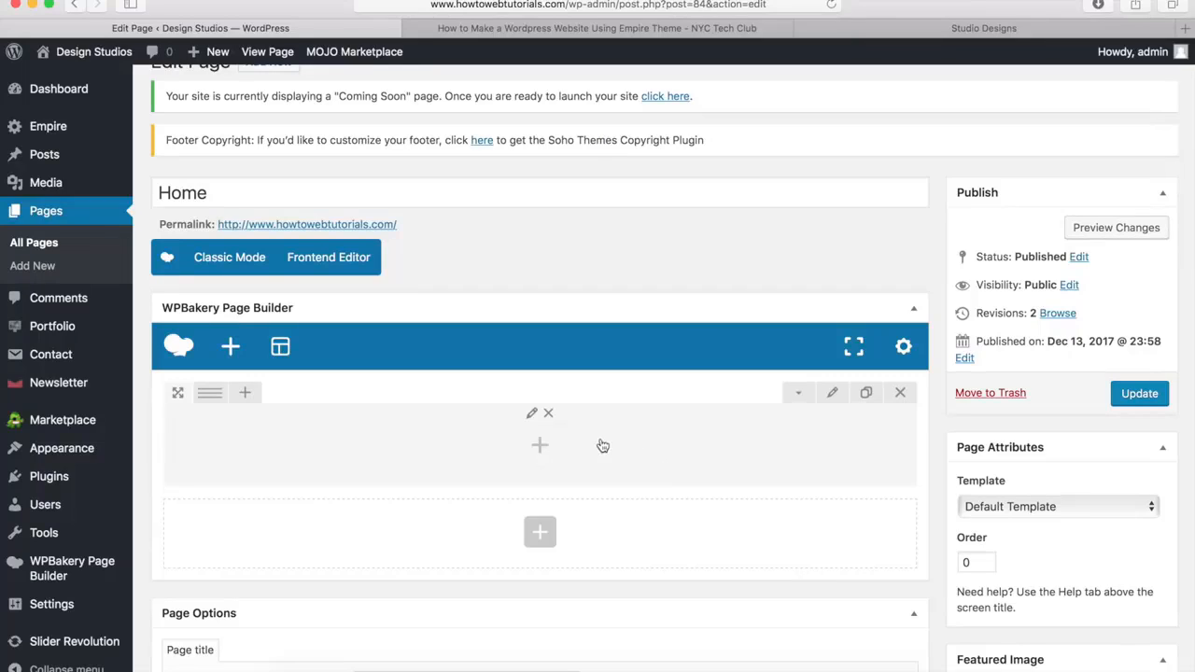
Insert a Revolution Slider 5 element into the row using the existing "homepage" slider
{"action": "left_click", "coordinate": [540, 451]}
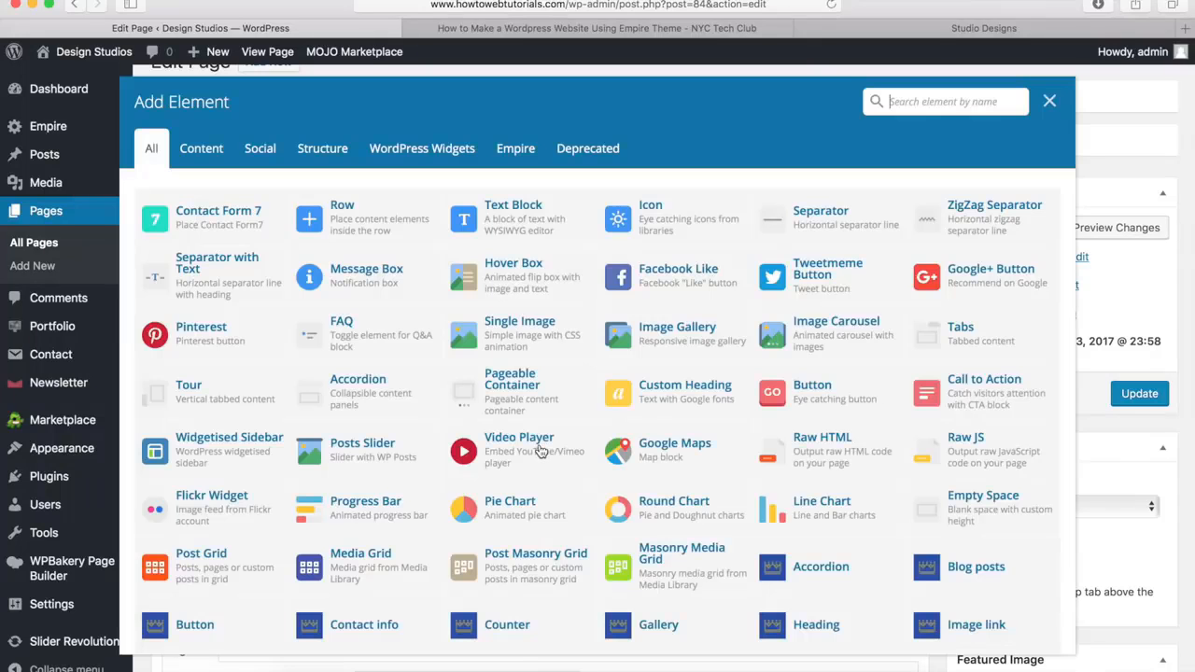
{"action": "scroll", "coordinate": [426, 300], "scroll_direction": "down", "scroll_amount": 5}
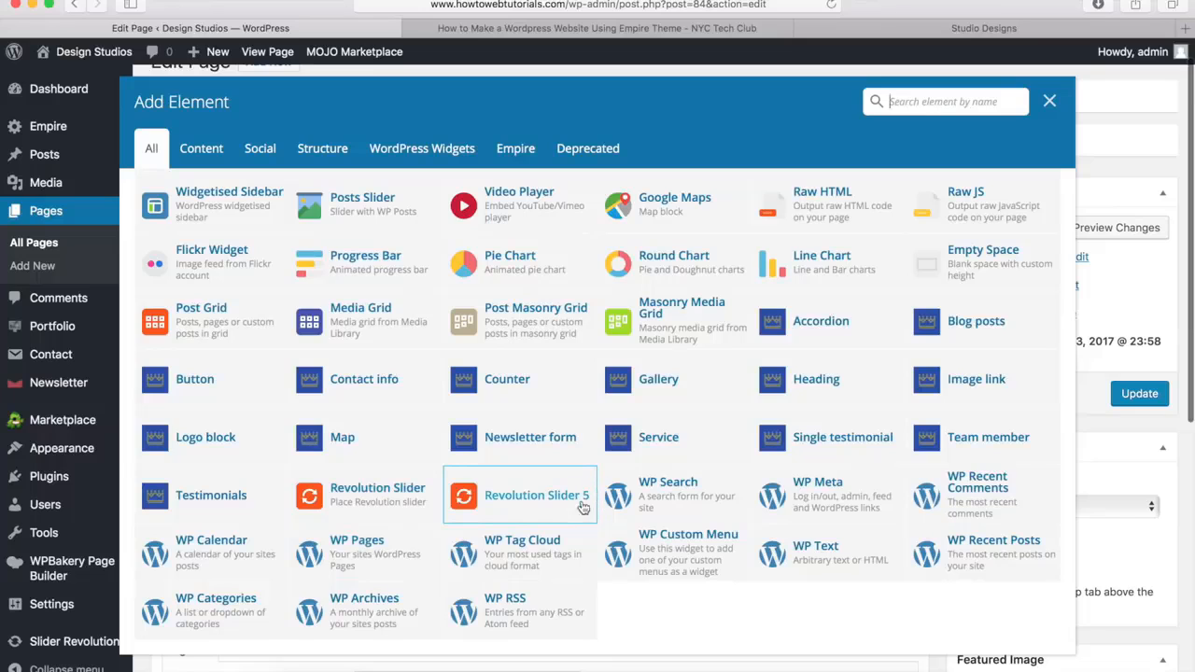
{"action": "left_click", "coordinate": [521, 499]}
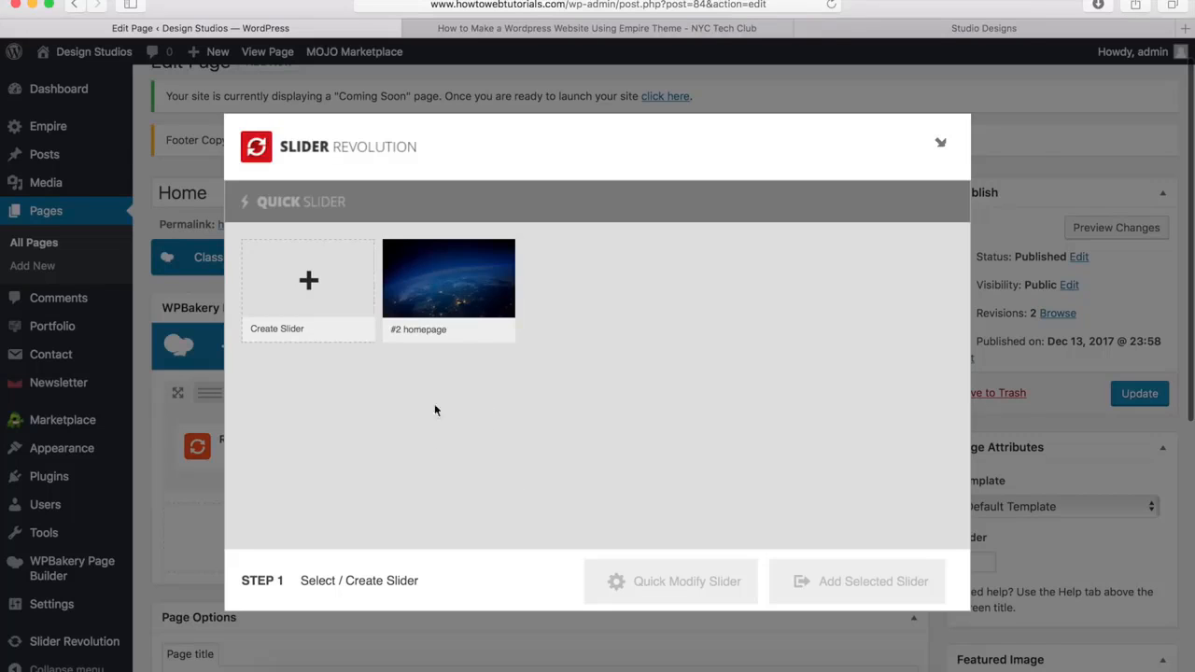
{"action": "left_click", "coordinate": [460, 280]}
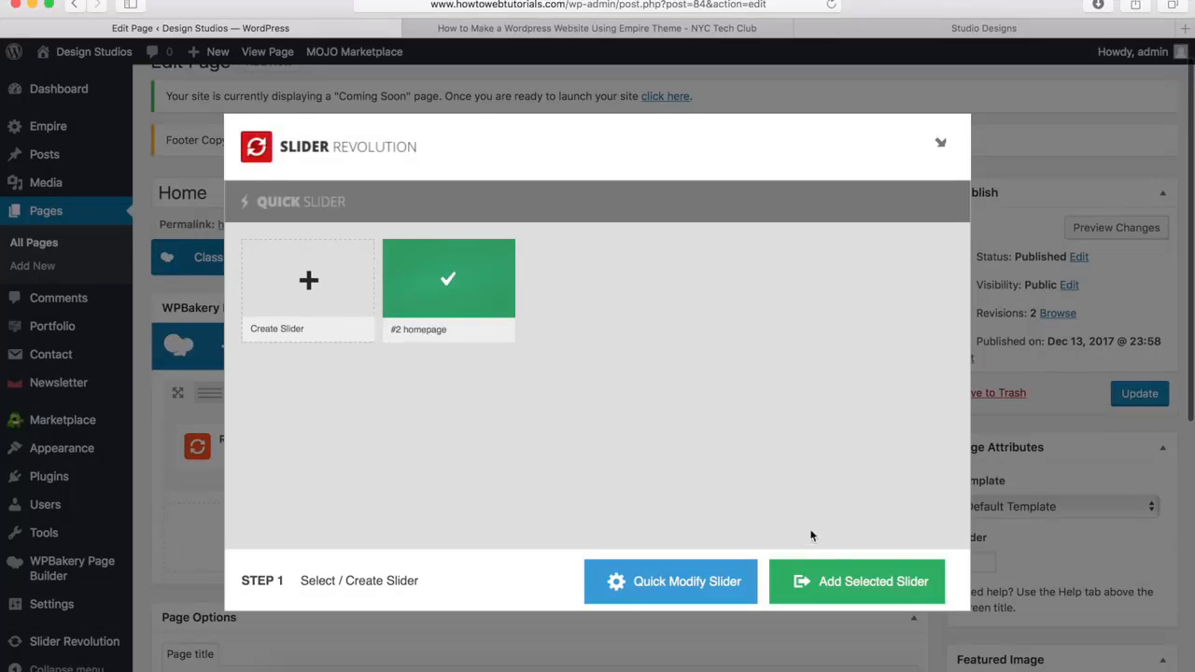
{"action": "left_click", "coordinate": [872, 582]}
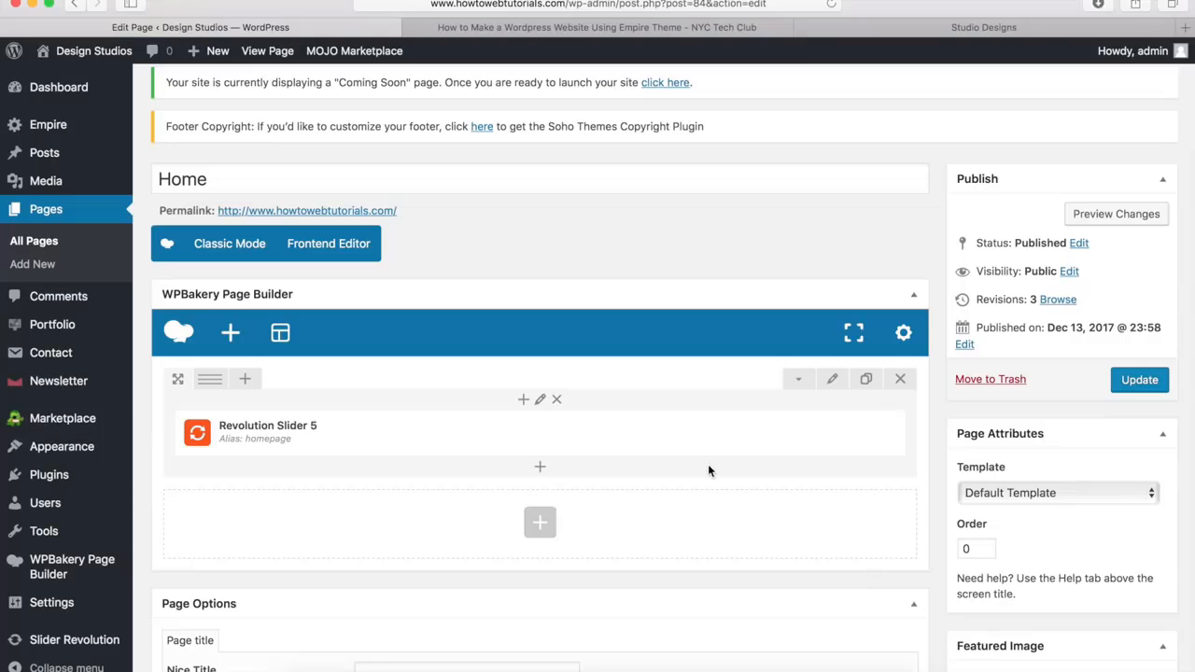
Preview the Home page changes, inspect the slider and the page down to the footer, and close the preview
{"action": "mouse_move", "coordinate": [666, 449]}
{"action": "left_click", "coordinate": [1123, 214]}
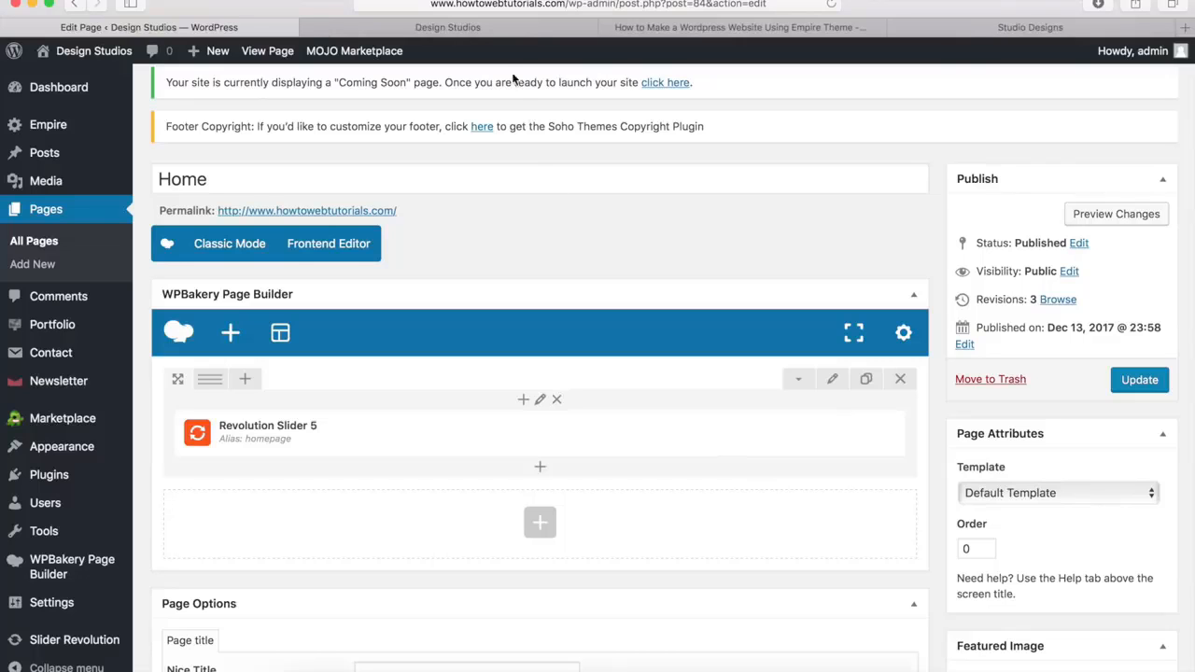
{"action": "left_click", "coordinate": [456, 25]}
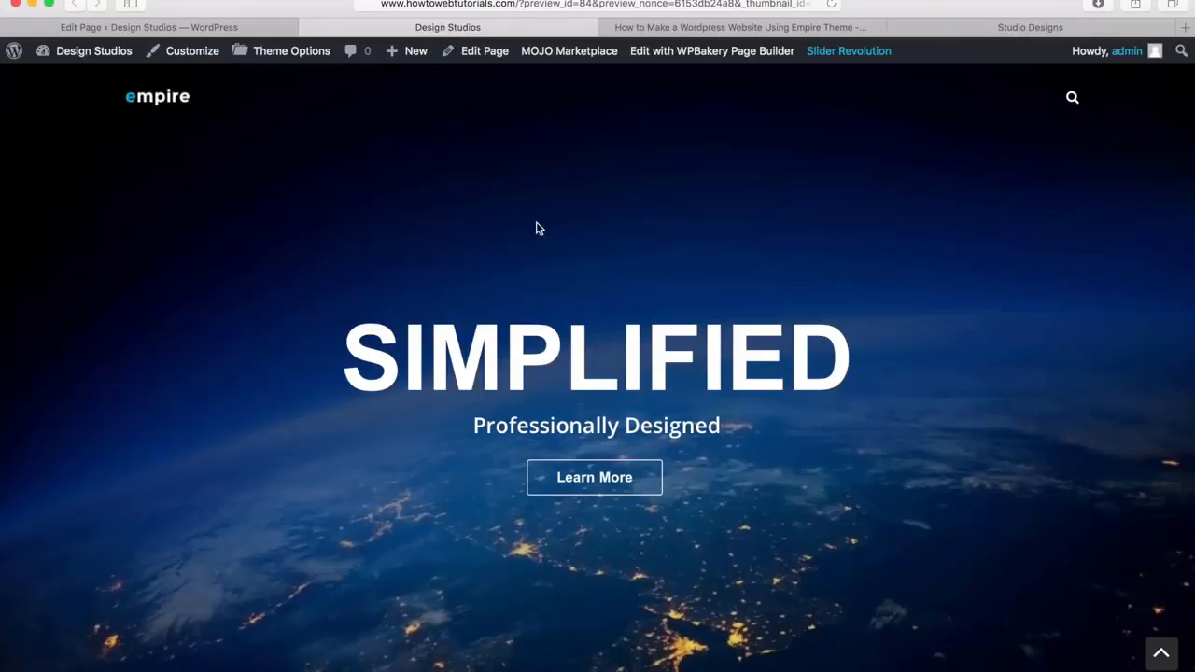
{"action": "scroll", "coordinate": [474, 309], "scroll_direction": "down", "scroll_amount": 5}
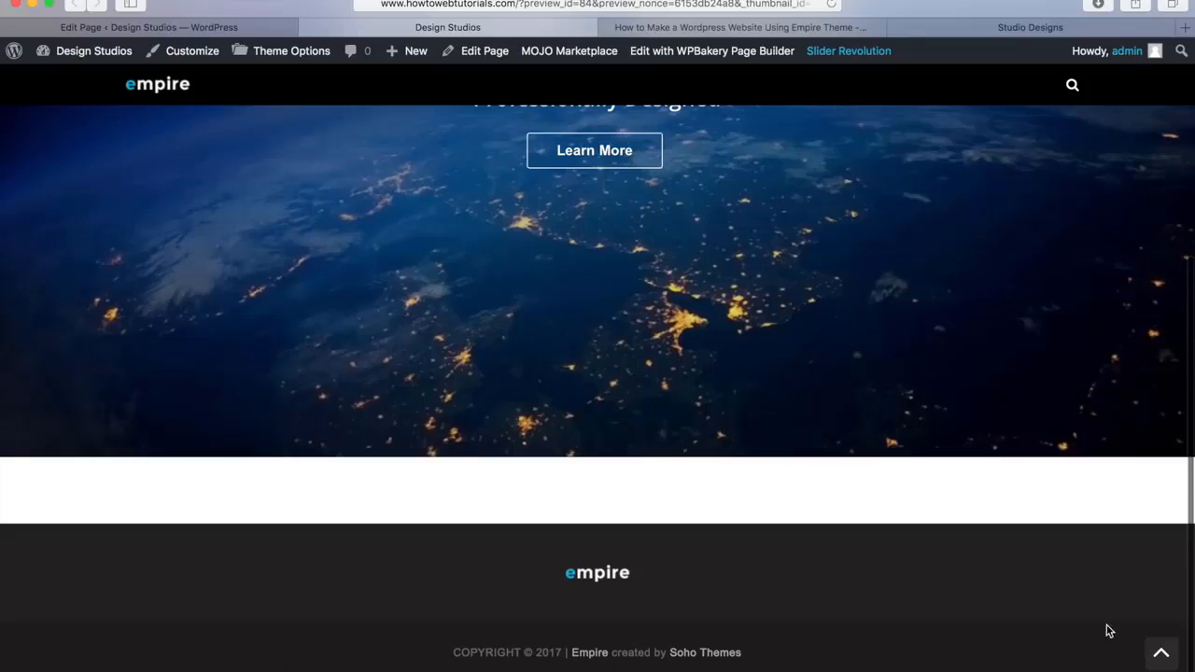
{"action": "left_click", "coordinate": [1162, 653]}
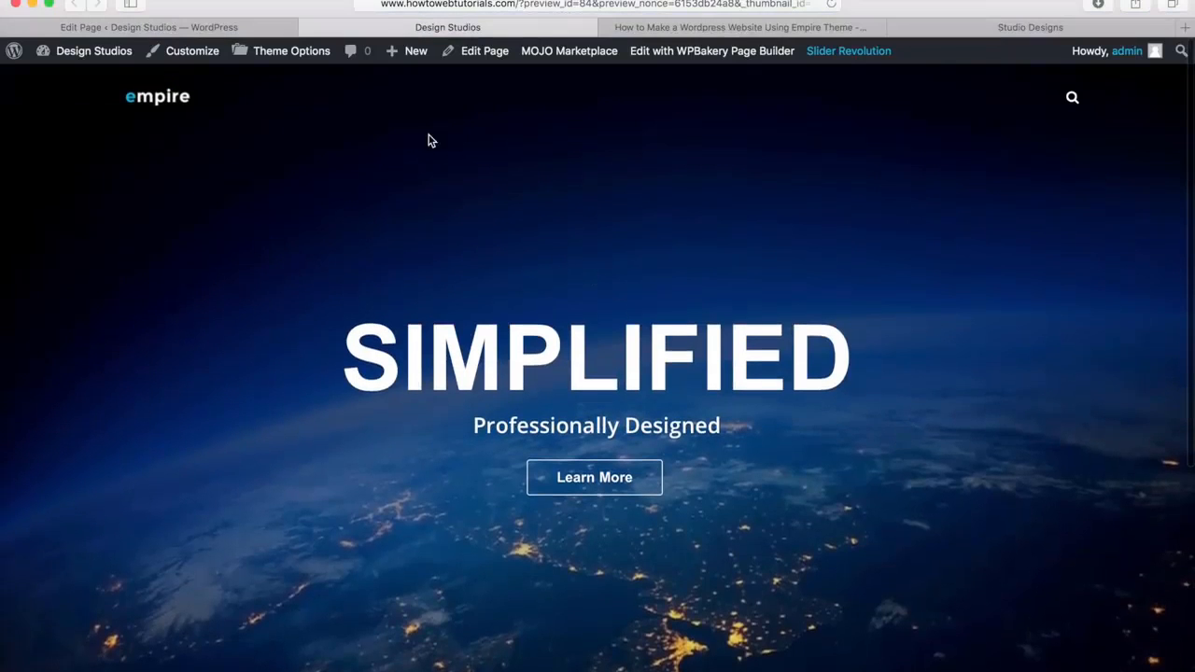
{"action": "left_click", "coordinate": [309, 28]}
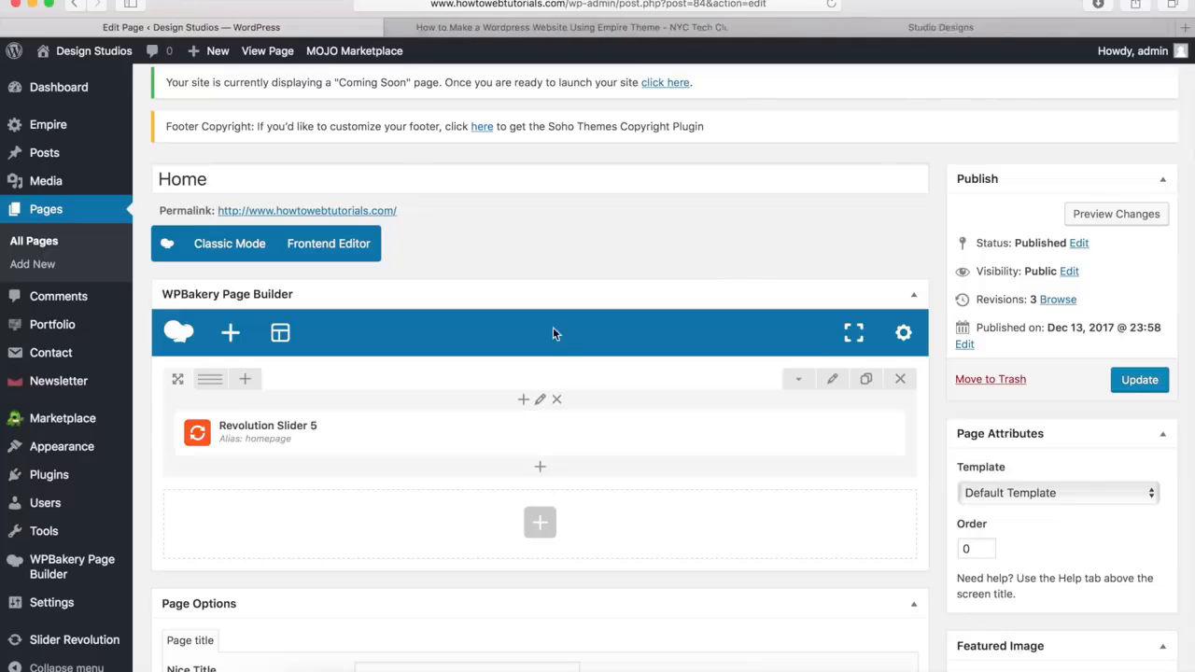
Examine the Empire demo homepage's introduction section below the slider and return to the Home page editor
{"action": "left_click", "coordinate": [954, 31]}
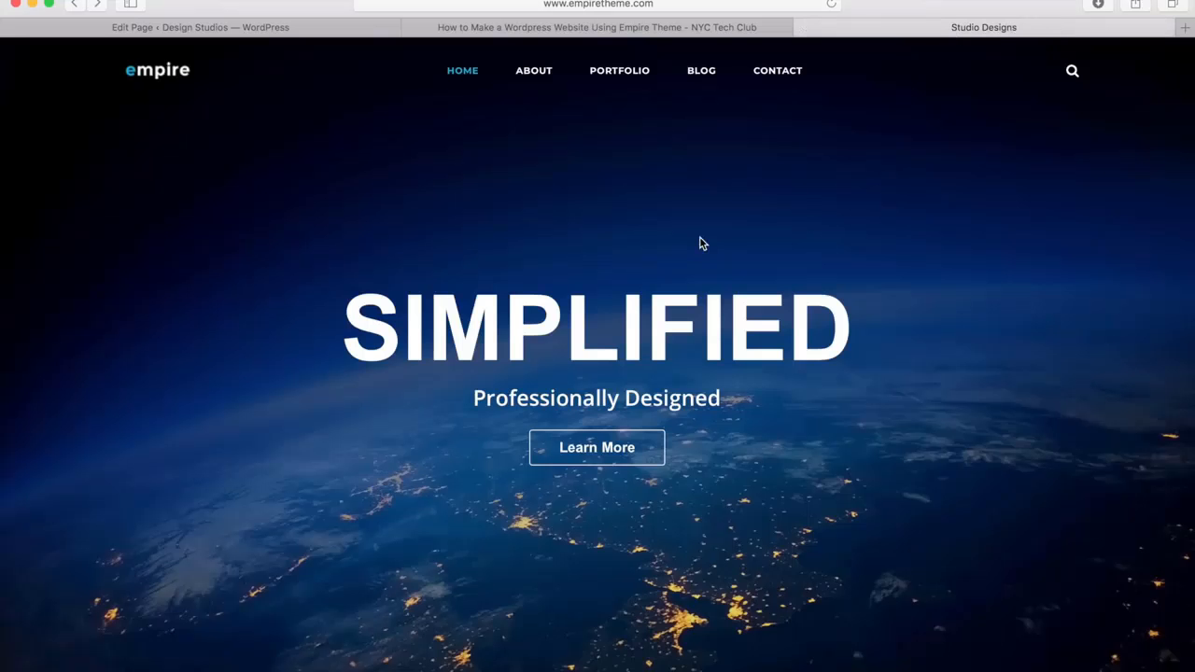
{"action": "scroll", "coordinate": [702, 243], "scroll_direction": "down", "scroll_amount": 5}
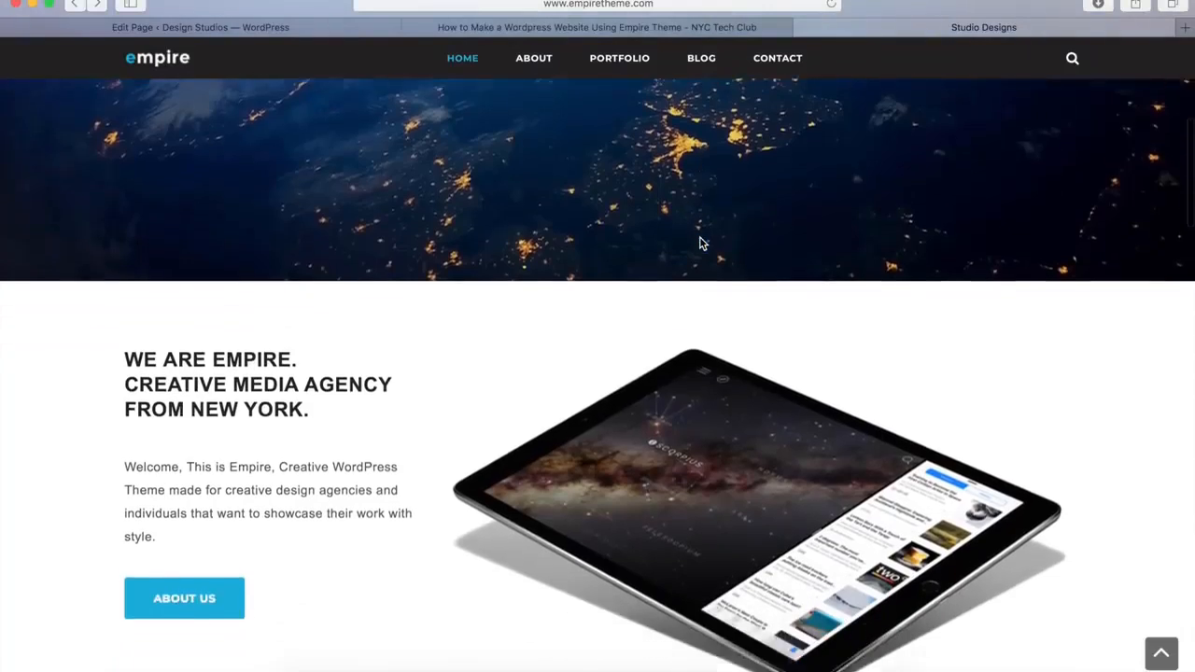
{"action": "scroll", "coordinate": [702, 243], "scroll_direction": "down", "scroll_amount": 3}
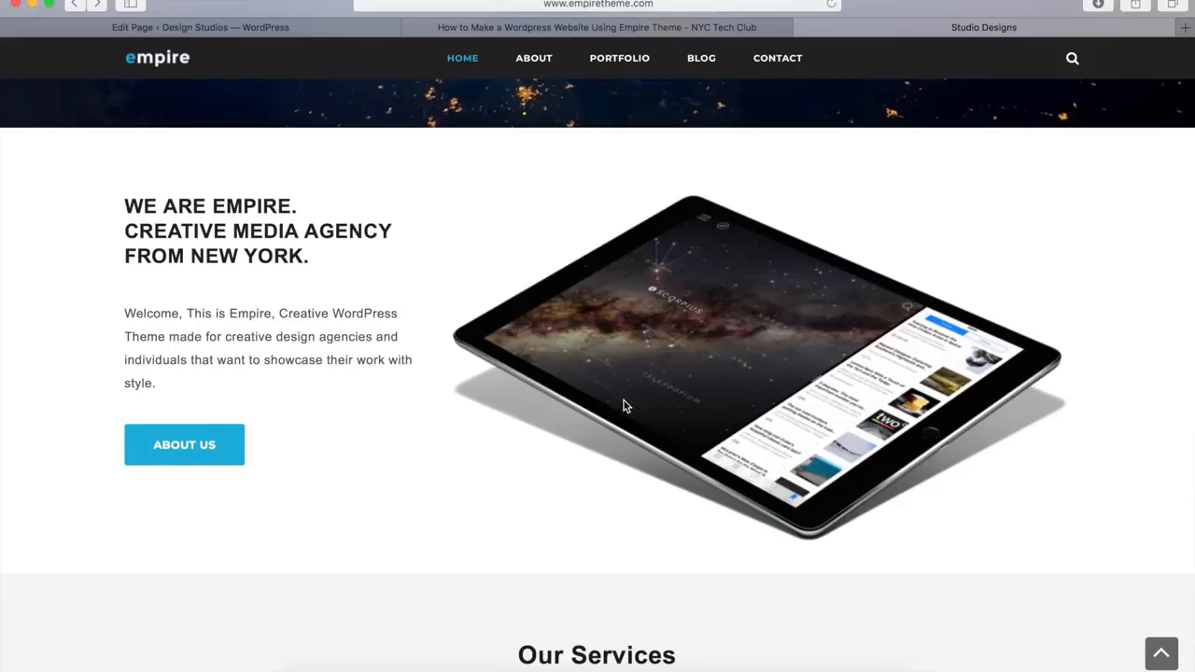
{"action": "left_click", "coordinate": [259, 29]}
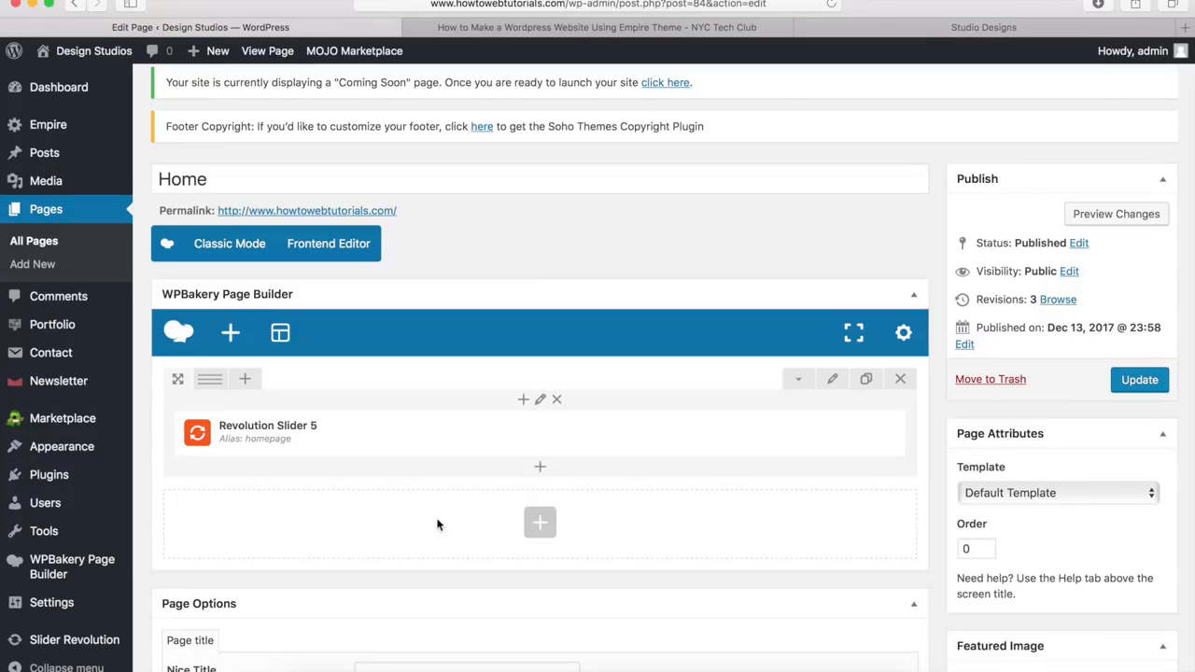
Add a new row below the slider row and split it into two equal columns
{"action": "left_click", "coordinate": [541, 524]}
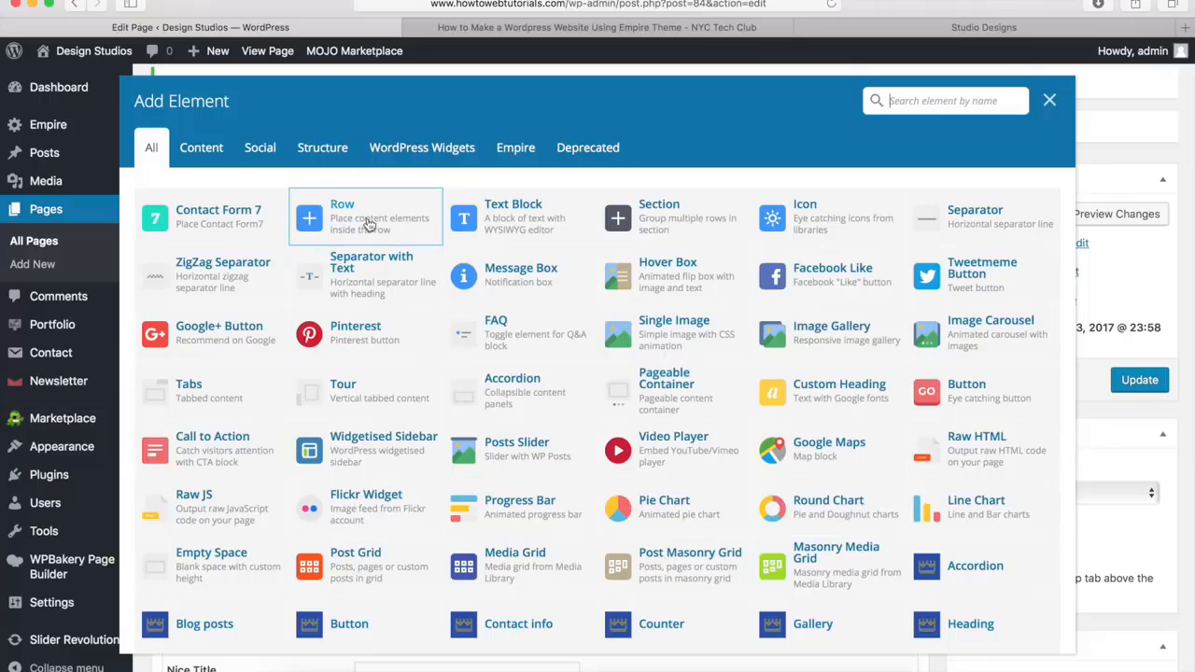
{"action": "left_click", "coordinate": [368, 225]}
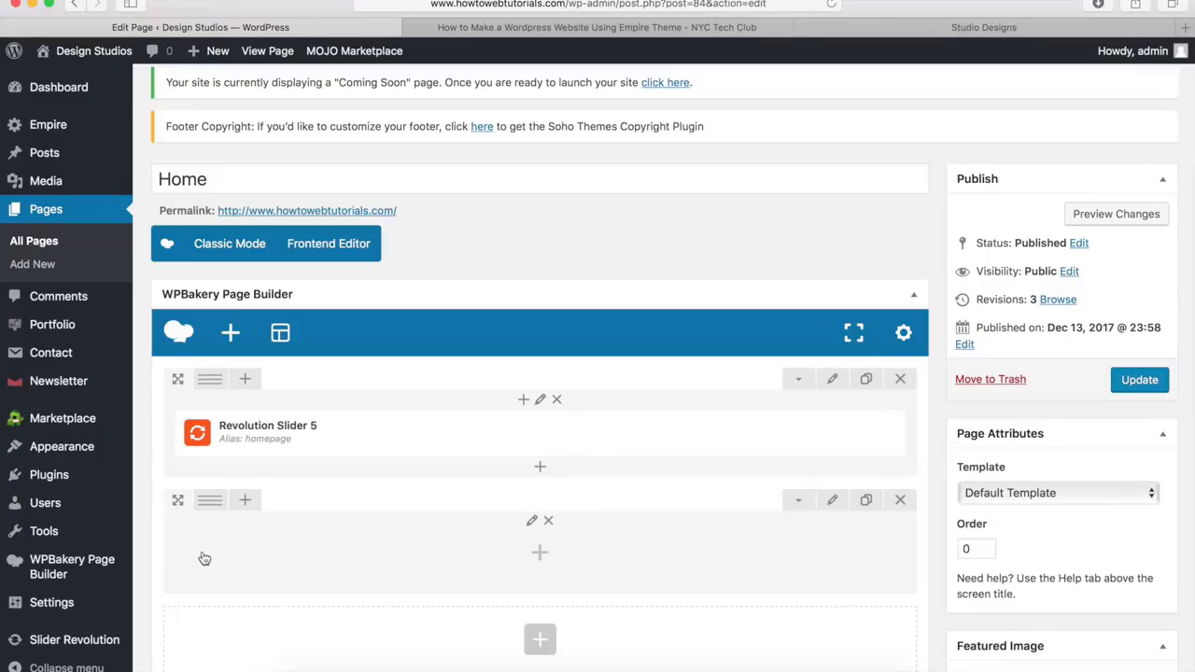
{"action": "mouse_move", "coordinate": [209, 515]}
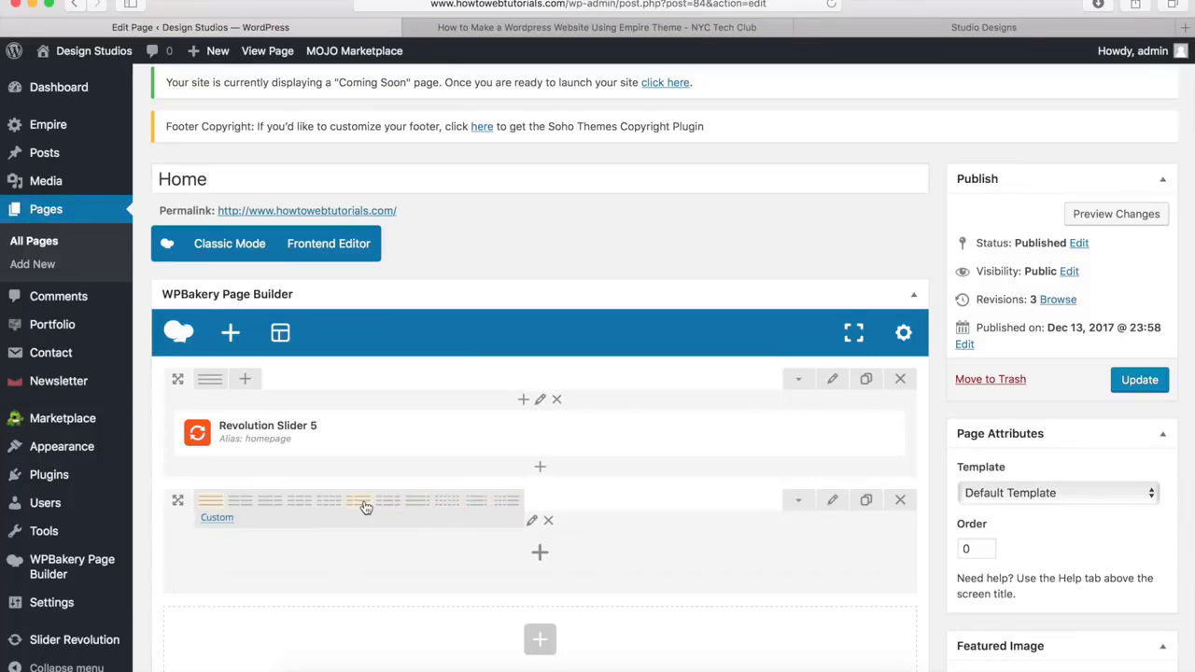
{"action": "left_click", "coordinate": [242, 507]}
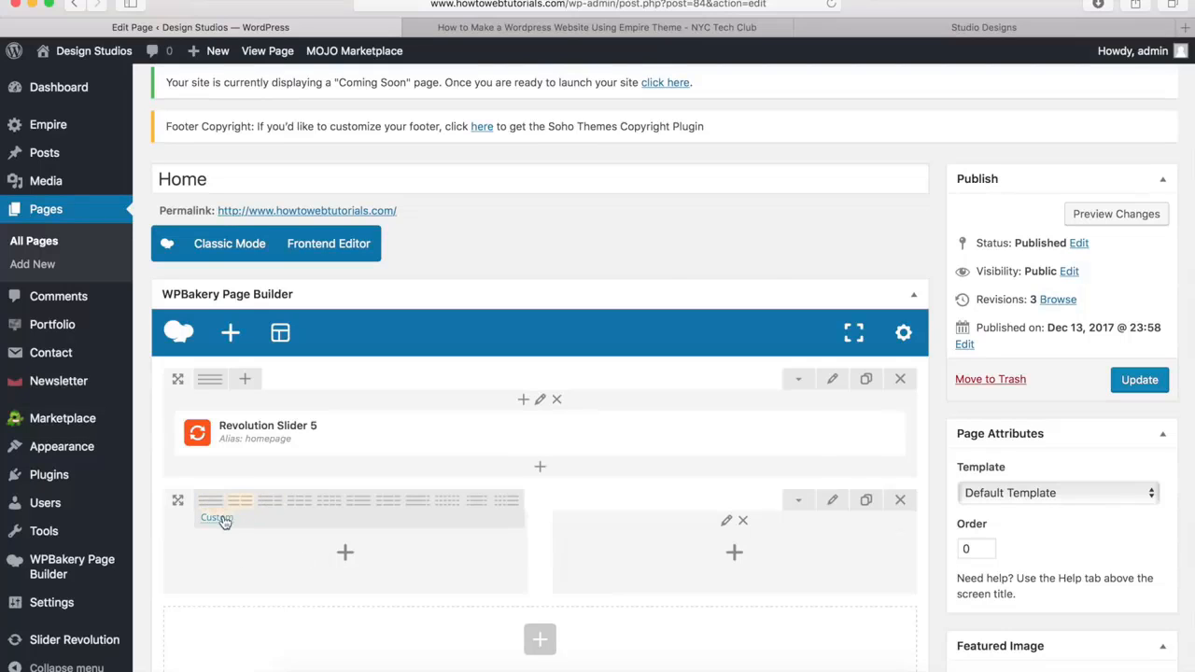
Try the 1/1 and 1/3 + 1/3 + 1/3 presets for the new row and apply the custom layout 4/12 + 8/12
{"action": "left_click", "coordinate": [218, 518]}
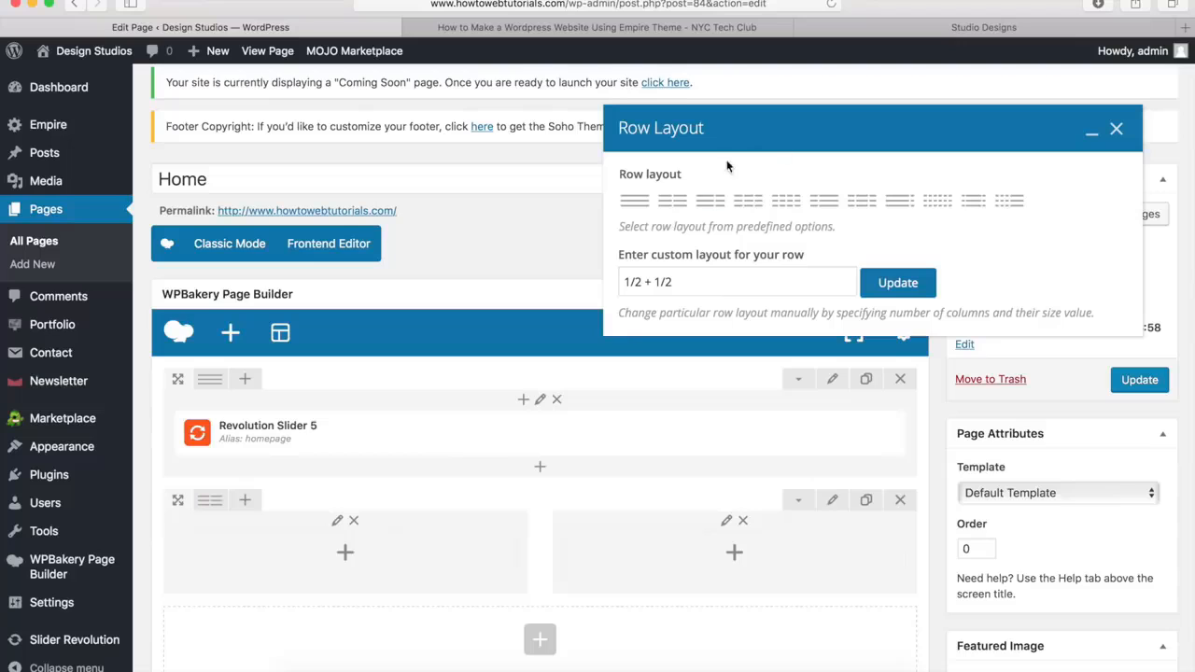
{"action": "left_click", "coordinate": [635, 202]}
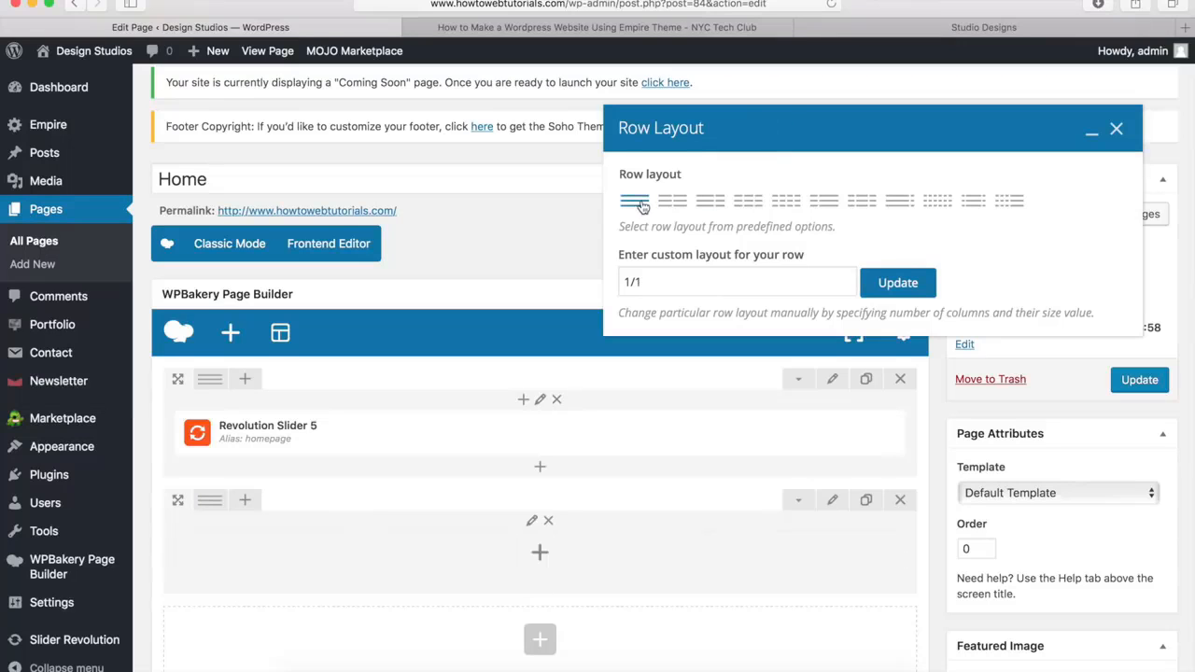
{"action": "left_click", "coordinate": [748, 203]}
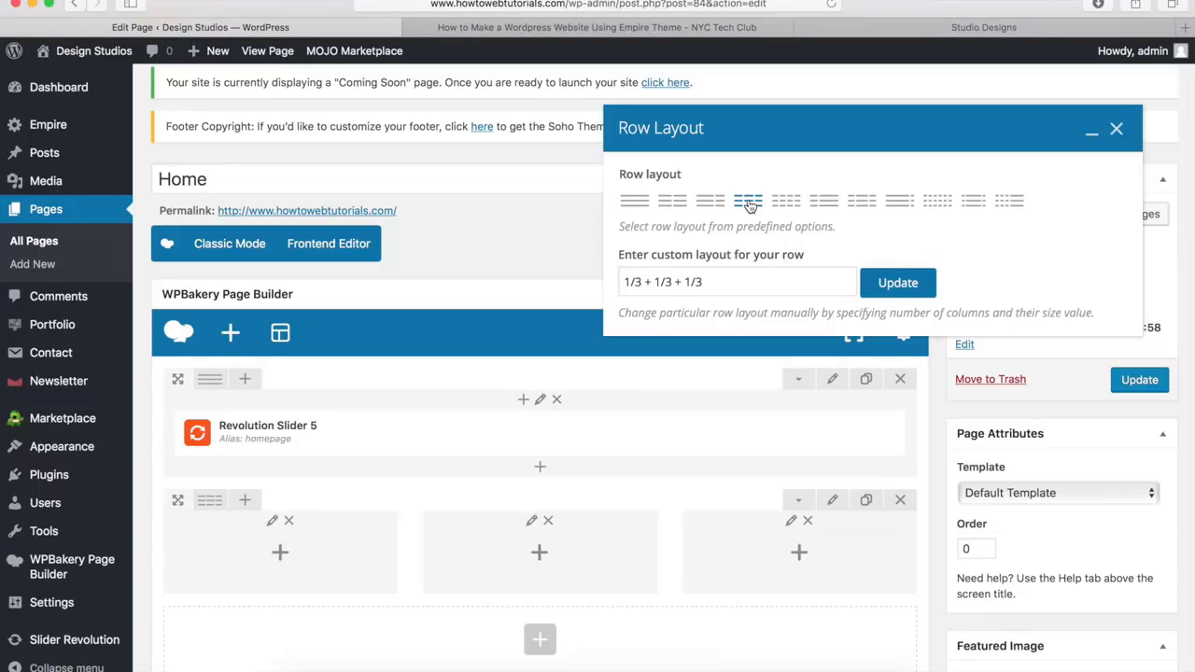
{"action": "left_click_drag", "start_coordinate": [732, 286], "coordinate": [611, 283]}
{"action": "key", "text": "BackSpace"}
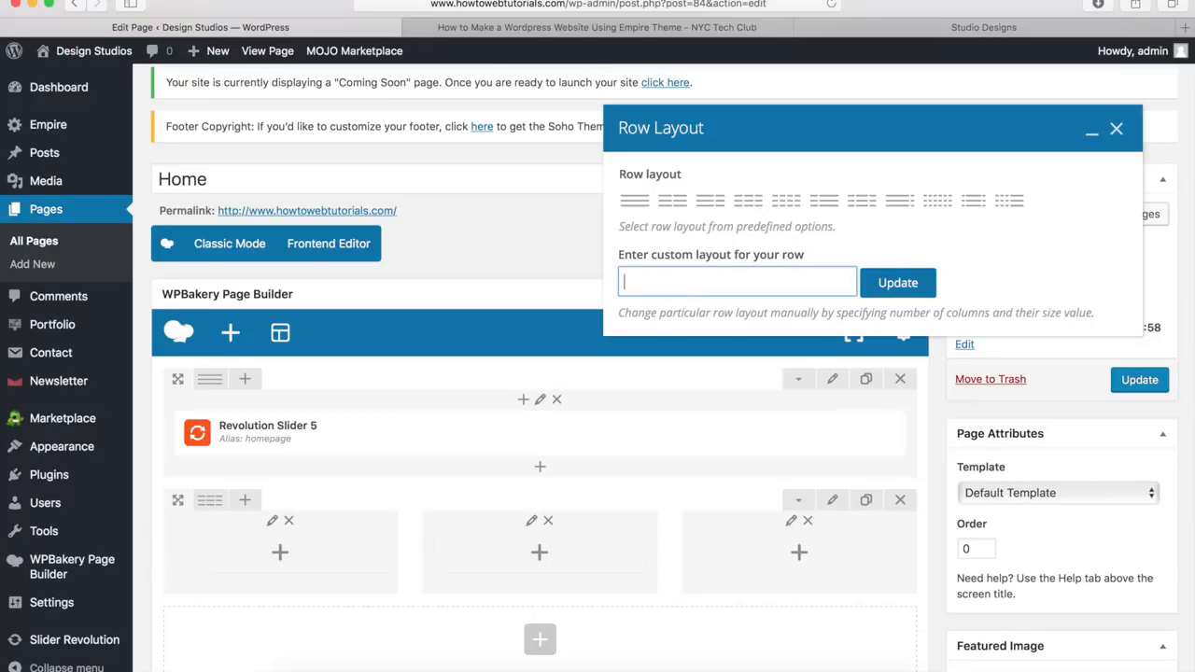
{"action": "type", "text": "4/12 + 8/12"}
{"action": "left_click", "coordinate": [898, 283]}
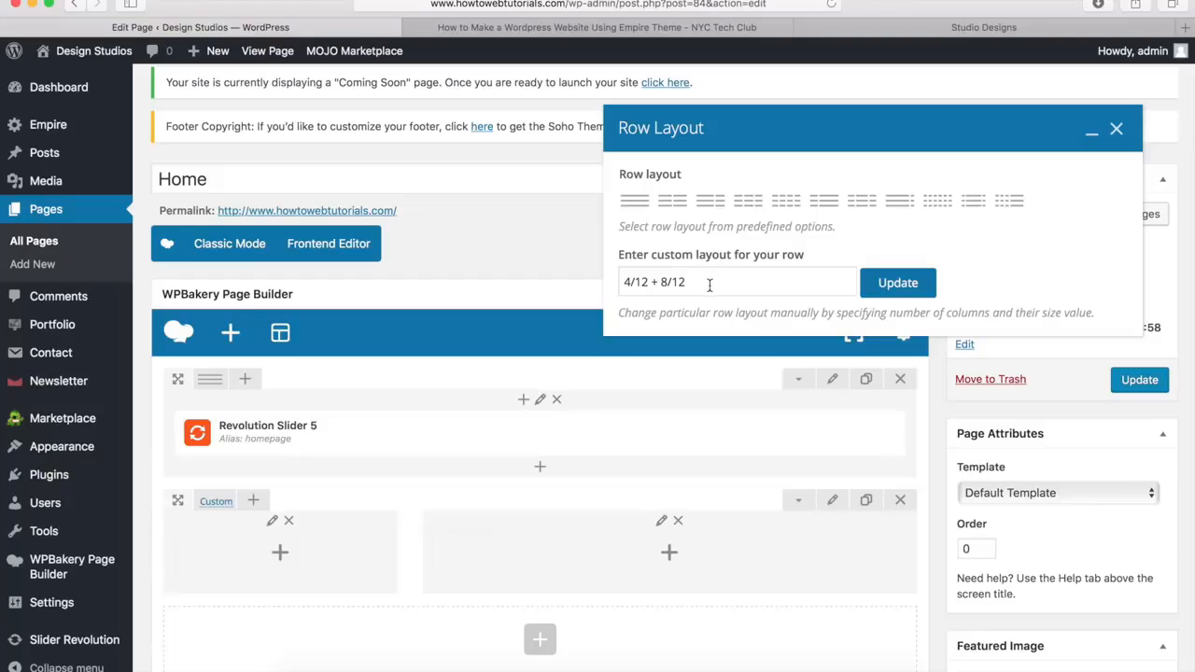
{"action": "left_click_drag", "start_coordinate": [707, 282], "coordinate": [625, 282]}
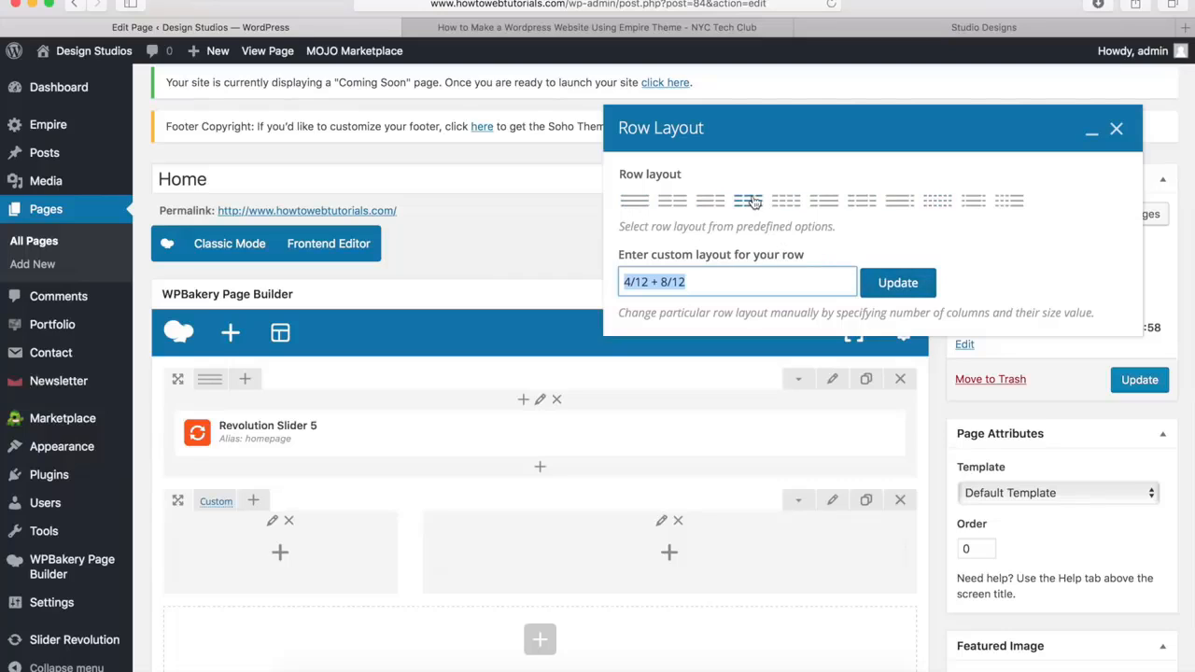
{"action": "left_click", "coordinate": [1117, 132]}
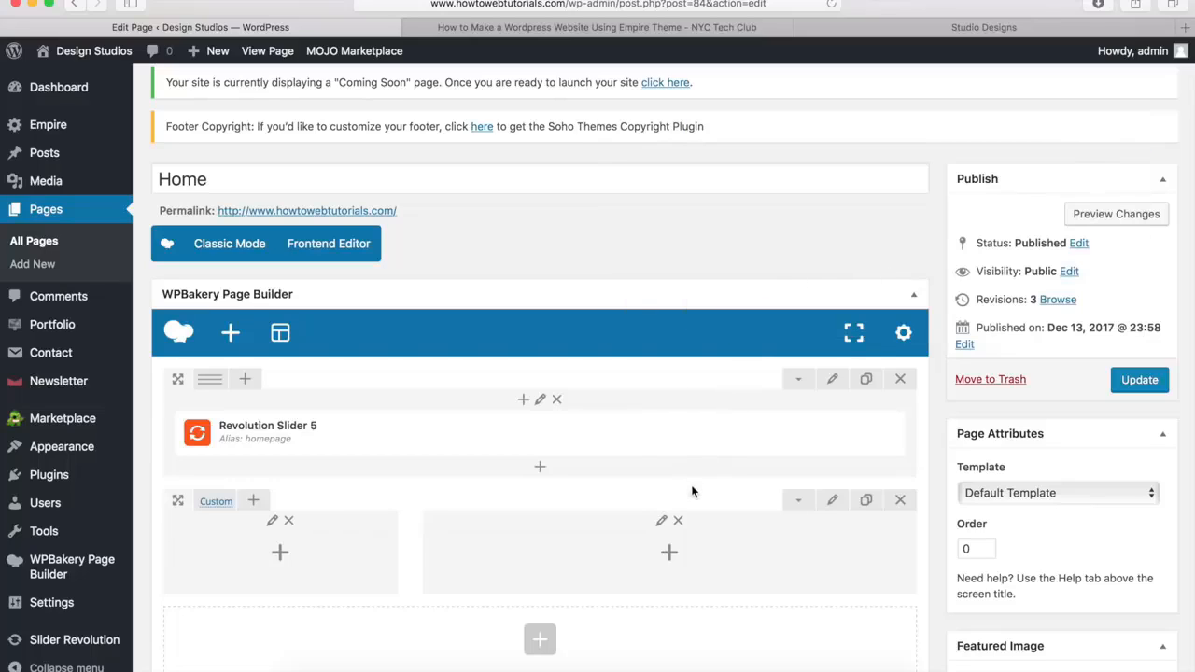
Set the bottom margin of the 4/12 + 8/12 row to 0px in its design options and save the row settings
{"action": "left_click", "coordinate": [833, 501]}
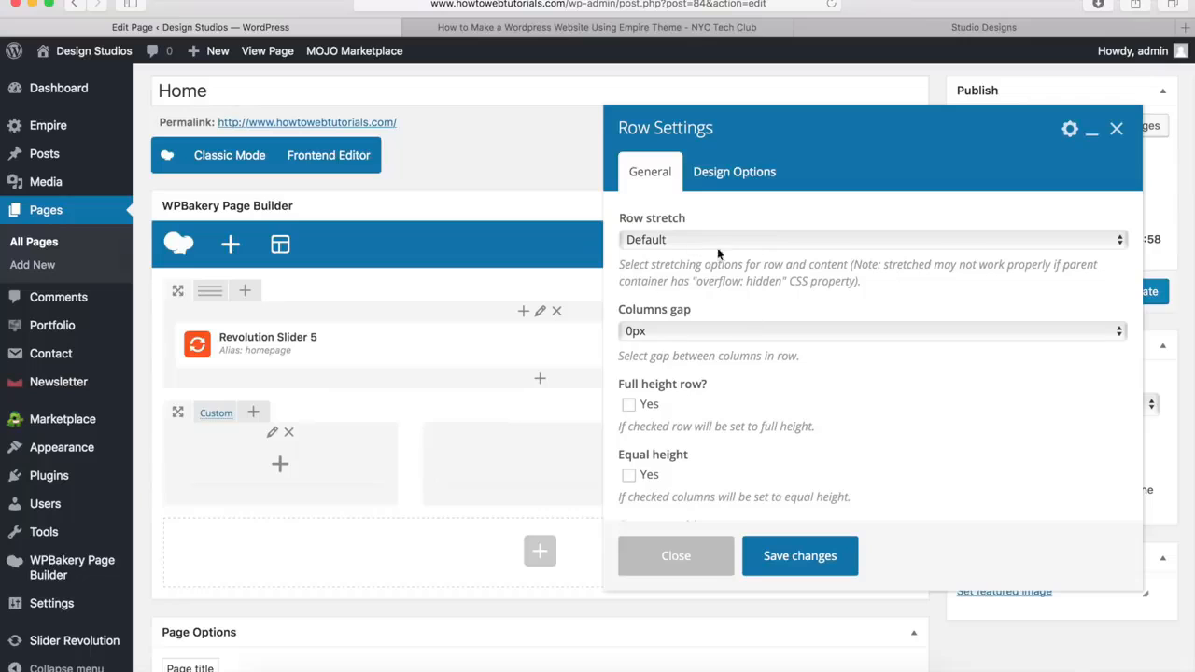
{"action": "left_click", "coordinate": [731, 177]}
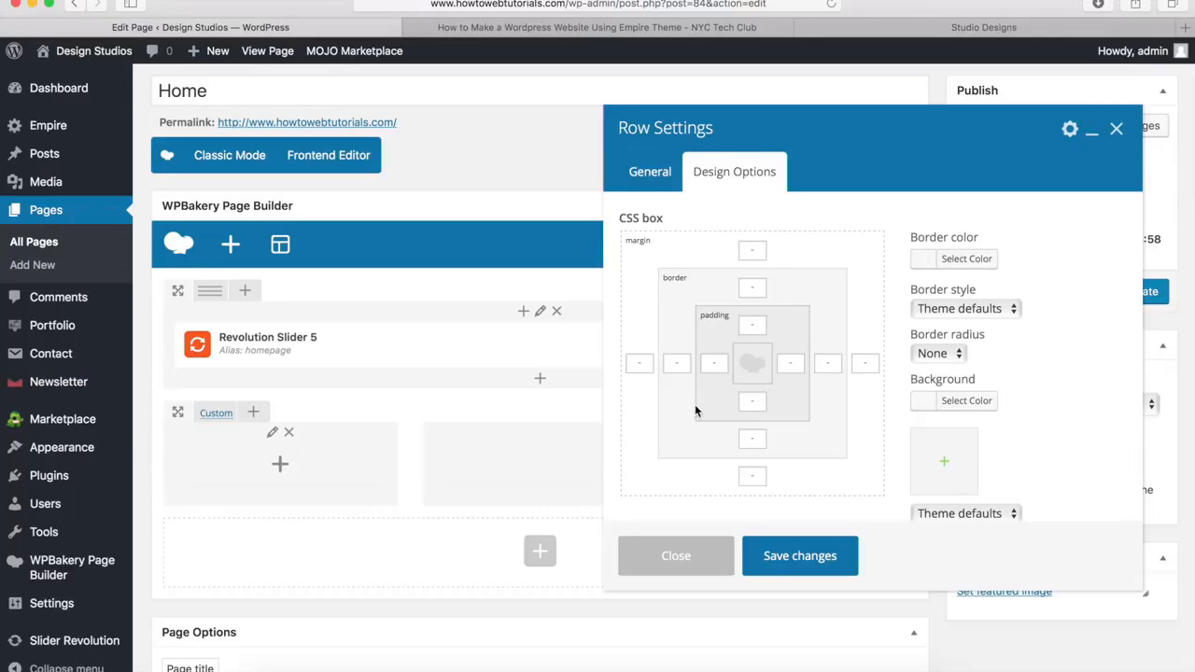
{"action": "left_click", "coordinate": [749, 475]}
{"action": "type", "text": "0px"}
{"action": "left_click", "coordinate": [760, 478]}
{"action": "left_click", "coordinate": [786, 561]}
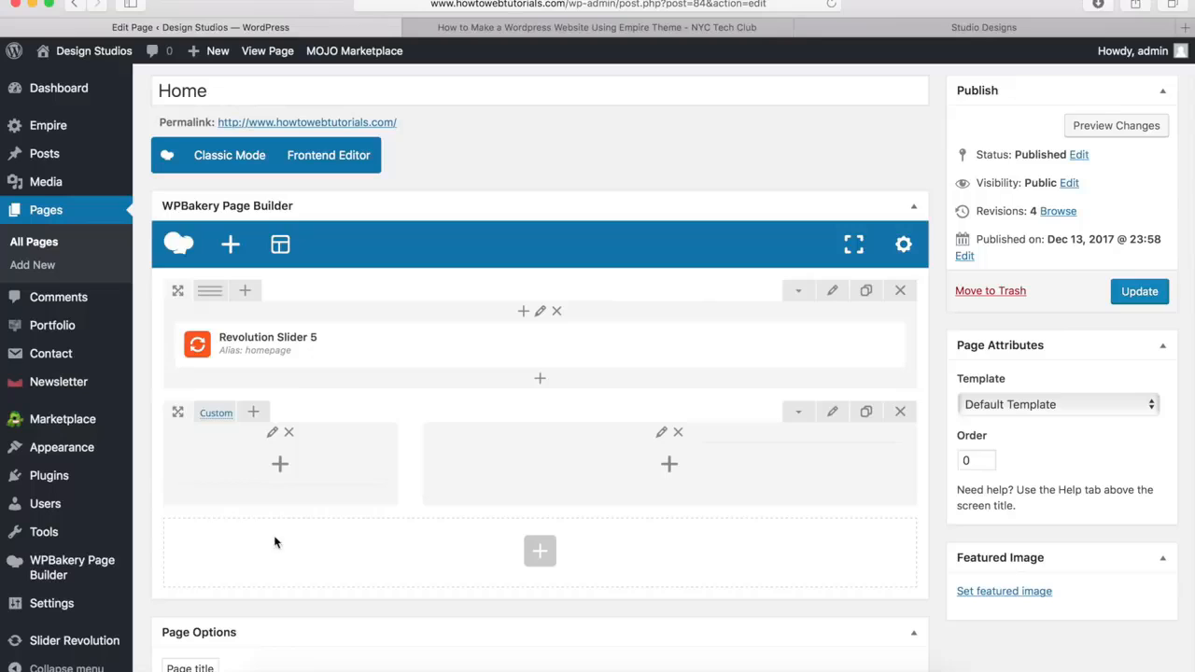
Insert an Empire Heading element in the narrow column and copy the demo title "WE ARE EMPIRE. CREATIVE MEDIA AGENCY FROM NEW YORK." into it
{"action": "left_click", "coordinate": [281, 467]}
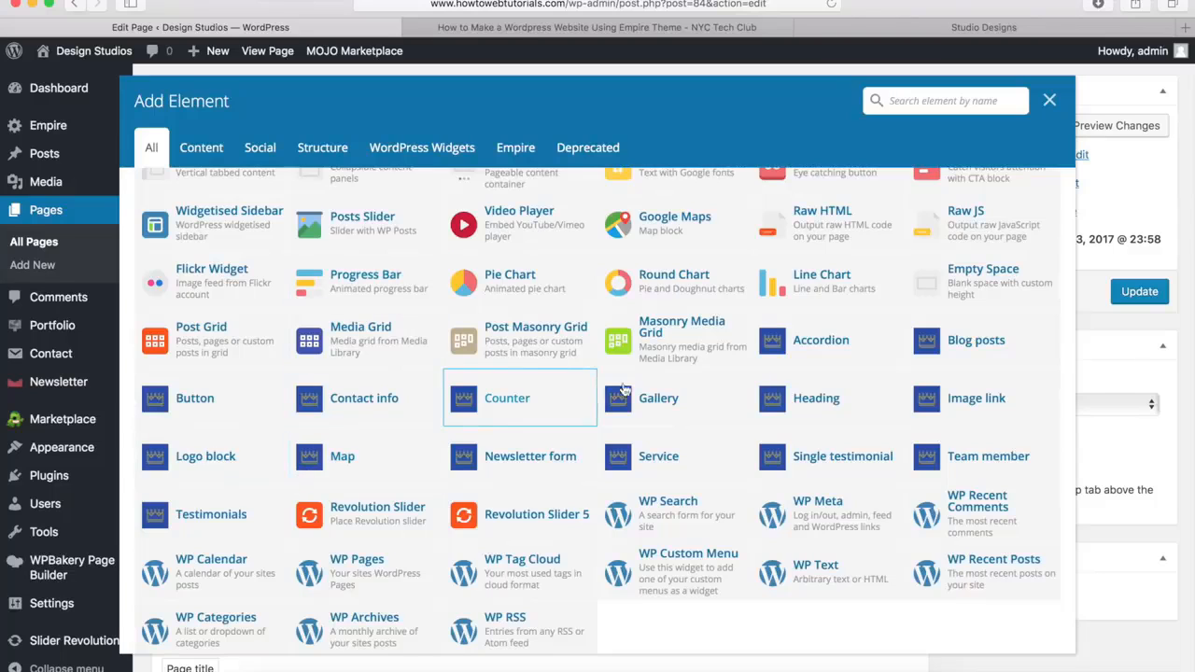
{"action": "left_click", "coordinate": [819, 405]}
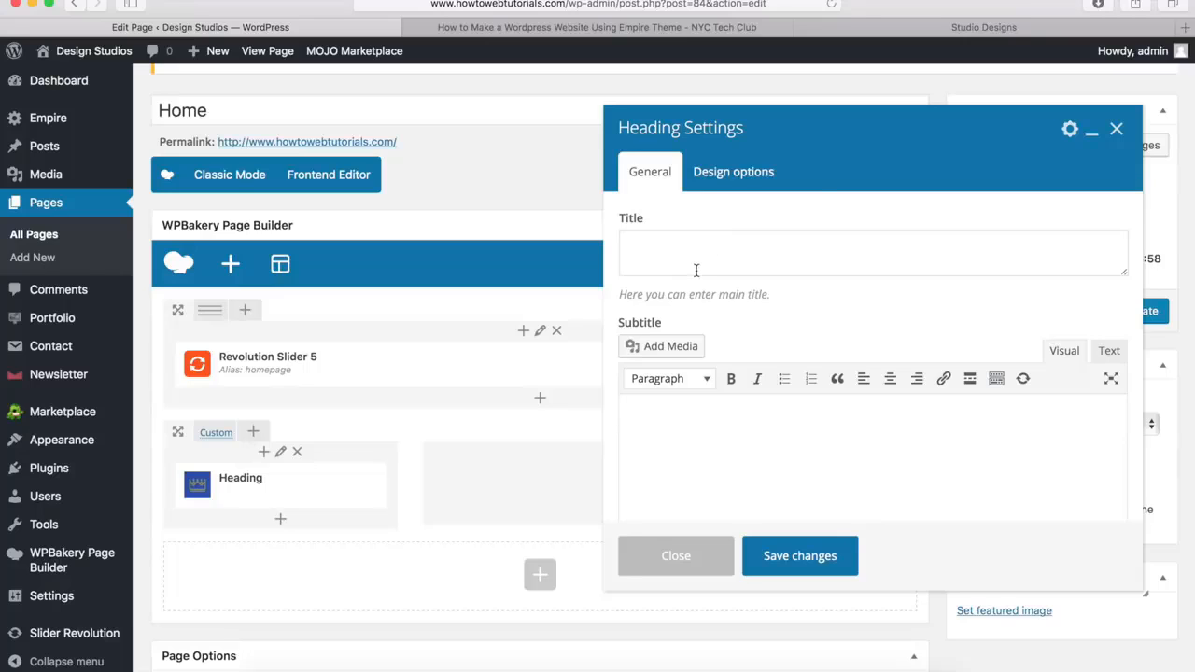
{"action": "left_click", "coordinate": [963, 37]}
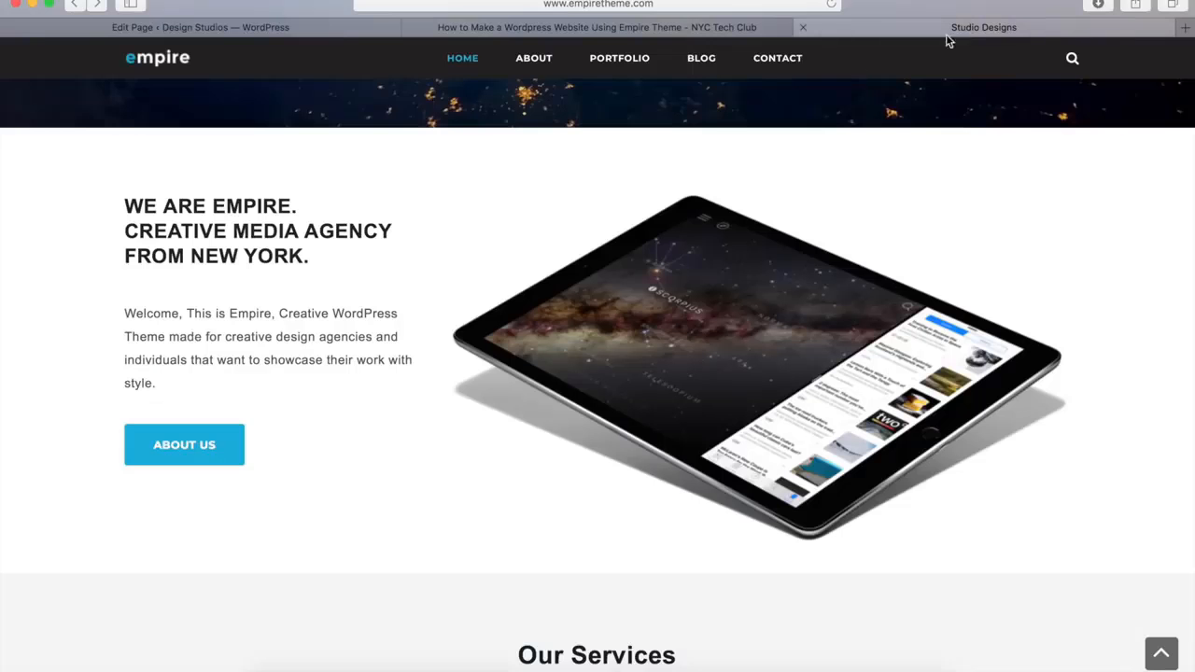
{"action": "left_click_drag", "start_coordinate": [315, 266], "coordinate": [125, 204]}
{"action": "key", "text": "super+c"}
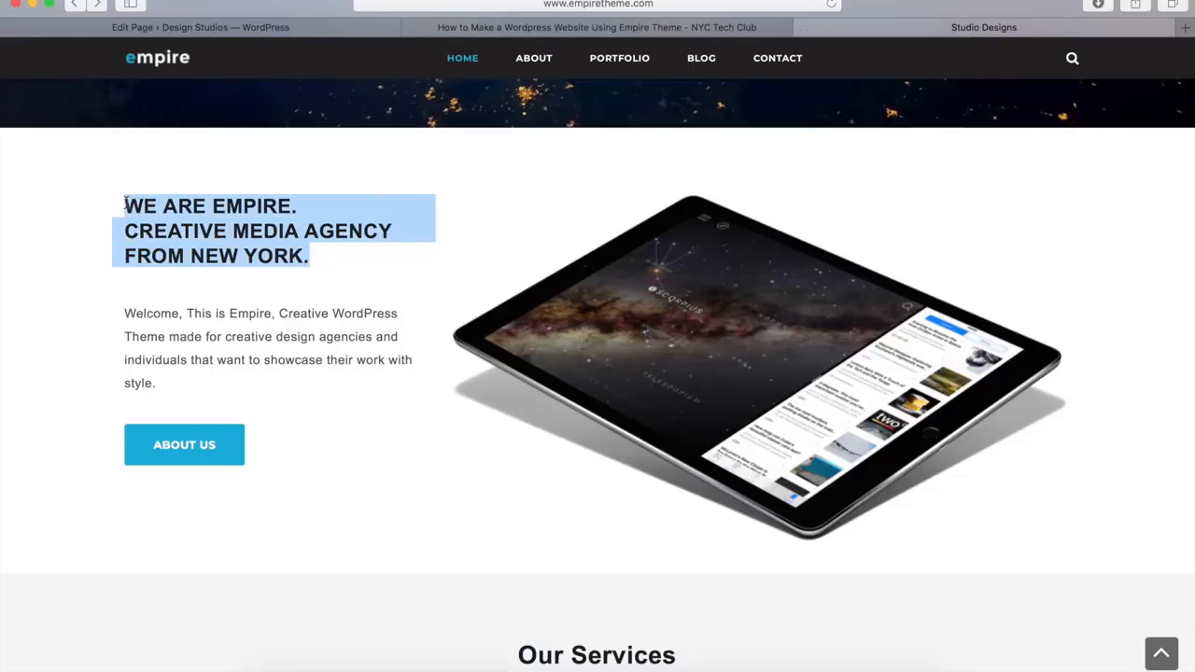
{"action": "left_click", "coordinate": [277, 29]}
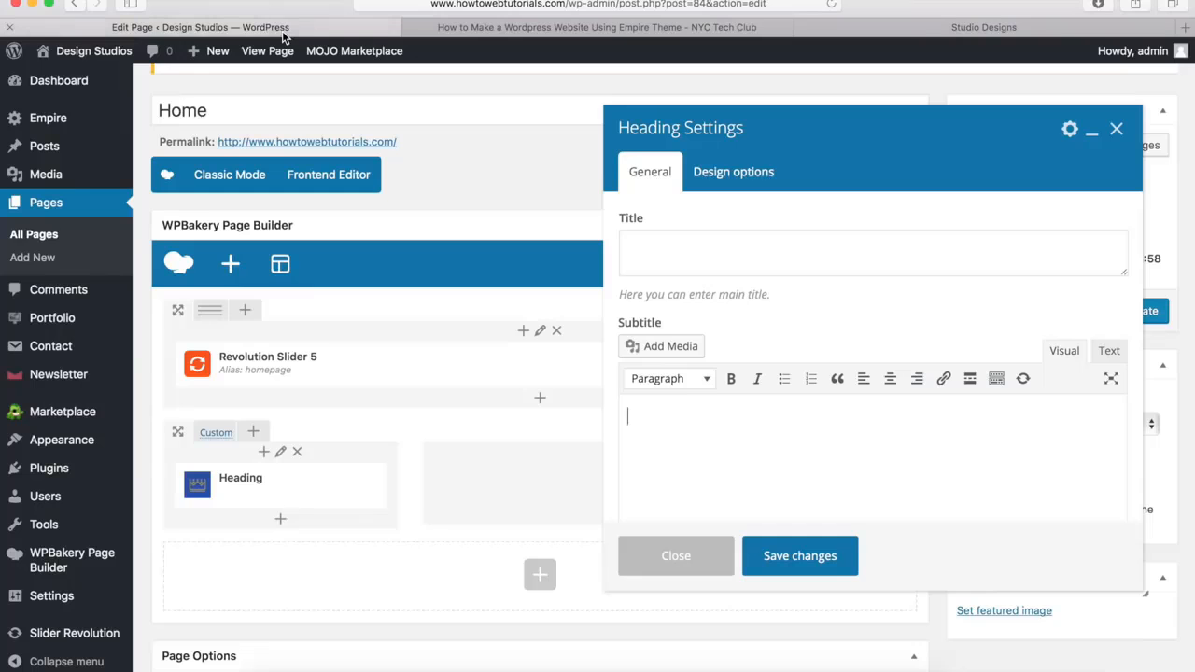
{"action": "left_click", "coordinate": [646, 246]}
{"action": "key", "text": "super+v"}
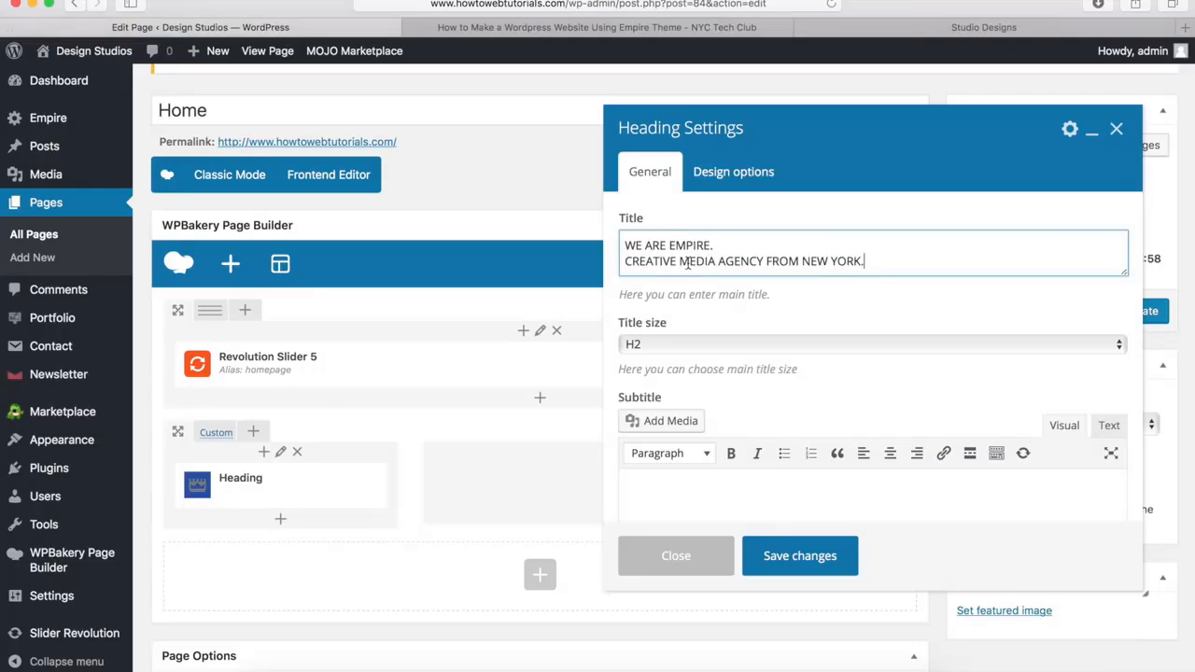
Set the heading's title size to H3 and show the subtitle editor's extra formatting tools, checking the text colour palette
{"action": "left_click", "coordinate": [658, 343]}
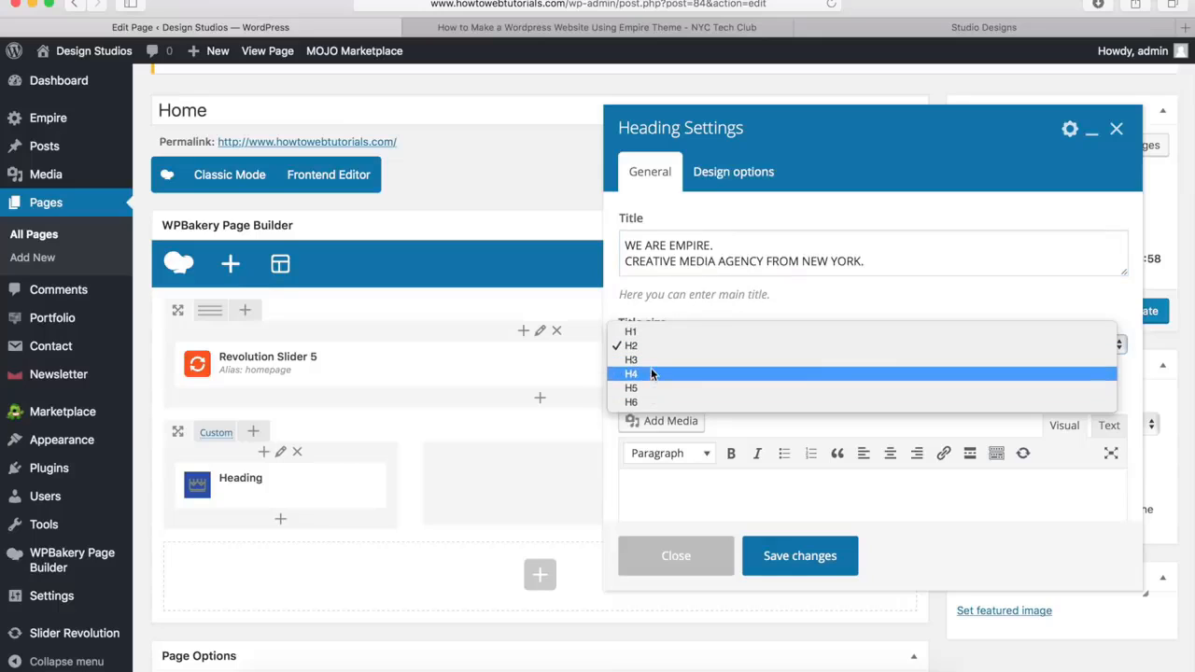
{"action": "left_click", "coordinate": [650, 363]}
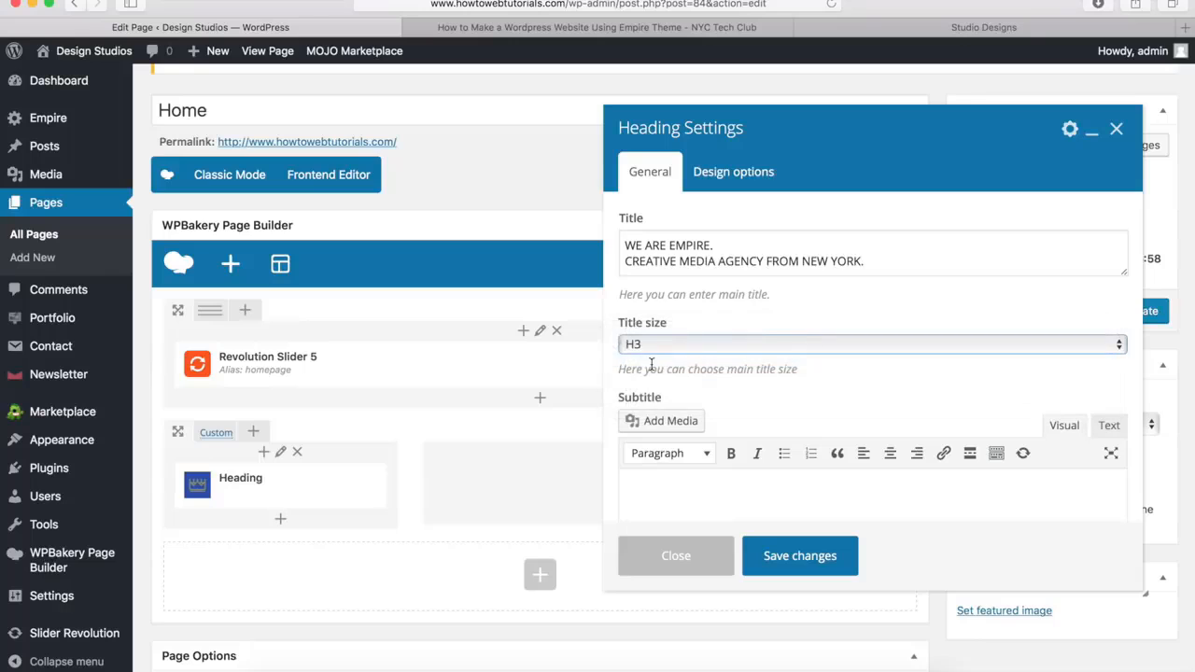
{"action": "scroll", "coordinate": [793, 386], "scroll_direction": "down", "scroll_amount": 3}
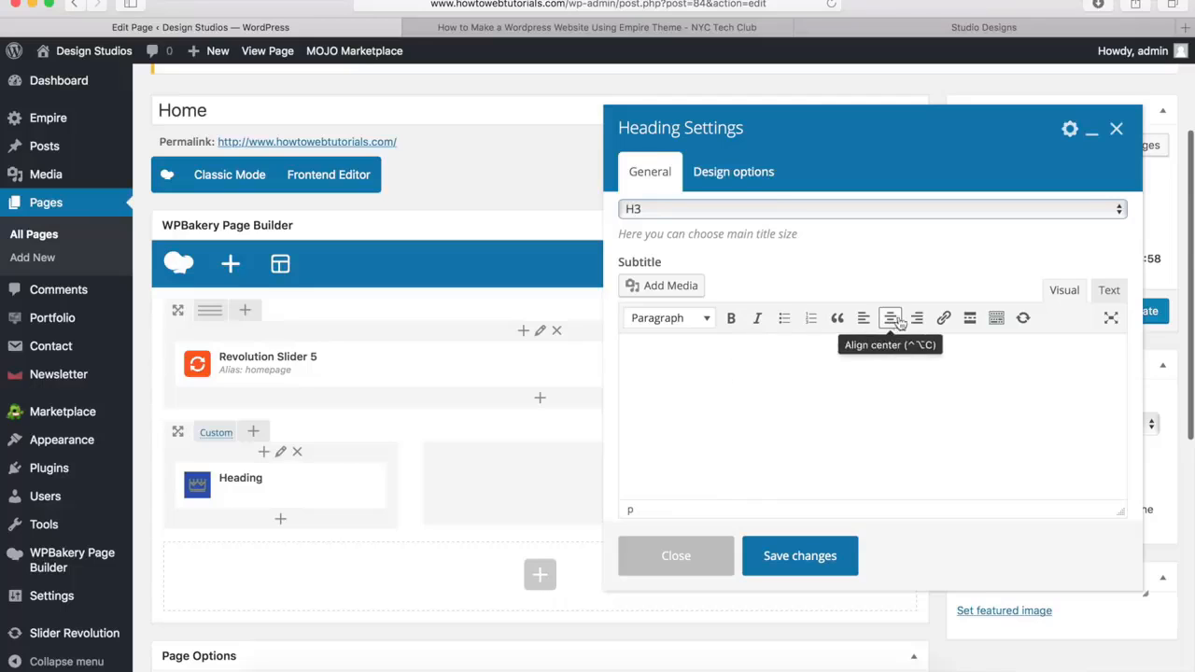
{"action": "left_click", "coordinate": [996, 322]}
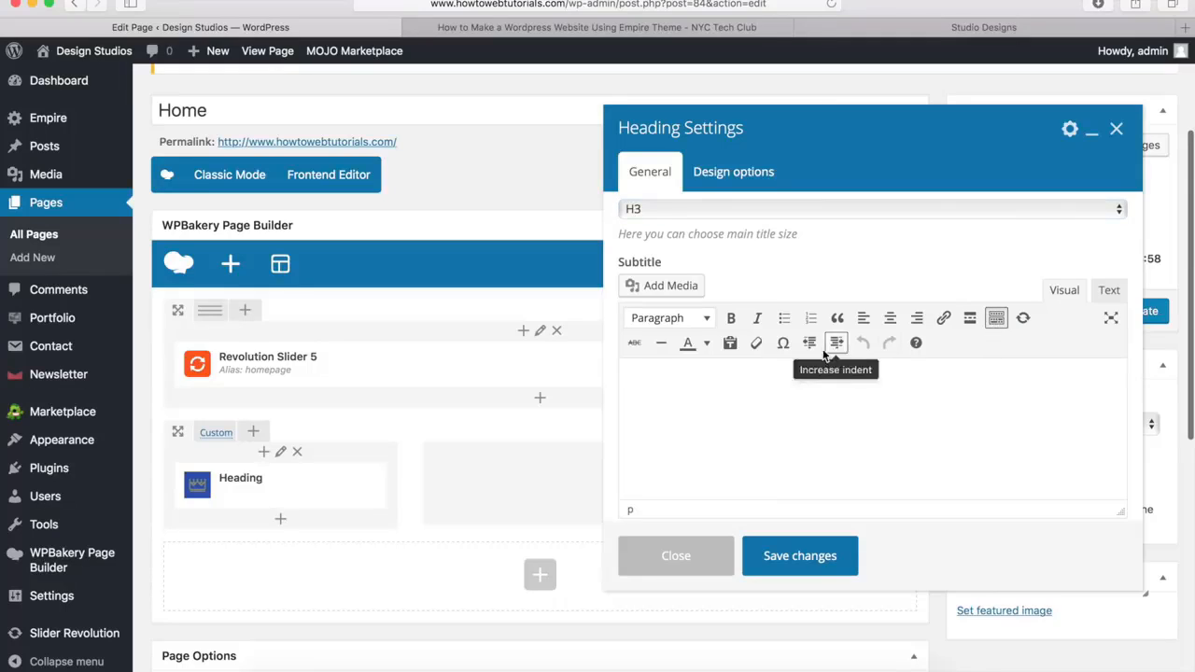
{"action": "left_click", "coordinate": [707, 345]}
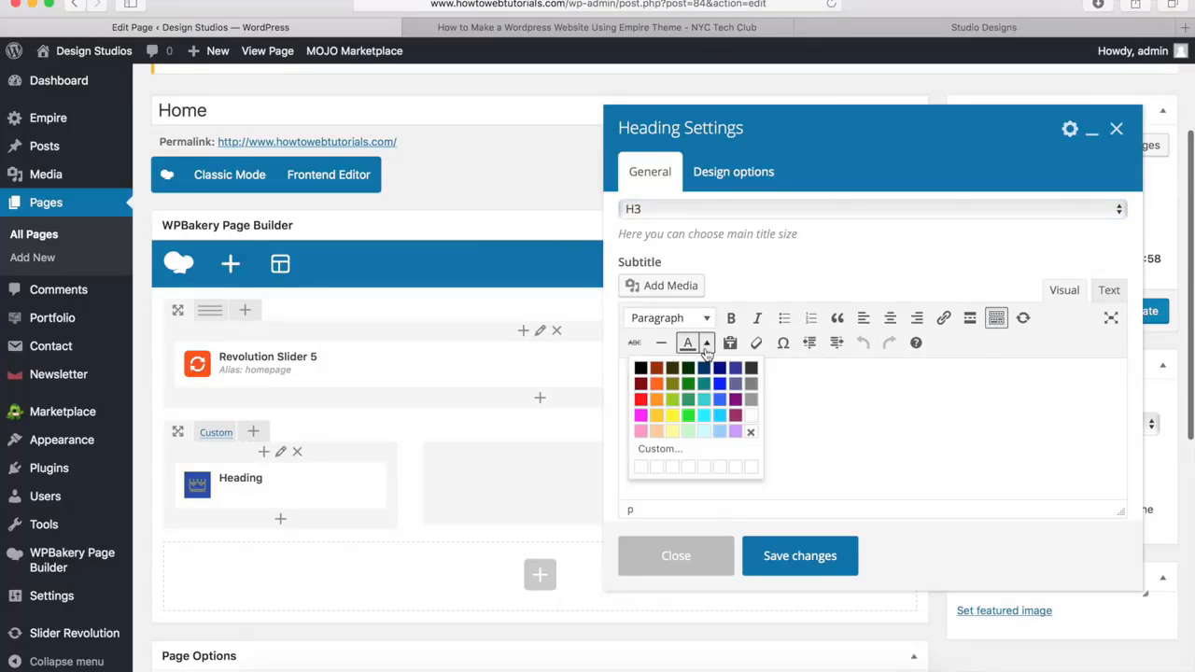
{"action": "left_click", "coordinate": [707, 346]}
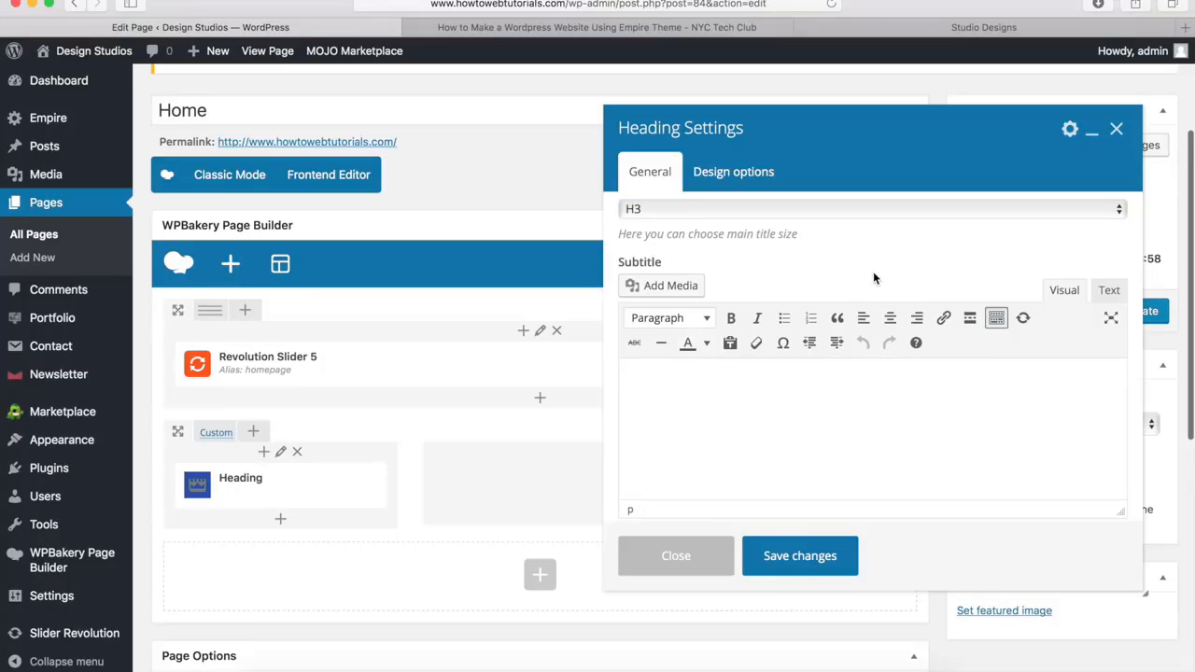
Set the heading style to Style 1 and the heading alignment to Left
{"action": "scroll", "coordinate": [875, 277], "scroll_direction": "down", "scroll_amount": 6}
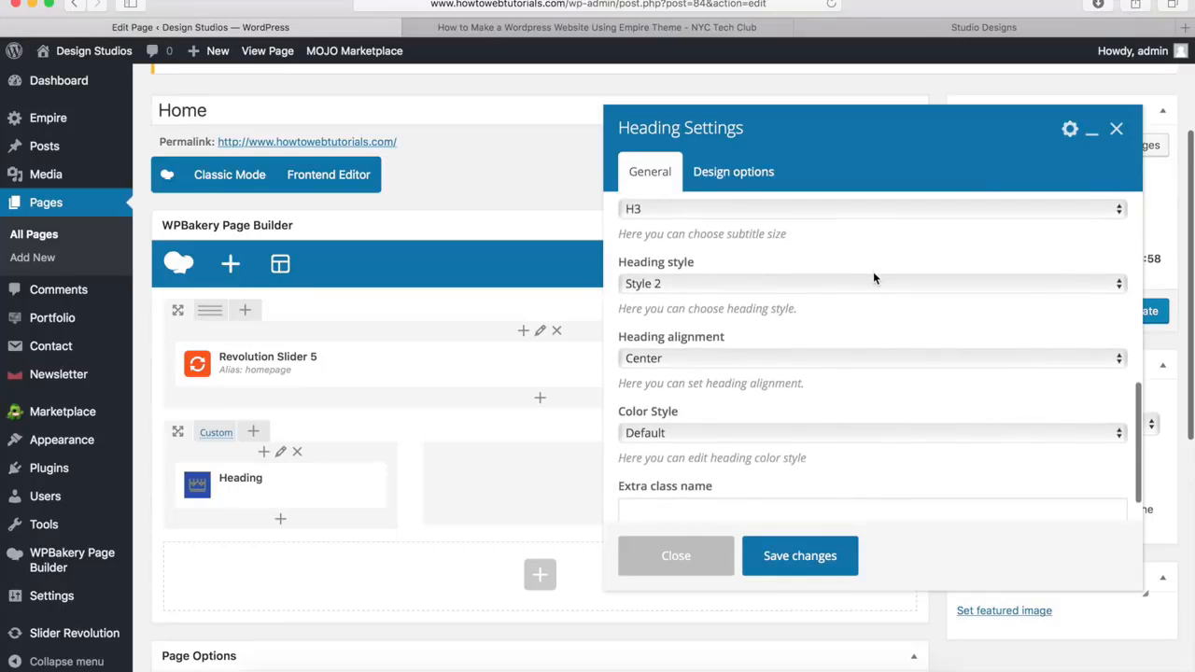
{"action": "left_click", "coordinate": [682, 285]}
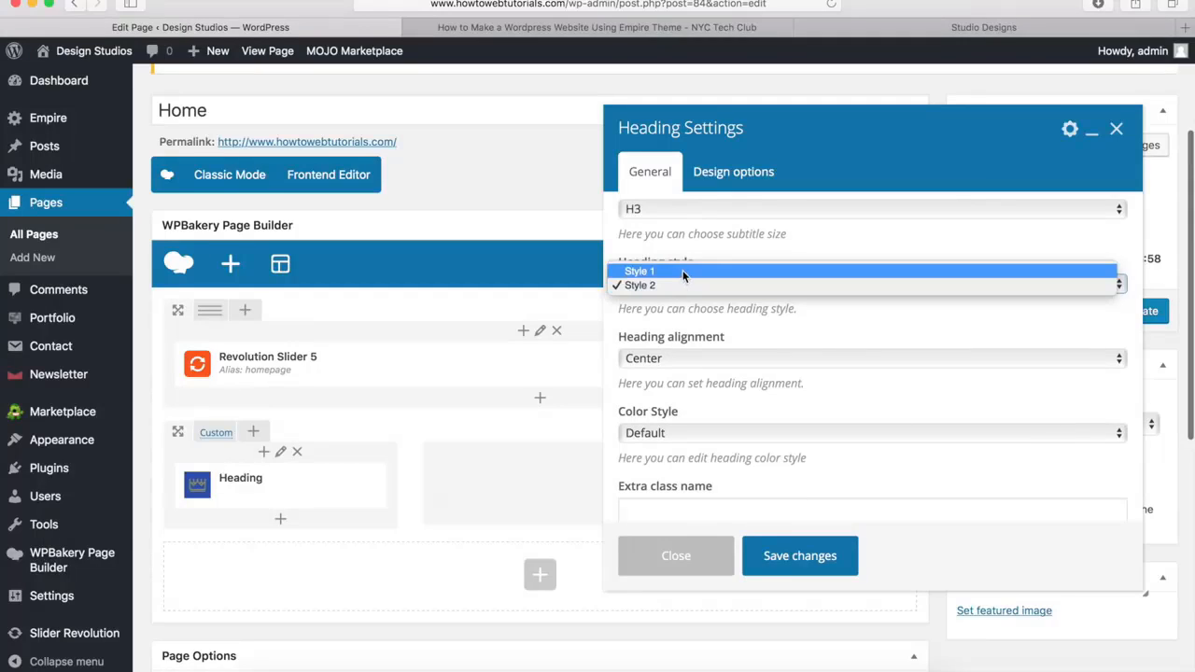
{"action": "left_click", "coordinate": [682, 270]}
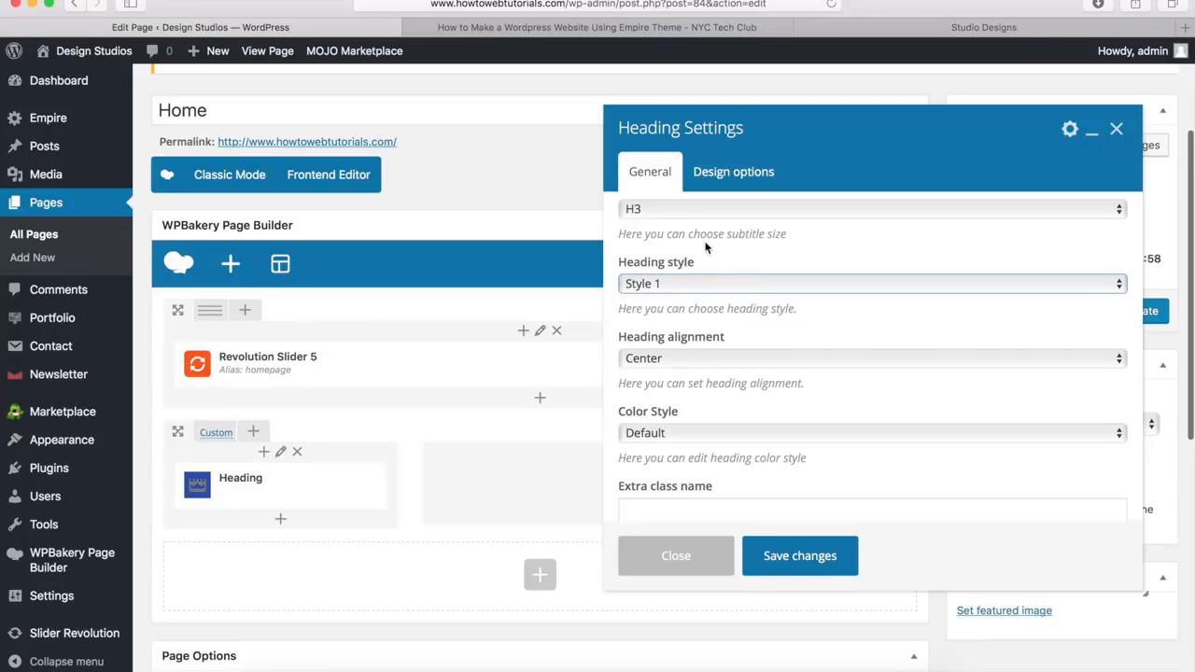
{"action": "left_click", "coordinate": [655, 360]}
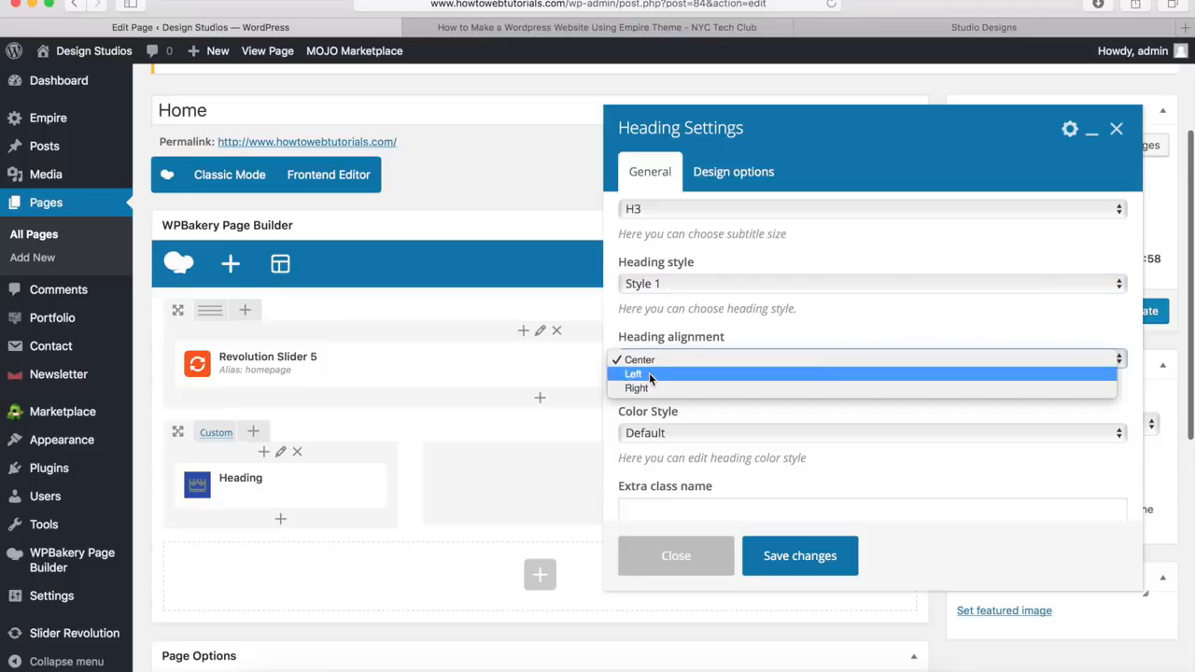
{"action": "left_click", "coordinate": [648, 372]}
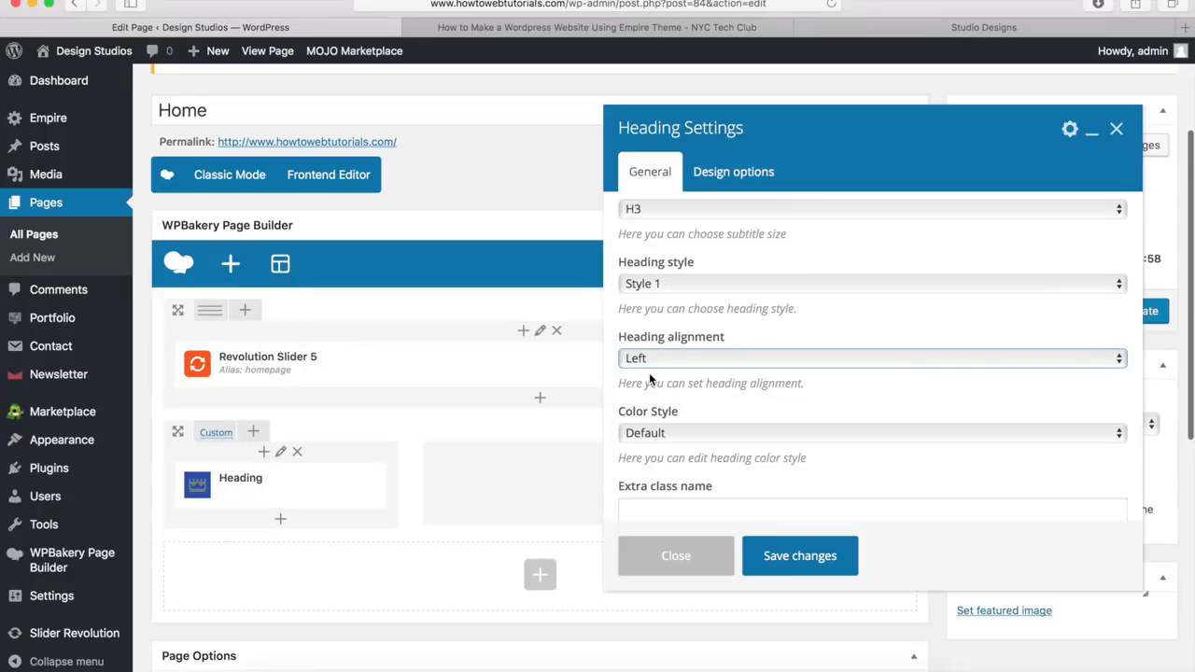
Try custom main title colors for the heading and return its color style to Default
{"action": "left_click", "coordinate": [660, 435]}
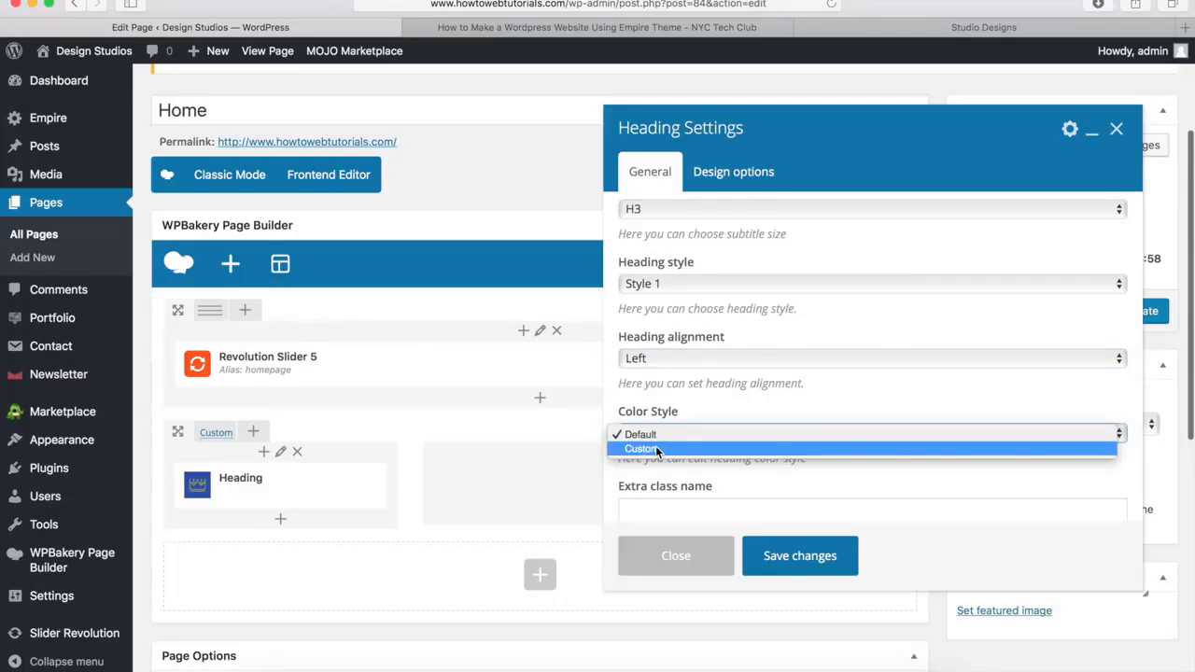
{"action": "left_click", "coordinate": [656, 448]}
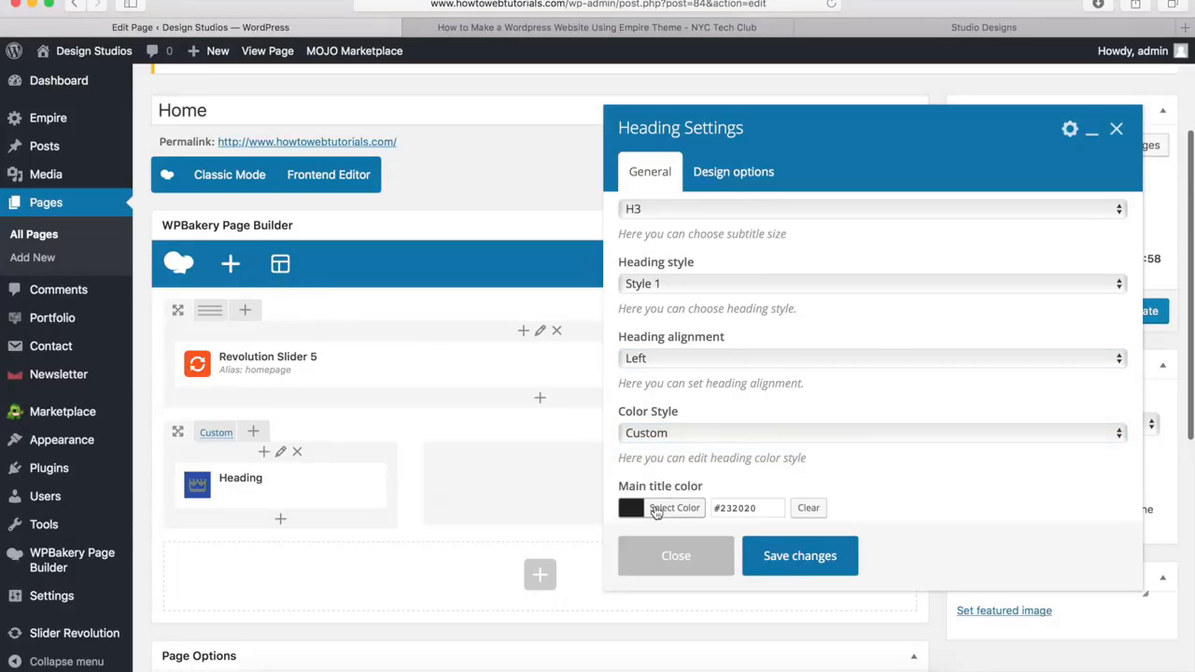
{"action": "left_click", "coordinate": [657, 510]}
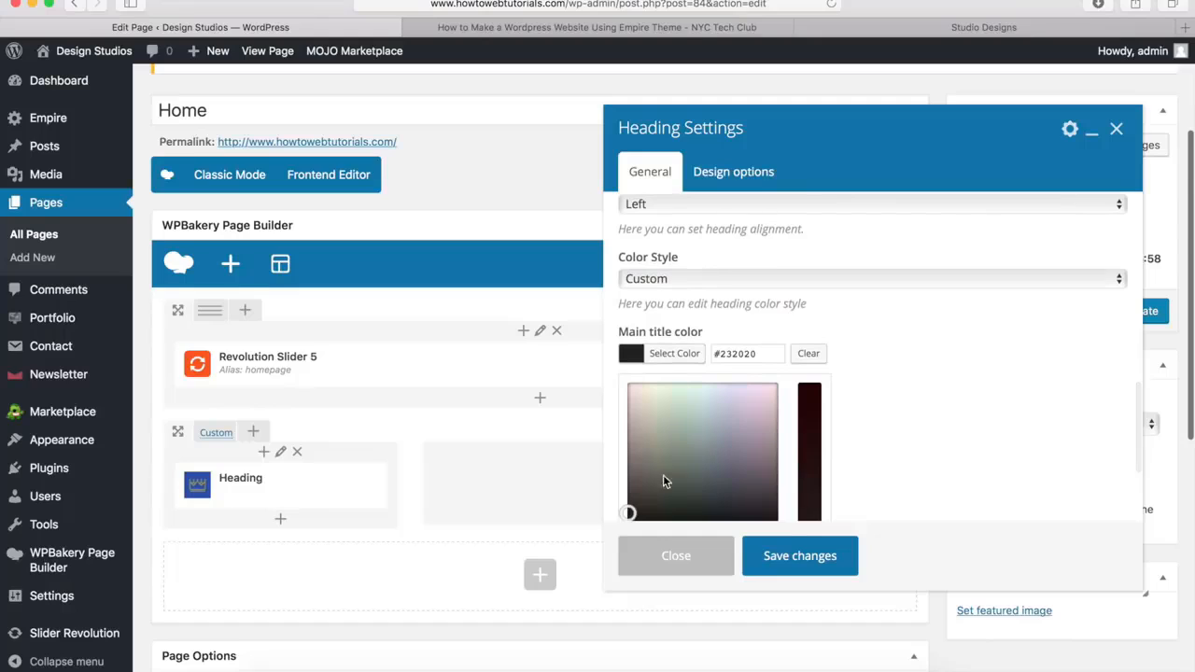
{"action": "scroll", "coordinate": [696, 424], "scroll_direction": "down", "scroll_amount": 1}
{"action": "left_click", "coordinate": [697, 421]}
{"action": "scroll", "coordinate": [696, 421], "scroll_direction": "down", "scroll_amount": 3}
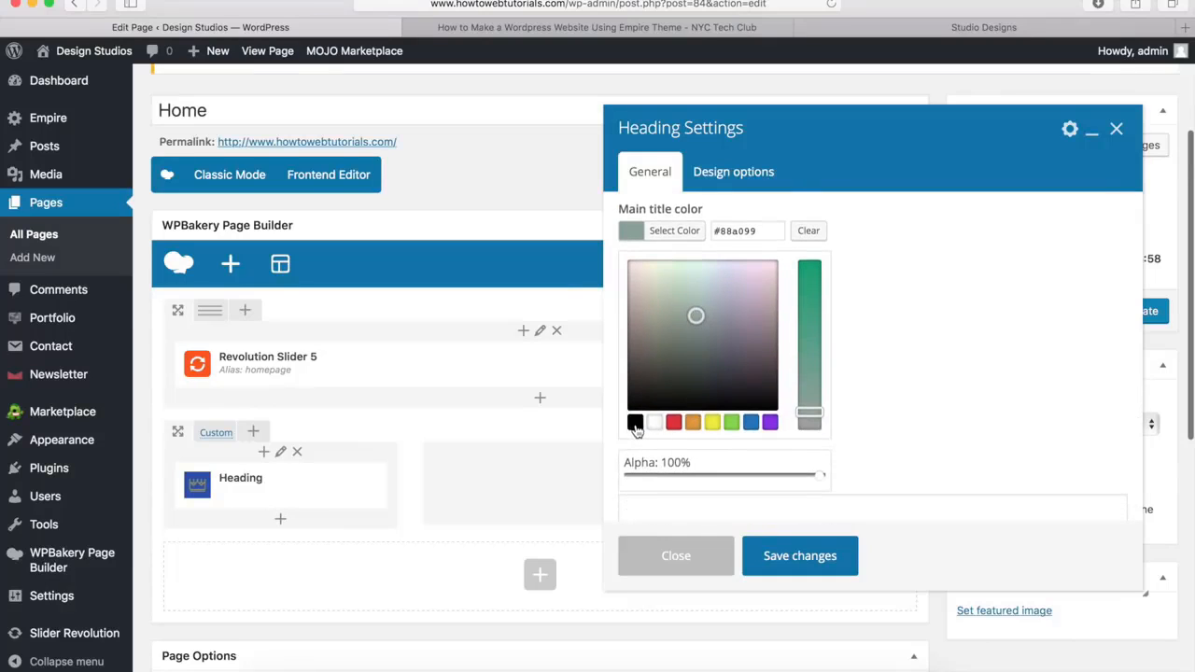
{"action": "left_click", "coordinate": [635, 422]}
{"action": "left_click", "coordinate": [809, 232]}
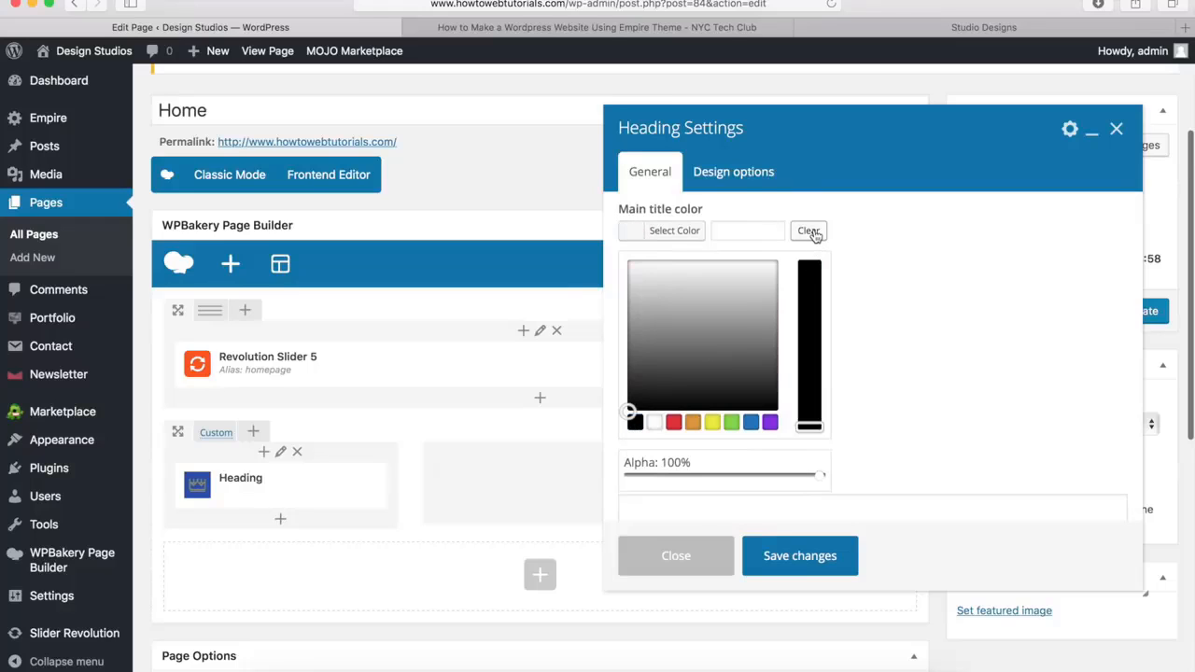
{"action": "scroll", "coordinate": [733, 328], "scroll_direction": "up", "scroll_amount": 3}
{"action": "left_click", "coordinate": [706, 310]}
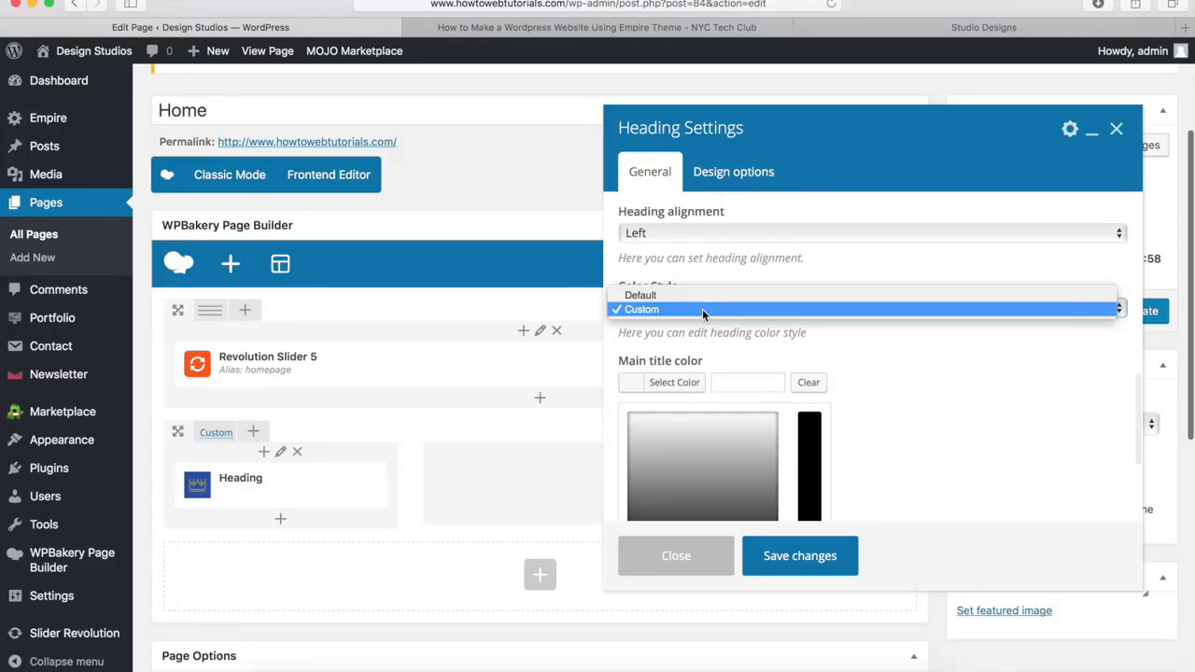
{"action": "left_click", "coordinate": [701, 296]}
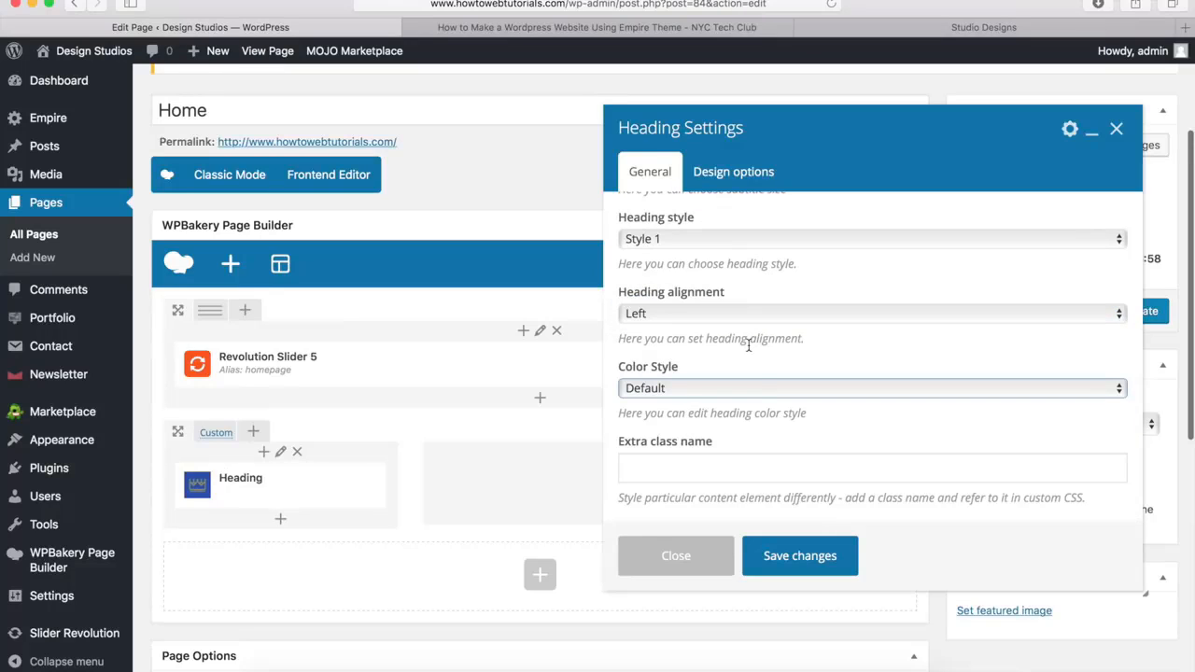
Save the heading settings and insert a Text Block element beneath the heading in the narrow column
{"action": "left_click", "coordinate": [796, 559]}
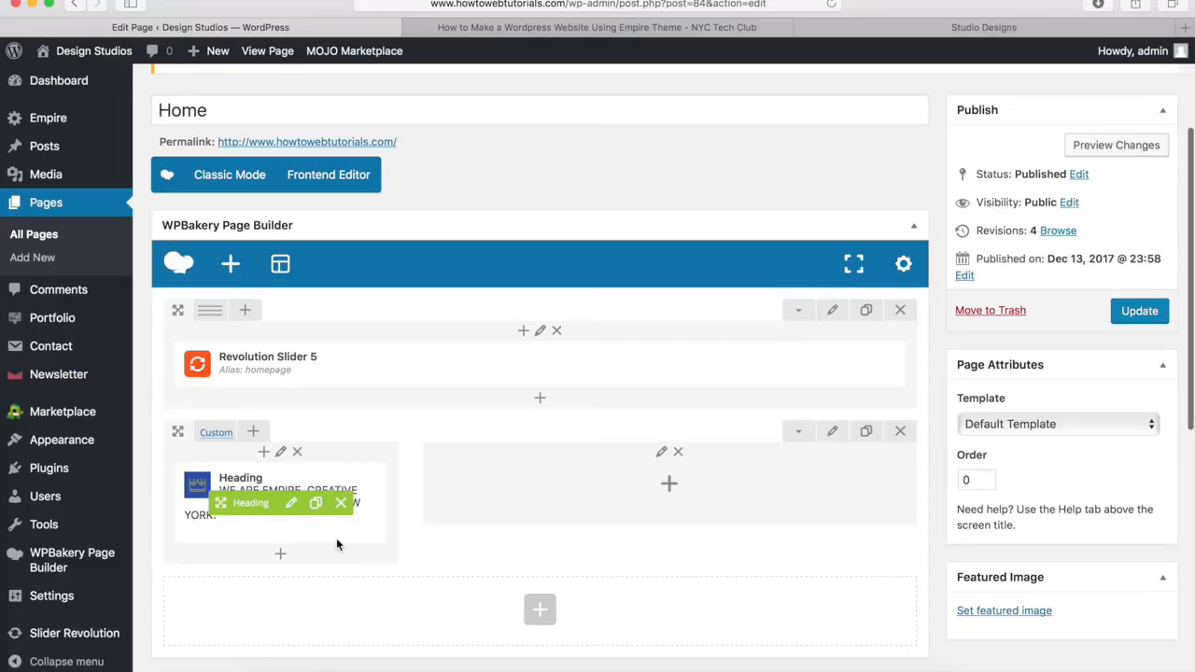
{"action": "left_click", "coordinate": [282, 558]}
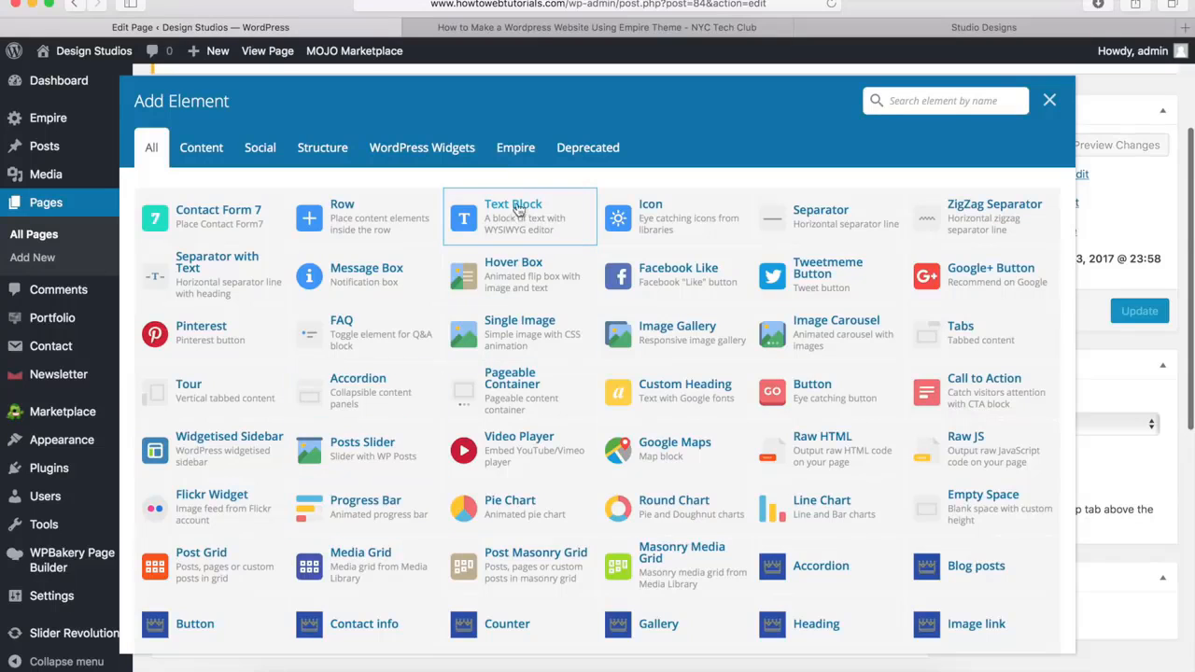
{"action": "left_click", "coordinate": [509, 217]}
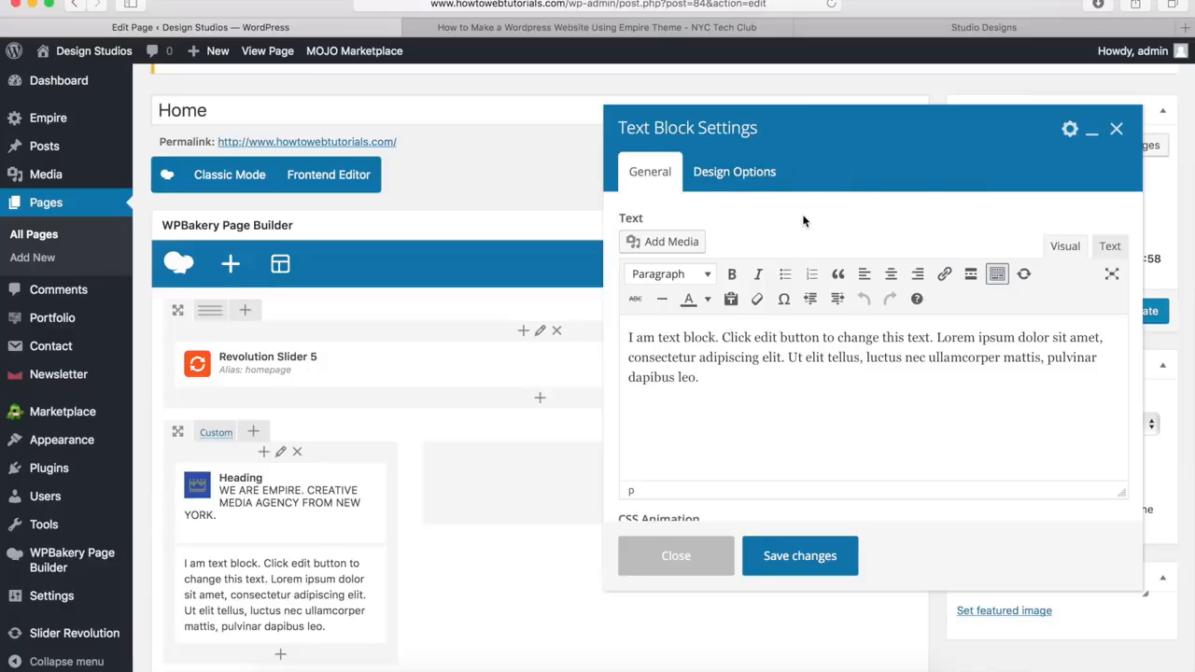
Replace the placeholder text with the demo paragraph beginning "Welcome, This is Empire, Creative WordPress Theme" and save the text block
{"action": "left_click_drag", "start_coordinate": [714, 380], "coordinate": [629, 335]}
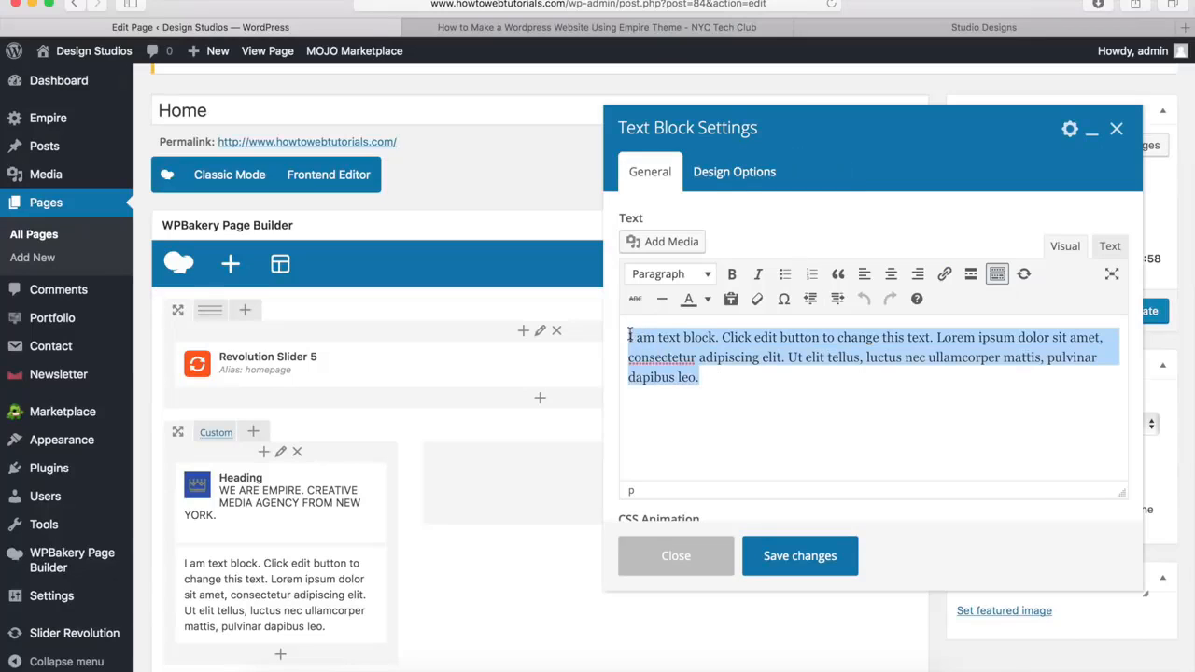
{"action": "key", "text": "BackSpace"}
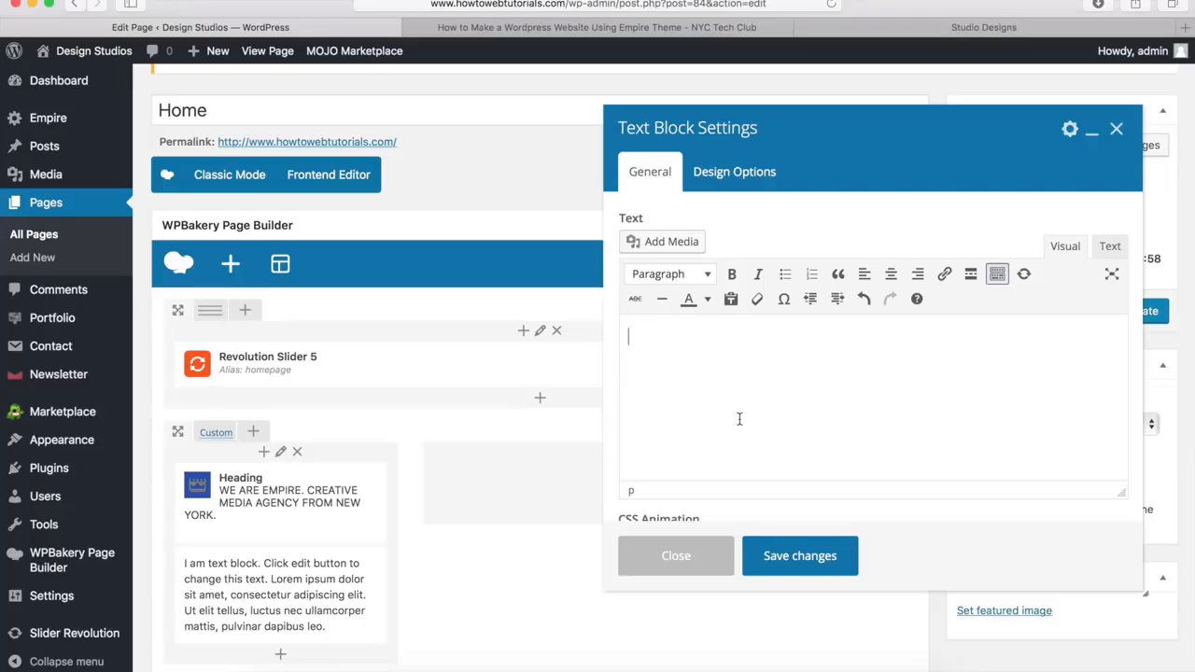
{"action": "type", "text": "Welcome, This is Empire, Creative WordPress Theme made for creative design agencies and individuals that want to showcase their work with style."}
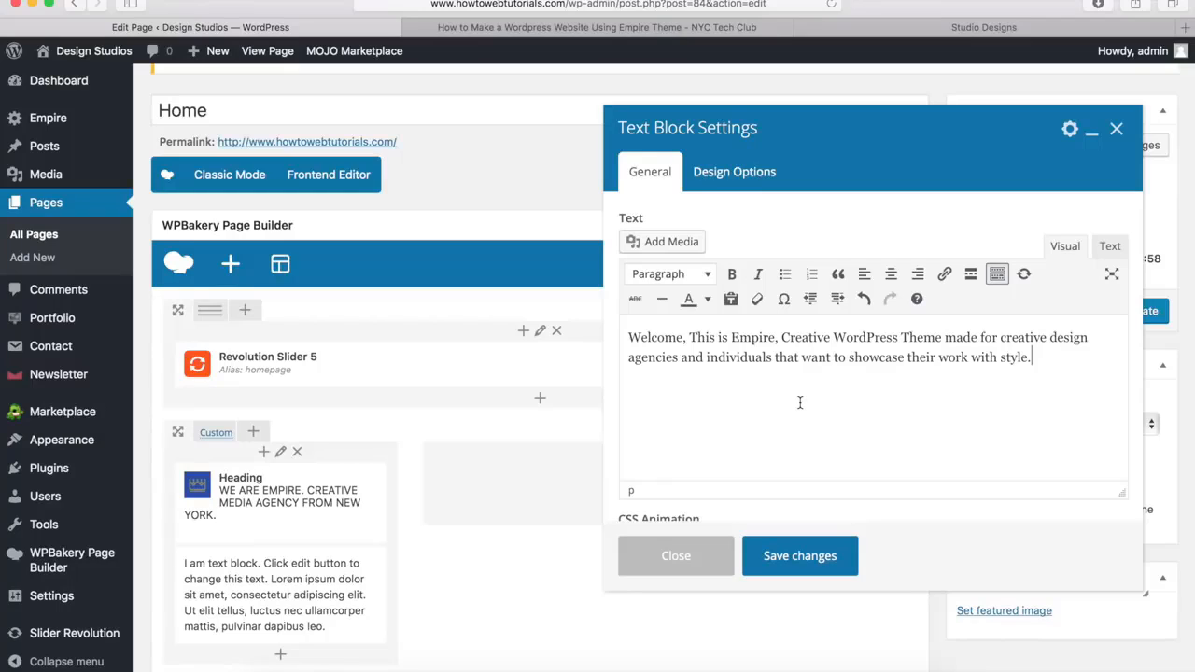
{"action": "left_click", "coordinate": [789, 558]}
{"action": "mouse_move", "coordinate": [315, 602]}
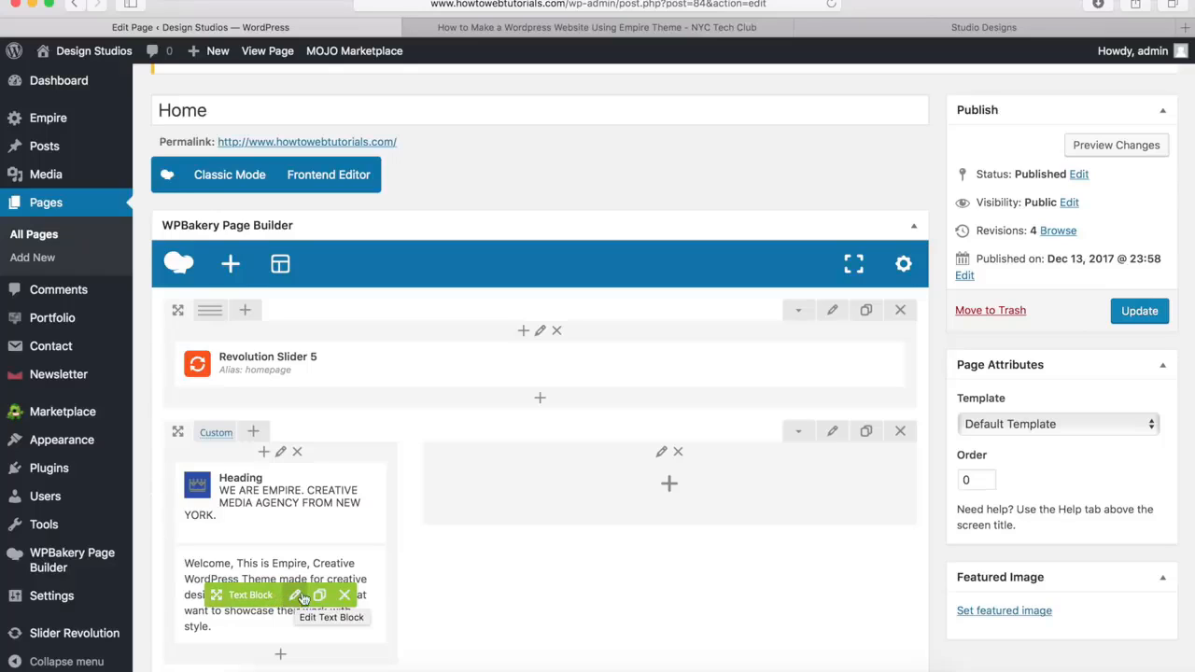
Check the demo's introduction section and insert an Empire Button titled "About Us" beneath the text block
{"action": "scroll", "coordinate": [416, 528], "scroll_direction": "down", "scroll_amount": 5}
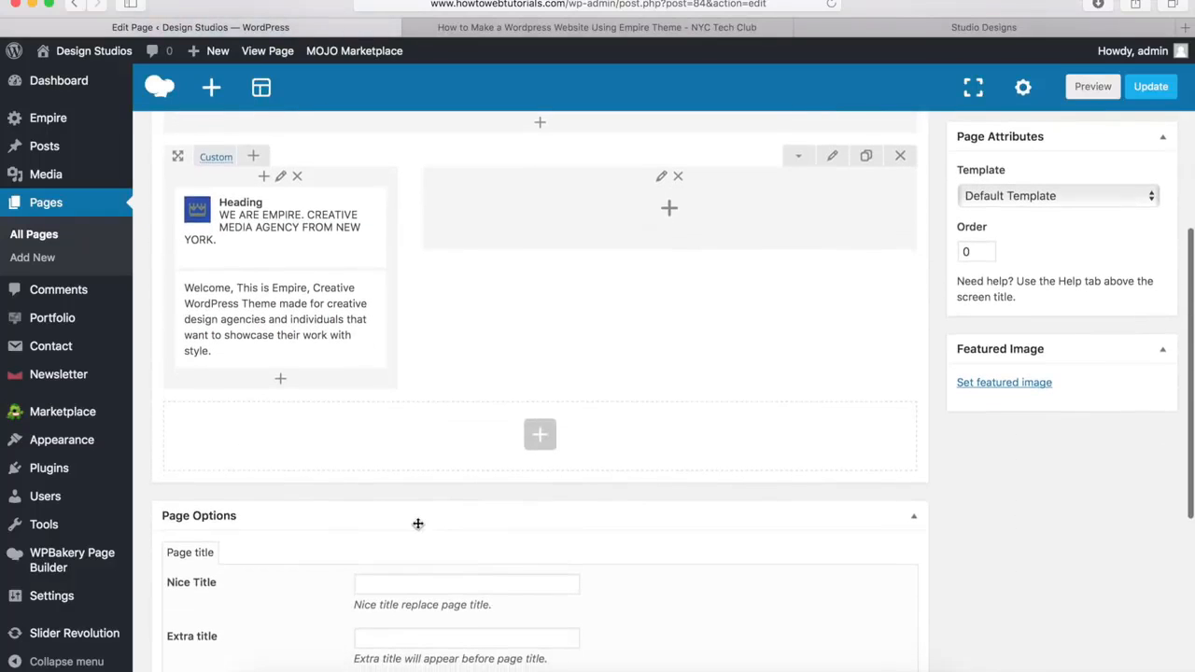
{"action": "left_click", "coordinate": [957, 31]}
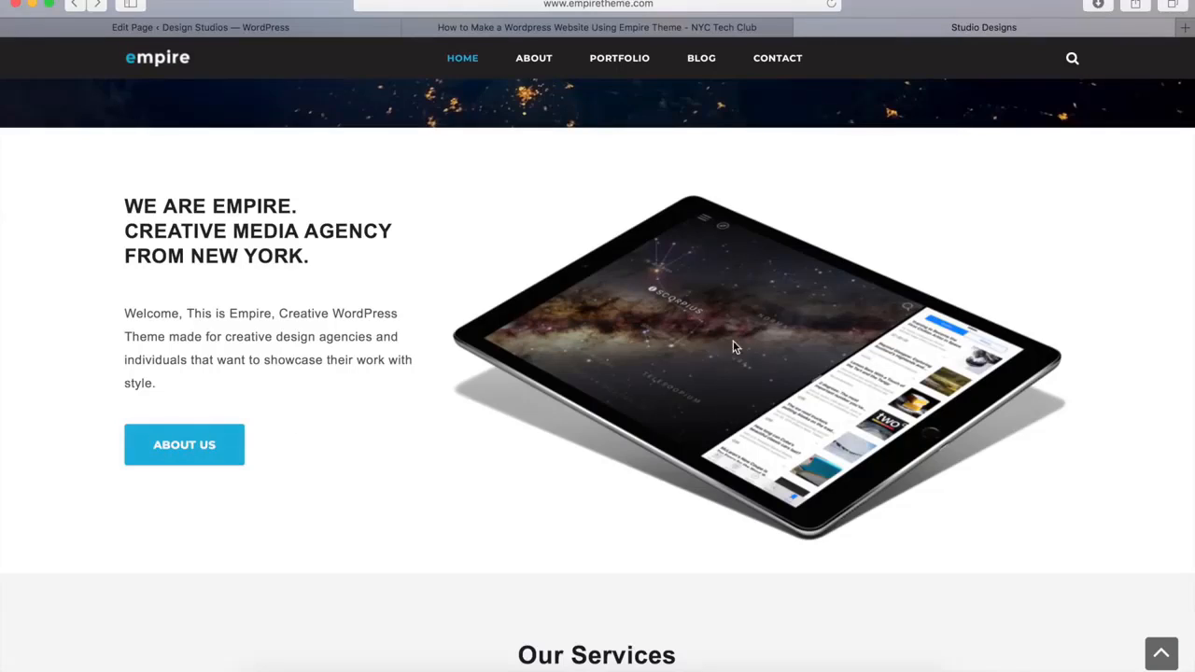
{"action": "left_click", "coordinate": [267, 29]}
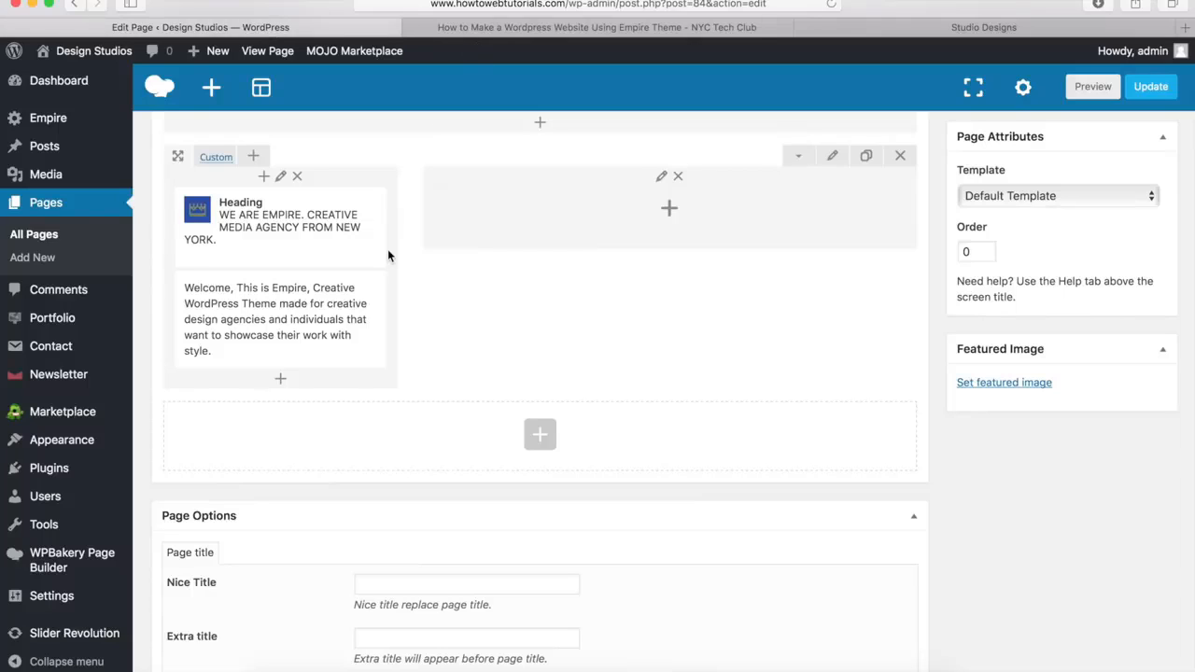
{"action": "left_click", "coordinate": [280, 381]}
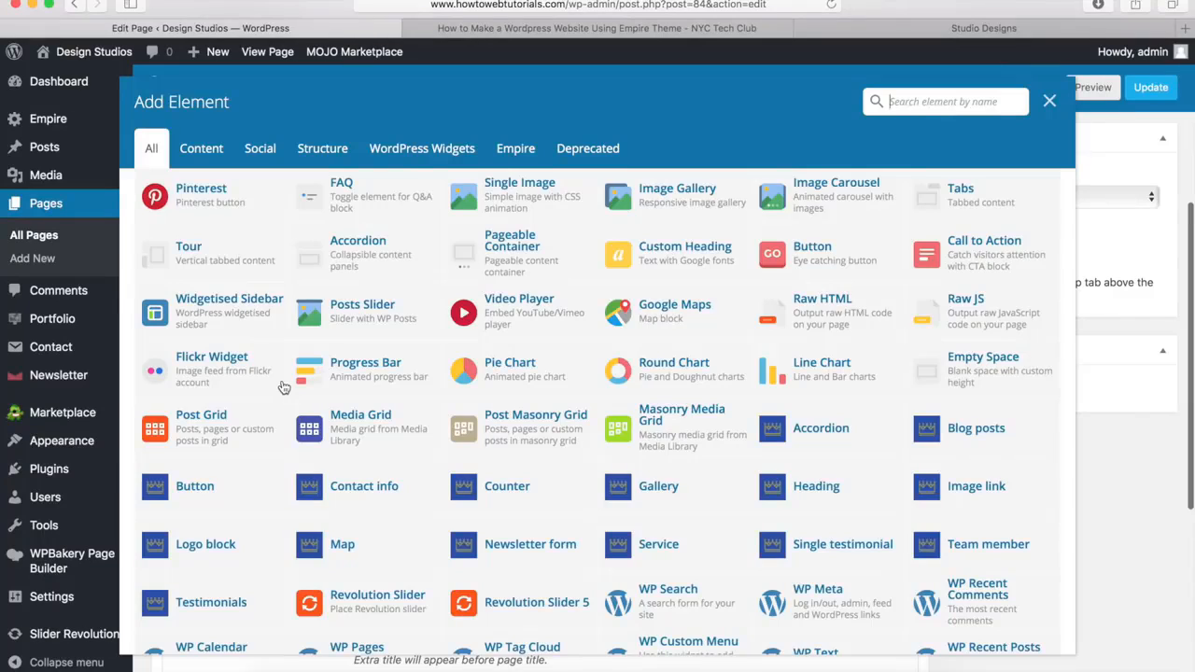
{"action": "left_click", "coordinate": [194, 486]}
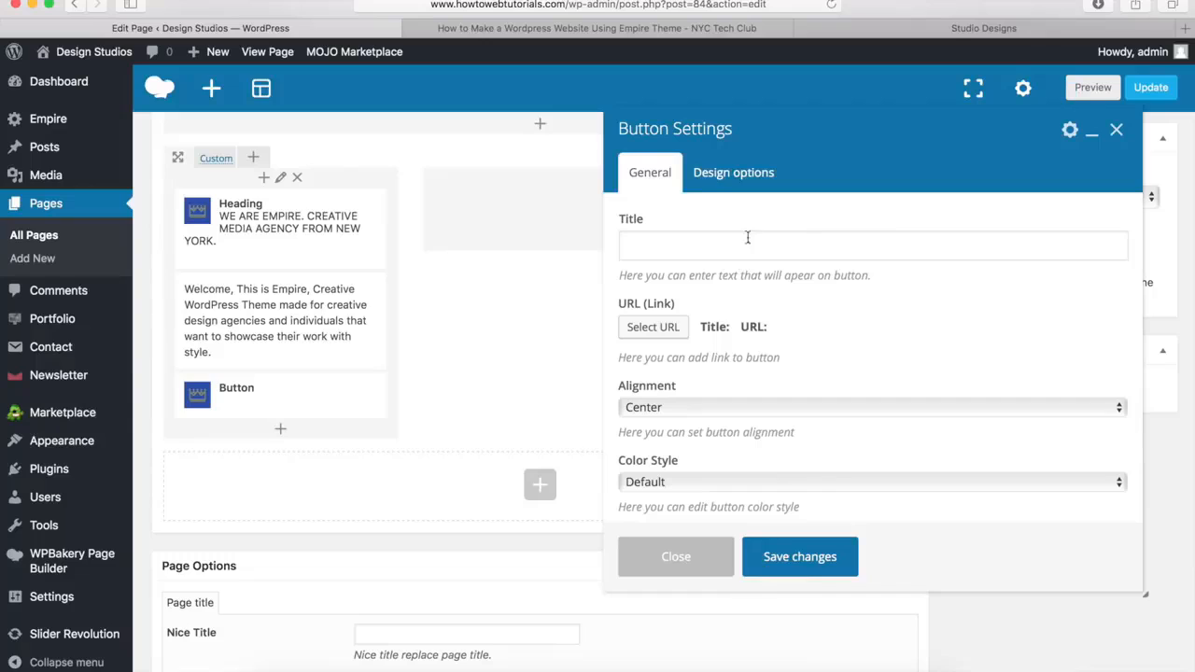
{"action": "left_click", "coordinate": [659, 249]}
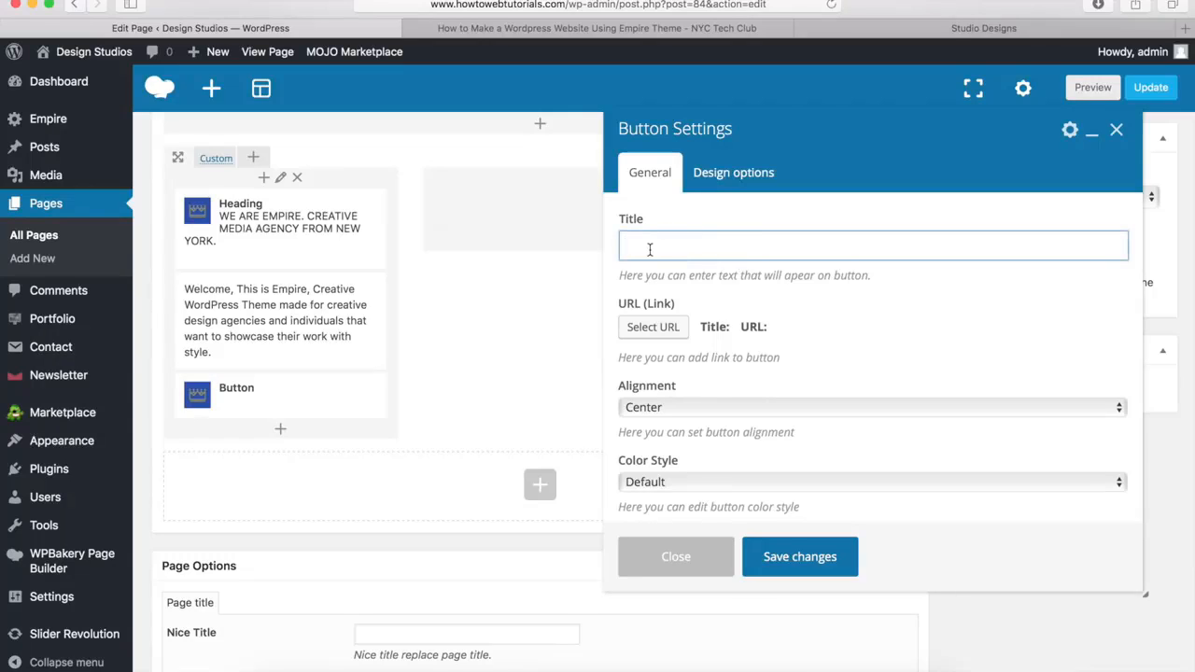
{"action": "type", "text": "About Us"}
{"action": "left_click", "coordinate": [655, 329]}
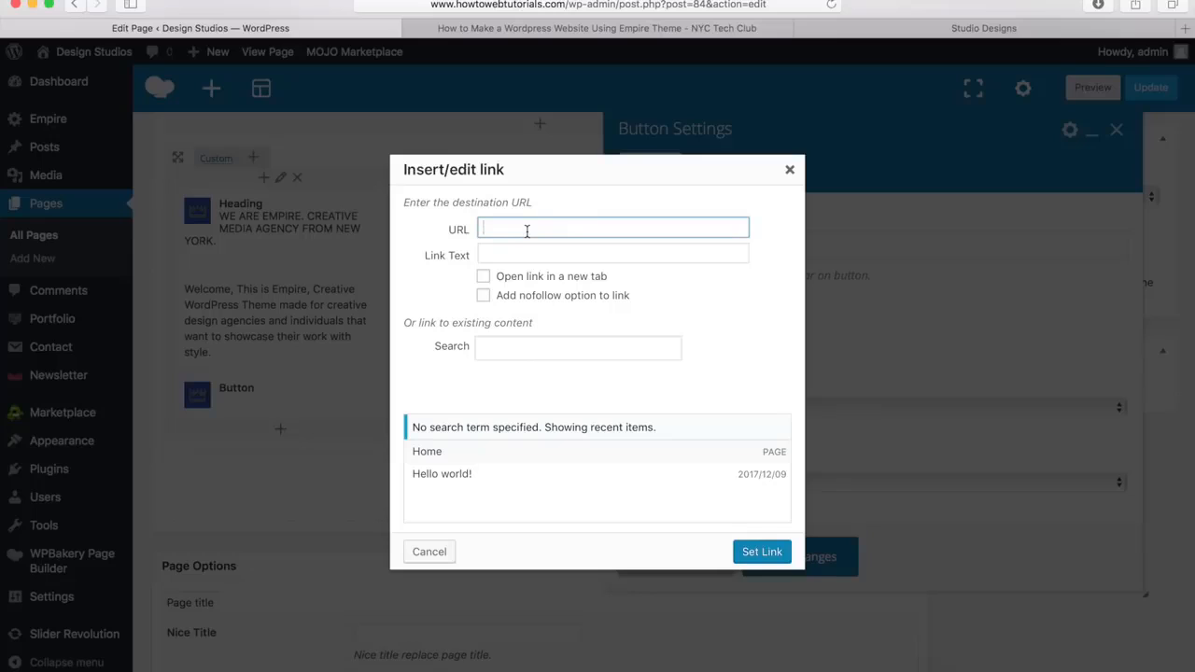
{"action": "type", "text": "#"}
{"action": "key", "text": "BackSpace"}
{"action": "type", "text": "http://www.howtowebtutoria"}
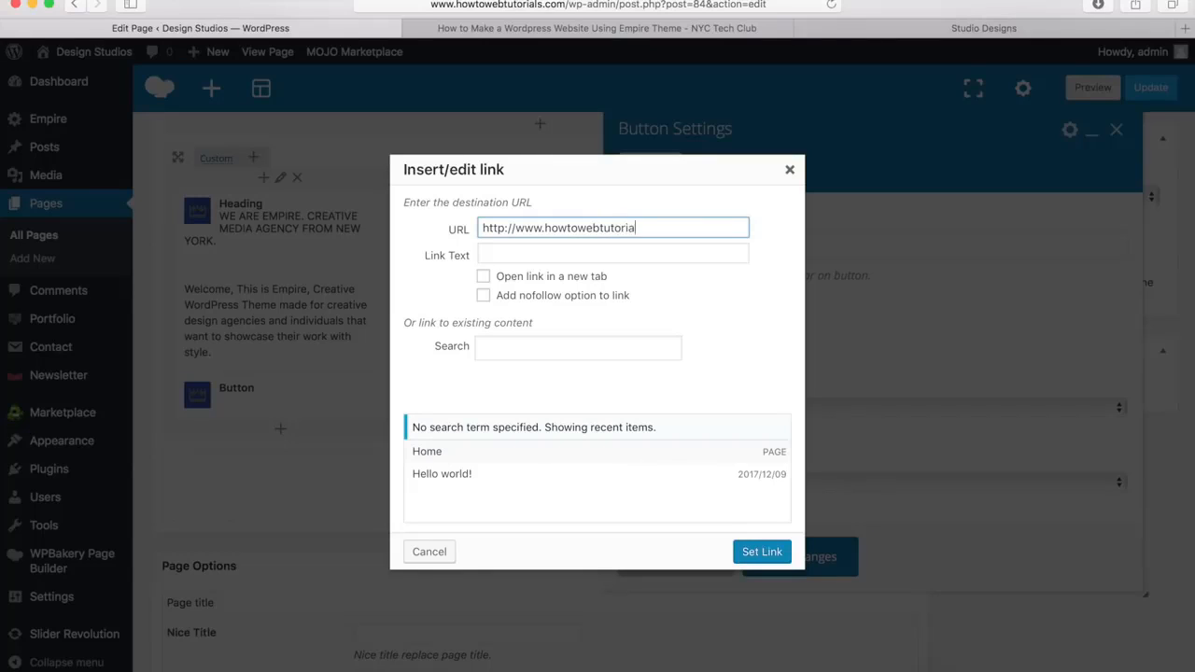
{"action": "type", "text": "ls.com/about"}
{"action": "left_click", "coordinate": [755, 552]}
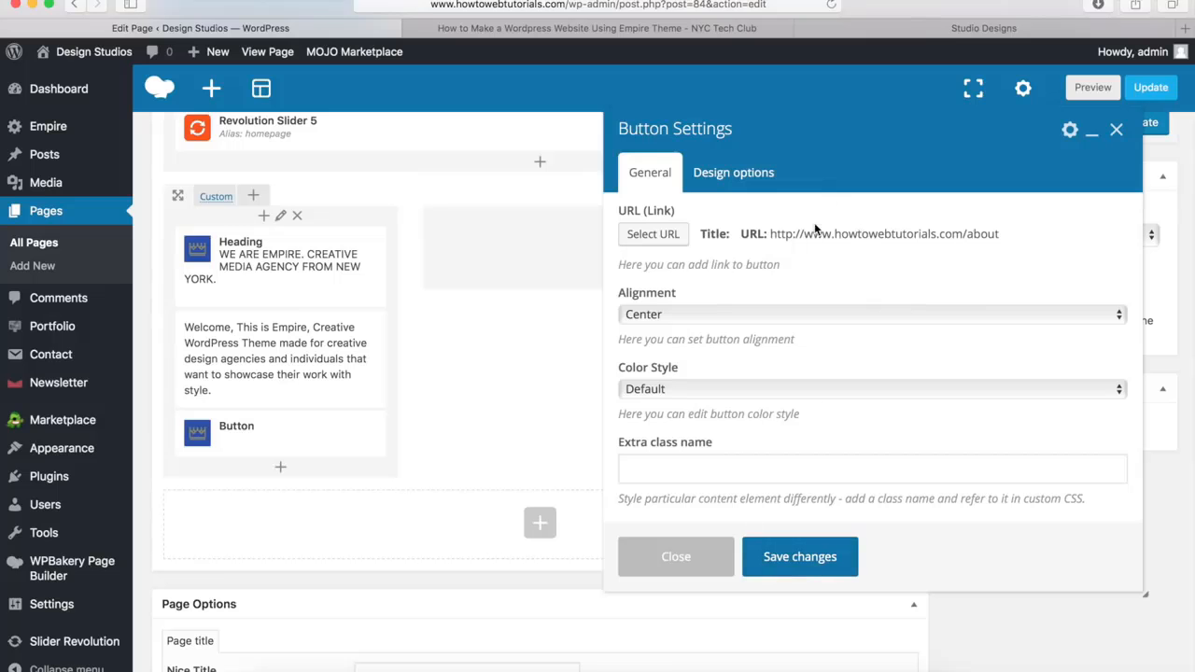
{"action": "left_click", "coordinate": [660, 318]}
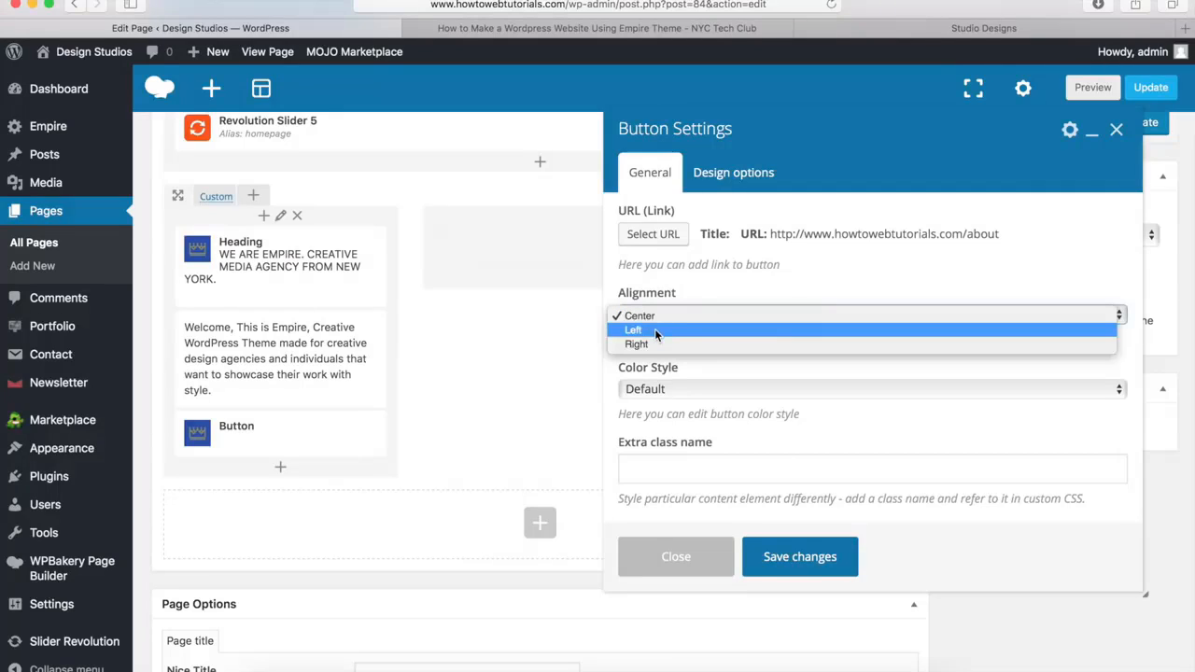
{"action": "left_click", "coordinate": [654, 329]}
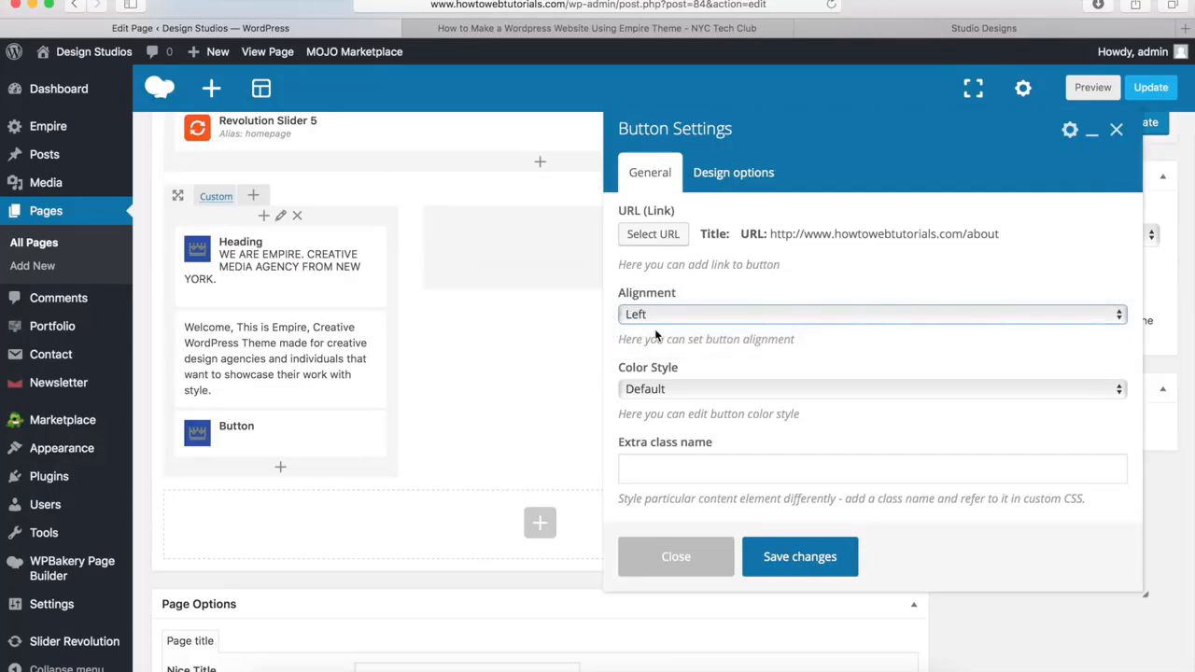
Look through the button's custom text and background color options and return its color style to Default
{"action": "left_click", "coordinate": [658, 392]}
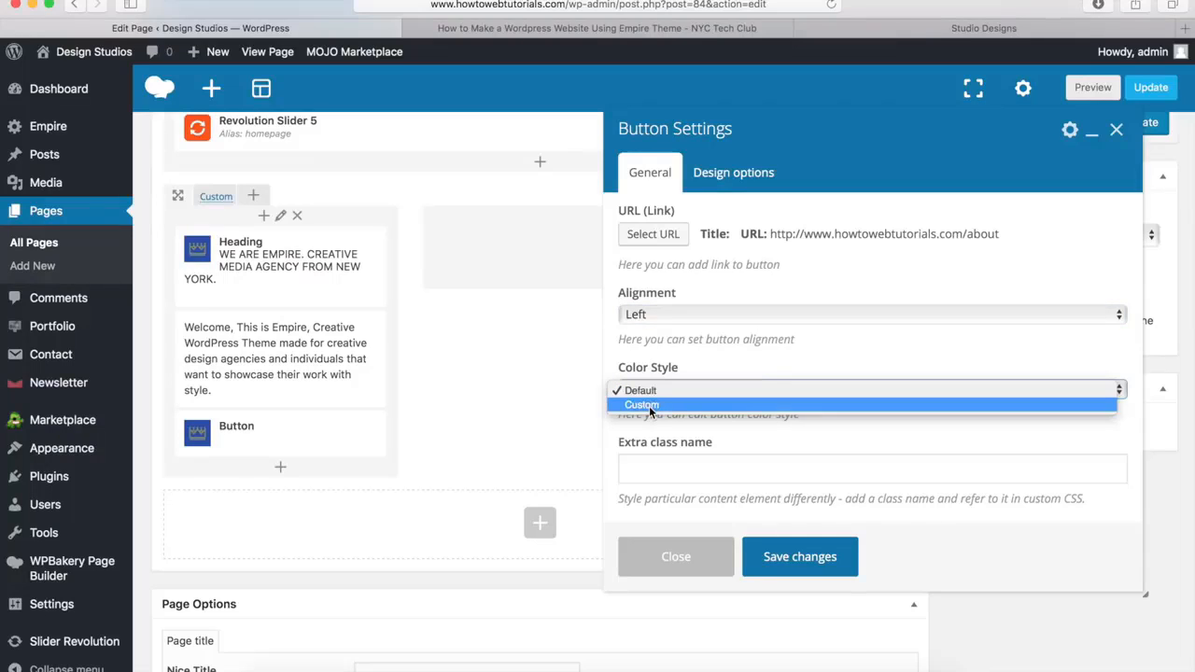
{"action": "left_click", "coordinate": [649, 405]}
{"action": "scroll", "coordinate": [710, 360], "scroll_direction": "down", "scroll_amount": 5}
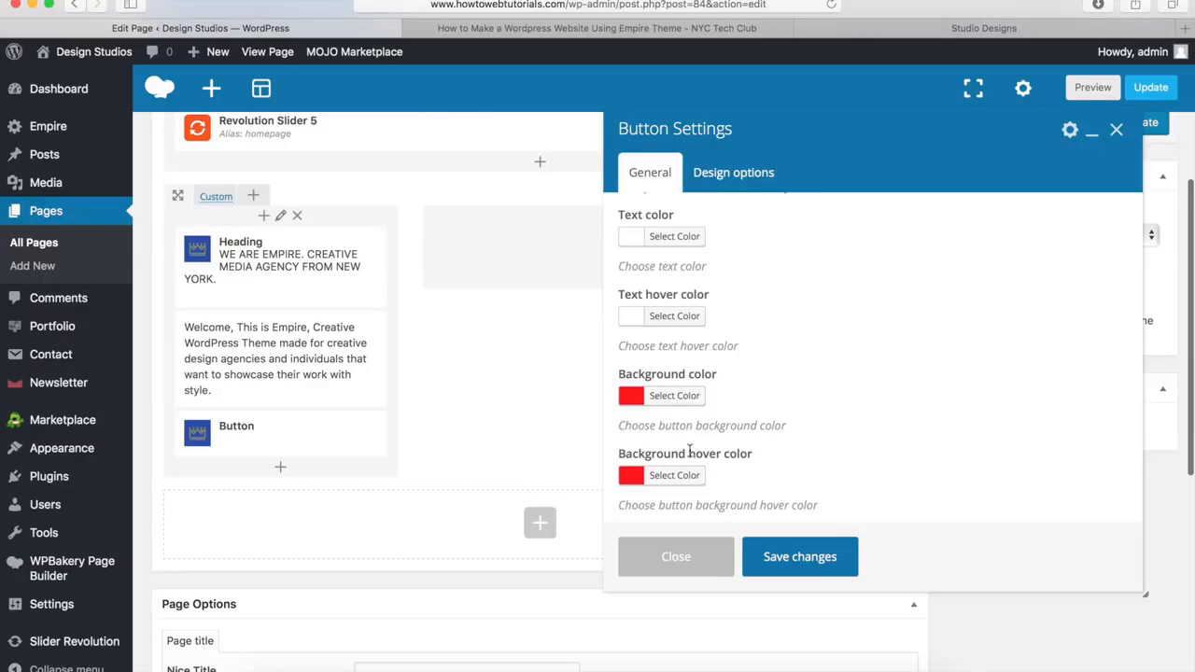
{"action": "scroll", "coordinate": [689, 451], "scroll_direction": "up", "scroll_amount": 5}
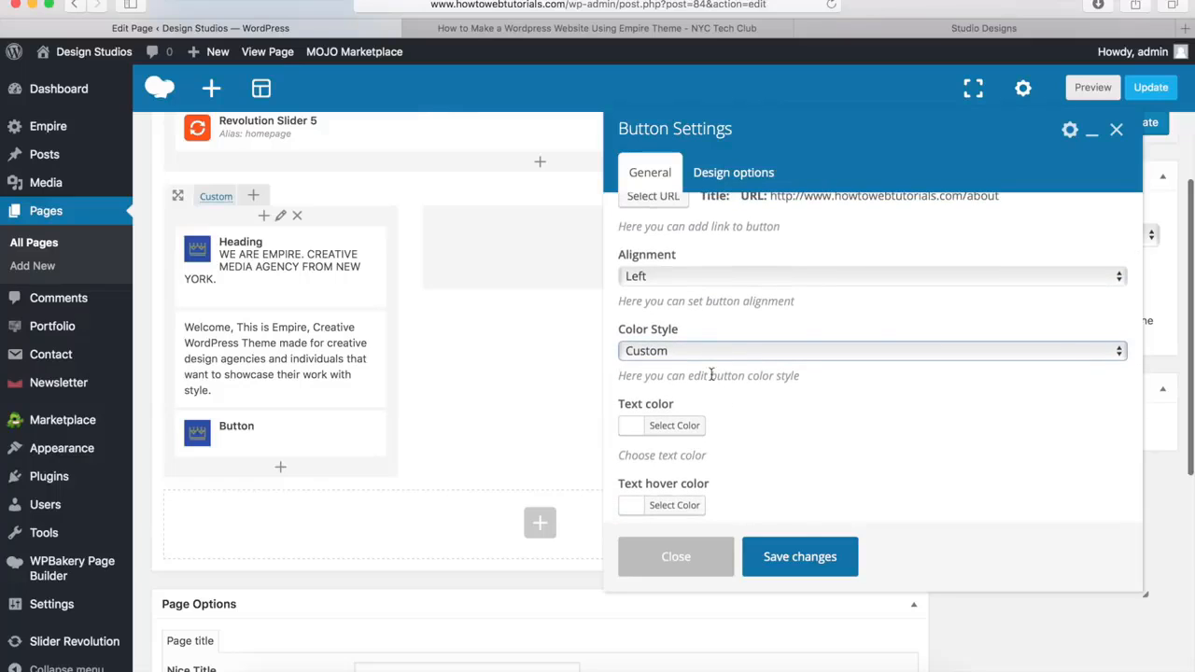
{"action": "left_click", "coordinate": [673, 352]}
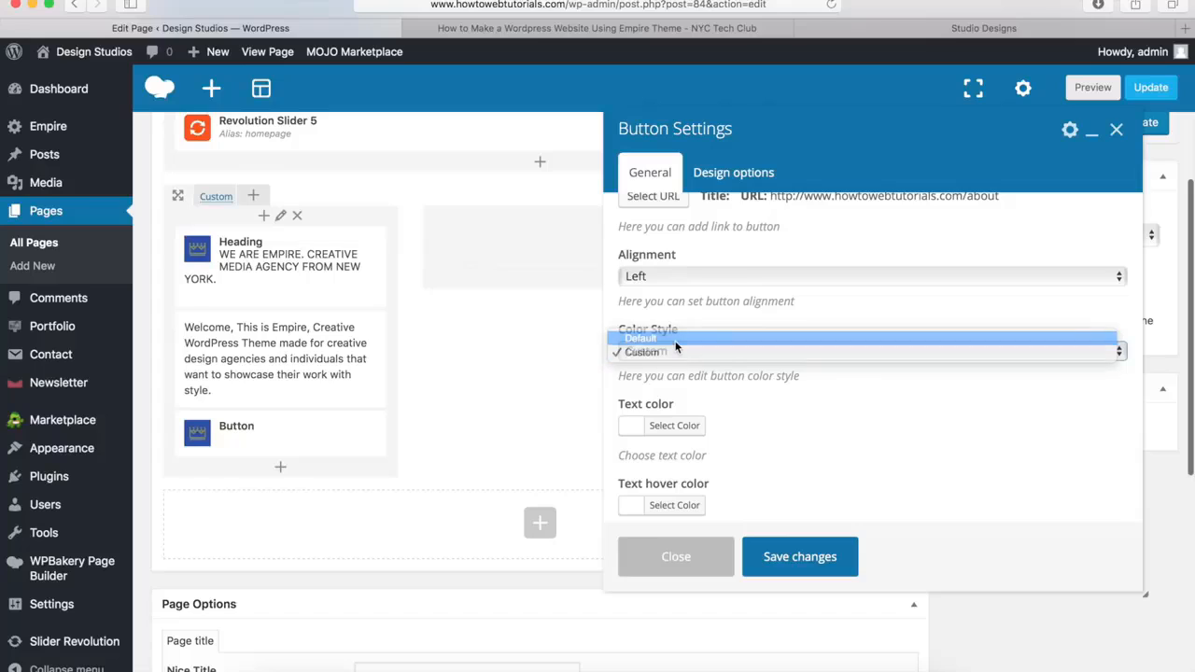
{"action": "left_click", "coordinate": [675, 340]}
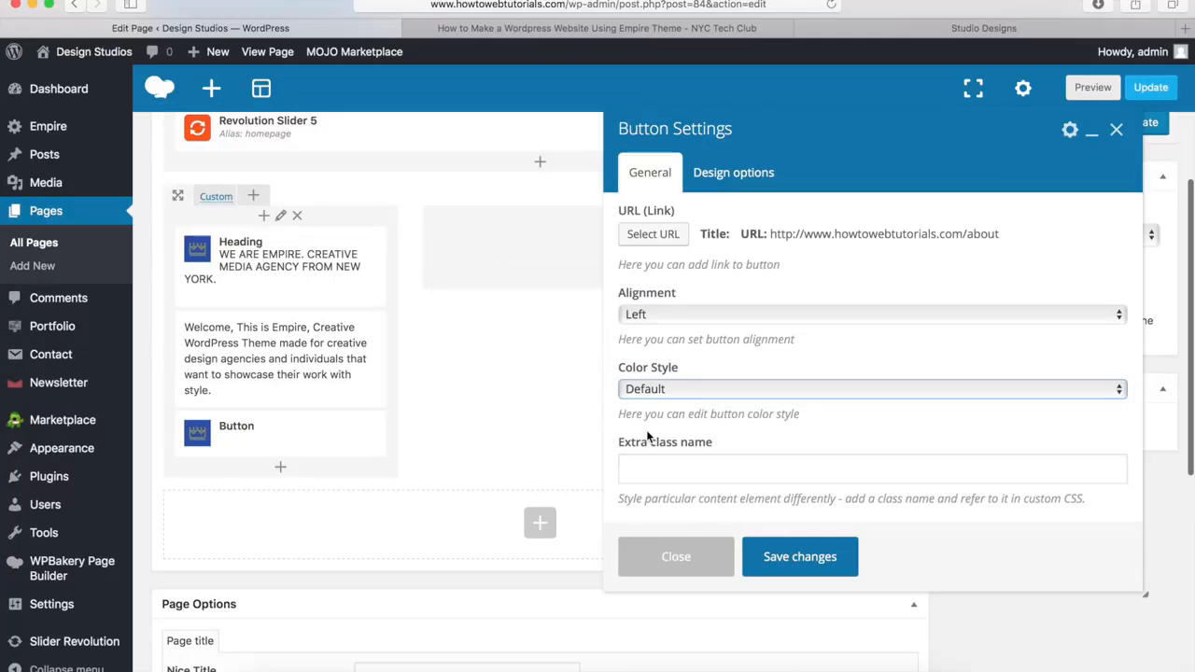
Save the button settings and add a Single Image element to the empty column beside the introduction text
{"action": "left_click", "coordinate": [796, 557]}
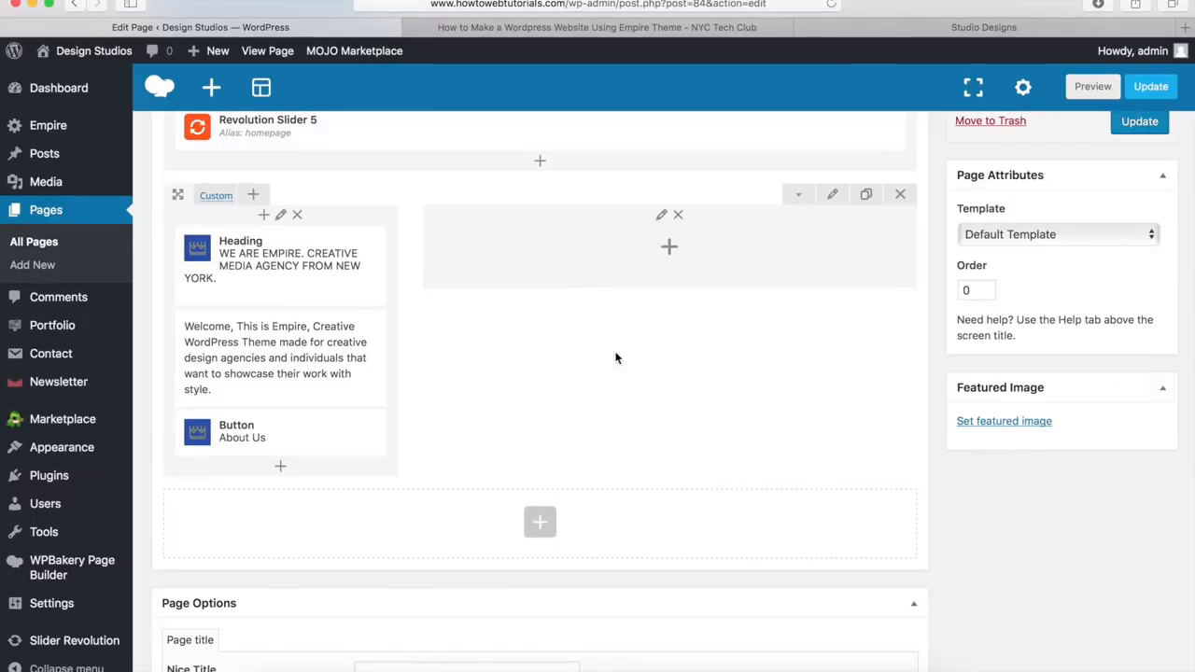
{"action": "left_click", "coordinate": [669, 248]}
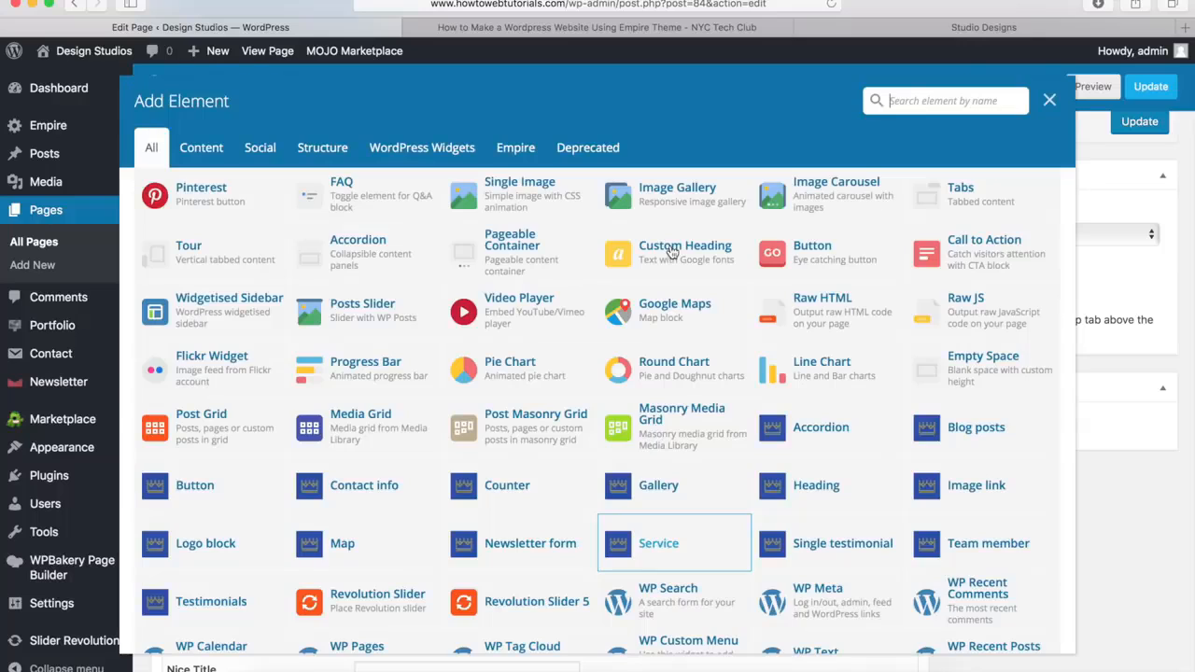
{"action": "left_click", "coordinate": [521, 194]}
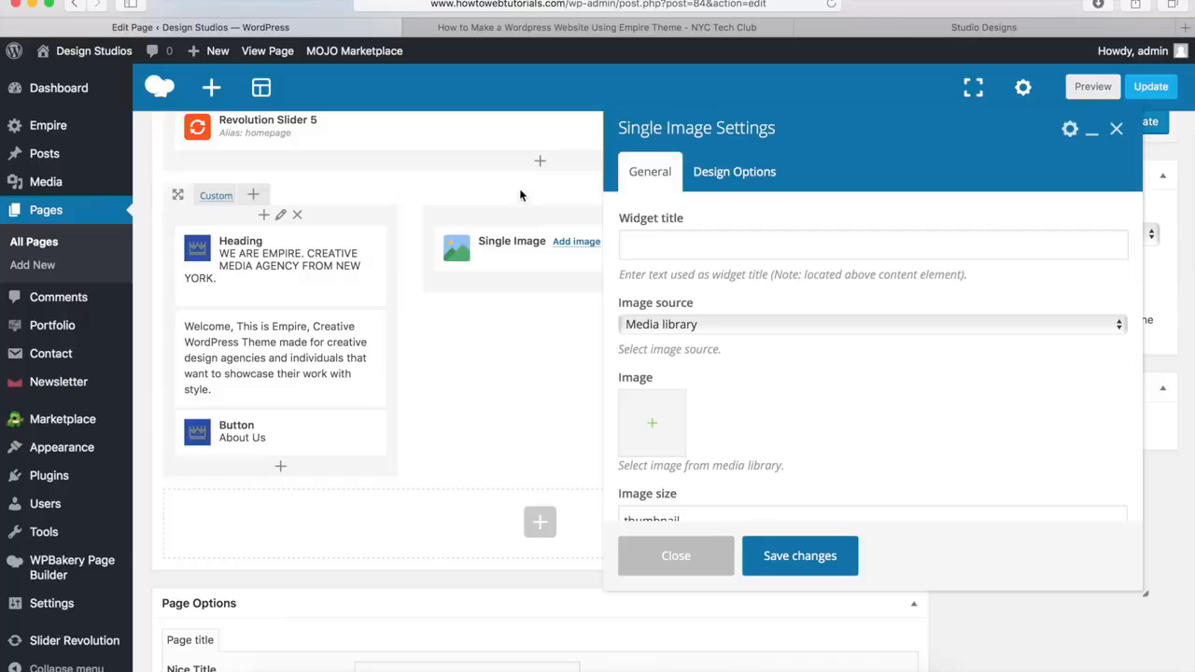
Keep Media library as the image source and set section-image.png, the tablet picture, as the image
{"action": "left_click", "coordinate": [666, 327]}
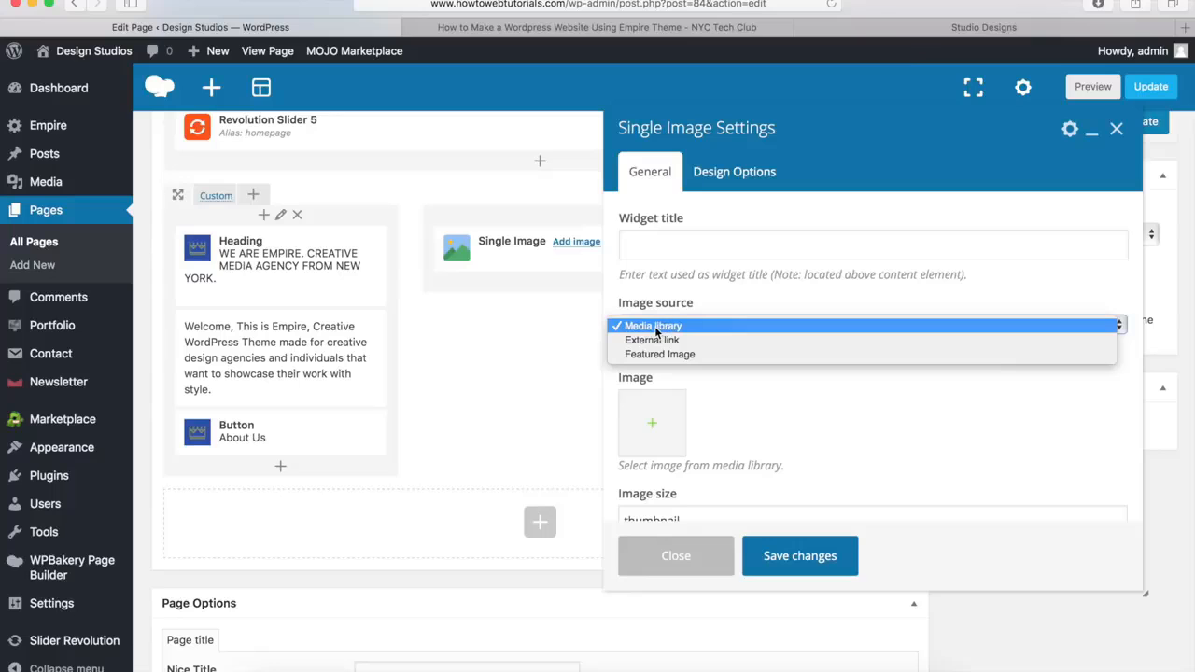
{"action": "left_click", "coordinate": [655, 326]}
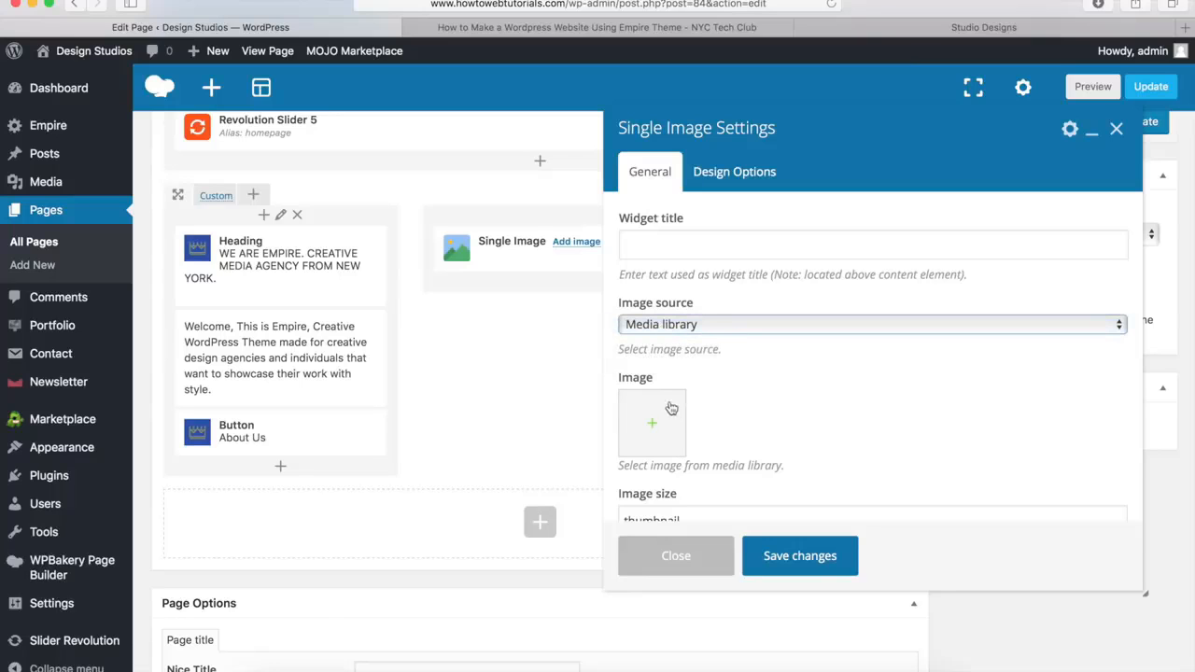
{"action": "left_click", "coordinate": [655, 425]}
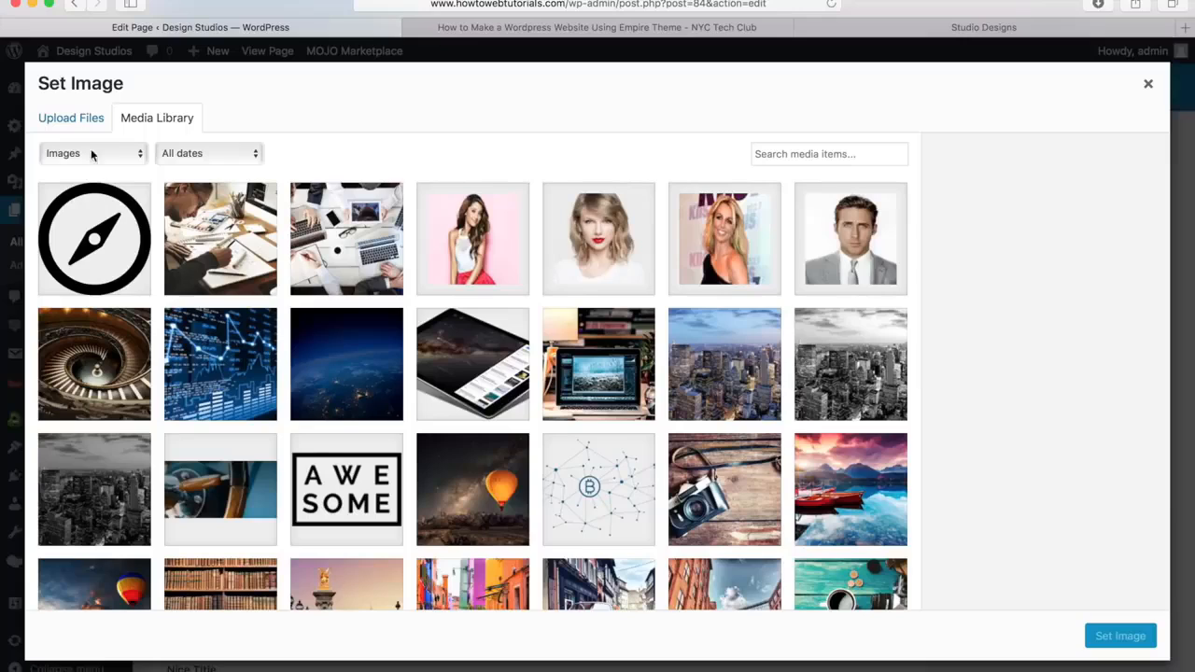
{"action": "left_click", "coordinate": [69, 123]}
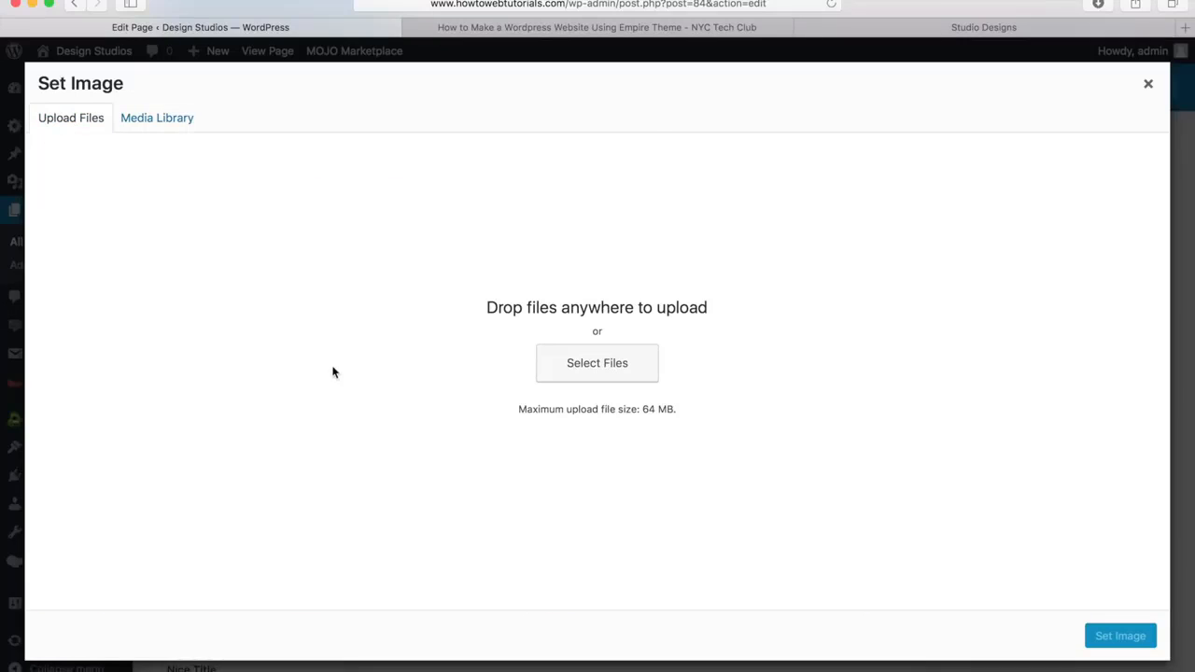
{"action": "left_click", "coordinate": [147, 126]}
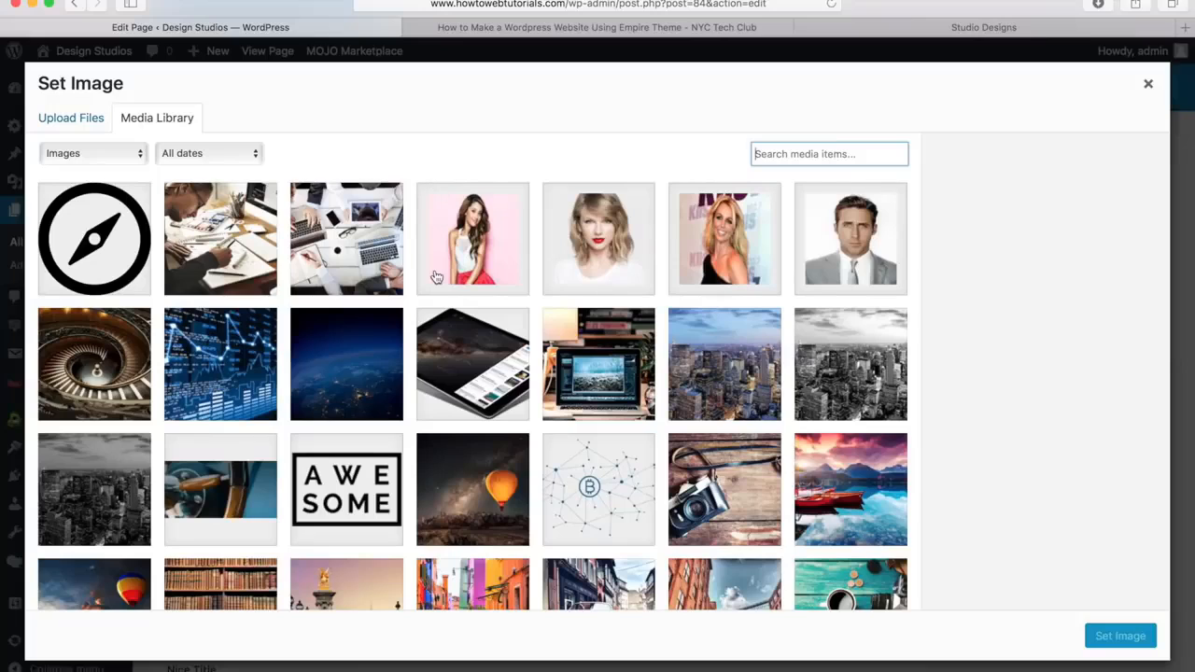
{"action": "left_click", "coordinate": [471, 375]}
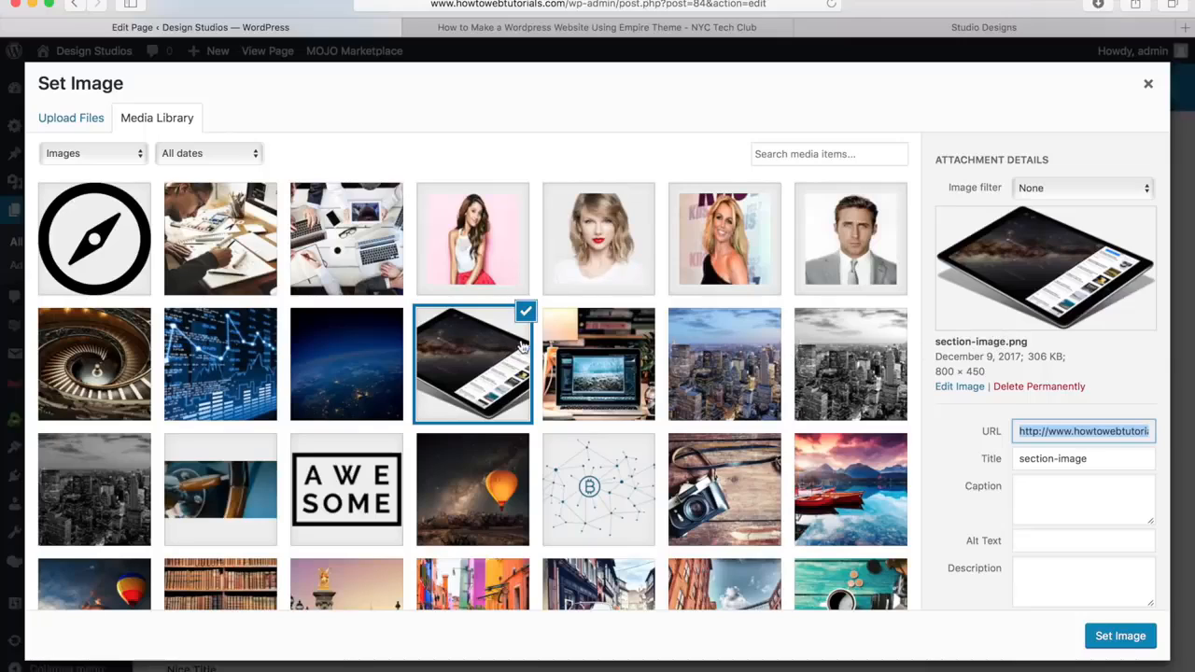
{"action": "left_click", "coordinate": [1120, 636]}
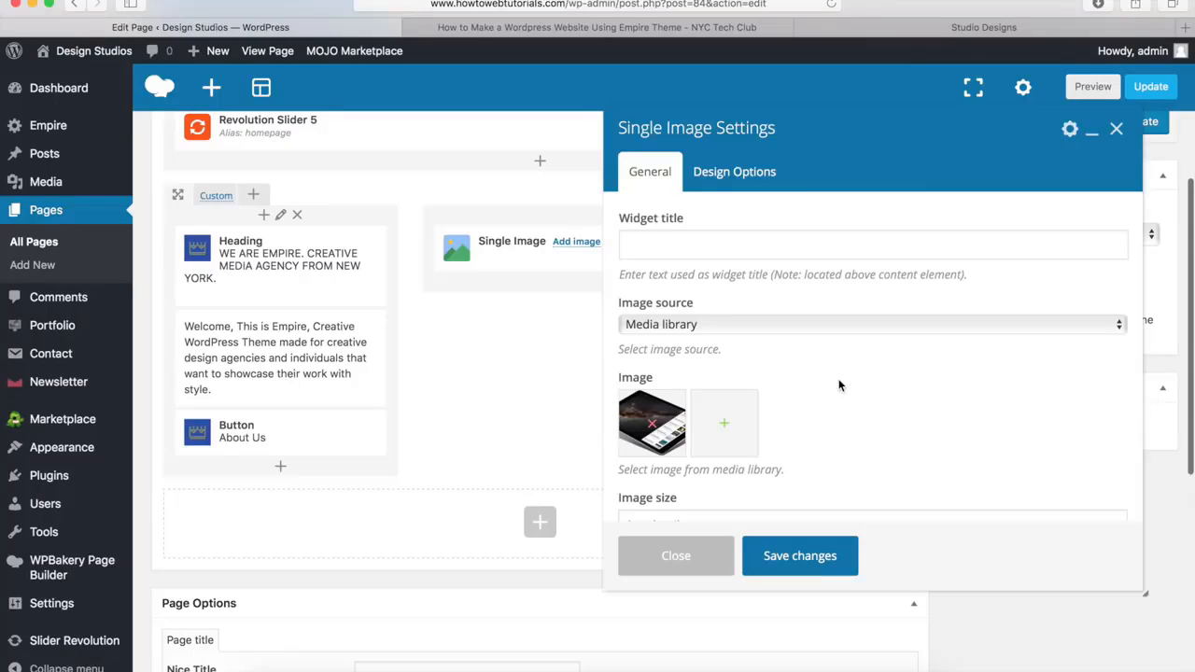
Set the single image's size to large and save the element's settings
{"action": "scroll", "coordinate": [839, 354], "scroll_direction": "down", "scroll_amount": 4}
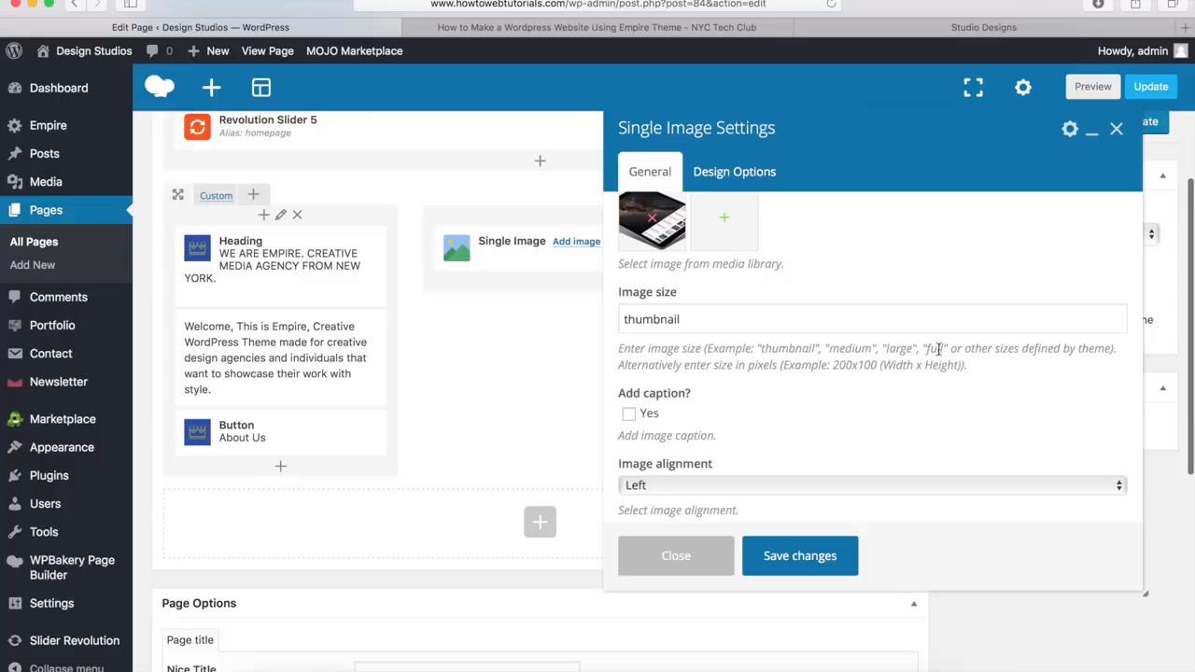
{"action": "left_click_drag", "start_coordinate": [795, 317], "coordinate": [607, 312]}
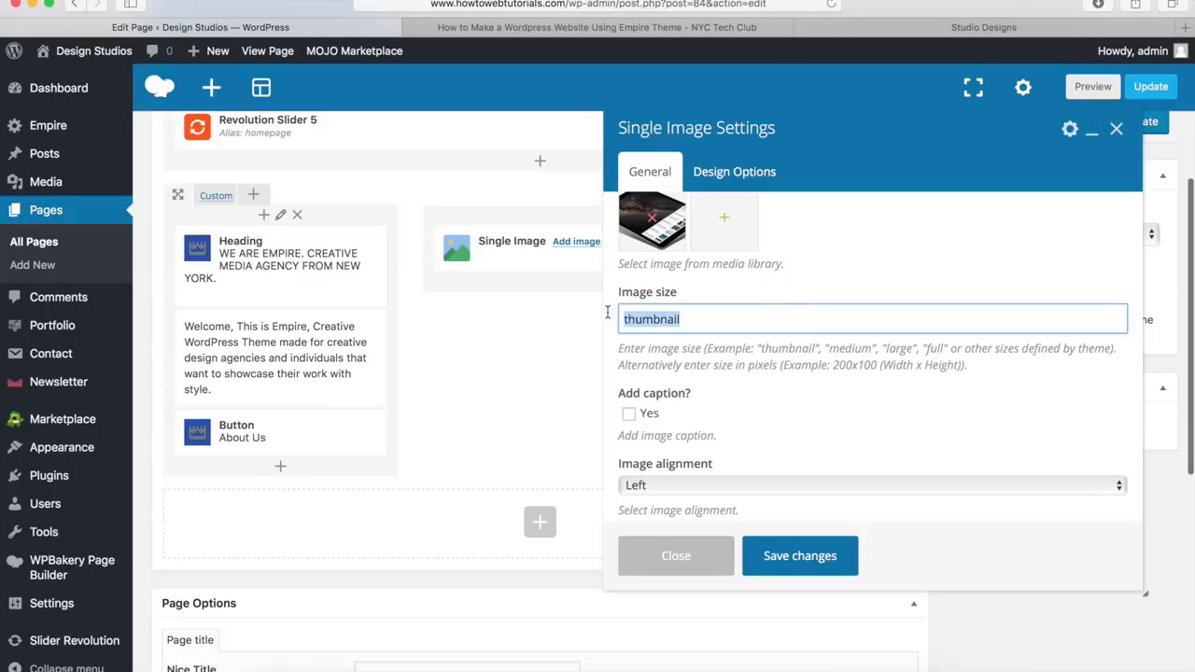
{"action": "key", "text": "BackSpace"}
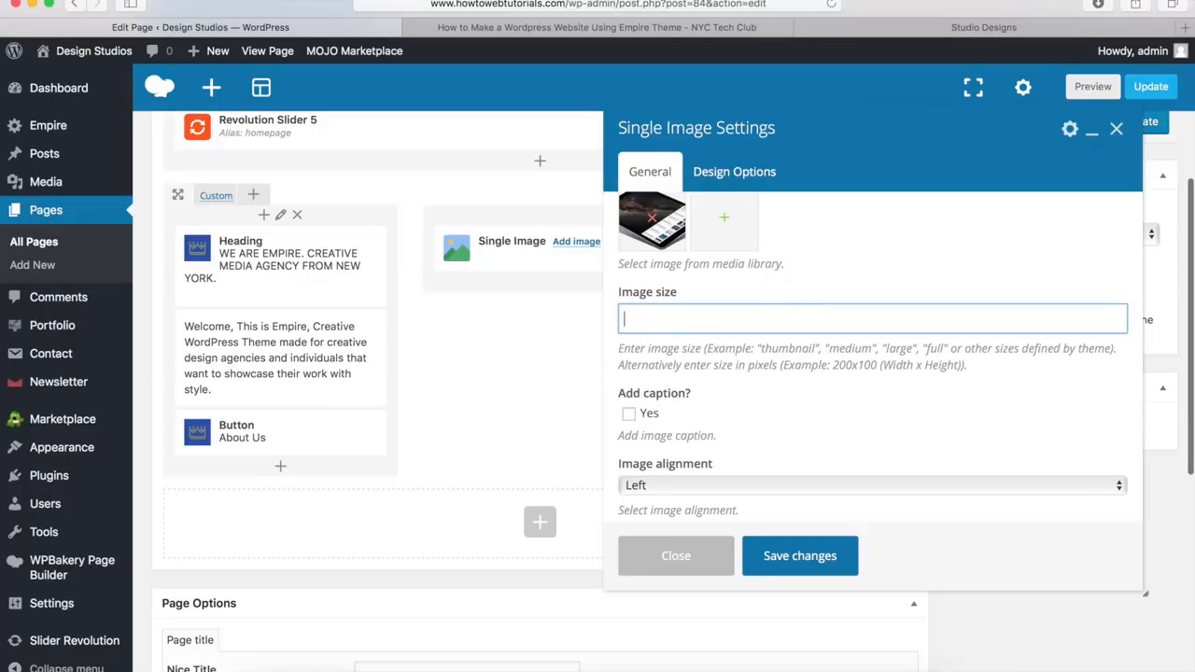
{"action": "type", "text": "large"}
{"action": "scroll", "coordinate": [721, 359], "scroll_direction": "down", "scroll_amount": 5}
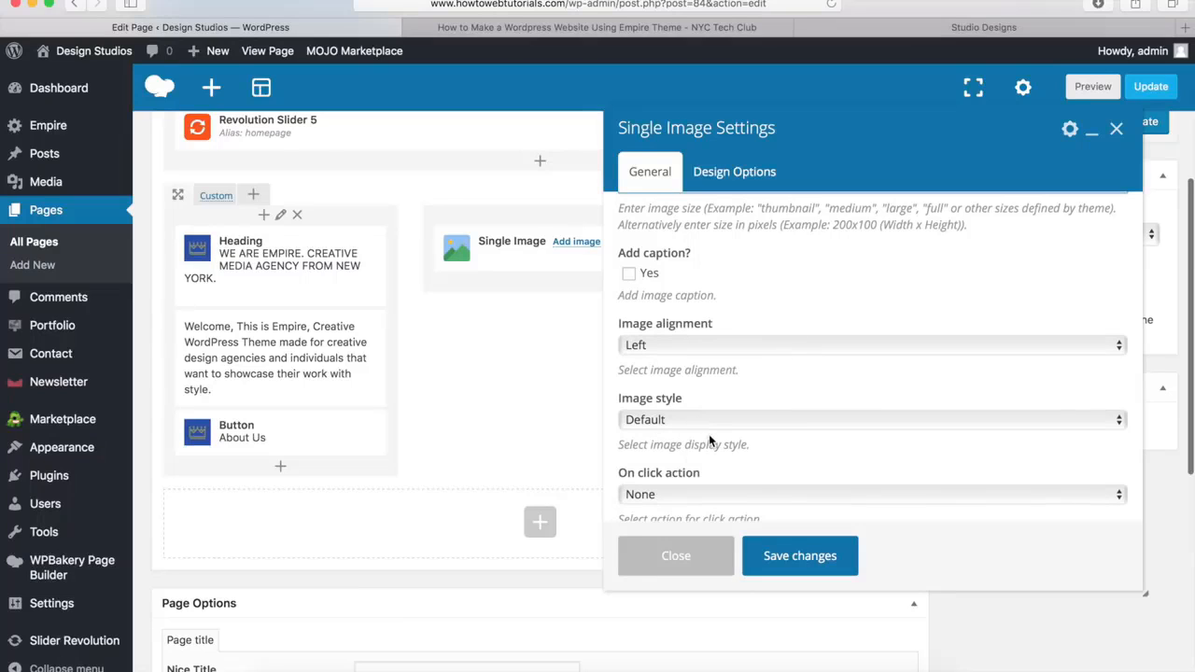
{"action": "left_click", "coordinate": [796, 557]}
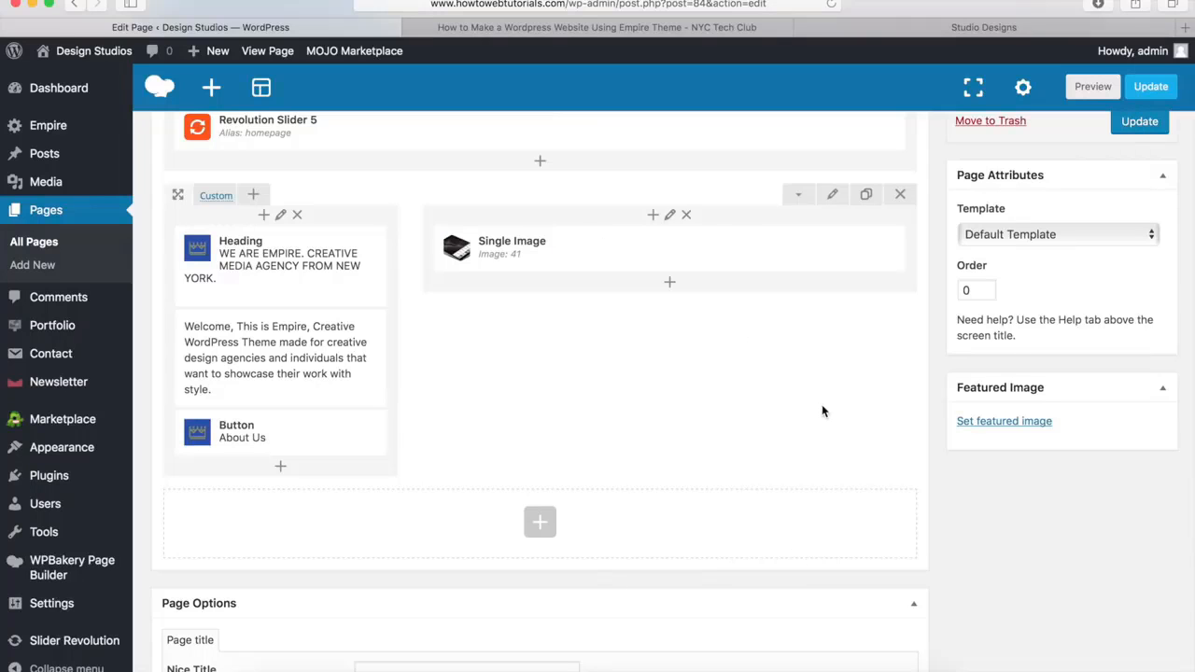
Preview the Home page's introduction section, compare it with the demo, and examine the demo's Our Services section
{"action": "scroll", "coordinate": [821, 411], "scroll_direction": "up", "scroll_amount": 5}
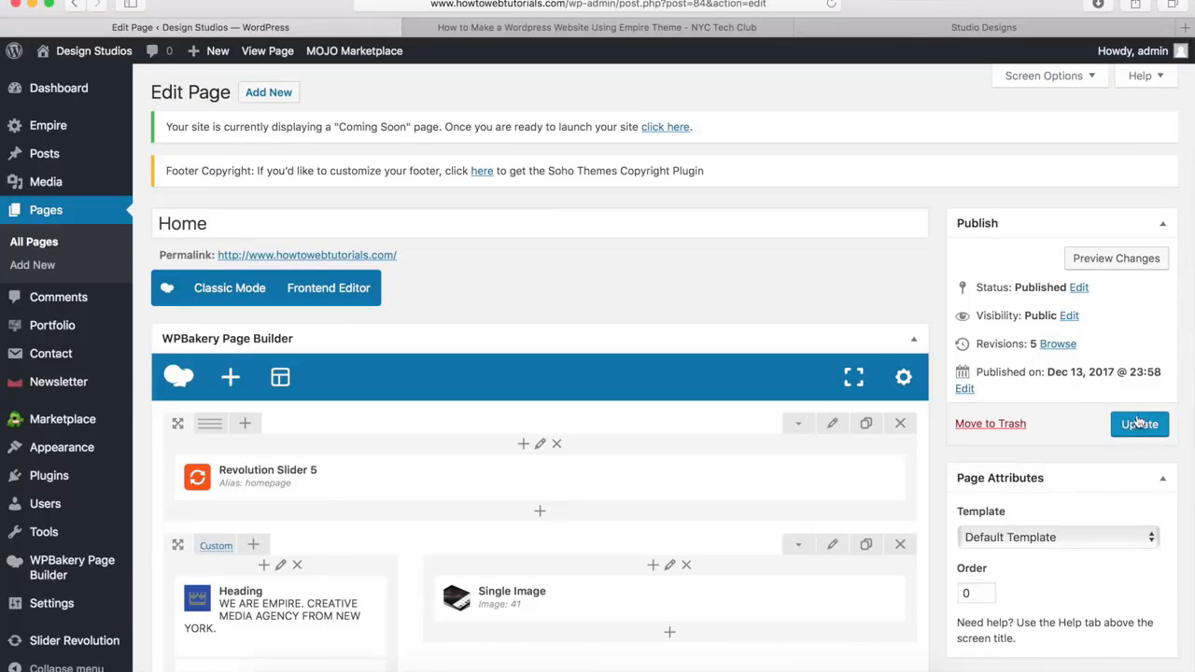
{"action": "left_click", "coordinate": [1114, 264]}
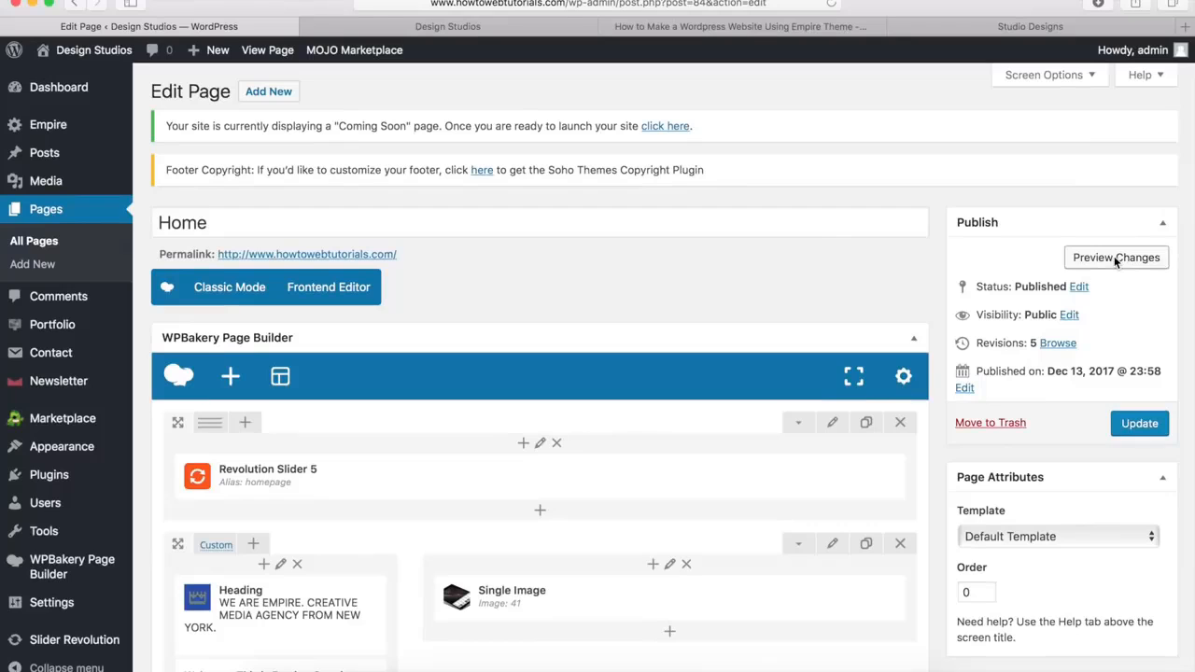
{"action": "left_click", "coordinate": [476, 29]}
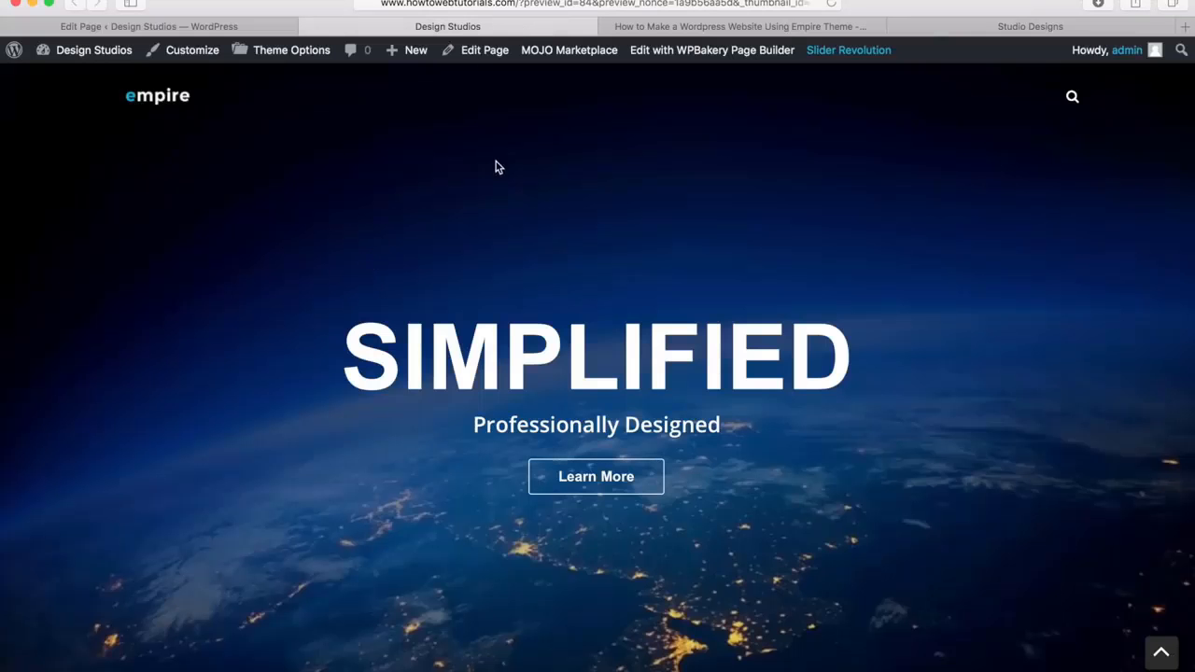
{"action": "scroll", "coordinate": [446, 340], "scroll_direction": "down", "scroll_amount": 10}
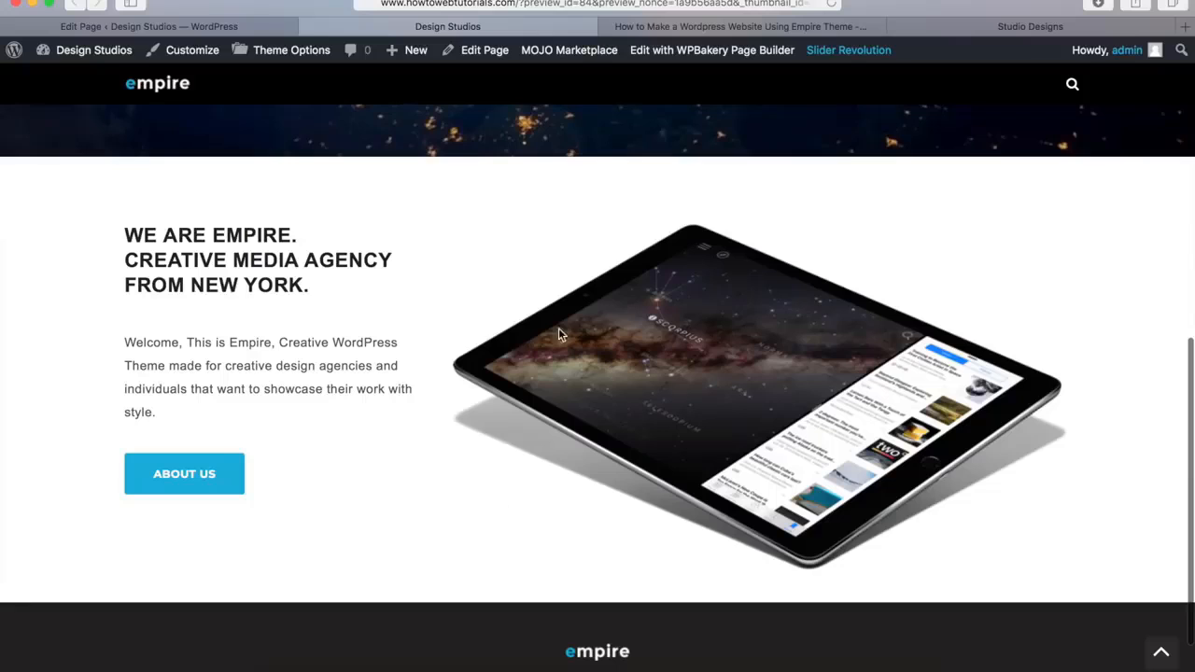
{"action": "left_click", "coordinate": [308, 26]}
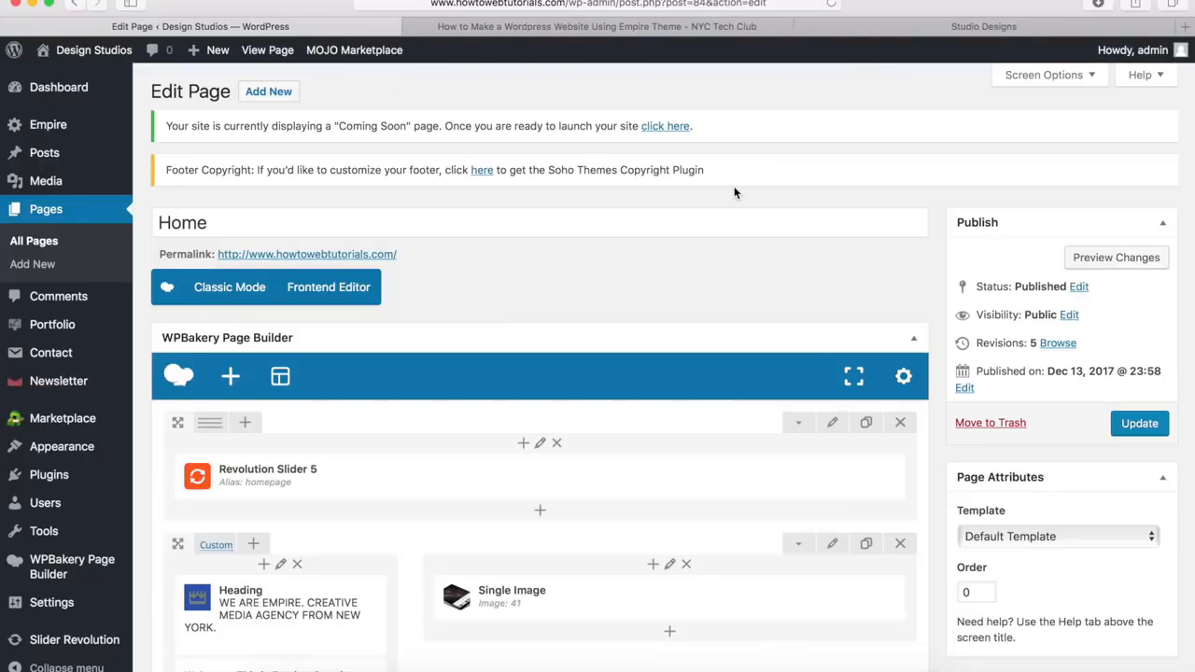
{"action": "left_click", "coordinate": [896, 25]}
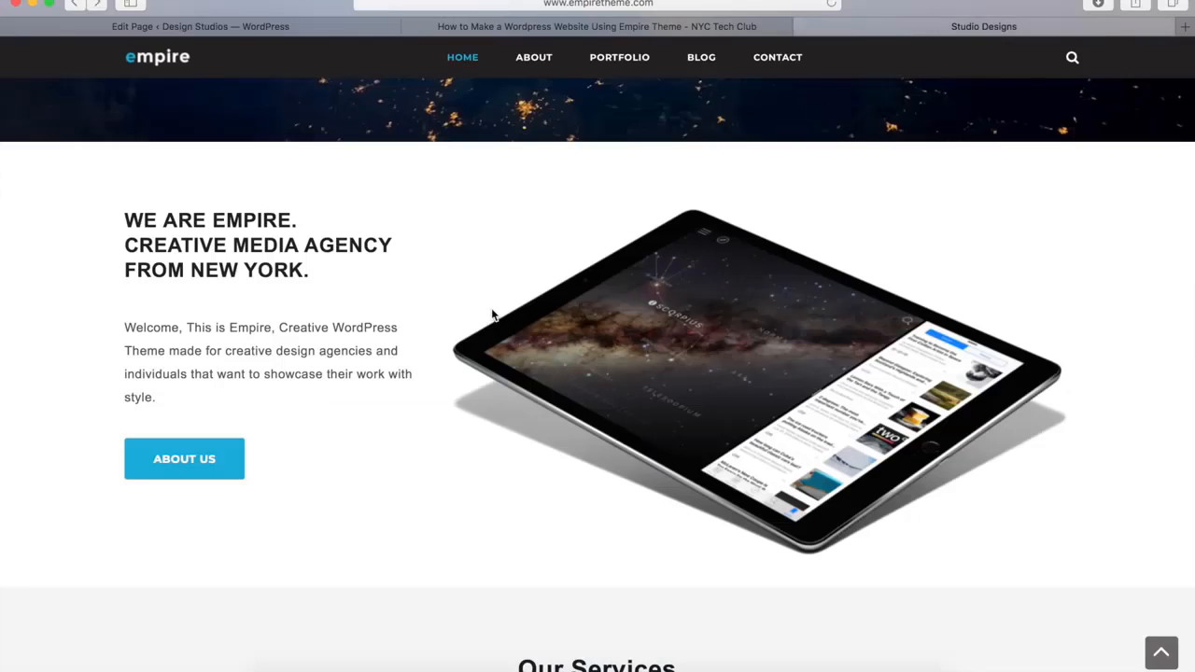
{"action": "scroll", "coordinate": [417, 395], "scroll_direction": "down", "scroll_amount": 5}
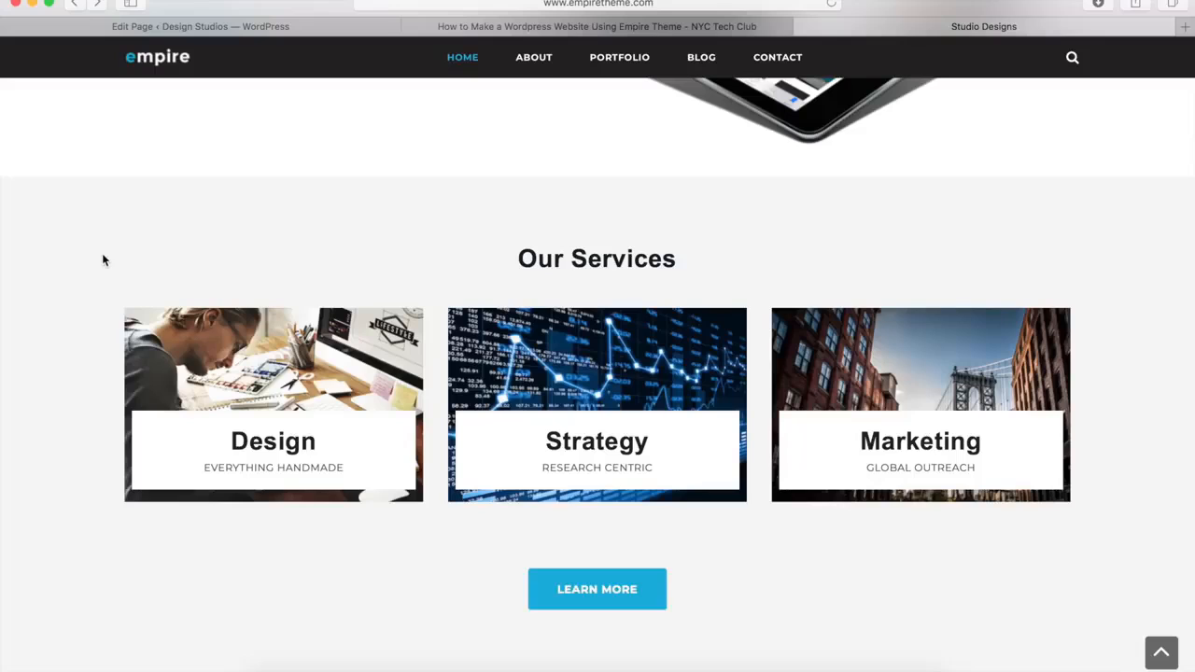
{"action": "left_click", "coordinate": [302, 31]}
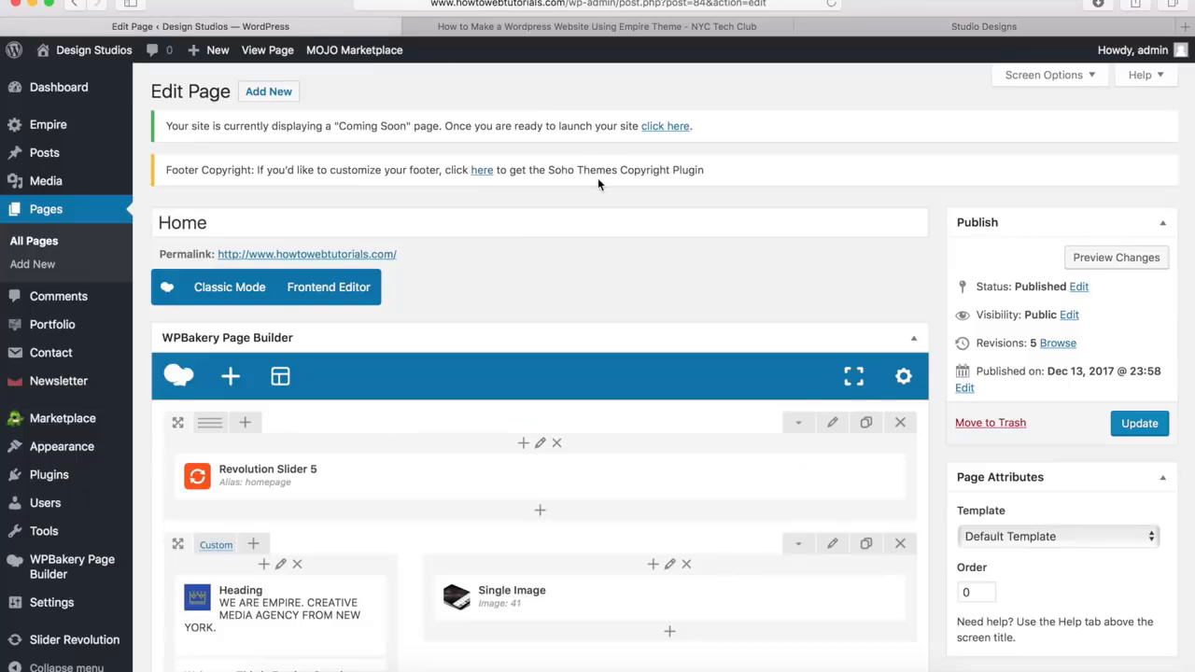
Add a new row beneath the introduction row and set its row stretch to Stretch row
{"action": "scroll", "coordinate": [564, 257], "scroll_direction": "down", "scroll_amount": 10}
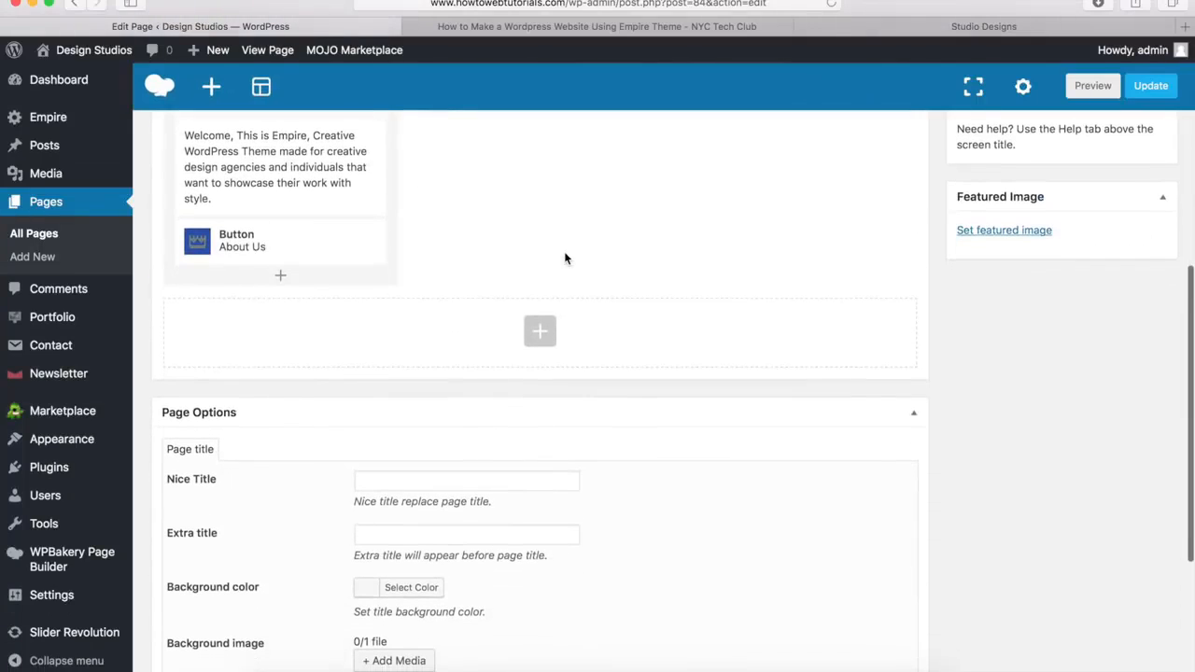
{"action": "left_click", "coordinate": [541, 334]}
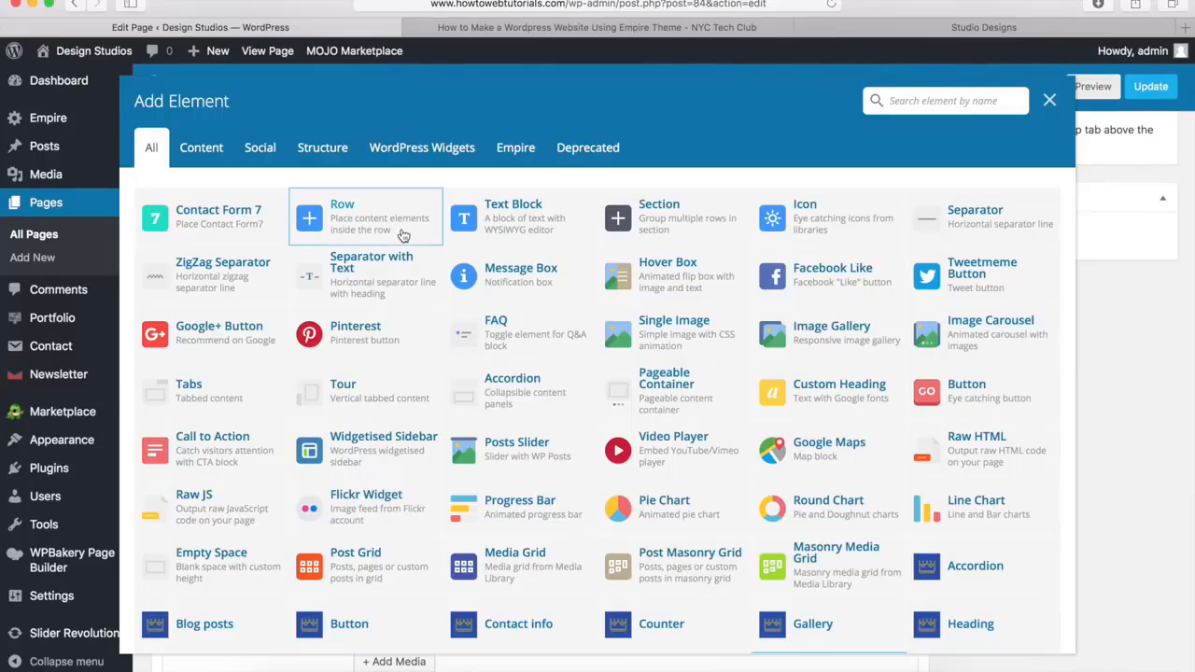
{"action": "left_click", "coordinate": [362, 224]}
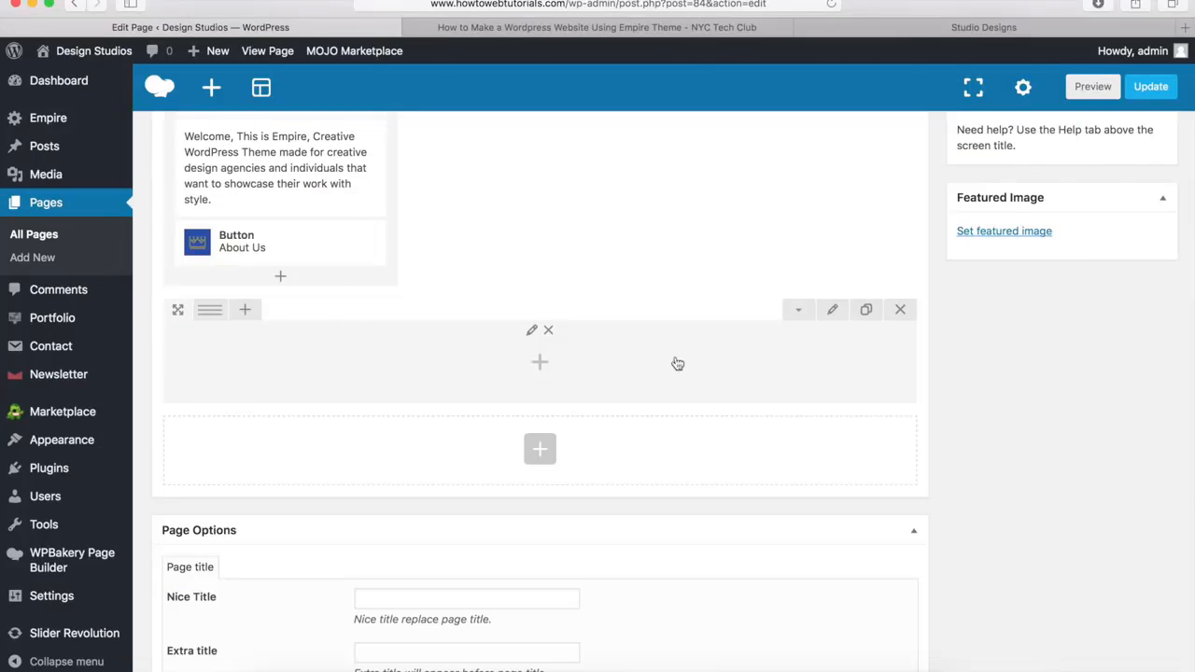
{"action": "left_click", "coordinate": [833, 311]}
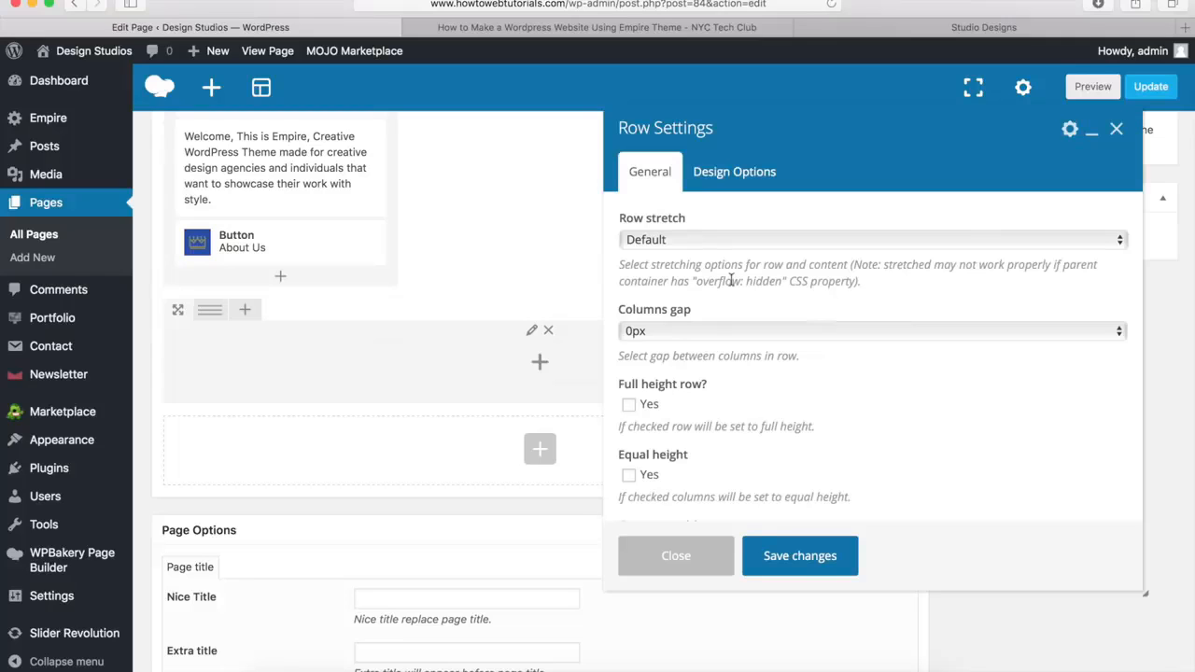
{"action": "left_click", "coordinate": [669, 243]}
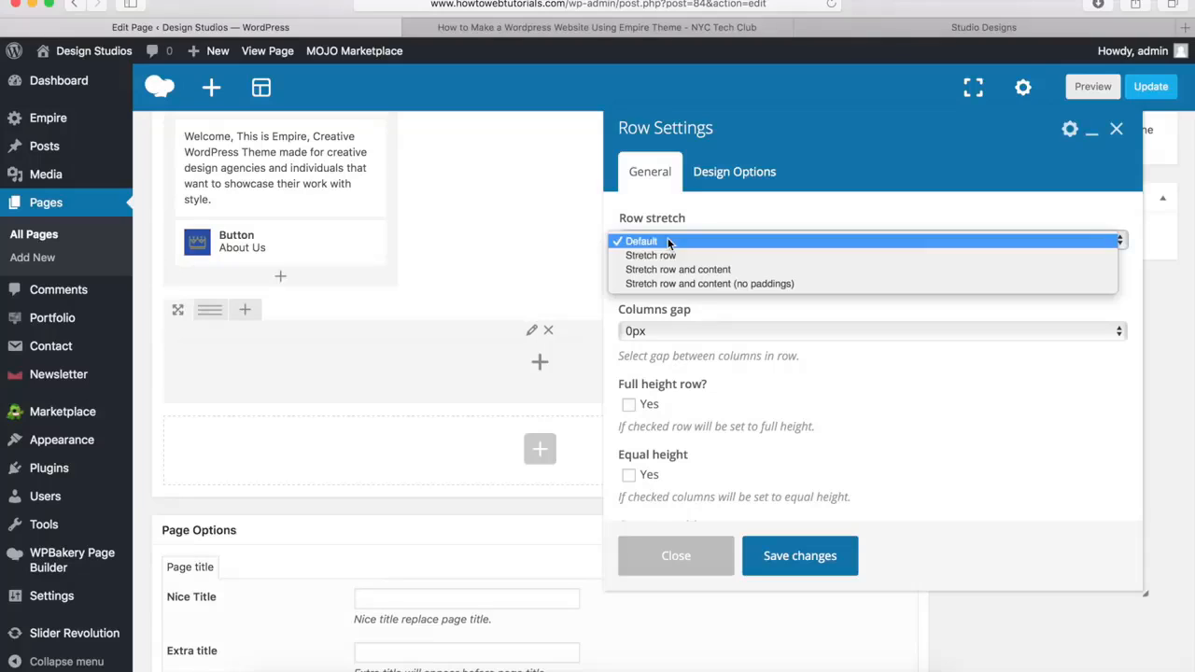
{"action": "left_click", "coordinate": [665, 254]}
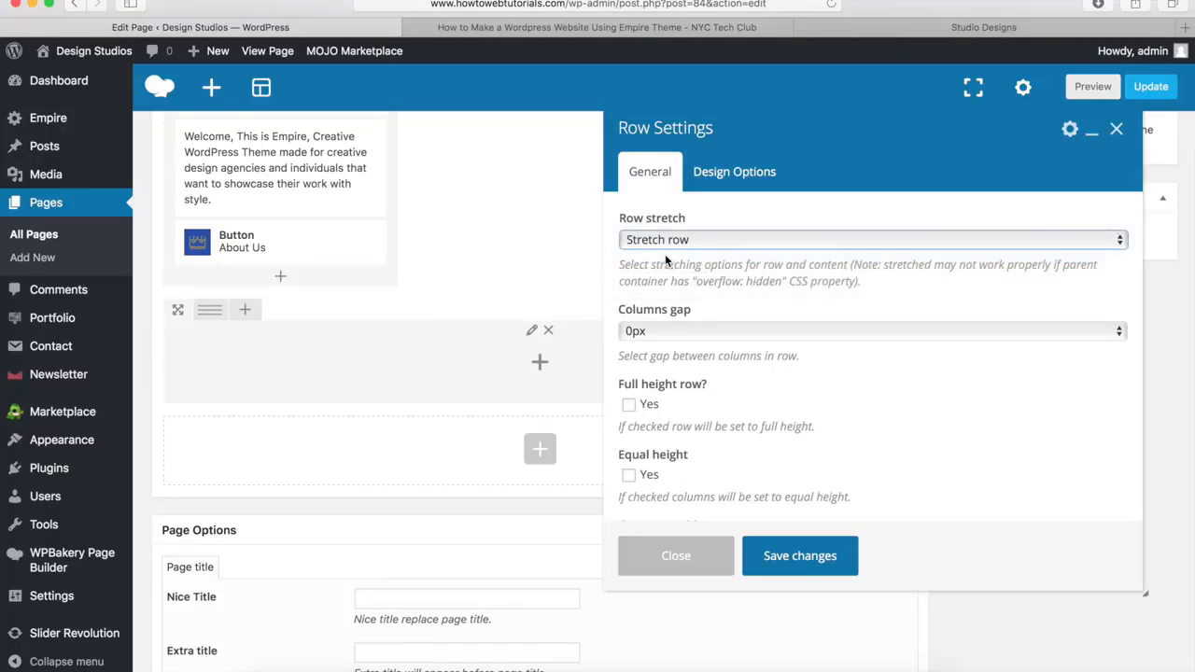
{"action": "left_click", "coordinate": [703, 241]}
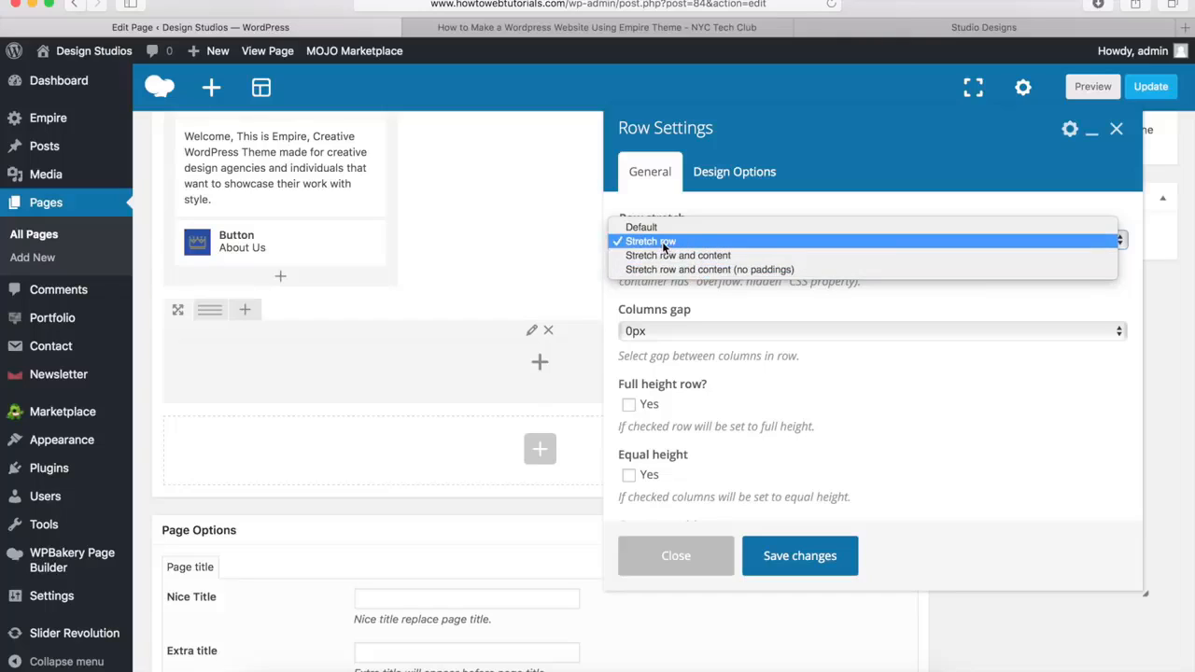
{"action": "left_click", "coordinate": [663, 245]}
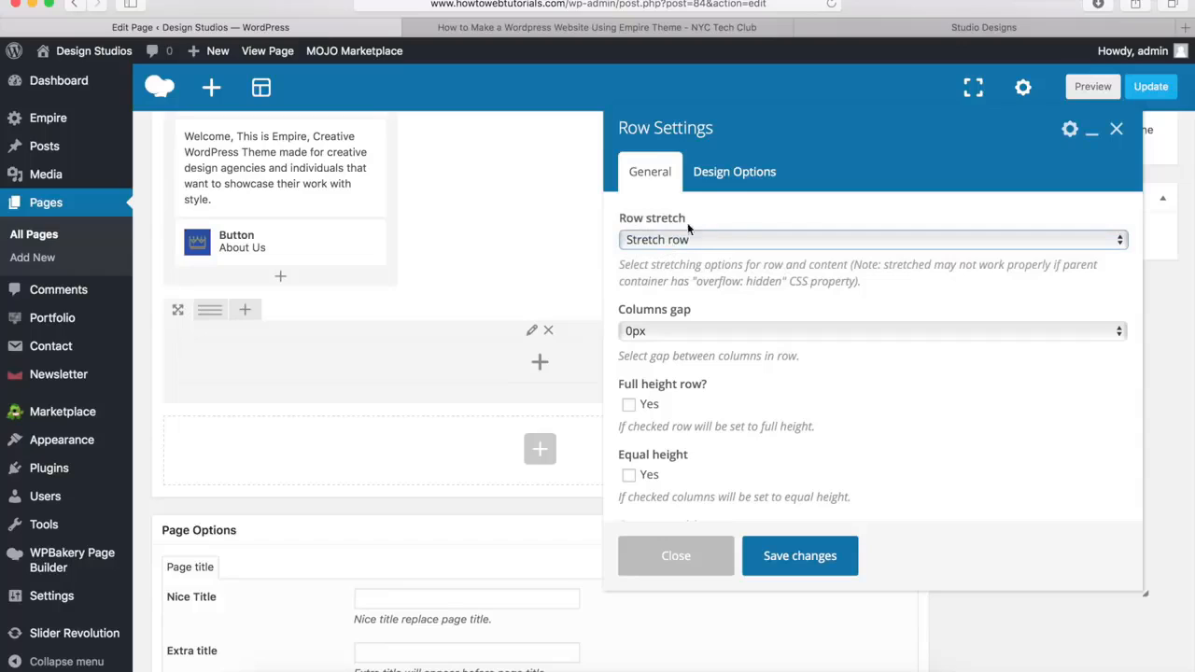
Set the new row's background color to #f4f4f4, matching the demo's Our Services section, and save the row settings
{"action": "left_click", "coordinate": [748, 176]}
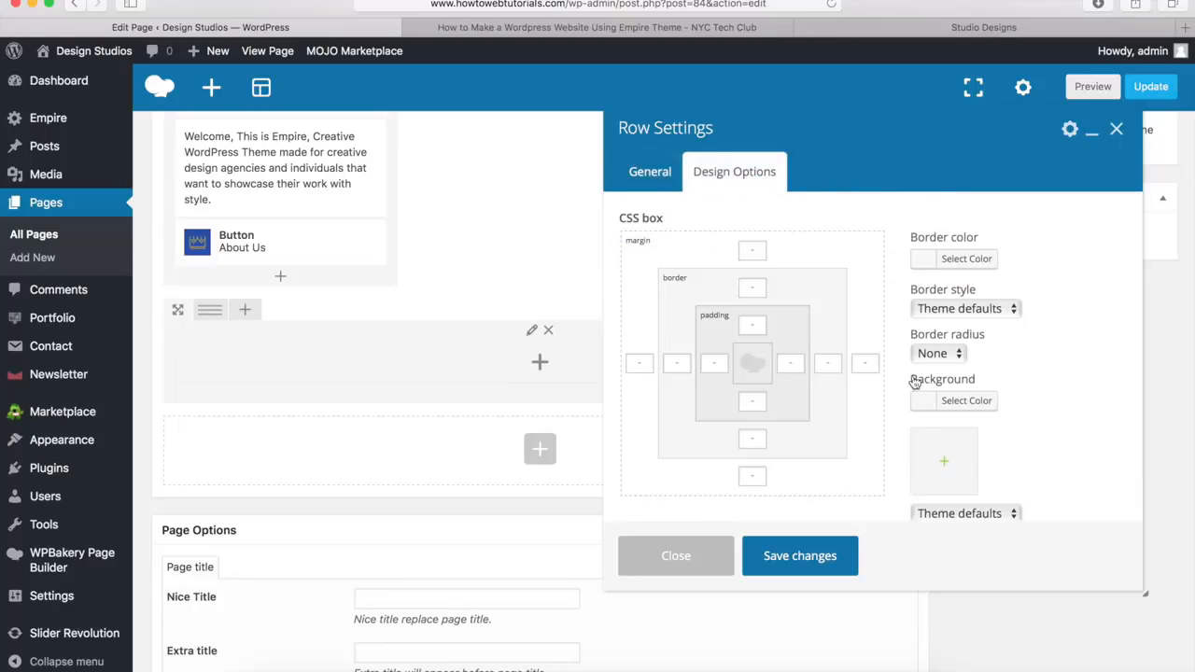
{"action": "left_click", "coordinate": [894, 24]}
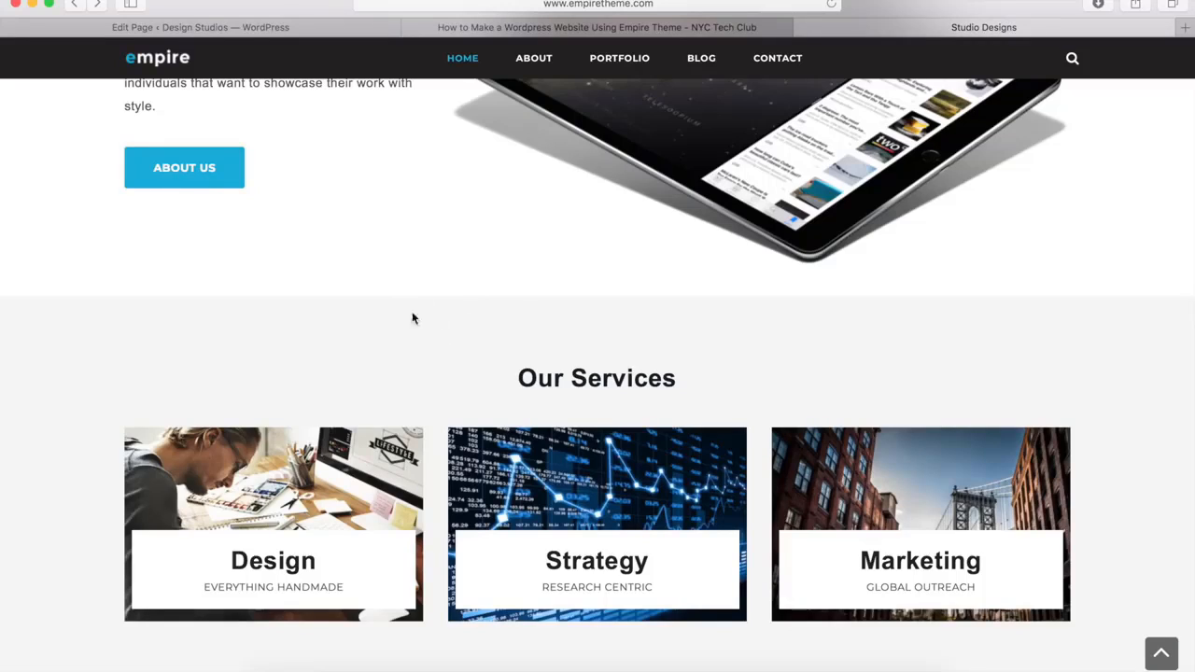
{"action": "left_click", "coordinate": [321, 31]}
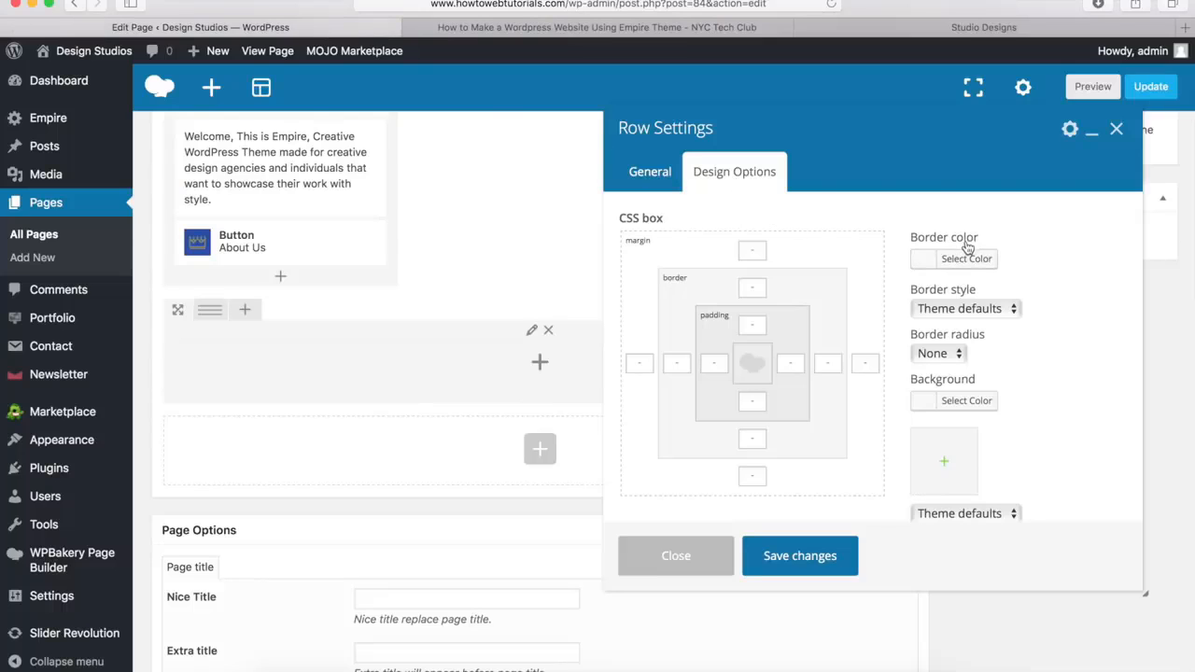
{"action": "left_click", "coordinate": [956, 404]}
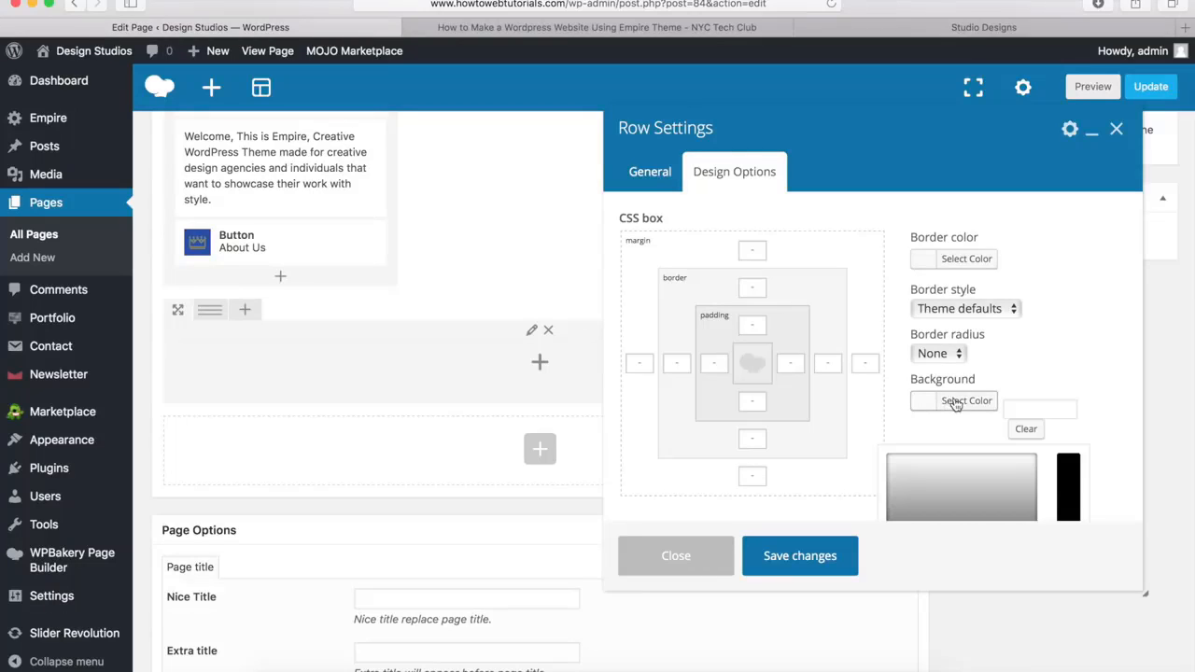
{"action": "scroll", "coordinate": [977, 347], "scroll_direction": "down", "scroll_amount": 3}
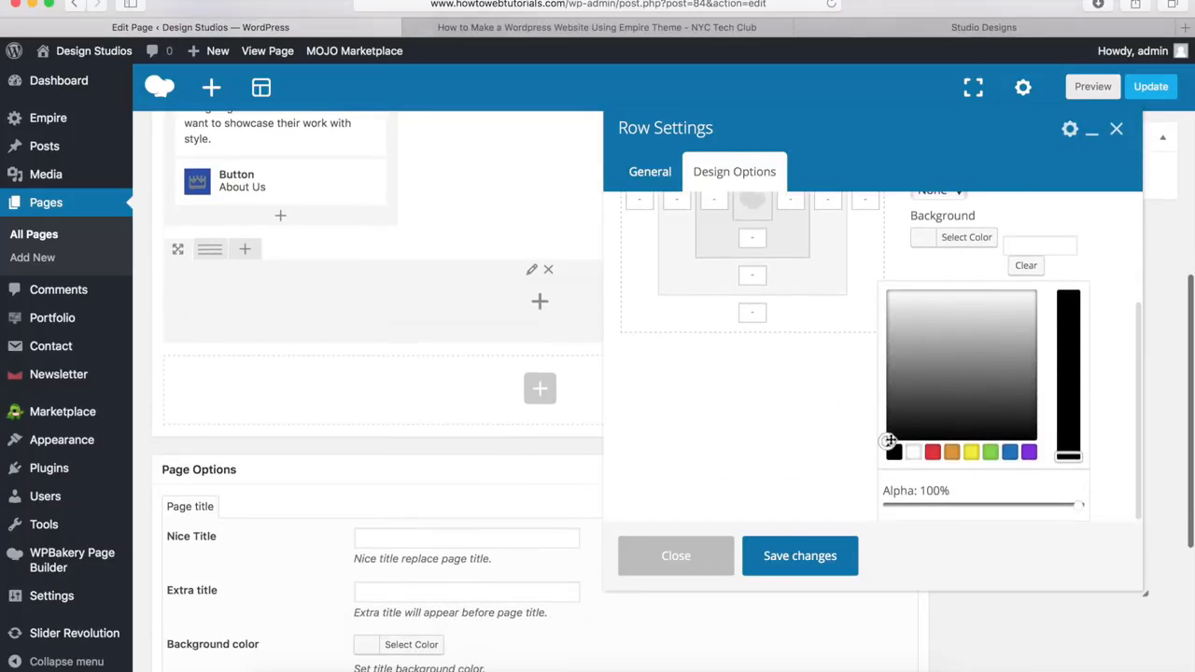
{"action": "left_click_drag", "start_coordinate": [938, 347], "coordinate": [943, 391]}
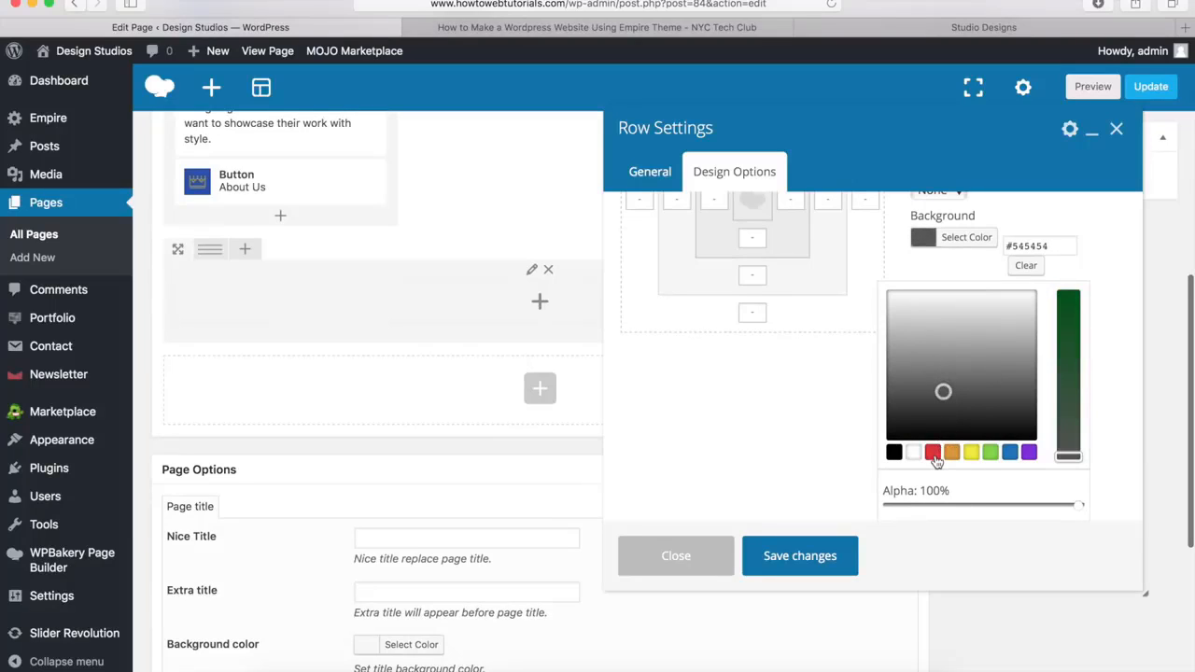
{"action": "left_click_drag", "start_coordinate": [1061, 246], "coordinate": [997, 245]}
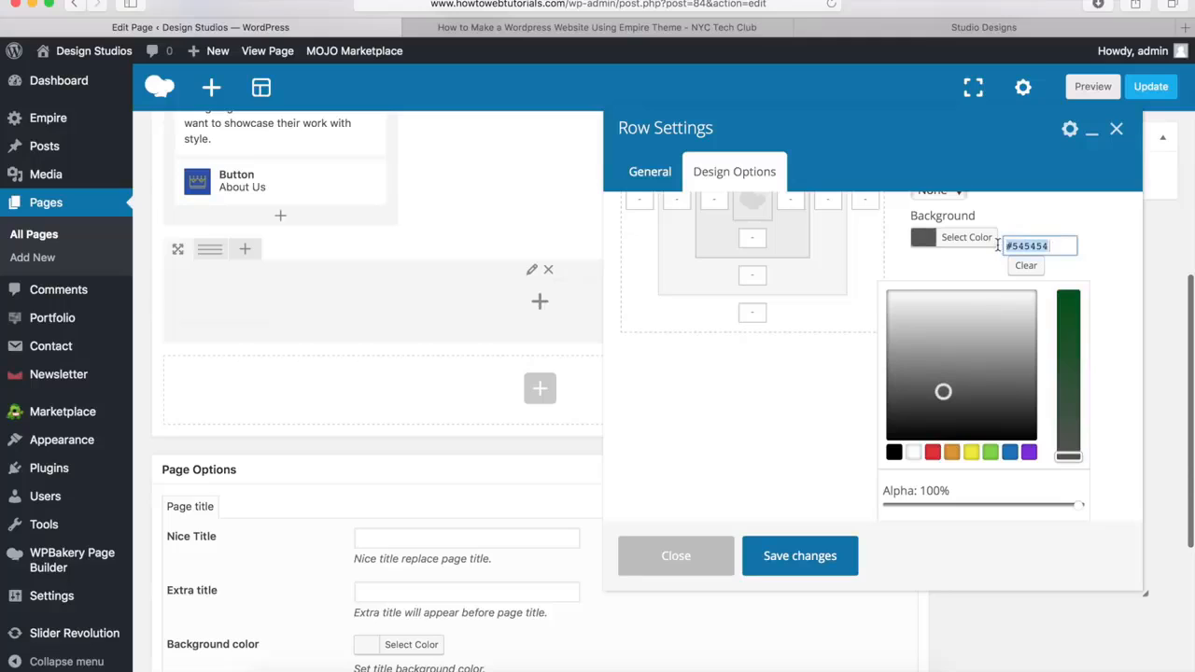
{"action": "type", "text": "#f4f4f4"}
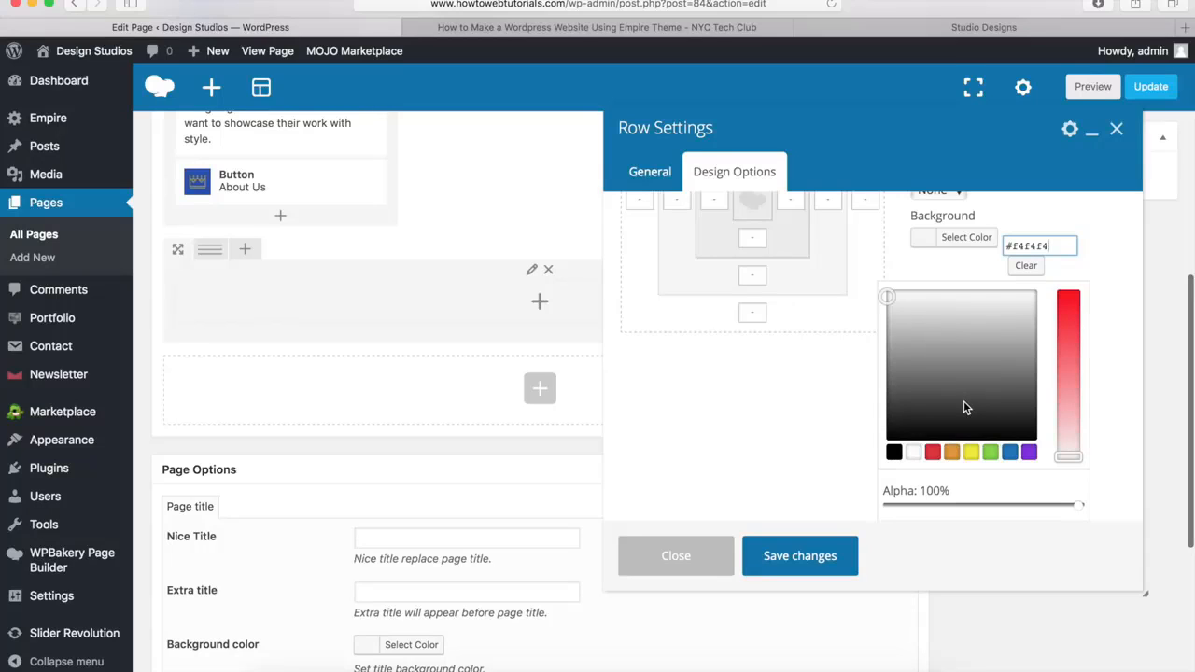
{"action": "left_click", "coordinate": [798, 557]}
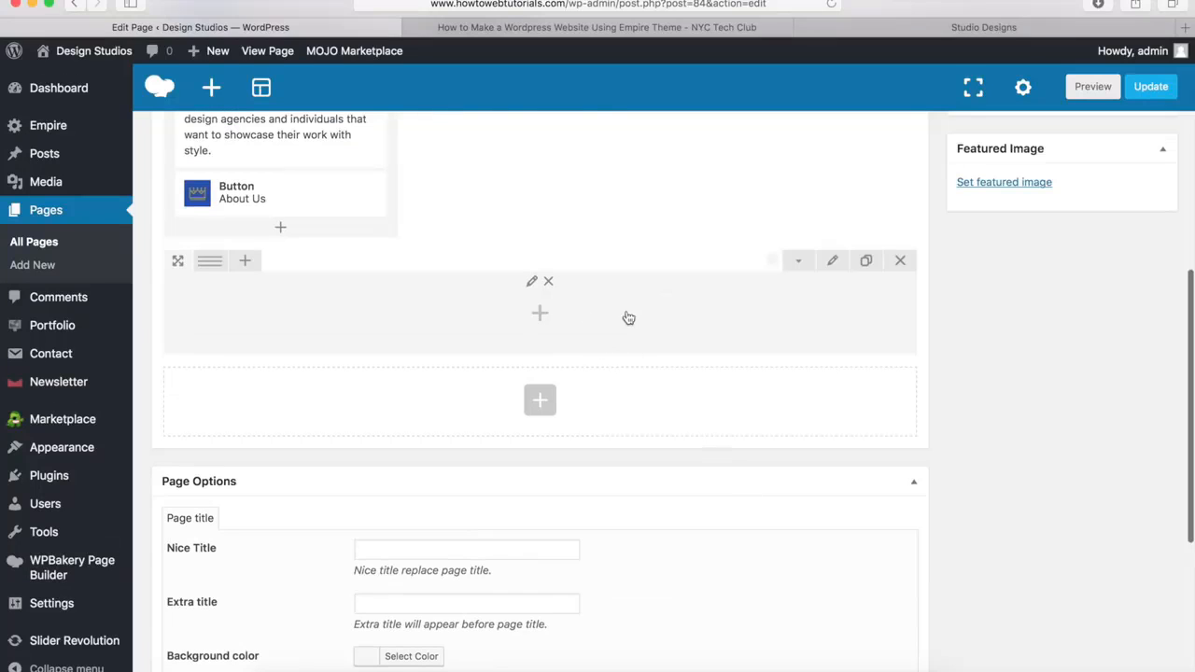
Add a Heading element titled "Our Services" to the new row, keeping the H2, Style 2 and Center options, and save it
{"action": "left_click", "coordinate": [539, 314]}
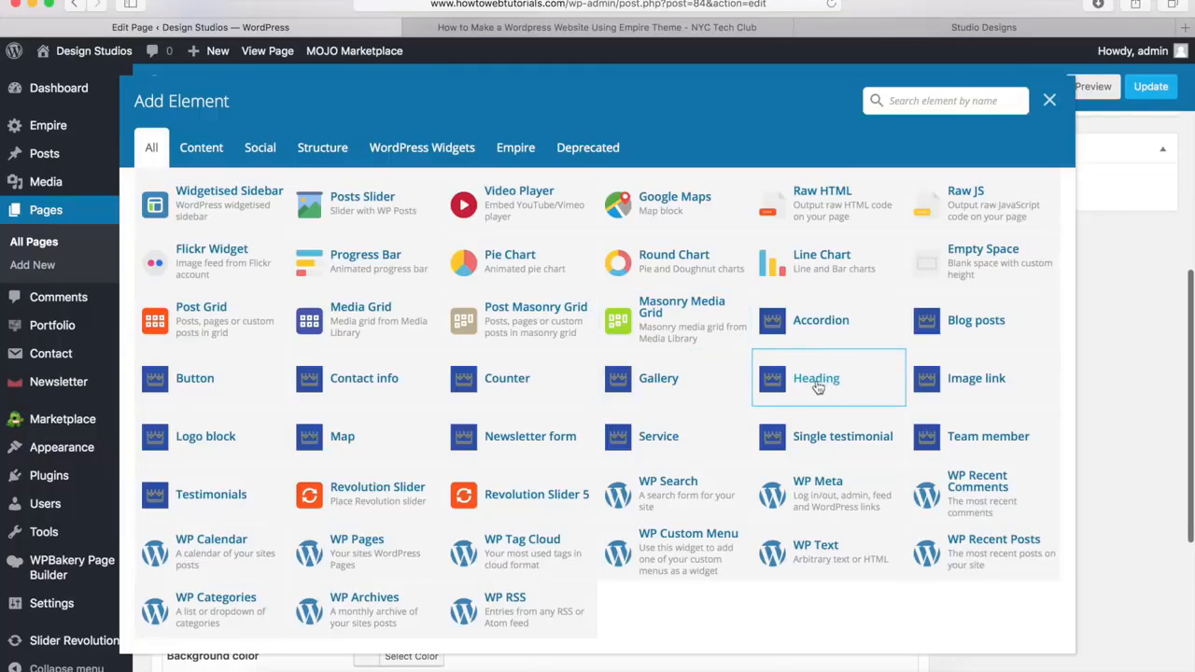
{"action": "left_click", "coordinate": [815, 383]}
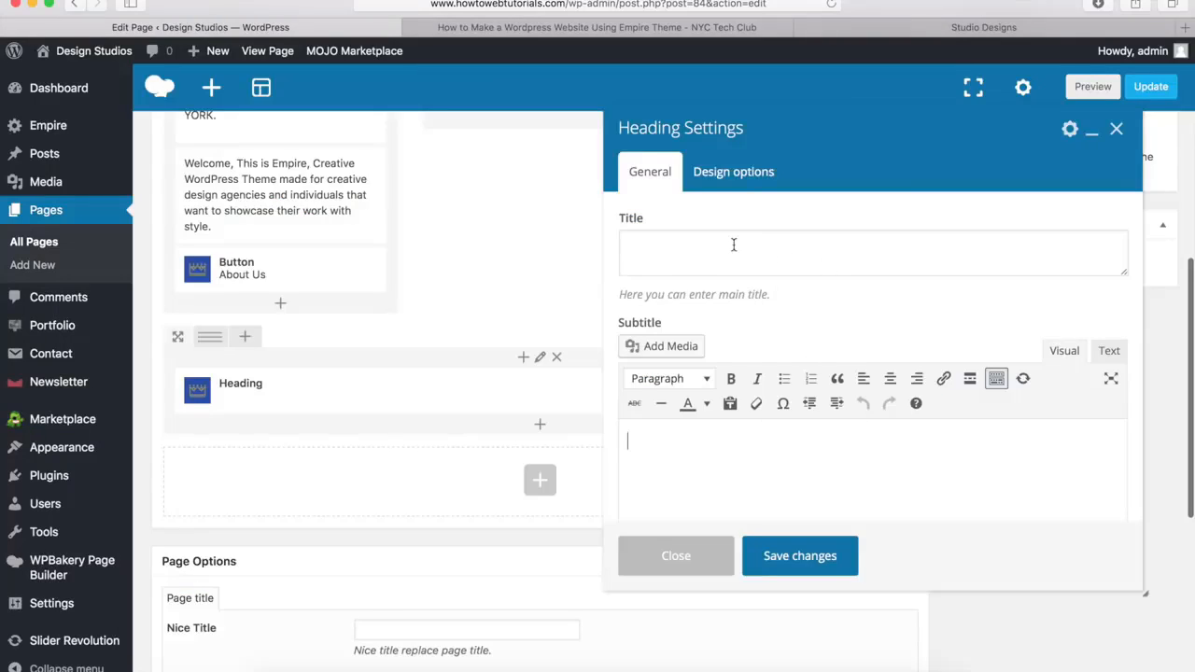
{"action": "left_click", "coordinate": [680, 248]}
{"action": "type", "text": "Our Services"}
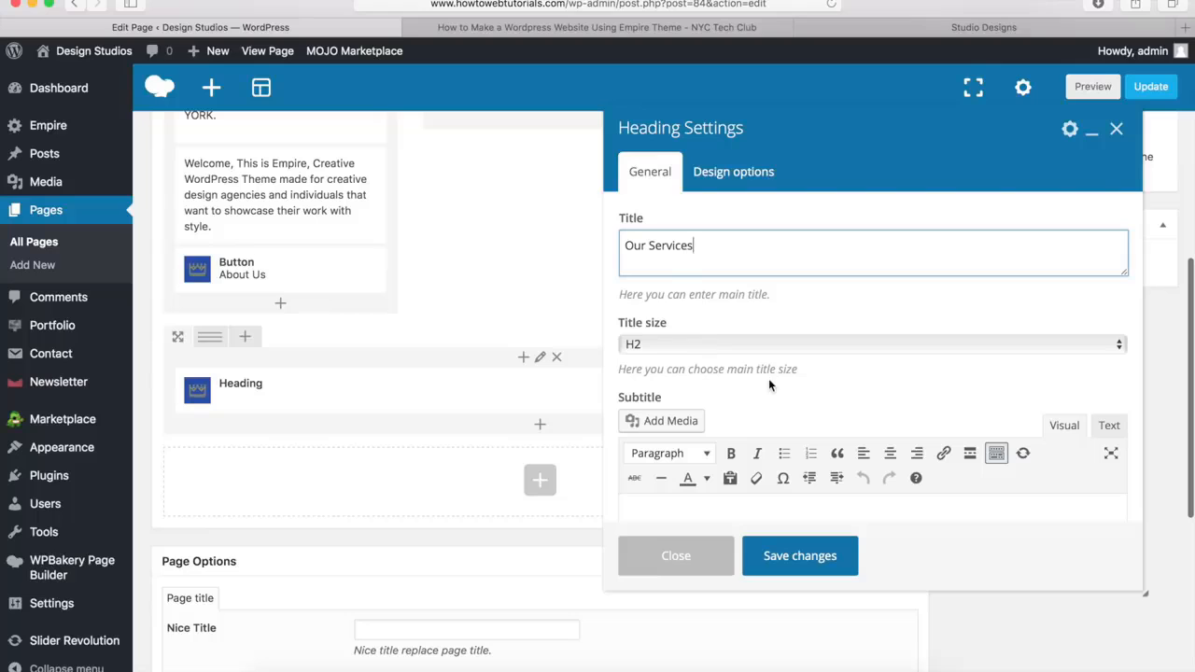
{"action": "scroll", "coordinate": [758, 395], "scroll_direction": "down", "scroll_amount": 6}
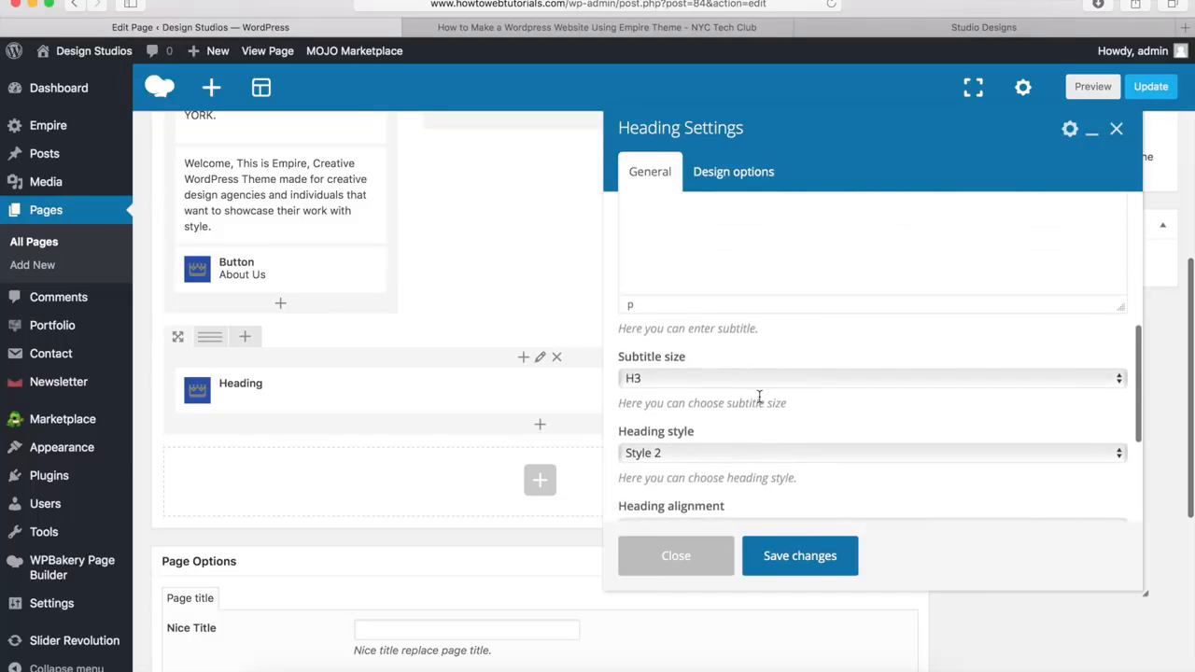
{"action": "scroll", "coordinate": [758, 395], "scroll_direction": "down", "scroll_amount": 4}
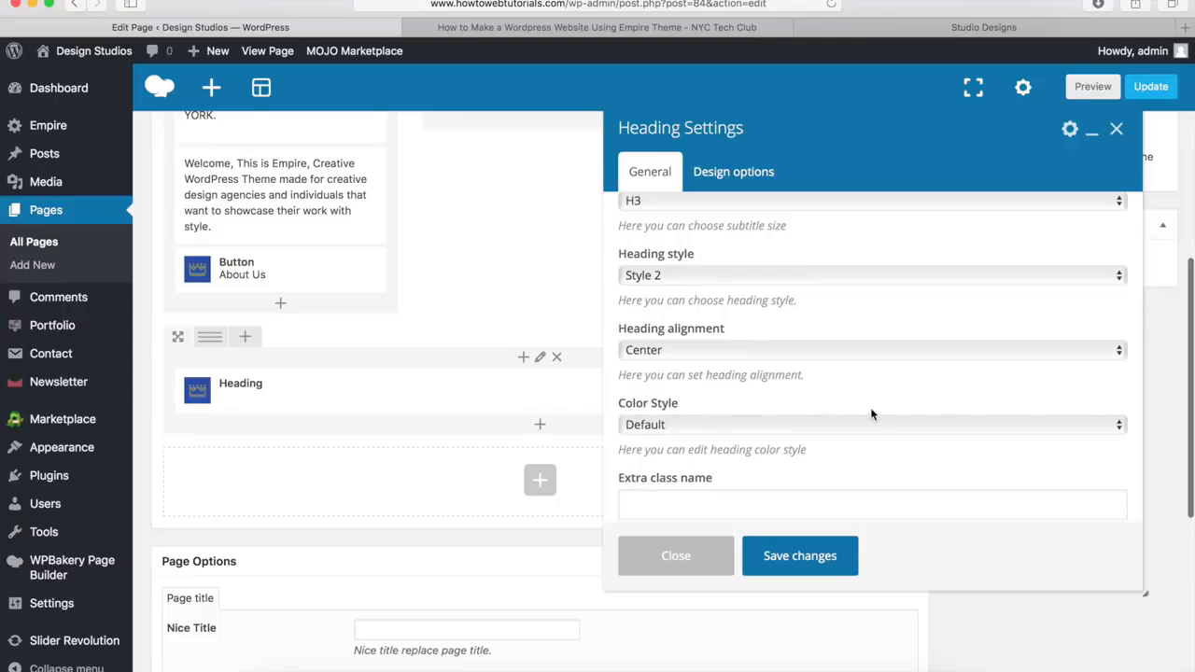
{"action": "left_click", "coordinate": [796, 557]}
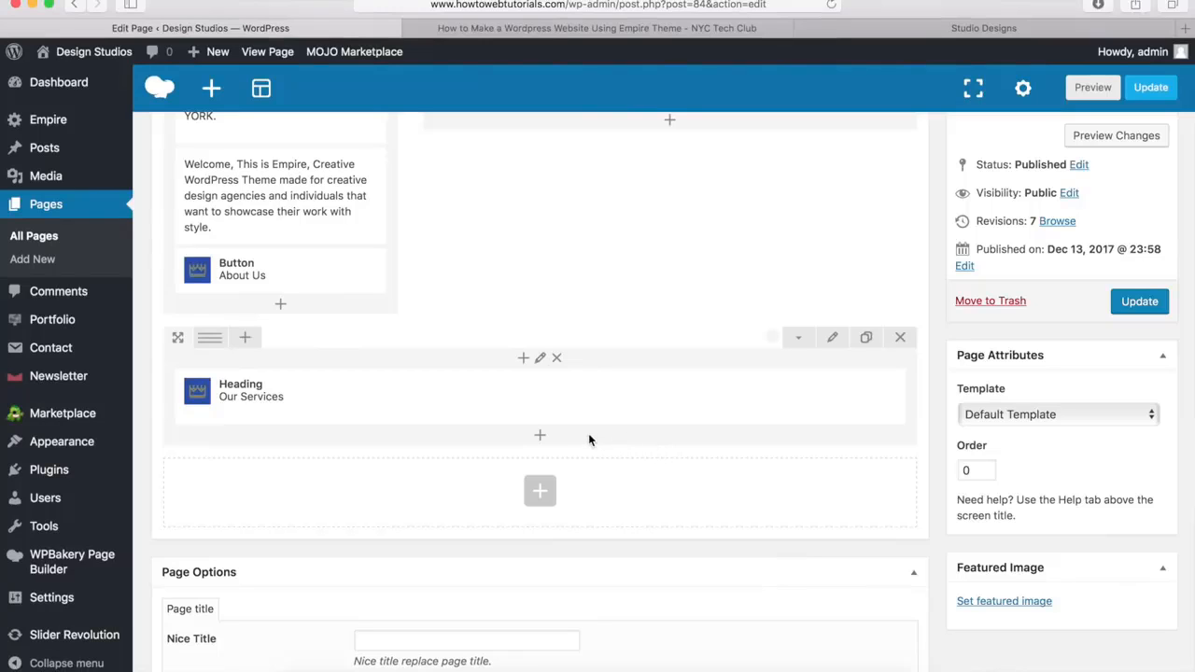
Add an inner row beneath the Our Services heading and split it into three equal columns
{"action": "left_click", "coordinate": [539, 436]}
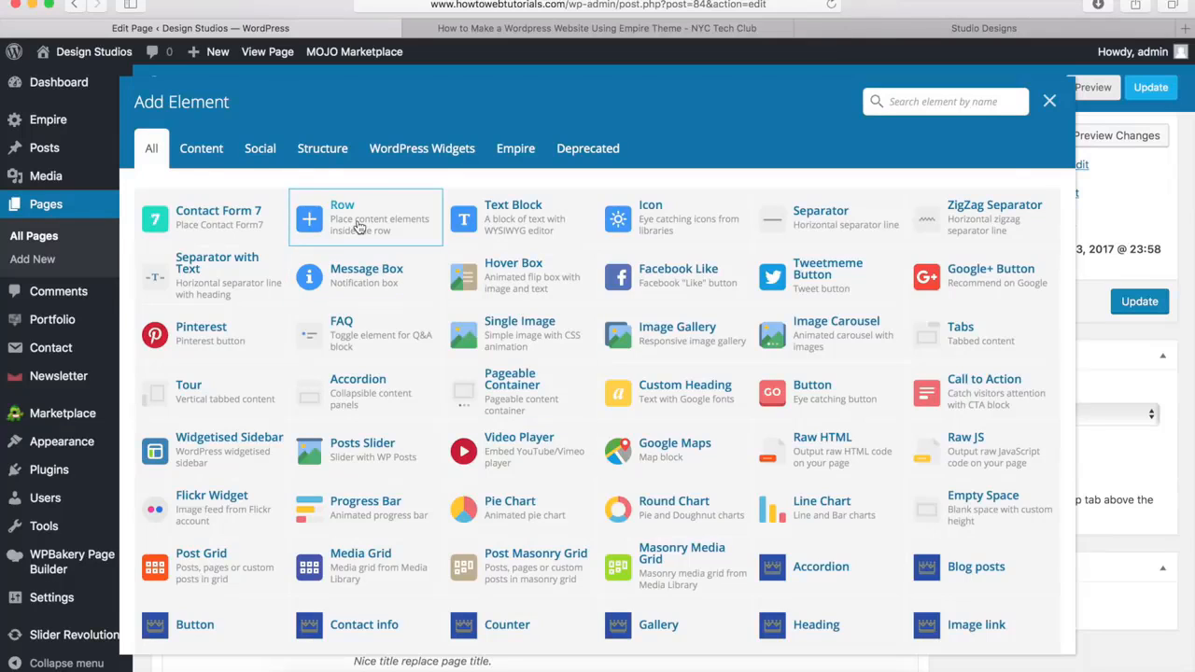
{"action": "left_click", "coordinate": [359, 228]}
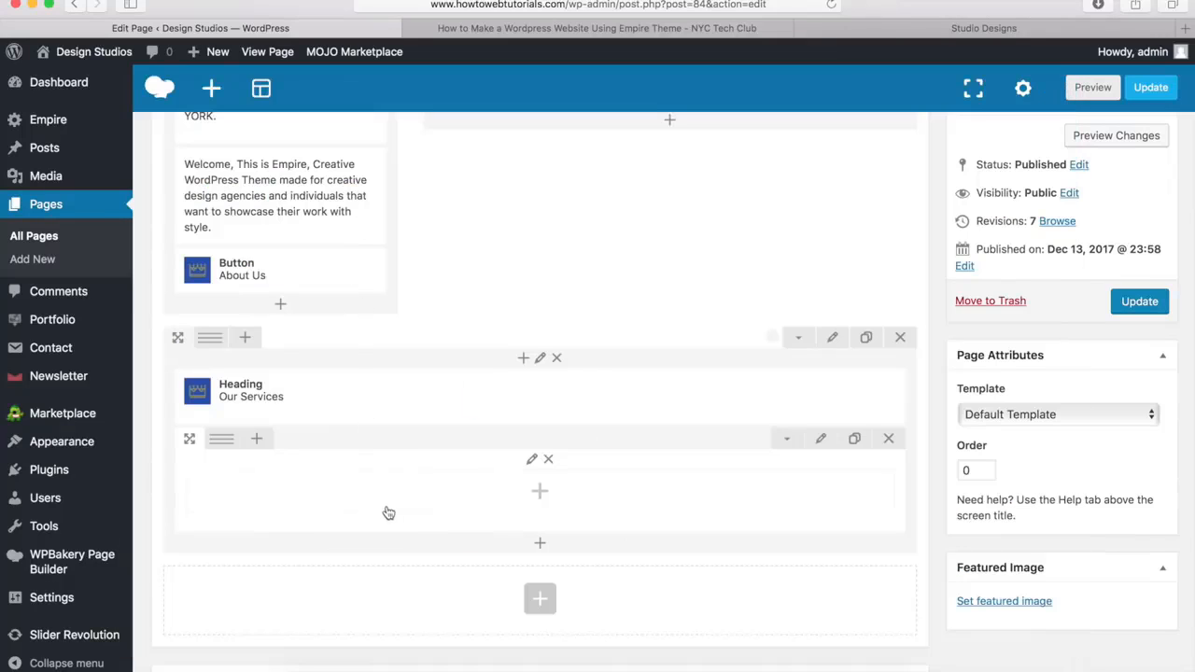
{"action": "mouse_move", "coordinate": [471, 411]}
{"action": "mouse_move", "coordinate": [222, 440]}
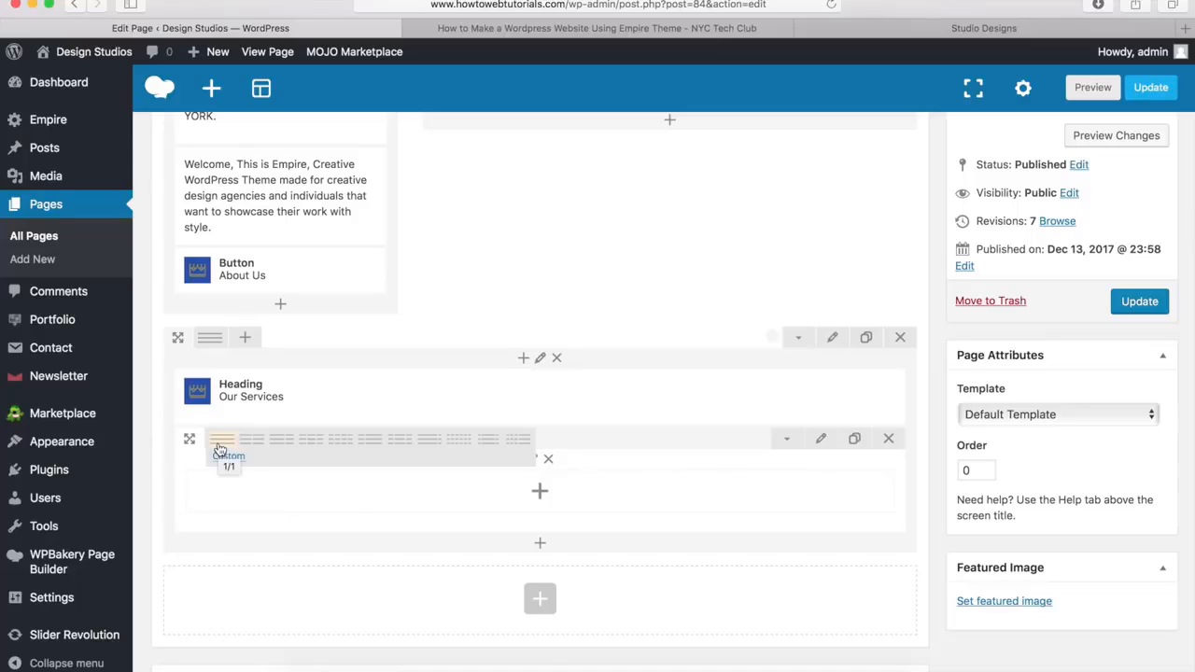
{"action": "left_click", "coordinate": [310, 452]}
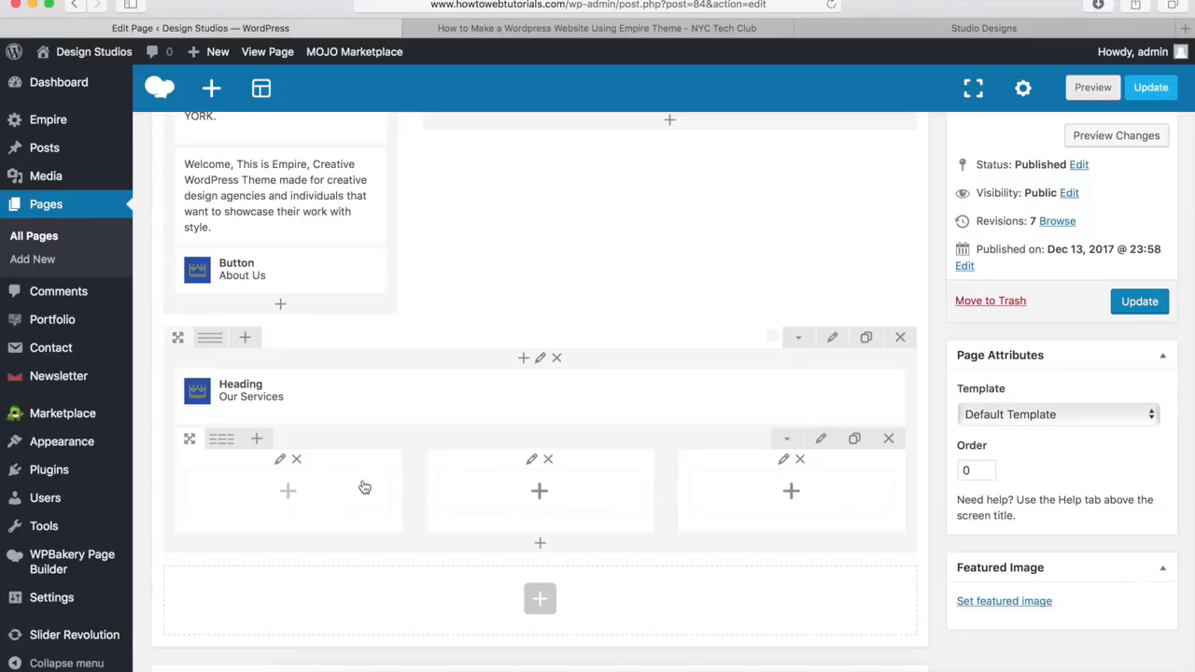
Add a Service element to the inner row's first column with the title "Designs" and the subtitle "Everything Handmade"
{"action": "left_click", "coordinate": [289, 495]}
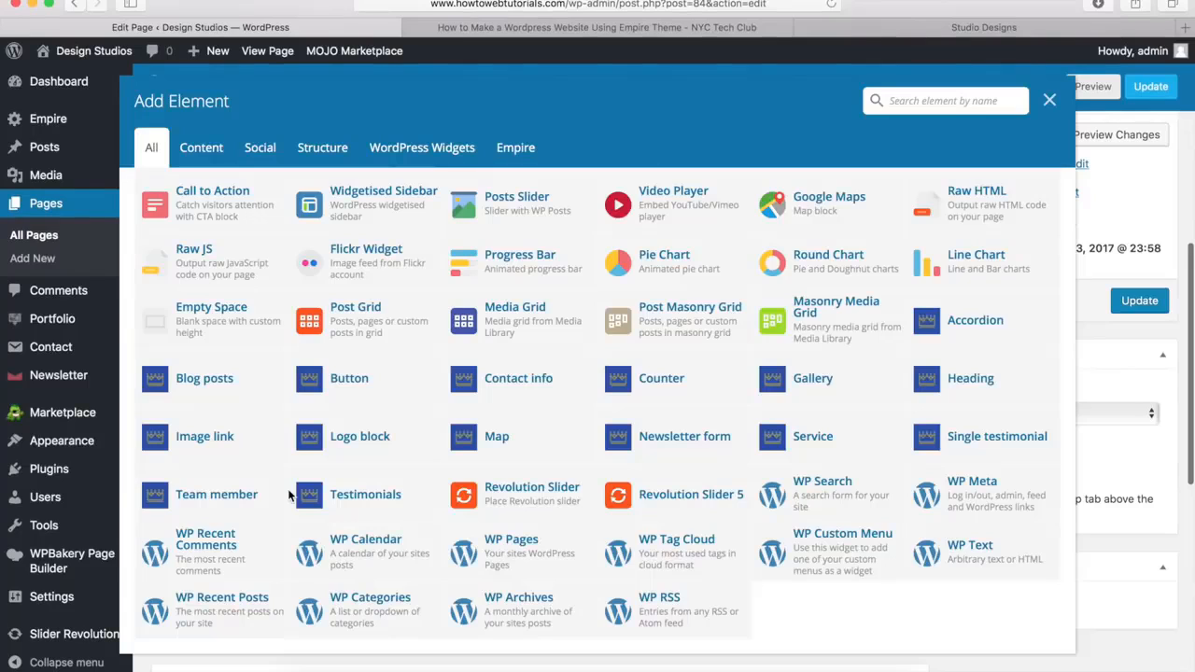
{"action": "left_click", "coordinate": [820, 444]}
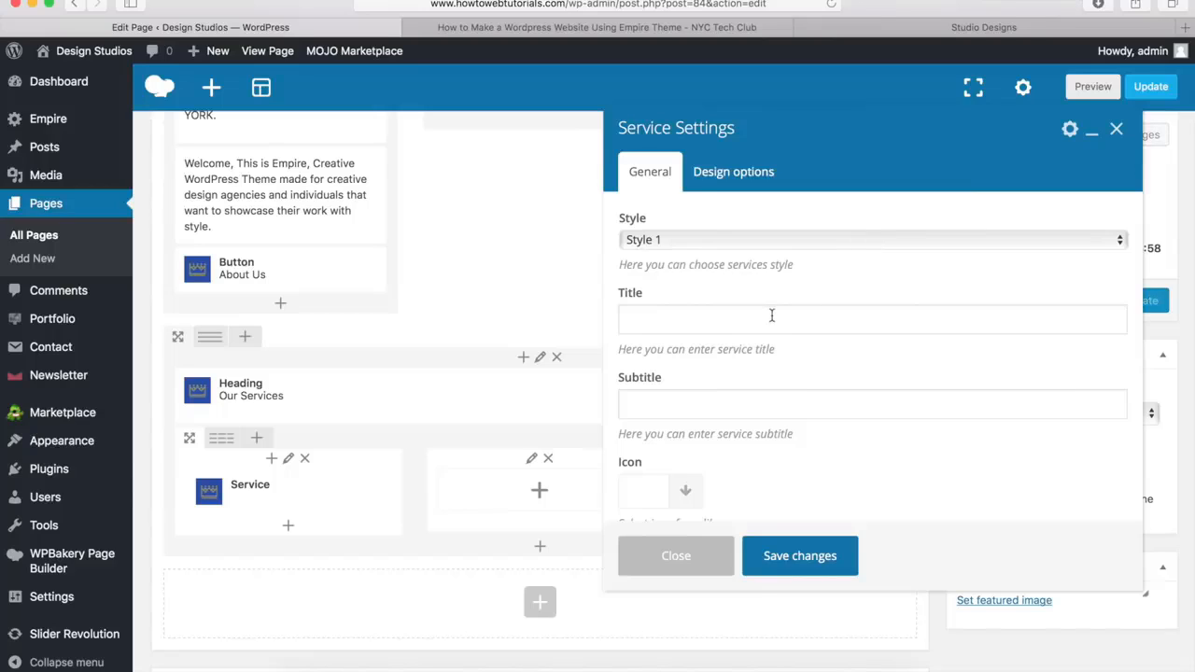
{"action": "left_click", "coordinate": [667, 319]}
{"action": "type", "text": "Desi"}
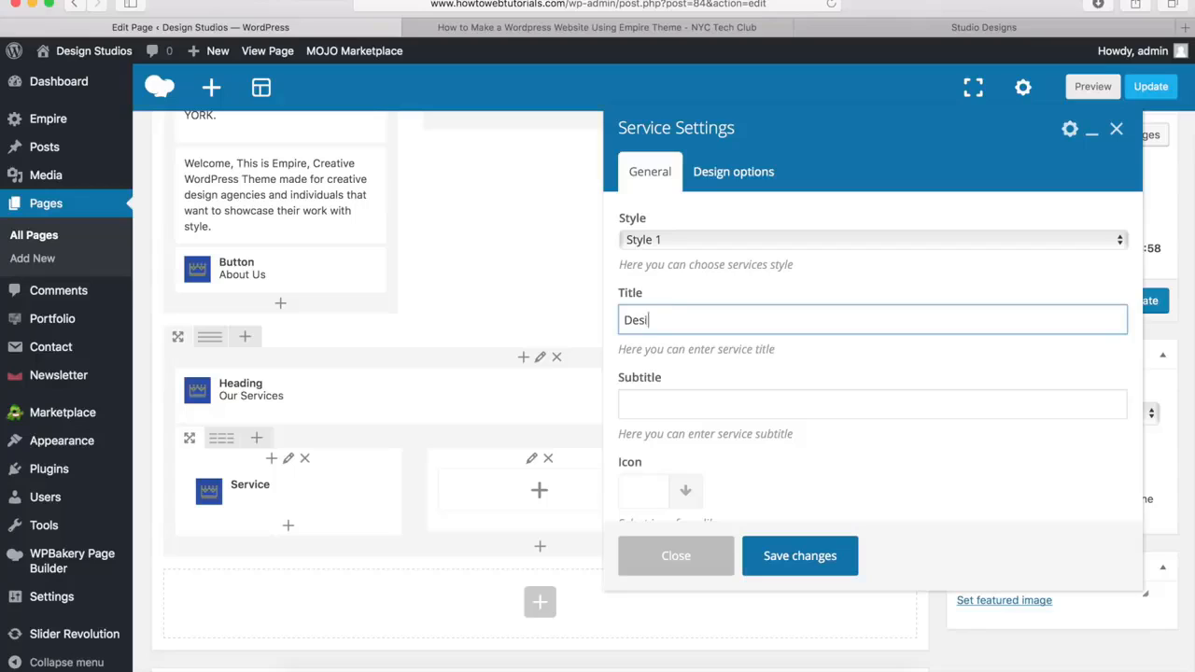
{"action": "type", "text": "gns"}
{"action": "key", "text": "Tab"}
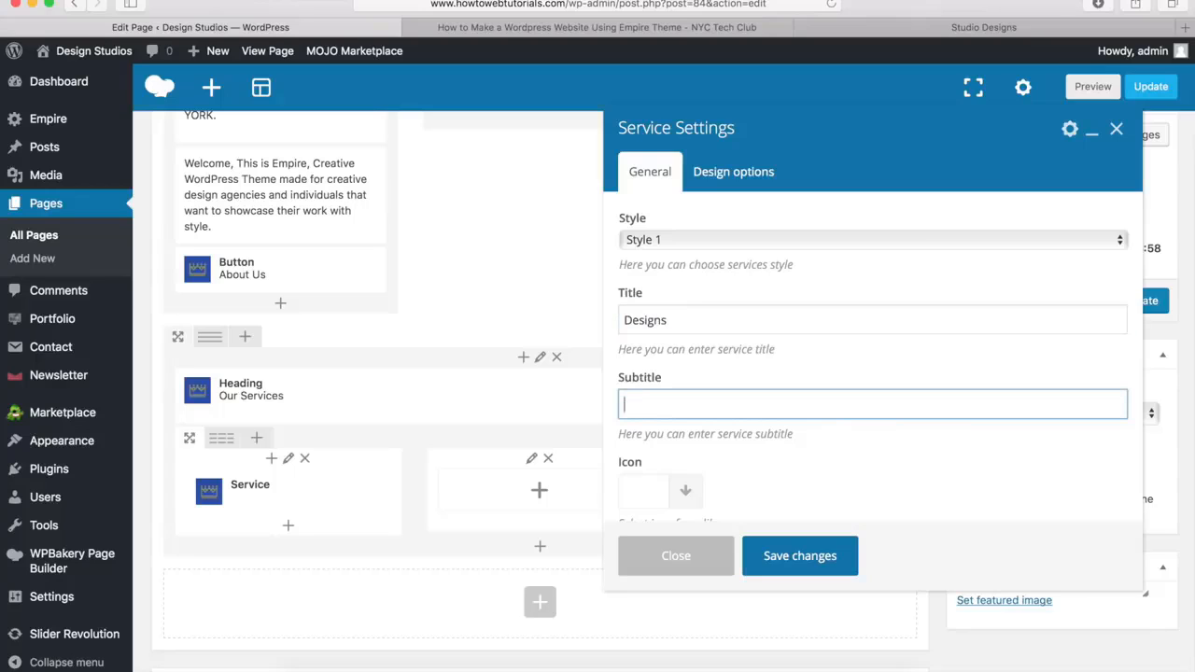
{"action": "type", "text": "Everything Handmade"}
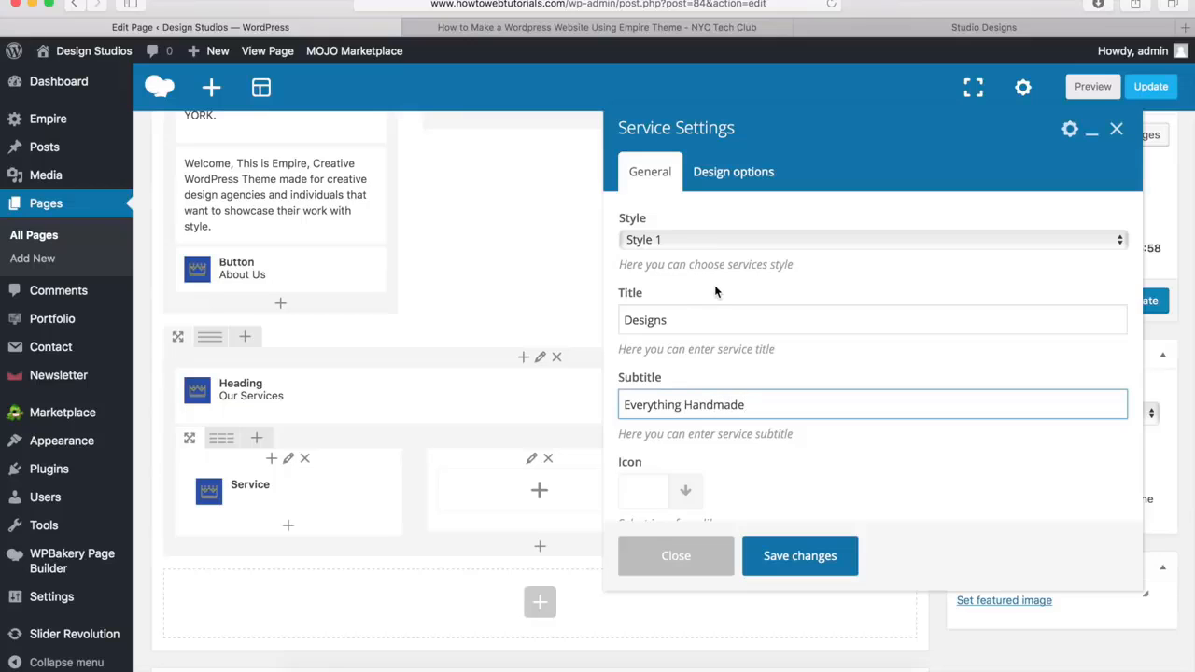
{"action": "scroll", "coordinate": [716, 293], "scroll_direction": "down", "scroll_amount": 5}
{"action": "scroll", "coordinate": [716, 292], "scroll_direction": "down", "scroll_amount": 1}
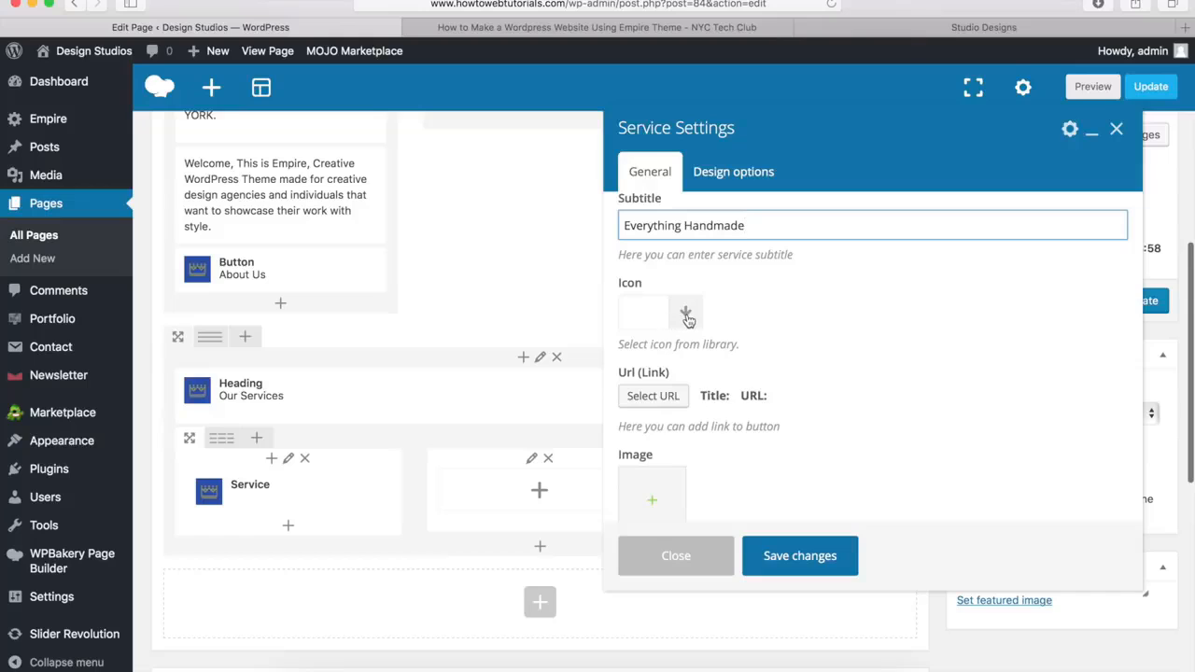
{"action": "left_click", "coordinate": [688, 314]}
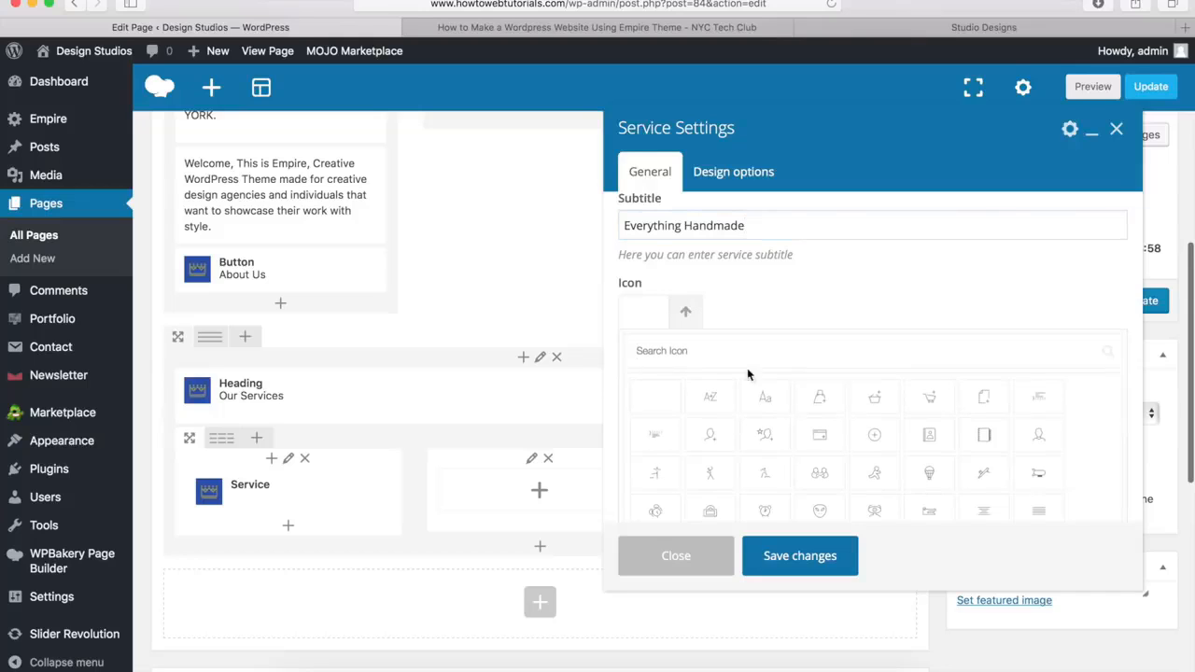
{"action": "scroll", "coordinate": [757, 392], "scroll_direction": "down", "scroll_amount": 2}
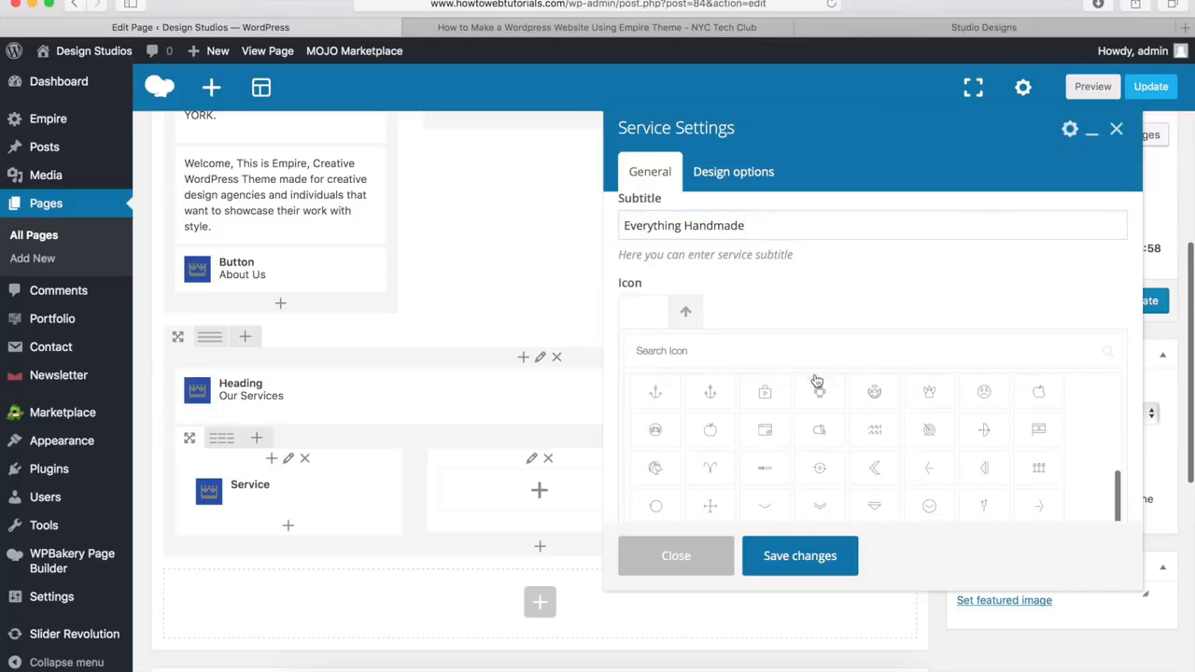
{"action": "left_click", "coordinate": [687, 314]}
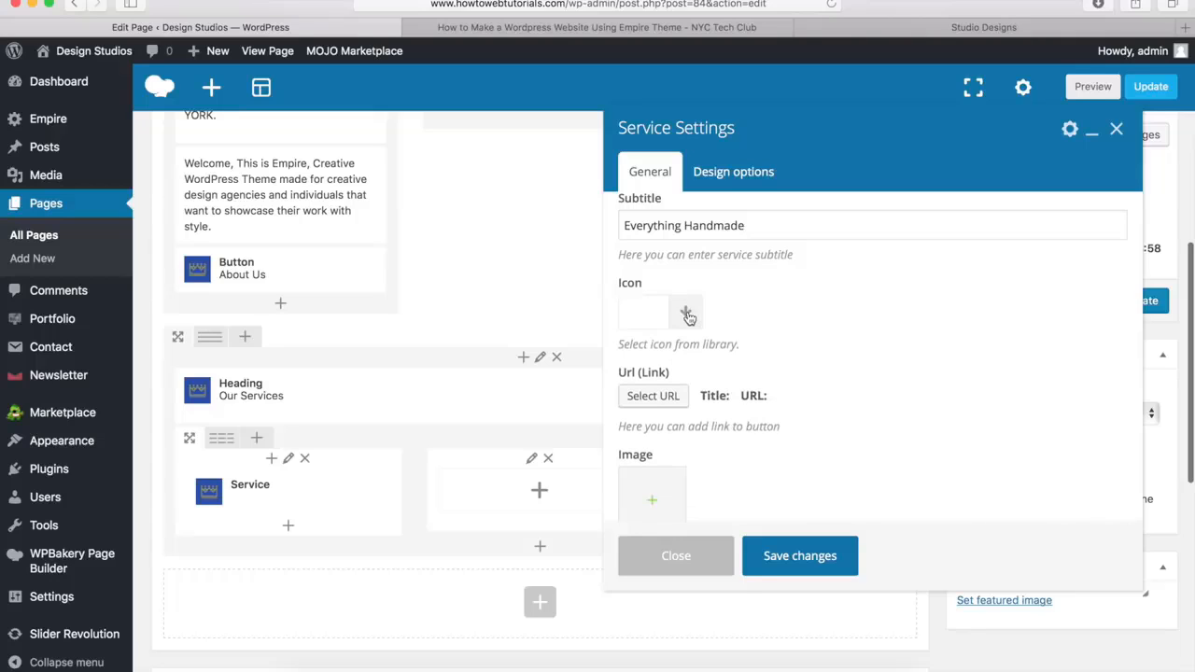
Set work2.jpg from the media library as the Designs service's image, leaving its link empty
{"action": "scroll", "coordinate": [732, 408], "scroll_direction": "down", "scroll_amount": 3}
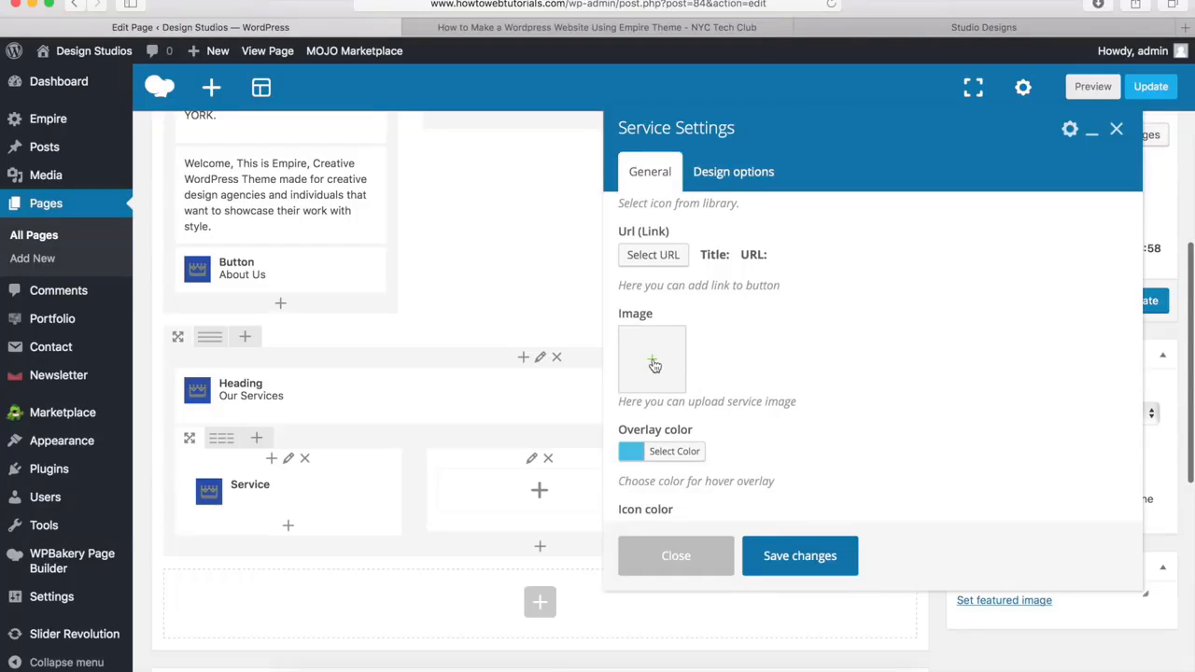
{"action": "left_click", "coordinate": [655, 365]}
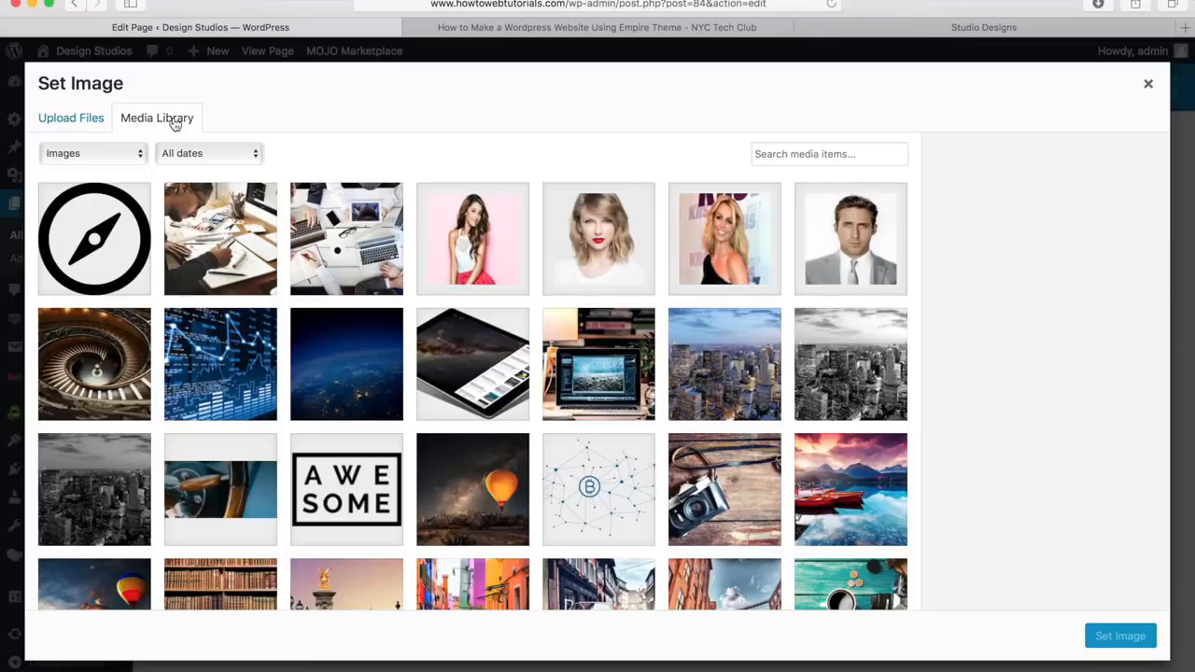
{"action": "left_click", "coordinate": [224, 240]}
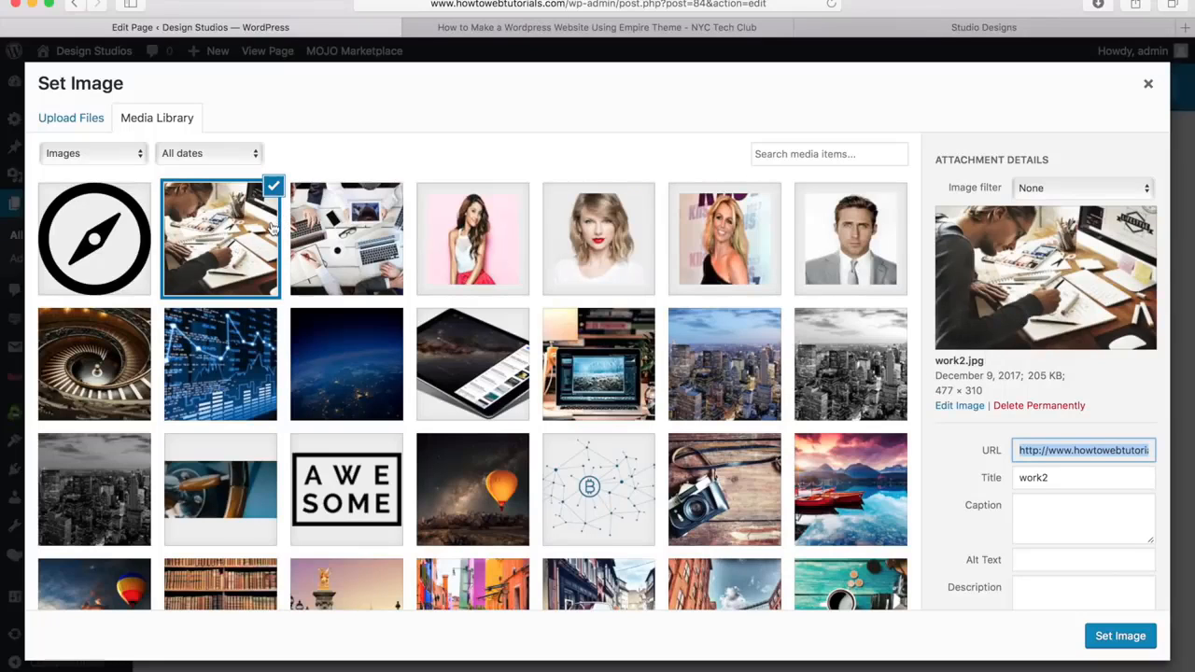
{"action": "left_click", "coordinate": [1120, 636]}
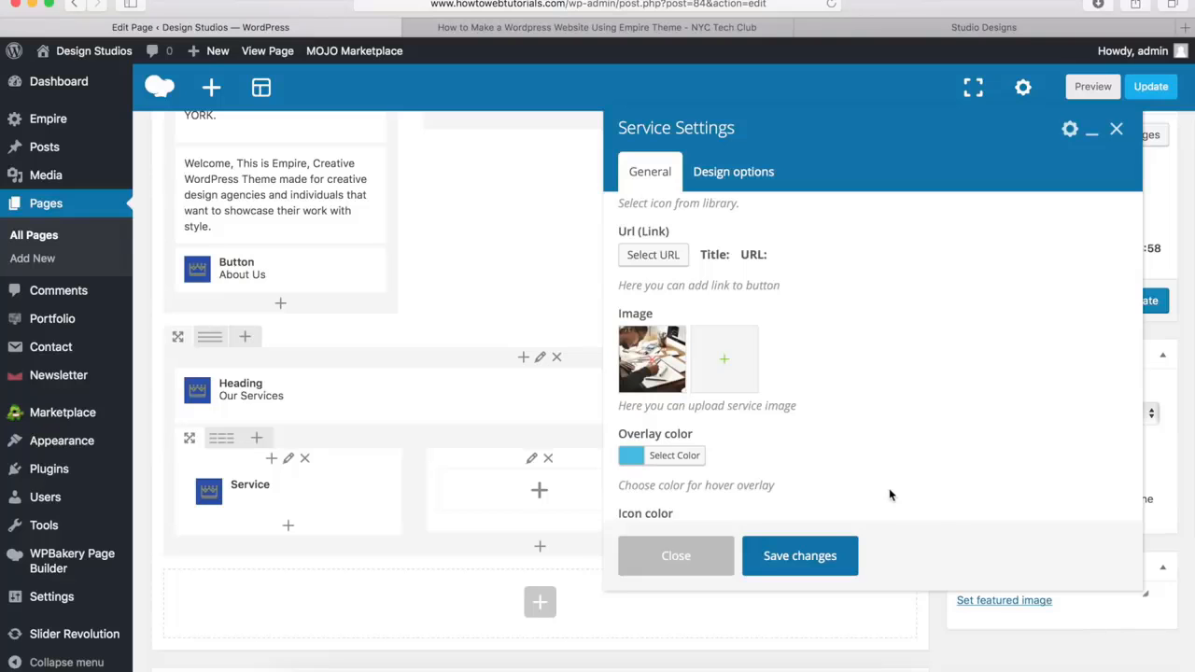
{"action": "left_click", "coordinate": [654, 258]}
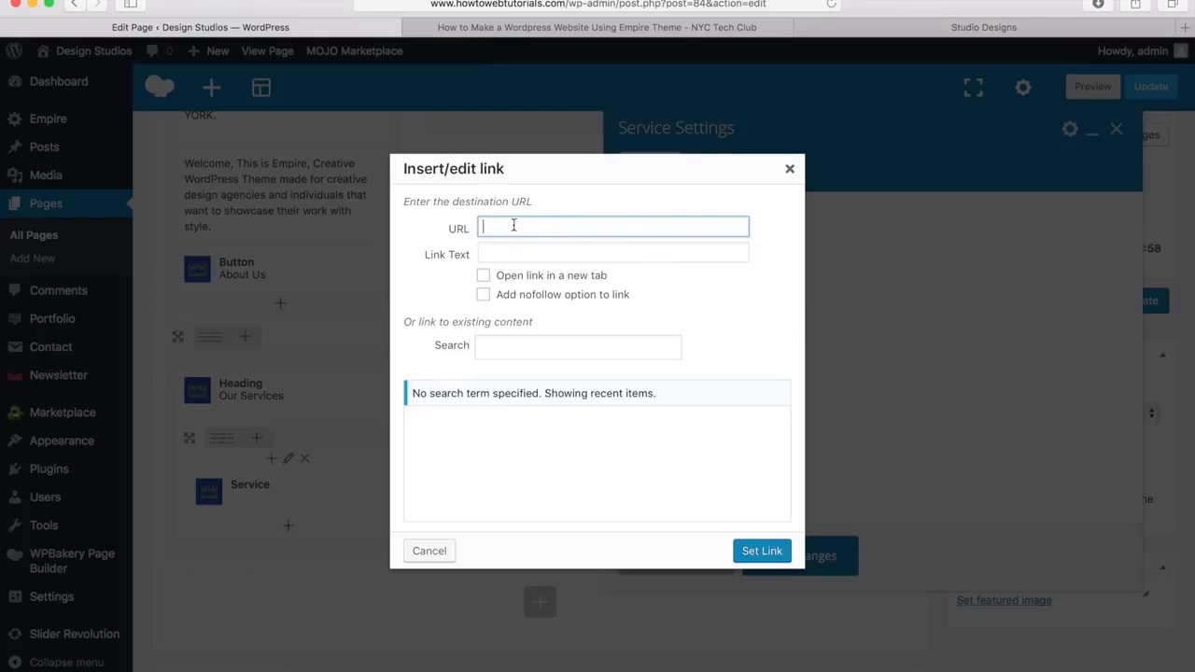
{"action": "left_click", "coordinate": [429, 552]}
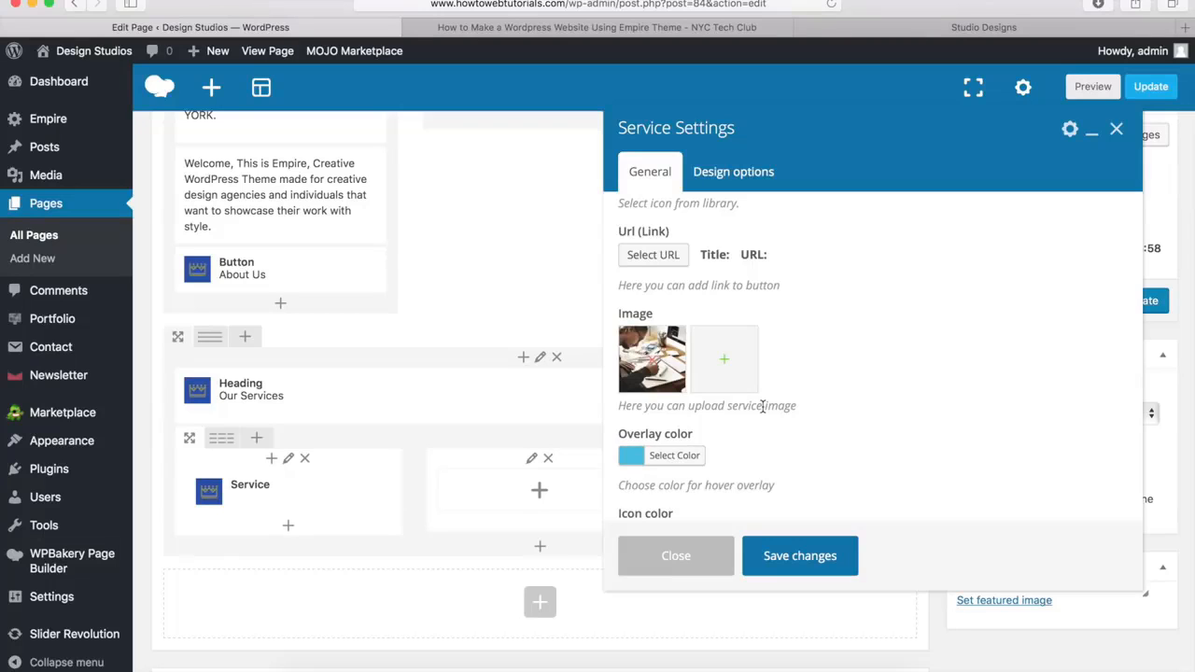
{"action": "scroll", "coordinate": [764, 406], "scroll_direction": "down", "scroll_amount": 3}
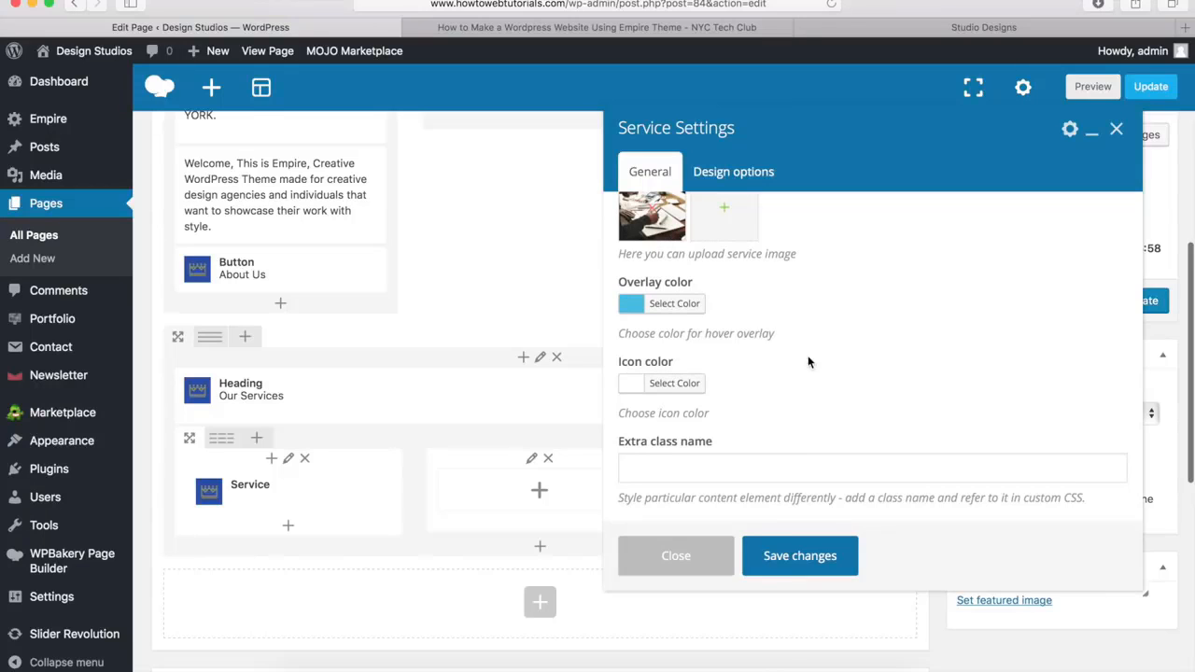
Save the Designs service and add a Service element to the second column with the title "Strategy" and the subtitle "Research Centric"
{"action": "left_click", "coordinate": [798, 558]}
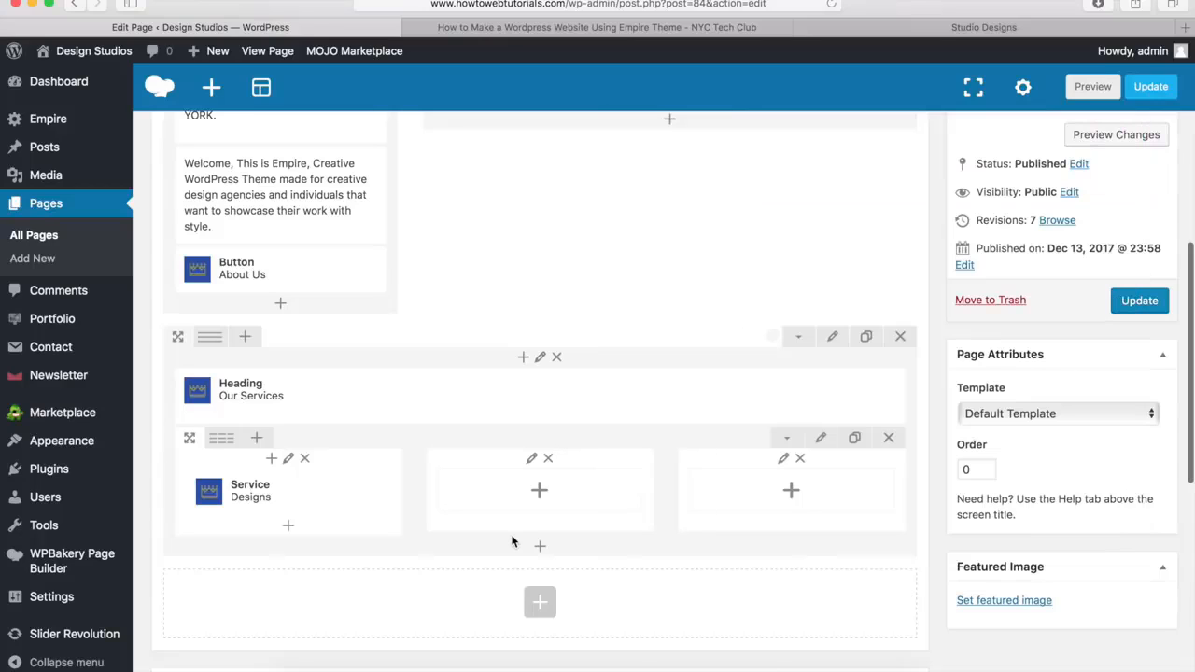
{"action": "mouse_move", "coordinate": [355, 495]}
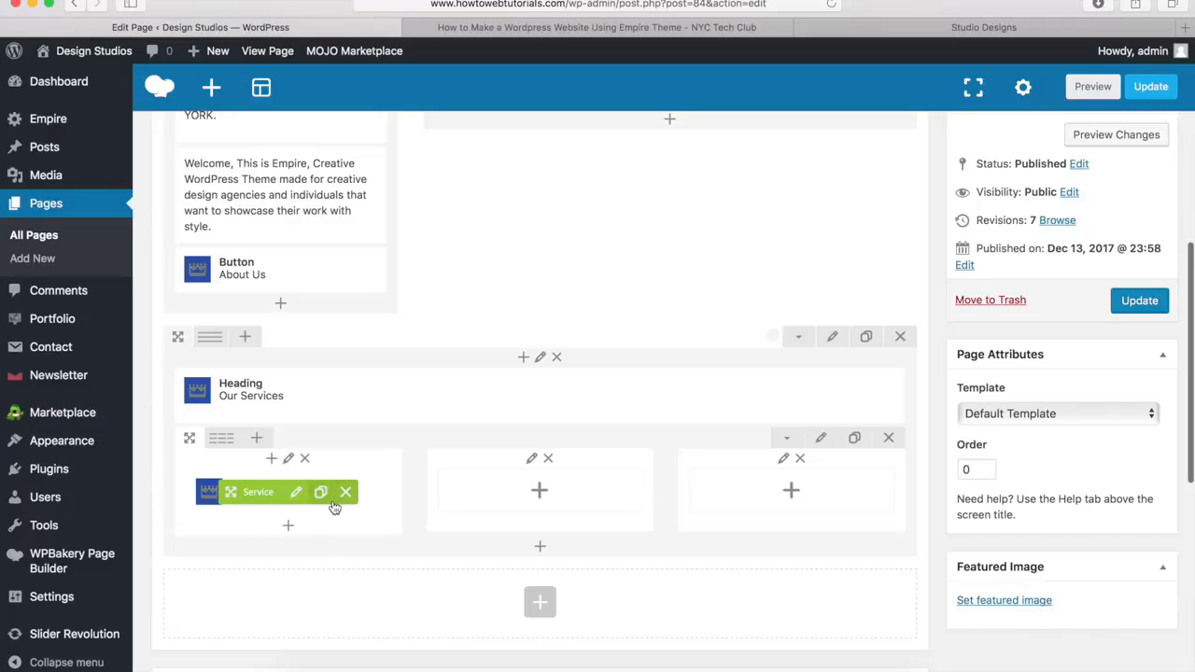
{"action": "left_click", "coordinate": [540, 491]}
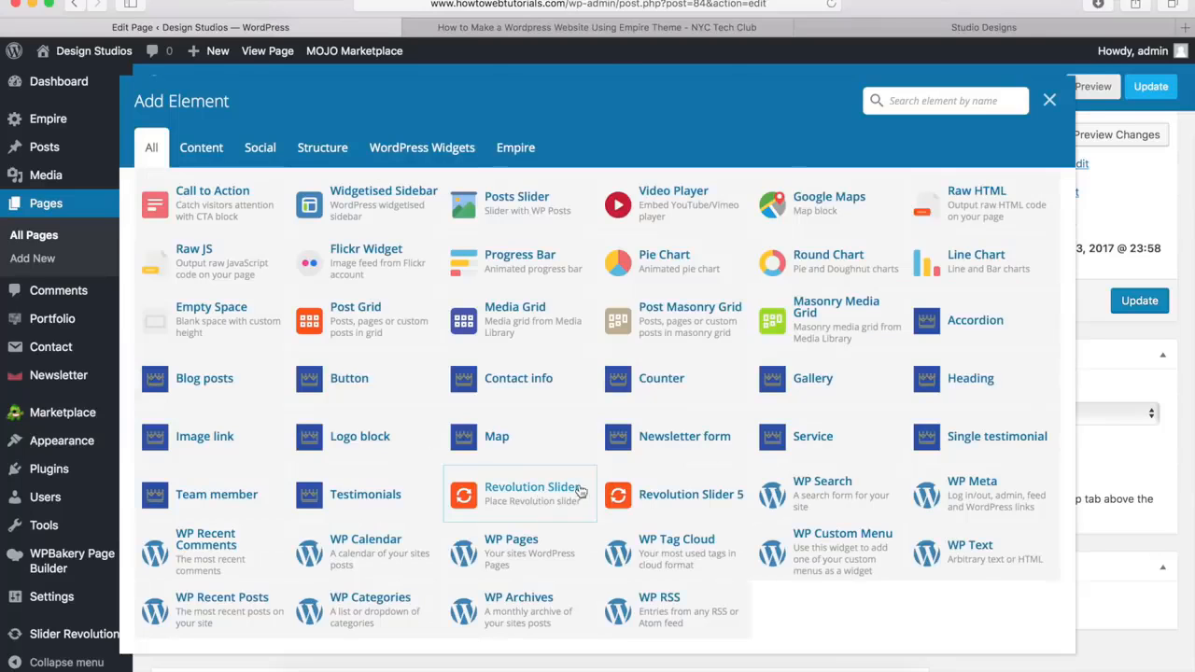
{"action": "left_click", "coordinate": [814, 446]}
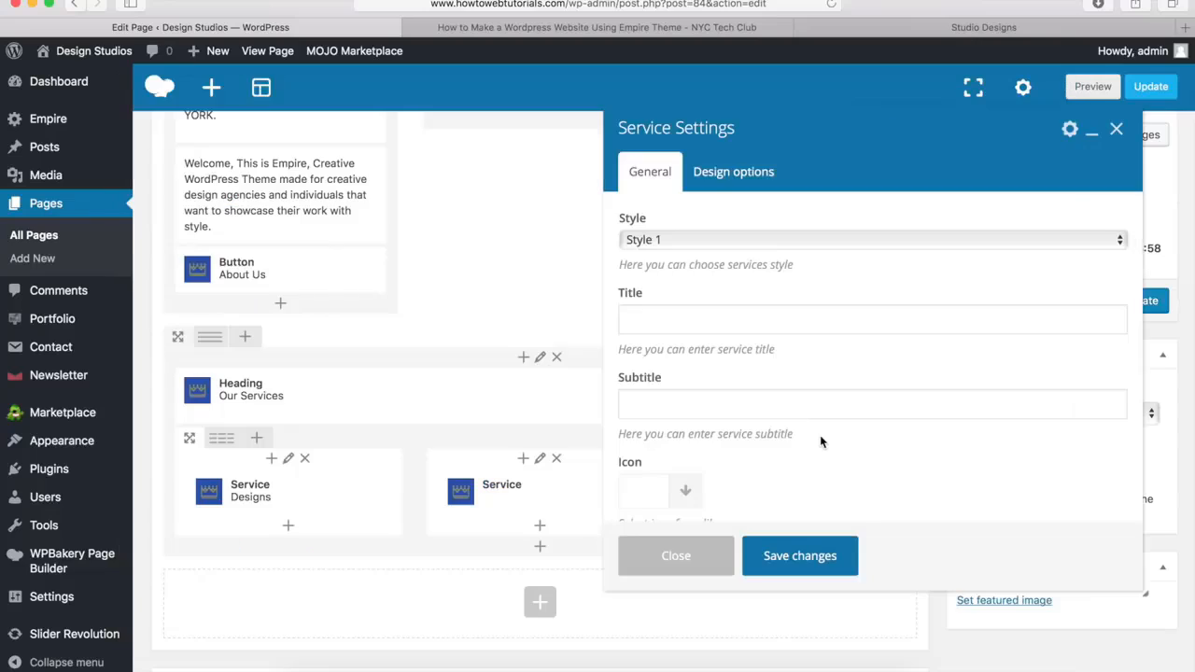
{"action": "left_click", "coordinate": [654, 320]}
{"action": "type", "text": "Strat"}
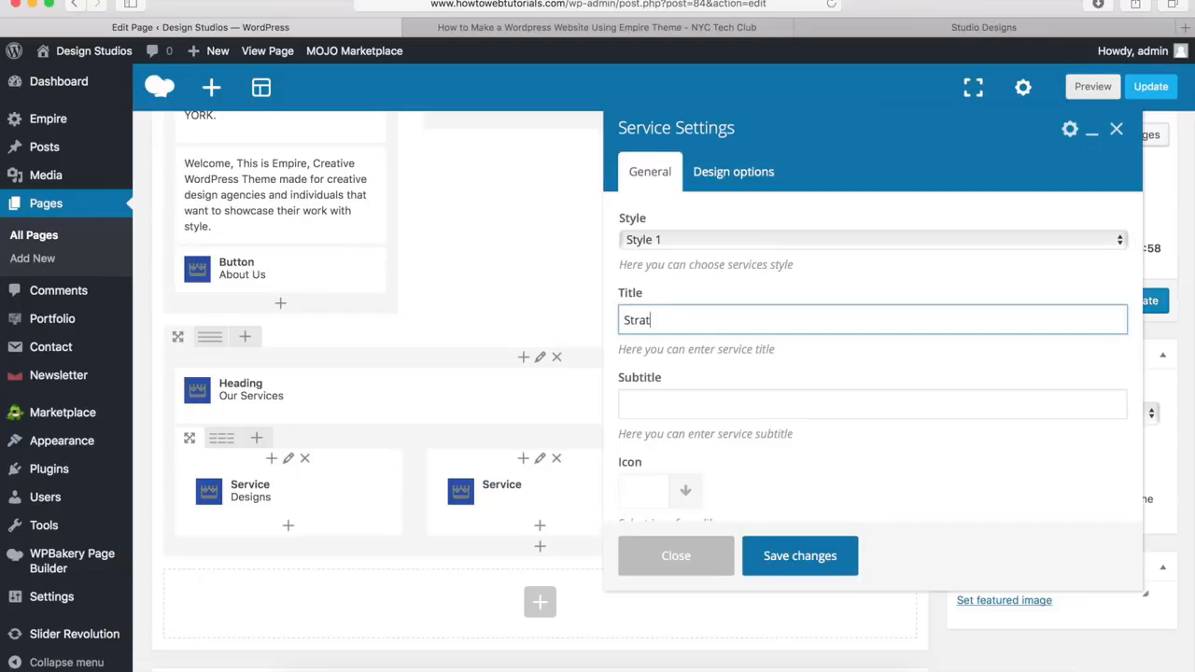
{"action": "type", "text": "egy"}
{"action": "key", "text": "Tab"}
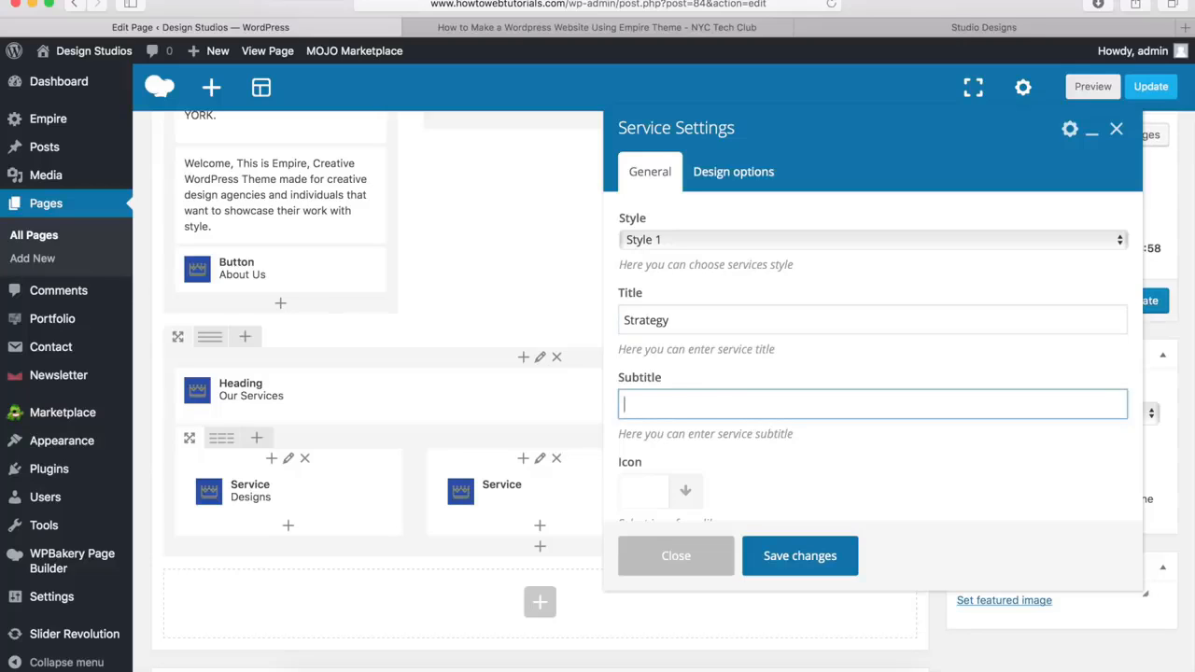
{"action": "type", "text": "Research Centric"}
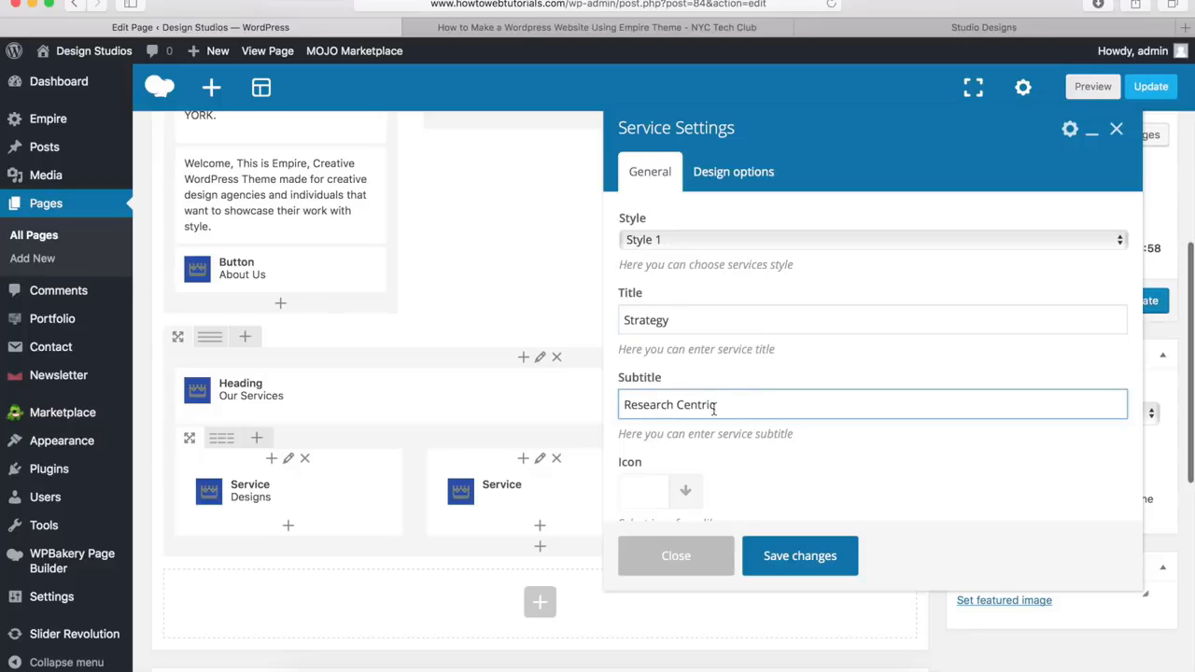
Set service.jpg from the media library as the Strategy service's image and save the element
{"action": "scroll", "coordinate": [709, 308], "scroll_direction": "down", "scroll_amount": 5}
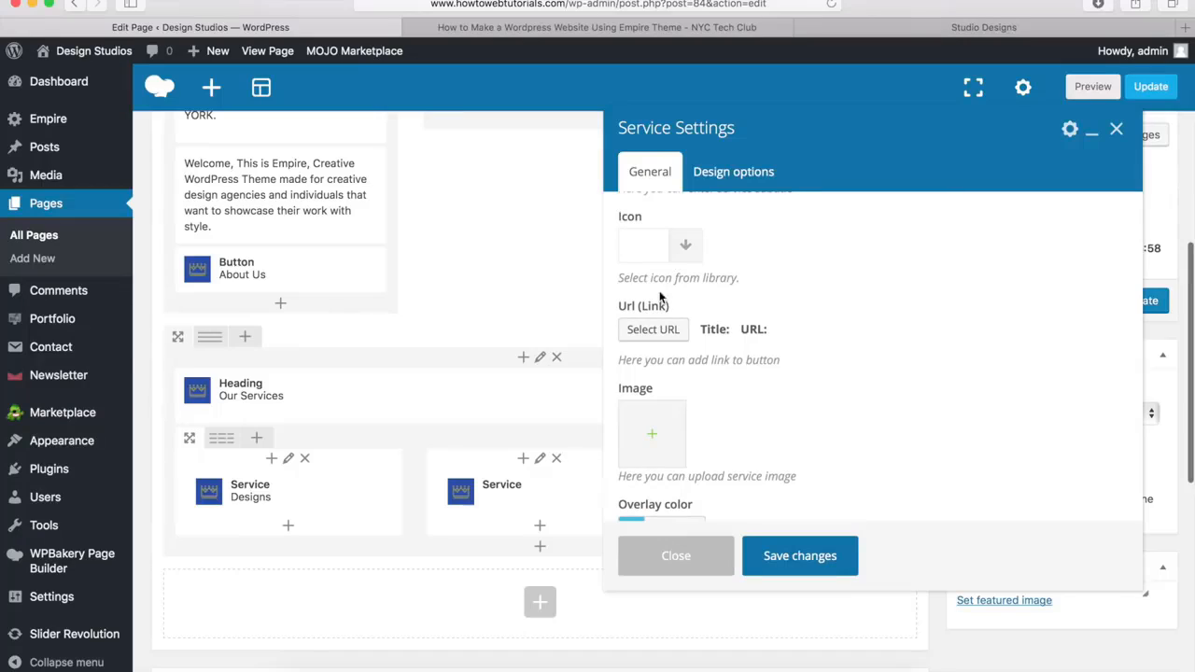
{"action": "left_click", "coordinate": [654, 439]}
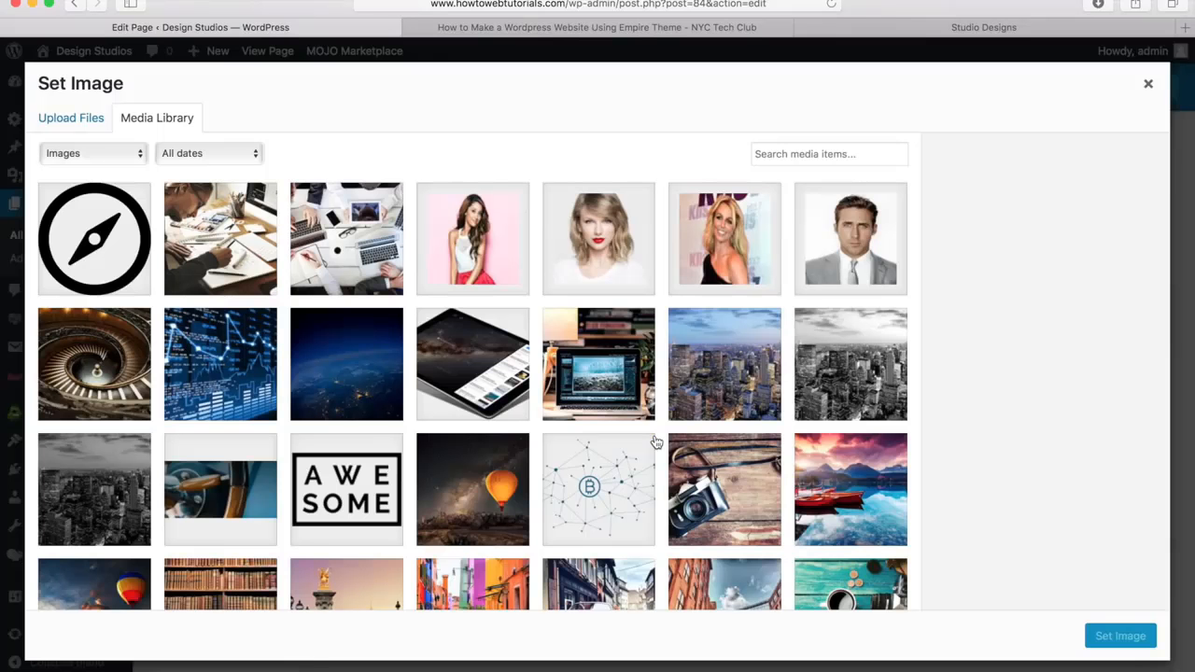
{"action": "left_click", "coordinate": [214, 366]}
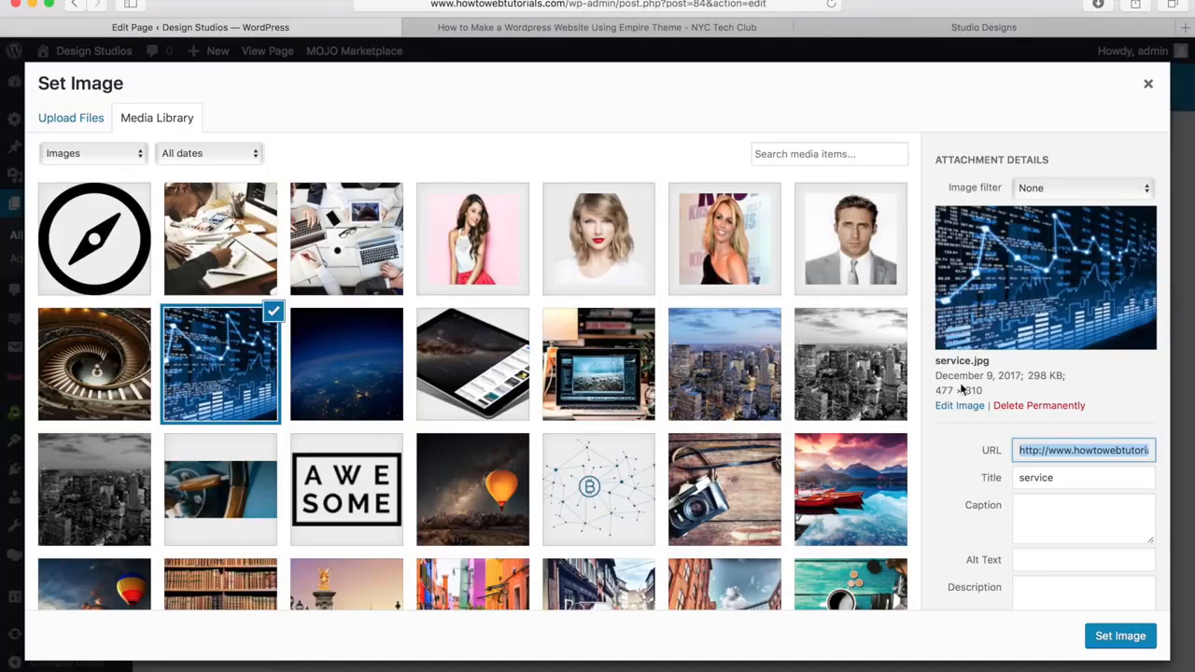
{"action": "left_click", "coordinate": [1110, 637]}
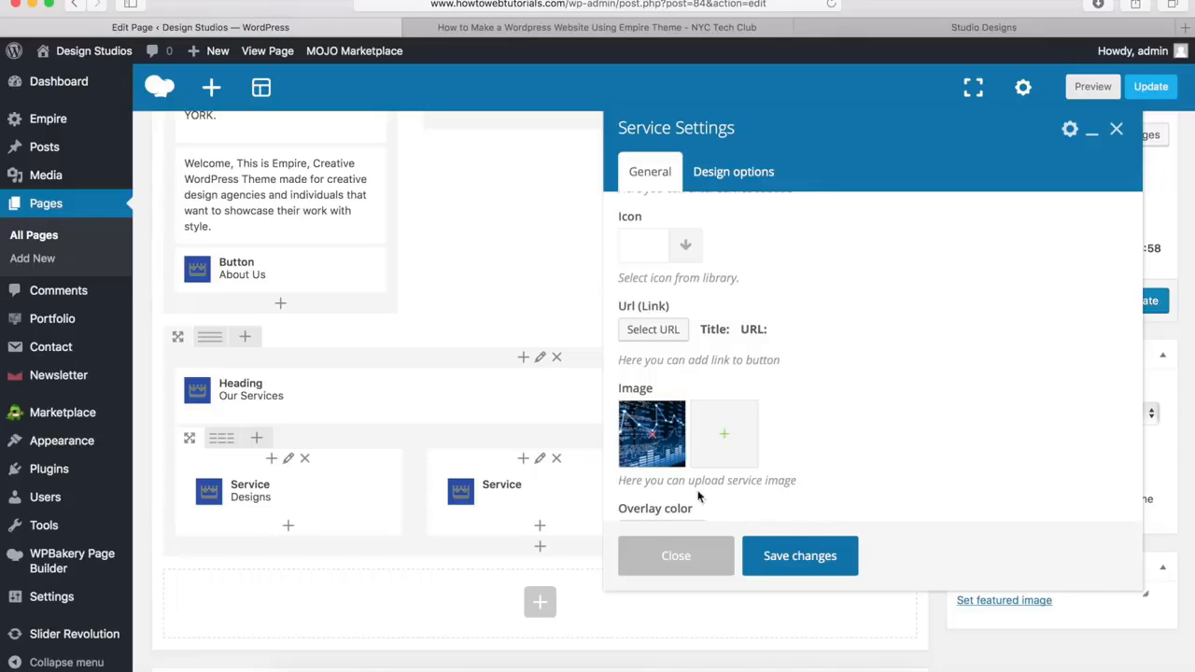
{"action": "scroll", "coordinate": [702, 450], "scroll_direction": "down", "scroll_amount": 3}
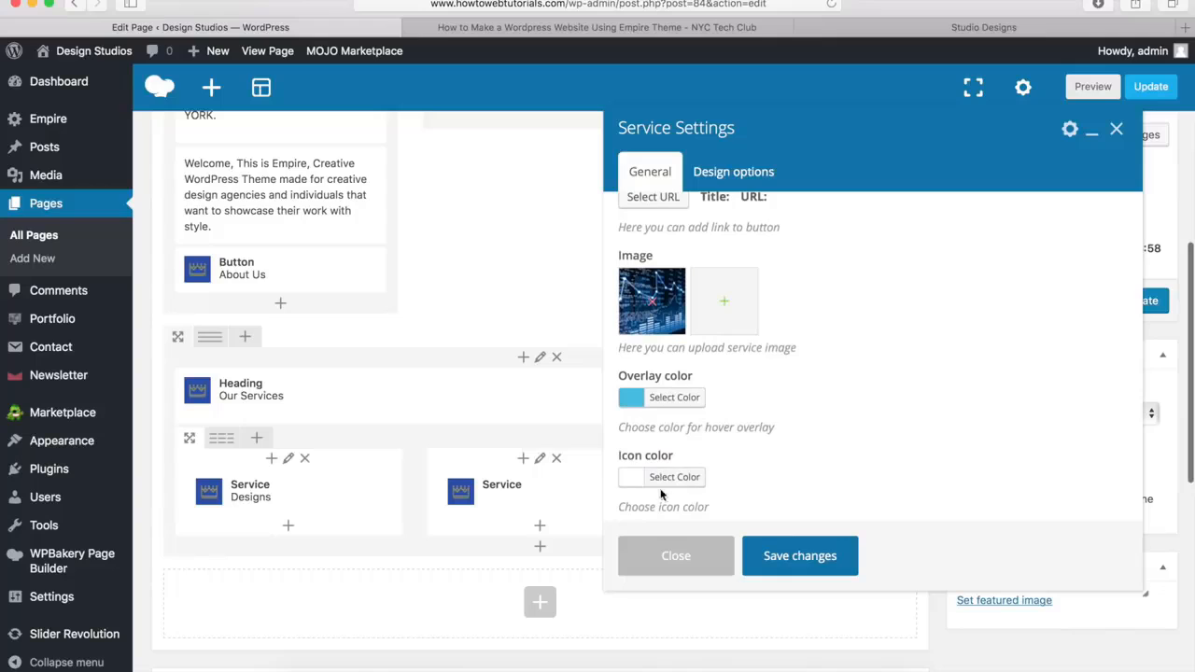
{"action": "left_click", "coordinate": [800, 556]}
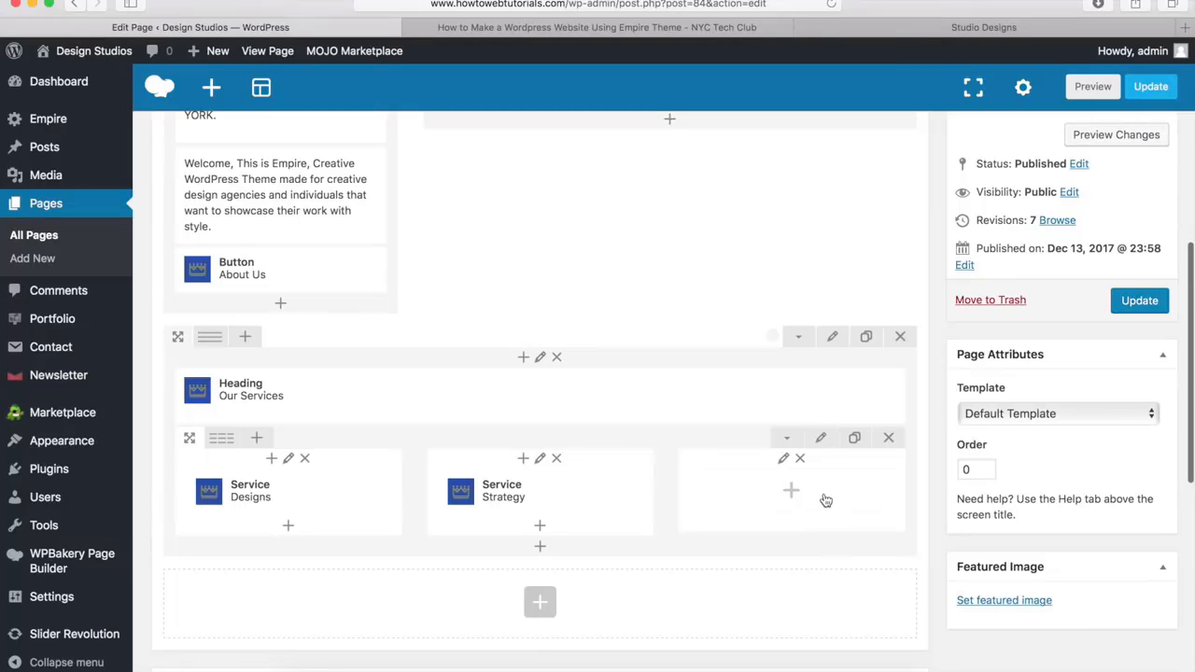
Add a Service element to the inner row's third column with the title "Marketing" and the subtitle "Global Outreach"
{"action": "left_click", "coordinate": [791, 493]}
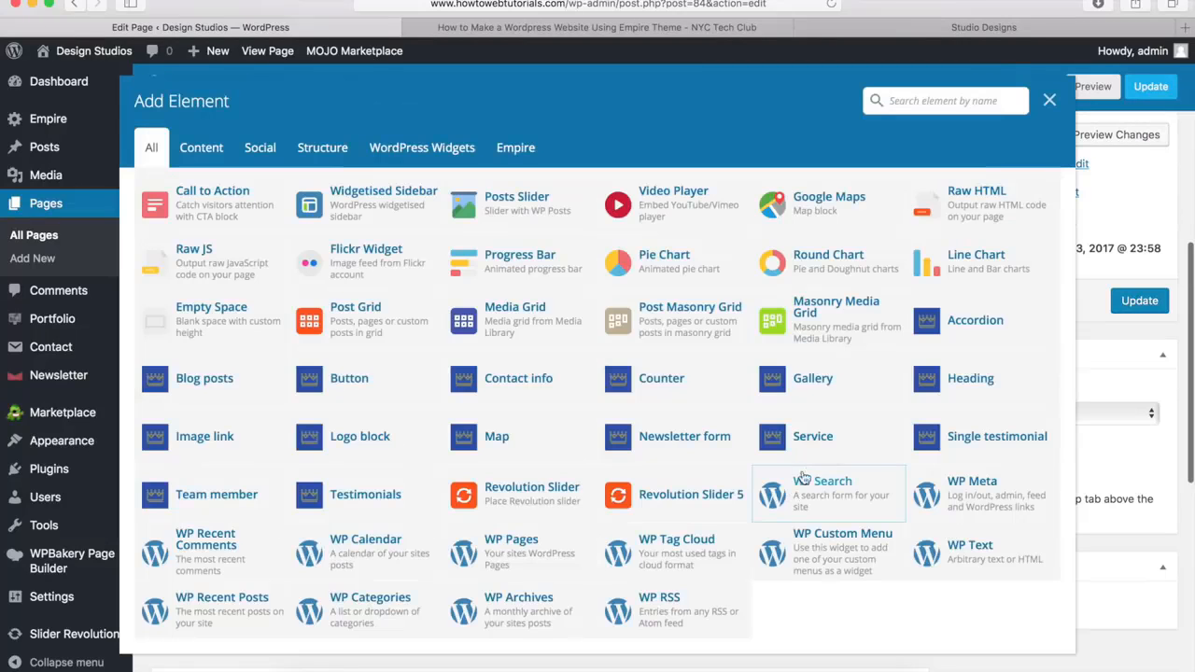
{"action": "left_click", "coordinate": [824, 444]}
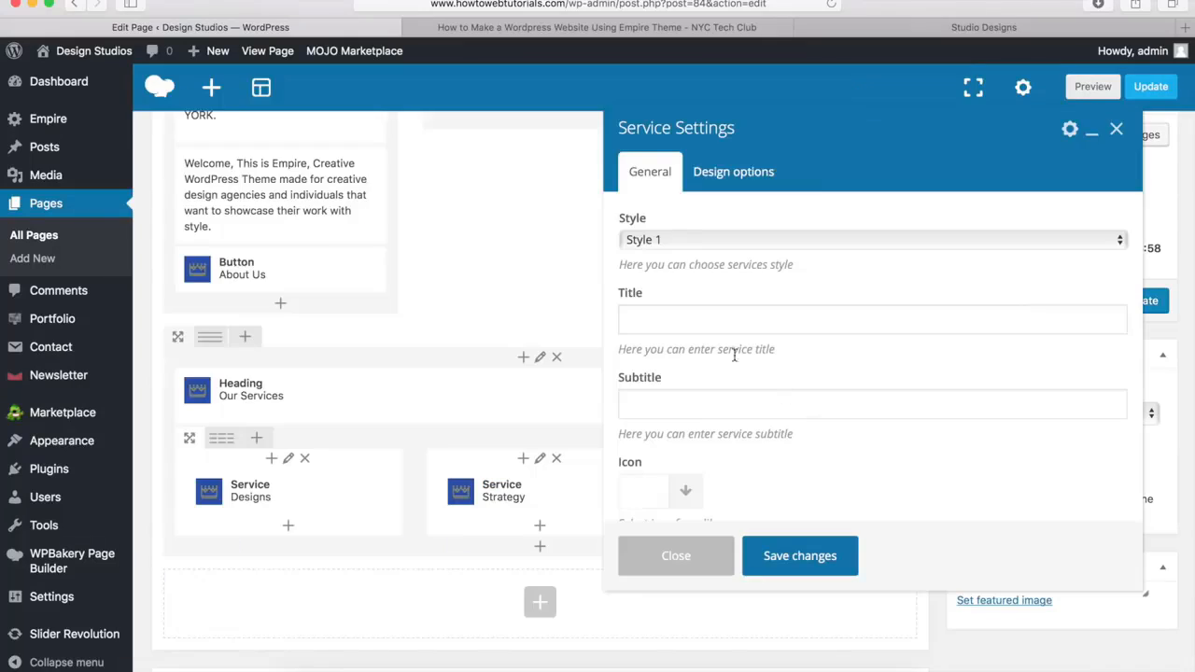
{"action": "left_click", "coordinate": [676, 321]}
{"action": "type", "text": "Marke"}
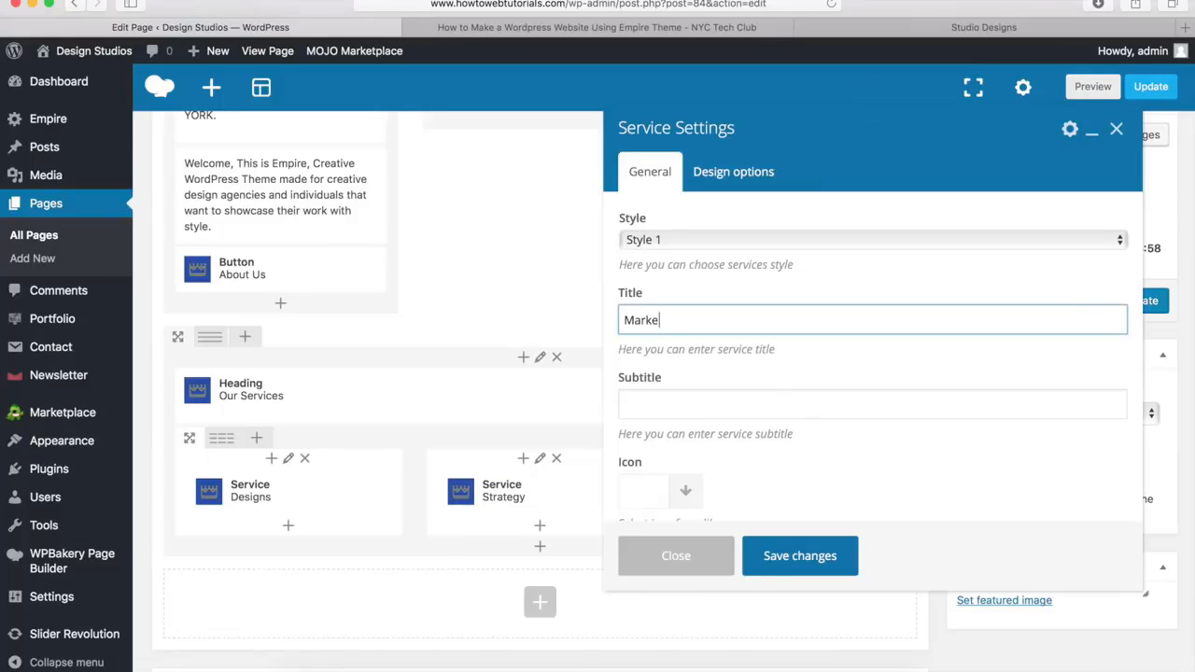
{"action": "type", "text": "ting"}
{"action": "key", "text": "Tab"}
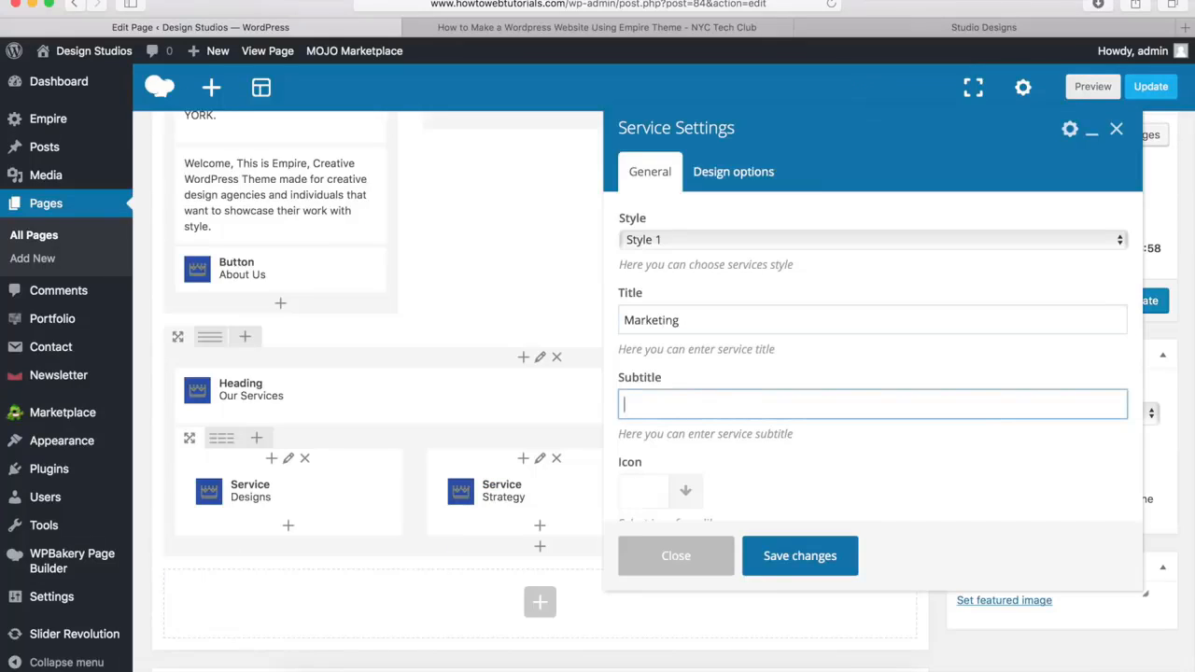
{"action": "type", "text": "Global Outreach"}
Set Image-1.jpg from the media library as the Marketing service's image and save the element
{"action": "scroll", "coordinate": [704, 425], "scroll_direction": "down", "scroll_amount": 4}
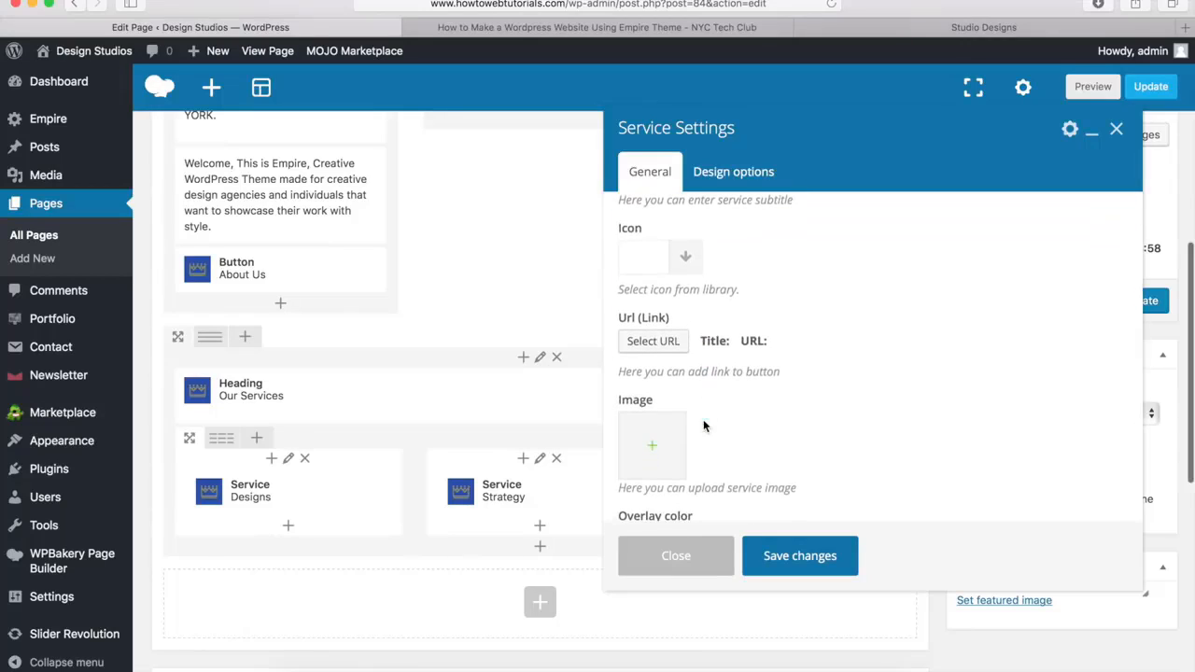
{"action": "left_click", "coordinate": [655, 454]}
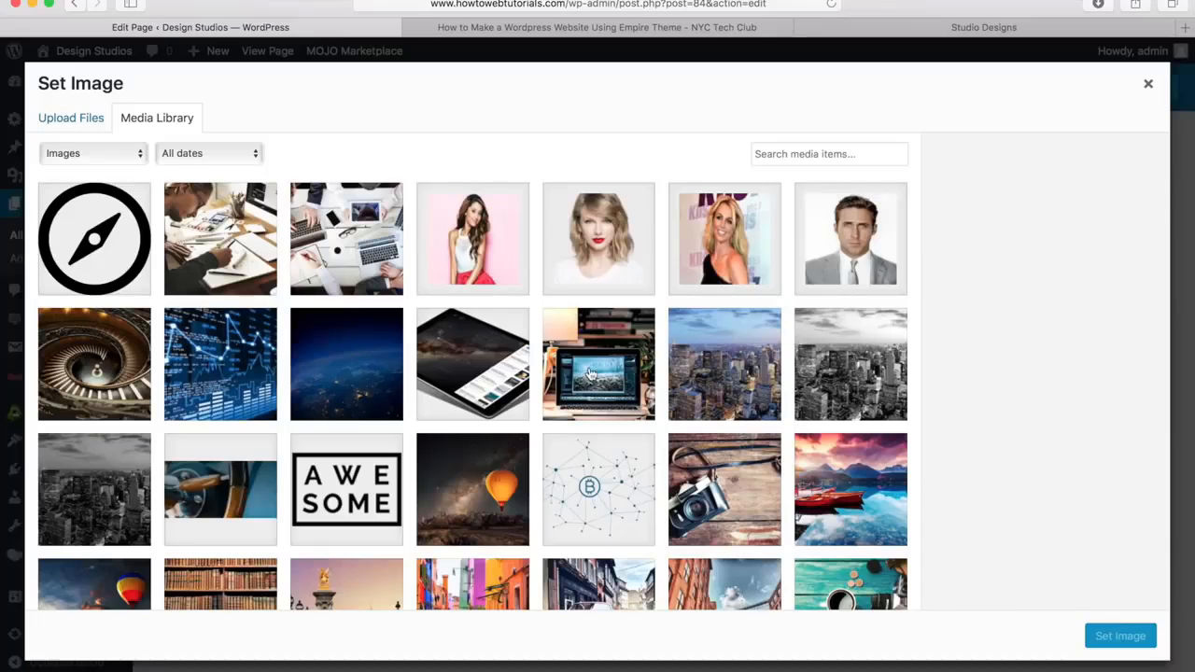
{"action": "scroll", "coordinate": [444, 444], "scroll_direction": "down", "scroll_amount": 7}
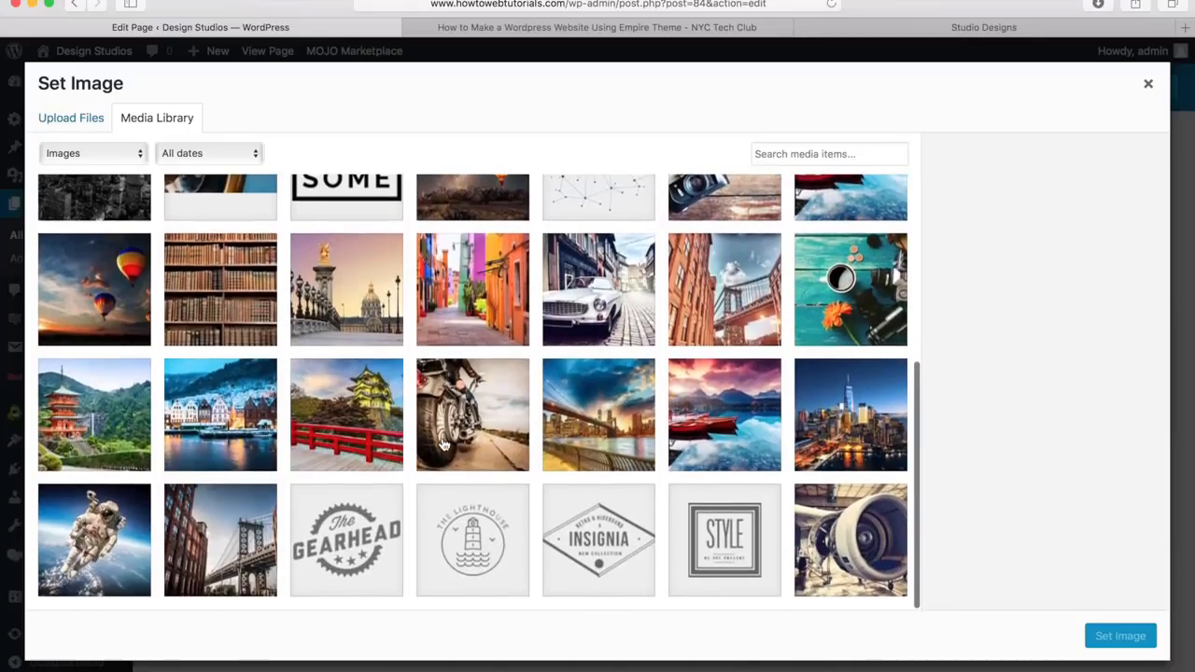
{"action": "left_click", "coordinate": [217, 542]}
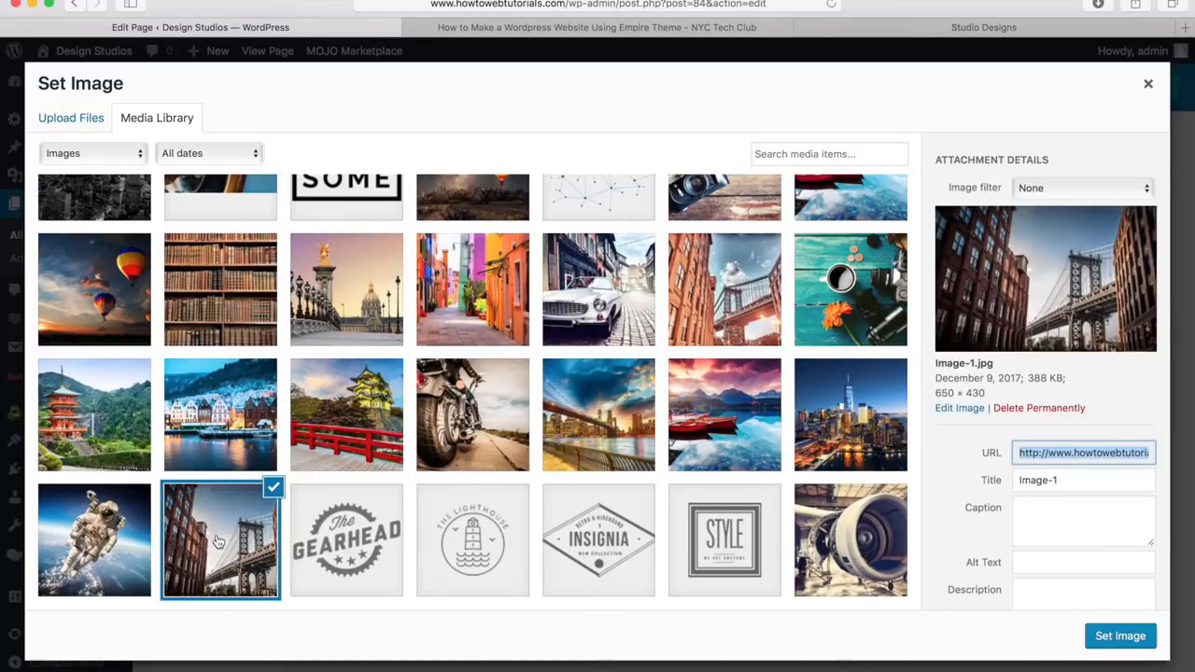
{"action": "left_click", "coordinate": [1124, 638]}
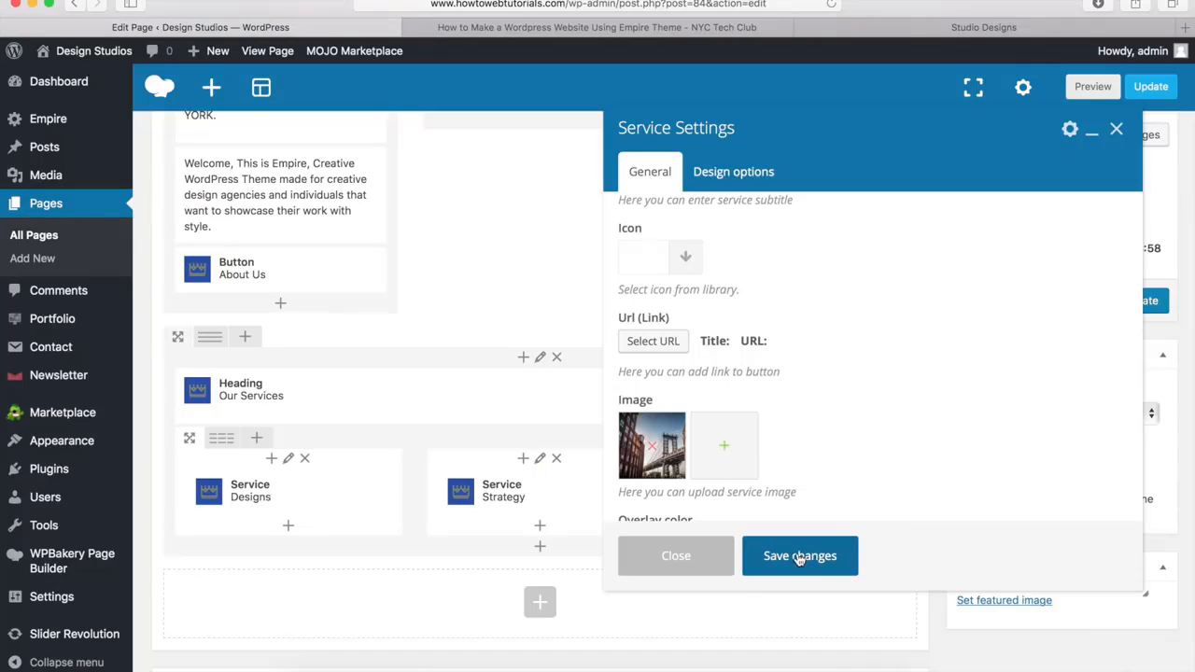
{"action": "scroll", "coordinate": [771, 480], "scroll_direction": "down", "scroll_amount": 5}
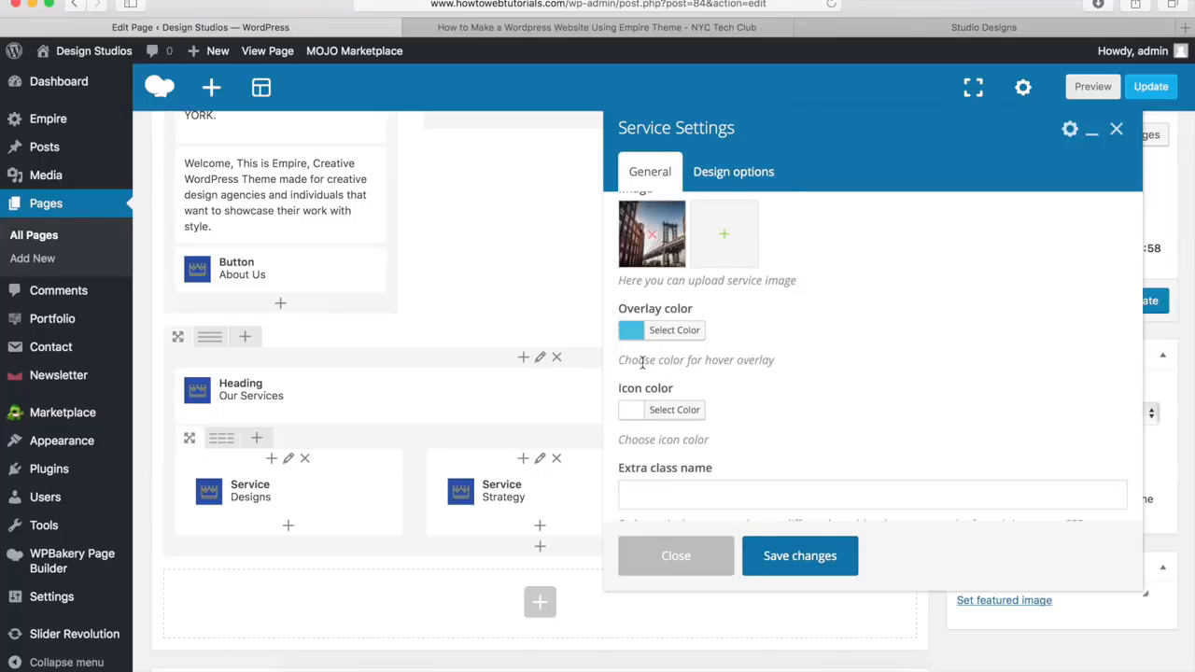
{"action": "left_click", "coordinate": [800, 556]}
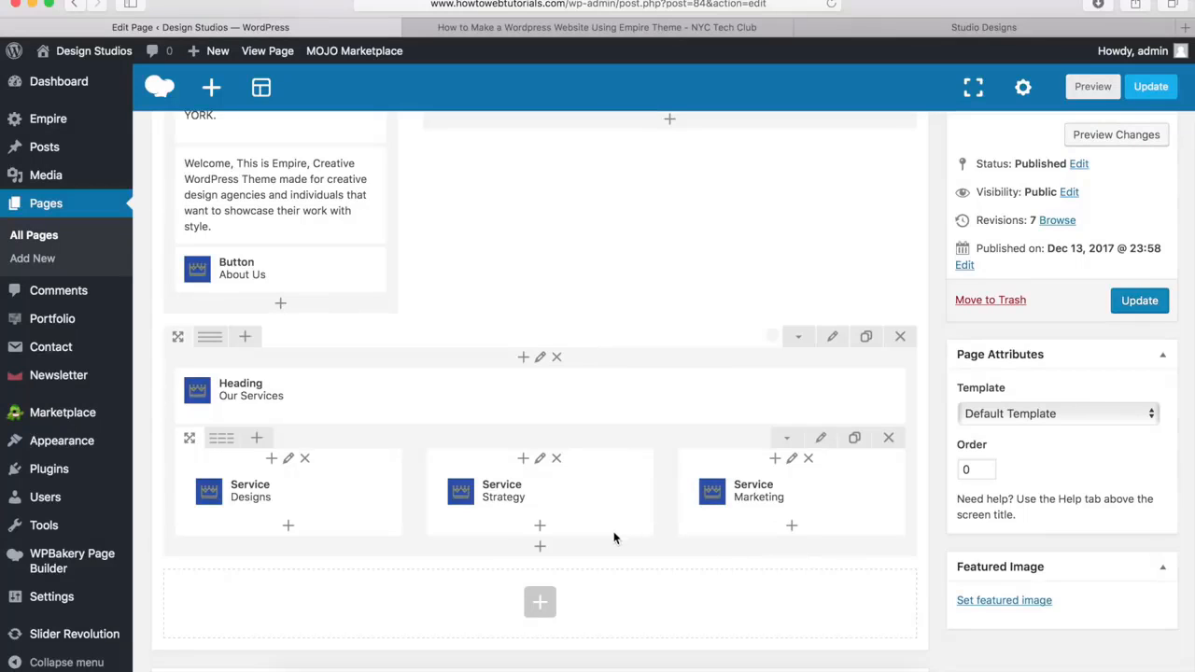
{"action": "left_click", "coordinate": [540, 549]}
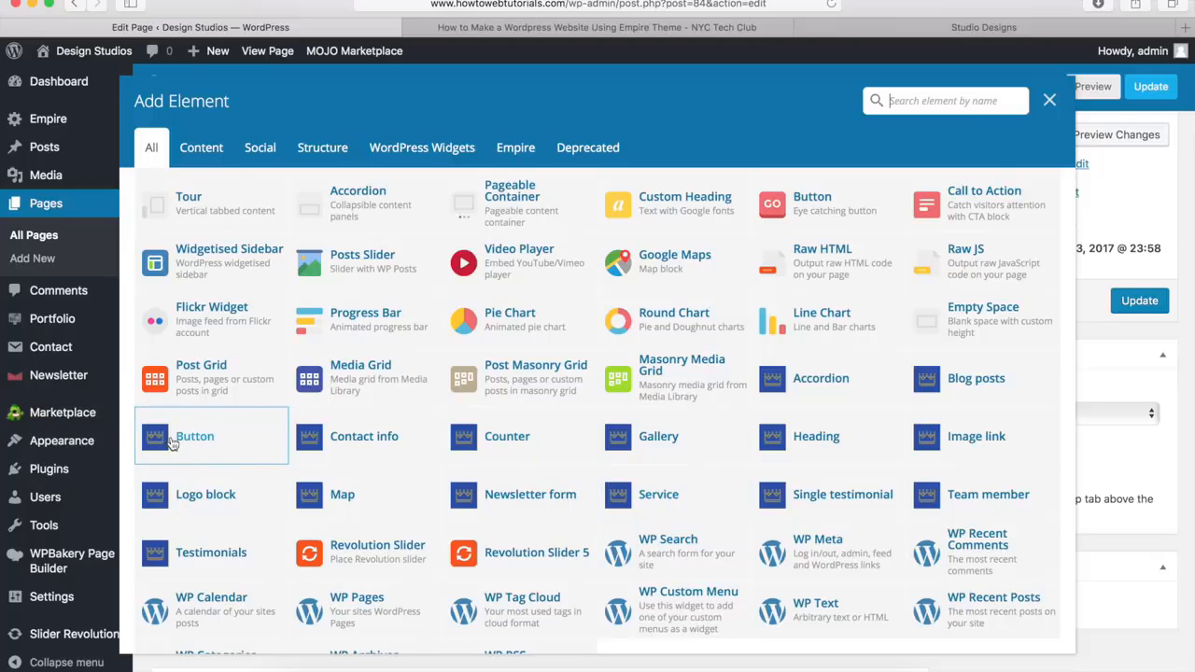
{"action": "left_click", "coordinate": [186, 444]}
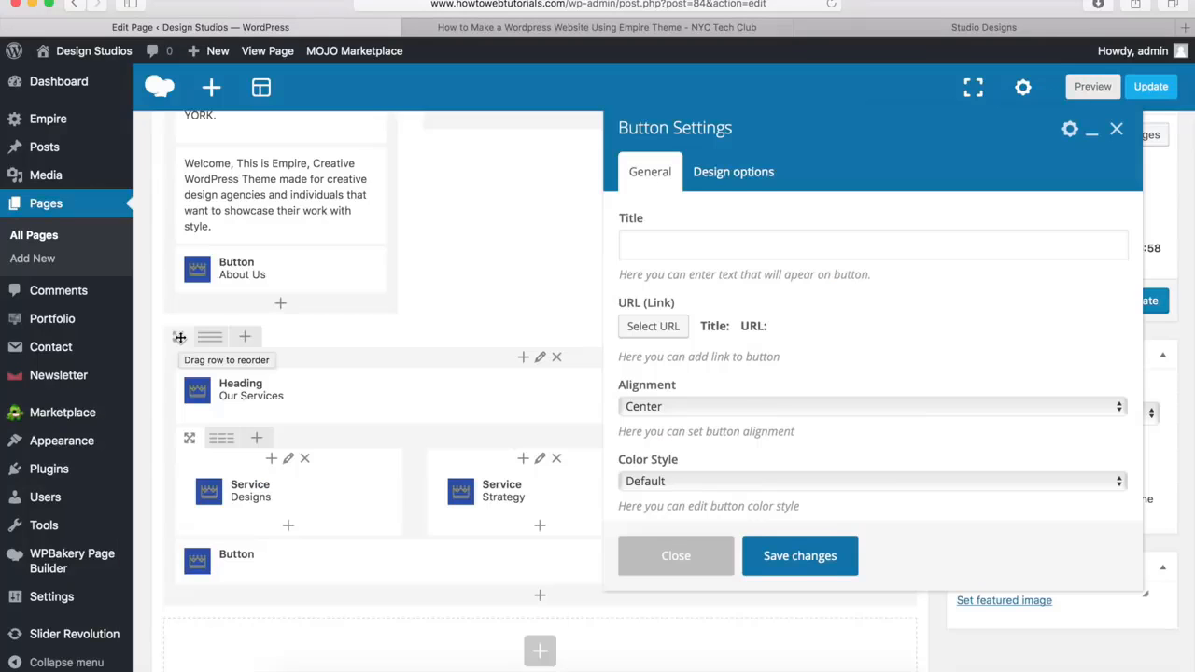
{"action": "left_click", "coordinate": [659, 253]}
{"action": "type", "text": "Learn More"}
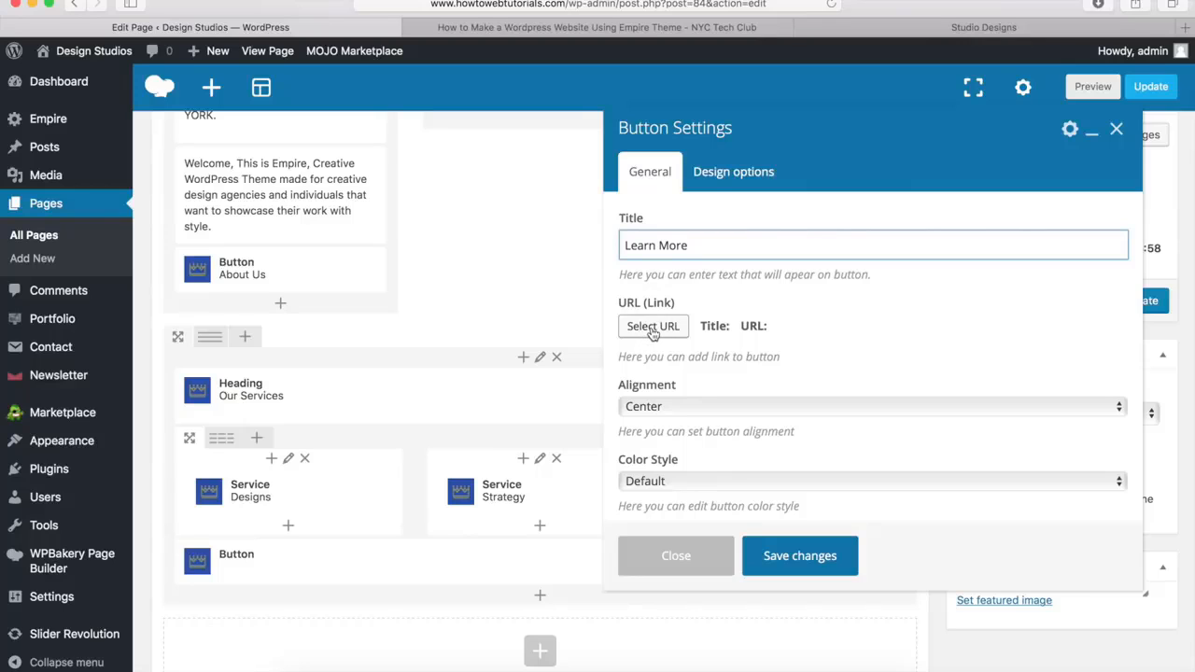
{"action": "left_click", "coordinate": [653, 327]}
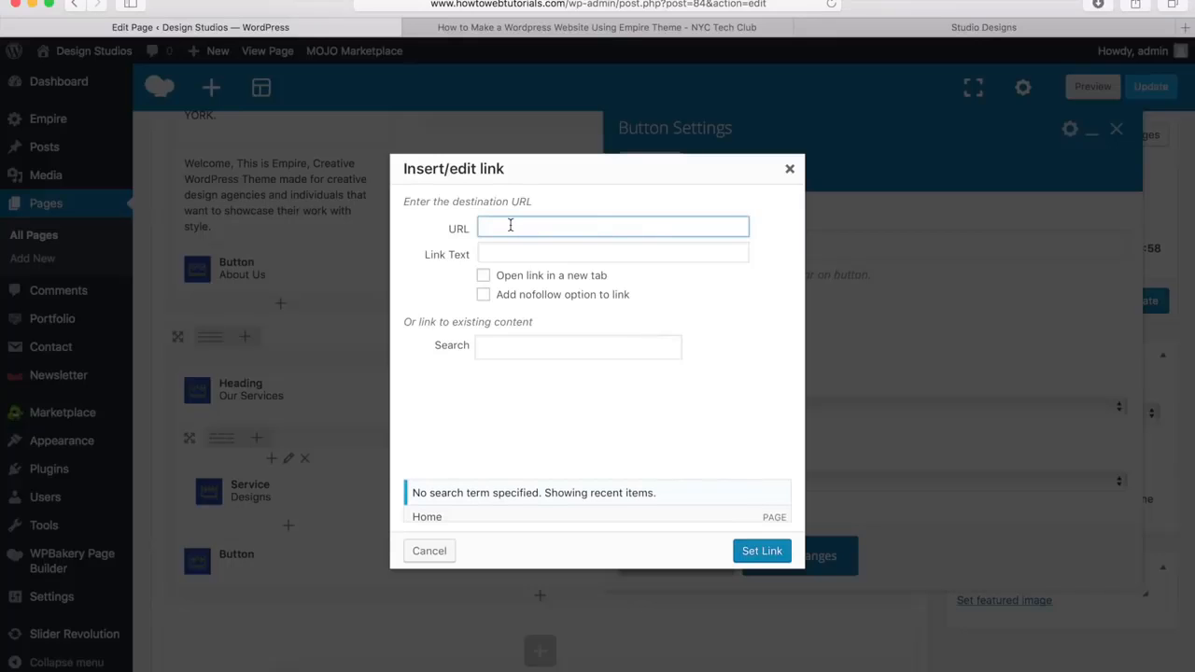
{"action": "type", "text": "http://www.howtowebtutorials.com/about"}
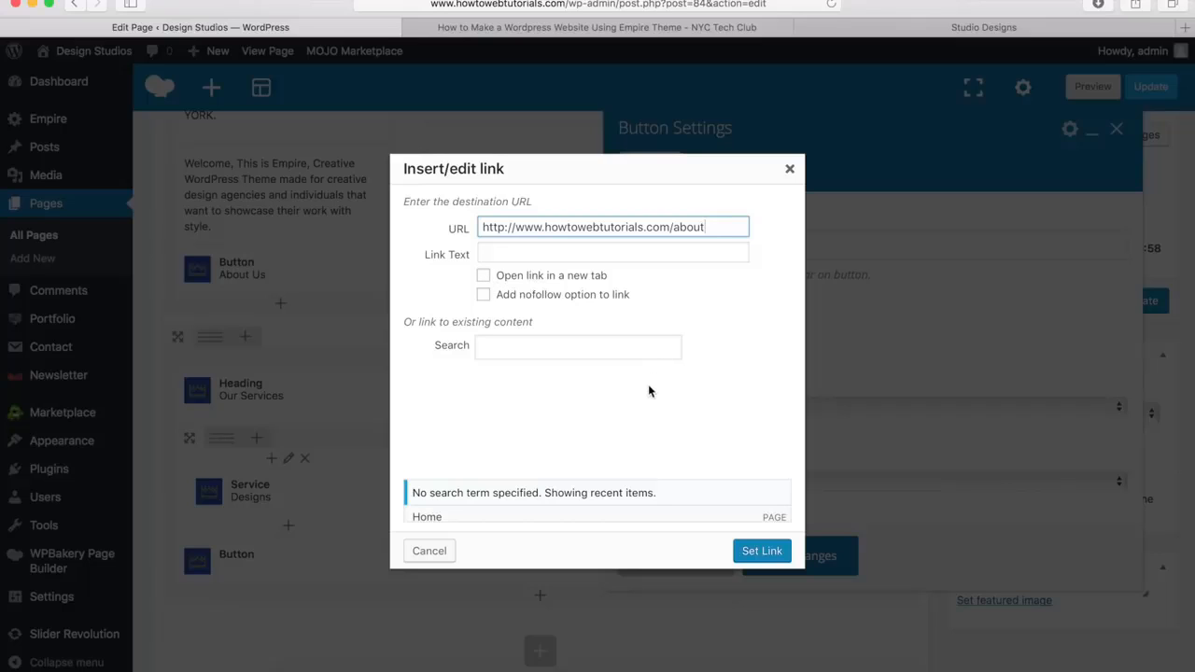
{"action": "left_click", "coordinate": [760, 553]}
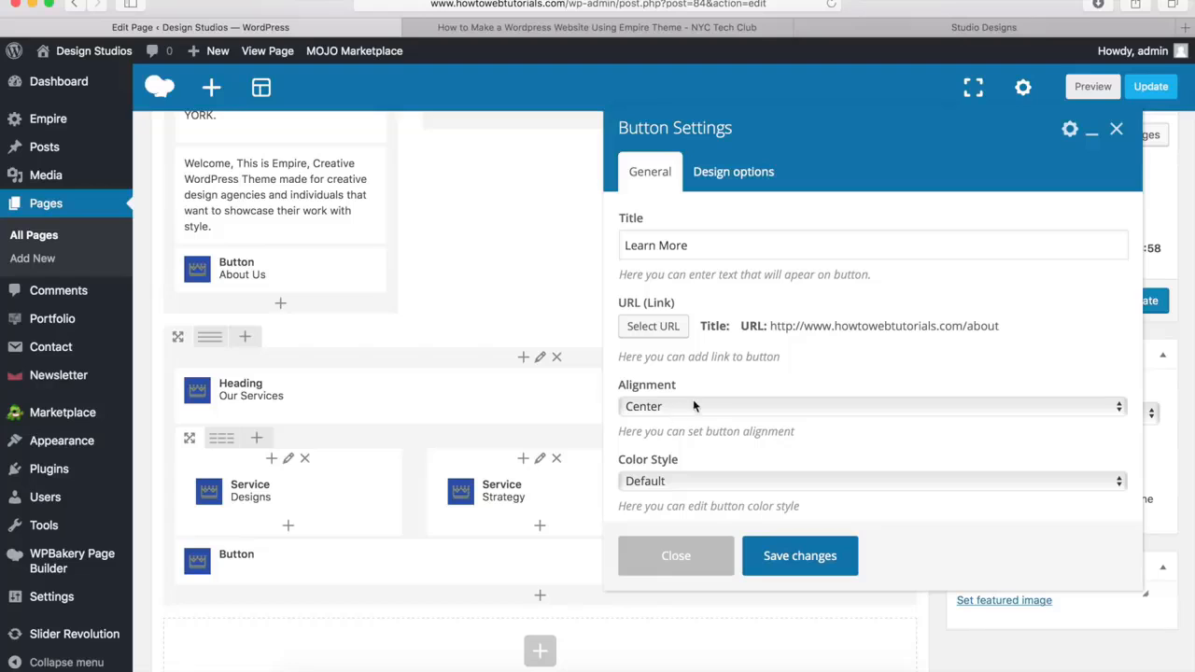
Save the Learn More button with Center alignment and the Default color style, and preview the page changes
{"action": "scroll", "coordinate": [706, 393], "scroll_direction": "down", "scroll_amount": 3}
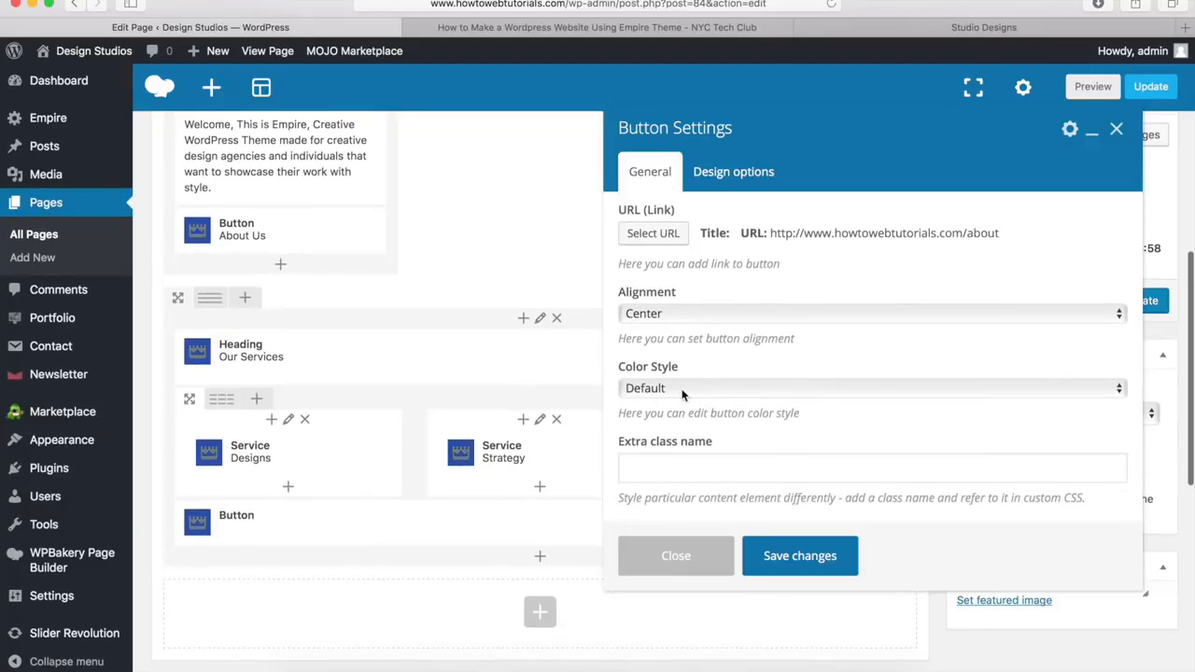
{"action": "left_click", "coordinate": [681, 388]}
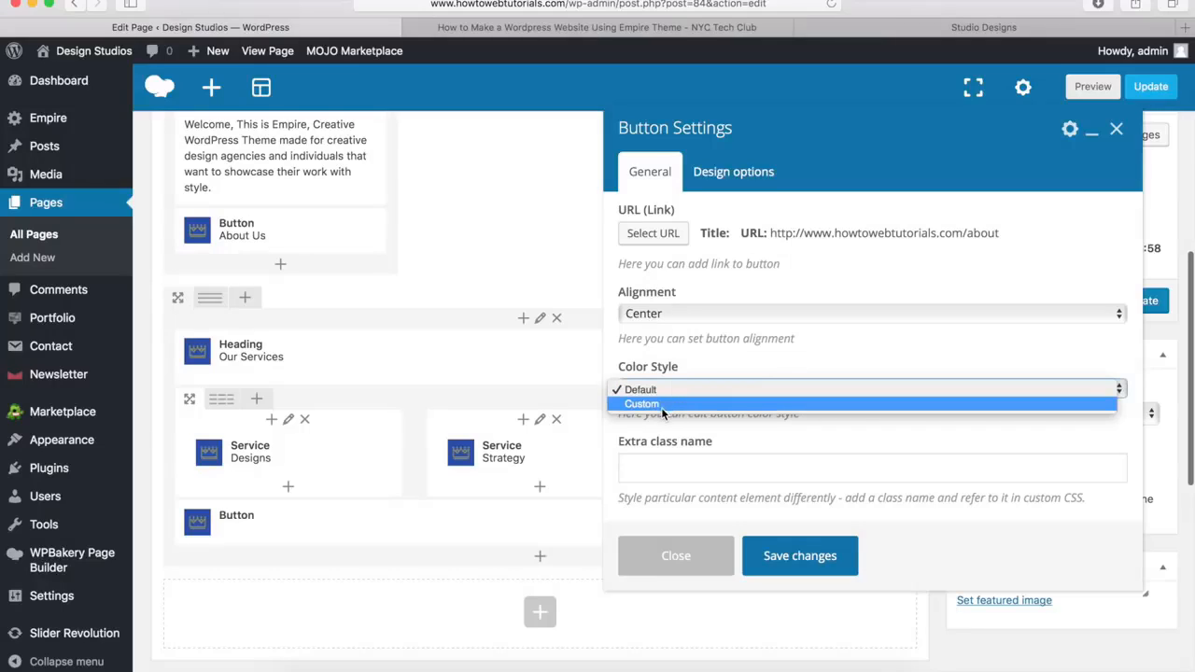
{"action": "left_click", "coordinate": [785, 365]}
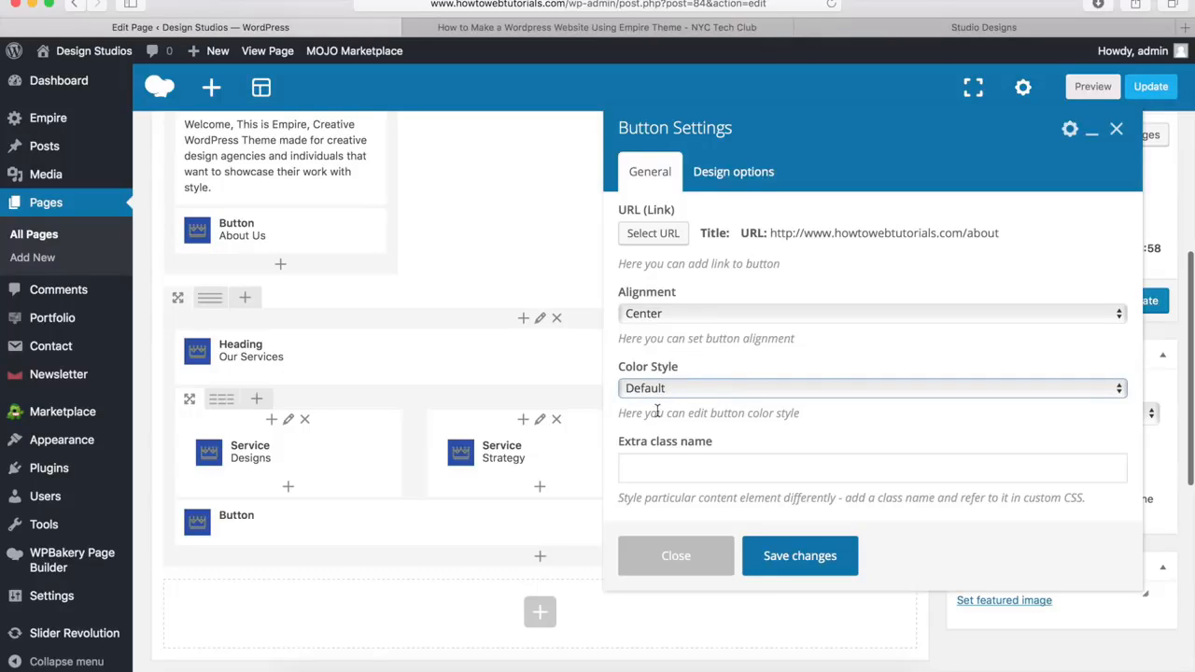
{"action": "left_click", "coordinate": [798, 556]}
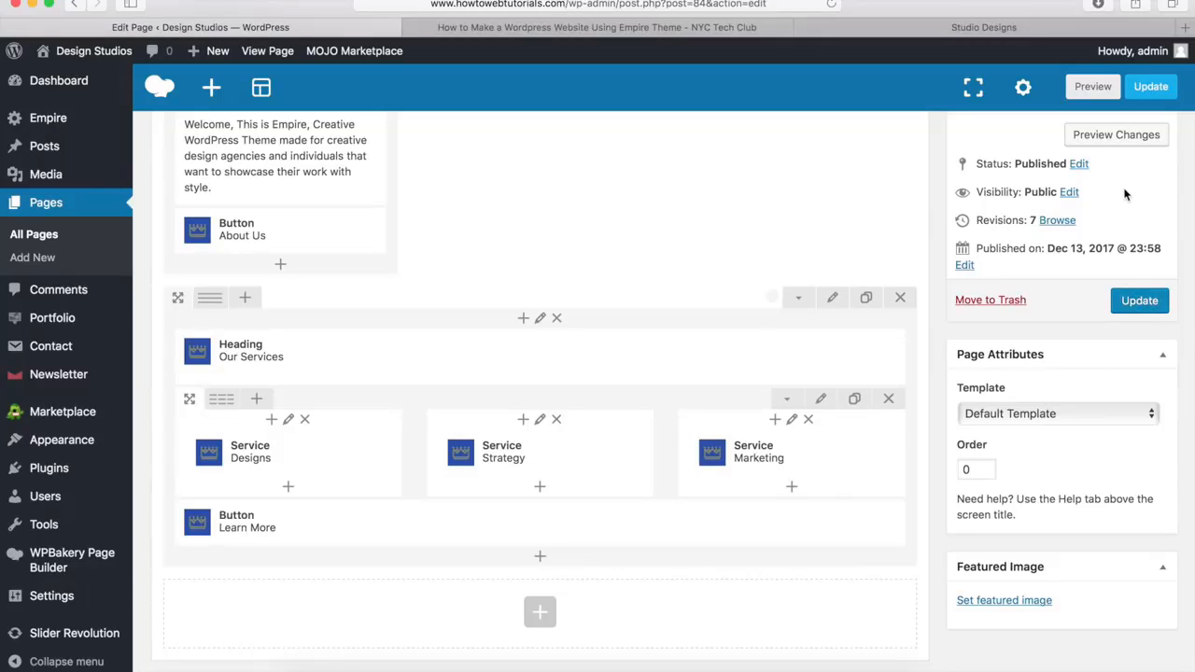
{"action": "left_click", "coordinate": [1114, 136]}
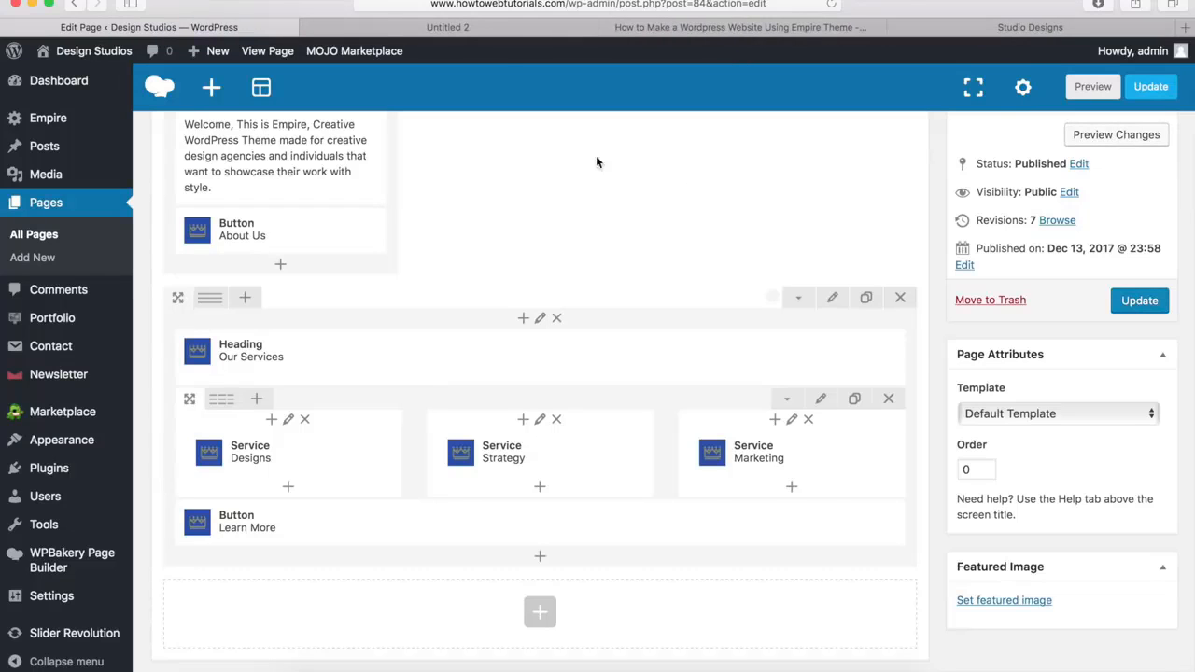
Review the previewed Home page down to Our Services, close the preview, and examine the section below Our Services on the demo site
{"action": "left_click", "coordinate": [440, 27]}
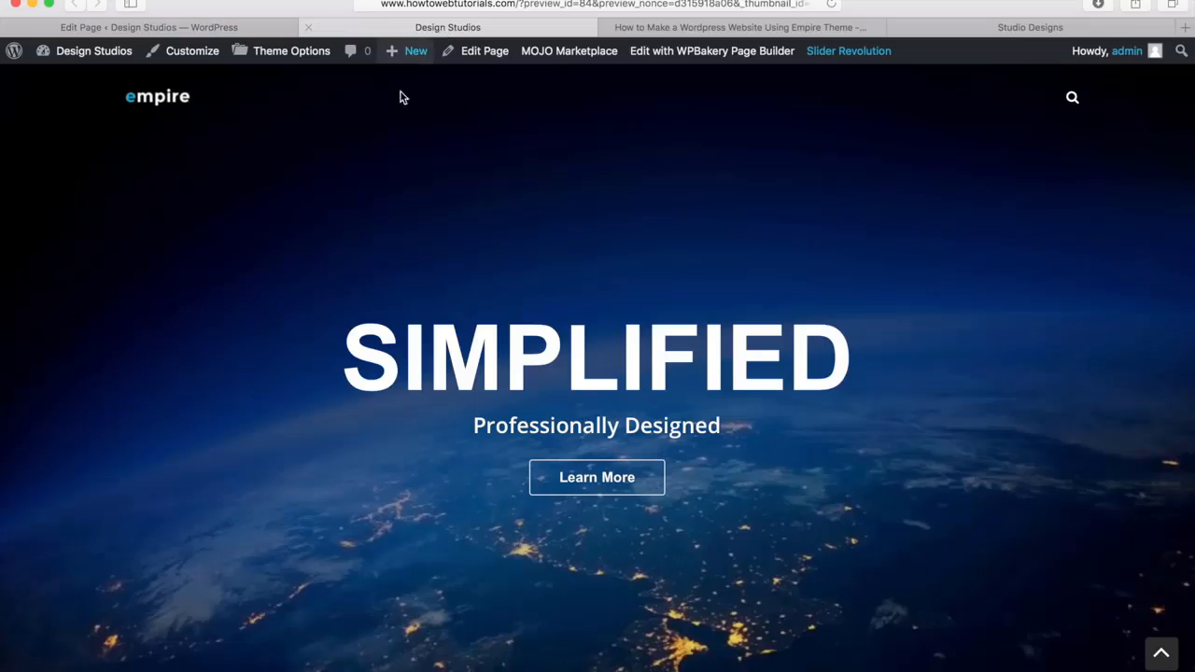
{"action": "scroll", "coordinate": [318, 291], "scroll_direction": "down", "scroll_amount": 5}
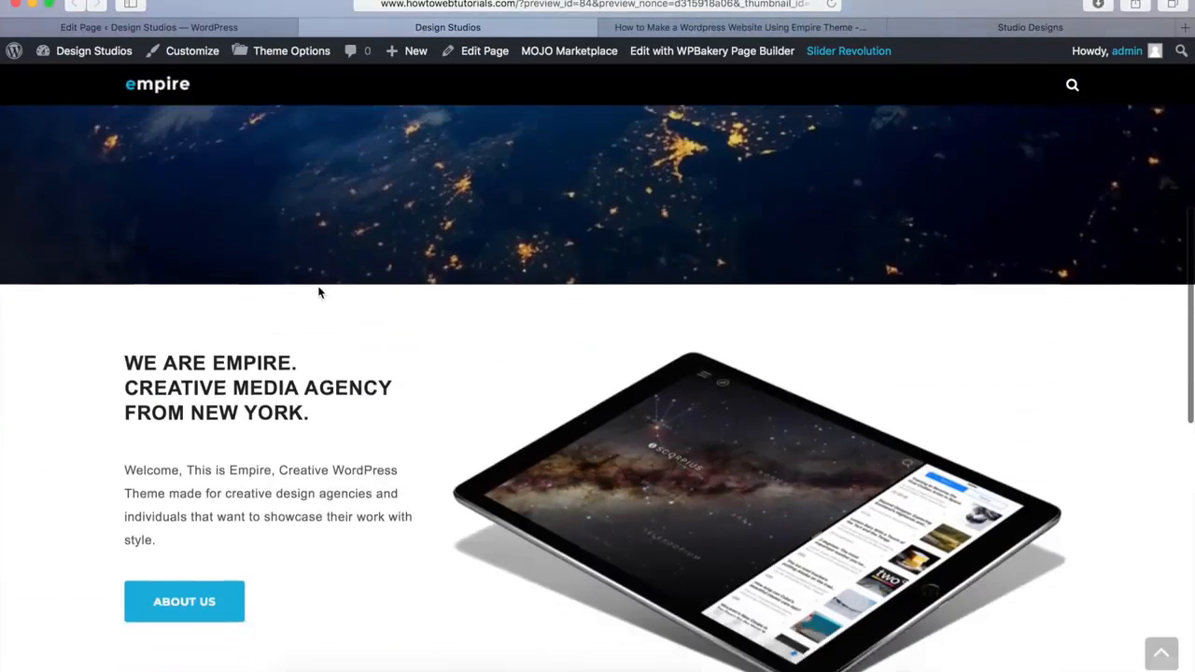
{"action": "scroll", "coordinate": [319, 293], "scroll_direction": "down", "scroll_amount": 5}
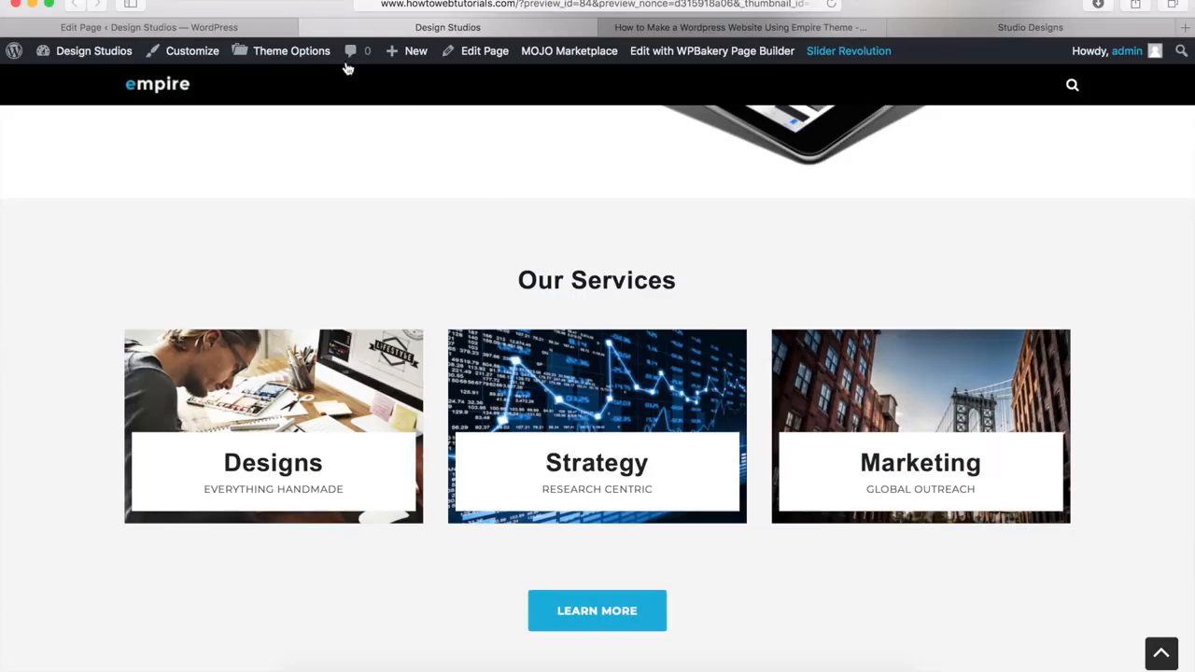
{"action": "left_click", "coordinate": [308, 31]}
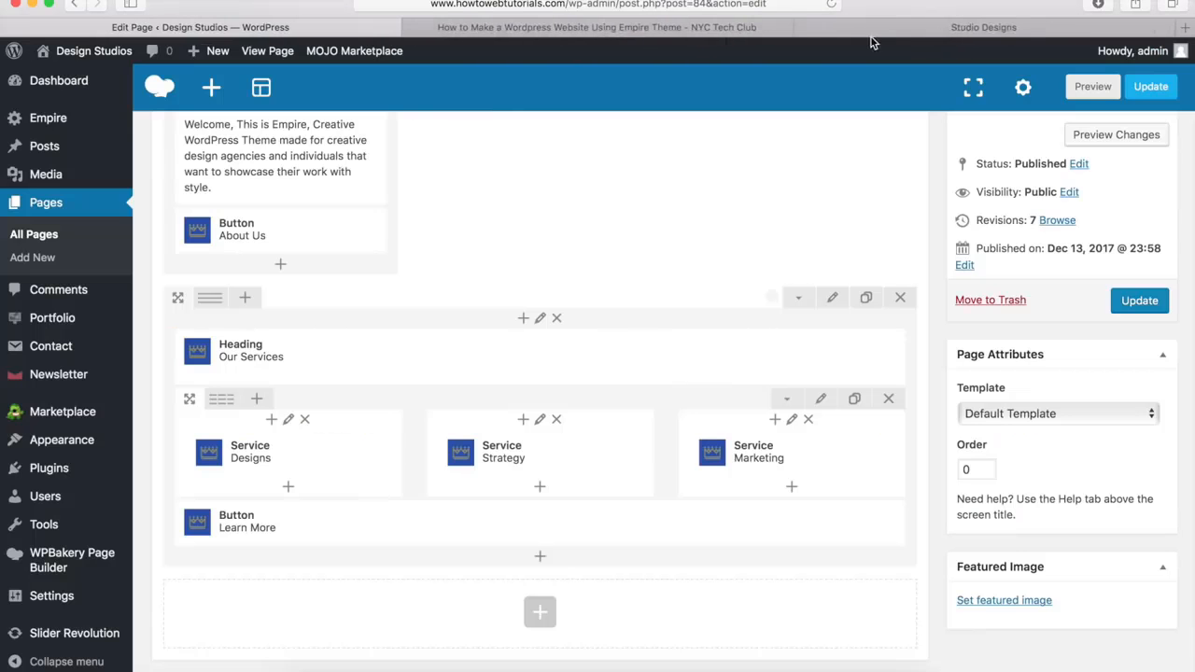
{"action": "left_click", "coordinate": [901, 27]}
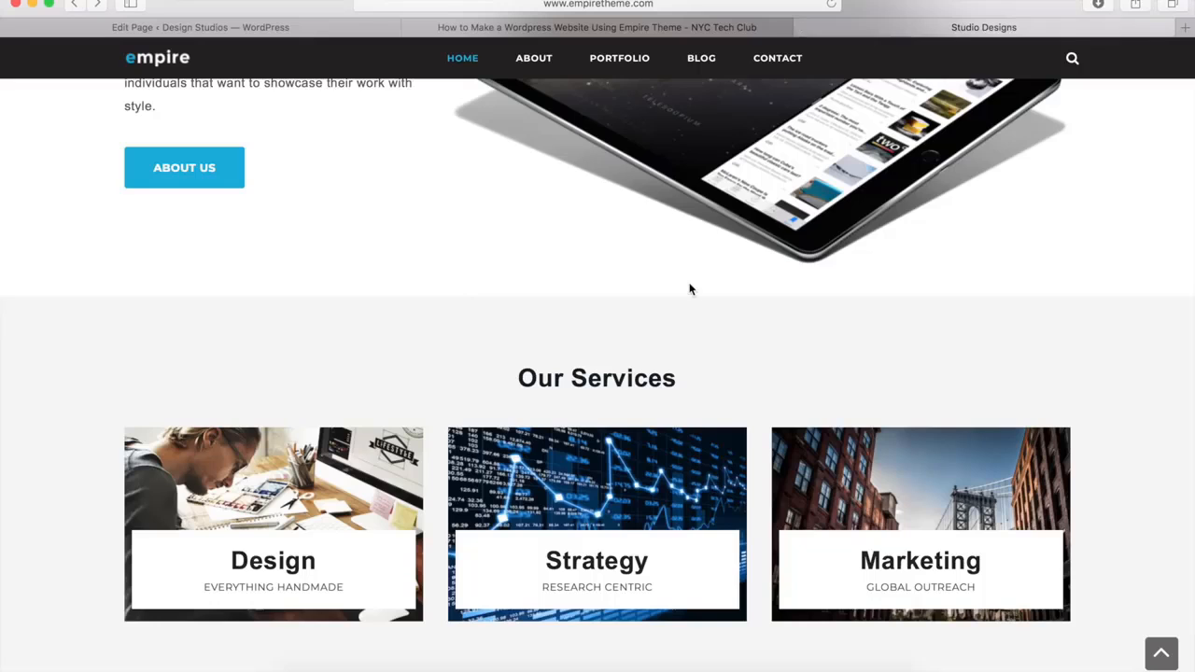
{"action": "scroll", "coordinate": [689, 286], "scroll_direction": "down", "scroll_amount": 10}
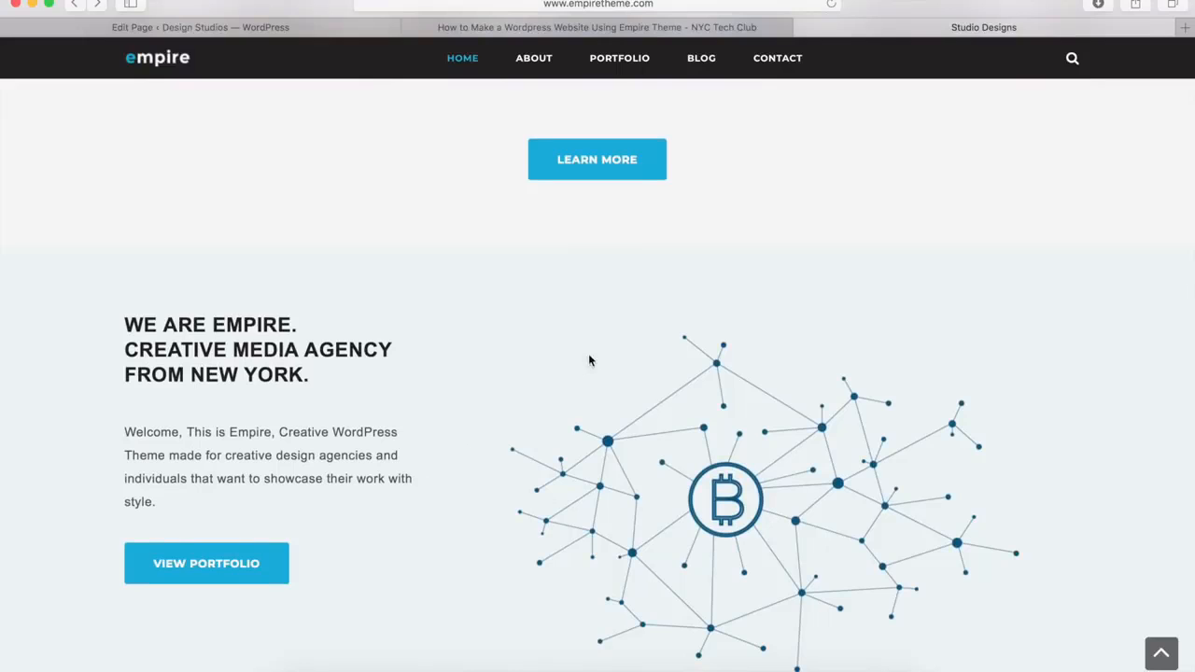
Clone the introduction row in the Home page editor and move the copy below the Our Services row
{"action": "left_click", "coordinate": [322, 28]}
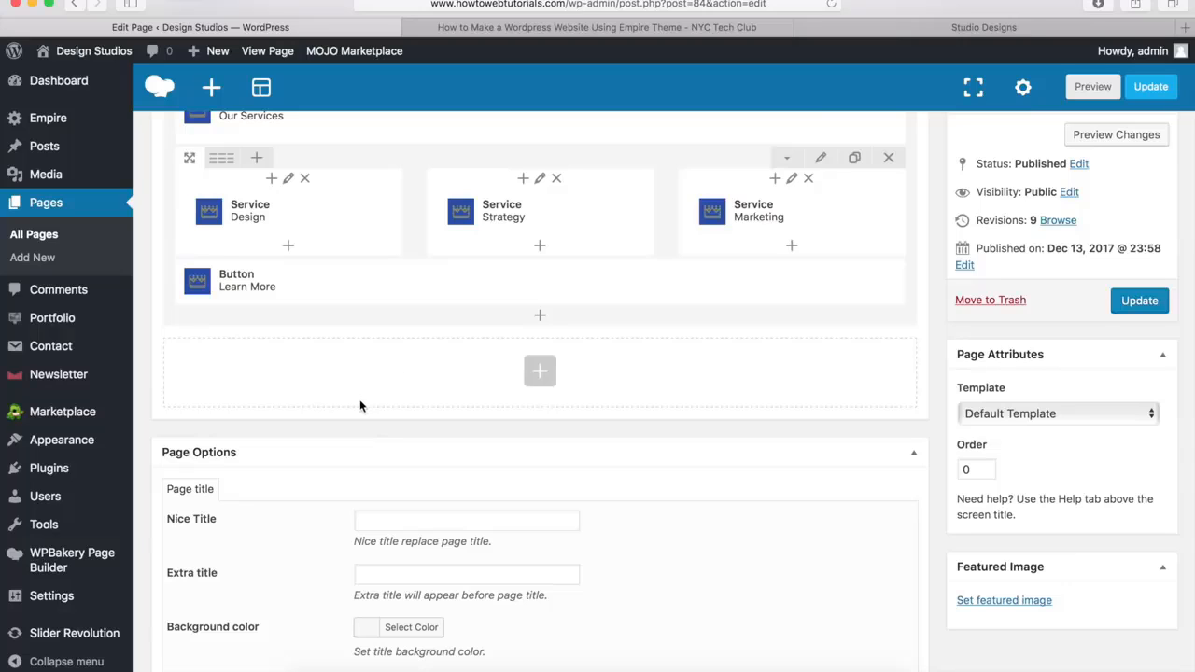
{"action": "scroll", "coordinate": [361, 405], "scroll_direction": "up", "scroll_amount": 5}
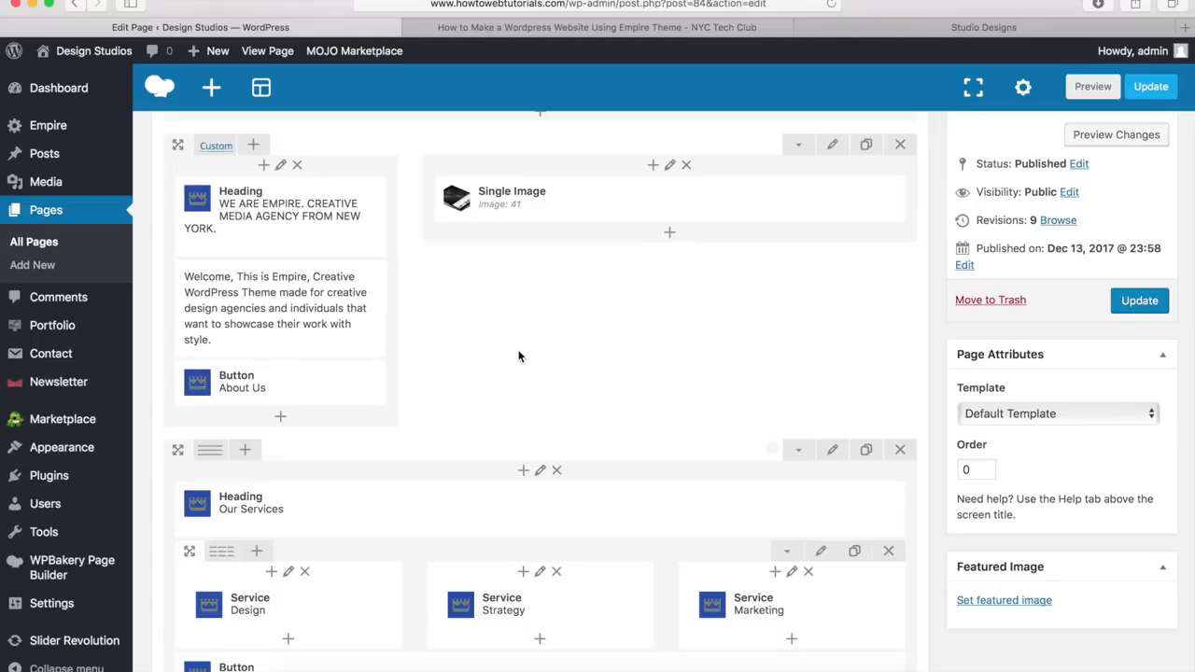
{"action": "mouse_move", "coordinate": [316, 223]}
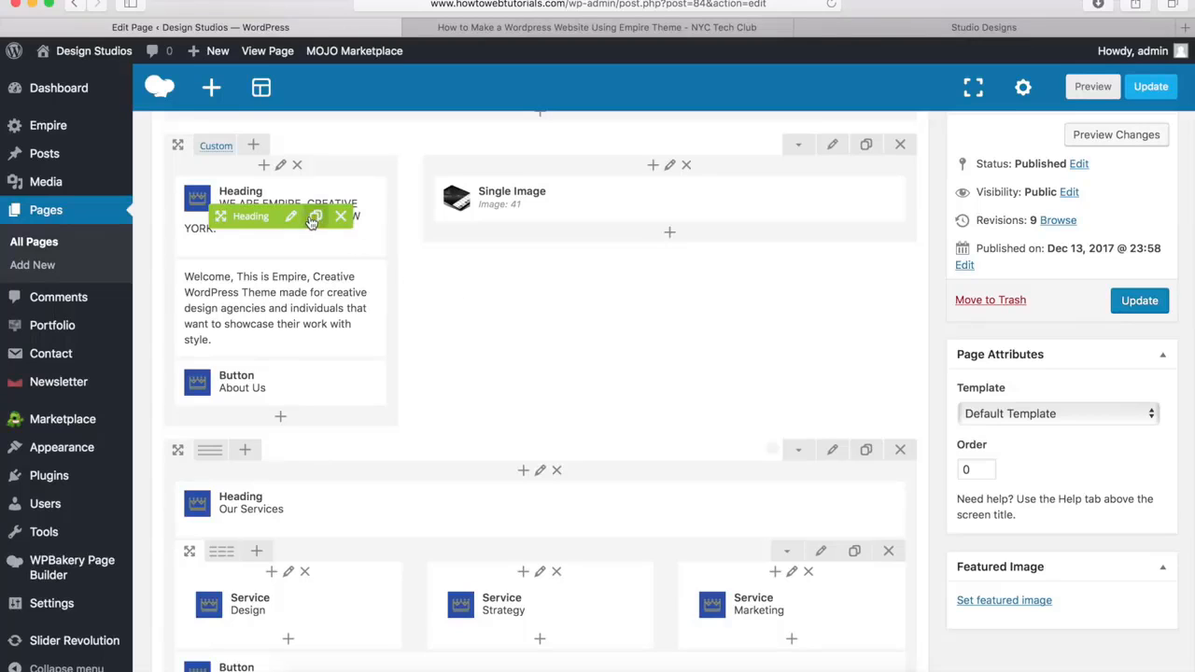
{"action": "mouse_move", "coordinate": [278, 403]}
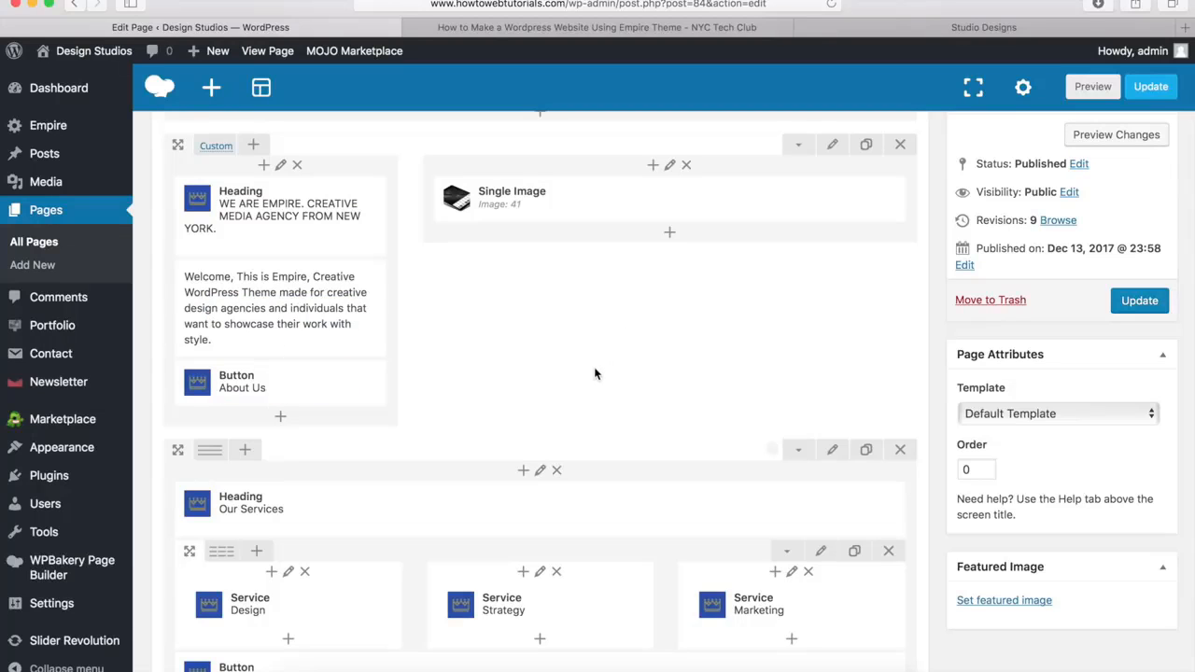
{"action": "left_click", "coordinate": [866, 147]}
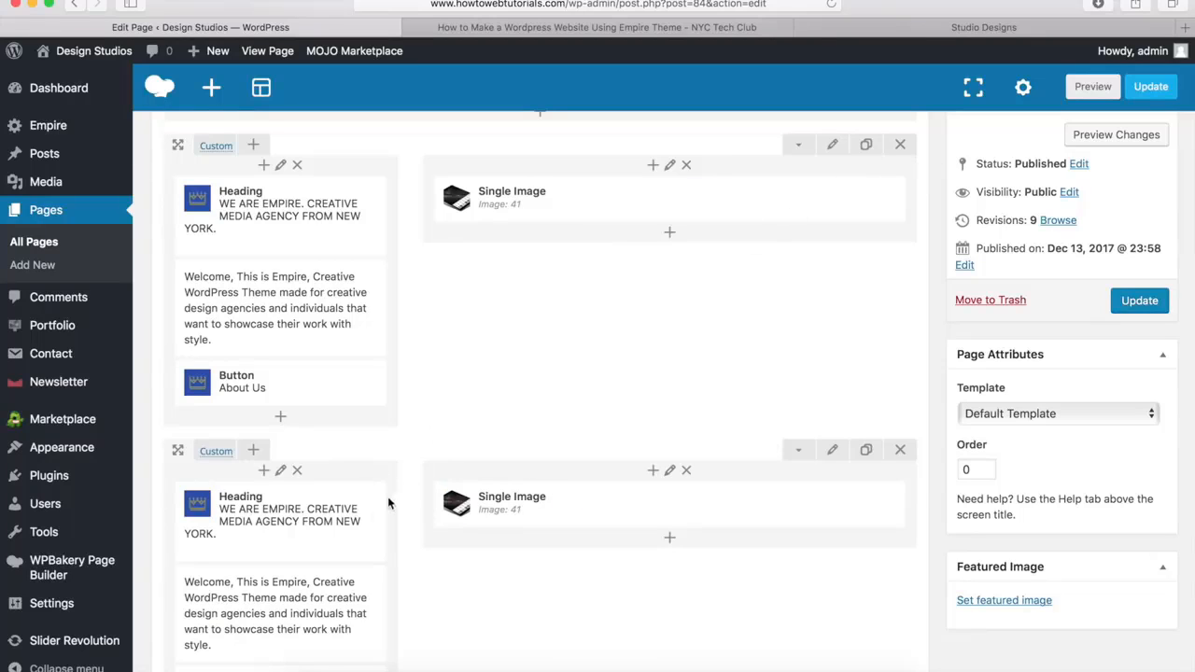
{"action": "scroll", "coordinate": [371, 512], "scroll_direction": "down", "scroll_amount": 5}
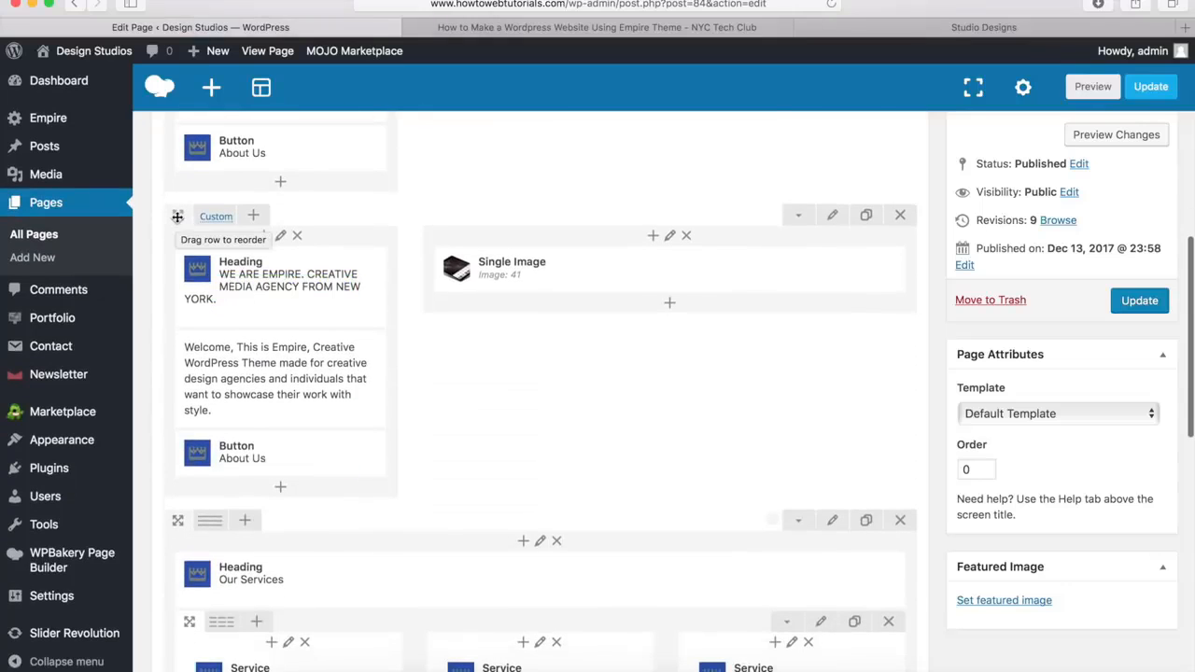
{"action": "left_click_drag", "start_coordinate": [177, 217], "coordinate": [355, 466]}
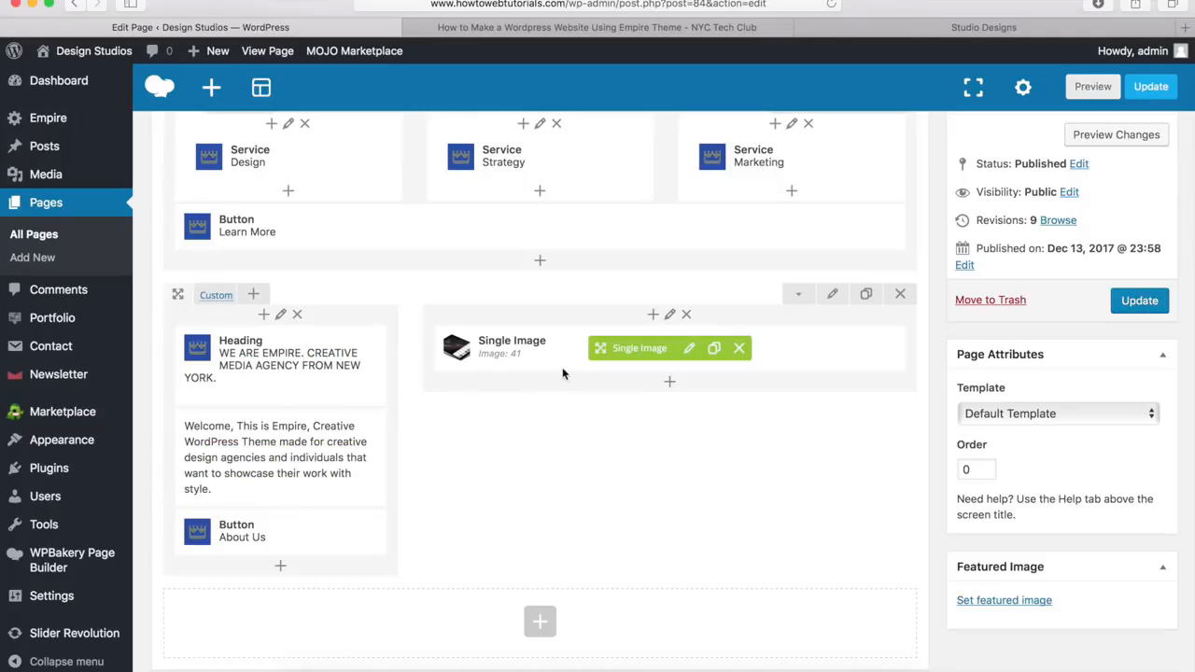
Replace the tablet picture in the cloned row's Single Image with large_image.png from the media library and save the element
{"action": "left_click", "coordinate": [689, 351]}
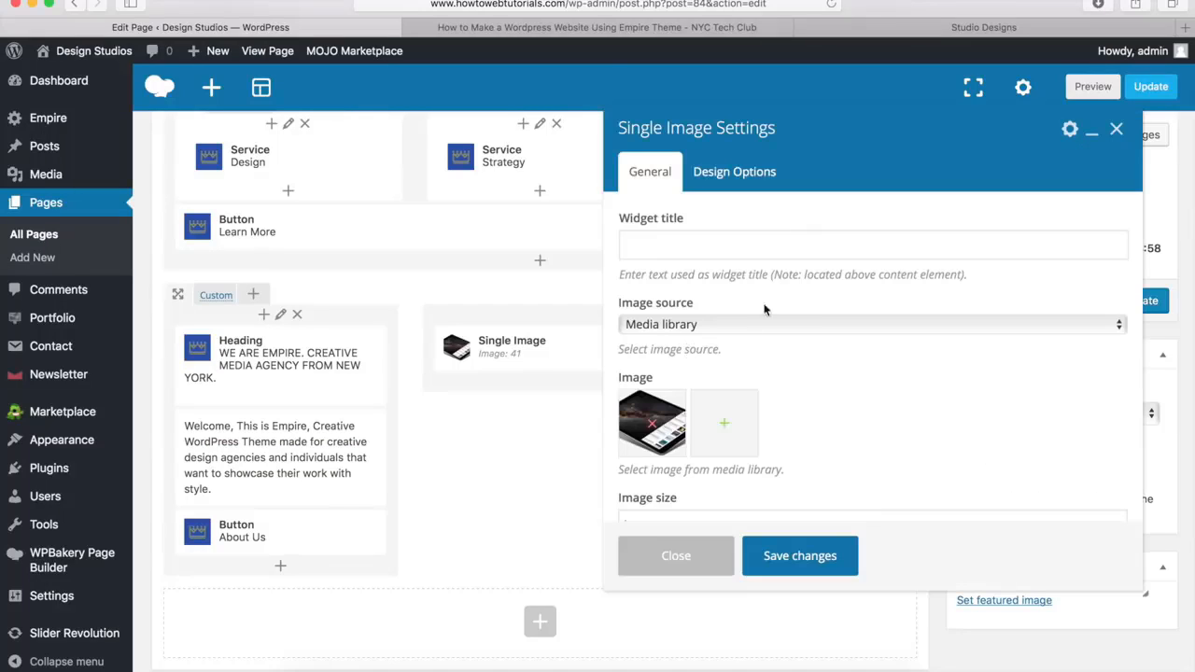
{"action": "left_click", "coordinate": [654, 429]}
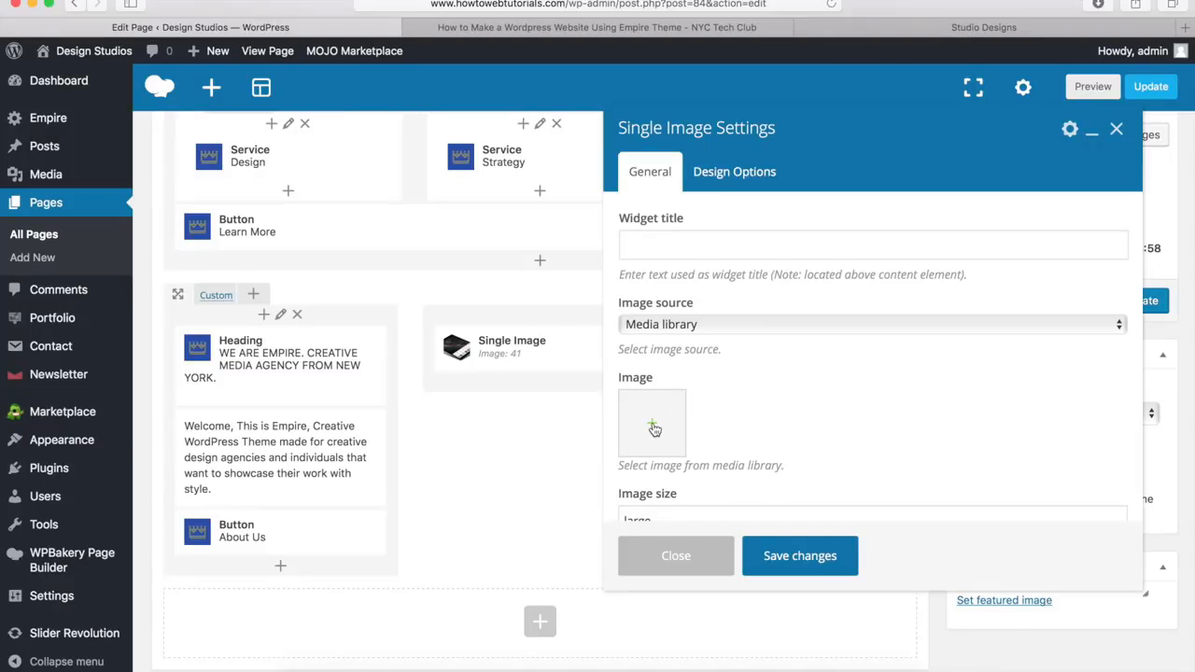
{"action": "left_click", "coordinate": [655, 428]}
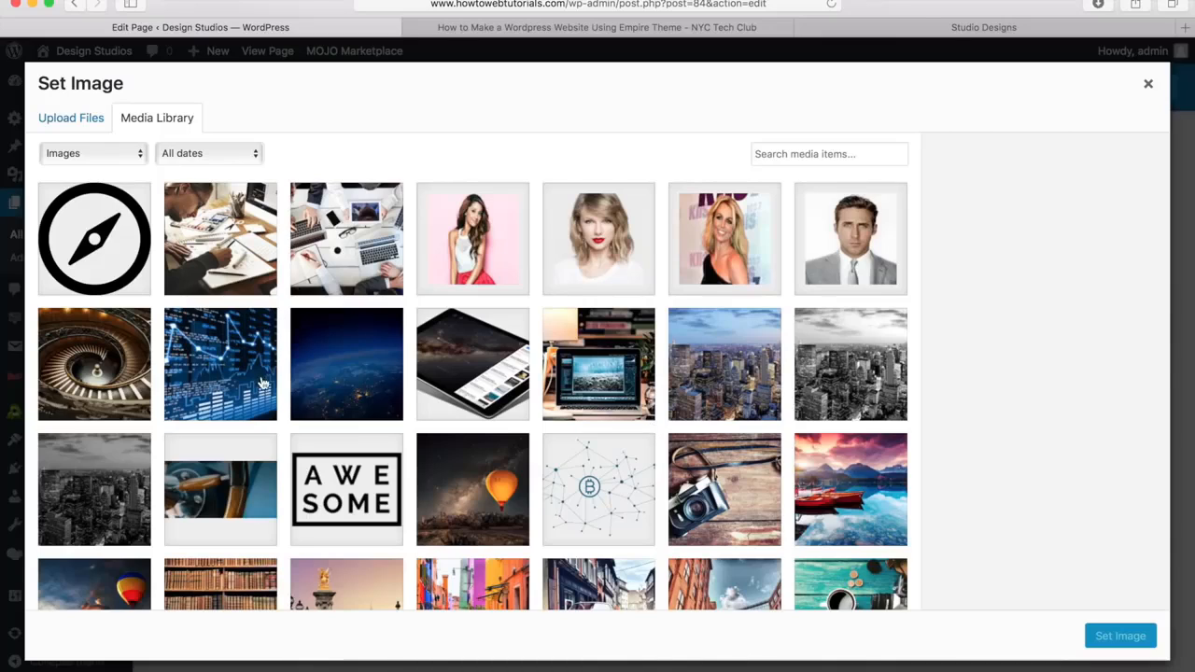
{"action": "left_click", "coordinate": [611, 484]}
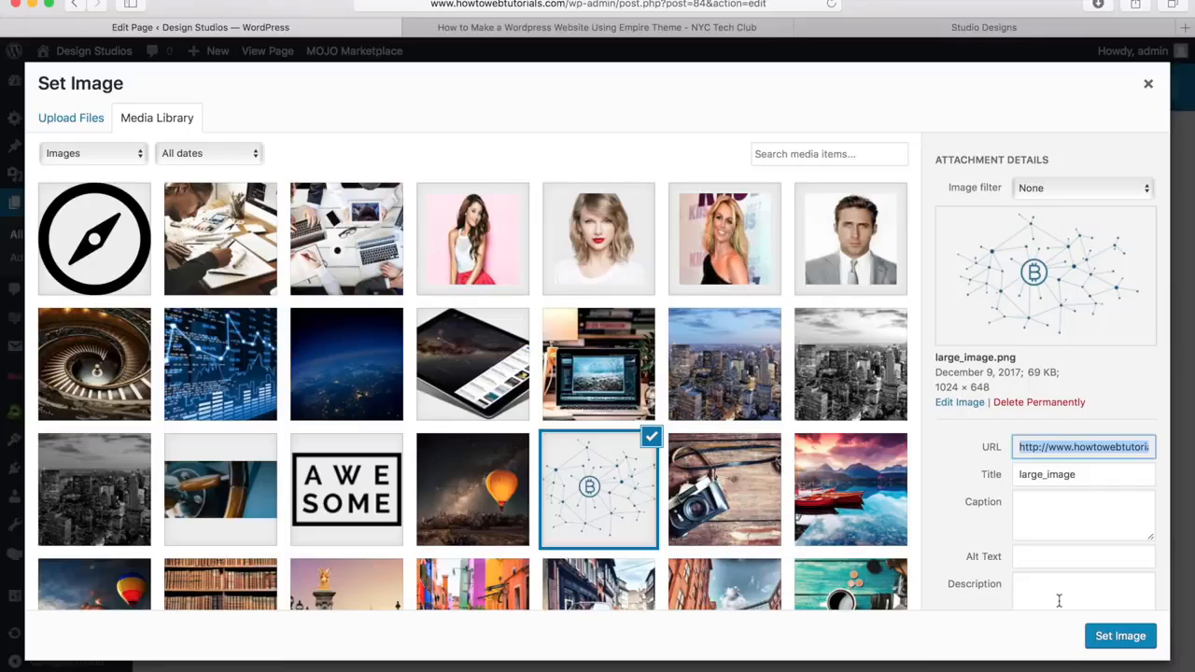
{"action": "left_click", "coordinate": [1120, 636]}
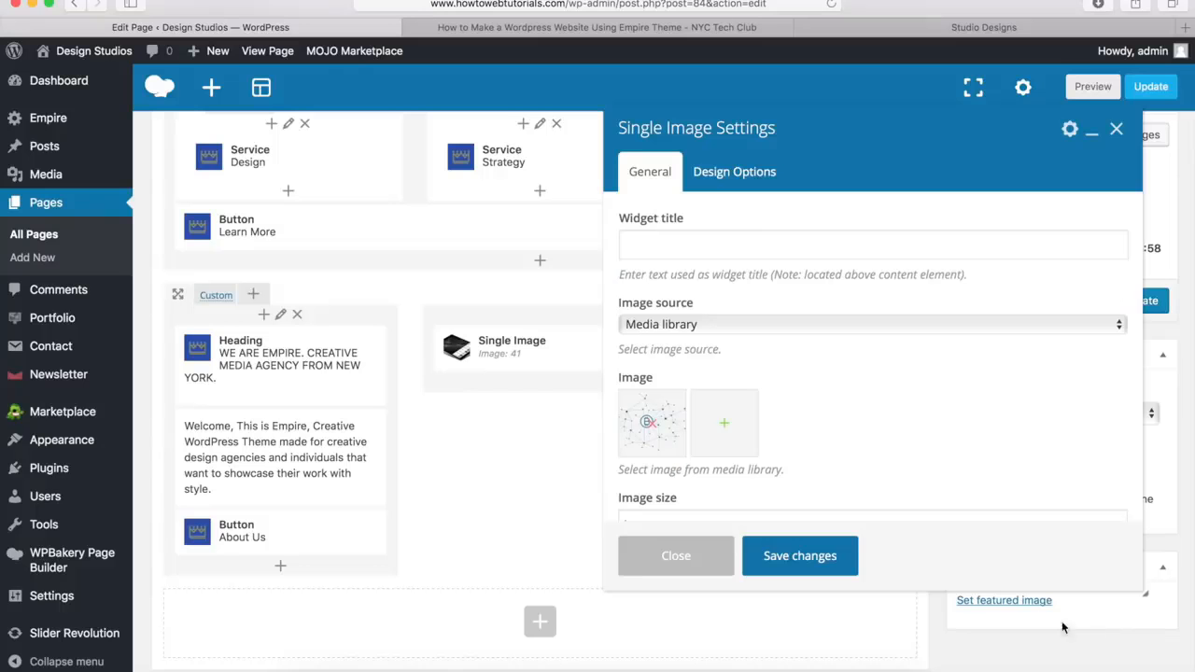
{"action": "left_click", "coordinate": [796, 557]}
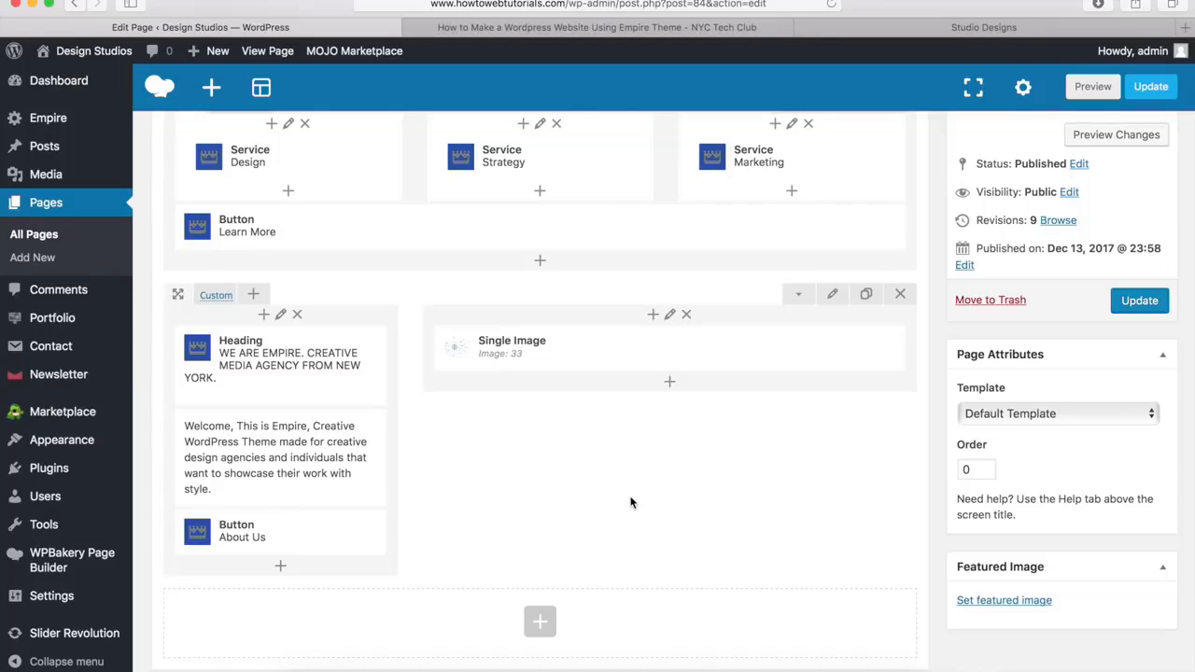
Set the cloned row's stretch option to Stretch row and its bottom padding to 0px
{"action": "left_click", "coordinate": [833, 297]}
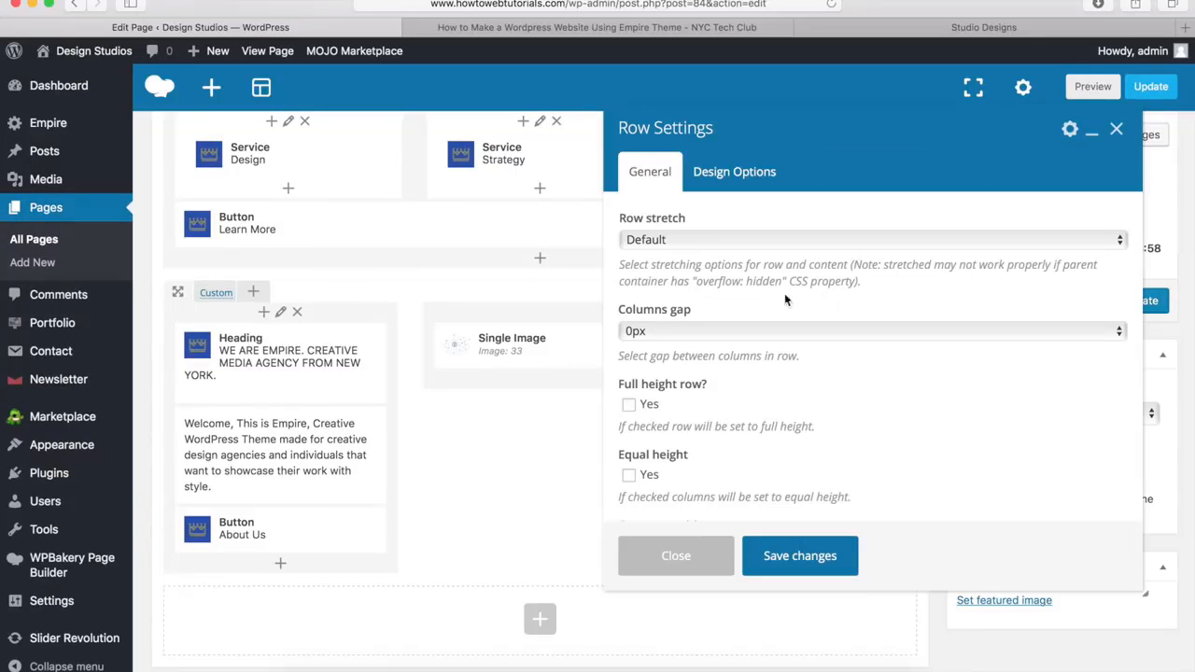
{"action": "left_click", "coordinate": [681, 239]}
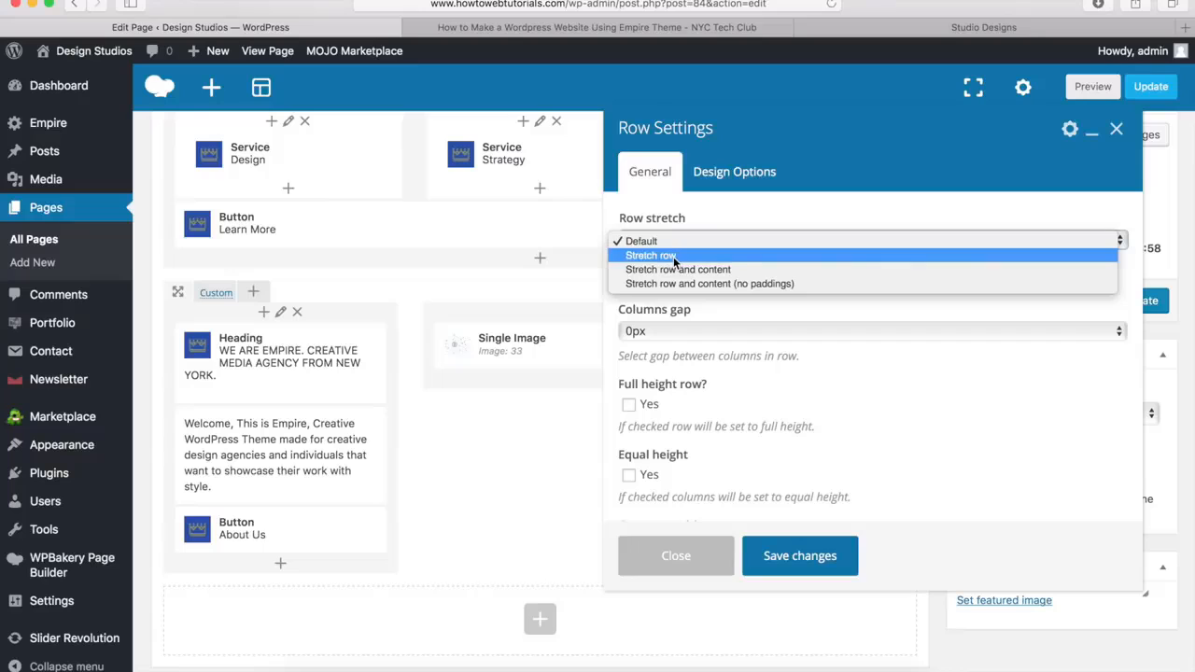
{"action": "left_click", "coordinate": [673, 257]}
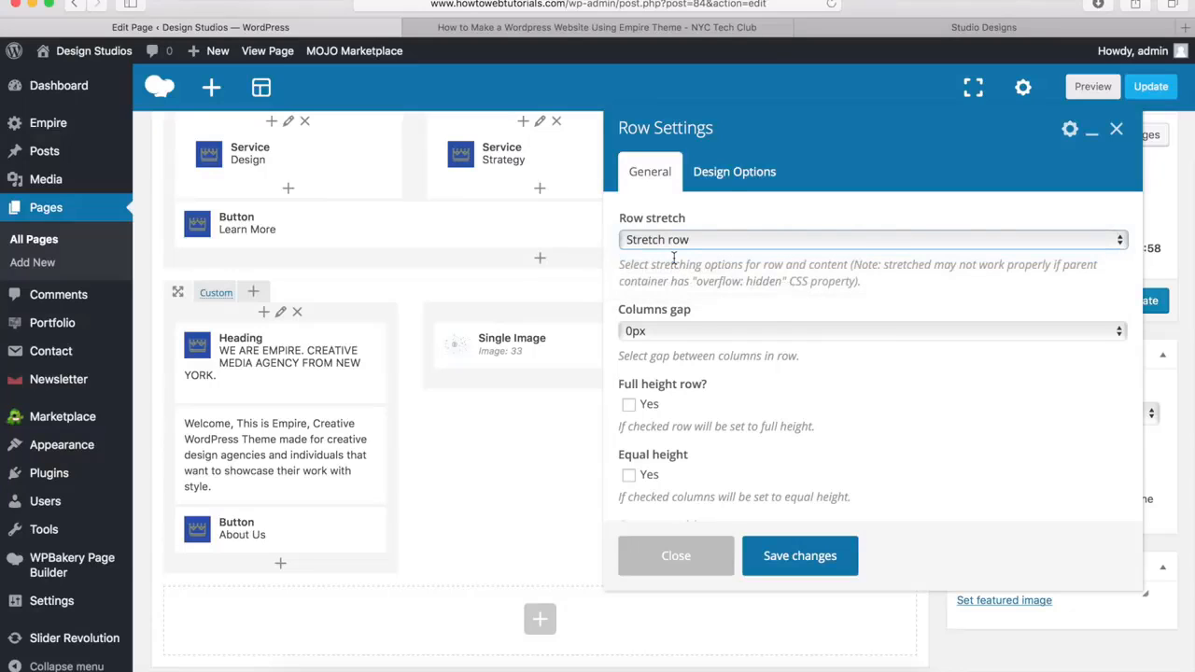
{"action": "left_click", "coordinate": [744, 174]}
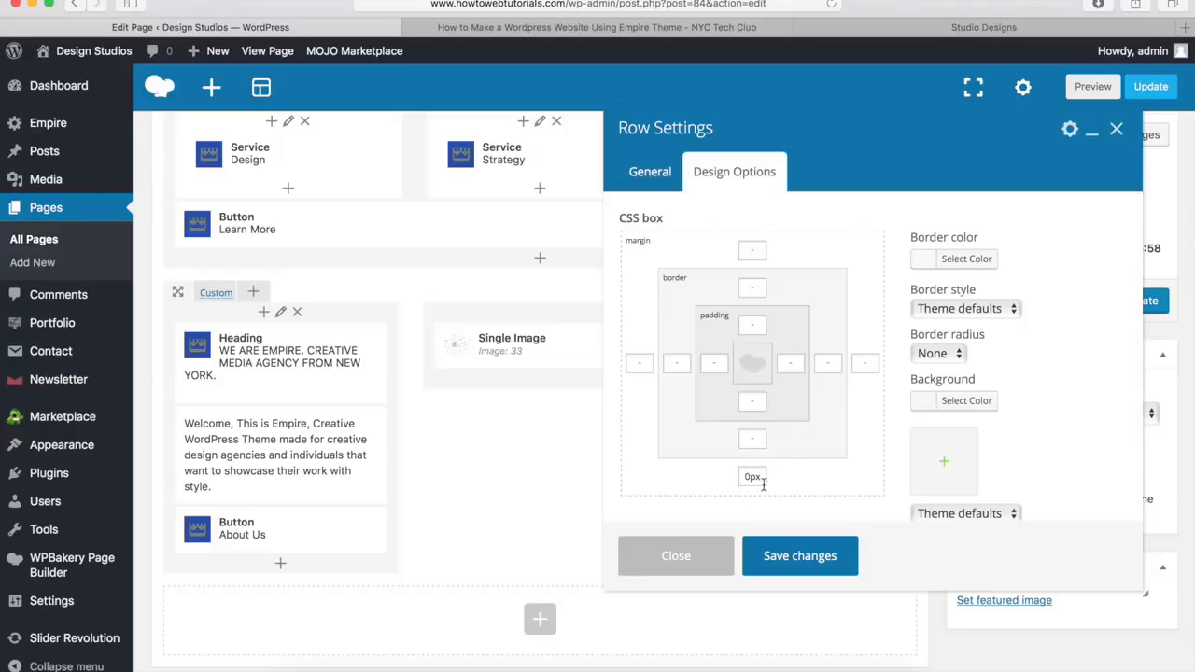
{"action": "left_click", "coordinate": [753, 401]}
{"action": "type", "text": "0px"}
Check the section's colour on the demo site, set the cloned row's background to #ecf2f4, and save the row settings
{"action": "left_click", "coordinate": [874, 26]}
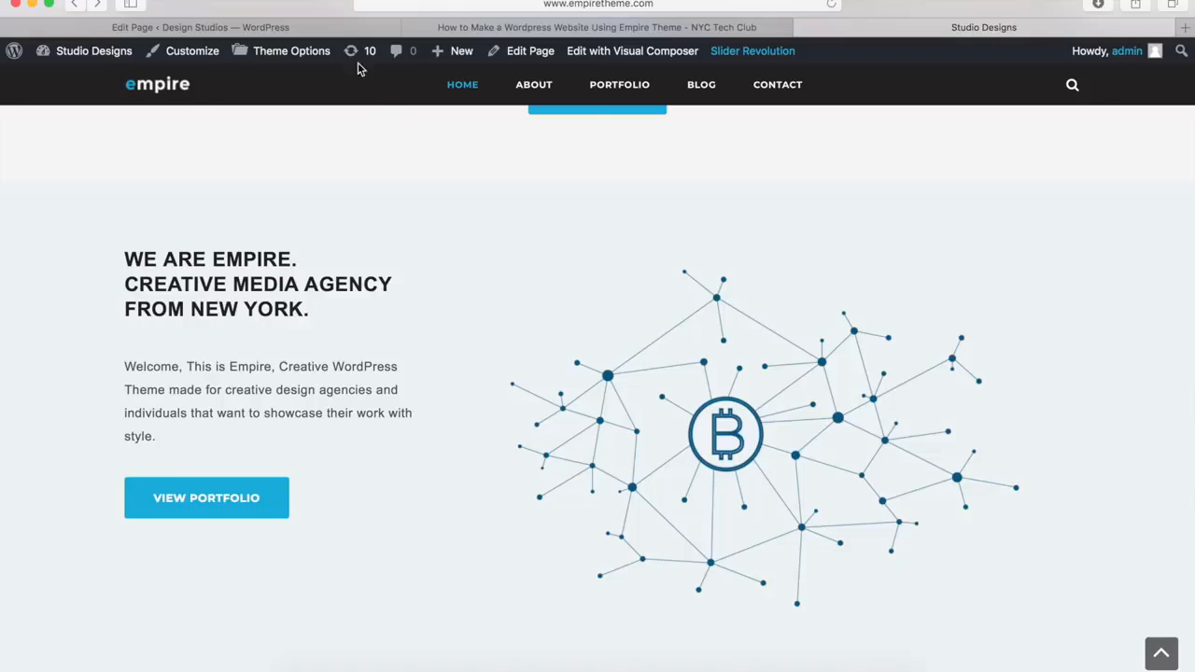
{"action": "left_click", "coordinate": [322, 29]}
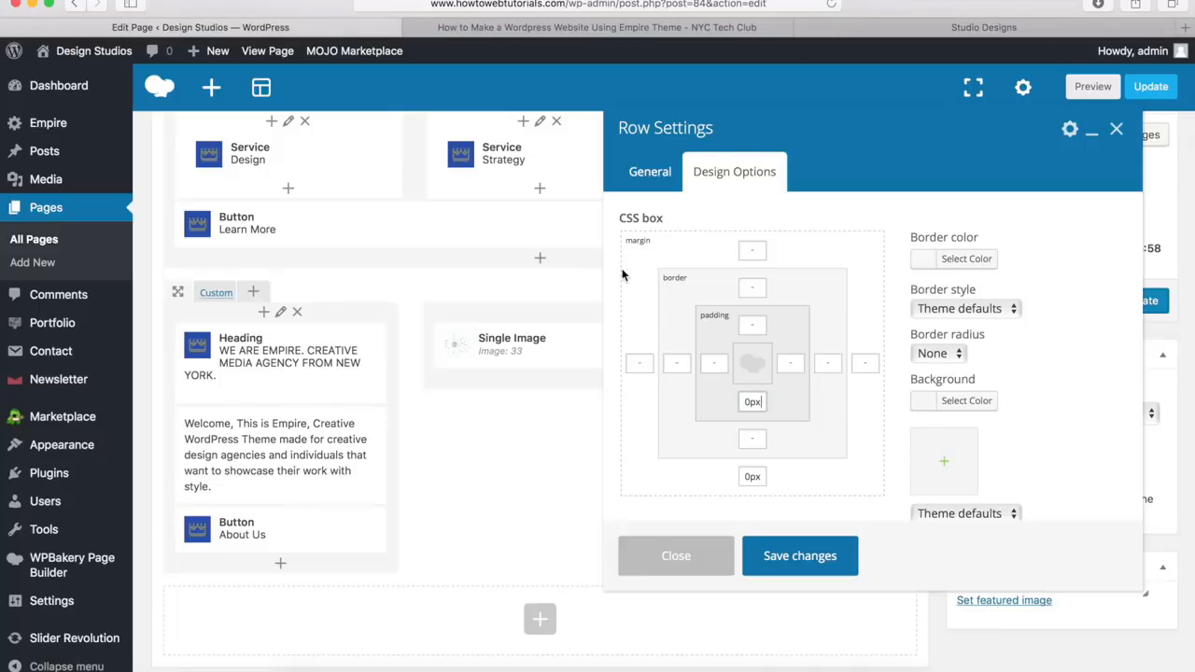
{"action": "left_click", "coordinate": [961, 402]}
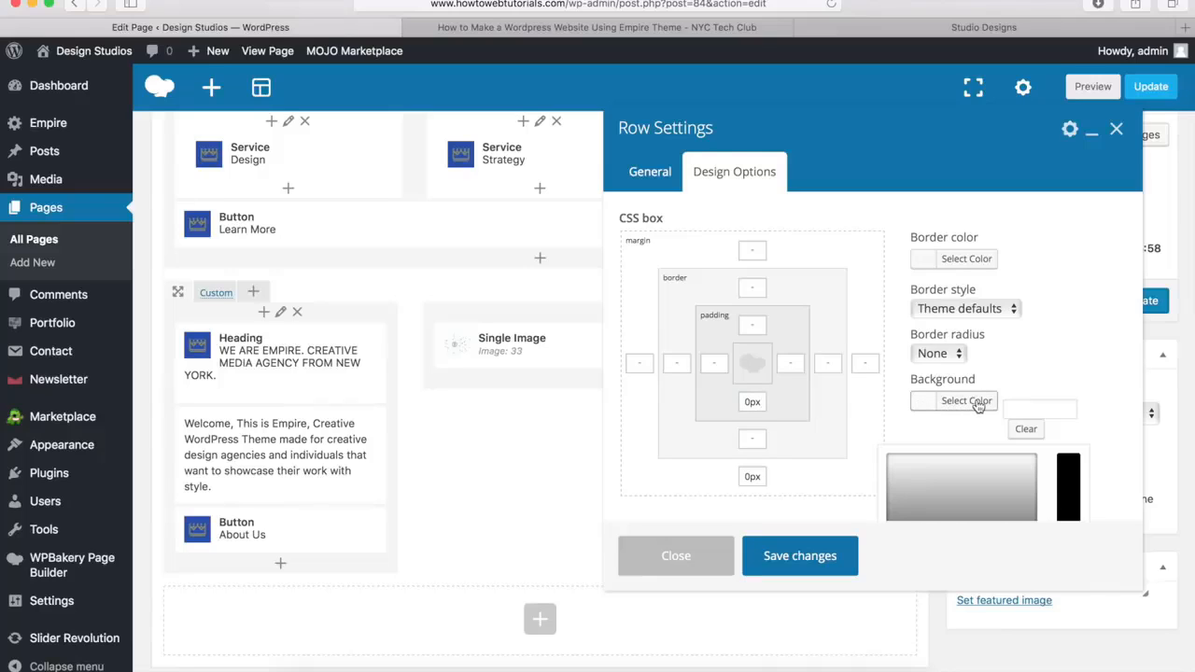
{"action": "left_click", "coordinate": [1037, 407]}
{"action": "type", "text": "#ecf2f4"}
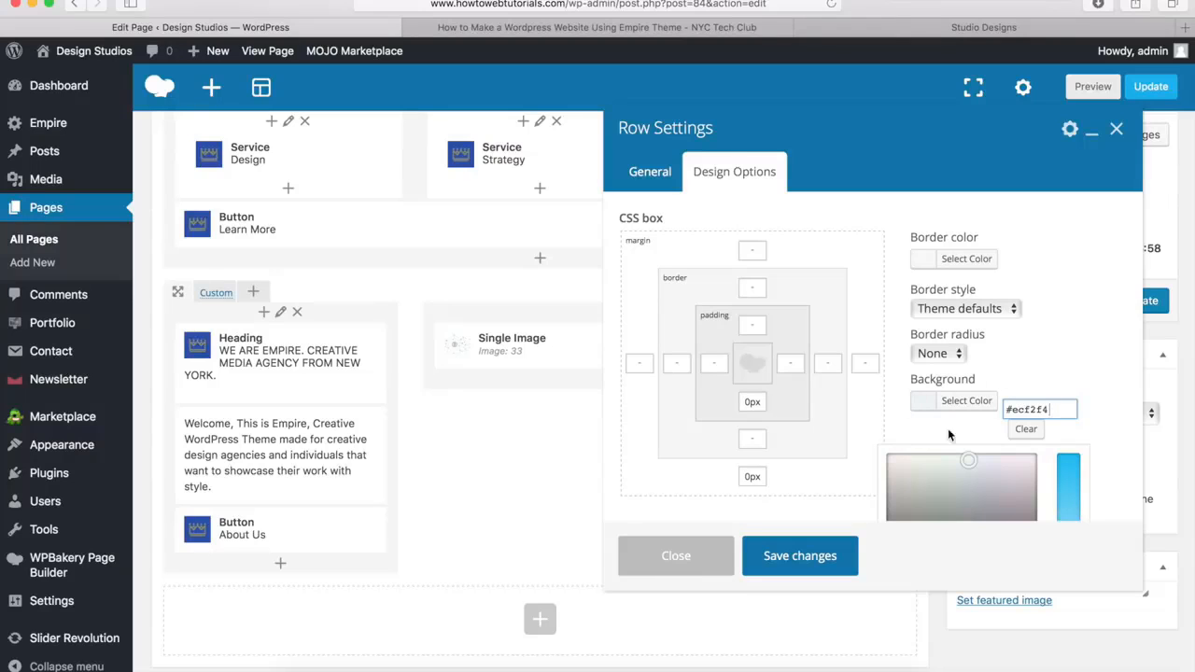
{"action": "scroll", "coordinate": [980, 404], "scroll_direction": "down", "scroll_amount": 5}
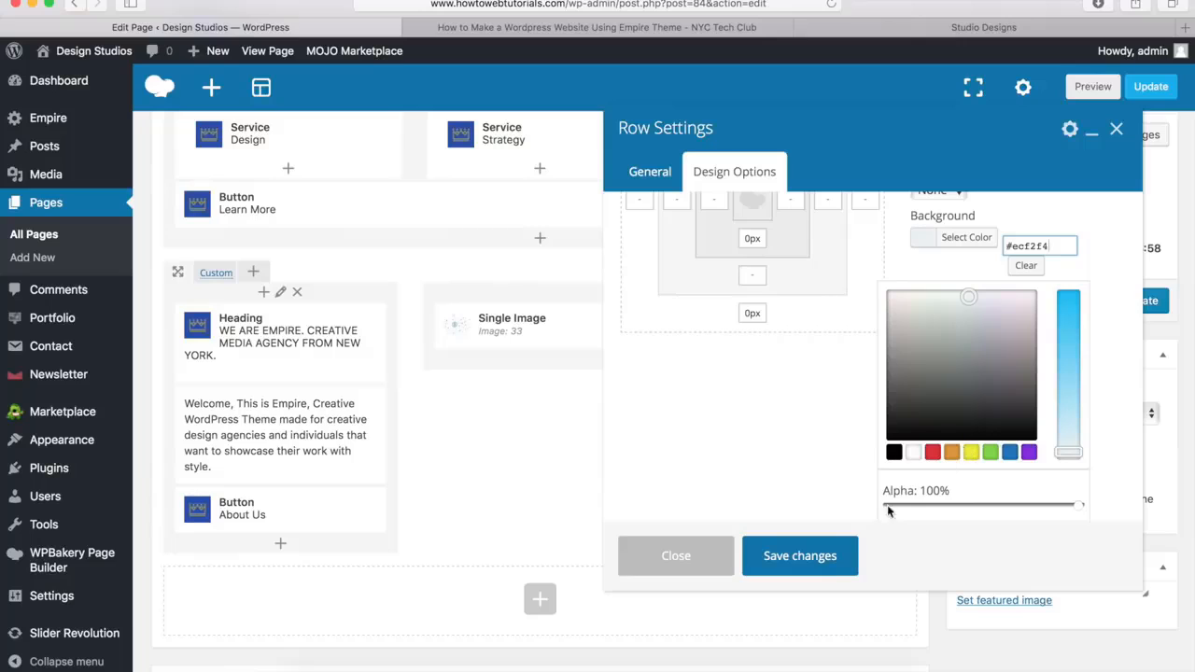
{"action": "left_click", "coordinate": [800, 557]}
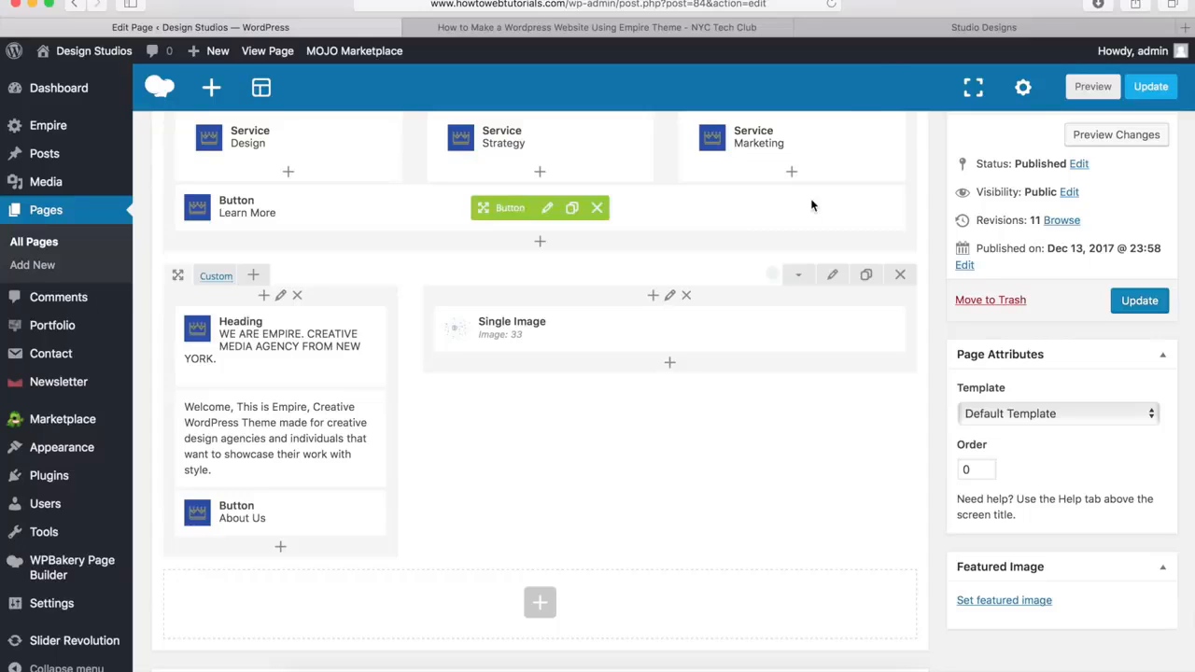
Examine the Latest News section on the demo site, then return to the end of the Home page layout in the editor
{"action": "left_click", "coordinate": [895, 27]}
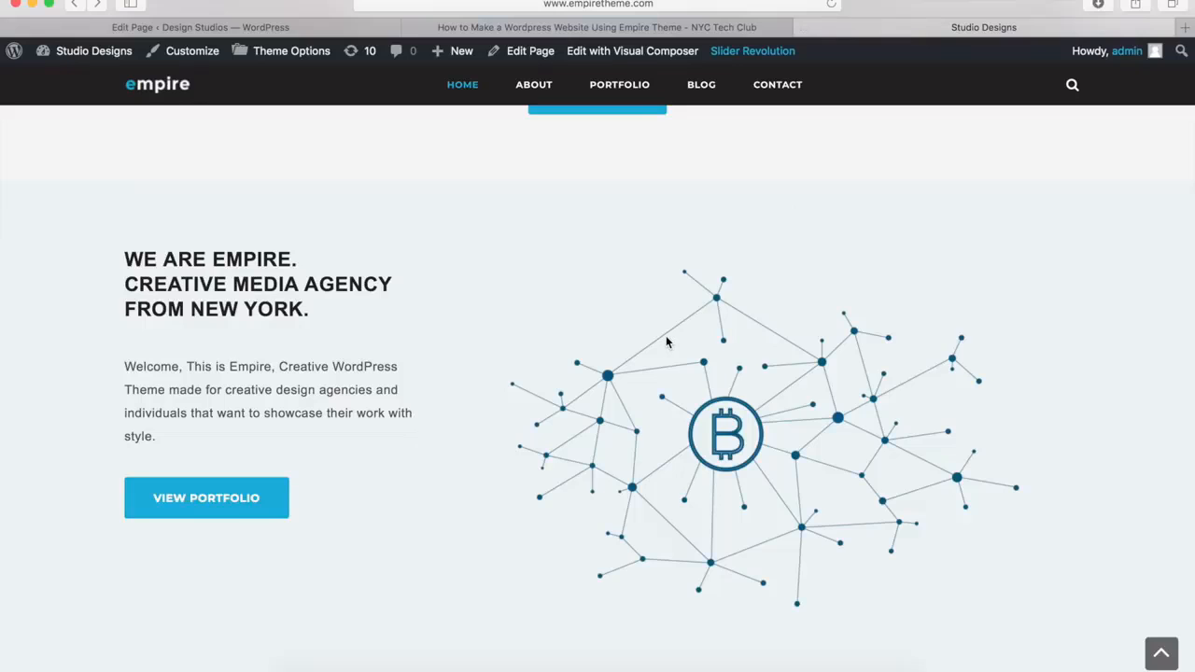
{"action": "scroll", "coordinate": [665, 338], "scroll_direction": "down", "scroll_amount": 5}
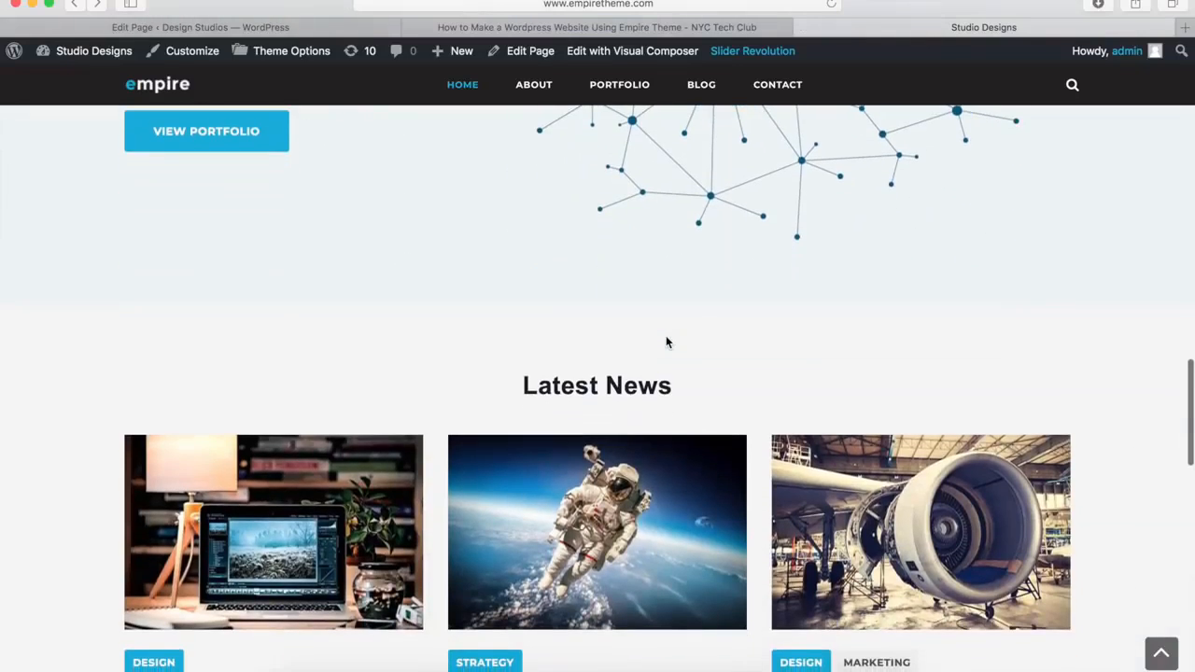
{"action": "scroll", "coordinate": [667, 340], "scroll_direction": "down", "scroll_amount": 3}
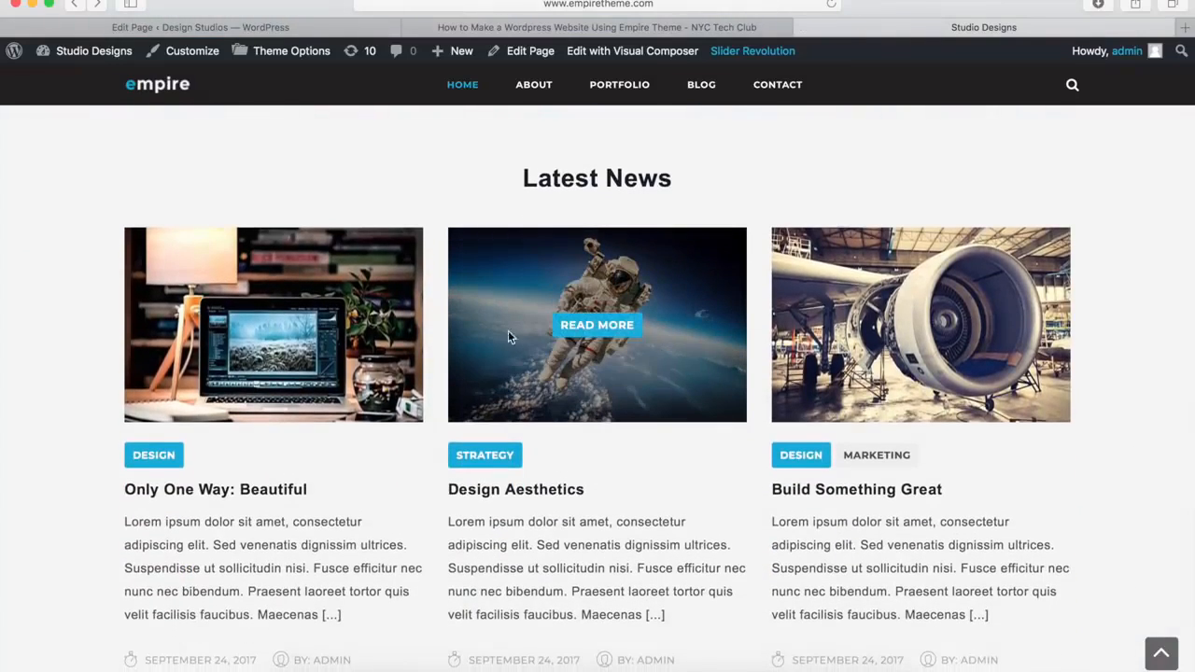
{"action": "mouse_move", "coordinate": [880, 319]}
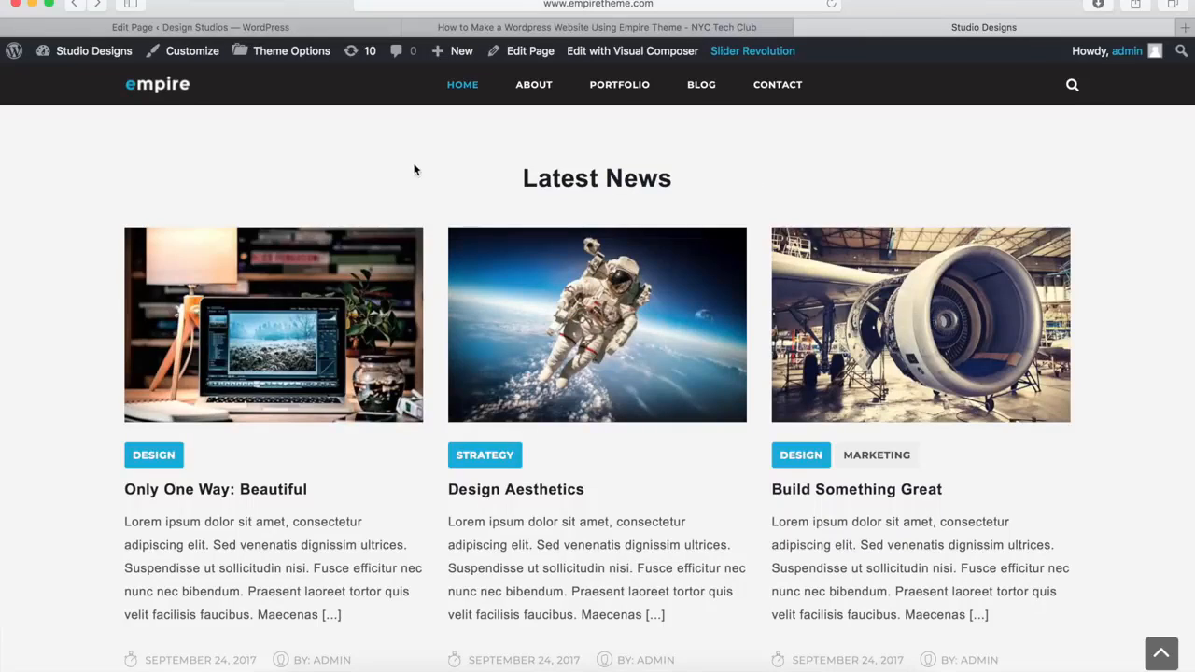
{"action": "left_click", "coordinate": [283, 31]}
{"action": "scroll", "coordinate": [419, 333], "scroll_direction": "down", "scroll_amount": 5}
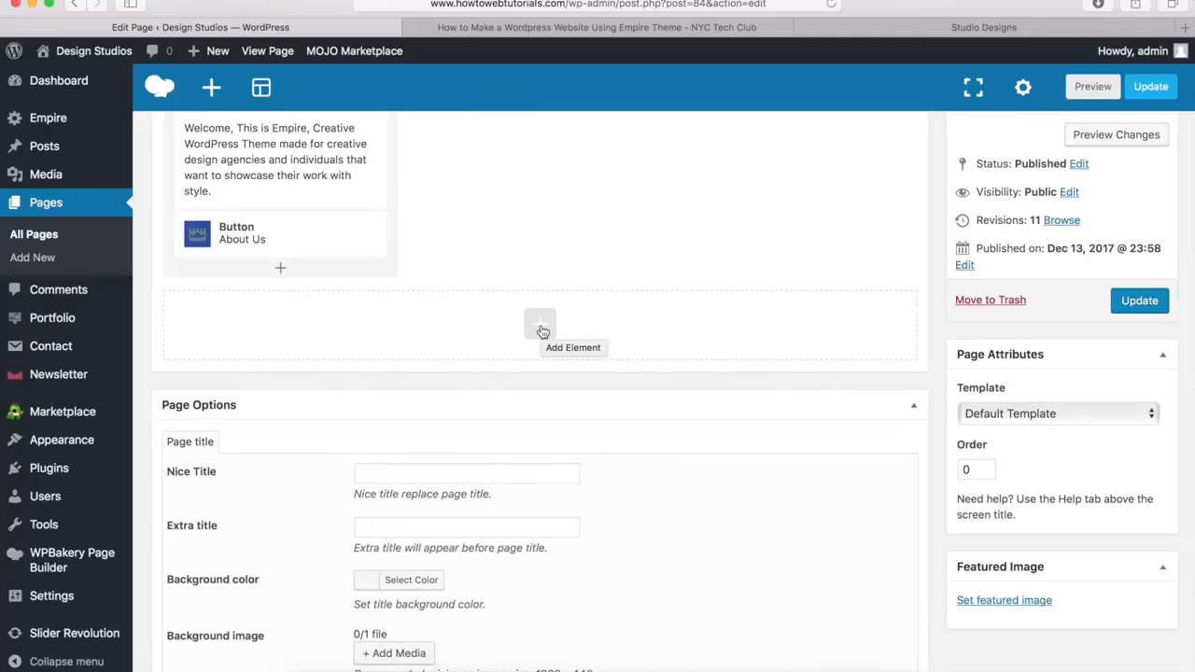
Add a new row at the end of the Home page layout and set its Row stretch to Stretch row
{"action": "left_click", "coordinate": [540, 327]}
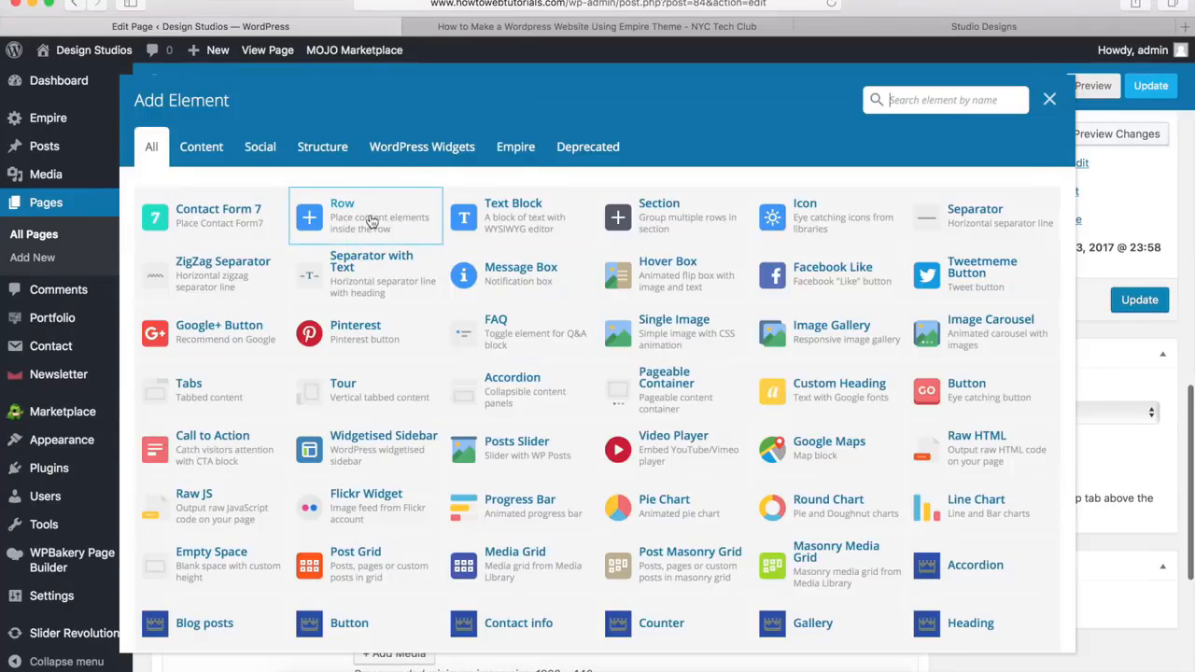
{"action": "left_click", "coordinate": [371, 222]}
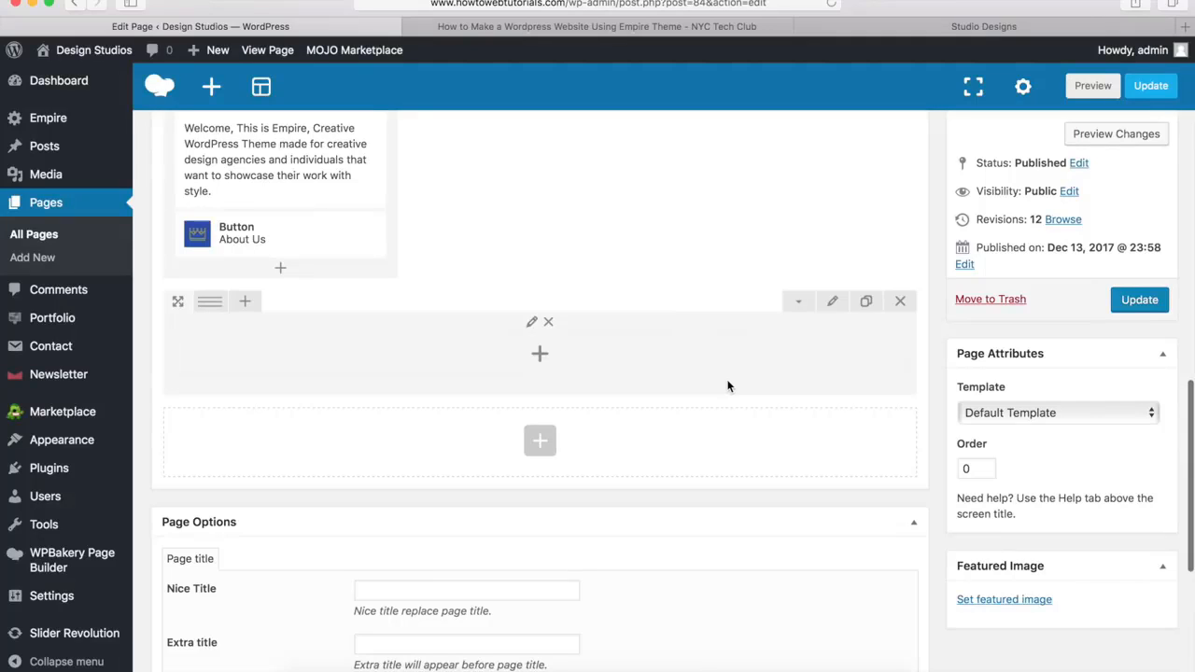
{"action": "left_click", "coordinate": [831, 305]}
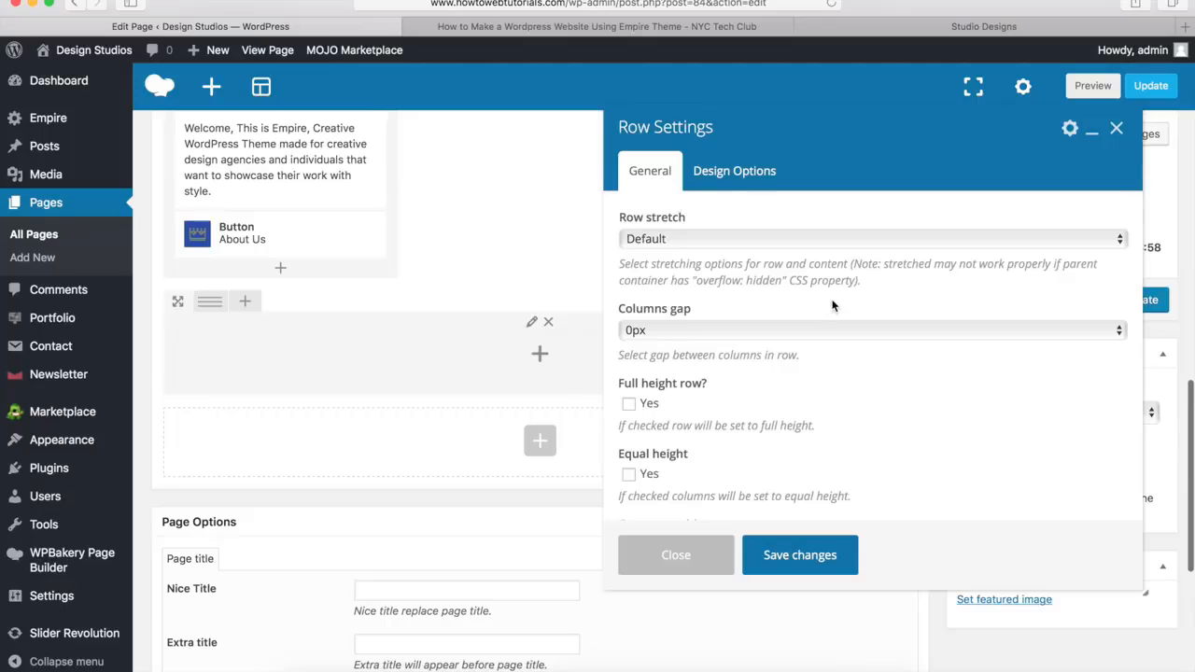
{"action": "left_click", "coordinate": [673, 239]}
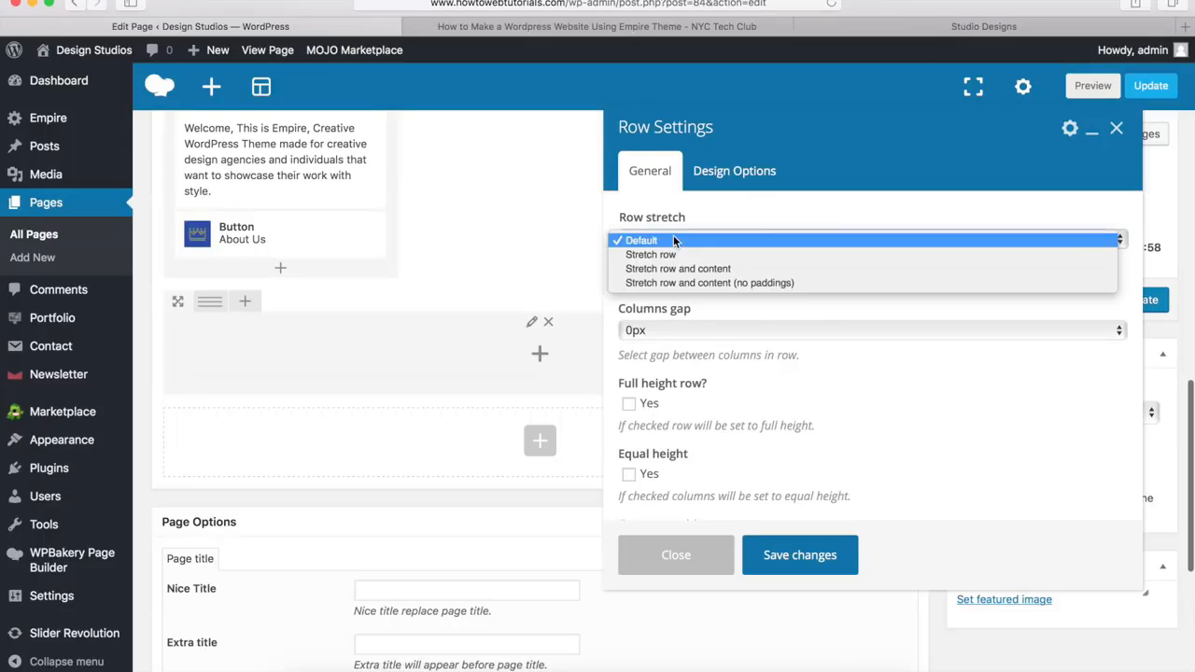
{"action": "left_click", "coordinate": [673, 255]}
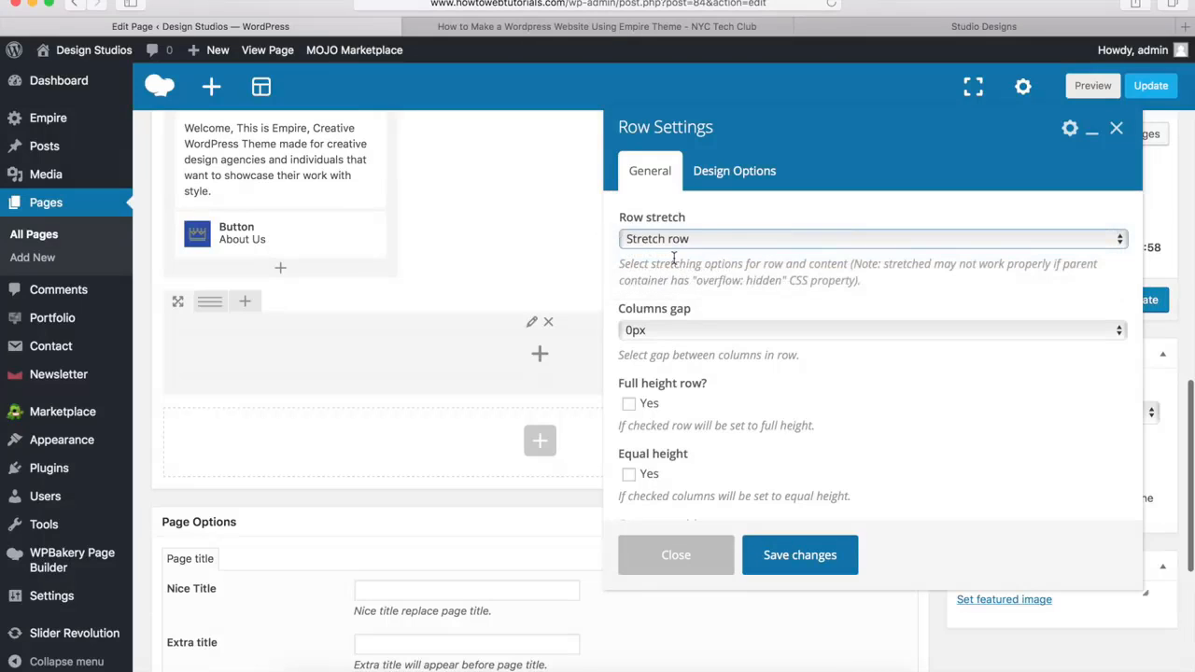
Check the Latest News background on the demo site, set the new row's background colour to #f4f4f4, and save the row settings
{"action": "left_click", "coordinate": [744, 178]}
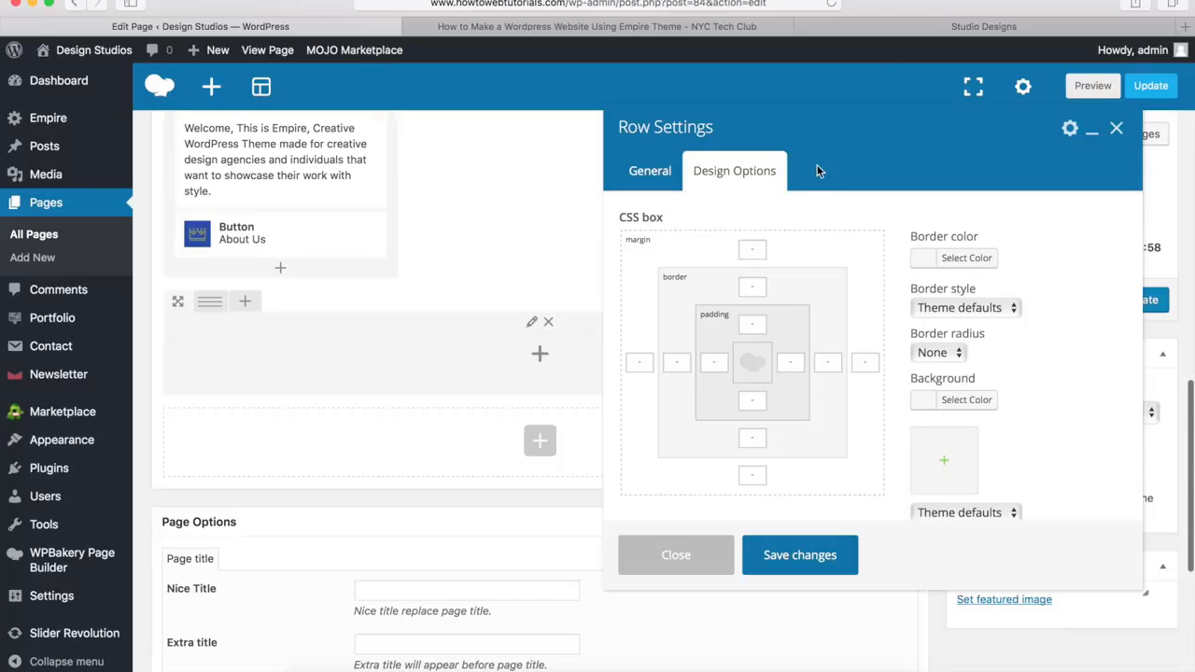
{"action": "left_click", "coordinate": [911, 28]}
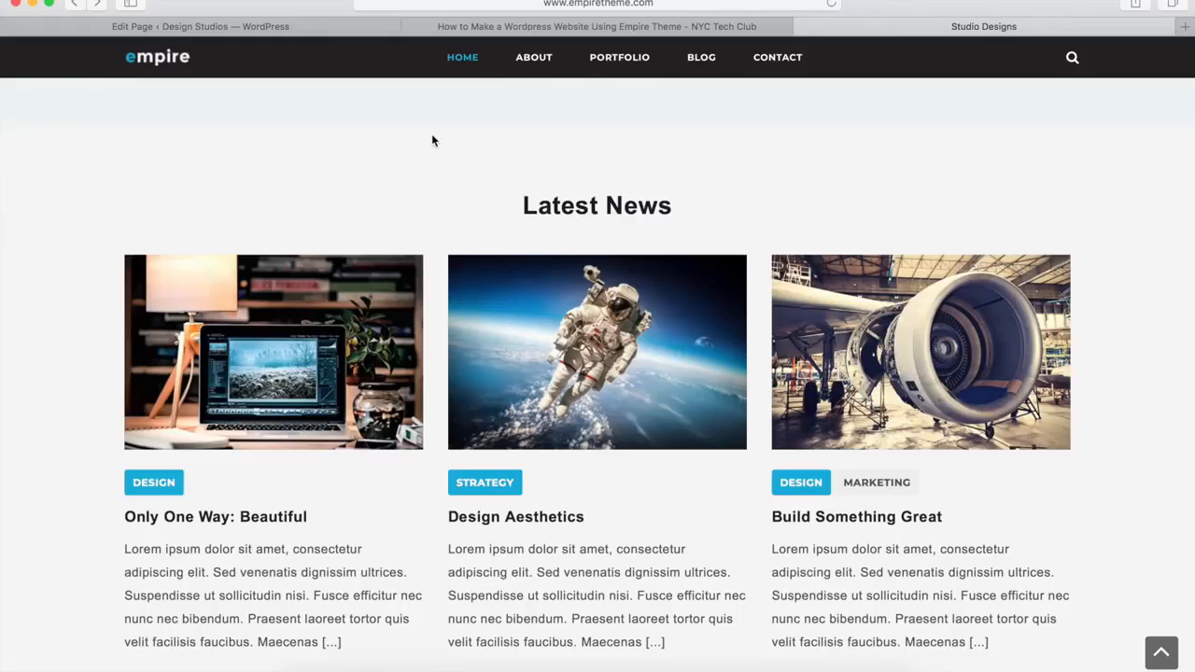
{"action": "left_click", "coordinate": [311, 28]}
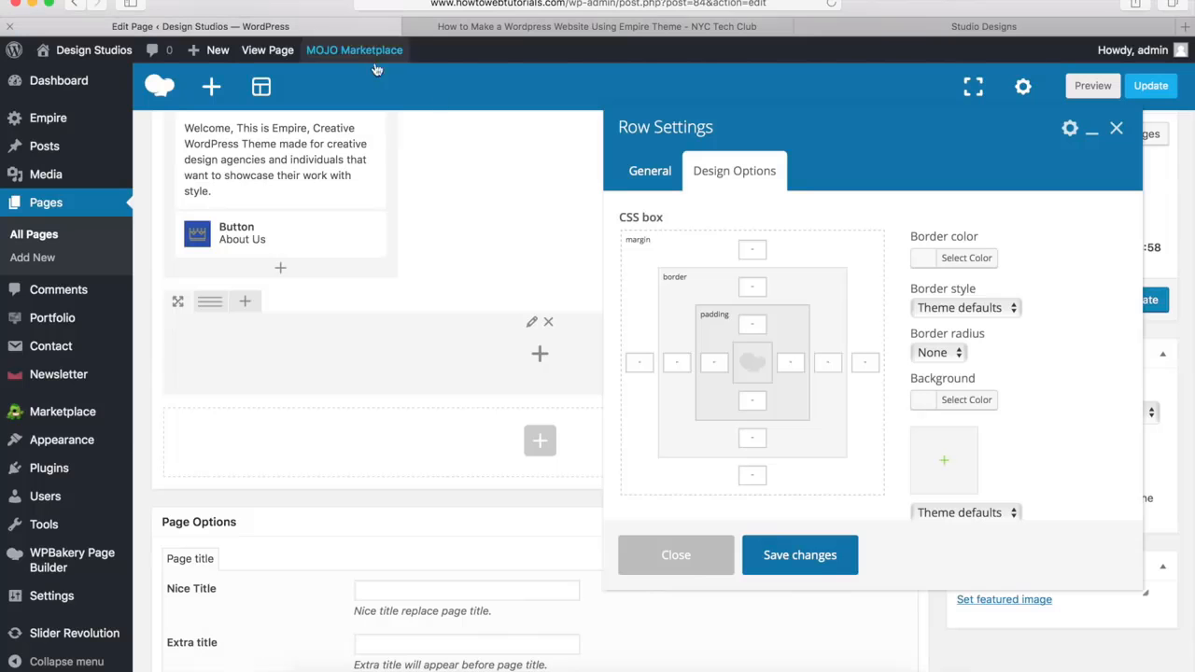
{"action": "left_click", "coordinate": [958, 402]}
{"action": "left_click", "coordinate": [1028, 408]}
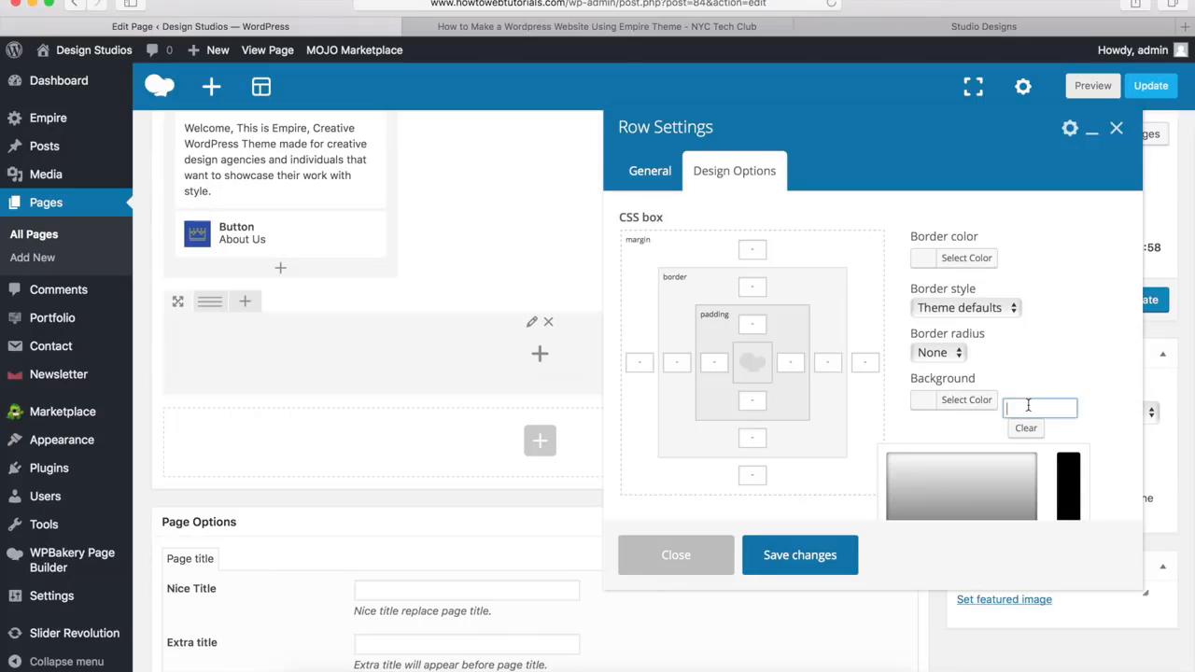
{"action": "type", "text": "#f4f4f4"}
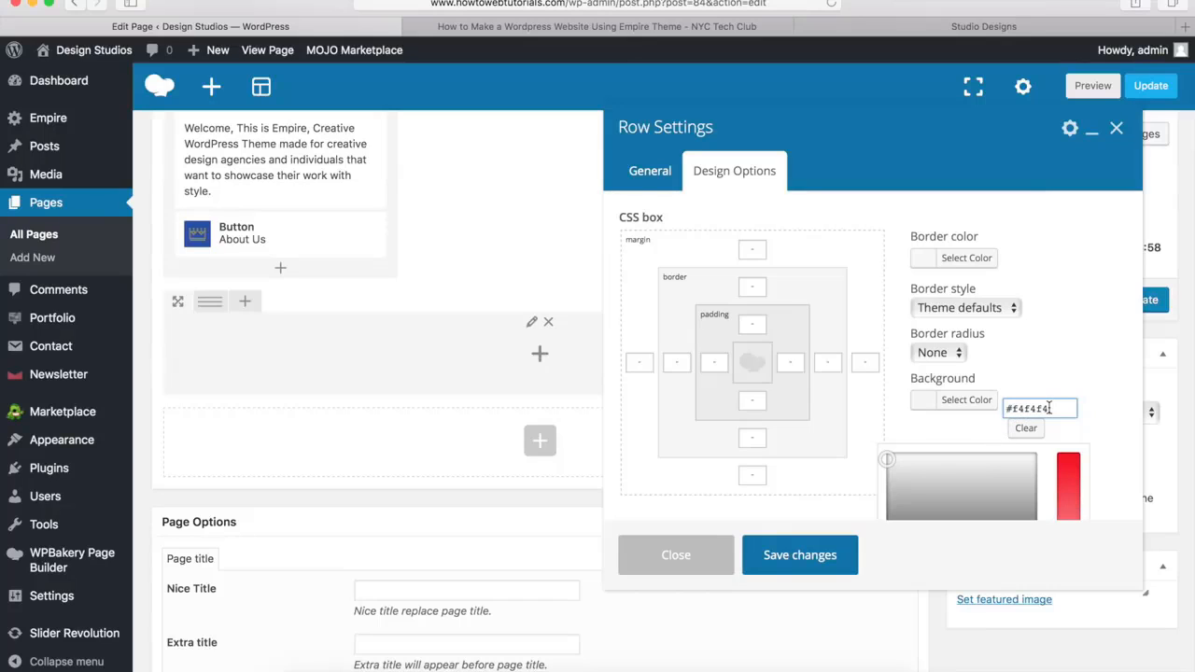
{"action": "left_click", "coordinate": [795, 560]}
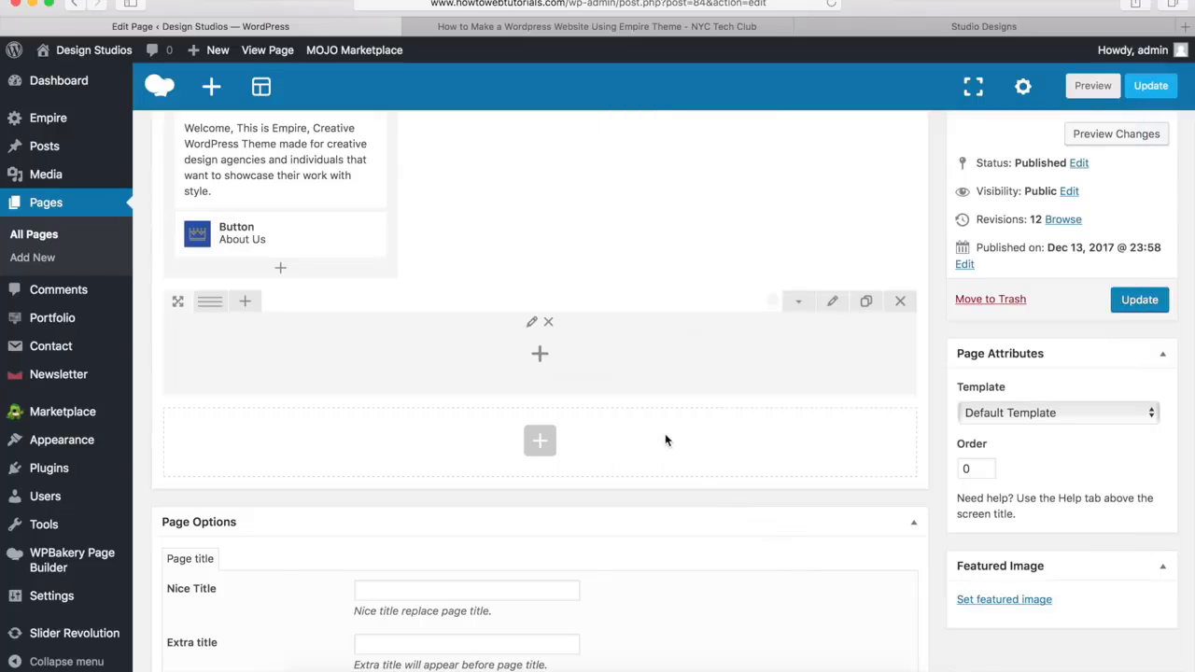
Add the theme's Heading element to the new row with the title "Latest News" and save it
{"action": "left_click", "coordinate": [541, 358]}
{"action": "scroll", "coordinate": [479, 448], "scroll_direction": "down", "scroll_amount": 5}
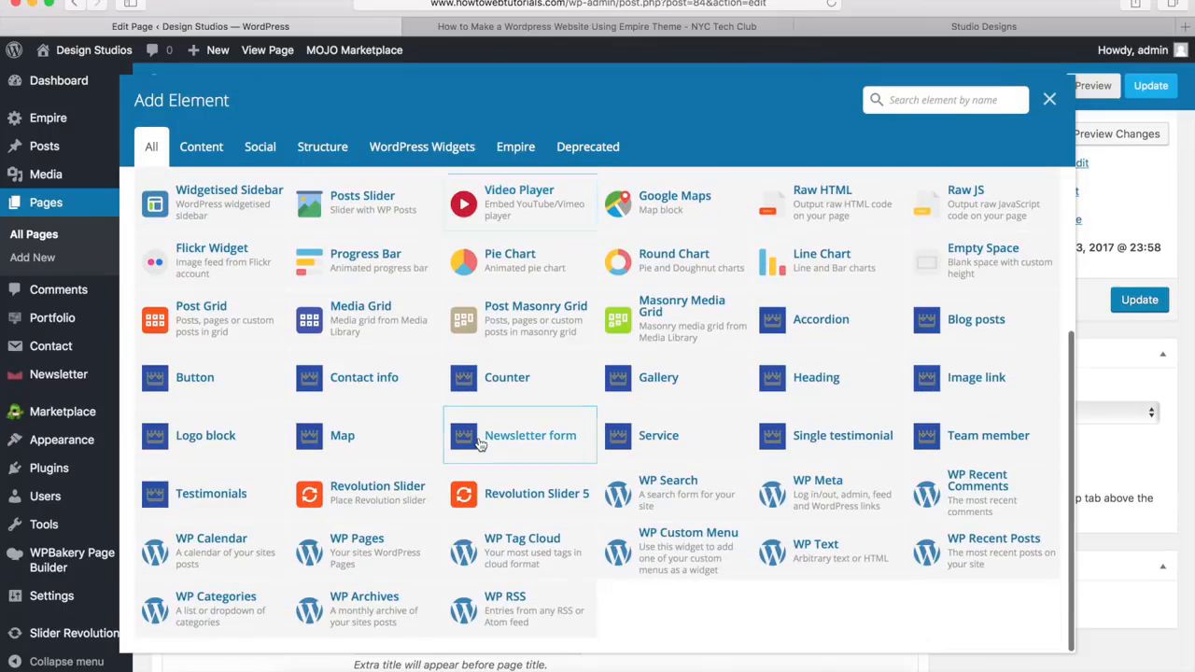
{"action": "left_click", "coordinate": [810, 381]}
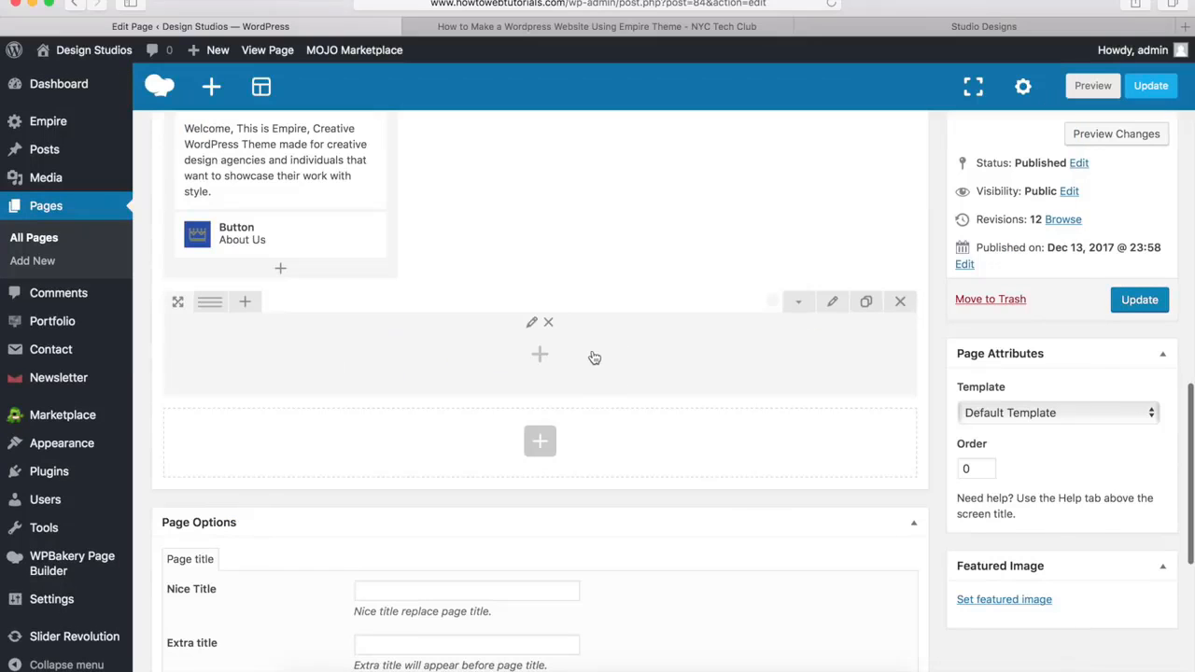
{"action": "left_click", "coordinate": [540, 354]}
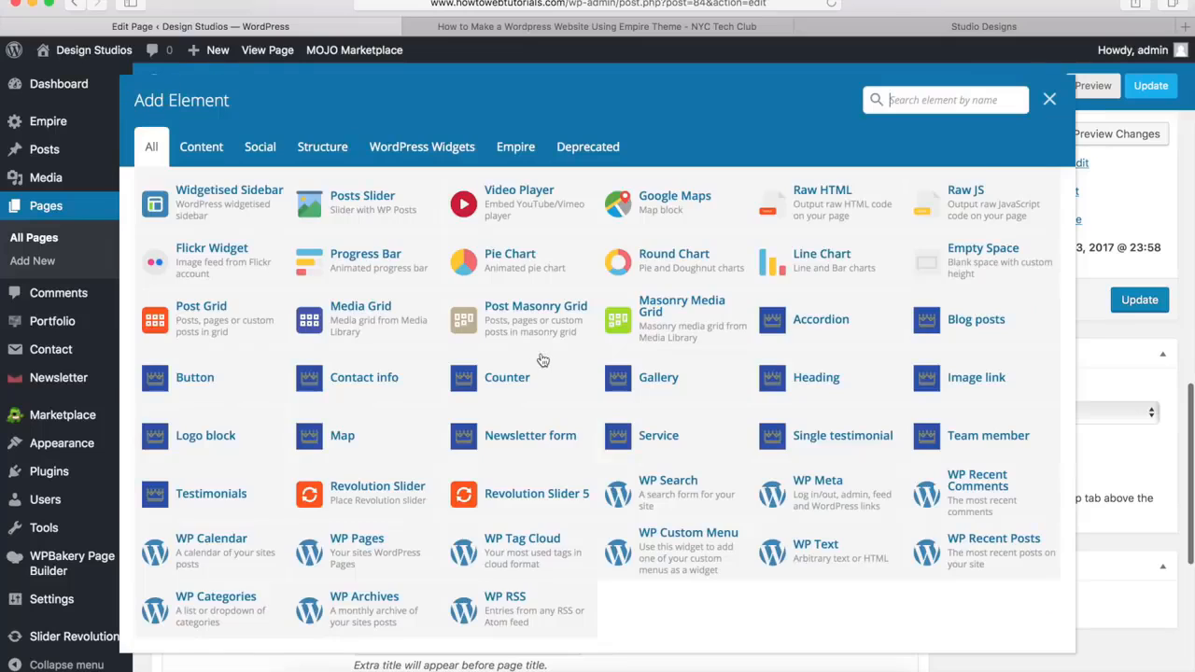
{"action": "left_click", "coordinate": [811, 383]}
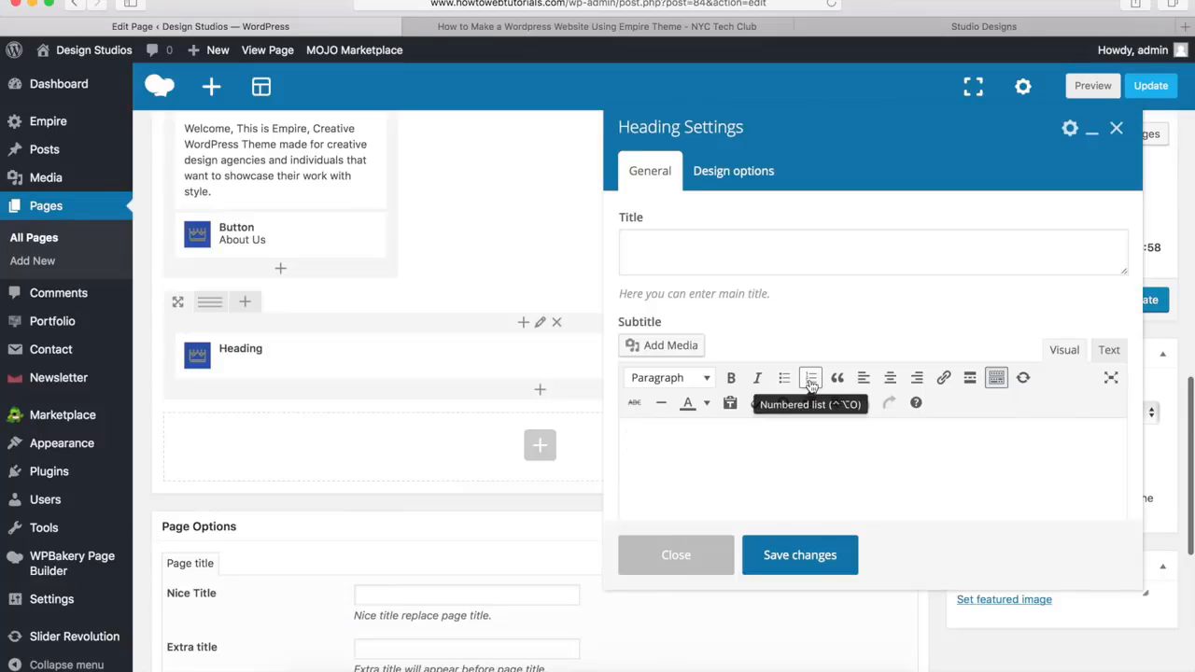
{"action": "left_click", "coordinate": [646, 248]}
{"action": "type", "text": "Latest News"}
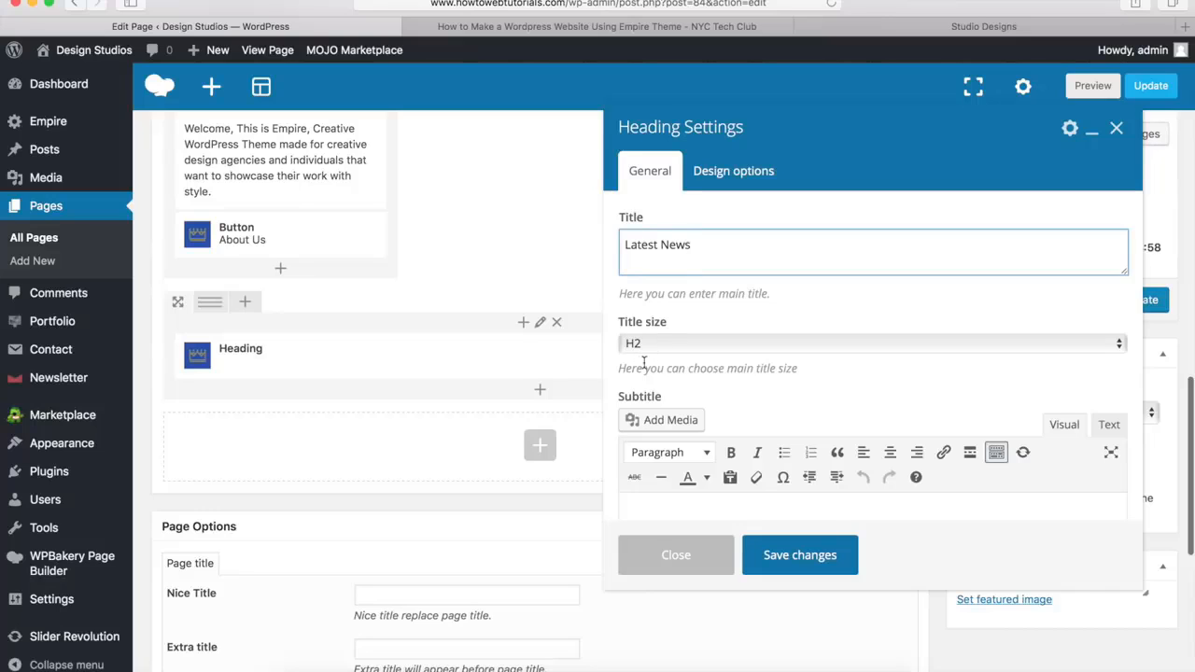
{"action": "left_click", "coordinate": [774, 397]}
{"action": "scroll", "coordinate": [774, 397], "scroll_direction": "down", "scroll_amount": 5}
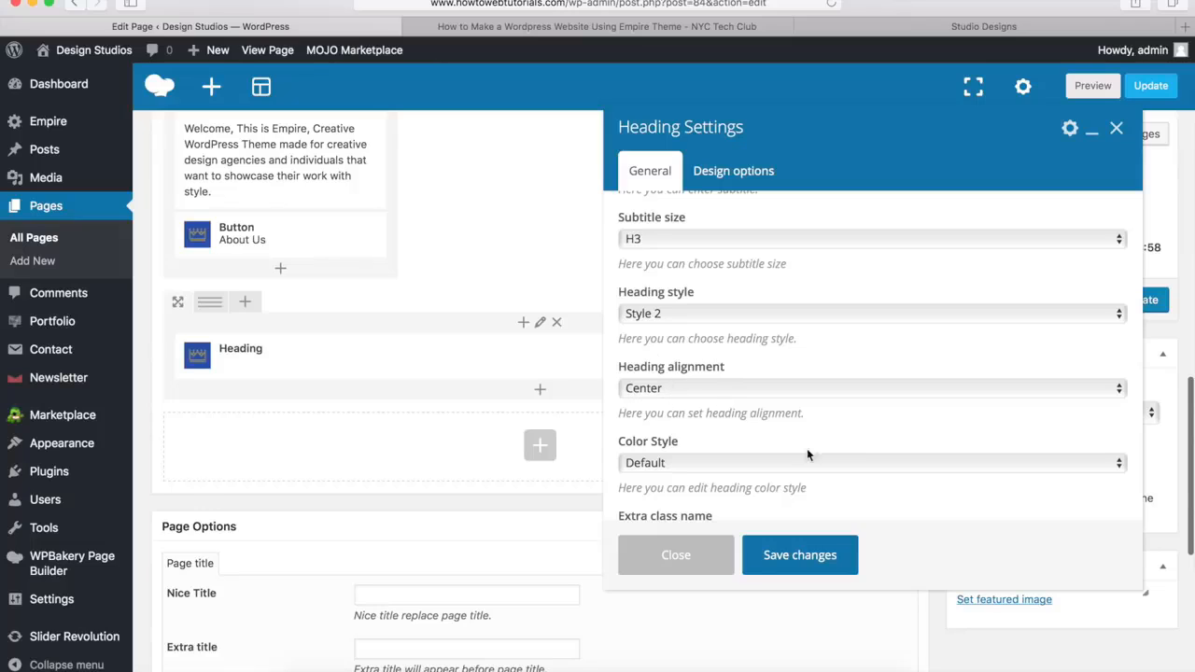
{"action": "left_click", "coordinate": [793, 558]}
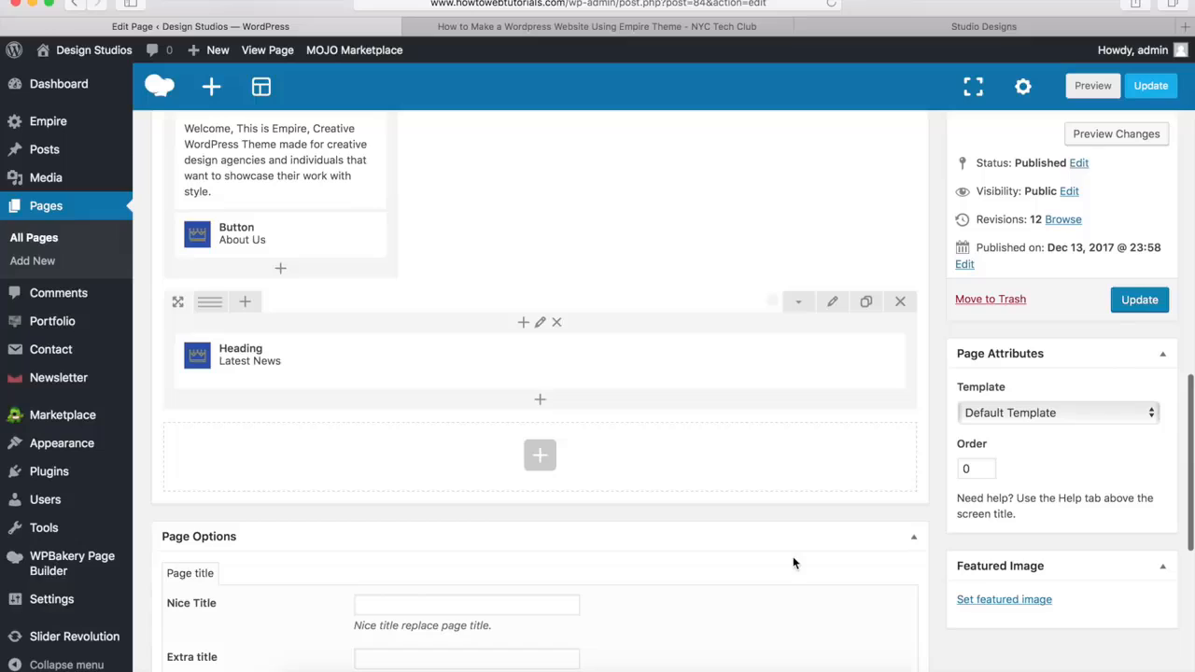
Add a Blog posts element below the Latest News heading, set it to select posts by ID, and save it
{"action": "left_click", "coordinate": [542, 403]}
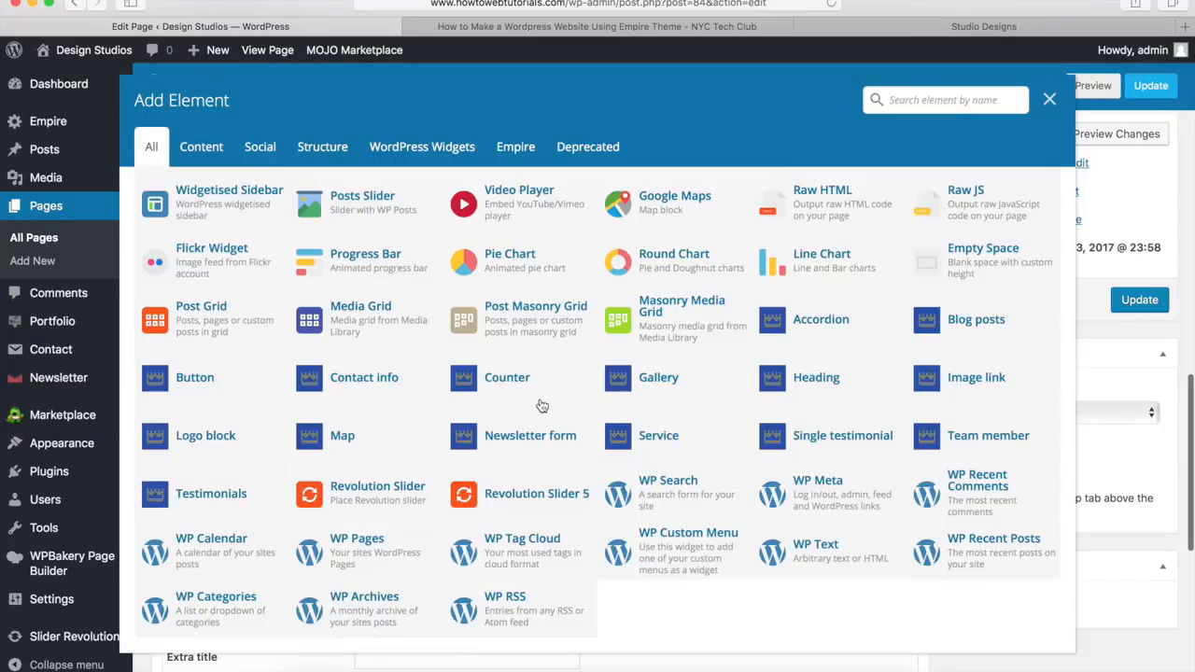
{"action": "left_click", "coordinate": [978, 325]}
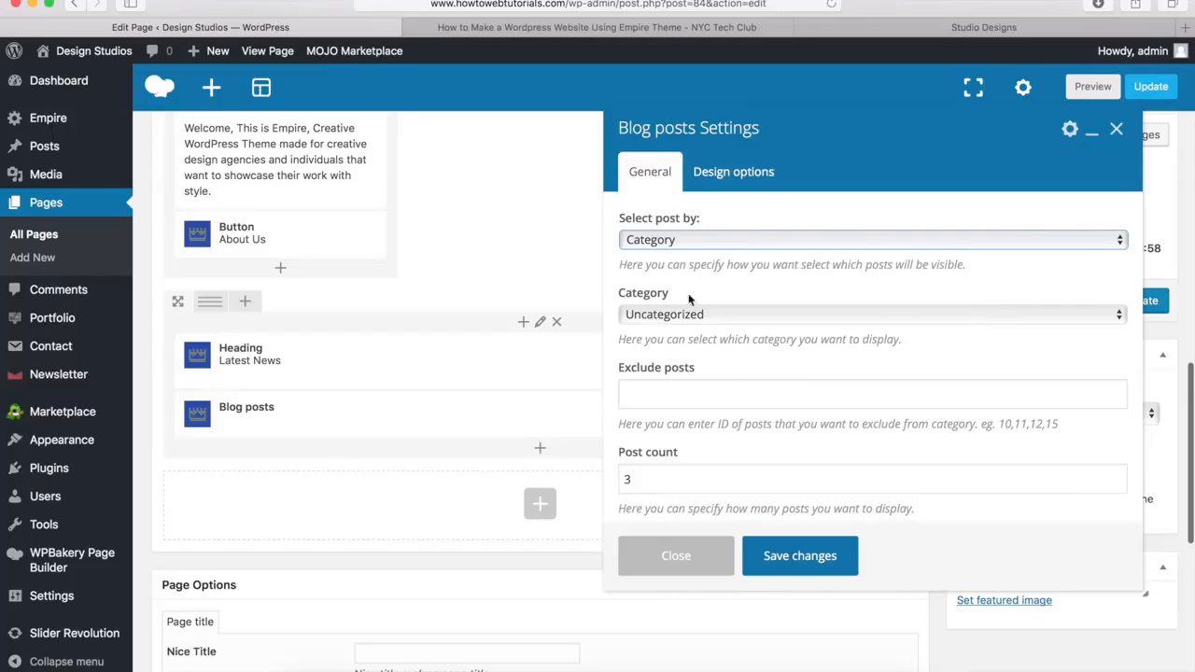
{"action": "left_click", "coordinate": [651, 240]}
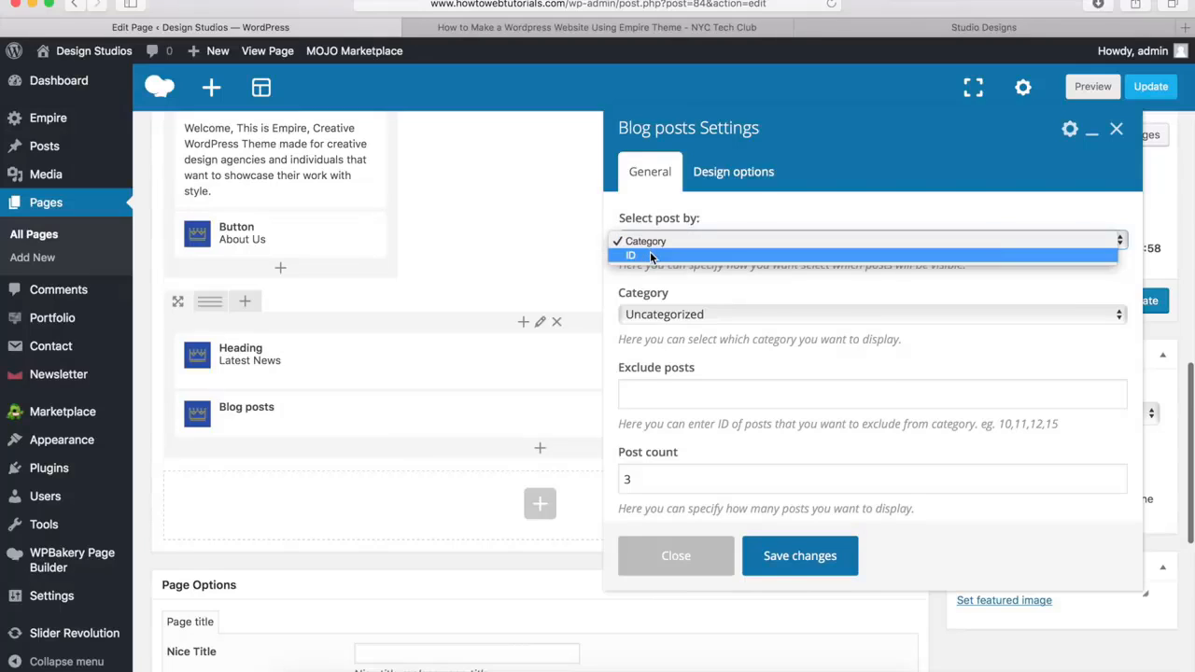
{"action": "left_click", "coordinate": [650, 256]}
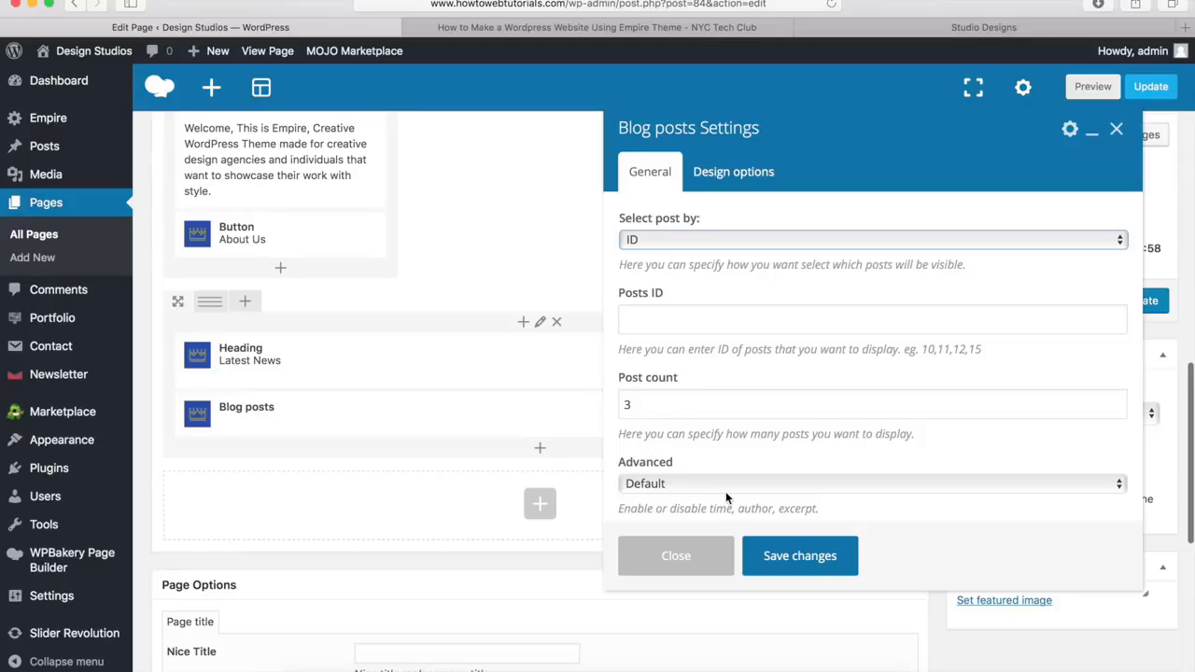
{"action": "left_click", "coordinate": [801, 557]}
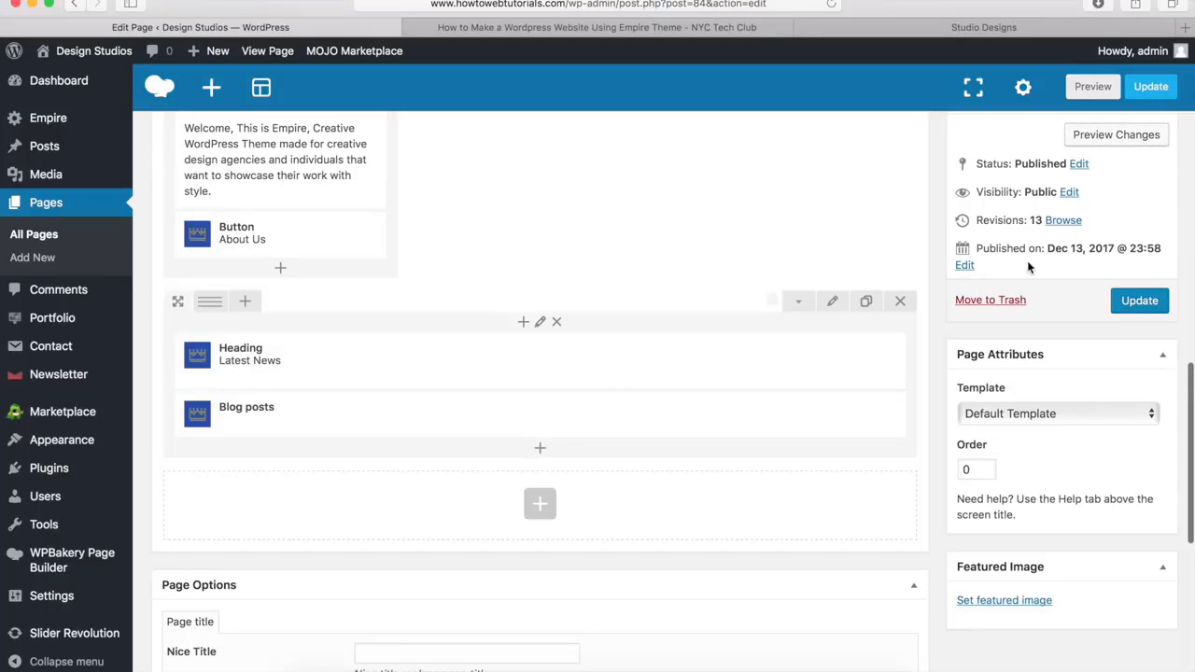
Check the demo site's What Our Clients Are Saying section, and add a new row beneath the Latest News row
{"action": "mouse_move", "coordinate": [843, 425]}
{"action": "left_click", "coordinate": [950, 34]}
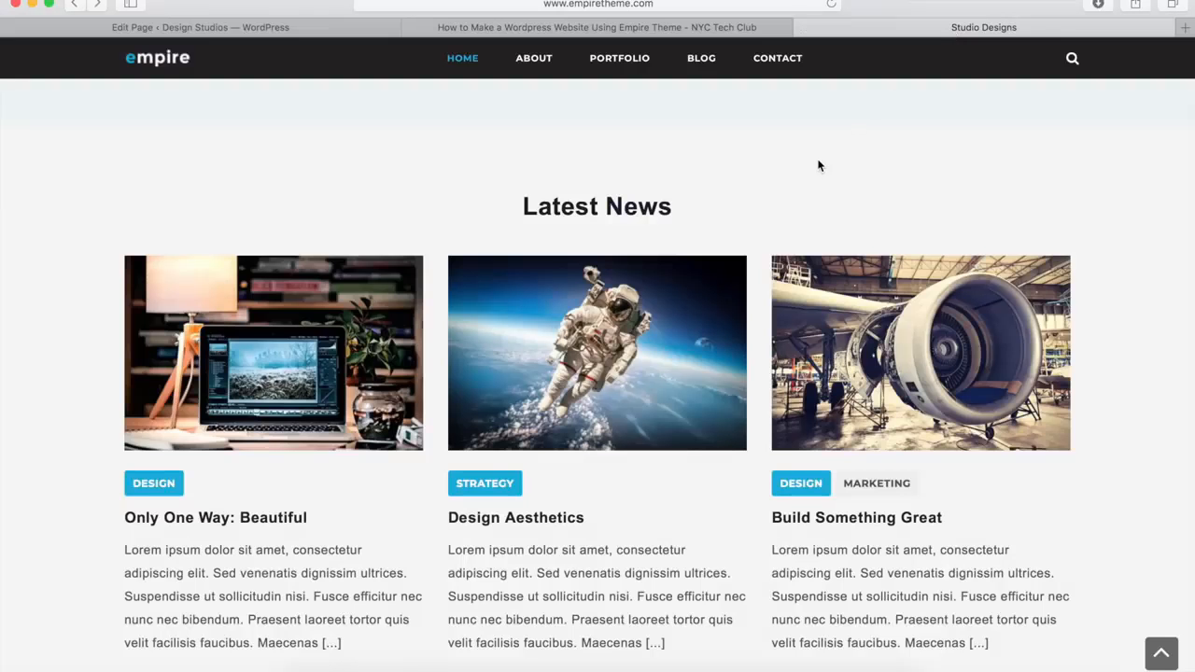
{"action": "scroll", "coordinate": [818, 166], "scroll_direction": "down", "scroll_amount": 10}
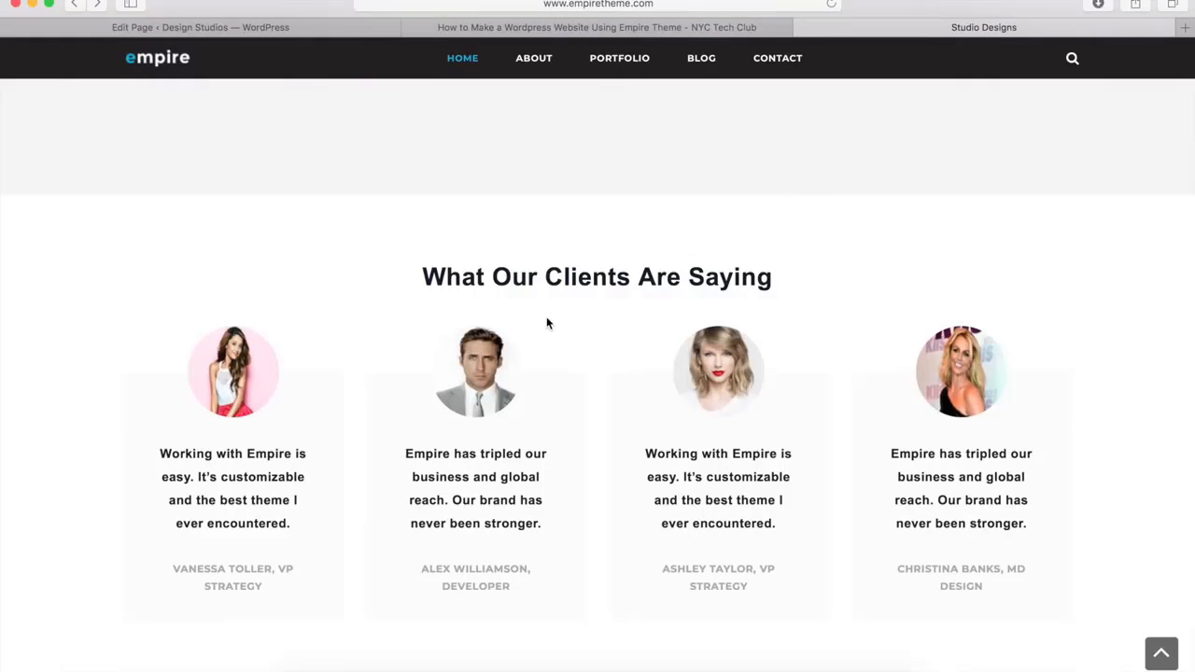
{"action": "left_click", "coordinate": [271, 33]}
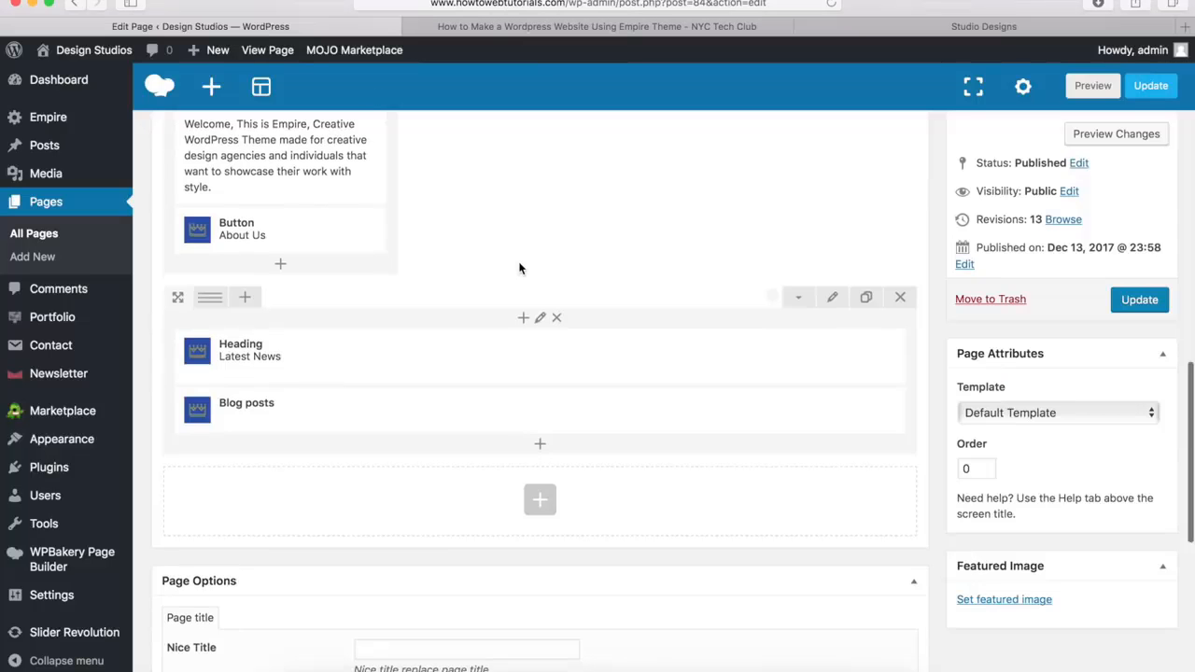
{"action": "scroll", "coordinate": [519, 268], "scroll_direction": "down", "scroll_amount": 3}
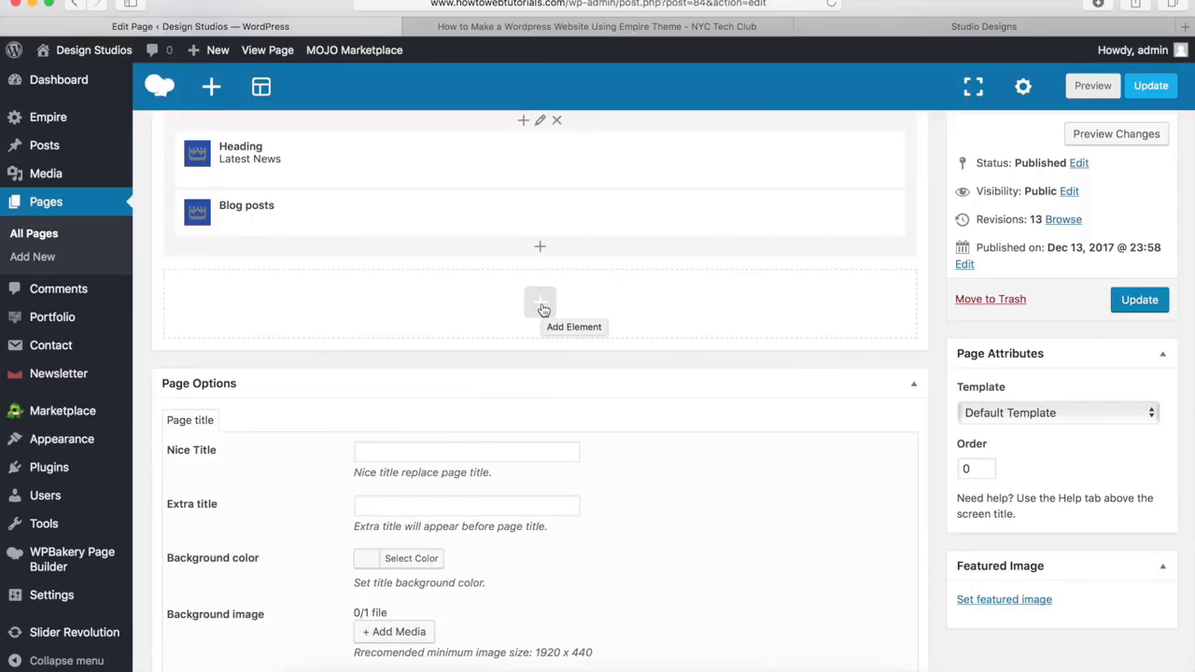
{"action": "left_click", "coordinate": [541, 306]}
{"action": "scroll", "coordinate": [391, 280], "scroll_direction": "up", "scroll_amount": 5}
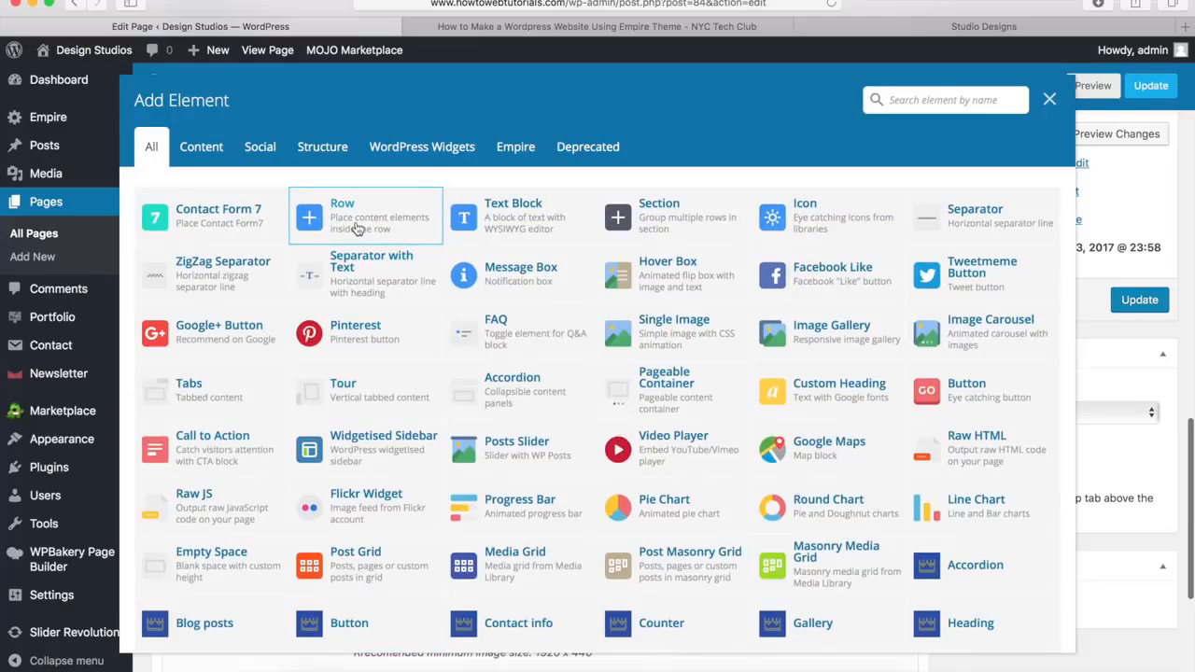
{"action": "left_click", "coordinate": [355, 226]}
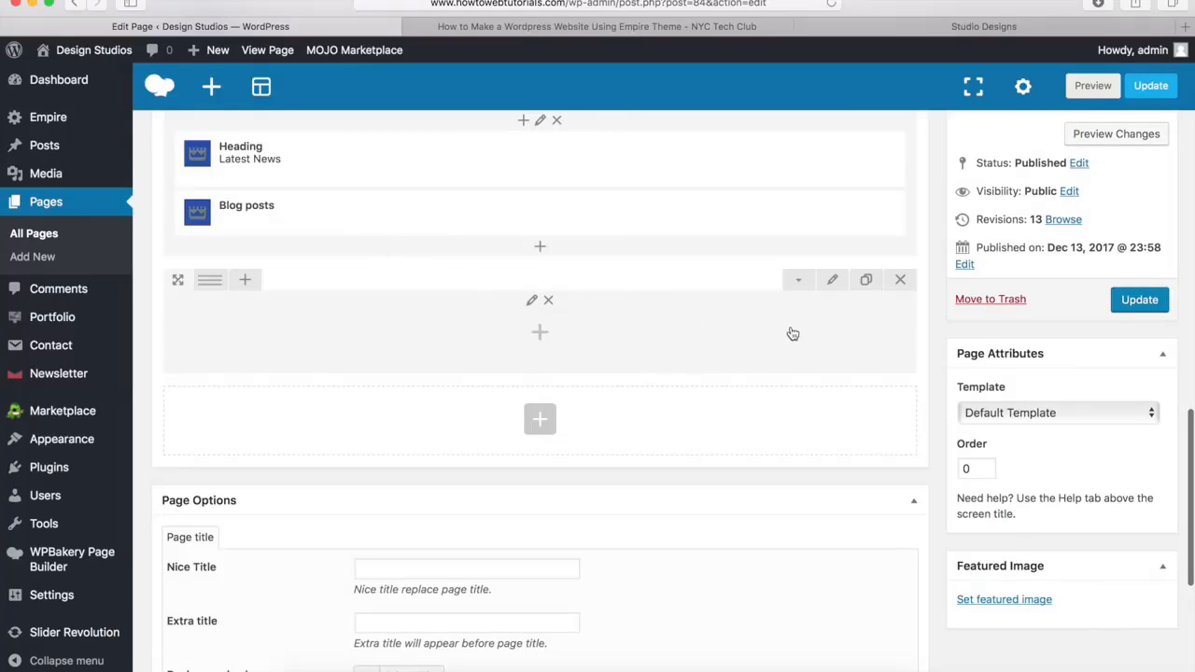
Set the Row stretch of the new row below Latest News to Stretch row and save its settings
{"action": "left_click", "coordinate": [833, 283]}
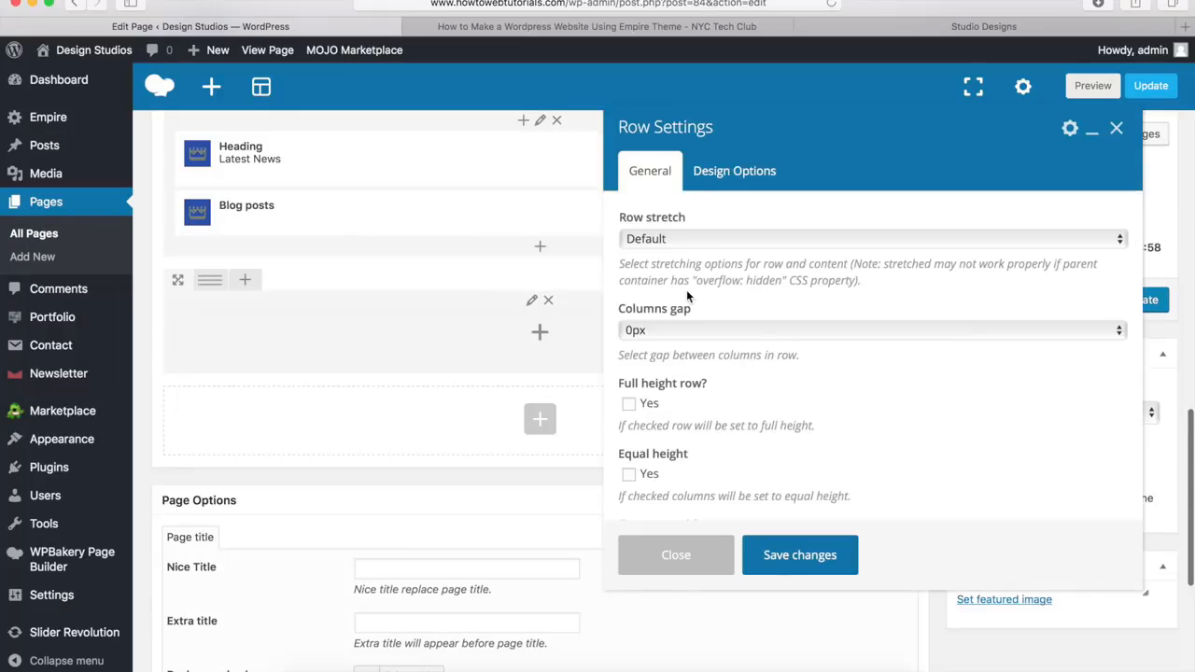
{"action": "left_click", "coordinate": [657, 241]}
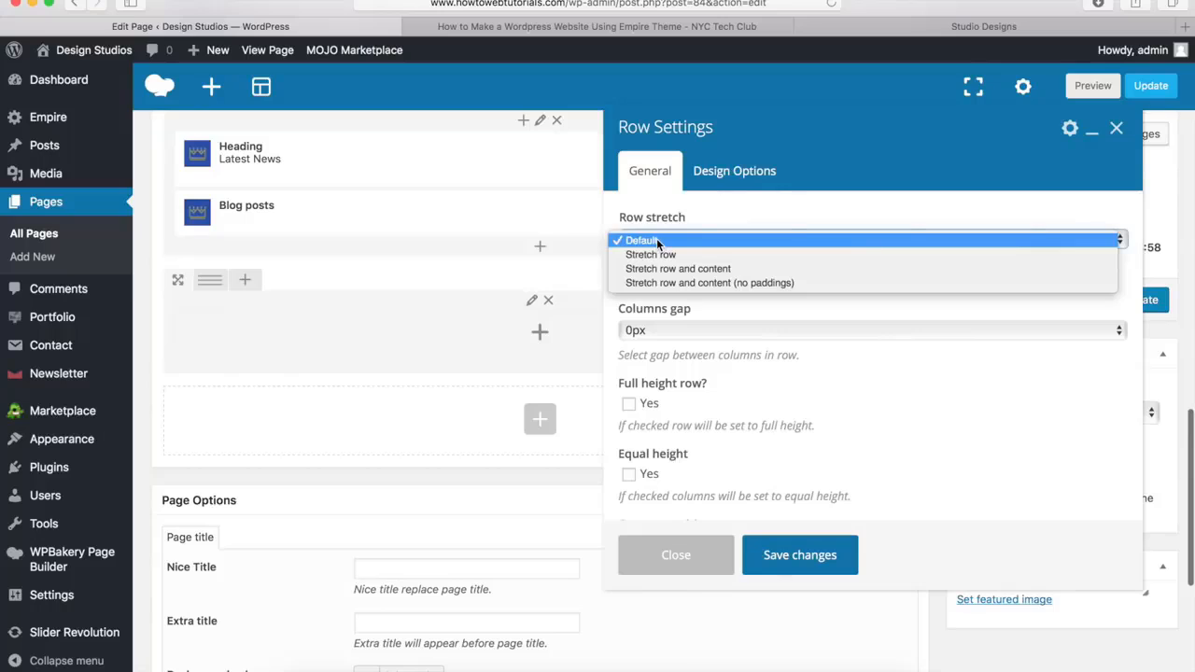
{"action": "left_click", "coordinate": [656, 255]}
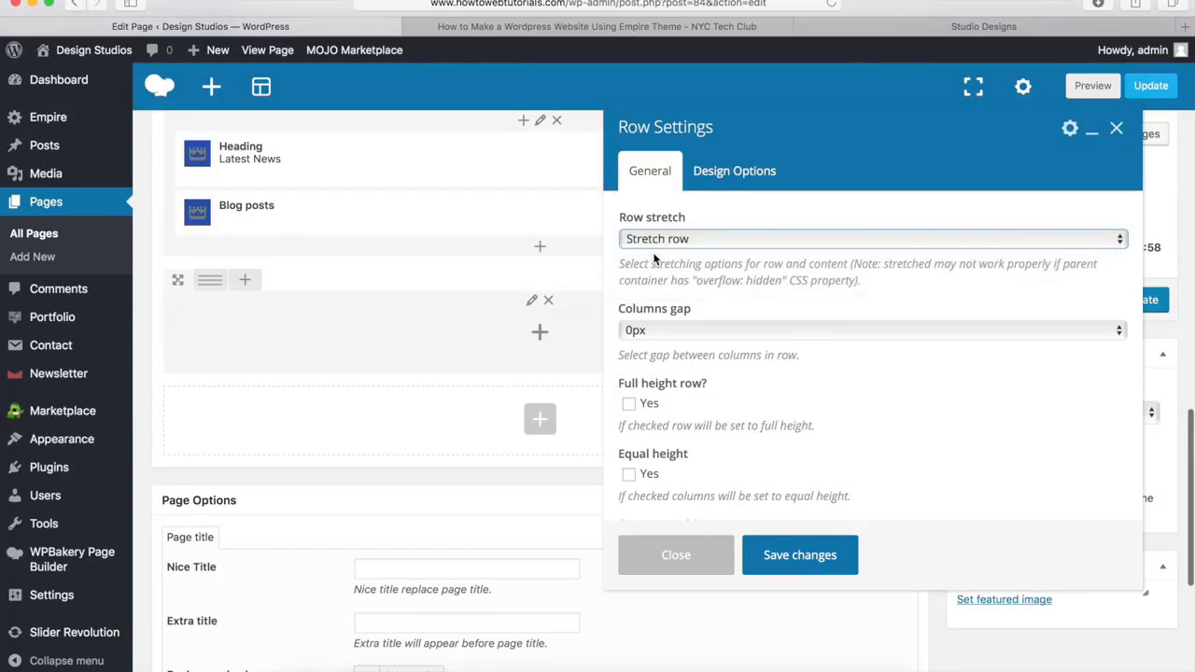
{"action": "left_click", "coordinate": [799, 556]}
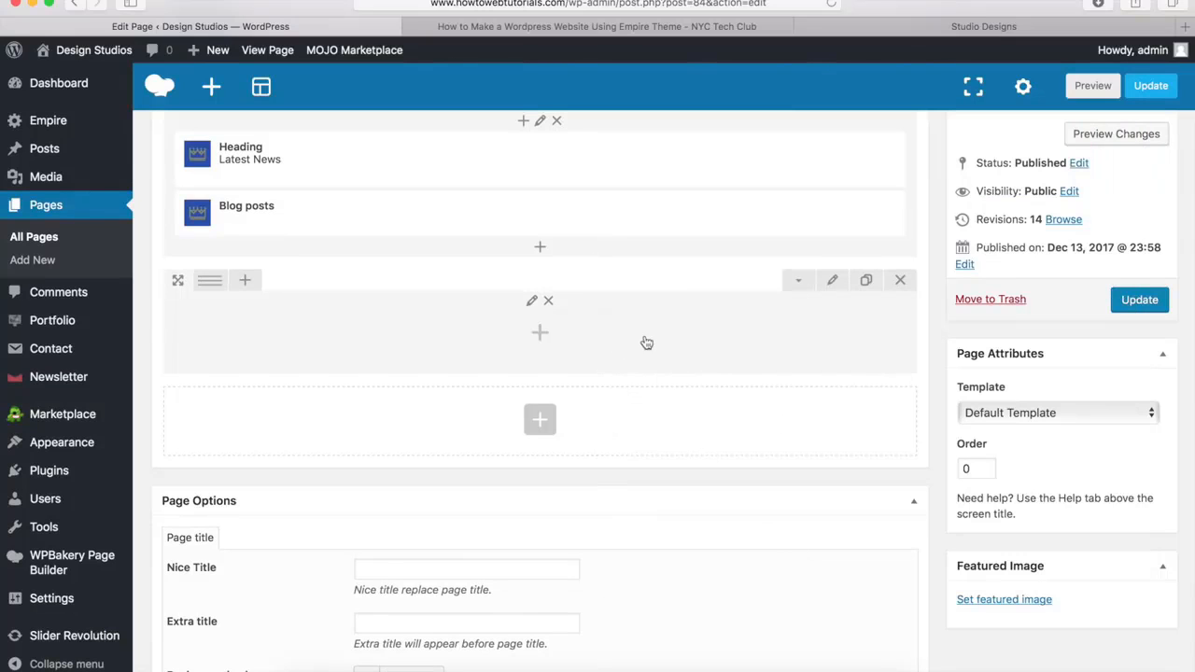
Add the theme's Heading element to the empty row below Latest News with the title "What Our Clients Are Saying" and save it
{"action": "left_click", "coordinate": [539, 334]}
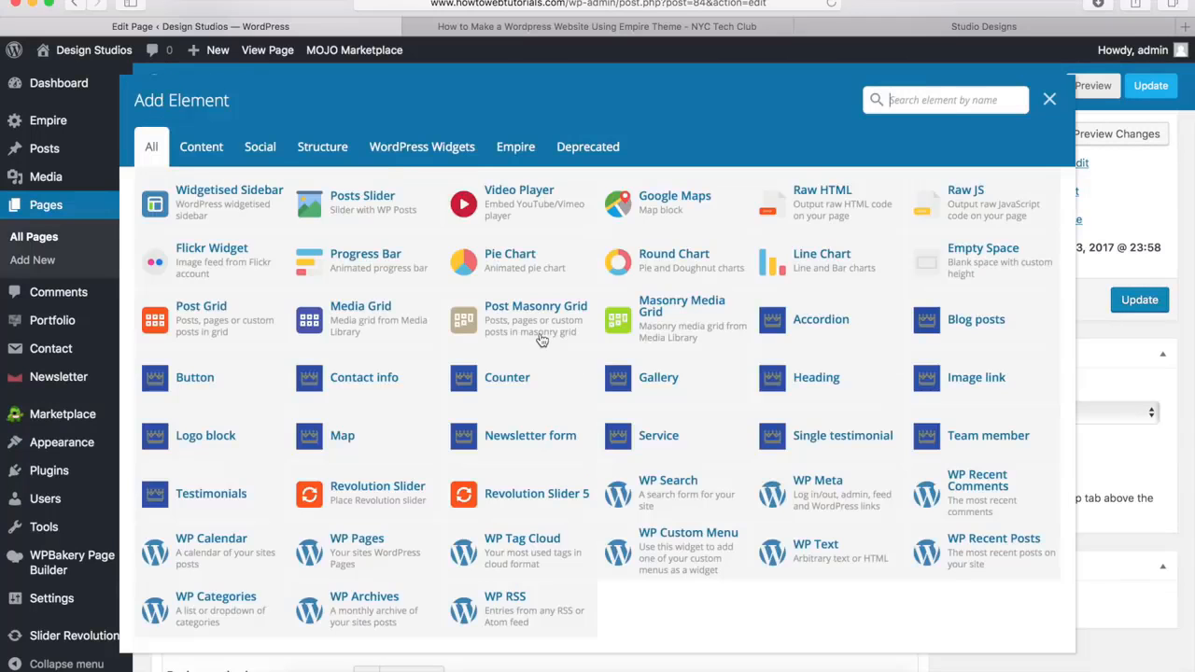
{"action": "left_click", "coordinate": [813, 386]}
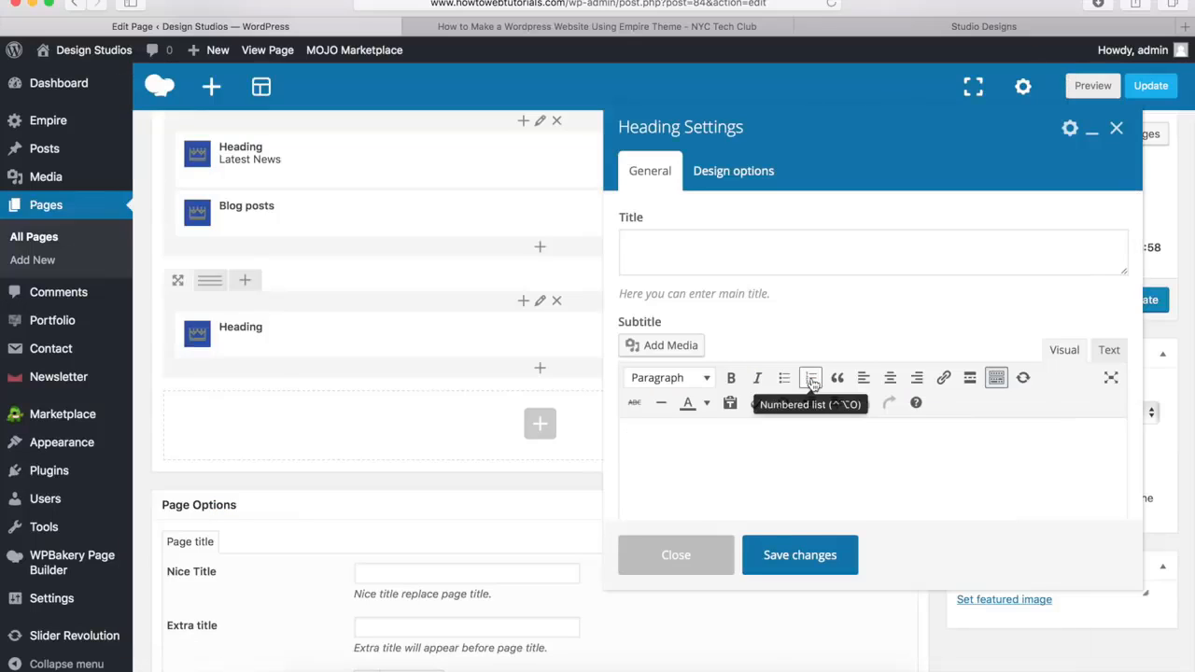
{"action": "left_click", "coordinate": [664, 254]}
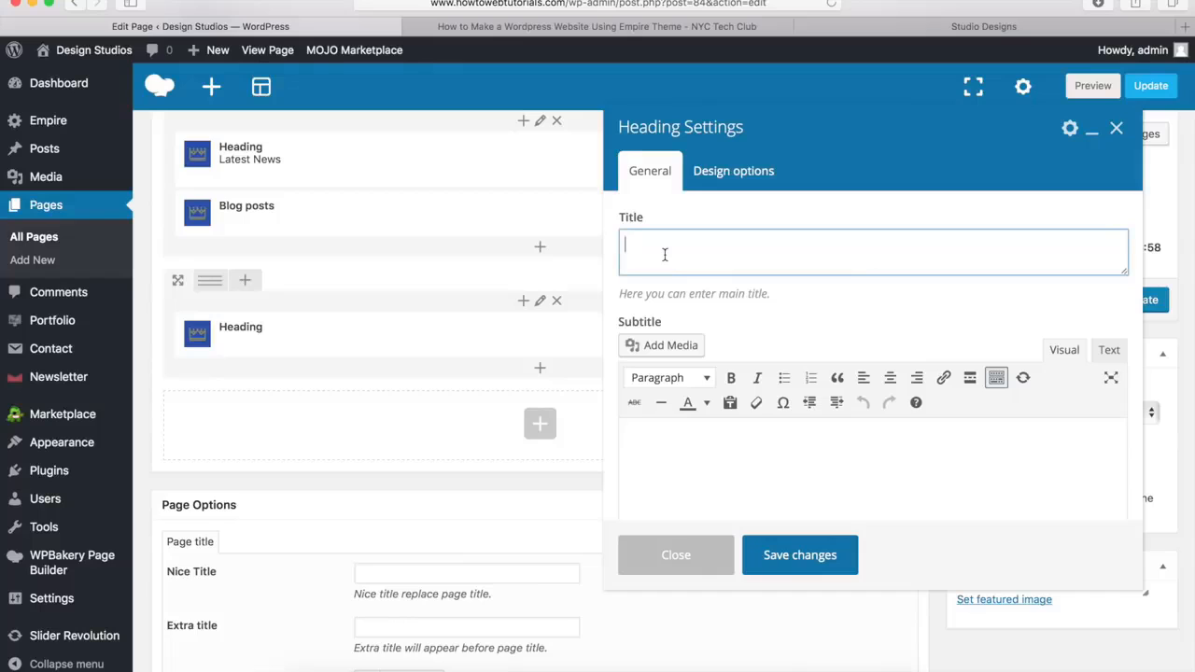
{"action": "type", "text": "What Our Clients Are Saying"}
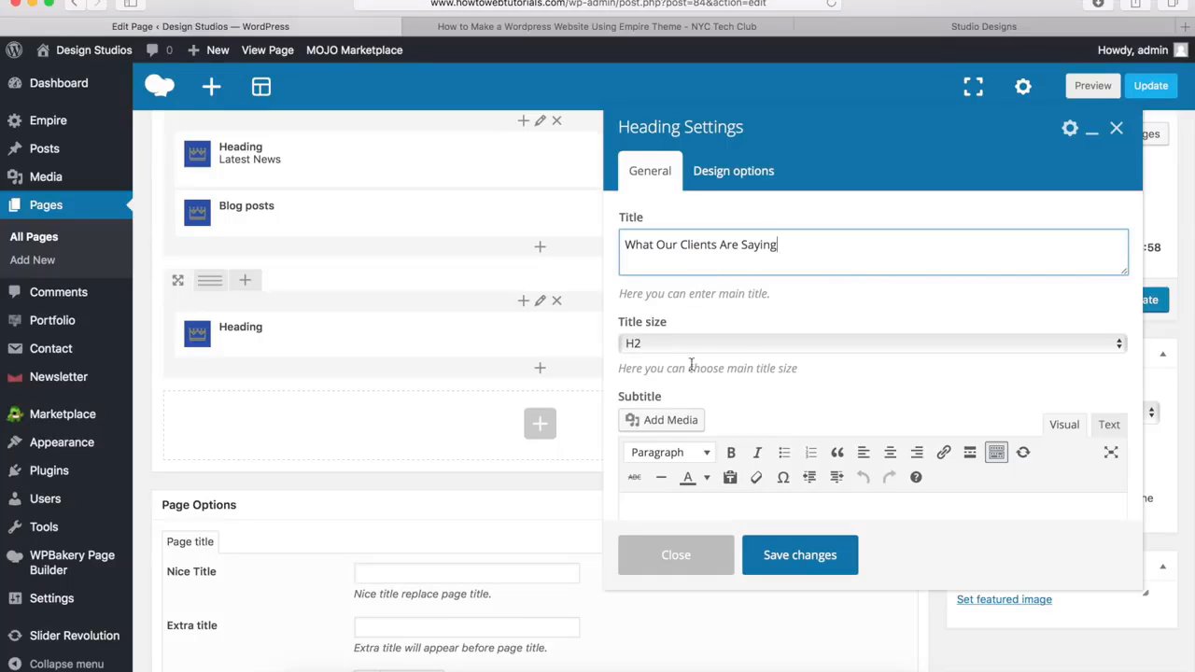
{"action": "left_click", "coordinate": [790, 405]}
{"action": "scroll", "coordinate": [790, 405], "scroll_direction": "down", "scroll_amount": 5}
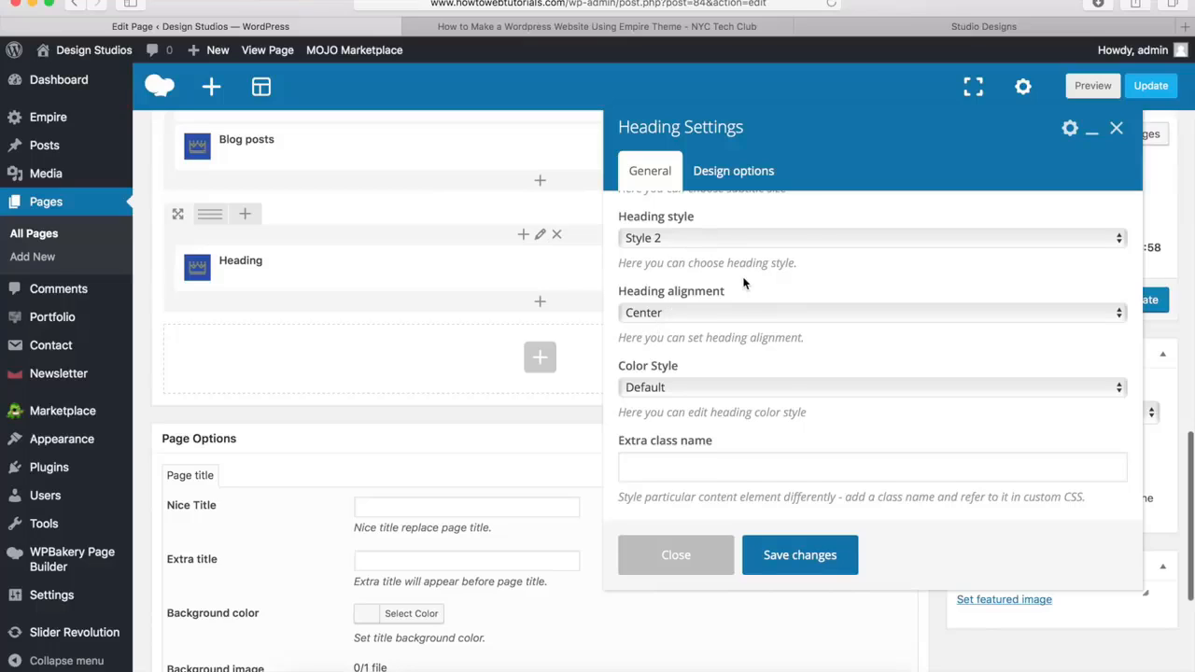
{"action": "left_click", "coordinate": [798, 556]}
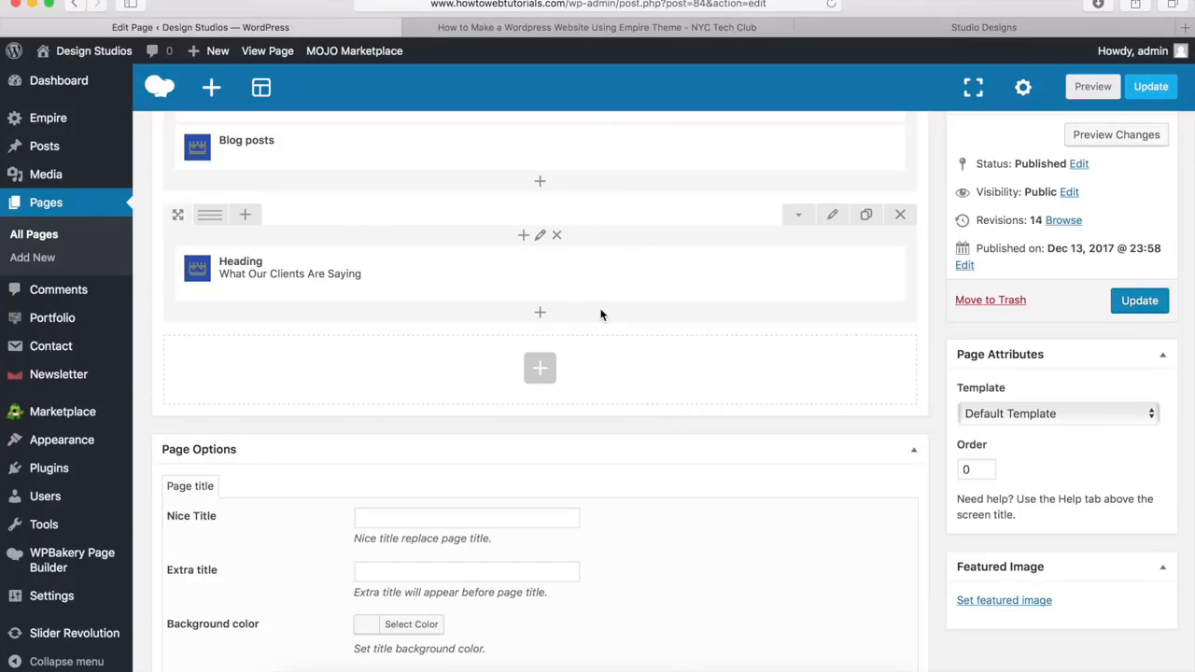
Add an inner row beneath the What Our Clients Are Saying heading and split it into four 1/4 columns
{"action": "left_click", "coordinate": [541, 314]}
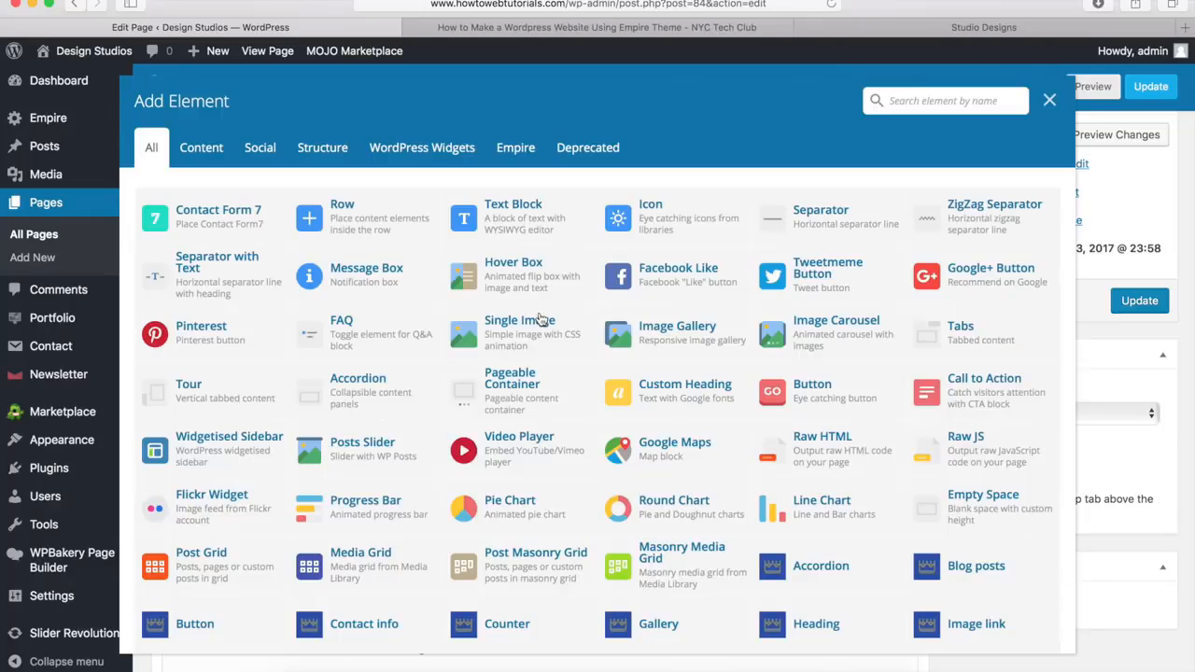
{"action": "left_click", "coordinate": [356, 228]}
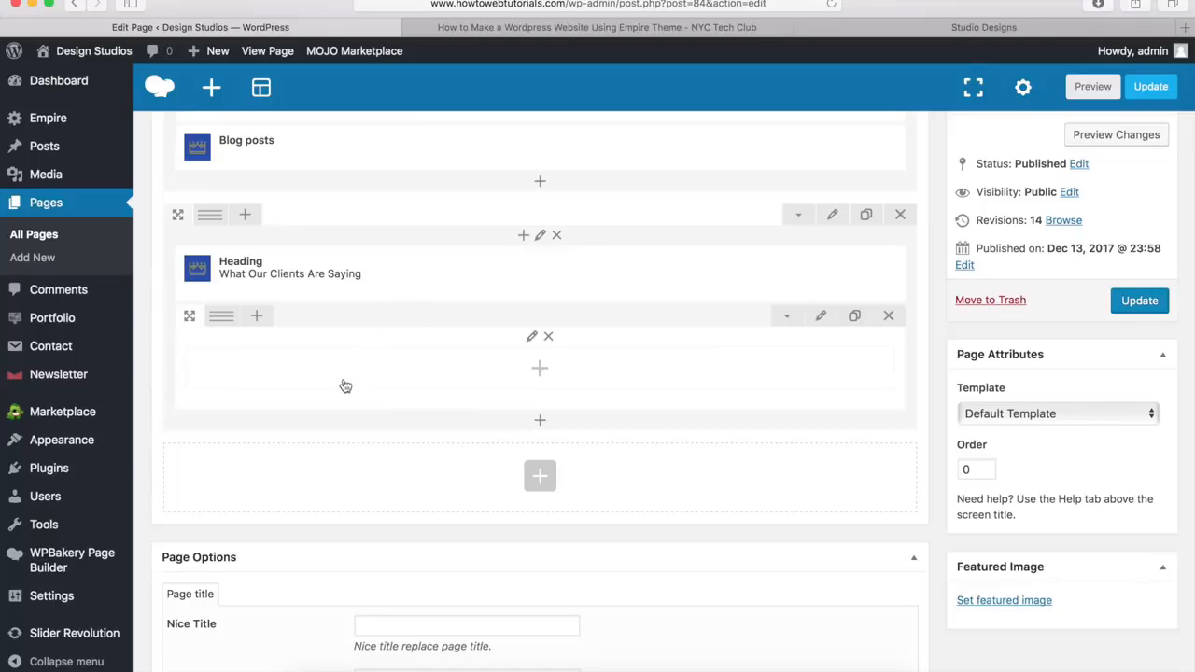
{"action": "mouse_move", "coordinate": [221, 320]}
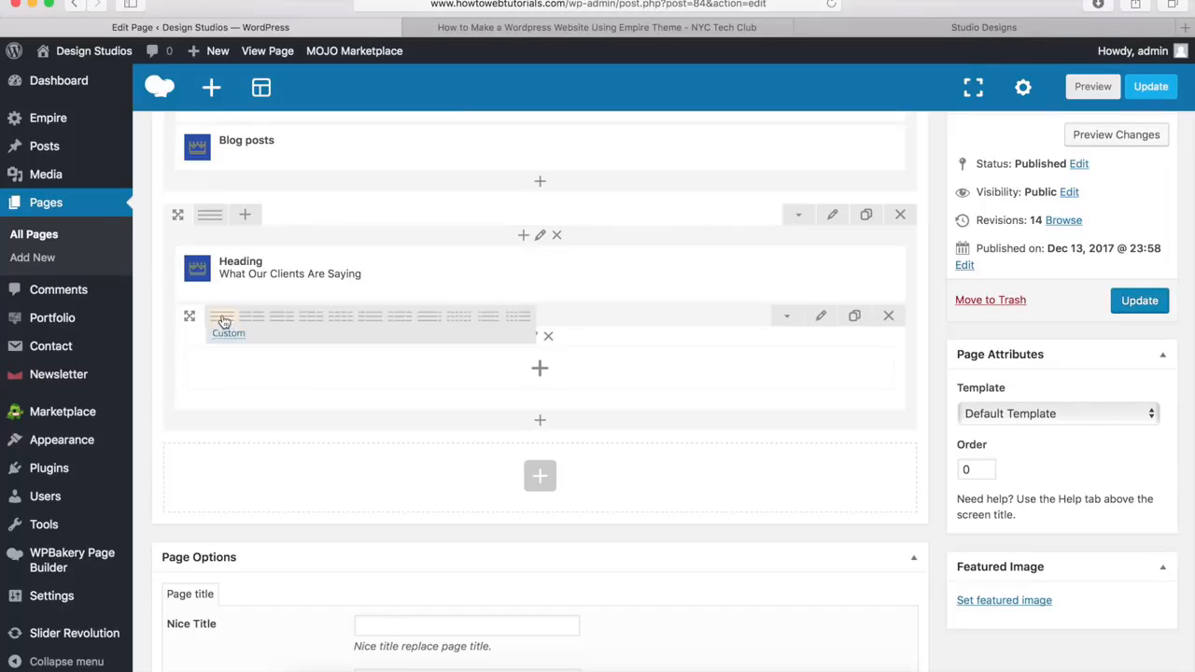
{"action": "left_click", "coordinate": [342, 318]}
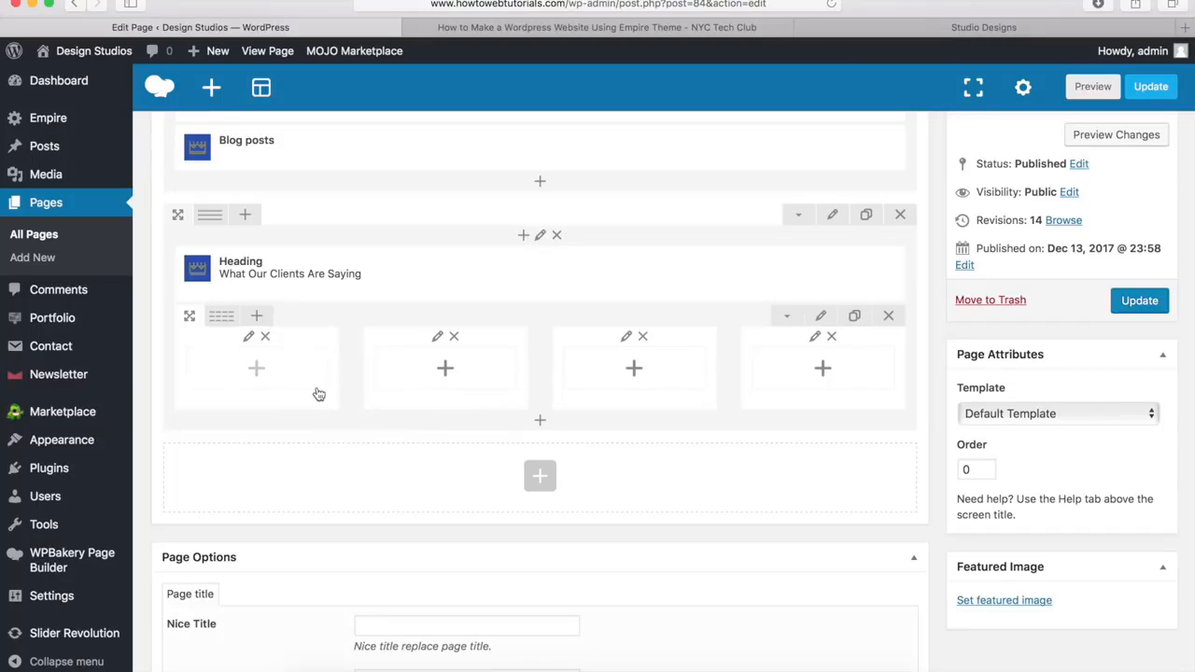
Add the theme's Single testimonial element to the first testimonial column and set its avatar to testimonial3.jpg from the media library
{"action": "left_click", "coordinate": [257, 370]}
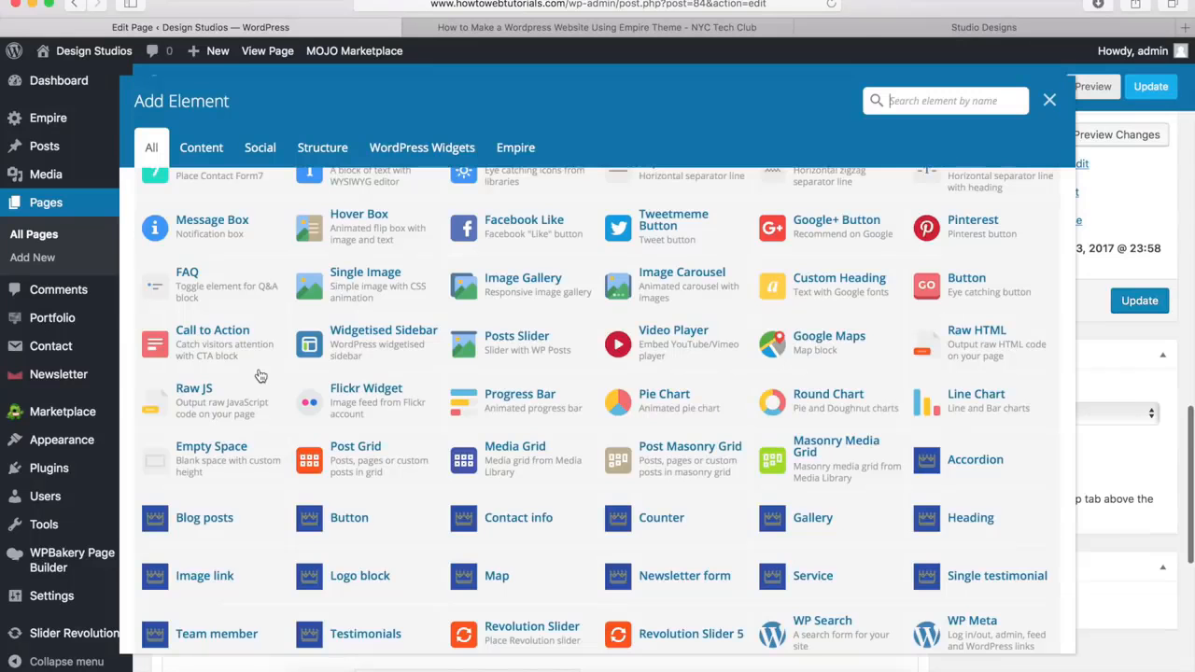
{"action": "left_click", "coordinate": [990, 583]}
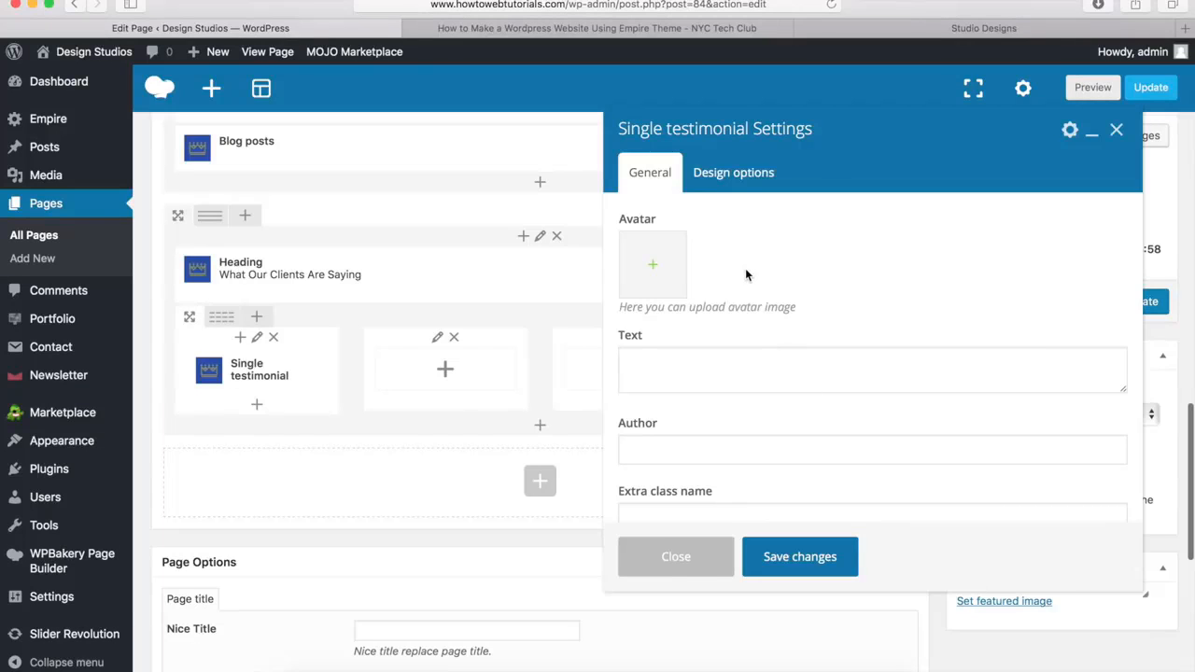
{"action": "left_click", "coordinate": [657, 271]}
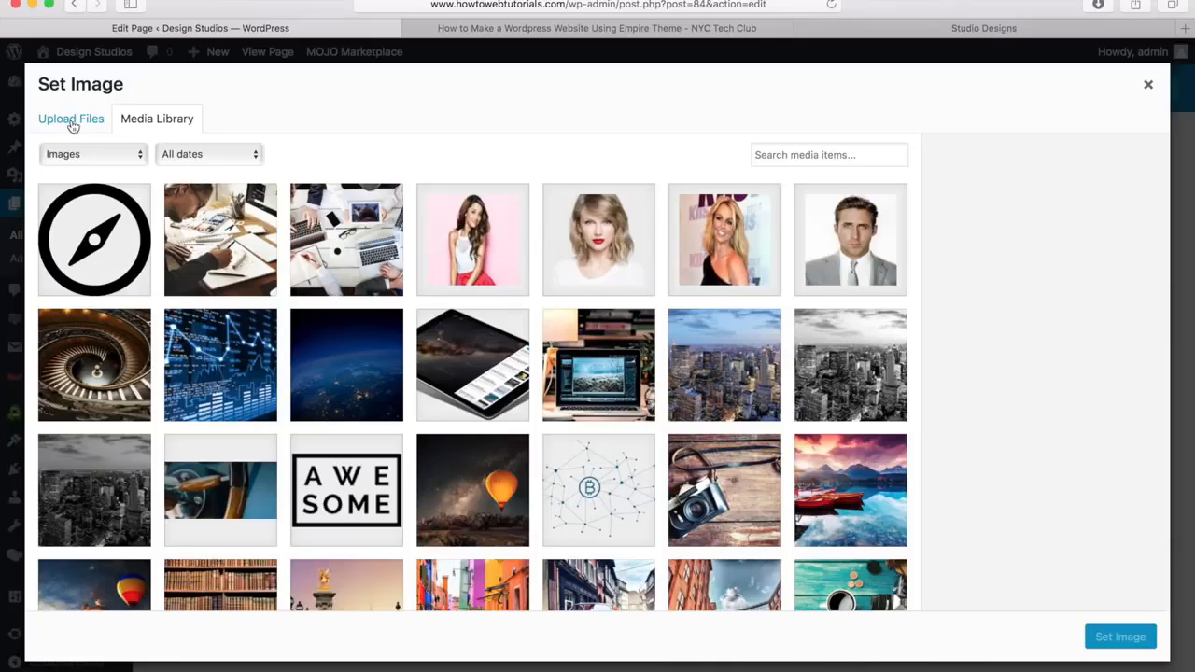
{"action": "left_click", "coordinate": [473, 244]}
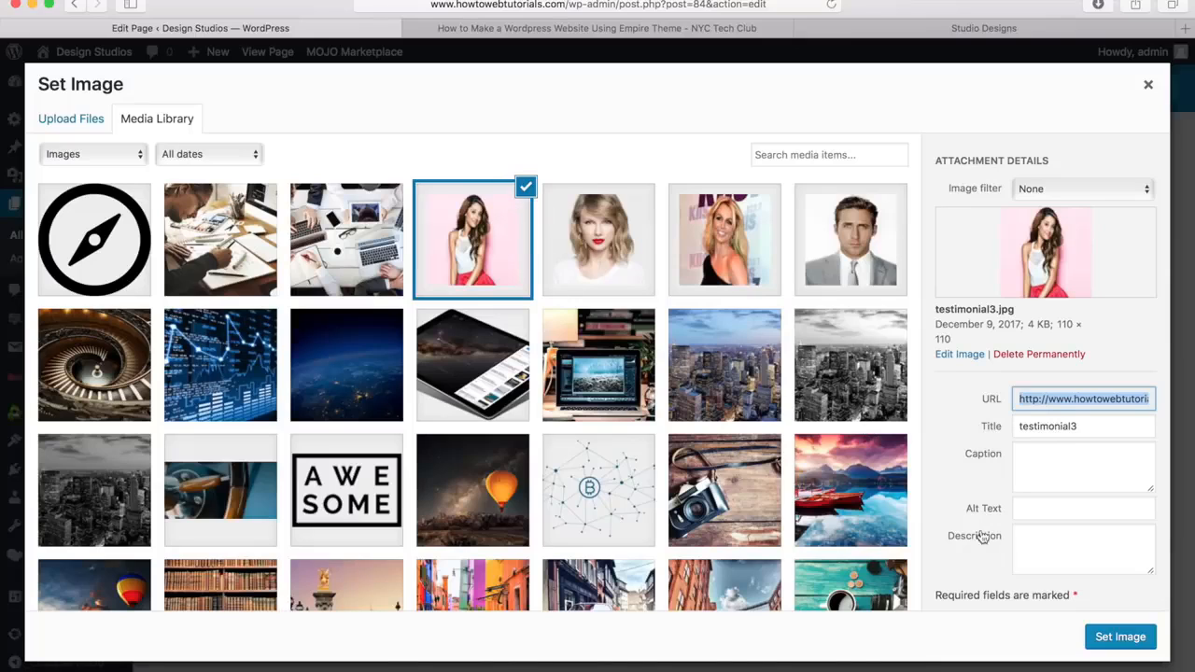
{"action": "left_click", "coordinate": [1119, 643]}
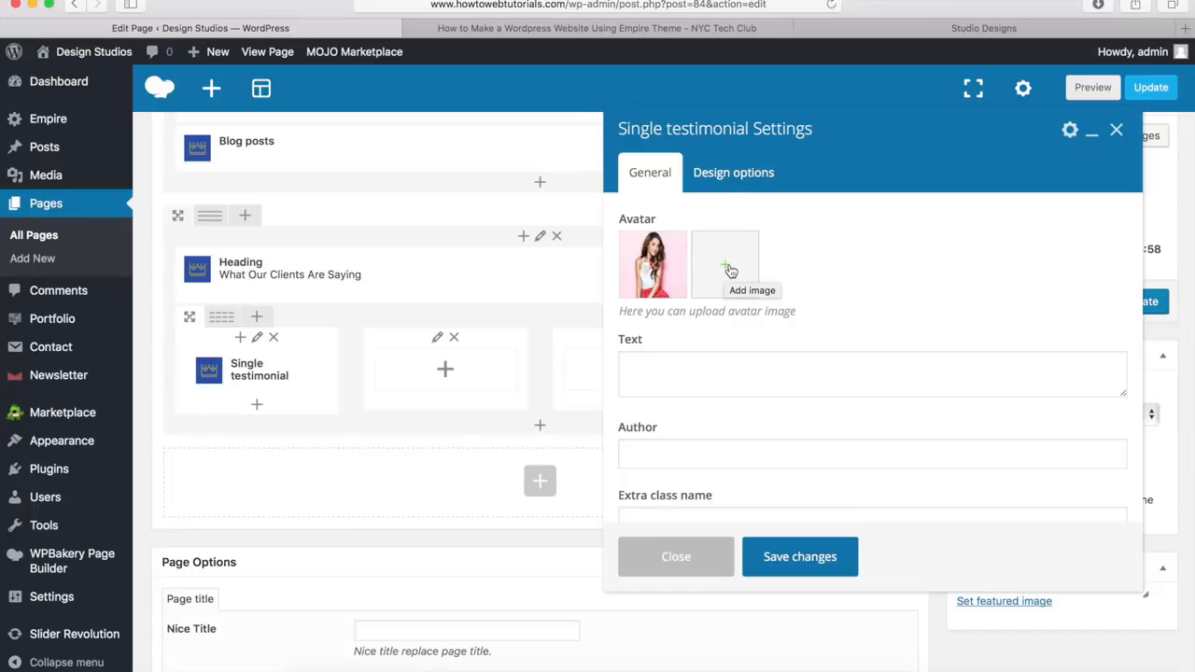
Enter the testimonial text "Working with Empire is easy. It's customizable and the best theme I ever encountered.", fill in the author's name and job title, and save
{"action": "left_click", "coordinate": [656, 366]}
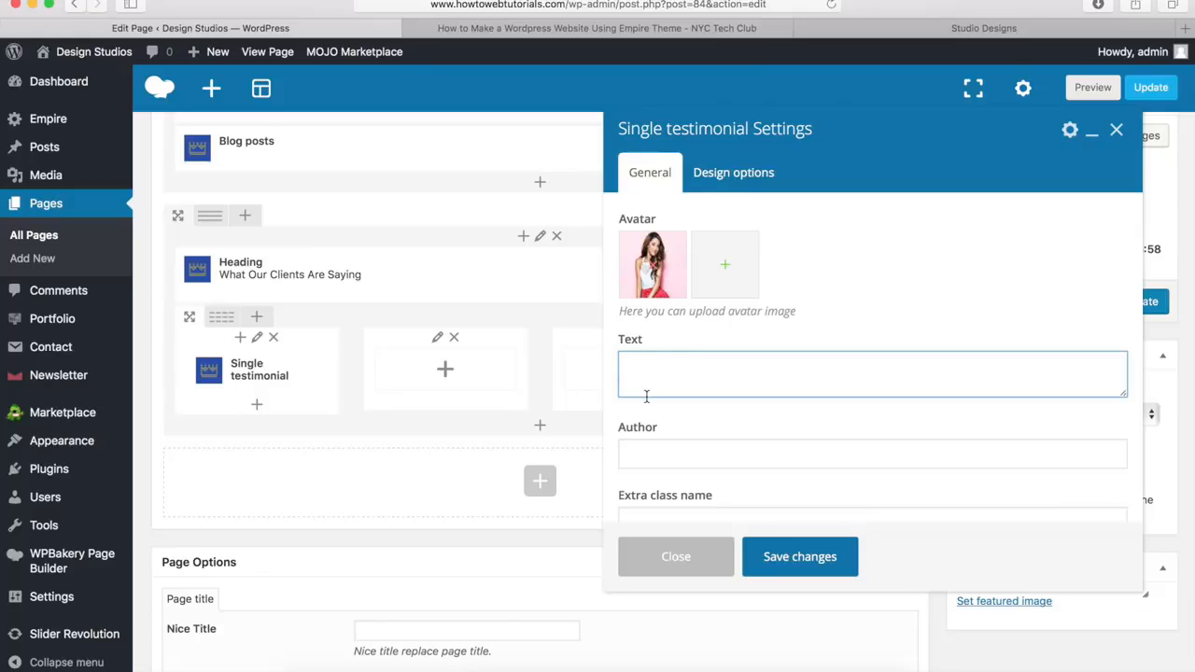
{"action": "type", "text": "Working with Empire is easy. It's customizable and the best theme I ever encountered."}
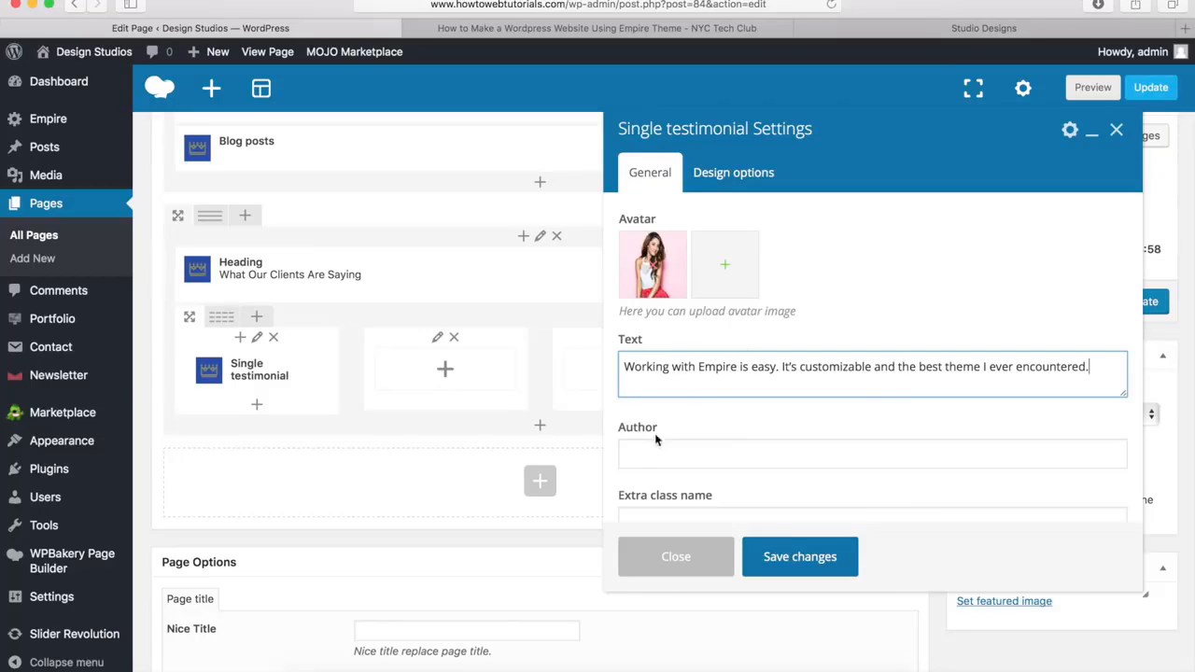
{"action": "left_click", "coordinate": [643, 457]}
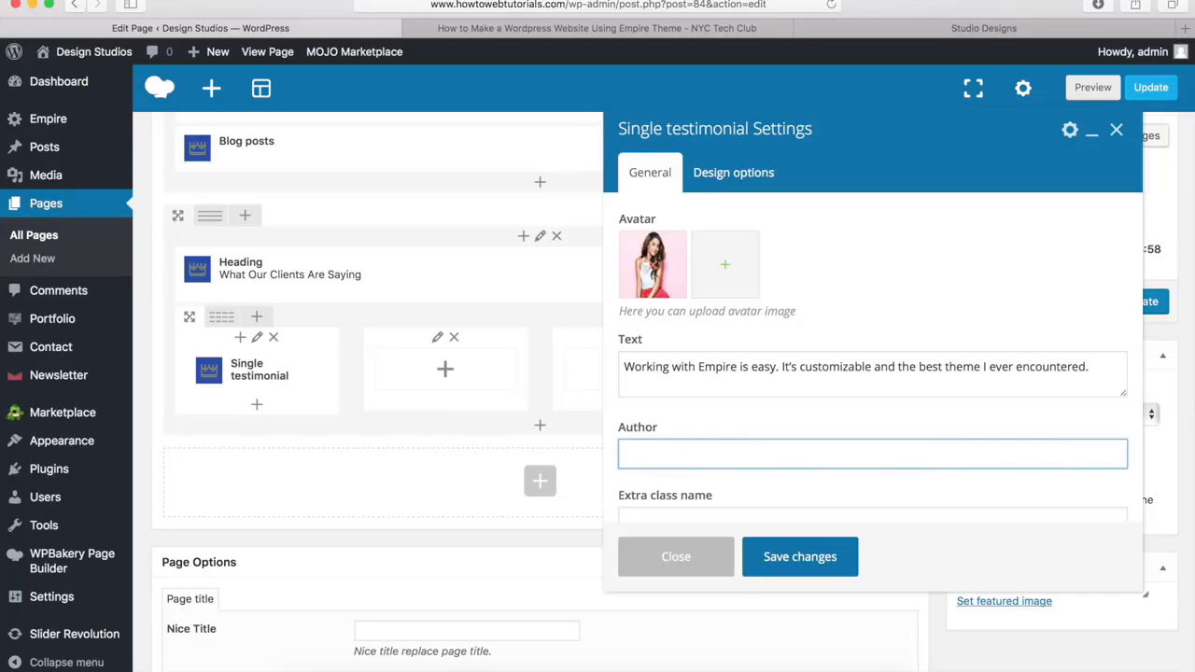
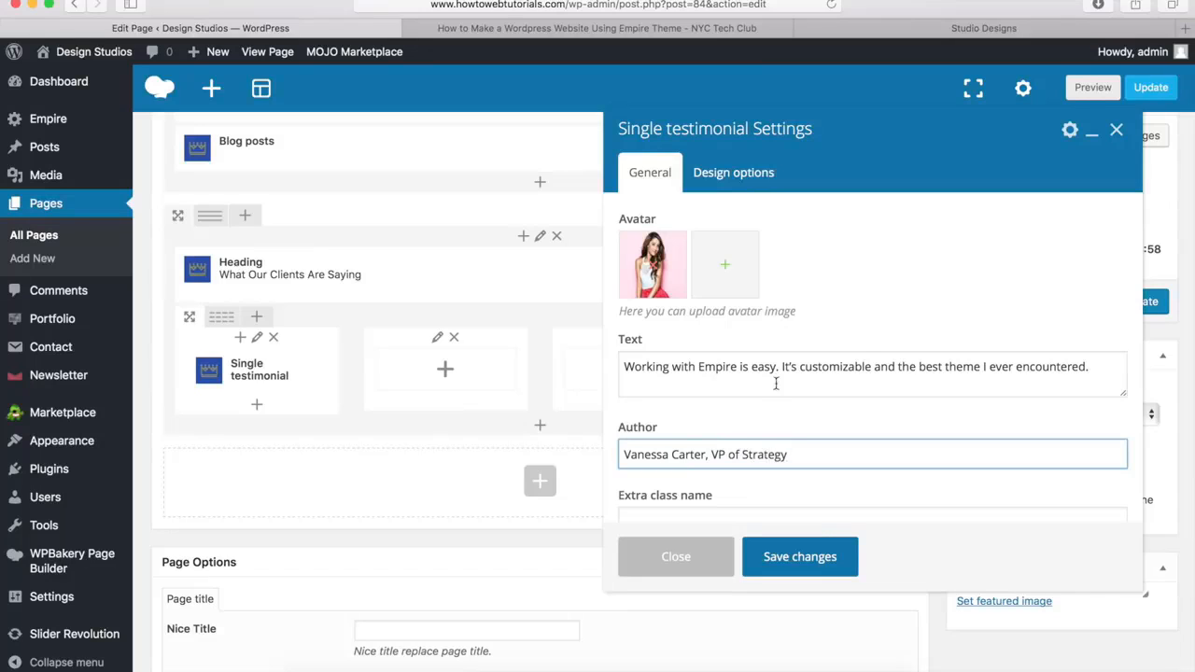
{"action": "left_click", "coordinate": [800, 558]}
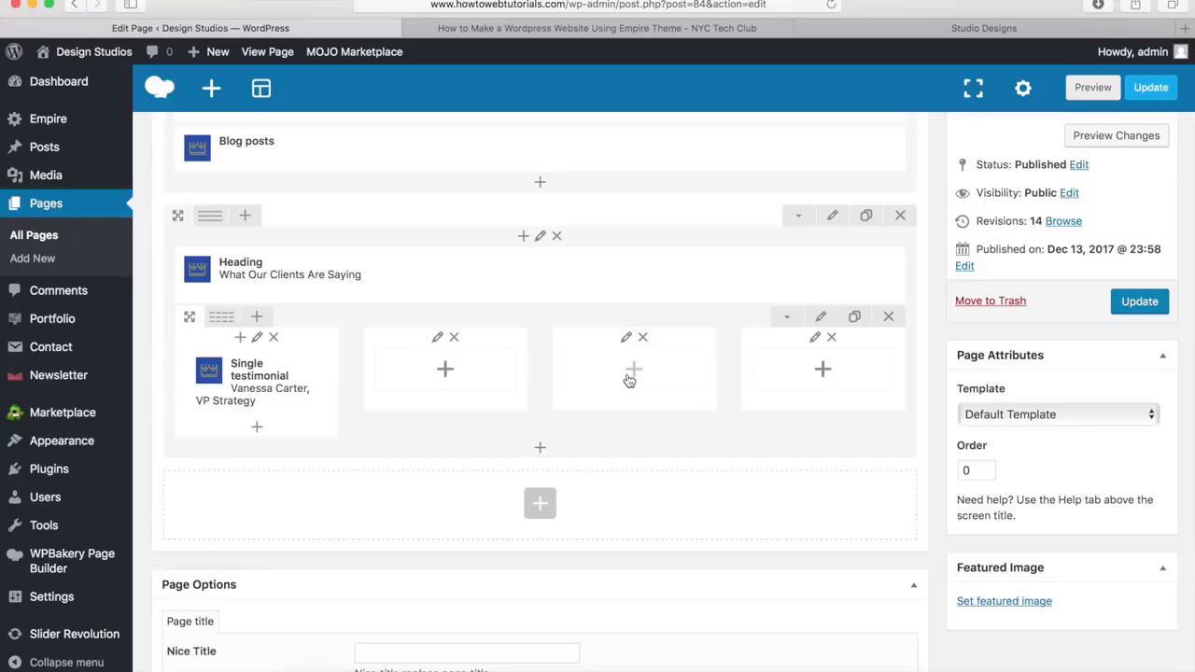
Check the demo site's blue "Ready to get the ball rolling?" section, and add a new row beneath the client testimonials row
{"action": "mouse_move", "coordinate": [275, 391]}
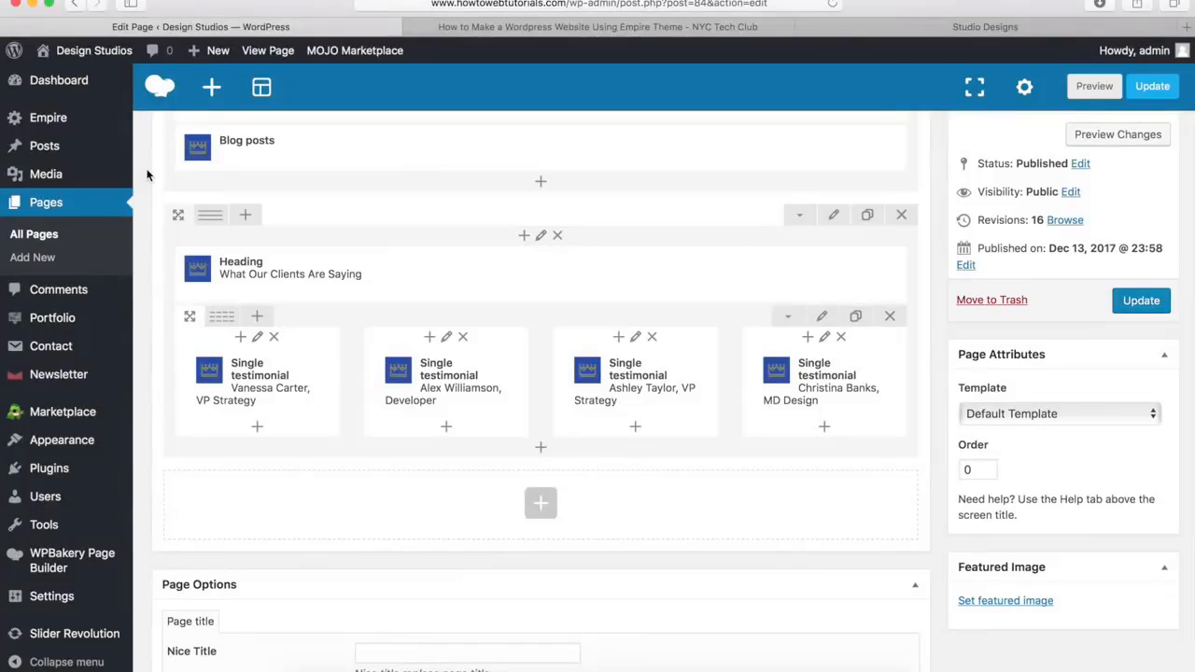
{"action": "left_click_drag", "start_coordinate": [233, 383], "coordinate": [830, 368]}
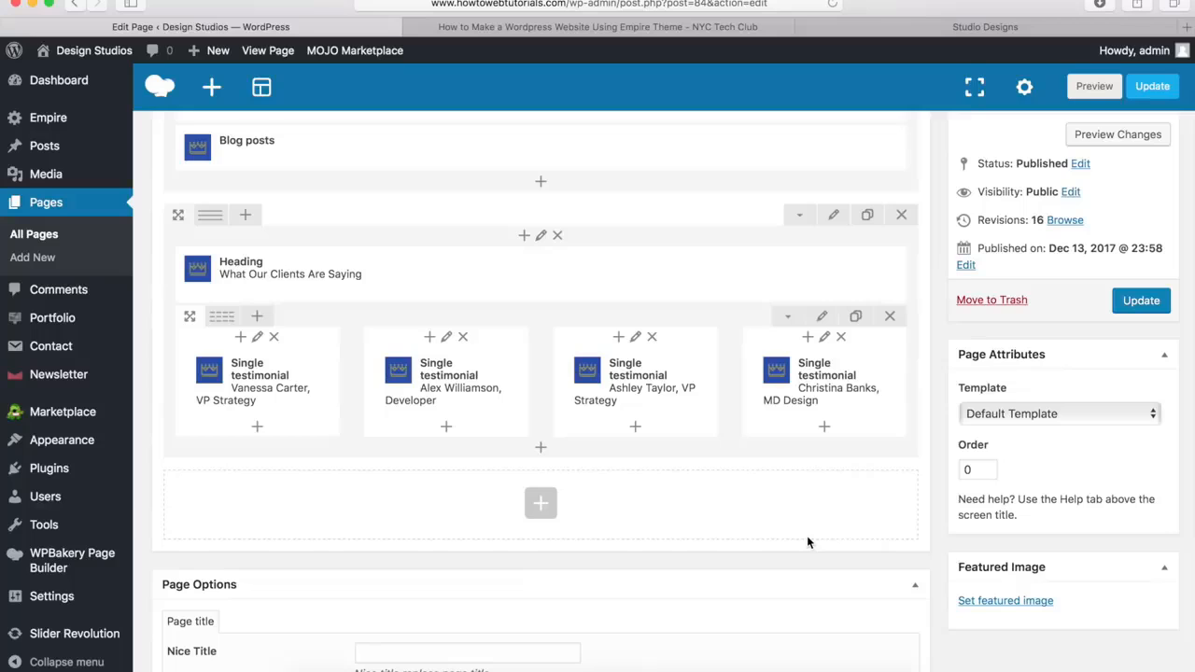
{"action": "left_click", "coordinate": [911, 28]}
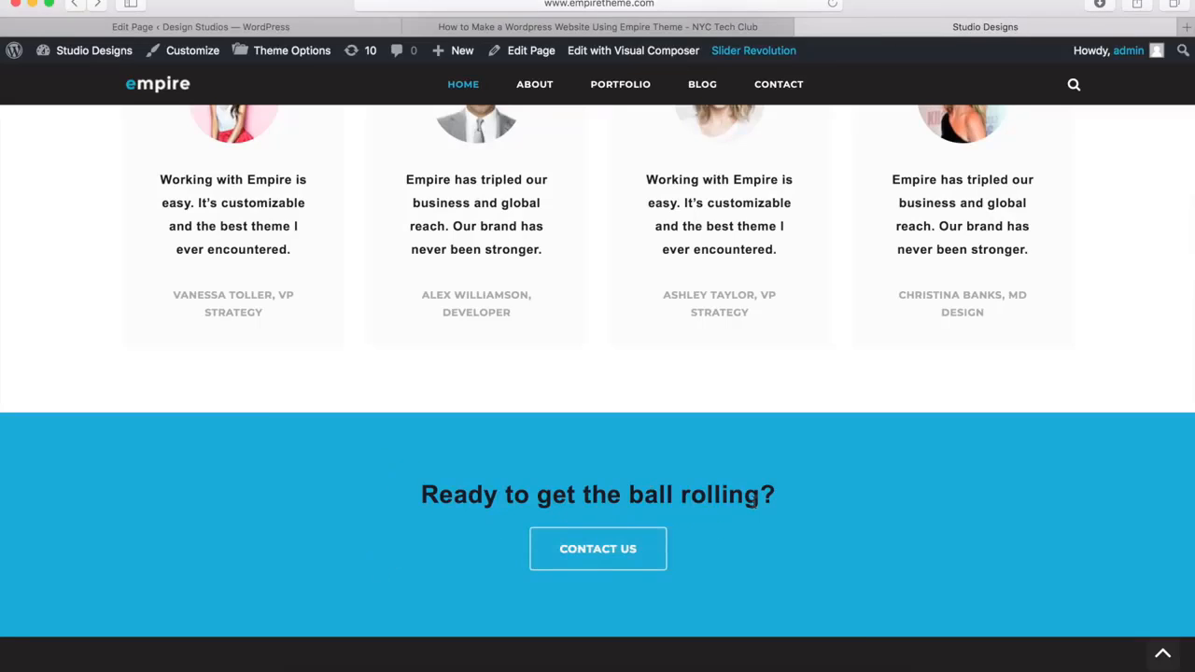
{"action": "left_click", "coordinate": [295, 28]}
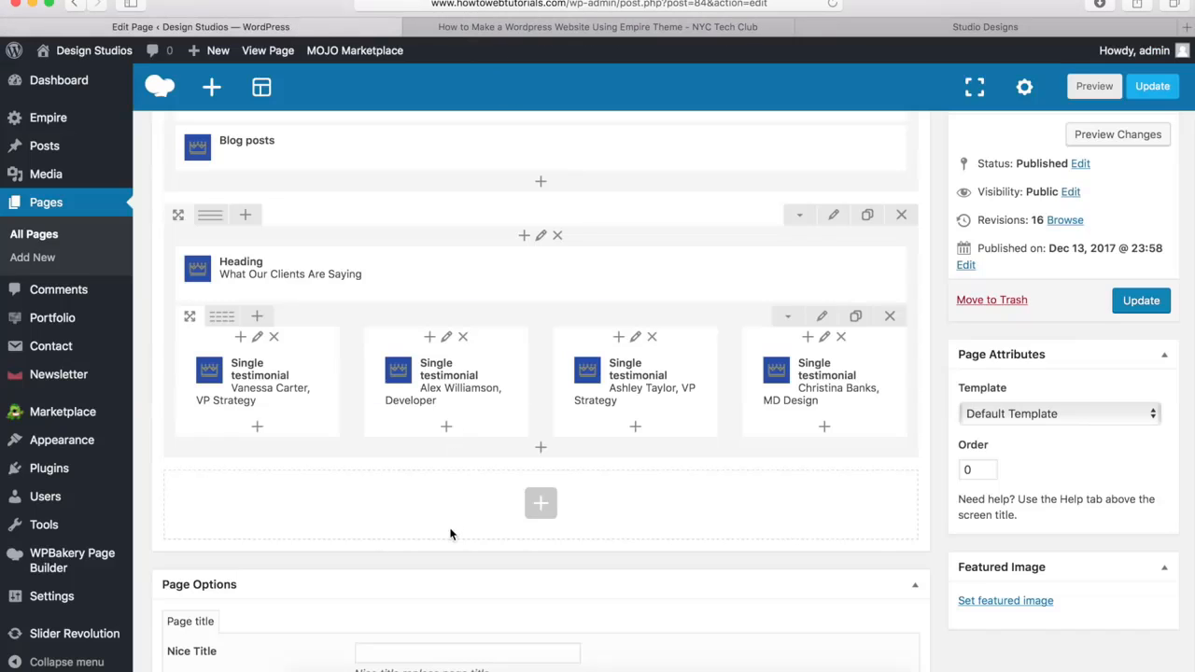
{"action": "left_click", "coordinate": [542, 510]}
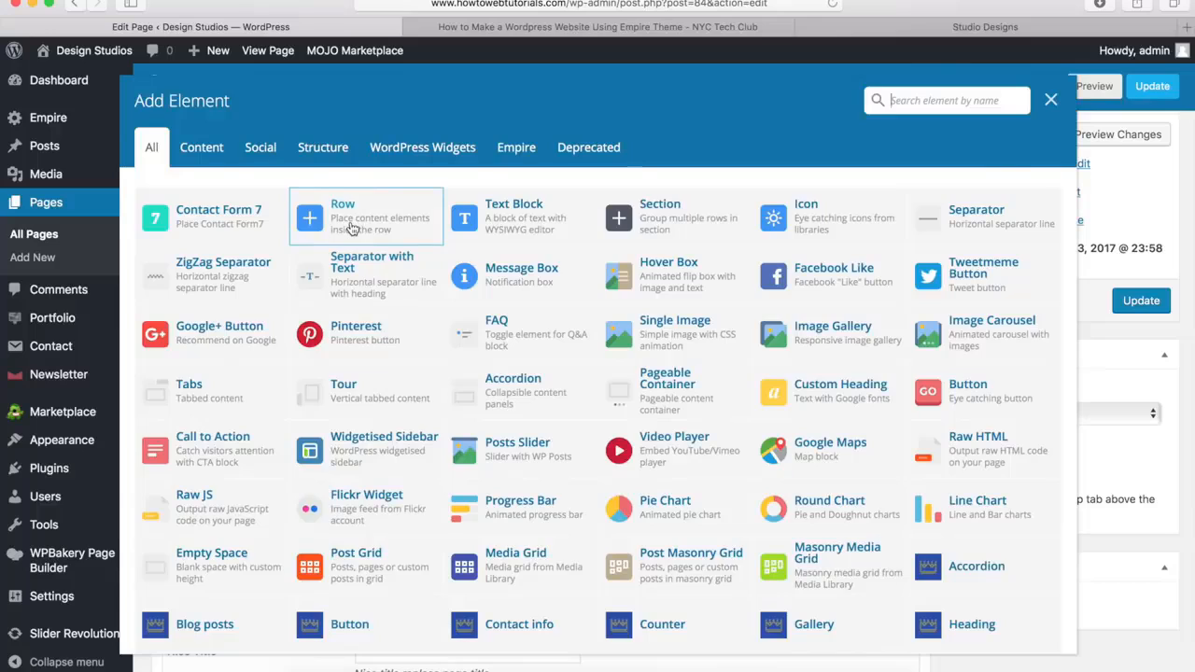
{"action": "left_click", "coordinate": [352, 228]}
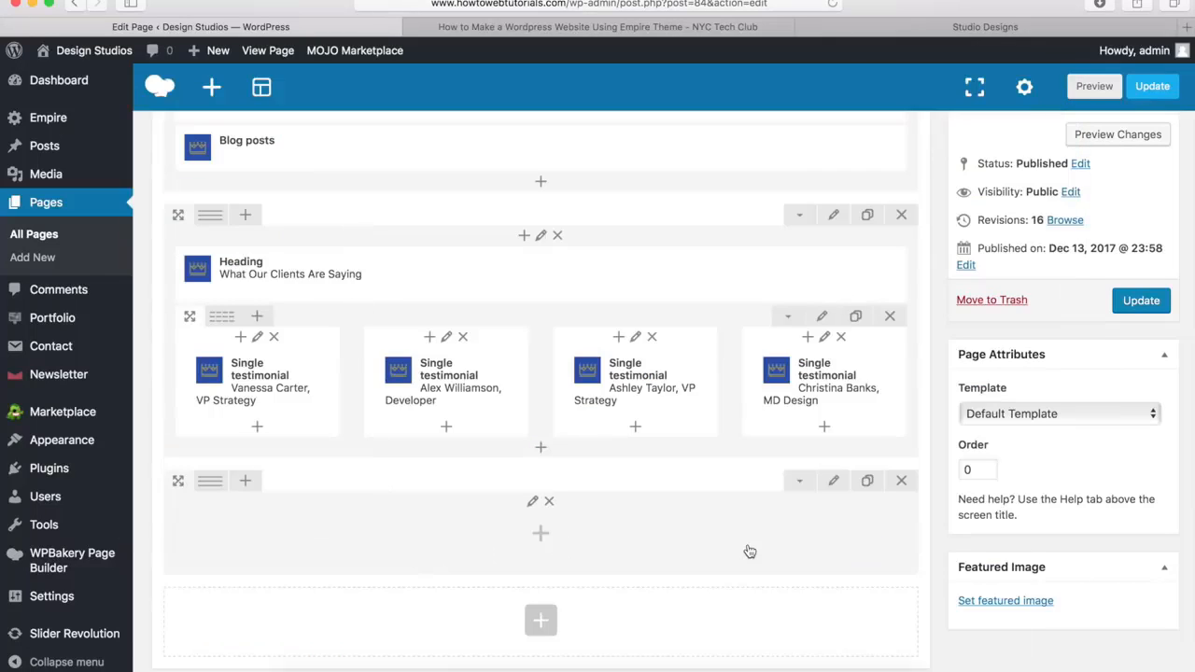
Set the Row stretch of the new row below the testimonials to Stretch row and its bottom margin to 0px
{"action": "left_click", "coordinate": [835, 484]}
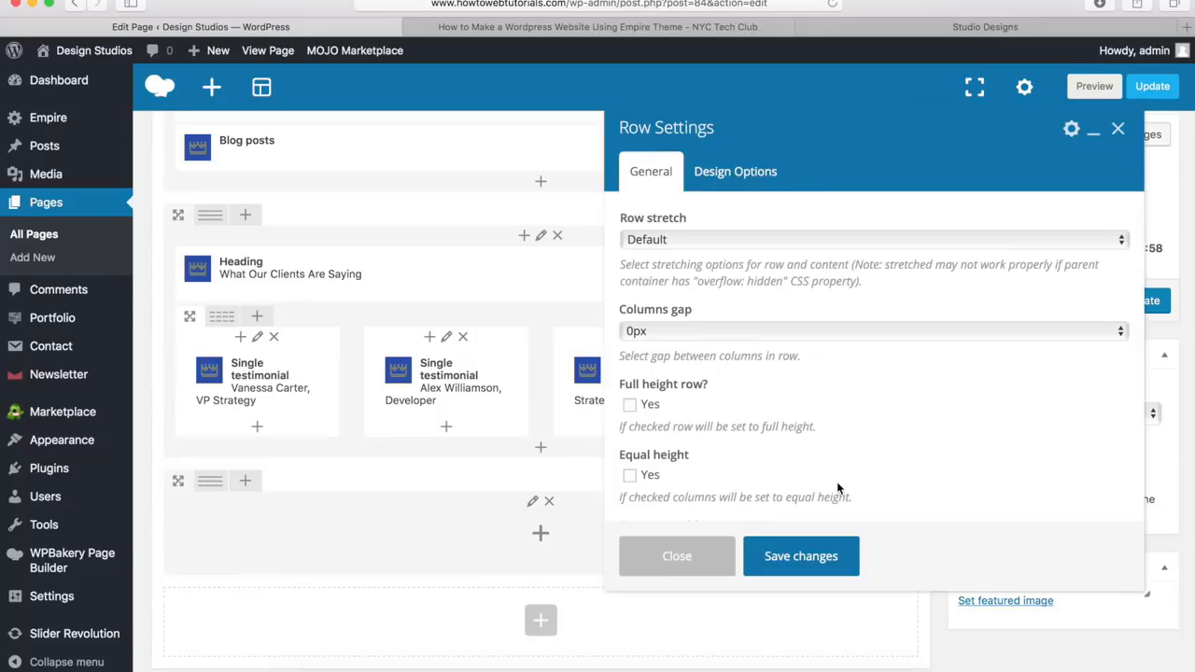
{"action": "left_click", "coordinate": [646, 241]}
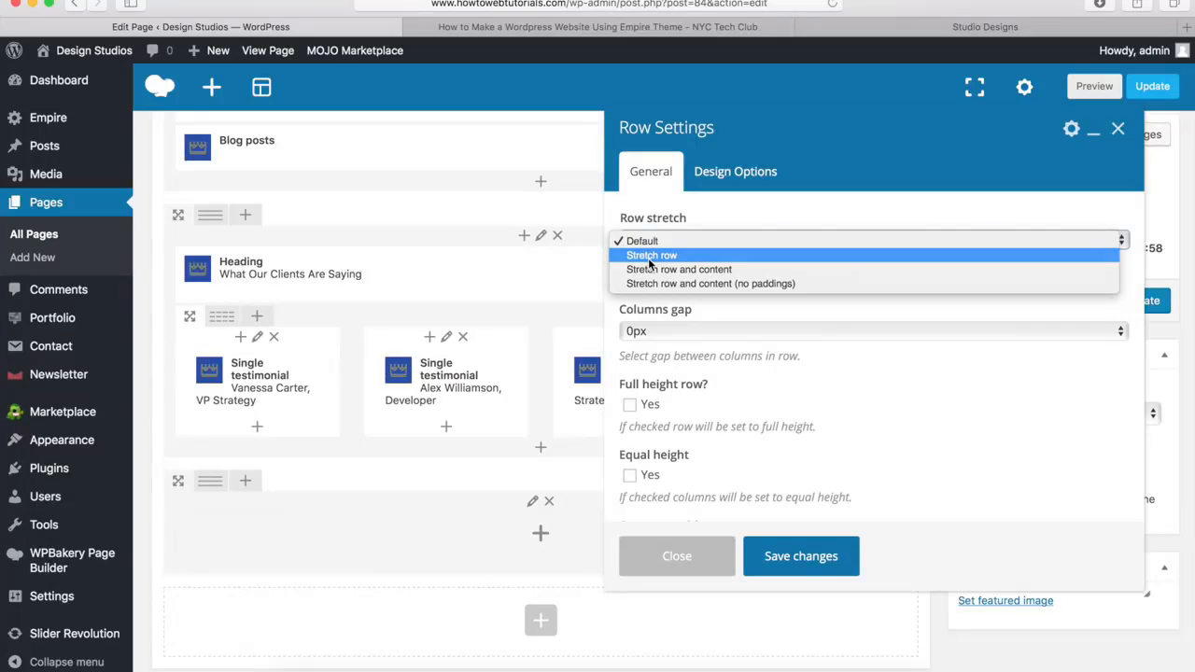
{"action": "left_click", "coordinate": [651, 257]}
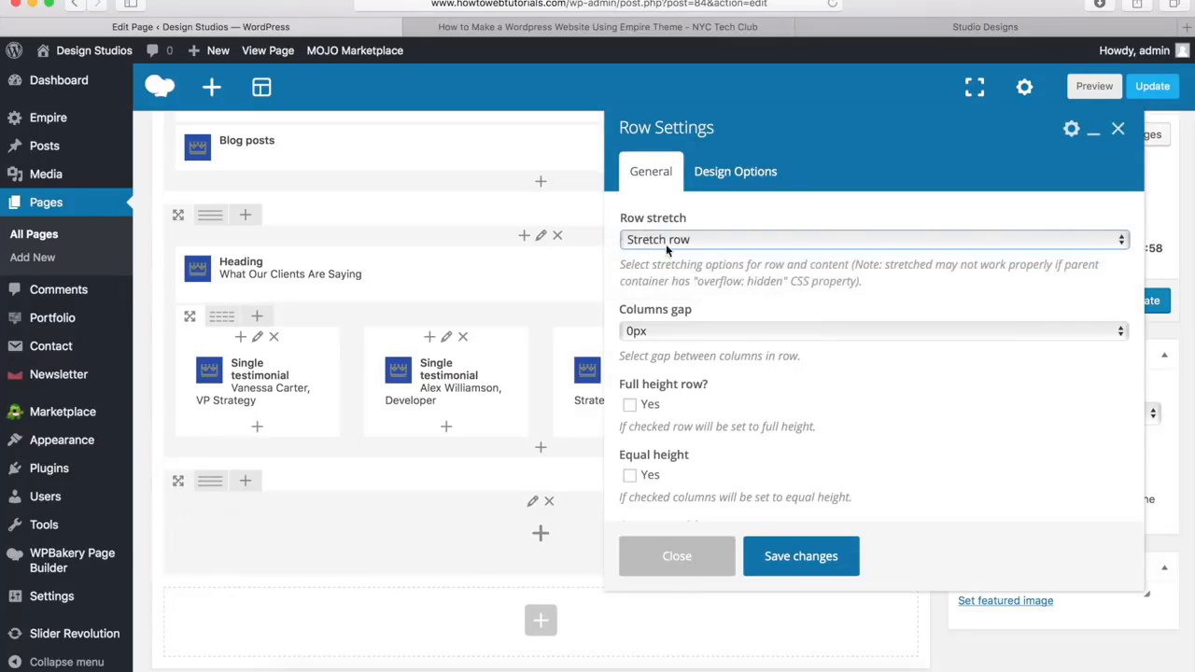
{"action": "left_click", "coordinate": [756, 174]}
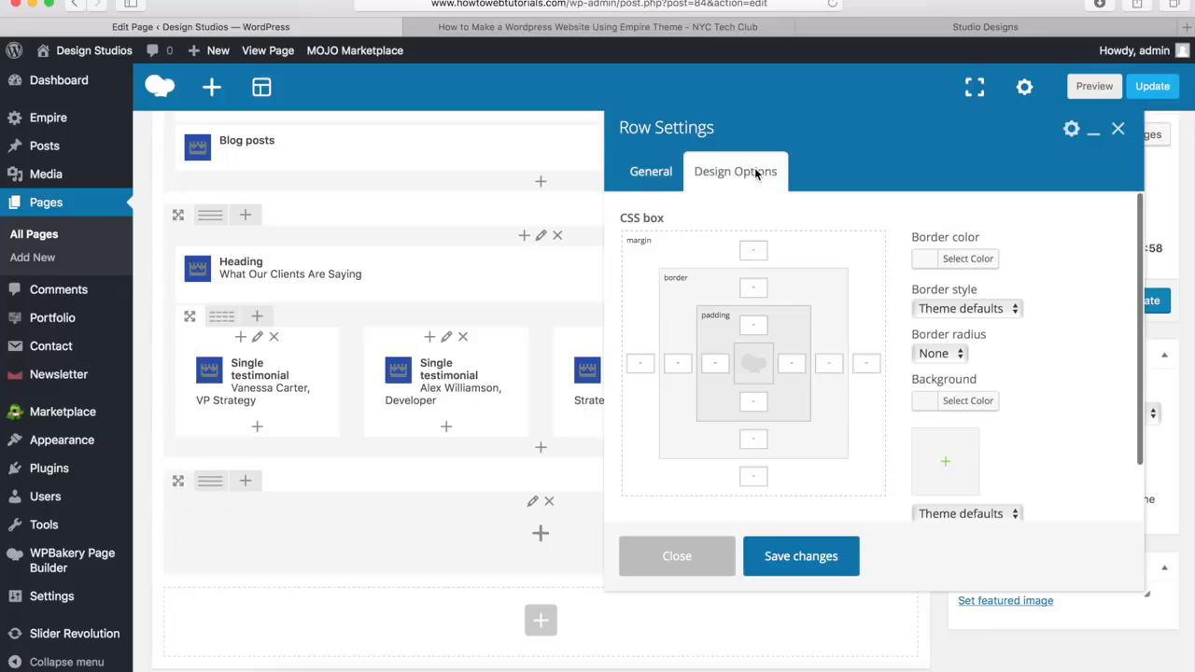
{"action": "left_click", "coordinate": [755, 474]}
{"action": "type", "text": "0px"}
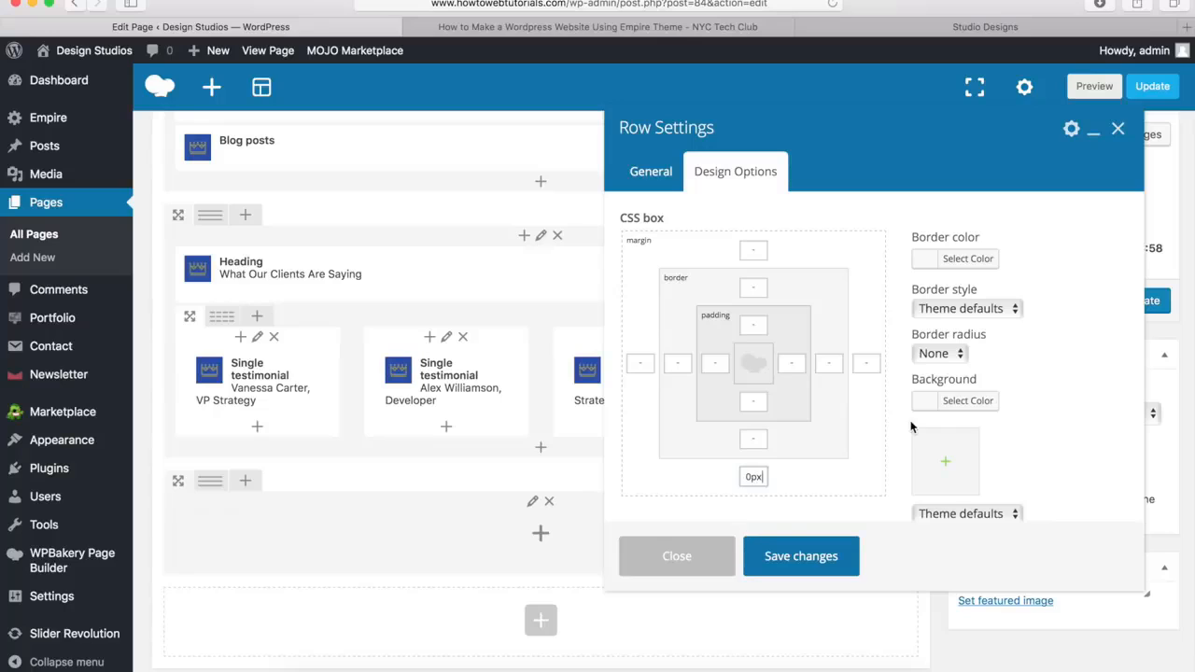
Set the new row's background color to #00a9da and save the row settings
{"action": "left_click", "coordinate": [956, 404]}
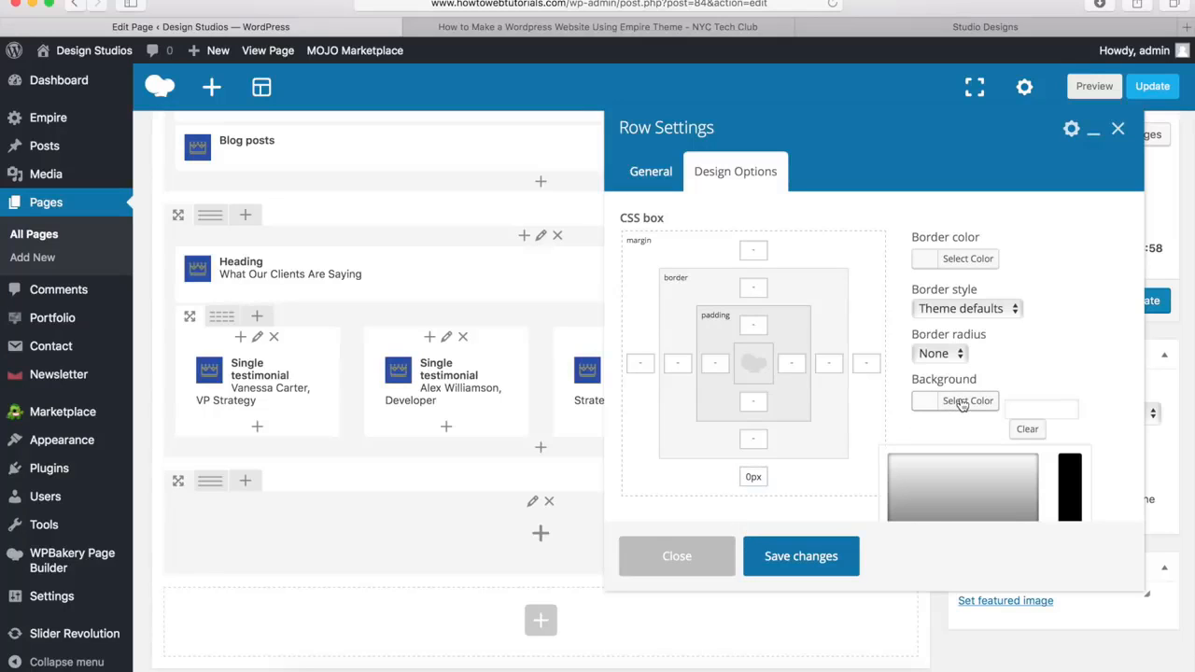
{"action": "left_click", "coordinate": [1046, 407]}
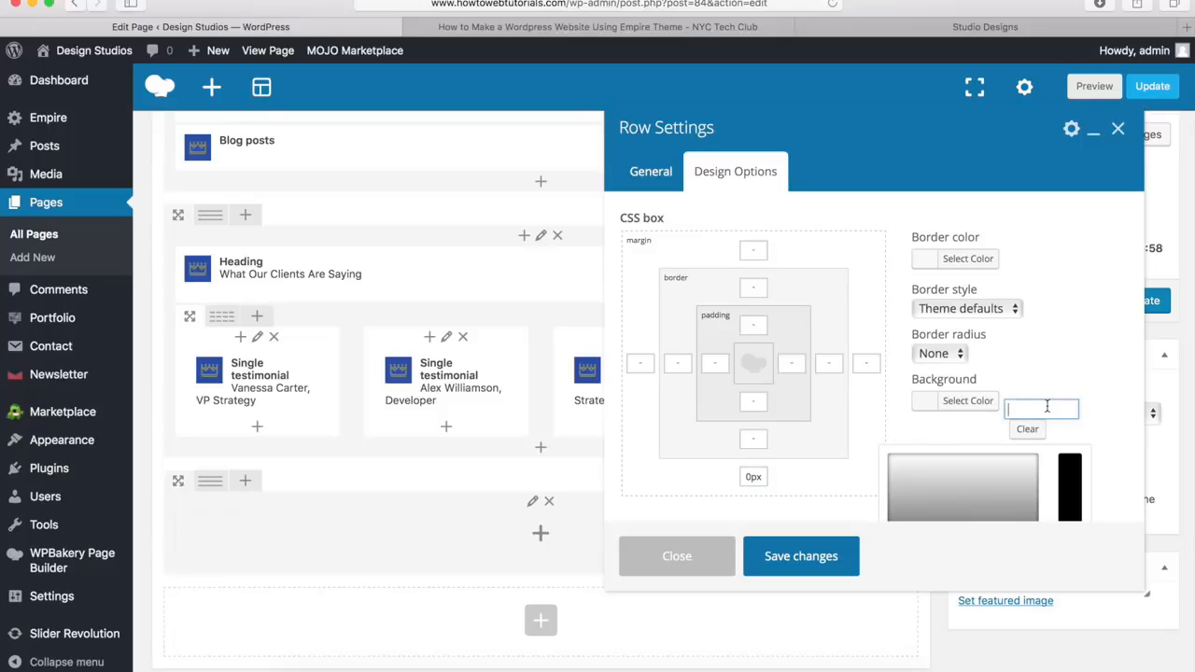
{"action": "type", "text": "#00a9da"}
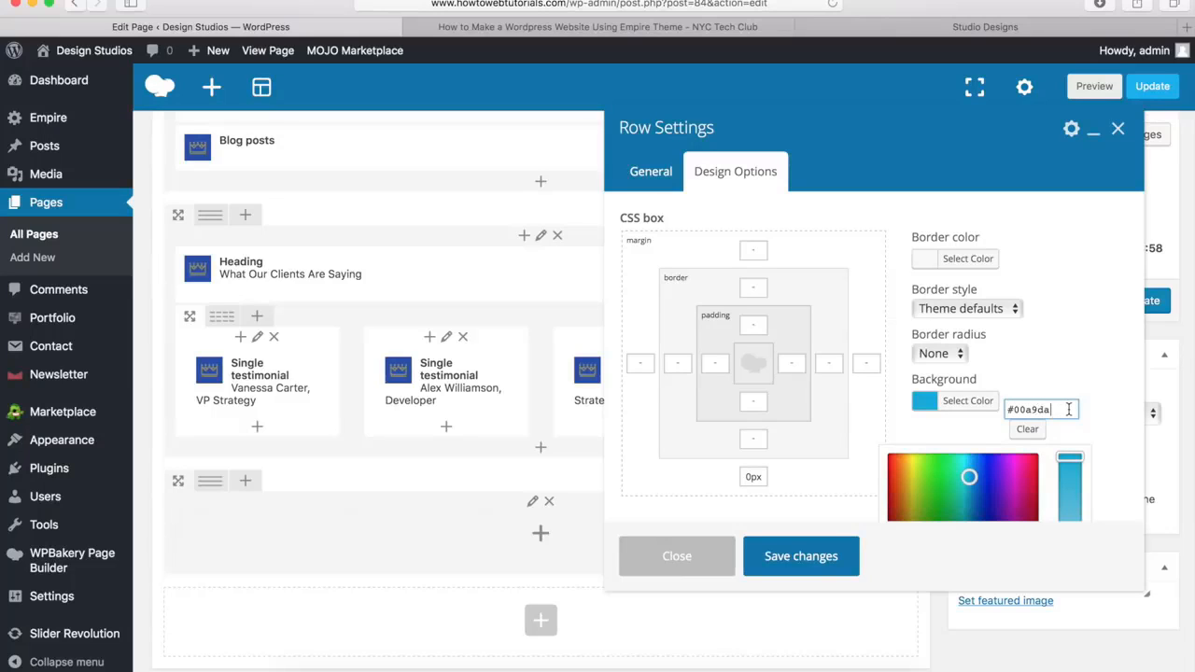
{"action": "left_click_drag", "start_coordinate": [1069, 409], "coordinate": [1009, 407]}
{"action": "left_click", "coordinate": [1058, 409]}
{"action": "left_click", "coordinate": [798, 563]}
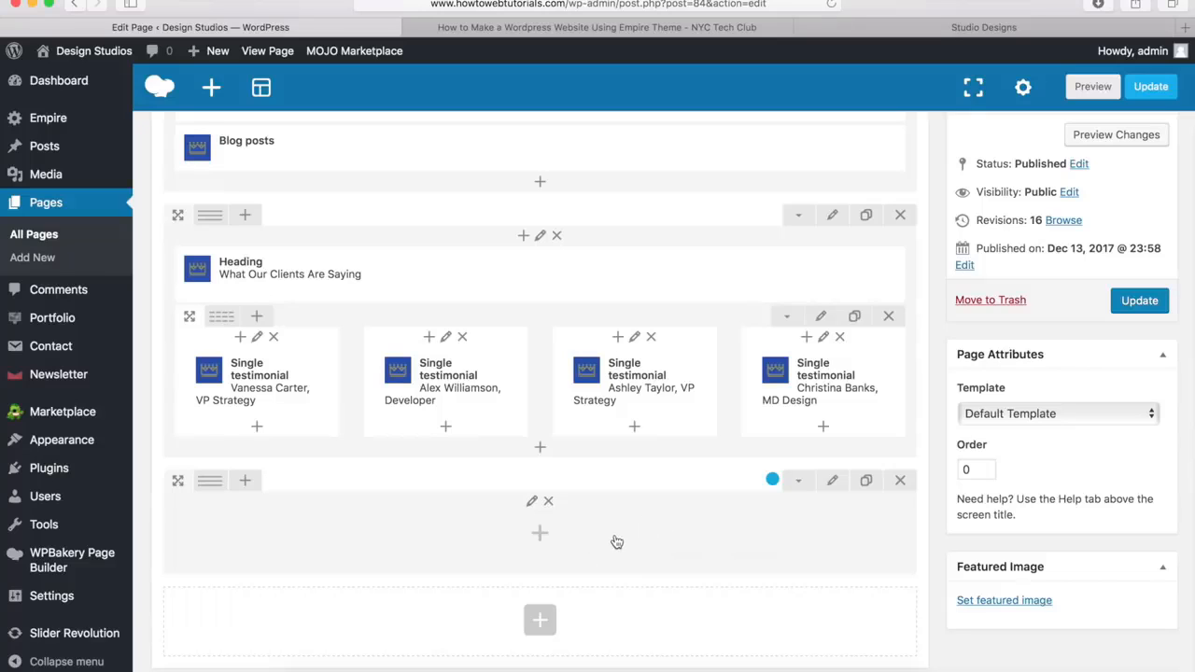
Copy the heading text "Ready to get the ball rolling?" from the demo site and return to the page editor
{"action": "left_click", "coordinate": [934, 31]}
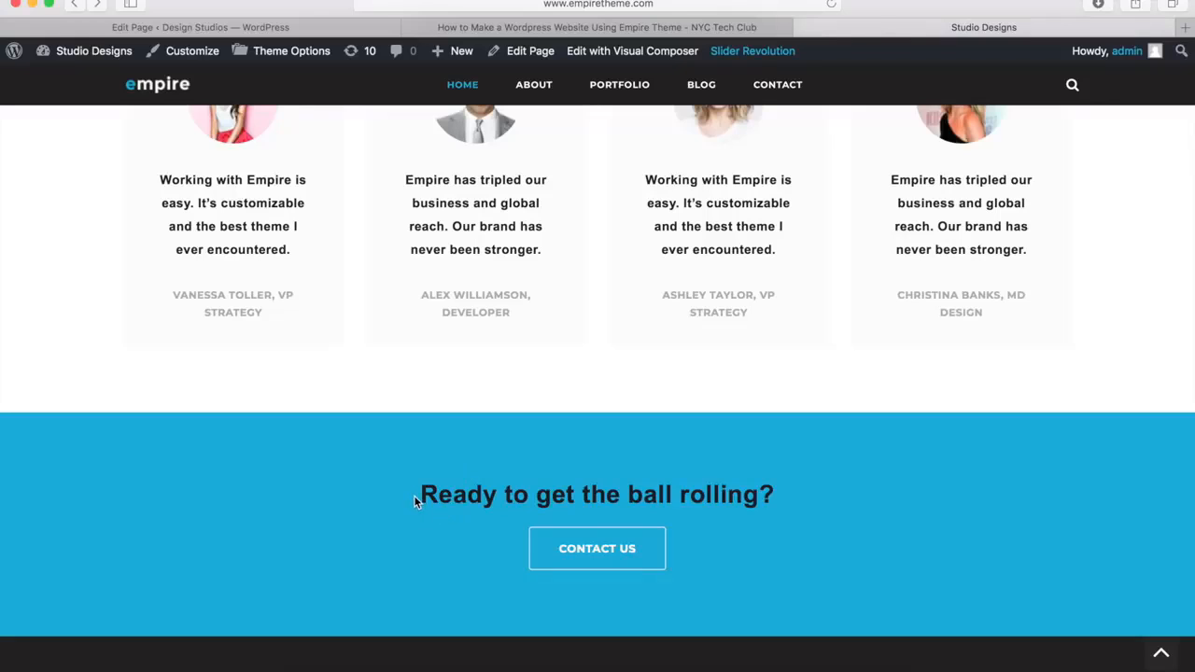
{"action": "left_click_drag", "start_coordinate": [414, 494], "coordinate": [771, 500]}
{"action": "key", "text": "ctrl+c"}
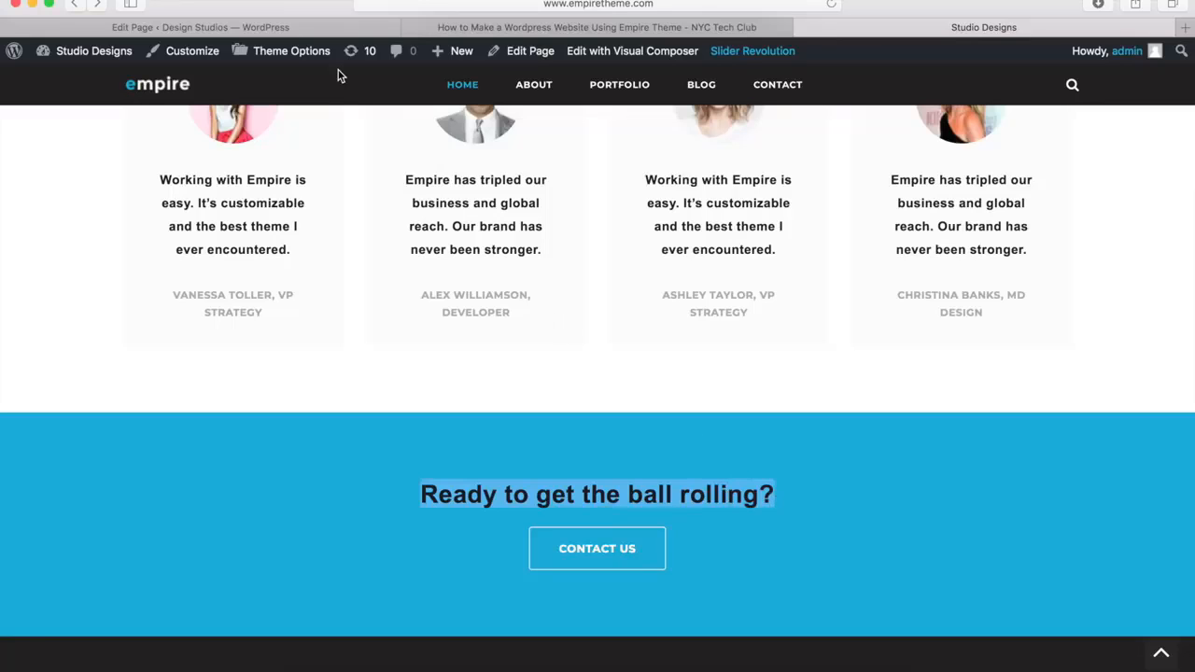
{"action": "left_click", "coordinate": [285, 28]}
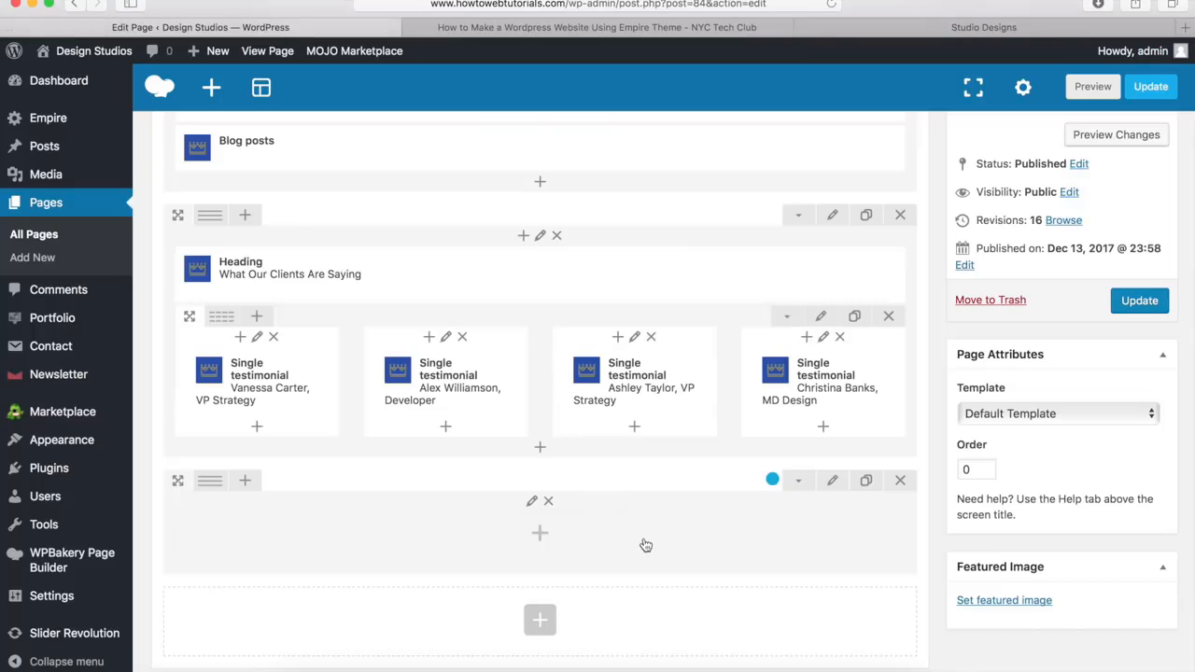
Add the theme's Heading element to the empty blue row with the title "Ready to get the ball rolling?"
{"action": "left_click", "coordinate": [541, 536]}
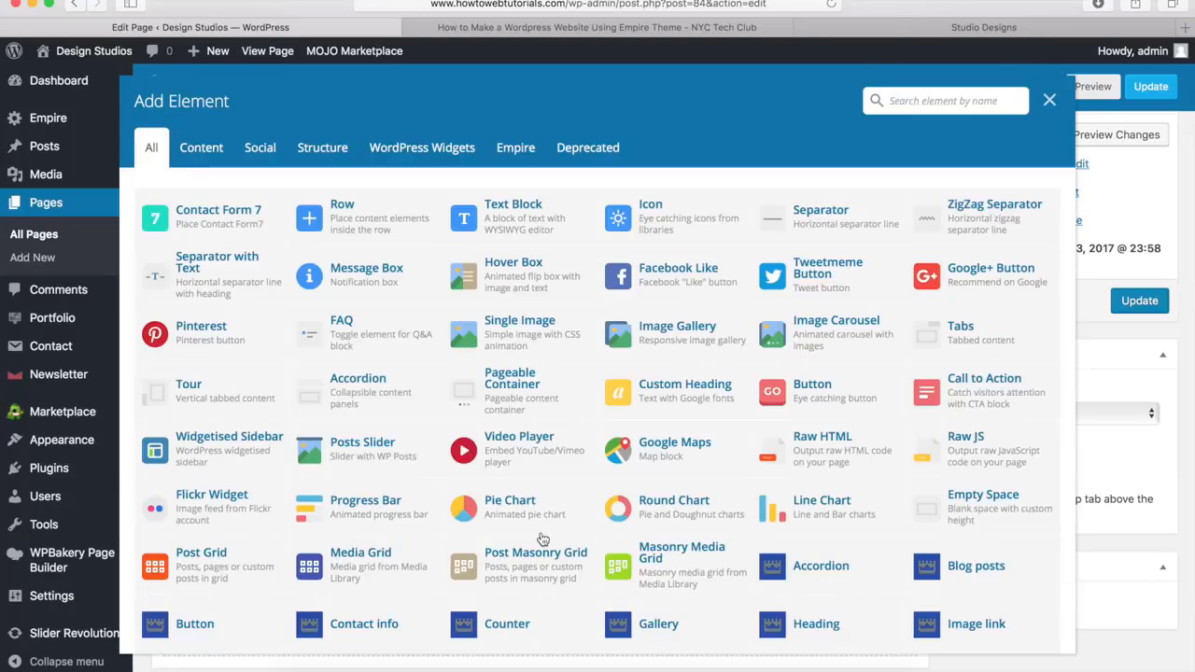
{"action": "scroll", "coordinate": [801, 490], "scroll_direction": "down", "scroll_amount": 5}
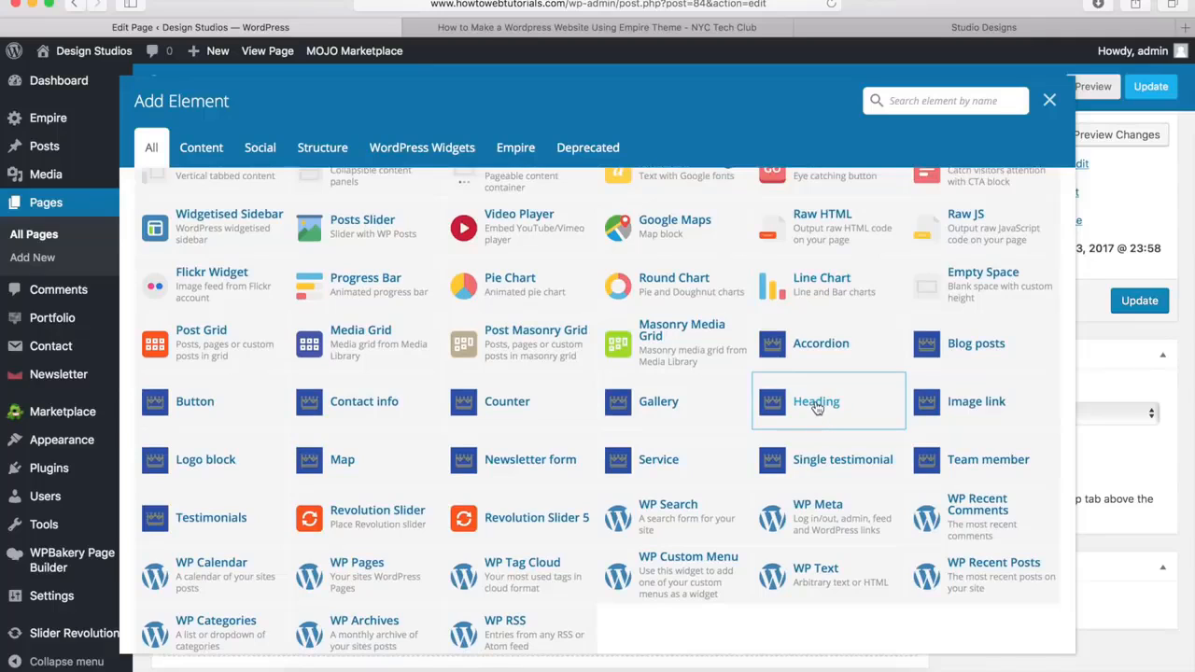
{"action": "left_click", "coordinate": [816, 407]}
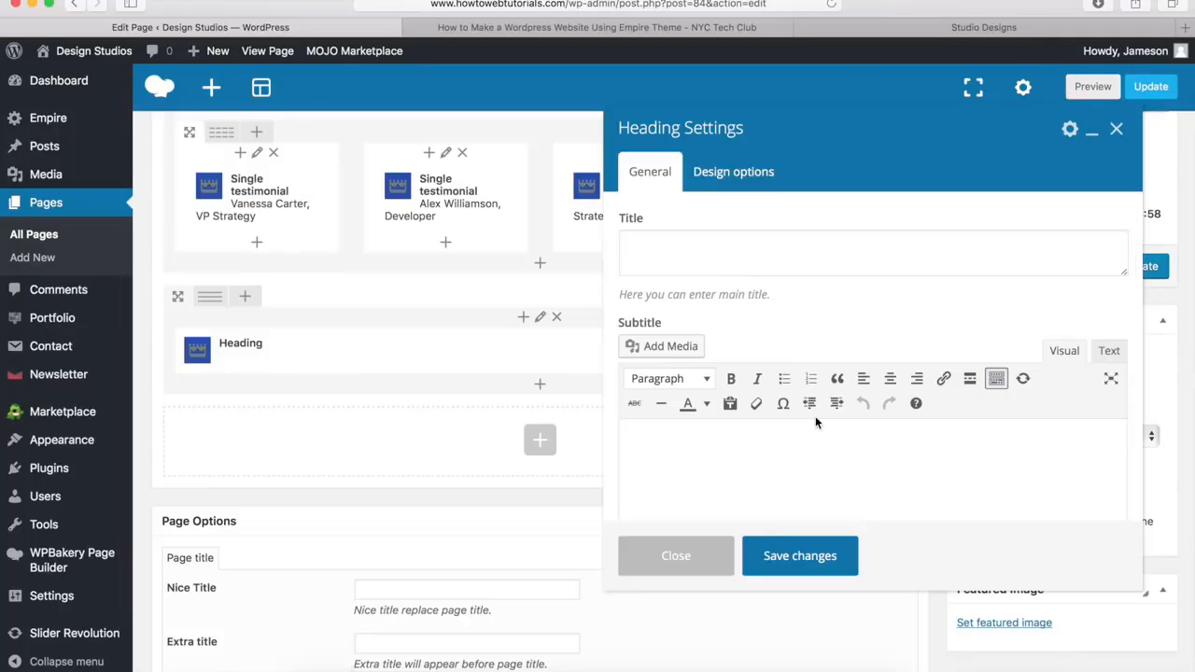
{"action": "left_click", "coordinate": [670, 263]}
{"action": "key", "text": "ctrl+v"}
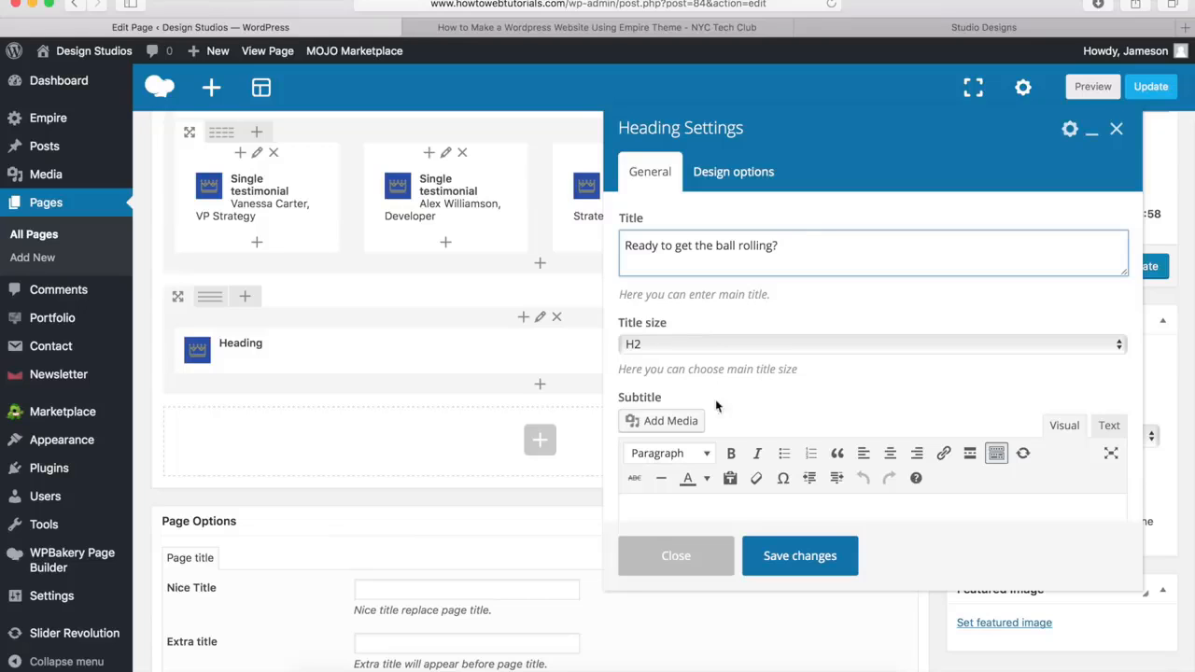
Review the heading's style options, set its bottom margin to 20px, and save the heading
{"action": "left_click", "coordinate": [737, 413]}
{"action": "scroll", "coordinate": [734, 416], "scroll_direction": "down", "scroll_amount": 5}
{"action": "scroll", "coordinate": [735, 416], "scroll_direction": "down", "scroll_amount": 4}
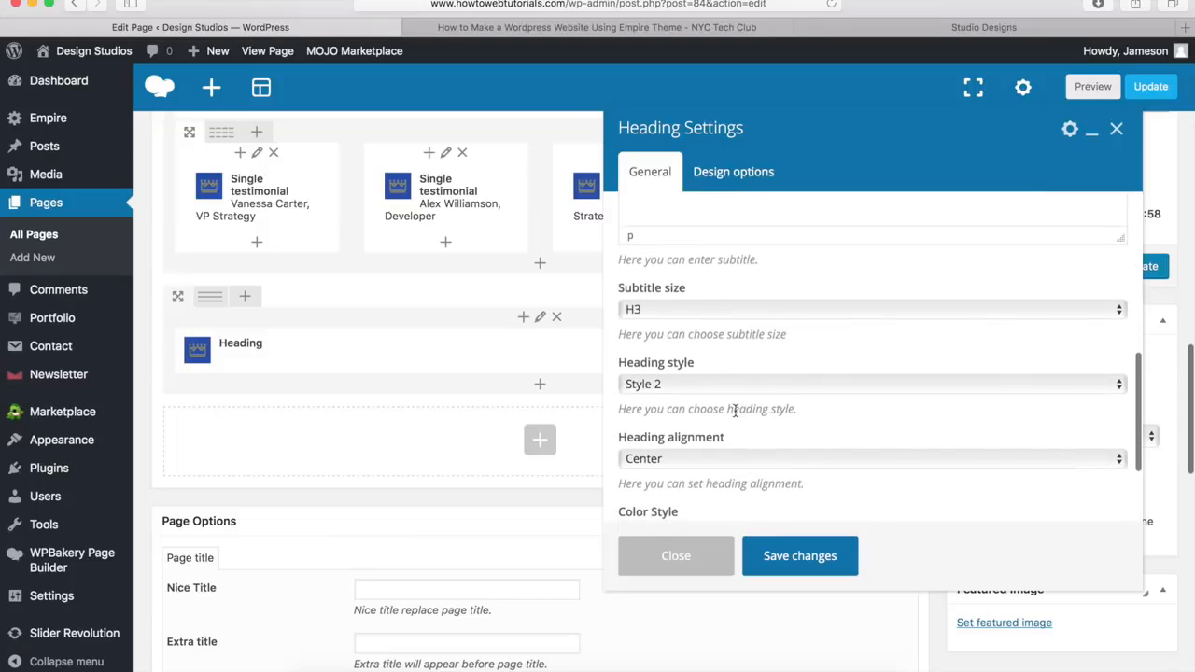
{"action": "scroll", "coordinate": [686, 408], "scroll_direction": "down", "scroll_amount": 3}
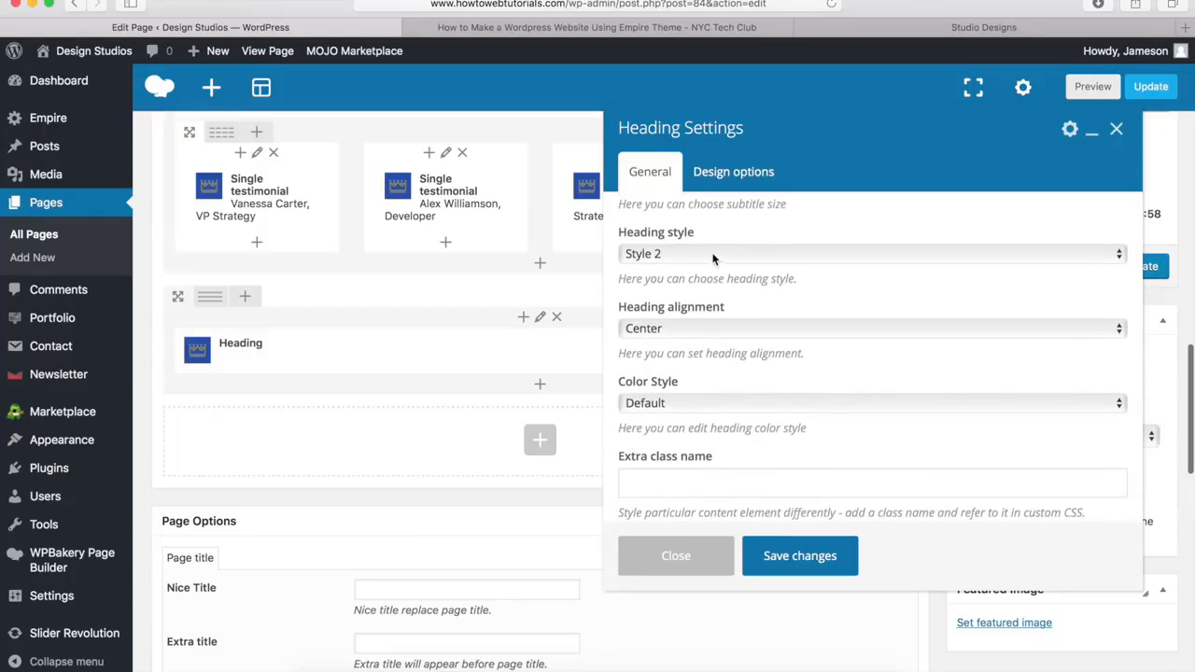
{"action": "left_click", "coordinate": [738, 174]}
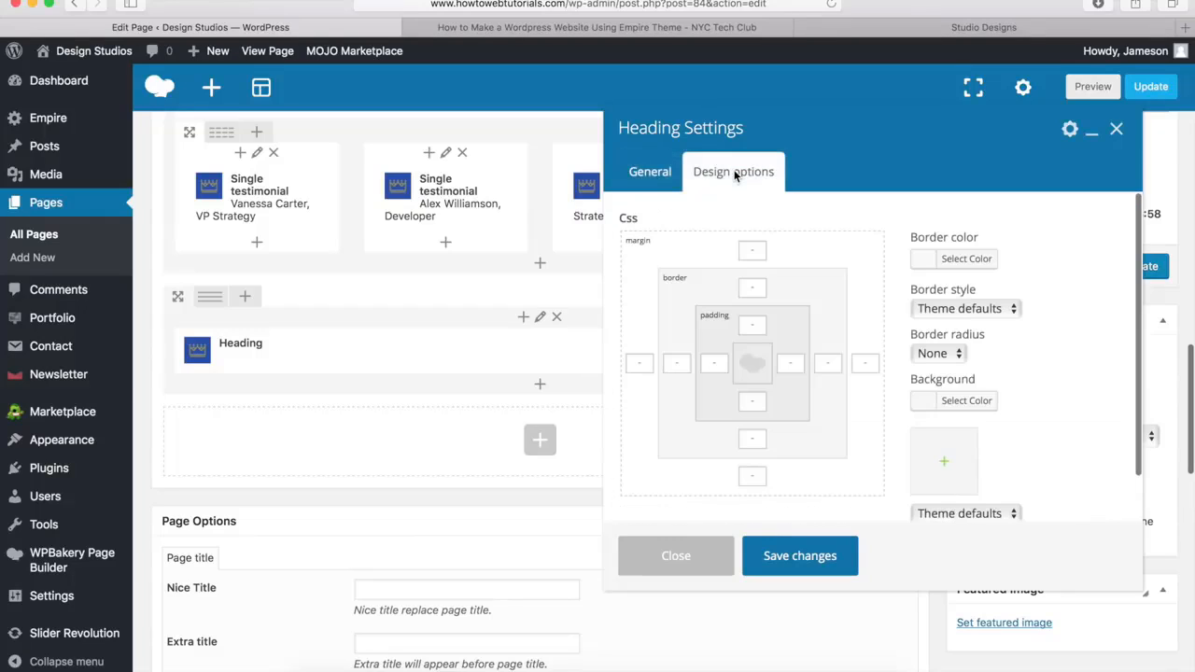
{"action": "left_click", "coordinate": [748, 476]}
{"action": "type", "text": "20px"}
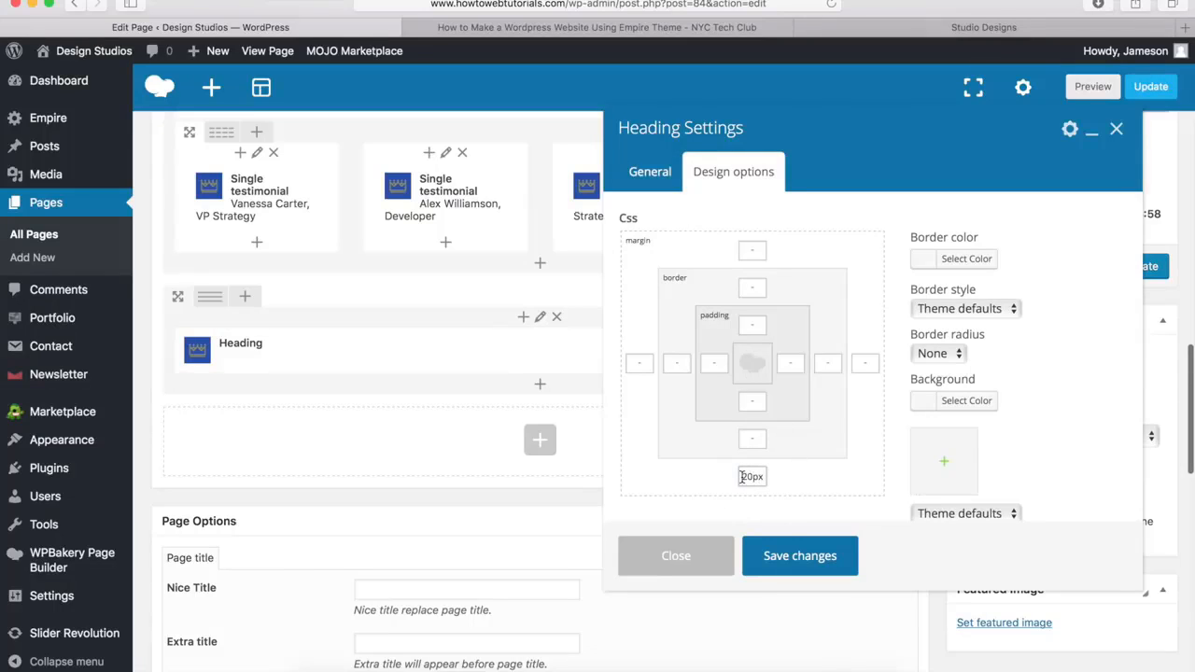
{"action": "left_click", "coordinate": [793, 561]}
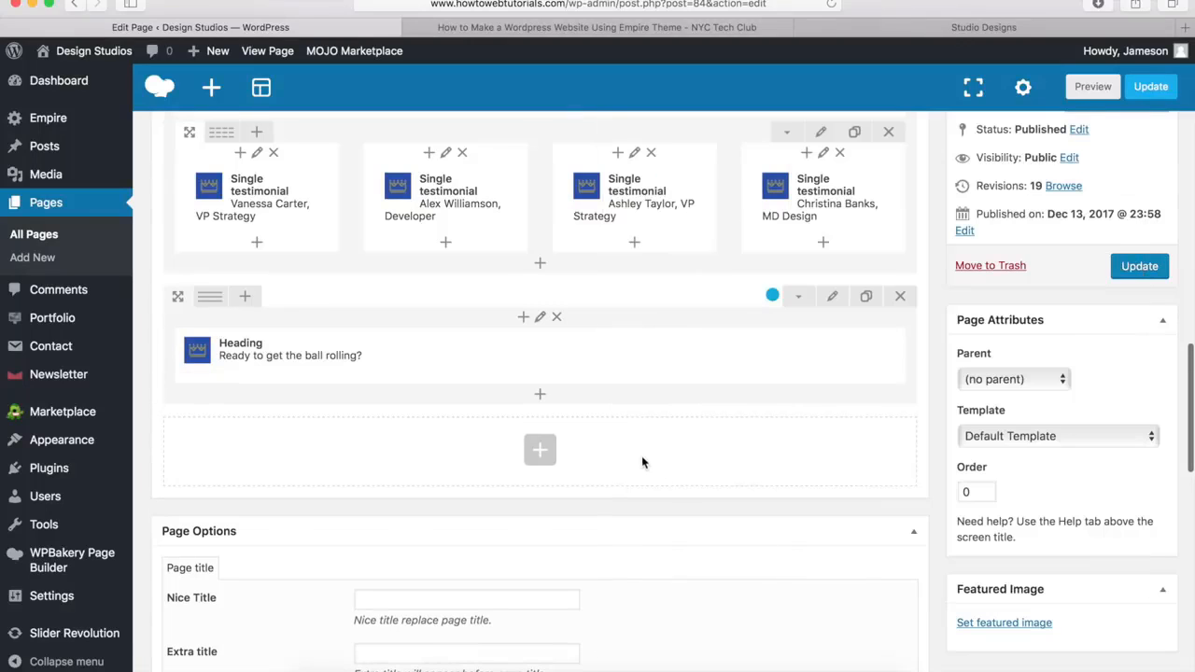
Add the theme's Button element below the heading in the blue row, with the title "Contact Us"
{"action": "left_click", "coordinate": [541, 398]}
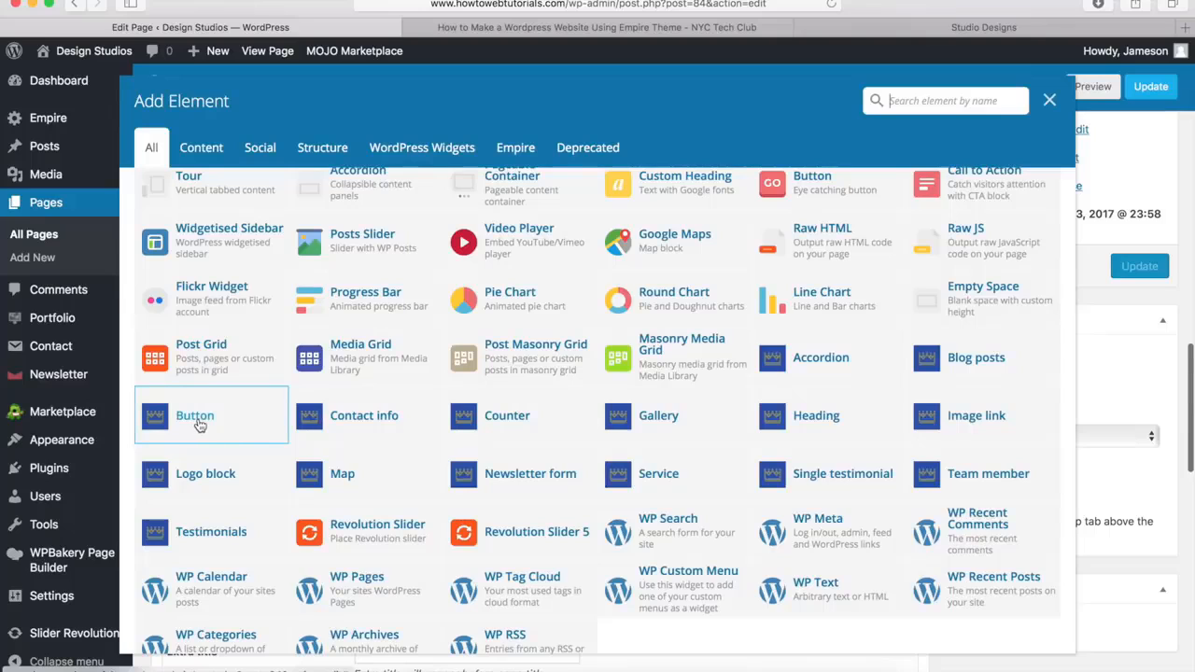
{"action": "left_click", "coordinate": [196, 422]}
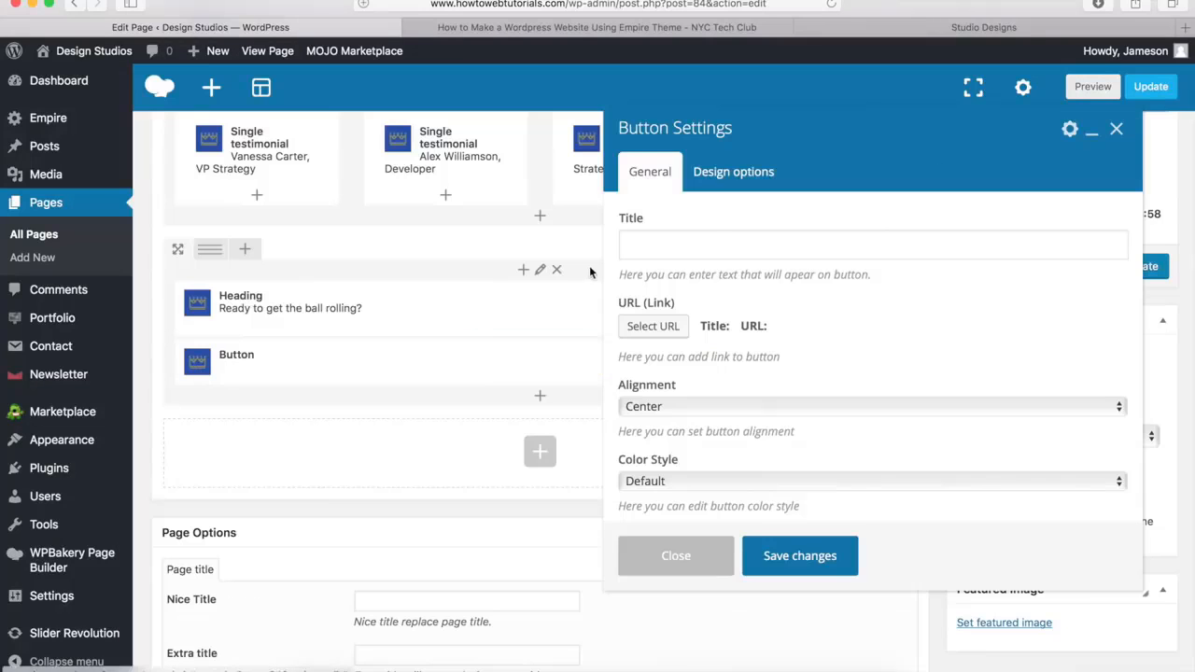
{"action": "left_click", "coordinate": [631, 252]}
{"action": "type", "text": "Contact Us"}
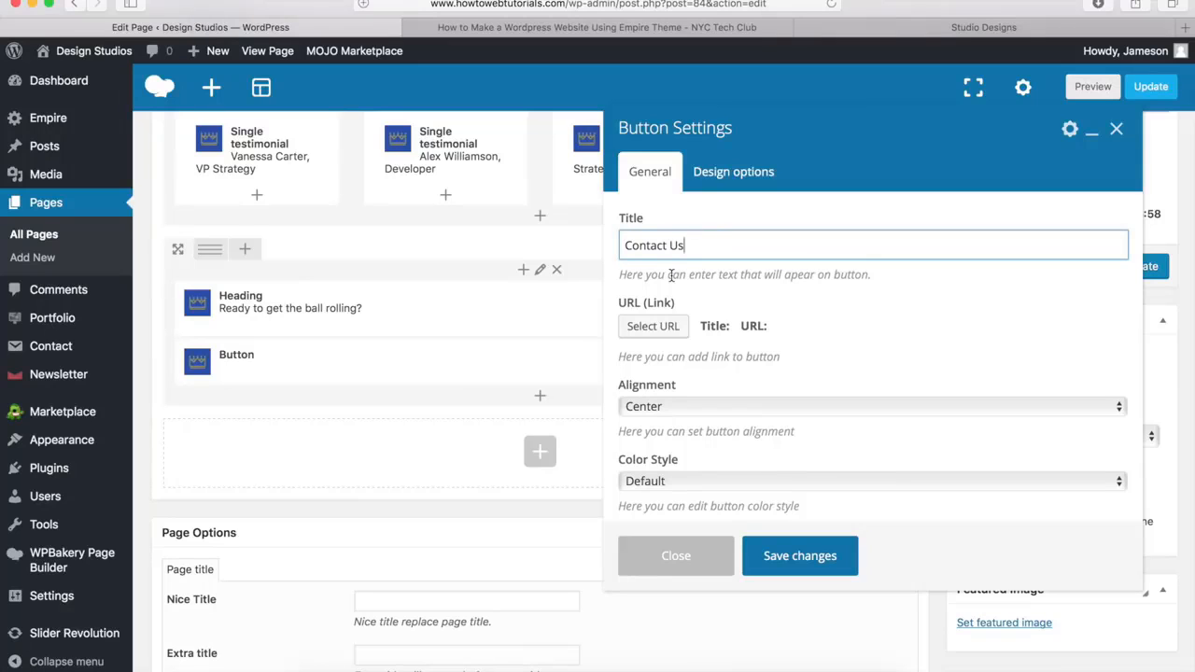
{"action": "left_click", "coordinate": [656, 327]}
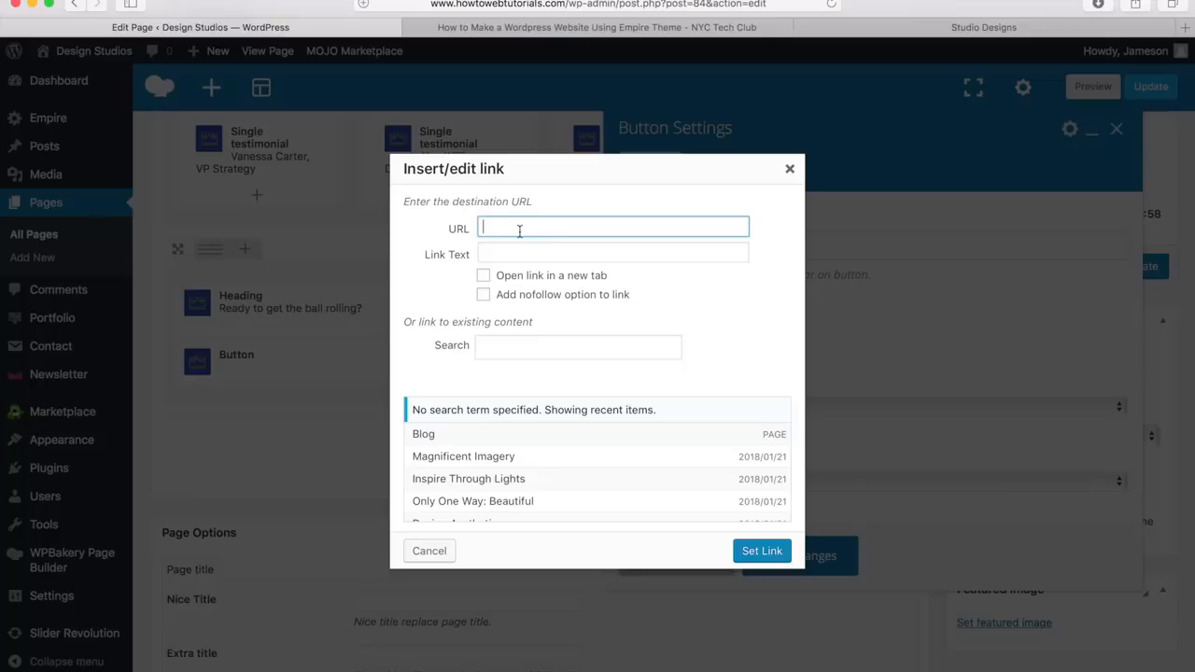
{"action": "type", "text": "http://www.howtowe"}
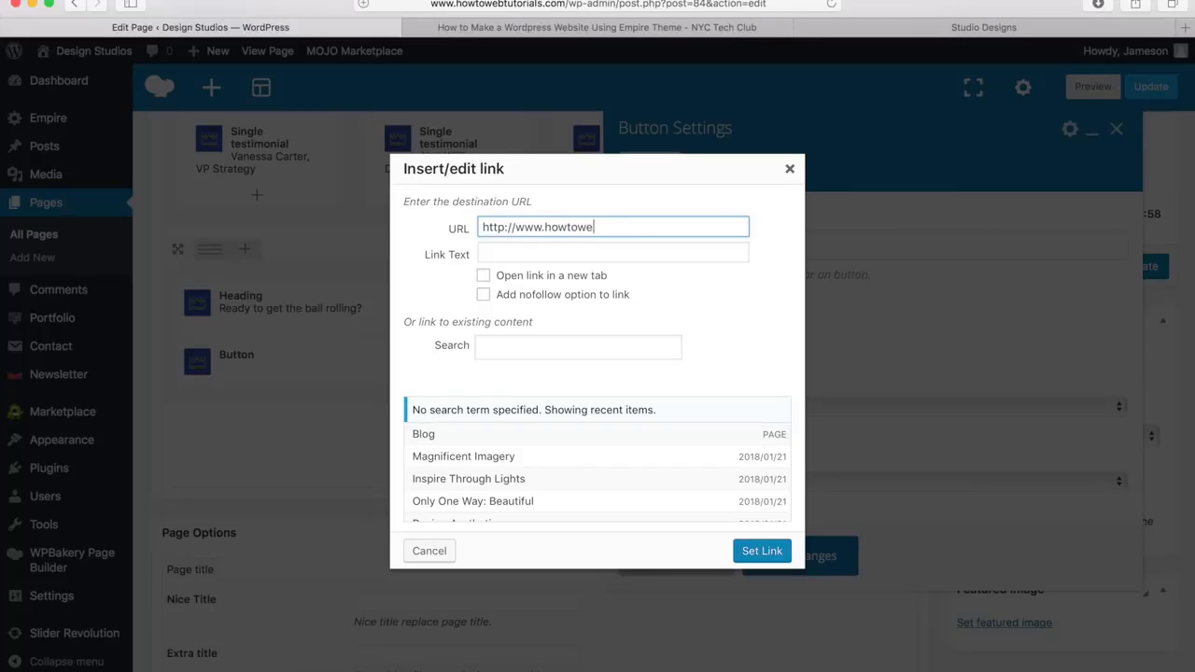
{"action": "type", "text": "btutorials.com/contact"}
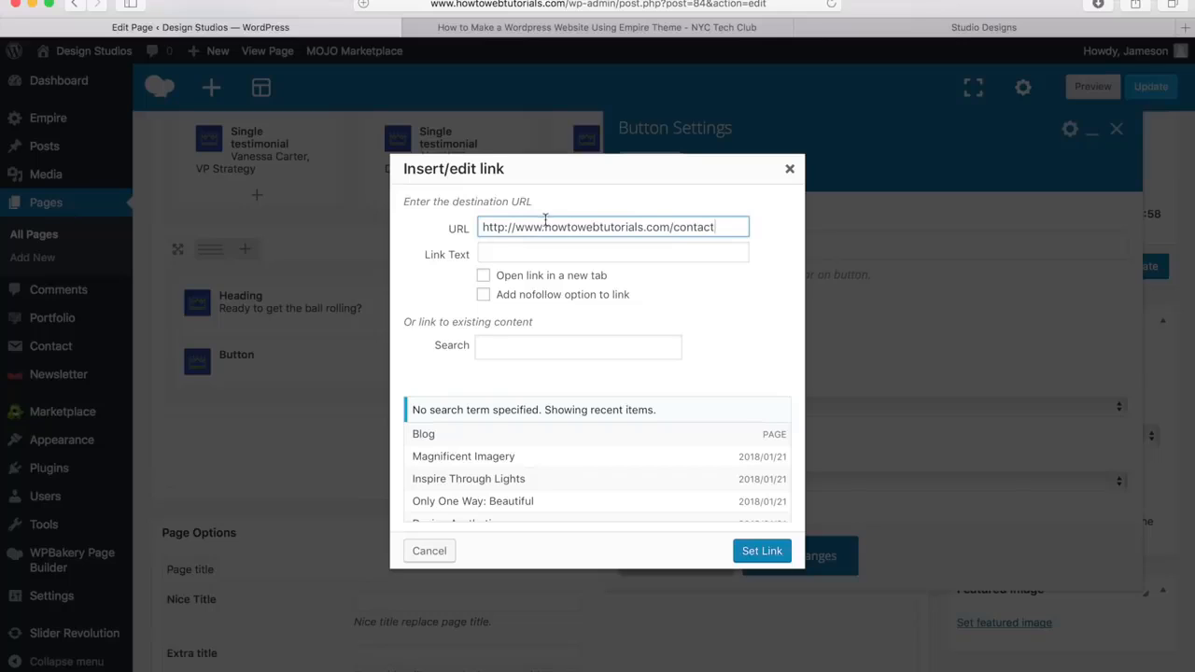
{"action": "left_click_drag", "start_coordinate": [545, 227], "coordinate": [638, 227]}
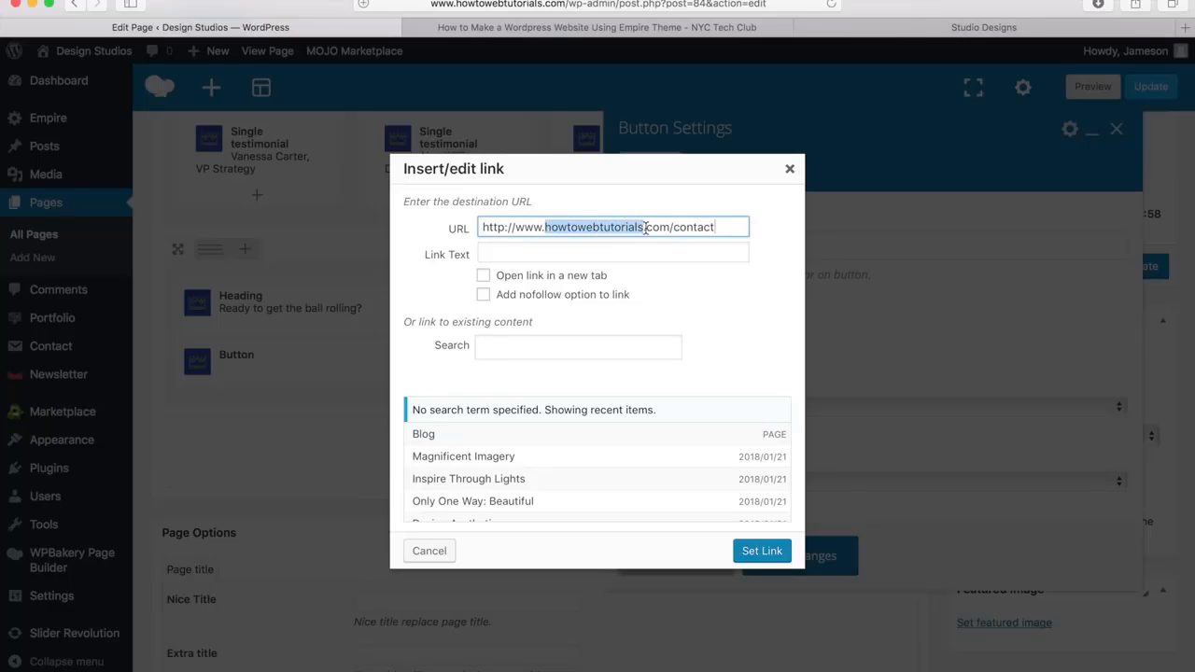
{"action": "left_click", "coordinate": [761, 552]}
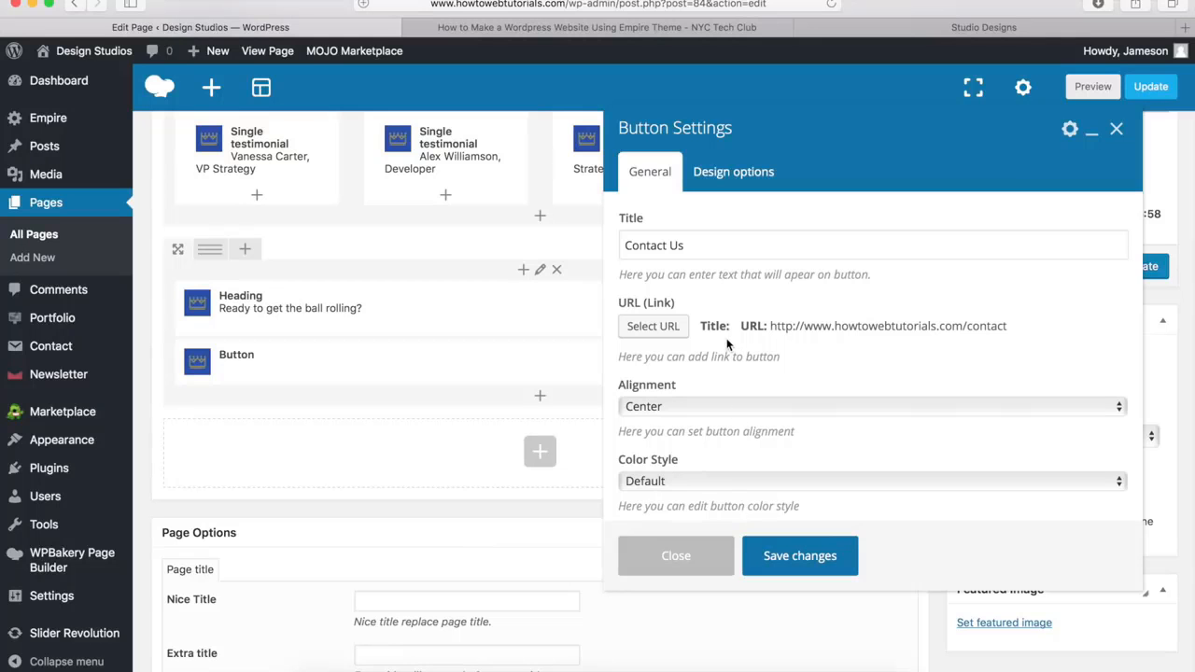
Set the button's color style to Custom and check how the demo site's Contact Us button looks
{"action": "scroll", "coordinate": [723, 355], "scroll_direction": "down", "scroll_amount": 3}
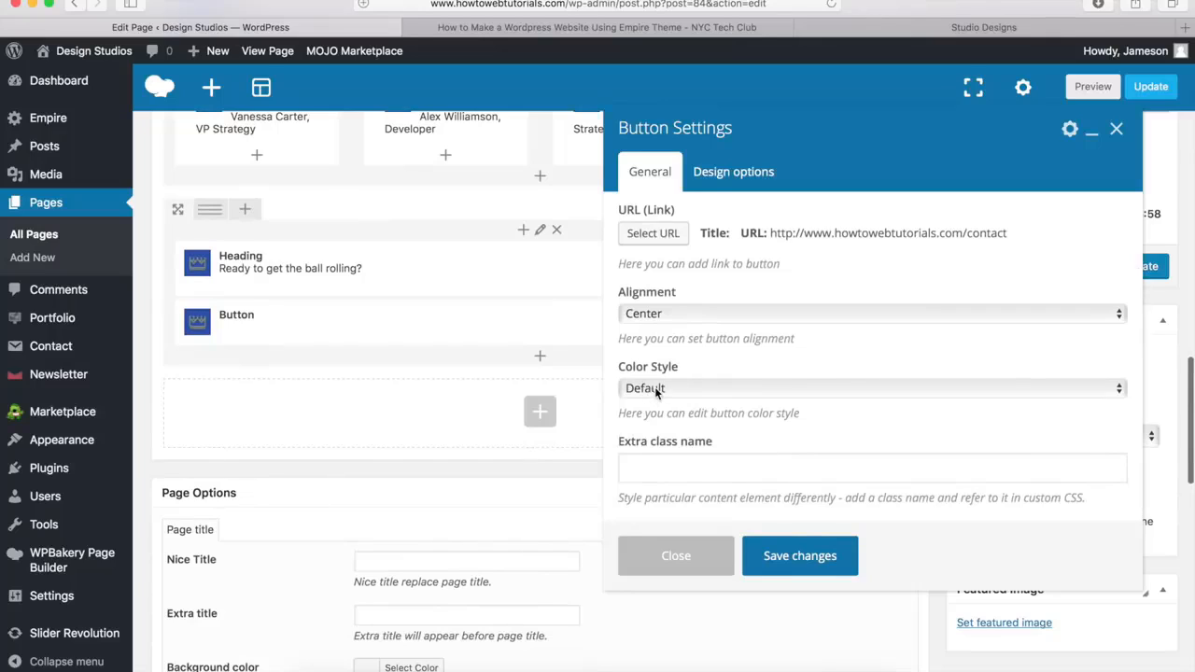
{"action": "left_click", "coordinate": [659, 390]}
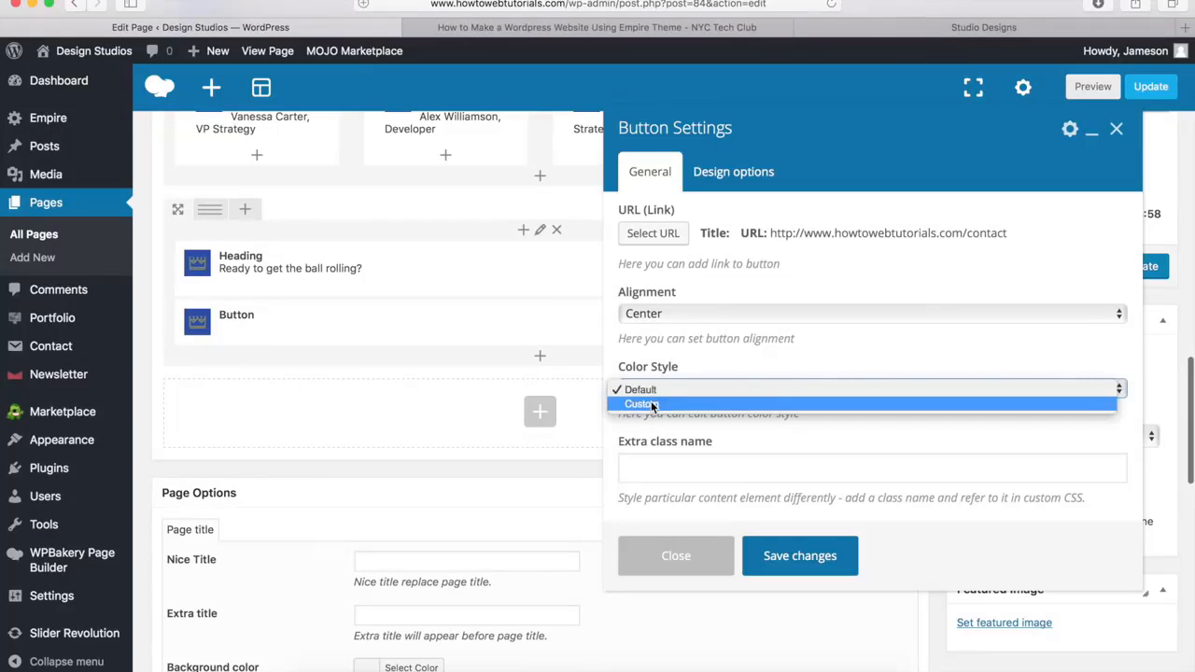
{"action": "left_click", "coordinate": [651, 404]}
{"action": "scroll", "coordinate": [715, 372], "scroll_direction": "down", "scroll_amount": 5}
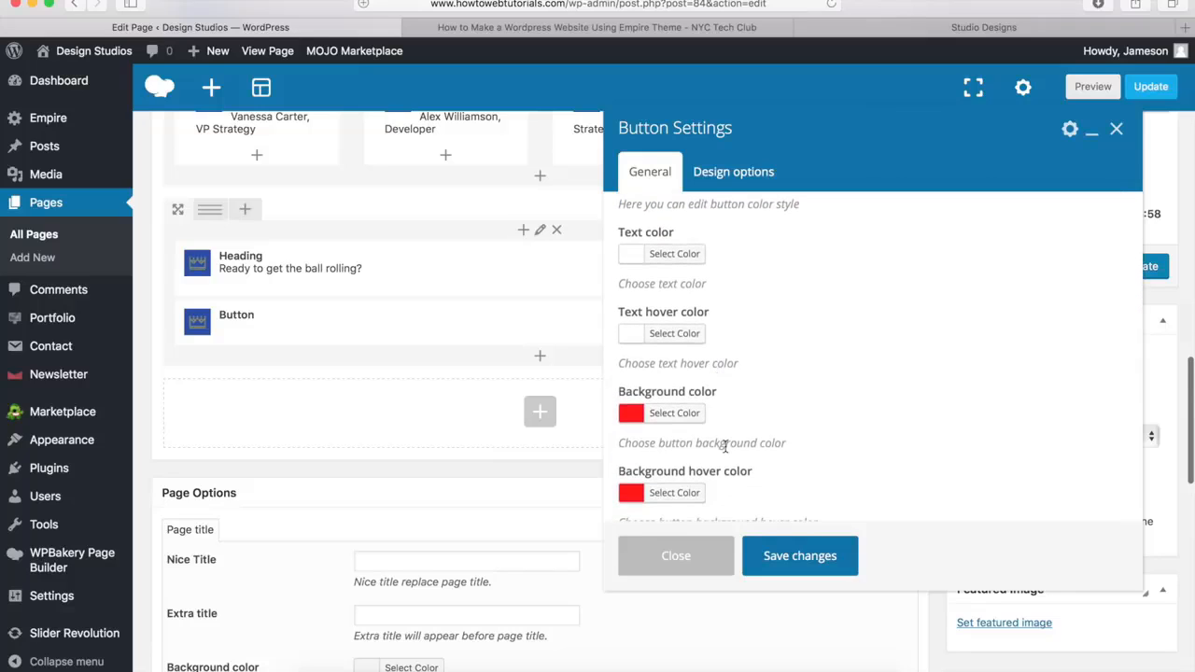
{"action": "left_click", "coordinate": [932, 28]}
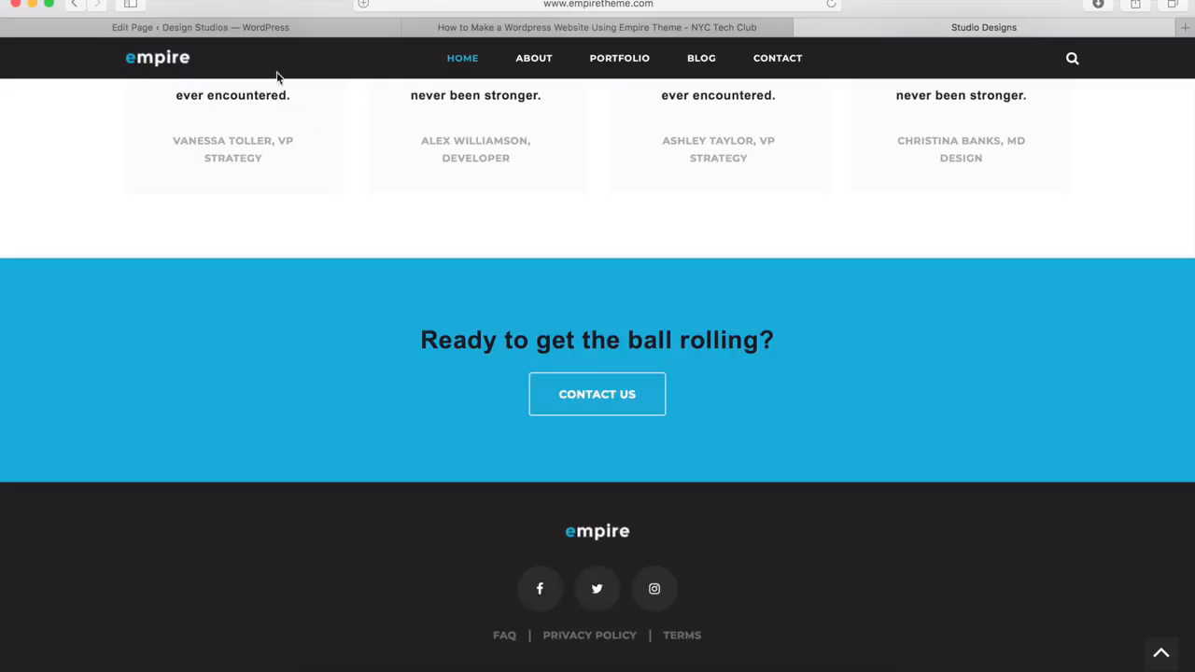
{"action": "left_click", "coordinate": [243, 28]}
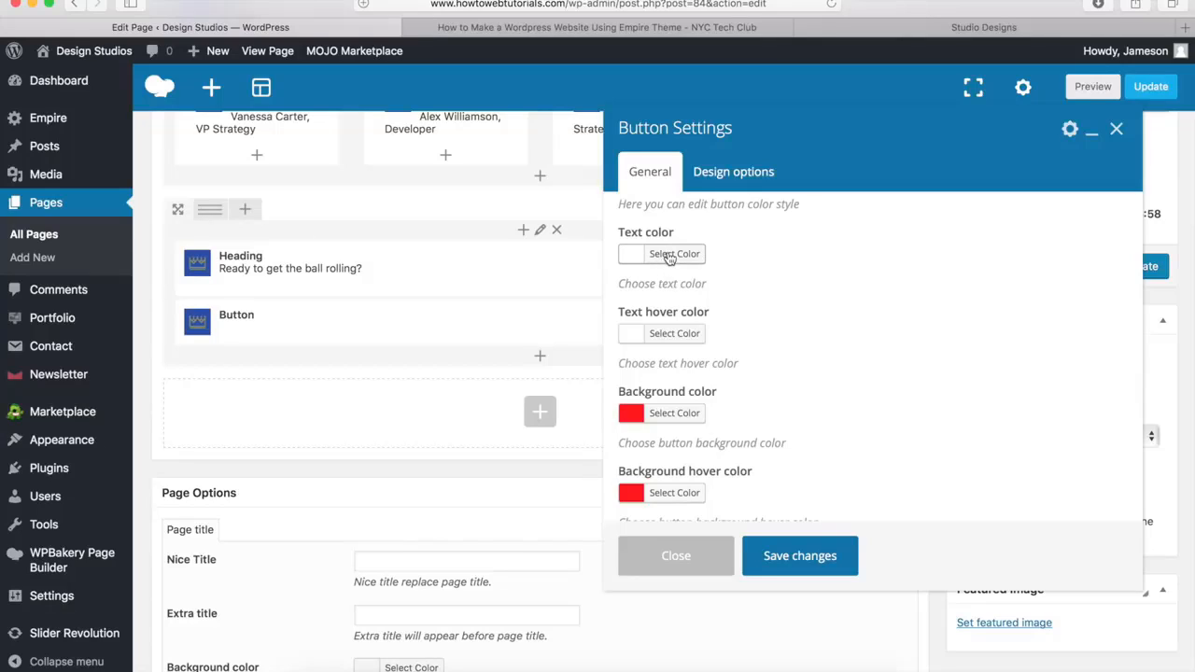
Set the button's text hover color to #00a9da
{"action": "left_click", "coordinate": [672, 335]}
{"action": "left_click_drag", "start_coordinate": [772, 334], "coordinate": [709, 333]}
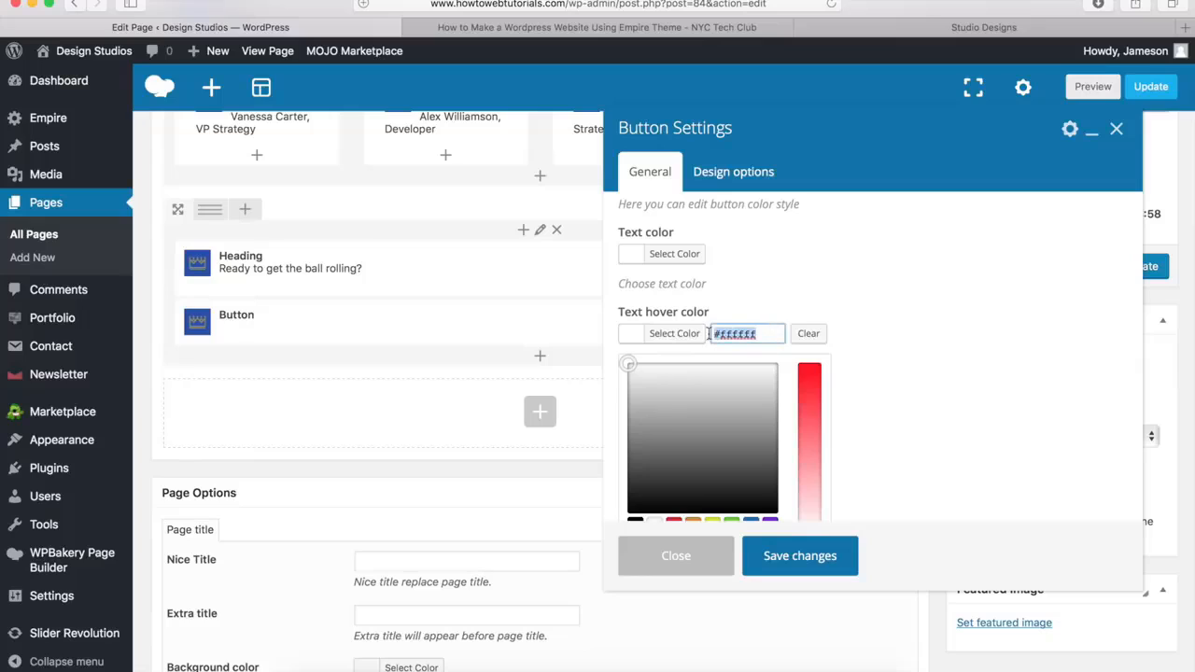
{"action": "type", "text": "#00a9da"}
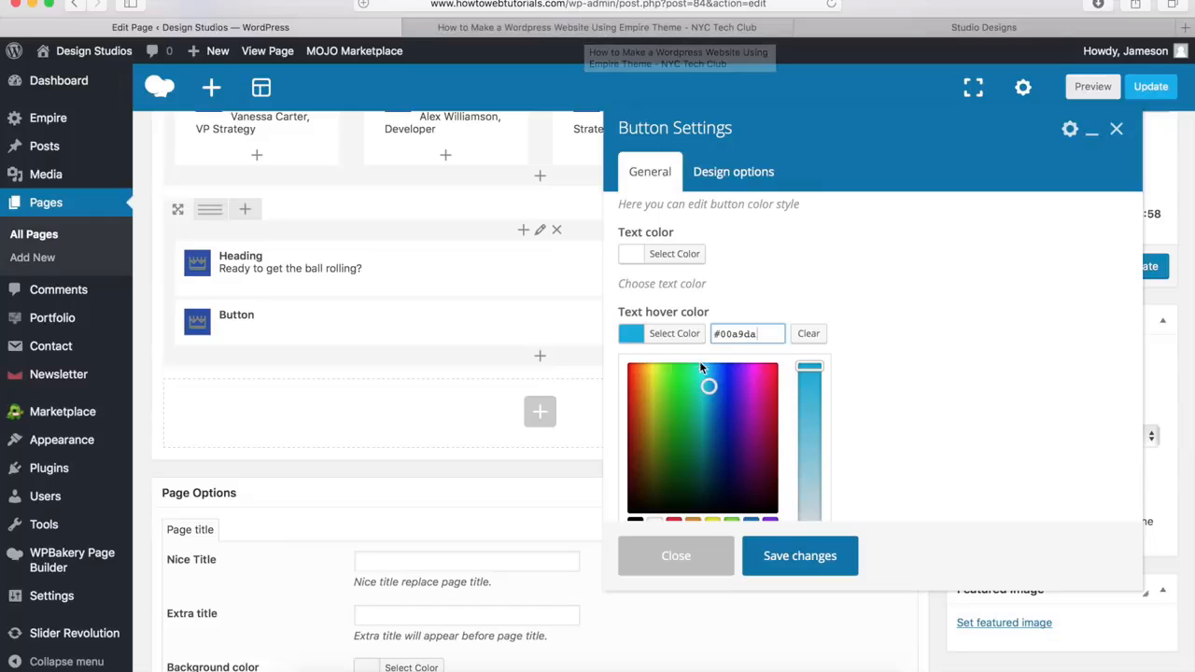
{"action": "left_click", "coordinate": [670, 338]}
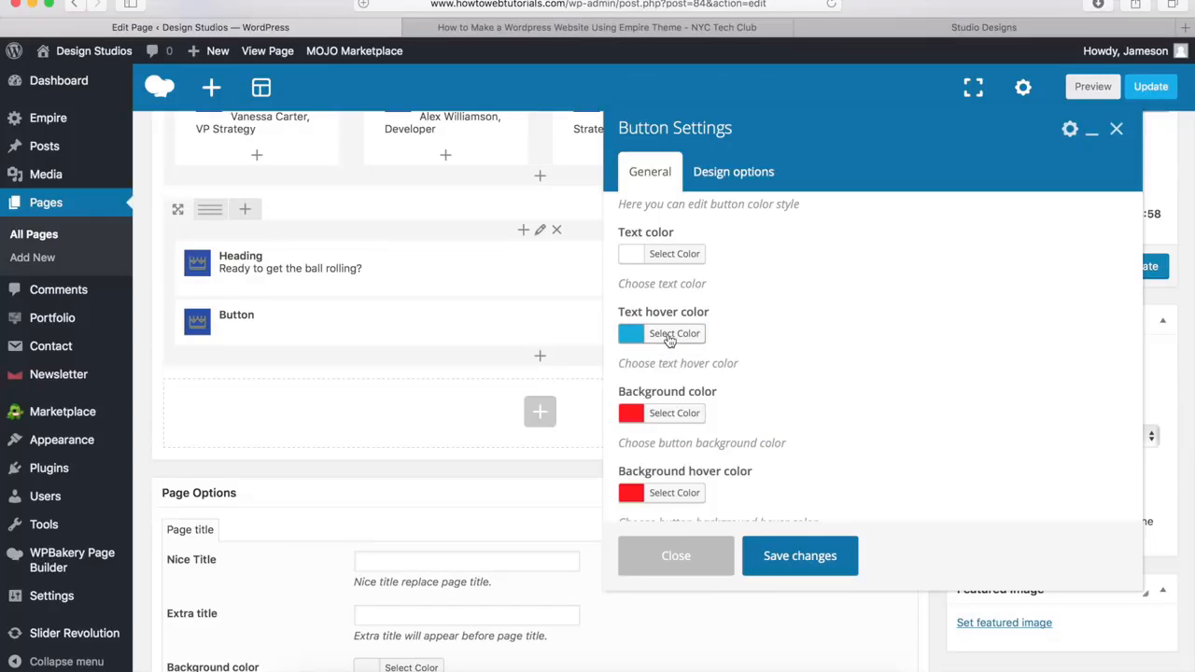
Make the button's background color fully transparent by reducing its alpha to the minimum
{"action": "left_click", "coordinate": [668, 415]}
{"action": "scroll", "coordinate": [747, 355], "scroll_direction": "down", "scroll_amount": 5}
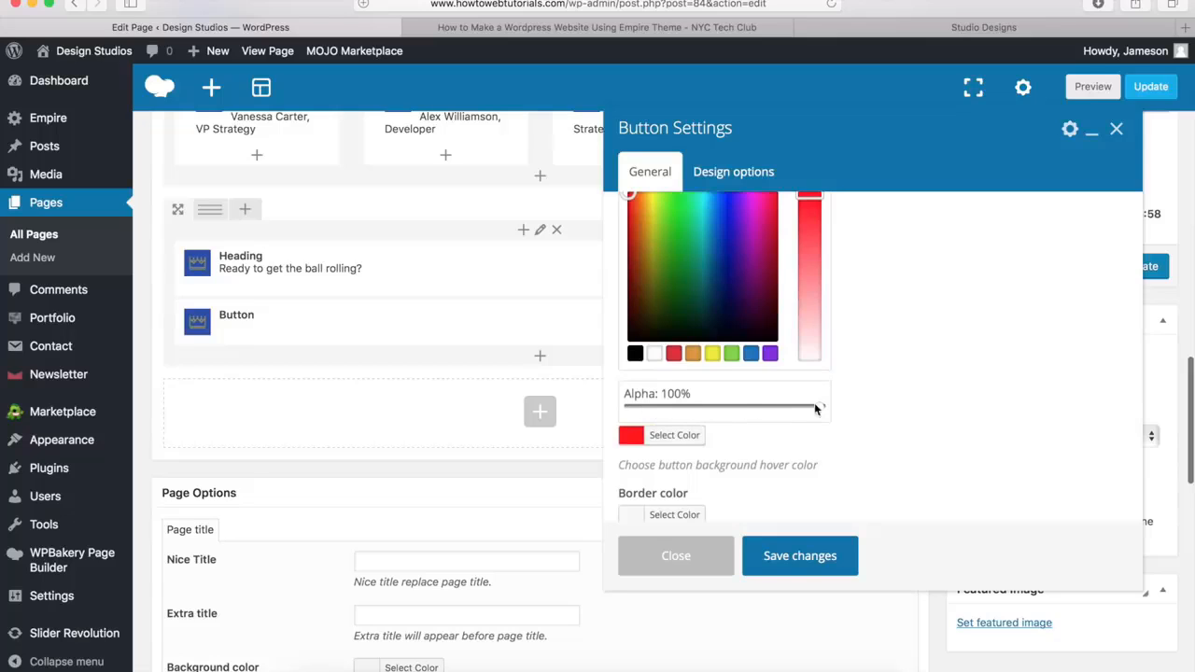
{"action": "left_click_drag", "start_coordinate": [820, 406], "coordinate": [623, 418]}
{"action": "scroll", "coordinate": [766, 405], "scroll_direction": "up", "scroll_amount": 5}
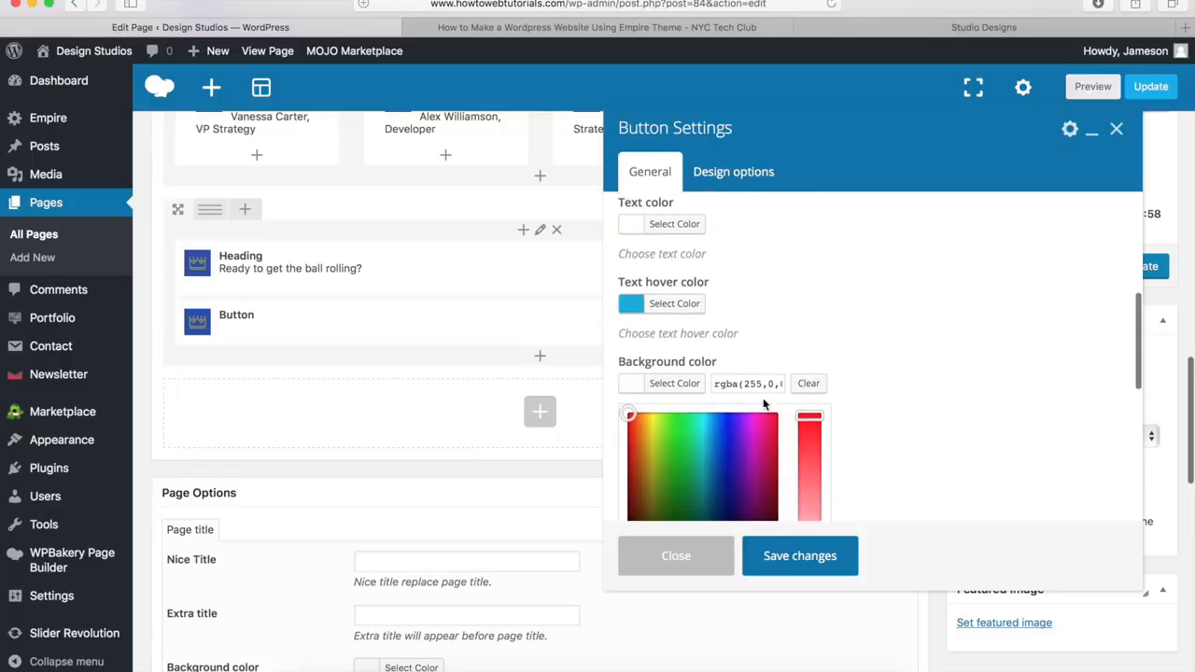
{"action": "left_click", "coordinate": [669, 383]}
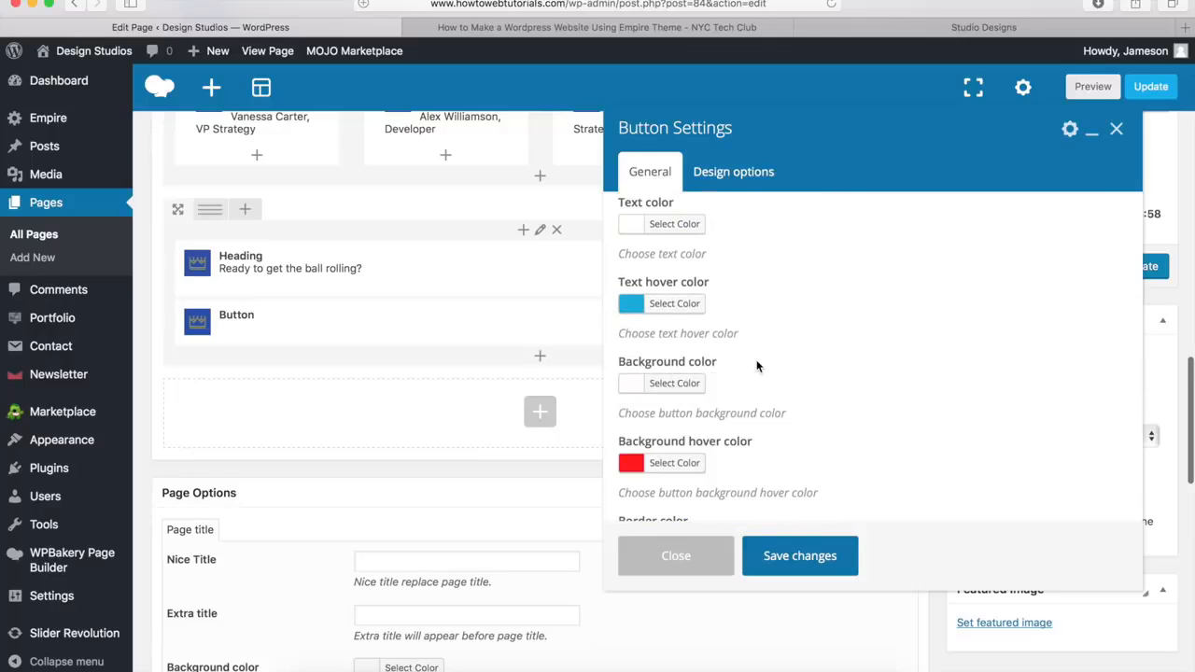
Set the button's background hover color to white (#ffffff)
{"action": "scroll", "coordinate": [757, 366], "scroll_direction": "down", "scroll_amount": 3}
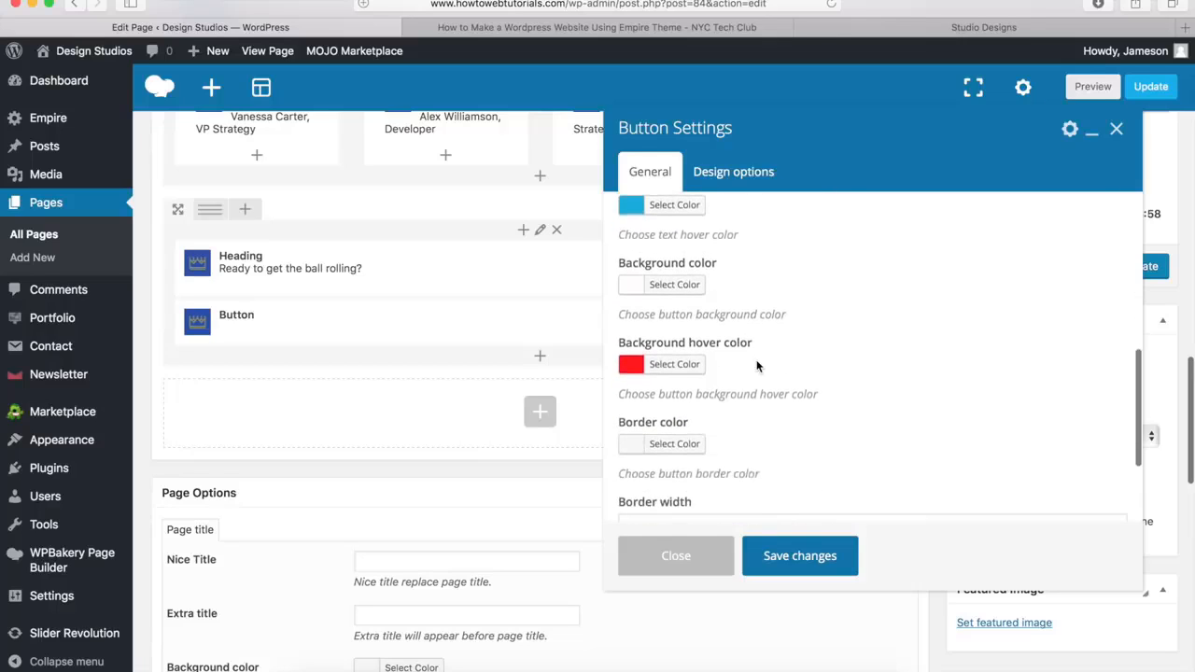
{"action": "left_click", "coordinate": [669, 364]}
{"action": "scroll", "coordinate": [658, 364], "scroll_direction": "down", "scroll_amount": 3}
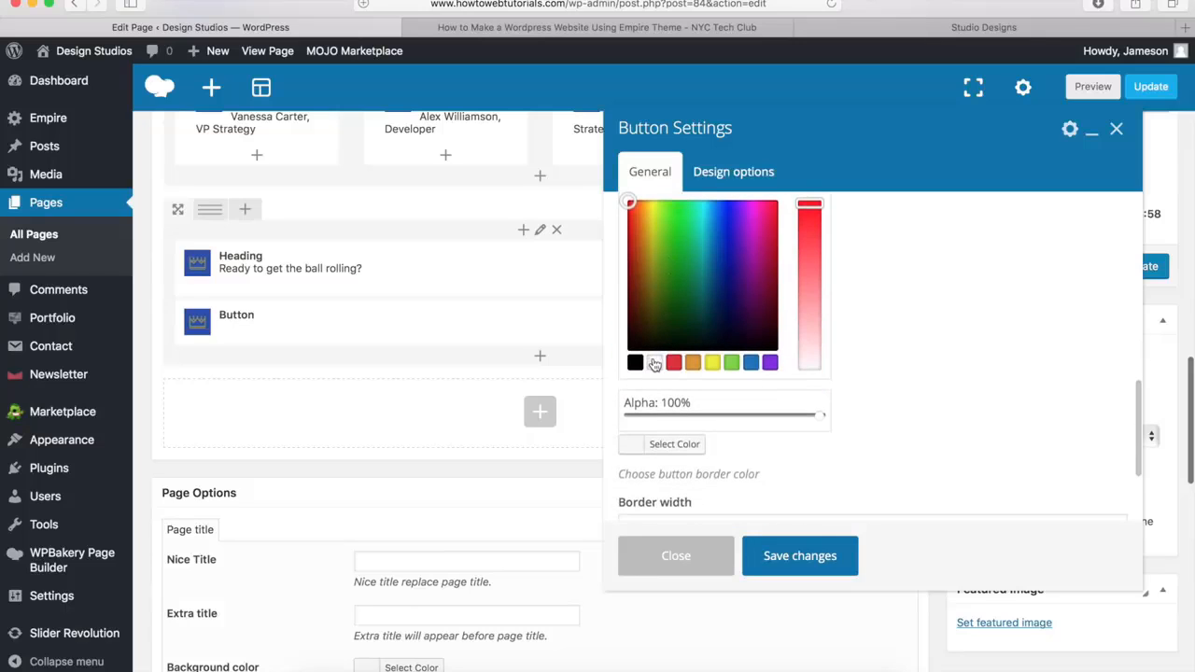
{"action": "left_click", "coordinate": [655, 363]}
{"action": "scroll", "coordinate": [658, 355], "scroll_direction": "up", "scroll_amount": 3}
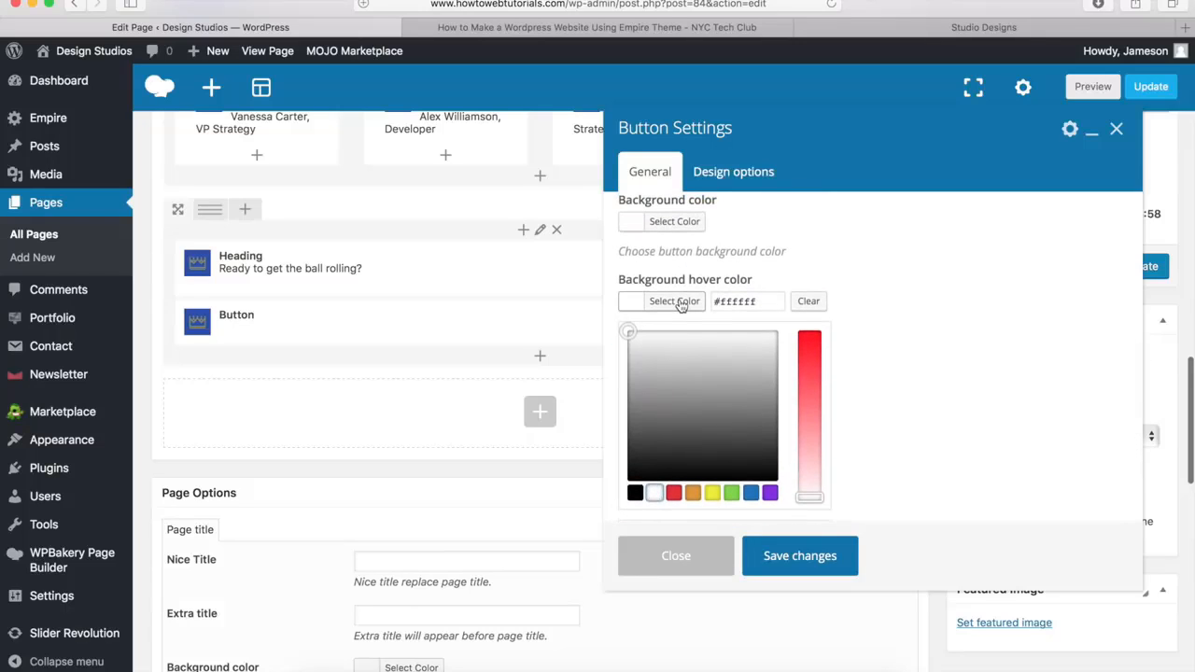
{"action": "left_click", "coordinate": [682, 305]}
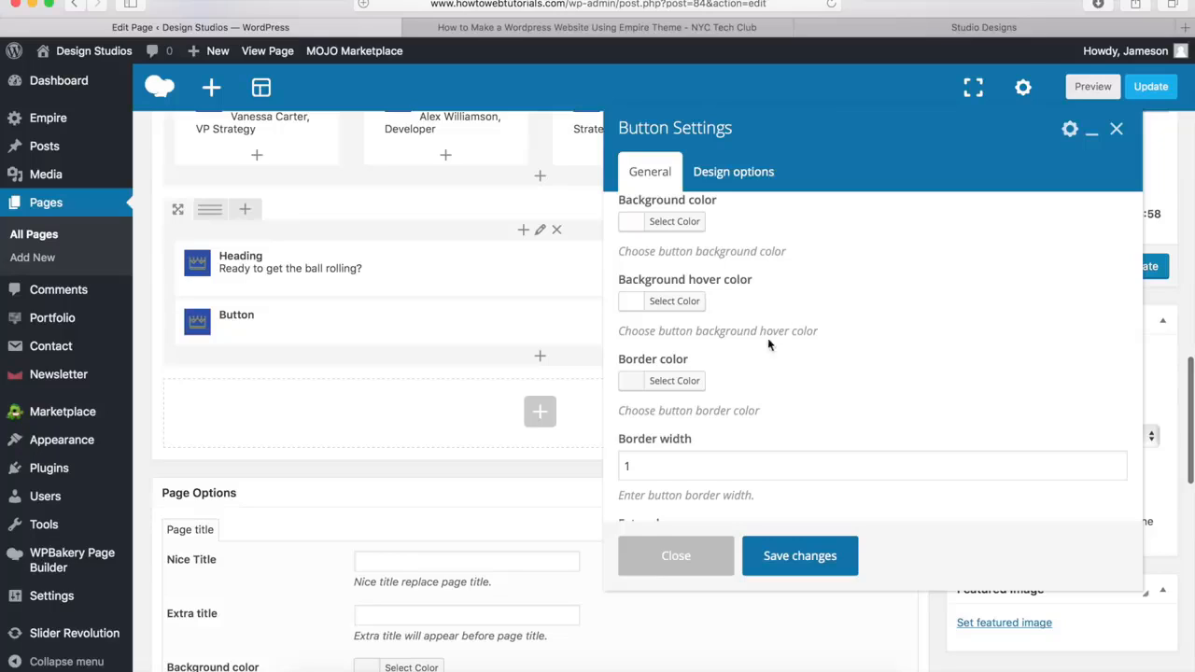
Set the button's border color to white (#ffffff) and save the button settings
{"action": "left_click", "coordinate": [667, 381]}
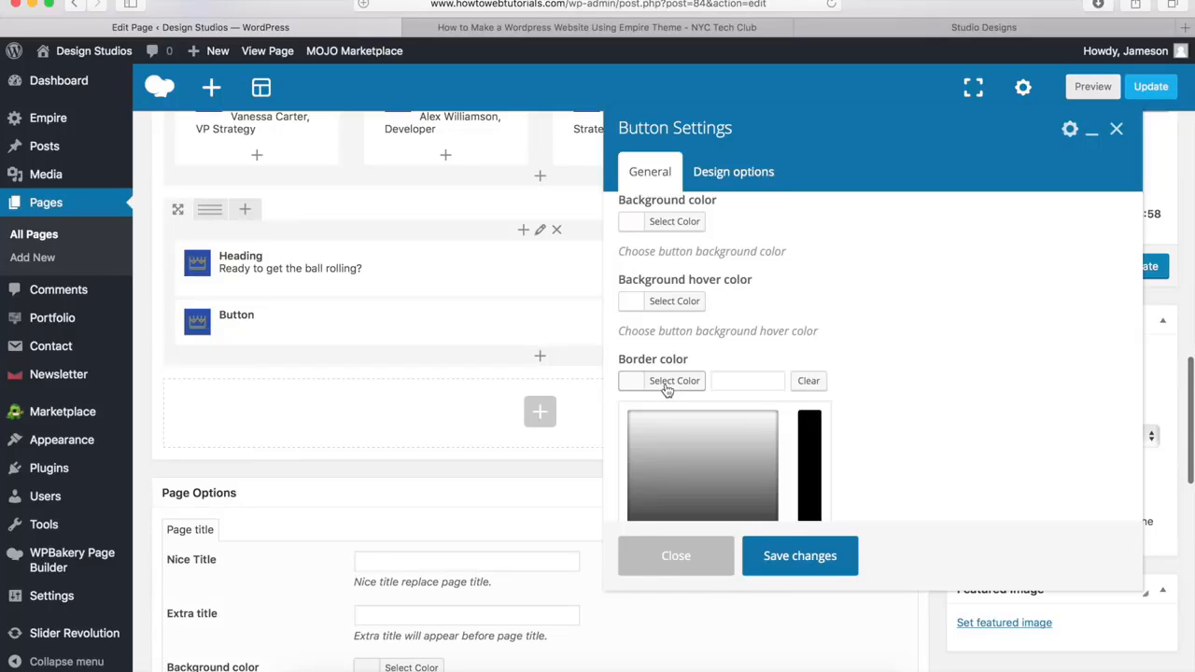
{"action": "scroll", "coordinate": [667, 392], "scroll_direction": "down", "scroll_amount": 5}
{"action": "left_click", "coordinate": [655, 398]}
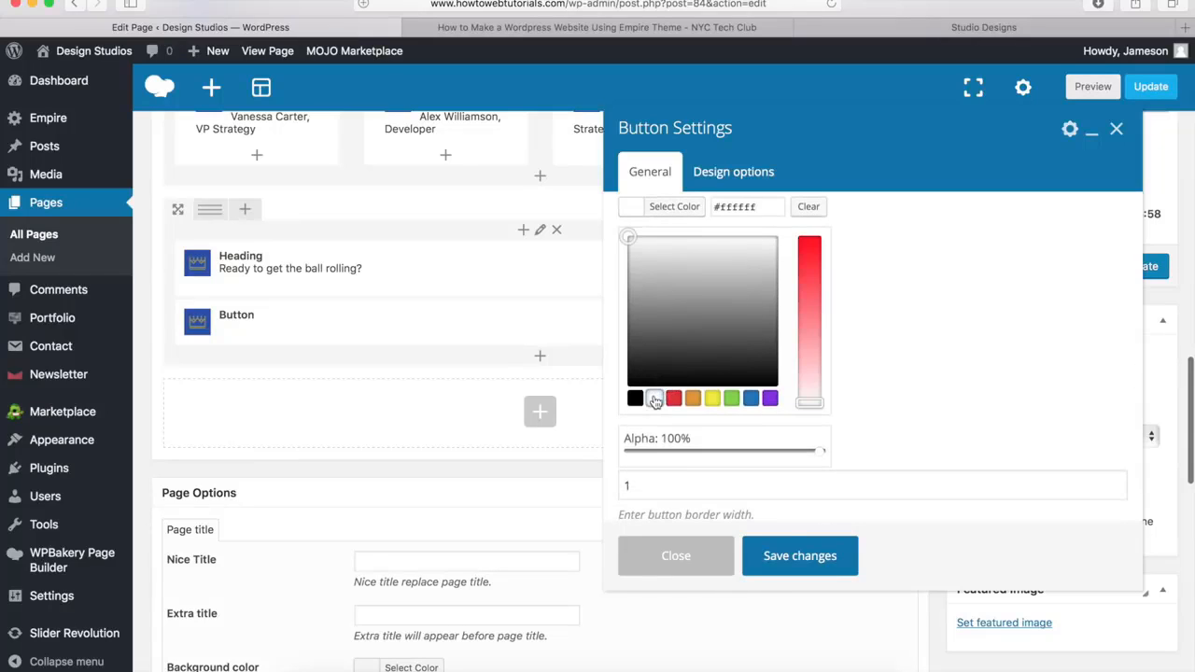
{"action": "scroll", "coordinate": [747, 374], "scroll_direction": "up", "scroll_amount": 3}
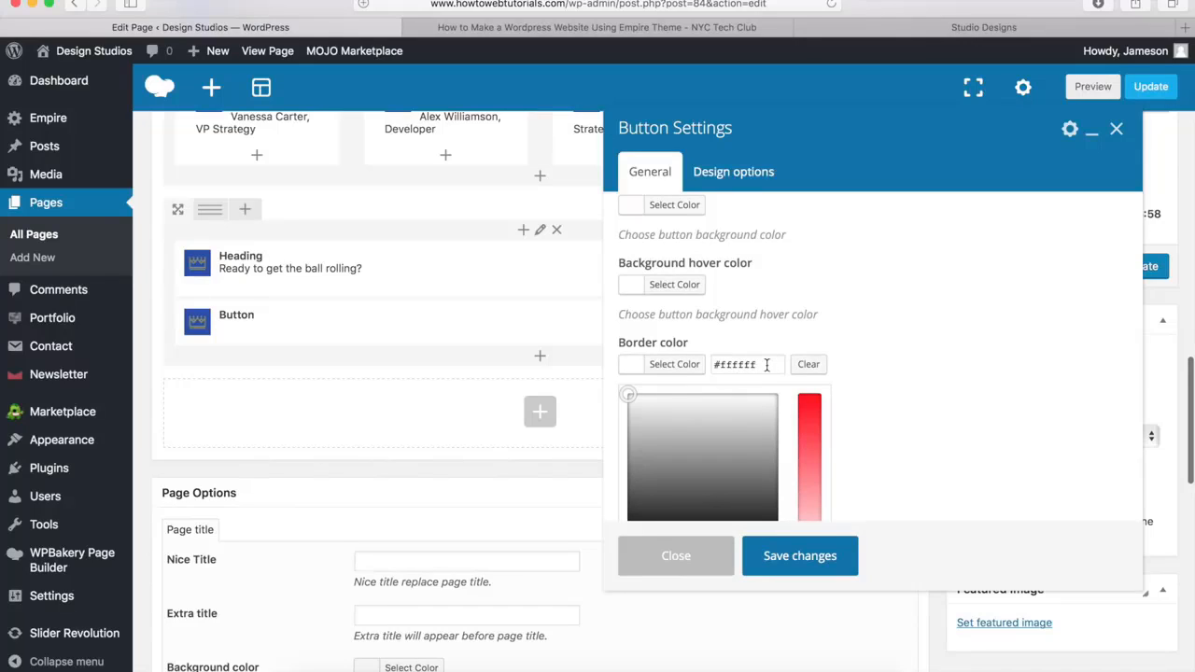
{"action": "left_click", "coordinate": [677, 366]}
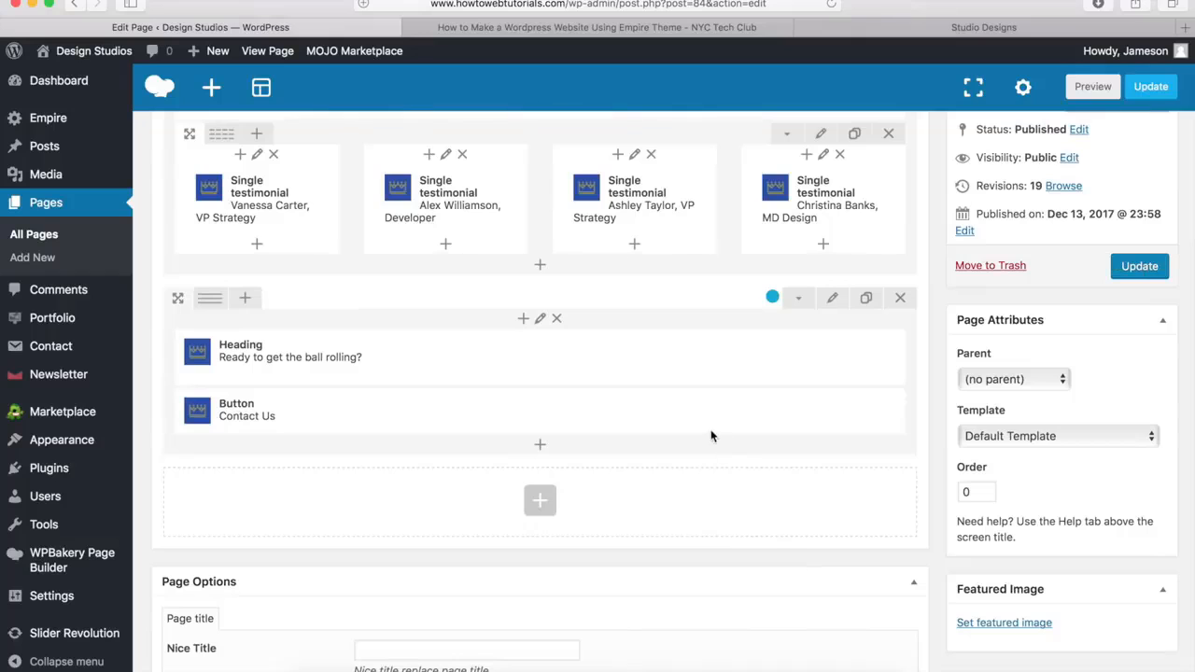
Update the Home page to publish the finished call-to-action row
{"action": "mouse_move", "coordinate": [695, 420]}
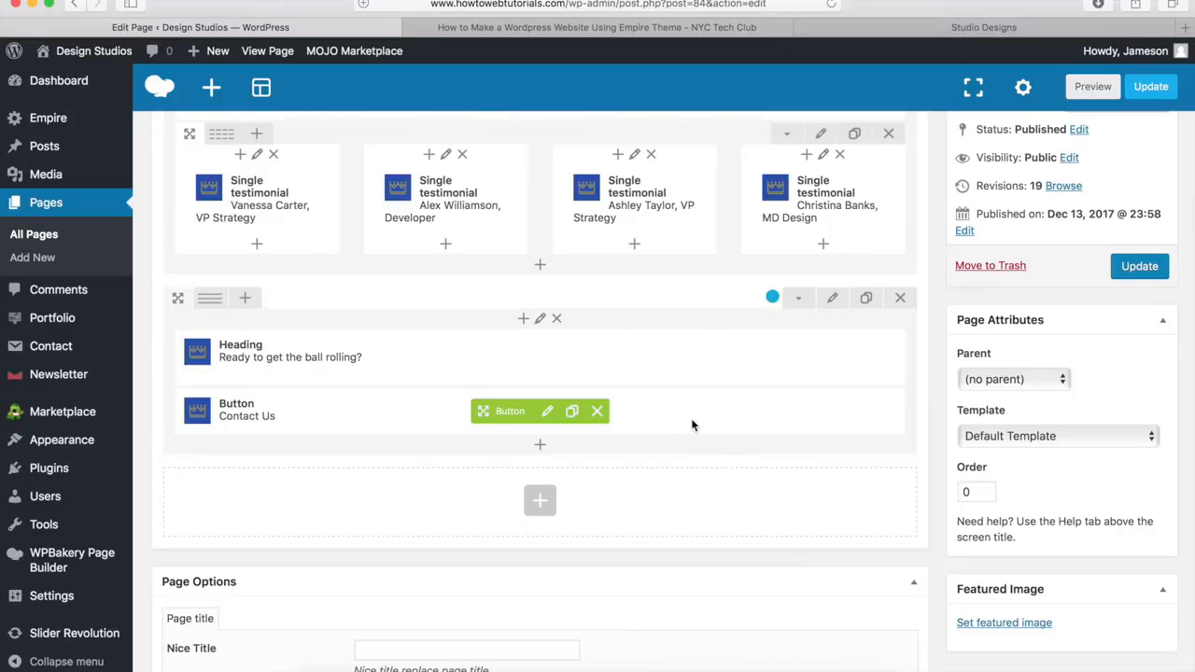
{"action": "scroll", "coordinate": [639, 504], "scroll_direction": "up", "scroll_amount": 1}
{"action": "scroll", "coordinate": [640, 506], "scroll_direction": "up", "scroll_amount": 15}
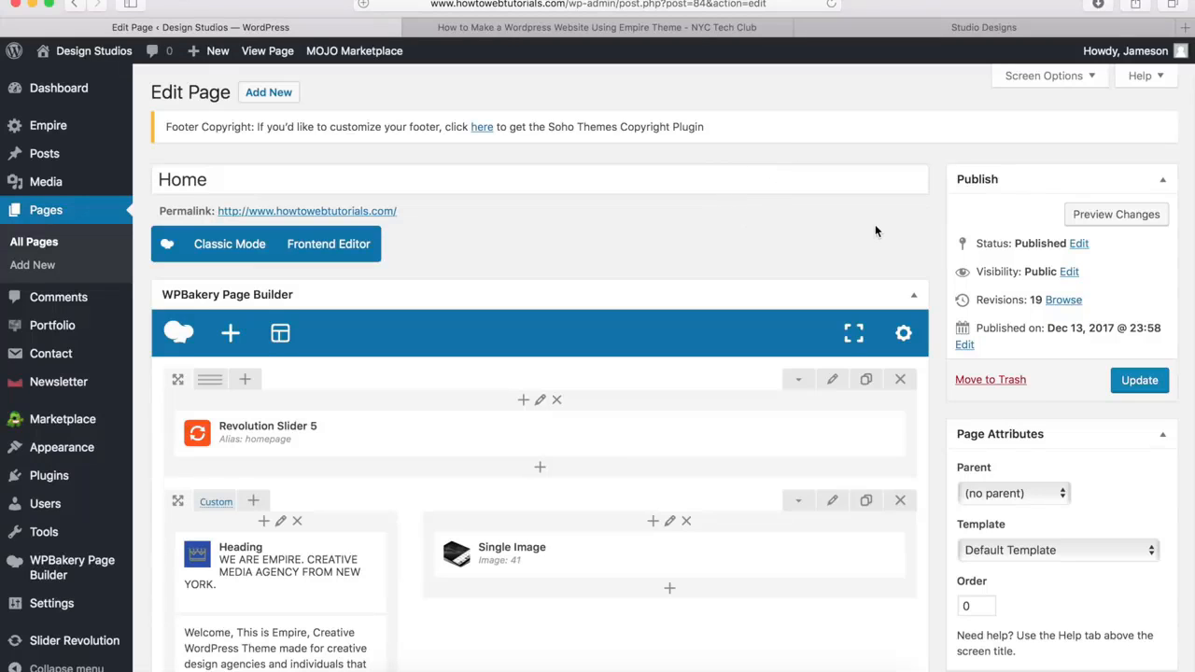
{"action": "left_click", "coordinate": [1143, 381]}
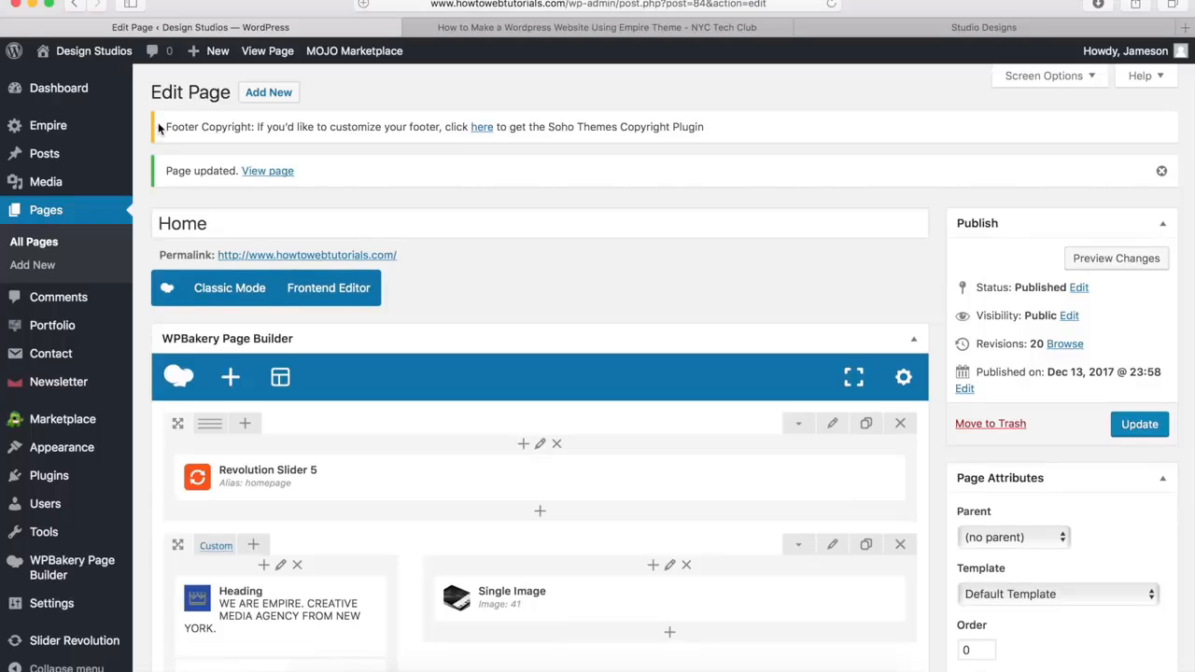
View the published Home page and examine its slider, services, news, testimonials, call-to-action and footer sections
{"action": "left_click", "coordinate": [265, 172]}
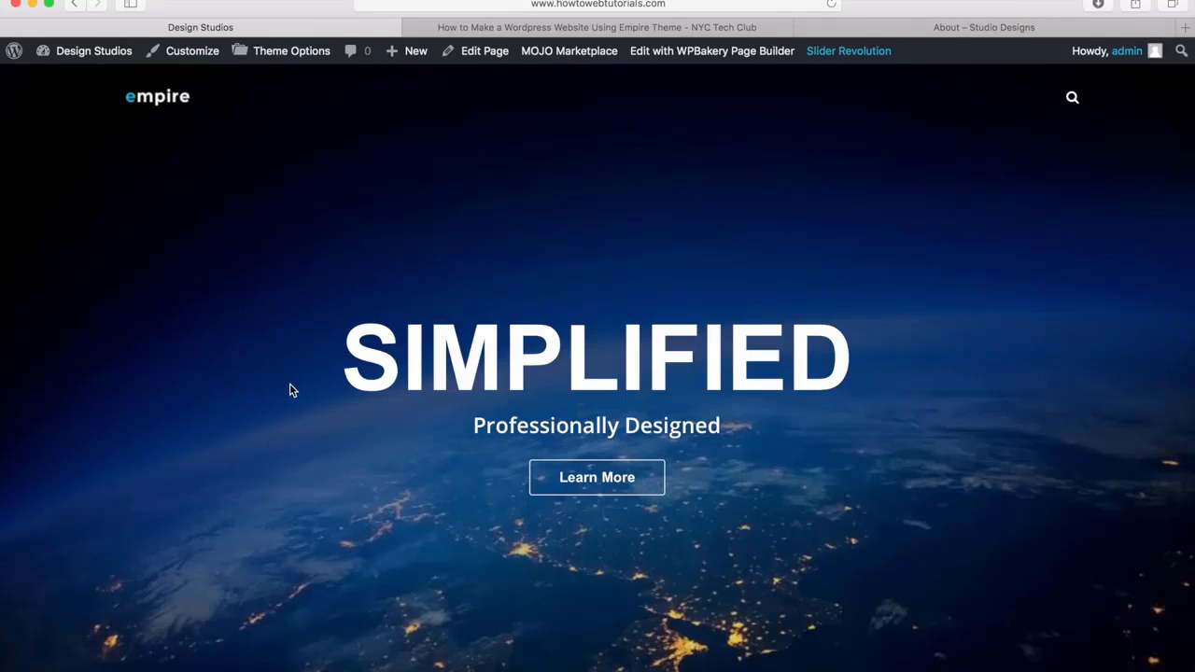
{"action": "scroll", "coordinate": [291, 390], "scroll_direction": "down", "scroll_amount": 10}
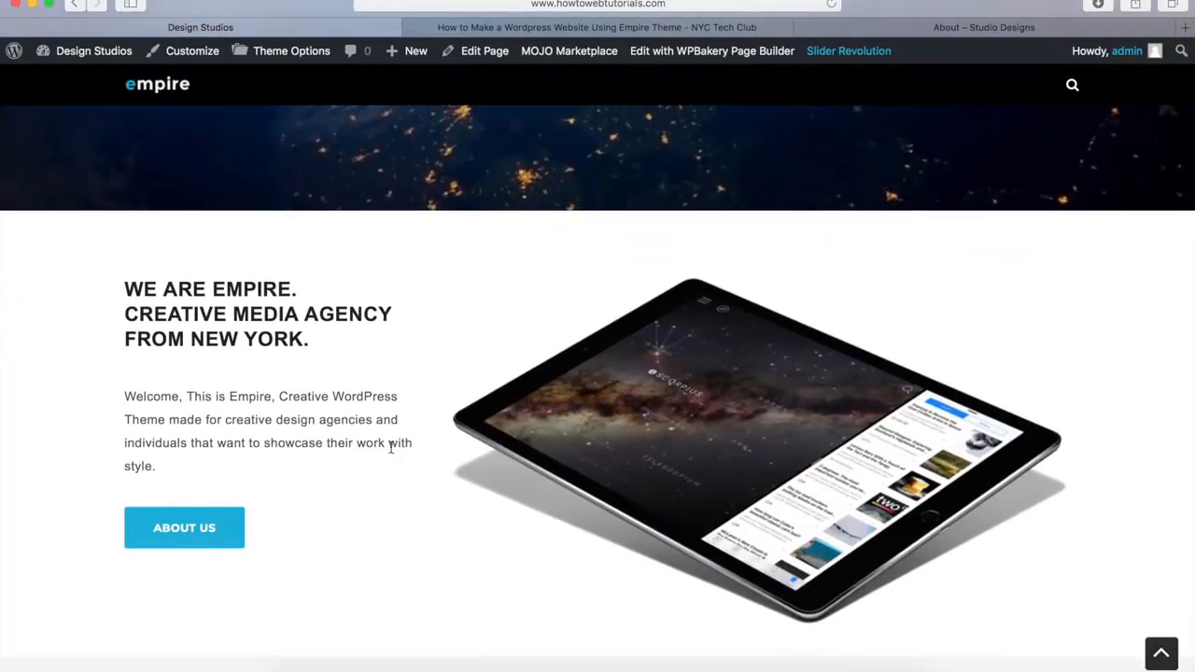
{"action": "scroll", "coordinate": [399, 446], "scroll_direction": "down", "scroll_amount": 5}
{"action": "scroll", "coordinate": [398, 446], "scroll_direction": "down", "scroll_amount": 2}
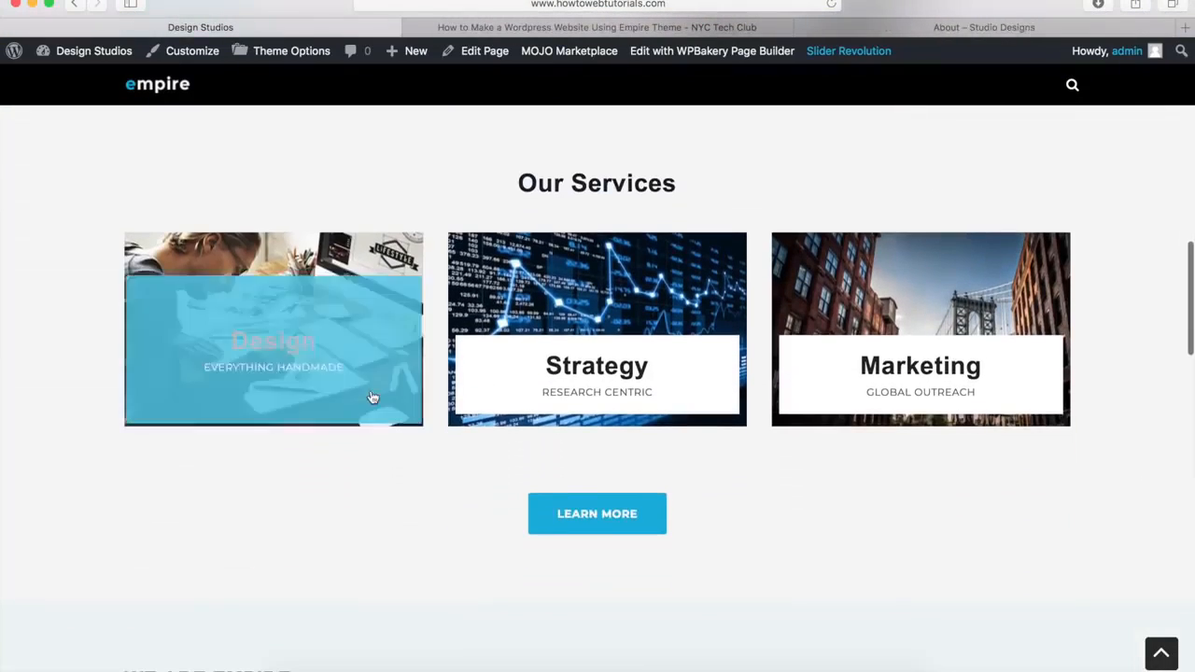
{"action": "scroll", "coordinate": [408, 522], "scroll_direction": "down", "scroll_amount": 6}
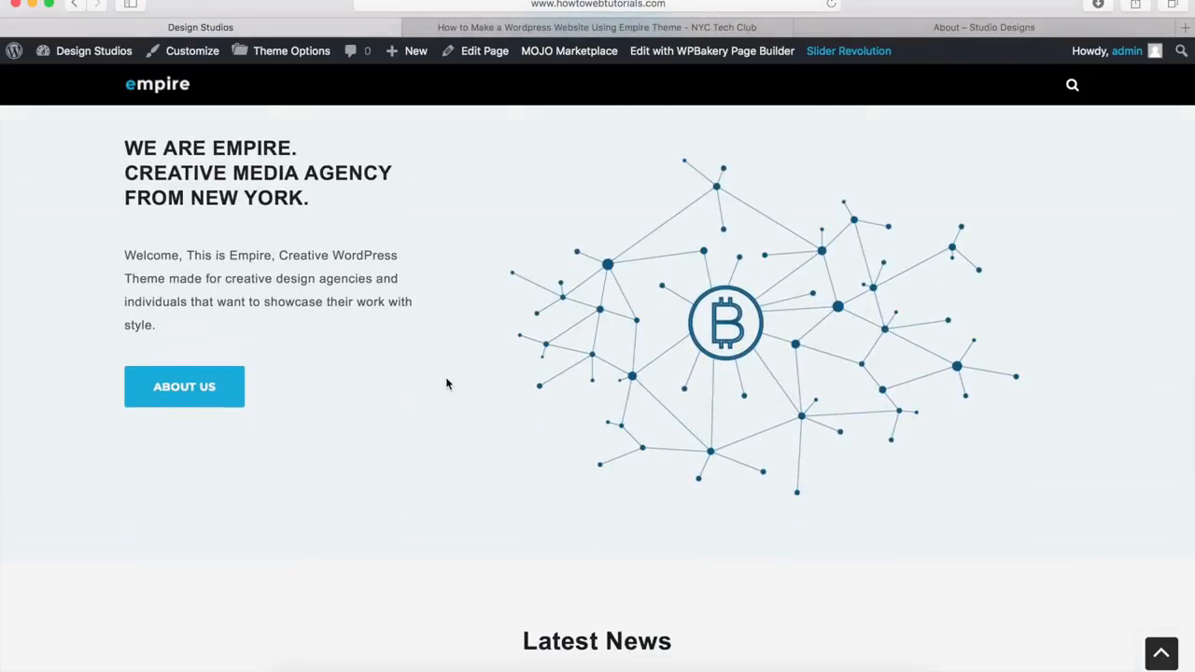
{"action": "scroll", "coordinate": [445, 376], "scroll_direction": "down", "scroll_amount": 6}
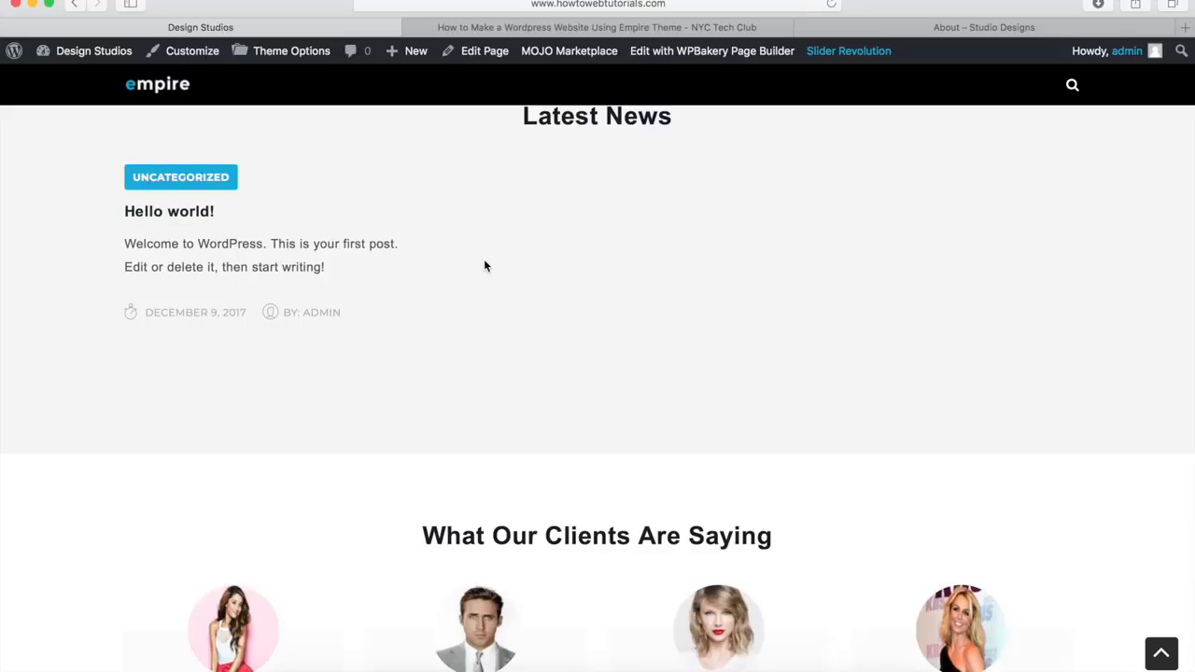
{"action": "scroll", "coordinate": [484, 266], "scroll_direction": "down", "scroll_amount": 5}
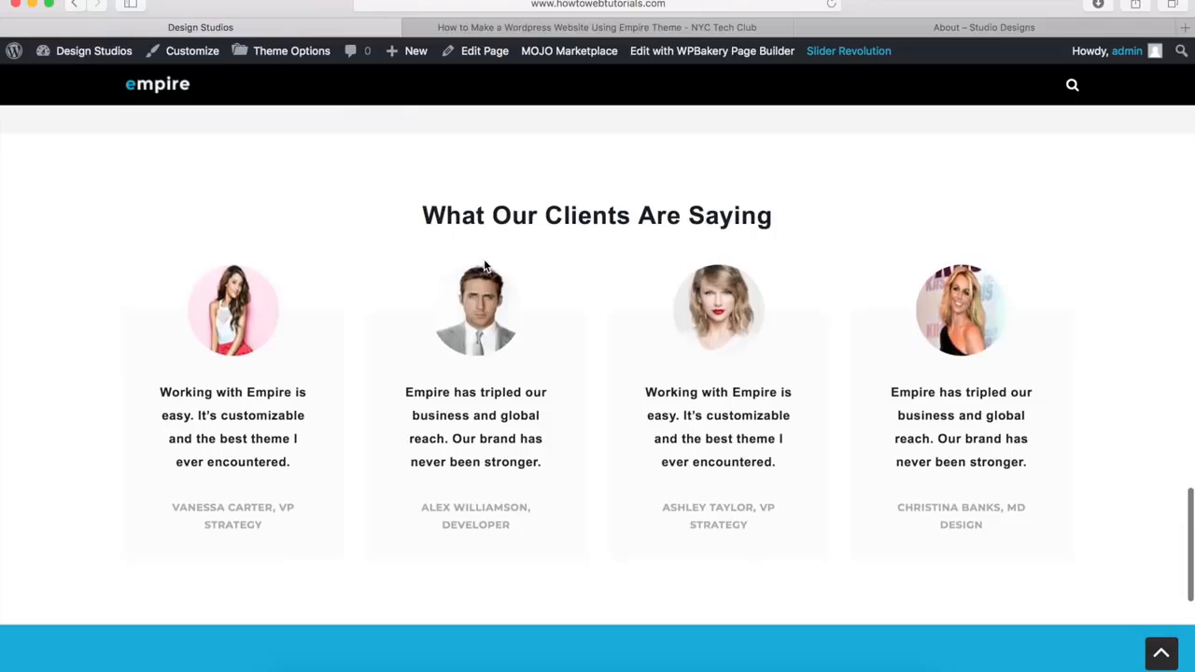
{"action": "scroll", "coordinate": [483, 267], "scroll_direction": "down", "scroll_amount": 4}
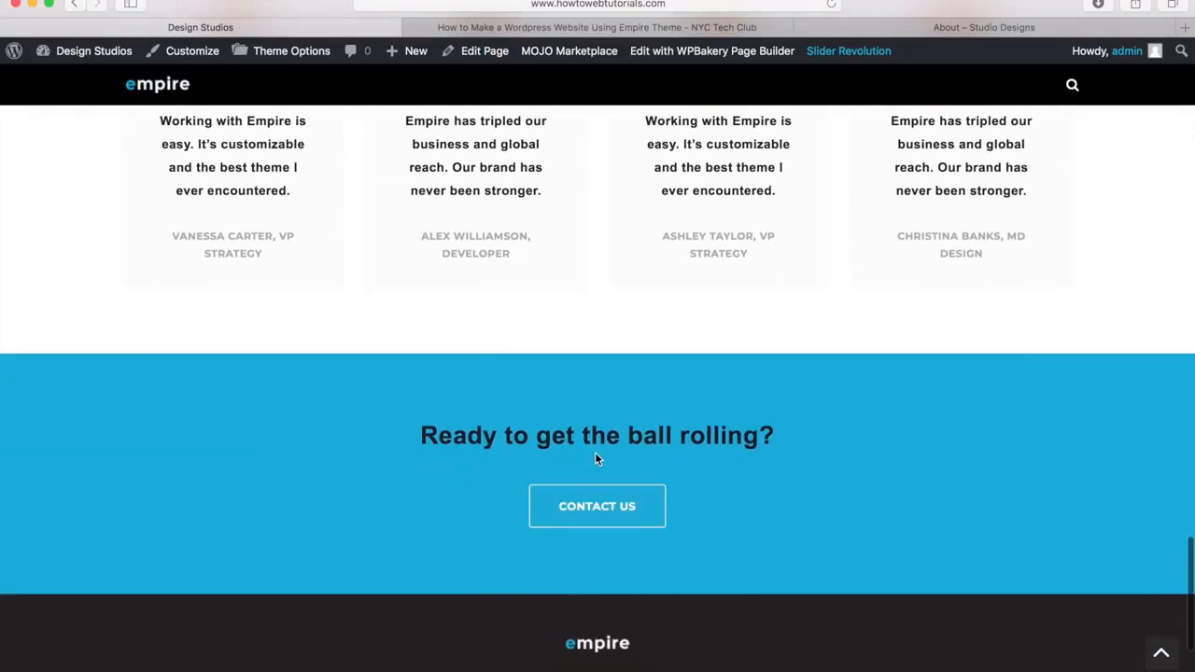
{"action": "scroll", "coordinate": [594, 458], "scroll_direction": "down", "scroll_amount": 3}
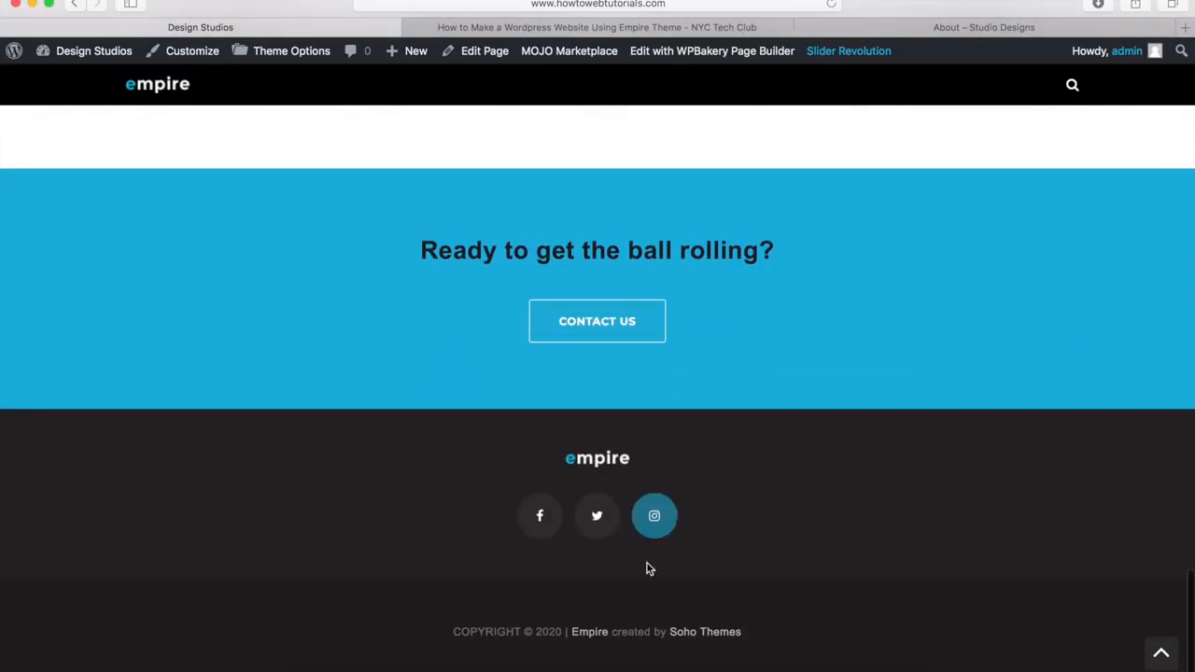
{"action": "left_click", "coordinate": [1164, 663]}
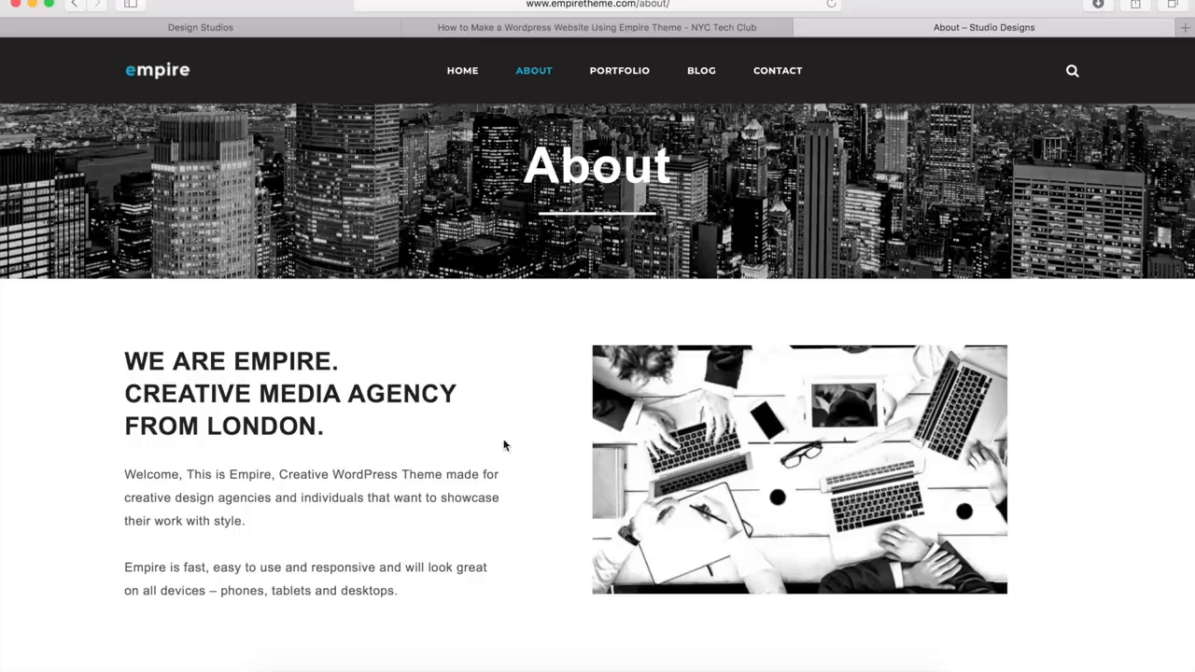
Examine the demo About page's intro, Our Process, design, call-to-action and footer sections
{"action": "scroll", "coordinate": [490, 539], "scroll_direction": "down", "scroll_amount": 5}
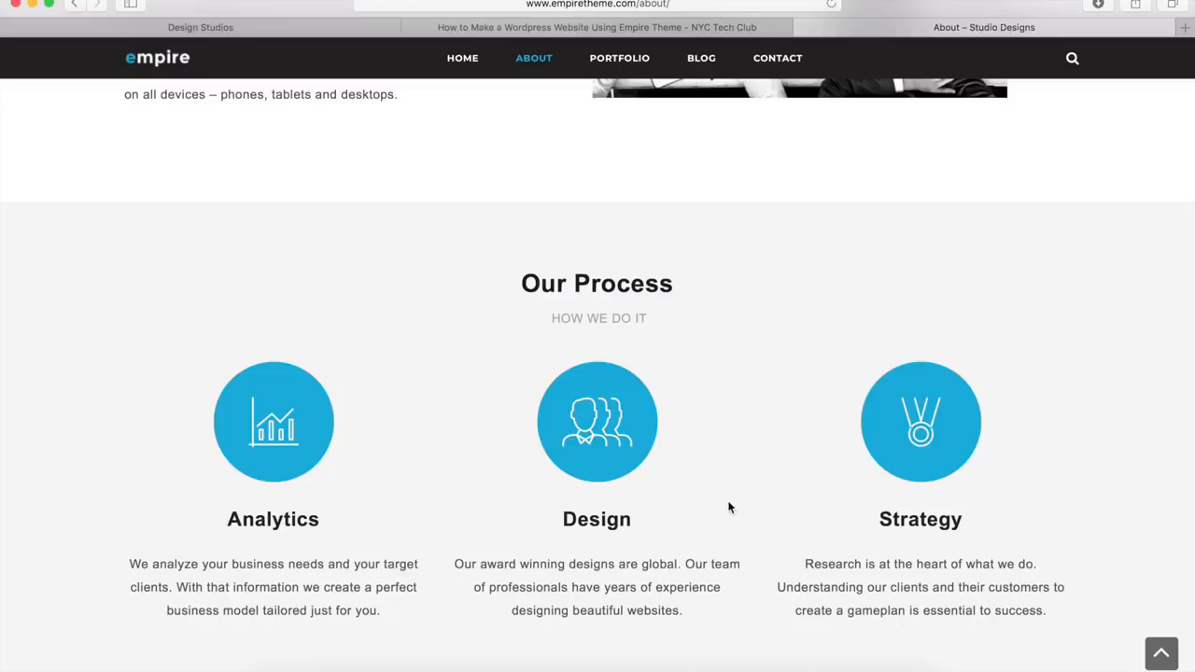
{"action": "scroll", "coordinate": [729, 504], "scroll_direction": "down", "scroll_amount": 5}
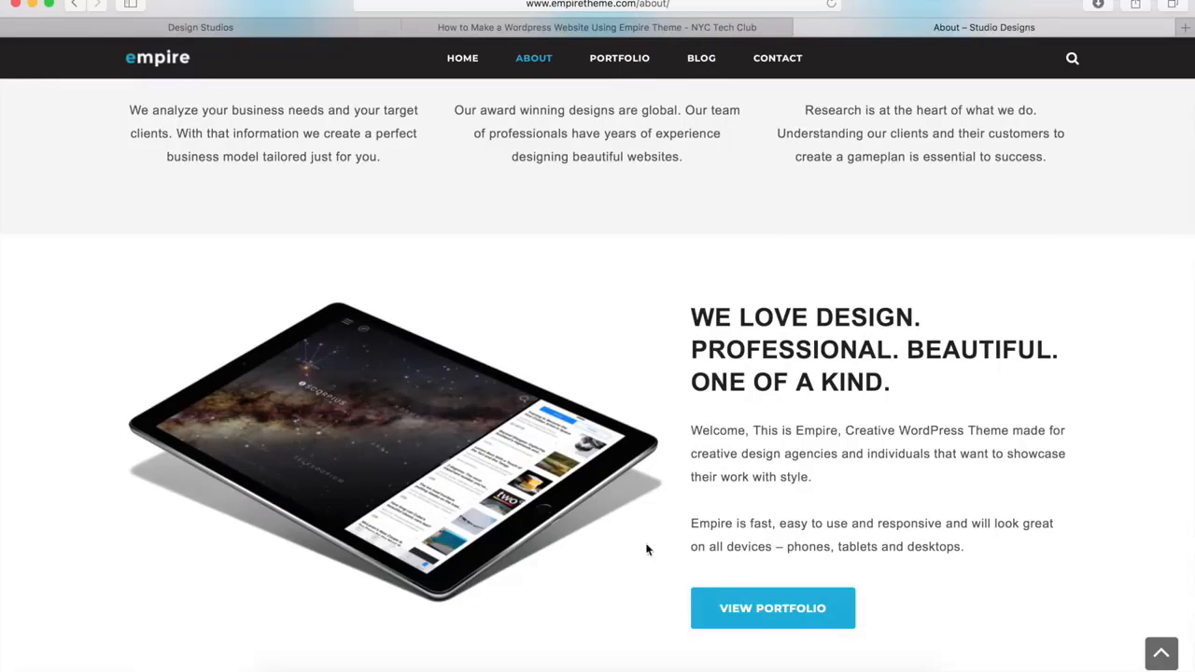
{"action": "scroll", "coordinate": [608, 537], "scroll_direction": "down", "scroll_amount": 5}
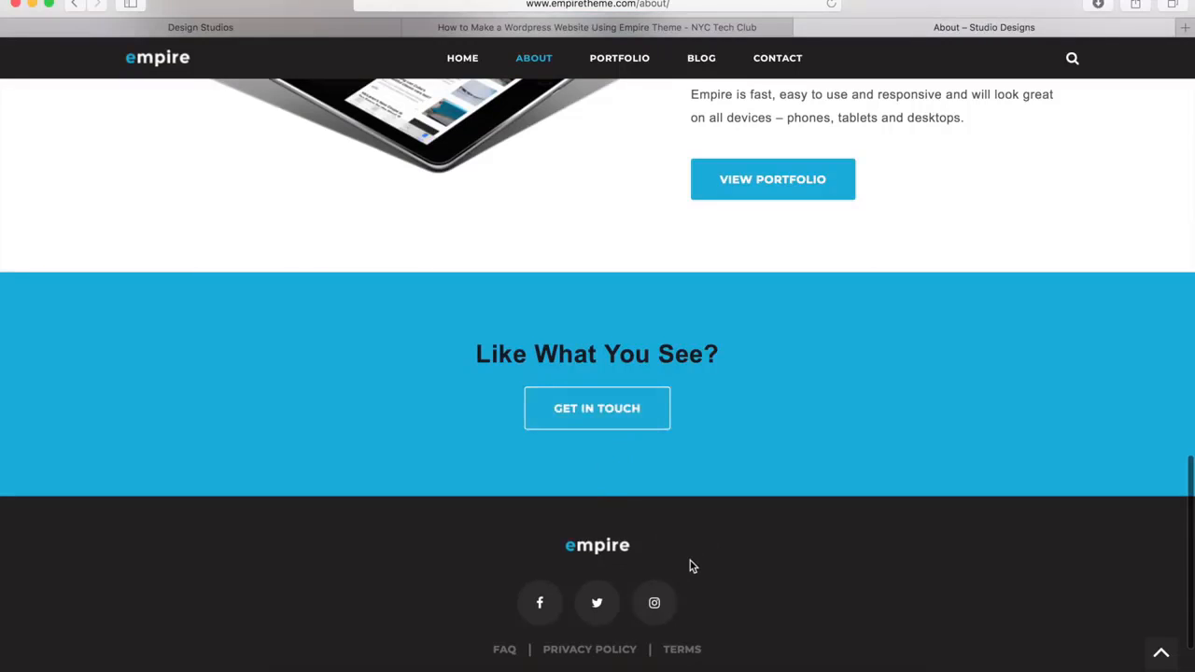
{"action": "left_click", "coordinate": [1162, 657]}
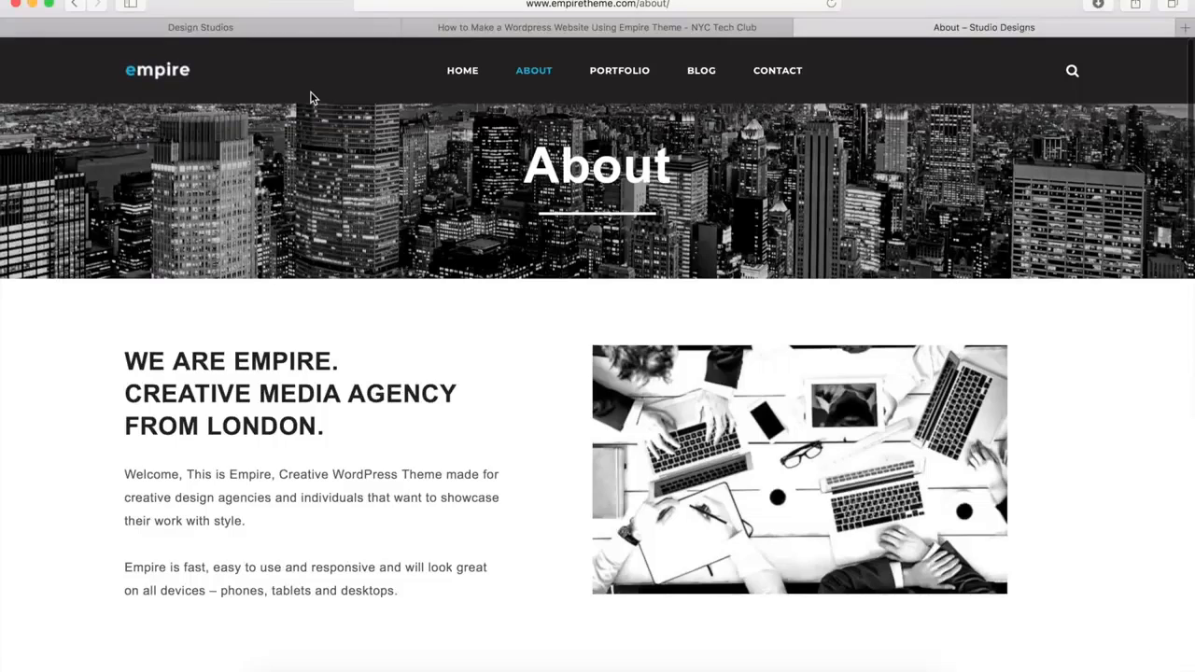
Create a new page titled "About" on the Design Studios site and disable its page title
{"action": "left_click", "coordinate": [250, 31]}
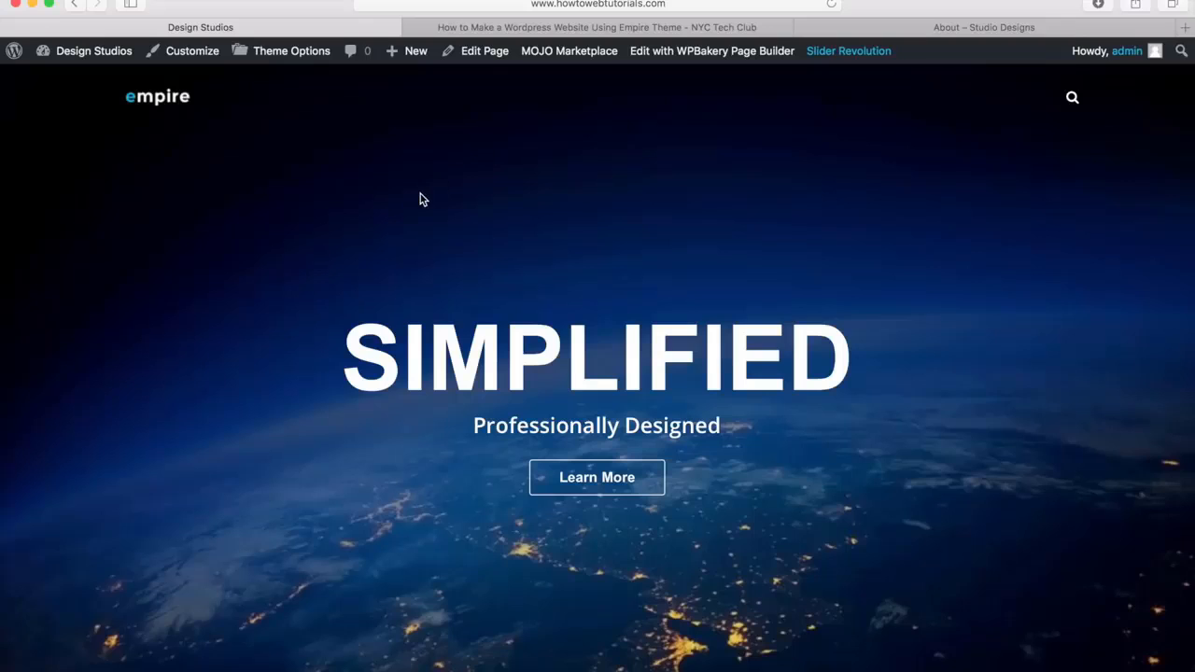
{"action": "mouse_move", "coordinate": [417, 62]}
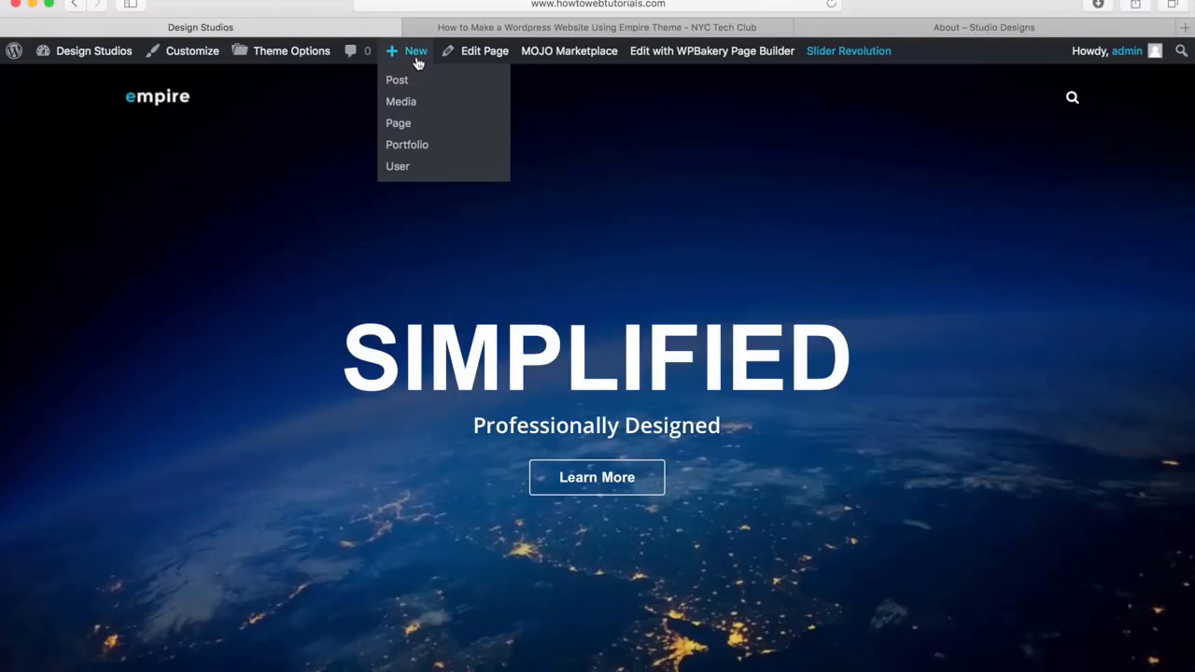
{"action": "left_click", "coordinate": [398, 122]}
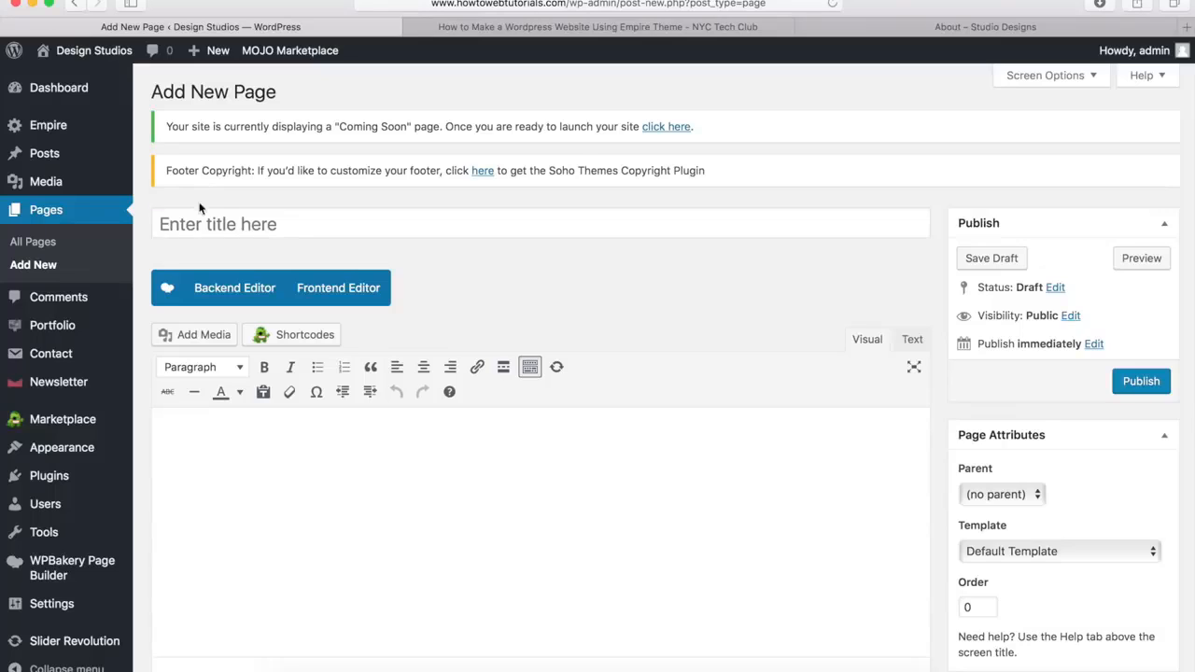
{"action": "left_click", "coordinate": [207, 222]}
{"action": "type", "text": "About"}
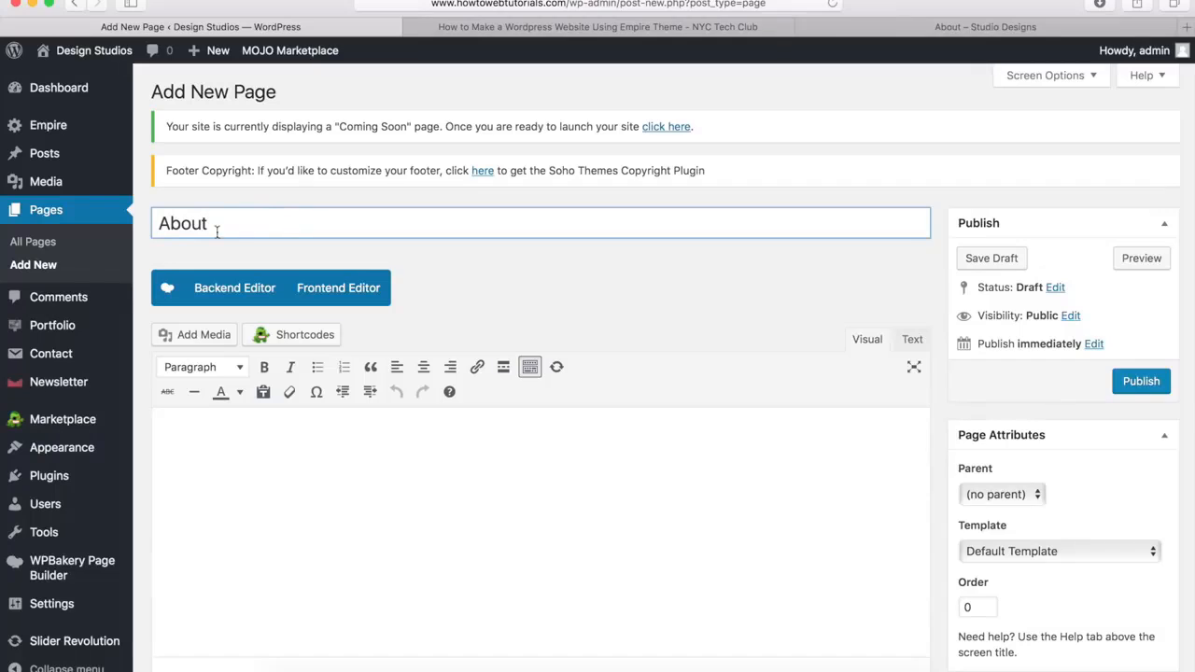
{"action": "left_click", "coordinate": [525, 257]}
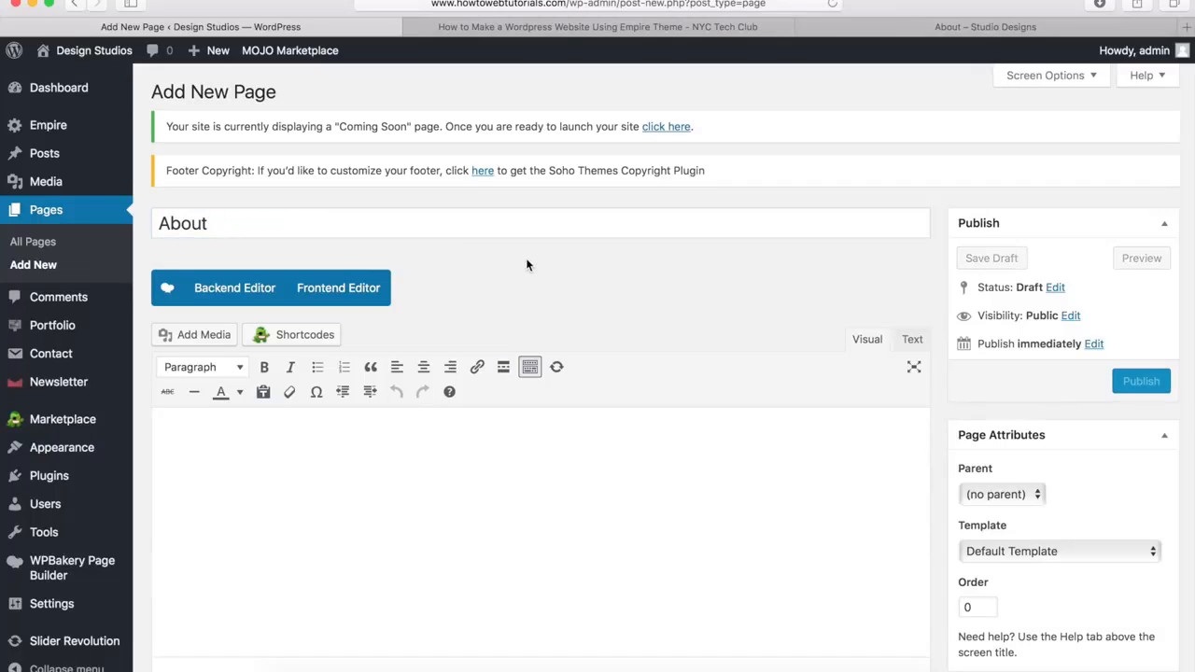
{"action": "scroll", "coordinate": [526, 258], "scroll_direction": "down", "scroll_amount": 10}
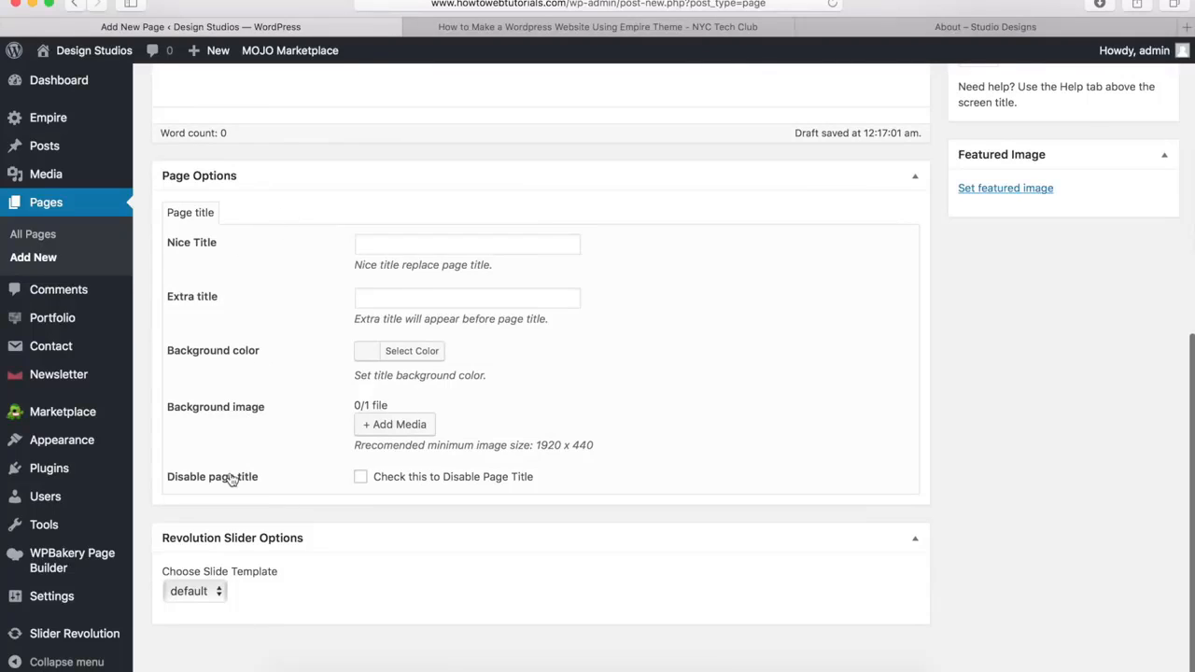
{"action": "left_click", "coordinate": [362, 478]}
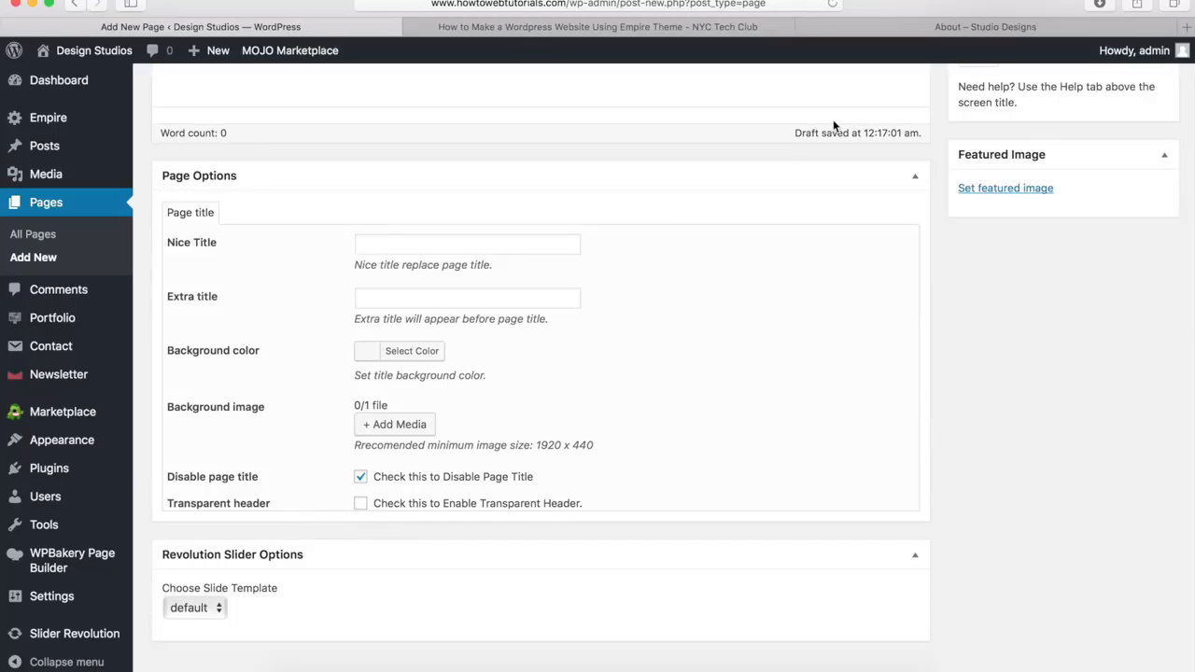
Check the demo About page's title banner and opening sections, and return to the new page's editor
{"action": "left_click", "coordinate": [920, 28]}
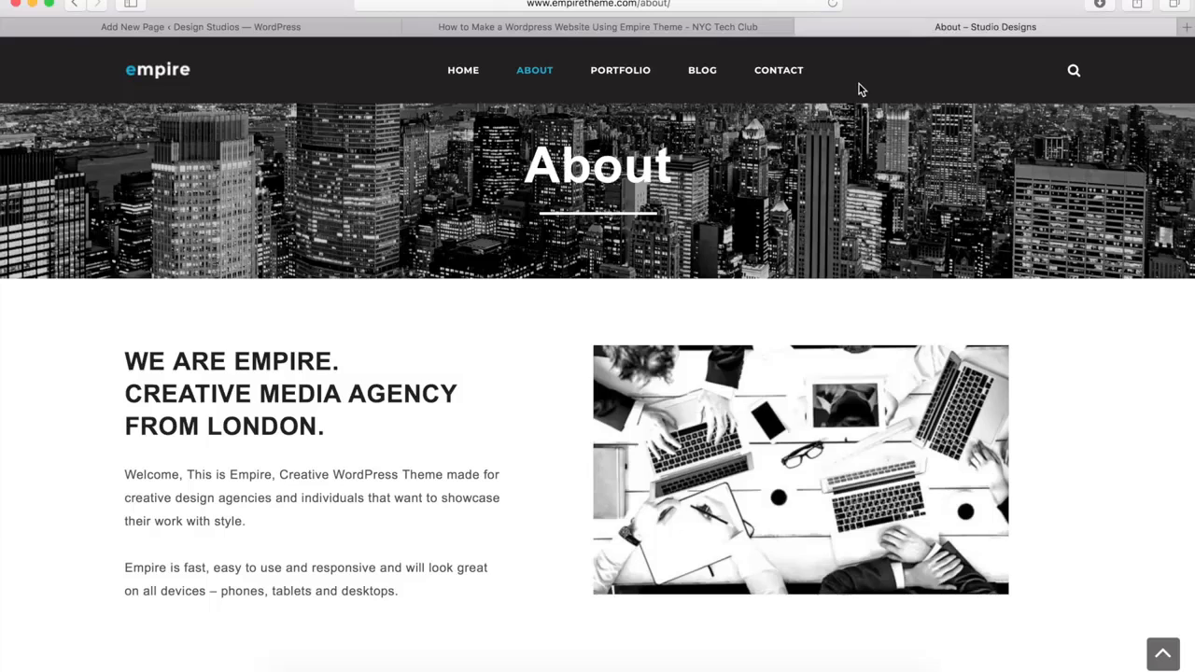
{"action": "scroll", "coordinate": [794, 155], "scroll_direction": "down", "scroll_amount": 5}
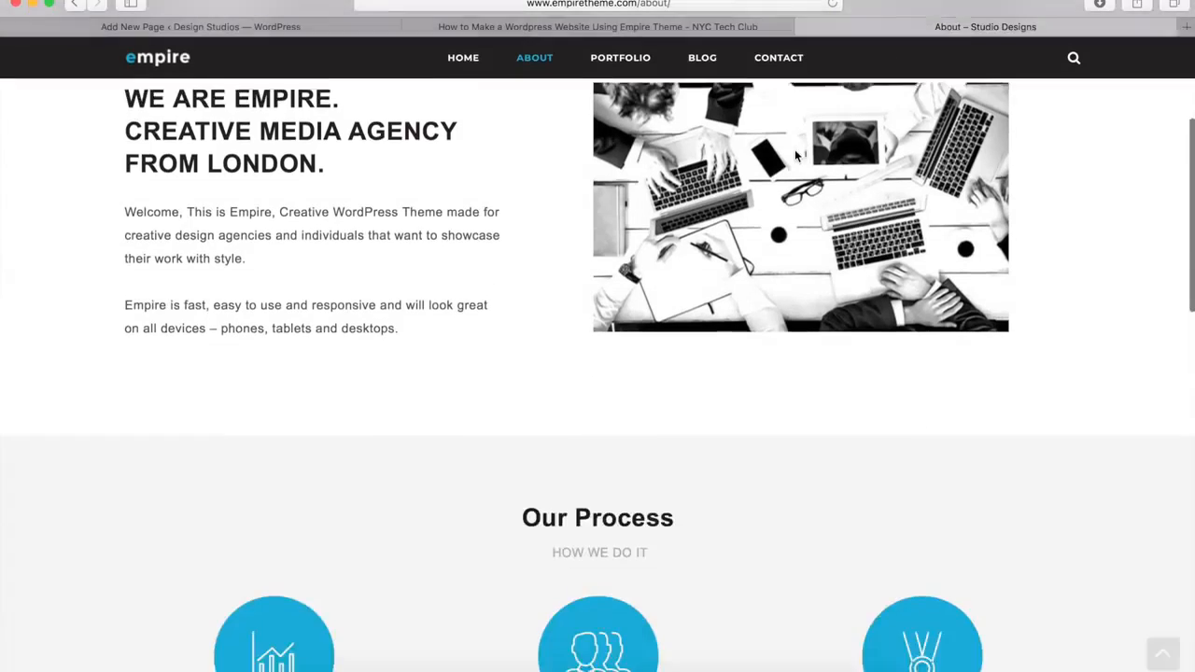
{"action": "scroll", "coordinate": [797, 155], "scroll_direction": "down", "scroll_amount": 3}
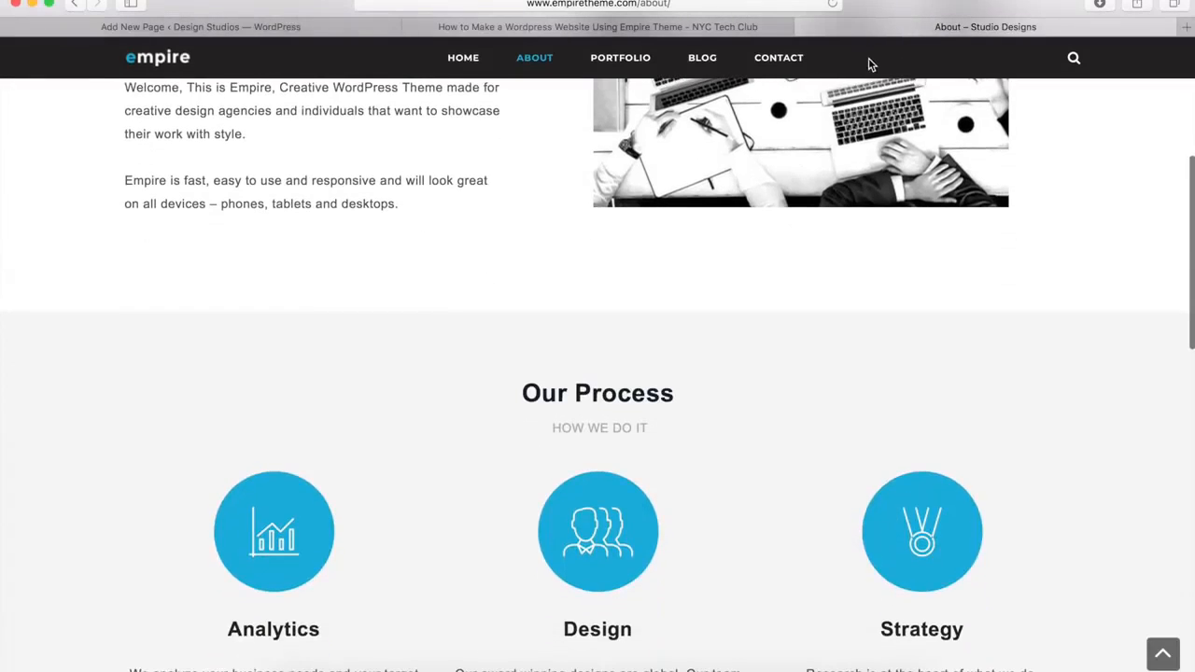
{"action": "scroll", "coordinate": [656, 208], "scroll_direction": "up", "scroll_amount": 8}
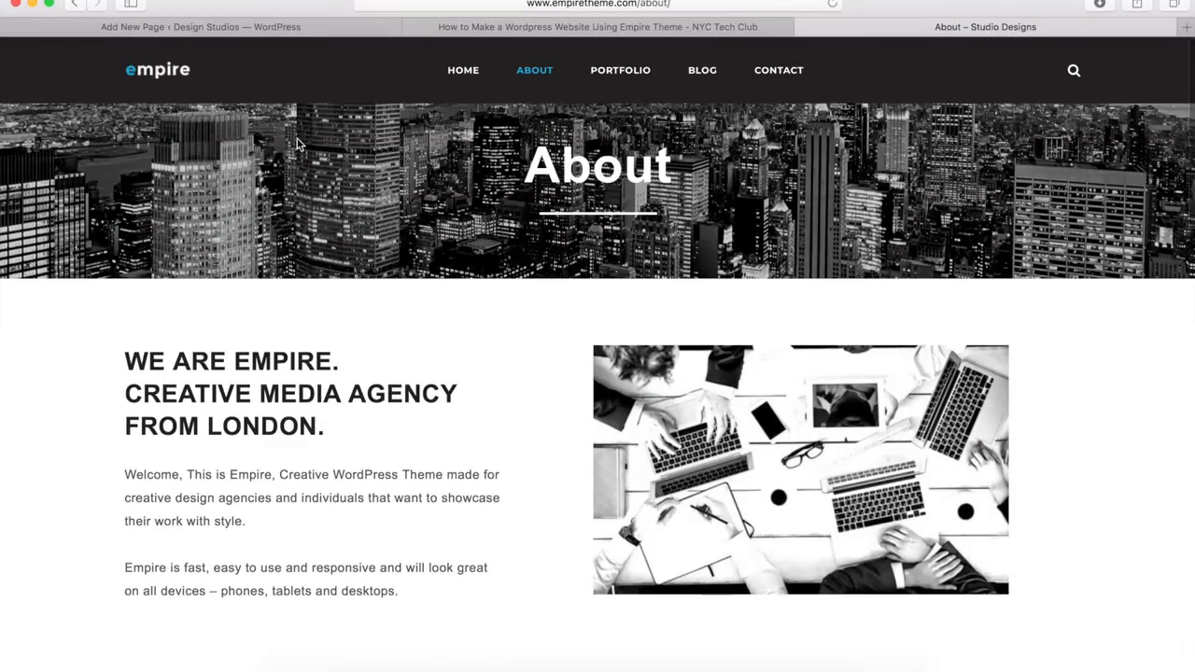
{"action": "left_click", "coordinate": [315, 29]}
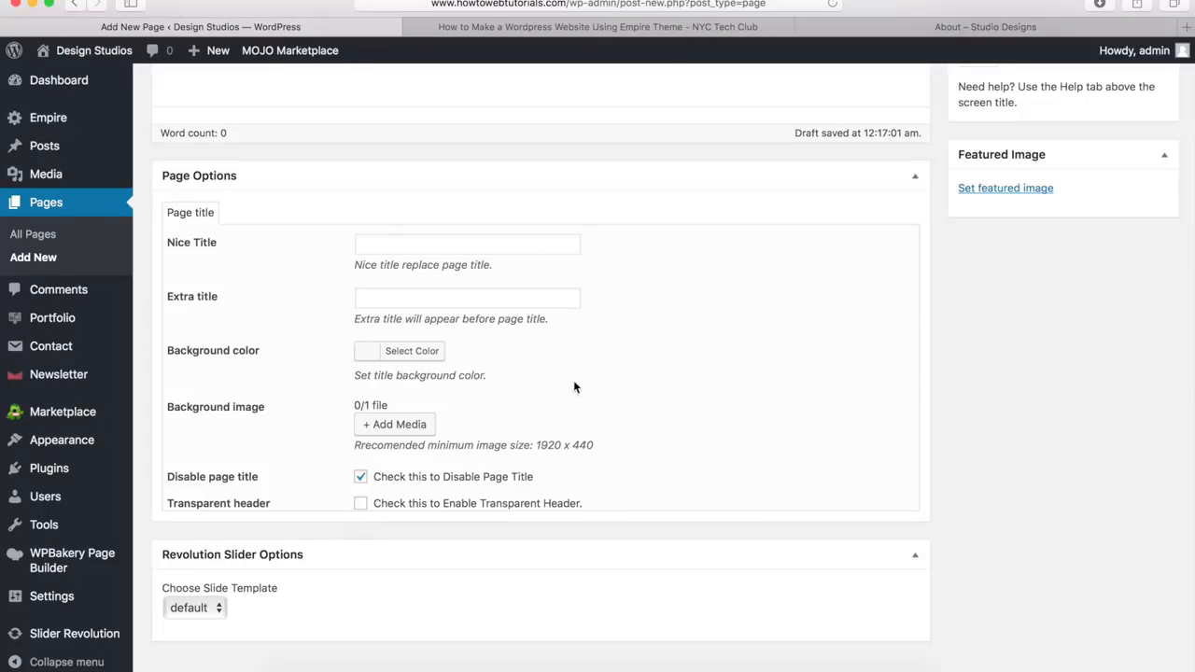
Switch the About page to the WPBakery backend editor and add a Row element
{"action": "scroll", "coordinate": [549, 394], "scroll_direction": "up", "scroll_amount": 10}
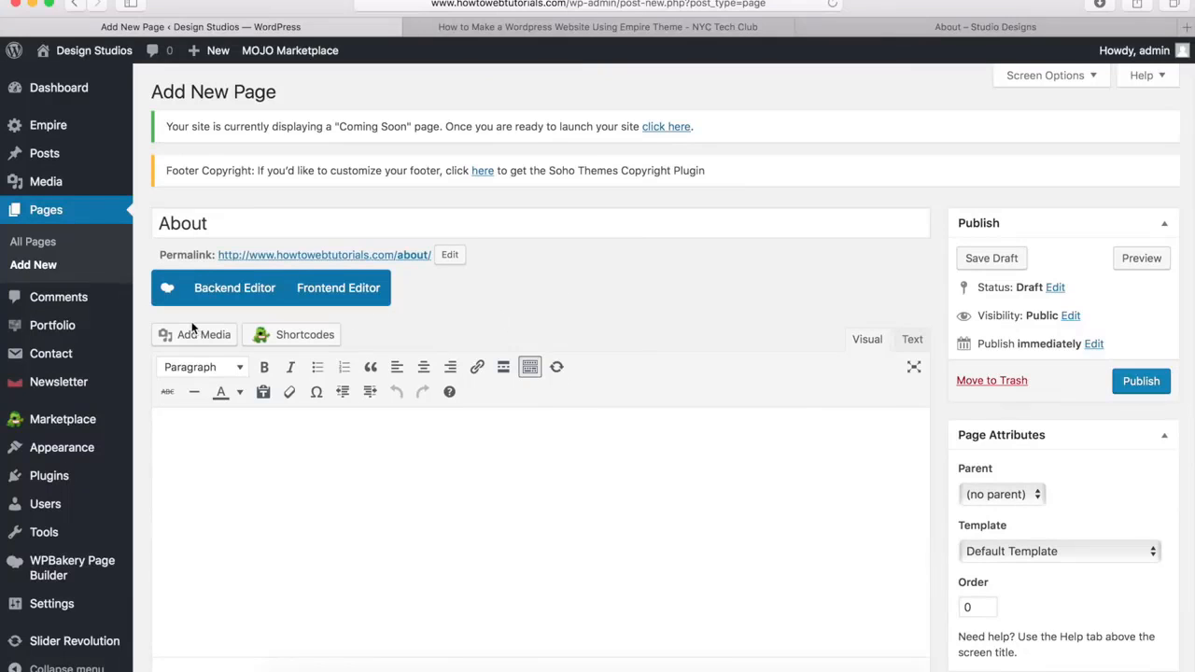
{"action": "left_click", "coordinate": [224, 293]}
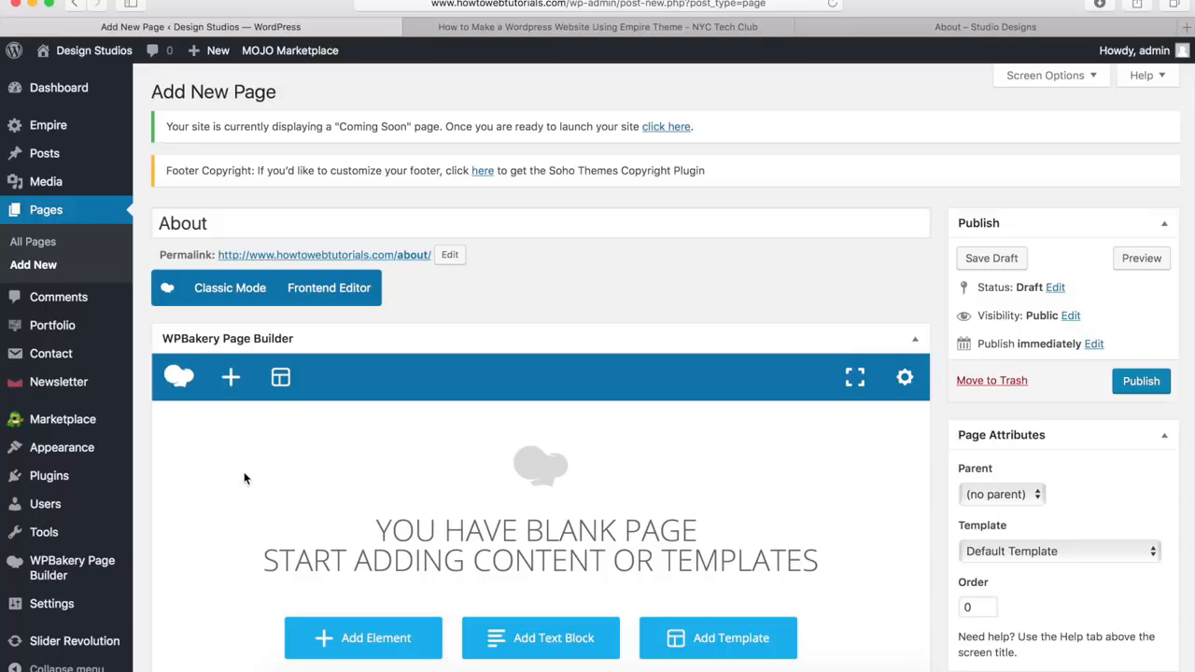
{"action": "left_click", "coordinate": [232, 379]}
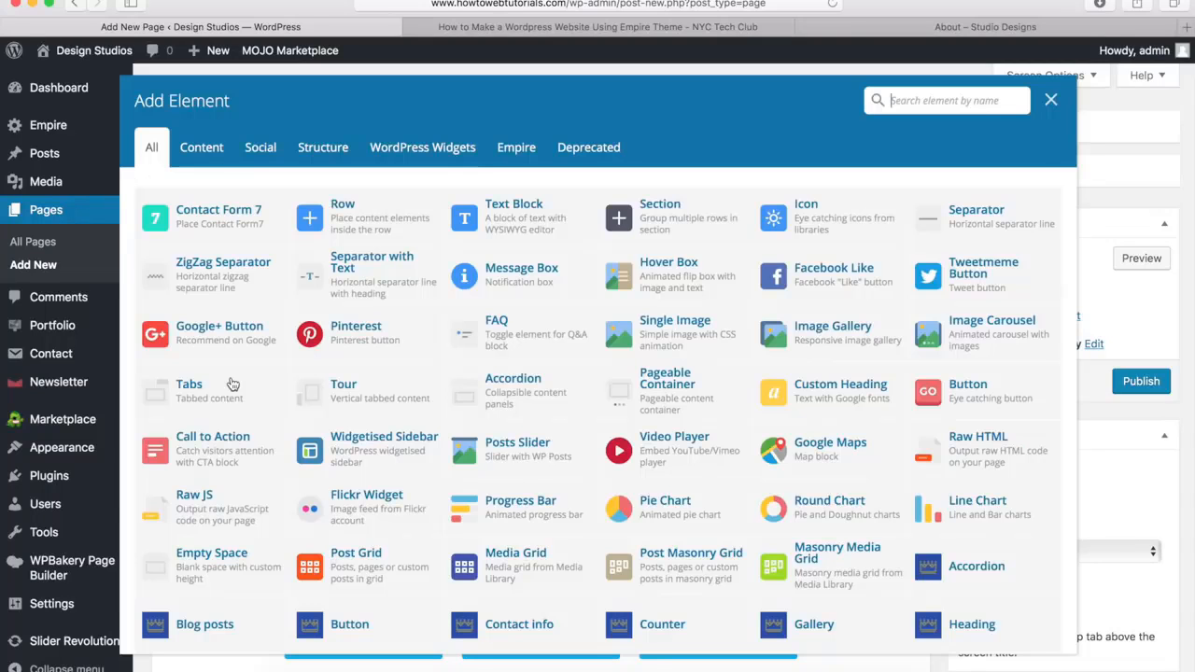
{"action": "left_click", "coordinate": [367, 219]}
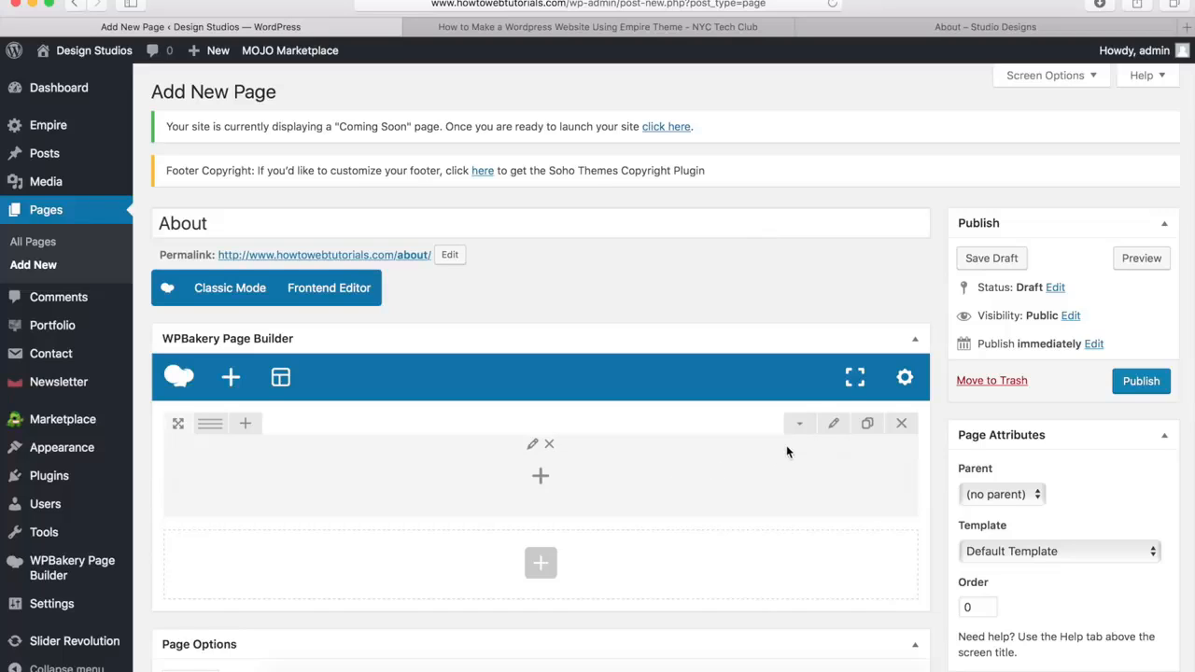
Set the new row's stretch option to "Stretch row and content"
{"action": "left_click", "coordinate": [830, 427]}
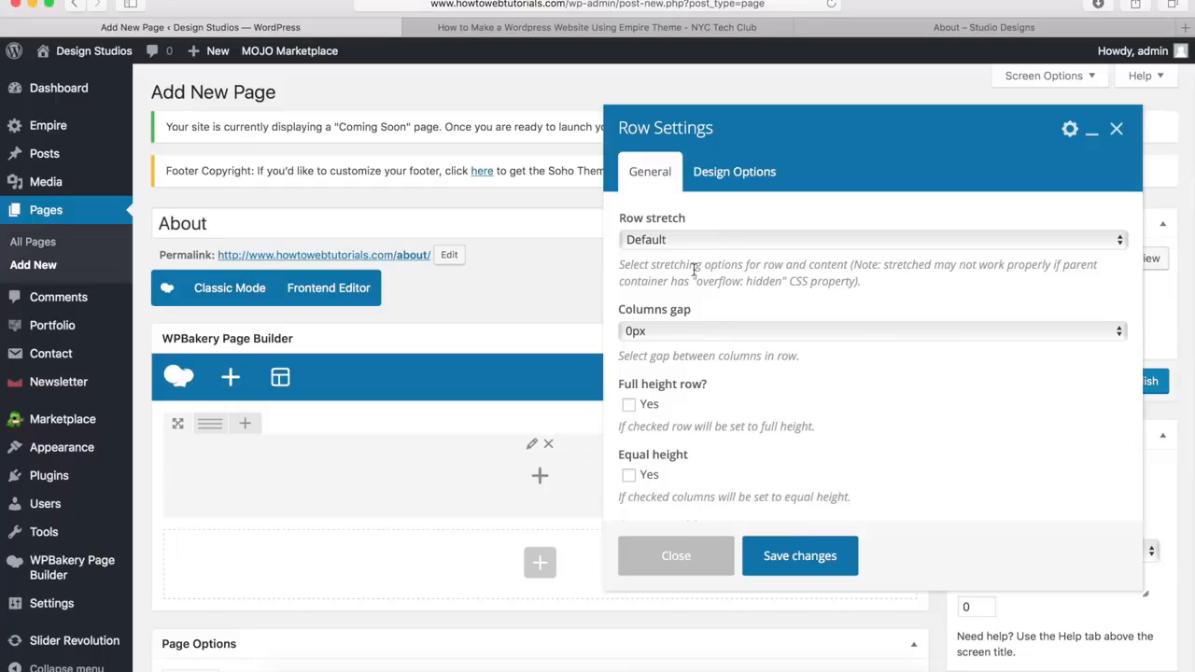
{"action": "left_click", "coordinate": [655, 244]}
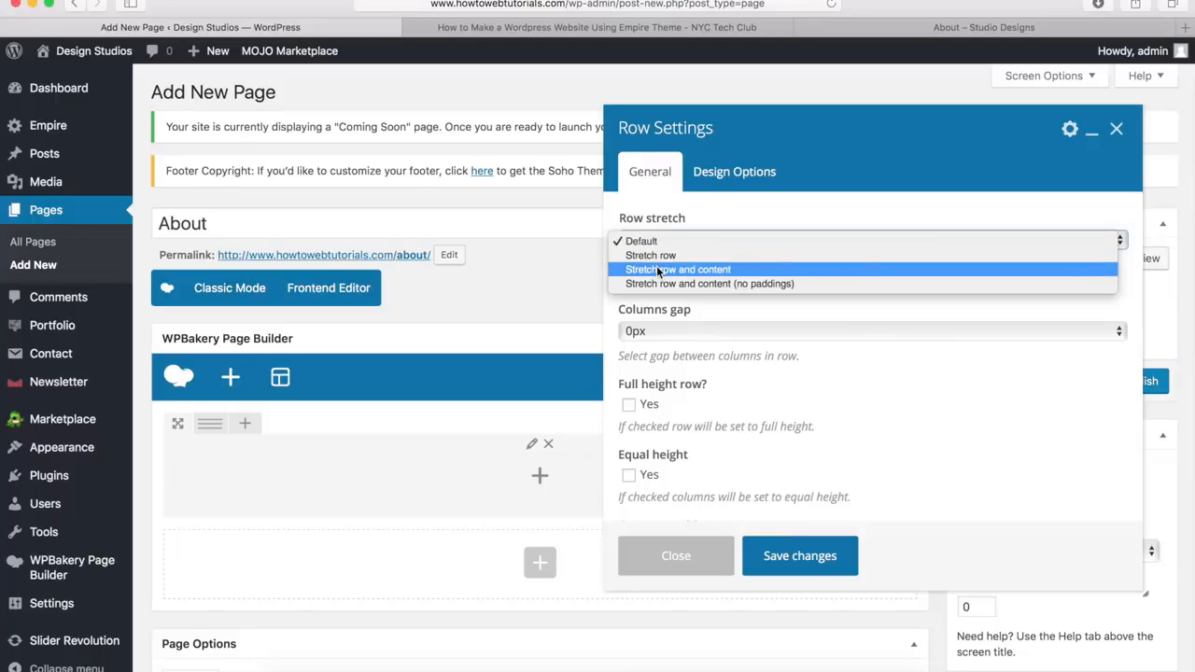
{"action": "left_click", "coordinate": [655, 270]}
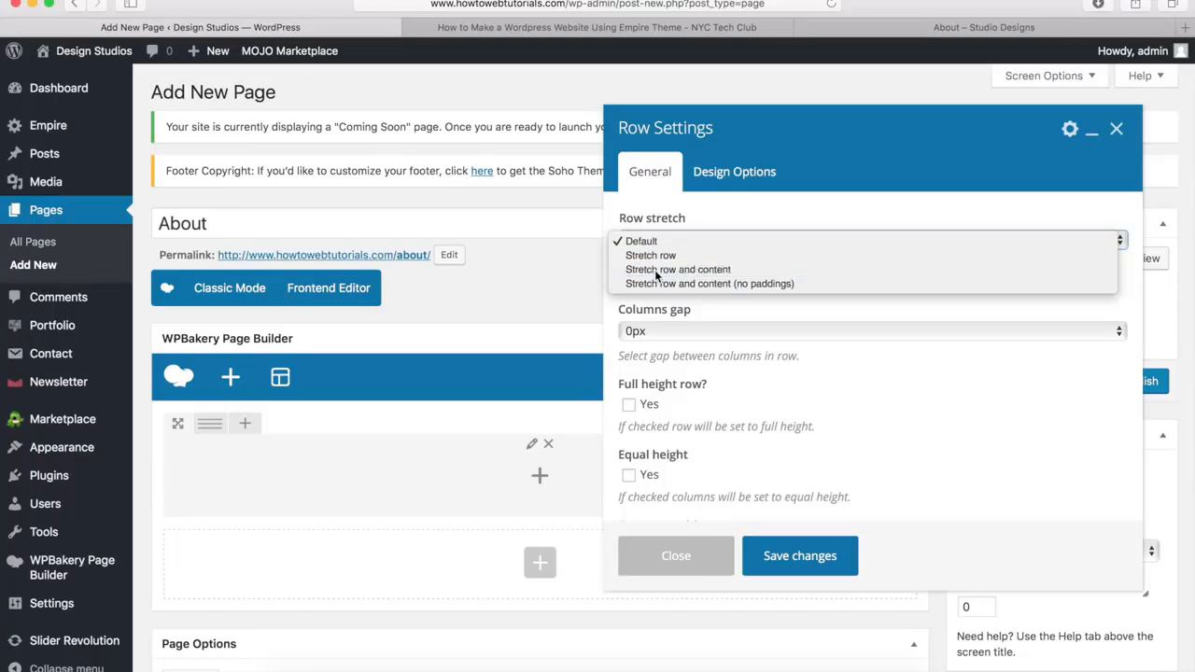
Give the row 40px top padding and use the city skyline image pagetitle.jpg with the Darken filter as its background
{"action": "left_click", "coordinate": [724, 180]}
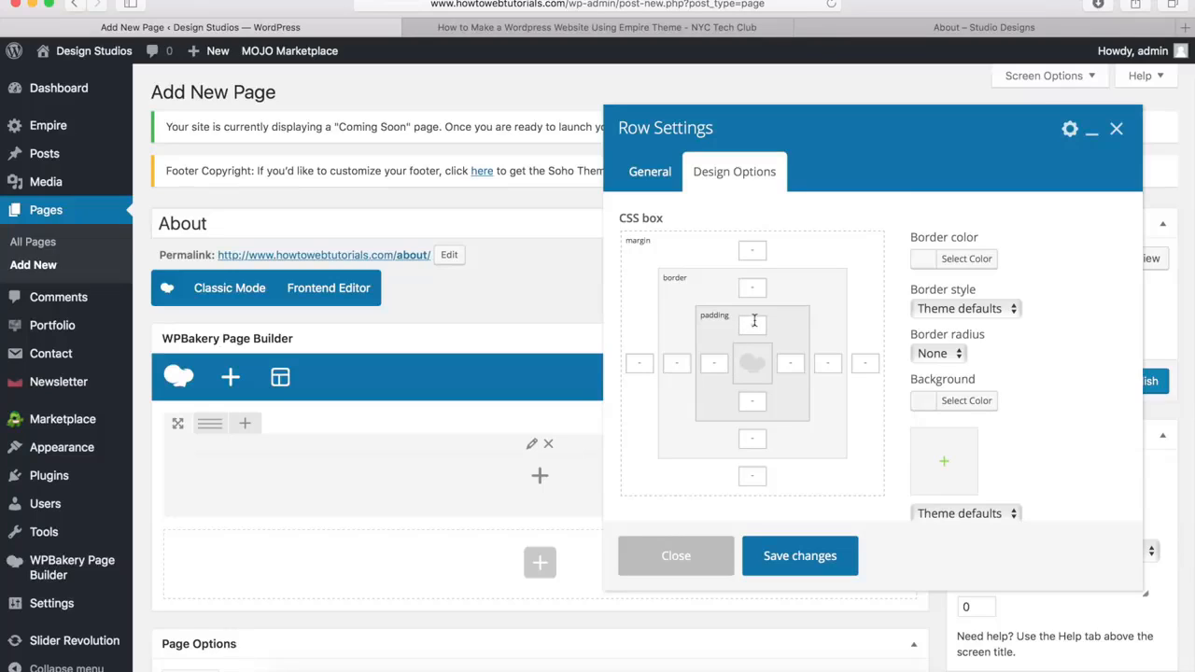
{"action": "type", "text": "0px"}
{"action": "left_click", "coordinate": [946, 465]}
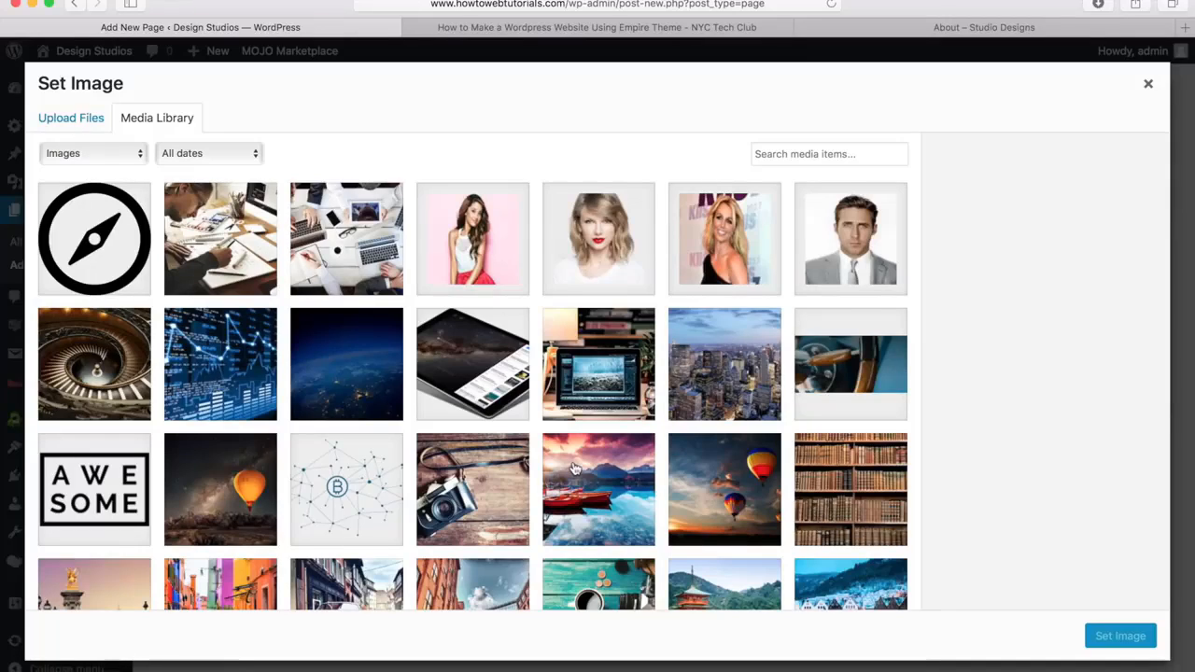
{"action": "left_click", "coordinate": [728, 366]}
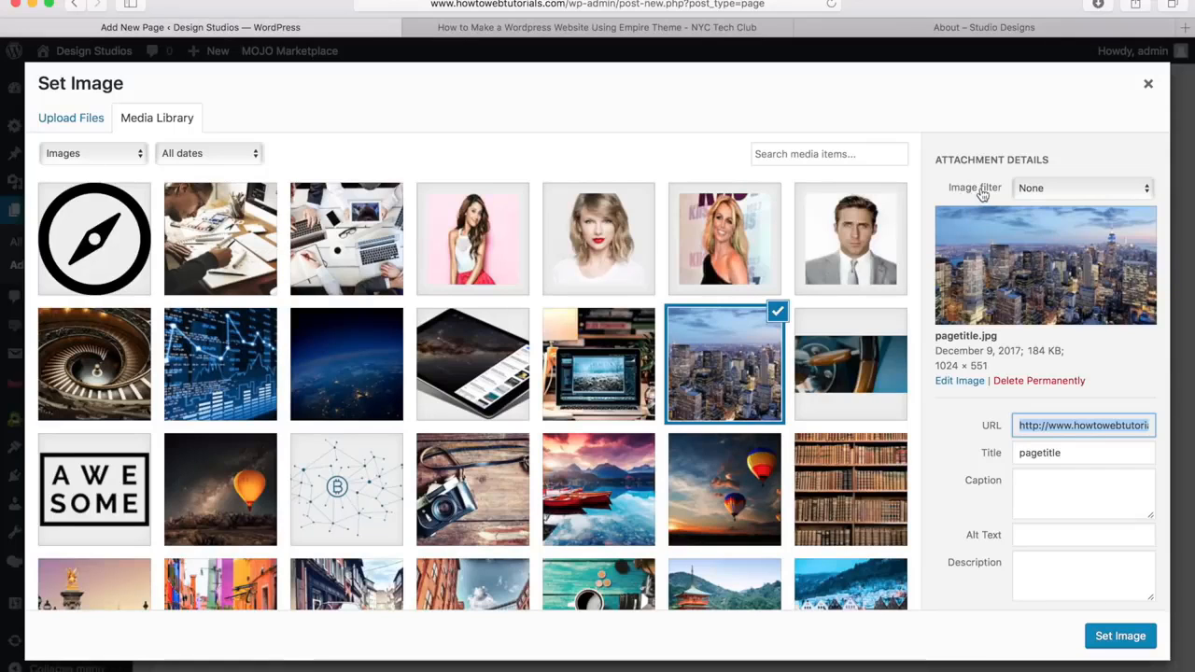
{"action": "left_click", "coordinate": [1059, 191]}
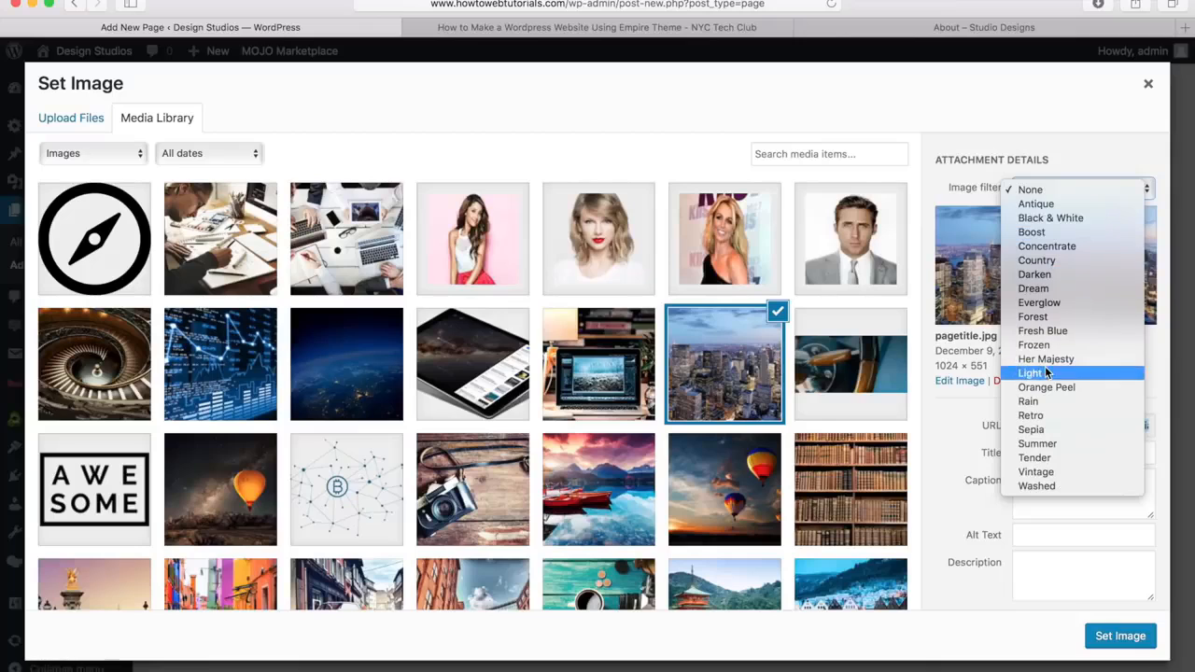
{"action": "left_click", "coordinate": [1038, 275]}
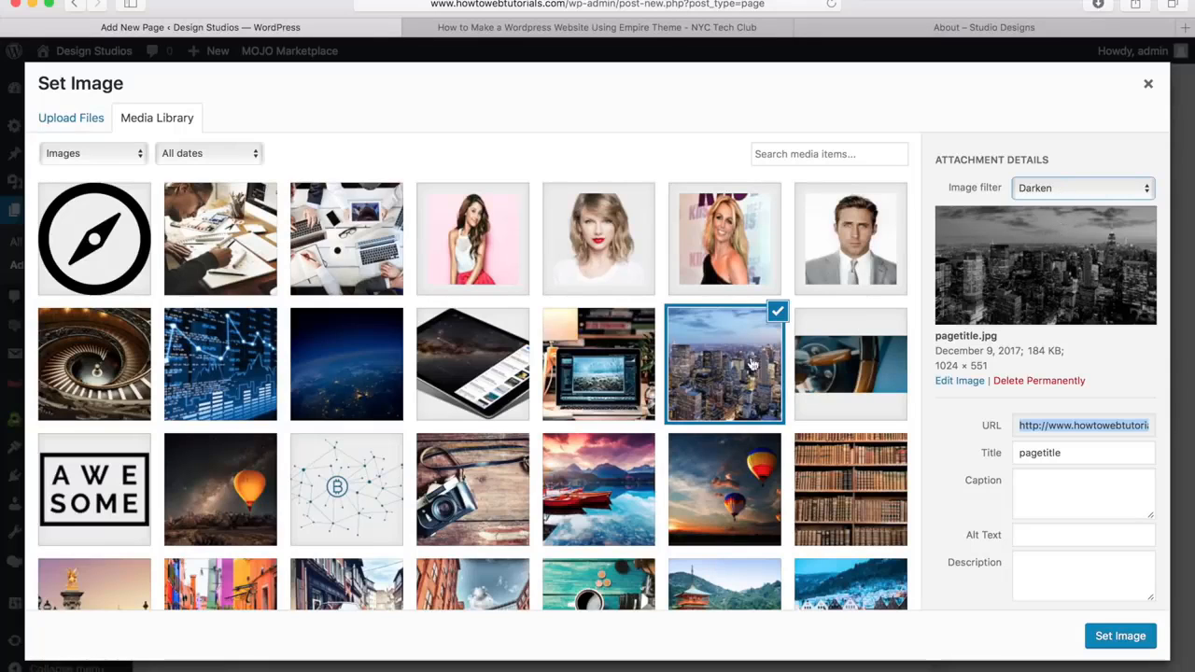
{"action": "left_click", "coordinate": [1121, 637]}
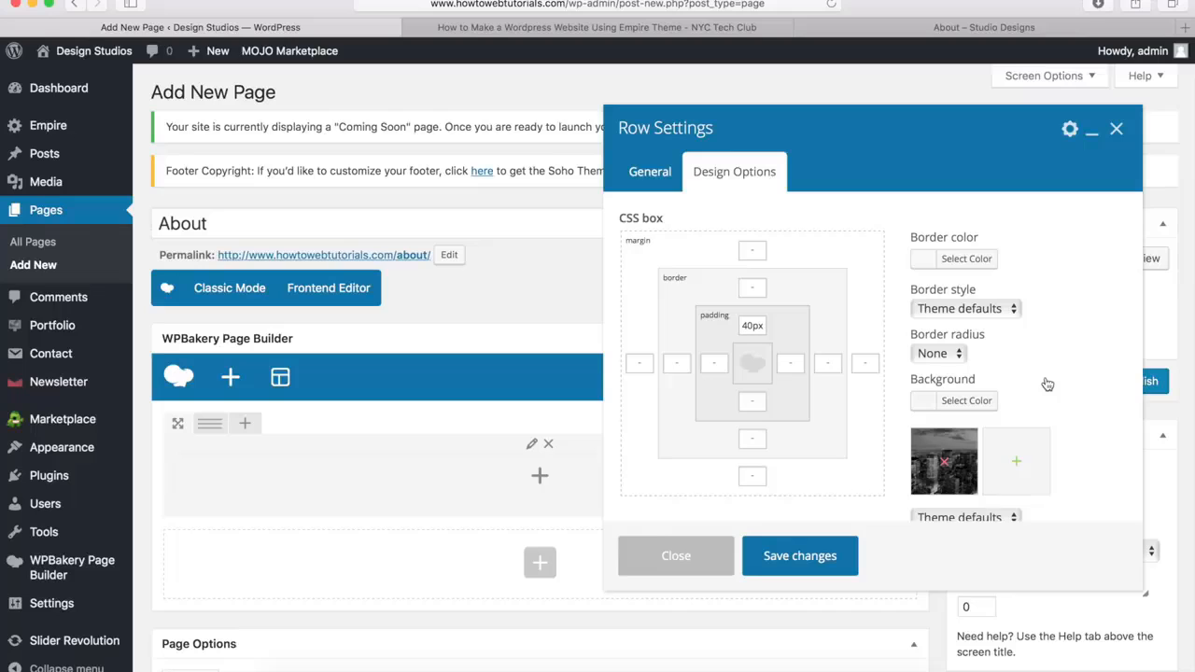
Set the row's background image display to Cover and save the row settings
{"action": "scroll", "coordinate": [1046, 383], "scroll_direction": "down", "scroll_amount": 5}
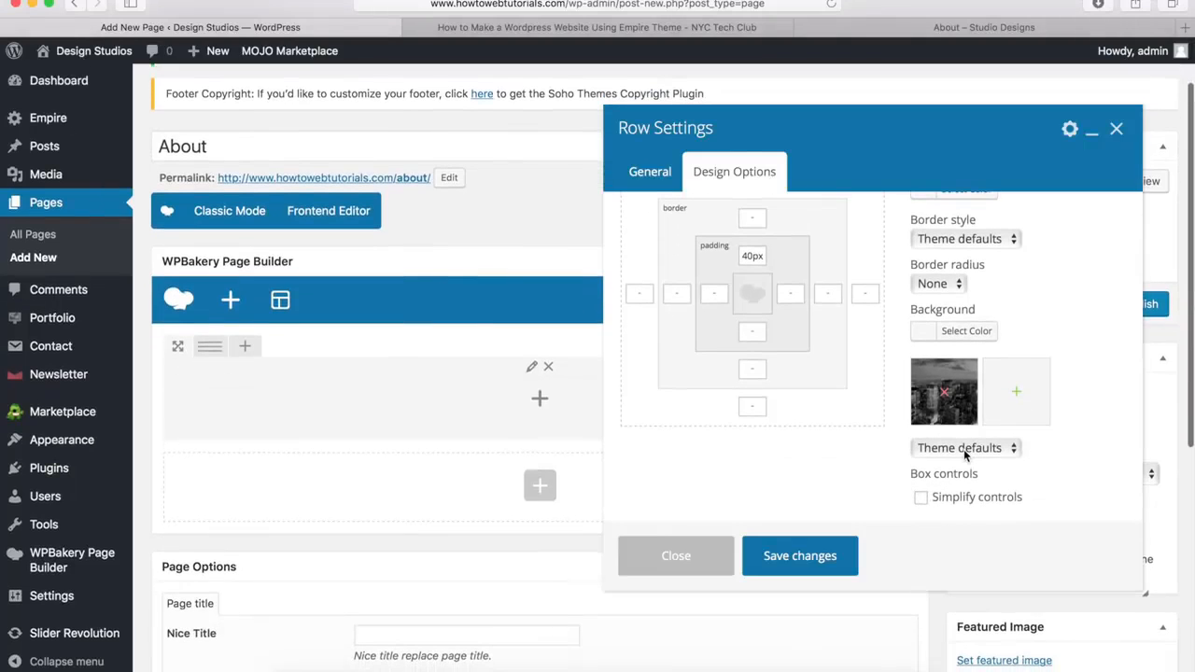
{"action": "left_click", "coordinate": [964, 450]}
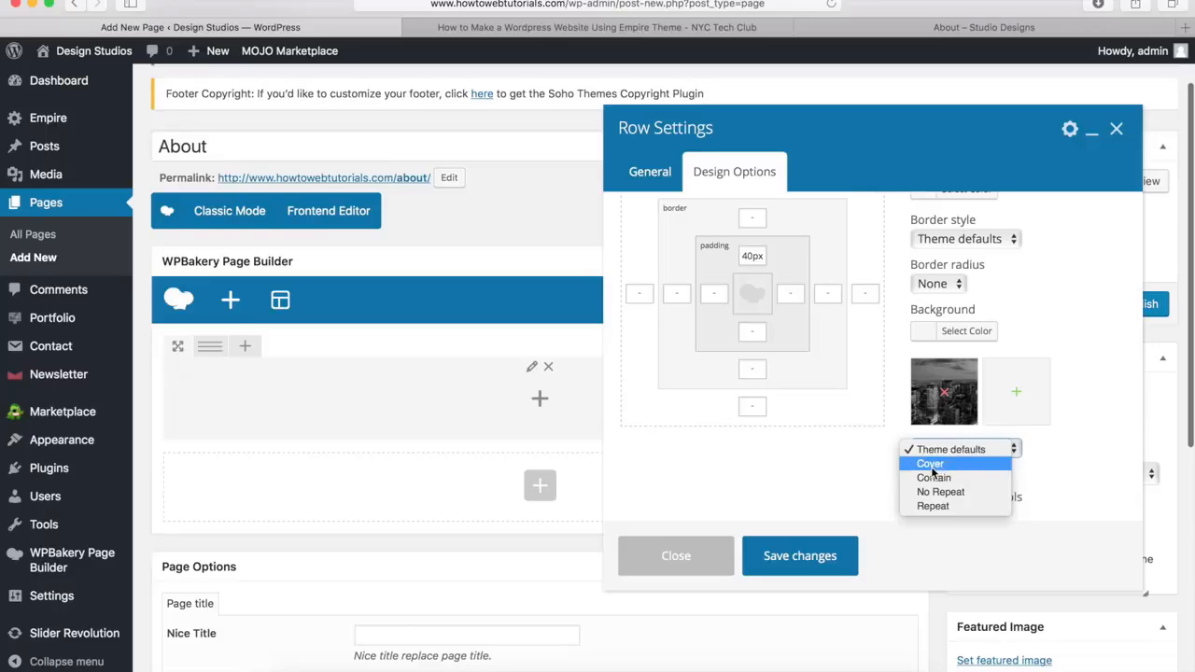
{"action": "left_click", "coordinate": [932, 464]}
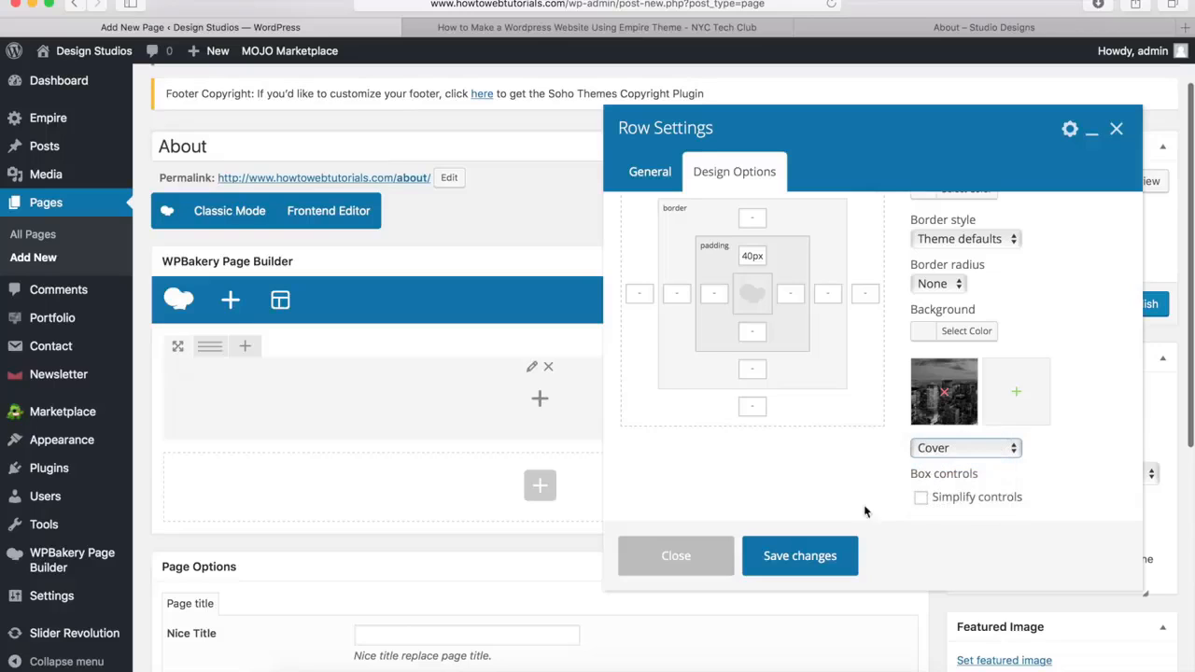
{"action": "left_click", "coordinate": [798, 558]}
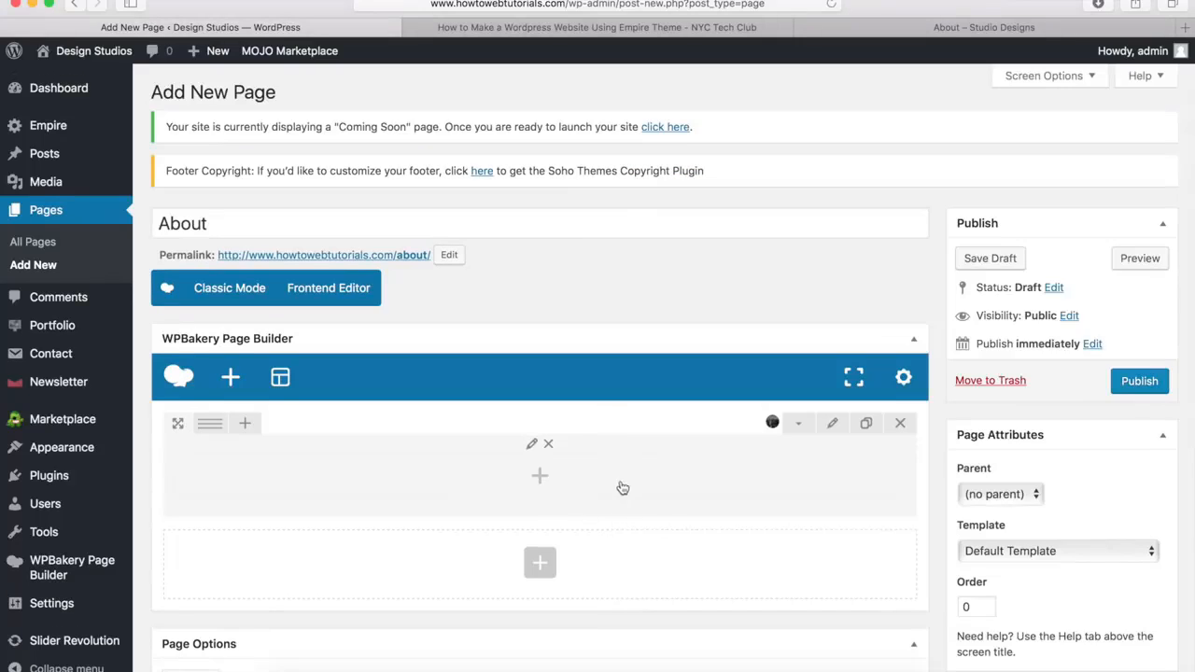
Add an Empire Heading element inside the row with the title "About" and title size H1
{"action": "left_click", "coordinate": [539, 478]}
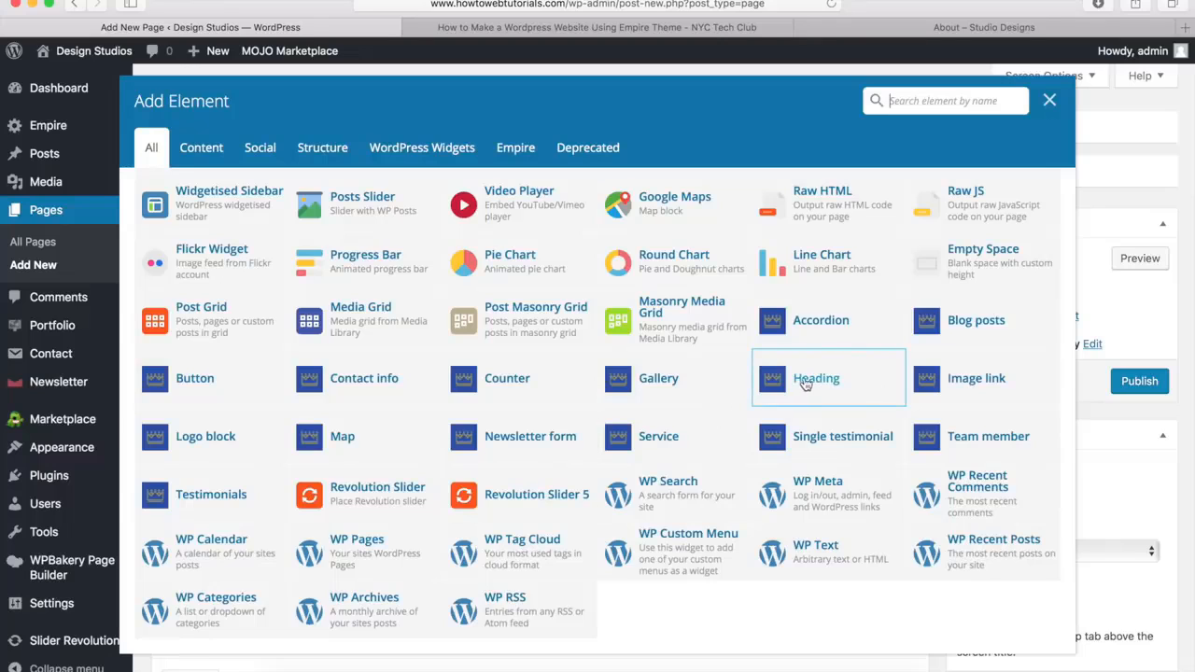
{"action": "left_click", "coordinate": [815, 380]}
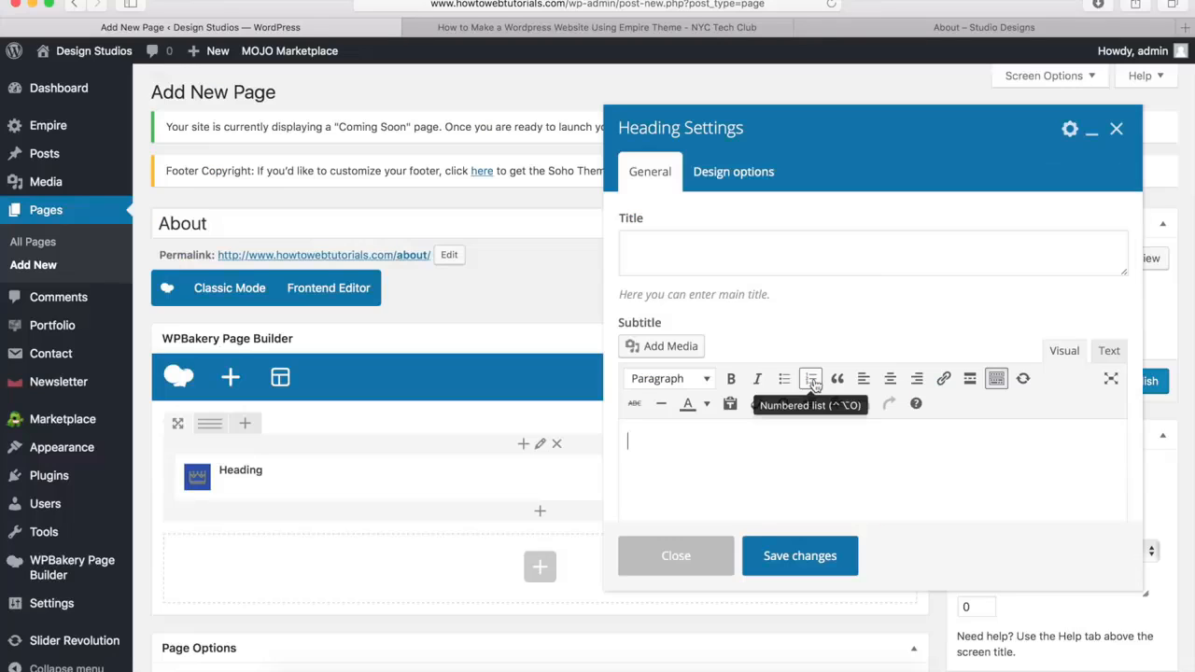
{"action": "left_click", "coordinate": [673, 253]}
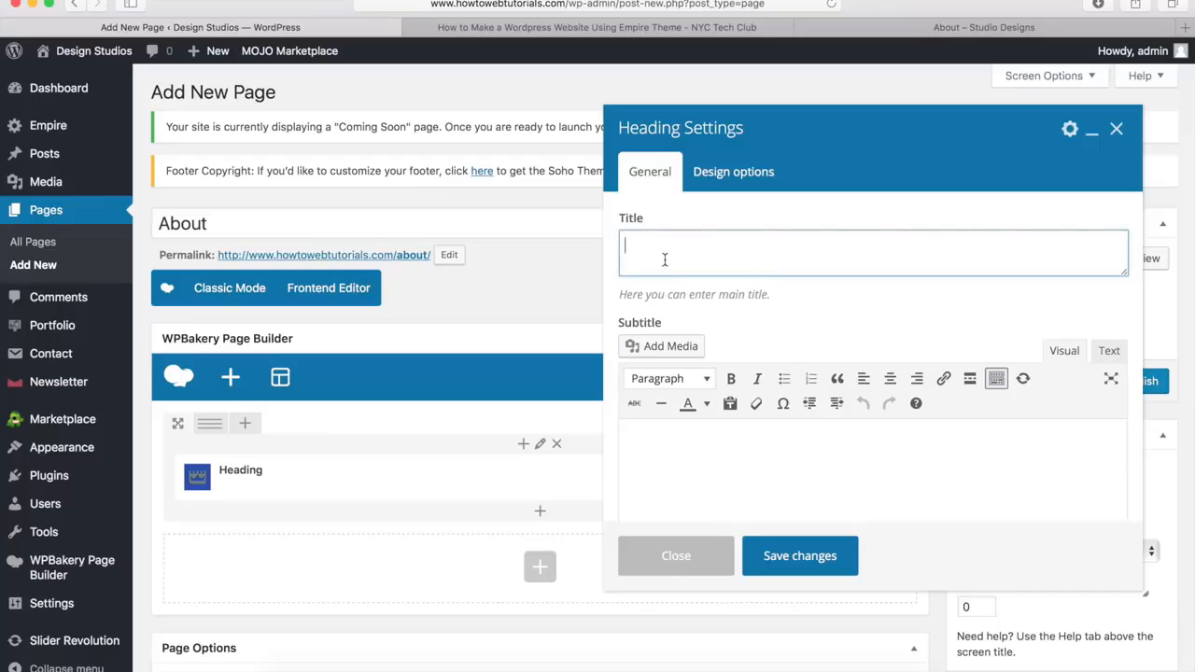
{"action": "type", "text": "About"}
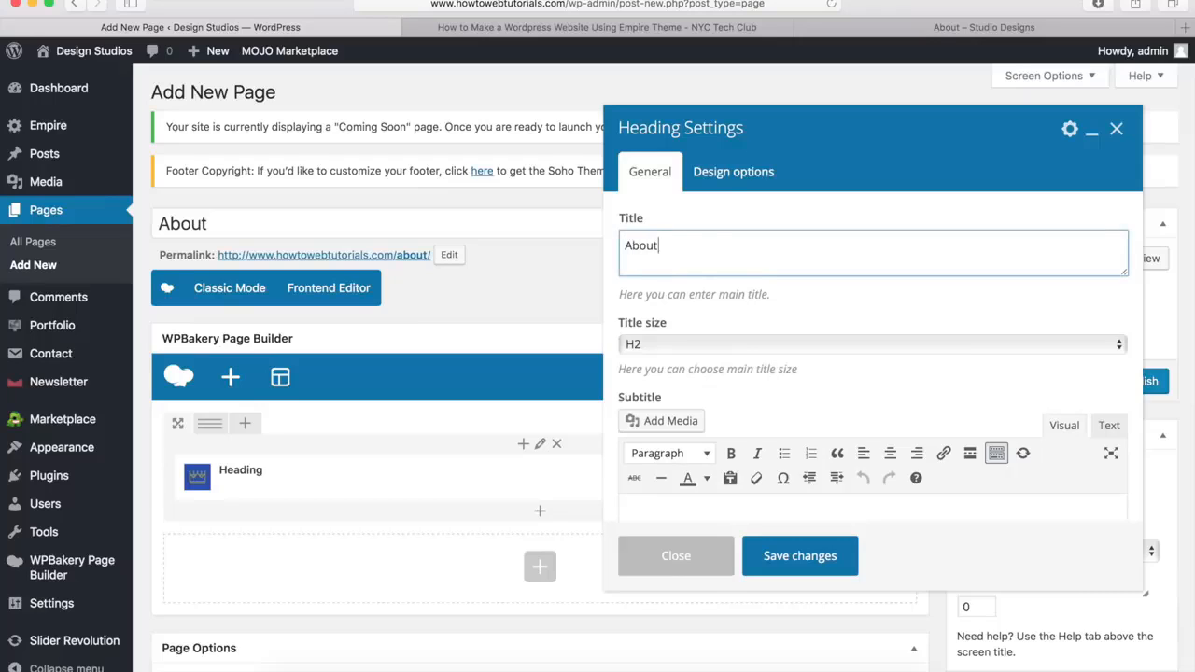
{"action": "left_click", "coordinate": [642, 345]}
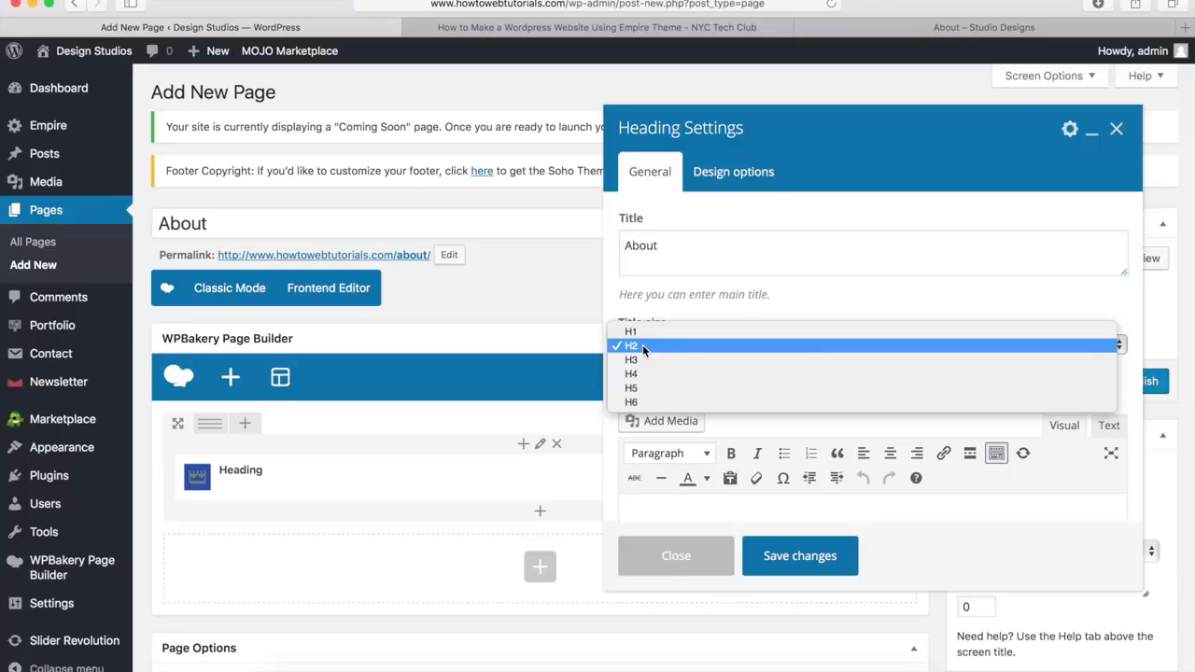
{"action": "left_click", "coordinate": [631, 333]}
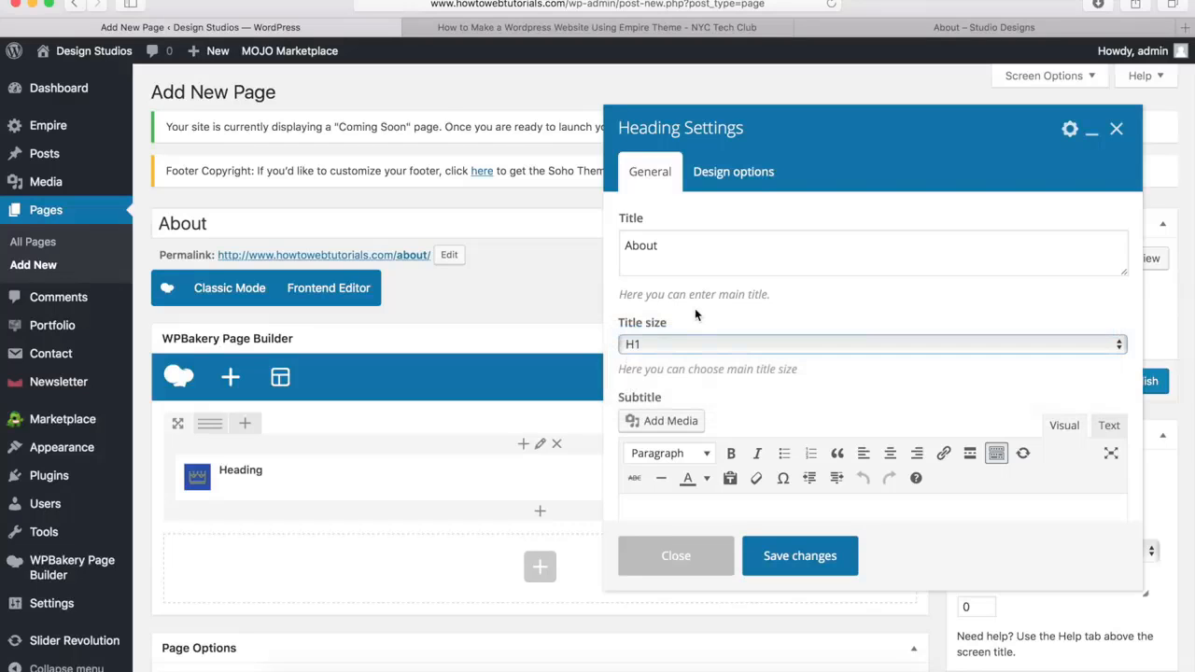
Set the About heading's style to Style 1
{"action": "scroll", "coordinate": [708, 306], "scroll_direction": "down", "scroll_amount": 5}
{"action": "scroll", "coordinate": [708, 303], "scroll_direction": "down", "scroll_amount": 1}
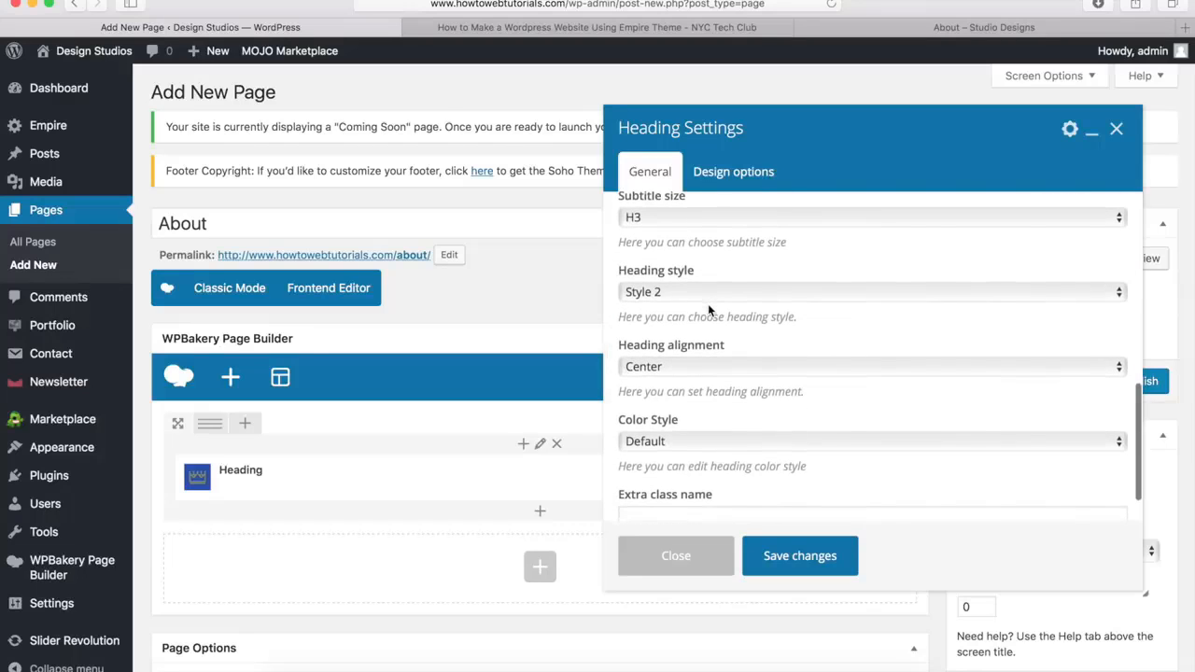
{"action": "left_click", "coordinate": [668, 291]}
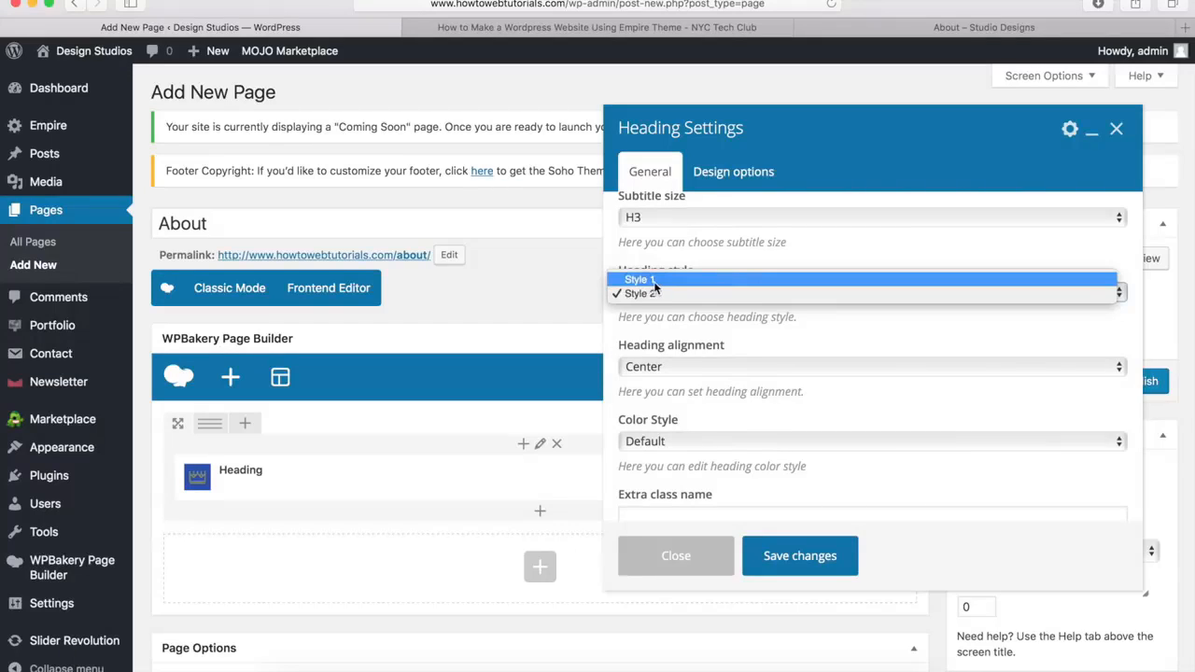
{"action": "left_click", "coordinate": [647, 280]}
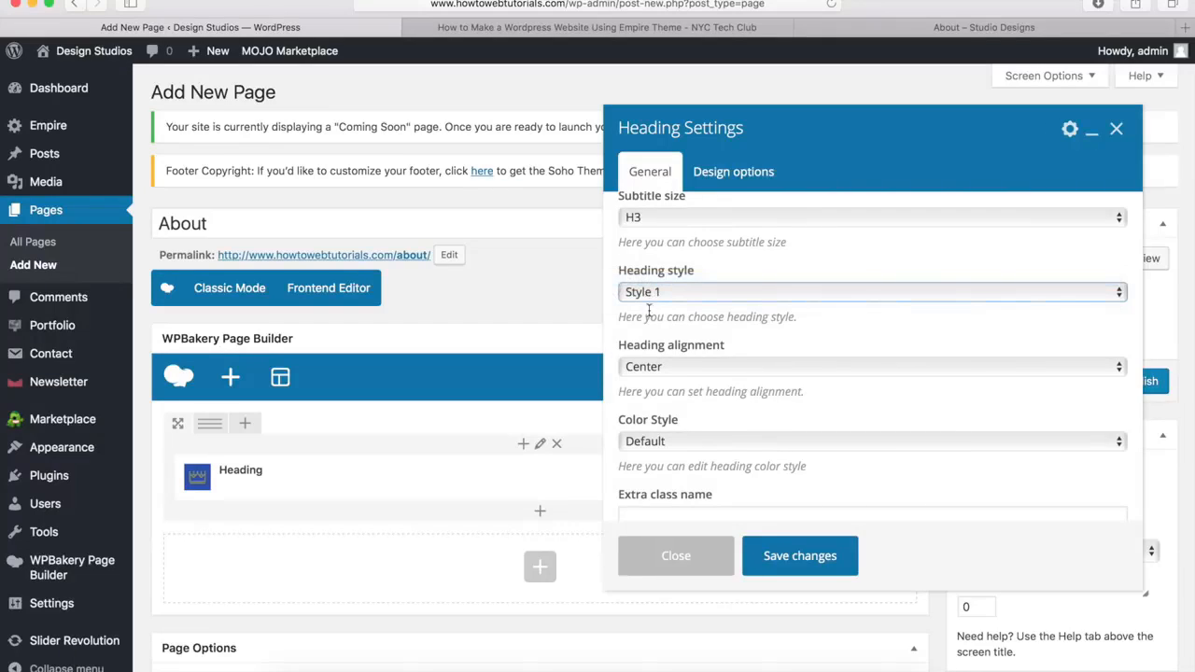
Switch the heading's color style to Custom, make its main title color white (#ffffff), and save the heading
{"action": "left_click", "coordinate": [651, 445]}
{"action": "left_click", "coordinate": [645, 457]}
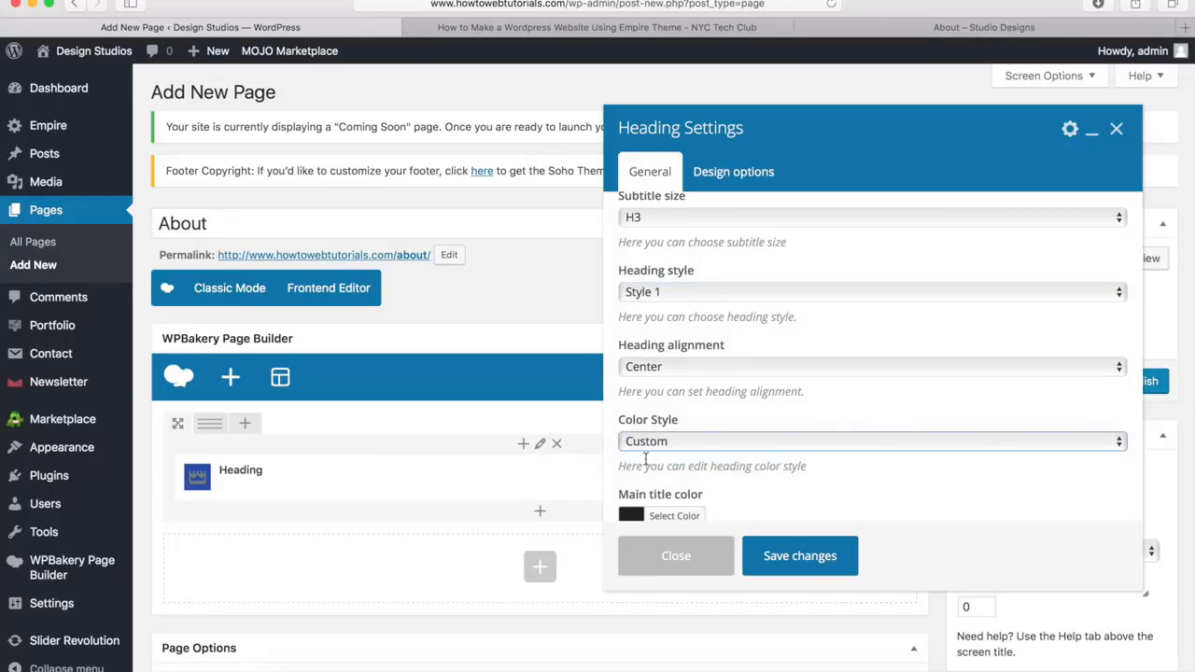
{"action": "scroll", "coordinate": [645, 439], "scroll_direction": "down", "scroll_amount": 3}
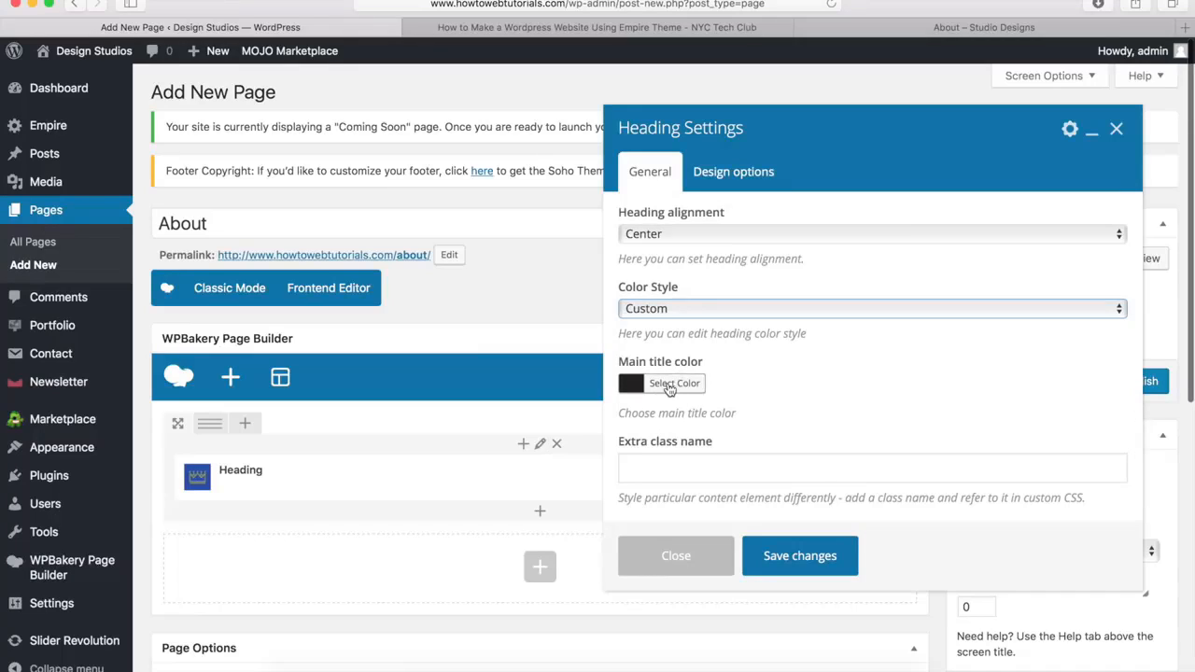
{"action": "left_click", "coordinate": [668, 386]}
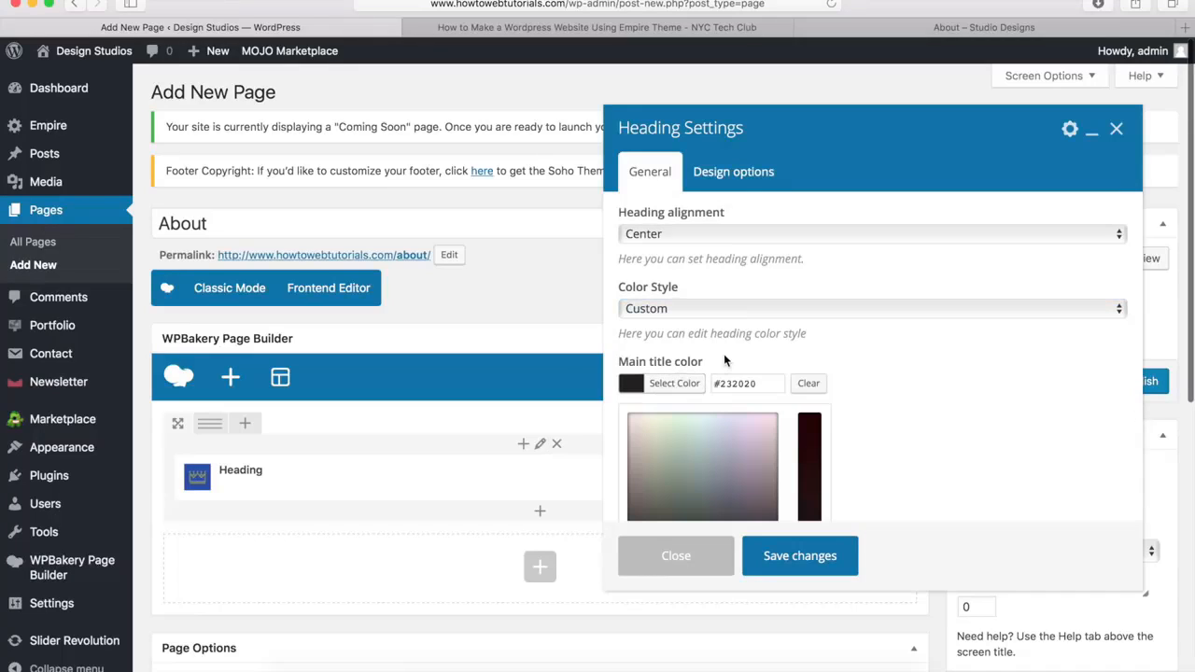
{"action": "scroll", "coordinate": [725, 356], "scroll_direction": "down", "scroll_amount": 5}
{"action": "left_click", "coordinate": [654, 399]}
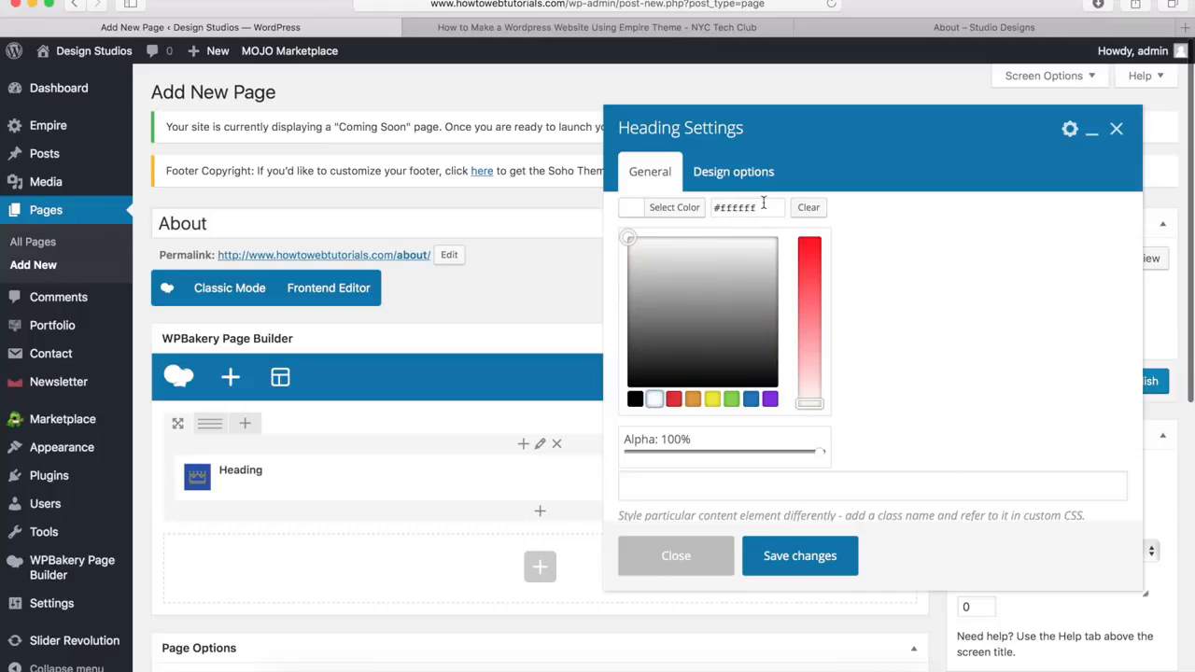
{"action": "left_click", "coordinate": [678, 209]}
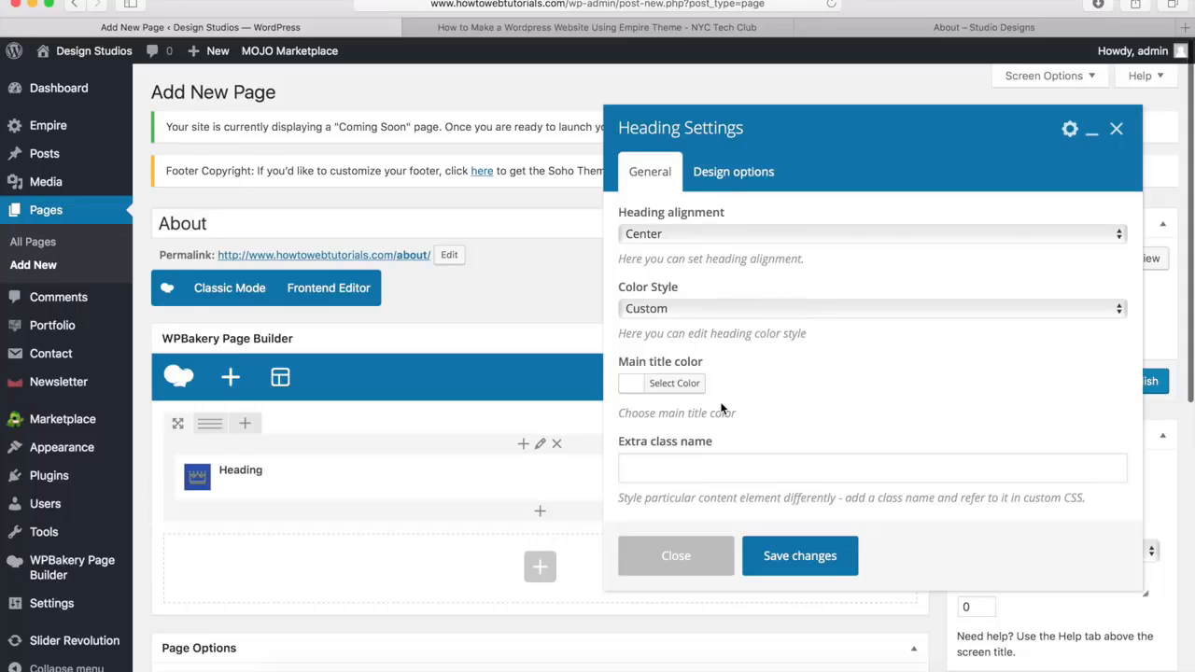
{"action": "left_click", "coordinate": [799, 557]}
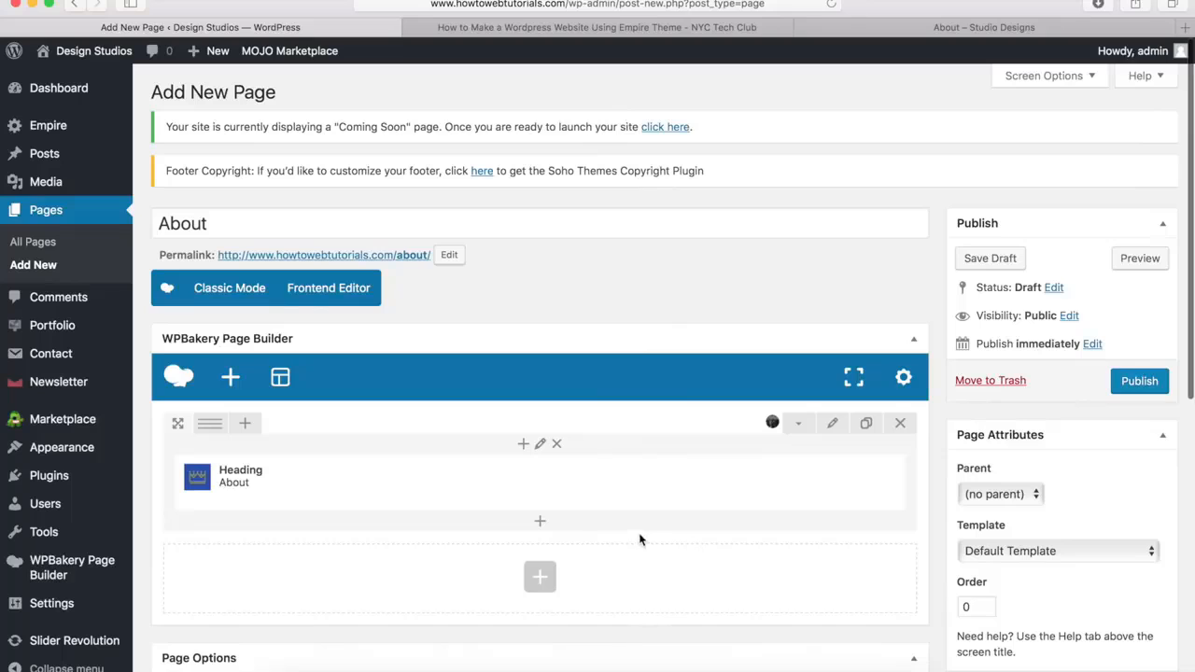
Add a Separator element below the About heading in the same row and set its color to White
{"action": "mouse_move", "coordinate": [461, 499]}
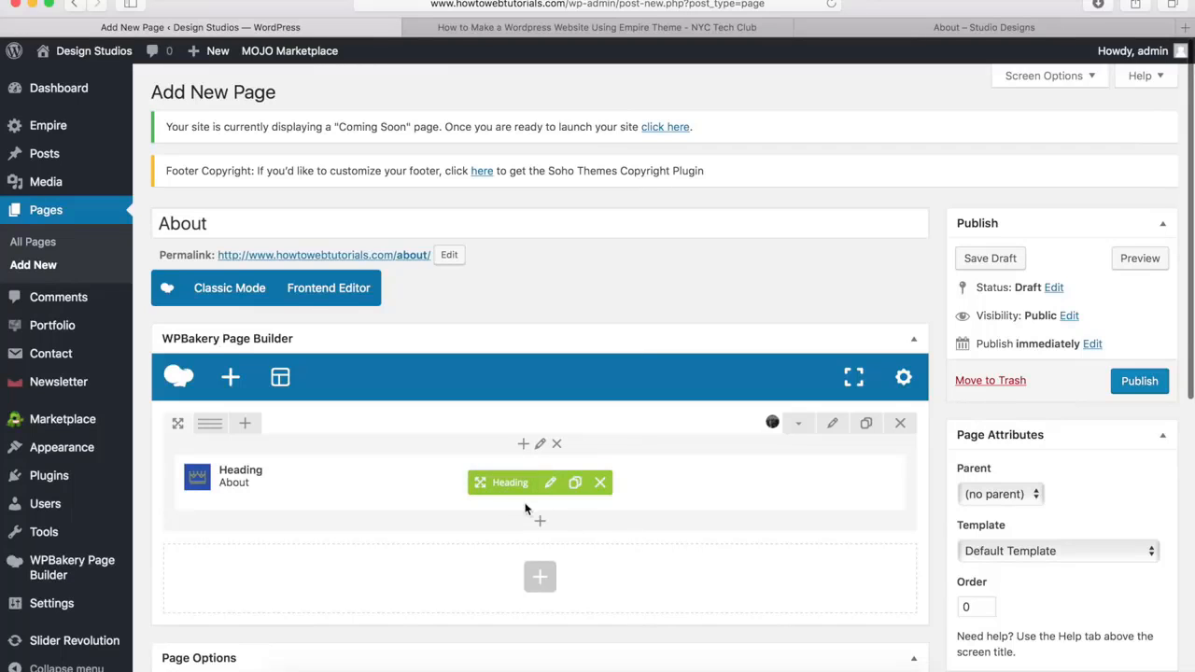
{"action": "left_click", "coordinate": [541, 525]}
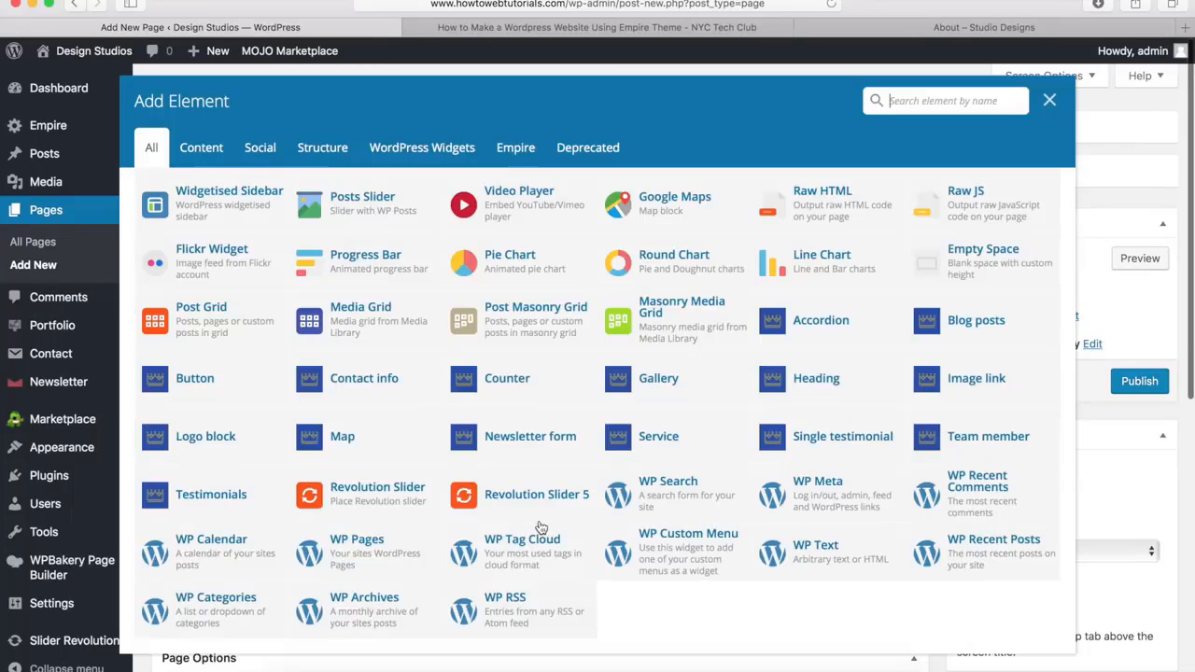
{"action": "scroll", "coordinate": [680, 371], "scroll_direction": "up", "scroll_amount": 3}
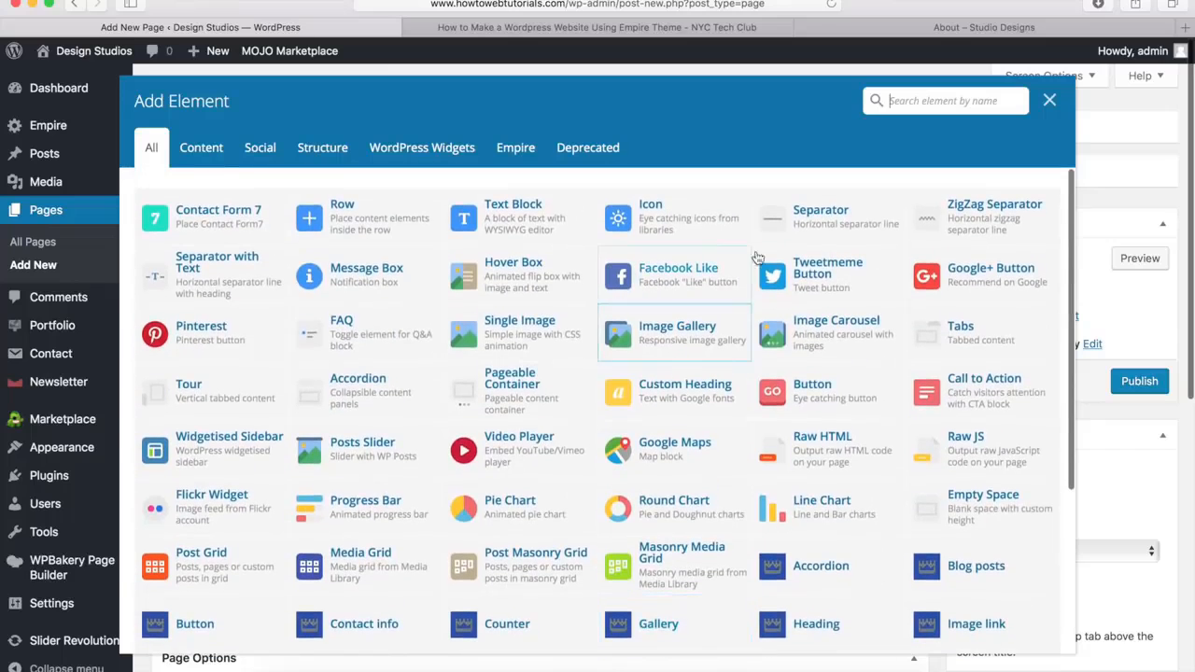
{"action": "left_click", "coordinate": [818, 224]}
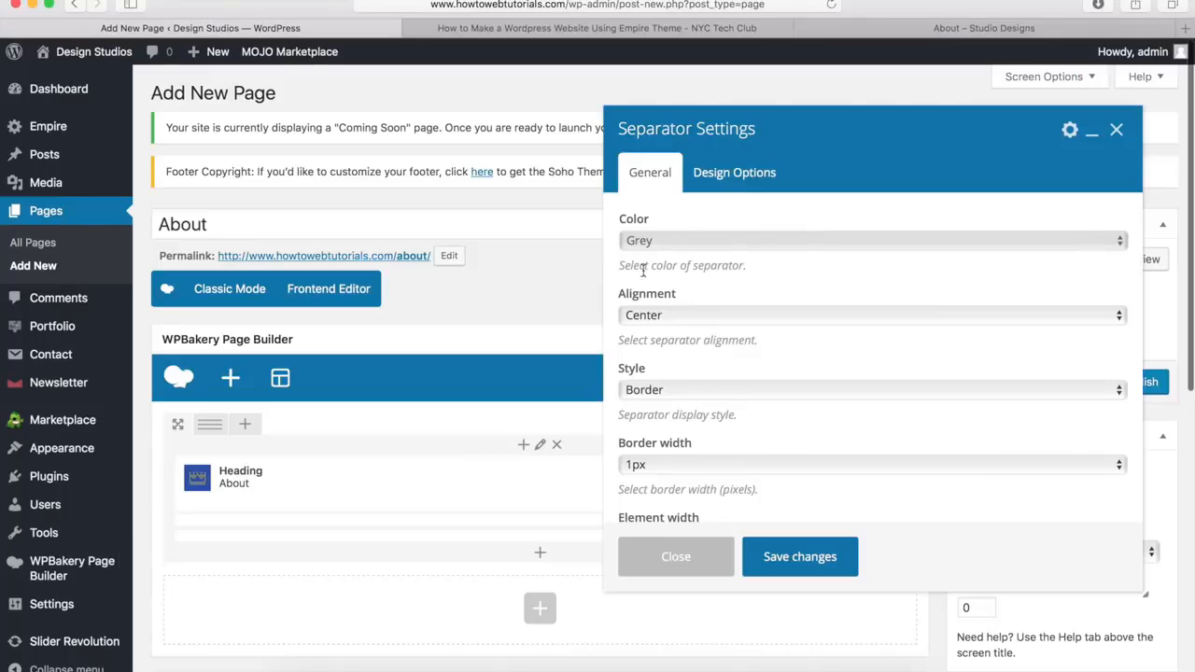
{"action": "left_click", "coordinate": [668, 240]}
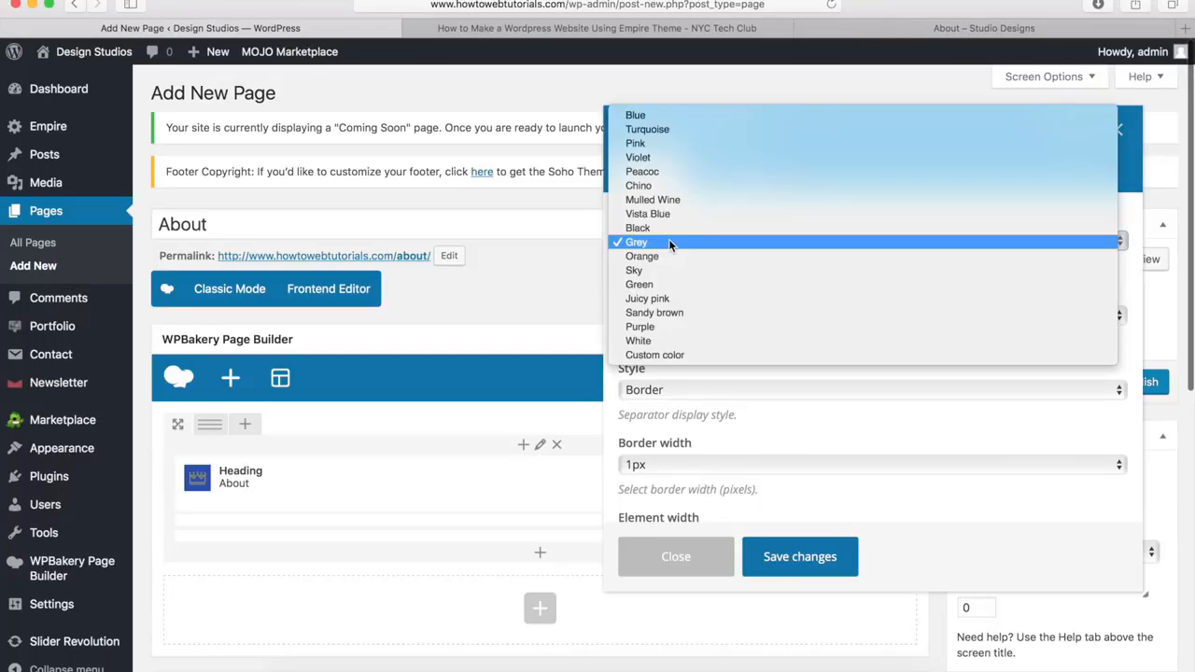
{"action": "left_click", "coordinate": [640, 341]}
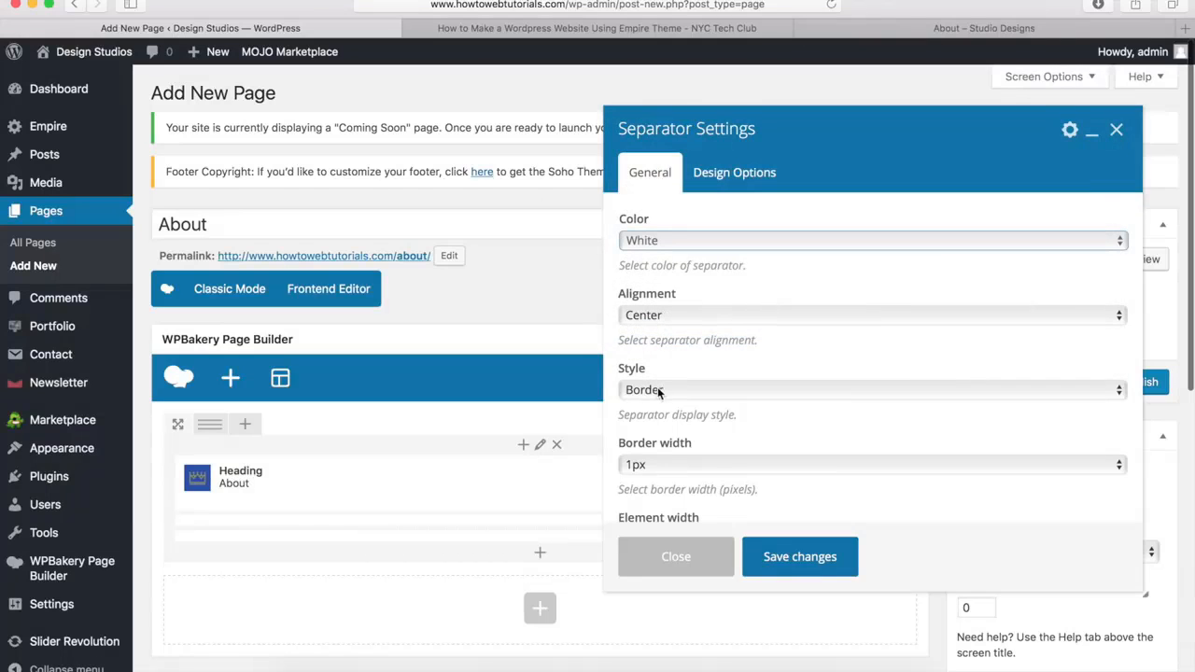
Set the separator's border width to 3px and its element width to 10%
{"action": "left_click", "coordinate": [642, 468]}
{"action": "left_click", "coordinate": [636, 495]}
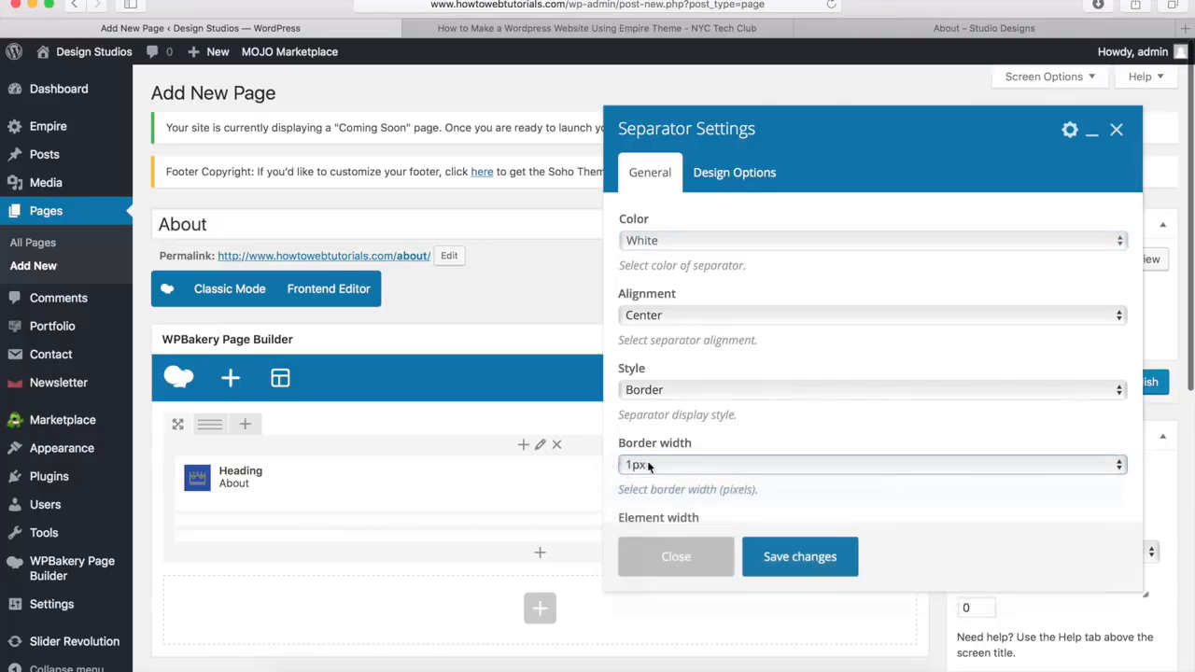
{"action": "scroll", "coordinate": [666, 436], "scroll_direction": "down", "scroll_amount": 3}
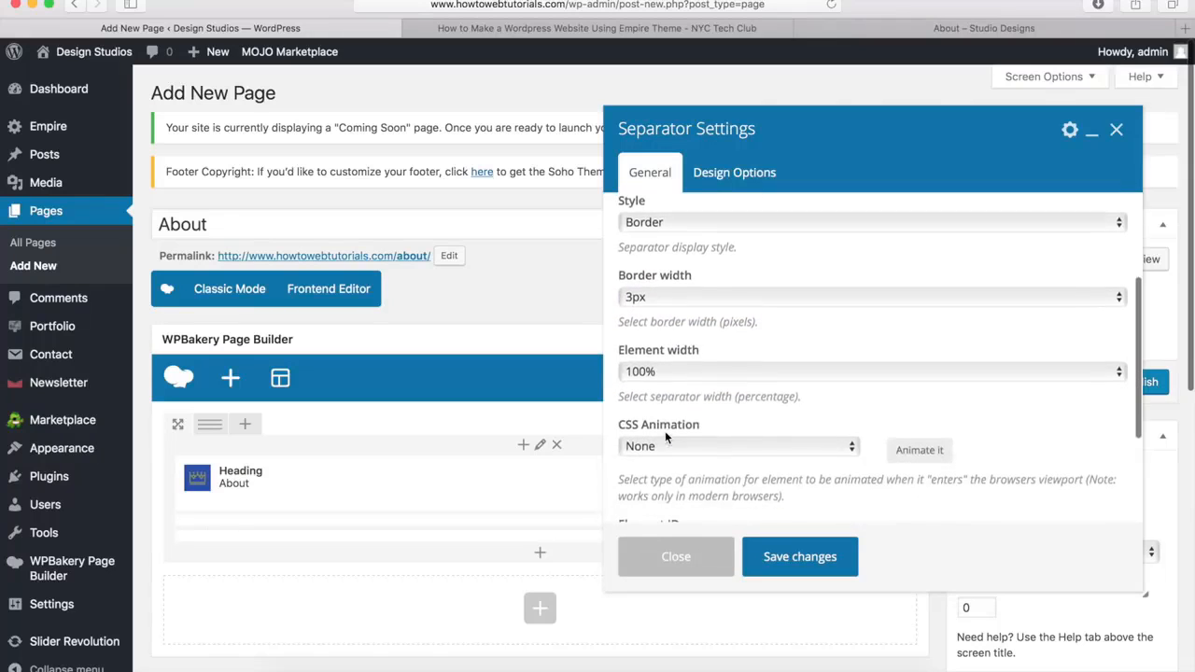
{"action": "left_click", "coordinate": [677, 366]}
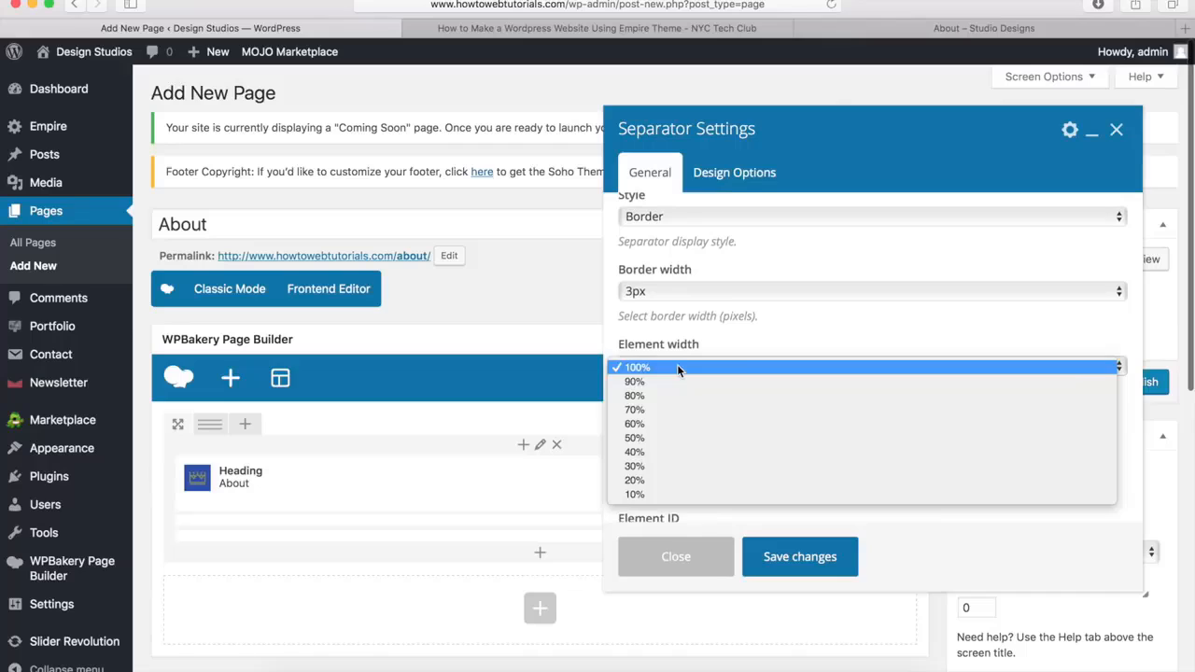
{"action": "left_click", "coordinate": [654, 496]}
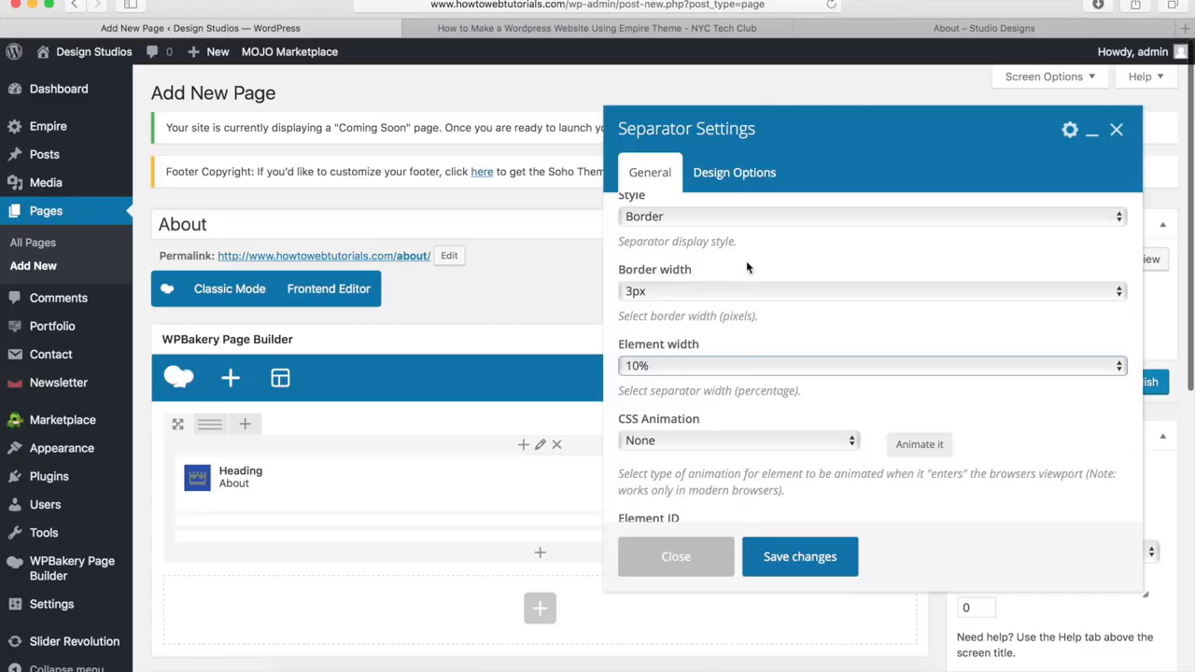
Give the separator a top margin of -20px and save its settings
{"action": "left_click", "coordinate": [737, 176]}
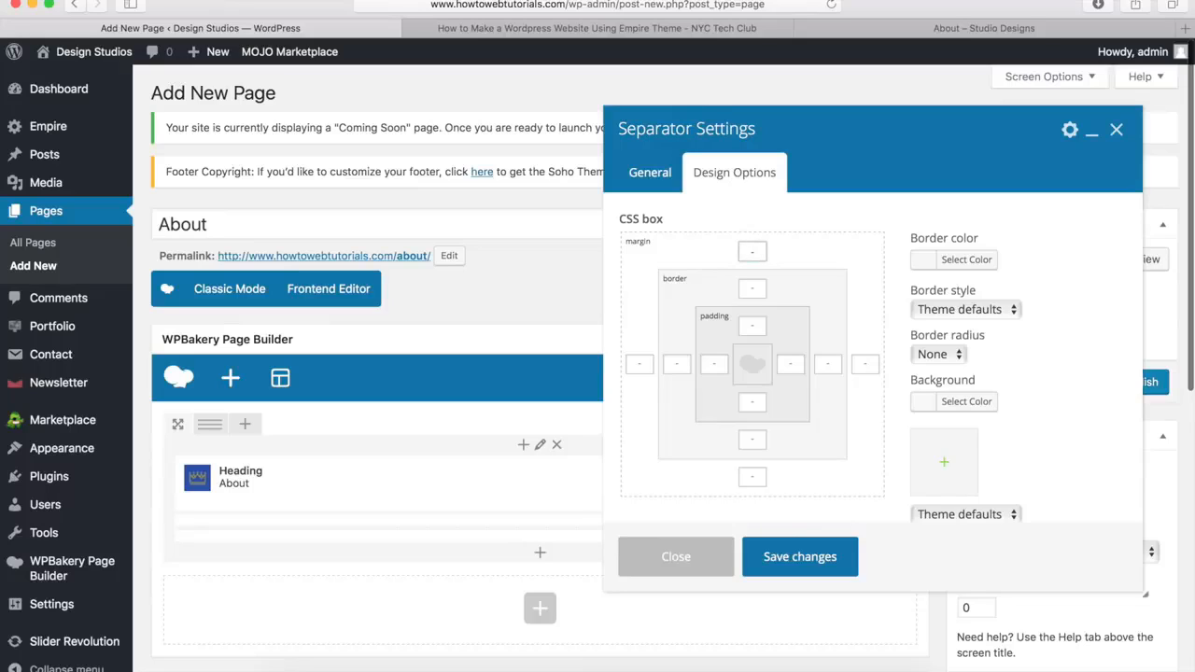
{"action": "type", "text": "-20px"}
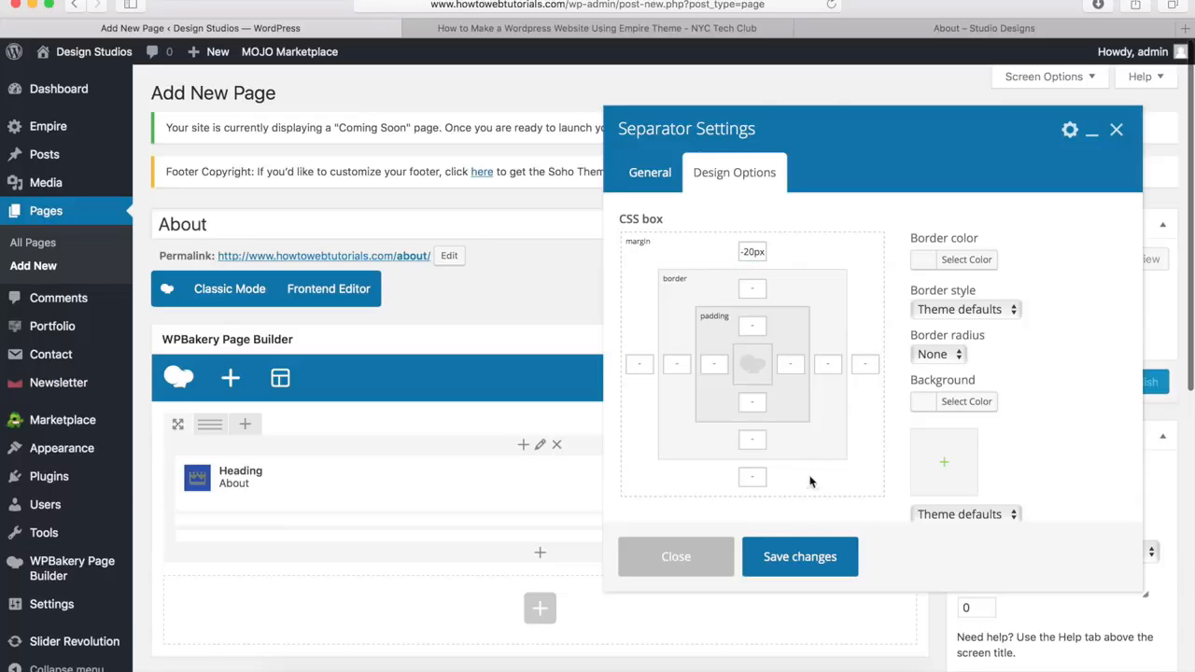
{"action": "left_click", "coordinate": [800, 558]}
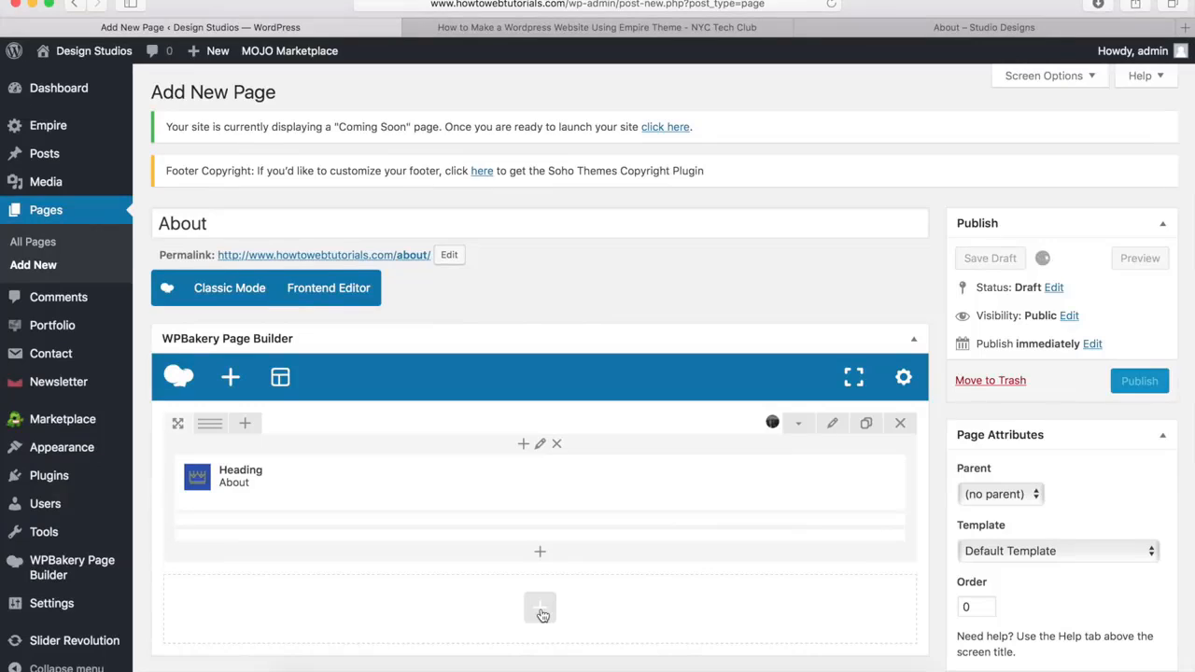
Add a new row below the About banner row and give it the custom column layout 5/12 + 7/12
{"action": "left_click", "coordinate": [541, 612]}
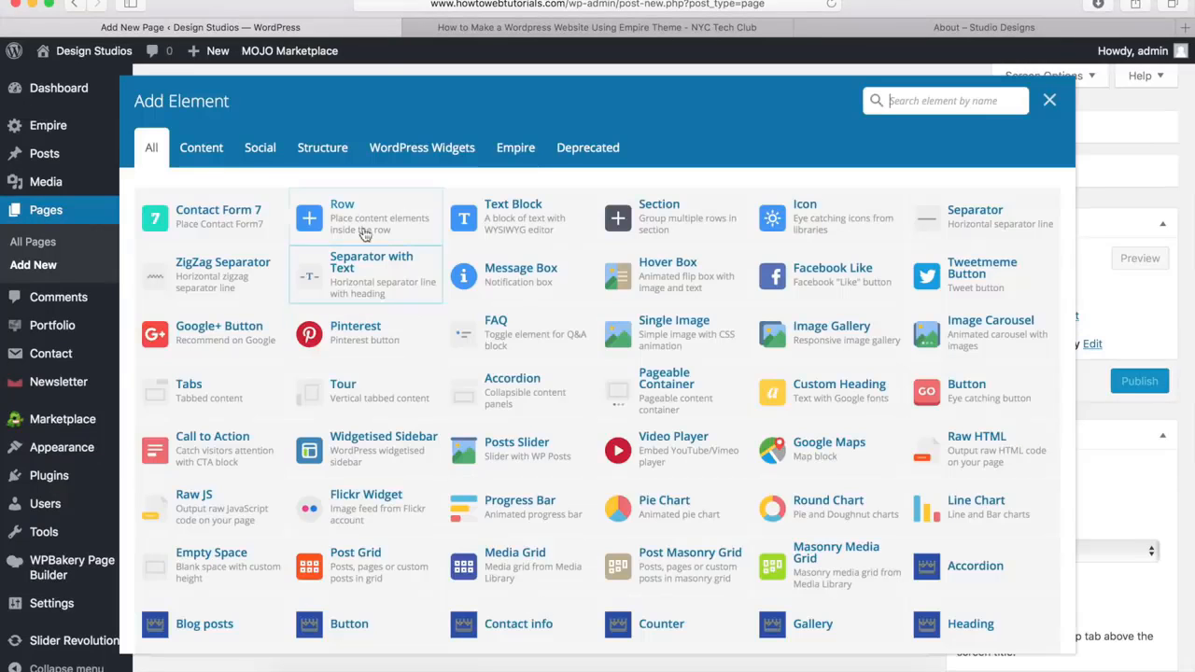
{"action": "left_click", "coordinate": [368, 217]}
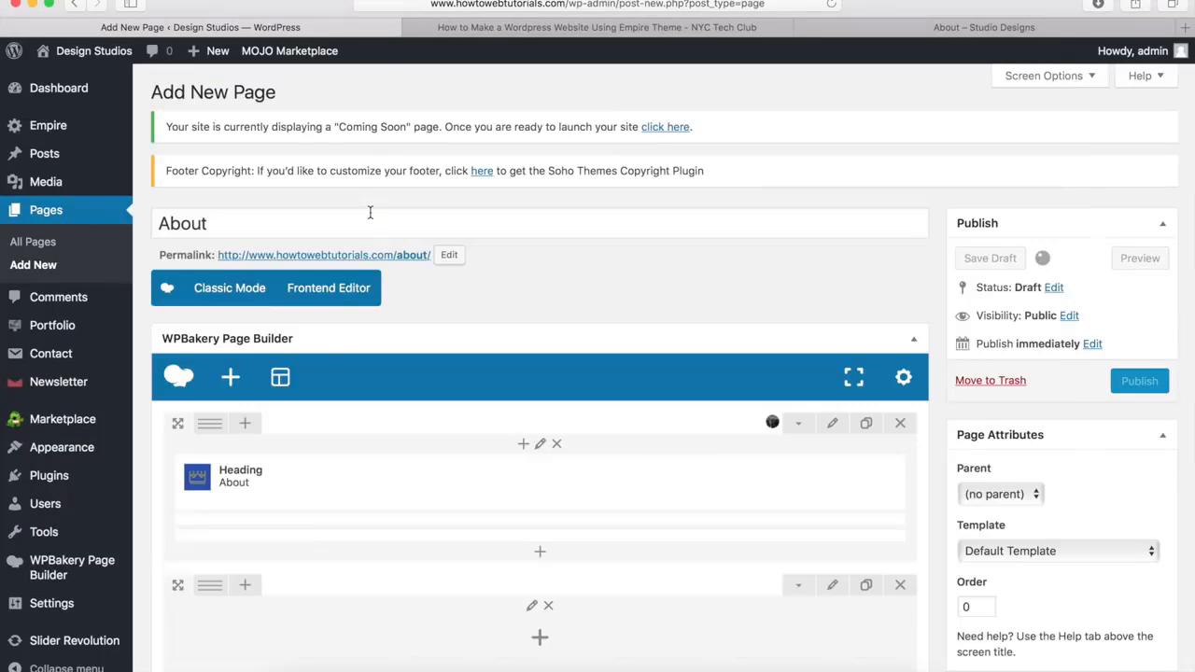
{"action": "scroll", "coordinate": [298, 444], "scroll_direction": "down", "scroll_amount": 3}
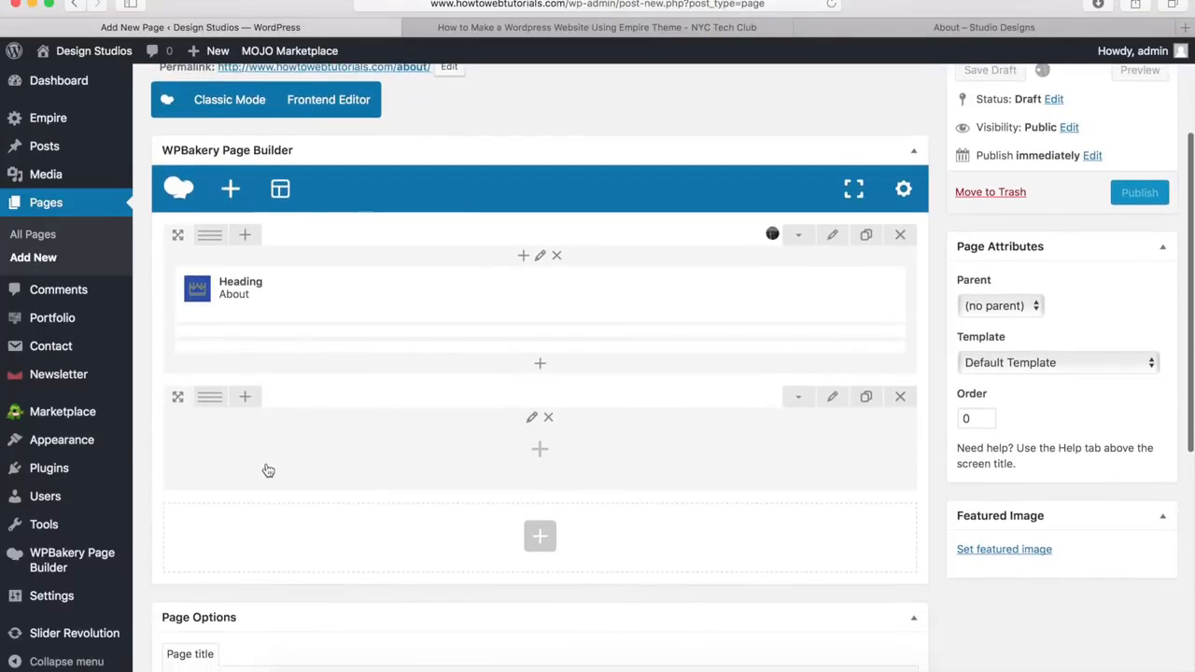
{"action": "mouse_move", "coordinate": [207, 407]}
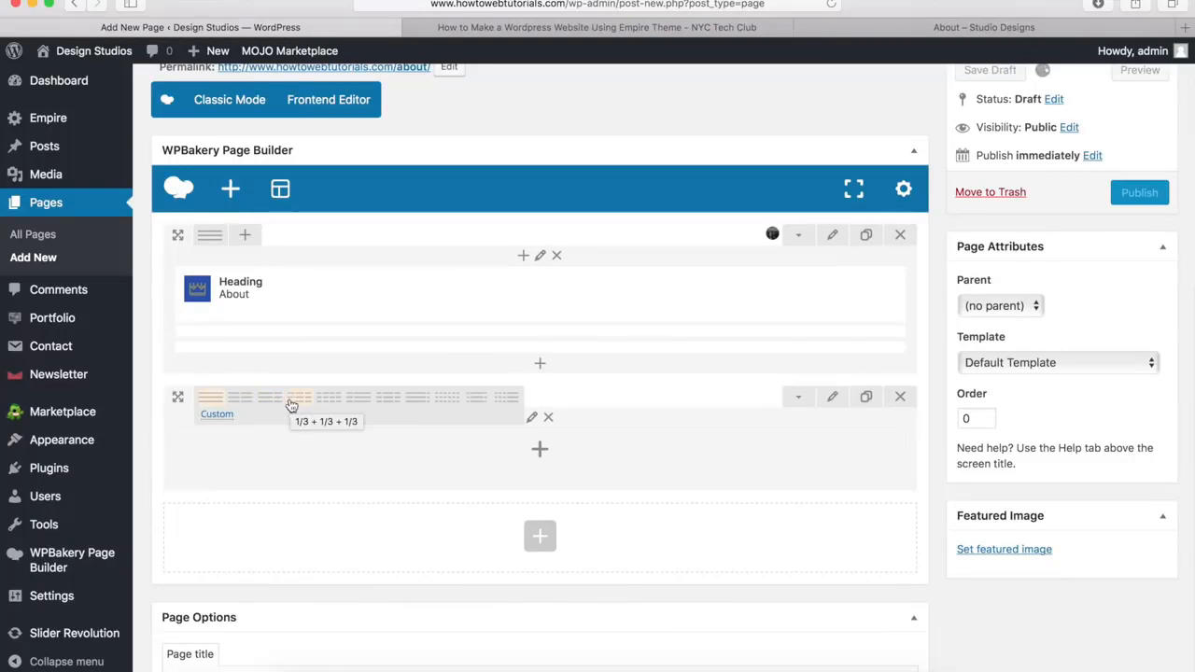
{"action": "left_click", "coordinate": [221, 421]}
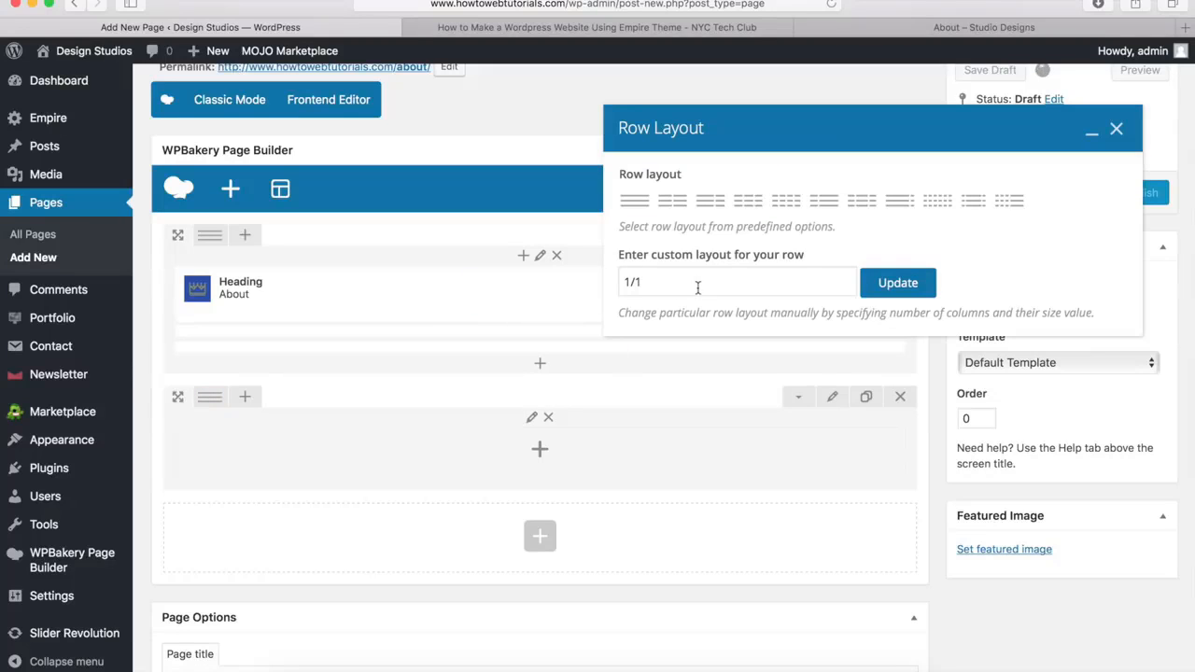
{"action": "left_click_drag", "start_coordinate": [683, 289], "coordinate": [619, 282]}
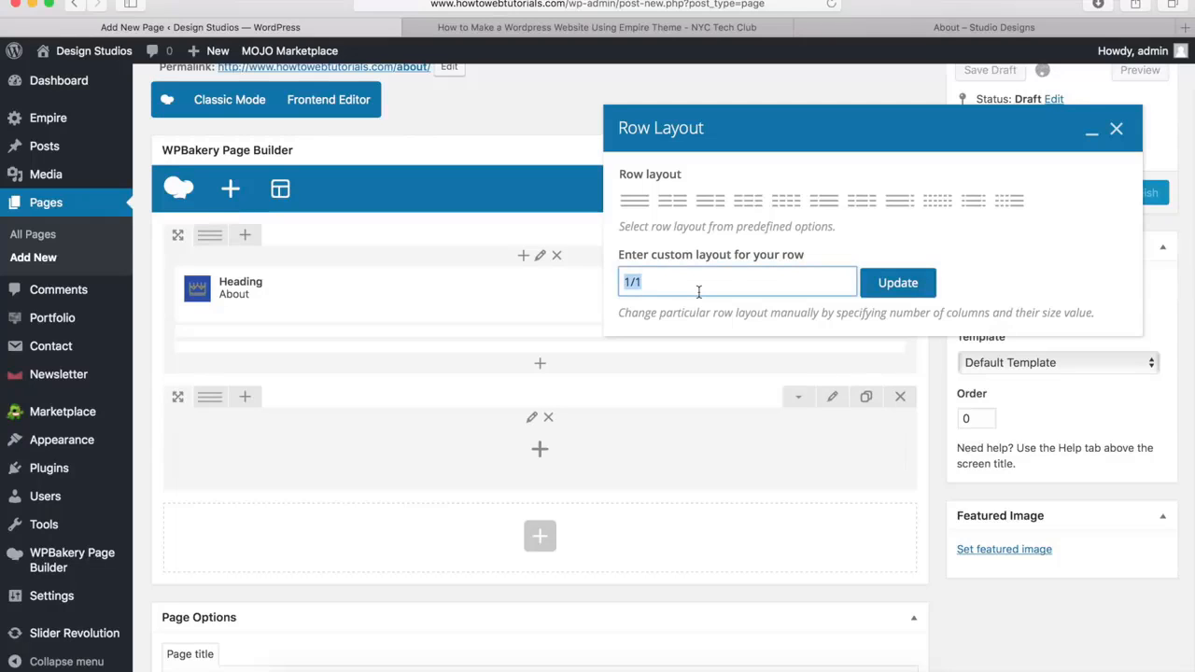
{"action": "type", "text": "5/12 + 7/12"}
{"action": "left_click", "coordinate": [899, 283]}
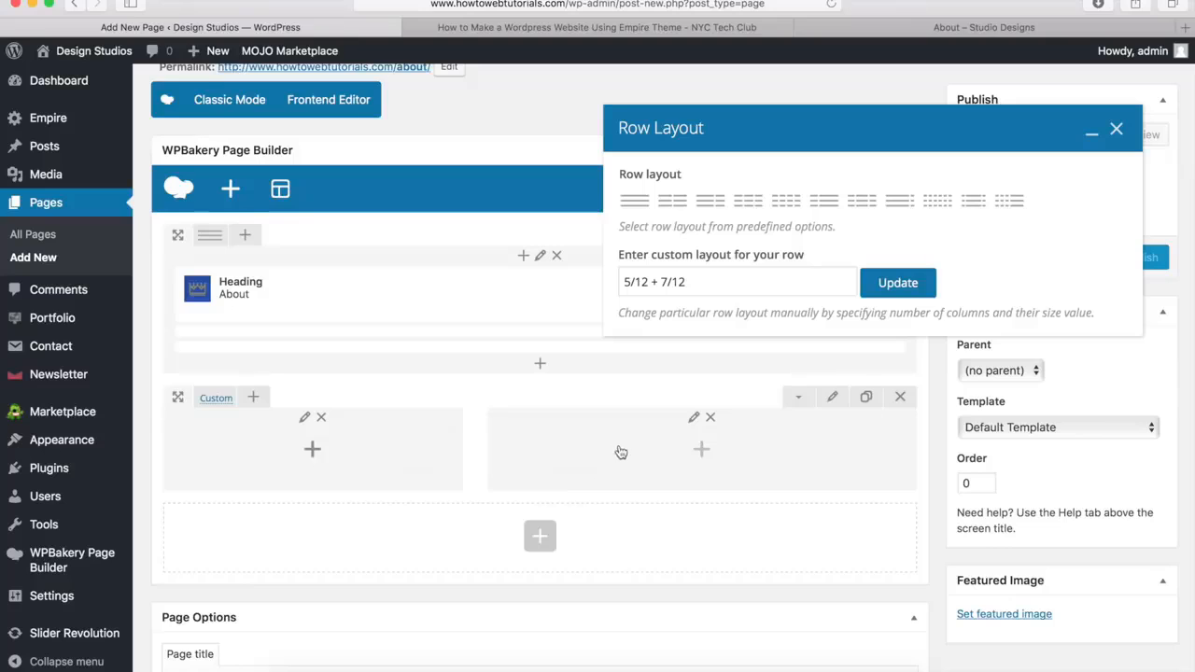
{"action": "left_click", "coordinate": [1118, 131]}
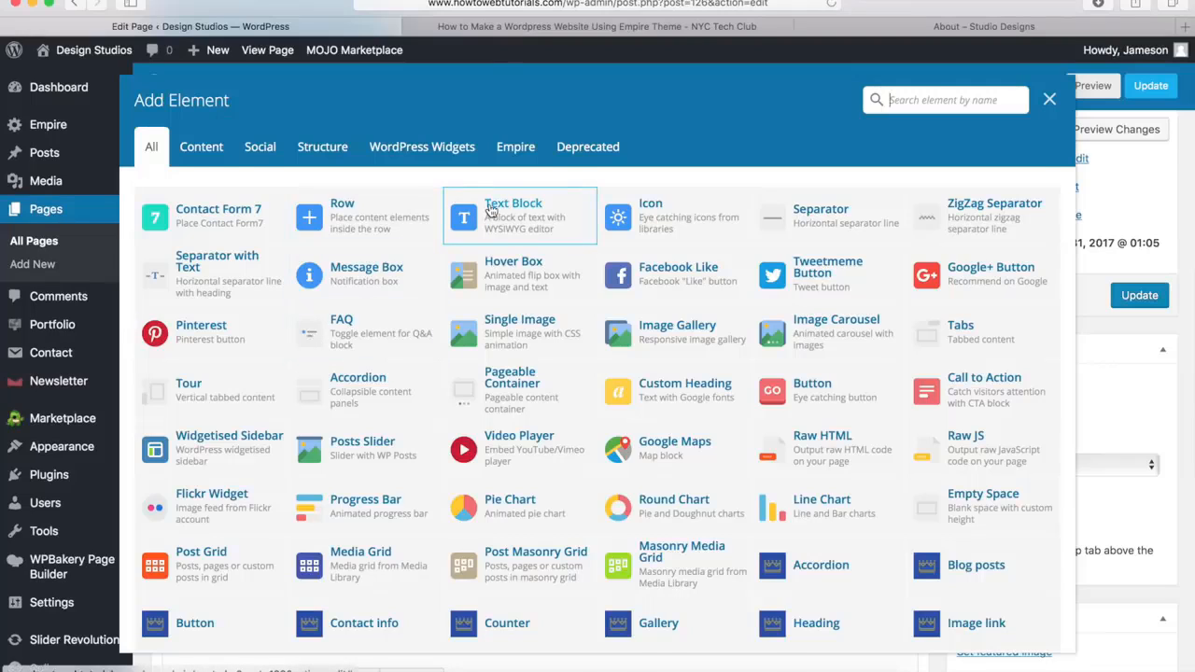
Add a Text Block to the new row's 5/12 column and replace its placeholder with the demo About page's heading and two paragraphs
{"action": "left_click", "coordinate": [490, 211]}
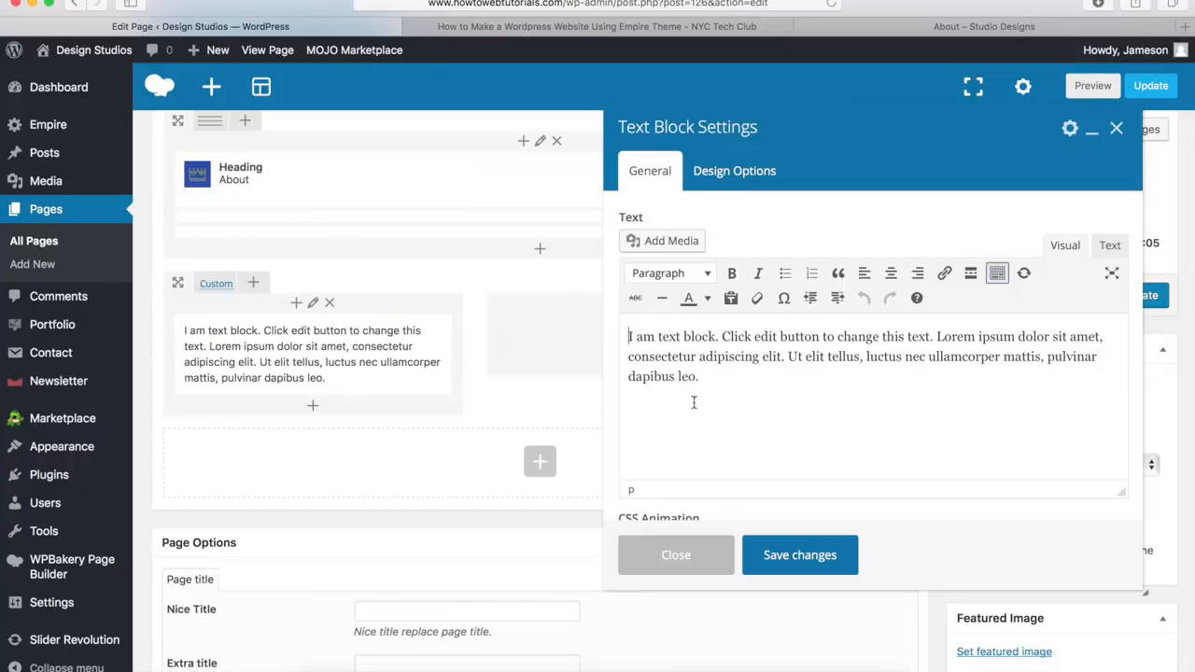
{"action": "left_click_drag", "start_coordinate": [713, 389], "coordinate": [620, 329]}
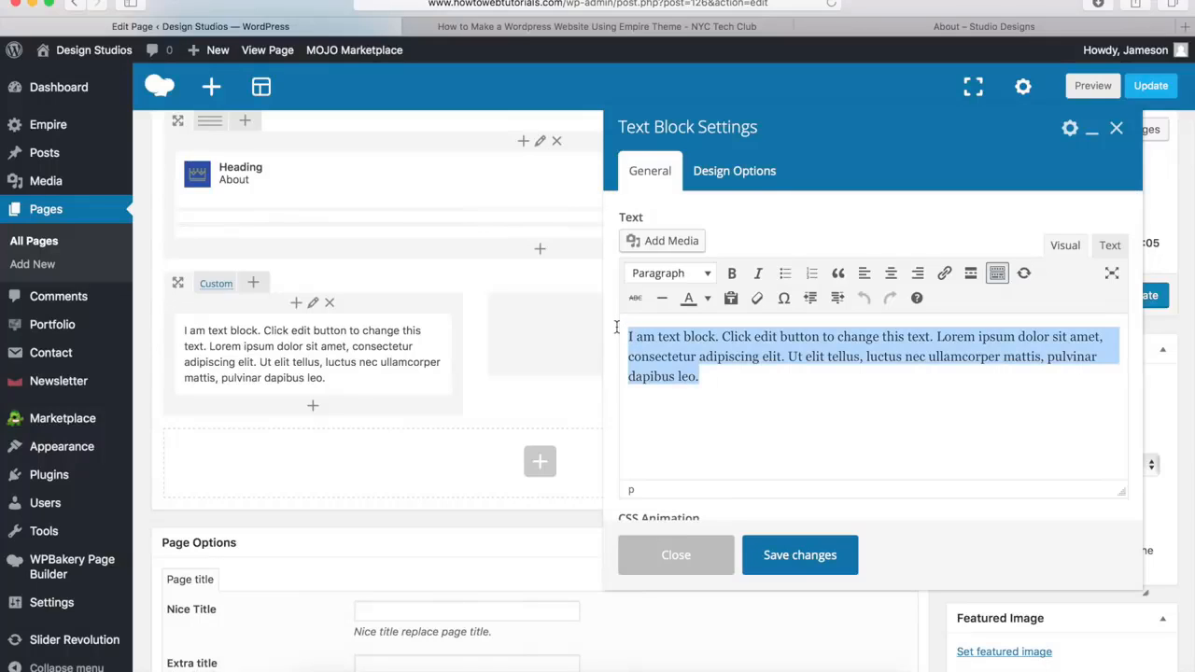
{"action": "key", "text": "BackSpace"}
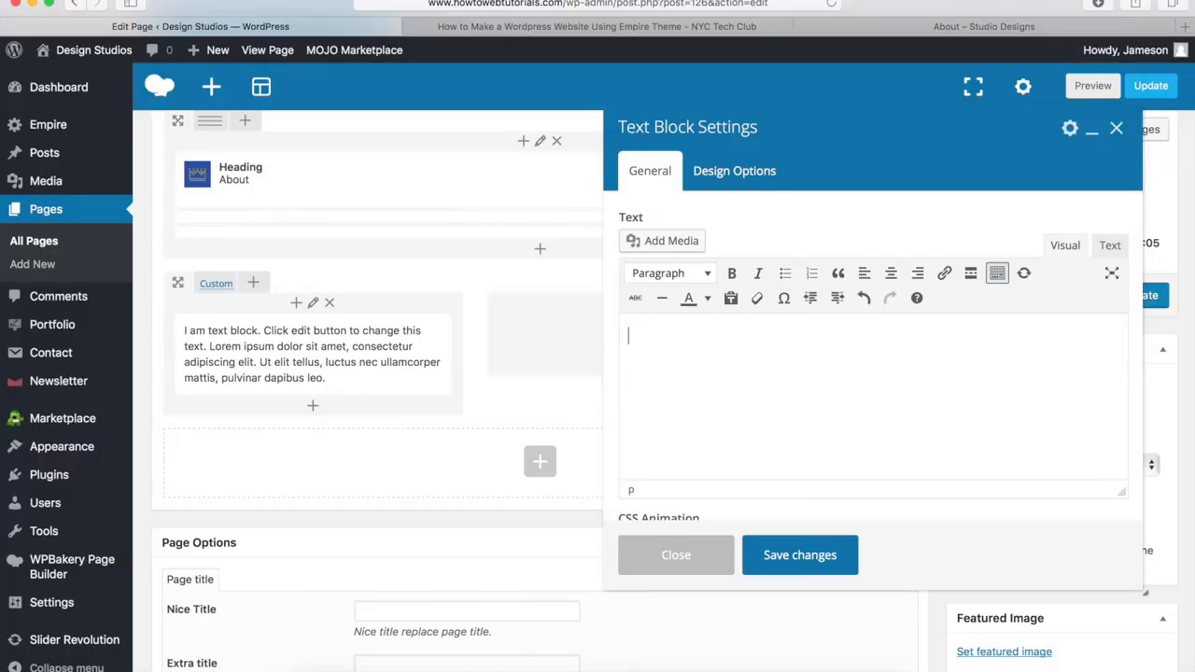
{"action": "left_click", "coordinate": [915, 28]}
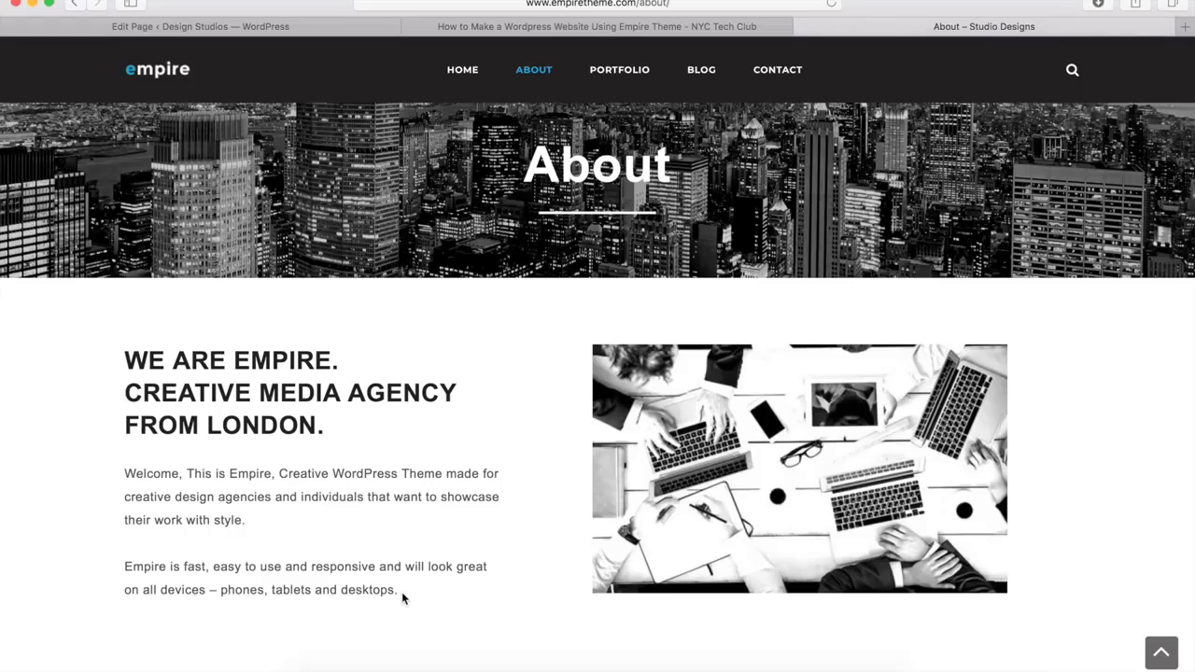
{"action": "left_click_drag", "start_coordinate": [403, 599], "coordinate": [119, 361]}
{"action": "key", "text": "super+c"}
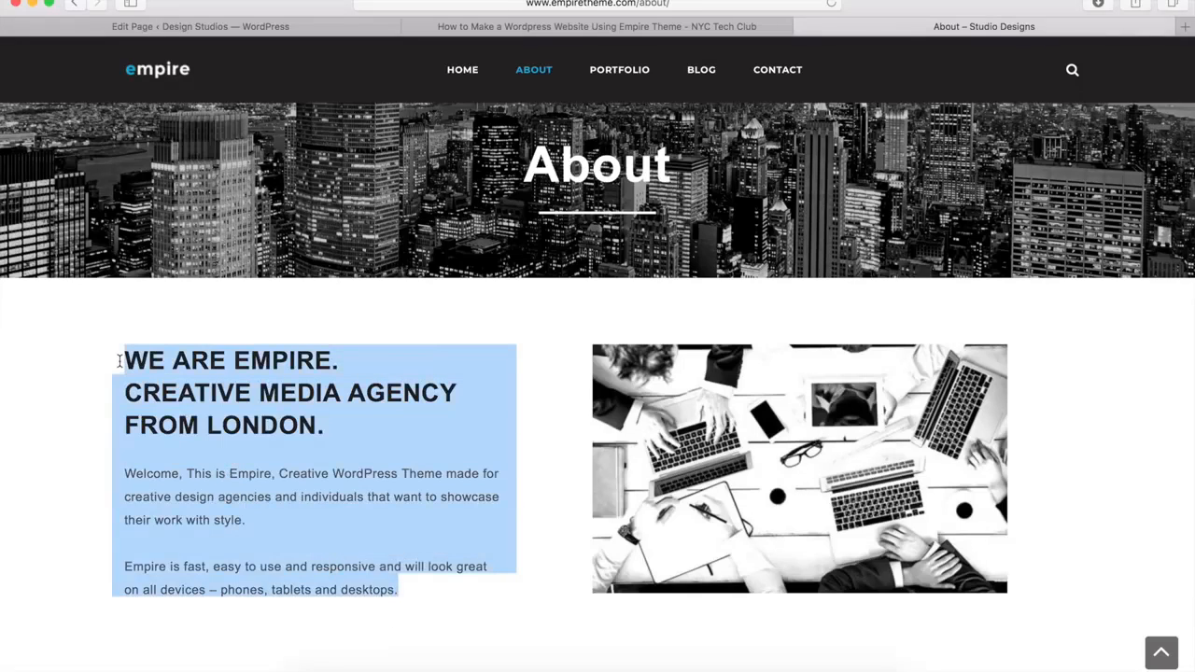
{"action": "left_click", "coordinate": [289, 28]}
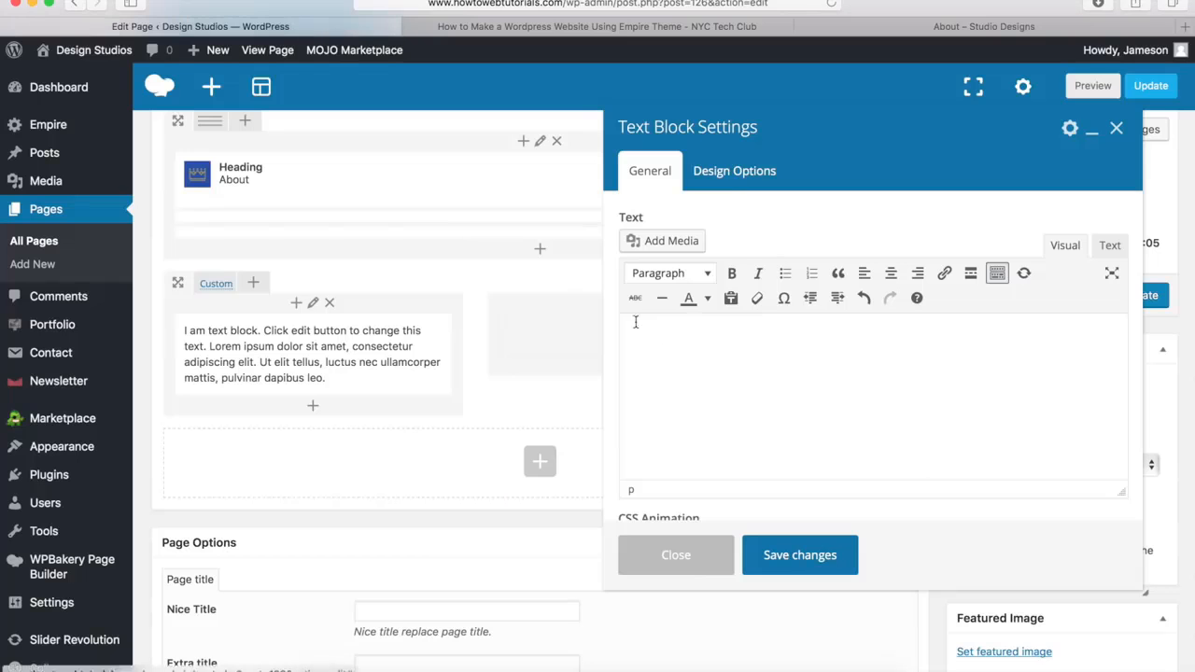
{"action": "key", "text": "super+v"}
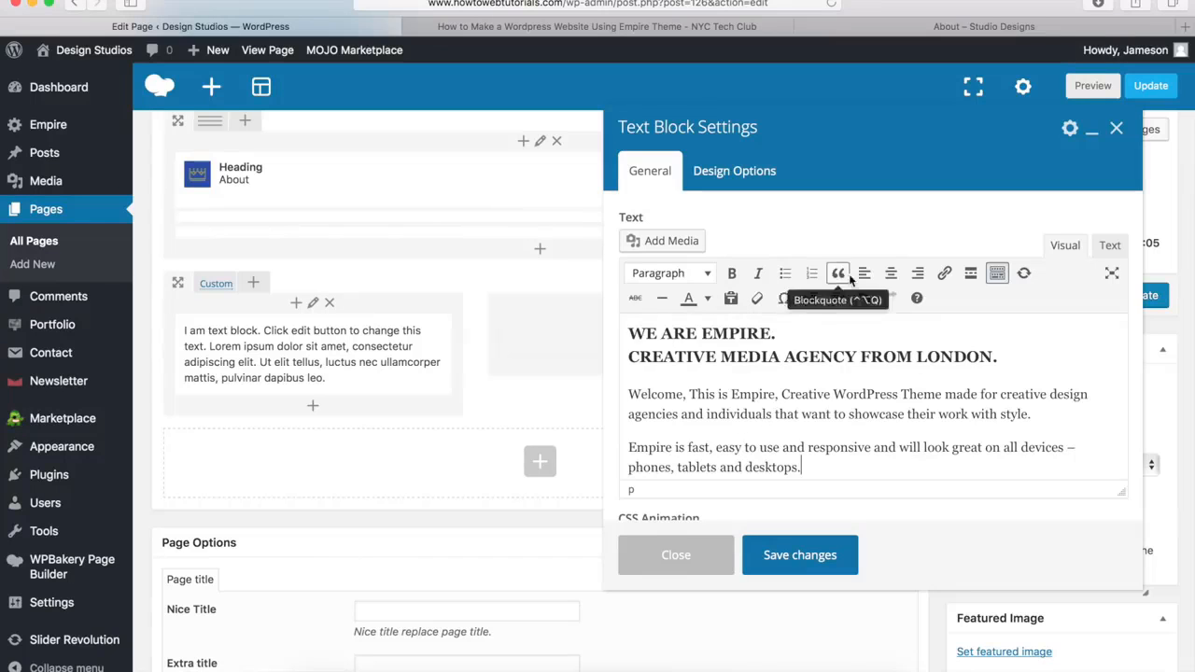
Keep the "WE ARE EMPIRE. CREATIVE MEDIA AGENCY FROM LONDON." lines formatted as Heading 3 and save the text block
{"action": "left_click_drag", "start_coordinate": [1009, 356], "coordinate": [619, 330]}
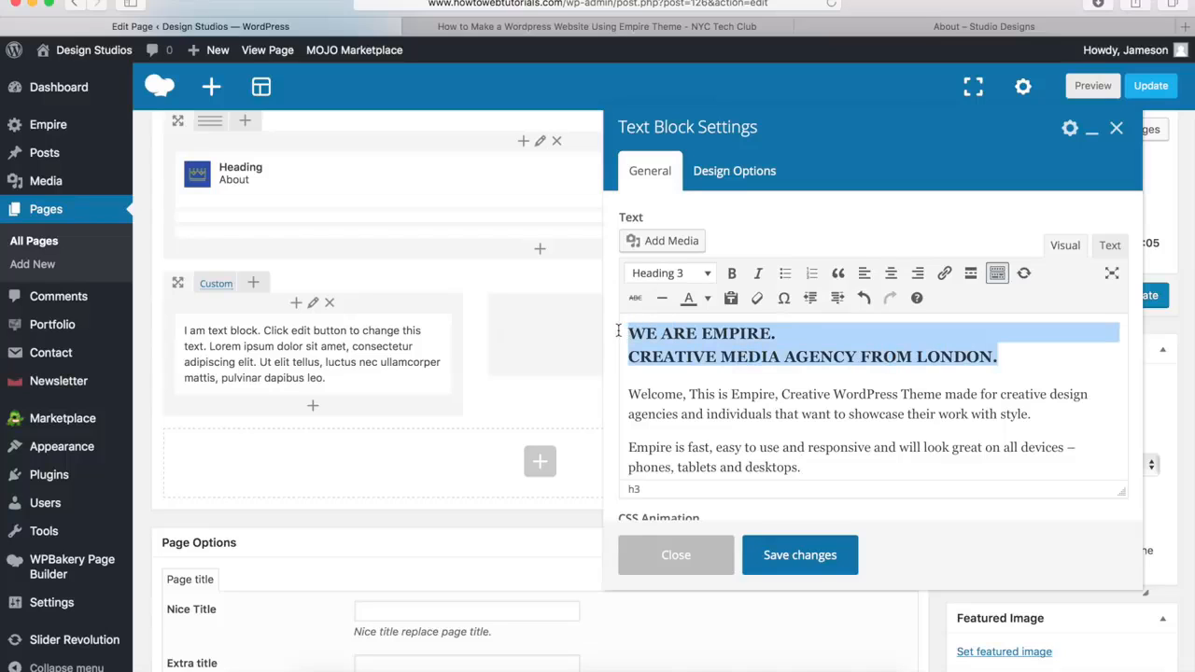
{"action": "left_click", "coordinate": [701, 280]}
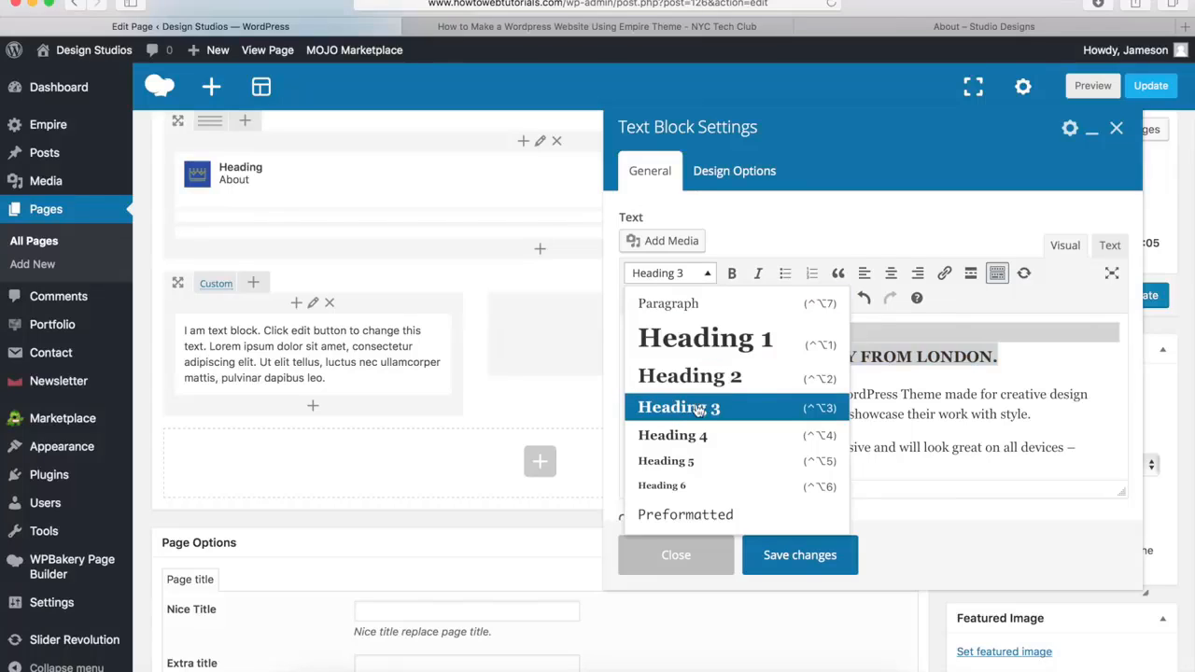
{"action": "left_click", "coordinate": [950, 397]}
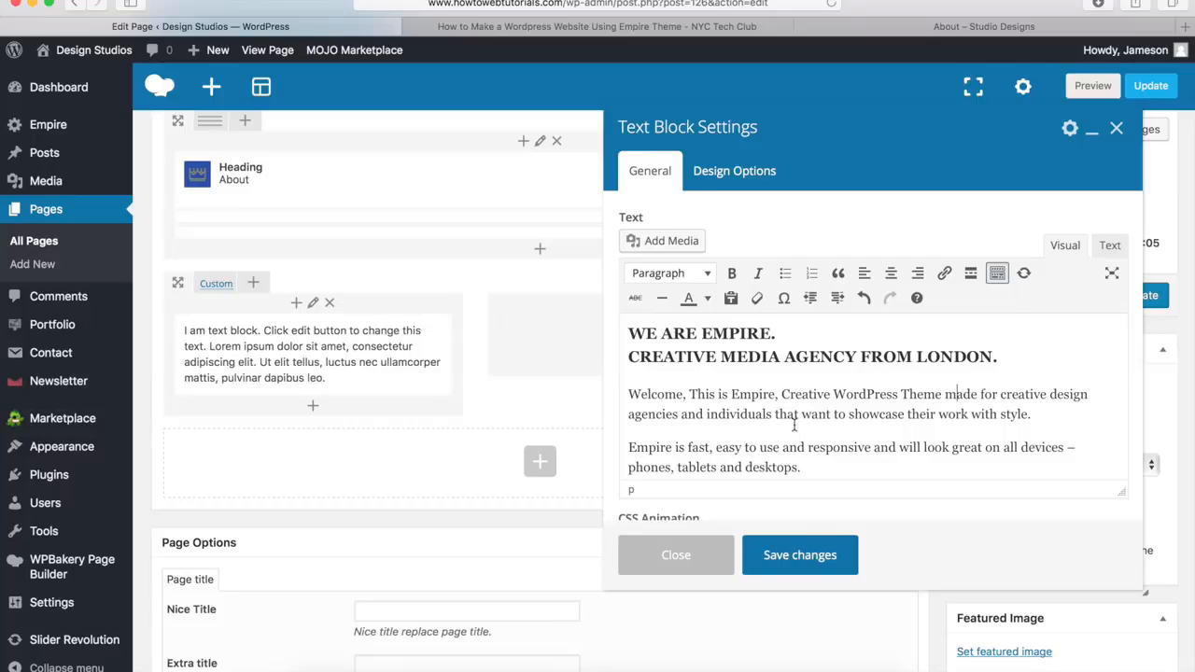
{"action": "left_click", "coordinate": [798, 558]}
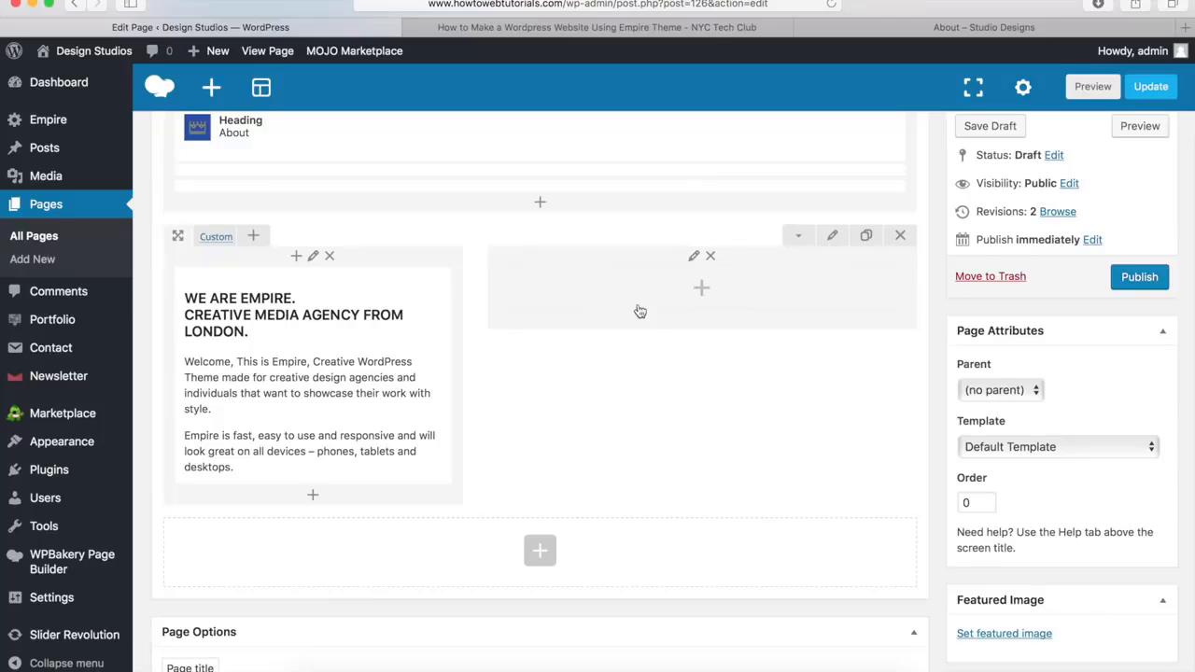
Add a Single Image element to the 7/12 column using work.1jpg.jpg from the media library with the Black & White image filter
{"action": "left_click", "coordinate": [702, 291]}
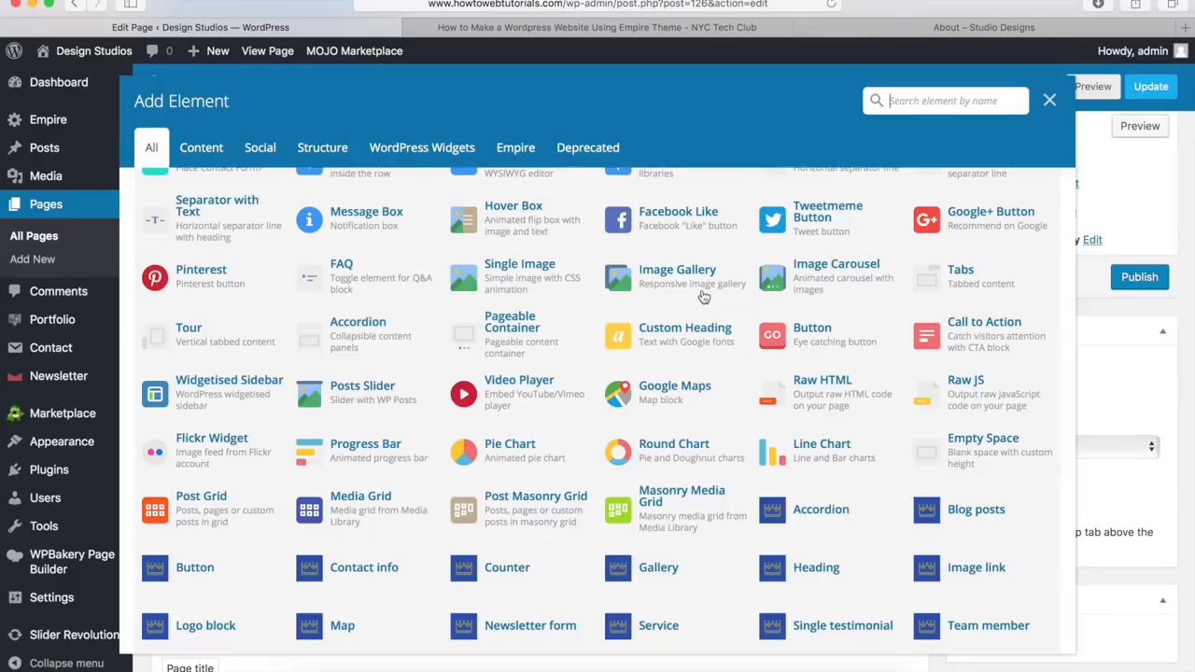
{"action": "left_click", "coordinate": [520, 278]}
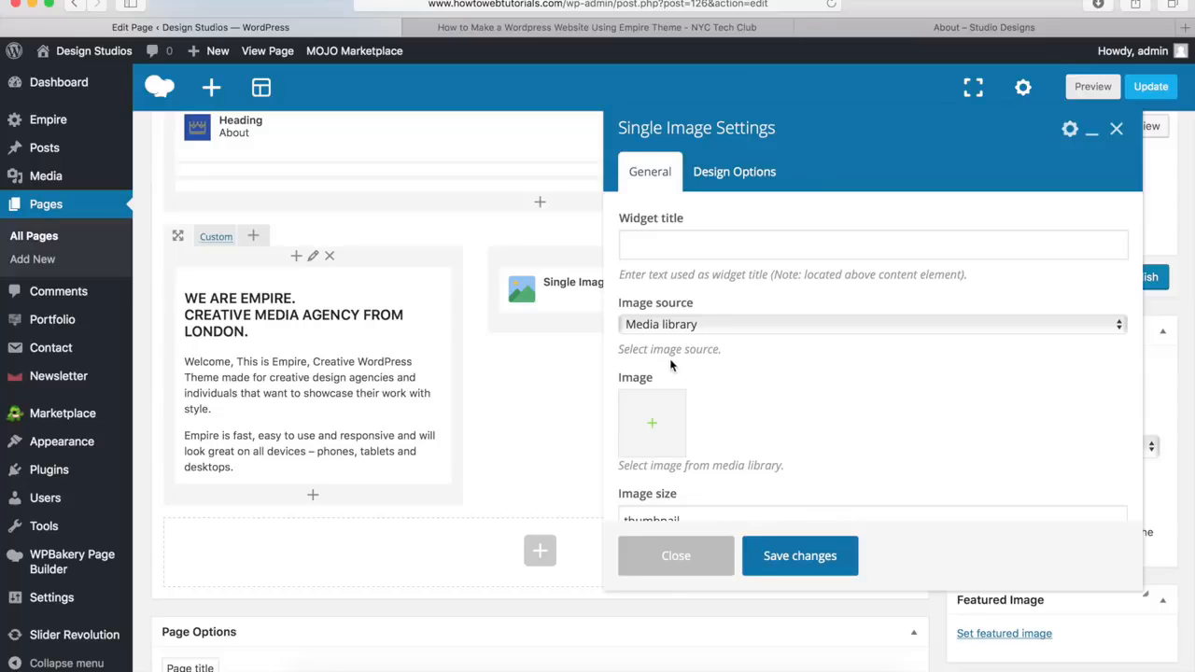
{"action": "left_click", "coordinate": [656, 429]}
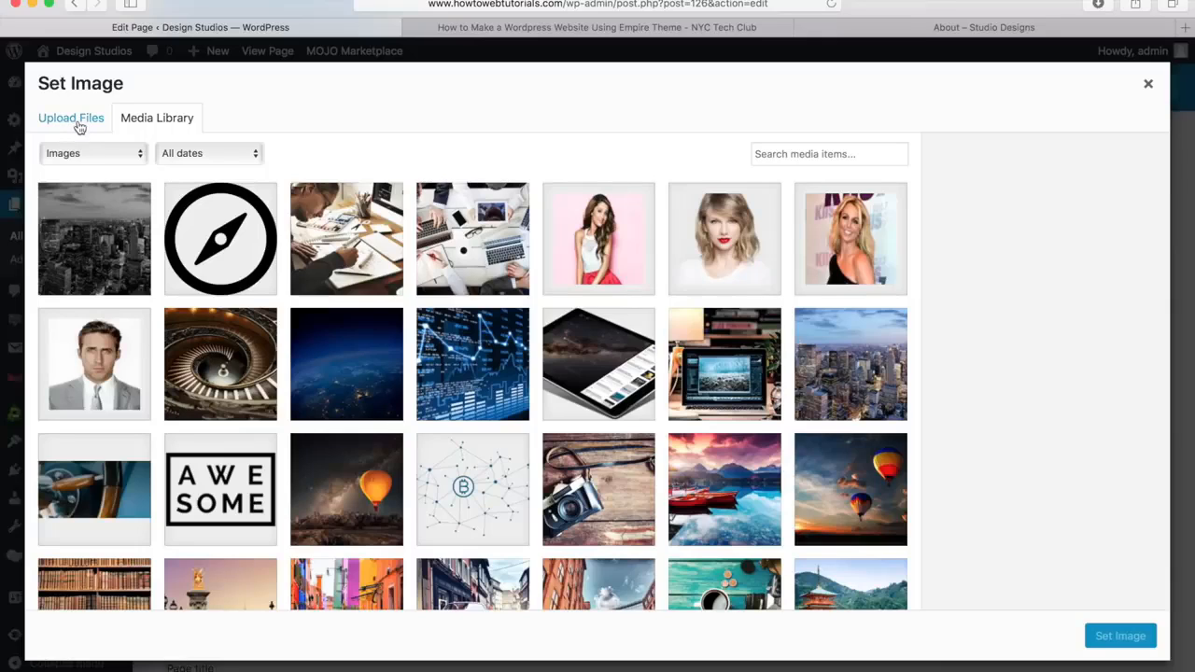
{"action": "left_click", "coordinate": [466, 249]}
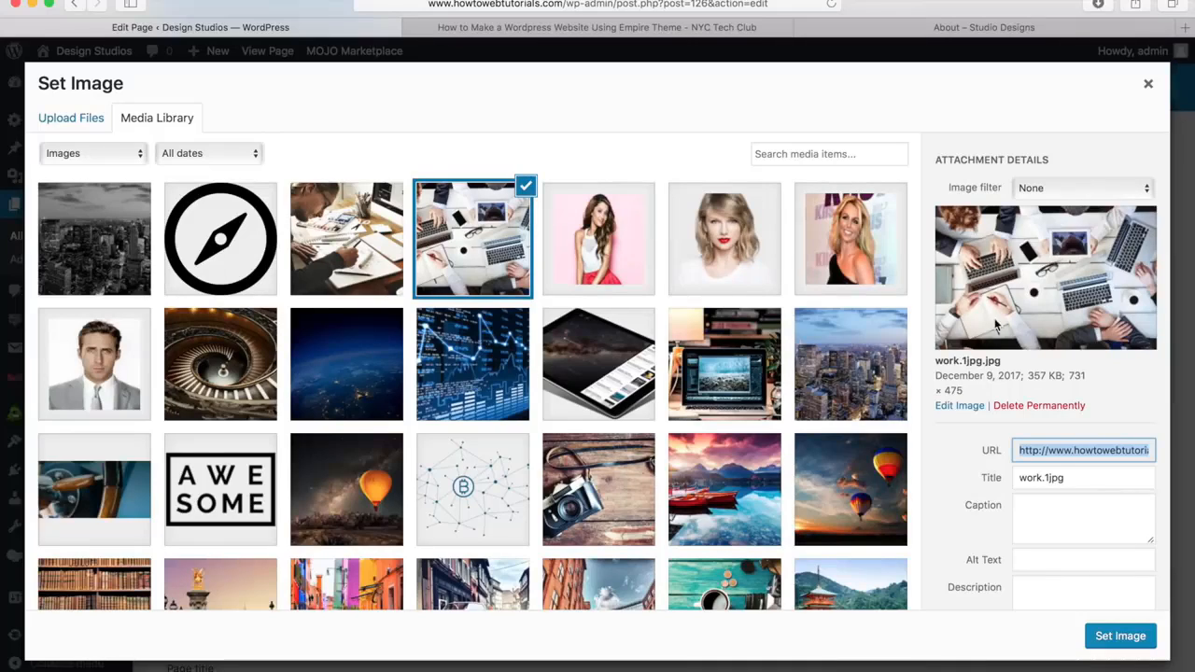
{"action": "left_click", "coordinate": [1065, 187]}
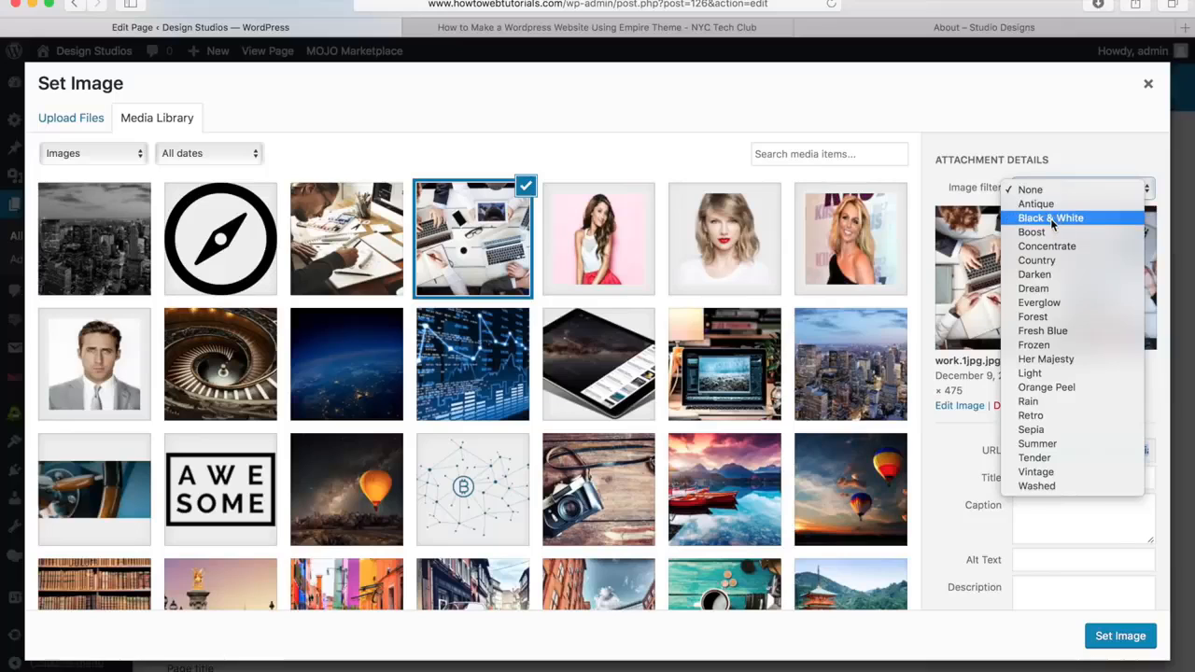
{"action": "left_click", "coordinate": [1050, 218]}
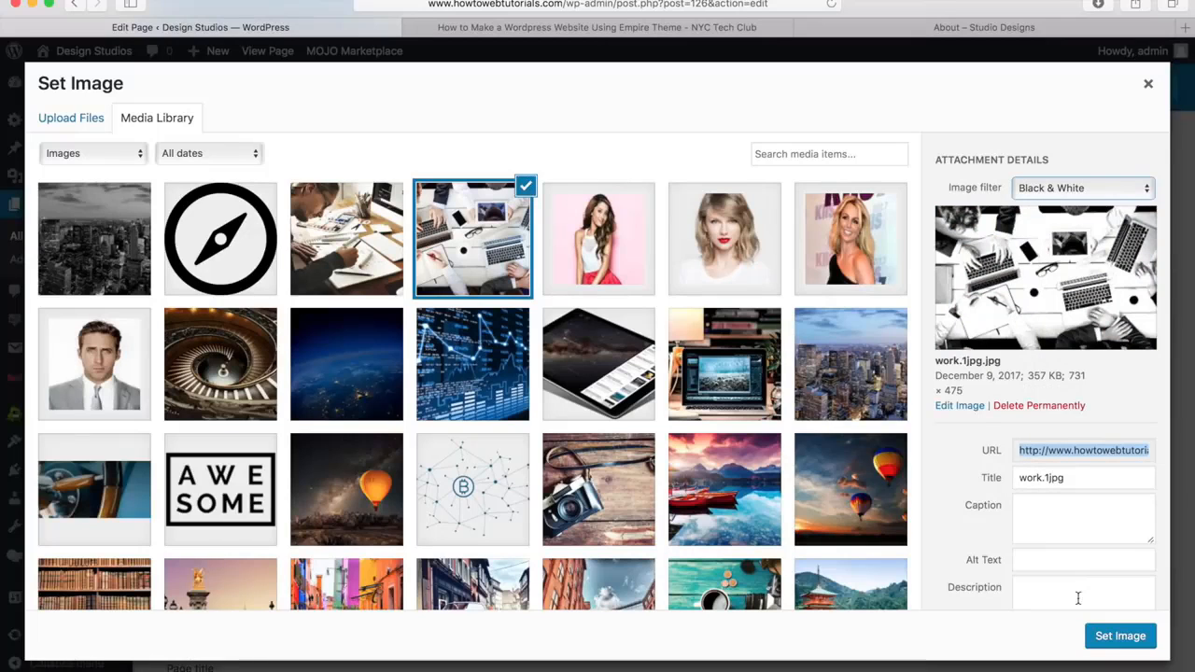
{"action": "left_click", "coordinate": [1116, 638]}
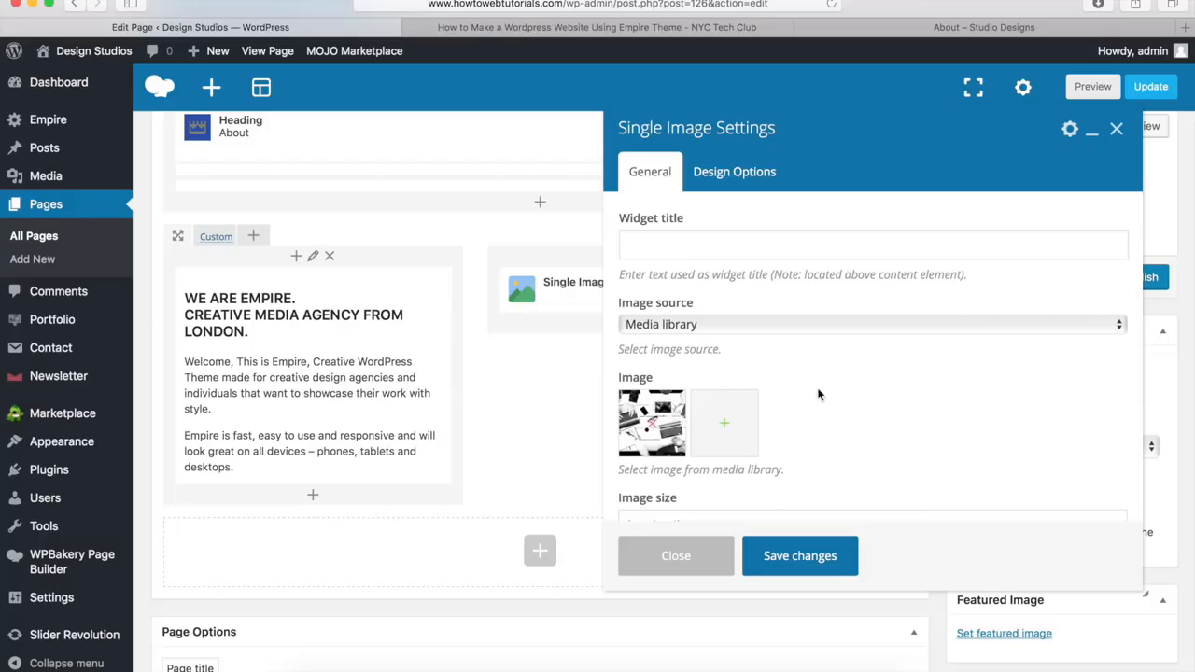
Set the single image's size to 500x300 and its alignment to Center
{"action": "scroll", "coordinate": [818, 394], "scroll_direction": "down", "scroll_amount": 4}
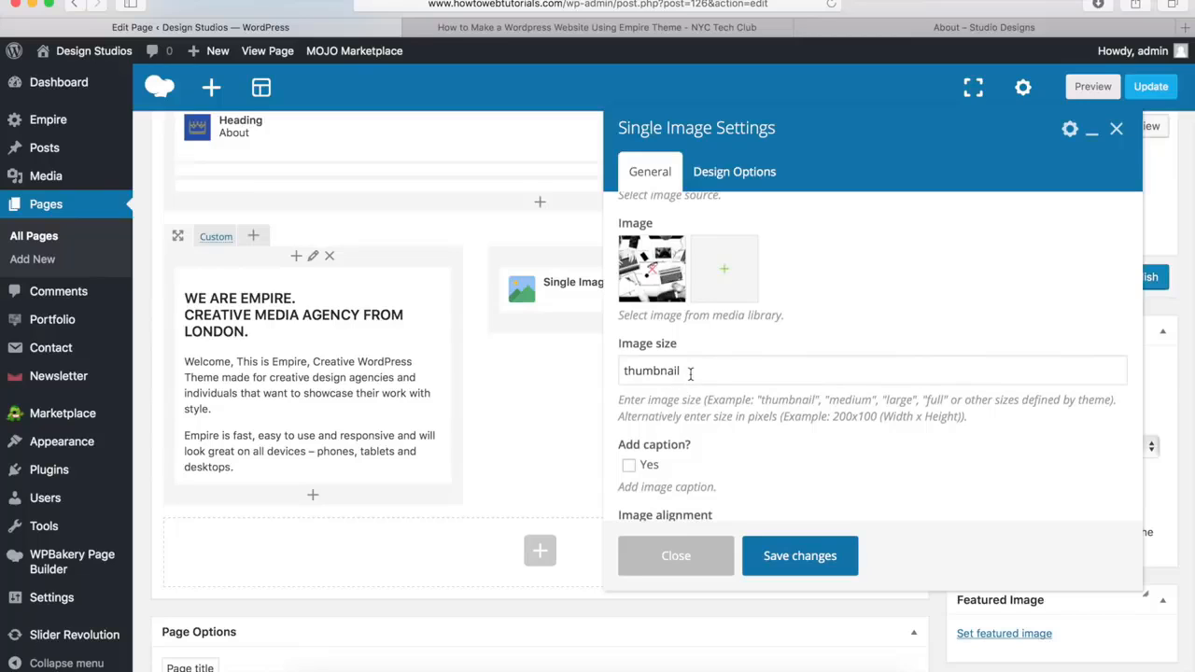
{"action": "left_click_drag", "start_coordinate": [693, 371], "coordinate": [599, 368]}
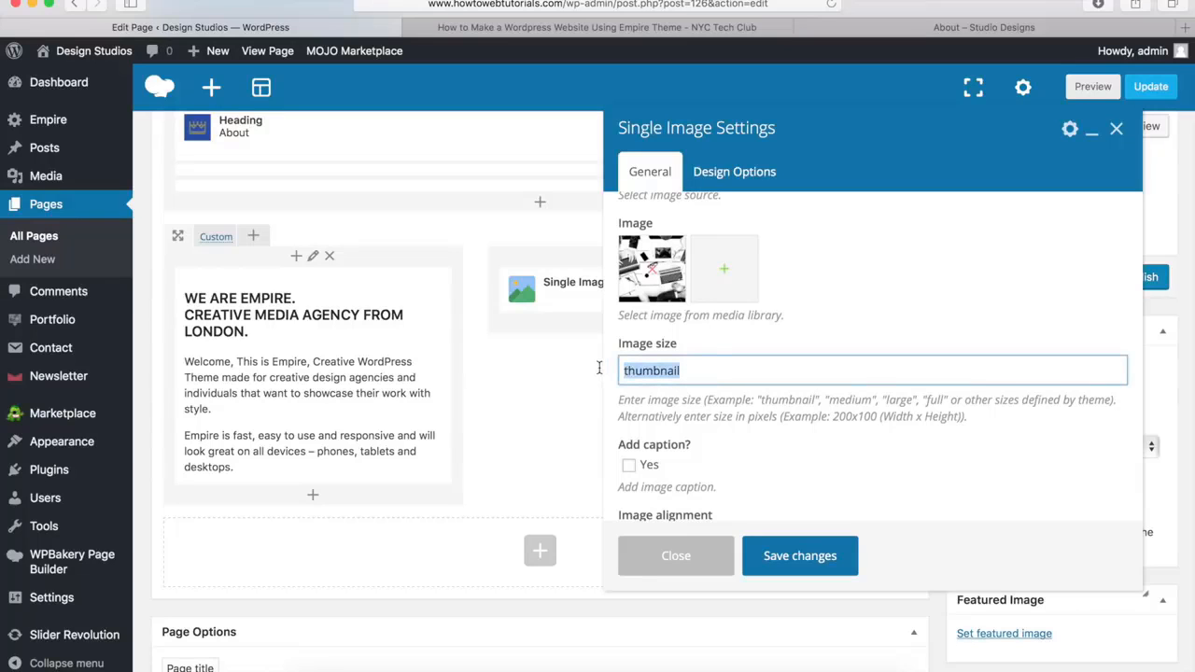
{"action": "type", "text": "500x300"}
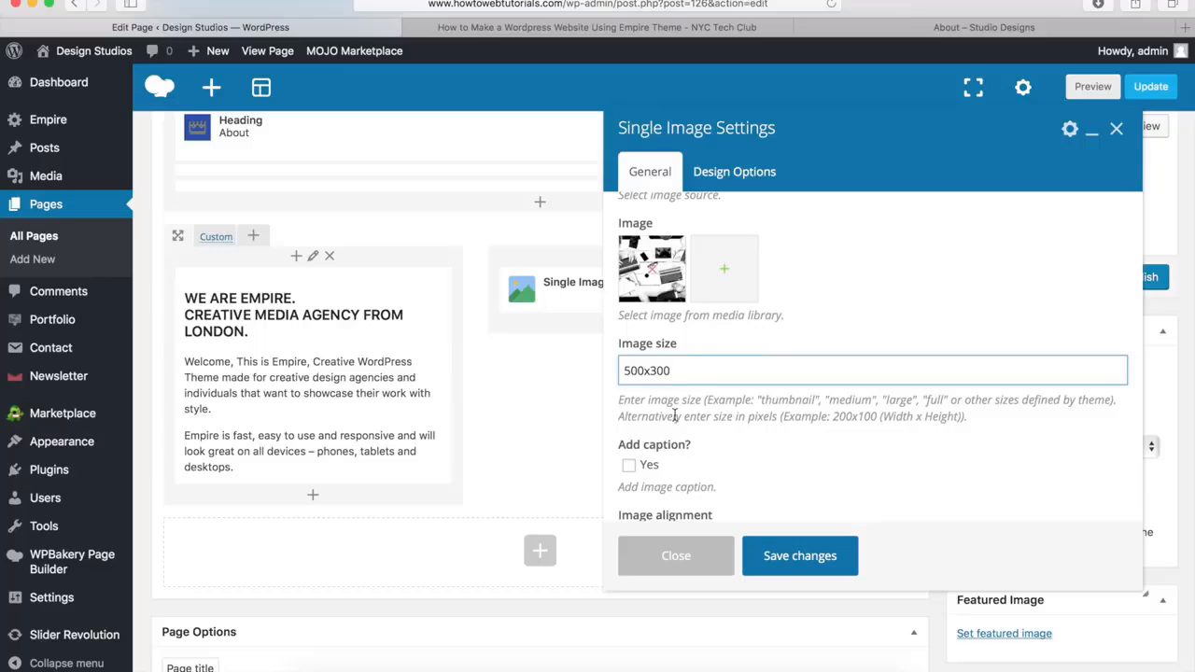
{"action": "scroll", "coordinate": [674, 415], "scroll_direction": "down", "scroll_amount": 4}
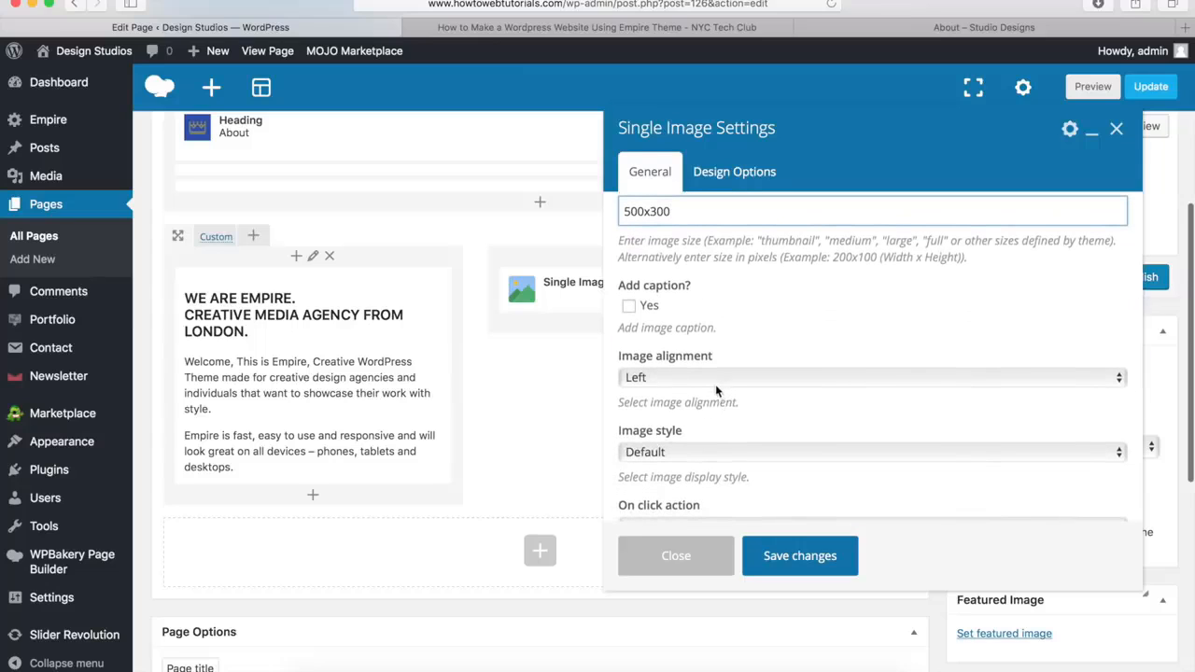
{"action": "left_click", "coordinate": [721, 377]}
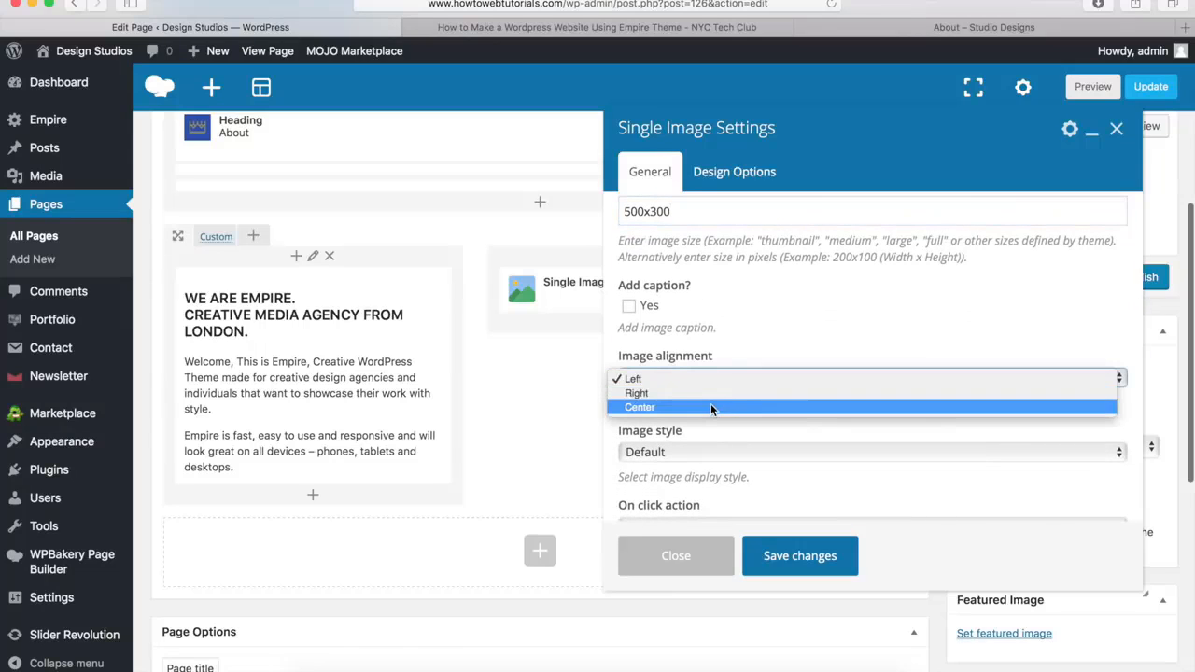
{"action": "left_click", "coordinate": [711, 408]}
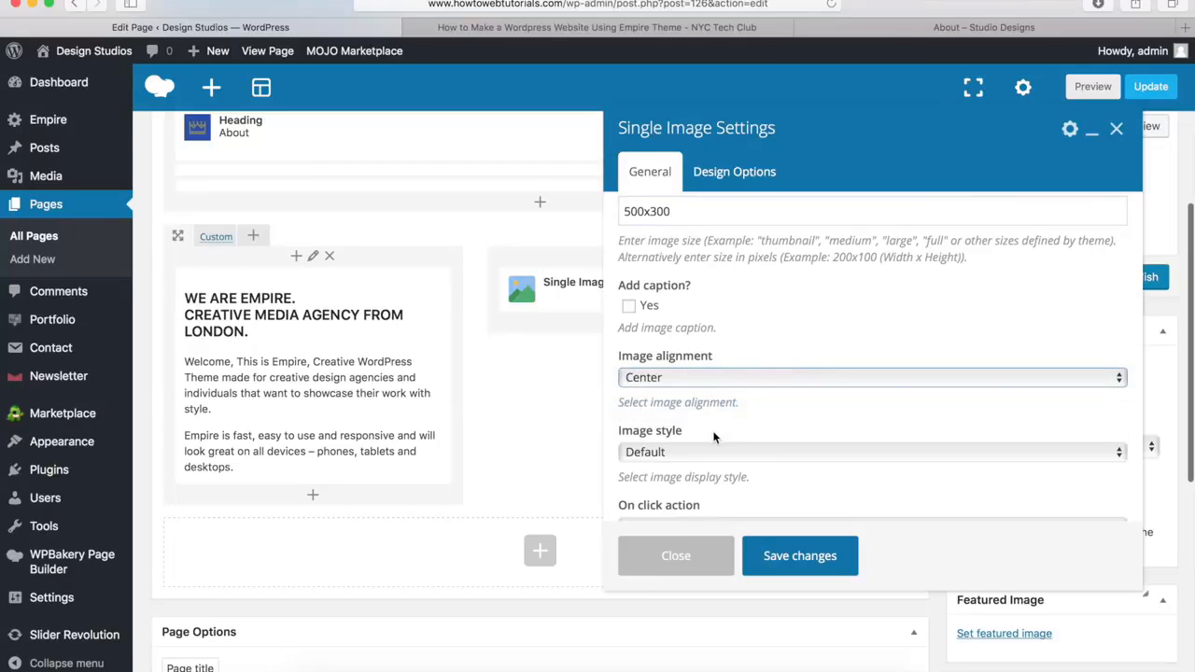
Save the single image settings and check the demo About page's "Our Process" section
{"action": "left_click", "coordinate": [798, 559]}
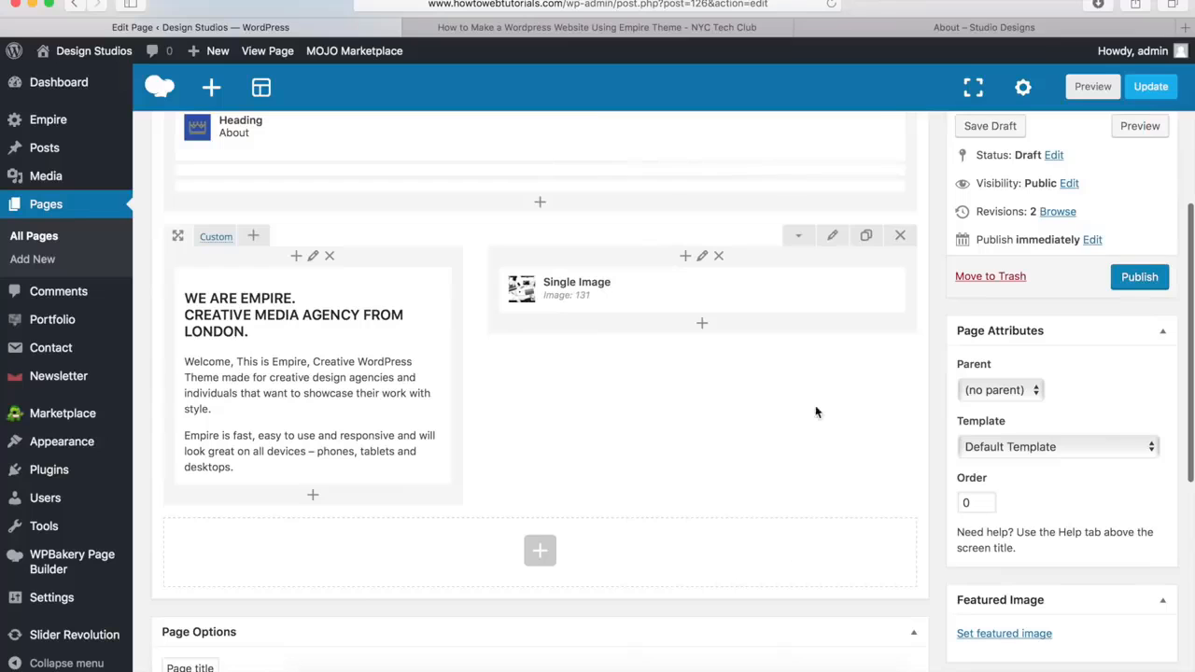
{"action": "left_click", "coordinate": [979, 36]}
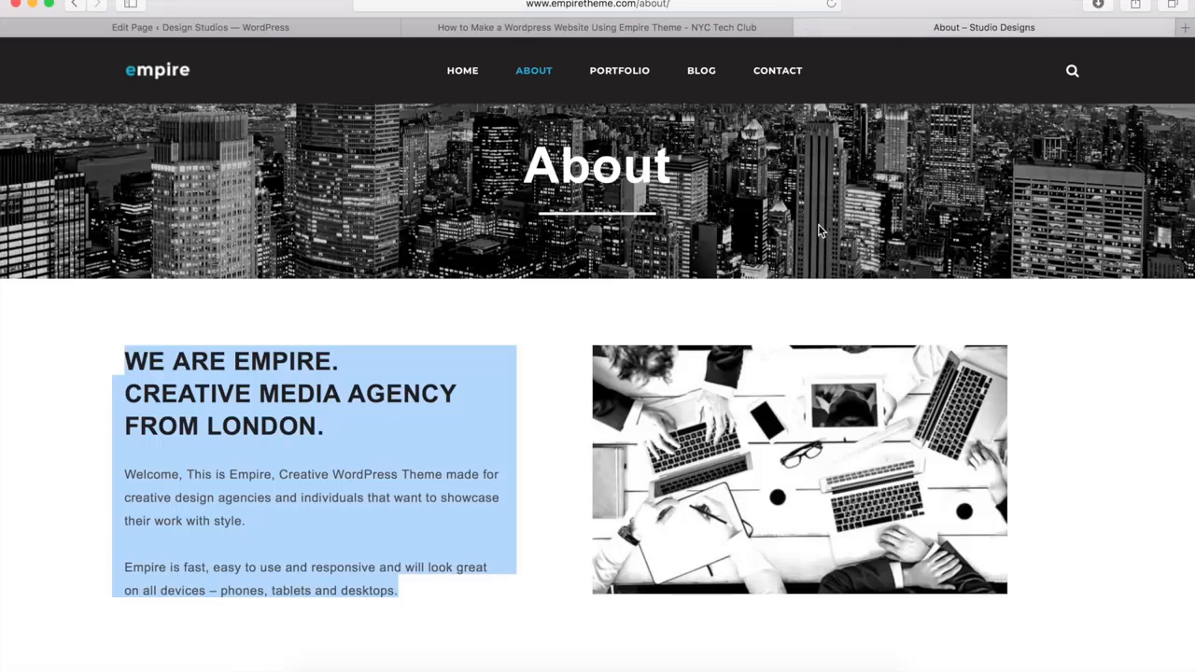
{"action": "scroll", "coordinate": [822, 230], "scroll_direction": "down", "scroll_amount": 5}
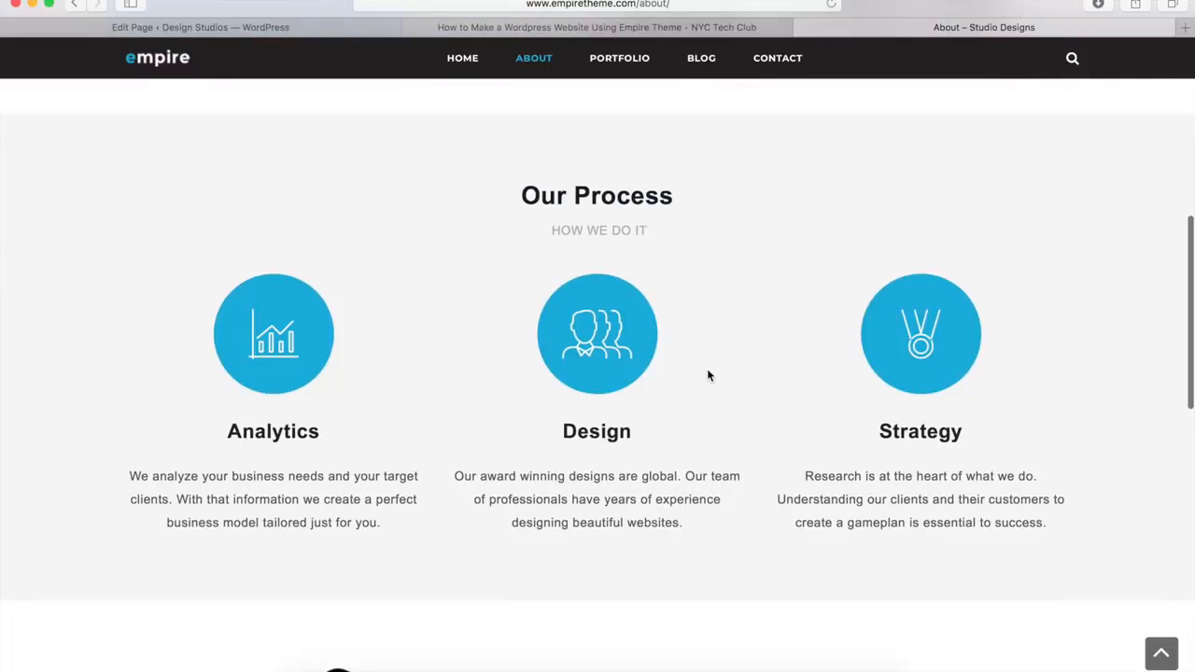
{"action": "left_click", "coordinate": [315, 33]}
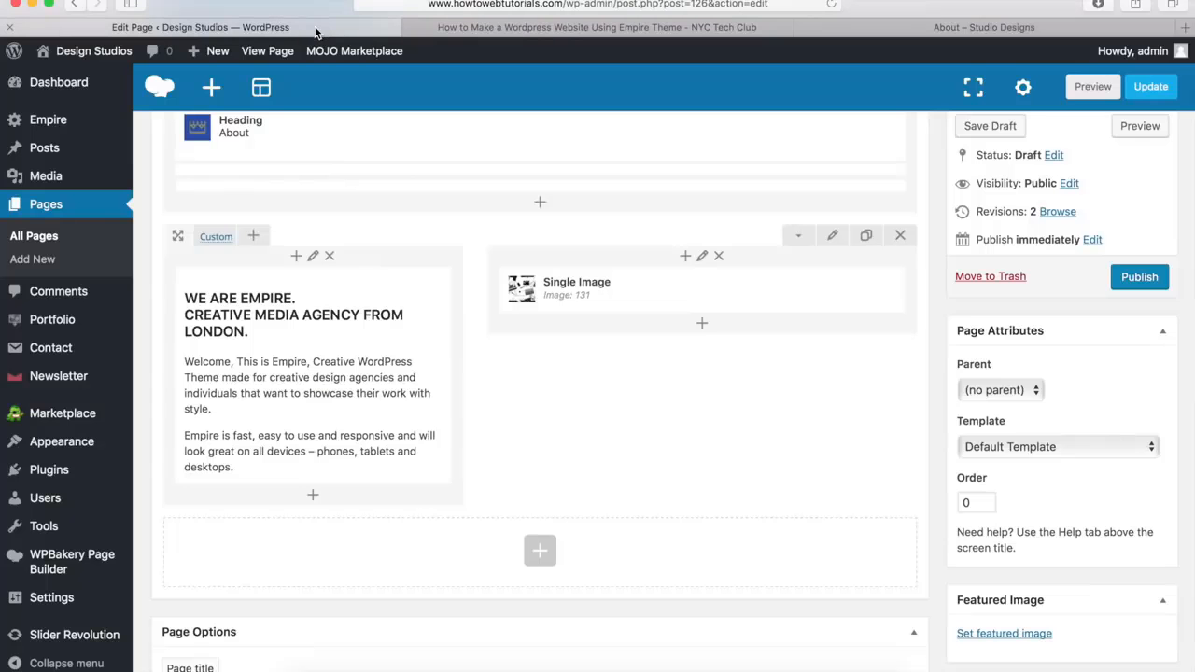
Add a new row beneath the intro text and image row
{"action": "scroll", "coordinate": [571, 486], "scroll_direction": "down", "scroll_amount": 4}
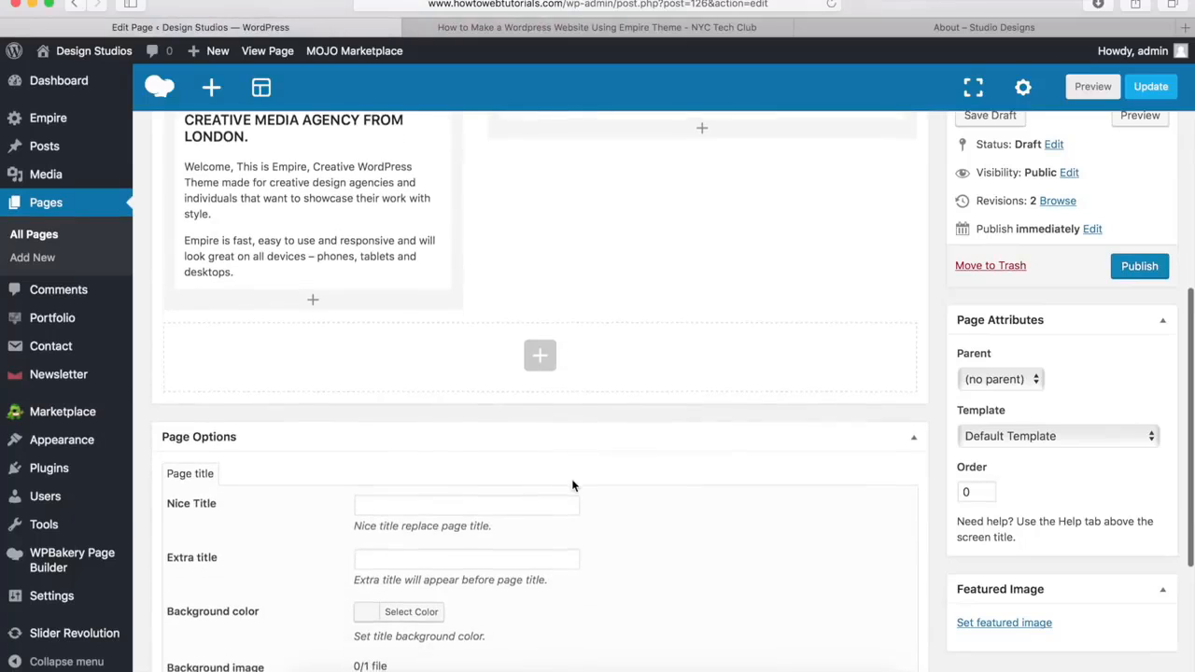
{"action": "left_click", "coordinate": [540, 358]}
{"action": "scroll", "coordinate": [395, 405], "scroll_direction": "up", "scroll_amount": 2}
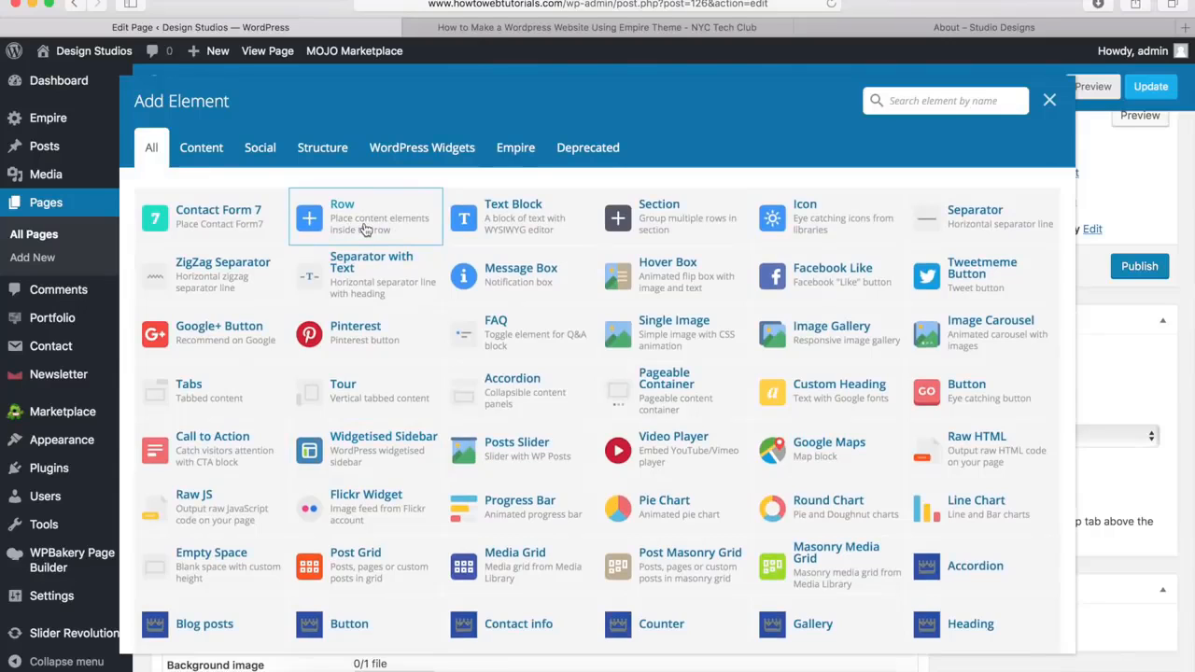
{"action": "left_click", "coordinate": [365, 230]}
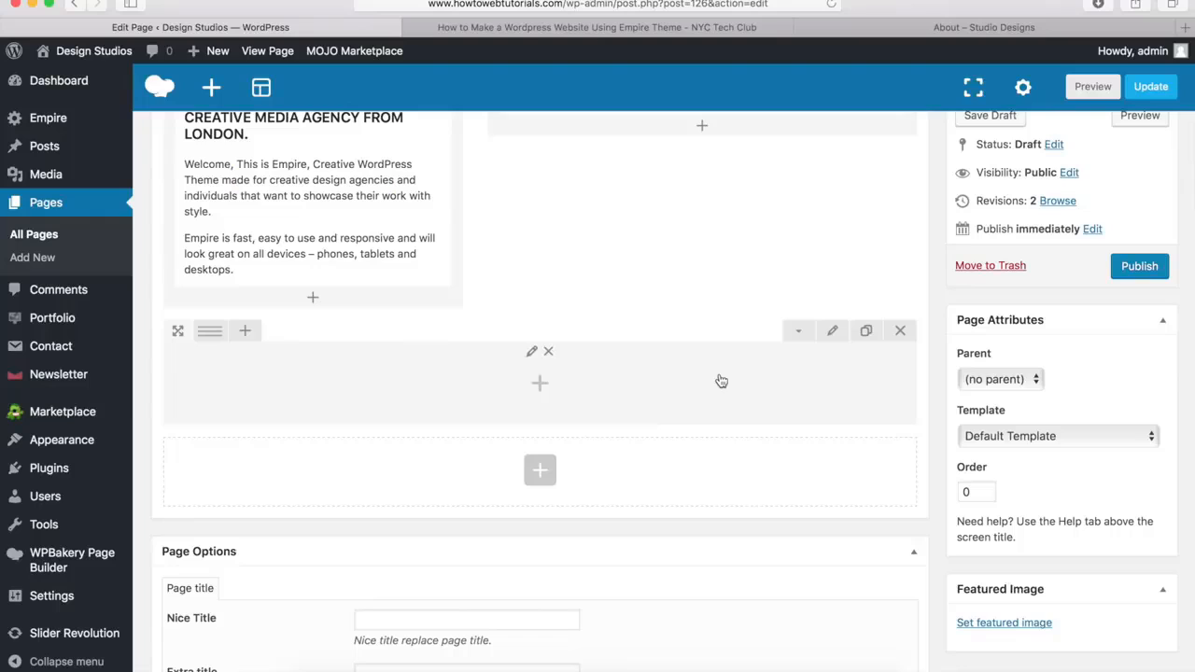
Set the new row's stretch to "Stretch row" and its background color to #f4f4f4, and save the row settings
{"action": "left_click", "coordinate": [832, 335]}
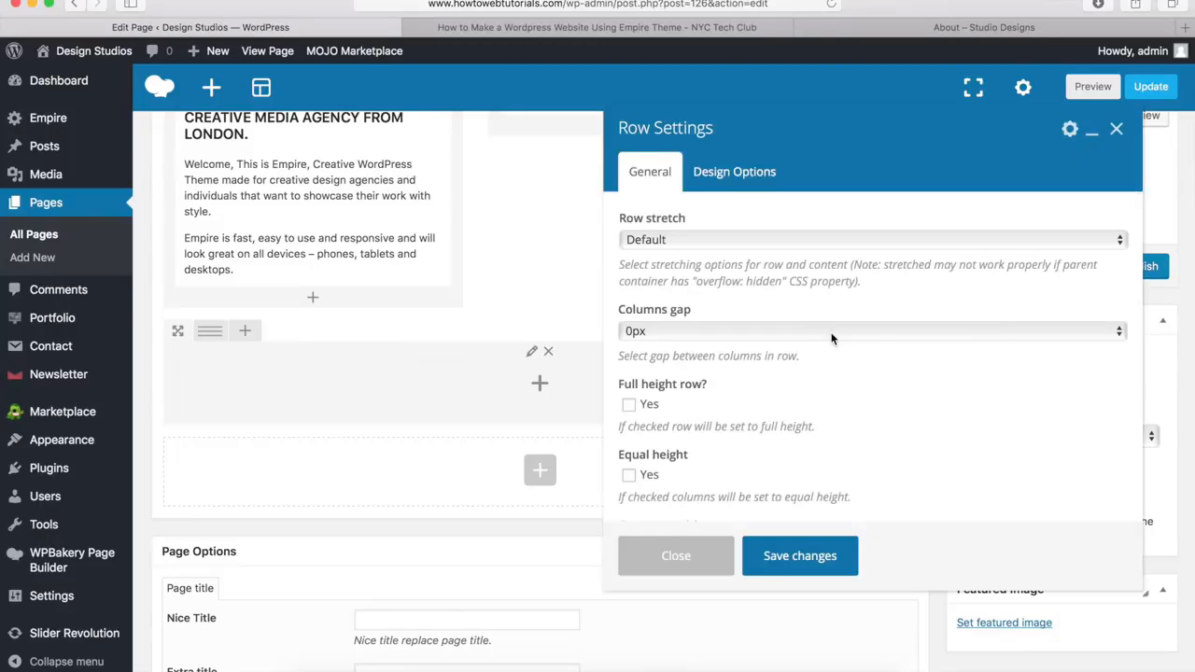
{"action": "left_click", "coordinate": [692, 241]}
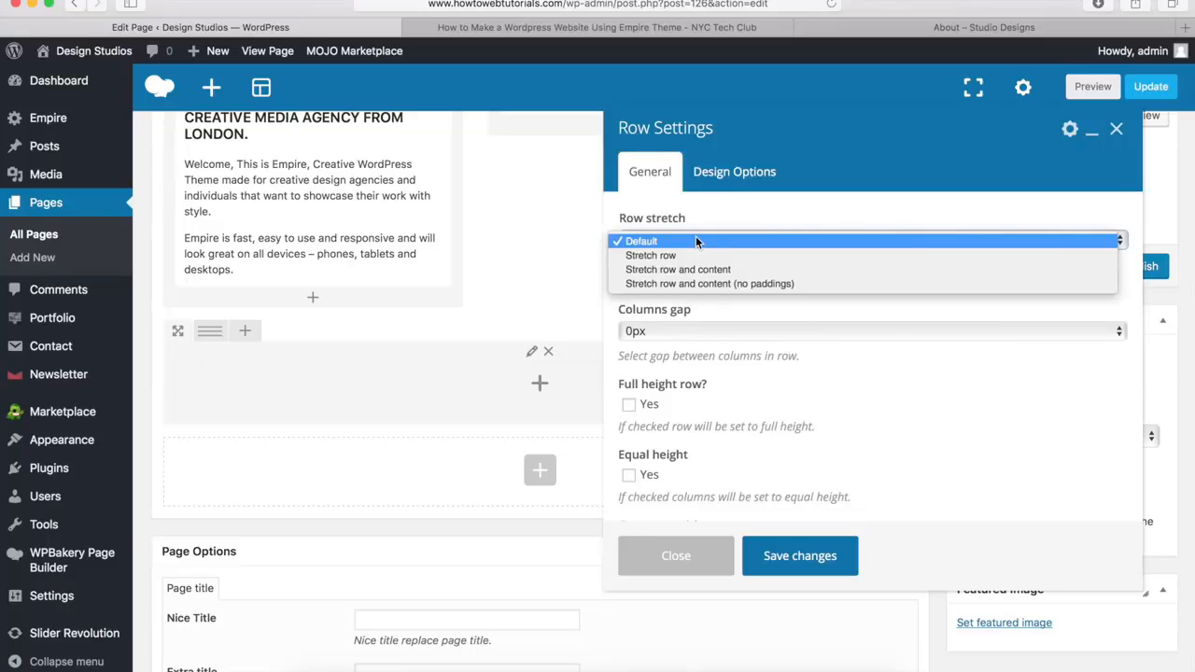
{"action": "left_click", "coordinate": [687, 257]}
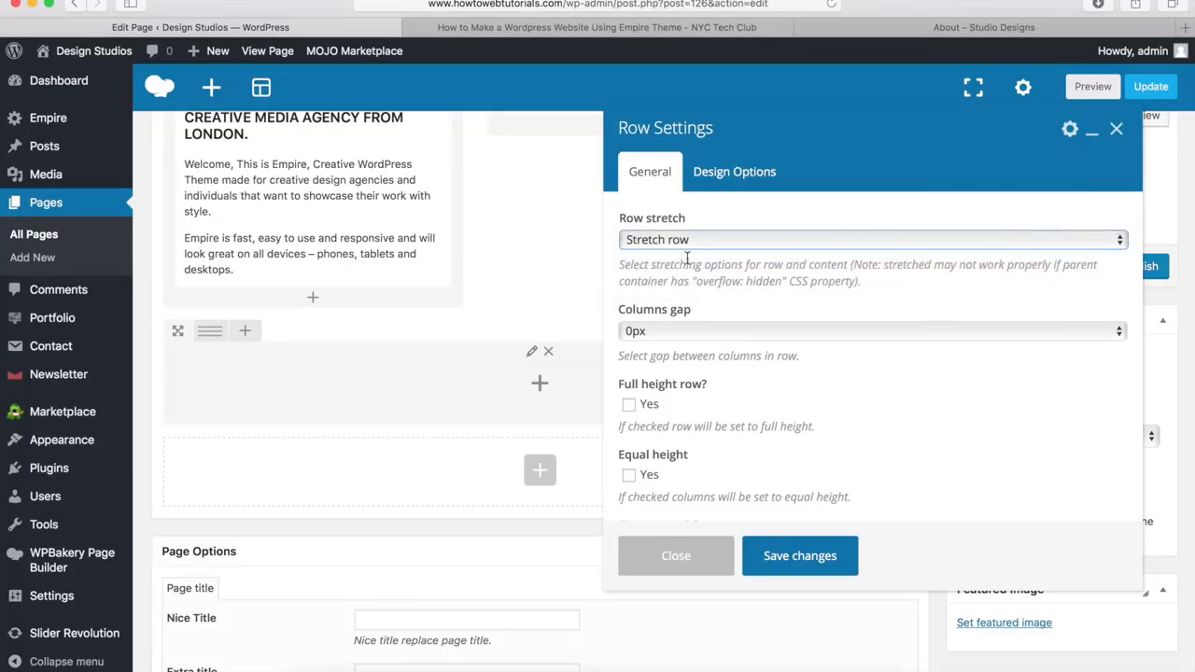
{"action": "left_click", "coordinate": [745, 175]}
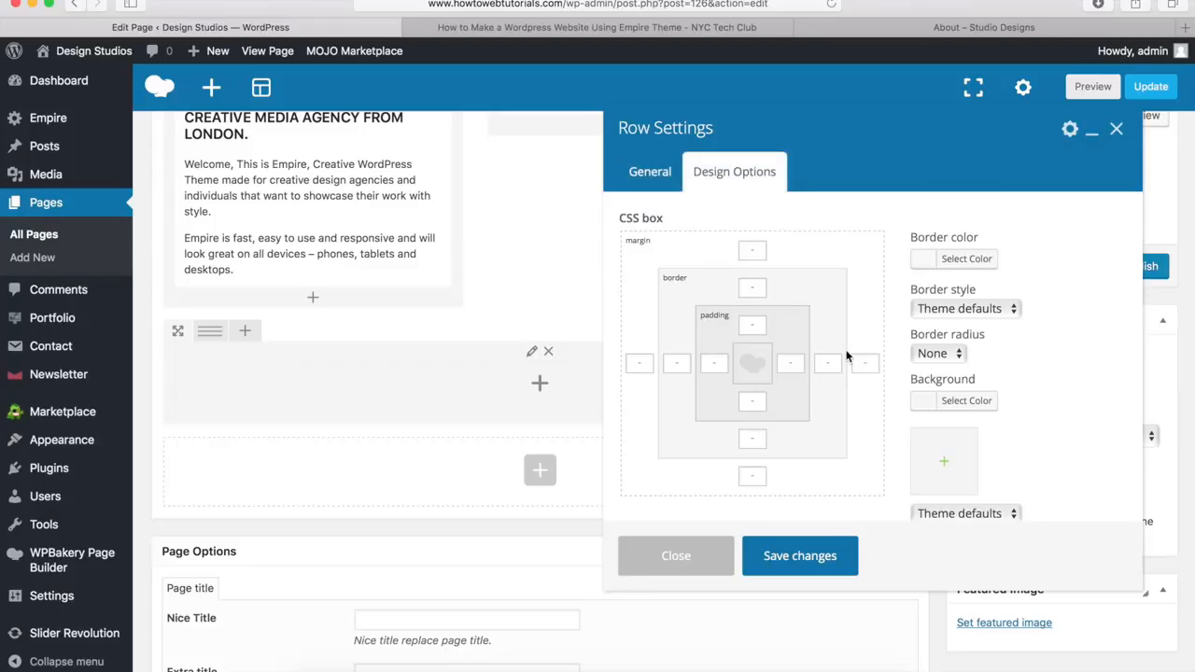
{"action": "left_click", "coordinate": [963, 408]}
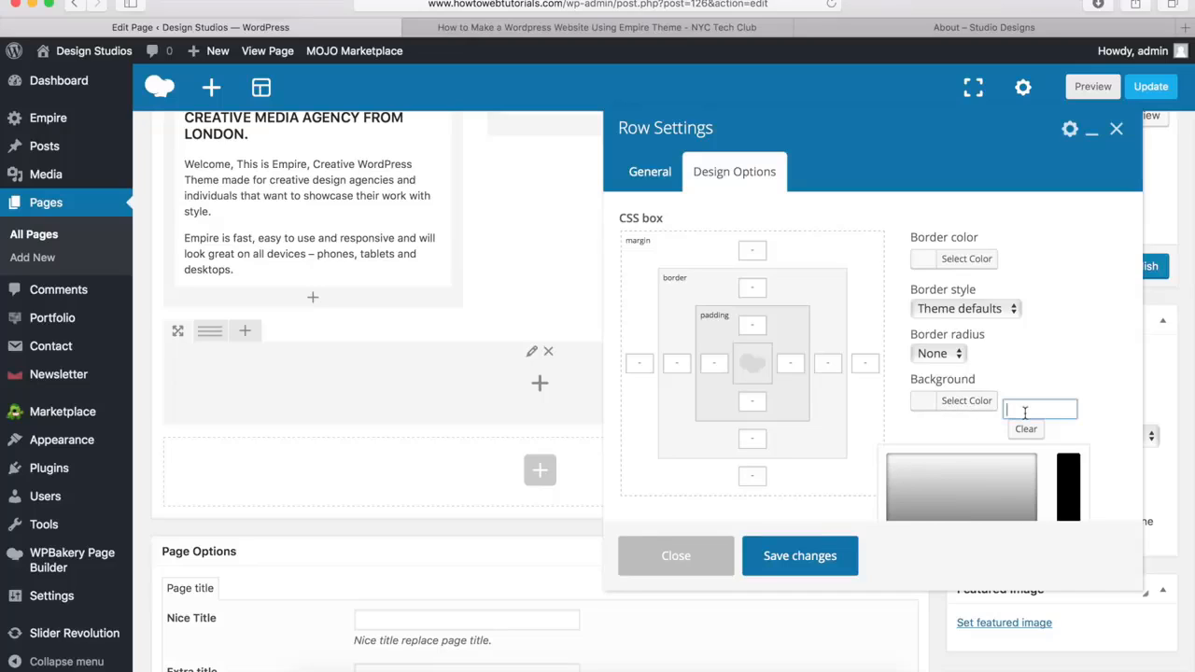
{"action": "type", "text": "#f4f4f4"}
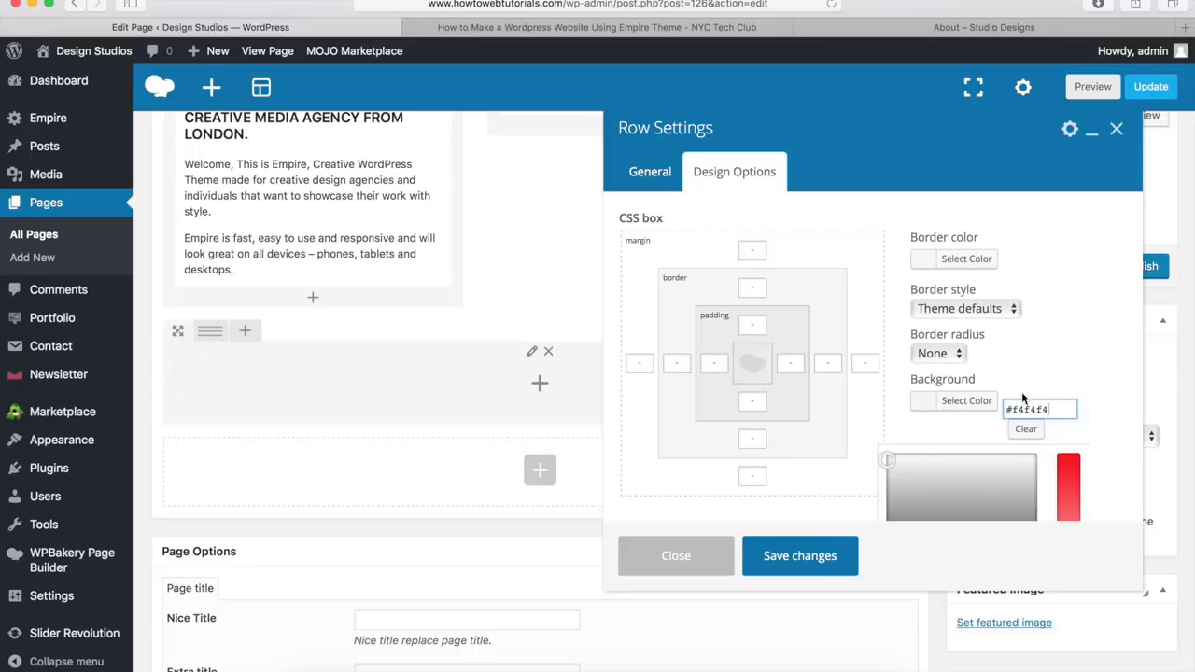
{"action": "left_click", "coordinate": [804, 554]}
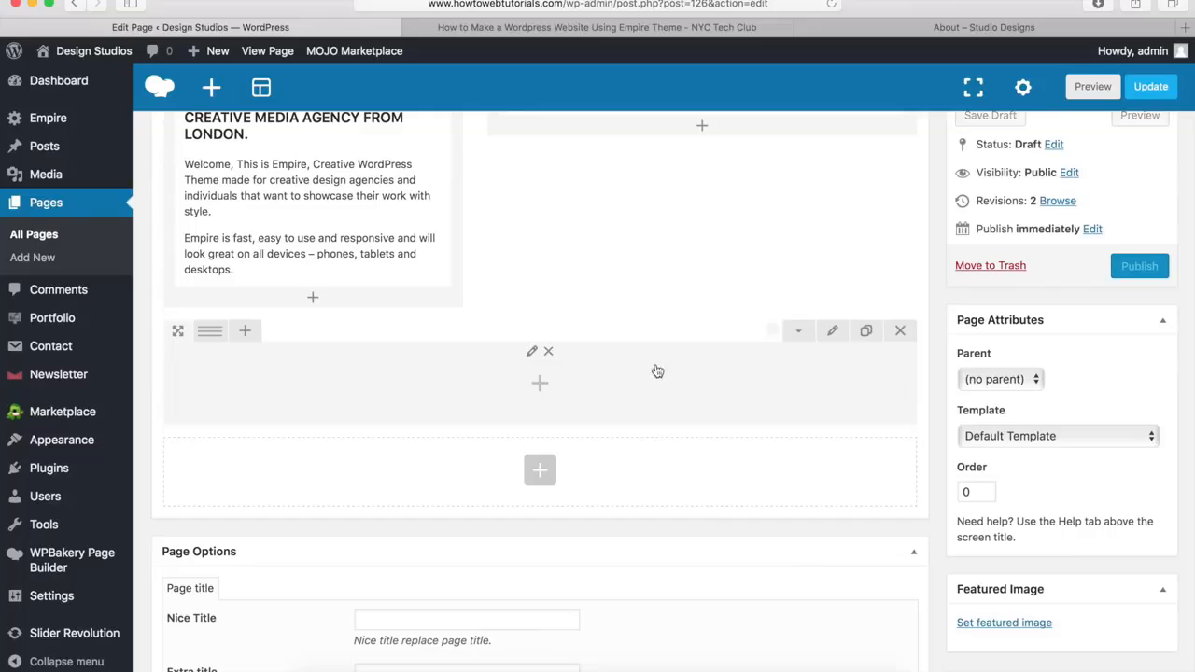
Add an Empire Heading element to the stretched row with the title "Our Process", as on the demo page
{"action": "left_click", "coordinate": [896, 25]}
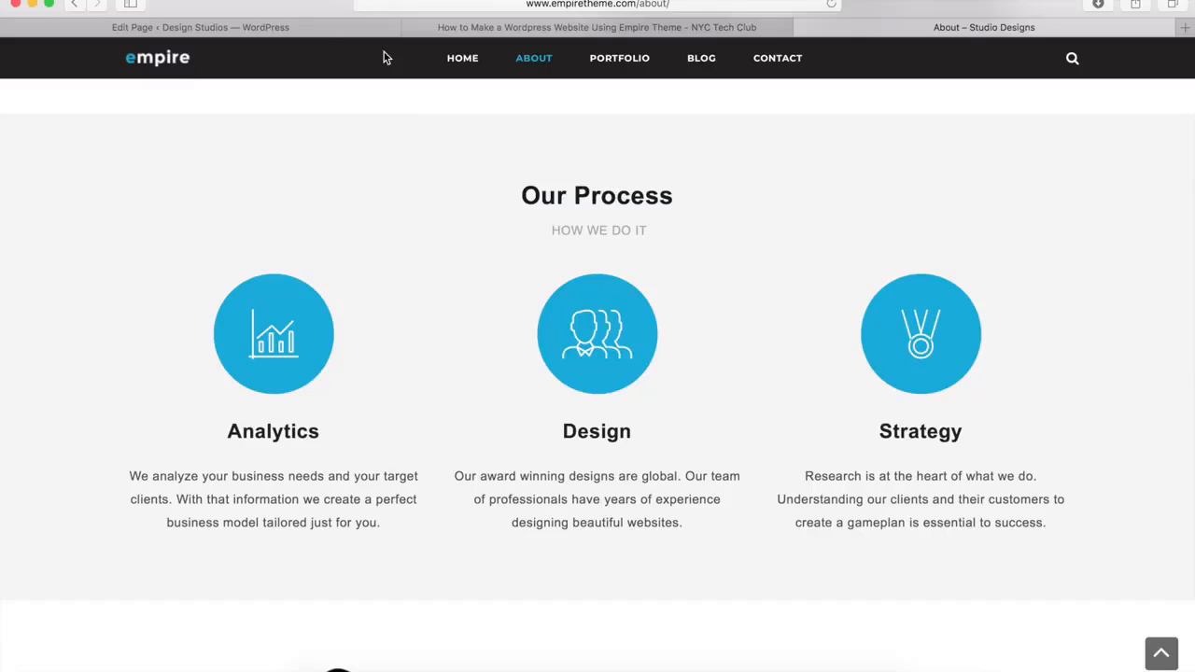
{"action": "left_click", "coordinate": [313, 27]}
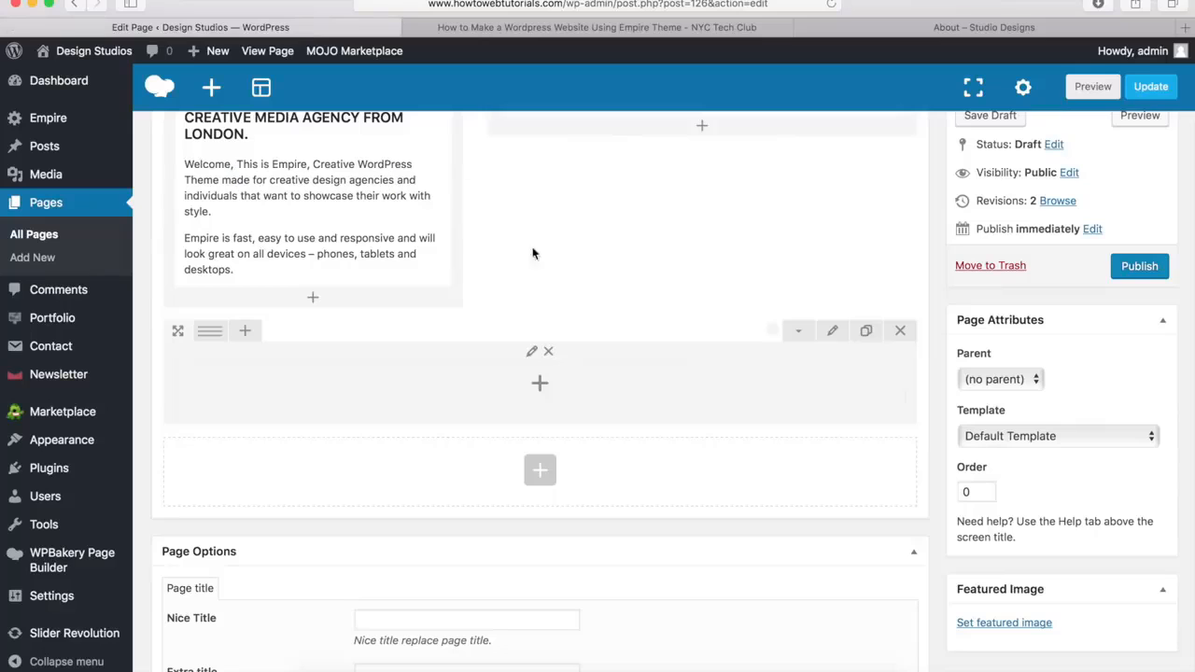
{"action": "left_click", "coordinate": [540, 386]}
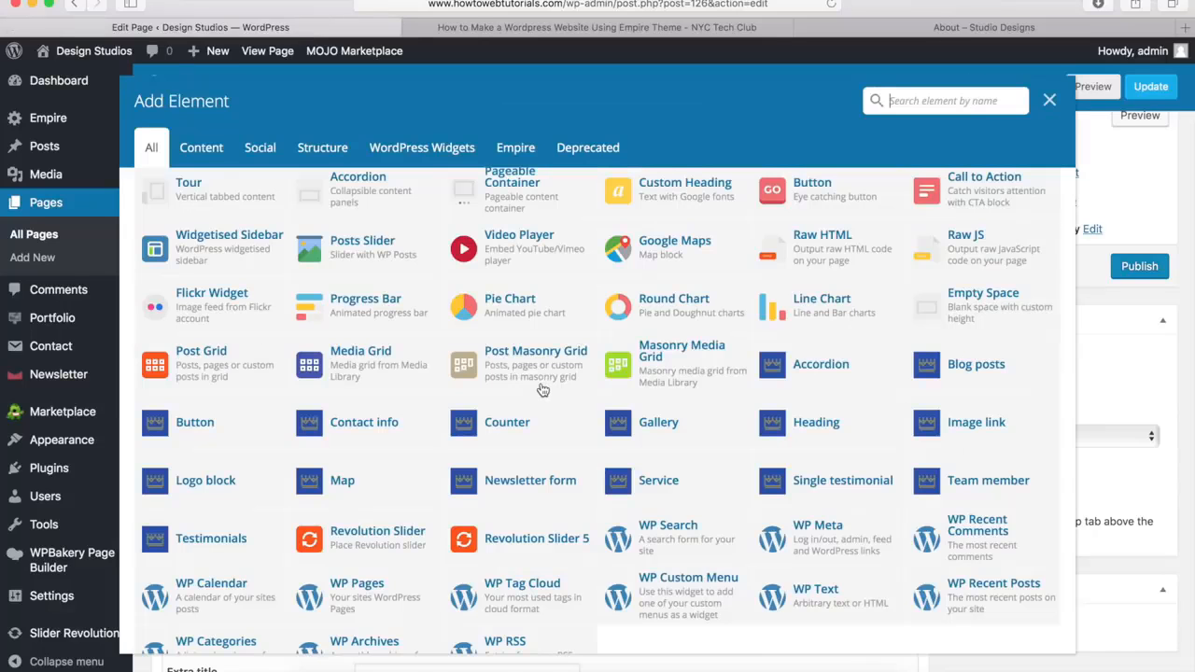
{"action": "left_click", "coordinate": [816, 423]}
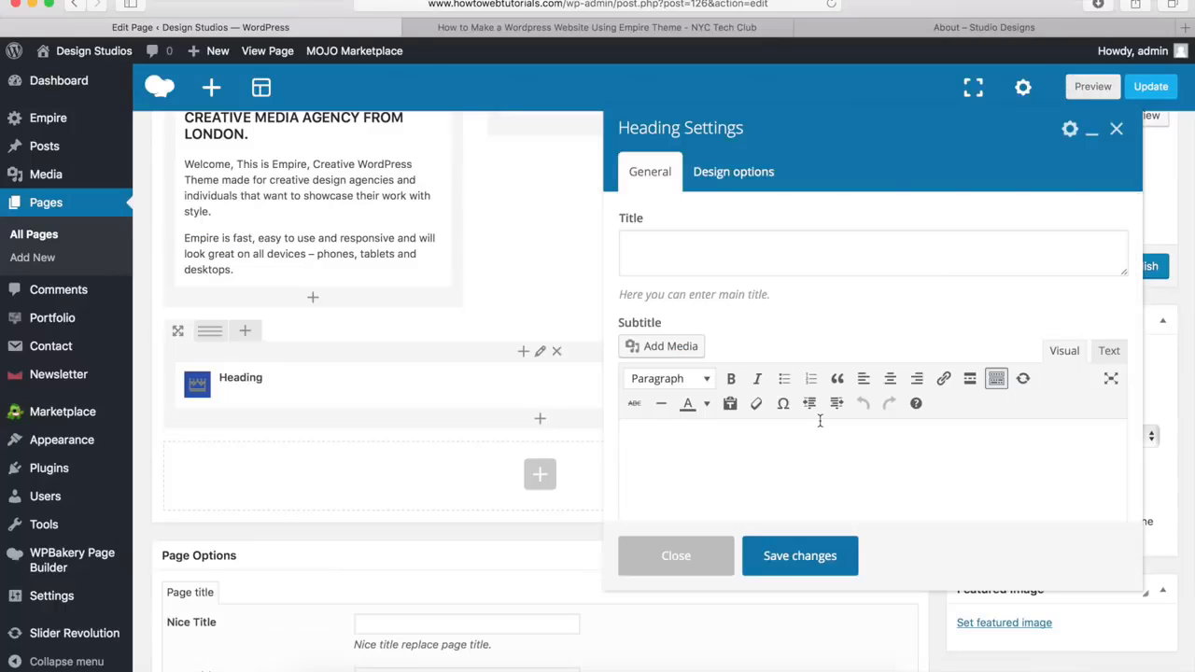
{"action": "left_click", "coordinate": [637, 247]}
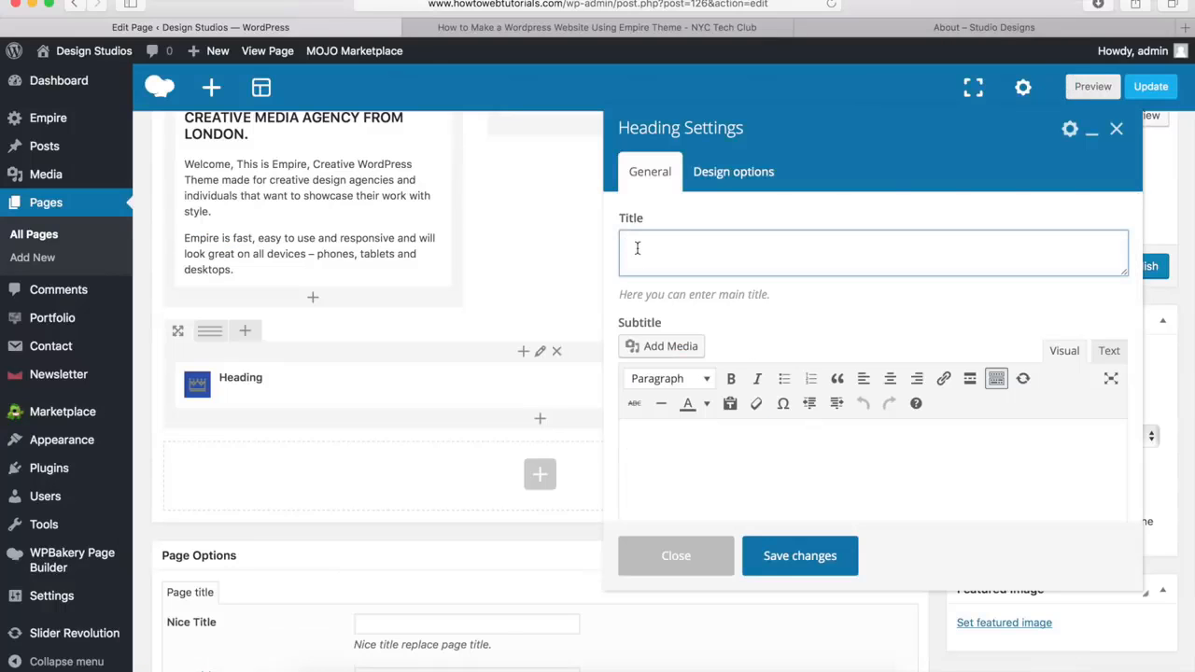
{"action": "type", "text": "Our Process"}
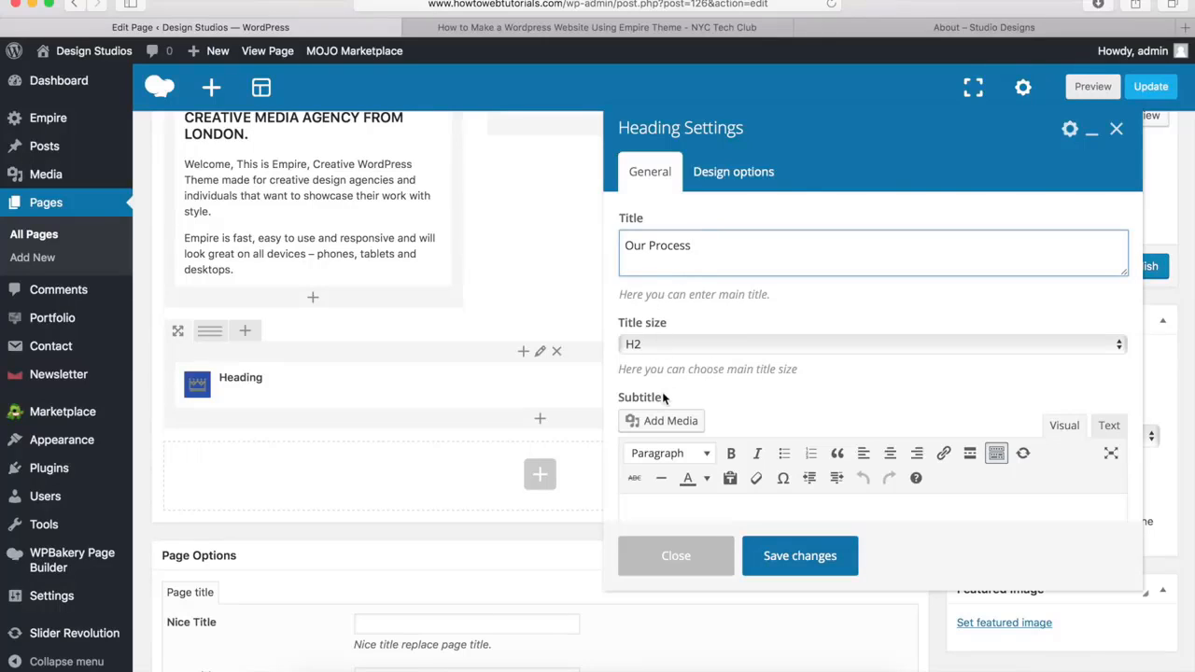
Enter the subtitle "How We Do It" formatted as Heading 3 and save the heading settings
{"action": "scroll", "coordinate": [699, 374], "scroll_direction": "down", "scroll_amount": 3}
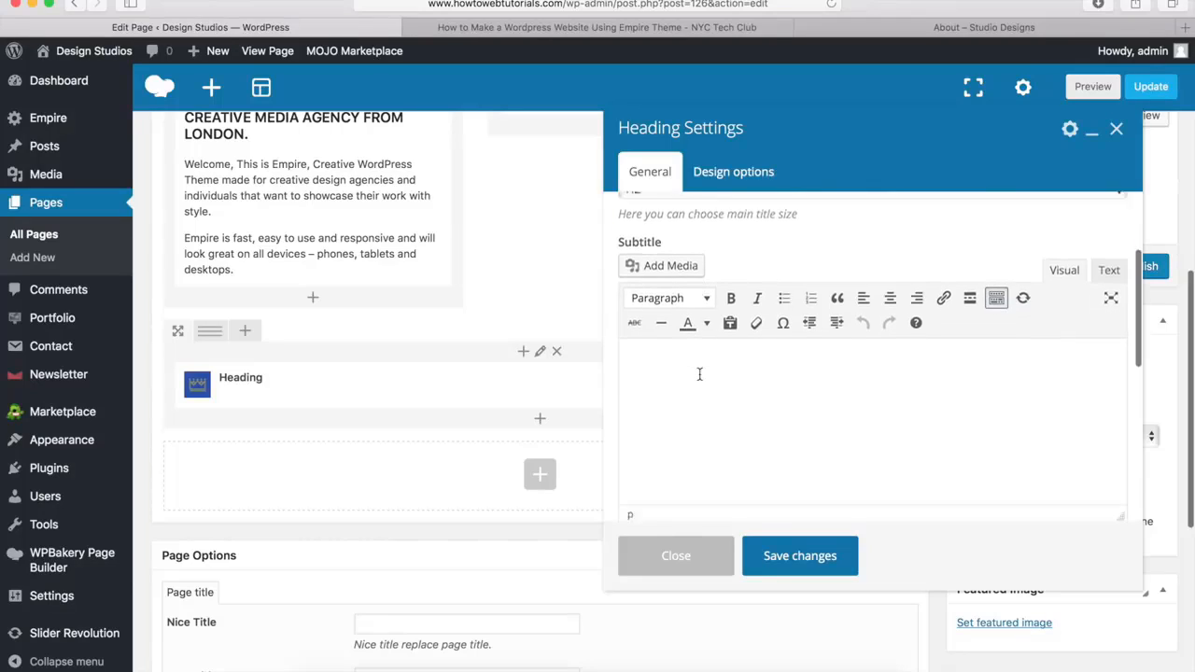
{"action": "left_click", "coordinate": [651, 342]}
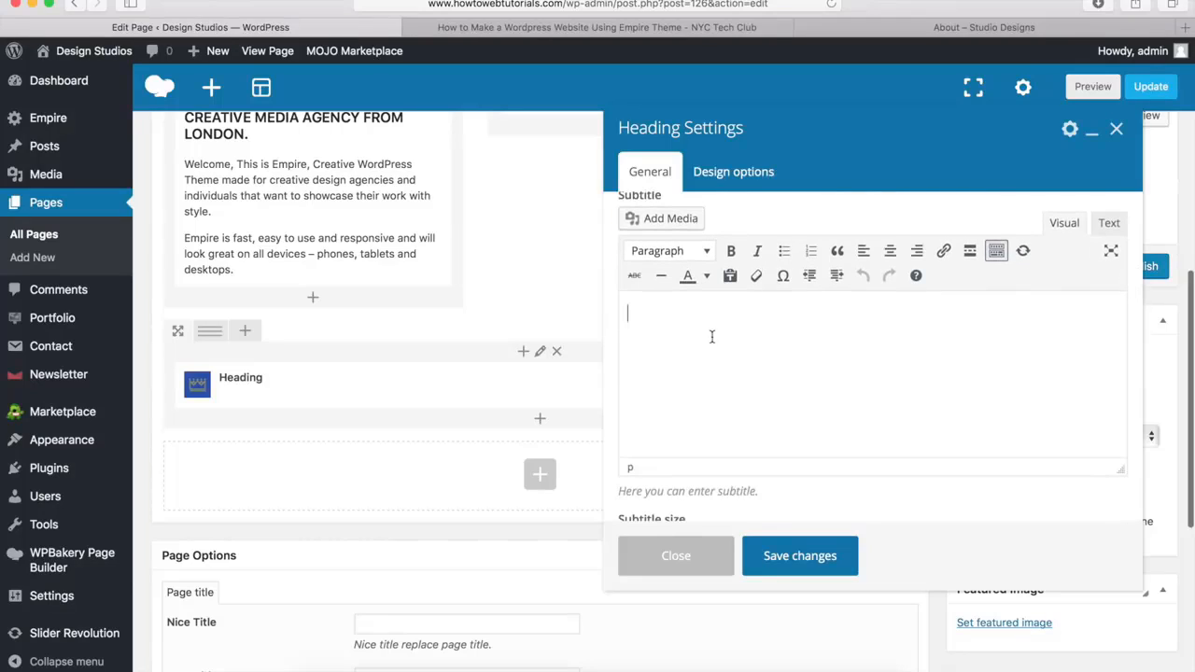
{"action": "type", "text": "How We Do It"}
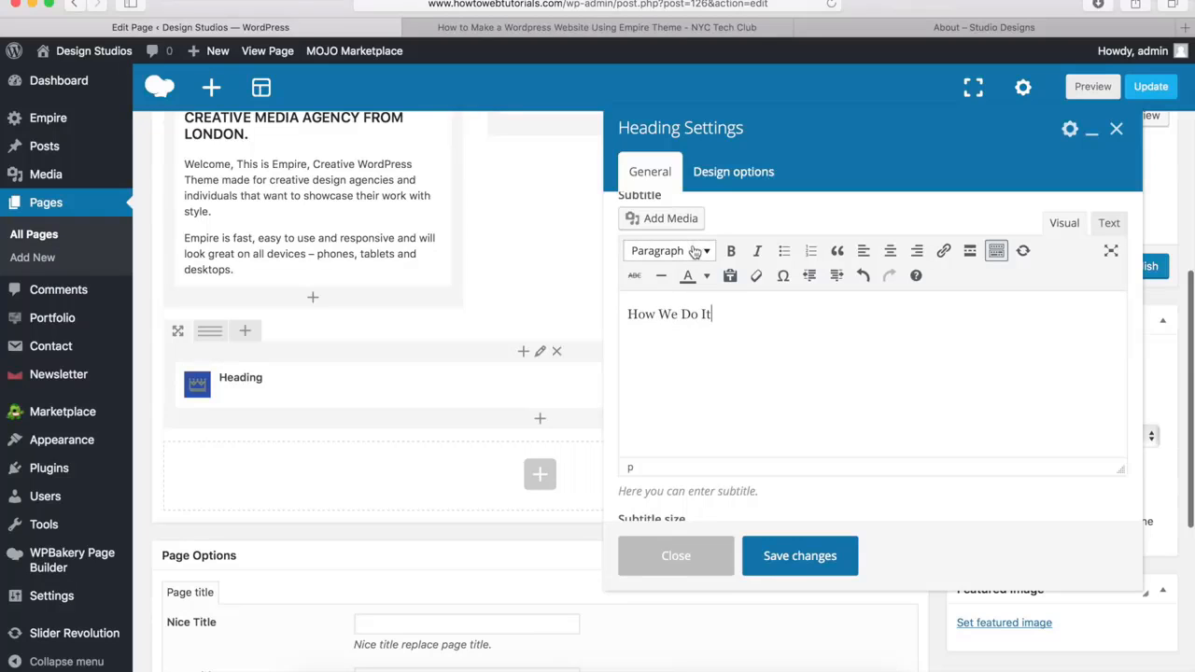
{"action": "left_click_drag", "start_coordinate": [725, 318], "coordinate": [610, 312]}
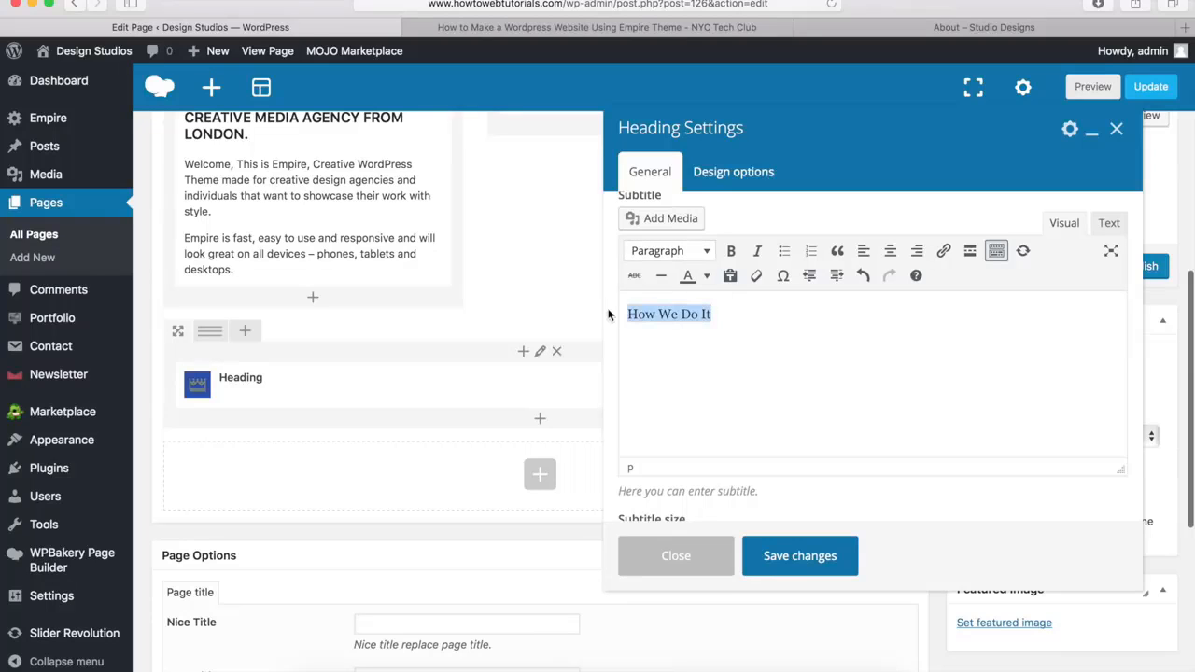
{"action": "left_click", "coordinate": [688, 252]}
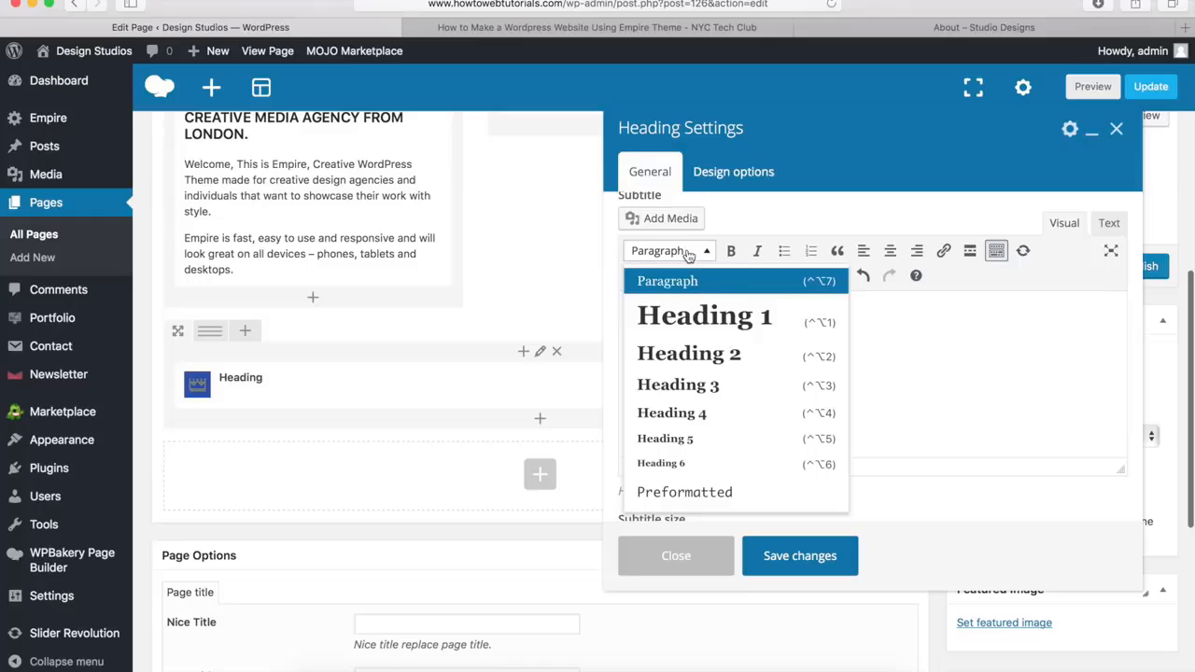
{"action": "left_click", "coordinate": [669, 390]}
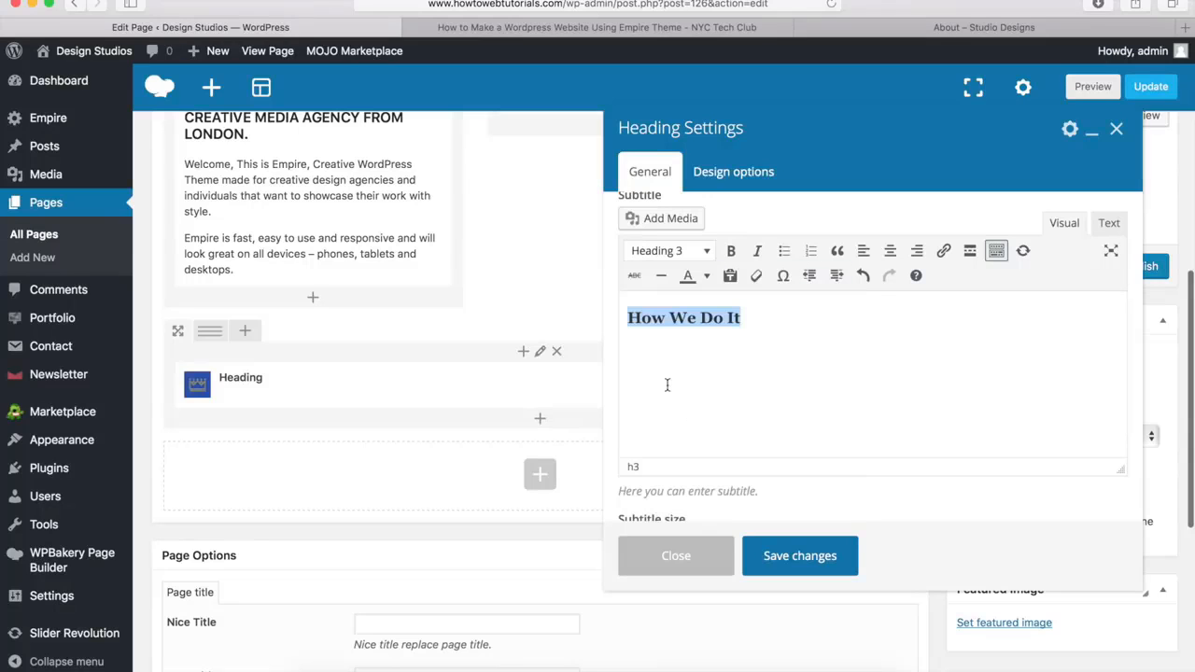
{"action": "scroll", "coordinate": [667, 387], "scroll_direction": "down", "scroll_amount": 4}
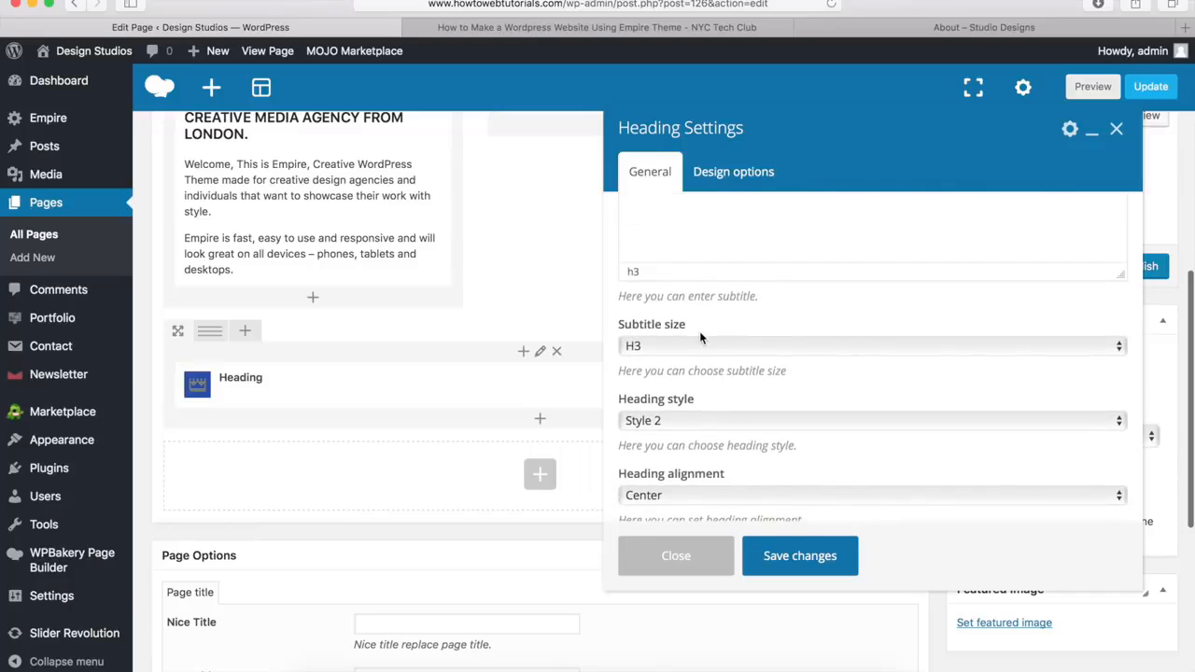
{"action": "scroll", "coordinate": [707, 388], "scroll_direction": "down", "scroll_amount": 3}
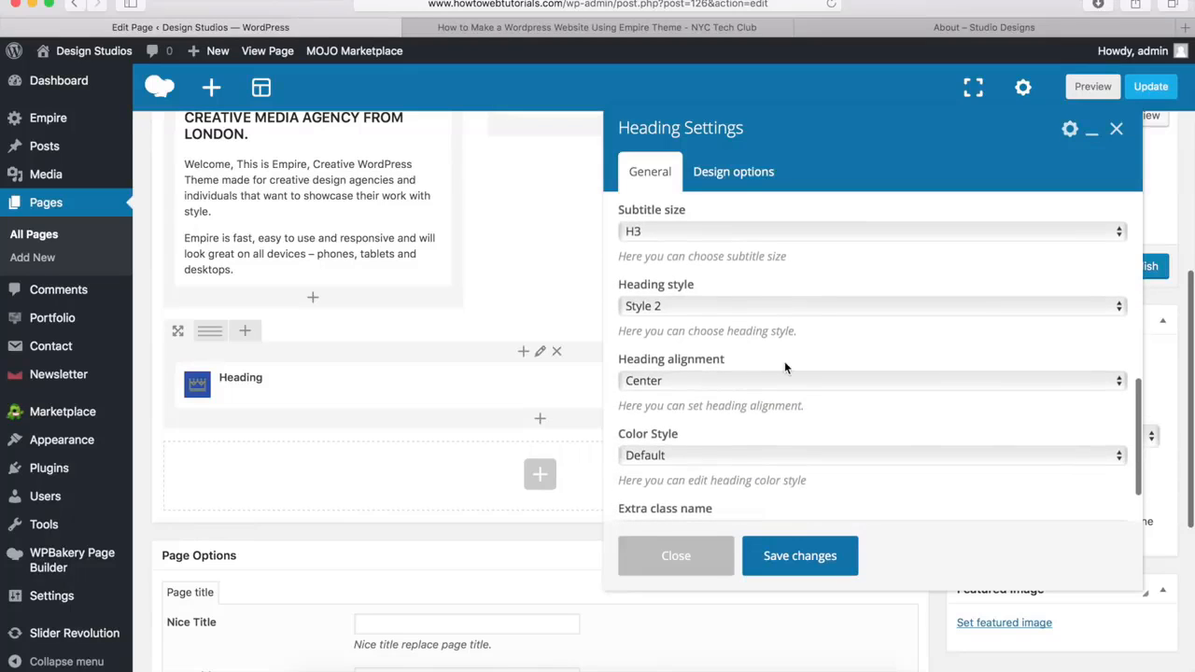
{"action": "left_click", "coordinate": [800, 556]}
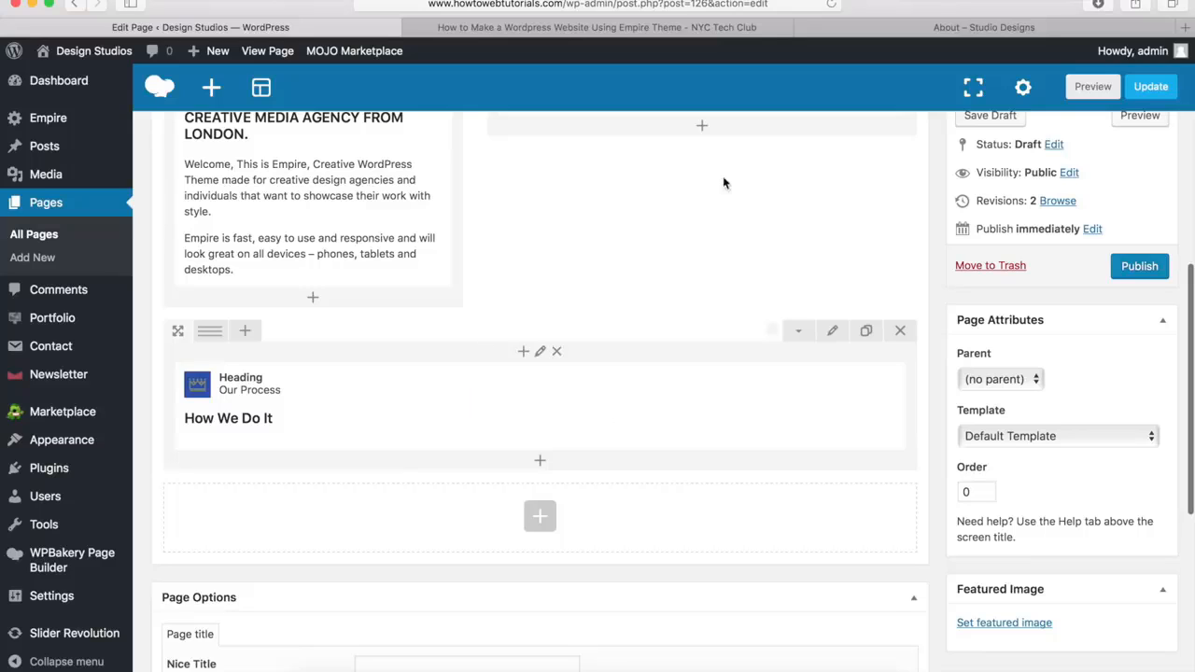
Add an inner row beneath the "Our Process" heading, as on the demo page, and split it into 1/3 + 1/3 + 1/3 columns
{"action": "left_click", "coordinate": [876, 35]}
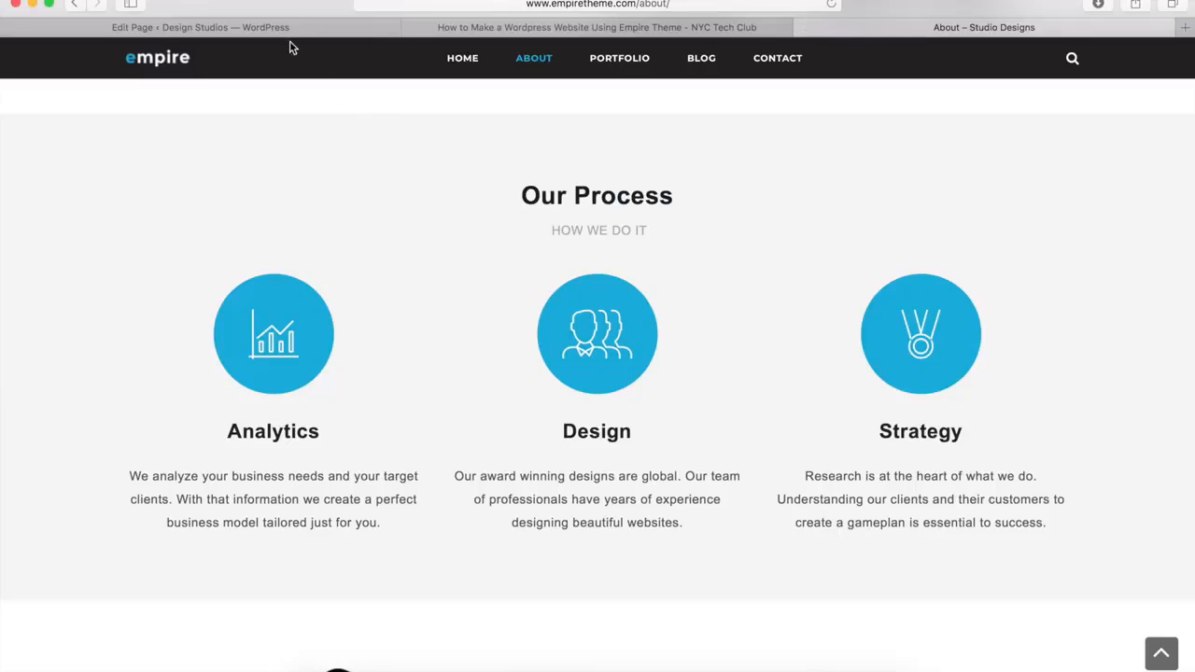
{"action": "left_click", "coordinate": [267, 30]}
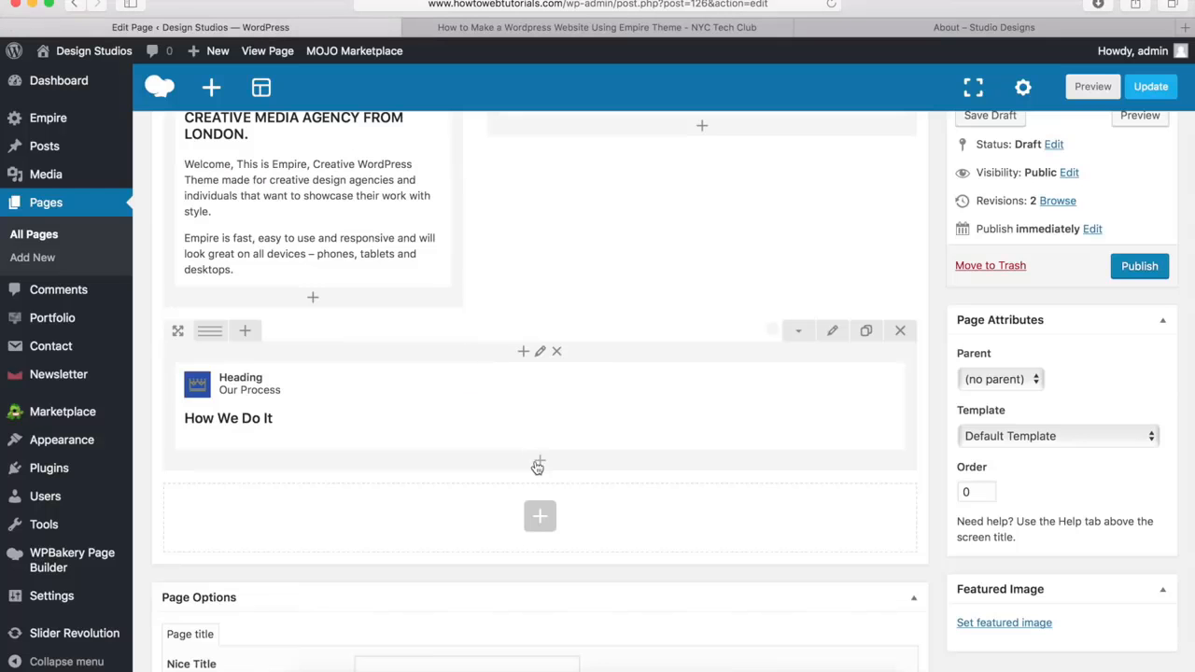
{"action": "left_click", "coordinate": [540, 465]}
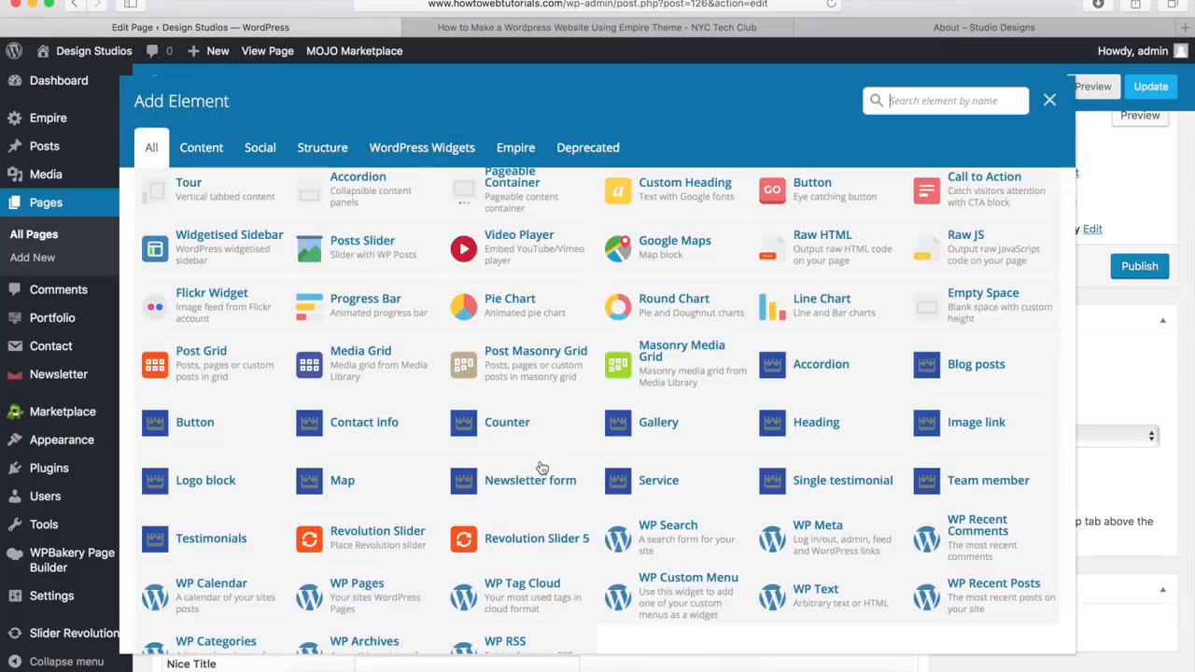
{"action": "scroll", "coordinate": [372, 391], "scroll_direction": "up", "scroll_amount": 4}
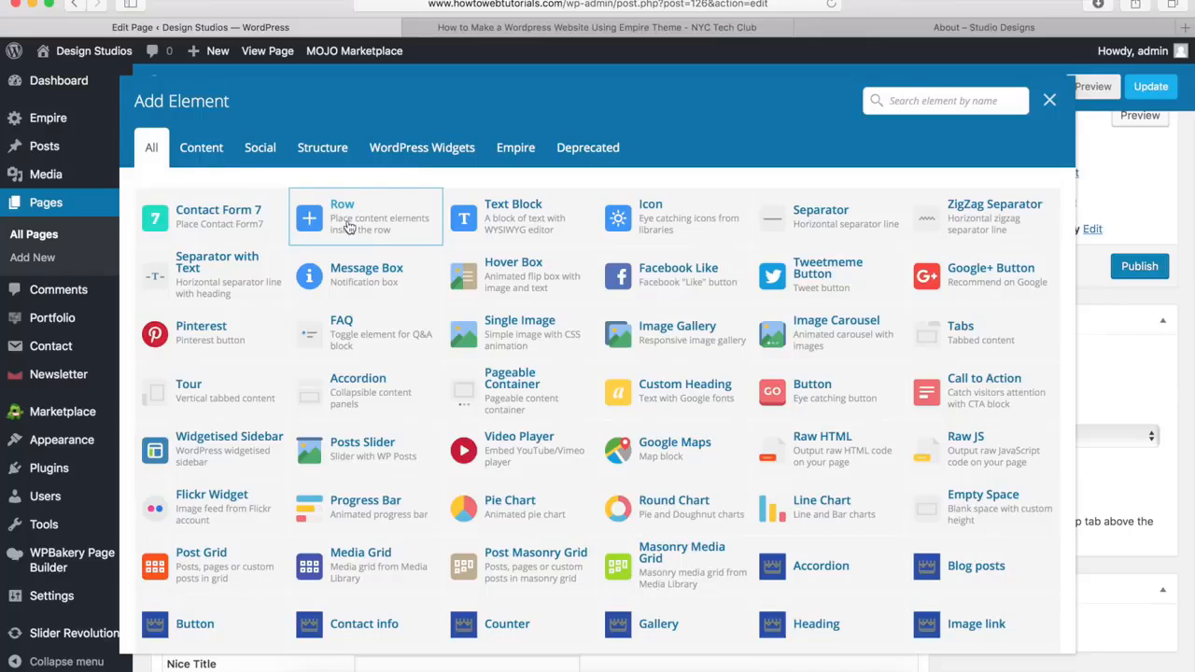
{"action": "left_click", "coordinate": [348, 227]}
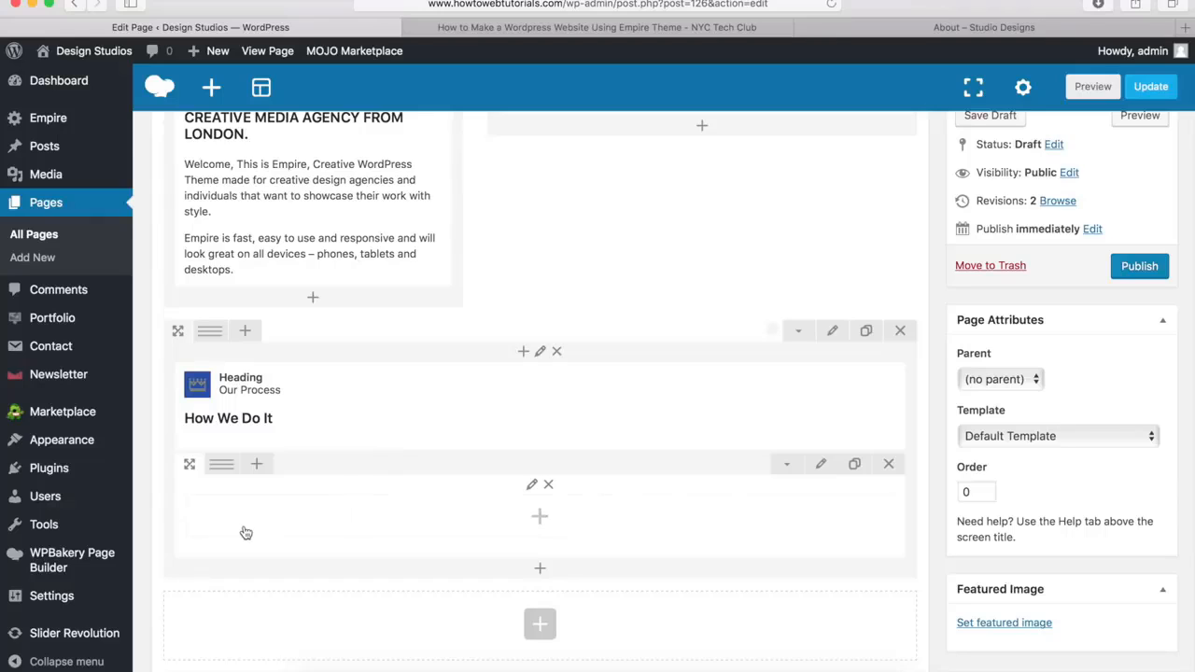
{"action": "mouse_move", "coordinate": [221, 464]}
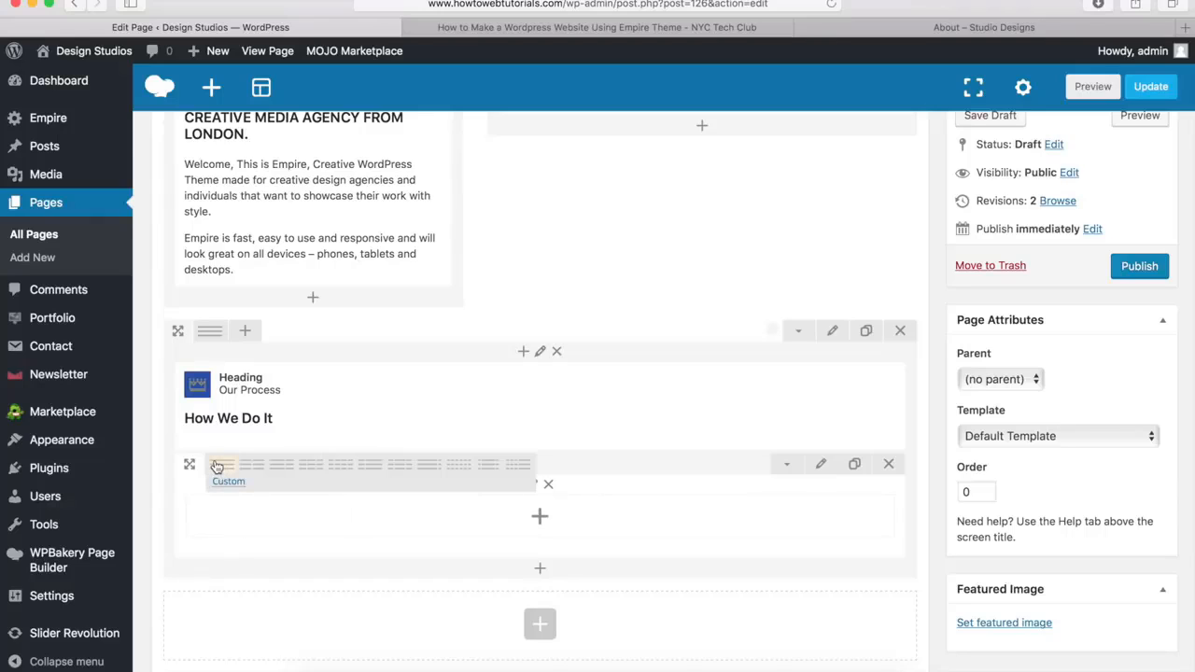
{"action": "left_click", "coordinate": [309, 470]}
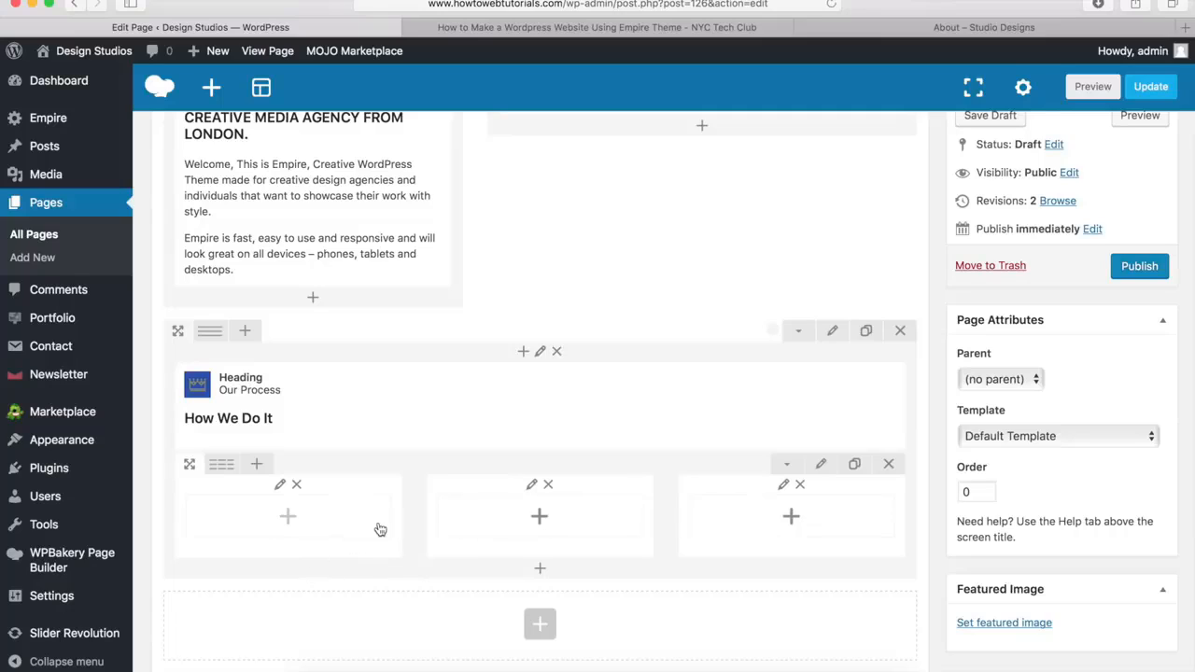
Add an Empire Service element to the first column of the inner row and set its style to Style 2
{"action": "left_click", "coordinate": [288, 517]}
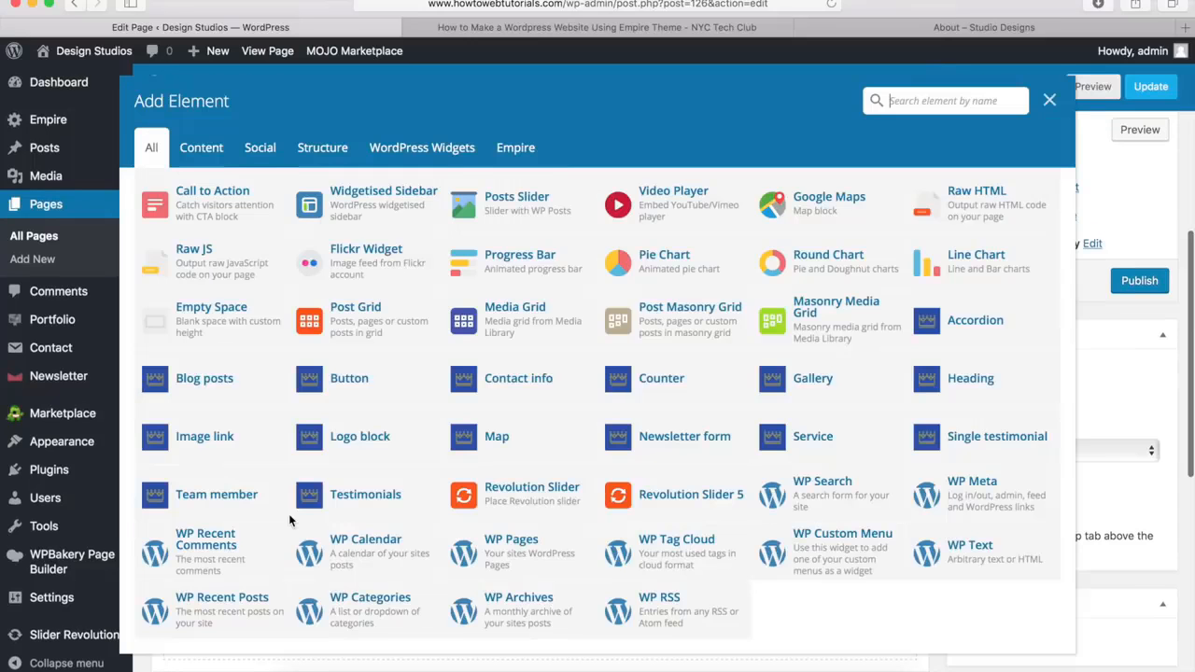
{"action": "left_click", "coordinate": [820, 436]}
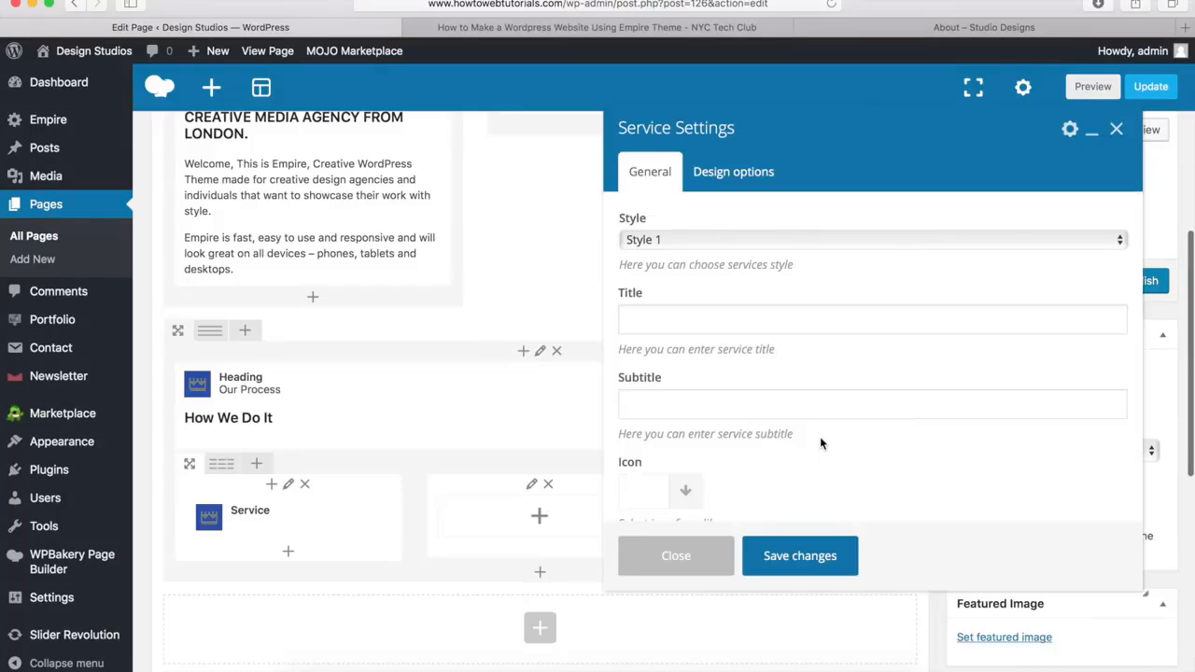
{"action": "left_click", "coordinate": [720, 241]}
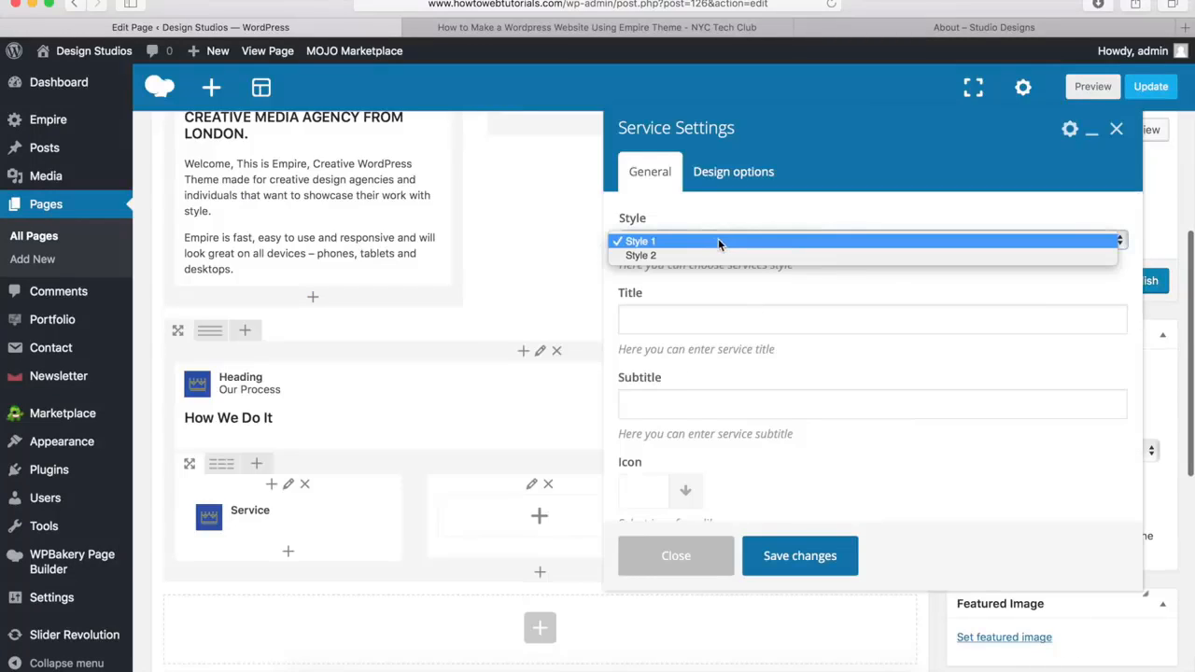
{"action": "left_click", "coordinate": [688, 292]}
{"action": "scroll", "coordinate": [689, 292], "scroll_direction": "down", "scroll_amount": 5}
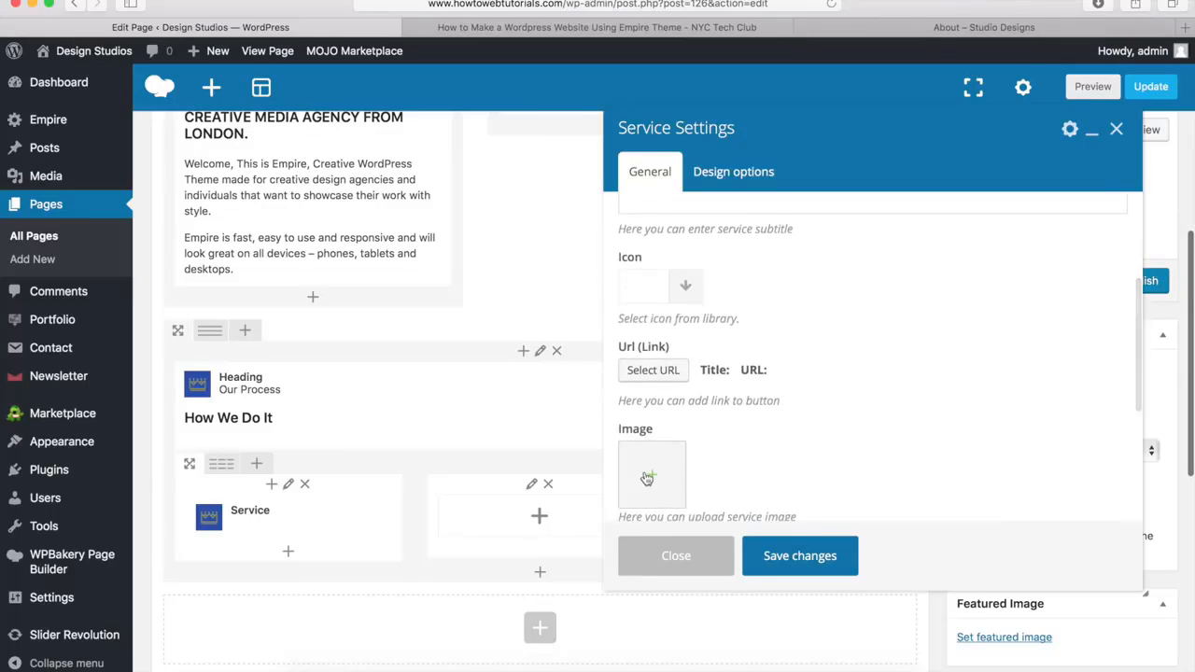
{"action": "scroll", "coordinate": [650, 478], "scroll_direction": "up", "scroll_amount": 5}
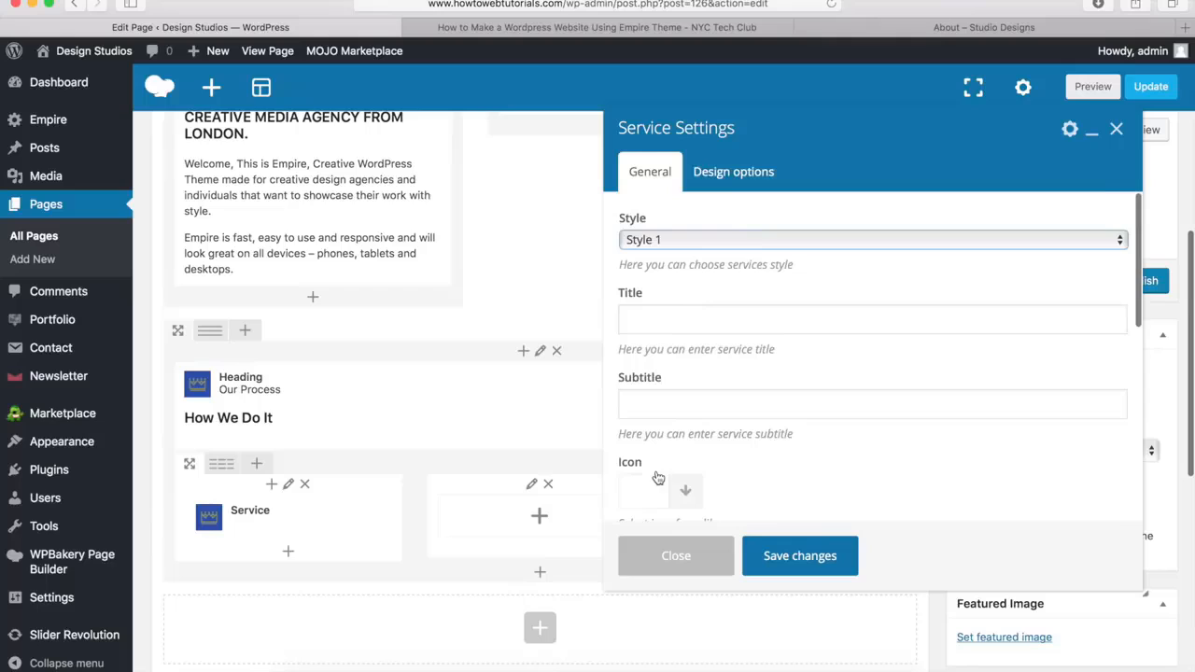
{"action": "left_click", "coordinate": [702, 244]}
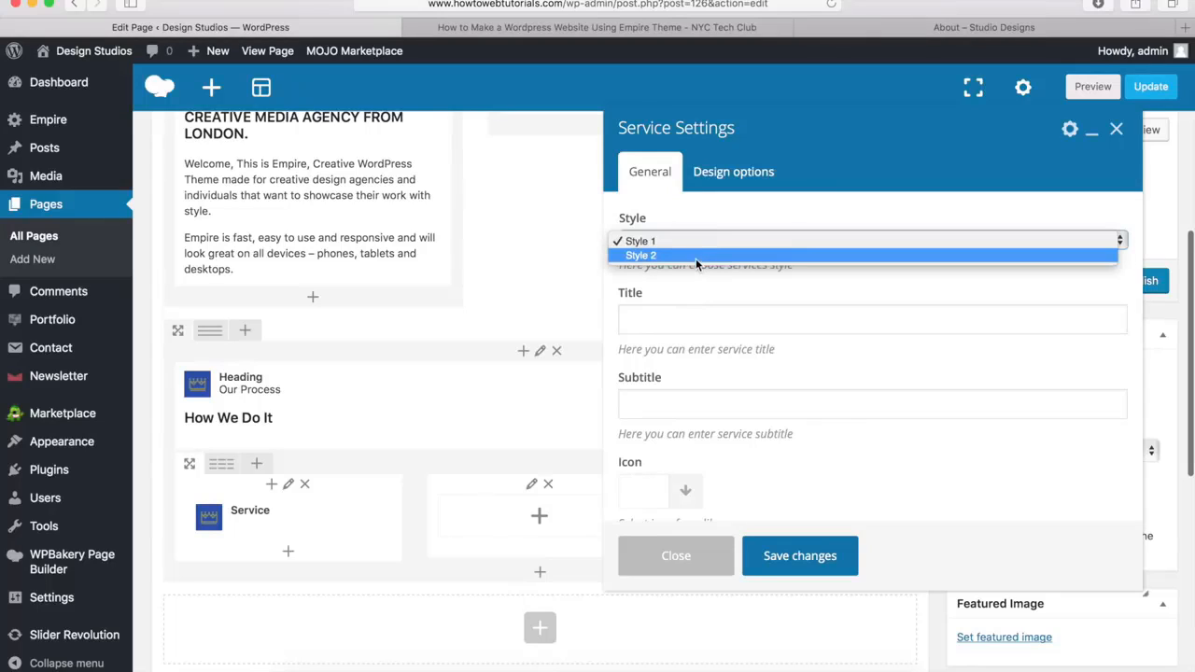
{"action": "left_click", "coordinate": [697, 256]}
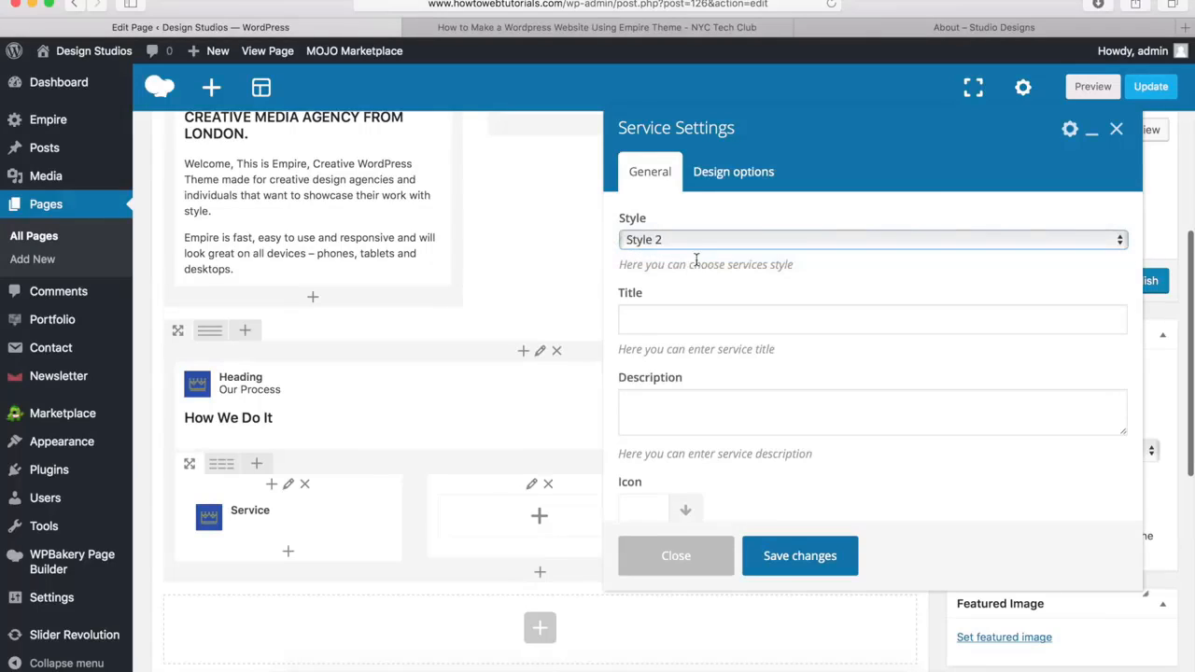
Title the service "Analytics", matching the first item in the demo page's "Our Process" section
{"action": "left_click", "coordinate": [665, 322]}
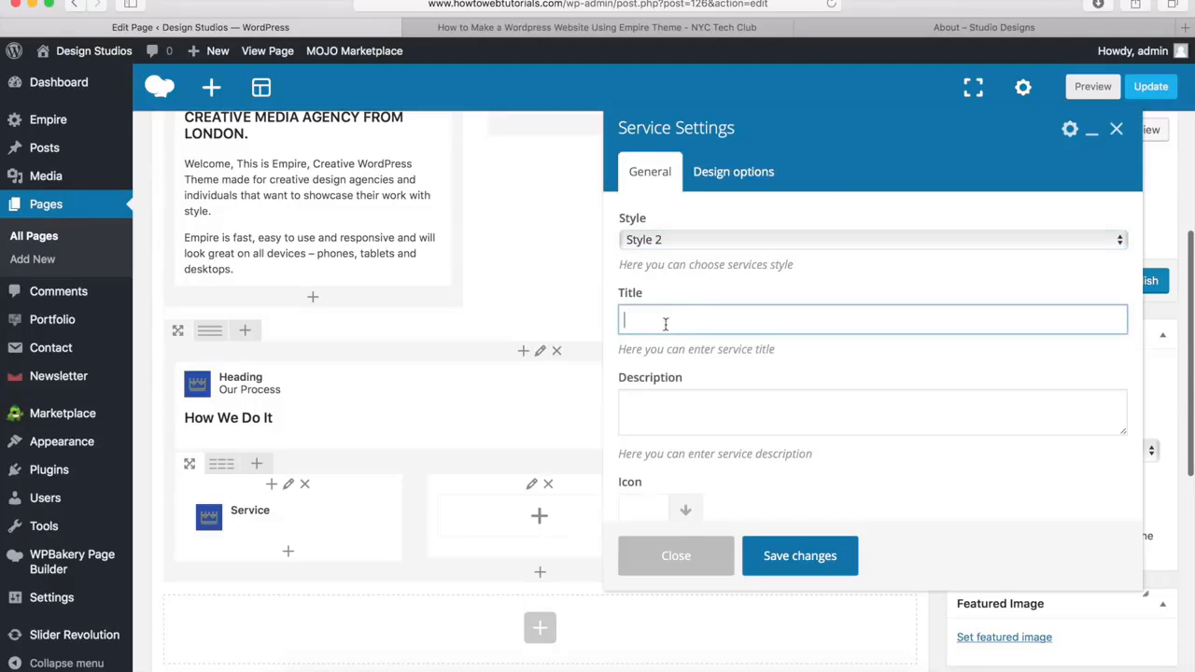
{"action": "left_click", "coordinate": [901, 30]}
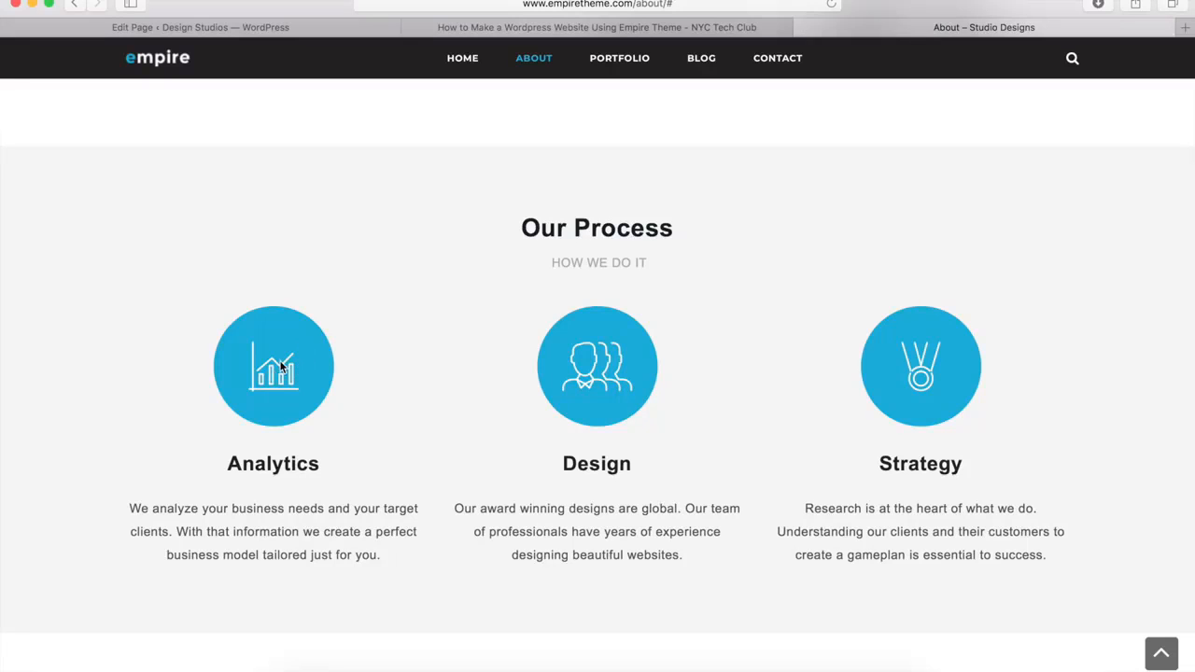
{"action": "left_click", "coordinate": [337, 32]}
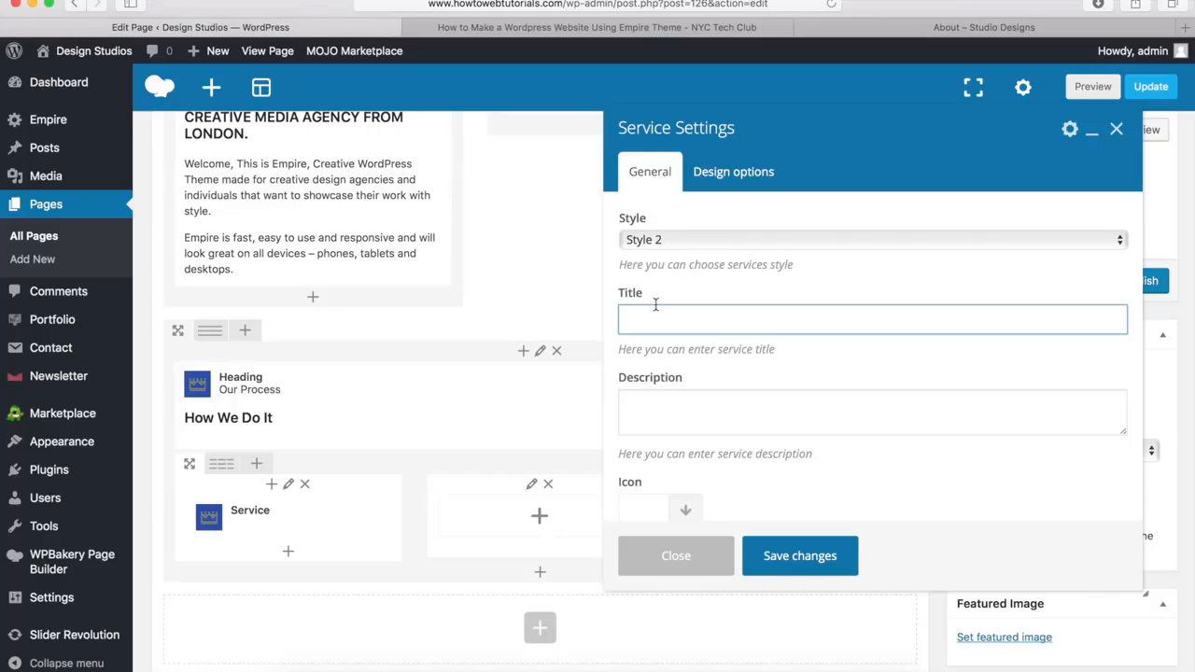
{"action": "type", "text": "Analytics"}
Fill in the service description with the text copied from beneath "Analytics" on the demo page
{"action": "left_click", "coordinate": [664, 412]}
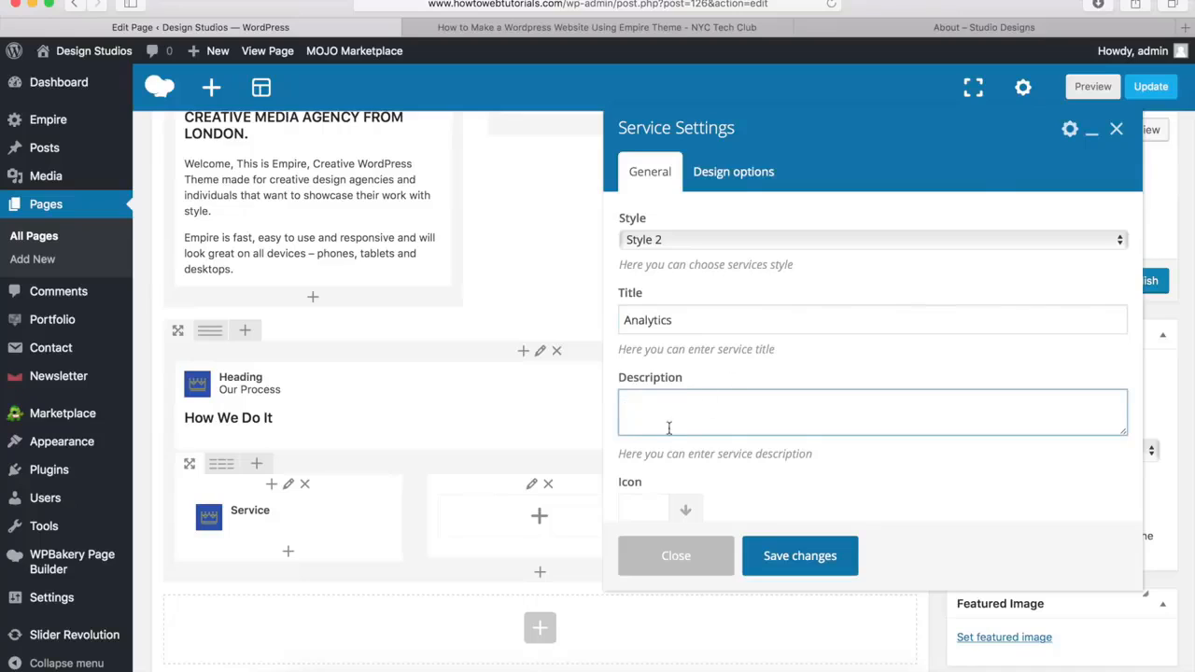
{"action": "left_click", "coordinate": [932, 30]}
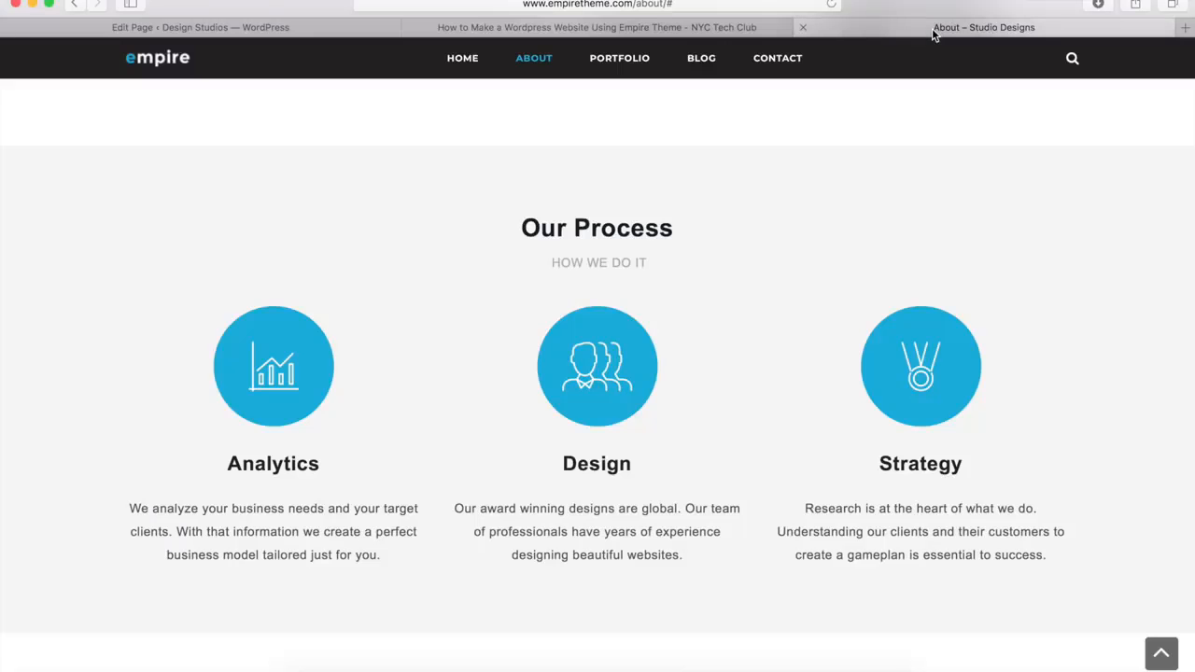
{"action": "left_click_drag", "start_coordinate": [381, 555], "coordinate": [128, 509]}
{"action": "key", "text": "super+c"}
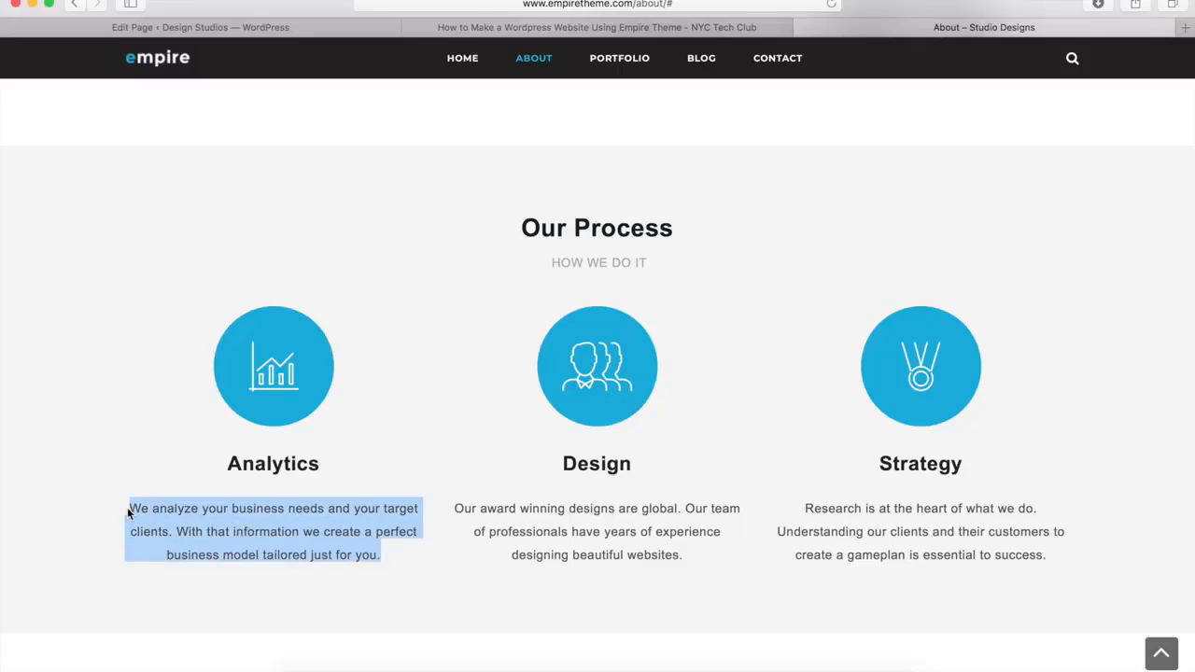
{"action": "left_click", "coordinate": [316, 33]}
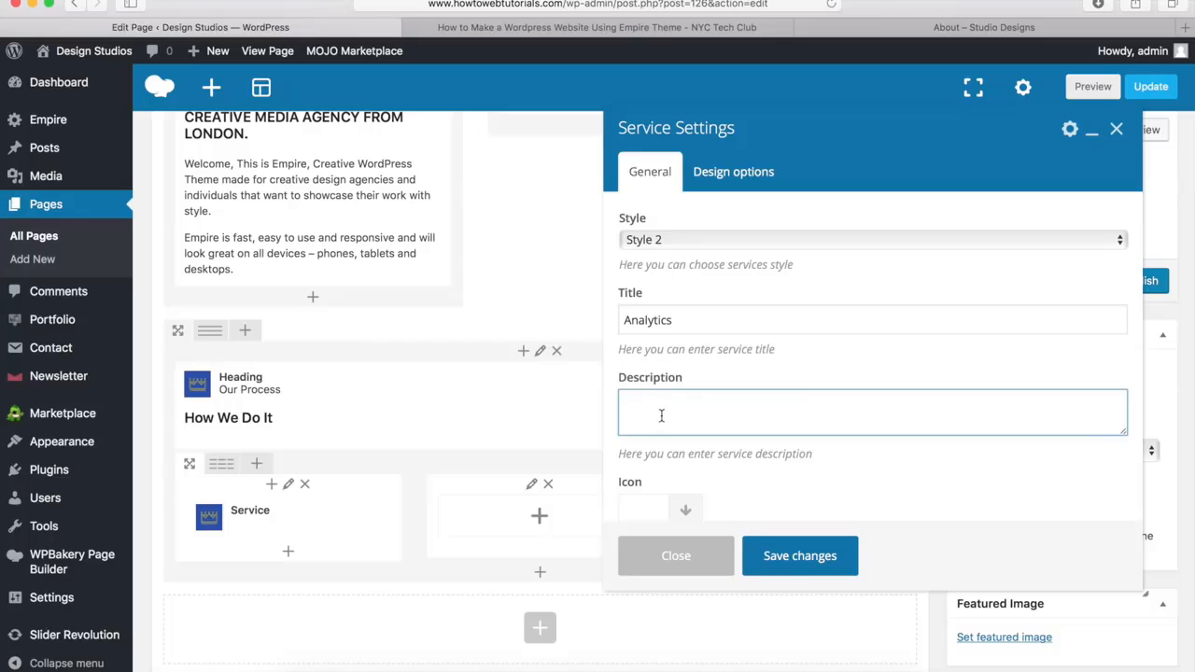
{"action": "key", "text": "super+v"}
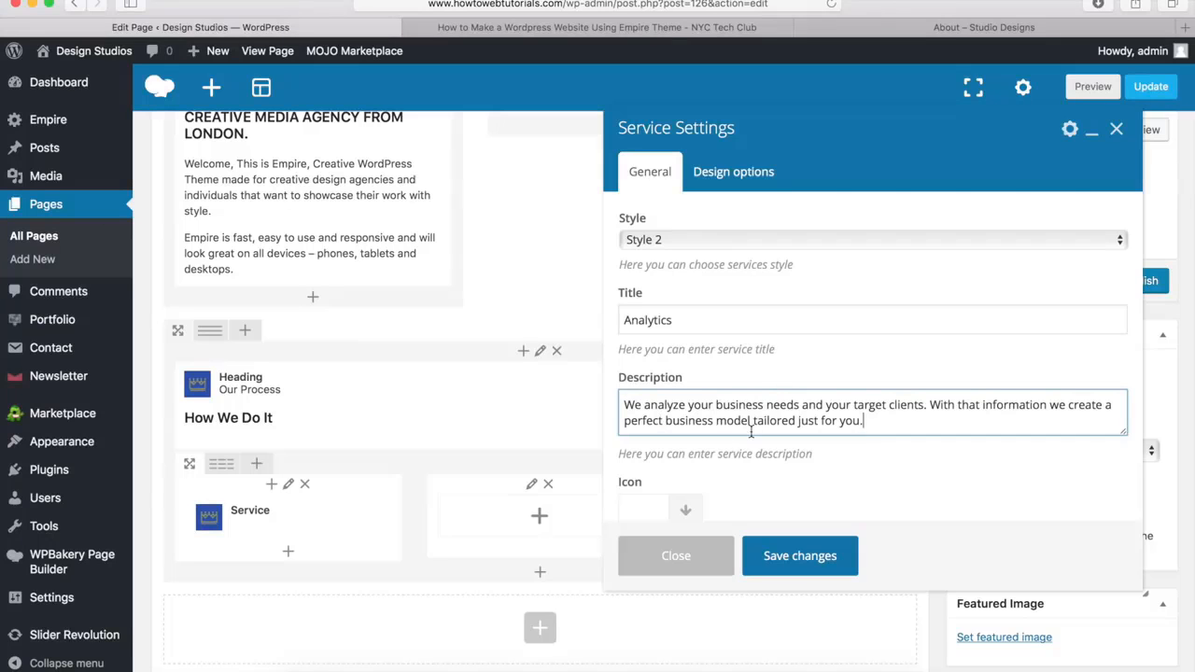
Search the icon library for "chart" and choose the bar chart with a trend line as the service's icon
{"action": "scroll", "coordinate": [731, 319], "scroll_direction": "down", "scroll_amount": 4}
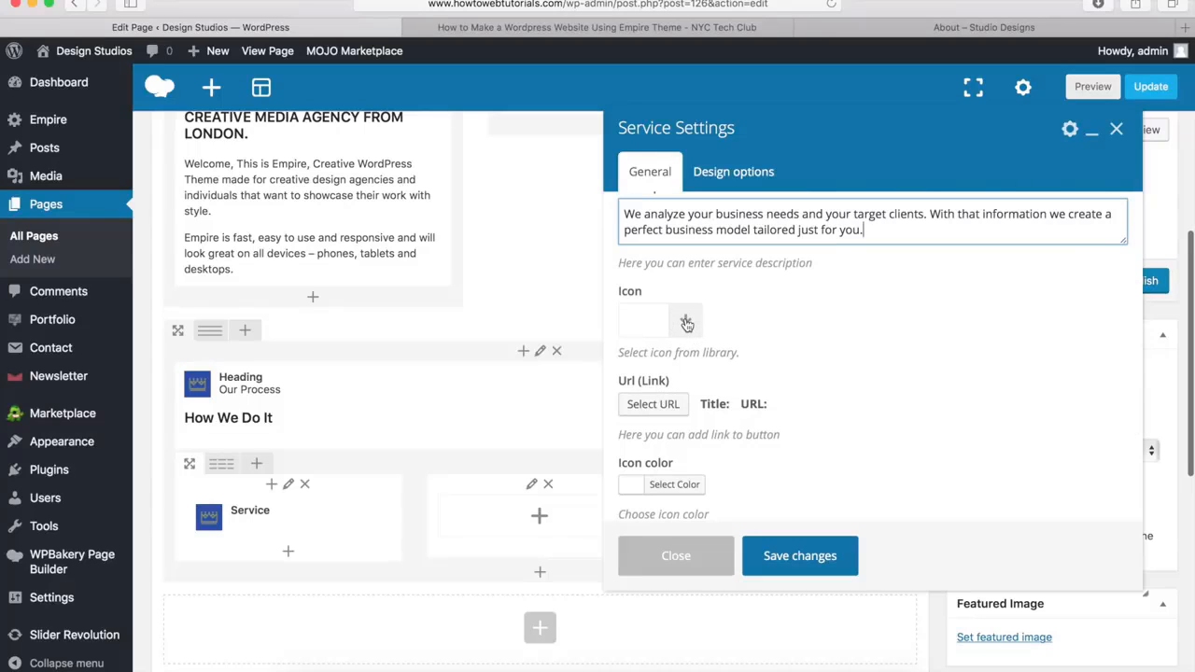
{"action": "left_click", "coordinate": [686, 323]}
{"action": "scroll", "coordinate": [761, 298], "scroll_direction": "down", "scroll_amount": 2}
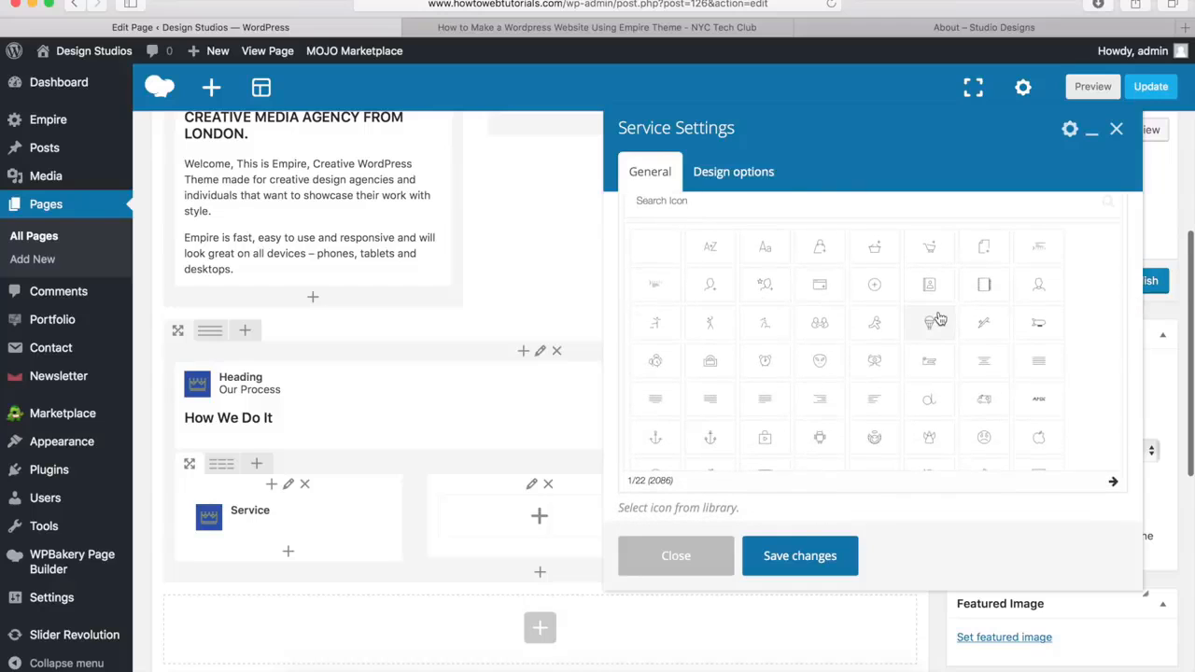
{"action": "scroll", "coordinate": [940, 319], "scroll_direction": "down", "scroll_amount": 2}
{"action": "scroll", "coordinate": [939, 319], "scroll_direction": "down", "scroll_amount": 1}
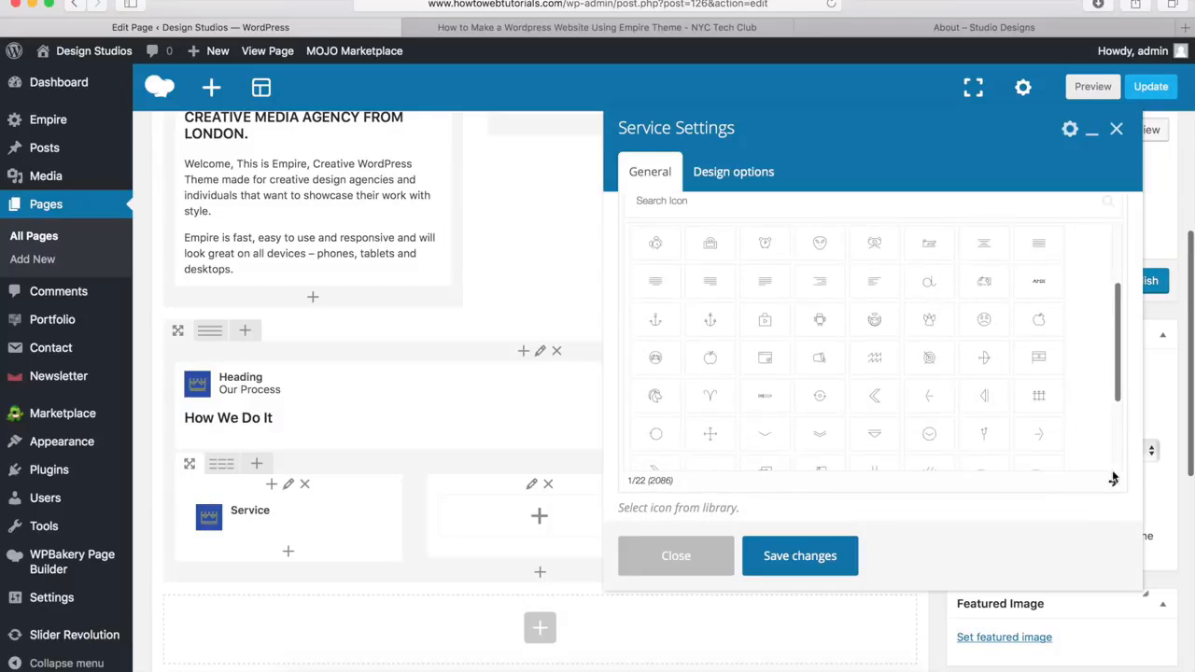
{"action": "left_click", "coordinate": [1114, 485]}
{"action": "left_click", "coordinate": [1114, 485]}
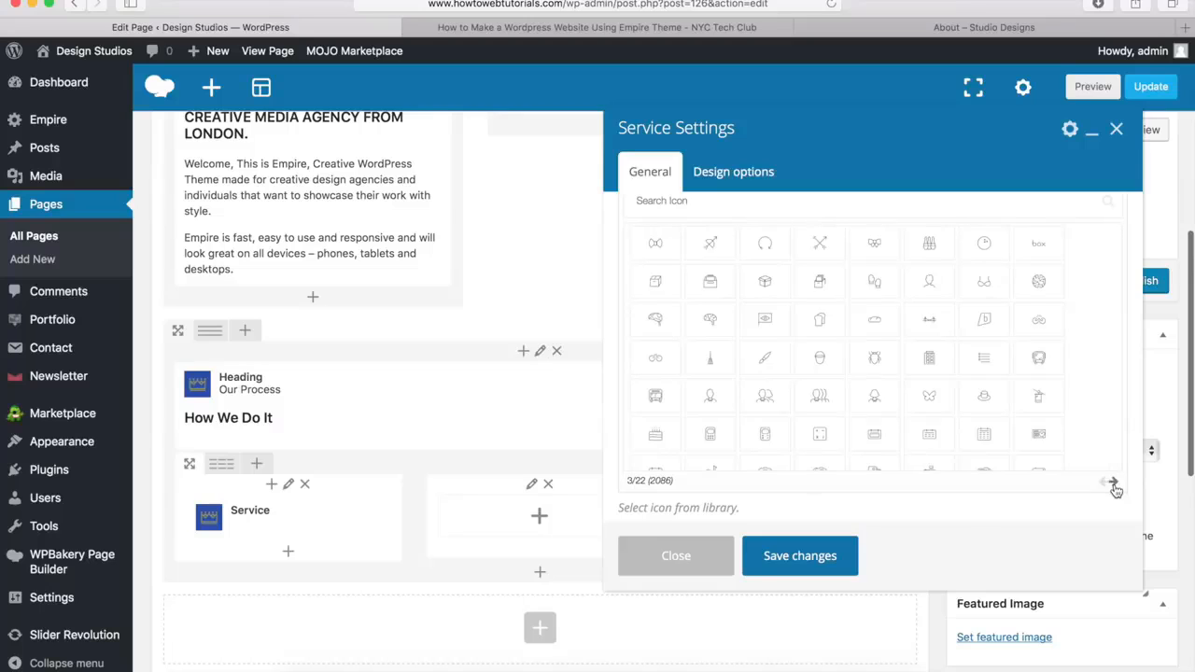
{"action": "left_click", "coordinate": [1113, 485]}
{"action": "scroll", "coordinate": [747, 373], "scroll_direction": "up", "scroll_amount": 3}
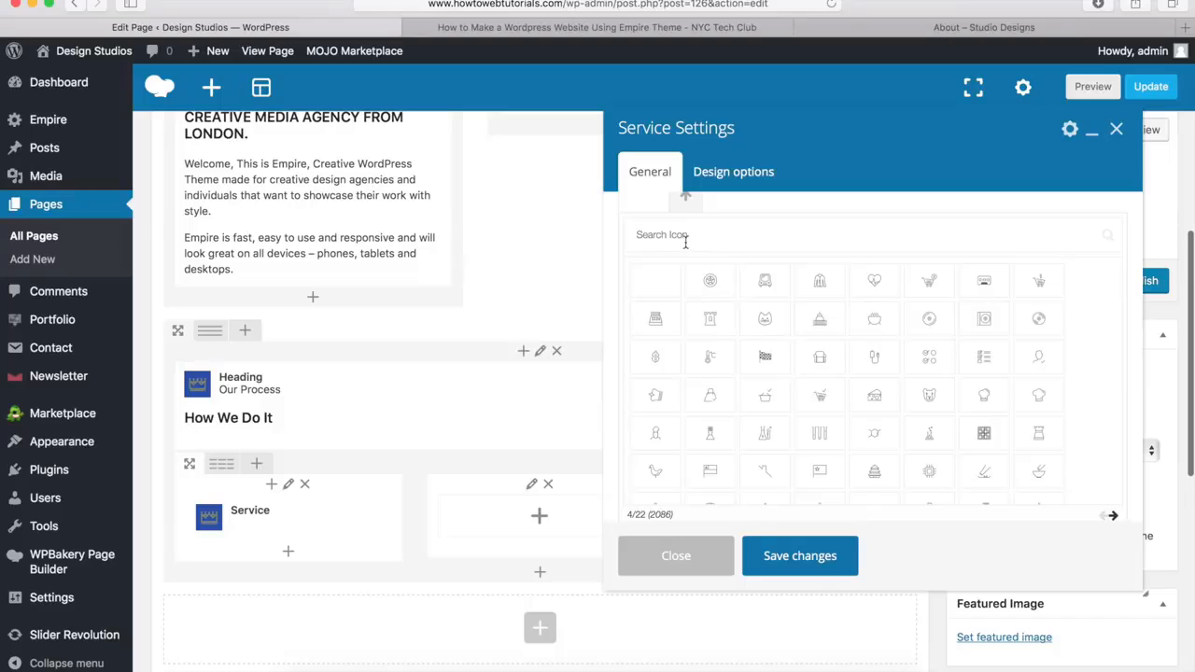
{"action": "type", "text": "chart"}
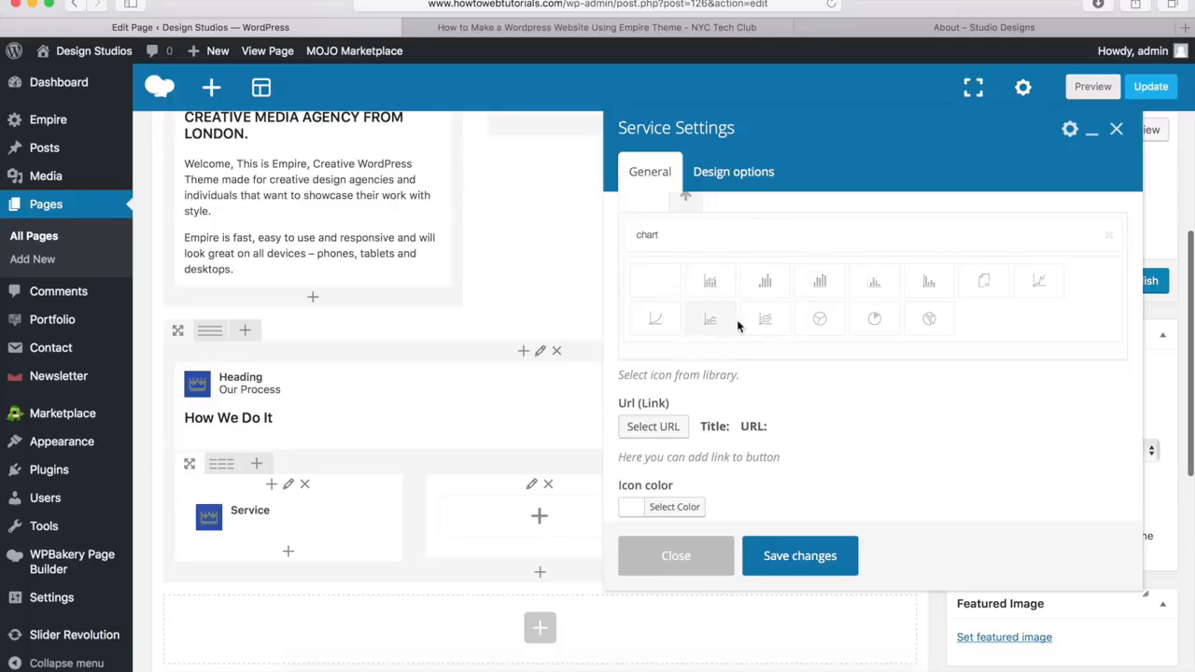
{"action": "left_click", "coordinate": [709, 282]}
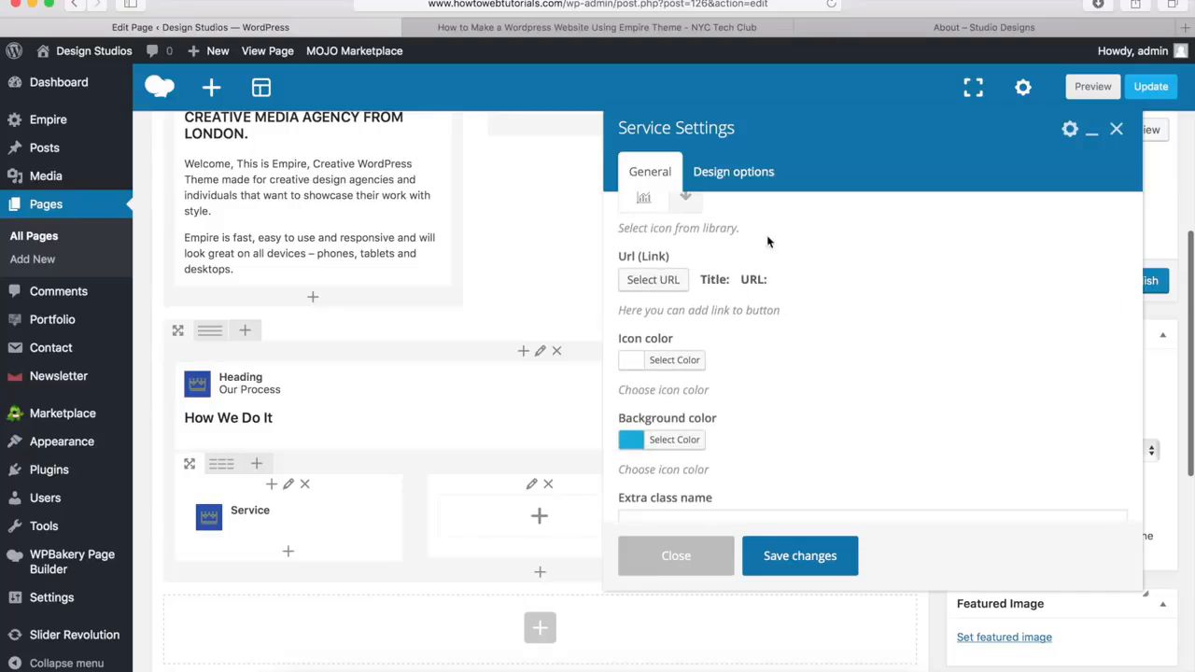
Review the Analytics service's description, icon and color options, and save the service settings
{"action": "scroll", "coordinate": [717, 271], "scroll_direction": "up", "scroll_amount": 3}
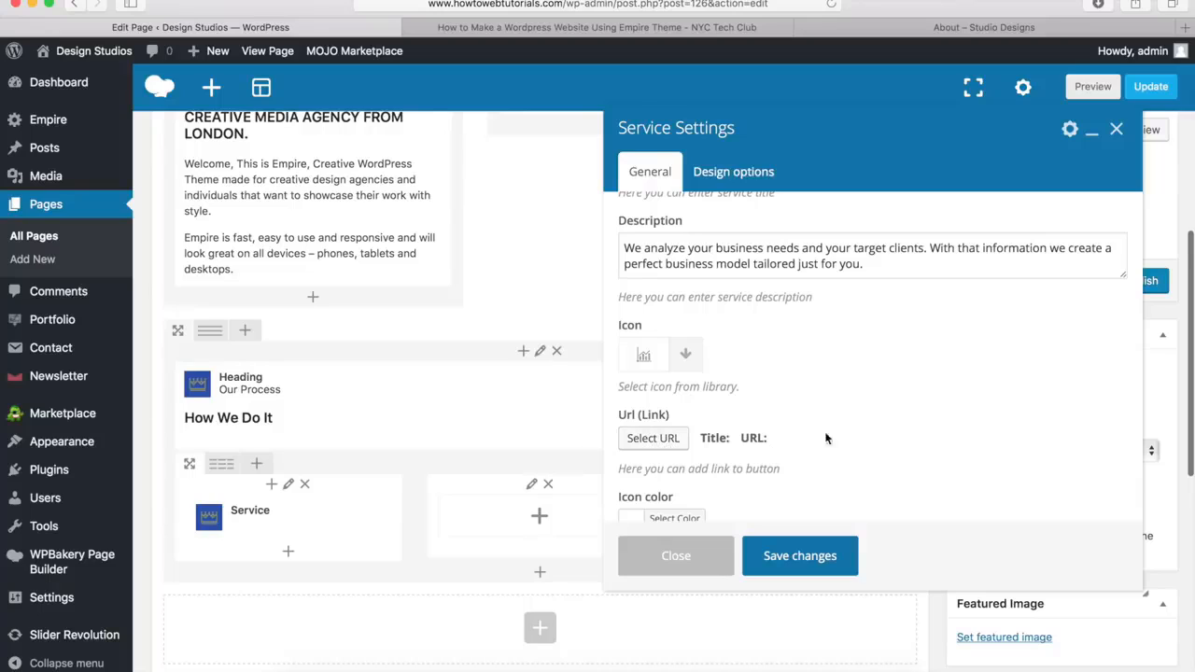
{"action": "scroll", "coordinate": [864, 329], "scroll_direction": "down", "scroll_amount": 4}
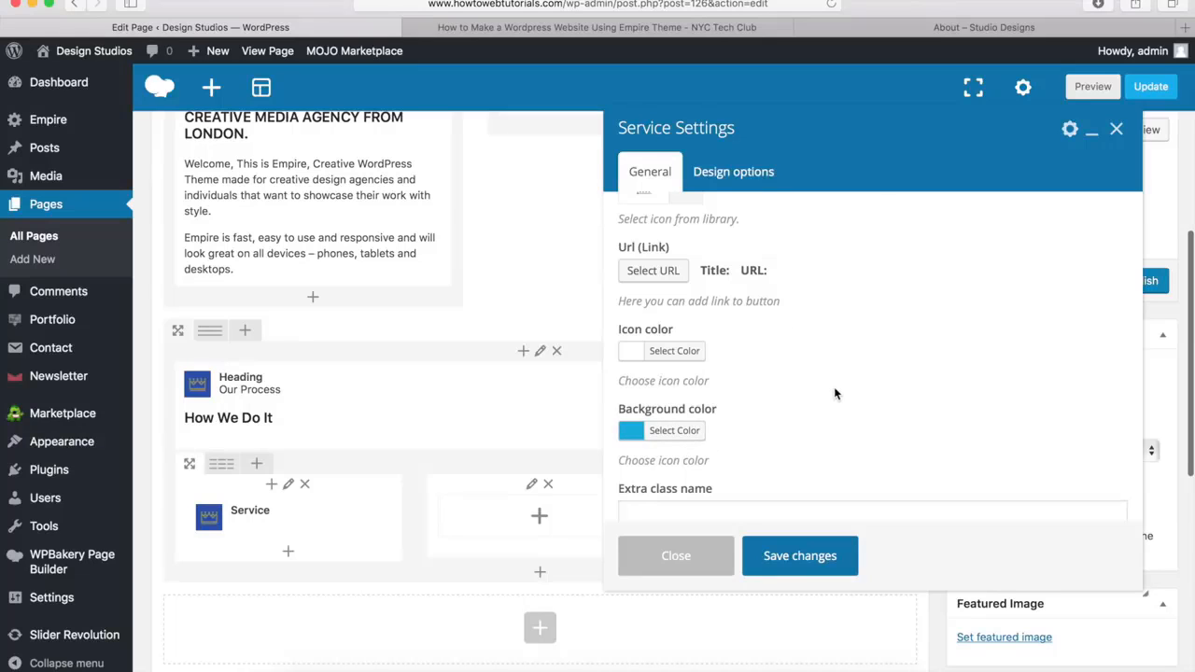
{"action": "left_click", "coordinate": [799, 556]}
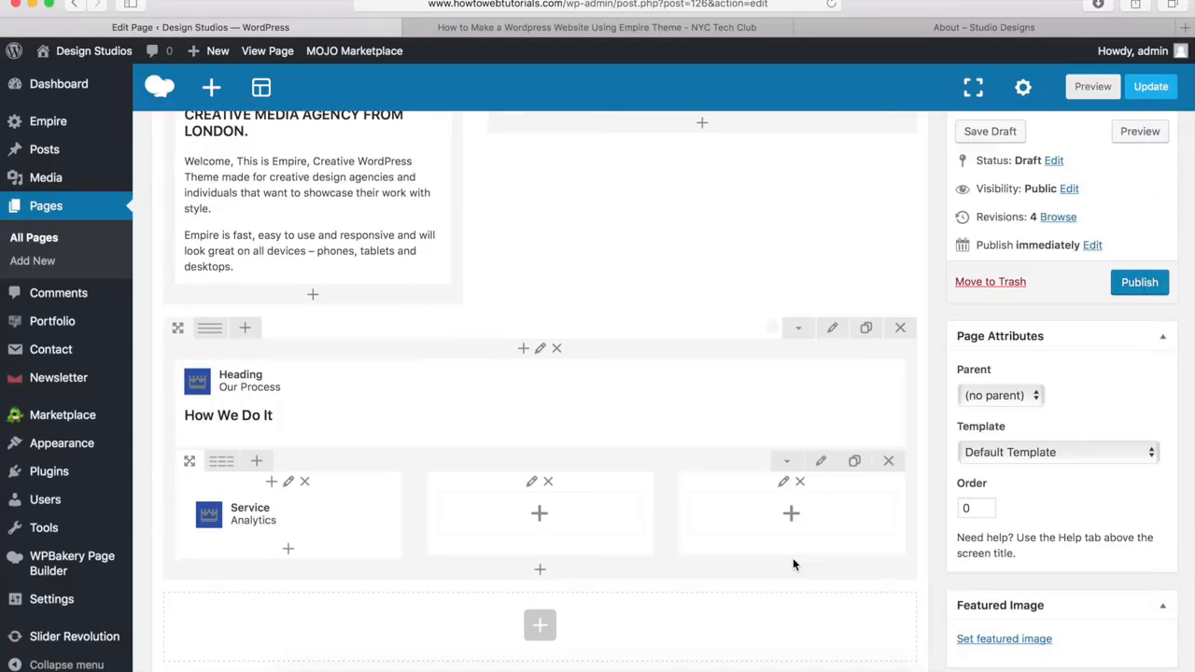
{"action": "mouse_move", "coordinate": [370, 531]}
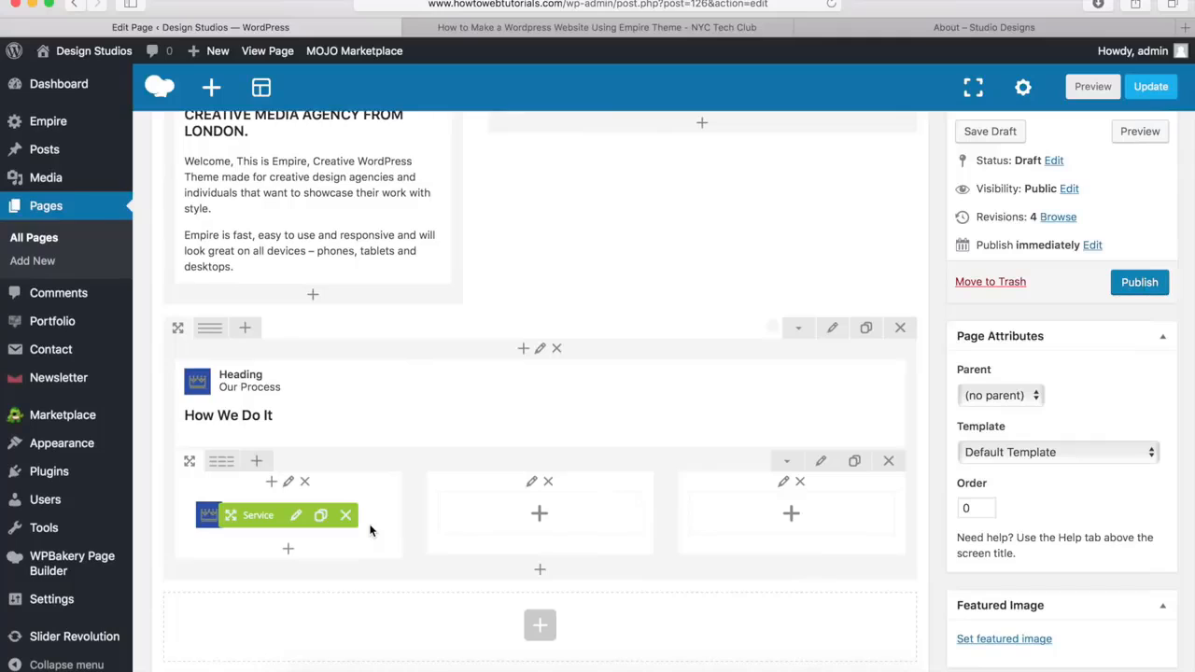
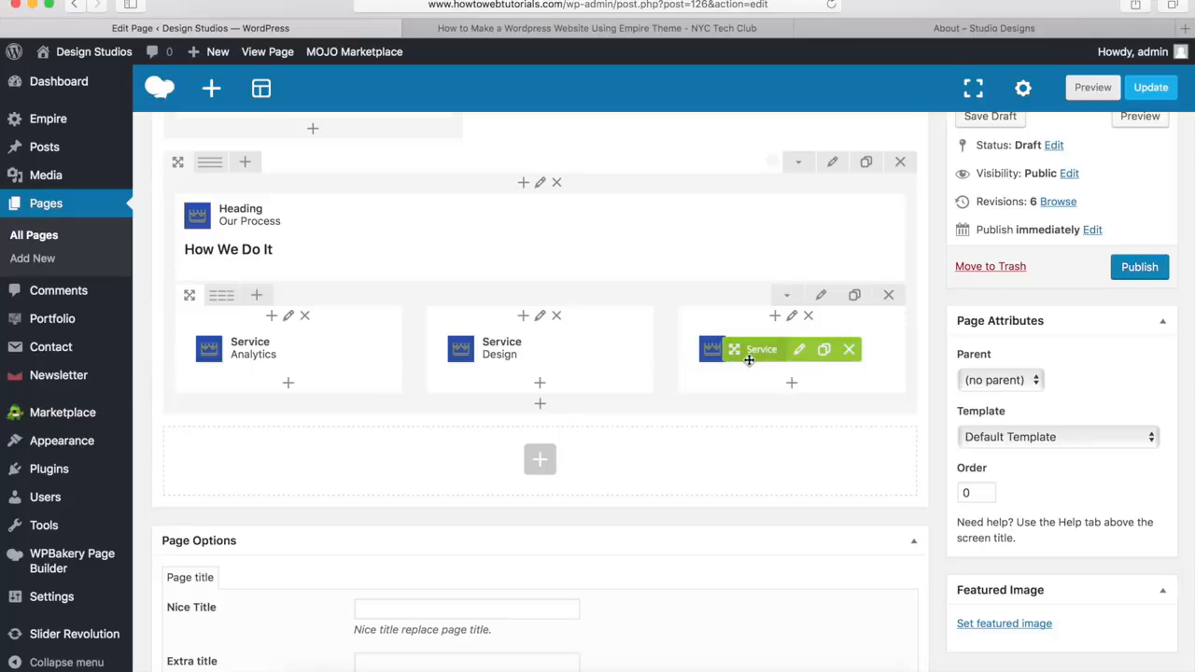
Review the tablet section of the Empire demo's About page and add a new row below the How We Do It row
{"action": "left_click", "coordinate": [917, 28]}
{"action": "scroll", "coordinate": [770, 297], "scroll_direction": "down", "scroll_amount": 5}
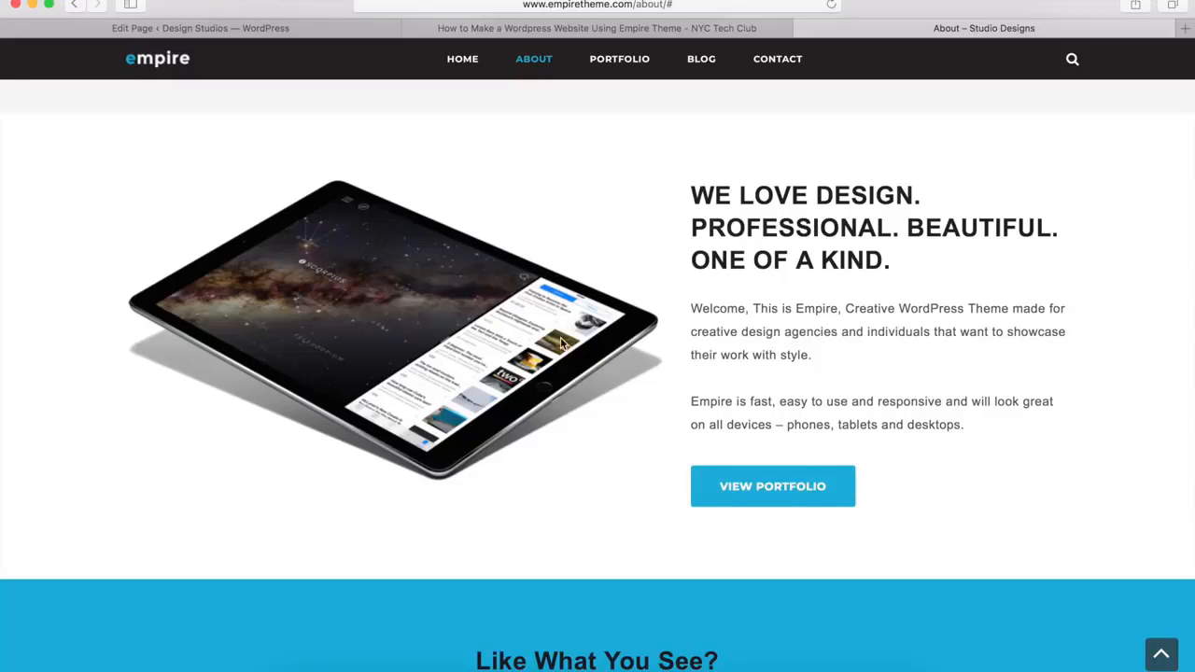
{"action": "left_click", "coordinate": [280, 29]}
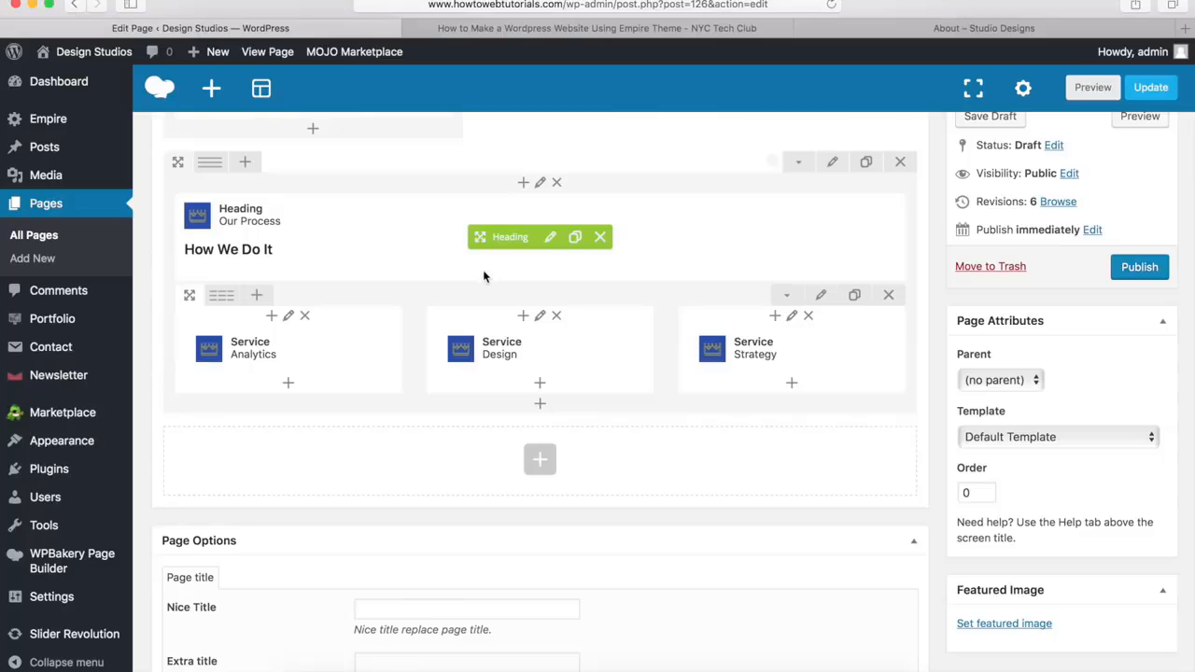
{"action": "left_click", "coordinate": [541, 461]}
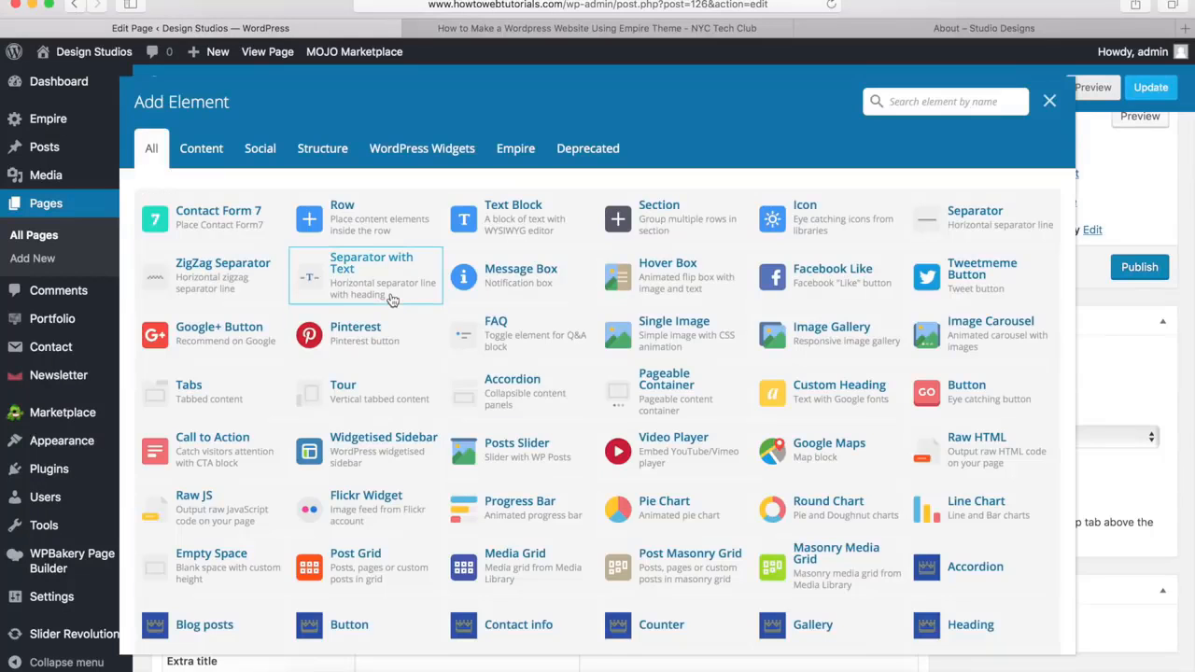
{"action": "left_click", "coordinate": [353, 231]}
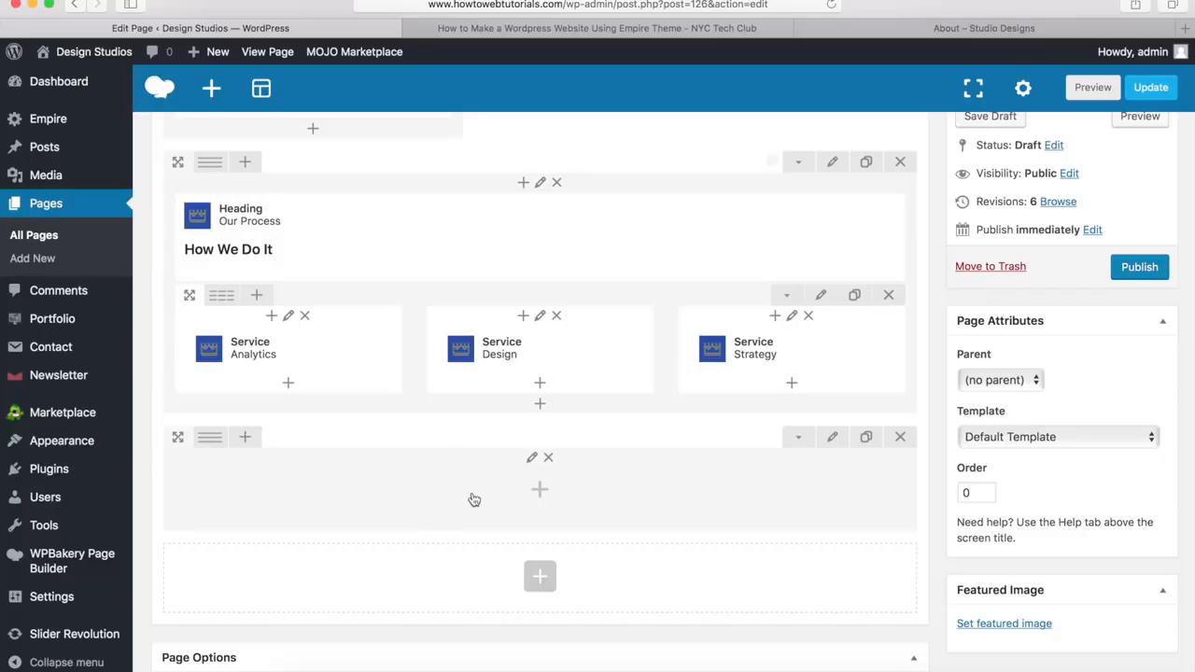
Give the new row a custom column layout of 7/12 + 5/12
{"action": "mouse_move", "coordinate": [209, 440]}
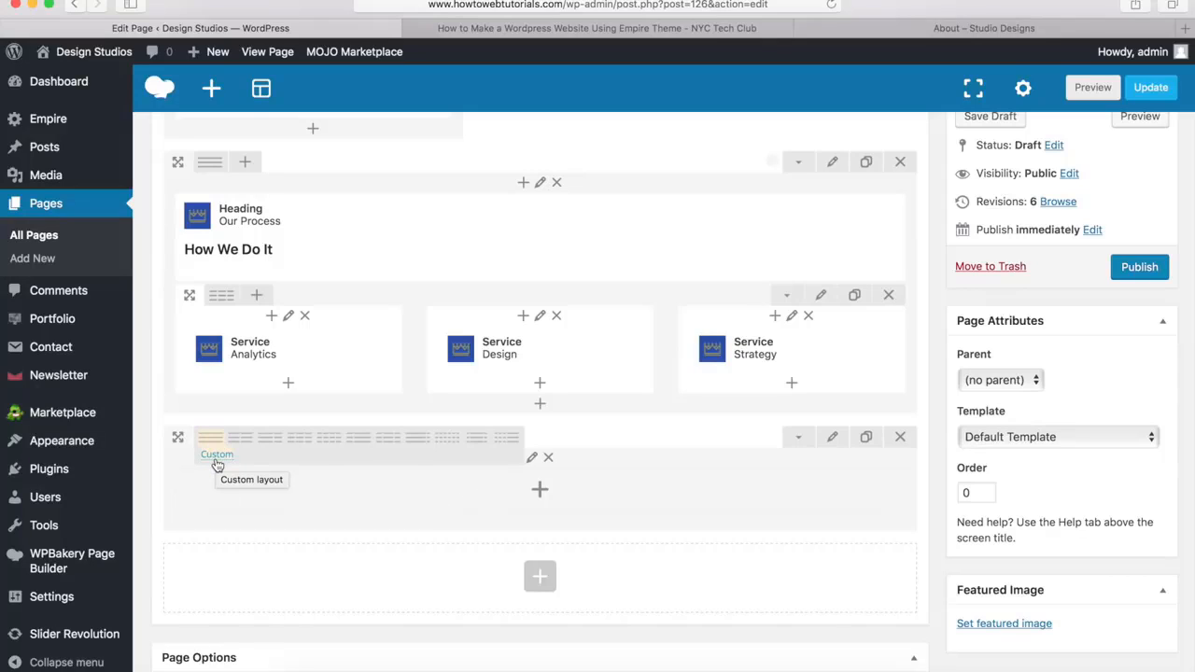
{"action": "left_click", "coordinate": [217, 456]}
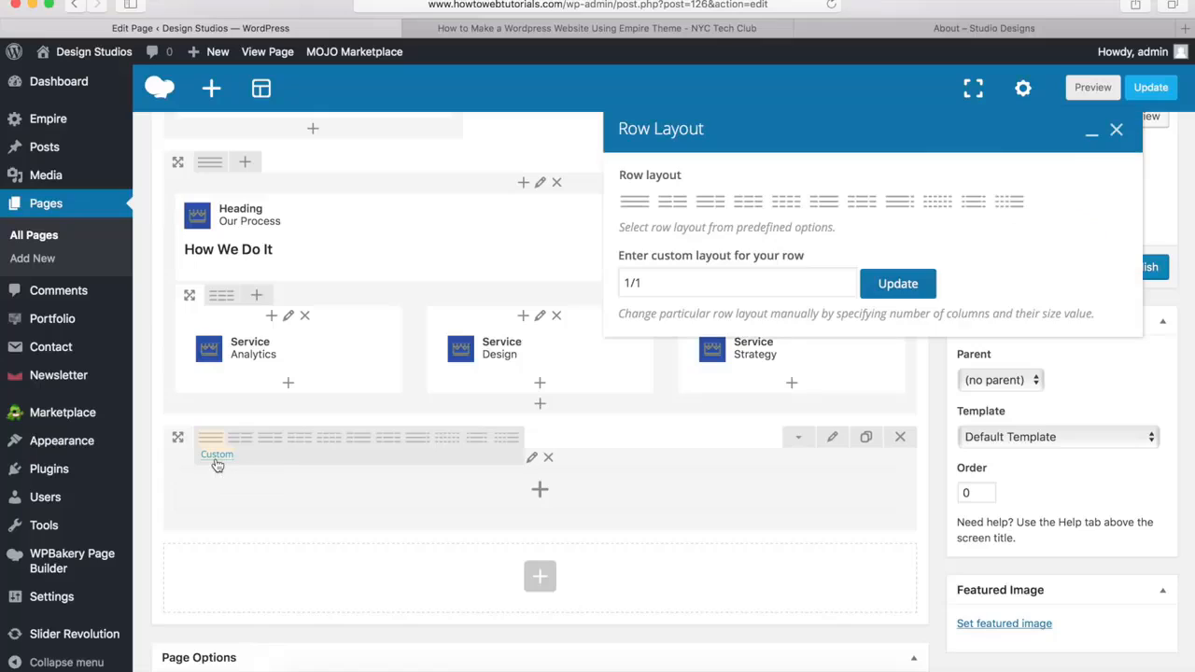
{"action": "left_click", "coordinate": [671, 281]}
{"action": "left_click_drag", "start_coordinate": [670, 281], "coordinate": [608, 282]}
{"action": "key", "text": "BackSpace"}
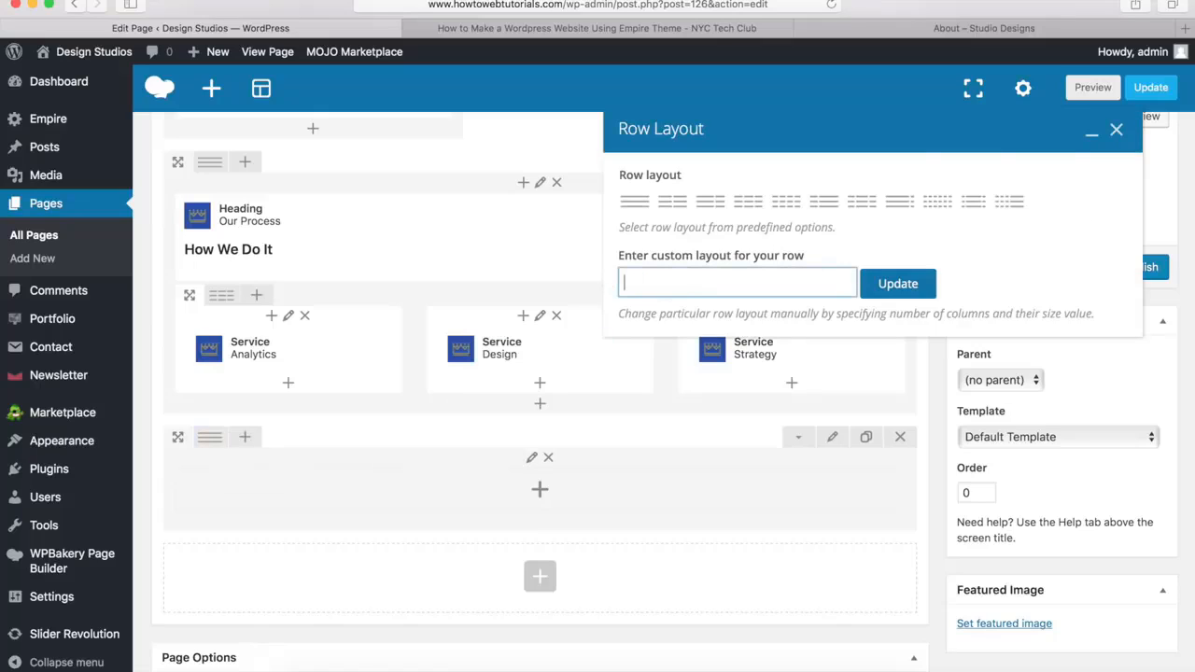
{"action": "type", "text": "7/12 + 5/12"}
{"action": "left_click", "coordinate": [896, 288]}
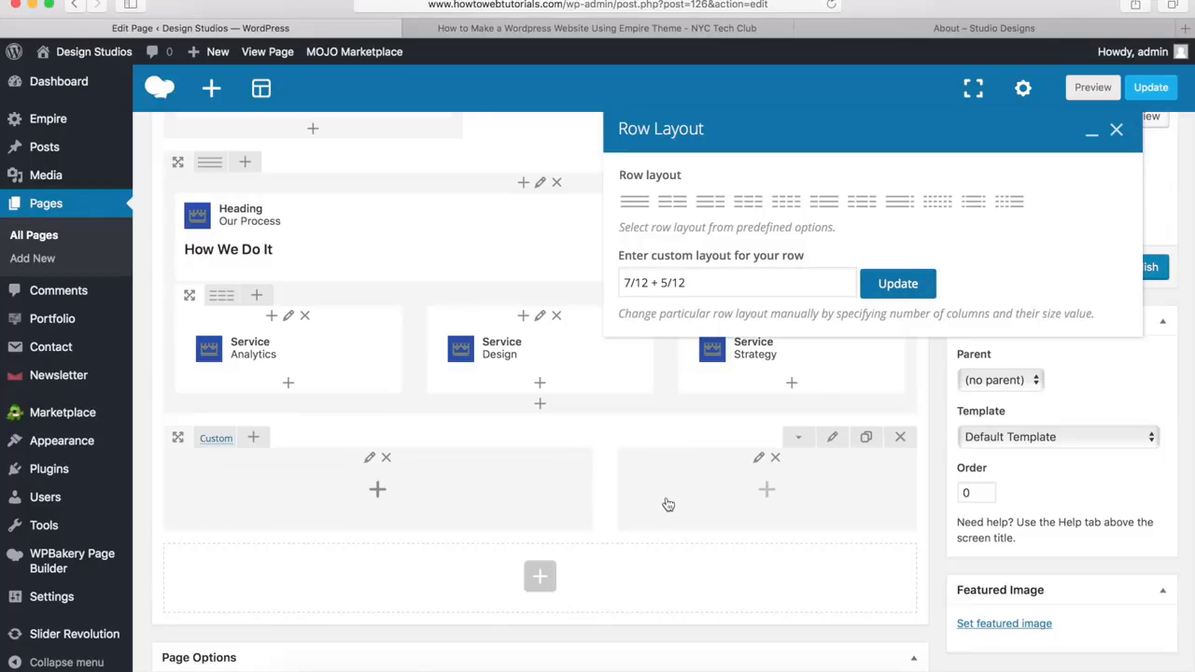
{"action": "left_click", "coordinate": [1116, 132]}
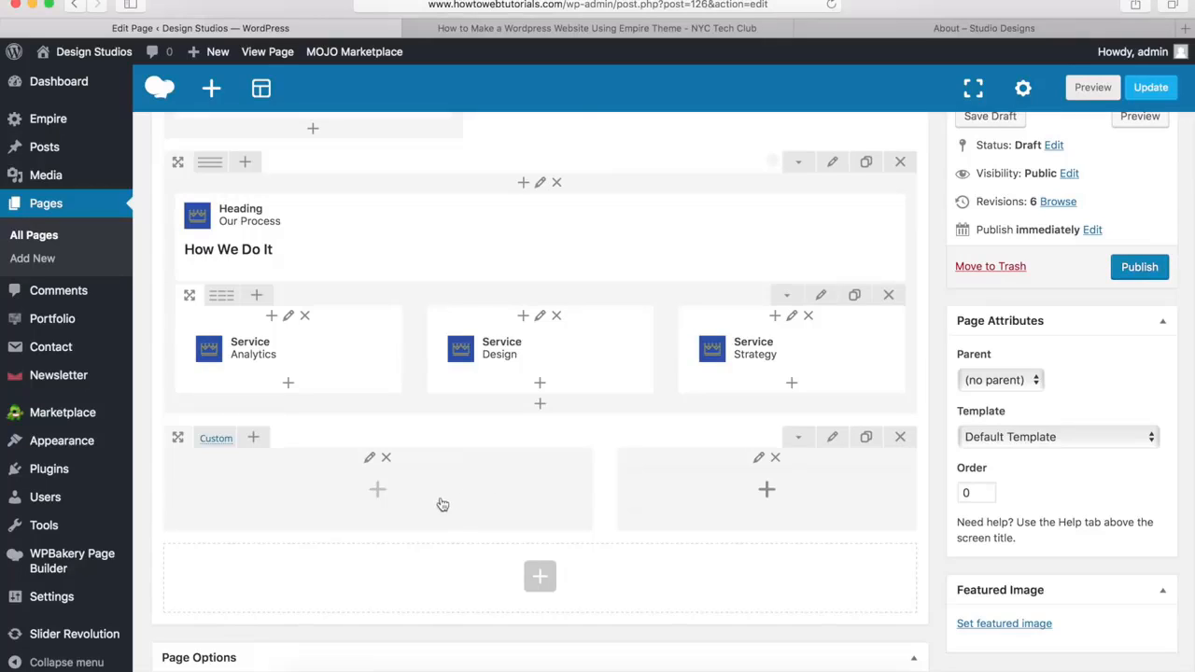
Add a Single Image element to the row's wider column, using the tablet picture section-image.png from the media library
{"action": "left_click", "coordinate": [379, 493]}
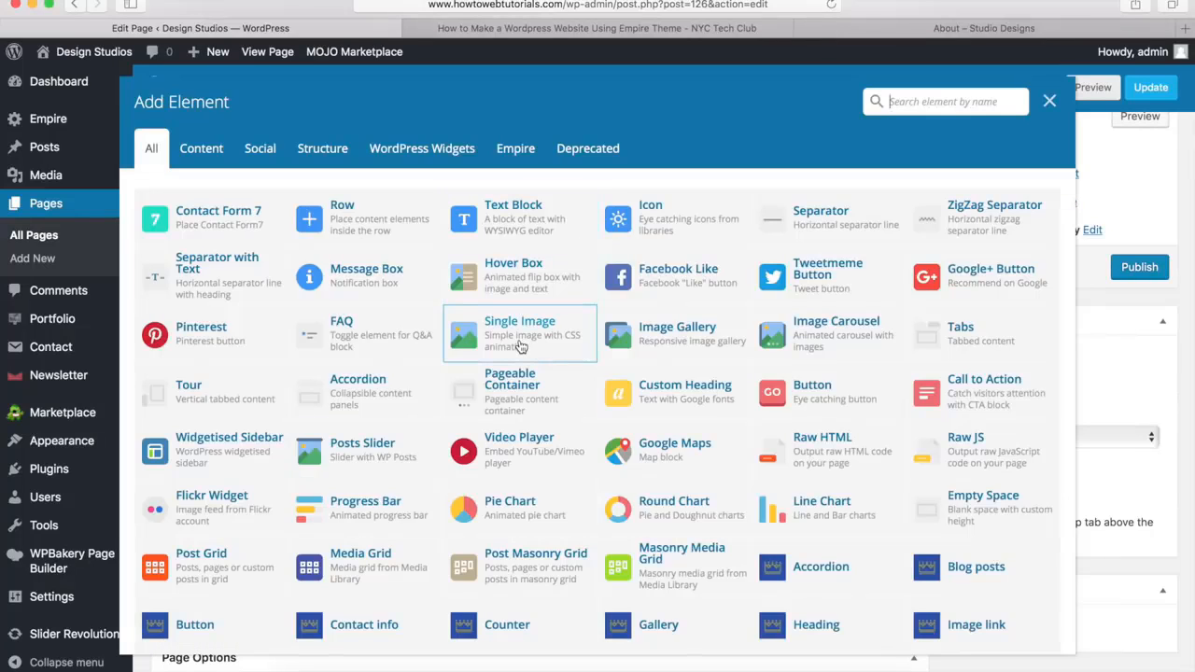
{"action": "left_click", "coordinate": [521, 347]}
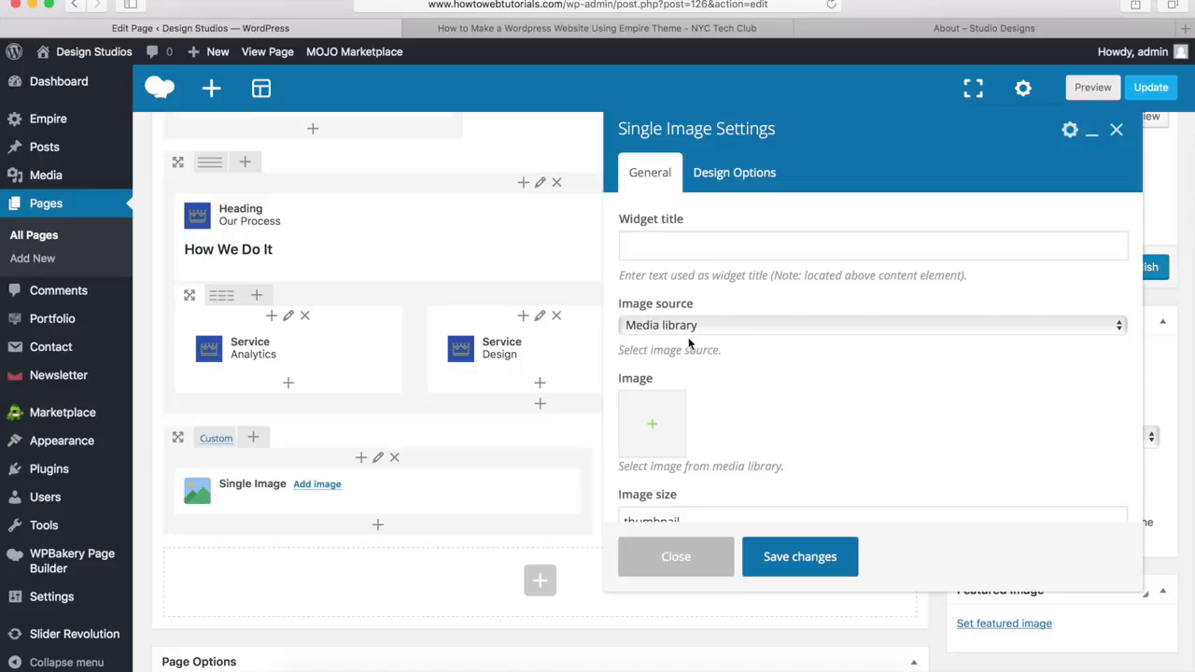
{"action": "left_click", "coordinate": [653, 428]}
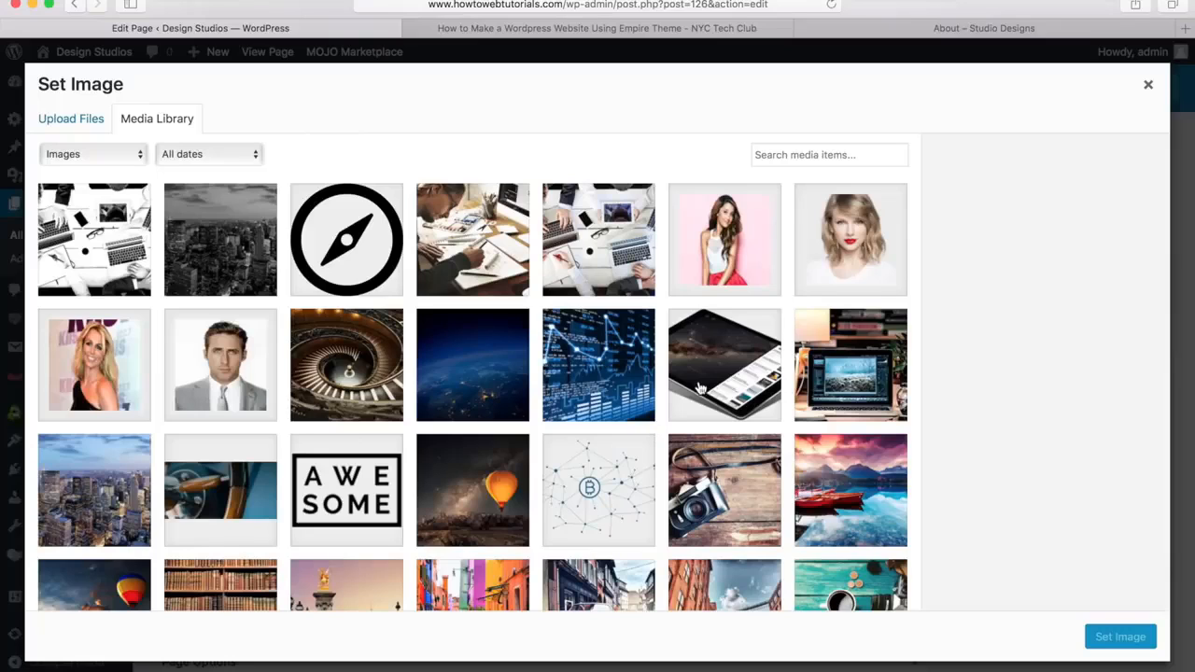
{"action": "left_click", "coordinate": [732, 363]}
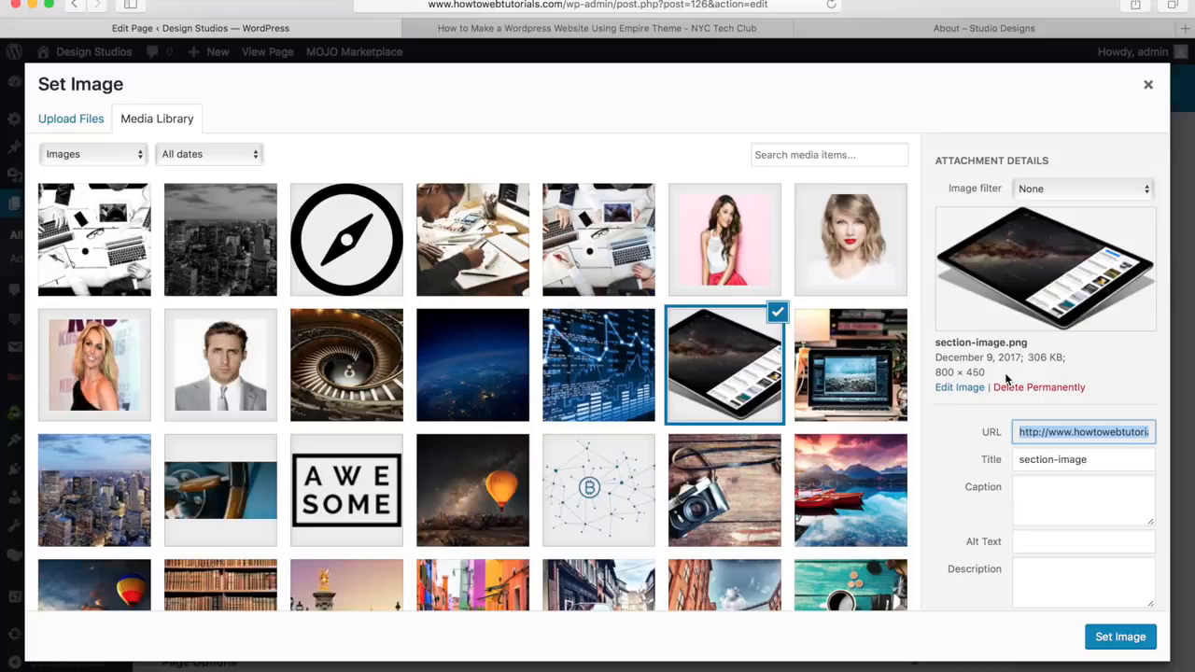
{"action": "left_click", "coordinate": [1121, 639]}
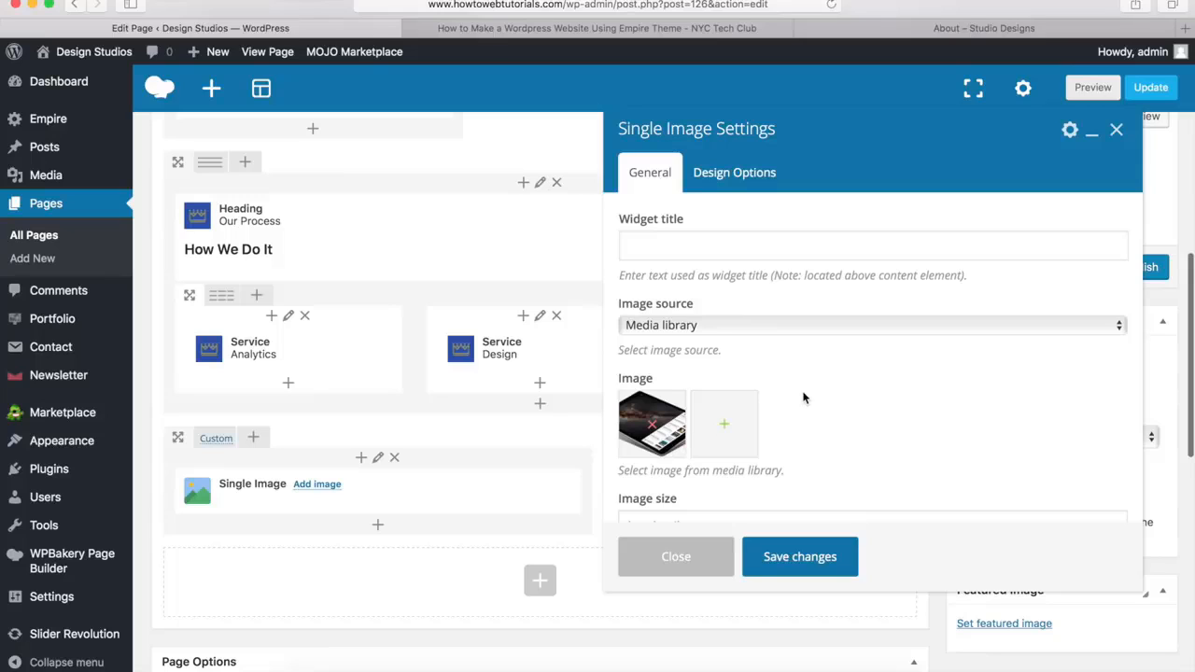
Set the single image's size to full and save its settings
{"action": "scroll", "coordinate": [803, 398], "scroll_direction": "down", "scroll_amount": 5}
{"action": "left_click_drag", "start_coordinate": [680, 305], "coordinate": [618, 306]}
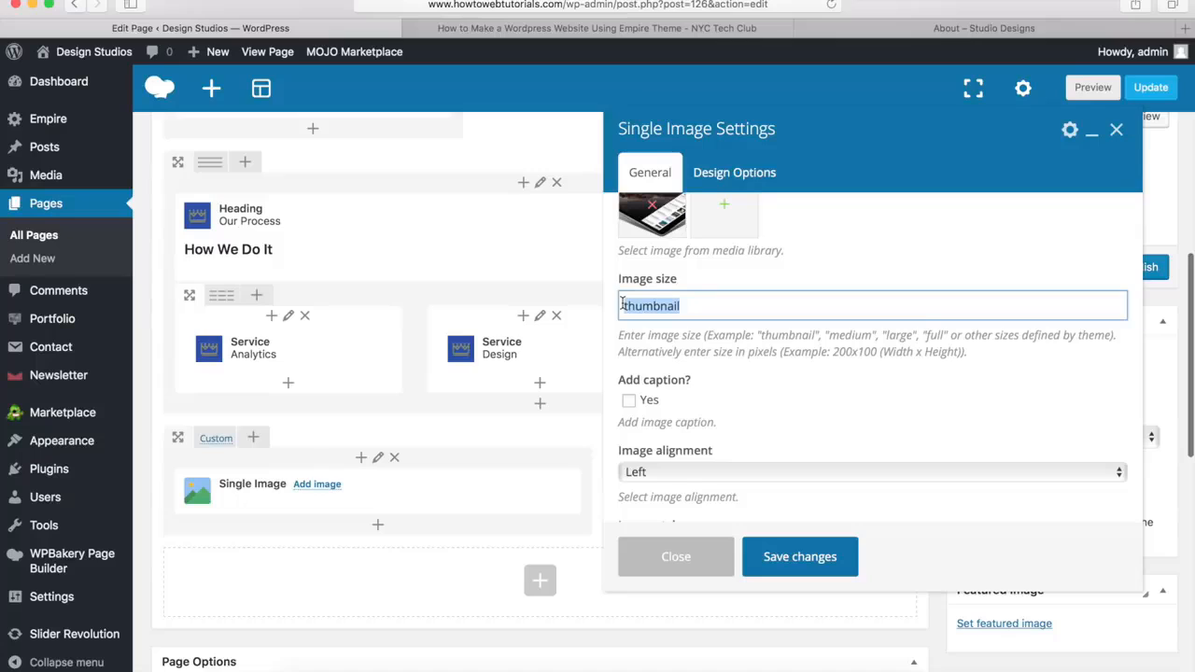
{"action": "type", "text": "full"}
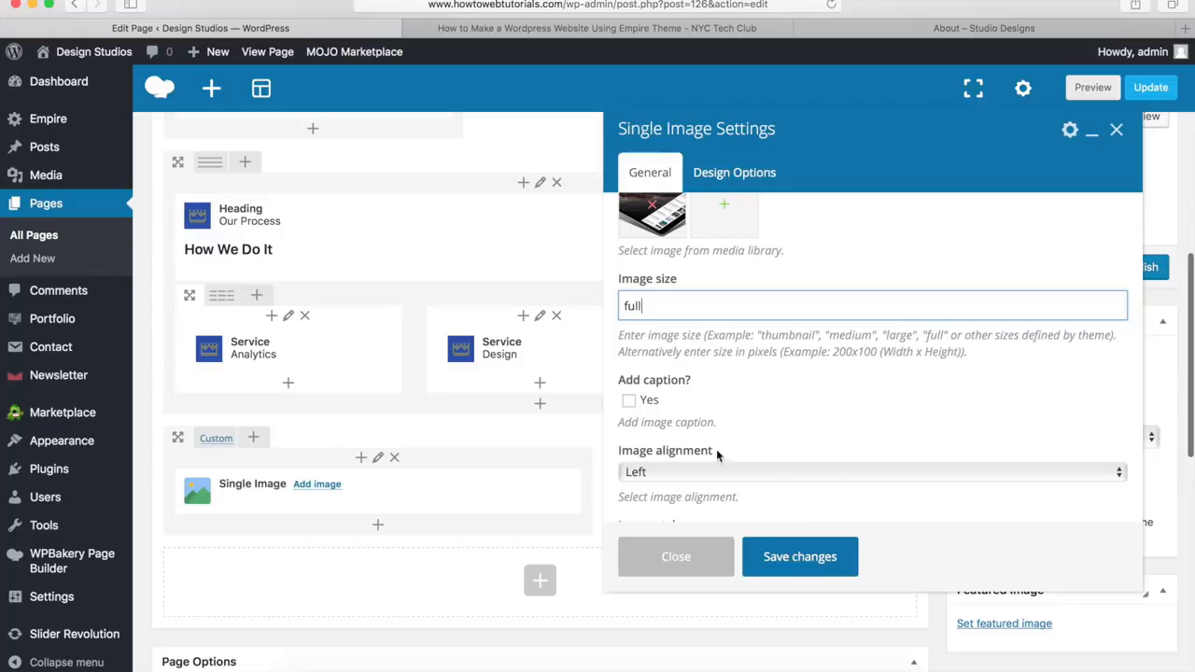
{"action": "left_click", "coordinate": [798, 557]}
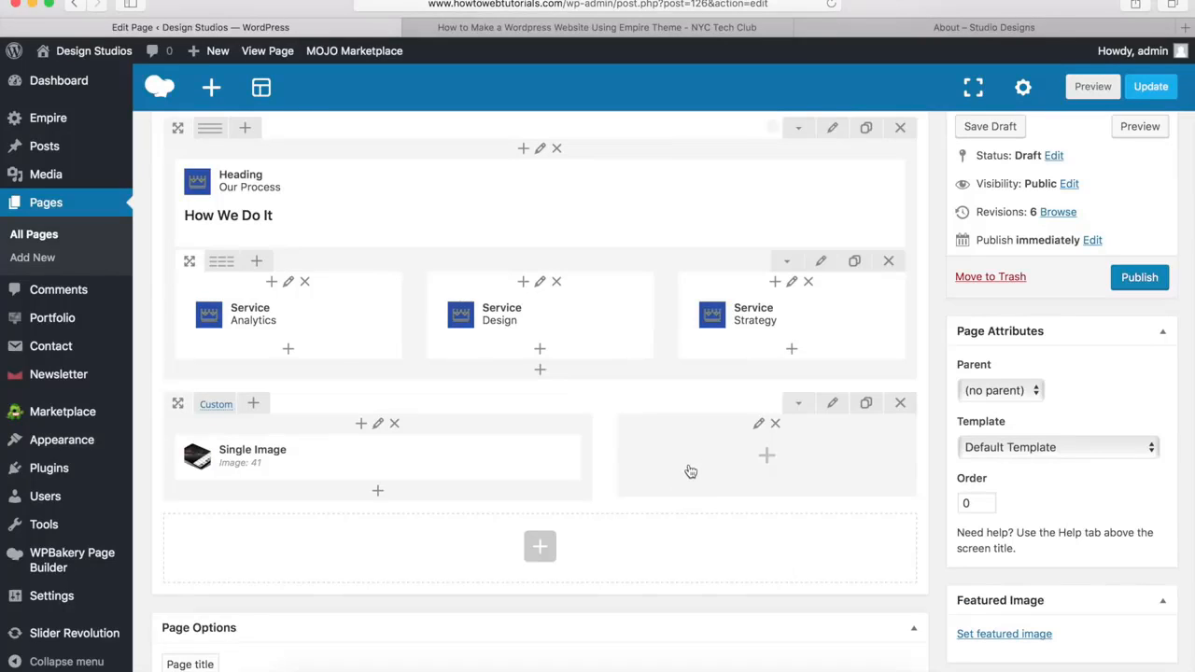
Add a Text Block to the 5/12 column and replace its placeholder with the copied "WE LOVE DESIGN." heading and Empire description
{"action": "left_click", "coordinate": [767, 458]}
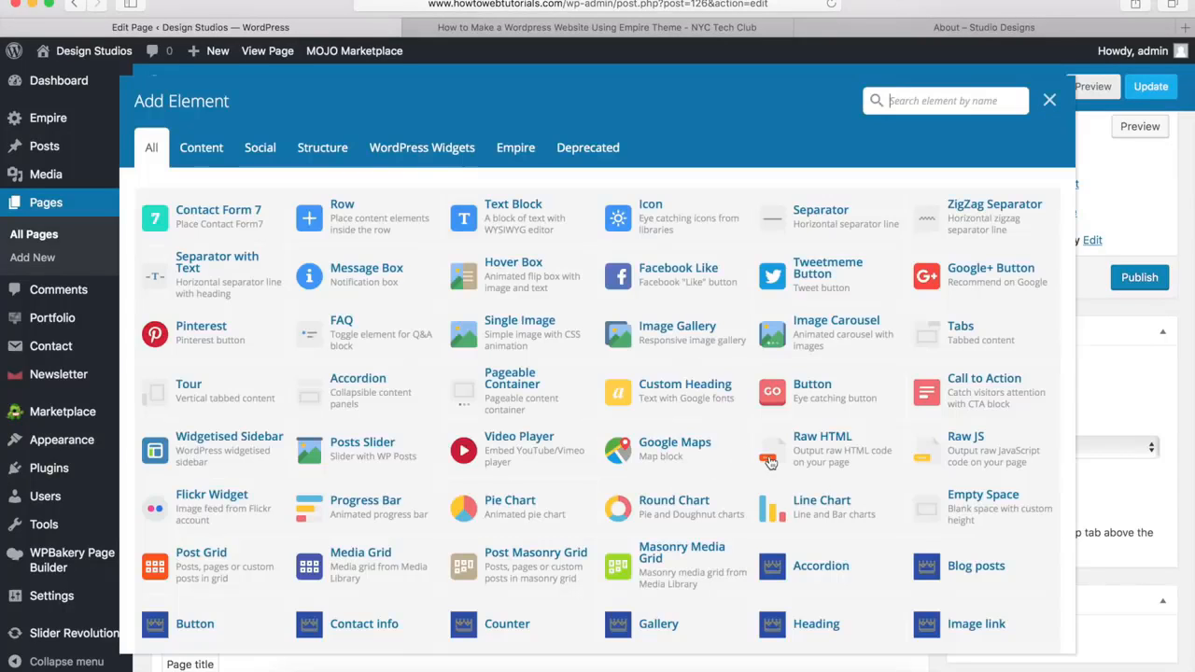
{"action": "left_click", "coordinate": [513, 227]}
{"action": "left_click", "coordinate": [719, 379]}
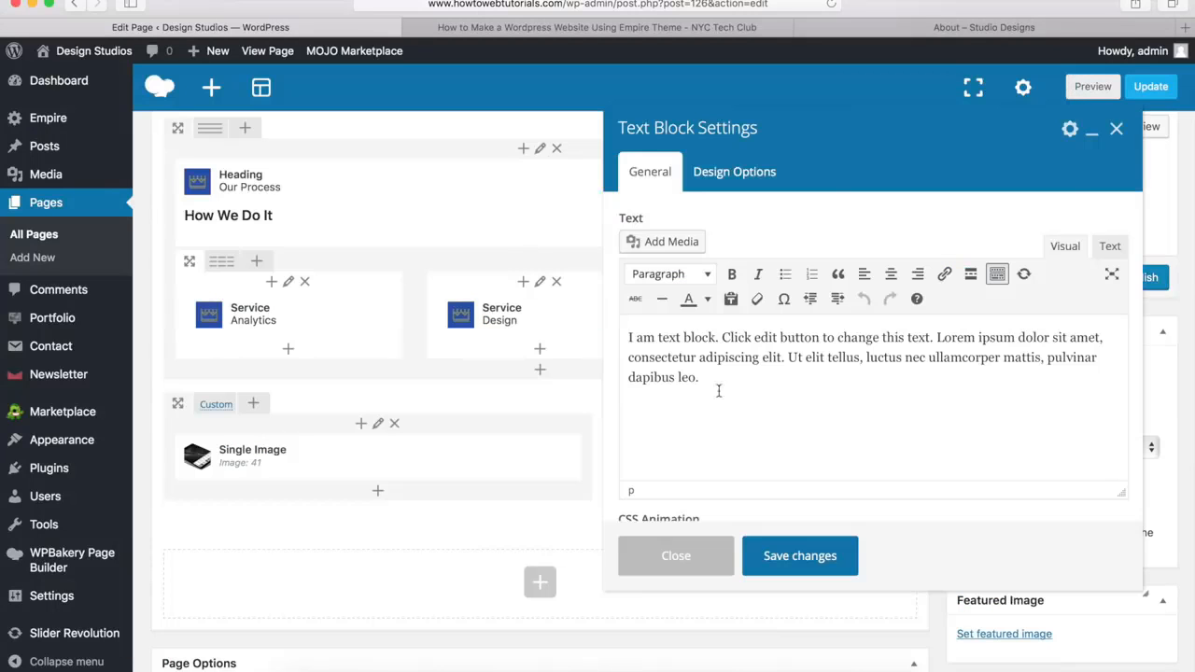
{"action": "left_click_drag", "start_coordinate": [726, 382], "coordinate": [621, 329]}
{"action": "key", "text": "BackSpace"}
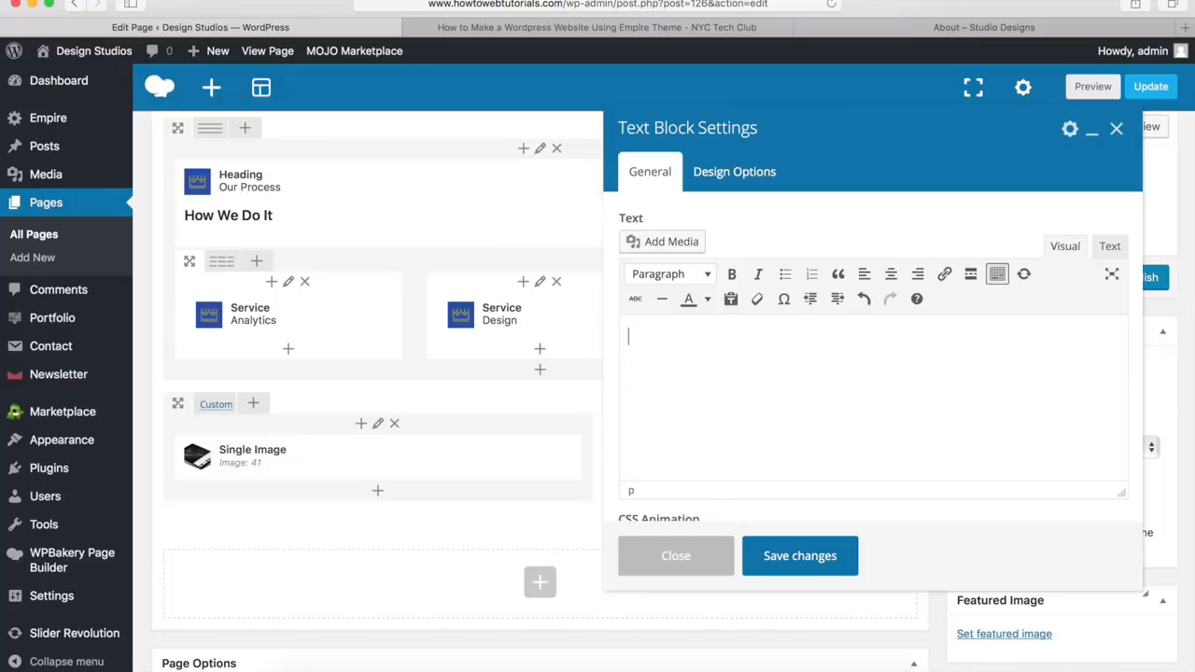
{"action": "type", "text": "WE LOVE DESIGN. PROFESSIONAL. BEAUTIFUL. ONE OF A KIND. Welcome, This is Empire, Creative WordPress Theme made for creative design agencies and individuals that want to showcase their work with style. Empire is fast, easy to use and responsive and will look great on all devices – phones, tablets and desktops."}
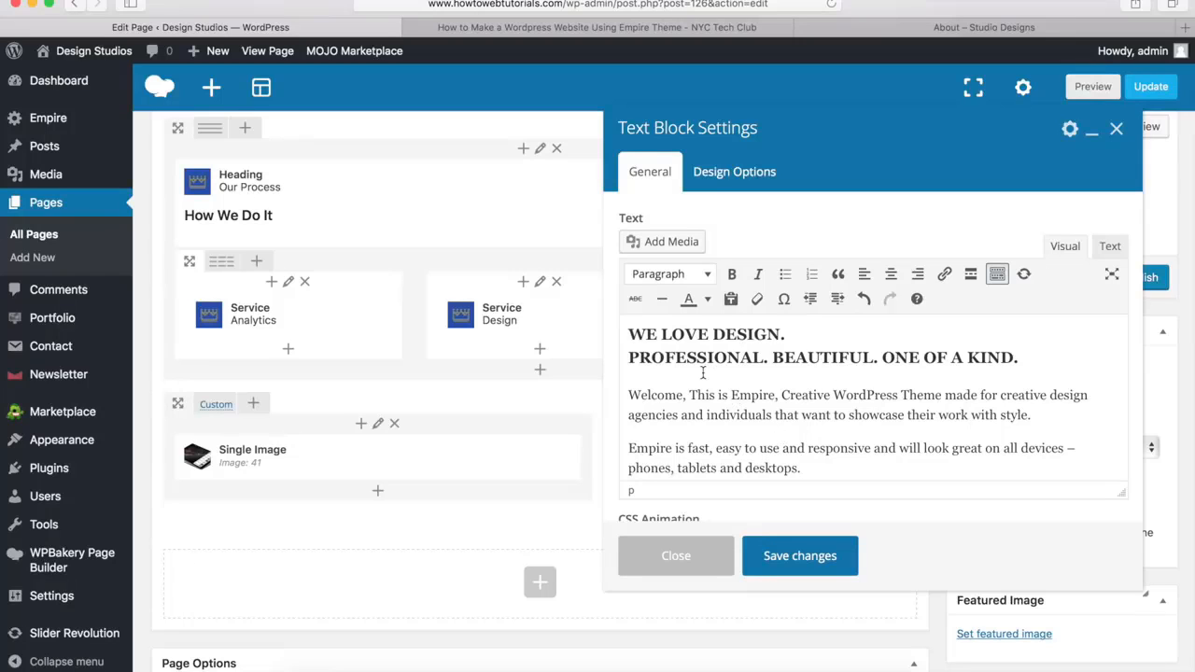
Check that the "WE LOVE DESIGN." heading uses the Heading 3 format and save the text block
{"action": "left_click", "coordinate": [627, 334]}
{"action": "left_click_drag", "start_coordinate": [627, 334], "coordinate": [1019, 359]}
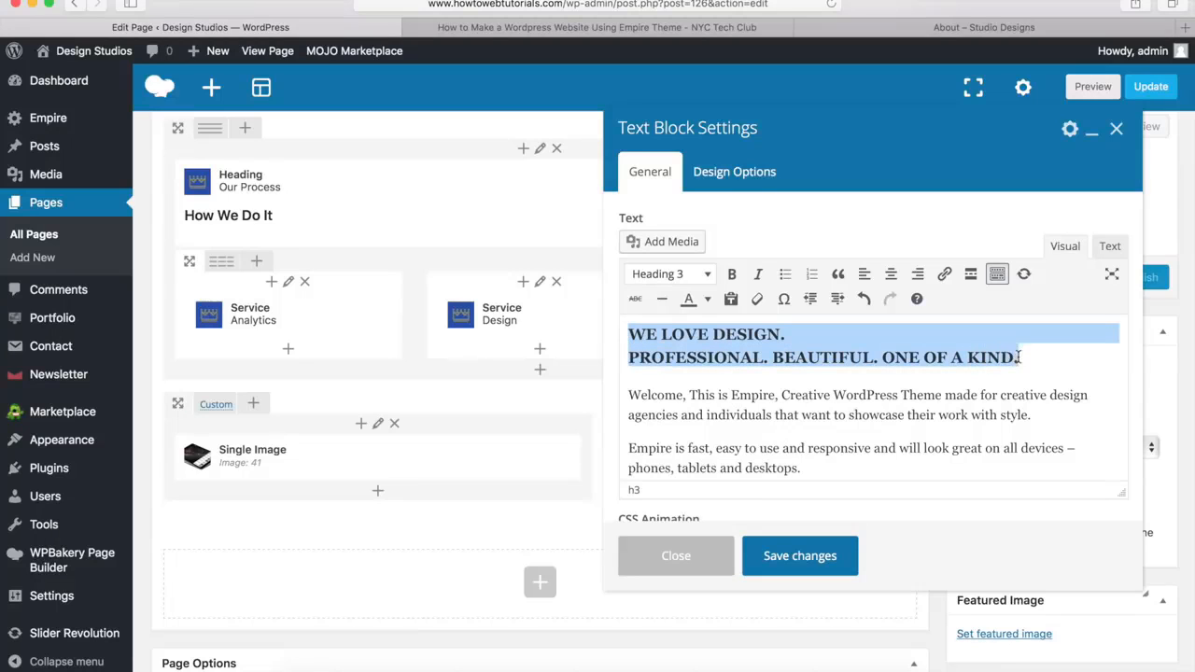
{"action": "left_click", "coordinate": [695, 273]}
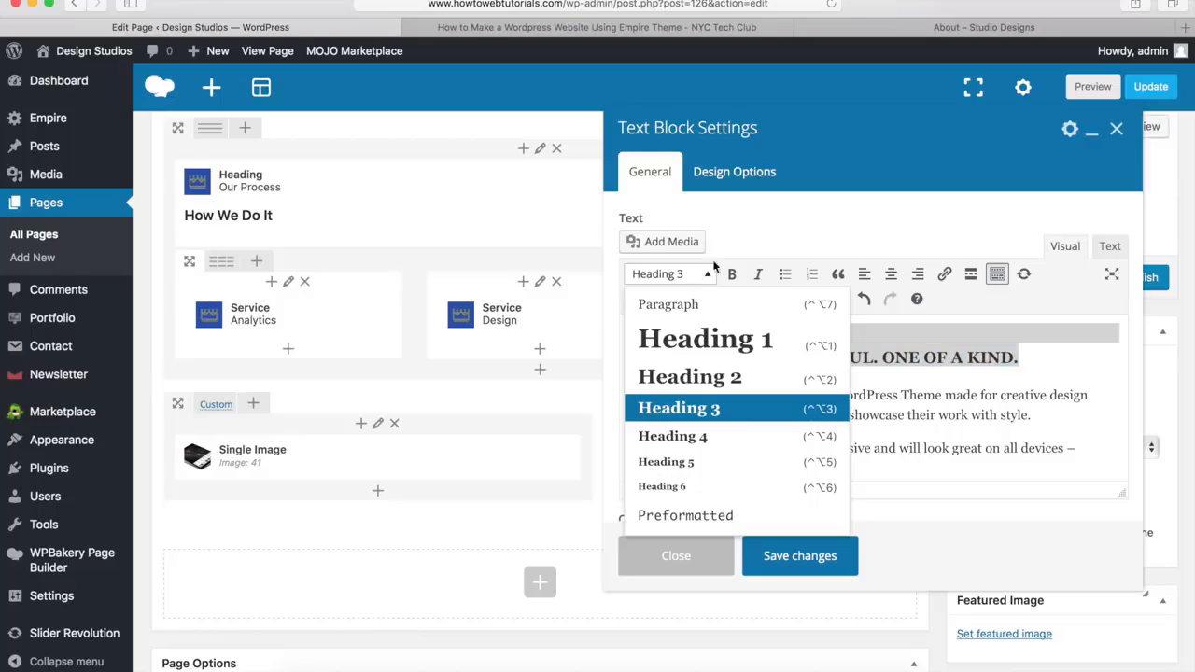
{"action": "left_click", "coordinate": [835, 201]}
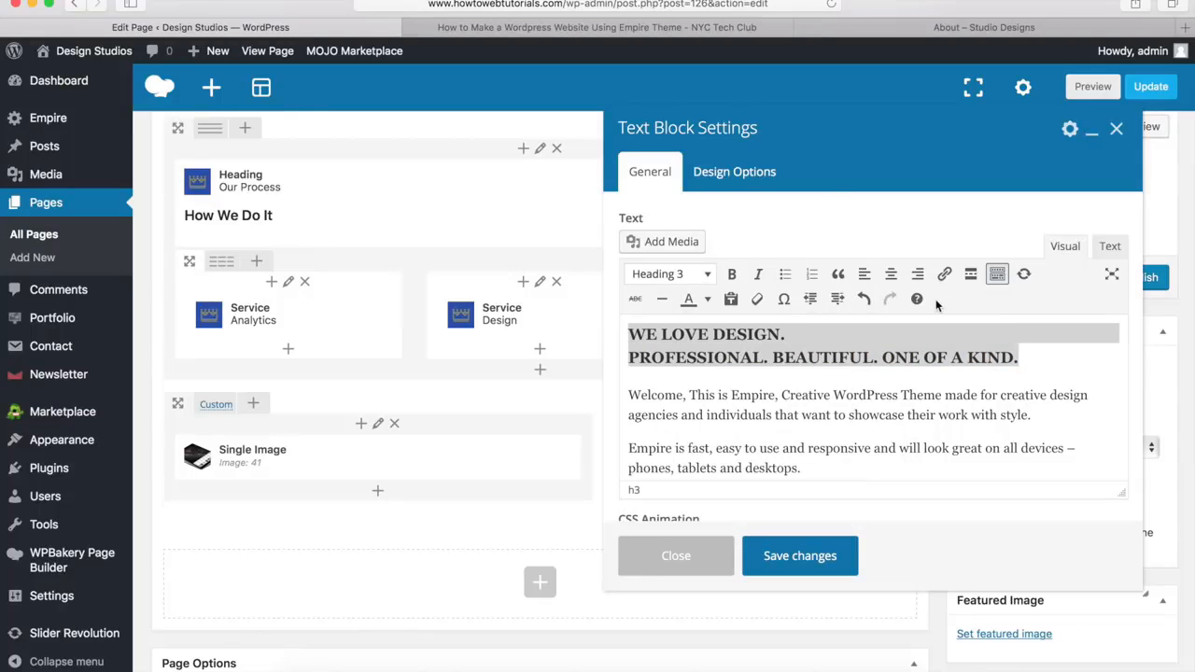
{"action": "left_click", "coordinate": [997, 280]}
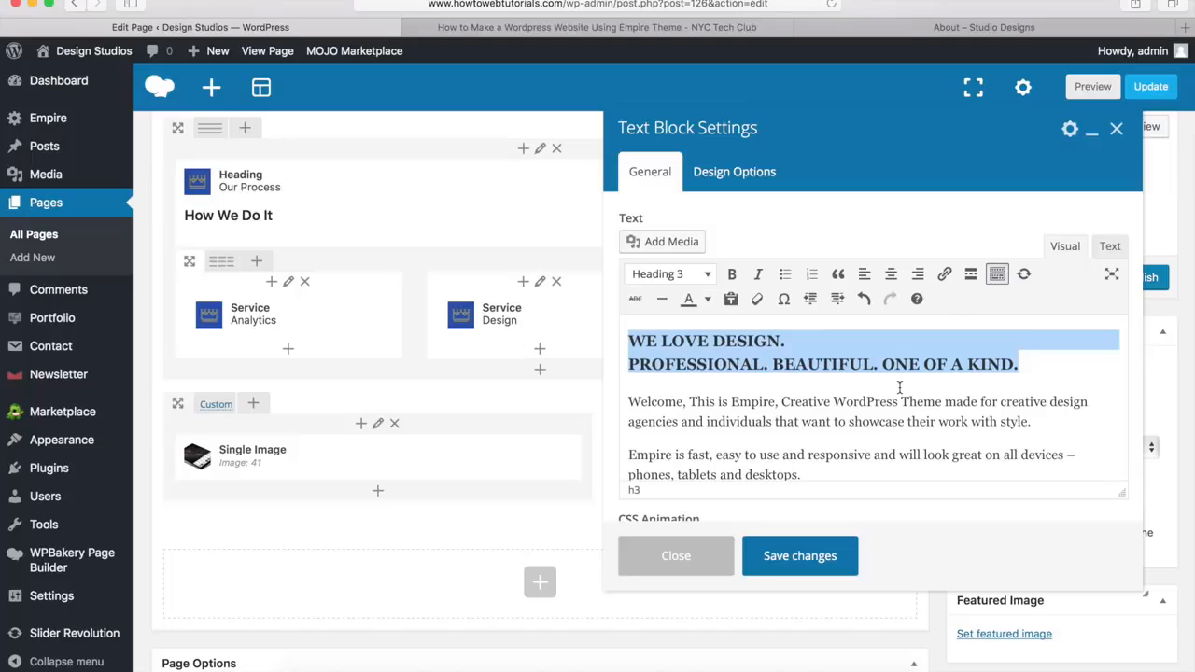
{"action": "left_click", "coordinate": [793, 559]}
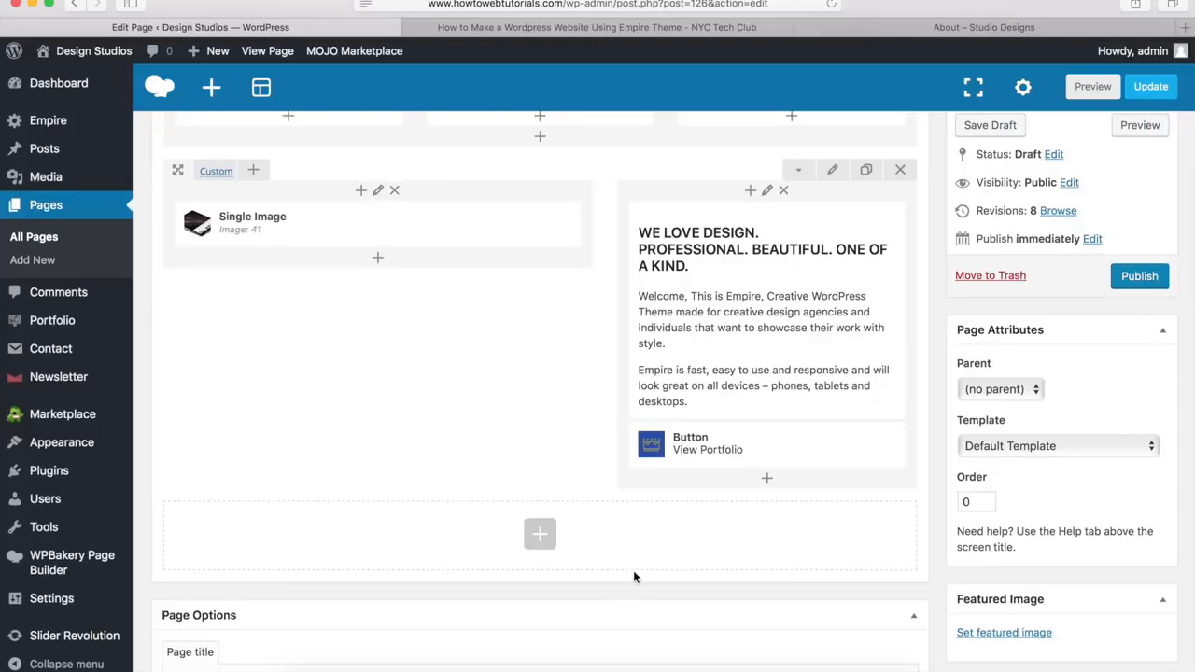
Review the demo page's "Like What You See?" section and add a new row below the image and text row
{"action": "left_click", "coordinate": [985, 27]}
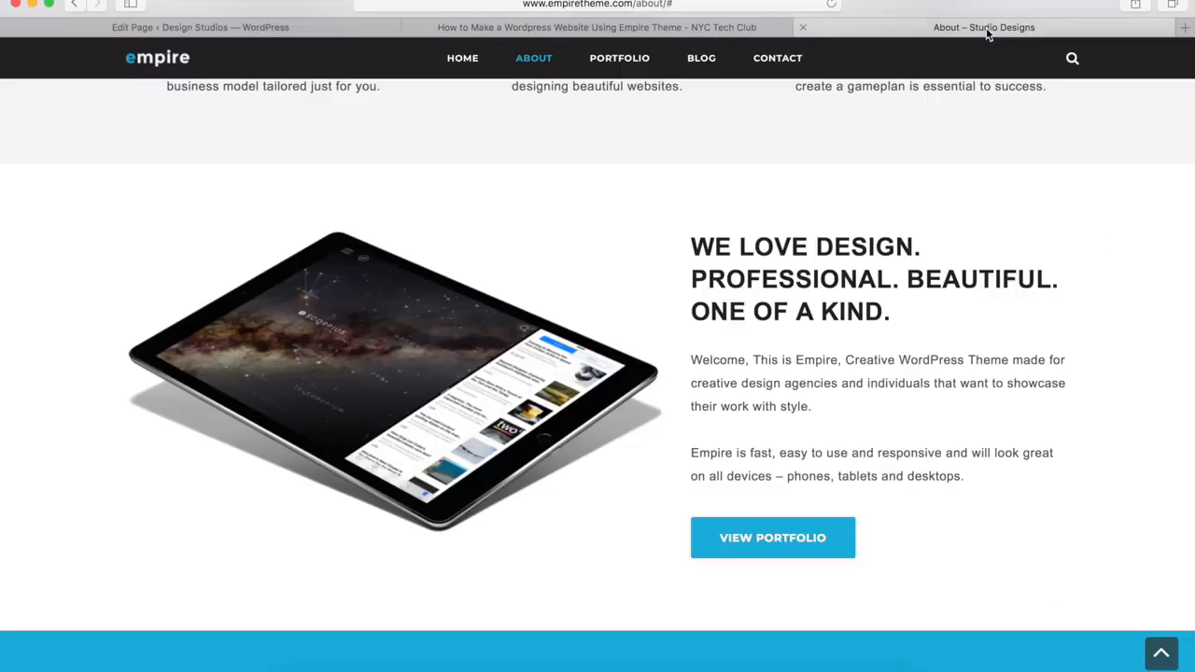
{"action": "scroll", "coordinate": [850, 367], "scroll_direction": "down", "scroll_amount": 5}
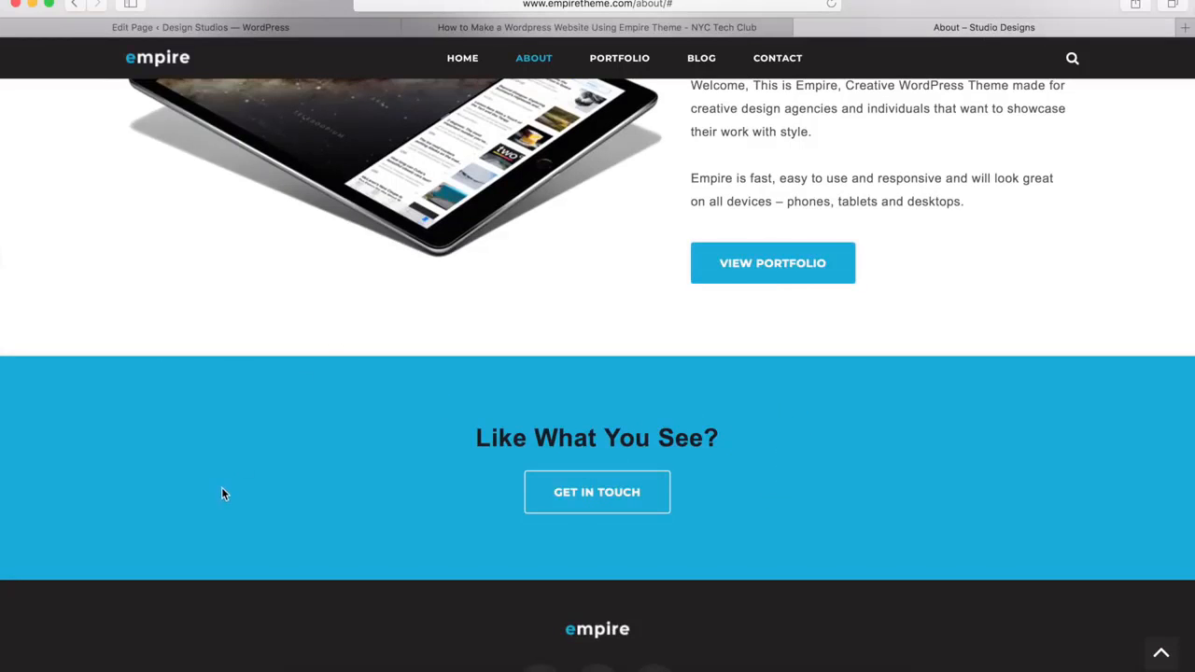
{"action": "left_click", "coordinate": [327, 33]}
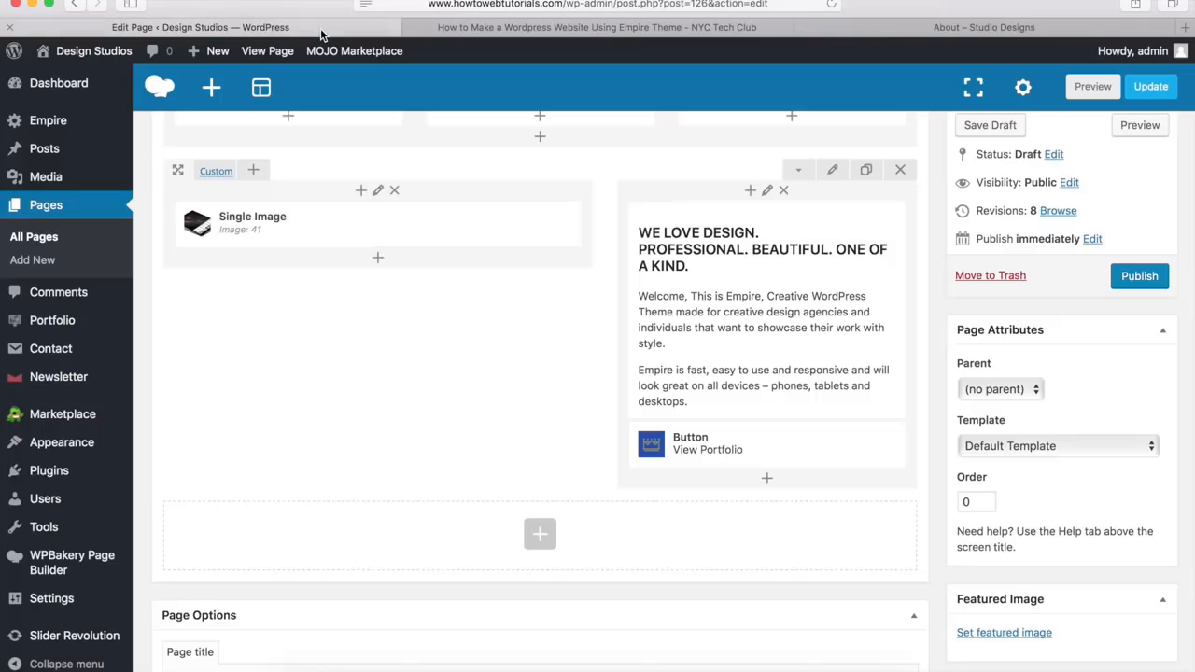
{"action": "left_click", "coordinate": [540, 537]}
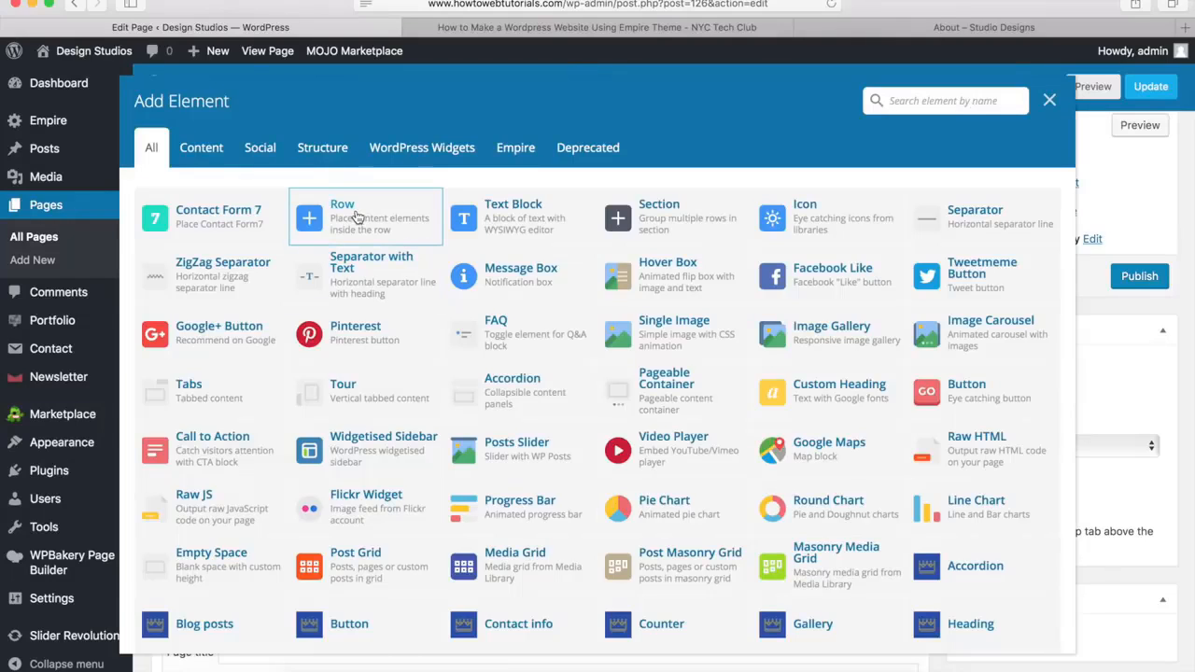
{"action": "left_click", "coordinate": [356, 217]}
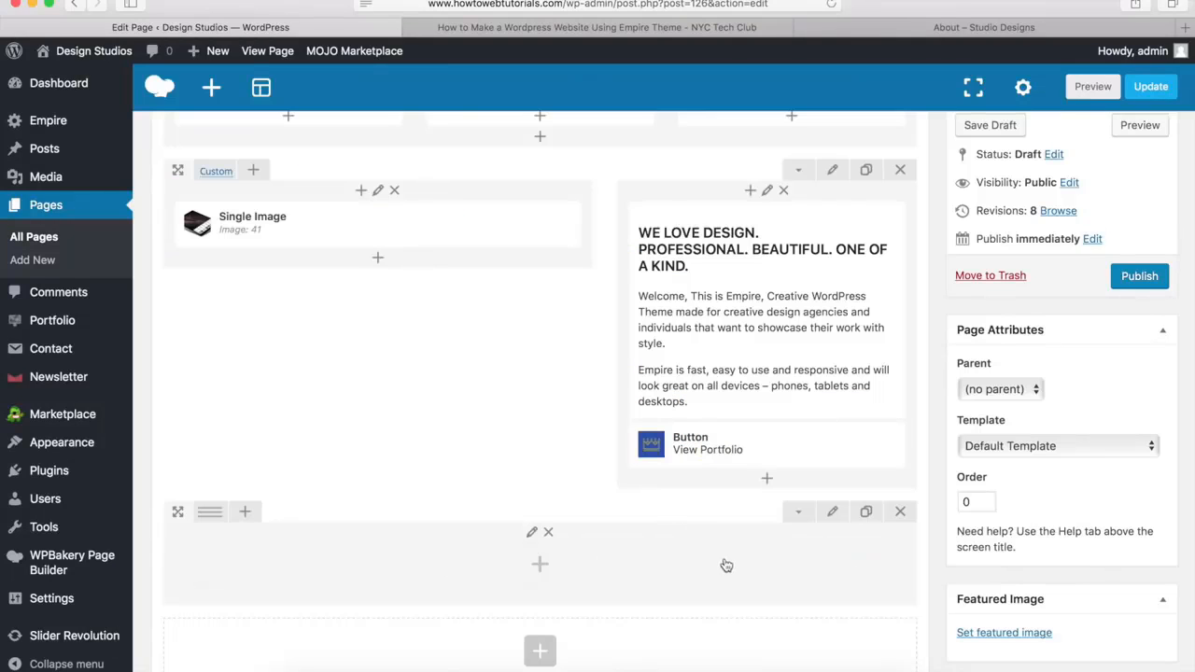
Set the new row below the image and text row to stretch row and content, with a 0px bottom margin
{"action": "left_click", "coordinate": [833, 512]}
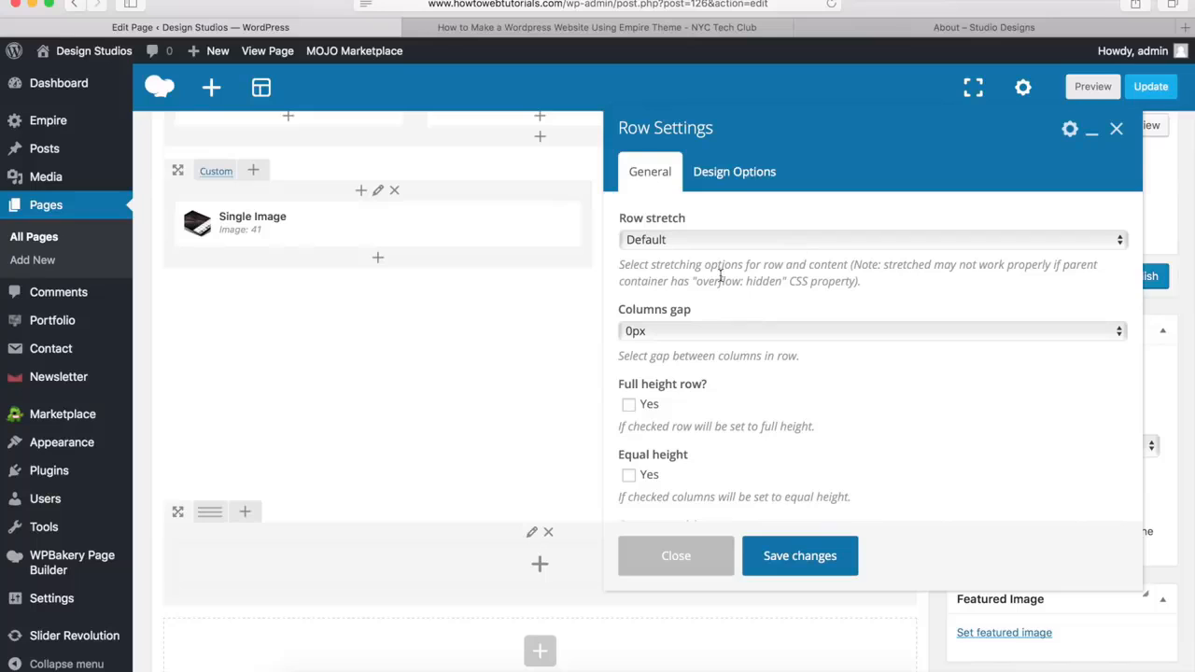
{"action": "left_click", "coordinate": [672, 243]}
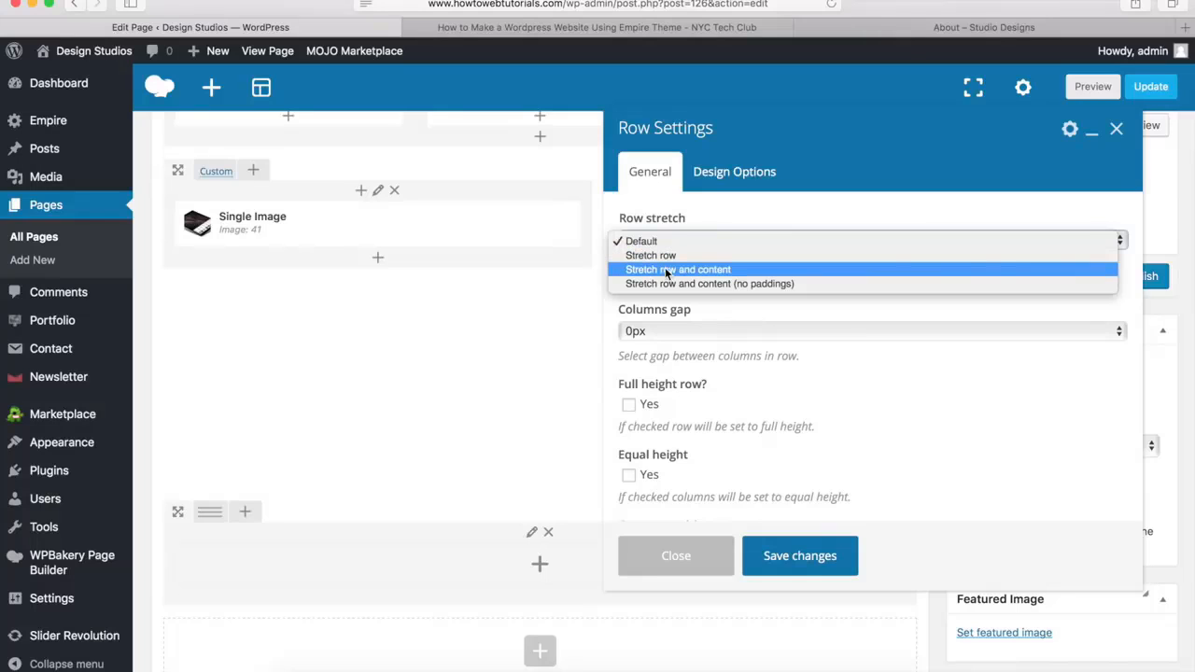
{"action": "left_click", "coordinate": [666, 271]}
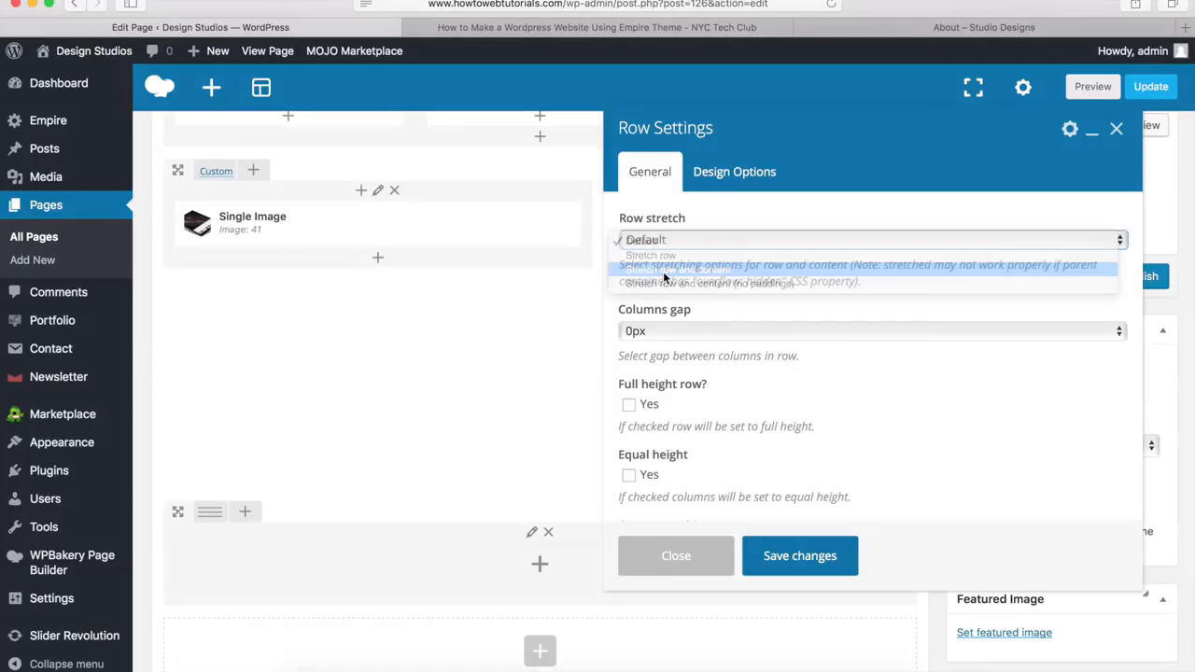
{"action": "left_click", "coordinate": [747, 176]}
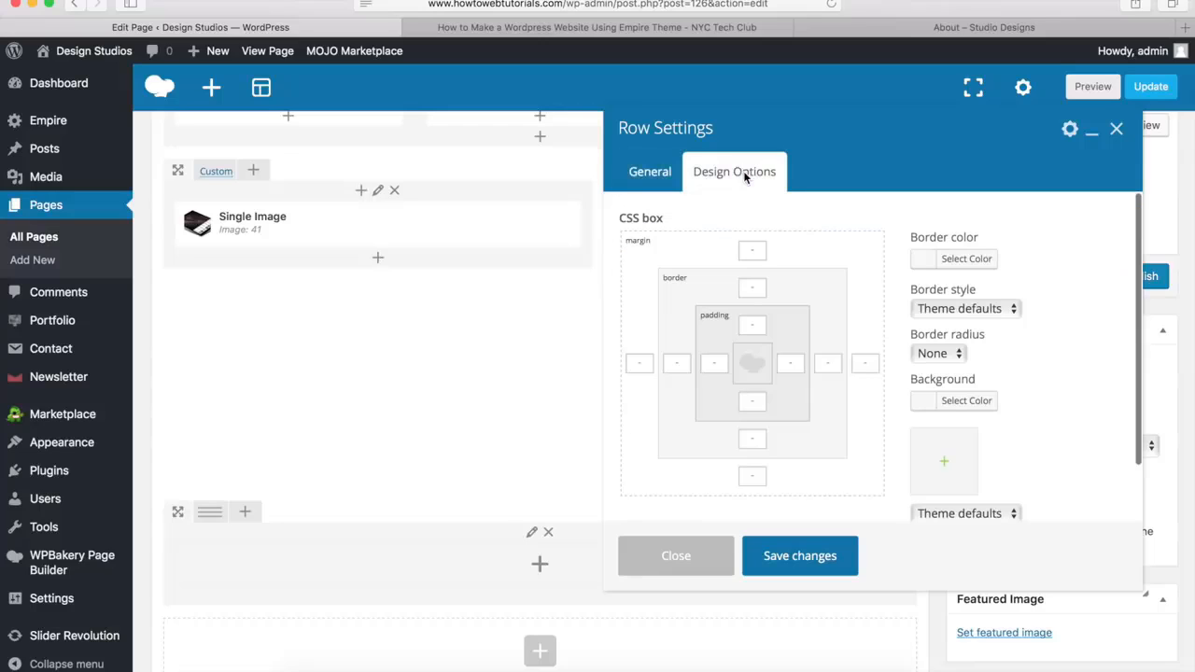
{"action": "left_click", "coordinate": [756, 479]}
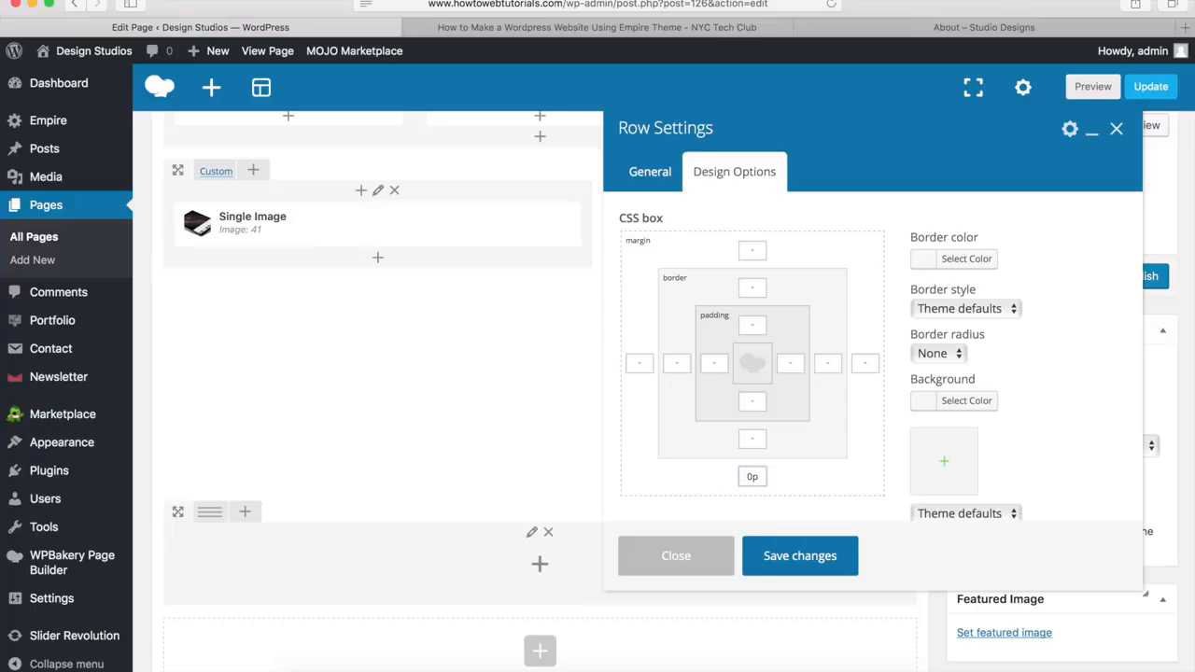
{"action": "type", "text": "x"}
Set the row's background color to the copied #00a9da and save the row settings
{"action": "left_click", "coordinate": [960, 403]}
{"action": "left_click", "coordinate": [1040, 408]}
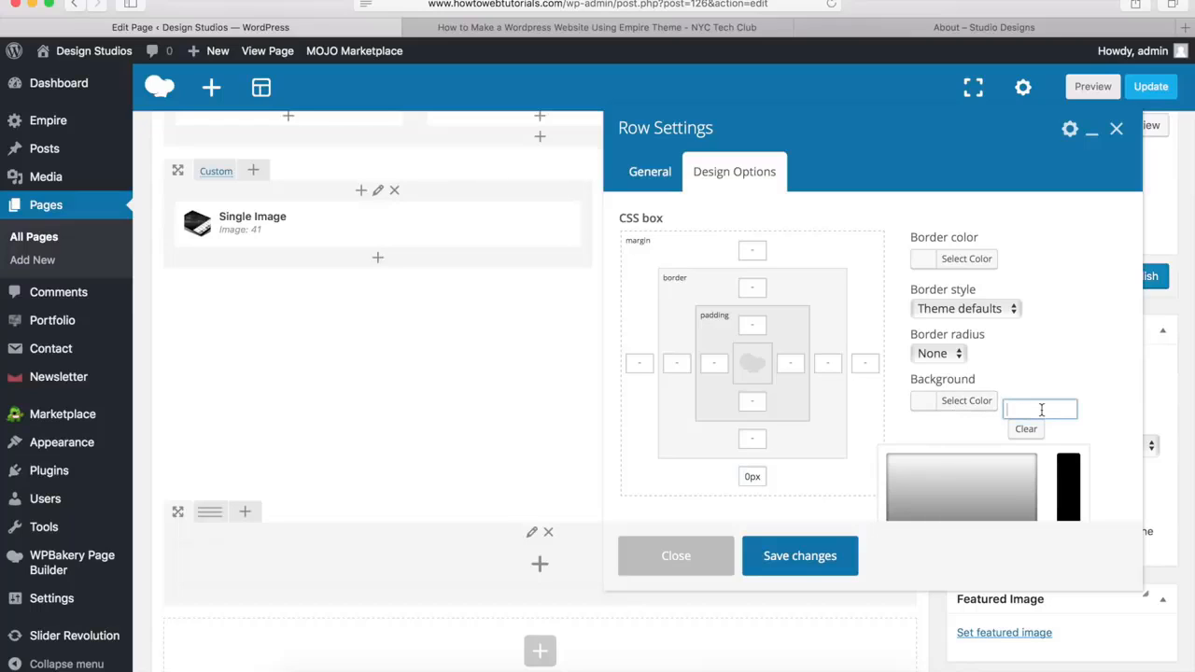
{"action": "type", "text": "#00a9da"}
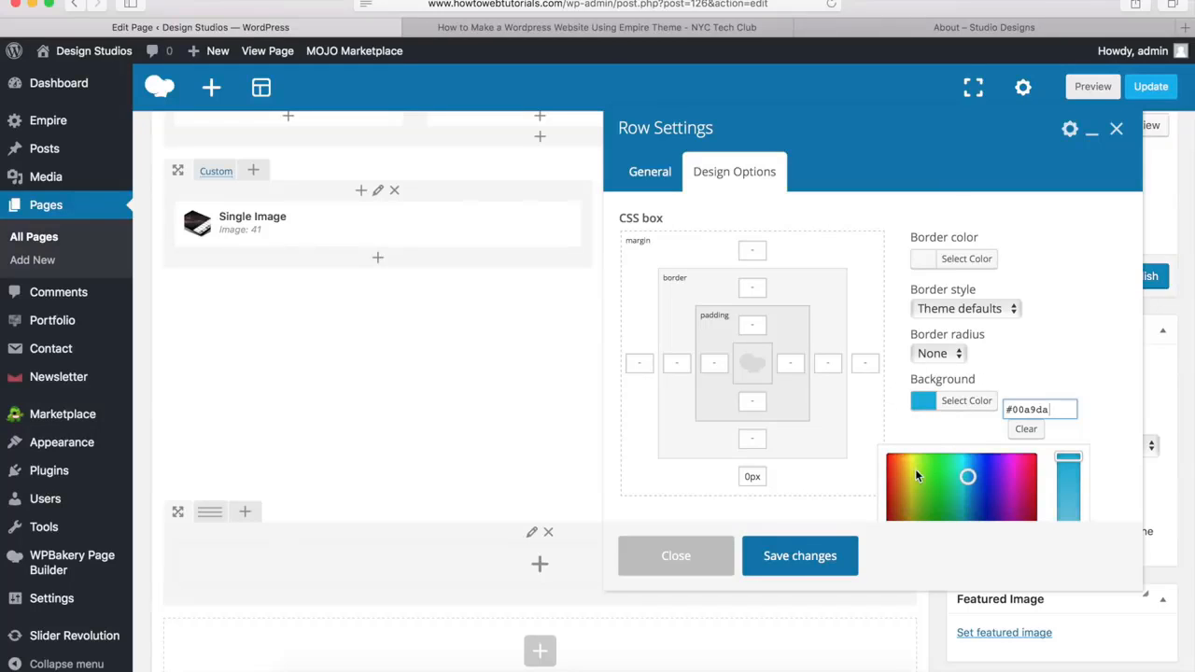
{"action": "left_click", "coordinate": [798, 558]}
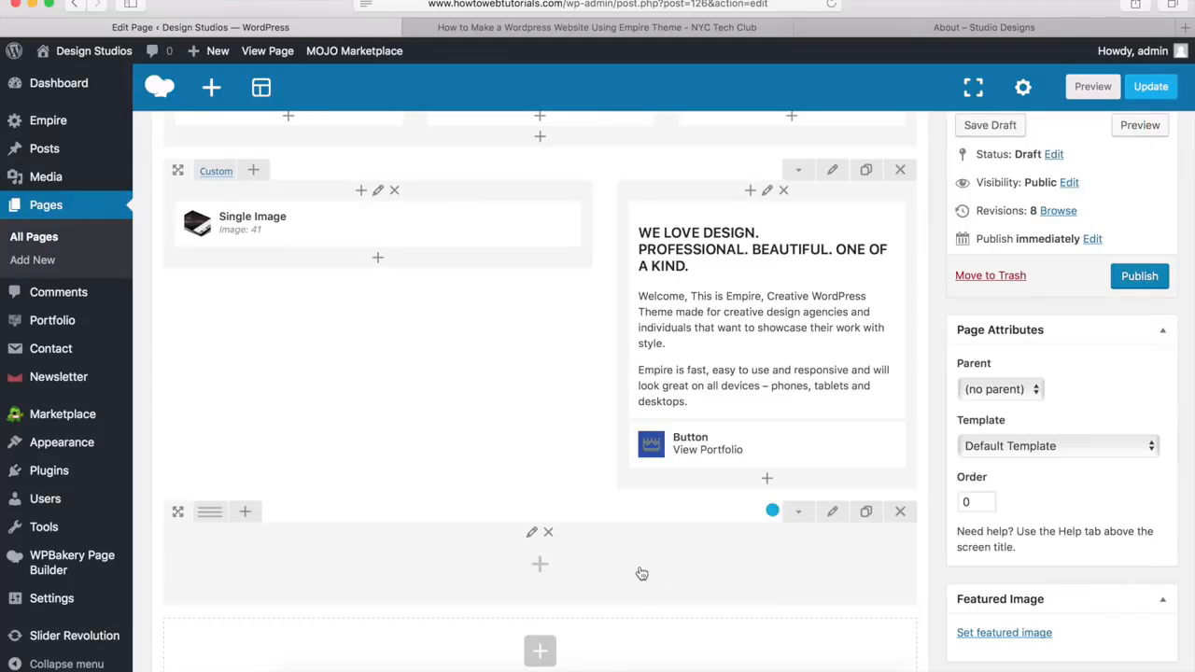
Add an Empire Heading element to the blue row with the title "Like What You See?"
{"action": "left_click", "coordinate": [540, 566]}
{"action": "scroll", "coordinate": [719, 413], "scroll_direction": "down", "scroll_amount": 3}
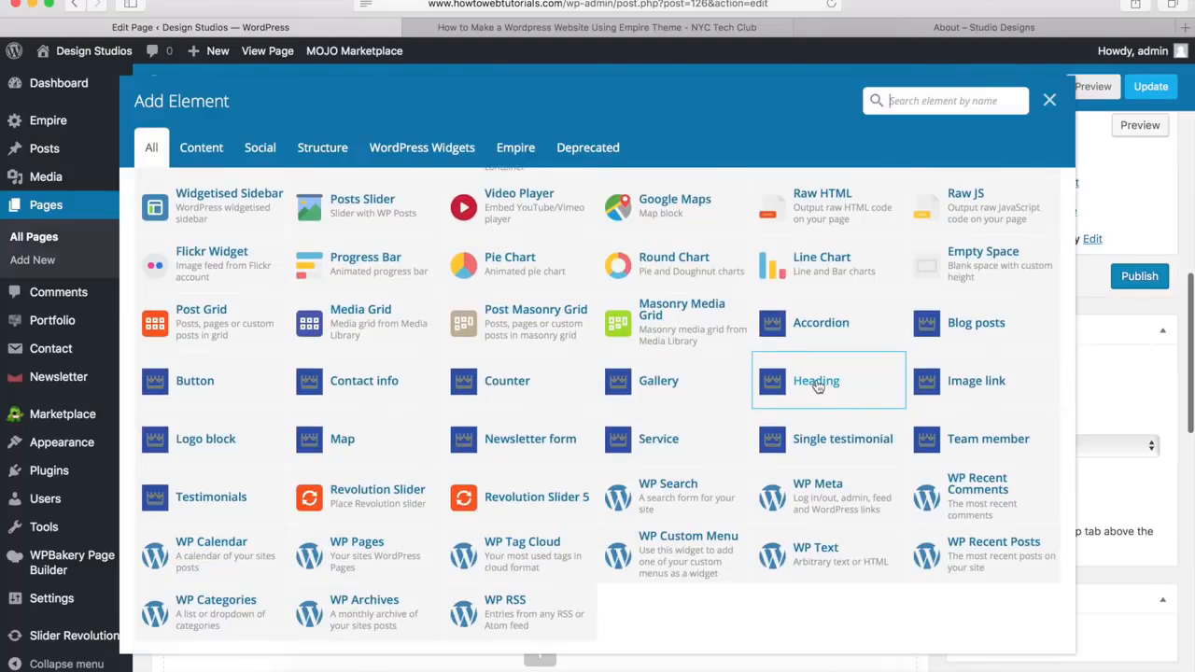
{"action": "left_click", "coordinate": [817, 383]}
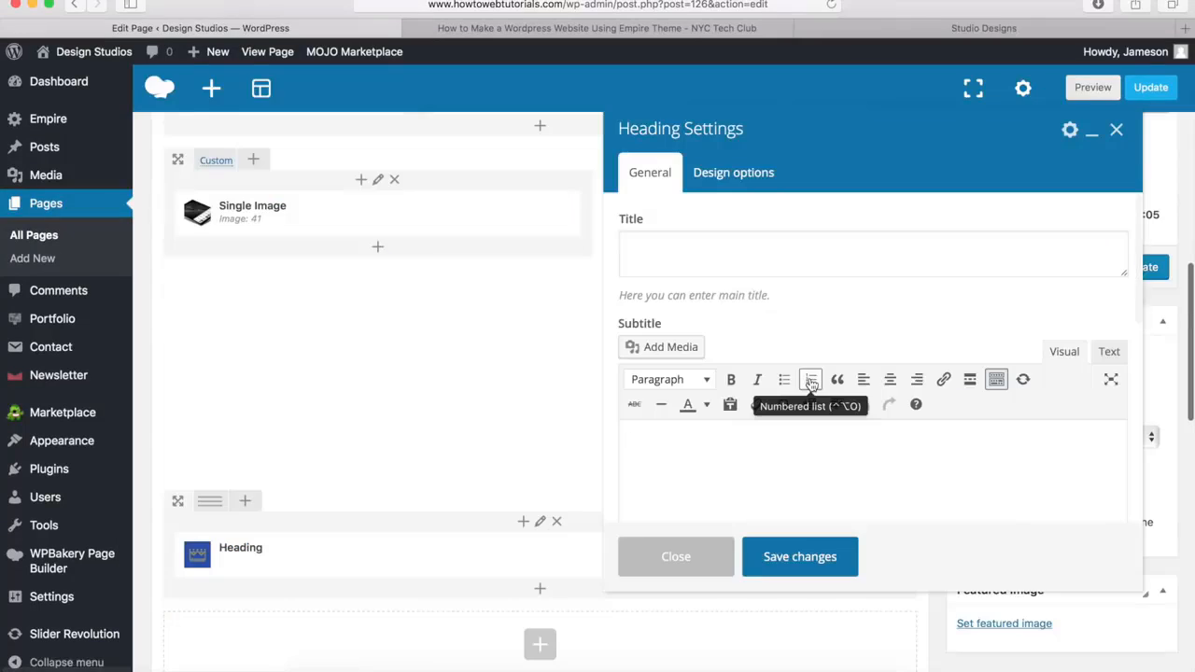
{"action": "left_click", "coordinate": [679, 250]}
{"action": "type", "text": "Like What You See?"}
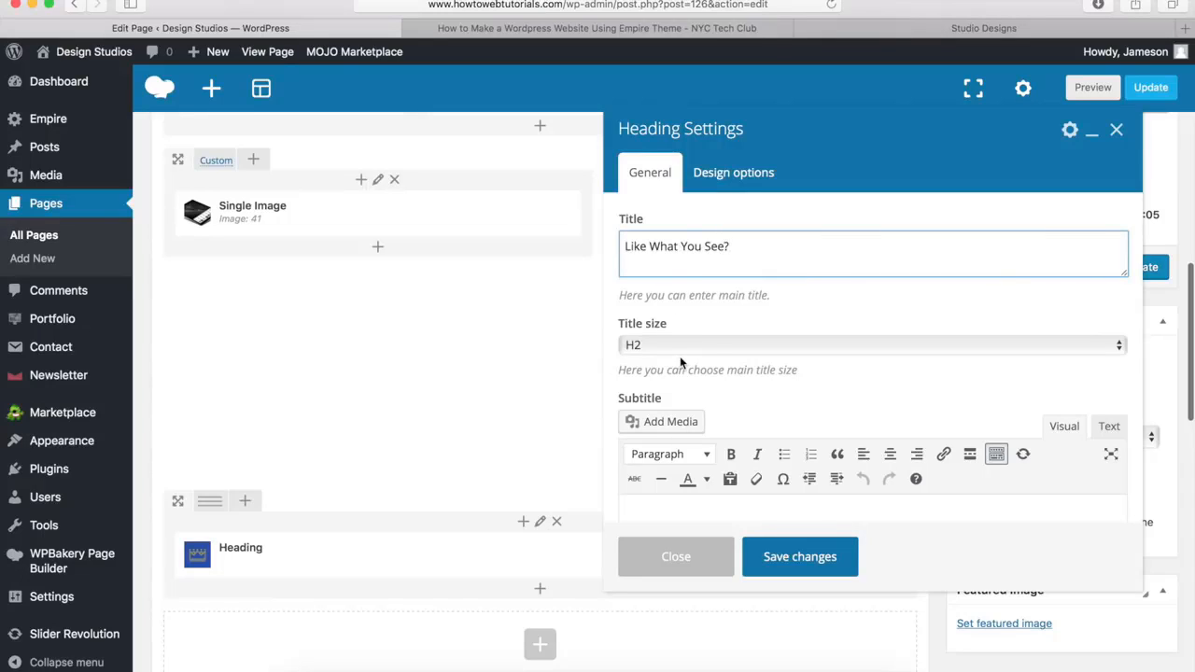
Give the heading a 20px bottom margin and save its settings
{"action": "scroll", "coordinate": [677, 366], "scroll_direction": "down", "scroll_amount": 5}
{"action": "scroll", "coordinate": [677, 366], "scroll_direction": "down", "scroll_amount": 2}
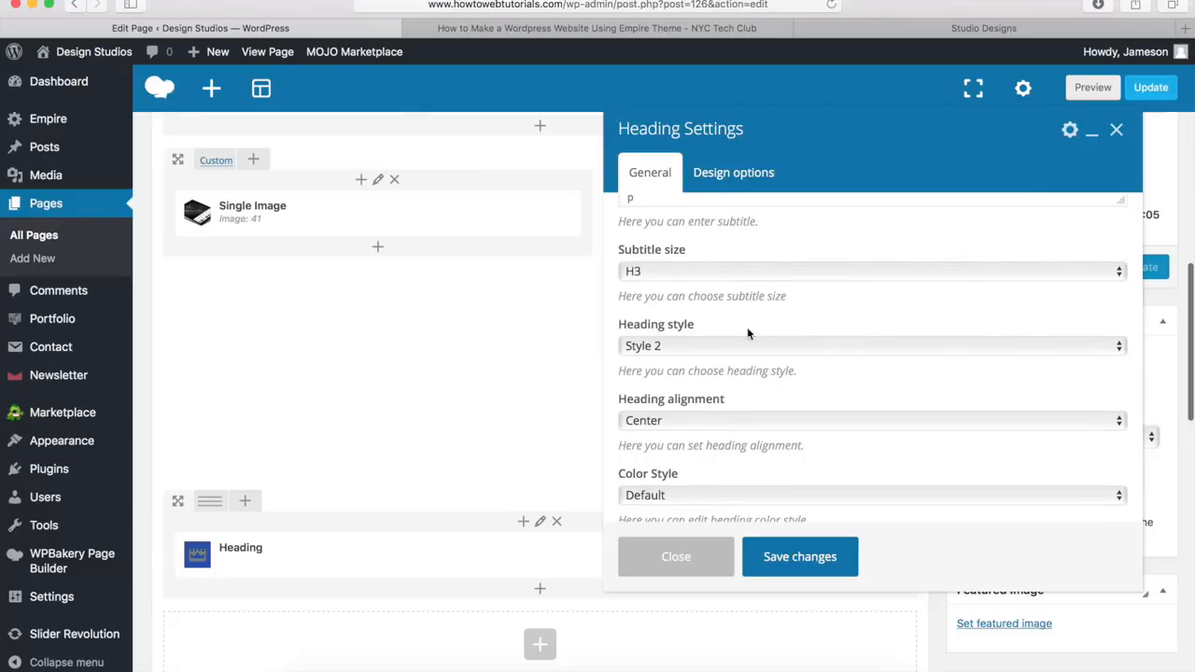
{"action": "left_click", "coordinate": [749, 177]}
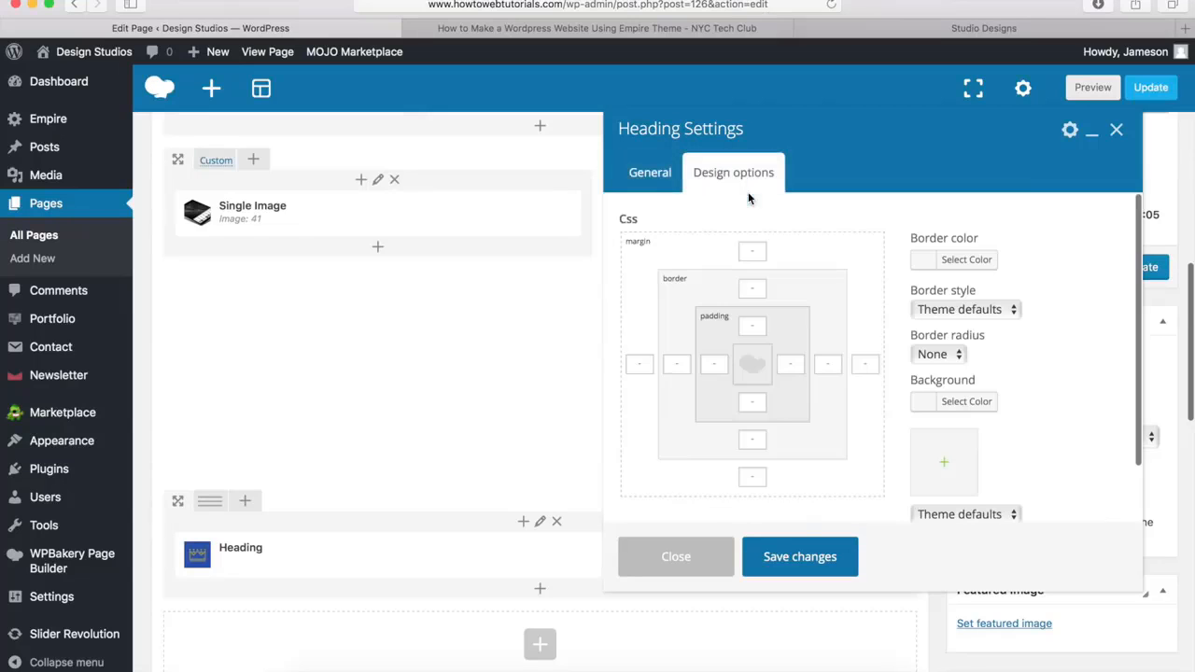
{"action": "left_click", "coordinate": [751, 474]}
{"action": "type", "text": "20px"}
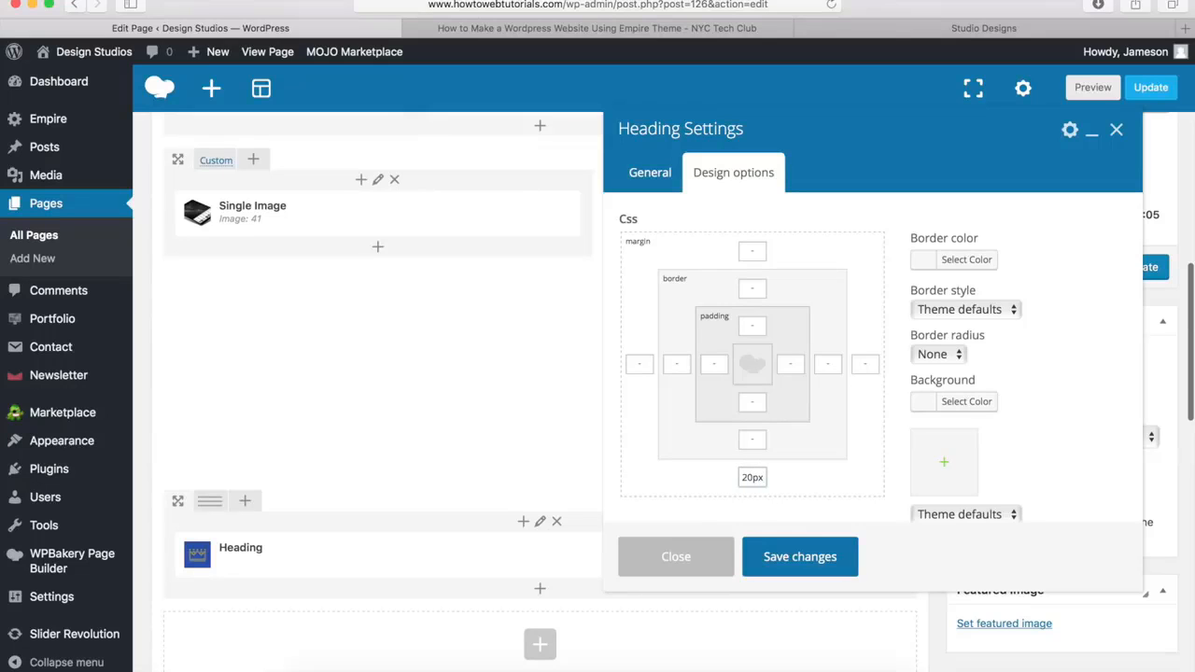
{"action": "left_click", "coordinate": [801, 557]}
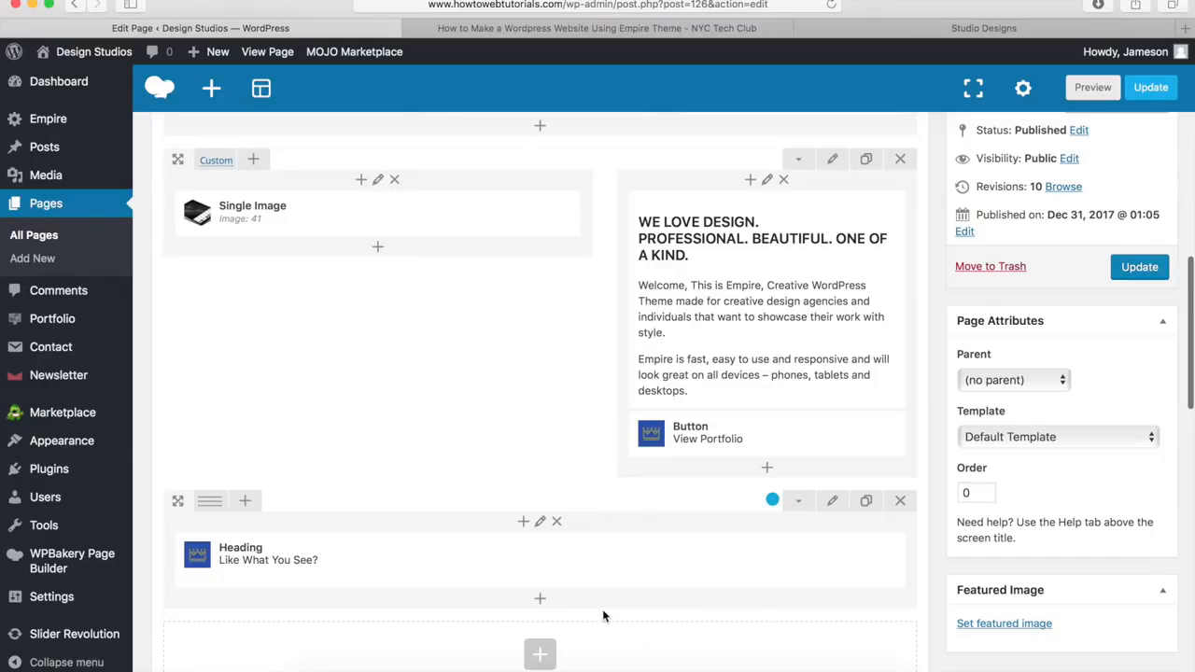
Add an Empire Button element below the "Like What You See?" heading and title it "Get In Touch"
{"action": "left_click", "coordinate": [540, 601]}
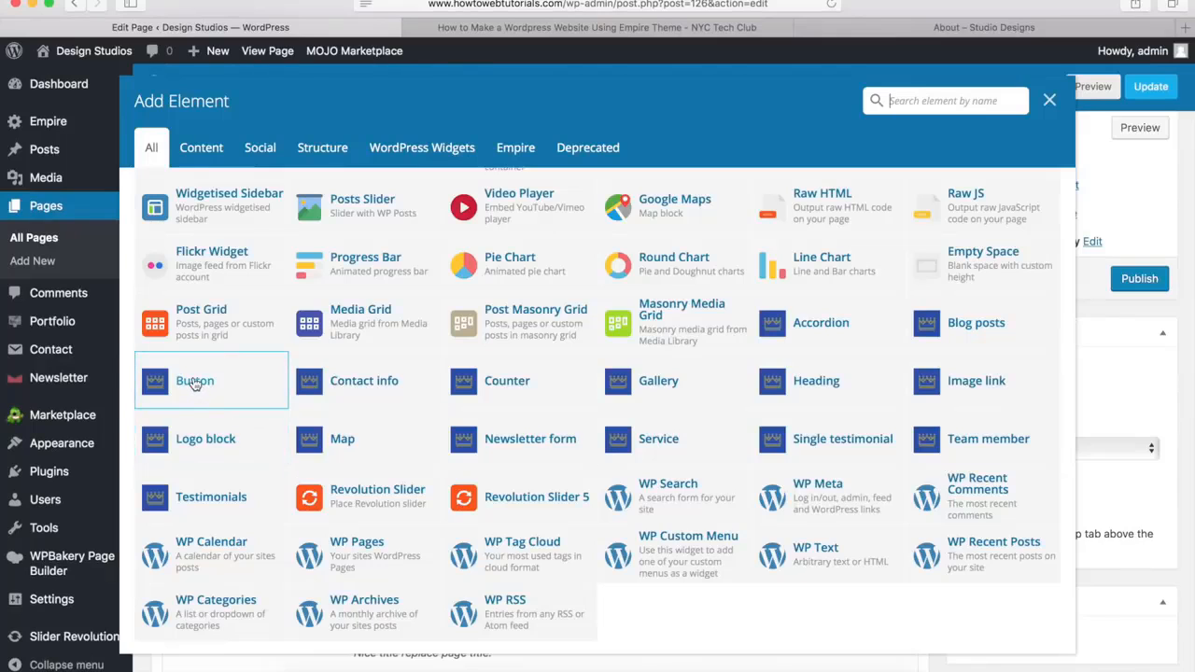
{"action": "left_click", "coordinate": [195, 384]}
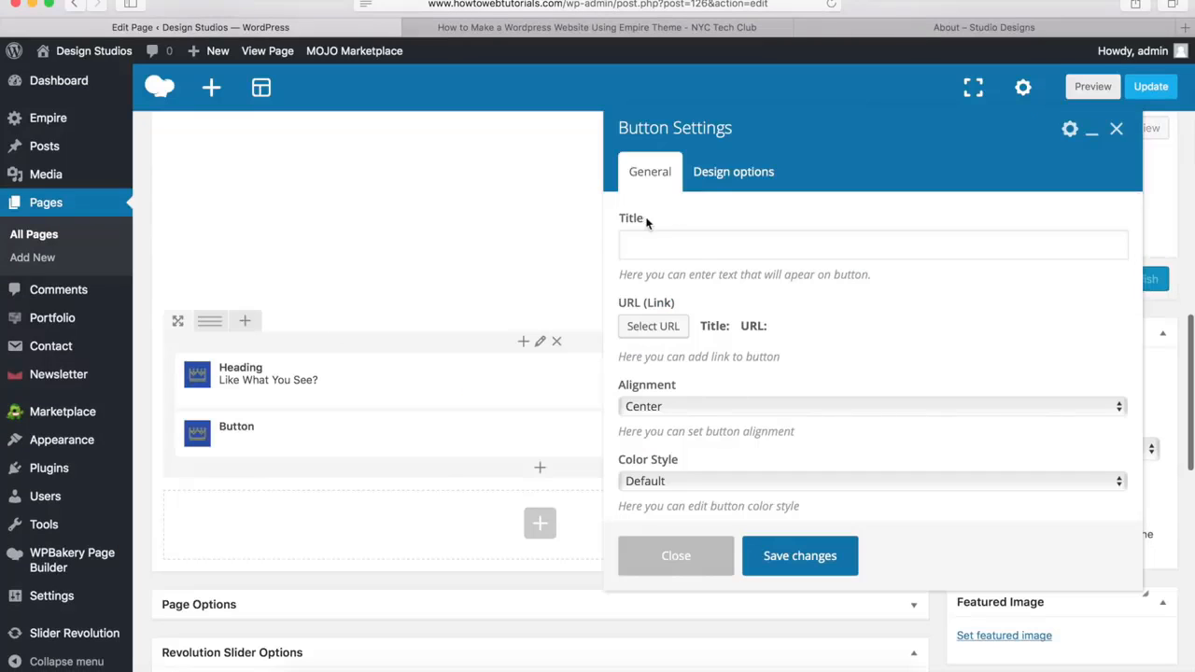
{"action": "left_click", "coordinate": [680, 246]}
{"action": "type", "text": "Get "}
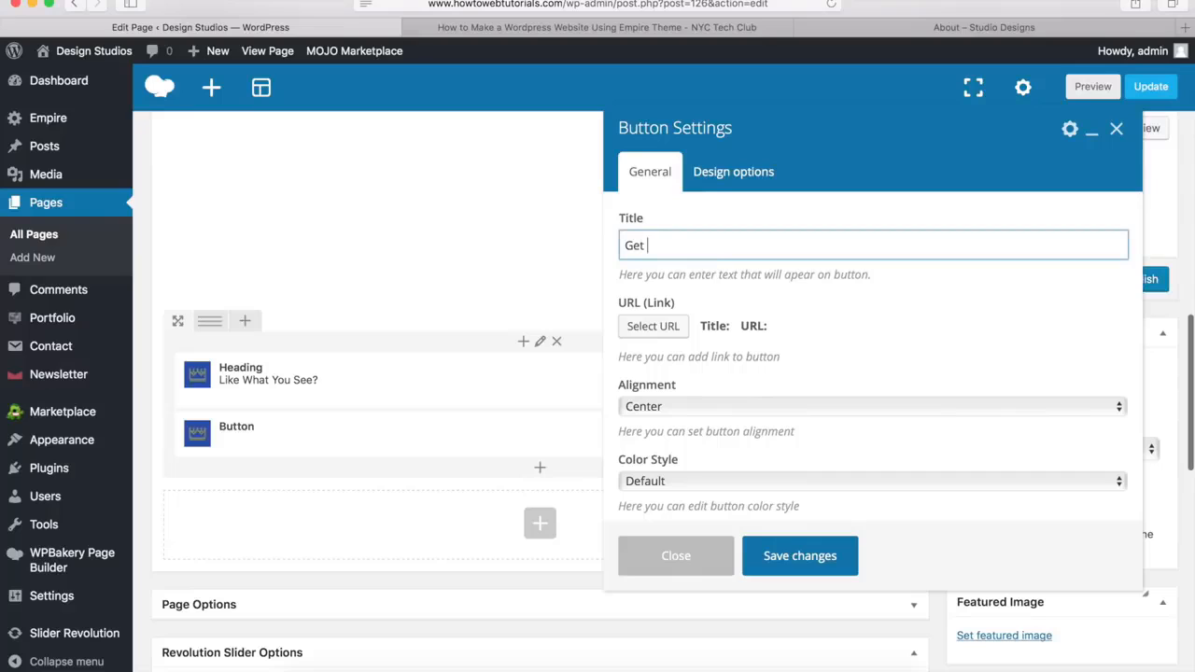
{"action": "type", "text": "In Touch"}
{"action": "left_click", "coordinate": [656, 330]}
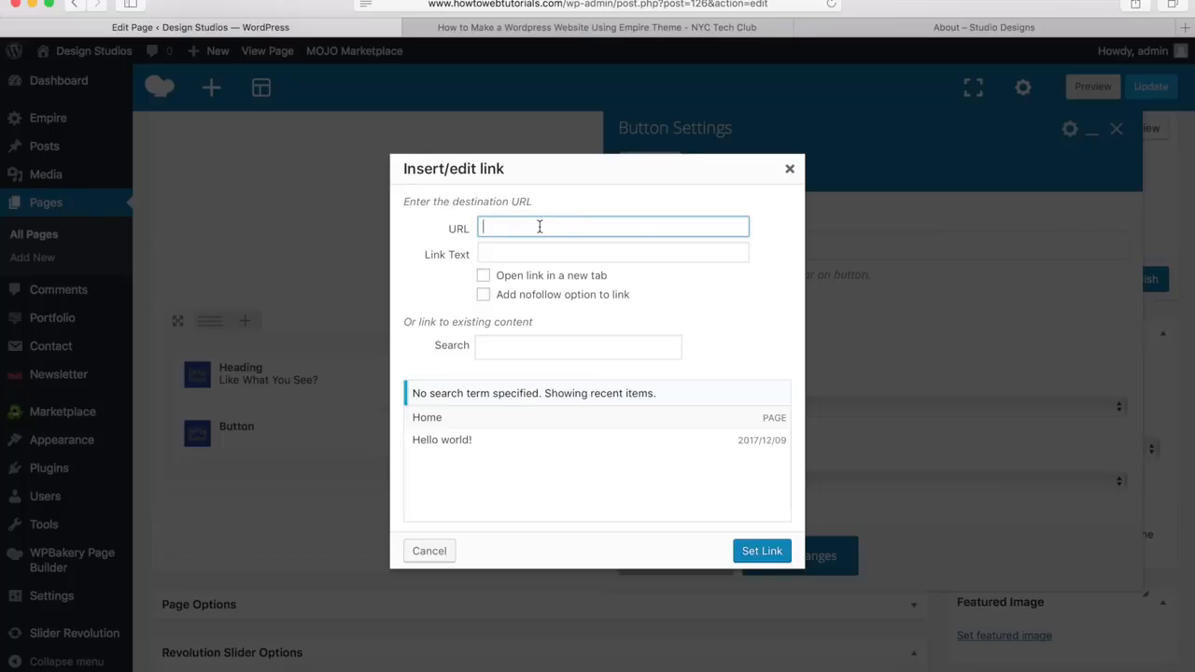
{"action": "type", "text": "h"}
{"action": "type", "text": "ttp://www.howtowebtutorials.com/contact"}
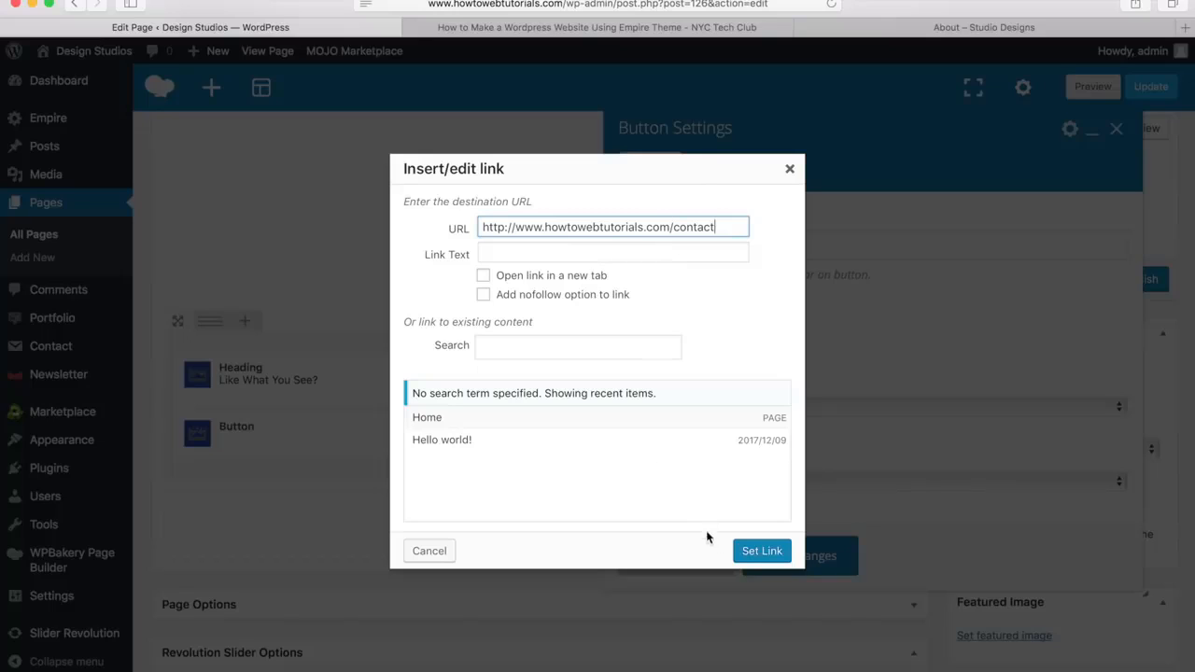
{"action": "left_click", "coordinate": [763, 552]}
Set the button's color style to Custom with white (#ffffff) text
{"action": "scroll", "coordinate": [796, 364], "scroll_direction": "down", "scroll_amount": 3}
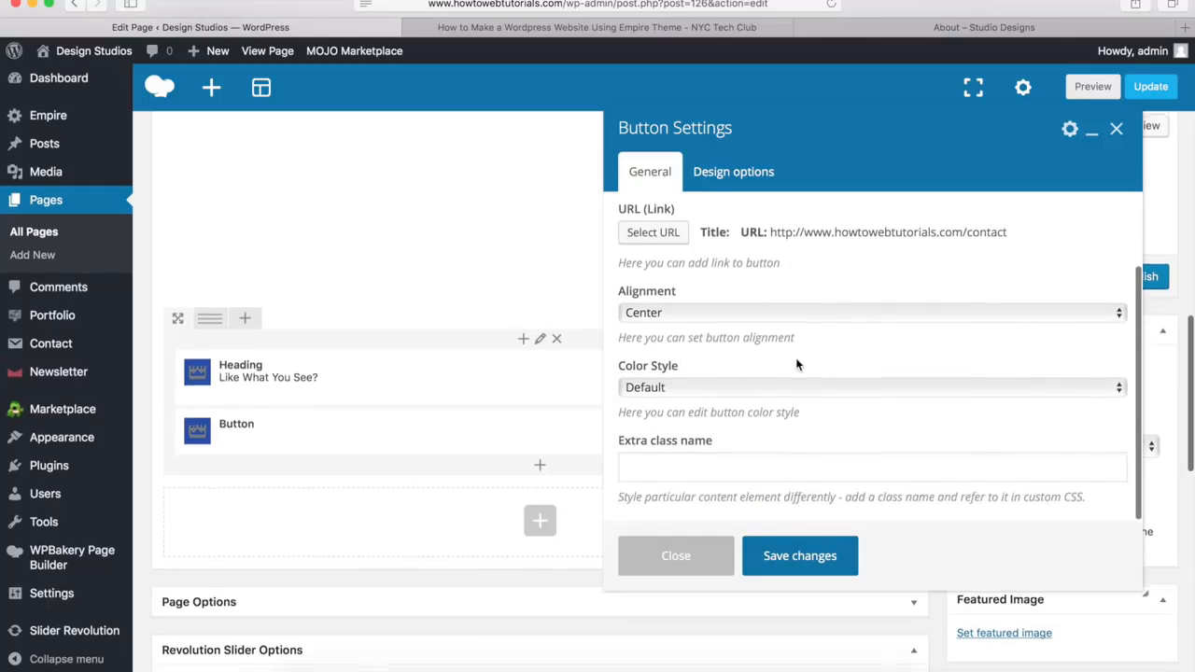
{"action": "left_click", "coordinate": [693, 391]}
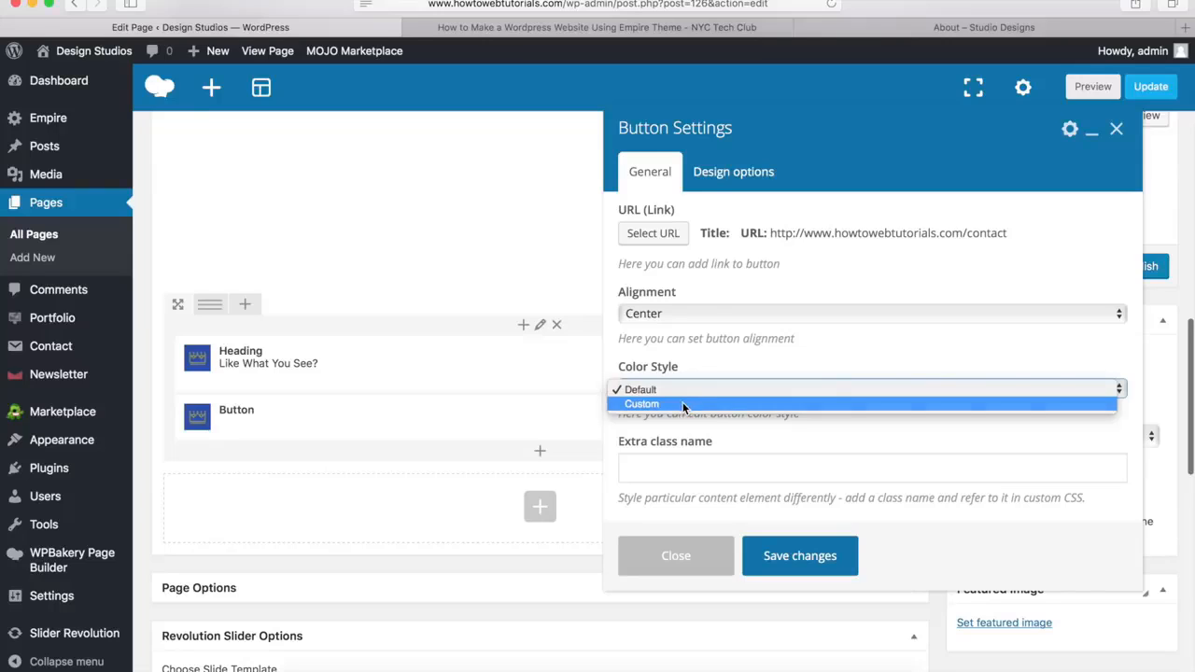
{"action": "left_click", "coordinate": [683, 405]}
{"action": "scroll", "coordinate": [715, 317], "scroll_direction": "down", "scroll_amount": 5}
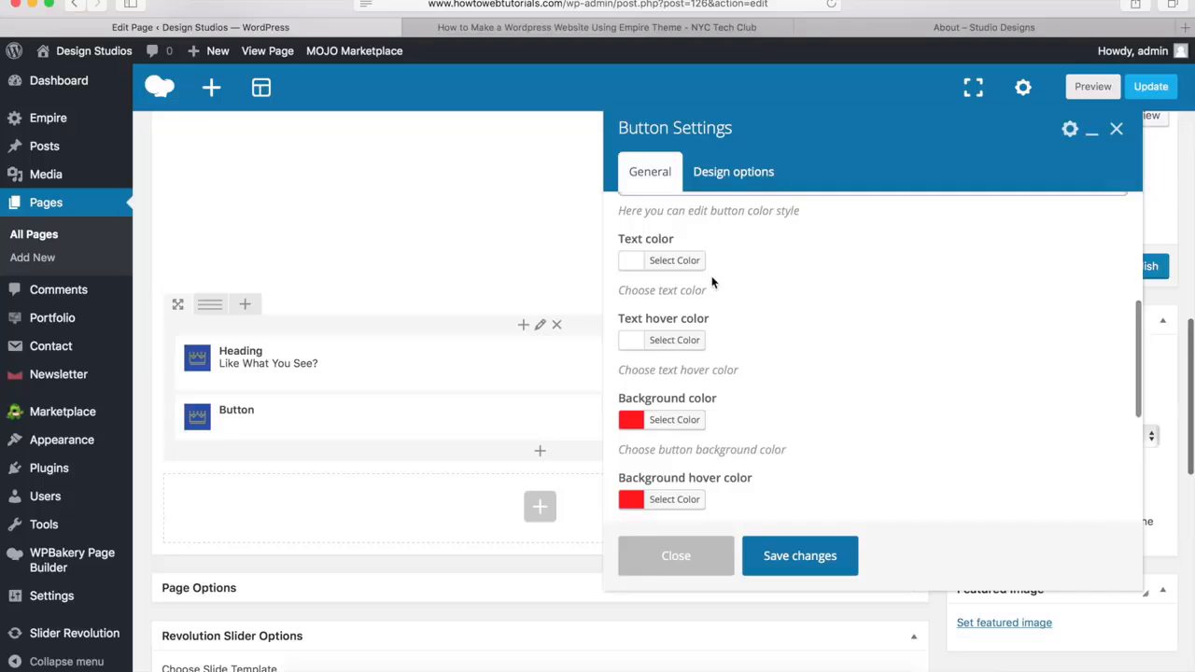
{"action": "left_click", "coordinate": [677, 265]}
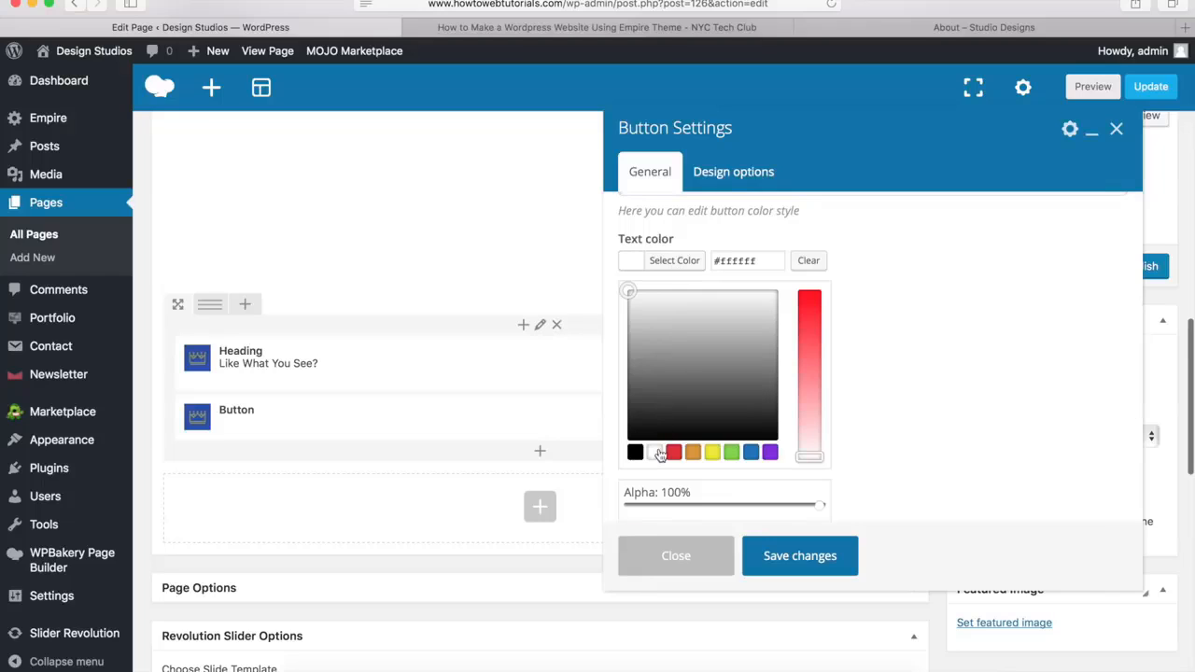
{"action": "left_click", "coordinate": [688, 260]}
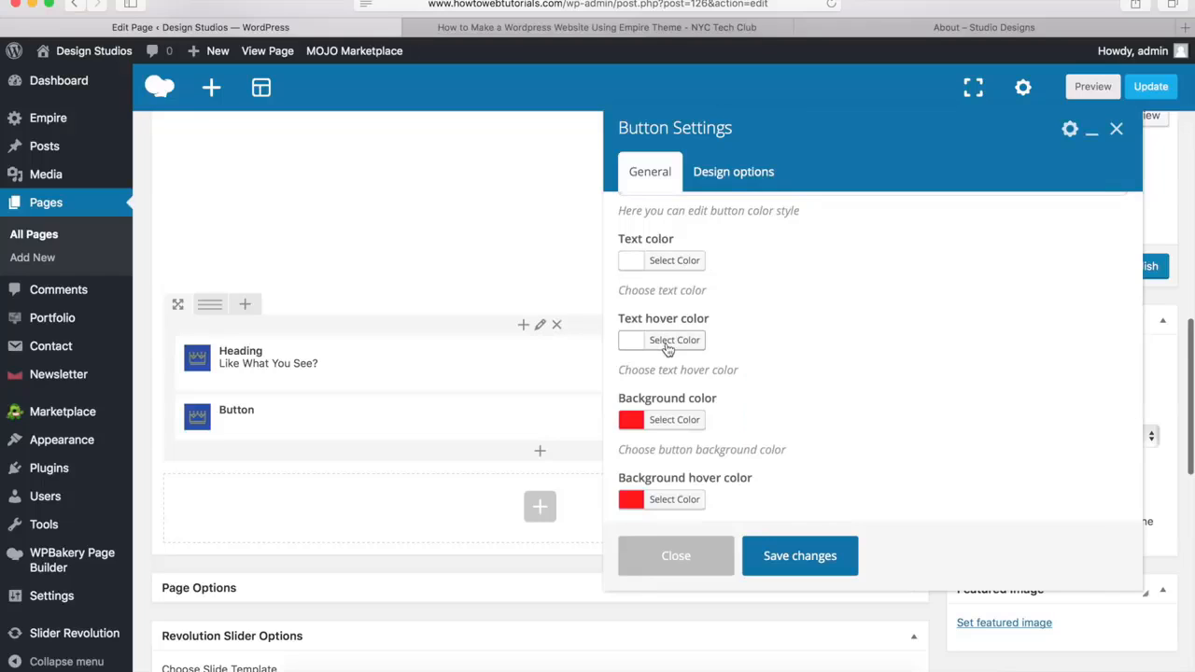
Set the button's text hover color to the copied #00a9da
{"action": "left_click", "coordinate": [673, 341]}
{"action": "left_click", "coordinate": [747, 340]}
{"action": "key", "text": "super+a"}
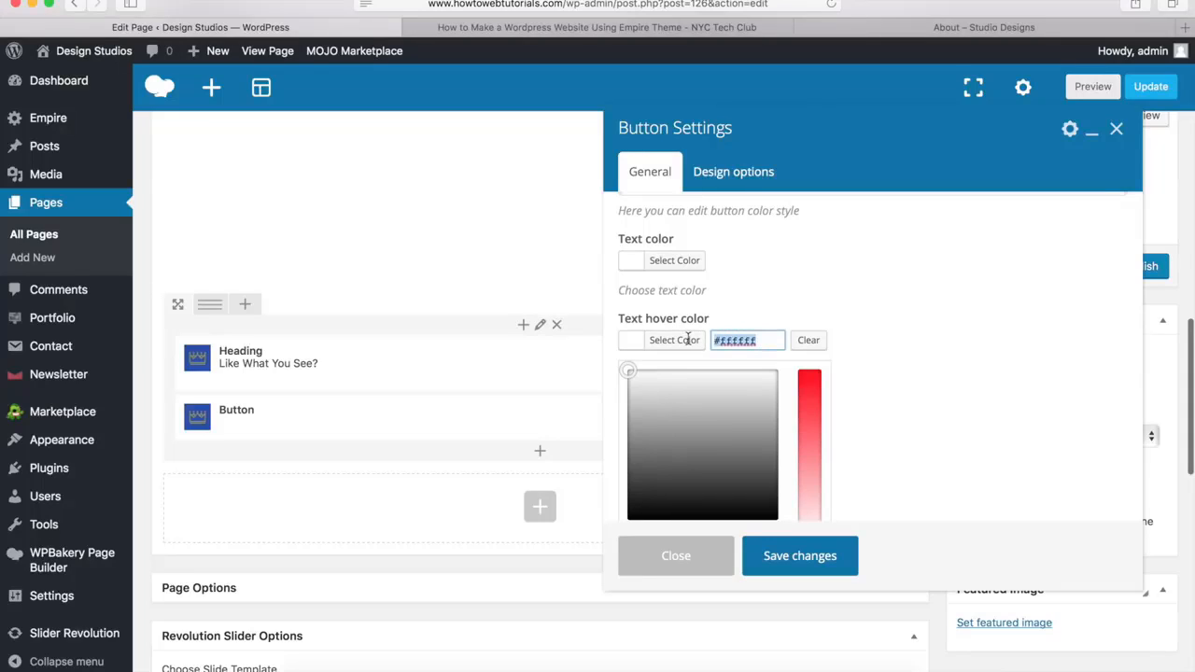
{"action": "type", "text": "#00a9da"}
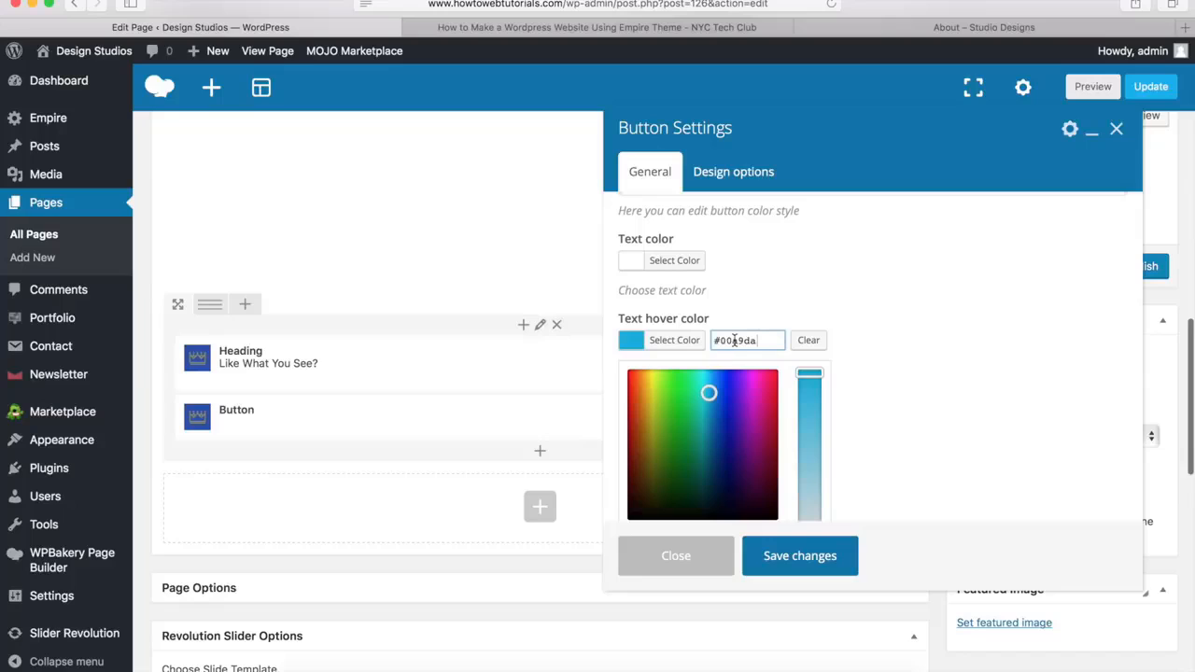
{"action": "left_click", "coordinate": [686, 341]}
Make the button's background color almost transparent by lowering its alpha to 1%
{"action": "left_click", "coordinate": [686, 423]}
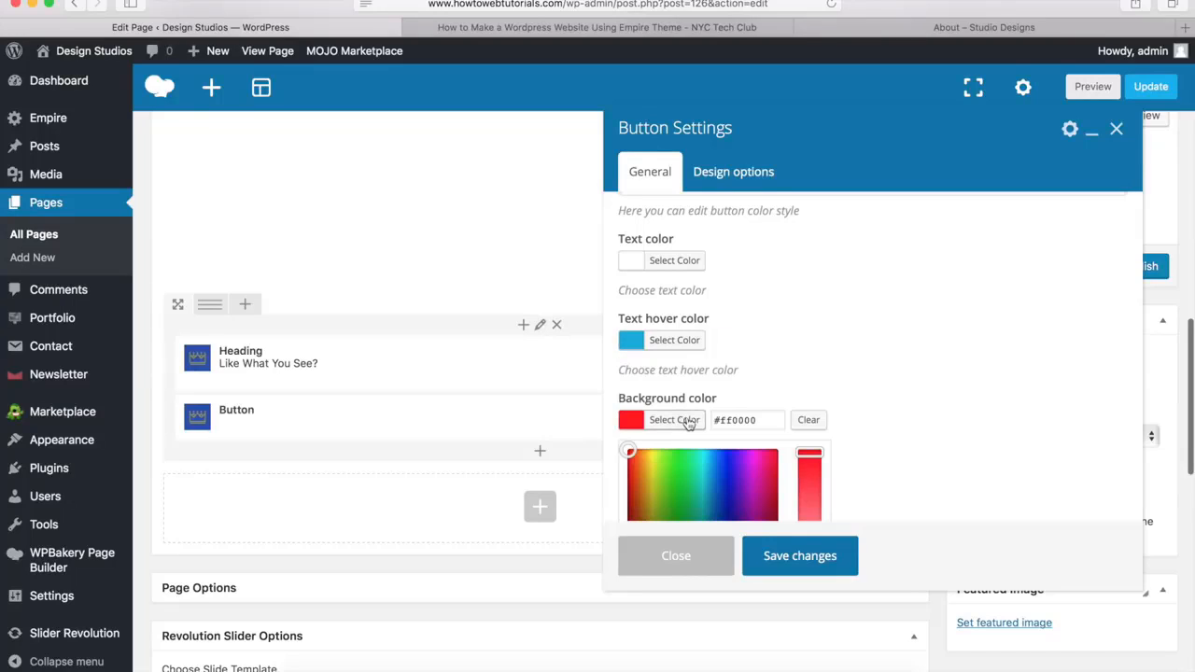
{"action": "scroll", "coordinate": [826, 342], "scroll_direction": "down", "scroll_amount": 5}
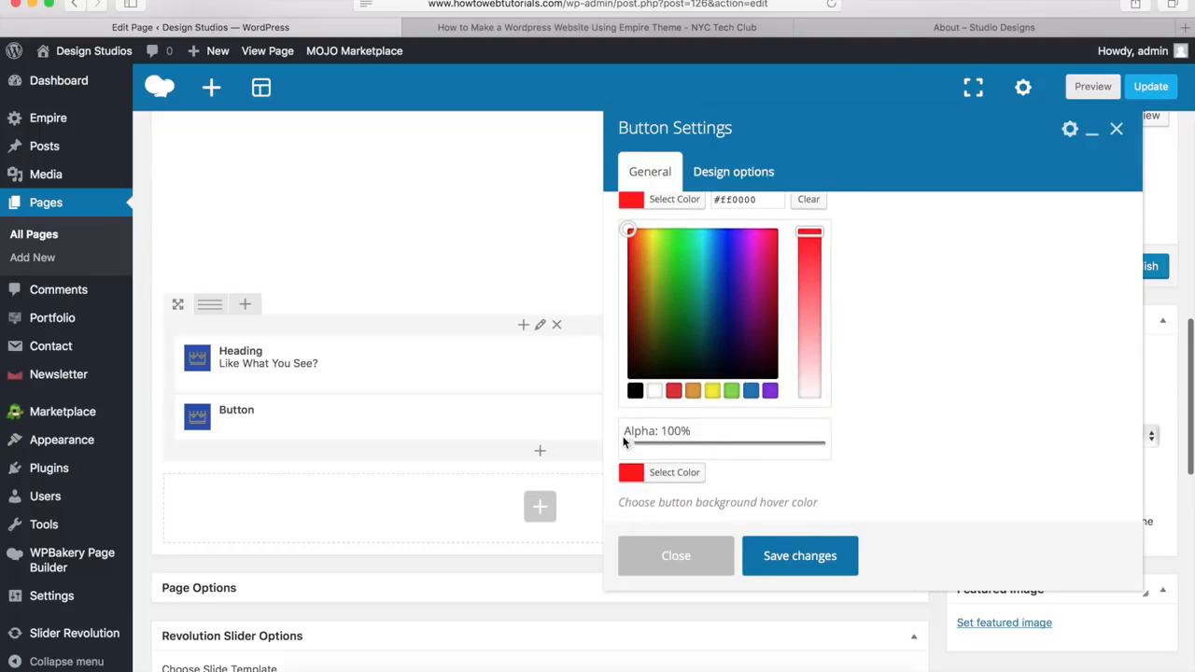
{"action": "left_click", "coordinate": [623, 443]}
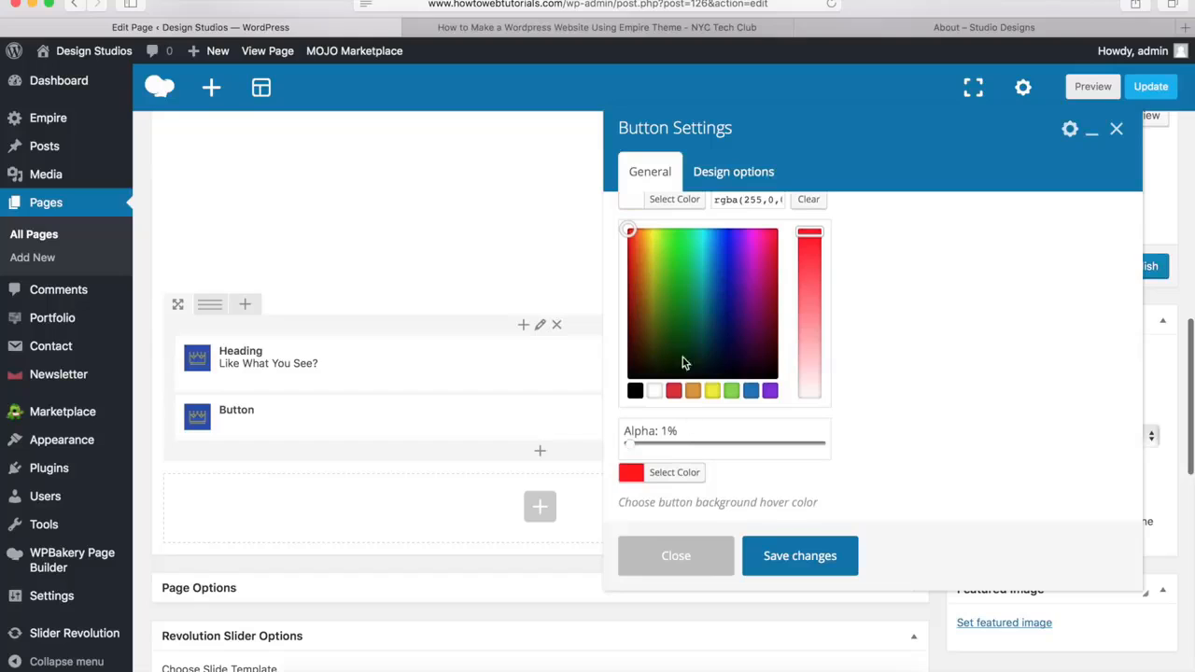
{"action": "left_click", "coordinate": [670, 204]}
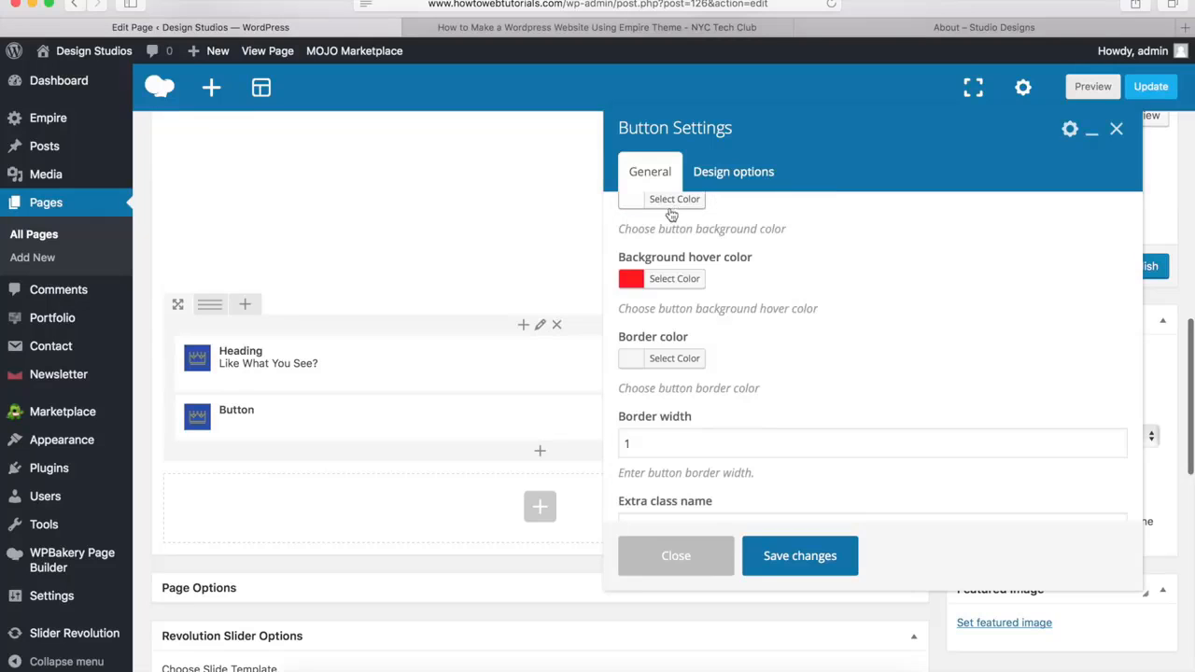
Set the button's background hover color and border color to white (#ffffff)
{"action": "left_click", "coordinate": [685, 282]}
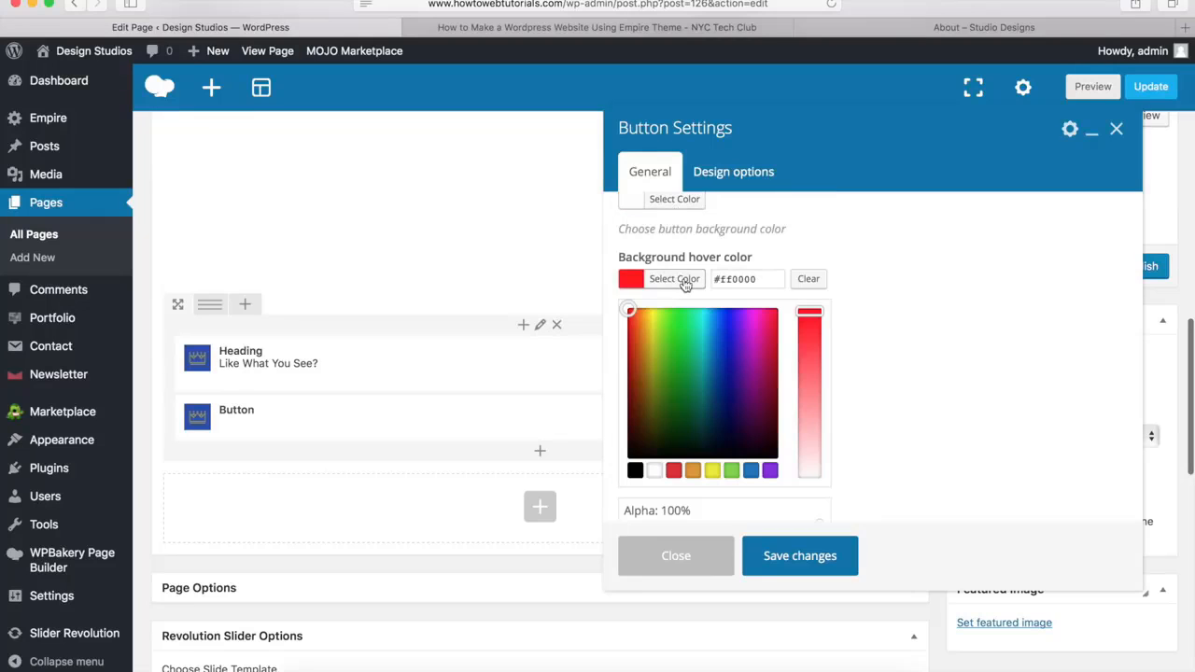
{"action": "left_click", "coordinate": [654, 470]}
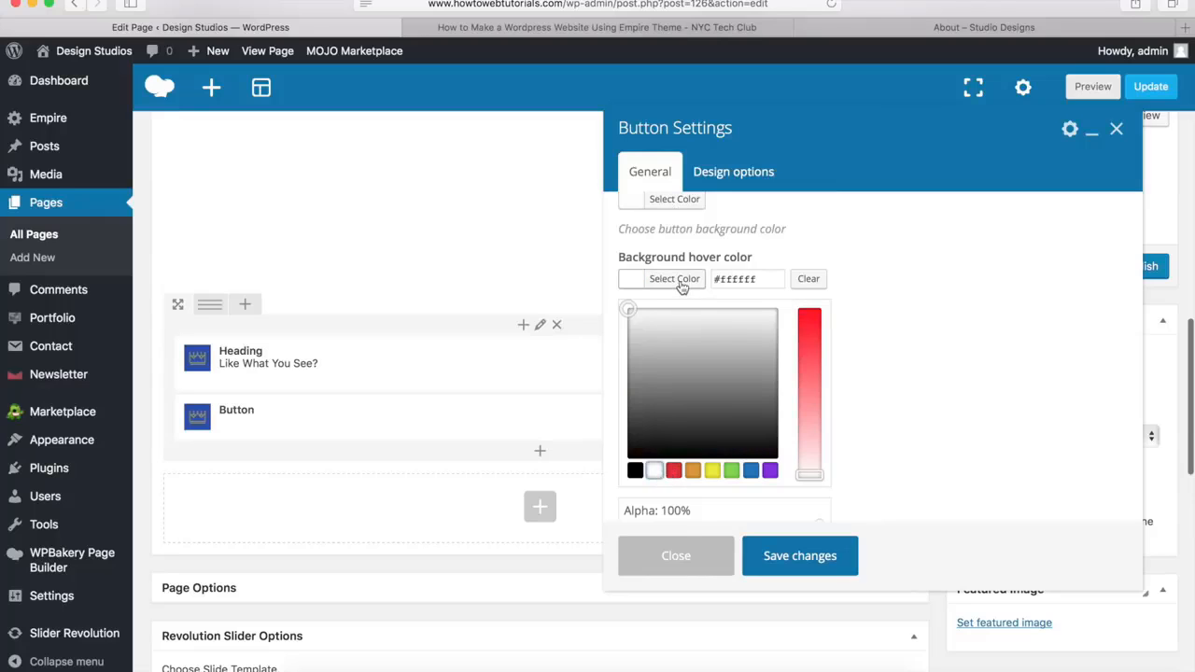
{"action": "left_click", "coordinate": [683, 279]}
{"action": "left_click", "coordinate": [669, 360]}
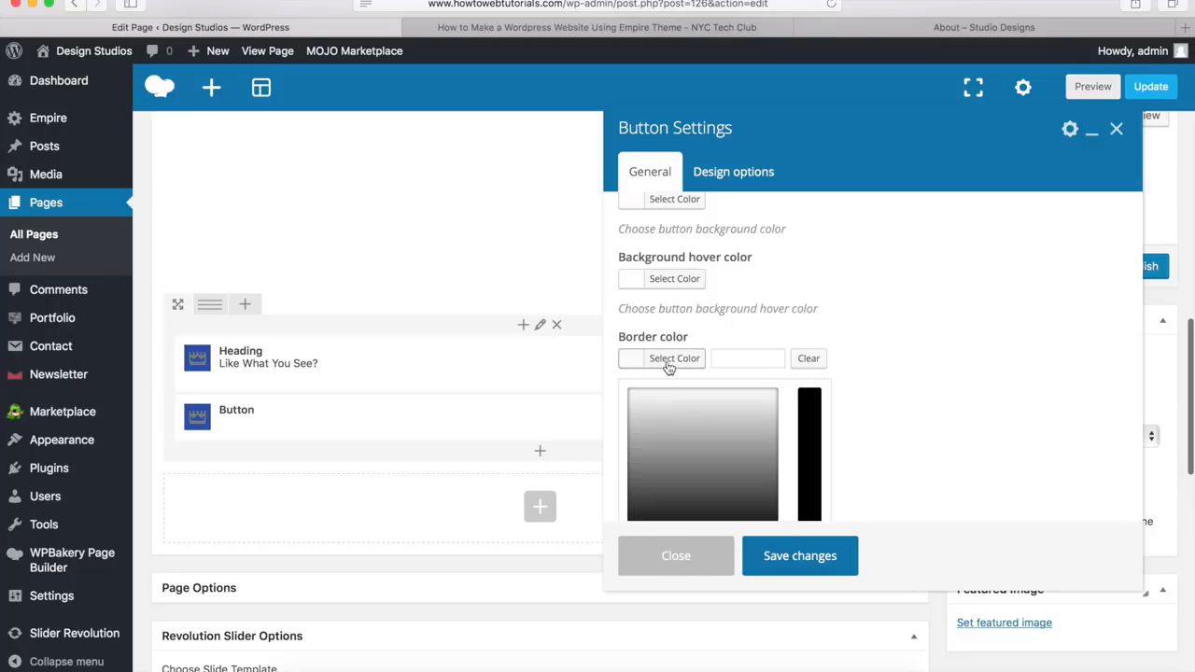
{"action": "scroll", "coordinate": [668, 364], "scroll_direction": "down", "scroll_amount": 3}
{"action": "left_click", "coordinate": [659, 372]}
{"action": "scroll", "coordinate": [673, 355], "scroll_direction": "up", "scroll_amount": 3}
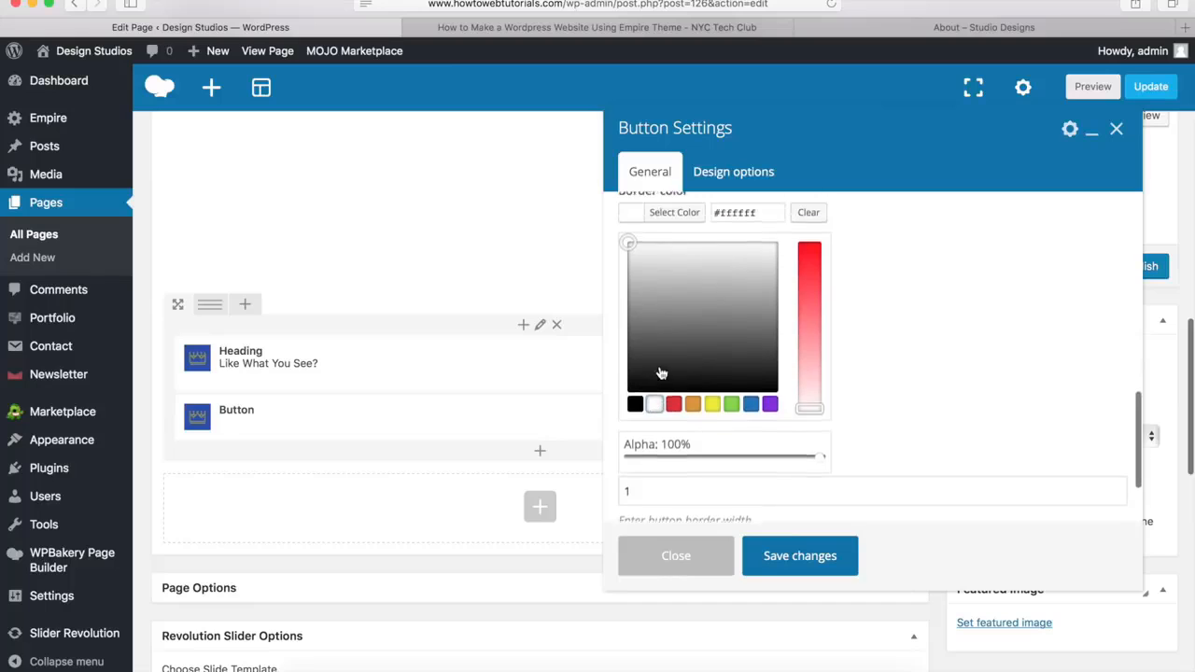
Save the settings of the Get In Touch button in the call-to-action row
{"action": "left_click", "coordinate": [674, 316]}
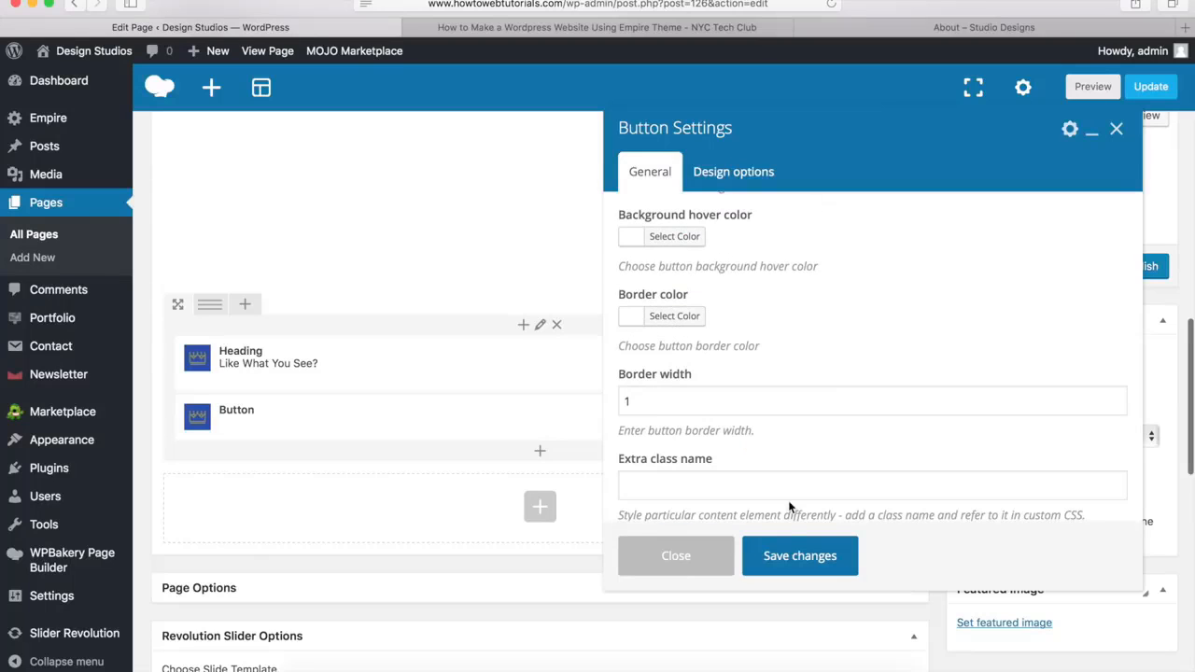
{"action": "left_click", "coordinate": [799, 565]}
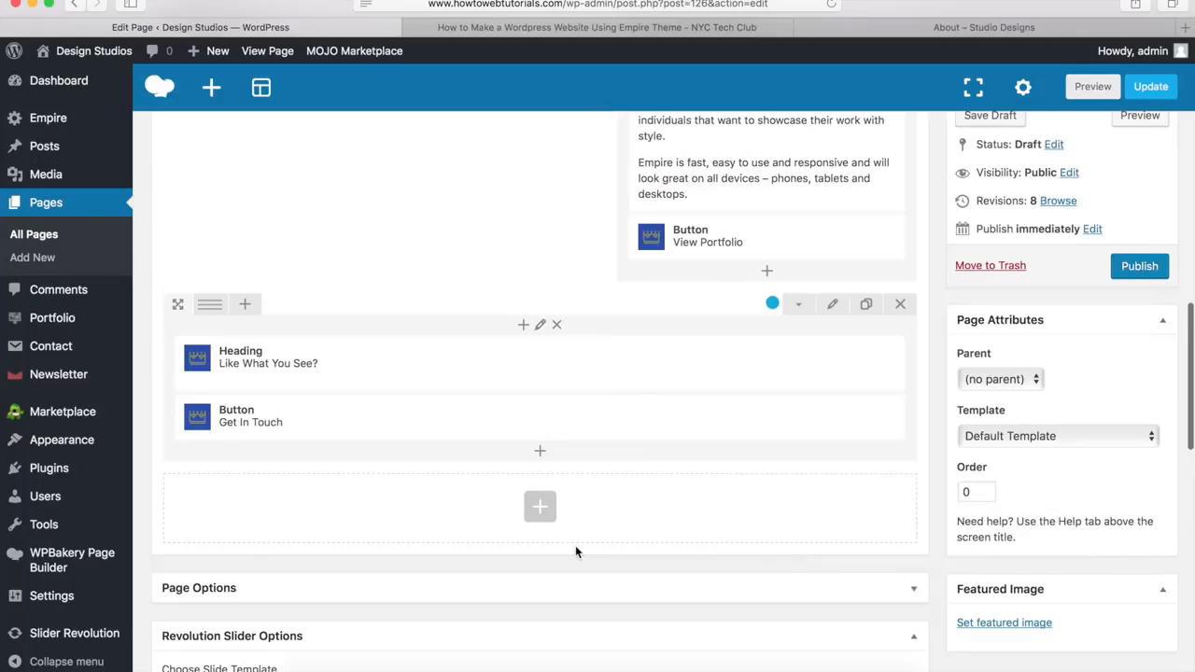
{"action": "mouse_move", "coordinate": [685, 418]}
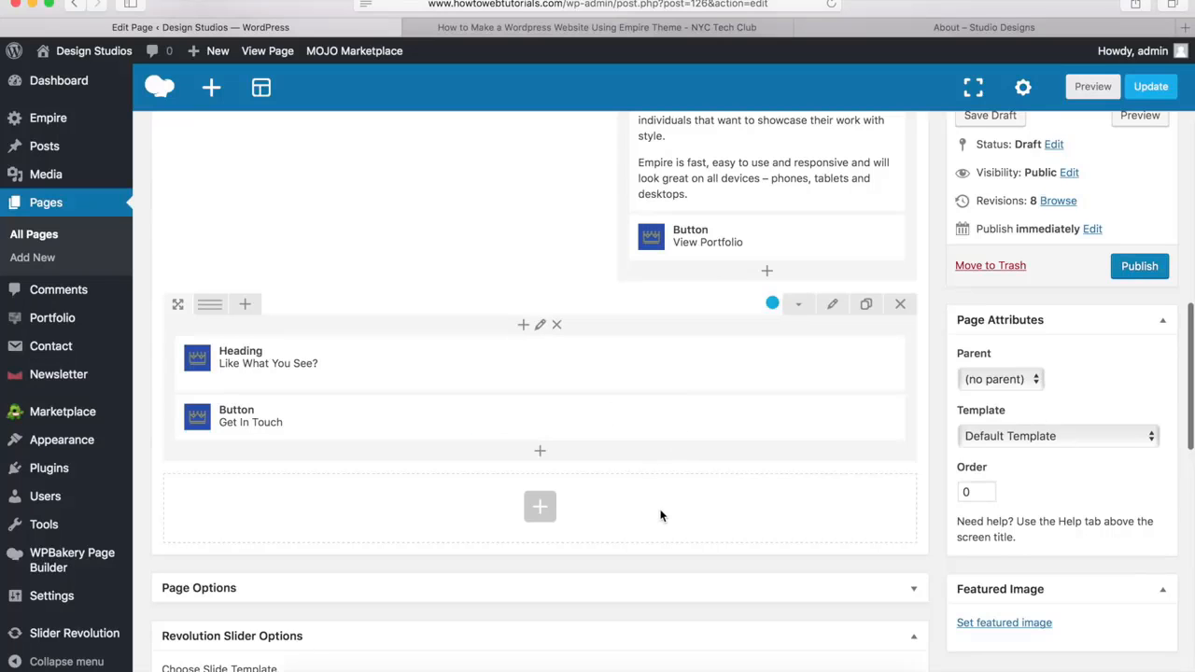
Publish the About page
{"action": "scroll", "coordinate": [660, 516], "scroll_direction": "up", "scroll_amount": 10}
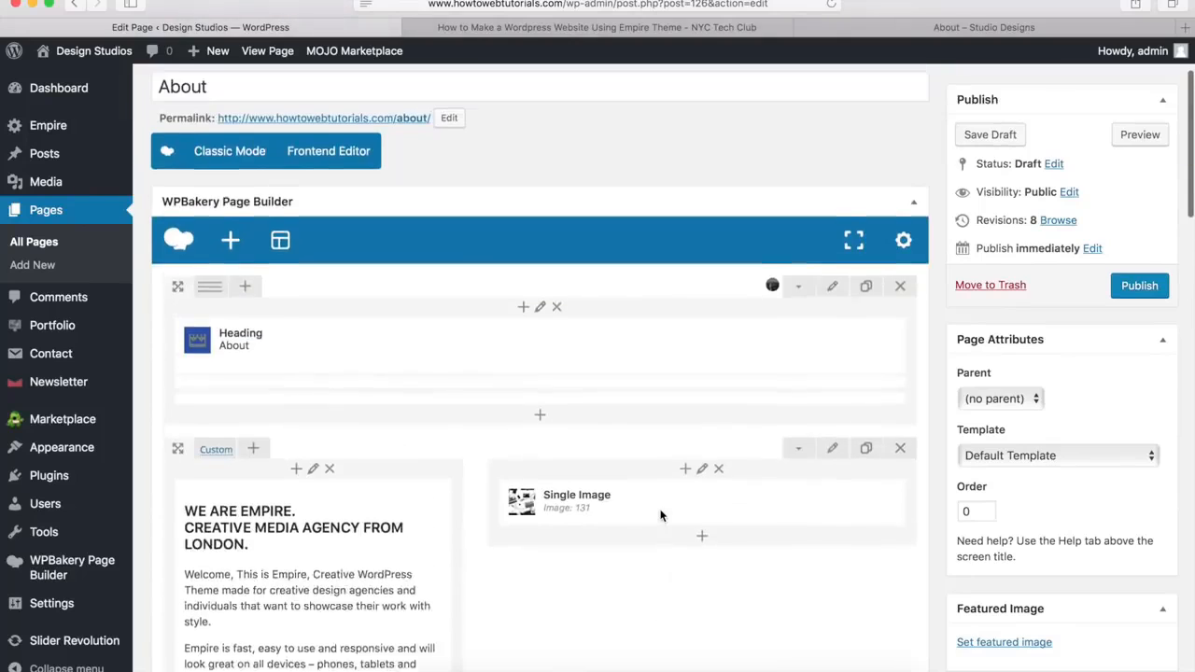
{"action": "scroll", "coordinate": [660, 515], "scroll_direction": "up", "scroll_amount": 2}
{"action": "scroll", "coordinate": [660, 515], "scroll_direction": "up", "scroll_amount": 1}
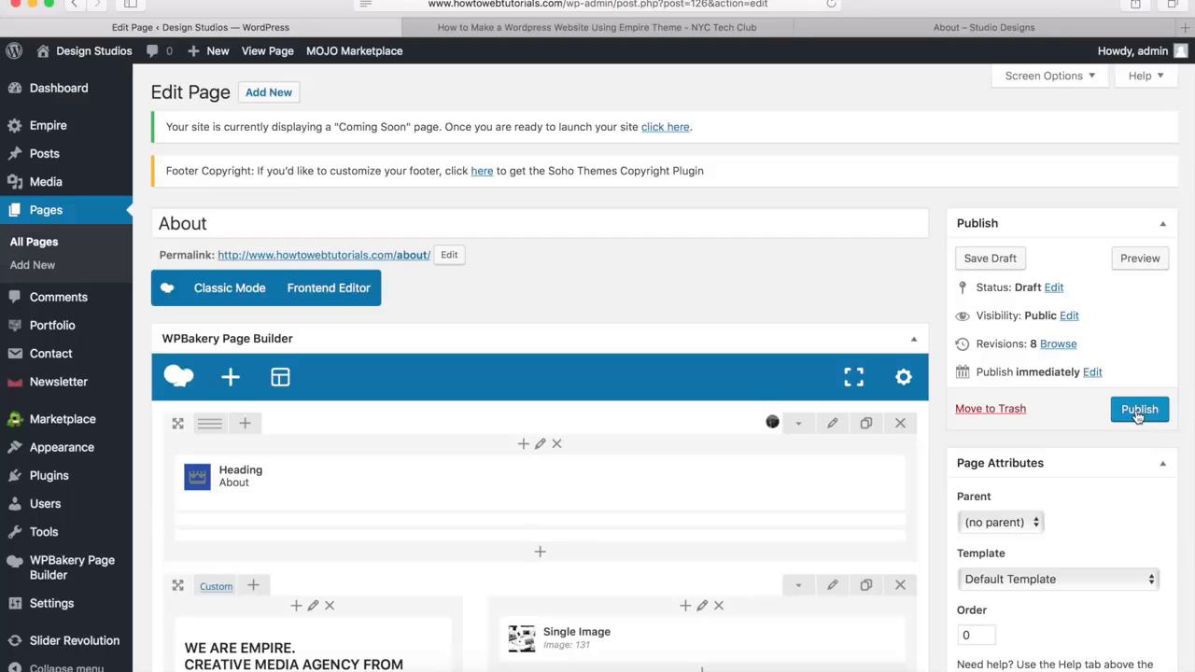
{"action": "left_click", "coordinate": [1137, 414]}
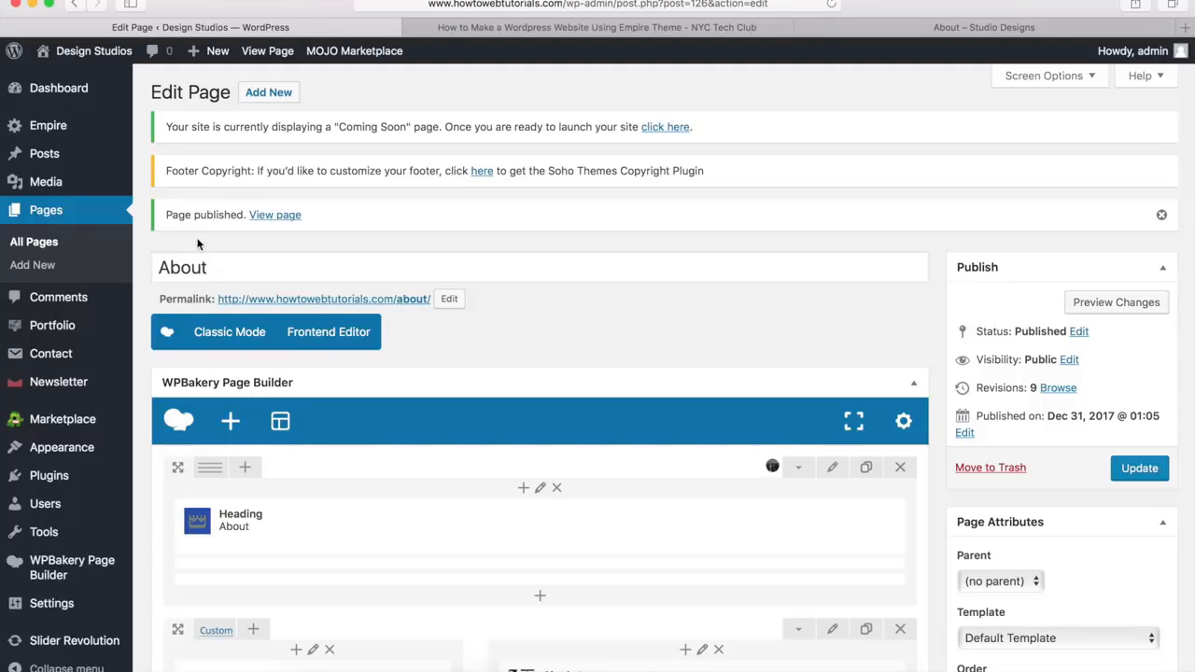
View the published About page and review its sections from the header down to the call-to-action row and footer
{"action": "left_click", "coordinate": [274, 216]}
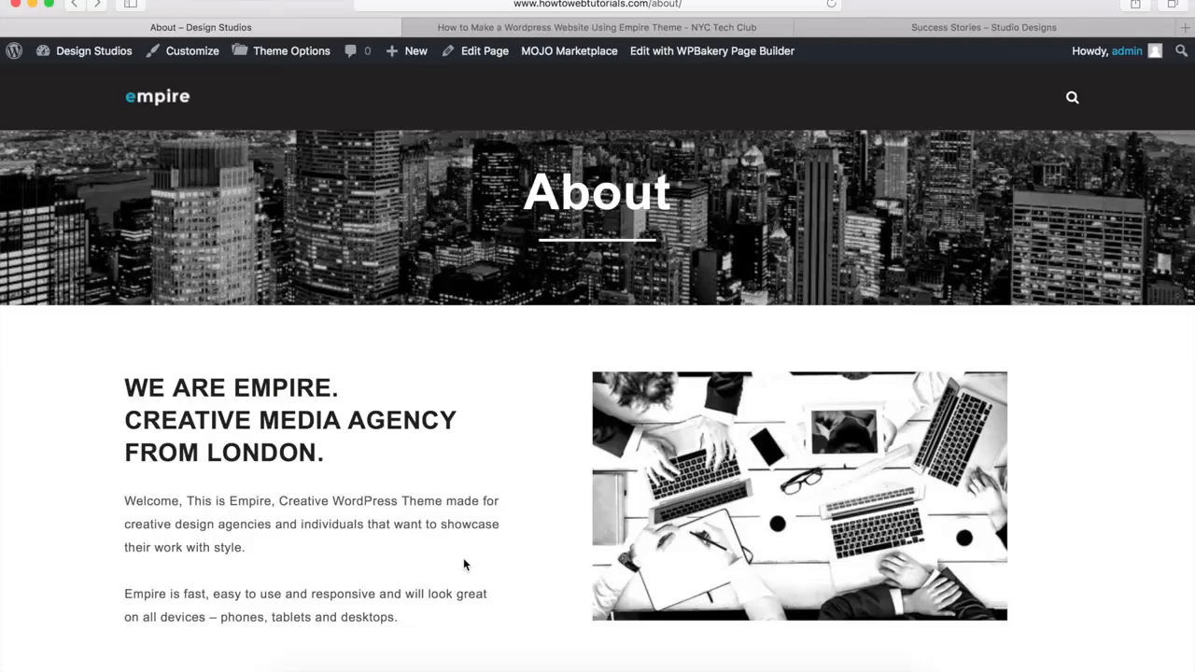
{"action": "scroll", "coordinate": [463, 564], "scroll_direction": "down", "scroll_amount": 5}
{"action": "scroll", "coordinate": [463, 564], "scroll_direction": "down", "scroll_amount": 2}
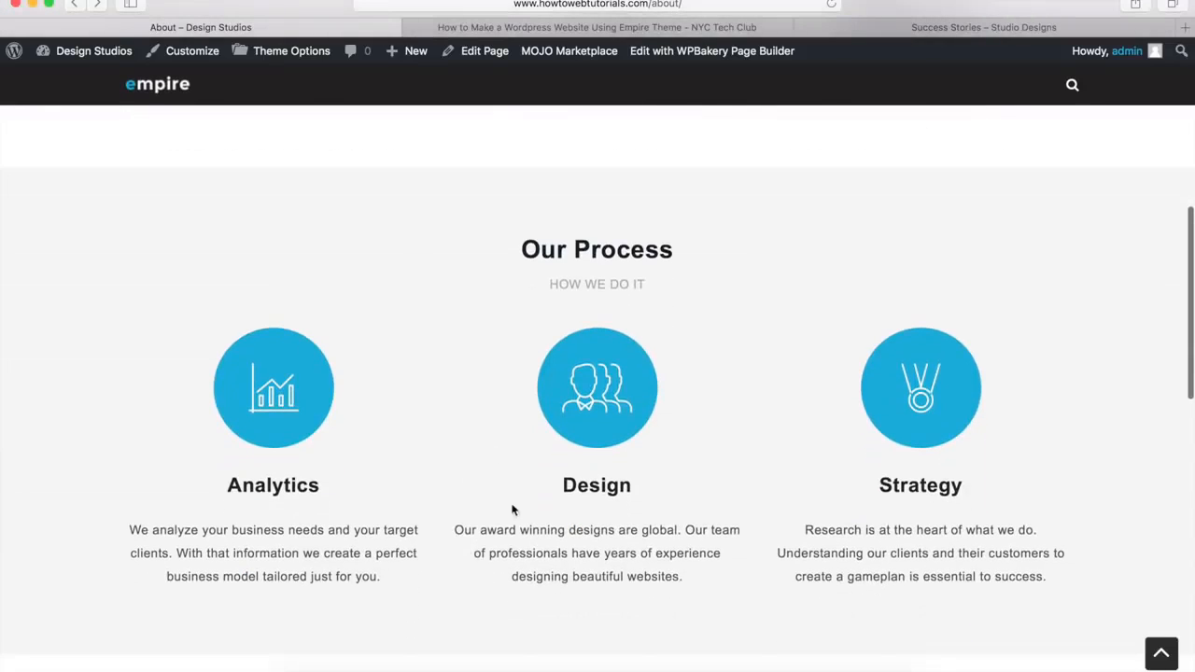
{"action": "scroll", "coordinate": [483, 550], "scroll_direction": "down", "scroll_amount": 5}
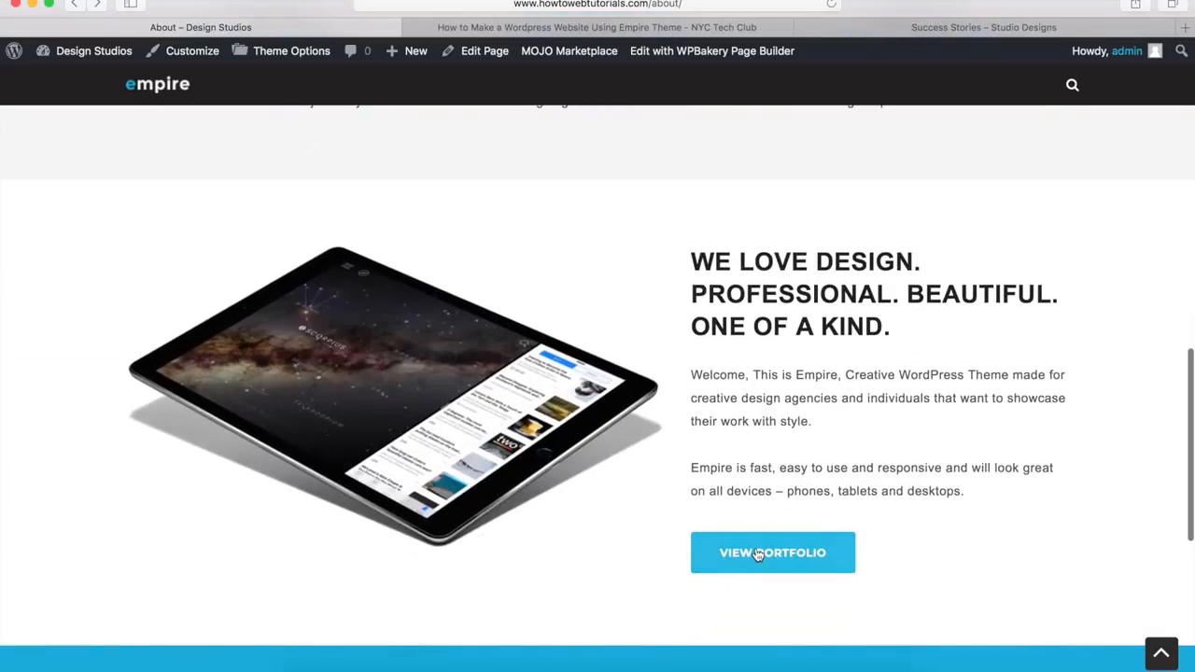
{"action": "scroll", "coordinate": [573, 557], "scroll_direction": "down", "scroll_amount": 3}
{"action": "scroll", "coordinate": [573, 558], "scroll_direction": "down", "scroll_amount": 4}
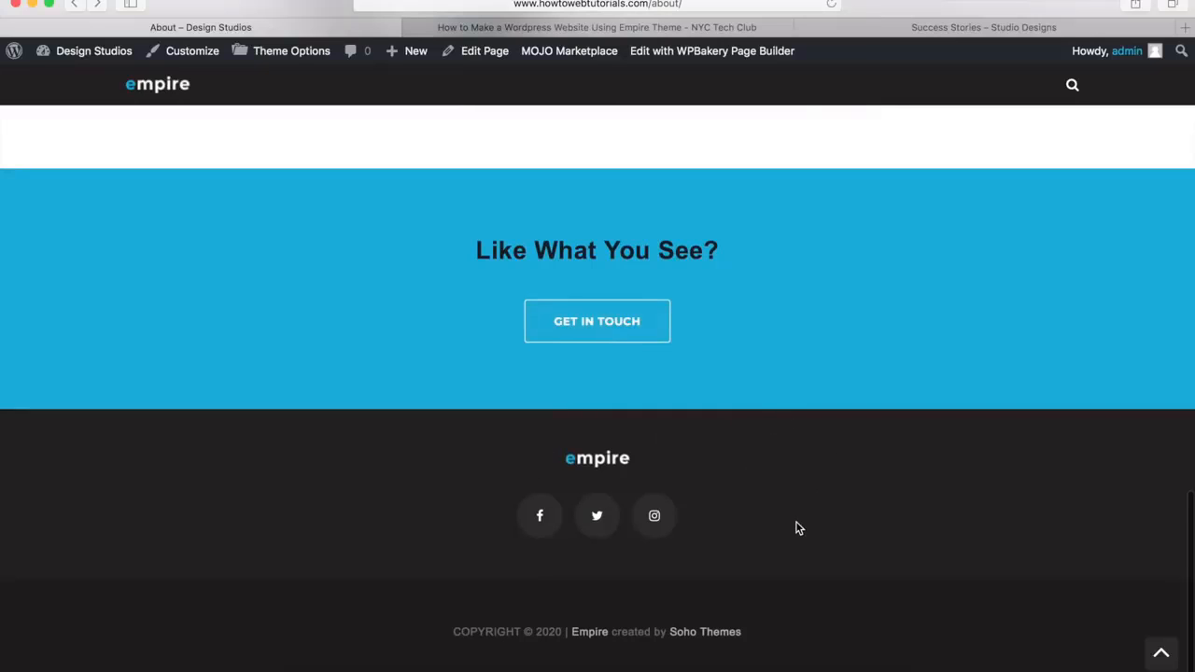
{"action": "left_click", "coordinate": [1161, 654]}
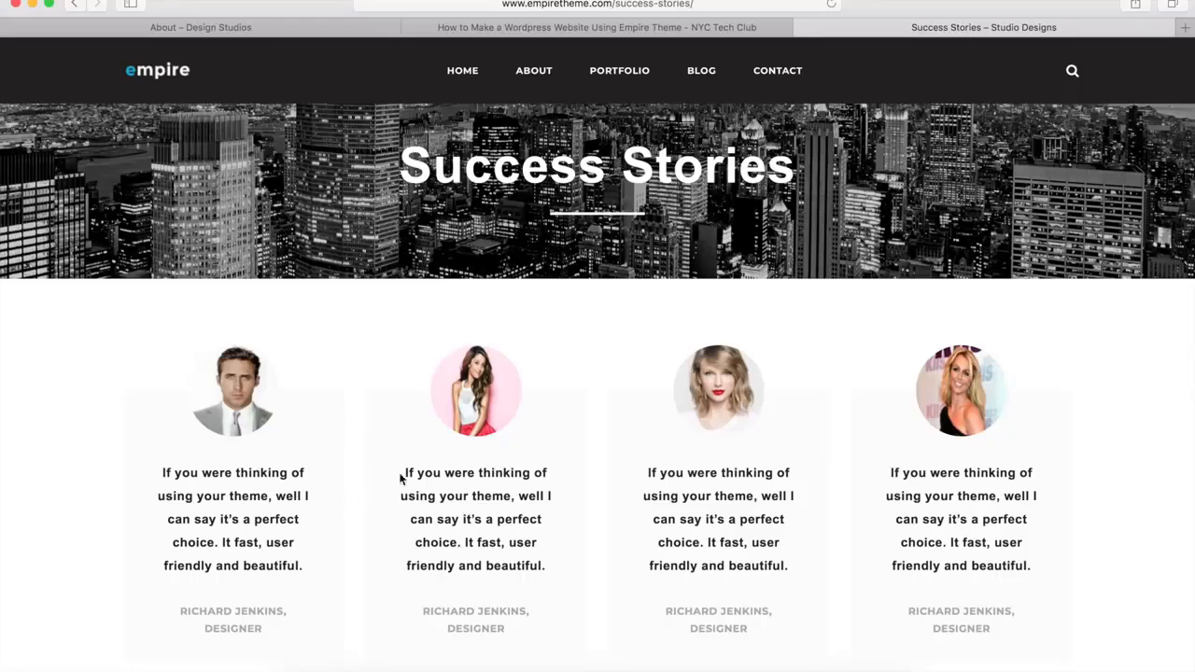
Examine the demo's Success Stories page, including its testimonials, logo row and newsletter section
{"action": "scroll", "coordinate": [428, 471], "scroll_direction": "down", "scroll_amount": 10}
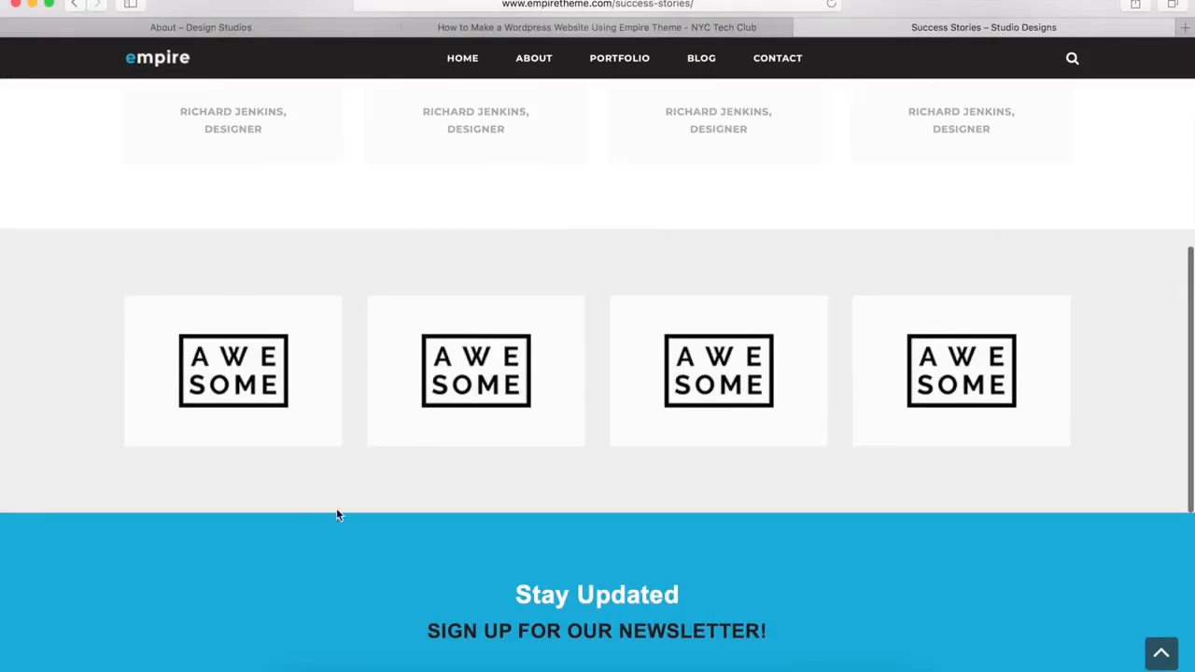
{"action": "scroll", "coordinate": [308, 529], "scroll_direction": "down", "scroll_amount": 5}
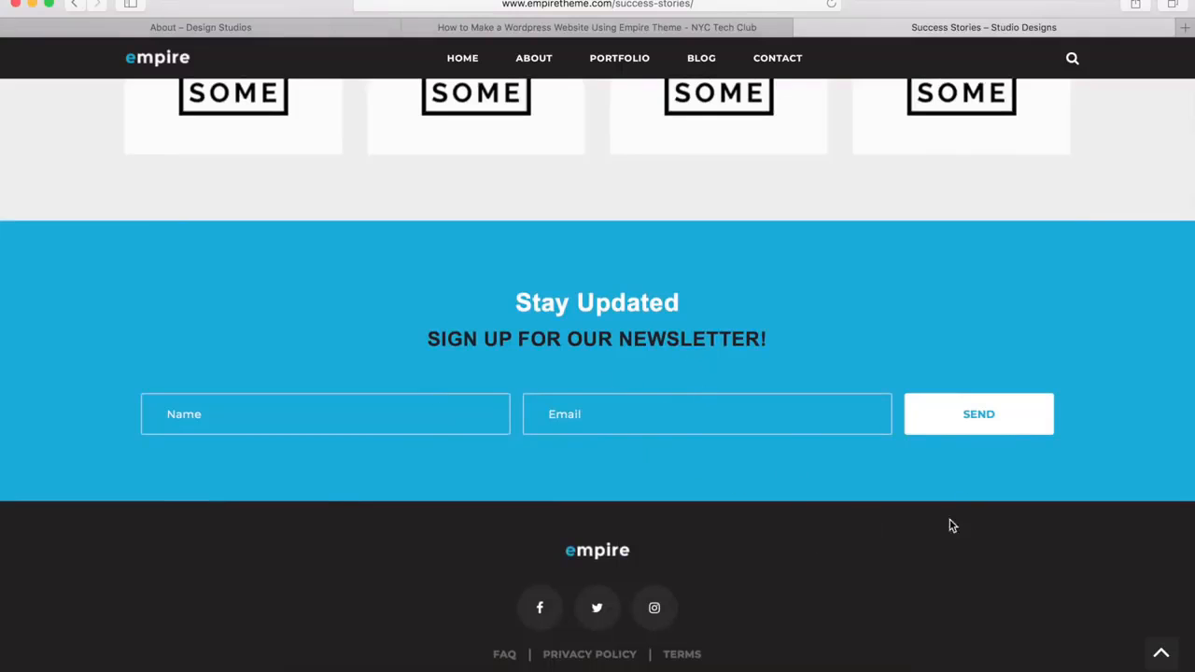
{"action": "left_click", "coordinate": [1161, 655]}
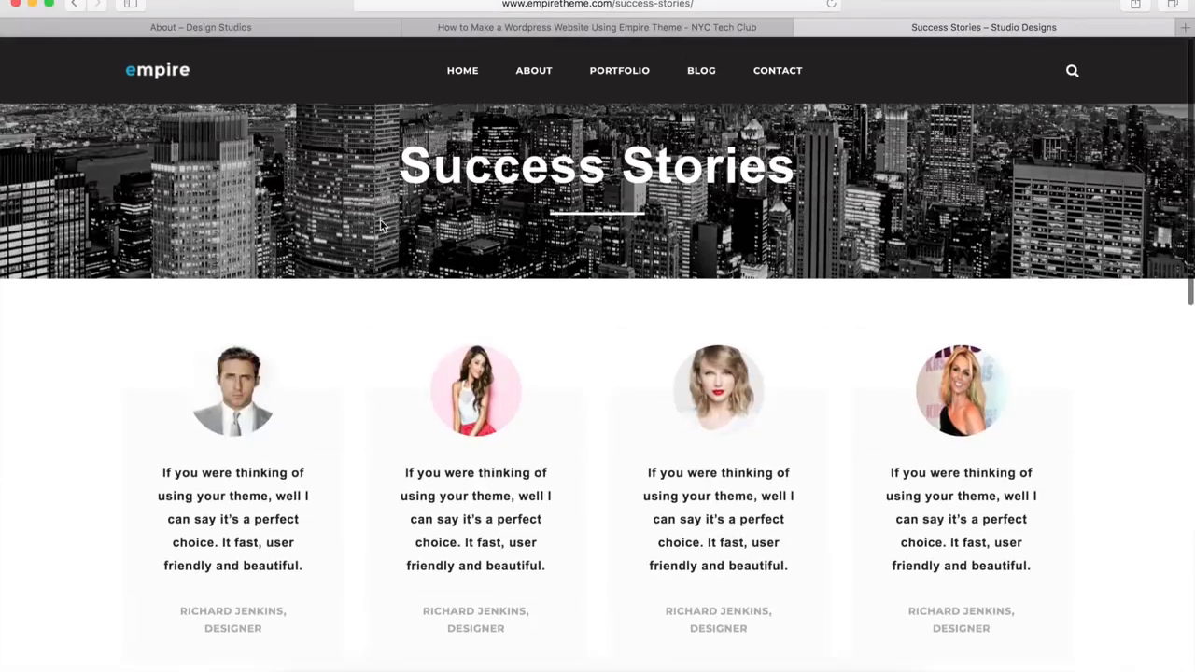
Return to the Design Studios site and create a new page titled "Success Stories"
{"action": "left_click", "coordinate": [221, 28]}
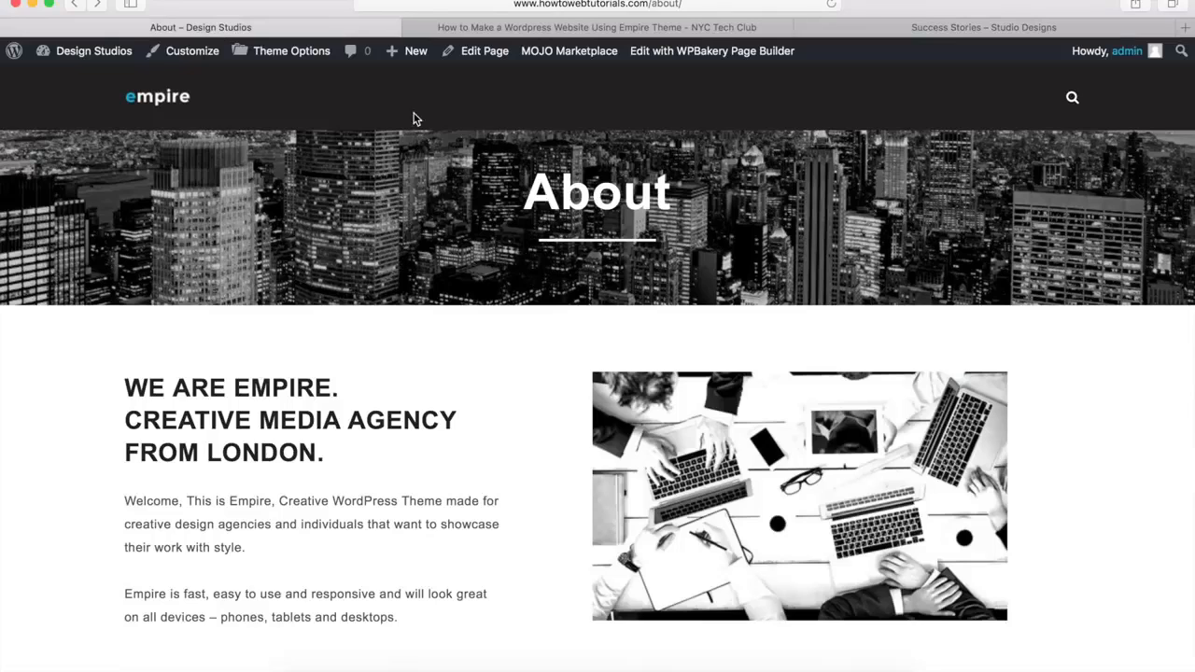
{"action": "mouse_move", "coordinate": [415, 54]}
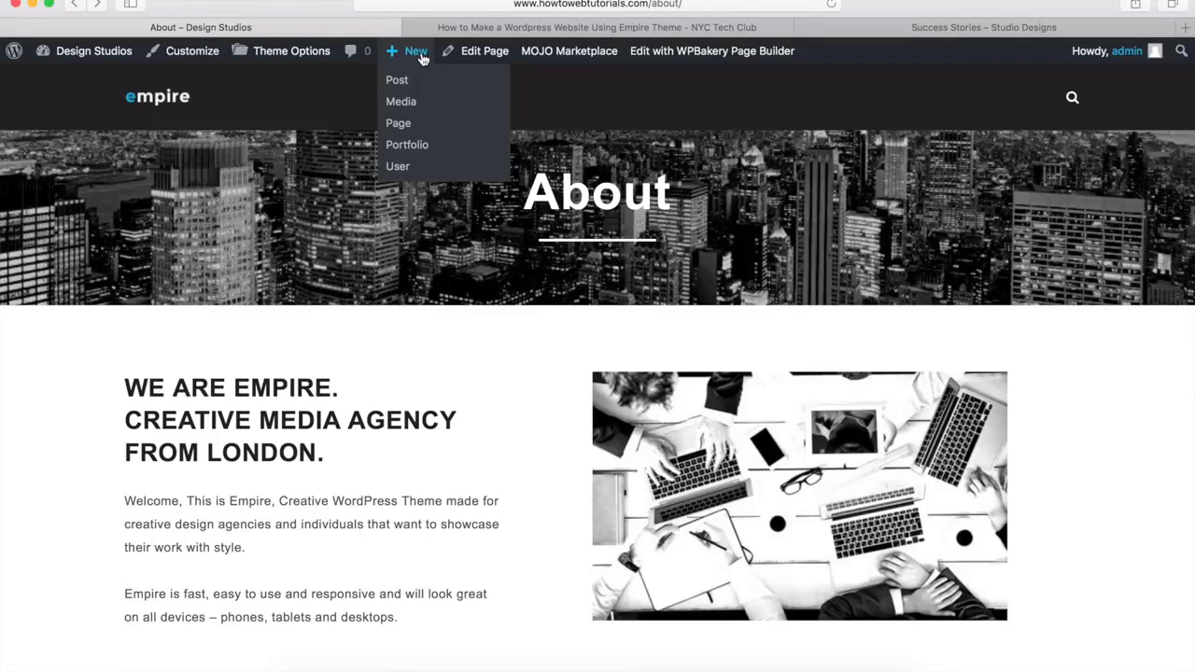
{"action": "left_click", "coordinate": [400, 124]}
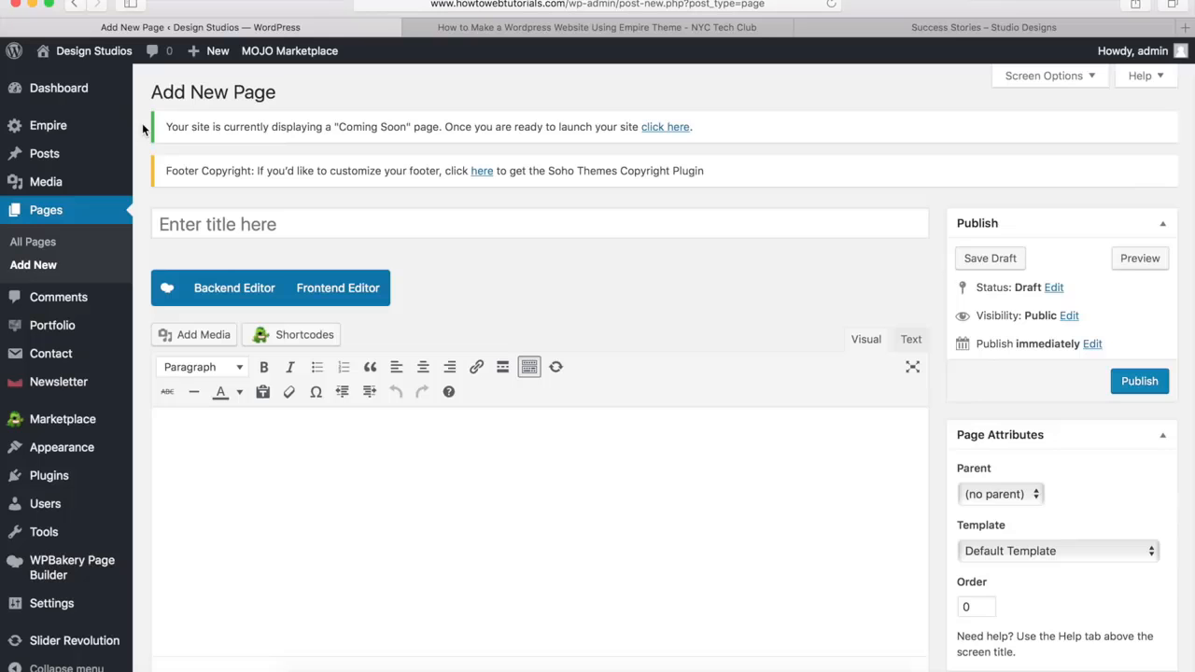
{"action": "left_click", "coordinate": [217, 227]}
{"action": "type", "text": "Succ"}
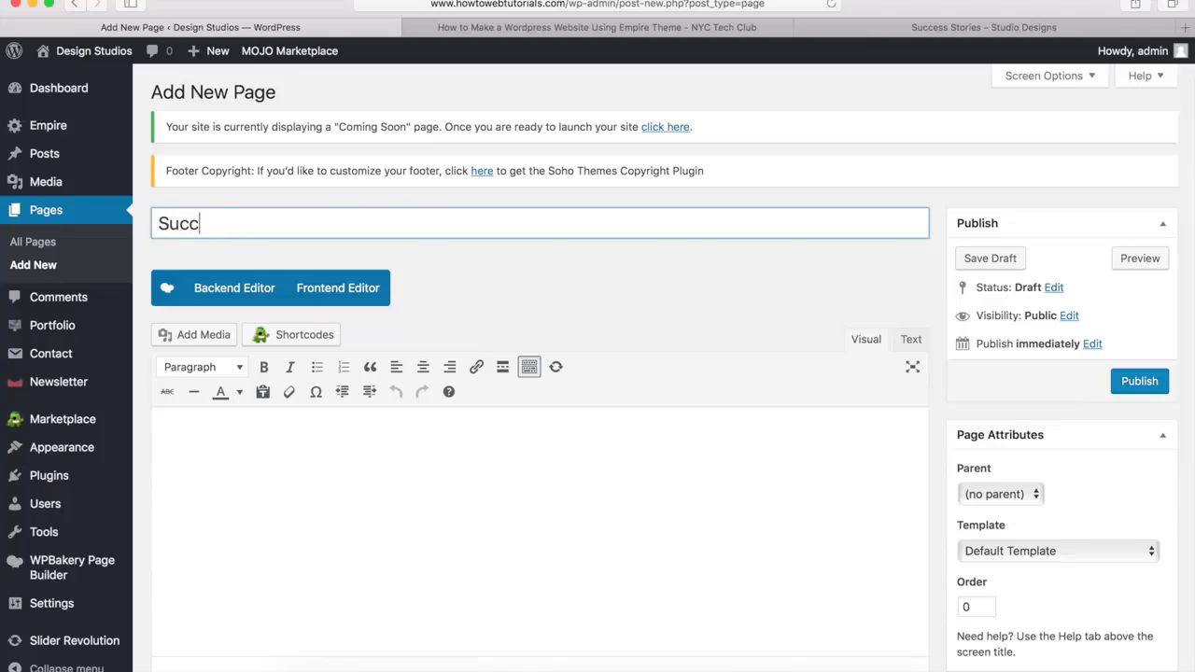
{"action": "type", "text": "ess Stories"}
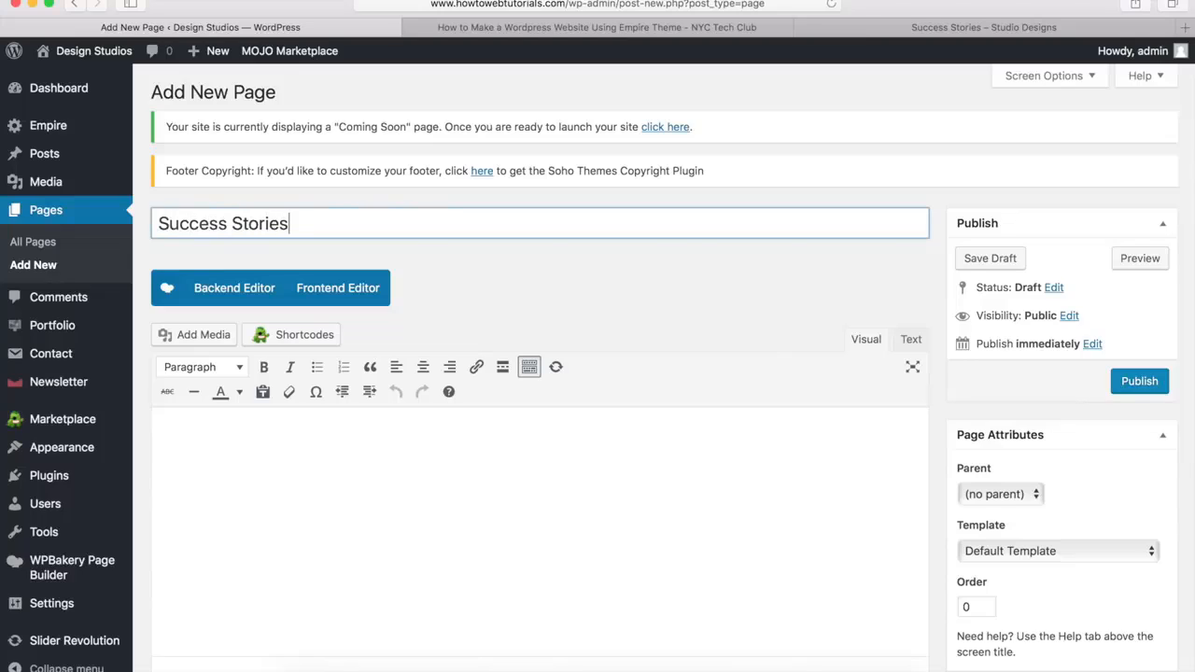
{"action": "left_click", "coordinate": [520, 292]}
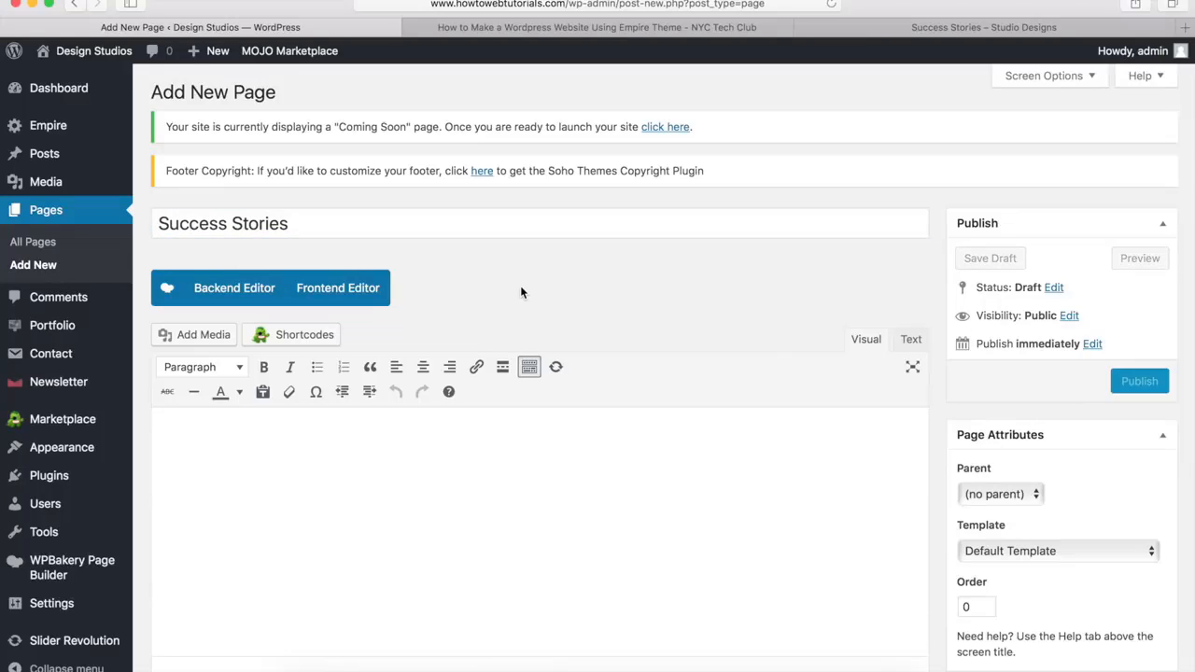
Disable the page title in the Success Stories page's options
{"action": "scroll", "coordinate": [520, 292], "scroll_direction": "down", "scroll_amount": 5}
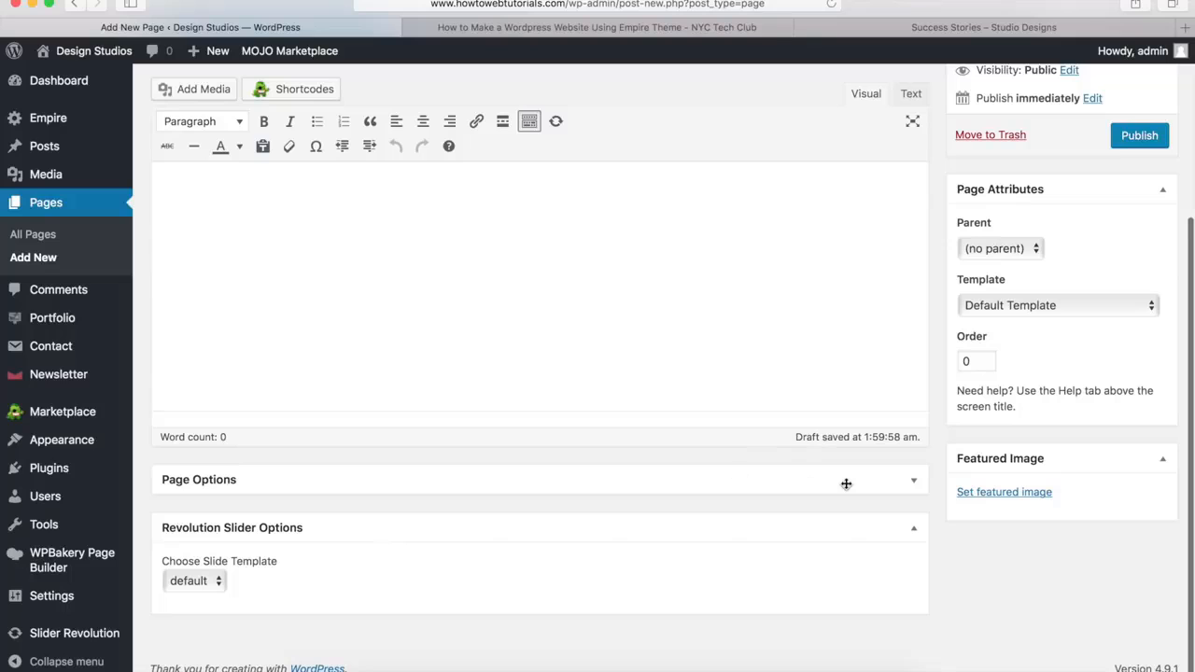
{"action": "left_click", "coordinate": [914, 483]}
{"action": "scroll", "coordinate": [604, 491], "scroll_direction": "down", "scroll_amount": 2}
{"action": "scroll", "coordinate": [604, 491], "scroll_direction": "down", "scroll_amount": 2}
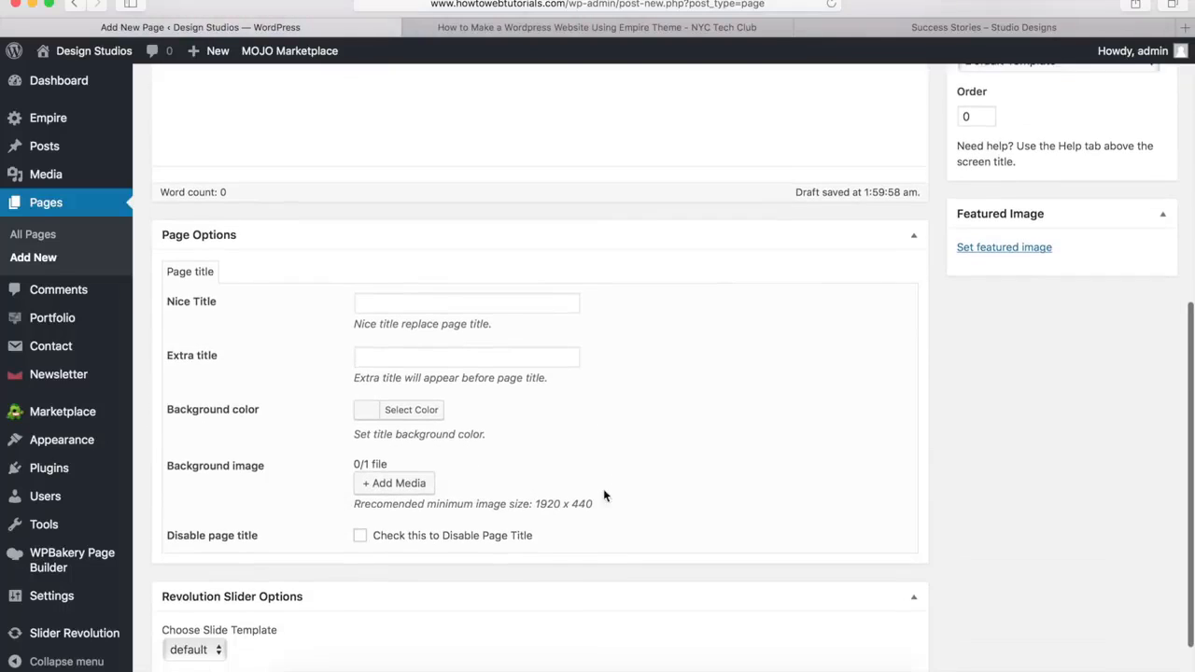
{"action": "left_click", "coordinate": [360, 538]}
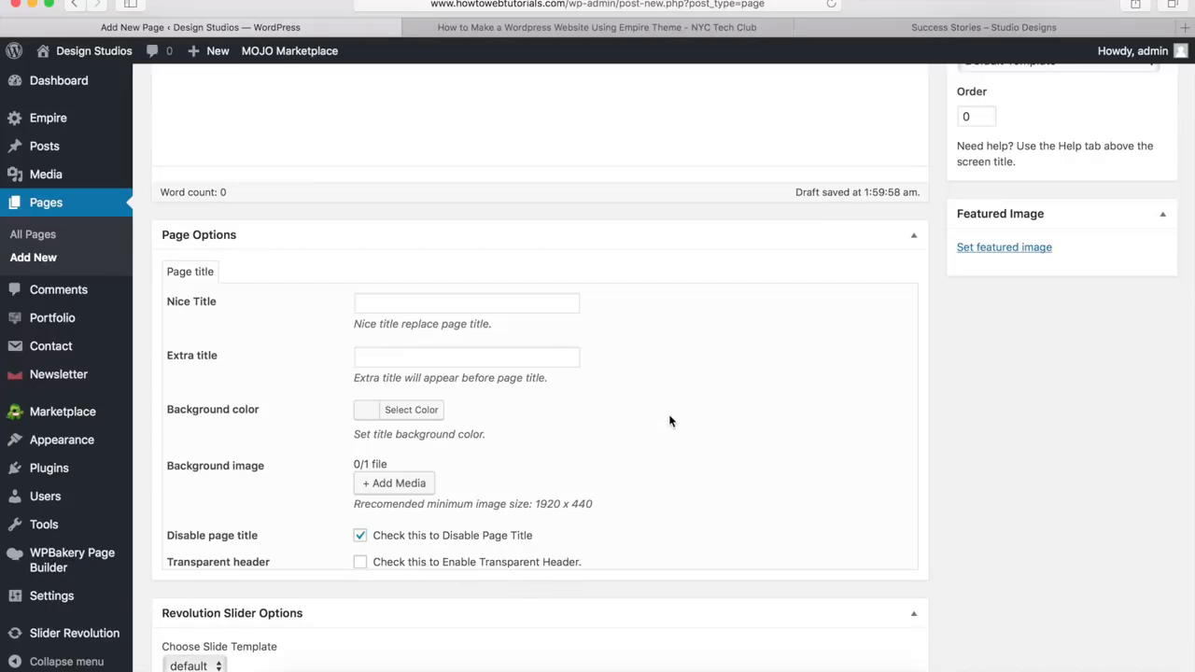
Switch the page to the WPBakery backend editor and add an empty row
{"action": "scroll", "coordinate": [668, 421], "scroll_direction": "up", "scroll_amount": 10}
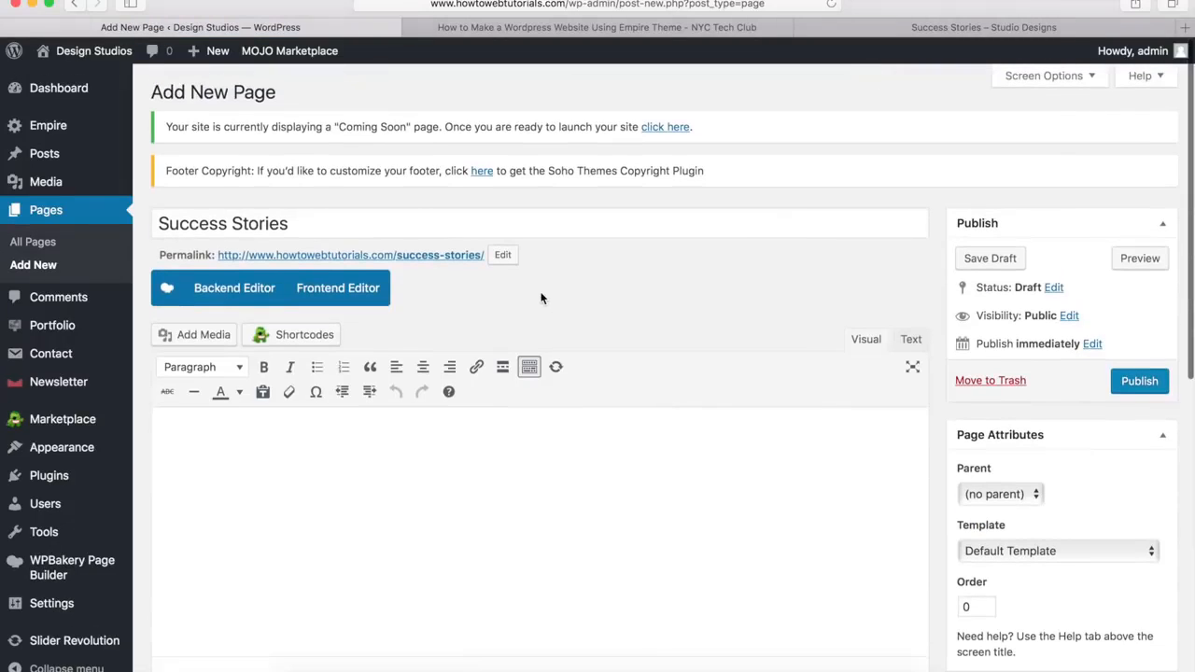
{"action": "left_click", "coordinate": [222, 291]}
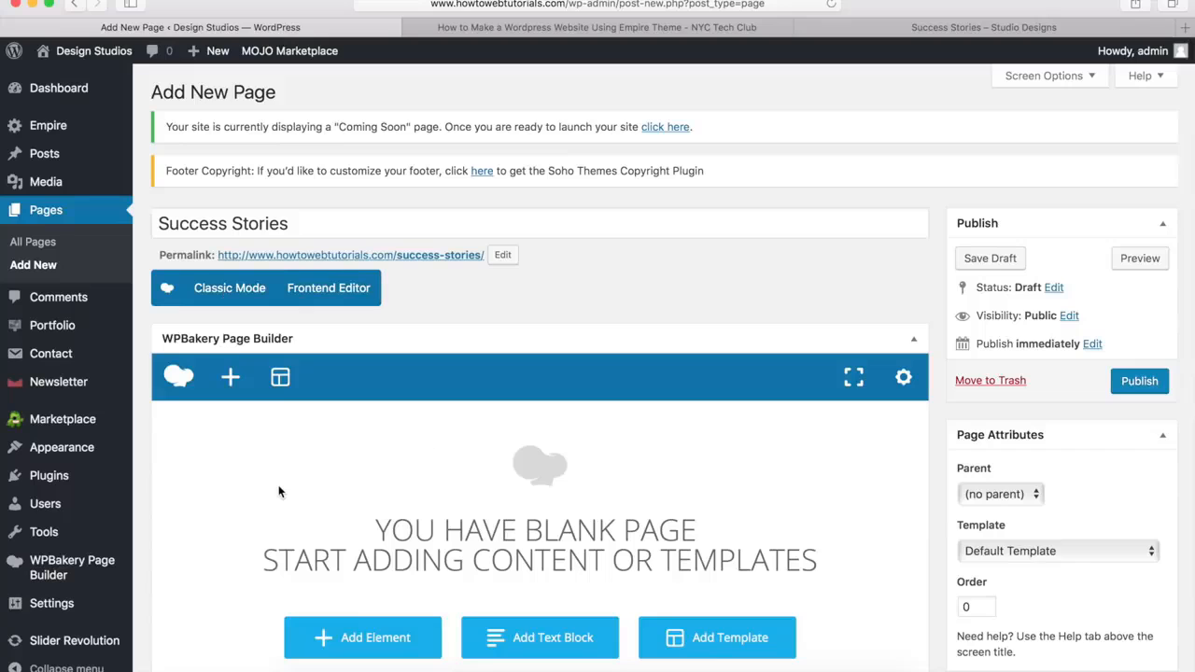
{"action": "left_click", "coordinate": [231, 378]}
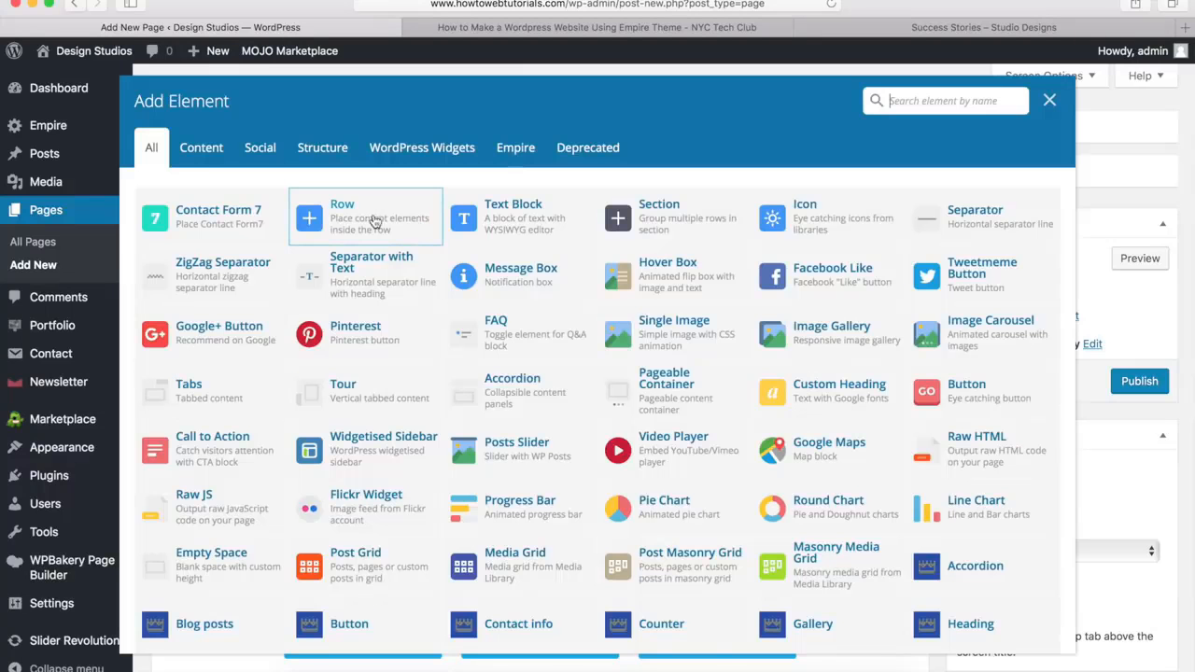
{"action": "left_click", "coordinate": [367, 231]}
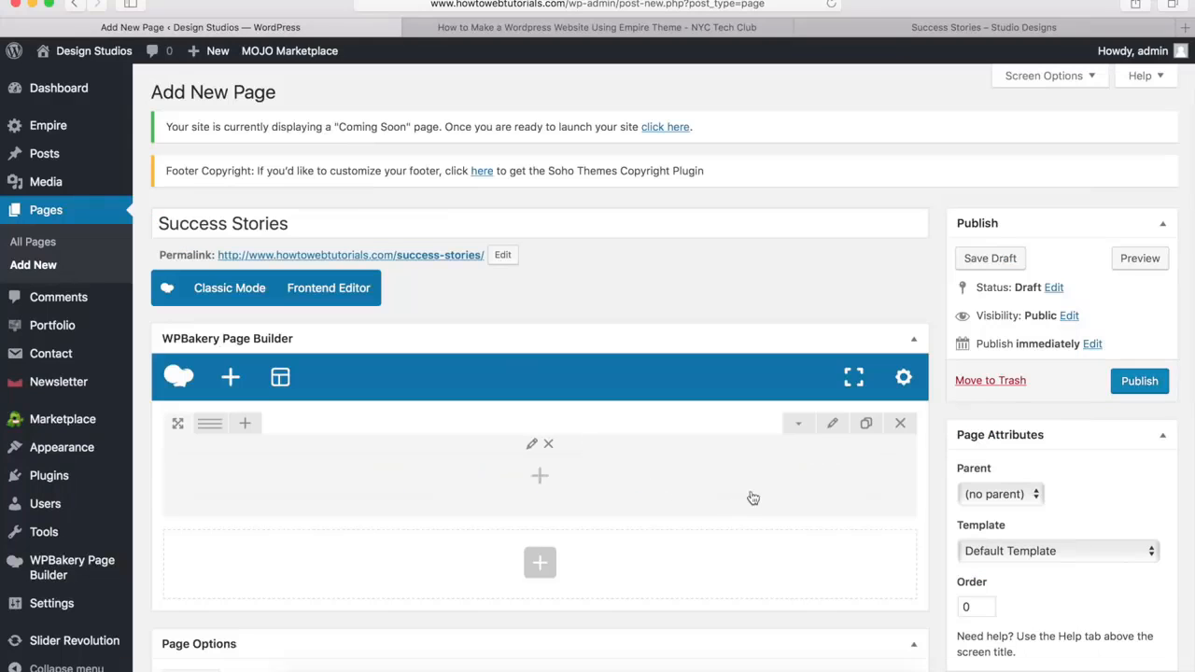
Set the new row's stretch to Stretch row and its top padding to 40px
{"action": "left_click", "coordinate": [833, 426]}
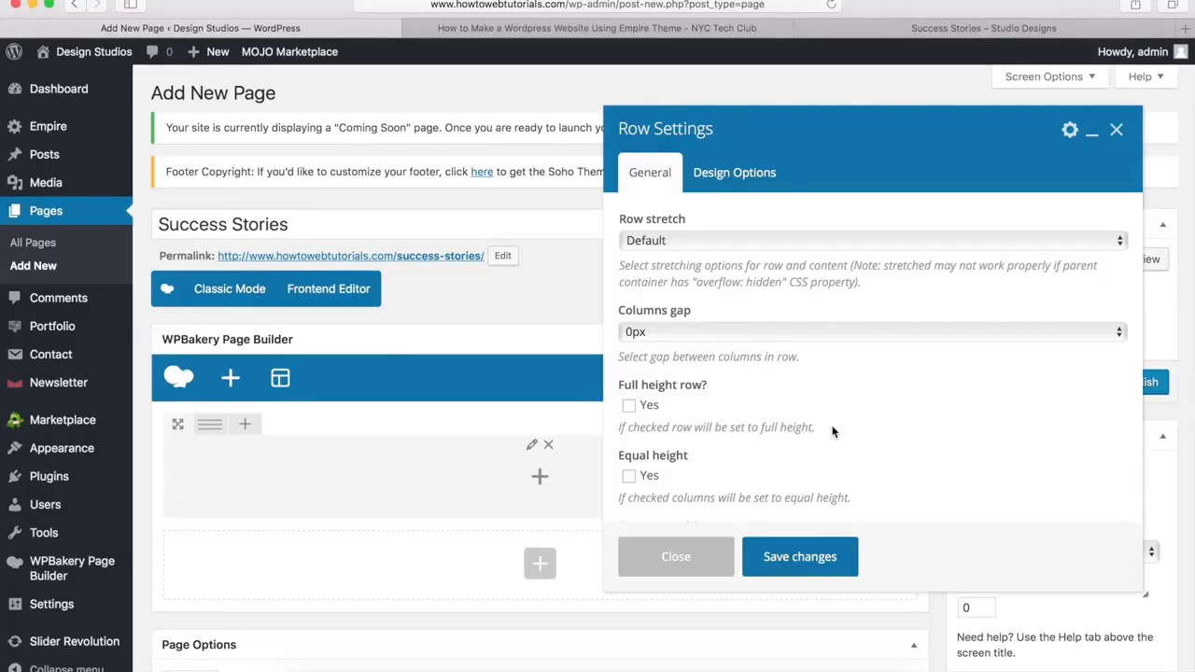
{"action": "left_click", "coordinate": [704, 241]}
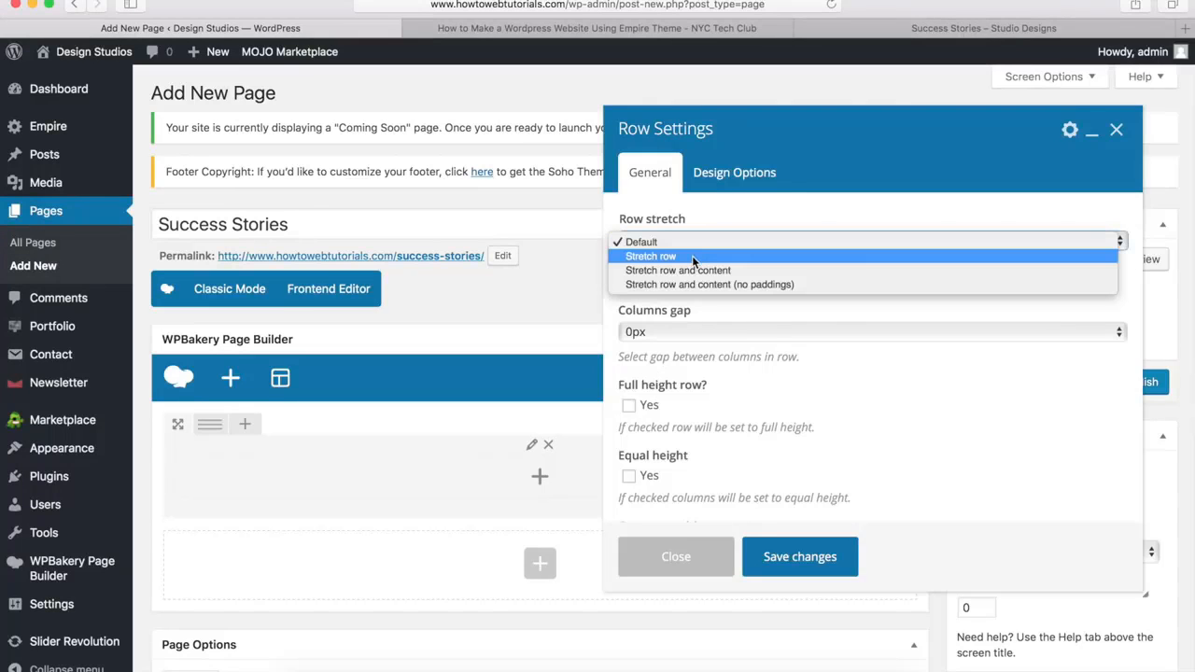
{"action": "left_click", "coordinate": [693, 257]}
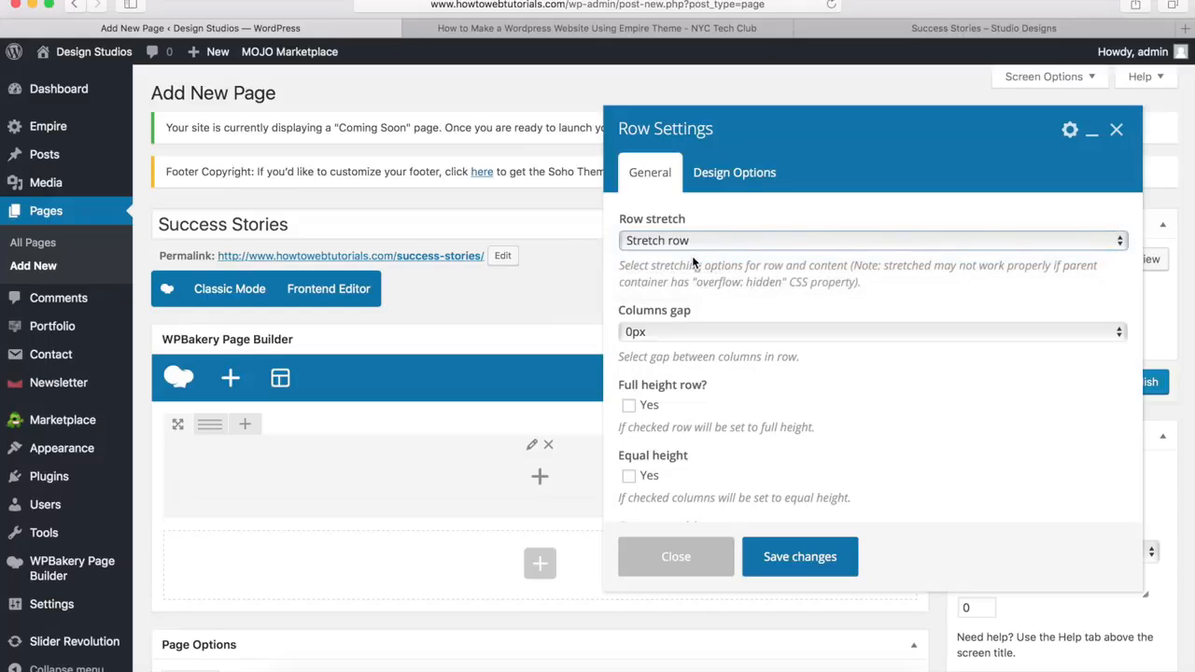
{"action": "left_click", "coordinate": [744, 175]}
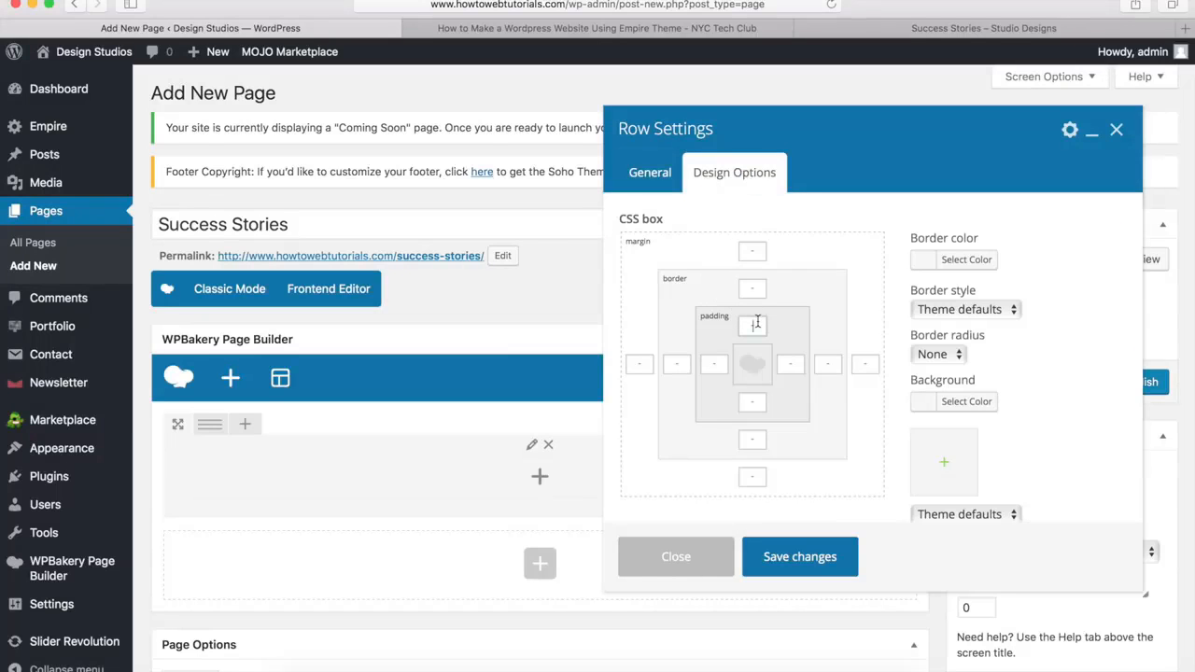
{"action": "type", "text": "40px"}
Set the row's background image to pagetitle-darken.jpg from the media library
{"action": "left_click", "coordinate": [945, 464]}
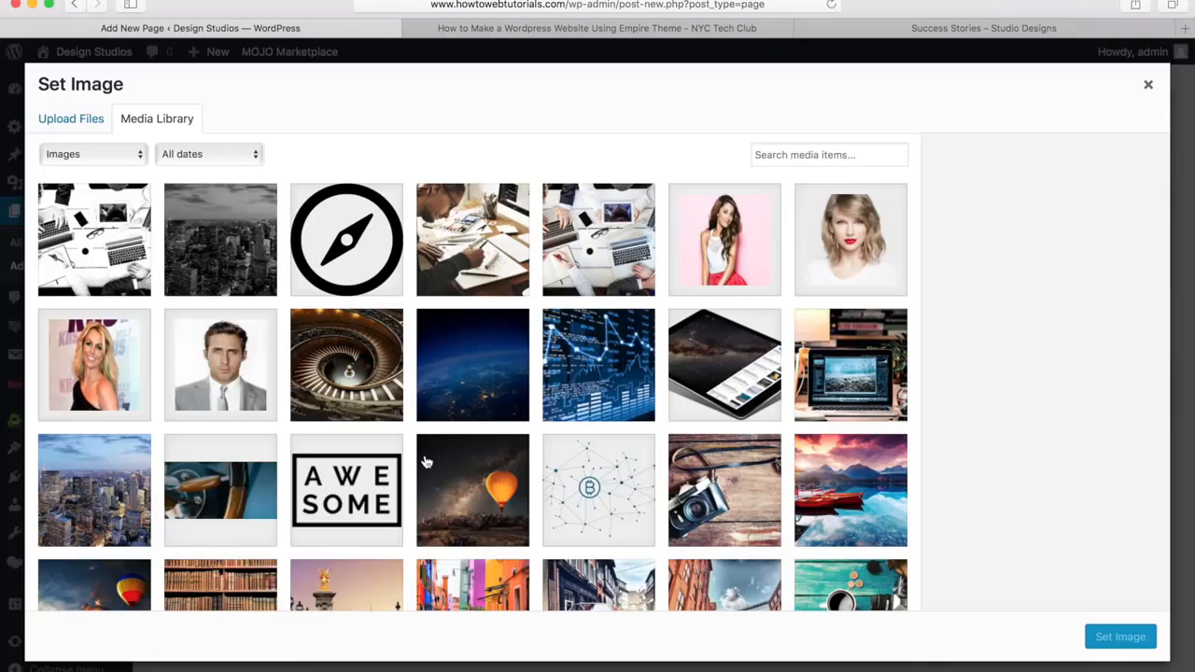
{"action": "left_click", "coordinate": [224, 249]}
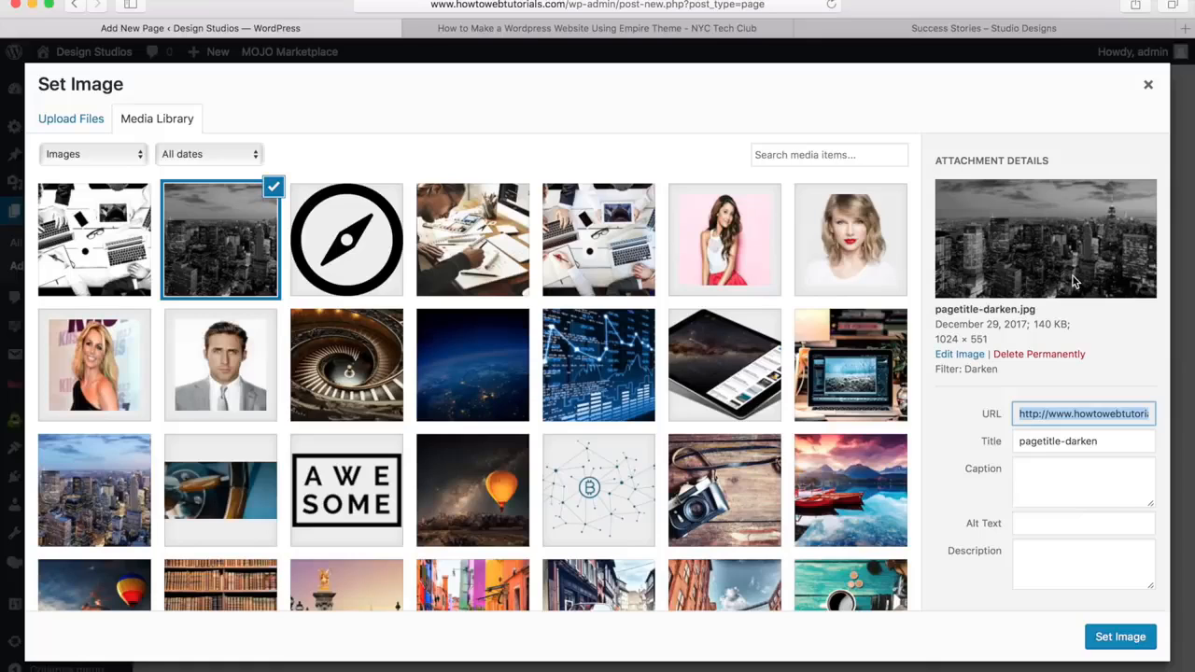
{"action": "left_click", "coordinate": [1119, 637]}
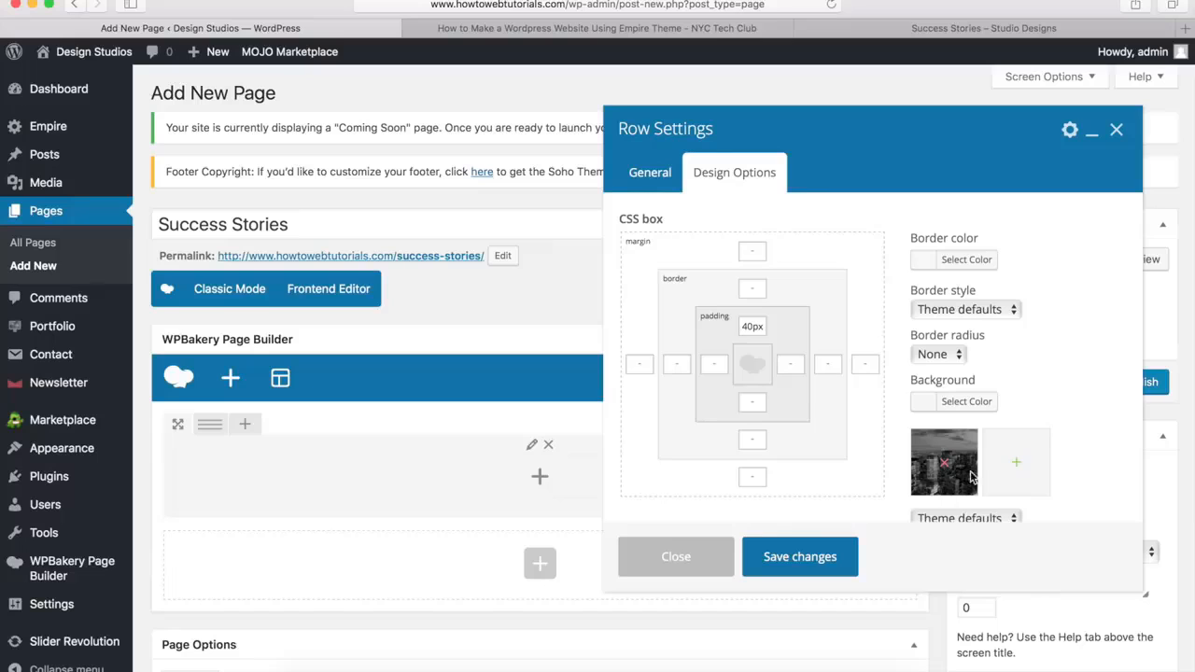
{"action": "scroll", "coordinate": [1028, 389], "scroll_direction": "down", "scroll_amount": 5}
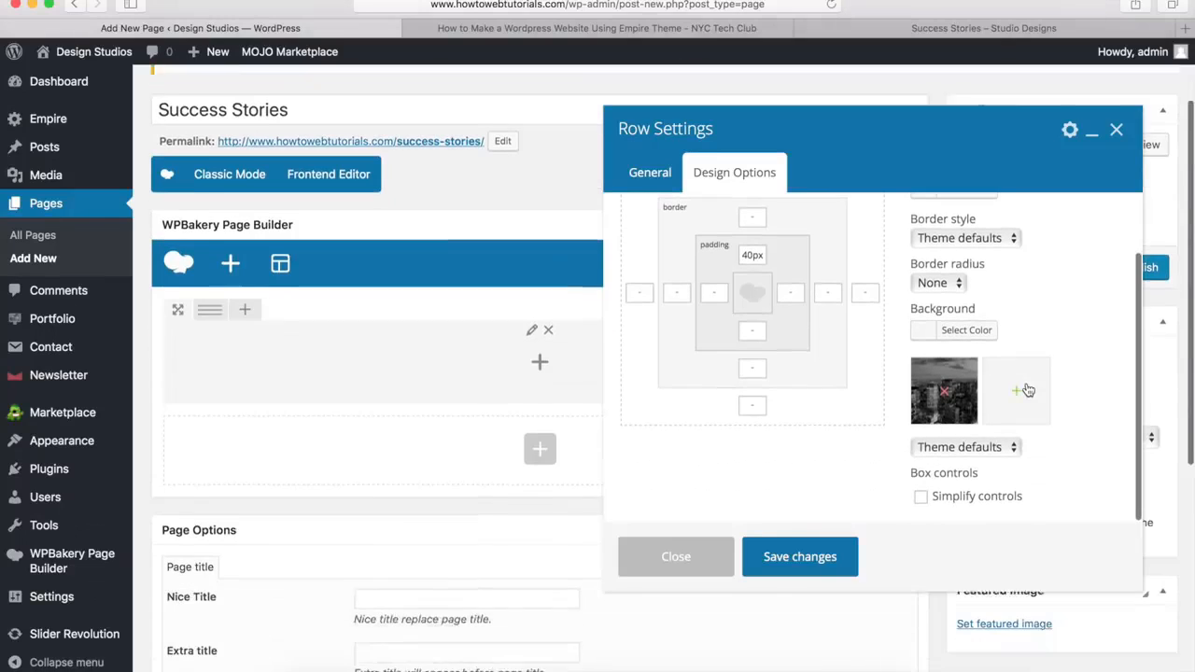
Set the header row's background image to Cover and save the row settings
{"action": "left_click", "coordinate": [975, 451]}
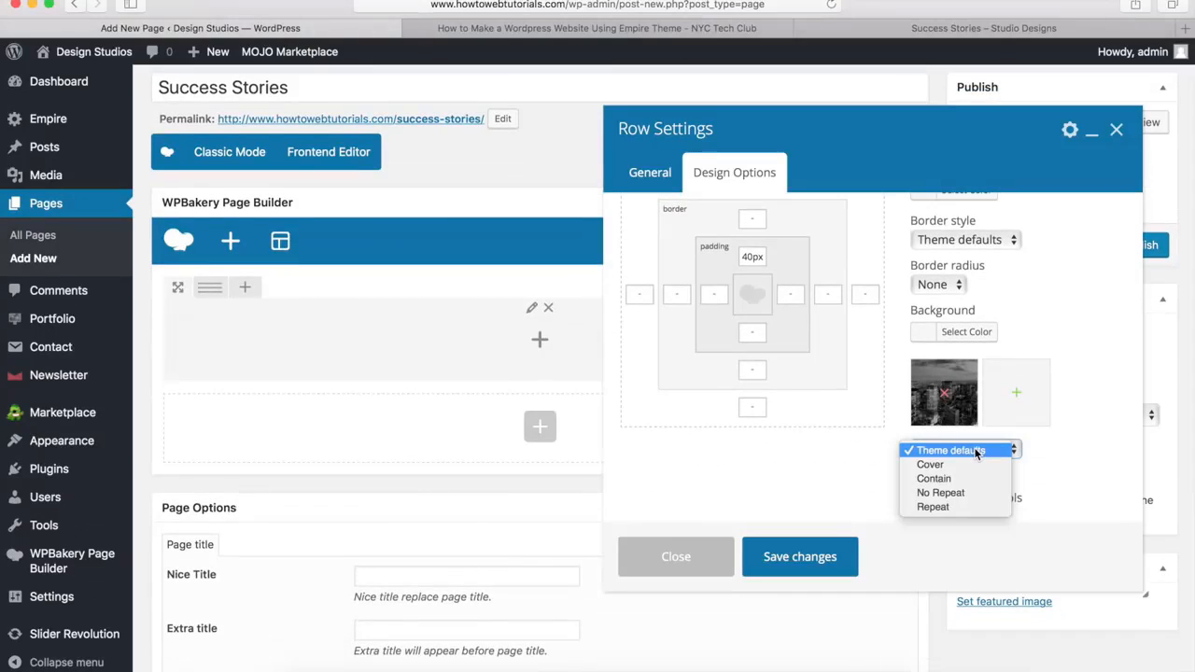
{"action": "left_click", "coordinate": [957, 470]}
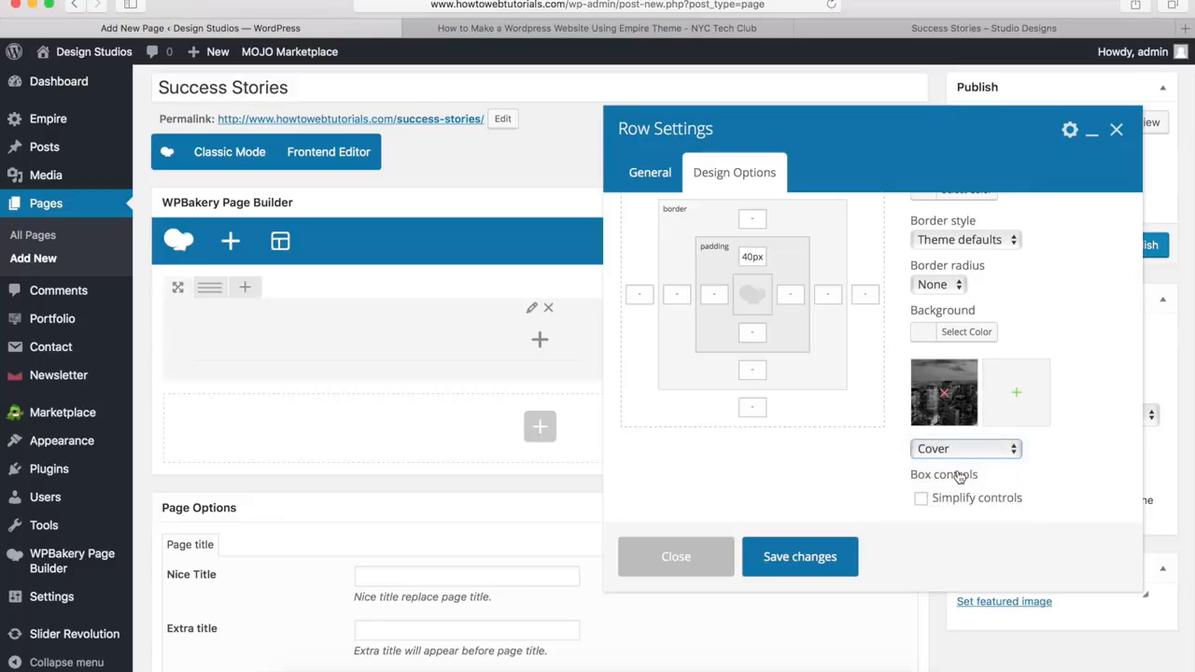
{"action": "left_click", "coordinate": [791, 565]}
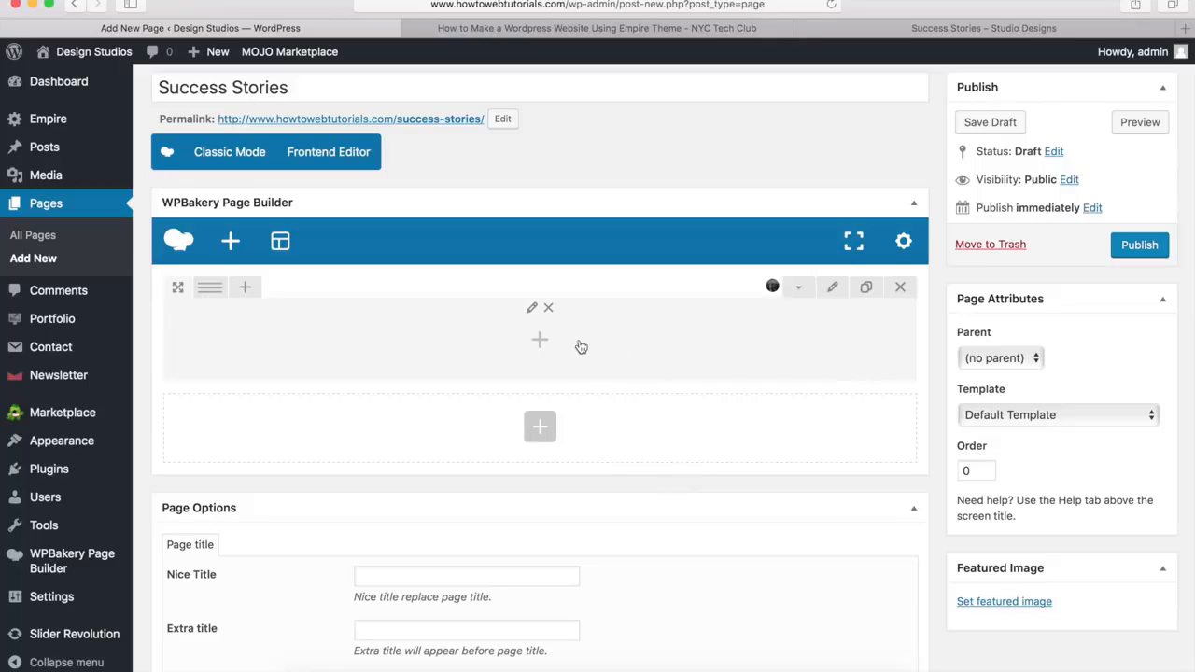
Add an Empire Heading element to the header row with the title "Success Stories" and title size H1
{"action": "left_click", "coordinate": [539, 341]}
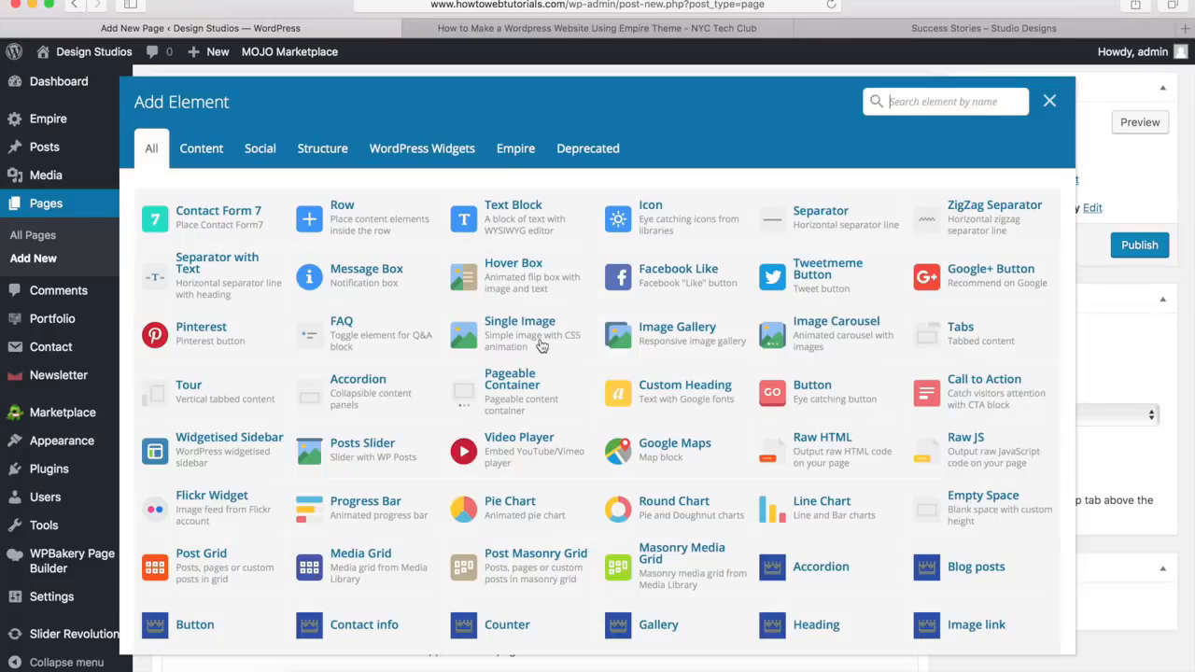
{"action": "scroll", "coordinate": [857, 515], "scroll_direction": "down", "scroll_amount": 3}
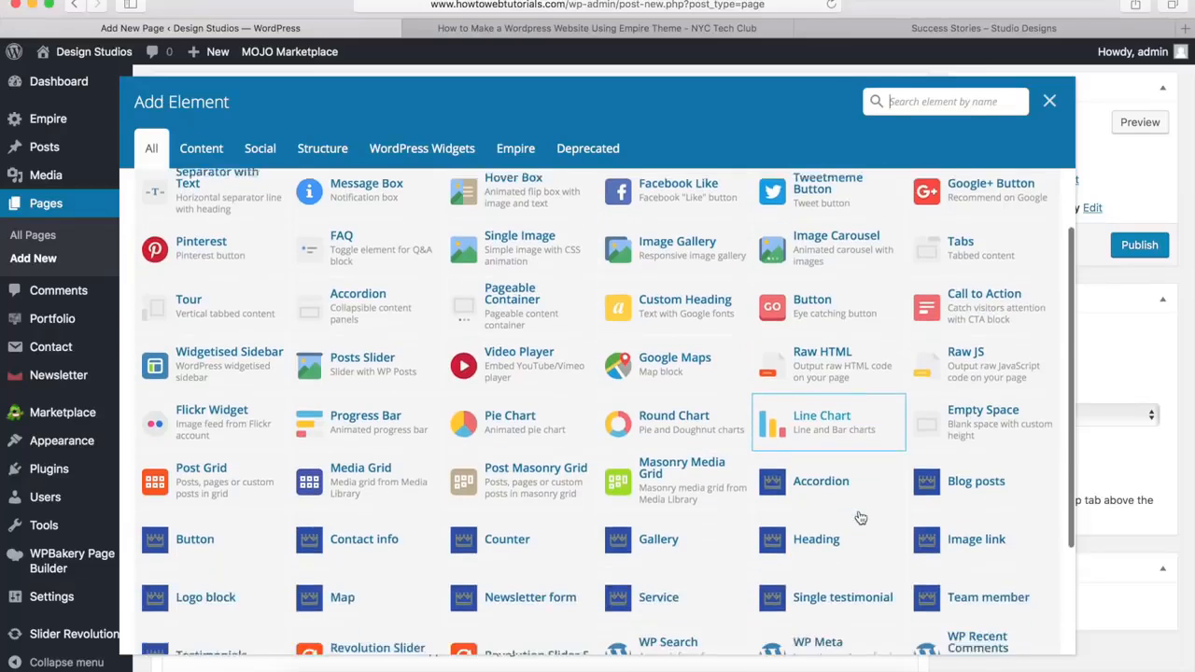
{"action": "left_click", "coordinate": [811, 505]}
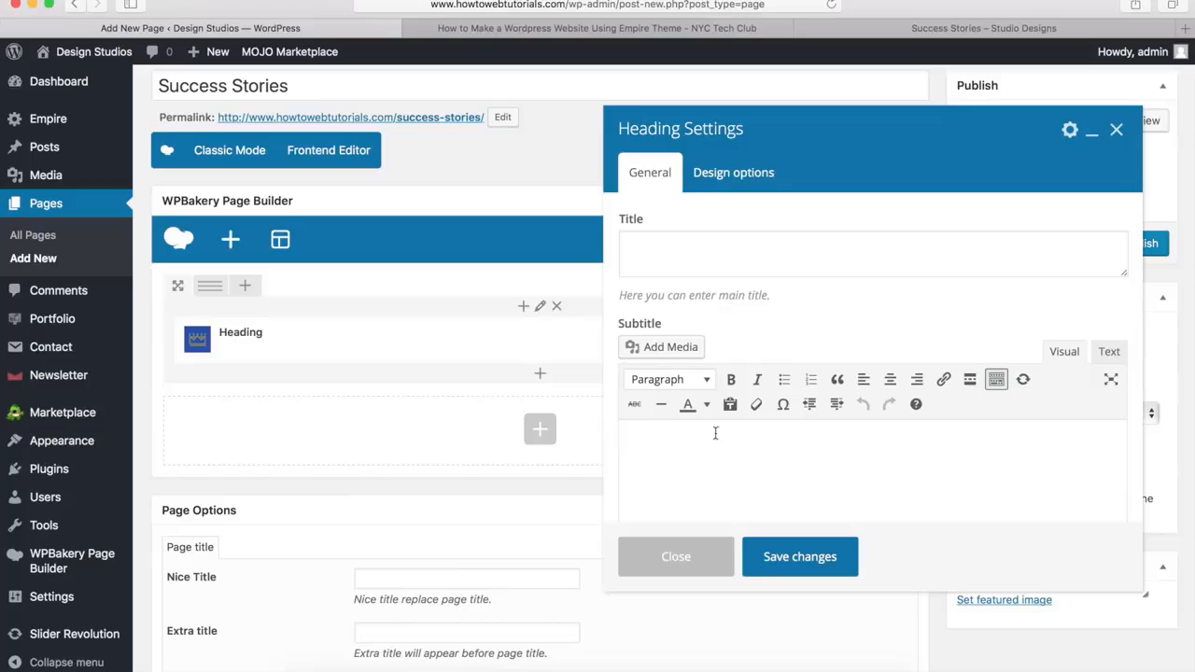
{"action": "left_click", "coordinate": [692, 248]}
{"action": "type", "text": "Success Stories"}
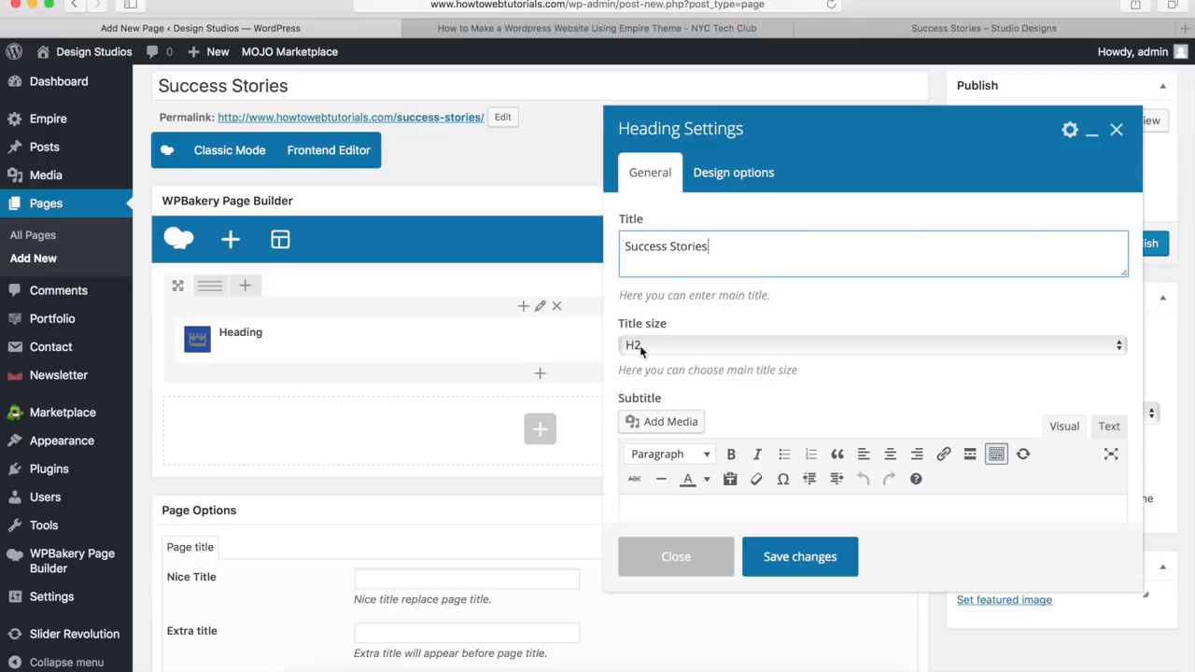
{"action": "left_click", "coordinate": [640, 345]}
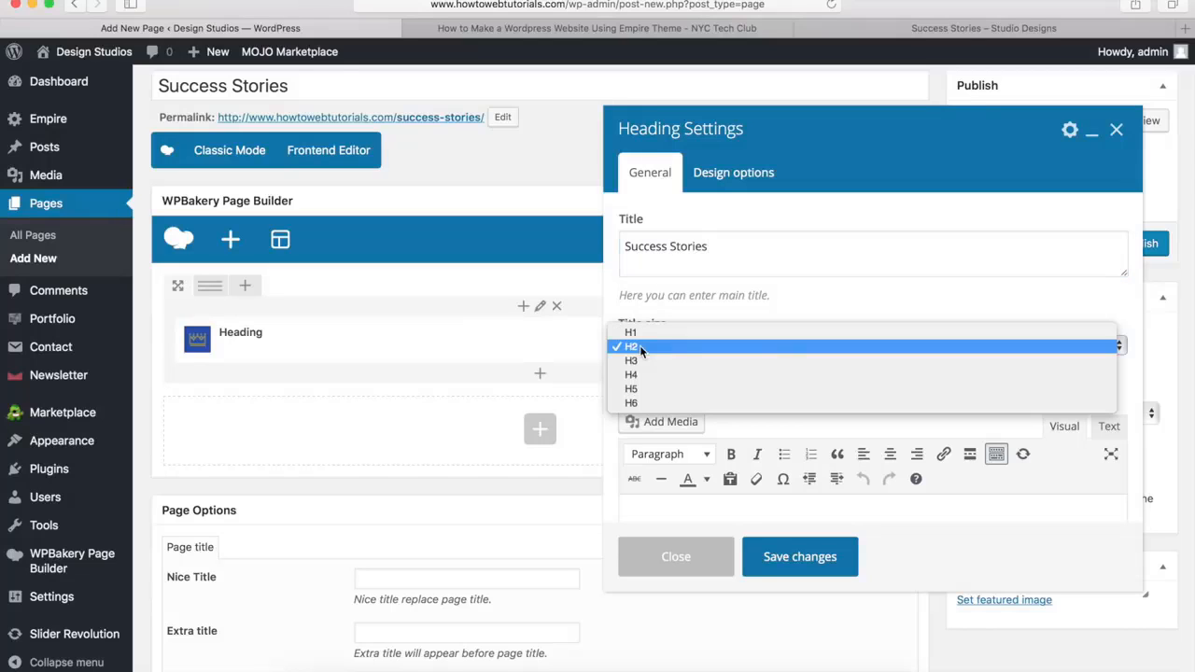
{"action": "left_click", "coordinate": [651, 334]}
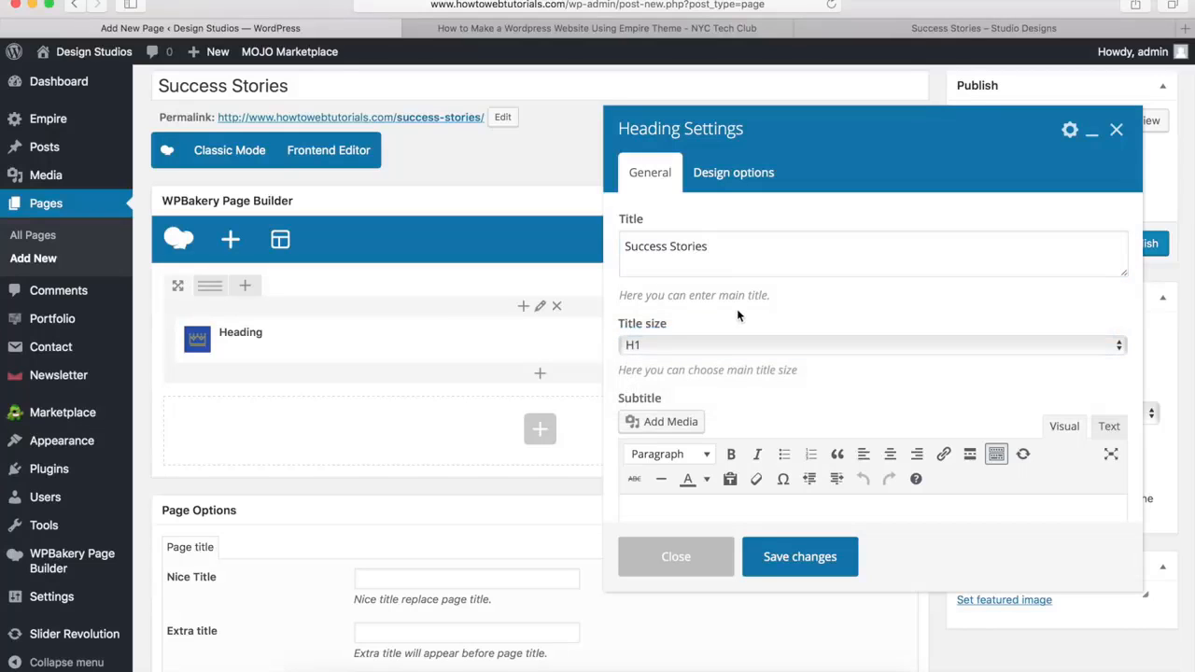
Set the heading's style to Style 1
{"action": "scroll", "coordinate": [736, 308], "scroll_direction": "down", "scroll_amount": 5}
{"action": "scroll", "coordinate": [737, 316], "scroll_direction": "down", "scroll_amount": 2}
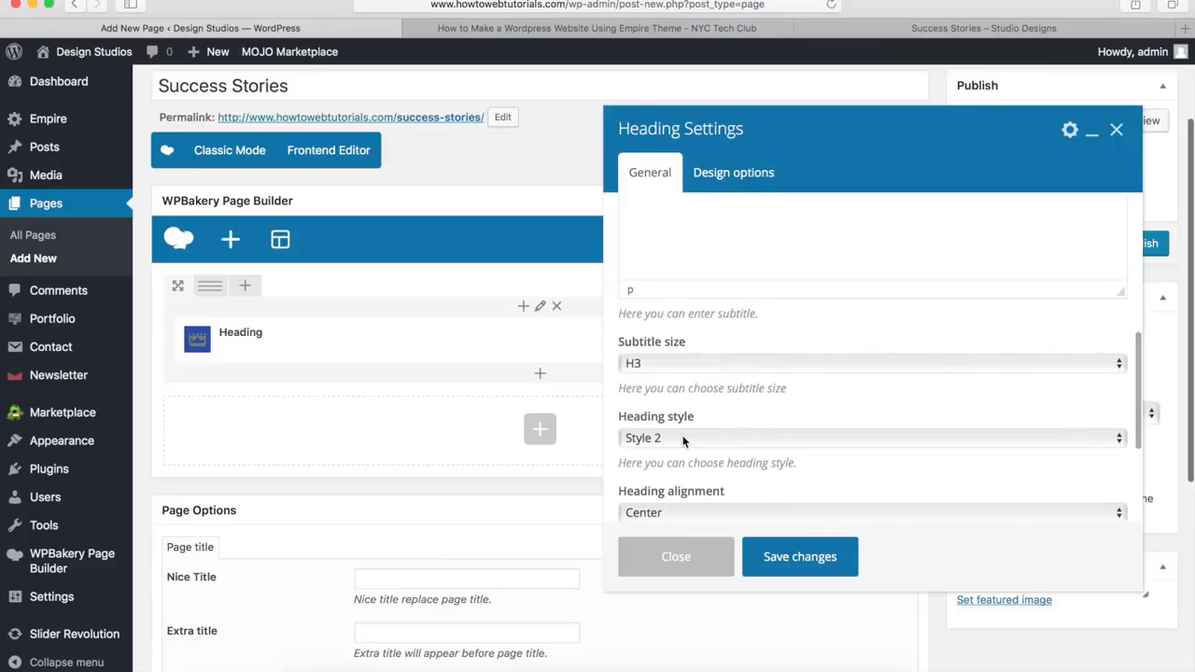
{"action": "scroll", "coordinate": [695, 417], "scroll_direction": "down", "scroll_amount": 3}
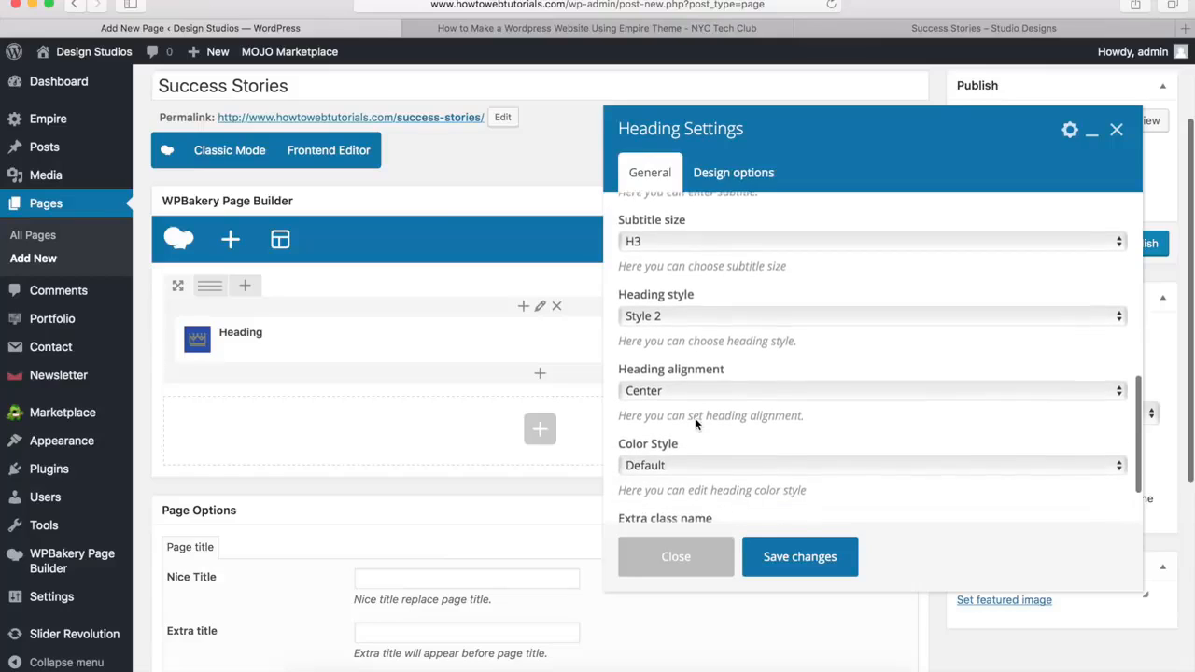
{"action": "left_click", "coordinate": [705, 311]}
{"action": "left_click", "coordinate": [709, 298]}
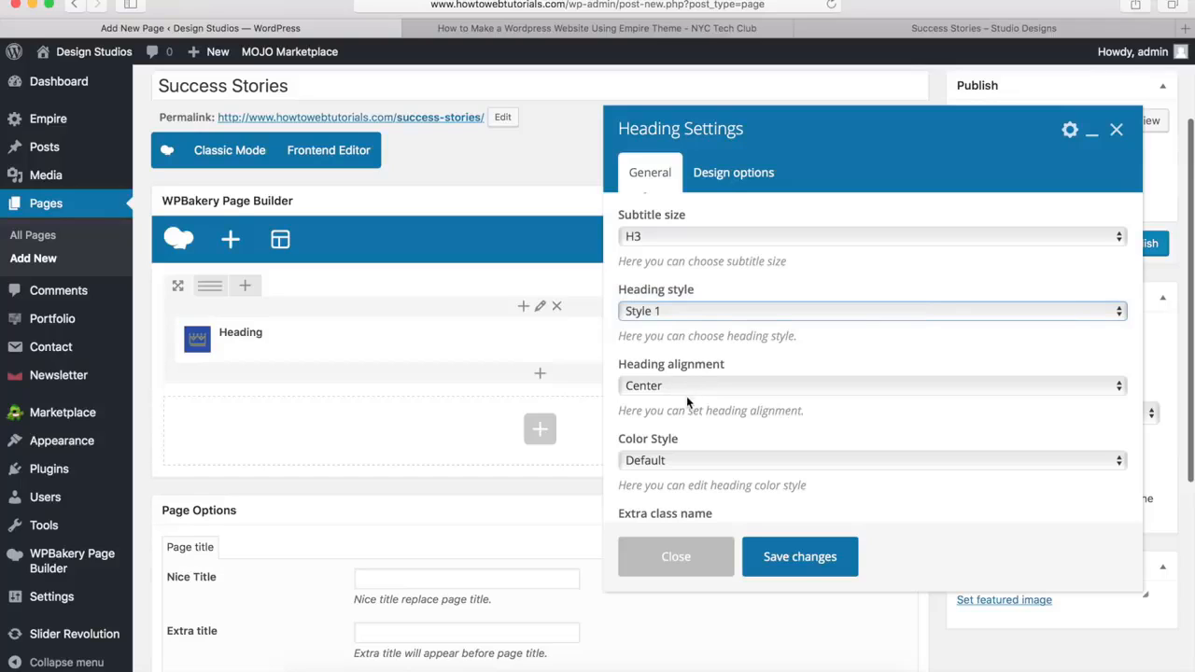
Give the heading a custom color style with a white main title and save its settings
{"action": "left_click", "coordinate": [678, 462]}
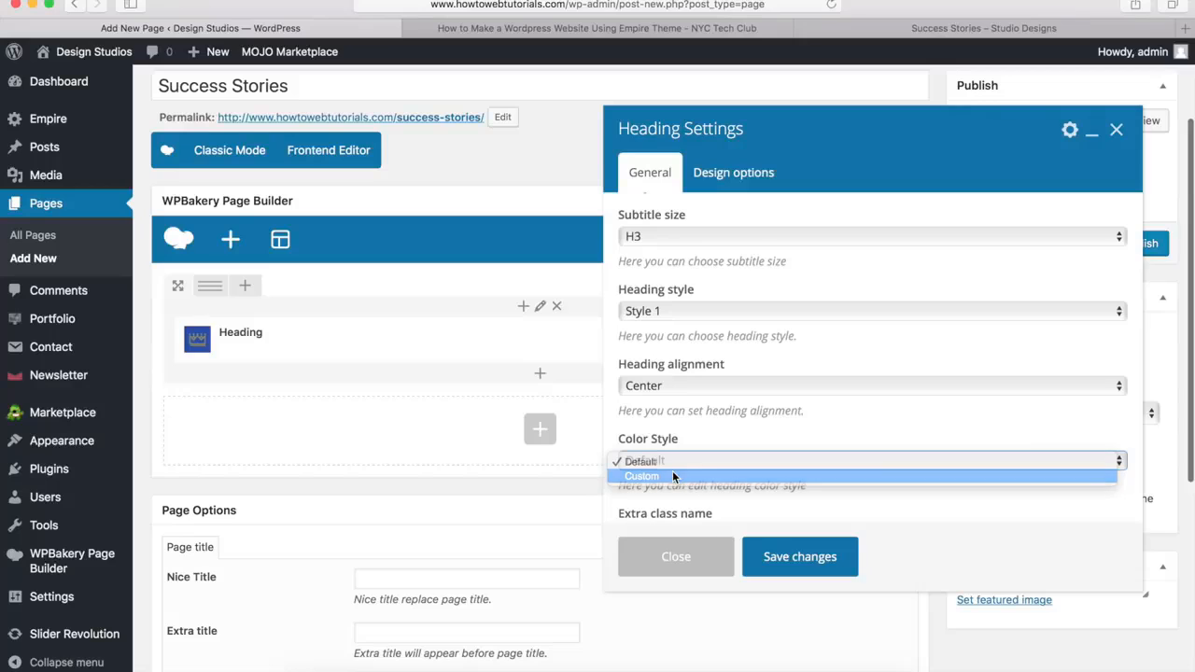
{"action": "left_click", "coordinate": [672, 476]}
{"action": "scroll", "coordinate": [664, 402], "scroll_direction": "down", "scroll_amount": 3}
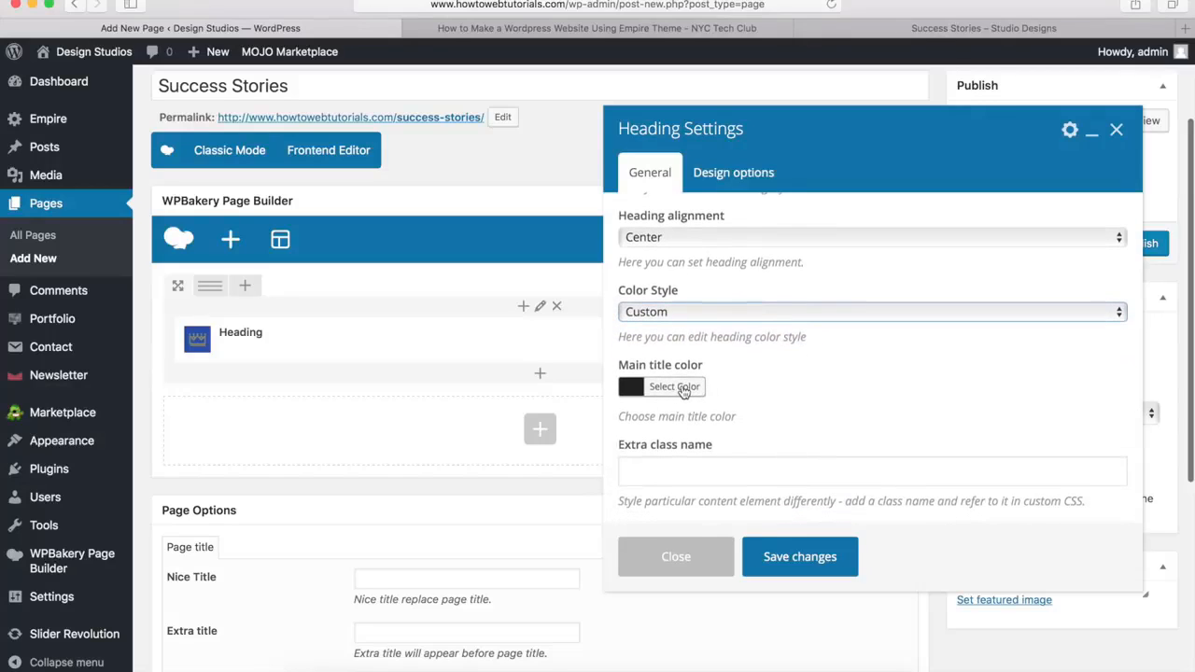
{"action": "left_click", "coordinate": [683, 390]}
{"action": "scroll", "coordinate": [678, 422], "scroll_direction": "down", "scroll_amount": 4}
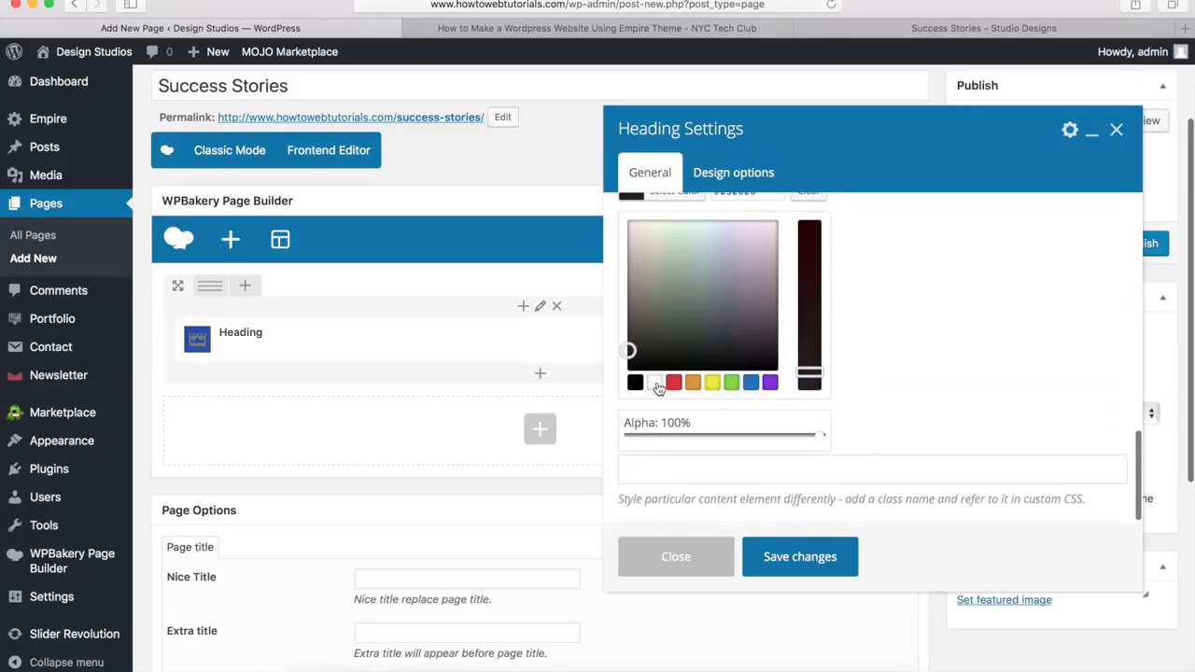
{"action": "left_click", "coordinate": [631, 222]}
{"action": "scroll", "coordinate": [659, 390], "scroll_direction": "up", "scroll_amount": 3}
{"action": "left_click", "coordinate": [665, 346]}
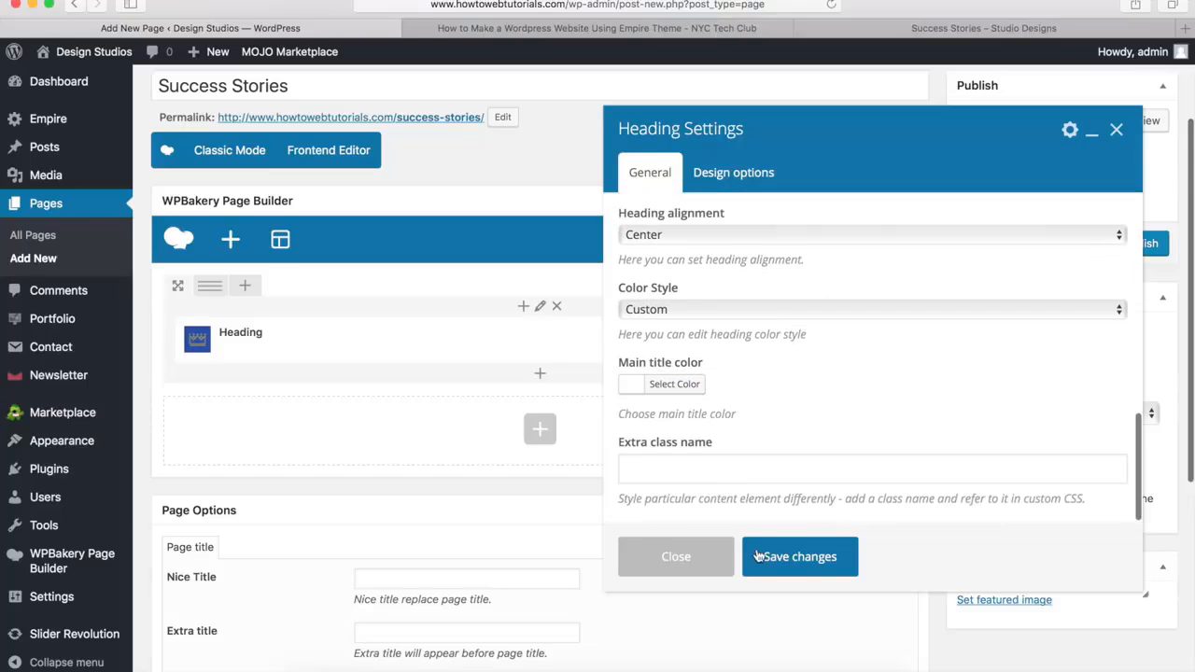
{"action": "left_click", "coordinate": [800, 557]}
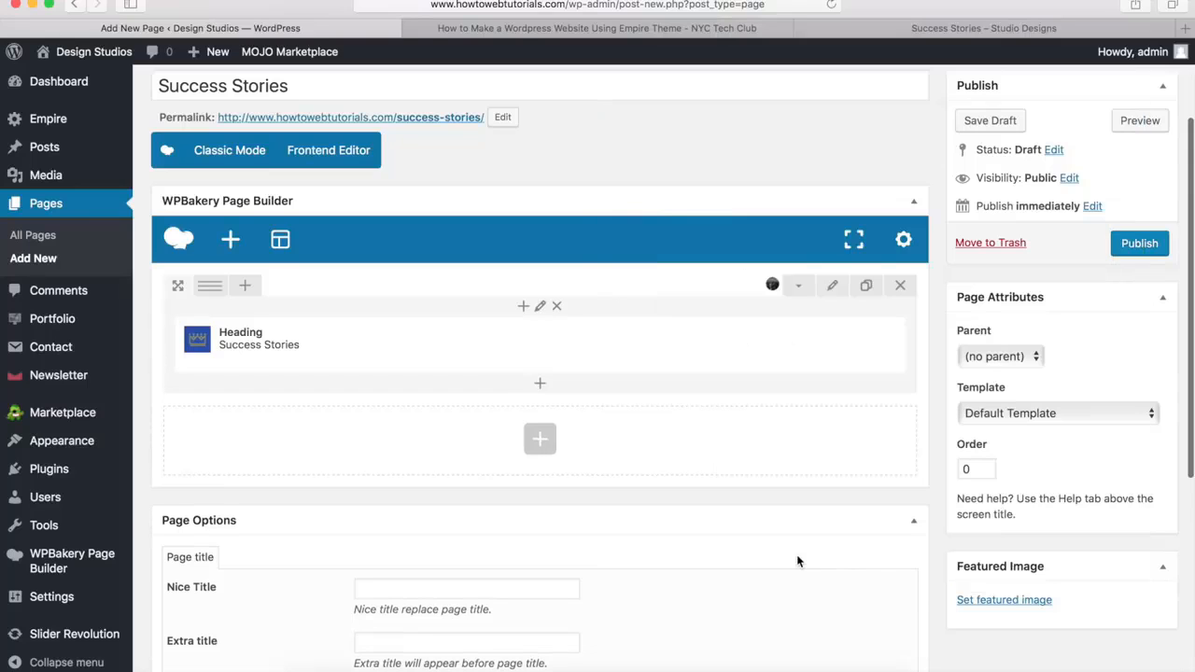
Add a Separator element below the heading and set its color to White
{"action": "left_click", "coordinate": [541, 385]}
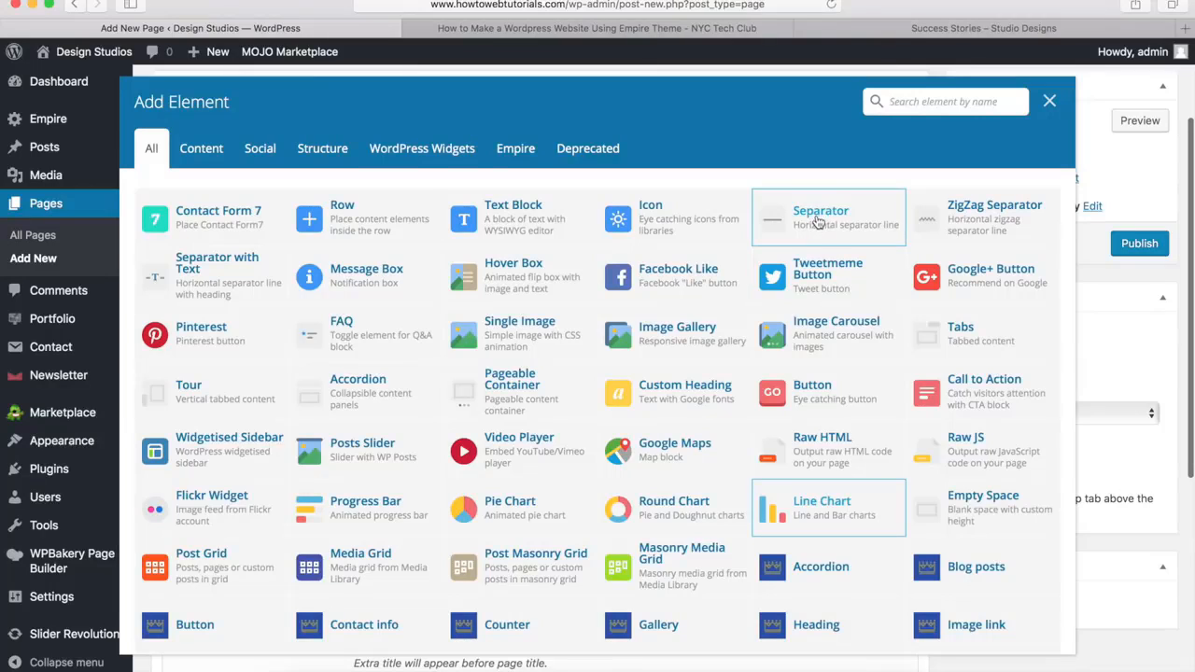
{"action": "left_click", "coordinate": [818, 219]}
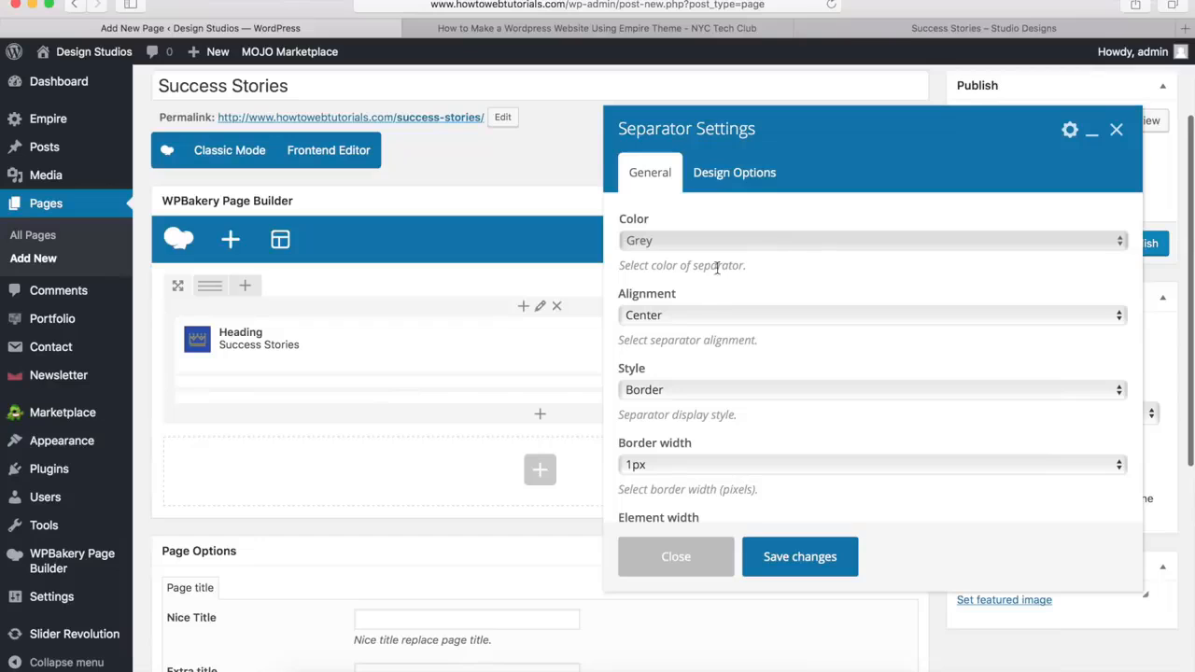
{"action": "left_click", "coordinate": [664, 241]}
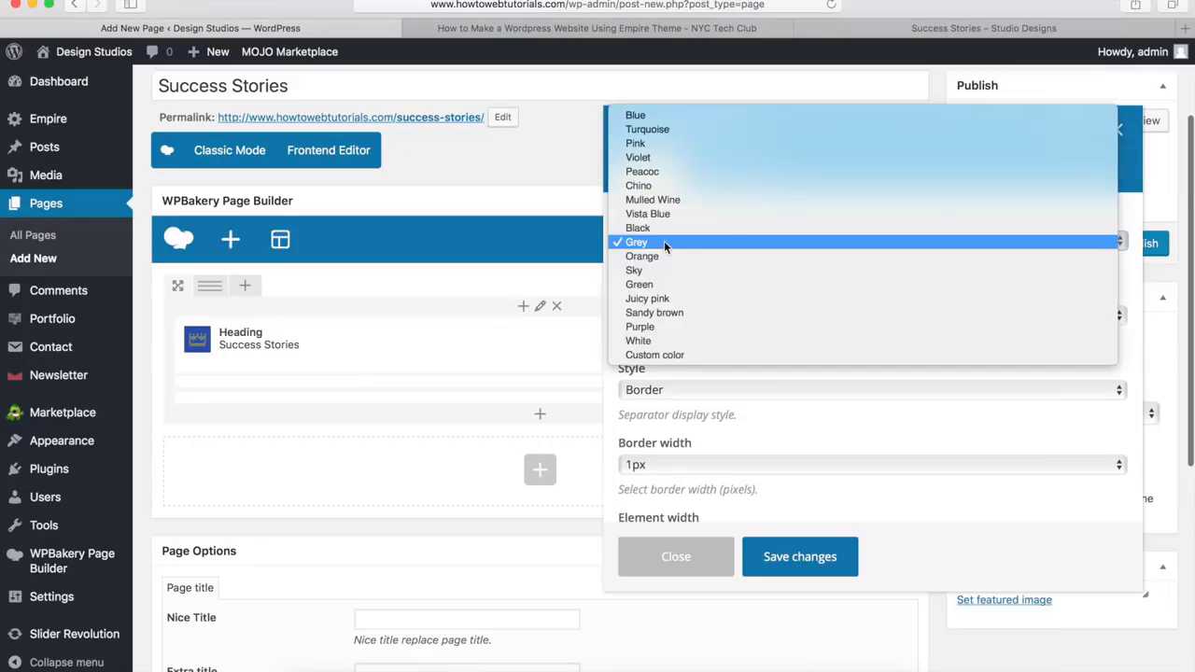
{"action": "left_click", "coordinate": [662, 342]}
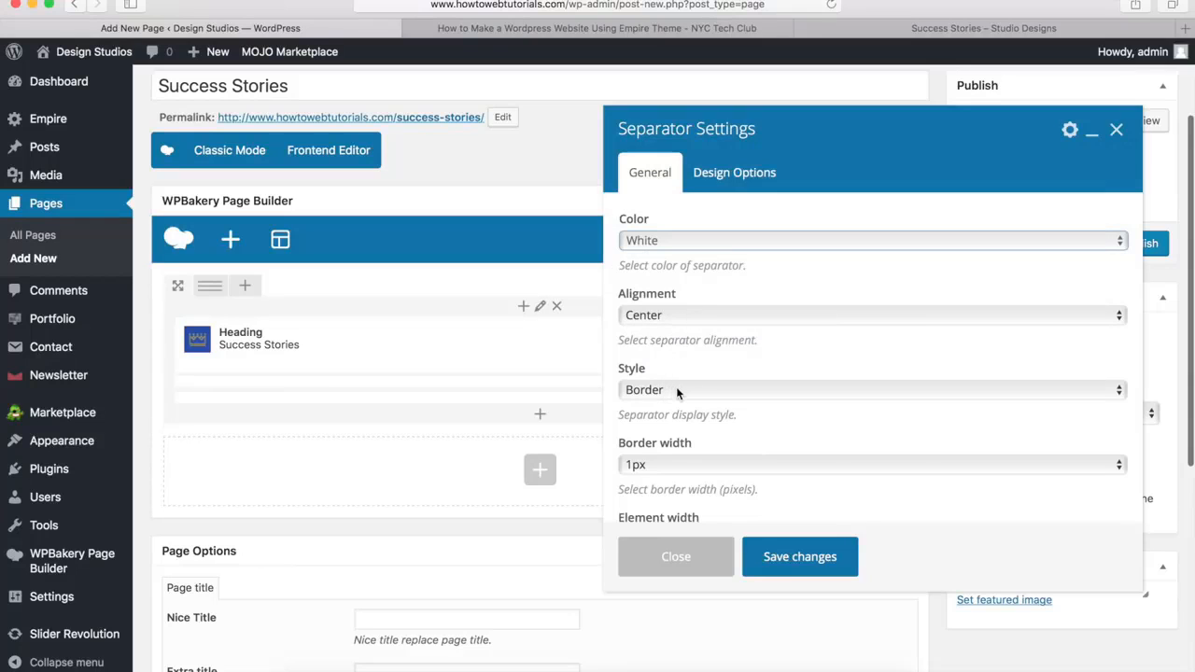
Set the separator's border width to 3px and its element width to 10%
{"action": "scroll", "coordinate": [680, 389], "scroll_direction": "down", "scroll_amount": 3}
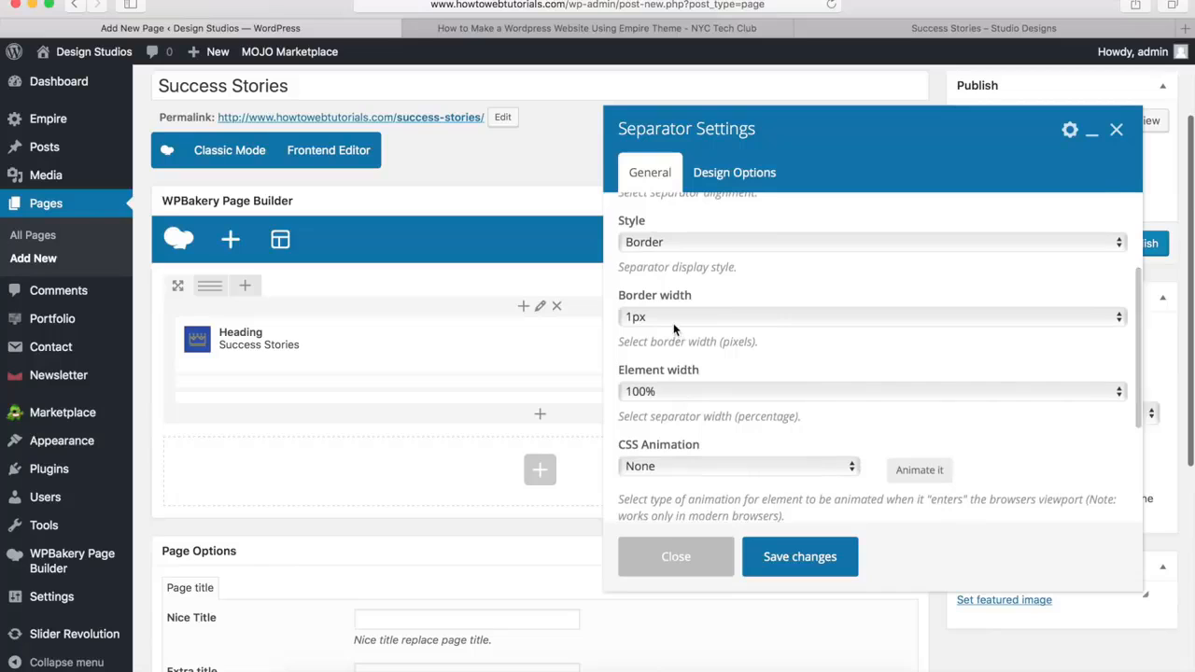
{"action": "left_click", "coordinate": [673, 321]}
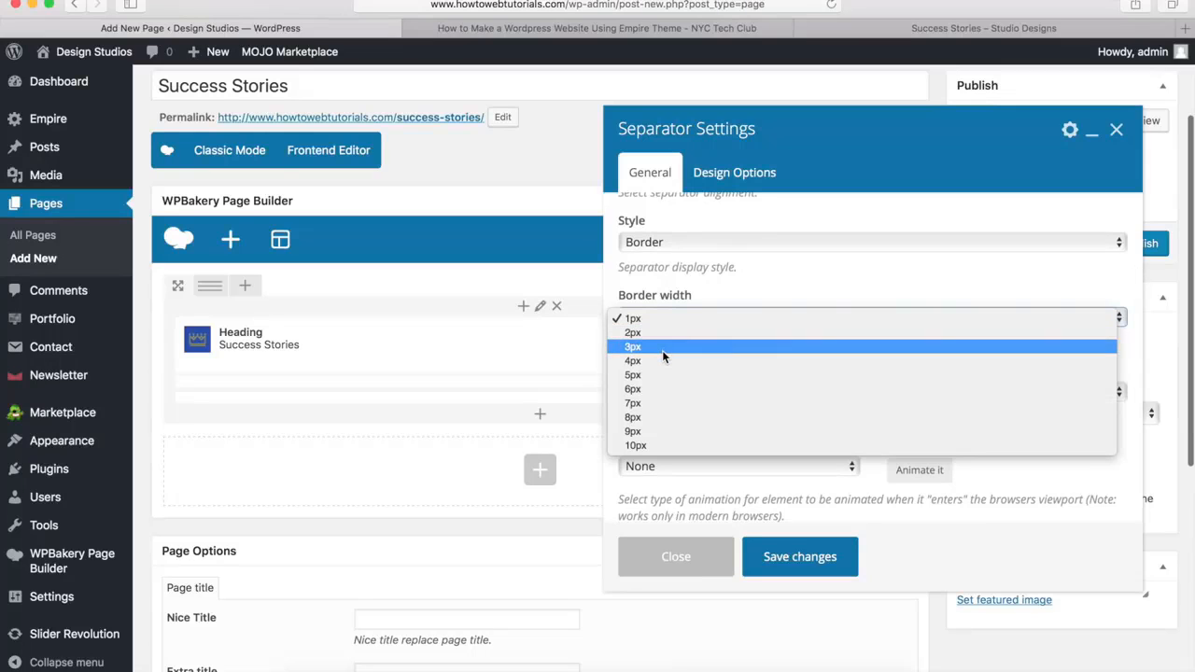
{"action": "left_click", "coordinate": [662, 348]}
{"action": "left_click", "coordinate": [662, 392]}
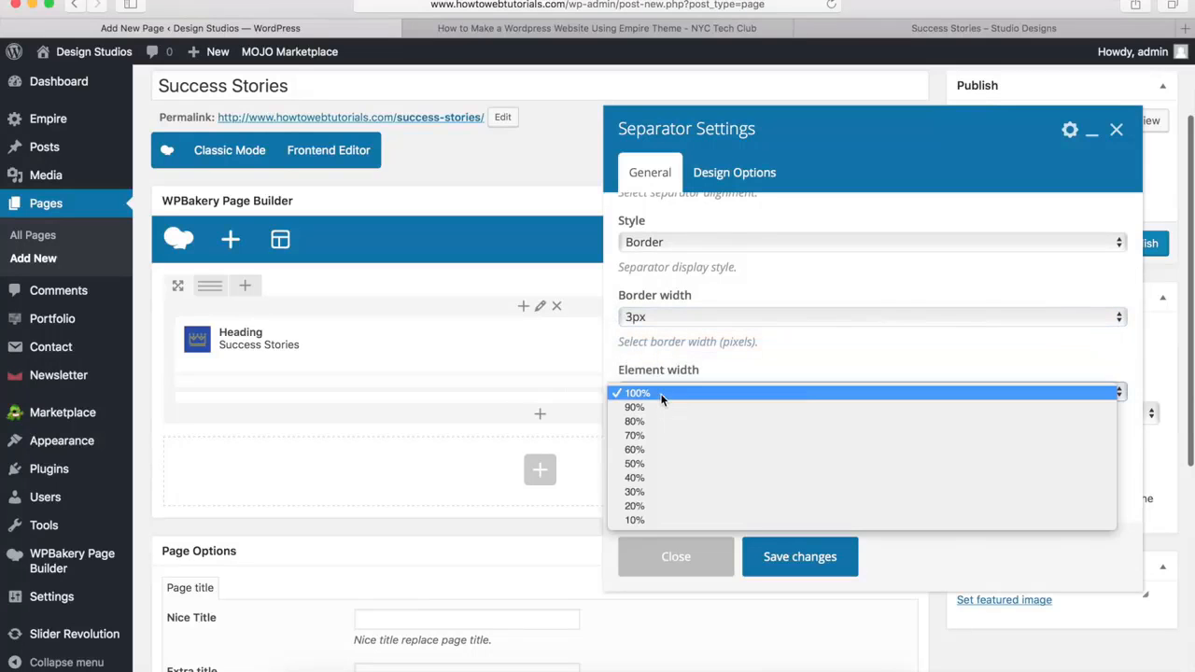
{"action": "left_click", "coordinate": [646, 519]}
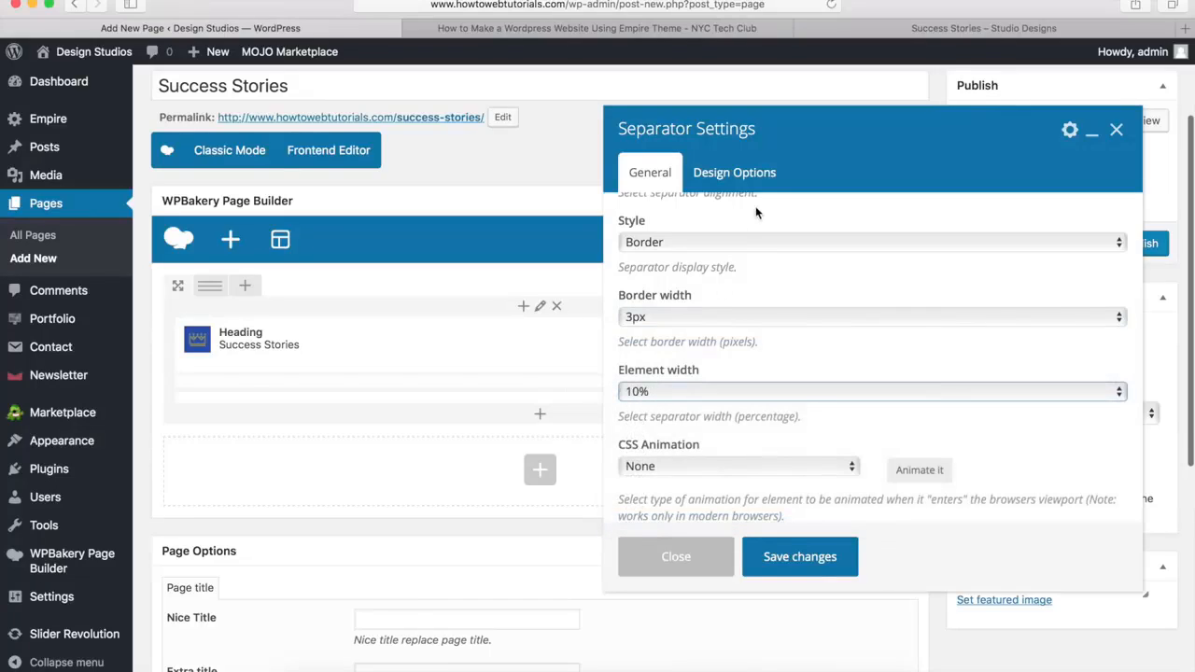
Set the separator's top margin to -20px and save its settings
{"action": "left_click", "coordinate": [731, 177]}
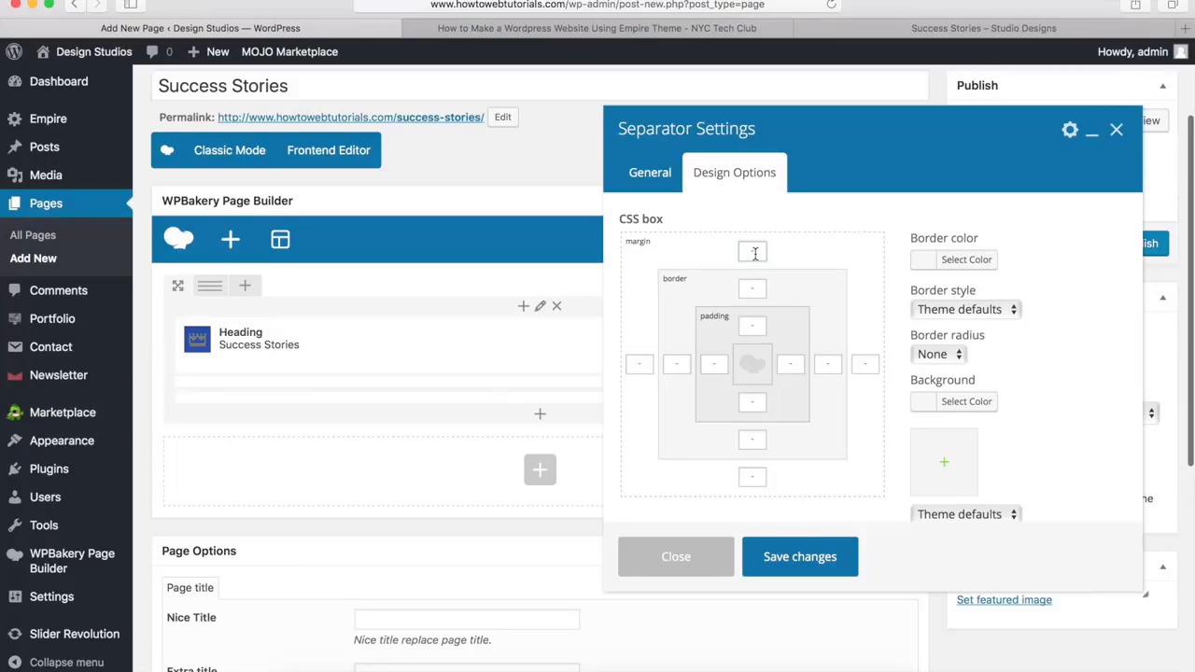
{"action": "type", "text": "-20px"}
{"action": "left_click", "coordinate": [796, 558]}
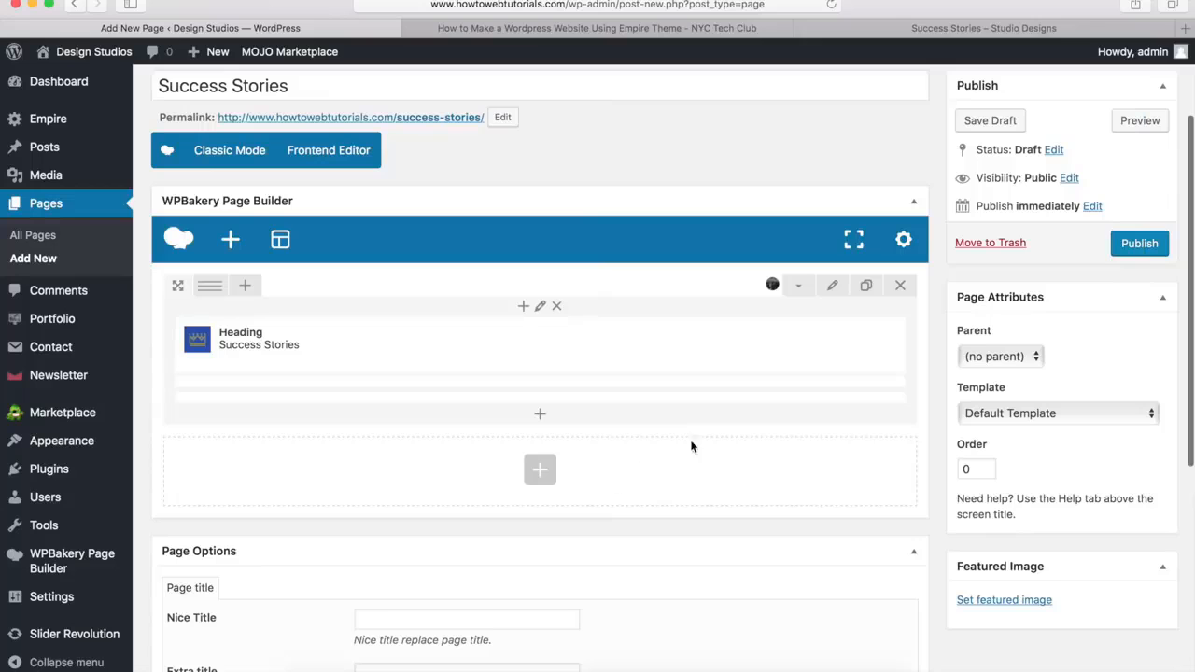
Check the demo's Success Stories page, add a second row below the header row and split it into four equal columns
{"action": "left_click", "coordinate": [969, 29]}
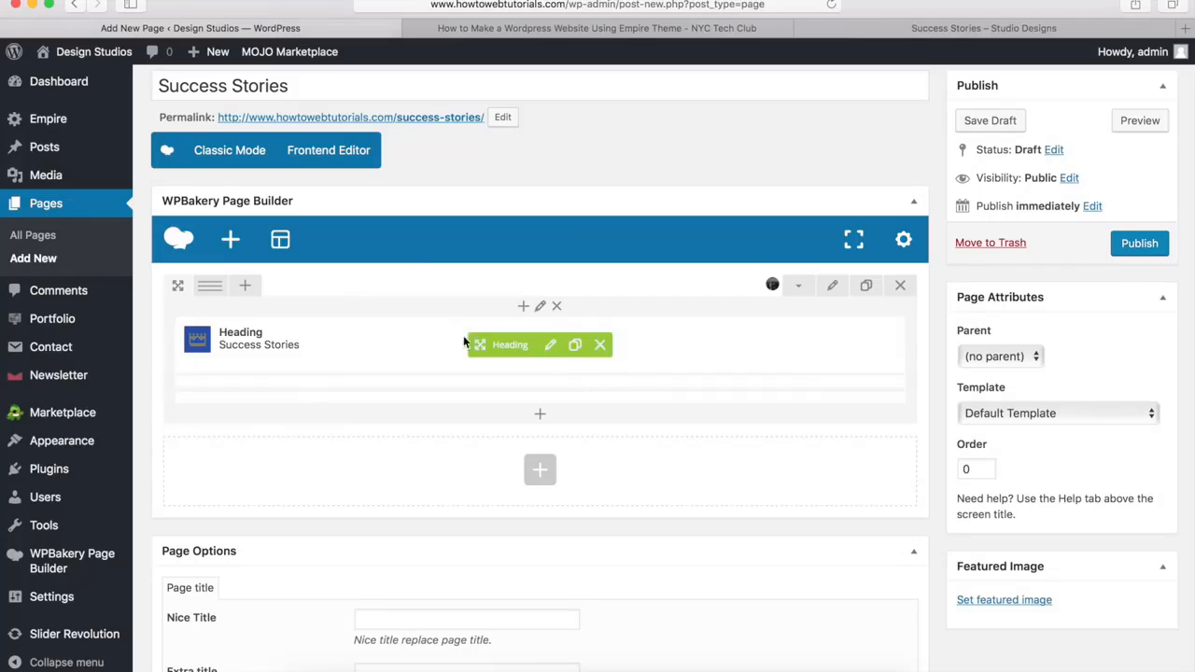
{"action": "left_click", "coordinate": [540, 471]}
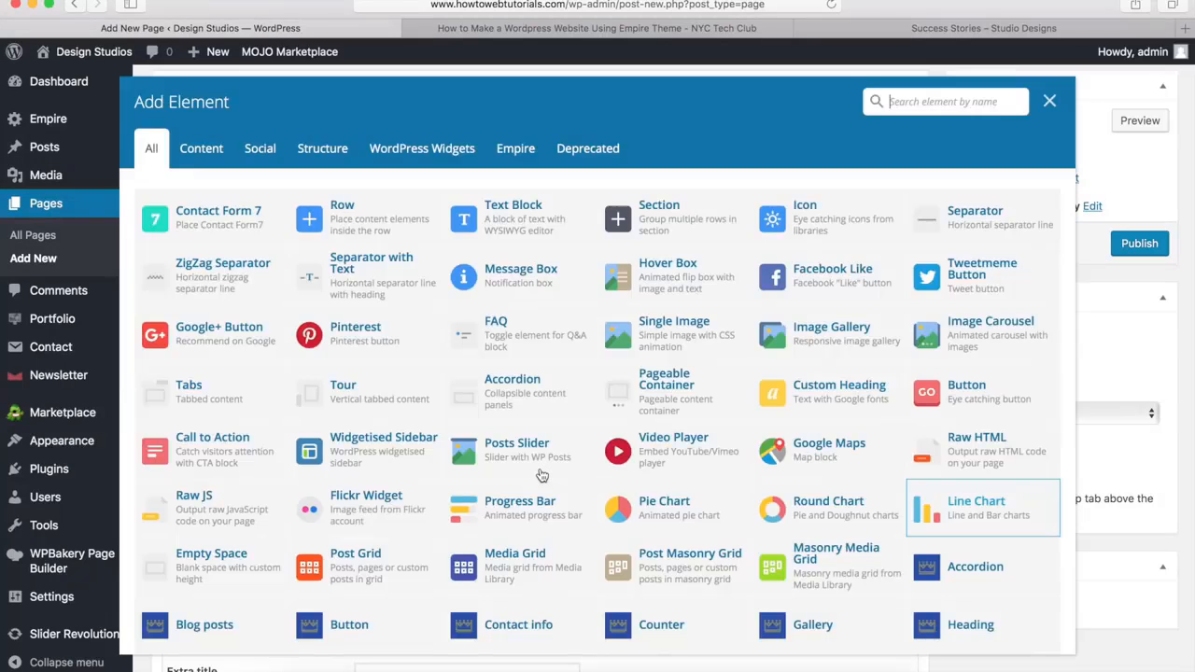
{"action": "left_click", "coordinate": [354, 226]}
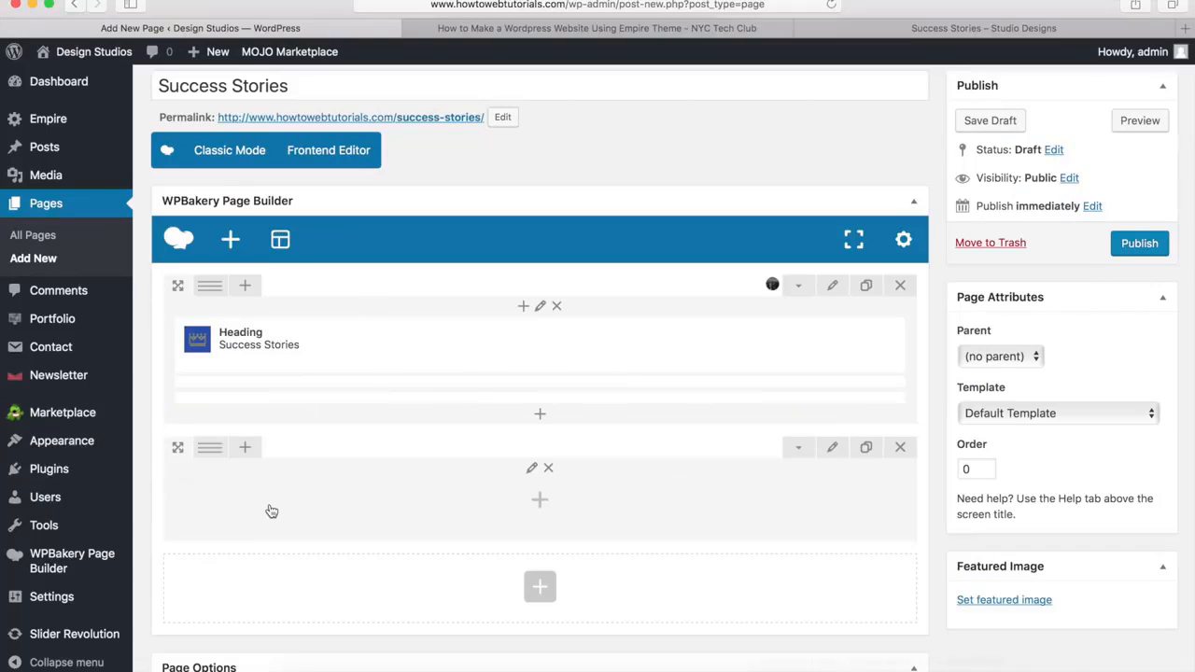
{"action": "mouse_move", "coordinate": [207, 454]}
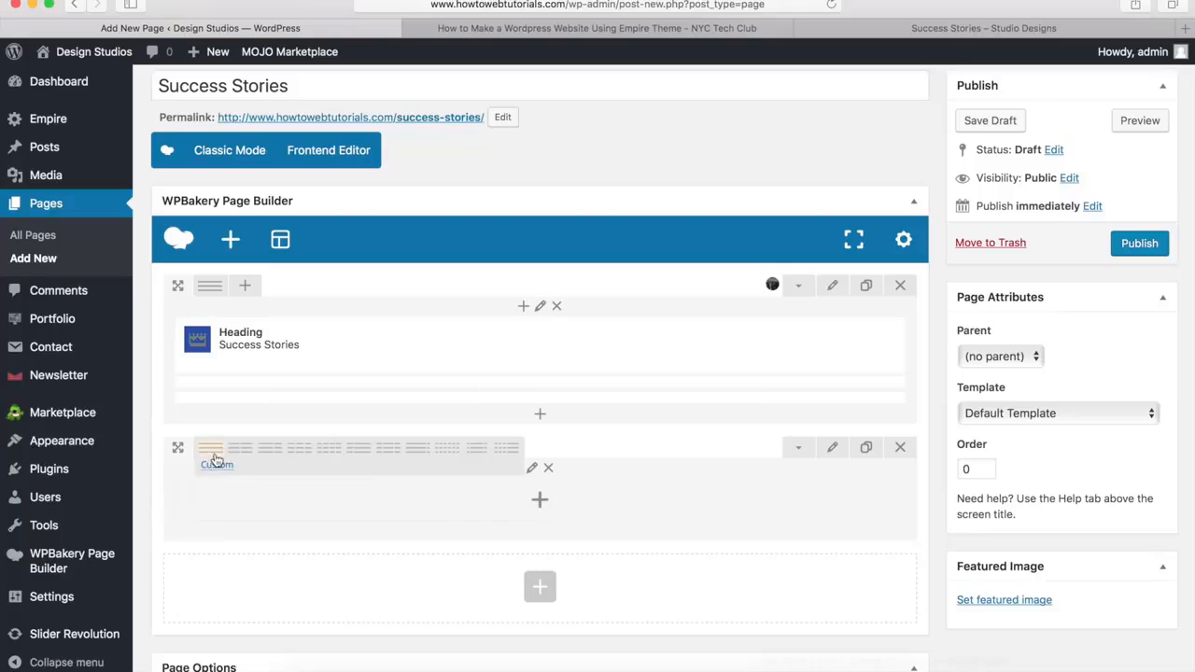
{"action": "left_click", "coordinate": [331, 460]}
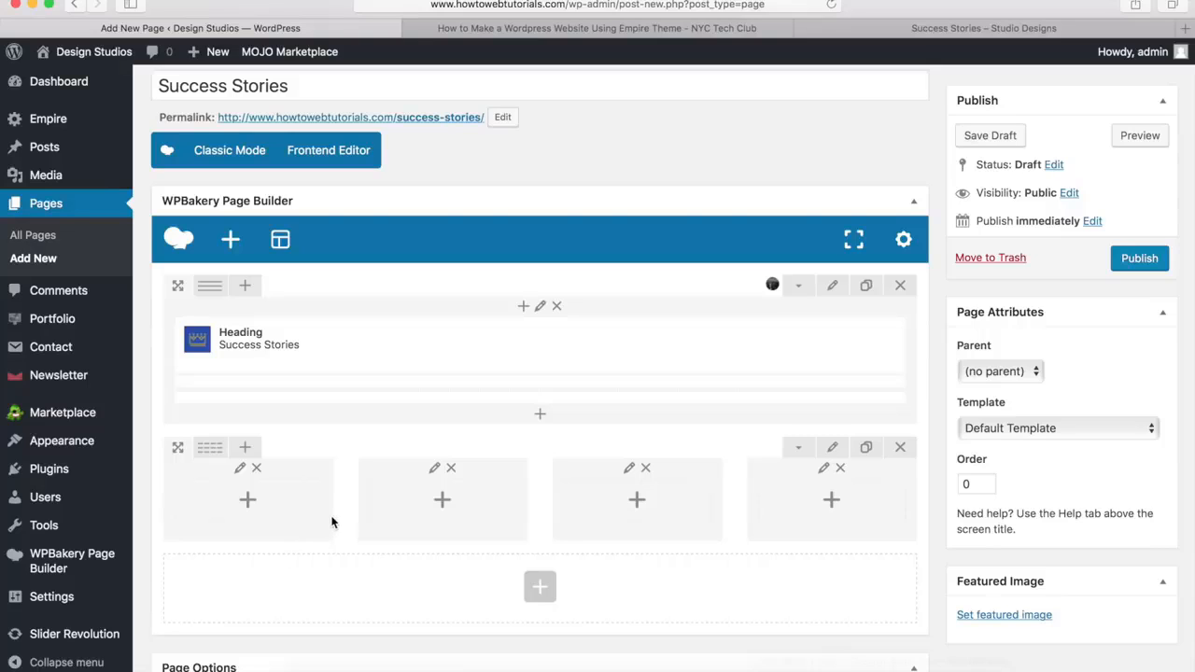
Add a Single testimonial element to the first column of the four-column row
{"action": "left_click", "coordinate": [247, 500]}
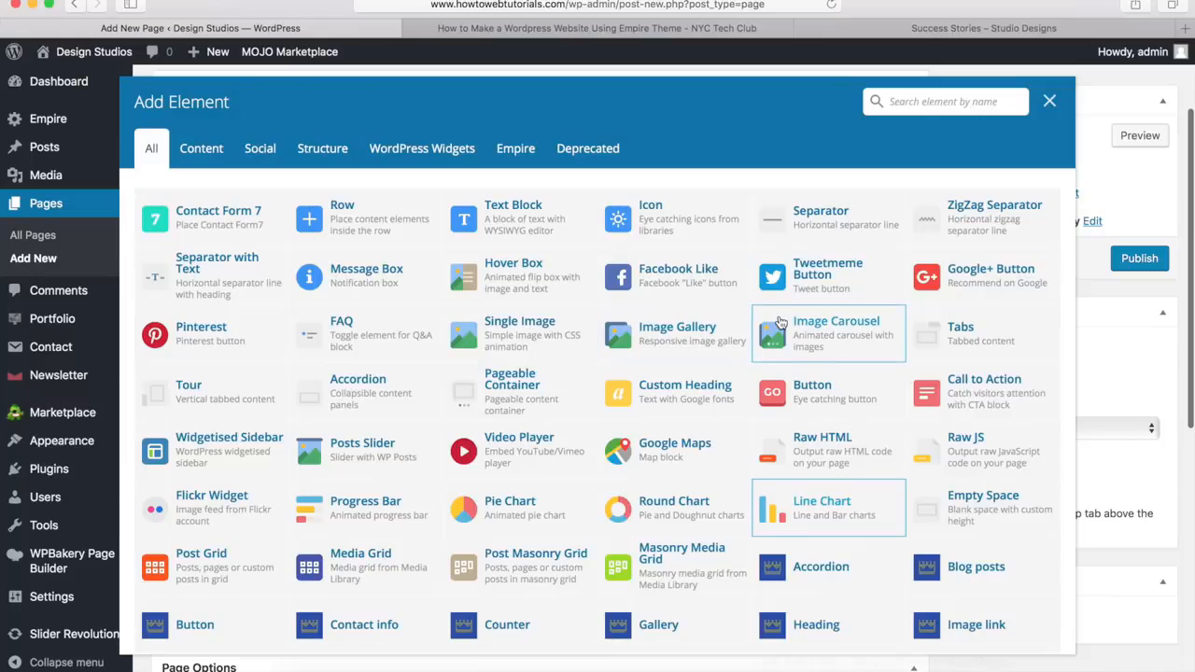
{"action": "scroll", "coordinate": [781, 326], "scroll_direction": "down", "scroll_amount": 5}
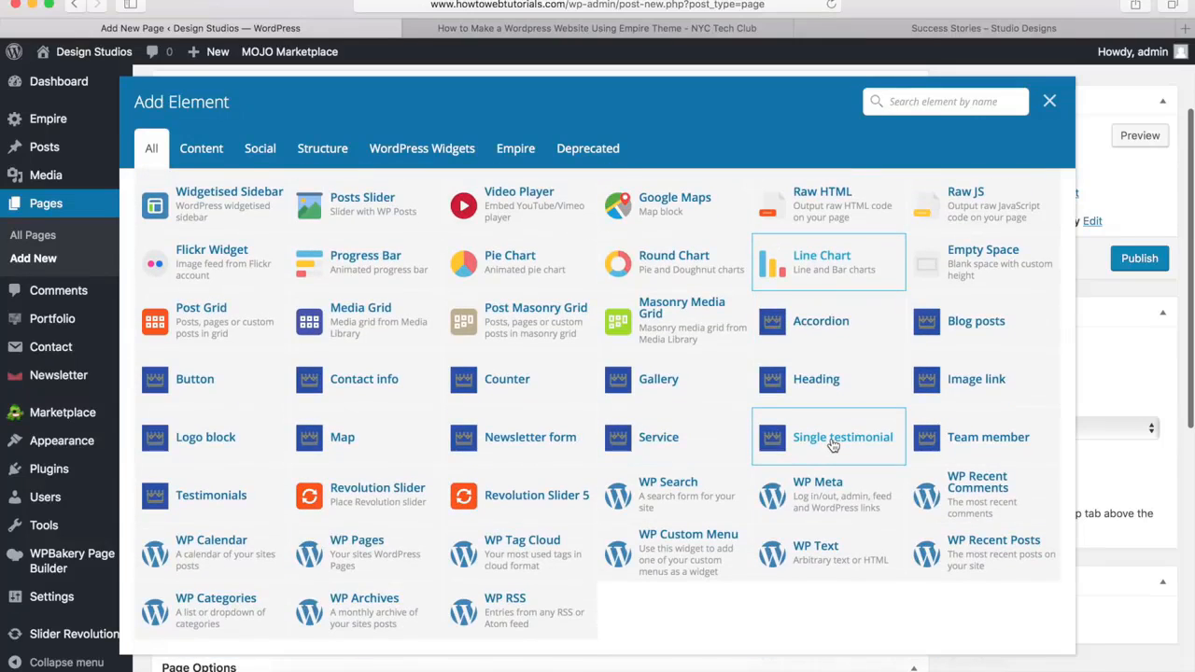
{"action": "left_click", "coordinate": [834, 437]}
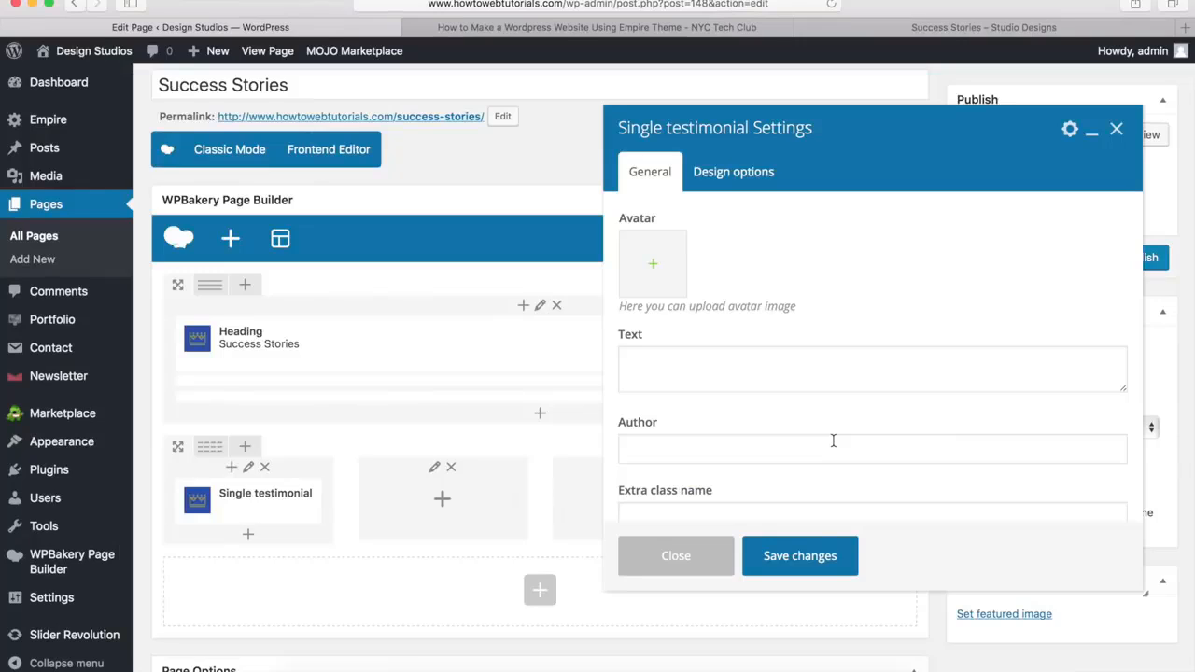
Set testimonial0.jpg from the media library as the testimonial's avatar
{"action": "left_click", "coordinate": [654, 270]}
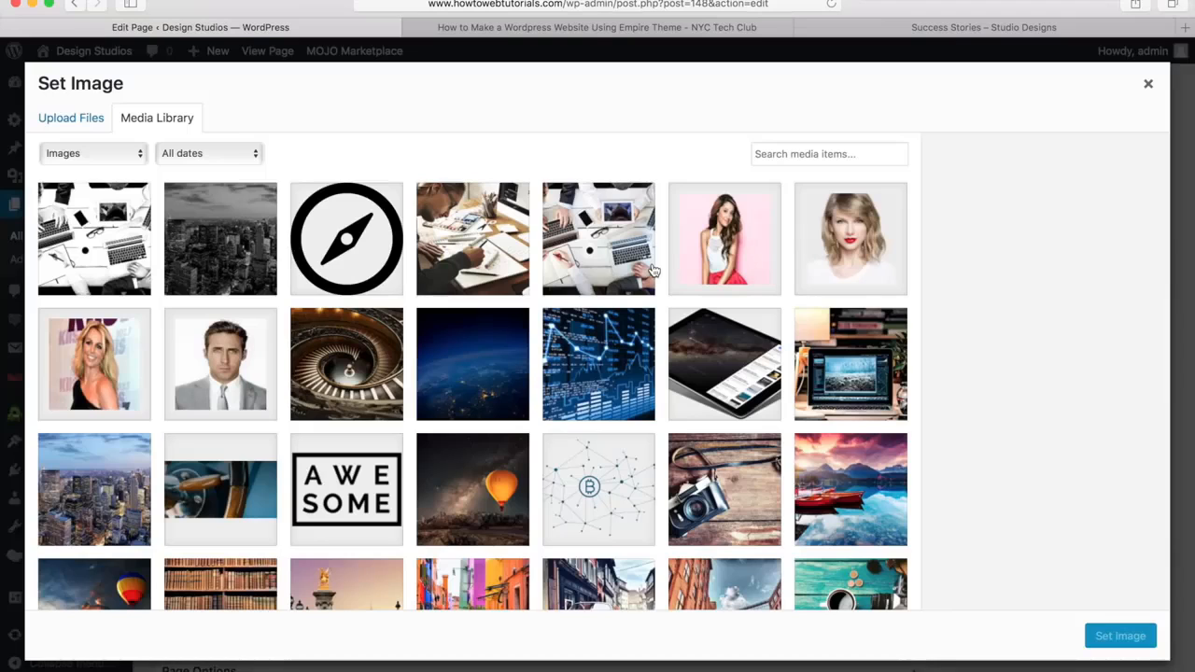
{"action": "left_click", "coordinate": [225, 372]}
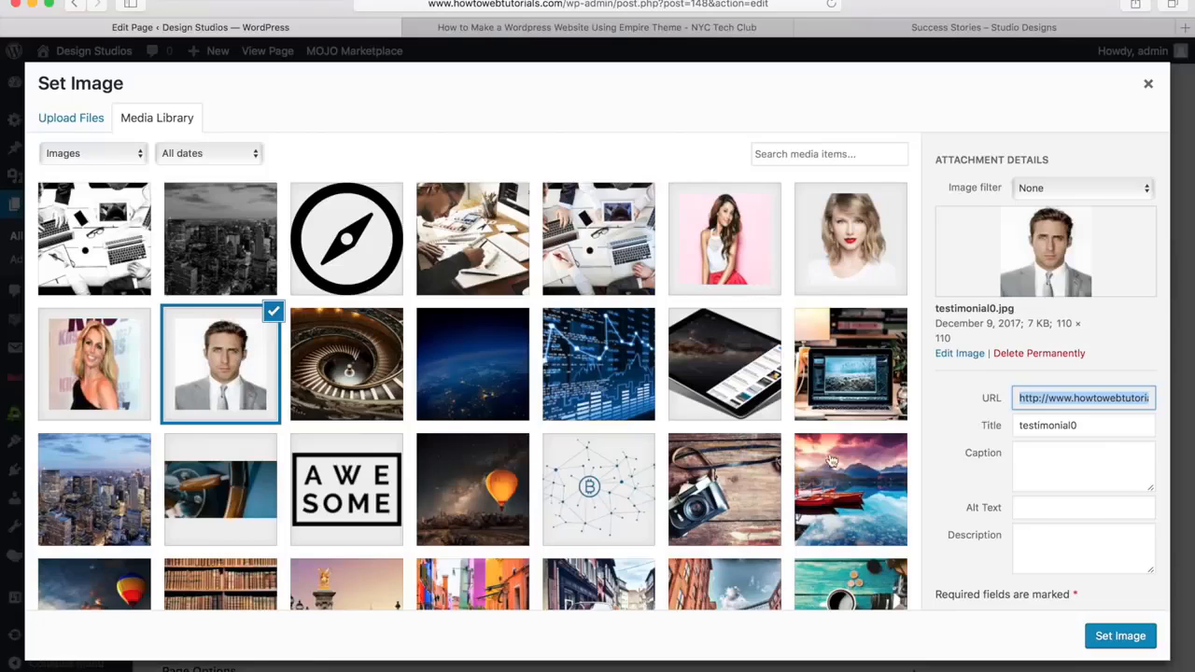
{"action": "left_click", "coordinate": [1109, 639]}
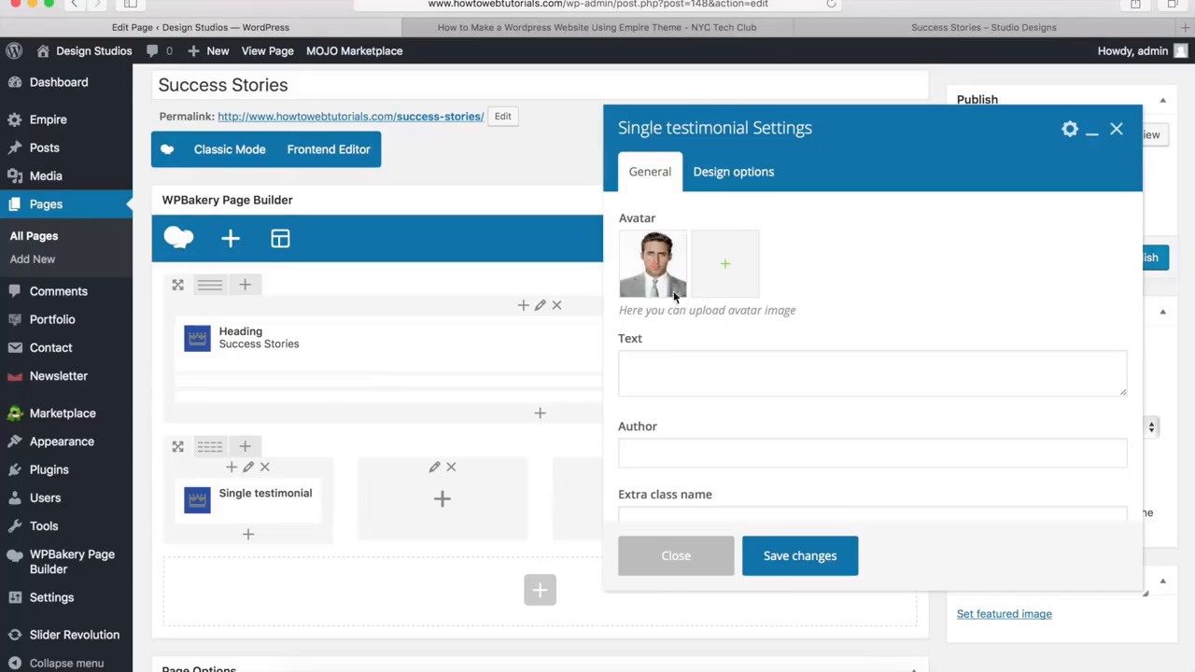
Paste the quote starting "If you were thinking of using your theme", enter the author's full name with the title Designer, and save the testimonial
{"action": "left_click", "coordinate": [672, 376]}
{"action": "type", "text": "If you were thinking of using your theme, well I can say it's a perfect choice. It fast, user friendly and beautiful."}
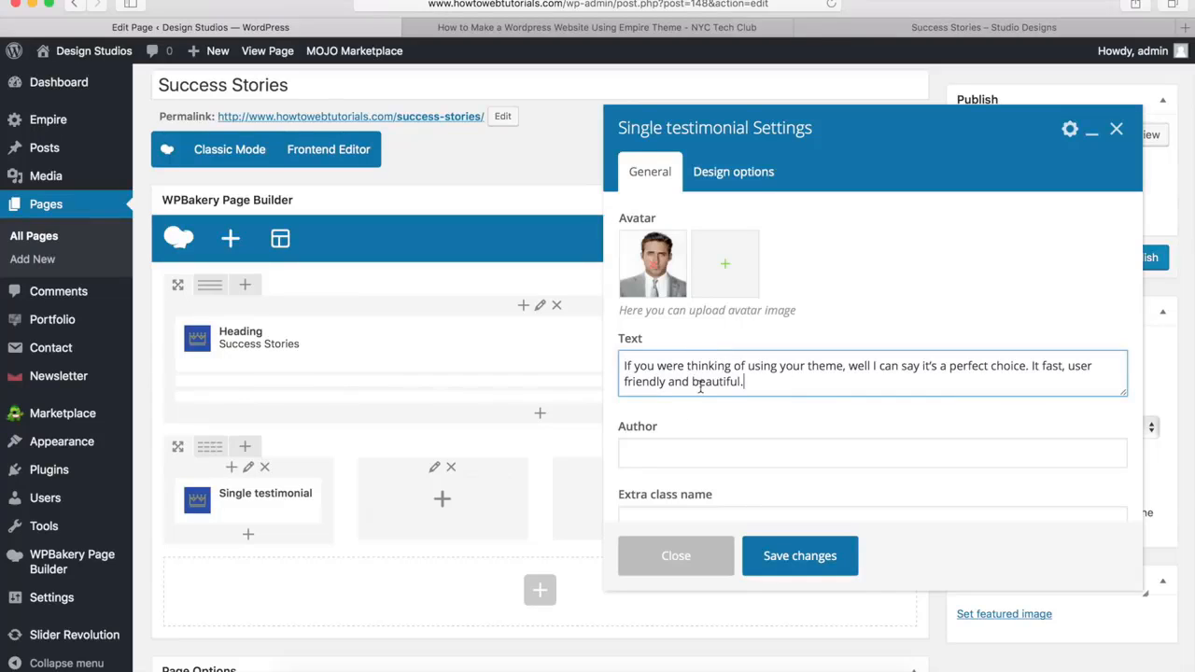
{"action": "left_click", "coordinate": [653, 454]}
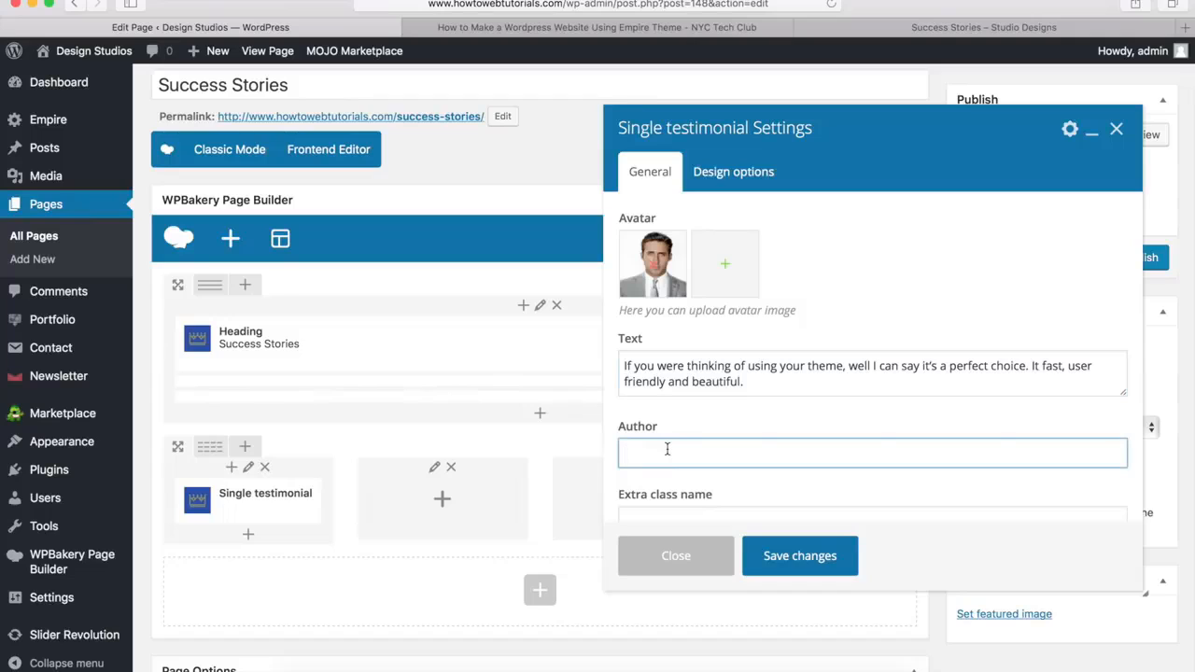
{"action": "left_click", "coordinate": [798, 558]}
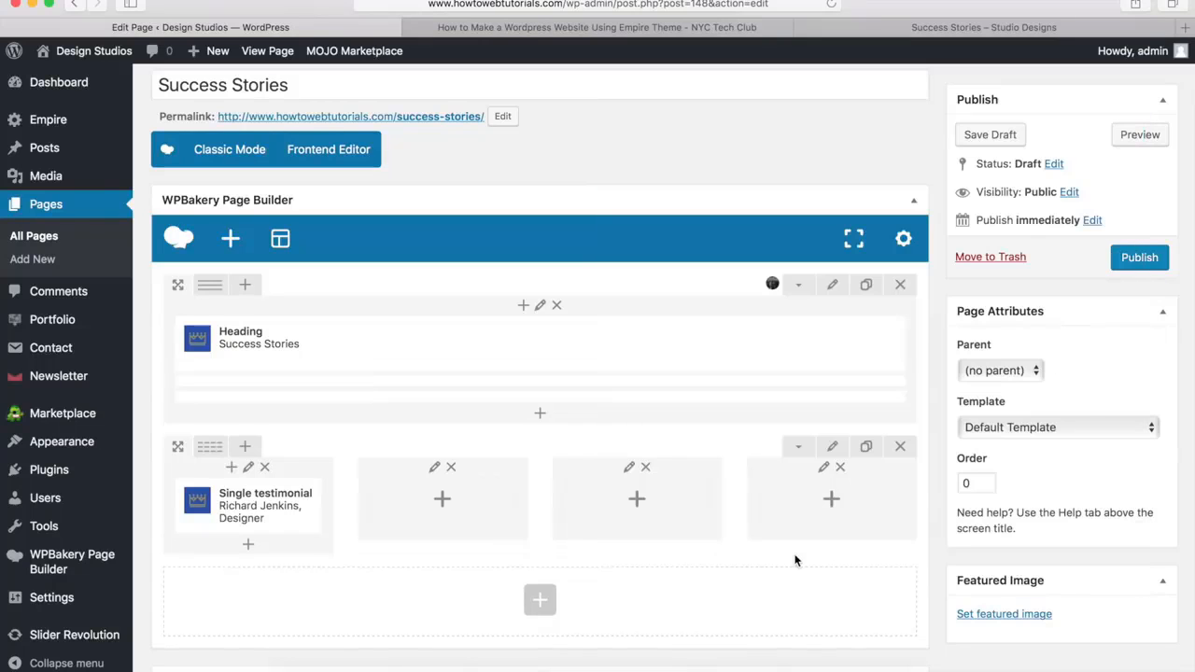
Check the logo section on the demo page, add a row below the testimonial row and split it into four equal columns
{"action": "mouse_move", "coordinate": [299, 525]}
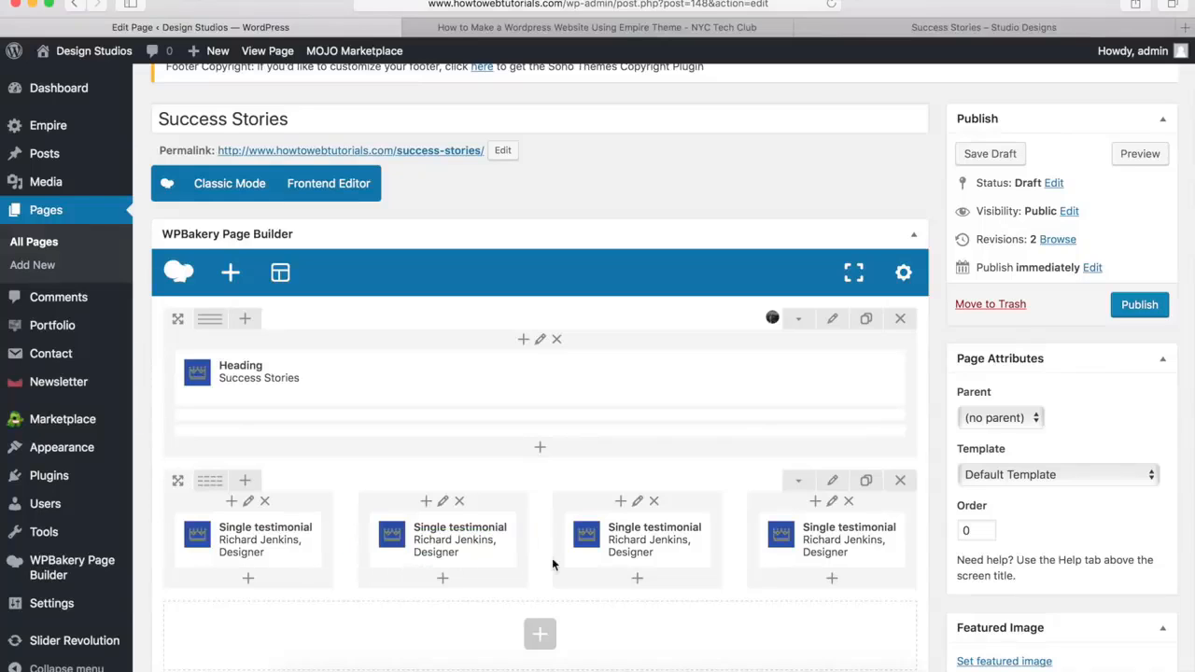
{"action": "scroll", "coordinate": [846, 556], "scroll_direction": "down", "scroll_amount": 5}
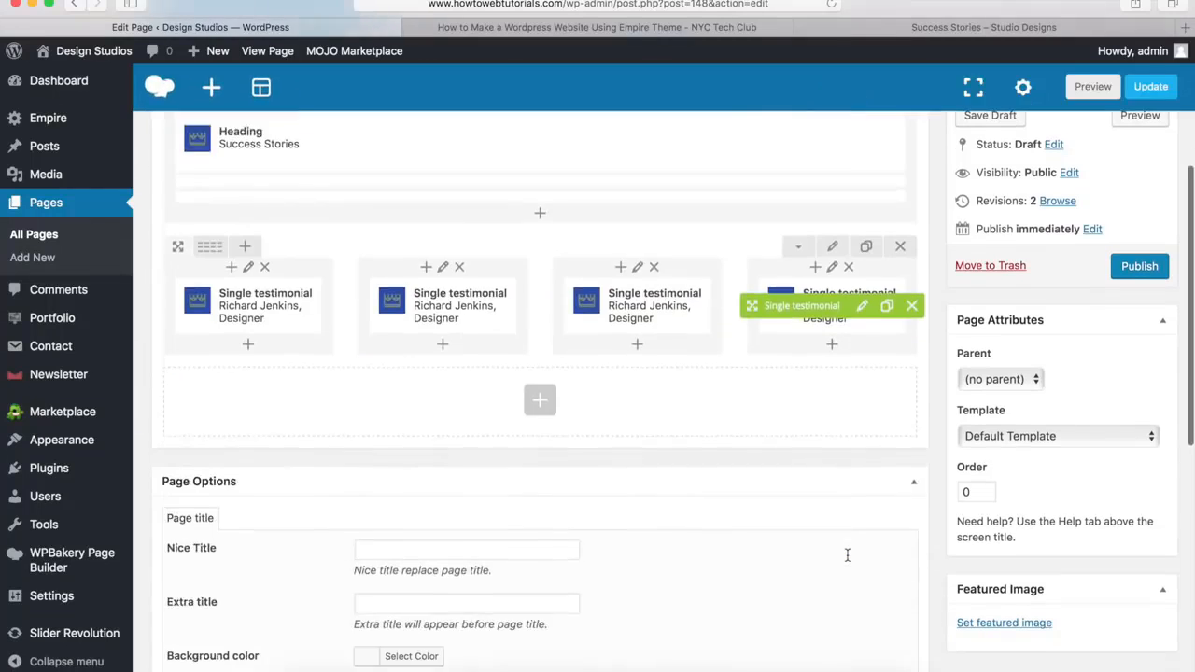
{"action": "left_click", "coordinate": [976, 31]}
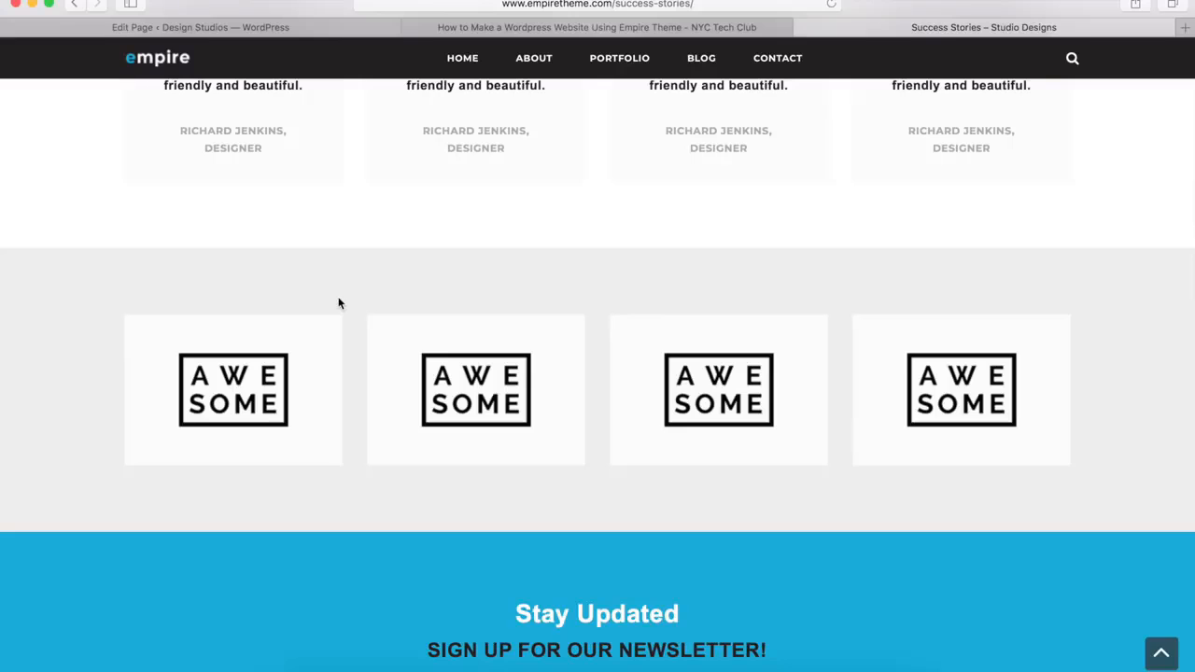
{"action": "left_click", "coordinate": [323, 28]}
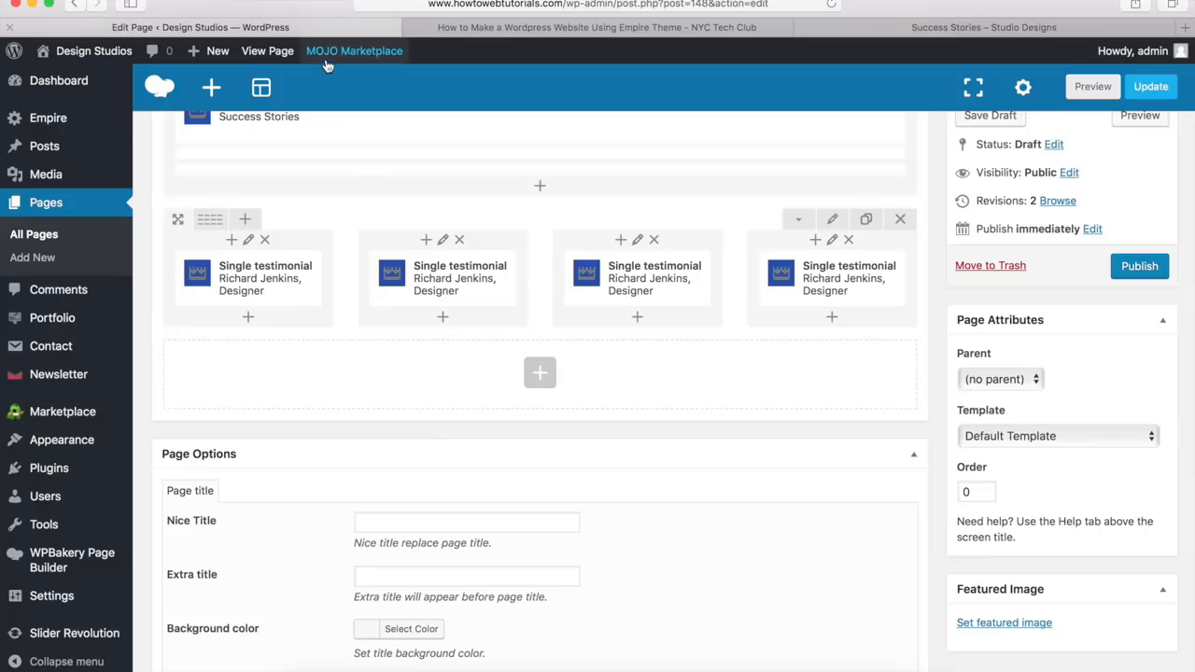
{"action": "left_click", "coordinate": [540, 375]}
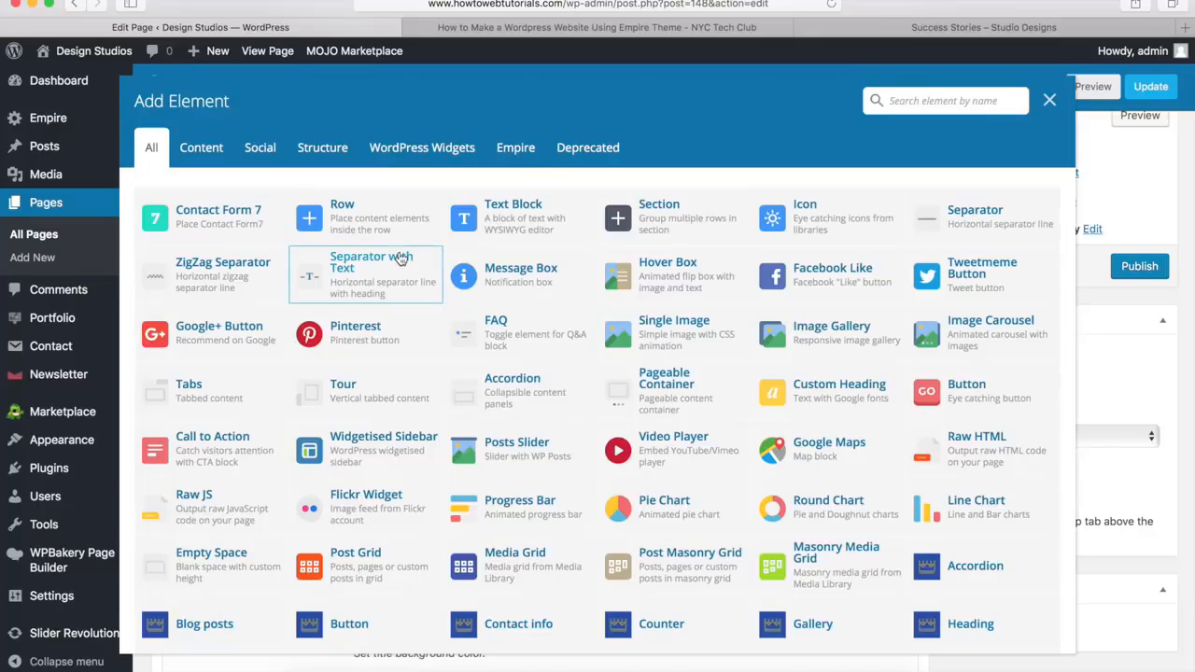
{"action": "left_click", "coordinate": [347, 227]}
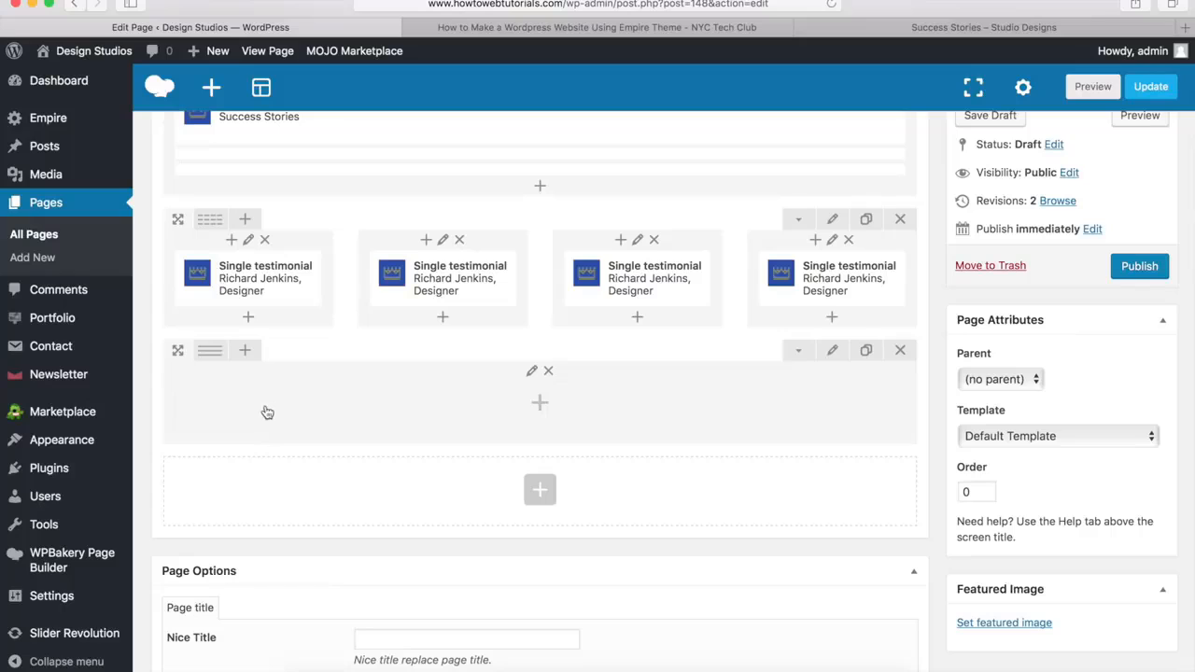
{"action": "mouse_move", "coordinate": [211, 353]}
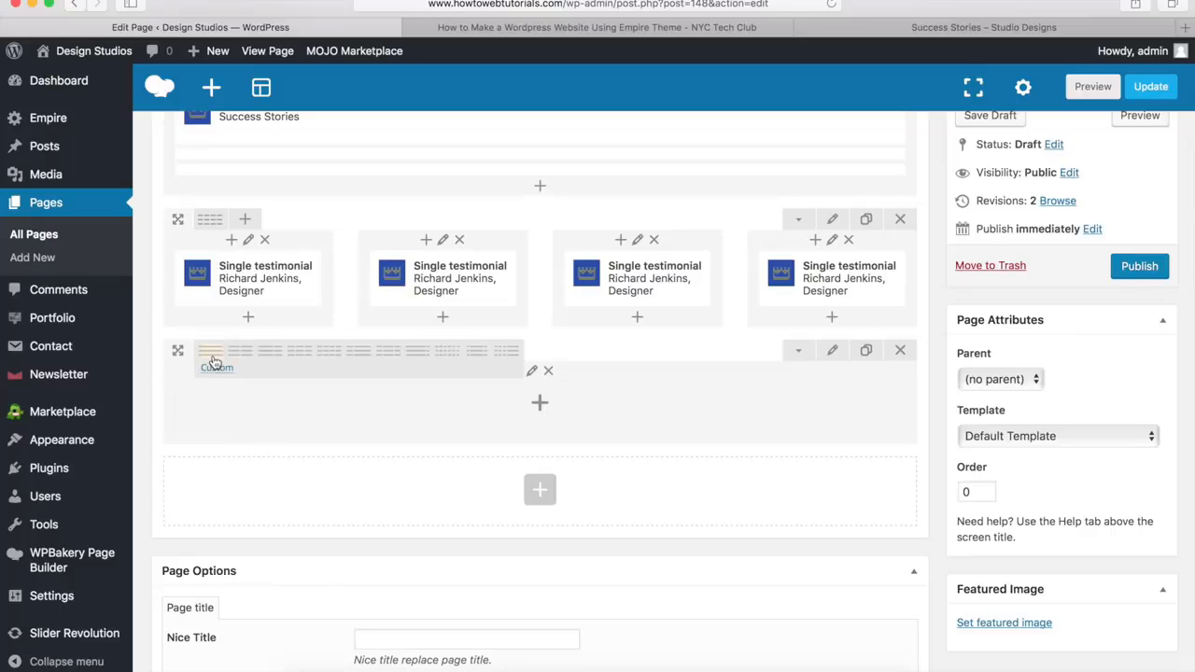
{"action": "left_click", "coordinate": [331, 359]}
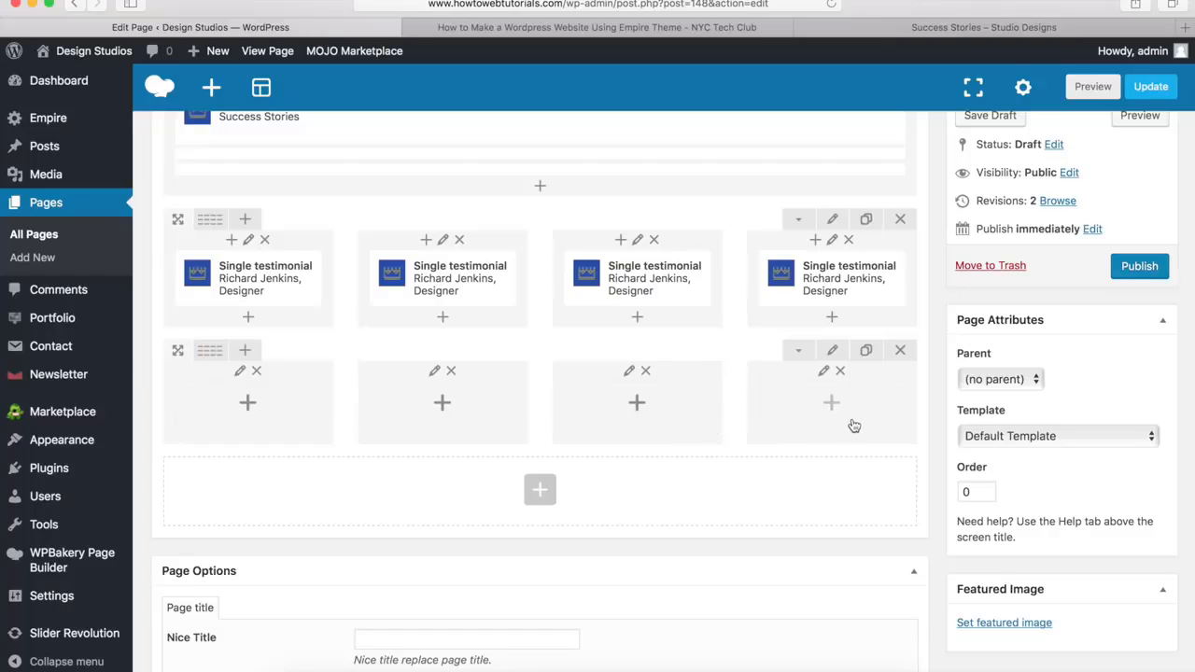
Set the new four-column row's stretch to Stretch row and its bottom margin to 0px
{"action": "left_click", "coordinate": [832, 353]}
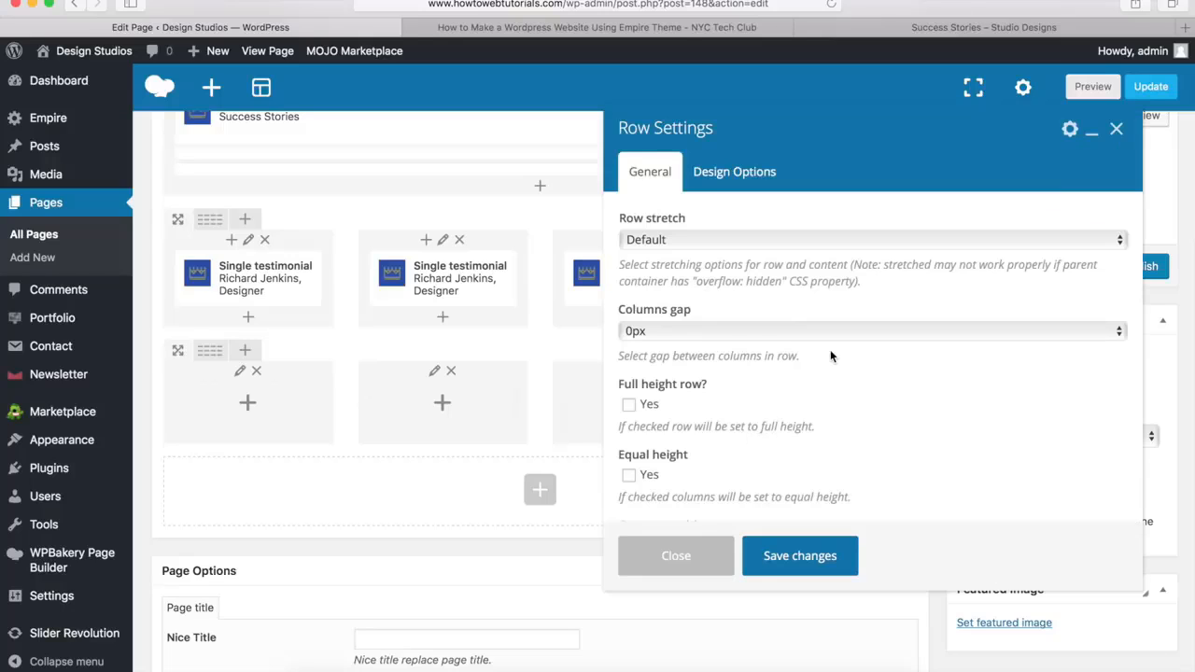
{"action": "left_click", "coordinate": [658, 241]}
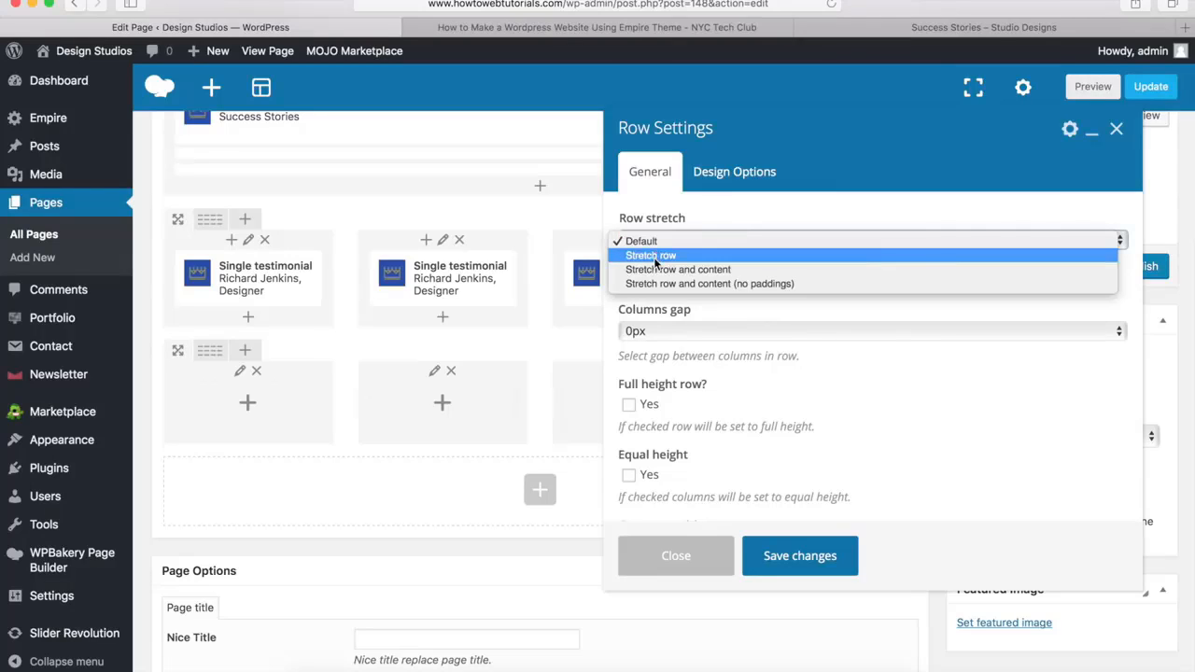
{"action": "left_click", "coordinate": [655, 258]}
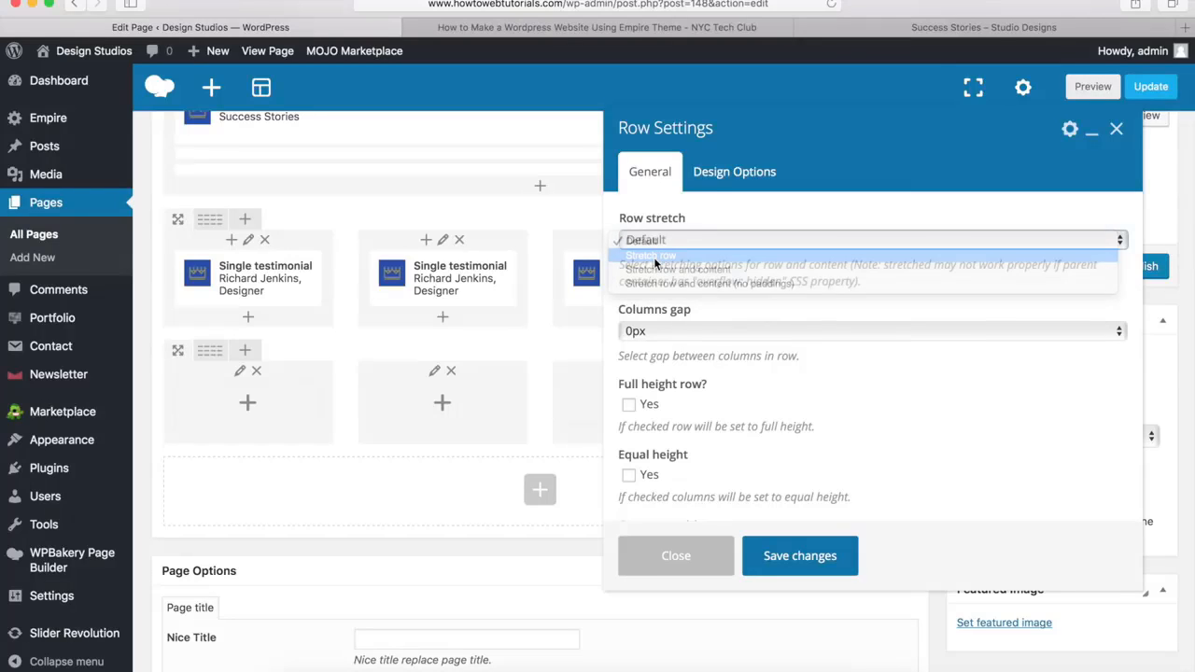
{"action": "left_click", "coordinate": [723, 178]}
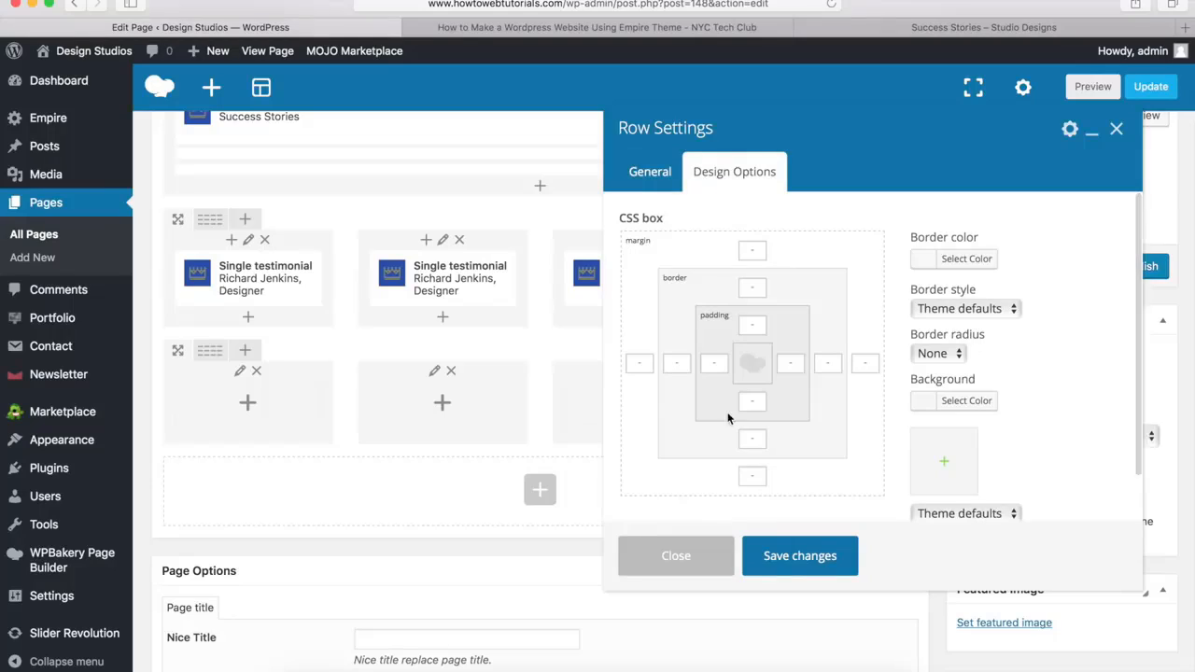
{"action": "left_click", "coordinate": [753, 477]}
{"action": "type", "text": "0px"}
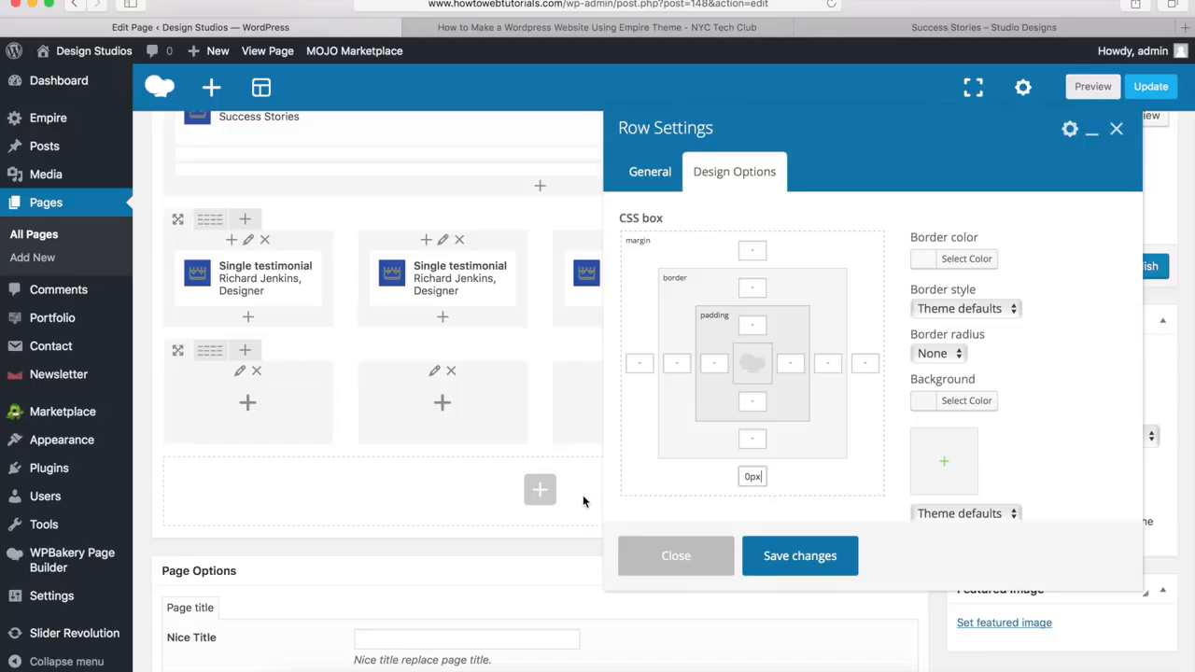
Give the row the background color #ededed, comparing with the demo page, and save the row settings
{"action": "left_click", "coordinate": [962, 403]}
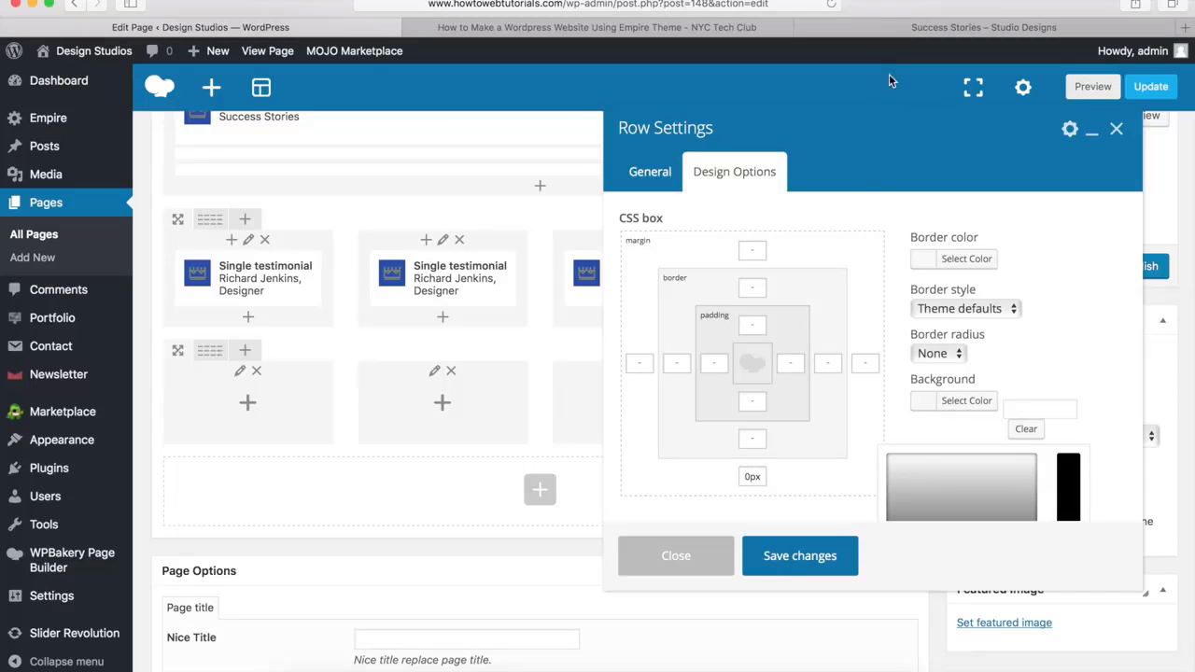
{"action": "left_click", "coordinate": [911, 28]}
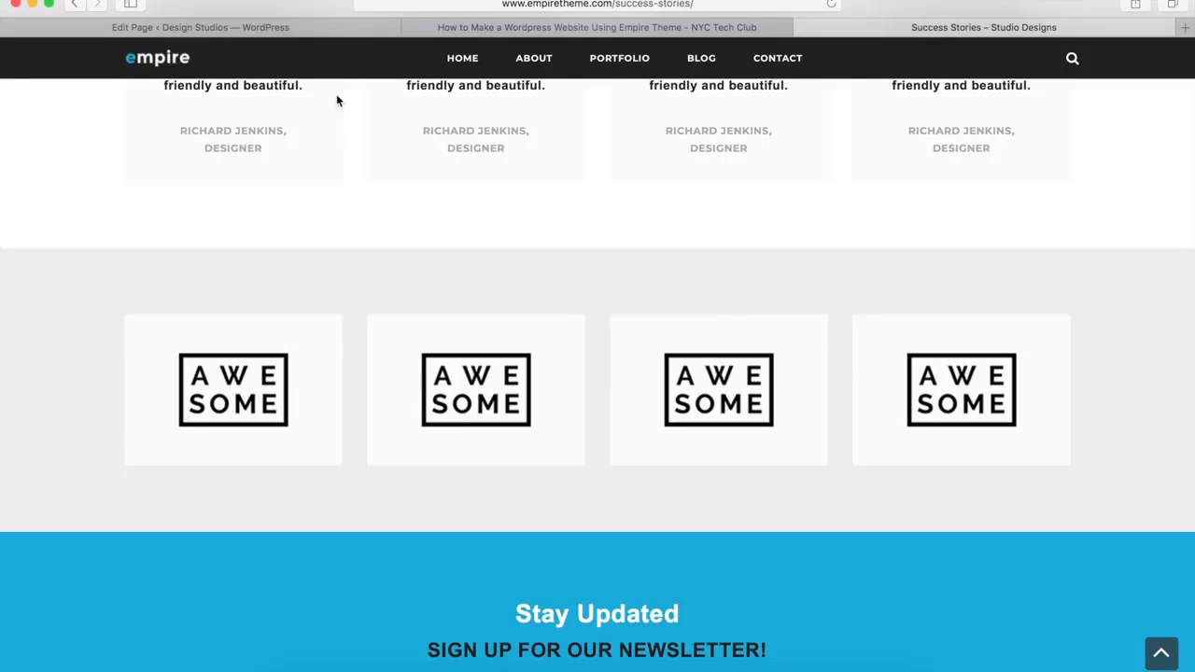
{"action": "left_click", "coordinate": [297, 26]}
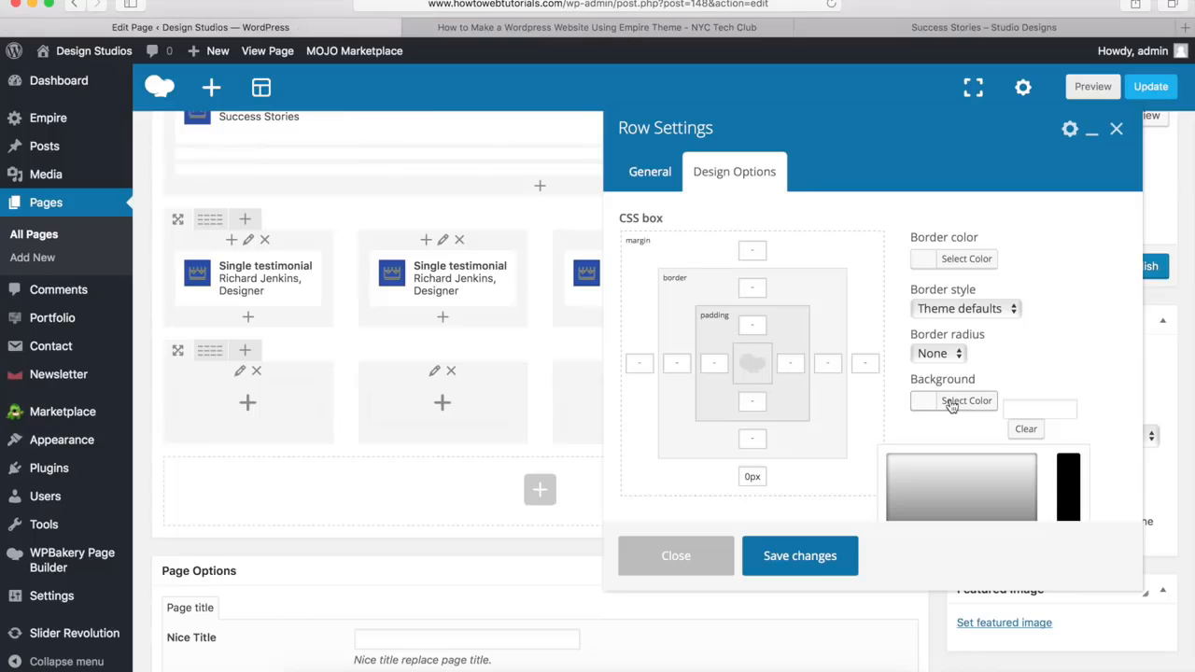
{"action": "left_click", "coordinate": [1027, 411]}
{"action": "type", "text": "#ededed"}
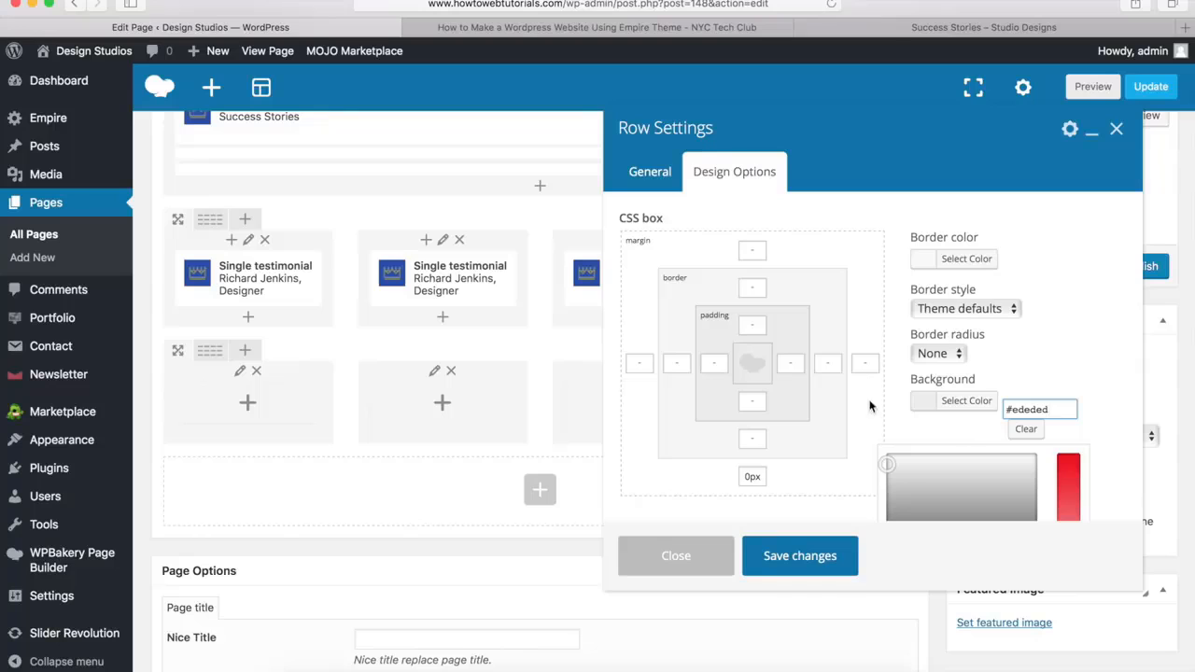
{"action": "scroll", "coordinate": [893, 368], "scroll_direction": "down", "scroll_amount": 3}
{"action": "scroll", "coordinate": [894, 371], "scroll_direction": "down", "scroll_amount": 1}
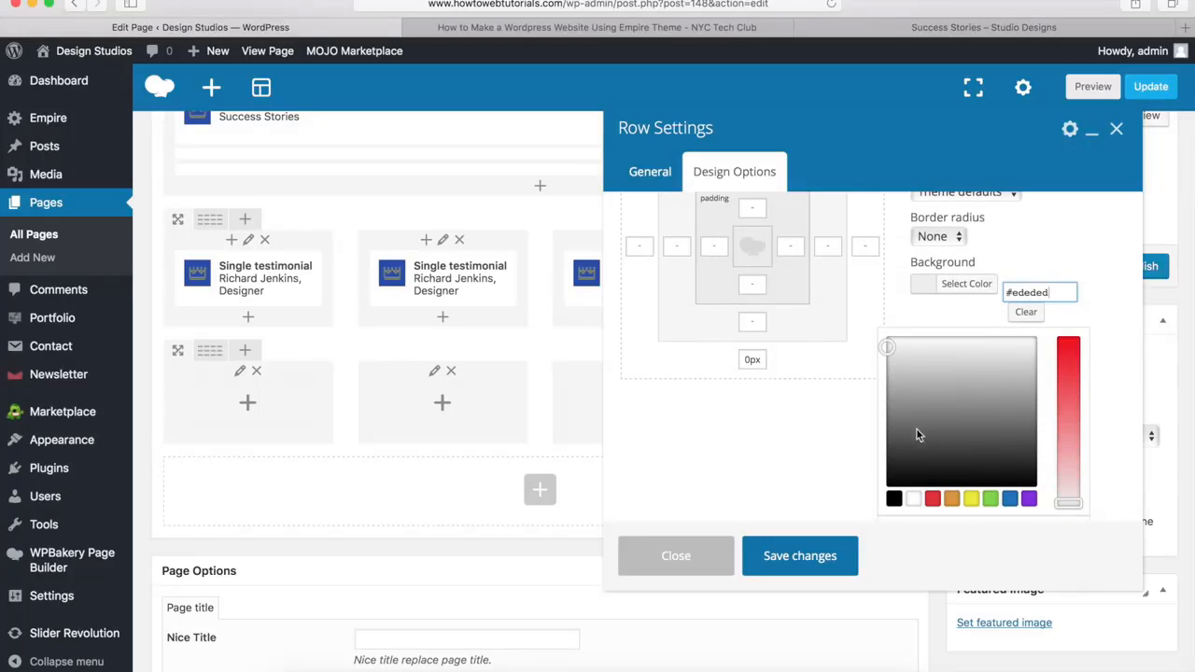
{"action": "left_click", "coordinate": [966, 284]}
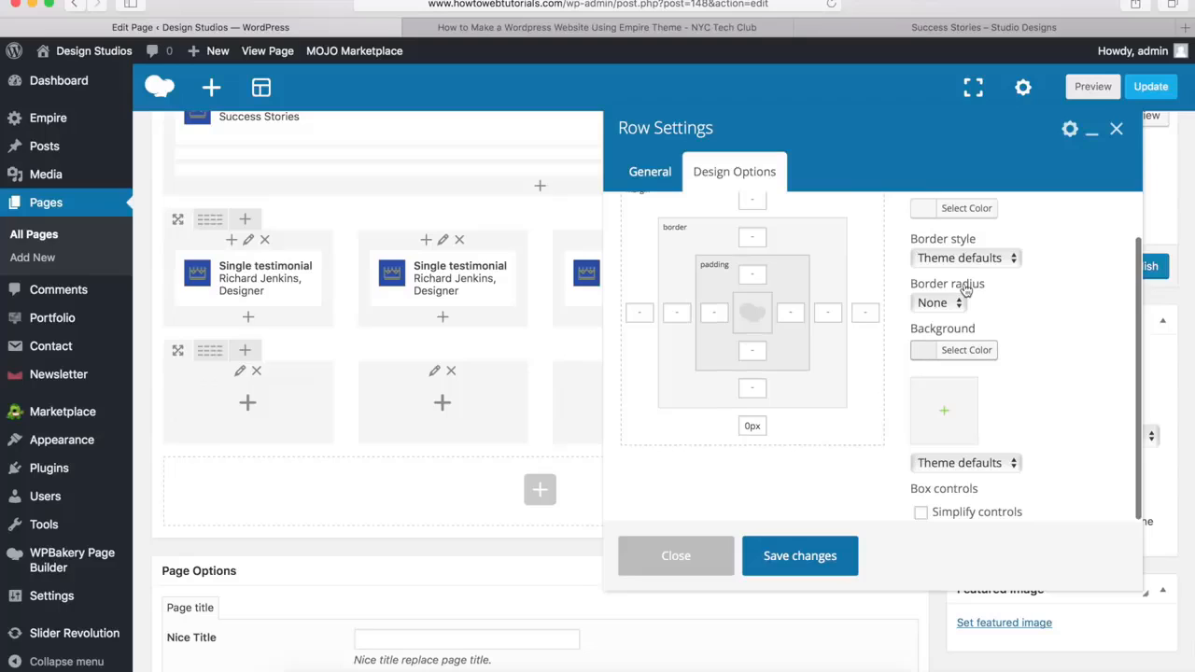
{"action": "left_click", "coordinate": [799, 556]}
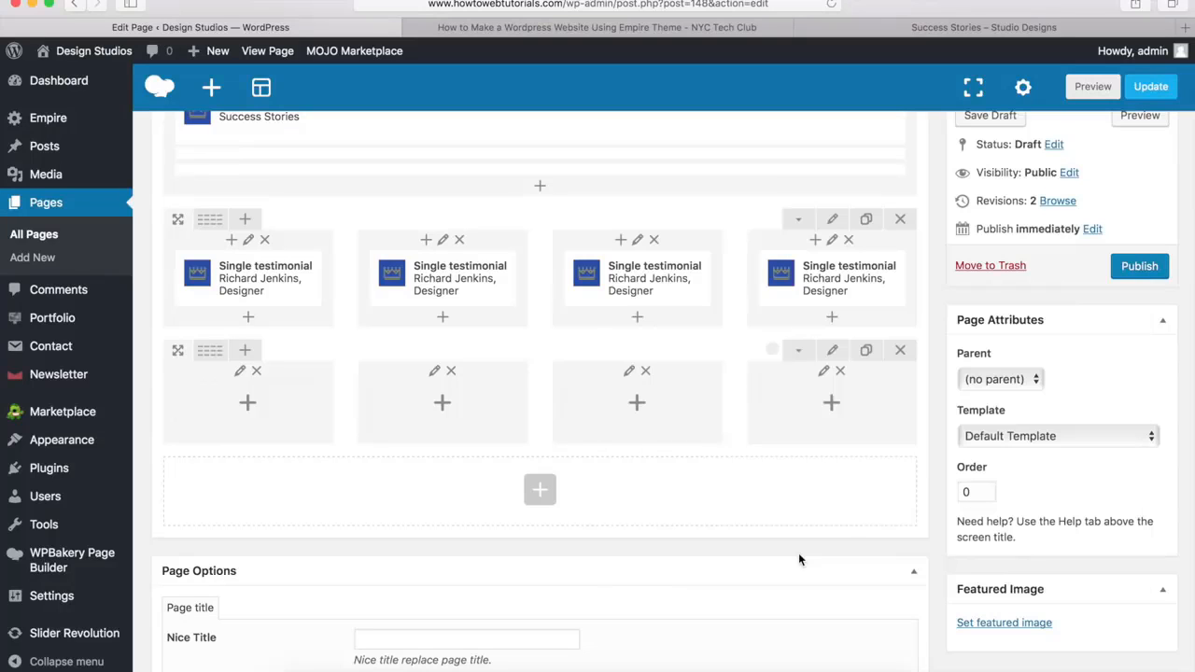
Add a Logo block with the image logo-01.png to the first column of the new row and save it
{"action": "left_click", "coordinate": [250, 405]}
{"action": "scroll", "coordinate": [514, 347], "scroll_direction": "down", "scroll_amount": 5}
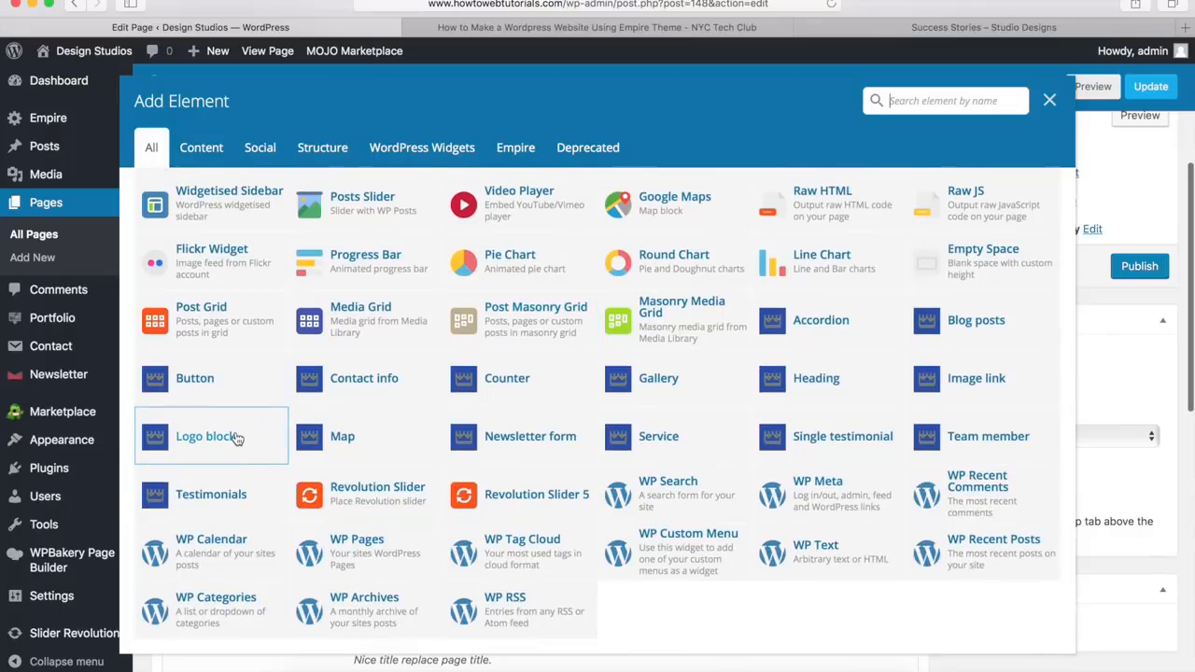
{"action": "left_click", "coordinate": [203, 439]}
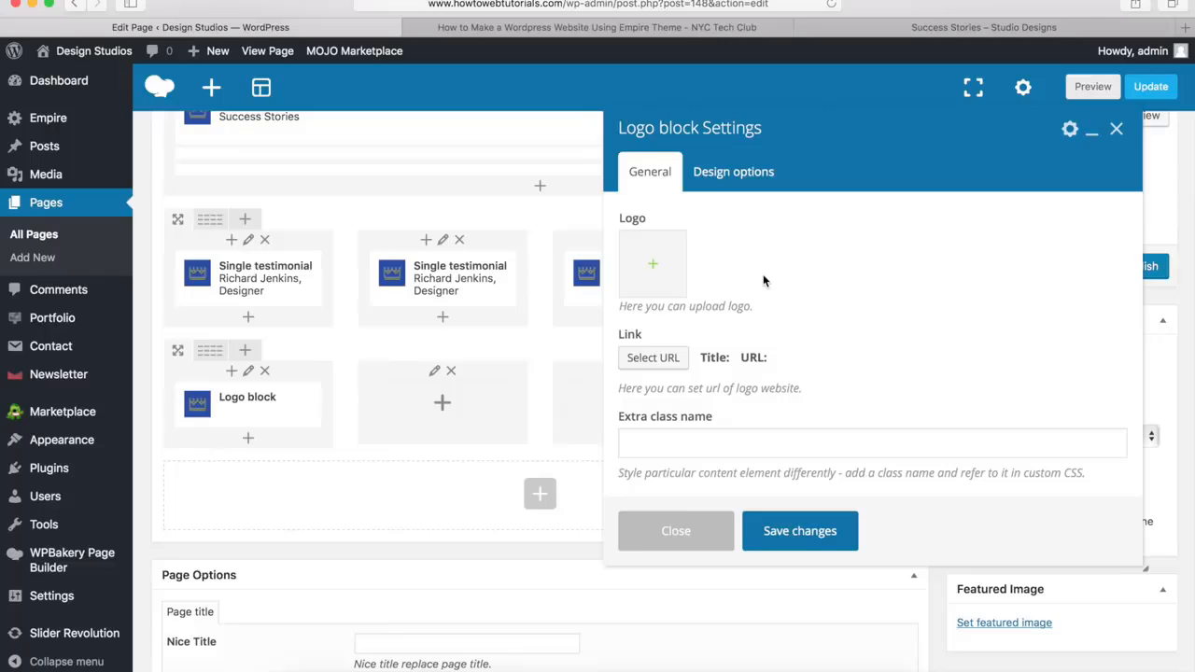
{"action": "left_click", "coordinate": [655, 269]}
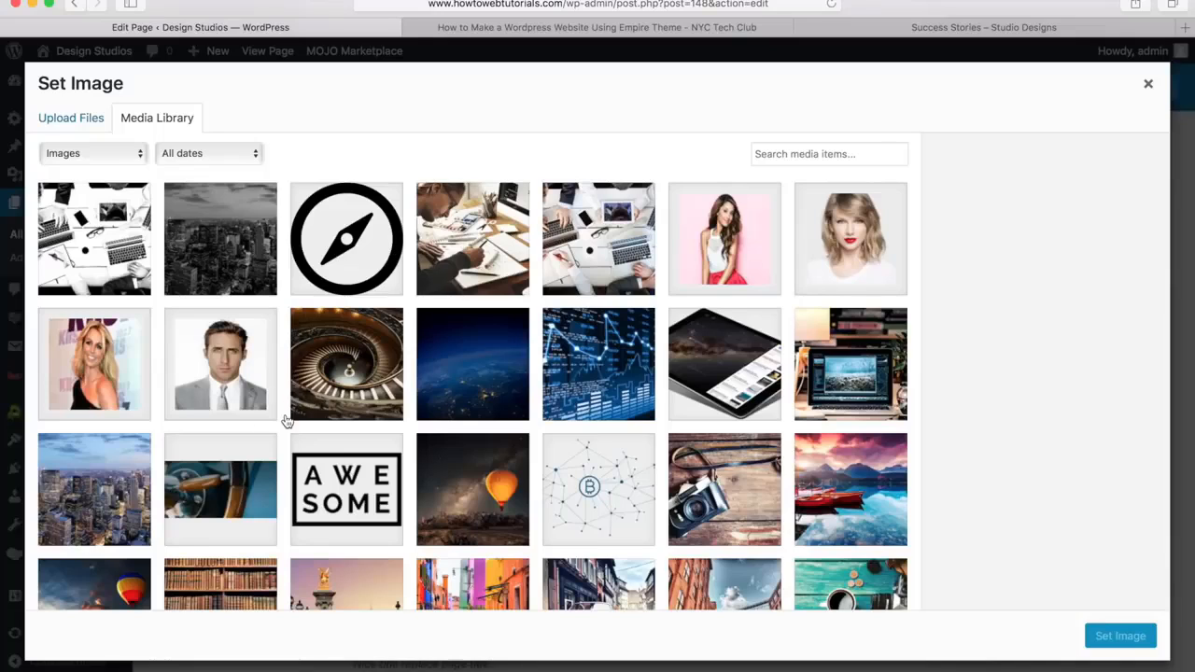
{"action": "left_click", "coordinate": [331, 490]}
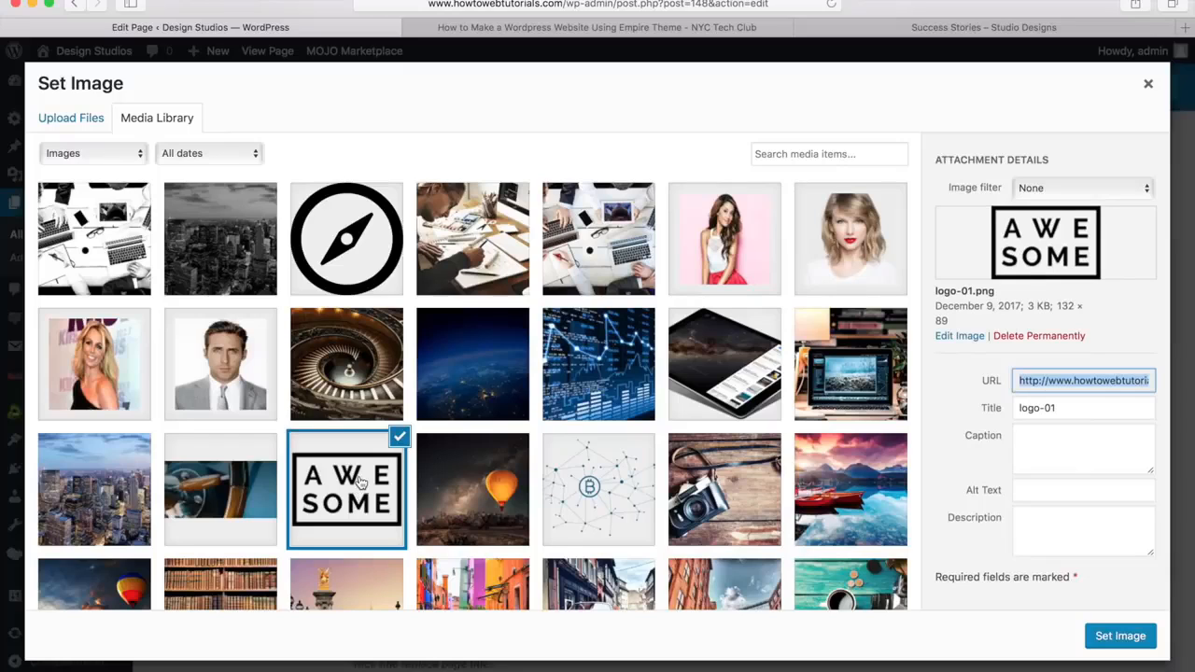
{"action": "left_click", "coordinate": [1120, 637]}
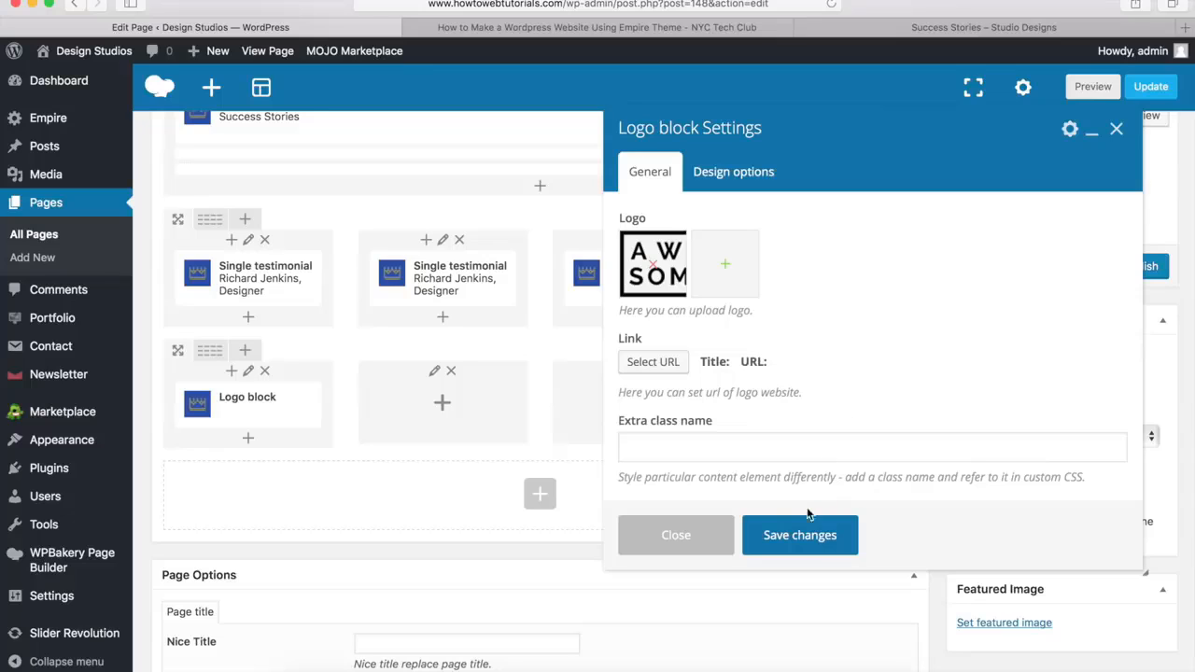
{"action": "left_click", "coordinate": [796, 537]}
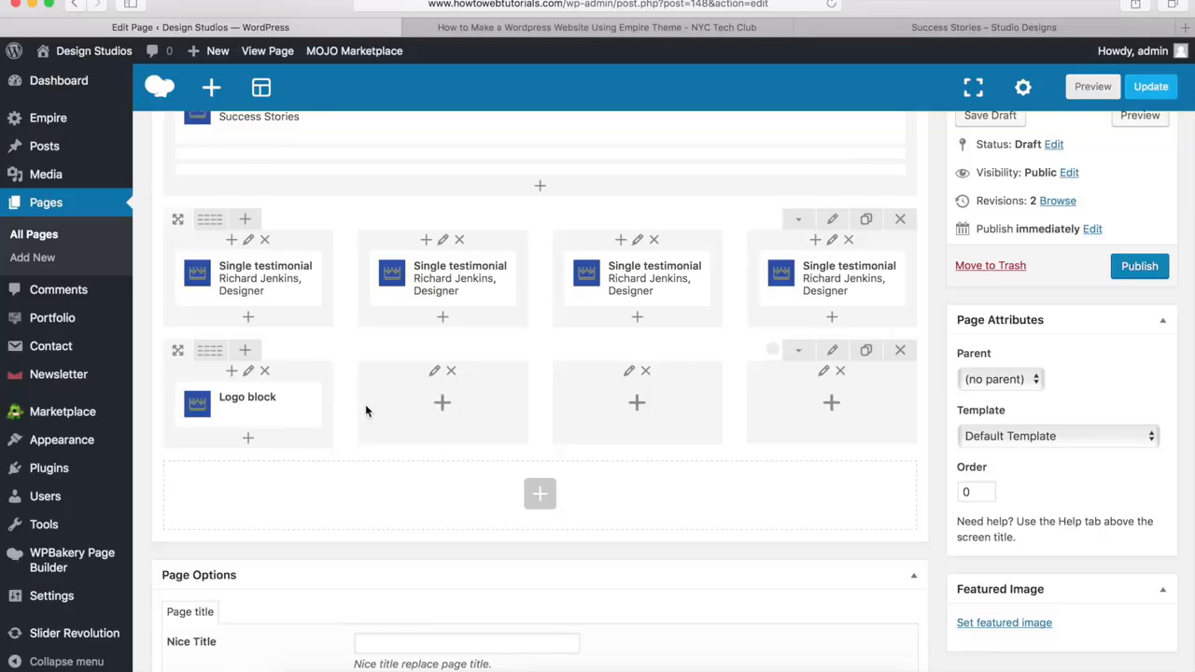
Clone the Logo block three times within the first column
{"action": "mouse_move", "coordinate": [284, 406]}
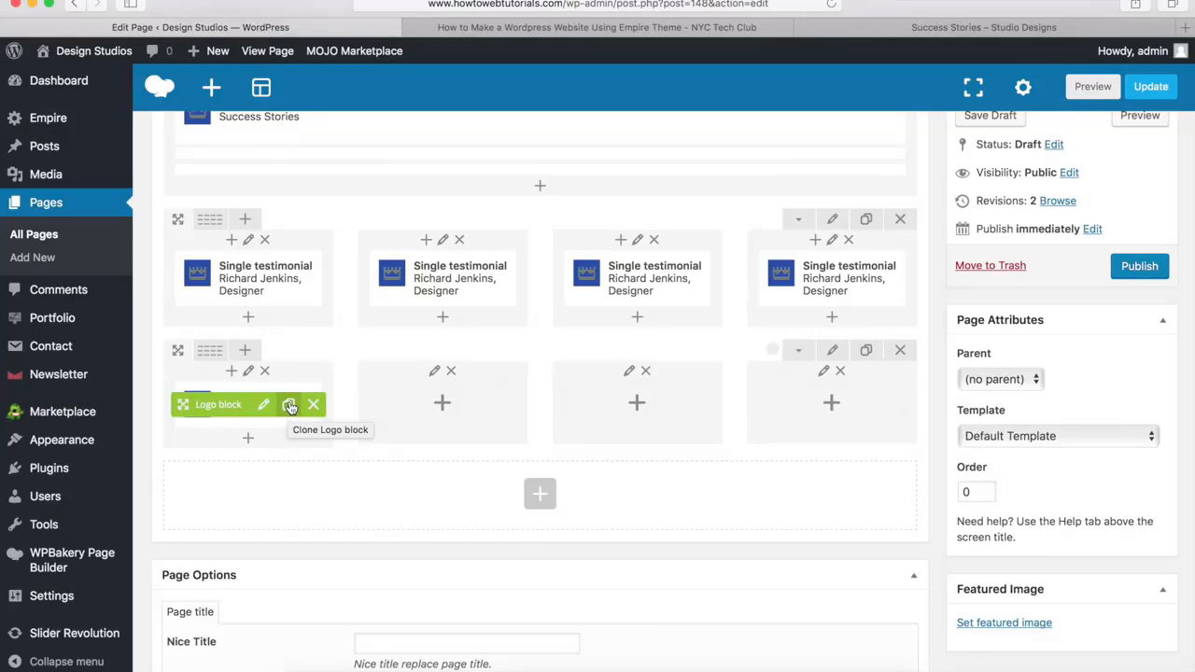
{"action": "left_click", "coordinate": [290, 406]}
{"action": "left_click", "coordinate": [290, 406]}
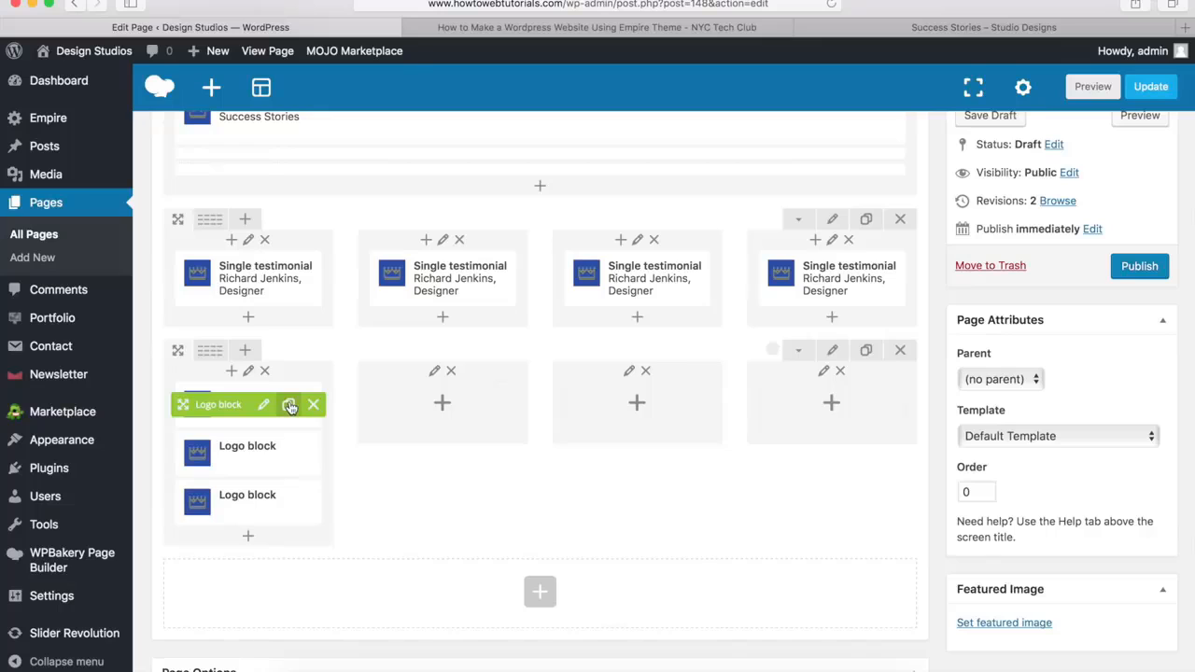
{"action": "left_click", "coordinate": [290, 407]}
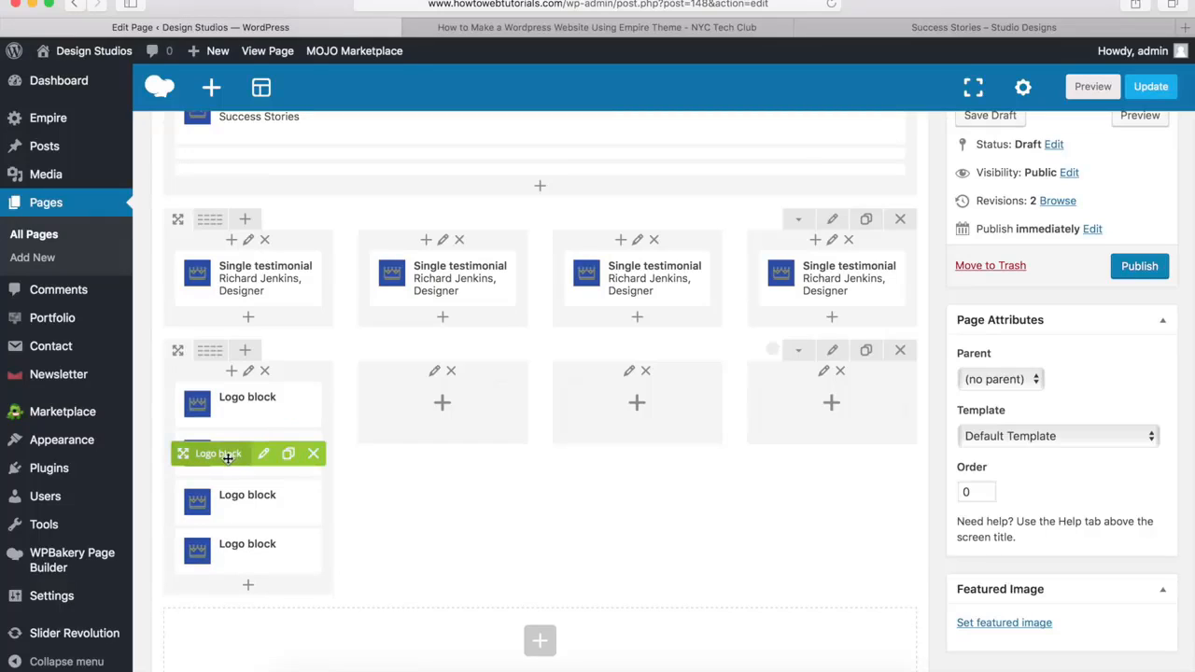
Move the three cloned Logo blocks into the second, third and fourth columns, one block per column
{"action": "left_click_drag", "start_coordinate": [228, 457], "coordinate": [403, 422]}
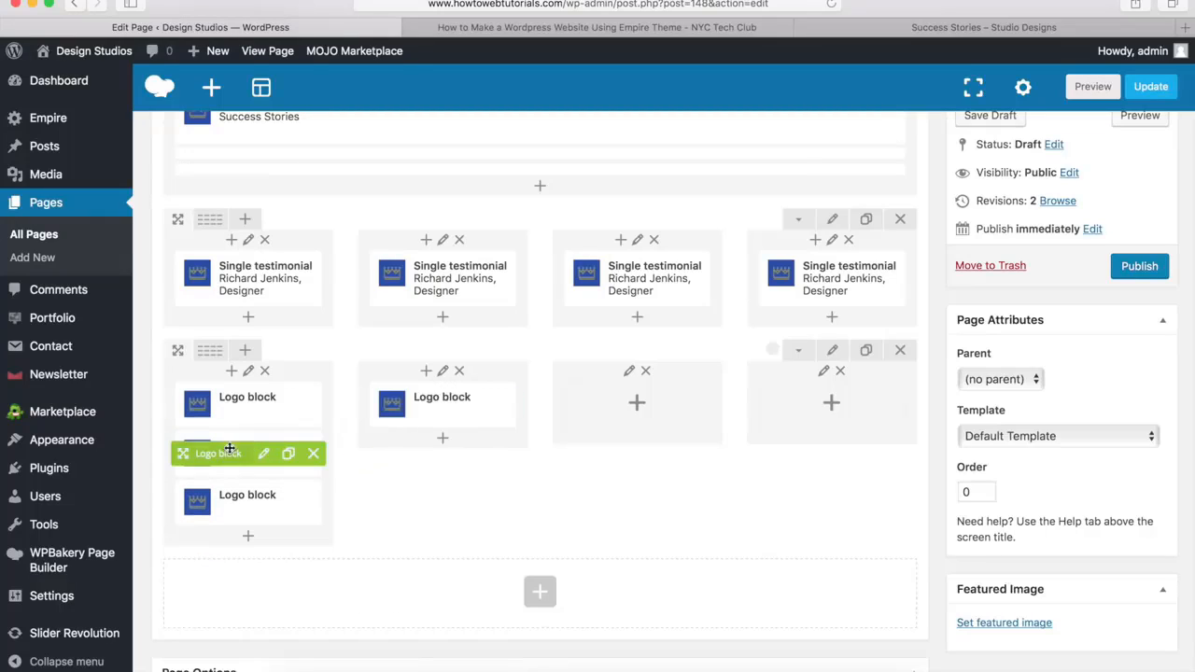
{"action": "left_click_drag", "start_coordinate": [229, 449], "coordinate": [768, 416]}
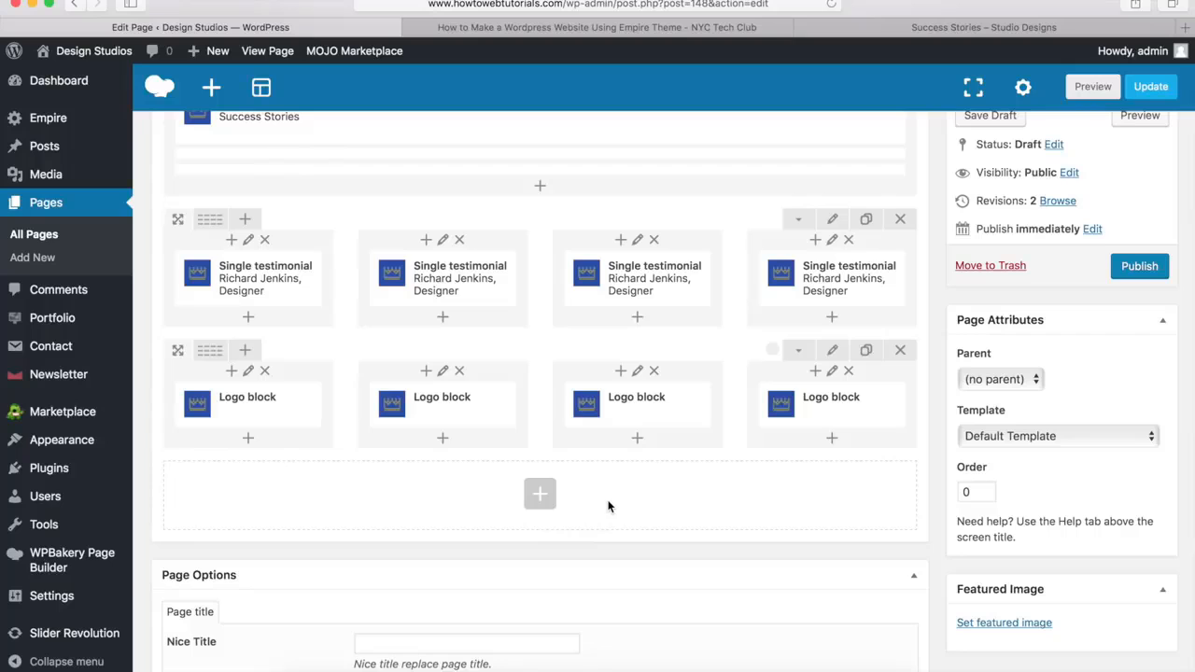
Check the newsletter section on the demo page and add a new row below the logo row
{"action": "left_click", "coordinate": [870, 29]}
{"action": "scroll", "coordinate": [671, 372], "scroll_direction": "down", "scroll_amount": 5}
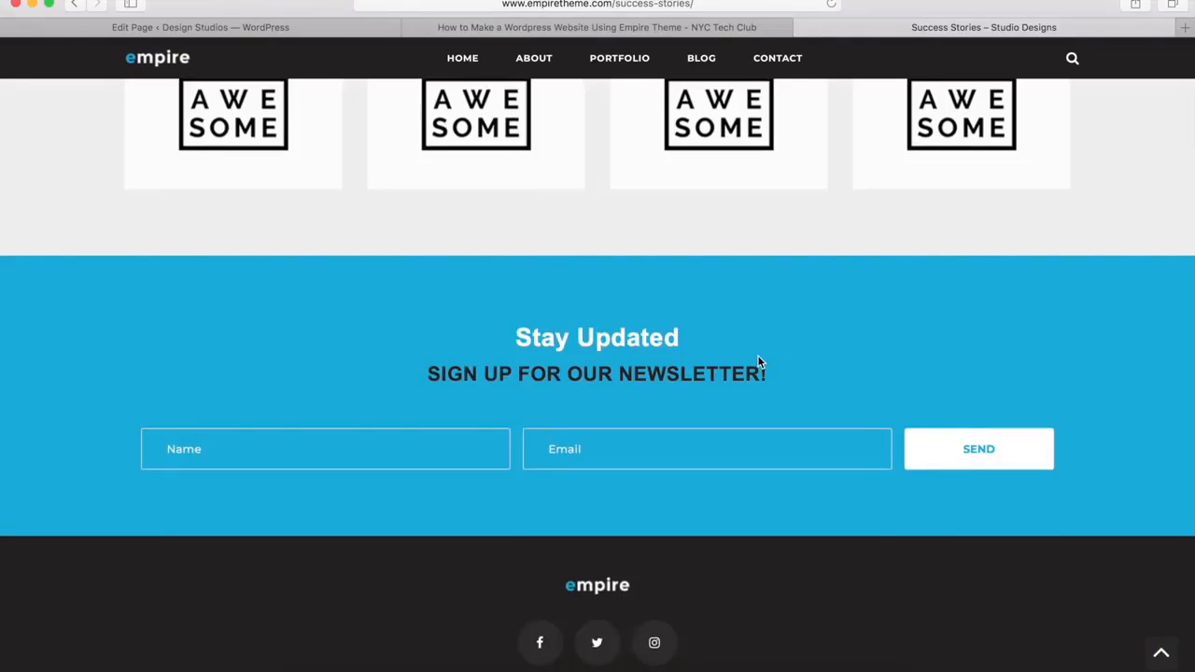
{"action": "left_click", "coordinate": [250, 29]}
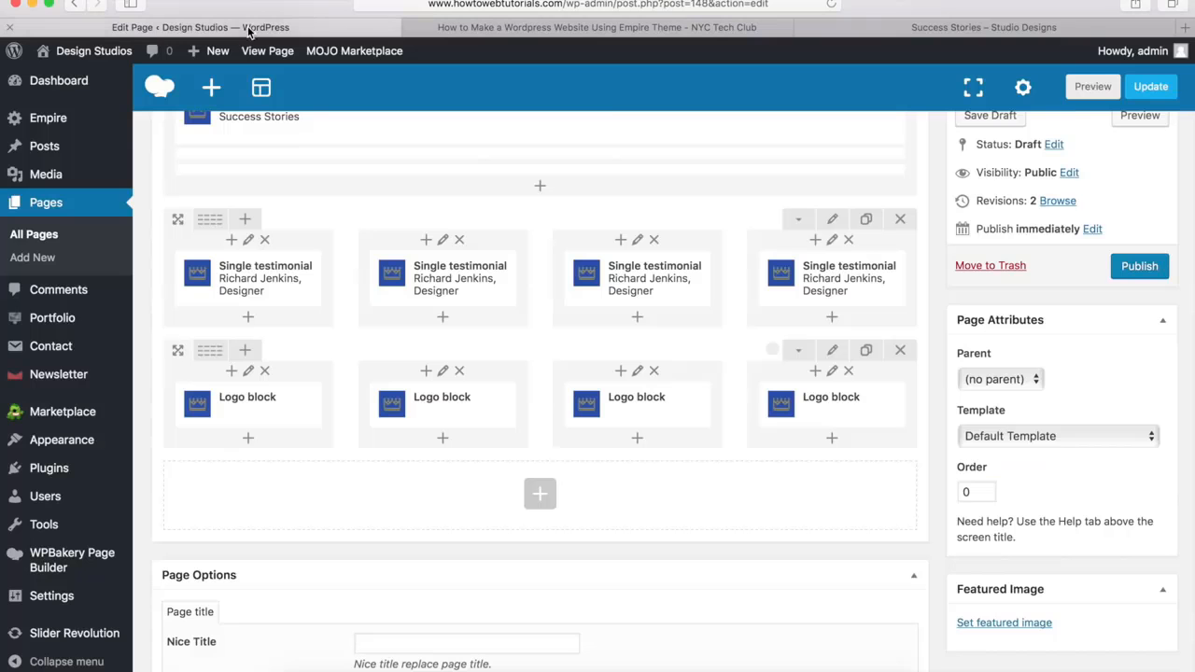
{"action": "left_click", "coordinate": [541, 499]}
{"action": "scroll", "coordinate": [383, 292], "scroll_direction": "up", "scroll_amount": 5}
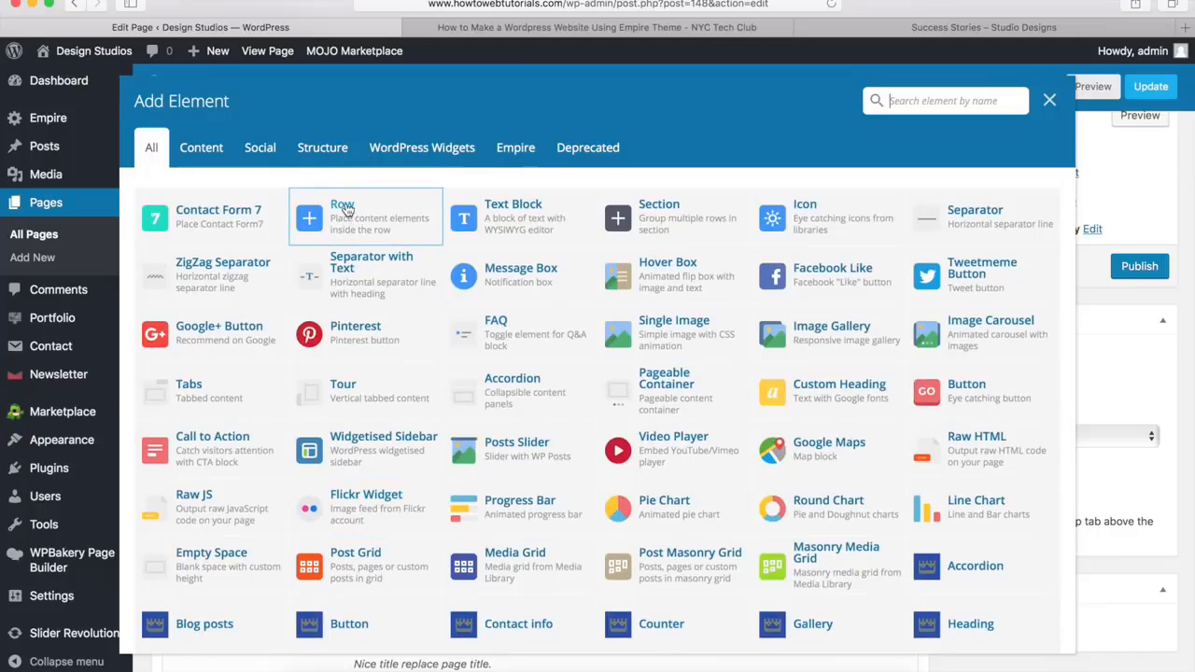
{"action": "left_click", "coordinate": [343, 207]}
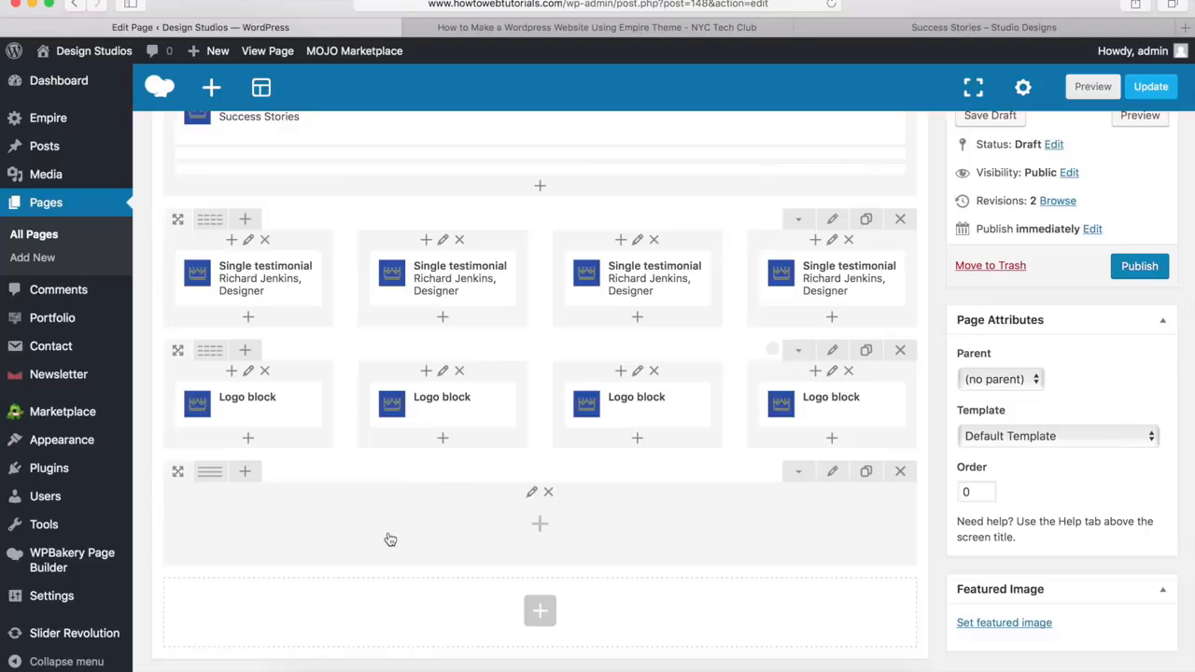
Set the new single-column row's stretch to Stretch row and its bottom margin to 0px
{"action": "left_click", "coordinate": [834, 474]}
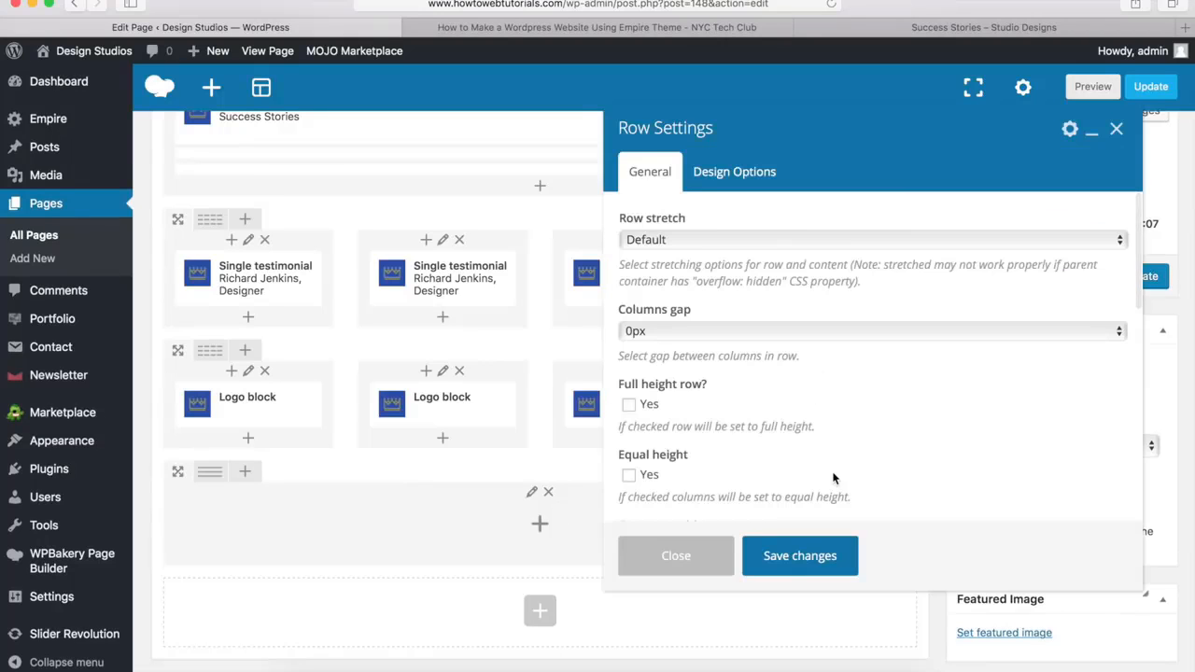
{"action": "left_click", "coordinate": [658, 241]}
{"action": "left_click", "coordinate": [658, 255]}
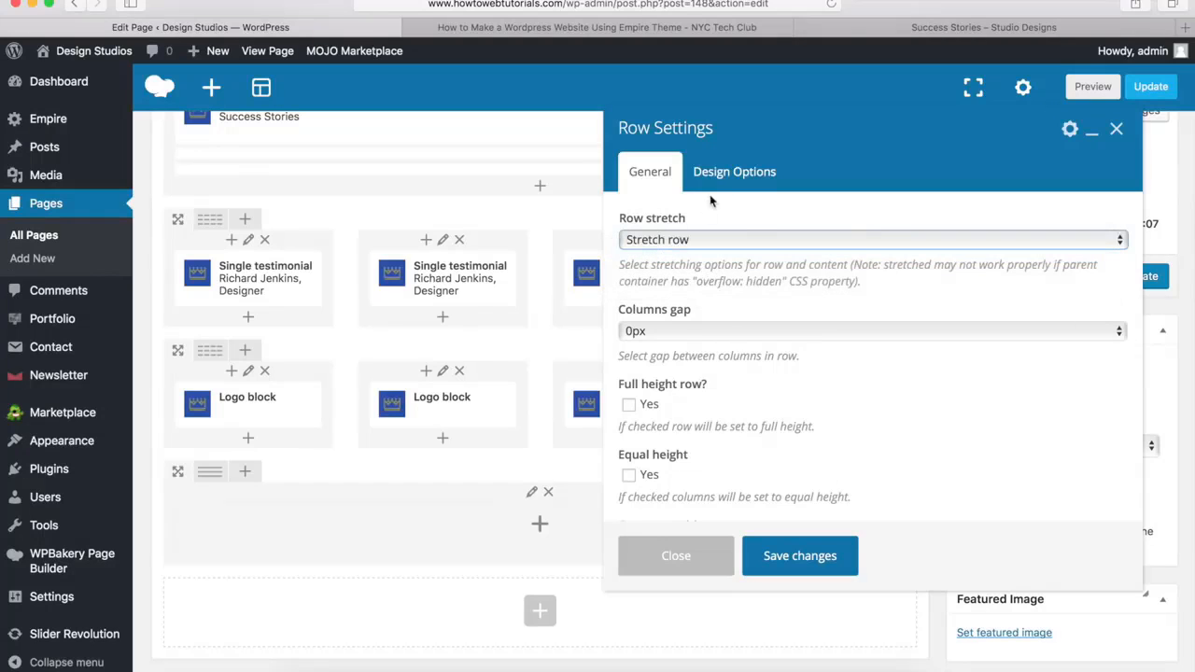
{"action": "left_click", "coordinate": [736, 173]}
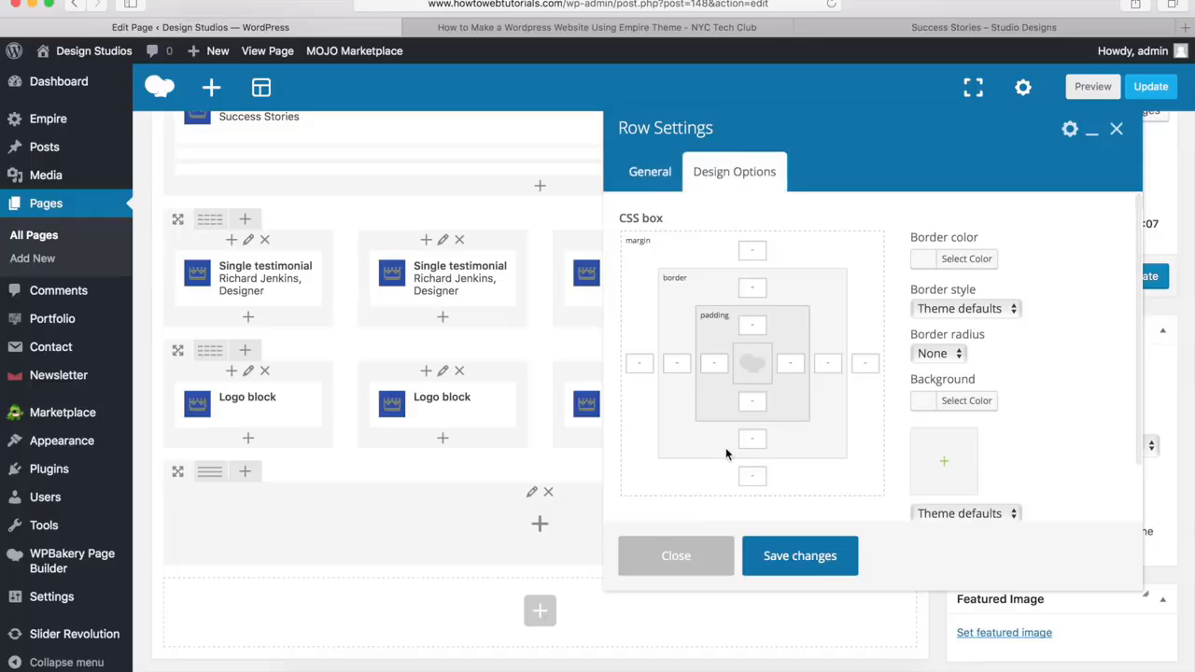
{"action": "left_click", "coordinate": [751, 478]}
{"action": "type", "text": "0"}
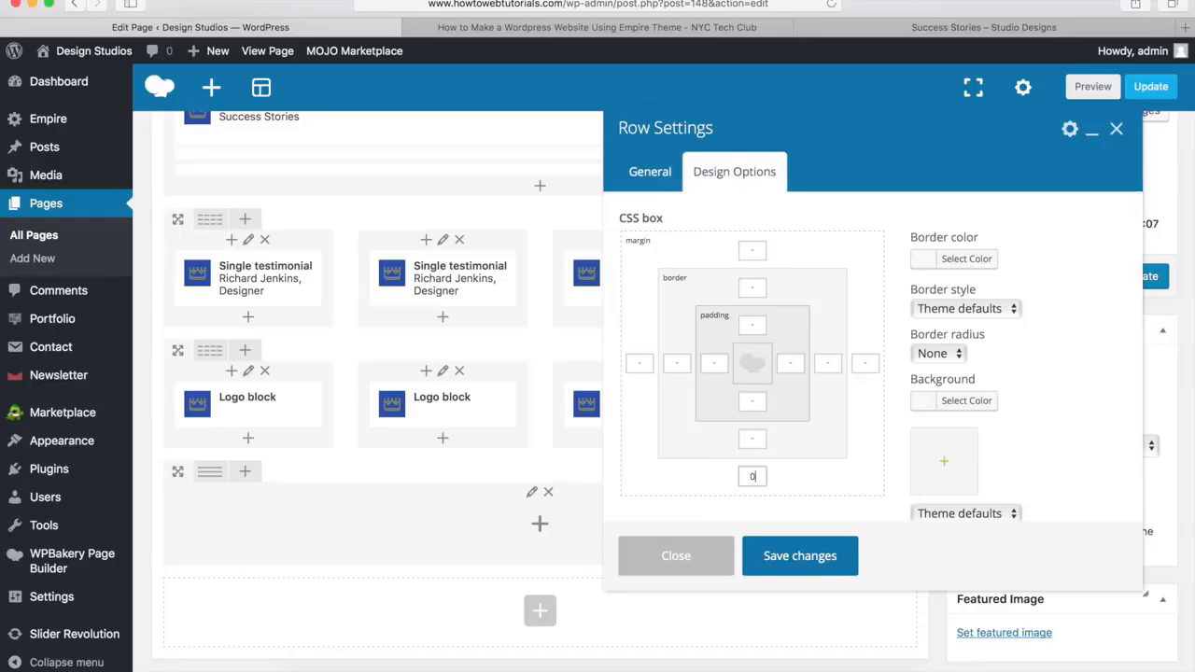
{"action": "type", "text": "px"}
Give the row the background color #00a9da and save the row settings
{"action": "left_click", "coordinate": [953, 404]}
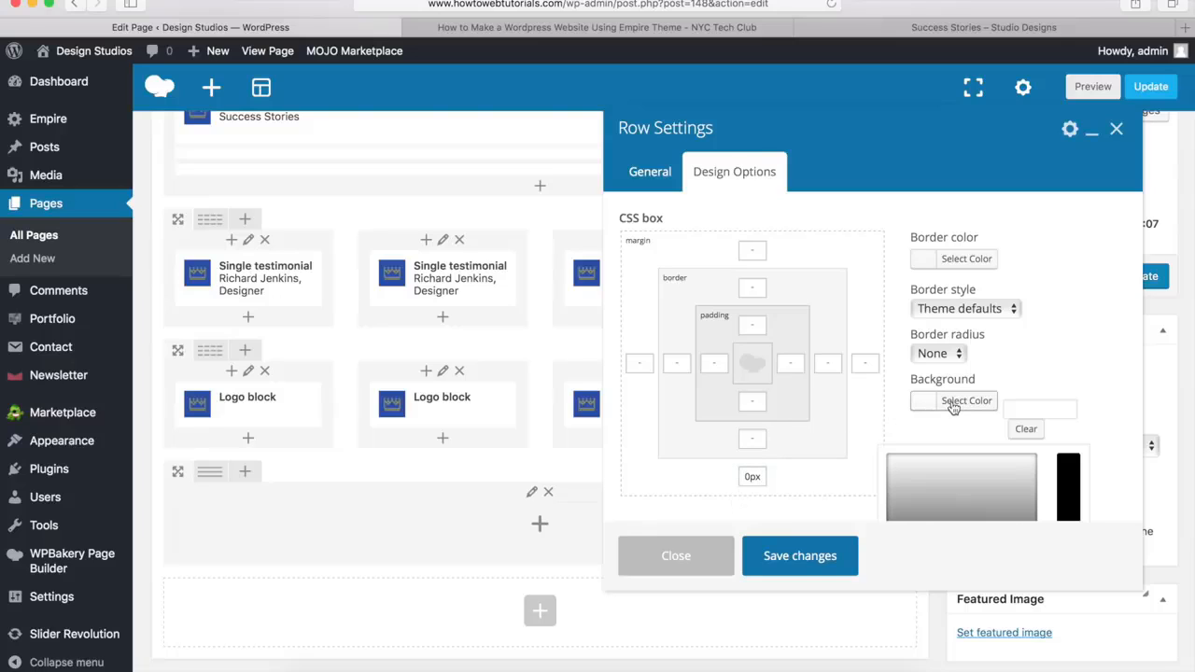
{"action": "left_click", "coordinate": [1032, 410]}
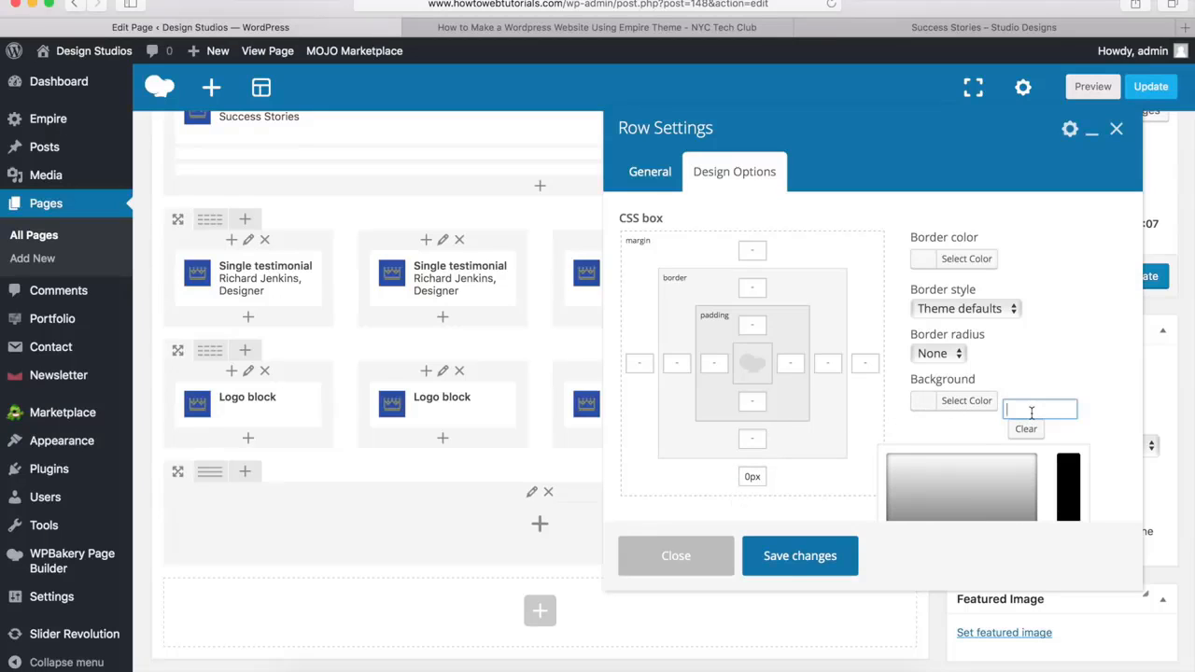
{"action": "type", "text": "#00a0da"}
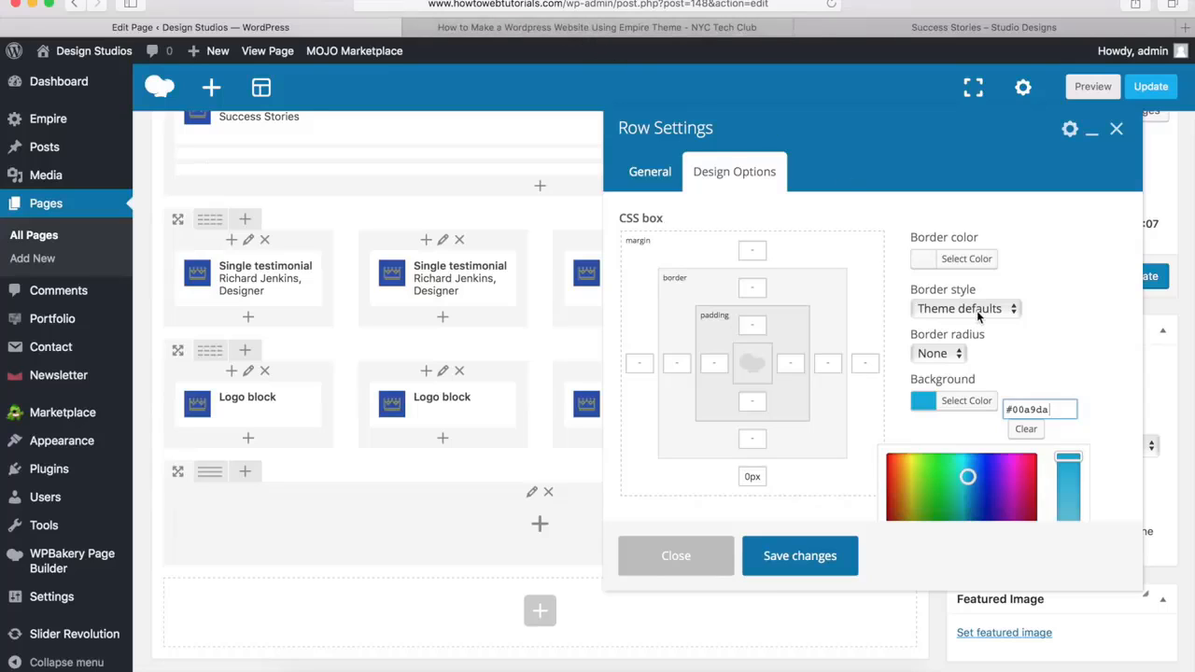
{"action": "left_click", "coordinate": [799, 556]}
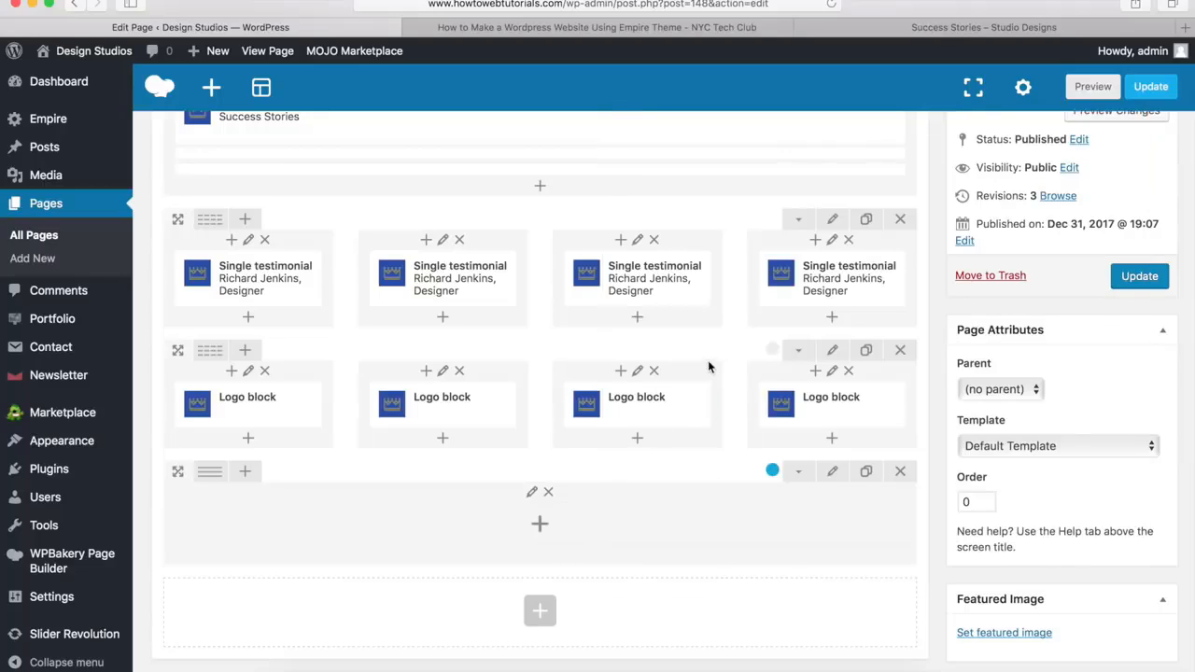
Add a Heading to the blue row with the title "Stay Updated" and the subtitle "SIGN UP FOR OUR NEWSLETTER!", following the demo page
{"action": "left_click", "coordinate": [949, 31]}
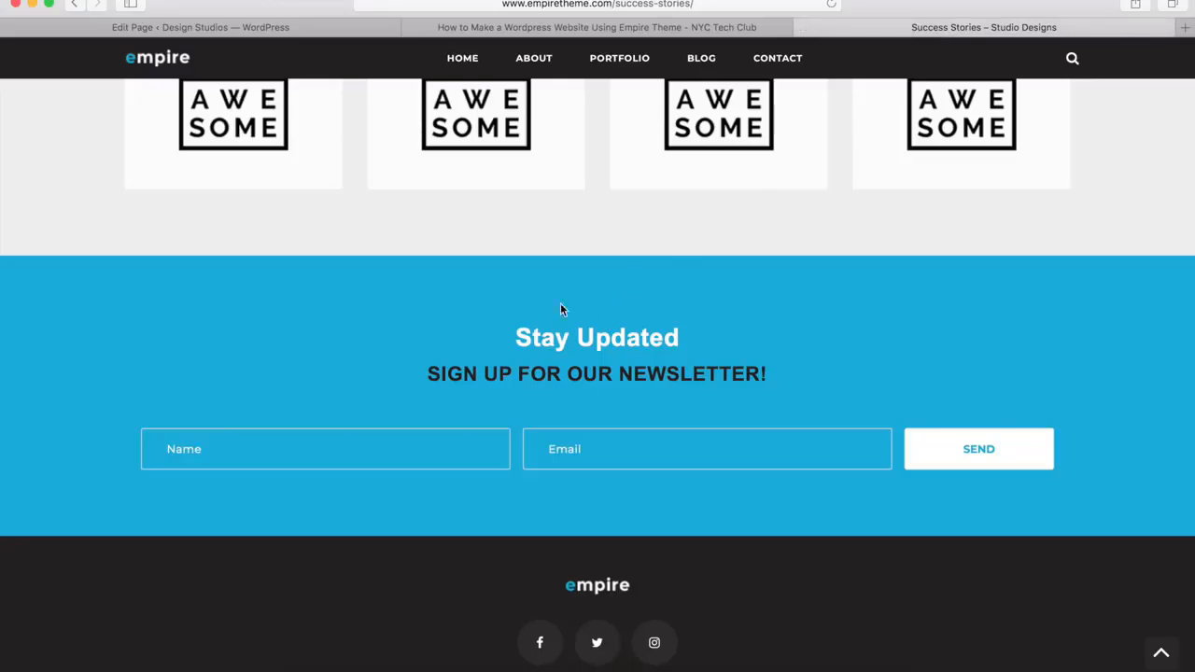
{"action": "left_click", "coordinate": [299, 27]}
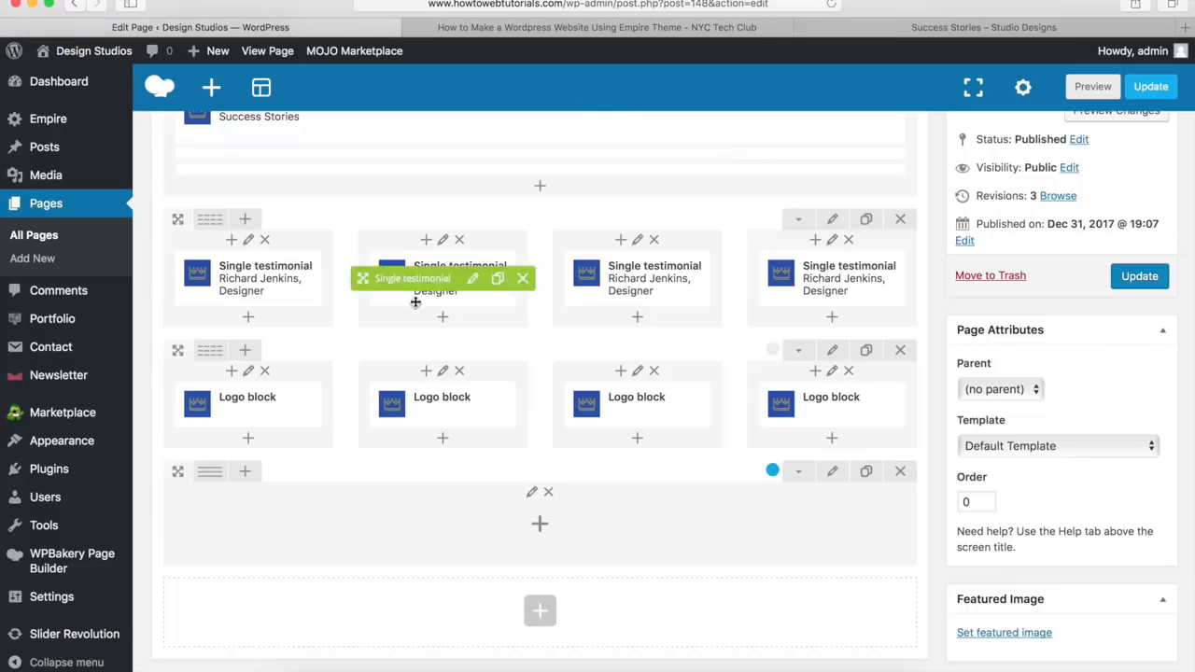
{"action": "left_click", "coordinate": [542, 530]}
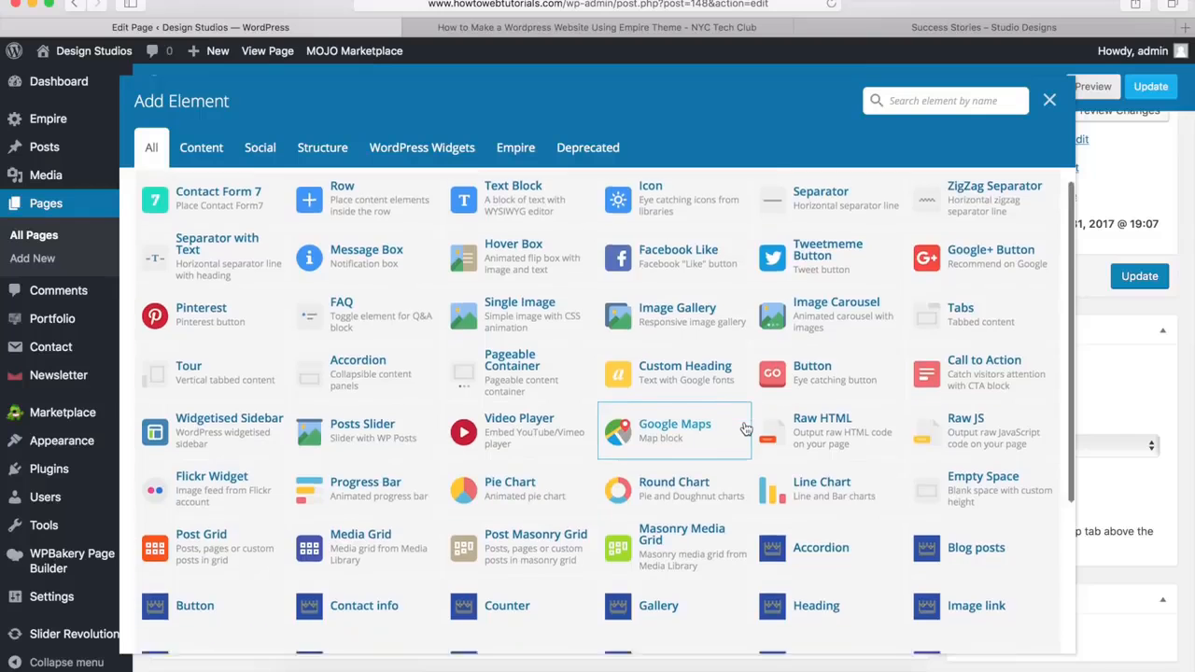
{"action": "scroll", "coordinate": [793, 411], "scroll_direction": "down", "scroll_amount": 3}
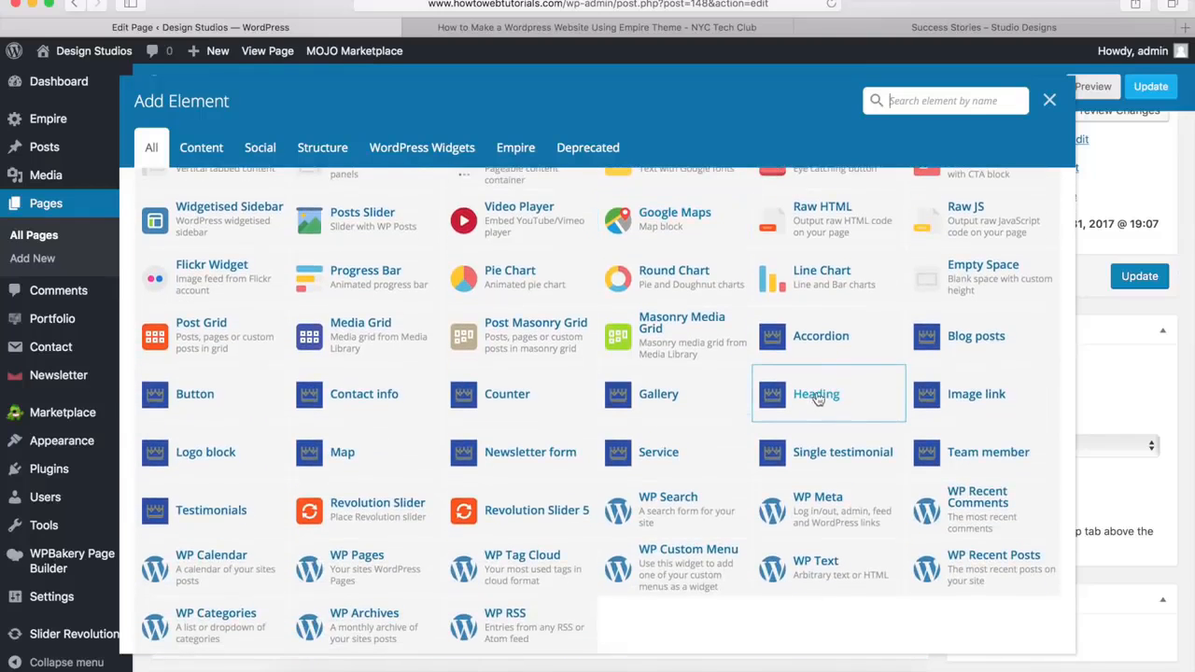
{"action": "left_click", "coordinate": [818, 395]}
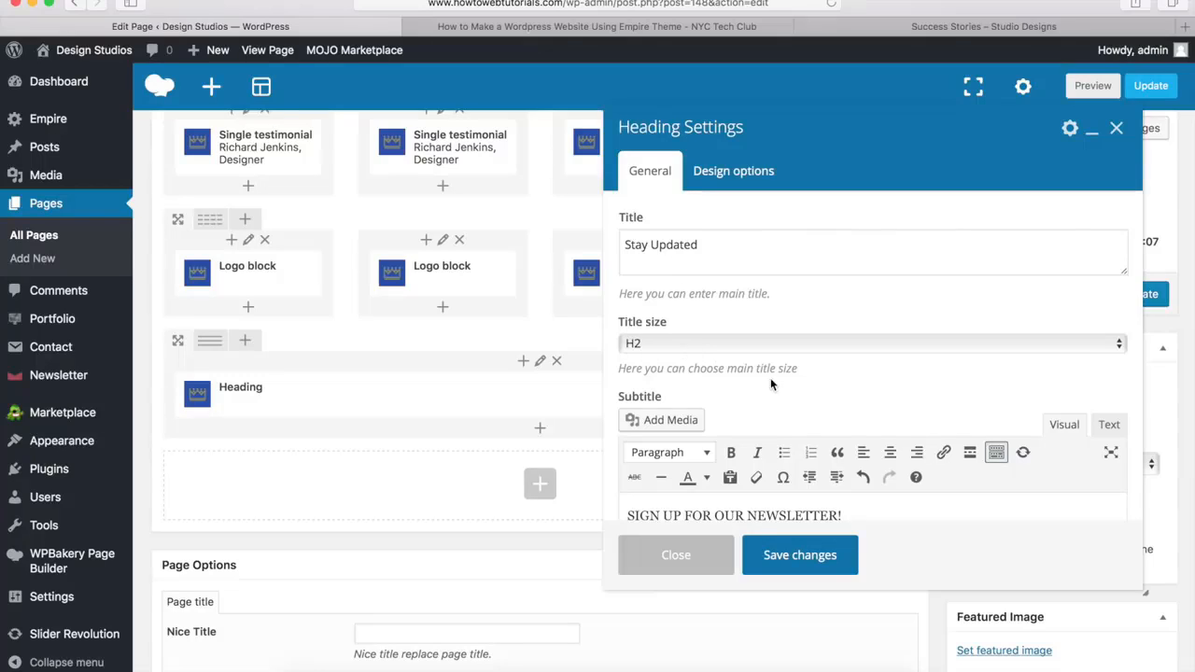
Format the subtitle text "SIGN UP FOR OUR NEWSLETTER!" as Heading 3
{"action": "scroll", "coordinate": [771, 383], "scroll_direction": "down", "scroll_amount": 4}
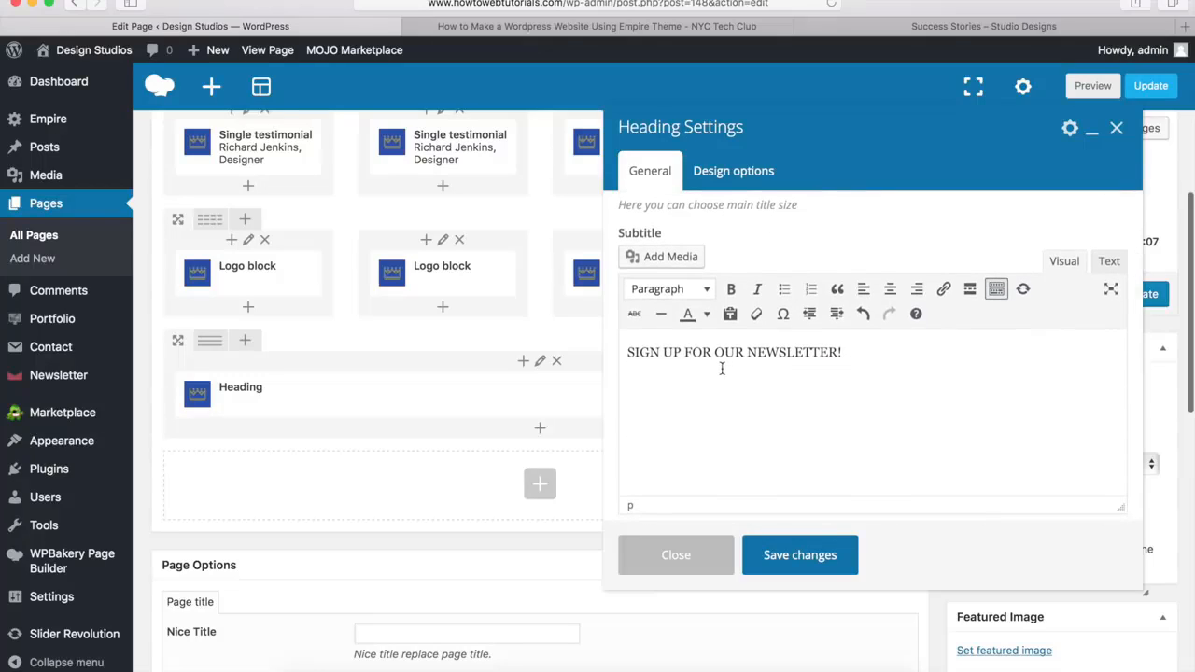
{"action": "left_click", "coordinate": [850, 352]}
{"action": "left_click_drag", "start_coordinate": [851, 352], "coordinate": [619, 356]}
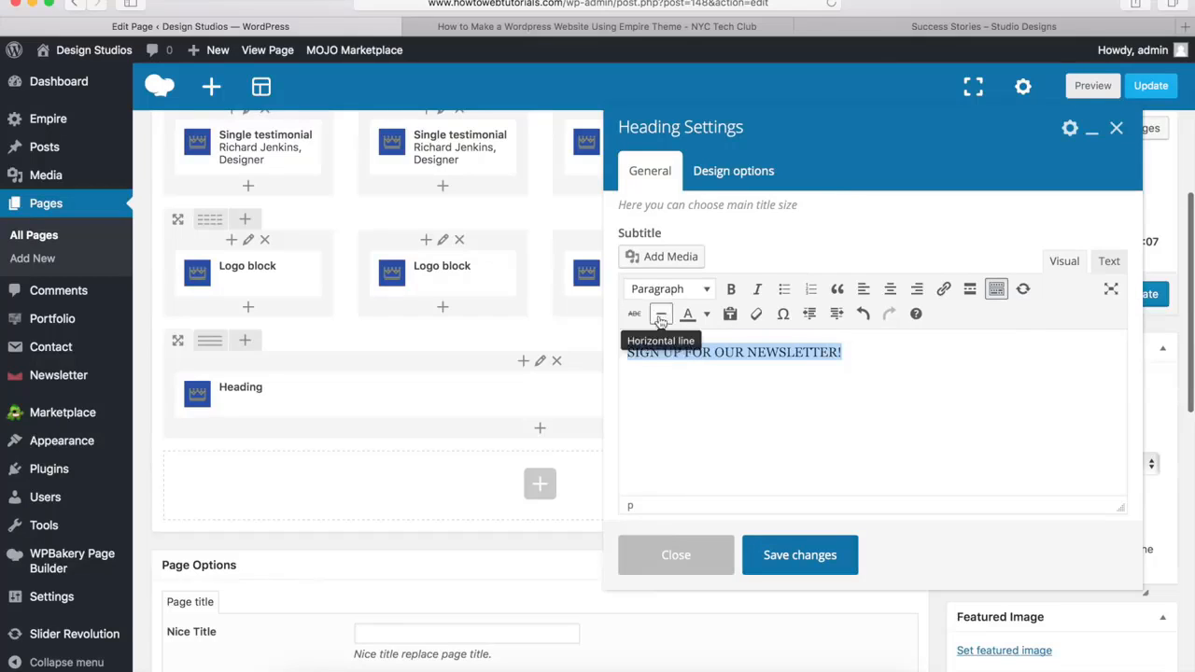
{"action": "left_click", "coordinate": [693, 291]}
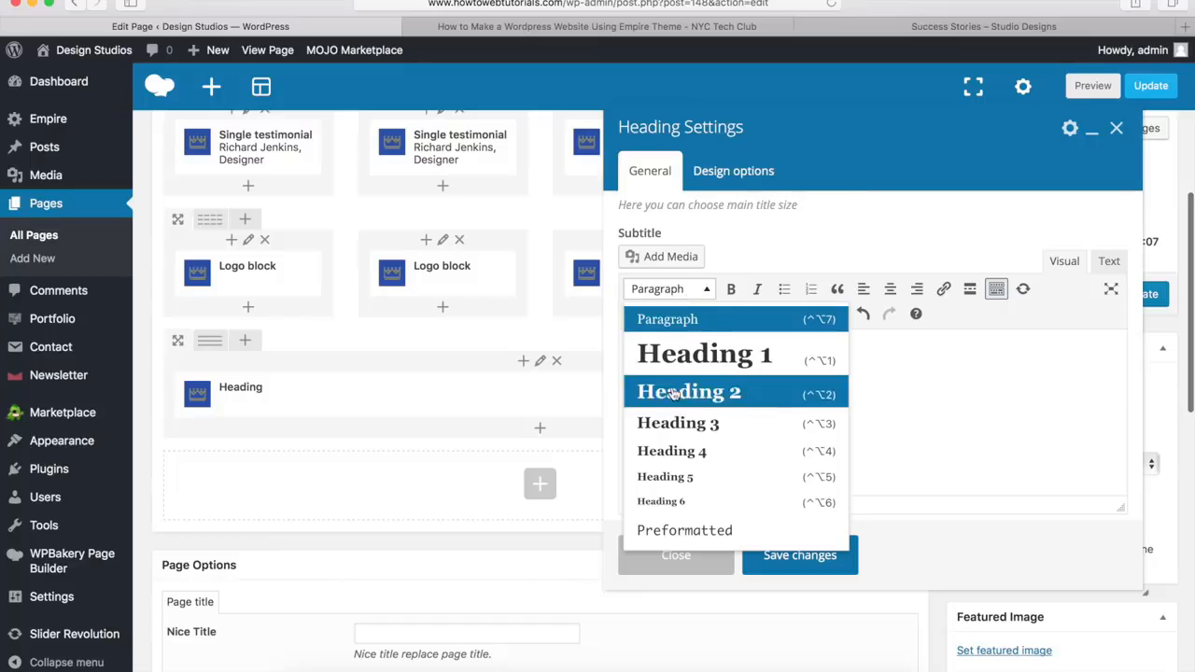
{"action": "left_click", "coordinate": [670, 424]}
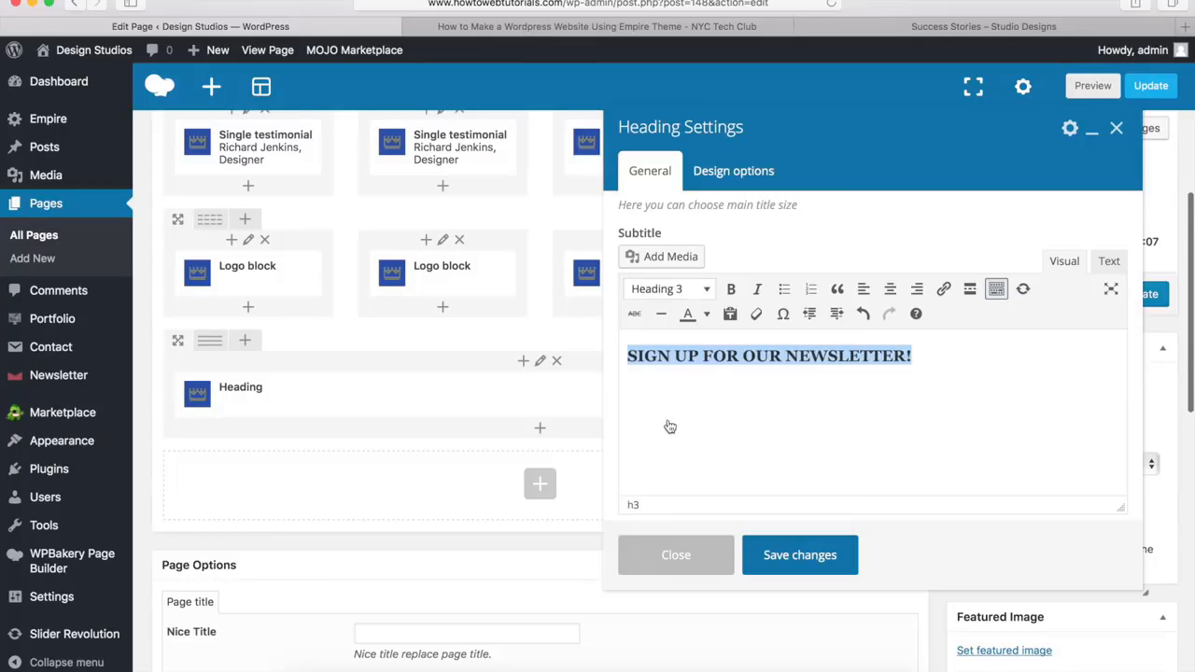
{"action": "left_click", "coordinate": [726, 400]}
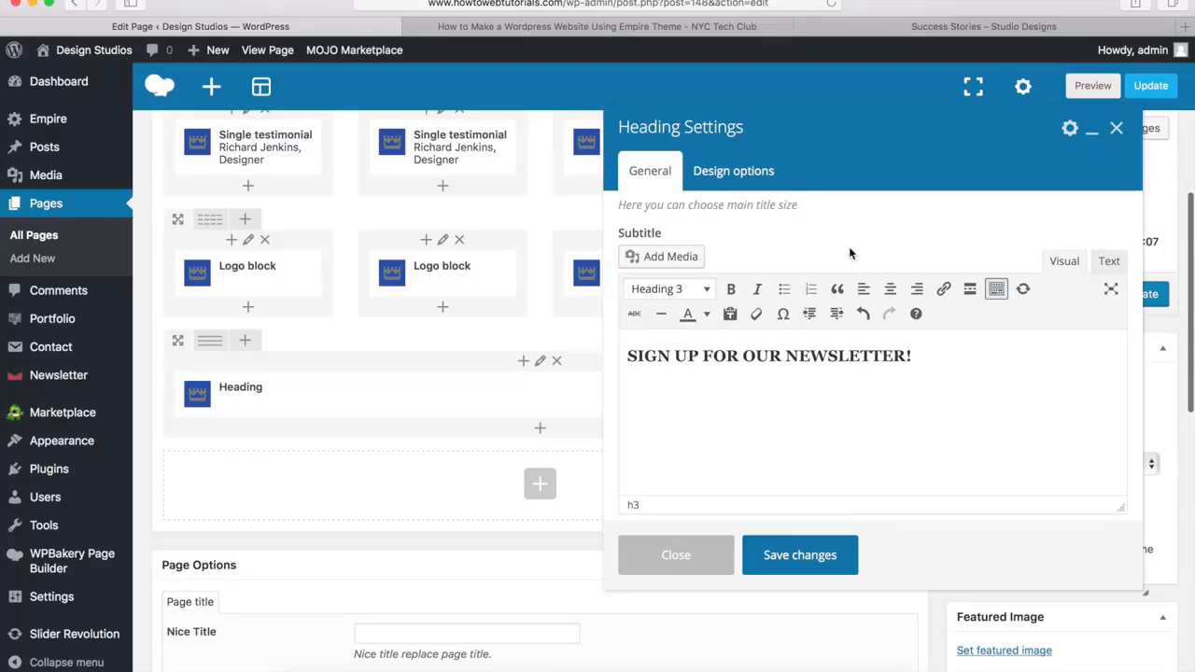
Set the heading style of the newsletter heading to Style 1
{"action": "scroll", "coordinate": [850, 252], "scroll_direction": "down", "scroll_amount": 5}
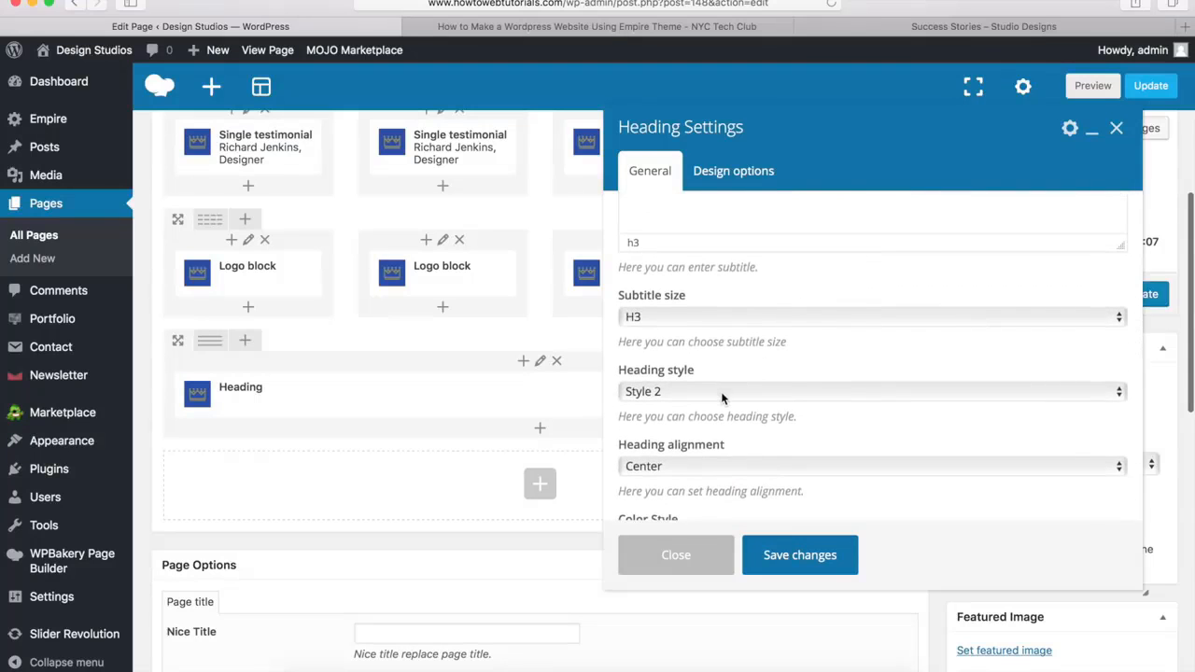
{"action": "left_click", "coordinate": [720, 391]}
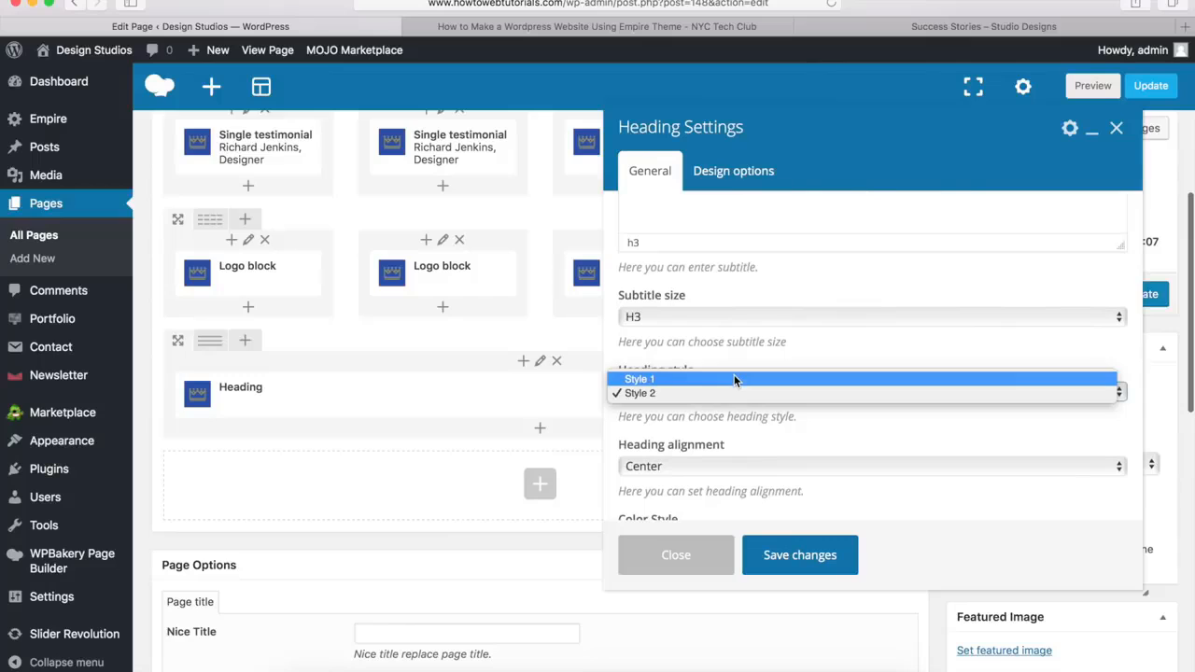
{"action": "left_click", "coordinate": [733, 379]}
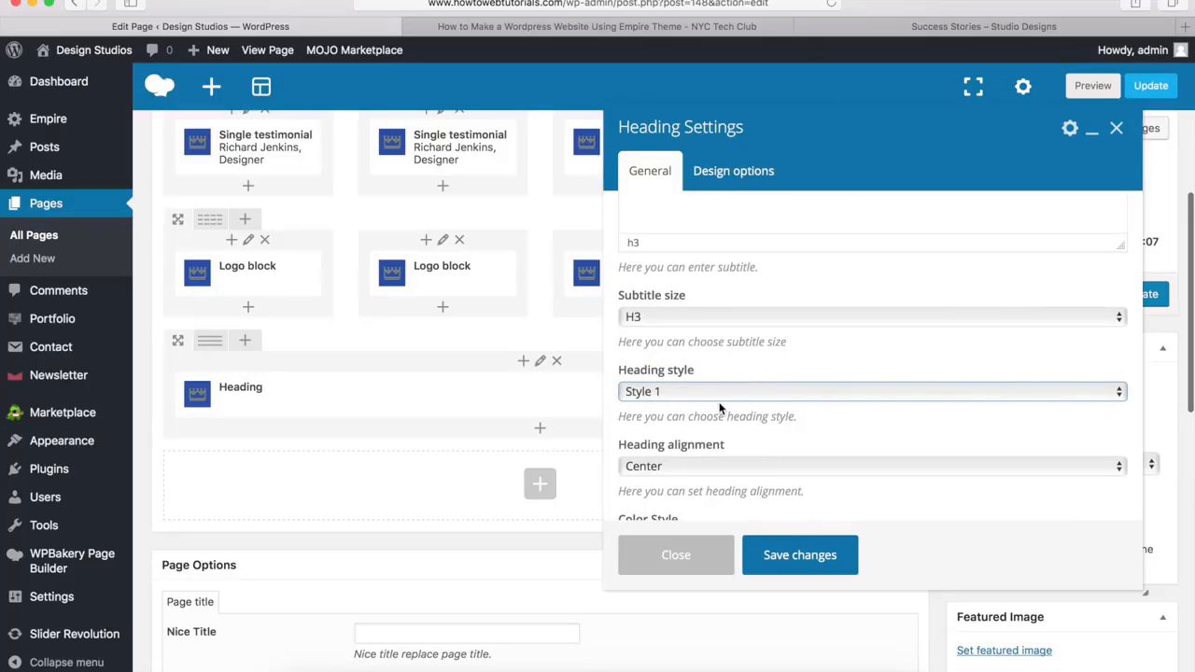
Set the heading's color style to Custom and its main title color to white
{"action": "scroll", "coordinate": [719, 401], "scroll_direction": "down", "scroll_amount": 3}
{"action": "left_click", "coordinate": [688, 414]}
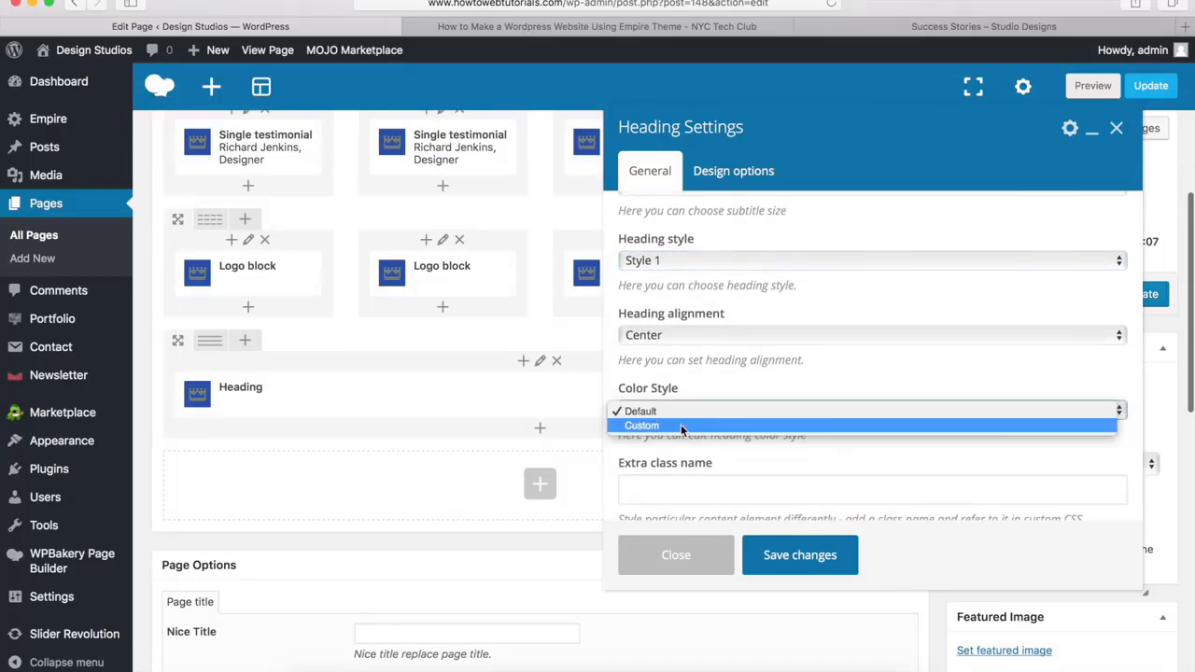
{"action": "left_click", "coordinate": [679, 426]}
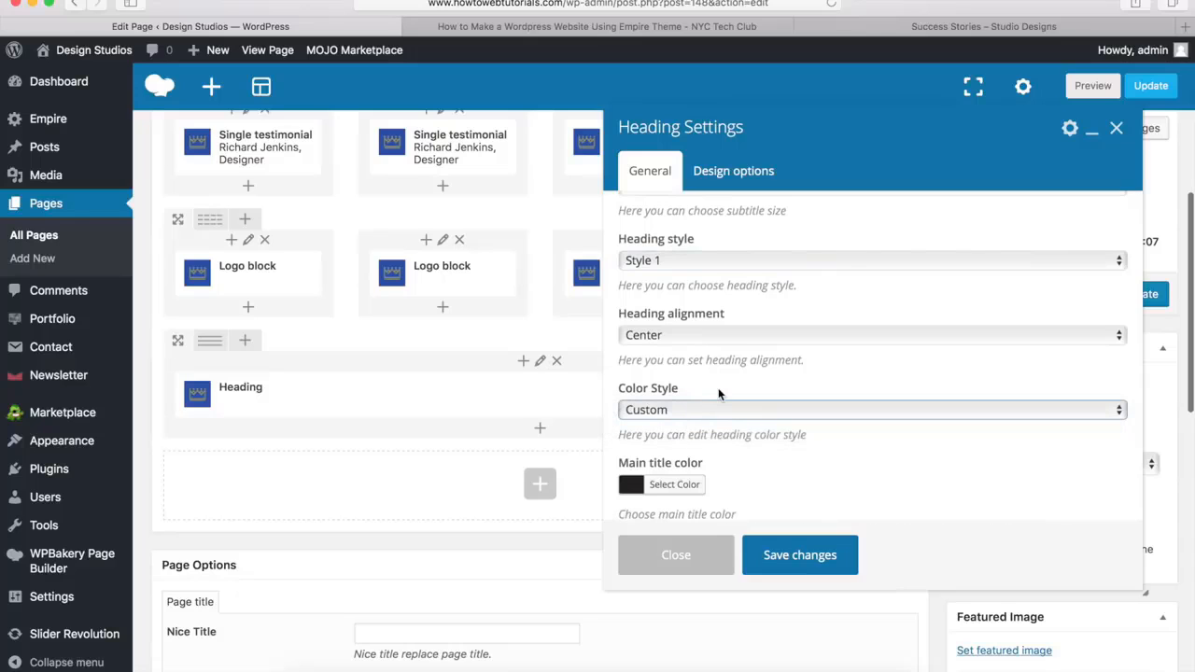
{"action": "scroll", "coordinate": [718, 388], "scroll_direction": "down", "scroll_amount": 2}
{"action": "left_click", "coordinate": [683, 393]}
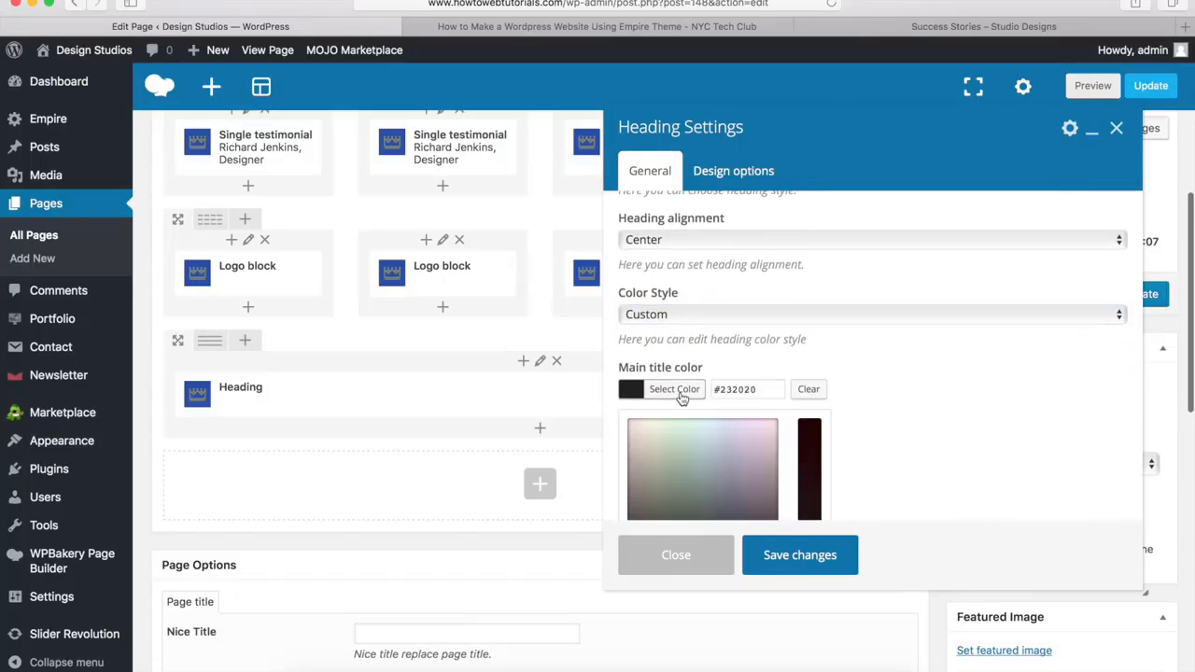
{"action": "scroll", "coordinate": [731, 376], "scroll_direction": "down", "scroll_amount": 4}
{"action": "left_click", "coordinate": [654, 381]}
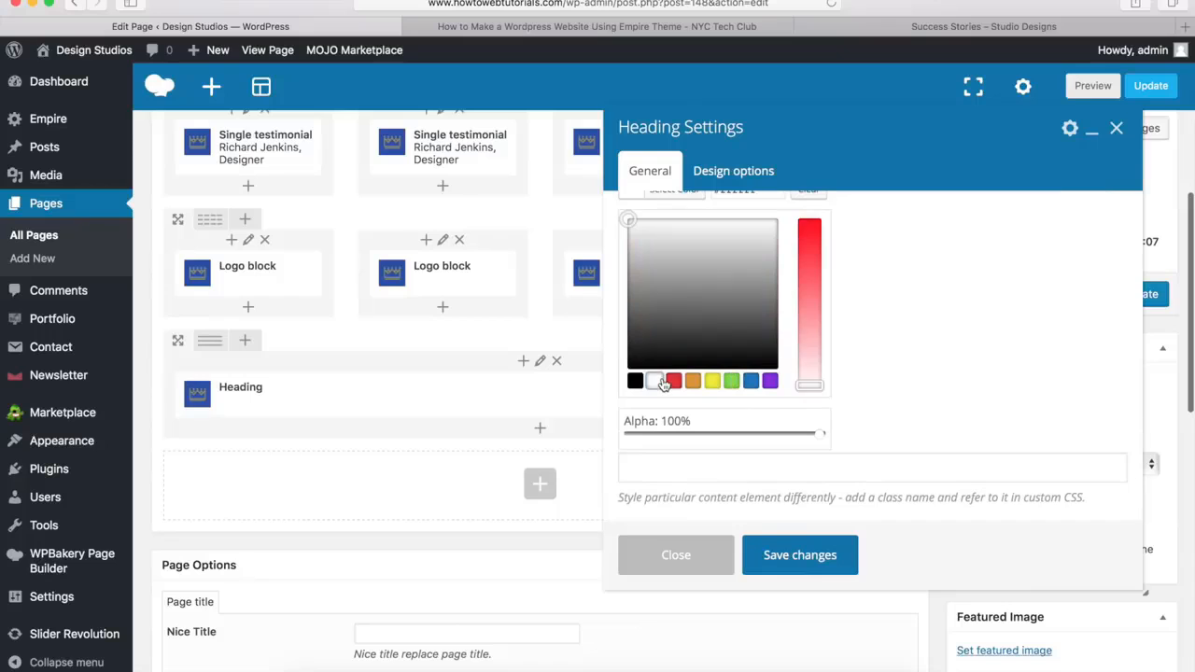
{"action": "scroll", "coordinate": [662, 381], "scroll_direction": "up", "scroll_amount": 4}
{"action": "left_click", "coordinate": [661, 375]}
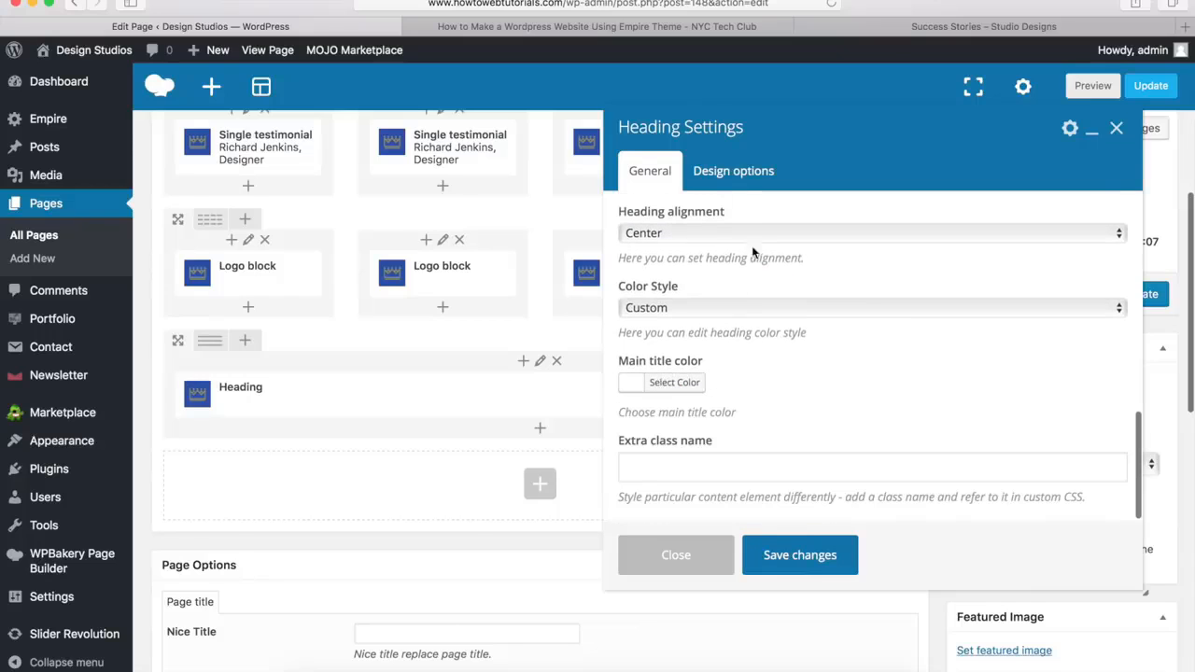
Set the heading's bottom margin to 20px and save the heading settings
{"action": "left_click", "coordinate": [742, 177]}
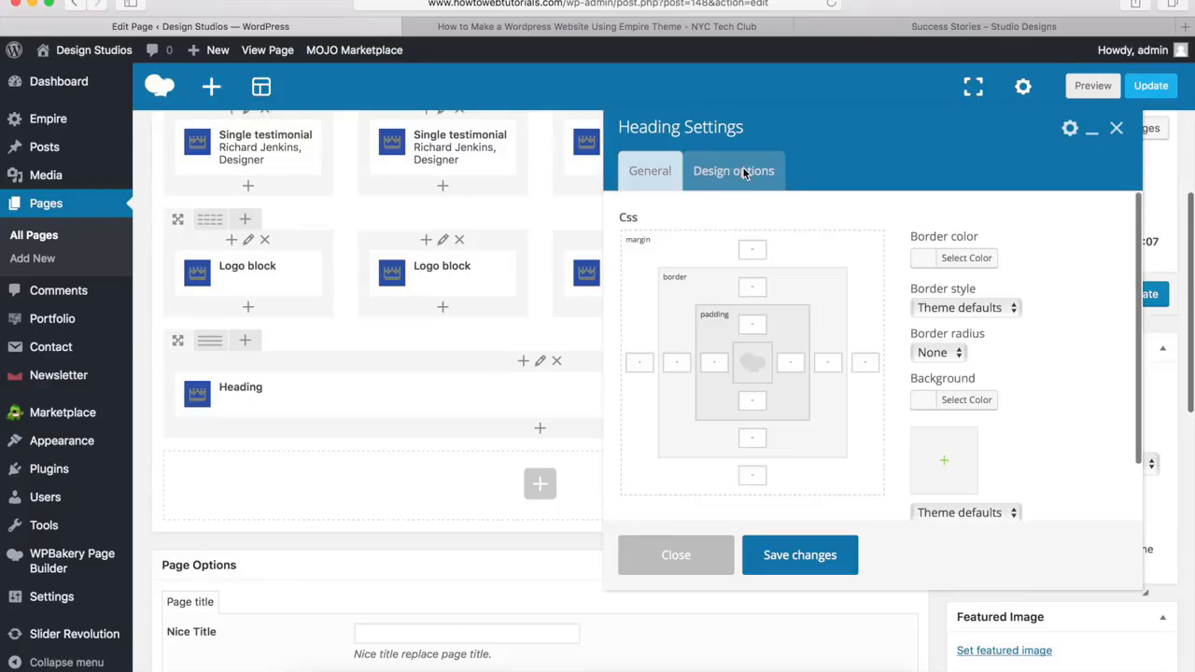
{"action": "left_click", "coordinate": [753, 477]}
{"action": "type", "text": "20PX"}
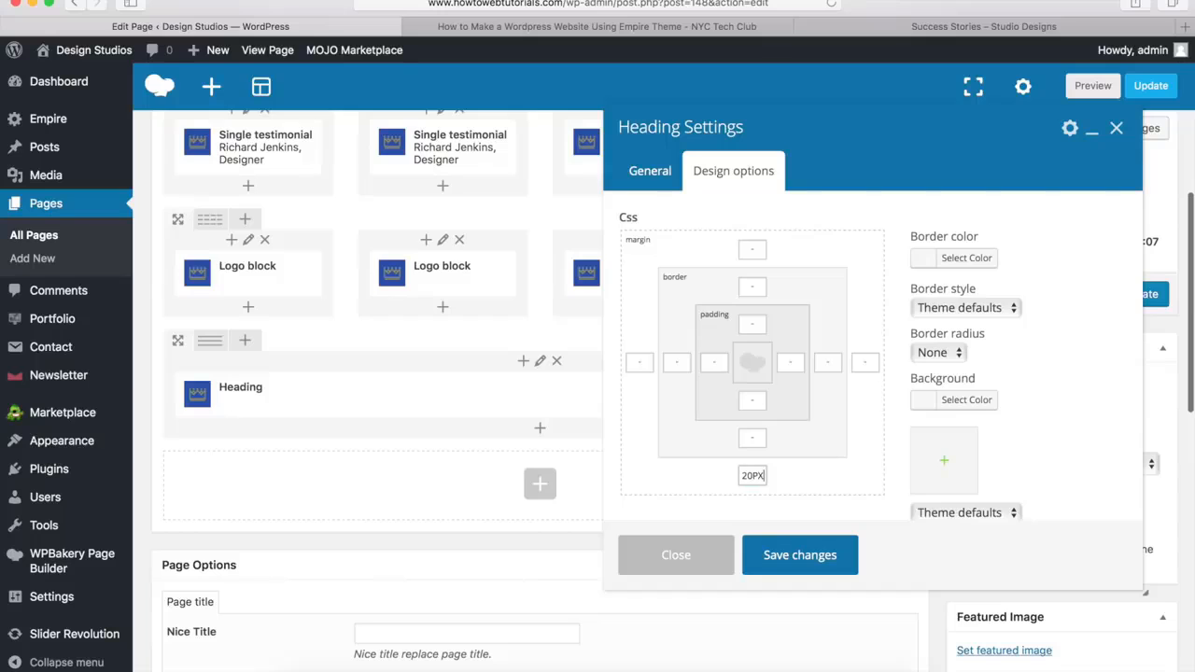
{"action": "left_click", "coordinate": [794, 557]}
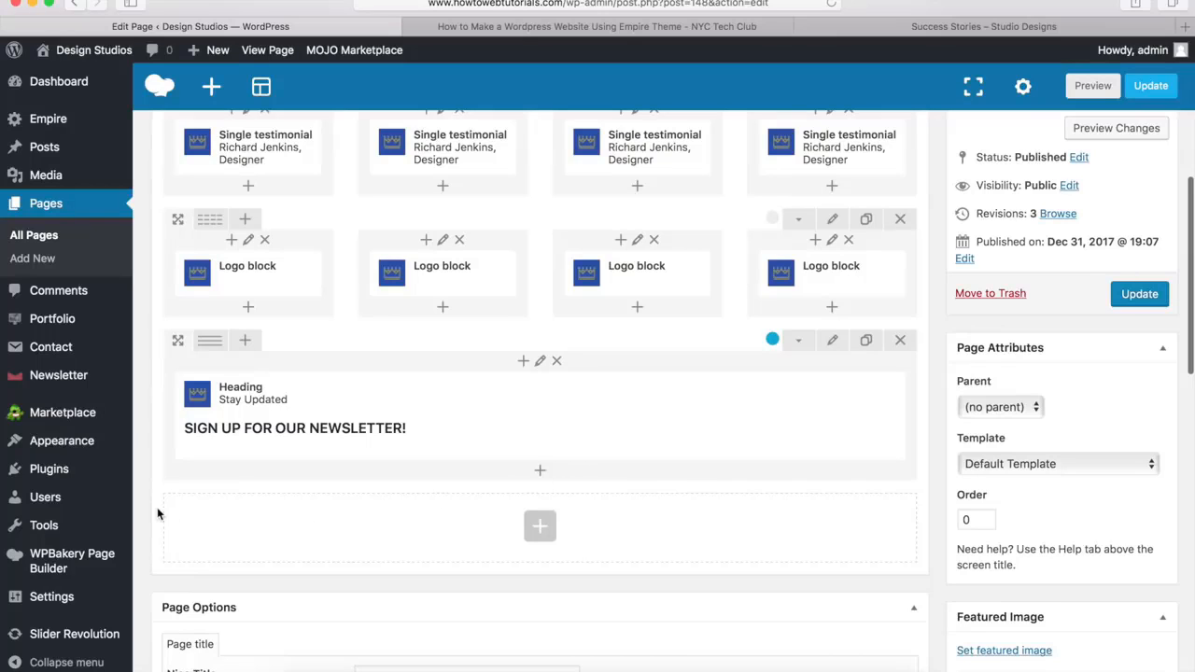
Add a Newsletter form element below the "Stay Updated" heading in the blue row
{"action": "mouse_move", "coordinate": [84, 385]}
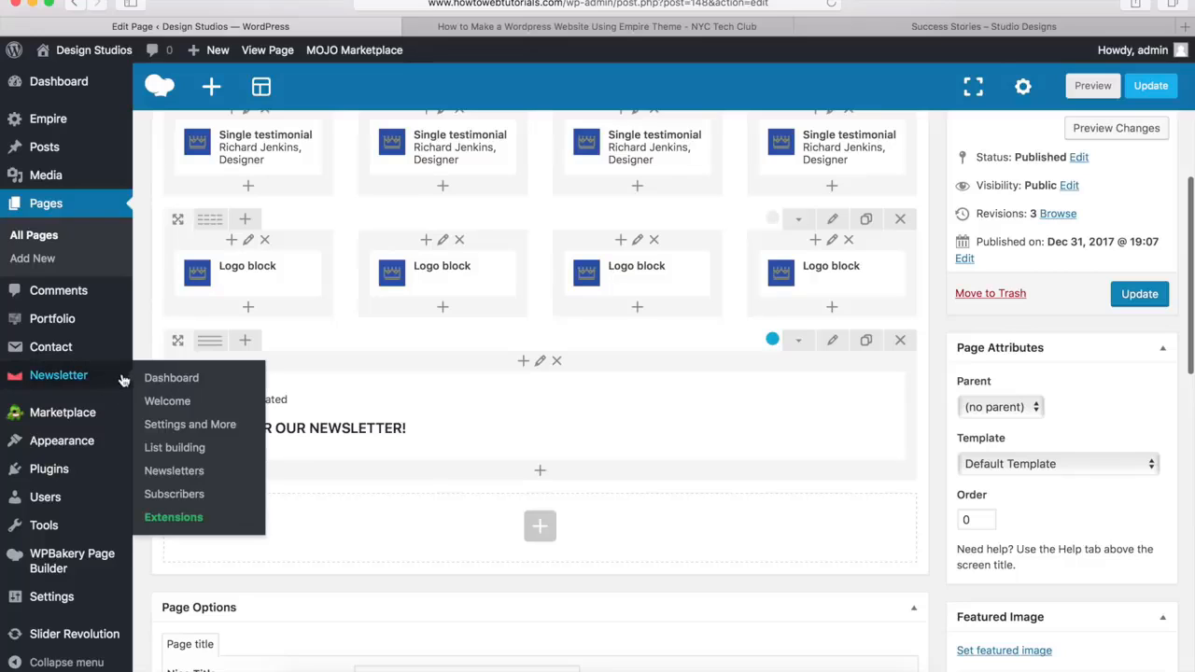
{"action": "left_click", "coordinate": [541, 473]}
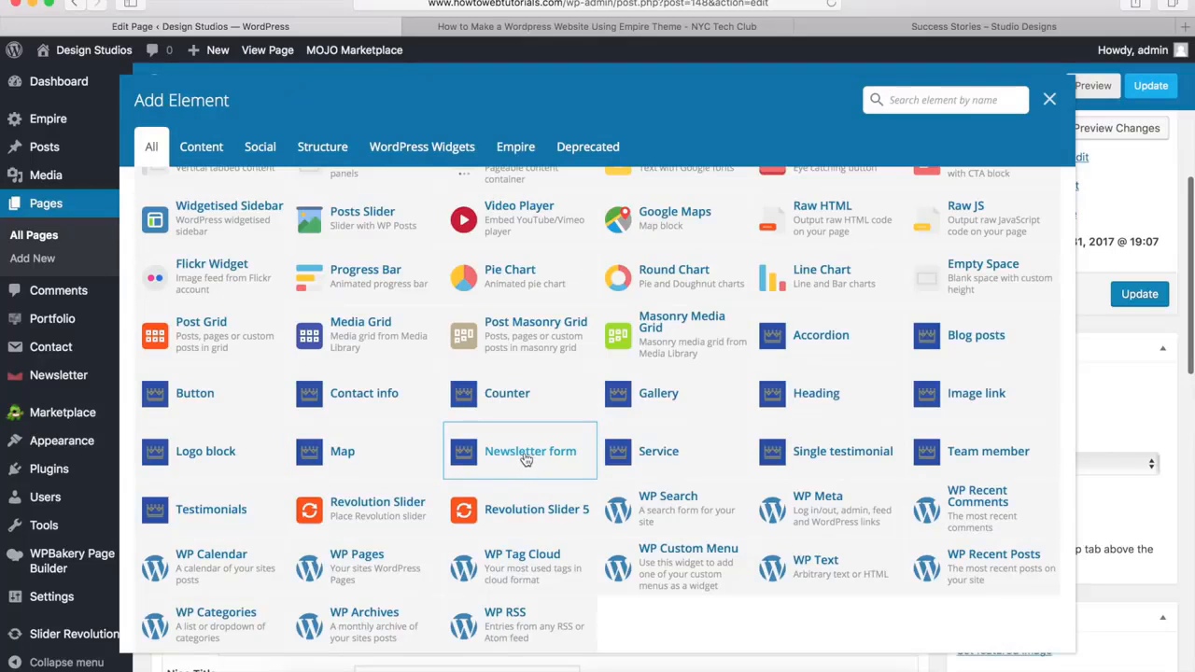
{"action": "left_click", "coordinate": [525, 456]}
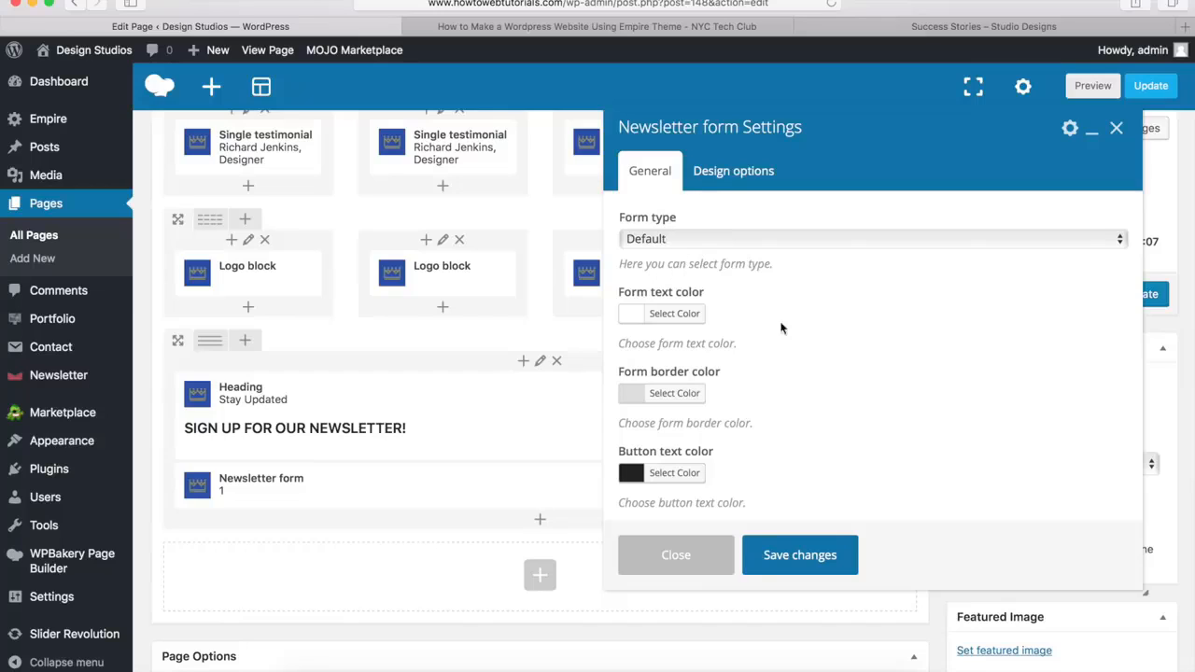
Set the newsletter form's button text color to #00a9da and save the form settings
{"action": "scroll", "coordinate": [767, 348], "scroll_direction": "down", "scroll_amount": 3}
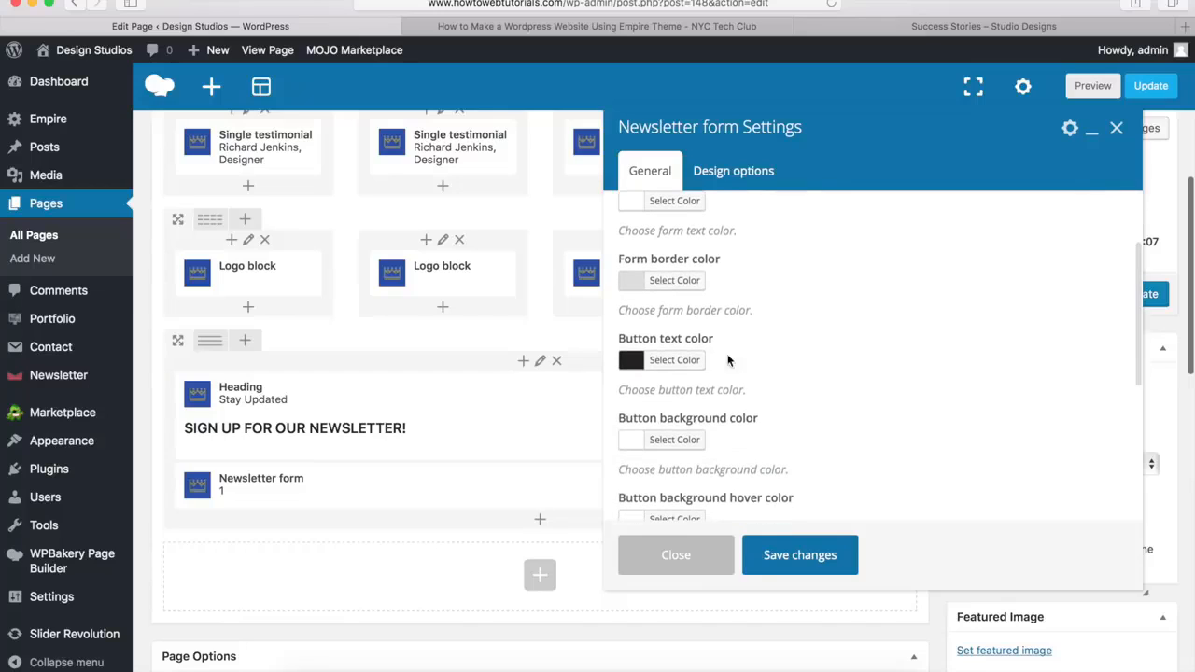
{"action": "left_click", "coordinate": [677, 365]}
{"action": "left_click_drag", "start_coordinate": [765, 360], "coordinate": [691, 360]}
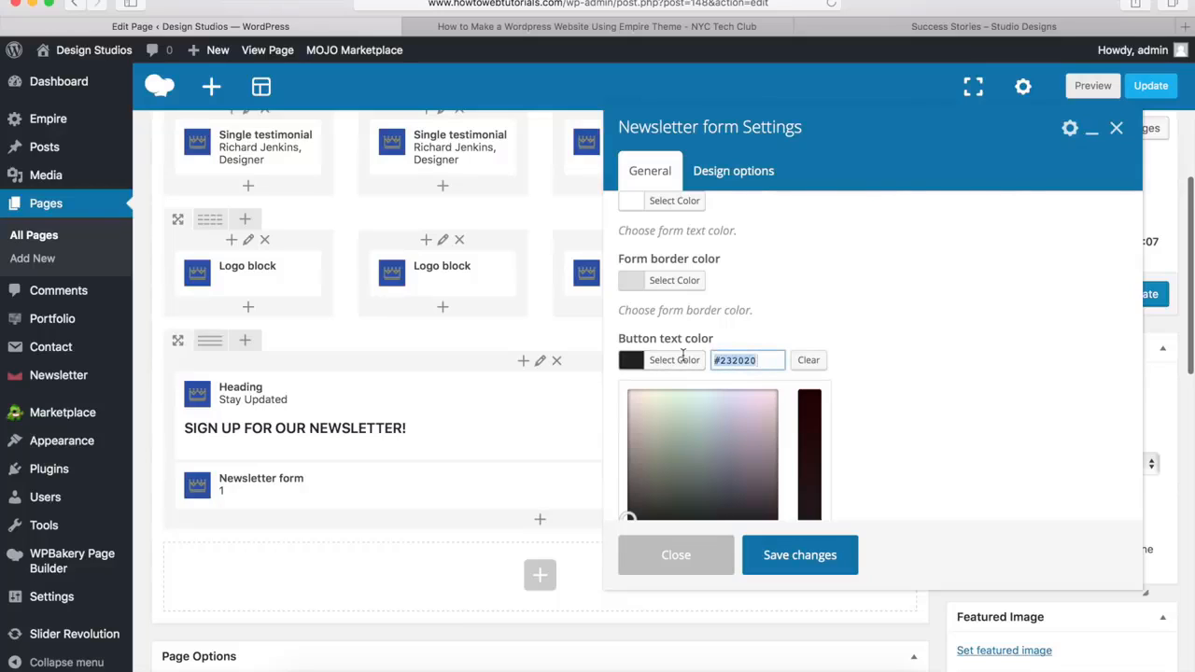
{"action": "type", "text": "#00a9da"}
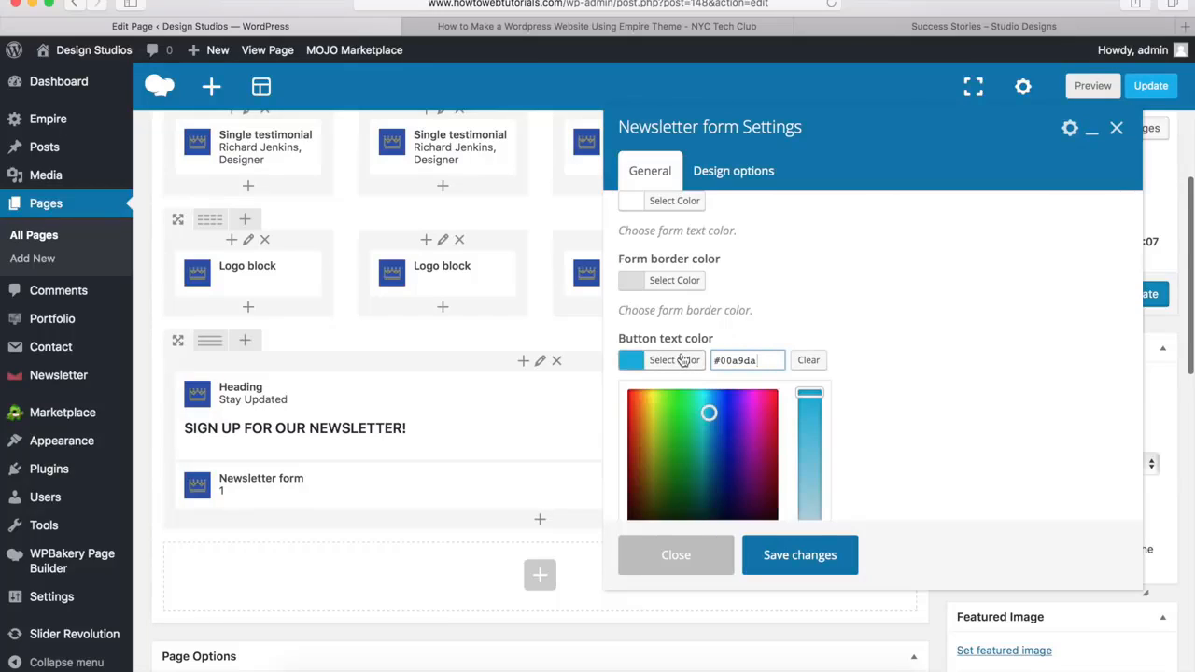
{"action": "left_click", "coordinate": [686, 359]}
{"action": "scroll", "coordinate": [768, 318], "scroll_direction": "down", "scroll_amount": 5}
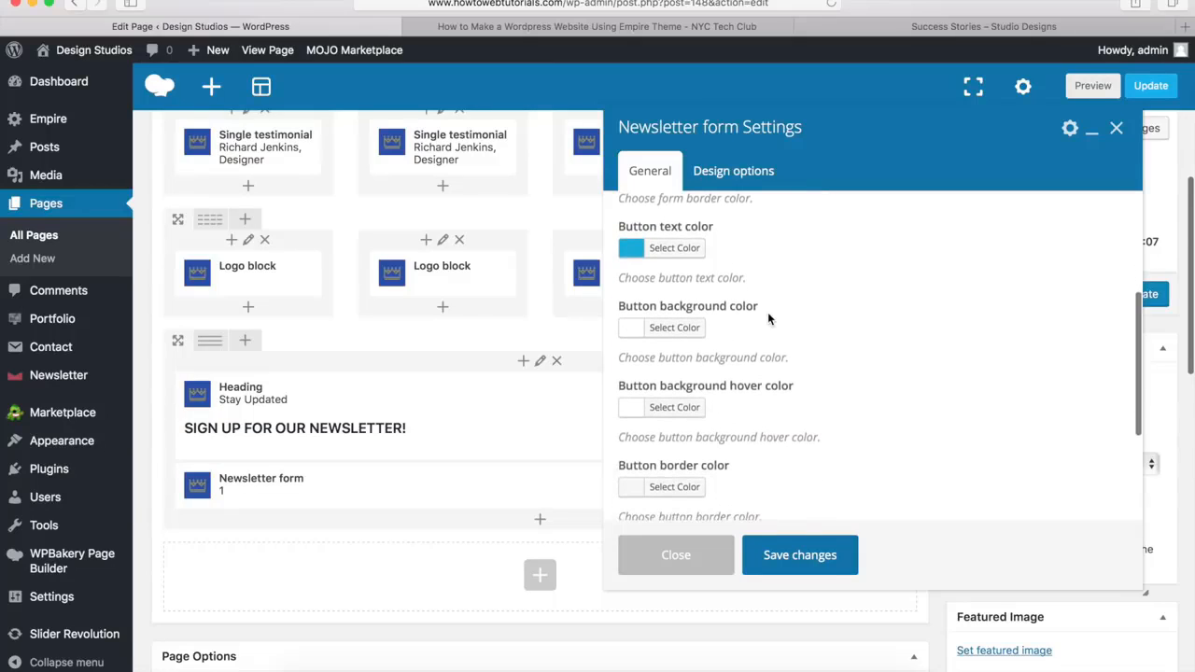
{"action": "scroll", "coordinate": [768, 319], "scroll_direction": "down", "scroll_amount": 1}
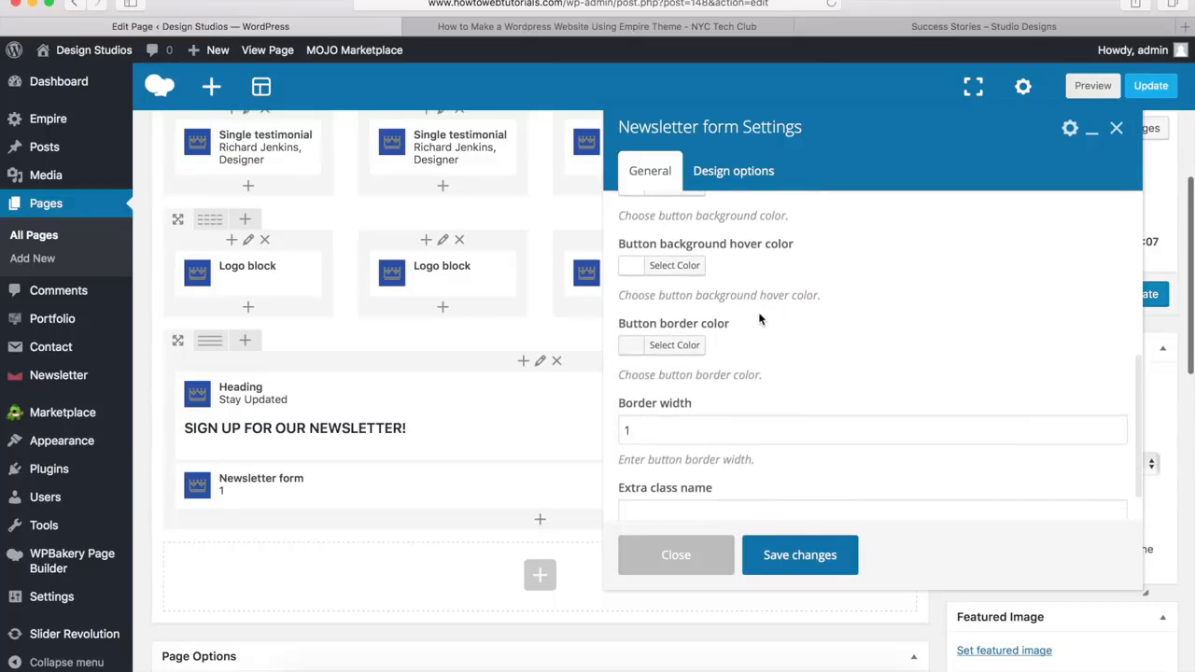
{"action": "scroll", "coordinate": [735, 353], "scroll_direction": "up", "scroll_amount": 6}
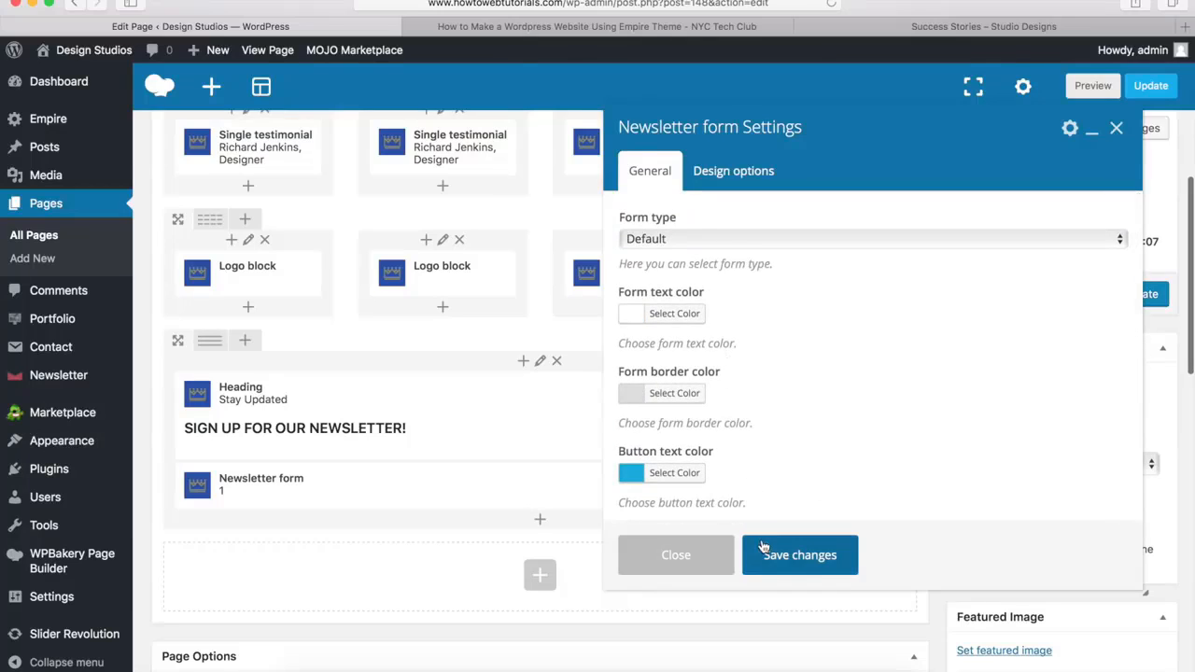
{"action": "left_click", "coordinate": [798, 557]}
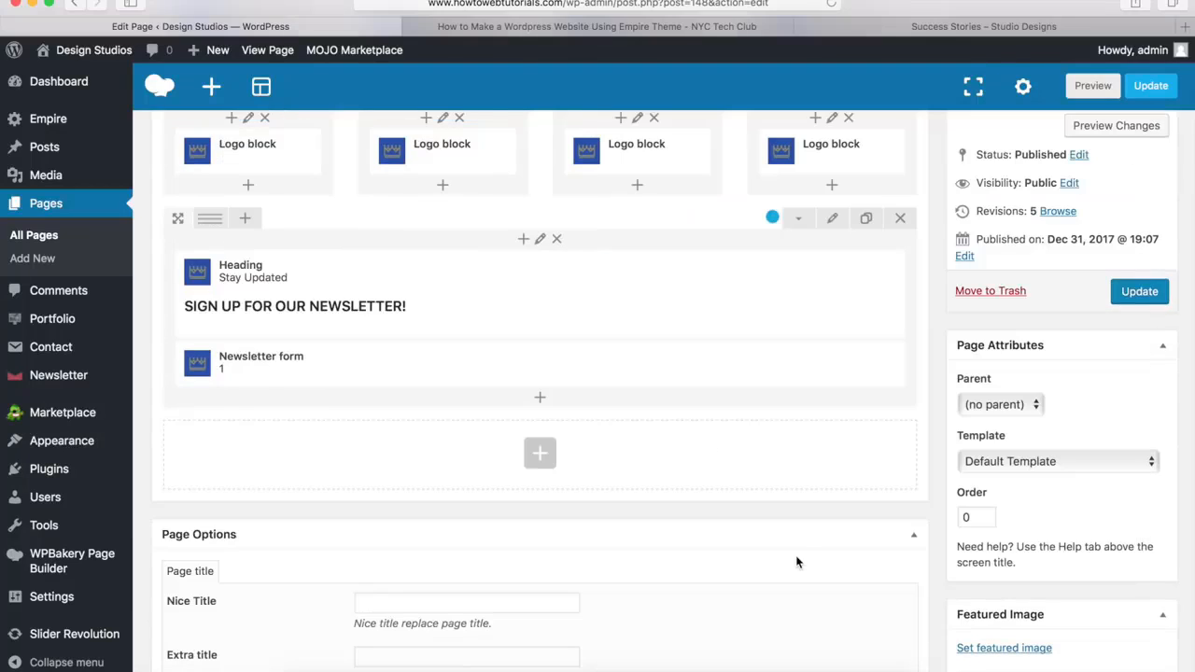
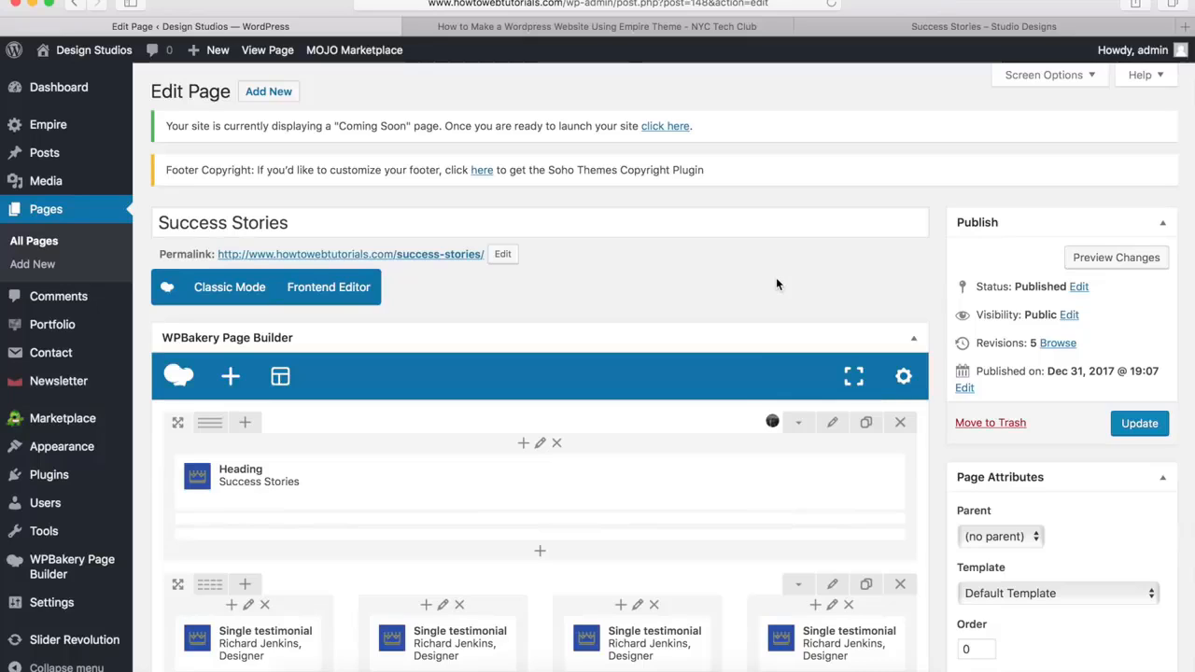
Update the Success Stories page and review the published page down to its newsletter sign-up row
{"action": "left_click", "coordinate": [1140, 426]}
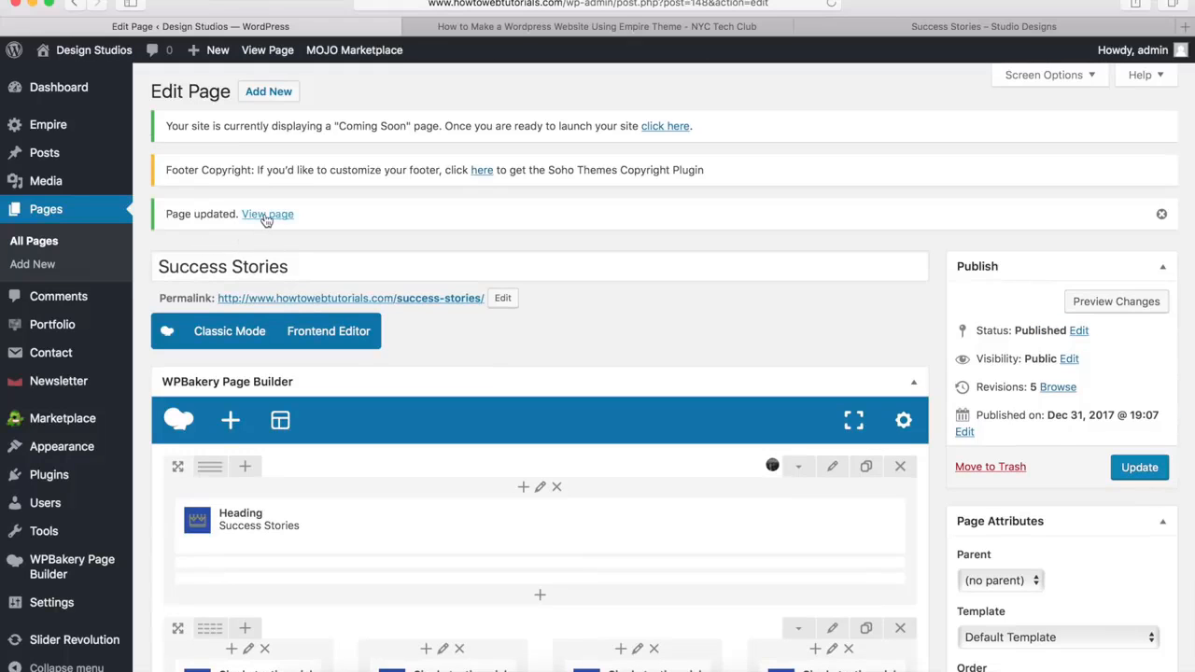
{"action": "left_click", "coordinate": [267, 215]}
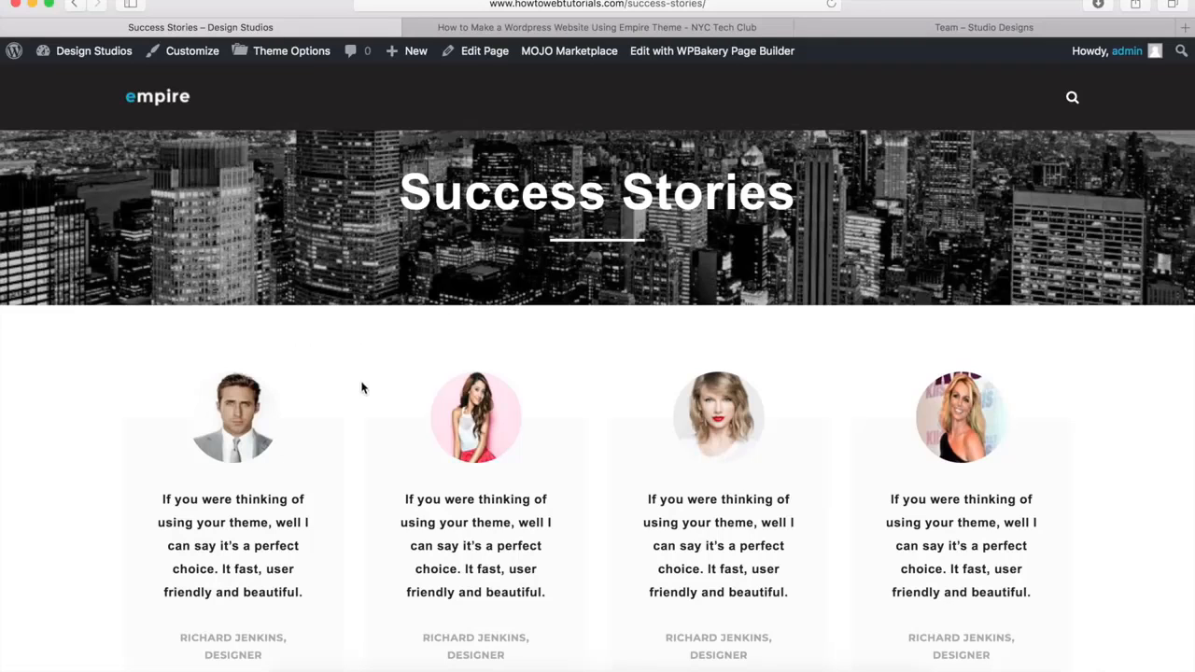
{"action": "scroll", "coordinate": [339, 487], "scroll_direction": "down", "scroll_amount": 10}
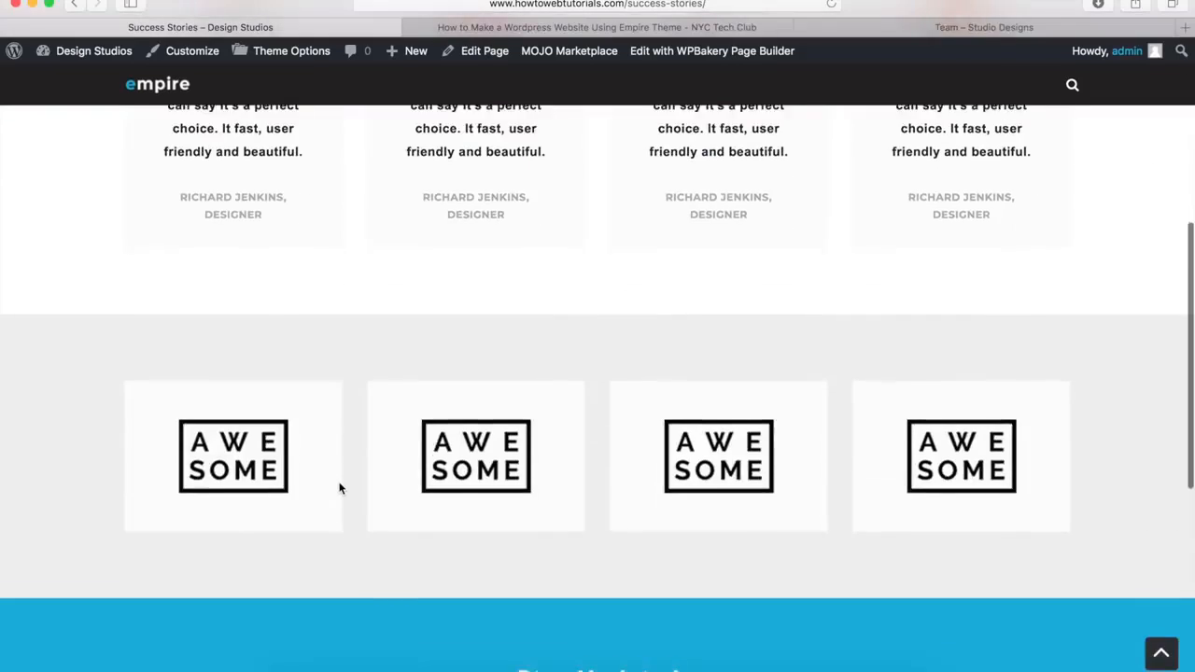
{"action": "scroll", "coordinate": [388, 430], "scroll_direction": "down", "scroll_amount": 5}
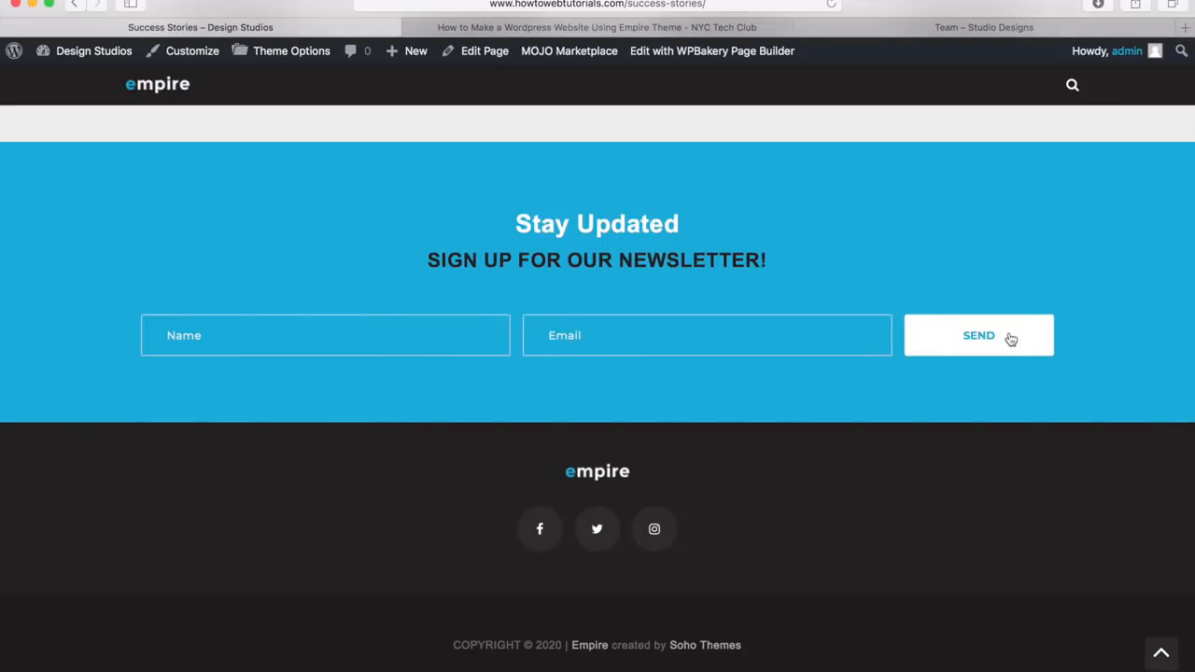
{"action": "left_click", "coordinate": [1161, 653]}
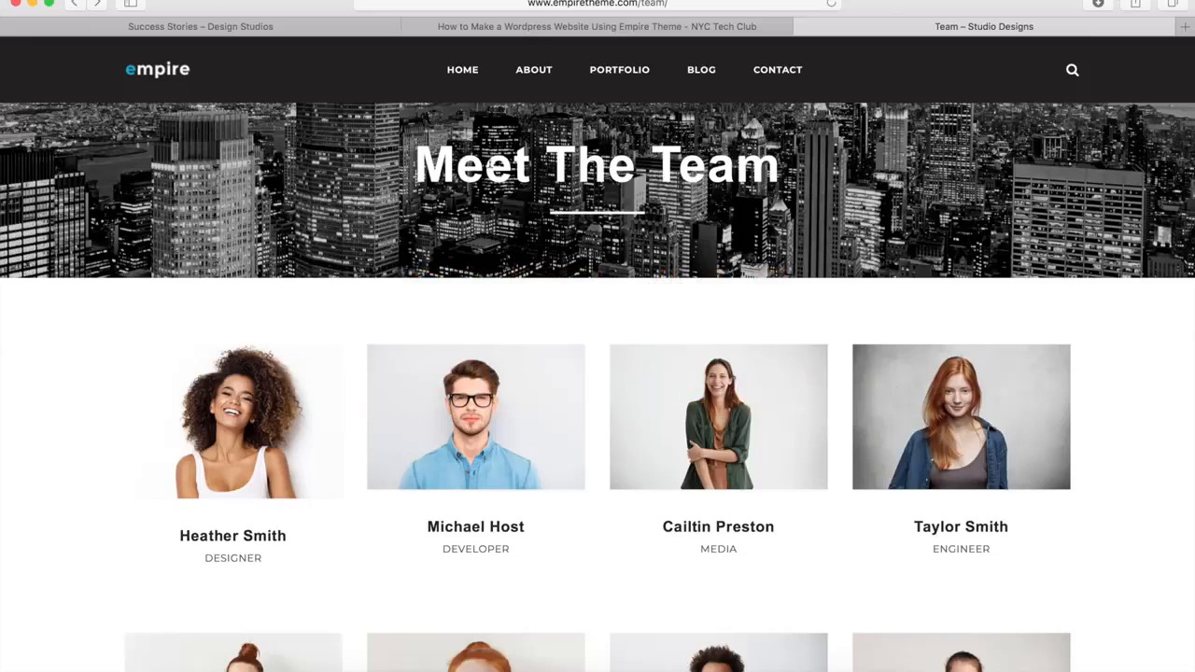
Examine the demo's Team page, including its header banner, member grid, photo lightbox and blue call-to-action row
{"action": "scroll", "coordinate": [88, 301], "scroll_direction": "down", "scroll_amount": 5}
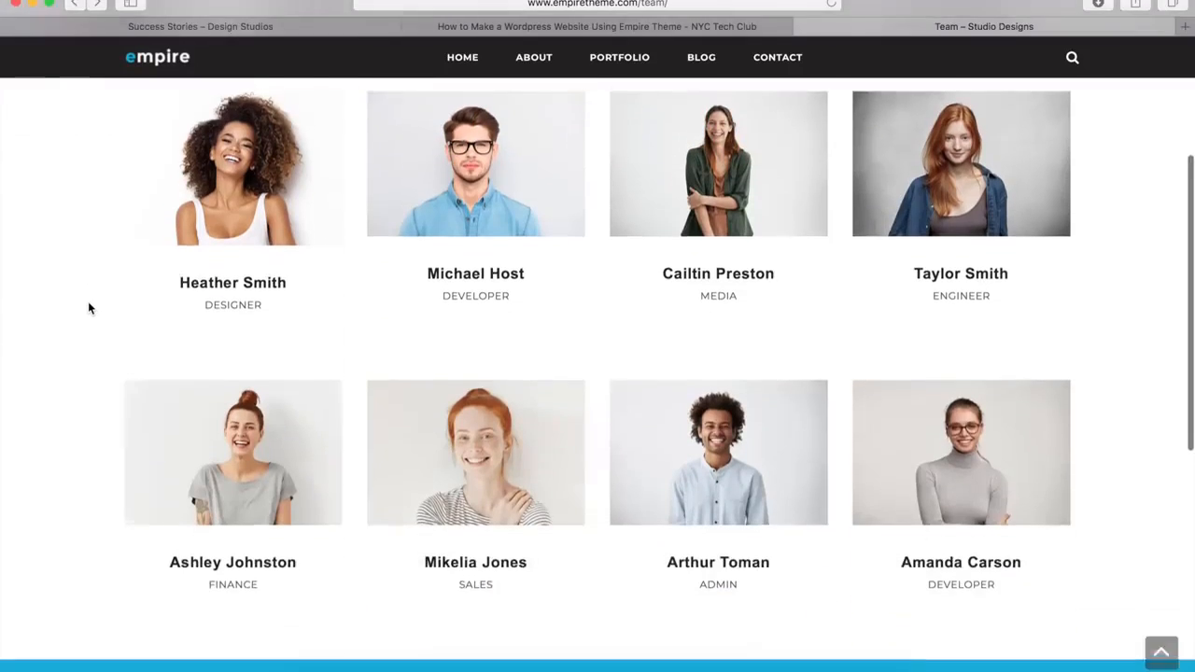
{"action": "mouse_move", "coordinate": [233, 394]}
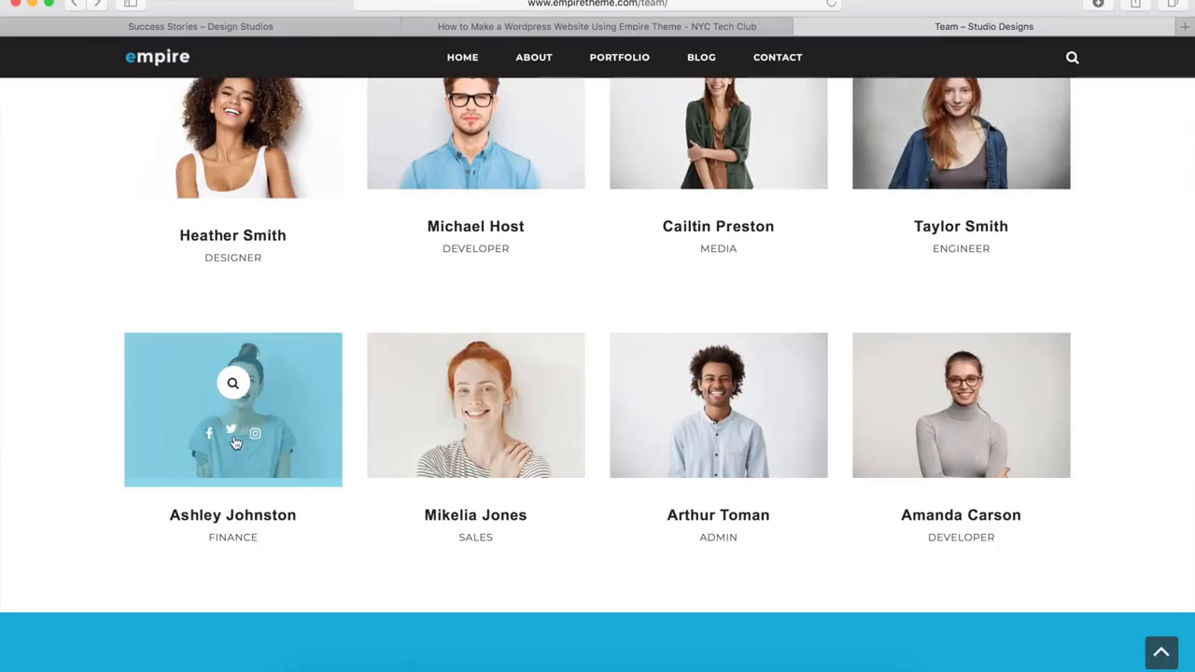
{"action": "left_click", "coordinate": [235, 389]}
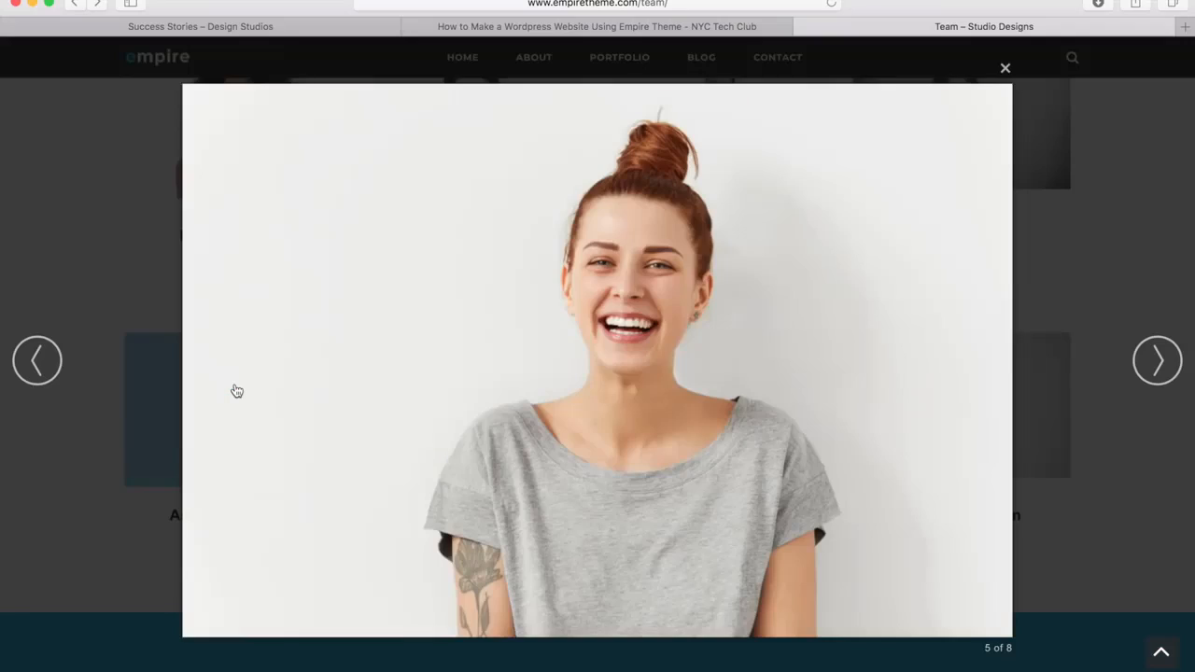
{"action": "left_click", "coordinate": [621, 378]}
{"action": "left_click", "coordinate": [622, 377]}
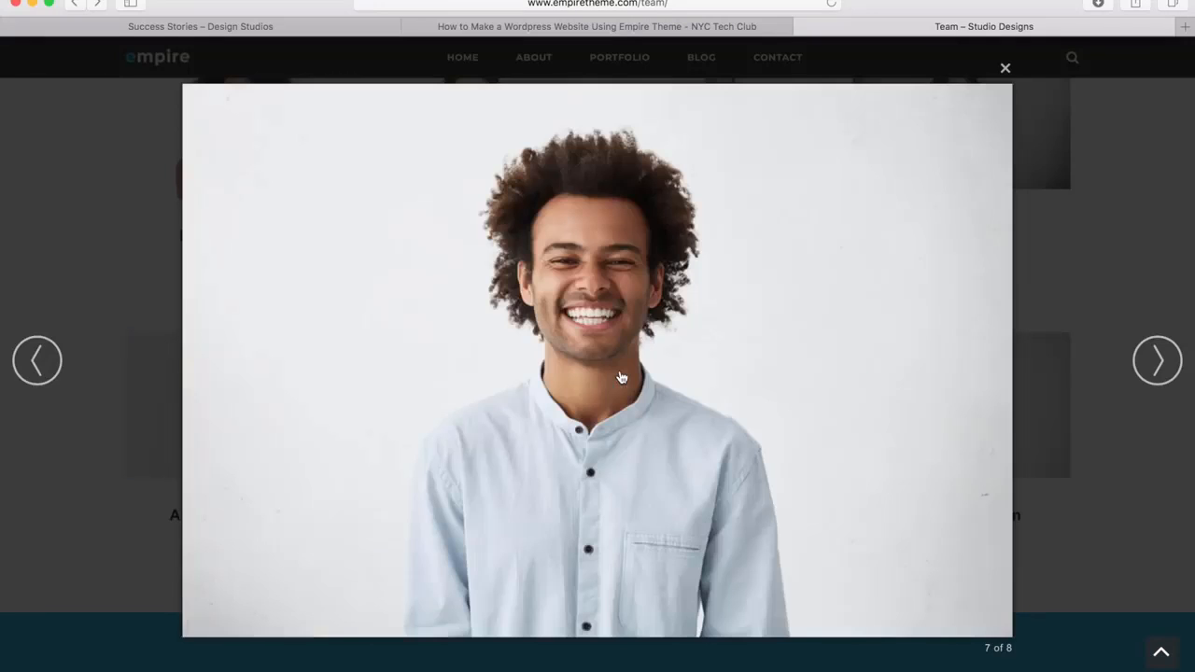
{"action": "left_click", "coordinate": [1167, 203]}
{"action": "scroll", "coordinate": [1016, 305], "scroll_direction": "down", "scroll_amount": 5}
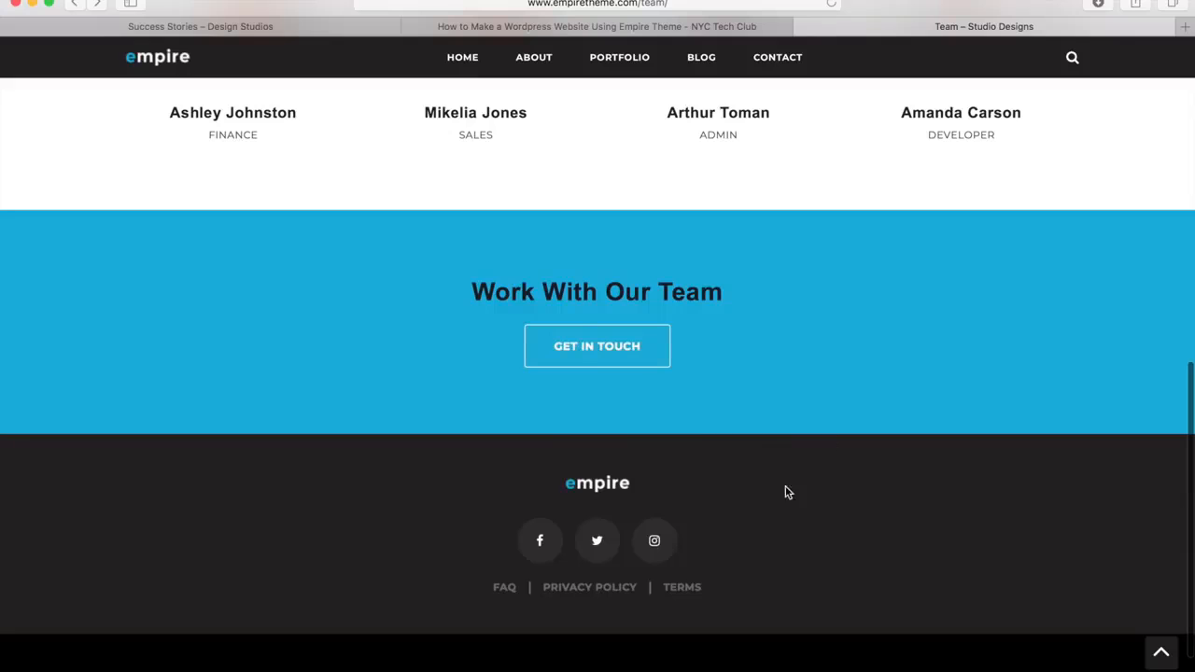
{"action": "left_click", "coordinate": [1164, 666]}
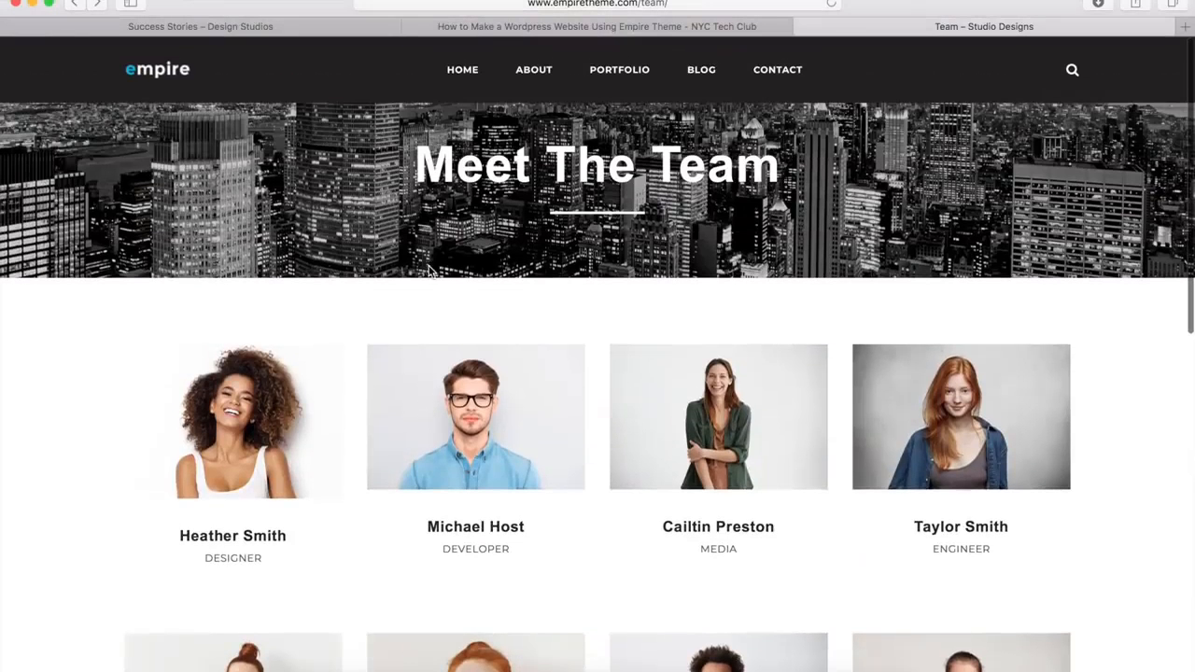
Create a new page on the Design Studios site titled "Team"
{"action": "left_click", "coordinate": [270, 28]}
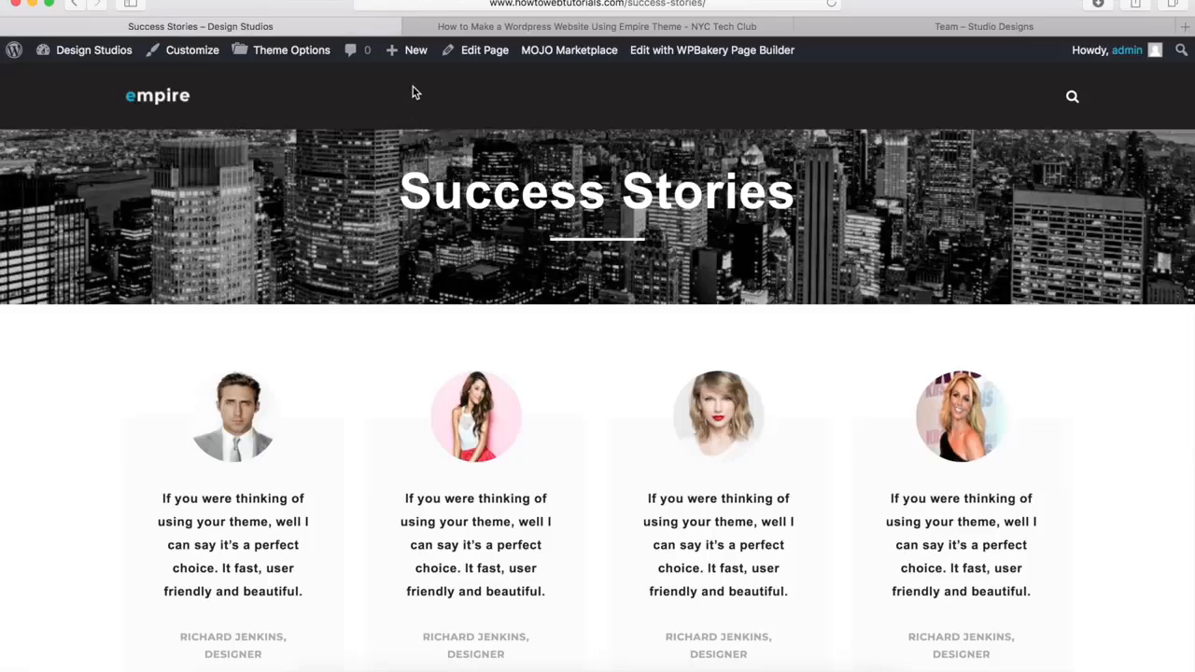
{"action": "mouse_move", "coordinate": [410, 50]}
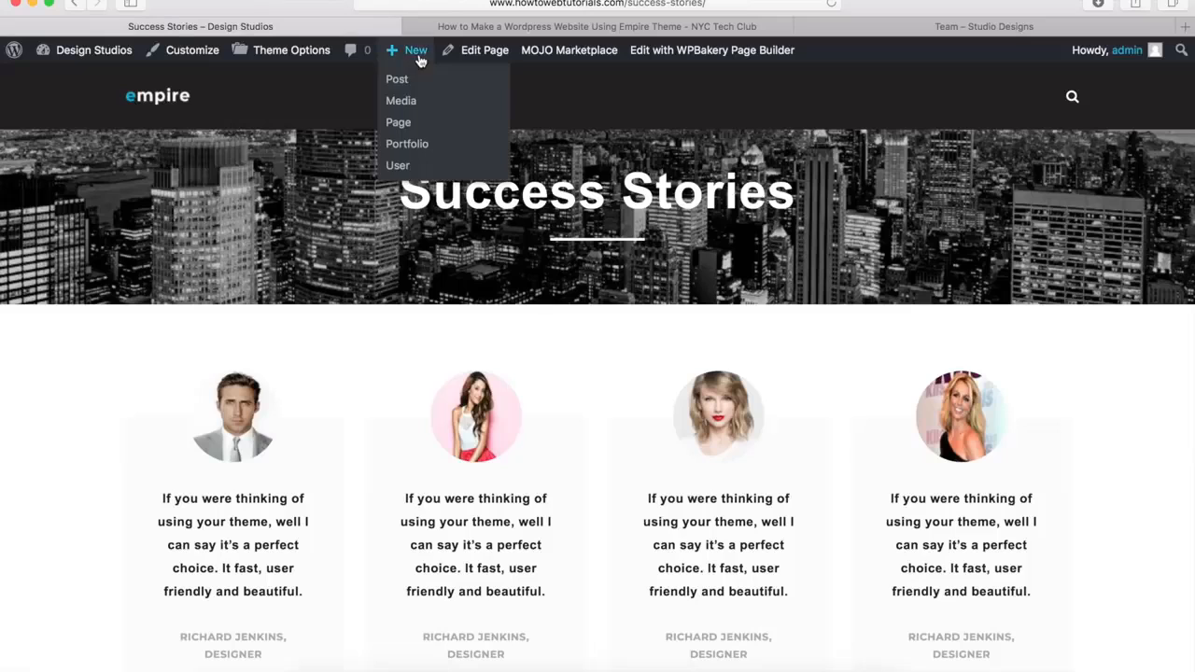
{"action": "left_click", "coordinate": [398, 123]}
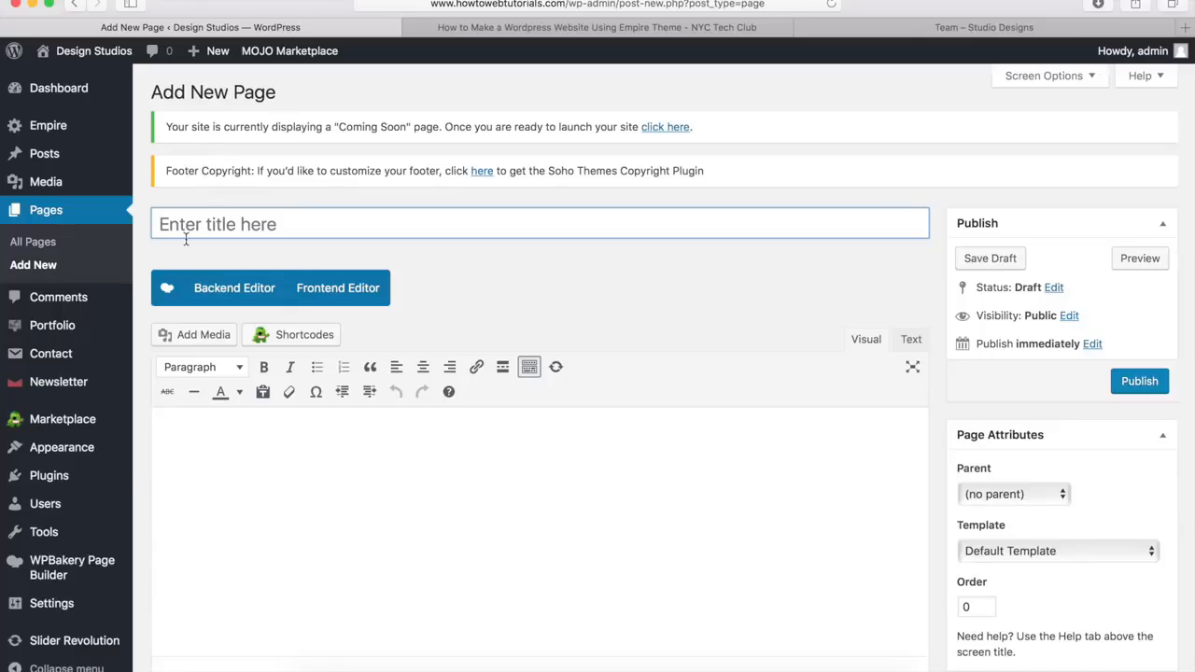
{"action": "type", "text": "Team"}
{"action": "left_click", "coordinate": [529, 295]}
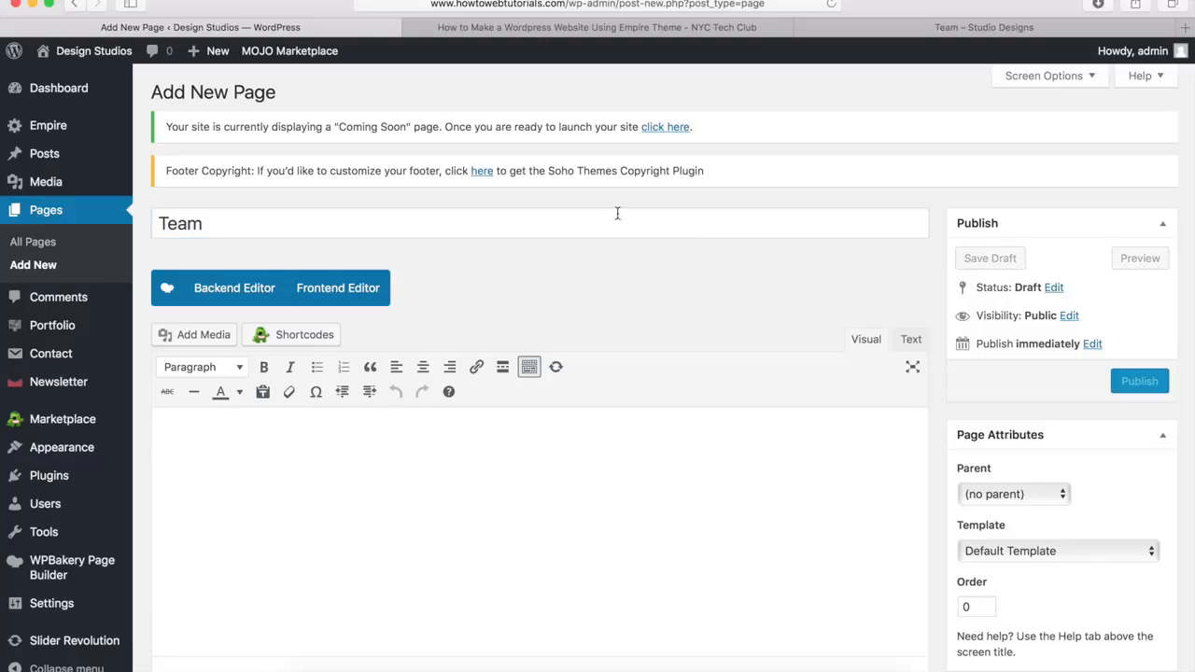
Disable the page title in the Team page's options
{"action": "scroll", "coordinate": [567, 285], "scroll_direction": "down", "scroll_amount": 10}
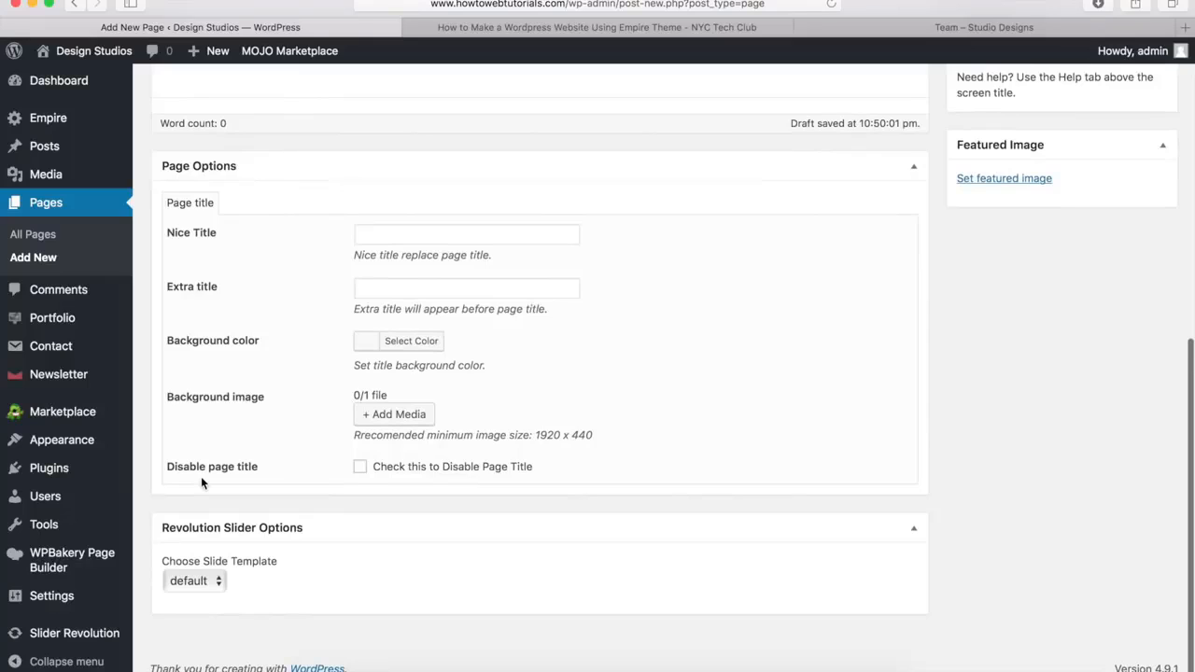
{"action": "left_click", "coordinate": [360, 469]}
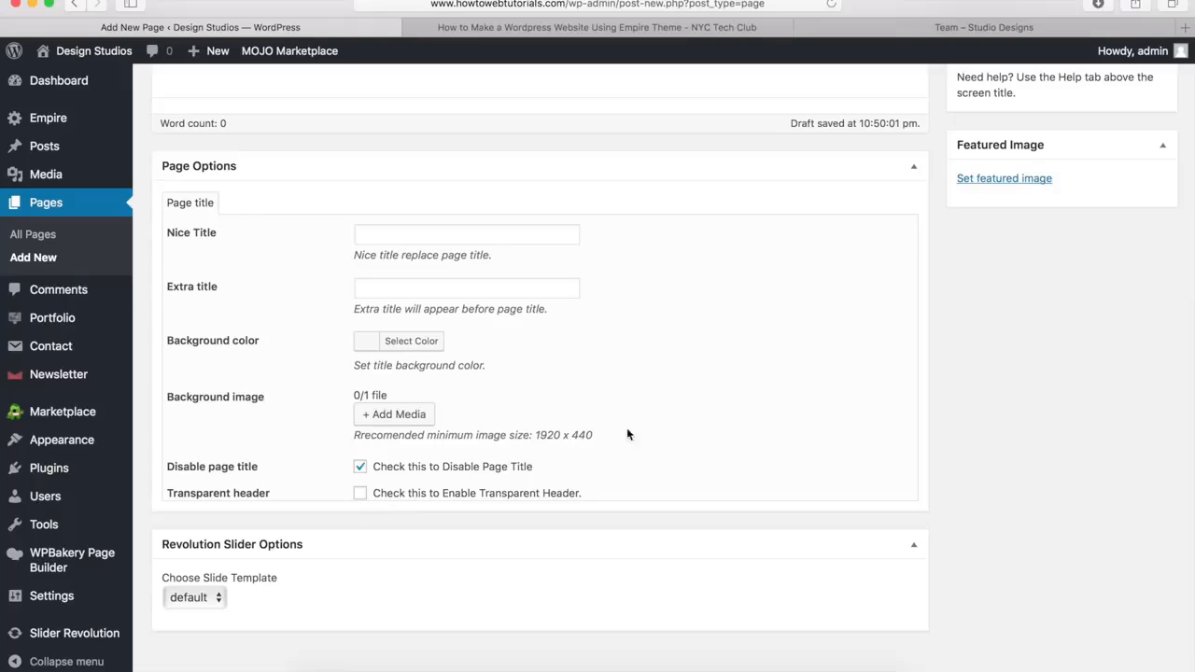
{"action": "scroll", "coordinate": [823, 426], "scroll_direction": "up", "scroll_amount": 10}
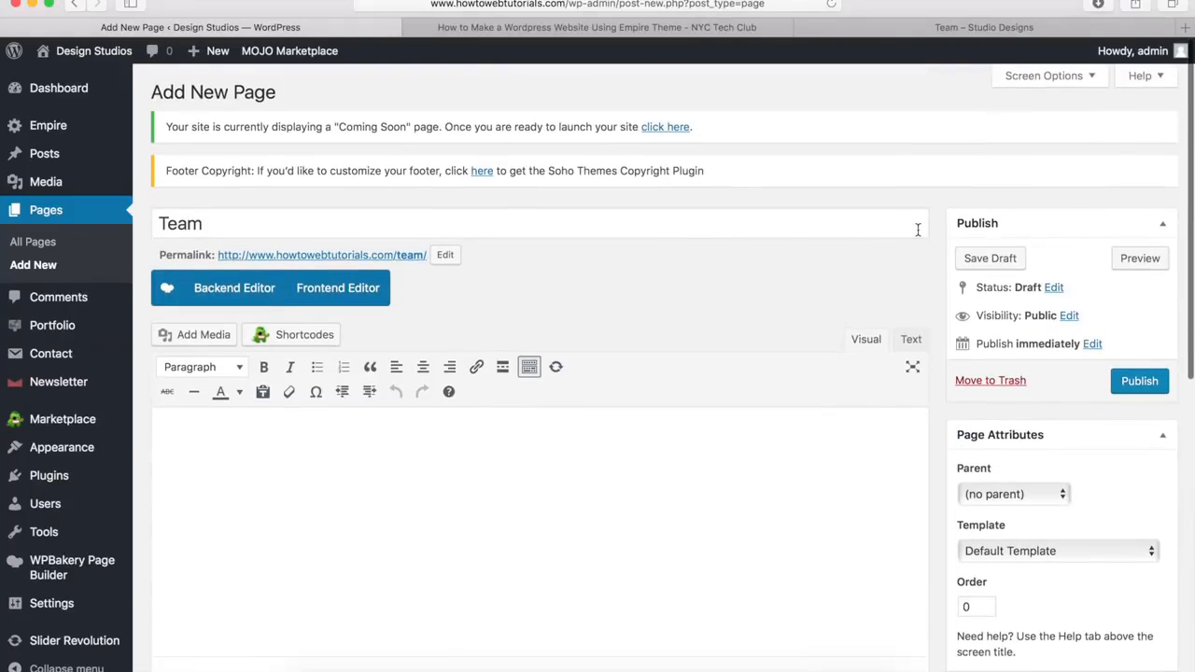
Switch the Team page to the WPBakery backend editor and add a row
{"action": "left_click", "coordinate": [218, 294]}
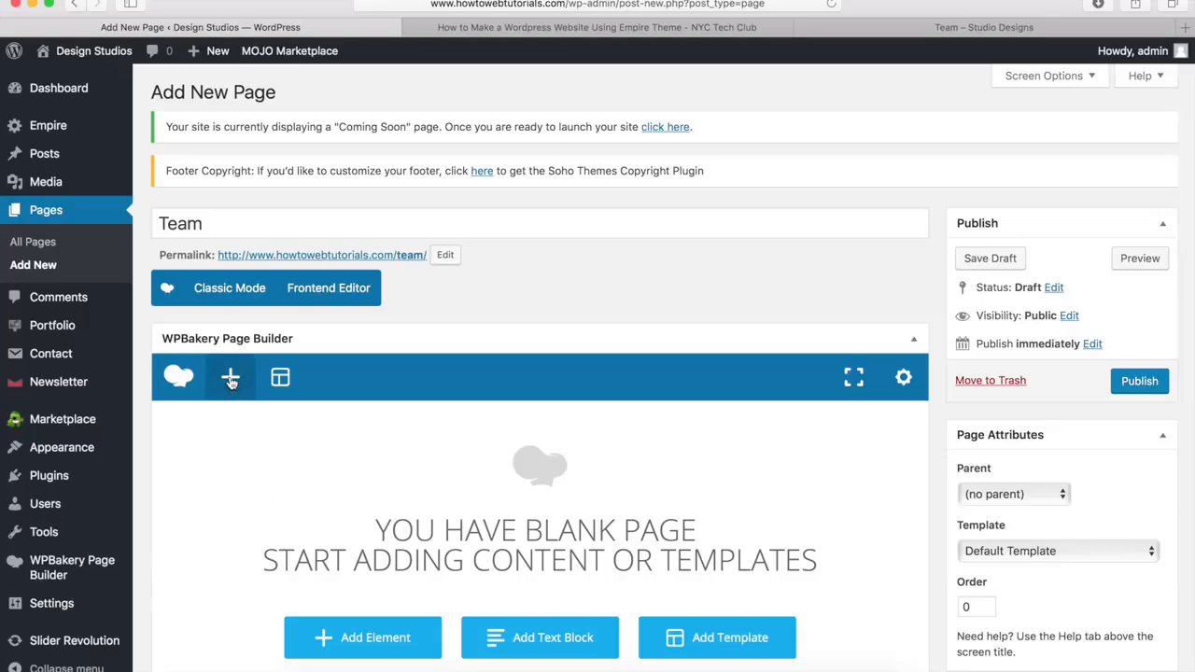
{"action": "left_click", "coordinate": [230, 380]}
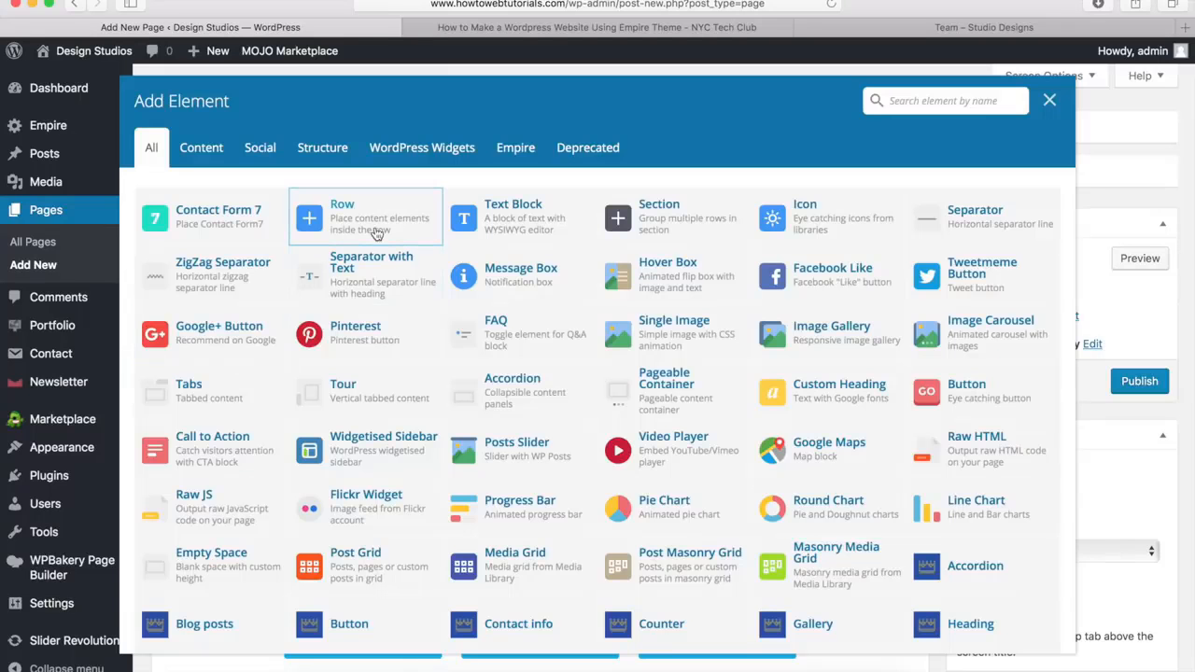
{"action": "left_click", "coordinate": [382, 222]}
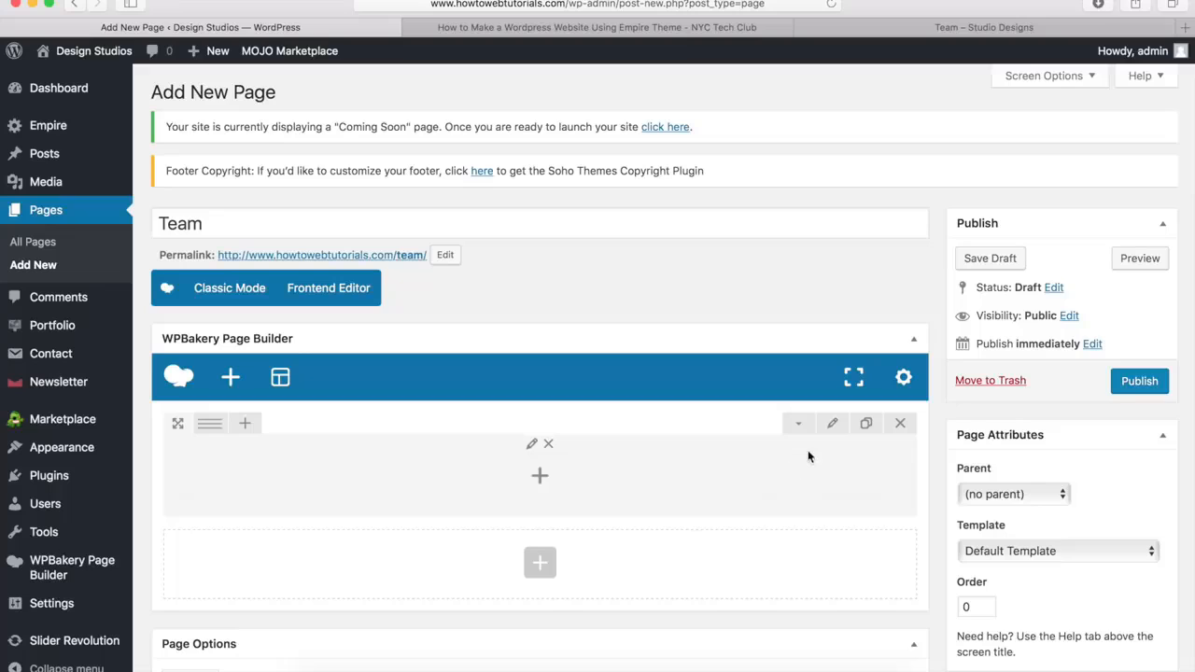
Set the new row's stretch option to Stretch row and its top padding to 40px
{"action": "left_click", "coordinate": [832, 424]}
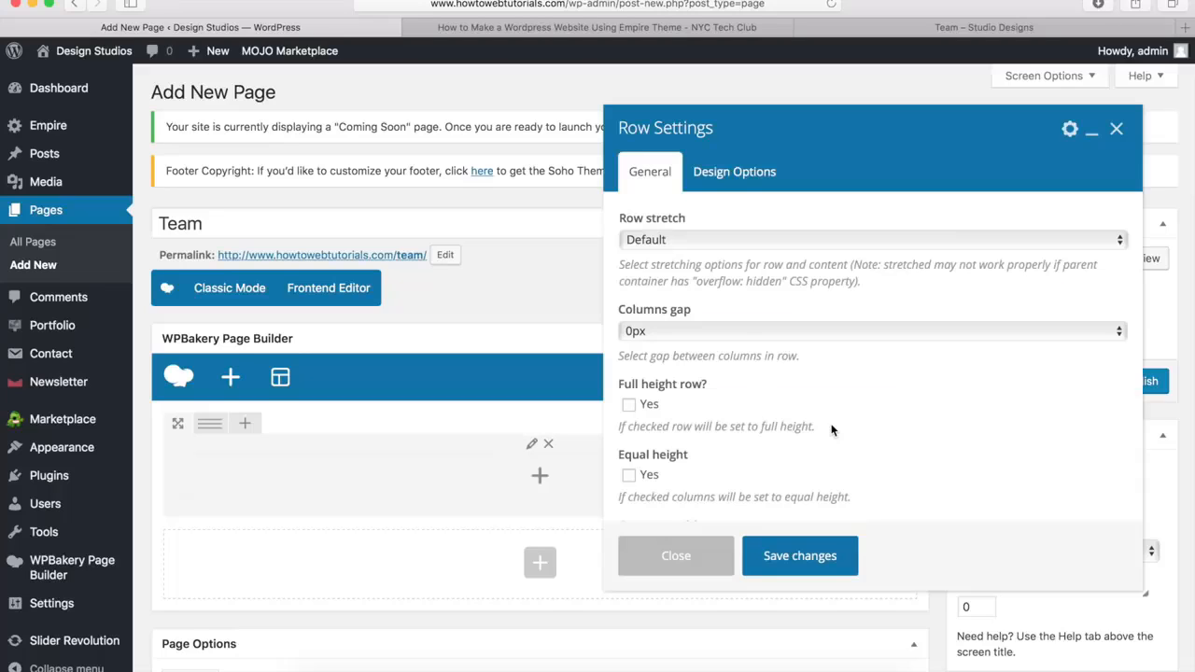
{"action": "left_click", "coordinate": [661, 241]}
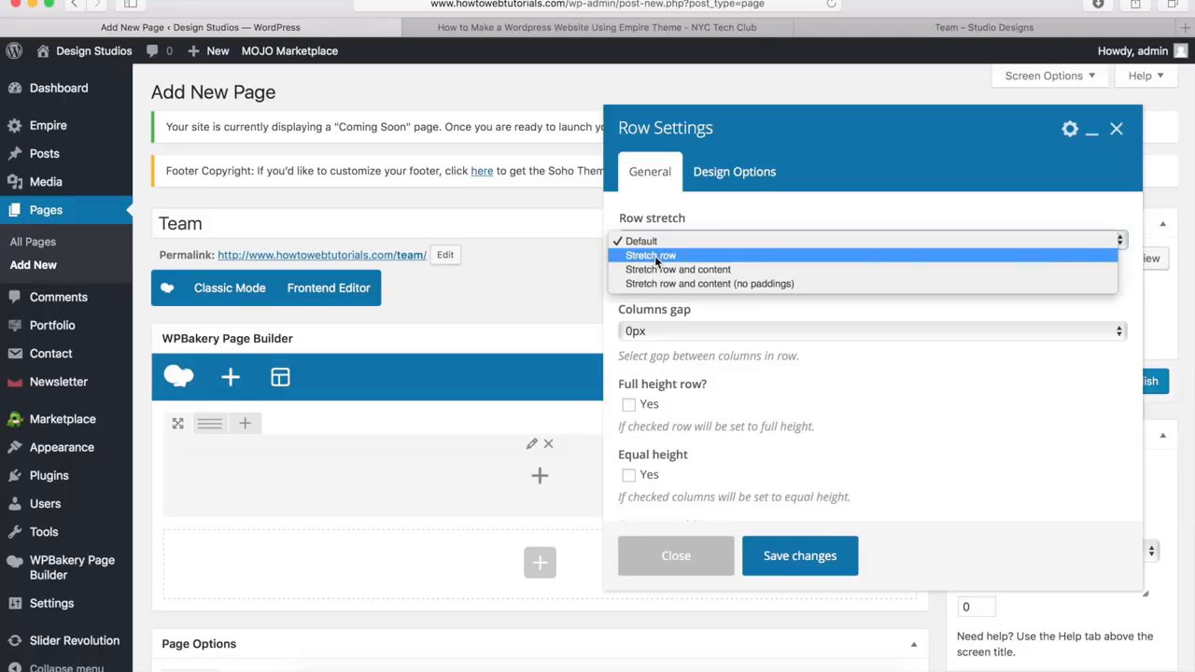
{"action": "left_click", "coordinate": [655, 254]}
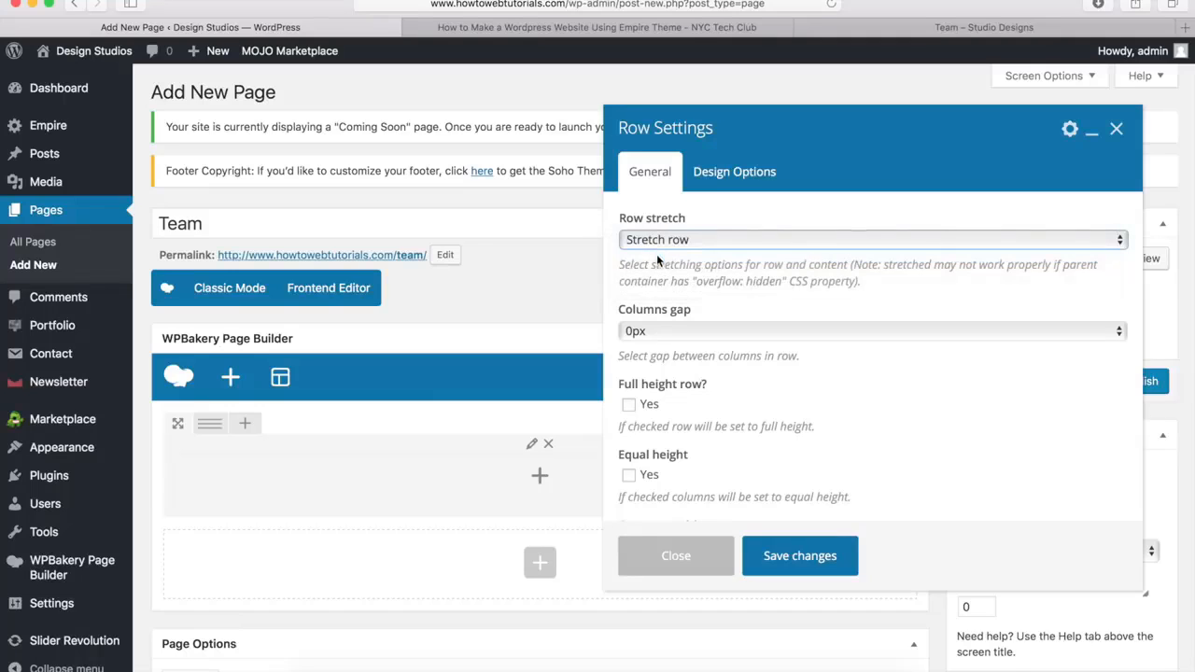
{"action": "left_click", "coordinate": [747, 177]}
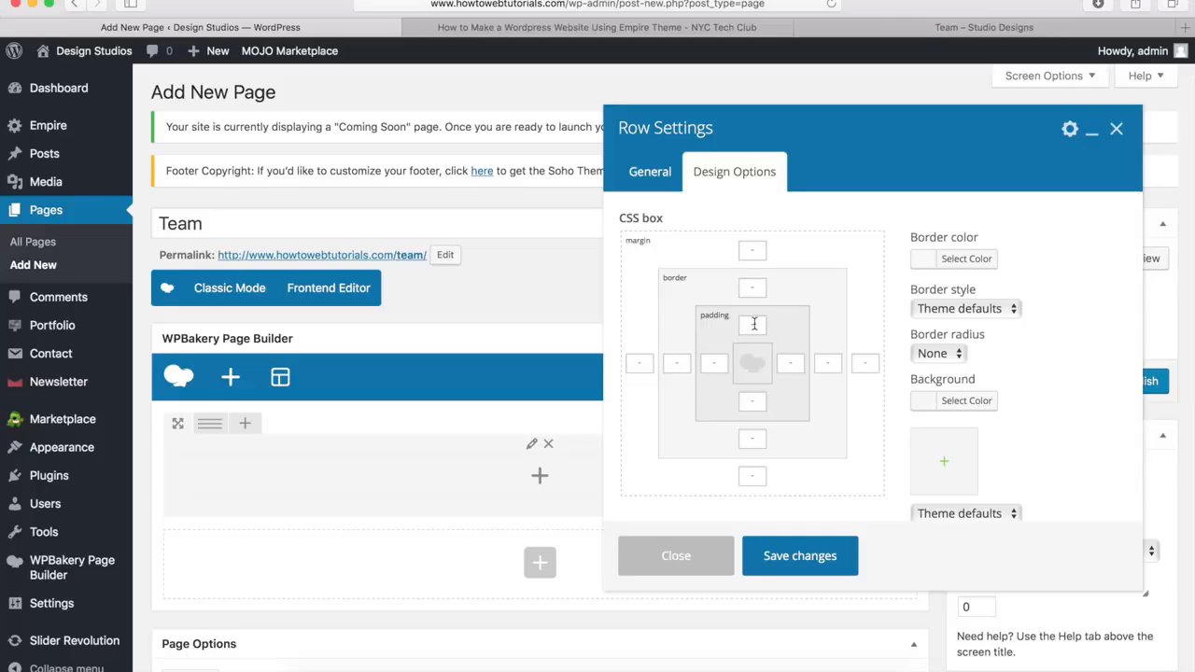
{"action": "type", "text": "40px"}
Give the row the pagetitle-darken.jpg background image with Cover sizing and save the row settings
{"action": "left_click", "coordinate": [945, 464]}
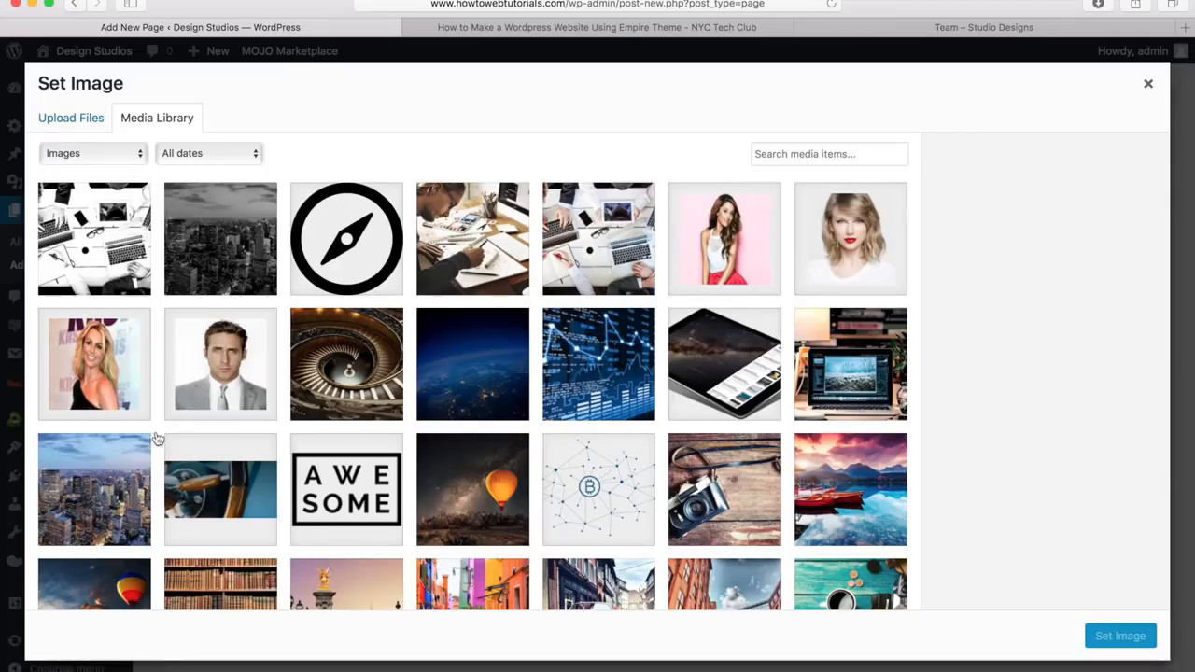
{"action": "left_click", "coordinate": [210, 257]}
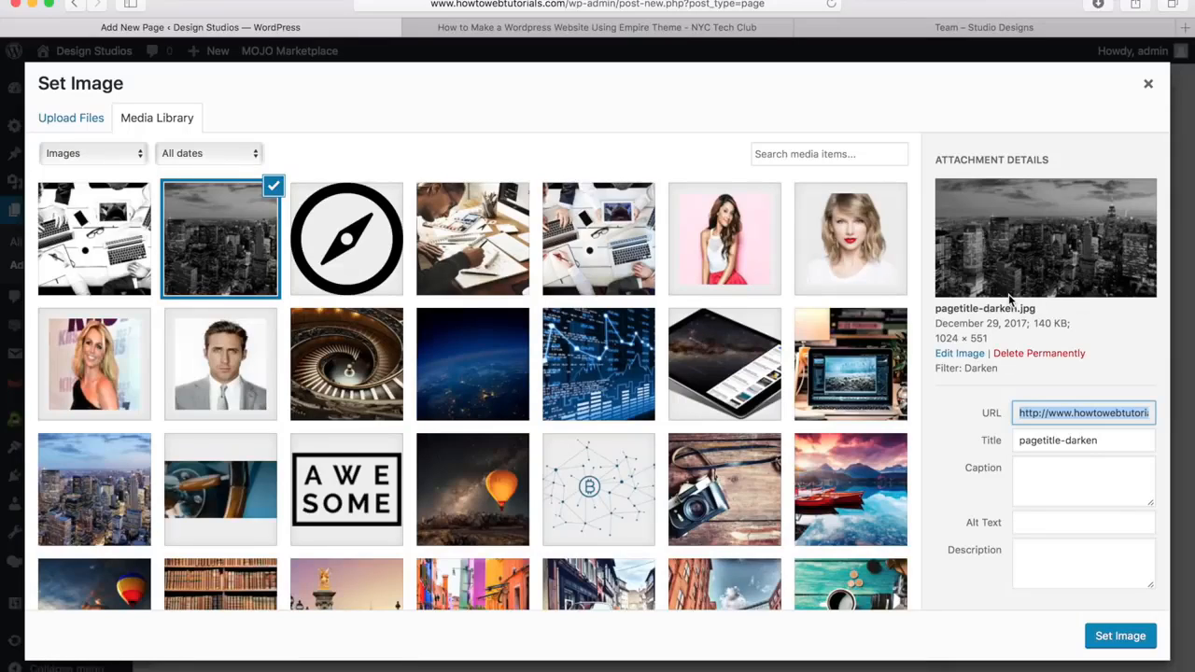
{"action": "left_click", "coordinate": [1120, 637]}
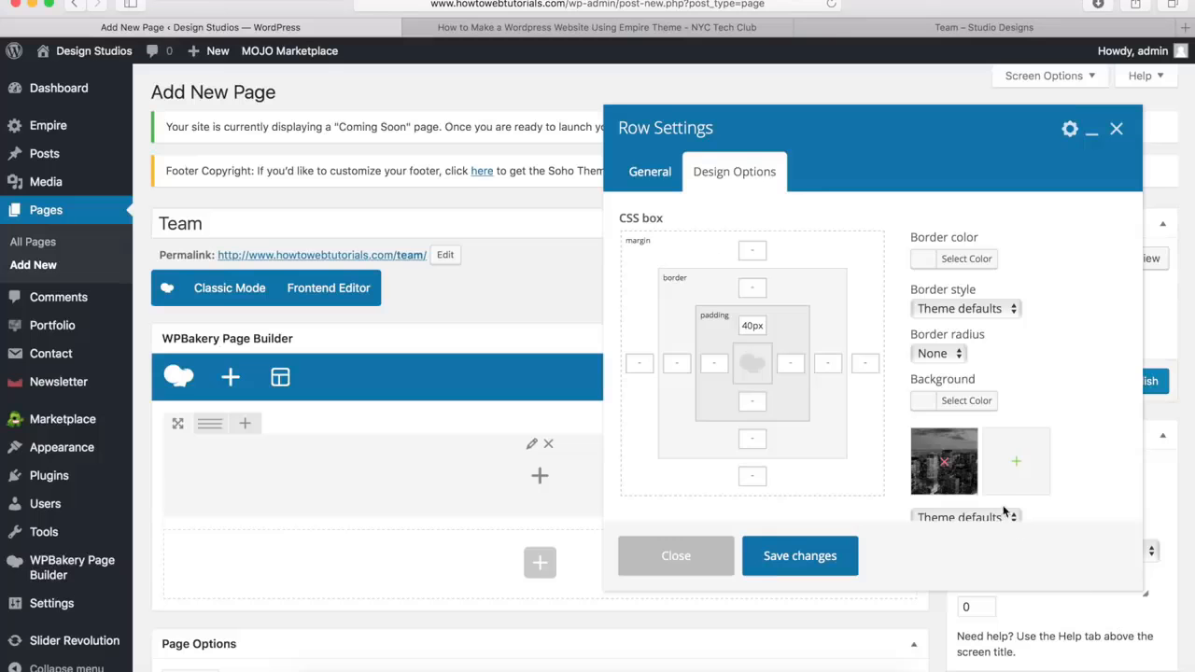
{"action": "scroll", "coordinate": [1050, 431], "scroll_direction": "down", "scroll_amount": 2}
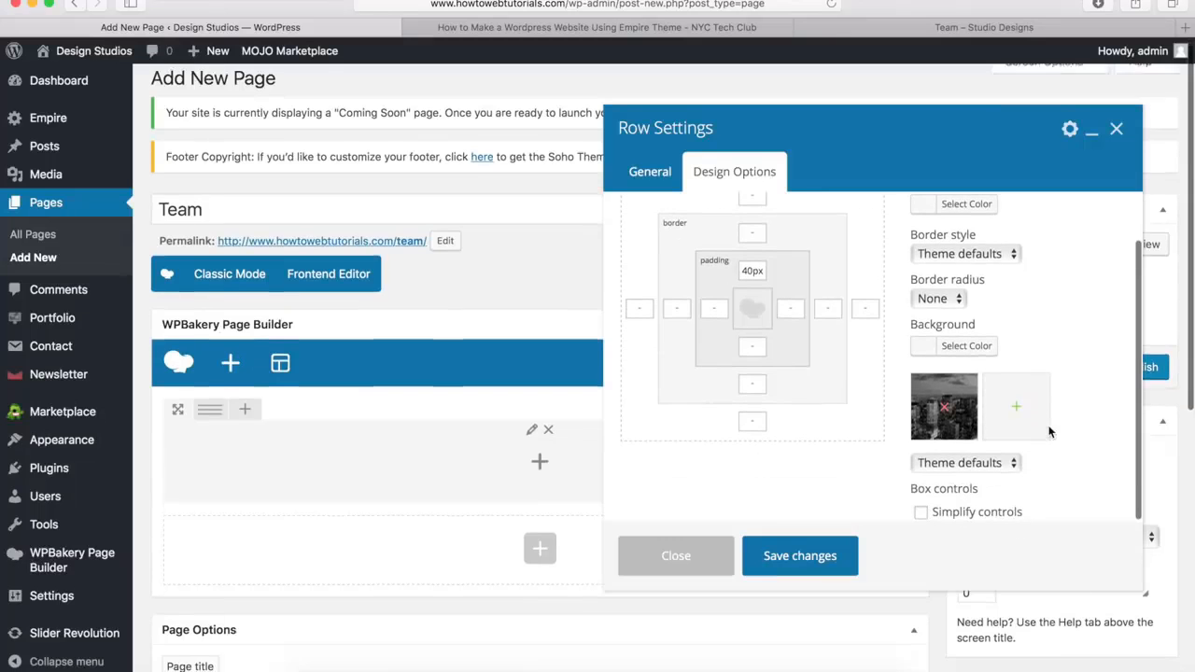
{"action": "left_click", "coordinate": [969, 465]}
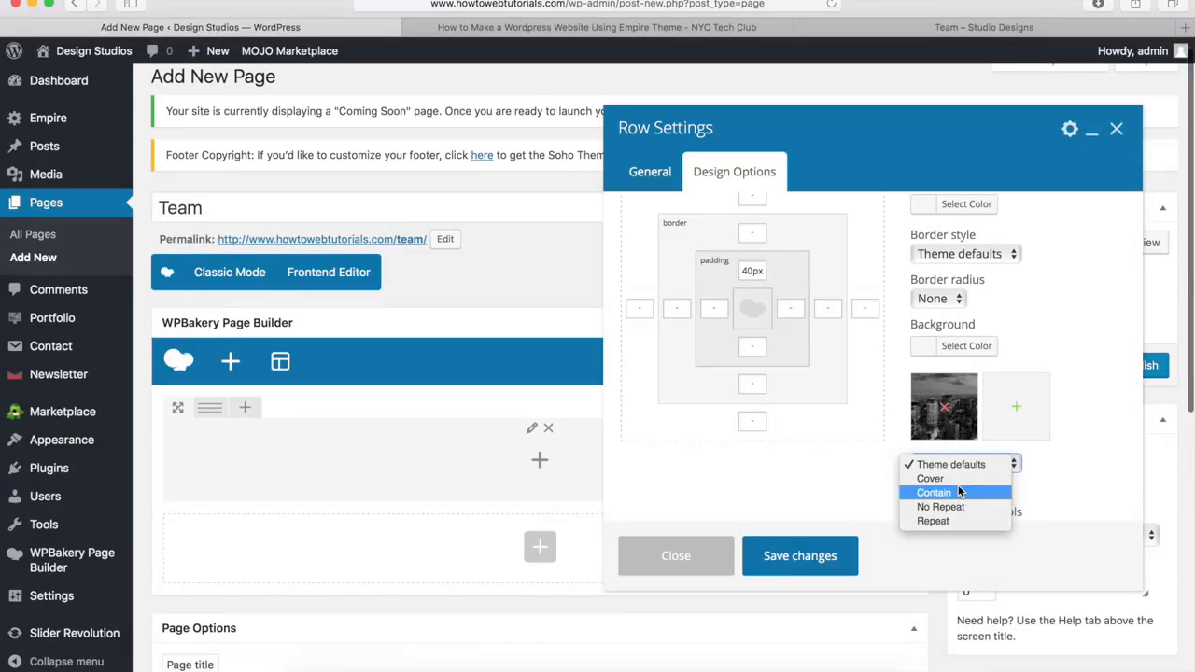
{"action": "left_click", "coordinate": [961, 480]}
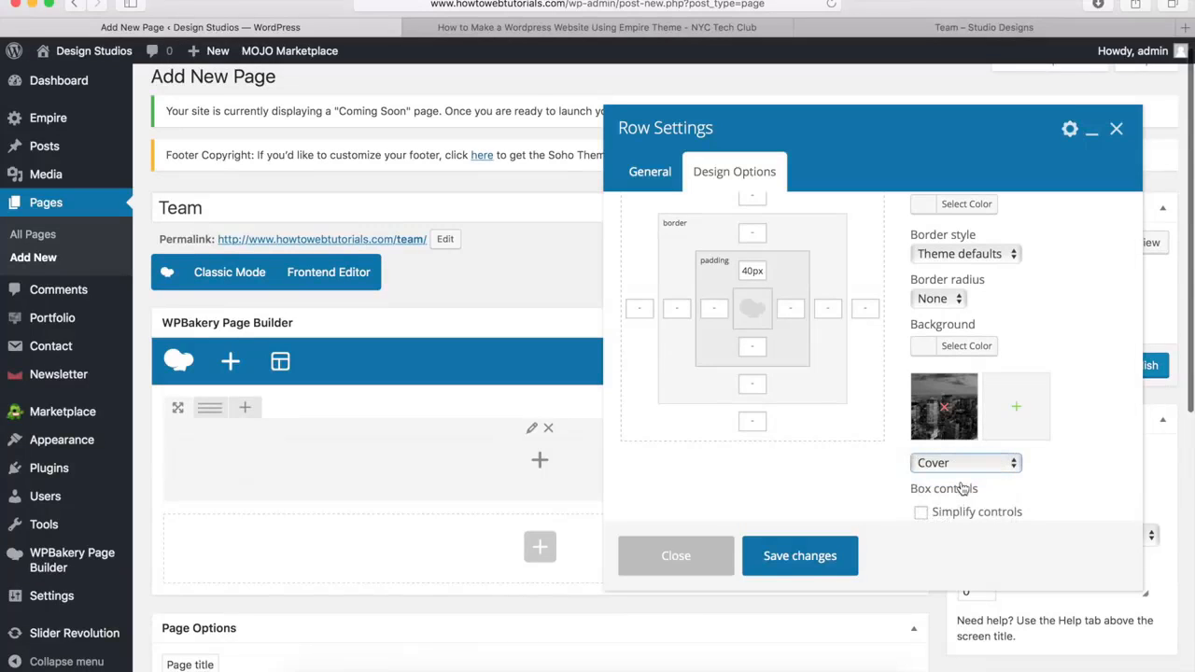
{"action": "left_click", "coordinate": [801, 560]}
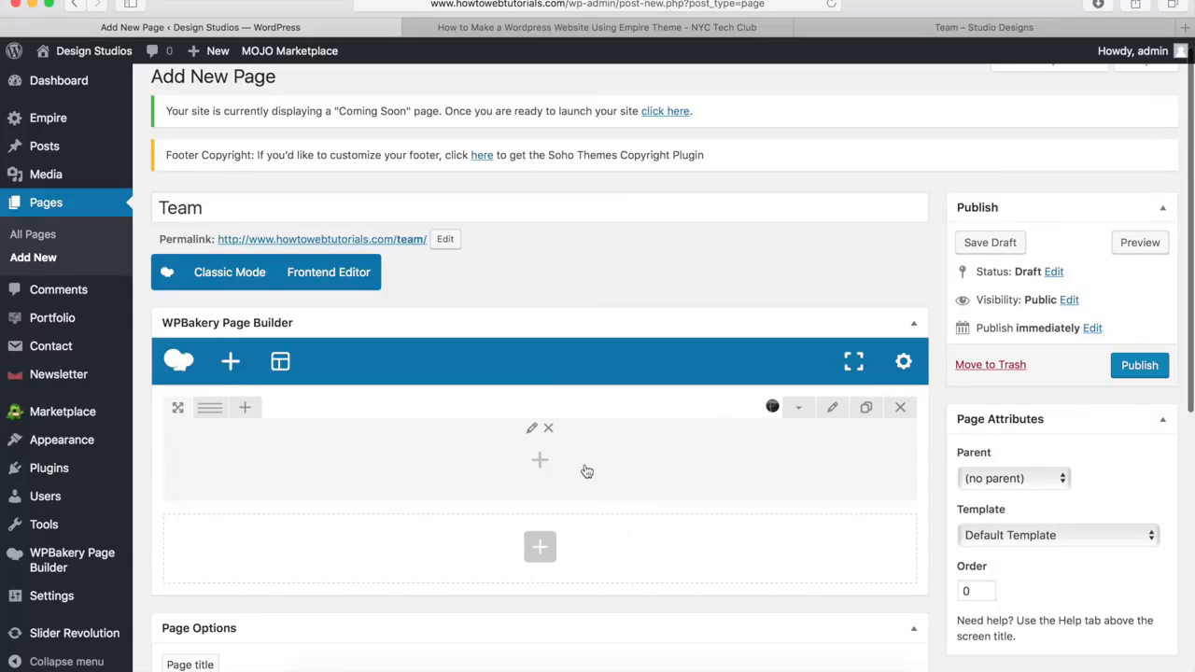
Add an Empire Heading element inside the banner row
{"action": "left_click", "coordinate": [540, 463]}
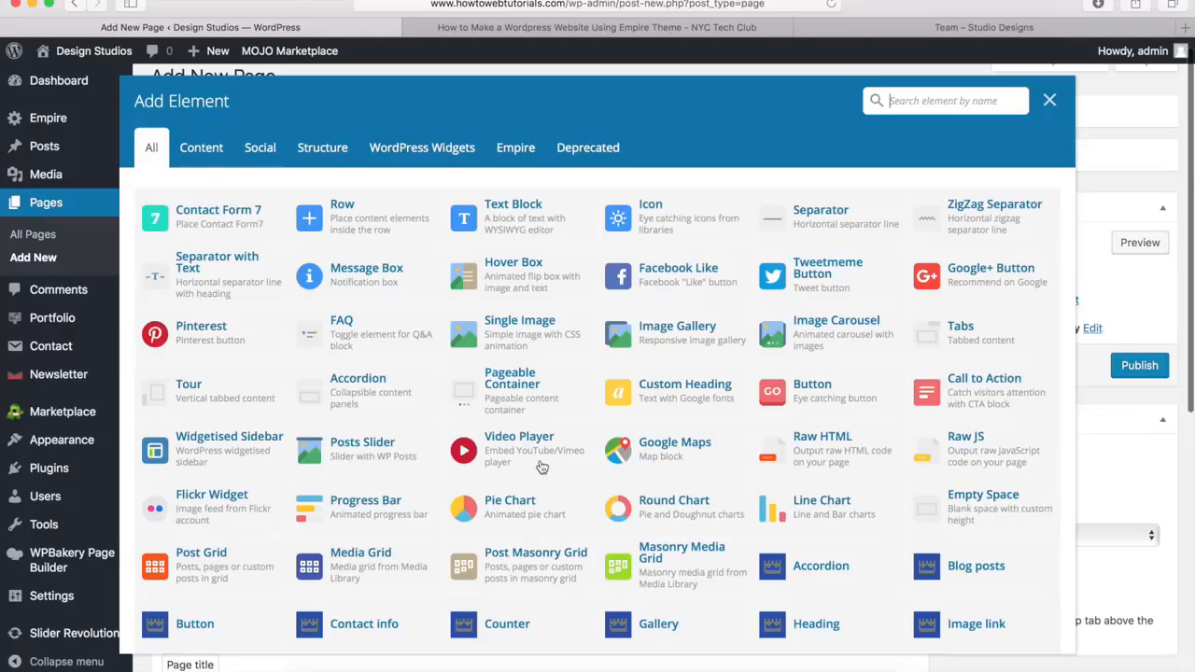
{"action": "scroll", "coordinate": [755, 422], "scroll_direction": "down", "scroll_amount": 5}
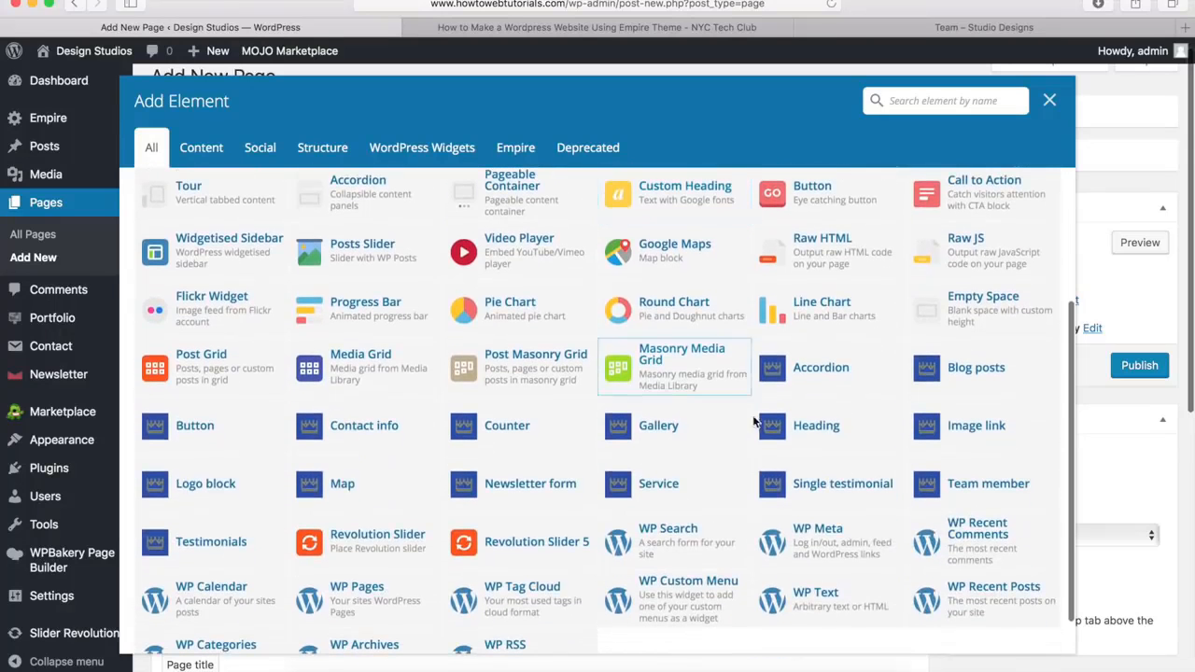
{"action": "left_click", "coordinate": [810, 431]}
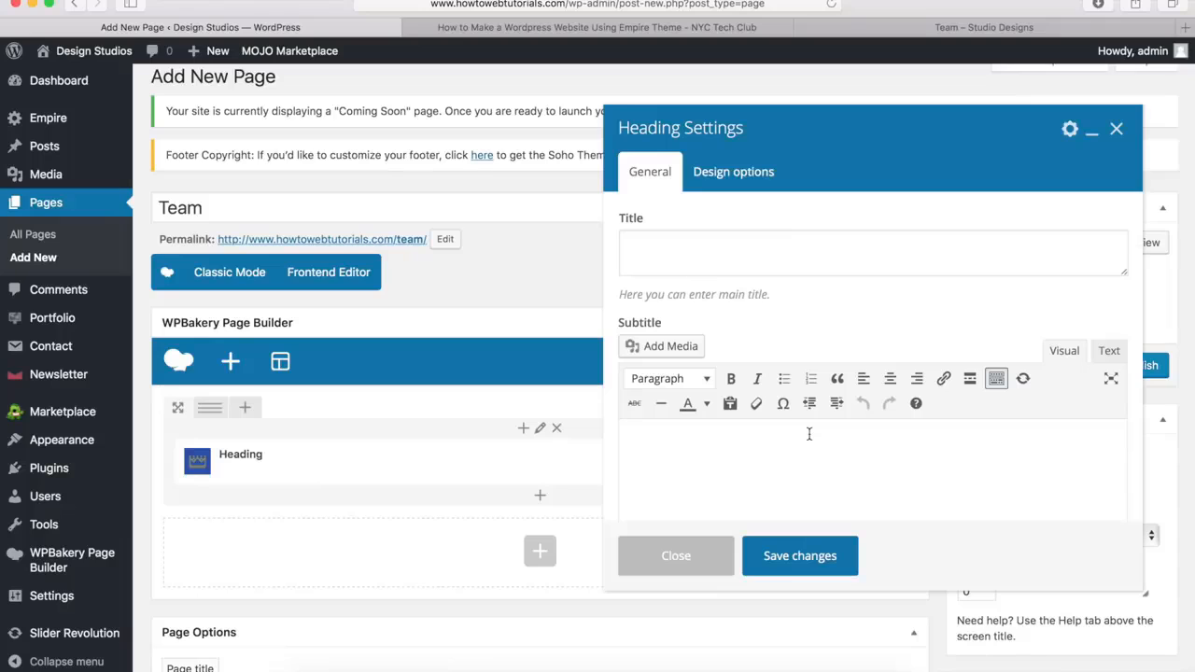
Title the banner row's heading "Meet The Team" and set its title size to H1
{"action": "left_click", "coordinate": [651, 252]}
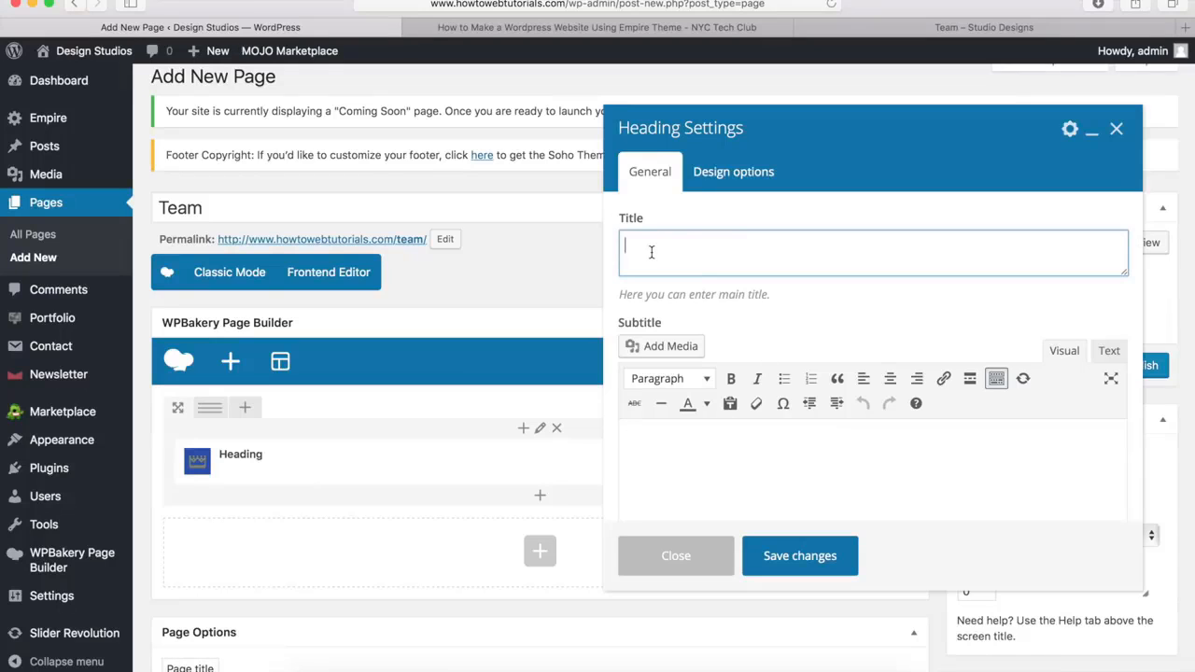
{"action": "type", "text": "Meet The Team"}
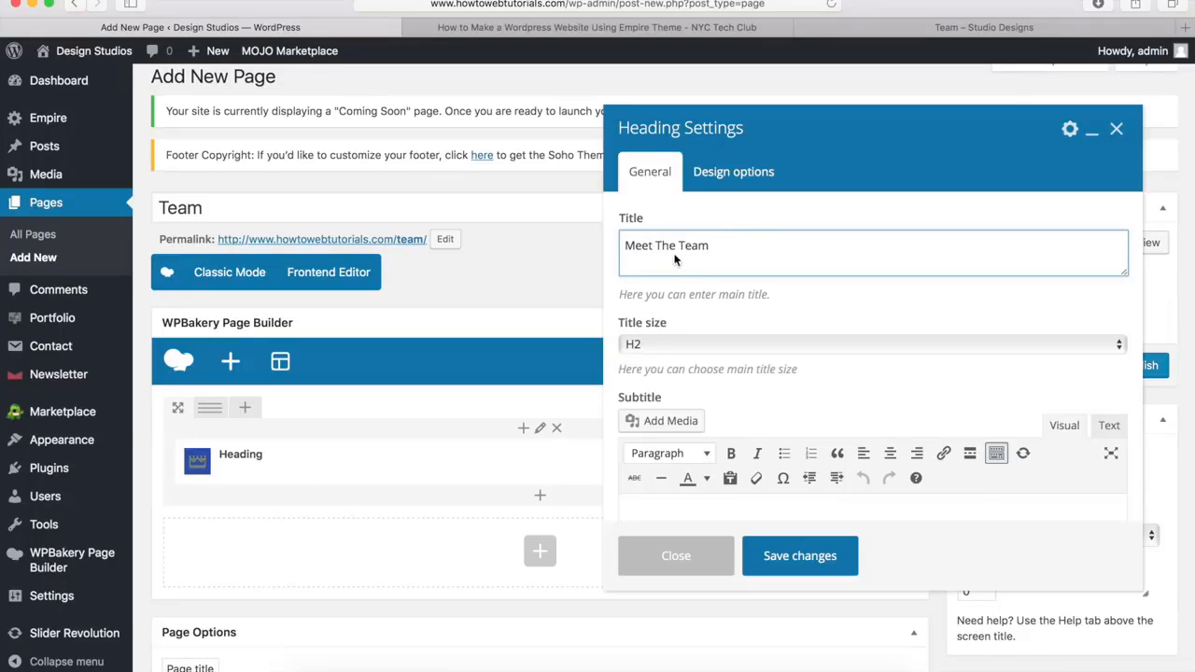
{"action": "left_click", "coordinate": [653, 343]}
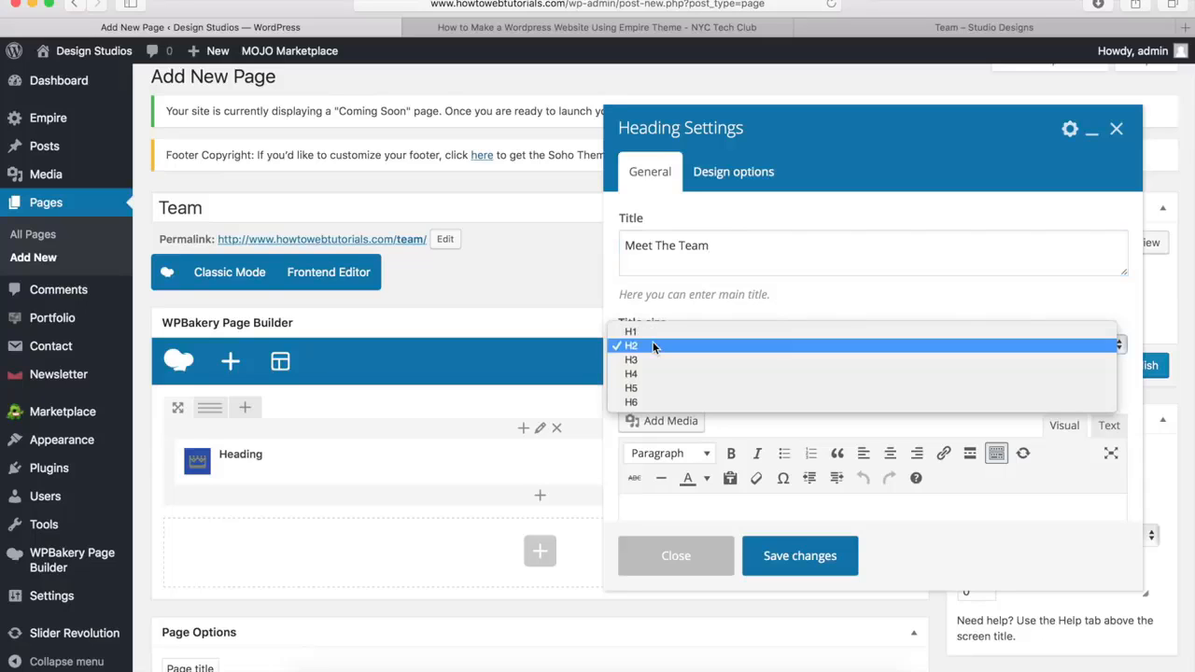
{"action": "left_click", "coordinate": [662, 331]}
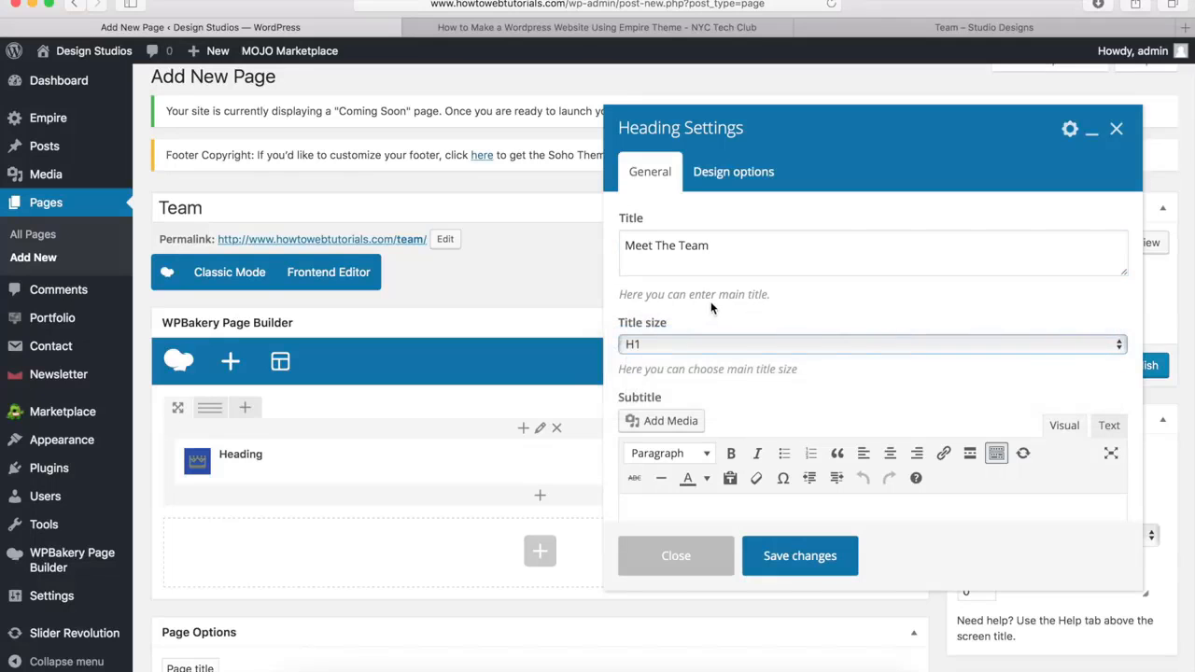
Switch the heading's color style to Custom, make the main title color white, and save the heading settings
{"action": "scroll", "coordinate": [711, 308], "scroll_direction": "down", "scroll_amount": 5}
{"action": "scroll", "coordinate": [710, 308], "scroll_direction": "down", "scroll_amount": 3}
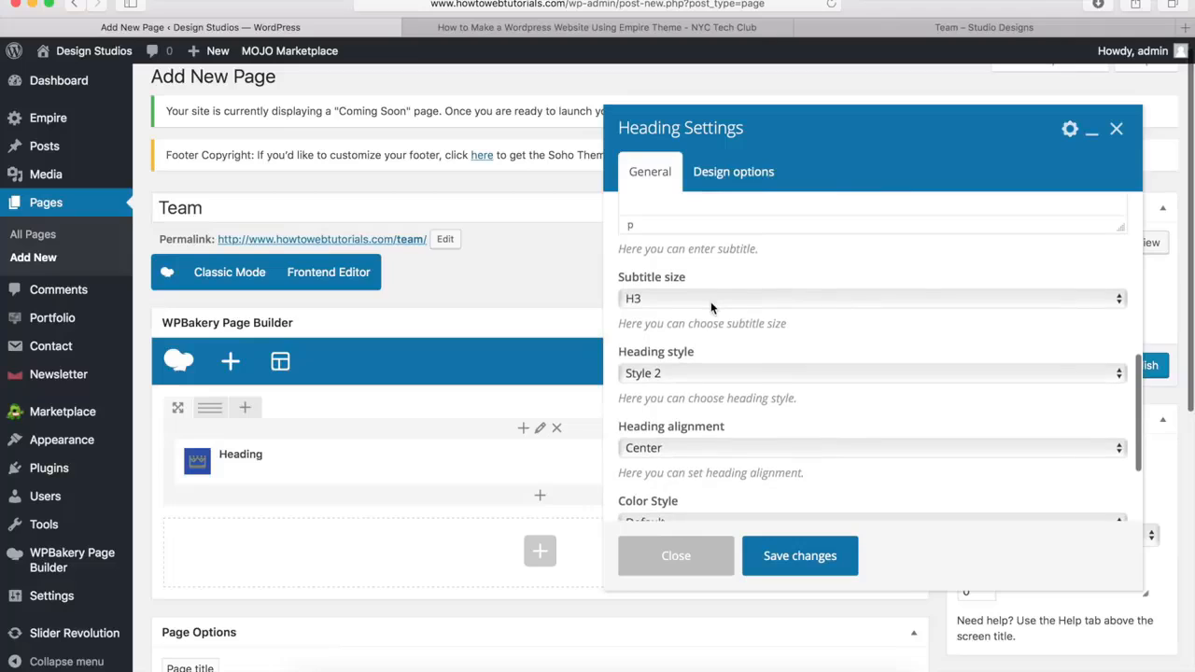
{"action": "scroll", "coordinate": [691, 373], "scroll_direction": "down", "scroll_amount": 1}
{"action": "scroll", "coordinate": [682, 401], "scroll_direction": "down", "scroll_amount": 1}
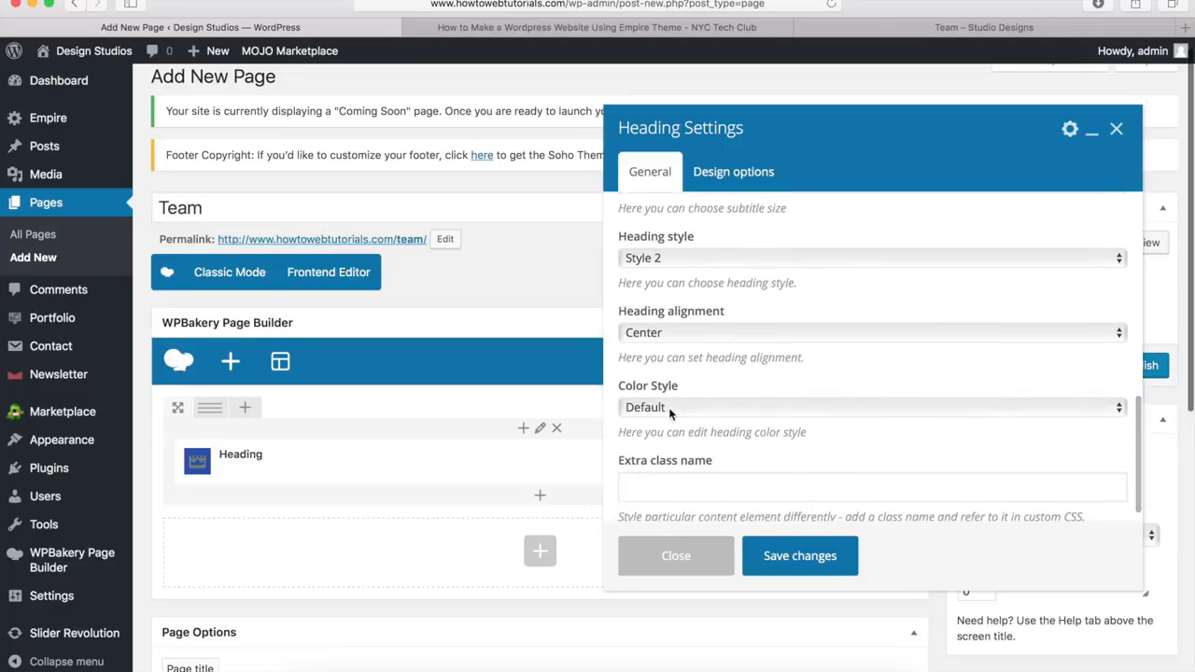
{"action": "left_click", "coordinate": [668, 407]}
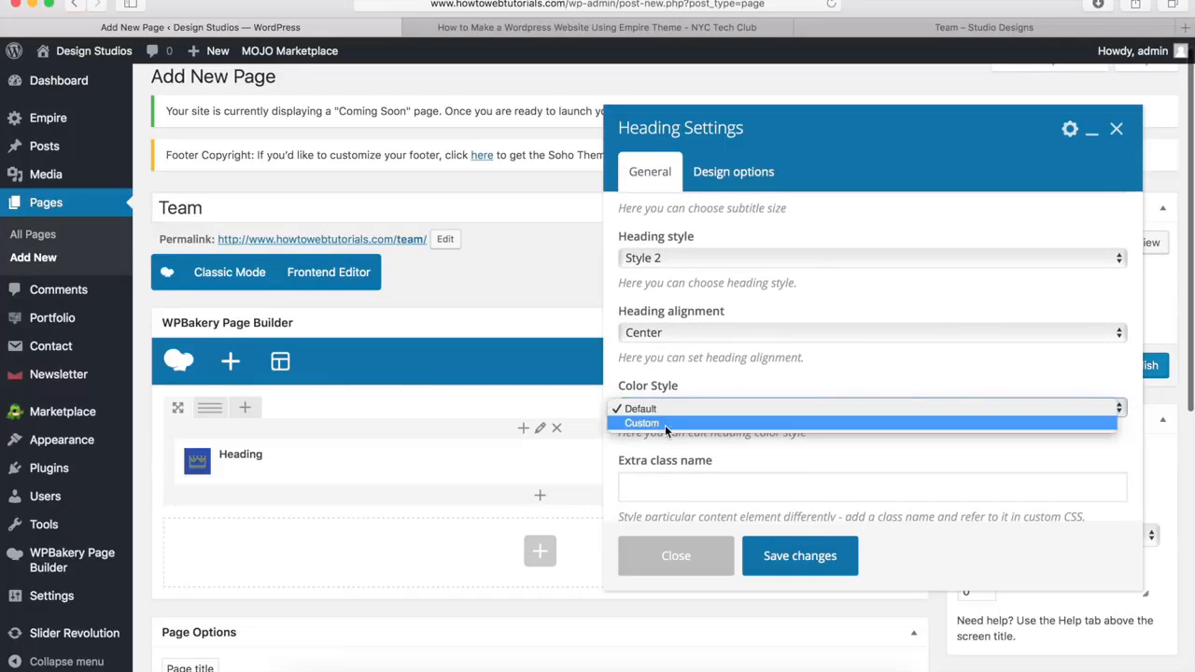
{"action": "left_click", "coordinate": [665, 425]}
{"action": "scroll", "coordinate": [724, 386], "scroll_direction": "down", "scroll_amount": 2}
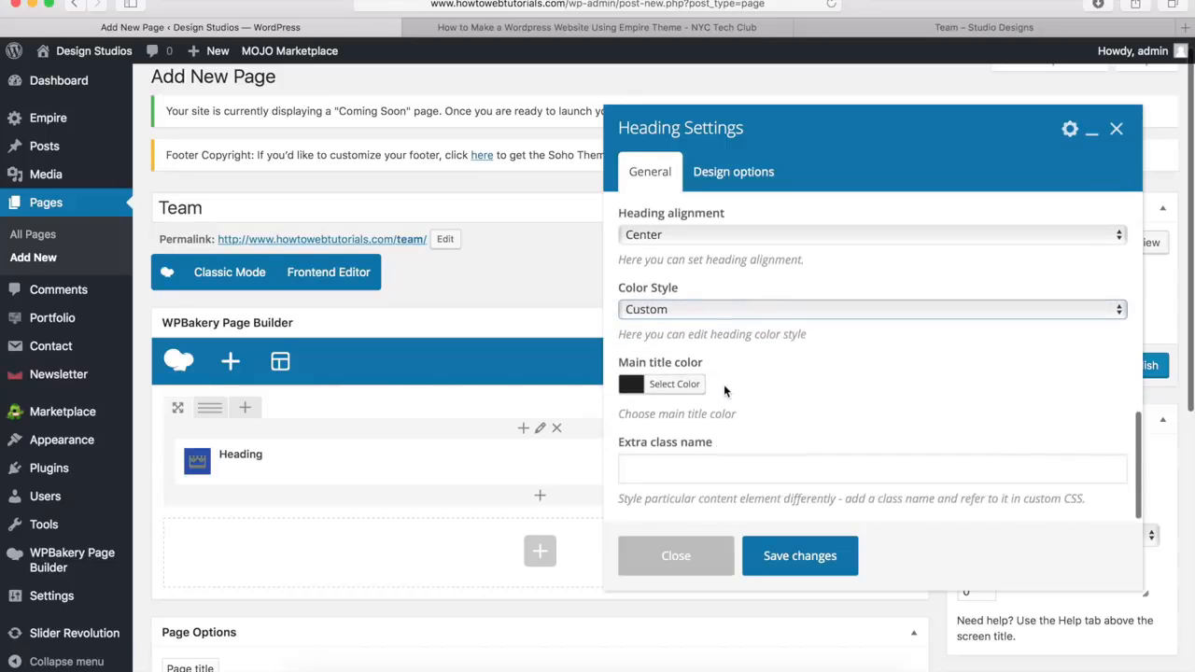
{"action": "left_click", "coordinate": [675, 386]}
{"action": "scroll", "coordinate": [672, 392], "scroll_direction": "down", "scroll_amount": 4}
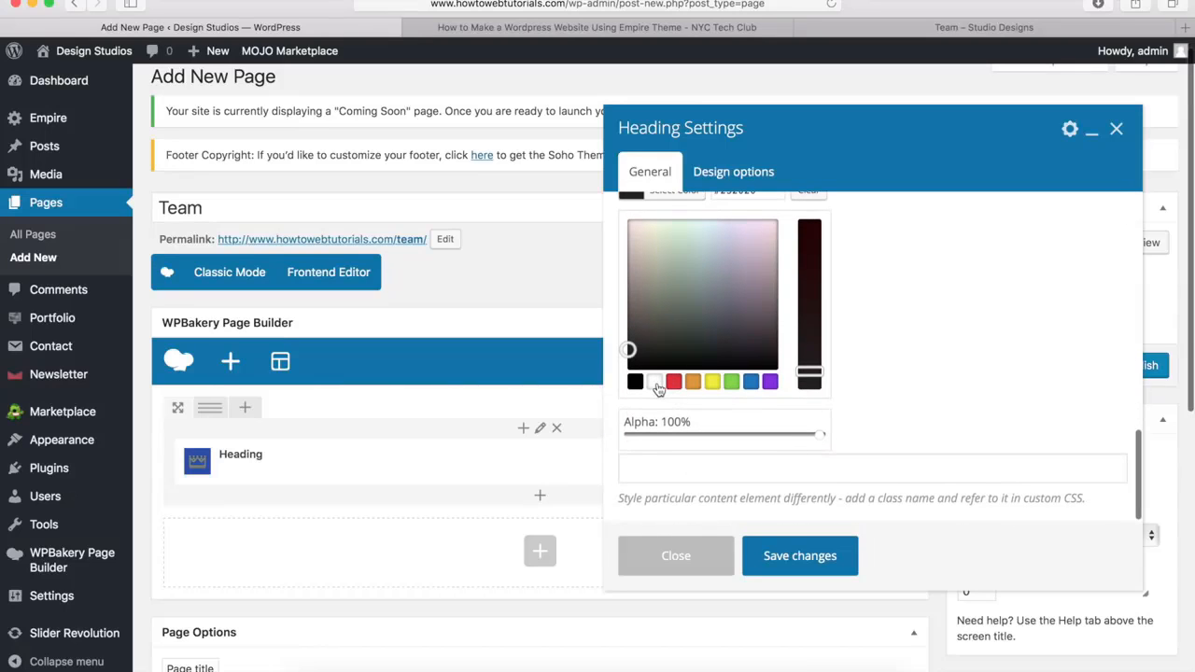
{"action": "left_click", "coordinate": [656, 384]}
{"action": "scroll", "coordinate": [657, 388], "scroll_direction": "up", "scroll_amount": 4}
{"action": "left_click", "coordinate": [674, 378]}
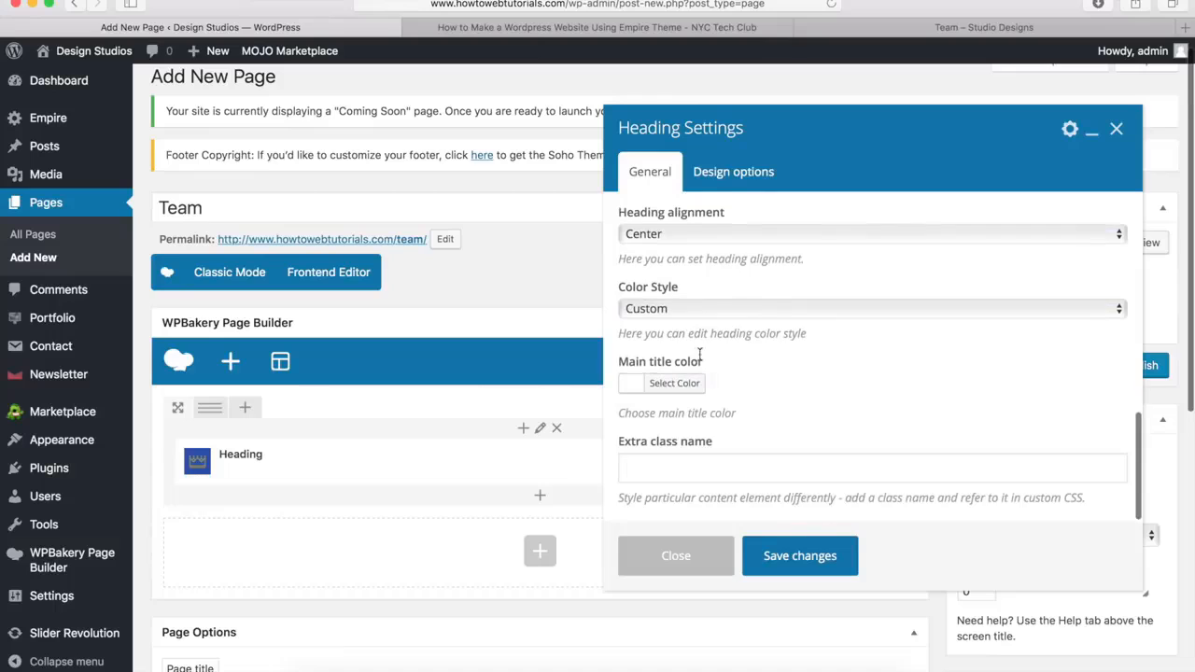
{"action": "left_click", "coordinate": [800, 557]}
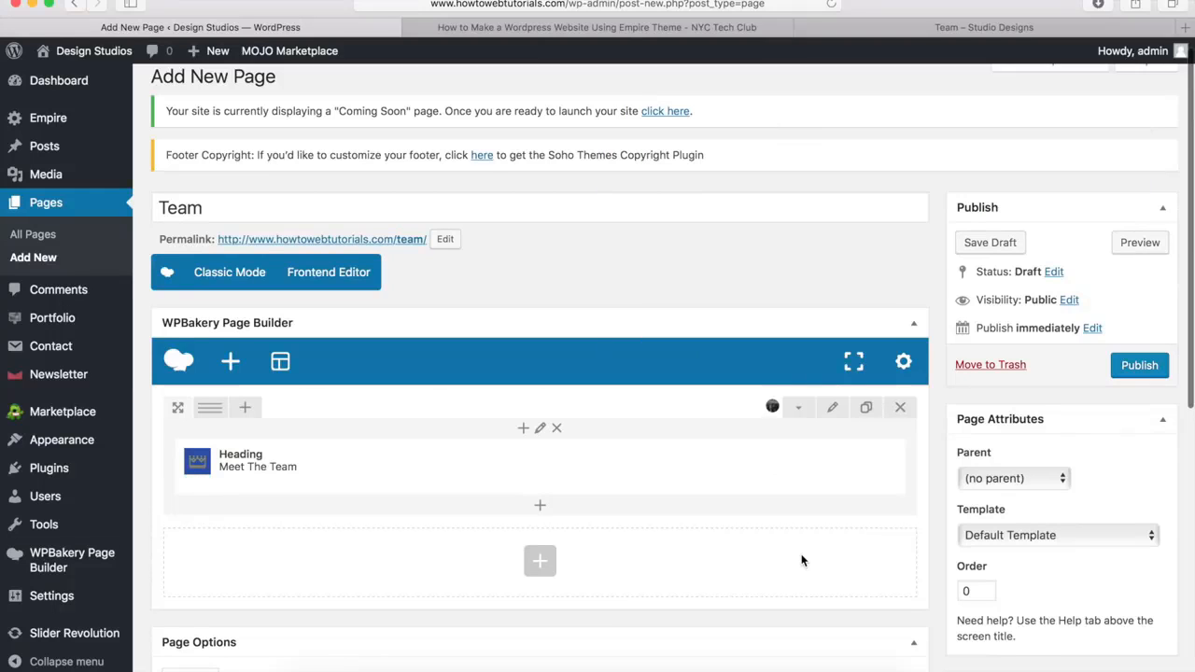
Add a Separator element below the Meet The Team heading and set its color to White
{"action": "left_click", "coordinate": [540, 508]}
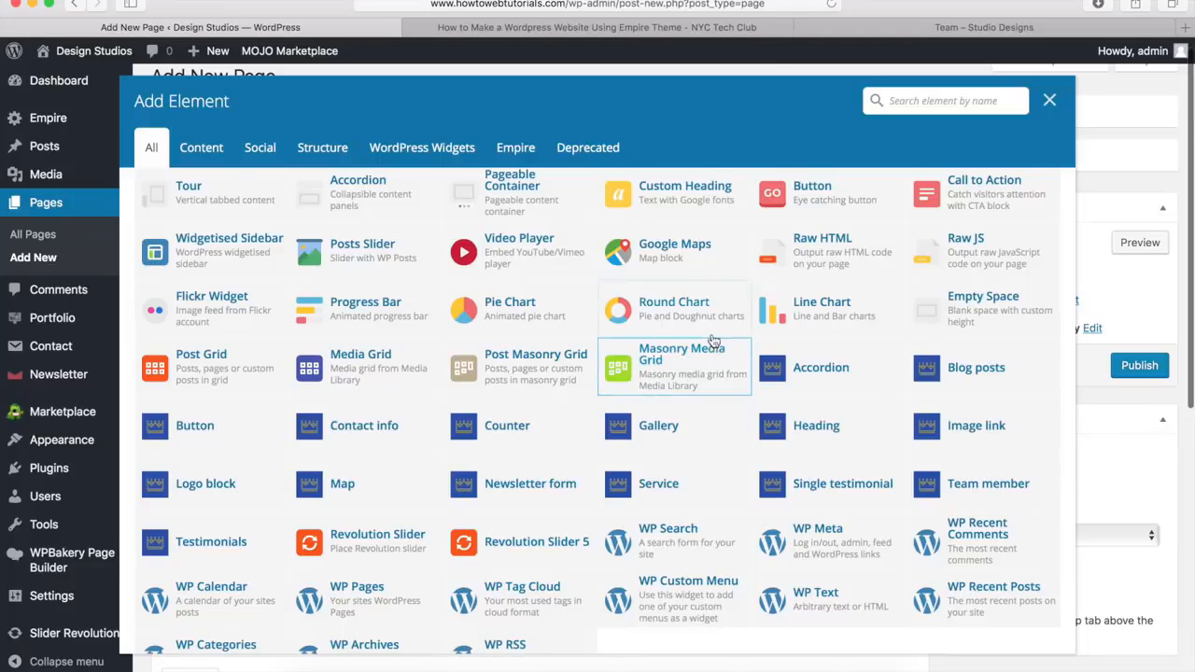
{"action": "scroll", "coordinate": [696, 364], "scroll_direction": "up", "scroll_amount": 3}
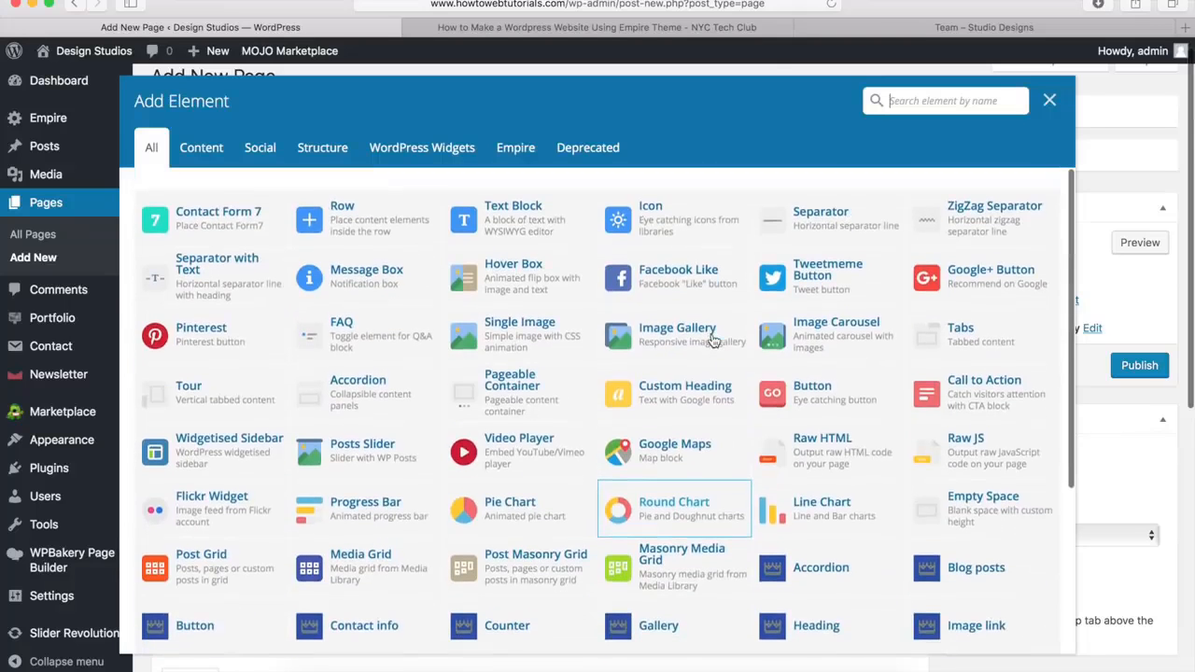
{"action": "left_click", "coordinate": [818, 222]}
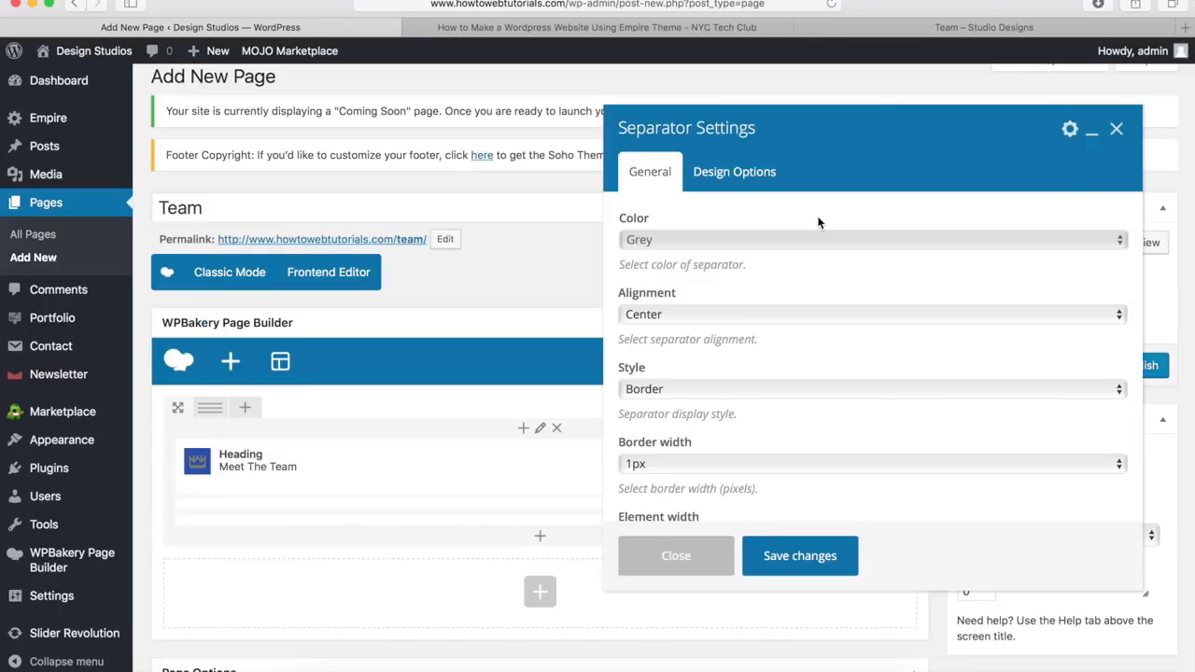
{"action": "left_click", "coordinate": [679, 245]}
{"action": "left_click", "coordinate": [660, 340]}
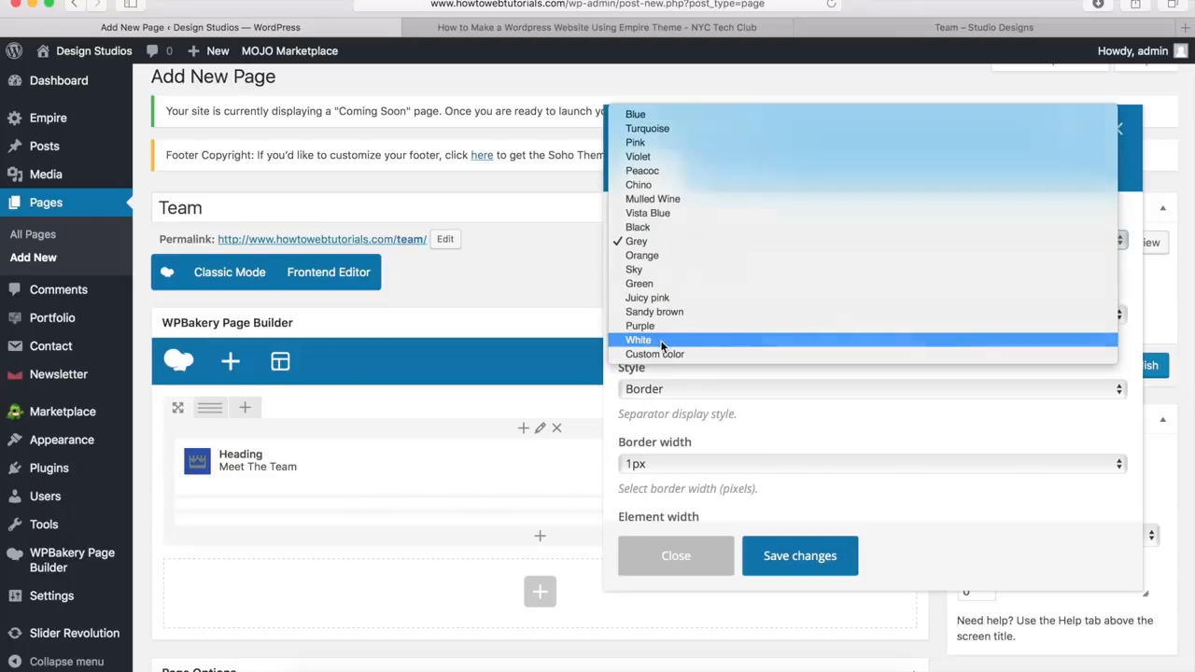
Set the separator's border width to 3px and its element width to 10%
{"action": "scroll", "coordinate": [672, 355], "scroll_direction": "down", "scroll_amount": 3}
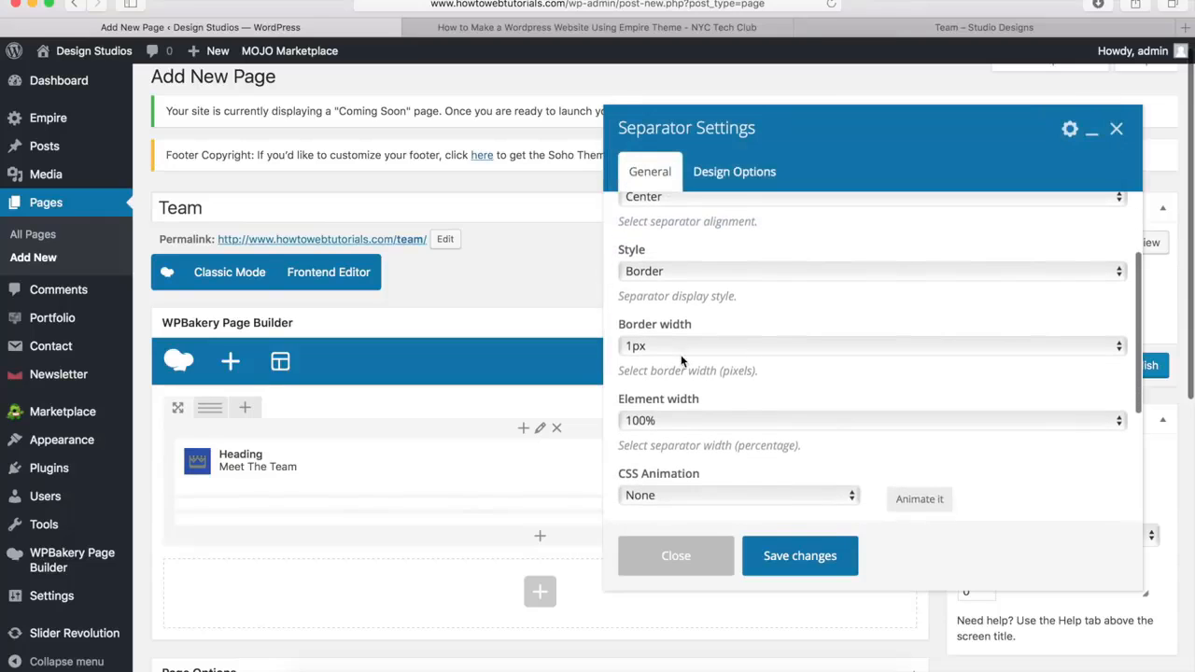
{"action": "left_click", "coordinate": [685, 348]}
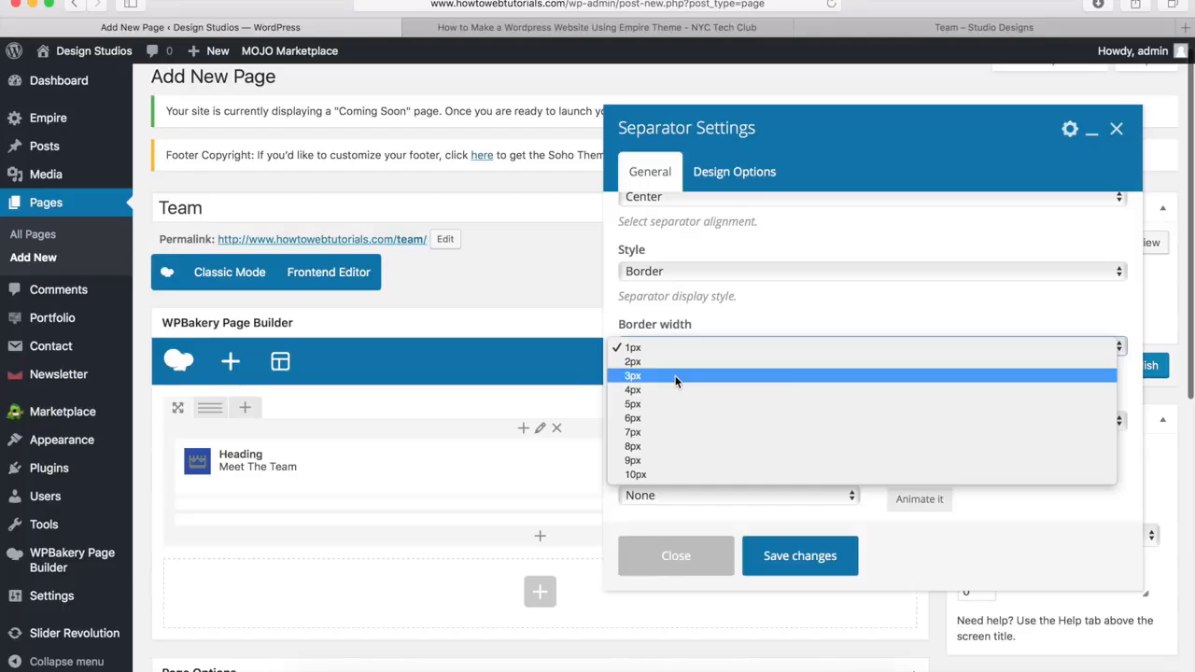
{"action": "left_click", "coordinate": [675, 375]}
{"action": "left_click", "coordinate": [660, 421]}
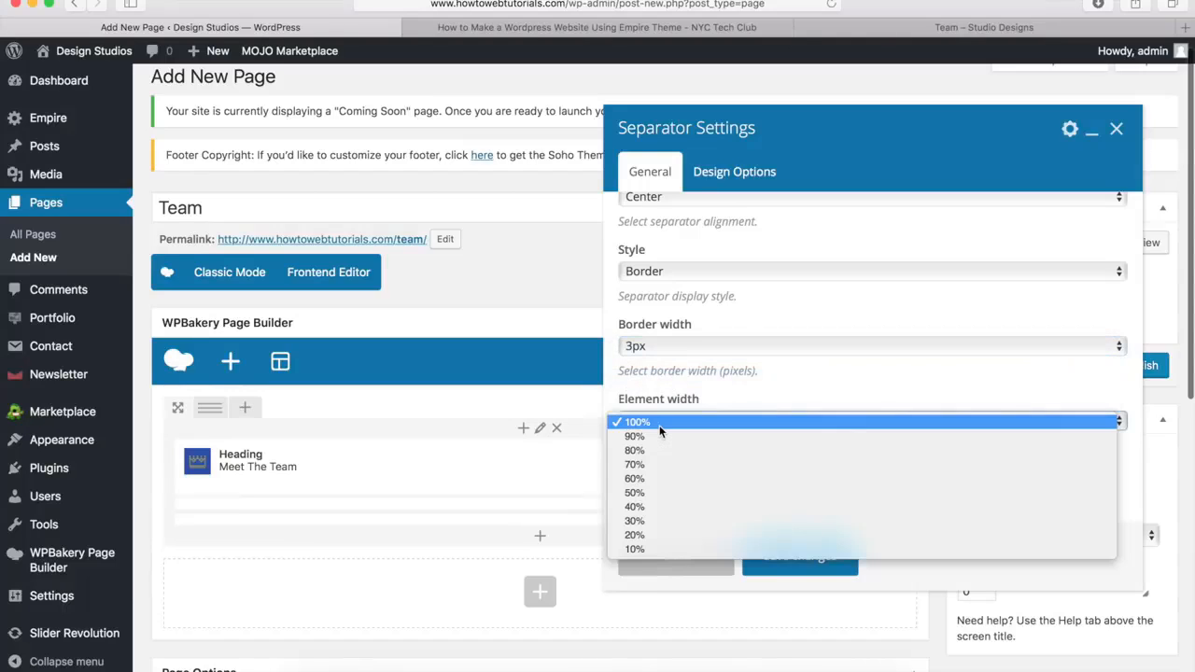
{"action": "left_click", "coordinate": [649, 550]}
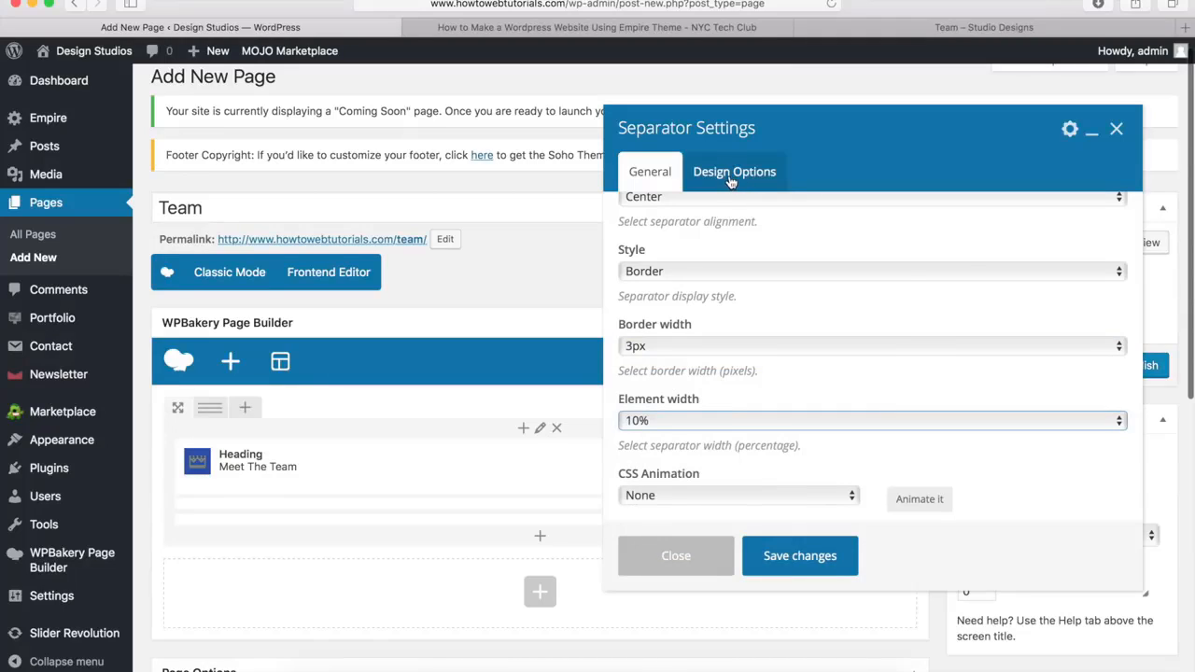
Give the separator a top margin of -20px and save its settings
{"action": "left_click", "coordinate": [731, 178]}
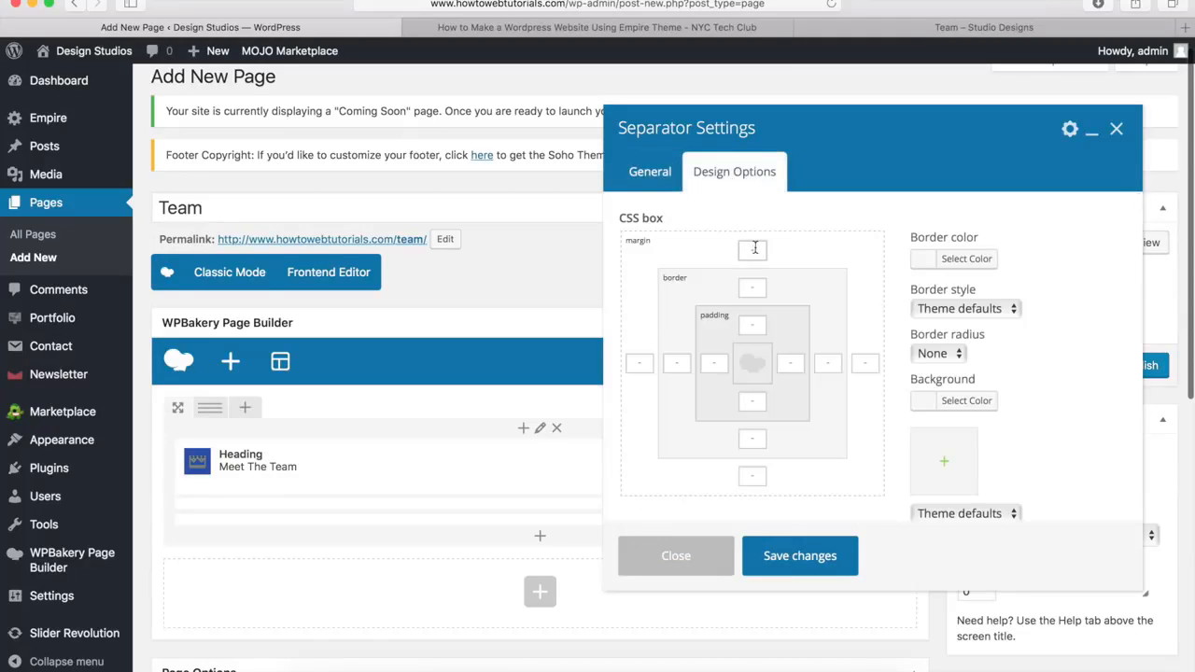
{"action": "type", "text": "-20px"}
{"action": "left_click", "coordinate": [798, 559]}
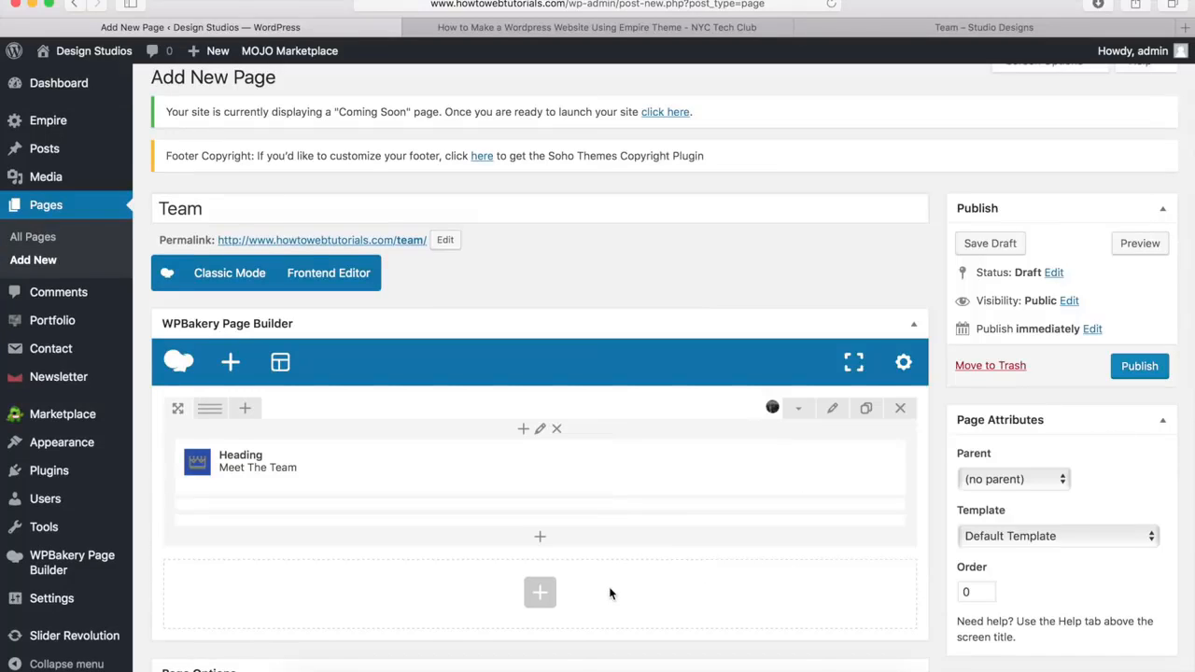
Add a new row to the Team page below the banner row
{"action": "left_click", "coordinate": [539, 595]}
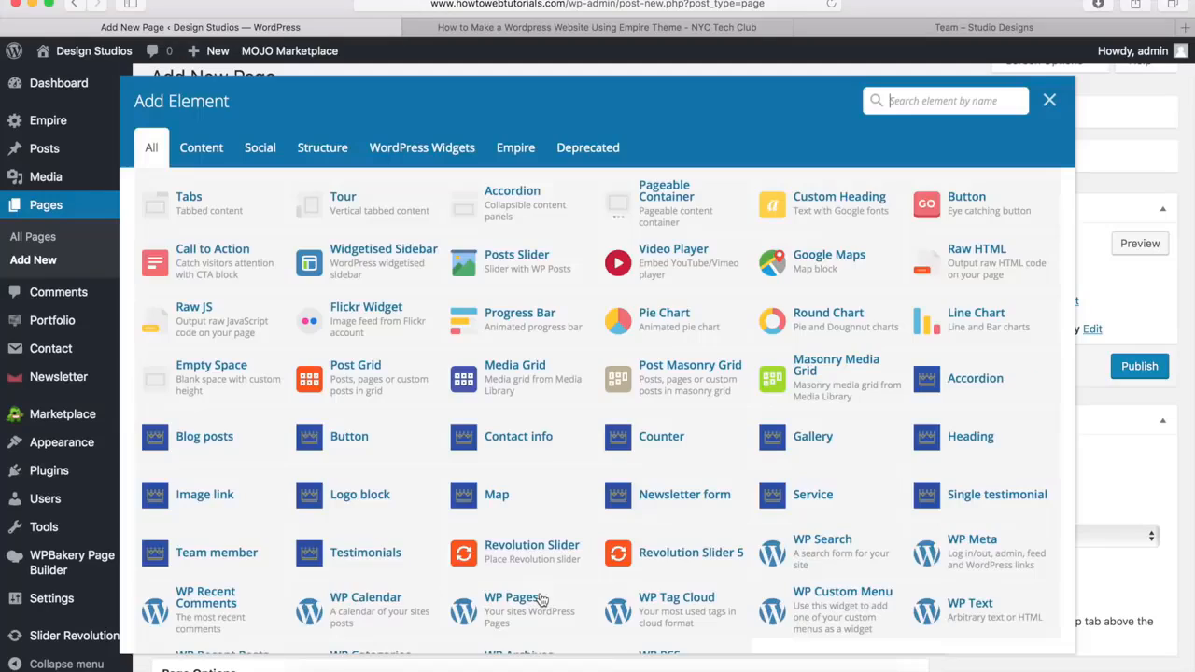
{"action": "scroll", "coordinate": [443, 459], "scroll_direction": "up", "scroll_amount": 5}
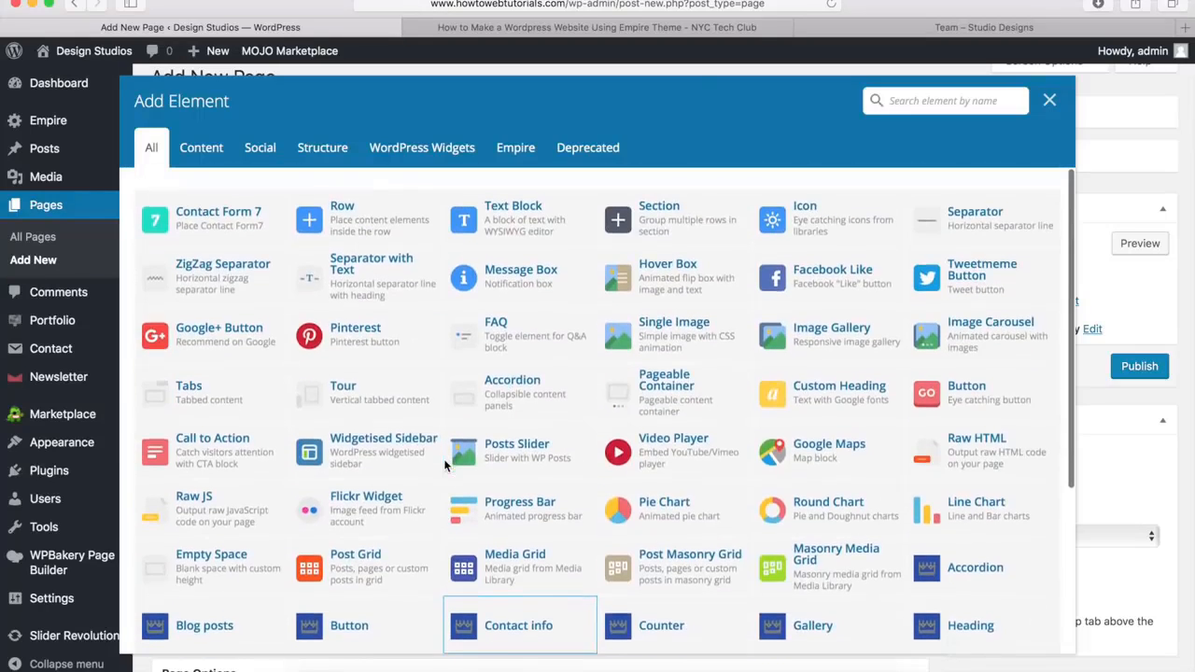
{"action": "left_click", "coordinate": [361, 222]}
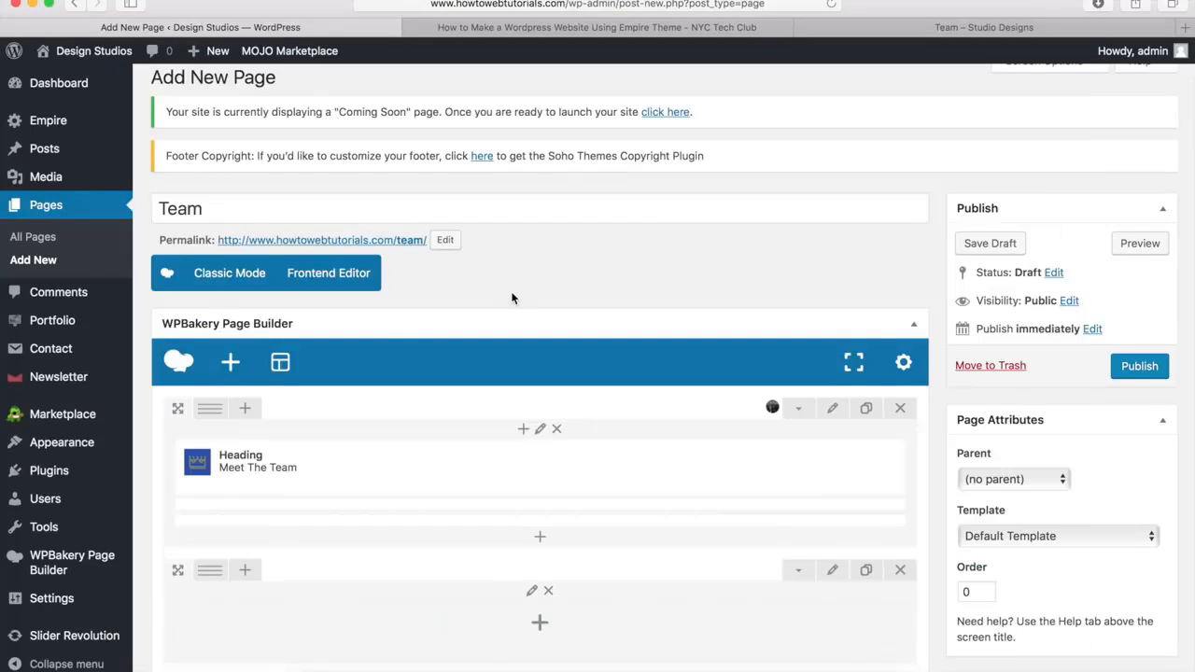
Nest an inner row in the new row and split it into a 1/4 + 1/4 + 1/4 + 1/4 column layout
{"action": "scroll", "coordinate": [512, 298], "scroll_direction": "down", "scroll_amount": 3}
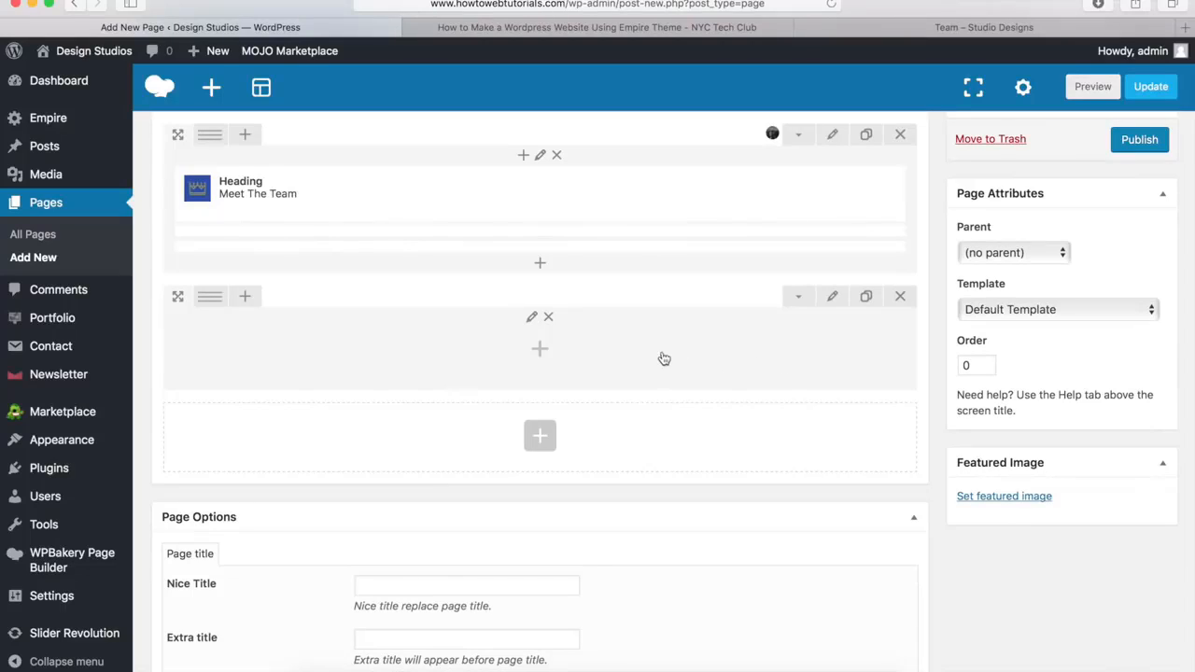
{"action": "left_click", "coordinate": [540, 352]}
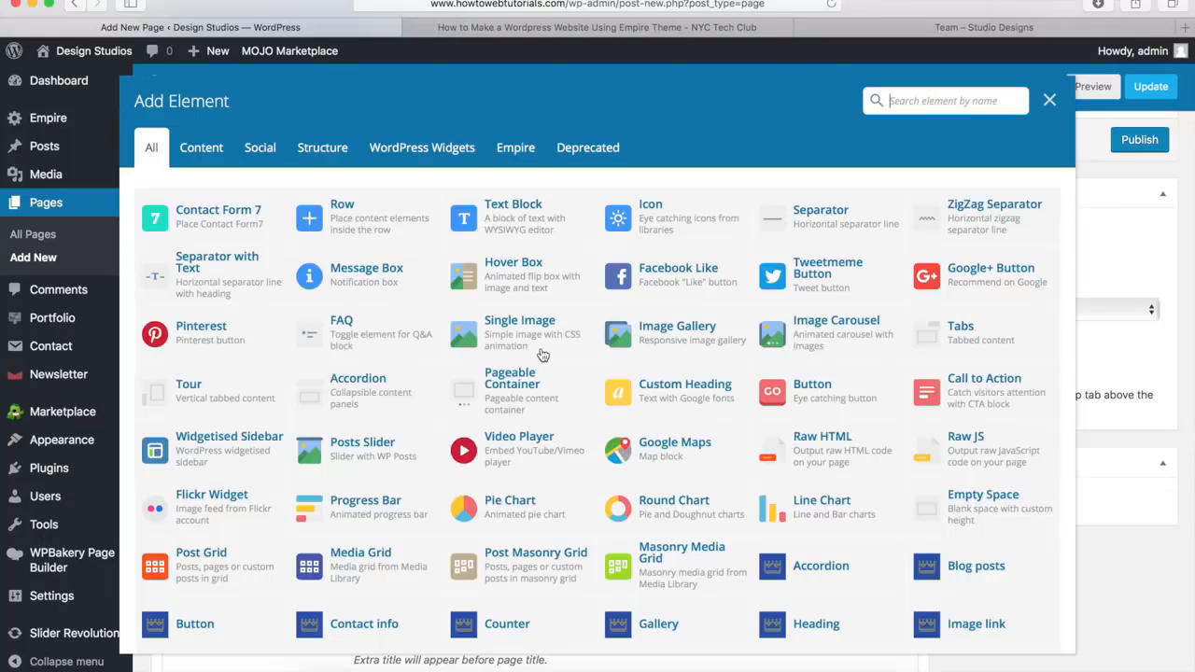
{"action": "left_click", "coordinate": [355, 219]}
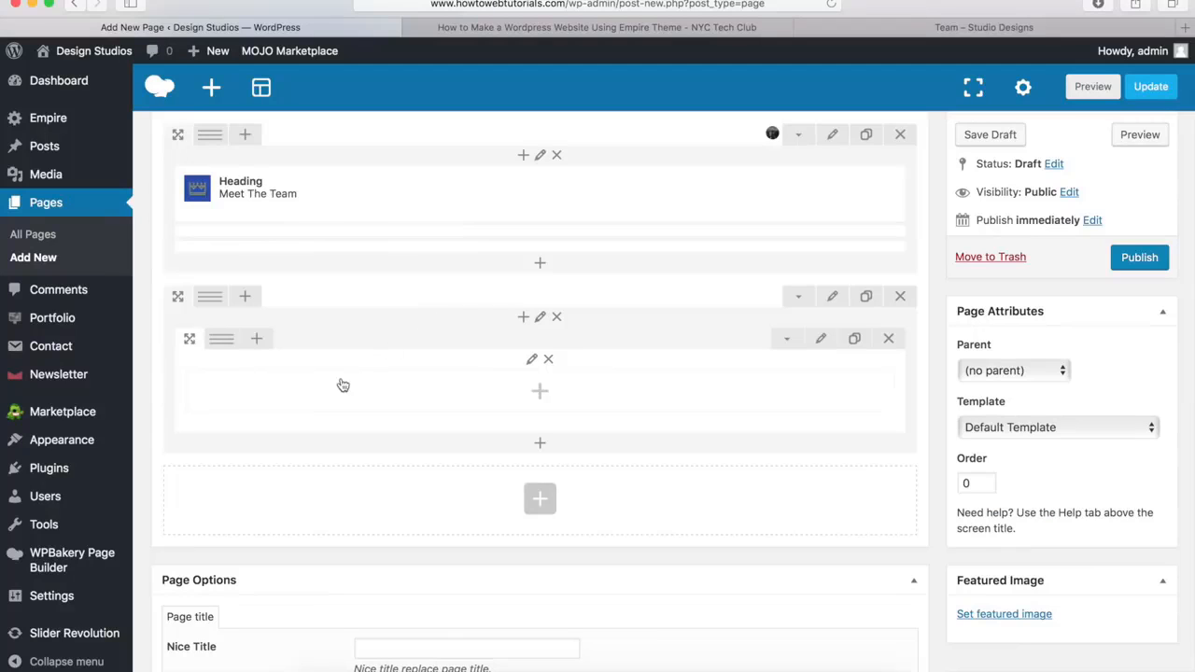
{"action": "mouse_move", "coordinate": [224, 344]}
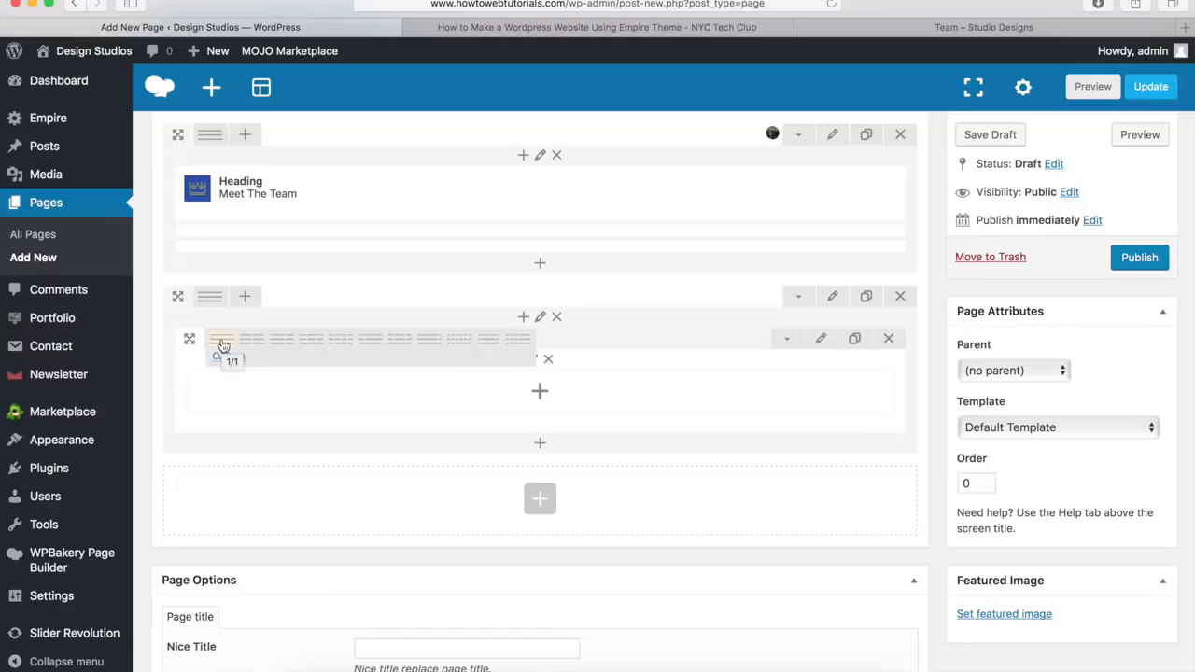
{"action": "left_click", "coordinate": [341, 343]}
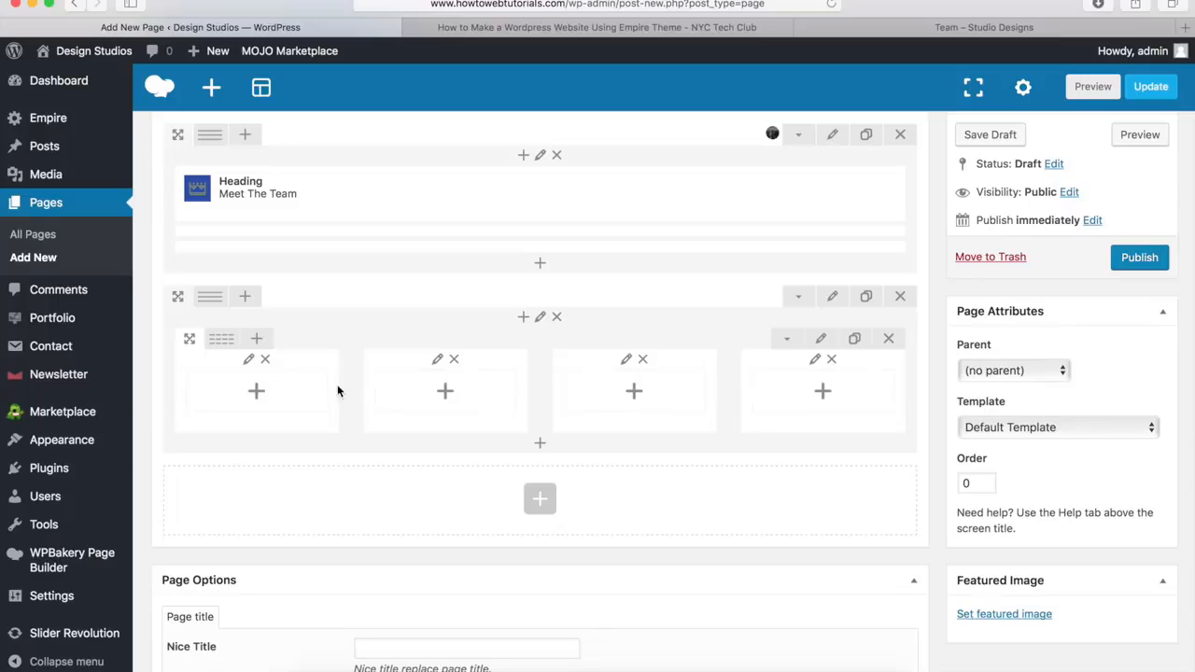
Add a Team member element to the first of the four inner columns
{"action": "left_click", "coordinate": [258, 396]}
{"action": "scroll", "coordinate": [427, 356], "scroll_direction": "down", "scroll_amount": 4}
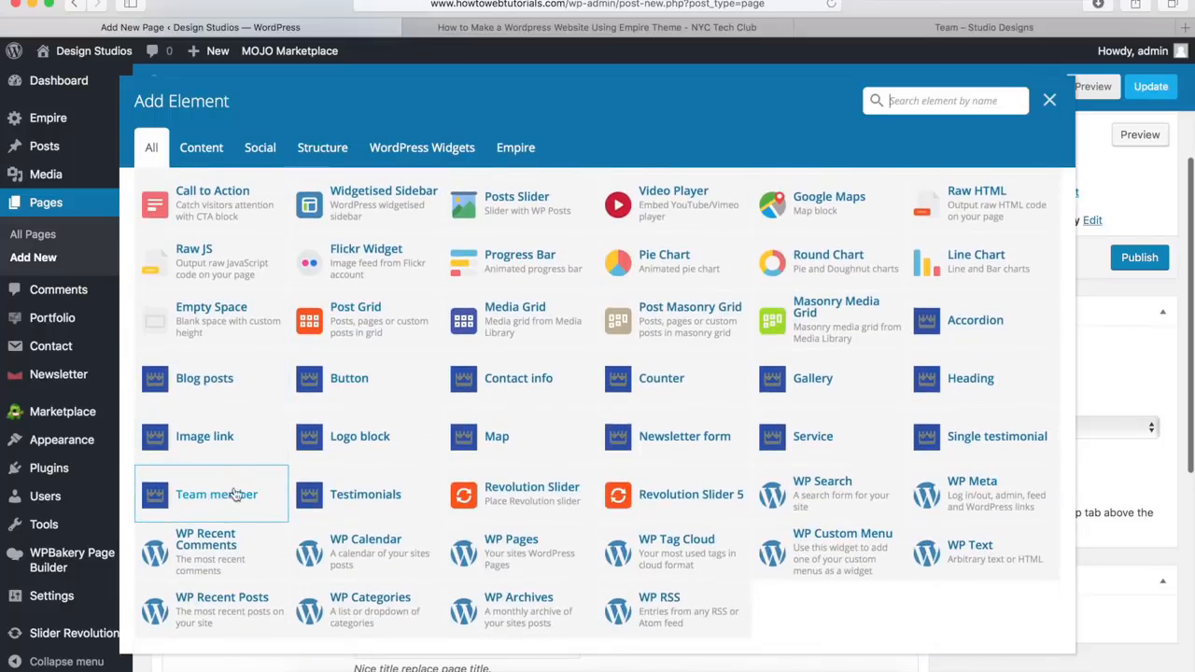
{"action": "left_click", "coordinate": [217, 496]}
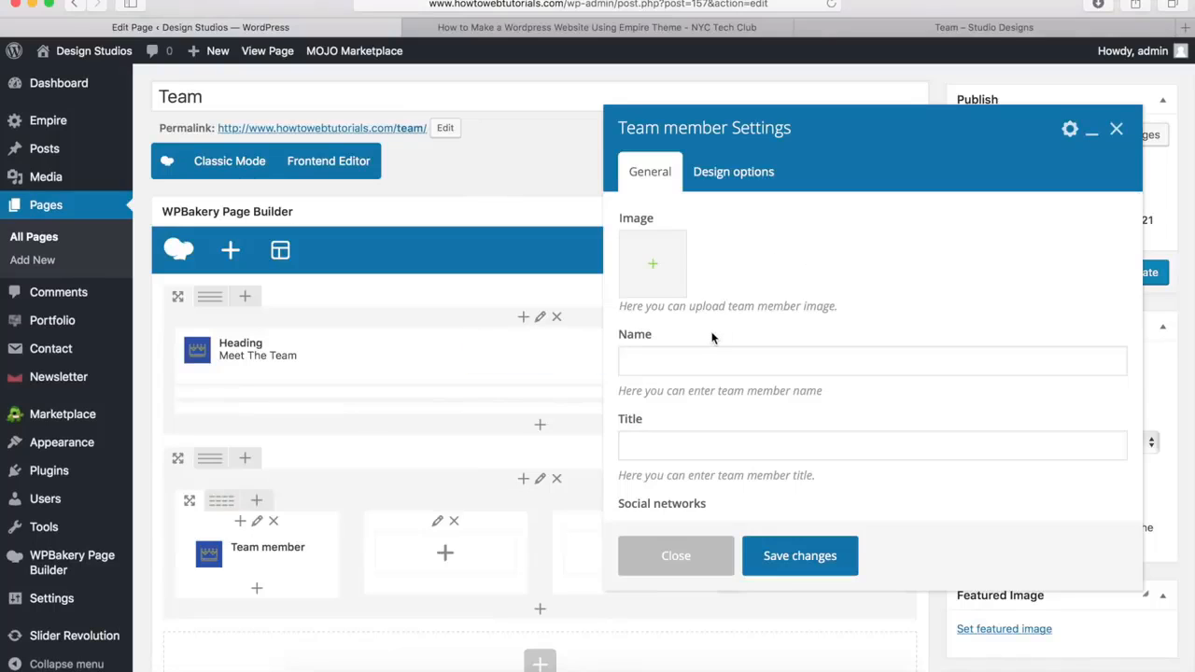
Set the team member's image to employee6.jpg from the media library
{"action": "left_click", "coordinate": [654, 267]}
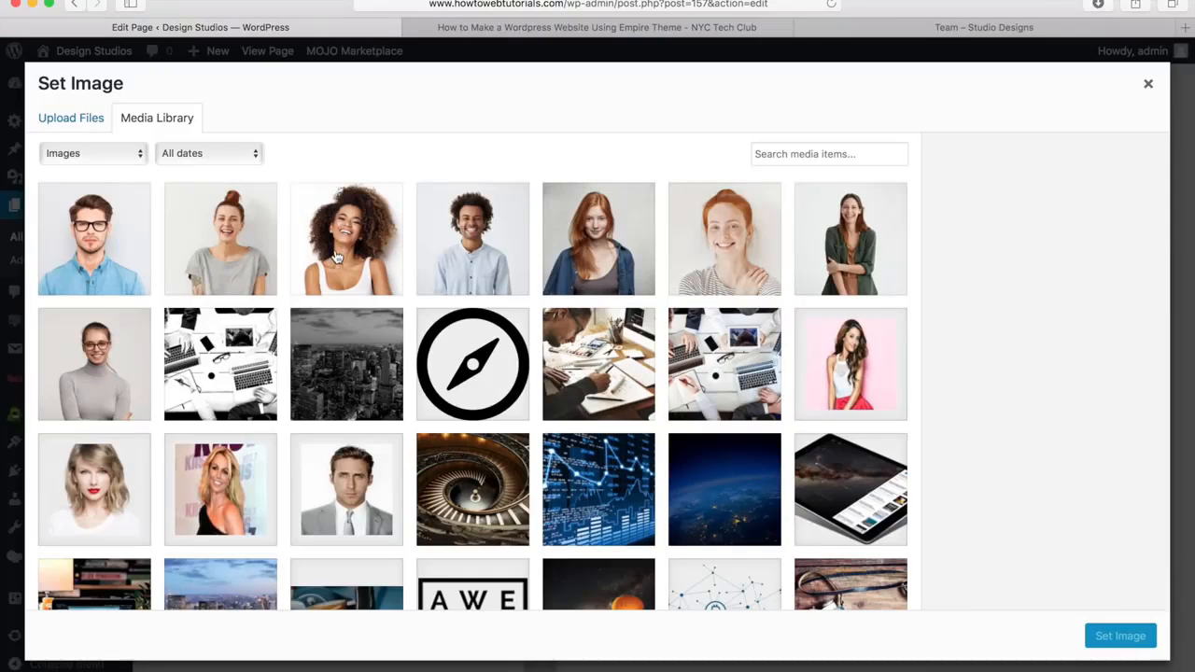
{"action": "left_click", "coordinate": [71, 123]}
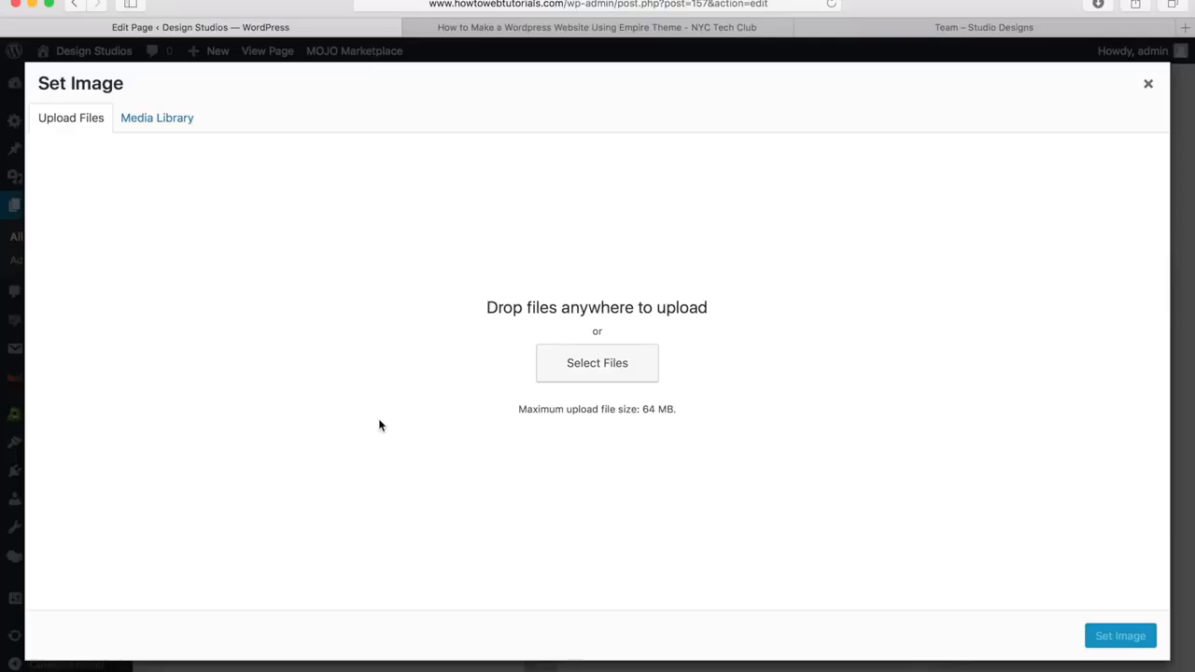
{"action": "left_click", "coordinate": [148, 123]}
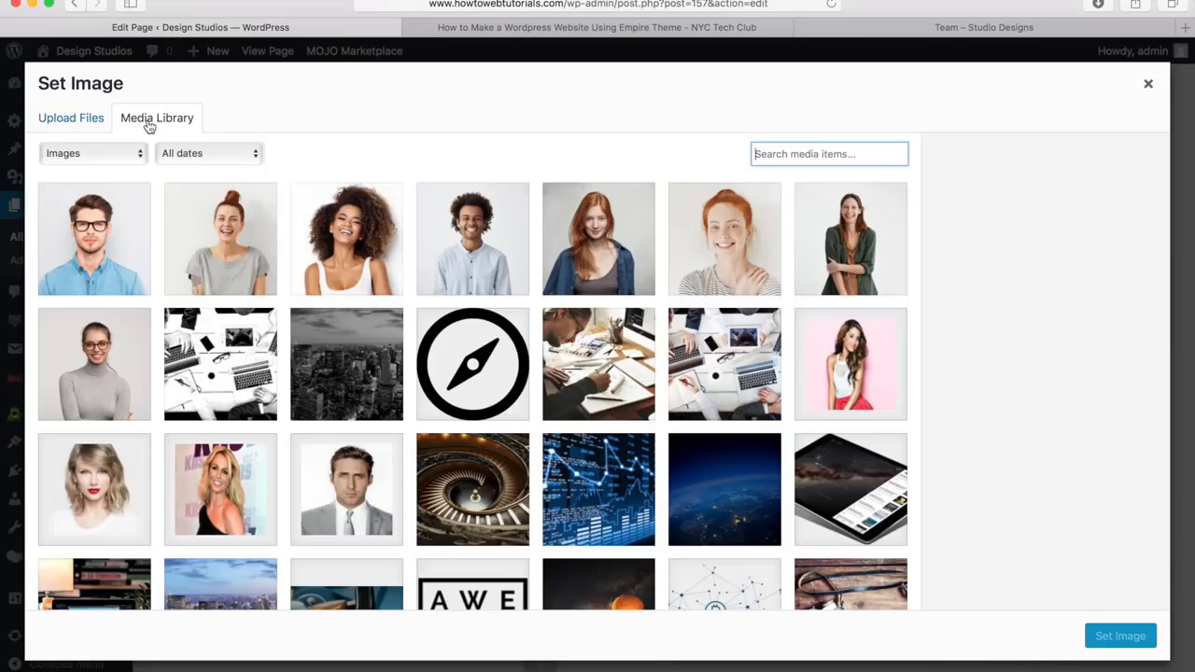
{"action": "left_click", "coordinate": [329, 245]}
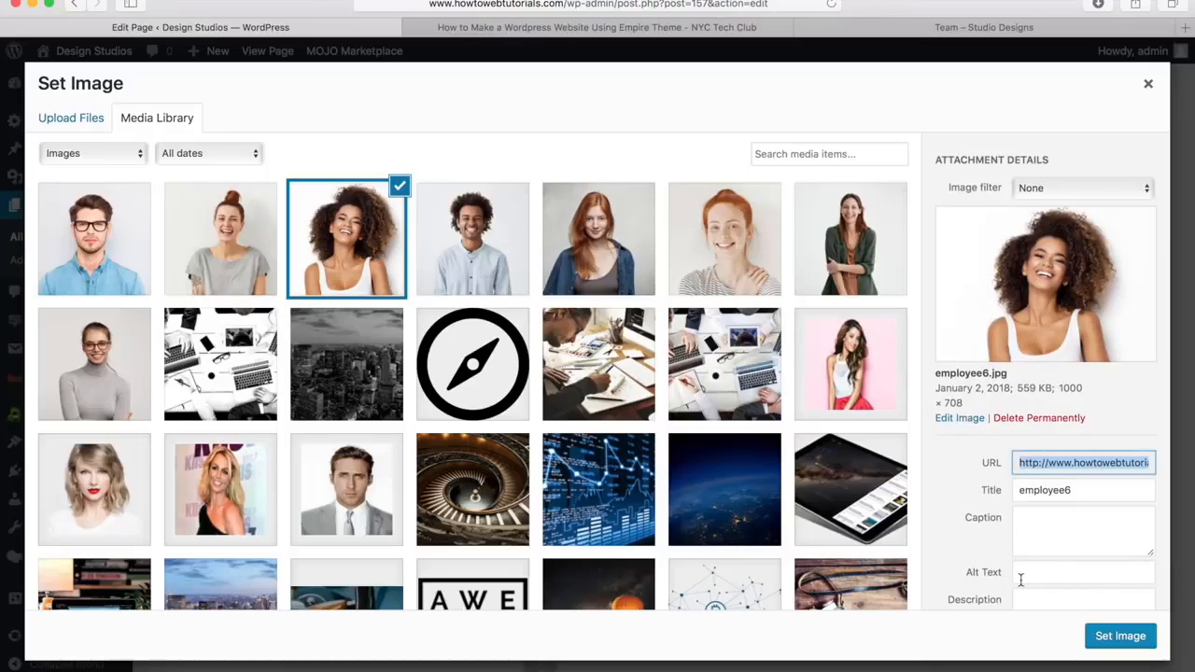
{"action": "left_click", "coordinate": [1115, 637]}
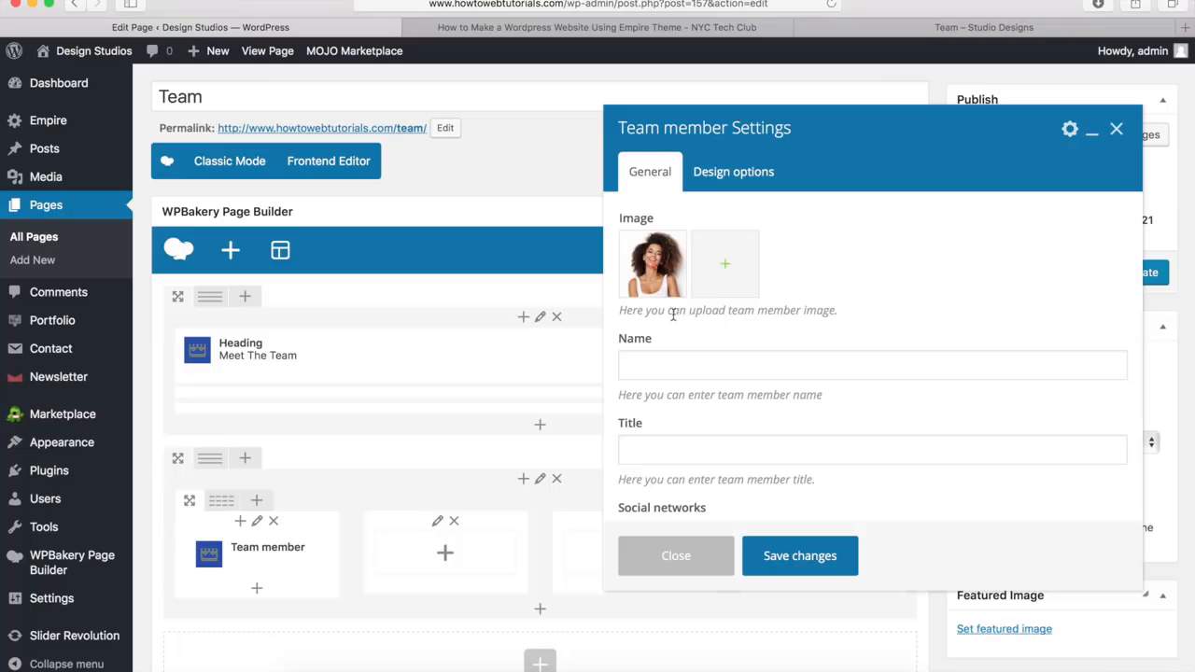
Enter the team member's full name and set the title to Designer
{"action": "left_click", "coordinate": [646, 371]}
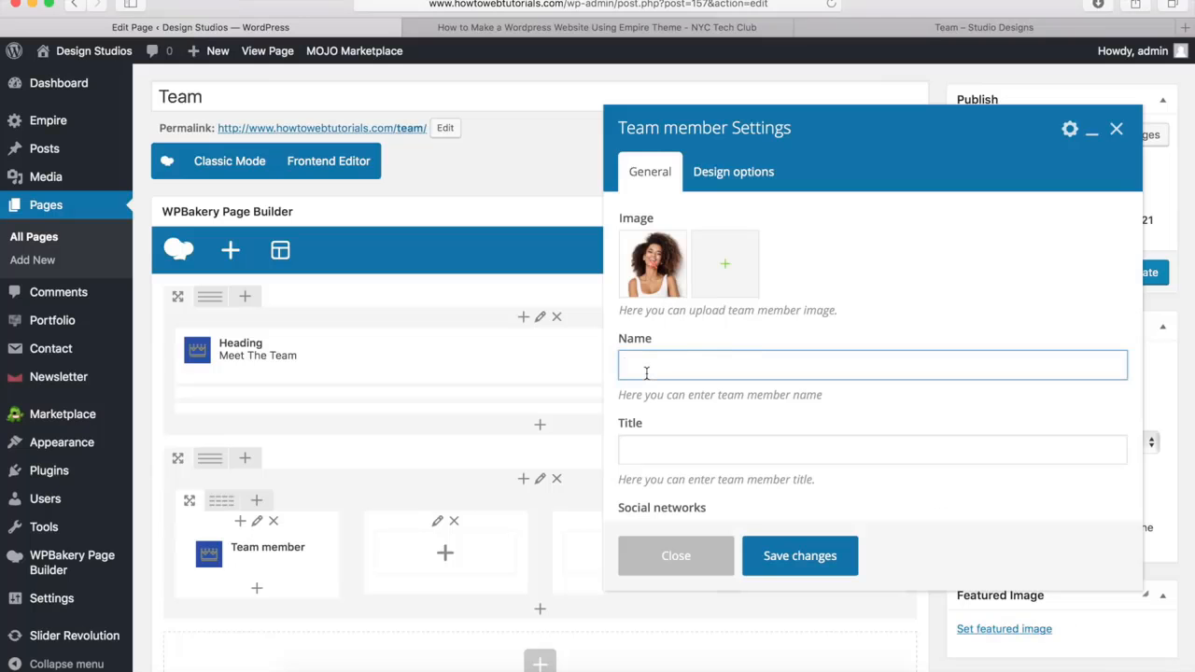
{"action": "key", "text": "Tab"}
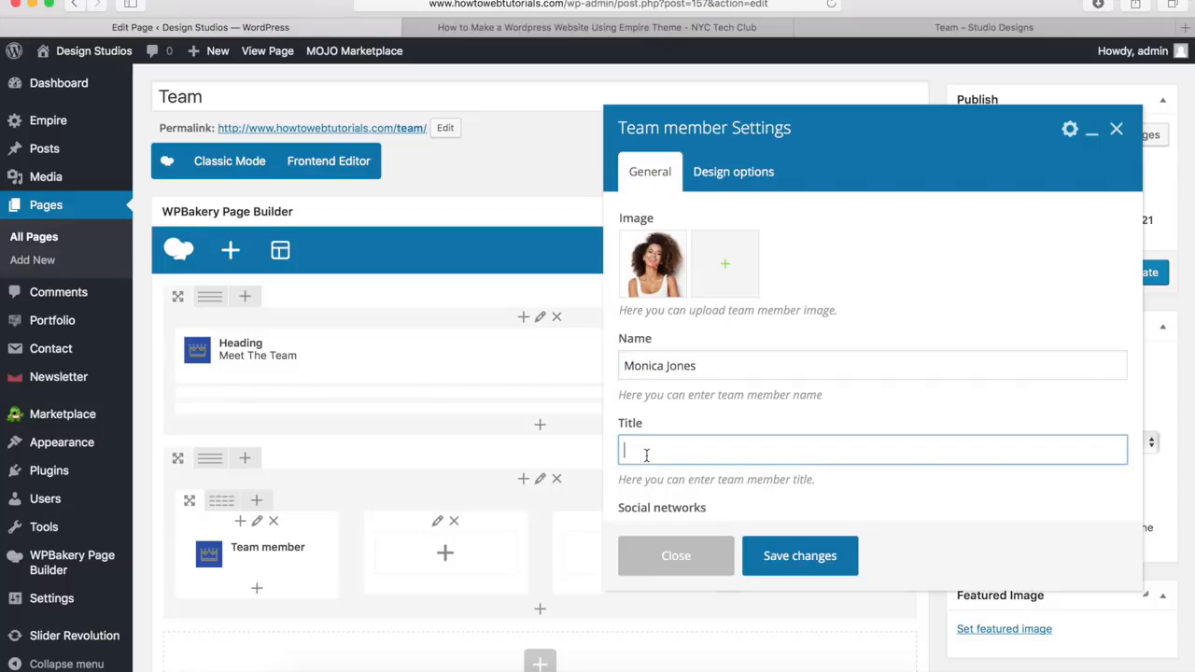
{"action": "type", "text": "Designer"}
{"action": "left_click", "coordinate": [854, 319]}
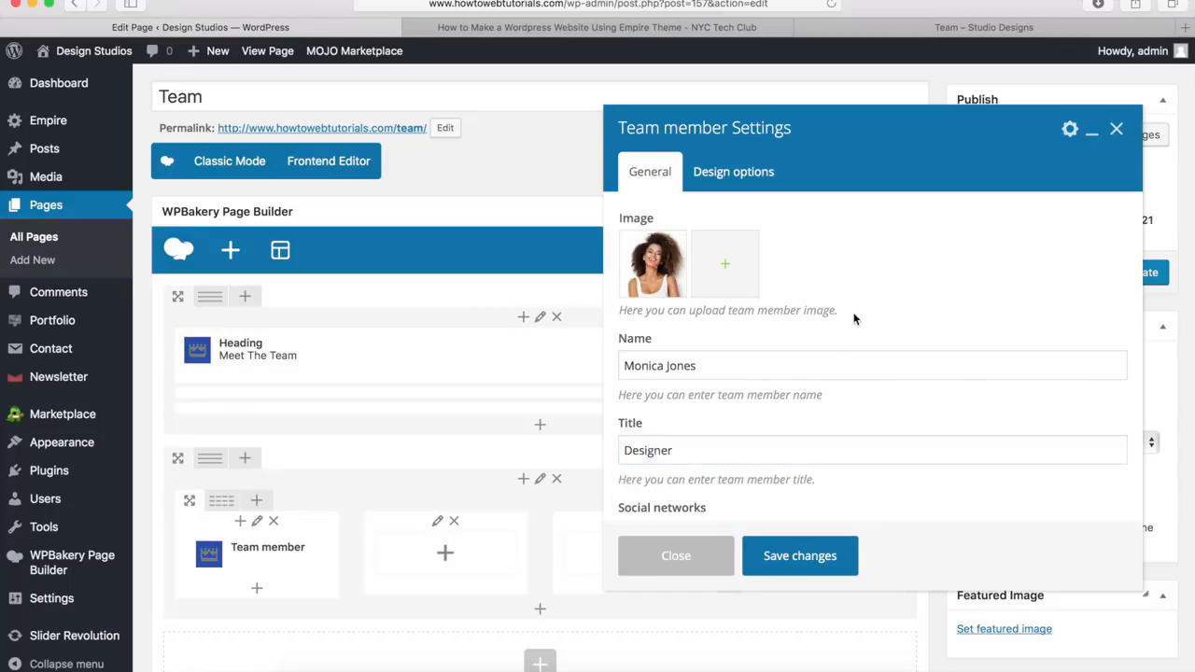
Expand the Facebook entry among the team member's social networks
{"action": "scroll", "coordinate": [853, 319], "scroll_direction": "down", "scroll_amount": 1}
{"action": "scroll", "coordinate": [853, 319], "scroll_direction": "down", "scroll_amount": 5}
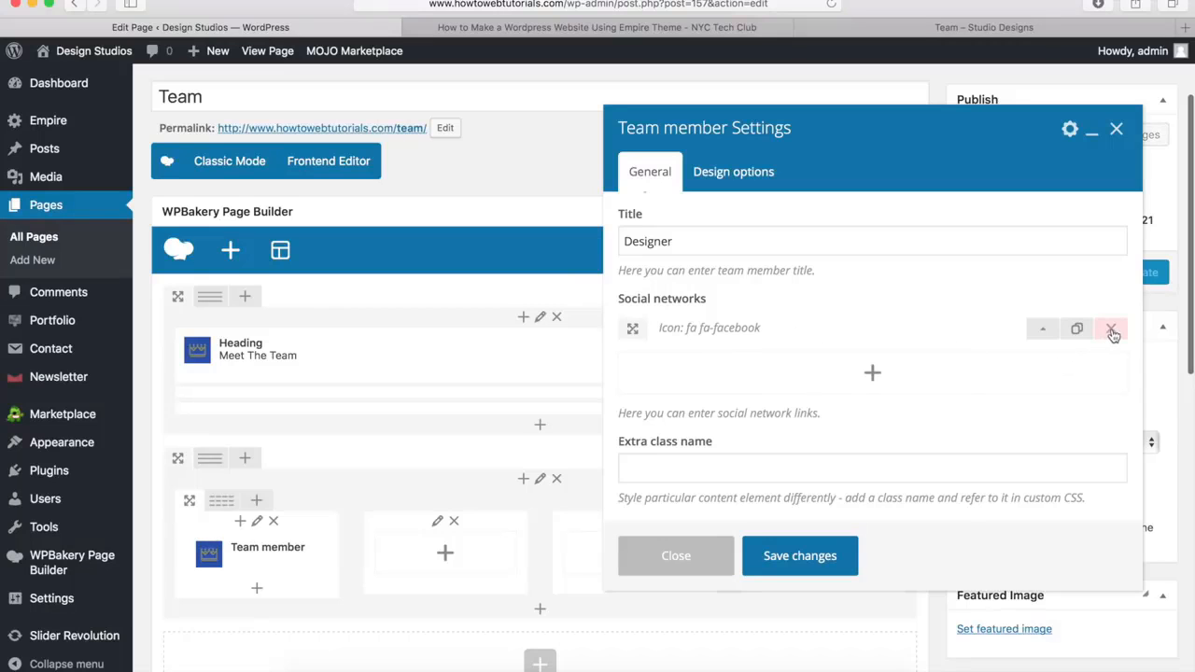
{"action": "left_click", "coordinate": [1045, 333]}
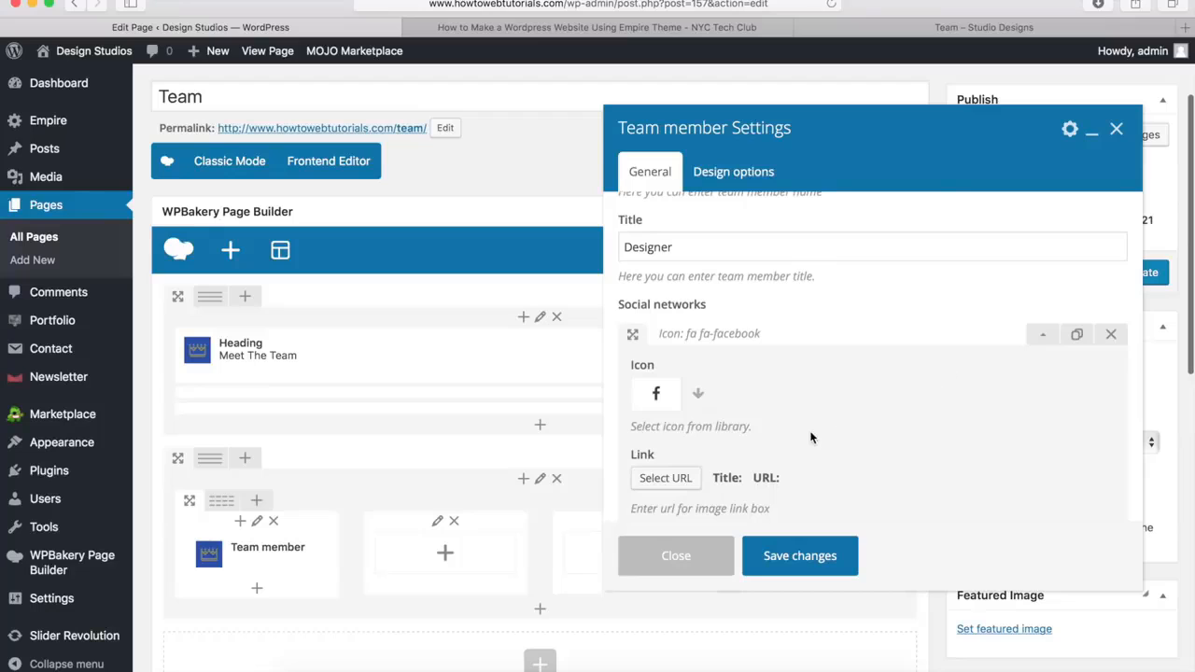
{"action": "left_click", "coordinate": [699, 398]}
{"action": "scroll", "coordinate": [756, 390], "scroll_direction": "down", "scroll_amount": 2}
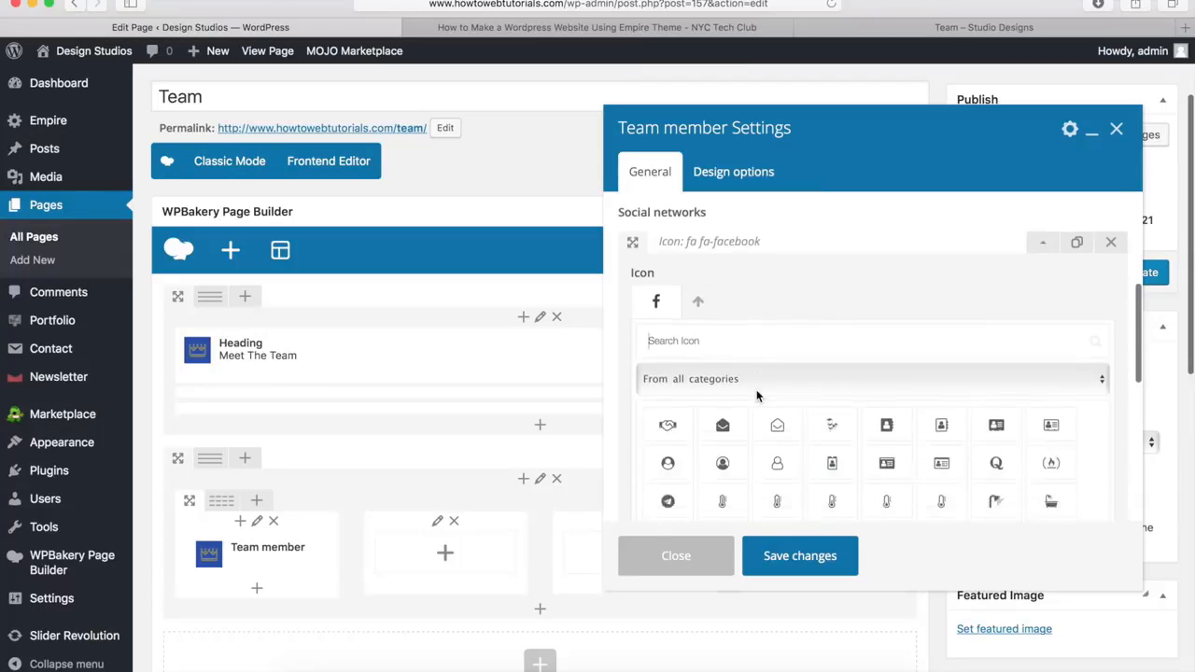
{"action": "scroll", "coordinate": [757, 390], "scroll_direction": "down", "scroll_amount": 2}
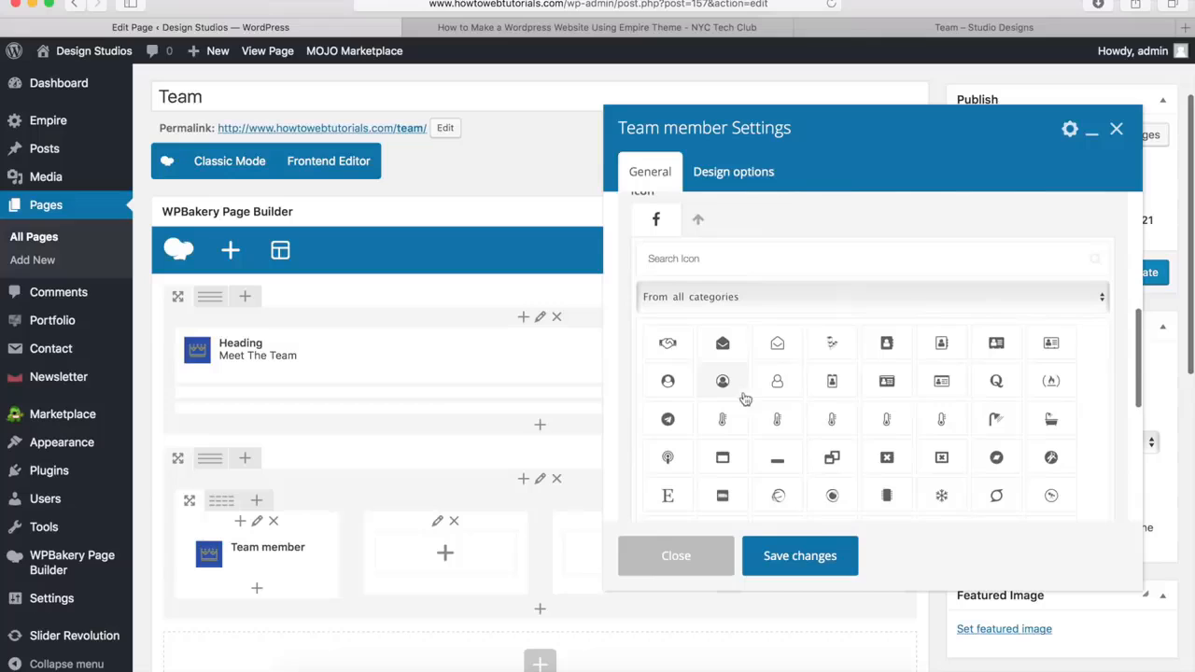
{"action": "left_click", "coordinate": [700, 224]}
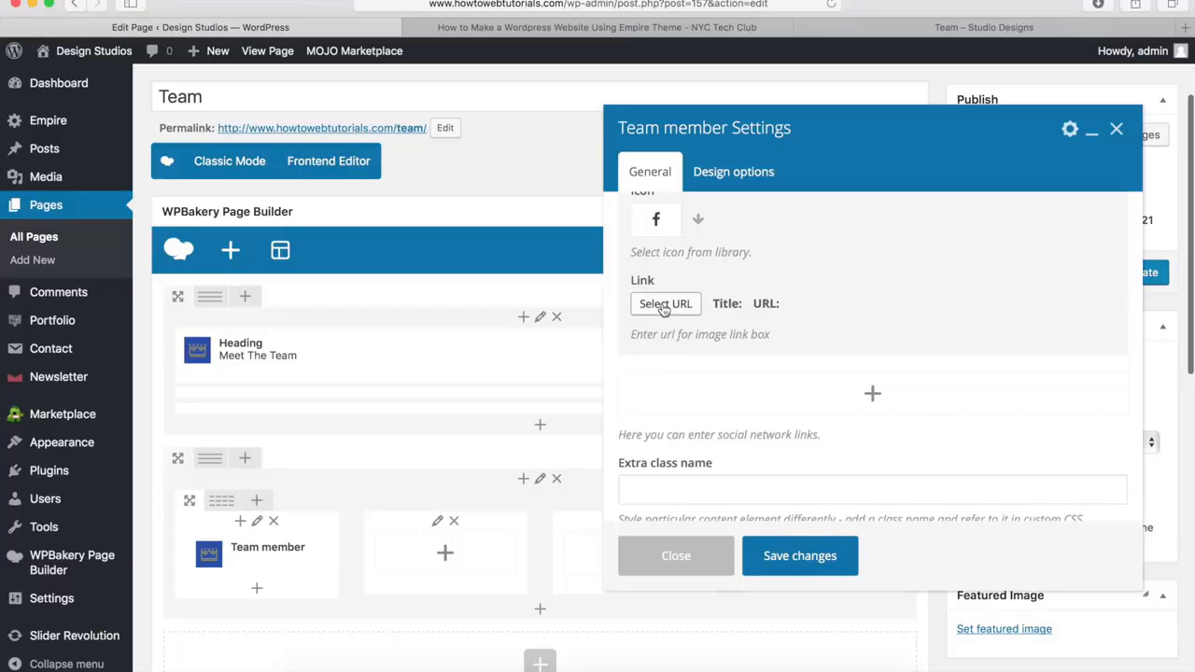
{"action": "scroll", "coordinate": [662, 309], "scroll_direction": "down", "scroll_amount": 1}
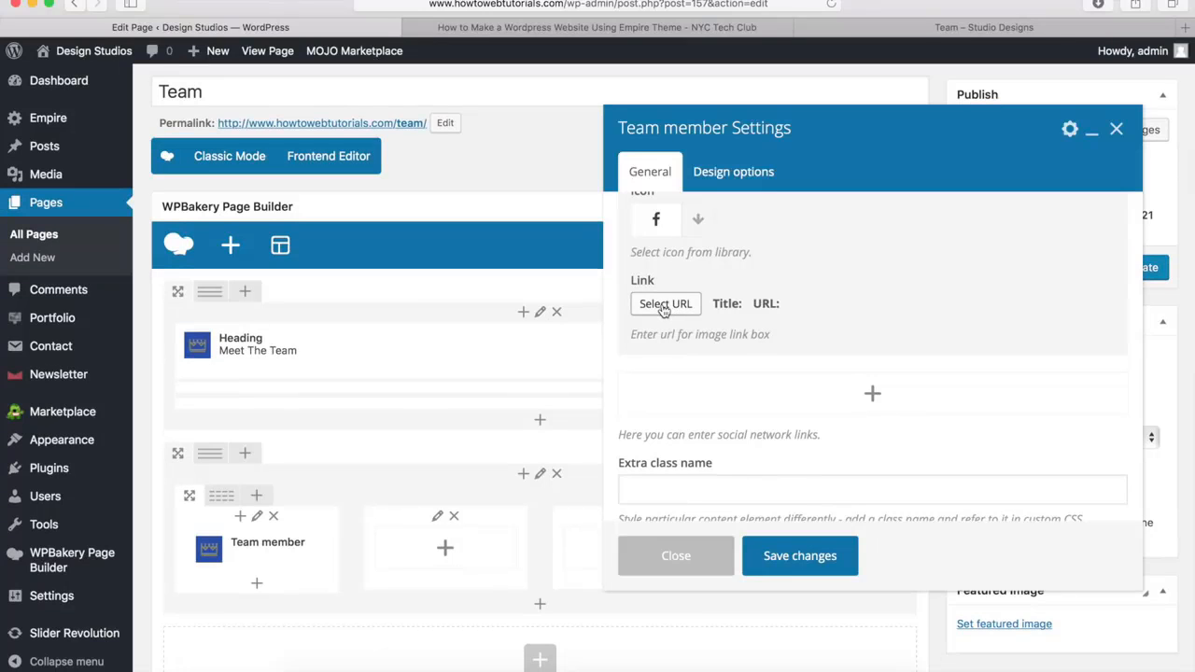
{"action": "left_click", "coordinate": [663, 309]}
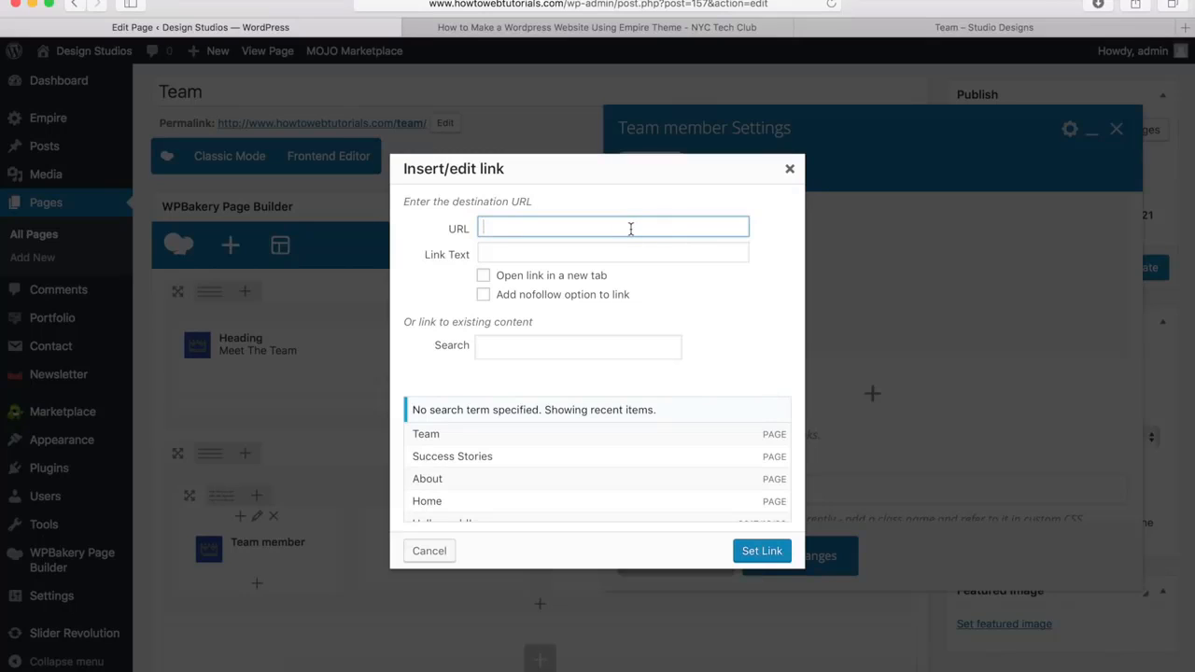
{"action": "type", "text": "http://www.facebook.com/nyctechclub"}
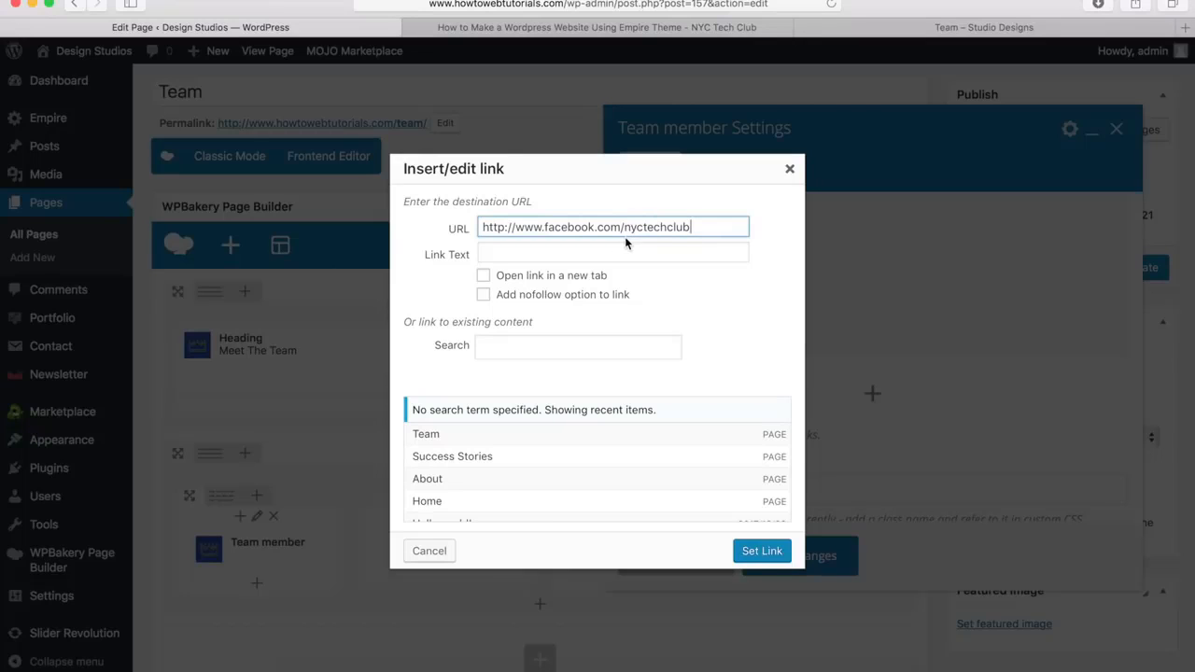
{"action": "left_click", "coordinate": [762, 551]}
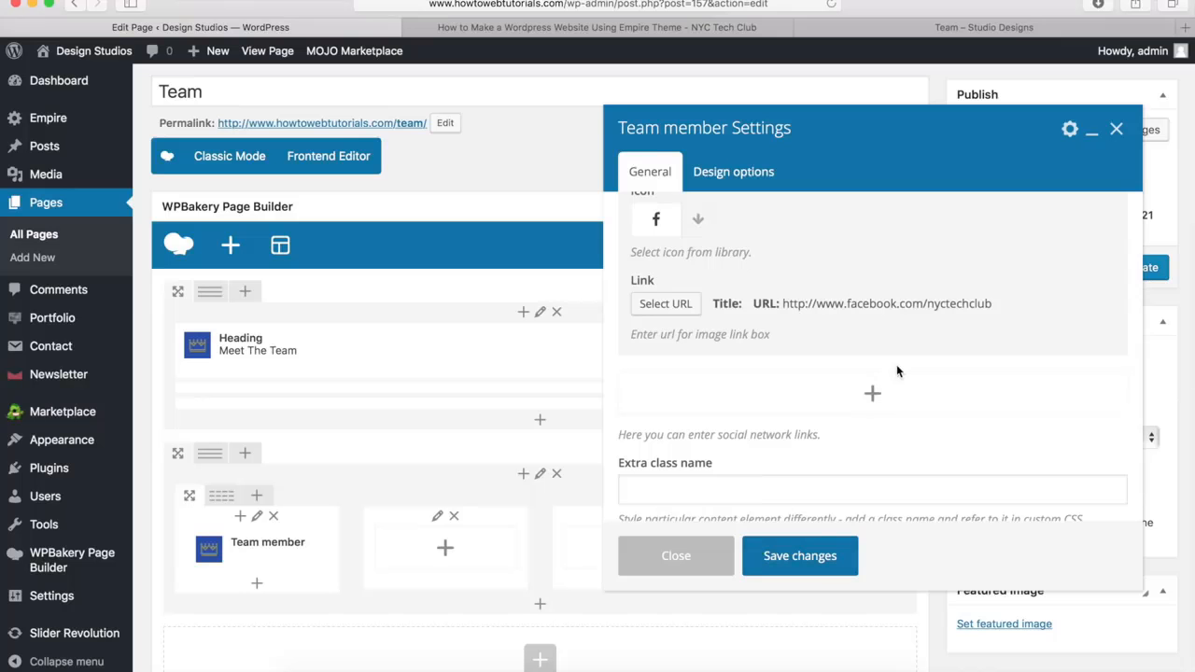
{"action": "scroll", "coordinate": [896, 366], "scroll_direction": "up", "scroll_amount": 5}
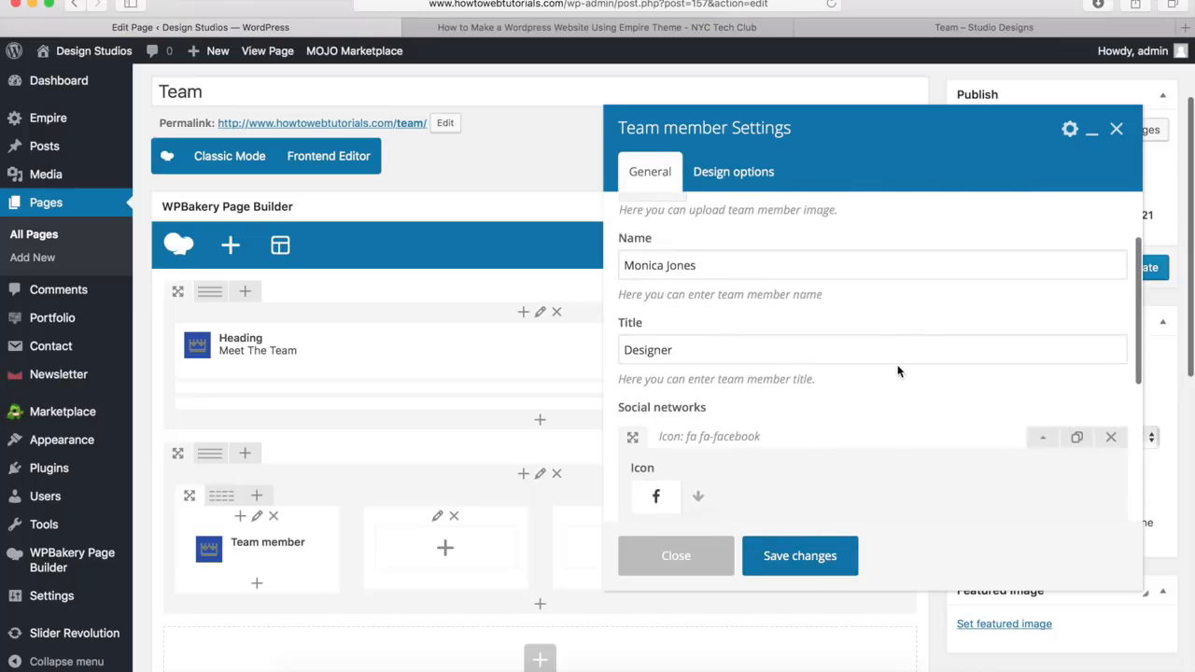
{"action": "left_click", "coordinate": [1043, 439]}
Add a second social network entry and give it the fa-twitter icon
{"action": "scroll", "coordinate": [945, 389], "scroll_direction": "down", "scroll_amount": 2}
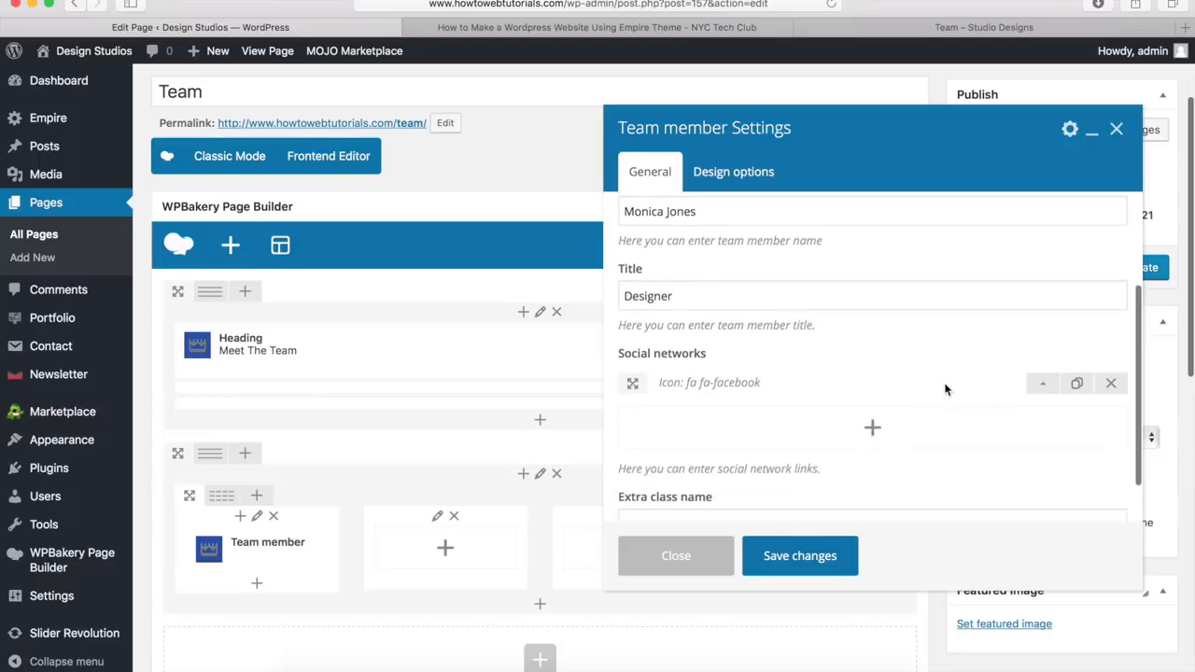
{"action": "left_click", "coordinate": [873, 415]}
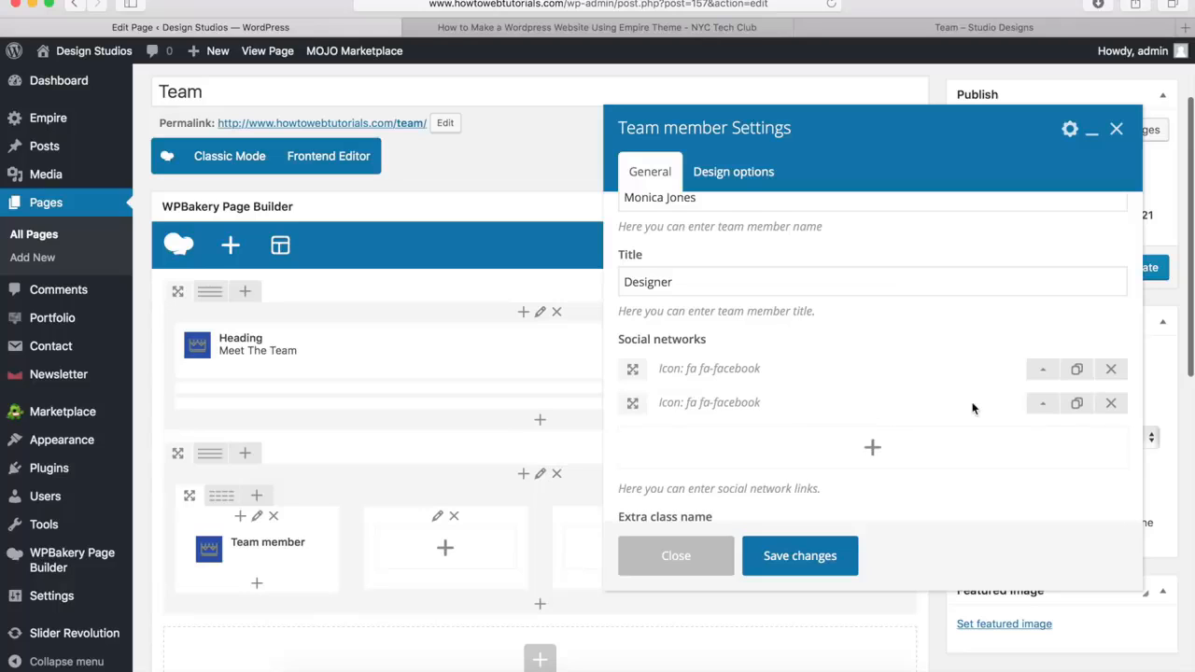
{"action": "left_click", "coordinate": [1043, 404]}
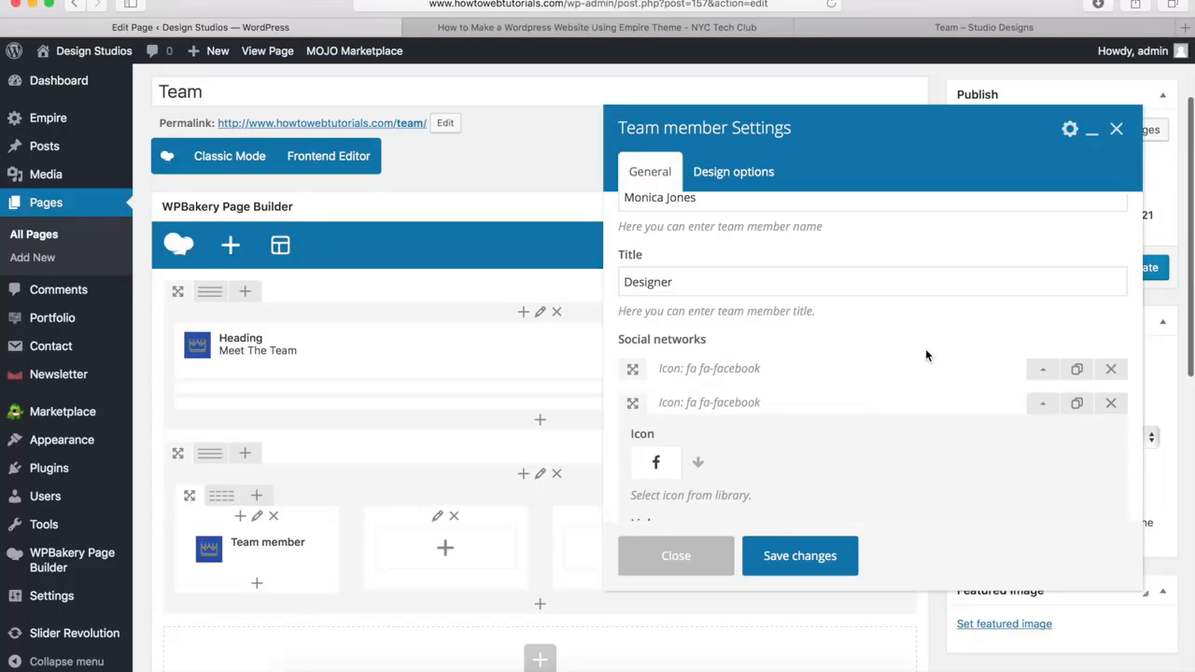
{"action": "scroll", "coordinate": [926, 352], "scroll_direction": "down", "scroll_amount": 3}
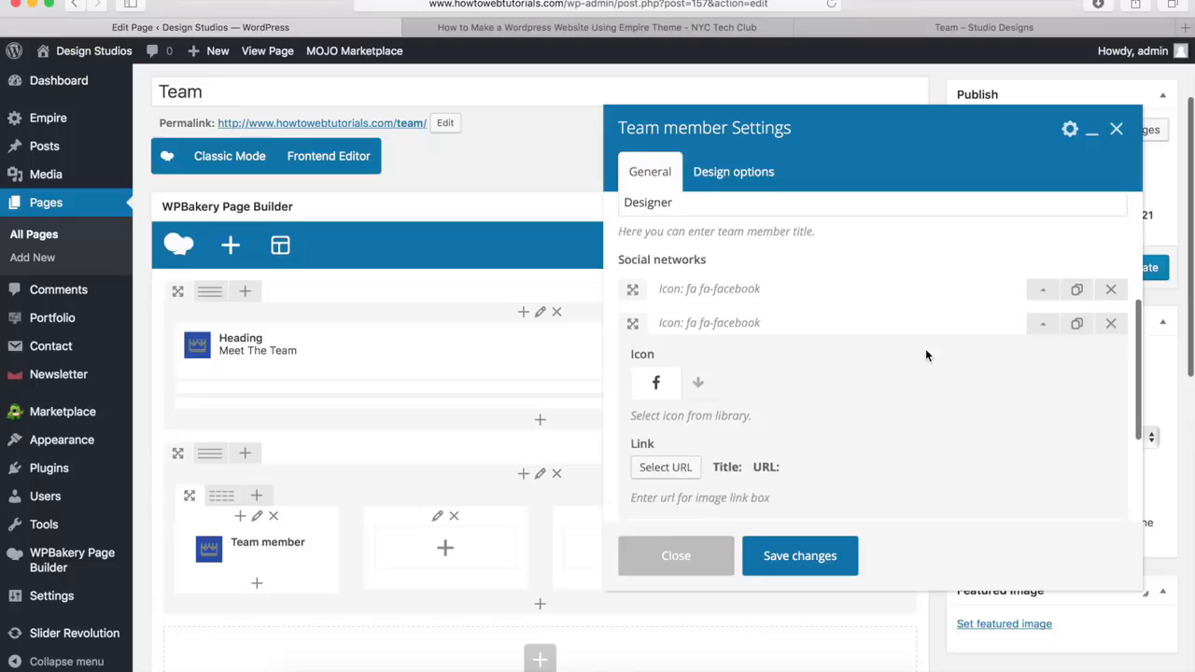
{"action": "left_click", "coordinate": [699, 364]}
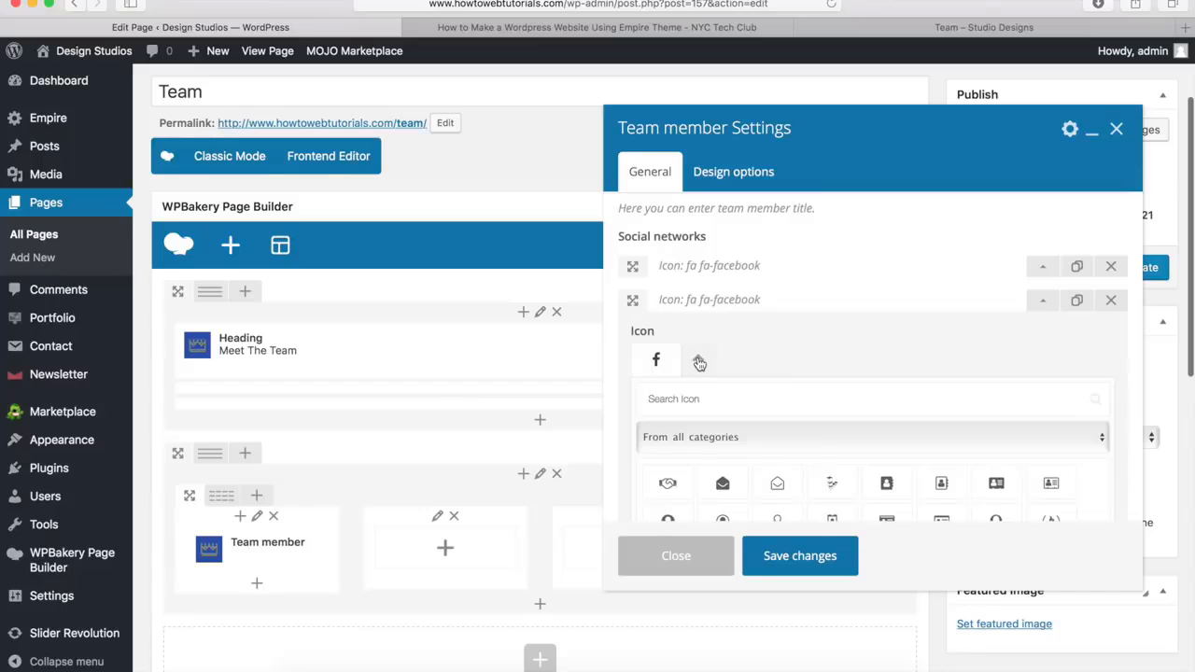
{"action": "scroll", "coordinate": [709, 318], "scroll_direction": "down", "scroll_amount": 2}
{"action": "left_click", "coordinate": [715, 310]}
{"action": "type", "text": "twitter"}
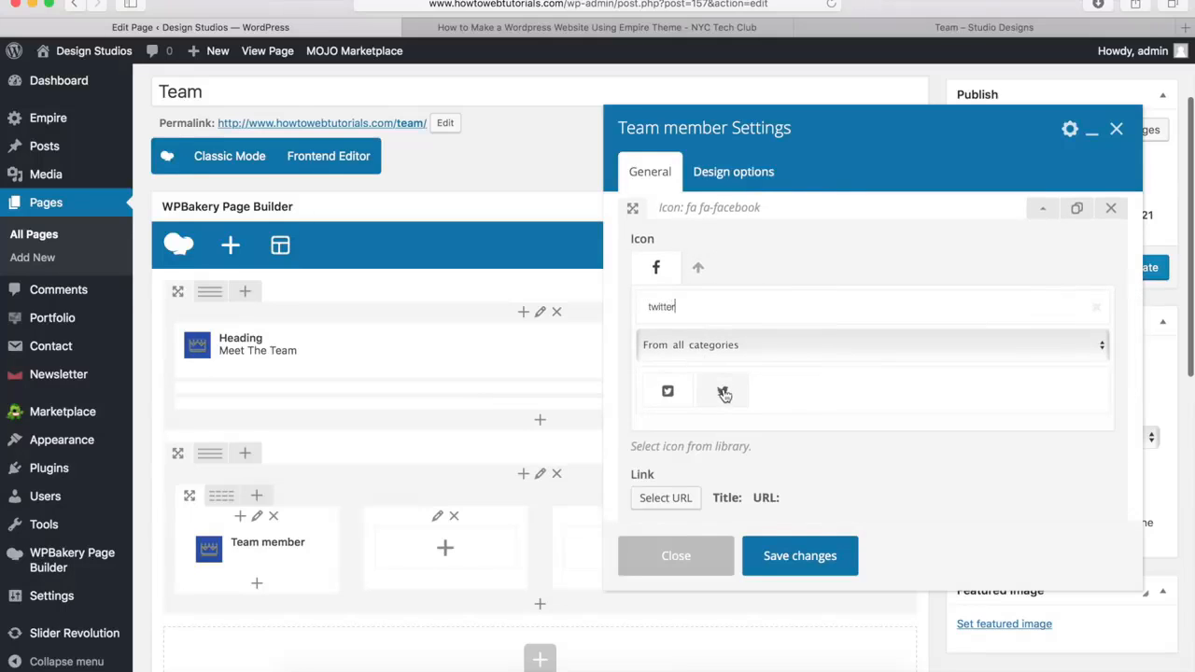
{"action": "left_click", "coordinate": [723, 393]}
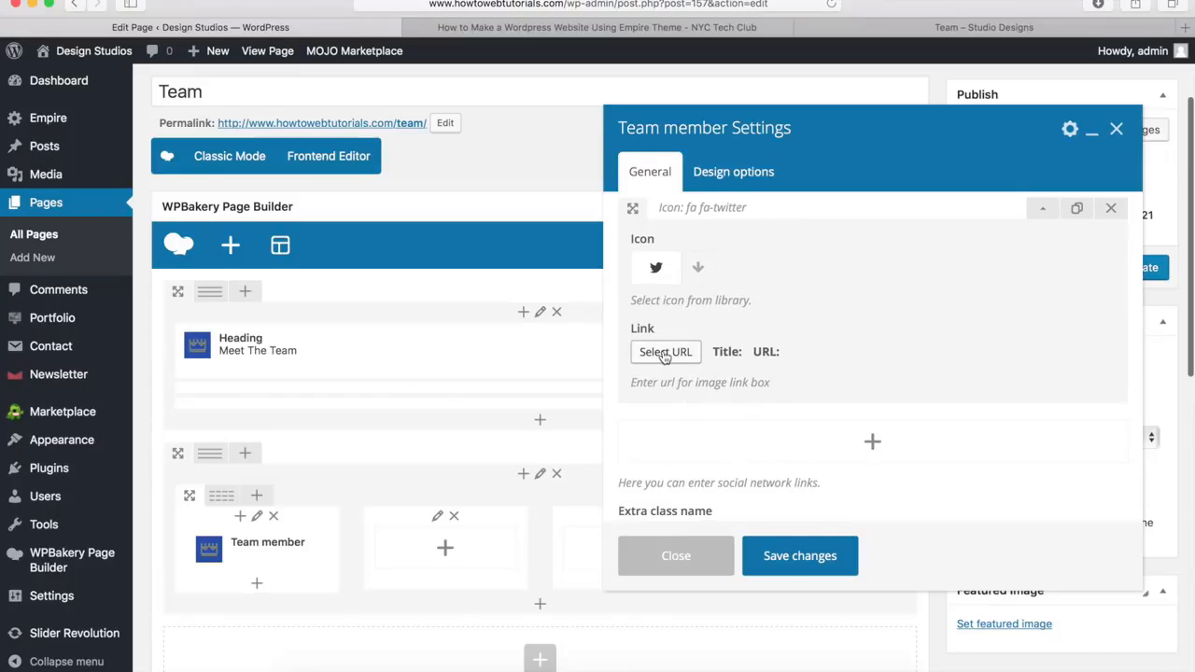
{"action": "left_click", "coordinate": [663, 353]}
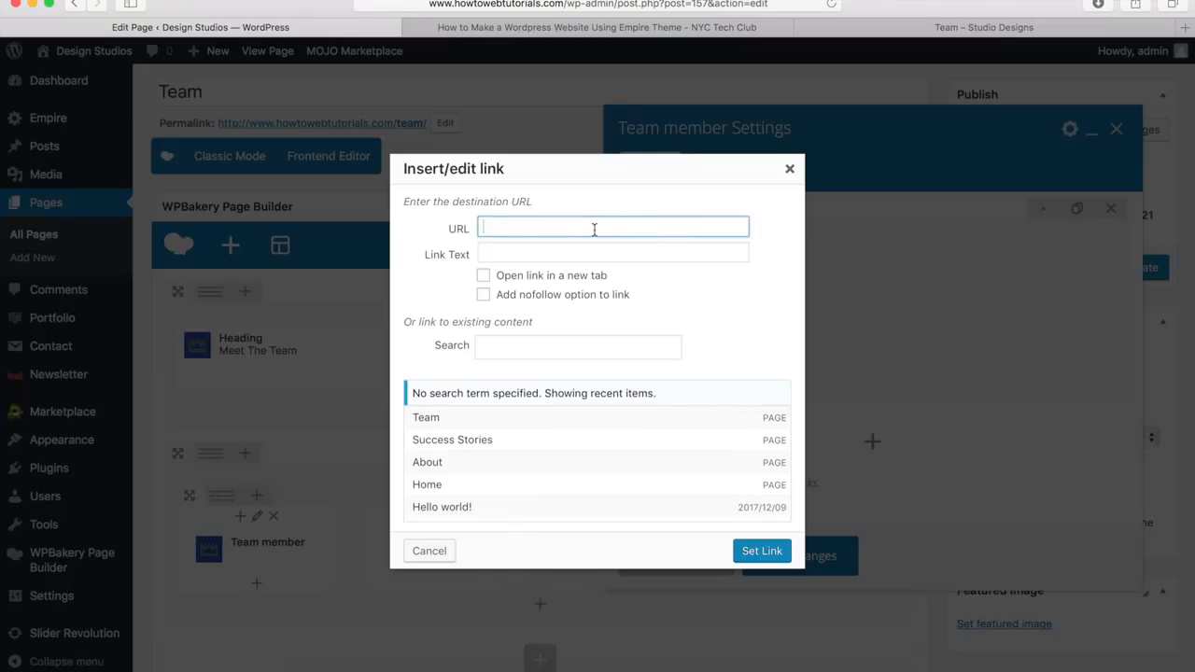
{"action": "type", "text": "http://www.facebook.com/nyctechclub"}
{"action": "double_click", "coordinate": [559, 231]}
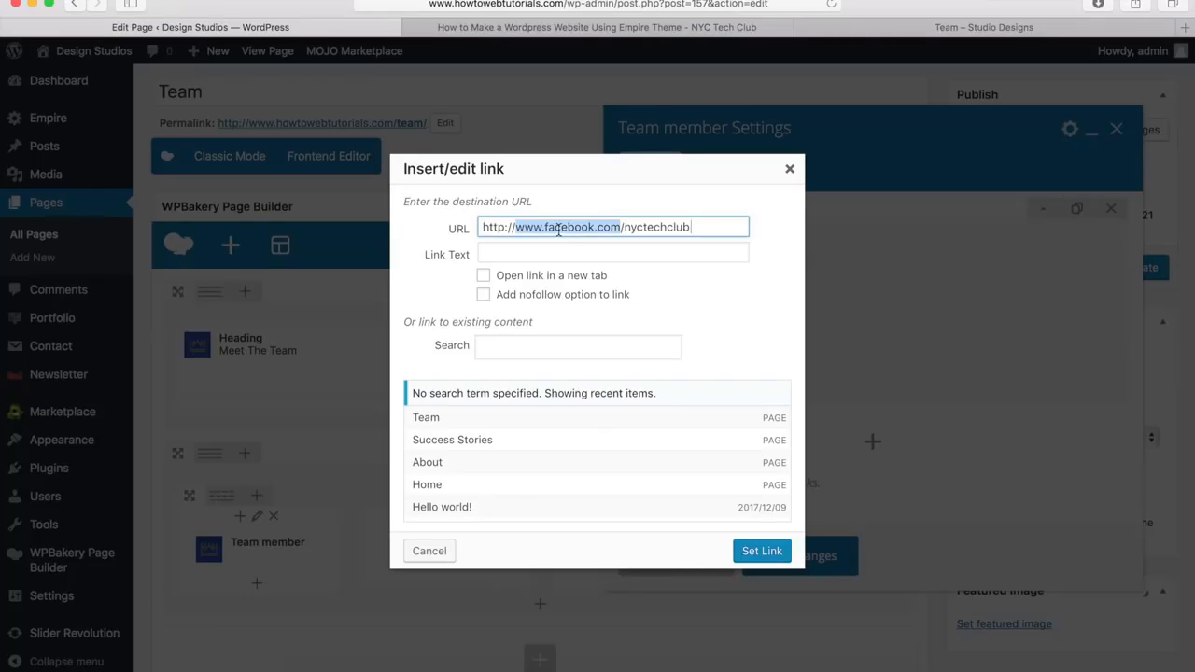
{"action": "key", "text": "BackSpace"}
{"action": "type", "text": "www"}
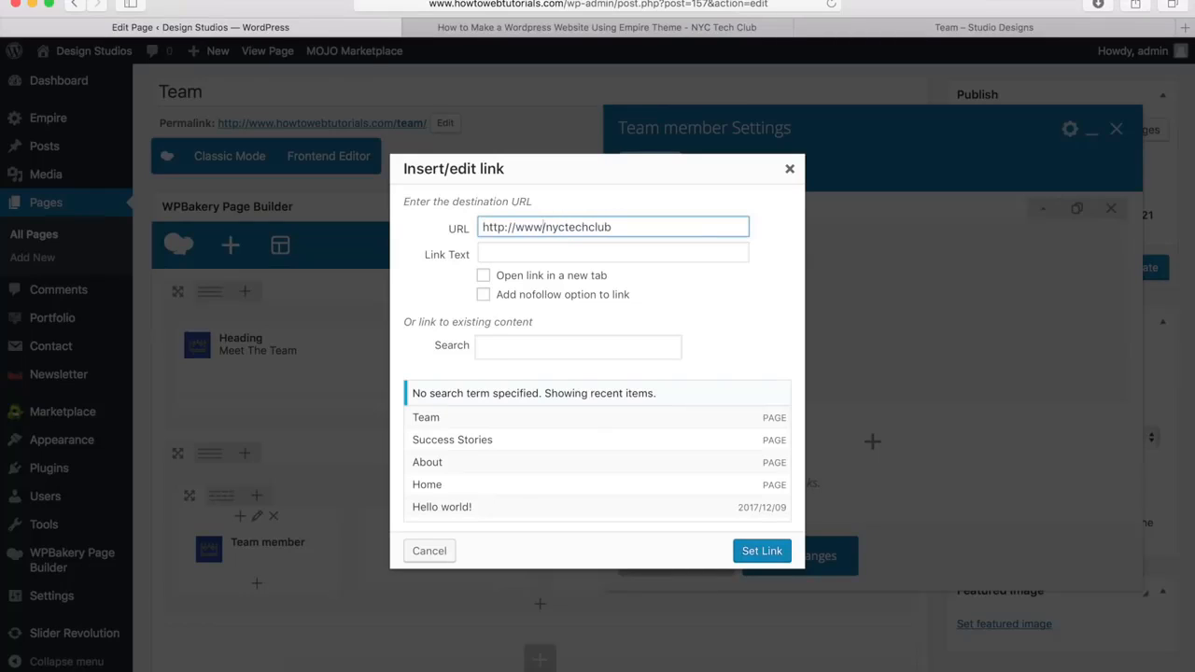
{"action": "type", "text": ".twitter.com"}
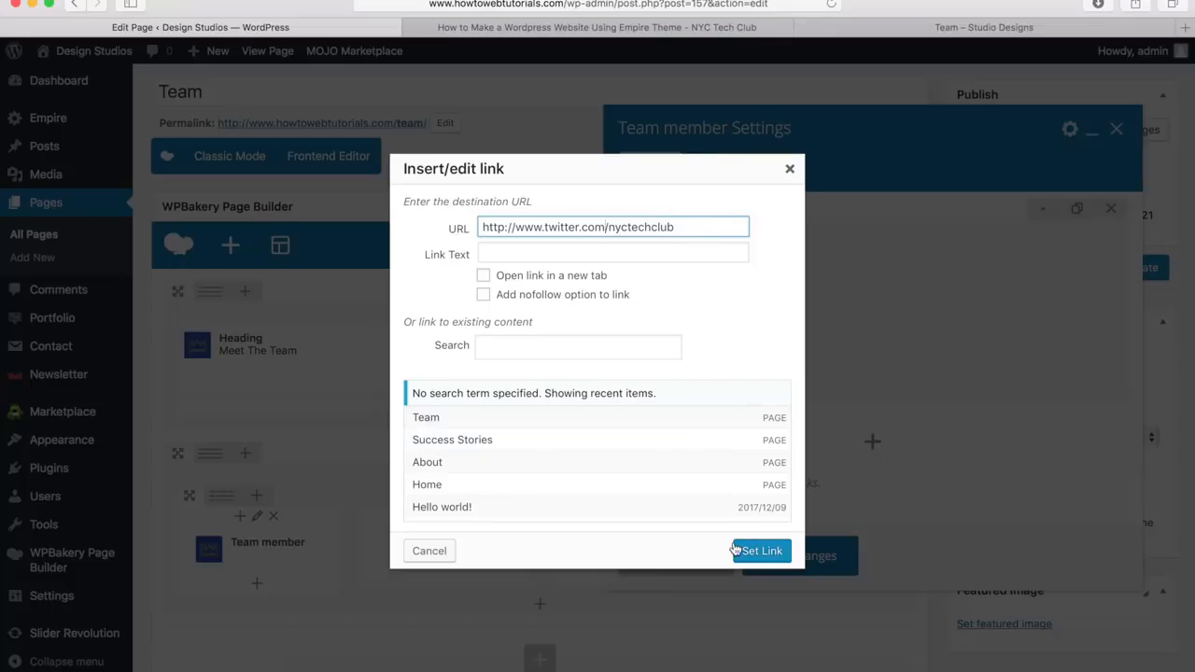
{"action": "left_click", "coordinate": [762, 552]}
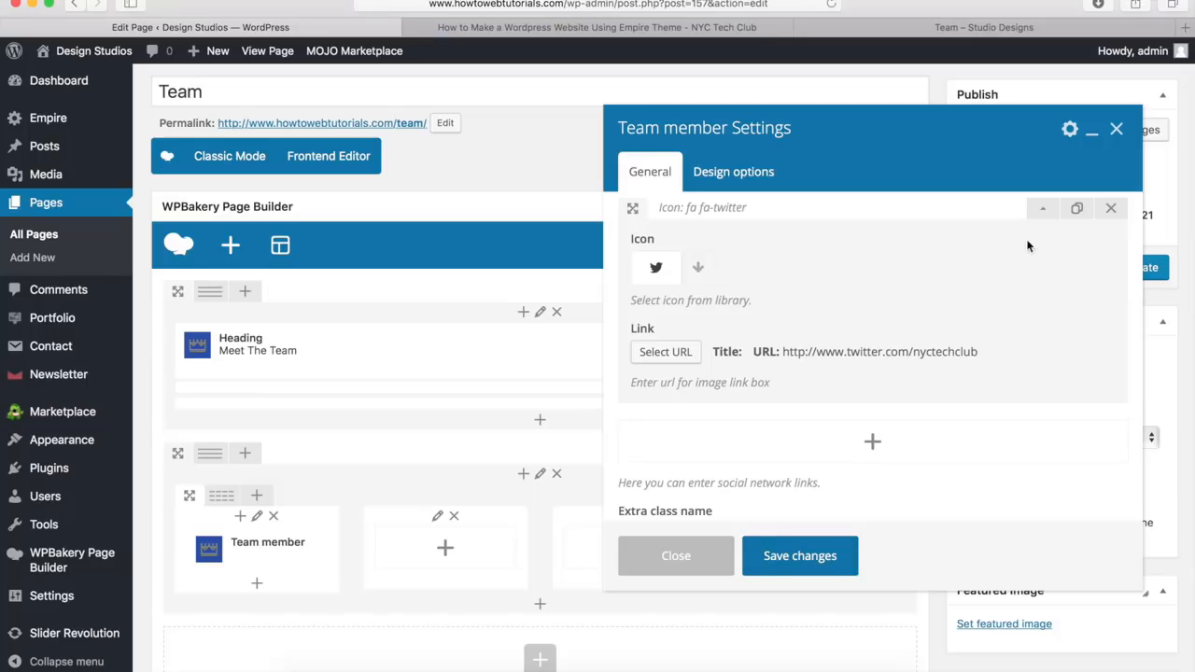
{"action": "left_click", "coordinate": [1037, 209]}
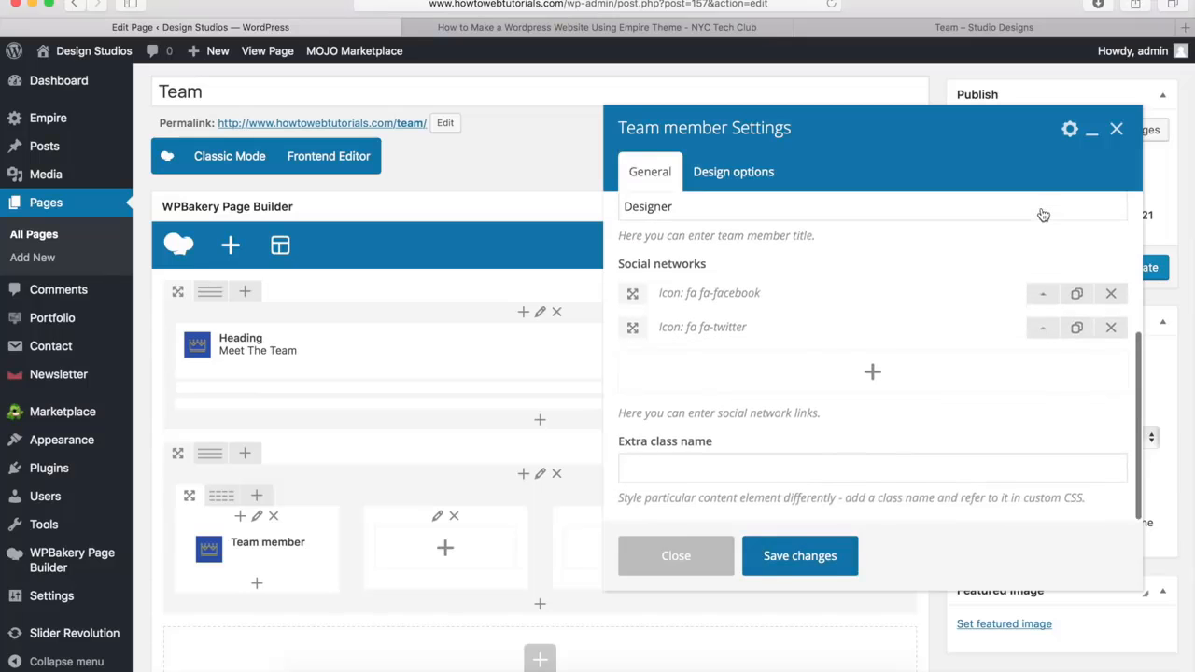
Add a third social network entry and give it the fa-instagram icon
{"action": "left_click", "coordinate": [875, 377]}
{"action": "left_click", "coordinate": [1043, 363]}
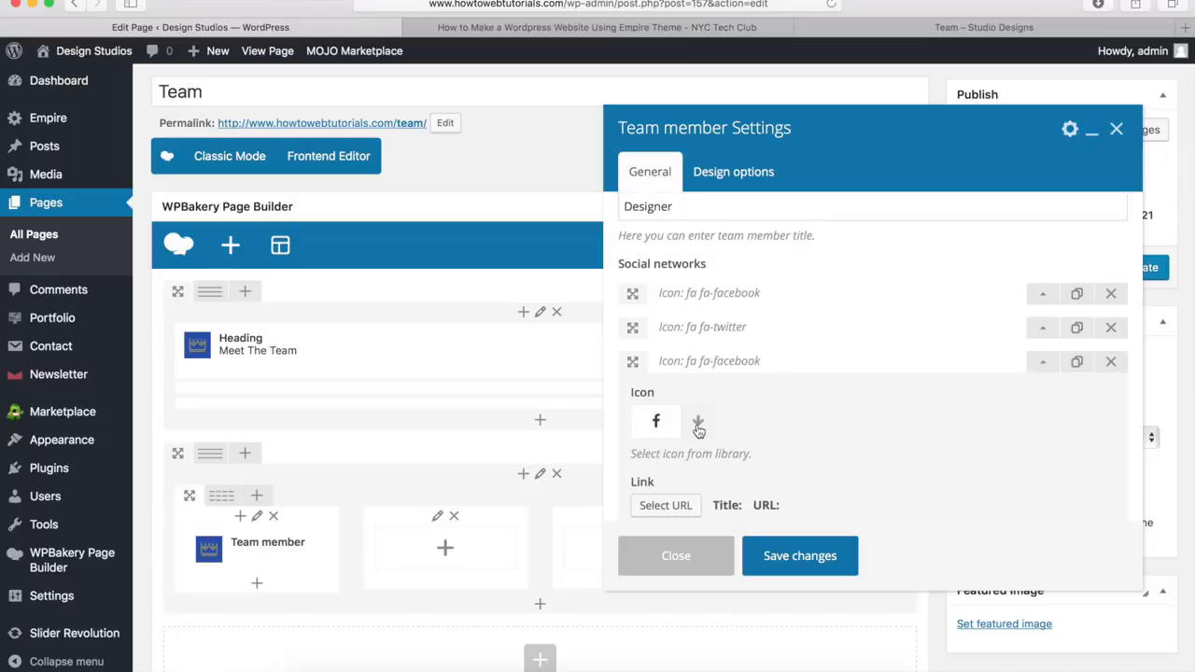
{"action": "left_click", "coordinate": [699, 424]}
{"action": "scroll", "coordinate": [698, 392], "scroll_direction": "down", "scroll_amount": 2}
{"action": "type", "text": "in"}
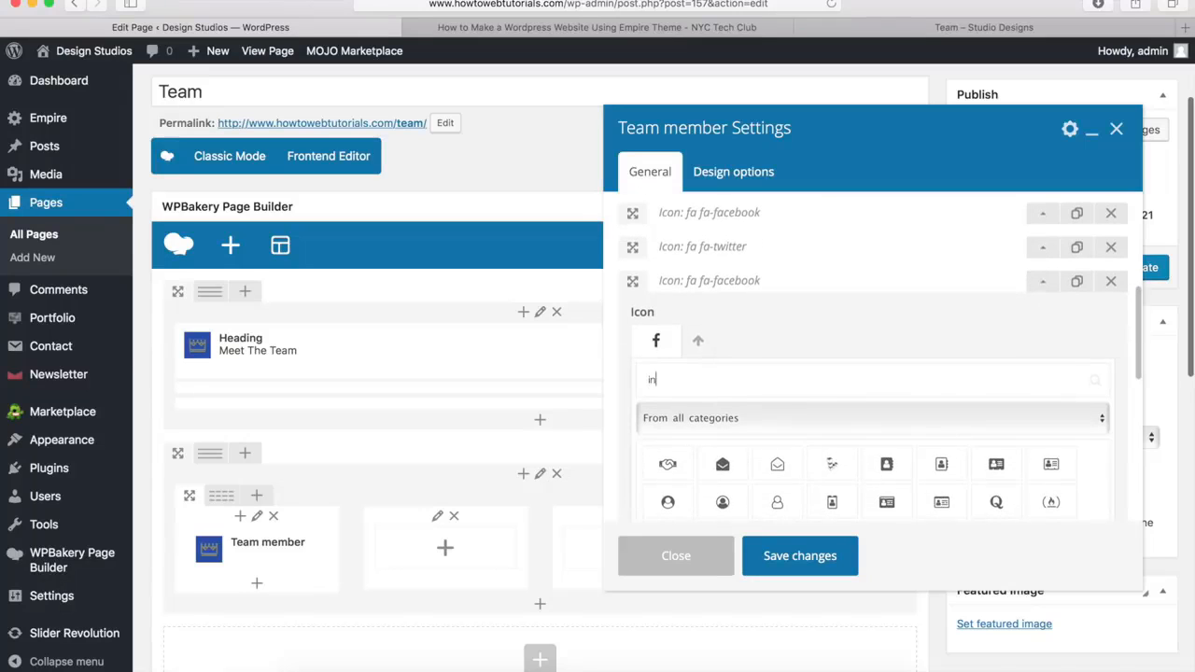
{"action": "type", "text": "st"}
{"action": "left_click", "coordinate": [722, 464]}
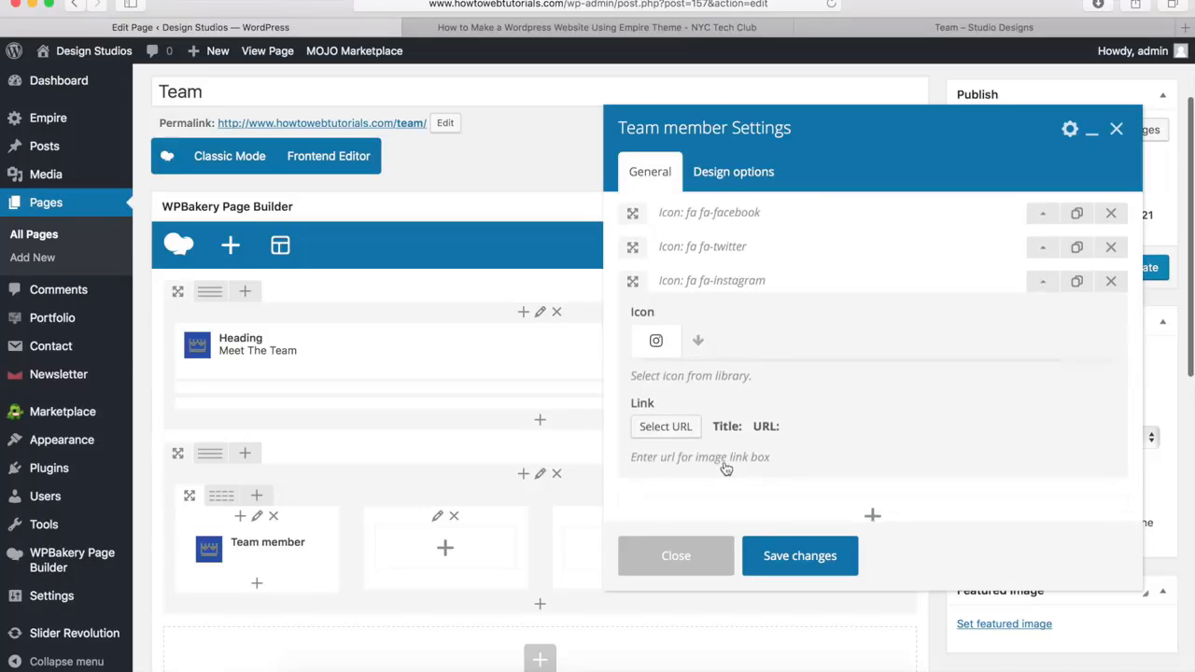
{"action": "left_click", "coordinate": [666, 424]}
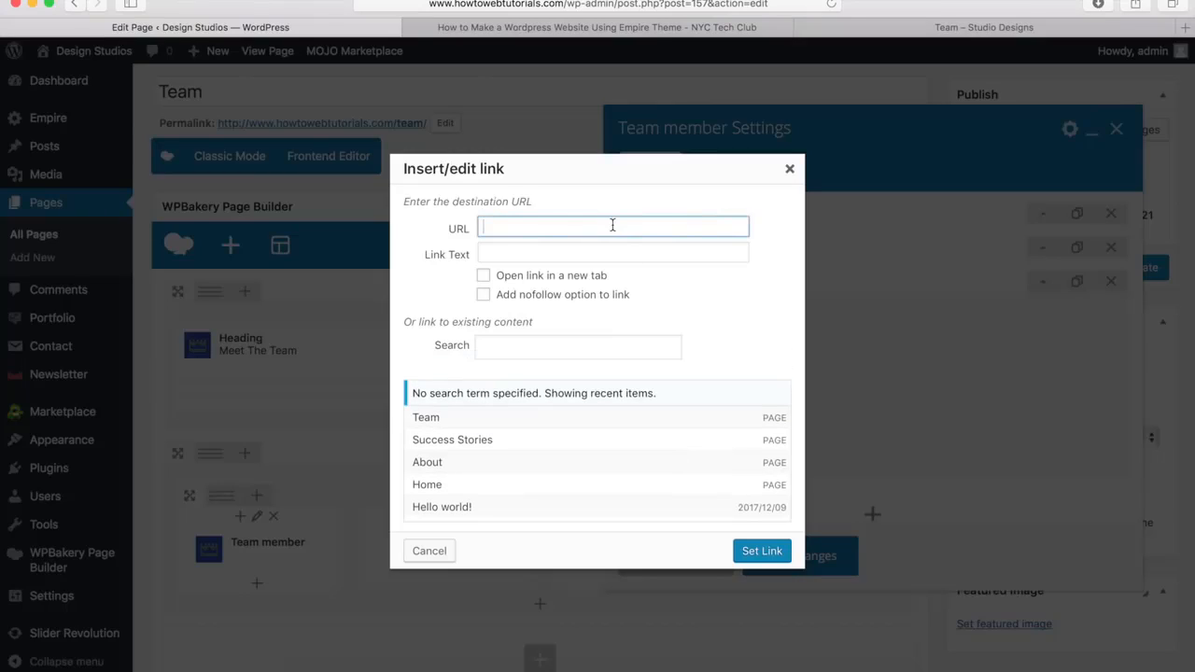
{"action": "type", "text": "http://www.facebook.com/nyctechclub"}
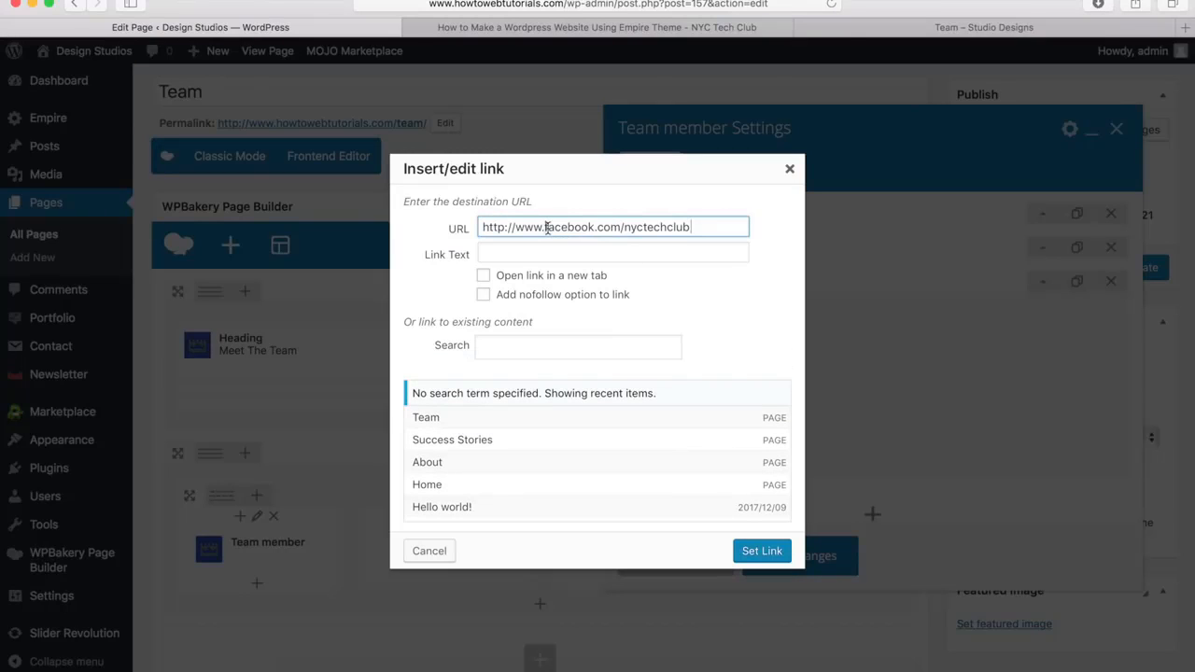
{"action": "left_click_drag", "start_coordinate": [546, 228], "coordinate": [592, 228]}
{"action": "type", "text": "instagram"}
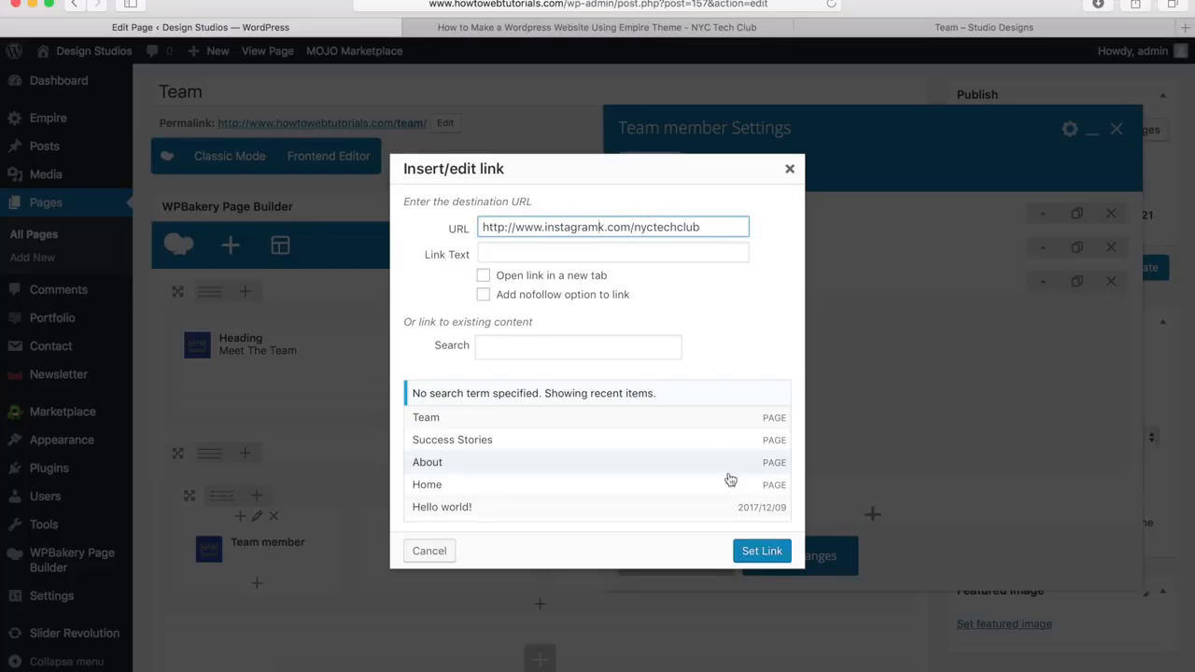
{"action": "left_click", "coordinate": [761, 557]}
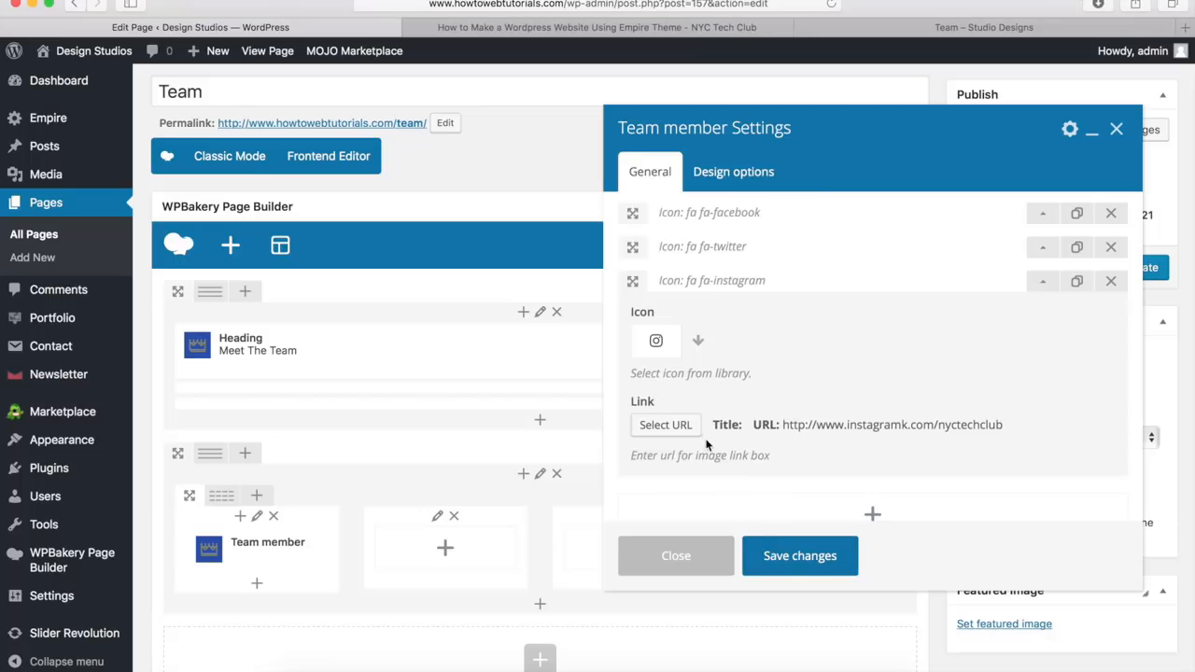
{"action": "left_click", "coordinate": [1043, 281]}
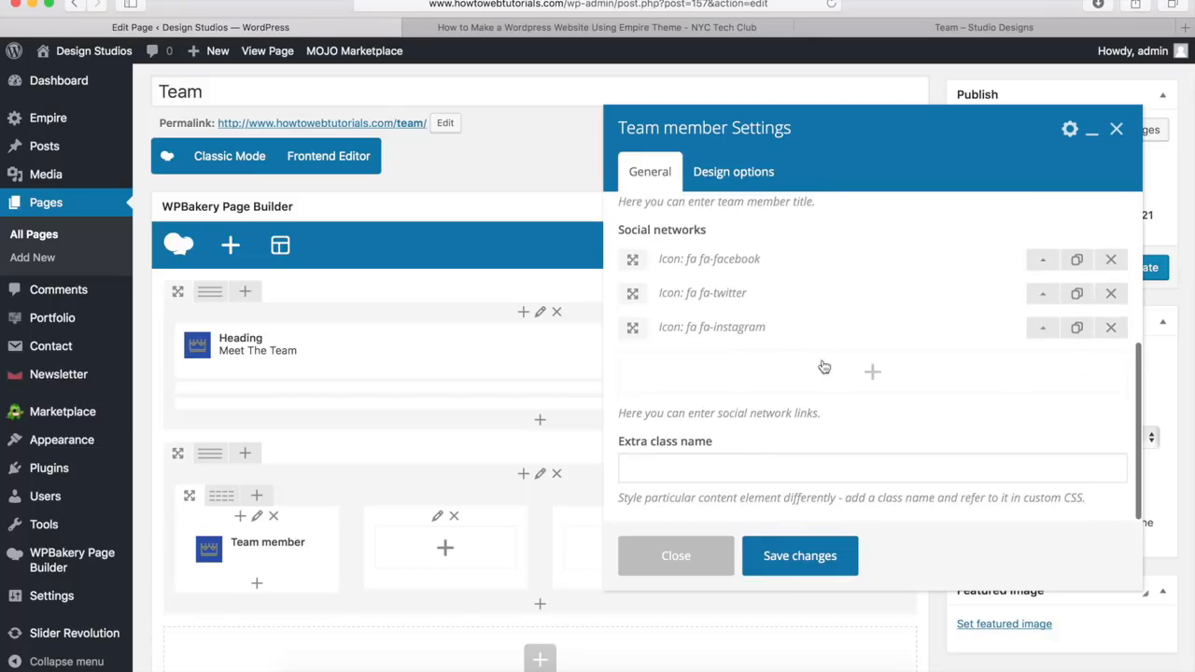
{"action": "left_click", "coordinate": [797, 557]}
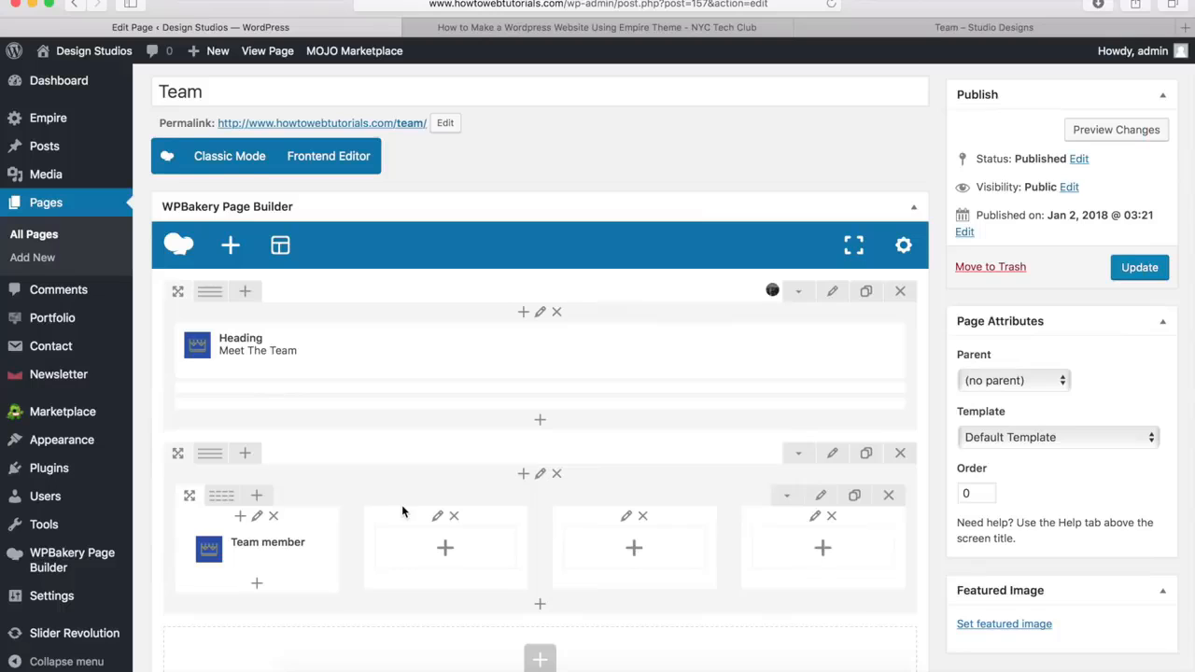
Clone the Team member element in the first column three times
{"action": "scroll", "coordinate": [403, 439], "scroll_direction": "down", "scroll_amount": 5}
{"action": "mouse_move", "coordinate": [275, 271]}
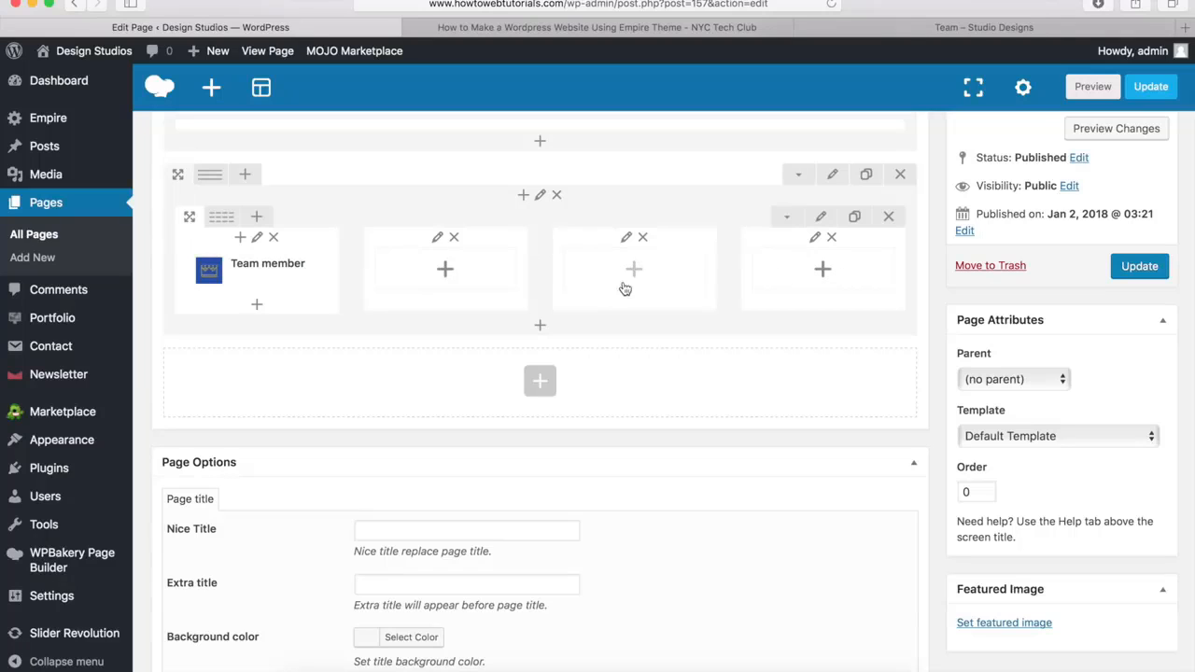
{"action": "mouse_move", "coordinate": [306, 283]}
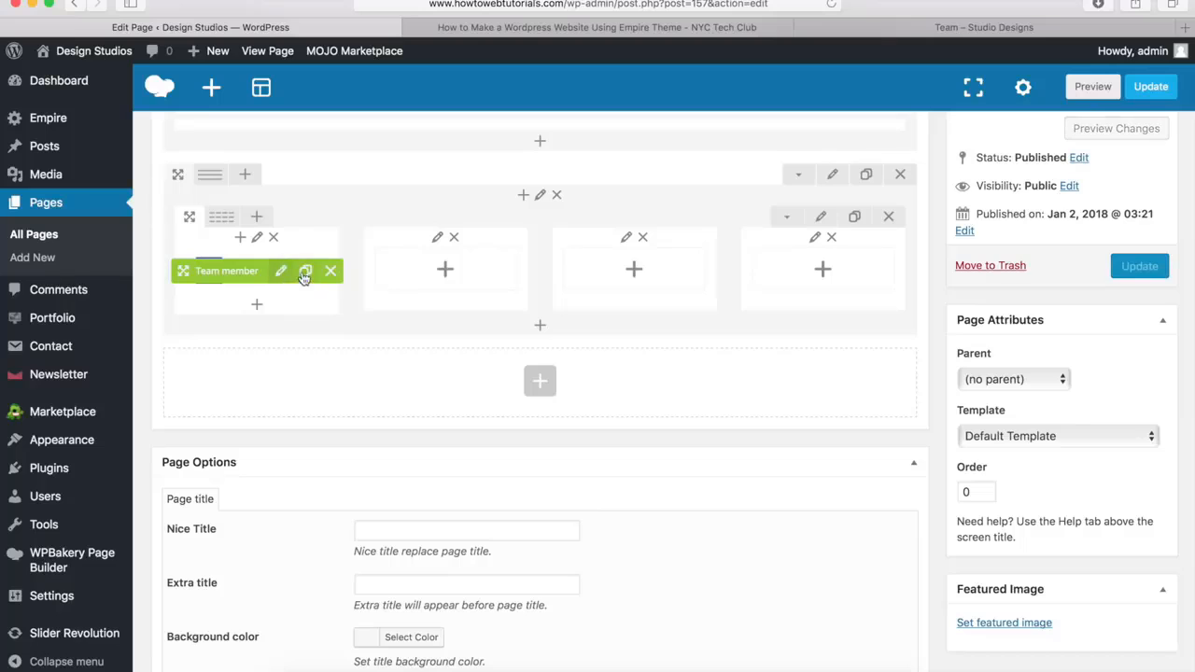
{"action": "left_click", "coordinate": [307, 272]}
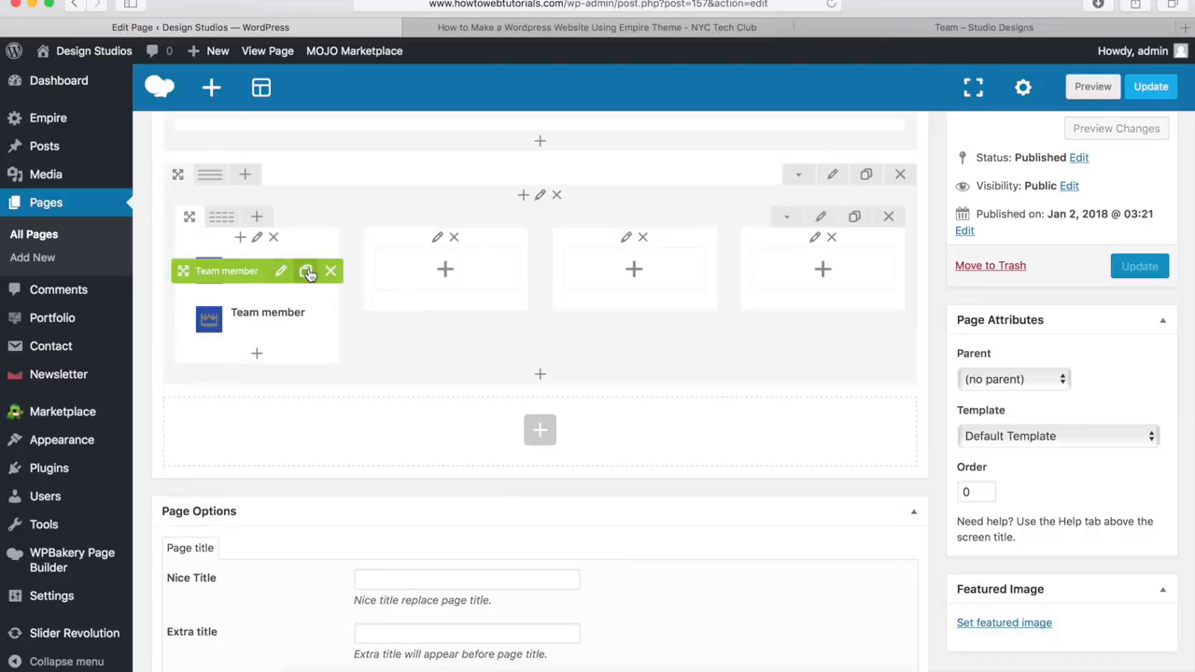
{"action": "left_click", "coordinate": [307, 272]}
{"action": "left_click", "coordinate": [307, 272]}
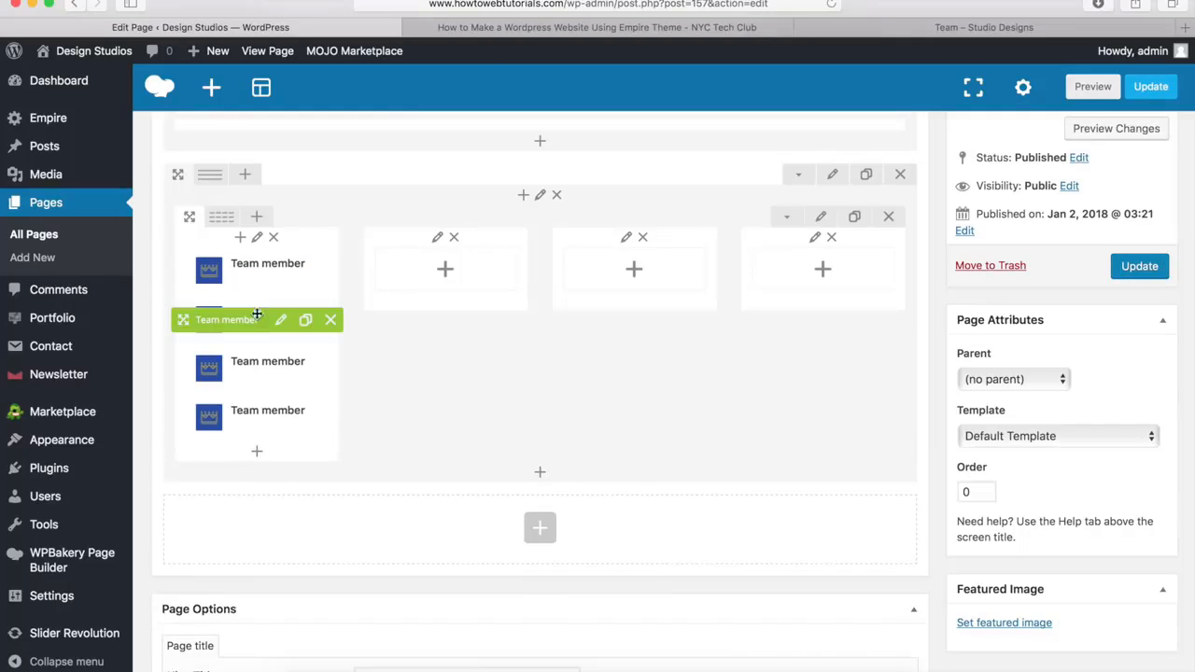
Move the three cloned team members into the second, third and fourth columns, one per column
{"action": "mouse_move", "coordinate": [189, 319]}
{"action": "left_mouse_down"}
{"action": "mouse_move", "coordinate": [374, 287]}
{"action": "mouse_move", "coordinate": [404, 308]}
{"action": "left_mouse_up"}
{"action": "left_click_drag", "start_coordinate": [189, 319], "coordinate": [596, 320]}
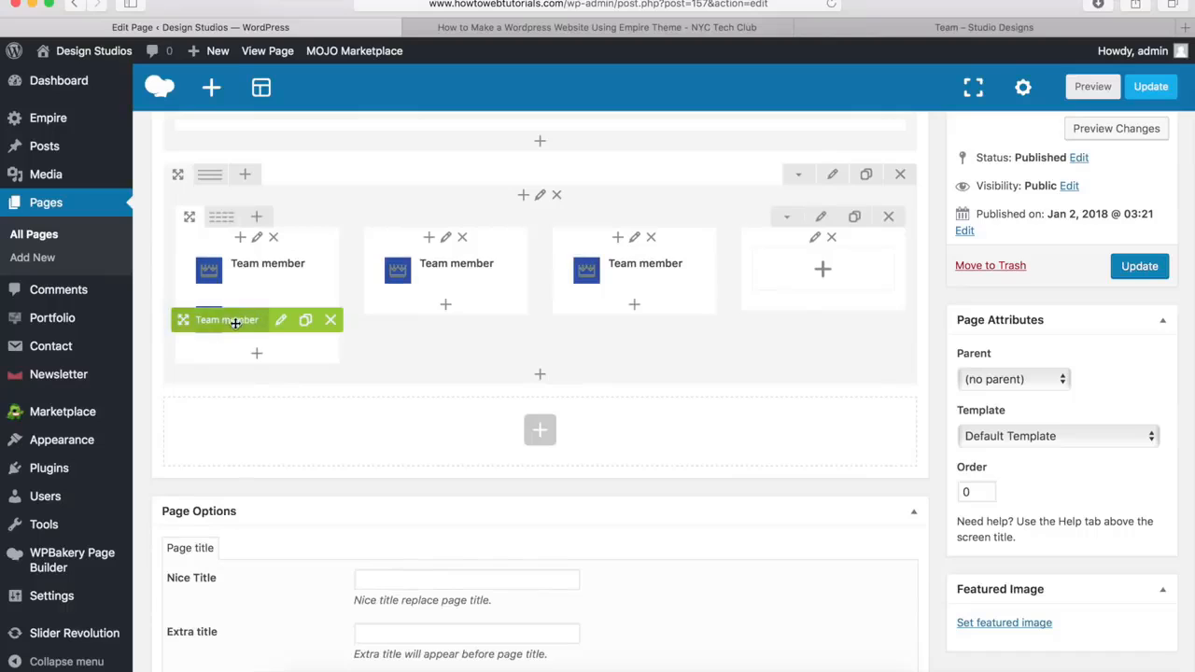
{"action": "left_click_drag", "start_coordinate": [234, 321], "coordinate": [767, 314]}
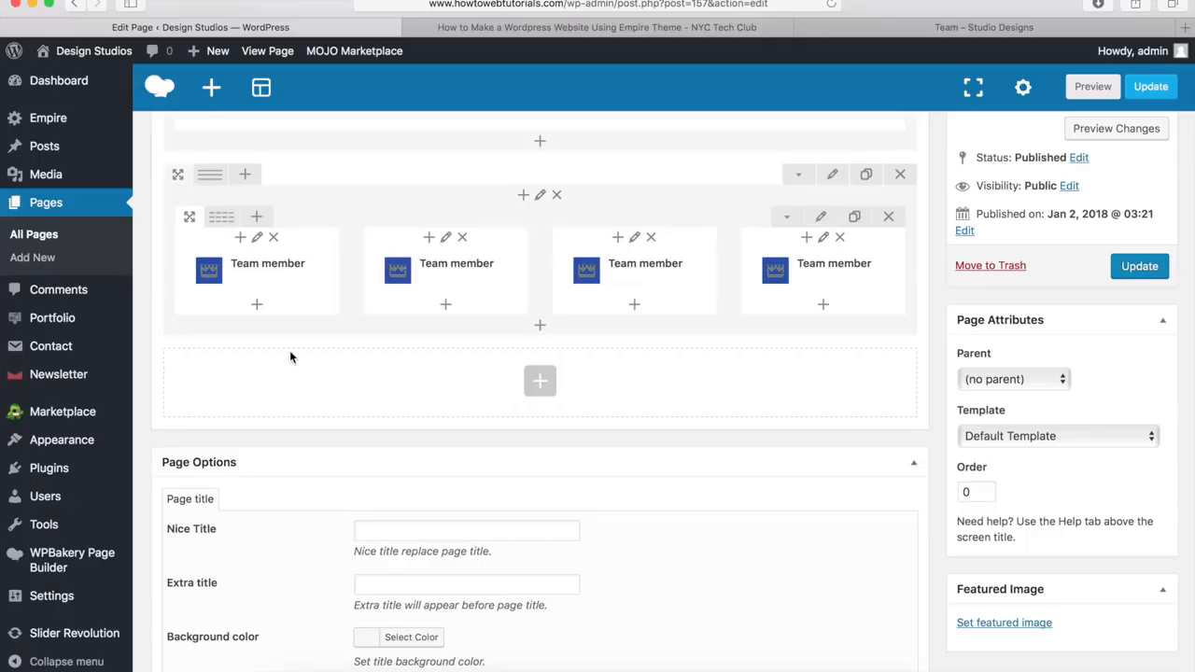
Clone the inner row holding the four team members to make a second row
{"action": "mouse_move", "coordinate": [775, 270]}
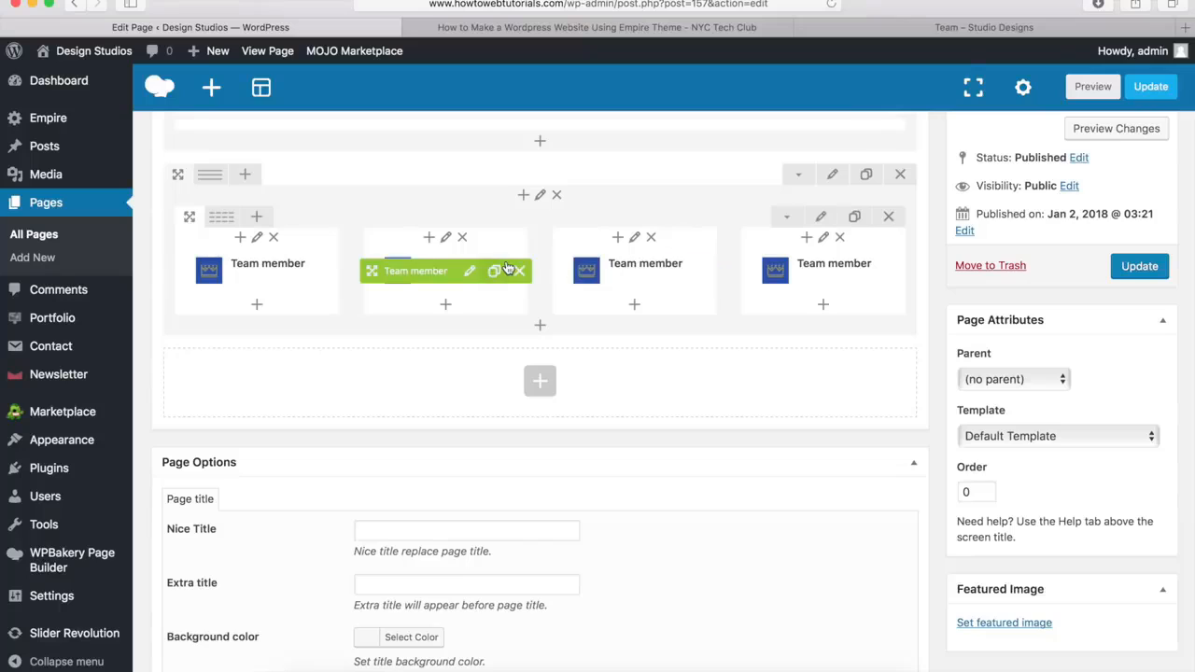
{"action": "mouse_move", "coordinate": [584, 269]}
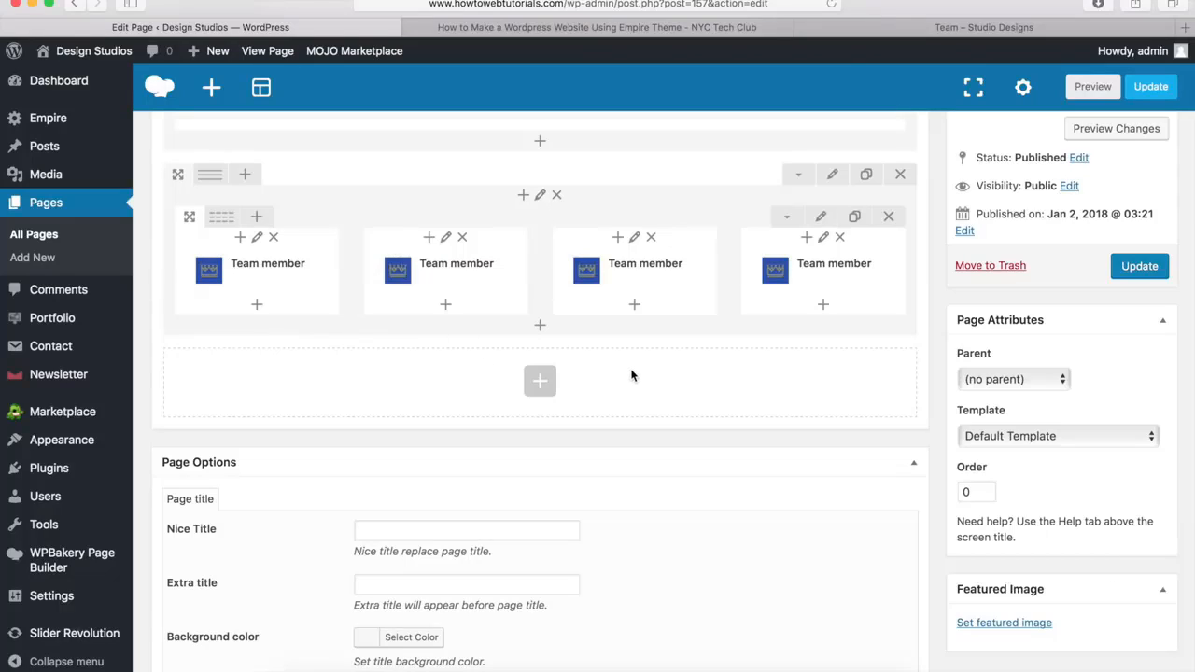
{"action": "left_click", "coordinate": [855, 218]}
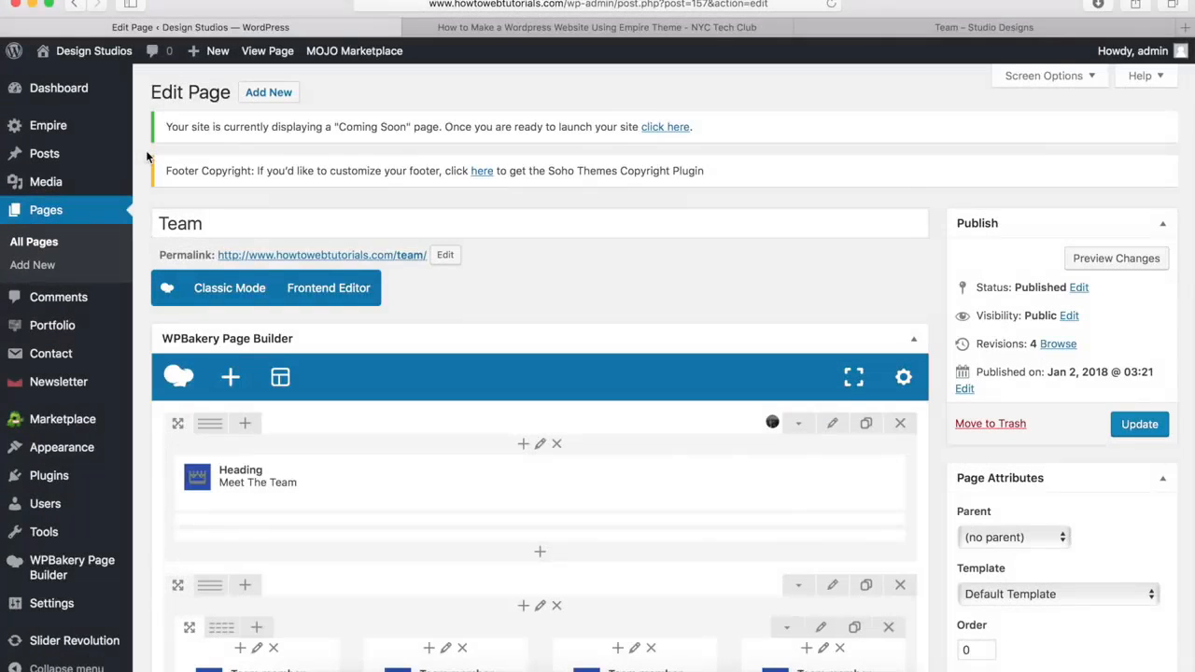
Check the section below the team on the demo's Team page, and add a new row beneath the team member rows
{"action": "scroll", "coordinate": [146, 157], "scroll_direction": "down", "scroll_amount": 5}
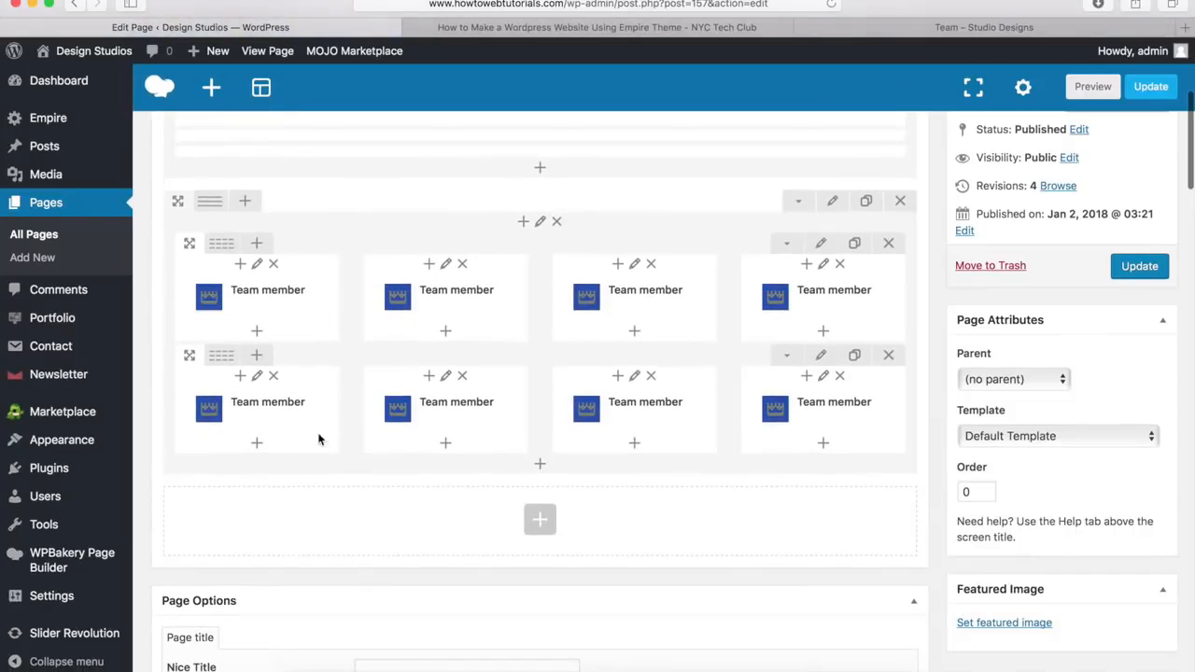
{"action": "mouse_move", "coordinate": [660, 304]}
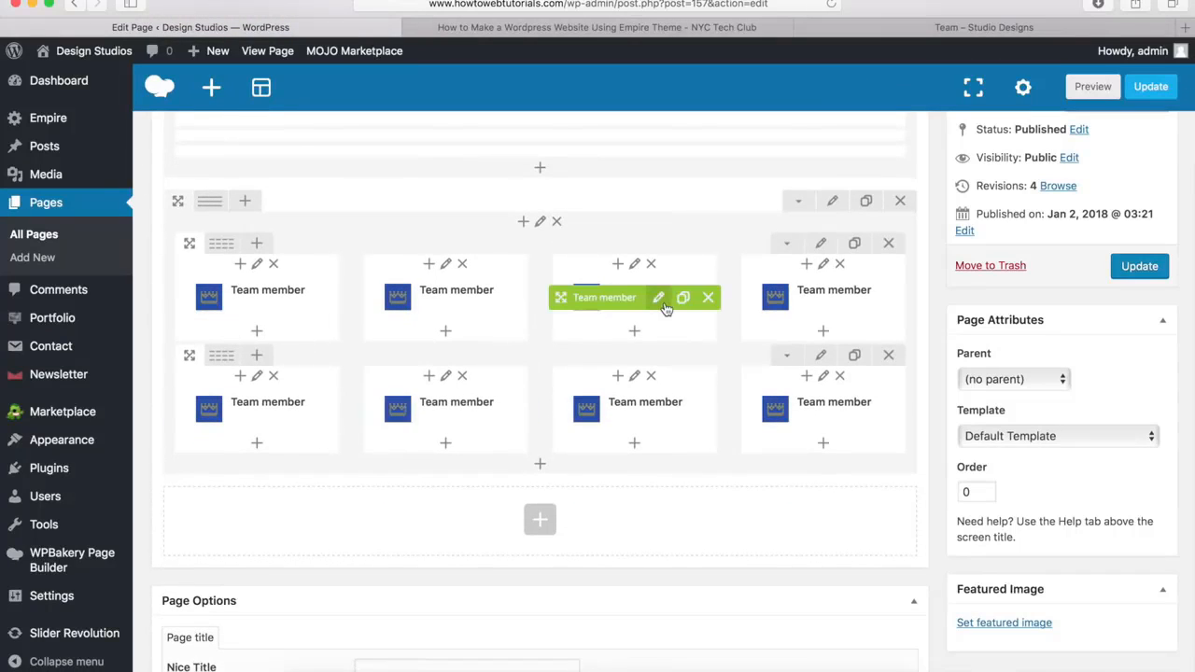
{"action": "left_click", "coordinate": [918, 27]}
{"action": "scroll", "coordinate": [573, 467], "scroll_direction": "down", "scroll_amount": 3}
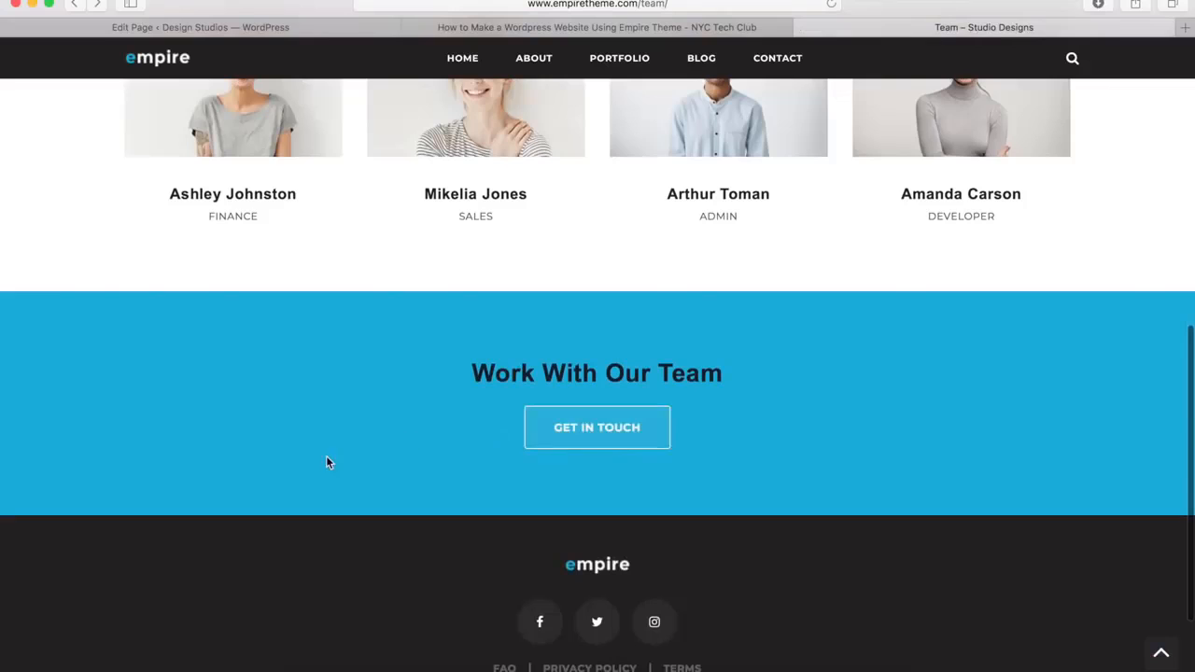
{"action": "left_click", "coordinate": [87, 28]}
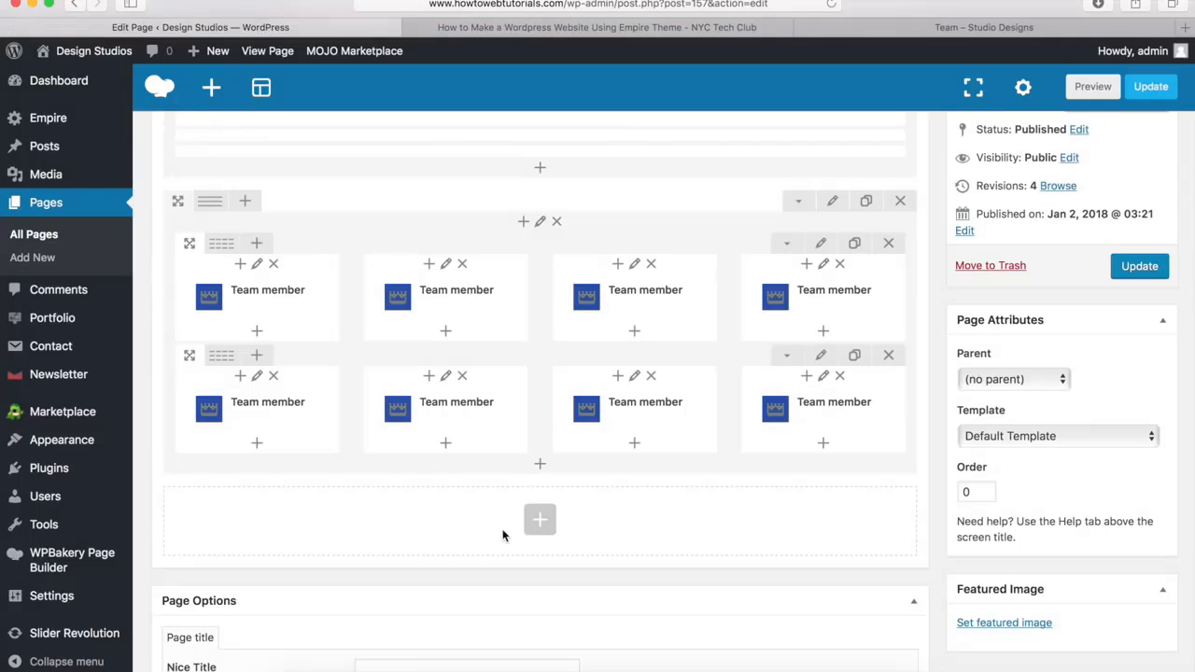
{"action": "left_click", "coordinate": [545, 523]}
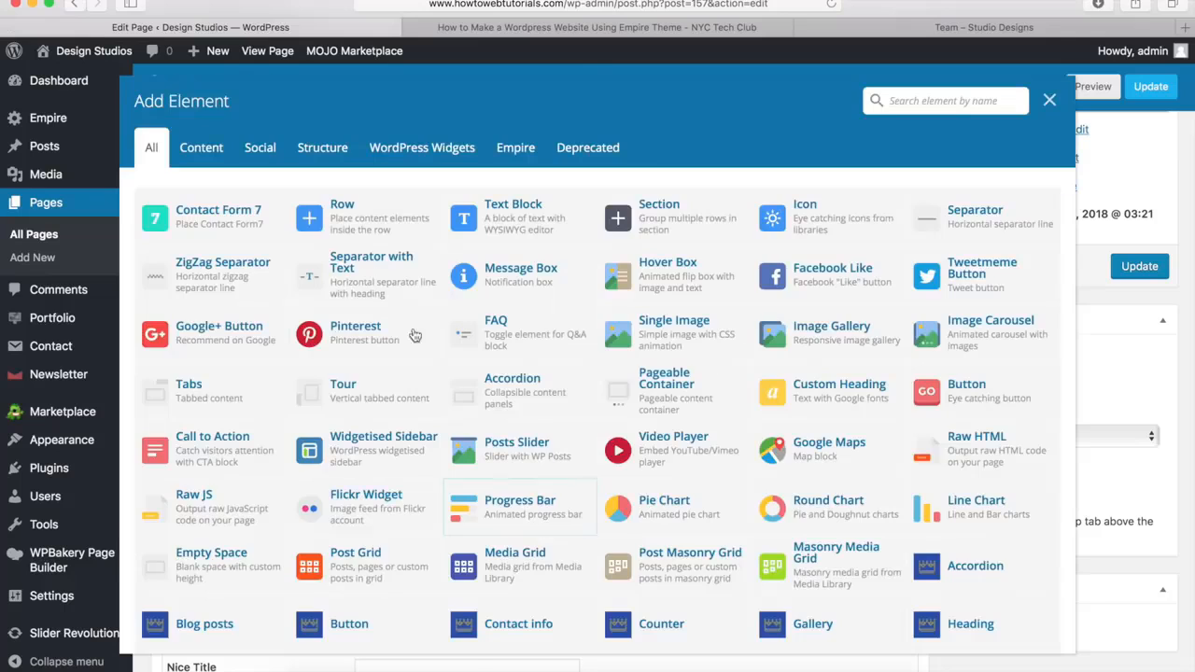
{"action": "left_click", "coordinate": [350, 217]}
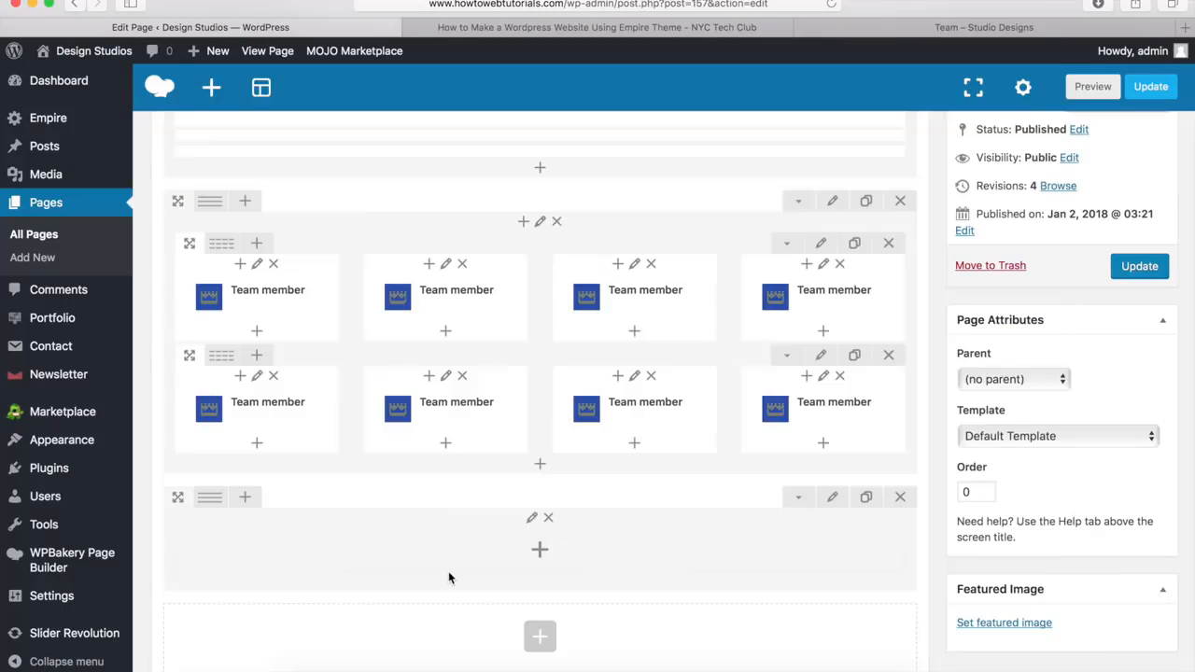
Set the new row's stretch to Stretch row and its bottom margin to 0px
{"action": "left_click", "coordinate": [834, 498]}
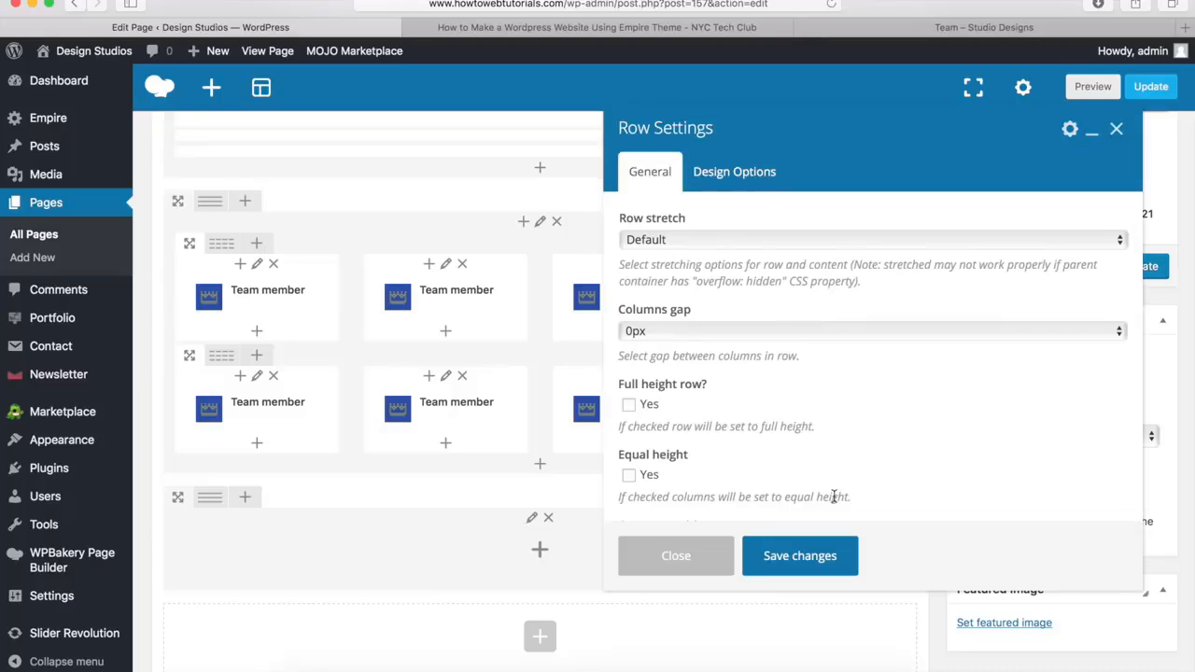
{"action": "left_click", "coordinate": [656, 241]}
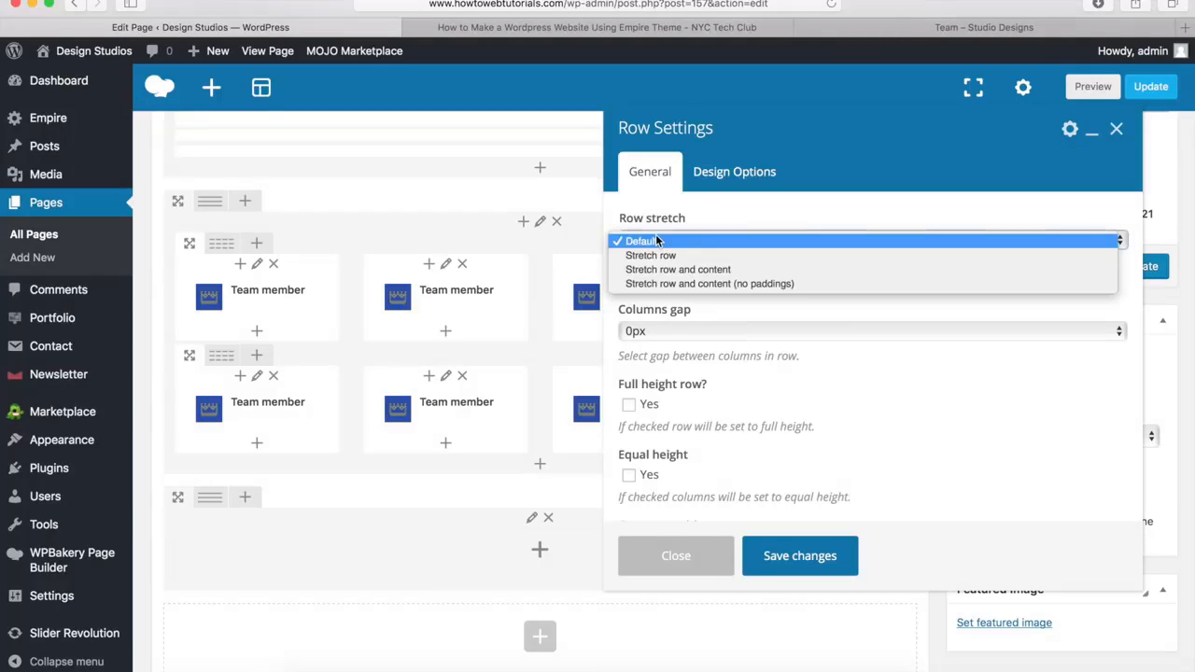
{"action": "left_click", "coordinate": [651, 255]}
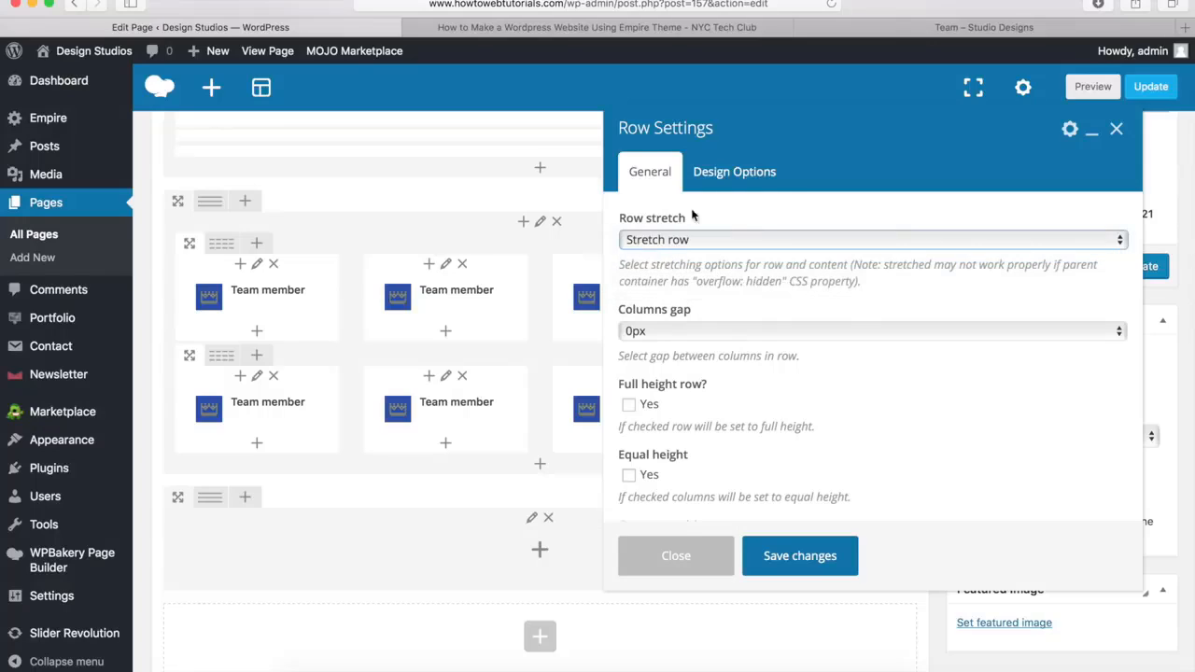
{"action": "left_click", "coordinate": [736, 174]}
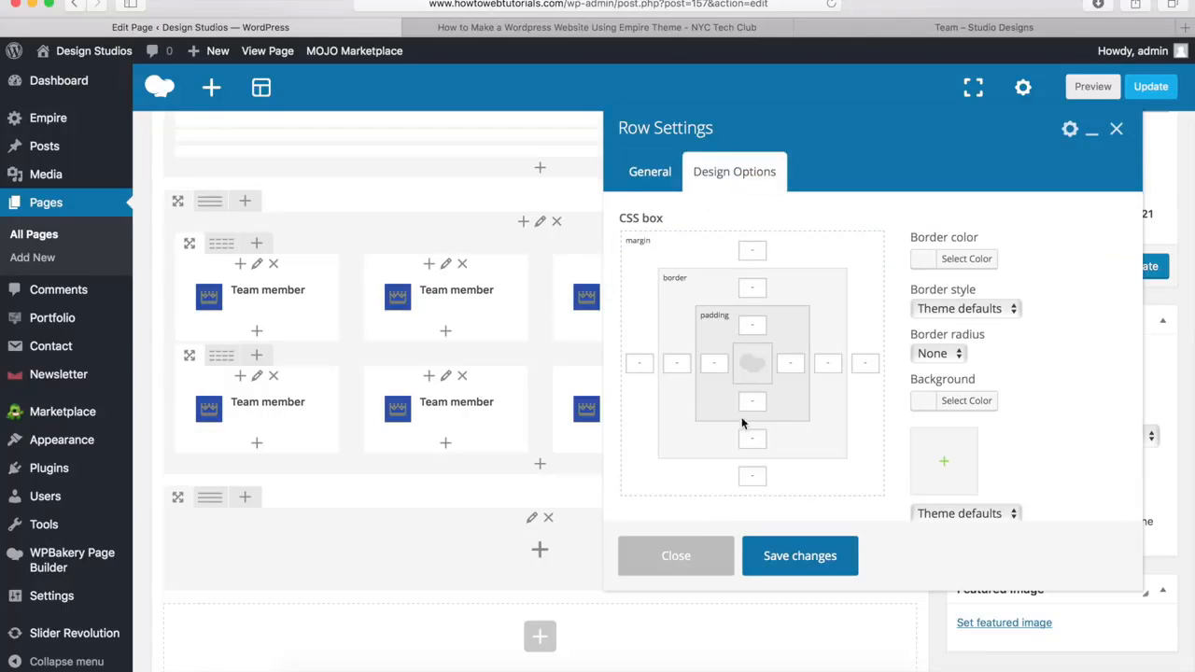
{"action": "left_click", "coordinate": [753, 477]}
{"action": "type", "text": "0"}
Set the new row's background color to #00a9da and save the row settings
{"action": "left_click", "coordinate": [959, 406]}
{"action": "left_click", "coordinate": [1026, 411]}
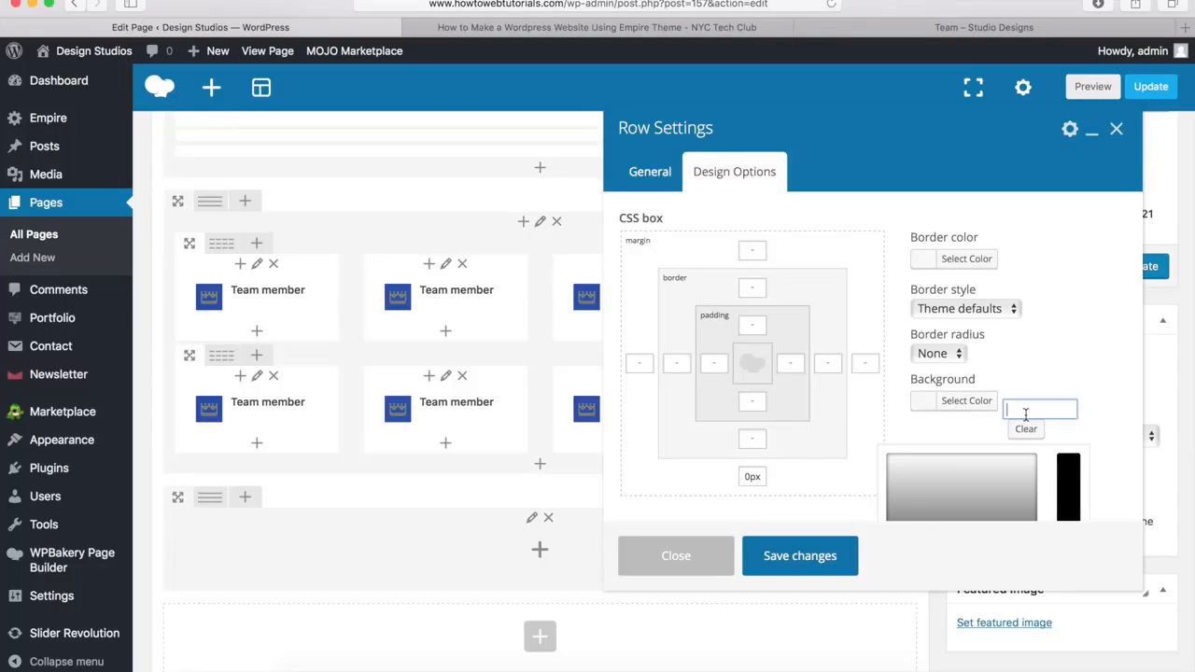
{"action": "type", "text": "#00a9da"}
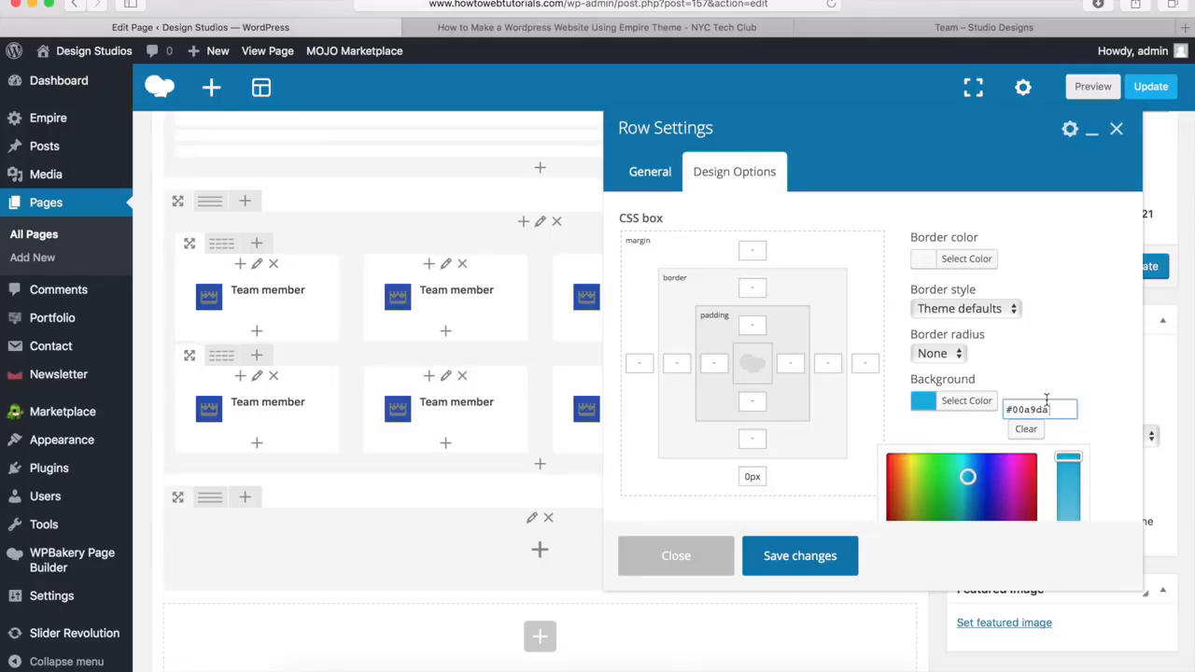
{"action": "left_click", "coordinate": [799, 560]}
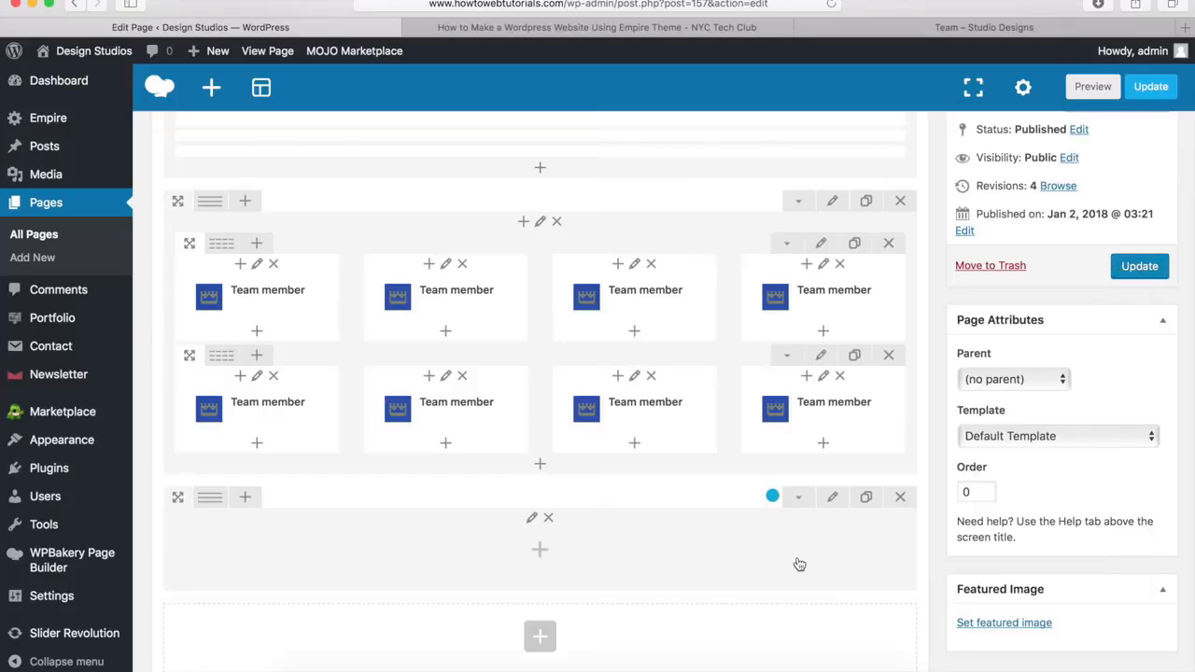
Add an Empire Heading element to the blue row and give it the title "Work With Our Team"
{"action": "left_click", "coordinate": [540, 553]}
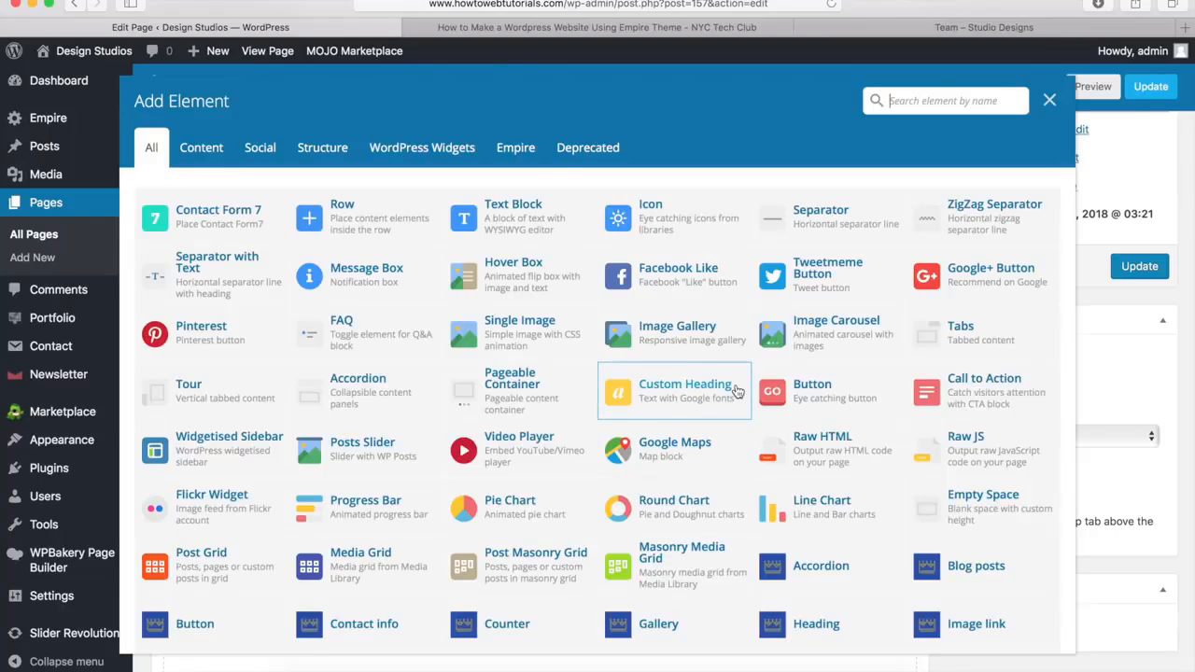
{"action": "scroll", "coordinate": [710, 401], "scroll_direction": "down", "scroll_amount": 3}
{"action": "scroll", "coordinate": [738, 393], "scroll_direction": "down", "scroll_amount": 1}
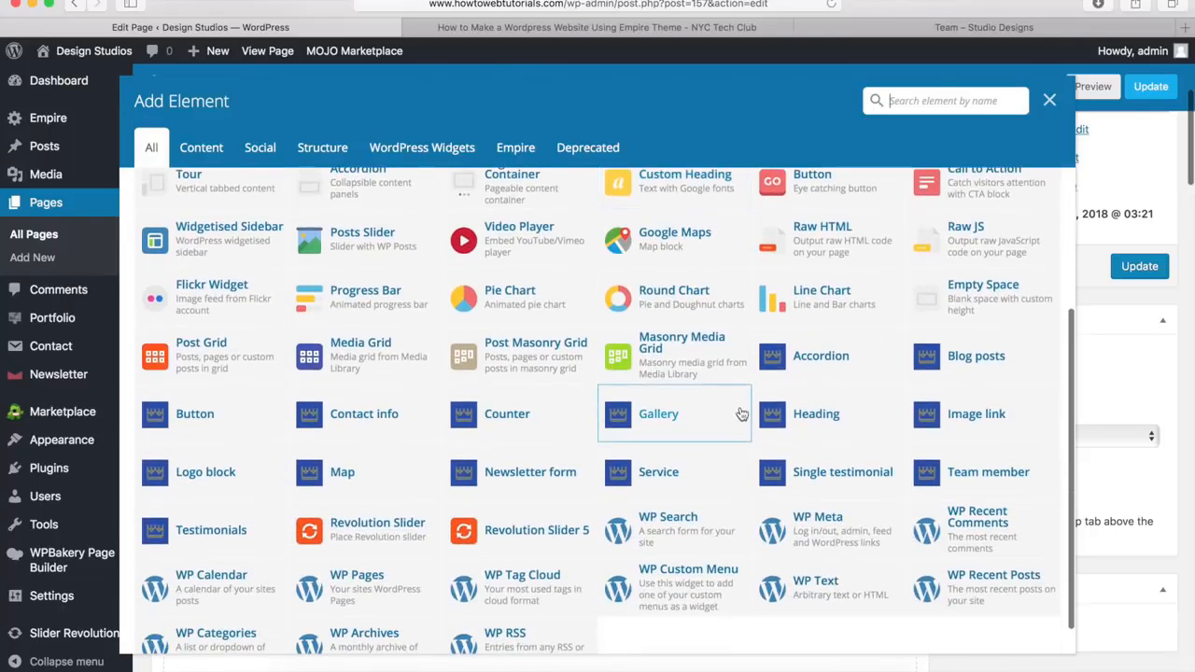
{"action": "left_click", "coordinate": [807, 416]}
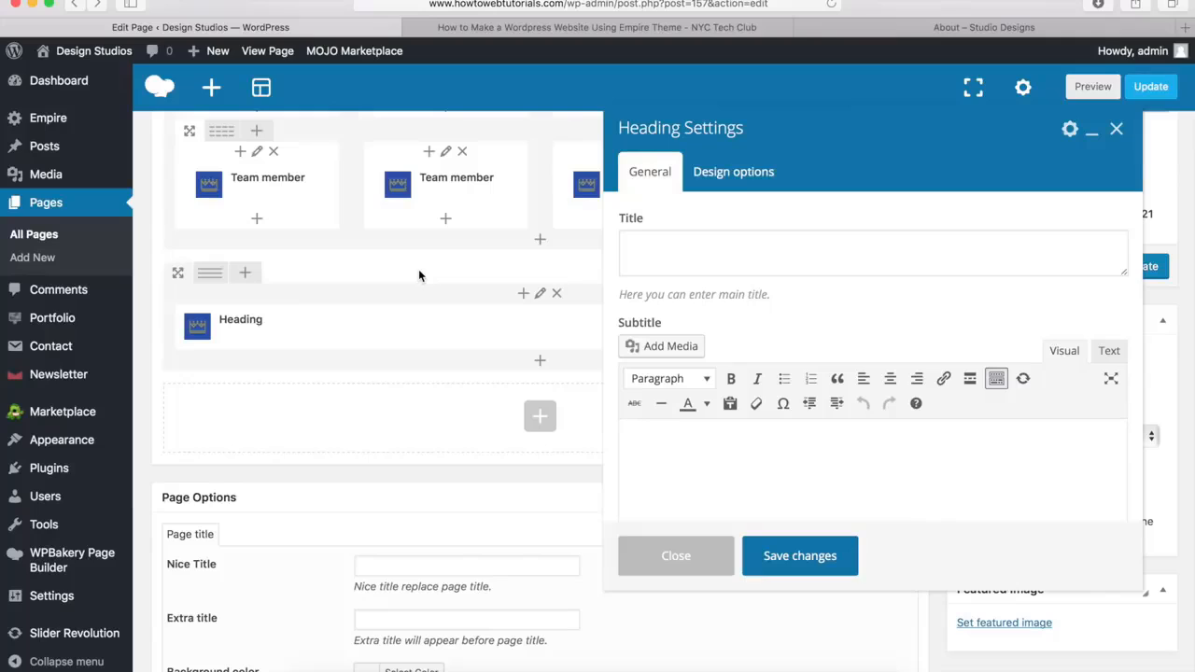
{"action": "left_click", "coordinate": [670, 244]}
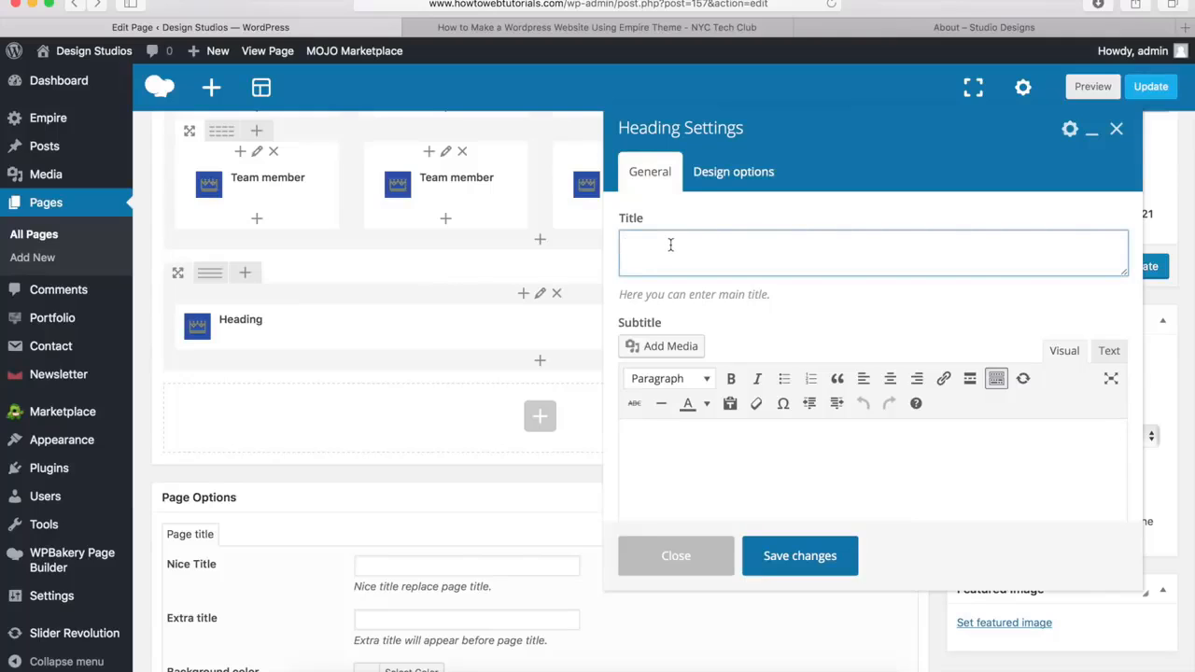
{"action": "type", "text": "Work With Our Team"}
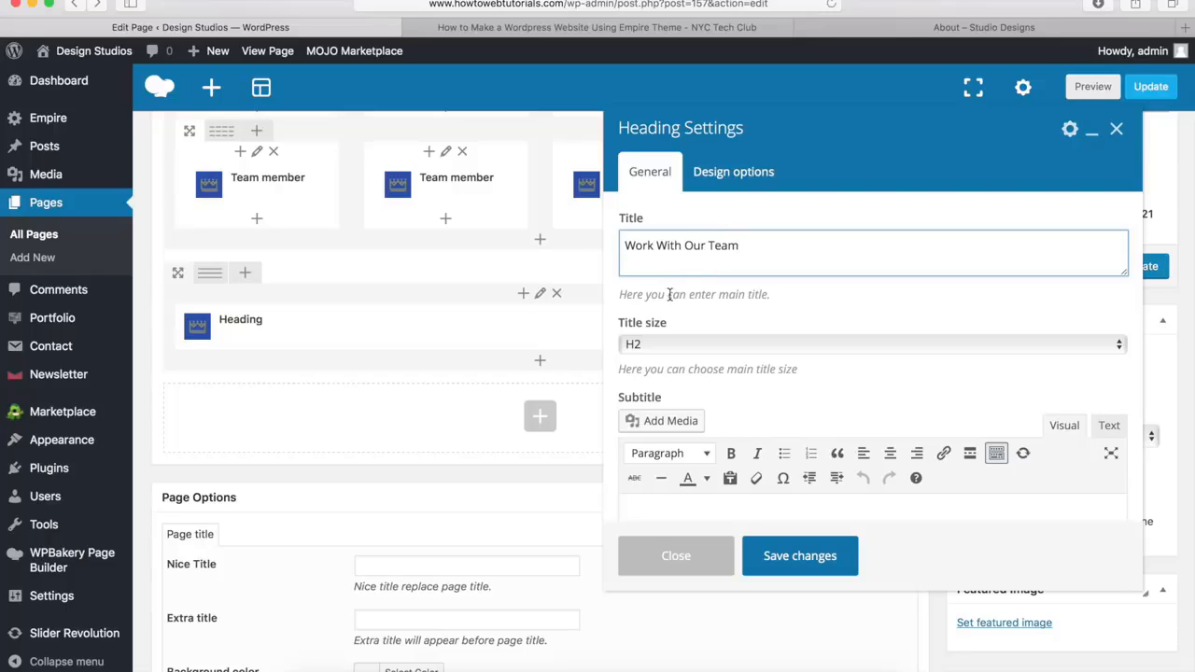
{"action": "left_click", "coordinate": [770, 396]}
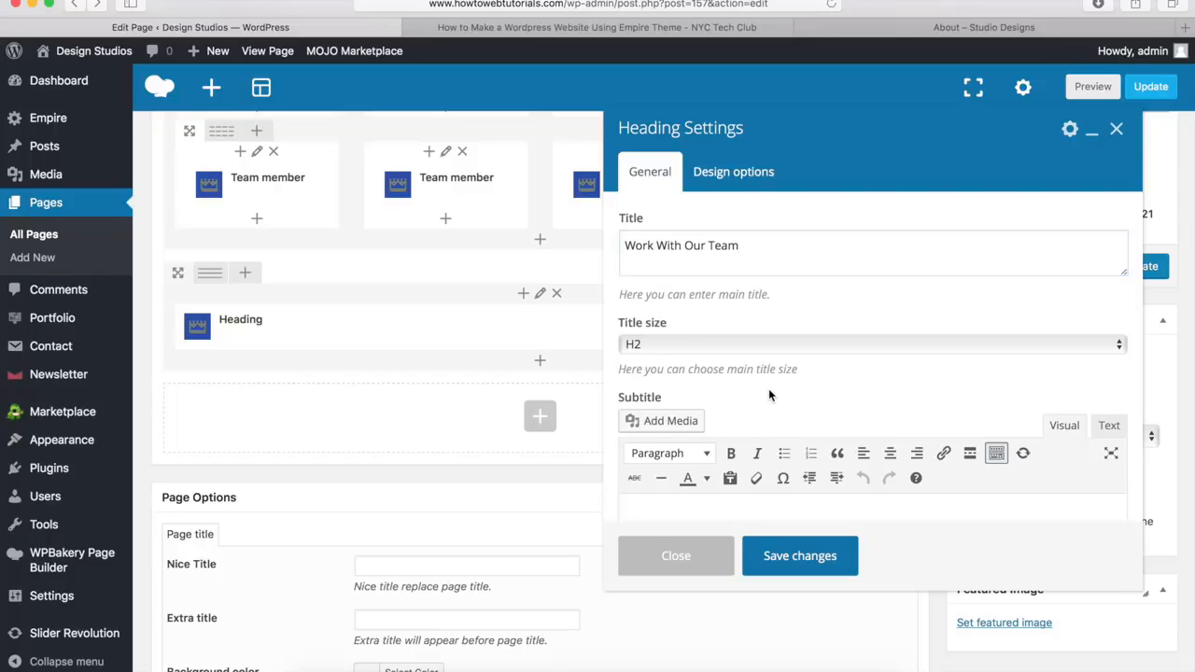
Set the "Work With Our Team" heading's bottom margin to 20px and save the heading settings
{"action": "scroll", "coordinate": [770, 396], "scroll_direction": "down", "scroll_amount": 10}
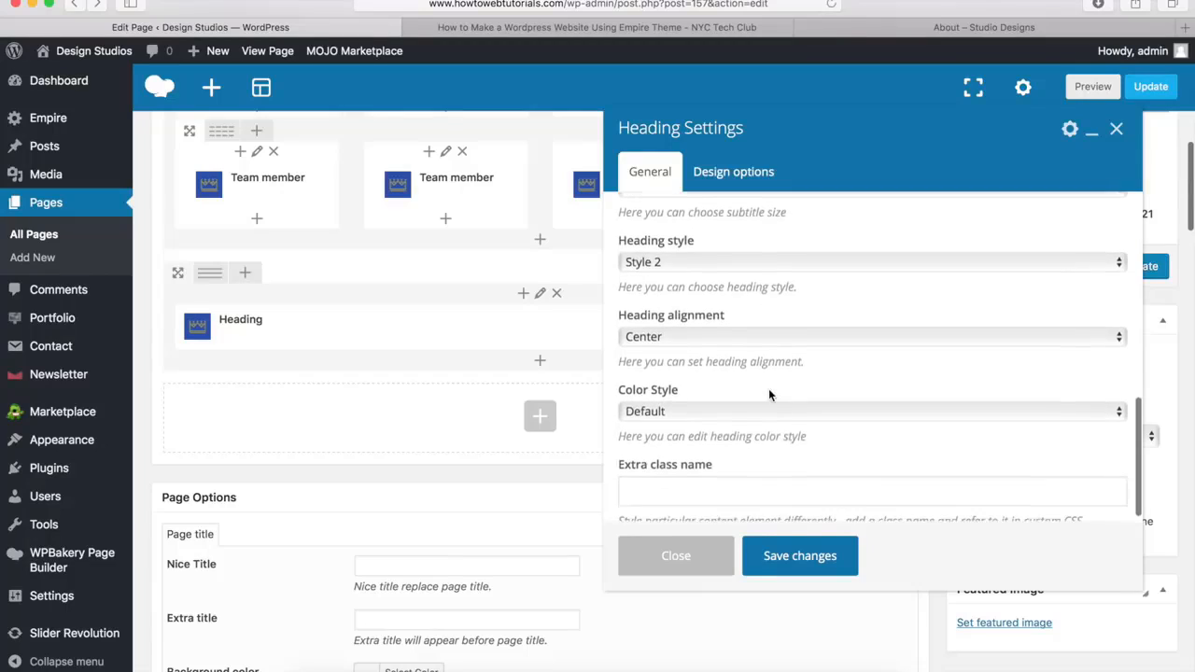
{"action": "left_click", "coordinate": [721, 179]}
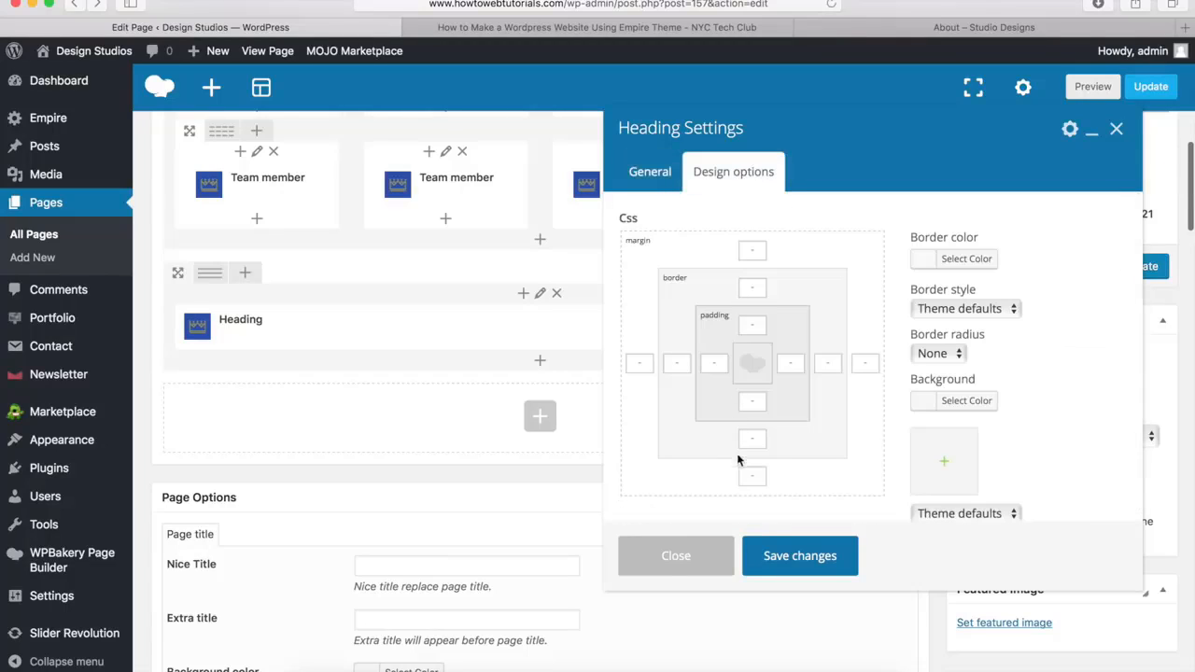
{"action": "type", "text": "20px"}
{"action": "left_click", "coordinate": [798, 556]}
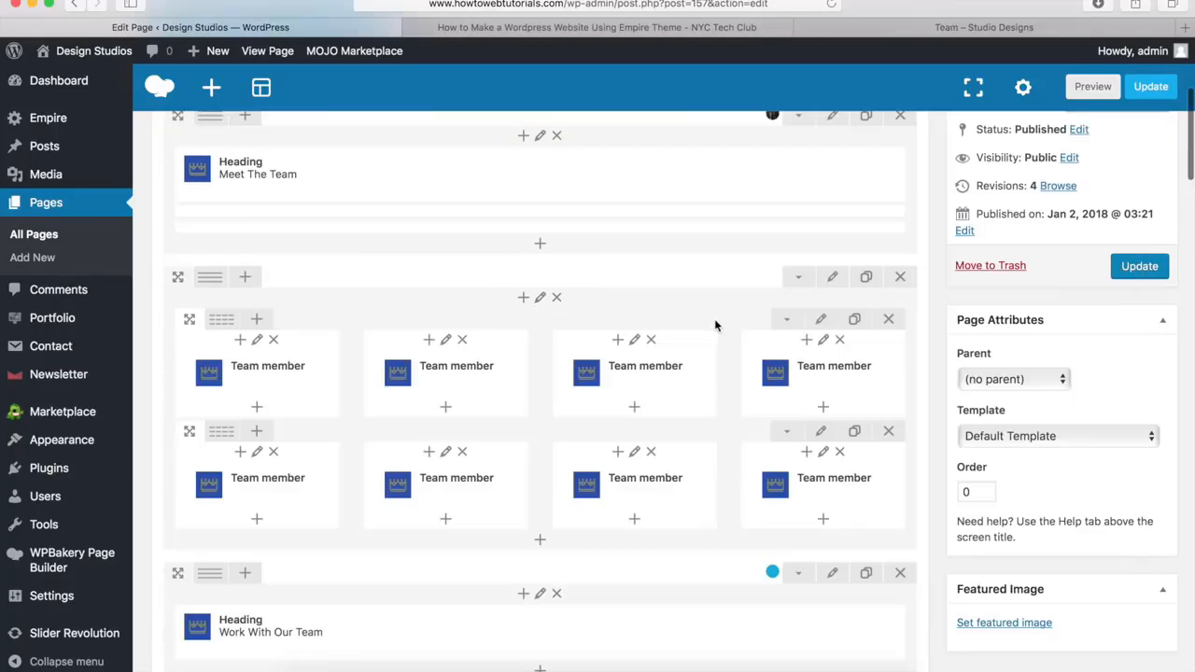
Add an Empire Button element beneath the heading in the blue row and title it "Get In Touch"
{"action": "scroll", "coordinate": [715, 322], "scroll_direction": "down", "scroll_amount": 5}
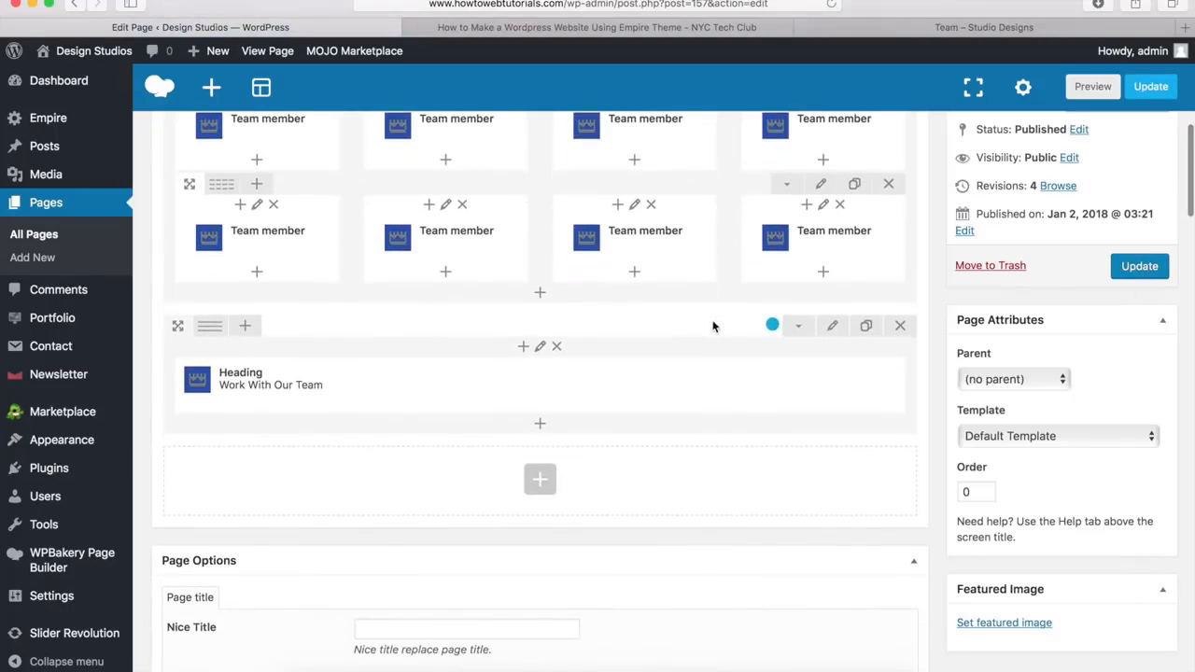
{"action": "left_click", "coordinate": [539, 425]}
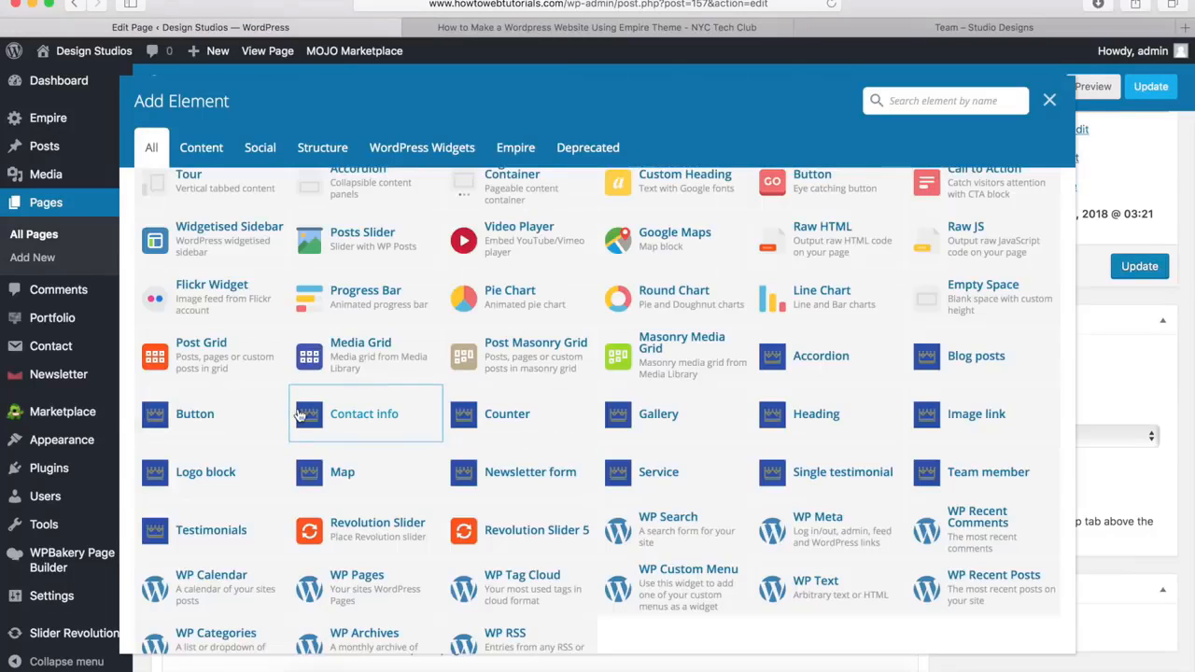
{"action": "left_click", "coordinate": [194, 420]}
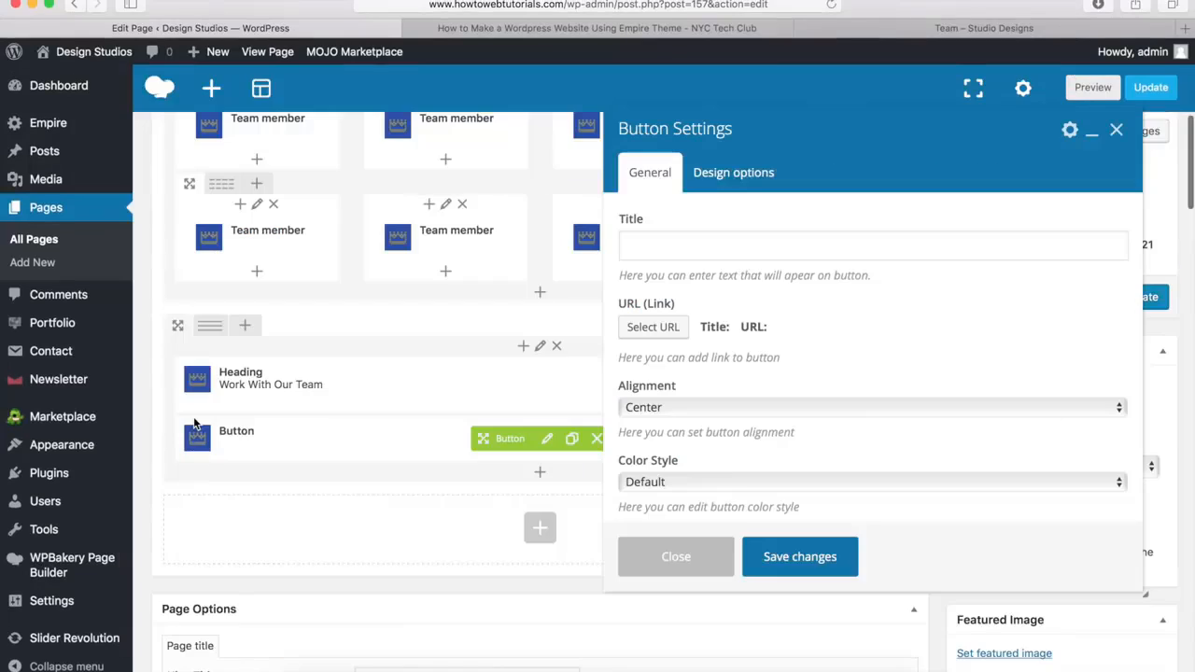
{"action": "left_click", "coordinate": [671, 252]}
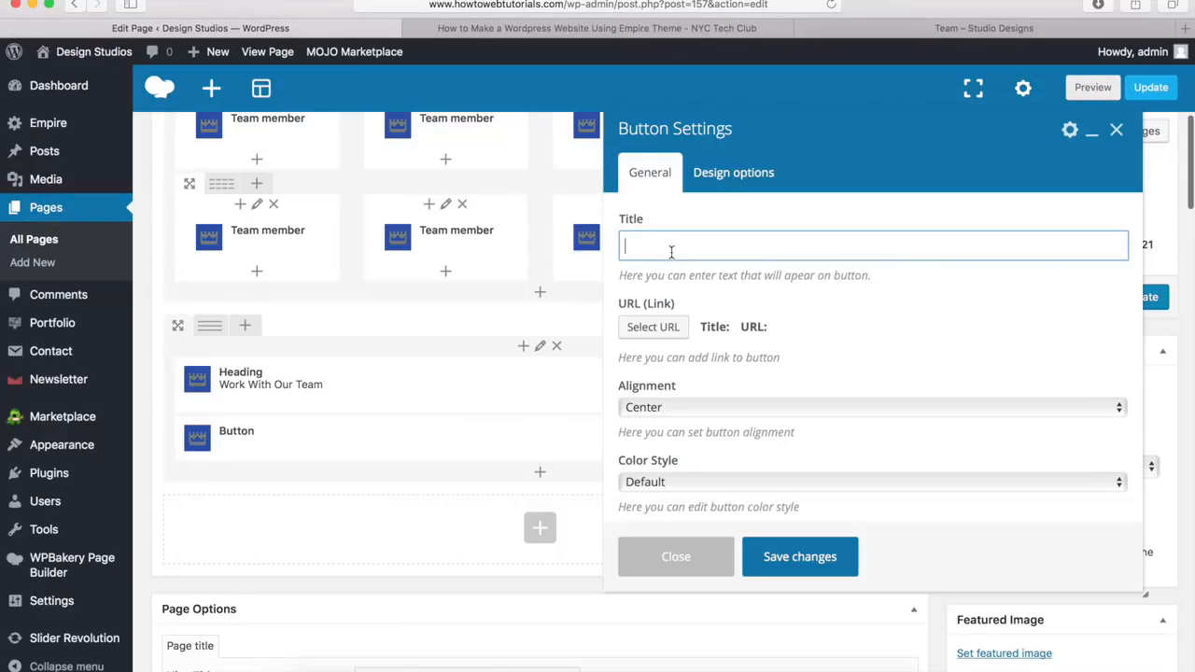
{"action": "type", "text": "Get In Touch"}
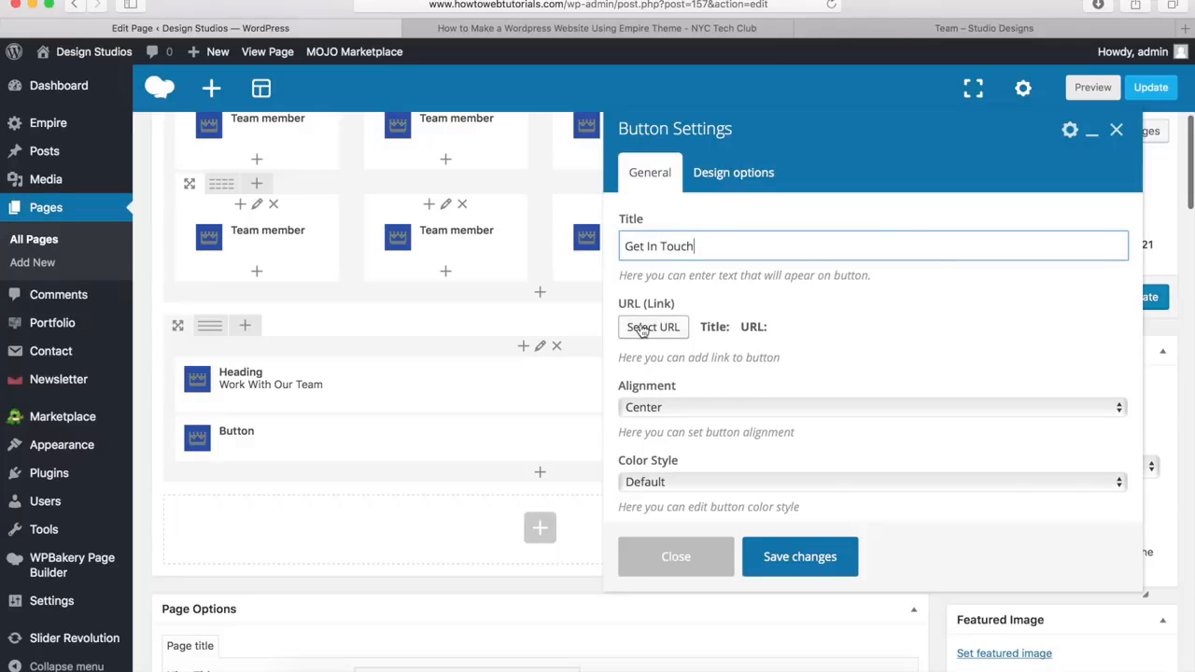
{"action": "left_click", "coordinate": [653, 328]}
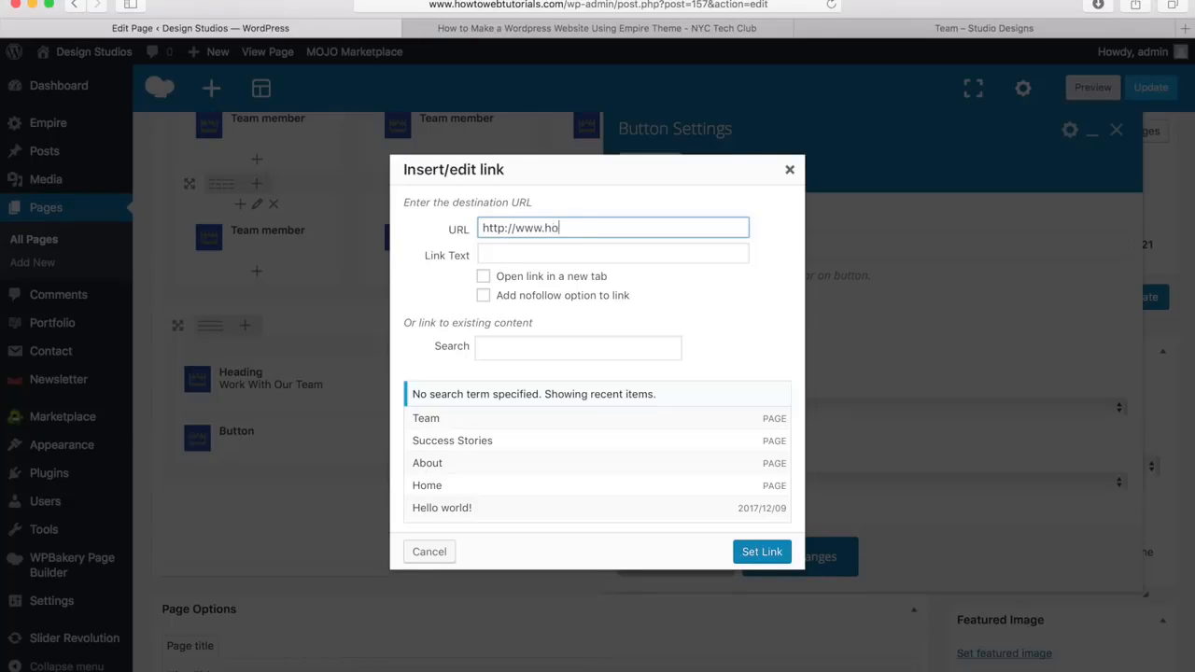
{"action": "type", "text": "http://www.howtowebtutorials.com"}
{"action": "left_click_drag", "start_coordinate": [545, 228], "coordinate": [643, 230]}
{"action": "left_click", "coordinate": [696, 228]}
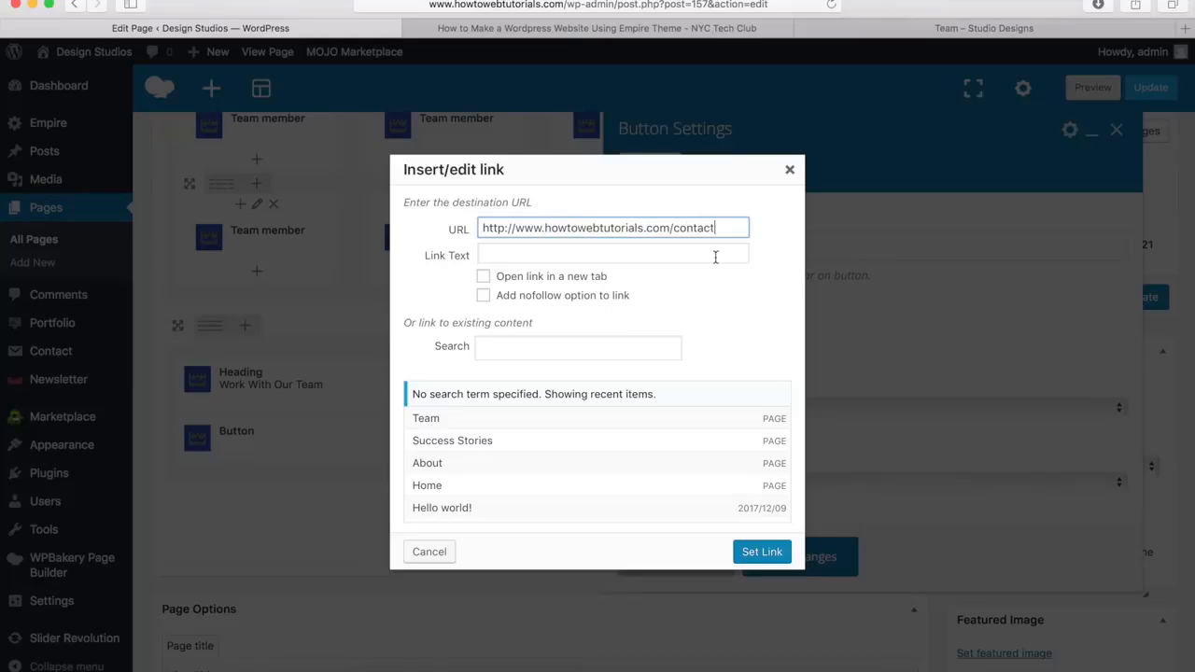
{"action": "left_click", "coordinate": [762, 553]}
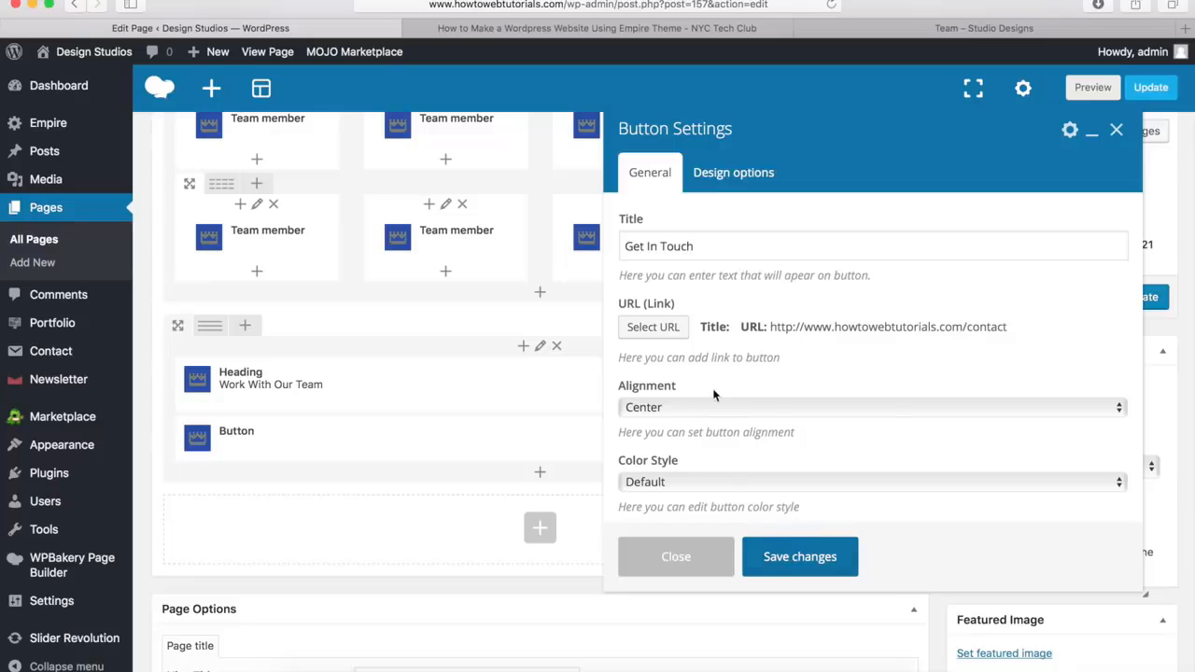
Switch the button's color style to Custom and set its text hover color to #00a9da
{"action": "scroll", "coordinate": [720, 356], "scroll_direction": "down", "scroll_amount": 2}
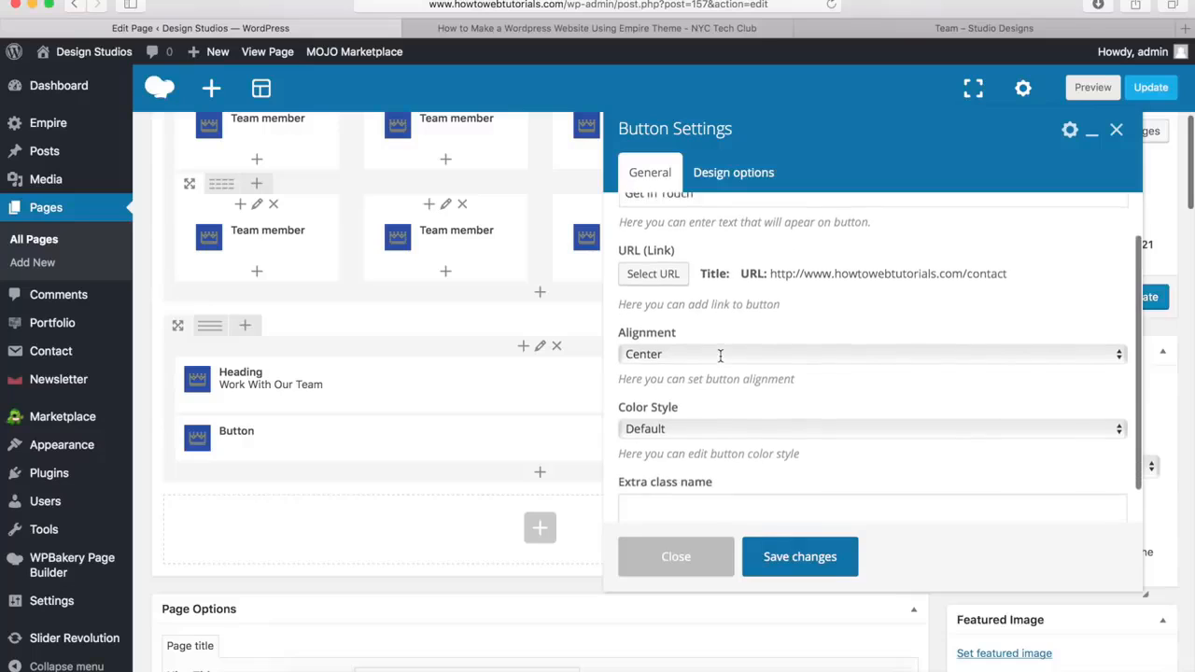
{"action": "left_click", "coordinate": [670, 412]}
{"action": "left_click", "coordinate": [669, 428]}
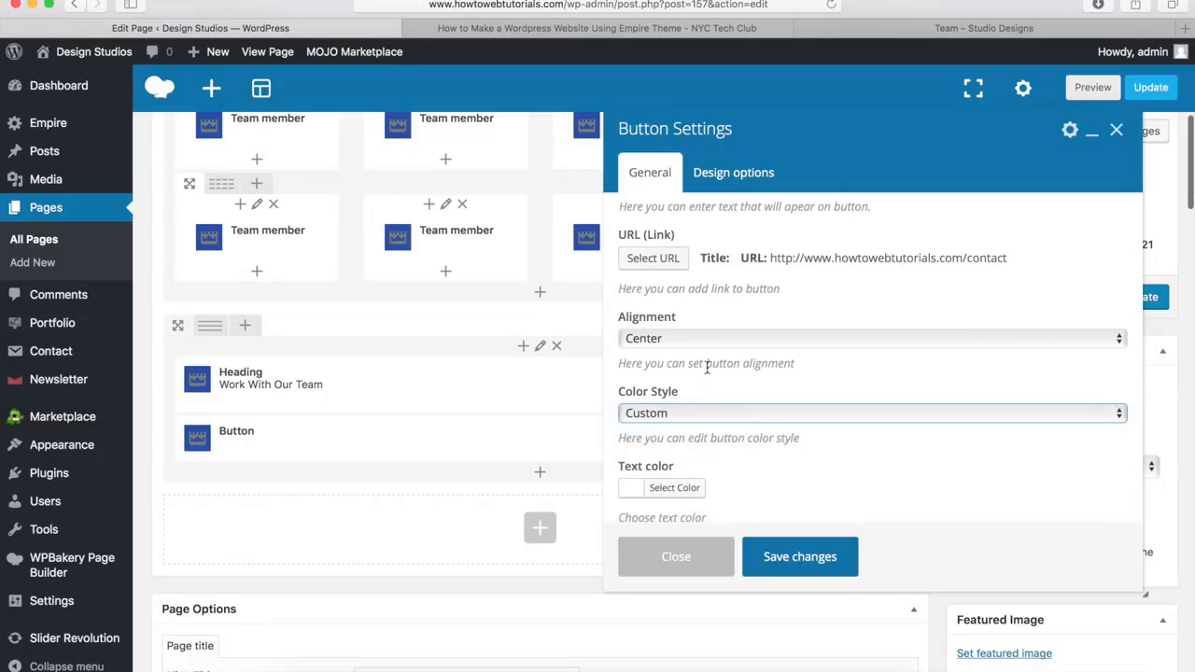
{"action": "scroll", "coordinate": [707, 367], "scroll_direction": "down", "scroll_amount": 5}
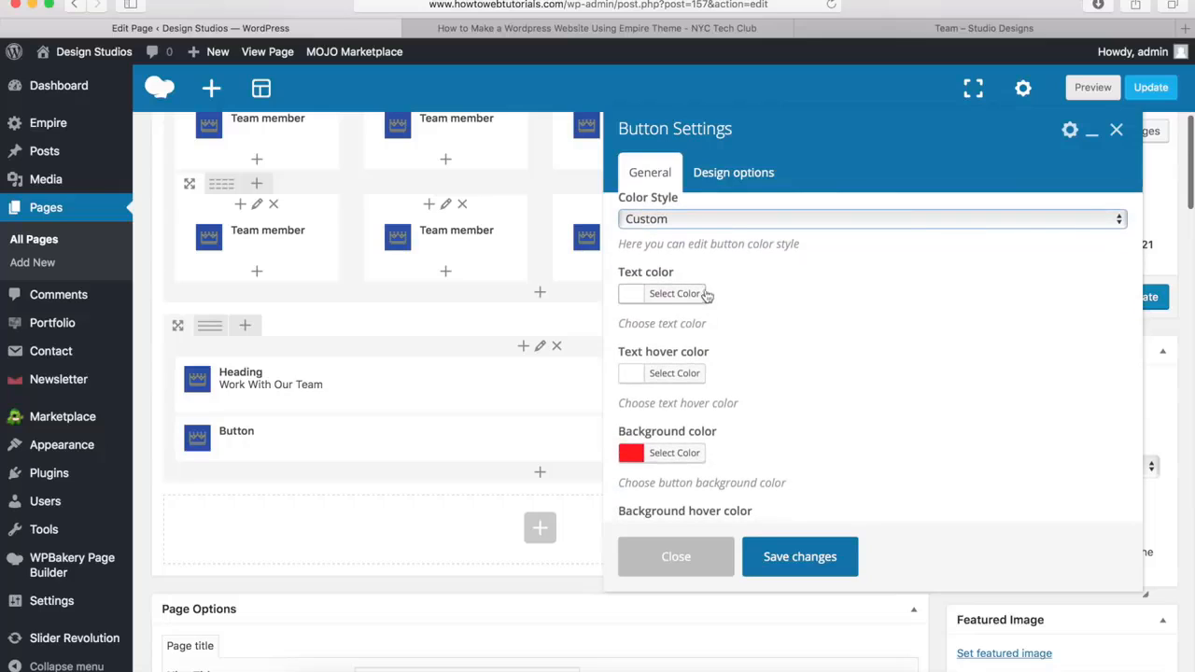
{"action": "left_click", "coordinate": [672, 376]}
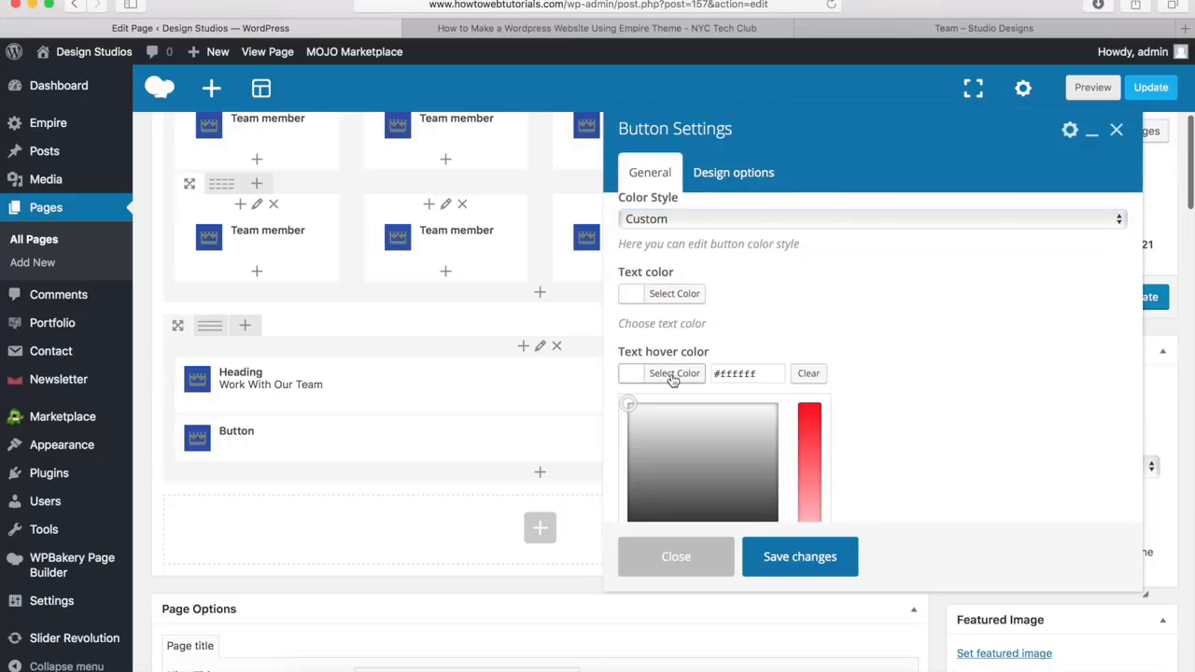
{"action": "double_click", "coordinate": [767, 377]}
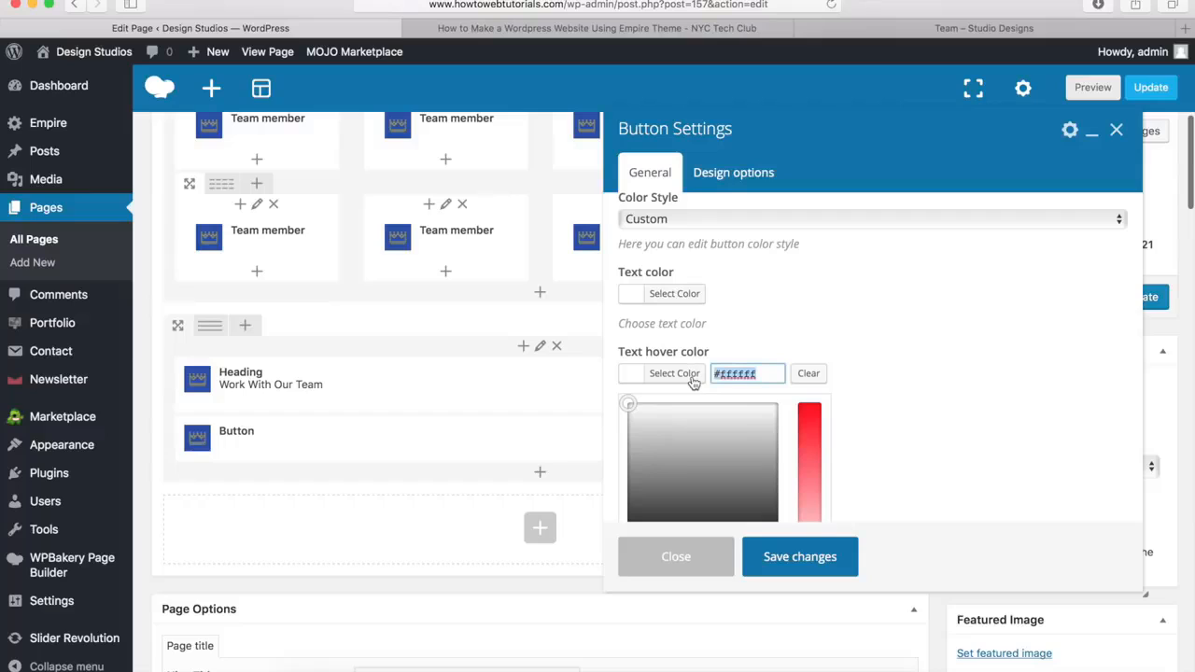
{"action": "type", "text": "#00a9da"}
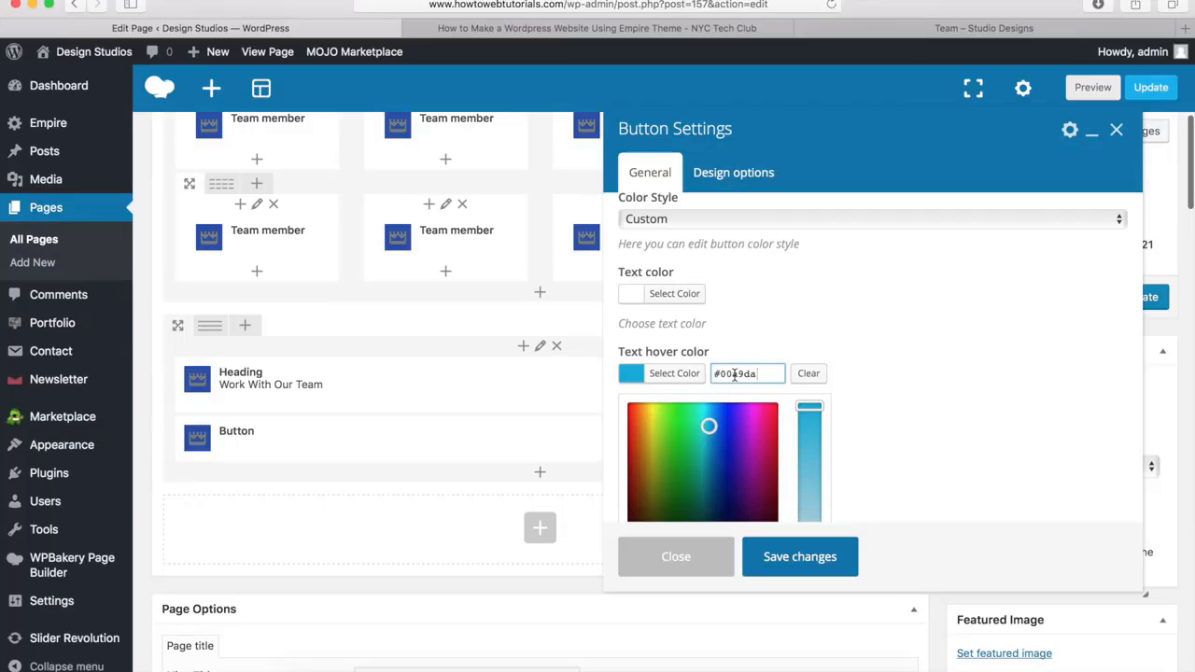
{"action": "left_click", "coordinate": [688, 372]}
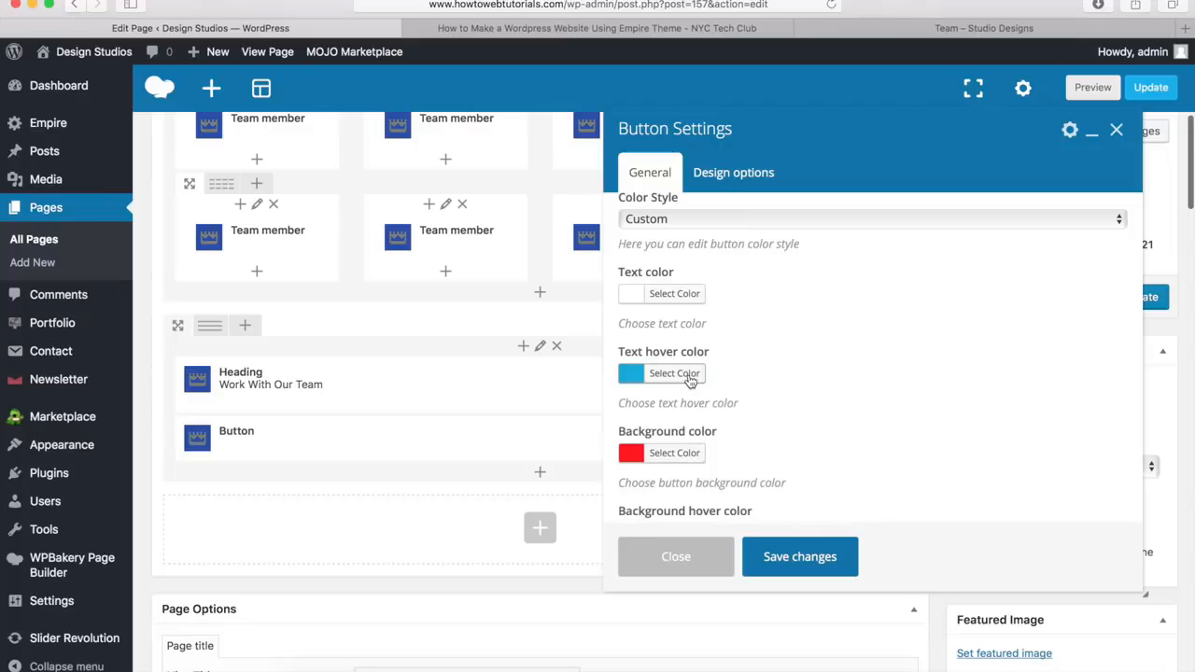
Lower the button background color's alpha to 1% and make its background hover color white
{"action": "left_click", "coordinate": [674, 454]}
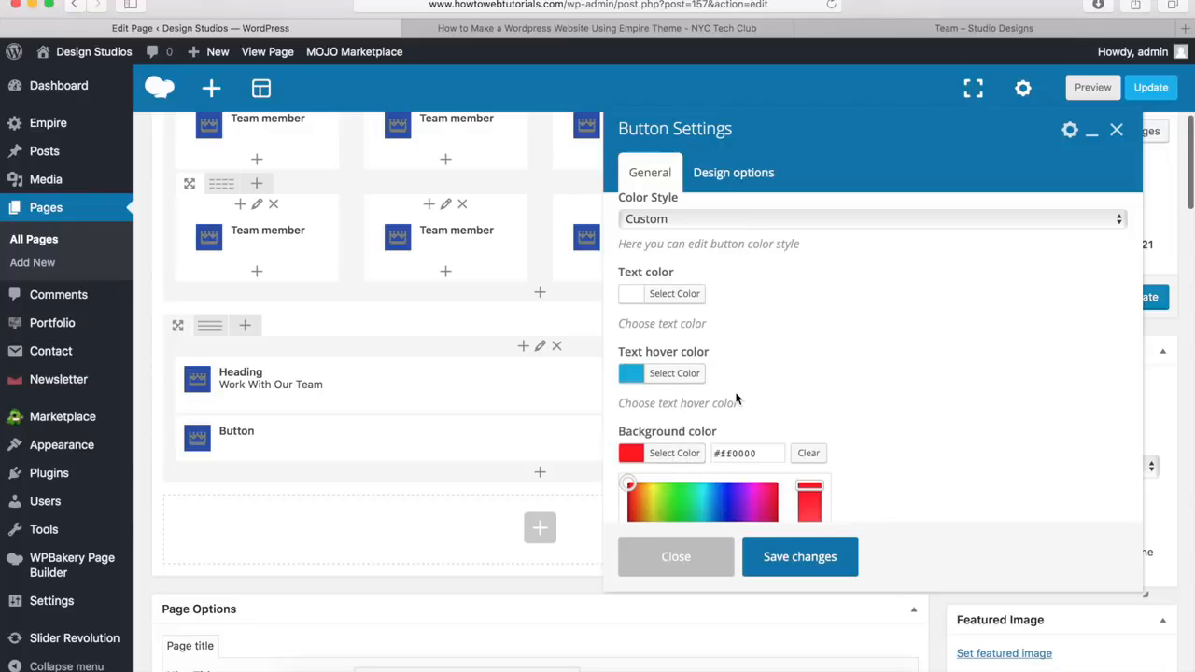
{"action": "scroll", "coordinate": [735, 393], "scroll_direction": "down", "scroll_amount": 5}
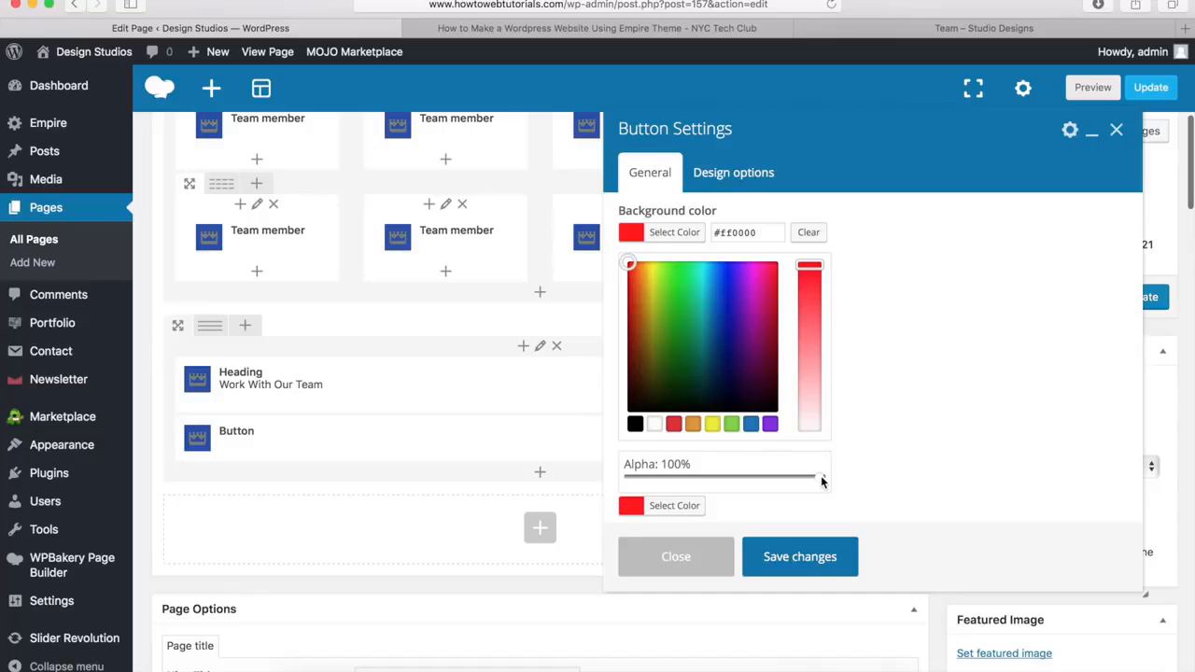
{"action": "left_click", "coordinate": [628, 474]}
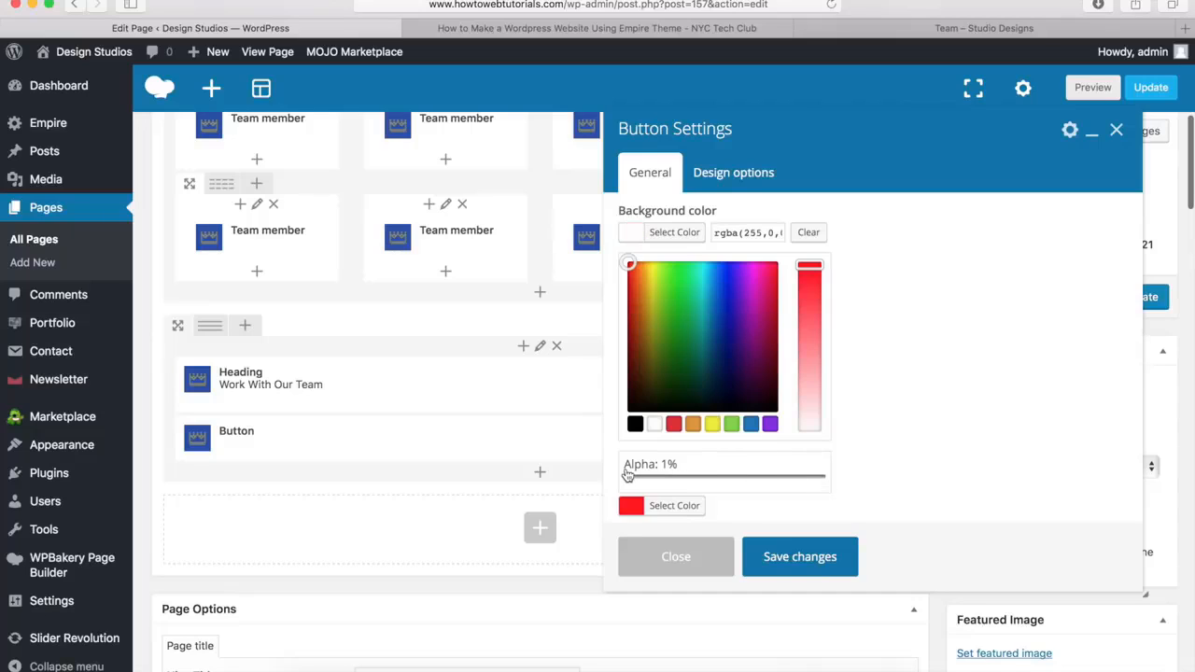
{"action": "left_click", "coordinate": [674, 236]}
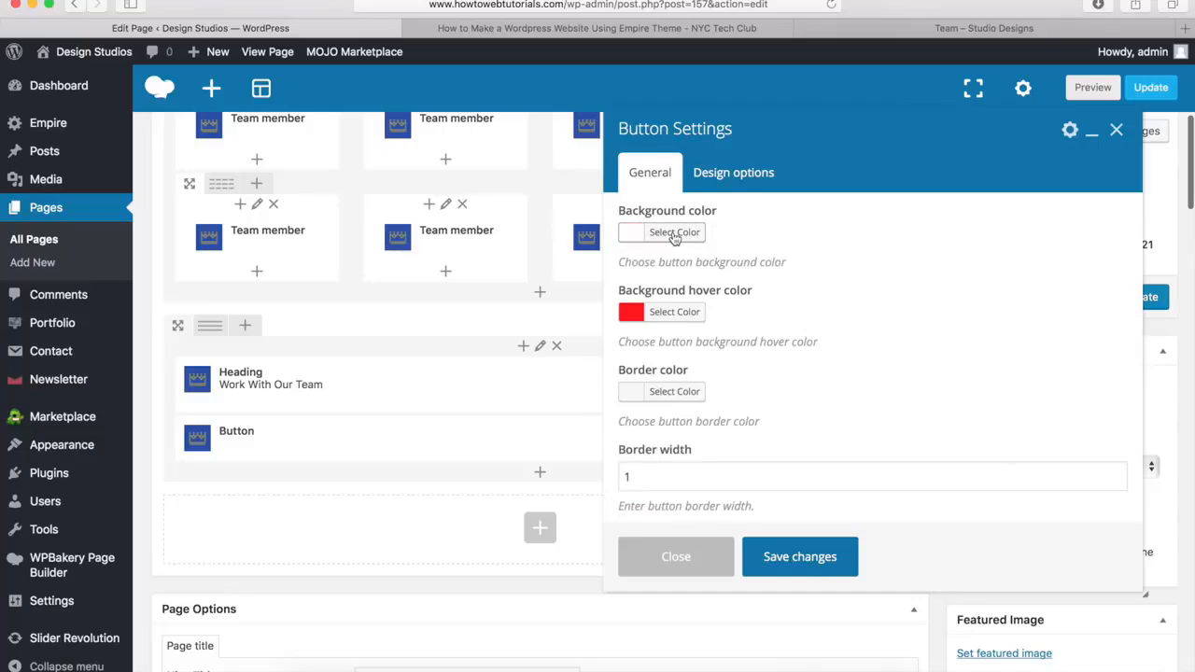
{"action": "left_click", "coordinate": [682, 316]}
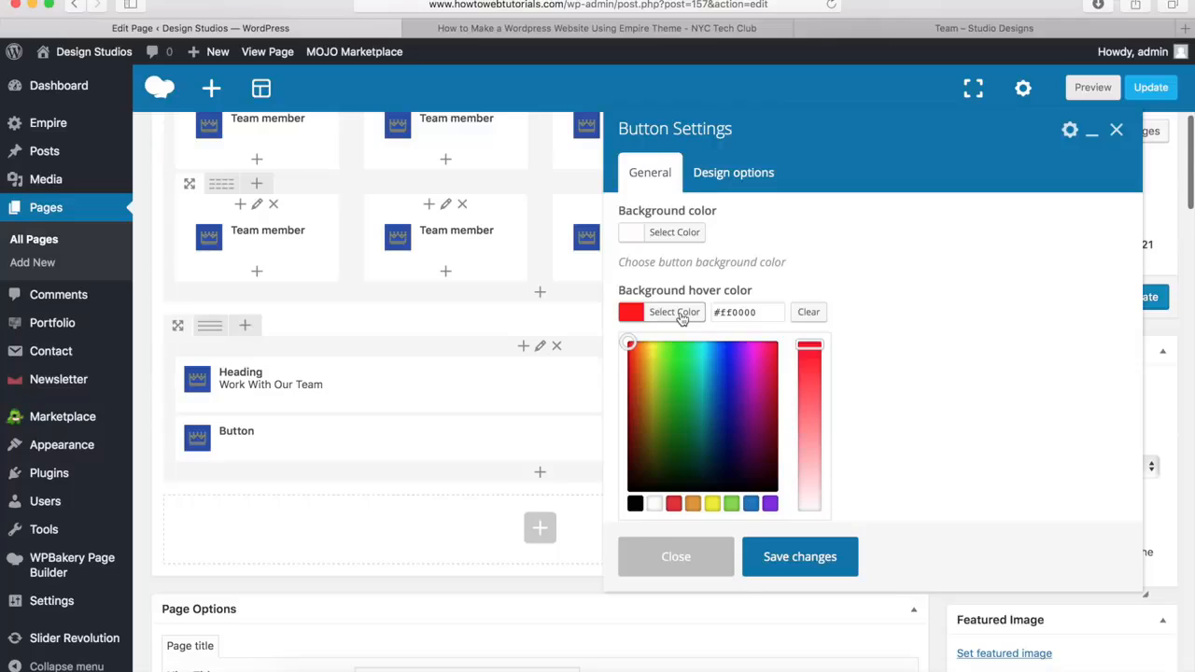
{"action": "left_click", "coordinate": [655, 503]}
{"action": "left_click", "coordinate": [674, 312]}
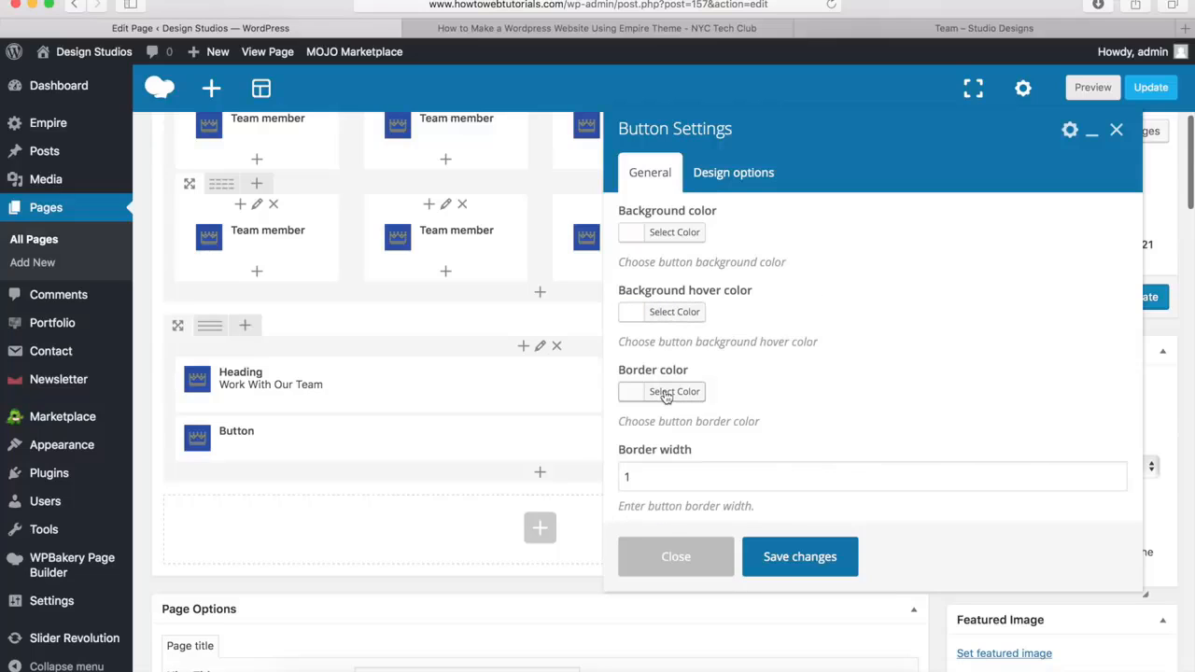
Set the button's border color to white and save the button settings
{"action": "left_click", "coordinate": [674, 391]}
{"action": "scroll", "coordinate": [673, 398], "scroll_direction": "down", "scroll_amount": 4}
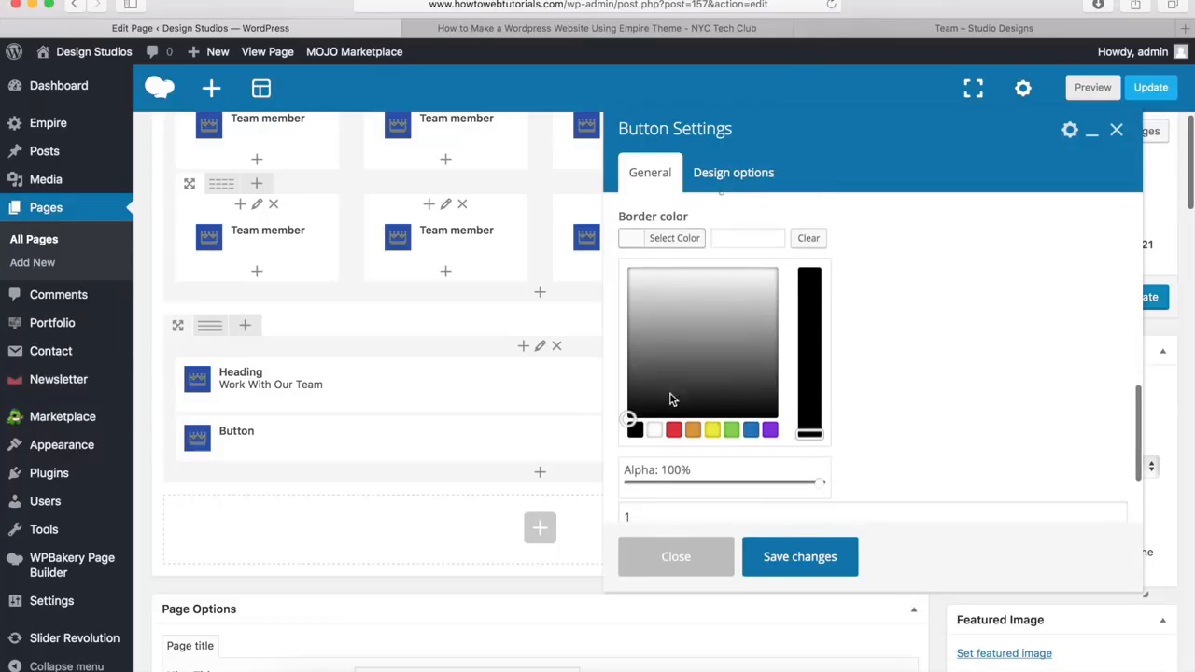
{"action": "left_click", "coordinate": [654, 431]}
{"action": "left_click", "coordinate": [674, 239]}
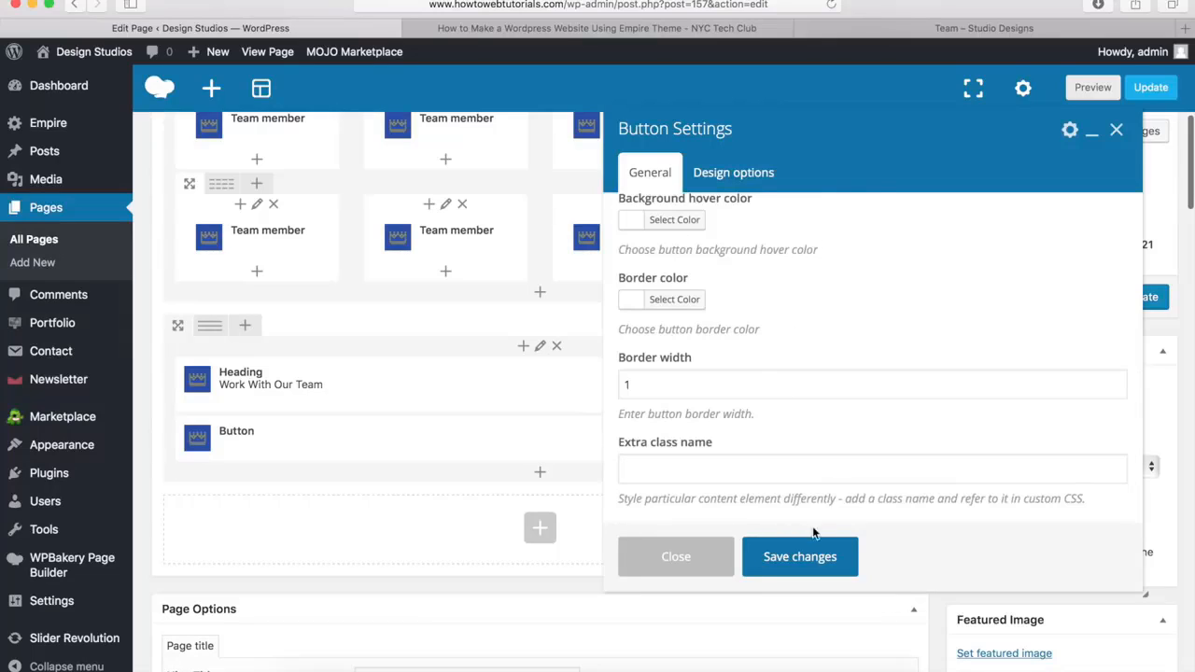
{"action": "left_click", "coordinate": [795, 557]}
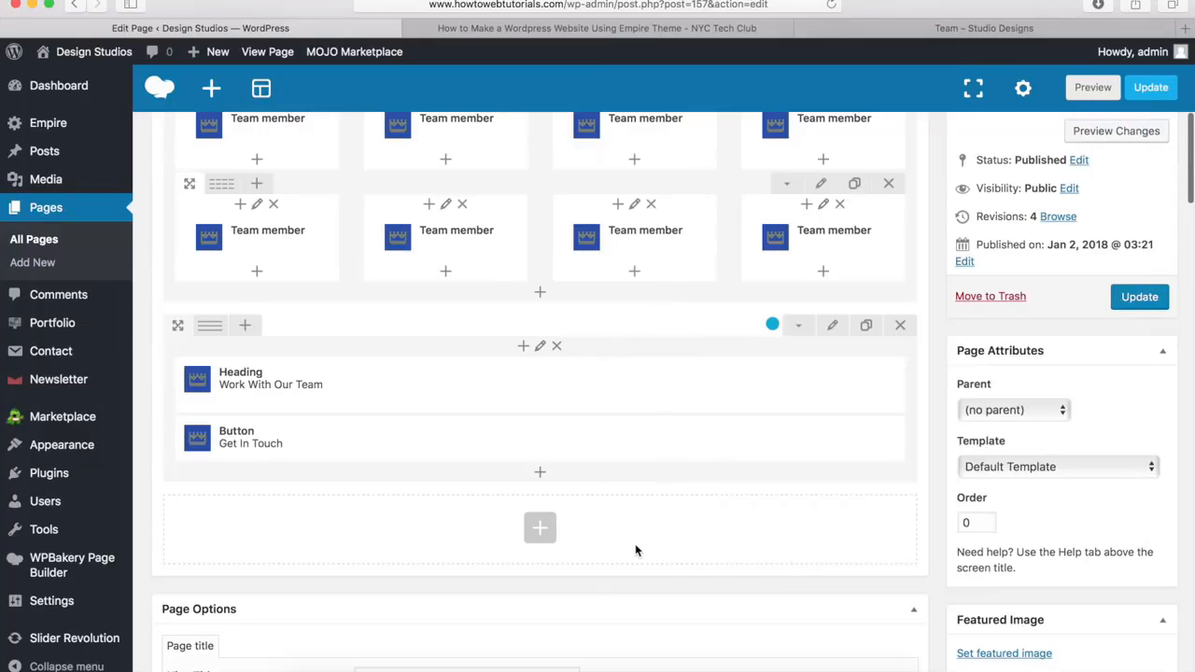
Update the Team page and open its published version
{"action": "scroll", "coordinate": [635, 543], "scroll_direction": "up", "scroll_amount": 10}
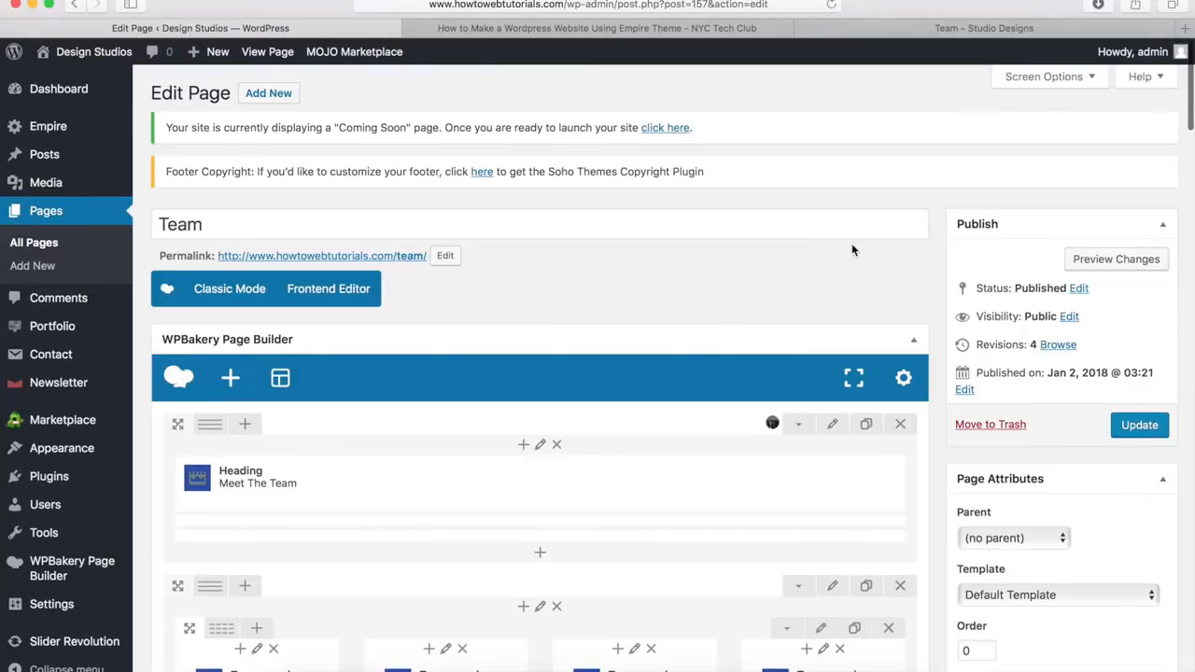
{"action": "left_click", "coordinate": [1141, 426]}
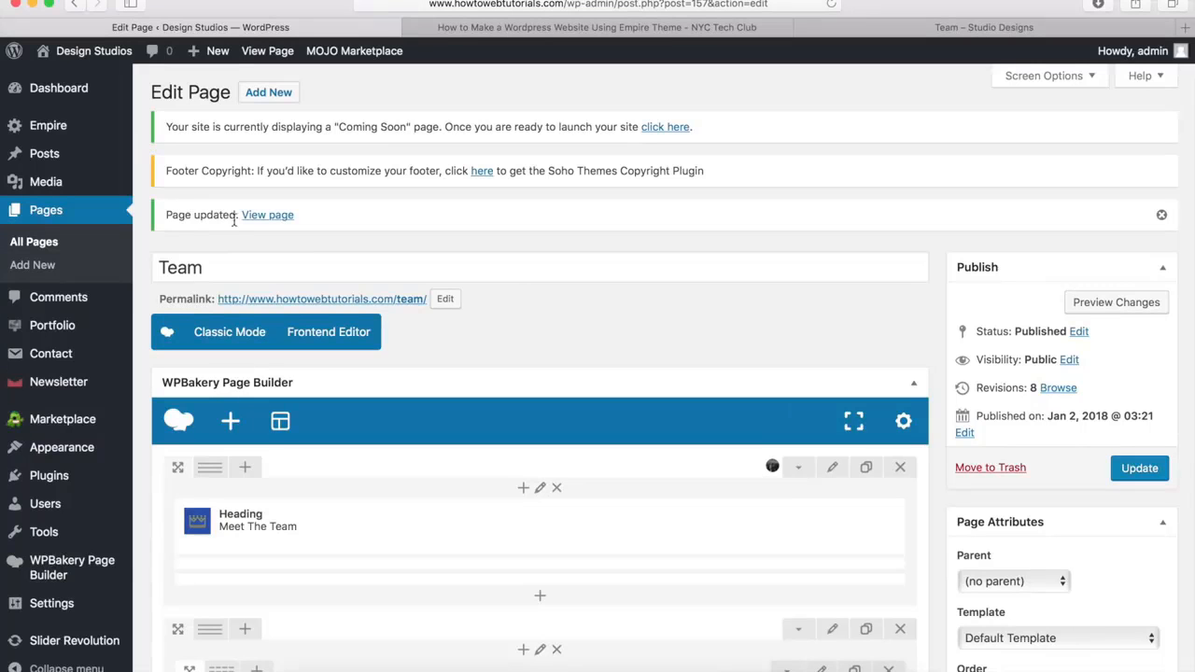
{"action": "left_click", "coordinate": [267, 217]}
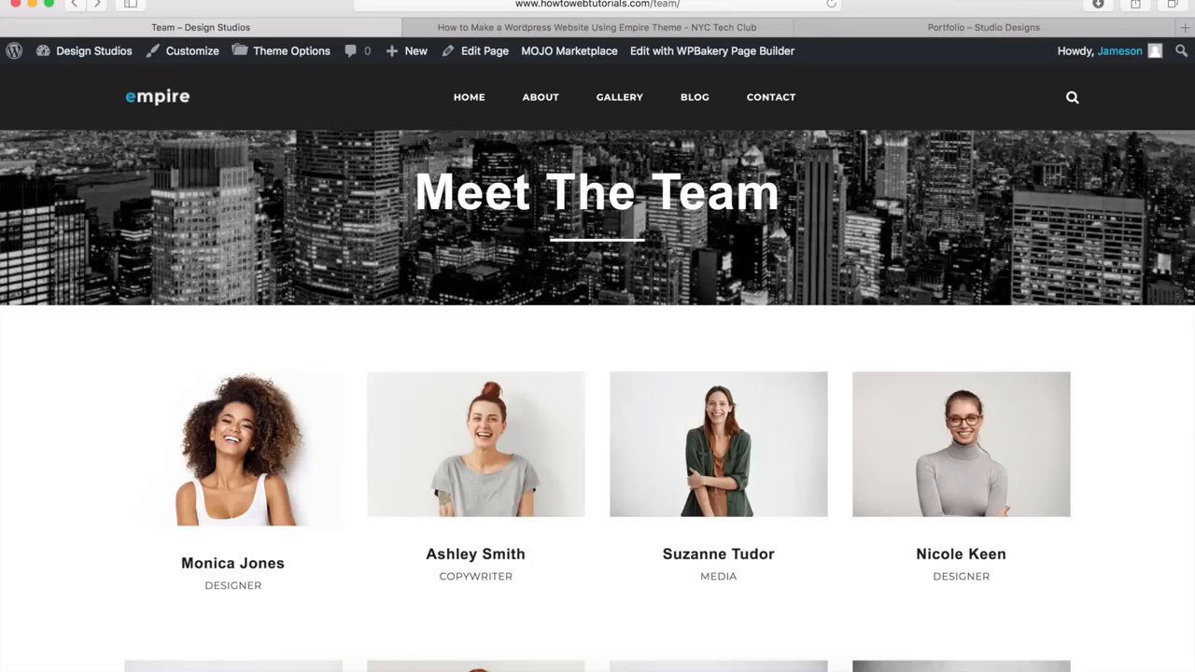
Browse the enlarged team member photos on the published Team page and close the photo viewer
{"action": "scroll", "coordinate": [62, 347], "scroll_direction": "down", "scroll_amount": 5}
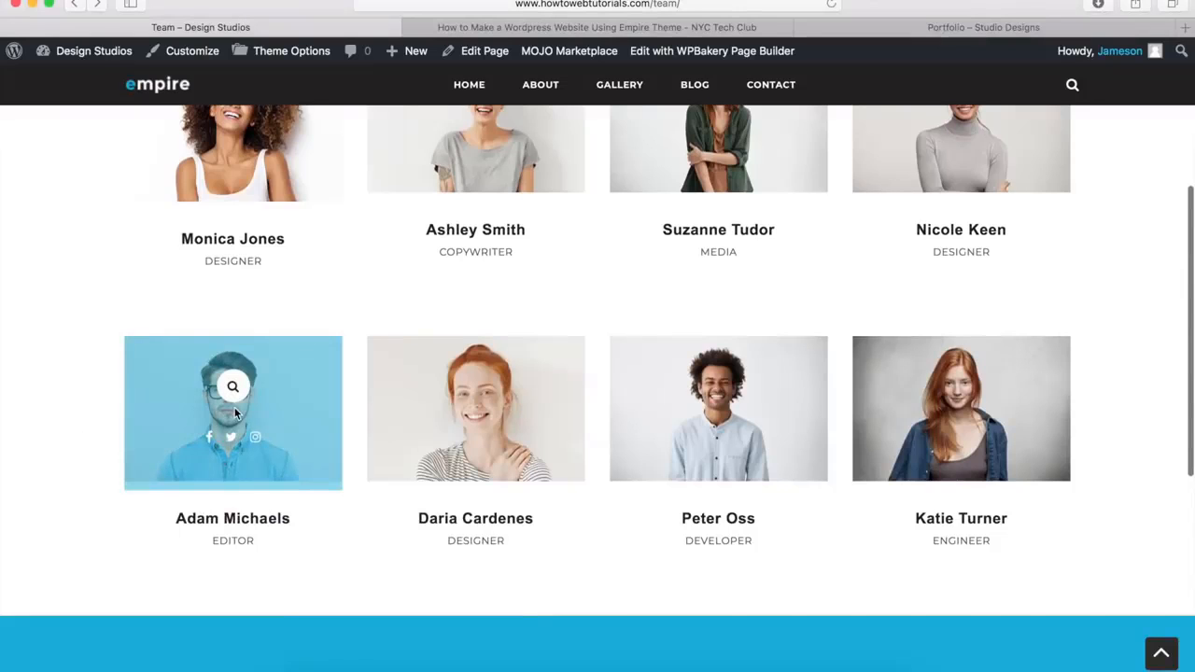
{"action": "left_click", "coordinate": [234, 396]}
{"action": "left_click", "coordinate": [237, 404]}
{"action": "left_click", "coordinate": [237, 403]}
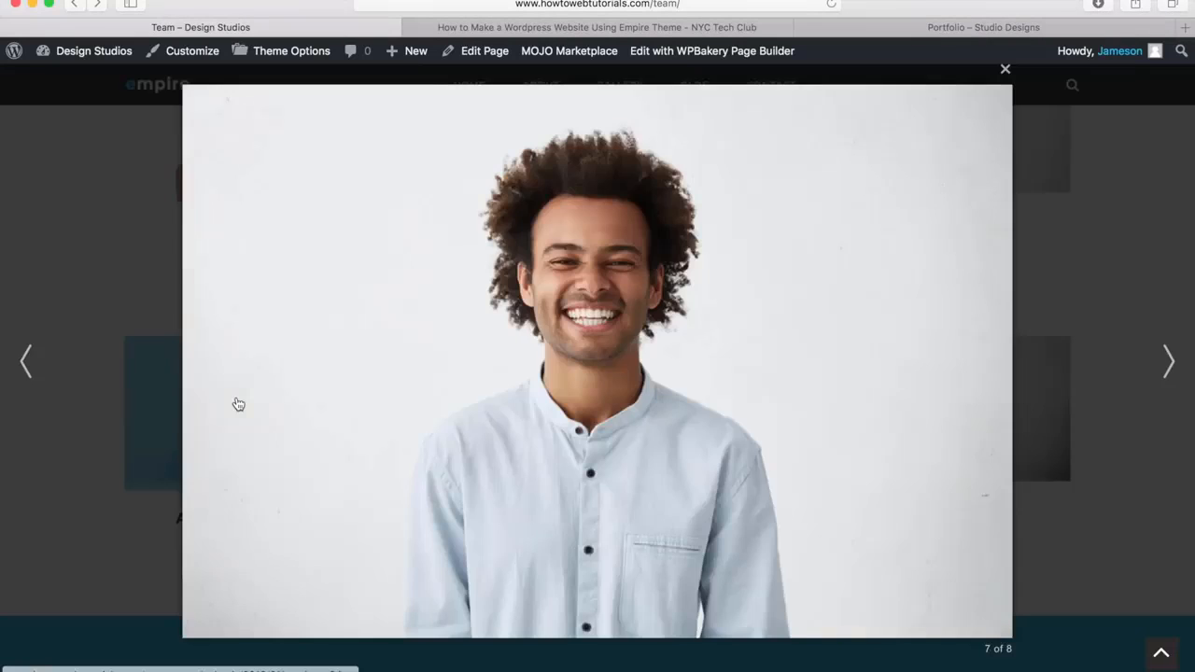
{"action": "left_click", "coordinate": [238, 404]}
{"action": "left_click", "coordinate": [238, 403]}
{"action": "left_click", "coordinate": [81, 331]}
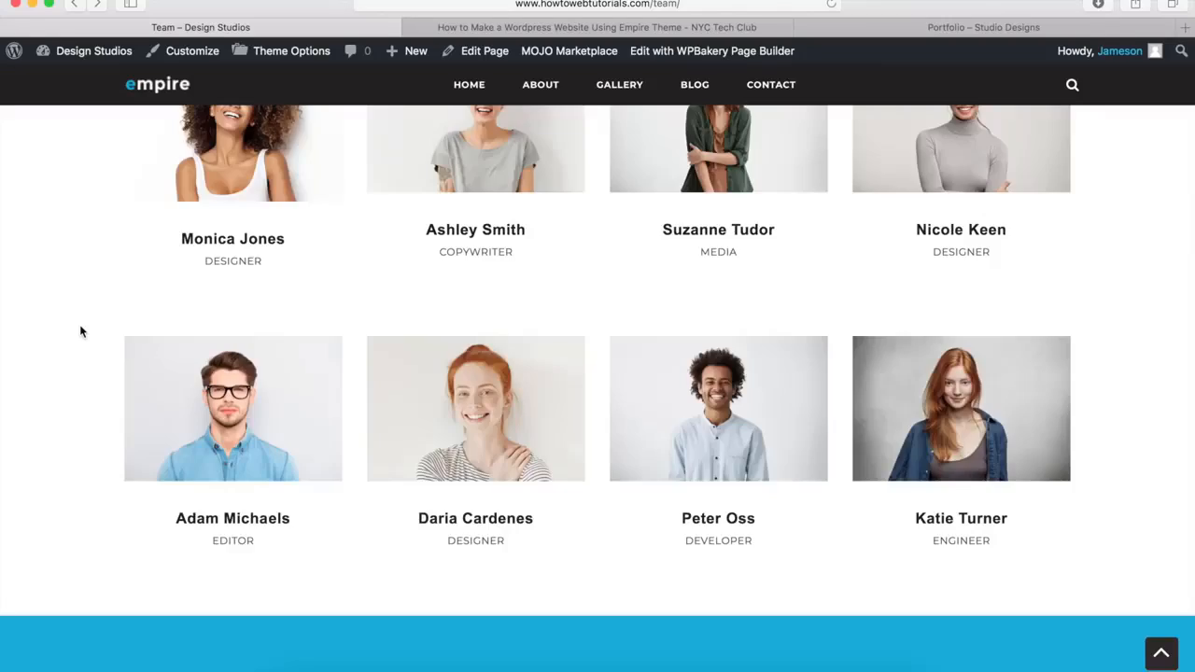
Check the blue "Work With Our Team" section and the footer, and return to the start of the page
{"action": "scroll", "coordinate": [81, 332], "scroll_direction": "down", "scroll_amount": 3}
{"action": "scroll", "coordinate": [80, 332], "scroll_direction": "down", "scroll_amount": 3}
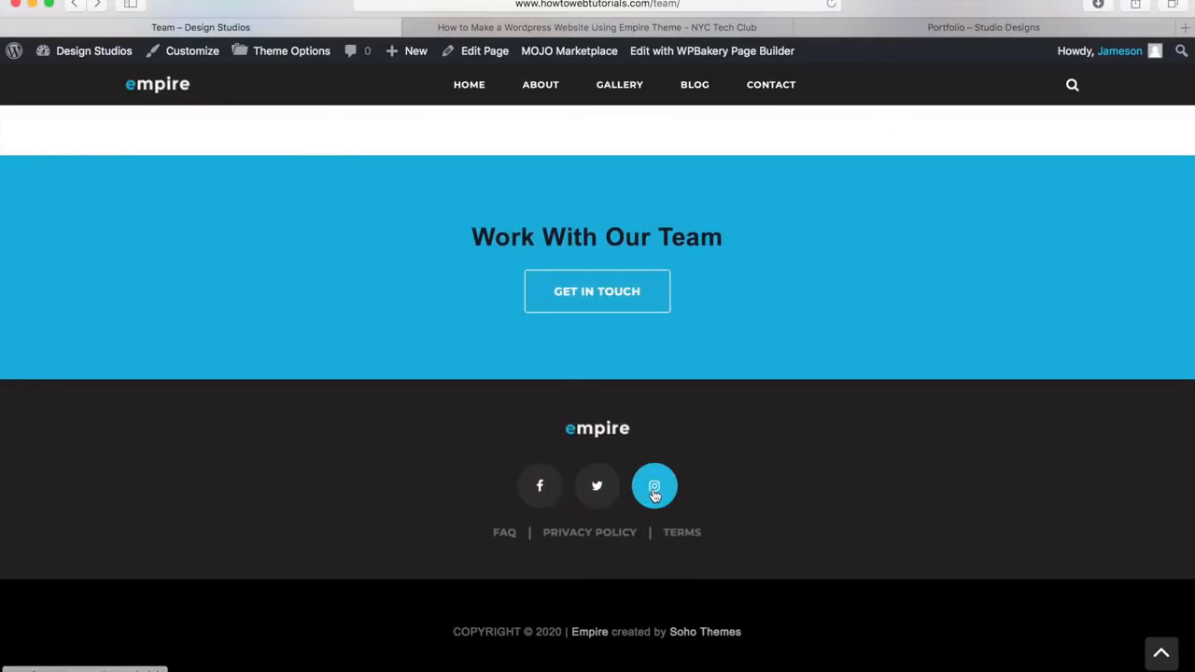
{"action": "left_click", "coordinate": [1162, 653]}
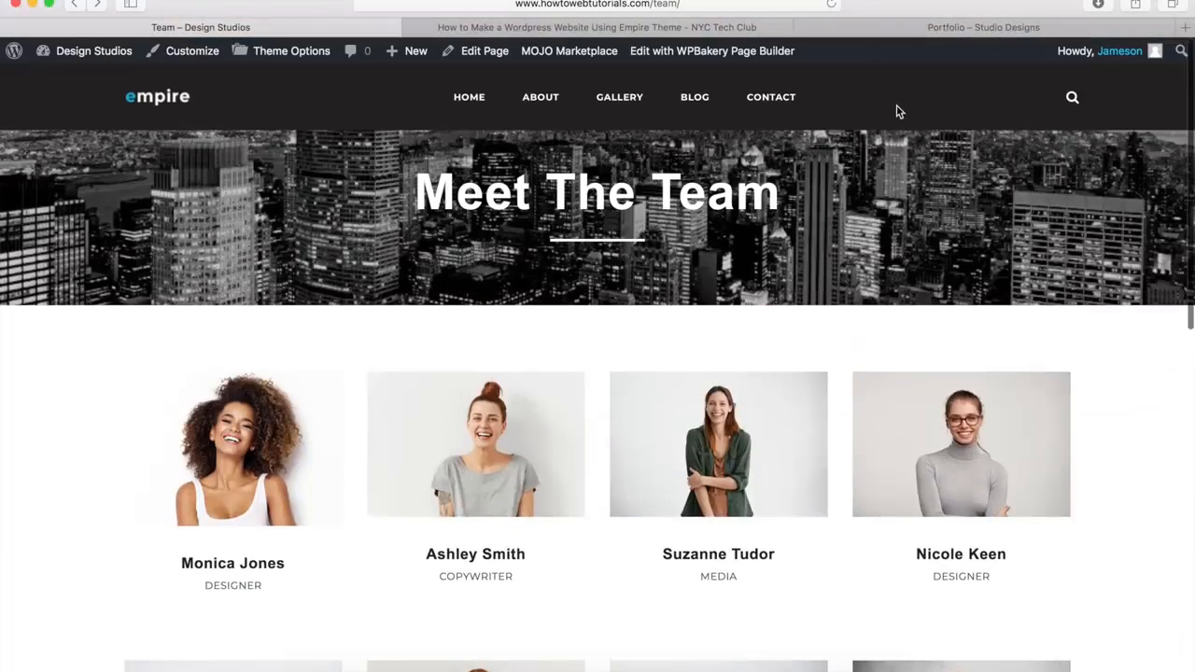
Examine the demo's Portfolio page, including its image grid, enlarged photos and blue "Want to Get in Touch?" section
{"action": "left_click", "coordinate": [907, 28]}
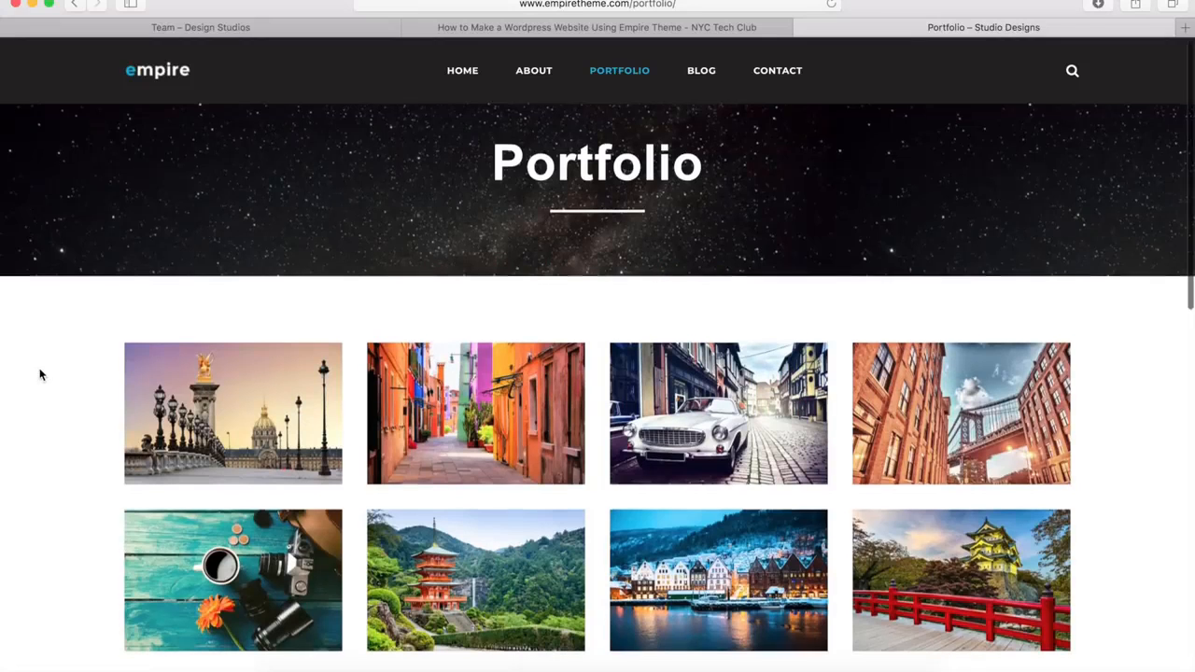
{"action": "scroll", "coordinate": [39, 375], "scroll_direction": "down", "scroll_amount": 5}
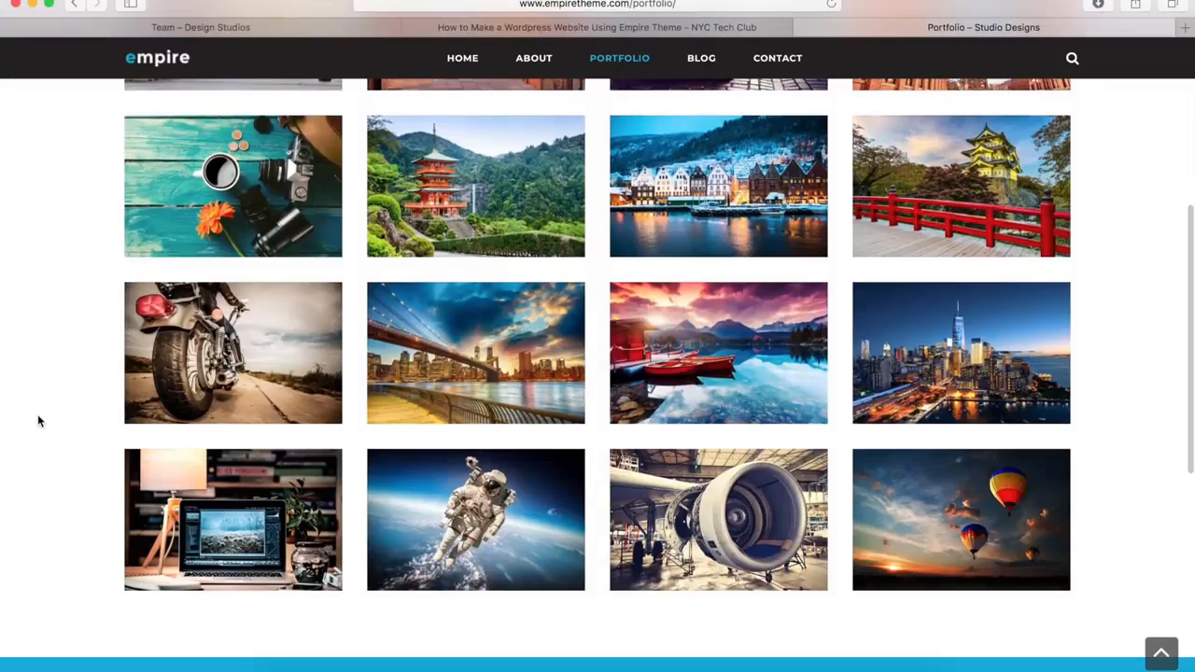
{"action": "left_click", "coordinate": [233, 359]}
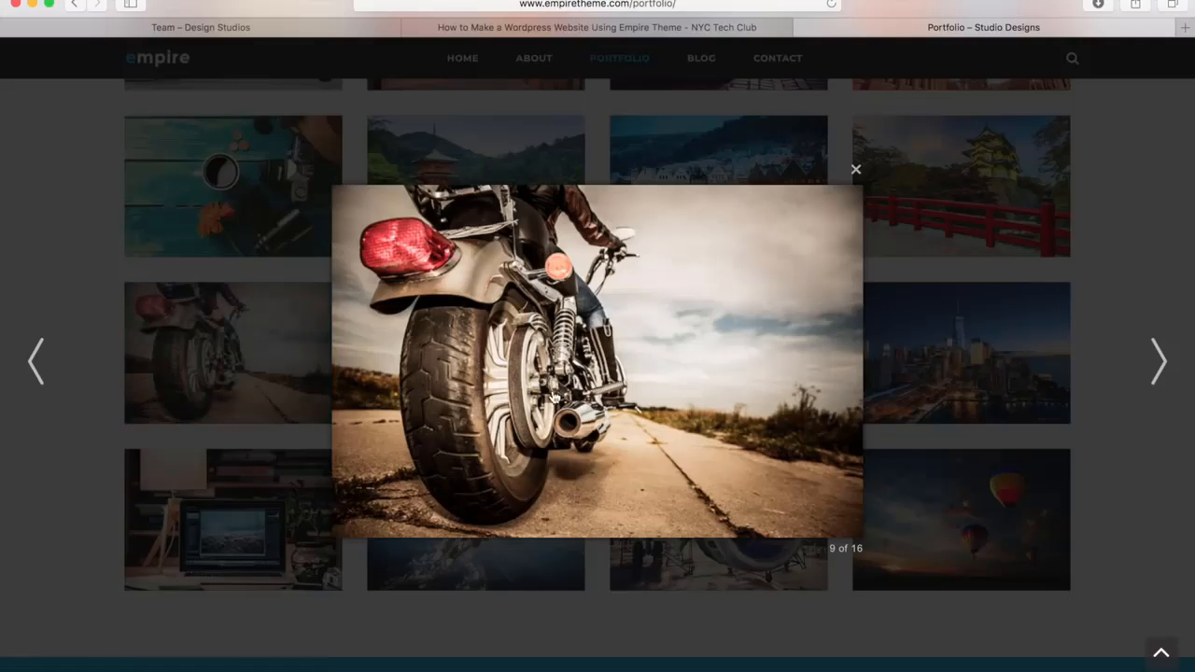
{"action": "left_click", "coordinate": [615, 382]}
{"action": "left_click", "coordinate": [614, 383]}
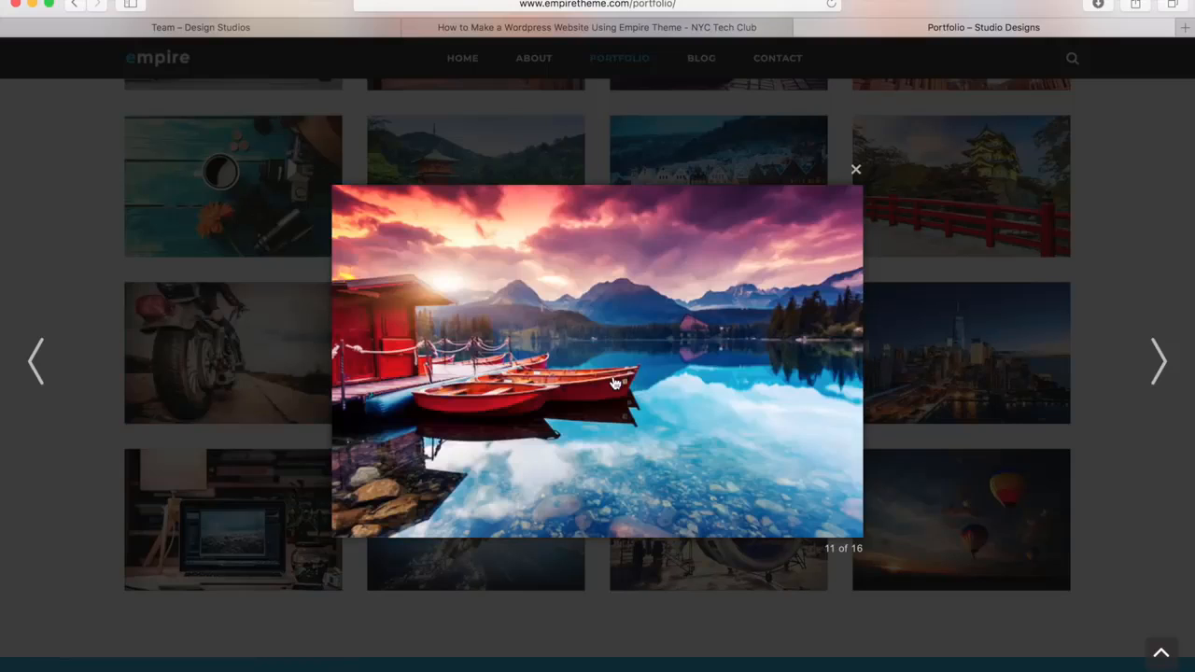
{"action": "left_click", "coordinate": [614, 383]}
{"action": "left_click", "coordinate": [615, 383]}
{"action": "left_click", "coordinate": [614, 383]}
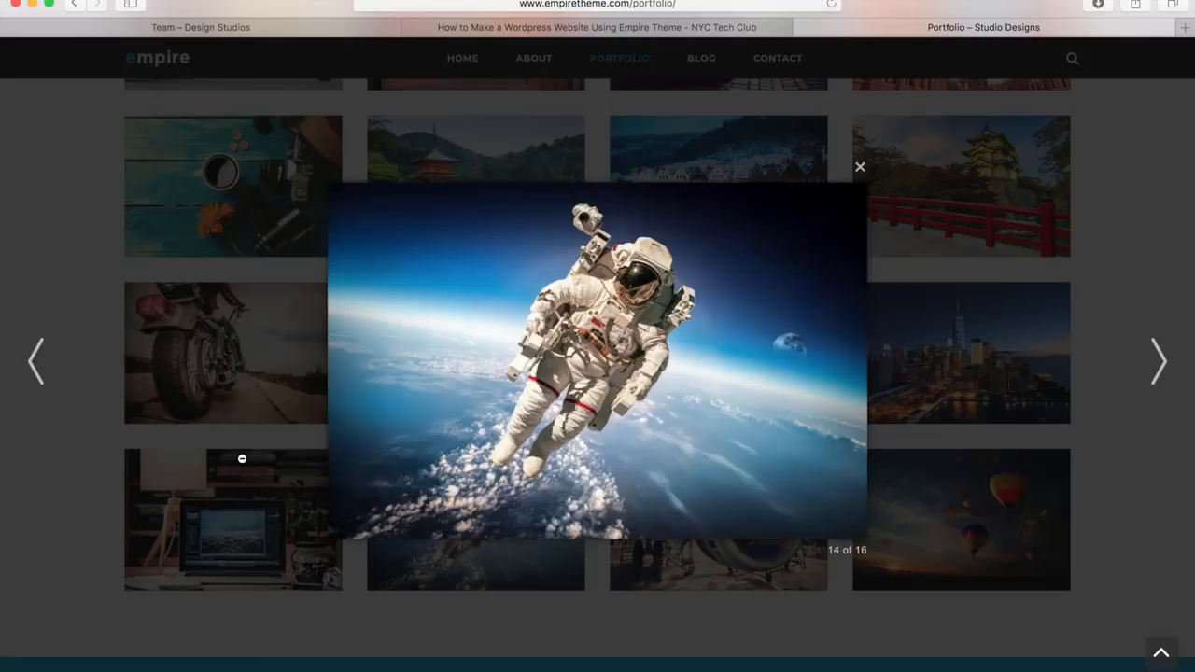
{"action": "left_click", "coordinate": [82, 524]}
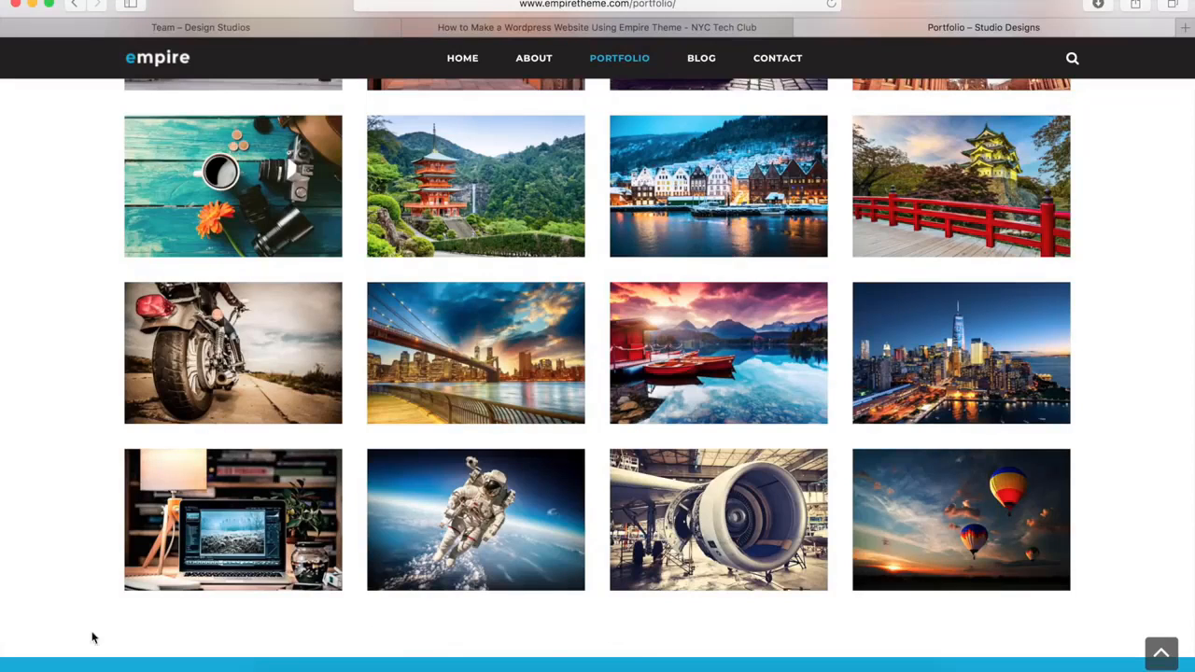
{"action": "scroll", "coordinate": [63, 590], "scroll_direction": "down", "scroll_amount": 5}
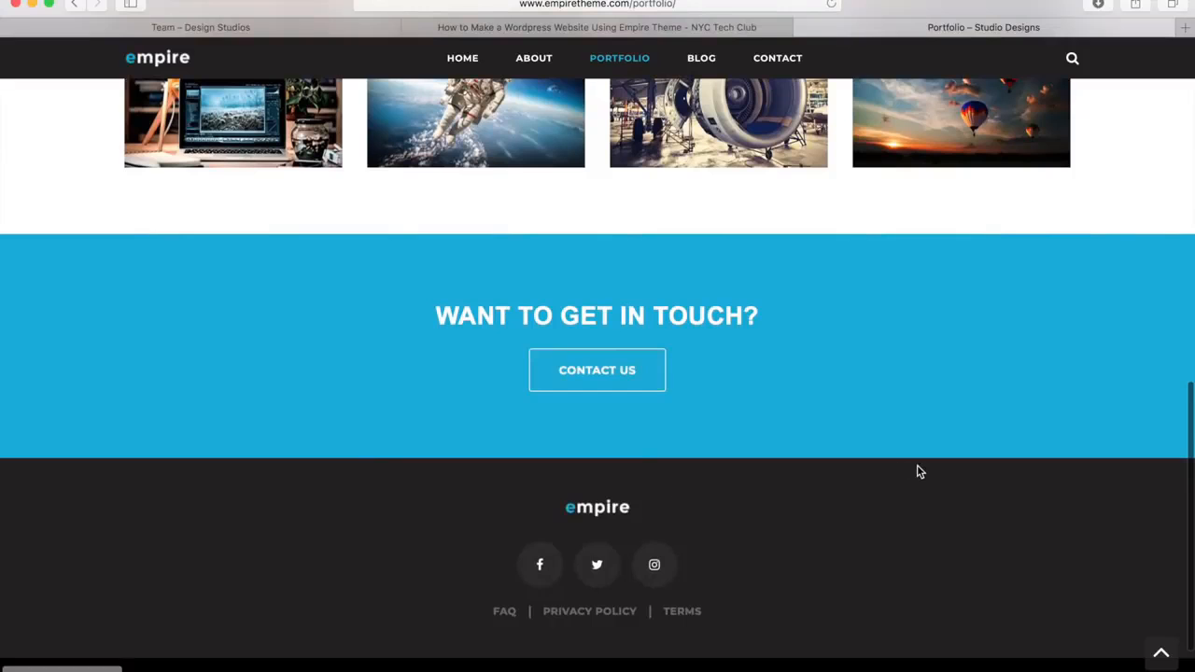
{"action": "left_click", "coordinate": [1162, 655]}
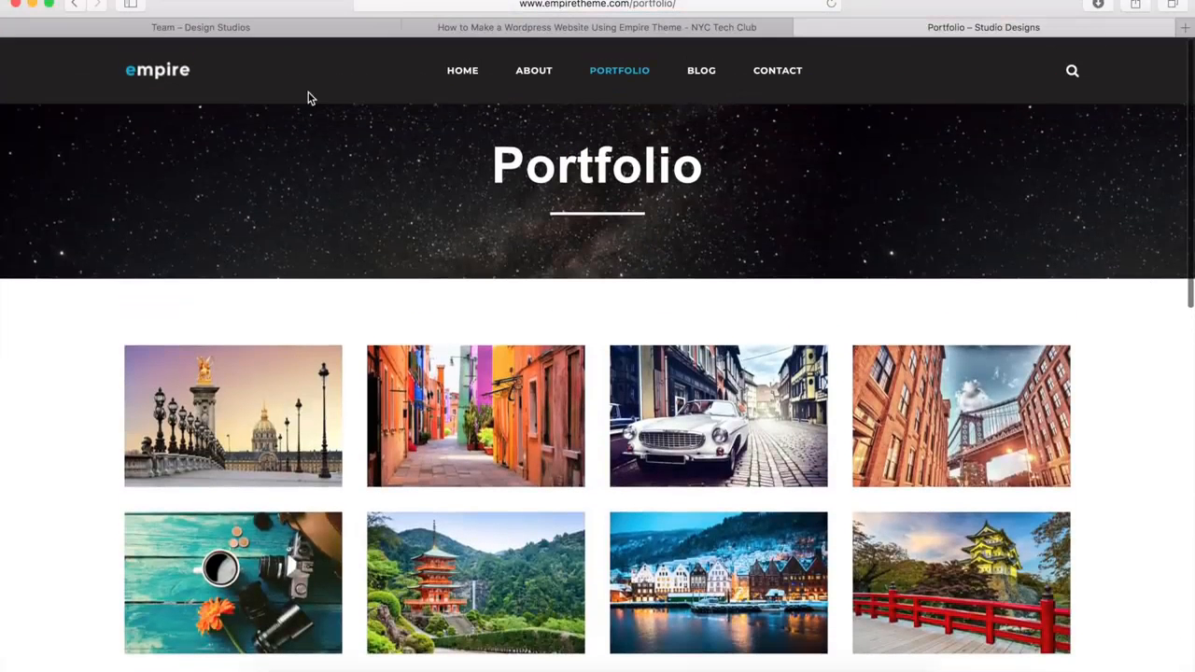
Create a new page on the Design Studios site titled "Gallery" and disable its page title
{"action": "left_click", "coordinate": [248, 30]}
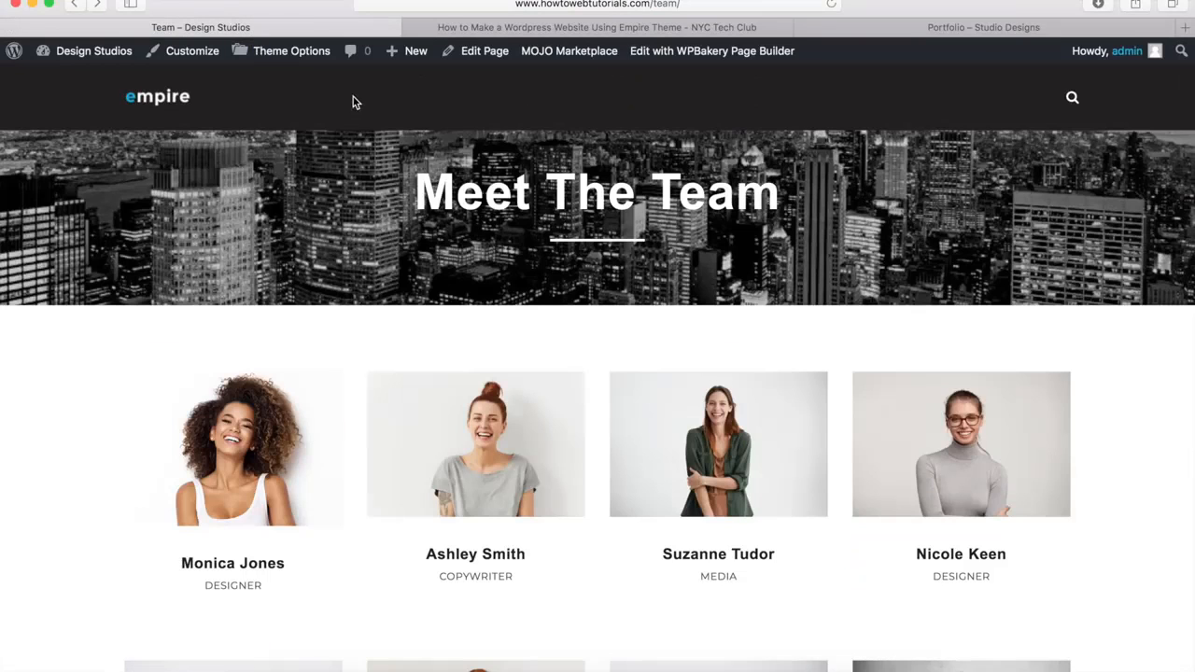
{"action": "mouse_move", "coordinate": [407, 52]}
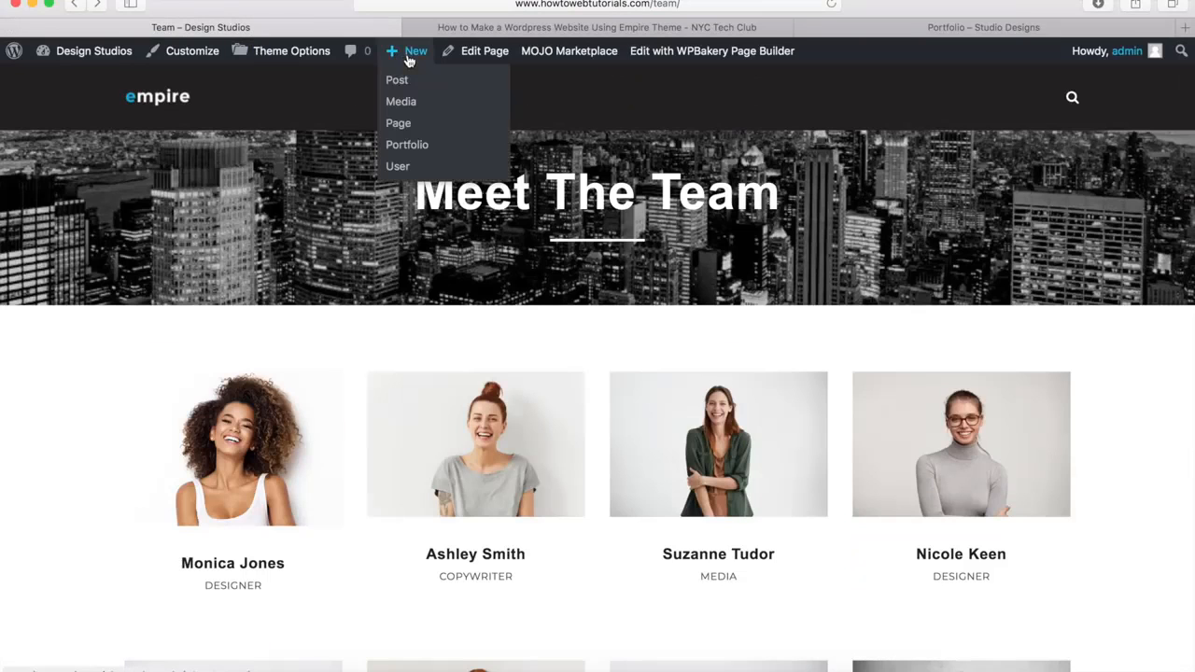
{"action": "left_click", "coordinate": [398, 124]}
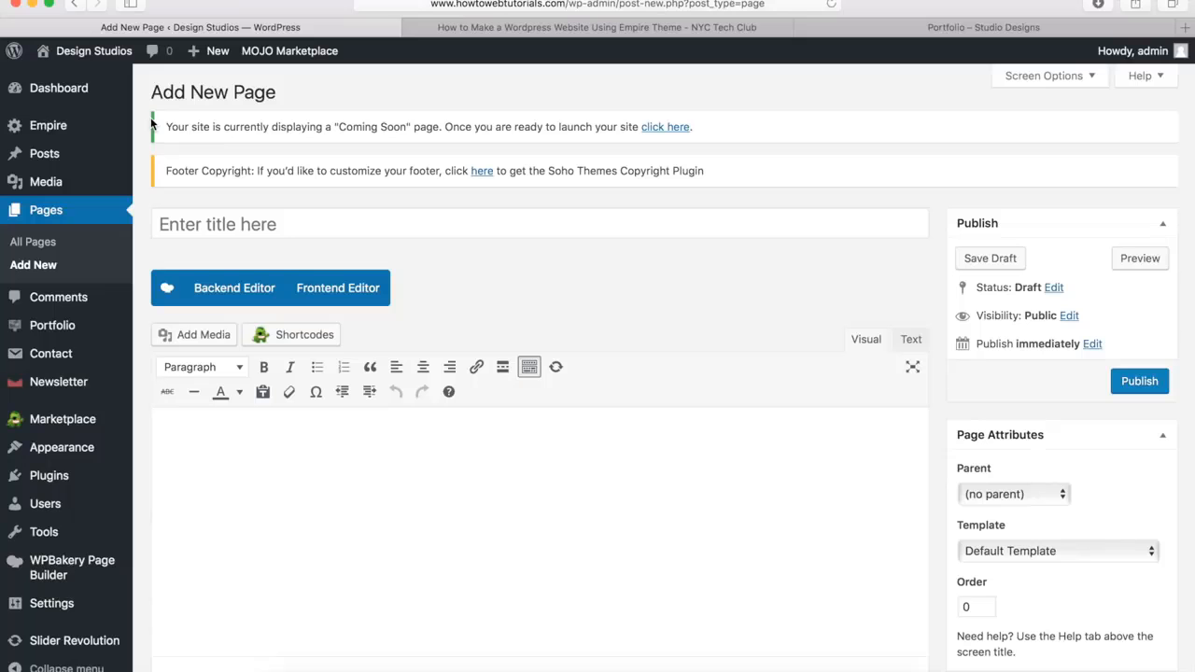
{"action": "left_click", "coordinate": [205, 219]}
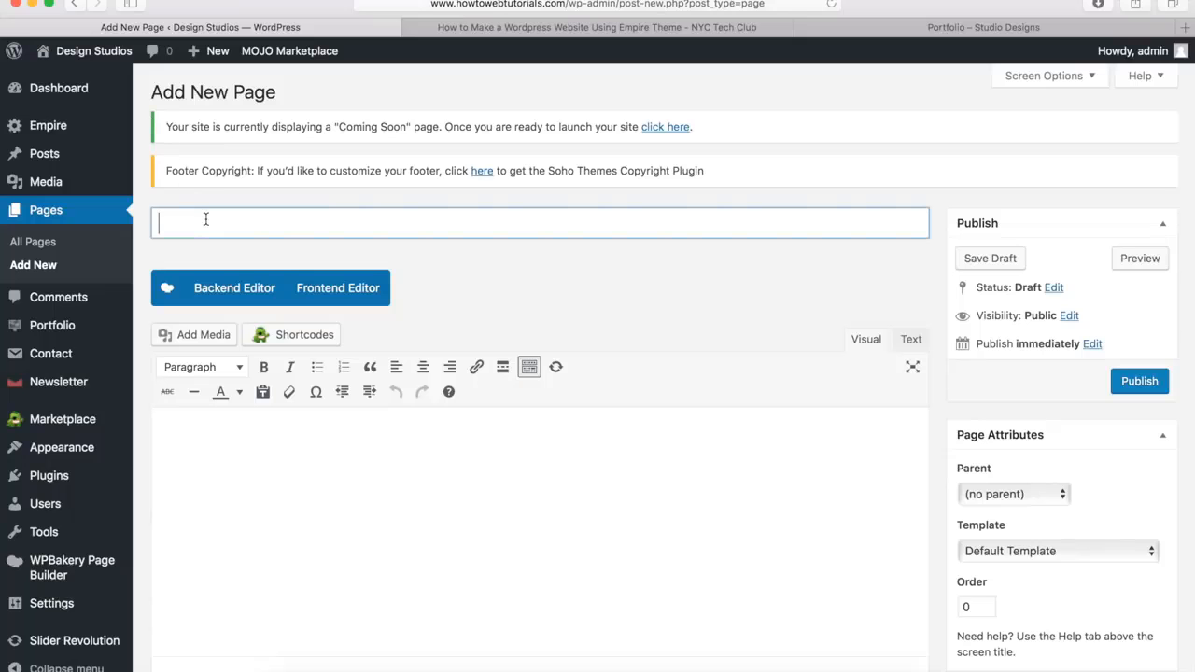
{"action": "type", "text": "Gallery"}
{"action": "left_click", "coordinate": [513, 281]}
{"action": "scroll", "coordinate": [513, 281], "scroll_direction": "down", "scroll_amount": 15}
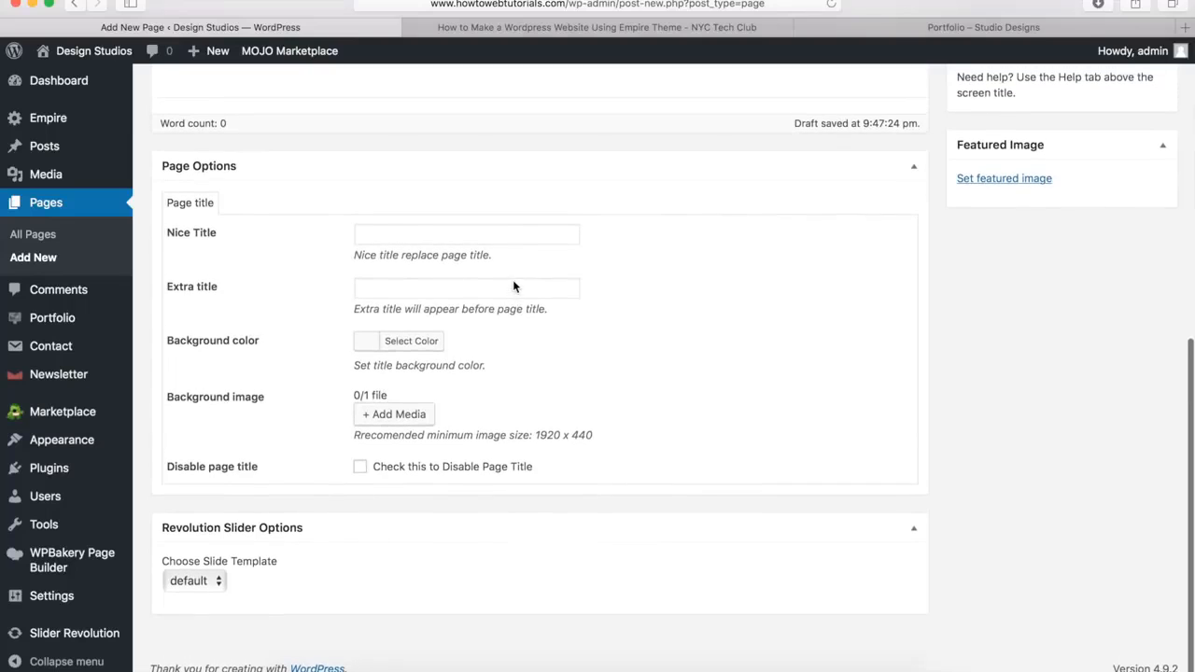
{"action": "left_click", "coordinate": [361, 469]}
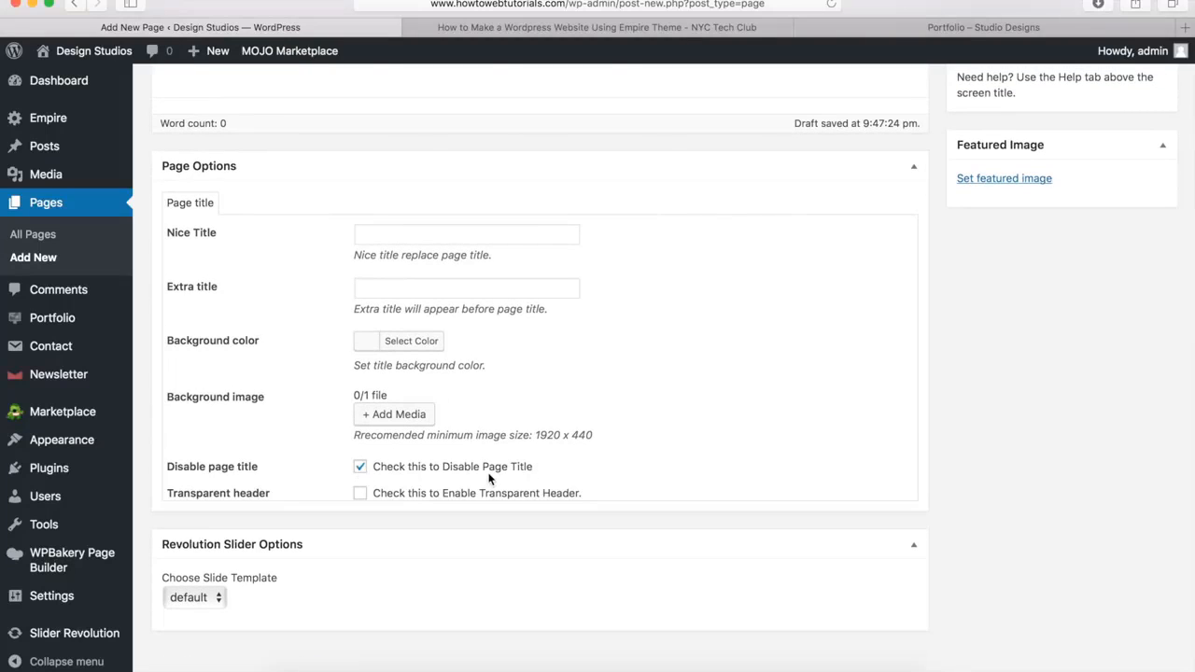
Switch the Gallery page to the WPBakery Backend Editor and add an empty row
{"action": "scroll", "coordinate": [488, 478], "scroll_direction": "up", "scroll_amount": 15}
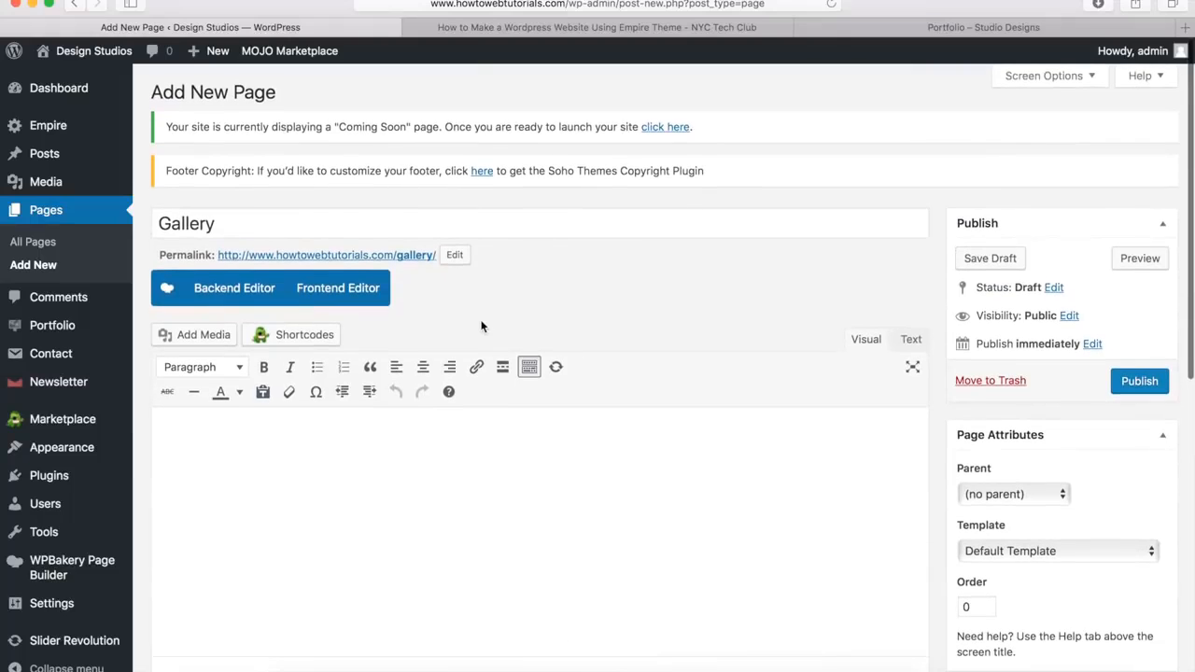
{"action": "left_click", "coordinate": [224, 293]}
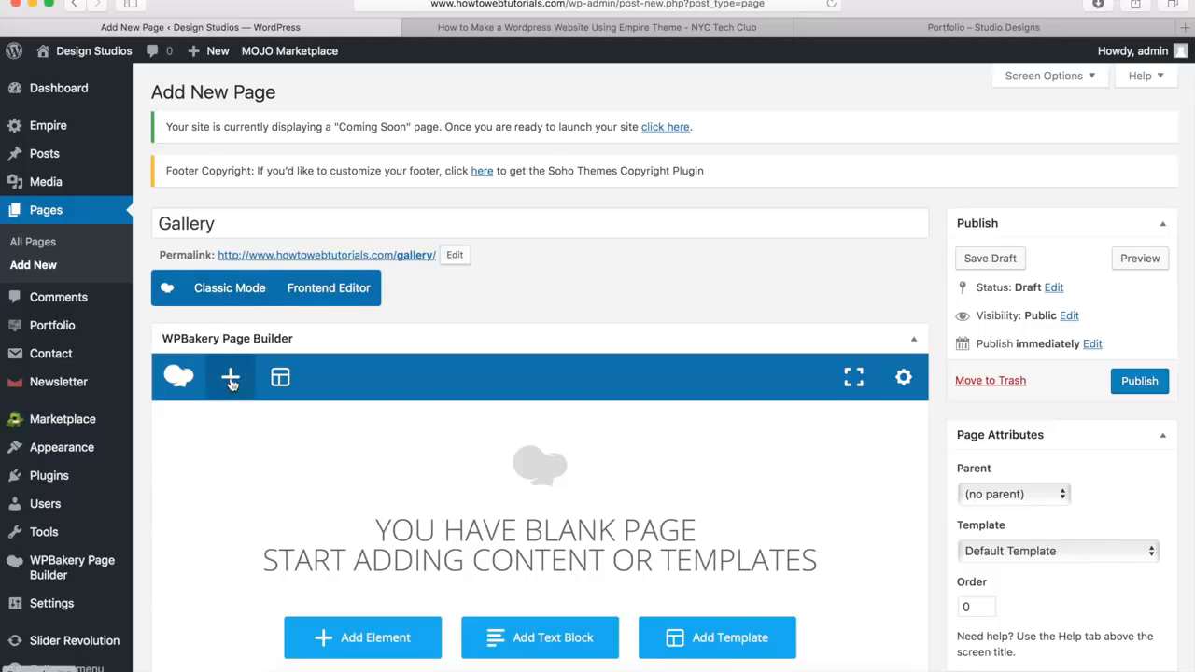
{"action": "left_click", "coordinate": [230, 380]}
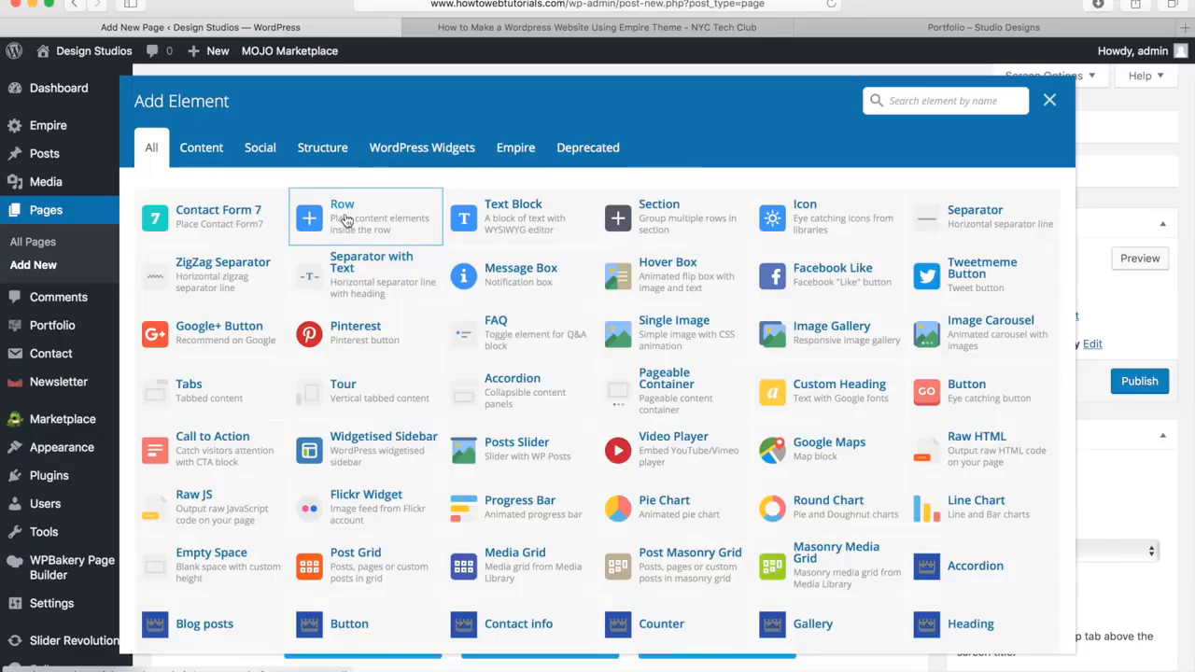
{"action": "left_click", "coordinate": [346, 219]}
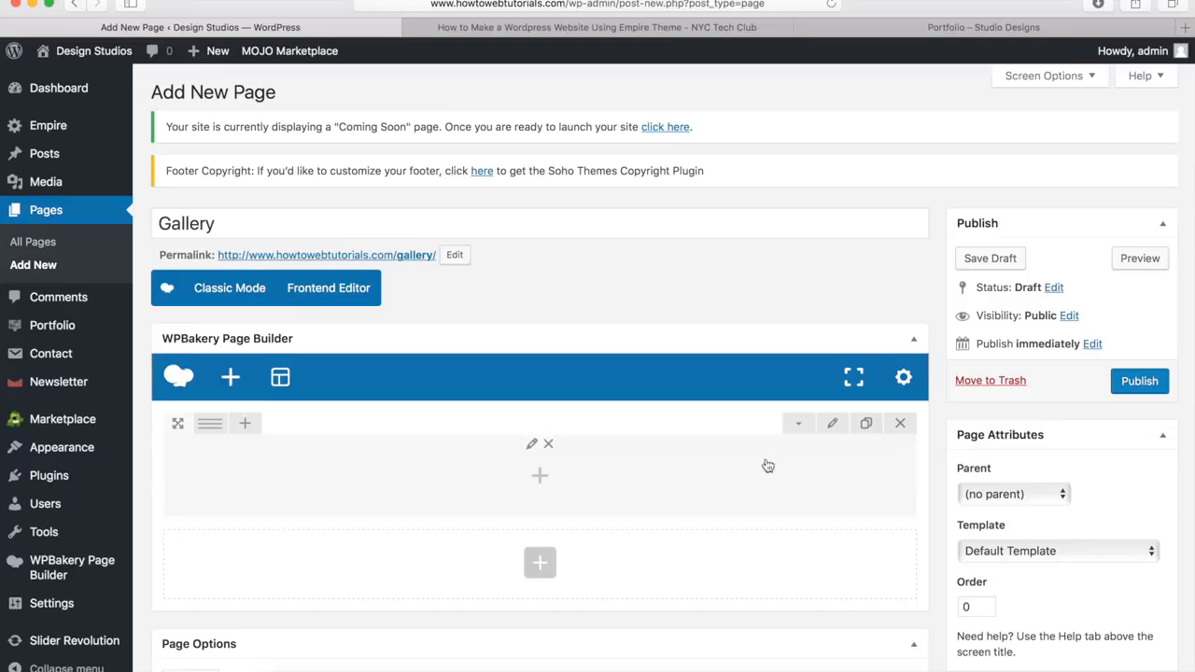
Set the new row's stretch to "Stretch row" and its top padding to 40px
{"action": "left_click", "coordinate": [833, 426]}
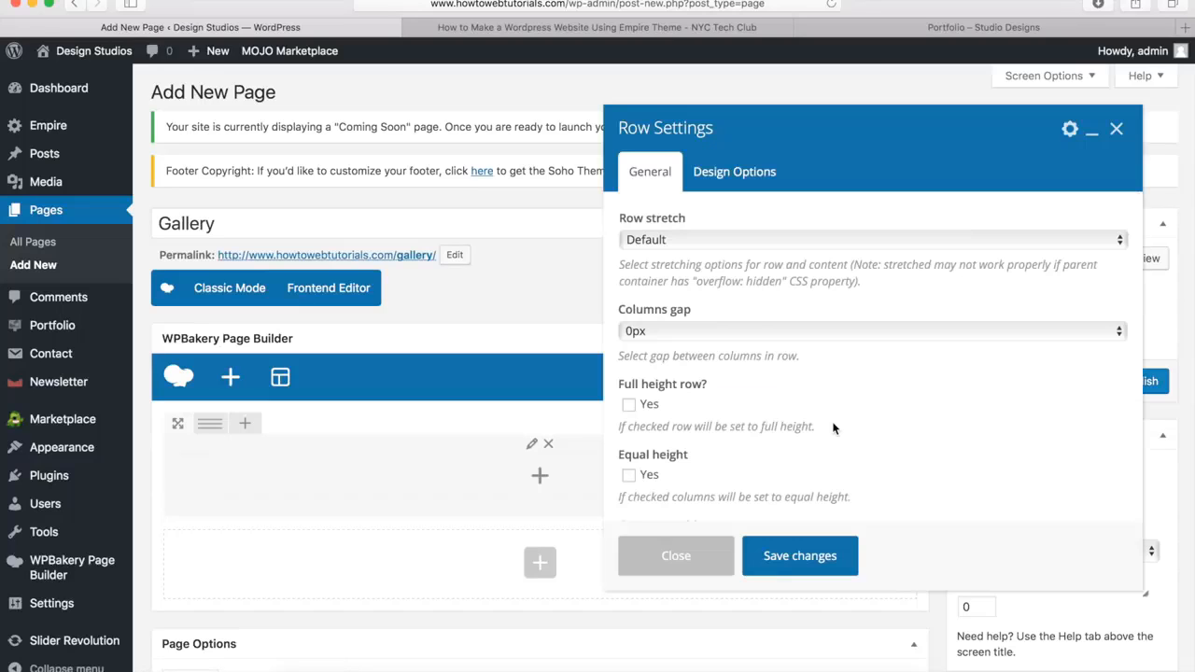
{"action": "left_click", "coordinate": [650, 241]}
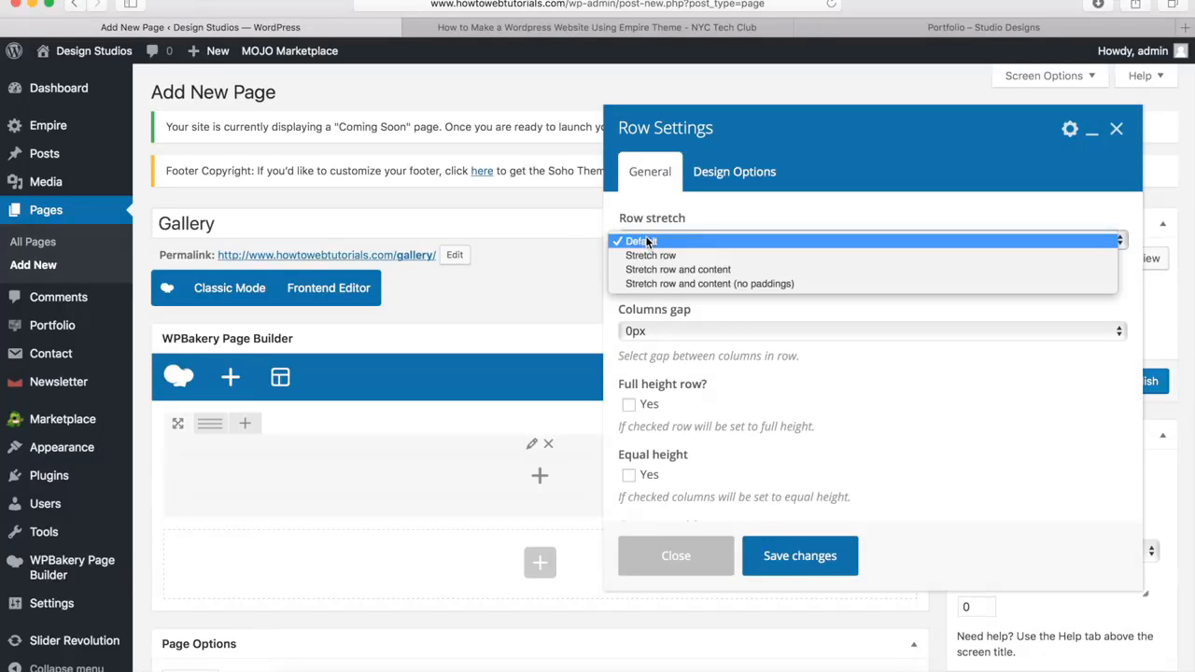
{"action": "left_click", "coordinate": [650, 256]}
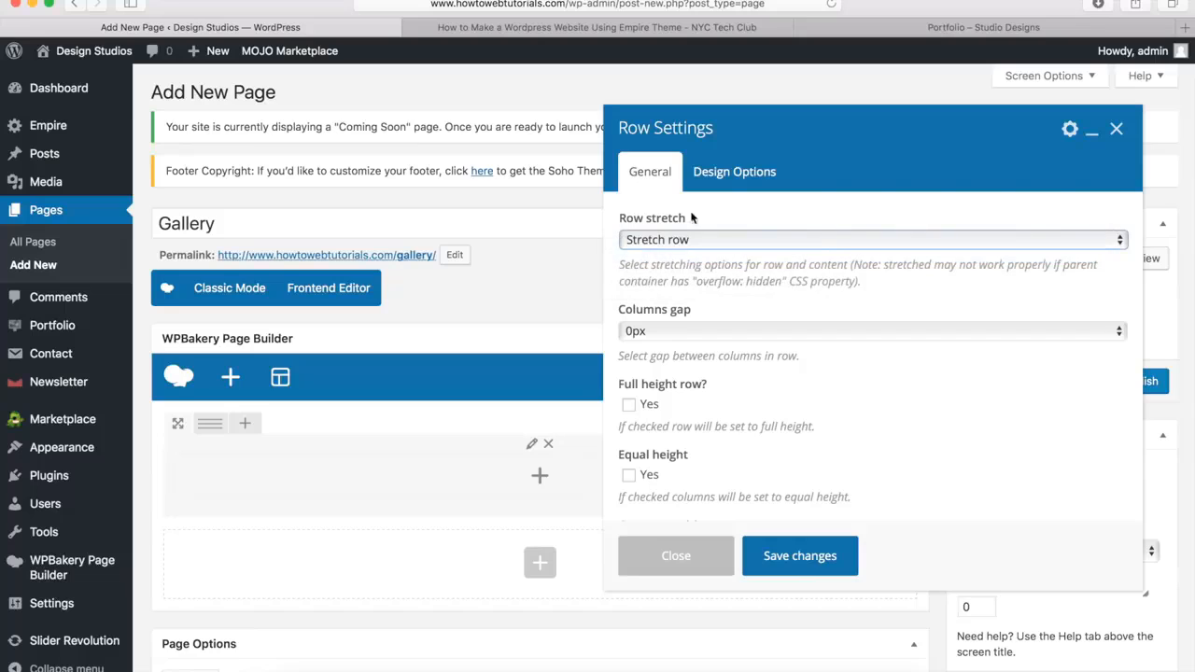
{"action": "left_click", "coordinate": [733, 177]}
{"action": "left_click", "coordinate": [757, 324]}
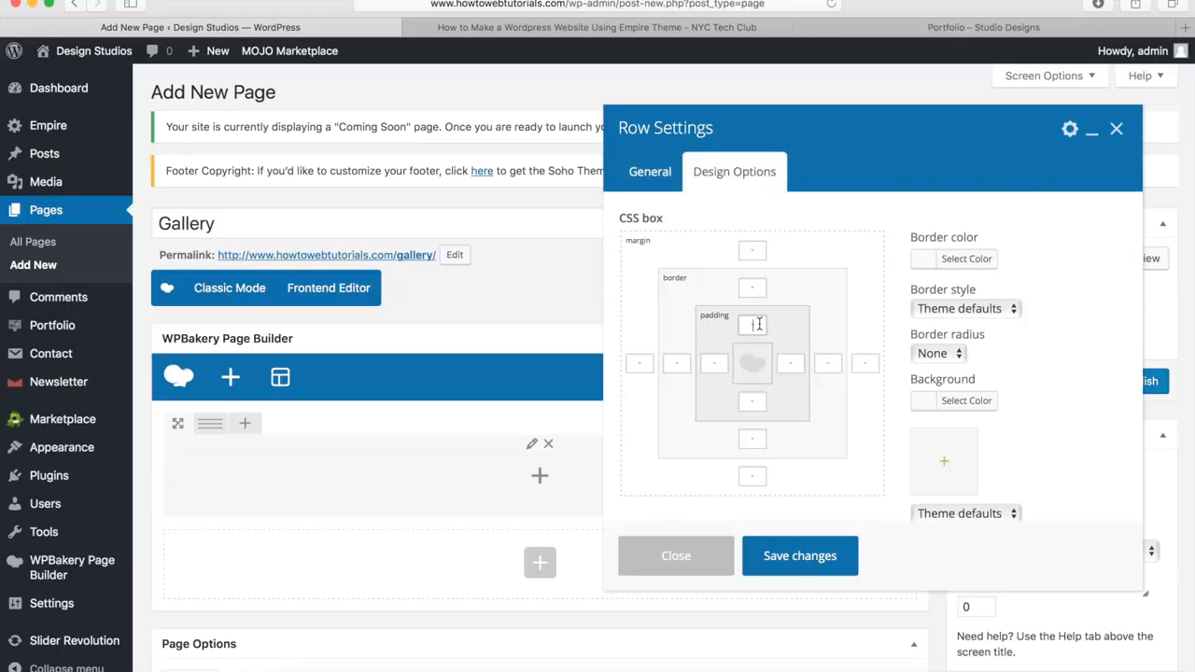
{"action": "type", "text": "40px"}
Set largeimage.jpg, the night-sky balloon photo, as the row's background with Theme defaults styling and save the row settings
{"action": "left_click", "coordinate": [945, 465]}
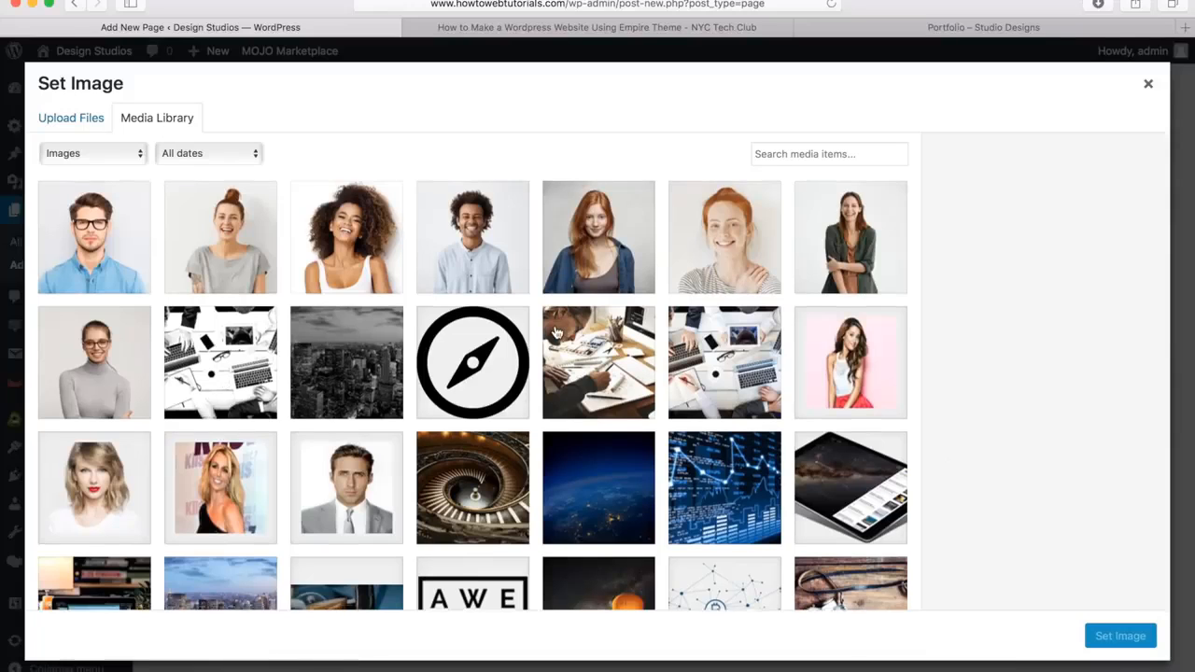
{"action": "scroll", "coordinate": [556, 331], "scroll_direction": "down", "scroll_amount": 5}
{"action": "left_click", "coordinate": [600, 430]}
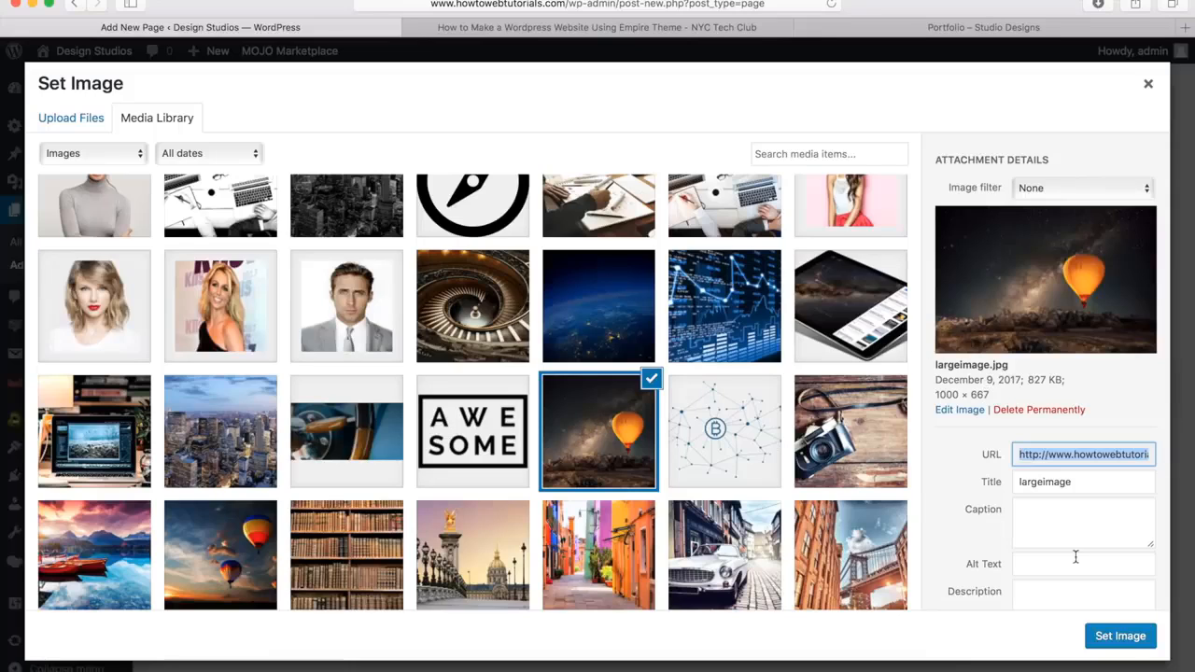
{"action": "left_click", "coordinate": [1113, 644]}
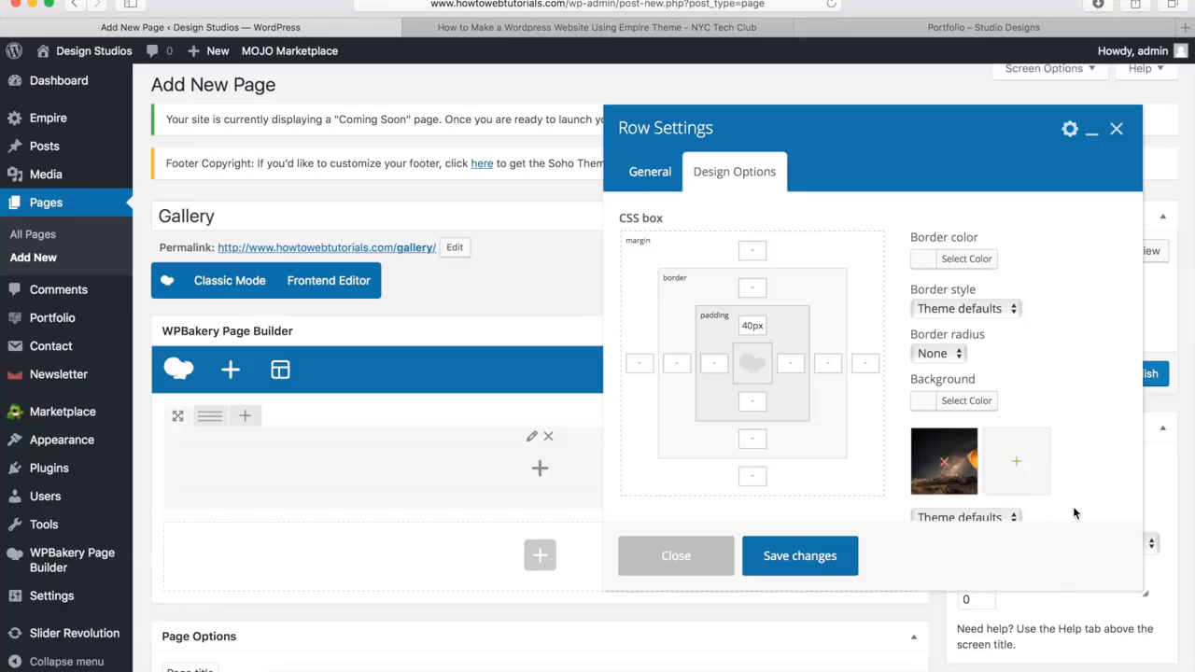
{"action": "scroll", "coordinate": [1062, 452], "scroll_direction": "down", "scroll_amount": 2}
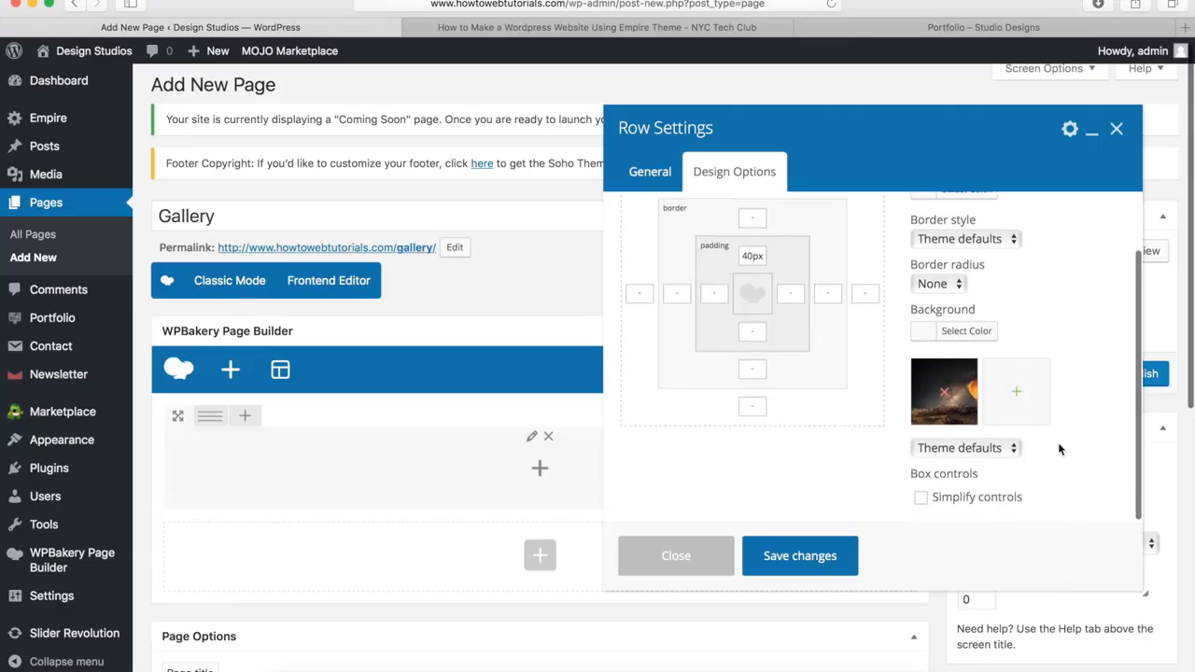
{"action": "left_click", "coordinate": [962, 450]}
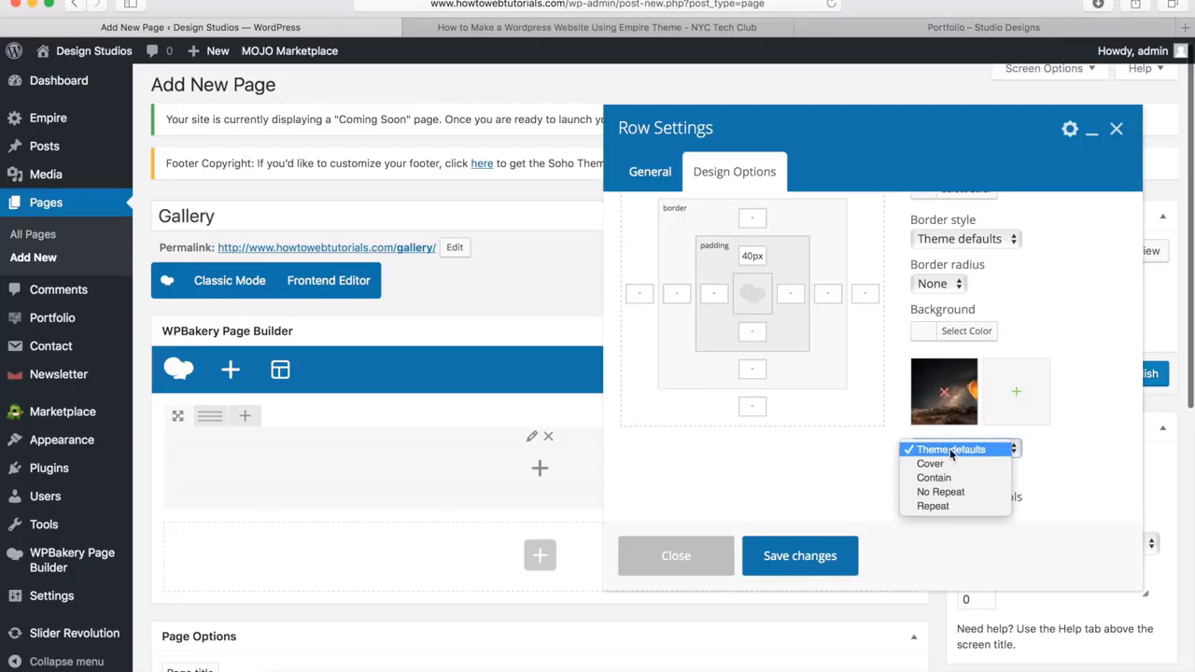
{"action": "left_click", "coordinate": [914, 450]}
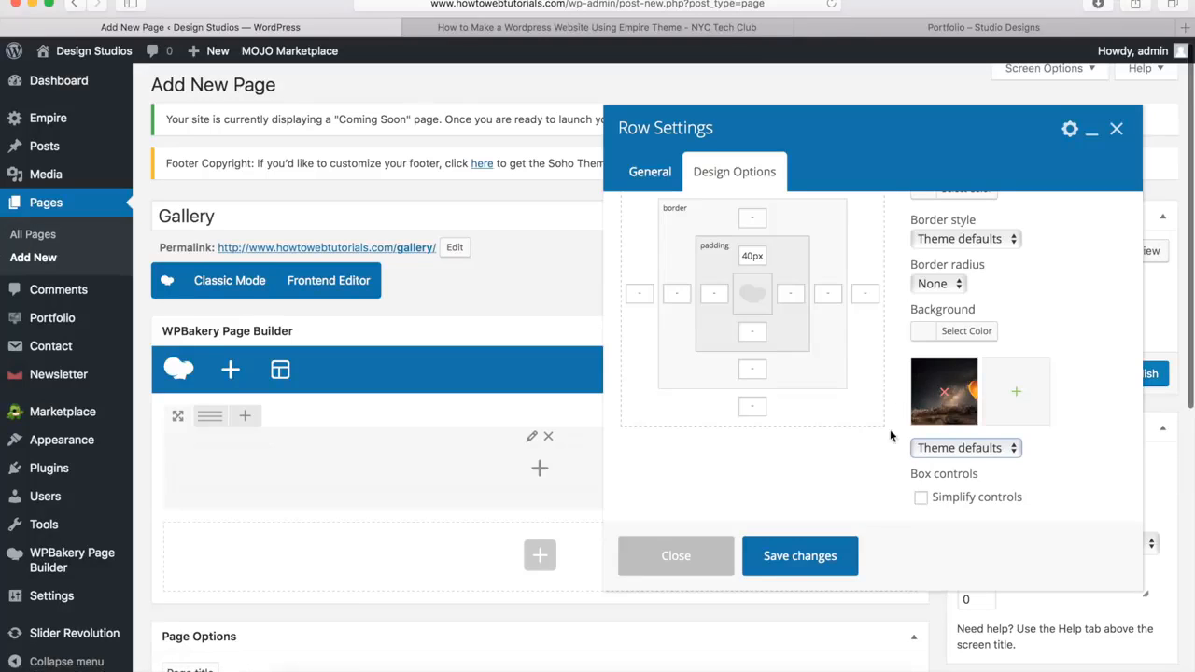
{"action": "left_click", "coordinate": [799, 564]}
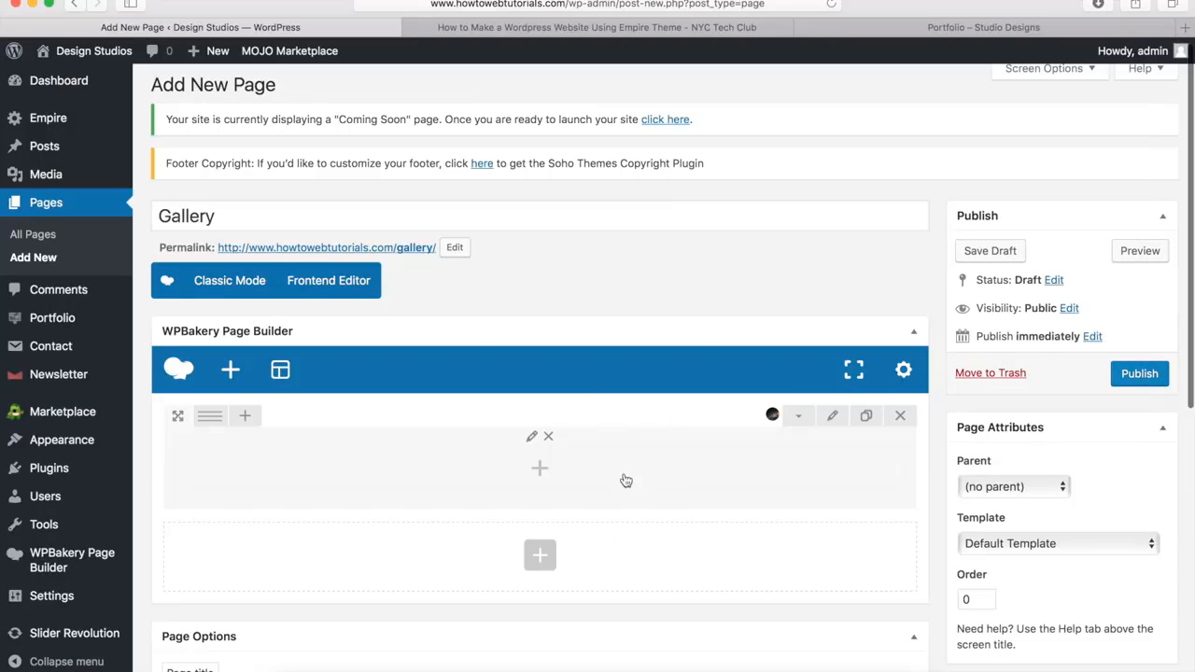
Add the Empire Heading element to the Gallery page's balloon-background row and title it "Portfolio"
{"action": "left_click", "coordinate": [540, 471]}
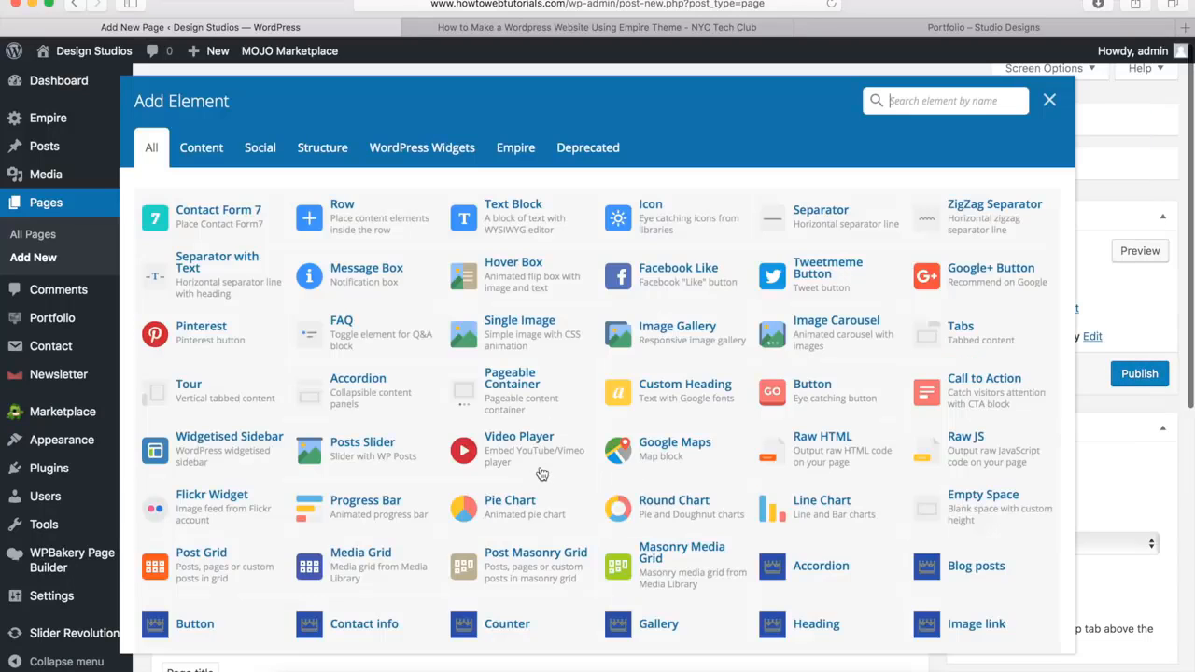
{"action": "scroll", "coordinate": [724, 404], "scroll_direction": "down", "scroll_amount": 5}
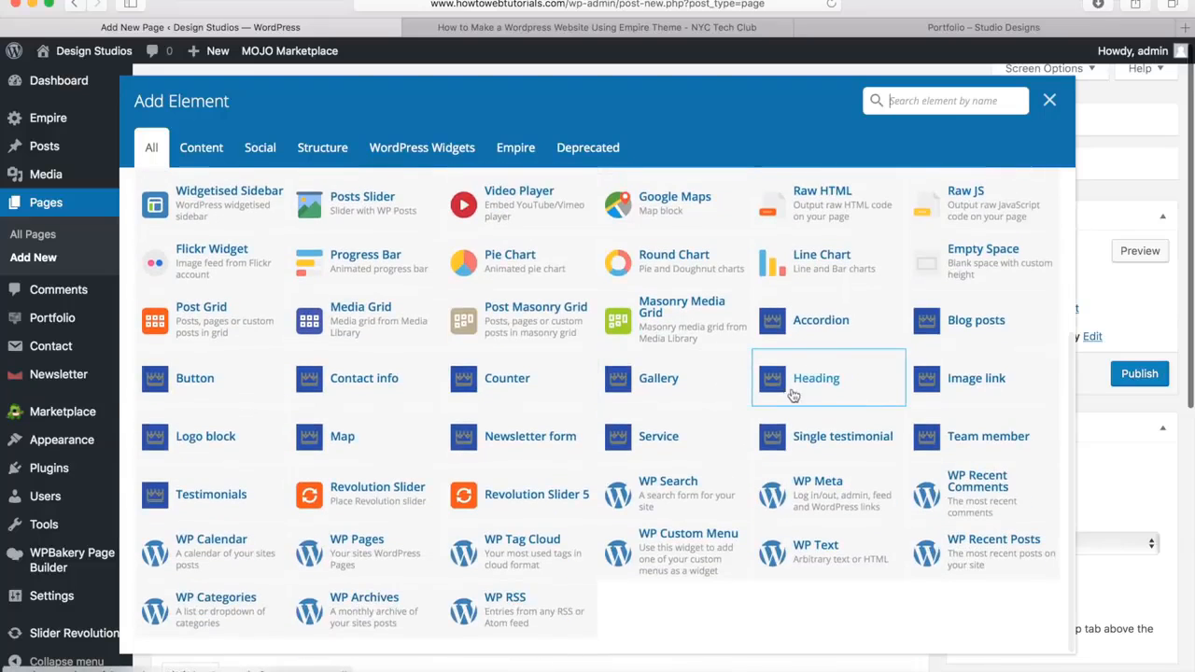
{"action": "left_click", "coordinate": [812, 381]}
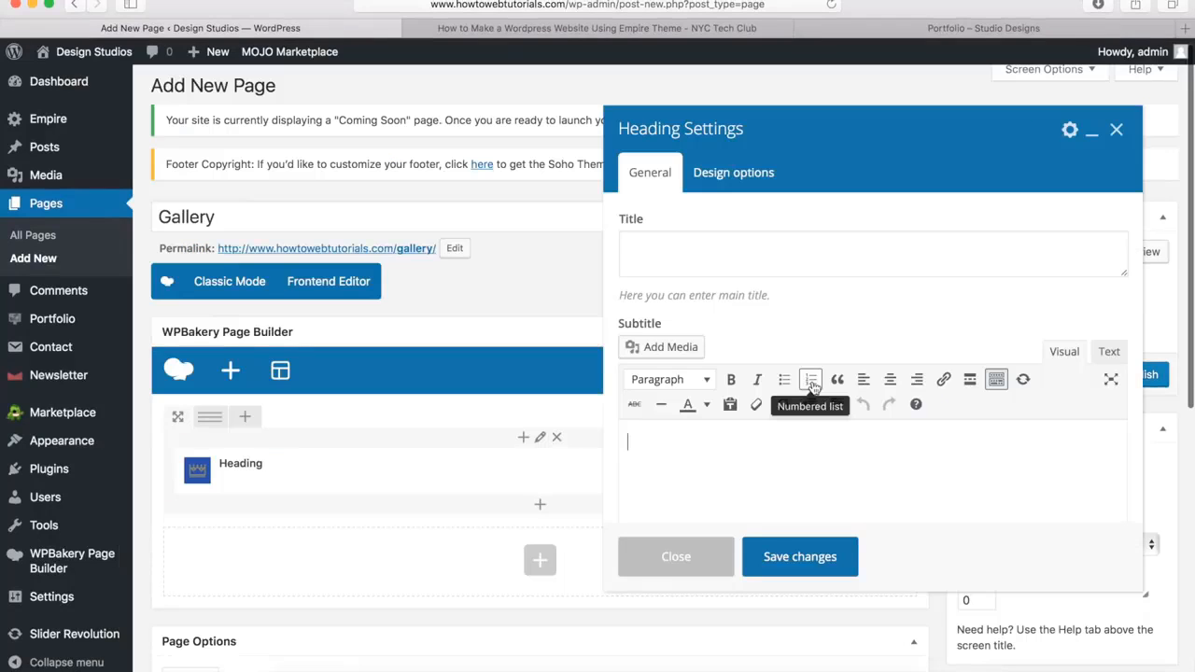
{"action": "left_click", "coordinate": [682, 255]}
{"action": "type", "text": "Por"}
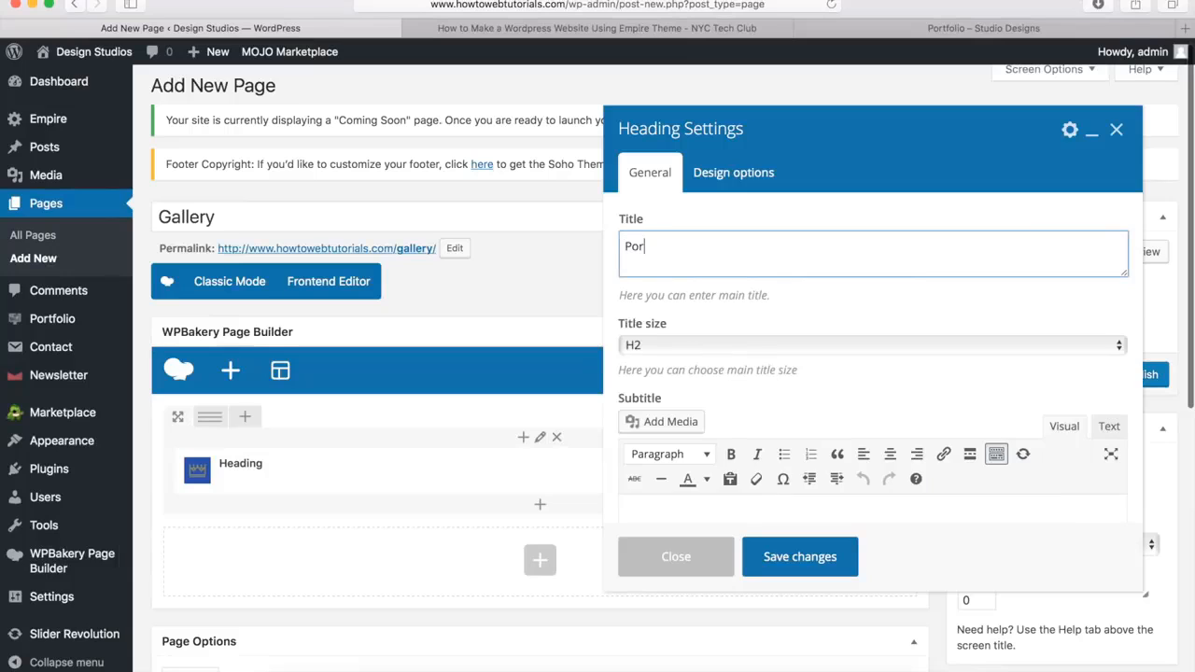
{"action": "type", "text": "tfolio"}
Set the Portfolio heading's title size to H1 and its heading style to Style 1
{"action": "left_click", "coordinate": [661, 346]}
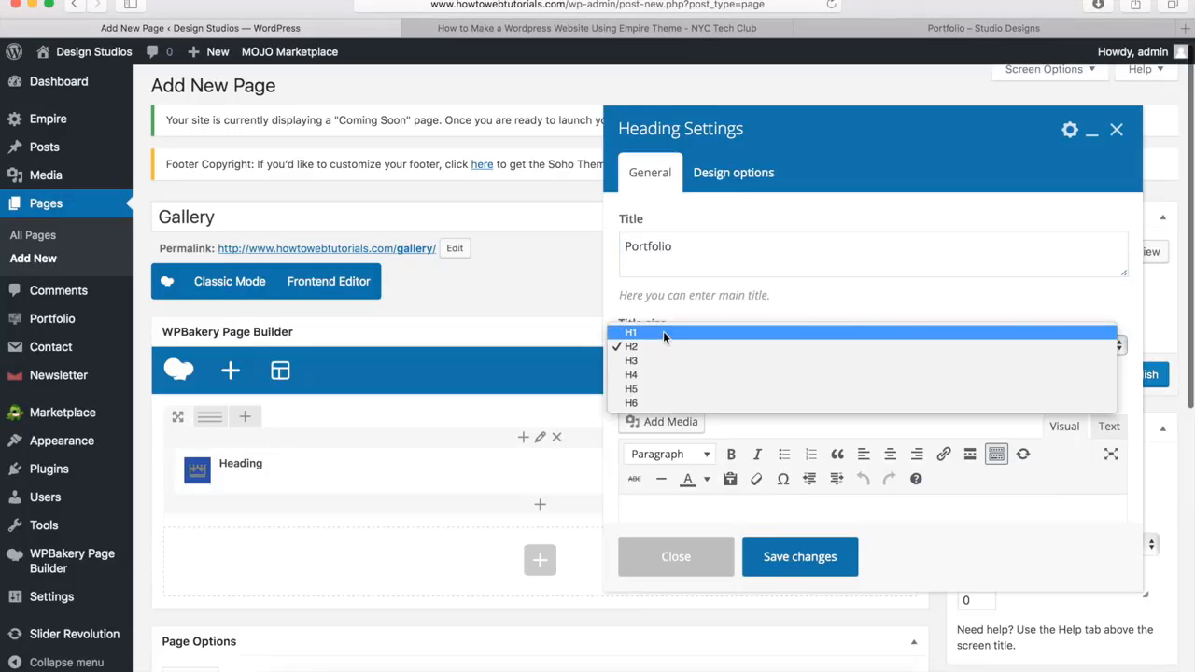
{"action": "left_click", "coordinate": [663, 331]}
{"action": "scroll", "coordinate": [691, 320], "scroll_direction": "down", "scroll_amount": 5}
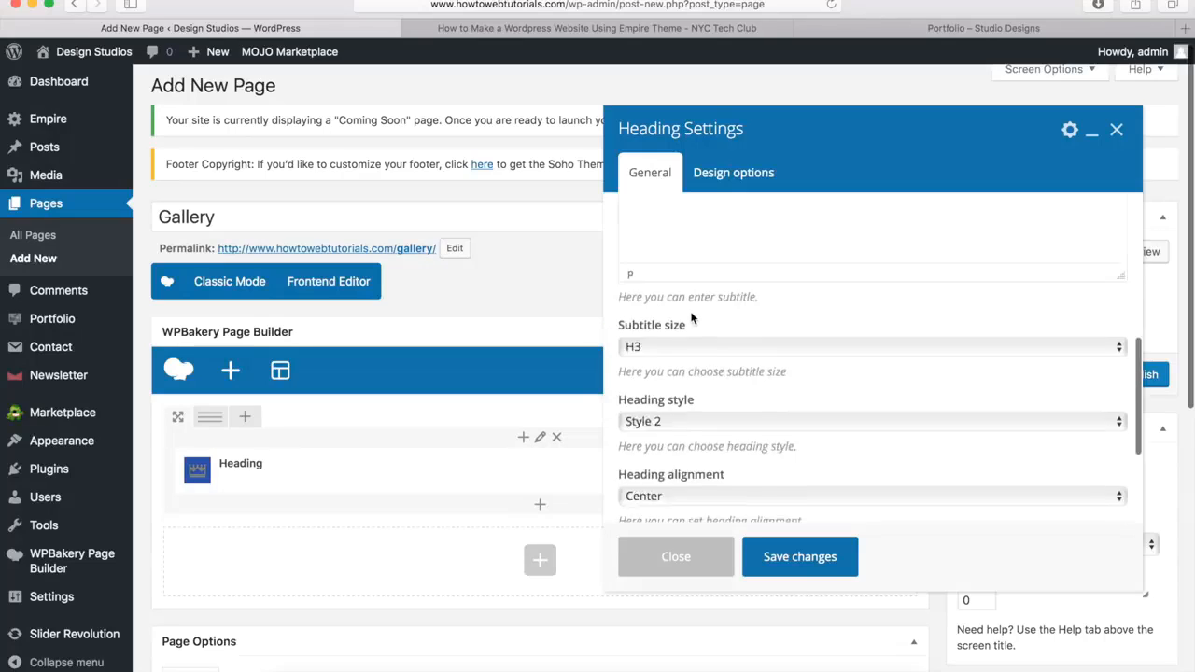
{"action": "left_click", "coordinate": [670, 242]}
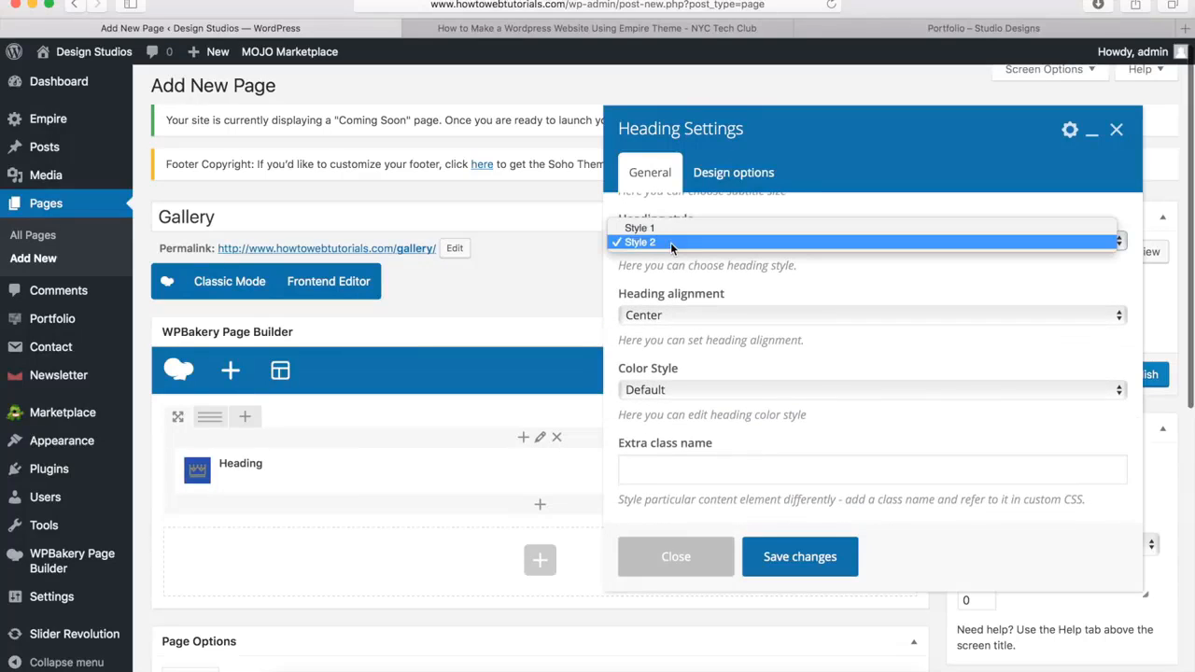
{"action": "left_click", "coordinate": [679, 228]}
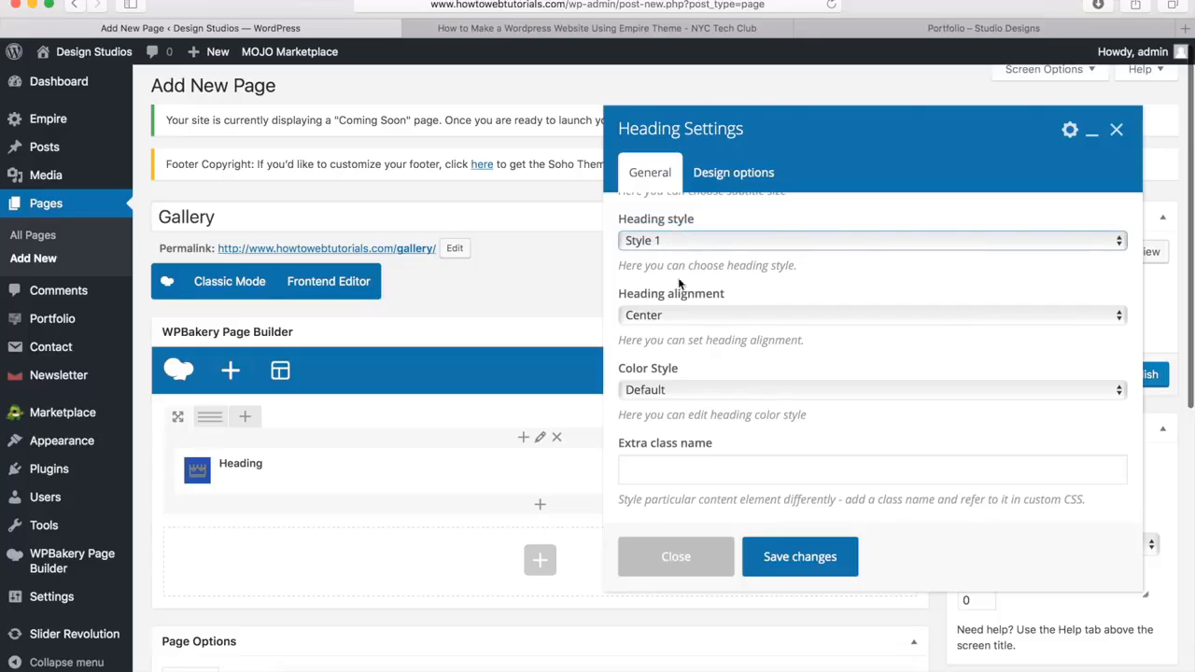
Switch the Portfolio heading's color style to Custom with a white main title color and save the heading settings
{"action": "left_click", "coordinate": [664, 389]}
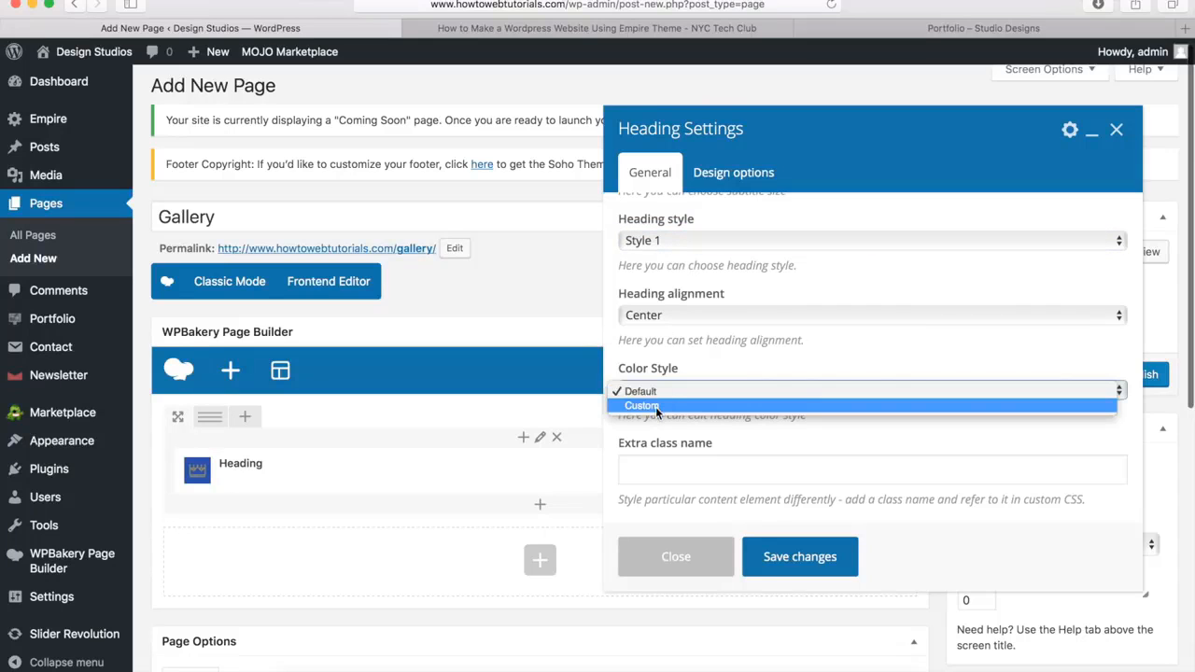
{"action": "left_click", "coordinate": [655, 407]}
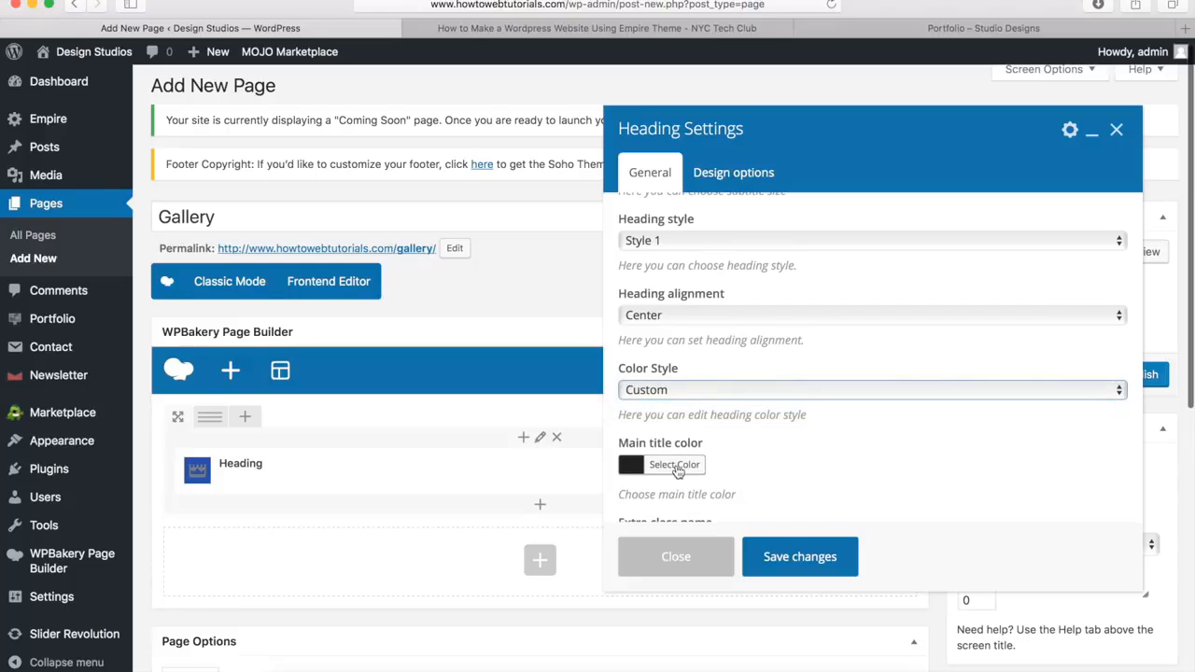
{"action": "left_click", "coordinate": [677, 467]}
{"action": "scroll", "coordinate": [675, 471], "scroll_direction": "down", "scroll_amount": 3}
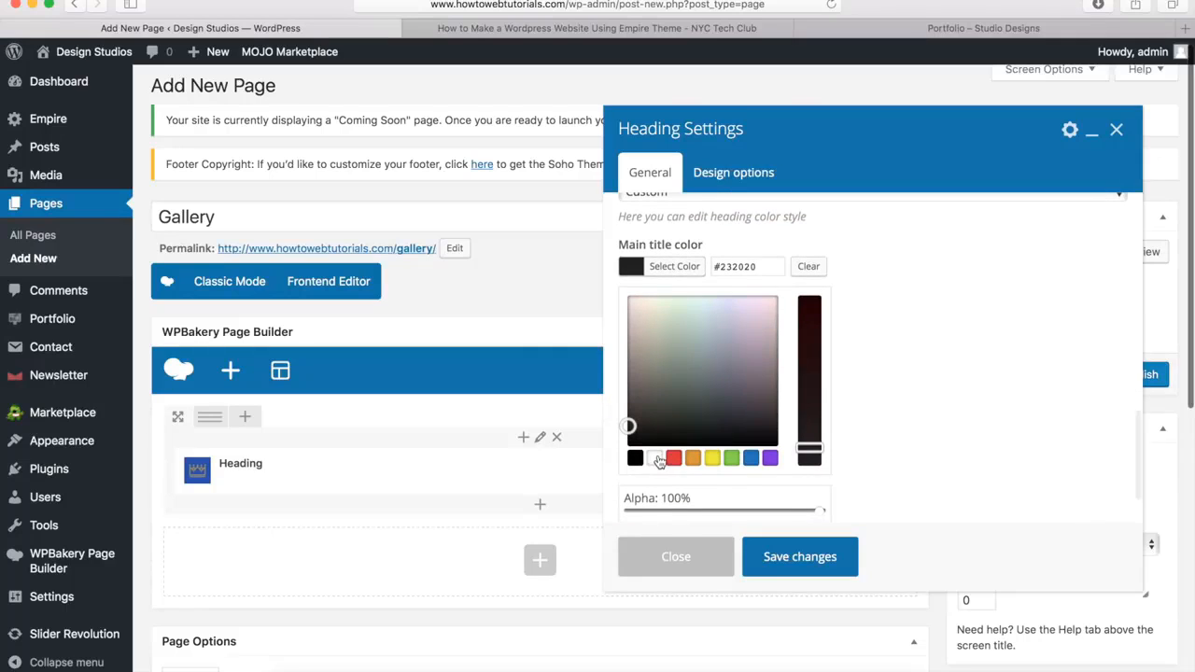
{"action": "left_click", "coordinate": [659, 461]}
{"action": "left_click", "coordinate": [683, 276]}
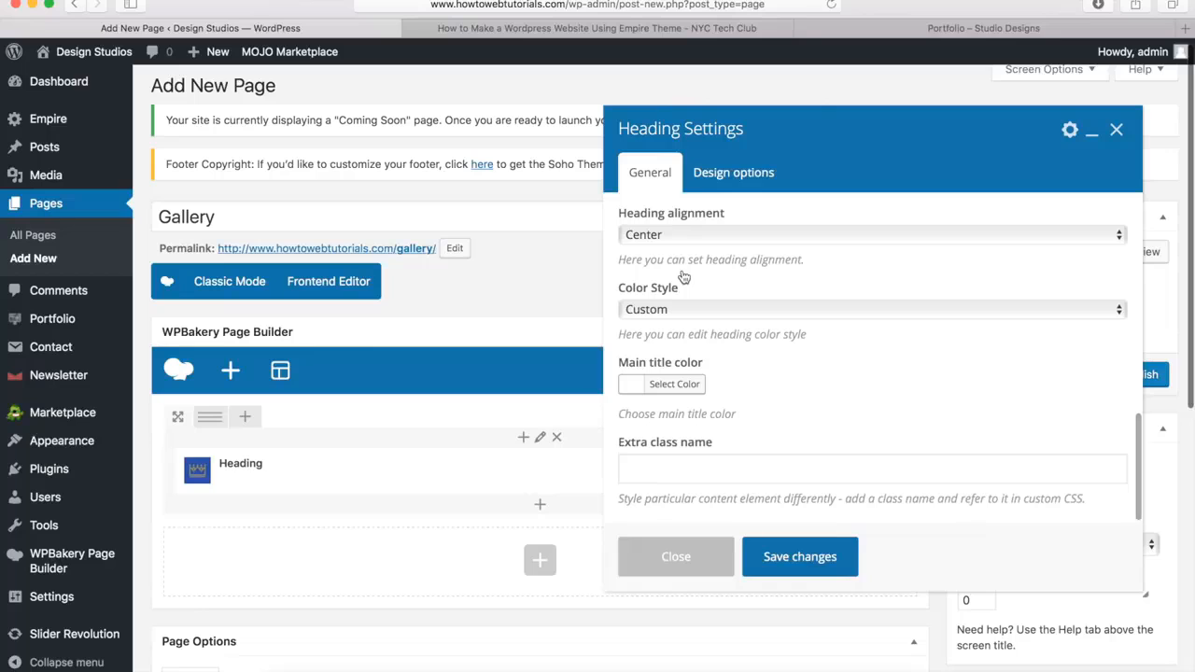
{"action": "left_click", "coordinate": [801, 558]}
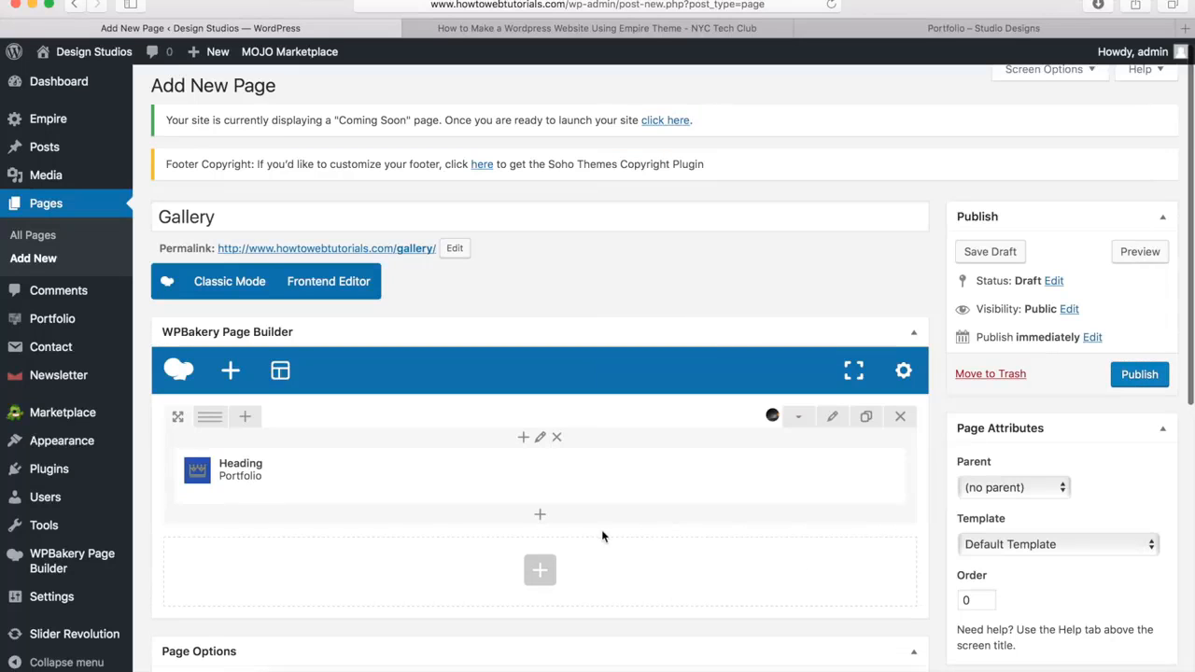
Add a Separator element below the Portfolio heading in the same row and set its color to White
{"action": "left_click", "coordinate": [541, 518]}
{"action": "scroll", "coordinate": [680, 214], "scroll_direction": "up", "scroll_amount": 5}
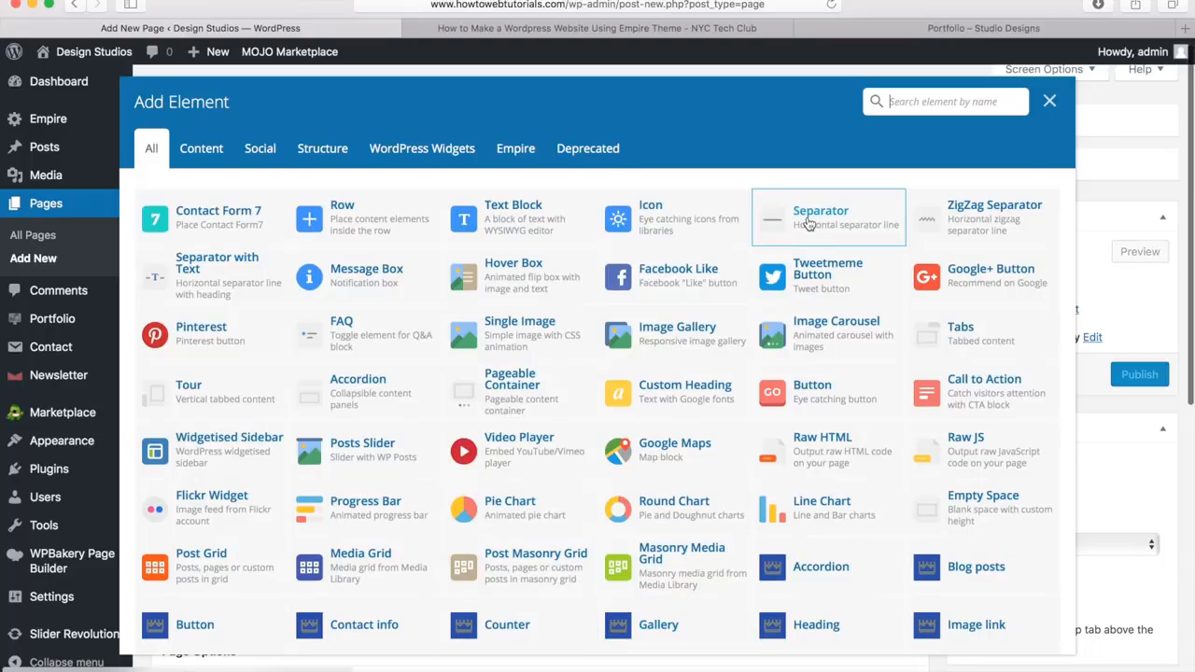
{"action": "left_click", "coordinate": [809, 222]}
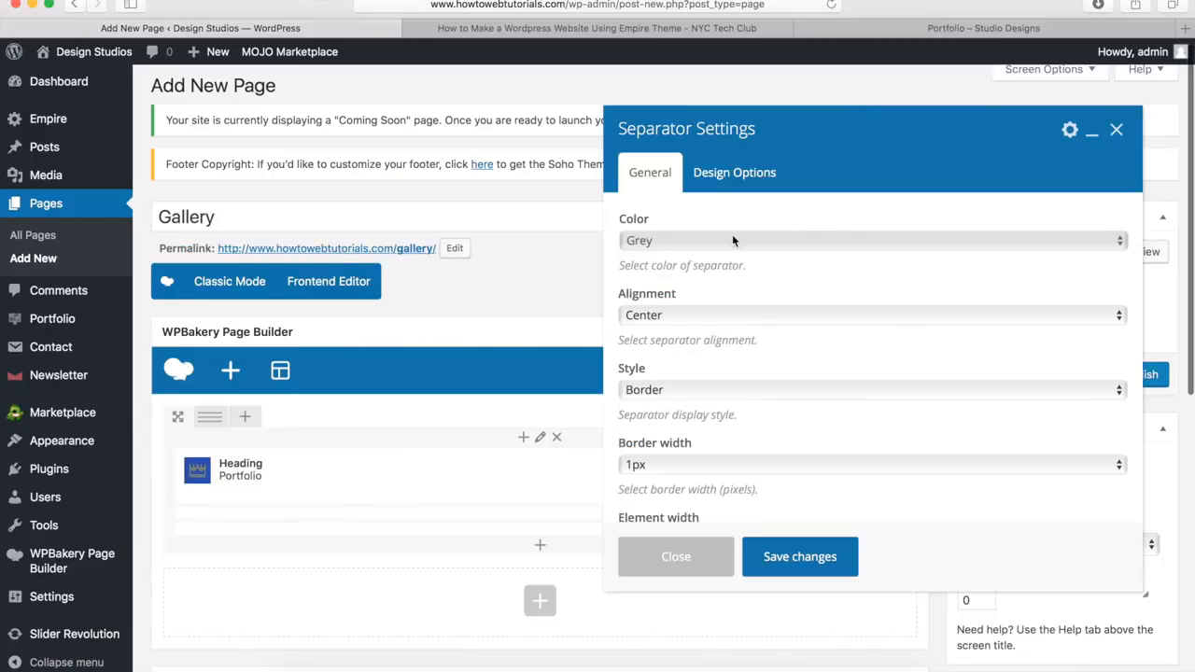
{"action": "left_click", "coordinate": [651, 241]}
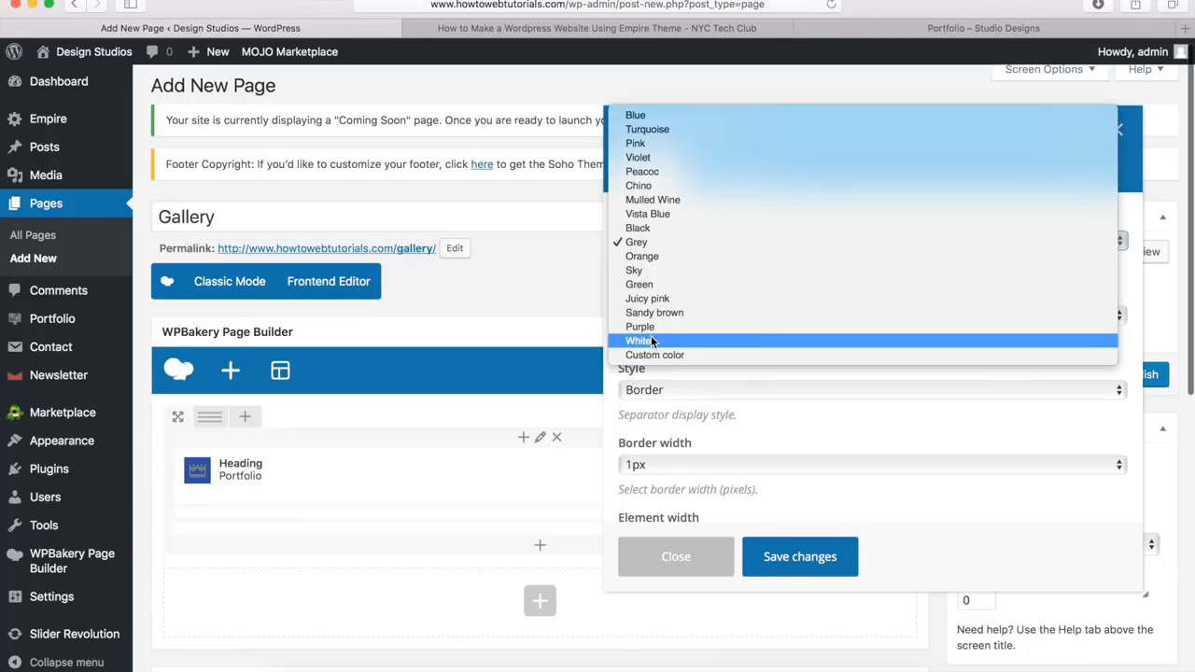
{"action": "left_click", "coordinate": [654, 339]}
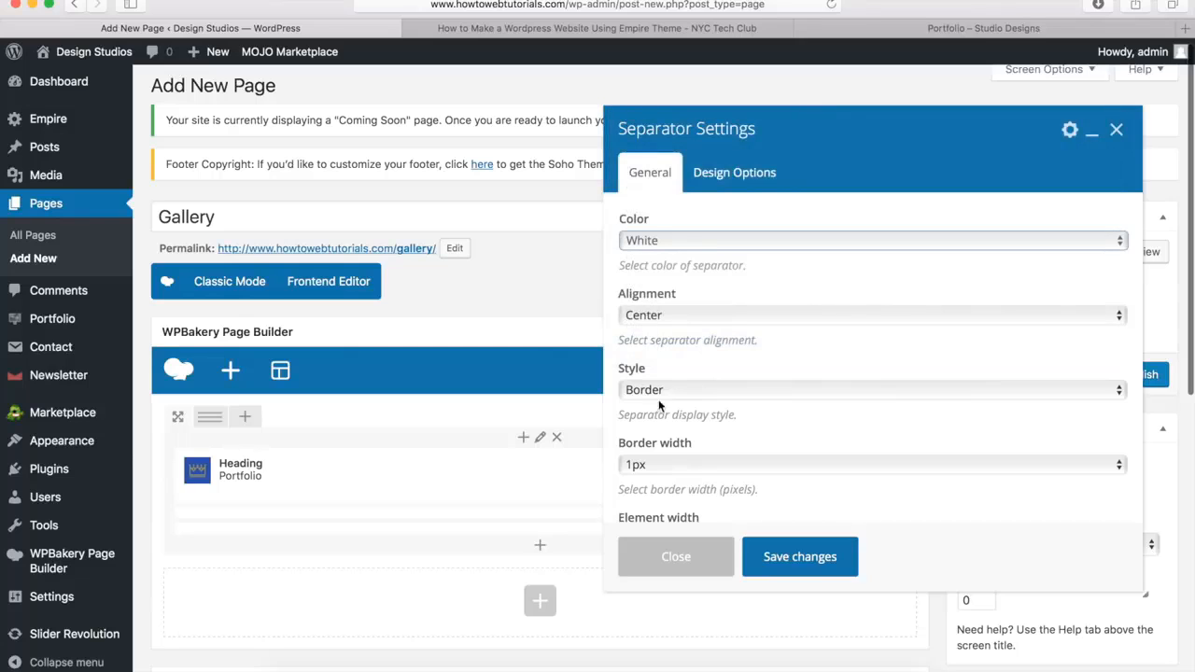
Set the separator's border width to 3px and its element width to 10%
{"action": "scroll", "coordinate": [662, 407], "scroll_direction": "down", "scroll_amount": 3}
{"action": "left_click", "coordinate": [662, 356]}
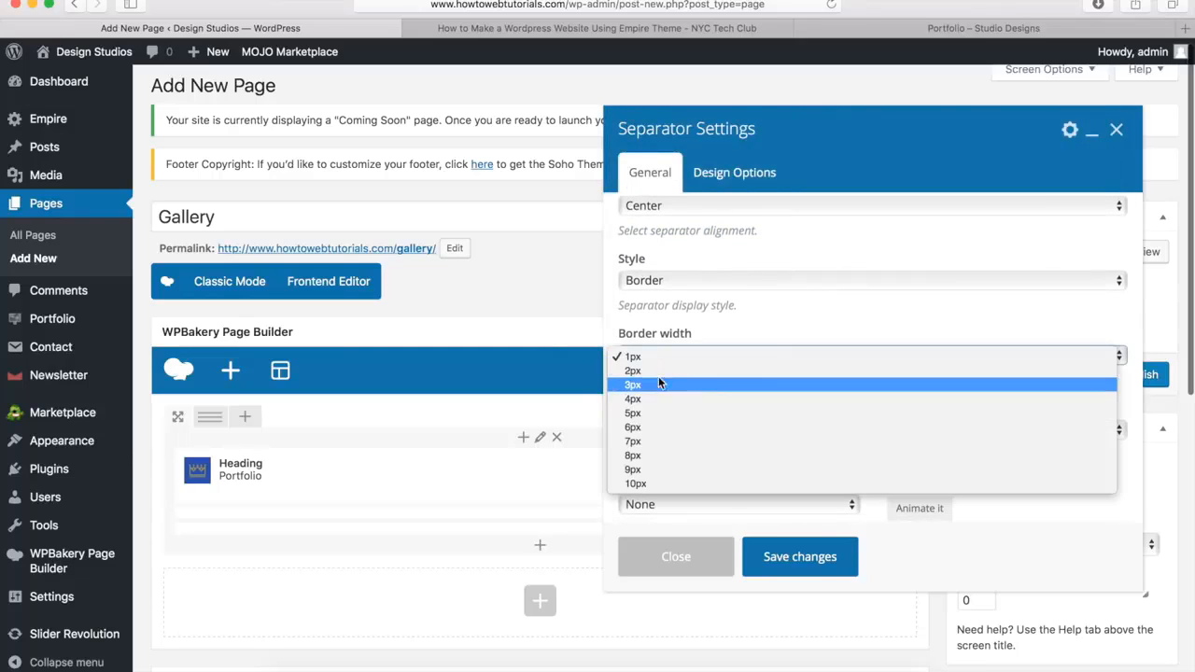
{"action": "left_click", "coordinate": [657, 383]}
{"action": "left_click", "coordinate": [655, 429]}
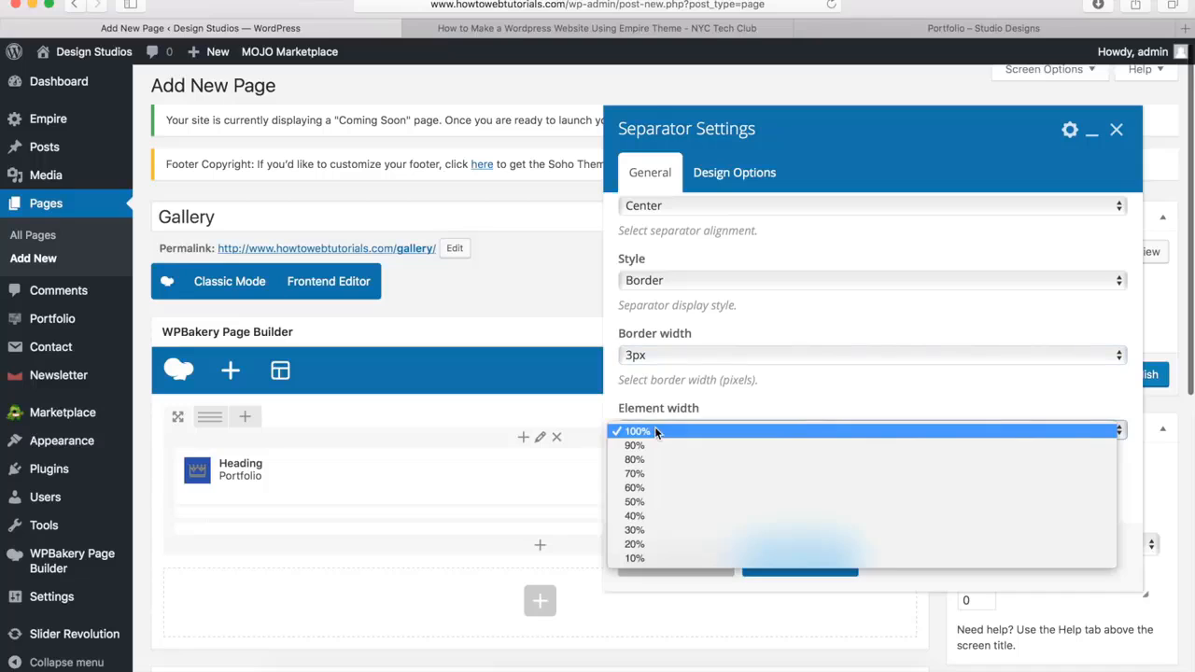
{"action": "left_click", "coordinate": [643, 558]}
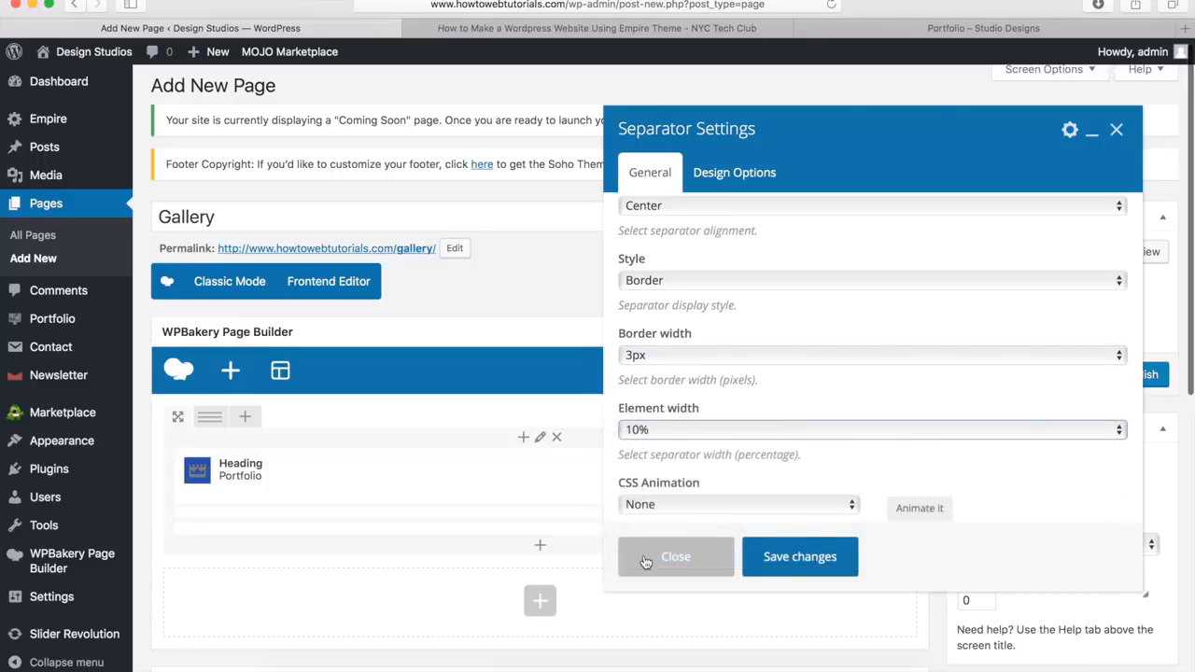
Set the separator's top margin to -20px and save its settings
{"action": "left_click", "coordinate": [730, 180]}
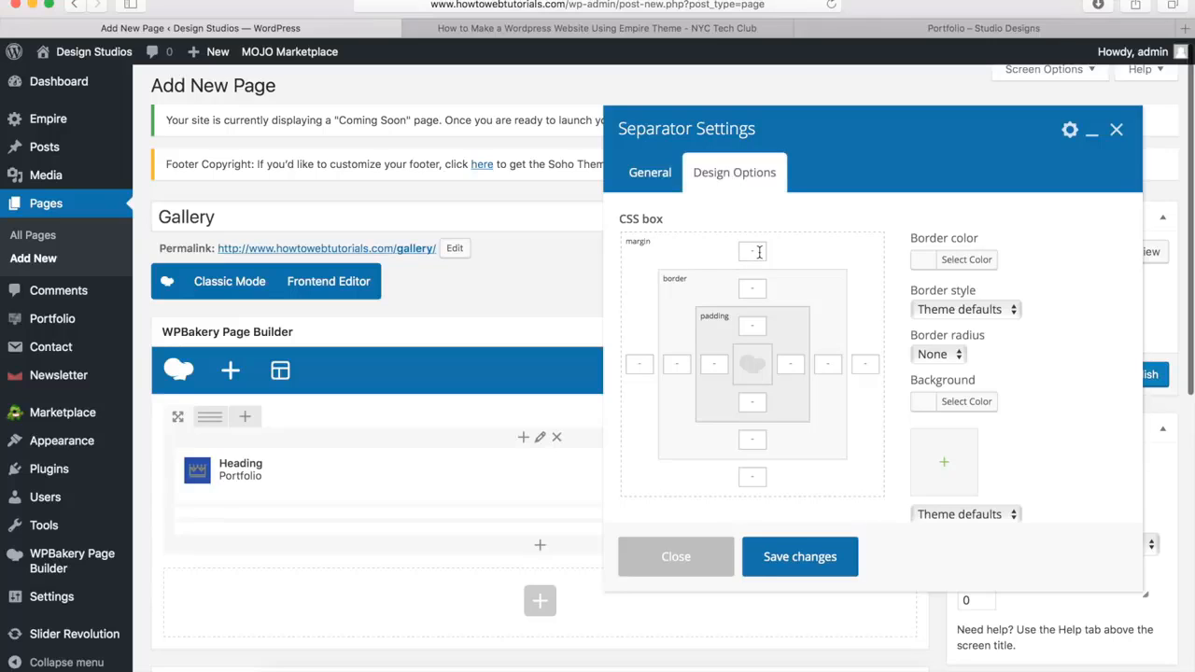
{"action": "type", "text": "-20px"}
{"action": "left_click", "coordinate": [774, 557]}
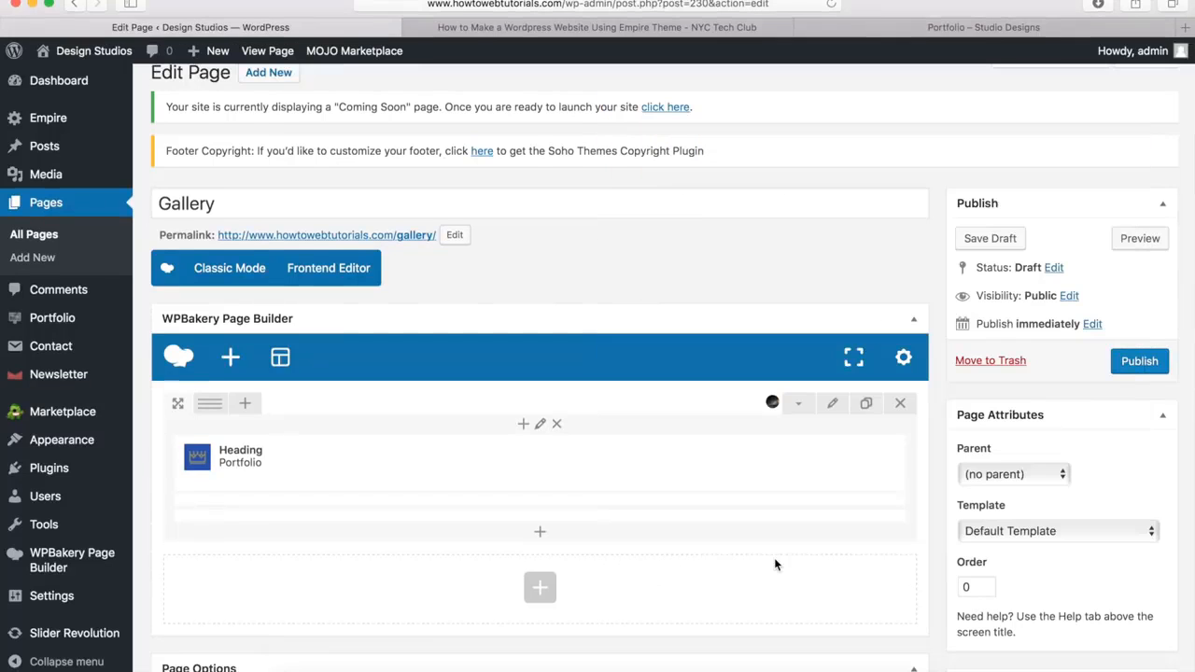
Add a second row below the heading row, place the Empire Gallery element in it, and open its load options
{"action": "scroll", "coordinate": [774, 559], "scroll_direction": "down", "scroll_amount": 4}
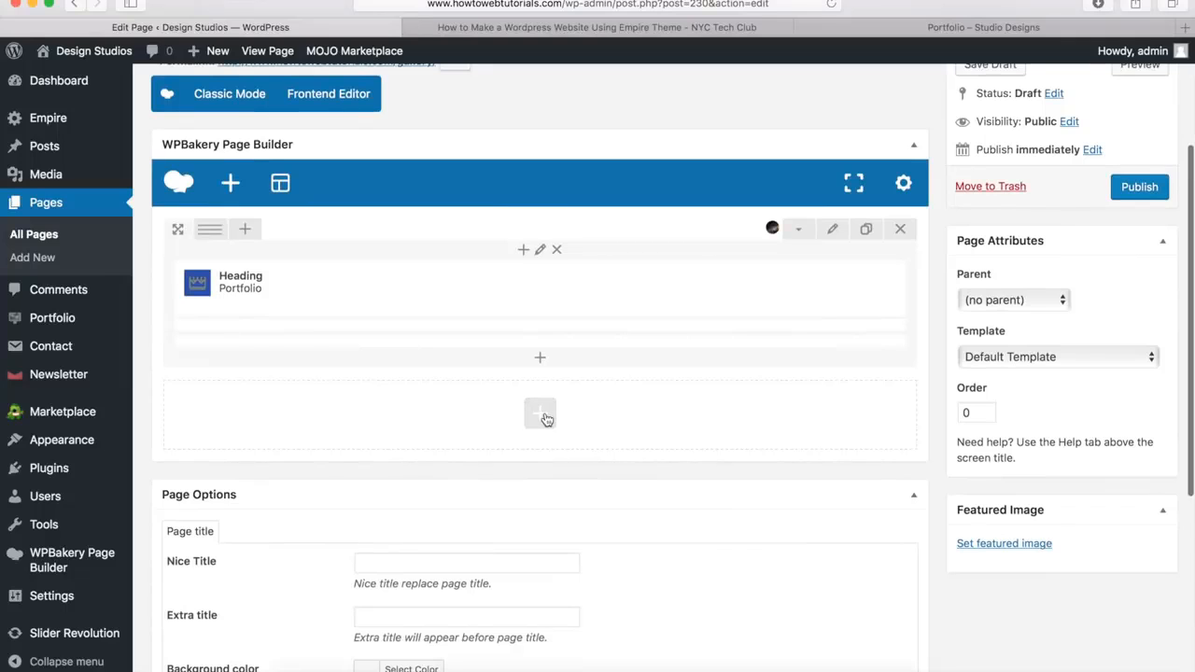
{"action": "left_click", "coordinate": [546, 420]}
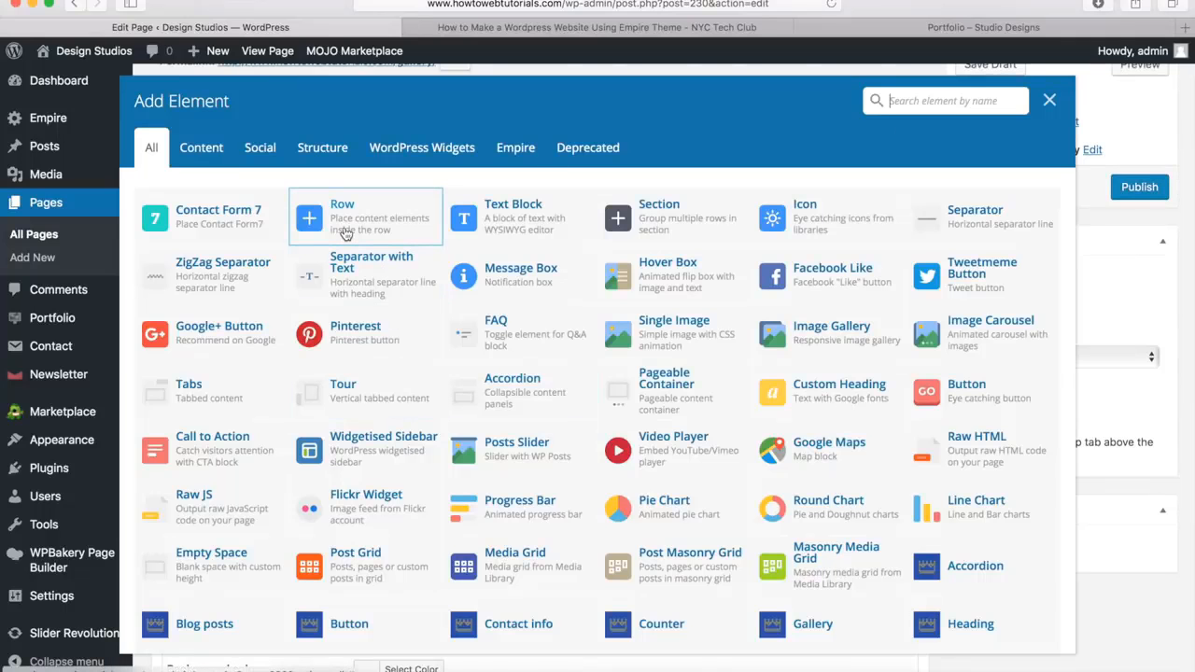
{"action": "left_click", "coordinate": [345, 233]}
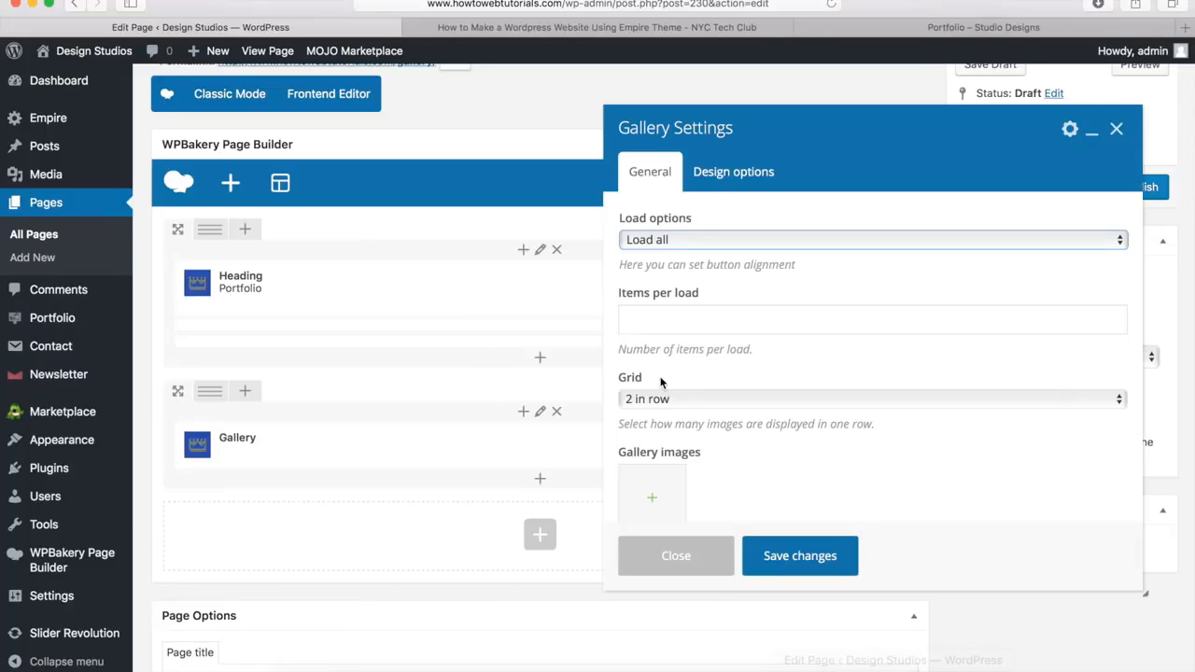
{"action": "left_click", "coordinate": [708, 244]}
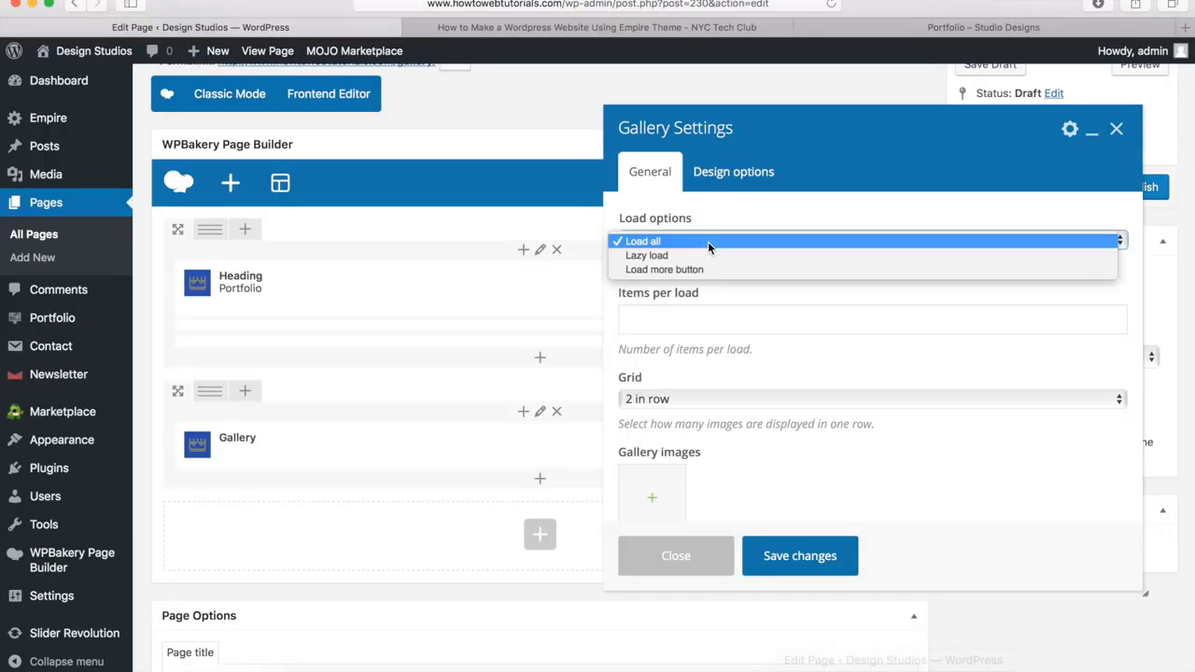
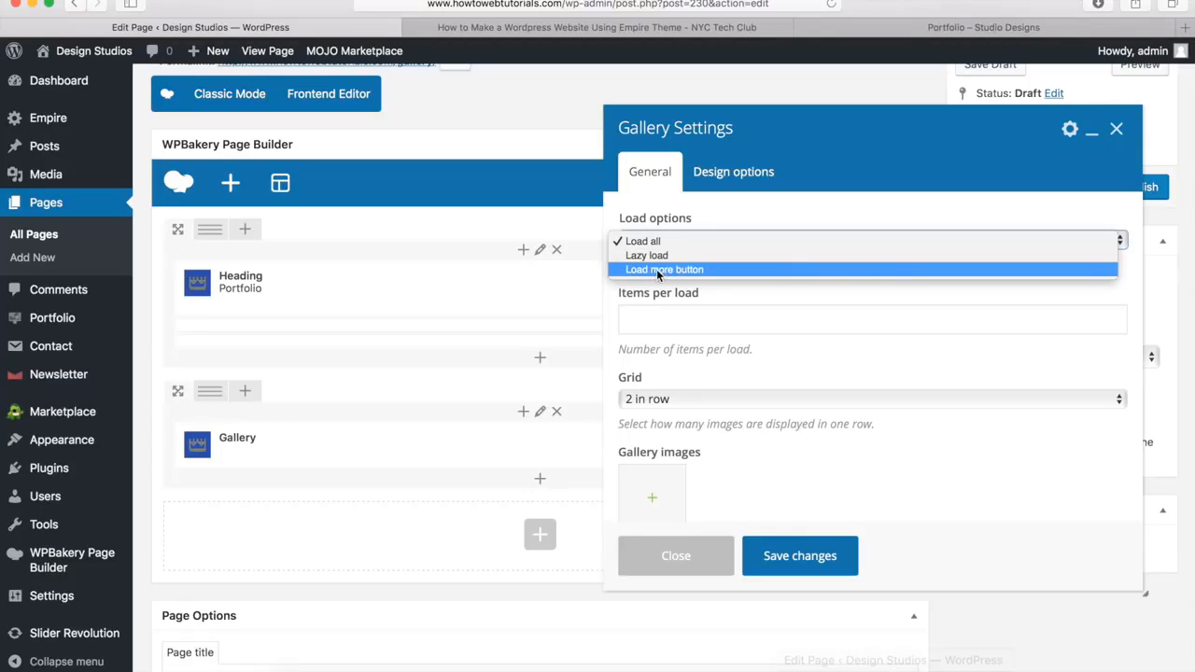
Keep the gallery's load option at Load all and set its grid to 4 in row
{"action": "left_click", "coordinate": [664, 320]}
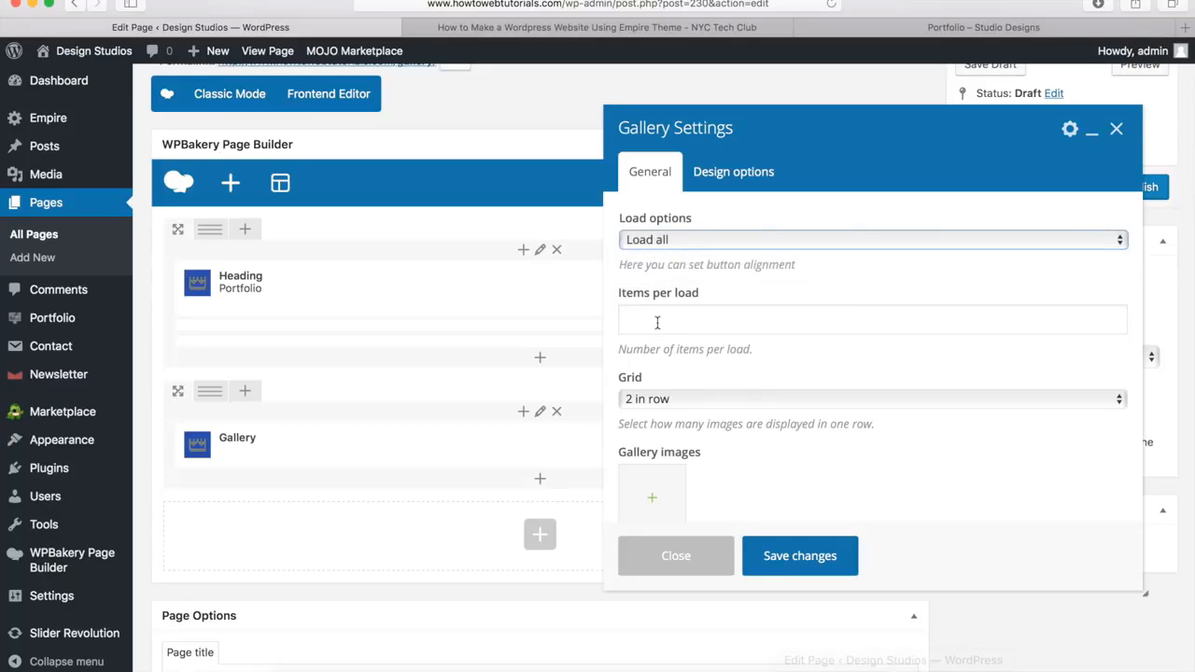
{"action": "left_click", "coordinate": [669, 319]}
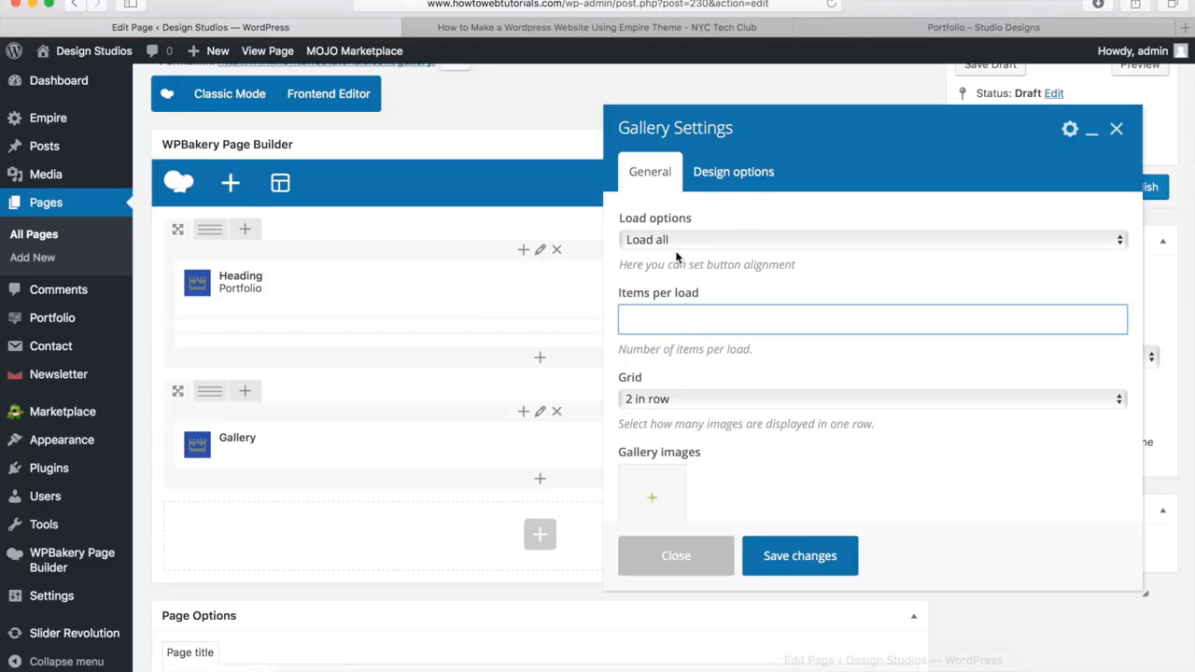
{"action": "left_click", "coordinate": [658, 401]}
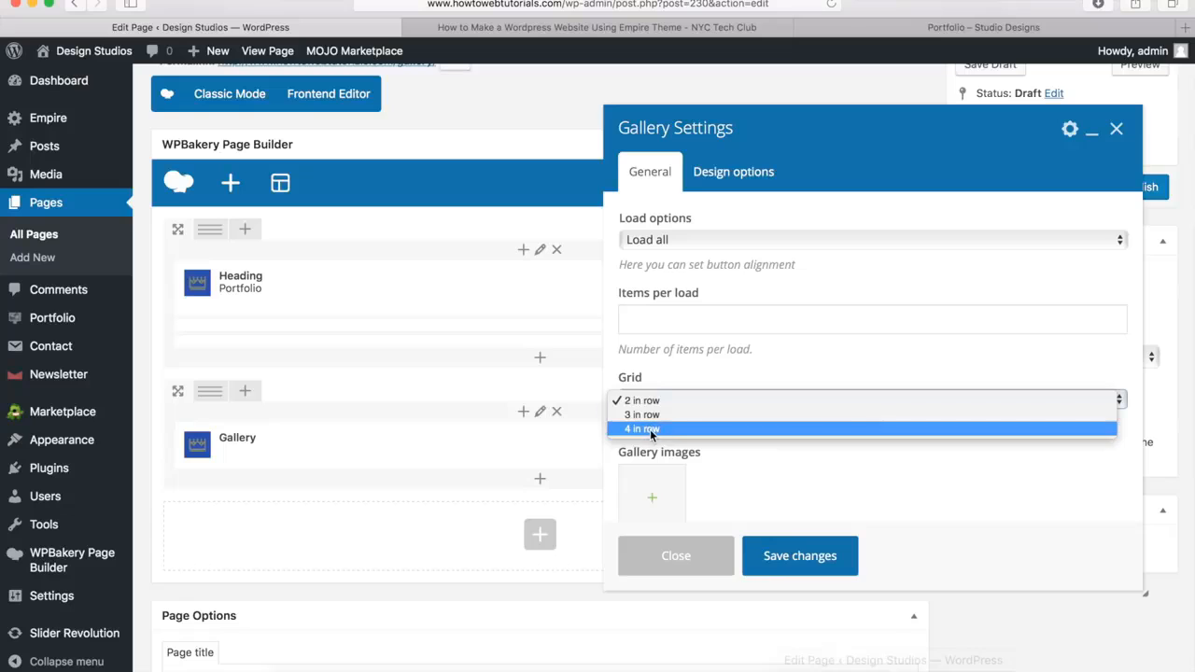
{"action": "left_click", "coordinate": [651, 430]}
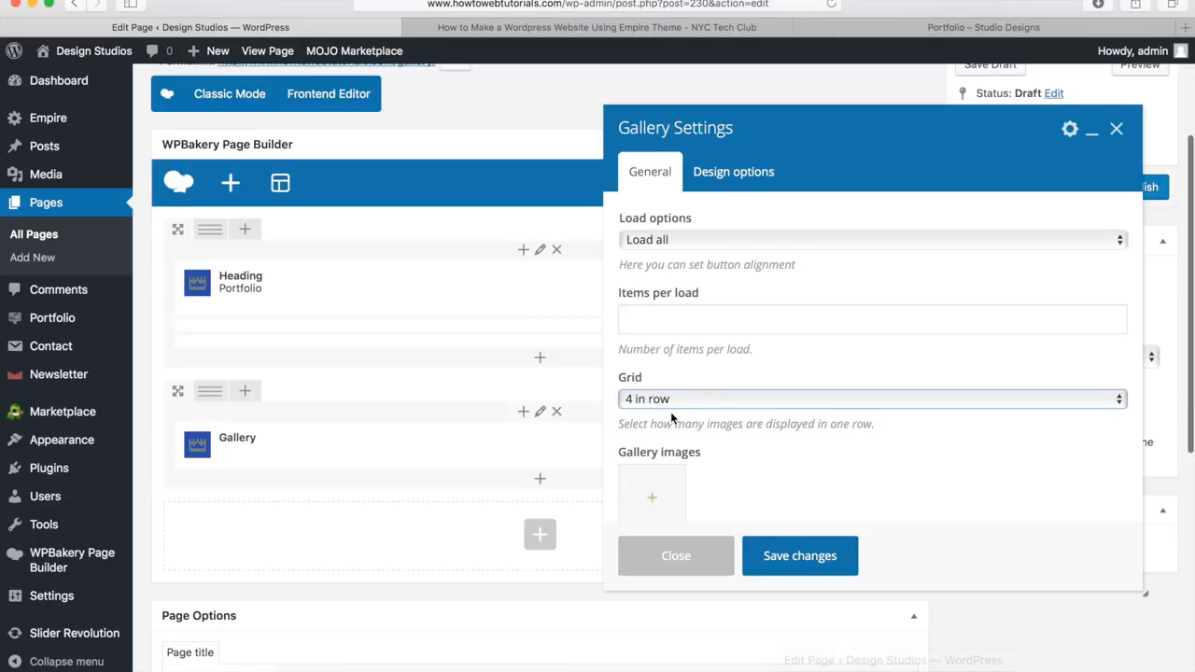
Add the twelve consecutive library photos from image12.jpg through image1.jpg to the gallery and save its settings
{"action": "scroll", "coordinate": [671, 416], "scroll_direction": "down", "scroll_amount": 3}
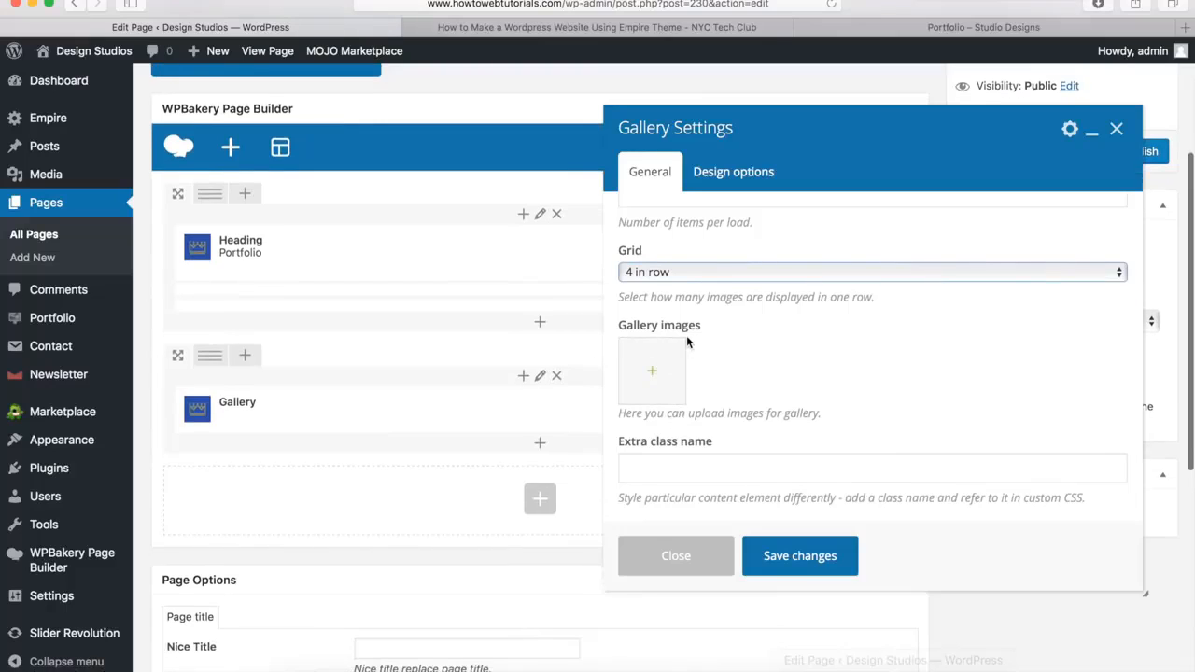
{"action": "left_click", "coordinate": [653, 374]}
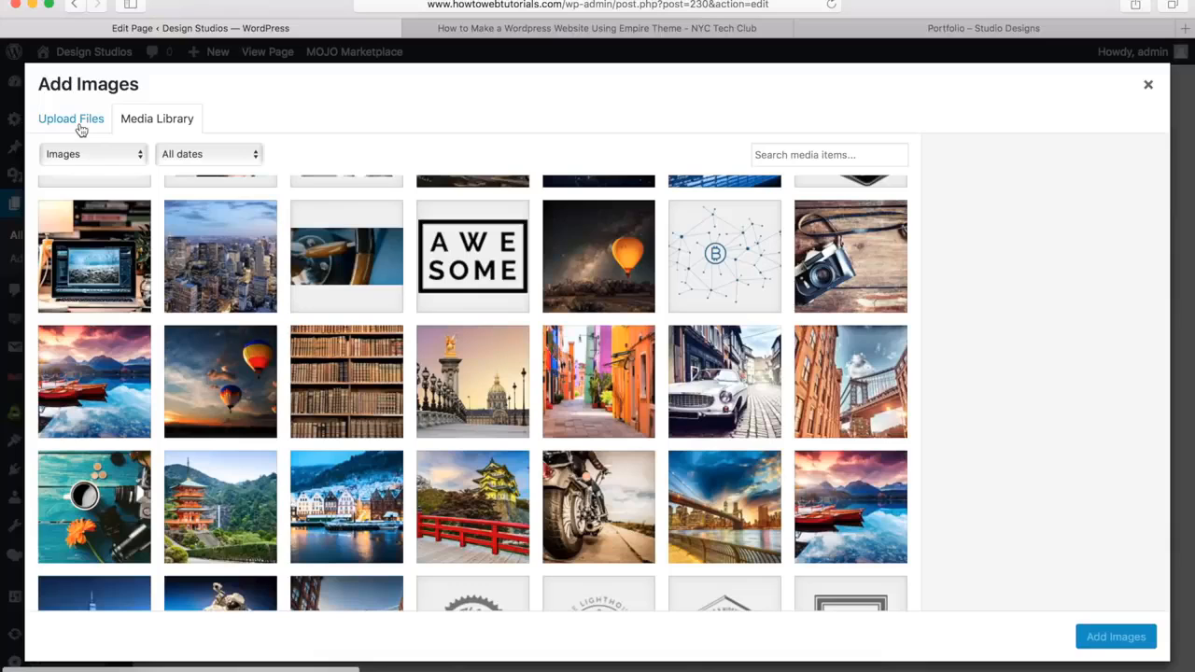
{"action": "left_click", "coordinate": [472, 407]}
{"action": "scroll", "coordinate": [329, 396], "scroll_direction": "down", "scroll_amount": 4}
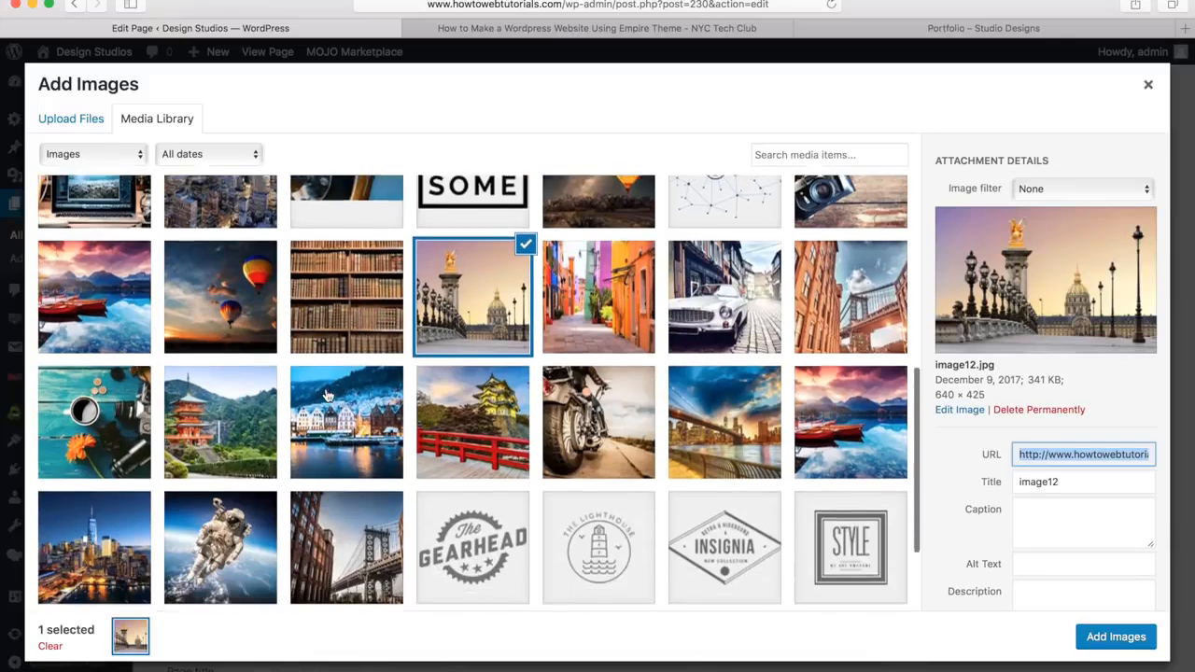
{"action": "left_click", "coordinate": [81, 425], "text": "shift"}
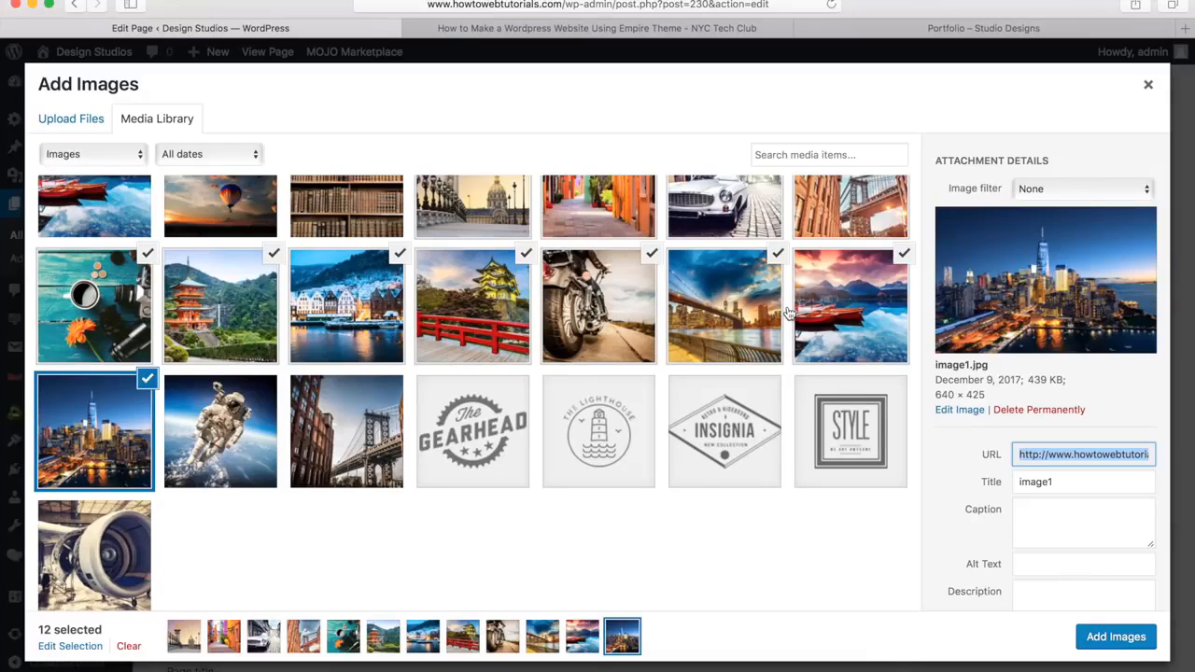
{"action": "left_click", "coordinate": [1105, 642]}
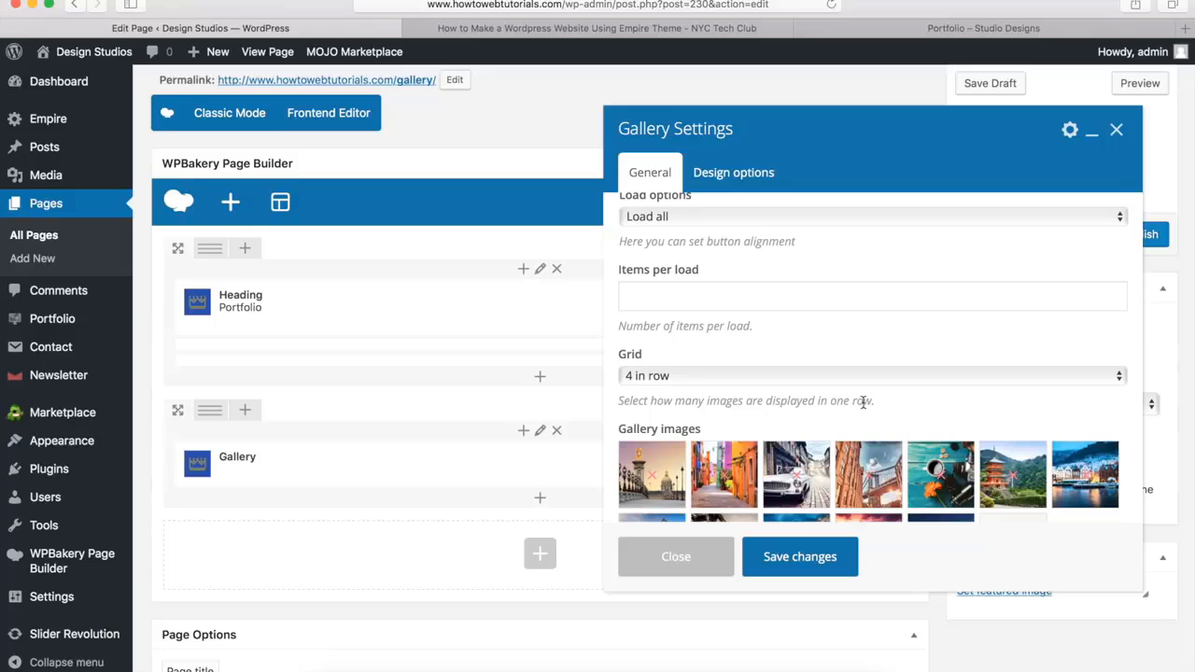
{"action": "scroll", "coordinate": [843, 422], "scroll_direction": "down", "scroll_amount": 4}
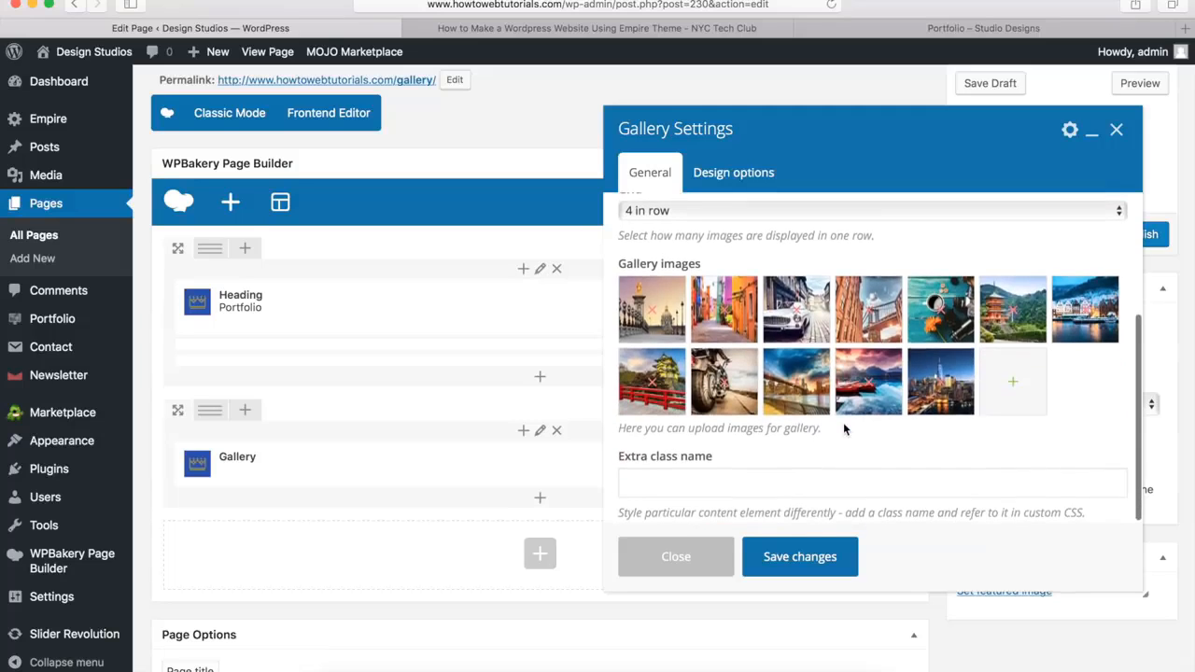
{"action": "left_click", "coordinate": [794, 560]}
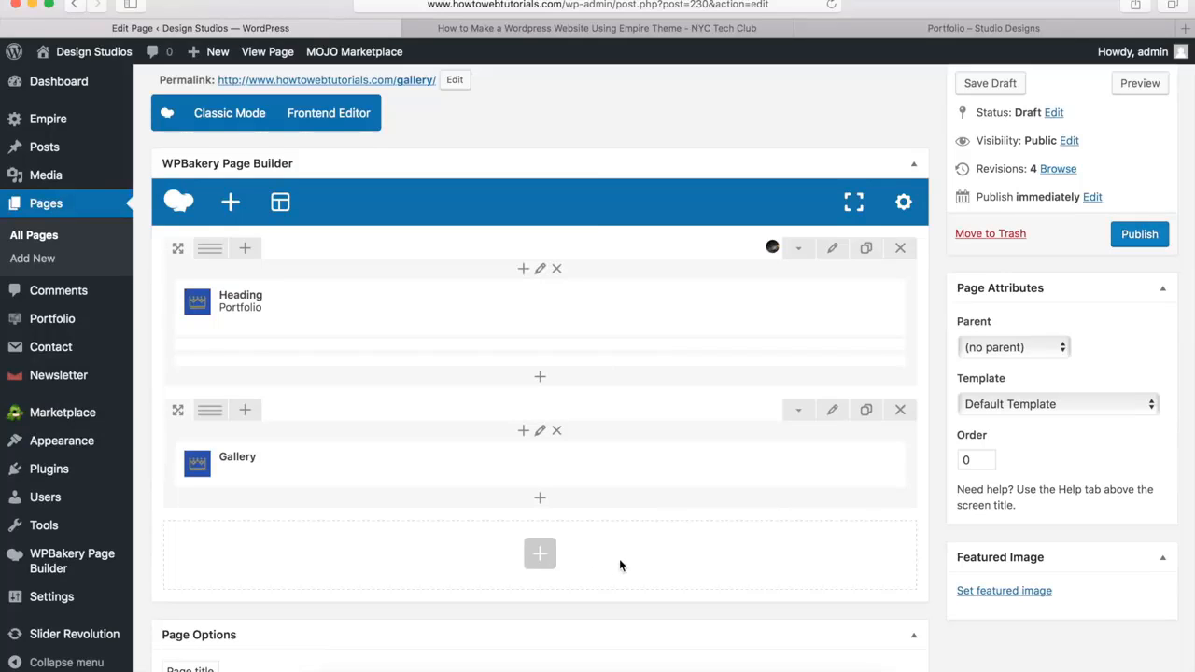
Add a third row below the gallery row and set its row stretch to Stretch row
{"action": "left_click", "coordinate": [539, 554]}
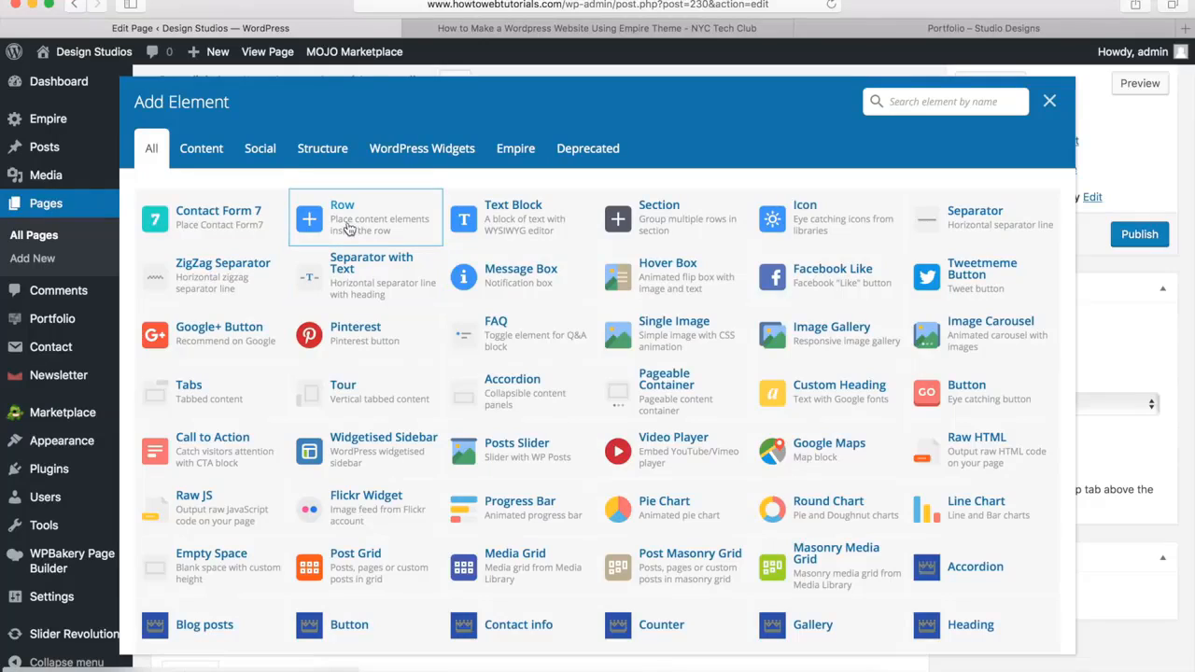
{"action": "left_click", "coordinate": [345, 224]}
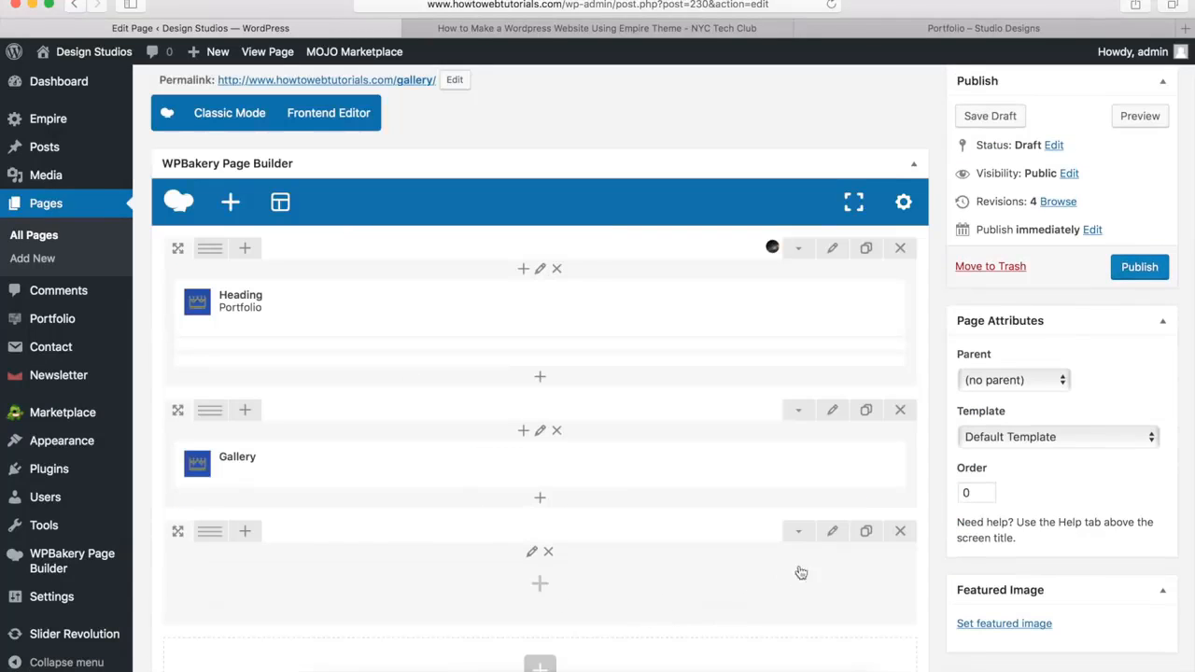
{"action": "left_click", "coordinate": [831, 533]}
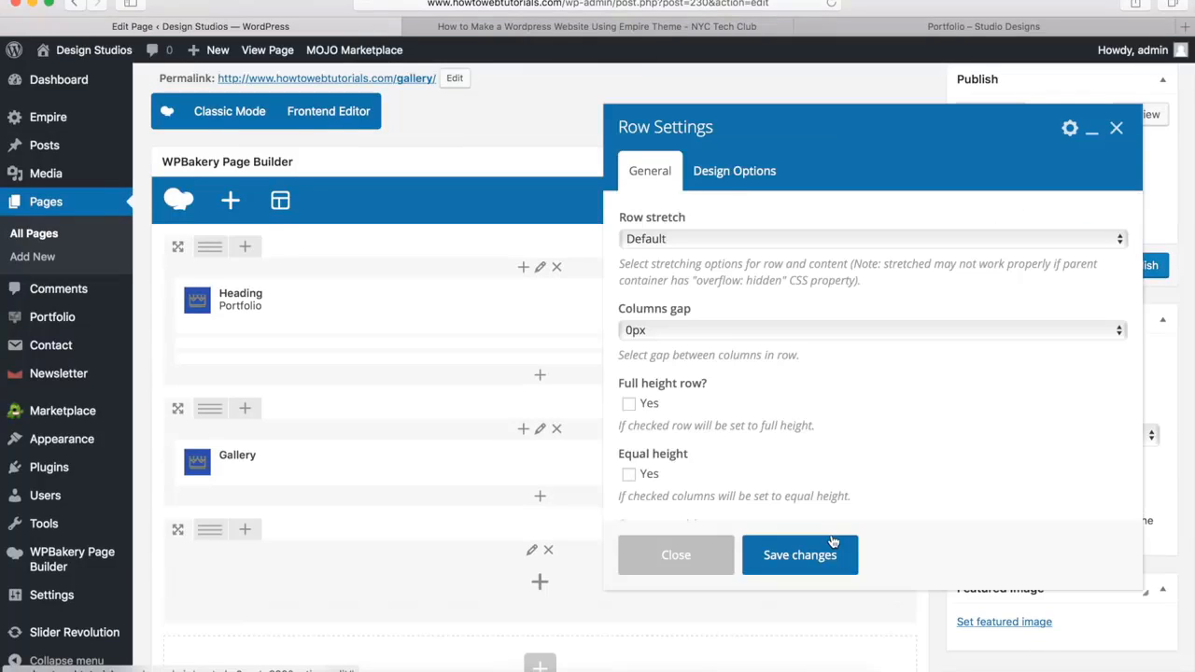
{"action": "left_click", "coordinate": [659, 241]}
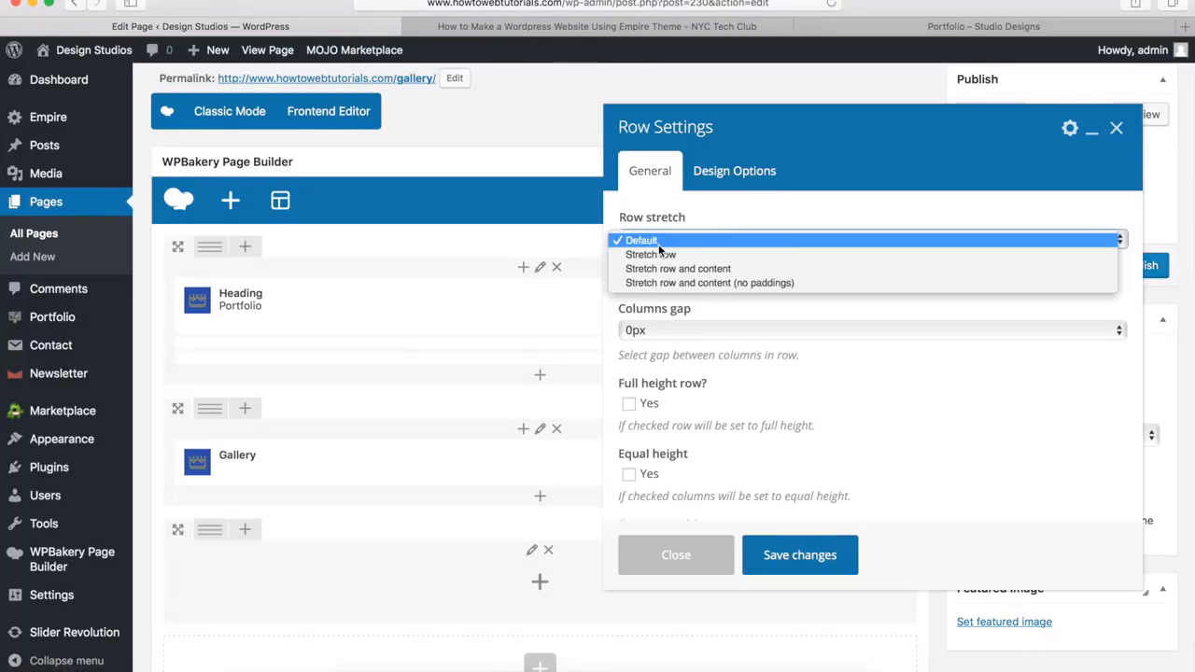
{"action": "left_click", "coordinate": [657, 255]}
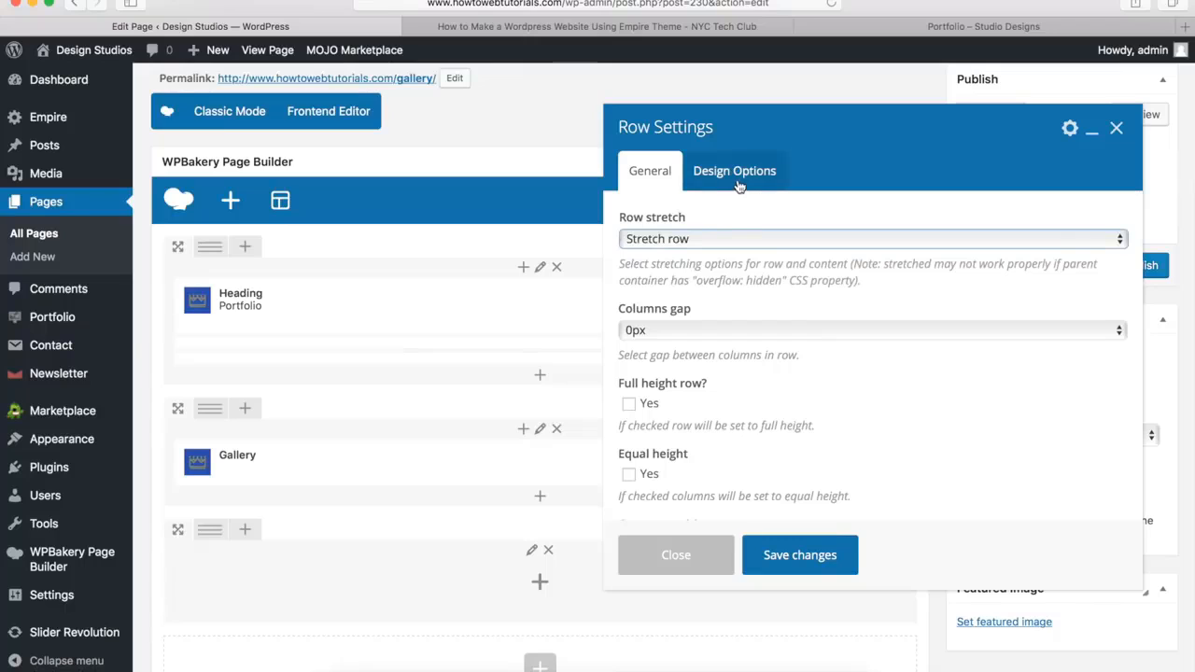
Give the new row a 0px bottom margin and the background color #00a9da, and save its settings
{"action": "left_click", "coordinate": [737, 180]}
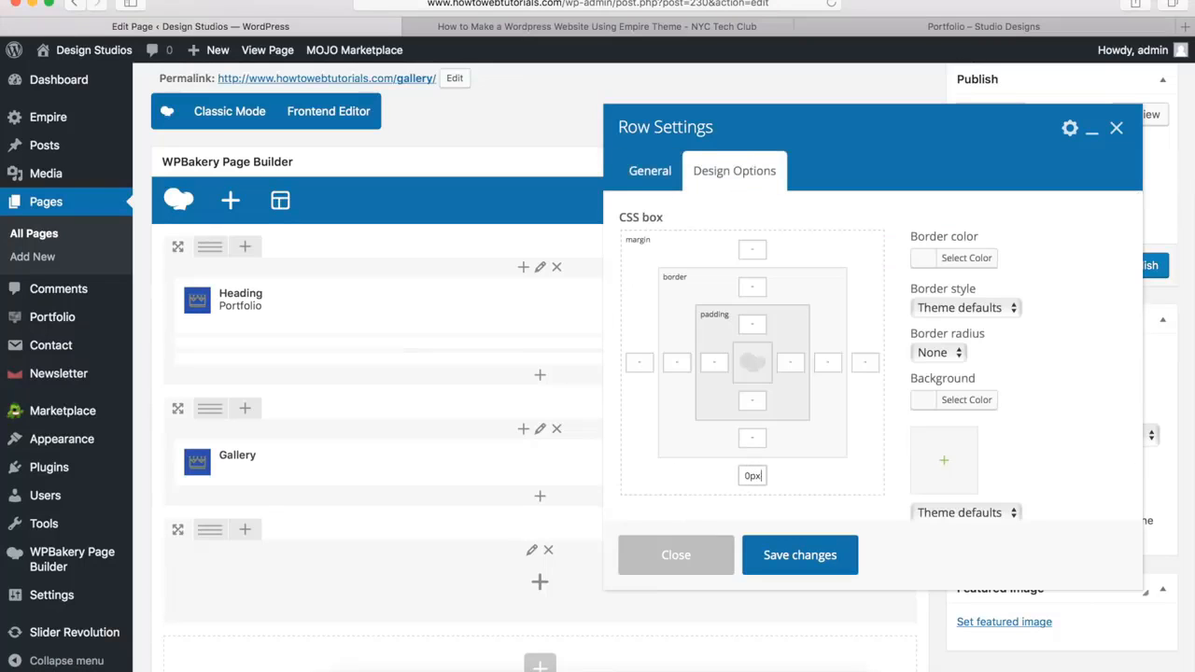
{"action": "left_click", "coordinate": [951, 408]}
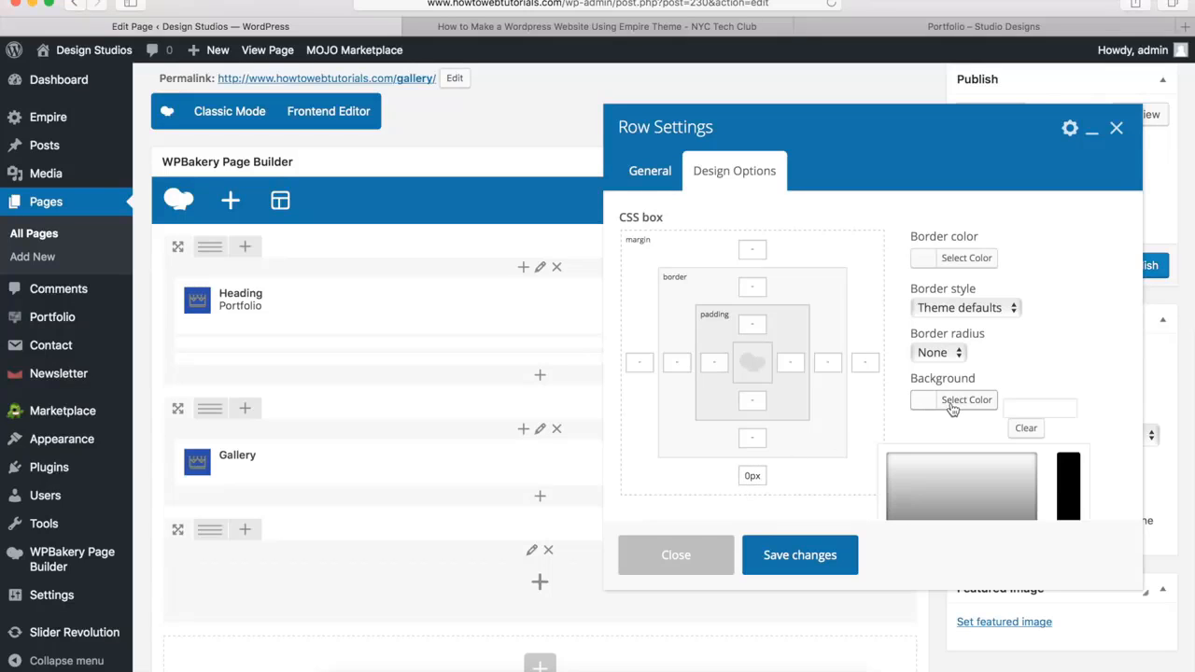
{"action": "left_click", "coordinate": [1033, 407]}
{"action": "type", "text": "#00a9da"}
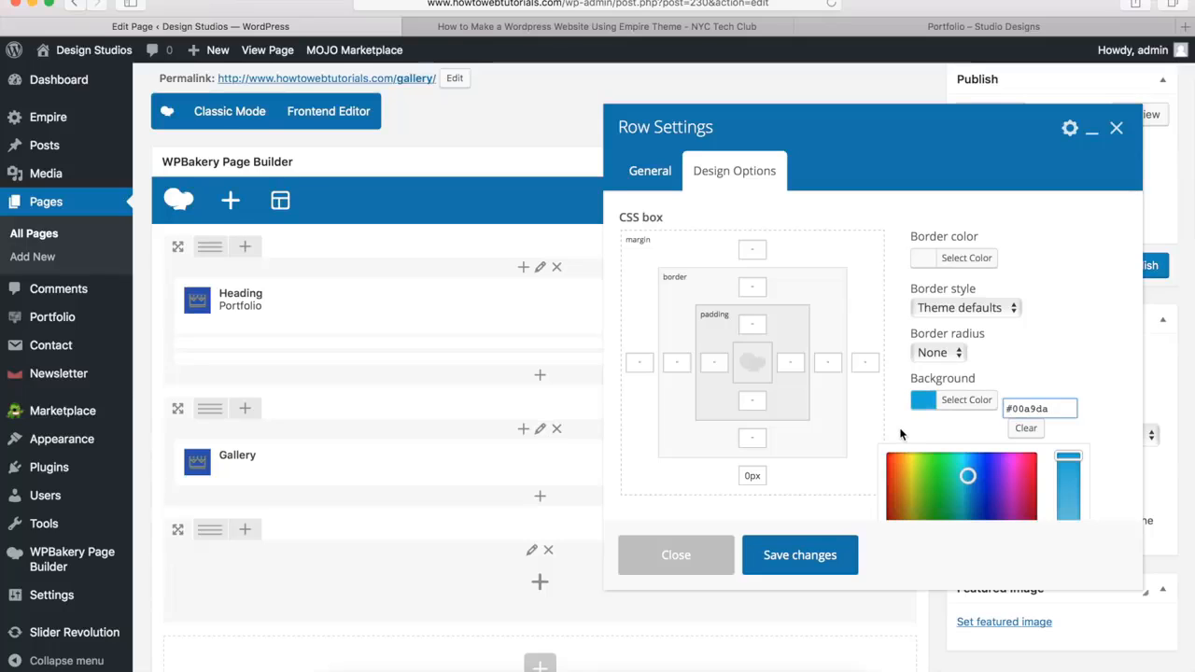
{"action": "left_click", "coordinate": [798, 556]}
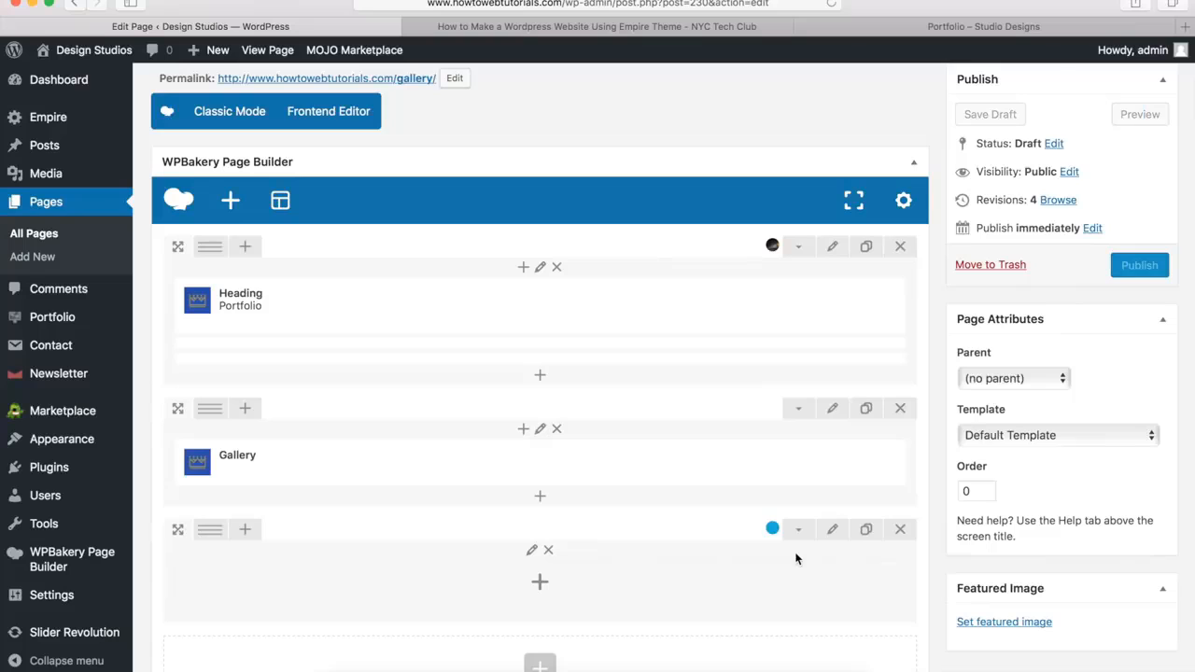
Add an Empire Heading element to the blue row with the title "WANT TO GET IN TOUCH?"
{"action": "left_click", "coordinate": [541, 586]}
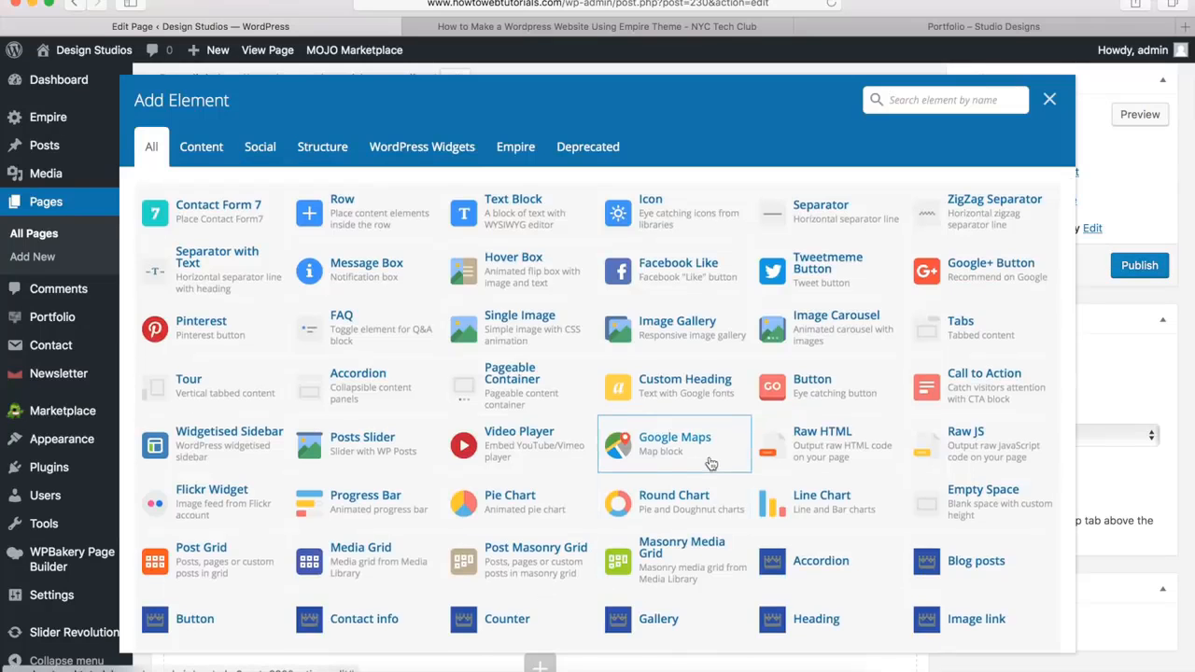
{"action": "scroll", "coordinate": [794, 392], "scroll_direction": "down", "scroll_amount": 5}
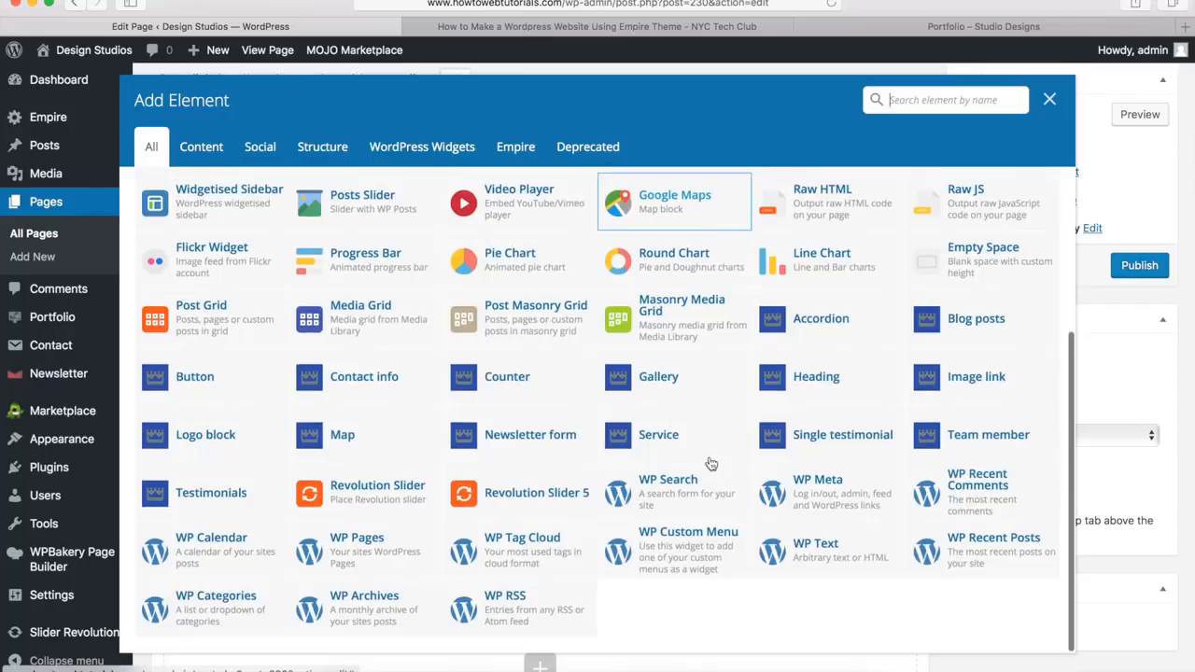
{"action": "left_click", "coordinate": [802, 388]}
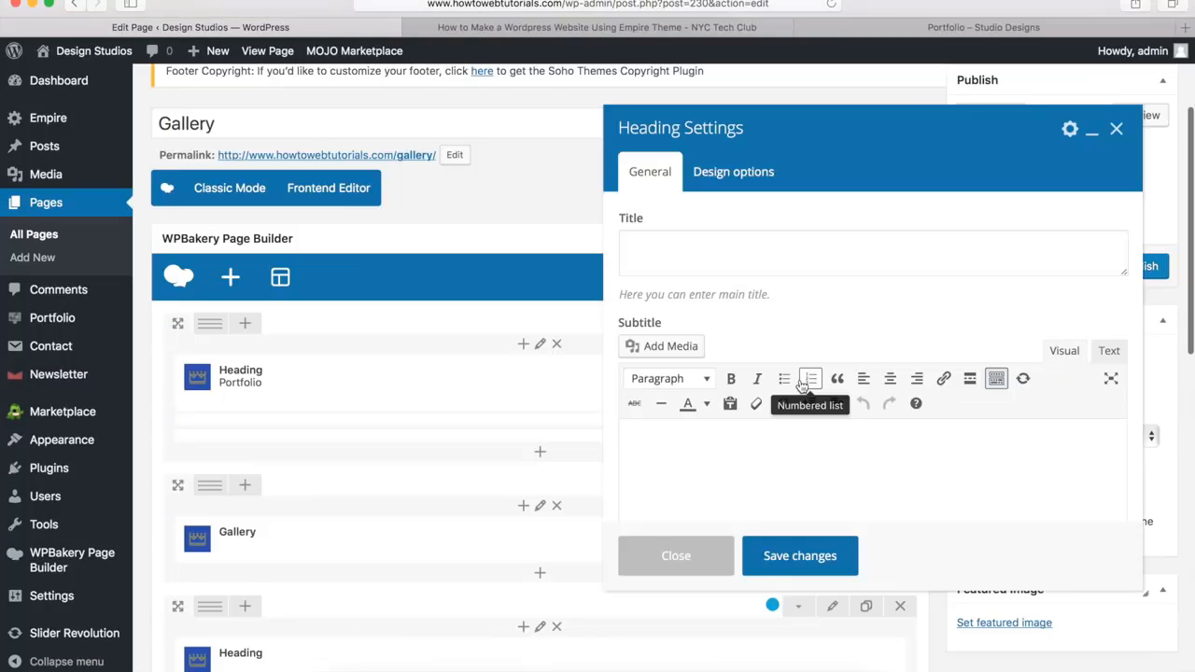
{"action": "left_click", "coordinate": [641, 250]}
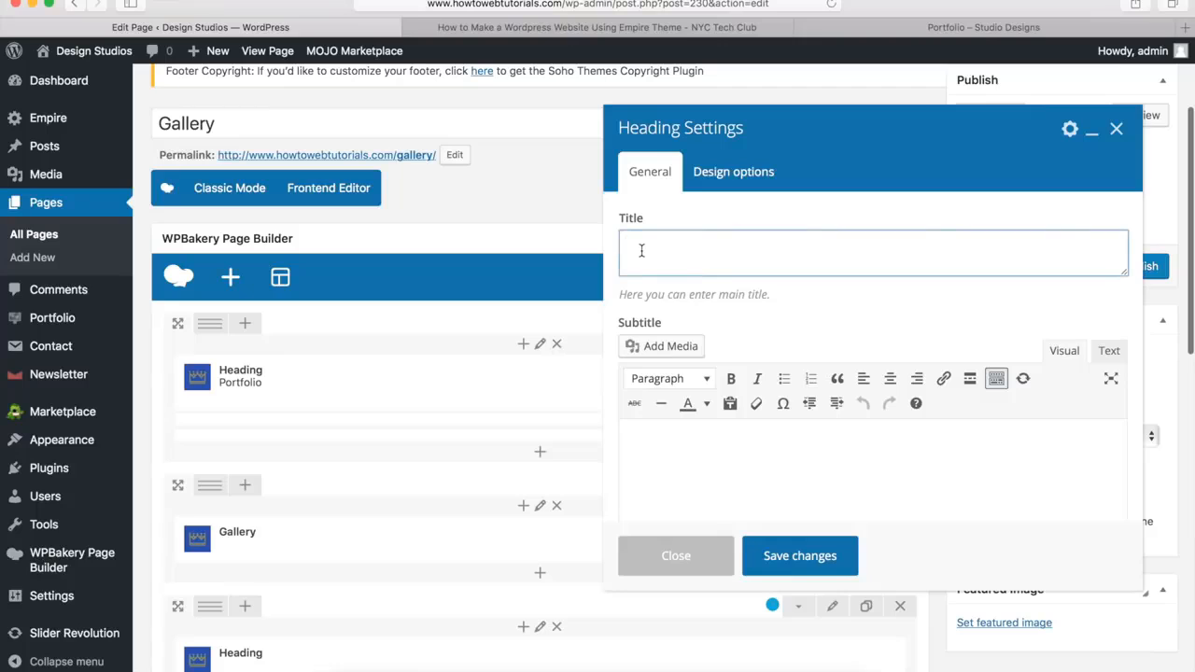
{"action": "type", "text": "WANT TO GET IN TOUCH?"}
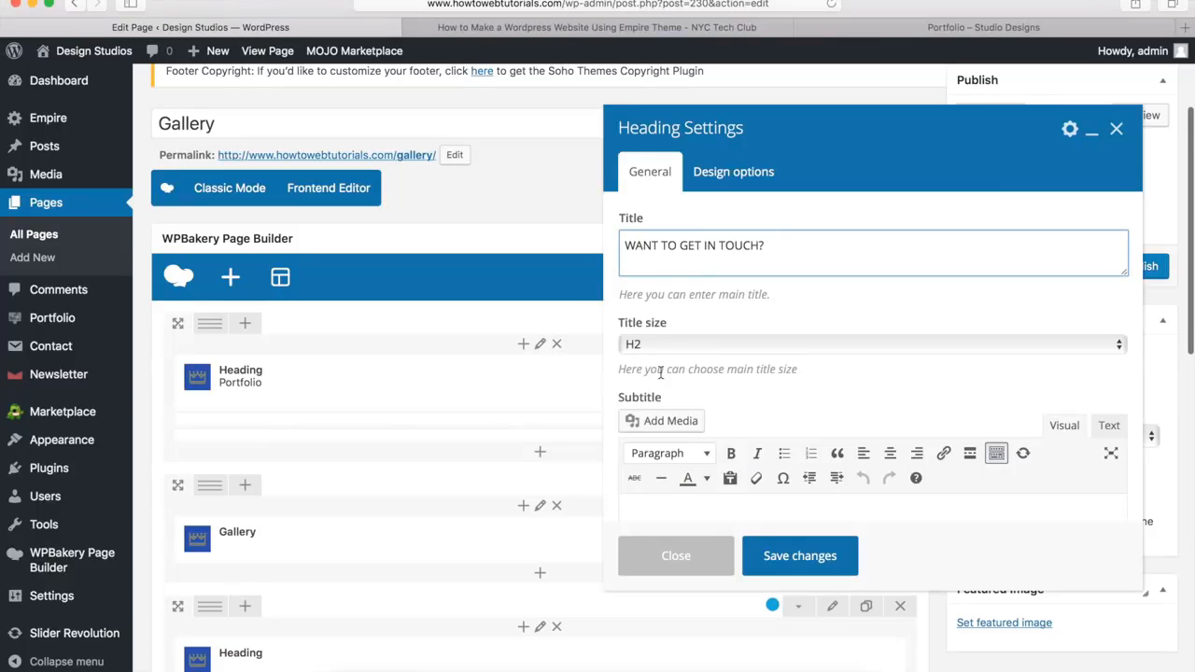
Switch the heading's color style to Custom and set the main title color to white (#ffffff)
{"action": "scroll", "coordinate": [666, 381], "scroll_direction": "down", "scroll_amount": 10}
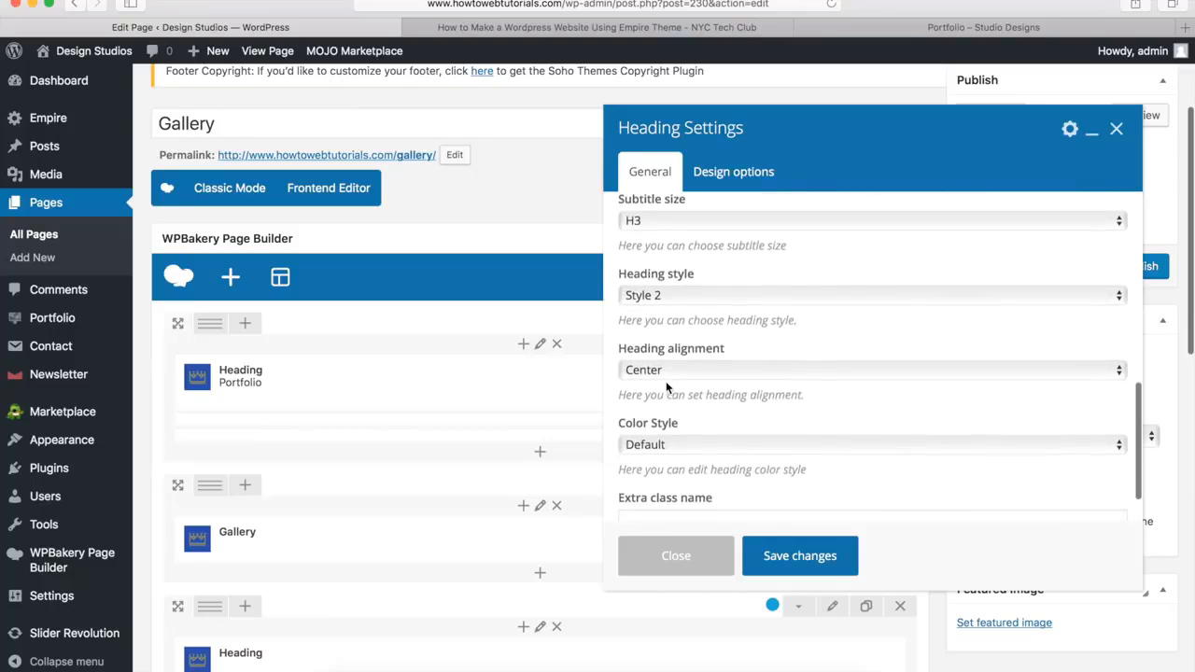
{"action": "left_click", "coordinate": [653, 439]}
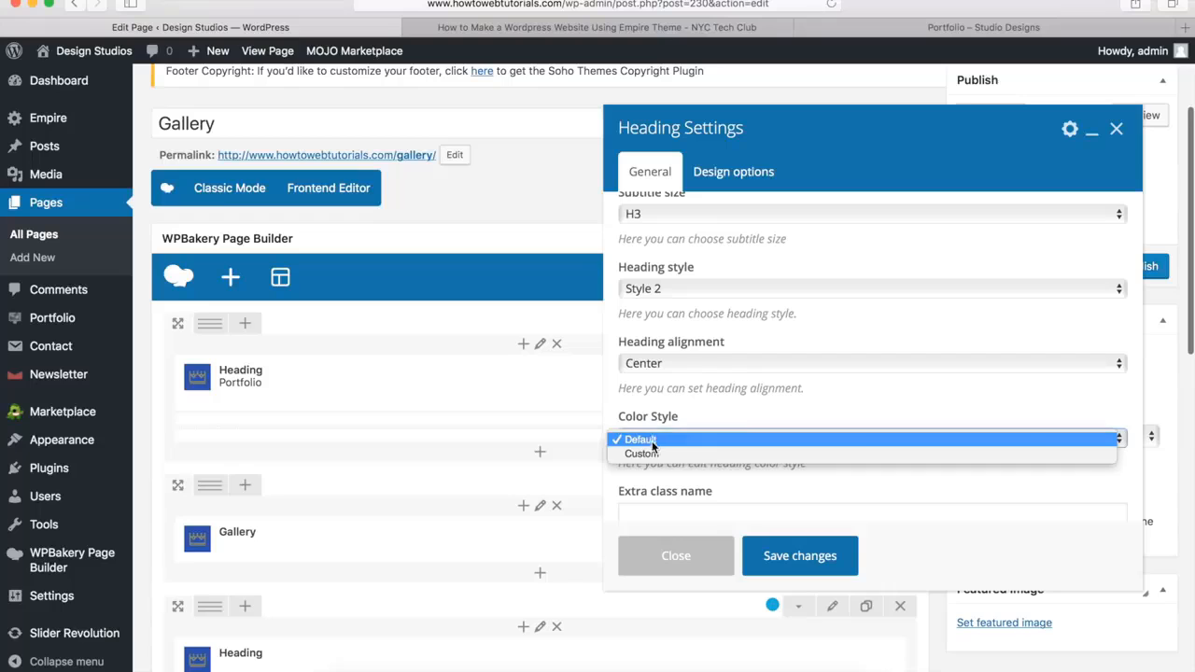
{"action": "left_click", "coordinate": [649, 452]}
{"action": "scroll", "coordinate": [683, 400], "scroll_direction": "down", "scroll_amount": 3}
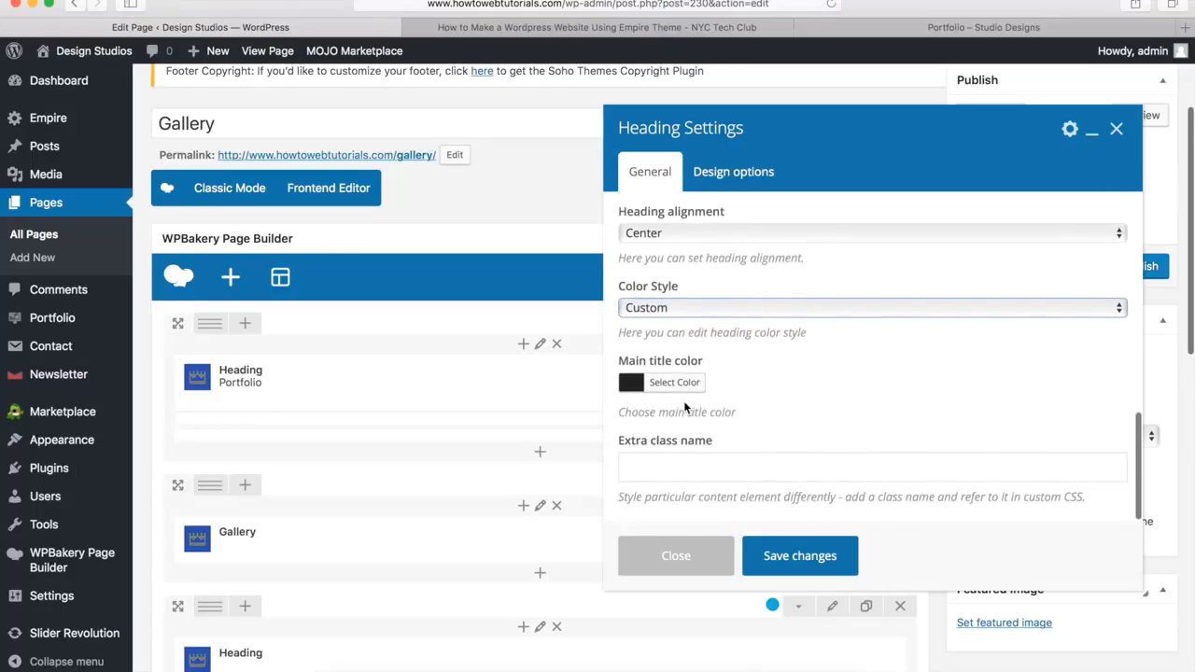
{"action": "left_click", "coordinate": [672, 384]}
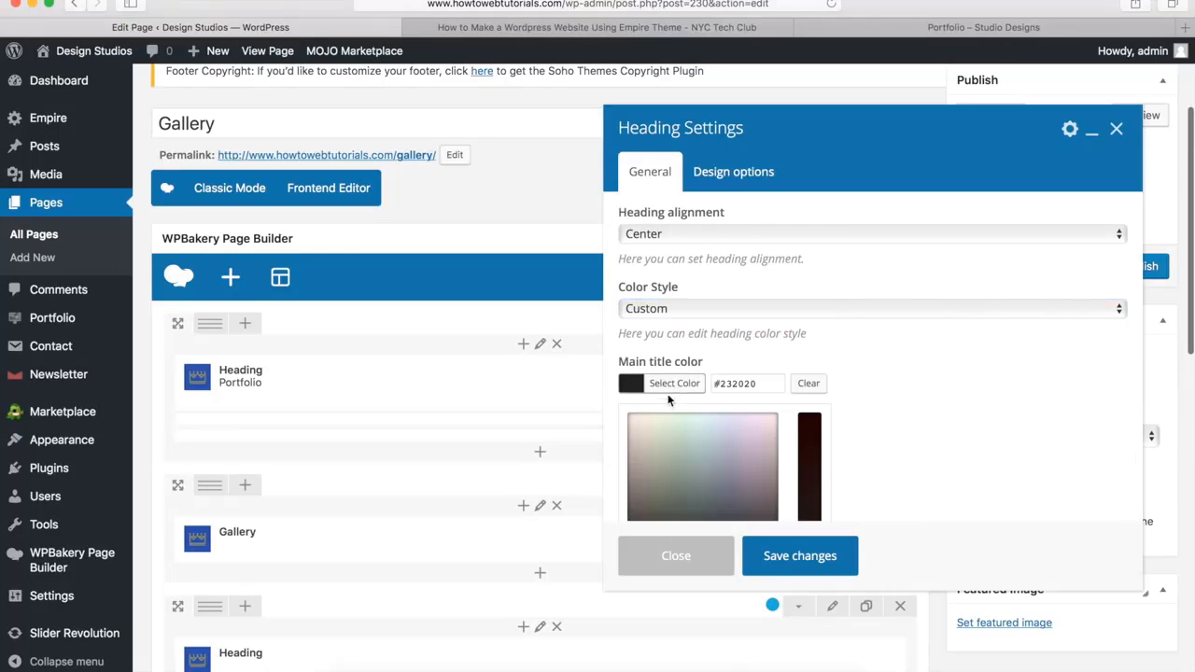
{"action": "scroll", "coordinate": [673, 397], "scroll_direction": "down", "scroll_amount": 3}
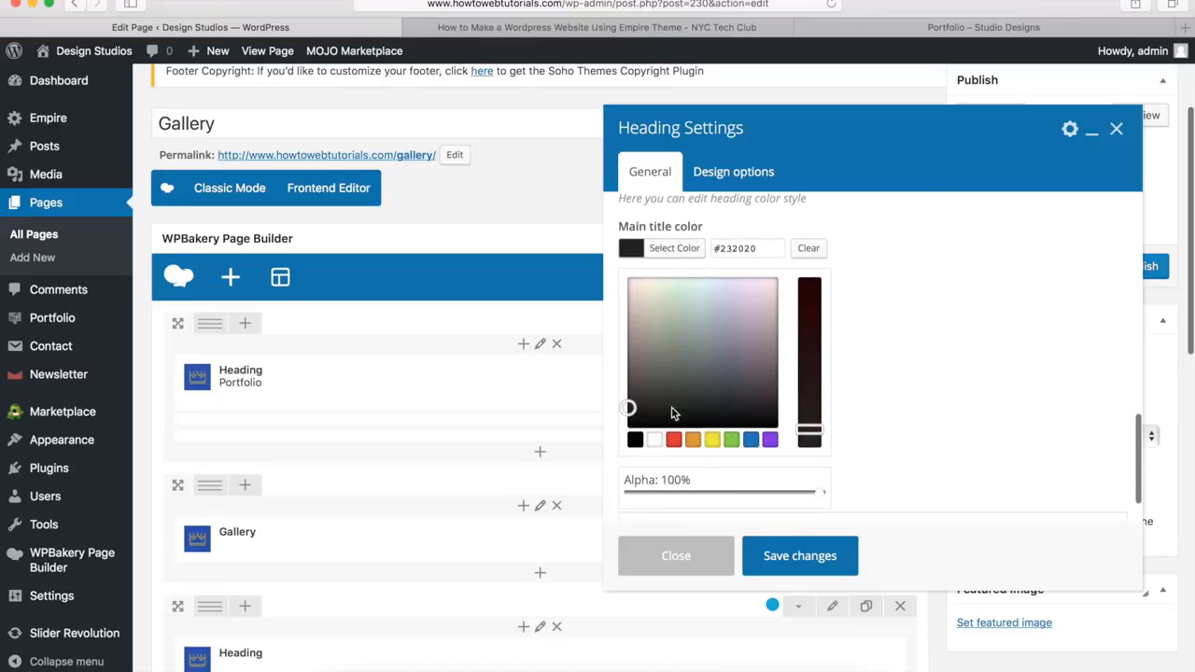
{"action": "left_click", "coordinate": [655, 439]}
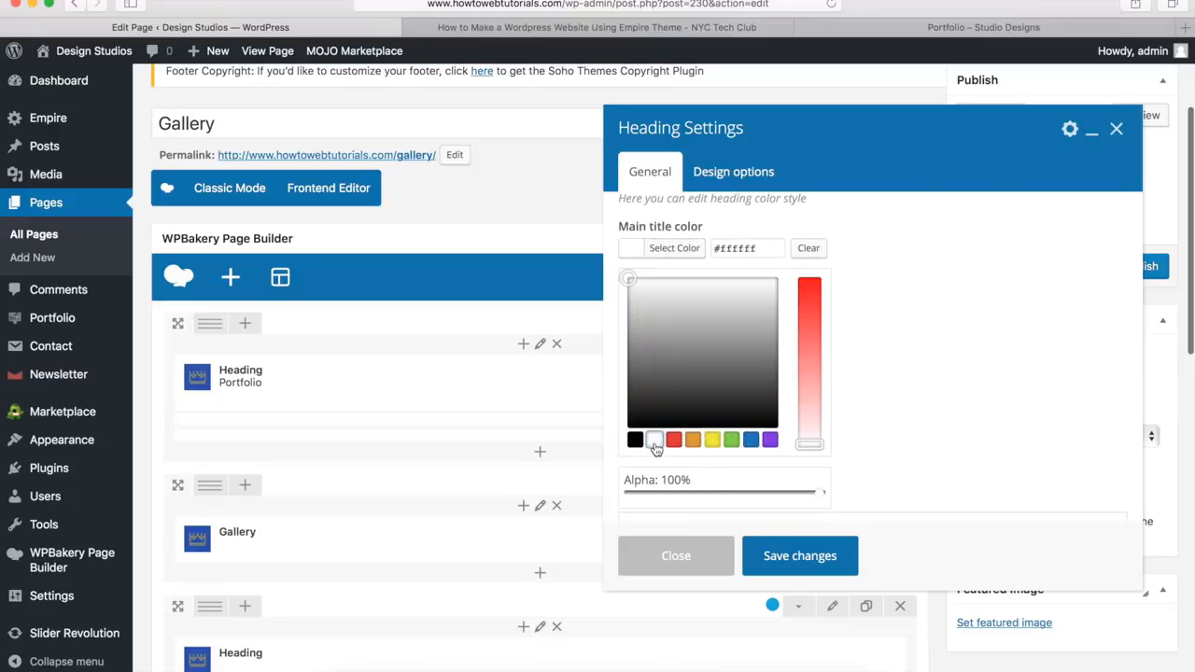
{"action": "left_click", "coordinate": [679, 250]}
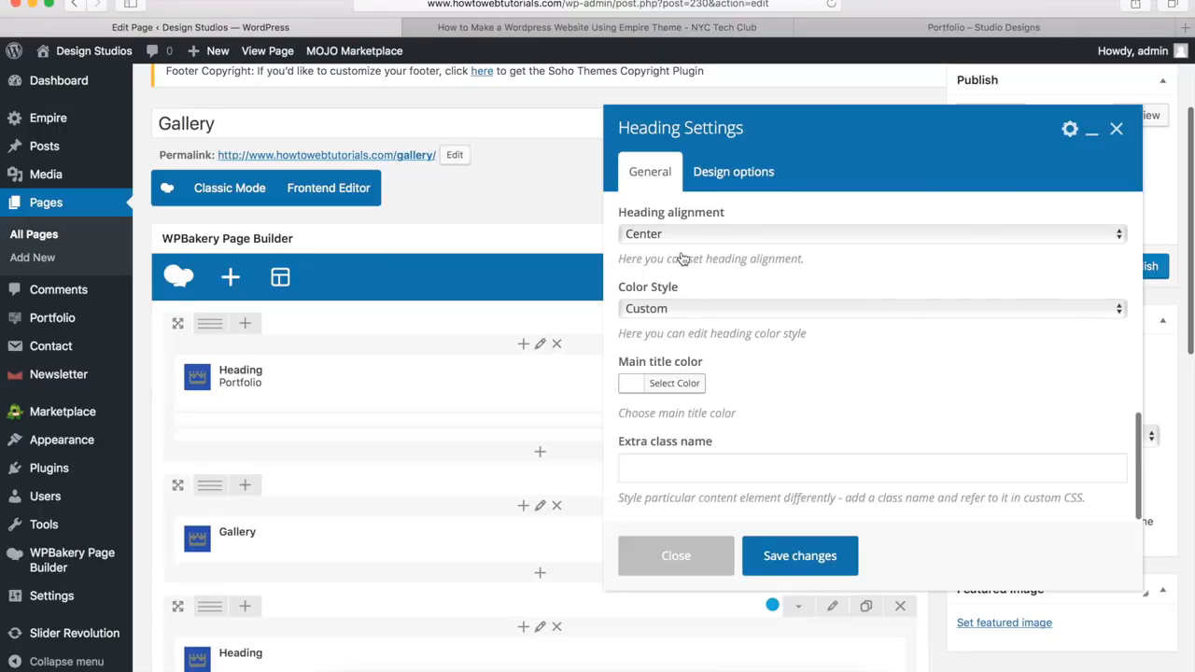
Set the heading's bottom margin to 20px and save its settings
{"action": "left_click", "coordinate": [733, 177]}
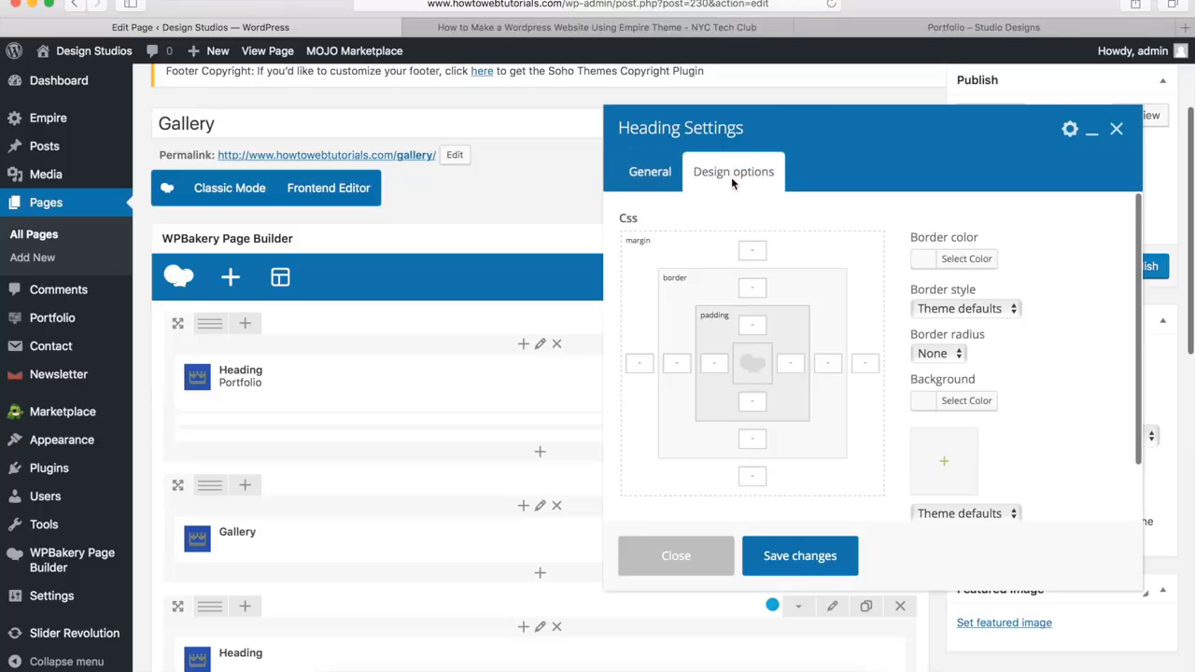
{"action": "left_click", "coordinate": [751, 476]}
{"action": "type", "text": "20px"}
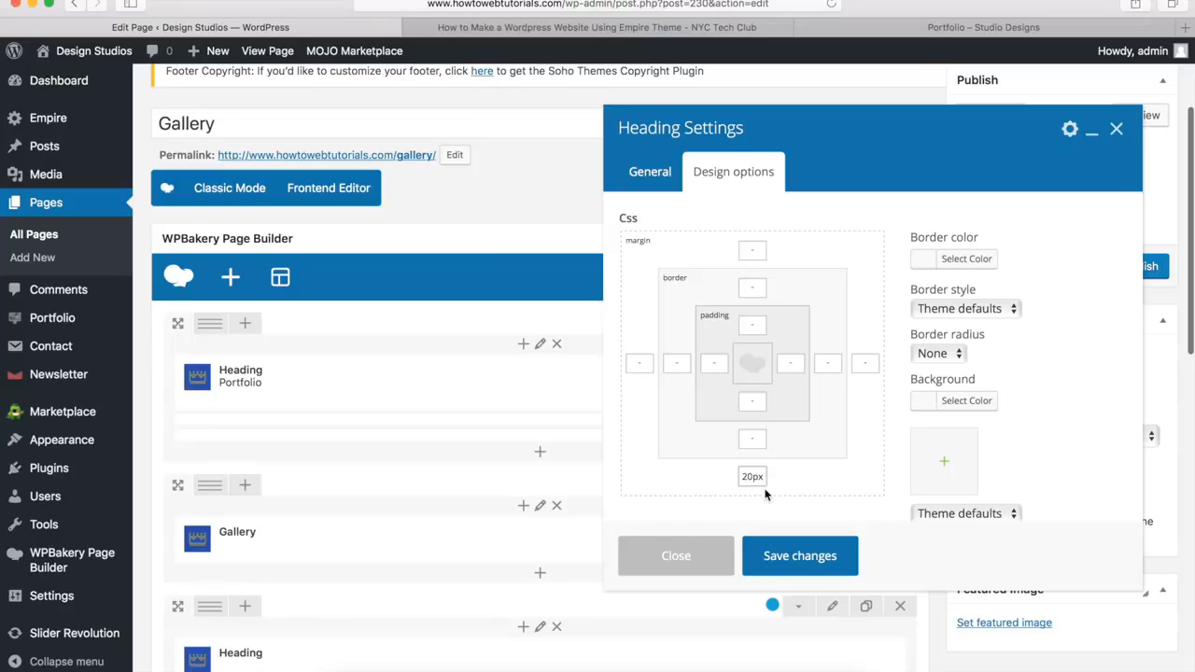
{"action": "left_click", "coordinate": [799, 560]}
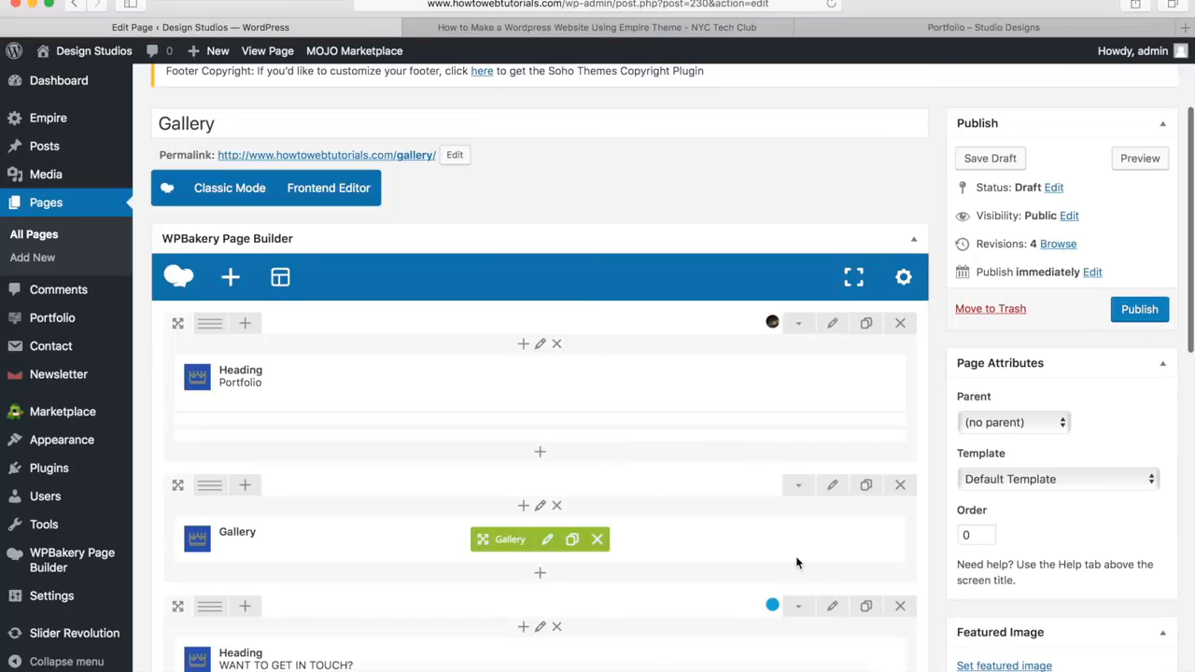
{"action": "scroll", "coordinate": [796, 562], "scroll_direction": "down", "scroll_amount": 5}
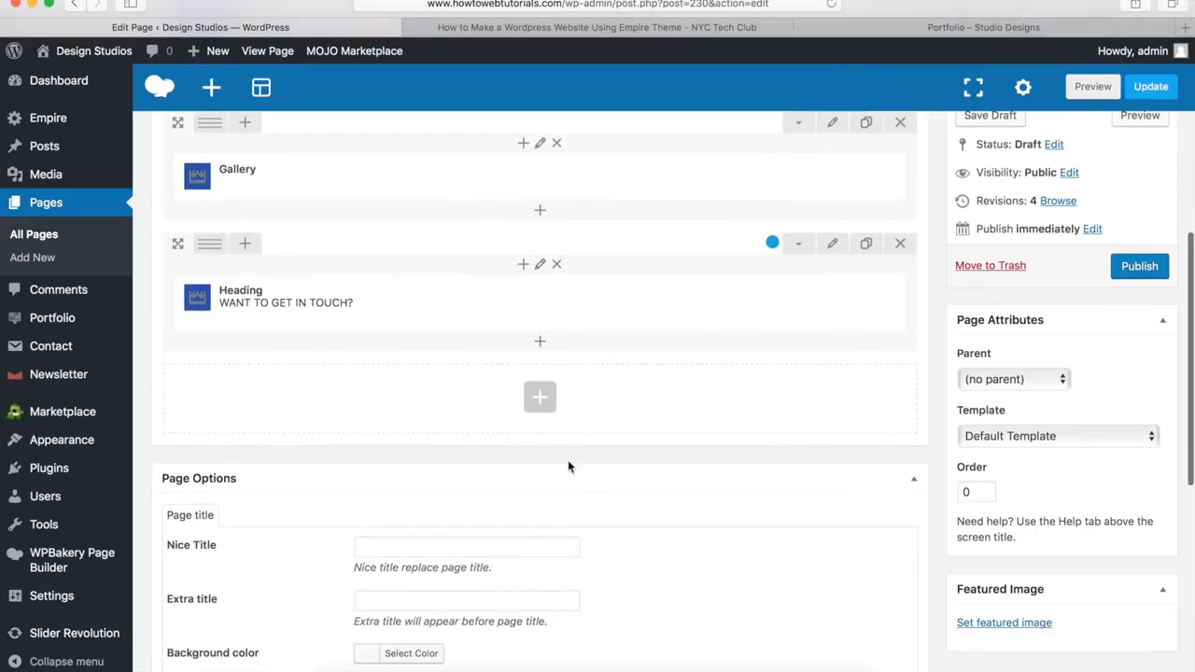
Add an Empire Button element below the heading in the blue row with the title "Contact Us"
{"action": "left_click", "coordinate": [541, 347]}
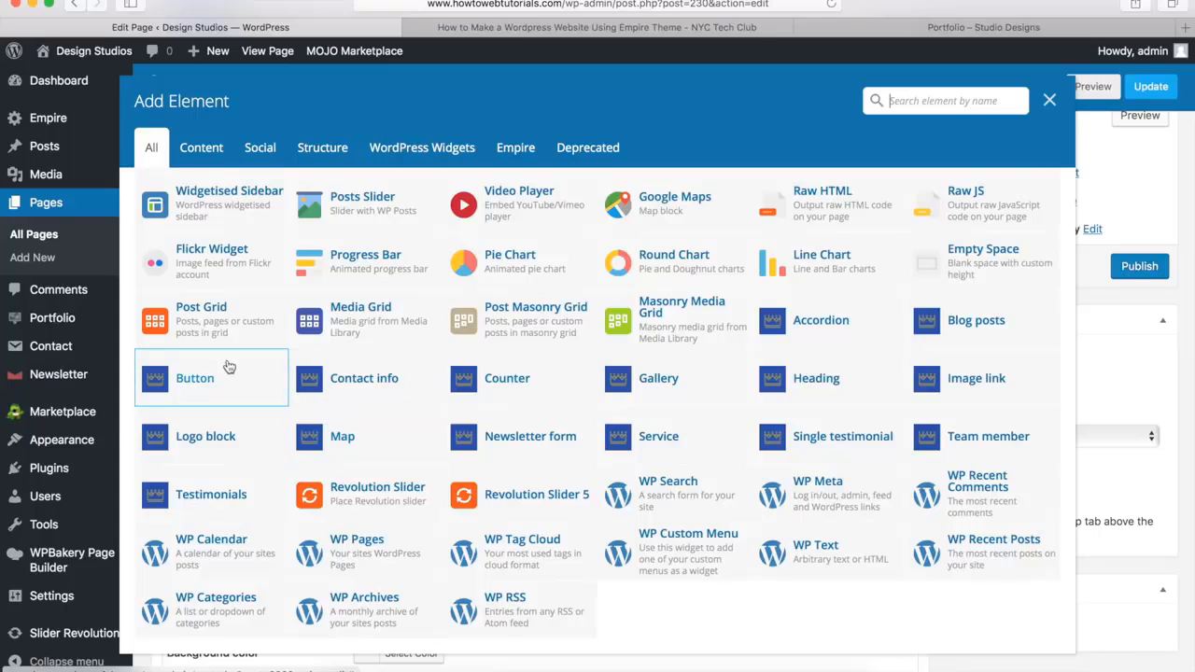
{"action": "left_click", "coordinate": [194, 379]}
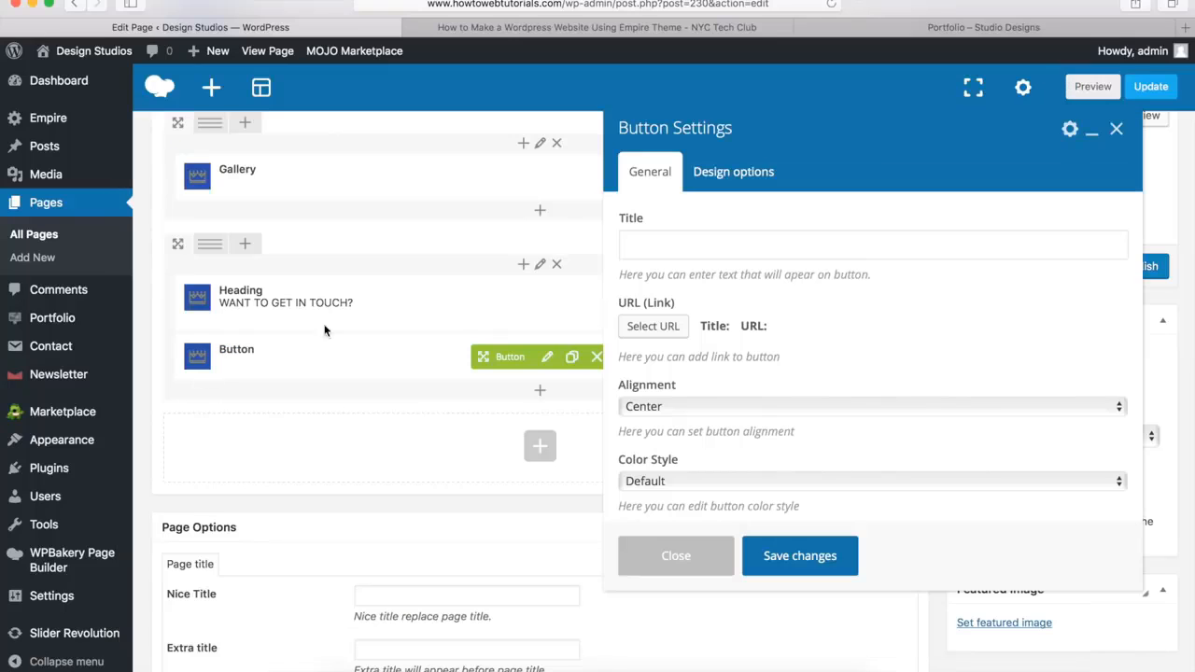
{"action": "left_click", "coordinate": [678, 246]}
{"action": "type", "text": "Con"}
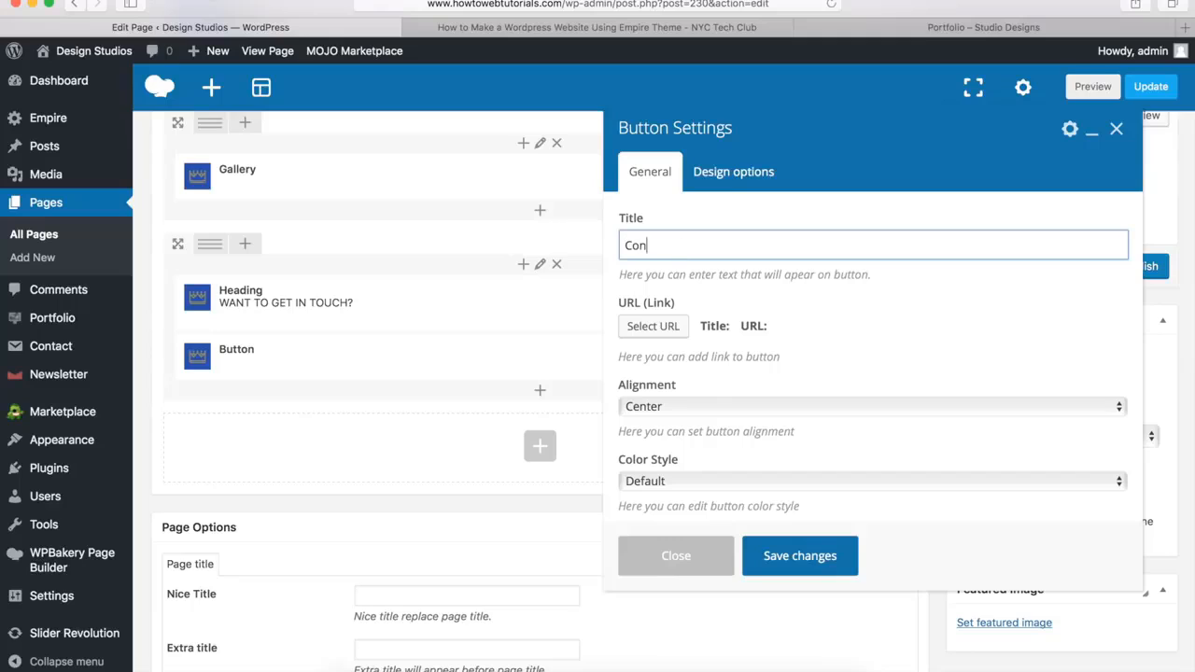
{"action": "type", "text": "tact Us"}
{"action": "left_click", "coordinate": [650, 328]}
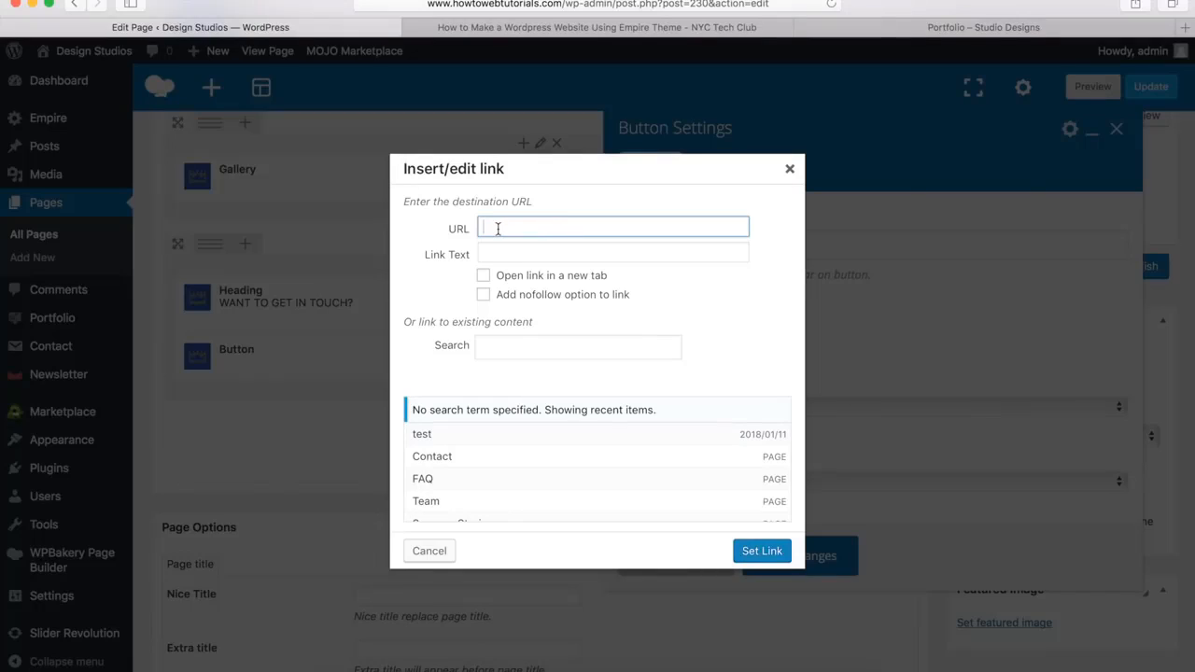
{"action": "type", "text": "http"}
{"action": "type", "text": "://www.howtowe"}
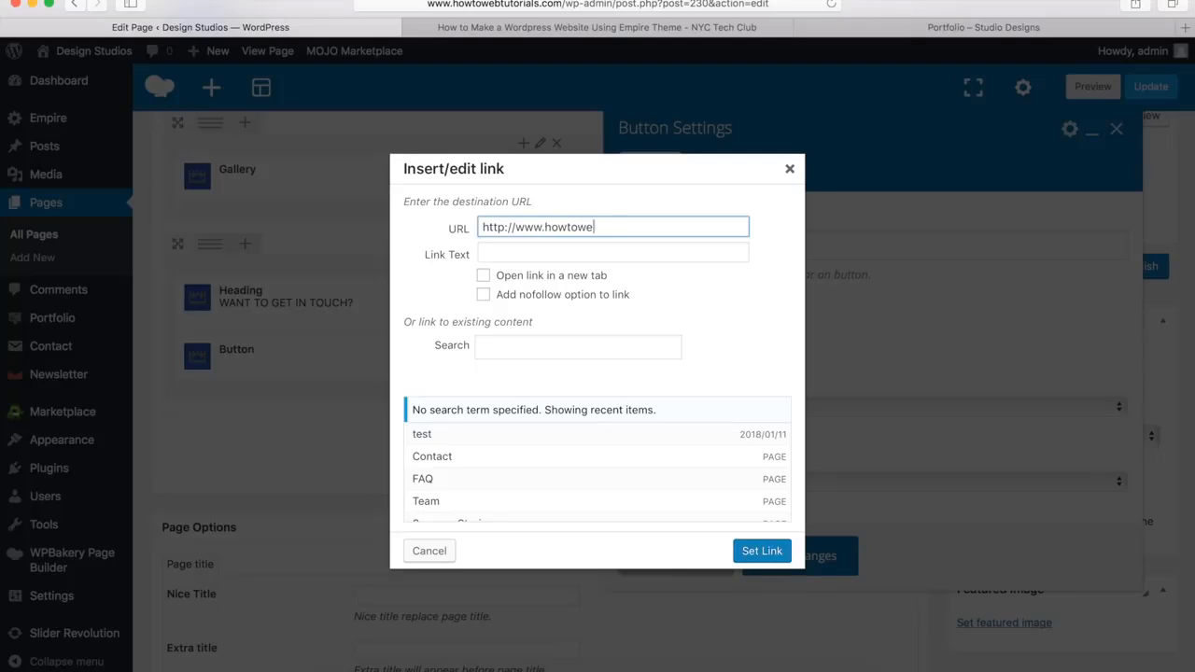
{"action": "type", "text": "btutorials.com/contact"}
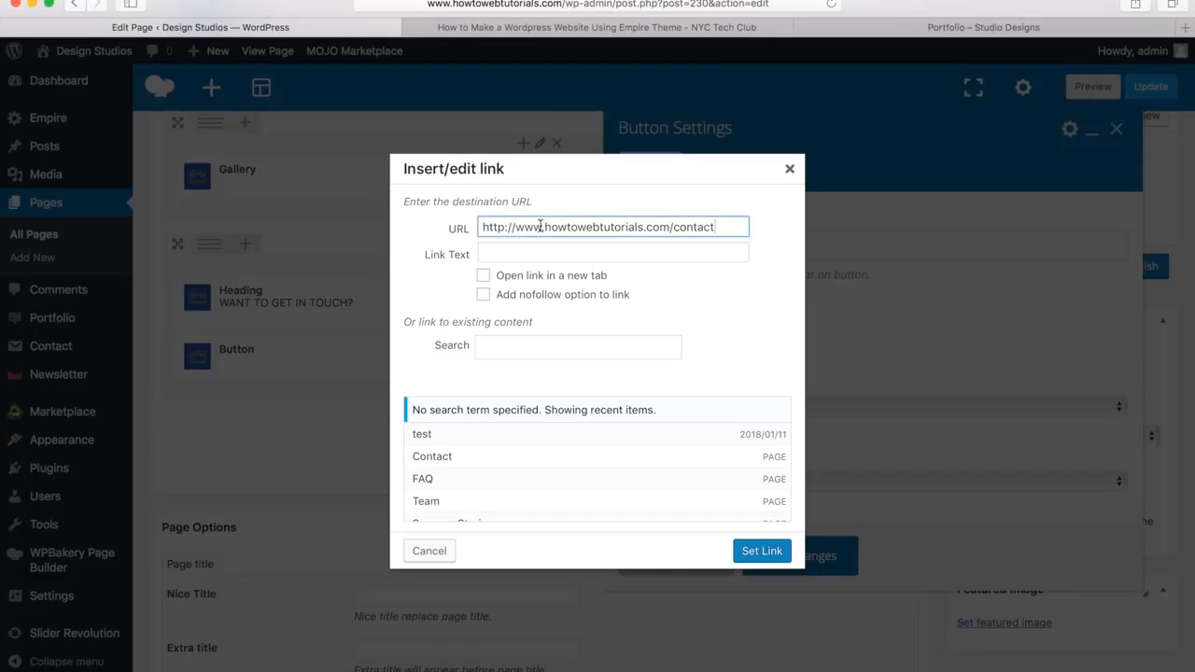
{"action": "left_click_drag", "start_coordinate": [546, 227], "coordinate": [643, 229]}
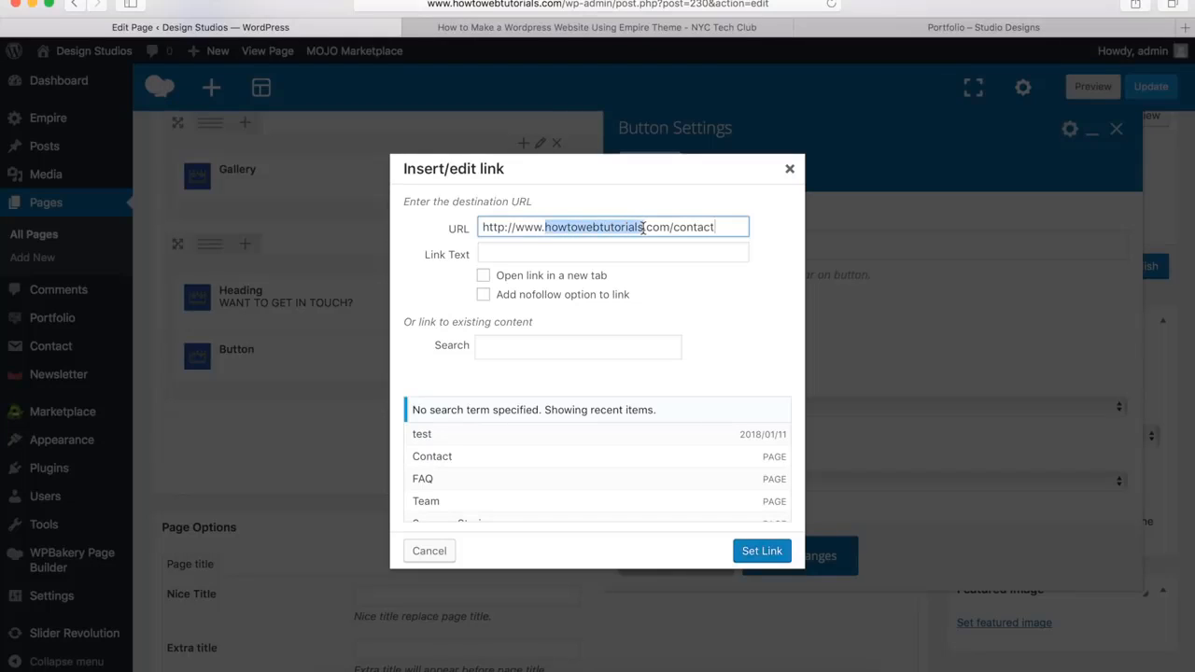
{"action": "left_click", "coordinate": [762, 554]}
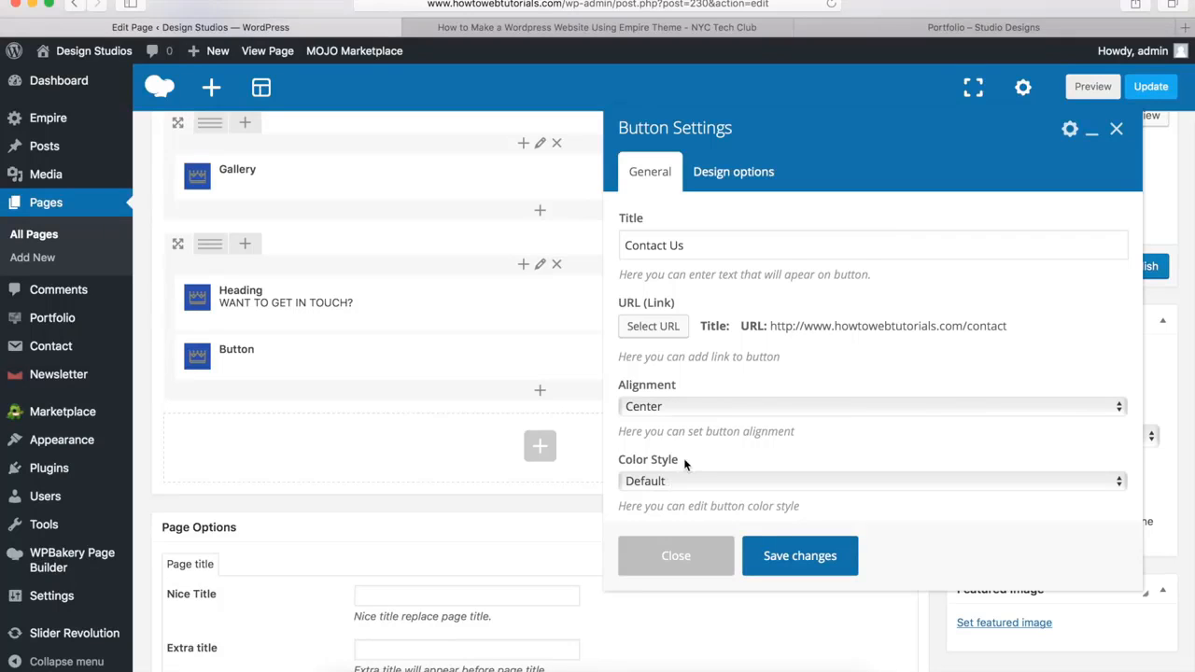
Switch the button's color style to Custom and set its text hover color to #00a9da
{"action": "scroll", "coordinate": [683, 457], "scroll_direction": "down", "scroll_amount": 3}
{"action": "left_click", "coordinate": [660, 388]}
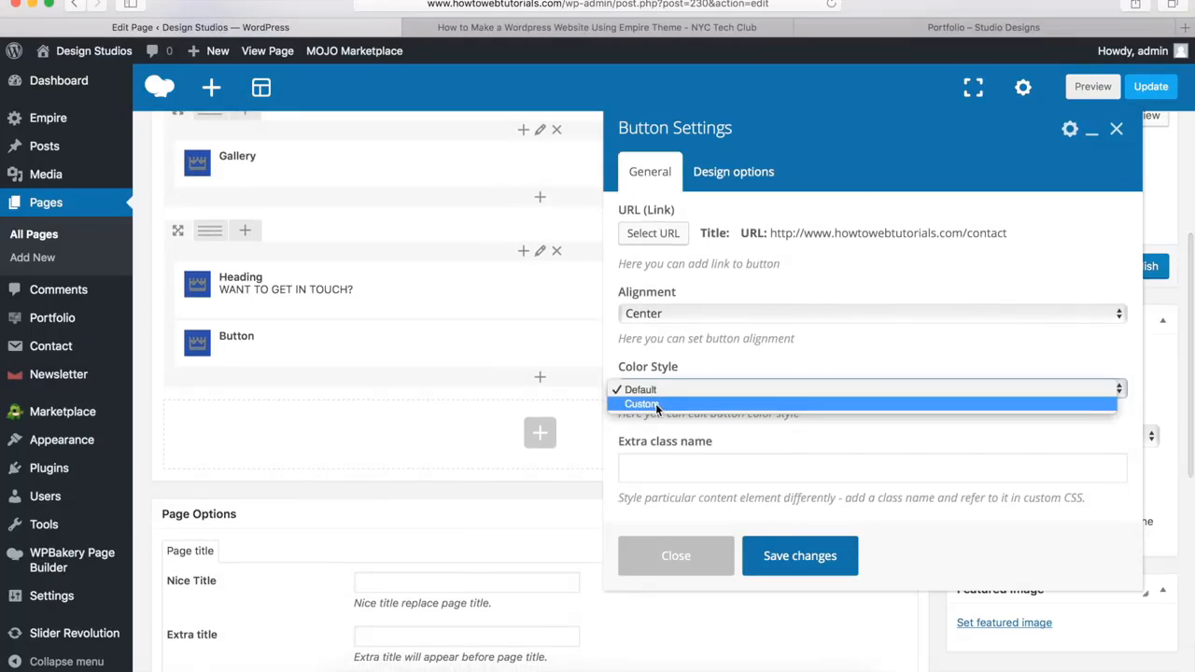
{"action": "left_click", "coordinate": [655, 403]}
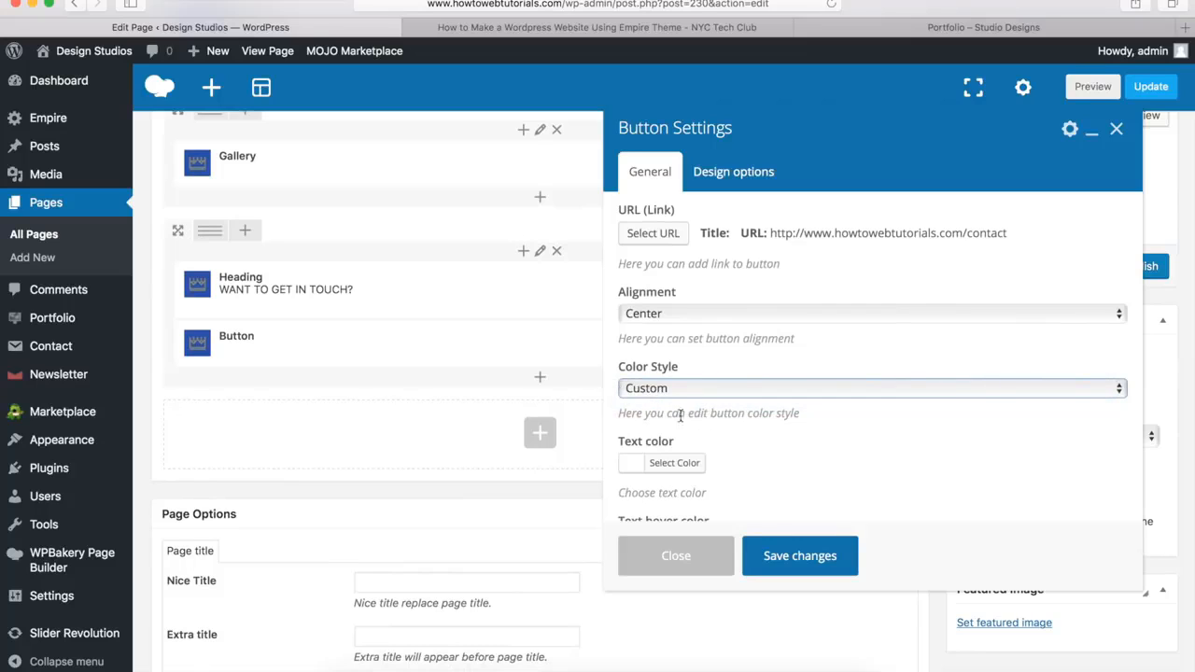
{"action": "scroll", "coordinate": [697, 413], "scroll_direction": "down", "scroll_amount": 5}
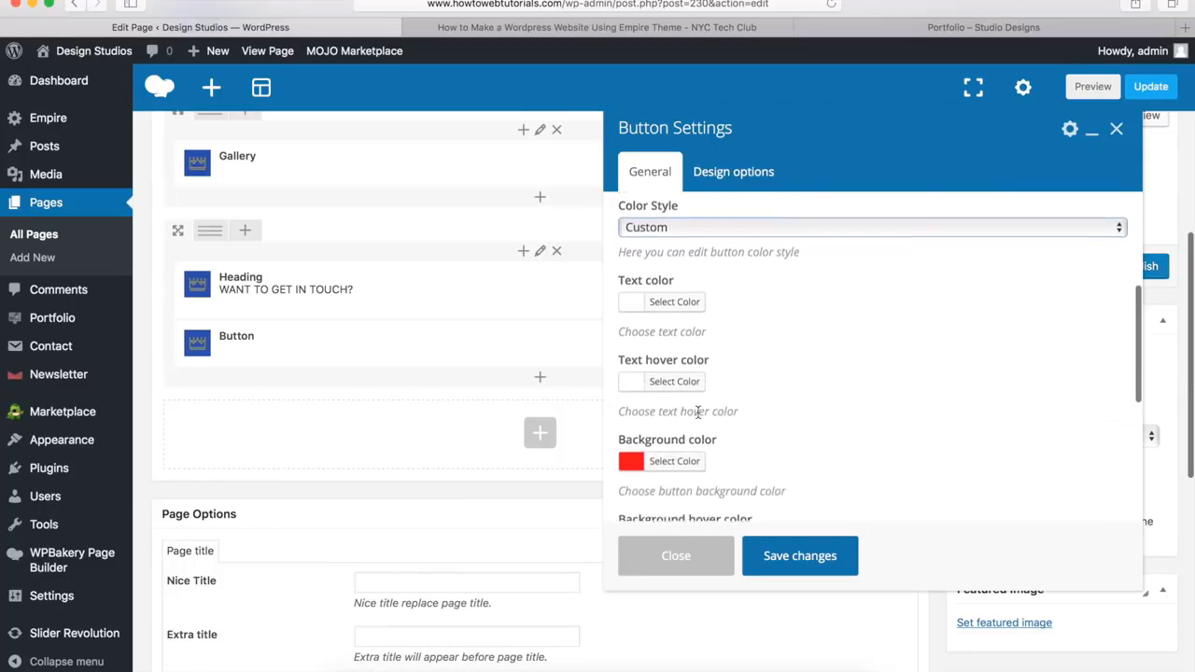
{"action": "left_click", "coordinate": [674, 368]}
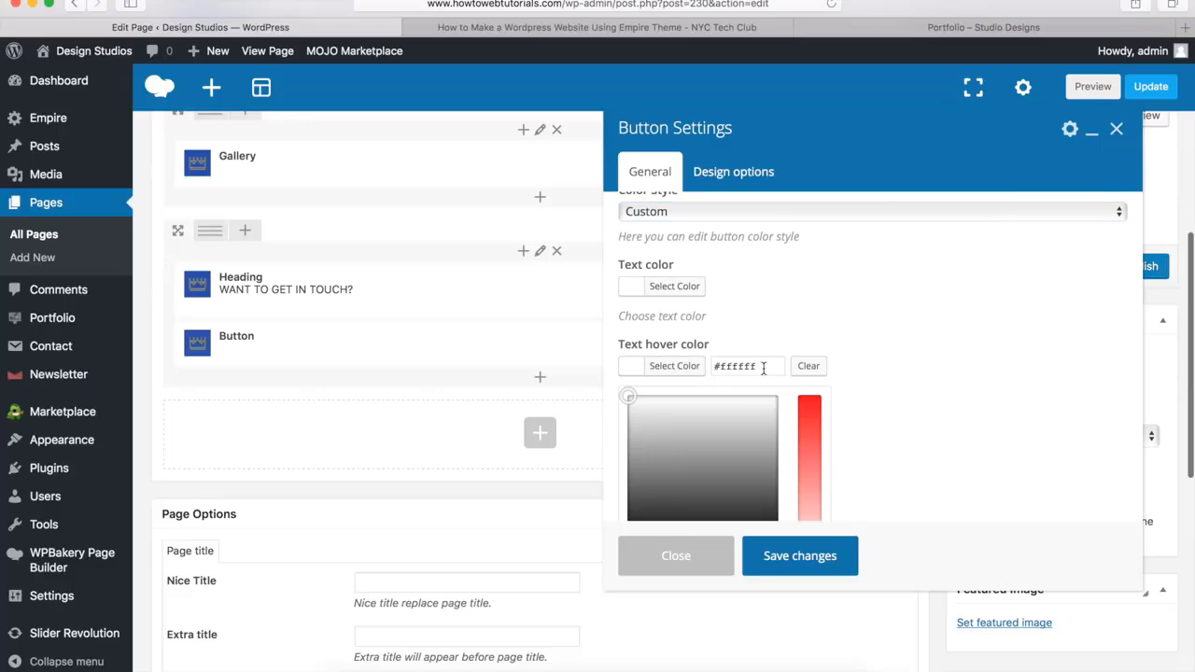
{"action": "left_click_drag", "start_coordinate": [763, 368], "coordinate": [688, 369]}
{"action": "type", "text": "#00a9da"}
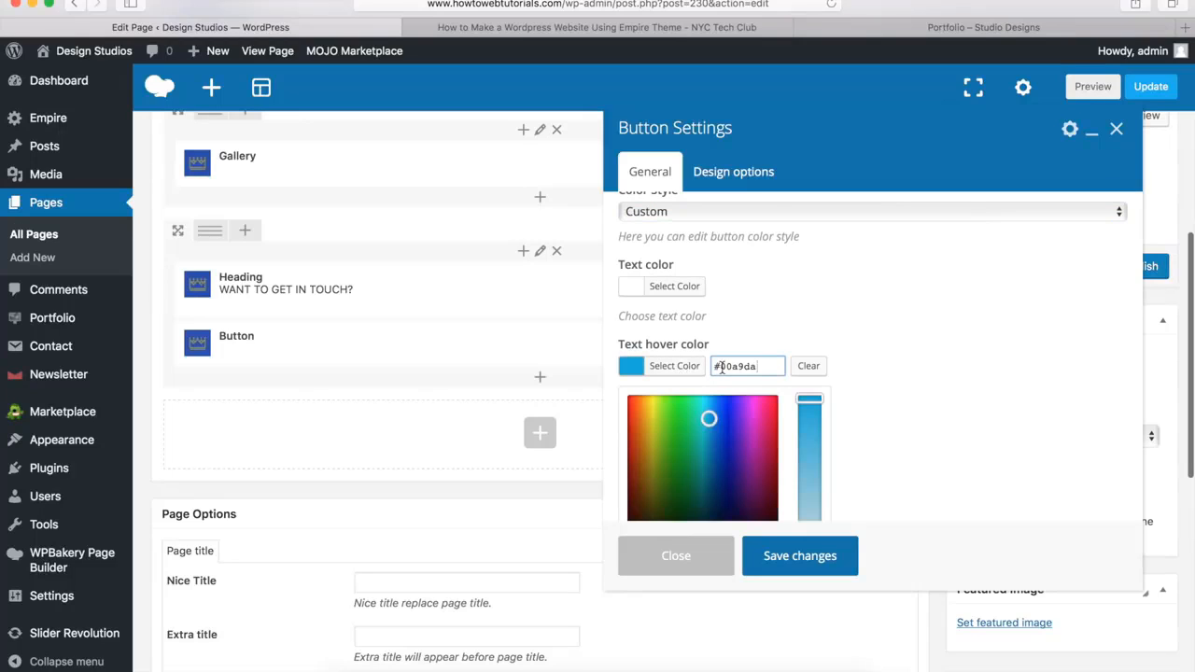
{"action": "left_click", "coordinate": [682, 367]}
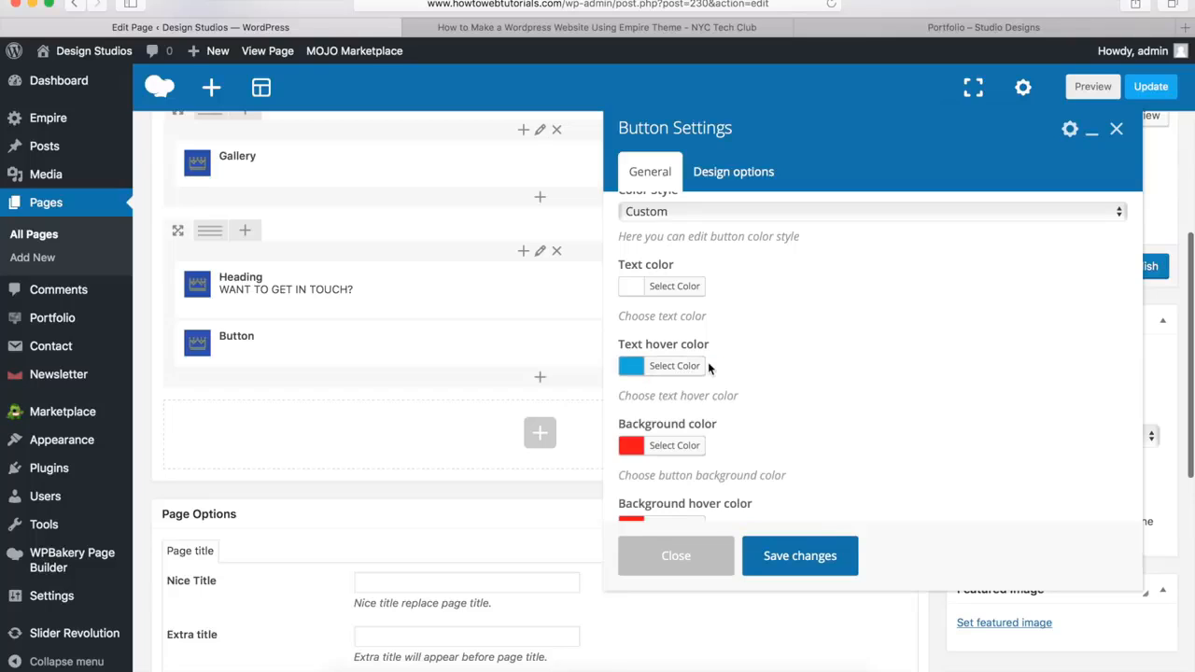
Make the button's background color fully transparent by reducing its alpha to the minimum
{"action": "scroll", "coordinate": [710, 369], "scroll_direction": "down", "scroll_amount": 3}
{"action": "left_click", "coordinate": [674, 330]}
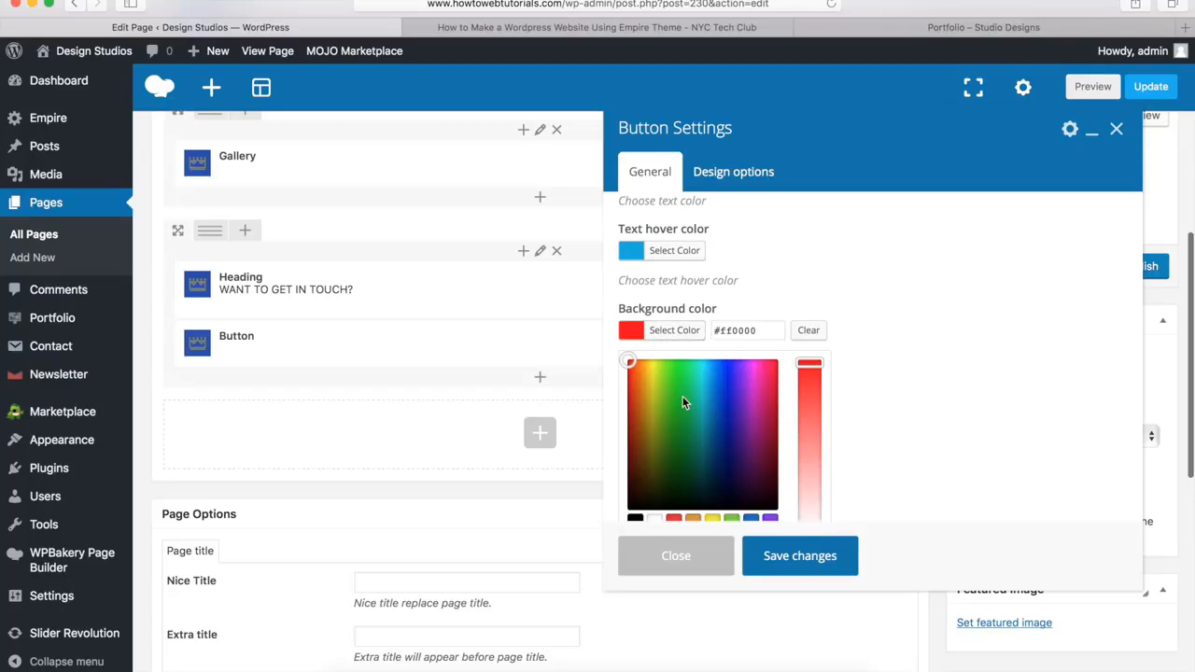
{"action": "scroll", "coordinate": [683, 396], "scroll_direction": "down", "scroll_amount": 3}
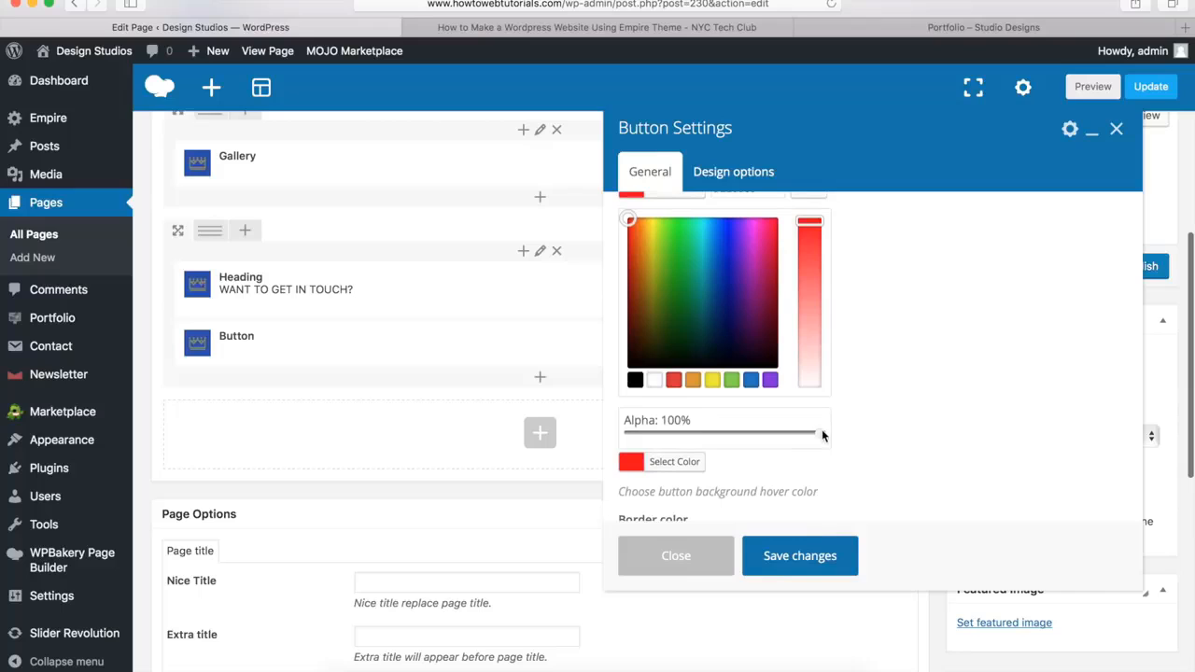
{"action": "left_click", "coordinate": [623, 430]}
{"action": "scroll", "coordinate": [624, 426], "scroll_direction": "up", "scroll_amount": 2}
{"action": "left_click", "coordinate": [667, 272]}
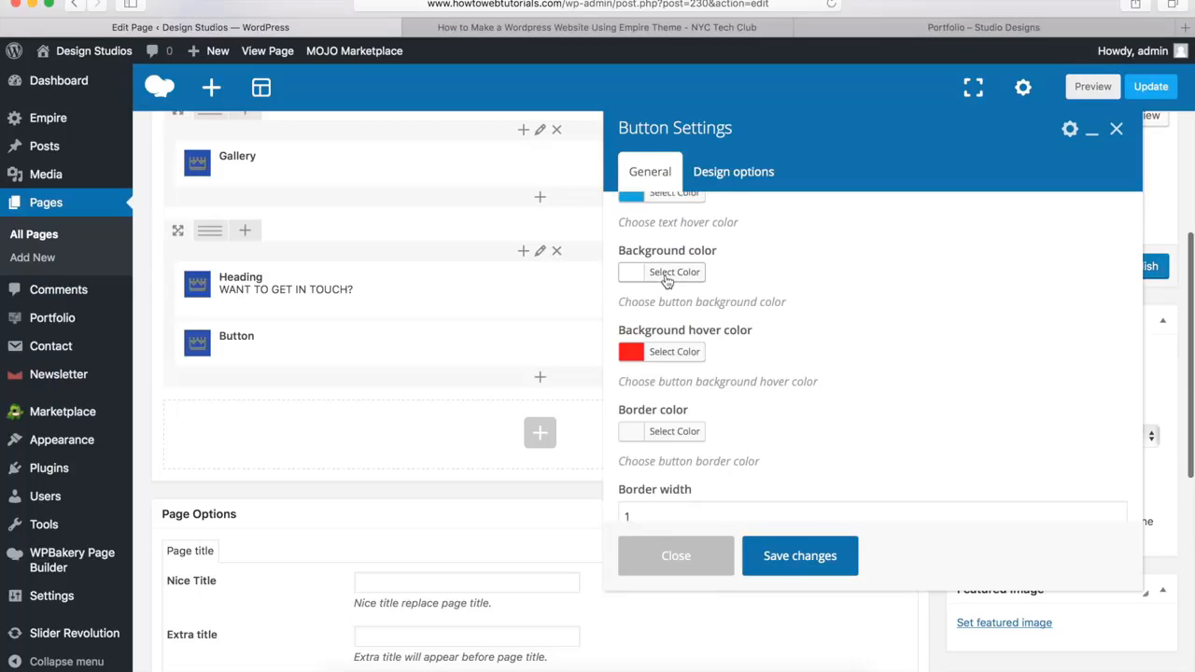
Set the button's background hover color to white (#ffffff)
{"action": "left_click", "coordinate": [667, 351]}
{"action": "scroll", "coordinate": [666, 361], "scroll_direction": "down", "scroll_amount": 2}
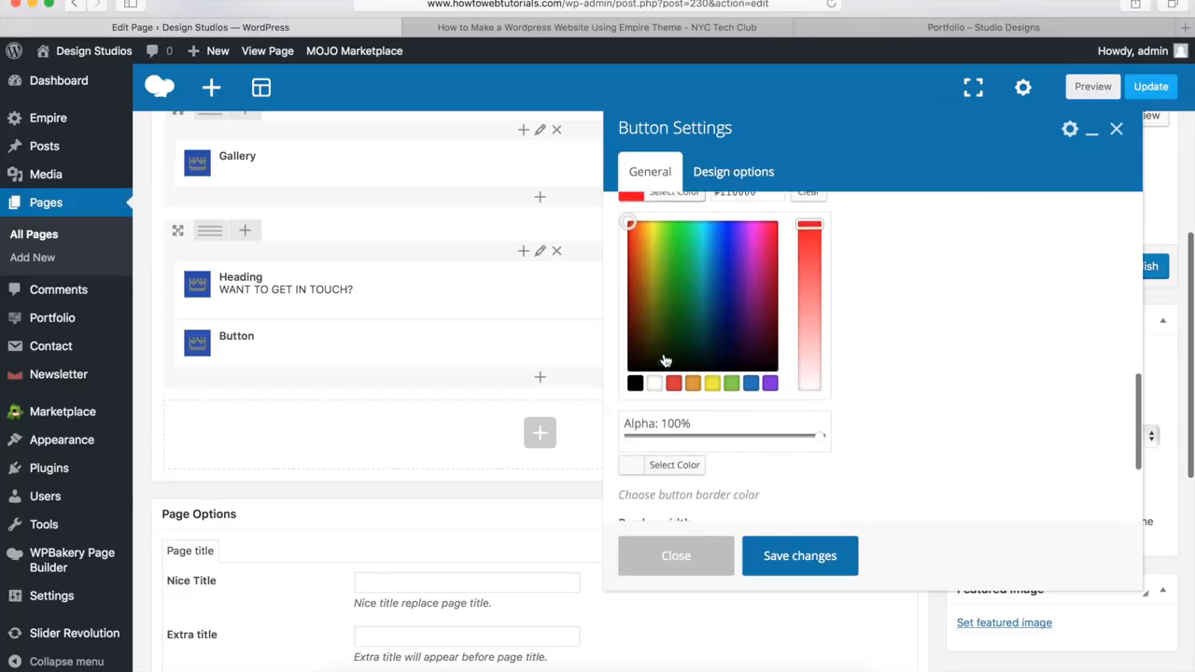
{"action": "left_click", "coordinate": [653, 383]}
{"action": "scroll", "coordinate": [665, 308], "scroll_direction": "up", "scroll_amount": 2}
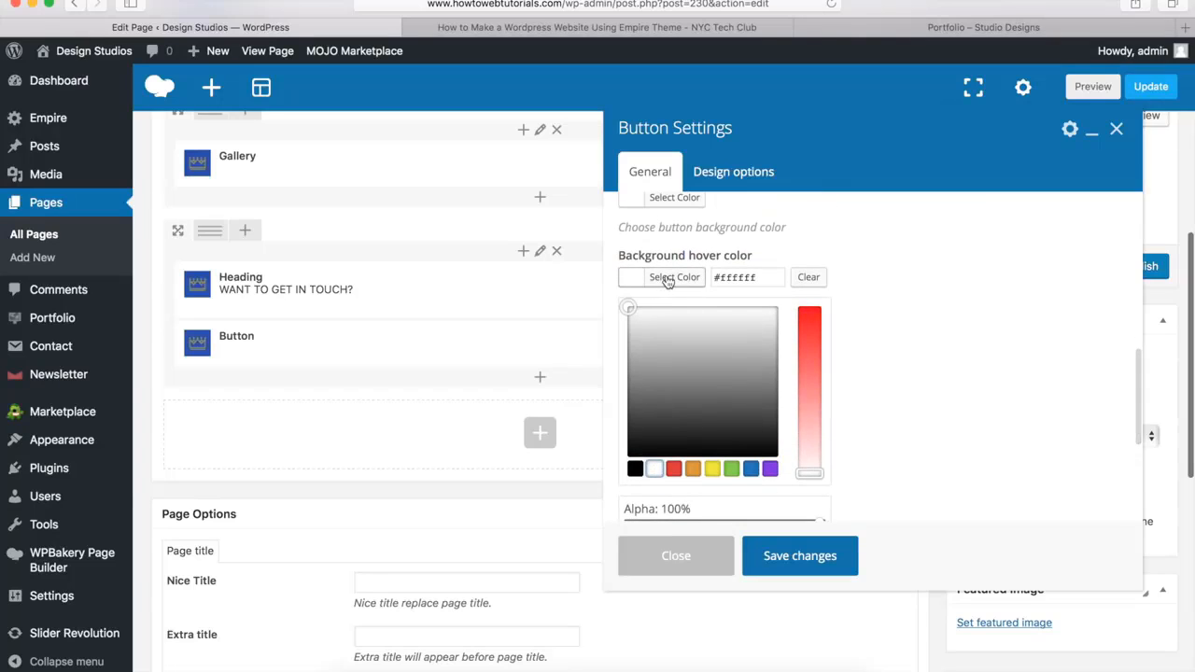
{"action": "left_click", "coordinate": [666, 278]}
Set the button's border color to white (#ffffff) and save the button settings
{"action": "left_click", "coordinate": [671, 358]}
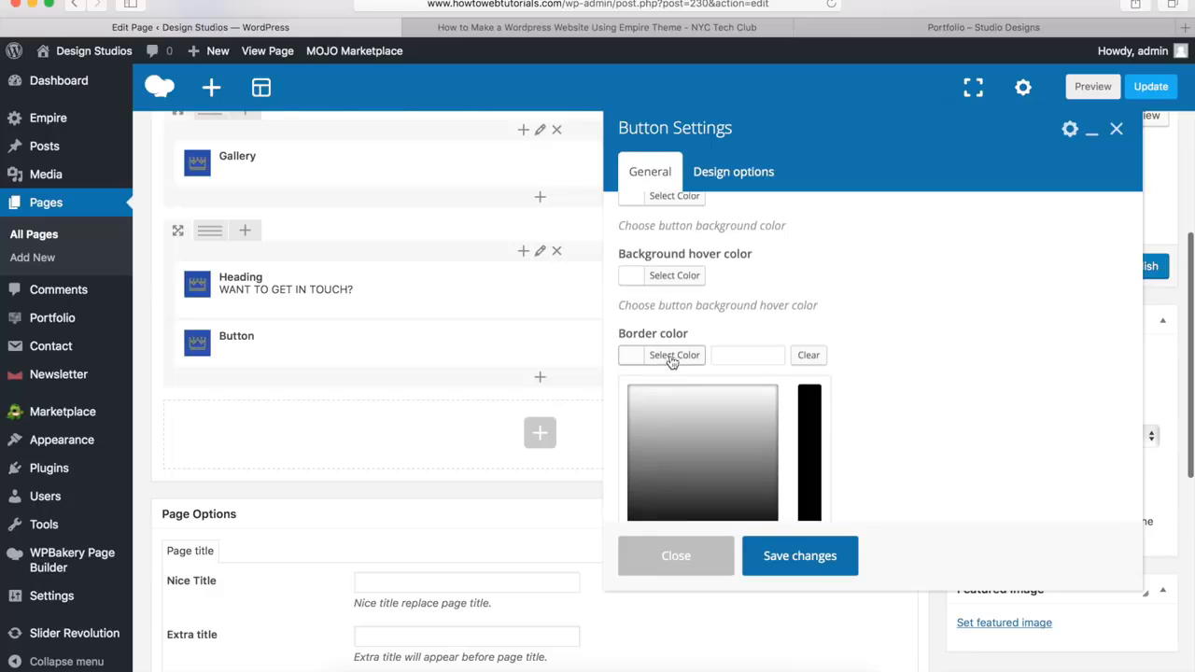
{"action": "scroll", "coordinate": [671, 361], "scroll_direction": "down", "scroll_amount": 2}
{"action": "left_click", "coordinate": [655, 406]}
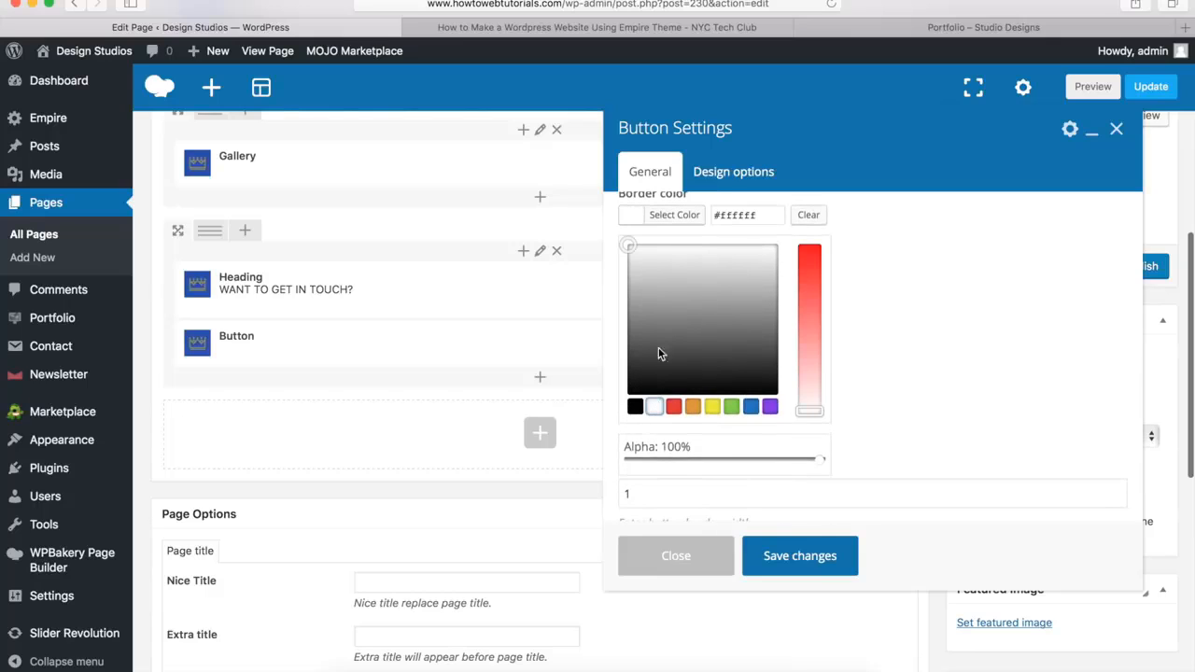
{"action": "left_click", "coordinate": [677, 216]}
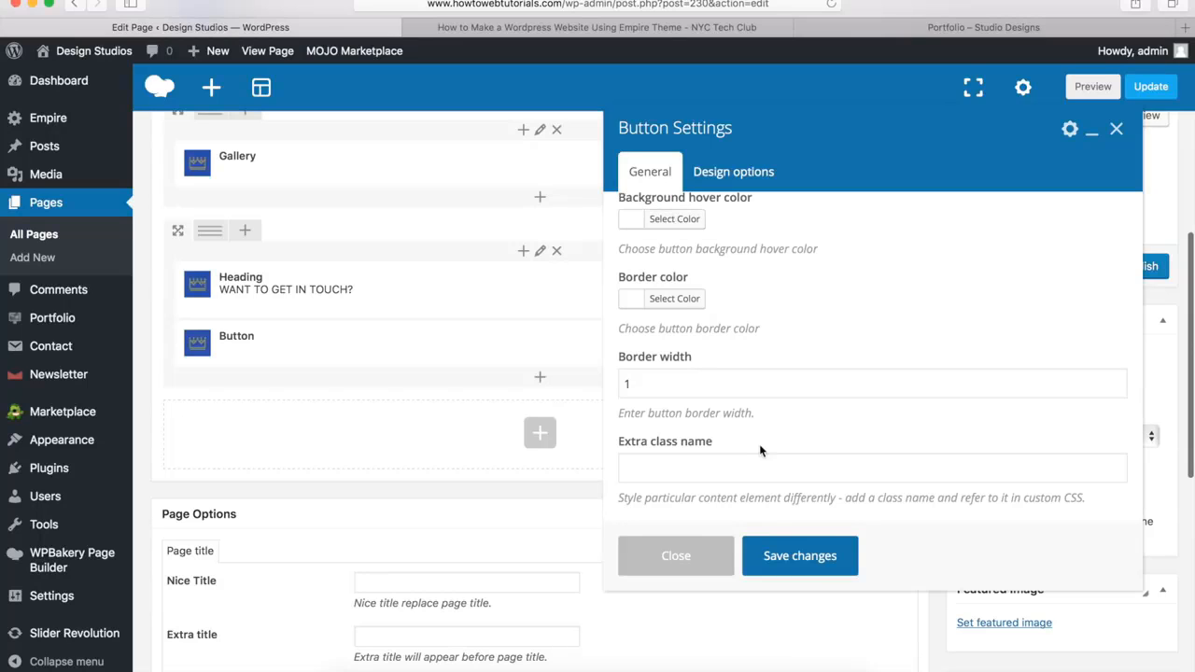
{"action": "left_click", "coordinate": [796, 557]}
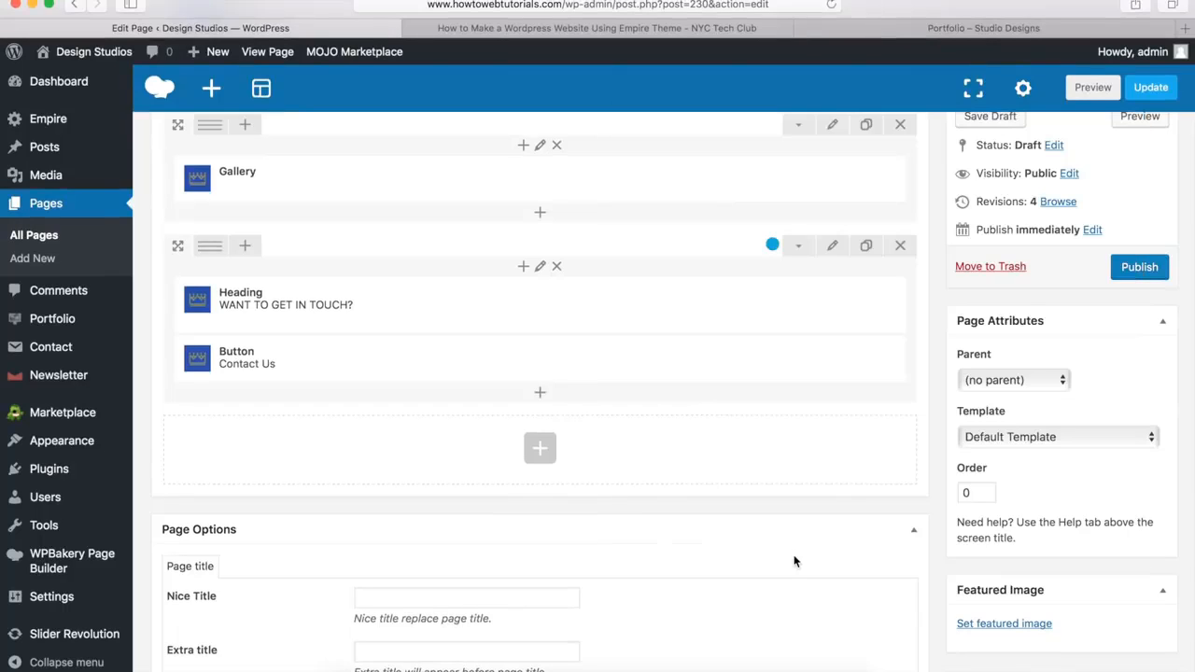
Publish the Gallery page and view it on the live site
{"action": "scroll", "coordinate": [794, 560], "scroll_direction": "up", "scroll_amount": 5}
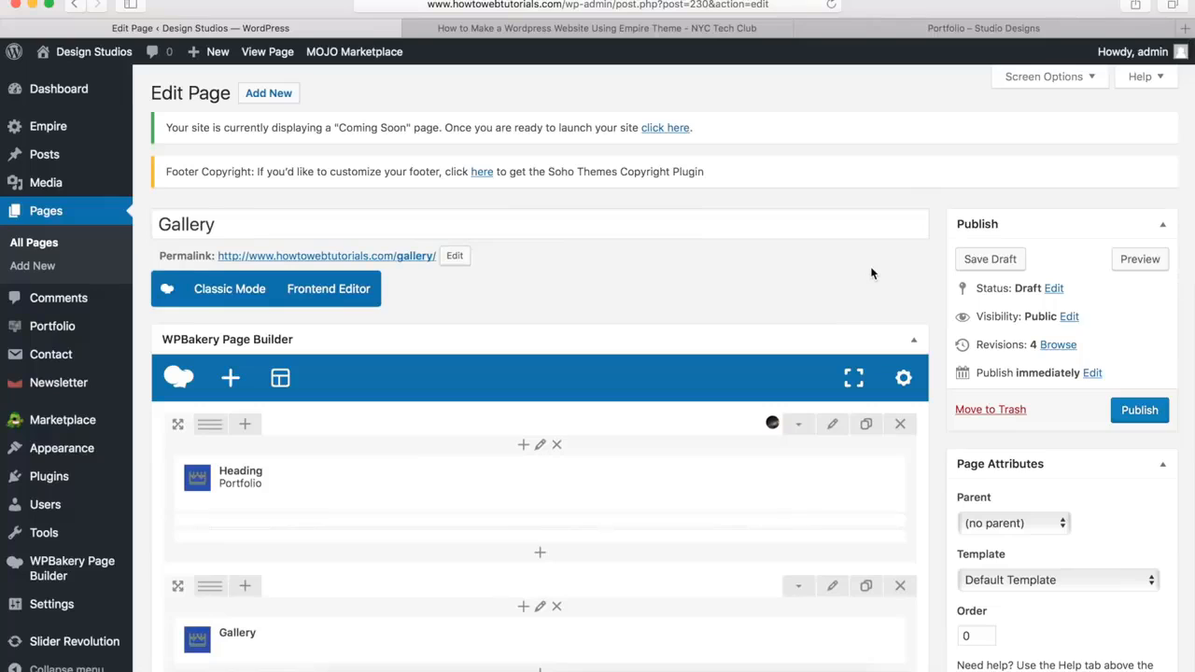
{"action": "left_click", "coordinate": [1139, 412]}
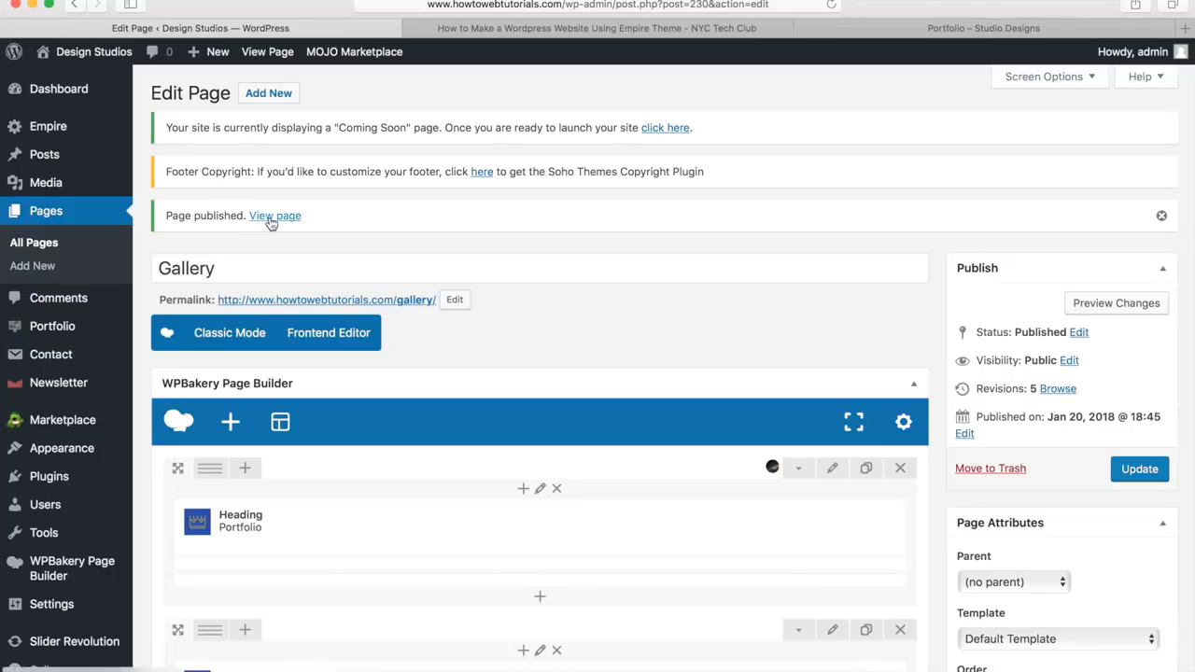
{"action": "left_click", "coordinate": [270, 218]}
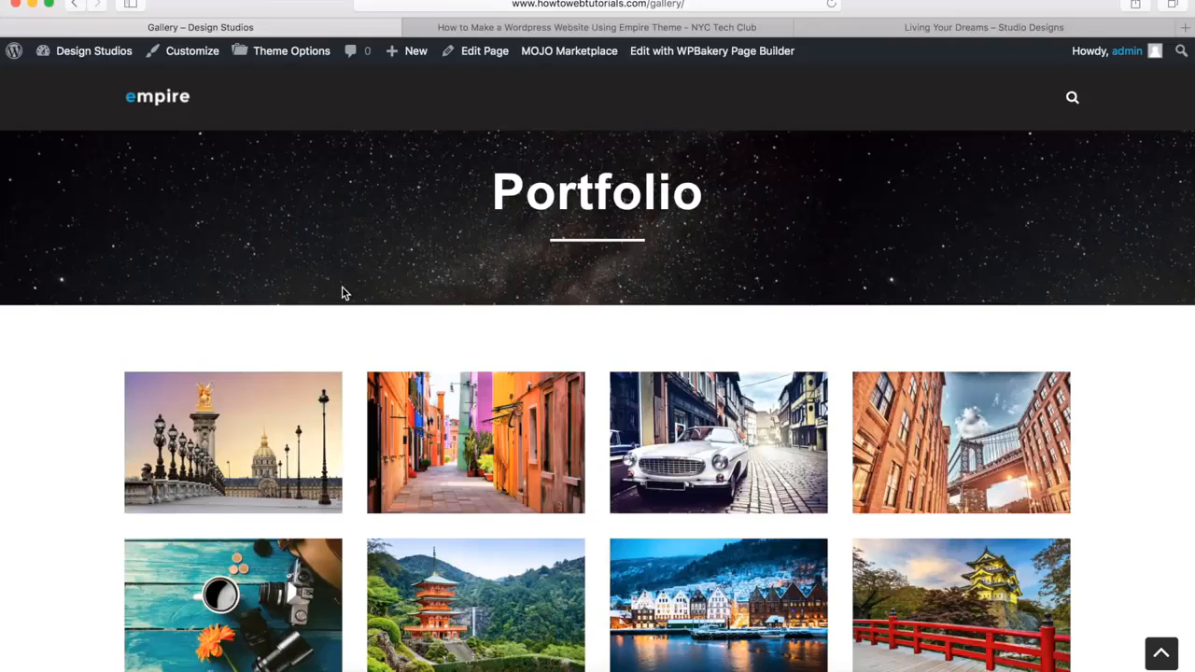
Check the published Gallery page, browsing several enlarged gallery images and examining the get-in-touch row and footer
{"action": "scroll", "coordinate": [342, 286], "scroll_direction": "down", "scroll_amount": 5}
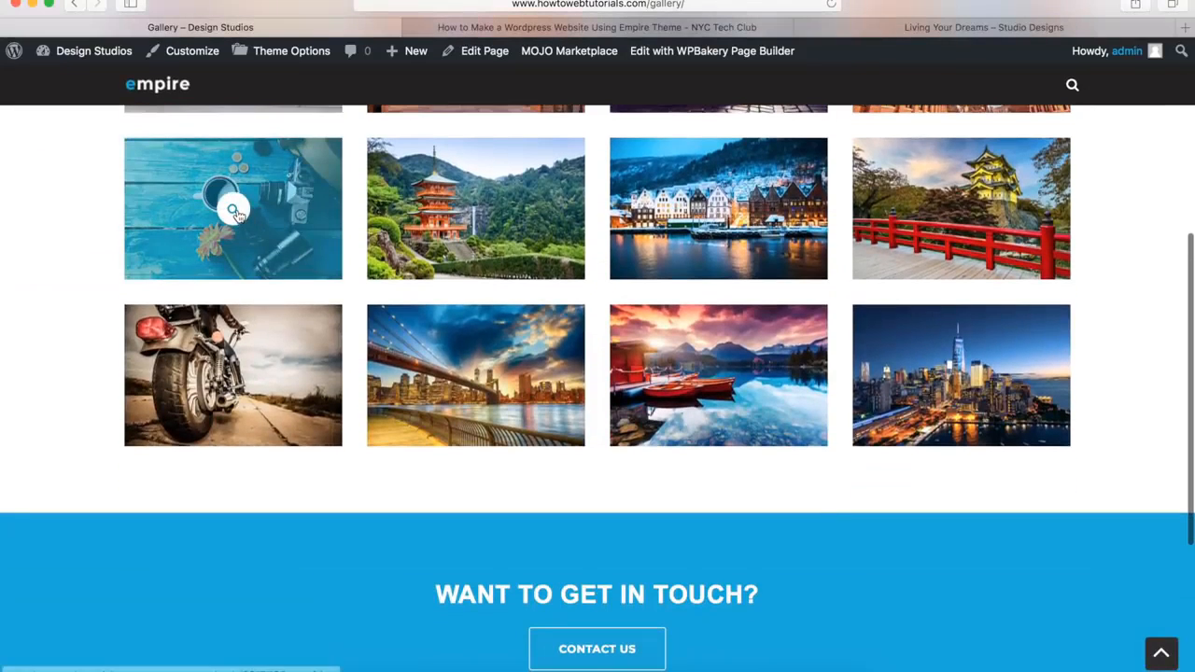
{"action": "left_click", "coordinate": [237, 209]}
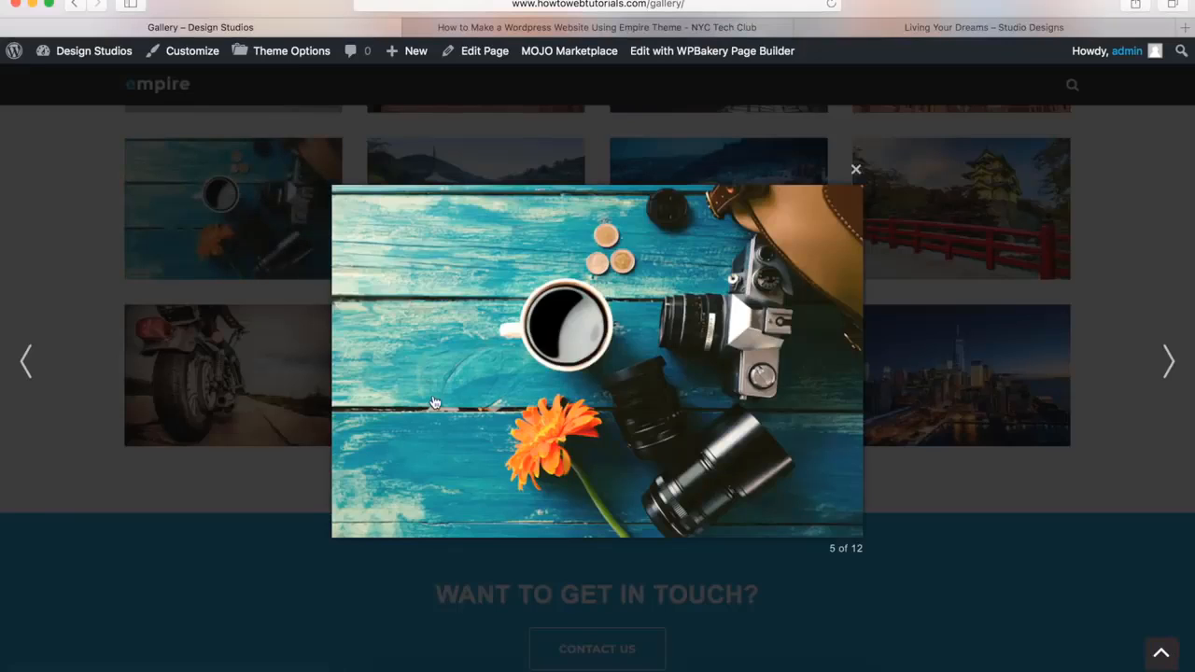
{"action": "key", "text": "Right"}
{"action": "key", "text": "Right"}
{"action": "key", "text": "Right"}
{"action": "key", "text": "Right"}
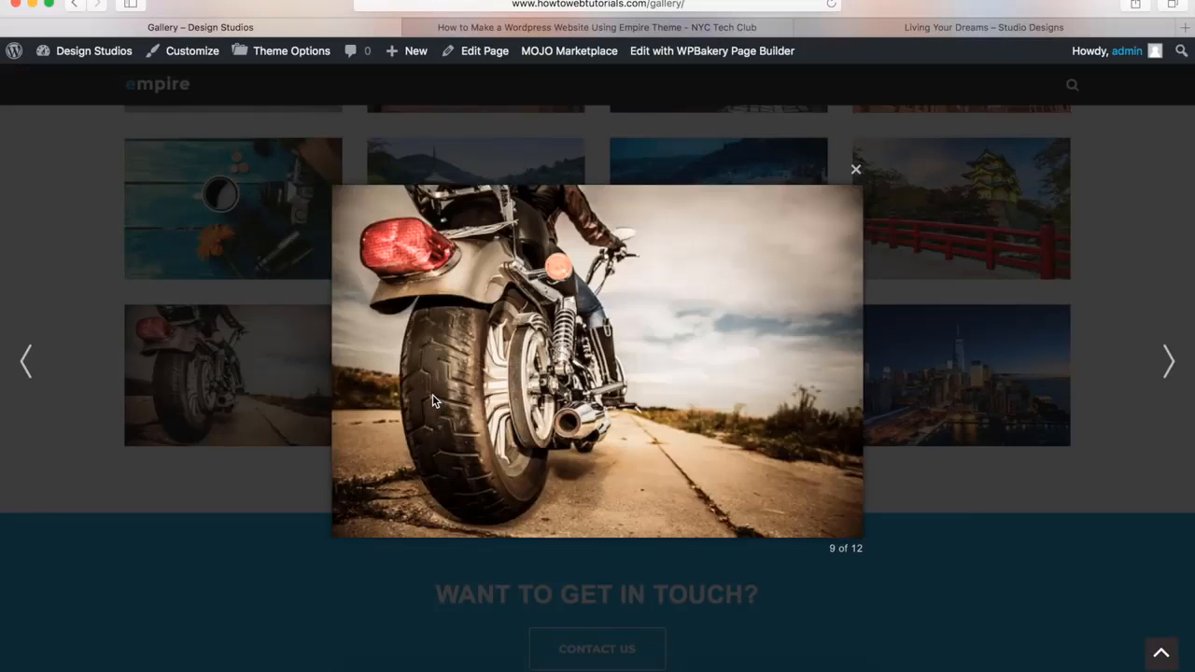
{"action": "left_click", "coordinate": [222, 535]}
{"action": "scroll", "coordinate": [222, 535], "scroll_direction": "down", "scroll_amount": 5}
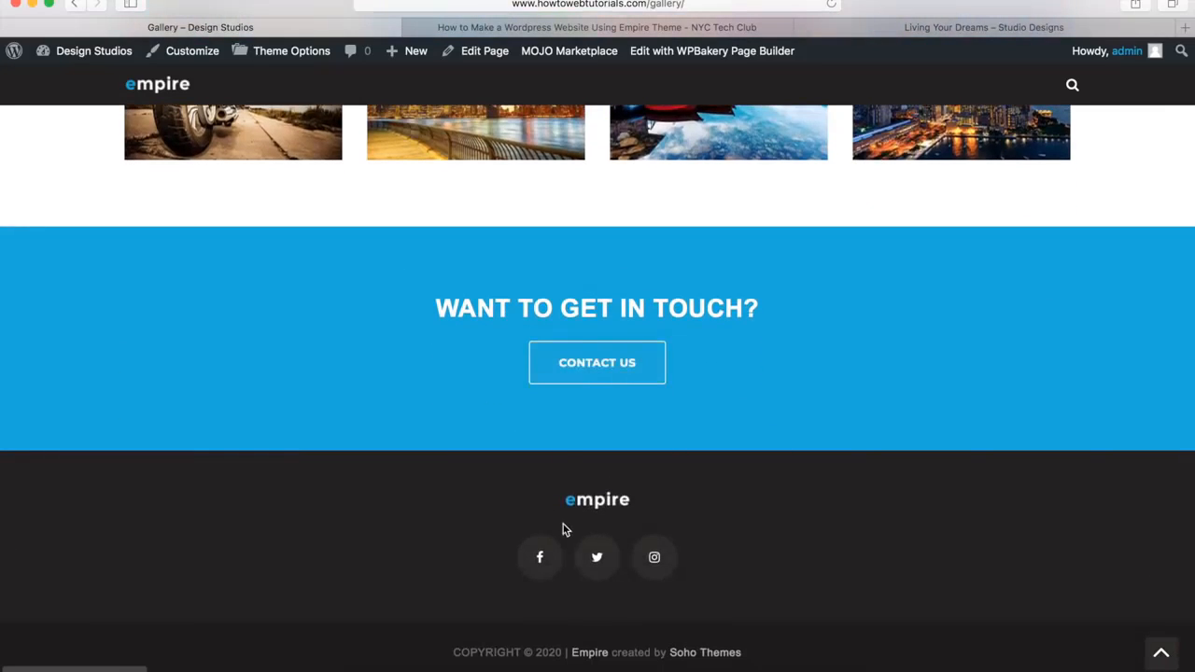
{"action": "left_click", "coordinate": [1161, 657]}
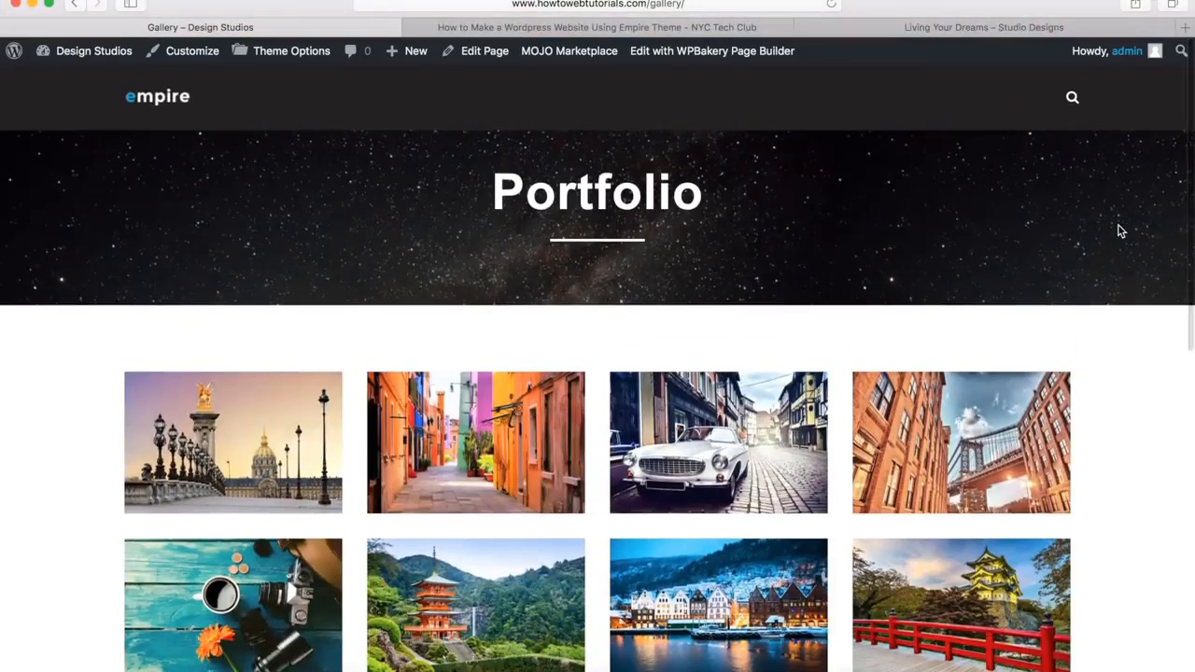
Review the demo's Living Your Dreams post, examining its title header, image, body text, sidebar, reply form and footer
{"action": "left_click", "coordinate": [880, 26]}
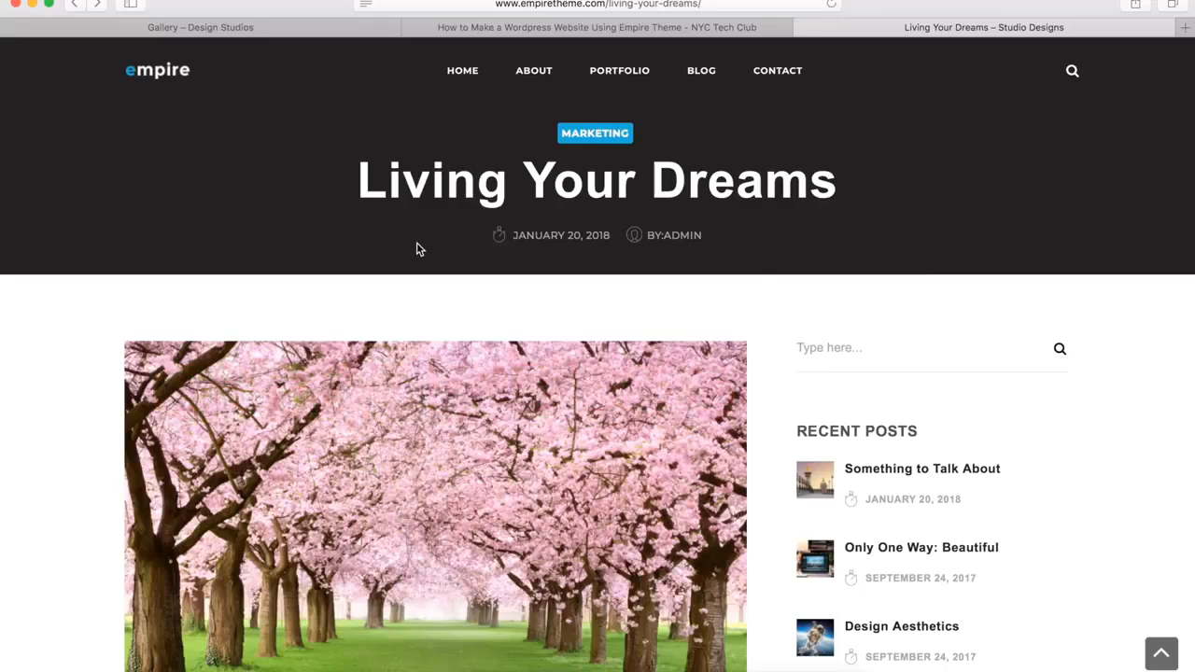
{"action": "scroll", "coordinate": [289, 406], "scroll_direction": "down", "scroll_amount": 5}
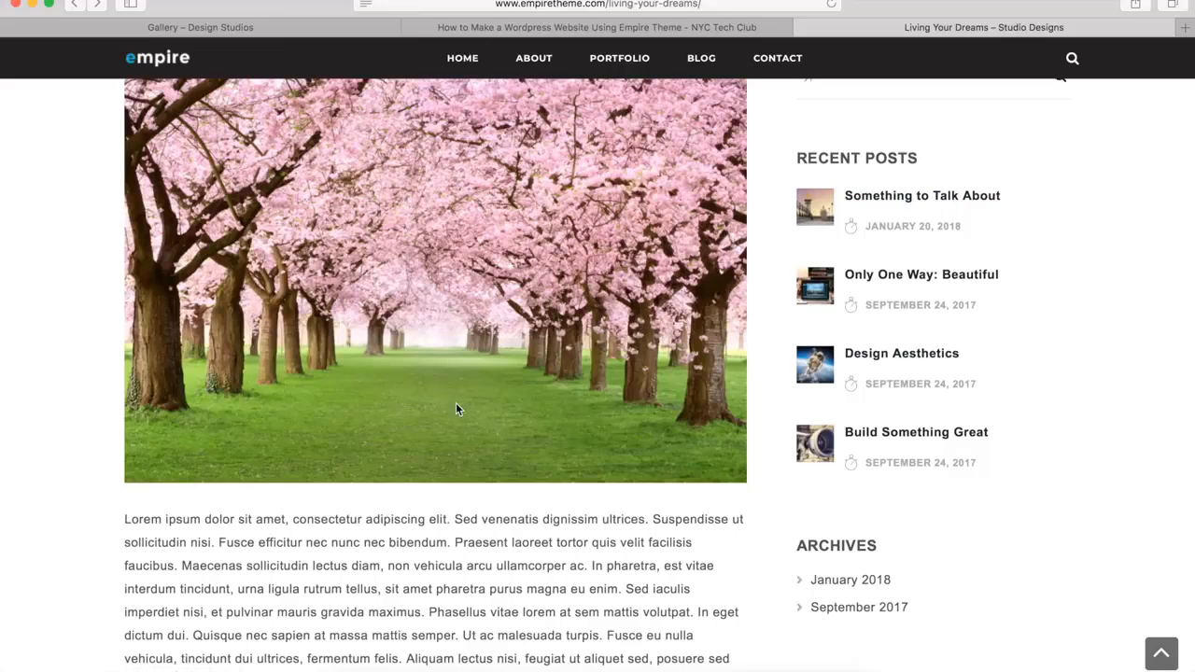
{"action": "scroll", "coordinate": [455, 409], "scroll_direction": "down", "scroll_amount": 5}
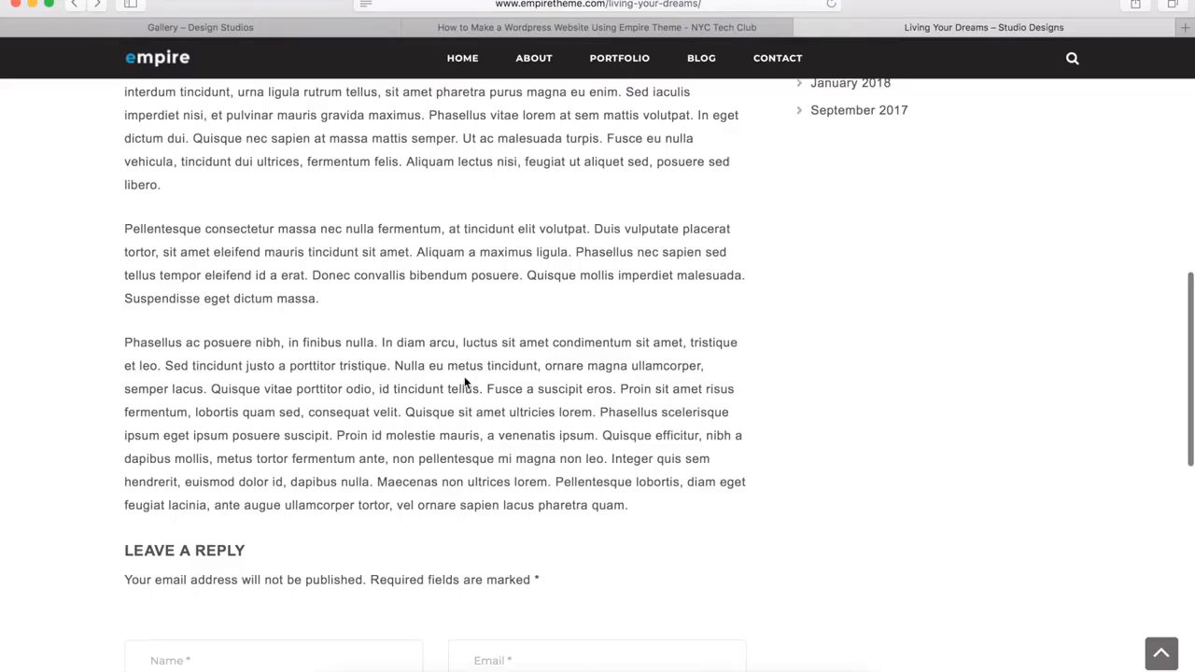
{"action": "scroll", "coordinate": [464, 382], "scroll_direction": "down", "scroll_amount": 5}
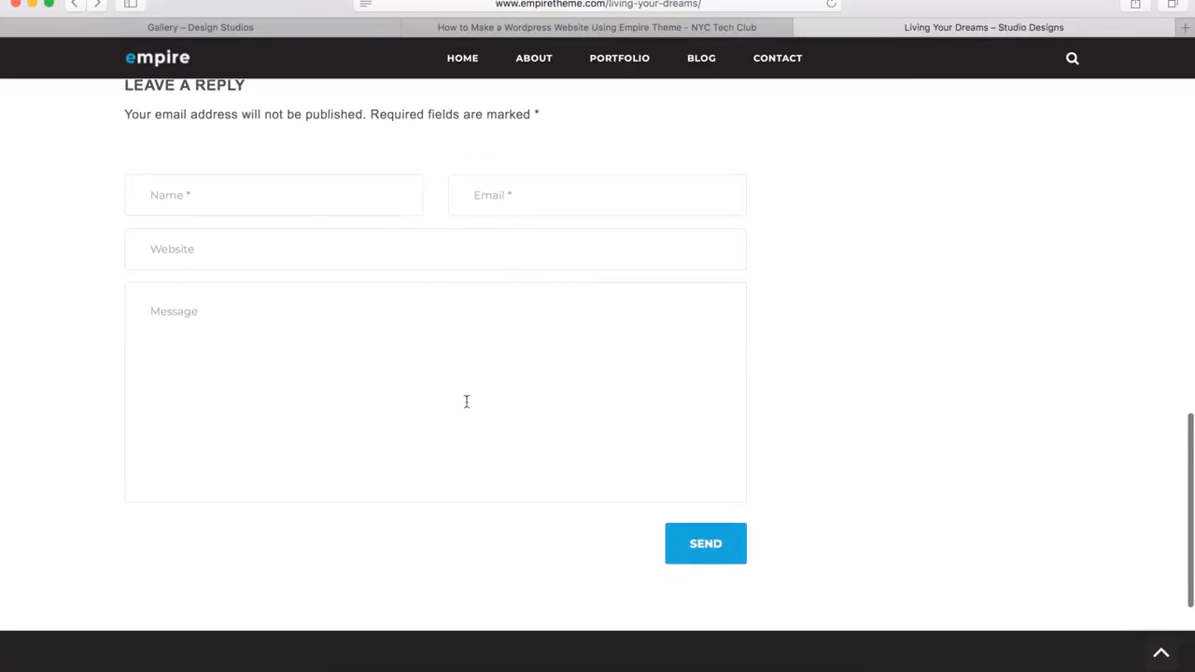
{"action": "scroll", "coordinate": [457, 435], "scroll_direction": "down", "scroll_amount": 3}
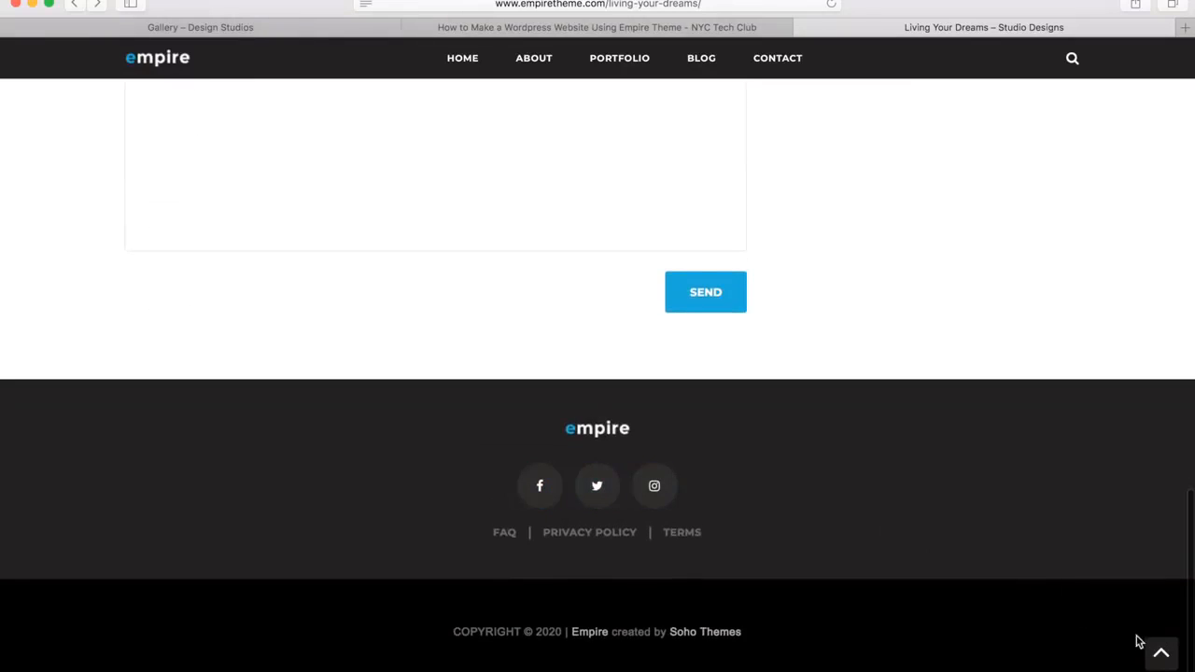
{"action": "left_click", "coordinate": [1161, 653]}
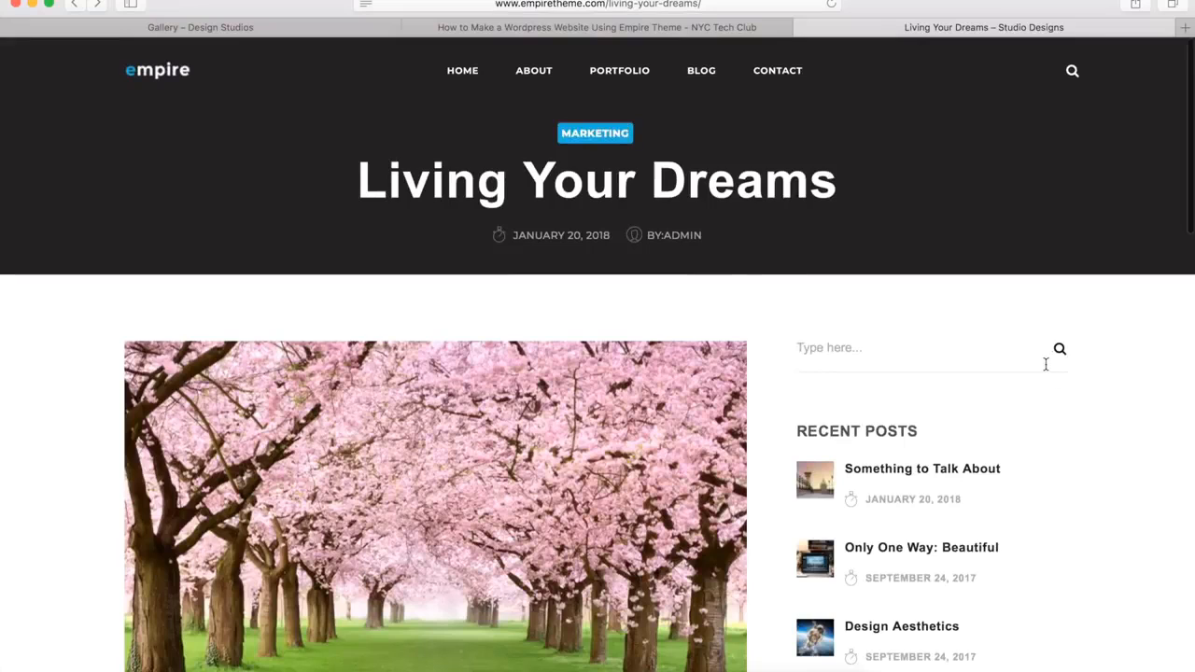
Create a new blog post on the WordPress site and title it "Living The Dream"
{"action": "left_click", "coordinate": [229, 29]}
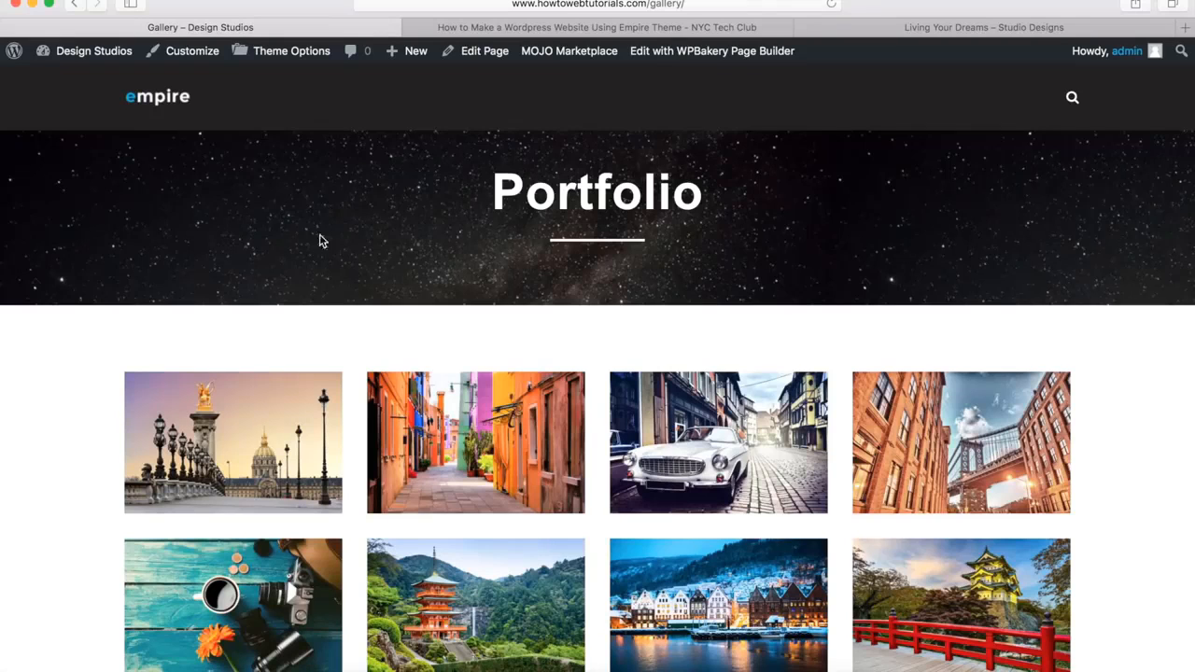
{"action": "mouse_move", "coordinate": [414, 66]}
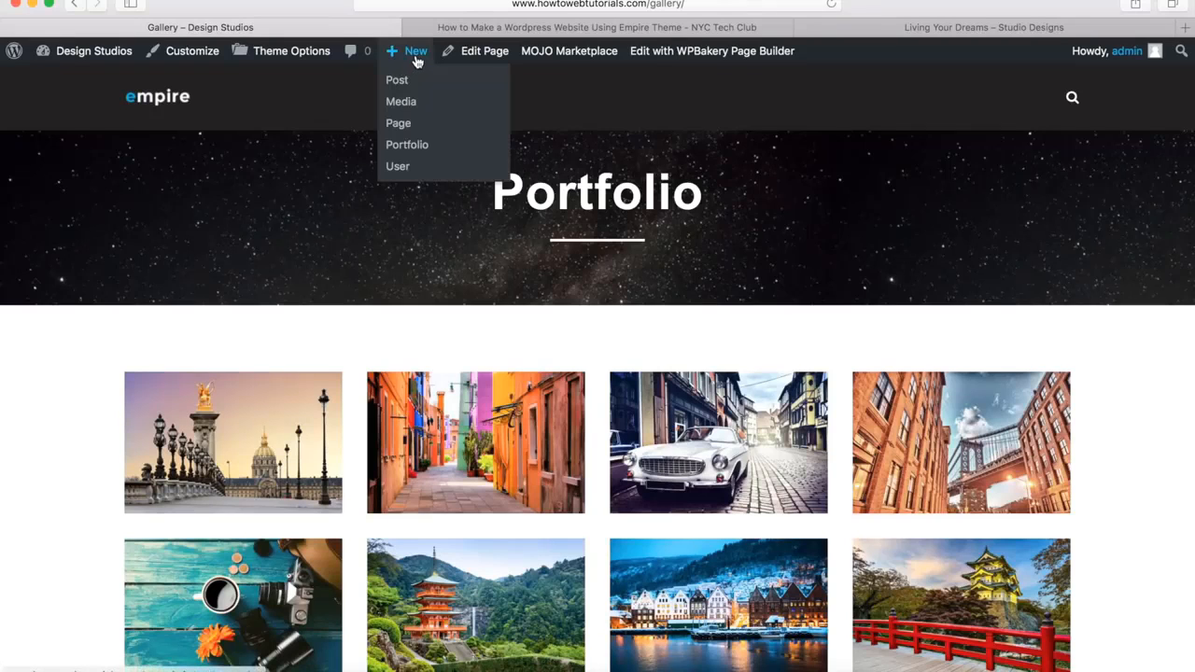
{"action": "left_click", "coordinate": [398, 82]}
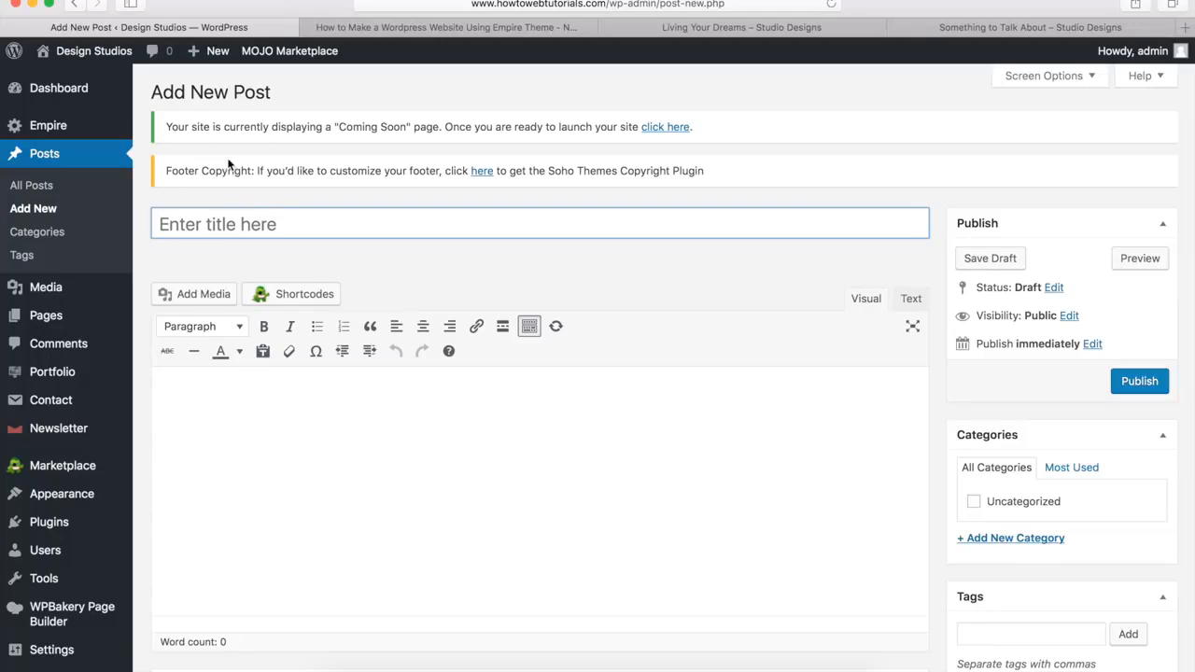
{"action": "left_click", "coordinate": [261, 227]}
{"action": "type", "text": "Living"}
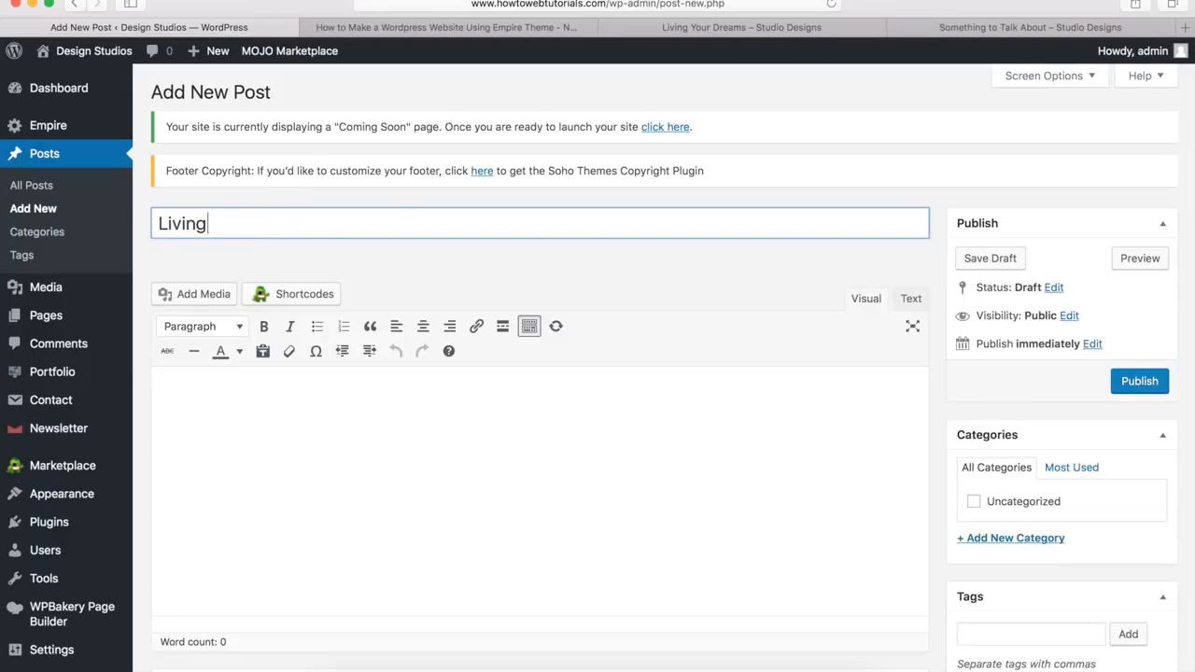
{"action": "type", "text": " The Dream"}
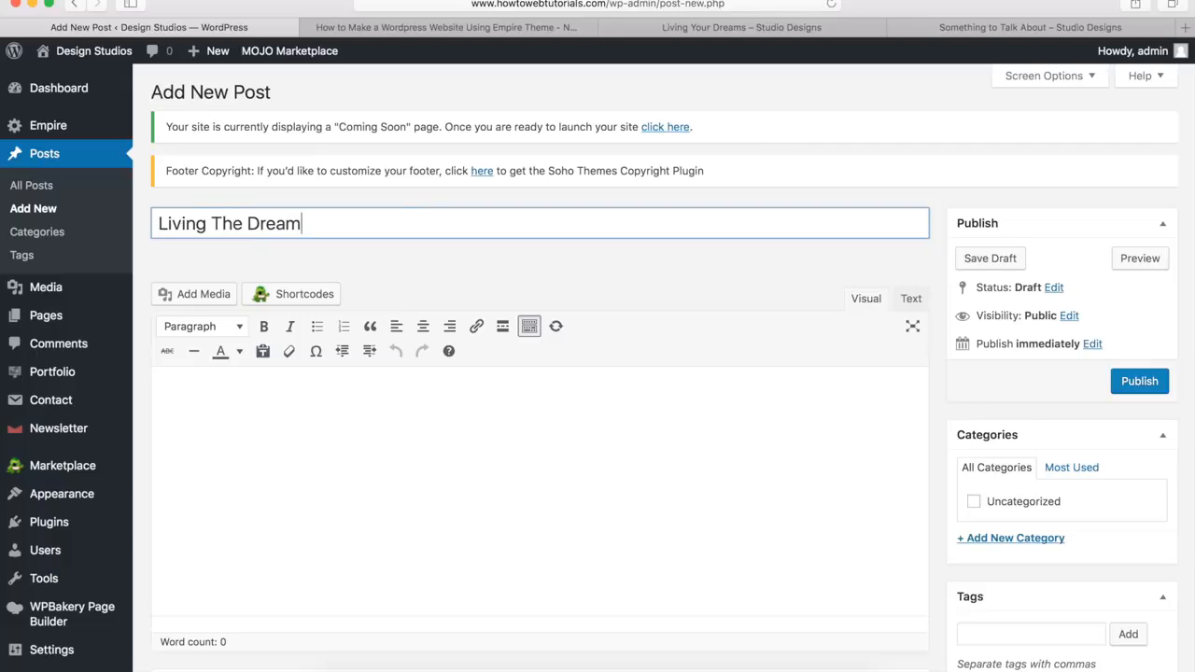
Paste the copied Lorem ipsum paragraphs into the post's body
{"action": "left_click", "coordinate": [558, 271]}
{"action": "left_click", "coordinate": [373, 440]}
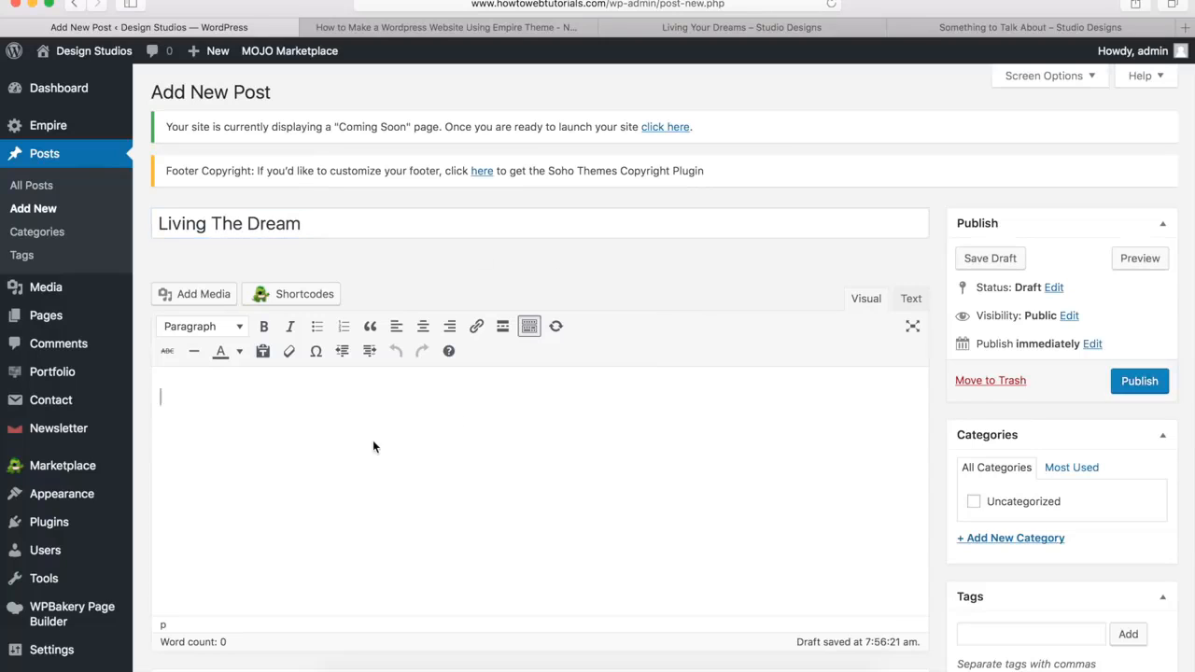
{"action": "key", "text": "super+v"}
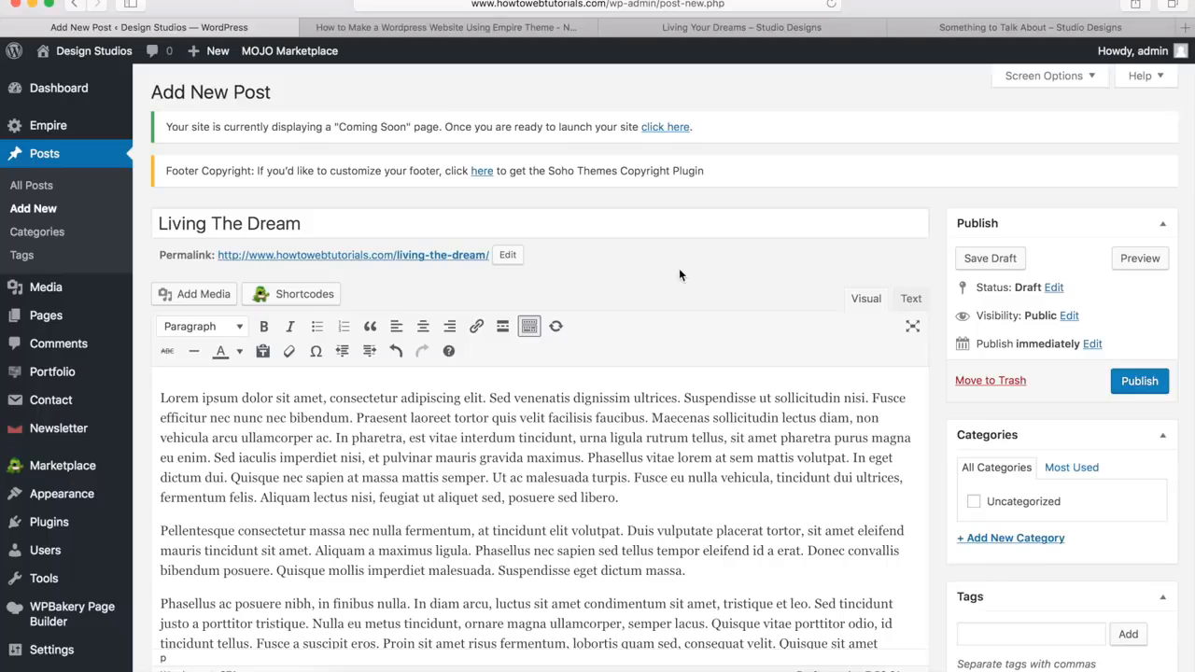
Check the available post title section styles and compare the title headers of the demo posts Living Your Dreams and Something to Talk About
{"action": "scroll", "coordinate": [679, 270], "scroll_direction": "down", "scroll_amount": 5}
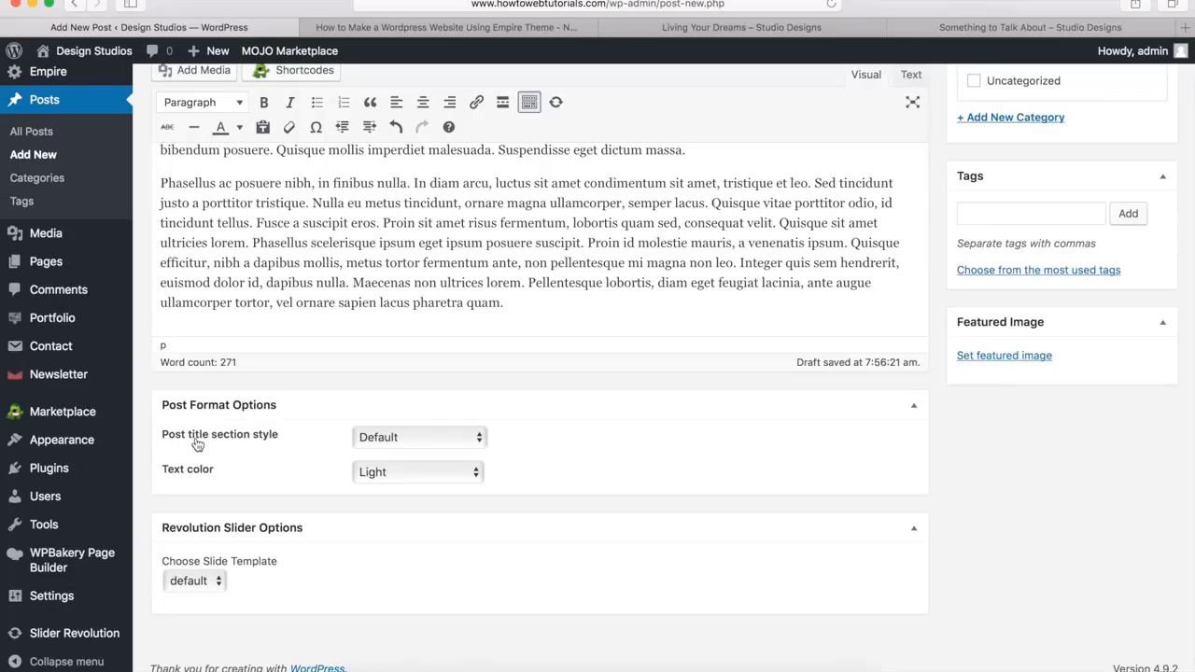
{"action": "left_click", "coordinate": [417, 439]}
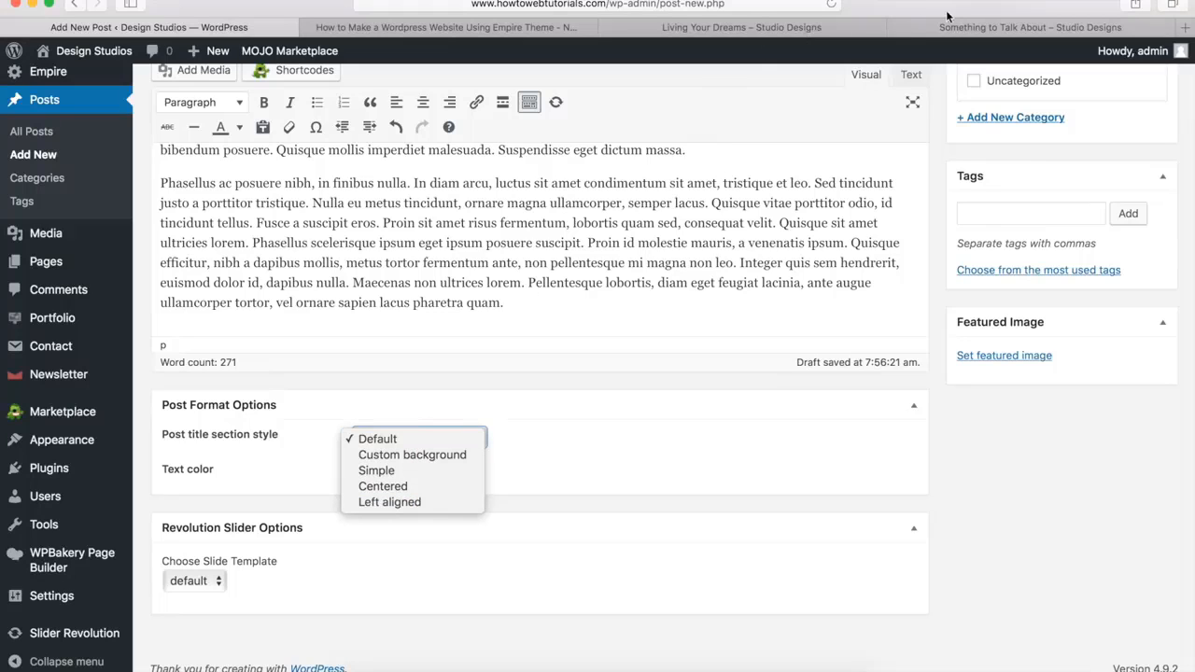
{"action": "left_click", "coordinate": [777, 29]}
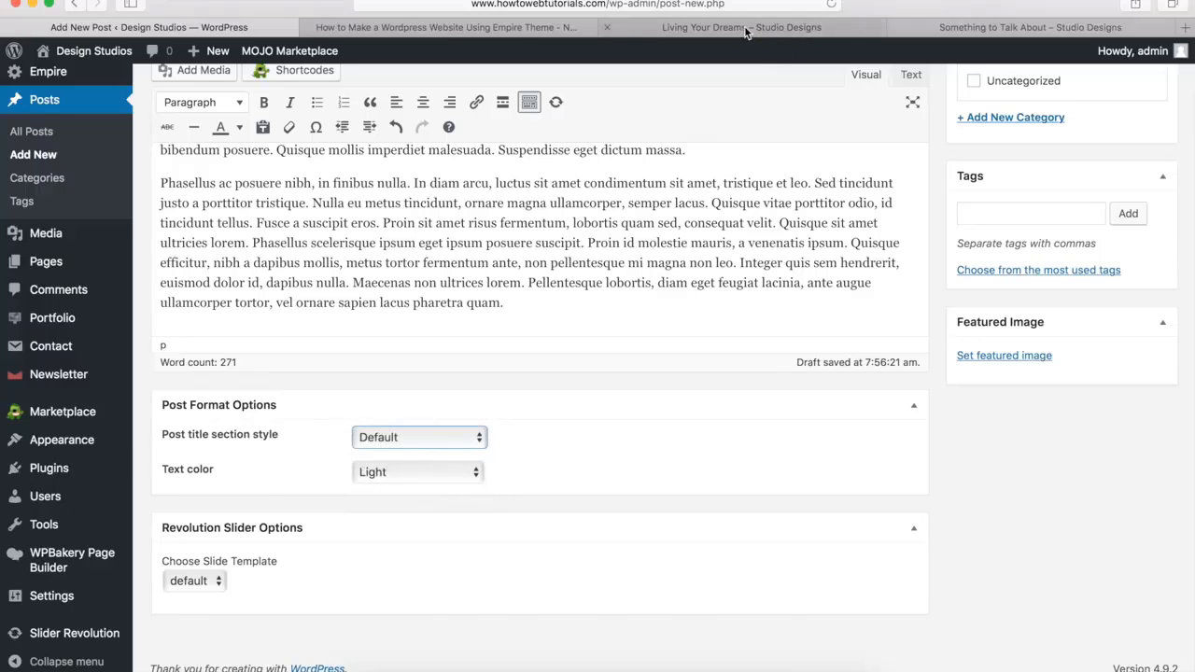
{"action": "left_click", "coordinate": [776, 29]}
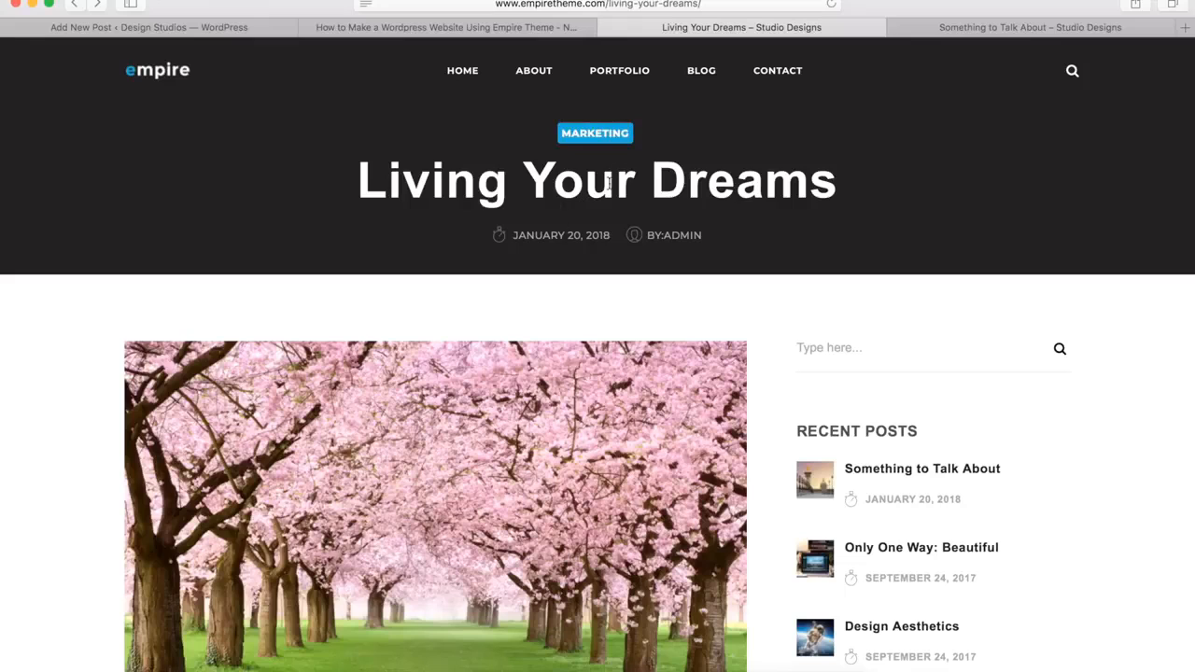
{"action": "left_click", "coordinate": [978, 32]}
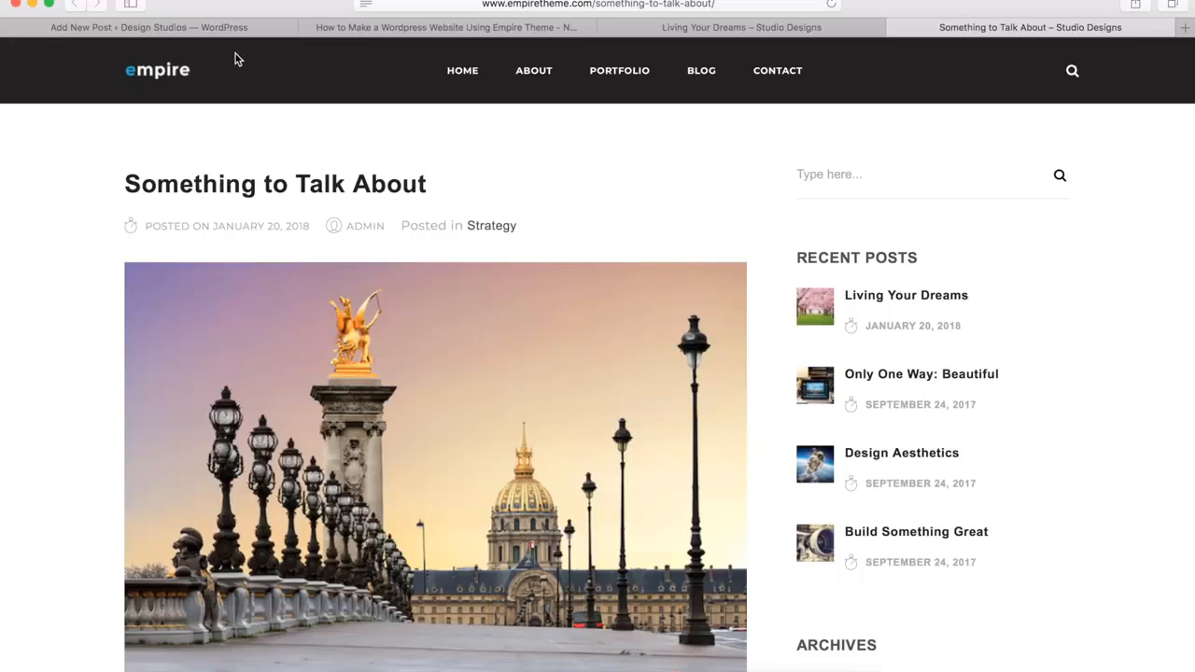
{"action": "left_click", "coordinate": [202, 27]}
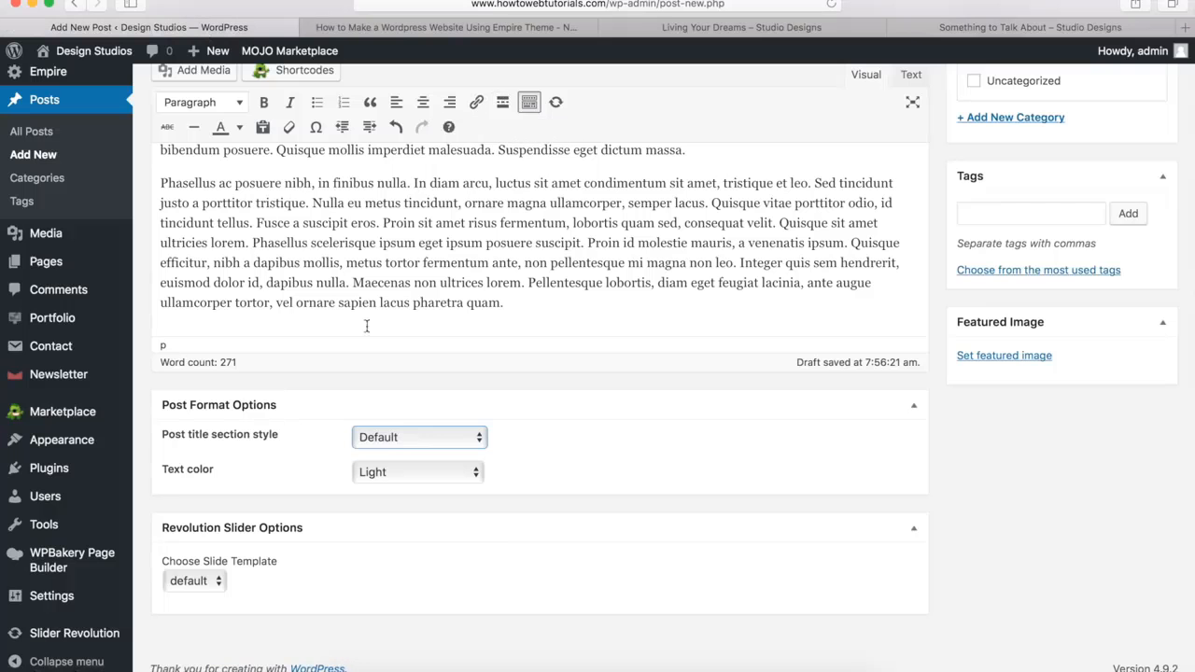
Try the Simple post title section style, and return the style to Default
{"action": "left_click", "coordinate": [382, 436]}
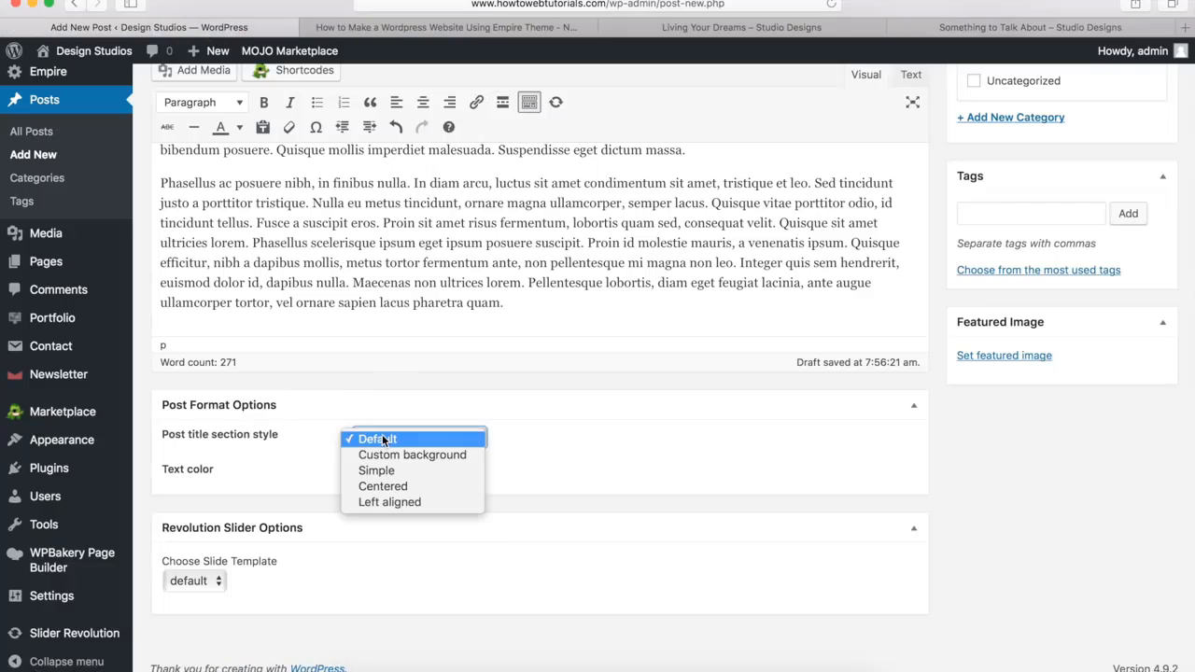
{"action": "left_click", "coordinate": [382, 472]}
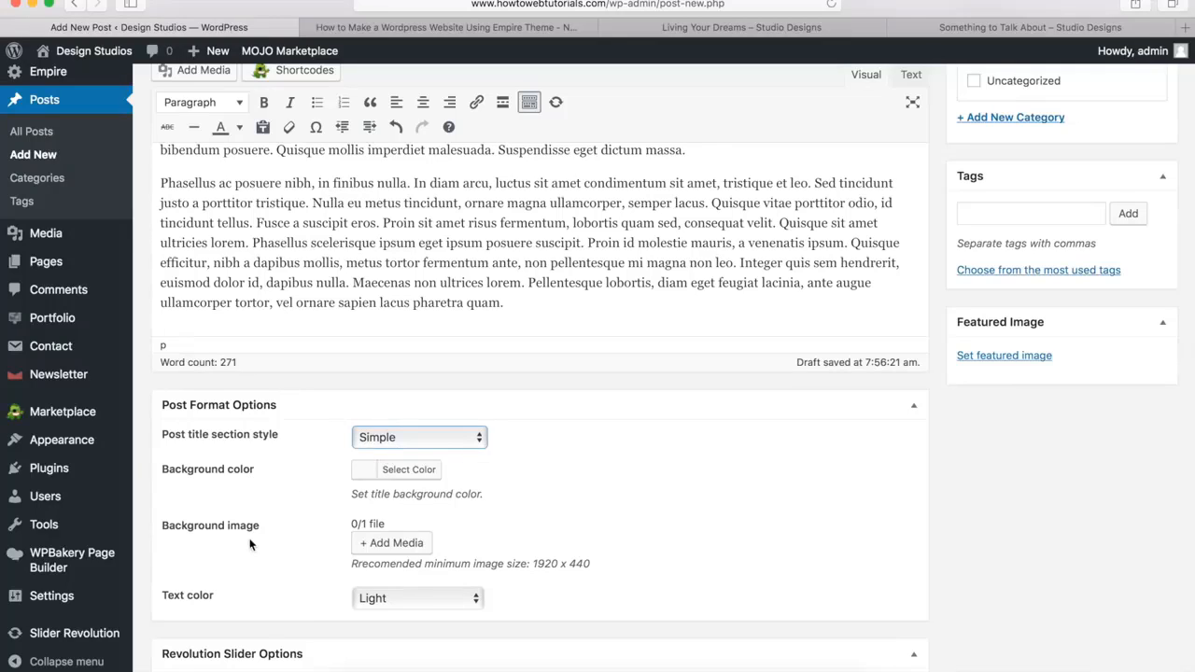
{"action": "left_click", "coordinate": [395, 435]}
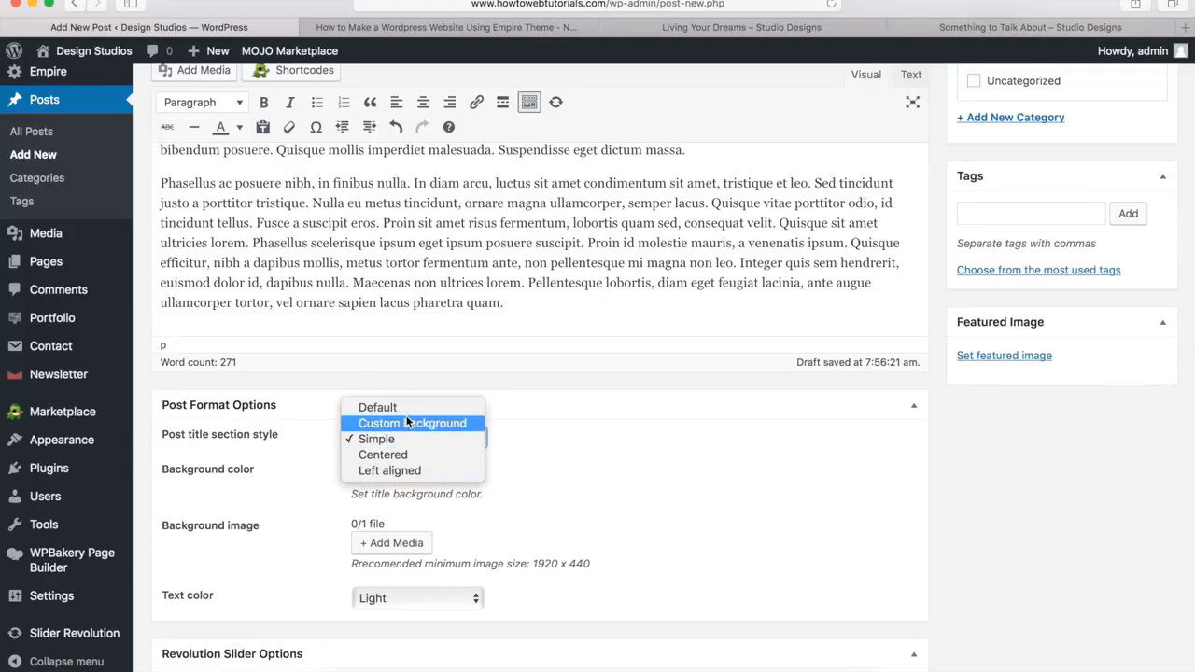
{"action": "left_click", "coordinate": [409, 411]}
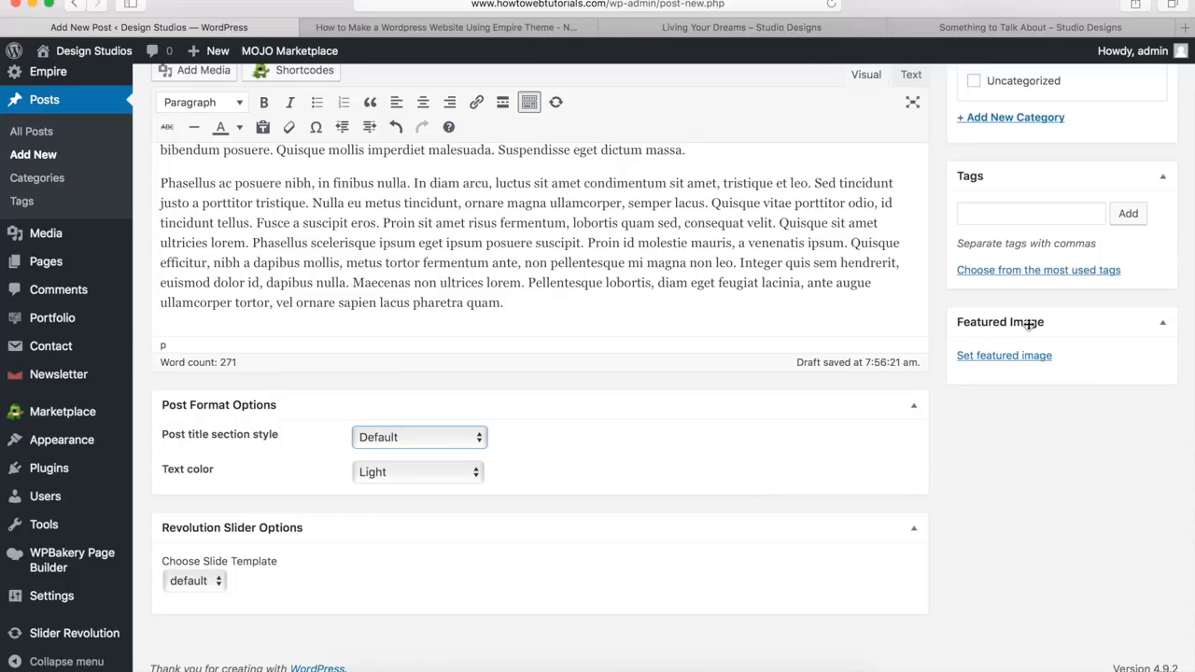
Set image12.jpg from the media library as the post's featured image
{"action": "left_click", "coordinate": [1001, 364]}
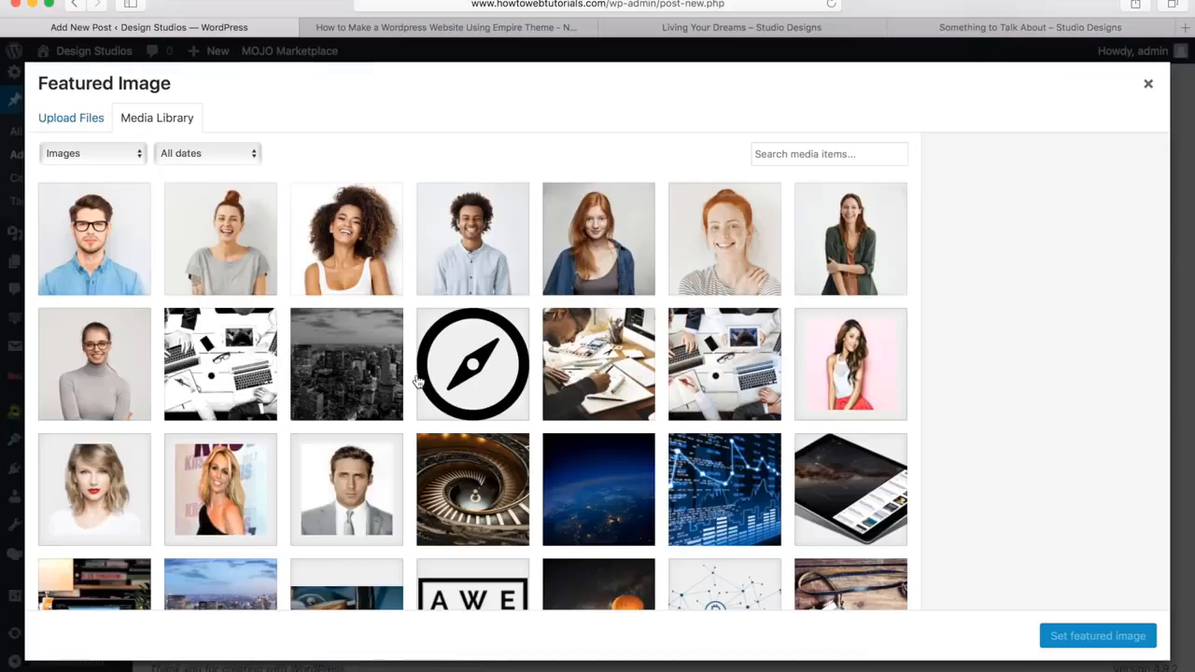
{"action": "scroll", "coordinate": [417, 381], "scroll_direction": "down", "scroll_amount": 5}
{"action": "left_click", "coordinate": [476, 459]}
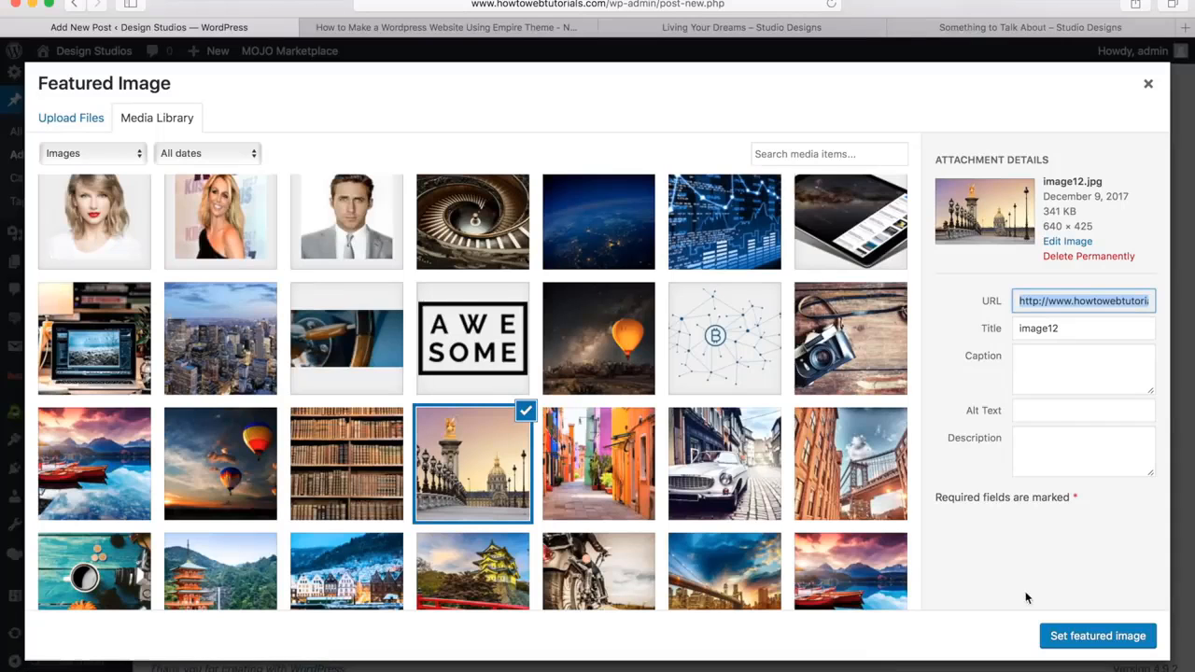
{"action": "left_click", "coordinate": [1077, 638]}
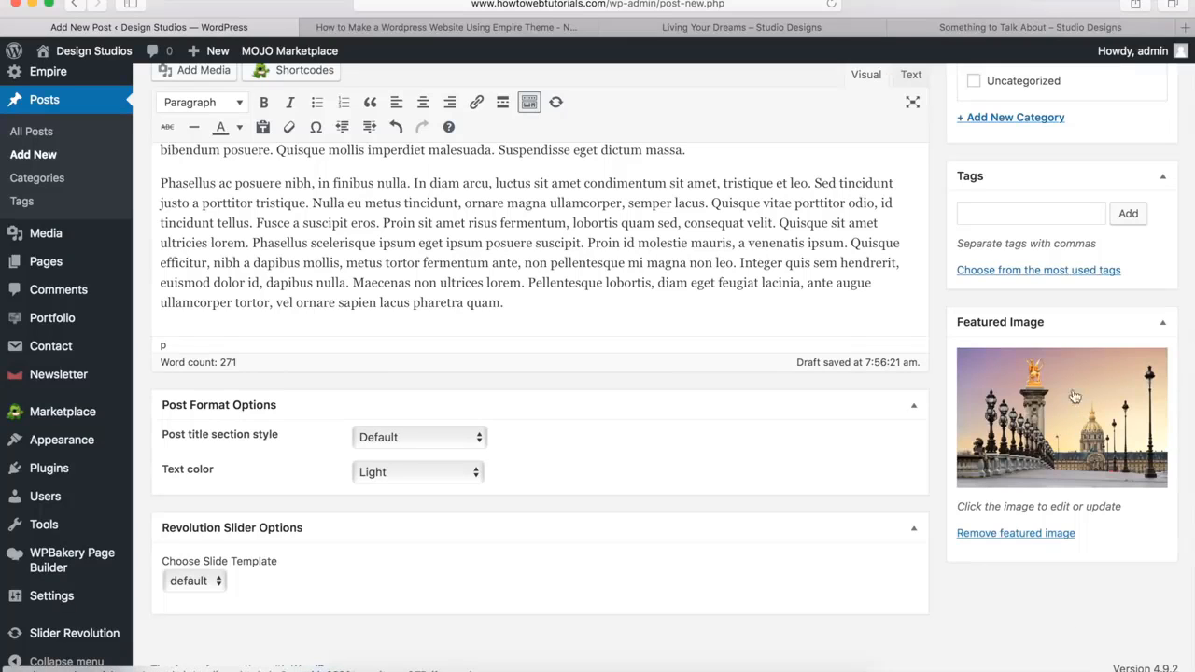
Add a new category named Marketing to the post and publish the post
{"action": "scroll", "coordinate": [942, 454], "scroll_direction": "up", "scroll_amount": 5}
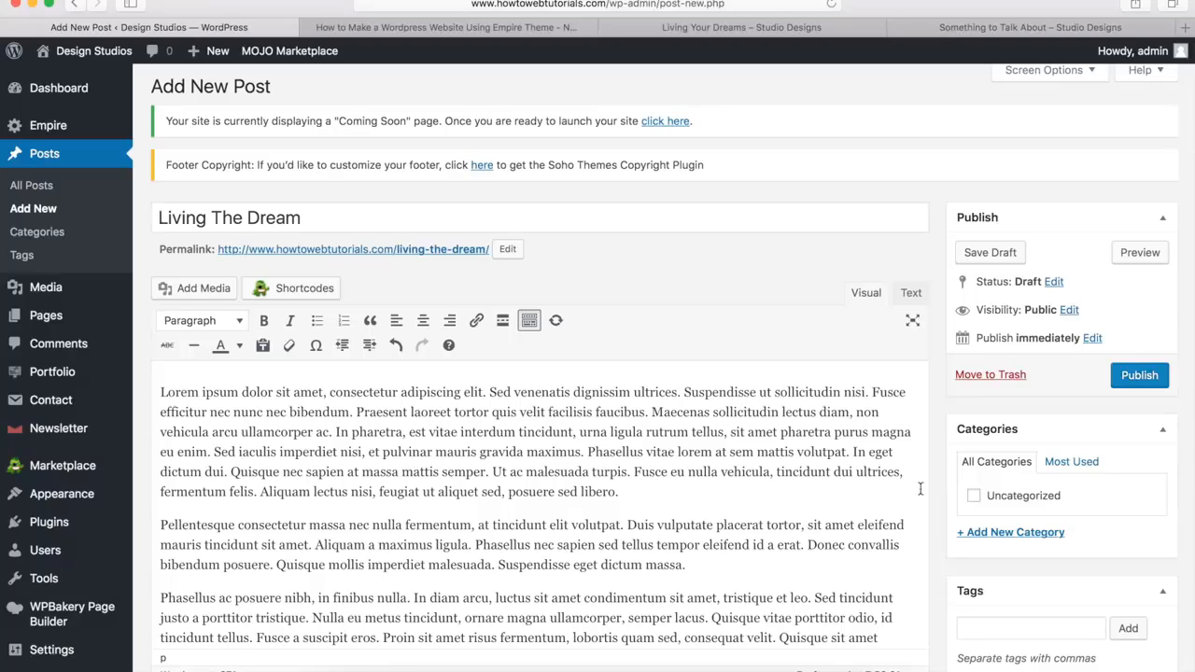
{"action": "left_click", "coordinate": [987, 535]}
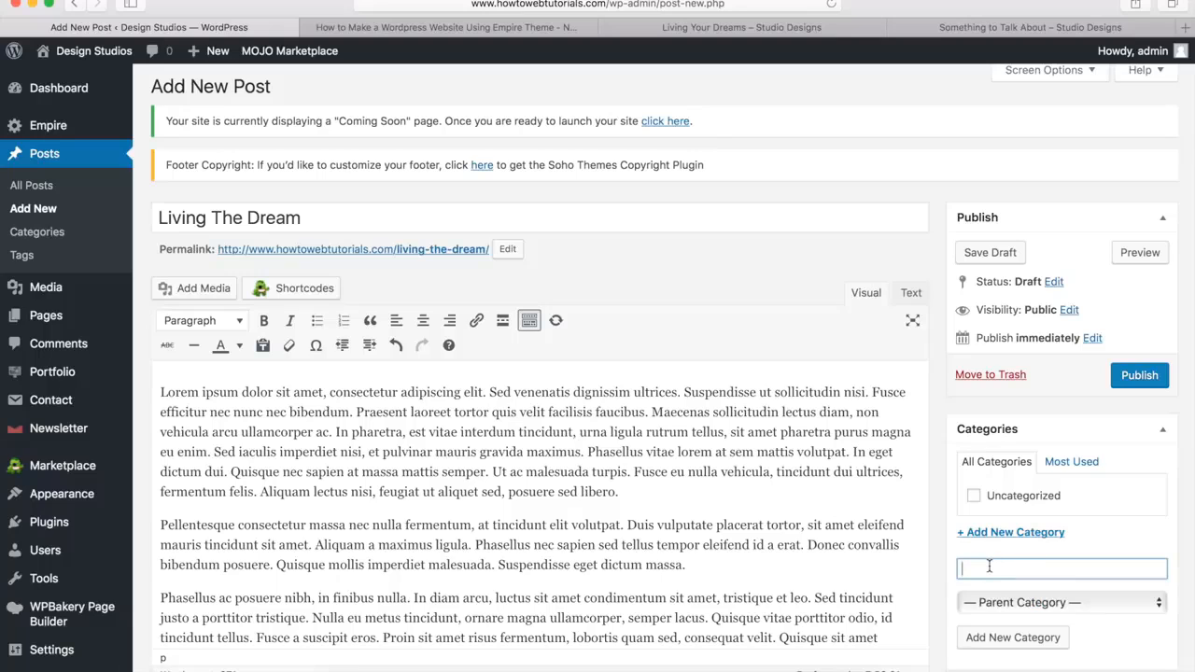
{"action": "type", "text": "Marketing"}
{"action": "key", "text": "Return"}
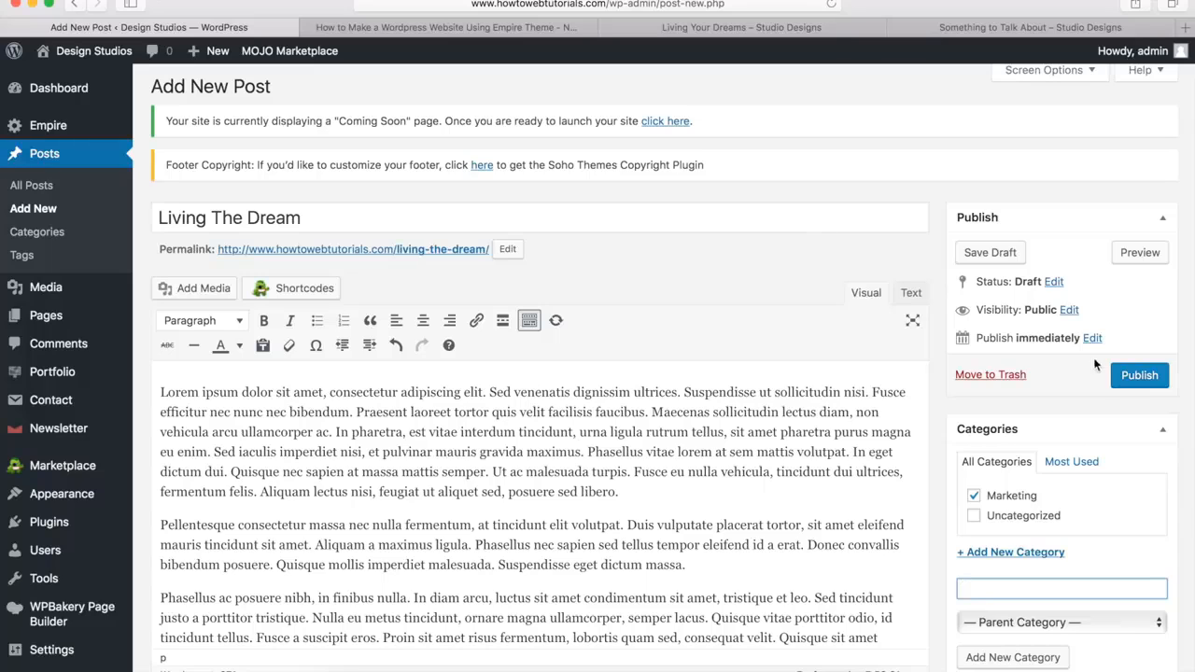
{"action": "left_click", "coordinate": [1142, 376]}
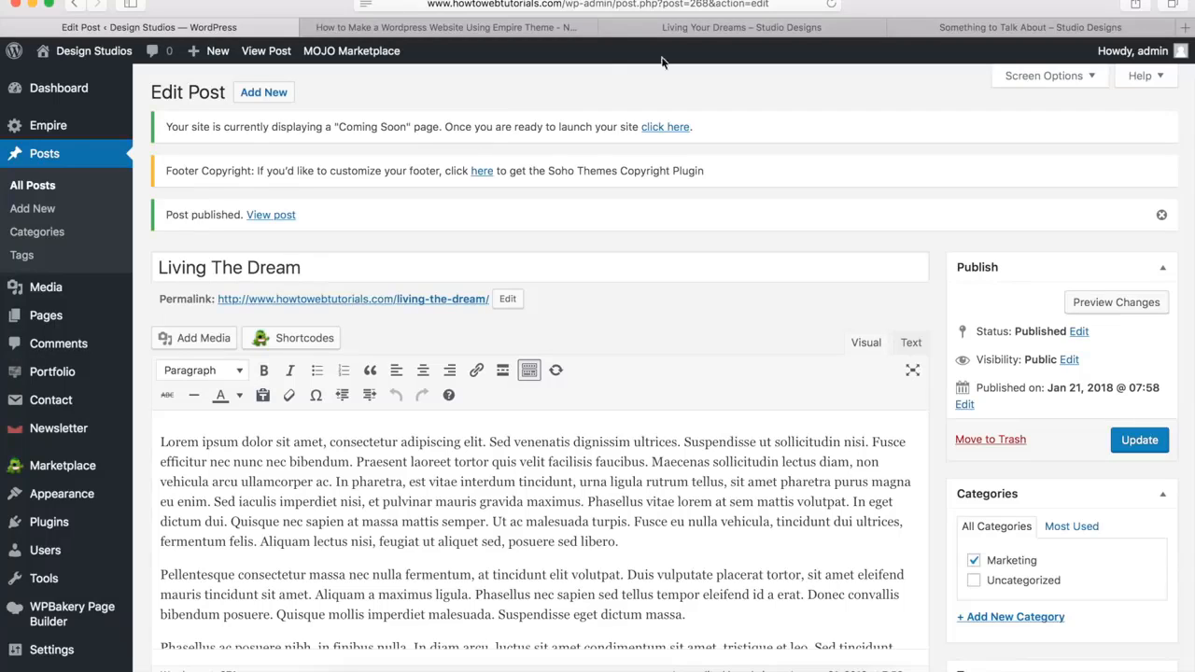
Check the author byline on the demo post Living Your Dreams, and replace the nickname in the user profile with the author's first name
{"action": "left_click", "coordinate": [717, 27]}
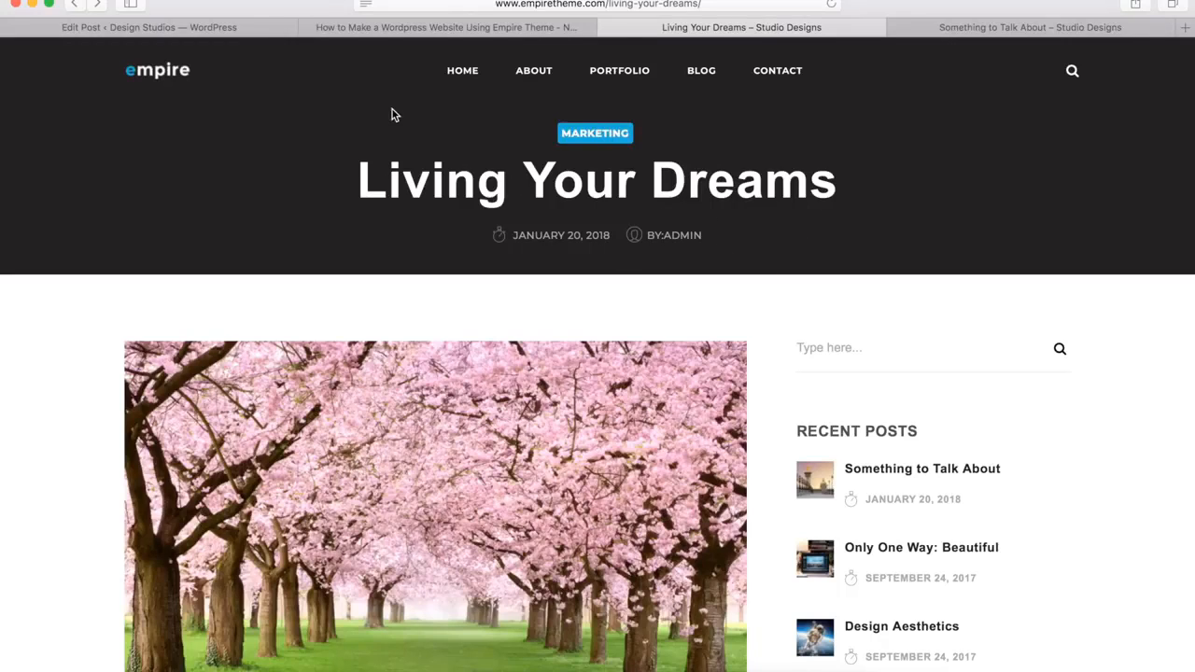
{"action": "left_click", "coordinate": [208, 29]}
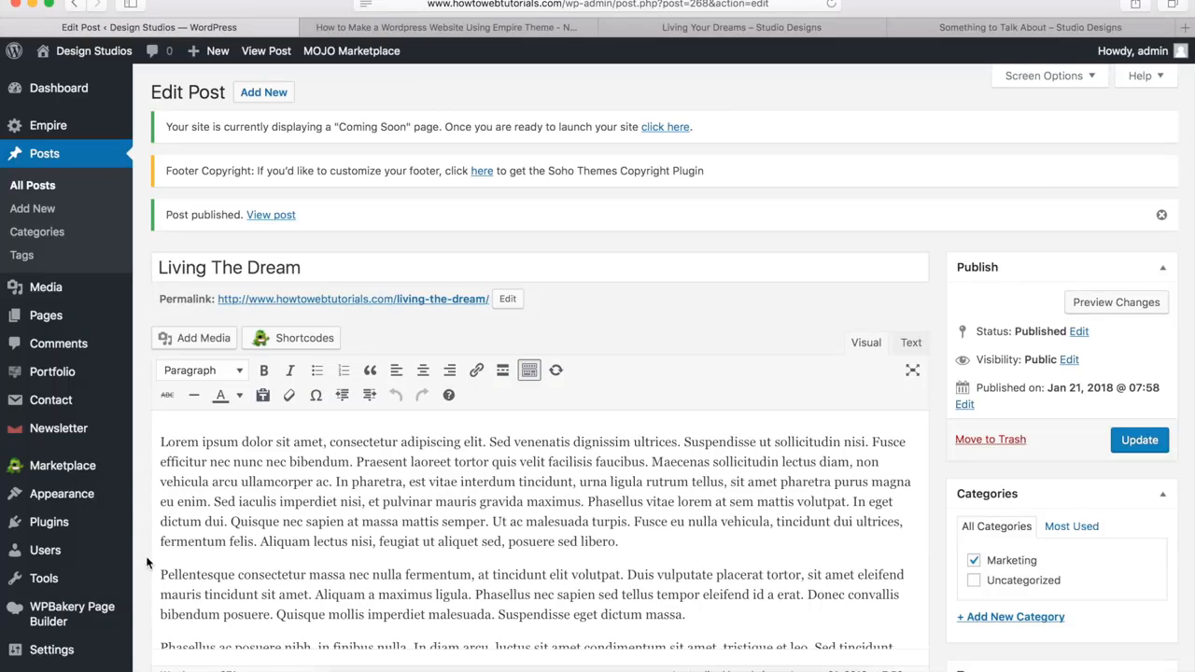
{"action": "mouse_move", "coordinate": [61, 551]}
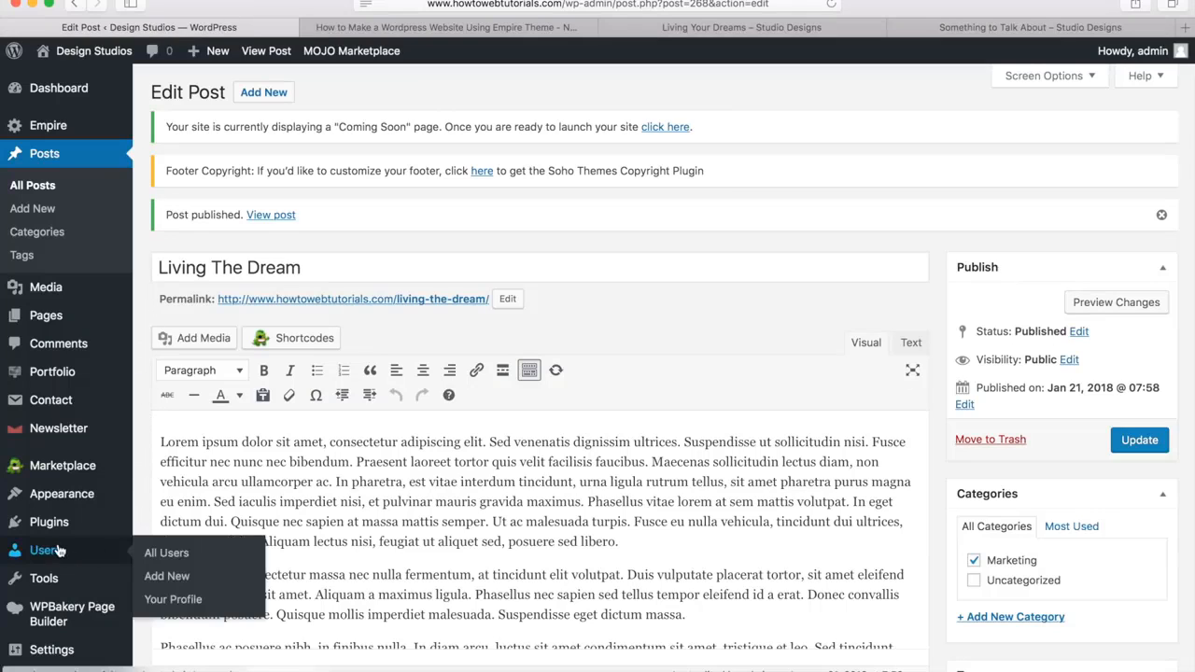
{"action": "left_click", "coordinate": [171, 600]}
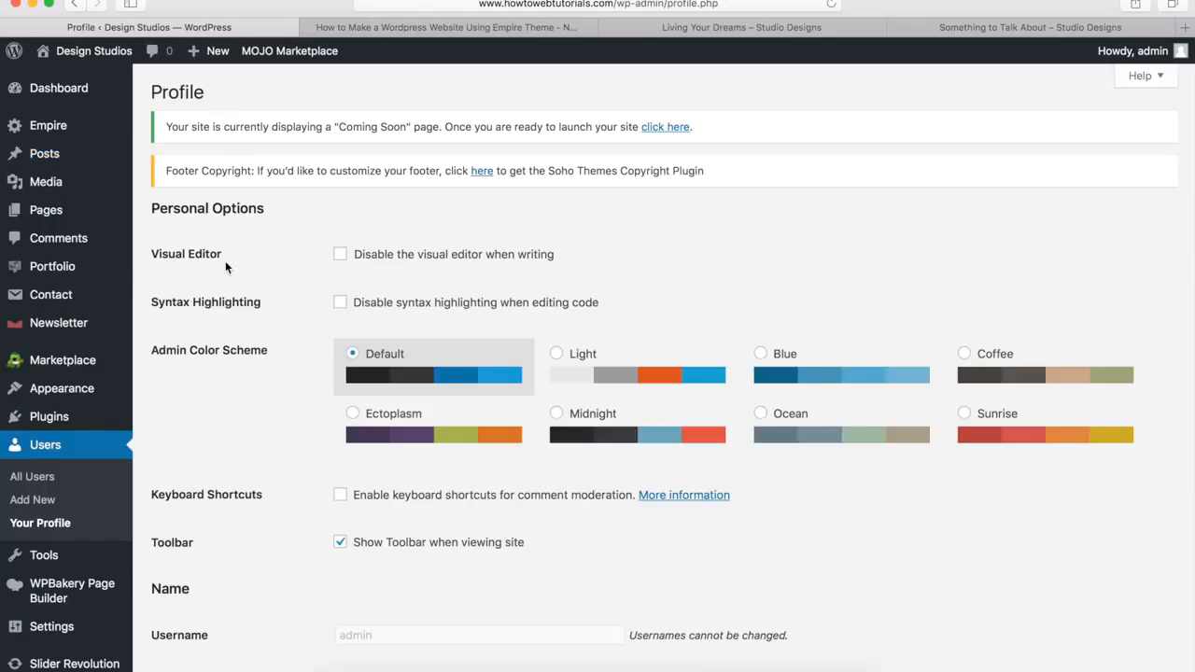
{"action": "scroll", "coordinate": [225, 260], "scroll_direction": "down", "scroll_amount": 5}
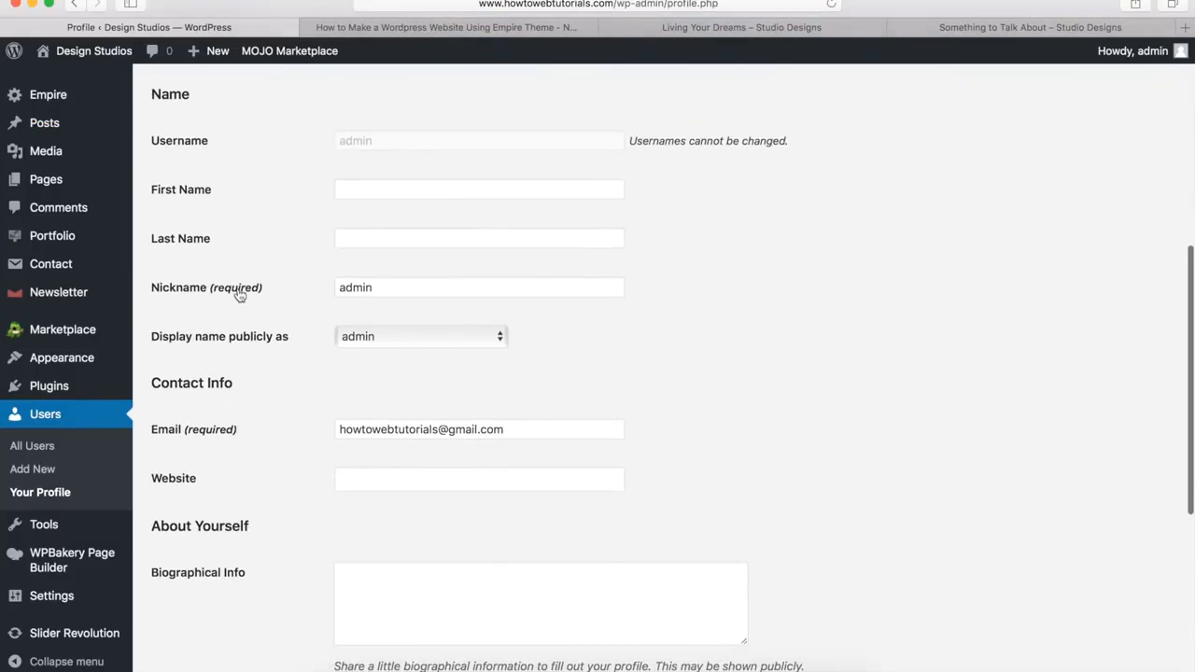
{"action": "left_click_drag", "start_coordinate": [389, 293], "coordinate": [328, 289]}
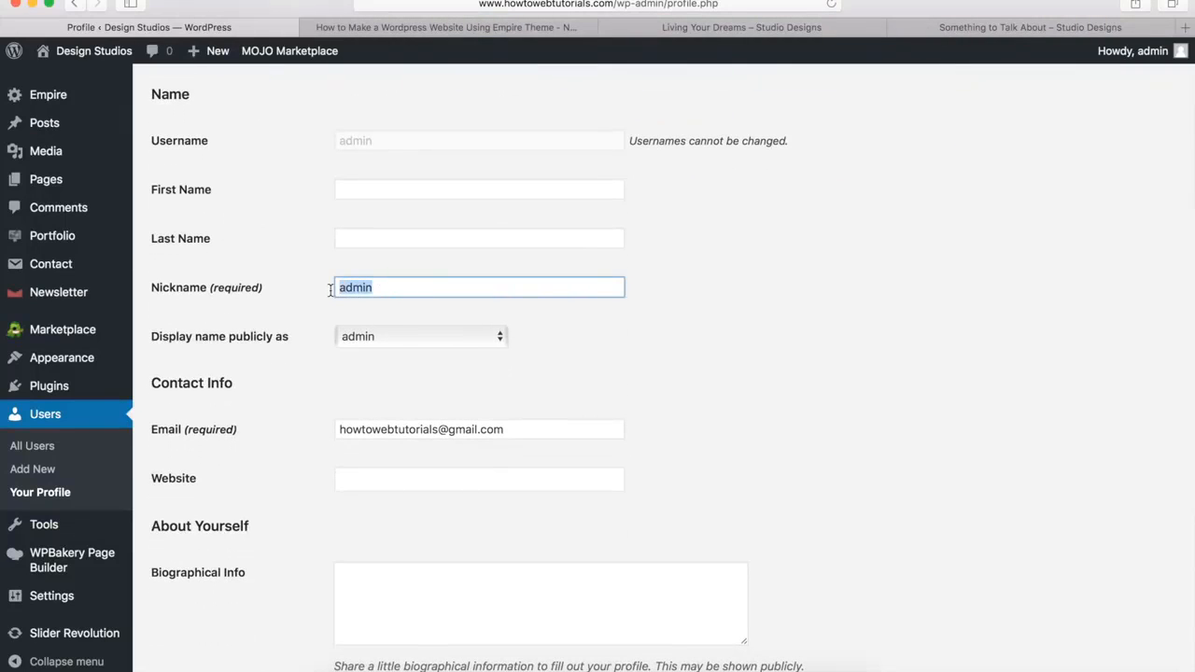
{"action": "type", "text": "Jameson"}
Set the publicly displayed name to the new nickname and update the profile
{"action": "left_click", "coordinate": [383, 339]}
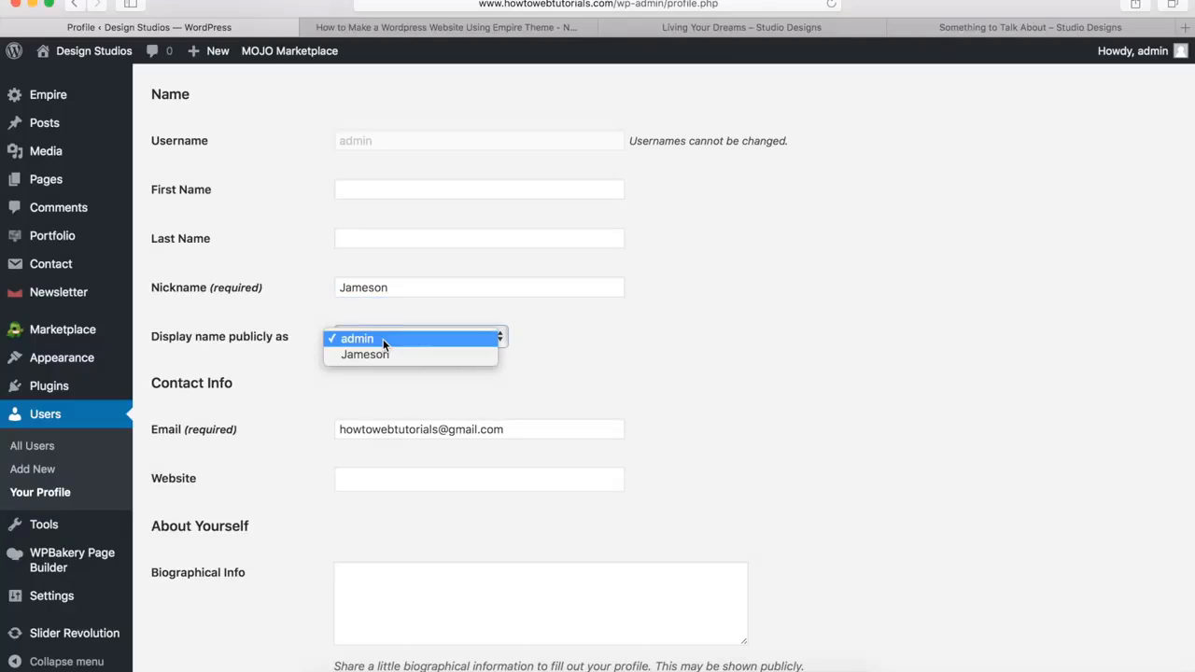
{"action": "left_click", "coordinate": [380, 355]}
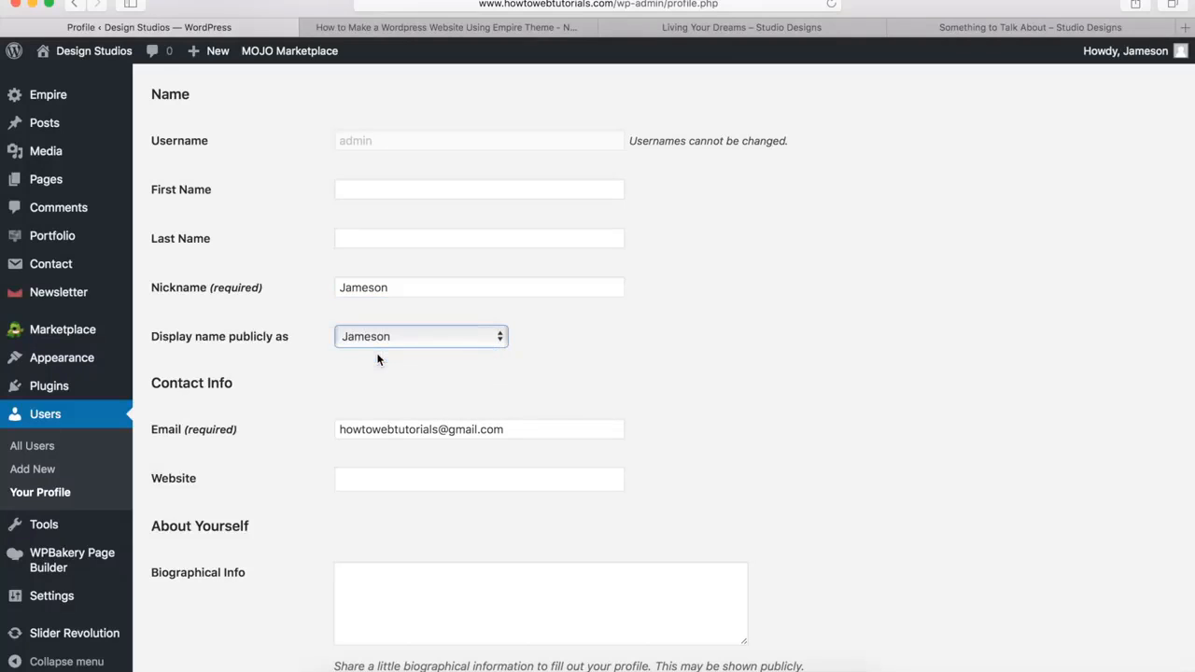
{"action": "scroll", "coordinate": [309, 382], "scroll_direction": "down", "scroll_amount": 5}
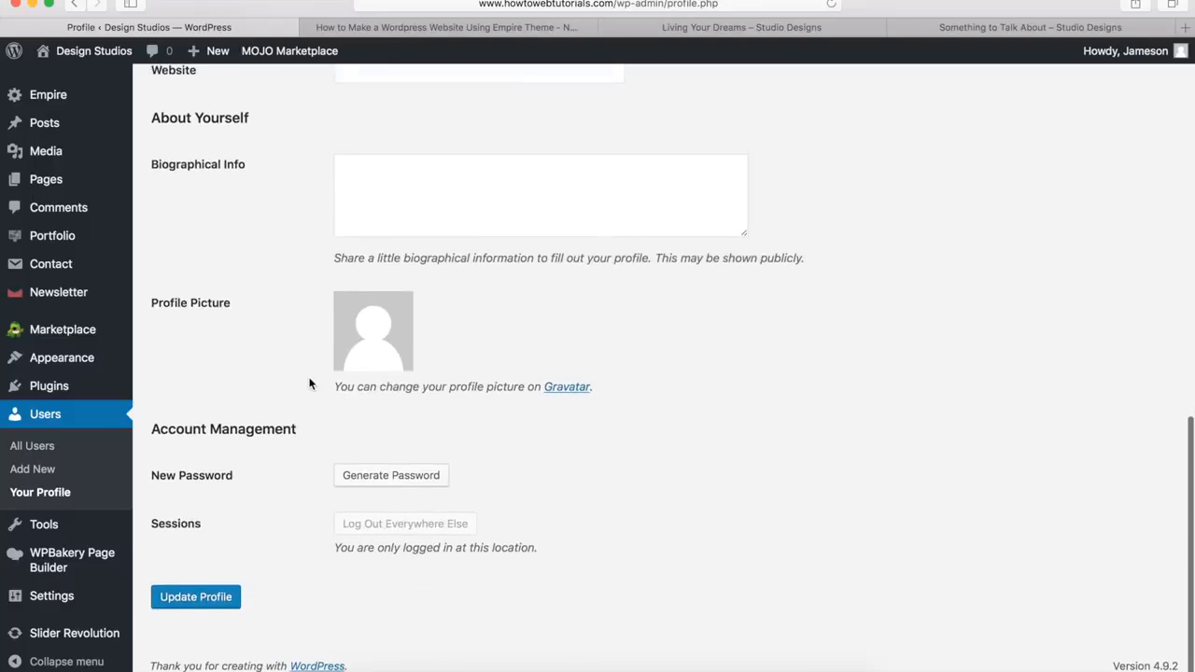
{"action": "left_click", "coordinate": [200, 600]}
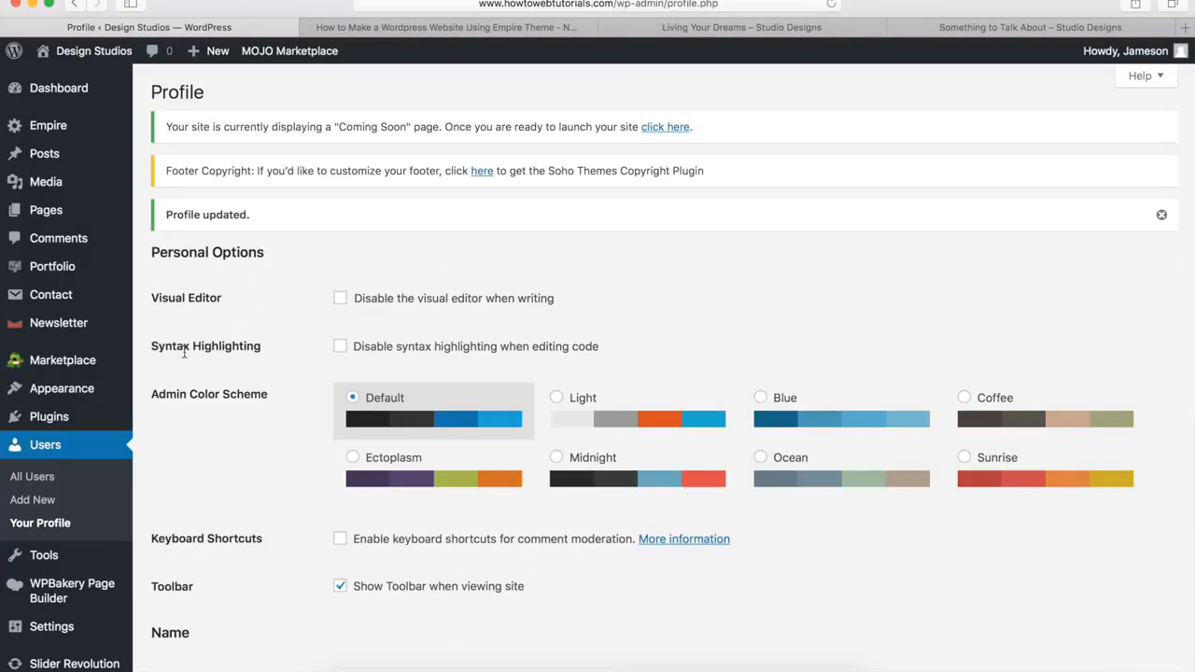
{"action": "scroll", "coordinate": [280, 308], "scroll_direction": "down", "scroll_amount": 10}
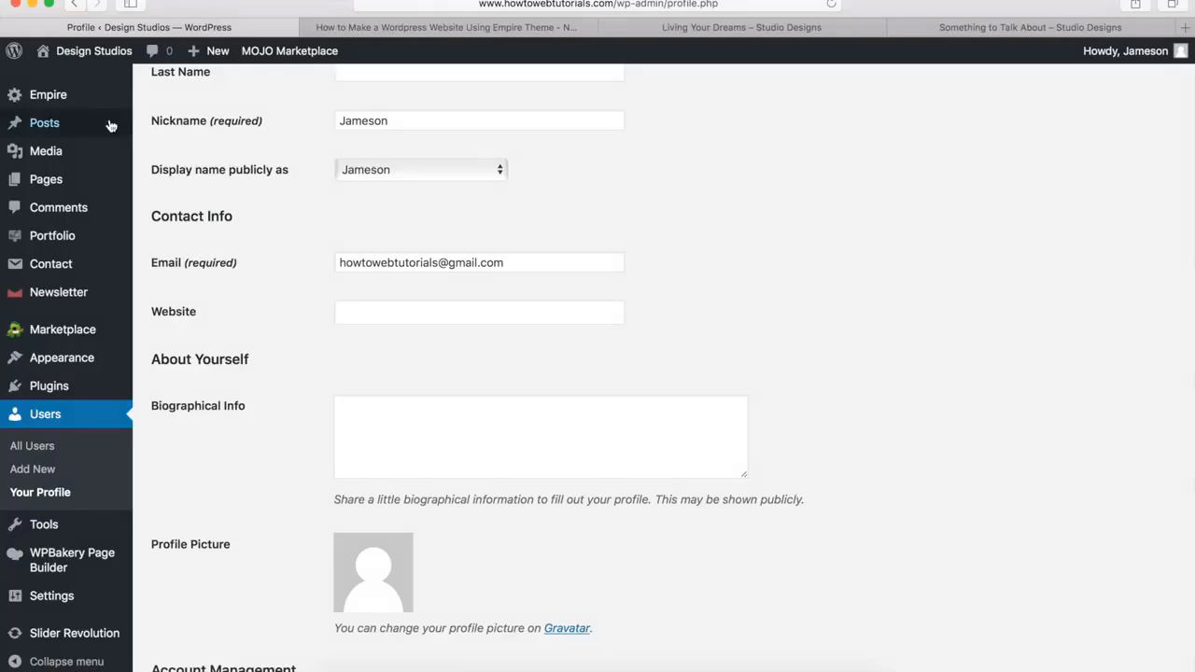
Move the sample post Hello world! to the trash from the list of all posts
{"action": "mouse_move", "coordinate": [50, 128]}
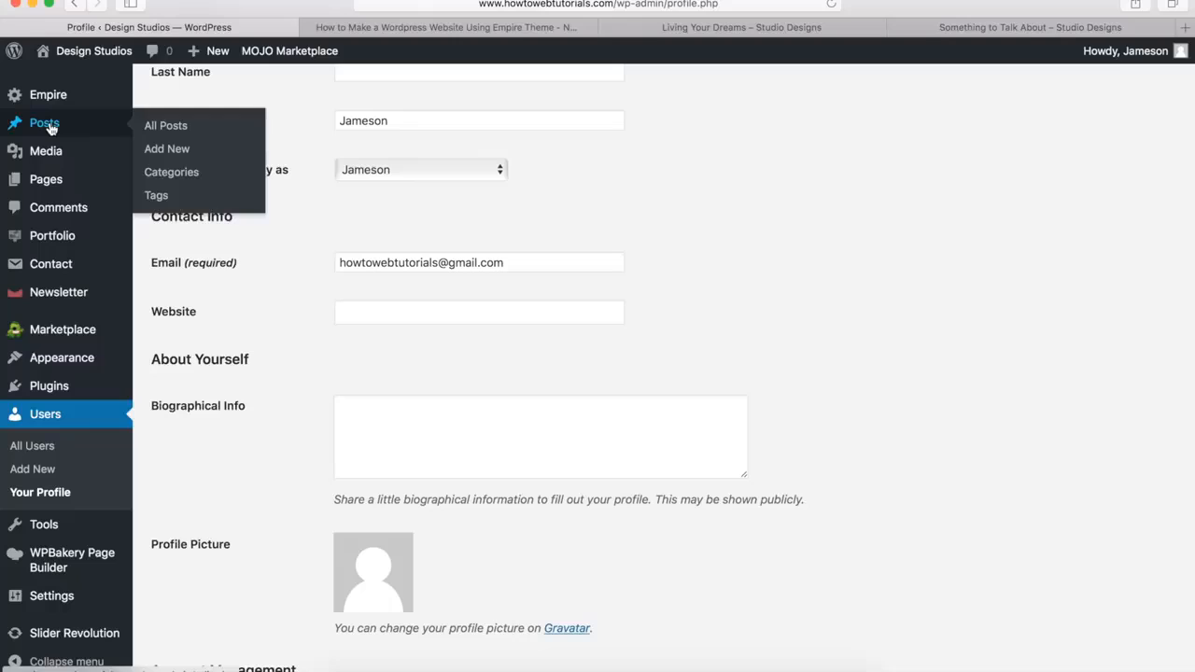
{"action": "left_click", "coordinate": [165, 125]}
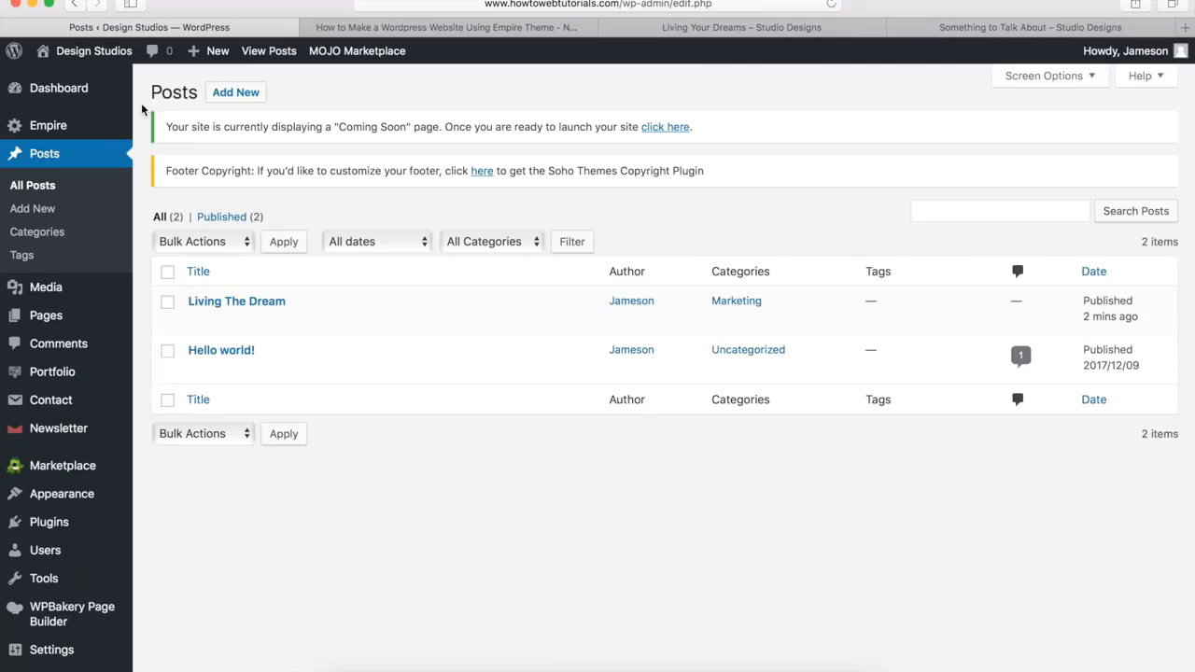
{"action": "mouse_move", "coordinate": [178, 326]}
{"action": "mouse_move", "coordinate": [224, 360]}
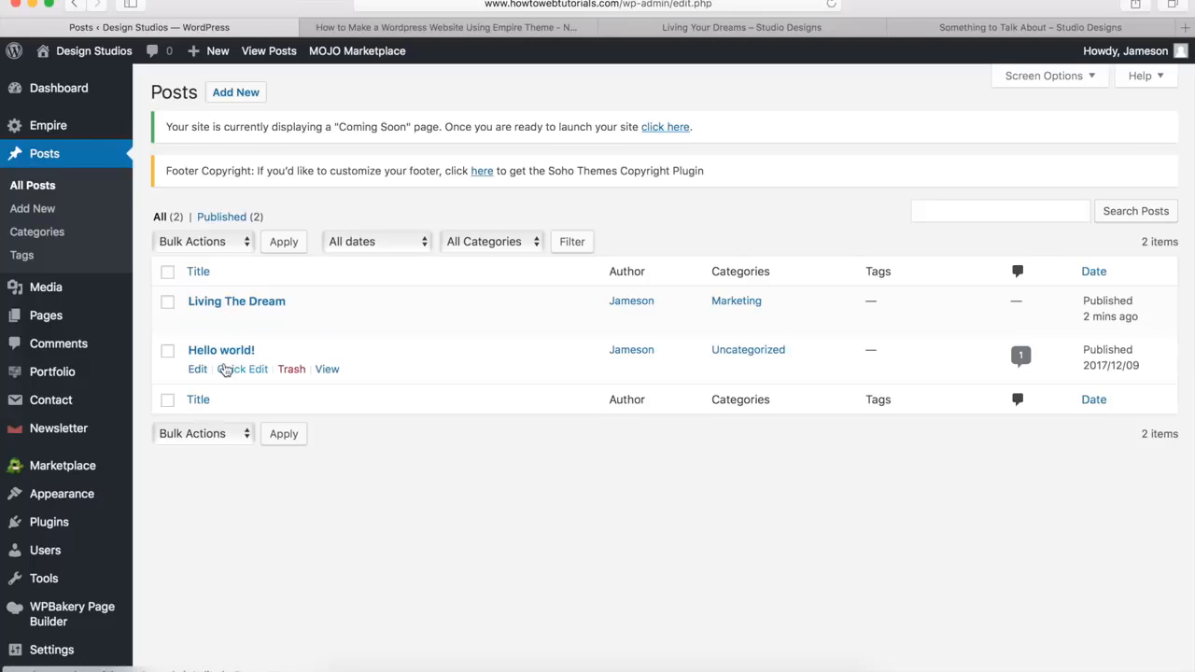
{"action": "left_click", "coordinate": [291, 369]}
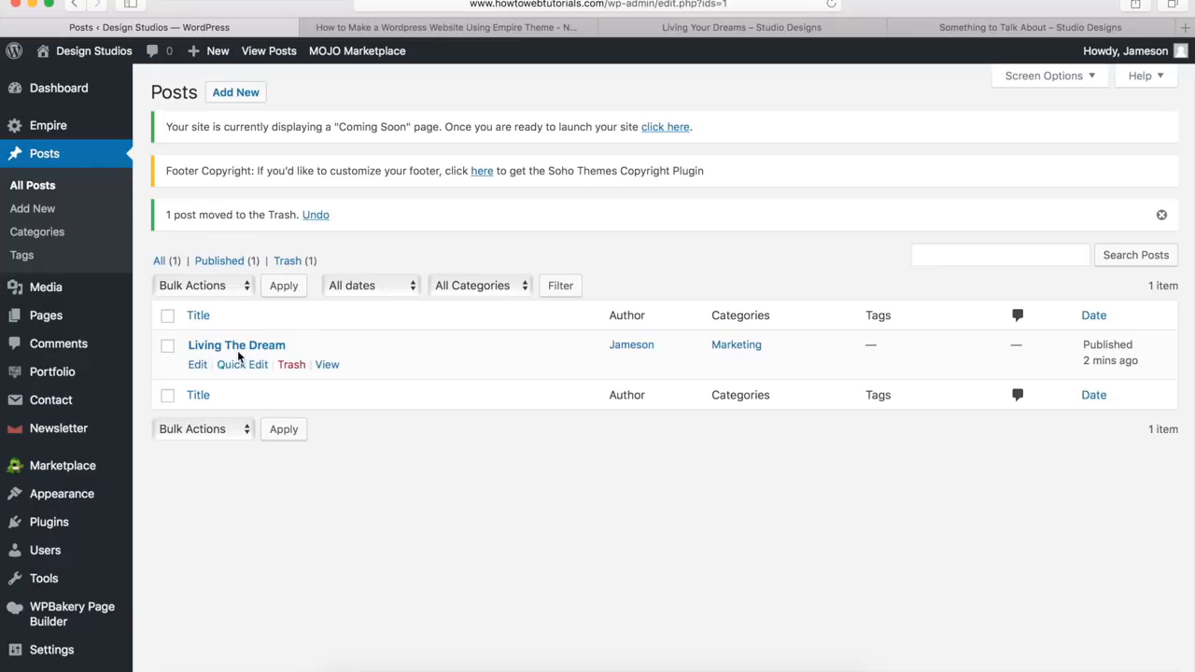
Enable the Author box on the Living The Dream post's edit screen and check which authors can be selected
{"action": "left_click", "coordinate": [197, 365]}
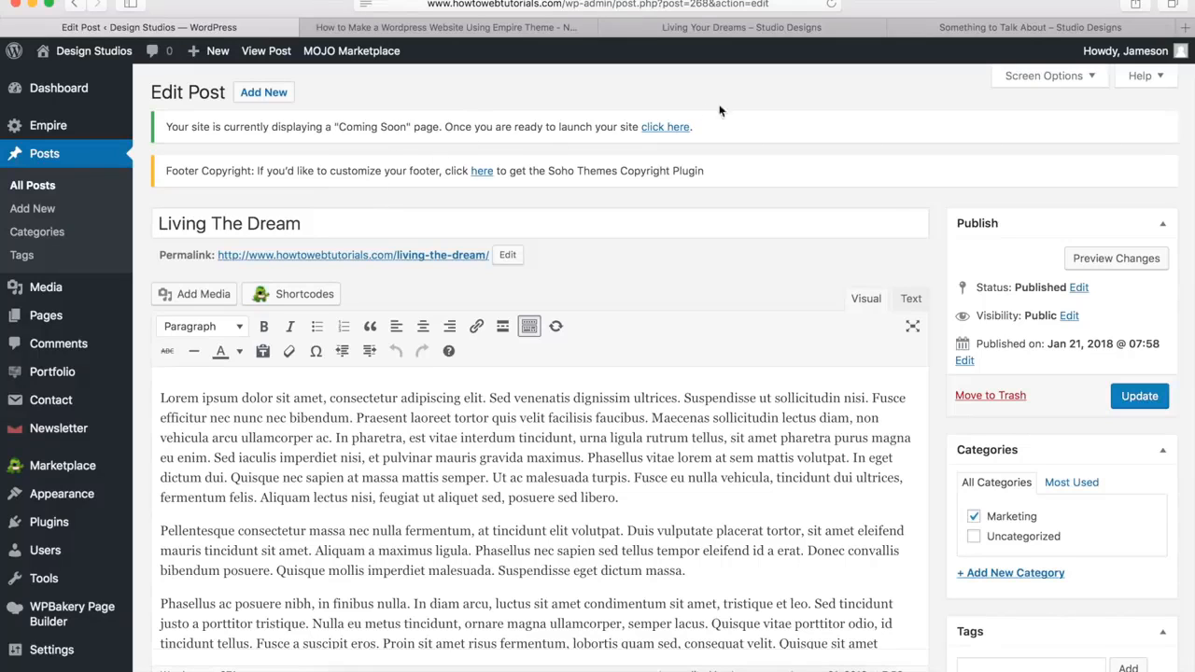
{"action": "left_click", "coordinate": [1046, 82]}
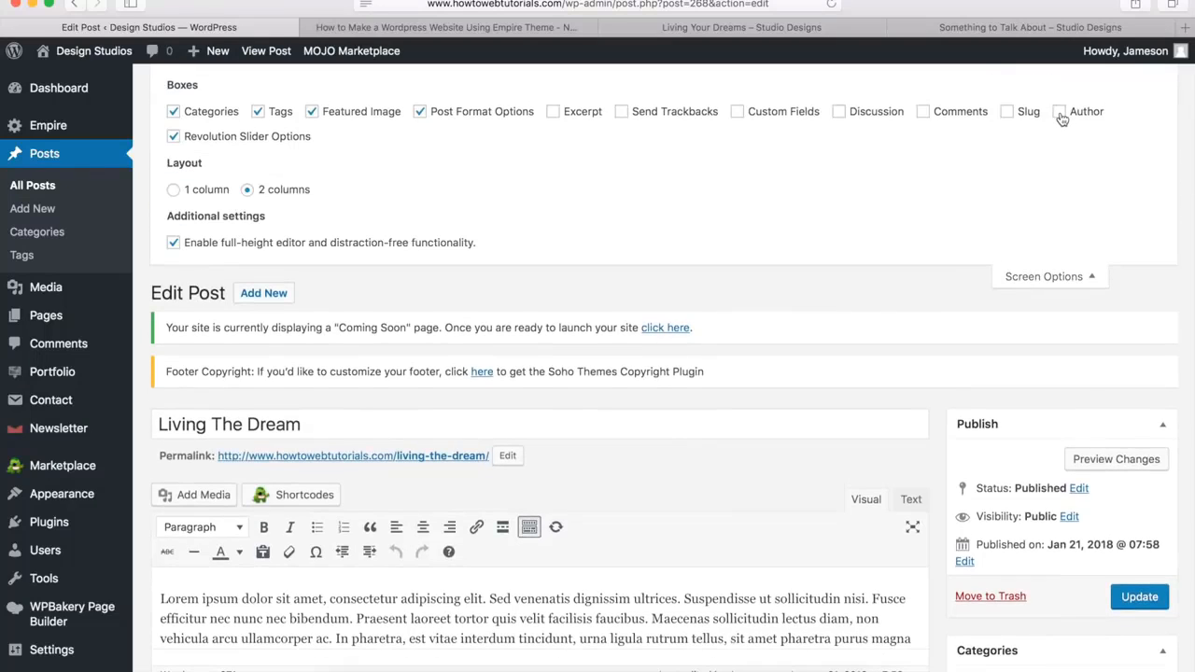
{"action": "left_click", "coordinate": [1061, 113]}
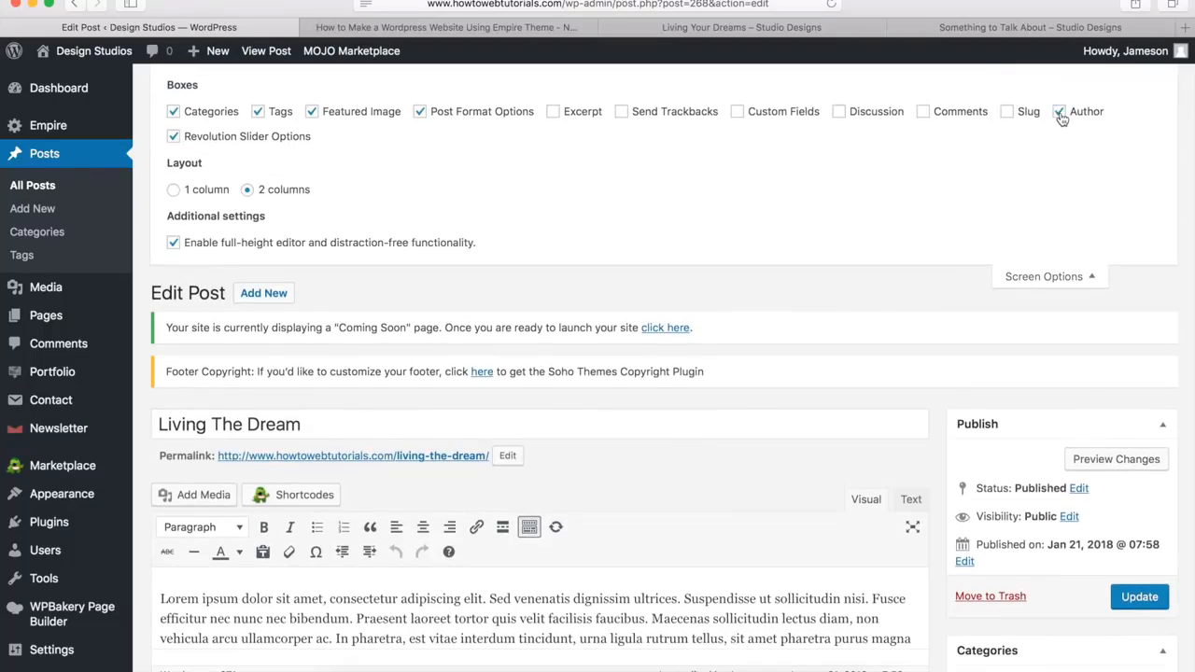
{"action": "left_click", "coordinate": [1029, 278]}
{"action": "scroll", "coordinate": [888, 440], "scroll_direction": "down", "scroll_amount": 10}
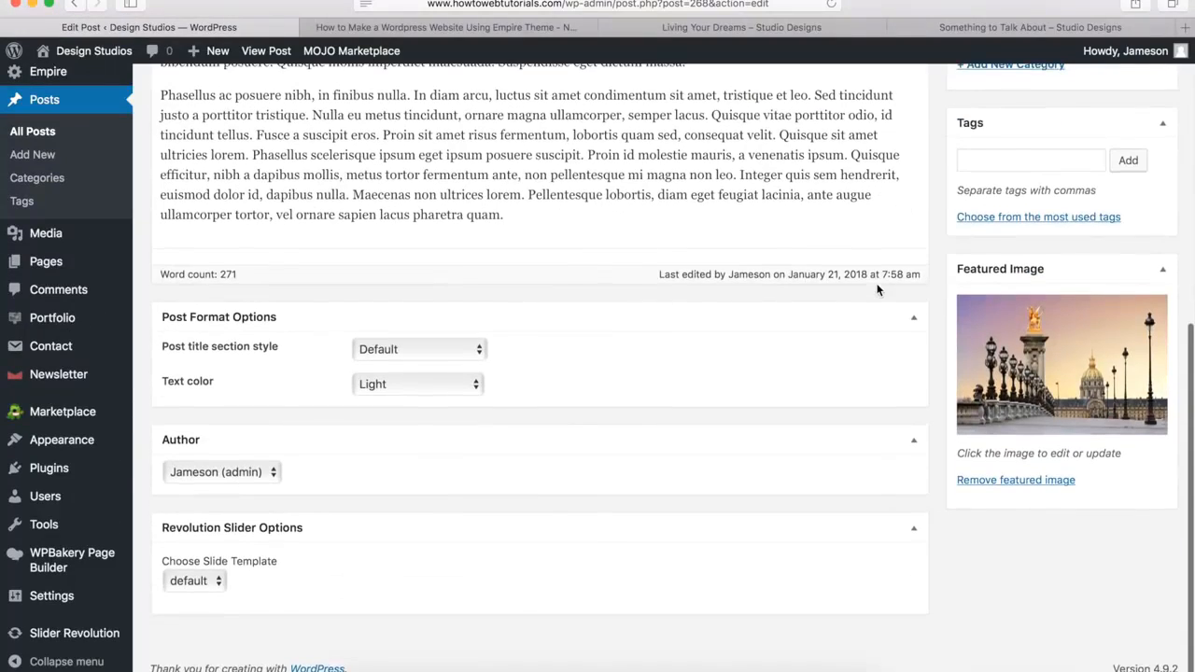
{"action": "left_click", "coordinate": [203, 471]}
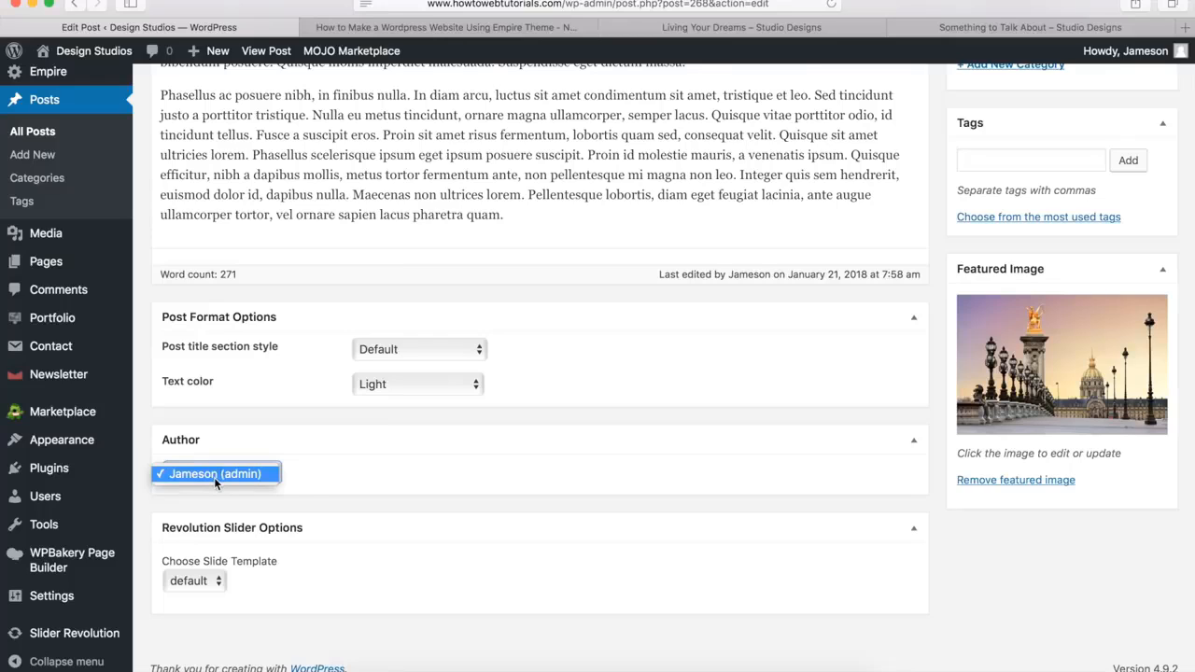
{"action": "left_click", "coordinate": [397, 199]}
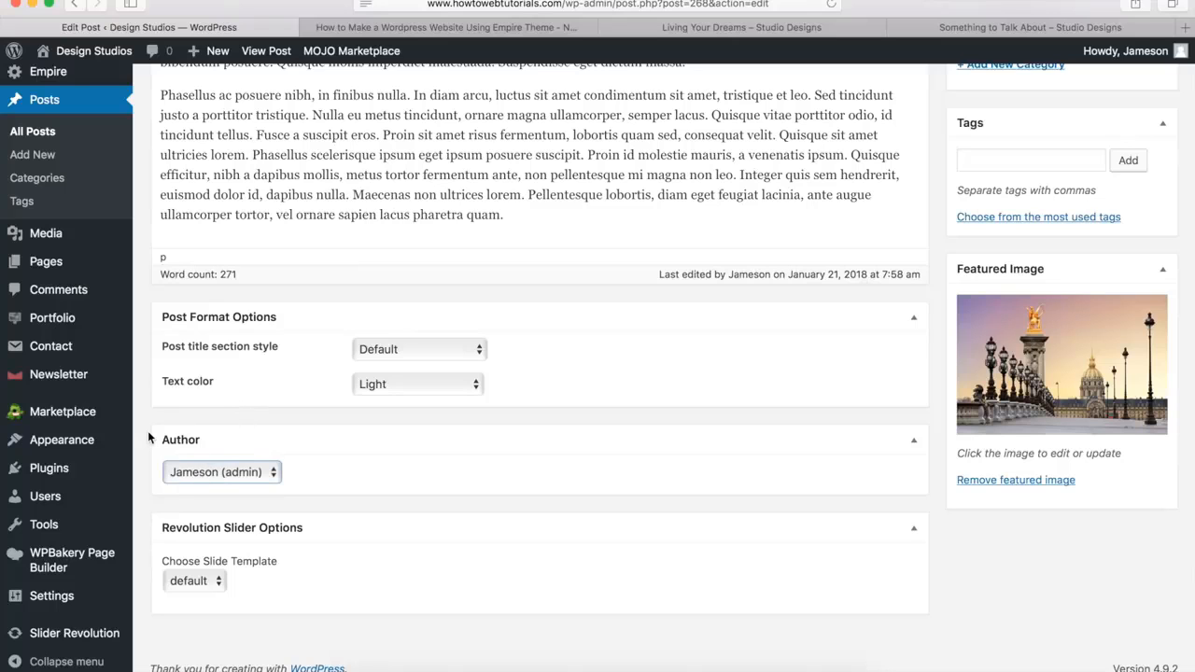
View the live Living The Dream post from its title header through to the comment form
{"action": "scroll", "coordinate": [148, 437], "scroll_direction": "up", "scroll_amount": 10}
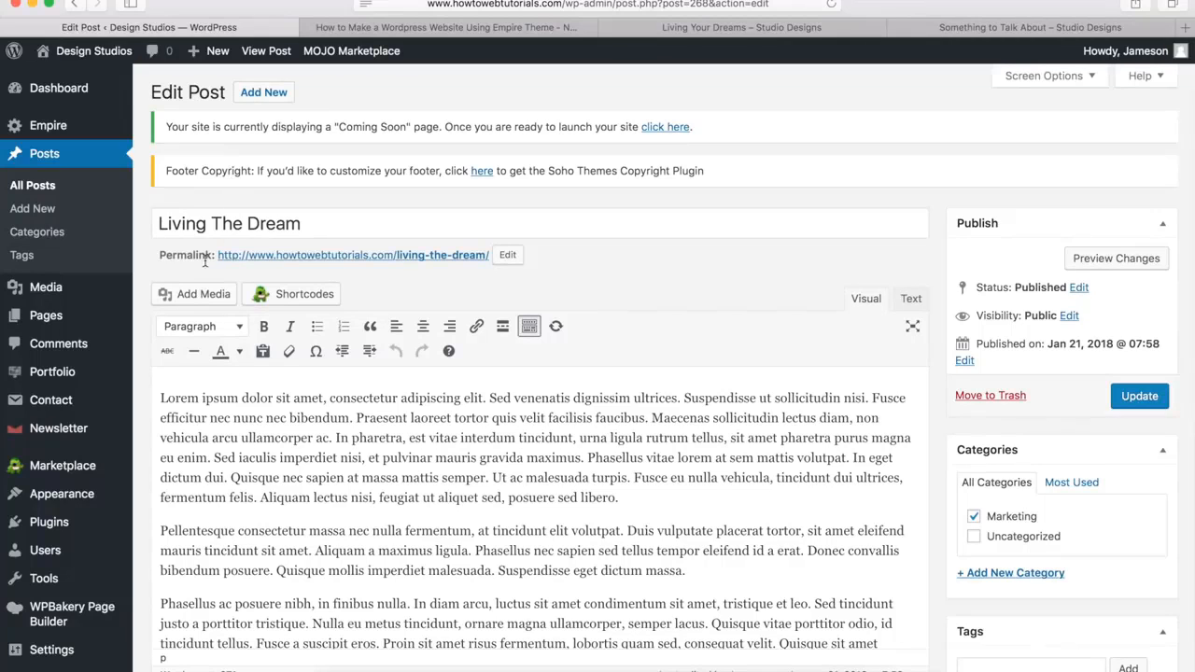
{"action": "left_click", "coordinate": [299, 254]}
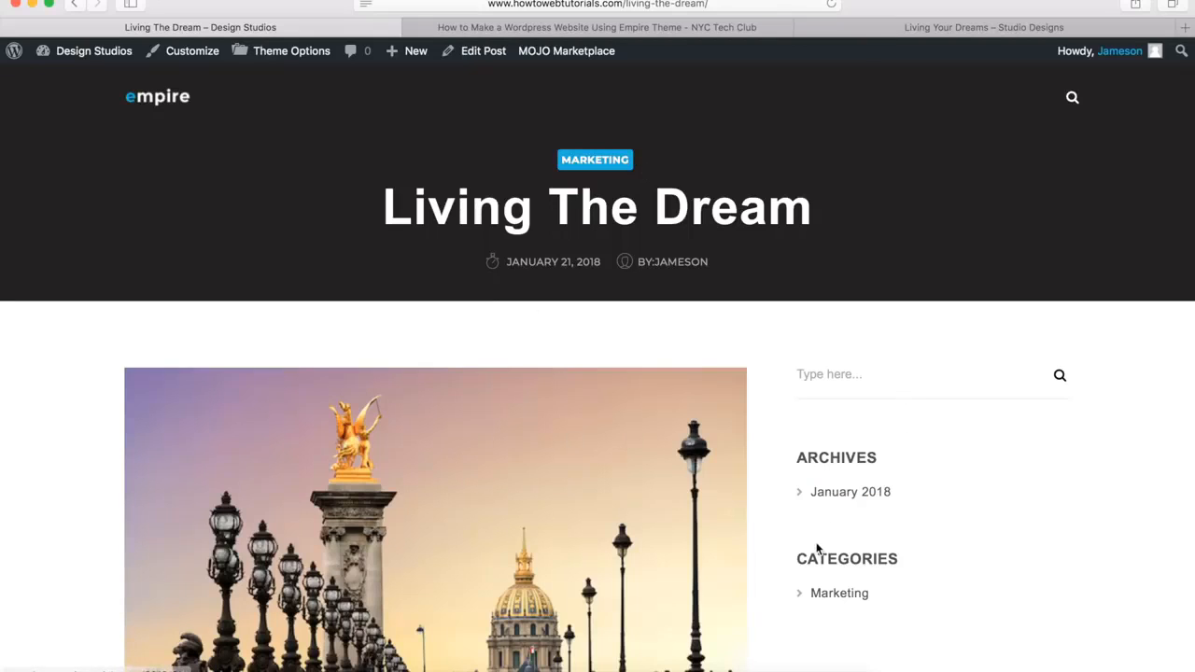
{"action": "scroll", "coordinate": [800, 457], "scroll_direction": "down", "scroll_amount": 5}
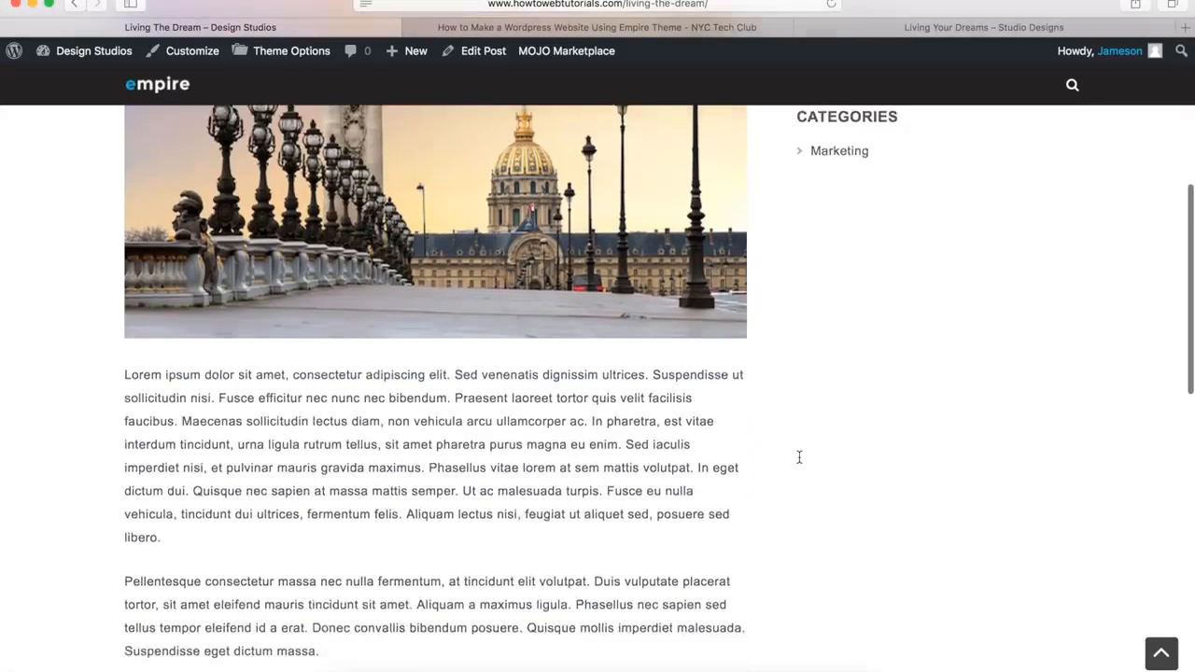
{"action": "scroll", "coordinate": [799, 457], "scroll_direction": "down", "scroll_amount": 1}
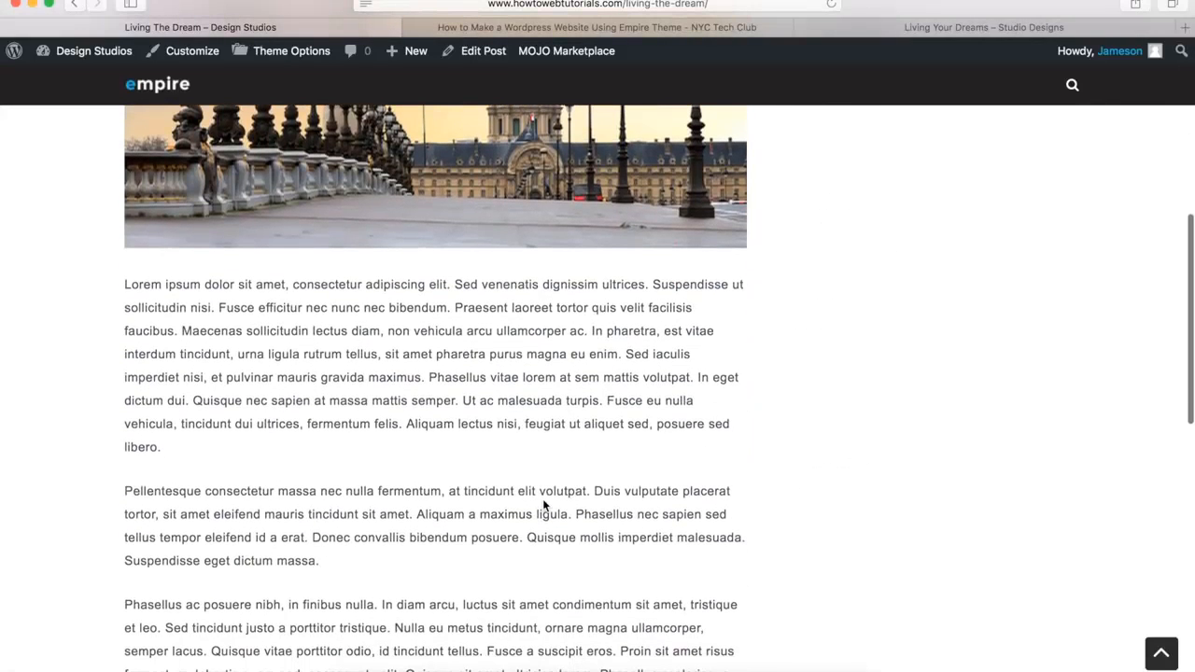
{"action": "scroll", "coordinate": [542, 499], "scroll_direction": "down", "scroll_amount": 8}
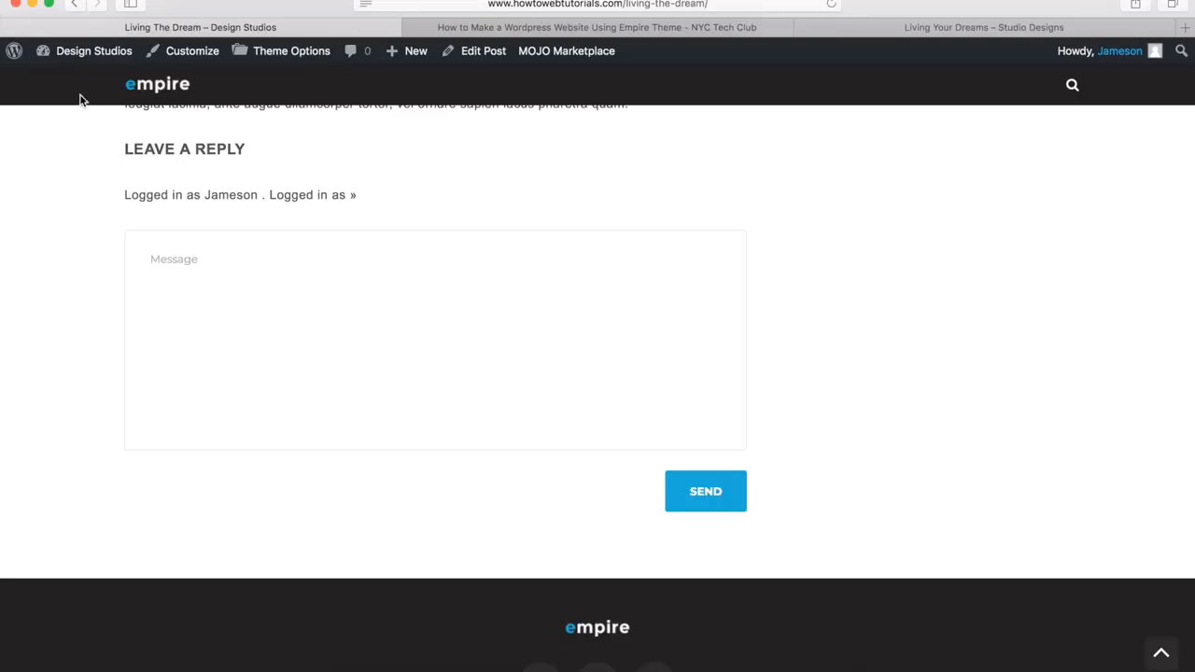
Review the site's Discussion settings, from the default article and comment options through to the avatar options
{"action": "mouse_move", "coordinate": [84, 67]}
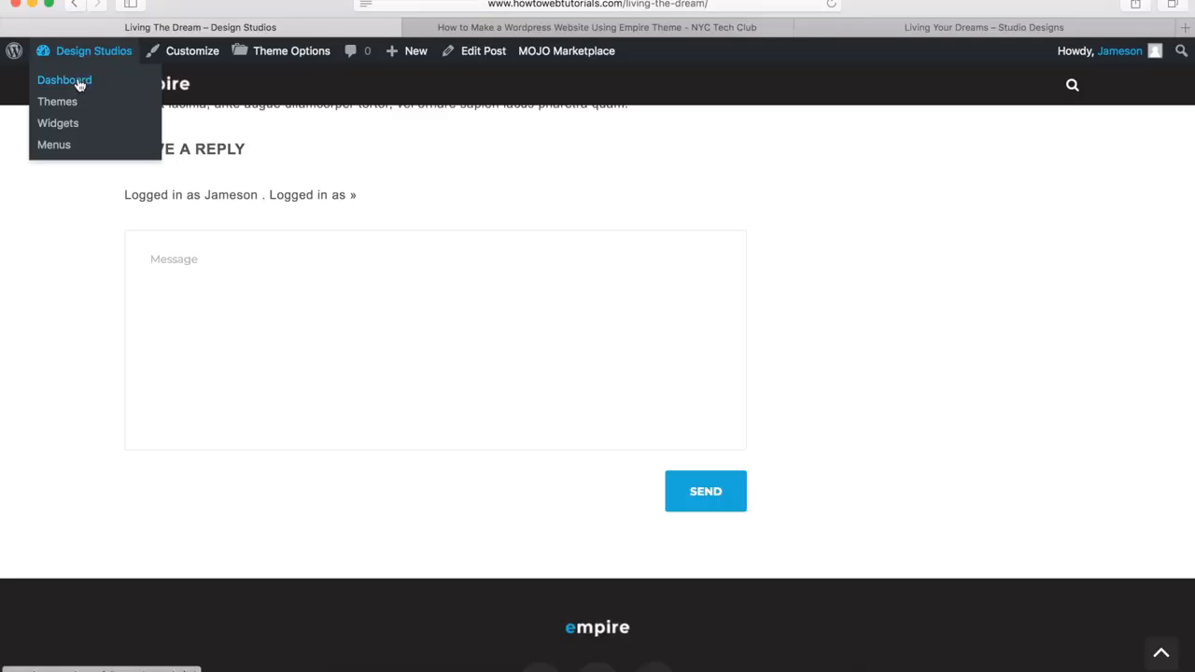
{"action": "left_click", "coordinate": [80, 84]}
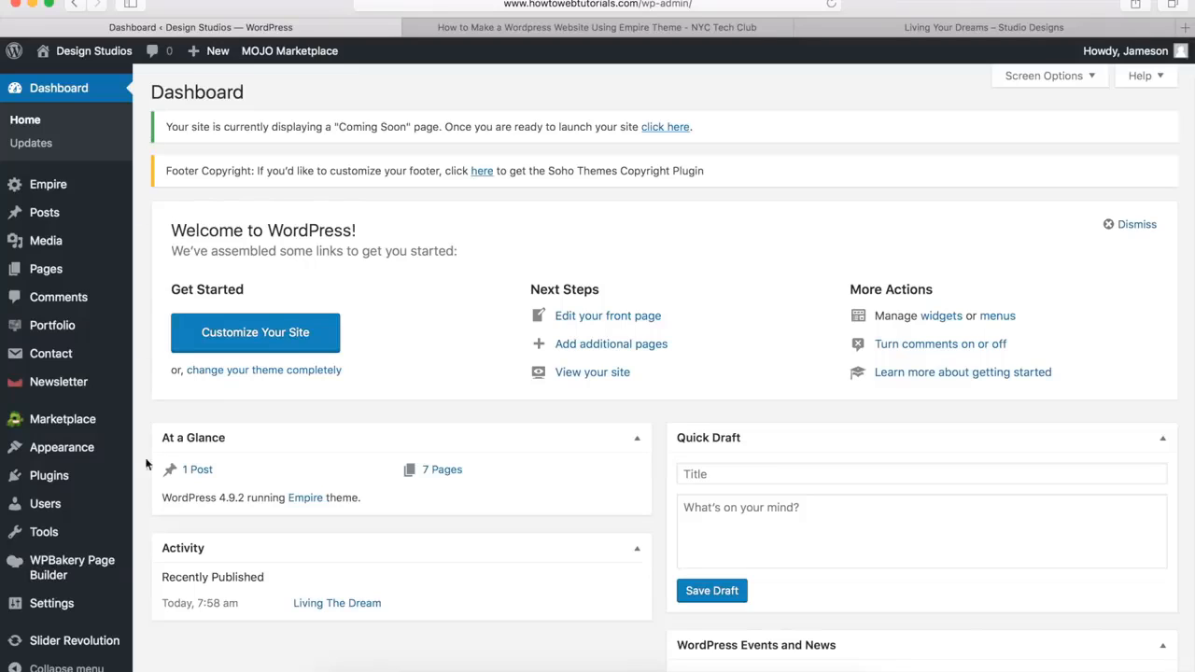
{"action": "mouse_move", "coordinate": [121, 608]}
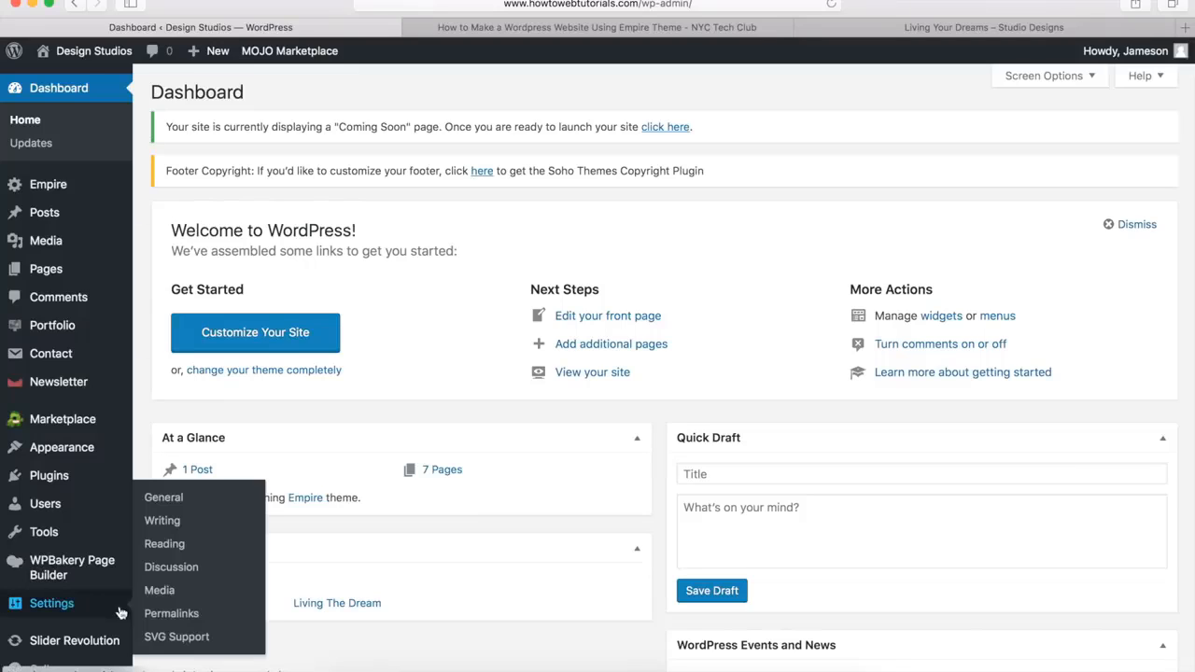
{"action": "left_click", "coordinate": [178, 572]}
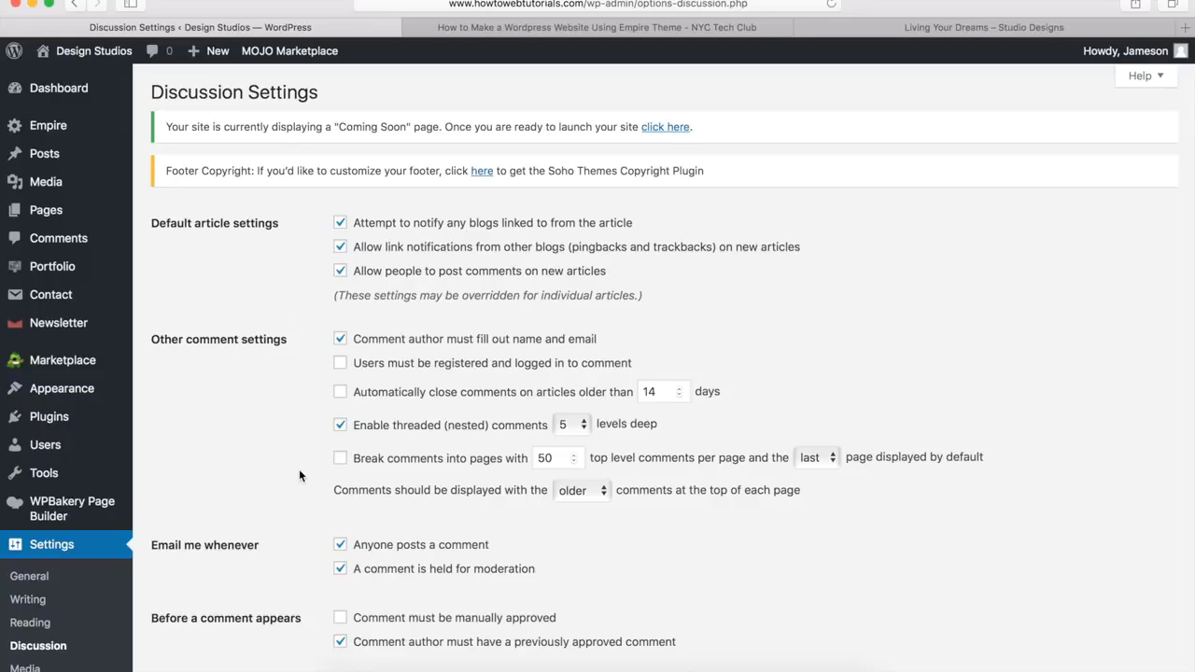
{"action": "scroll", "coordinate": [300, 471], "scroll_direction": "down", "scroll_amount": 15}
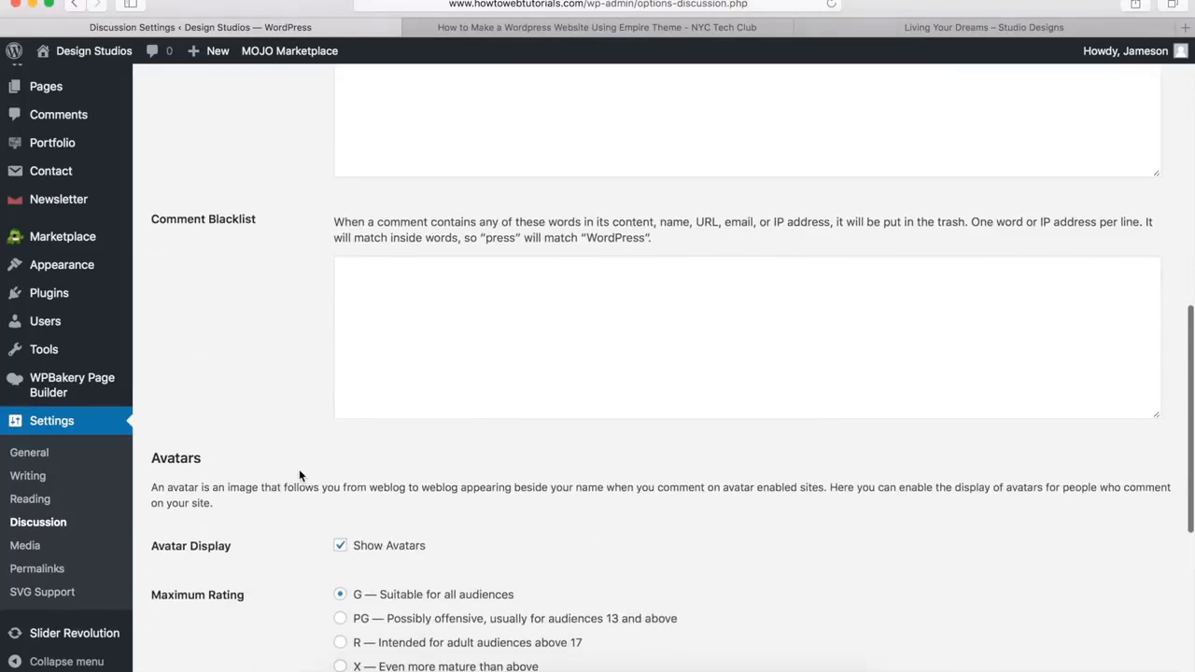
{"action": "scroll", "coordinate": [299, 476], "scroll_direction": "down", "scroll_amount": 3}
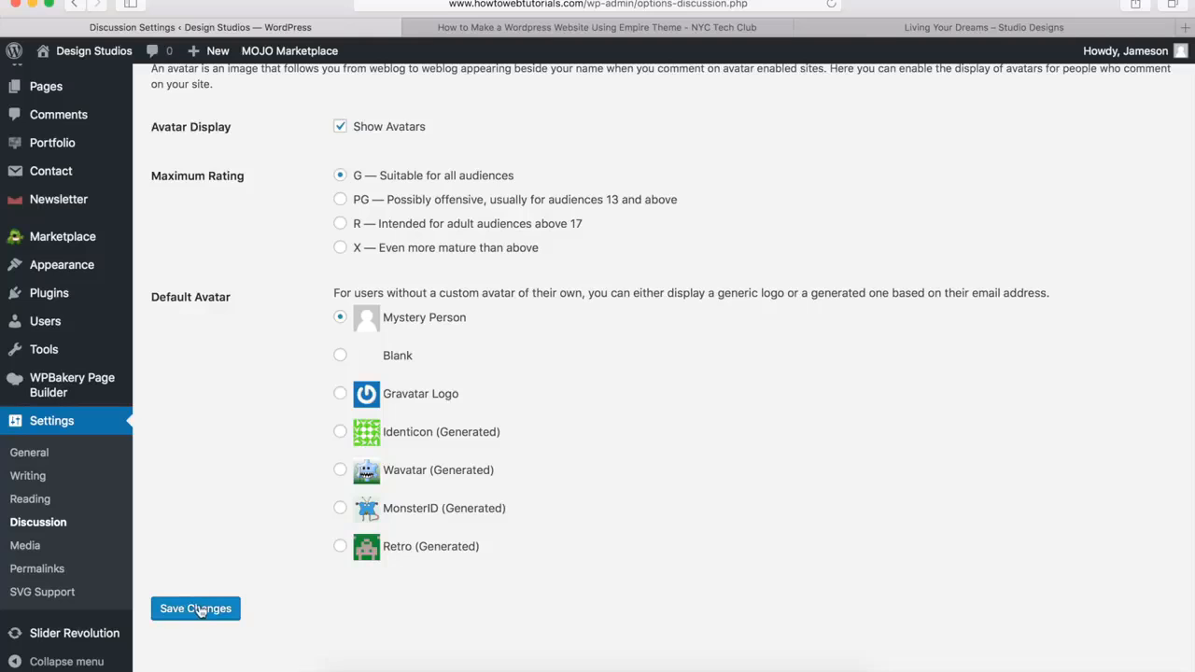
{"action": "scroll", "coordinate": [214, 499], "scroll_direction": "up", "scroll_amount": 5}
{"action": "scroll", "coordinate": [214, 495], "scroll_direction": "up", "scroll_amount": 10}
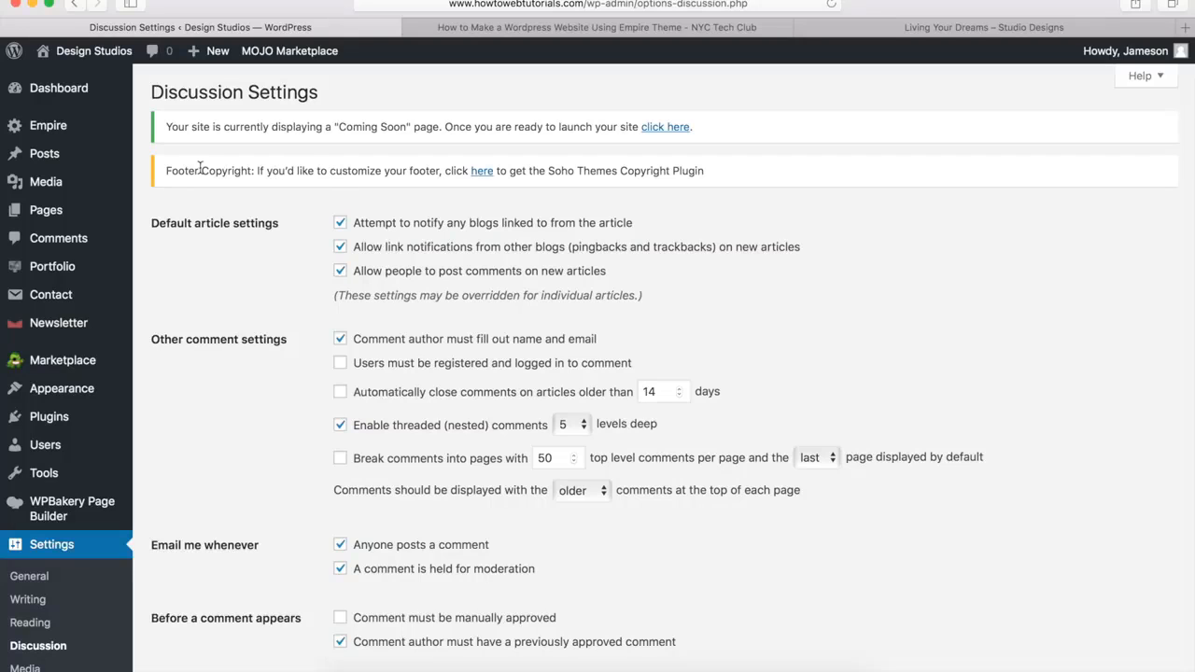
Check the list of all posts and examine the sidebar of the demo post Living Your Dreams
{"action": "mouse_move", "coordinate": [211, 52]}
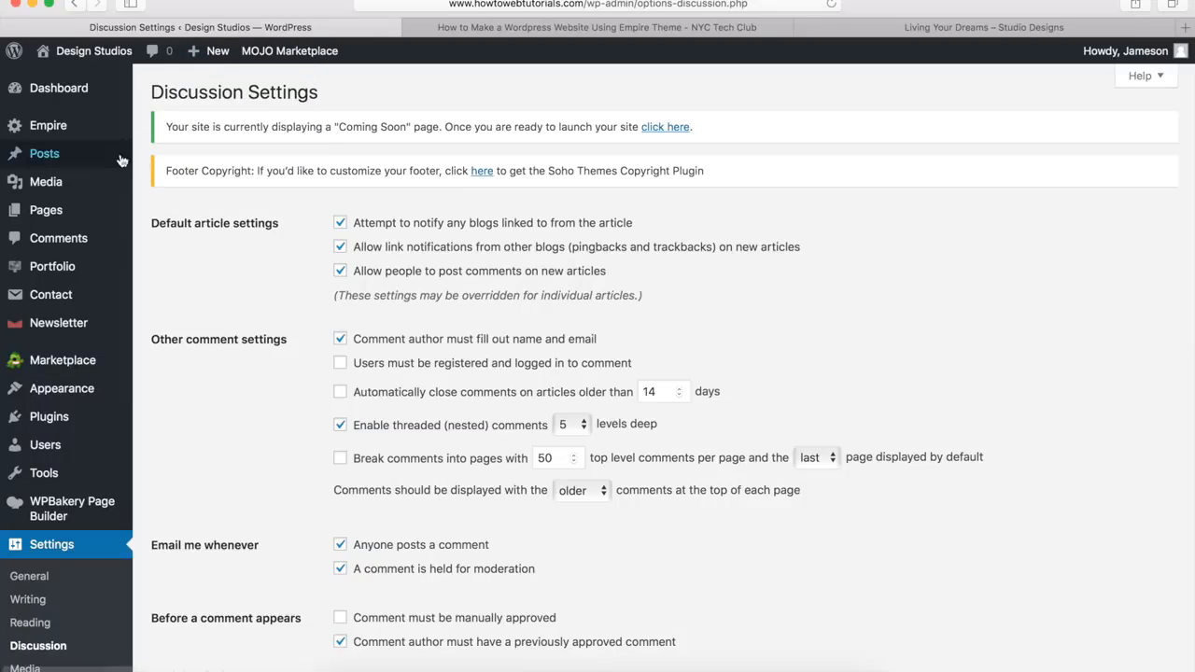
{"action": "mouse_move", "coordinate": [121, 161]}
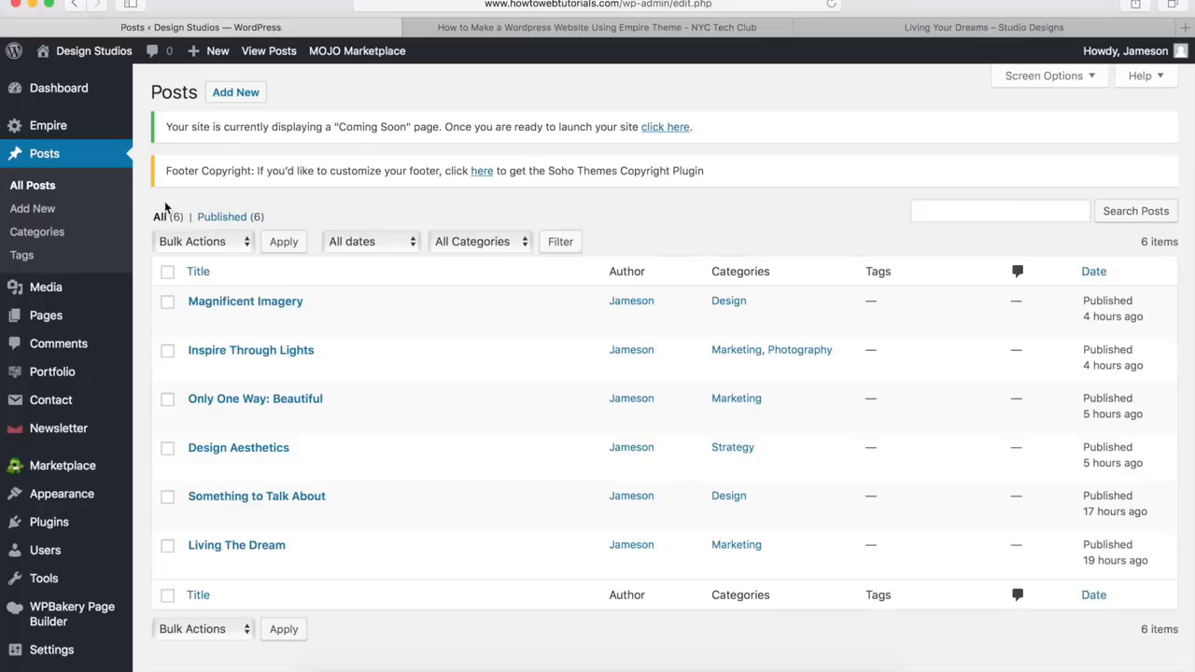
{"action": "left_click", "coordinate": [859, 36]}
{"action": "scroll", "coordinate": [827, 364], "scroll_direction": "down", "scroll_amount": 5}
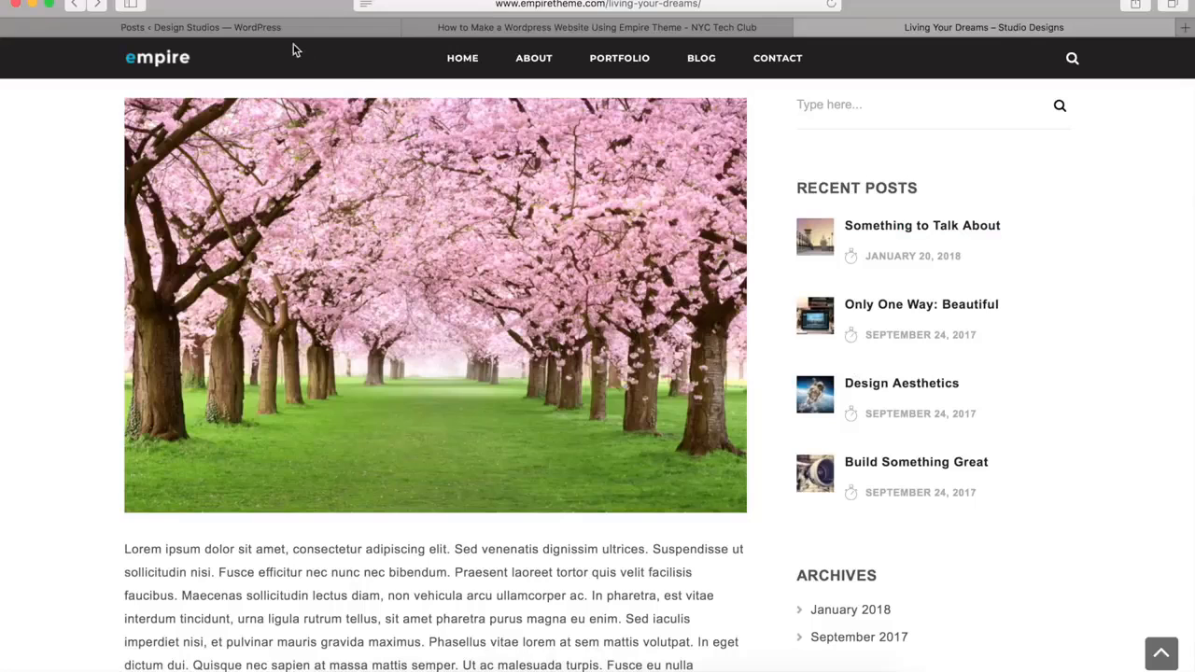
Open the WordPress site's widget management and check the settings of the Archives widget in the Main Sidebar
{"action": "left_click", "coordinate": [244, 28]}
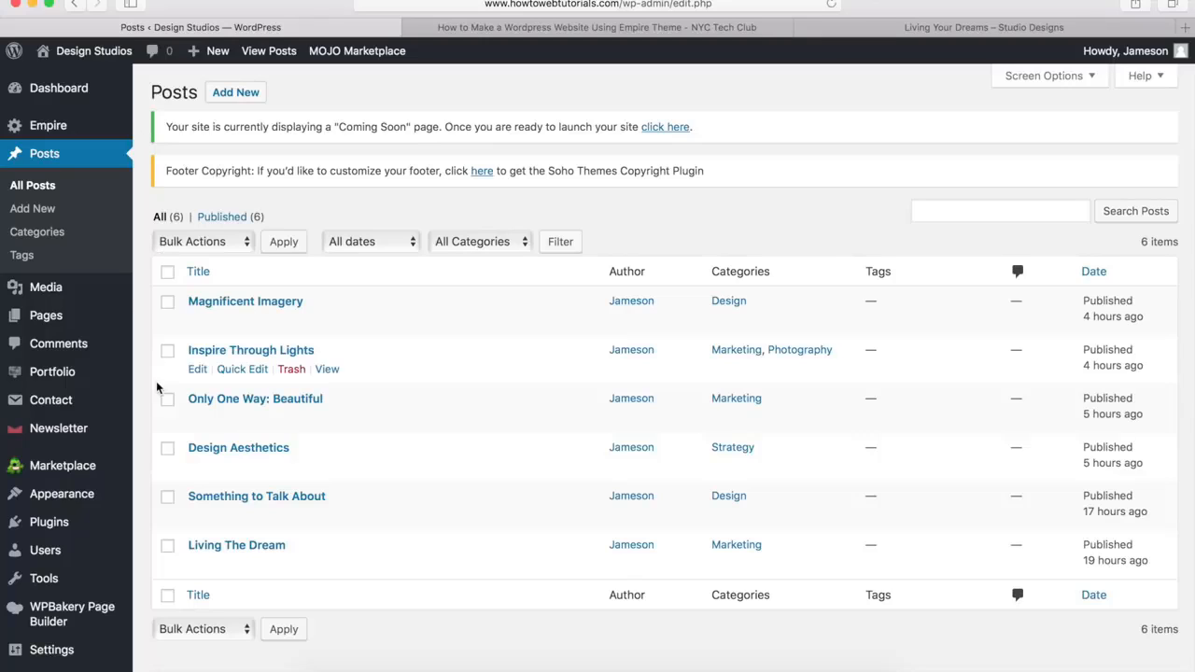
{"action": "mouse_move", "coordinate": [79, 498]}
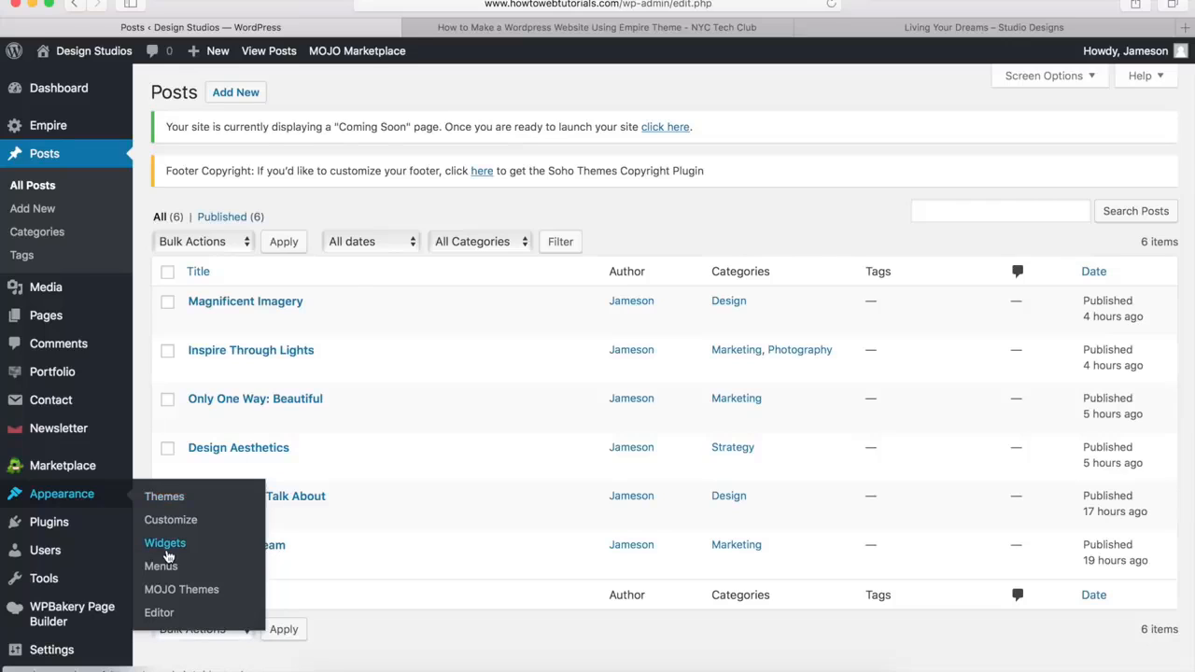
{"action": "left_click", "coordinate": [165, 545]}
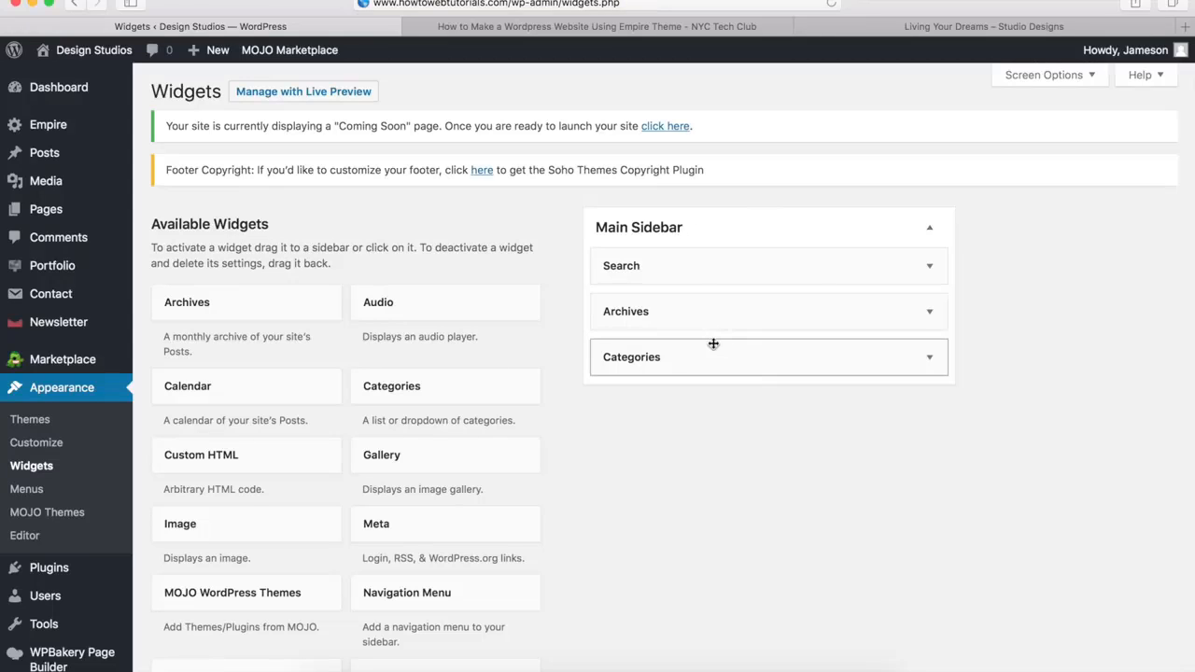
{"action": "left_click", "coordinate": [931, 316]}
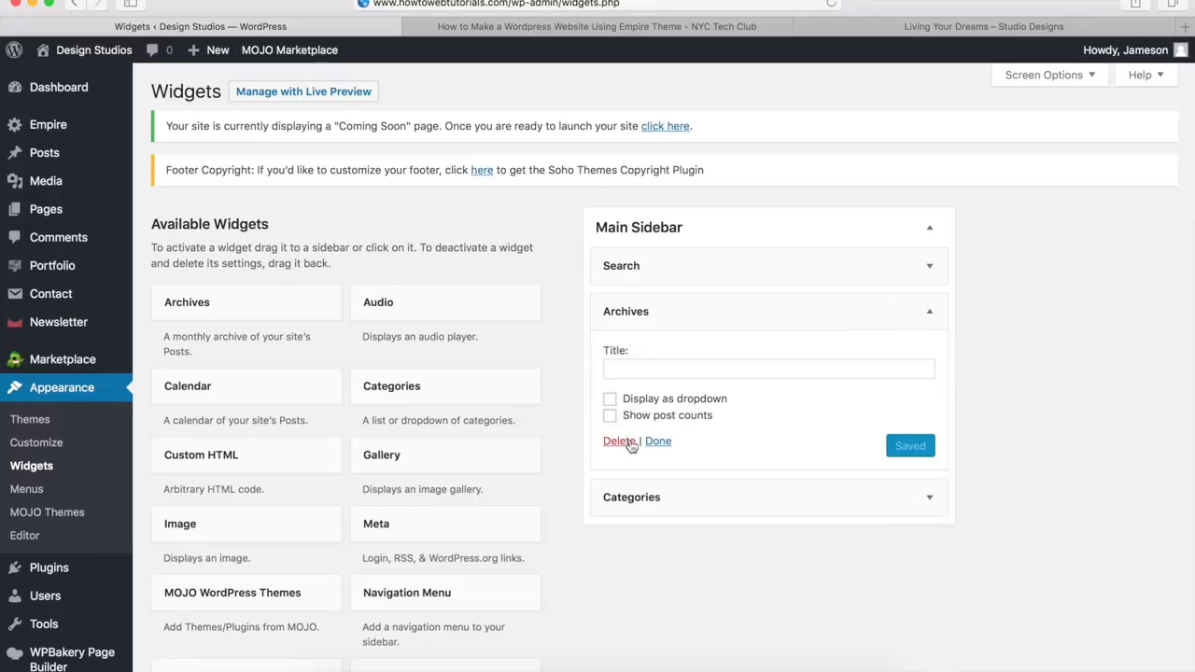
{"action": "left_click", "coordinate": [929, 313]}
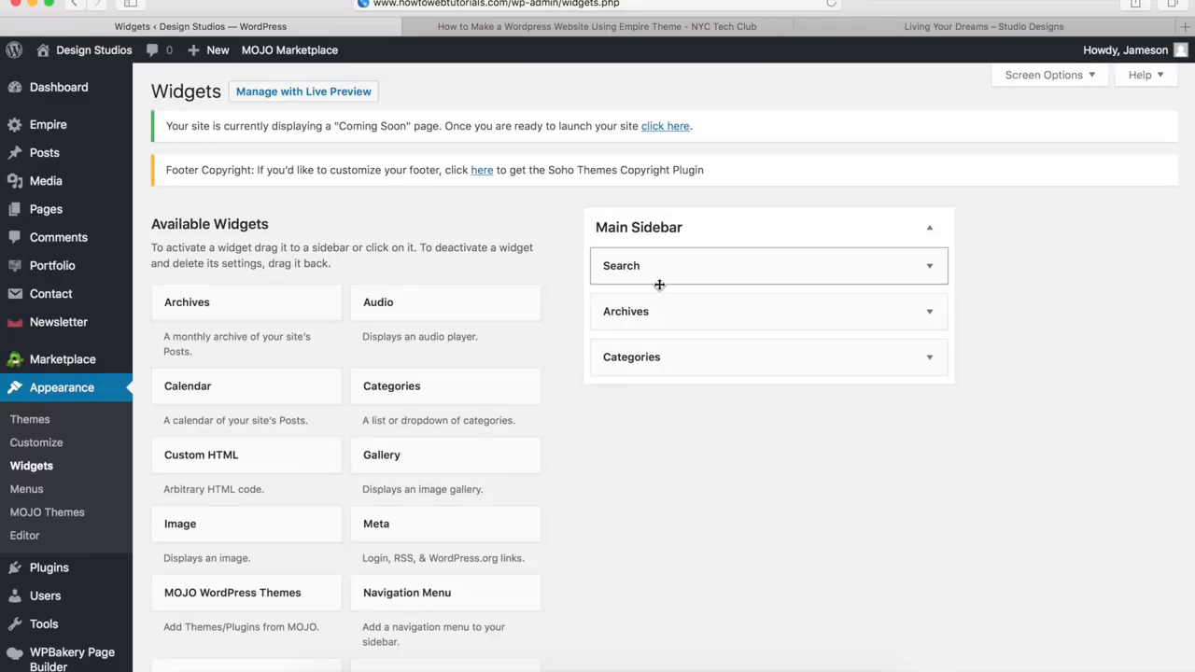
Add the Recent Posts Extended widget to the Main Sidebar and place it between Search and Archives
{"action": "scroll", "coordinate": [453, 414], "scroll_direction": "down", "scroll_amount": 10}
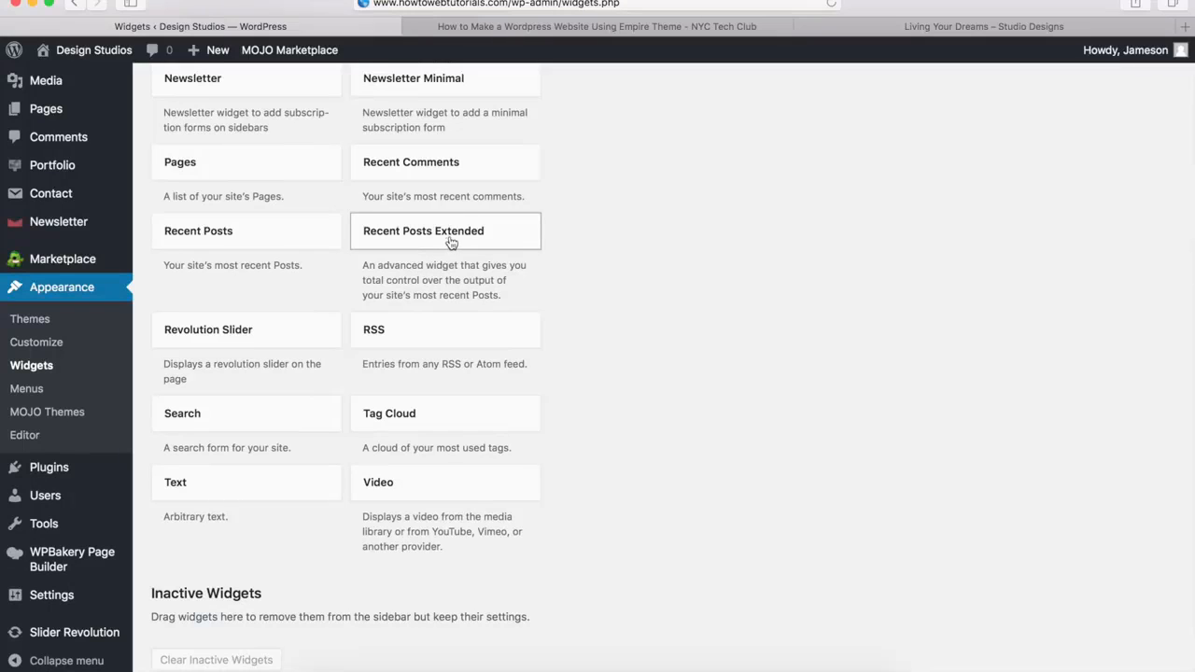
{"action": "left_click_drag", "start_coordinate": [452, 243], "coordinate": [480, 235]}
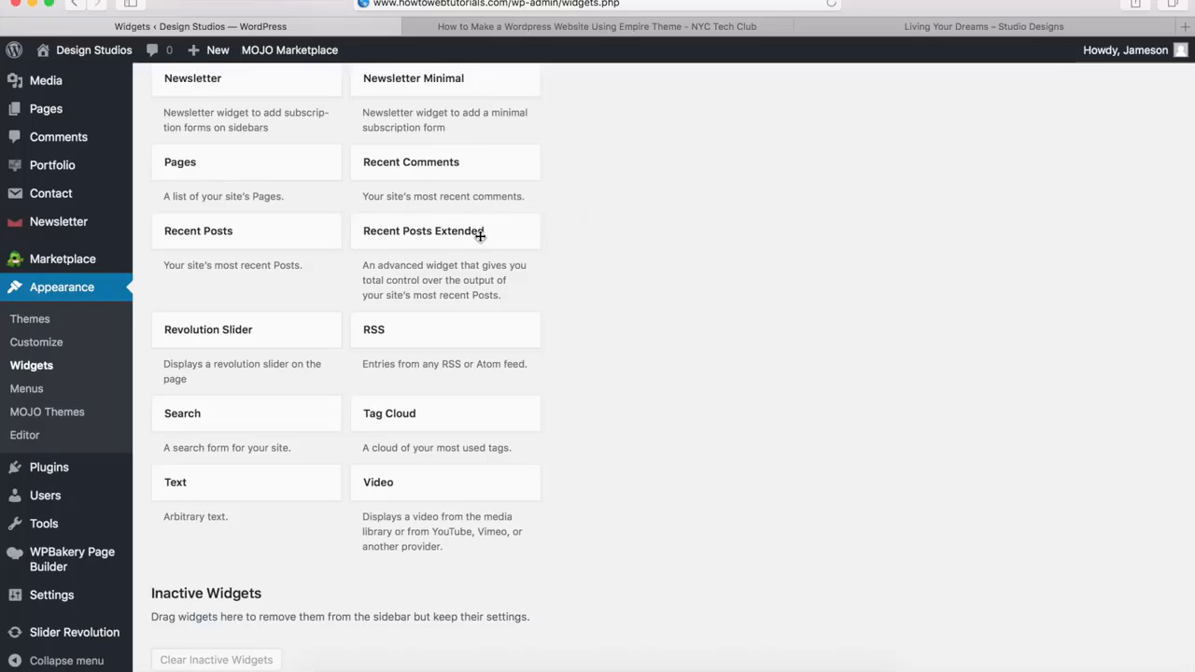
{"action": "left_click", "coordinate": [481, 241]}
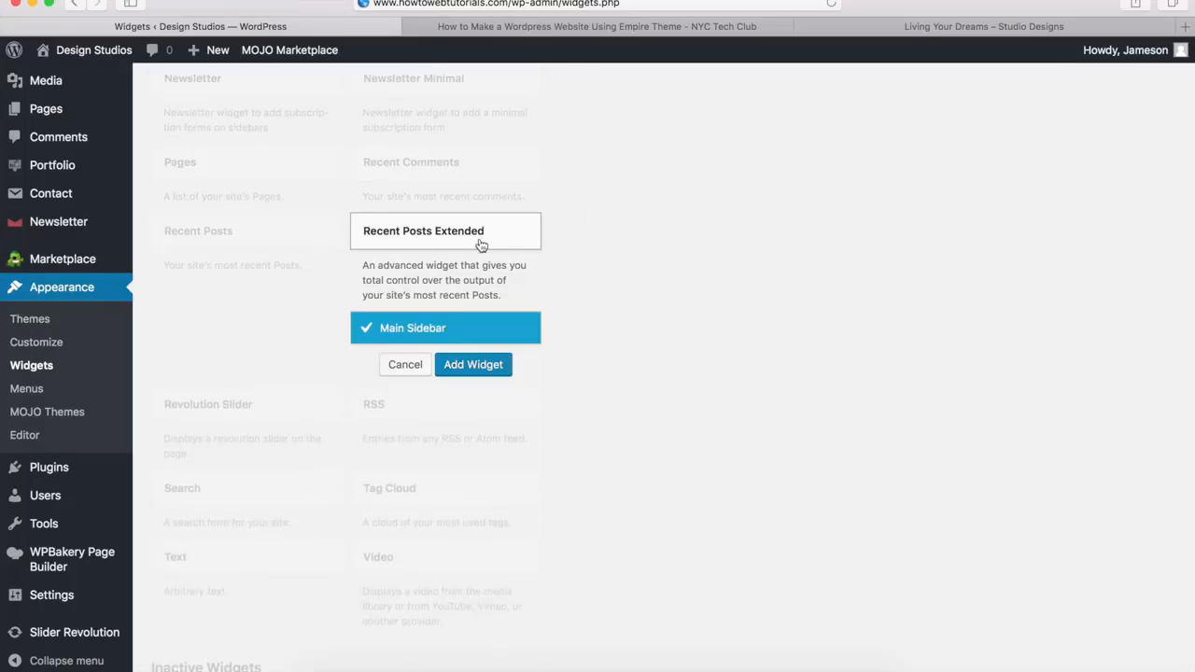
{"action": "left_click", "coordinate": [462, 367]}
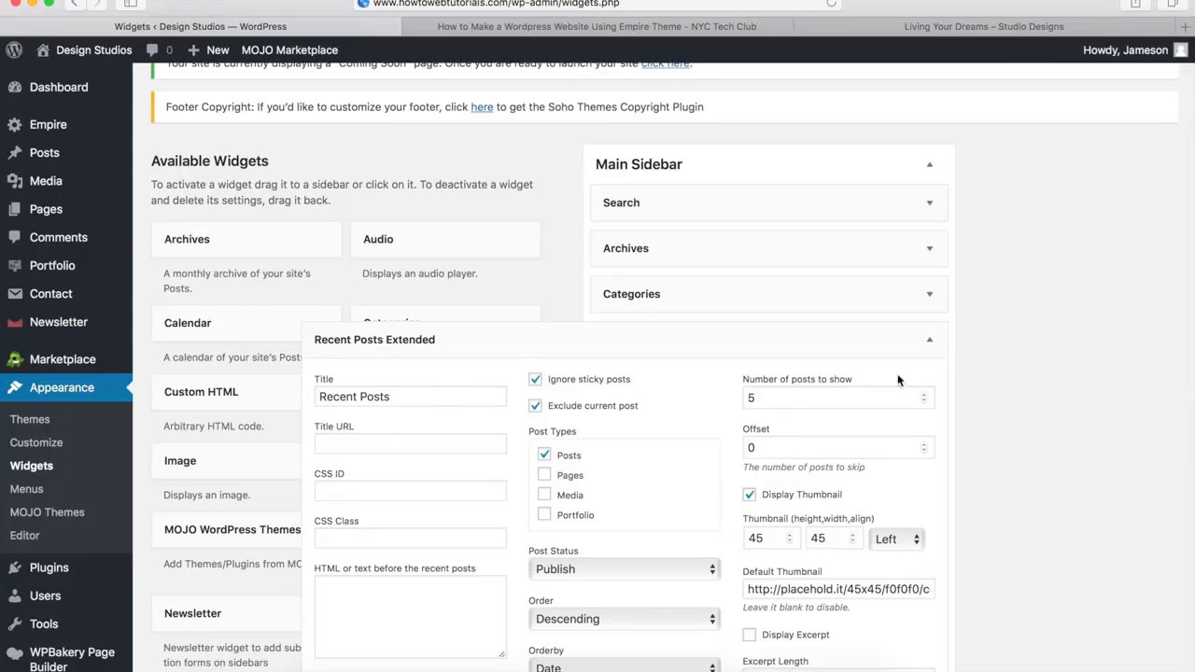
{"action": "left_click", "coordinate": [930, 343]}
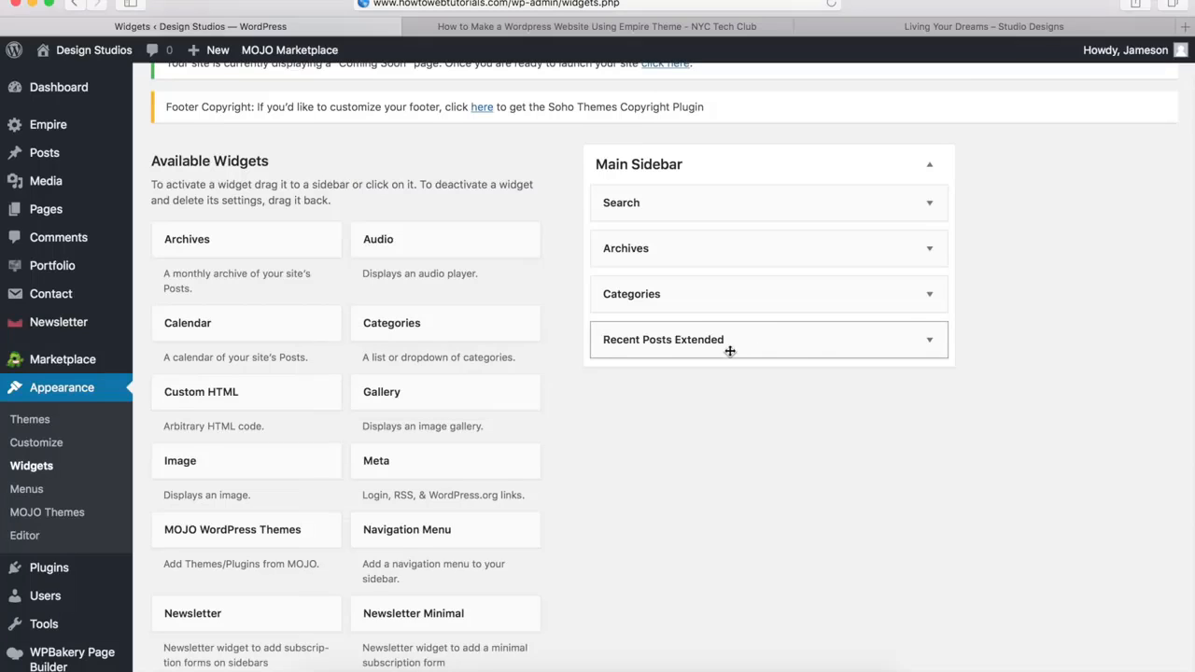
{"action": "left_click_drag", "start_coordinate": [744, 344], "coordinate": [742, 249]}
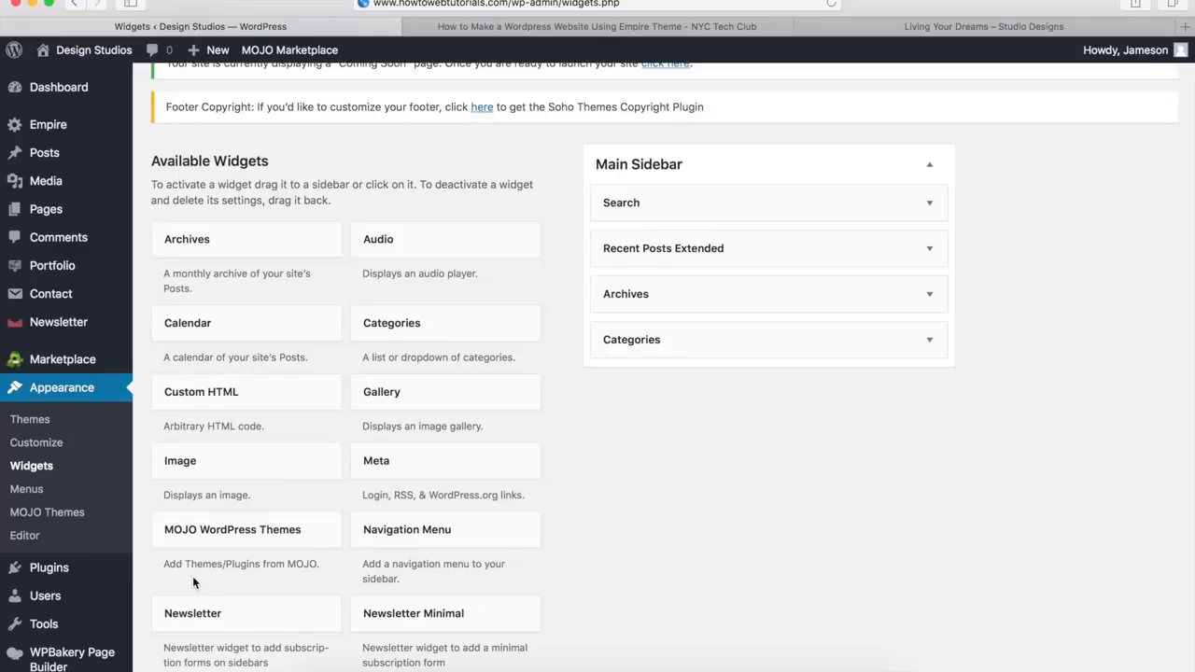
View the live Only One Way: Beautiful post and check its sidebar from the search field through to the categories
{"action": "mouse_move", "coordinate": [71, 569]}
{"action": "left_click", "coordinate": [445, 4]}
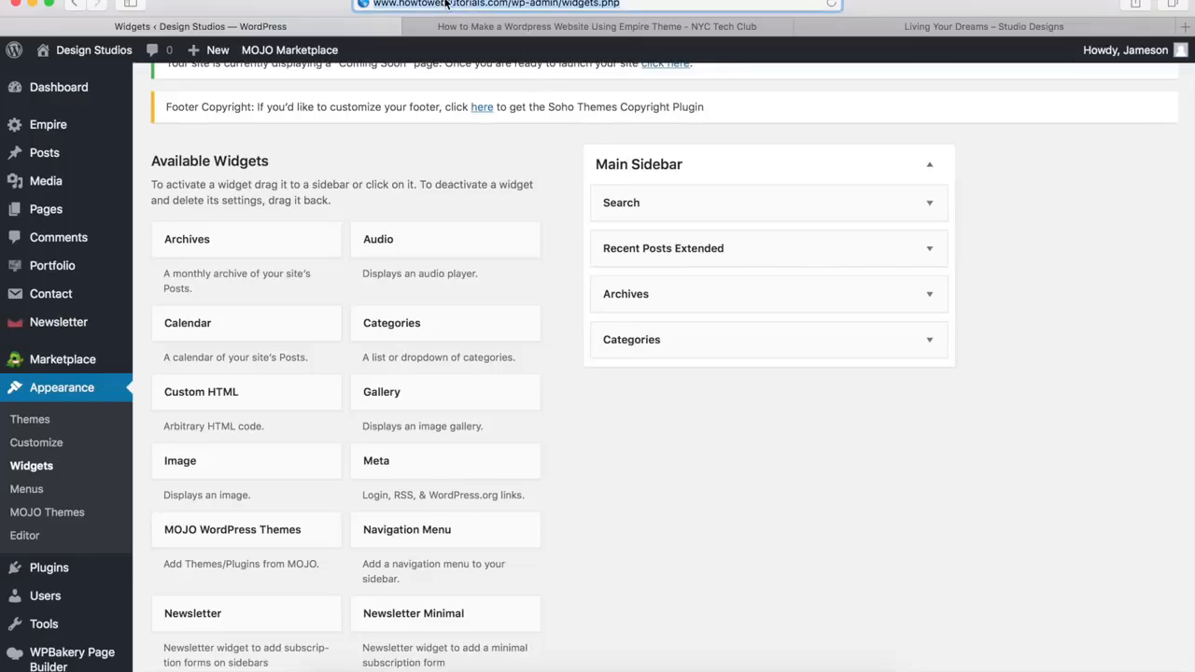
{"action": "type", "text": "http://www.howtowebtutorials.com/only-one-way-beautiful/"}
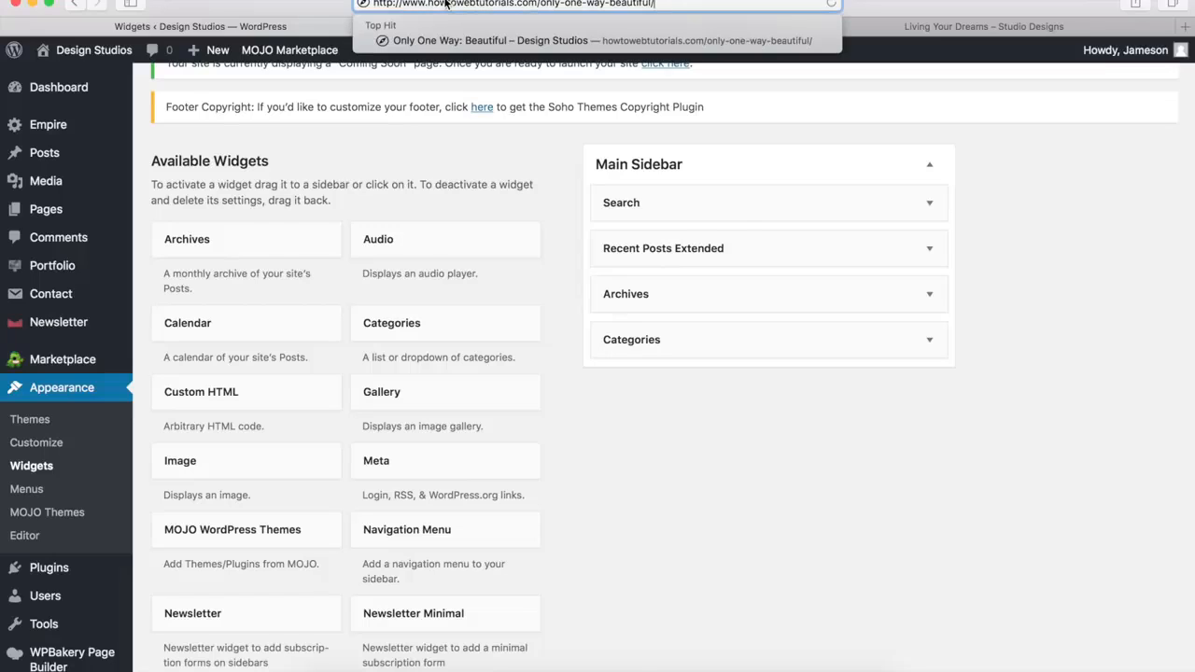
{"action": "key", "text": "Return"}
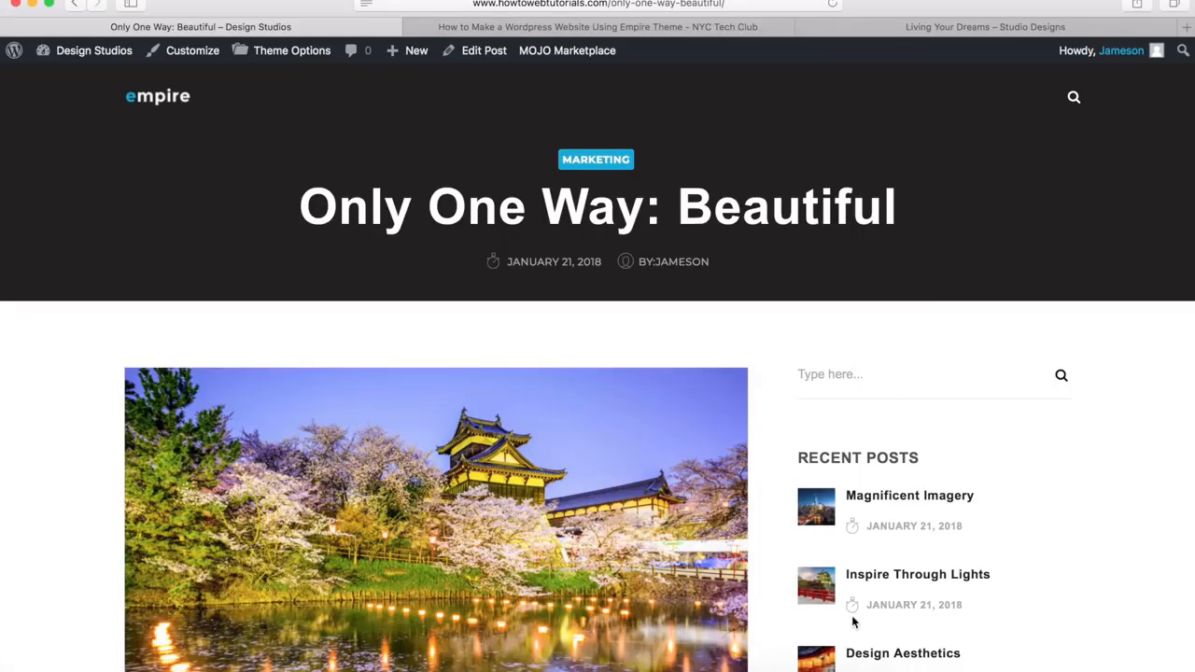
{"action": "left_click", "coordinate": [825, 375]}
{"action": "scroll", "coordinate": [859, 408], "scroll_direction": "down", "scroll_amount": 5}
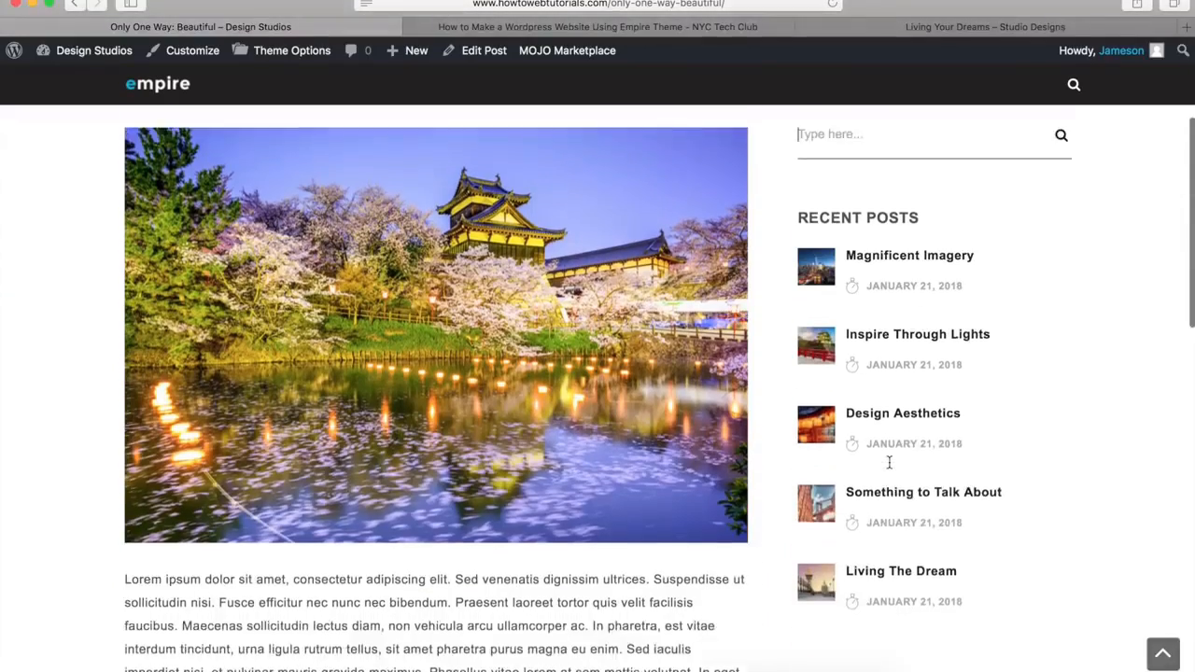
{"action": "scroll", "coordinate": [883, 531], "scroll_direction": "down", "scroll_amount": 8}
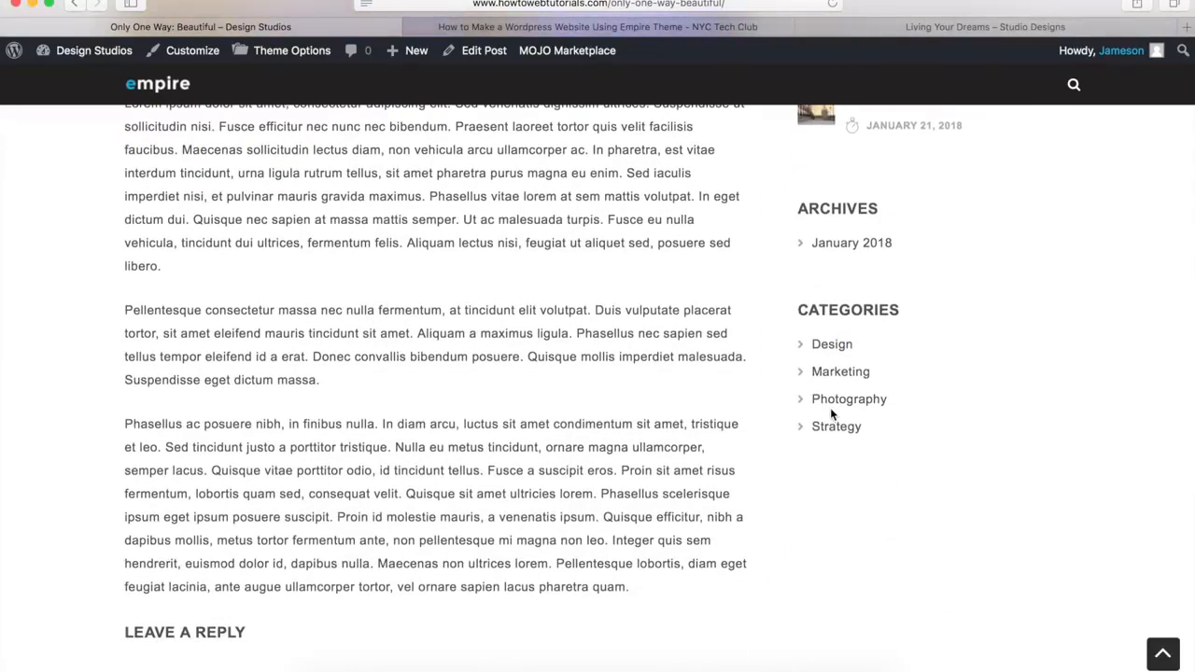
{"action": "scroll", "coordinate": [831, 410], "scroll_direction": "up", "scroll_amount": 12}
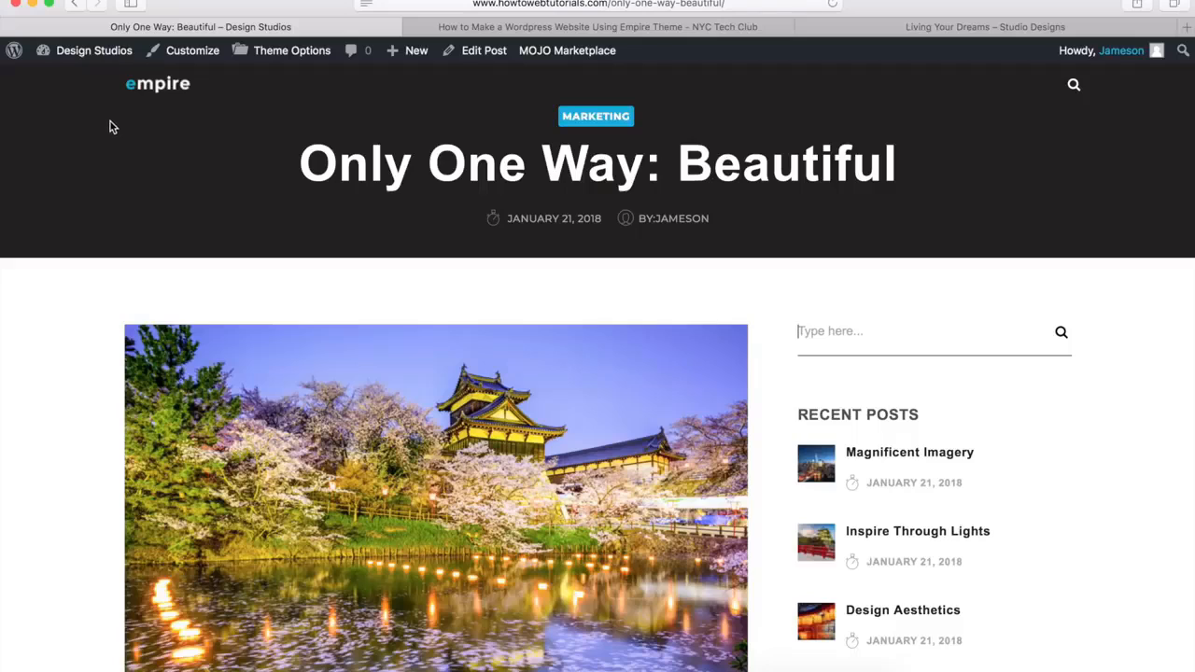
Examine the Empire demo's Blog page from its title header through to the footer
{"action": "mouse_move", "coordinate": [81, 53]}
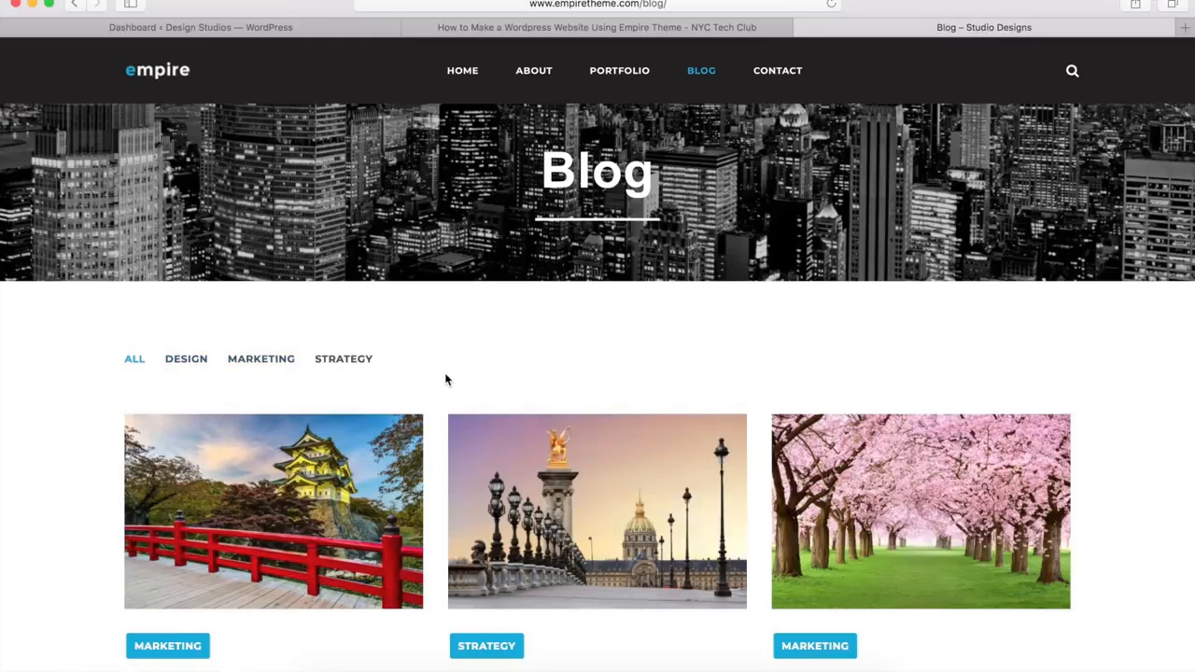
{"action": "scroll", "coordinate": [445, 379], "scroll_direction": "down", "scroll_amount": 10}
{"action": "scroll", "coordinate": [446, 379], "scroll_direction": "down", "scroll_amount": 10}
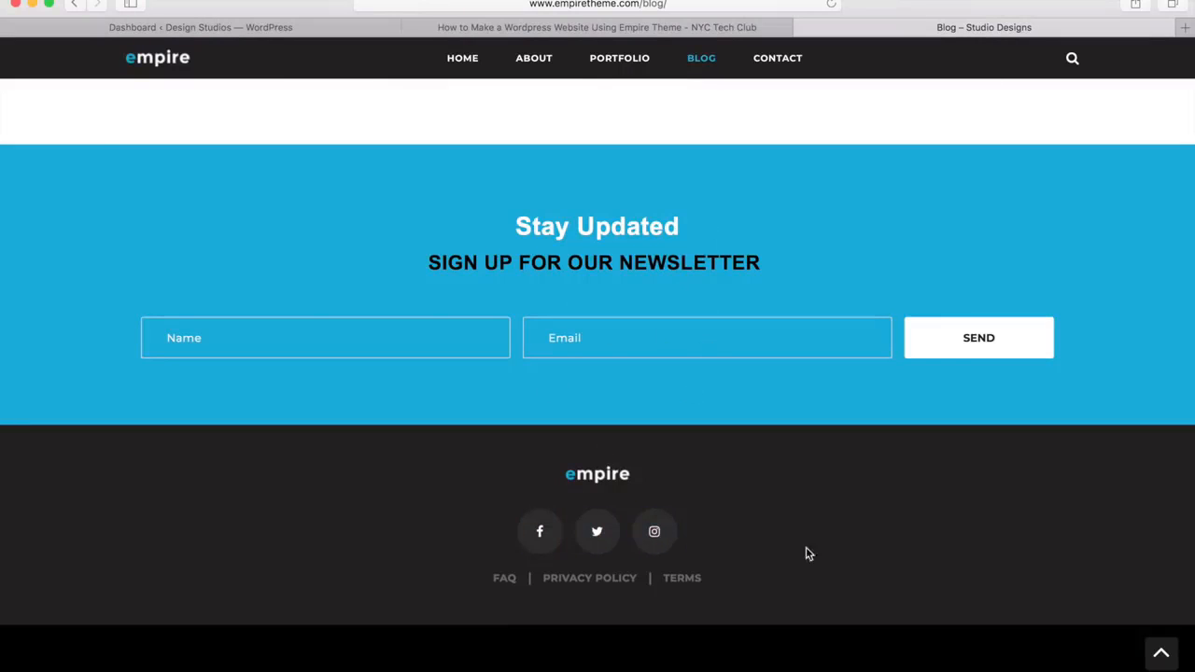
{"action": "left_click", "coordinate": [1156, 655]}
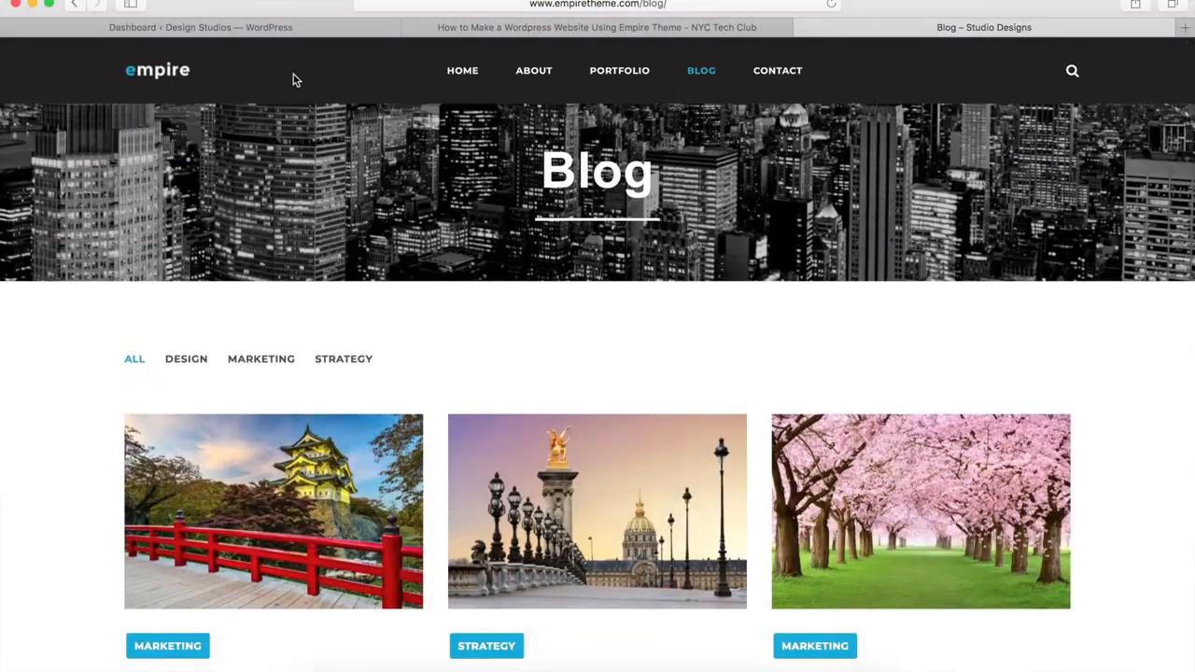
Create a new page titled Blog in WordPress and assign it the Blog - Masonry template
{"action": "left_click", "coordinate": [241, 30]}
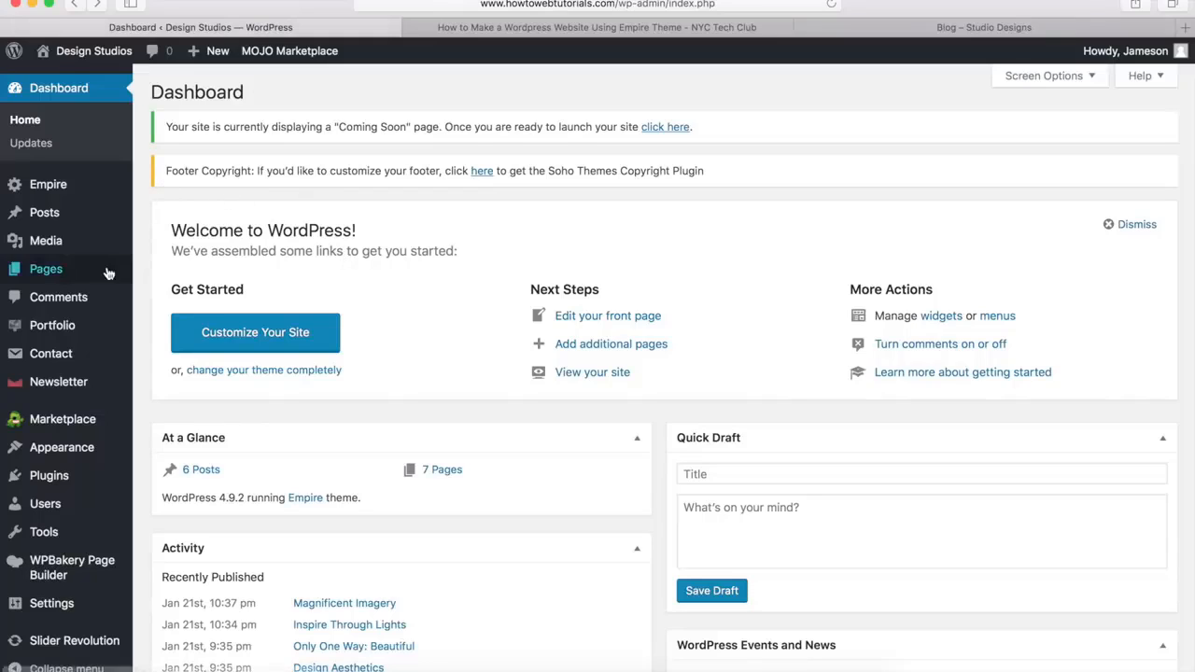
{"action": "mouse_move", "coordinate": [77, 275]}
{"action": "left_click", "coordinate": [170, 297]}
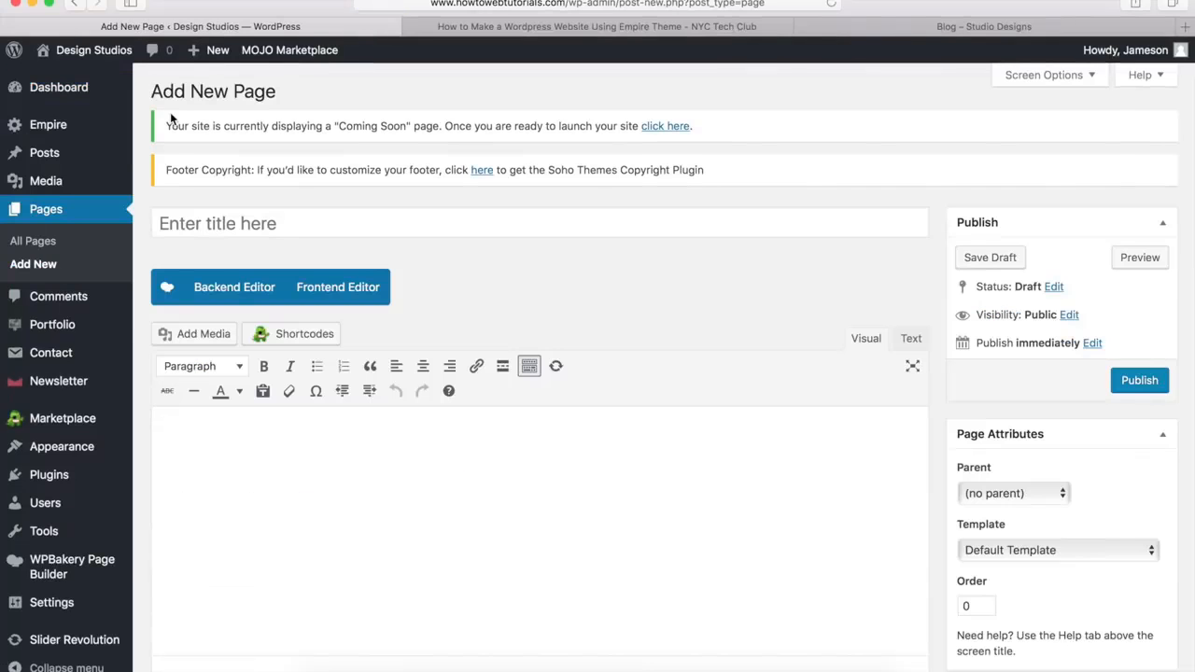
{"action": "left_click", "coordinate": [176, 222]}
{"action": "type", "text": "Blog"}
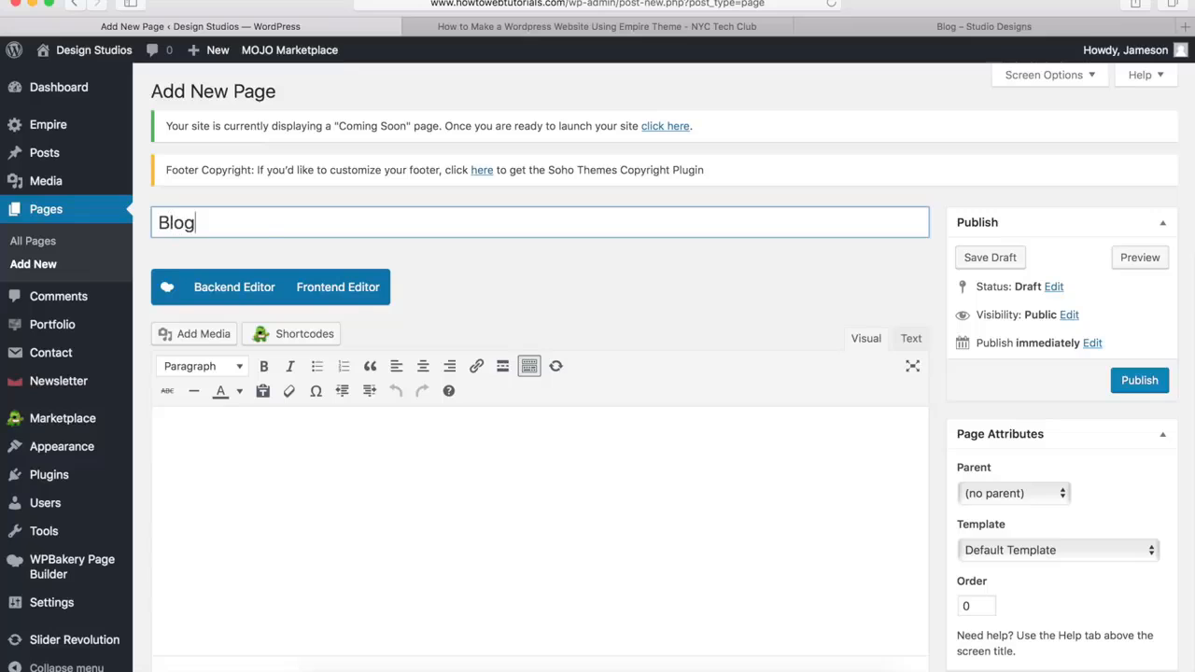
{"action": "left_click", "coordinate": [543, 314]}
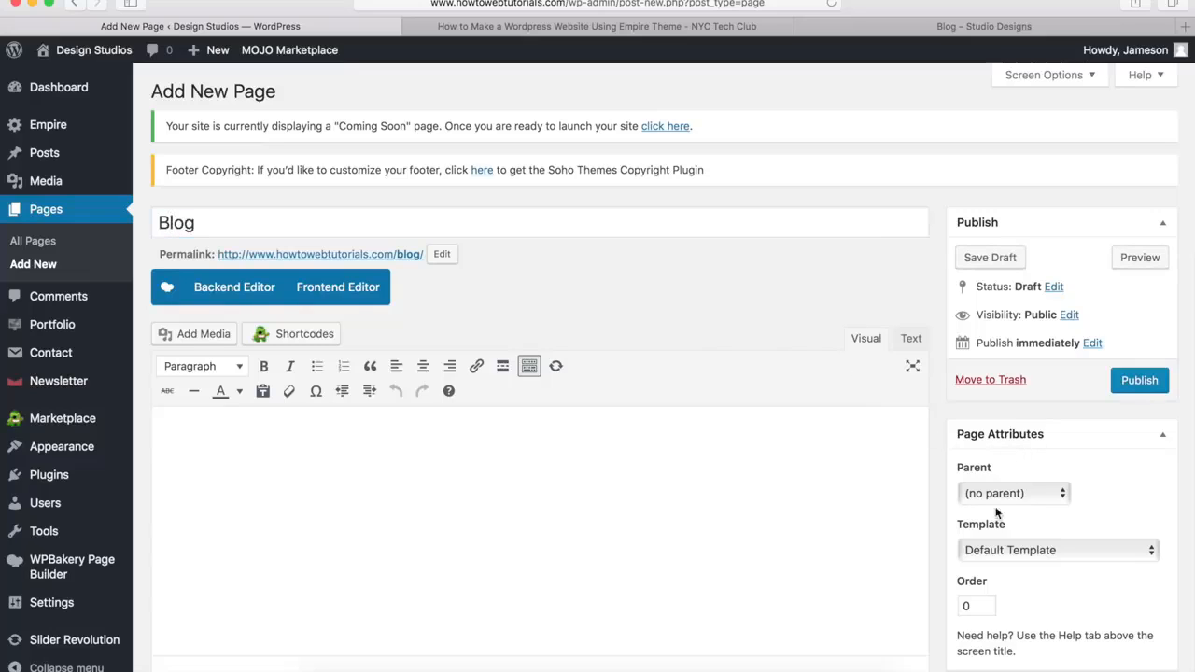
{"action": "left_click", "coordinate": [986, 550]}
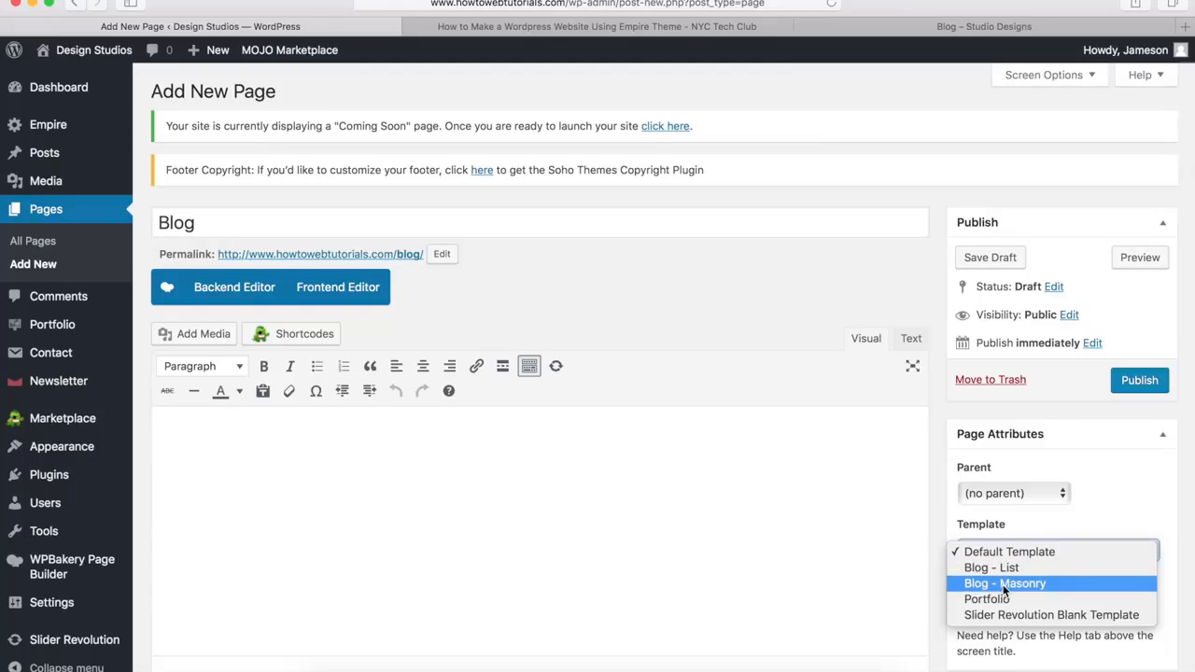
{"action": "left_click", "coordinate": [1003, 585]}
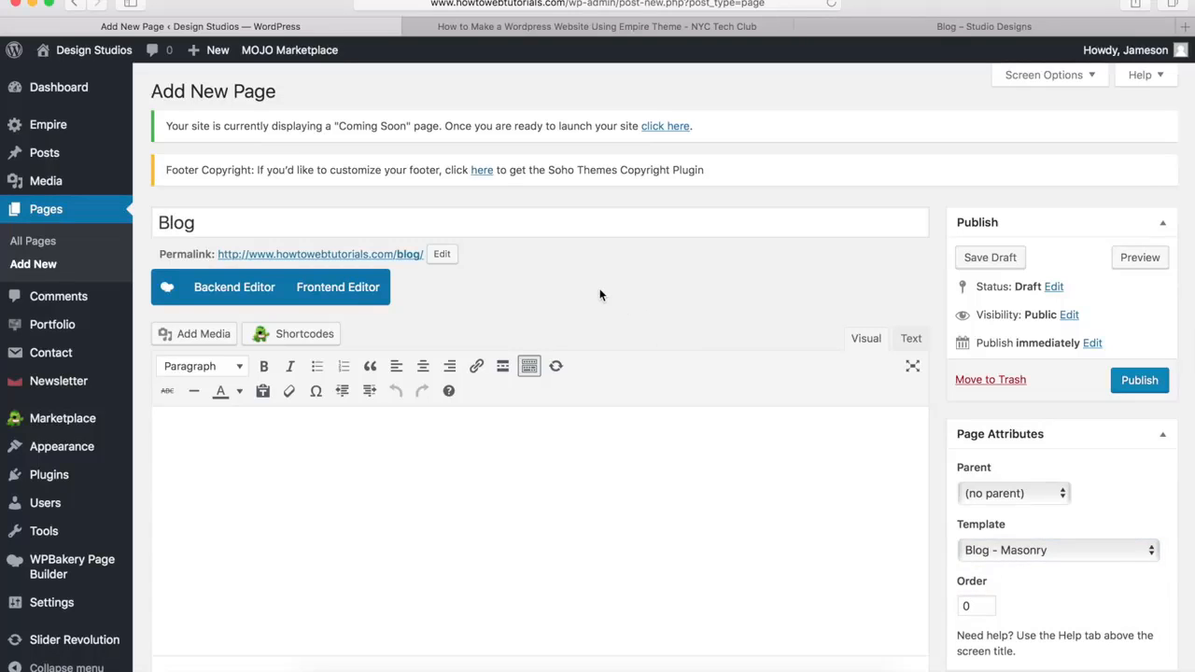
Set blog-title.jpg from the media library as the Blog page's title background image
{"action": "scroll", "coordinate": [601, 294], "scroll_direction": "down", "scroll_amount": 10}
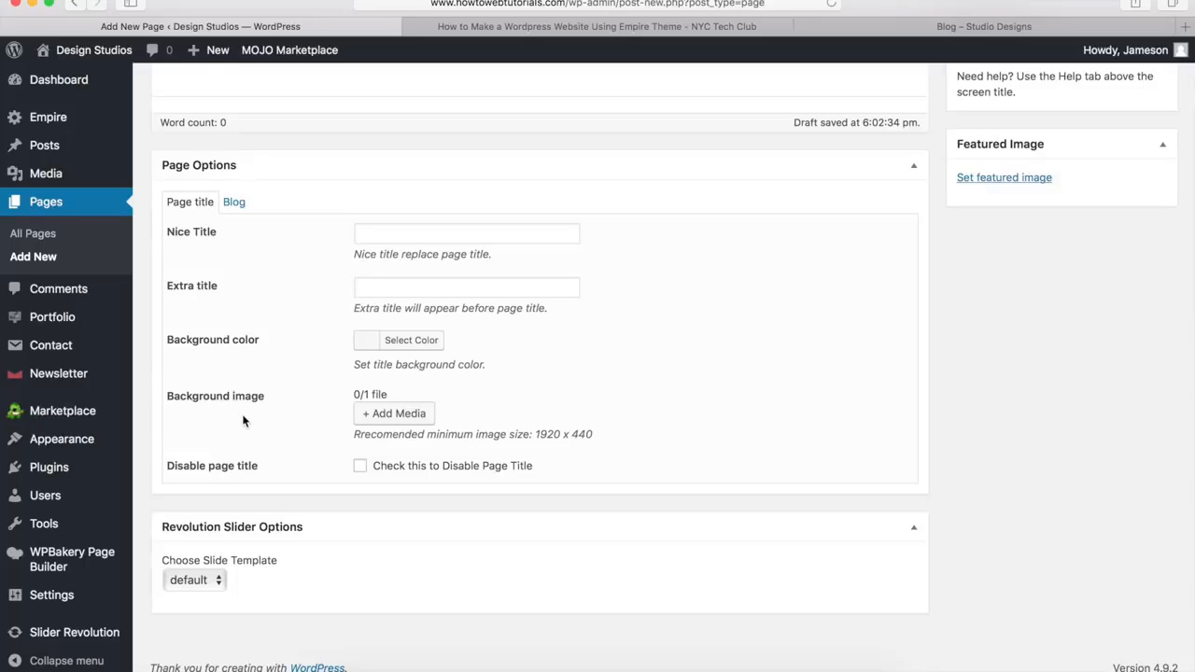
{"action": "left_click", "coordinate": [400, 416]}
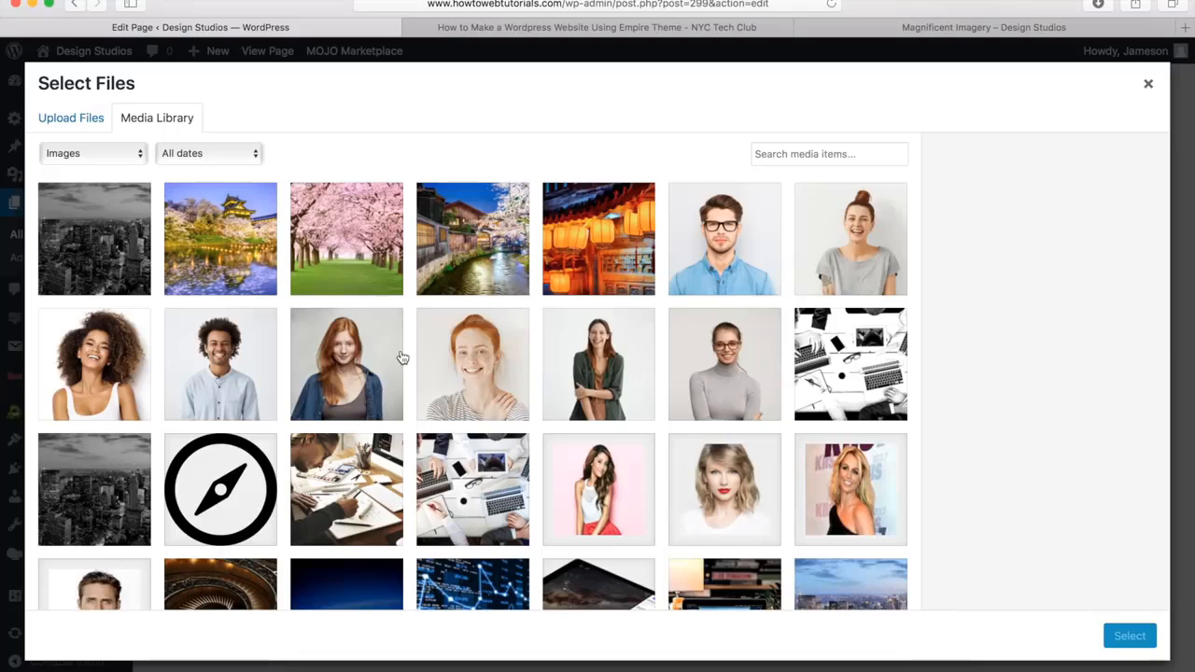
{"action": "left_click", "coordinate": [88, 265]}
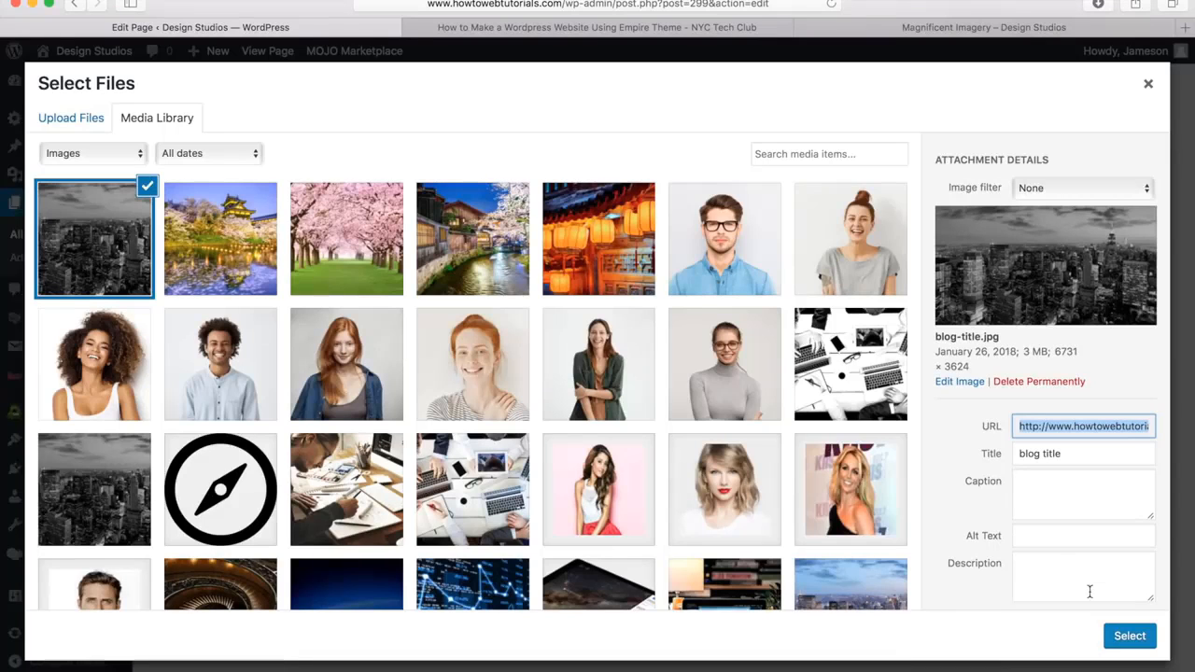
{"action": "left_click", "coordinate": [1130, 637]}
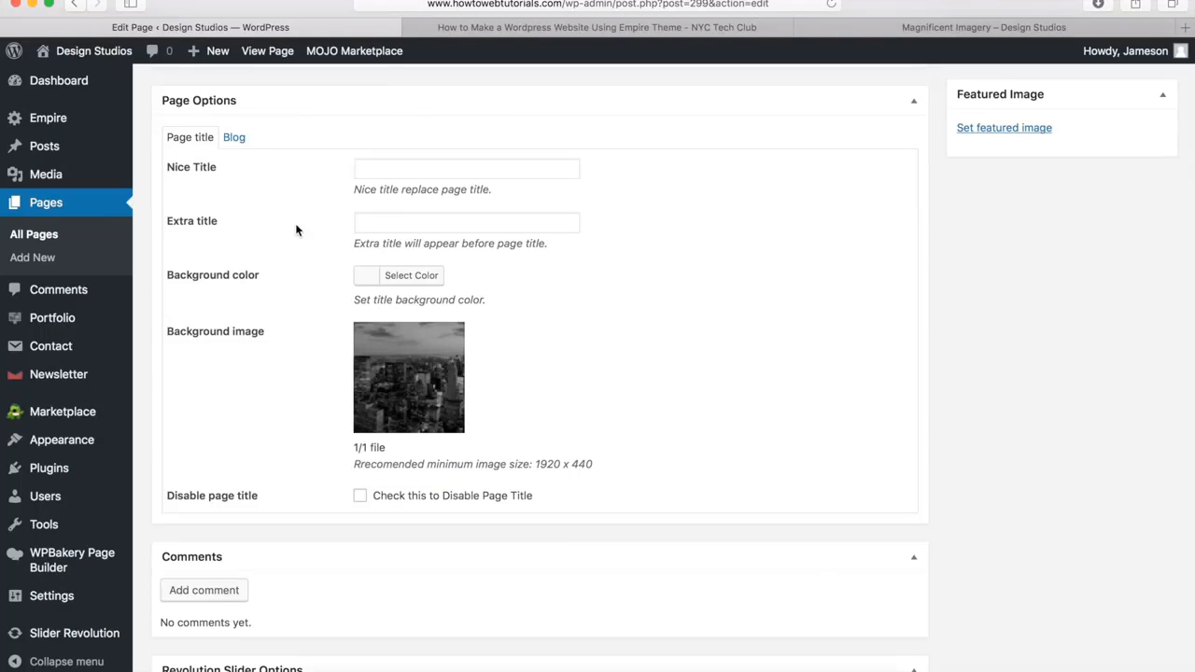
In the page's blog options, choose the right sidebar placement and set the sidebar visibility to Posts only
{"action": "left_click", "coordinate": [234, 138]}
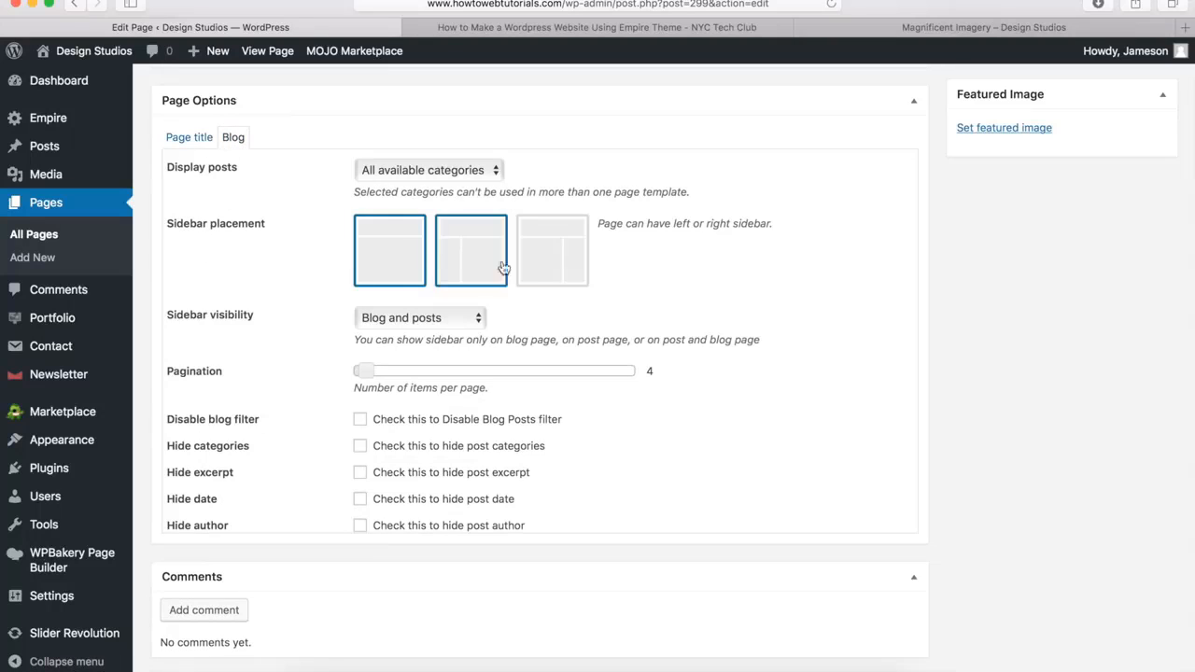
{"action": "left_click", "coordinate": [558, 264]}
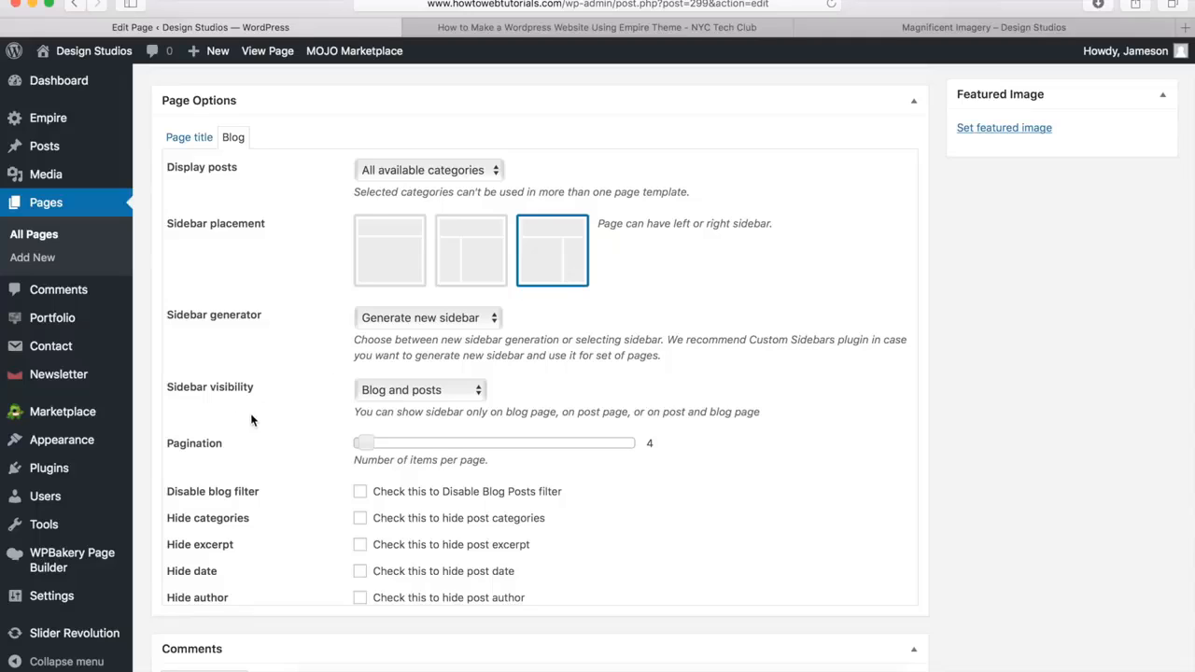
{"action": "left_click", "coordinate": [388, 393]}
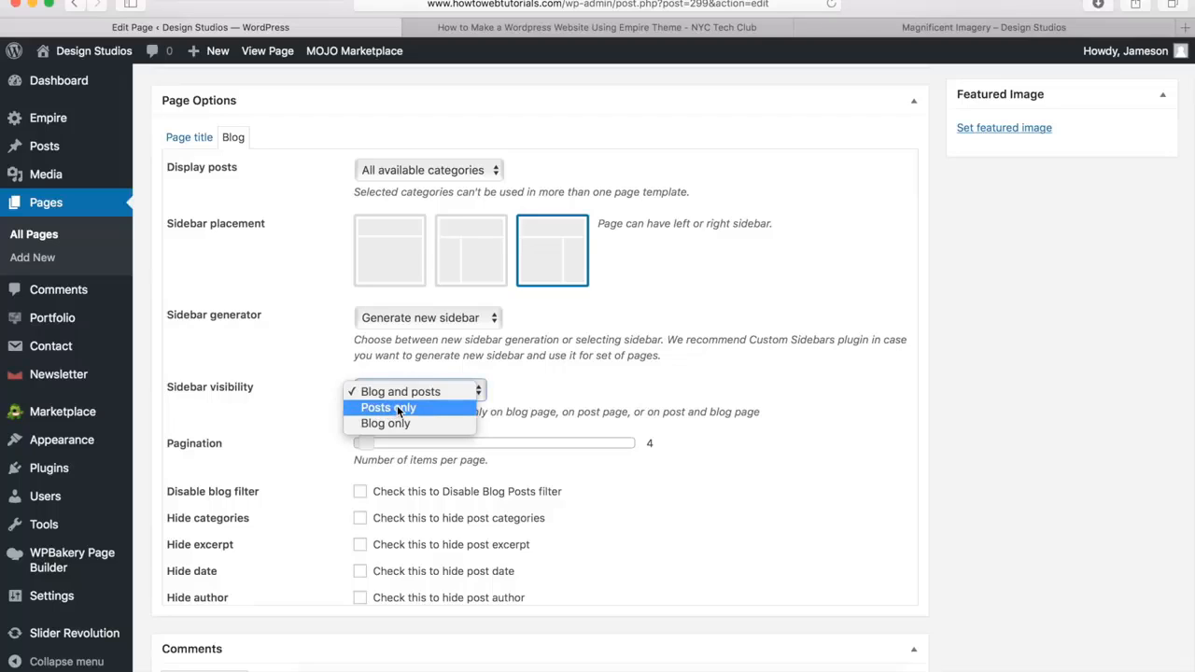
{"action": "left_click", "coordinate": [397, 407]}
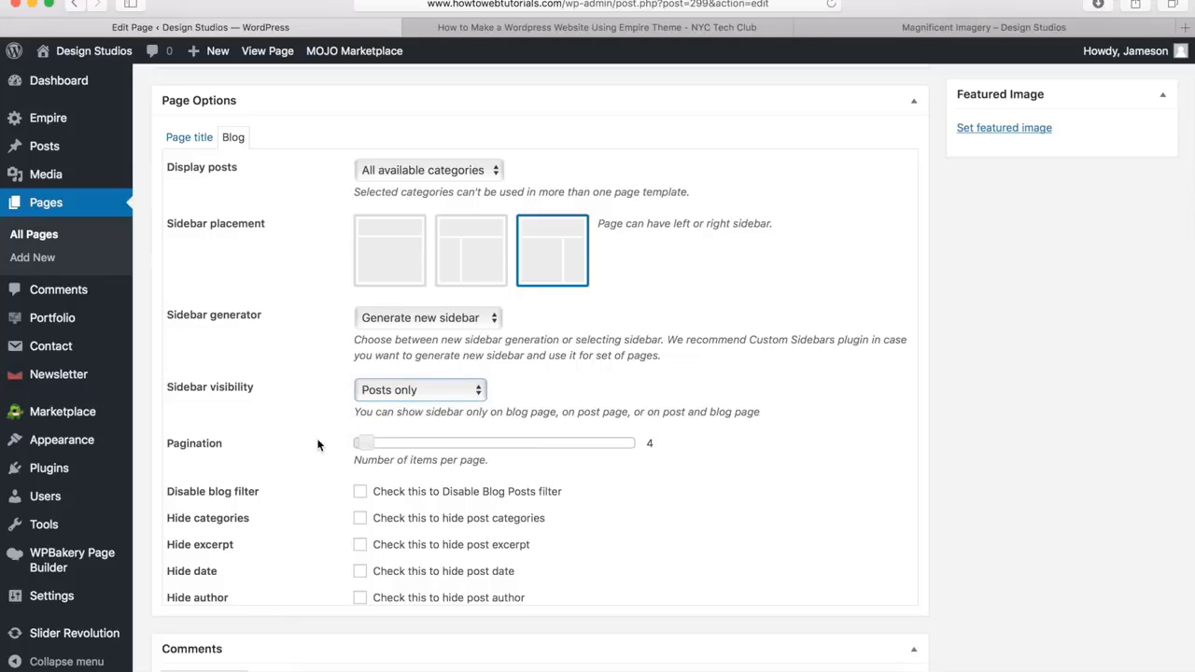
Raise the number of items per page in the Blog page's pagination setting
{"action": "left_click", "coordinate": [365, 444]}
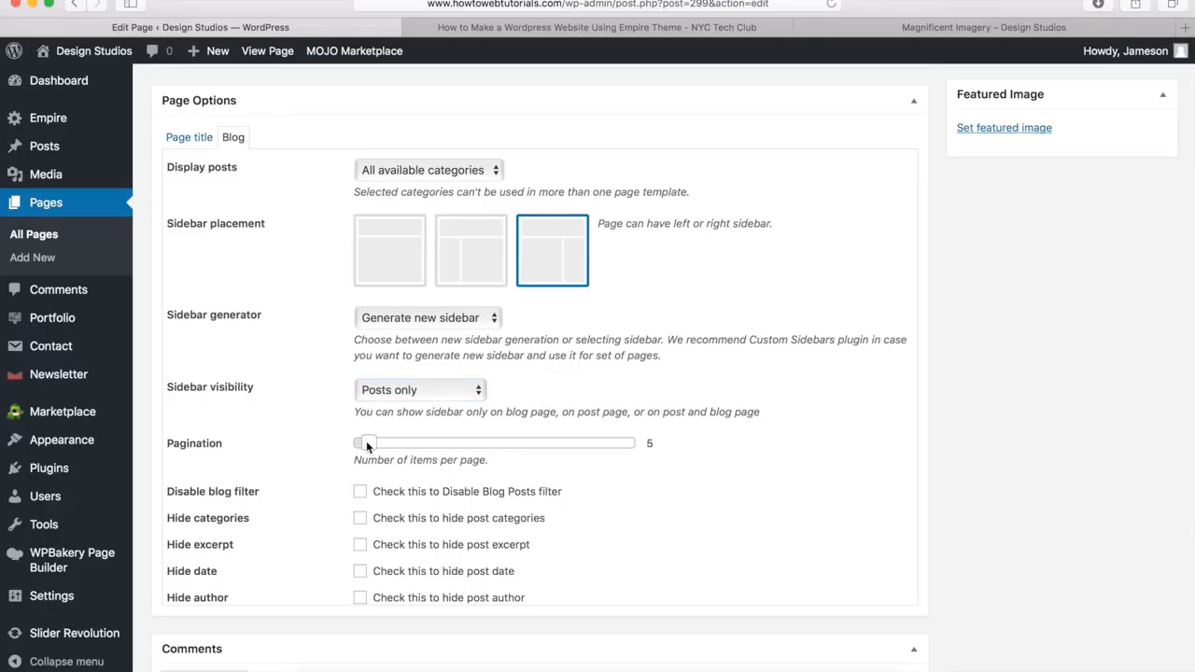
{"action": "left_click_drag", "start_coordinate": [366, 443], "coordinate": [369, 442]}
Add a row to the Blog page's content and set its row stretch to Stretch row
{"action": "scroll", "coordinate": [254, 466], "scroll_direction": "up", "scroll_amount": 10}
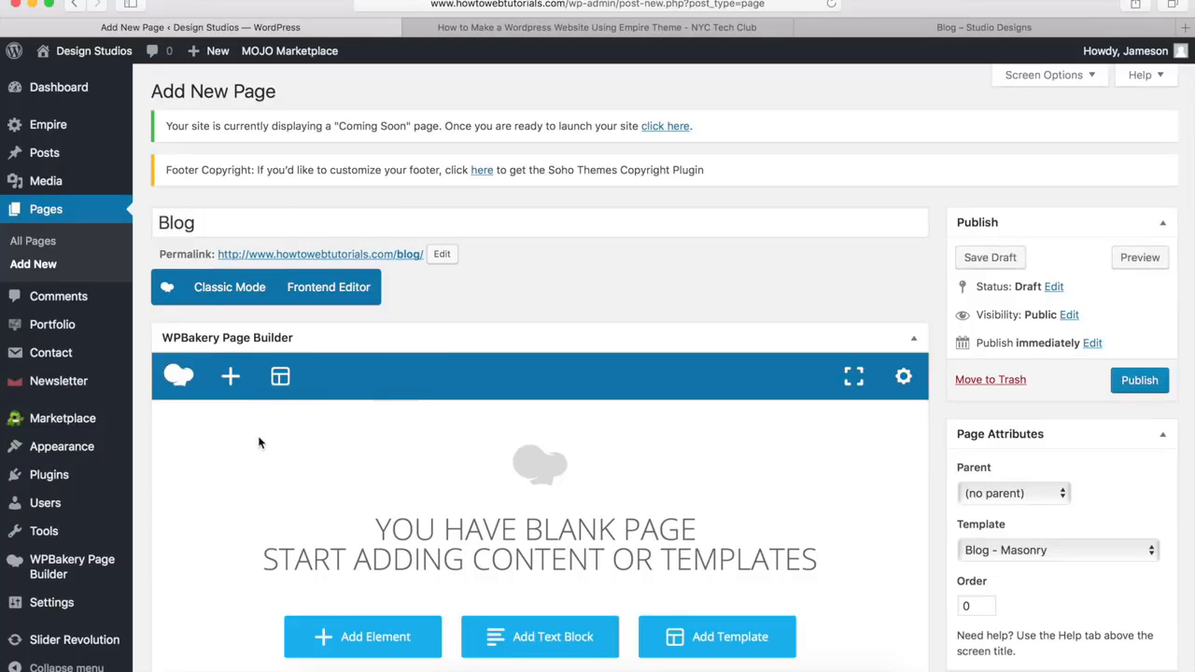
{"action": "left_click", "coordinate": [232, 378]}
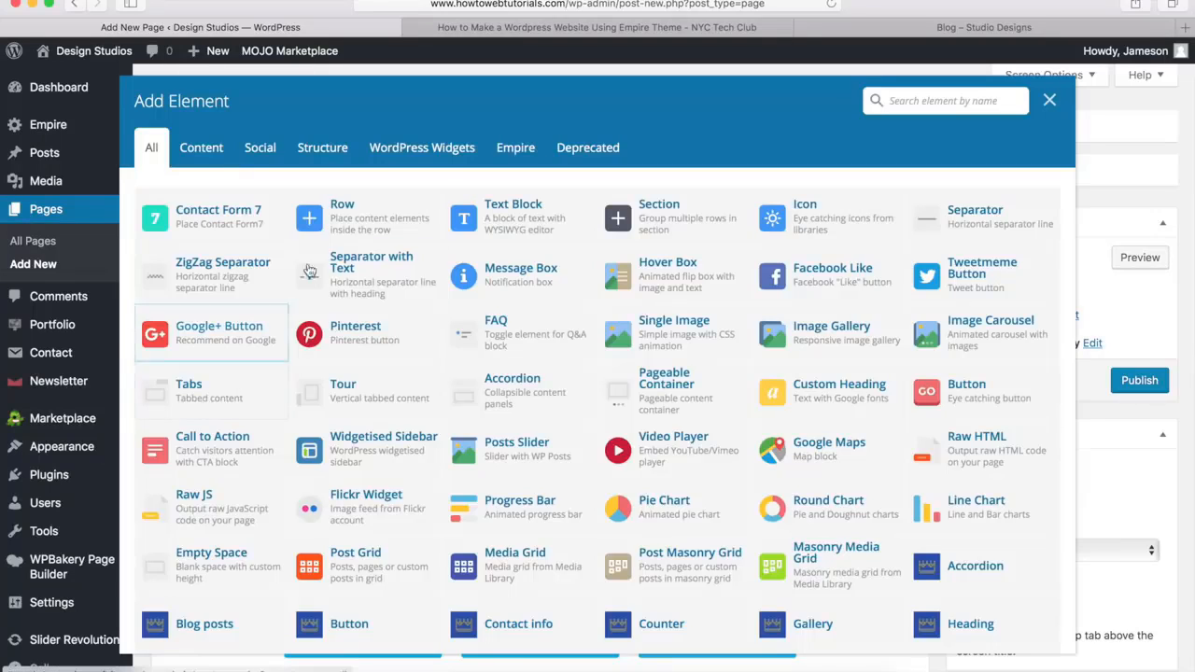
{"action": "left_click", "coordinate": [353, 217]}
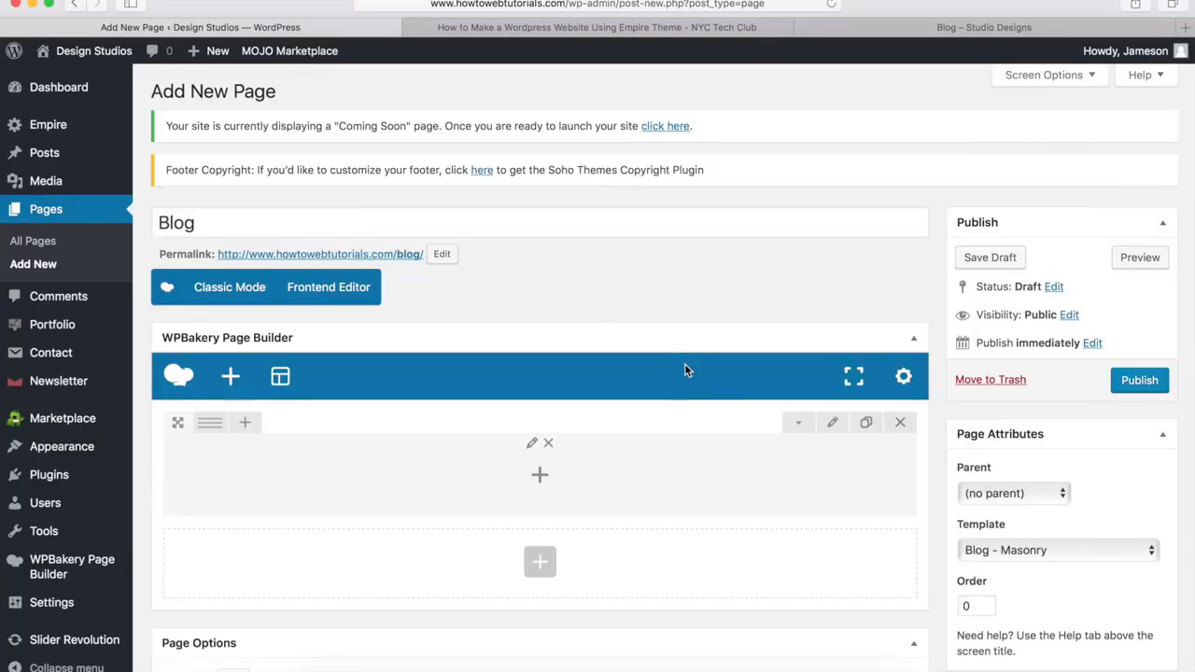
{"action": "left_click", "coordinate": [832, 426]}
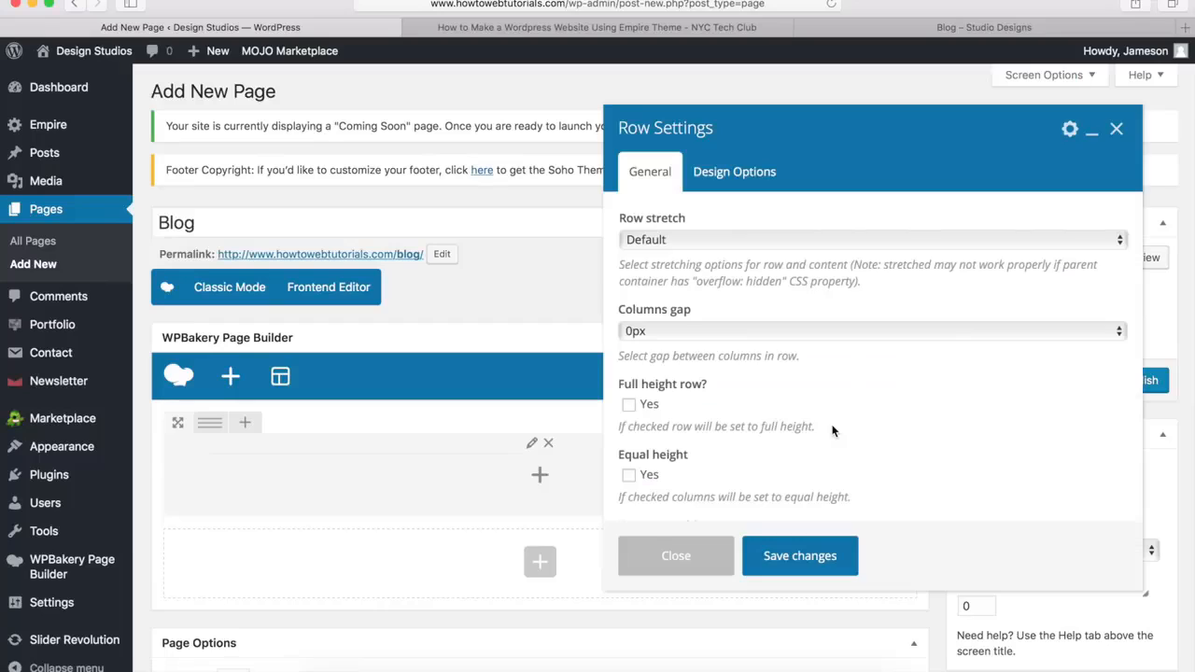
{"action": "left_click", "coordinate": [646, 241]}
{"action": "left_click", "coordinate": [648, 255]}
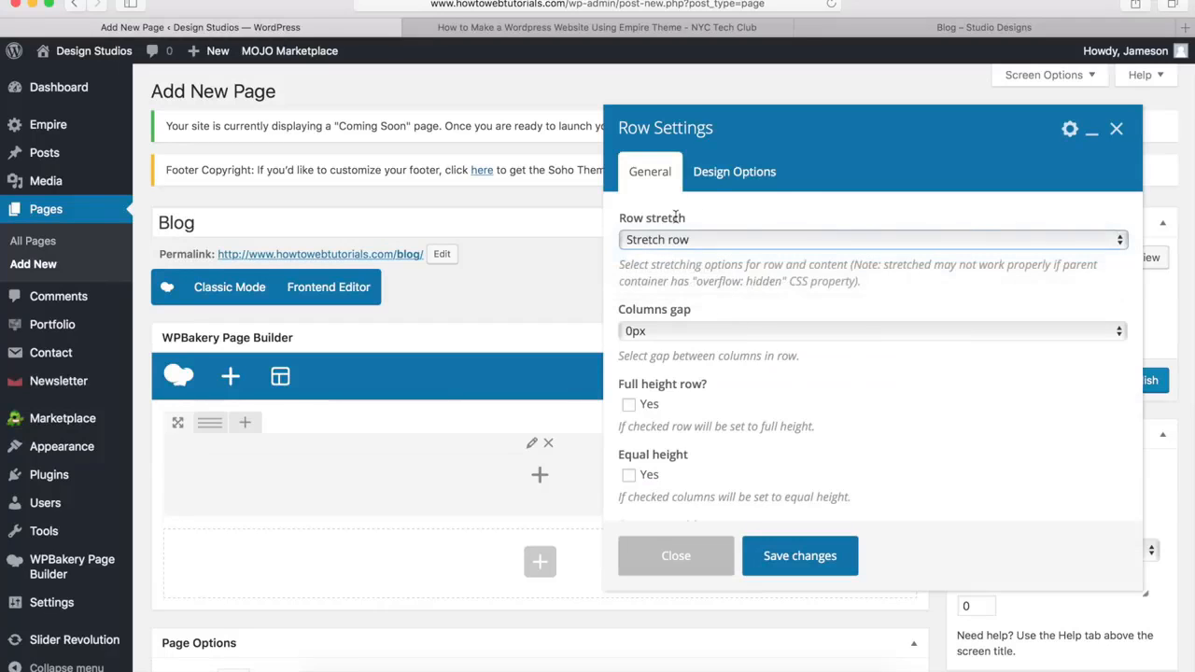
Give the row a bottom margin of 0px and the background color #00a9da, and save the row settings
{"action": "left_click", "coordinate": [725, 176]}
{"action": "left_click", "coordinate": [749, 475]}
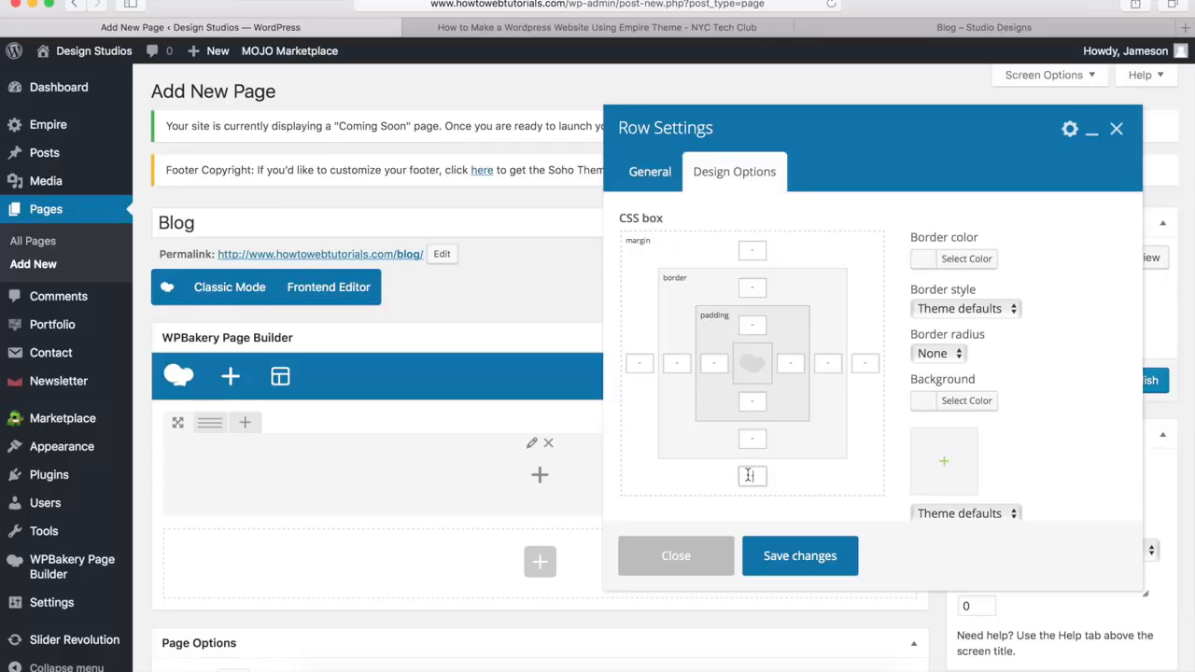
{"action": "type", "text": "0px"}
{"action": "left_click", "coordinate": [952, 403]}
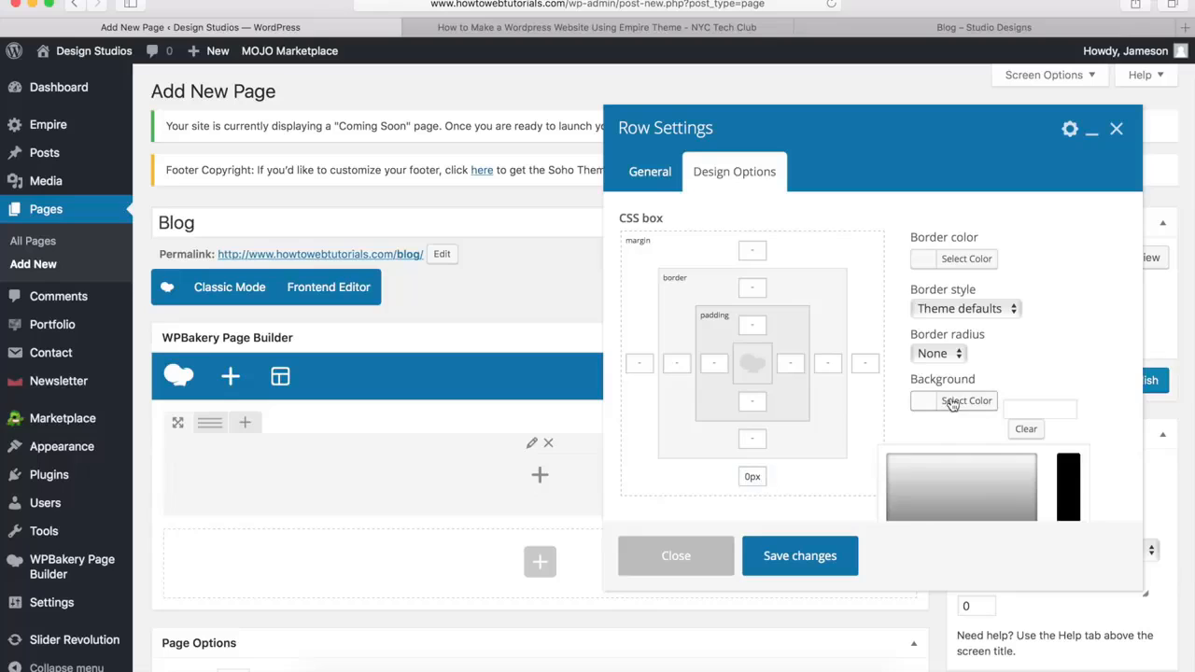
{"action": "left_click", "coordinate": [1035, 408]}
{"action": "type", "text": "#00a9da"}
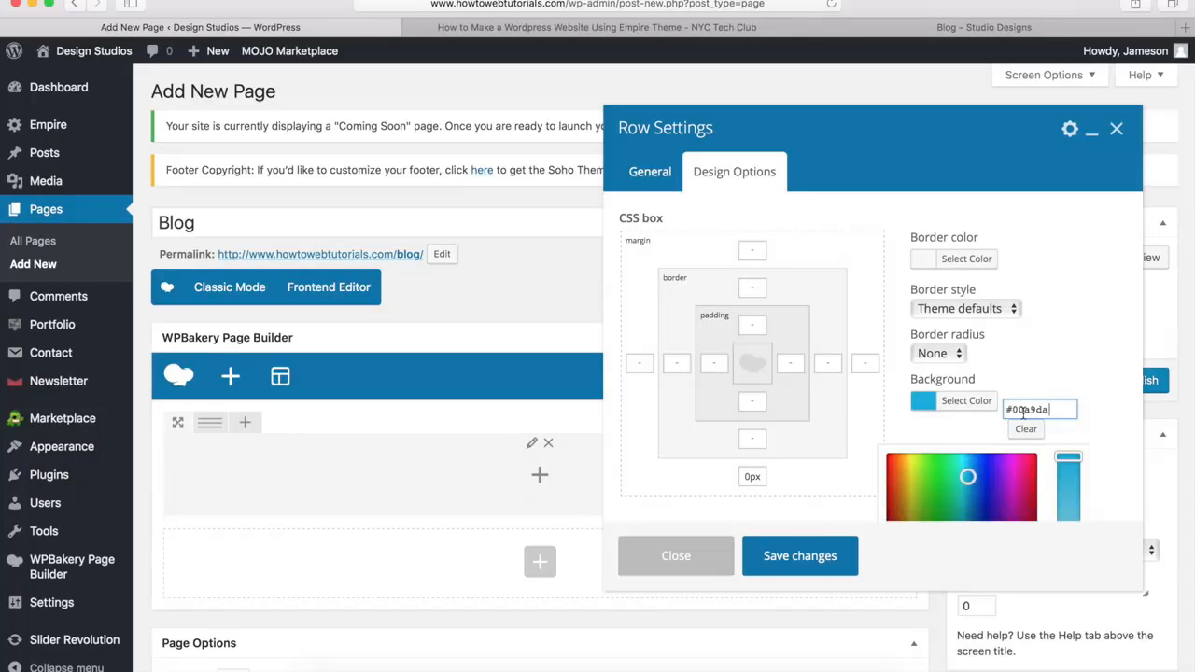
{"action": "left_click", "coordinate": [969, 404]}
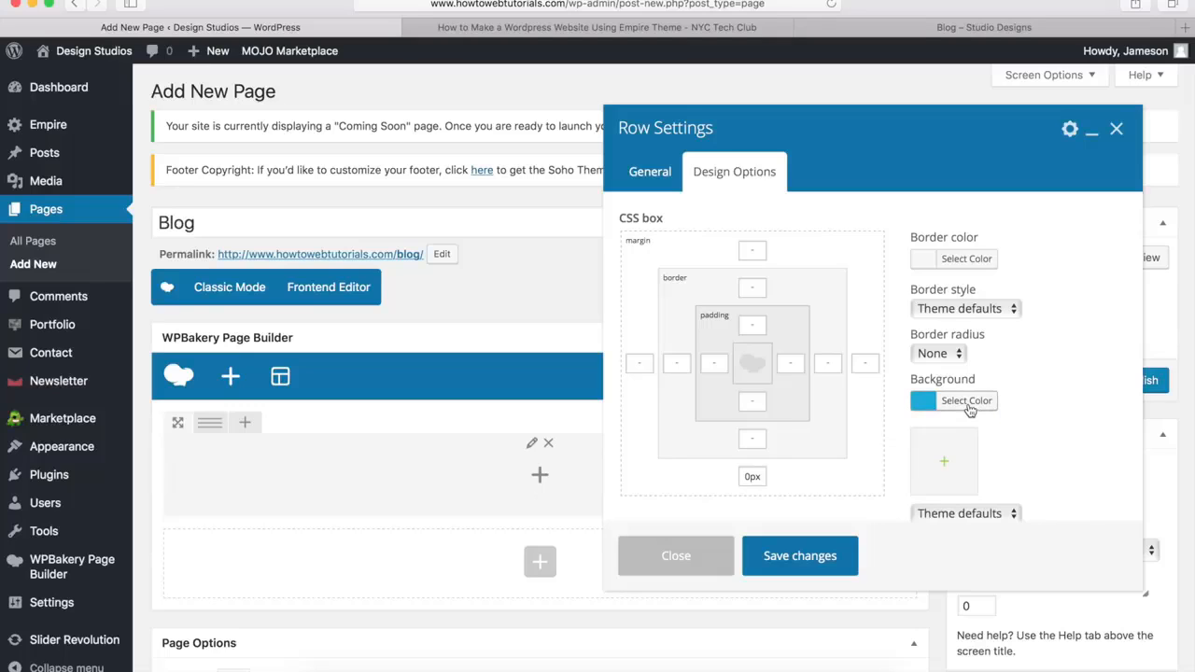
{"action": "left_click", "coordinate": [796, 558]}
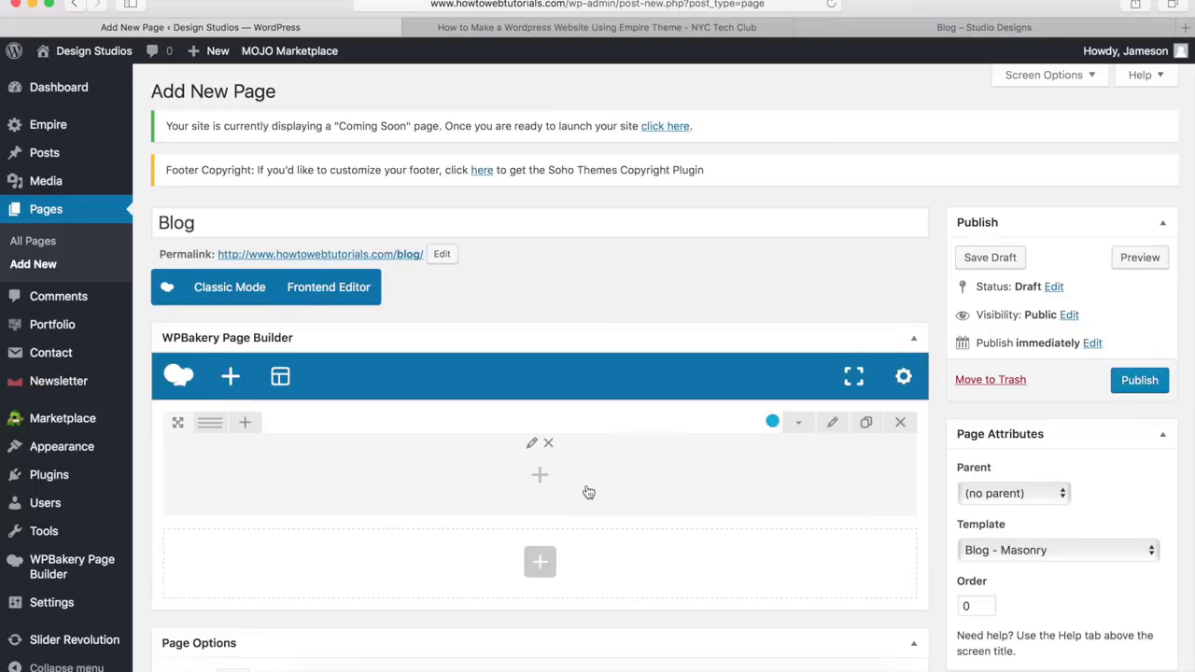
Add a Heading element inside the row with the title Stay Updated and the Heading 3 subtitle Sign up for our newsletter
{"action": "left_click", "coordinate": [539, 476]}
{"action": "scroll", "coordinate": [545, 483], "scroll_direction": "down", "scroll_amount": 5}
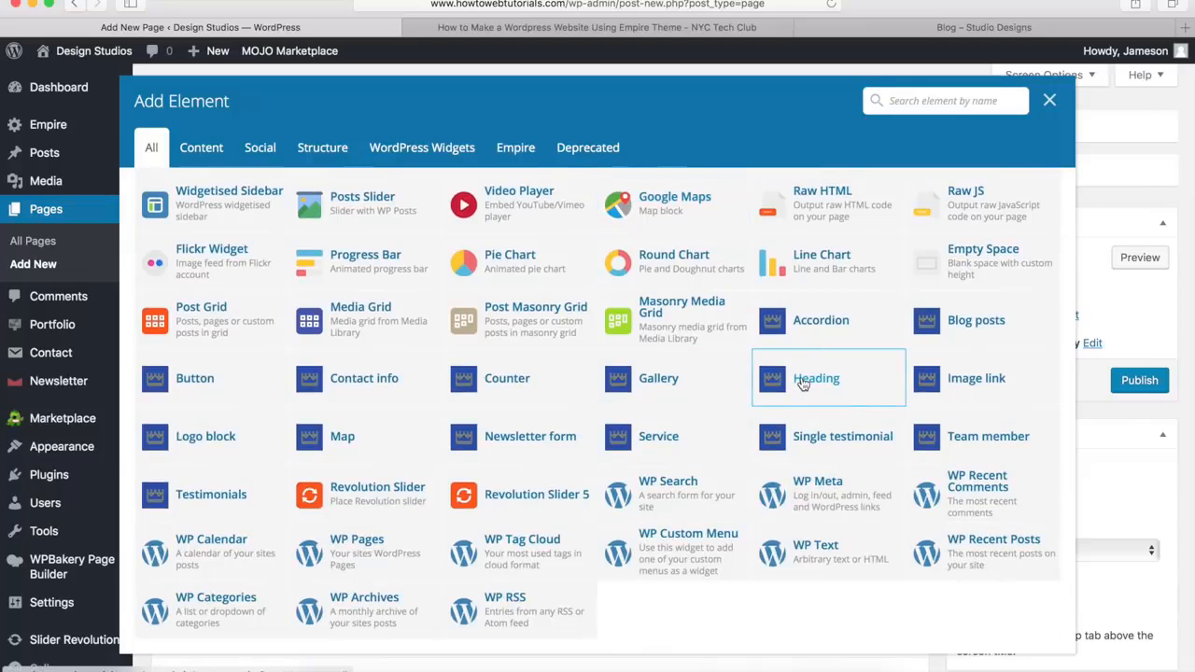
{"action": "left_click", "coordinate": [803, 381]}
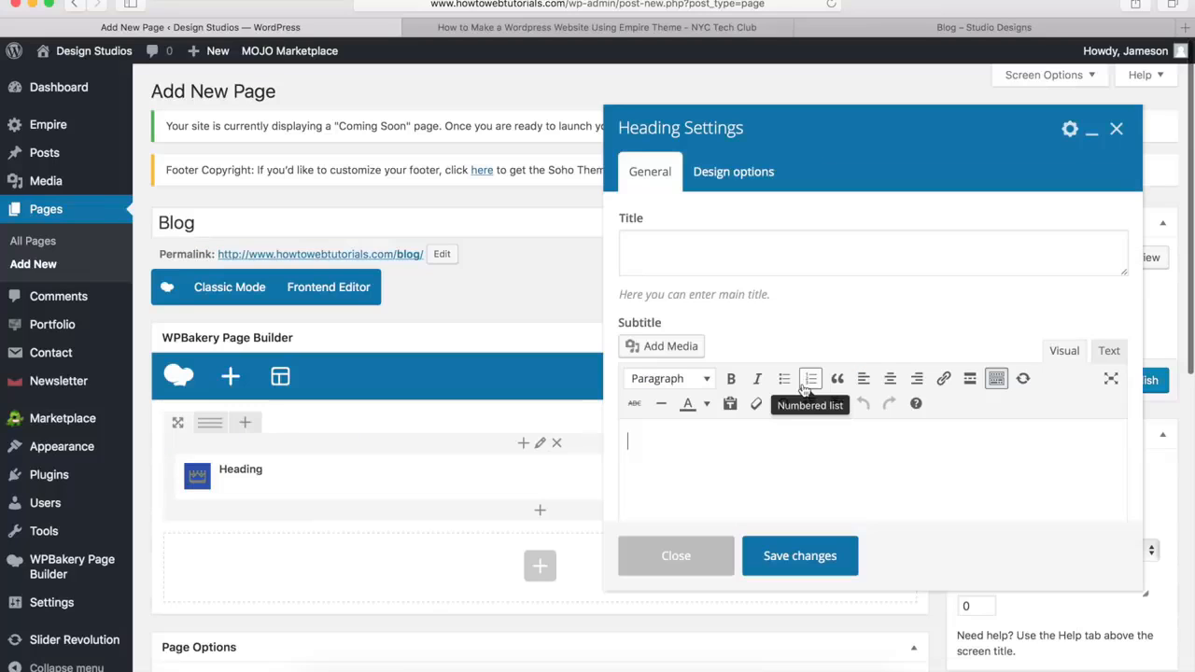
{"action": "left_click", "coordinate": [682, 264]}
{"action": "type", "text": "Stay Updated"}
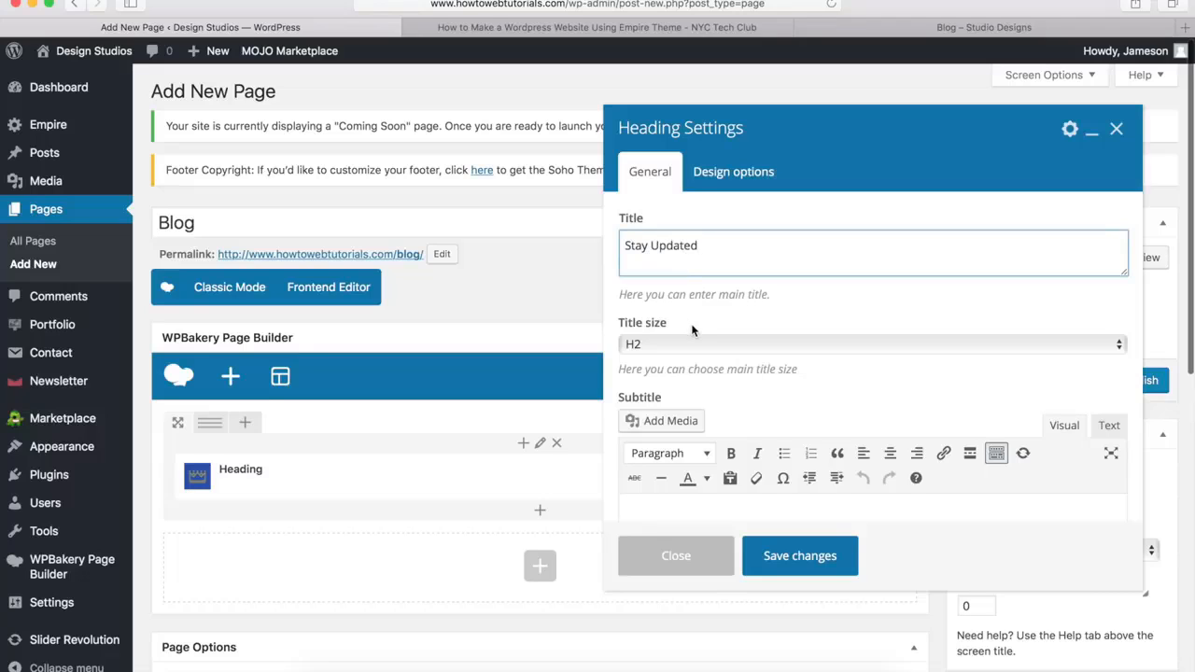
{"action": "scroll", "coordinate": [692, 329], "scroll_direction": "down", "scroll_amount": 5}
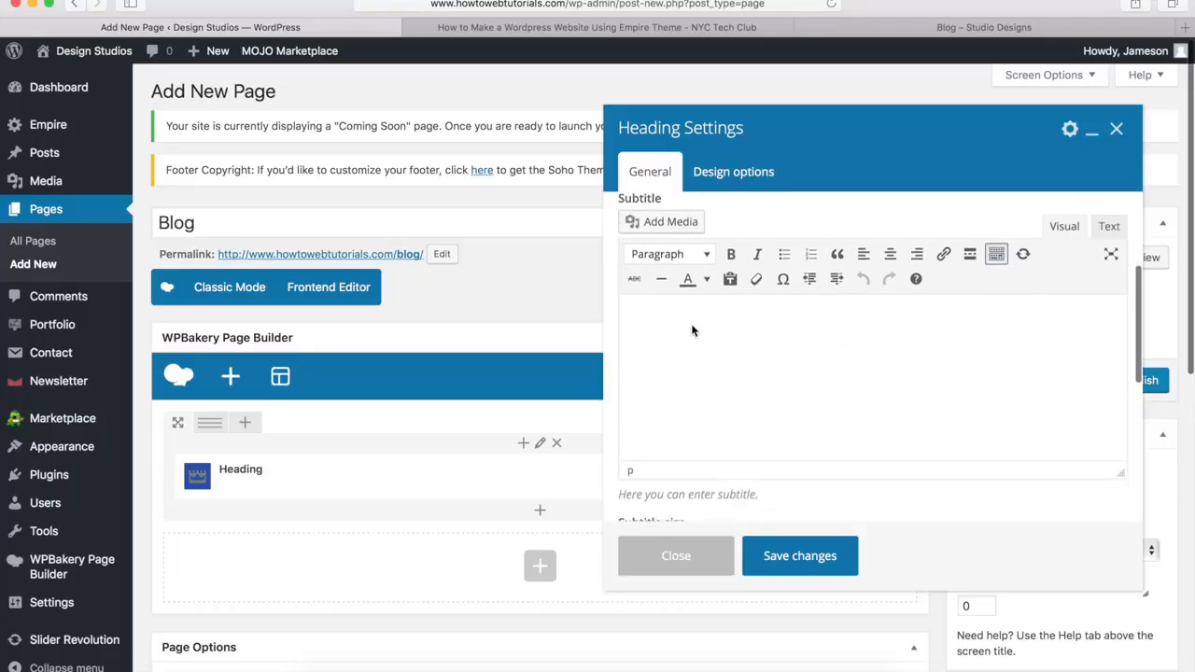
{"action": "left_click", "coordinate": [675, 301]}
{"action": "type", "text": "Sign up for our newsletter"}
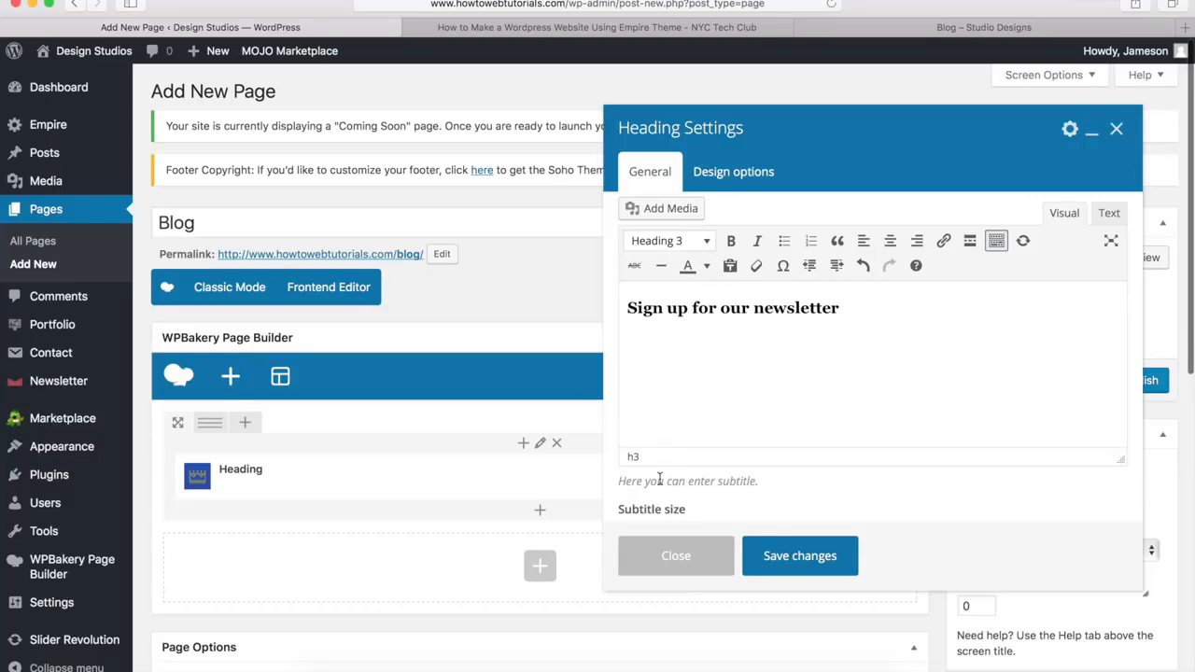
Set the heading to Style 1 and use the Custom color style with a white main title
{"action": "scroll", "coordinate": [661, 462], "scroll_direction": "down", "scroll_amount": 6}
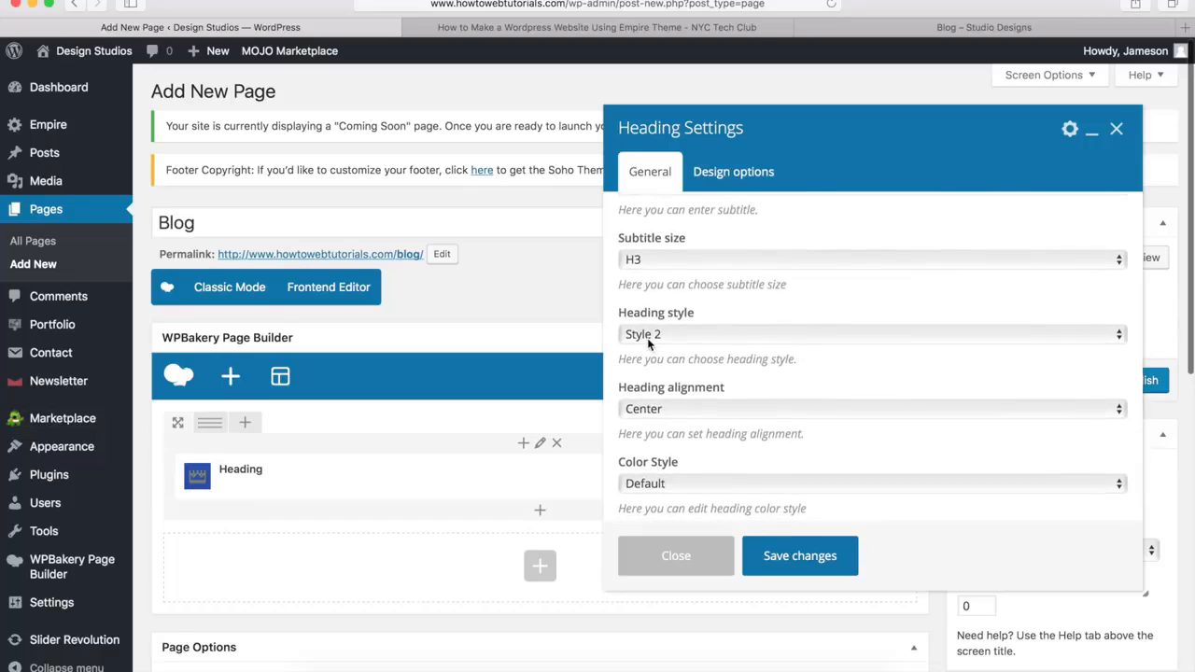
{"action": "left_click", "coordinate": [647, 335]}
{"action": "left_click", "coordinate": [644, 322]}
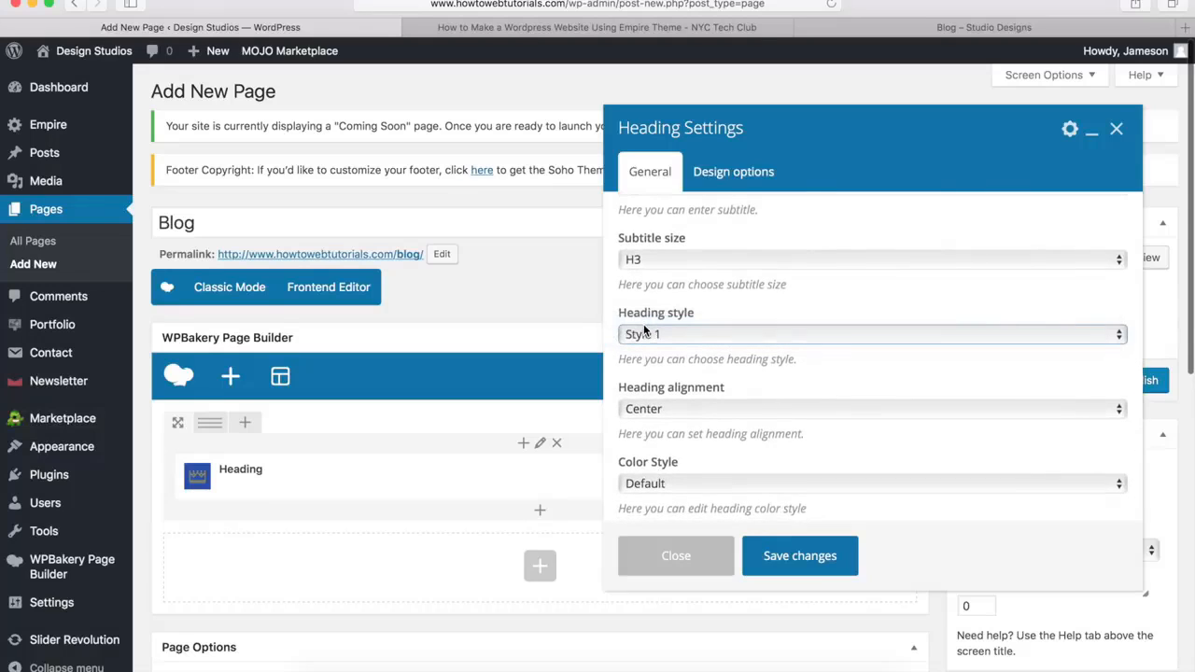
{"action": "scroll", "coordinate": [656, 408], "scroll_direction": "down", "scroll_amount": 2}
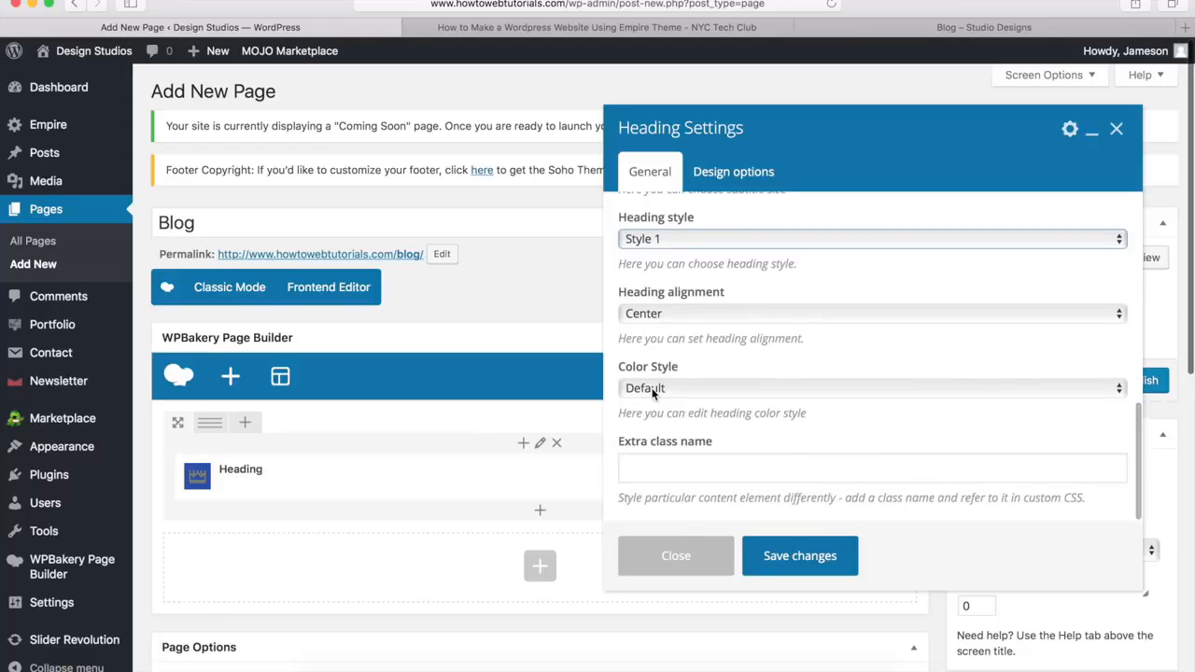
{"action": "left_click", "coordinate": [652, 388]}
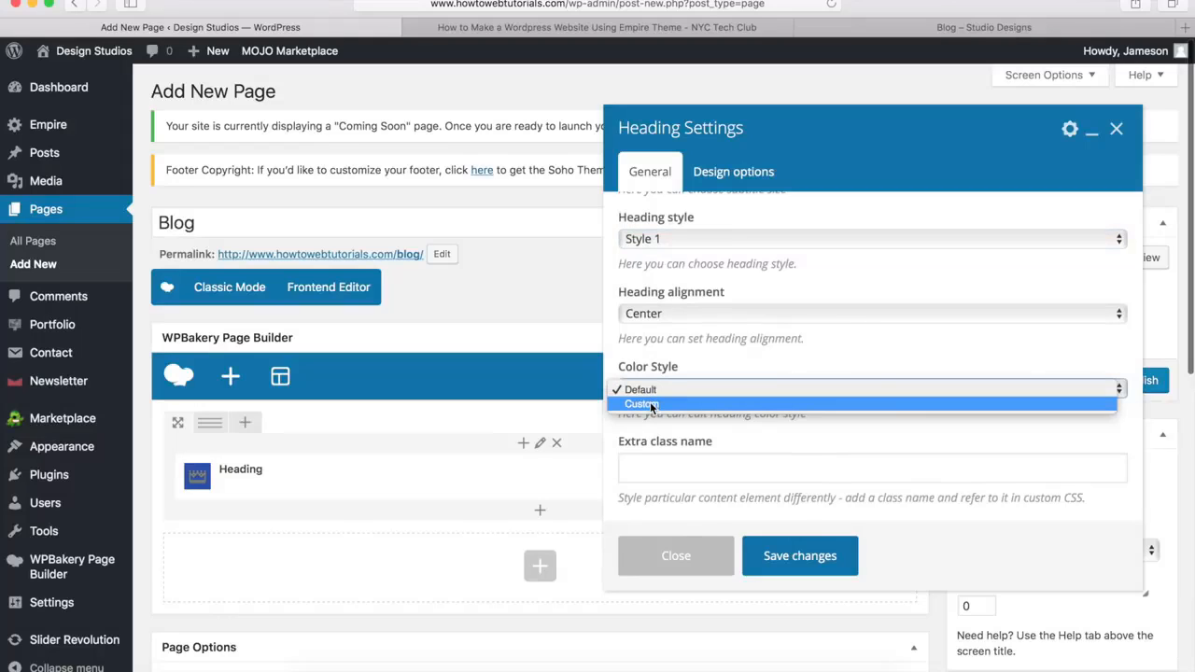
{"action": "left_click", "coordinate": [650, 404]}
{"action": "scroll", "coordinate": [653, 397], "scroll_direction": "down", "scroll_amount": 2}
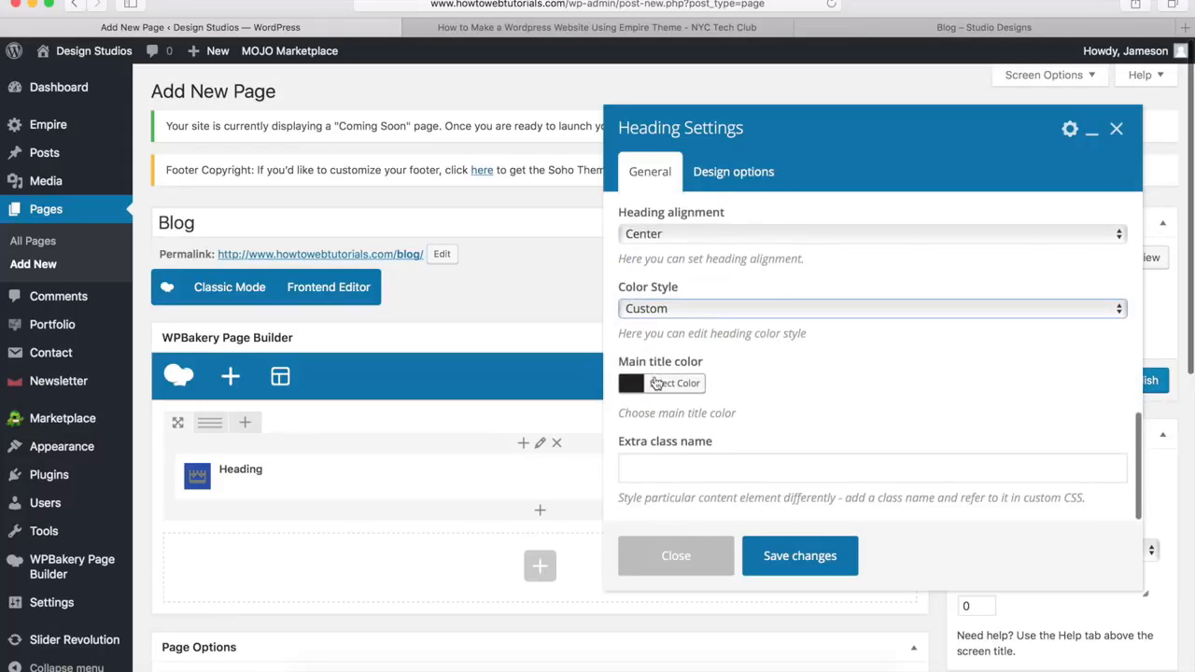
{"action": "left_click", "coordinate": [661, 384]}
{"action": "scroll", "coordinate": [653, 392], "scroll_direction": "down", "scroll_amount": 4}
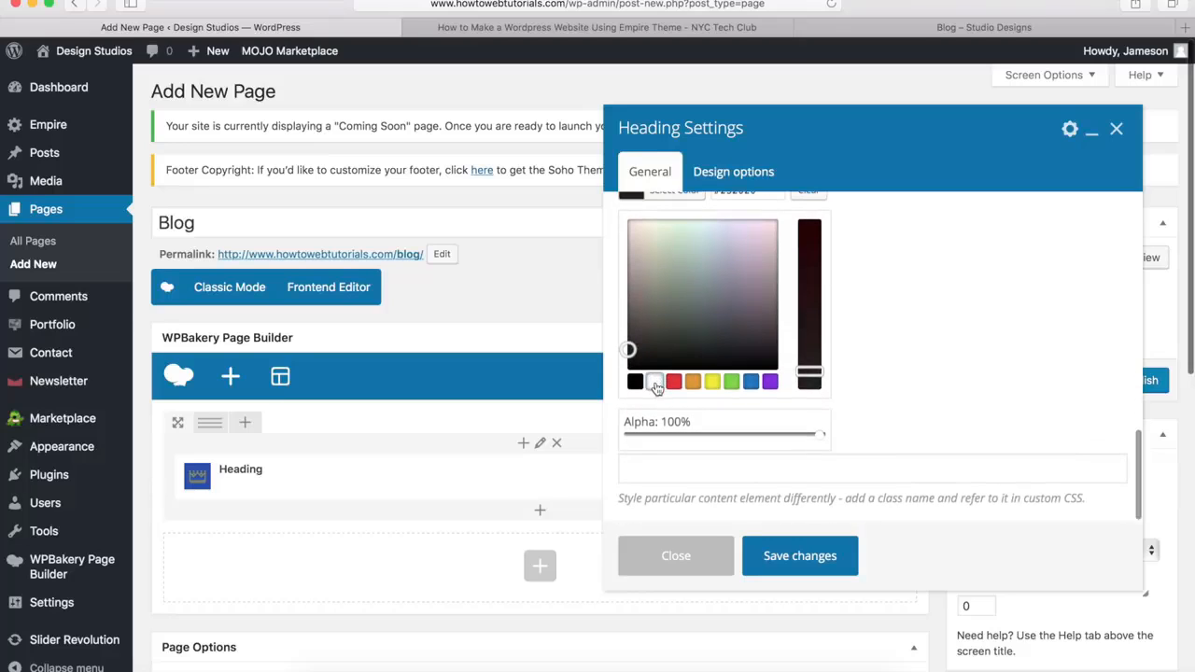
{"action": "left_click", "coordinate": [656, 390]}
{"action": "scroll", "coordinate": [656, 389], "scroll_direction": "up", "scroll_amount": 3}
{"action": "left_click", "coordinate": [665, 356]}
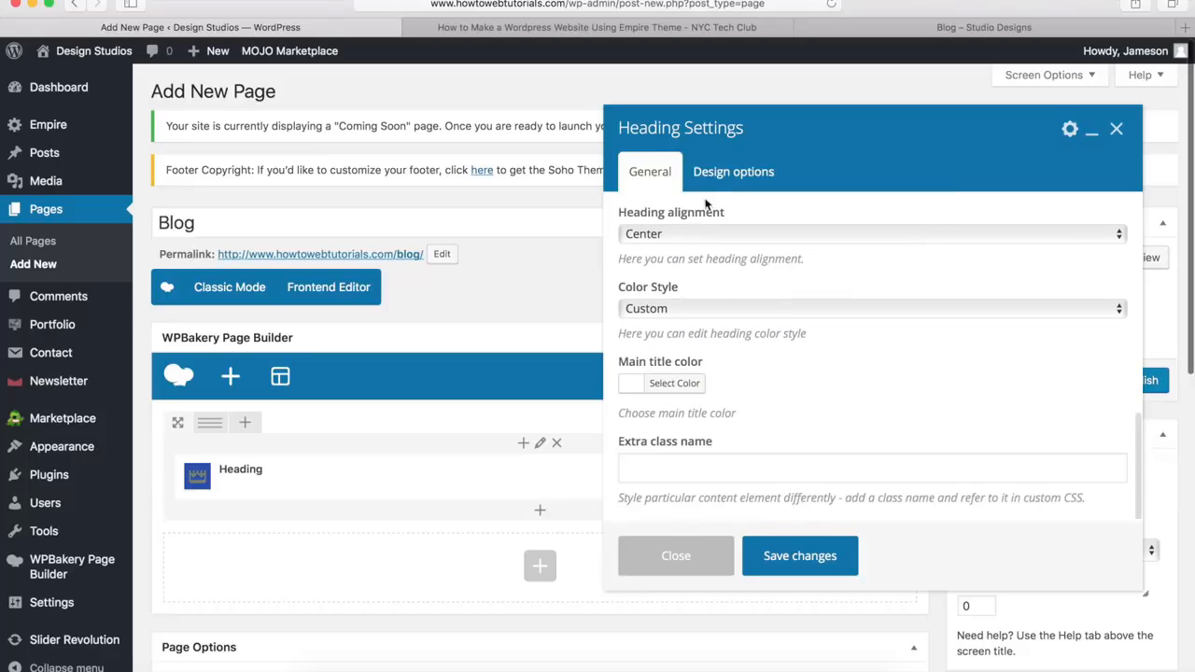
Set the heading's bottom margin to 0px and save the heading settings
{"action": "left_click", "coordinate": [727, 177]}
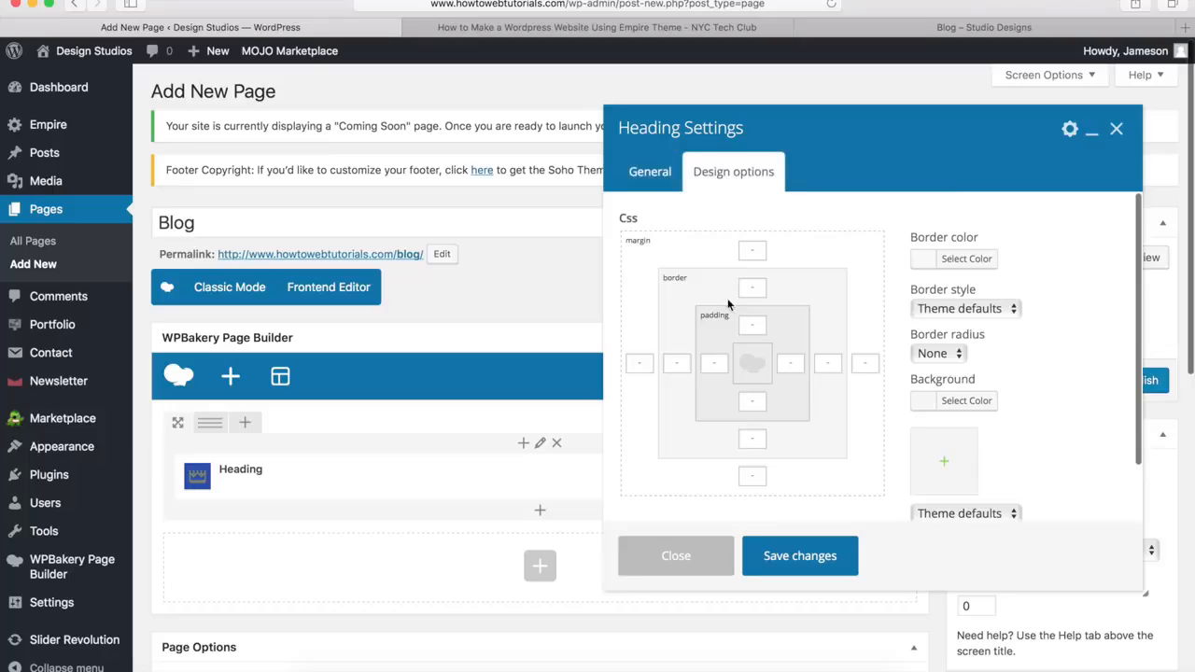
{"action": "left_click", "coordinate": [755, 476]}
{"action": "type", "text": "0px"}
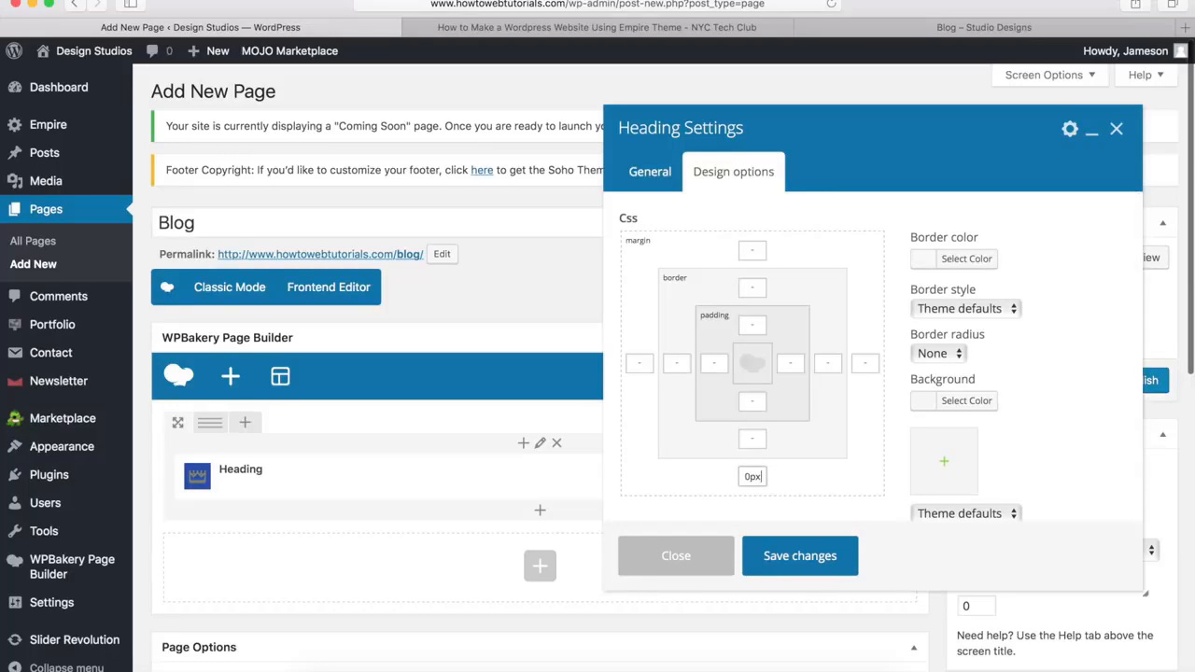
{"action": "left_click", "coordinate": [796, 560]}
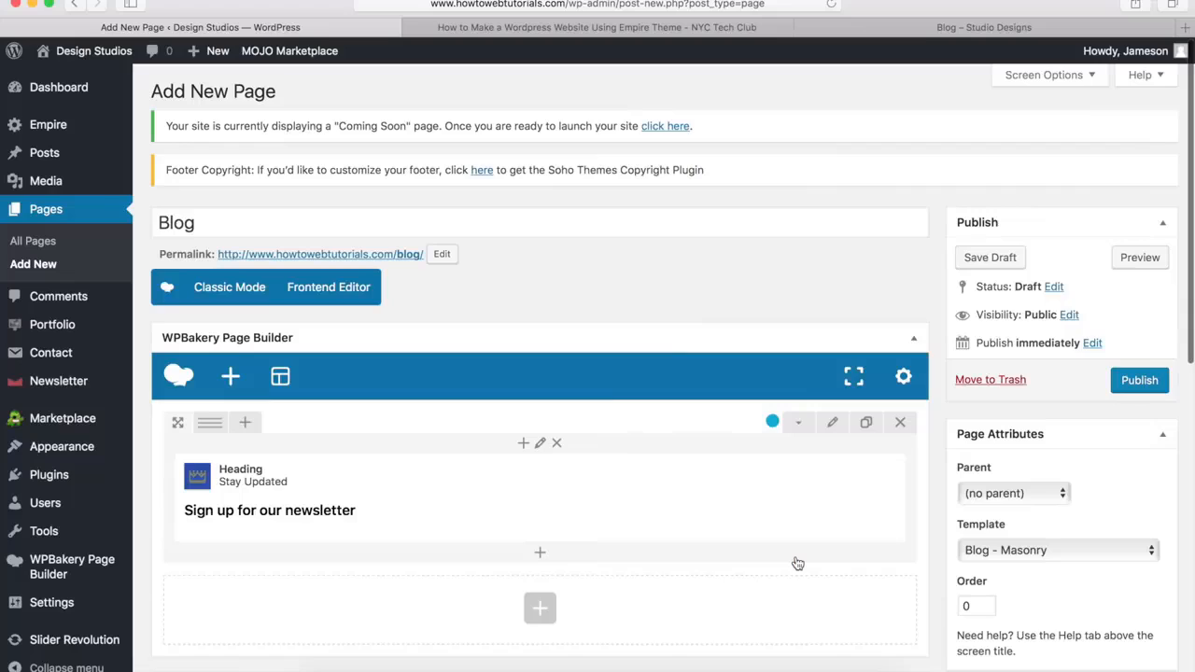
Add a Newsletter form element below the heading in the same row and save it
{"action": "left_click", "coordinate": [543, 557]}
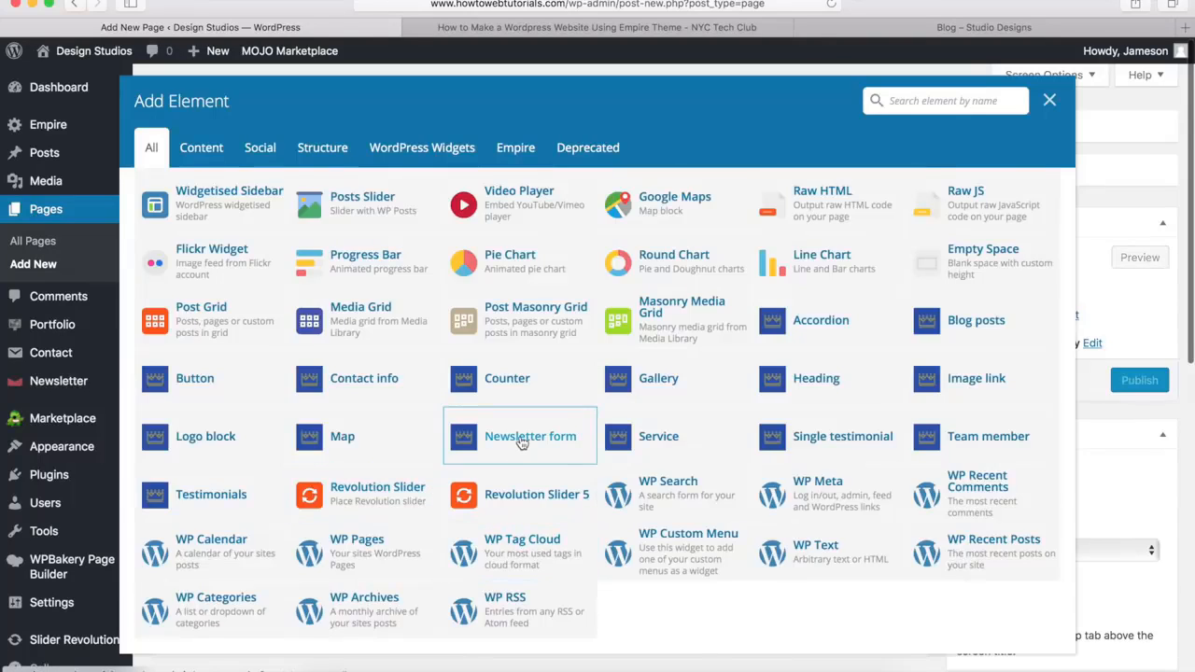
{"action": "left_click", "coordinate": [522, 443]}
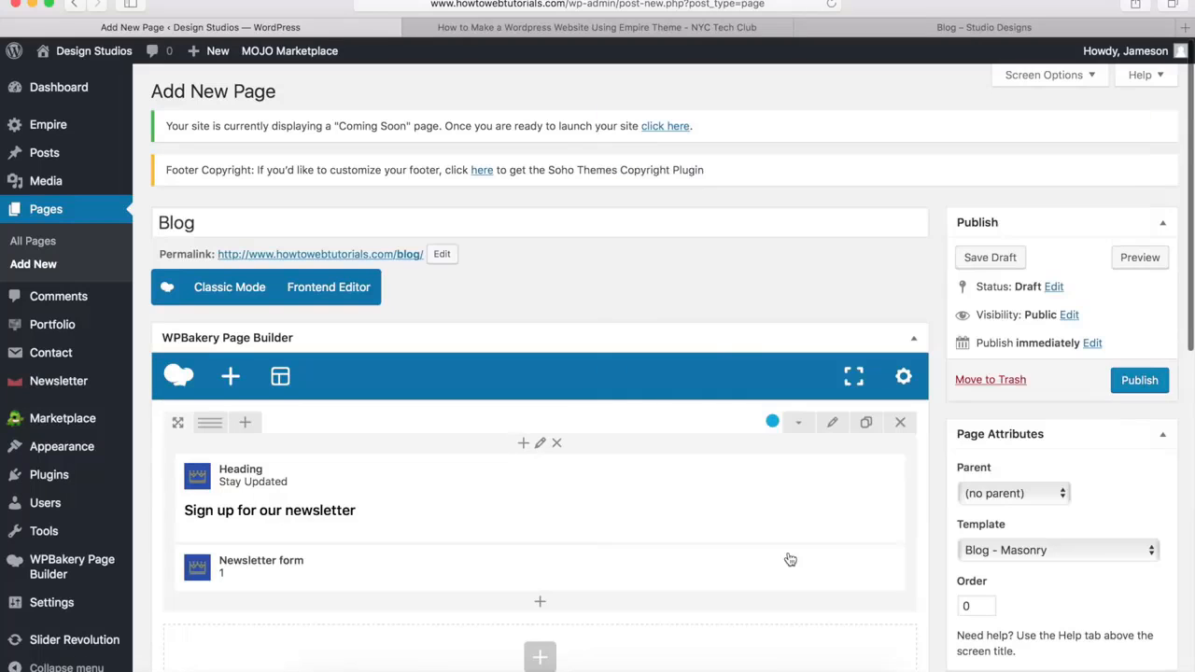
{"action": "left_click", "coordinate": [791, 557]}
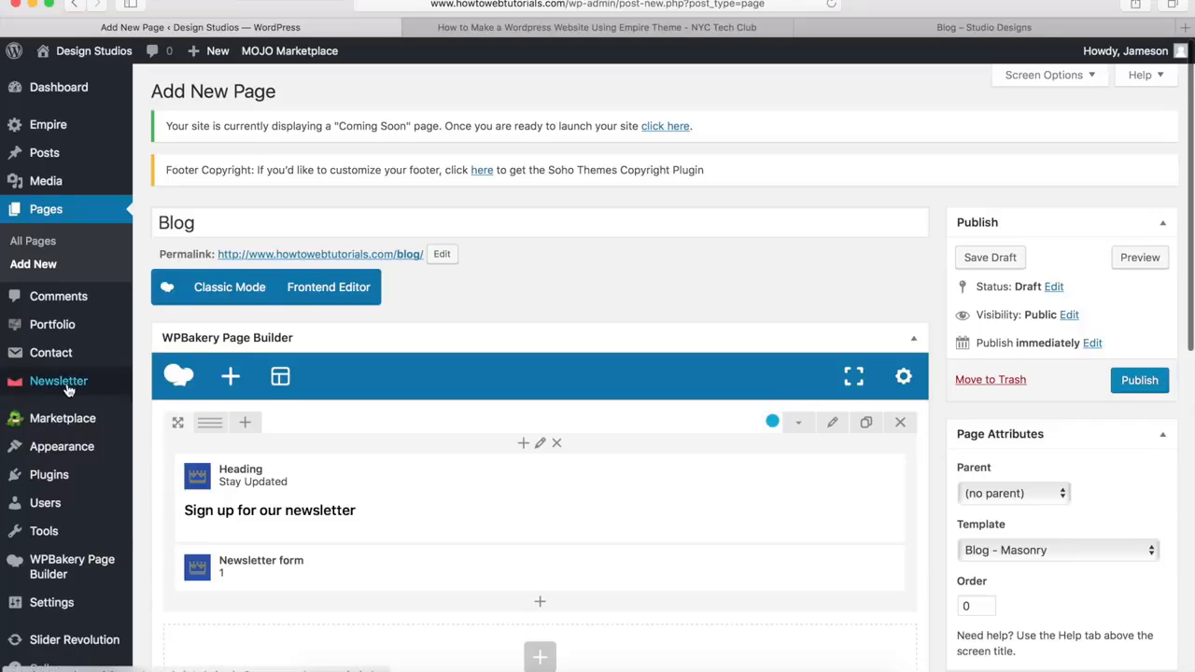
Publish the Blog page and check the live version from its title header through the newsletter section and footer
{"action": "mouse_move", "coordinate": [72, 388]}
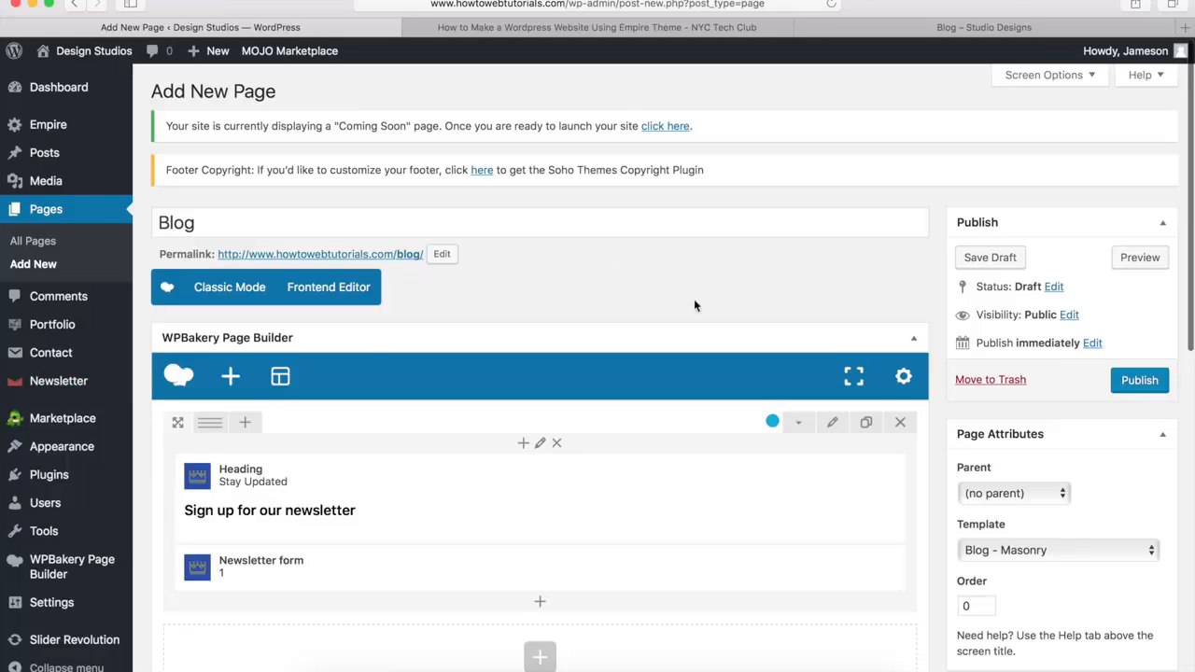
{"action": "left_click", "coordinate": [1139, 381]}
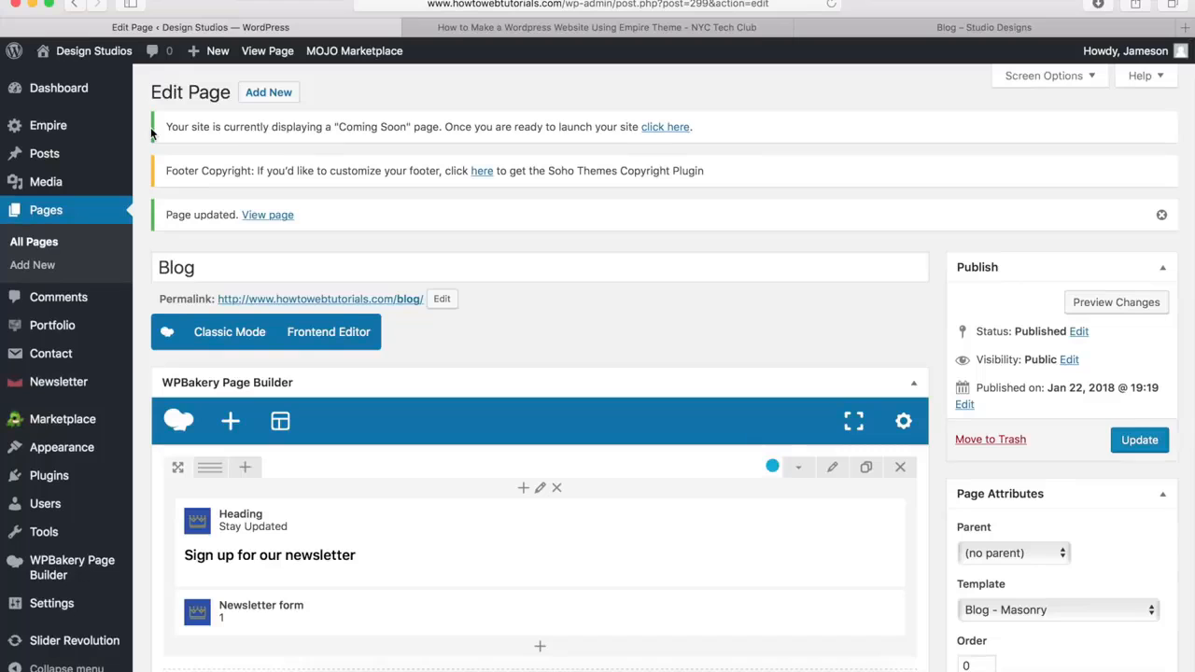
{"action": "left_click", "coordinate": [258, 217]}
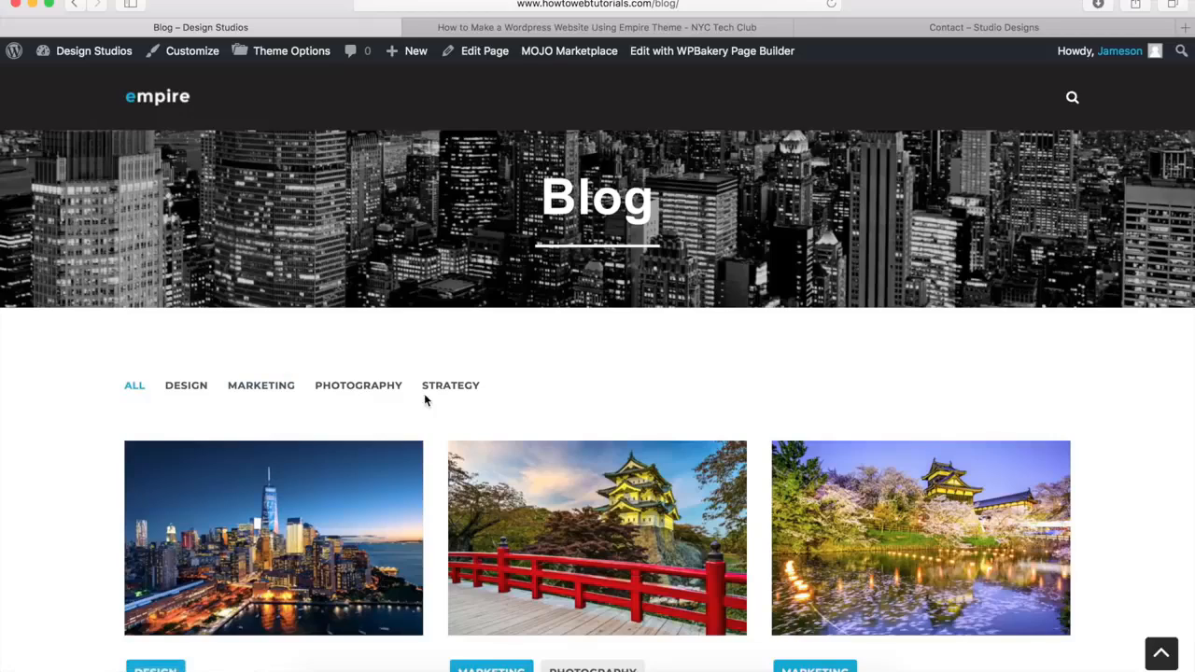
{"action": "scroll", "coordinate": [424, 393], "scroll_direction": "down", "scroll_amount": 10}
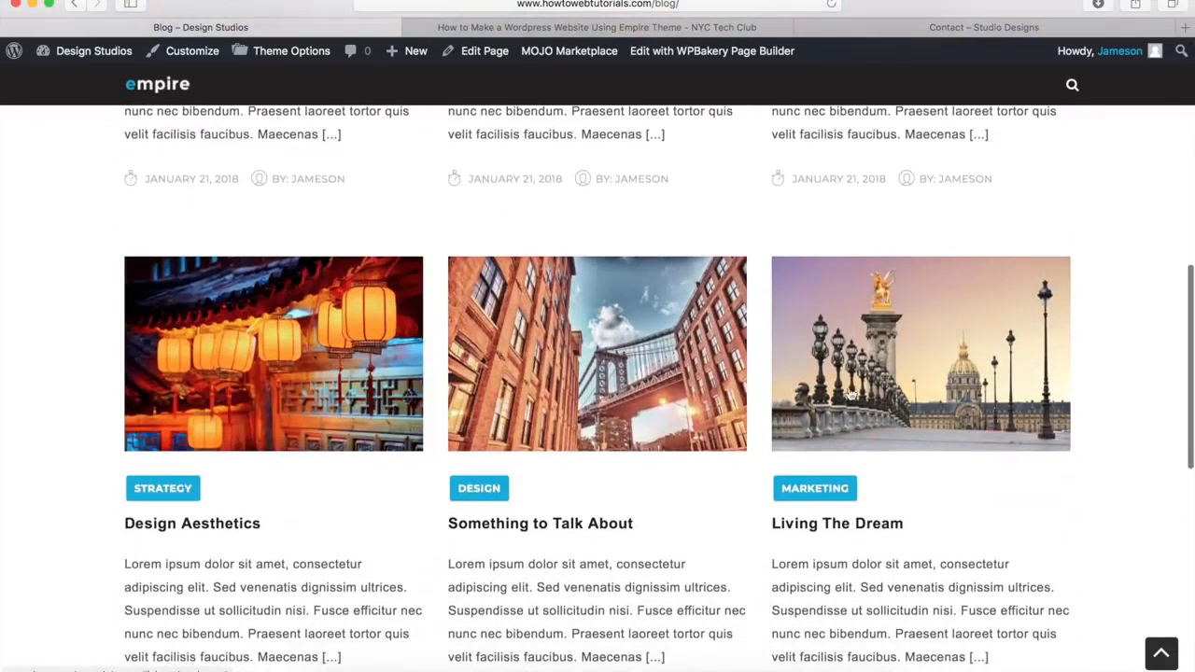
{"action": "scroll", "coordinate": [856, 455], "scroll_direction": "down", "scroll_amount": 10}
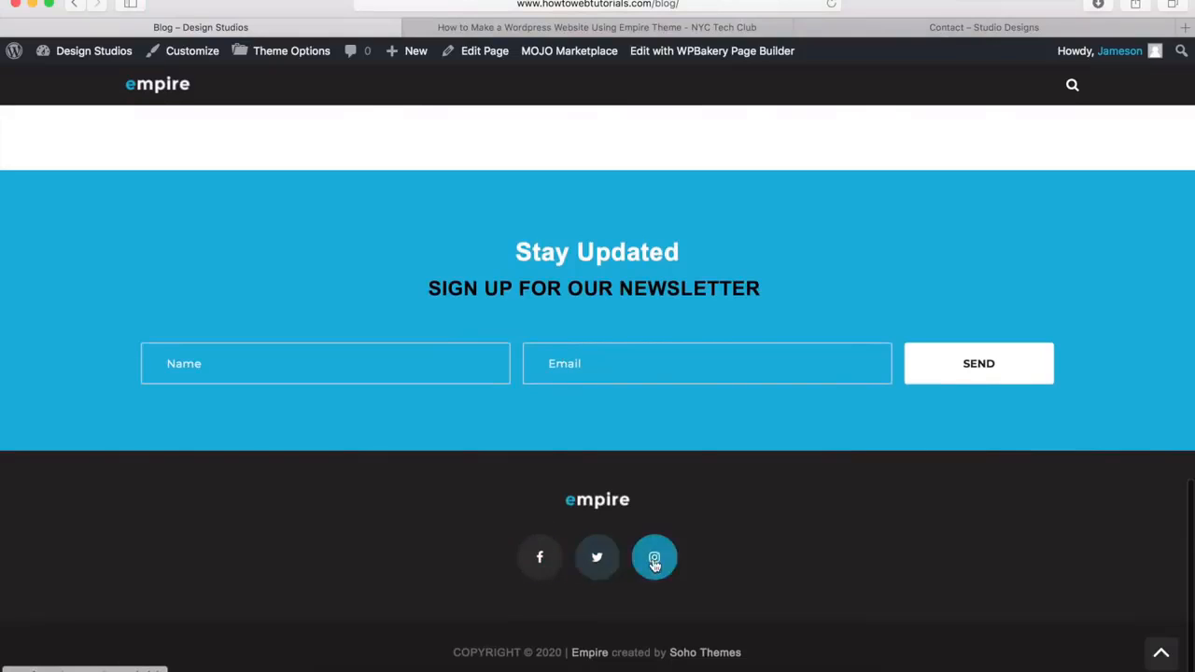
{"action": "left_click", "coordinate": [1159, 652]}
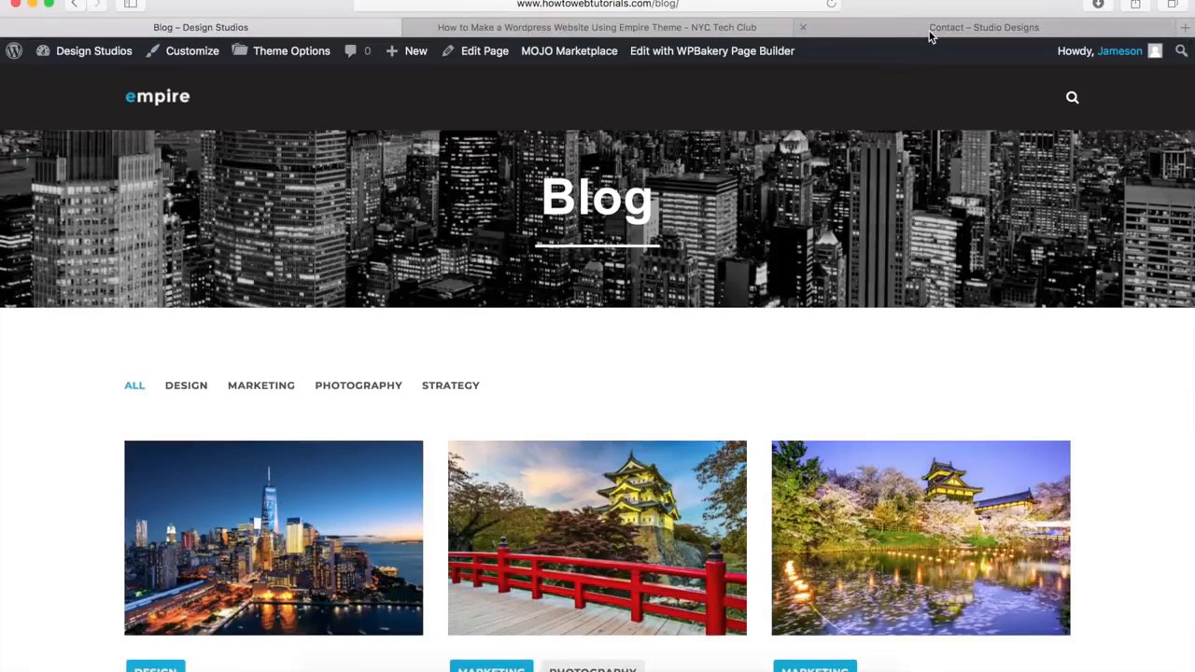
Review the Empire demo's Contact page from its title header through the contact info, message form, map, newsletter section and footer
{"action": "left_click", "coordinate": [930, 34]}
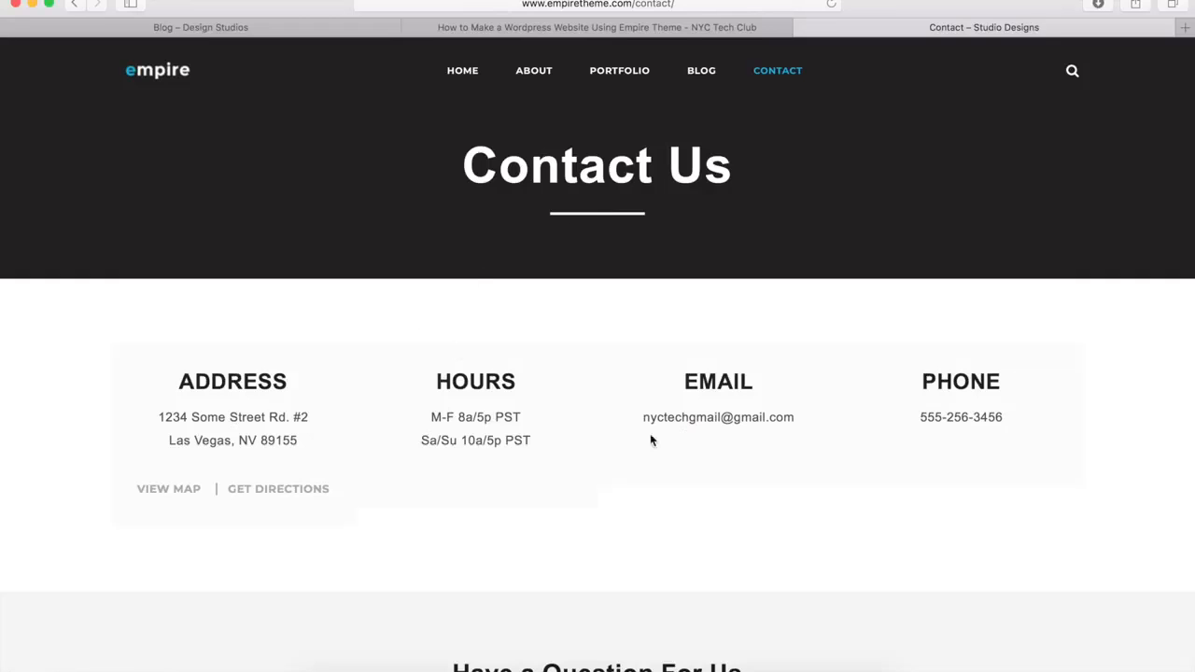
{"action": "scroll", "coordinate": [531, 494], "scroll_direction": "down", "scroll_amount": 5}
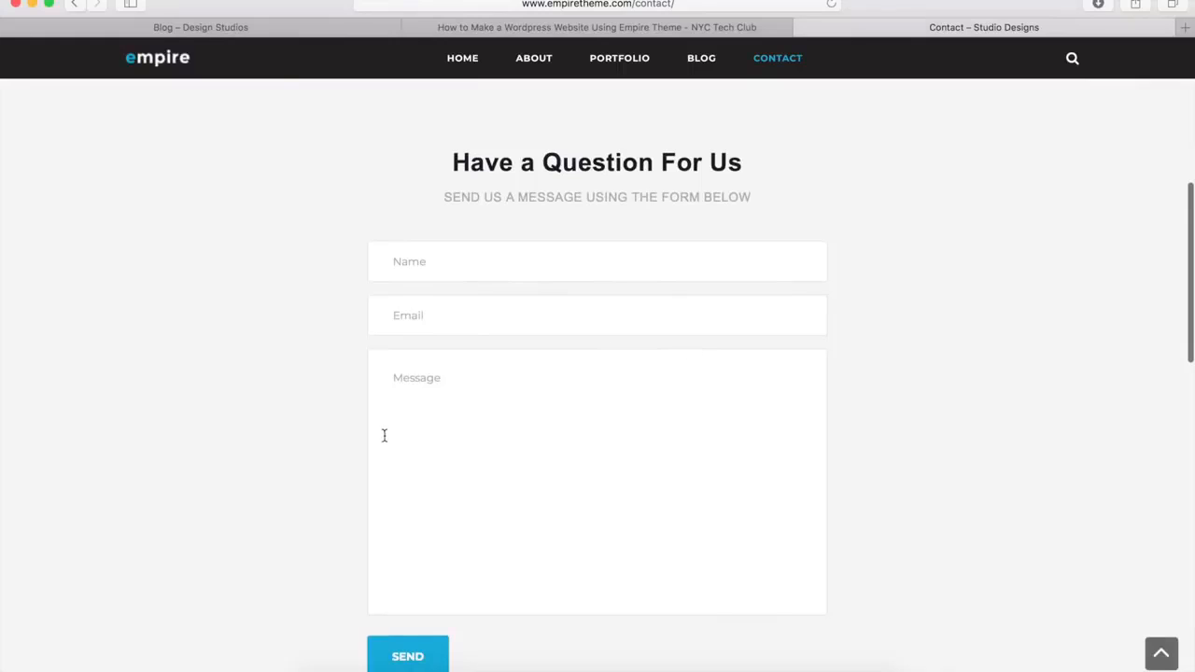
{"action": "scroll", "coordinate": [300, 470], "scroll_direction": "down", "scroll_amount": 10}
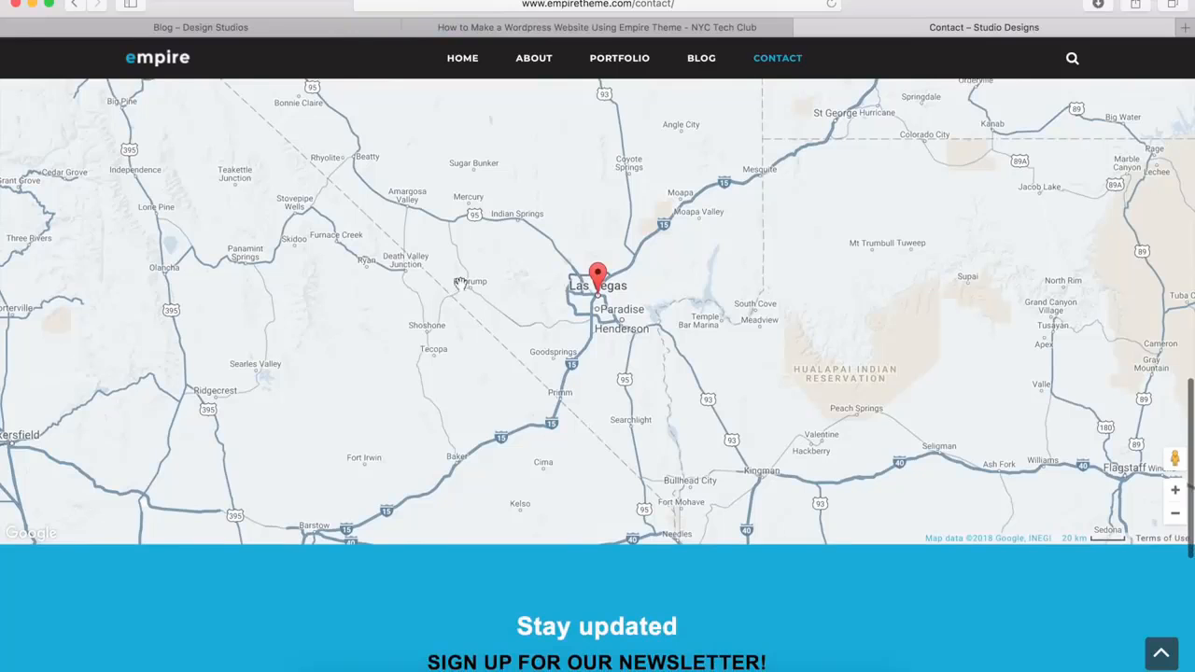
{"action": "scroll", "coordinate": [455, 294], "scroll_direction": "down", "scroll_amount": 5}
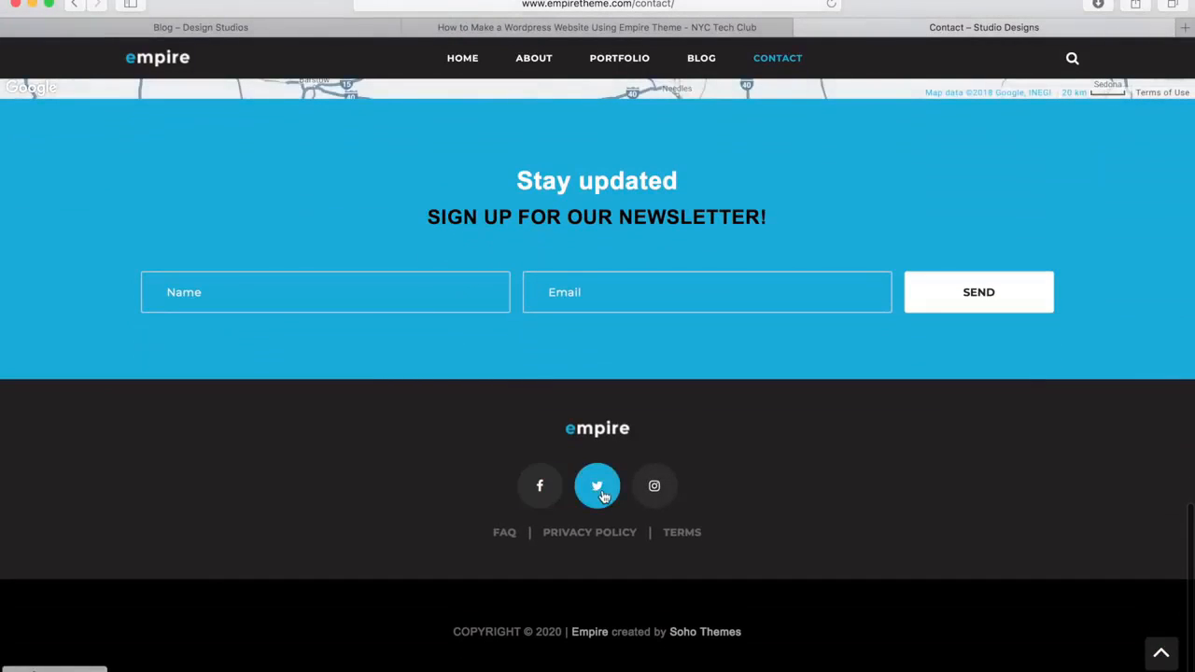
{"action": "left_click", "coordinate": [1160, 654]}
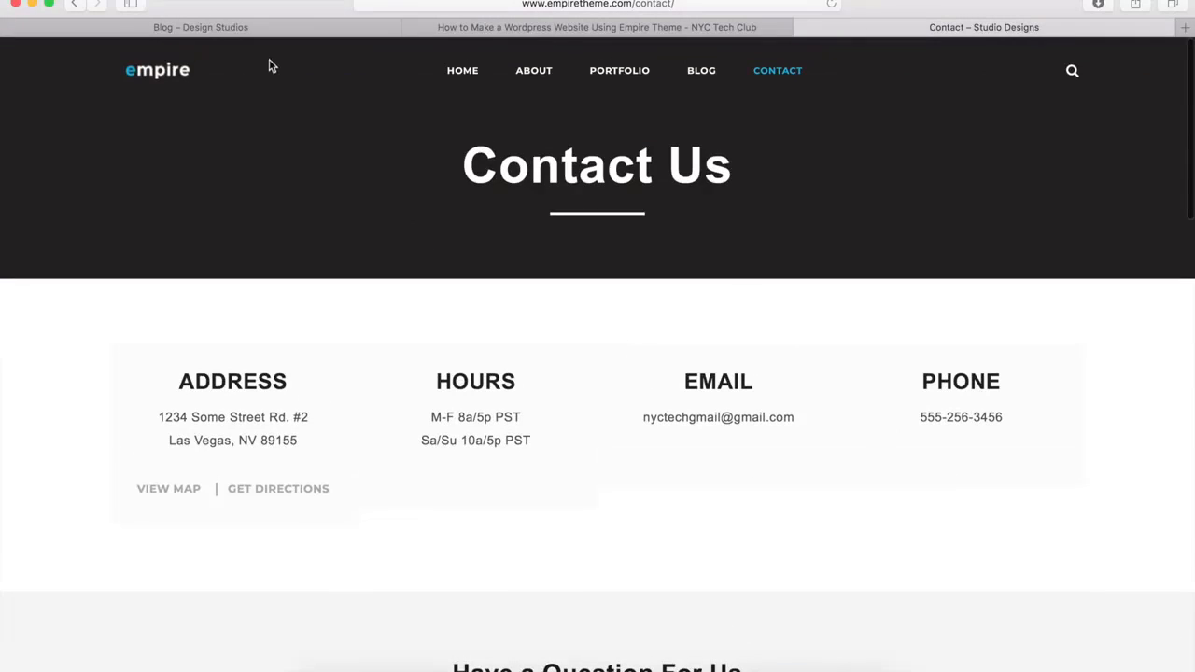
Create a new WordPress page titled "Contact" and disable its page title in the page options
{"action": "left_click", "coordinate": [218, 26]}
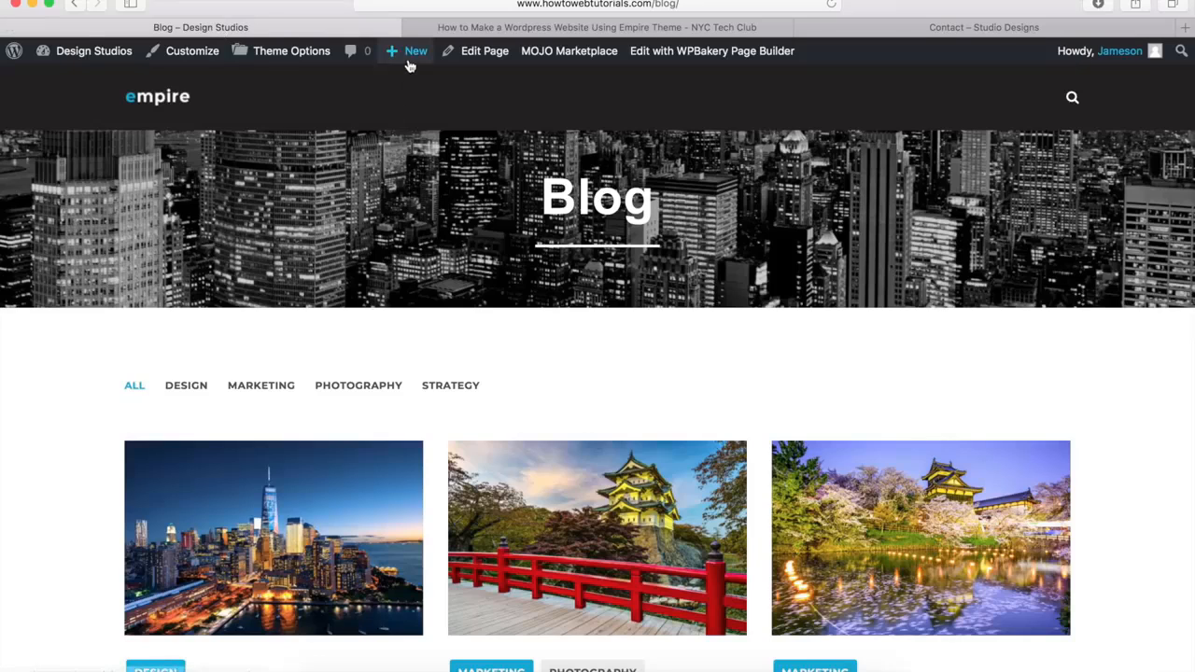
{"action": "mouse_move", "coordinate": [409, 60]}
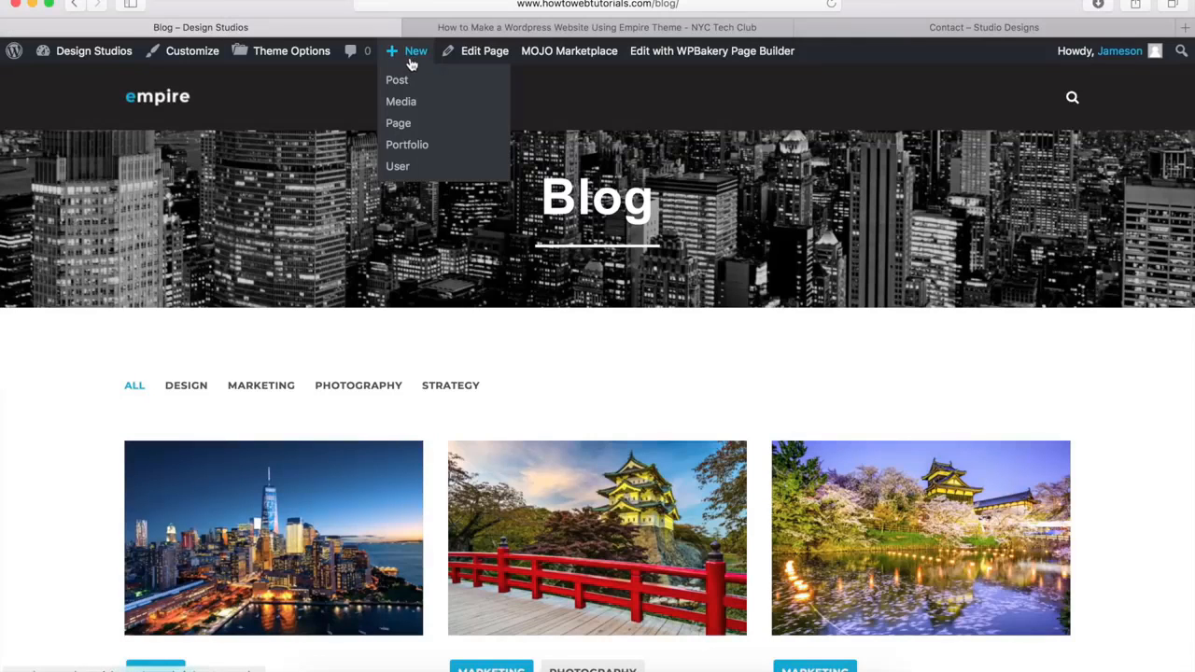
{"action": "left_click", "coordinate": [398, 127]}
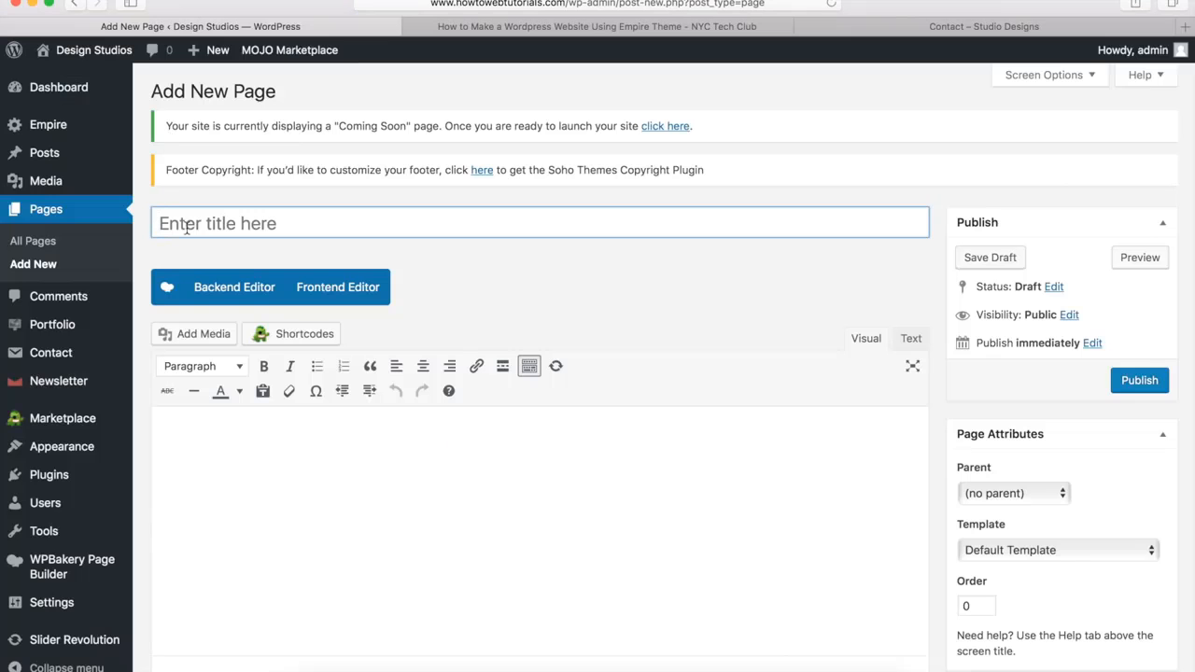
{"action": "type", "text": "Contact"}
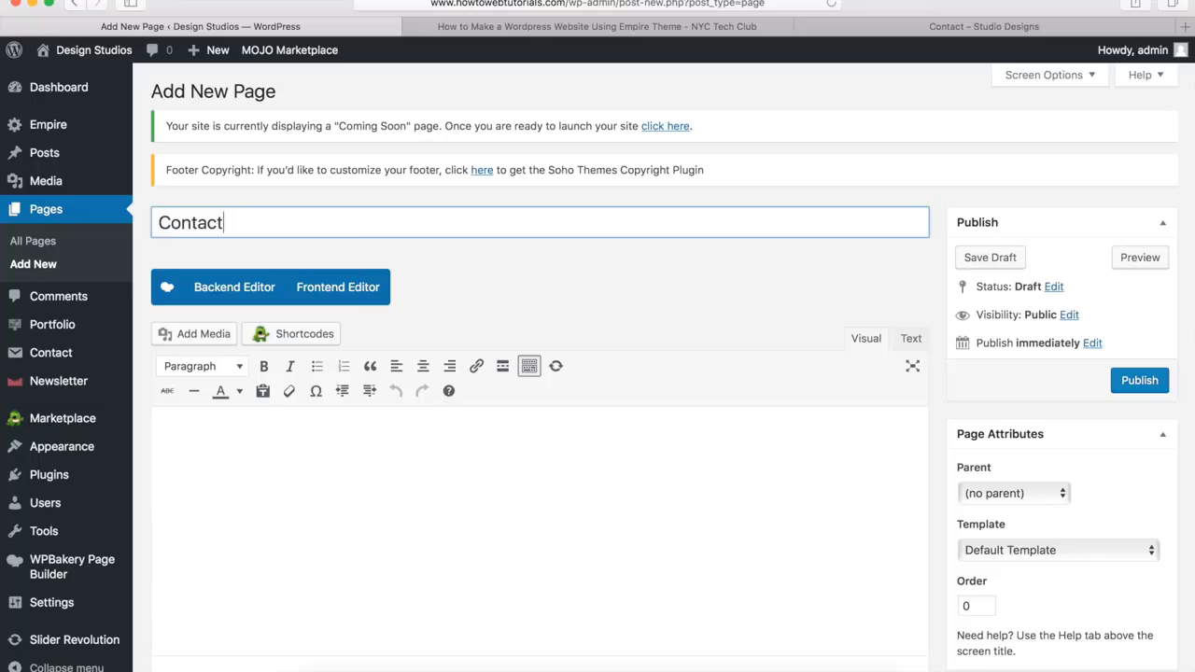
{"action": "left_click", "coordinate": [578, 320]}
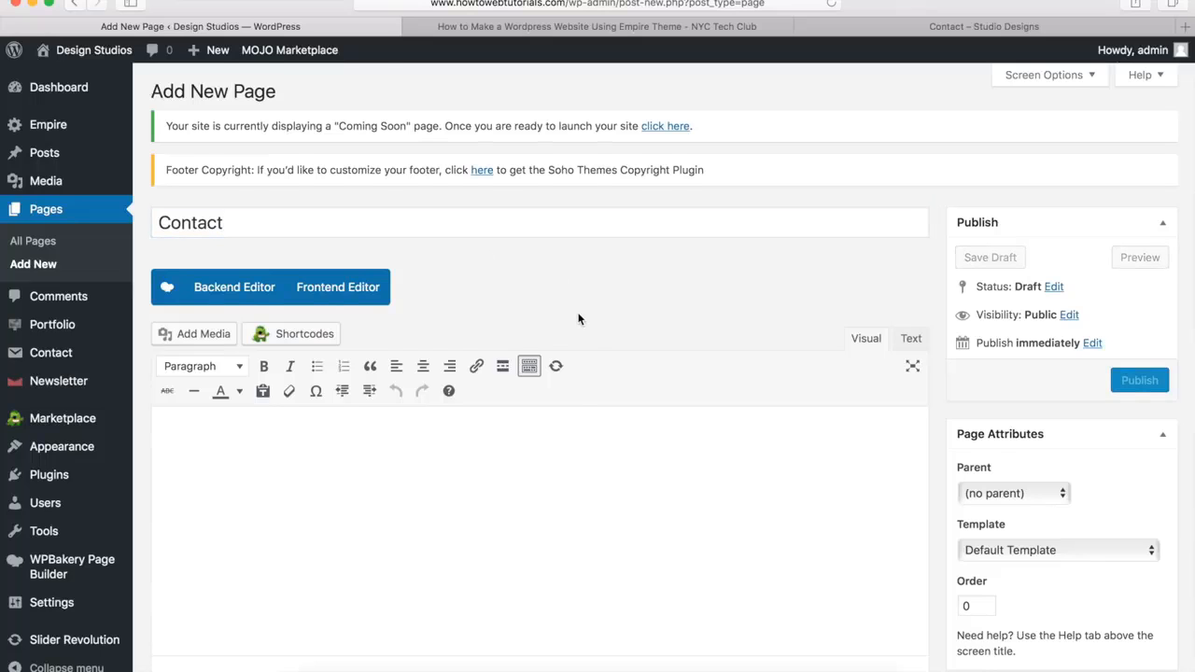
{"action": "scroll", "coordinate": [578, 320], "scroll_direction": "down", "scroll_amount": 10}
{"action": "left_click", "coordinate": [360, 467]}
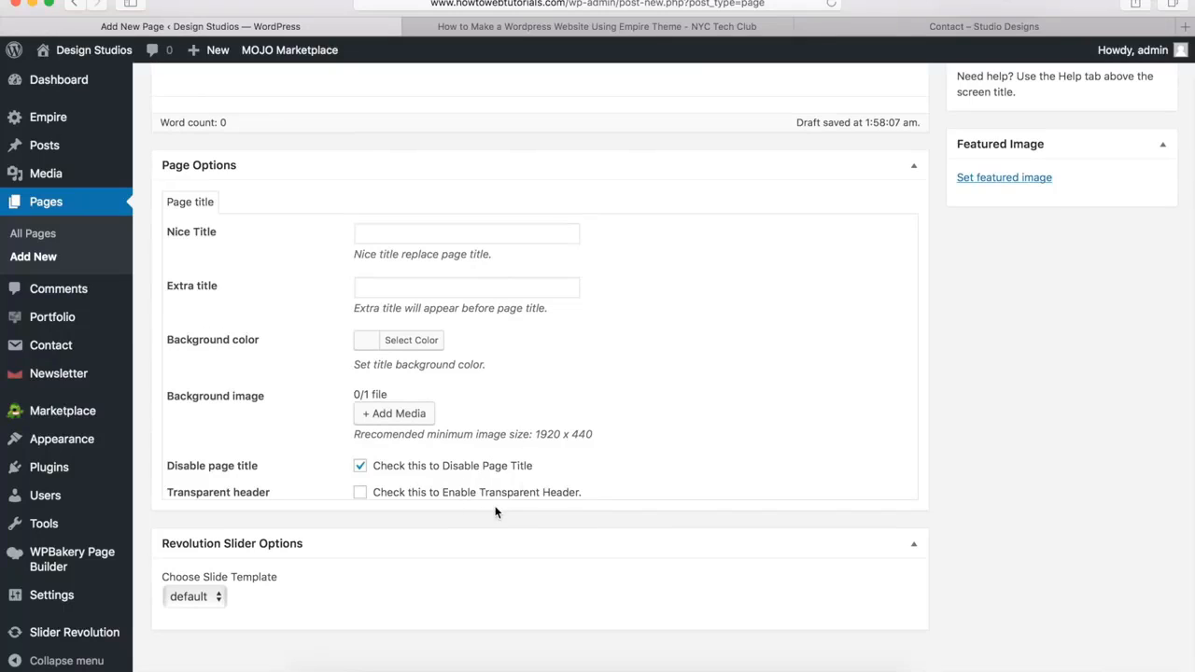
Switch the Contact page to the WPBakery backend editor and add an empty row
{"action": "scroll", "coordinate": [579, 476], "scroll_direction": "up", "scroll_amount": 15}
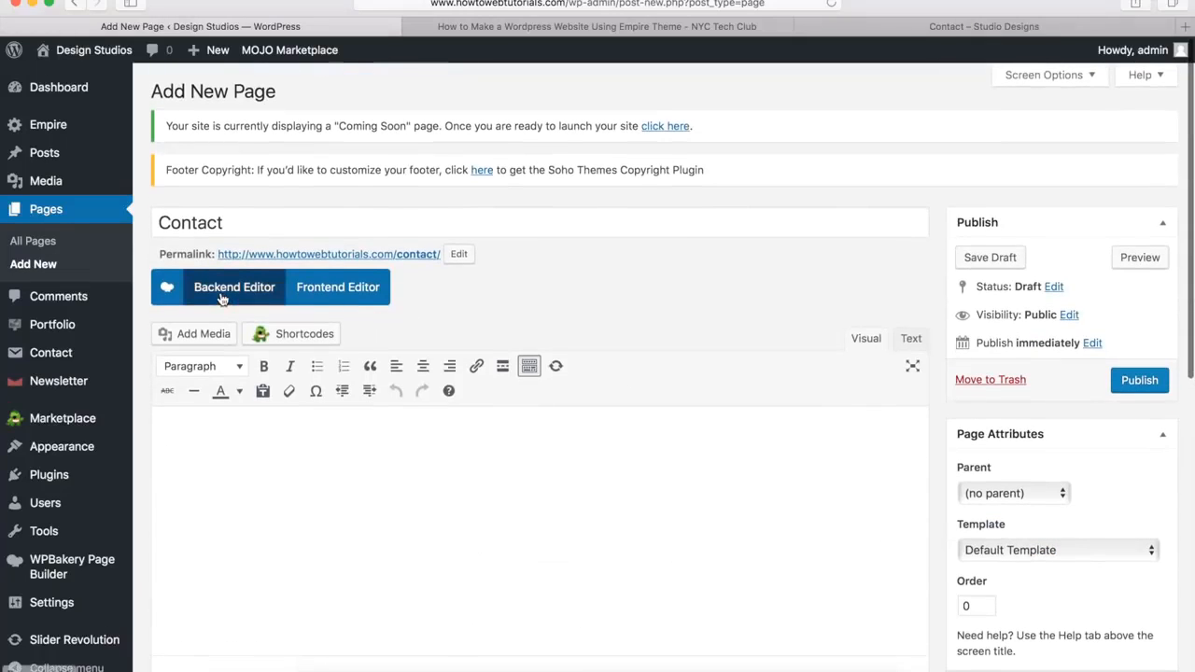
{"action": "left_click", "coordinate": [219, 291]}
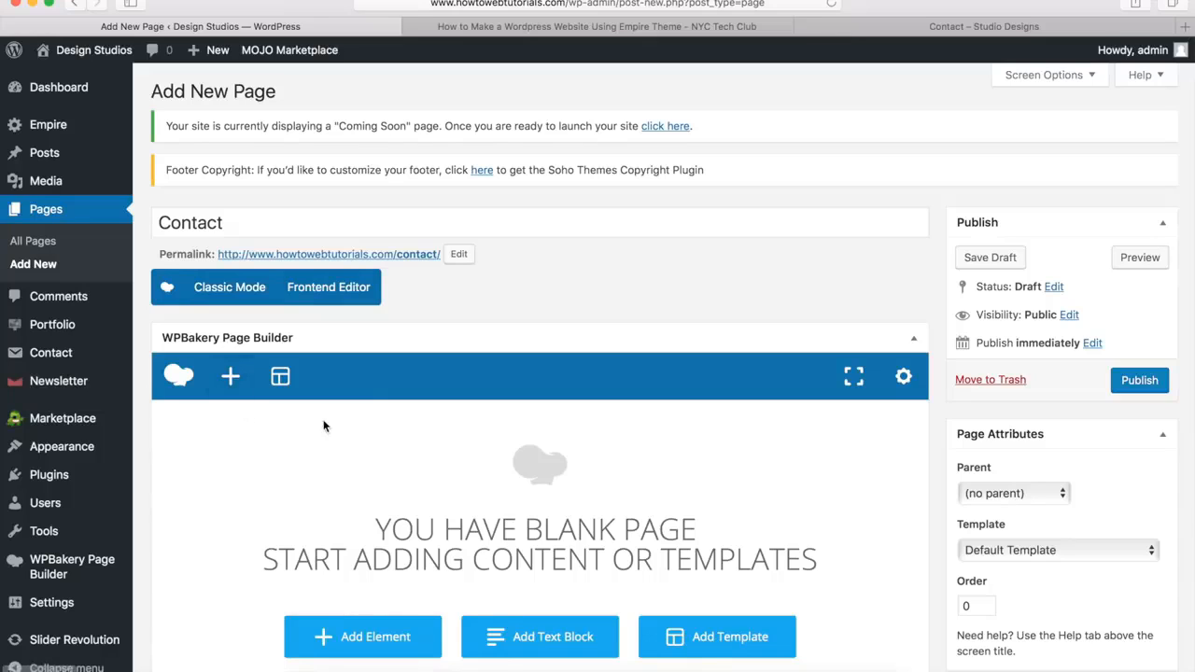
{"action": "left_click", "coordinate": [233, 380]}
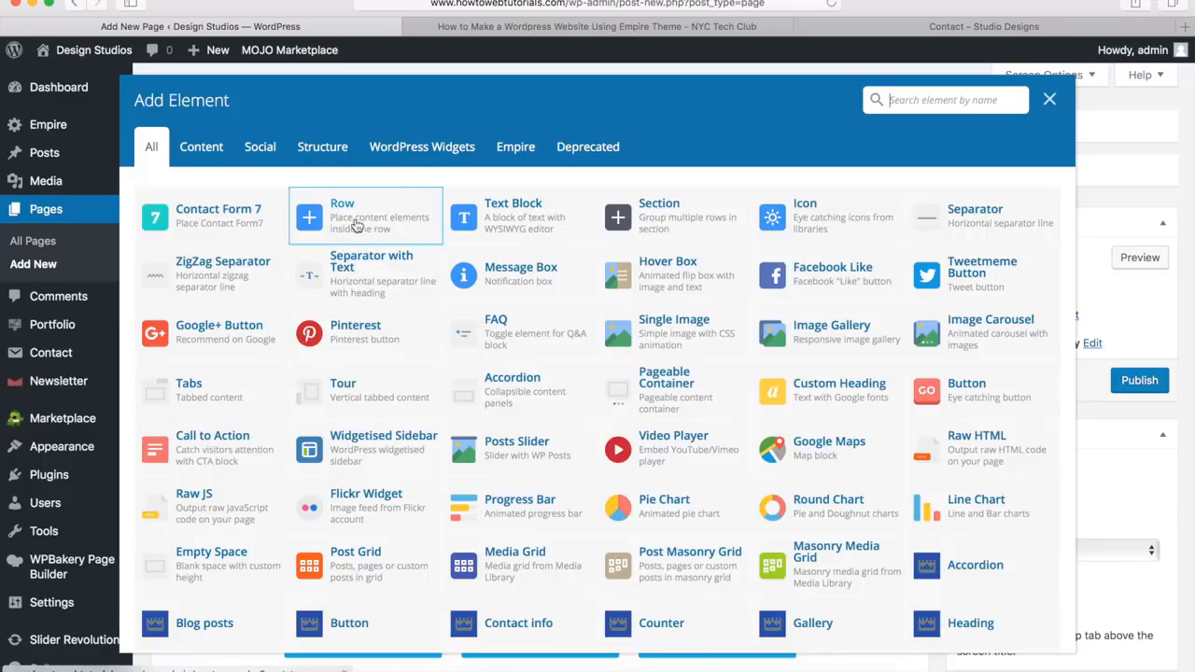
{"action": "left_click", "coordinate": [350, 221]}
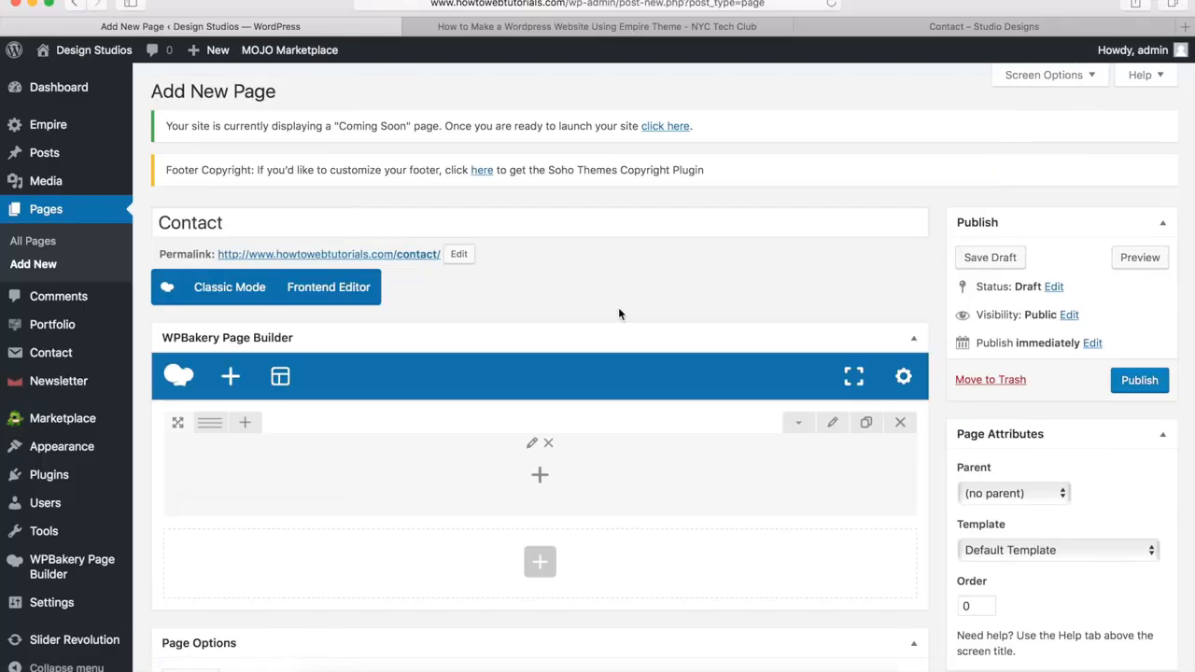
Set the new row's stretch option to Stretch row and its top padding to 40px
{"action": "left_click", "coordinate": [831, 422]}
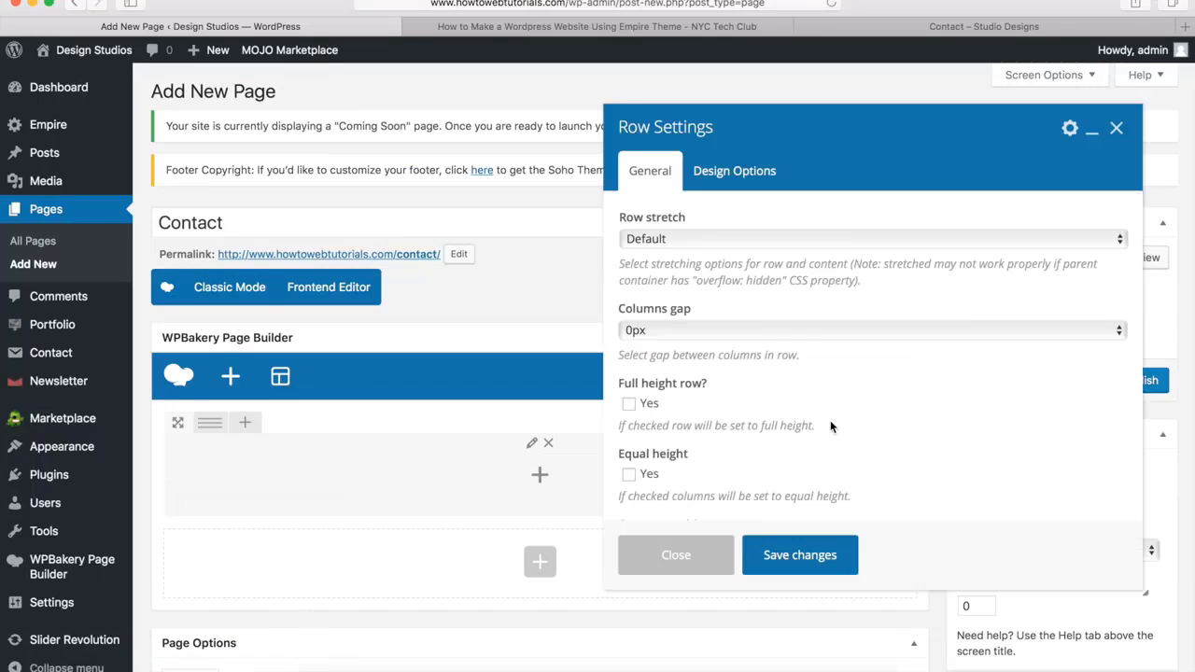
{"action": "left_click", "coordinate": [643, 240]}
{"action": "left_click", "coordinate": [651, 254]}
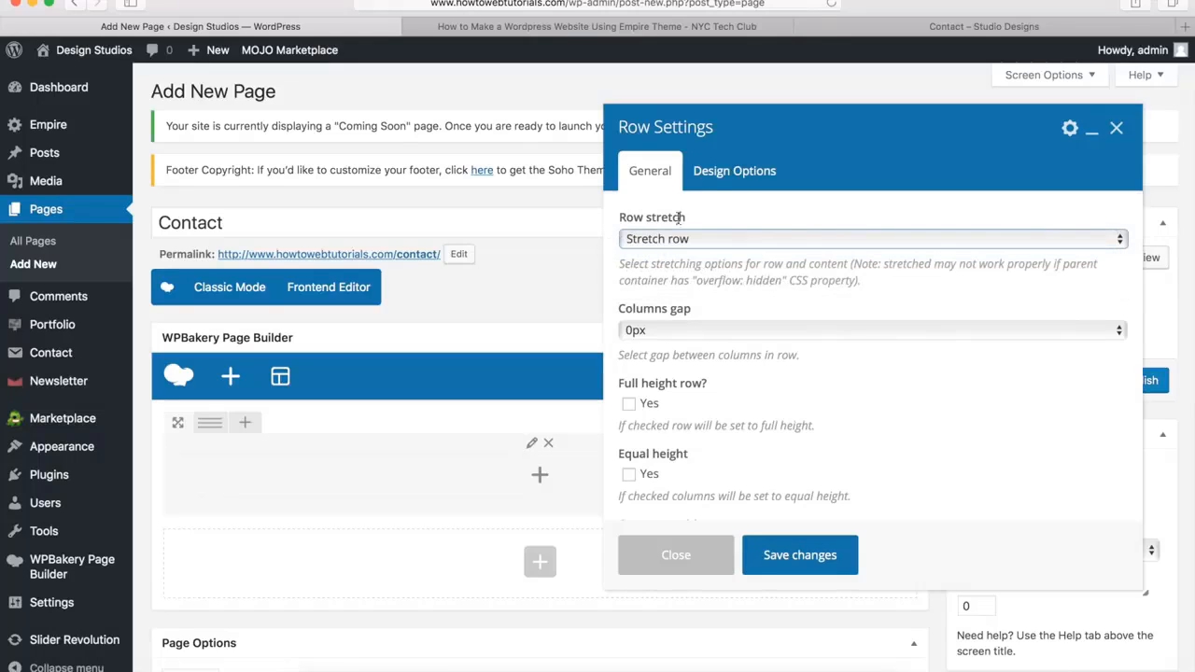
{"action": "left_click", "coordinate": [737, 173]}
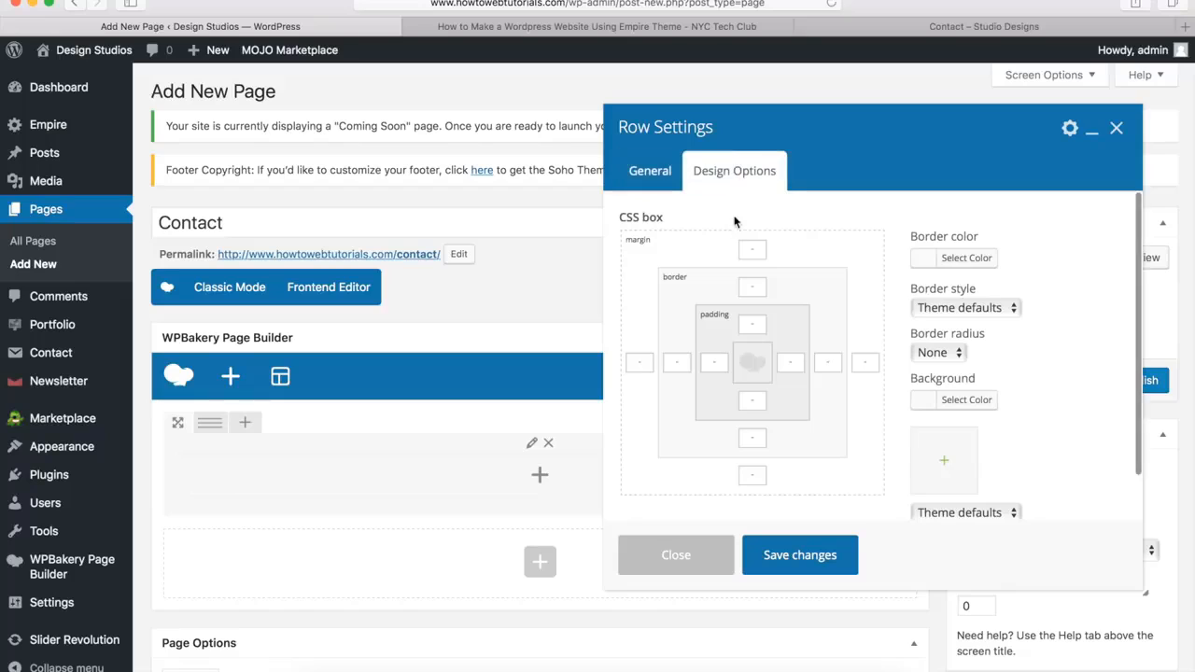
{"action": "type", "text": "40"}
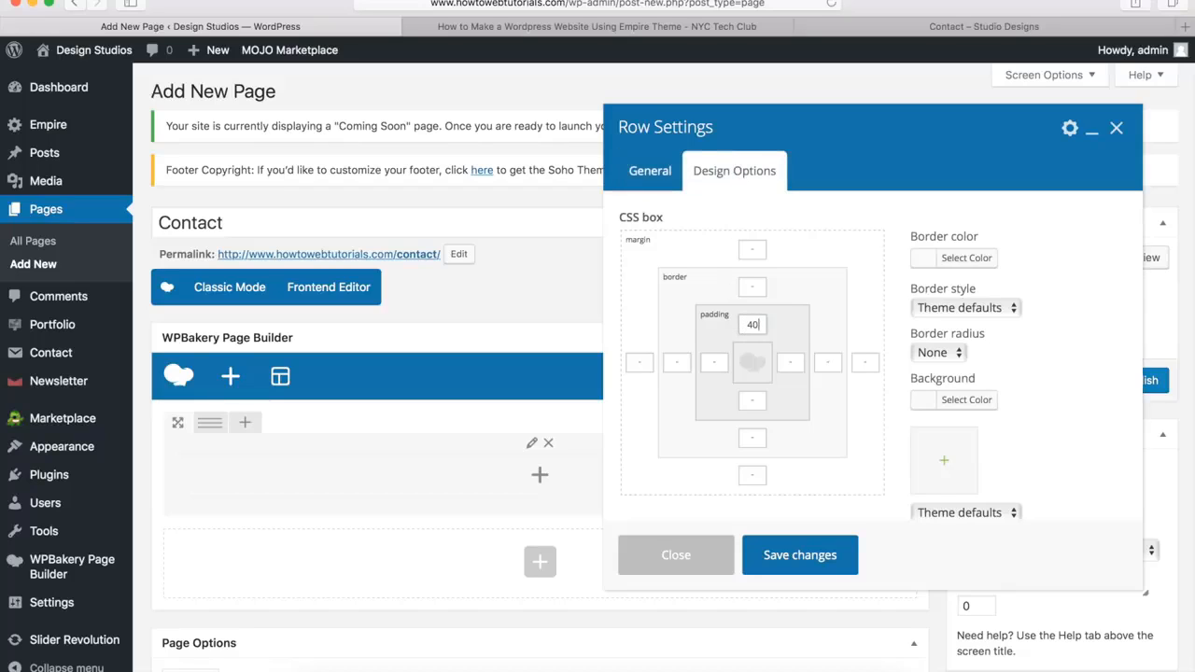
{"action": "type", "text": "px"}
Compare with the demo's Contact header, set the row's background color to #232020 and save the row settings
{"action": "left_click", "coordinate": [843, 29]}
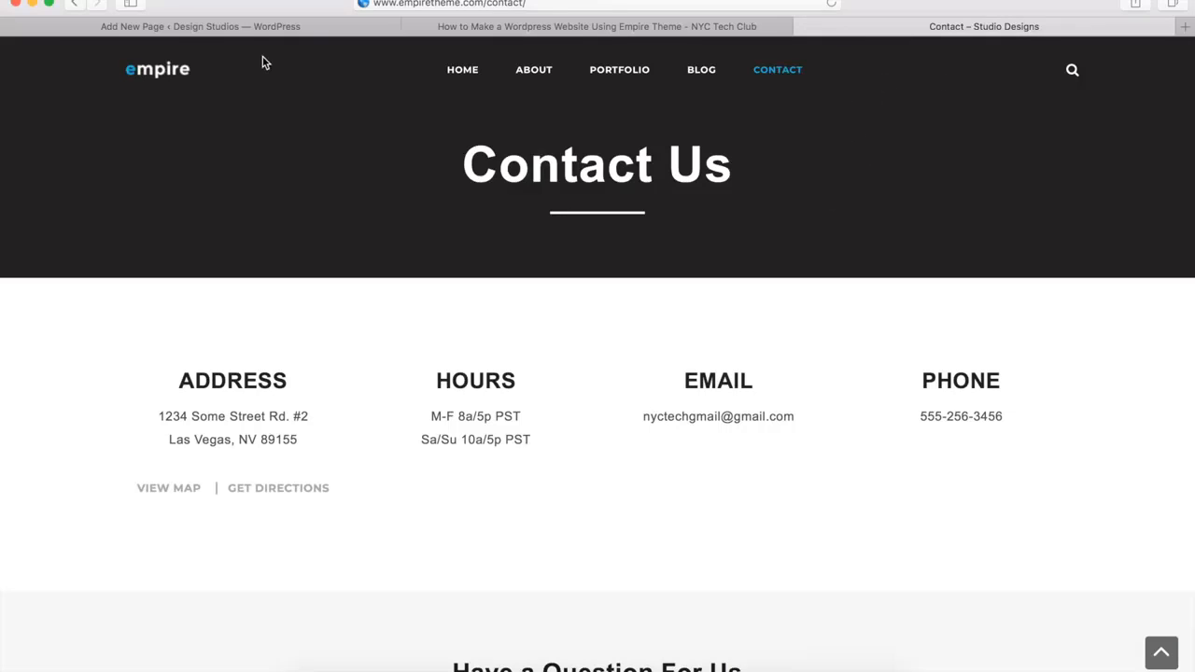
{"action": "left_click", "coordinate": [241, 28]}
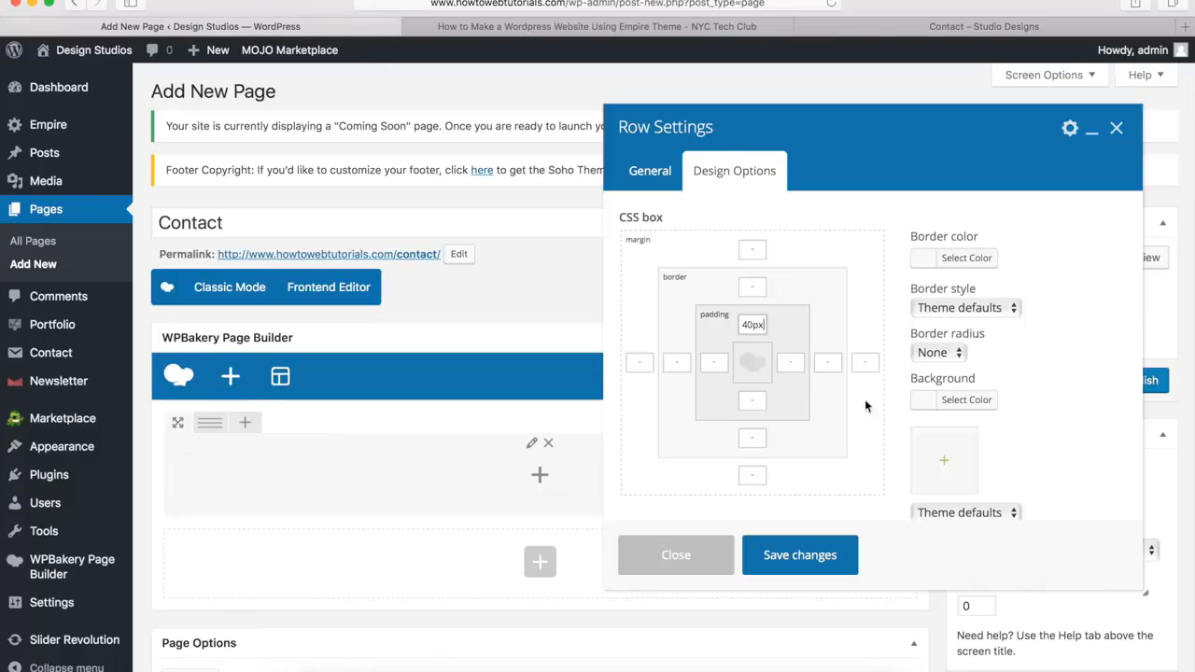
{"action": "left_click", "coordinate": [966, 399]}
{"action": "left_click", "coordinate": [1037, 408]}
{"action": "type", "text": "#232020"}
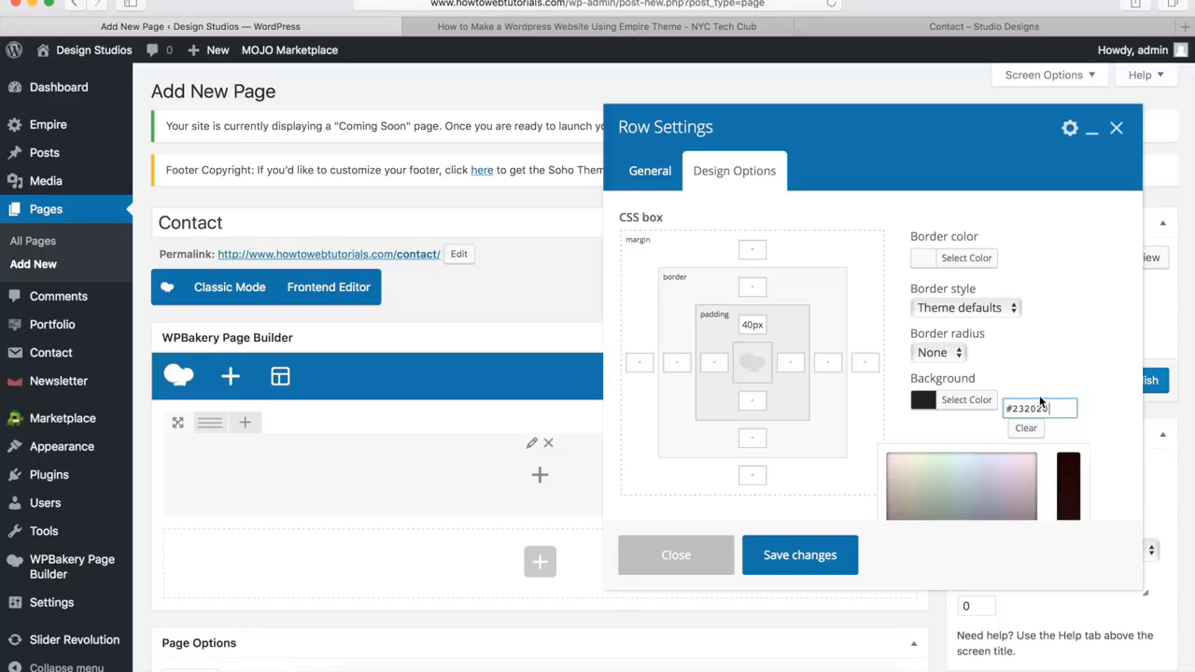
{"action": "left_click", "coordinate": [963, 411]}
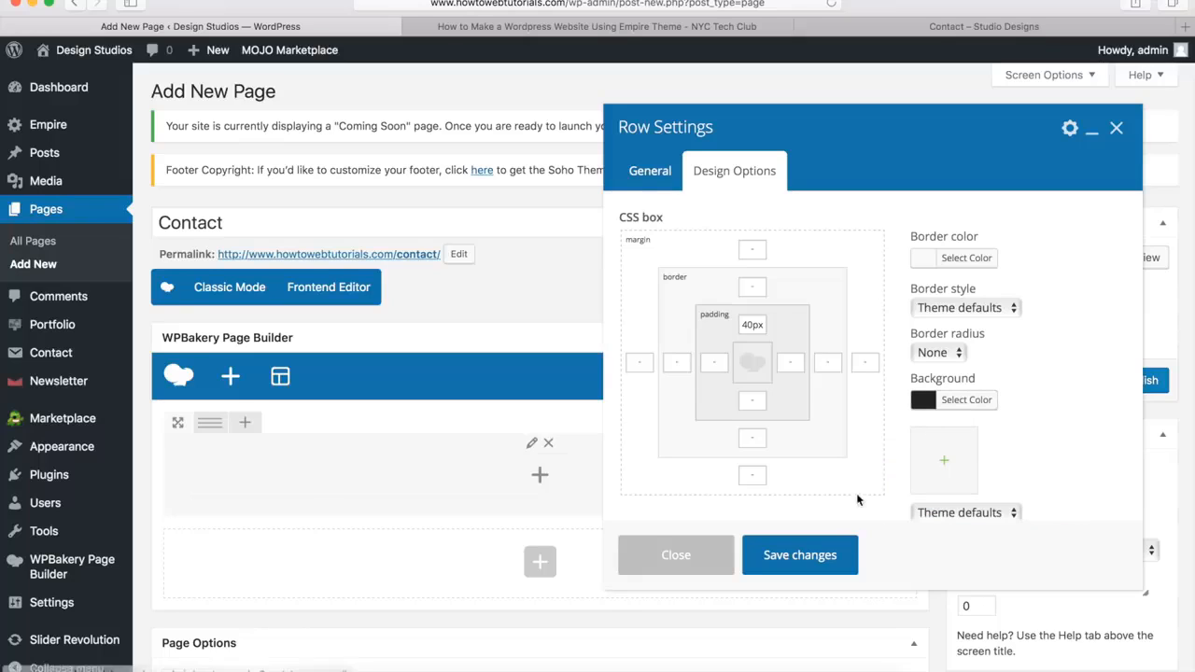
{"action": "left_click", "coordinate": [807, 562]}
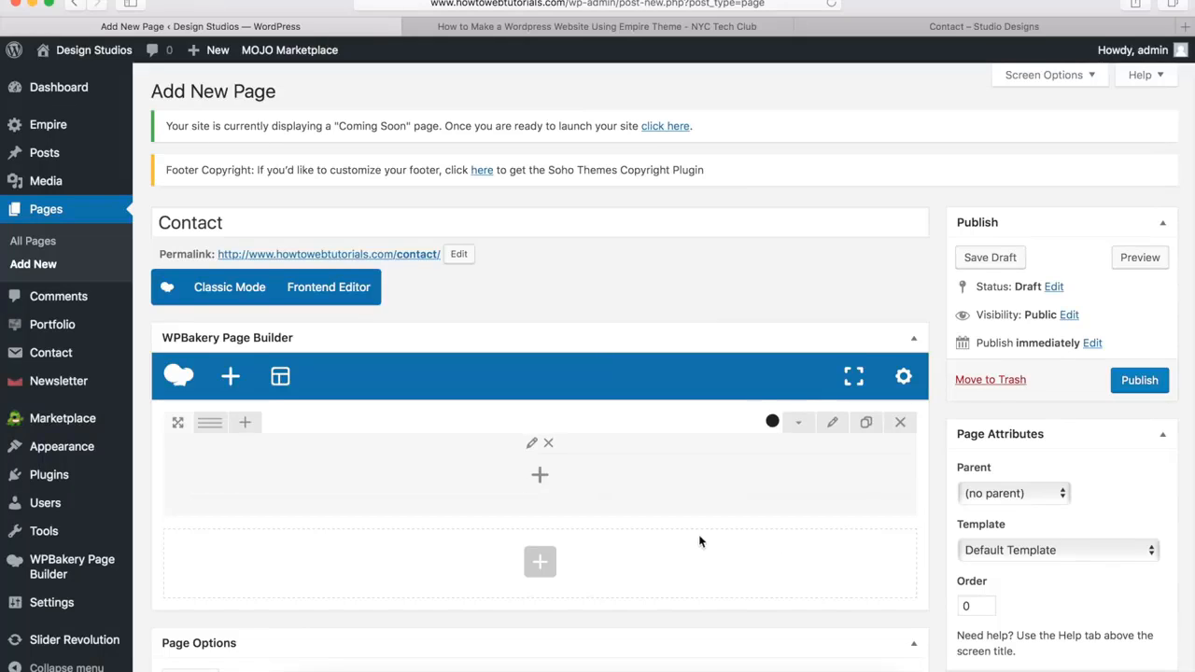
Add an Empire Heading element to the row with the title "Contact Us" and title size H1
{"action": "left_click", "coordinate": [540, 475]}
{"action": "scroll", "coordinate": [784, 354], "scroll_direction": "down", "scroll_amount": 4}
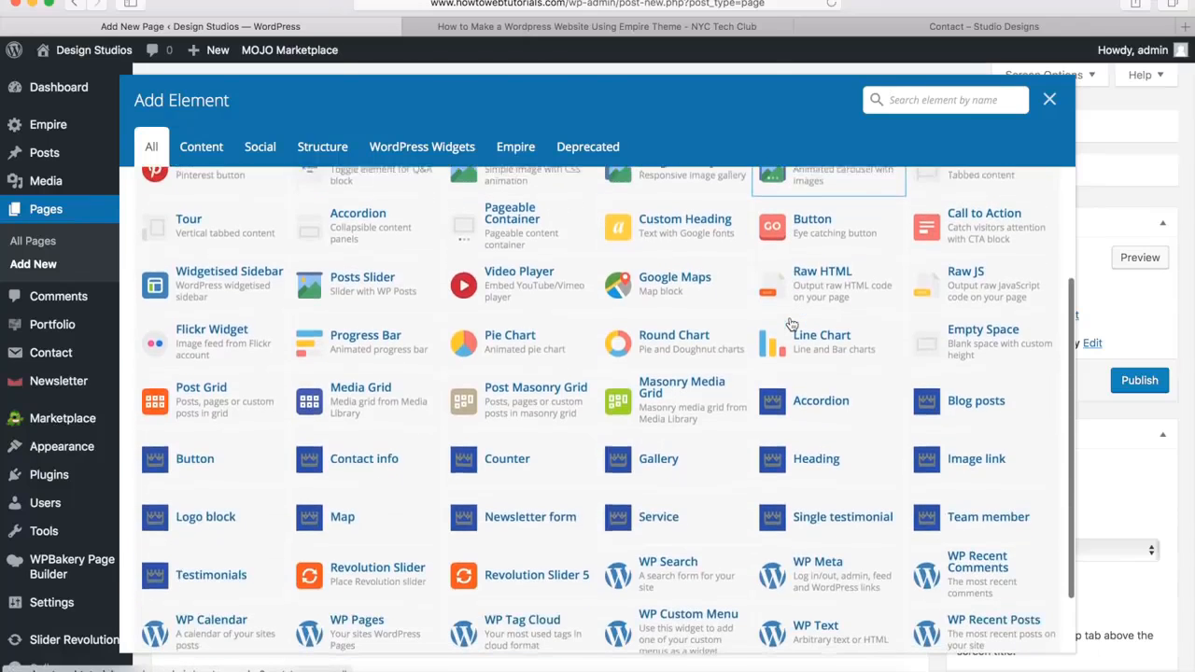
{"action": "left_click", "coordinate": [815, 456]}
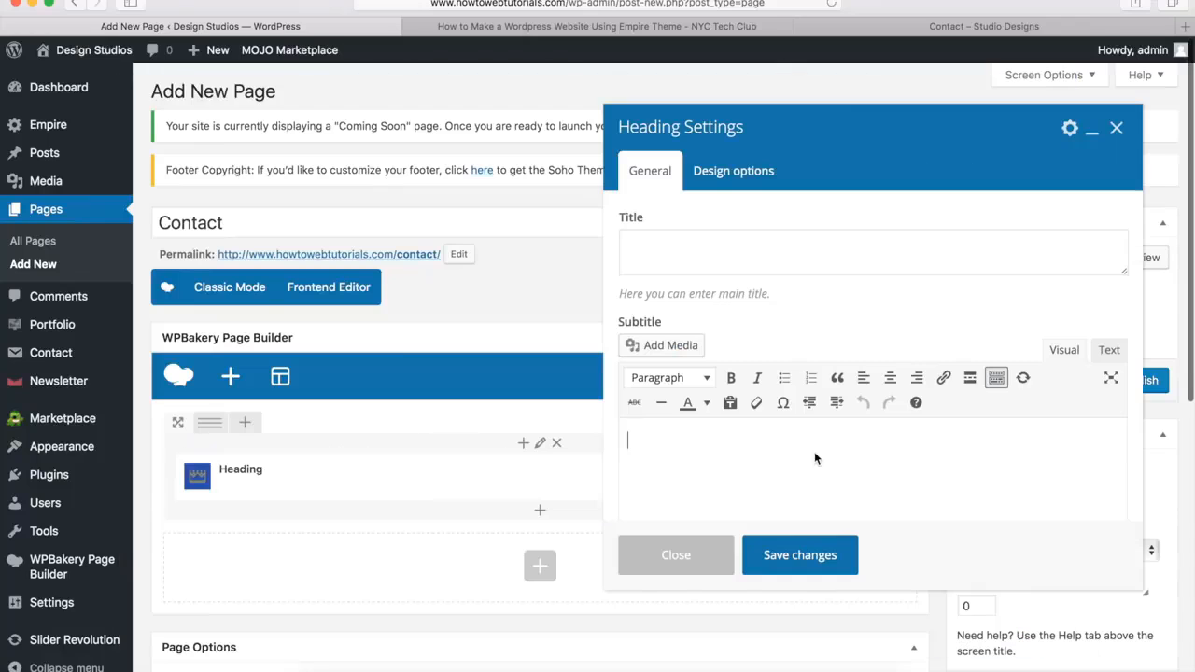
{"action": "left_click", "coordinate": [675, 247]}
{"action": "type", "text": "Contact Us"}
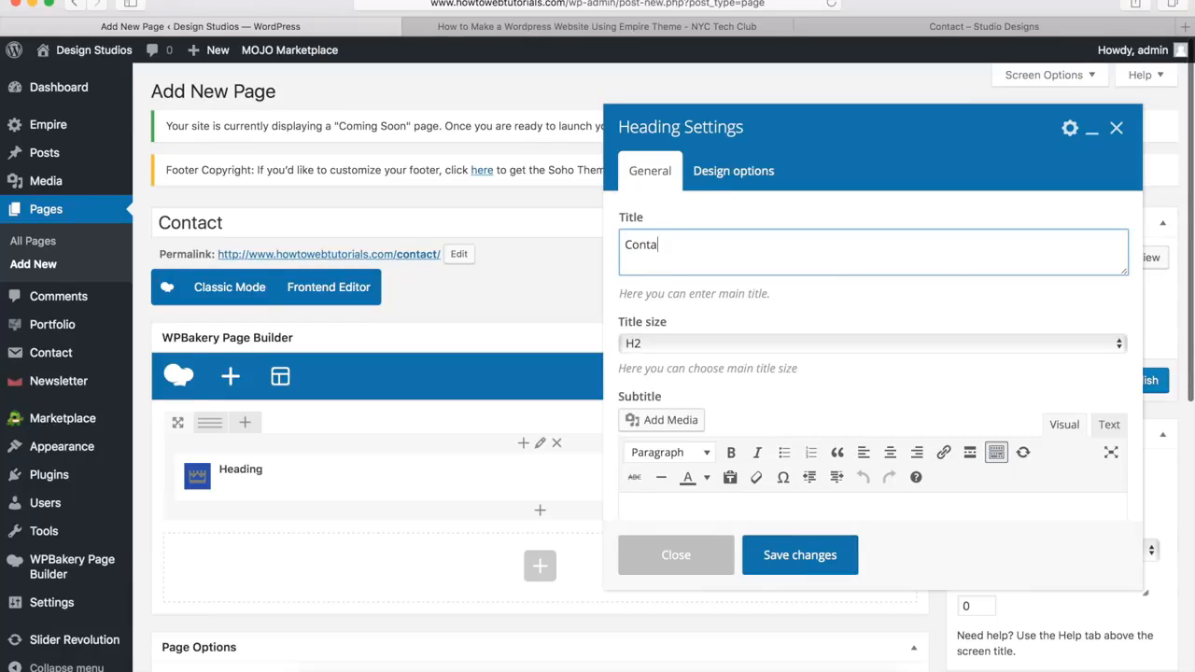
{"action": "left_click", "coordinate": [667, 345]}
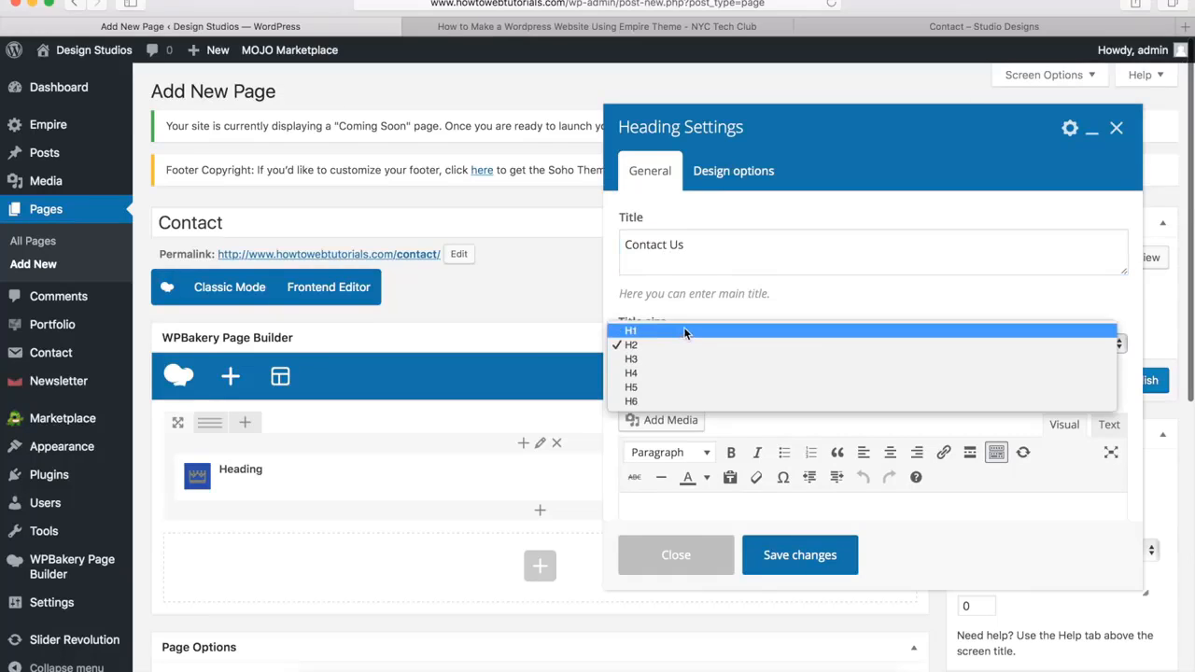
{"action": "left_click", "coordinate": [683, 330]}
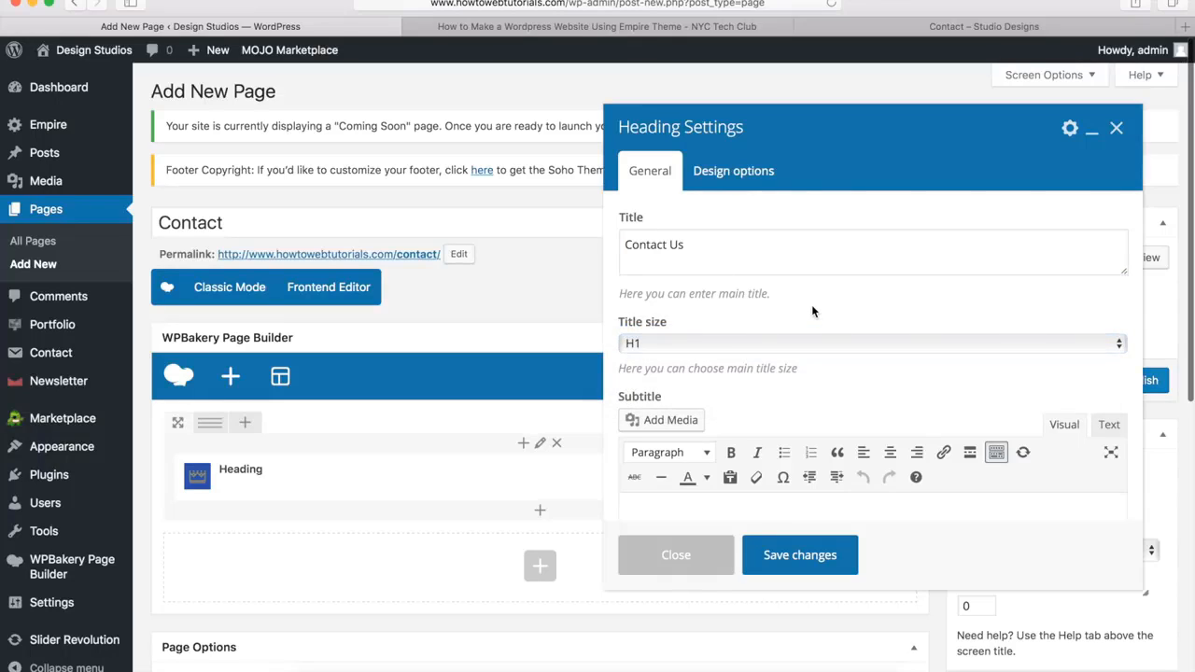
Set the Contact Us heading's style to Style 1 and its color style to Custom
{"action": "scroll", "coordinate": [811, 304], "scroll_direction": "down", "scroll_amount": 5}
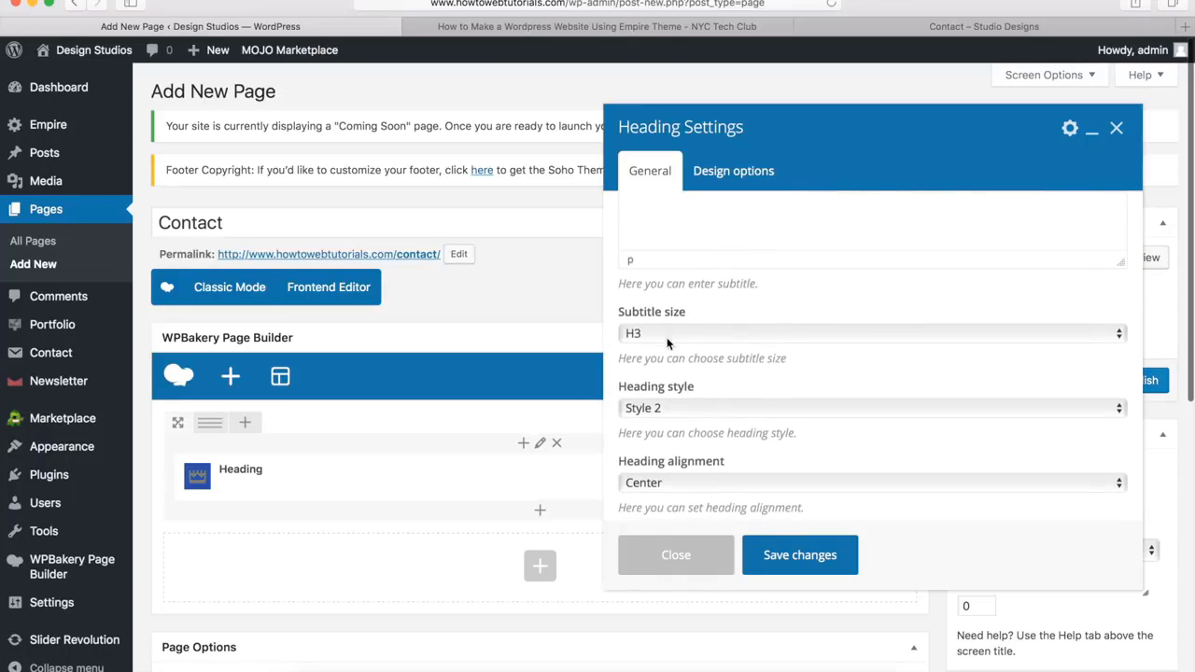
{"action": "left_click", "coordinate": [657, 407]}
{"action": "left_click", "coordinate": [664, 391]}
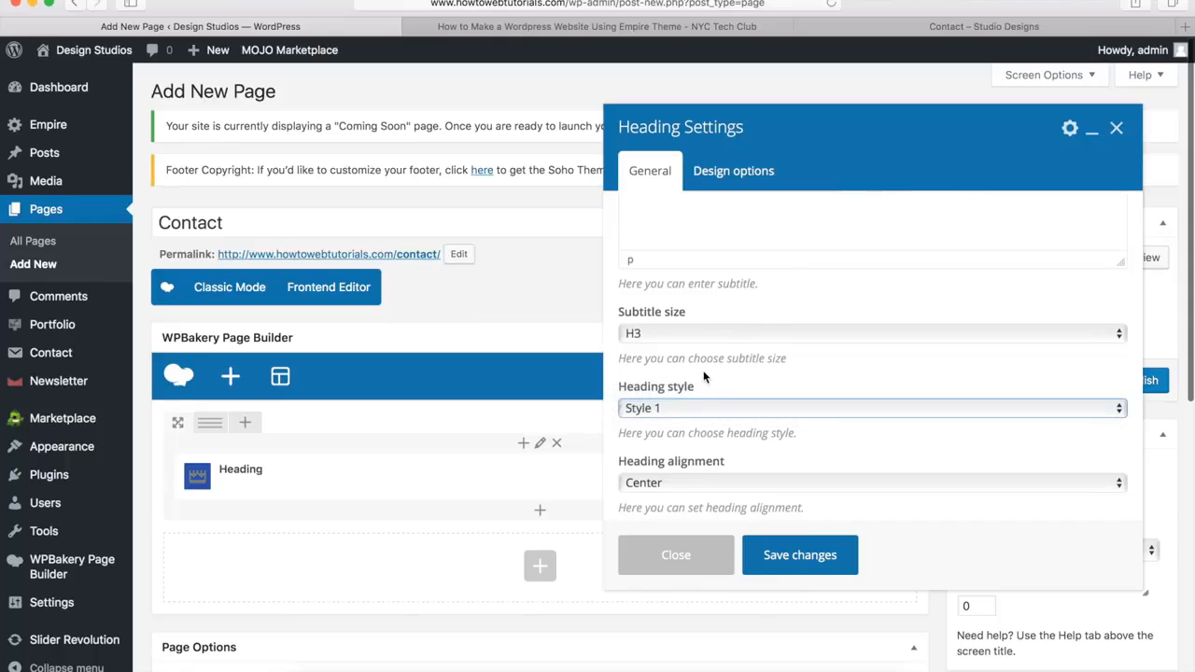
{"action": "scroll", "coordinate": [704, 375], "scroll_direction": "down", "scroll_amount": 5}
{"action": "left_click", "coordinate": [661, 390]}
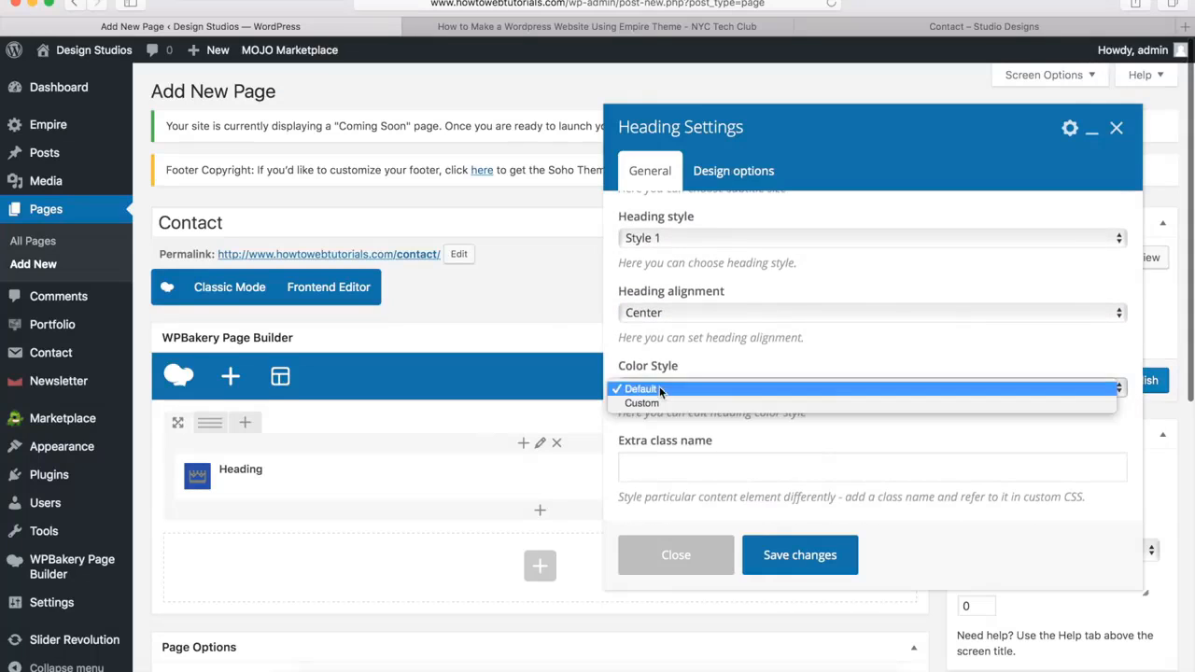
{"action": "left_click", "coordinate": [653, 404]}
Set the heading's main title color to white (#ffffff) and save the heading settings
{"action": "scroll", "coordinate": [706, 373], "scroll_direction": "down", "scroll_amount": 3}
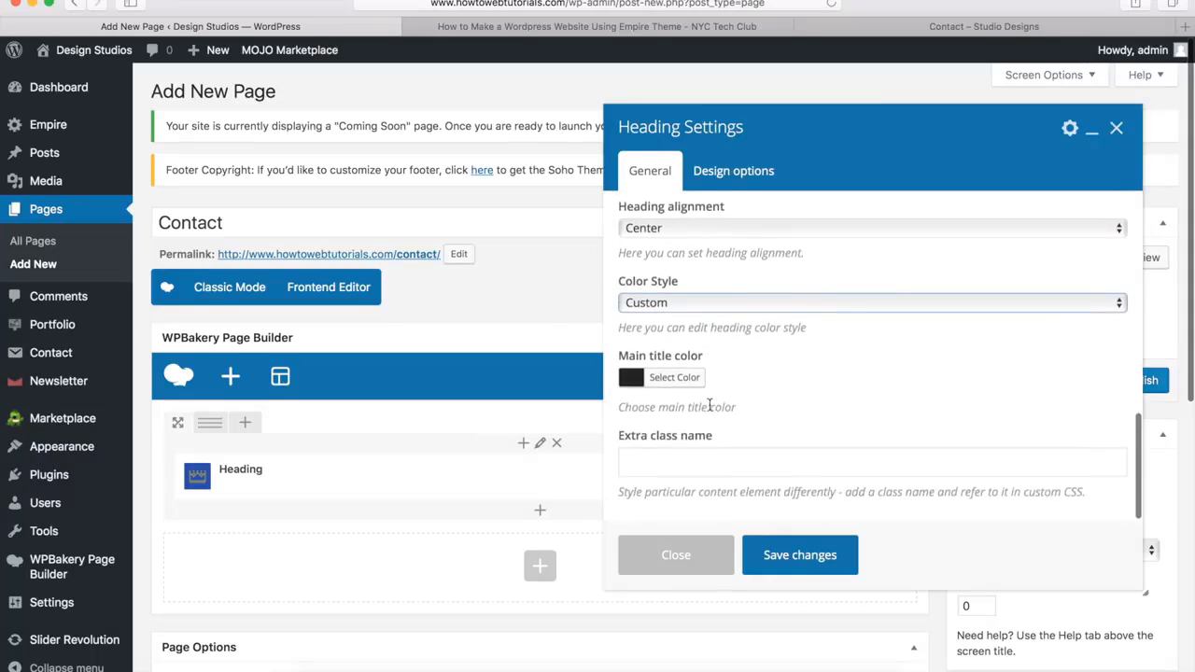
{"action": "left_click", "coordinate": [671, 382]}
{"action": "scroll", "coordinate": [671, 392], "scroll_direction": "down", "scroll_amount": 3}
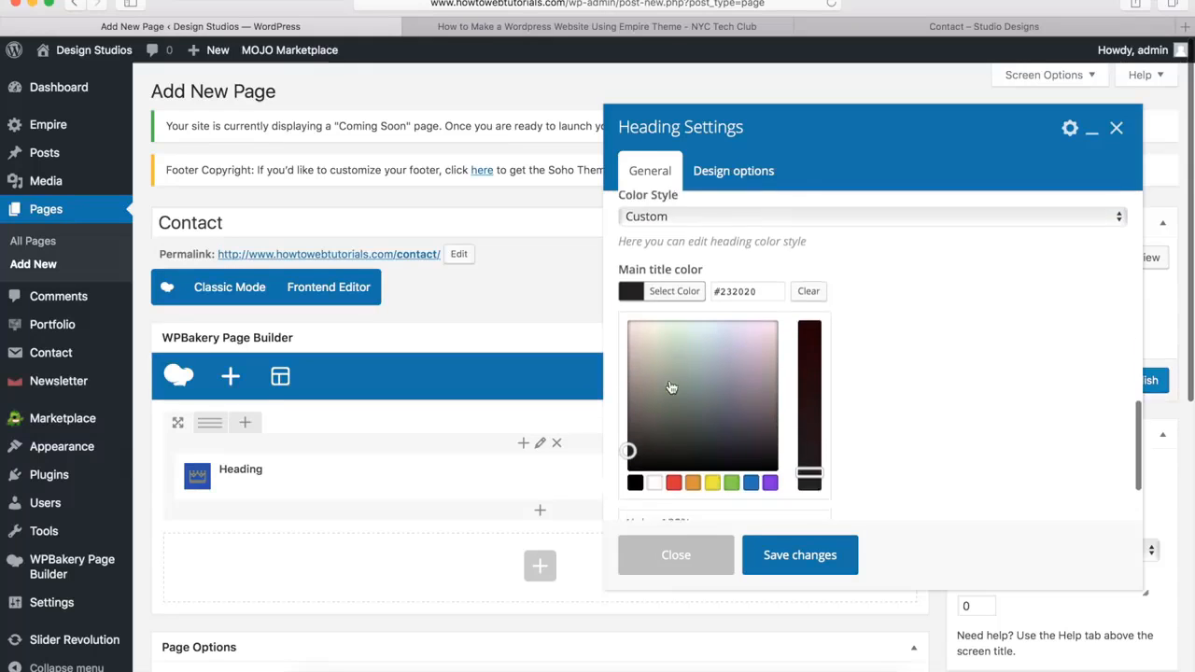
{"action": "left_click", "coordinate": [659, 431]}
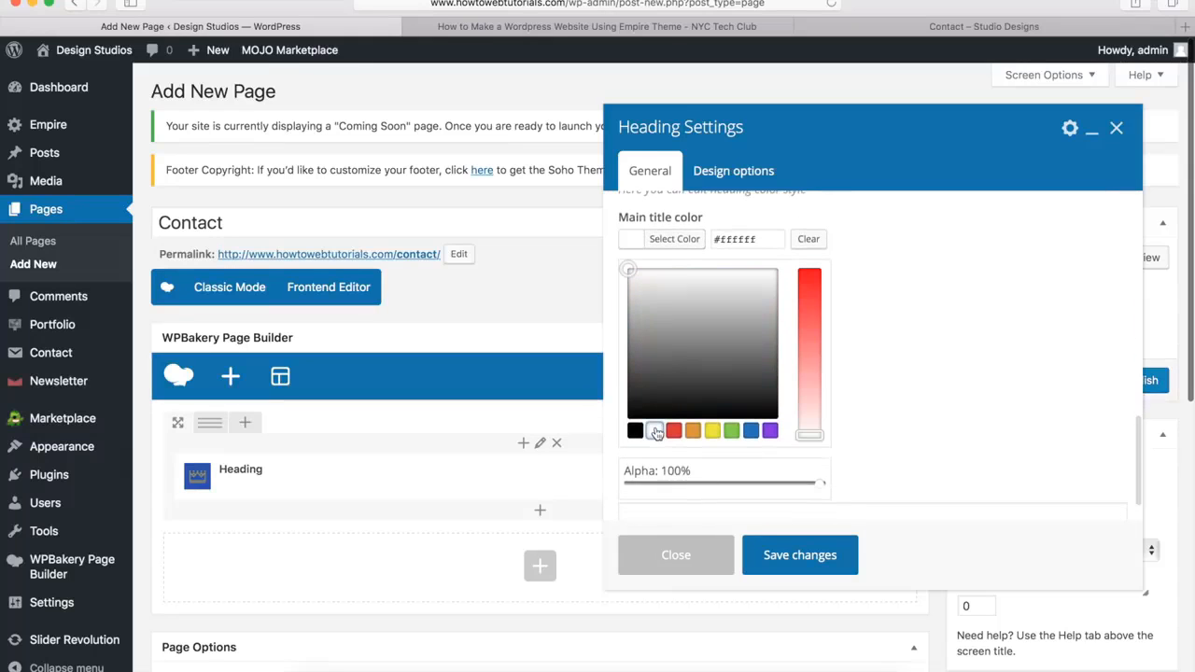
{"action": "left_click", "coordinate": [672, 239]}
{"action": "left_click", "coordinate": [800, 557]}
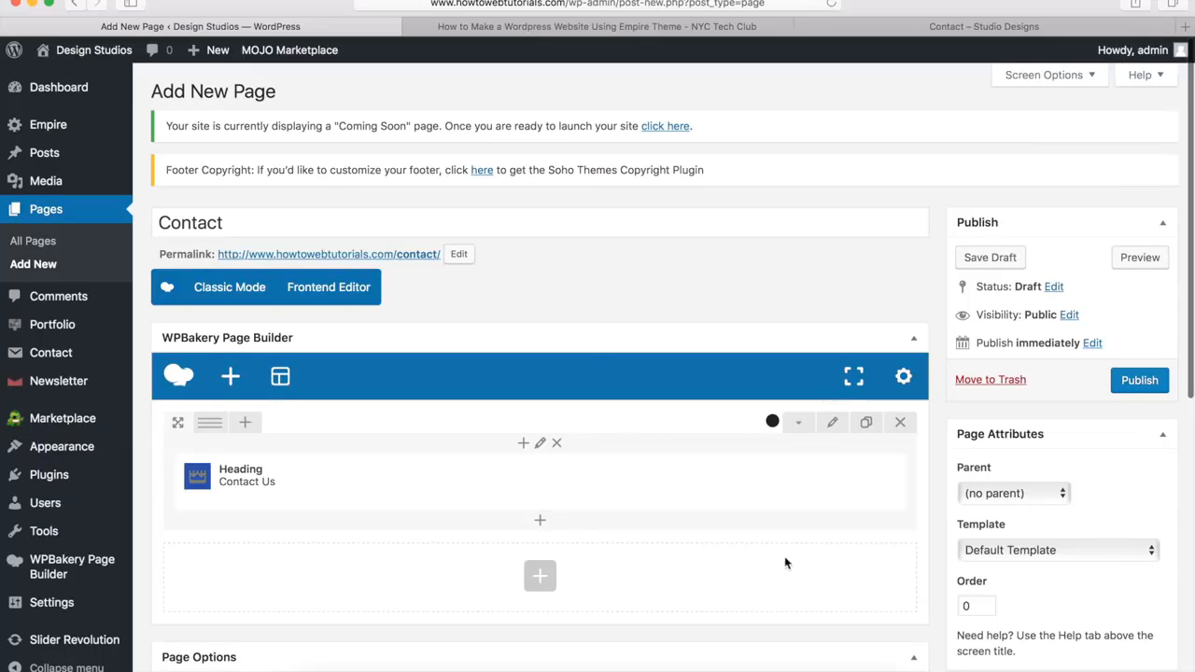
Add a Separator element below the Contact Us heading and set its color to White
{"action": "left_click", "coordinate": [540, 526]}
{"action": "scroll", "coordinate": [619, 314], "scroll_direction": "up", "scroll_amount": 3}
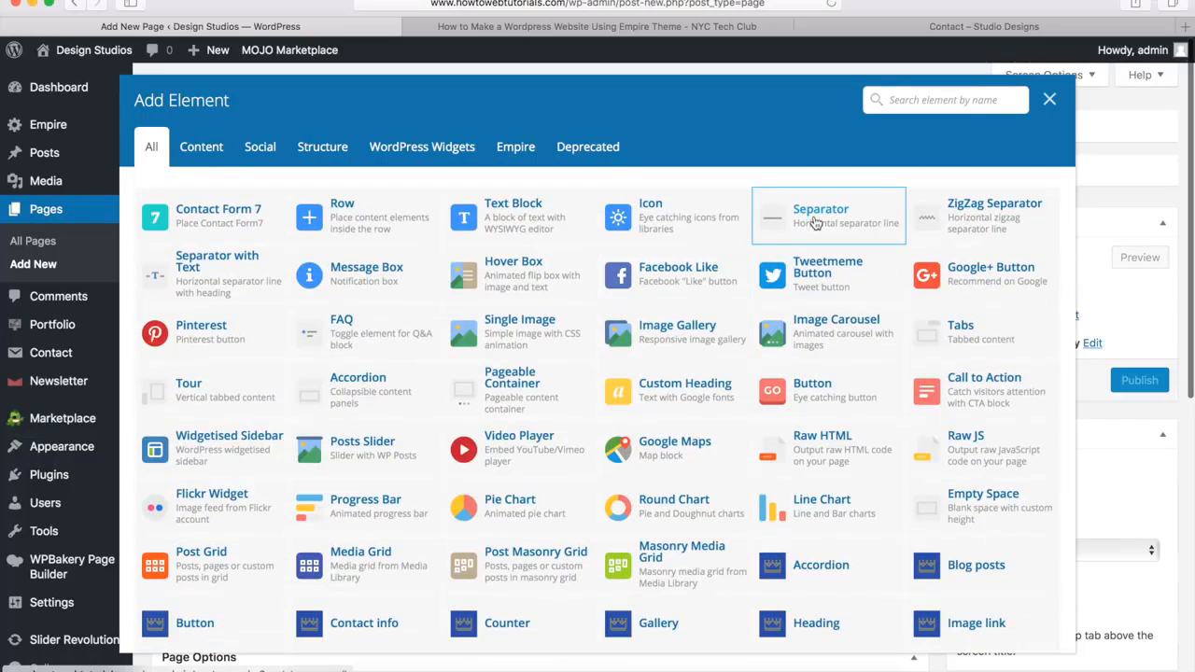
{"action": "left_click", "coordinate": [814, 222]}
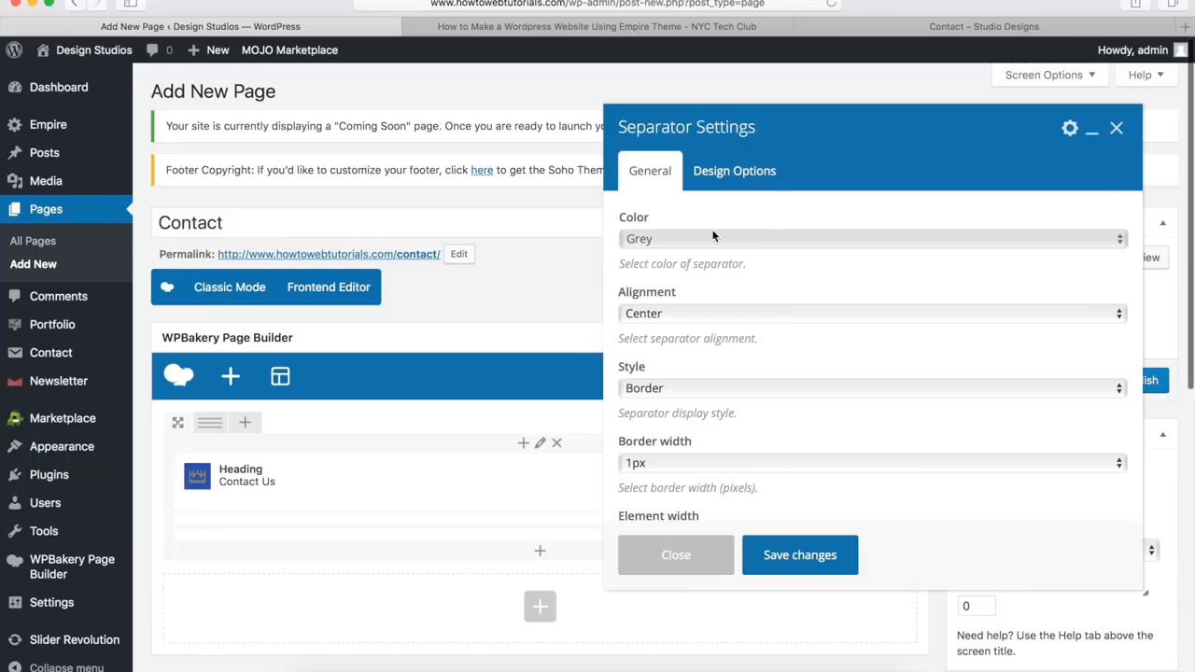
{"action": "left_click", "coordinate": [680, 238]}
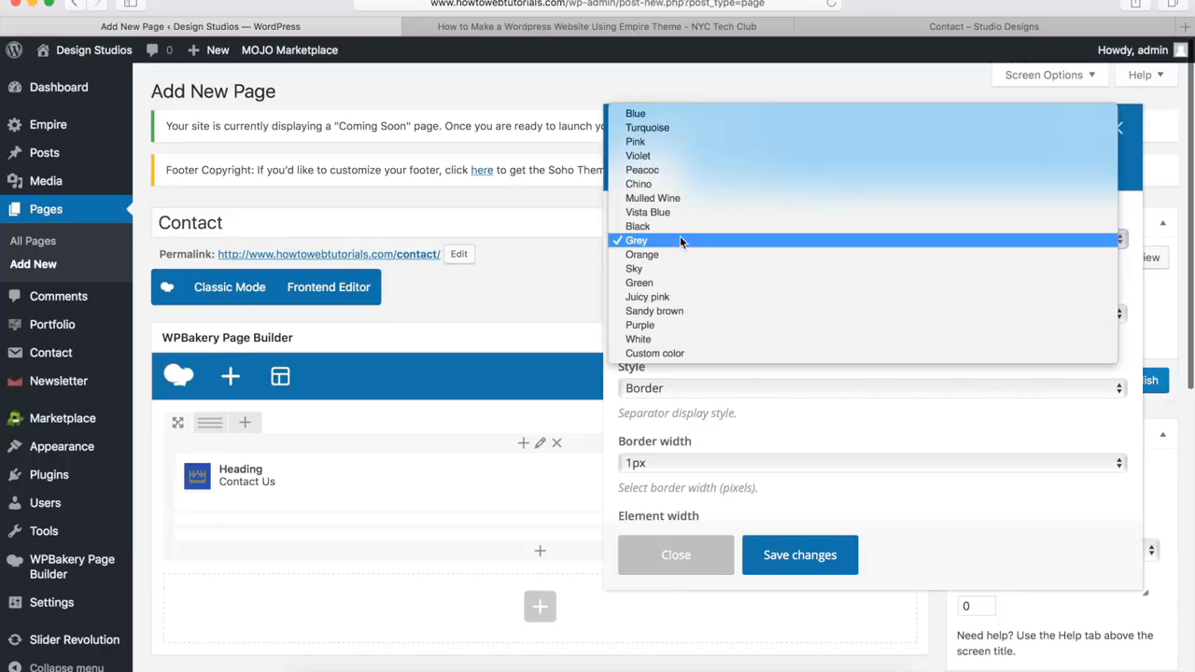
{"action": "left_click", "coordinate": [660, 339]}
Set the separator's border width to 3px and its element width to 10%
{"action": "scroll", "coordinate": [669, 400], "scroll_direction": "down", "scroll_amount": 3}
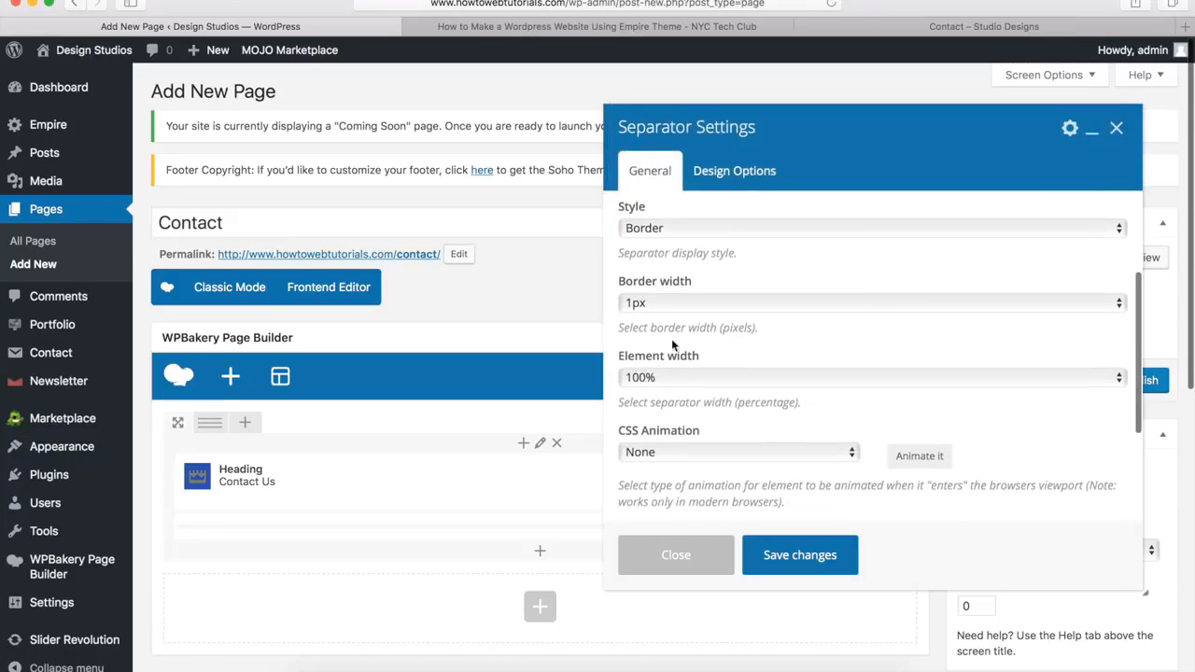
{"action": "left_click", "coordinate": [672, 304]}
{"action": "left_click", "coordinate": [667, 330]}
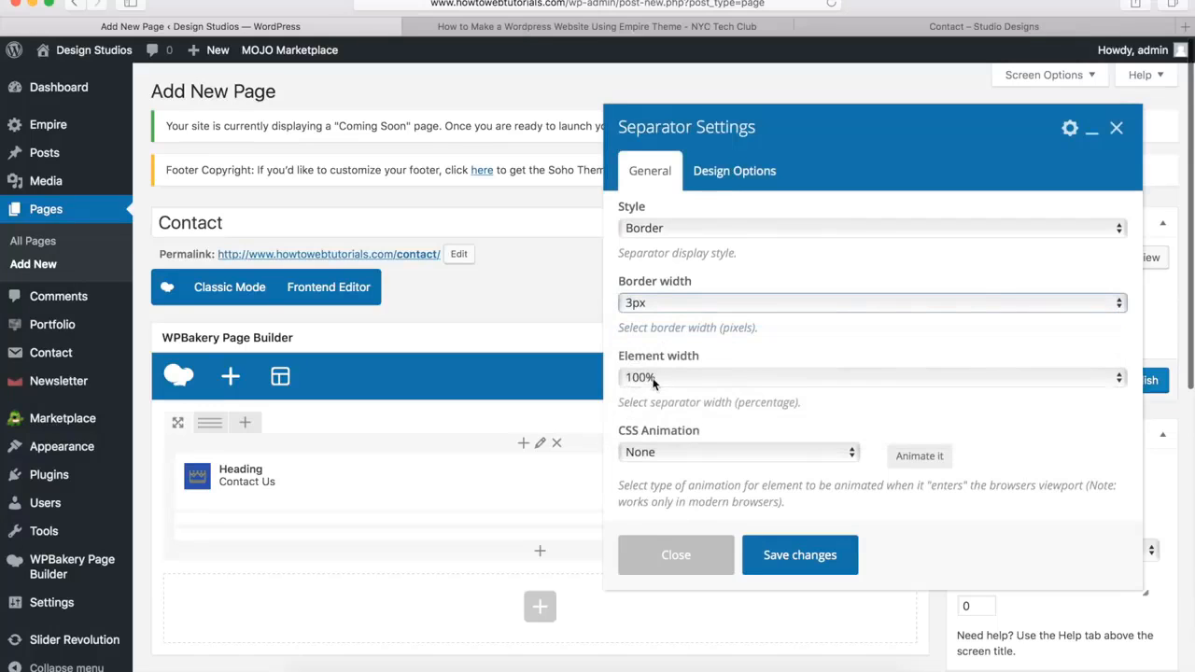
{"action": "left_click", "coordinate": [653, 377]}
{"action": "left_click", "coordinate": [640, 505]}
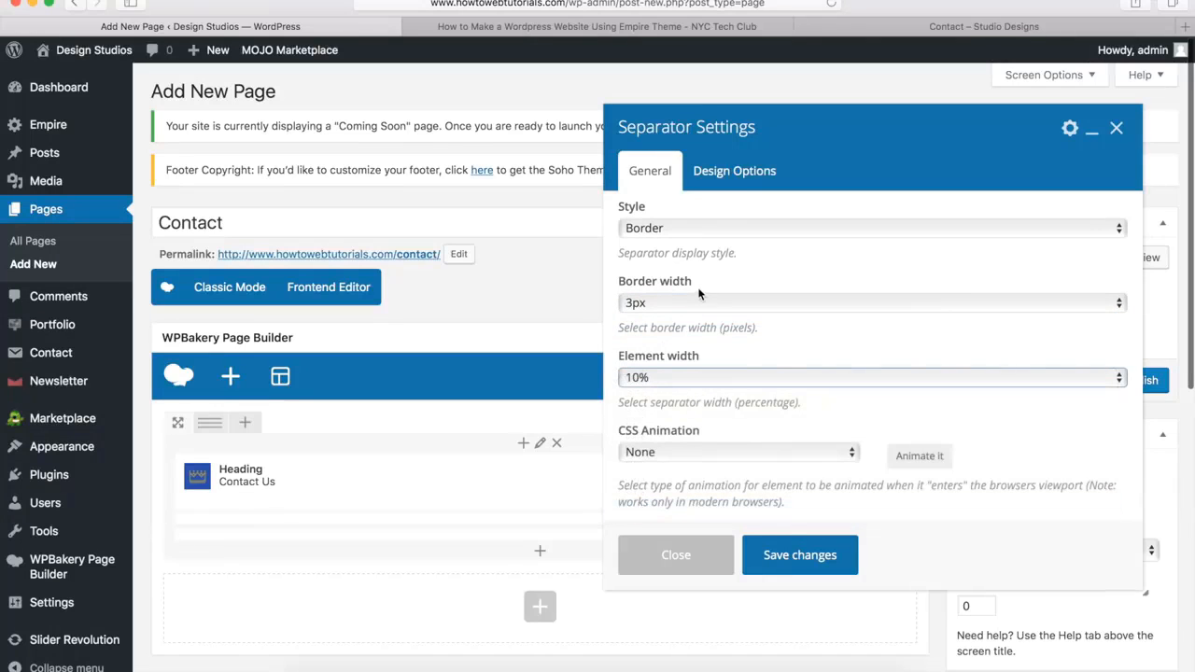
Give the separator a top margin of -20px and save its settings
{"action": "left_click", "coordinate": [735, 177]}
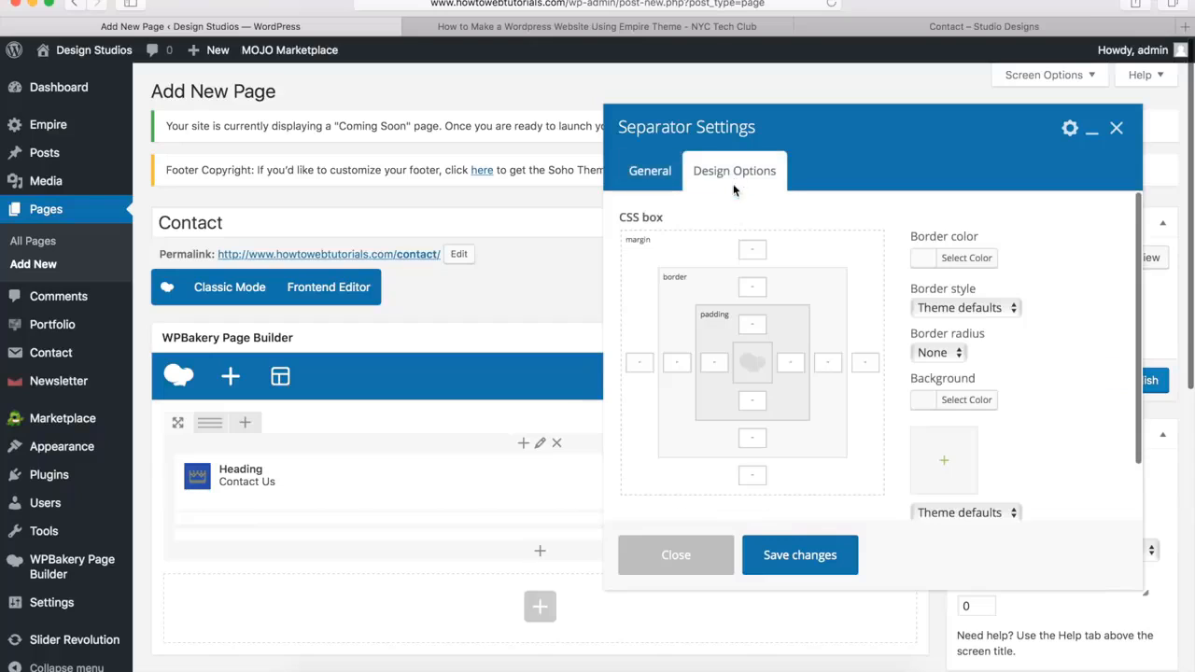
{"action": "left_click", "coordinate": [755, 246]}
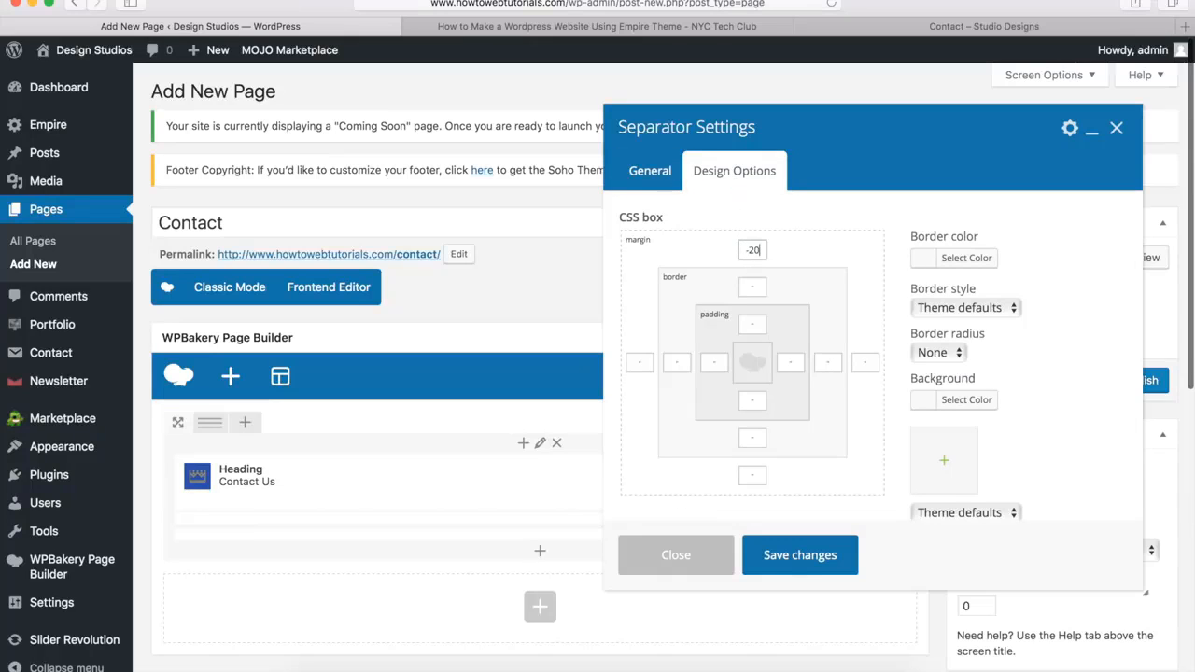
{"action": "type", "text": "-20px"}
{"action": "left_click", "coordinate": [801, 556]}
Add a second row below the header row and split it into four equal columns (1/4 + 1/4 + 1/4 + 1/4)
{"action": "scroll", "coordinate": [798, 557], "scroll_direction": "down", "scroll_amount": 3}
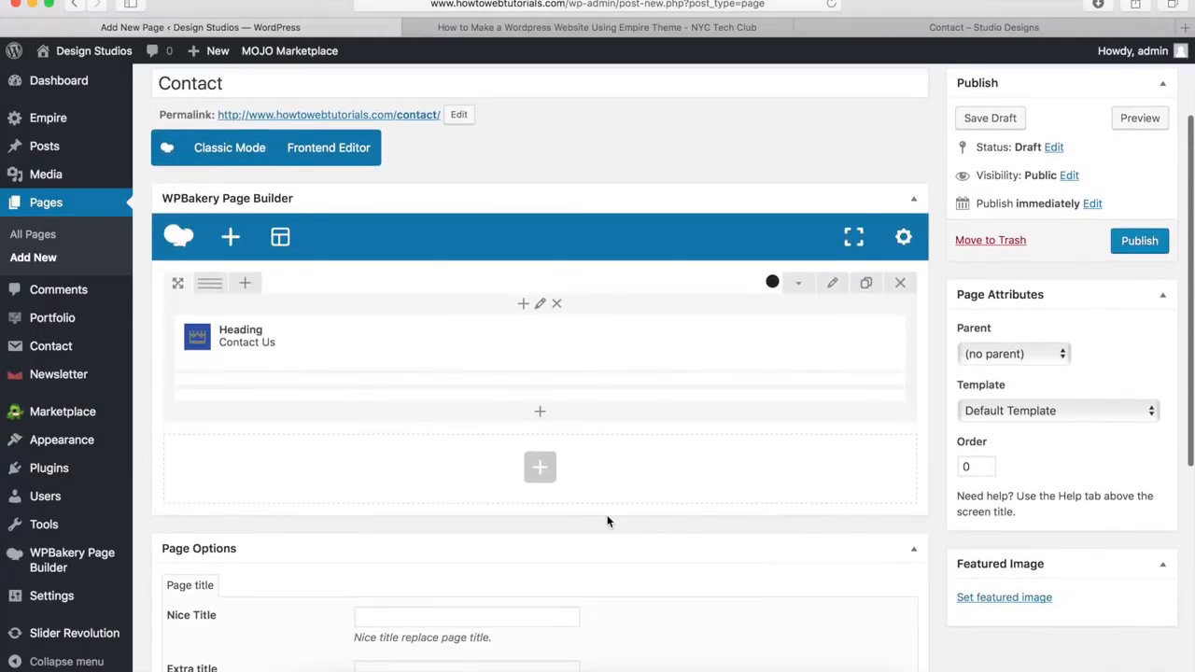
{"action": "left_click", "coordinate": [540, 476]}
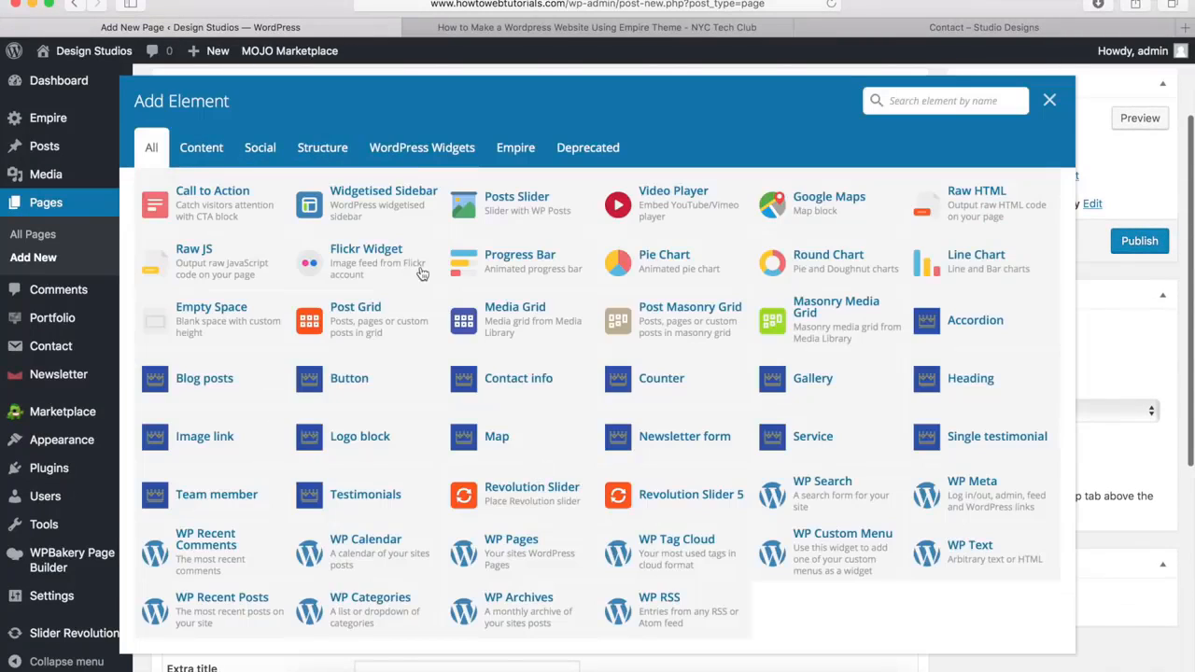
{"action": "scroll", "coordinate": [376, 319], "scroll_direction": "up", "scroll_amount": 5}
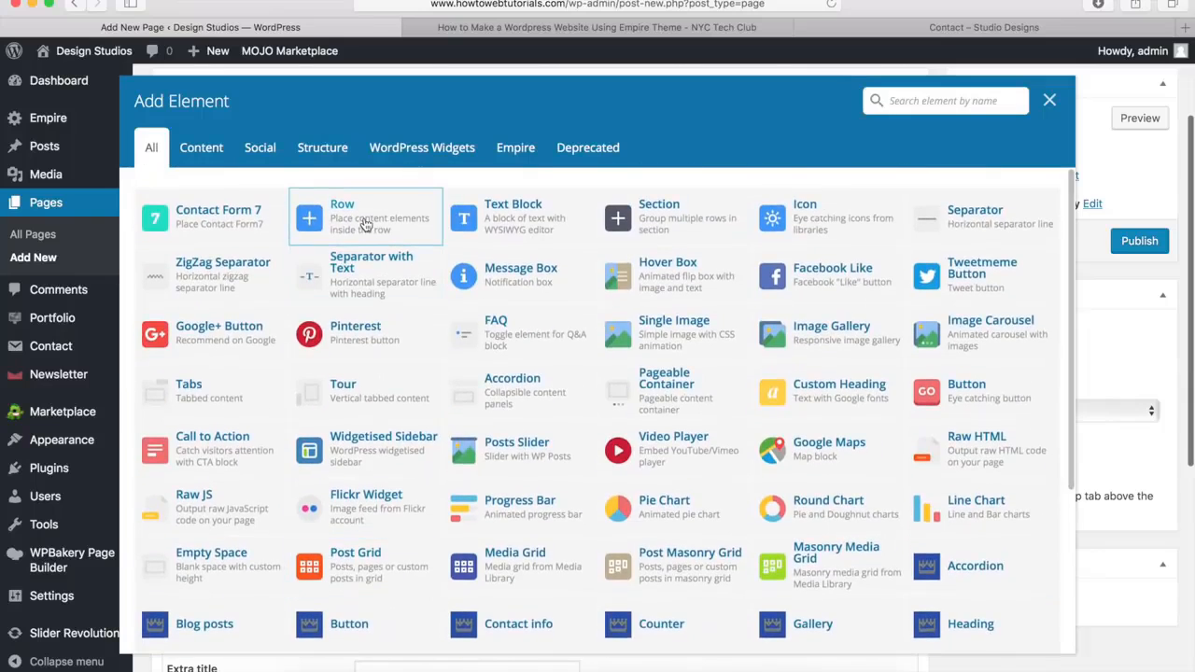
{"action": "left_click", "coordinate": [363, 216]}
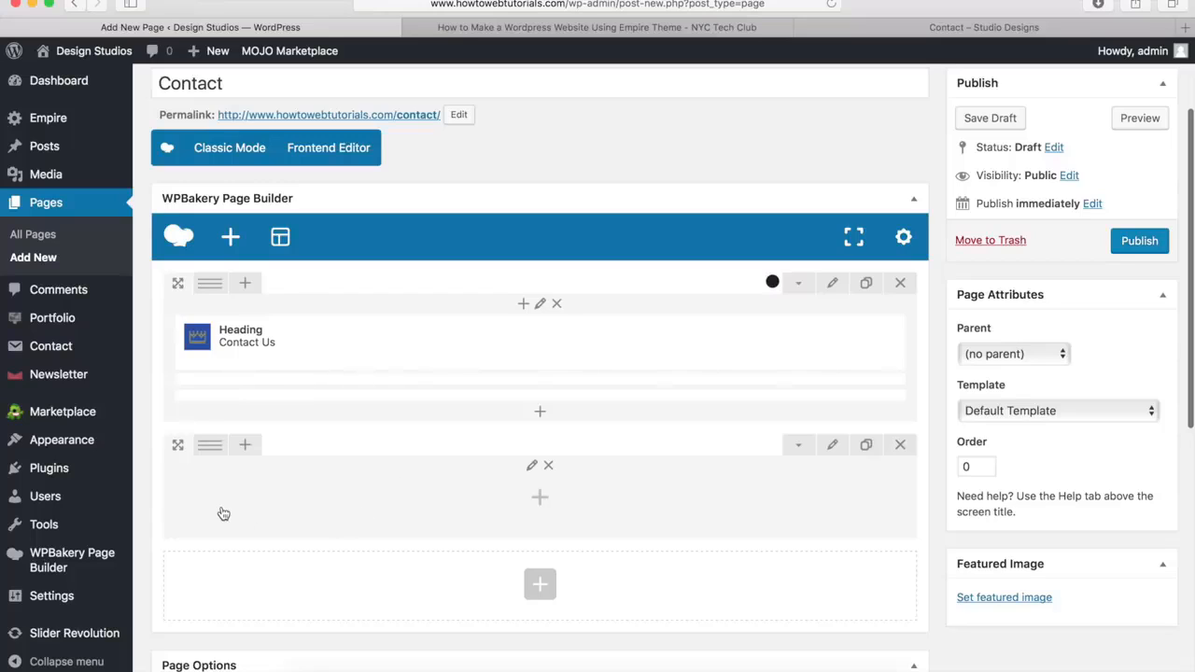
{"action": "mouse_move", "coordinate": [211, 457]}
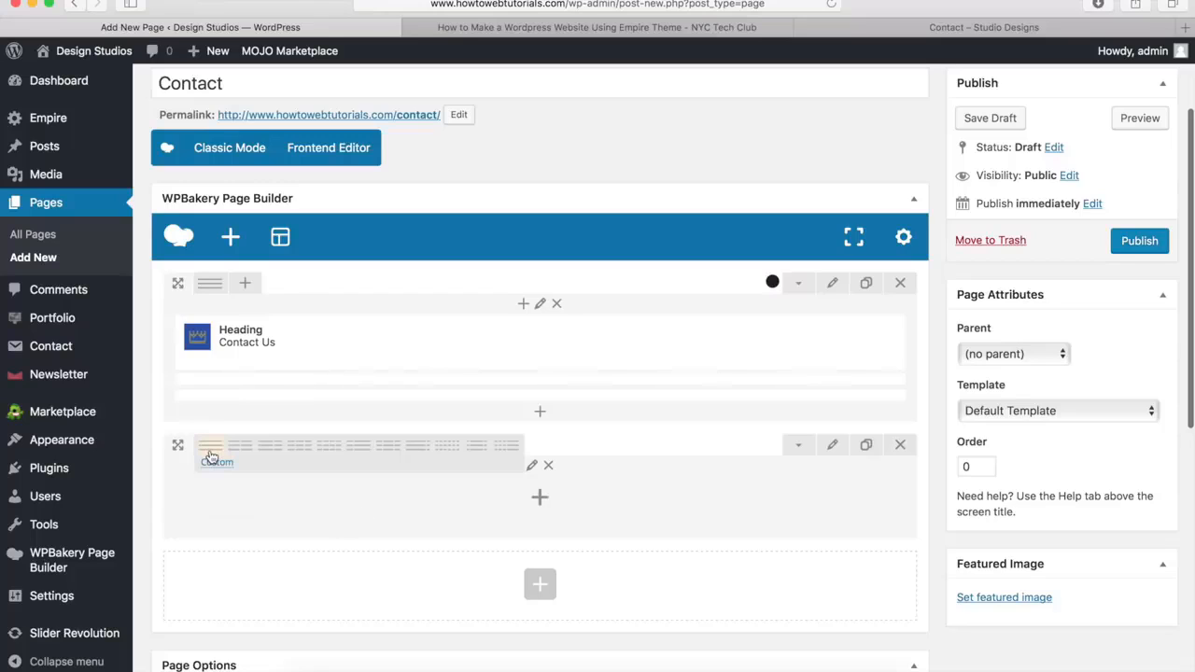
{"action": "left_click", "coordinate": [329, 450]}
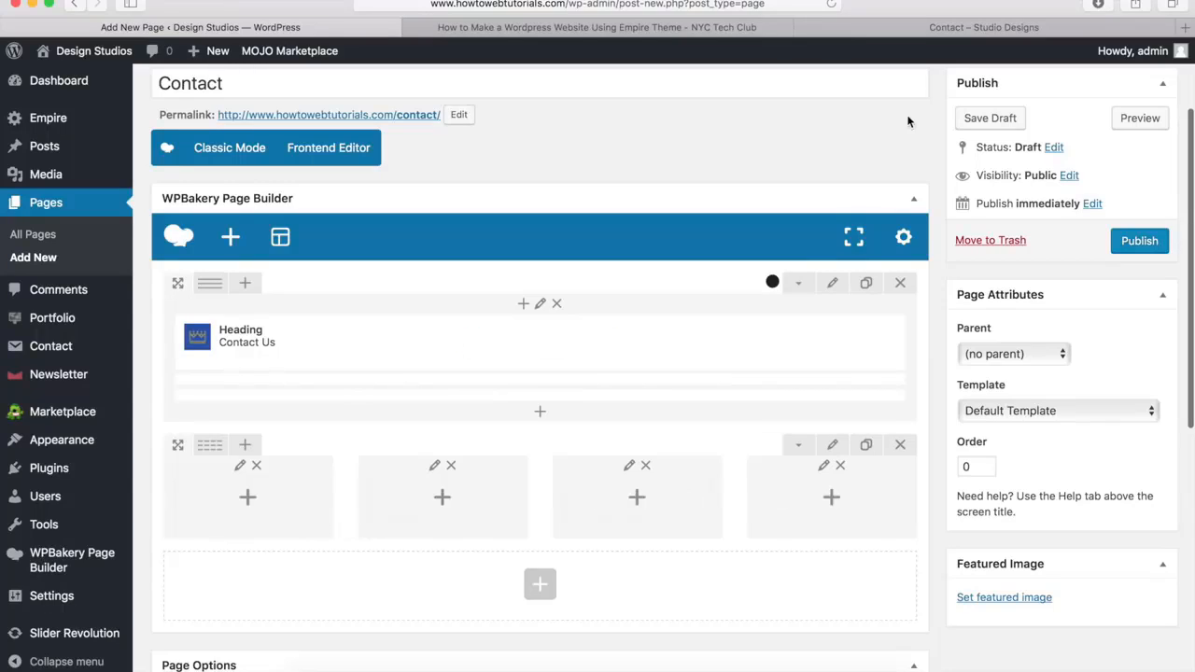
Compare with the demo's contact details section and add an Empire Contact info element to the new row's first column
{"action": "left_click", "coordinate": [960, 32]}
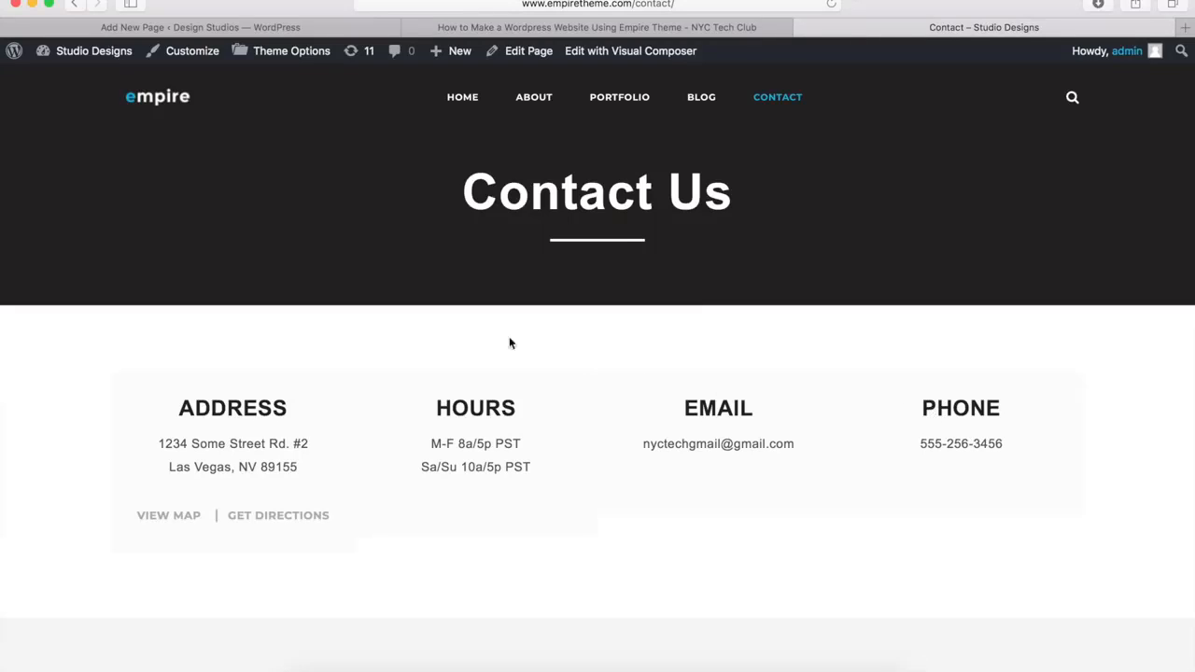
{"action": "left_click", "coordinate": [224, 27]}
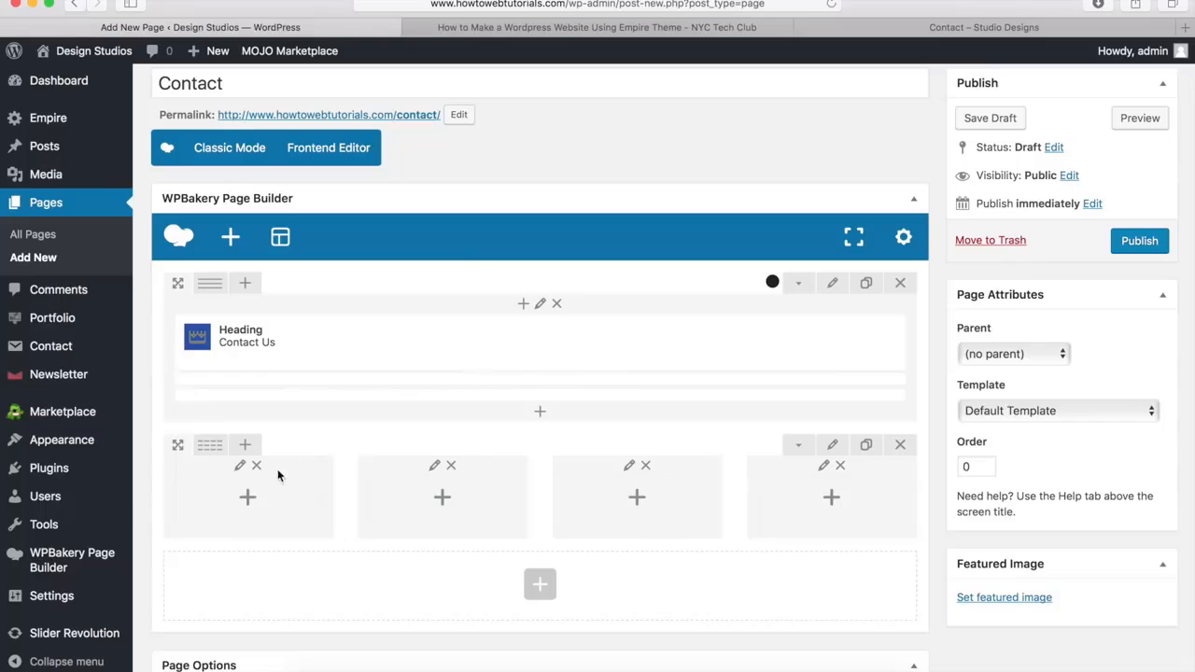
{"action": "left_click", "coordinate": [247, 497]}
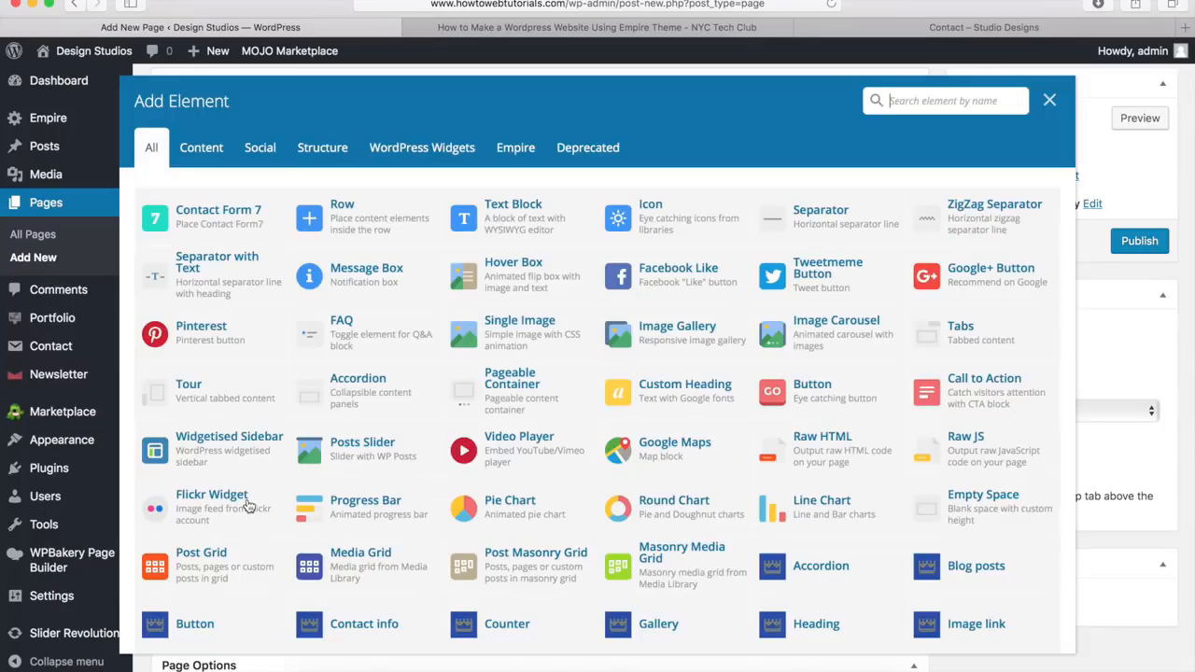
{"action": "scroll", "coordinate": [425, 354], "scroll_direction": "down", "scroll_amount": 5}
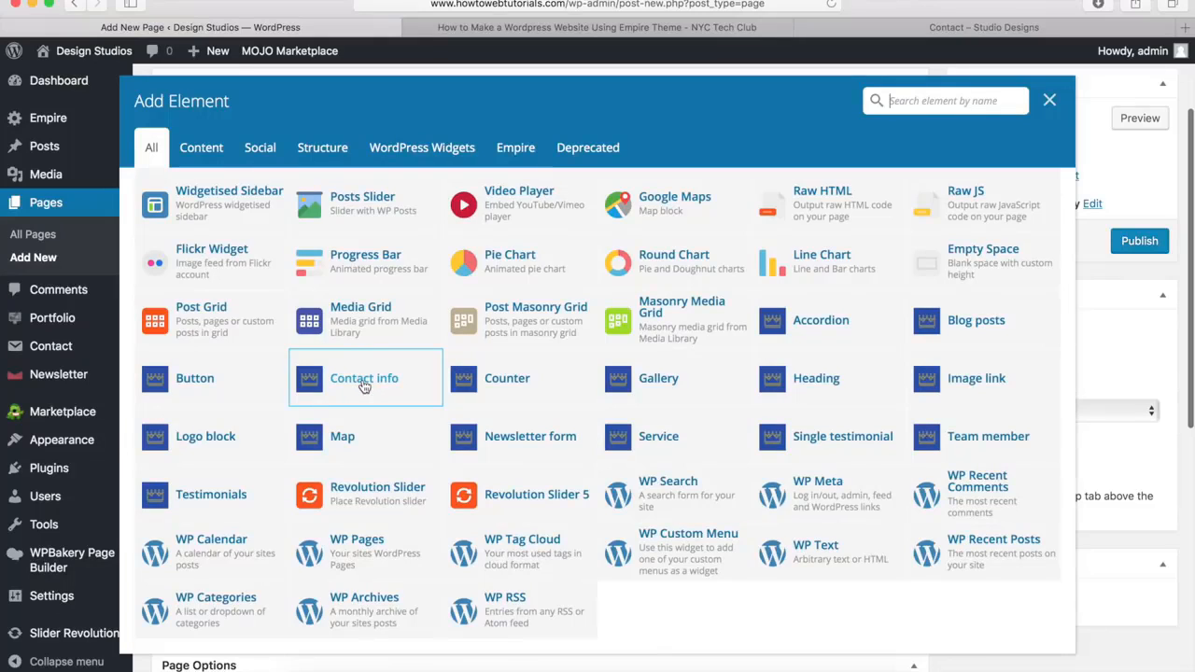
{"action": "left_click", "coordinate": [363, 386]}
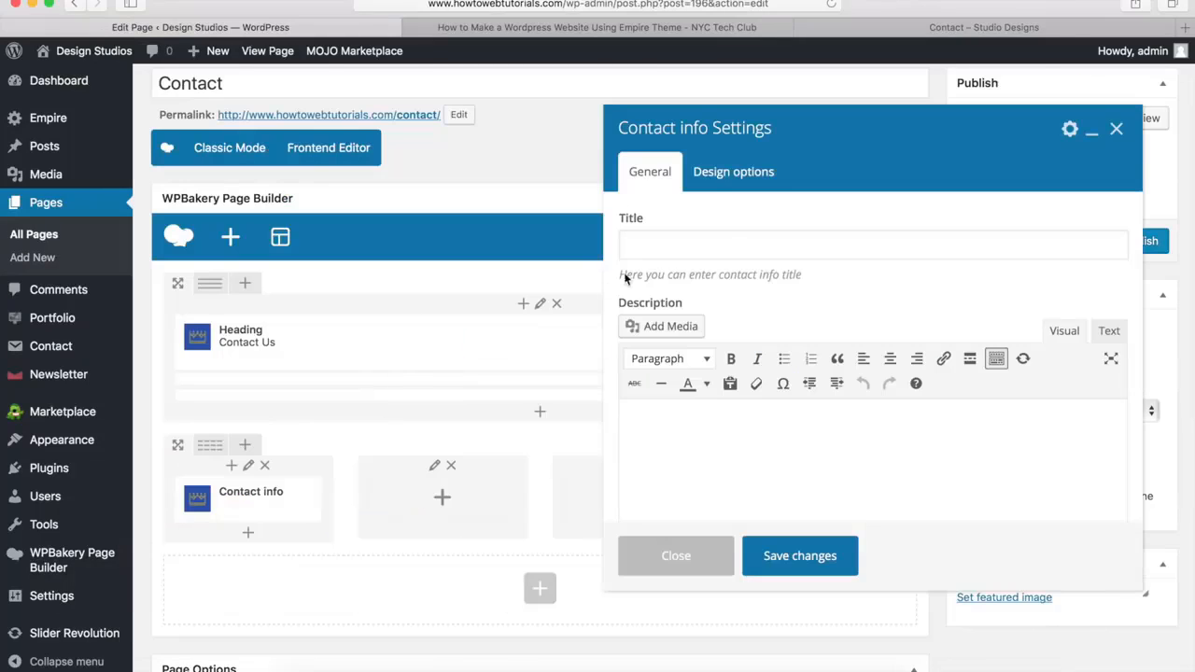
Title the contact info element "Address", as in the demo, and paste the street address into its description
{"action": "left_click", "coordinate": [705, 240]}
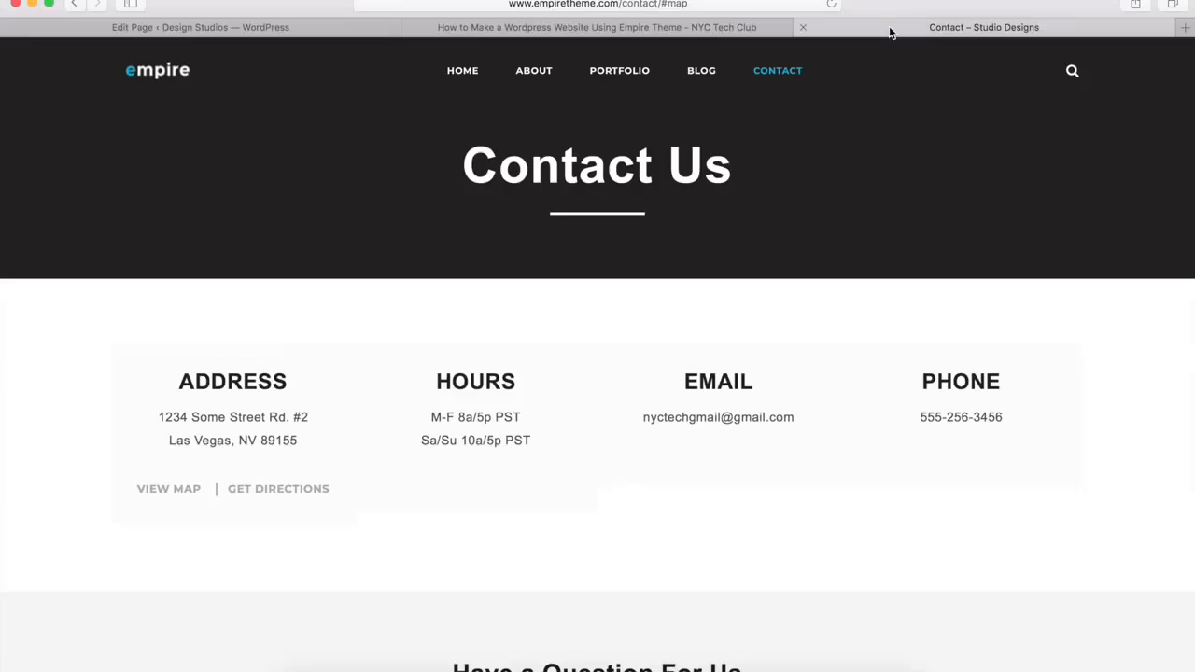
{"action": "left_click", "coordinate": [887, 31]}
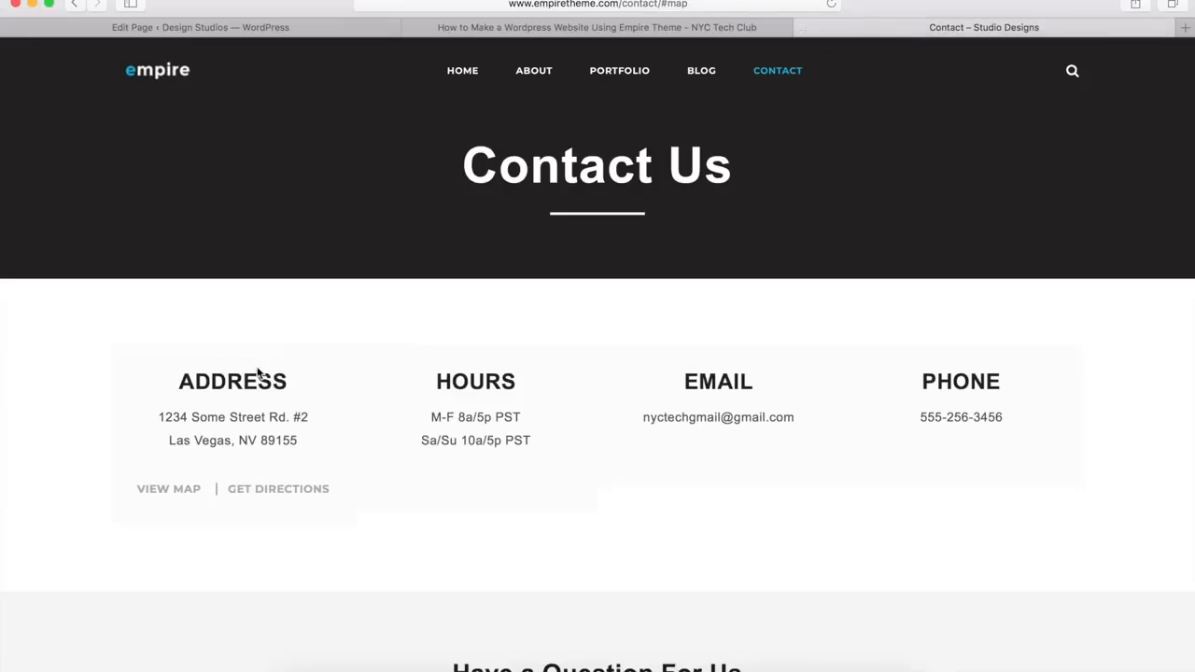
{"action": "left_click", "coordinate": [321, 27]}
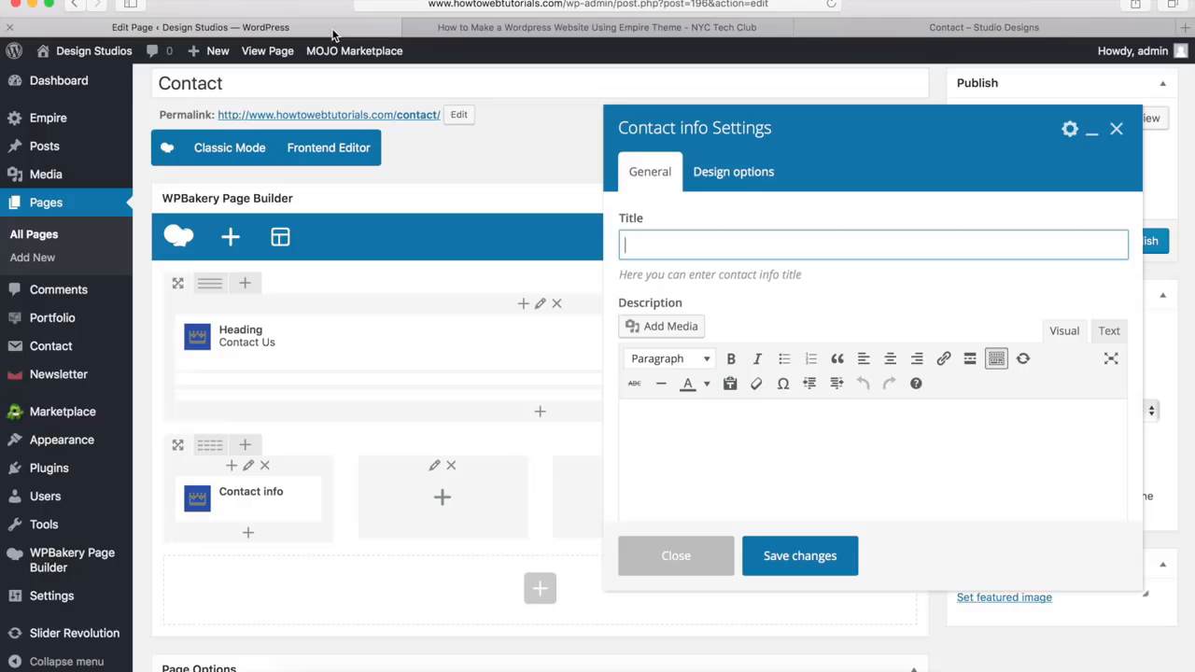
{"action": "type", "text": "Address"}
{"action": "key", "text": "Tab"}
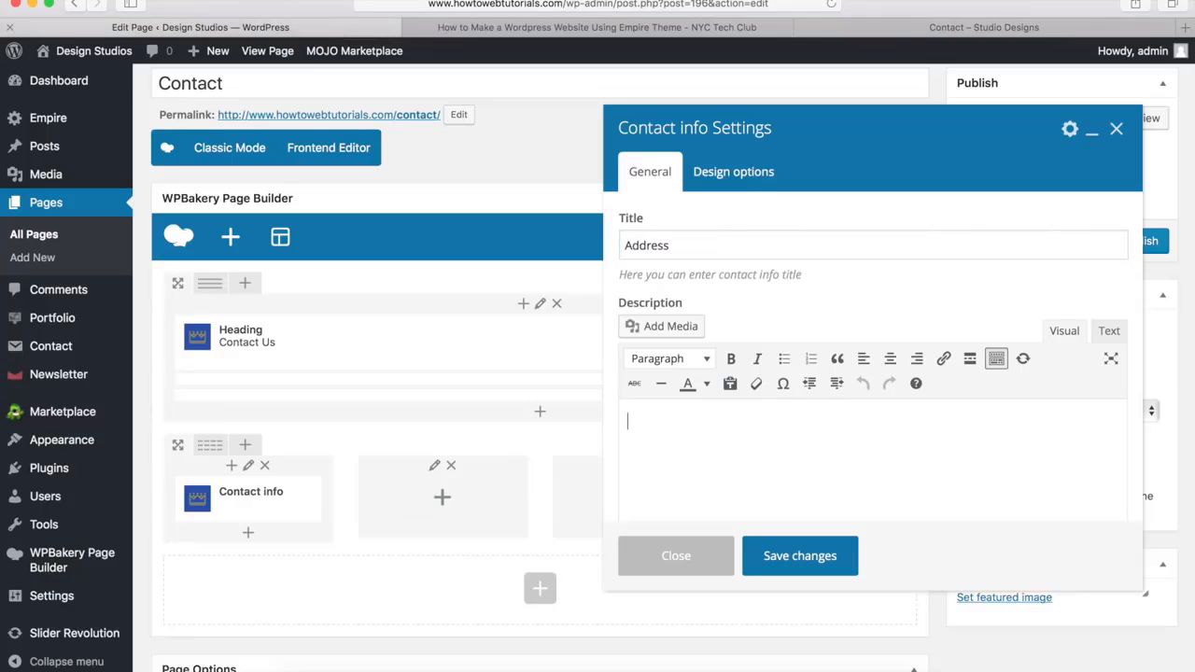
{"action": "type", "text": "1234 Some Street Rd. #2 Las Vegas, NV 89155"}
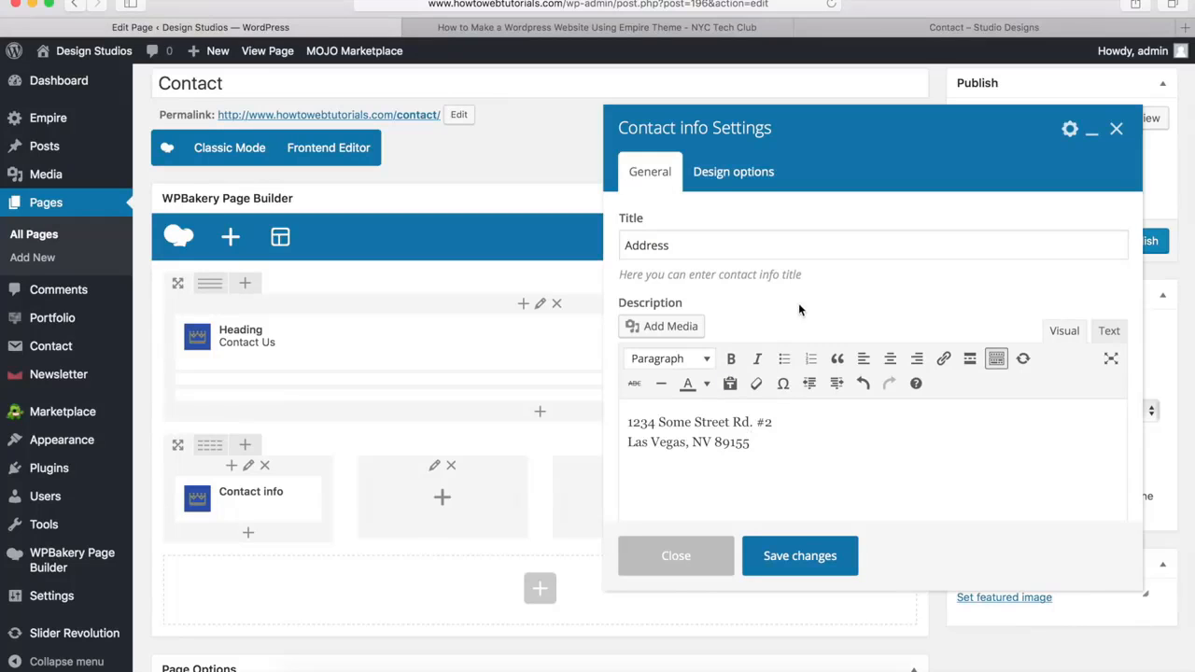
Look at the element's optional link settings and check where the demo's View Map link leads
{"action": "scroll", "coordinate": [798, 303], "scroll_direction": "down", "scroll_amount": 5}
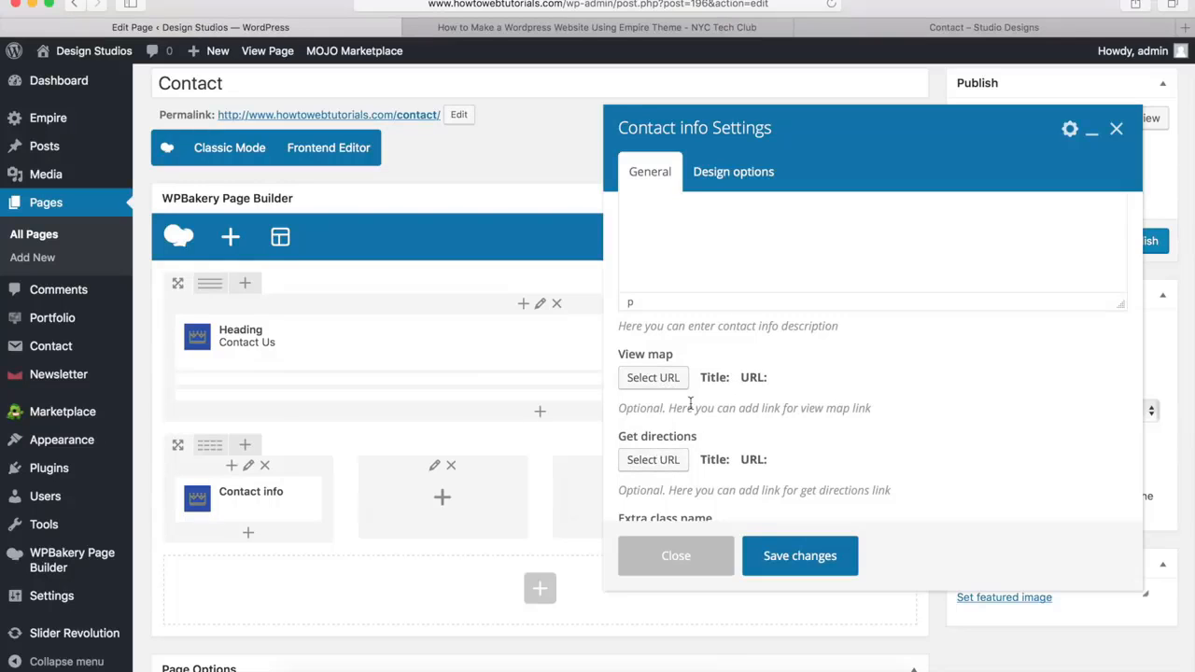
{"action": "left_click", "coordinate": [889, 31]}
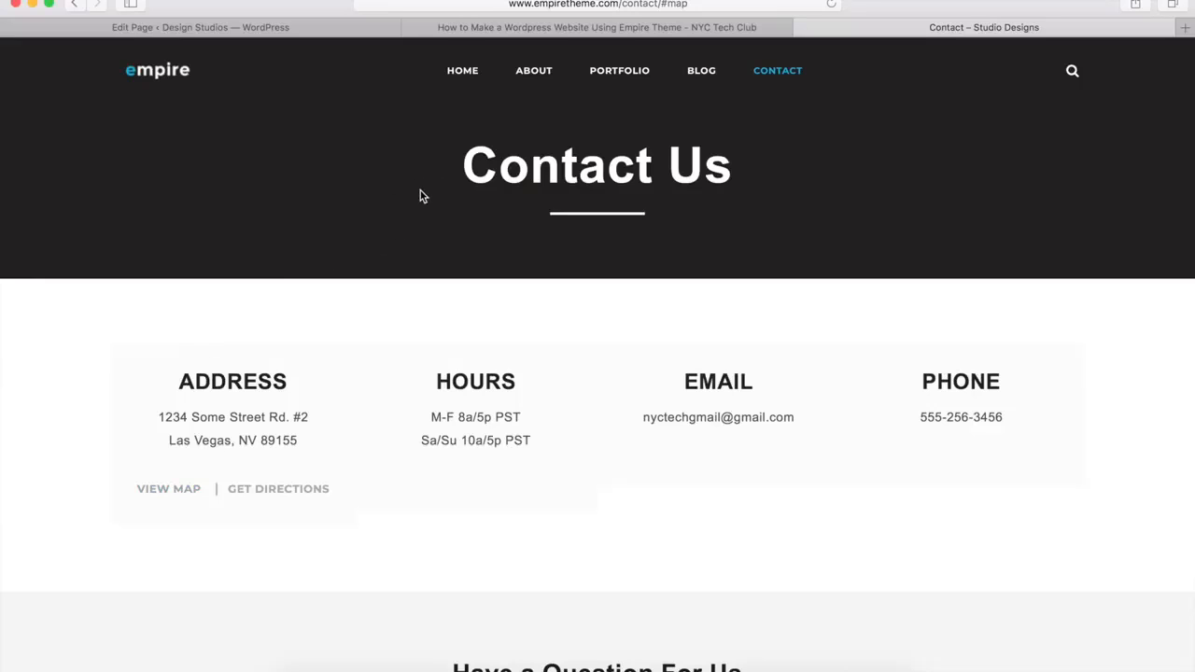
{"action": "left_click", "coordinate": [148, 491]}
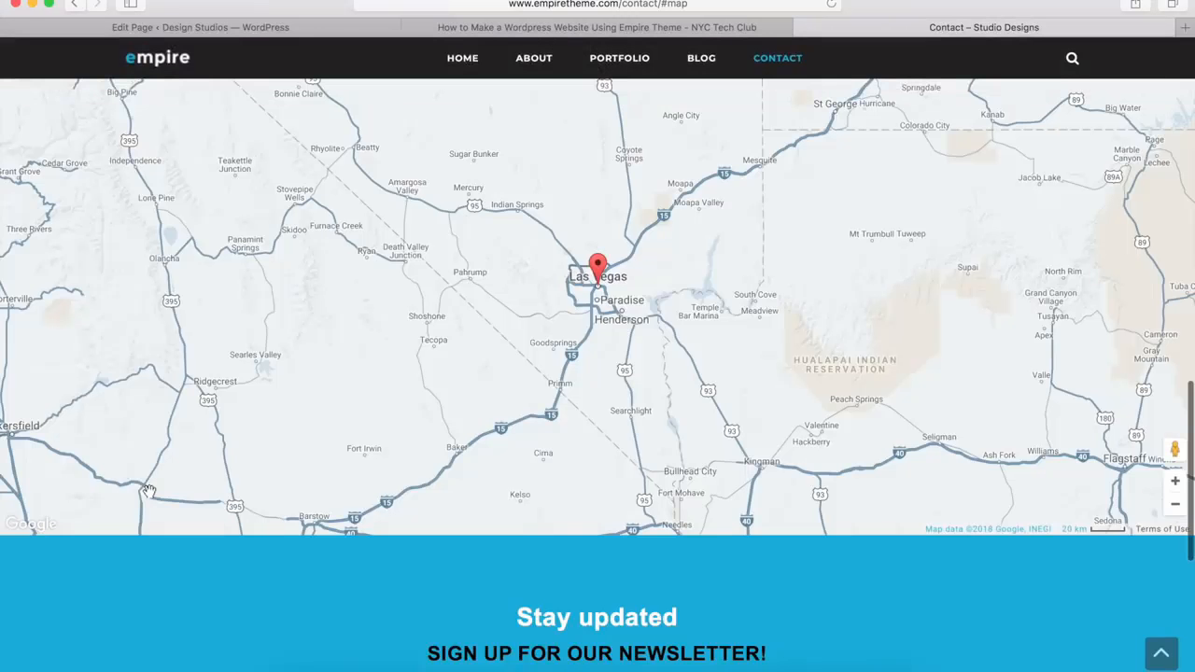
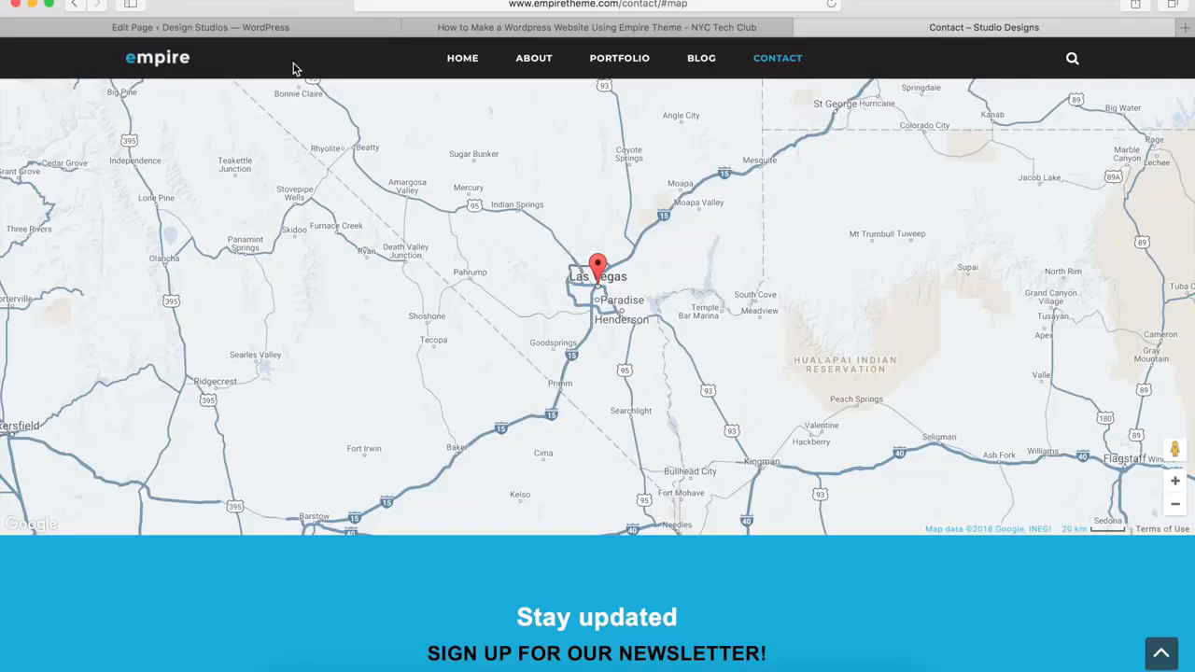
Set the Address contact info element's View map link to the URL "#map"
{"action": "left_click", "coordinate": [259, 30]}
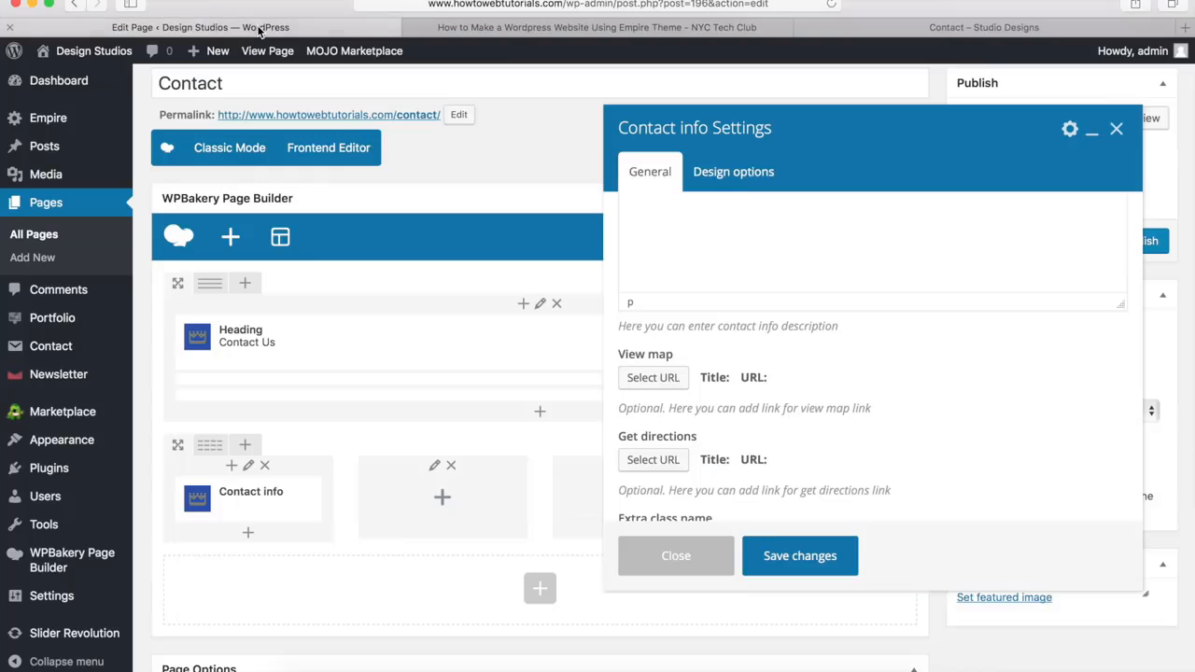
{"action": "left_click", "coordinate": [646, 382]}
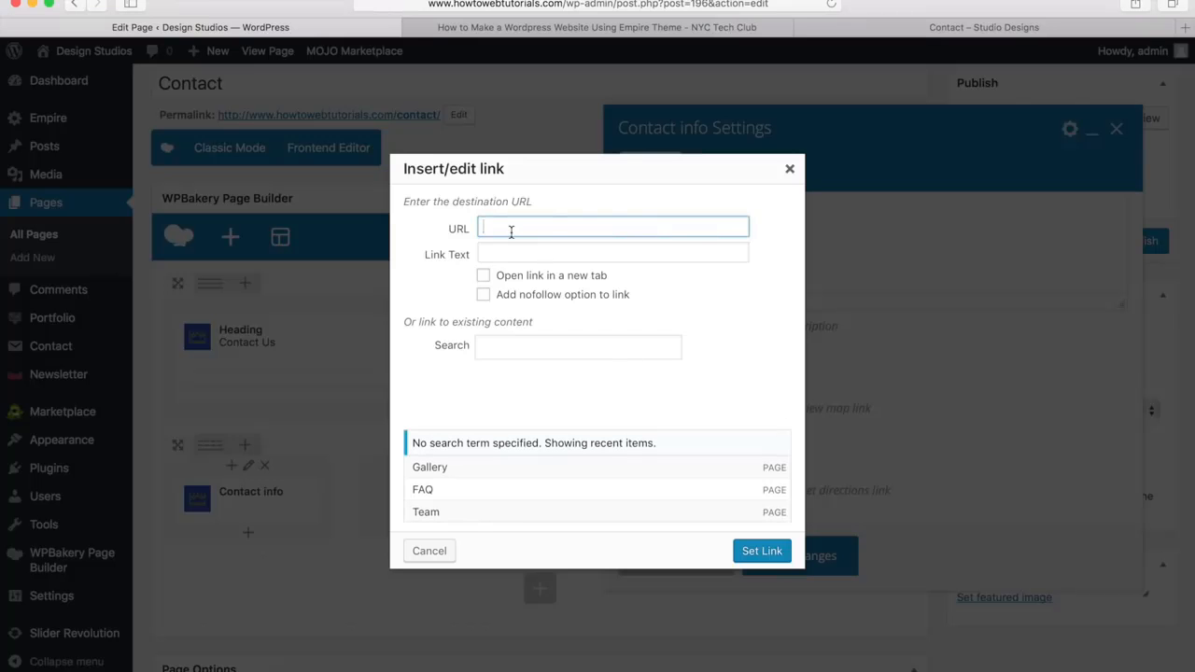
{"action": "type", "text": "#map"}
{"action": "left_click_drag", "start_coordinate": [518, 228], "coordinate": [478, 228]}
{"action": "left_click", "coordinate": [527, 227]}
{"action": "left_click_drag", "start_coordinate": [492, 226], "coordinate": [519, 227]}
{"action": "left_click", "coordinate": [520, 227]}
{"action": "left_click", "coordinate": [762, 551]}
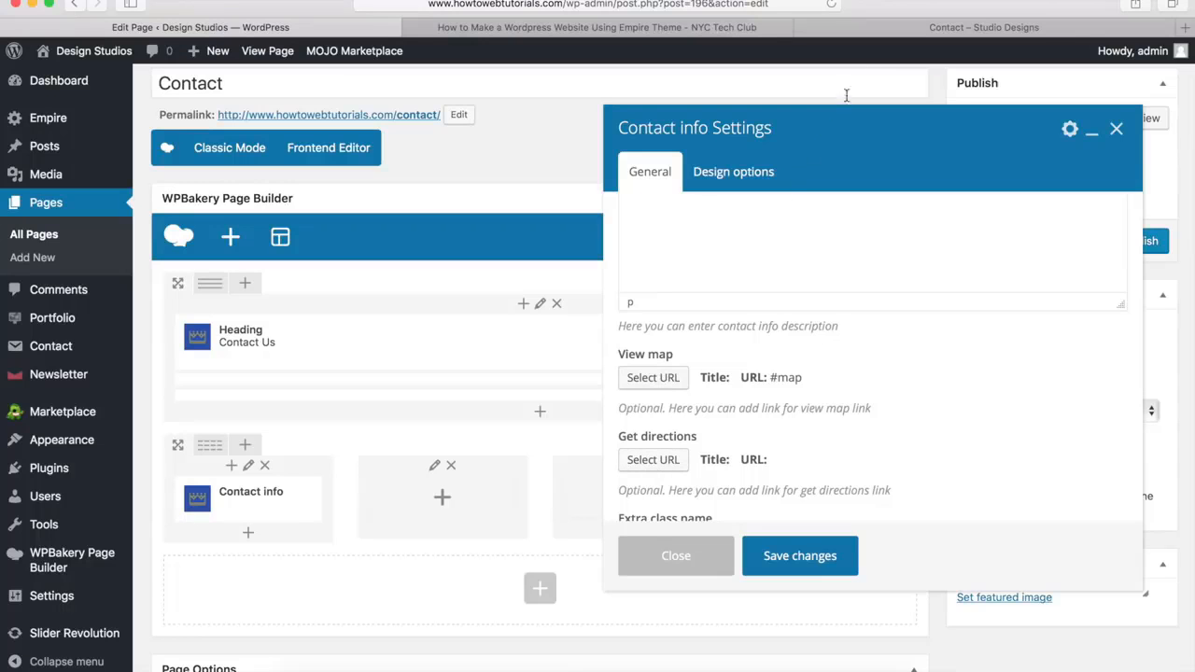
Open the demo Contact page's Get Directions link and copy the URL of the Google Maps place it leads to
{"action": "left_click", "coordinate": [984, 27]}
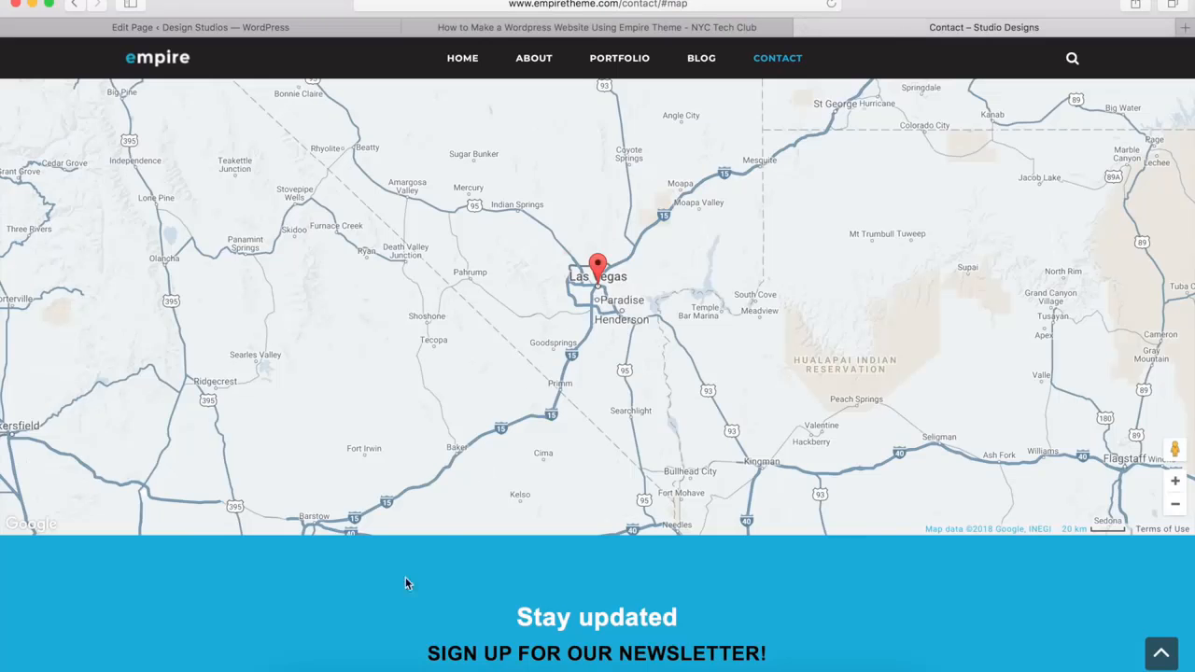
{"action": "scroll", "coordinate": [394, 584], "scroll_direction": "up", "scroll_amount": 15}
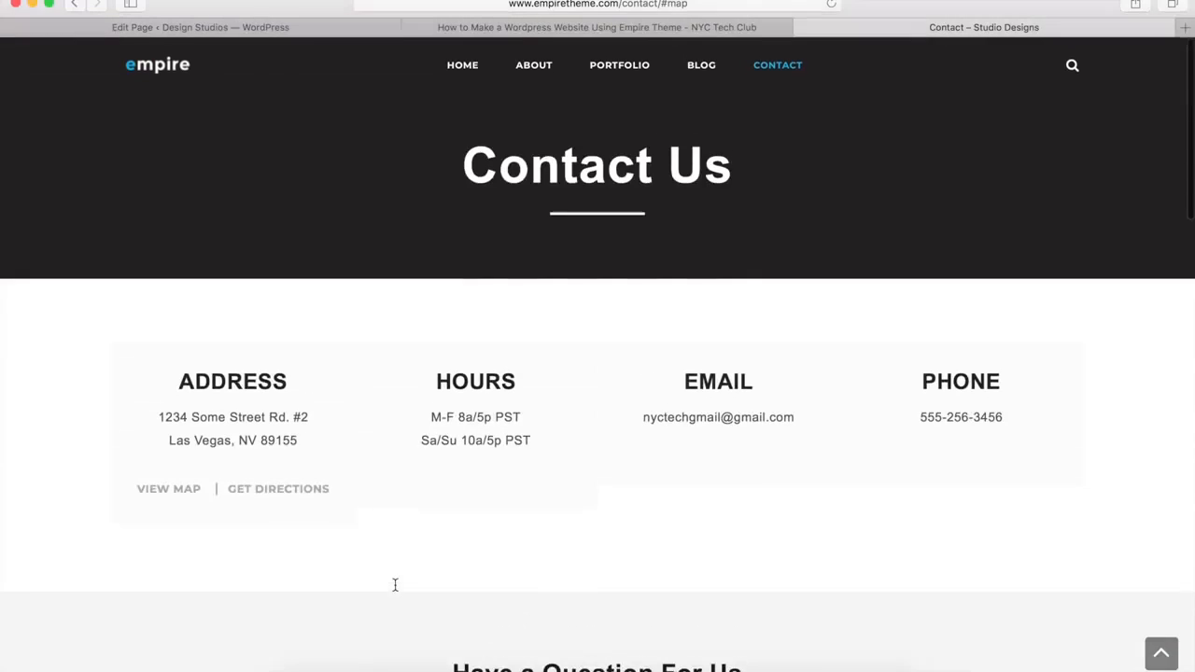
{"action": "left_click", "coordinate": [268, 494]}
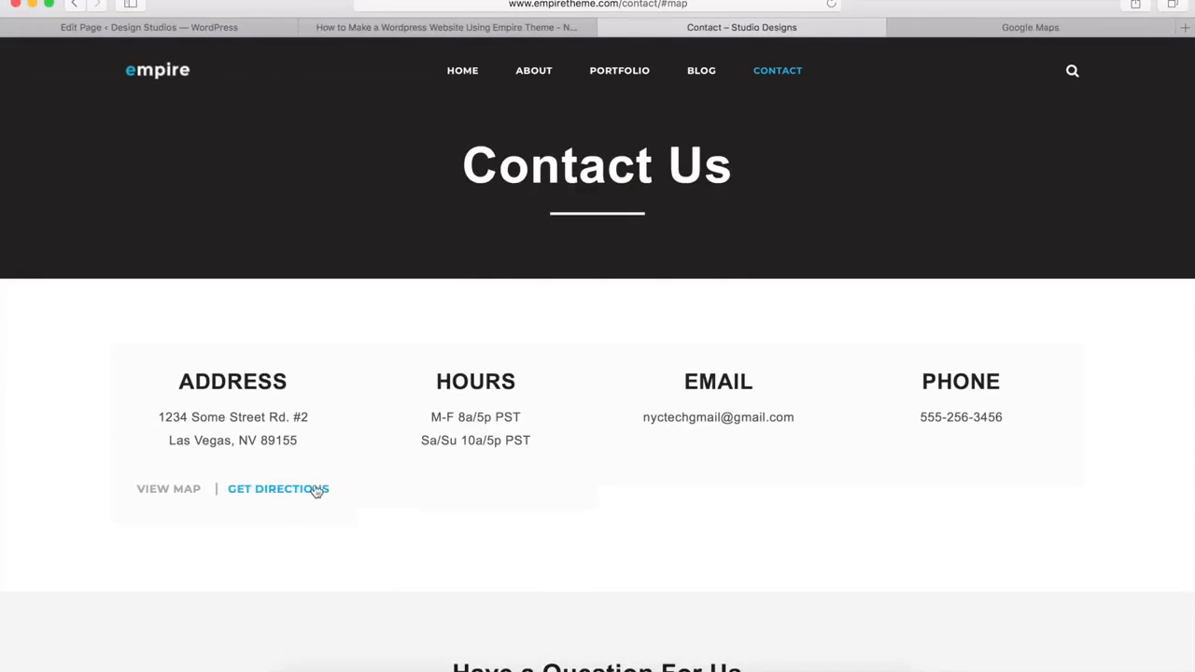
{"action": "left_click", "coordinate": [1031, 27]}
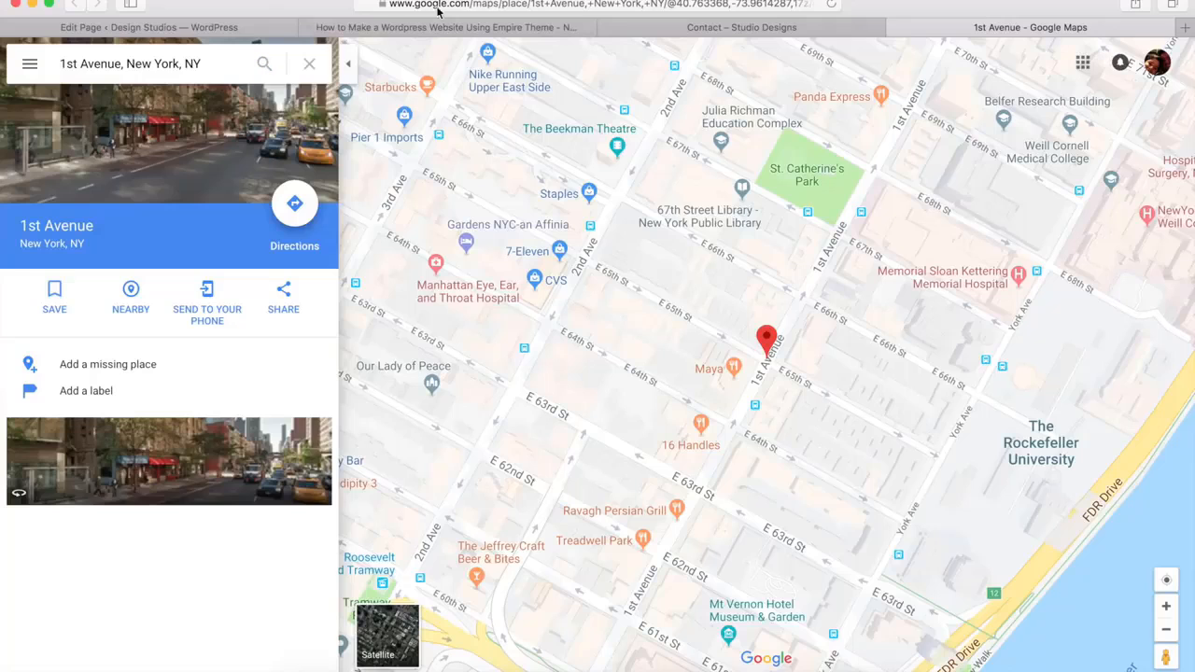
{"action": "left_click", "coordinate": [475, 4]}
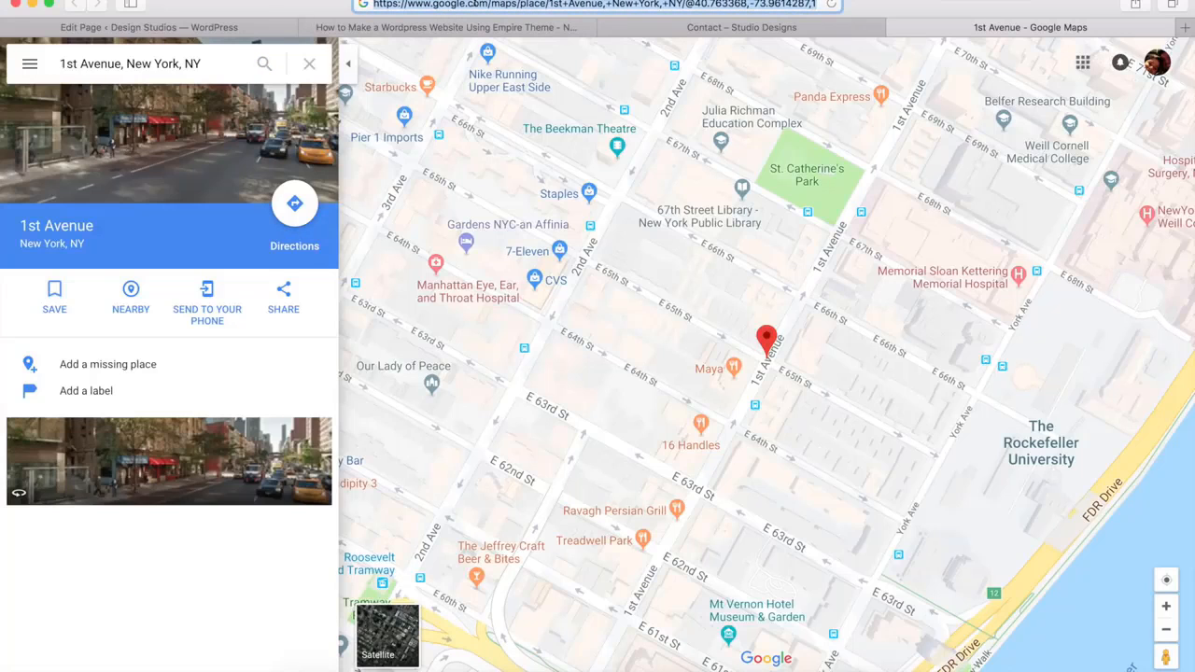
Set the element's Get directions link to the copied Google Maps URL, opening in a new tab, and save the element
{"action": "left_click", "coordinate": [224, 28]}
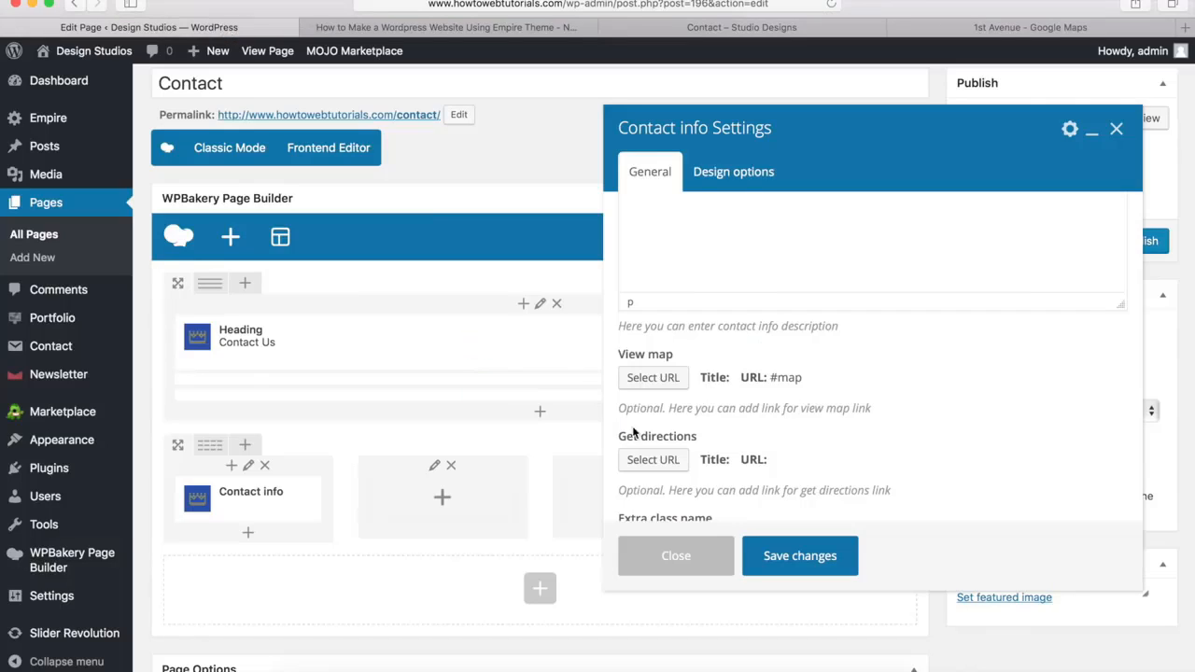
{"action": "left_click", "coordinate": [654, 460]}
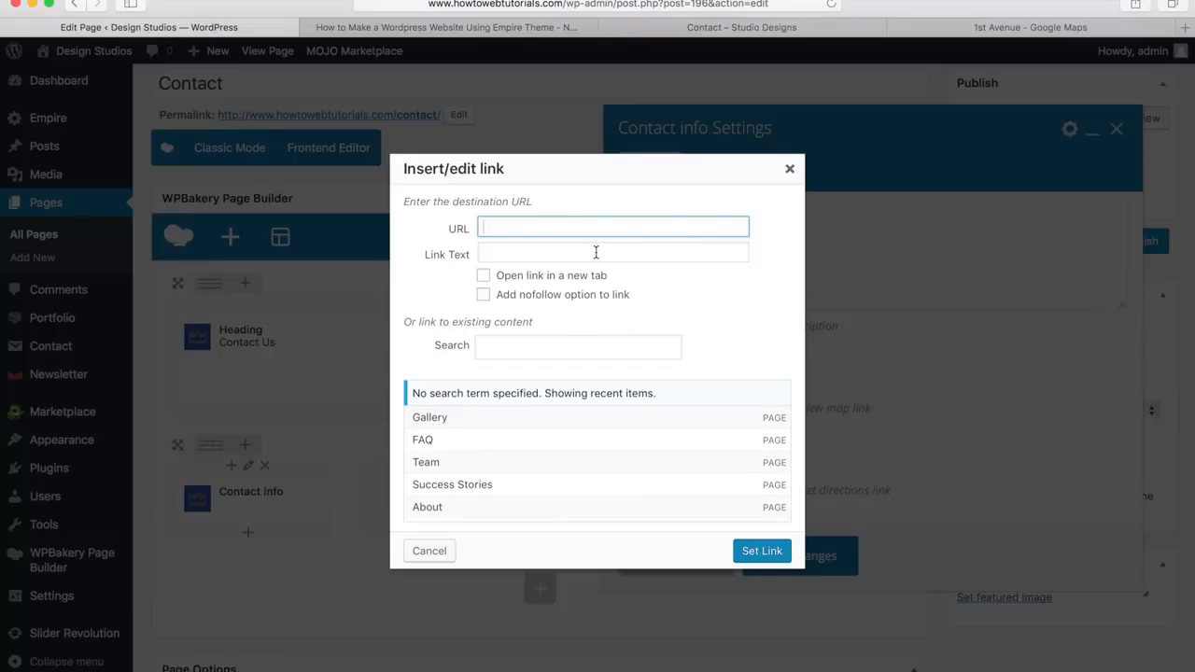
{"action": "key", "text": "super+v"}
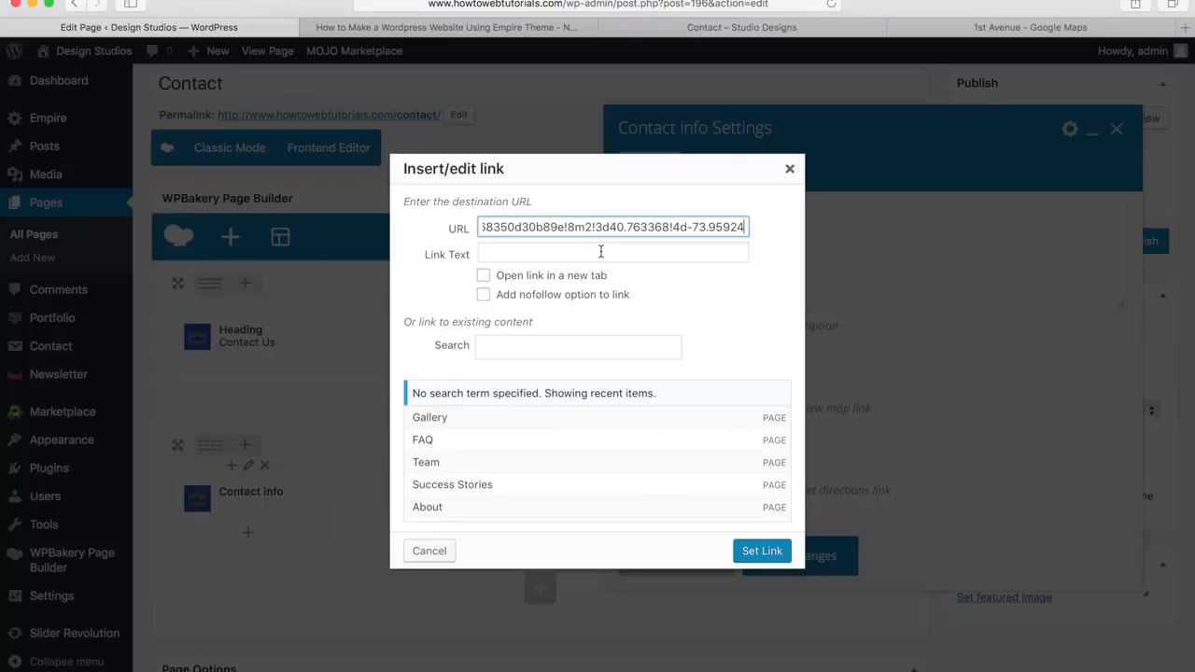
{"action": "left_click", "coordinate": [484, 277]}
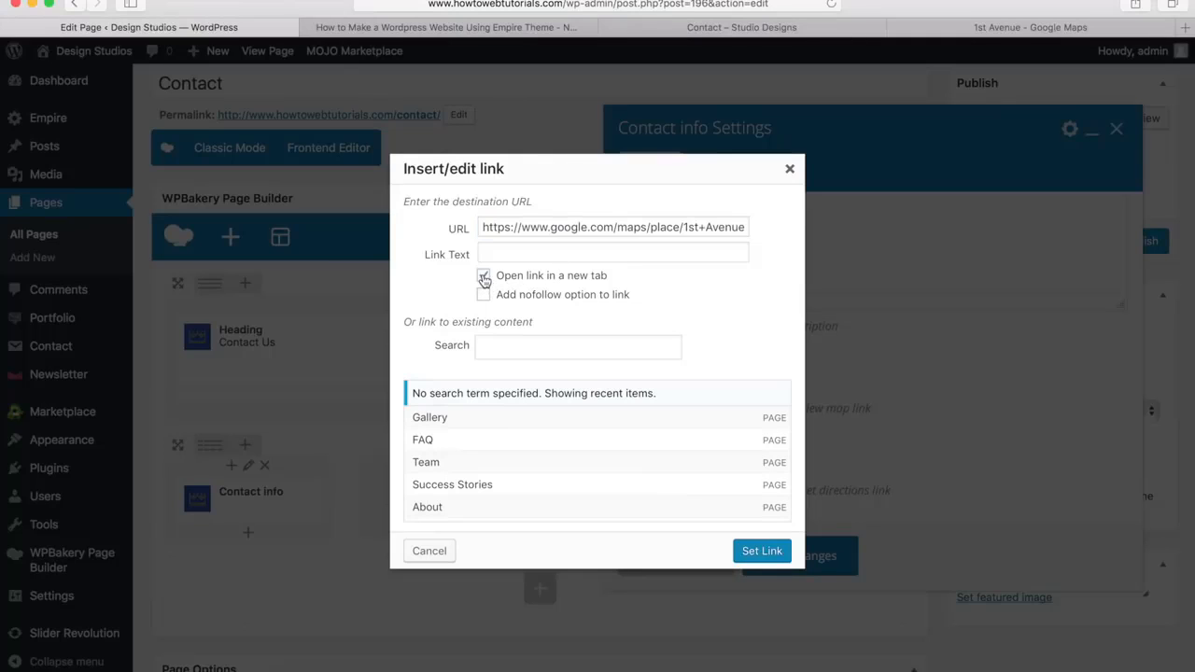
{"action": "left_click", "coordinate": [752, 552]}
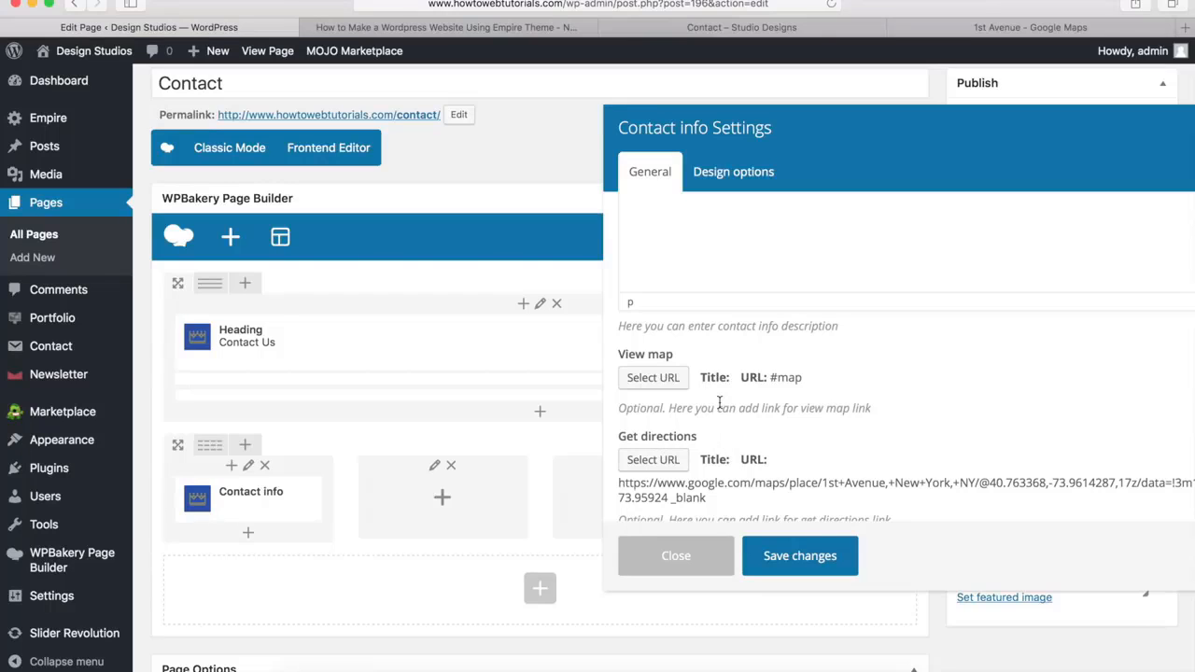
{"action": "left_click", "coordinate": [798, 560]}
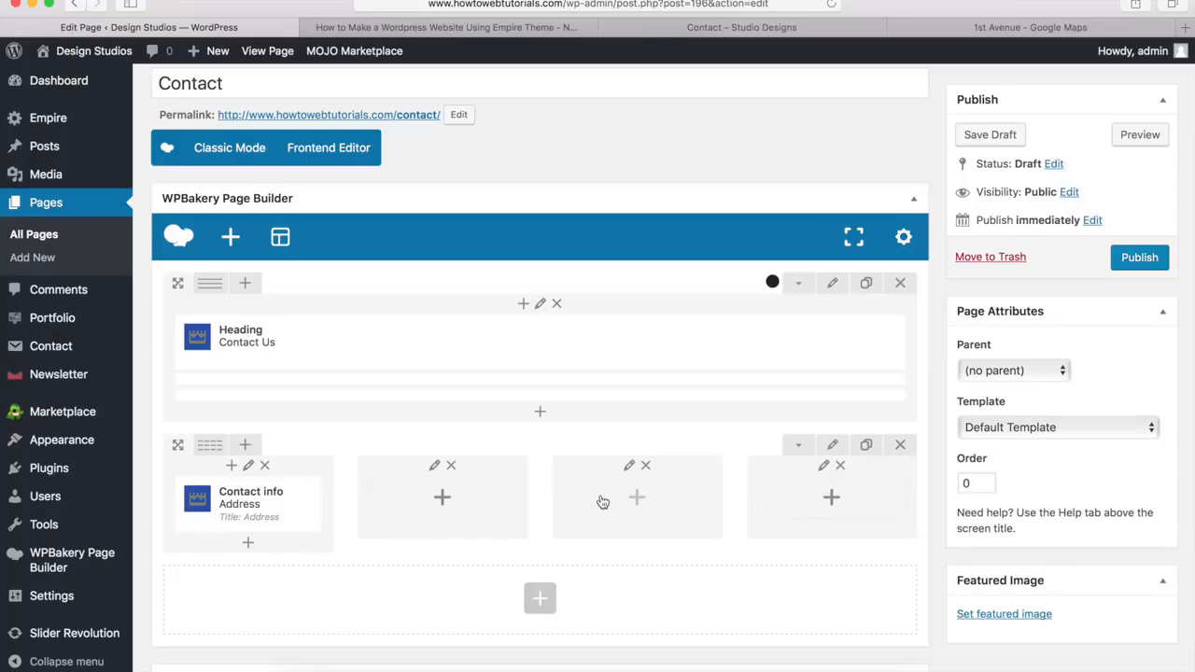
Add a Contact info element titled "Hours" to the second column with the description "M-F 8a/5p PST" and "Sa/Su 10a/5p PST"
{"action": "left_click", "coordinate": [443, 499]}
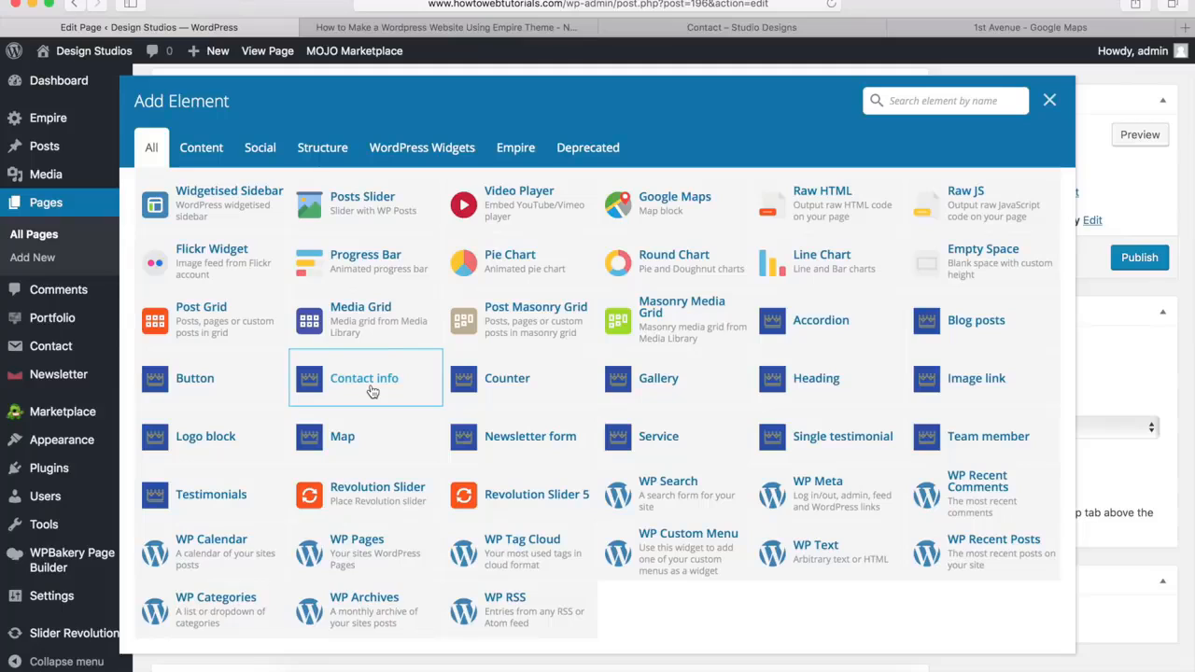
{"action": "left_click", "coordinate": [371, 391]}
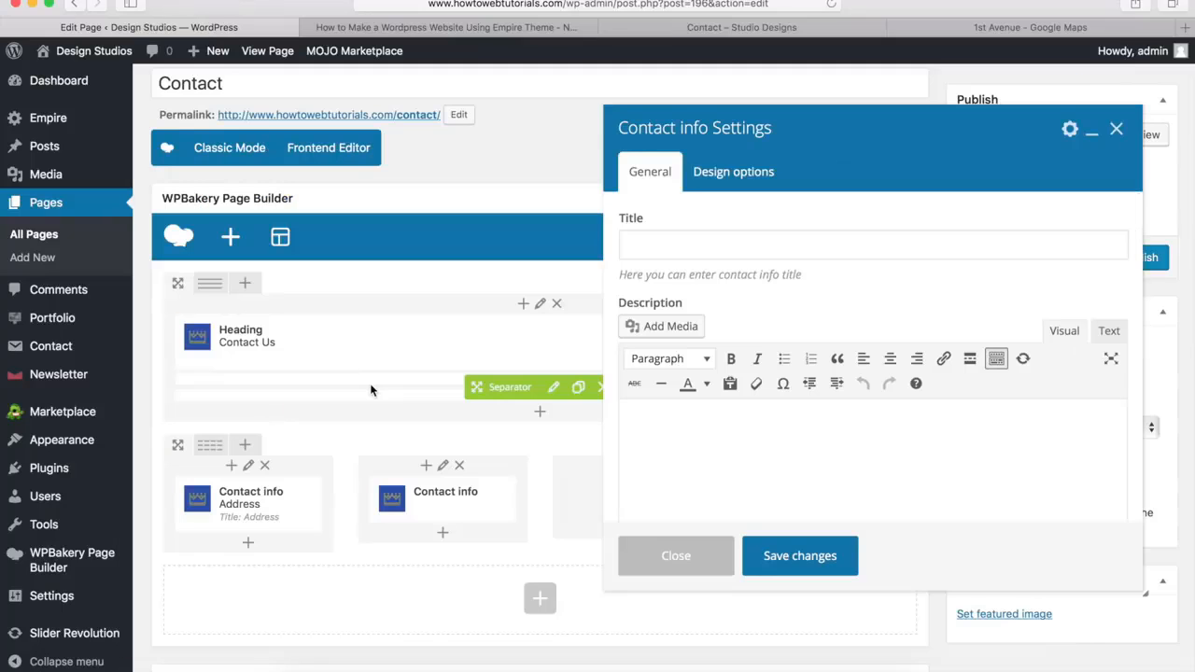
{"action": "left_click", "coordinate": [662, 248]}
{"action": "type", "text": "Hours"}
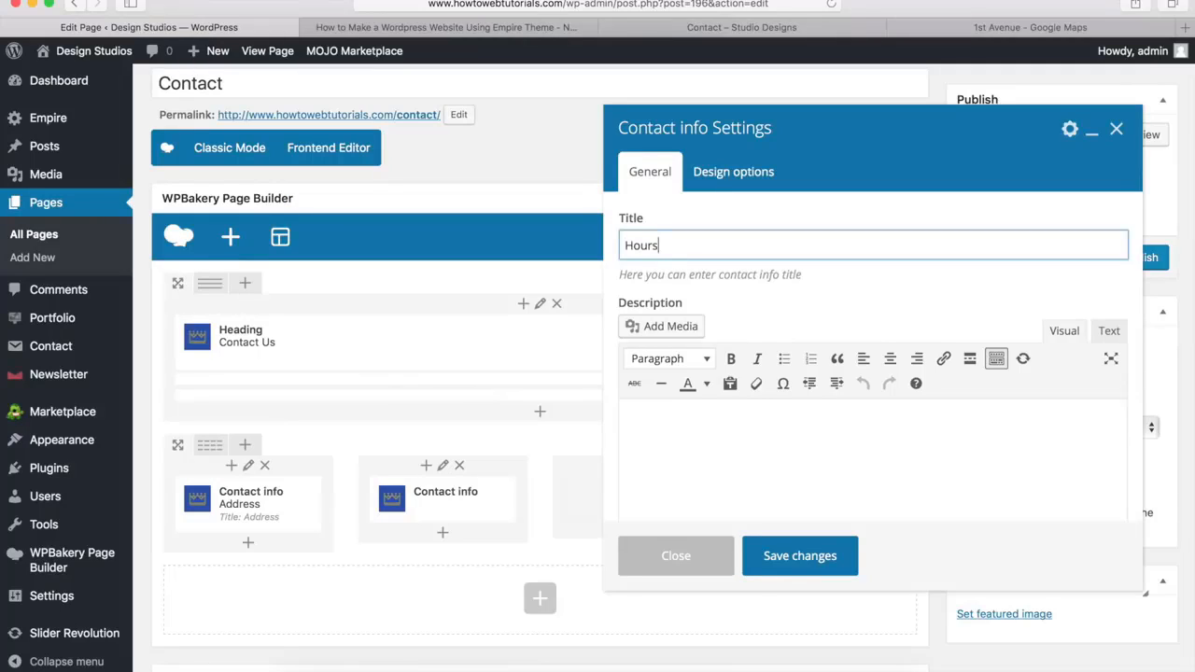
{"action": "key", "text": "Tab"}
{"action": "type", "text": "M-F 8a/5p PST Sa/Su 10a/5p PST"}
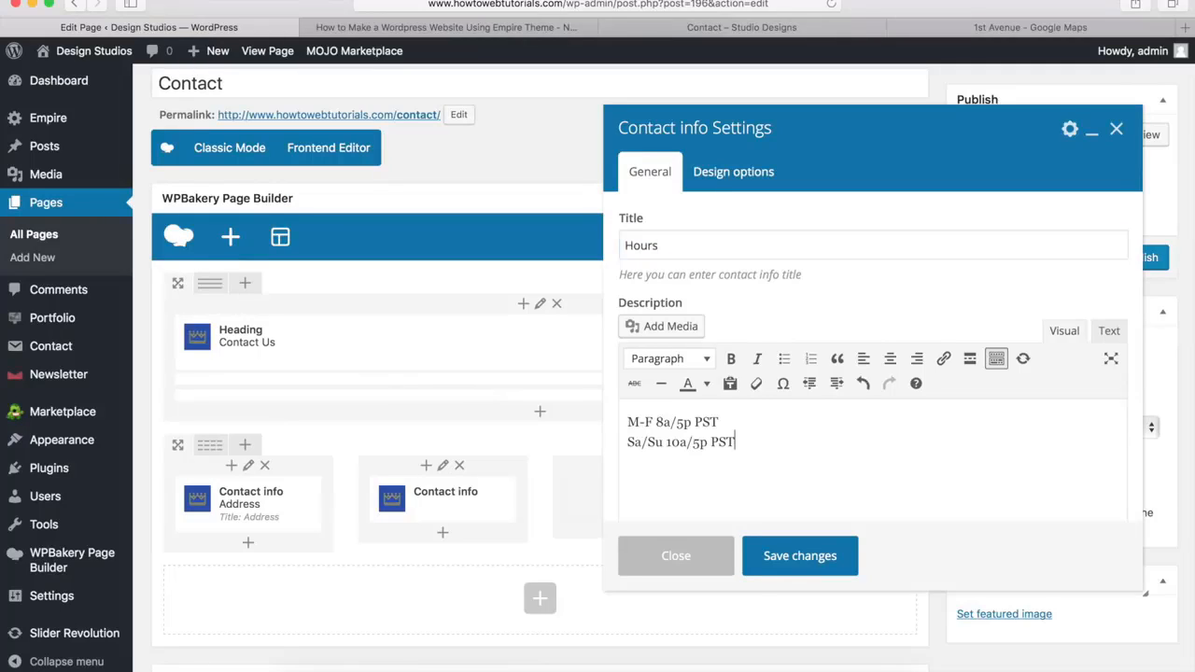
{"action": "scroll", "coordinate": [854, 281], "scroll_direction": "down", "scroll_amount": 5}
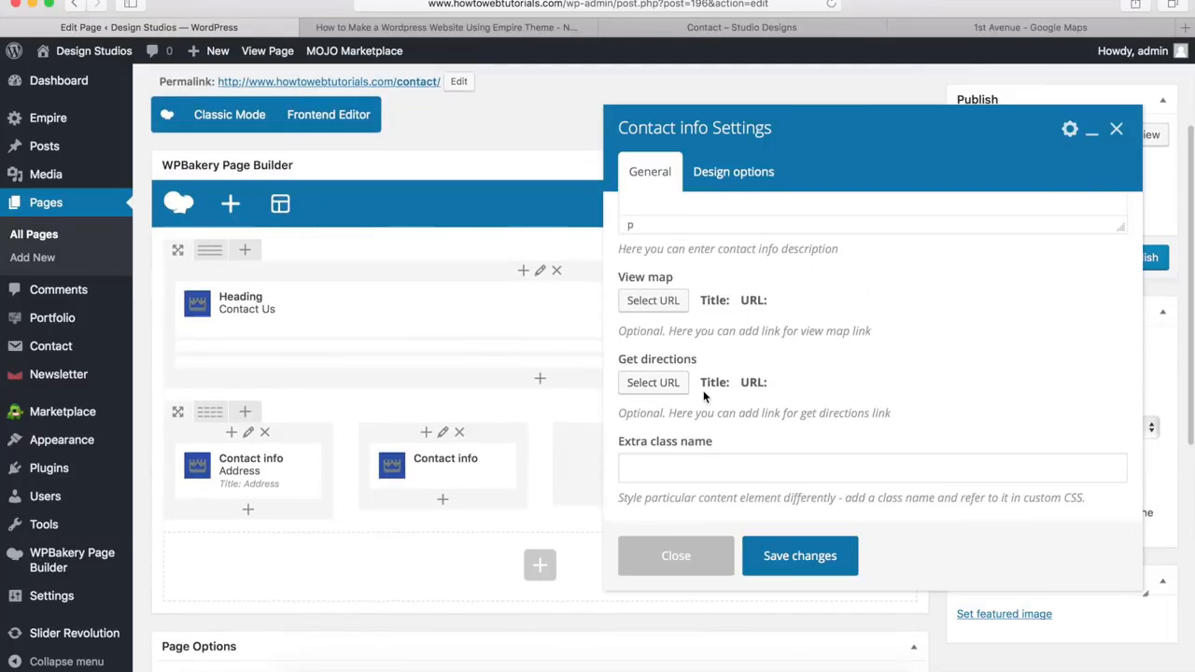
{"action": "left_click", "coordinate": [794, 560]}
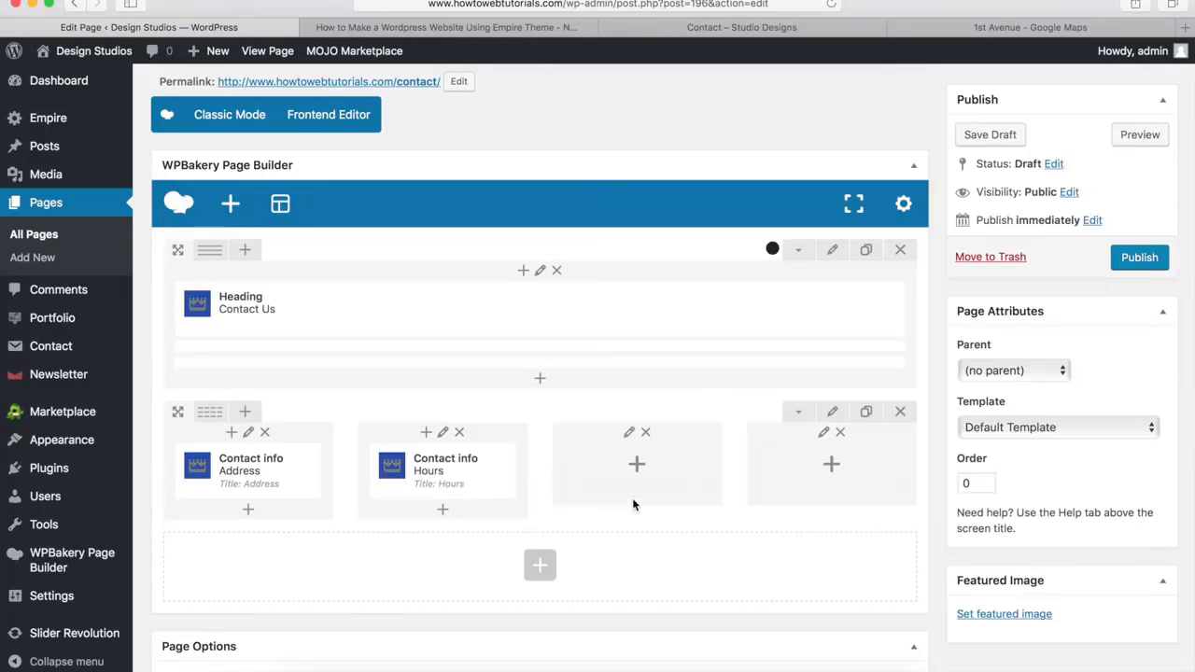
Add a Contact info element to the third column, title it "Email" as in the demo, and enter the contact e-mail as its description
{"action": "left_click", "coordinate": [636, 464]}
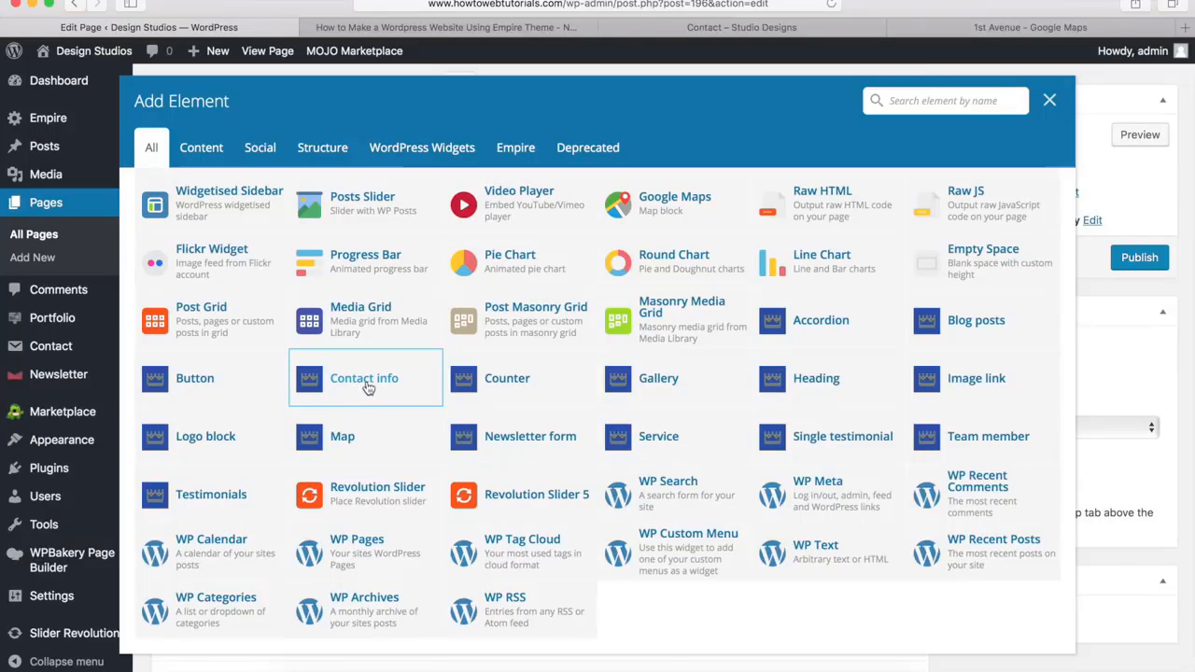
{"action": "left_click", "coordinate": [367, 387]}
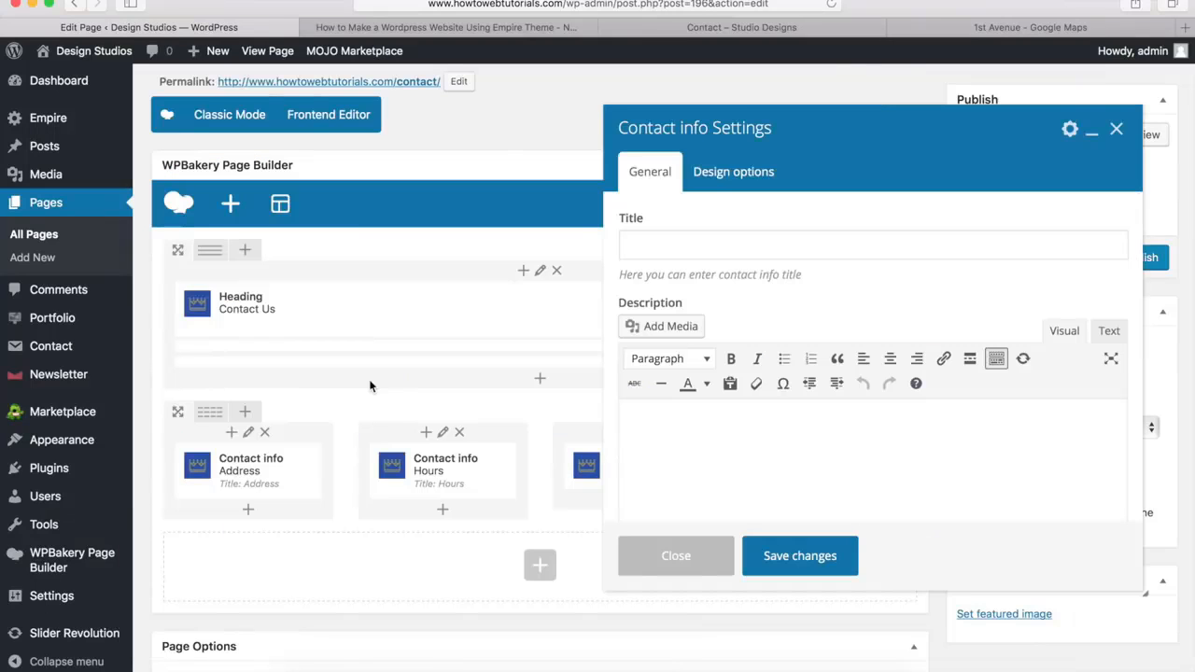
{"action": "left_click", "coordinate": [710, 27]}
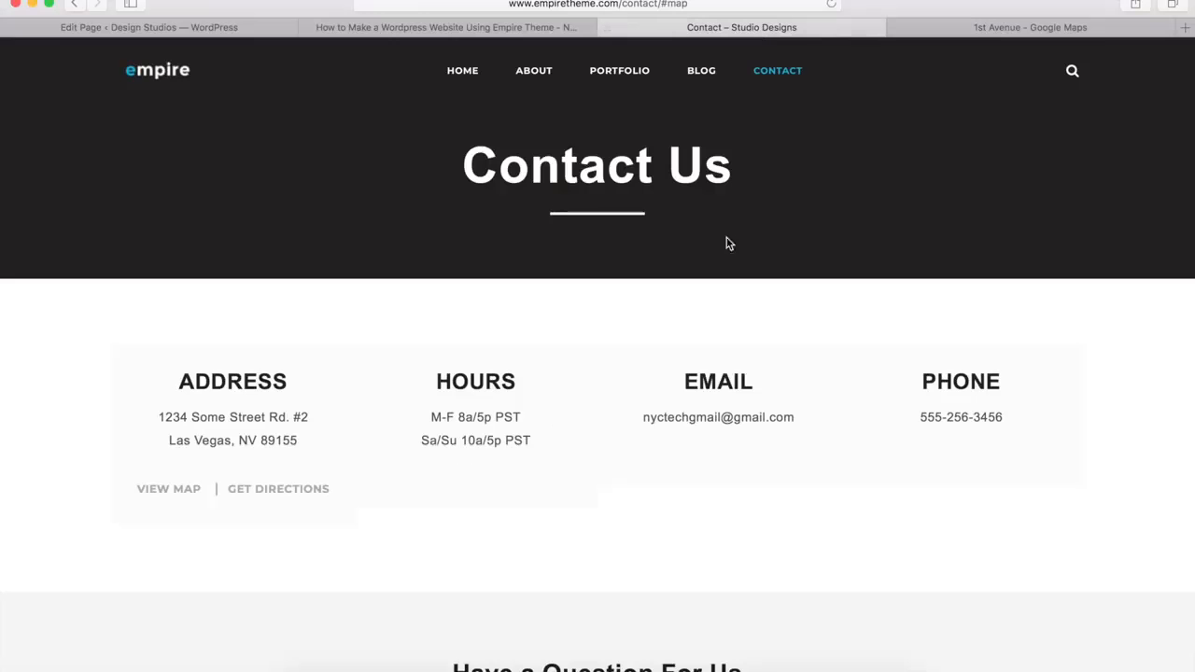
{"action": "left_click", "coordinate": [229, 27]}
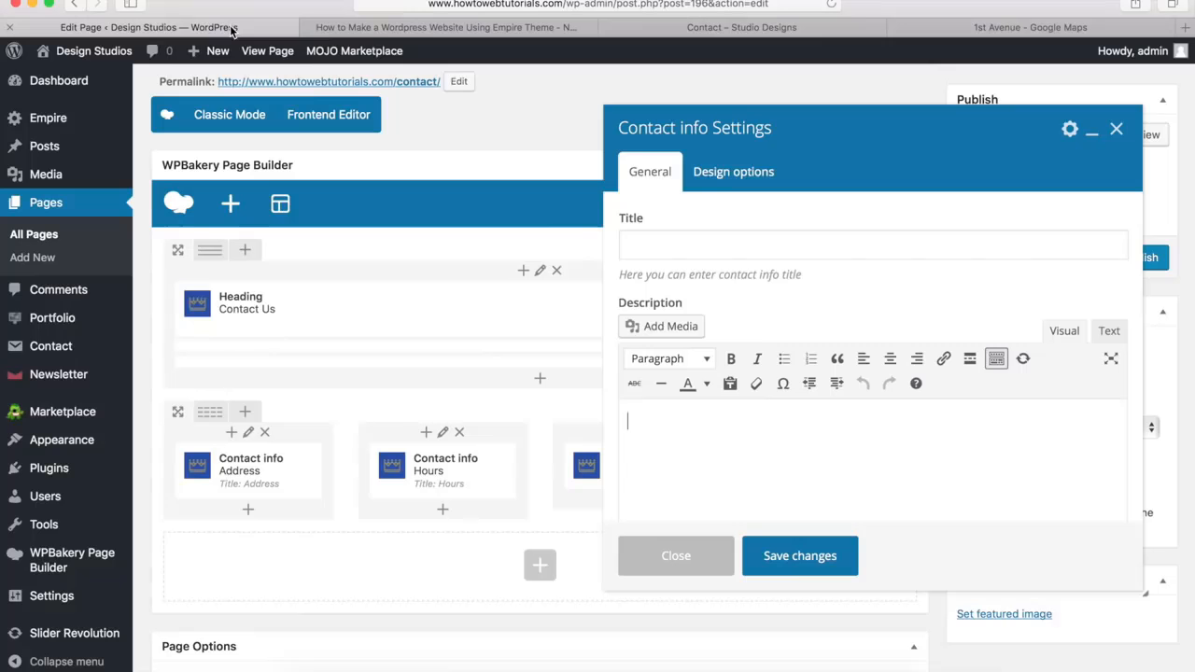
{"action": "left_click", "coordinate": [654, 239]}
{"action": "type", "text": "Email"}
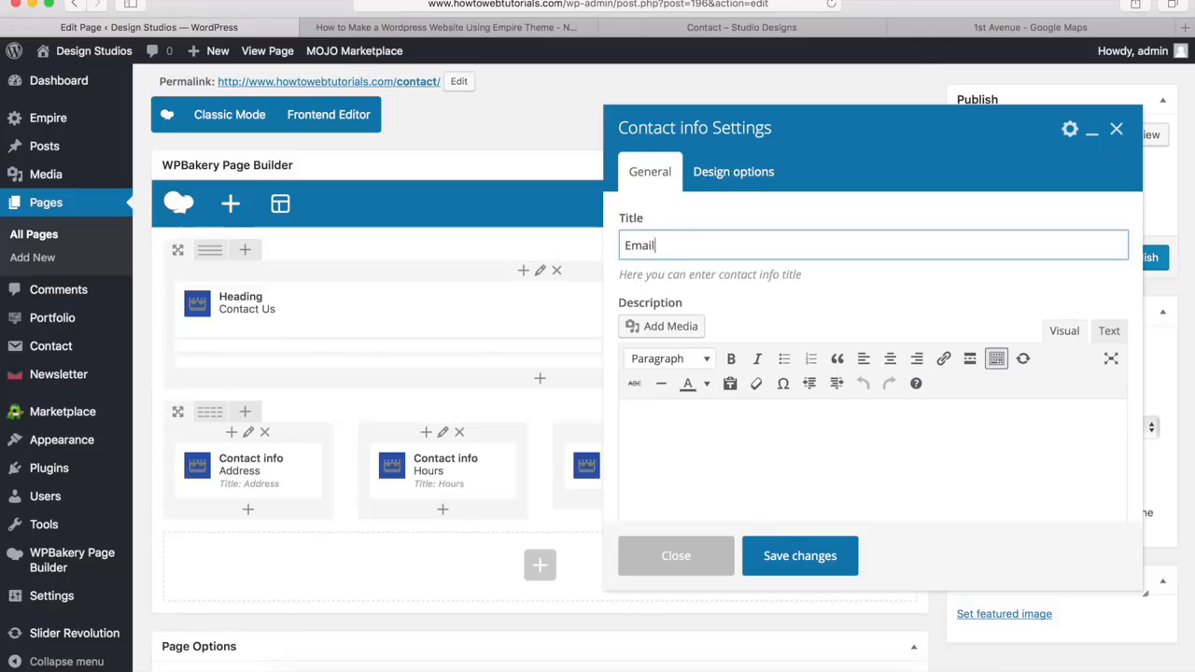
{"action": "left_click", "coordinate": [722, 414]}
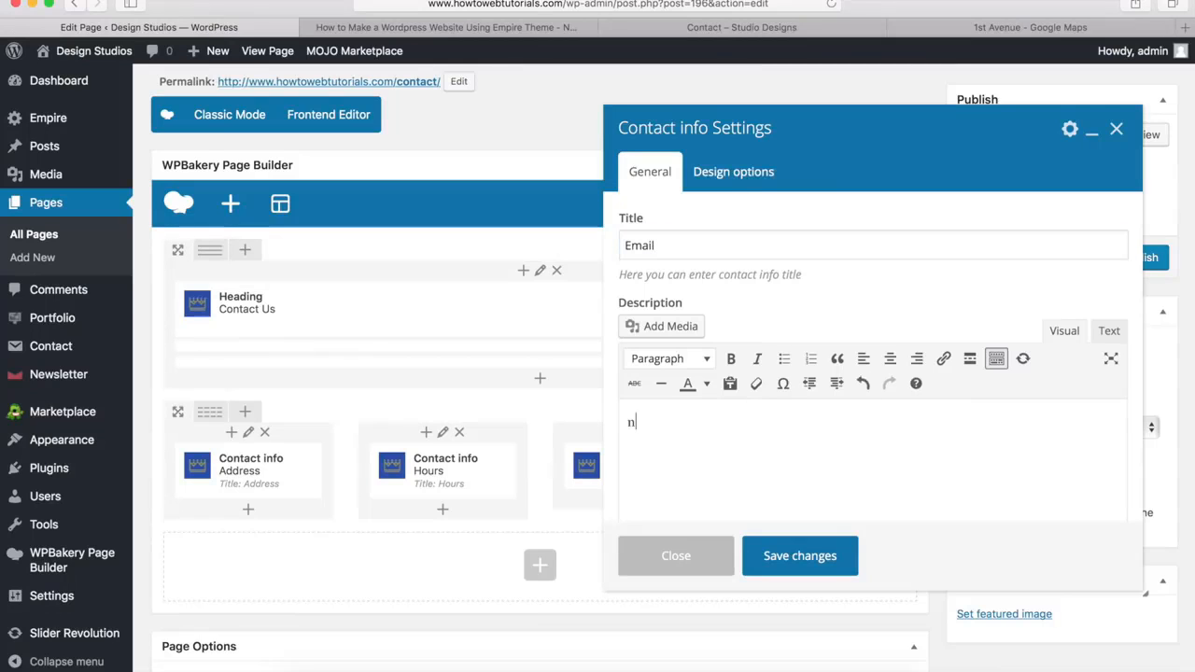
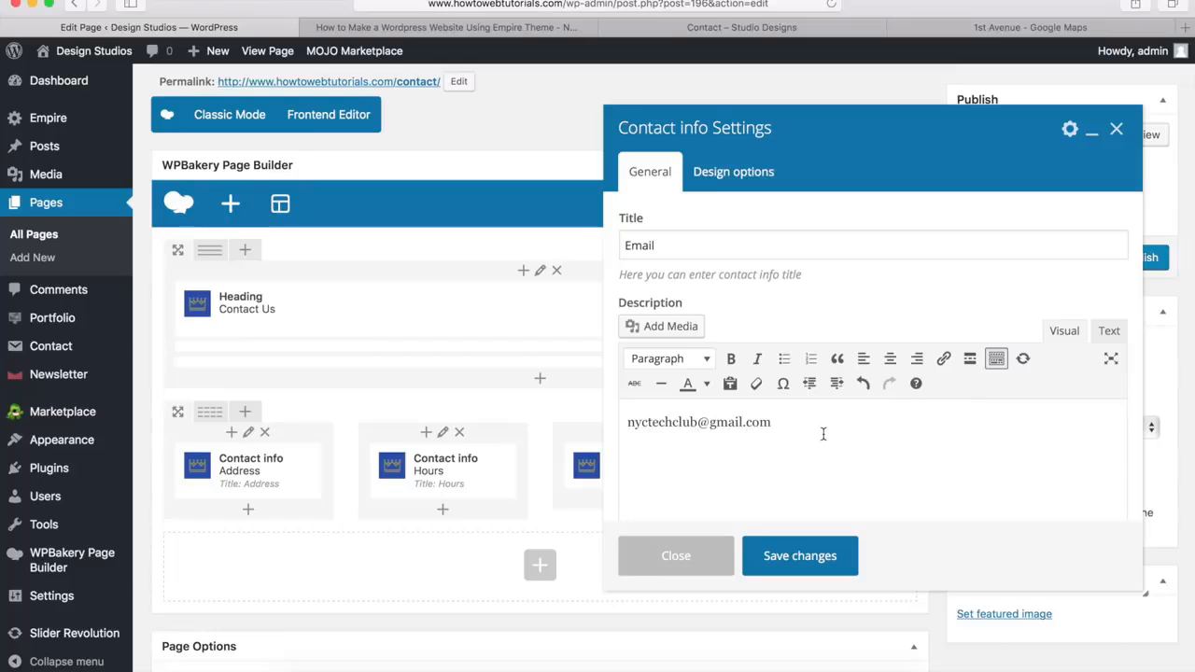
Make the e-mail address in the description a mailto link, as in the demo, and save the element
{"action": "left_click", "coordinate": [747, 34]}
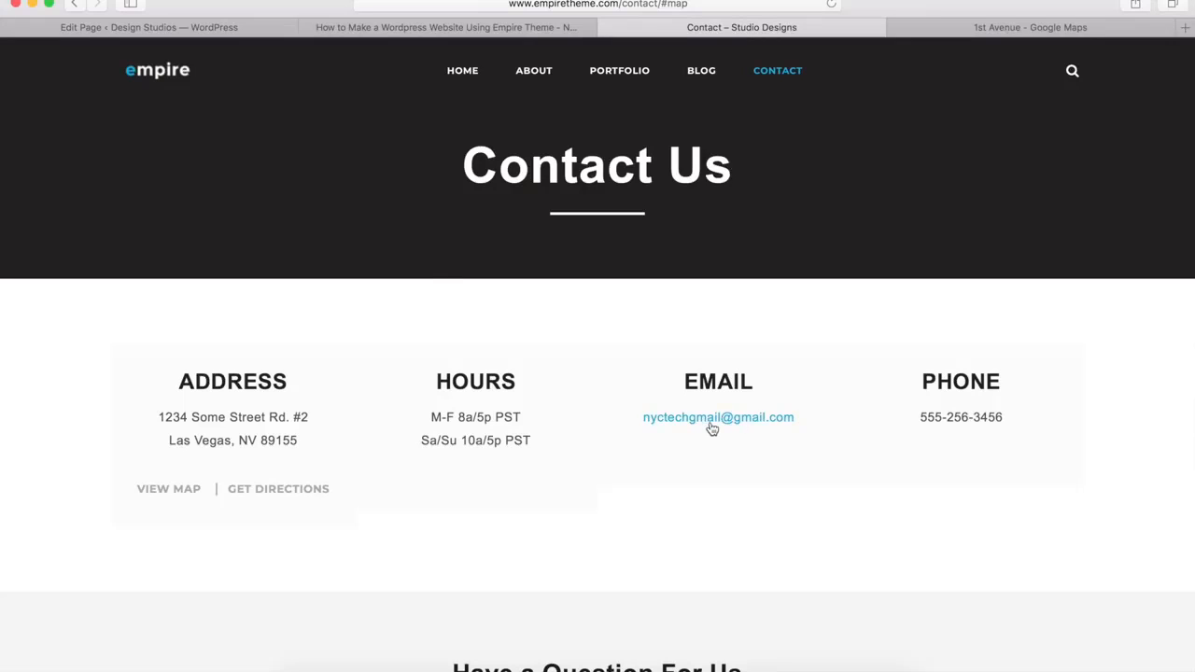
{"action": "left_click", "coordinate": [231, 29]}
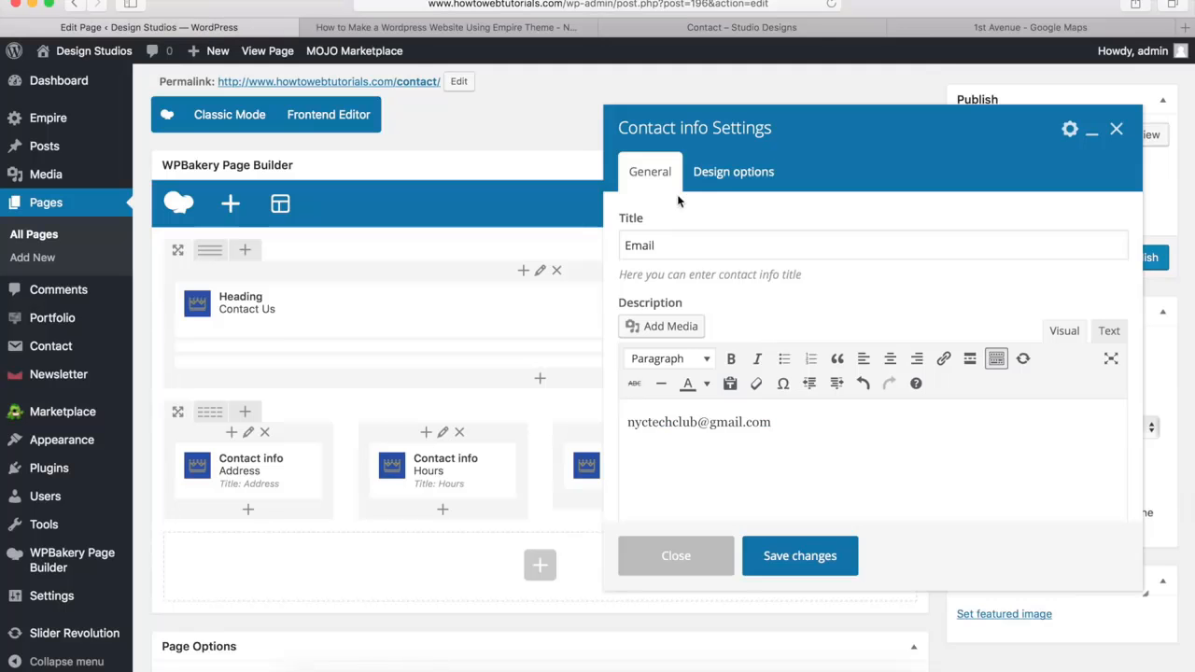
{"action": "left_click_drag", "start_coordinate": [790, 422], "coordinate": [625, 422]}
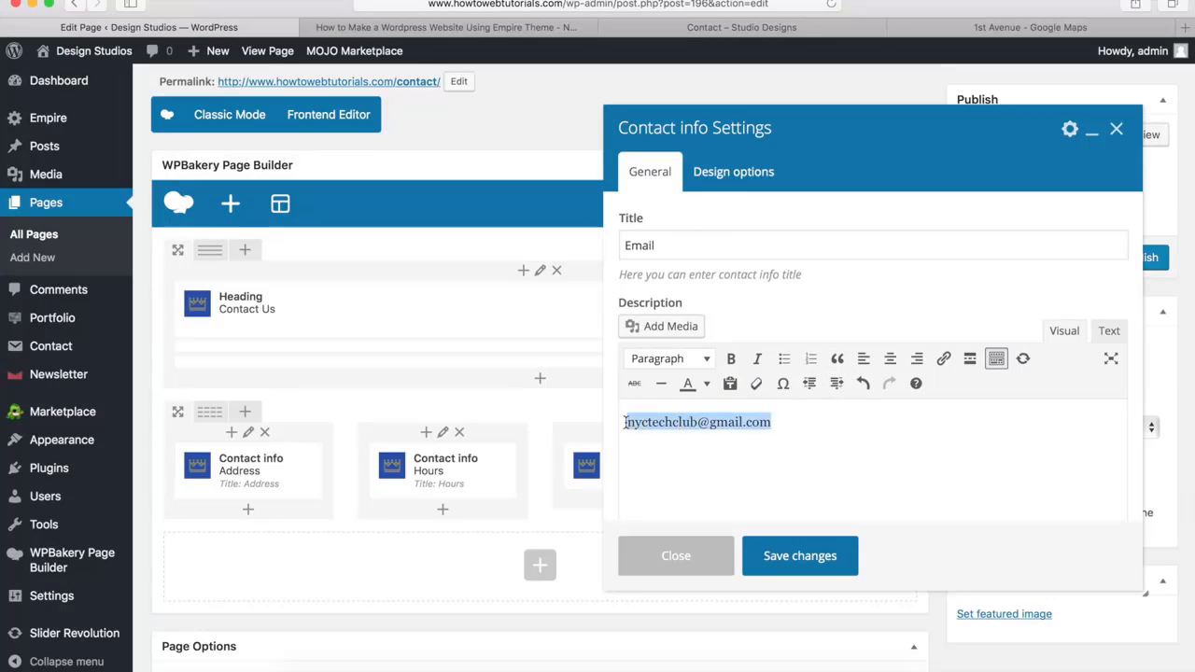
{"action": "left_click", "coordinate": [943, 363]}
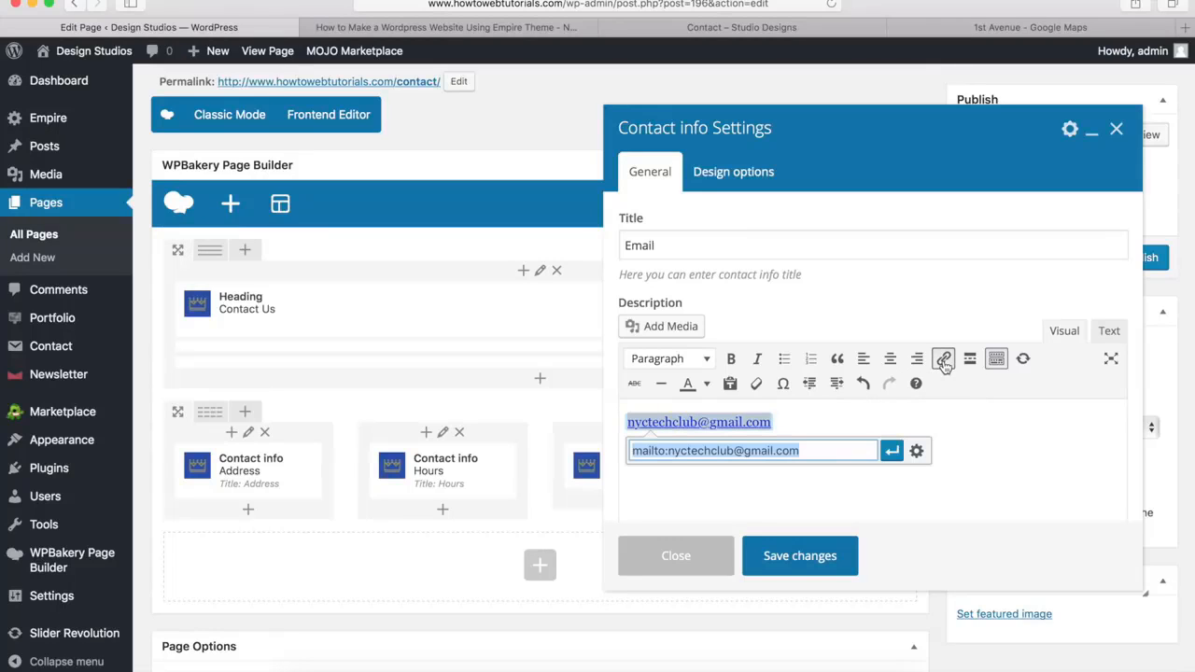
{"action": "left_click", "coordinate": [892, 452]}
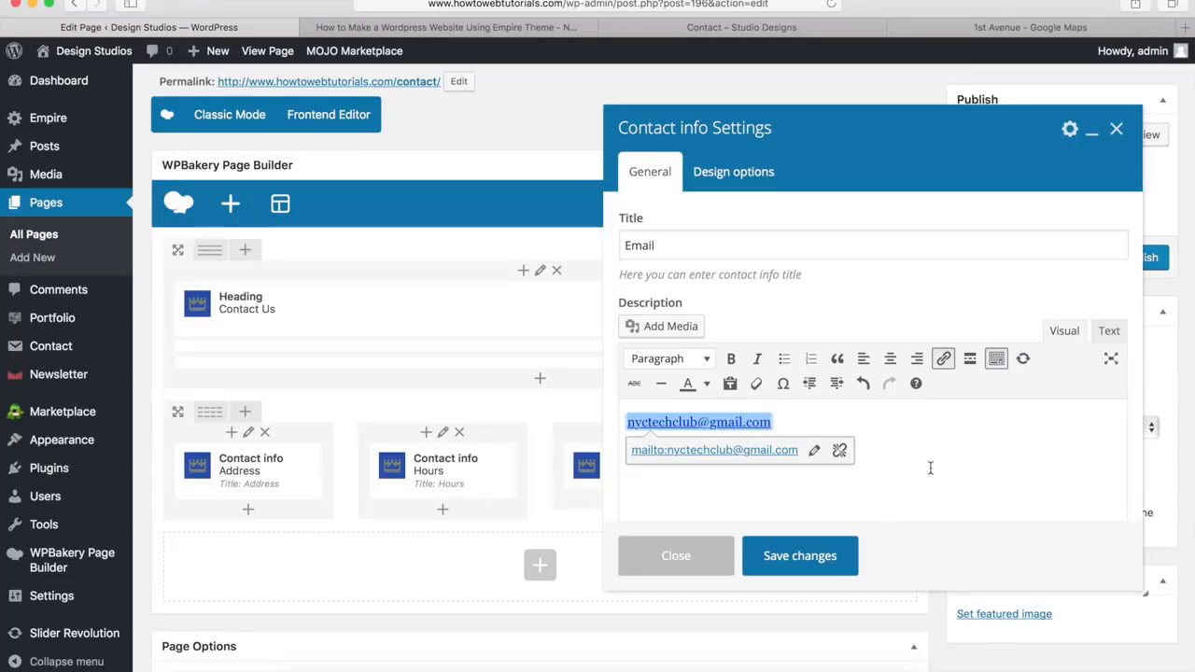
{"action": "left_click", "coordinate": [929, 567]}
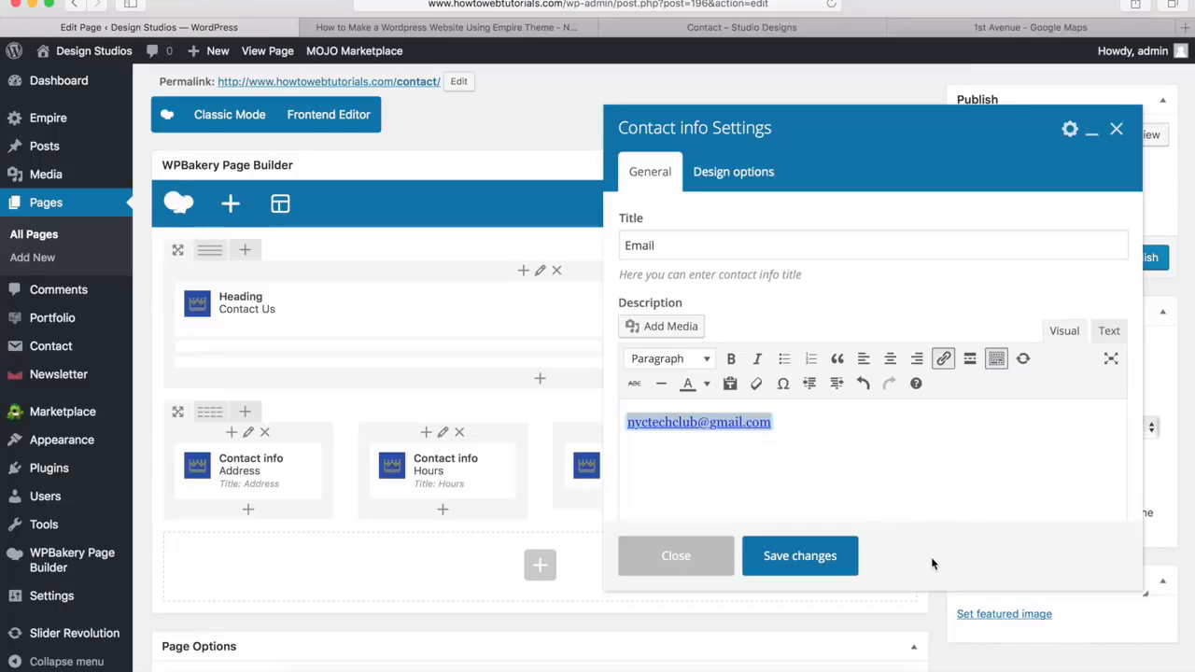
{"action": "left_click", "coordinate": [795, 558]}
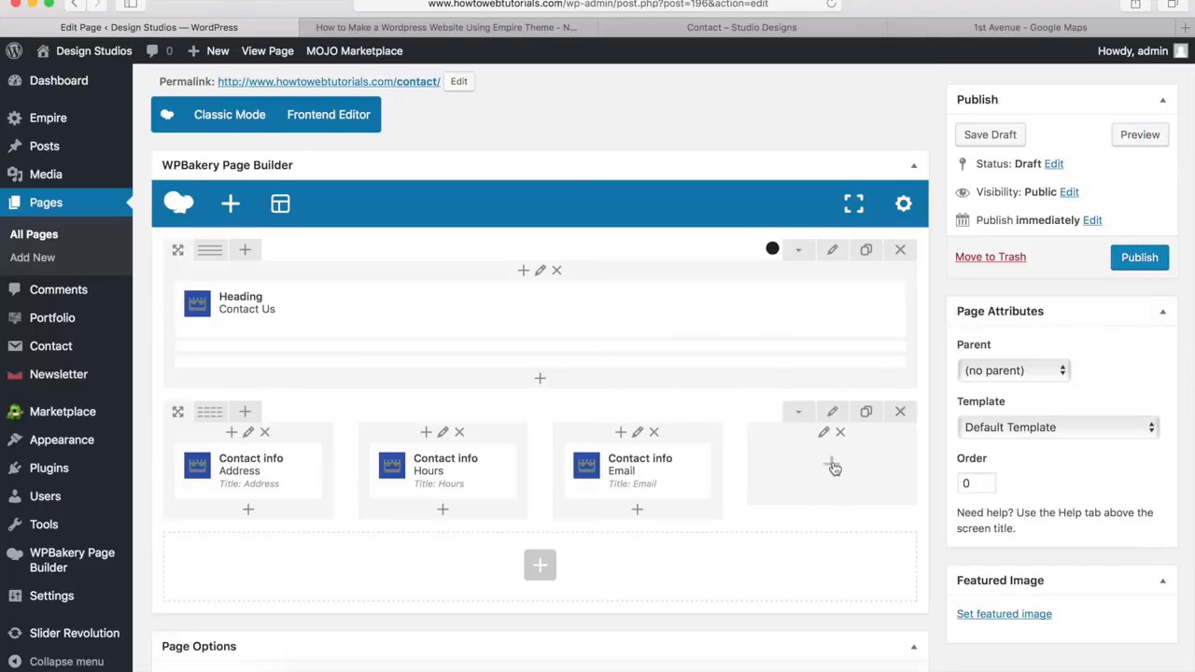
Add a Contact info element titled "Phone" to the fourth column, with the contact phone number as its description, and save it
{"action": "left_click", "coordinate": [832, 465]}
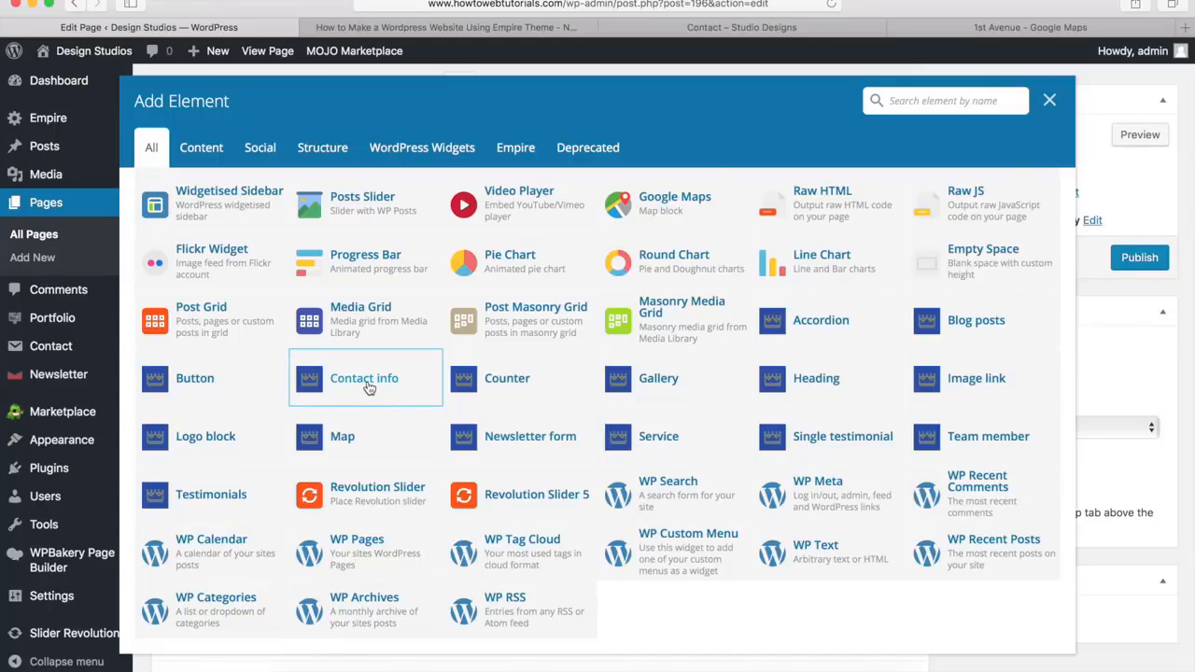
{"action": "left_click", "coordinate": [366, 388]}
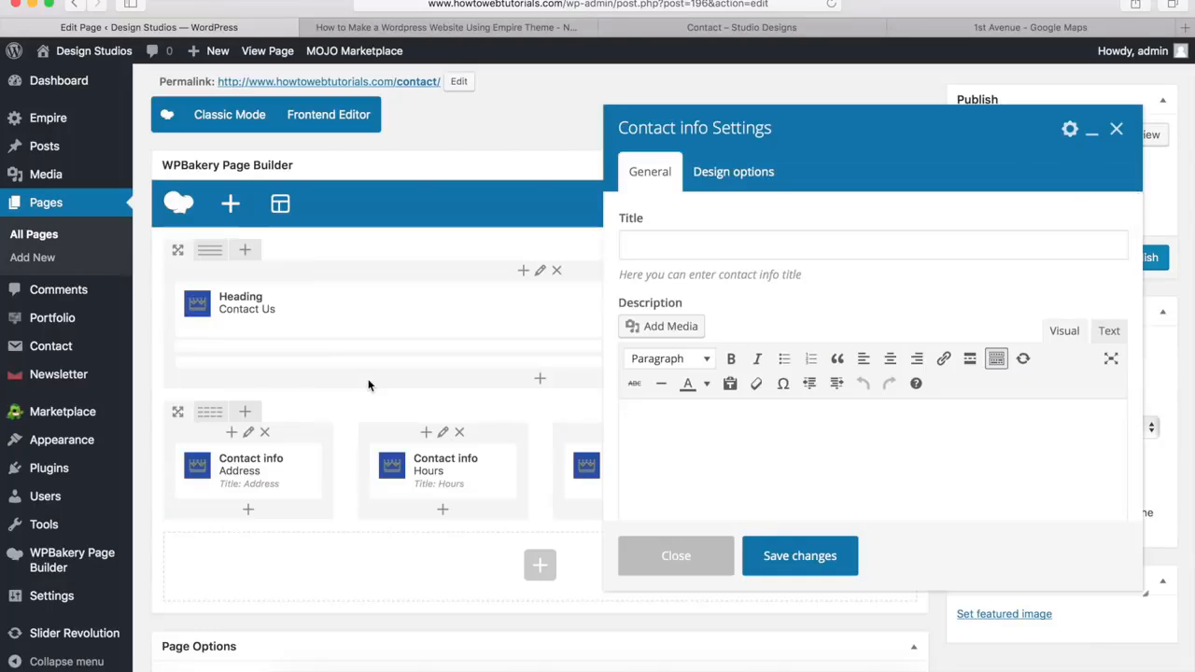
{"action": "left_click", "coordinate": [674, 239]}
{"action": "type", "text": "Phone"}
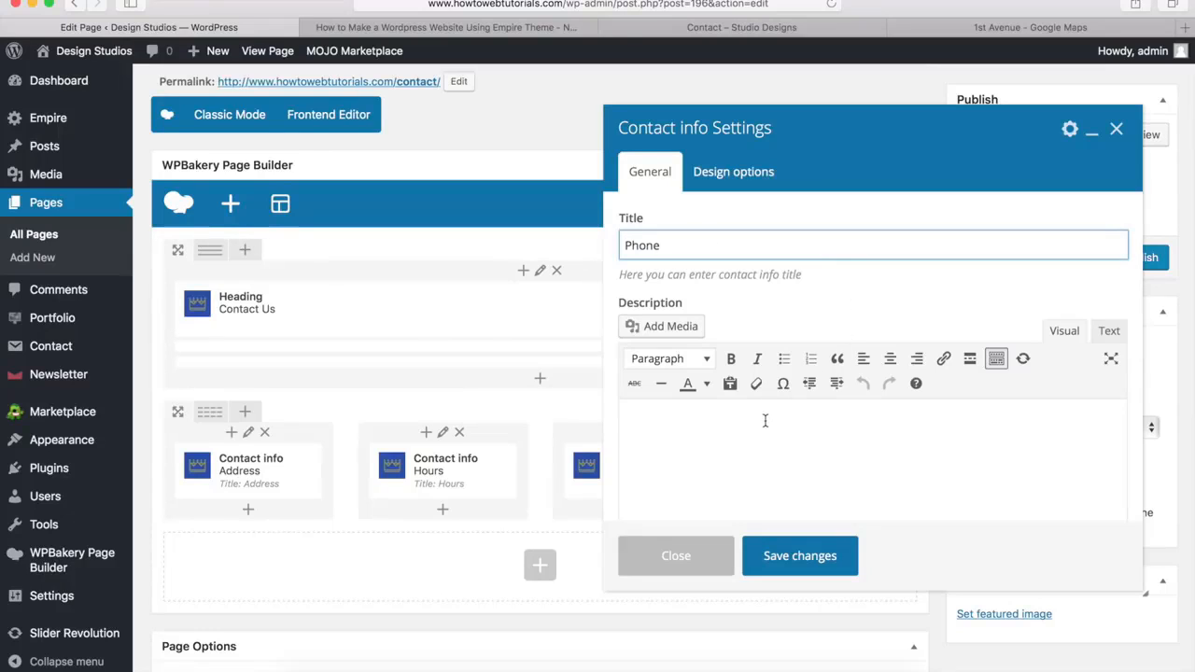
{"action": "left_click", "coordinate": [765, 421]}
{"action": "key", "text": "super+v"}
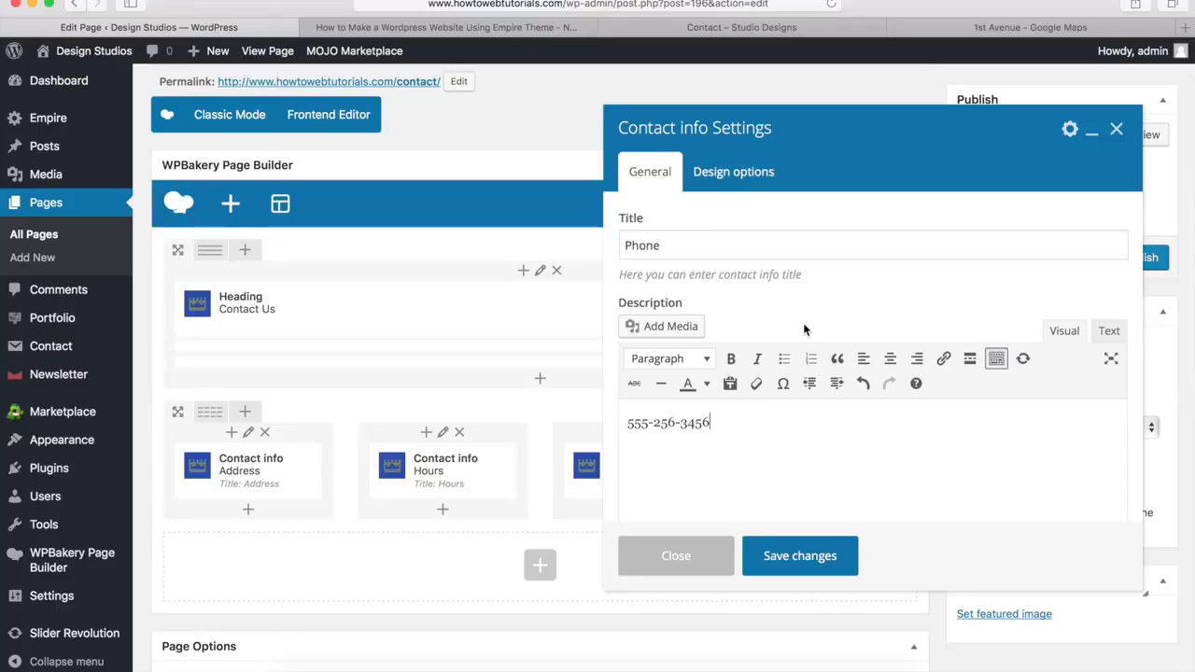
{"action": "scroll", "coordinate": [805, 326], "scroll_direction": "down", "scroll_amount": 2}
{"action": "scroll", "coordinate": [805, 327], "scroll_direction": "down", "scroll_amount": 5}
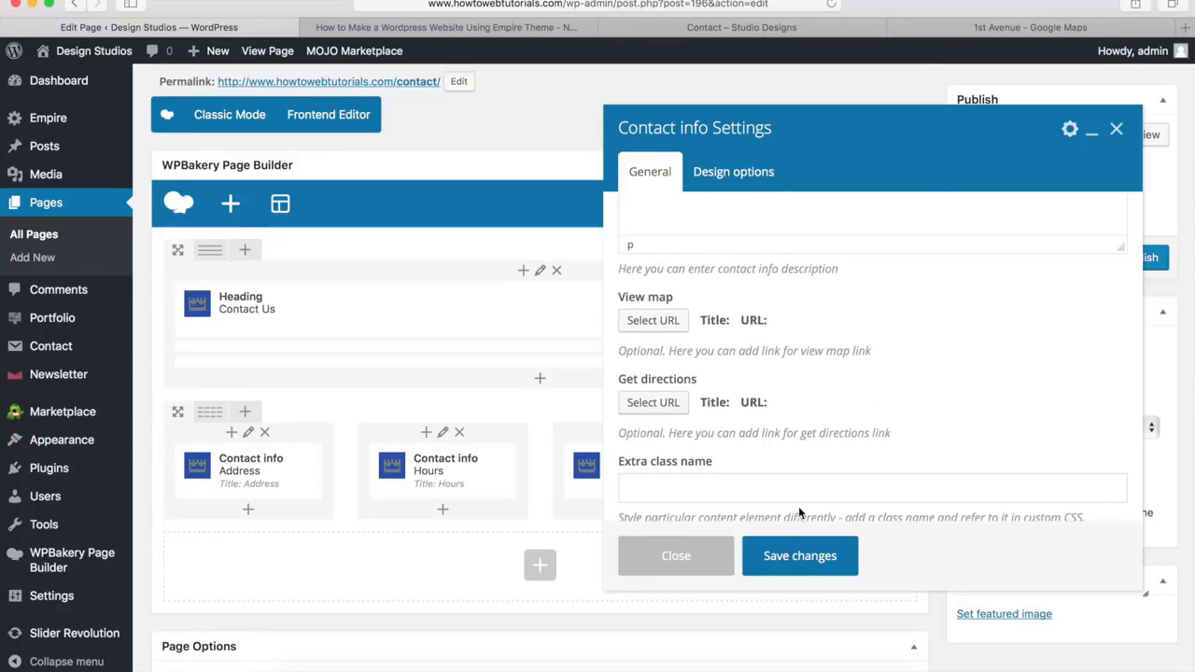
{"action": "left_click", "coordinate": [800, 558]}
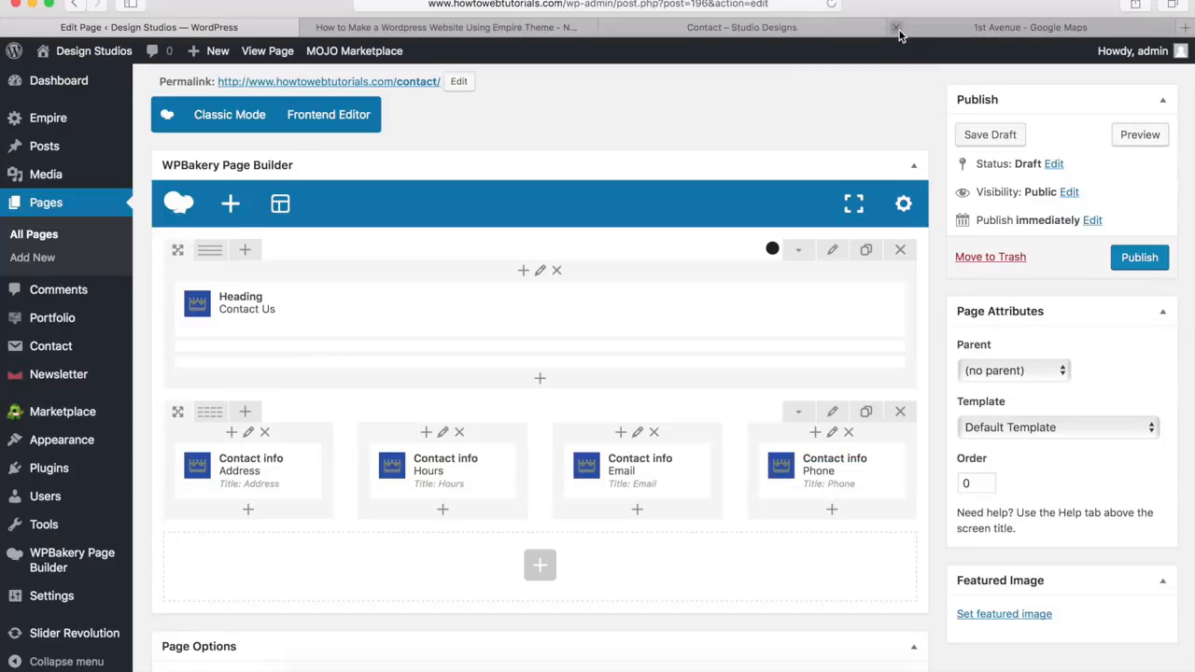
Close the Google Maps page and add a new row below the contact info row for the demo's question form section
{"action": "left_click", "coordinate": [897, 29]}
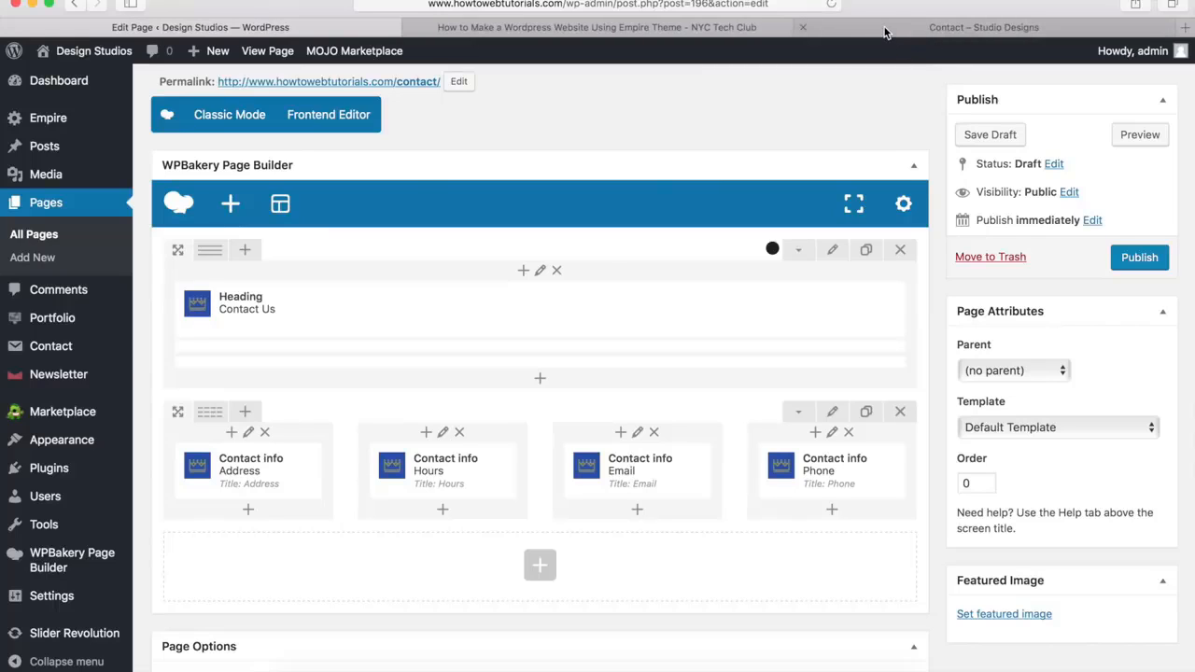
{"action": "left_click", "coordinate": [886, 32]}
{"action": "scroll", "coordinate": [803, 192], "scroll_direction": "down", "scroll_amount": 5}
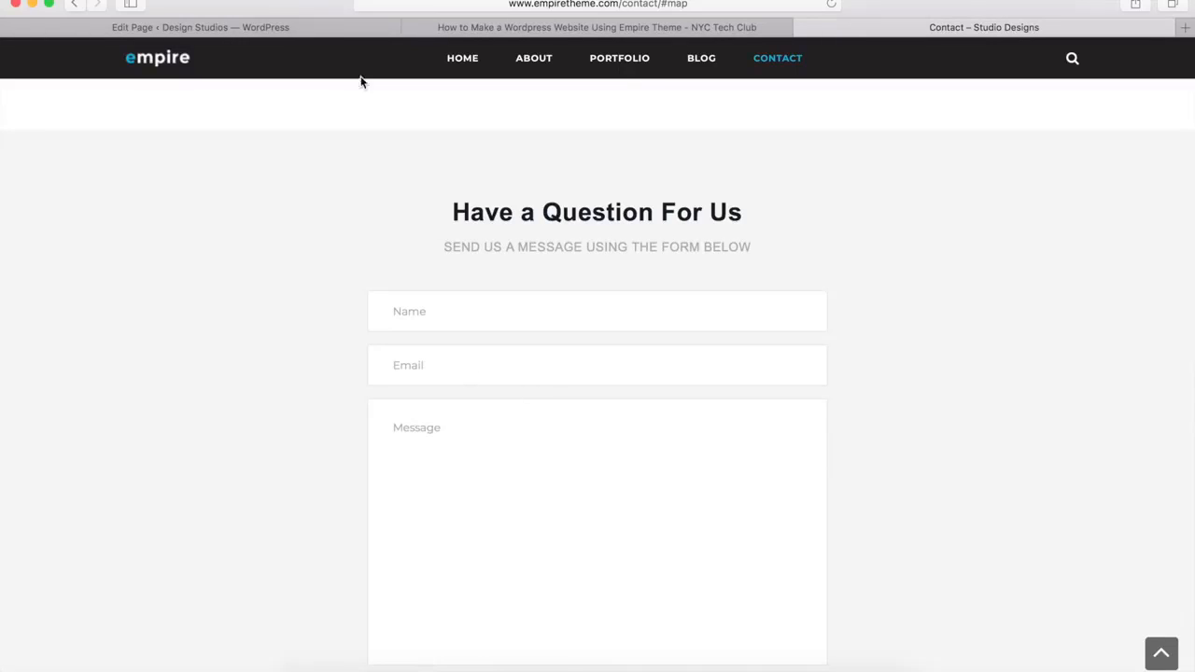
{"action": "left_click", "coordinate": [297, 29]}
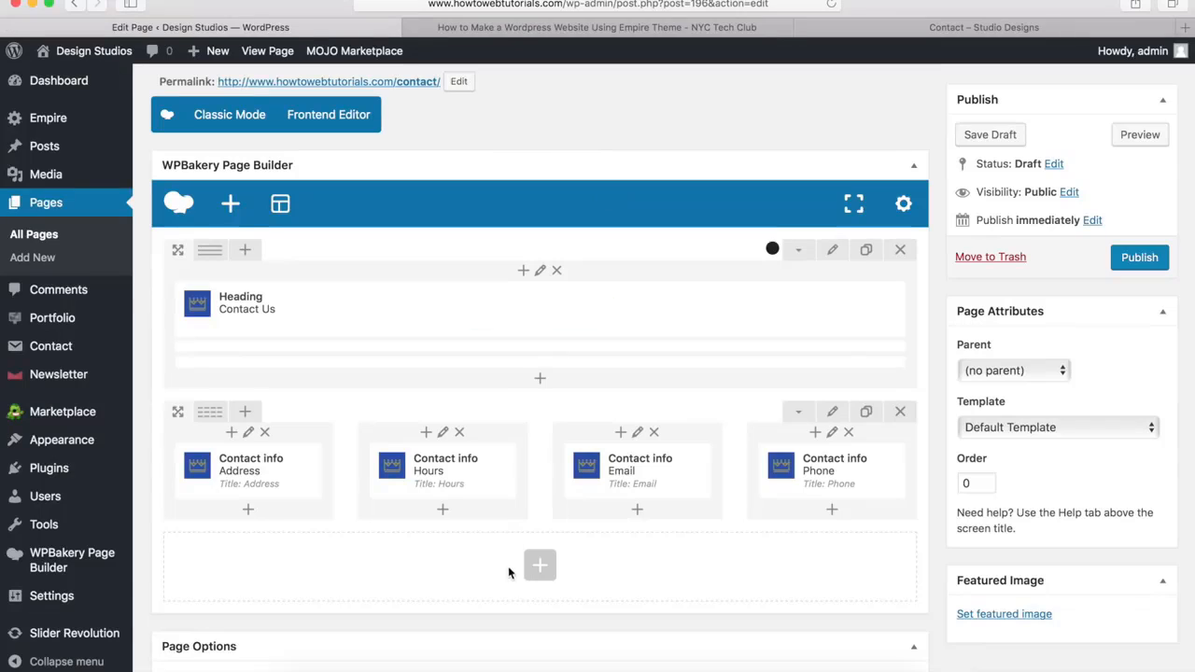
{"action": "left_click", "coordinate": [538, 571]}
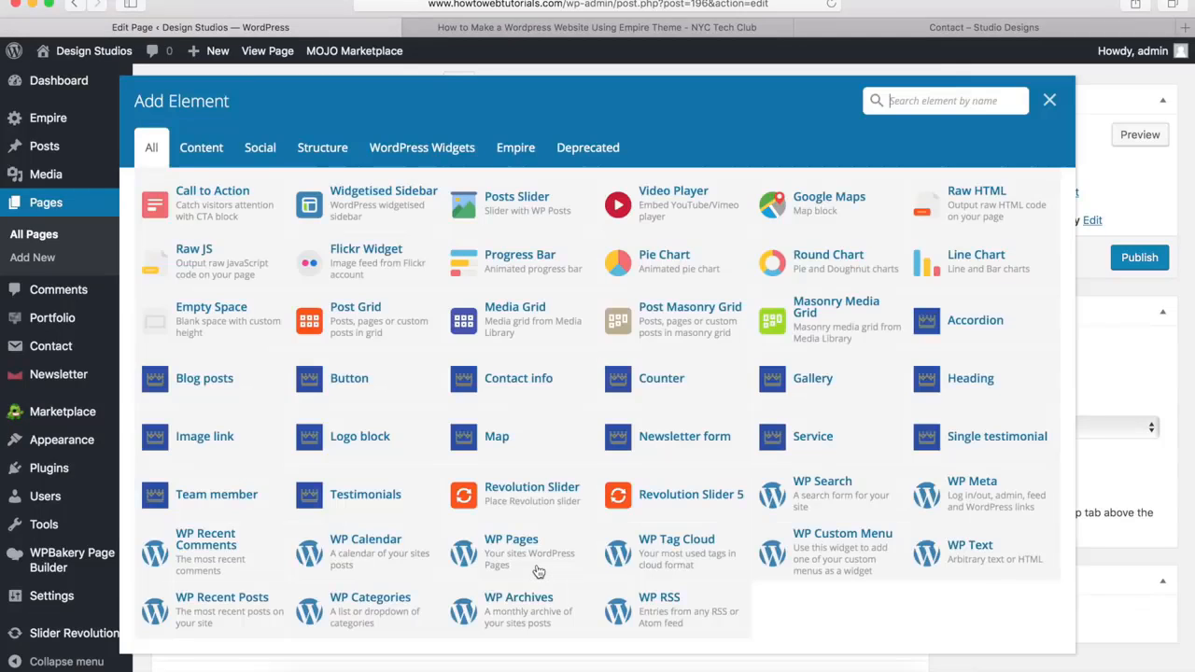
{"action": "scroll", "coordinate": [416, 377], "scroll_direction": "up", "scroll_amount": 5}
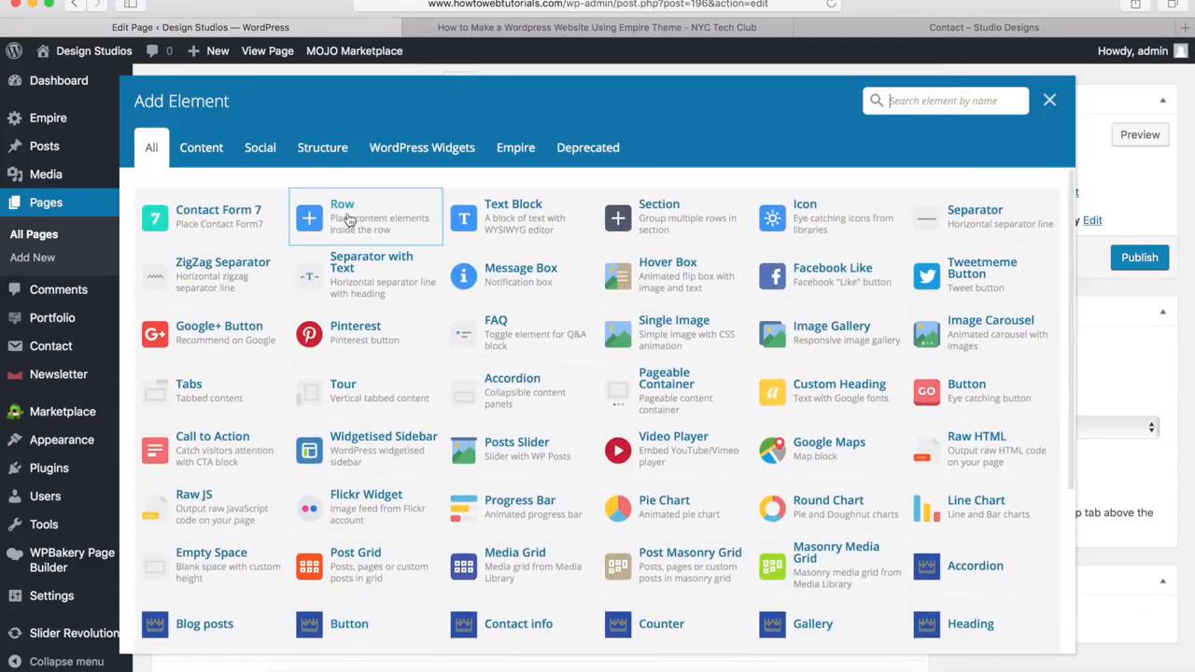
{"action": "left_click", "coordinate": [353, 221]}
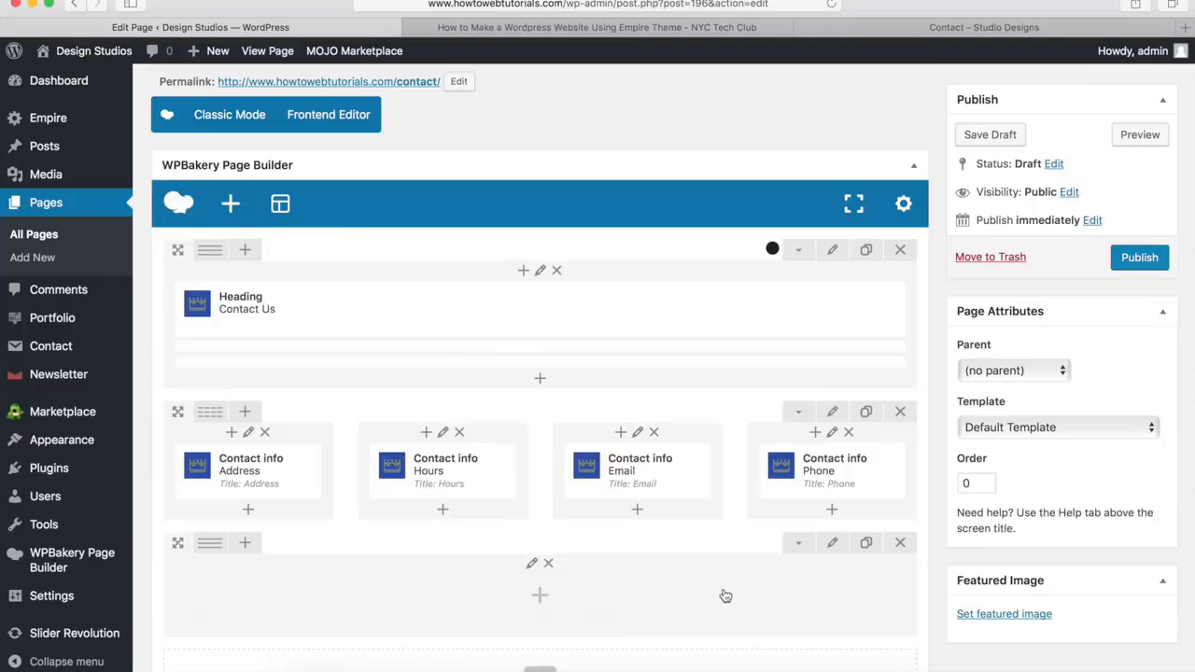
Set the new row's stretch to "Stretch row", with a top margin of 20px and a bottom margin of 0px
{"action": "left_click", "coordinate": [832, 544]}
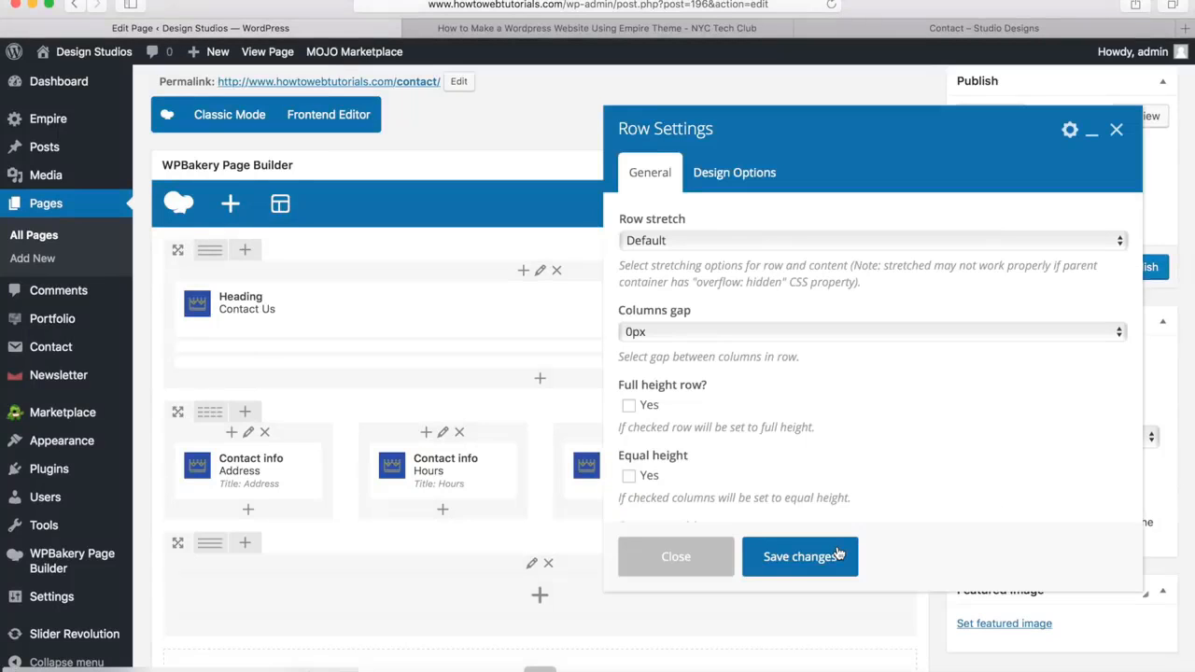
{"action": "left_click", "coordinate": [663, 241]}
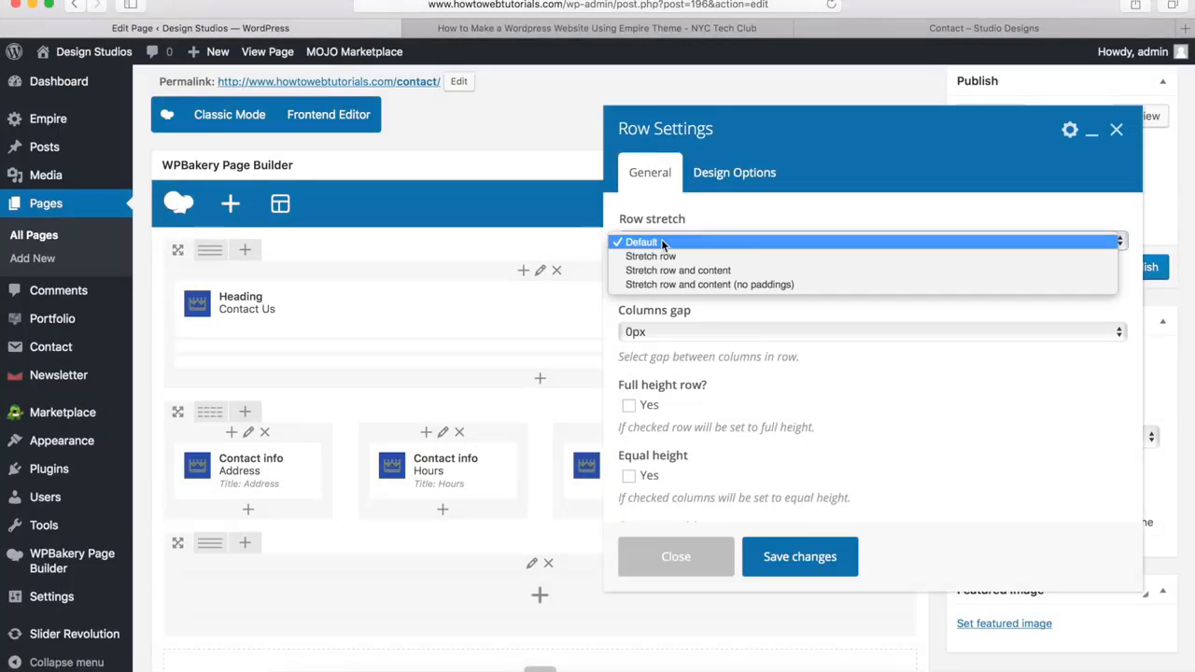
{"action": "left_click", "coordinate": [664, 255]}
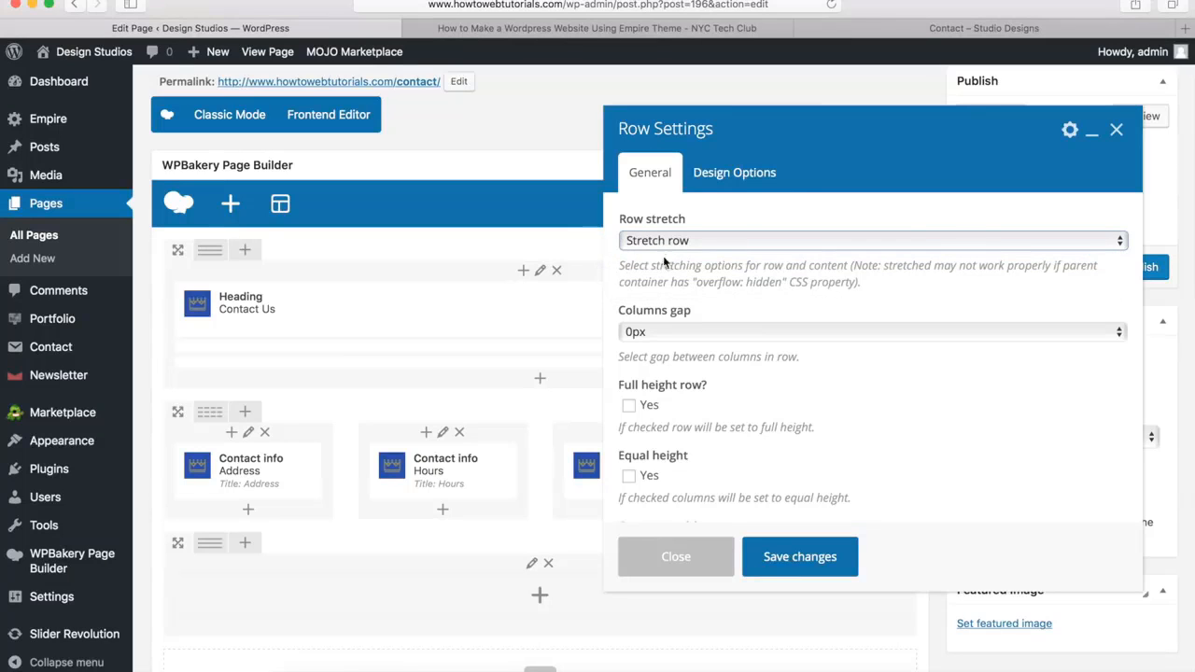
{"action": "left_click", "coordinate": [734, 177]}
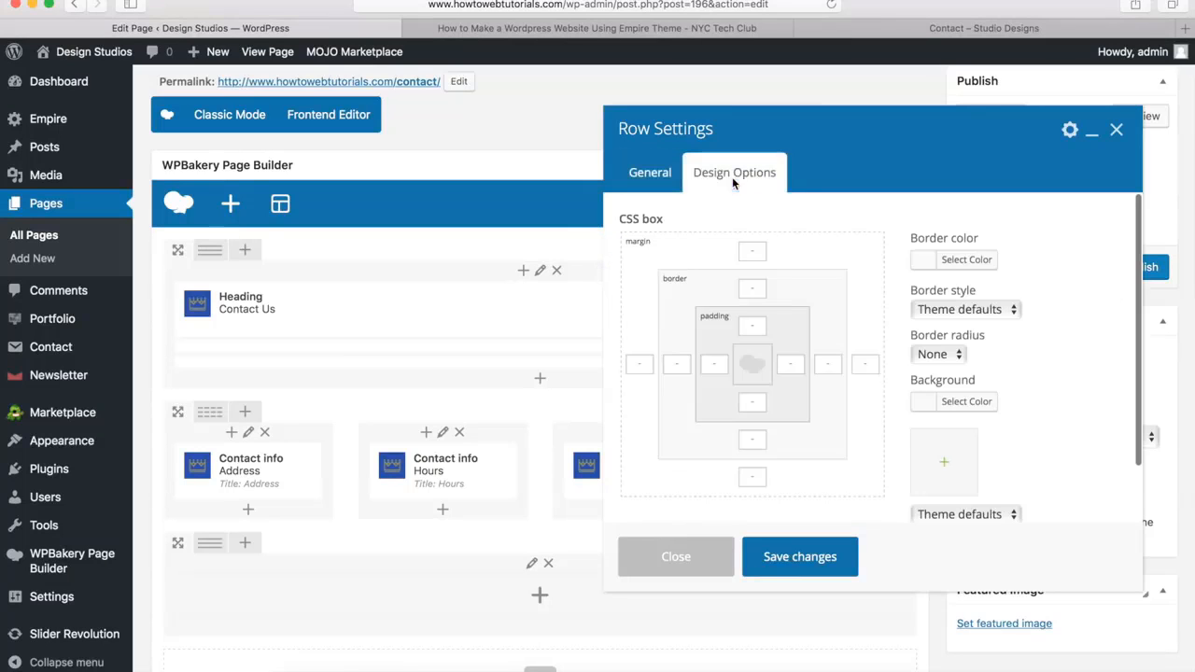
{"action": "left_click", "coordinate": [750, 253]}
{"action": "type", "text": "20px"}
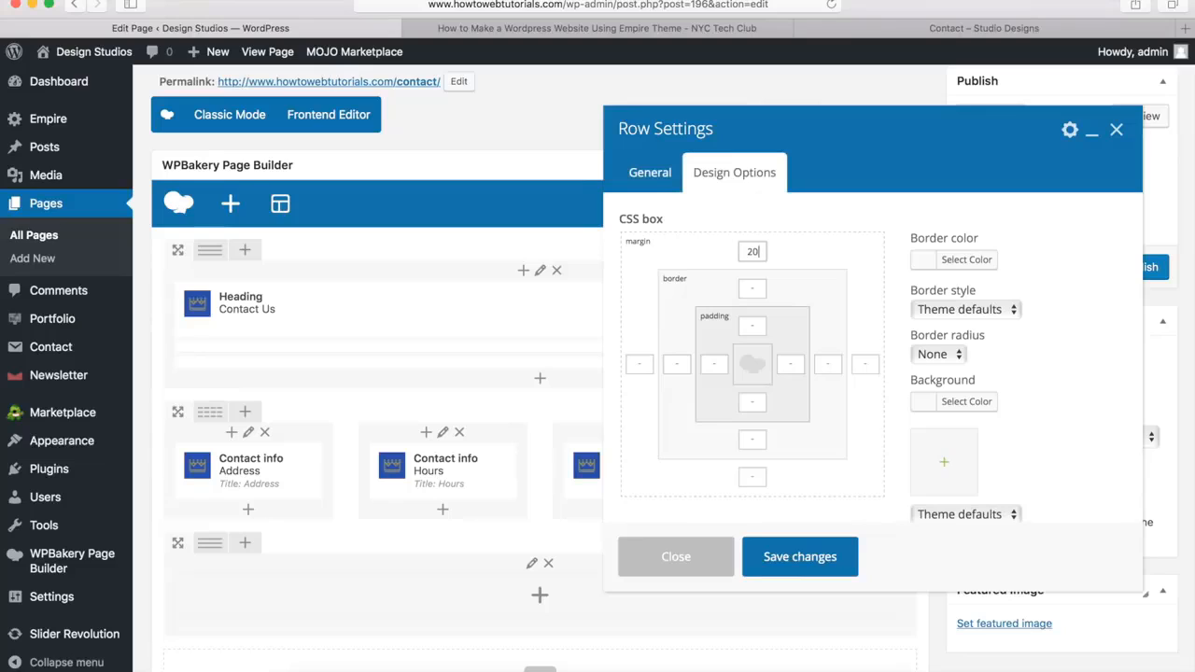
{"action": "left_click", "coordinate": [750, 469]}
{"action": "type", "text": "0px"}
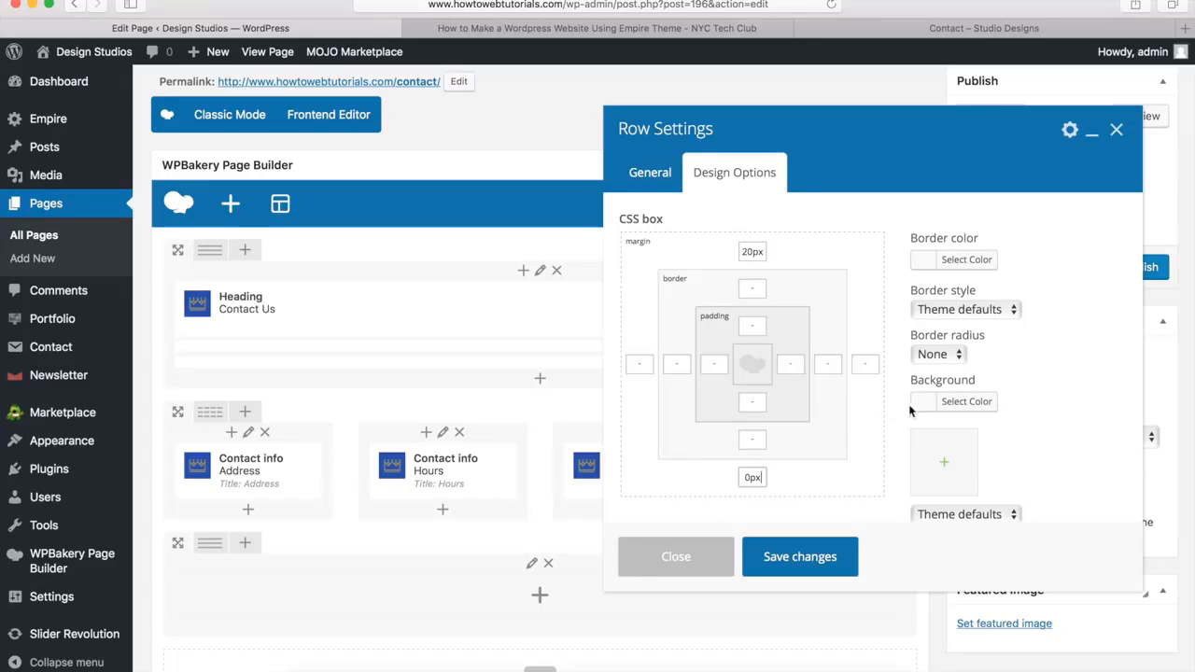
Set the row's background color to #f4f4f4 and save the row settings
{"action": "left_click", "coordinate": [959, 407]}
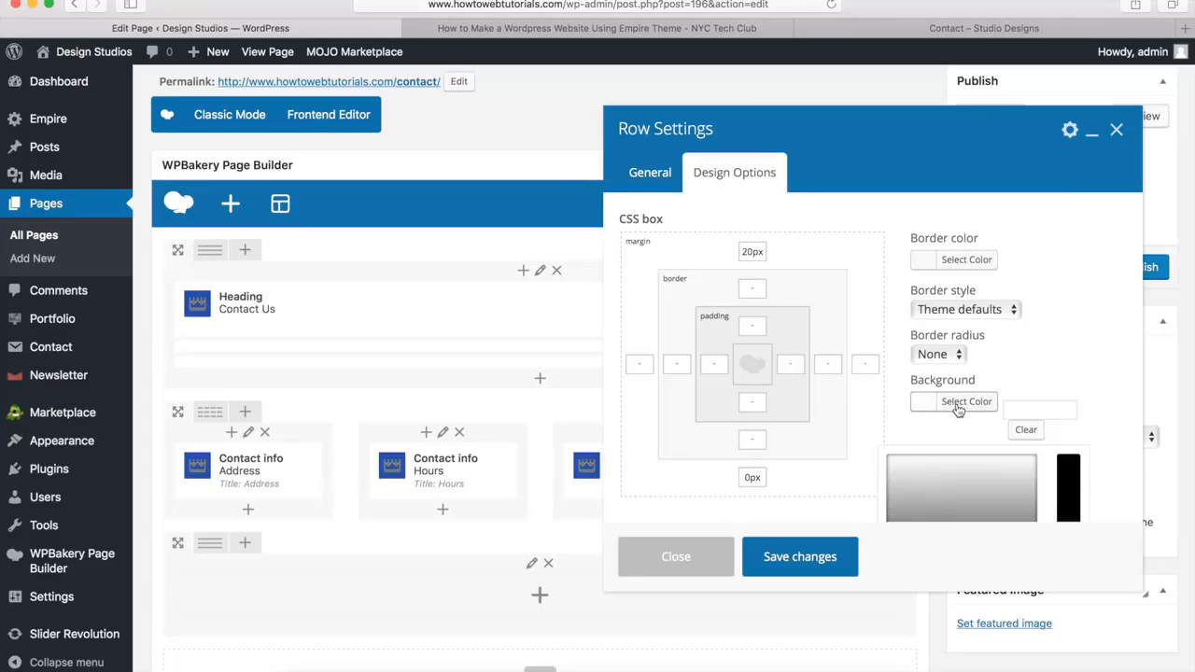
{"action": "left_click", "coordinate": [1025, 411]}
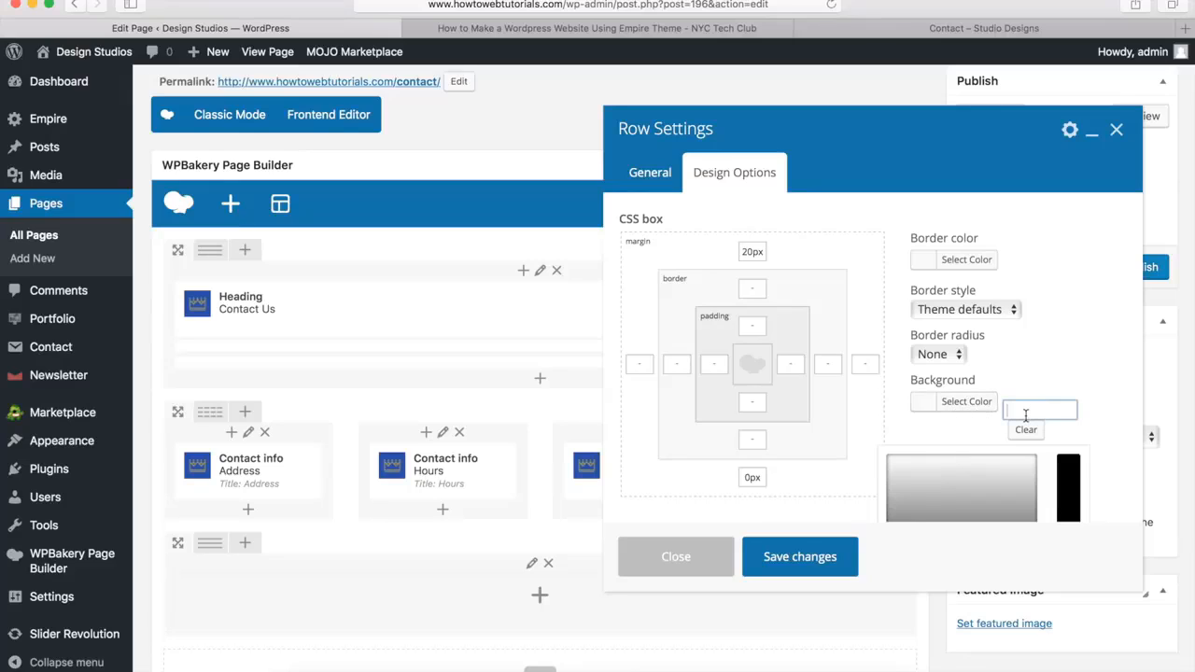
{"action": "type", "text": "#f4f4f"}
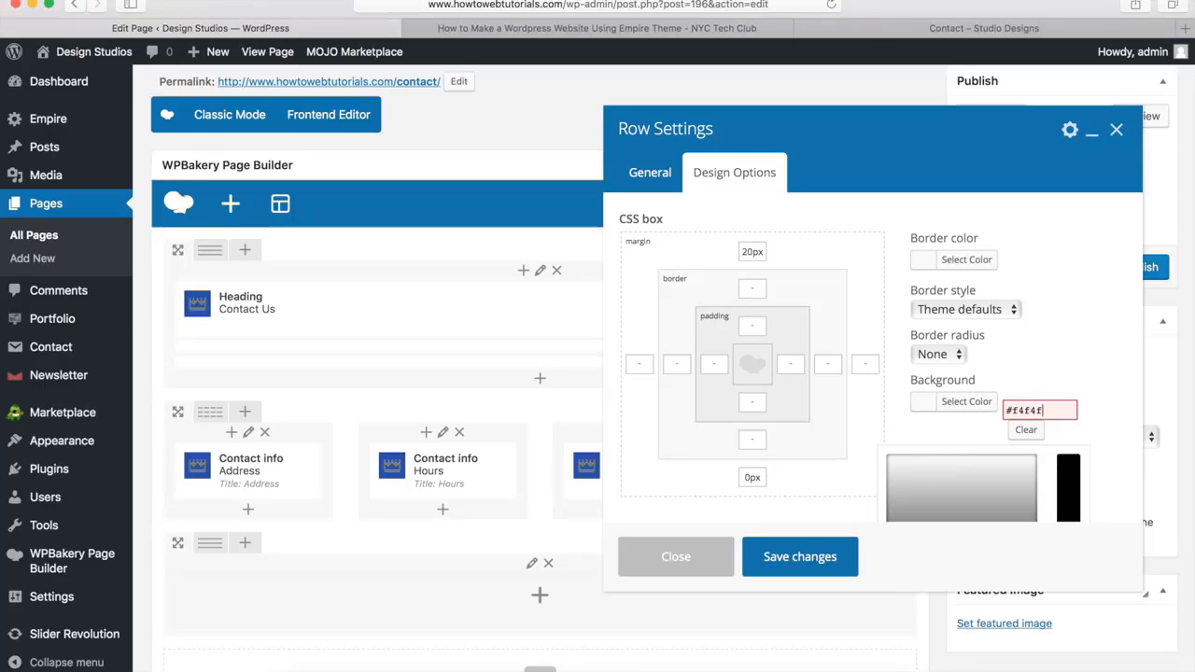
{"action": "type", "text": "4"}
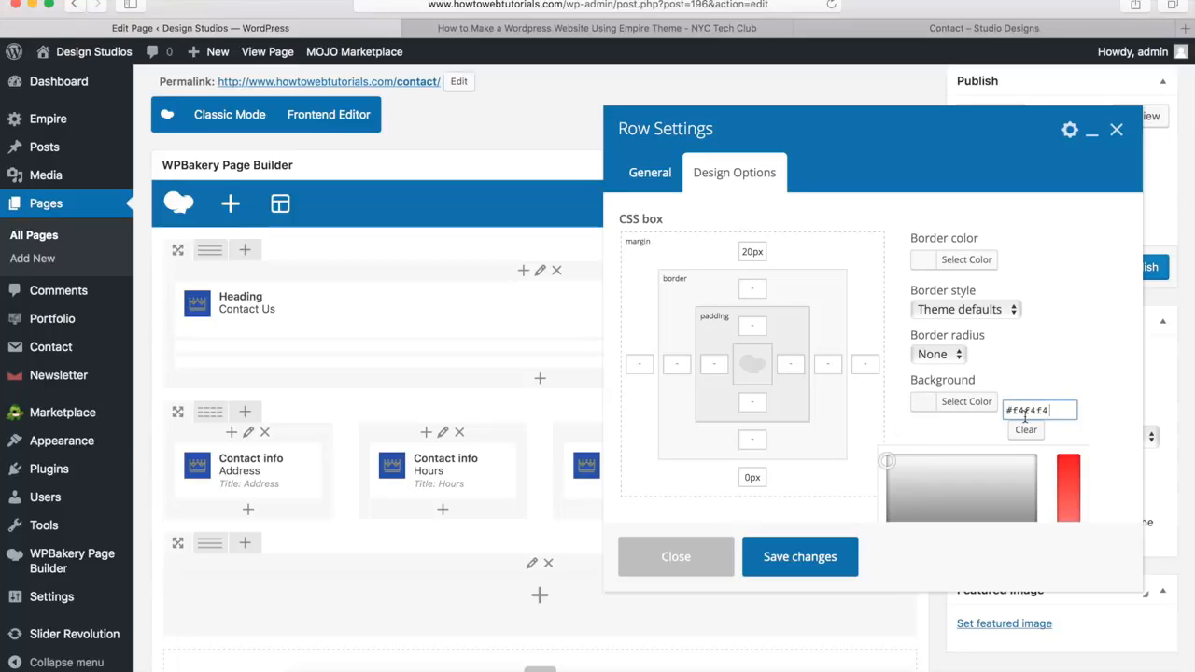
{"action": "left_click", "coordinate": [793, 563]}
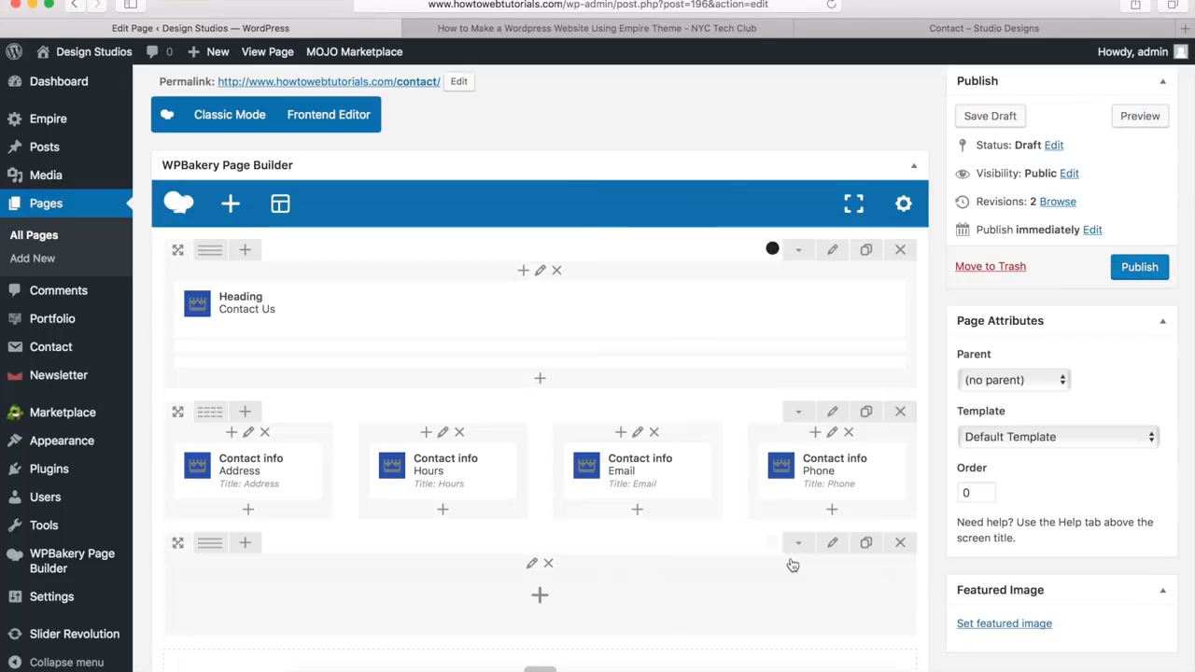
Add a Heading element to the new row and title it "Have a Question For Us", copied from the demo's Contact page
{"action": "scroll", "coordinate": [635, 440], "scroll_direction": "down", "scroll_amount": 5}
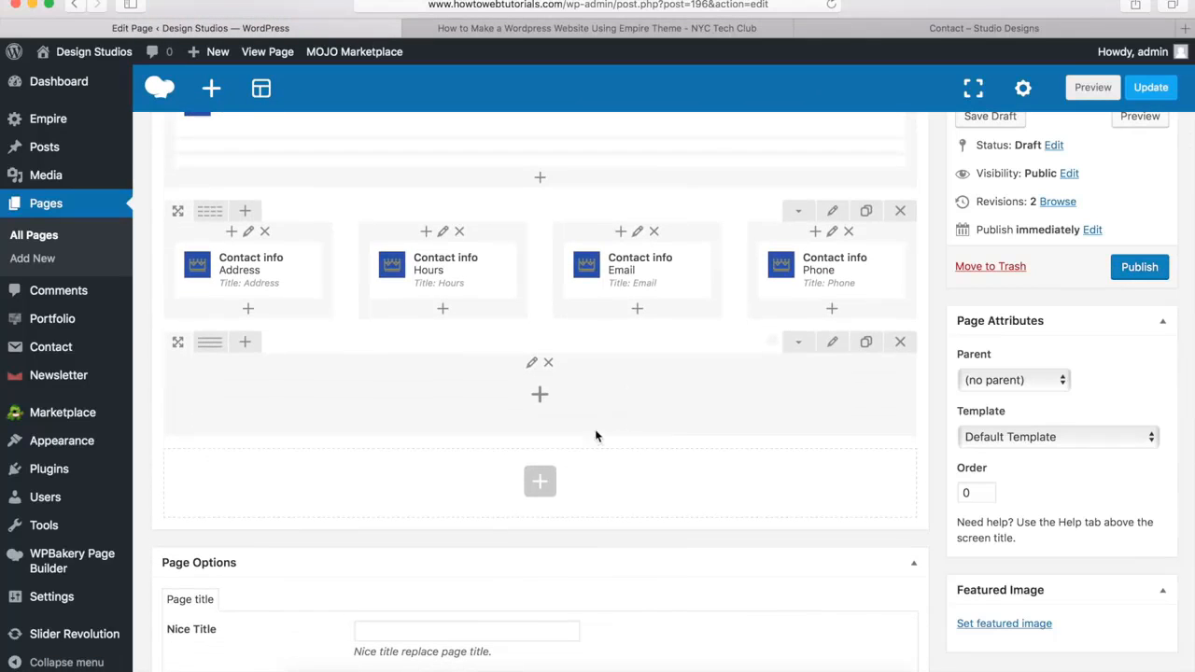
{"action": "left_click", "coordinate": [541, 399]}
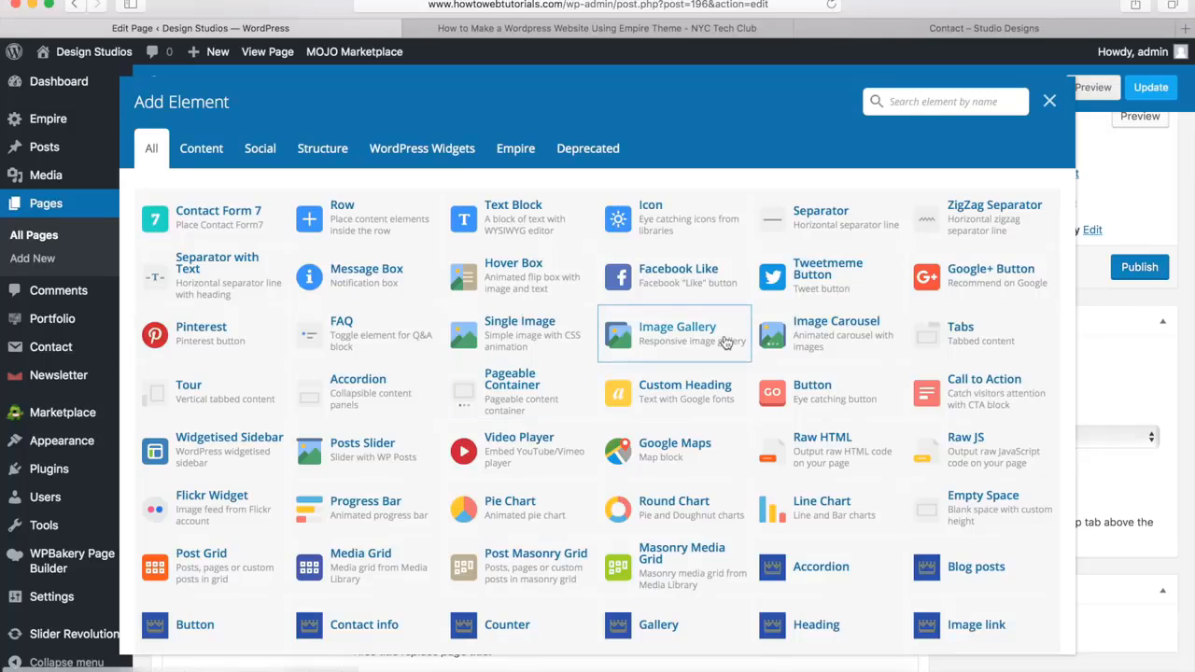
{"action": "scroll", "coordinate": [727, 343], "scroll_direction": "down", "scroll_amount": 1}
{"action": "scroll", "coordinate": [727, 343], "scroll_direction": "down", "scroll_amount": 1}
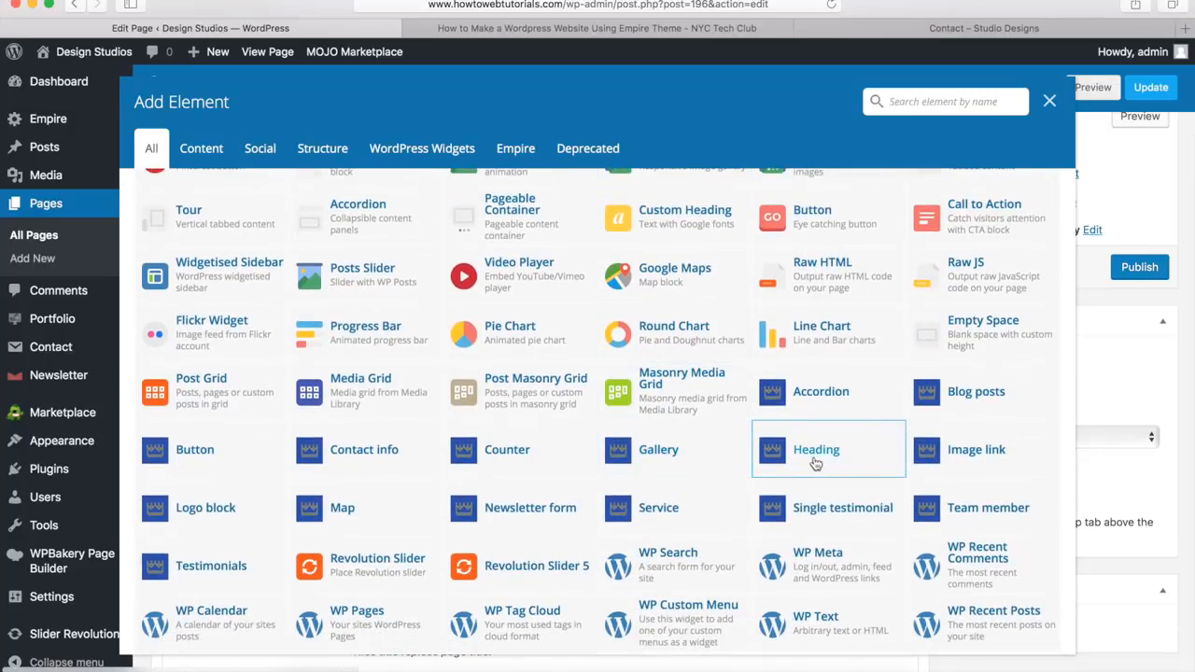
{"action": "left_click", "coordinate": [817, 450]}
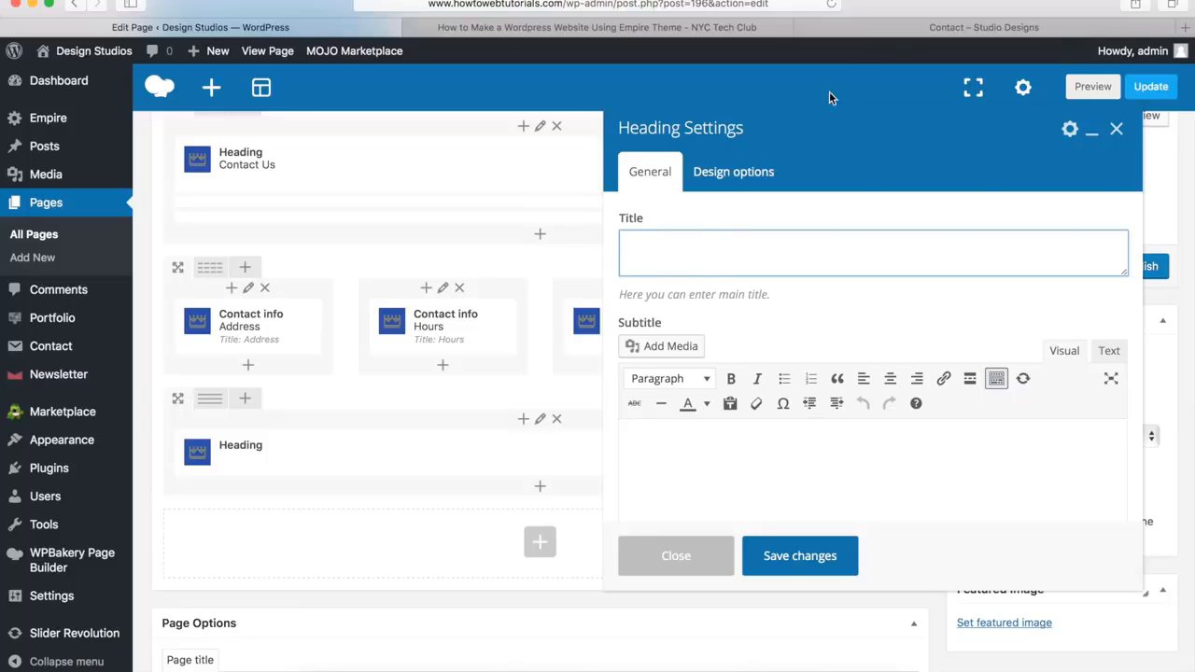
{"action": "left_click", "coordinate": [896, 27]}
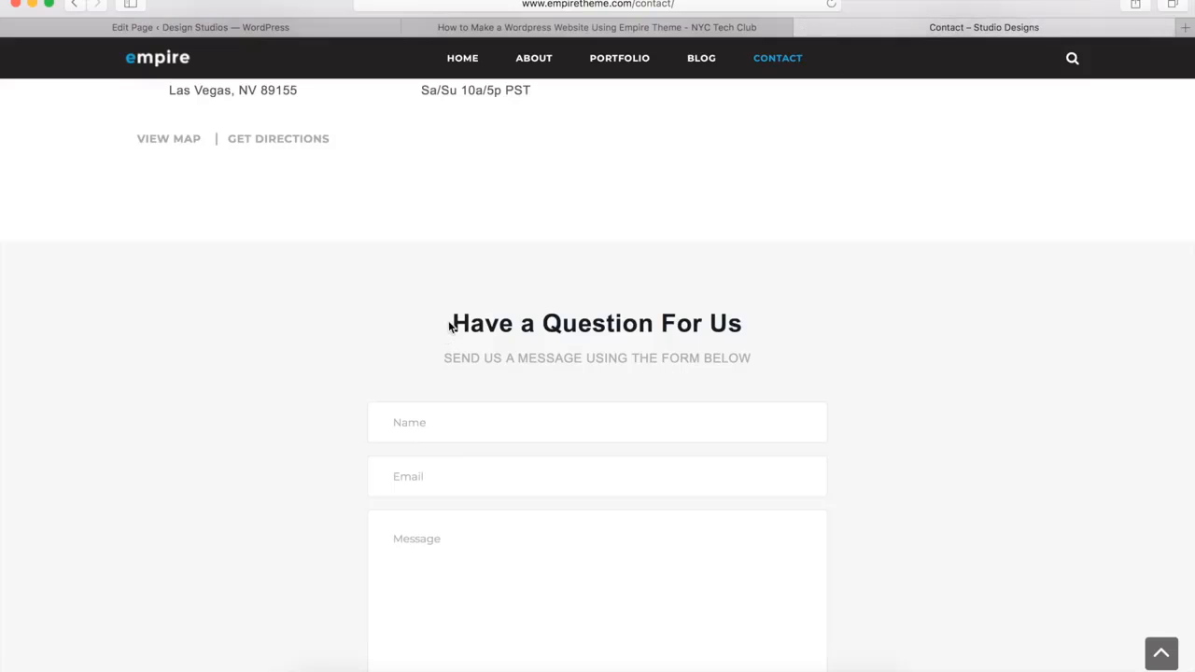
{"action": "left_click_drag", "start_coordinate": [449, 325], "coordinate": [747, 336]}
{"action": "key", "text": "super+c"}
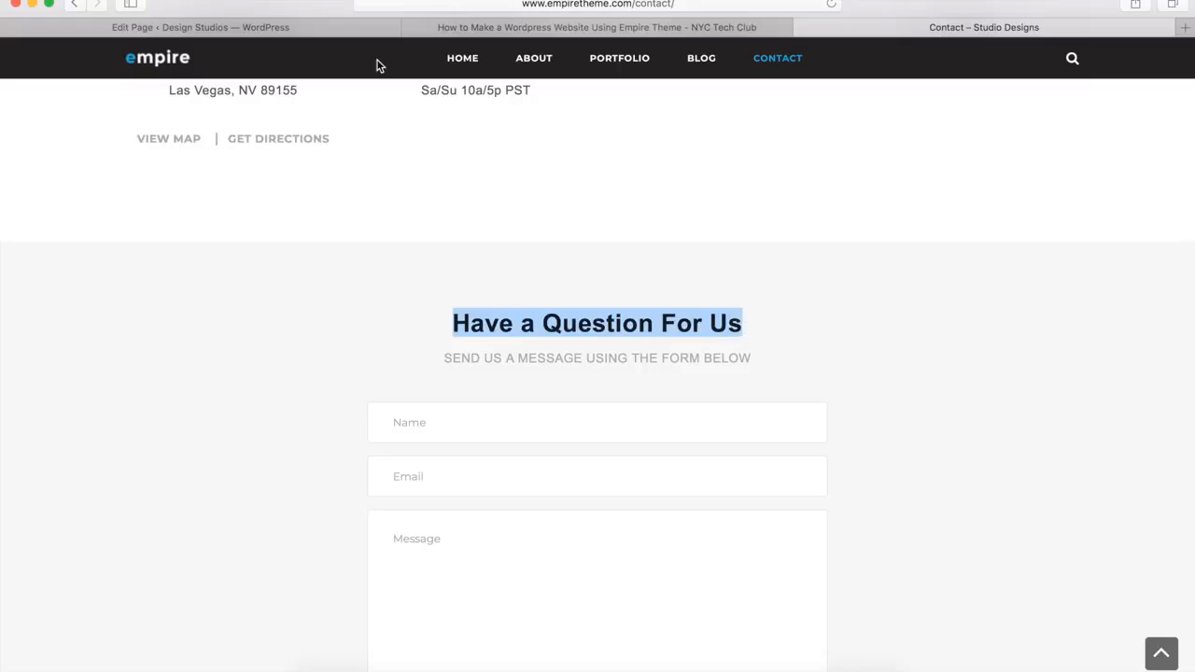
{"action": "left_click", "coordinate": [300, 31]}
{"action": "key", "text": "super+v"}
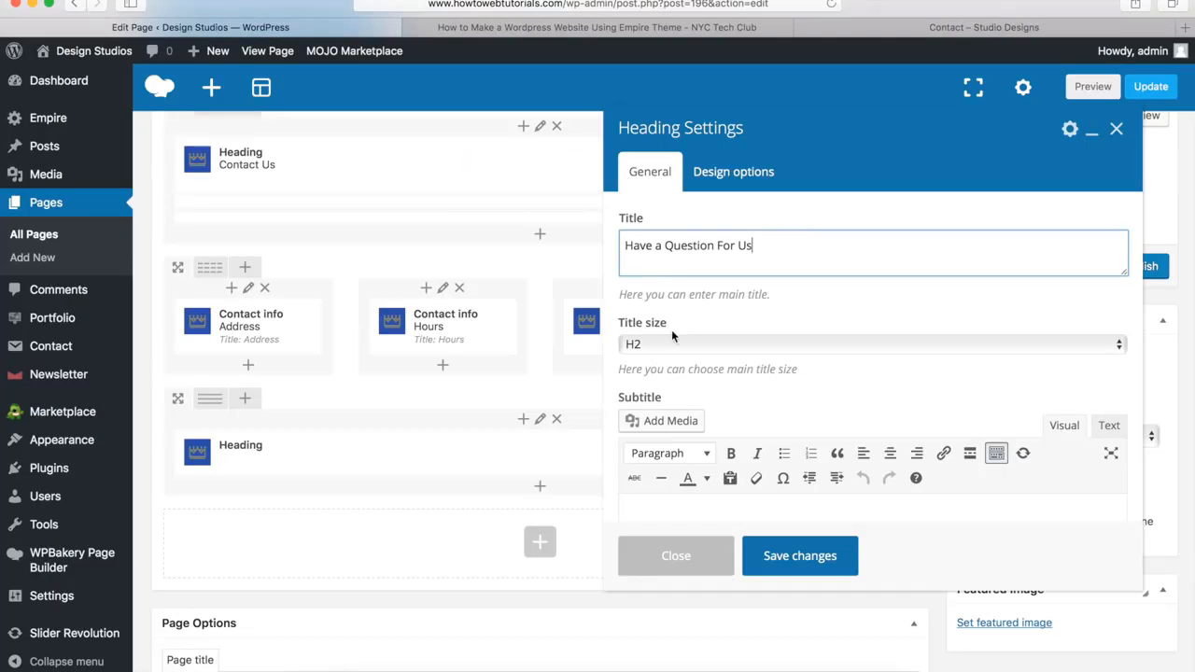
Fill the heading's subtitle with "SEND US A MESSAGE USING THE FORM BELOW", copied from the demo's Contact page
{"action": "scroll", "coordinate": [716, 378], "scroll_direction": "down", "scroll_amount": 3}
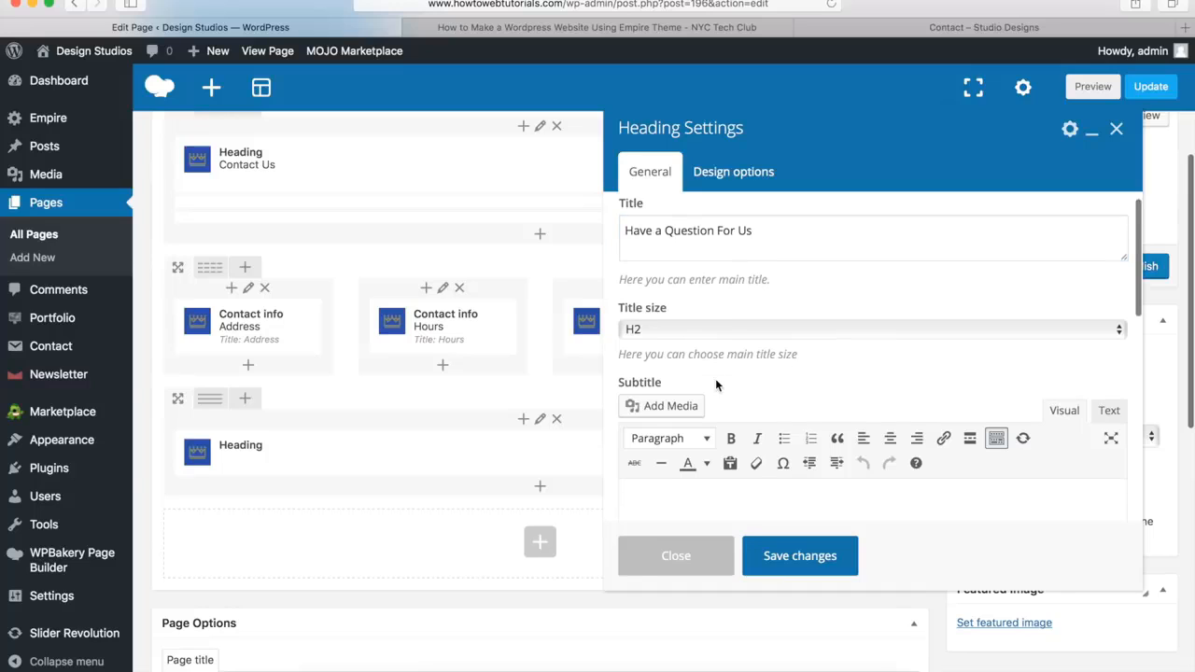
{"action": "left_click", "coordinate": [673, 421]}
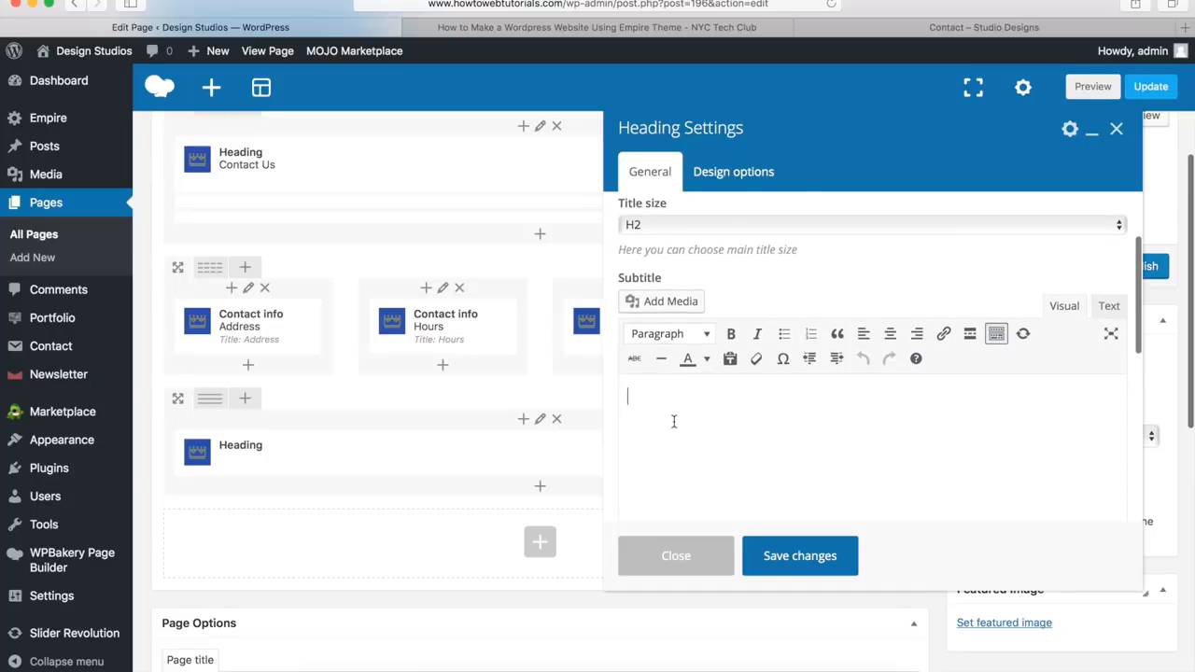
{"action": "left_click", "coordinate": [904, 29]}
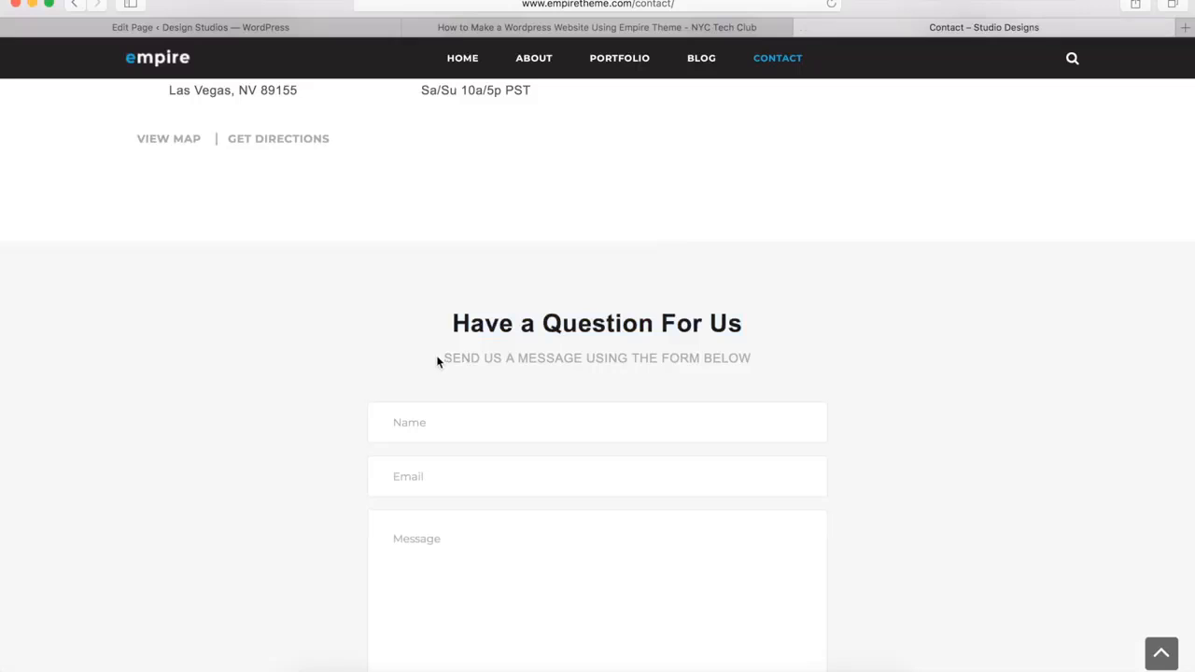
{"action": "left_click_drag", "start_coordinate": [447, 357], "coordinate": [784, 349]}
{"action": "key", "text": "super+c"}
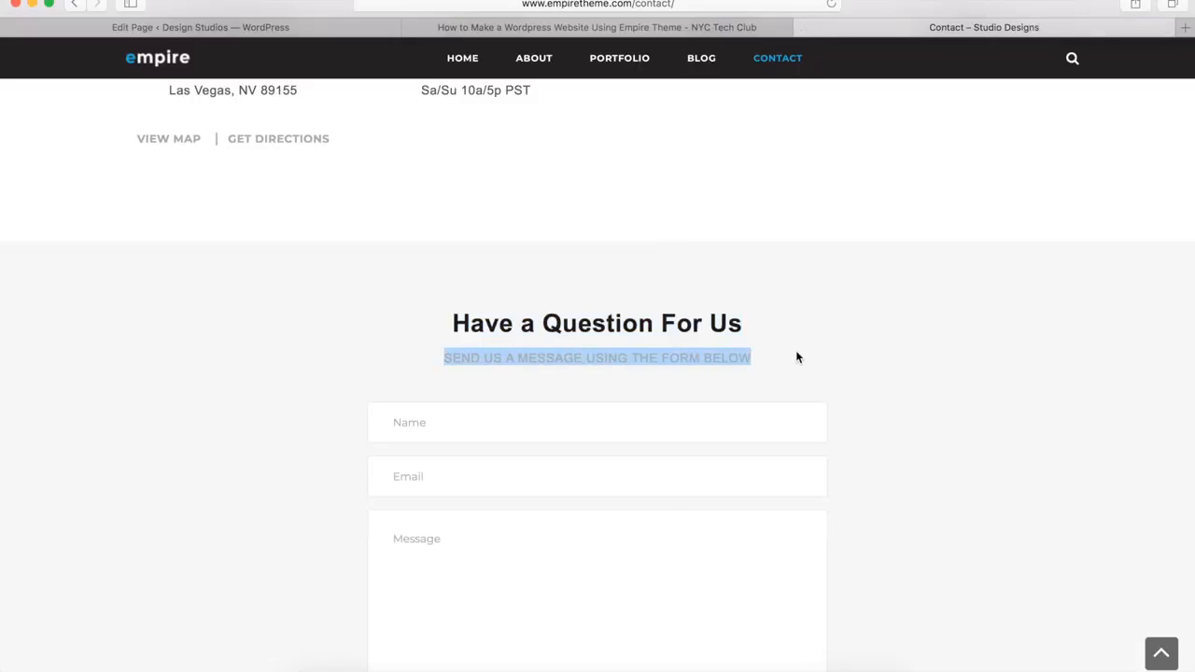
{"action": "left_click", "coordinate": [317, 29]}
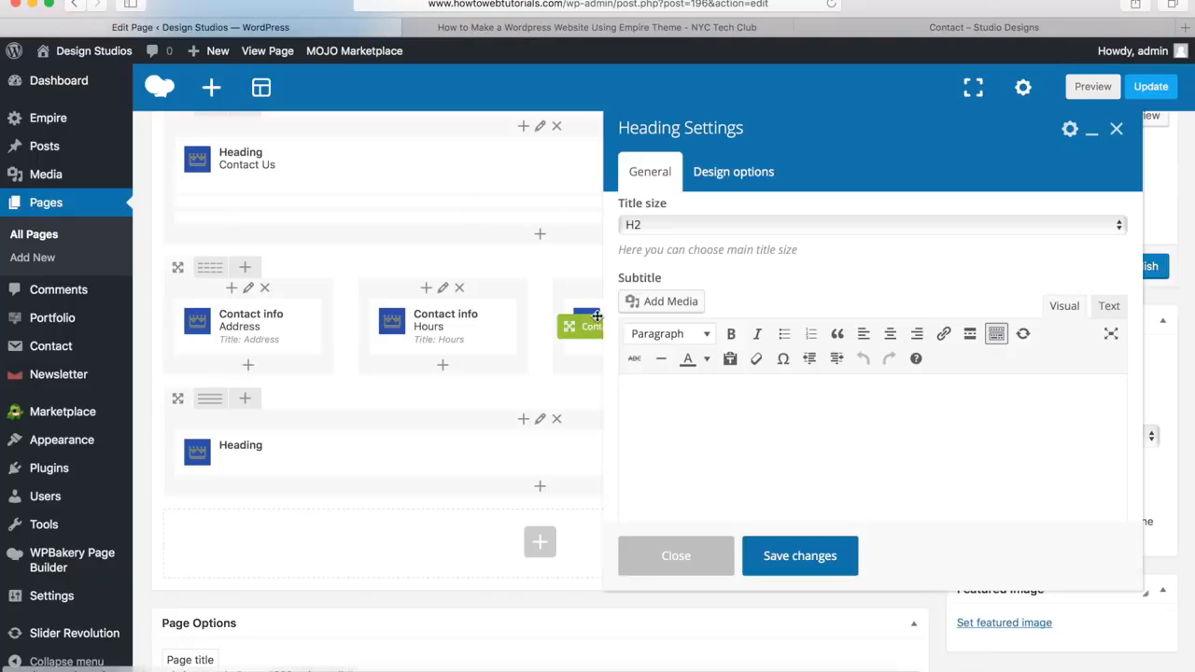
{"action": "left_click", "coordinate": [674, 408]}
{"action": "key", "text": "super+v"}
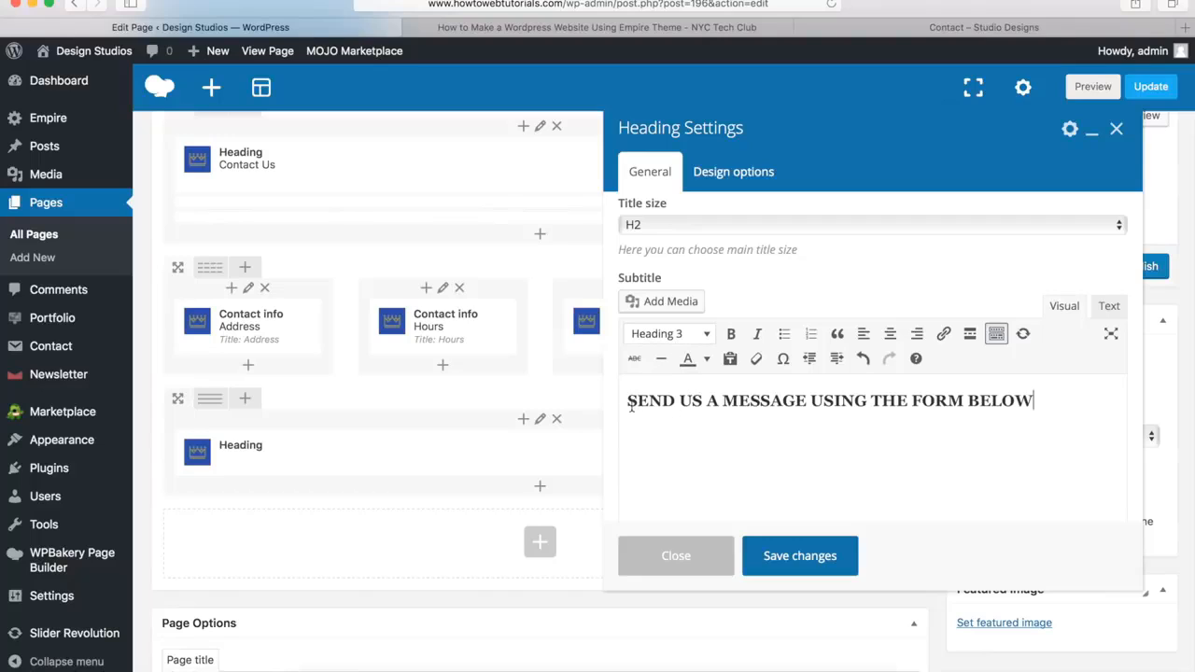
Apply the Heading 3 format to the subtitle text and save the heading settings
{"action": "left_click", "coordinate": [656, 334]}
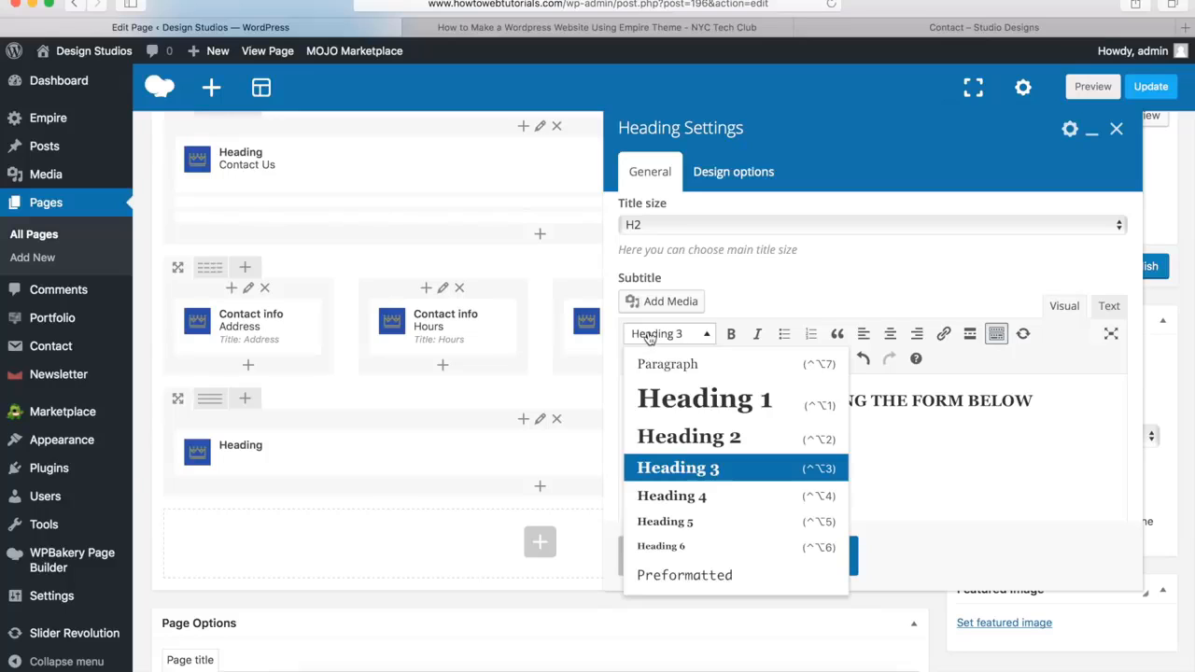
{"action": "left_click", "coordinate": [698, 471]}
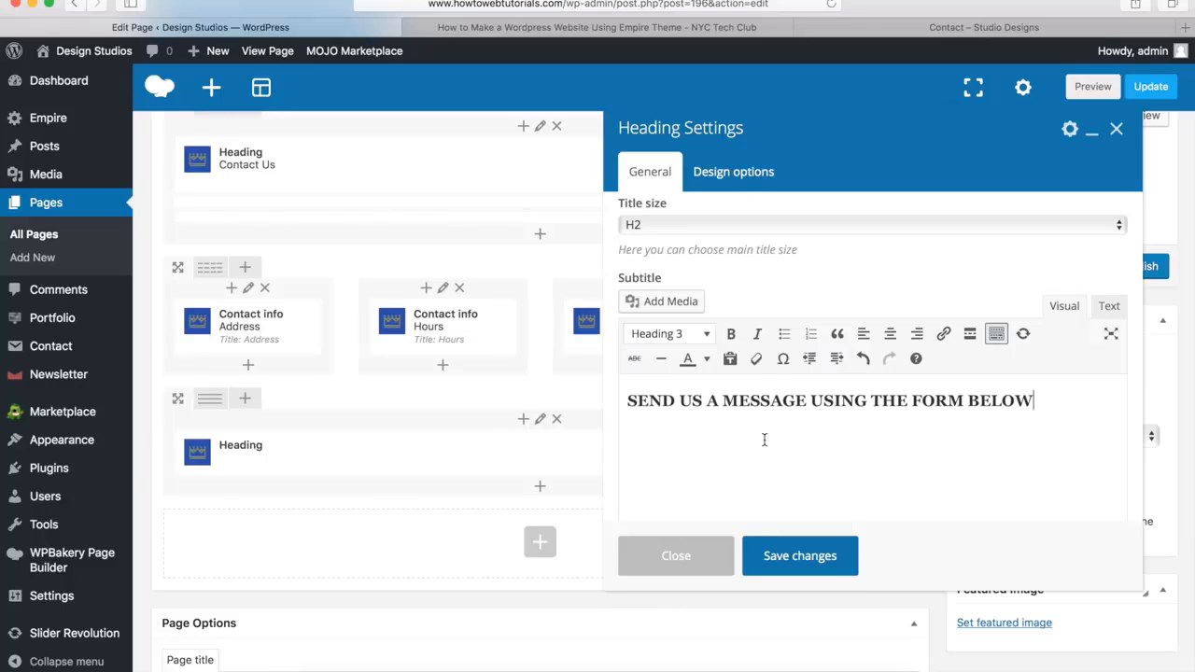
{"action": "scroll", "coordinate": [764, 440], "scroll_direction": "down", "scroll_amount": 3}
{"action": "scroll", "coordinate": [764, 442], "scroll_direction": "down", "scroll_amount": 3}
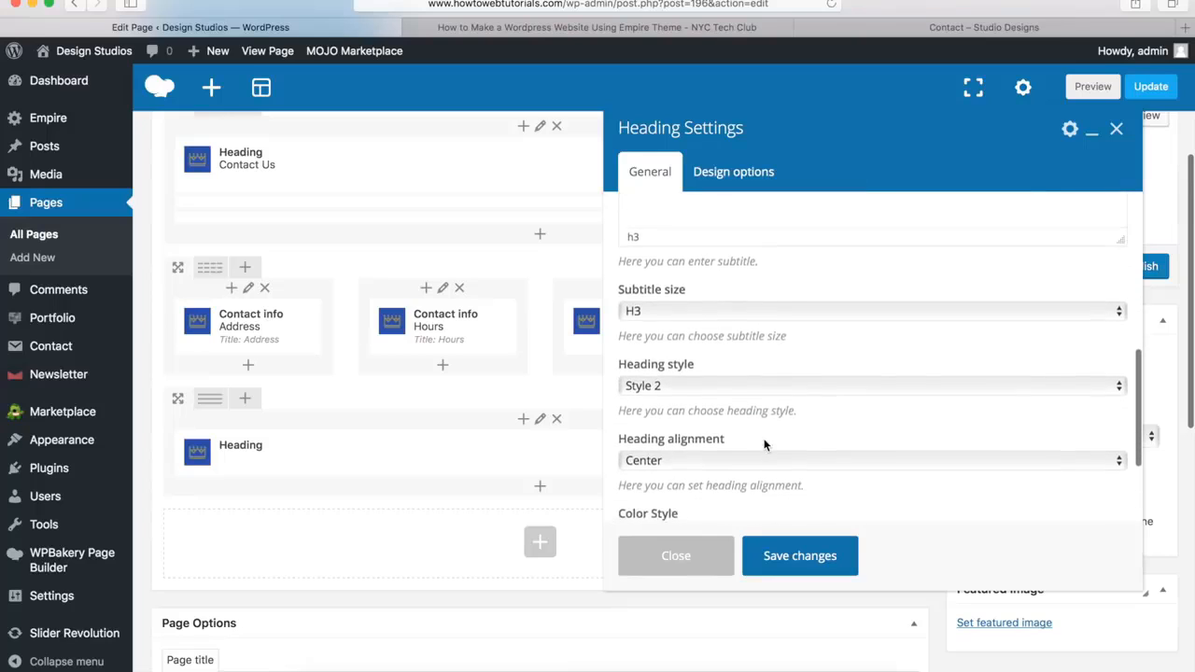
{"action": "scroll", "coordinate": [666, 485], "scroll_direction": "down", "scroll_amount": 3}
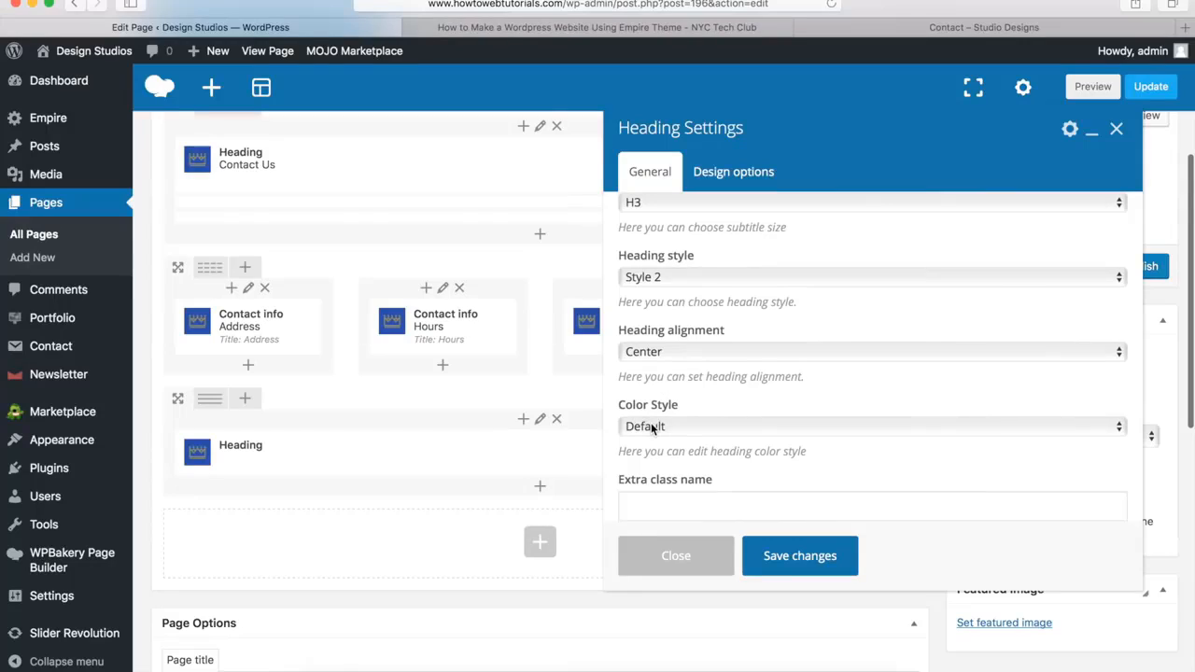
{"action": "left_click", "coordinate": [801, 558]}
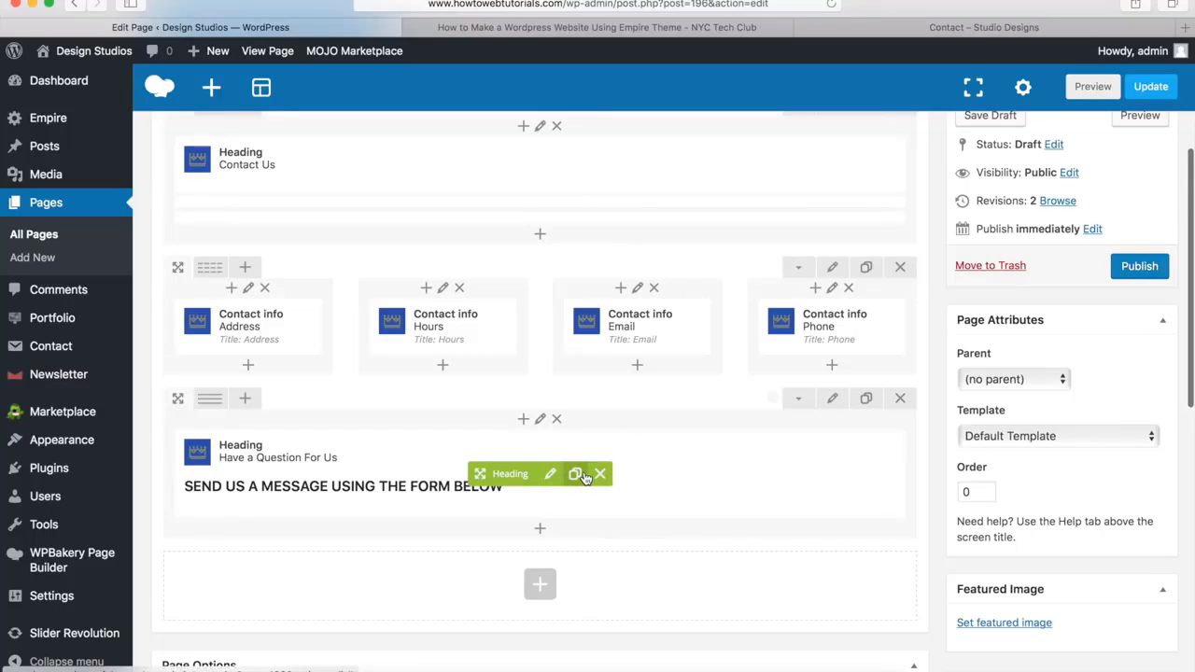
Add an inner row below the "Have a Question For Us" heading and split it into 1/4 + 1/2 + 1/4 columns
{"action": "left_click", "coordinate": [541, 534]}
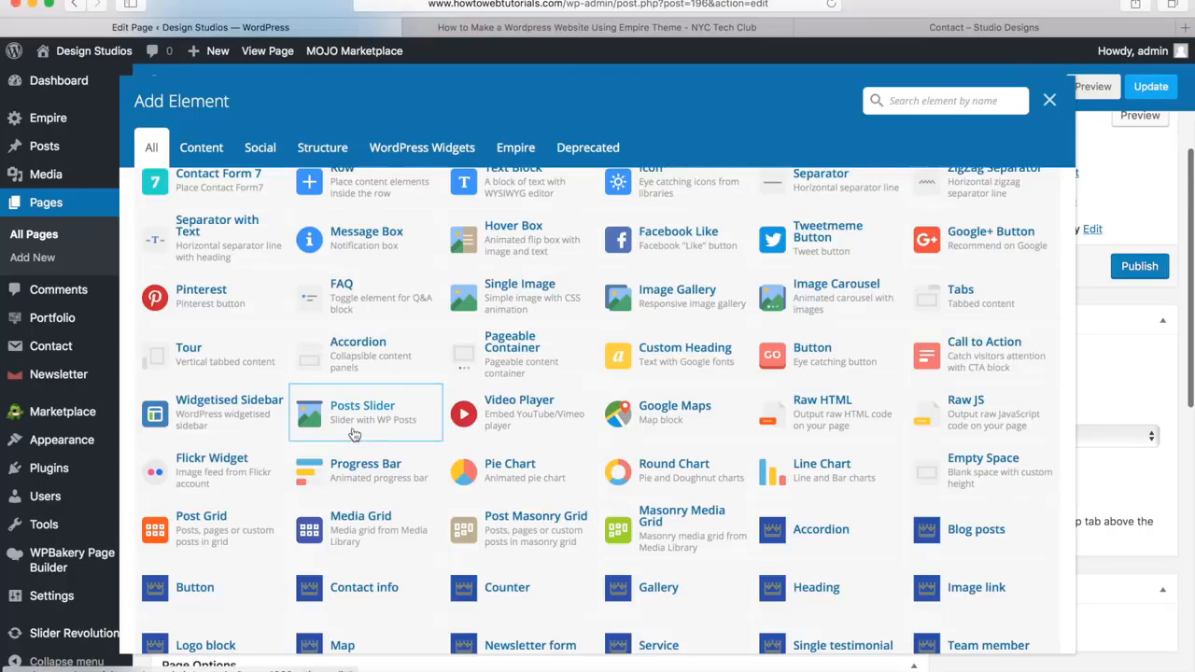
{"action": "scroll", "coordinate": [352, 428], "scroll_direction": "up", "scroll_amount": 1}
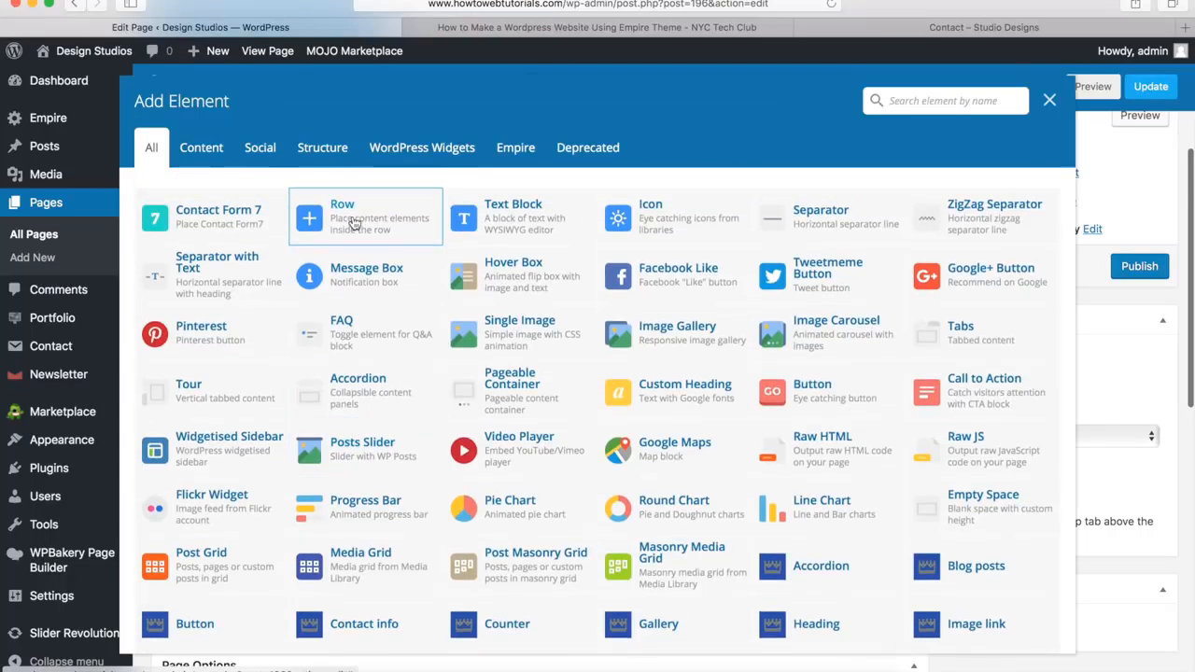
{"action": "left_click", "coordinate": [359, 220]}
{"action": "scroll", "coordinate": [366, 277], "scroll_direction": "down", "scroll_amount": 4}
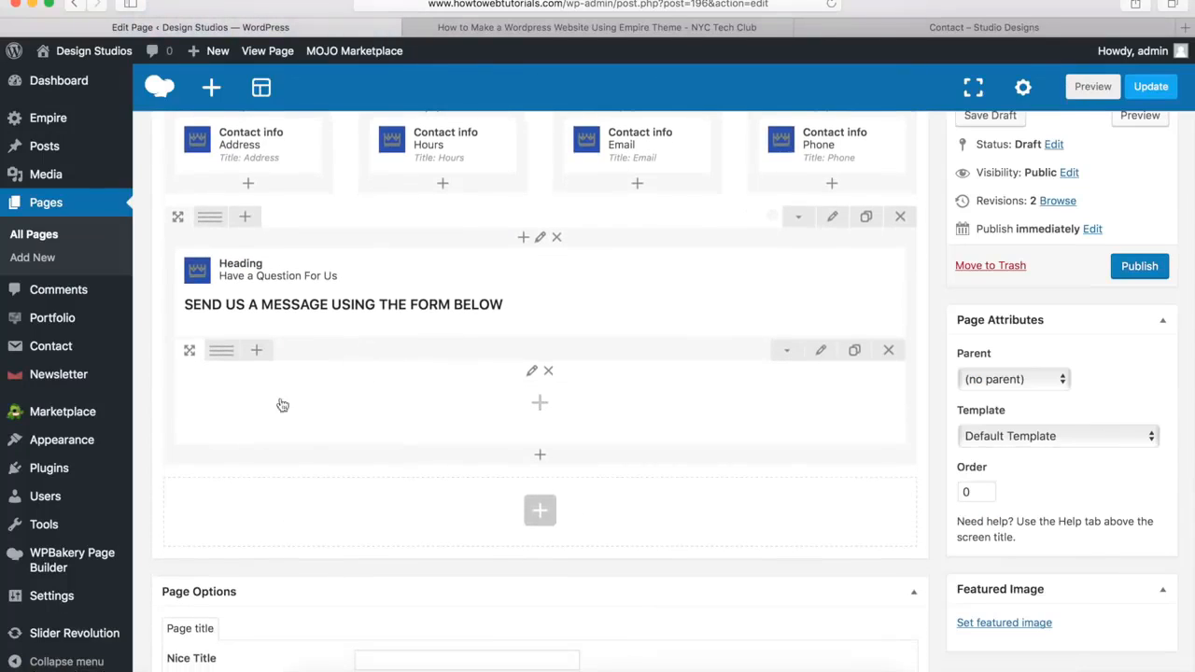
{"action": "mouse_move", "coordinate": [222, 352]}
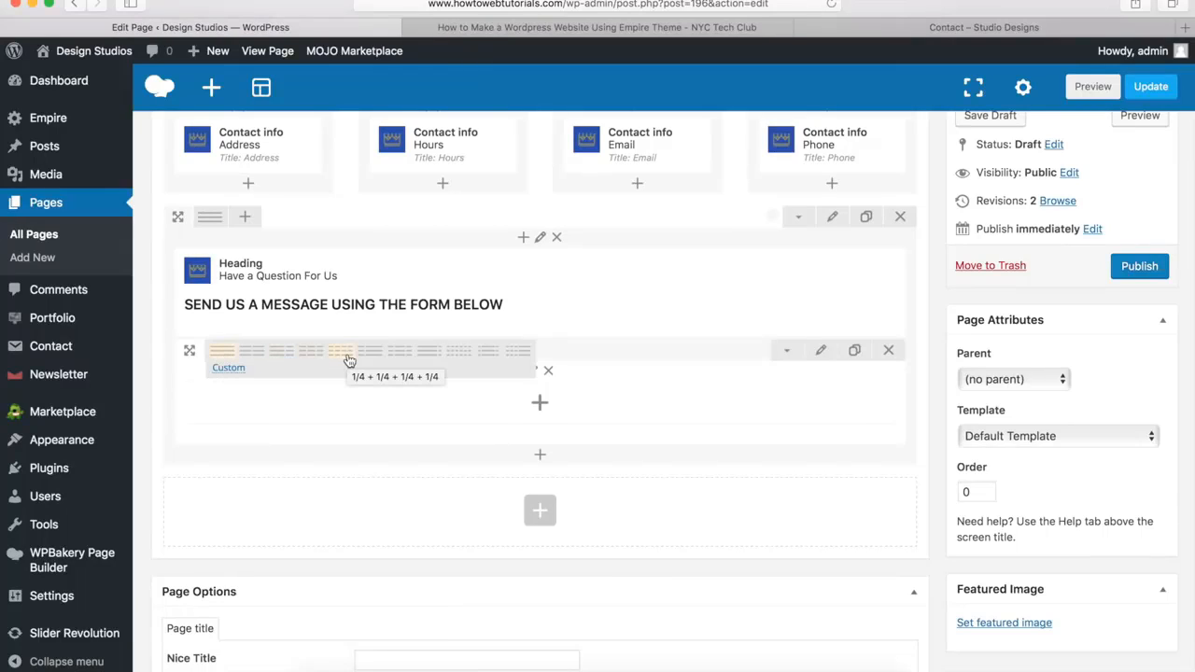
{"action": "left_click", "coordinate": [397, 357]}
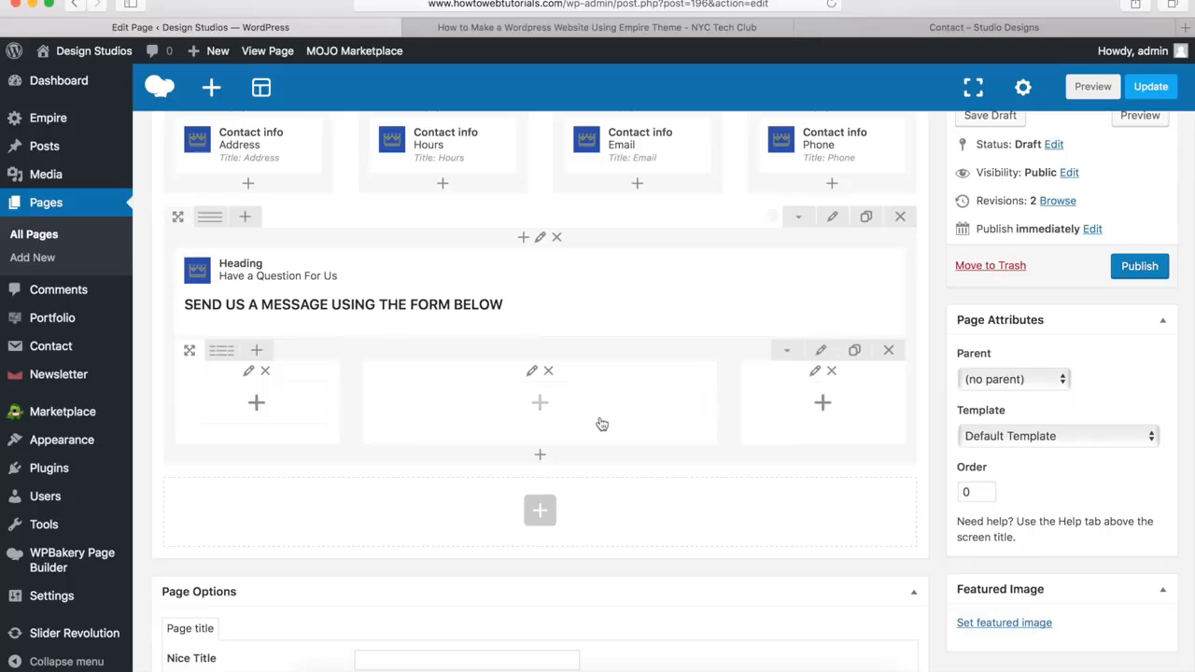
Add a Contact Form 7 element using "Contact form 1" to the inner row's middle column and save it
{"action": "left_click", "coordinate": [541, 407]}
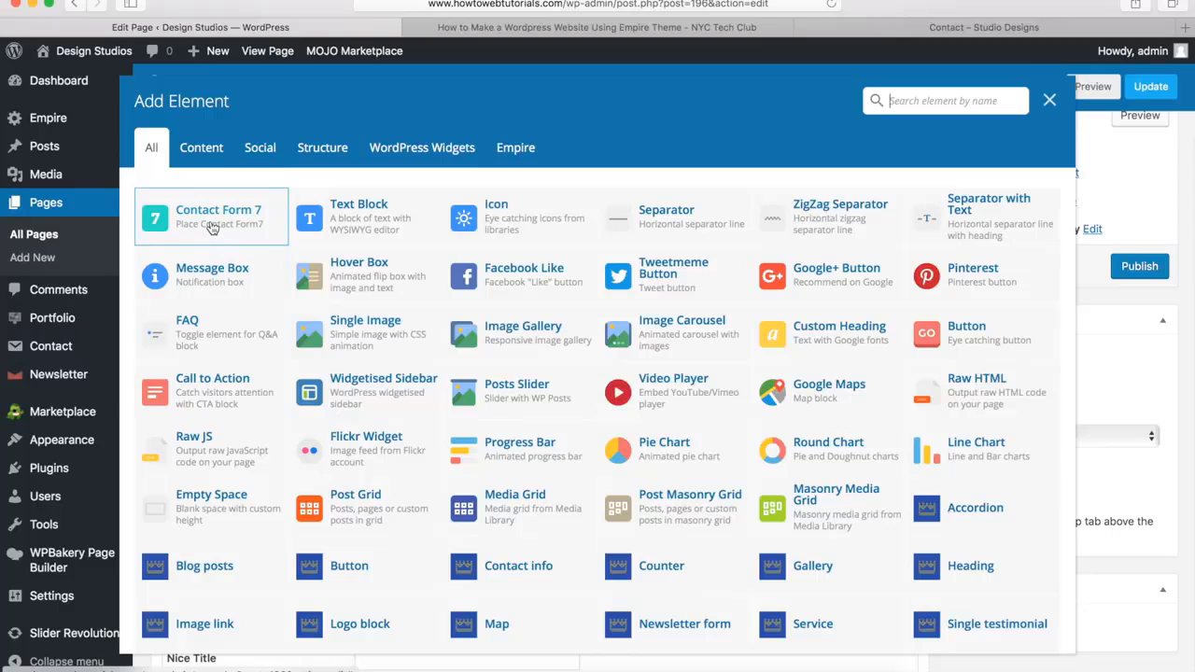
{"action": "left_click", "coordinate": [211, 228]}
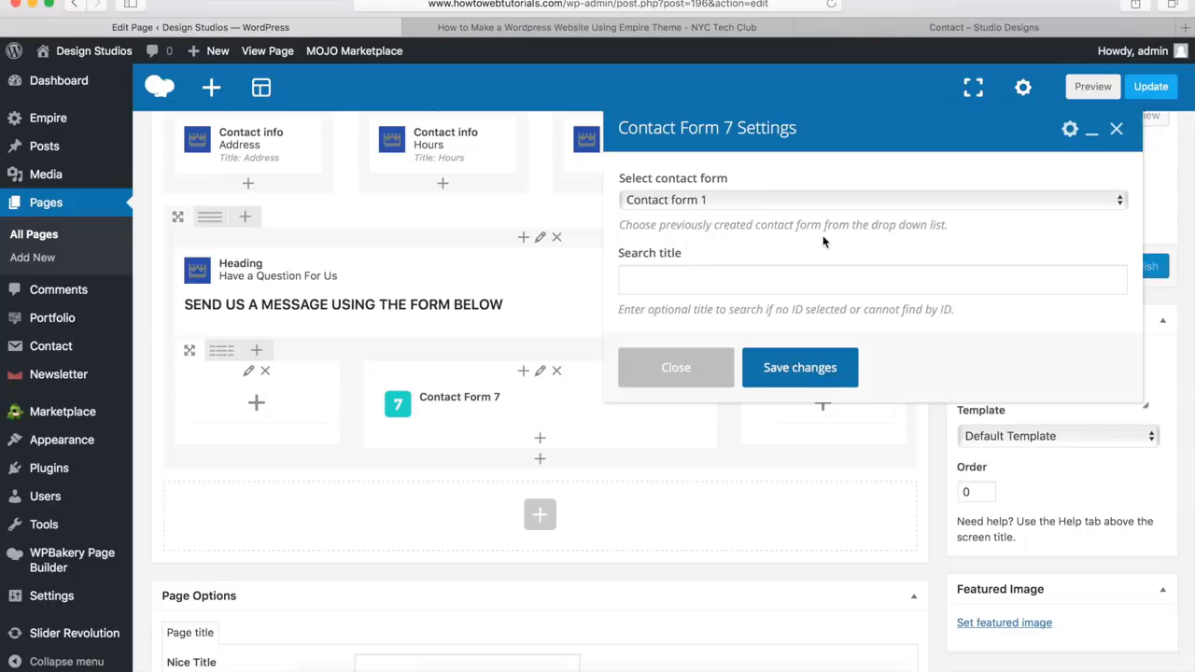
{"action": "left_click", "coordinate": [795, 369]}
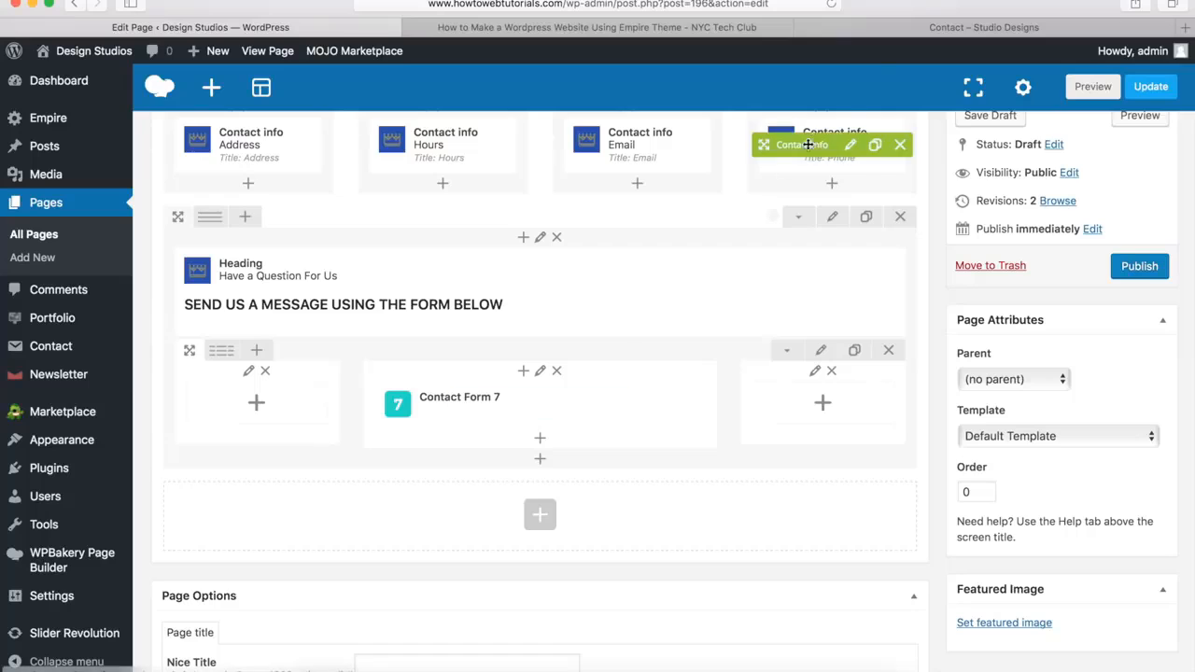
Check the question form on the demo's Contact page, and publish the rebuilt Contact page
{"action": "left_click", "coordinate": [913, 30]}
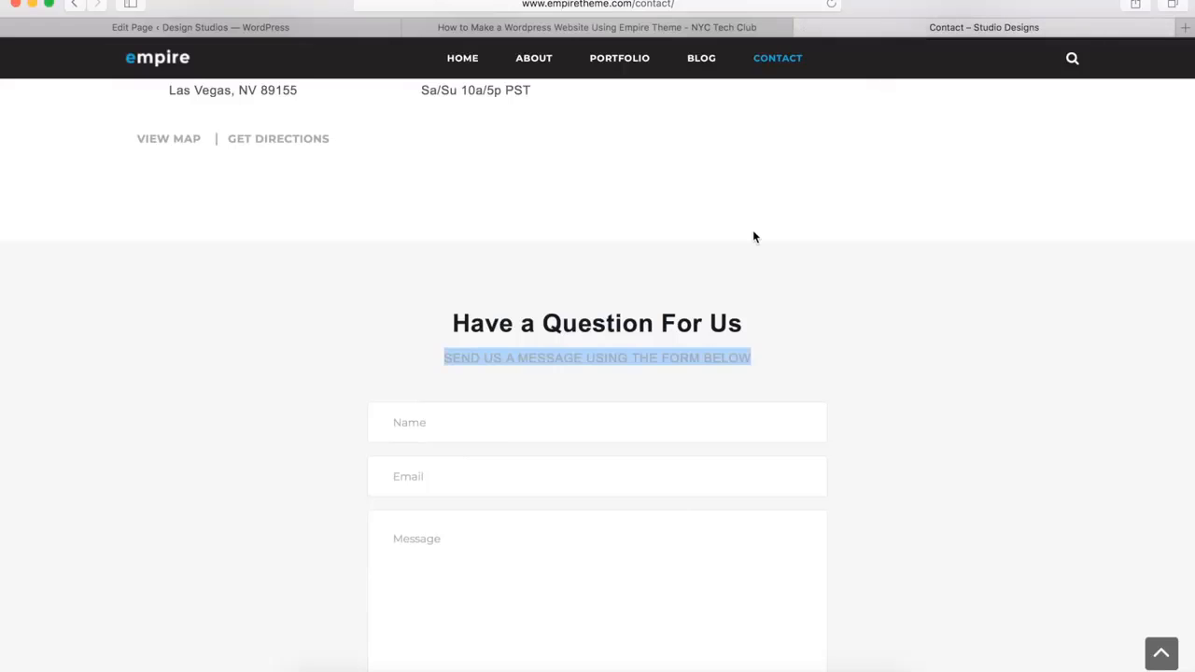
{"action": "left_click", "coordinate": [753, 230]}
{"action": "scroll", "coordinate": [752, 233], "scroll_direction": "down", "scroll_amount": 5}
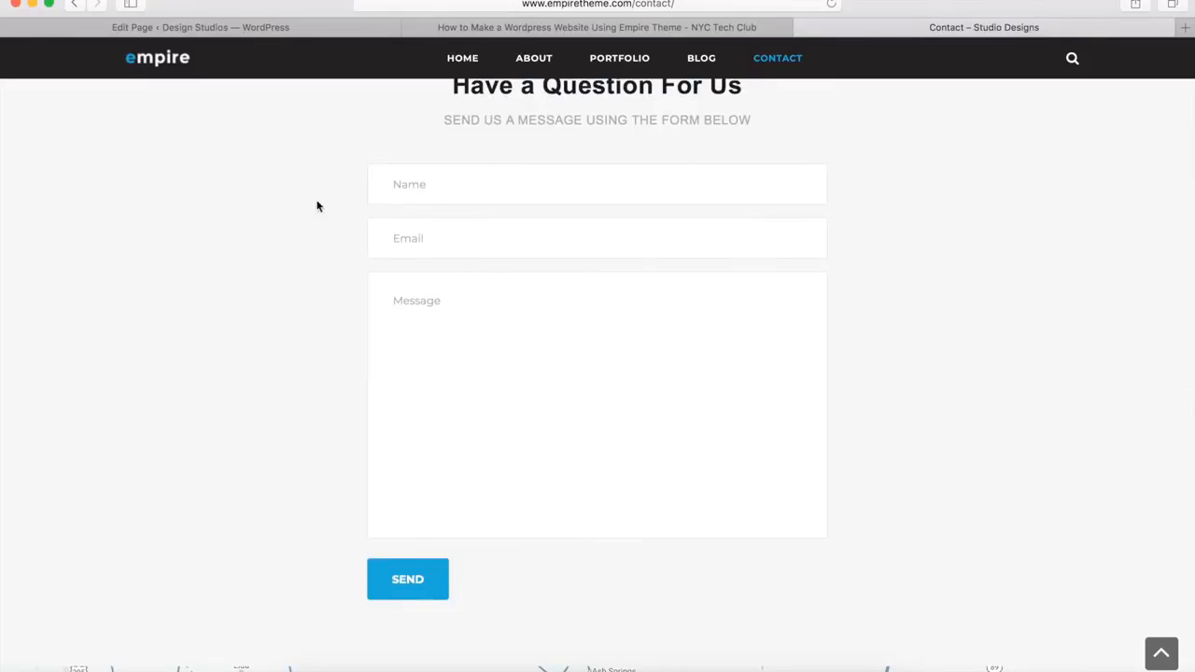
{"action": "left_click", "coordinate": [249, 33]}
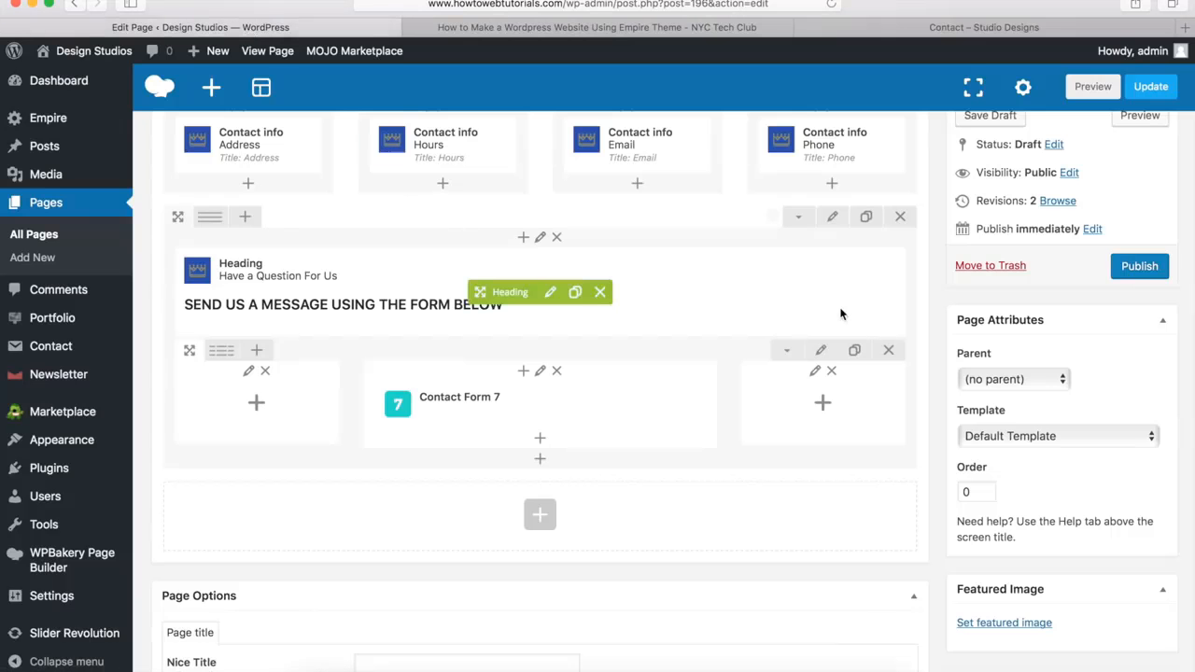
{"action": "left_click", "coordinate": [1138, 267]}
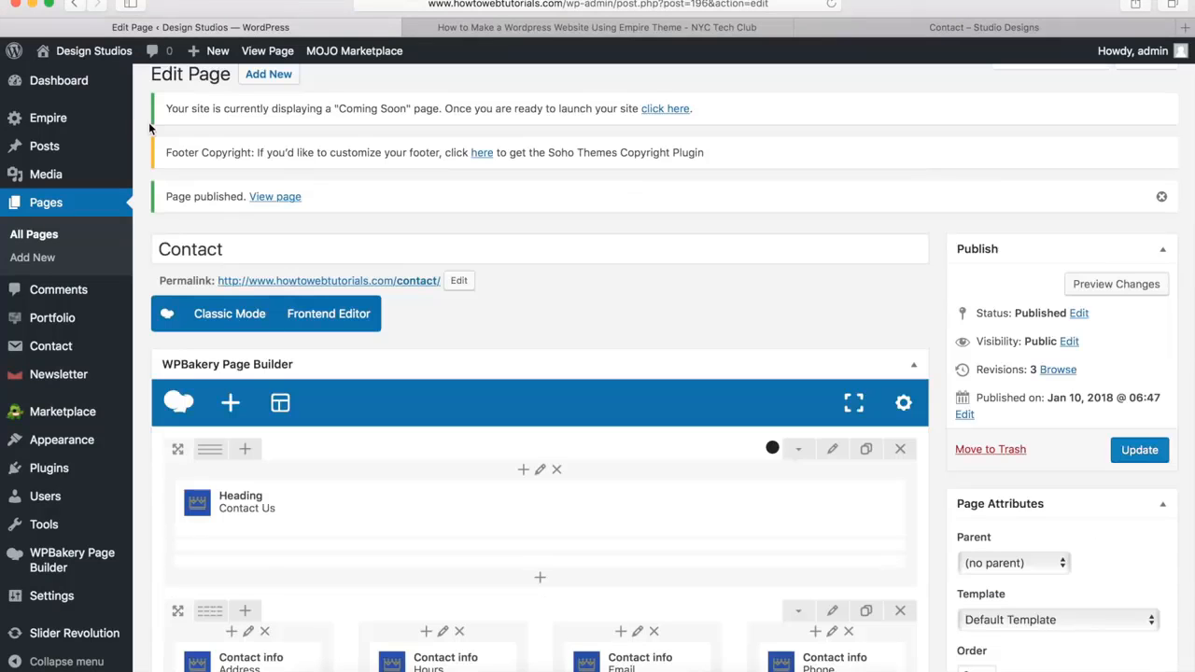
View the published Contact page and compare its question form's fields with those of the demo's form
{"action": "left_click", "coordinate": [275, 198]}
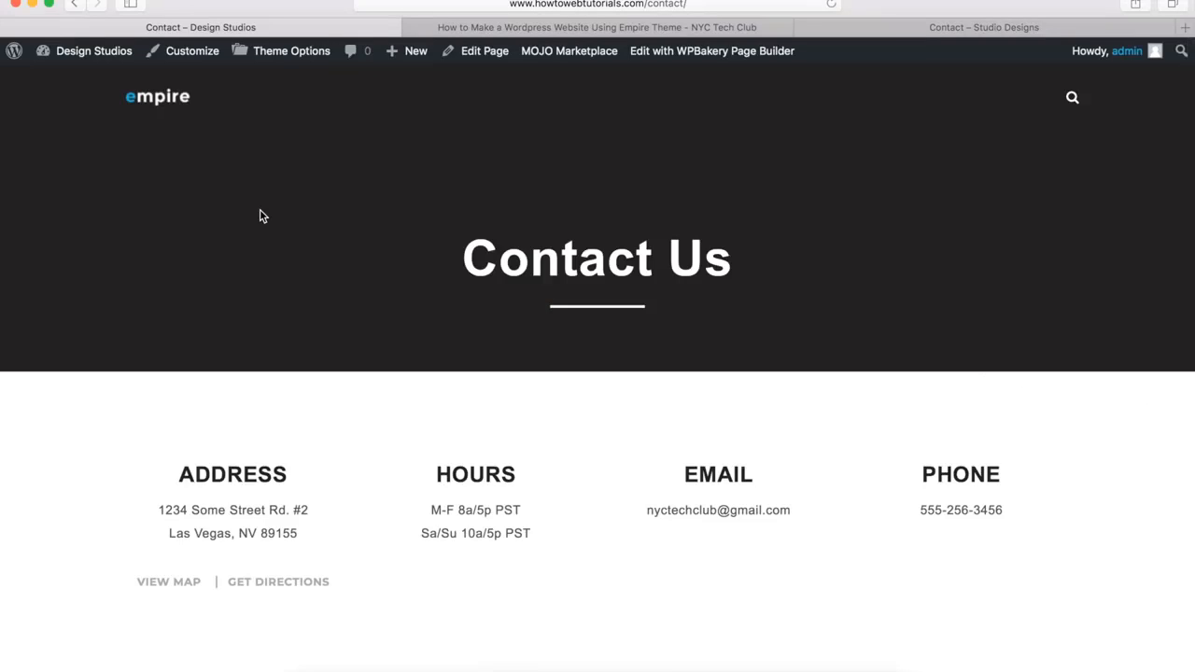
{"action": "scroll", "coordinate": [261, 216], "scroll_direction": "down", "scroll_amount": 10}
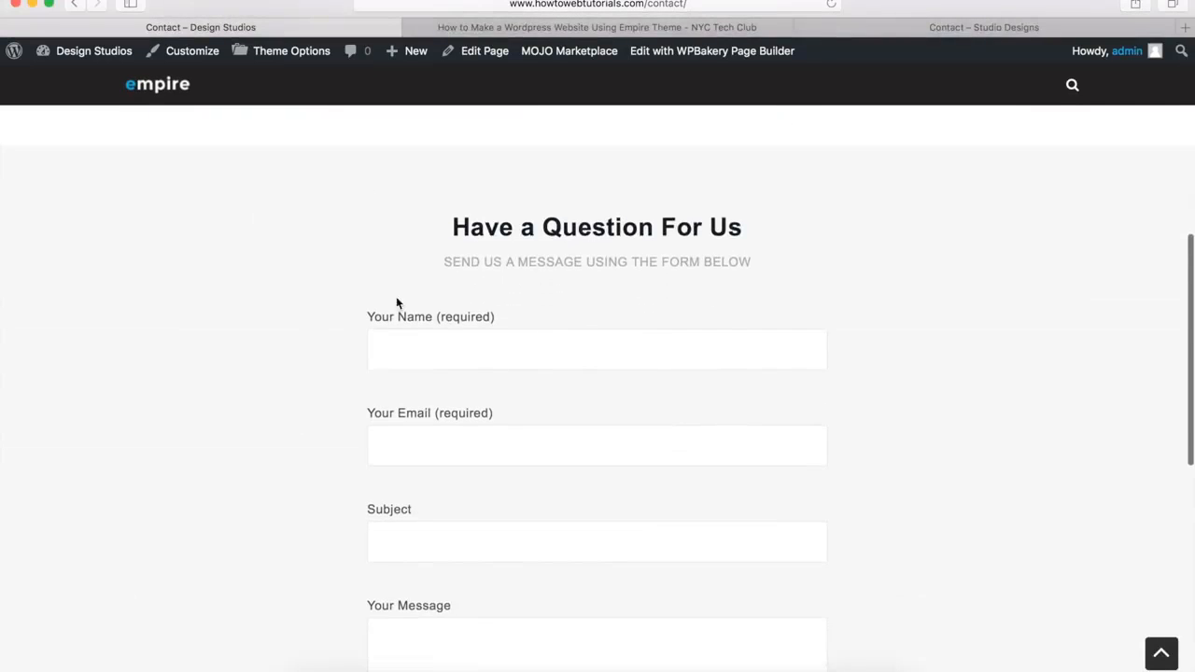
{"action": "scroll", "coordinate": [484, 380], "scroll_direction": "down", "scroll_amount": 4}
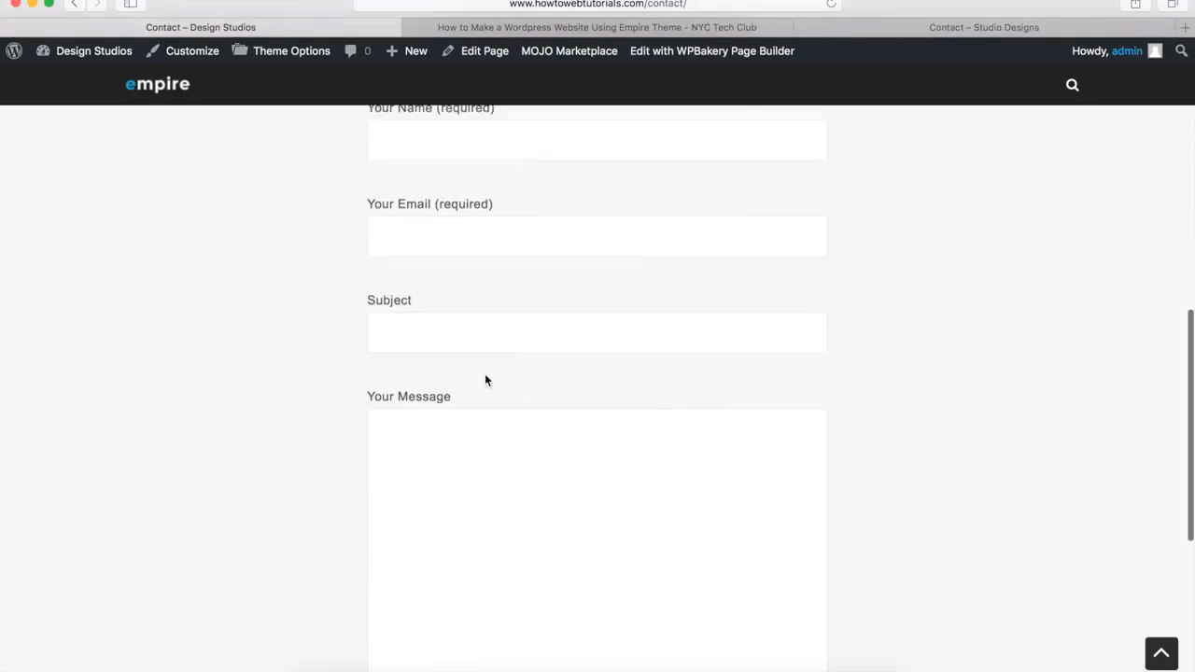
{"action": "scroll", "coordinate": [484, 380], "scroll_direction": "down", "scroll_amount": 1}
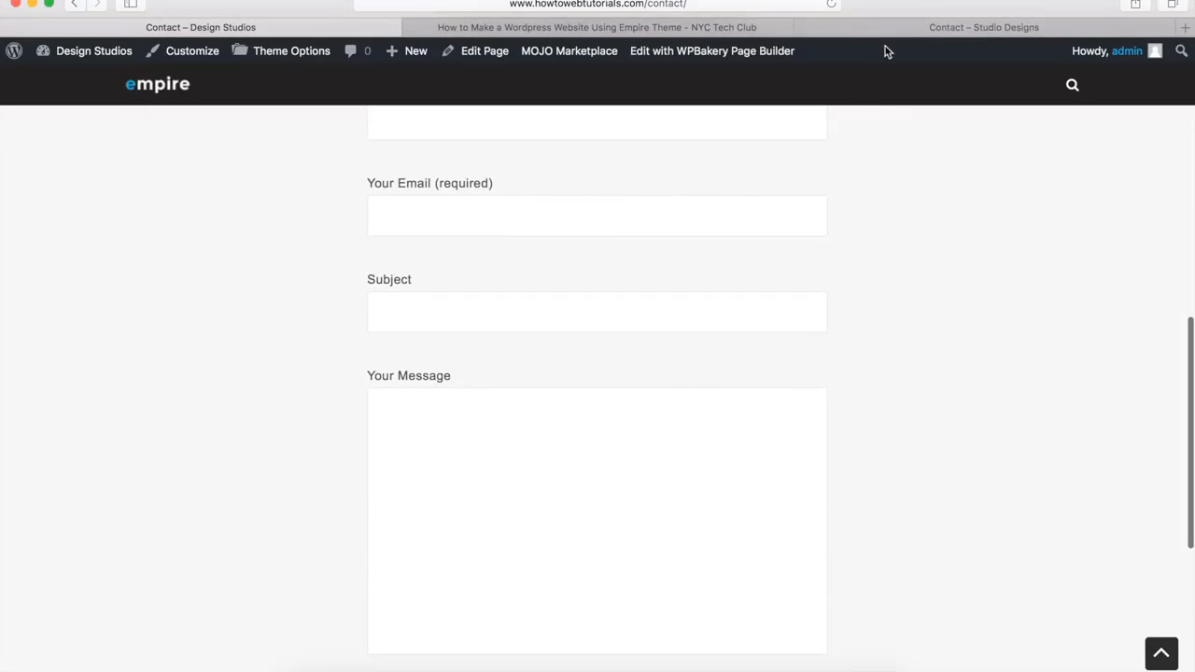
{"action": "left_click", "coordinate": [902, 27]}
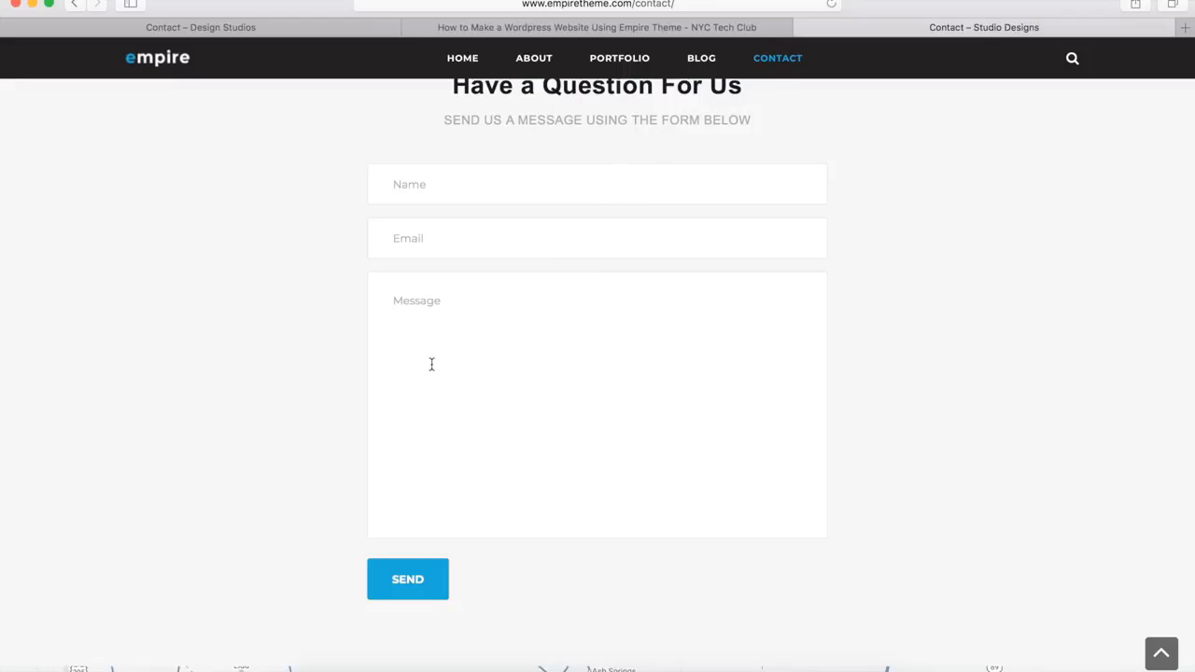
{"action": "left_click", "coordinate": [264, 33]}
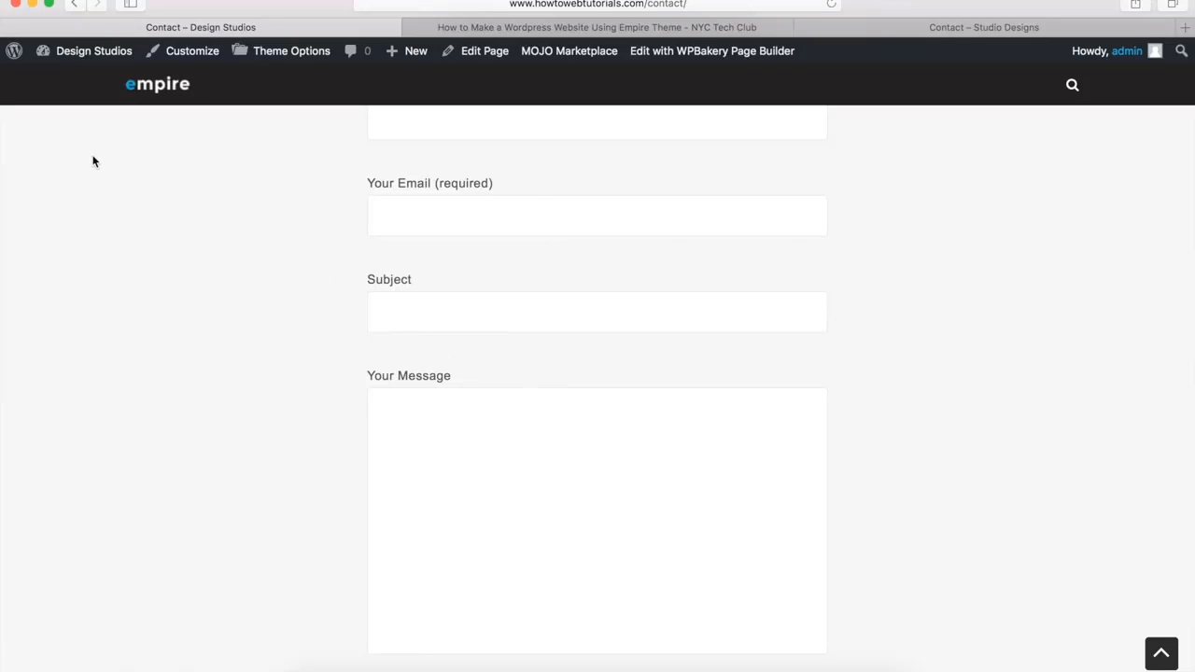
Return to the WordPress dashboard and open "Contact form 1" from the contact forms for editing
{"action": "mouse_move", "coordinate": [87, 59]}
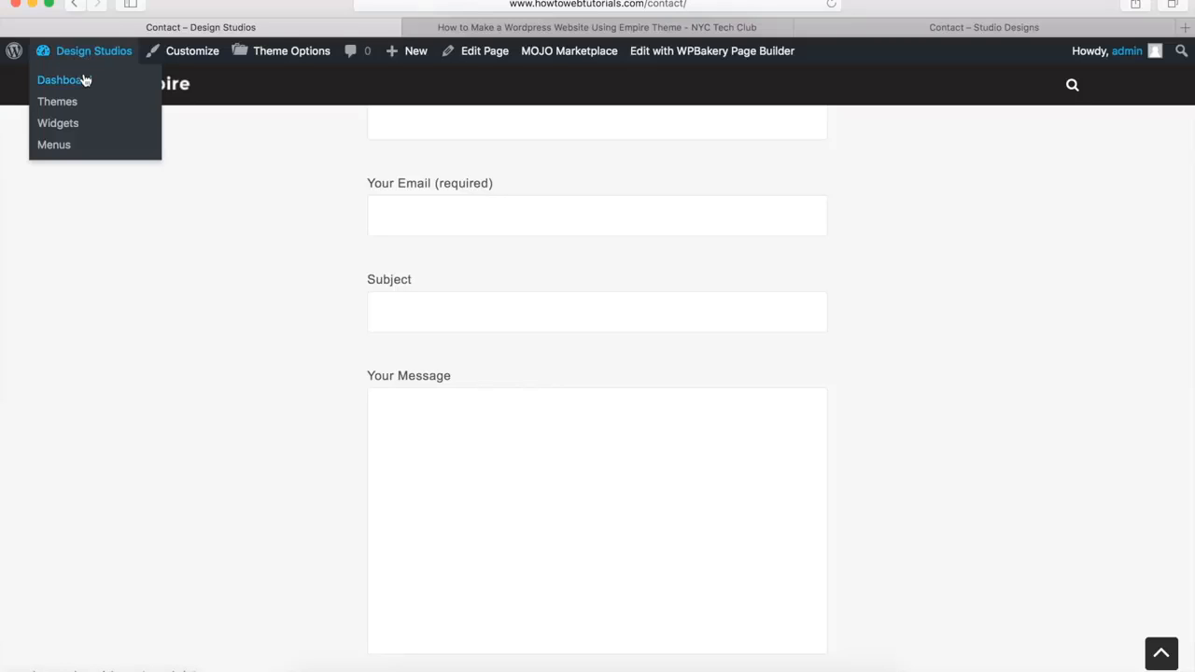
{"action": "left_click", "coordinate": [85, 80]}
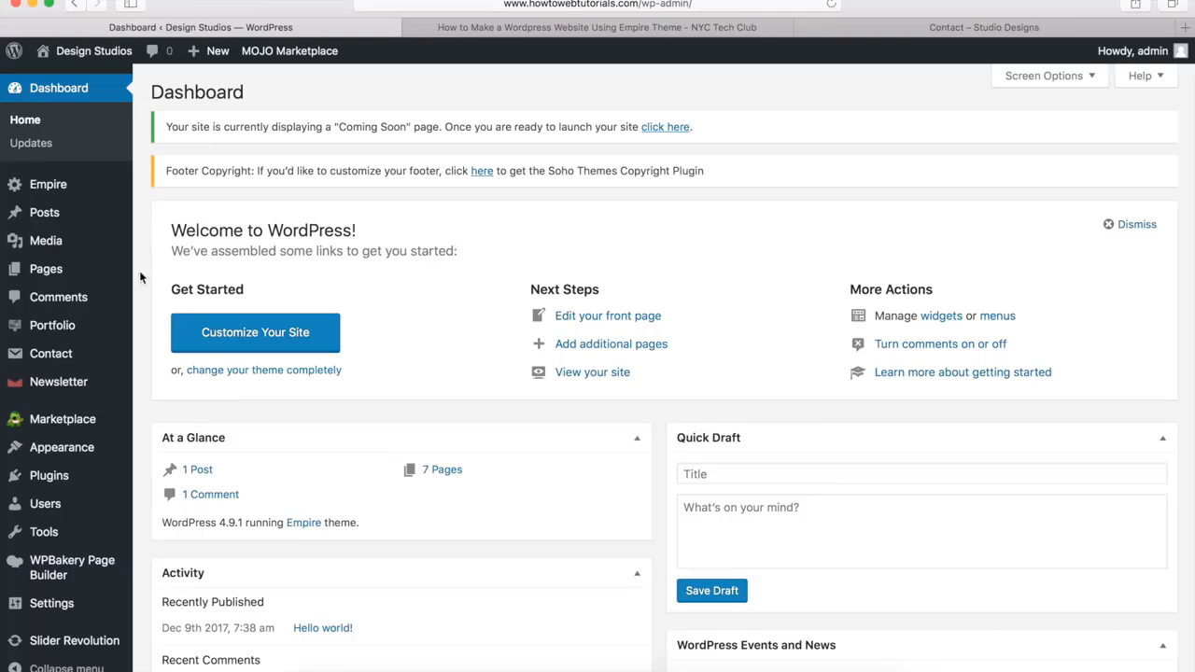
{"action": "mouse_move", "coordinate": [58, 355]}
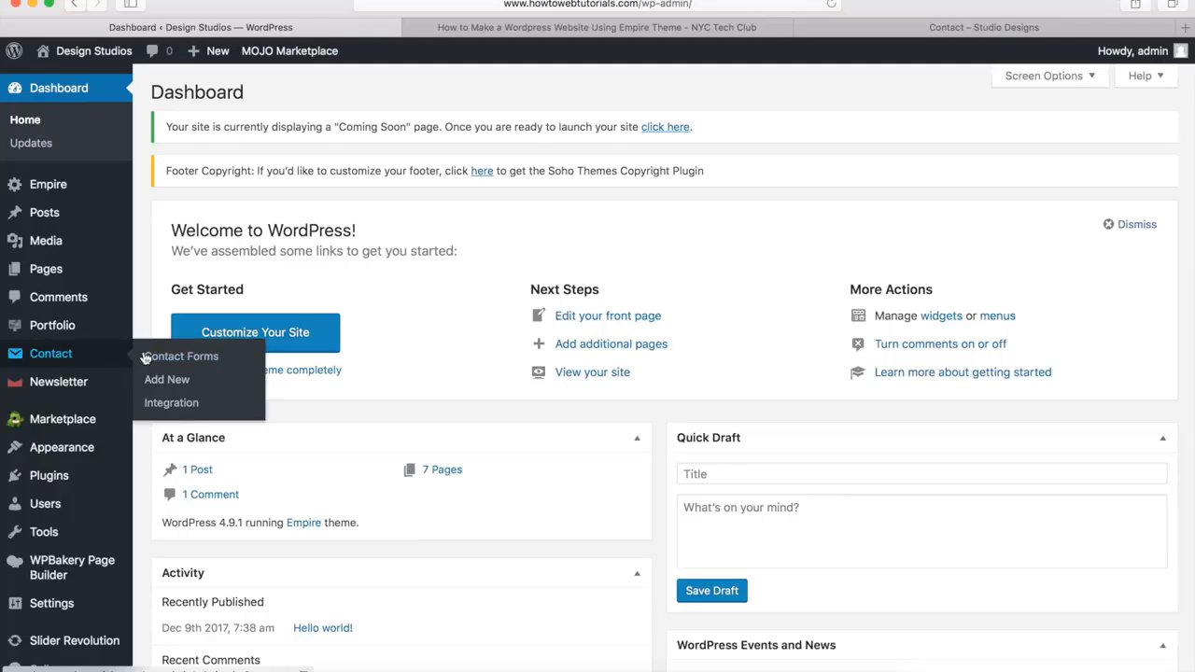
{"action": "left_click", "coordinate": [187, 356]}
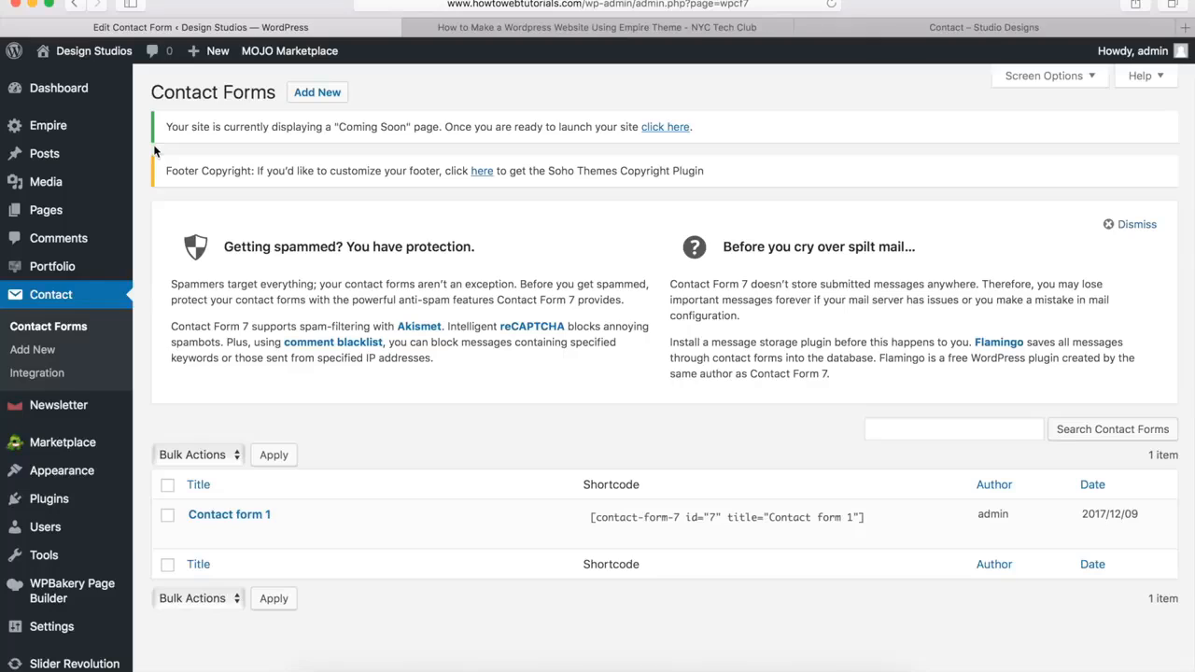
{"action": "mouse_move", "coordinate": [224, 530]}
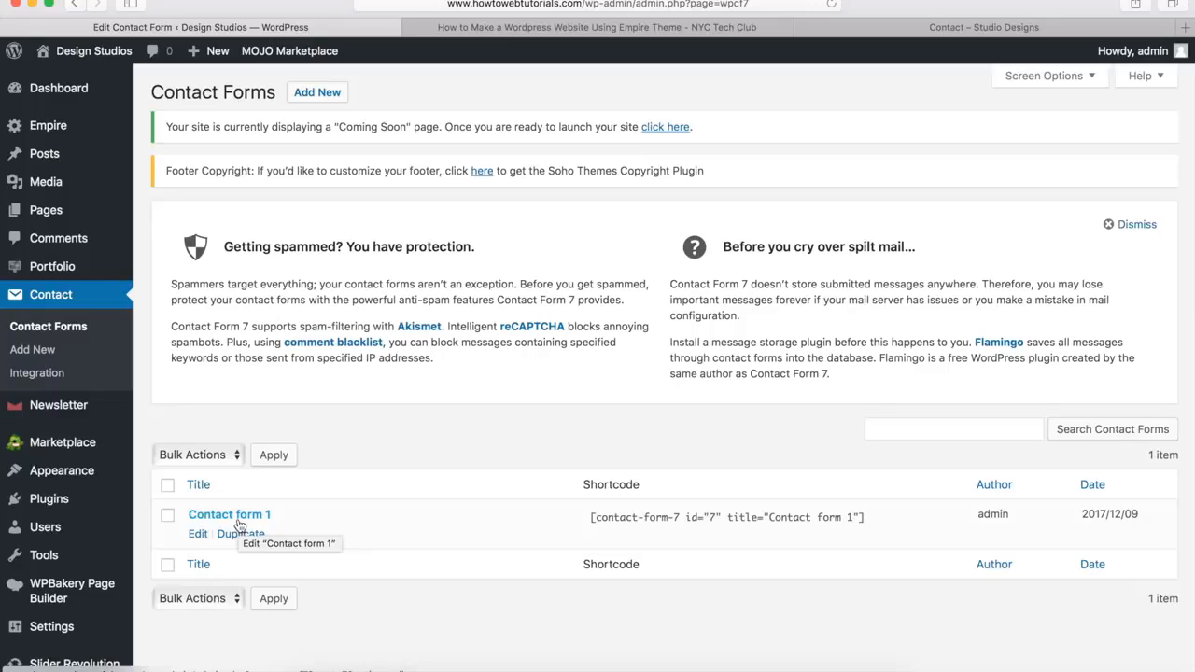
{"action": "left_click", "coordinate": [199, 537]}
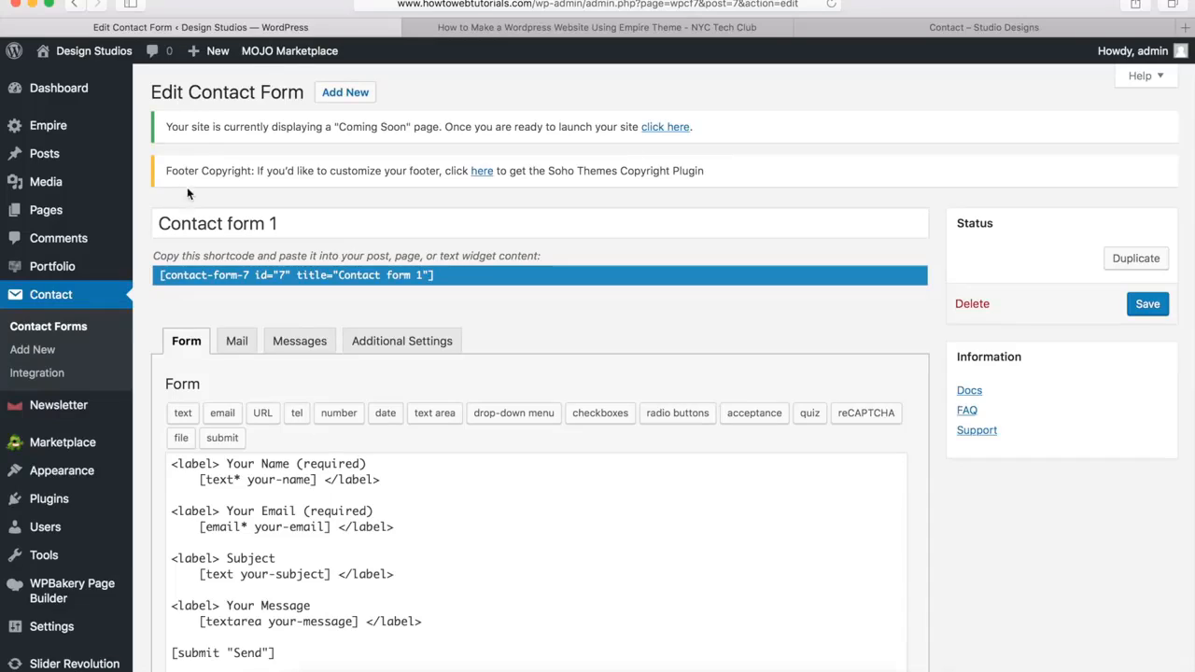
Copy the replacement contact form HTML from the end of Step 19 on the tutorial page
{"action": "scroll", "coordinate": [185, 190], "scroll_direction": "down", "scroll_amount": 5}
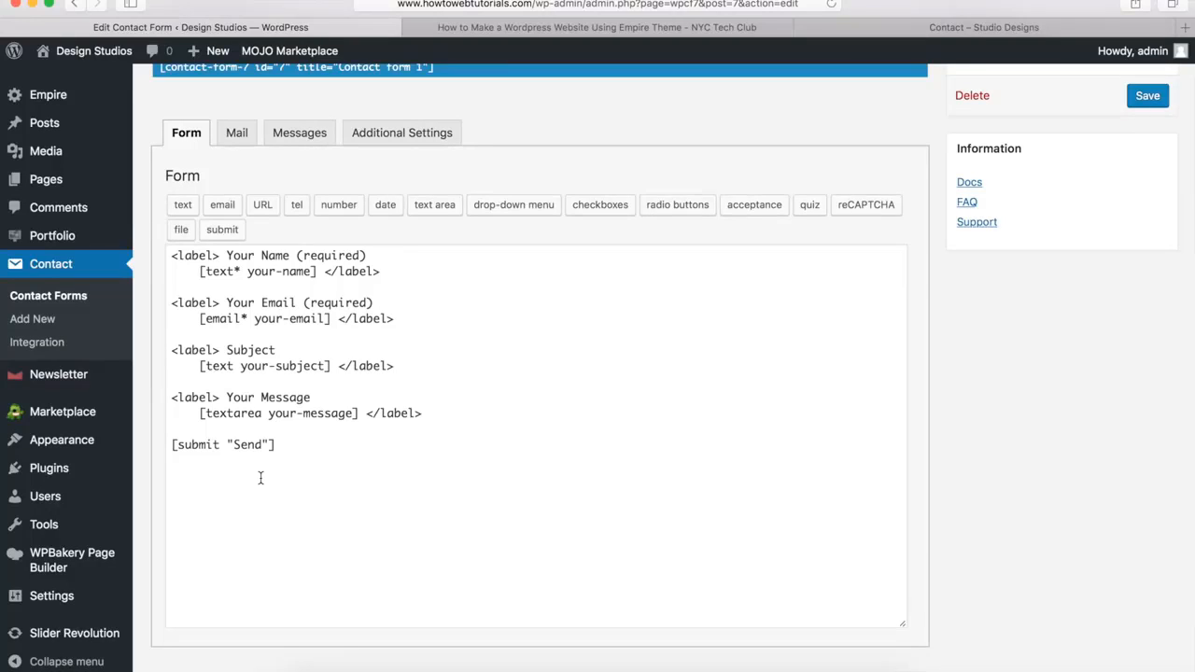
{"action": "left_click", "coordinate": [595, 33]}
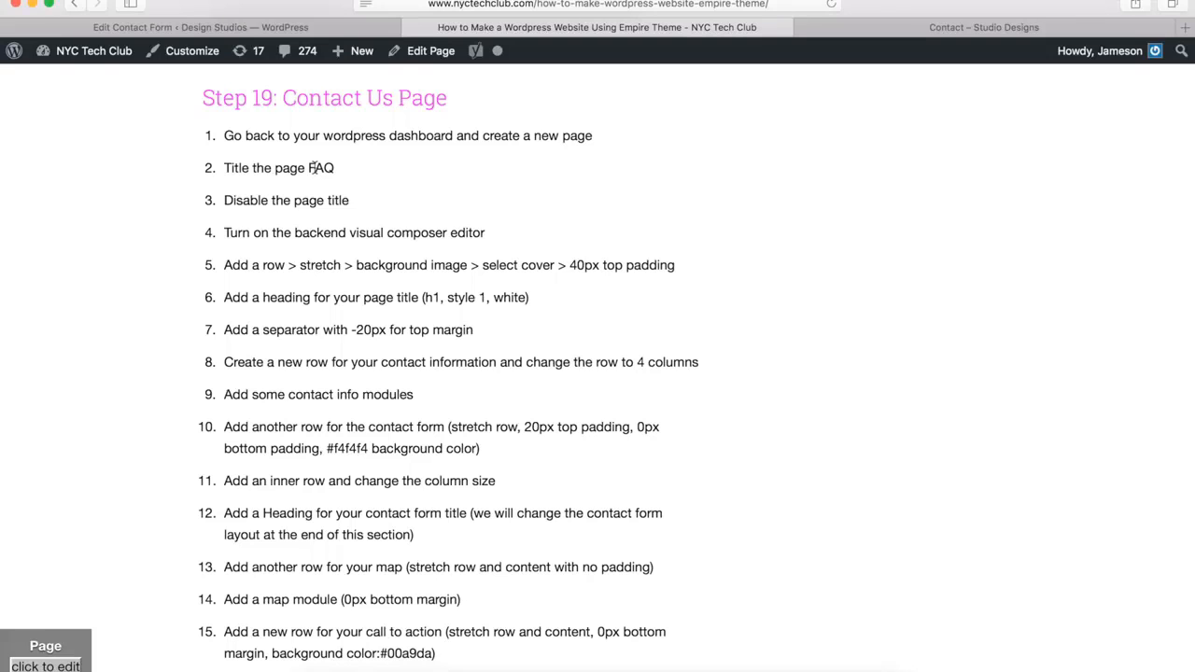
{"action": "scroll", "coordinate": [338, 288], "scroll_direction": "down", "scroll_amount": 6}
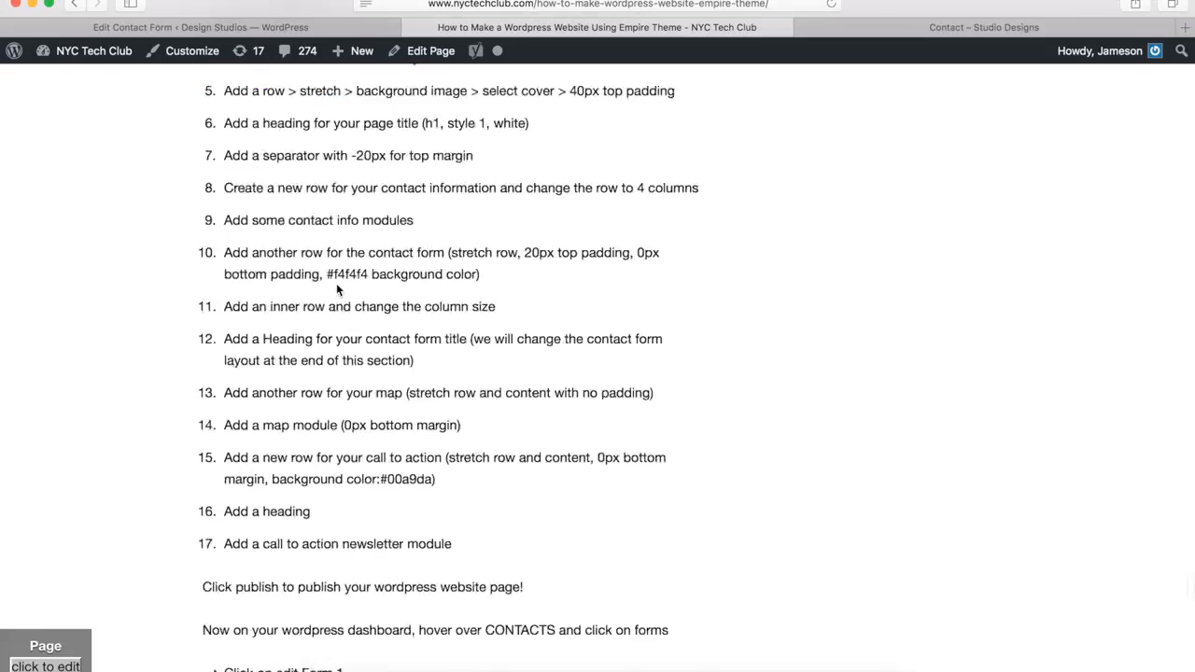
{"action": "scroll", "coordinate": [334, 306], "scroll_direction": "down", "scroll_amount": 2}
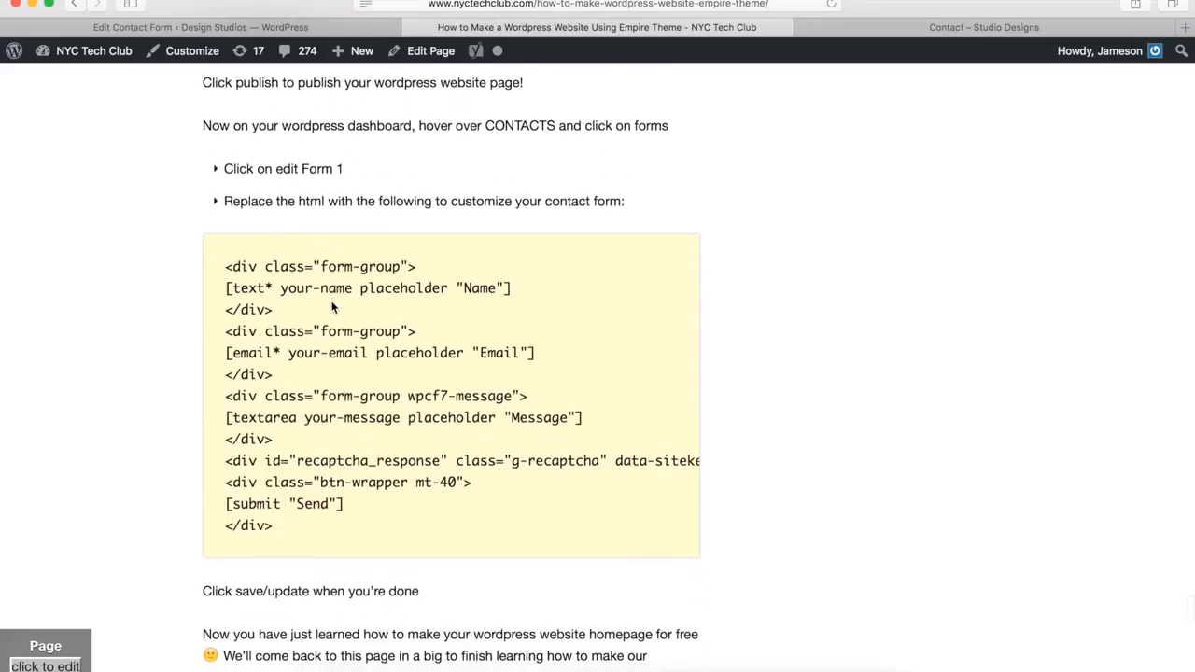
{"action": "left_click_drag", "start_coordinate": [225, 265], "coordinate": [349, 522]}
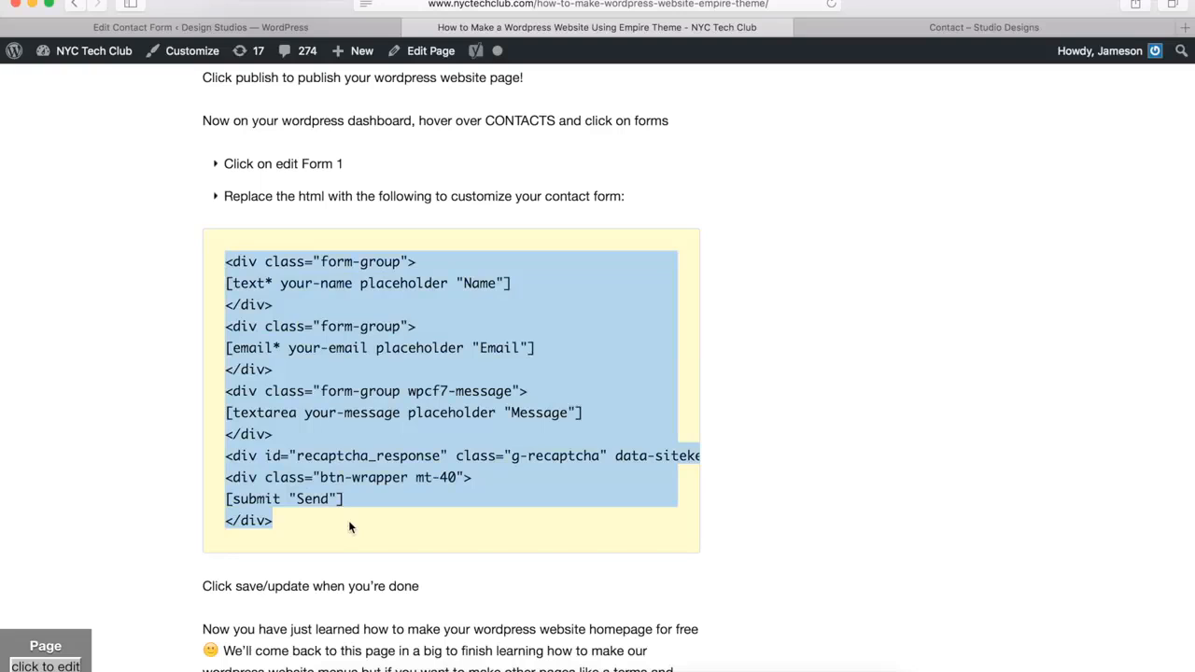
Replace Contact form 1's markup with the copied Name, Email and Message placeholder code, including its reCAPTCHA site key, and save the form
{"action": "left_click", "coordinate": [334, 28]}
{"action": "left_click_drag", "start_coordinate": [364, 457], "coordinate": [172, 254]}
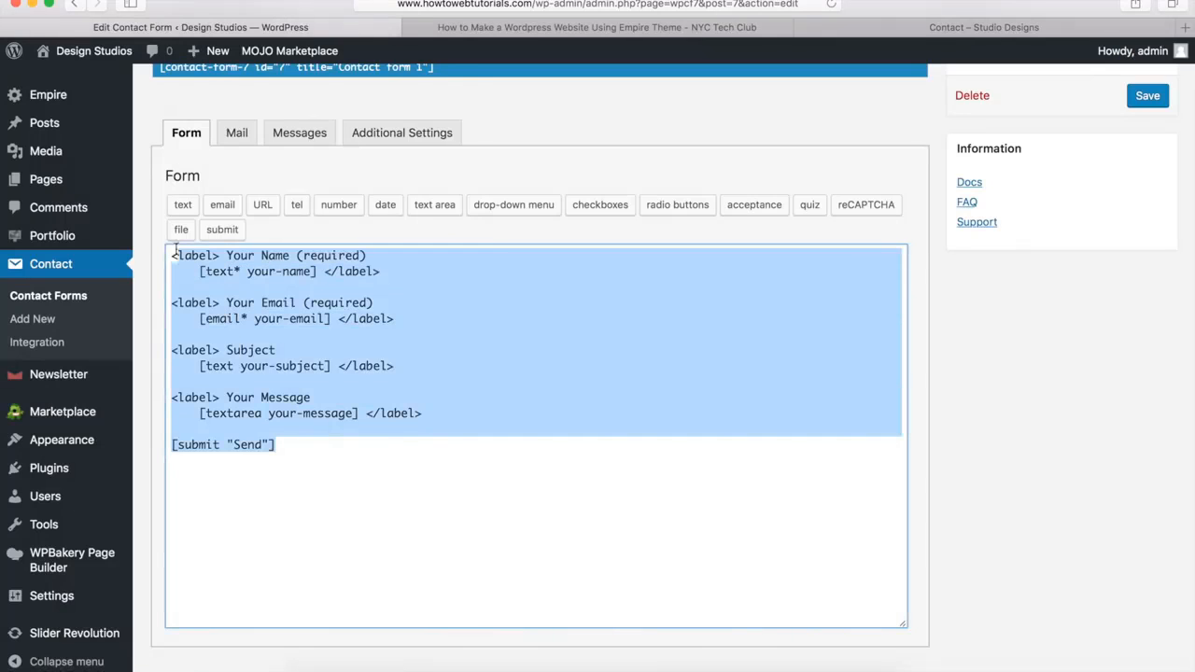
{"action": "key", "text": "BackSpace"}
{"action": "key", "text": "super+v"}
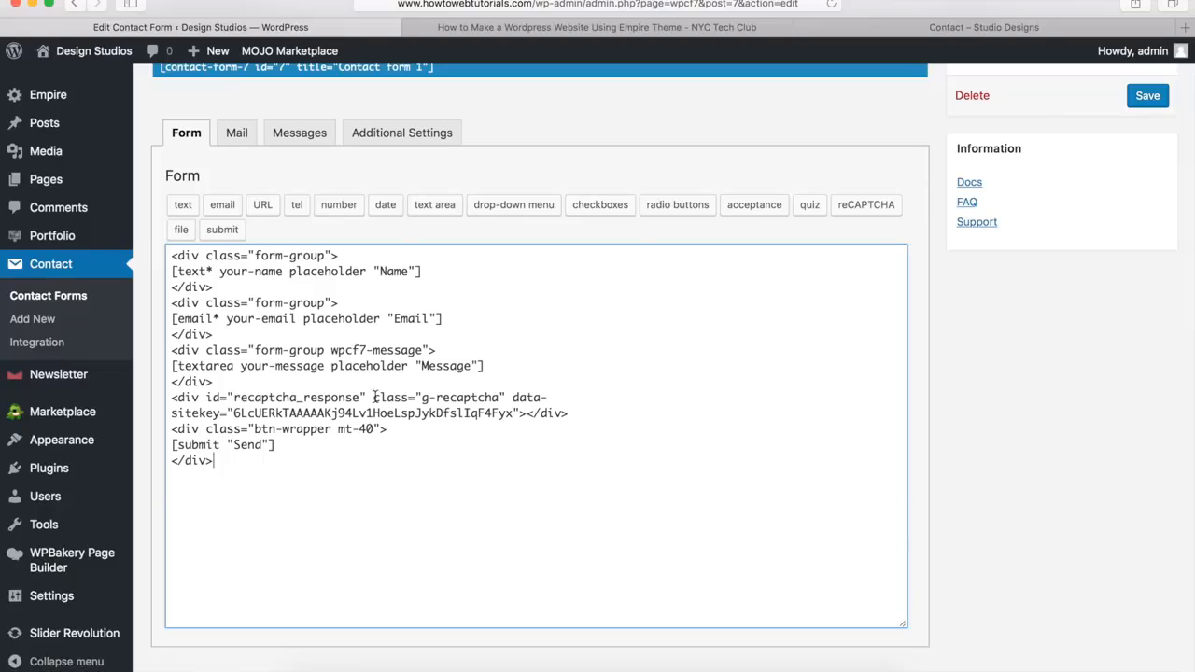
{"action": "scroll", "coordinate": [373, 398], "scroll_direction": "down", "scroll_amount": 3}
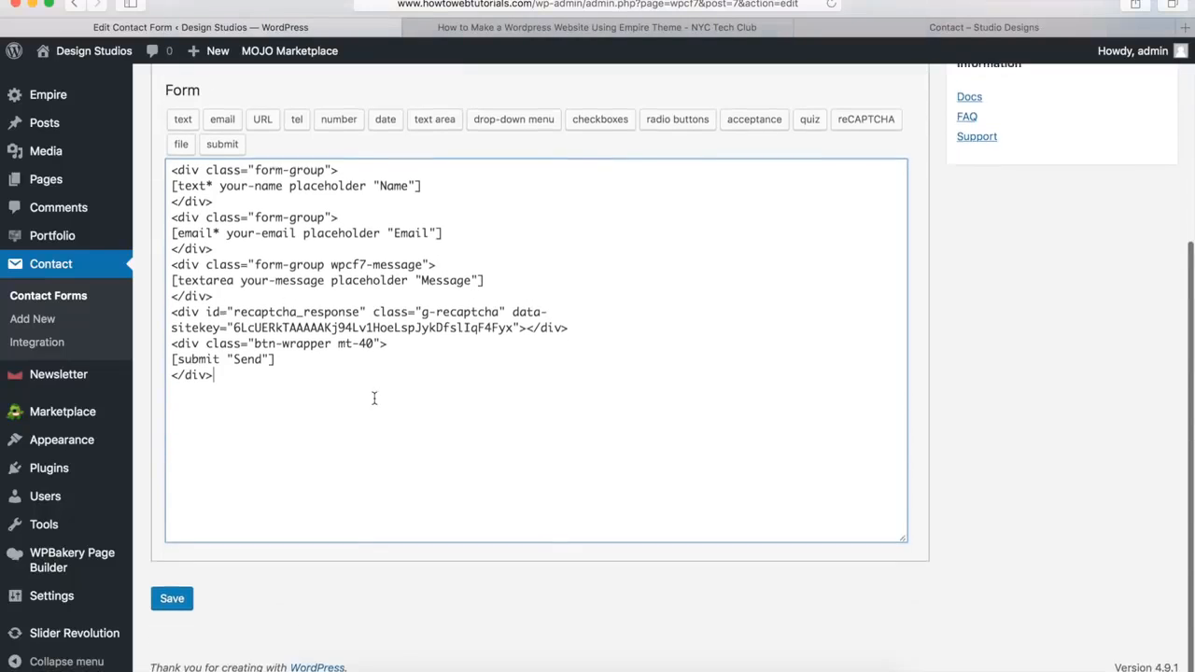
{"action": "left_click", "coordinate": [173, 600]}
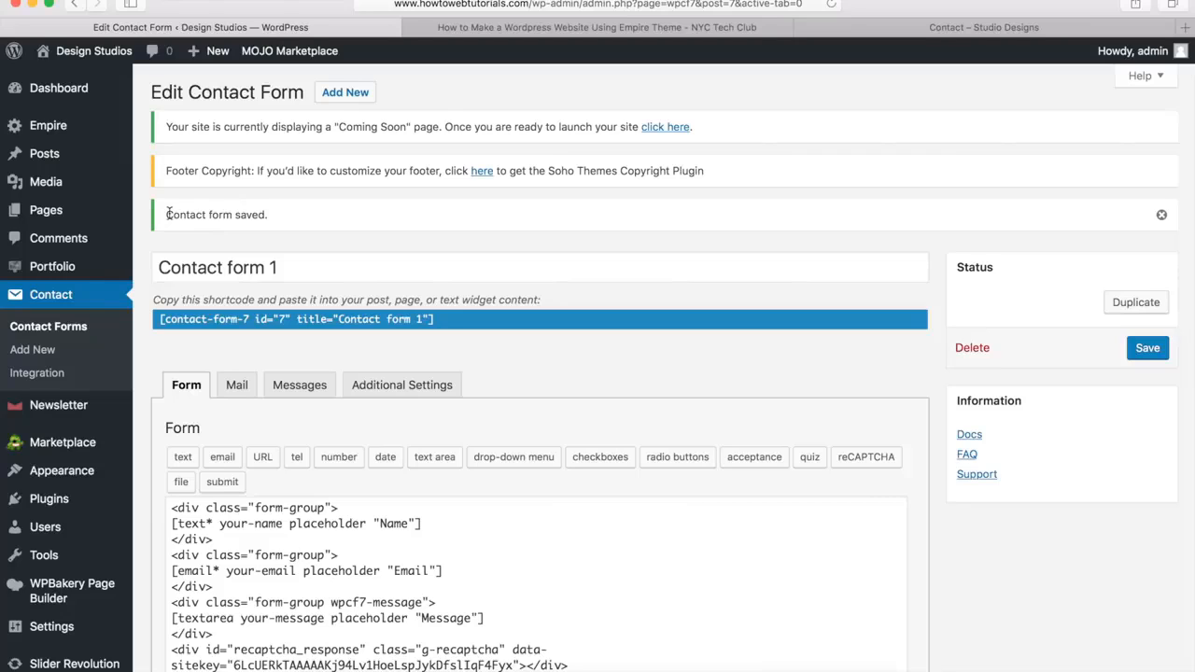
View the published Contact page from the pages list and check its restyled question form
{"action": "mouse_move", "coordinate": [75, 210]}
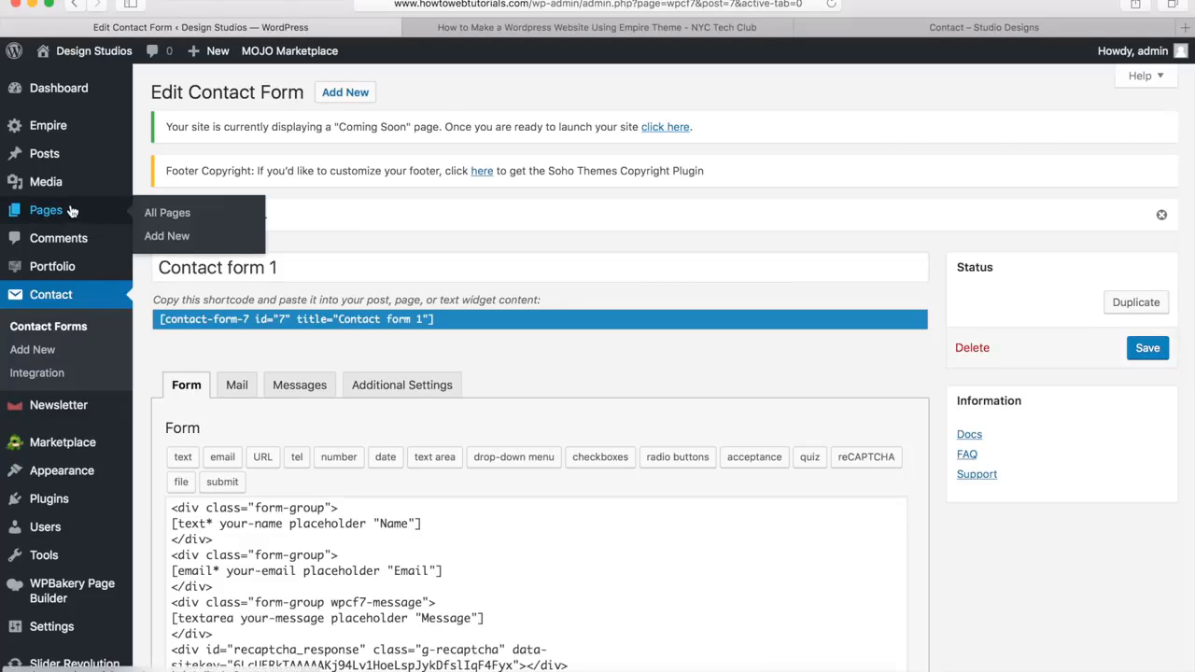
{"action": "left_click", "coordinate": [177, 214]}
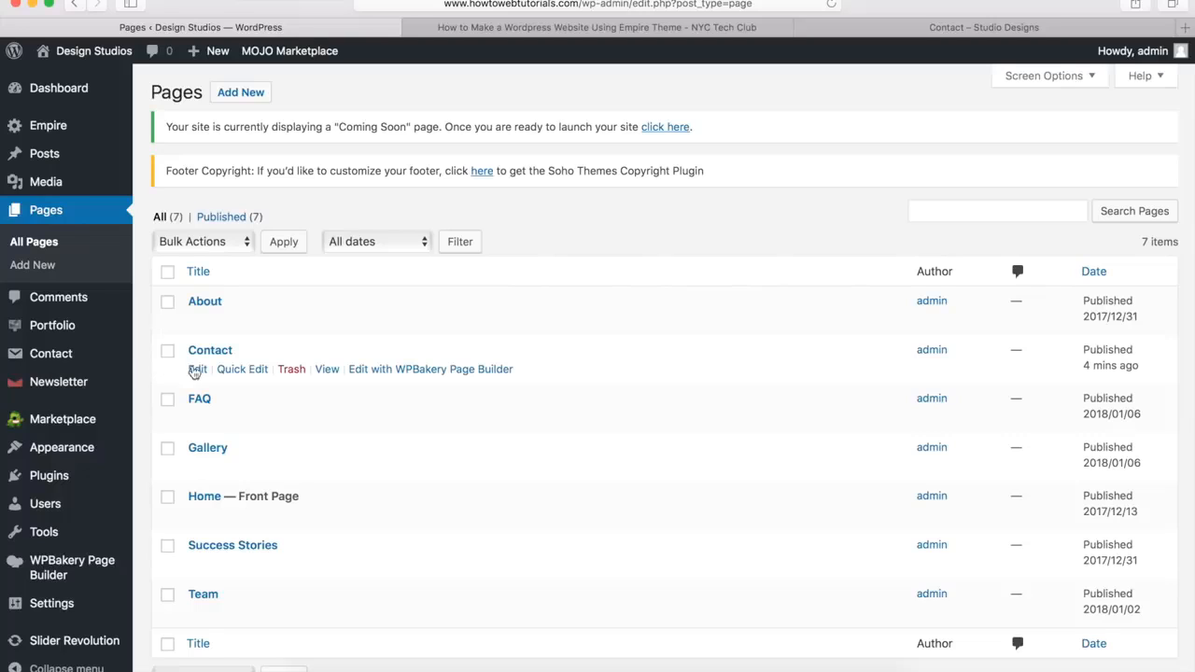
{"action": "left_click", "coordinate": [328, 370]}
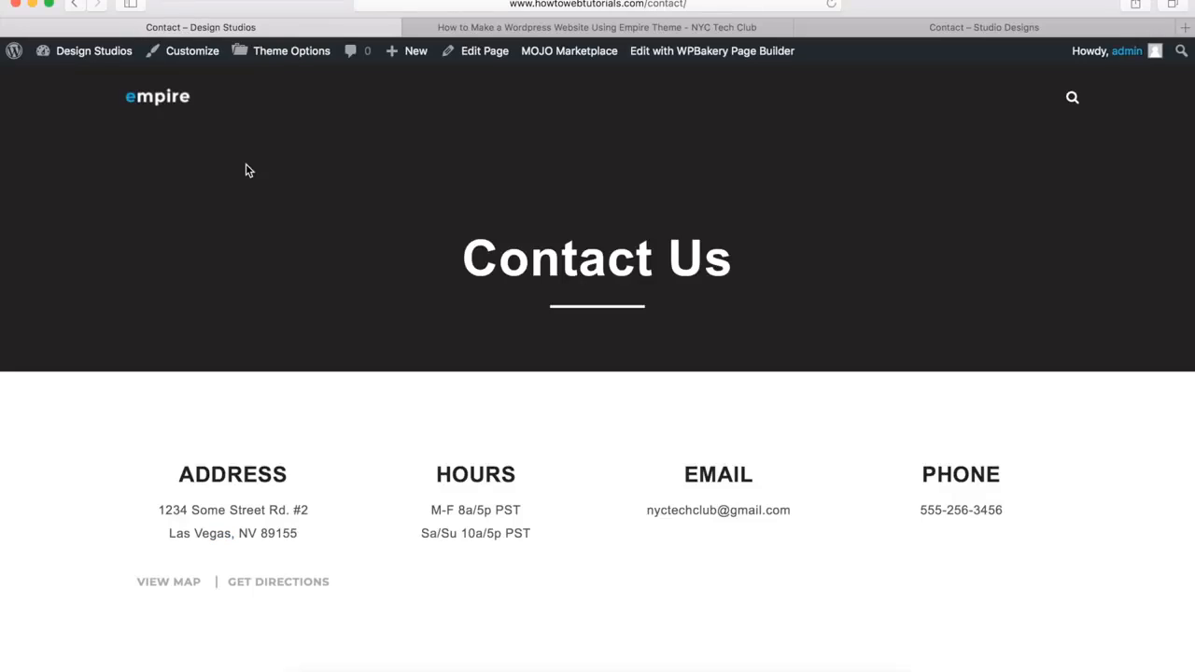
{"action": "scroll", "coordinate": [247, 170], "scroll_direction": "down", "scroll_amount": 5}
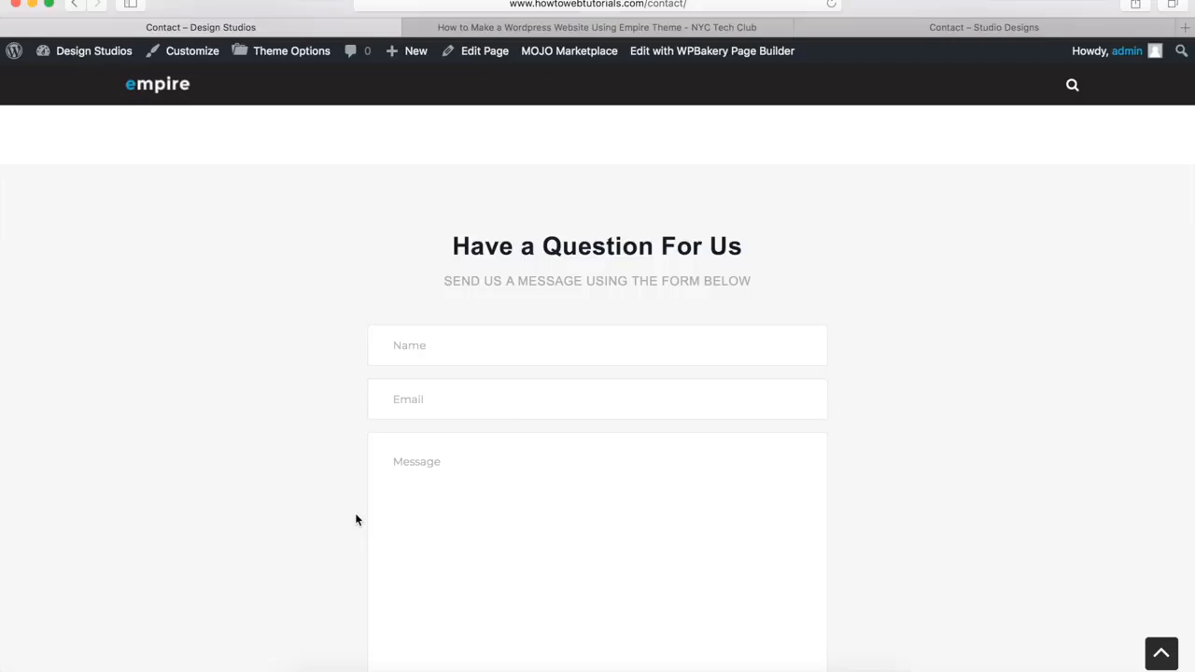
{"action": "scroll", "coordinate": [356, 520], "scroll_direction": "down", "scroll_amount": 3}
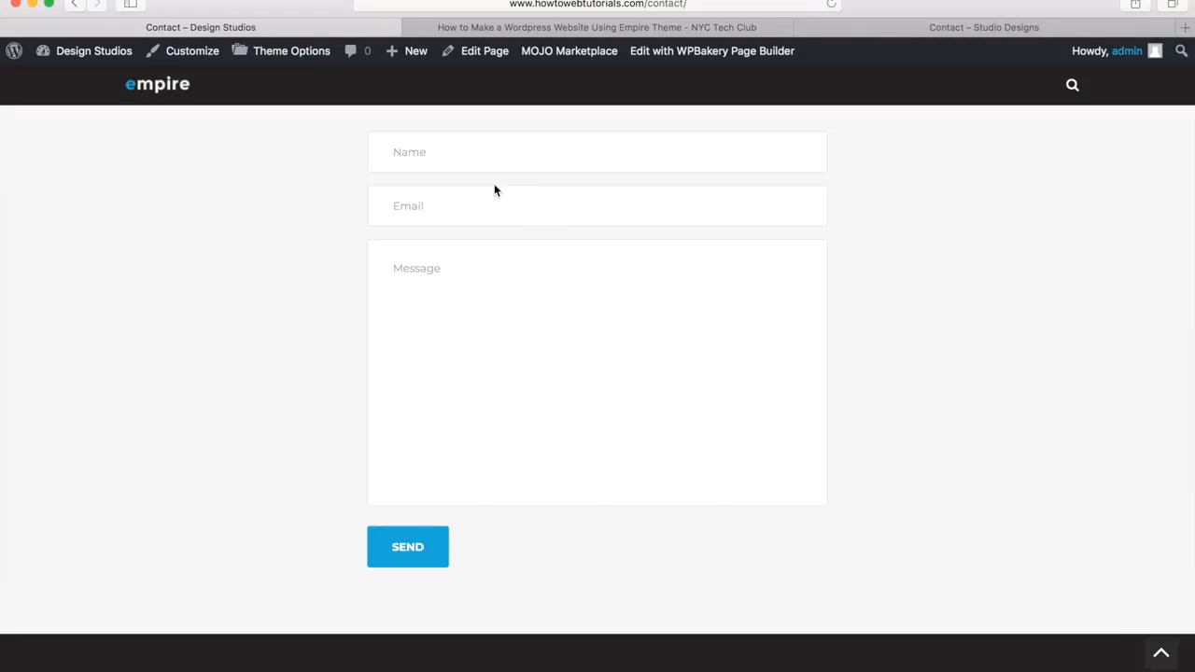
Open the Contact page for editing and go to the end of its page builder layout
{"action": "left_click", "coordinate": [481, 54]}
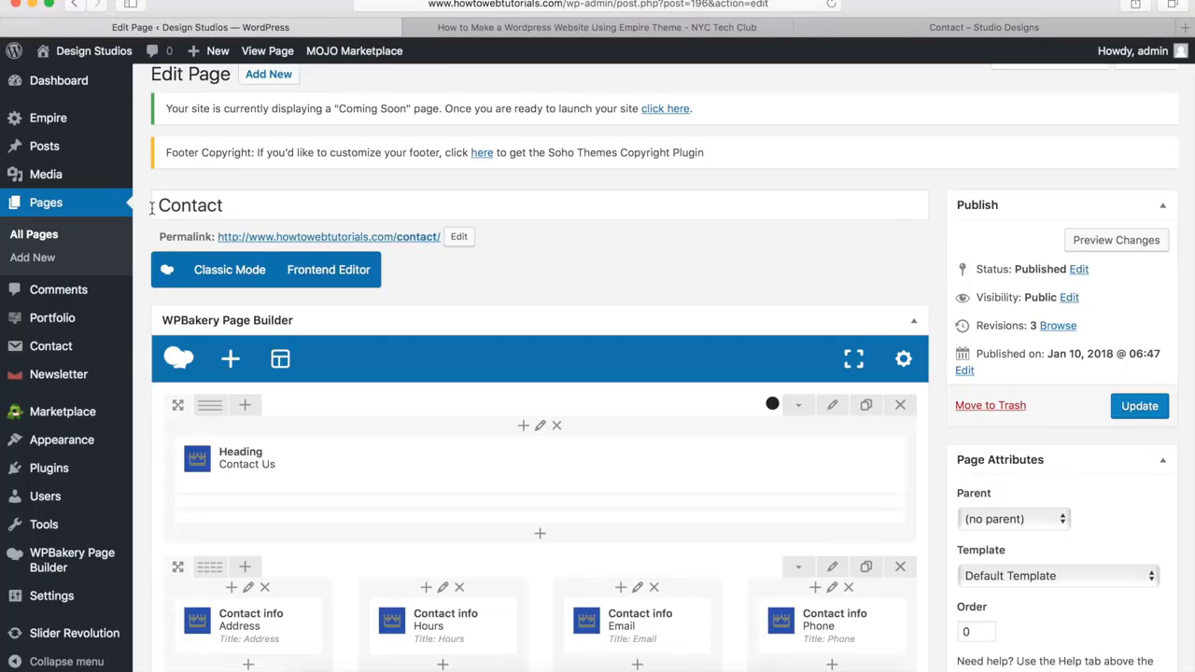
{"action": "scroll", "coordinate": [153, 209], "scroll_direction": "down", "scroll_amount": 1}
{"action": "scroll", "coordinate": [152, 209], "scroll_direction": "down", "scroll_amount": 5}
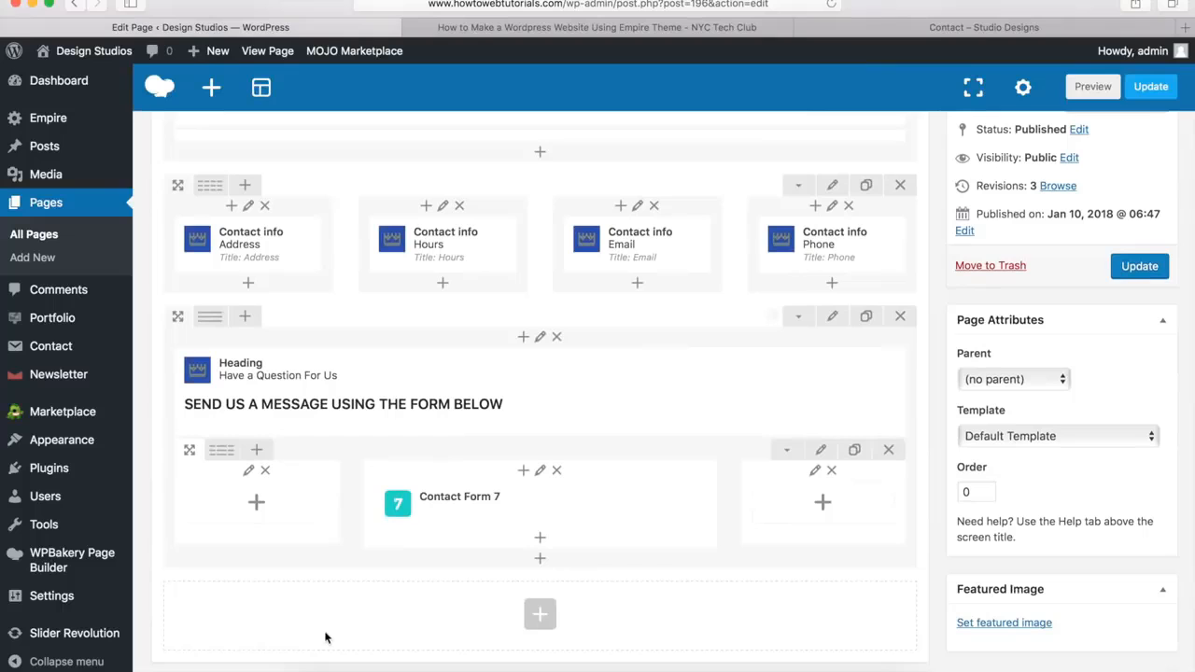
Check the map and newsletter sections below the form on the demo's Contact page, and return to the page editor
{"action": "left_click", "coordinate": [902, 31]}
{"action": "scroll", "coordinate": [753, 204], "scroll_direction": "down", "scroll_amount": 6}
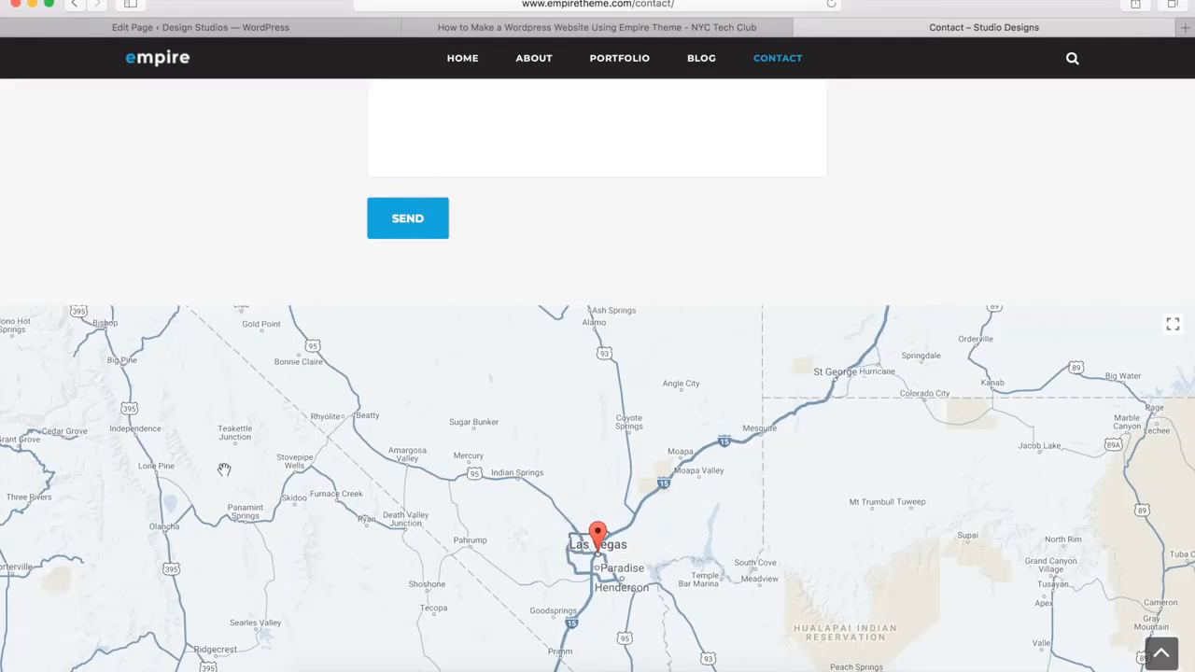
{"action": "scroll", "coordinate": [221, 407], "scroll_direction": "down", "scroll_amount": 2}
{"action": "scroll", "coordinate": [223, 403], "scroll_direction": "down", "scroll_amount": 5}
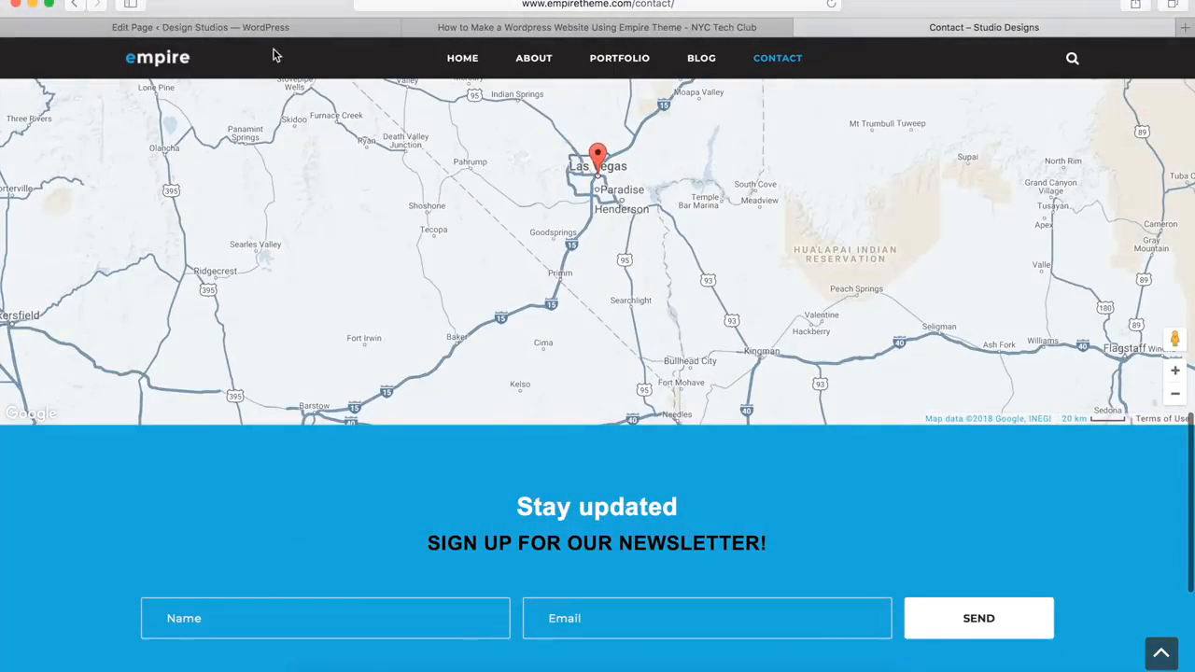
{"action": "left_click", "coordinate": [292, 29]}
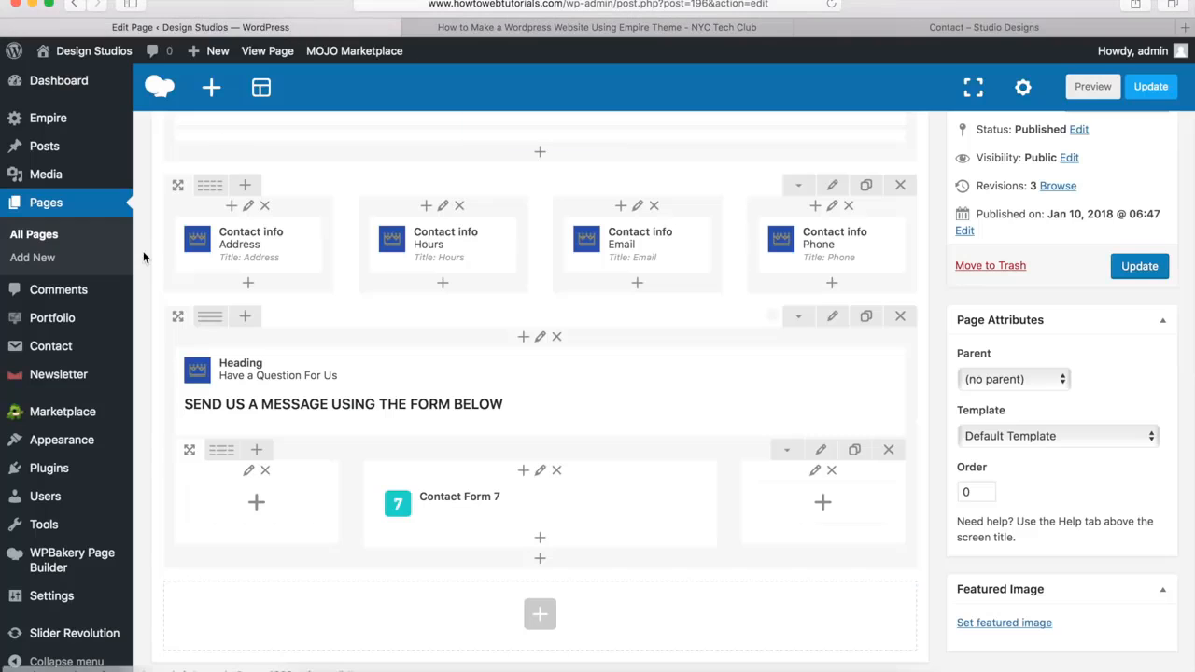
Add a new row below the contact form row and set its row stretch to "Stretch row and content (no paddings)"
{"action": "left_click", "coordinate": [539, 614]}
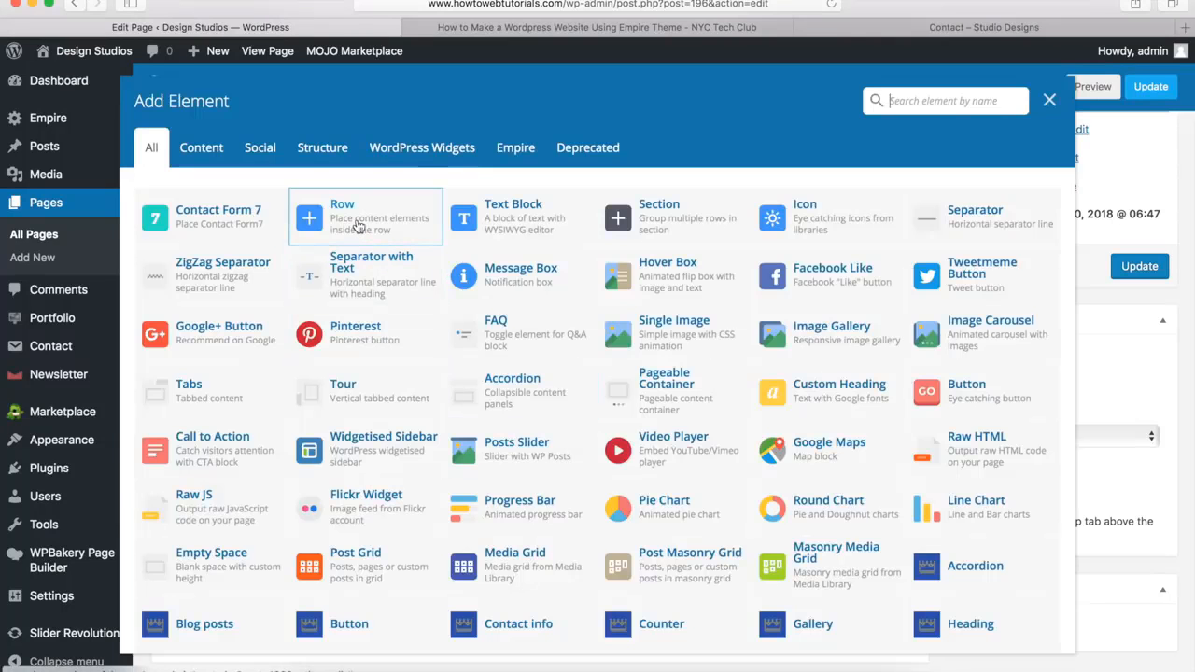
{"action": "left_click", "coordinate": [345, 227]}
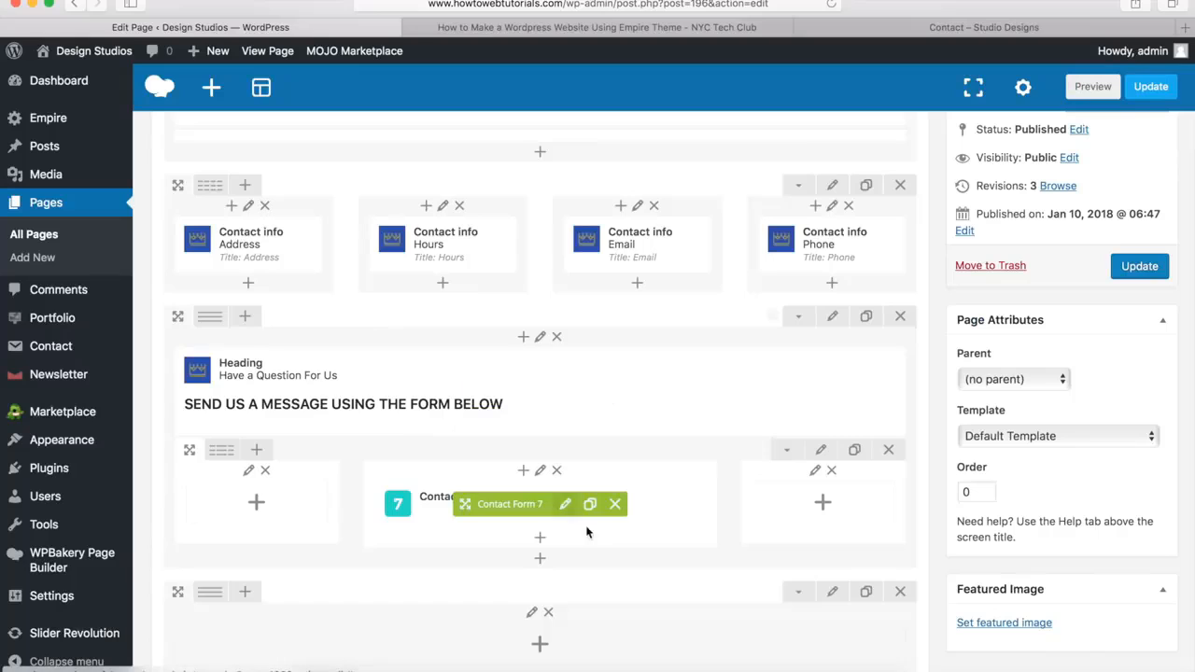
{"action": "scroll", "coordinate": [588, 533], "scroll_direction": "down", "scroll_amount": 4}
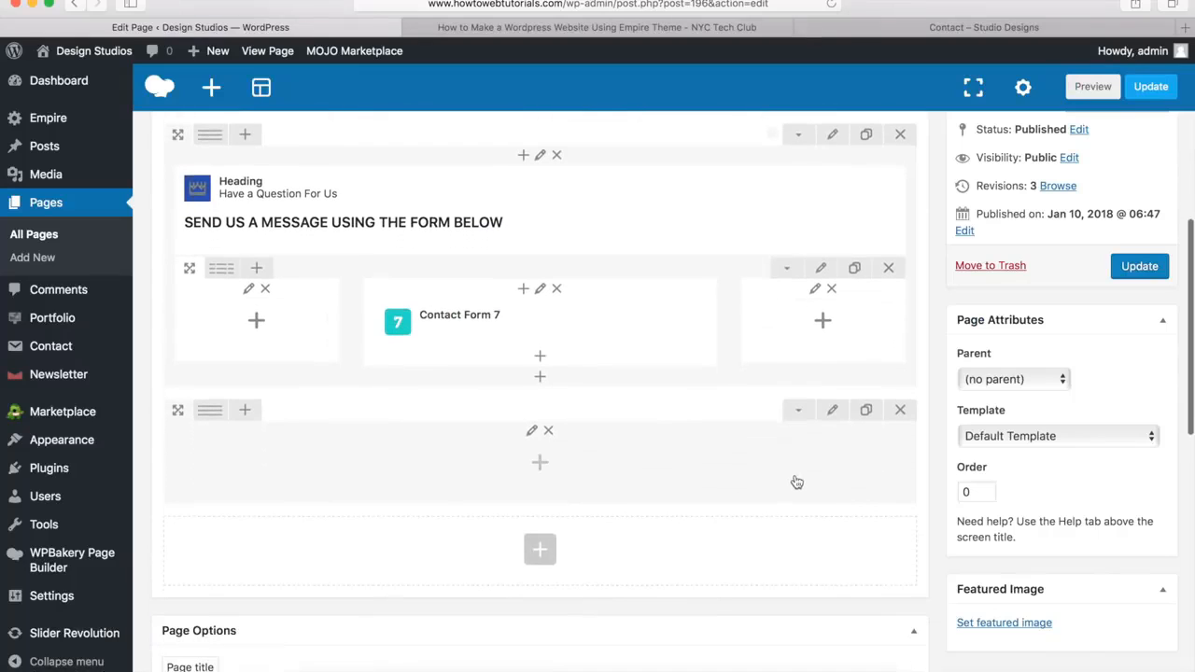
{"action": "left_click", "coordinate": [832, 411]}
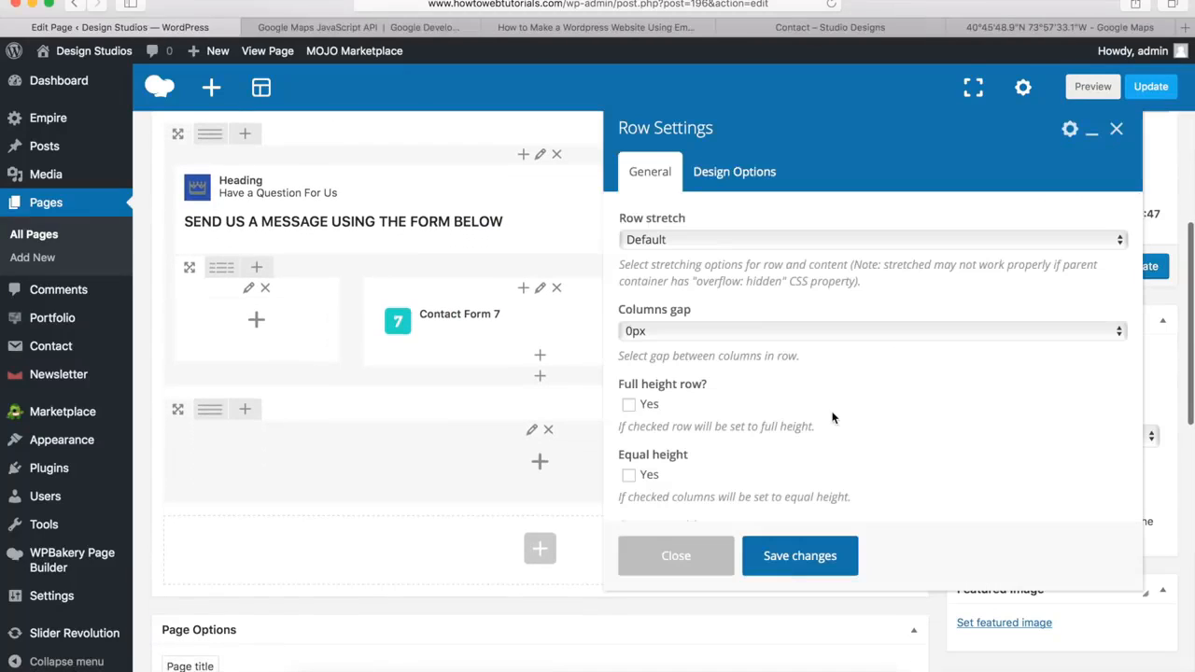
{"action": "left_click", "coordinate": [644, 240]}
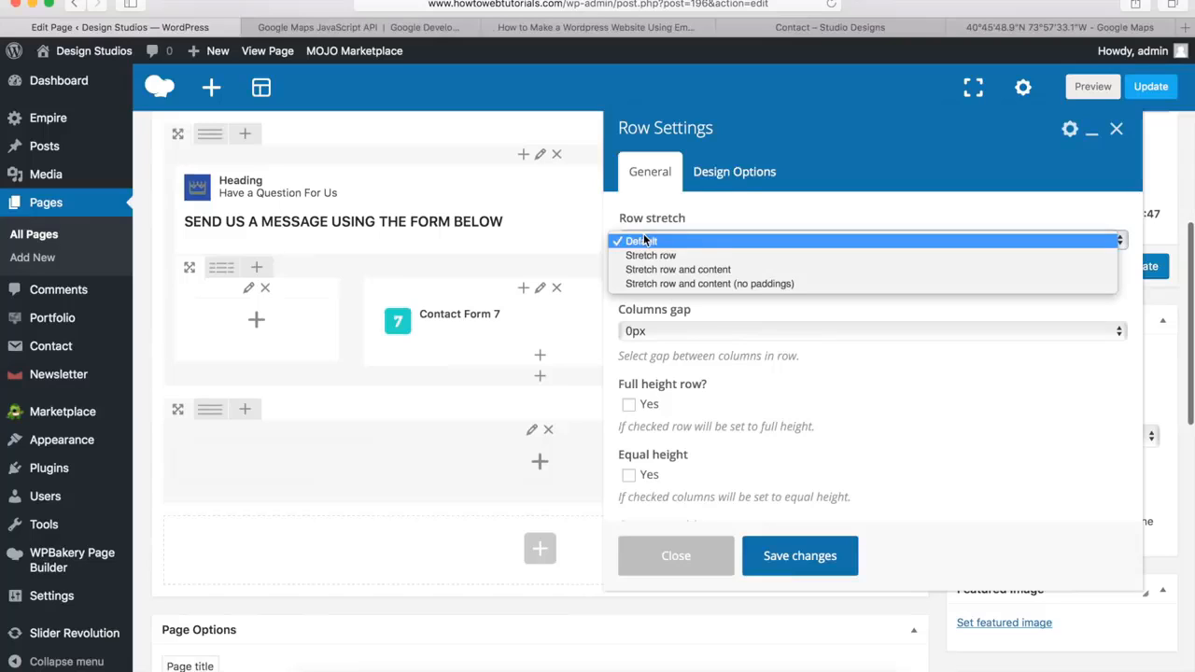
{"action": "left_click", "coordinate": [750, 282]}
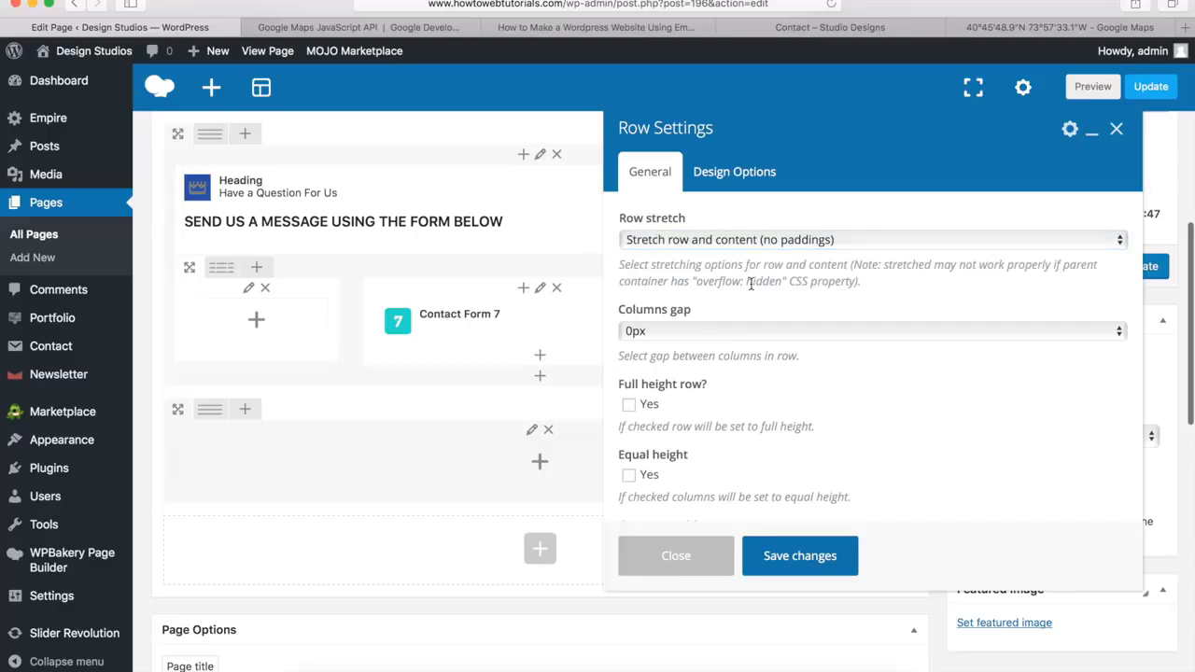
Set the new row's Row ID to "map"
{"action": "scroll", "coordinate": [750, 284], "scroll_direction": "down", "scroll_amount": 6}
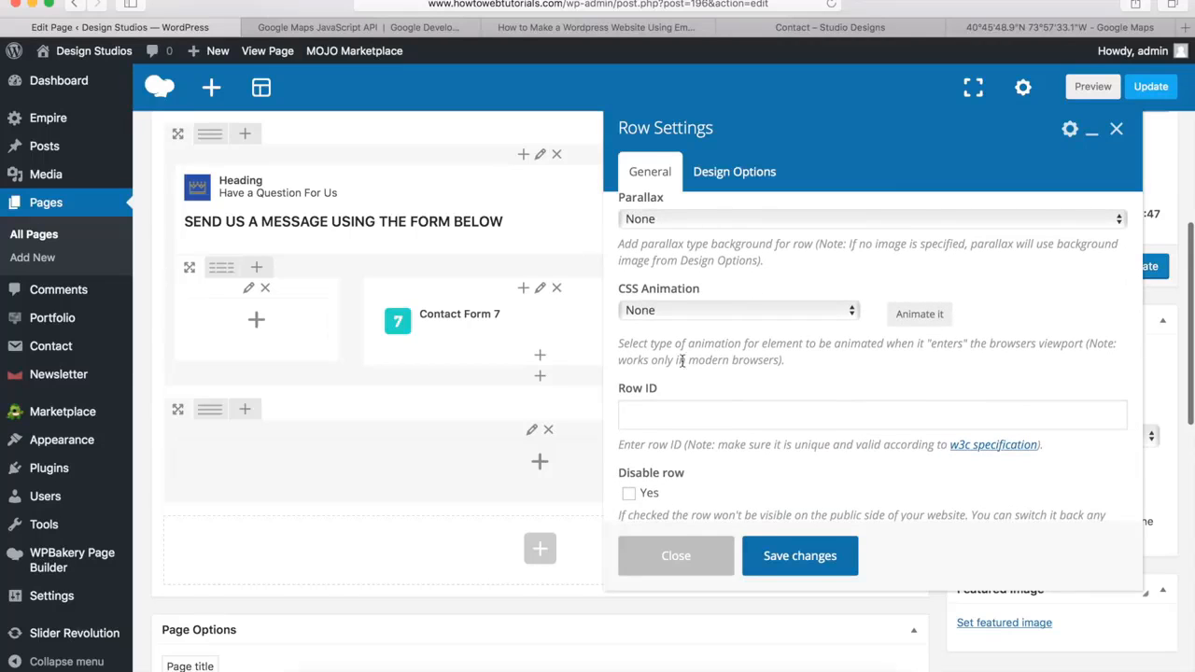
{"action": "left_click", "coordinate": [649, 412]}
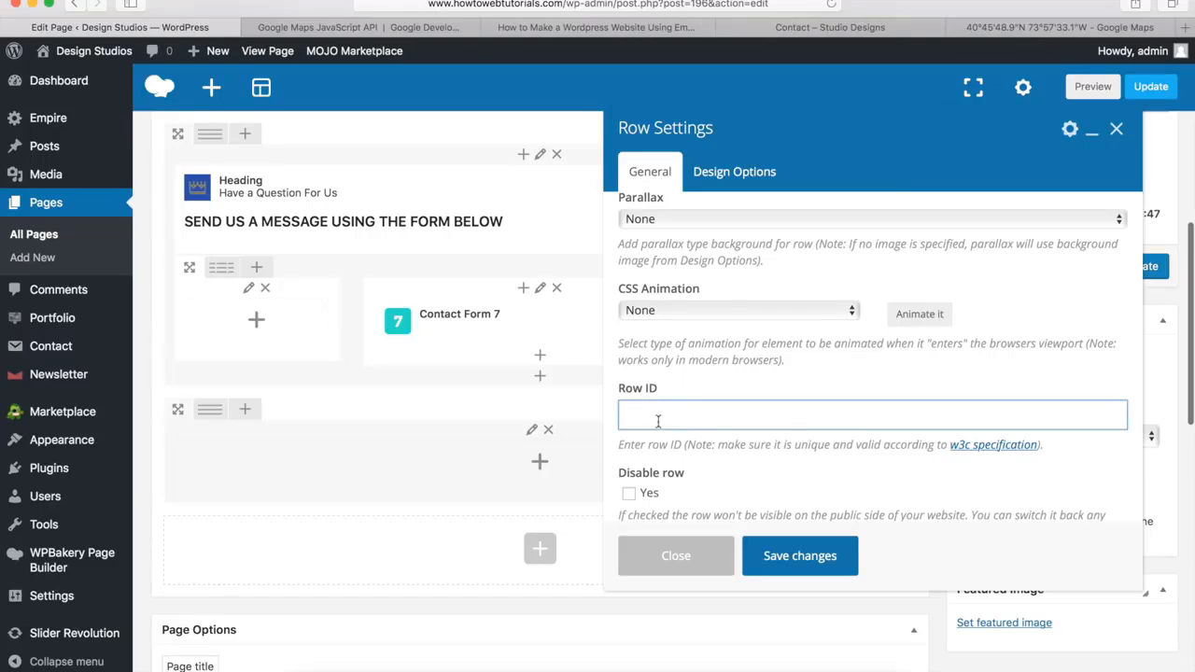
{"action": "type", "text": "map"}
Test where the View Map link leads on the demo's Contact page, and return to the row settings
{"action": "left_click", "coordinate": [830, 38]}
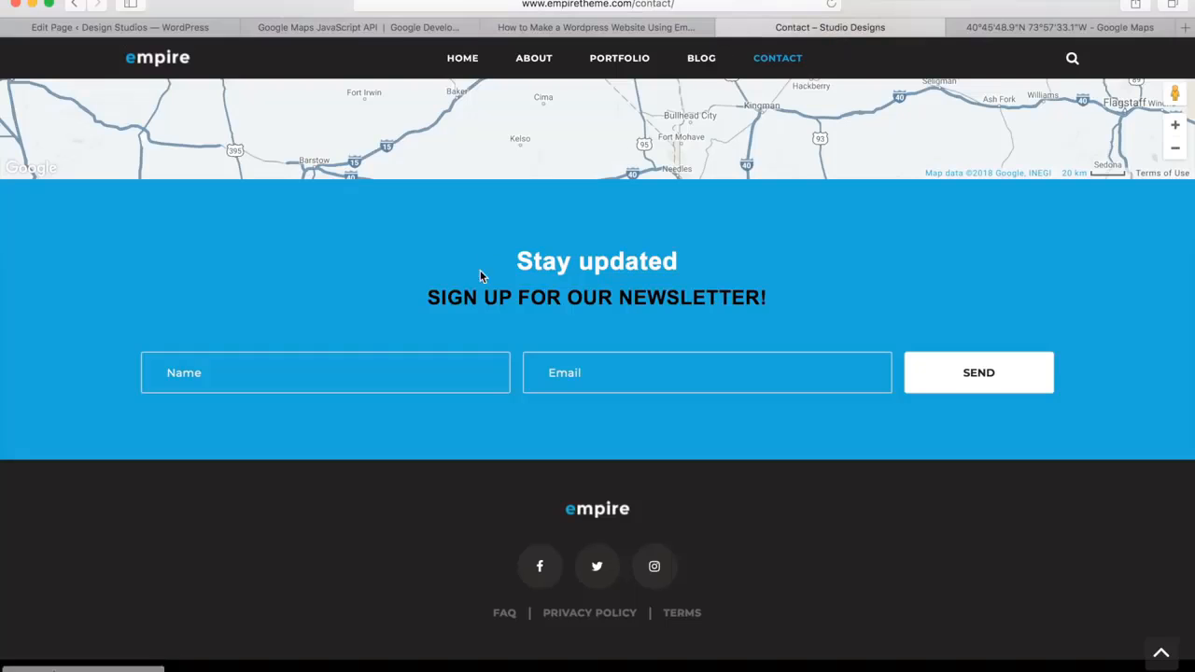
{"action": "scroll", "coordinate": [480, 270], "scroll_direction": "up", "scroll_amount": 15}
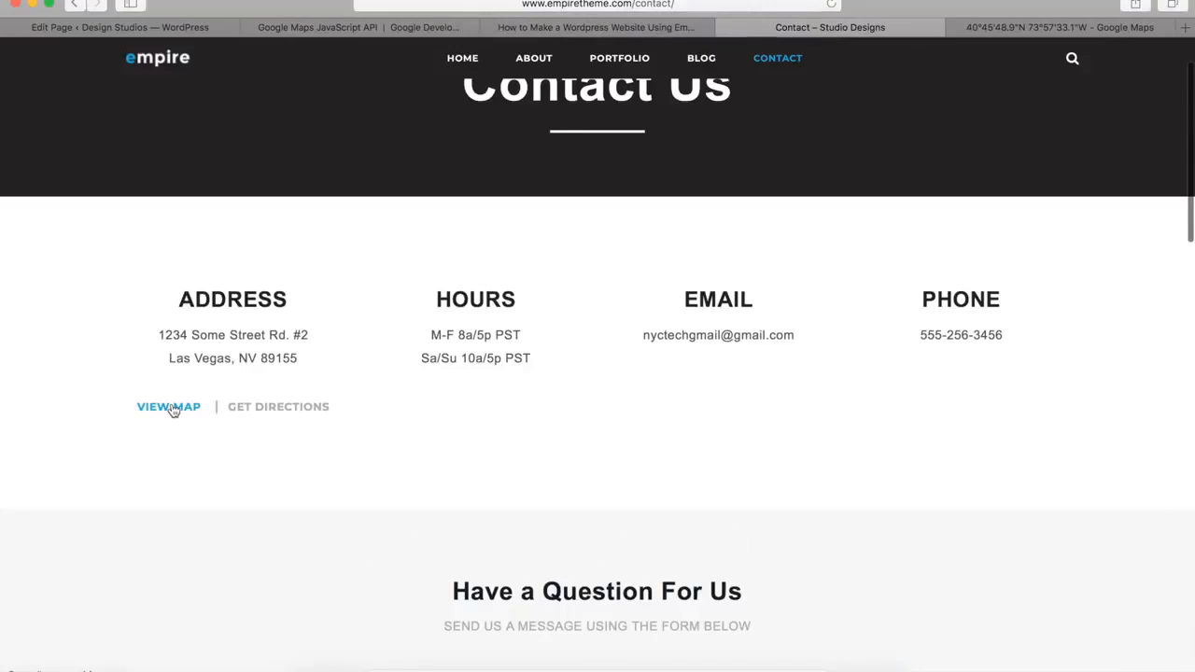
{"action": "left_click", "coordinate": [172, 405]}
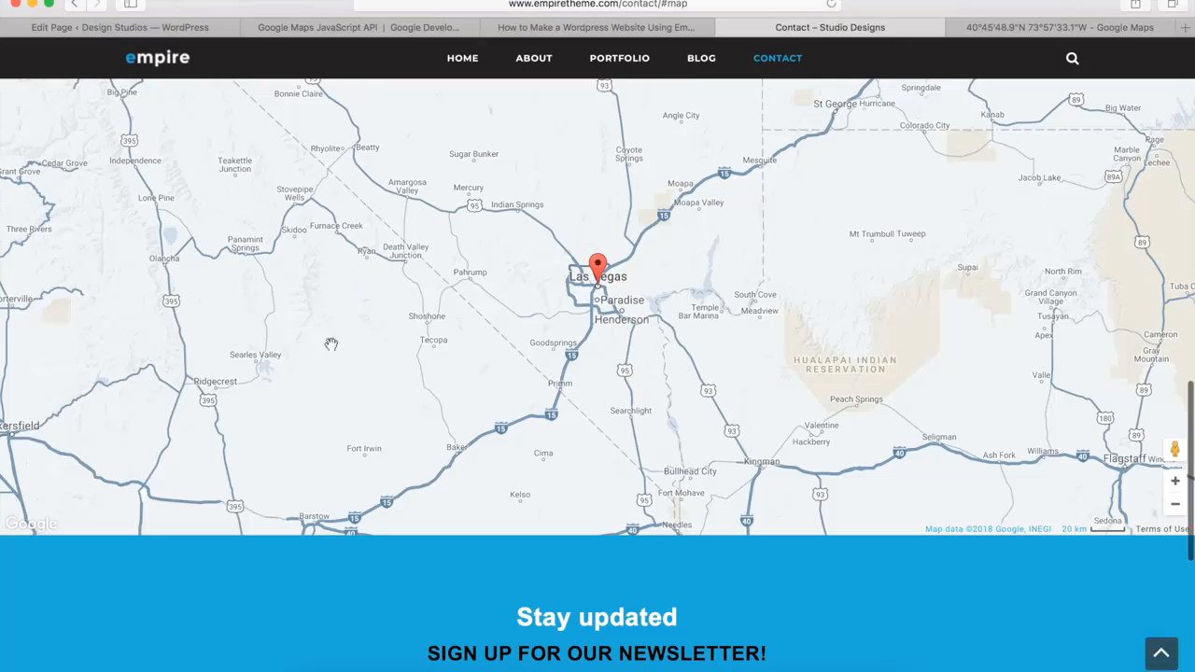
{"action": "left_click", "coordinate": [191, 27]}
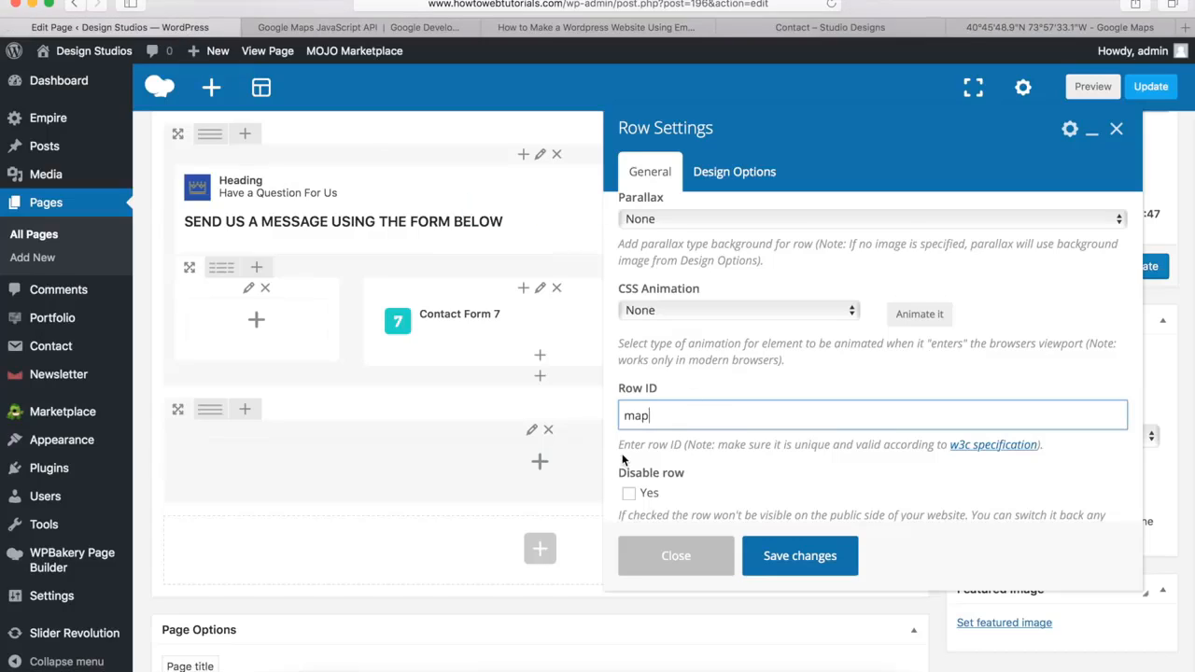
Set the map row's bottom margin to 0px and save the row settings
{"action": "left_click", "coordinate": [738, 175]}
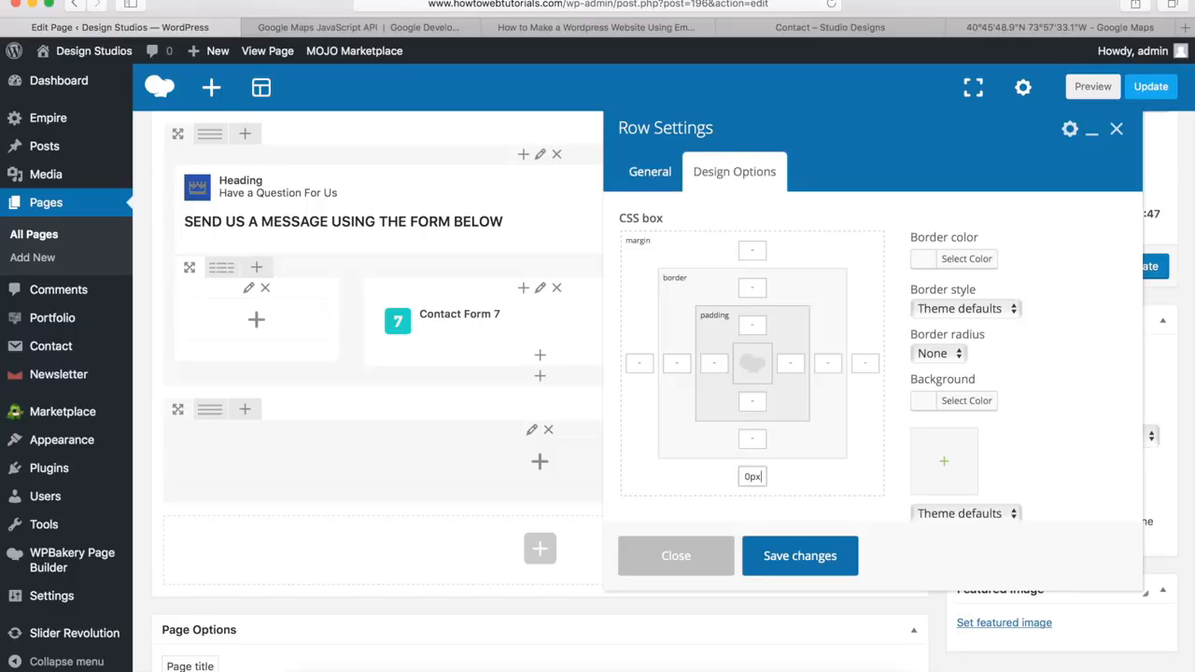
{"action": "left_click", "coordinate": [798, 557]}
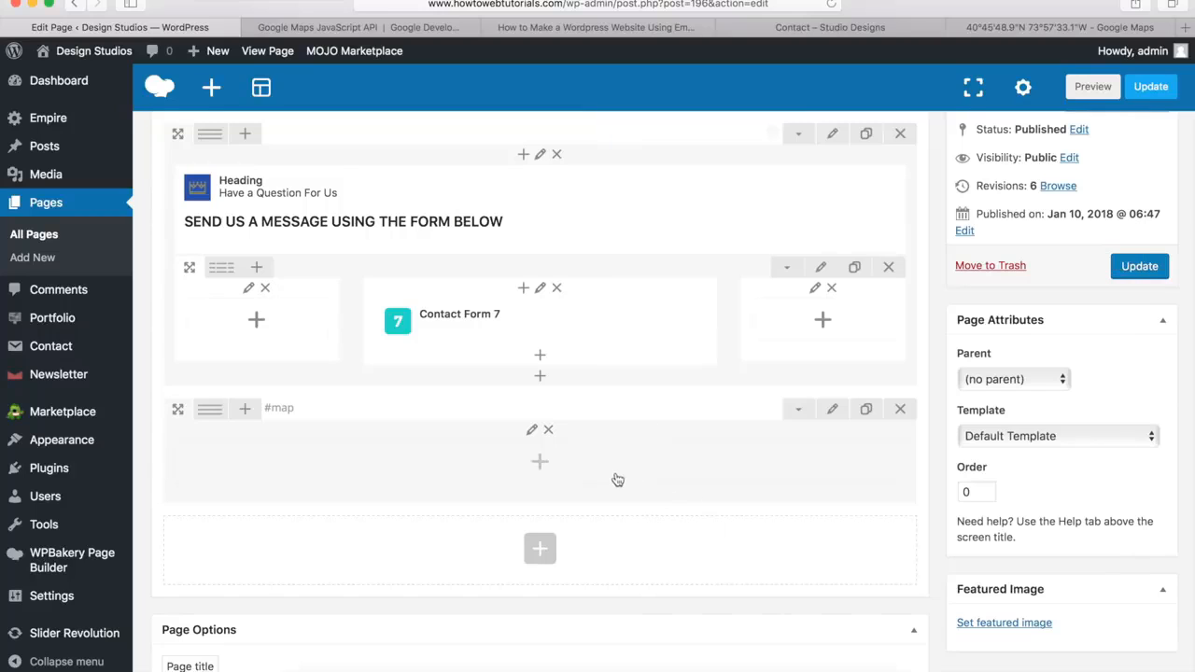
Add the Empire Map element to the empty map row
{"action": "left_click", "coordinate": [540, 464]}
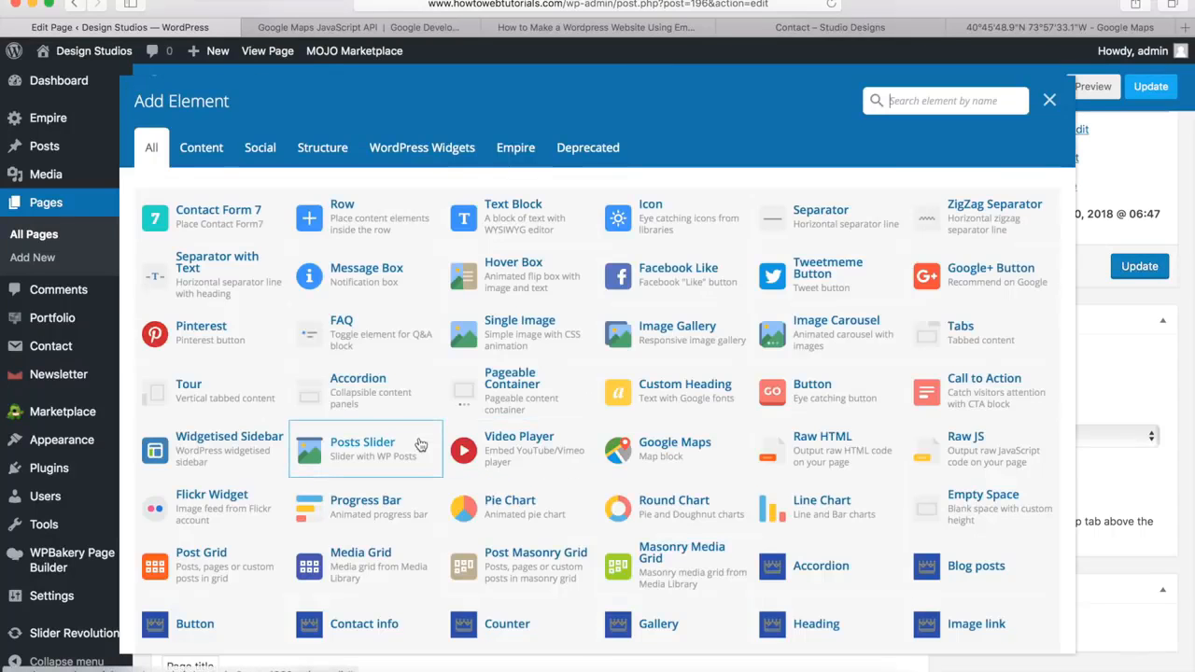
{"action": "scroll", "coordinate": [415, 378], "scroll_direction": "down", "scroll_amount": 5}
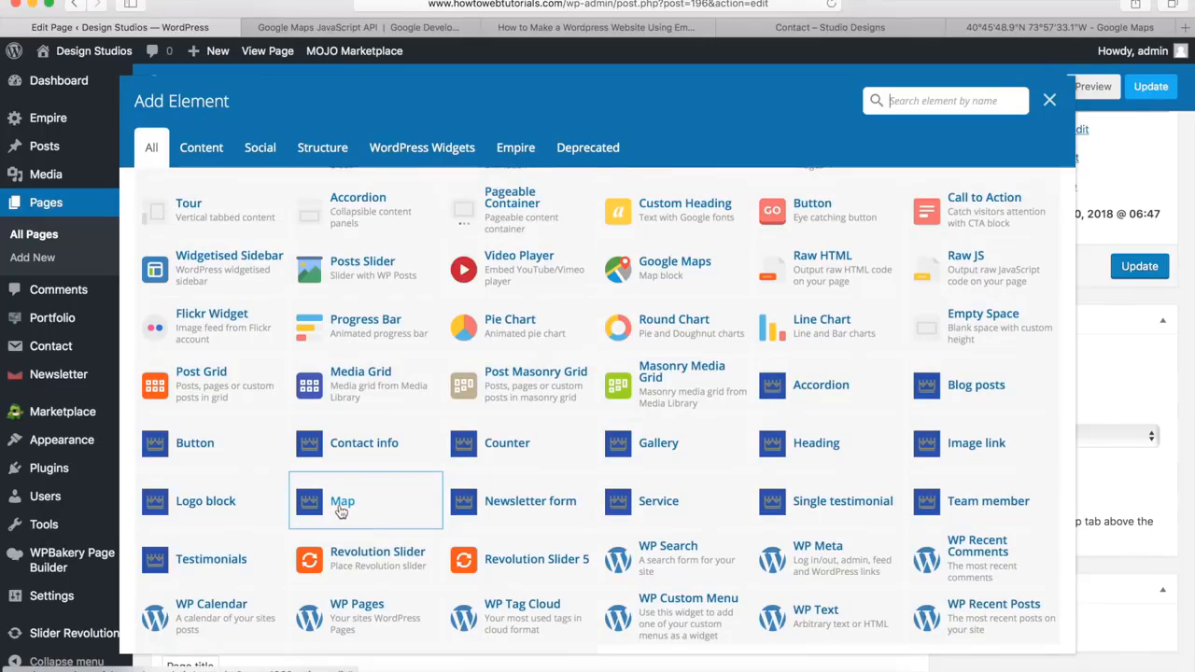
{"action": "left_click", "coordinate": [338, 513]}
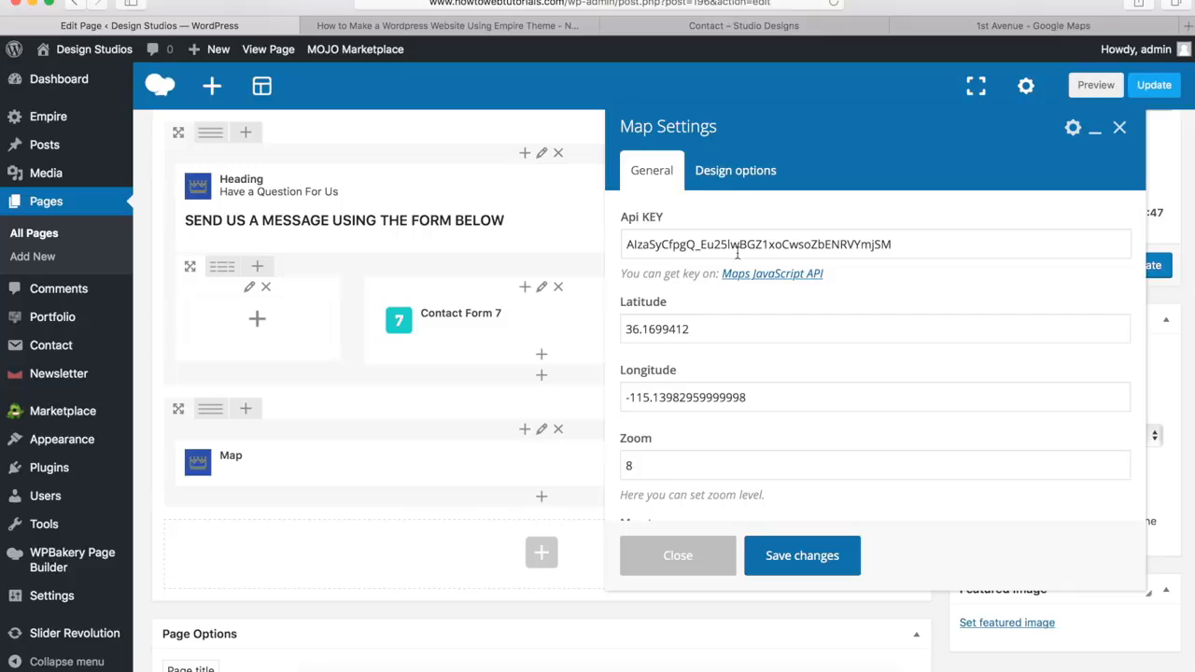
Get a Google Maps JavaScript API key for the existing "My Project" project and copy it
{"action": "left_click", "coordinate": [747, 276]}
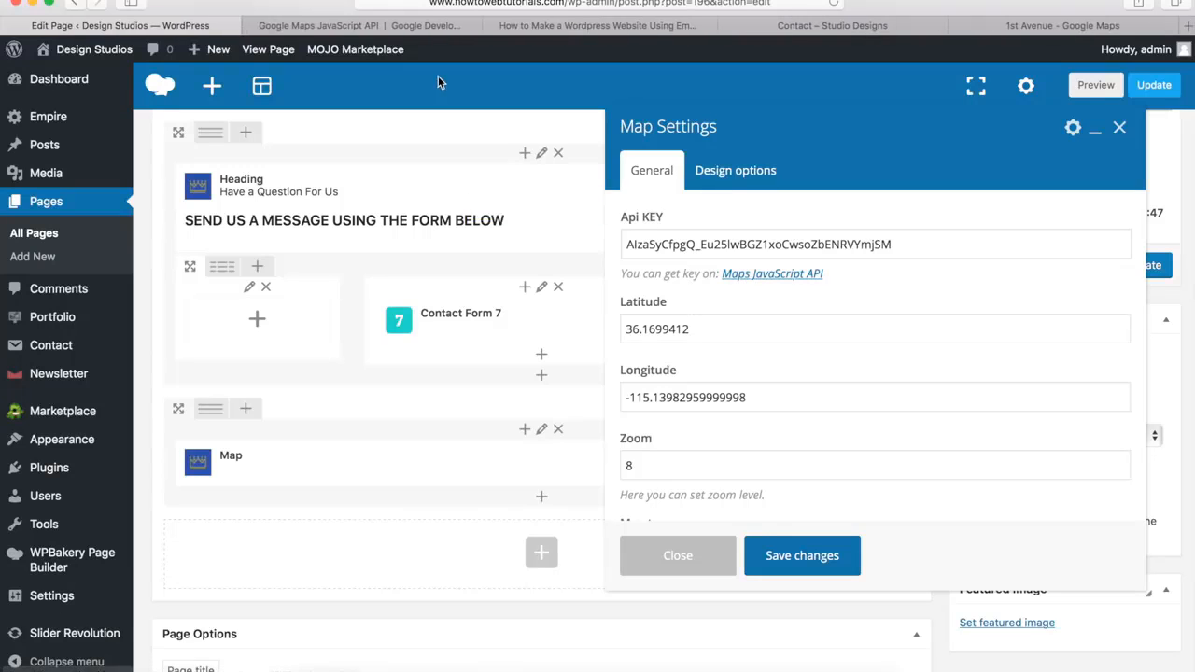
{"action": "left_click", "coordinate": [383, 25]}
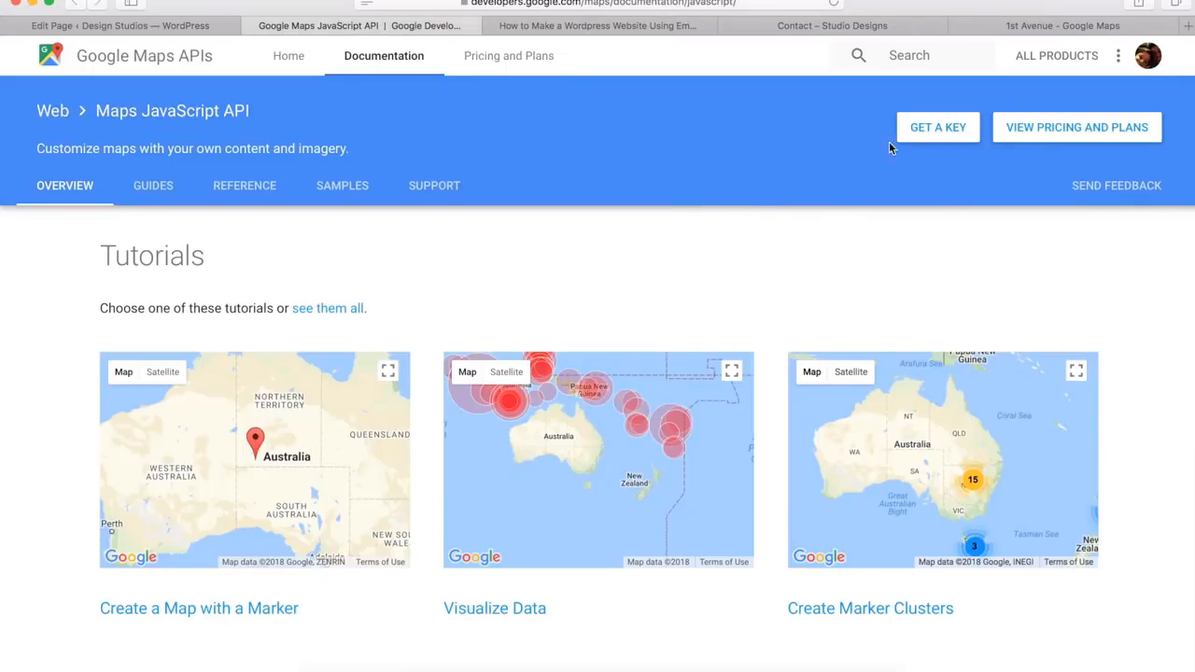
{"action": "left_click", "coordinate": [934, 133]}
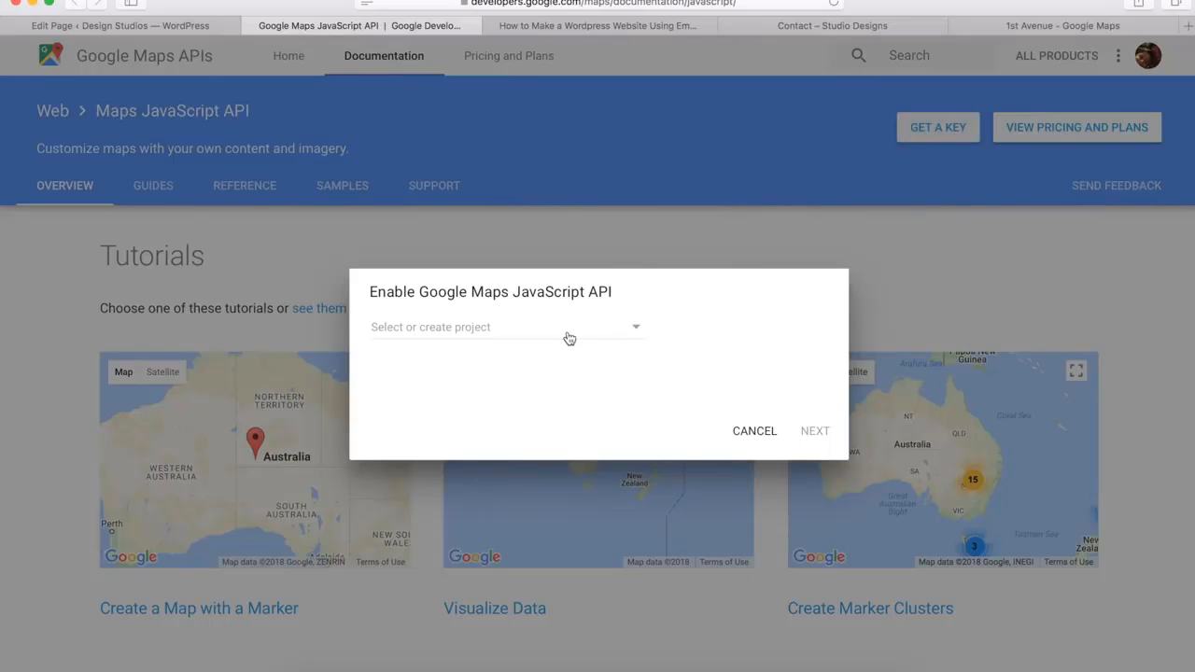
{"action": "left_click", "coordinate": [635, 333]}
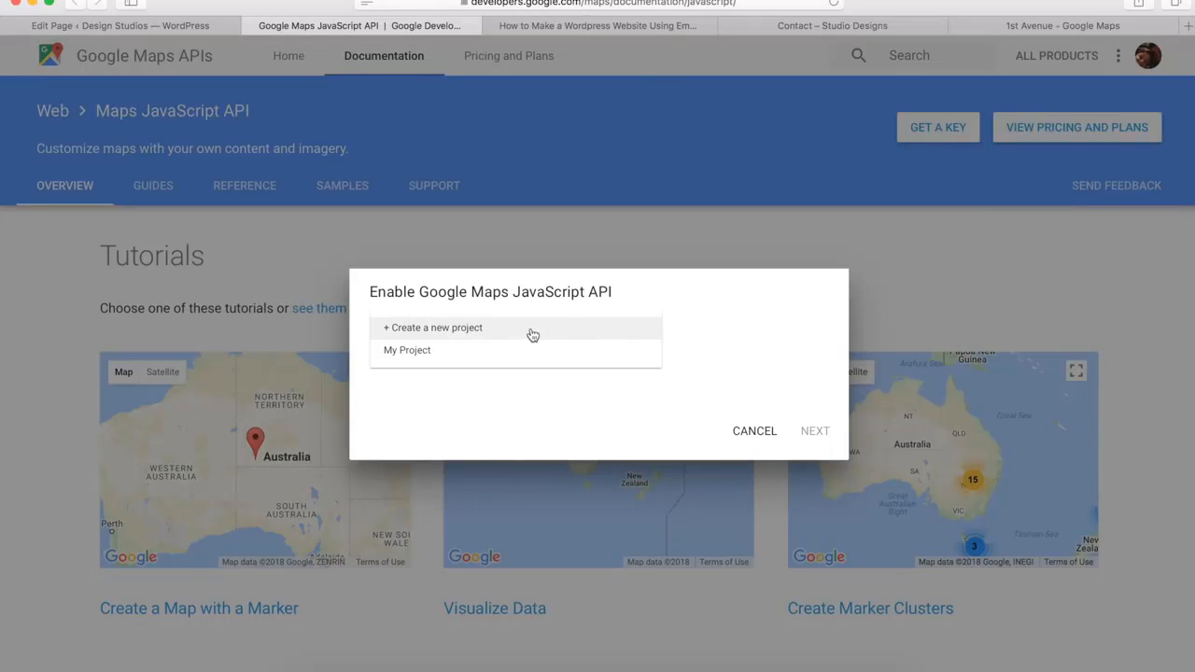
{"action": "left_click", "coordinate": [510, 357]}
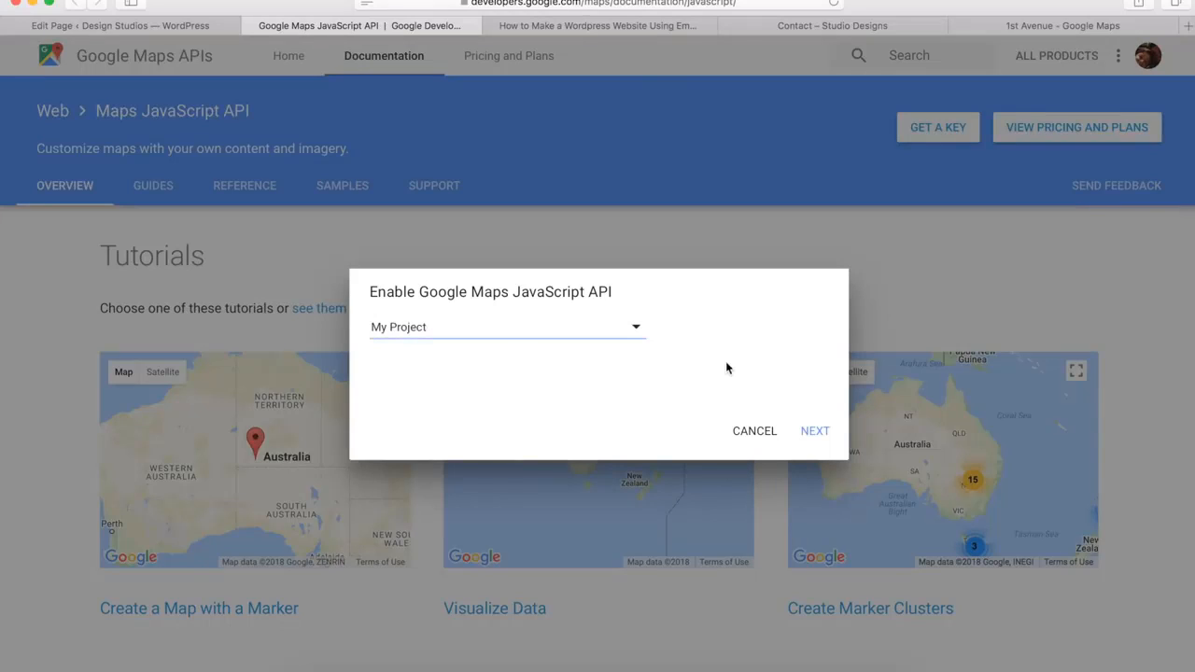
{"action": "left_click", "coordinate": [815, 429]}
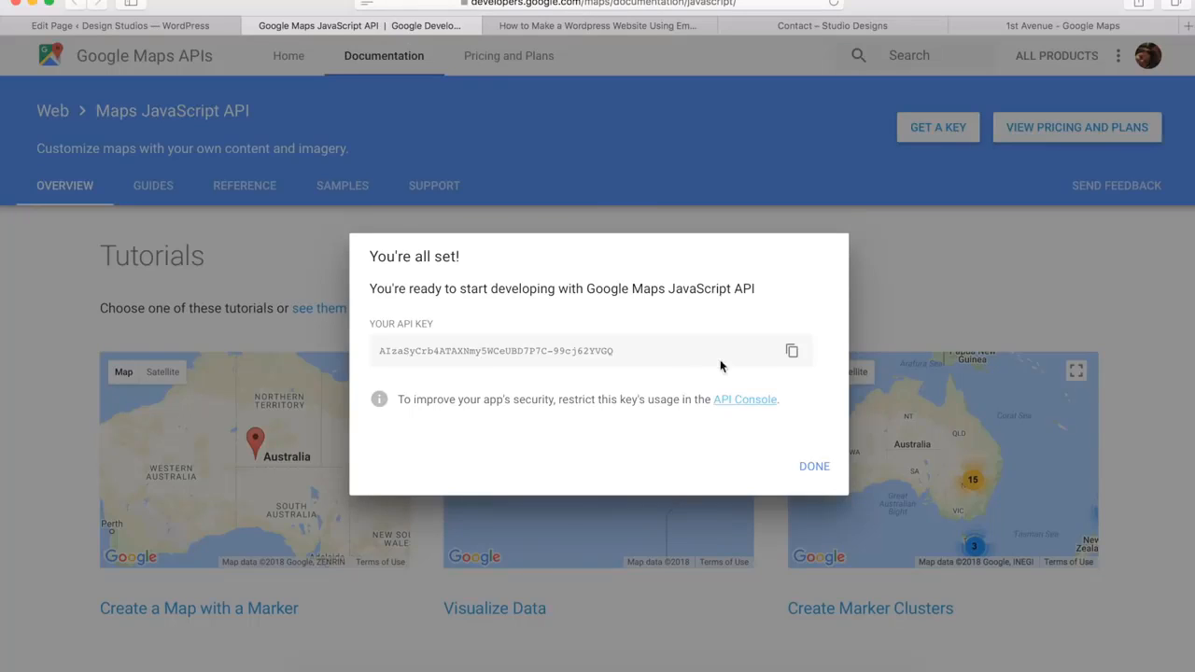
{"action": "left_click", "coordinate": [791, 353]}
Replace the Map element's Api KEY with the copied API key
{"action": "left_click", "coordinate": [163, 34]}
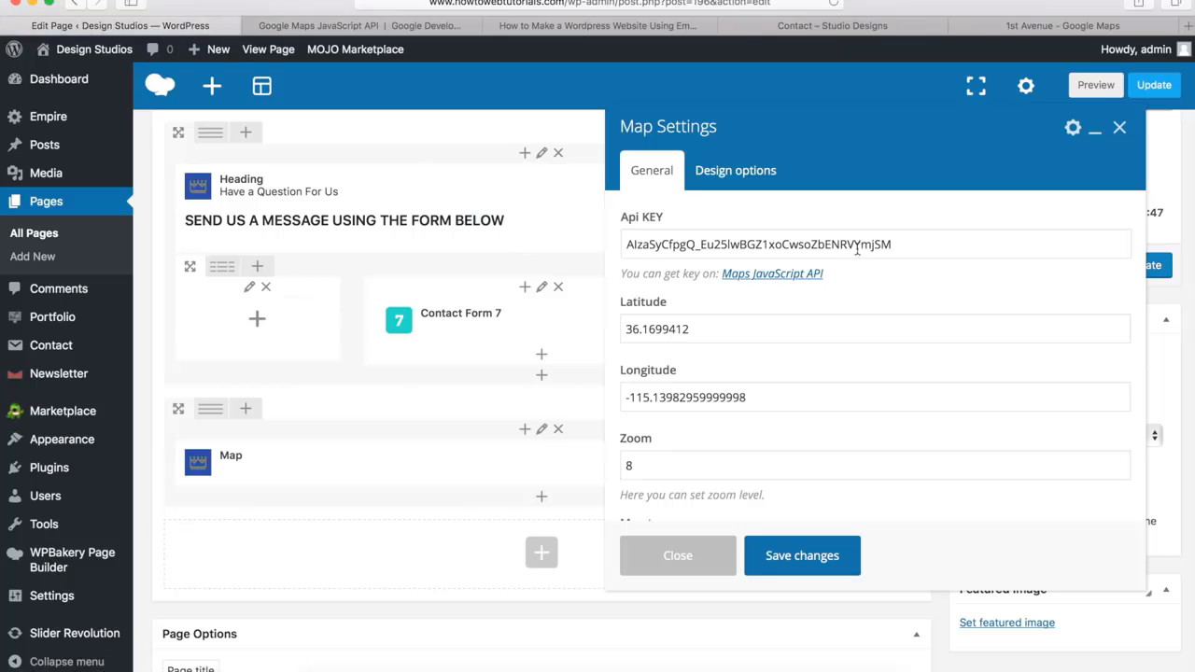
{"action": "left_click_drag", "start_coordinate": [909, 244], "coordinate": [607, 235]}
{"action": "key", "text": "BackSpace"}
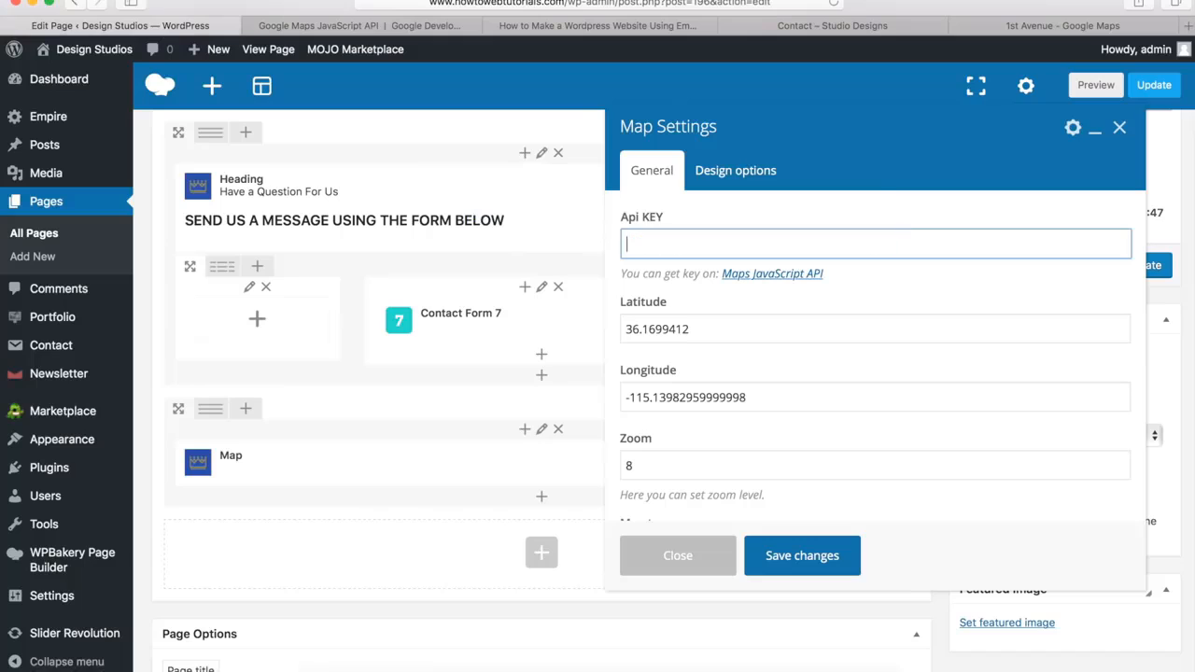
{"action": "key", "text": "super+v"}
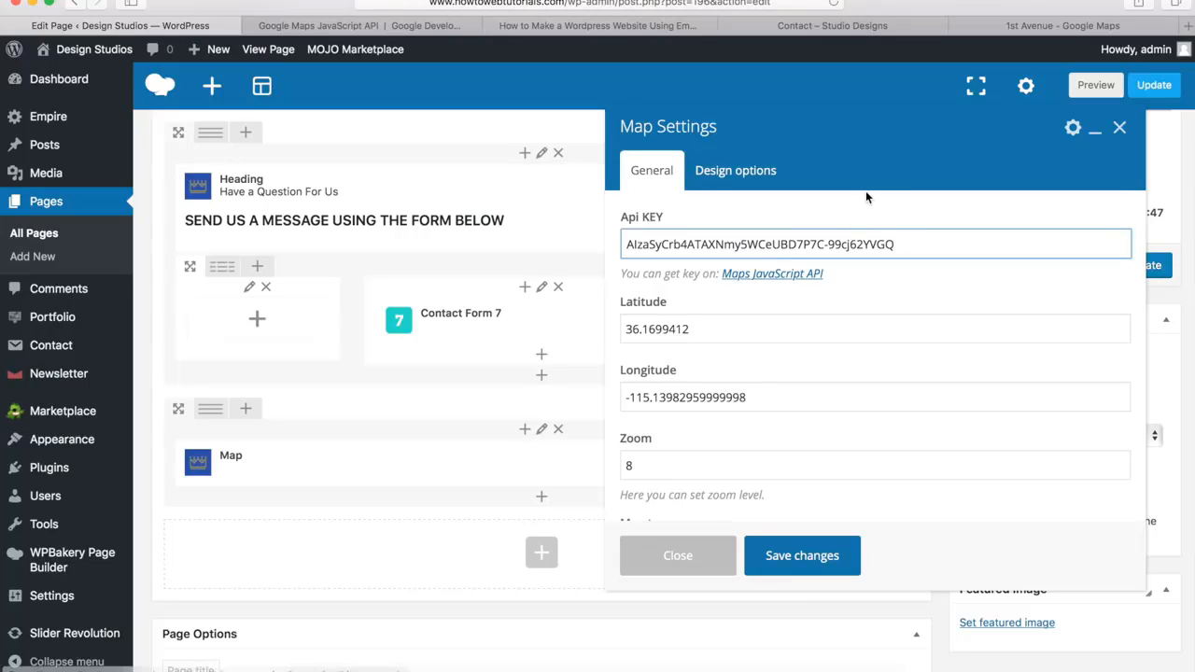
Switch to Google Maps and bring up the coordinates of the 1st Avenue, New York marker
{"action": "left_click", "coordinate": [1015, 33]}
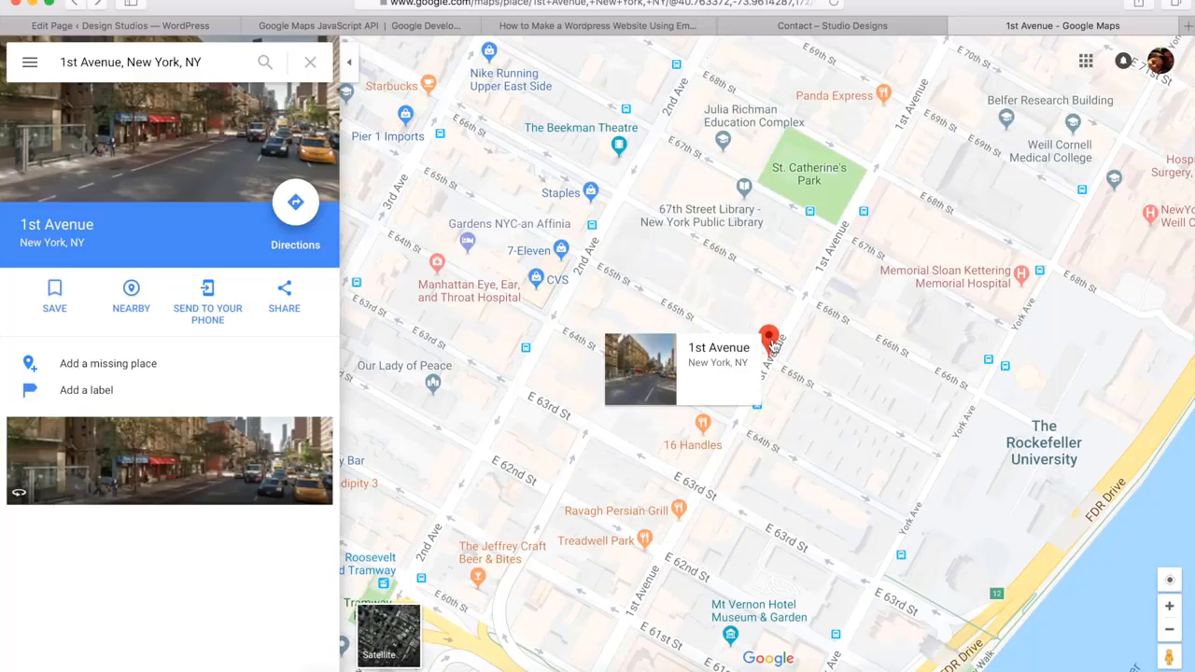
{"action": "right_click", "coordinate": [773, 343]}
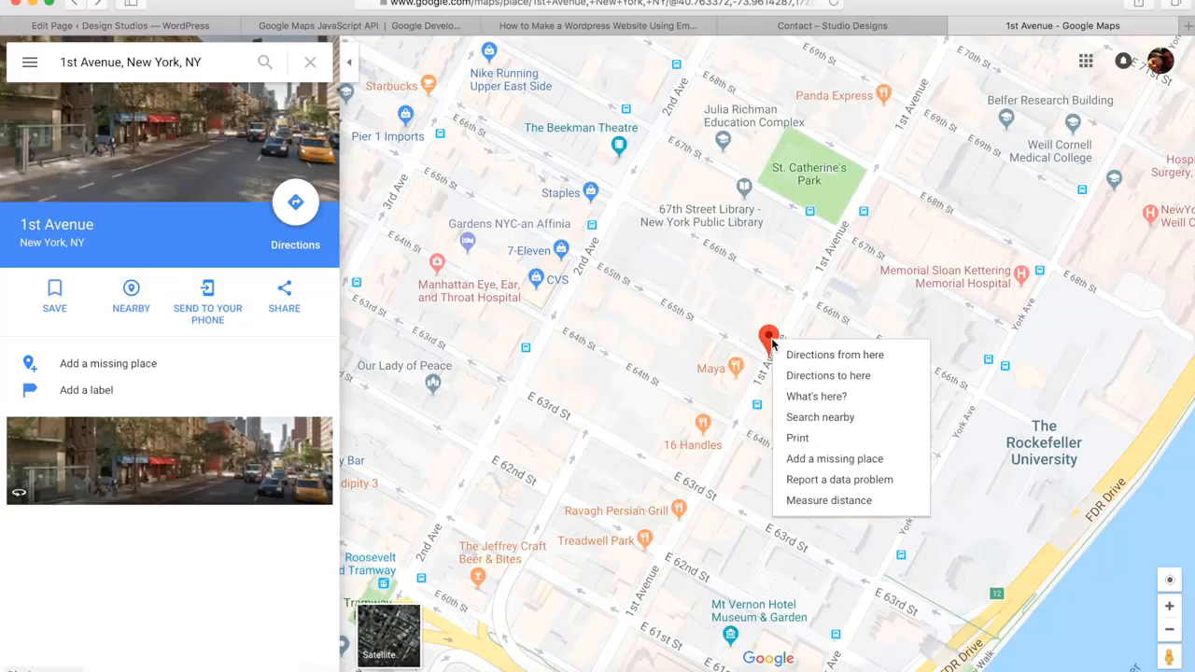
{"action": "left_click", "coordinate": [813, 397]}
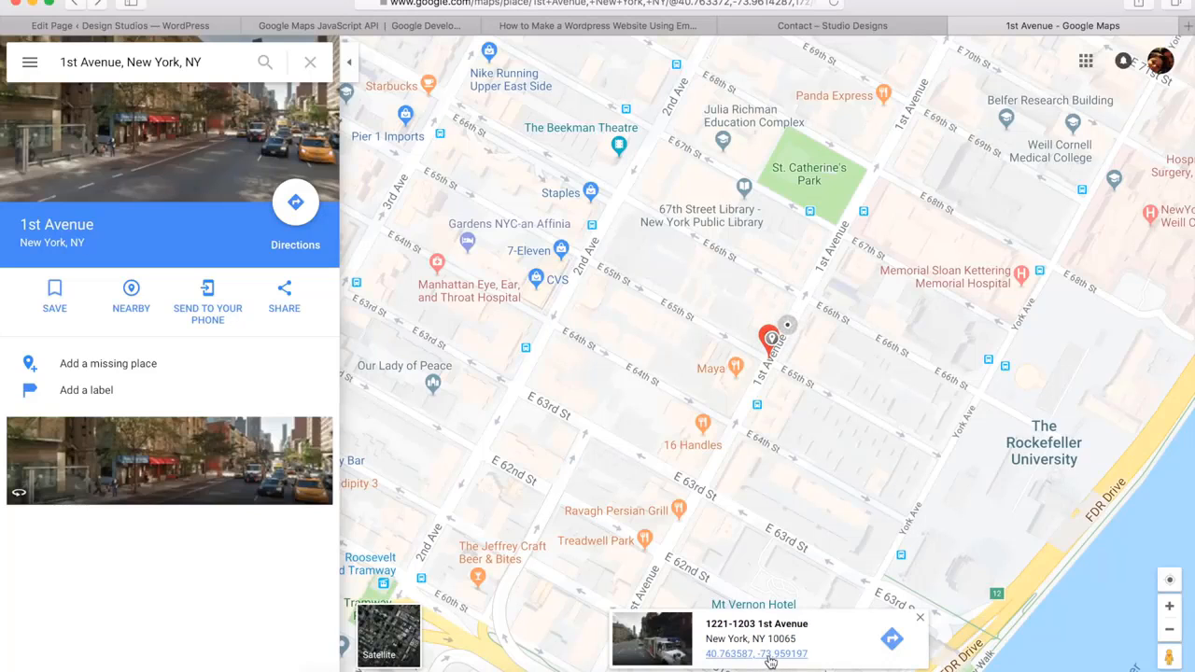
{"action": "left_click", "coordinate": [770, 656]}
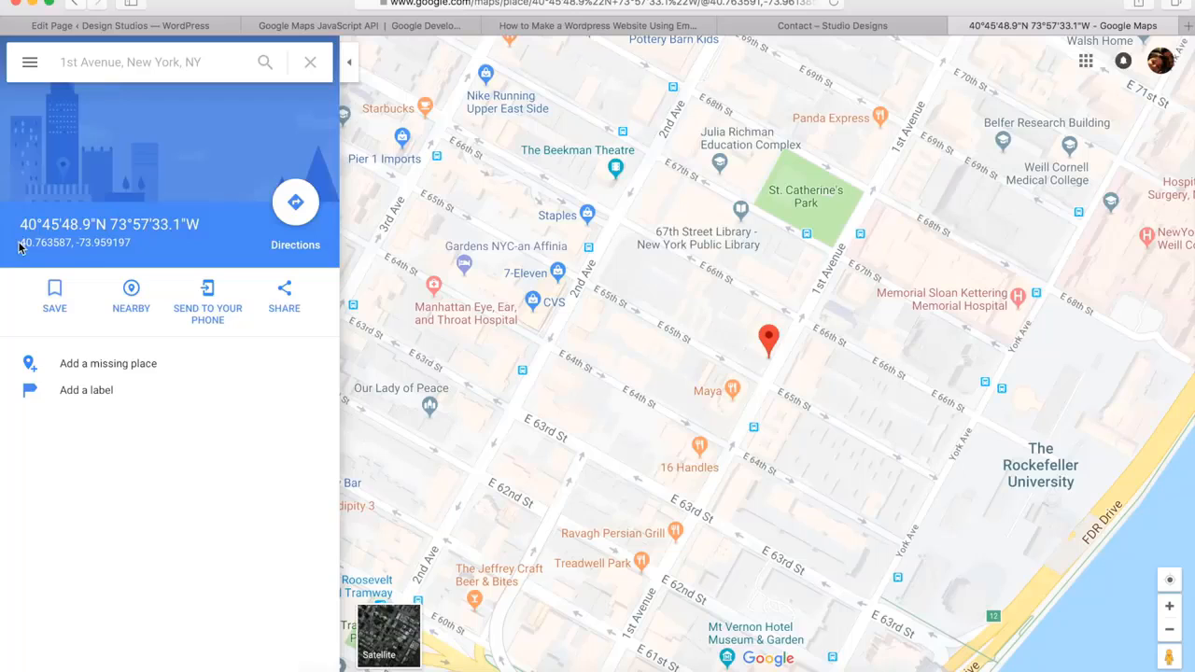
Copy the marker's latitude from Google Maps and set the Map element's Latitude to 40.763587
{"action": "left_click_drag", "start_coordinate": [19, 245], "coordinate": [70, 243]}
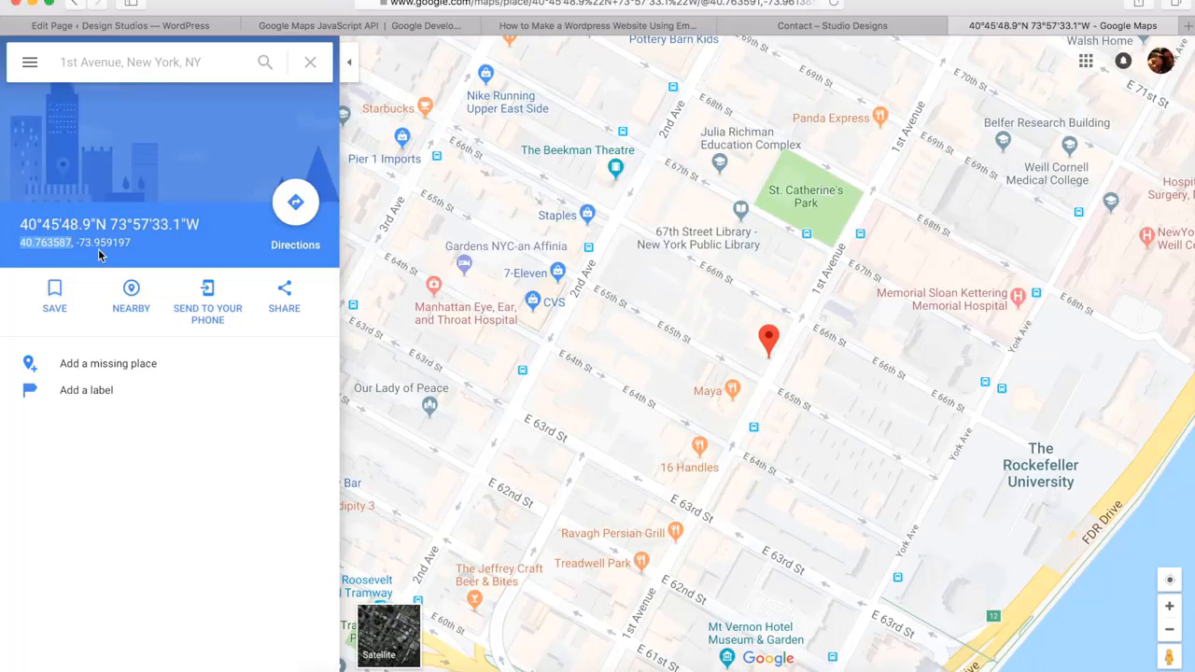
{"action": "left_click", "coordinate": [178, 26]}
{"action": "left_click_drag", "start_coordinate": [696, 327], "coordinate": [610, 320]}
{"action": "key", "text": "super+v"}
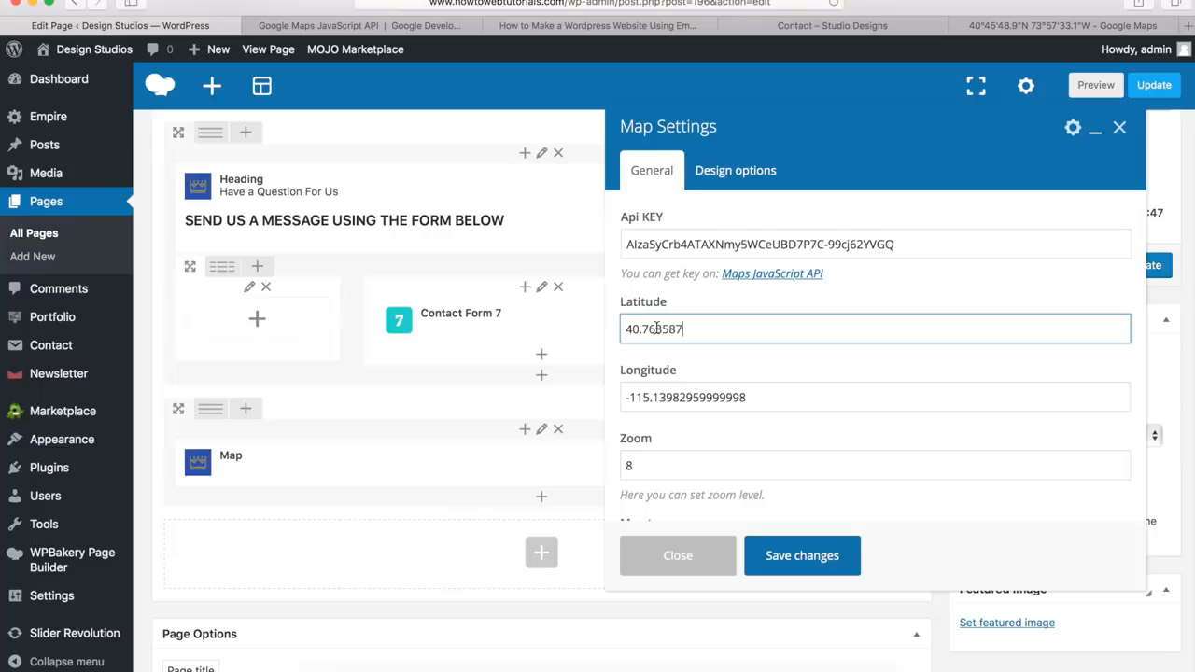
Copy the marker's longitude from Google Maps and set the Map element's Longitude to -73.959197
{"action": "left_click", "coordinate": [1013, 26]}
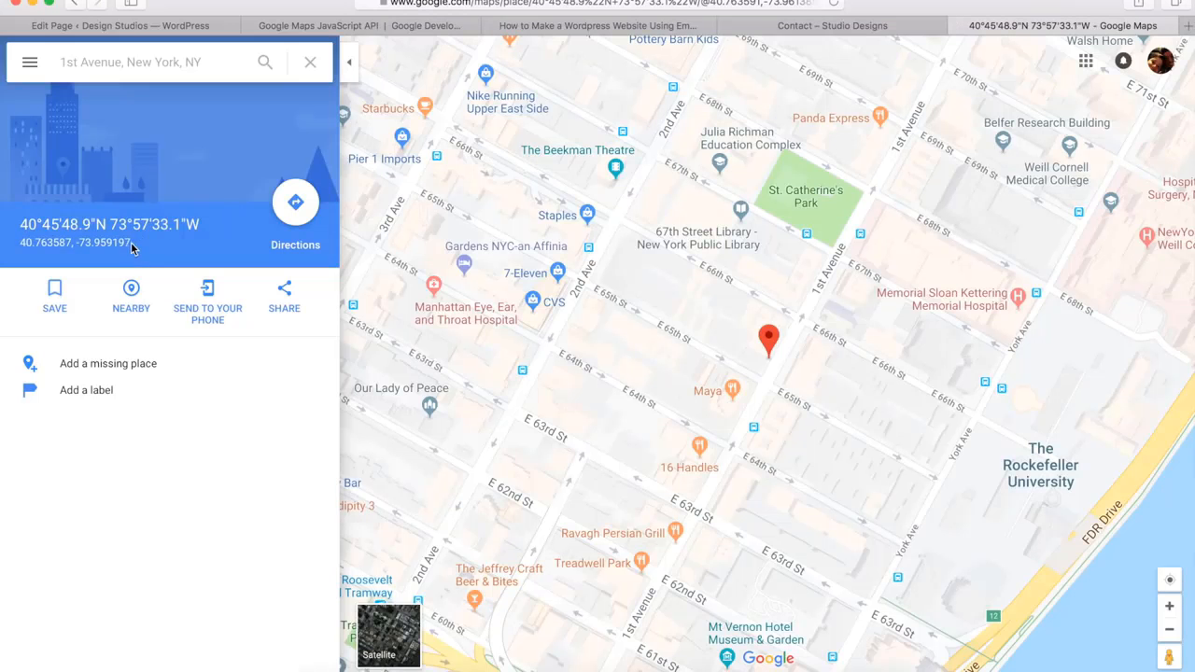
{"action": "left_click_drag", "start_coordinate": [134, 243], "coordinate": [82, 245]}
{"action": "left_click", "coordinate": [171, 25]}
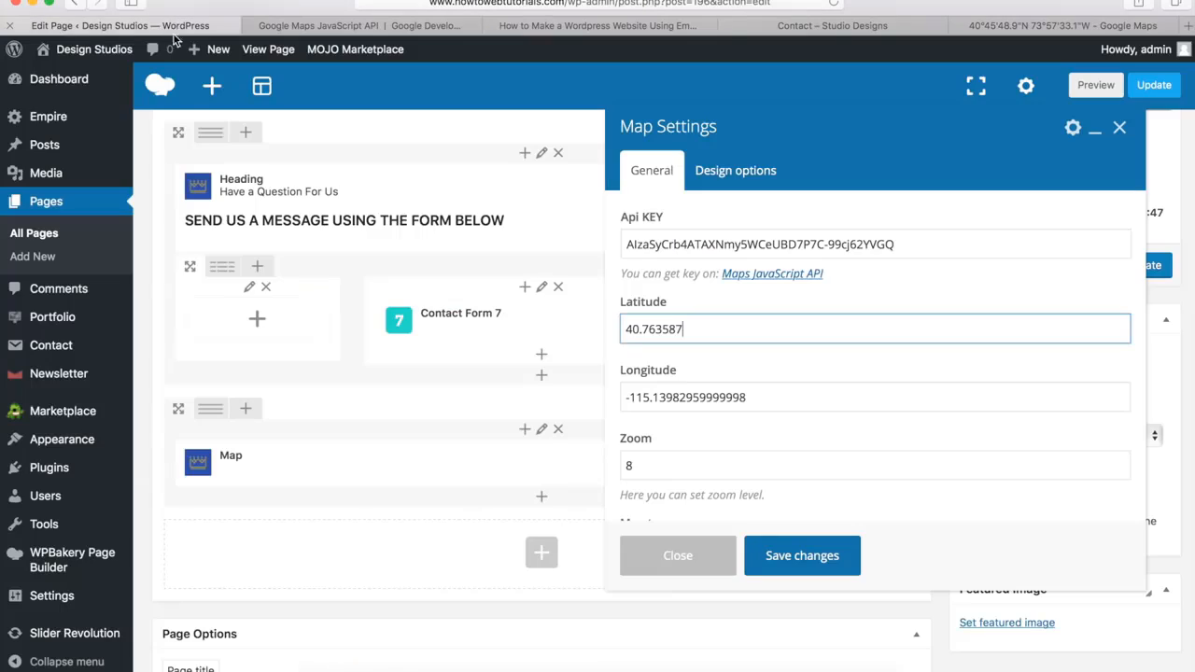
{"action": "left_click_drag", "start_coordinate": [754, 395], "coordinate": [616, 383]}
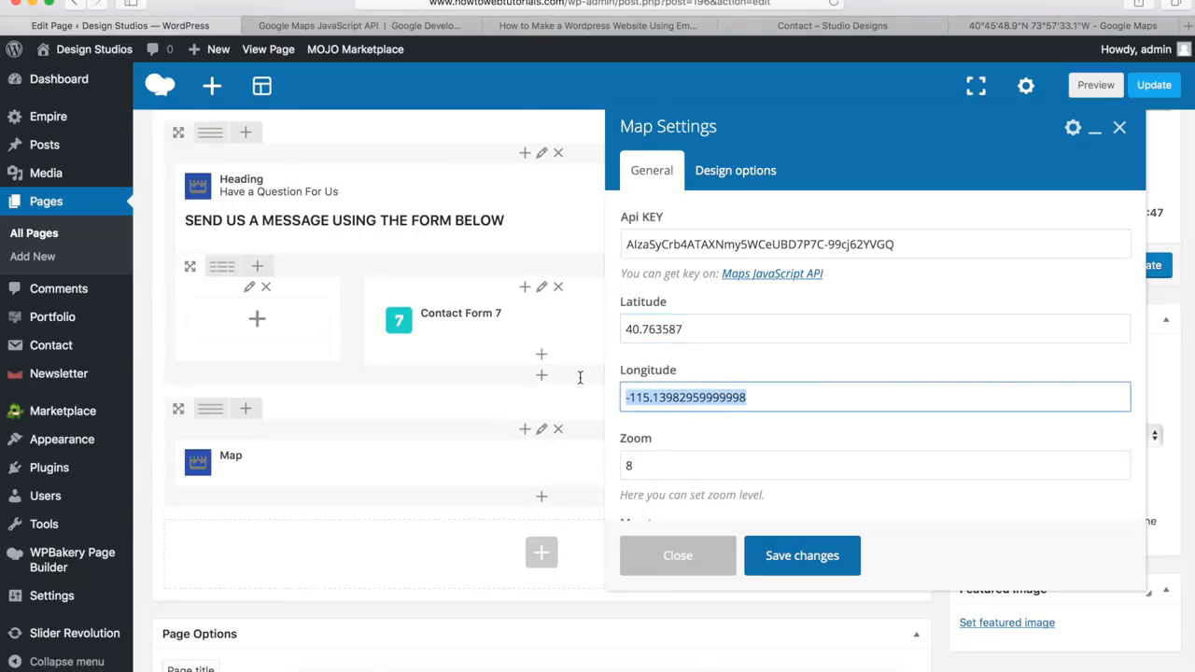
{"action": "key", "text": "BackSpace"}
{"action": "key", "text": "super+v"}
Set the map's zoom to 15 and its height to 600 px, and save the map settings
{"action": "scroll", "coordinate": [732, 277], "scroll_direction": "down", "scroll_amount": 1}
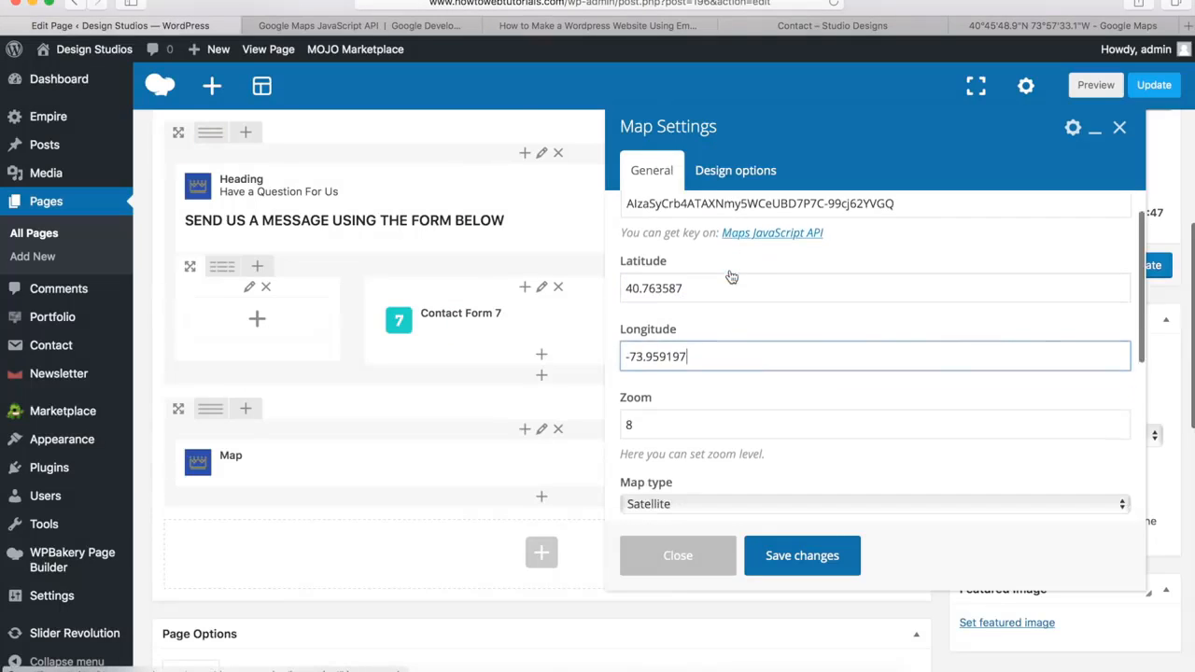
{"action": "scroll", "coordinate": [732, 276], "scroll_direction": "down", "scroll_amount": 3}
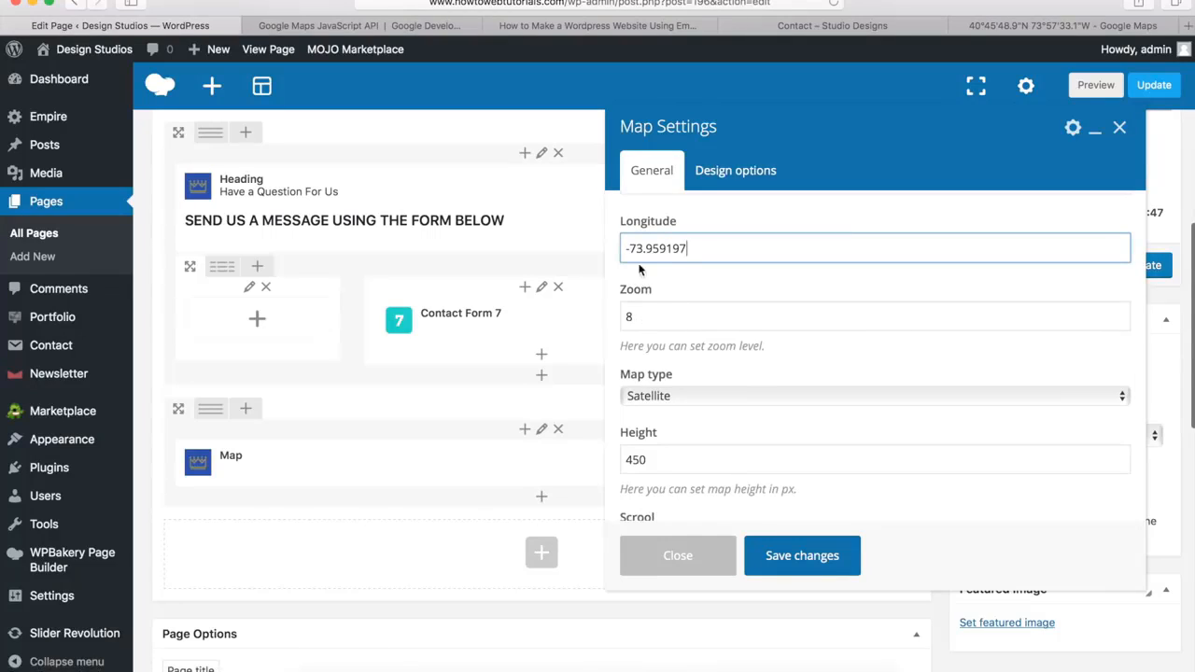
{"action": "left_click", "coordinate": [635, 317]}
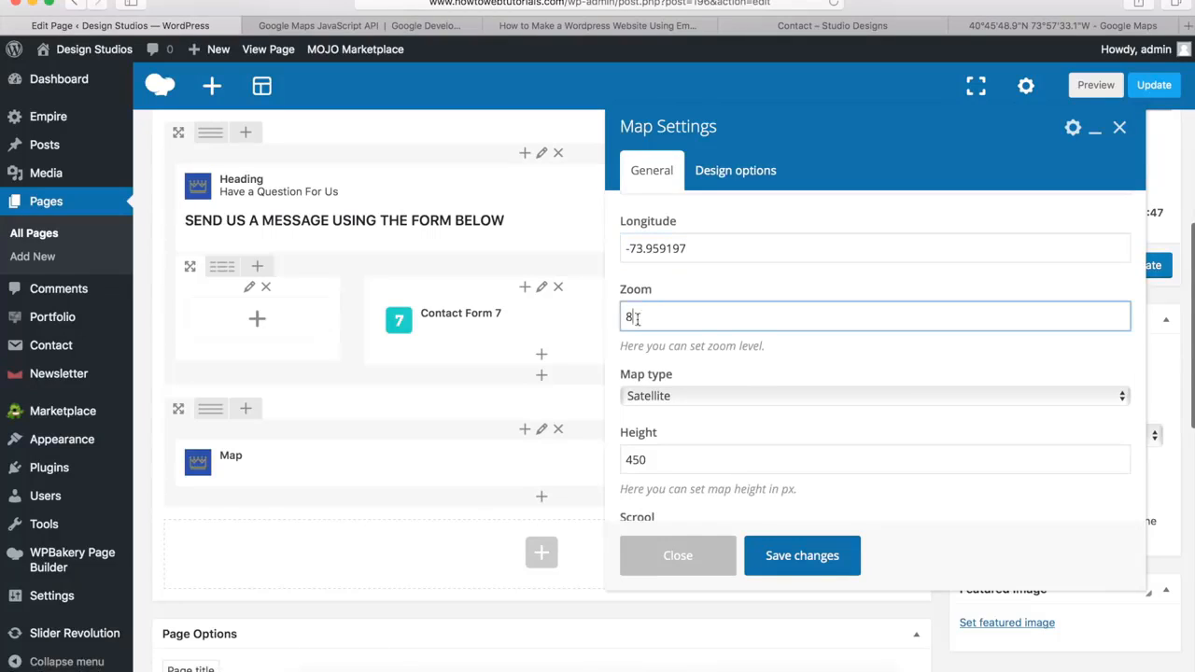
{"action": "left_click_drag", "start_coordinate": [635, 318], "coordinate": [611, 319]}
{"action": "type", "text": "15"}
{"action": "left_click_drag", "start_coordinate": [650, 464], "coordinate": [613, 463]}
{"action": "type", "text": "600"}
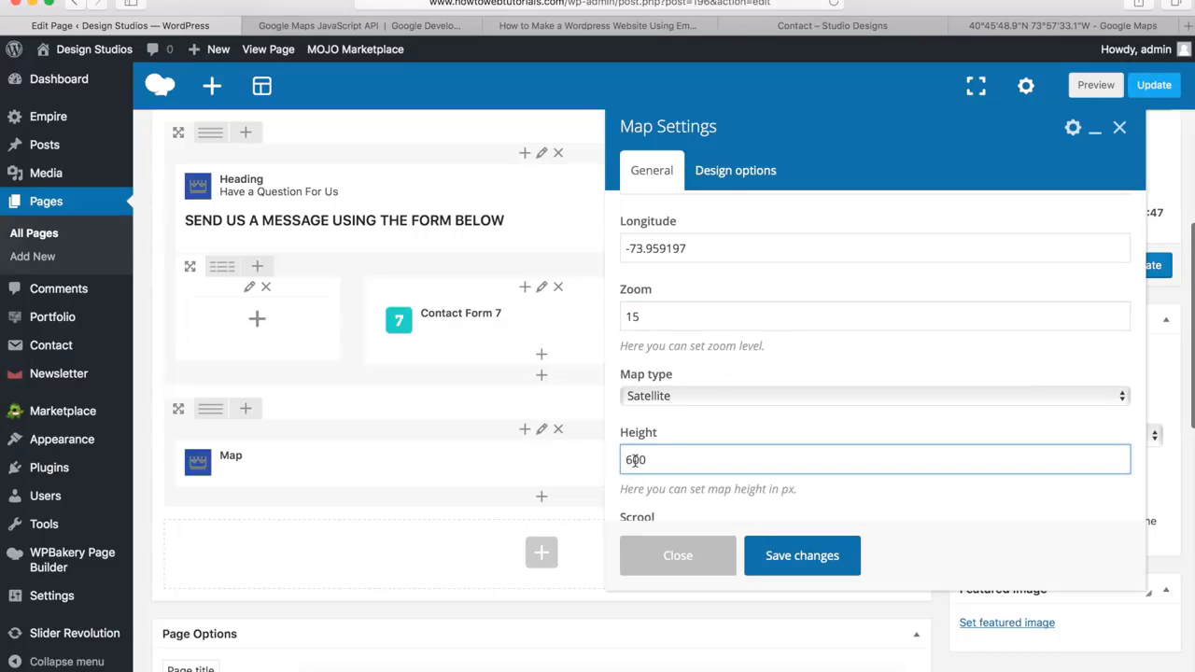
{"action": "left_click", "coordinate": [713, 428]}
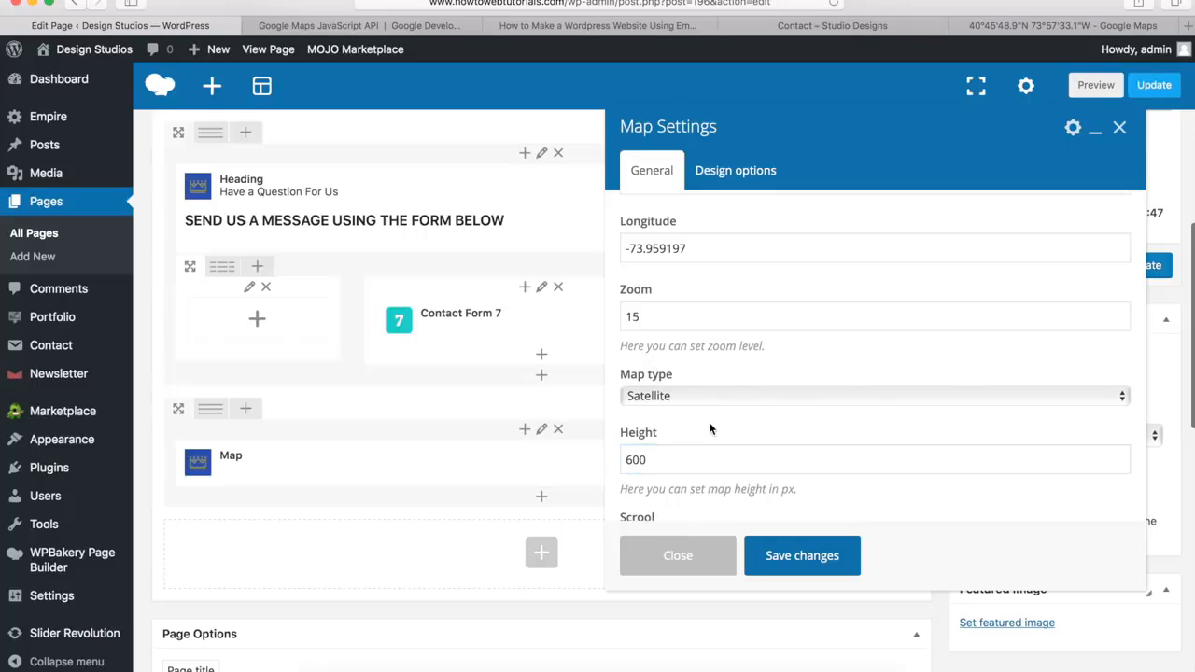
{"action": "scroll", "coordinate": [711, 427], "scroll_direction": "down", "scroll_amount": 3}
{"action": "scroll", "coordinate": [709, 428], "scroll_direction": "down", "scroll_amount": 2}
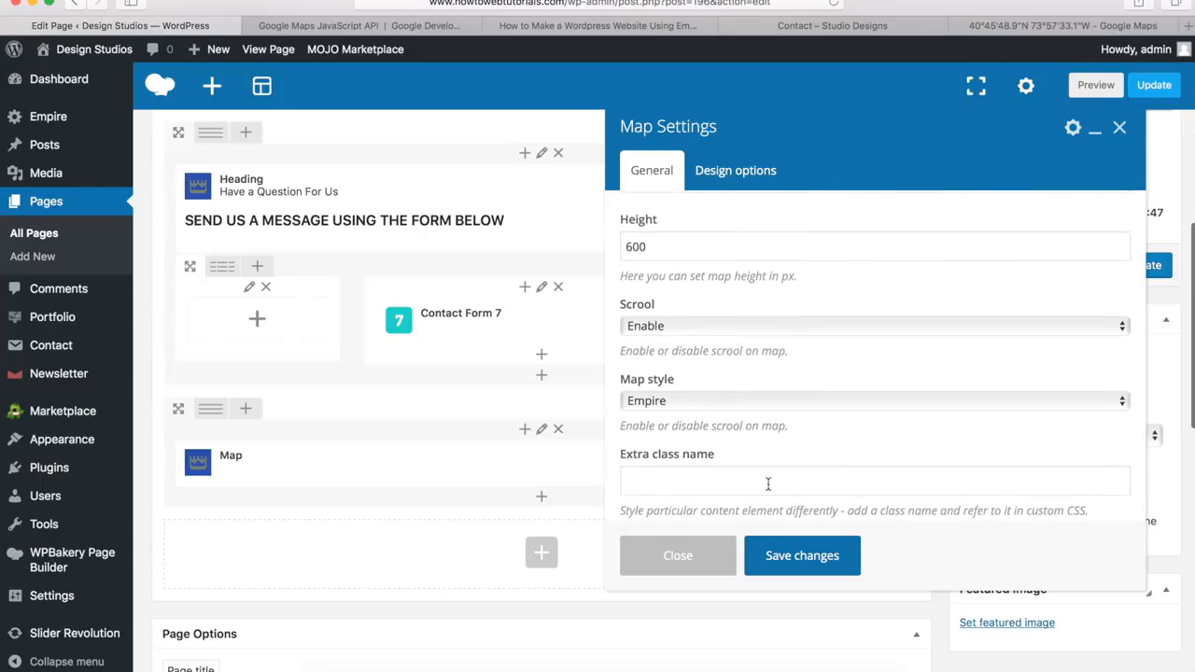
{"action": "left_click", "coordinate": [800, 557]}
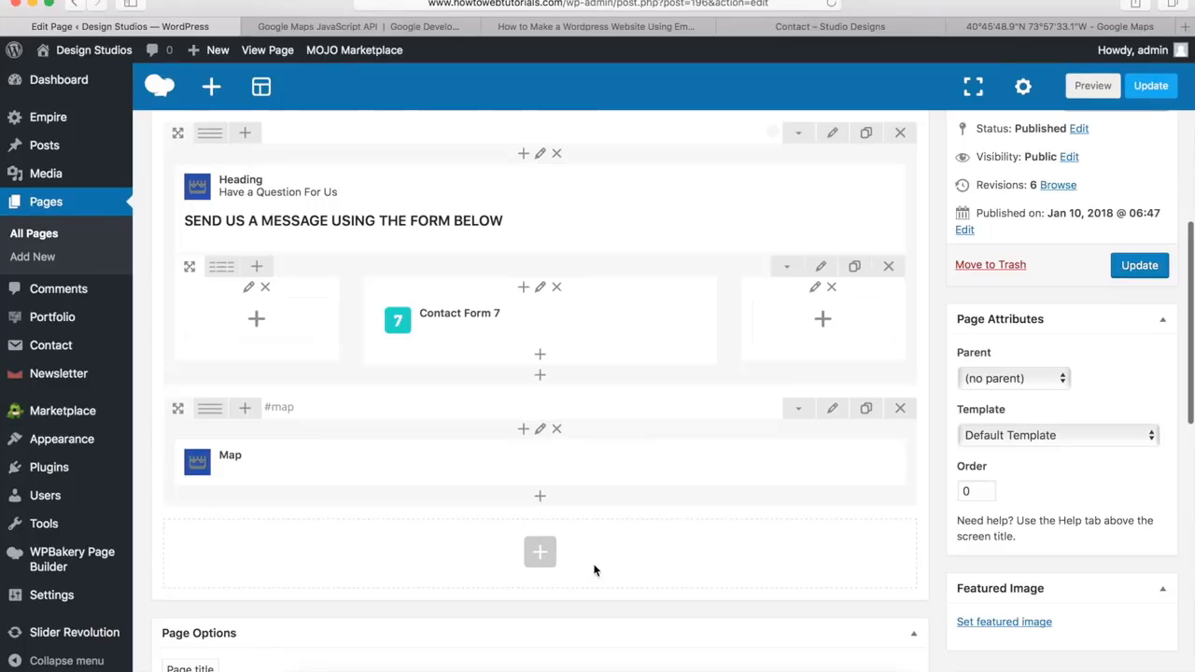
Add a new row below the map row and set its row stretch to "Stretch row and content"
{"action": "left_click", "coordinate": [540, 555]}
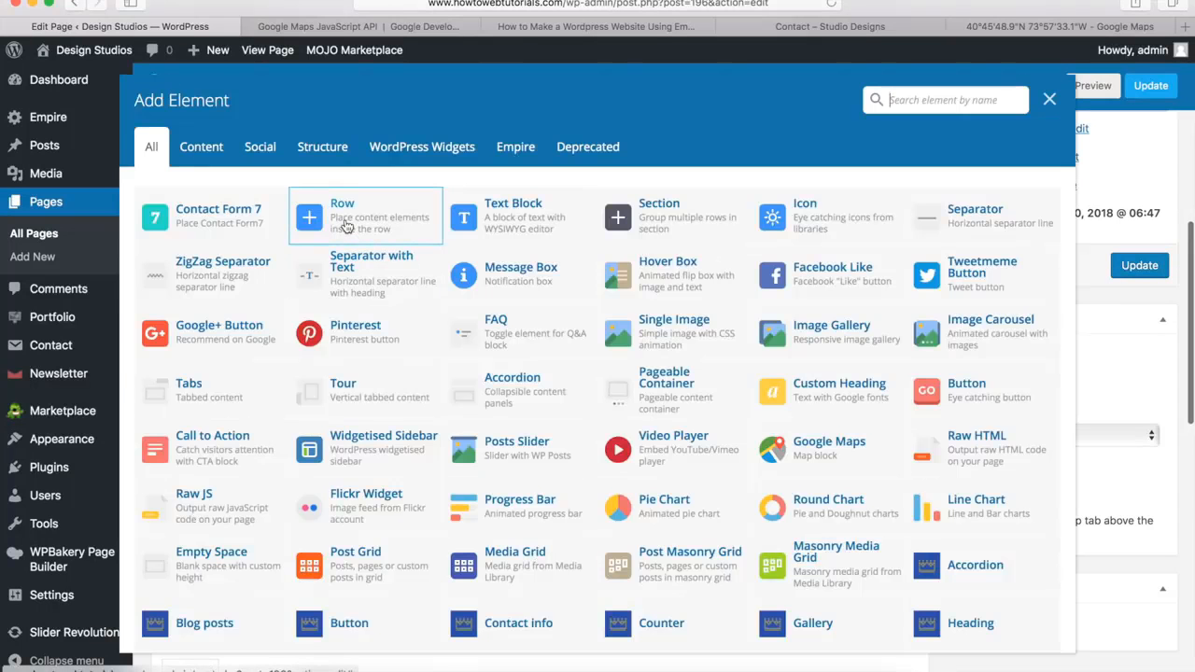
{"action": "left_click", "coordinate": [345, 226]}
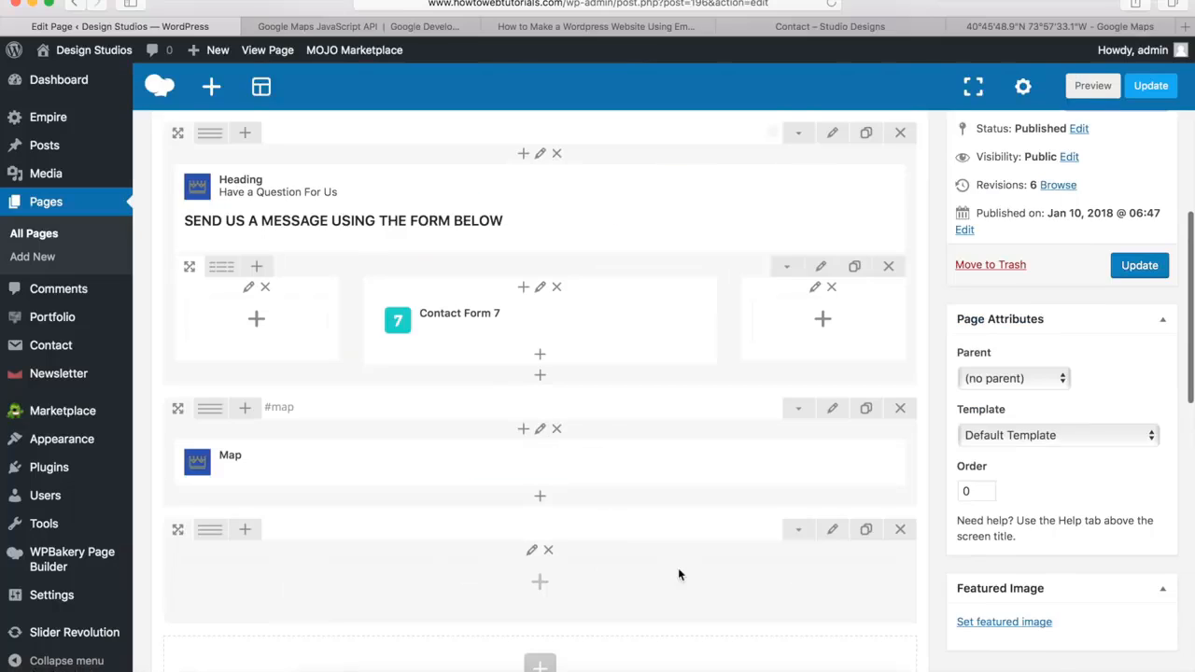
{"action": "left_click", "coordinate": [830, 533]}
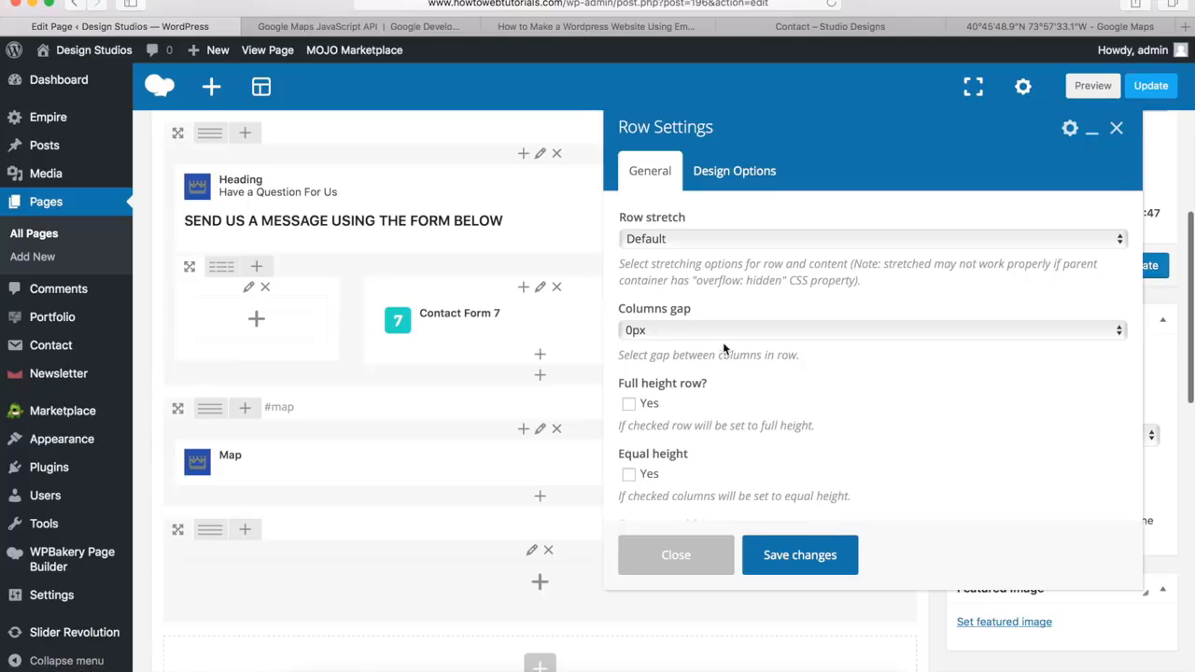
{"action": "left_click", "coordinate": [657, 238]}
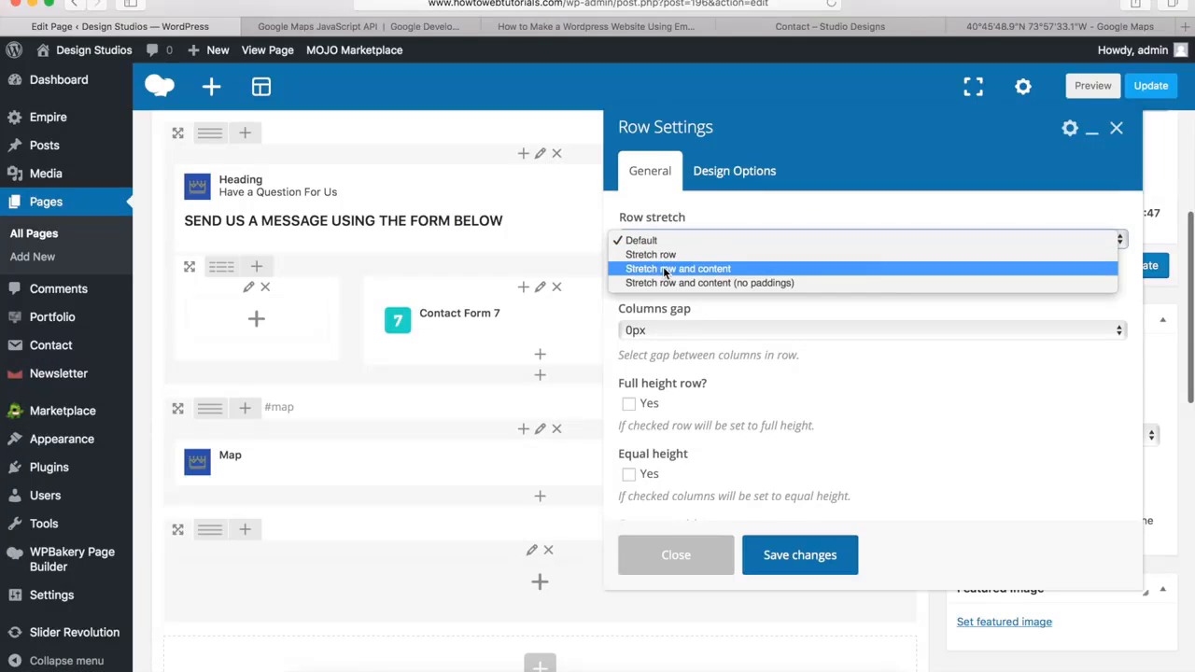
{"action": "left_click", "coordinate": [666, 269]}
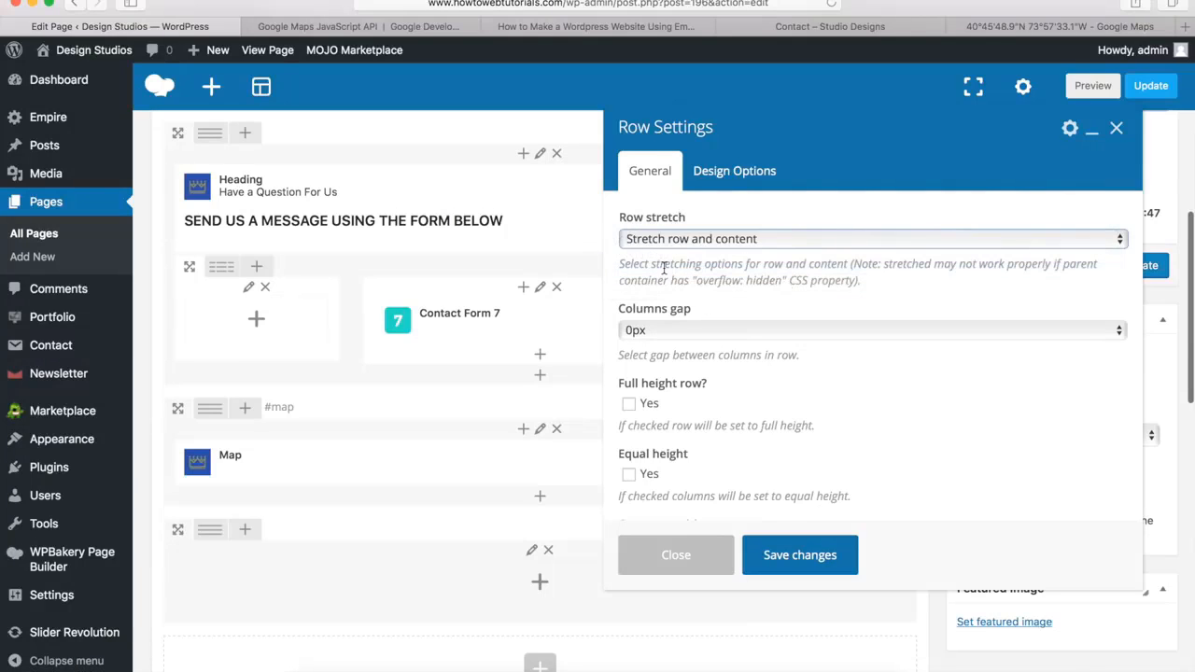
Set the new row's bottom margin to 0px, paste the copied blue as its background color, and save the row settings
{"action": "left_click", "coordinate": [734, 173]}
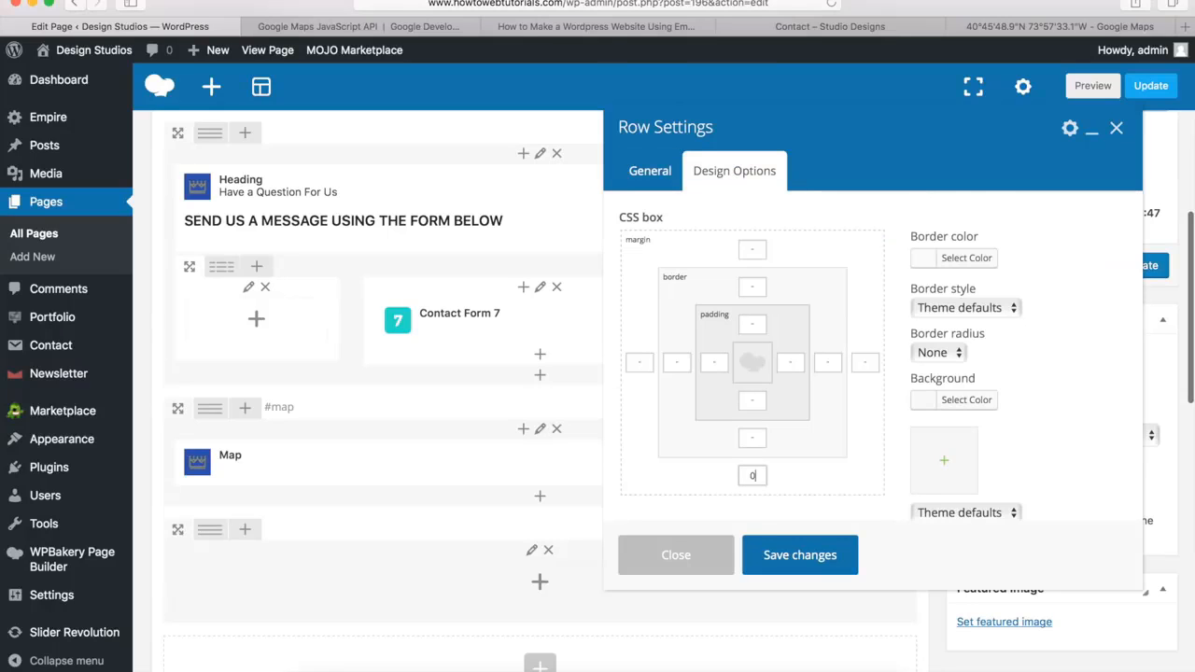
{"action": "type", "text": "0px"}
{"action": "left_click", "coordinate": [964, 407]}
{"action": "left_click", "coordinate": [1027, 407]}
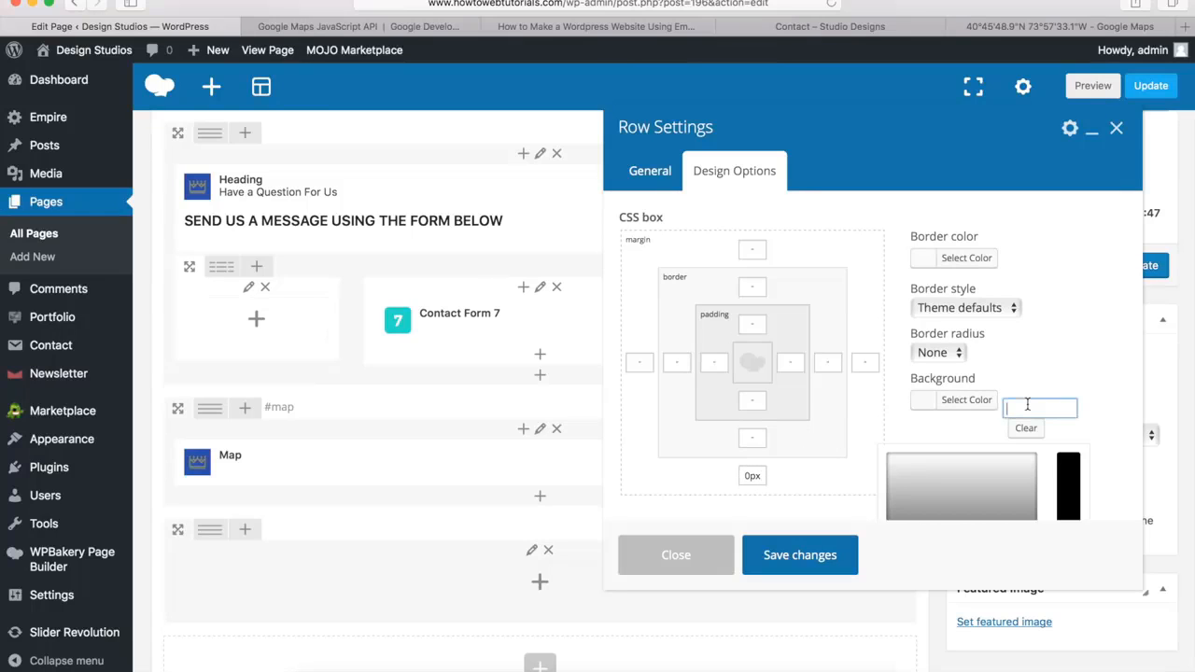
{"action": "type", "text": "#00a9da"}
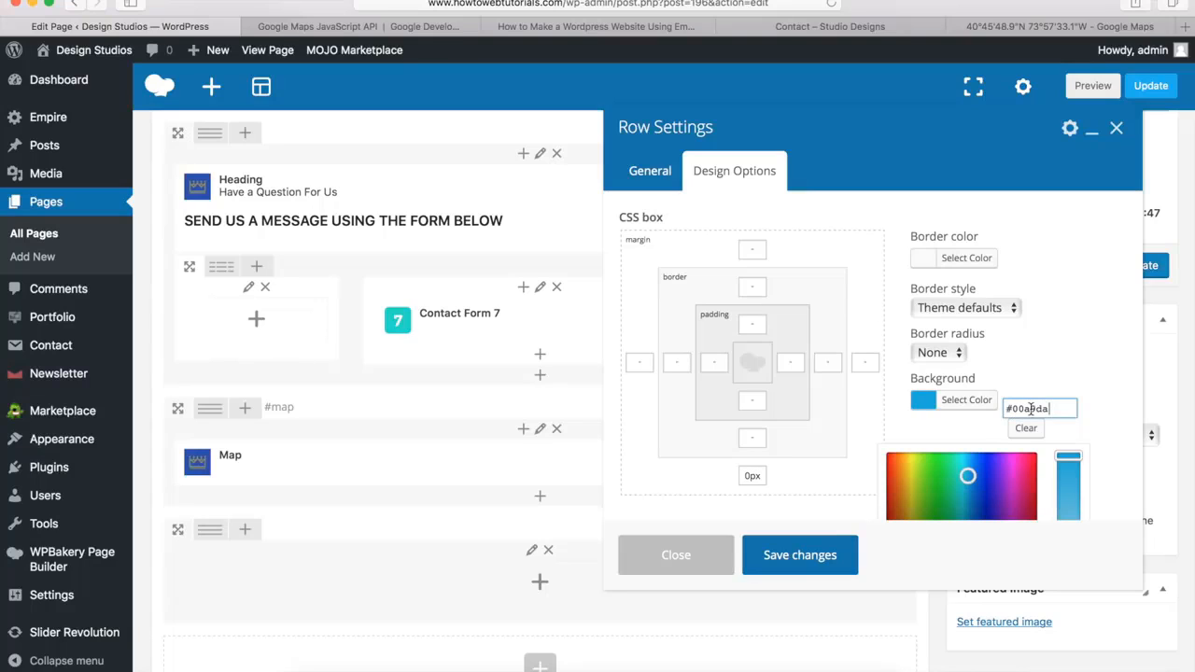
{"action": "left_click", "coordinate": [798, 557]}
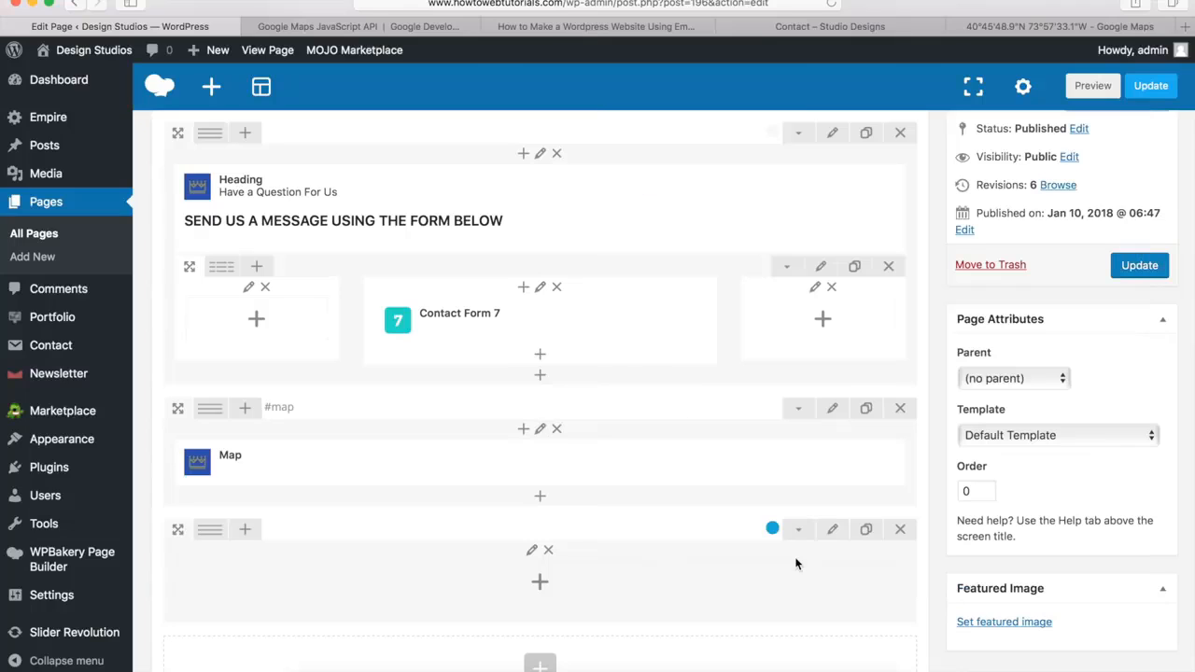
Add an Empire Heading element to the blue row below the map and title it "Stay Updated"
{"action": "left_click", "coordinate": [540, 585]}
{"action": "scroll", "coordinate": [712, 424], "scroll_direction": "down", "scroll_amount": 3}
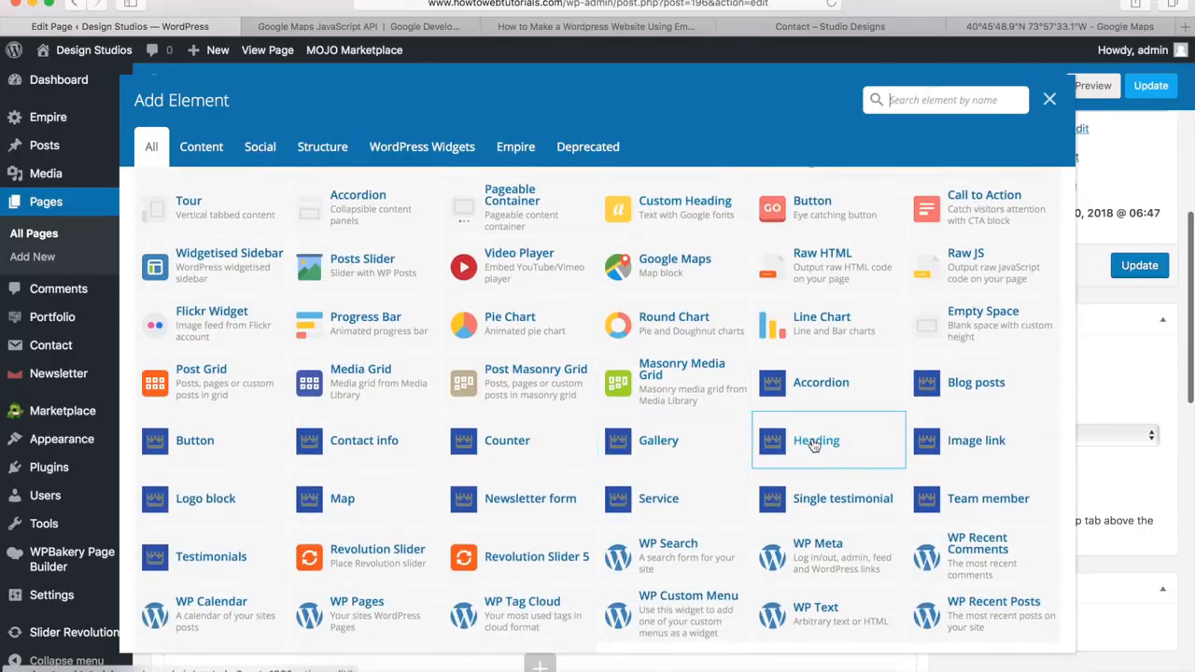
{"action": "left_click", "coordinate": [814, 445]}
{"action": "left_click", "coordinate": [661, 259]}
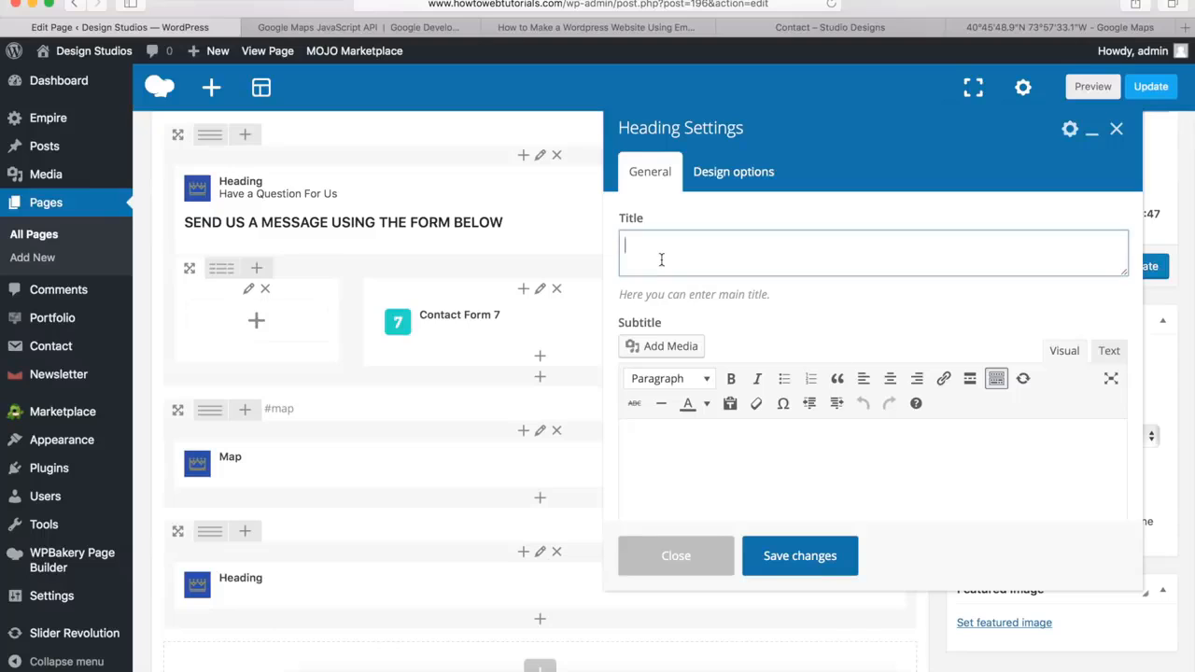
{"action": "type", "text": "Stay Updated"}
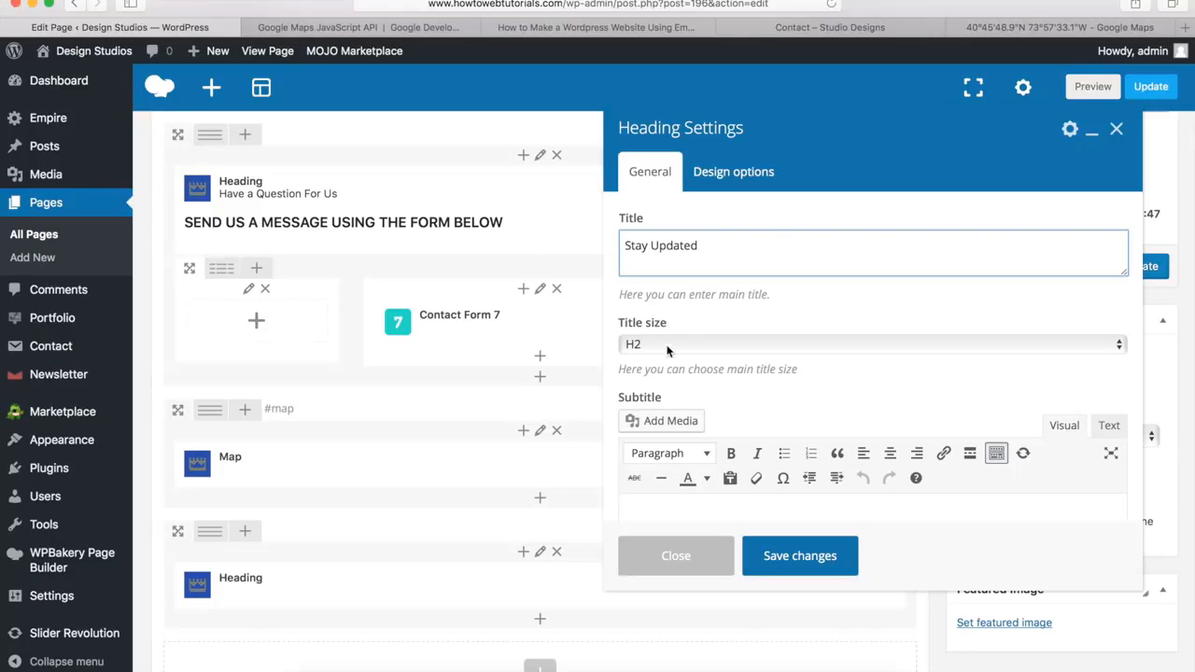
Copy "SIGN UP FOR OUR NEWSLETTER!" from the demo's Contact page and paste it as the heading's subtitle
{"action": "left_click", "coordinate": [754, 404]}
{"action": "scroll", "coordinate": [752, 374], "scroll_direction": "down", "scroll_amount": 5}
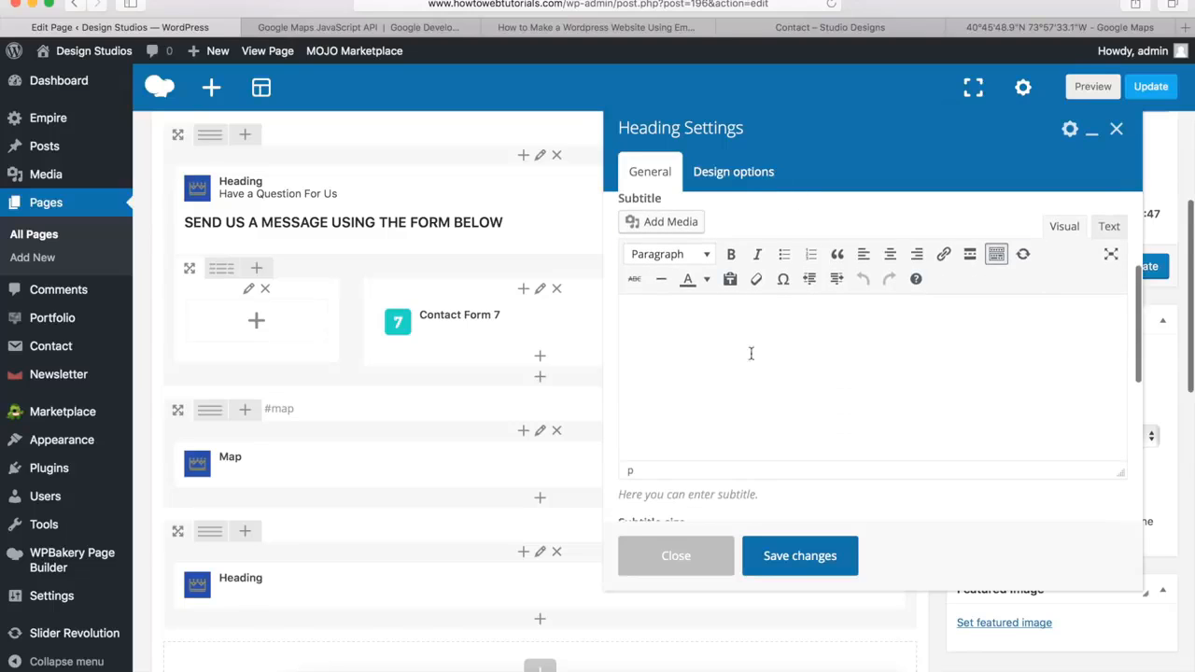
{"action": "left_click", "coordinate": [845, 30]}
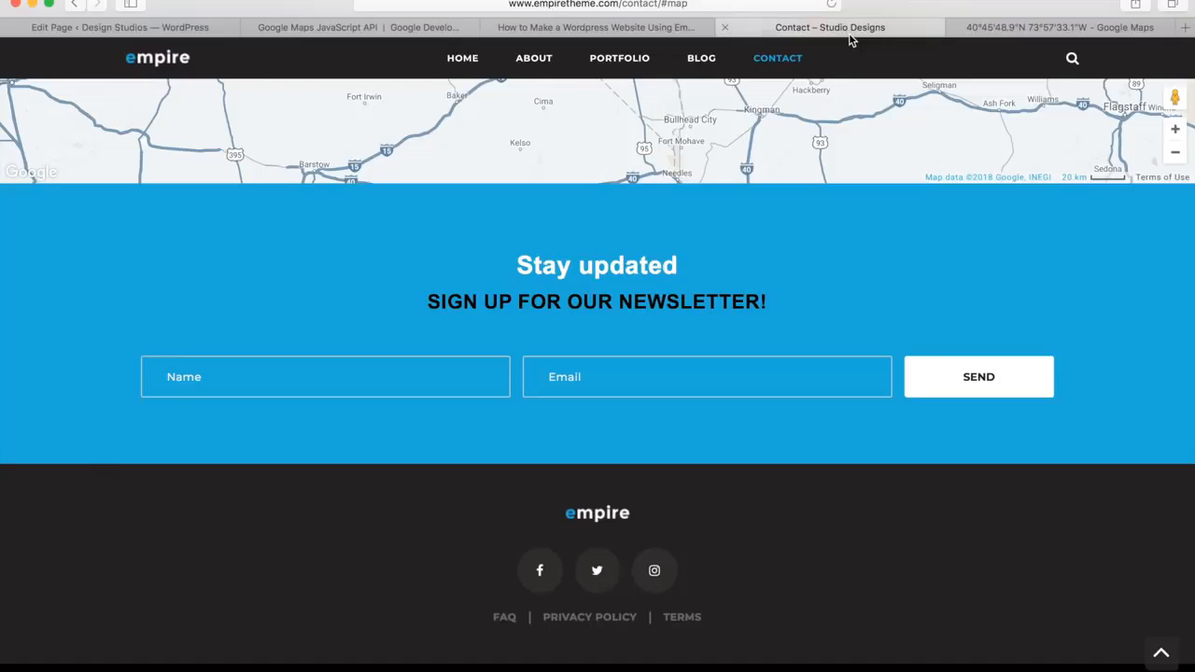
{"action": "left_click_drag", "start_coordinate": [776, 302], "coordinate": [429, 304]}
{"action": "key", "text": "super+c"}
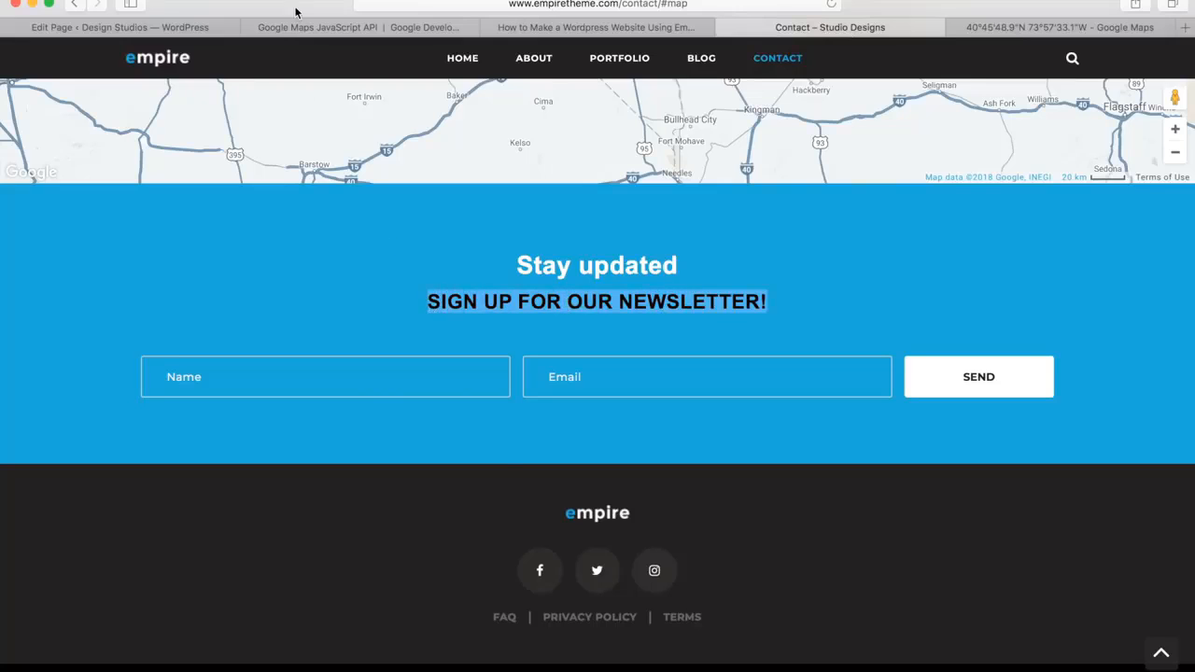
{"action": "left_click", "coordinate": [216, 28]}
{"action": "key", "text": "super+v"}
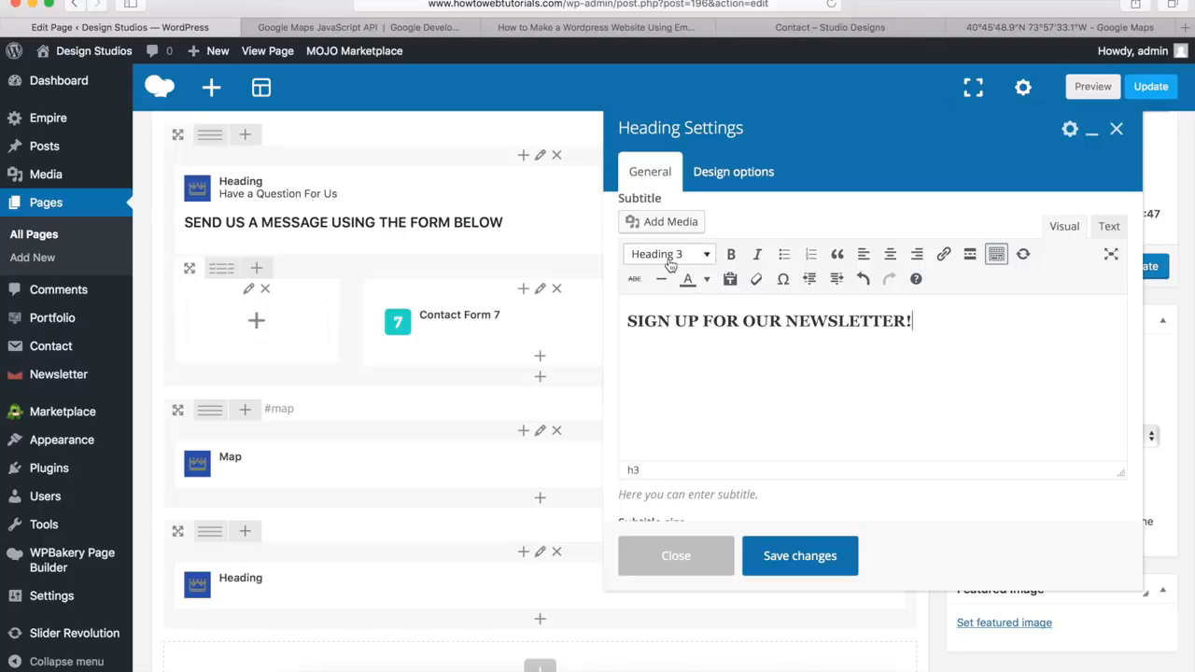
Set the heading style to Style 1 and its color style to Custom
{"action": "scroll", "coordinate": [767, 215], "scroll_direction": "down", "scroll_amount": 5}
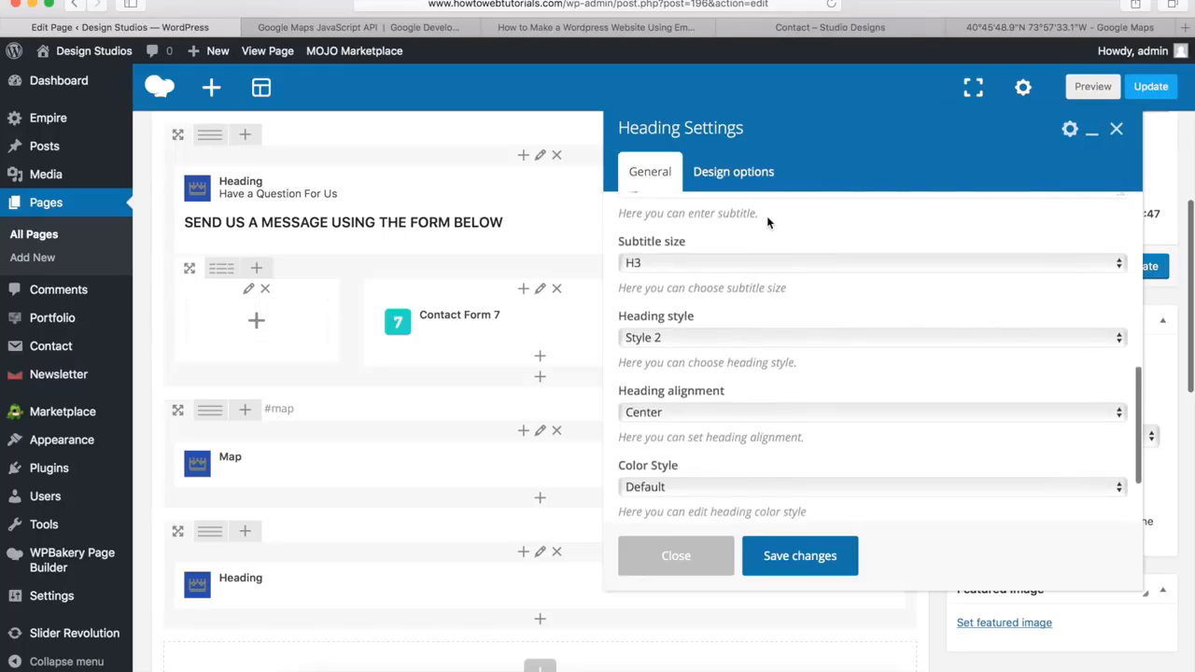
{"action": "left_click", "coordinate": [683, 295]}
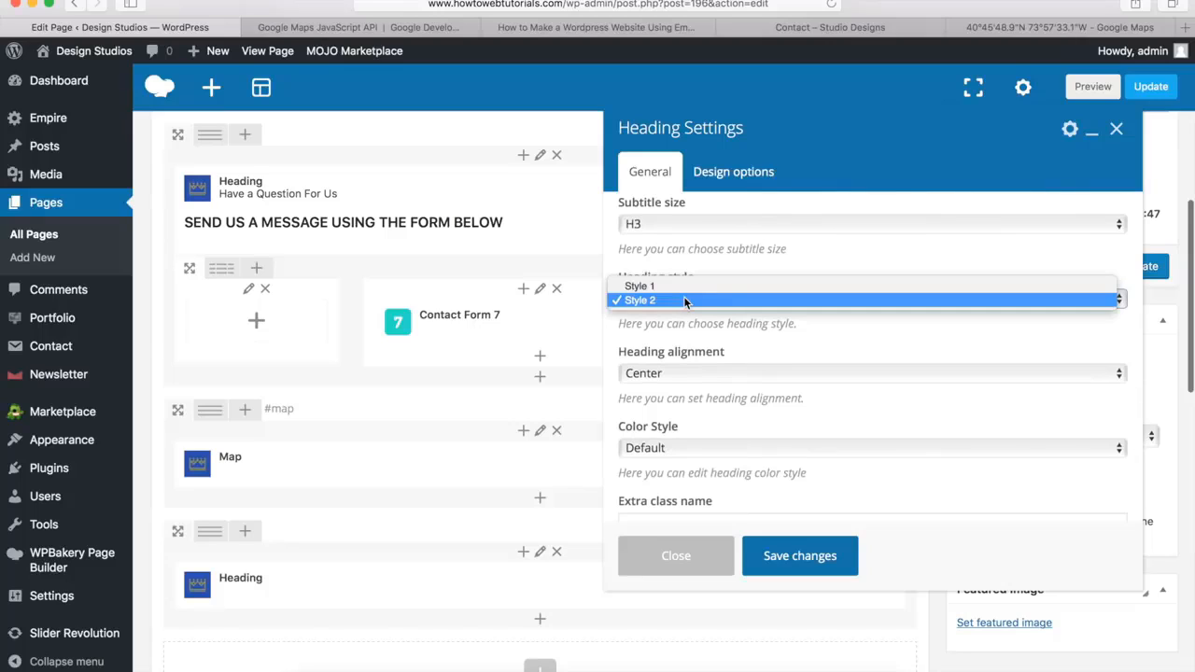
{"action": "left_click", "coordinate": [685, 286]}
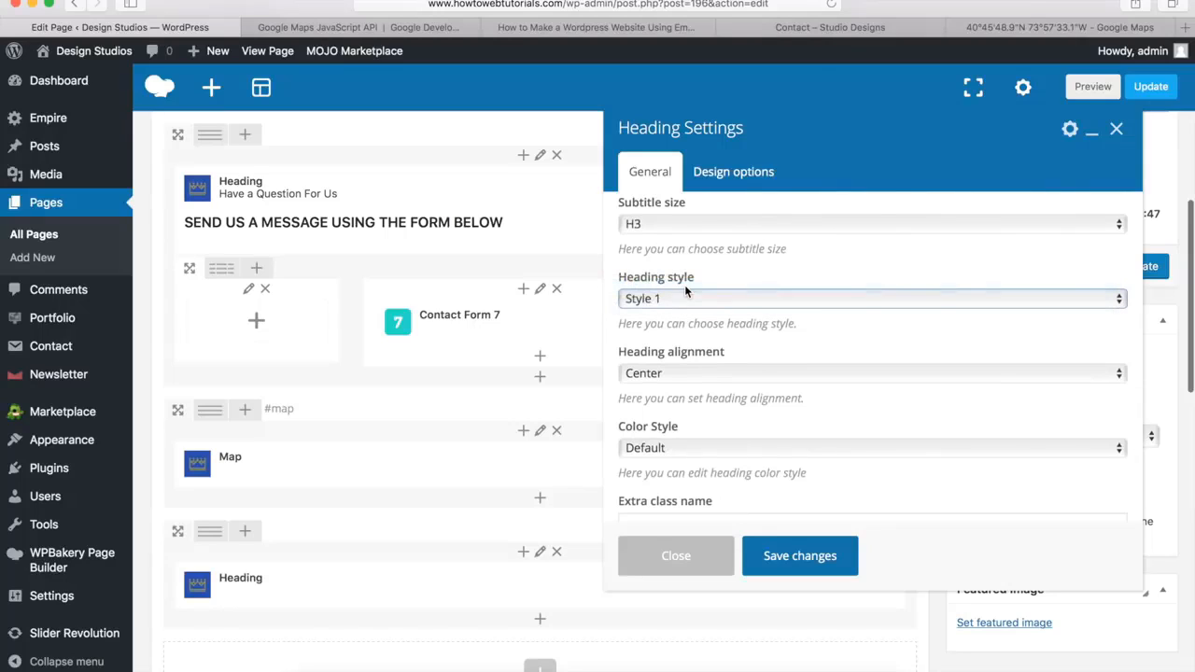
{"action": "left_click", "coordinate": [661, 450]}
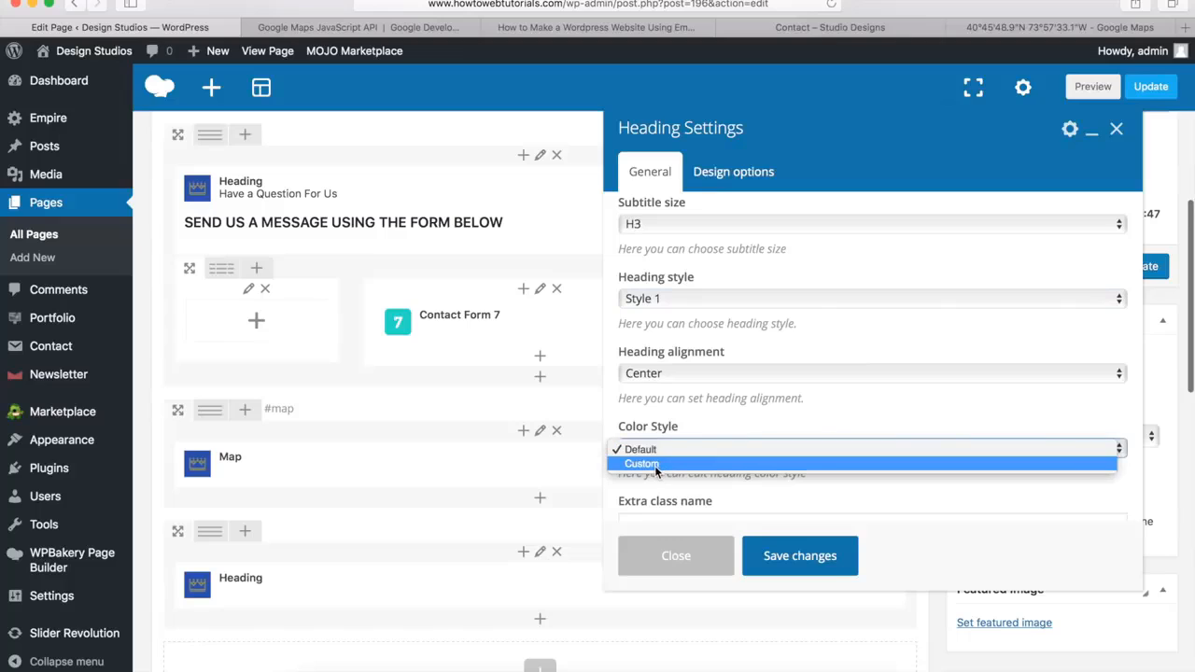
{"action": "left_click", "coordinate": [655, 464]}
Set the heading's main title color to white (#ffffff) and save the heading settings
{"action": "scroll", "coordinate": [694, 451], "scroll_direction": "down", "scroll_amount": 2}
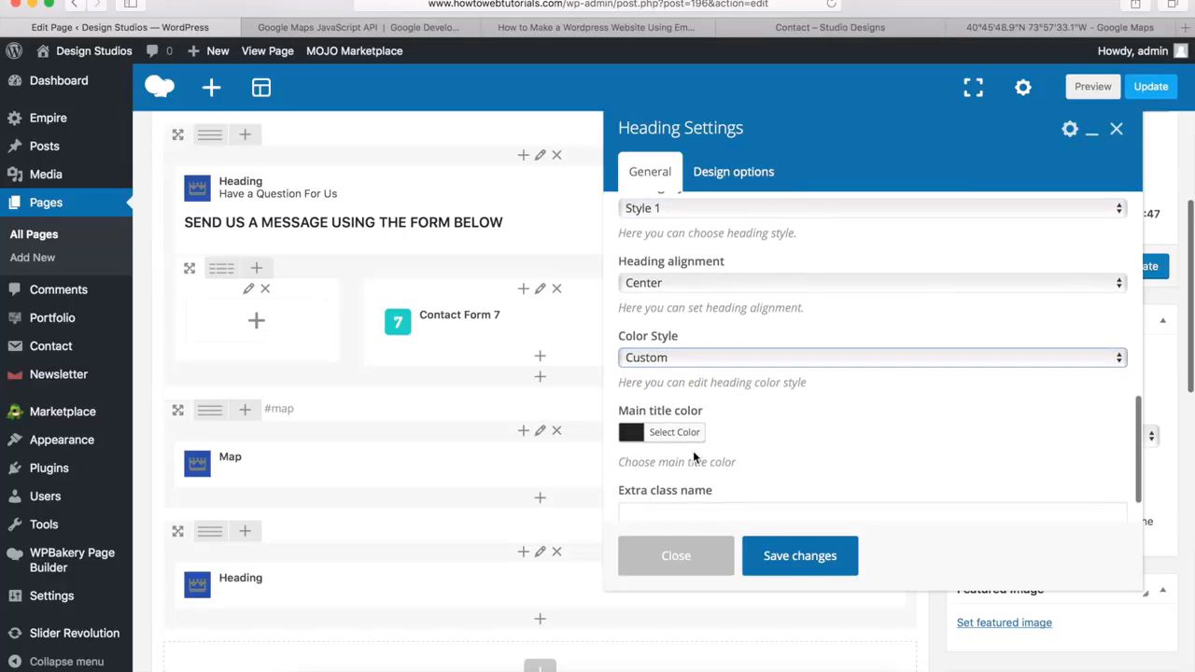
{"action": "left_click", "coordinate": [670, 439]}
{"action": "scroll", "coordinate": [659, 424], "scroll_direction": "down", "scroll_amount": 5}
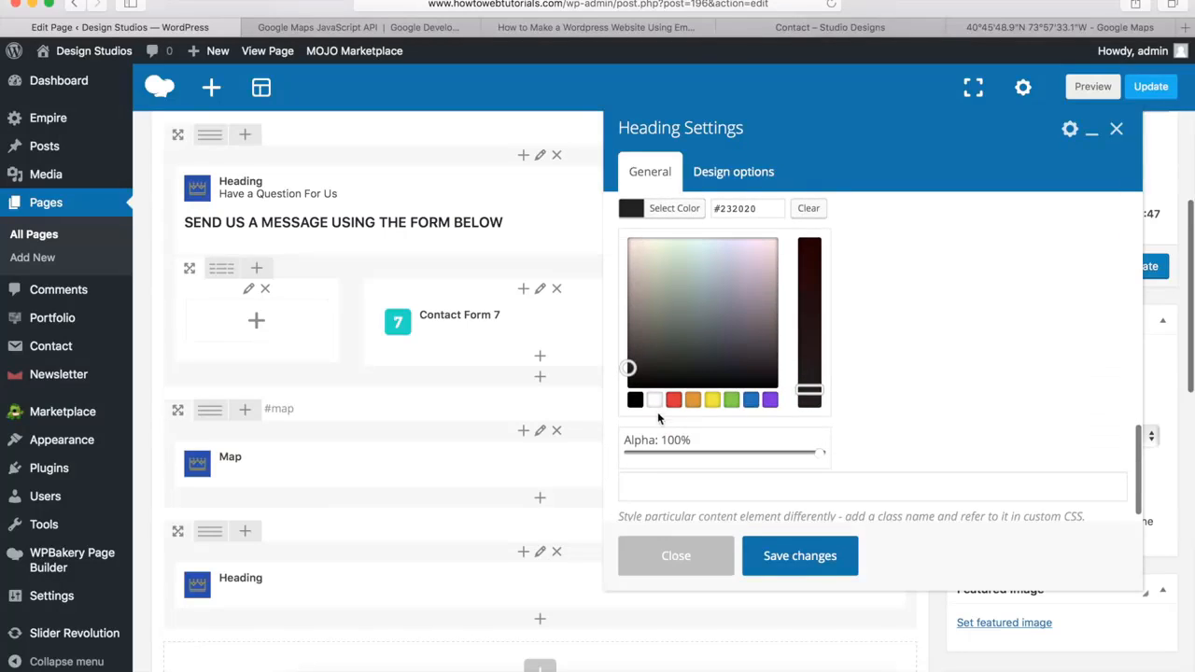
{"action": "left_click", "coordinate": [655, 400]}
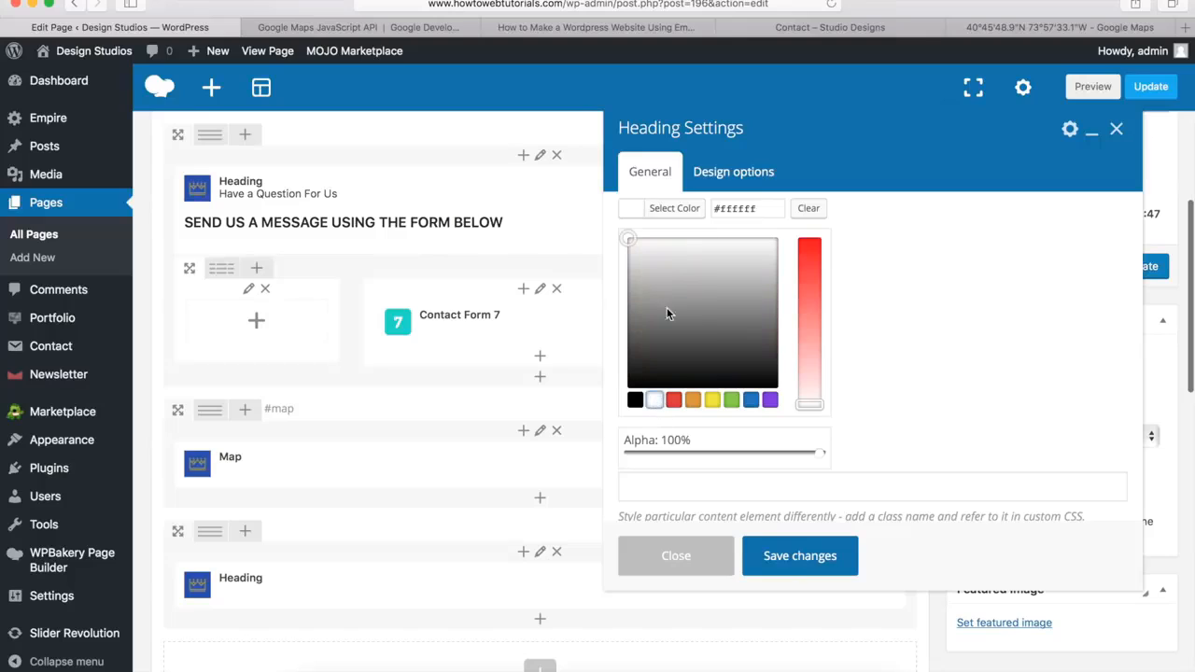
{"action": "left_click", "coordinate": [679, 208]}
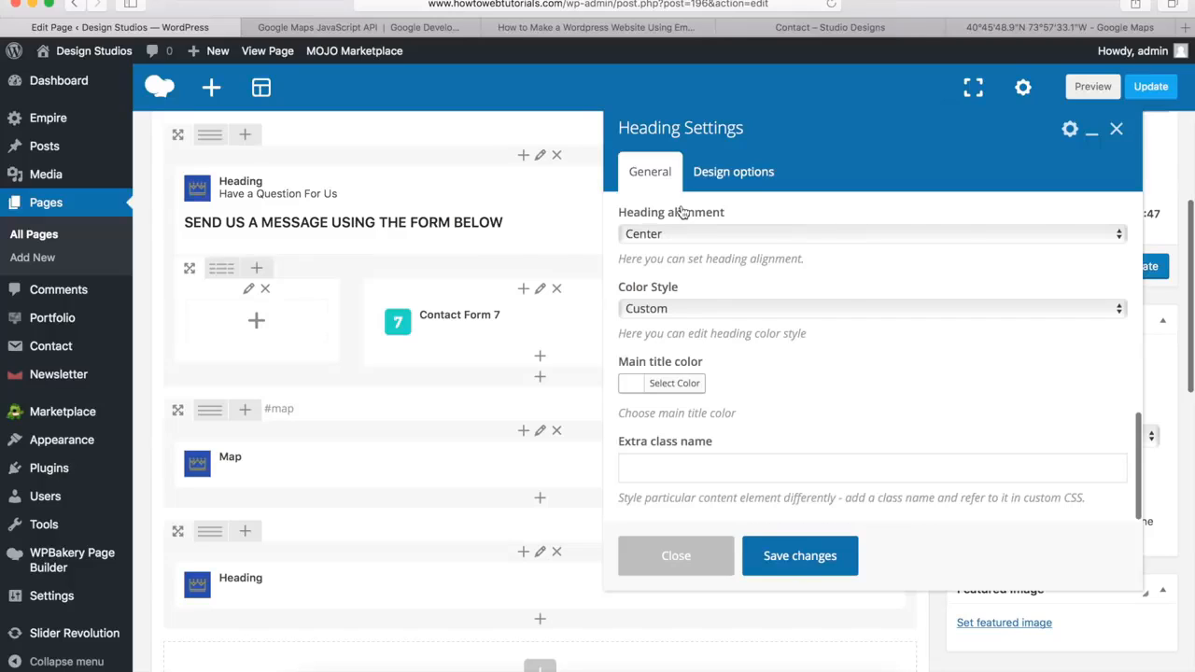
{"action": "left_click", "coordinate": [798, 556]}
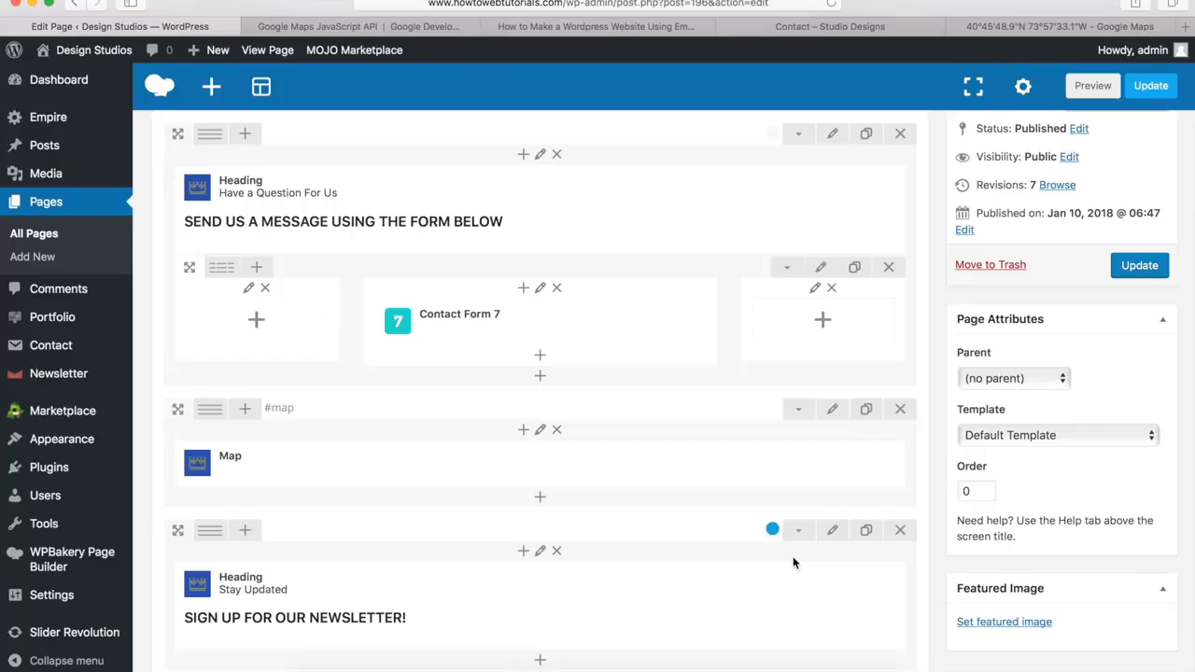
Add a Newsletter form element below the "Stay Updated" heading and save it with the Default form type
{"action": "scroll", "coordinate": [593, 529], "scroll_direction": "down", "scroll_amount": 5}
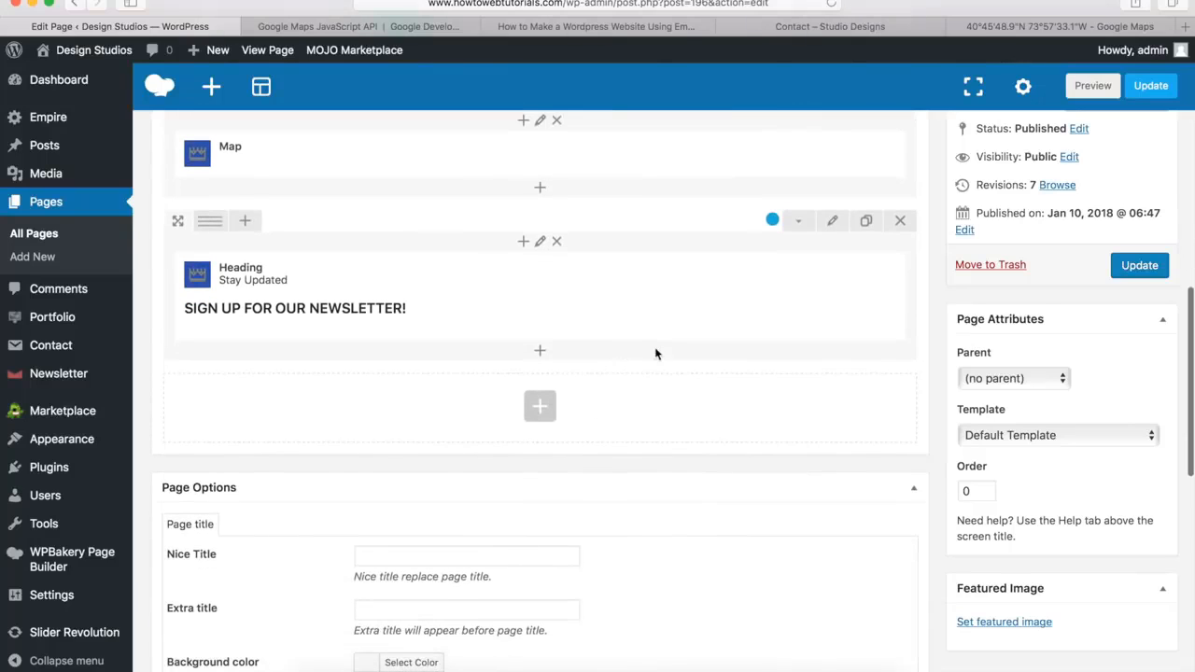
{"action": "left_click", "coordinate": [541, 354]}
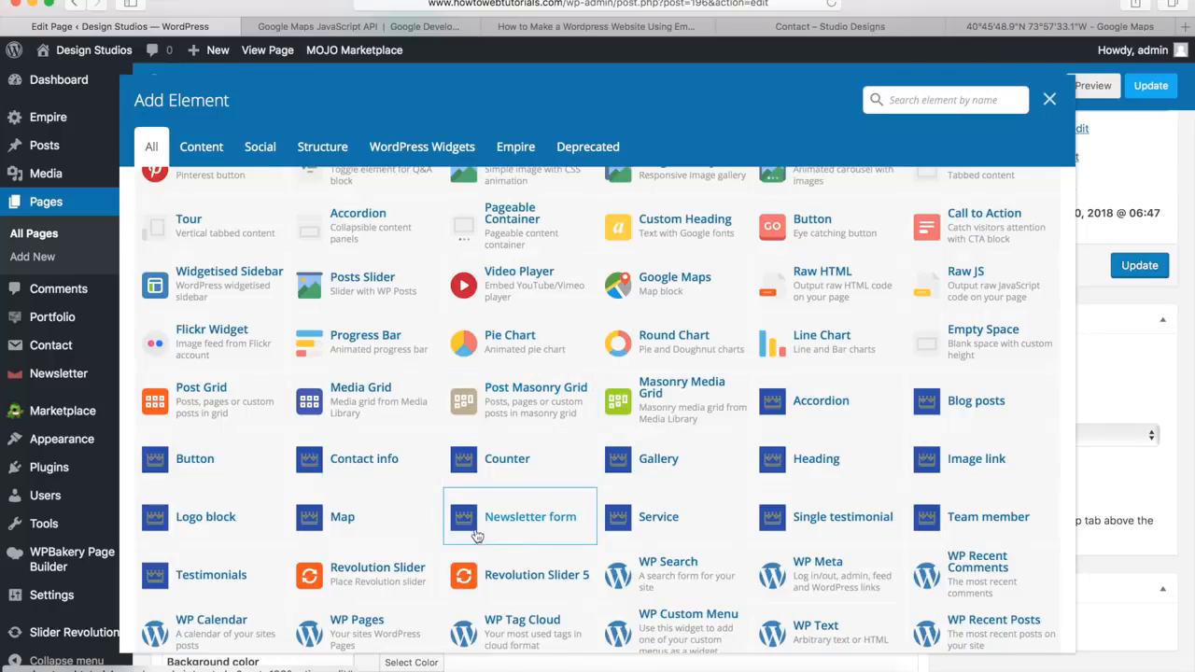
{"action": "left_click", "coordinate": [525, 521]}
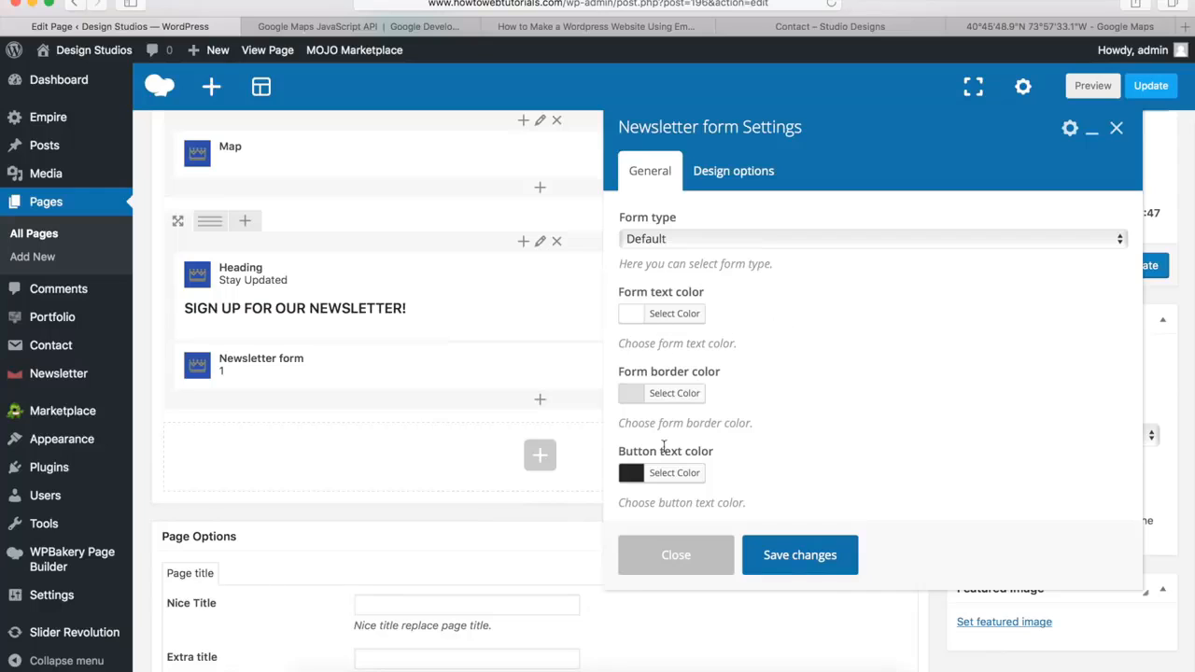
{"action": "left_click", "coordinate": [792, 556]}
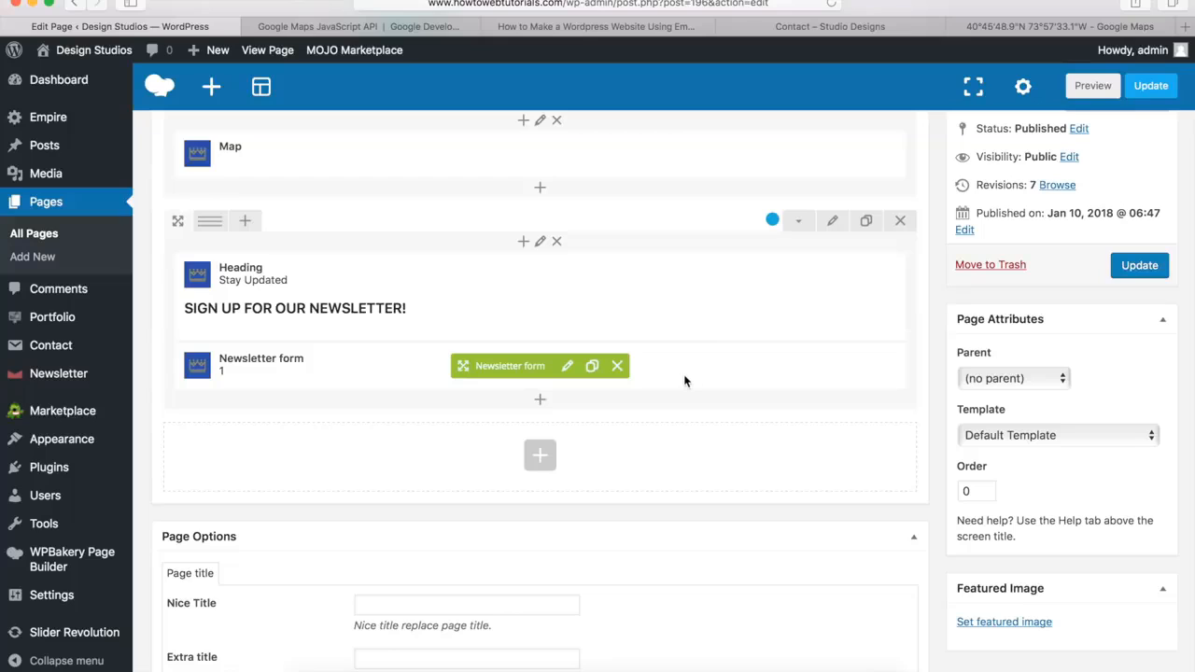
Update the Contact page to save its new newsletter section
{"action": "mouse_move", "coordinate": [85, 378]}
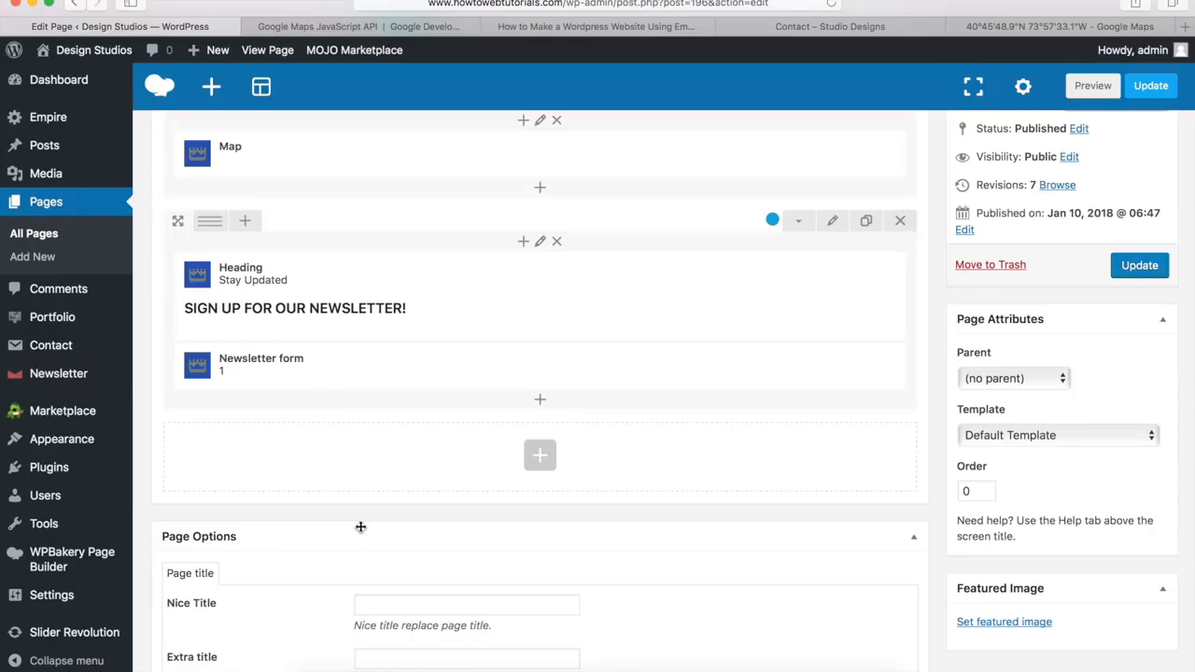
{"action": "scroll", "coordinate": [615, 498], "scroll_direction": "up", "scroll_amount": 15}
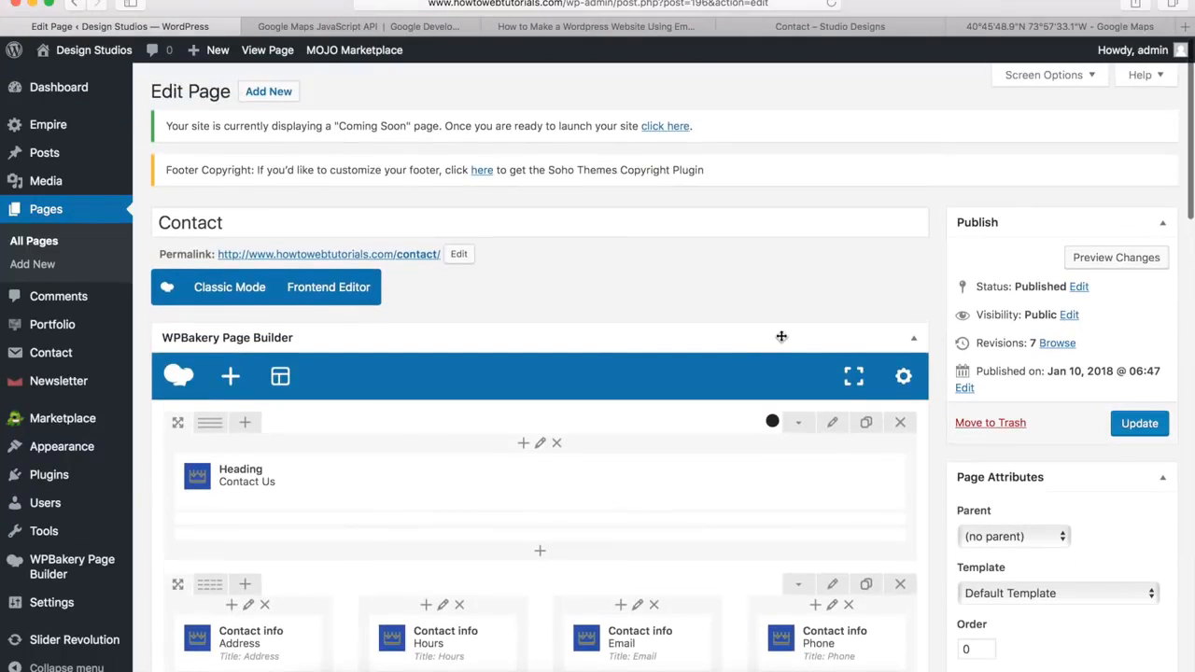
{"action": "left_click", "coordinate": [1133, 427]}
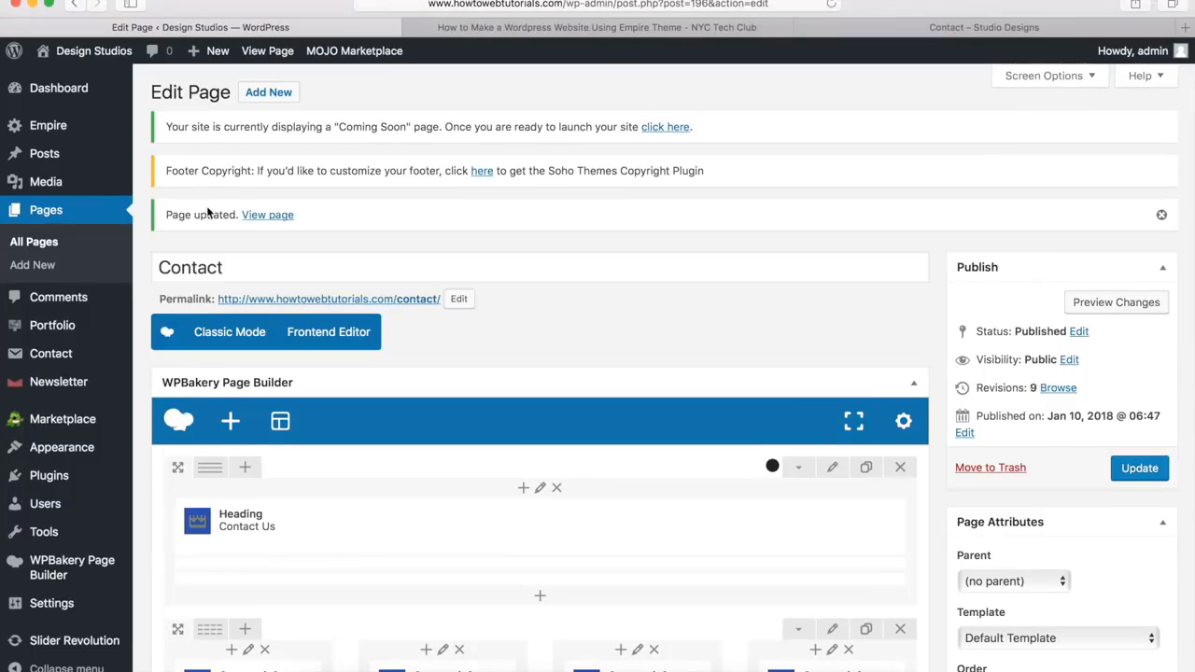
View the live Contact page, examine its contact form, map and newsletter section, and test the View Map link
{"action": "left_click", "coordinate": [264, 216]}
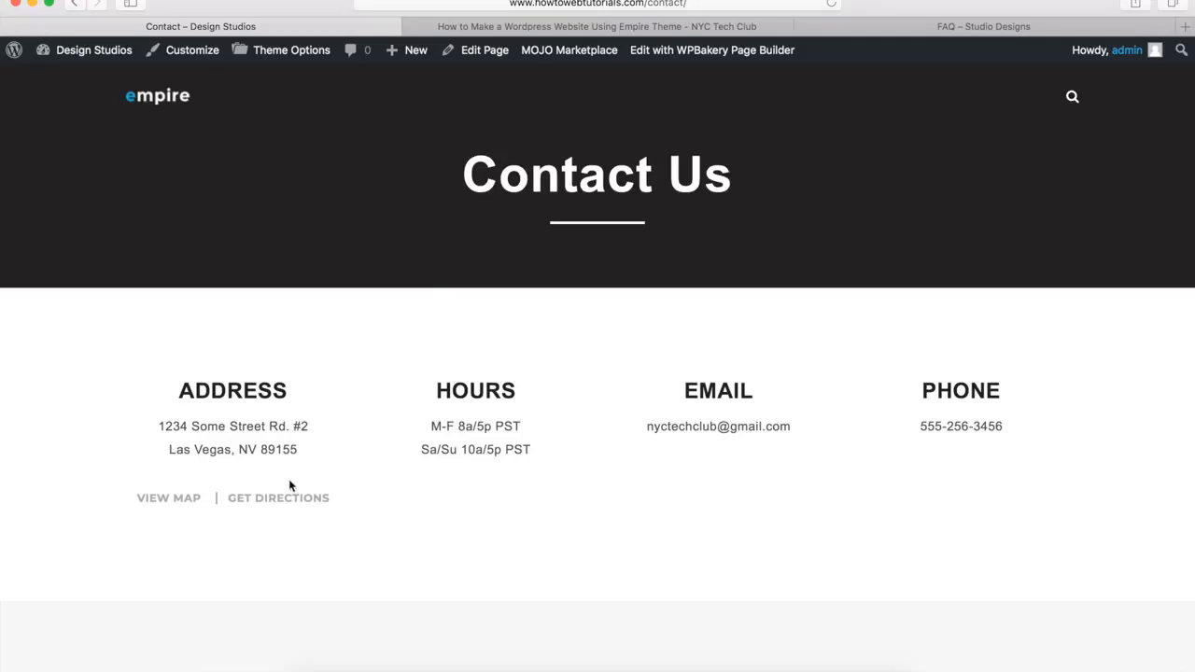
{"action": "scroll", "coordinate": [133, 563], "scroll_direction": "down", "scroll_amount": 6}
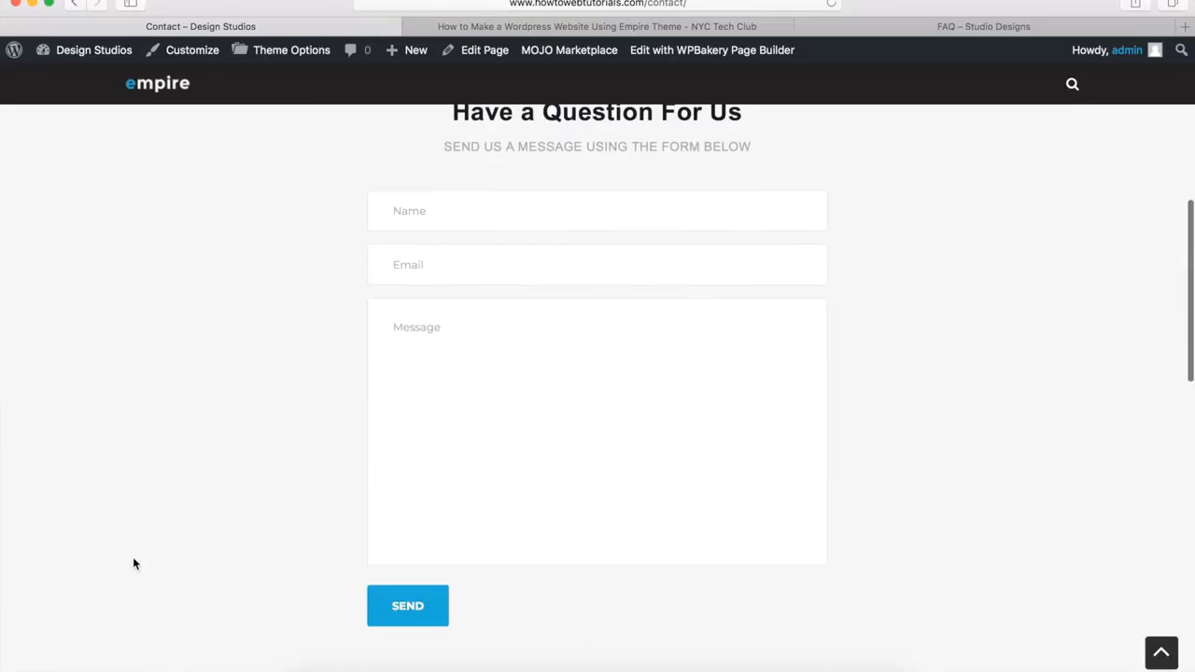
{"action": "scroll", "coordinate": [247, 474], "scroll_direction": "down", "scroll_amount": 10}
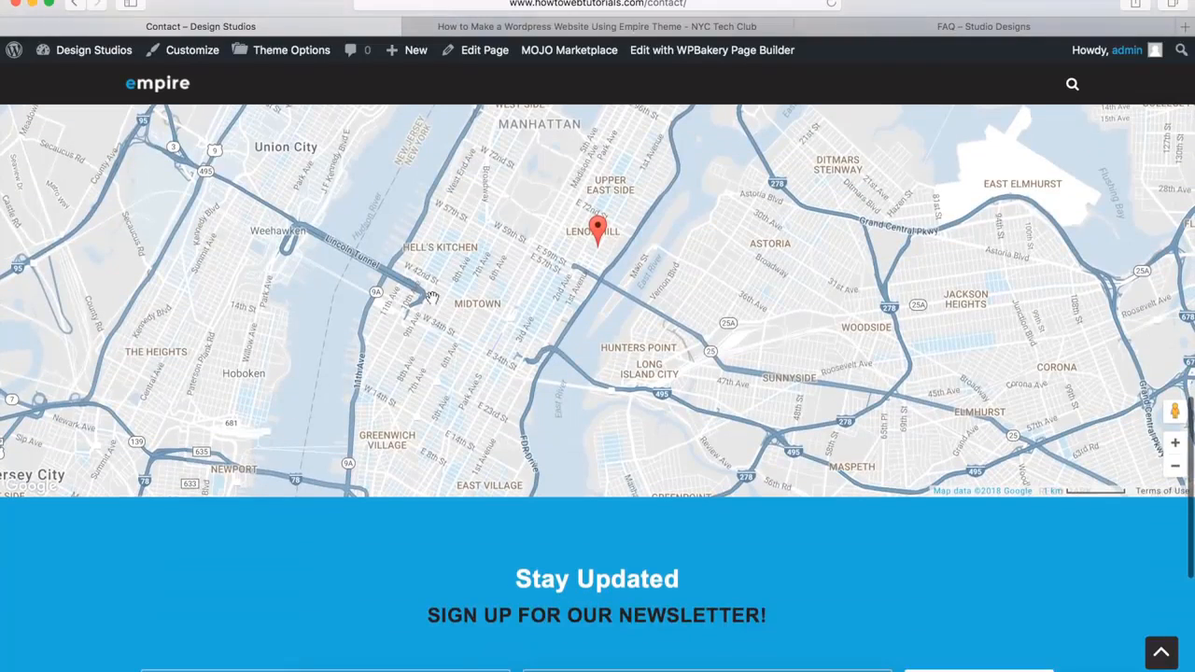
{"action": "scroll", "coordinate": [326, 552], "scroll_direction": "down", "scroll_amount": 3}
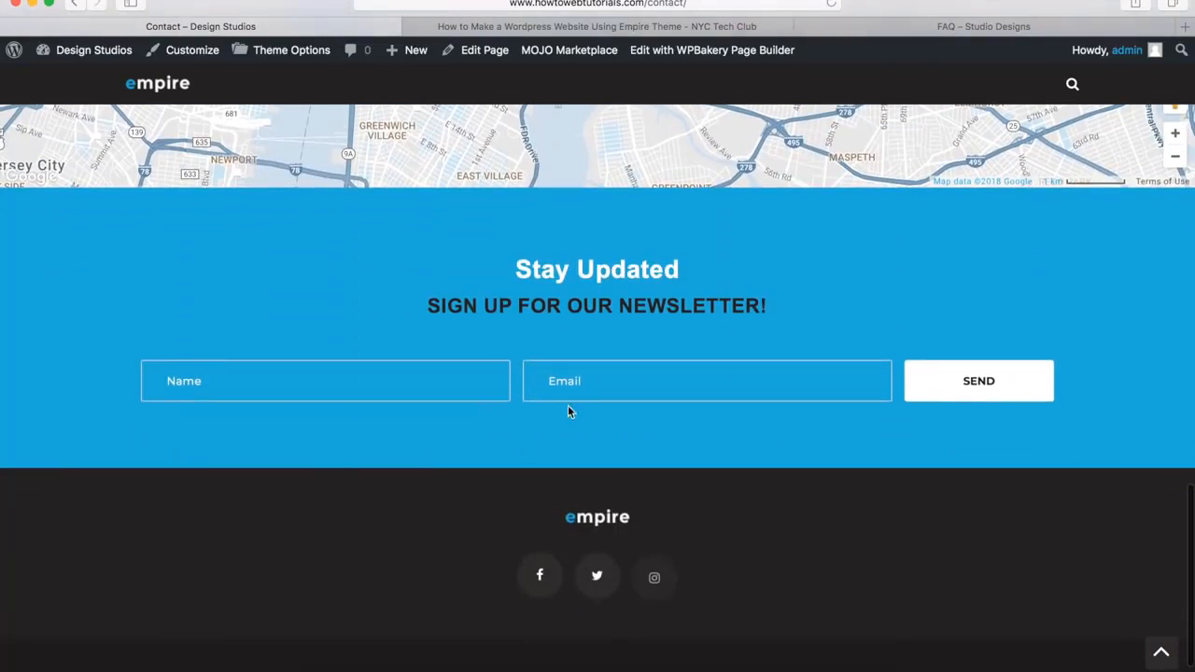
{"action": "left_click", "coordinate": [1162, 655]}
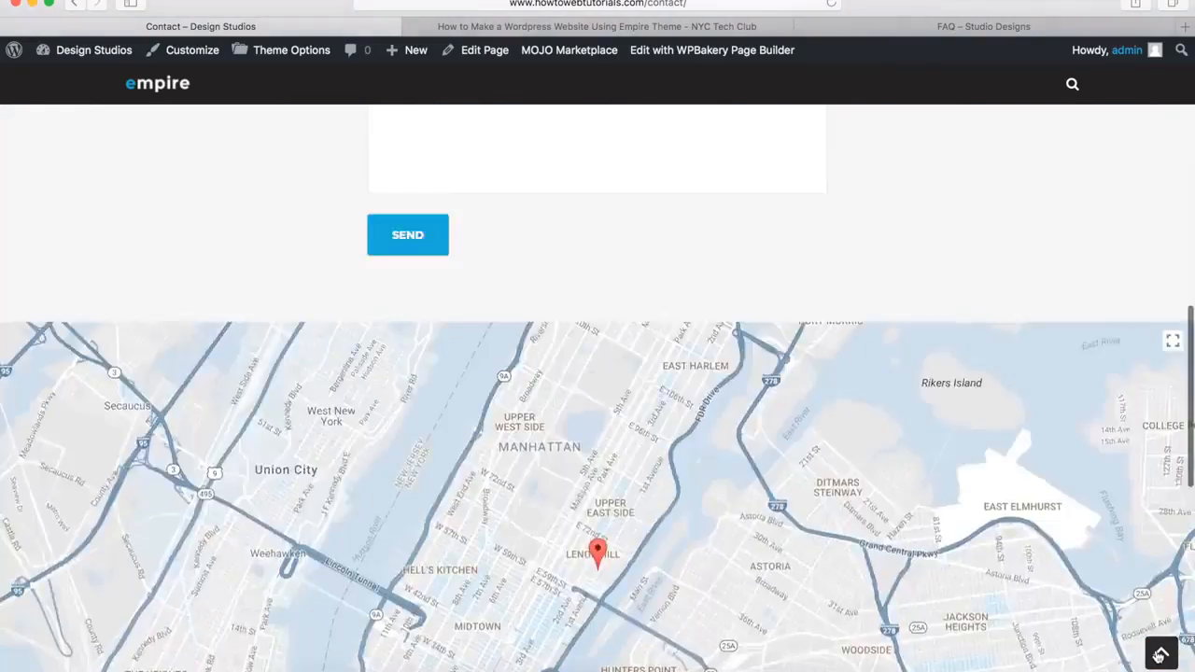
{"action": "left_click", "coordinate": [157, 498]}
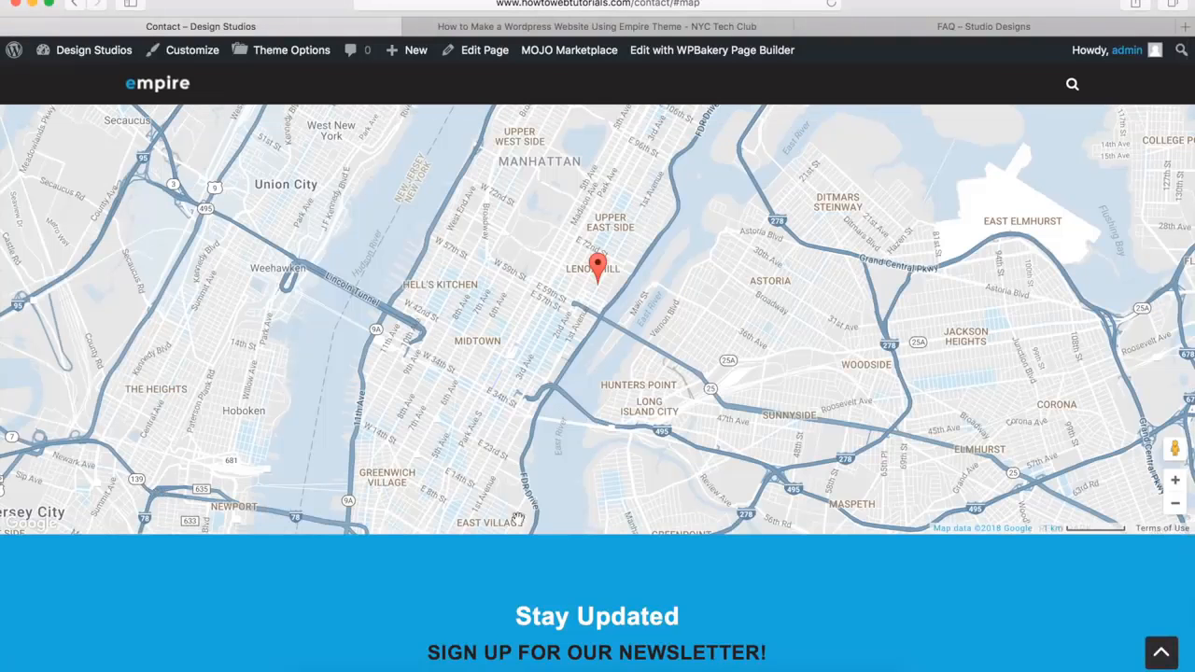
{"action": "left_click", "coordinate": [1162, 656]}
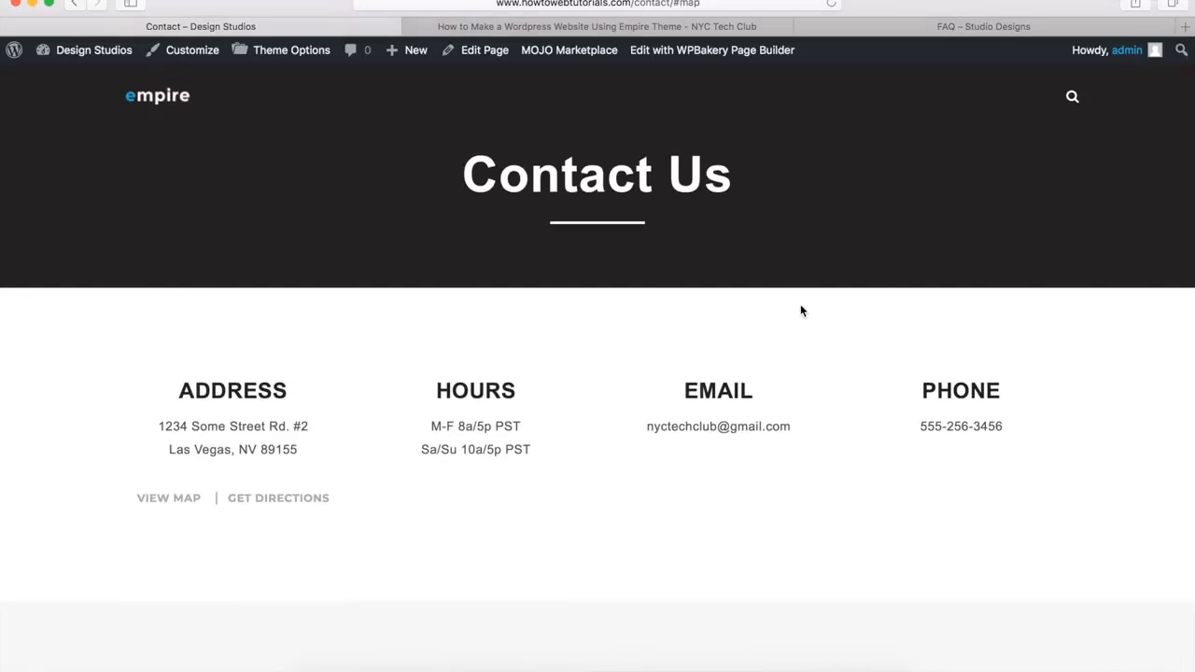
Examine the demo's Frequently Asked Questions page, including its expandable question groups and the closing contact section
{"action": "left_click", "coordinate": [976, 27]}
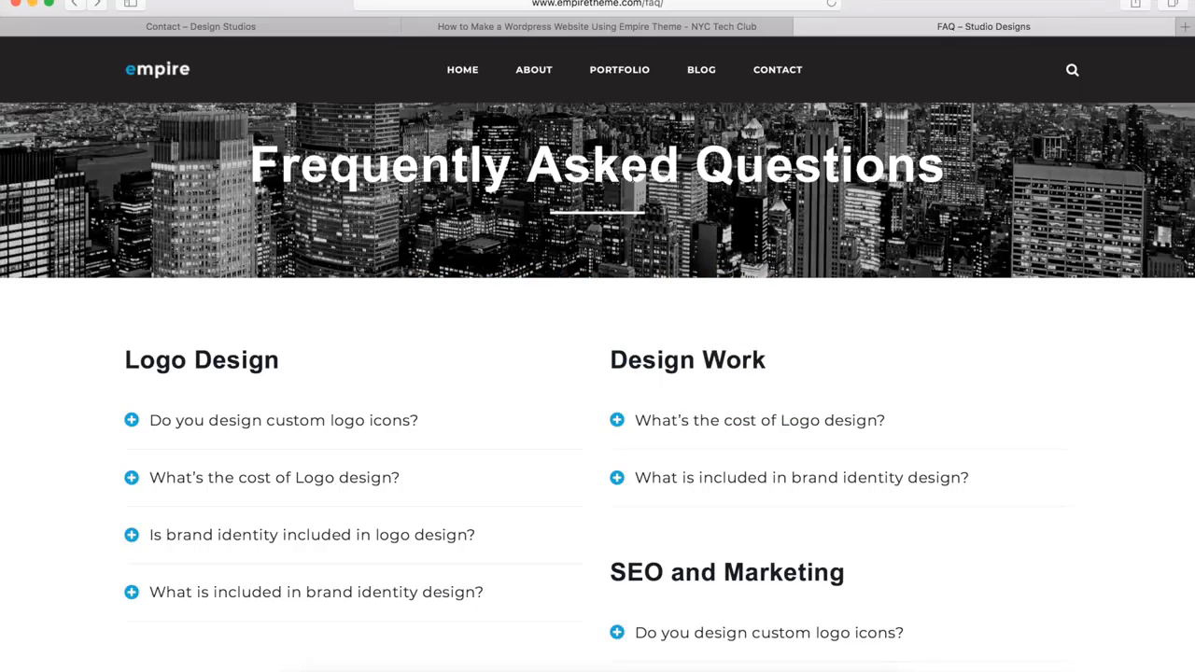
{"action": "scroll", "coordinate": [509, 475], "scroll_direction": "down", "scroll_amount": 5}
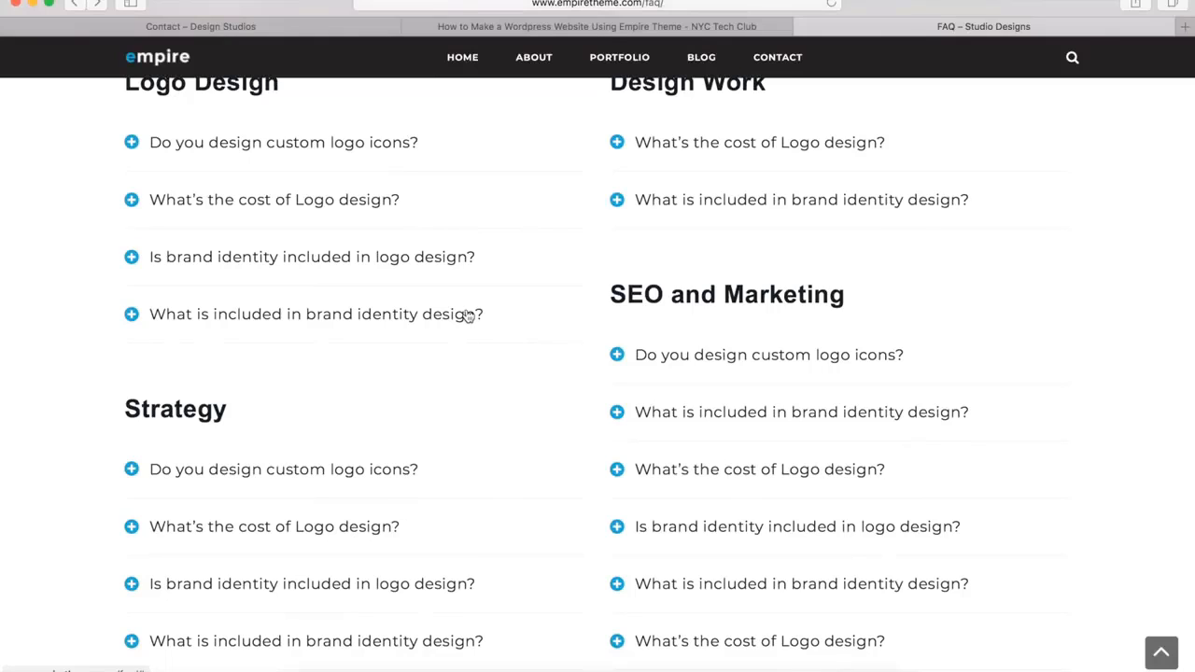
{"action": "left_click", "coordinate": [358, 264]}
{"action": "left_click", "coordinate": [301, 419]}
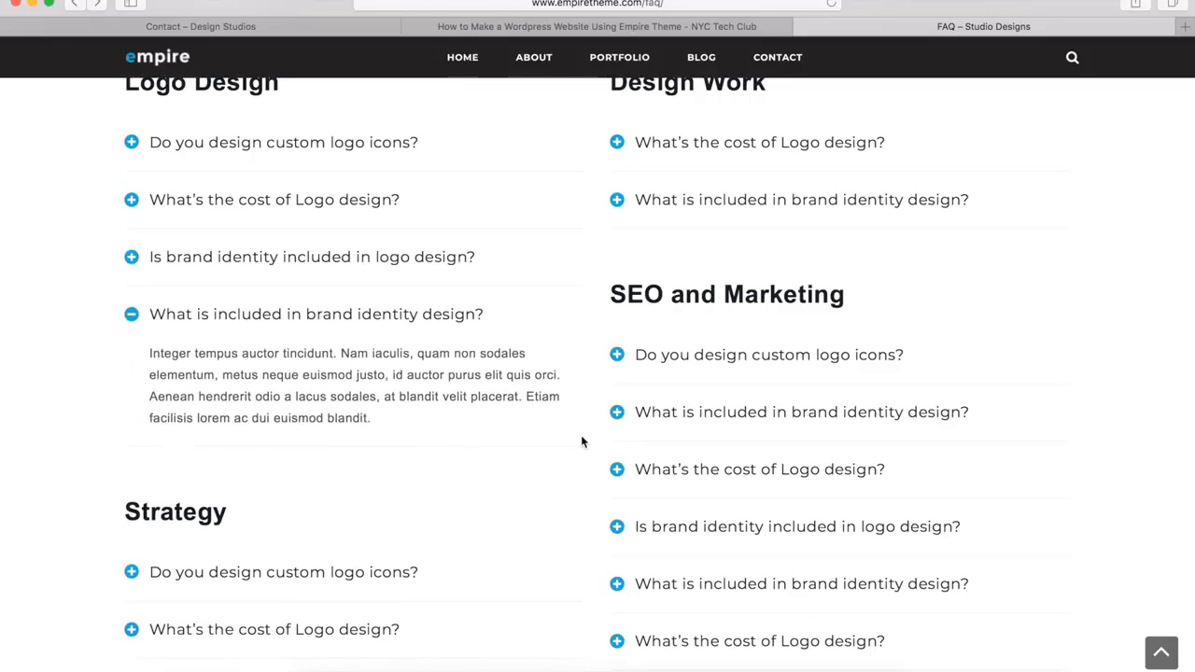
{"action": "scroll", "coordinate": [578, 438], "scroll_direction": "down", "scroll_amount": 6}
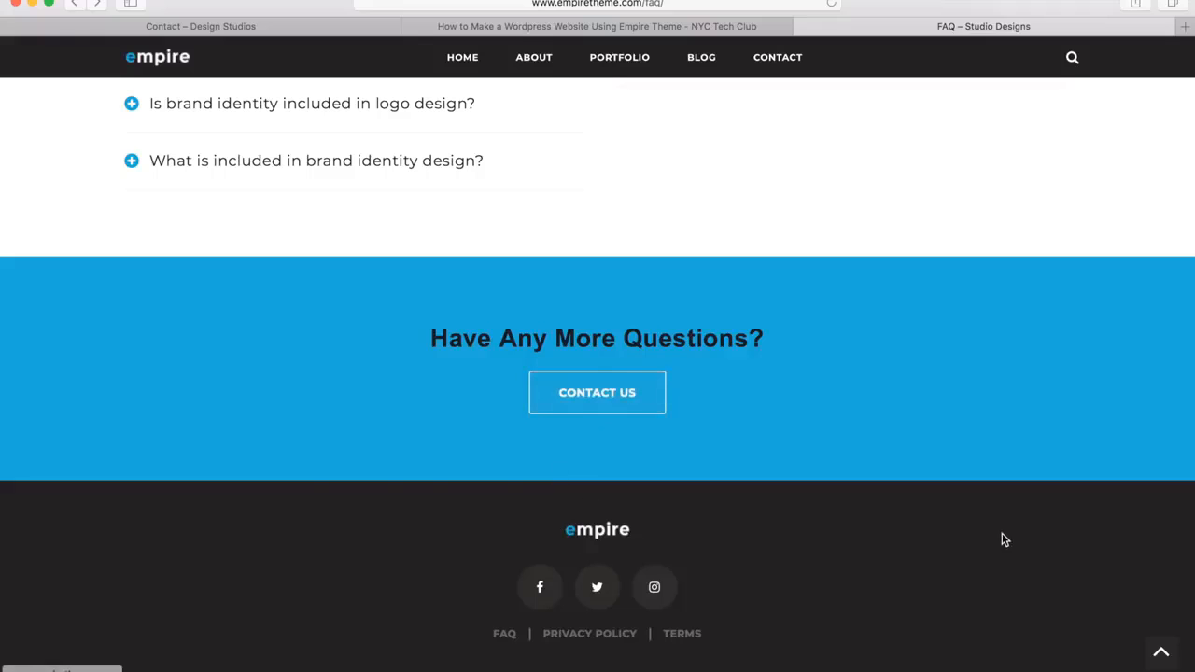
{"action": "left_click", "coordinate": [1152, 657]}
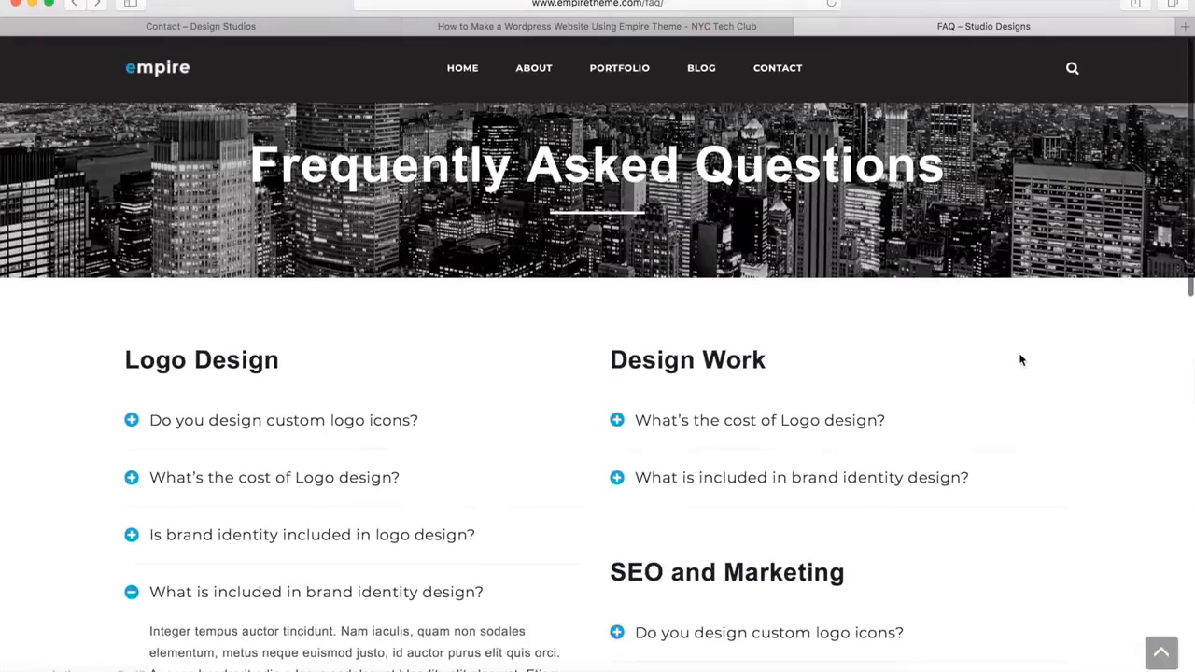
Create a new page on the WordPress site and title it FAQ
{"action": "left_click", "coordinate": [257, 27]}
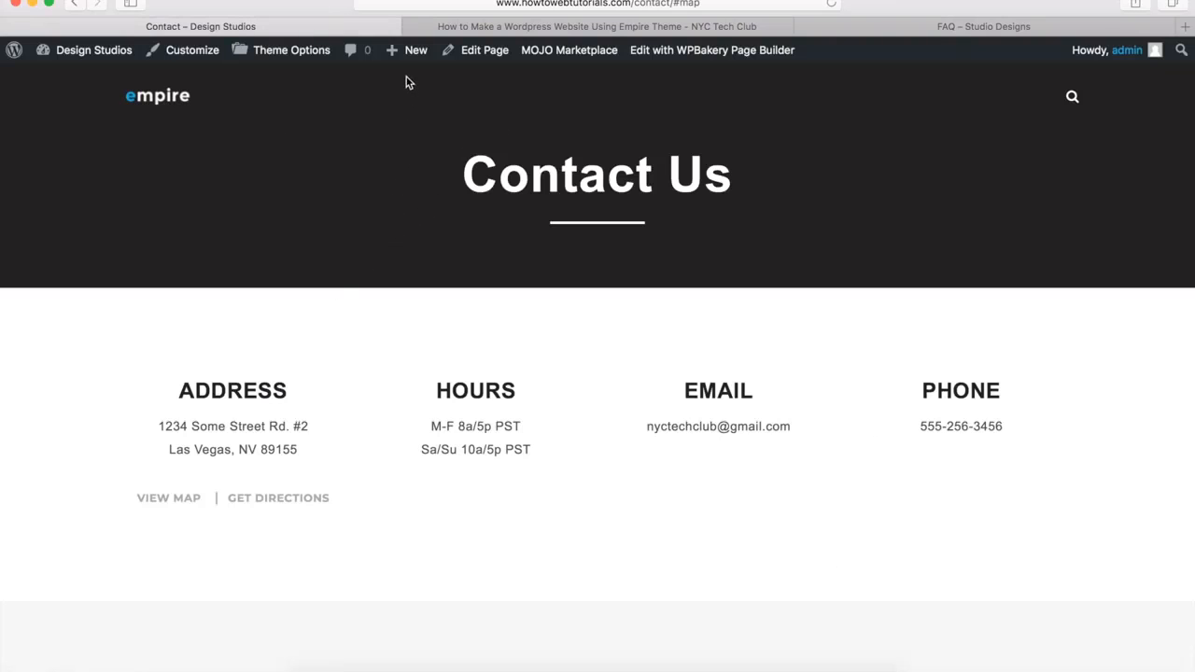
{"action": "mouse_move", "coordinate": [412, 54]}
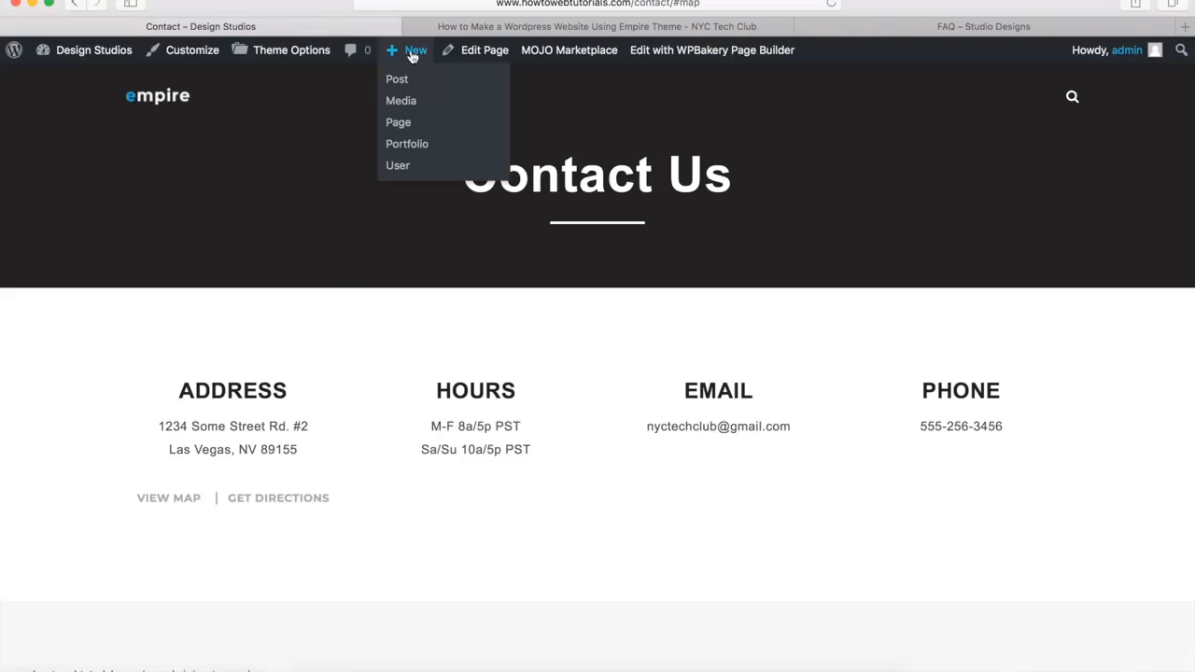
{"action": "left_click", "coordinate": [402, 122]}
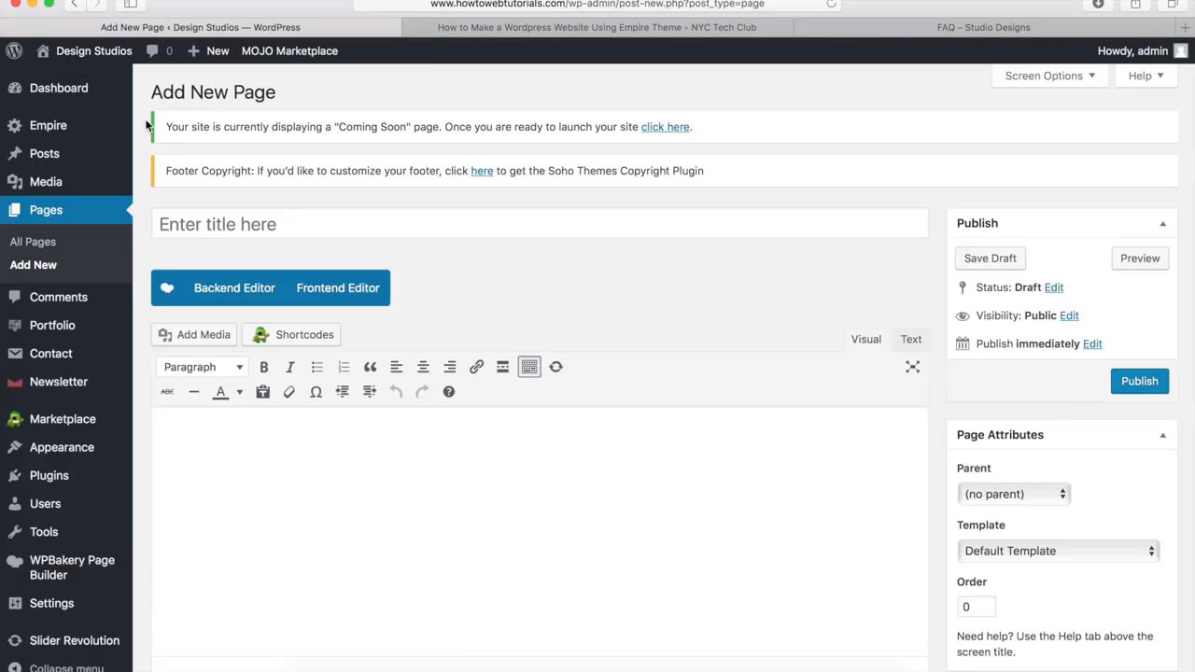
{"action": "left_click", "coordinate": [233, 226]}
{"action": "type", "text": "FAQ"}
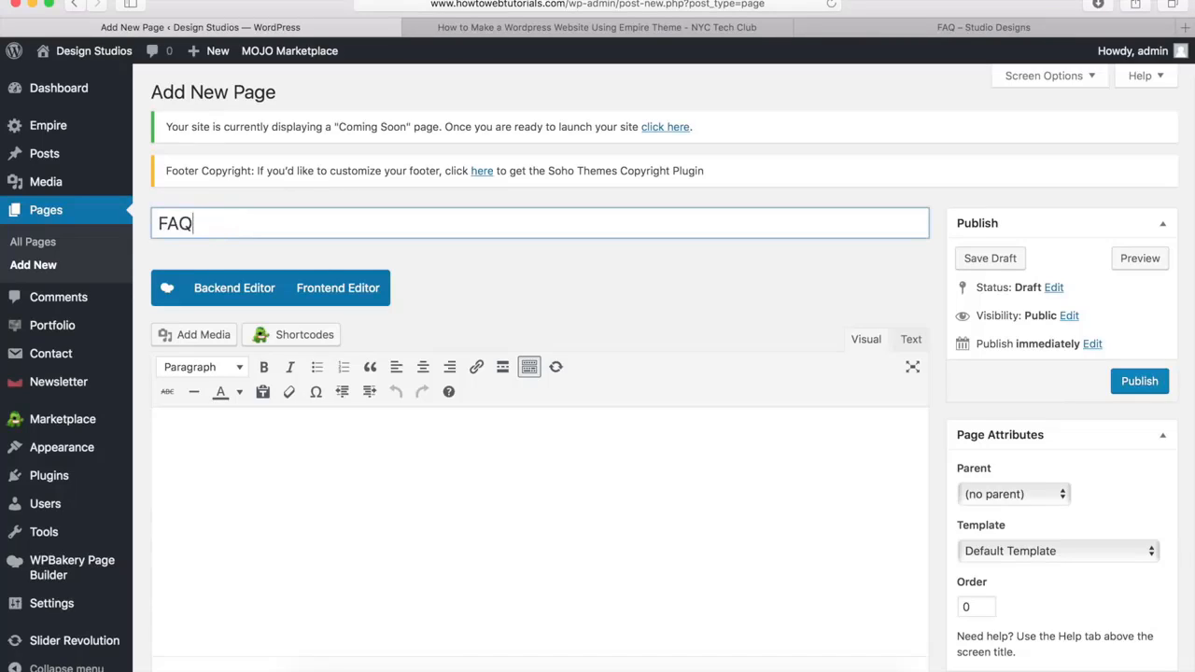
{"action": "left_click", "coordinate": [535, 288]}
Disable the page title in the FAQ page's options
{"action": "scroll", "coordinate": [535, 290], "scroll_direction": "down", "scroll_amount": 10}
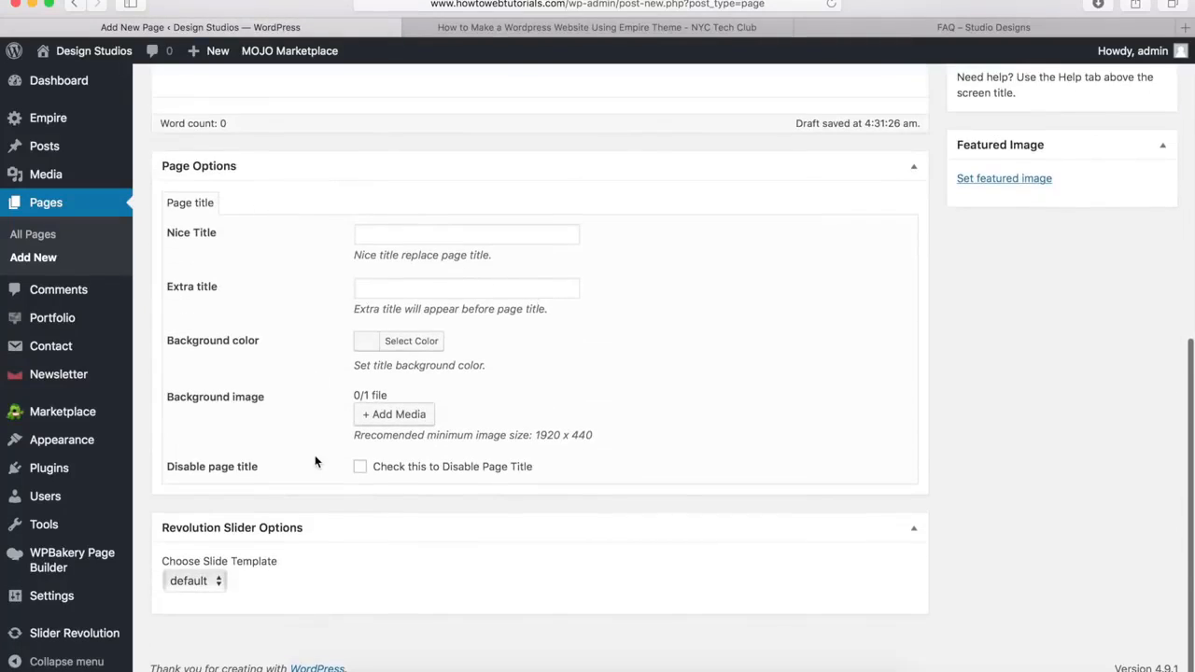
{"action": "left_click", "coordinate": [361, 470]}
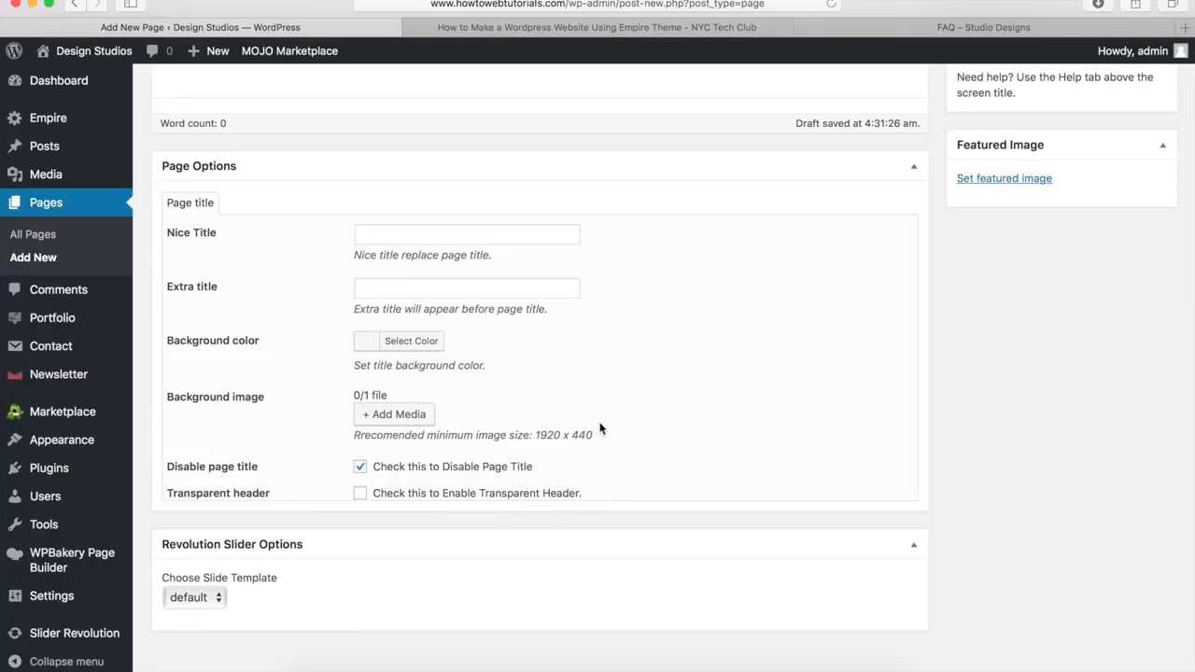
{"action": "scroll", "coordinate": [600, 429], "scroll_direction": "up", "scroll_amount": 6}
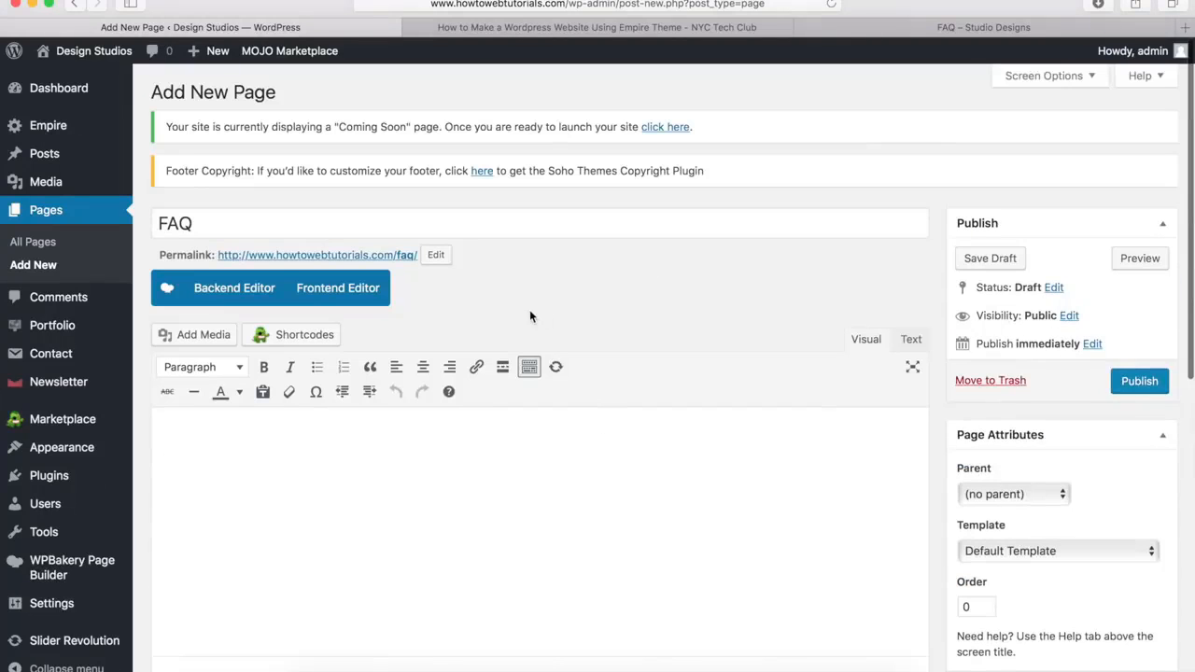
Switch the FAQ page to the WPBakery backend editor and add a Row element
{"action": "left_click", "coordinate": [231, 293]}
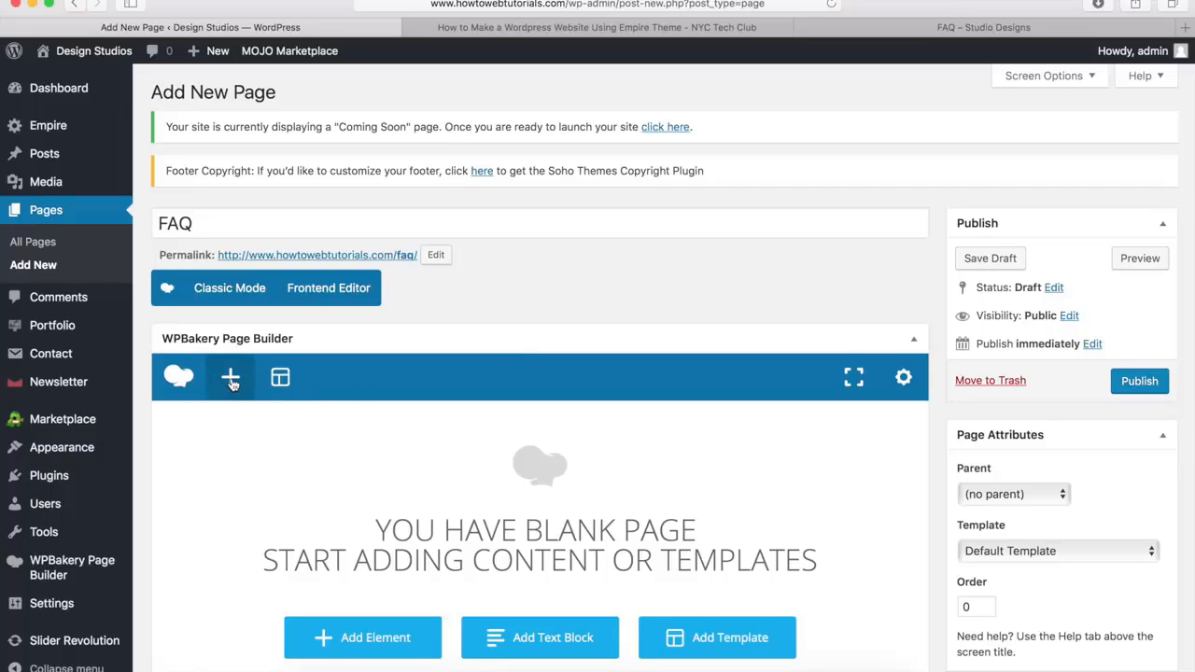
{"action": "left_click", "coordinate": [231, 379]}
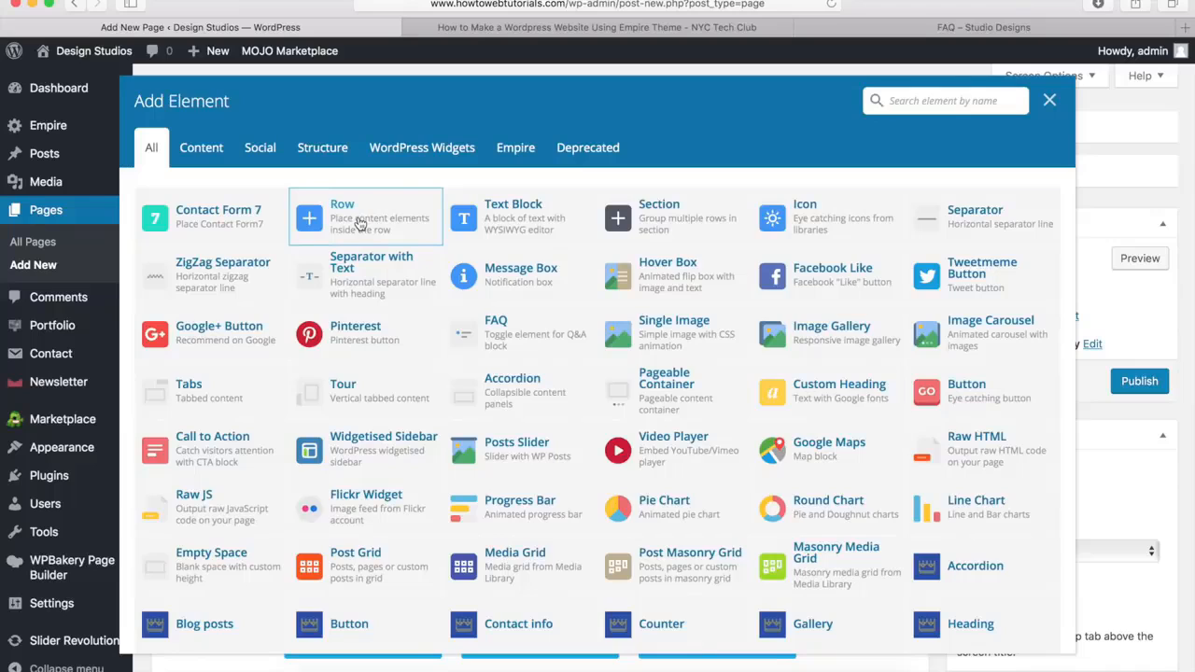
{"action": "left_click", "coordinate": [360, 224]}
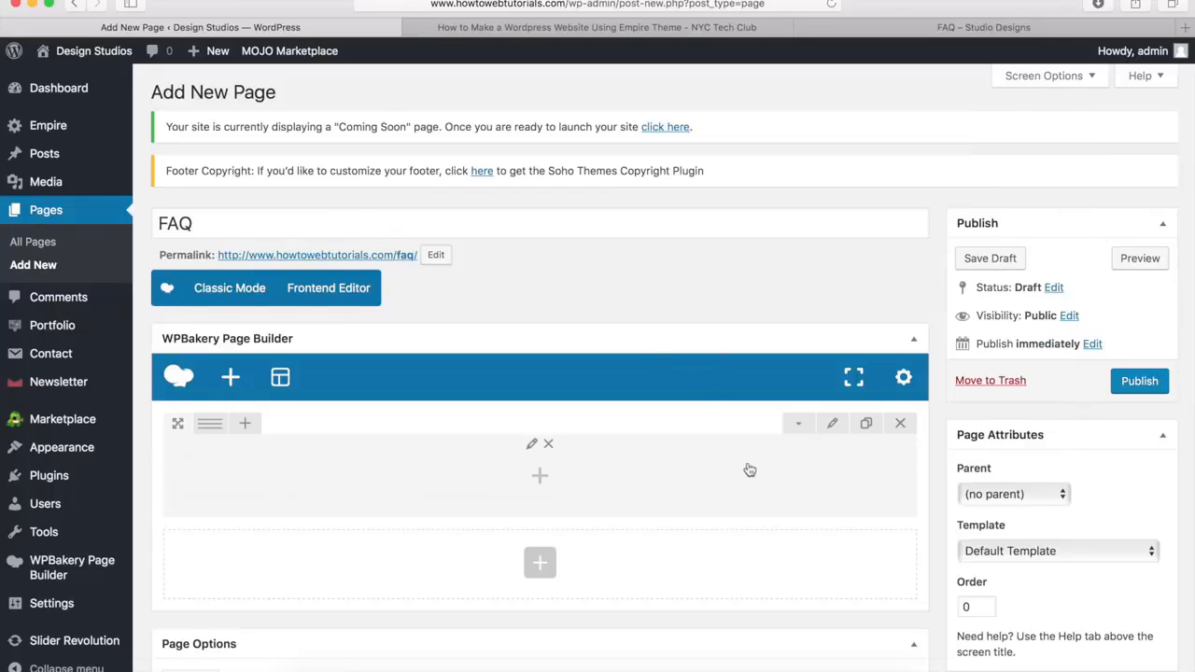
Set the new row's stretch to Stretch row and its top padding to 40px
{"action": "left_click", "coordinate": [834, 426]}
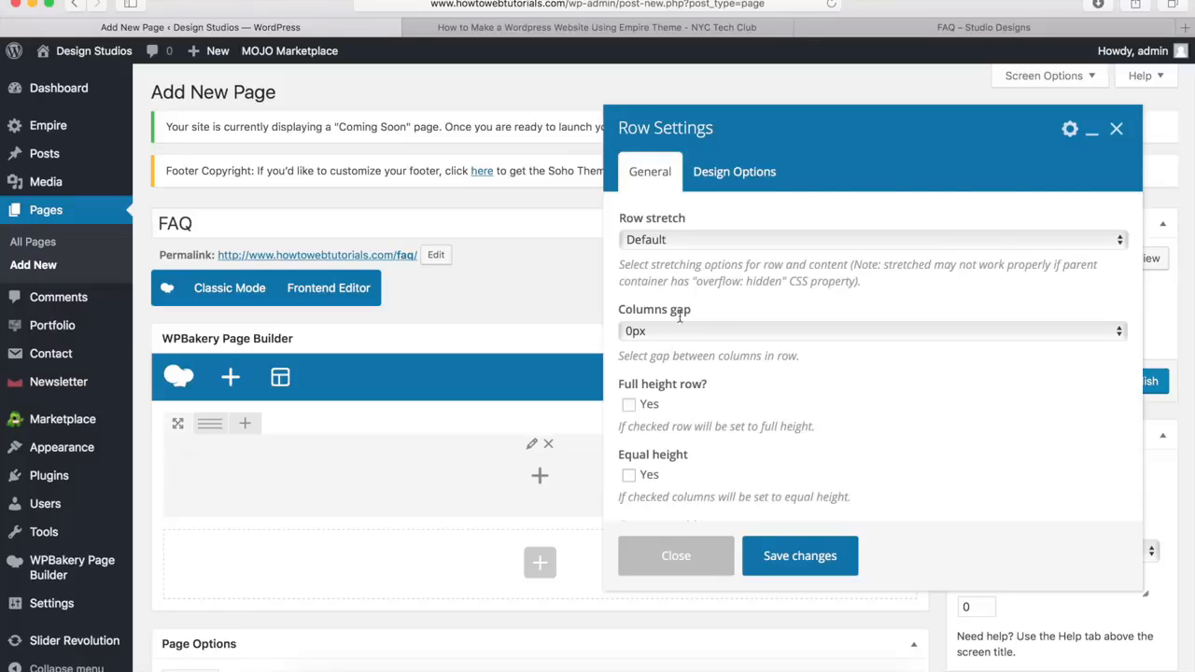
{"action": "left_click", "coordinate": [688, 240]}
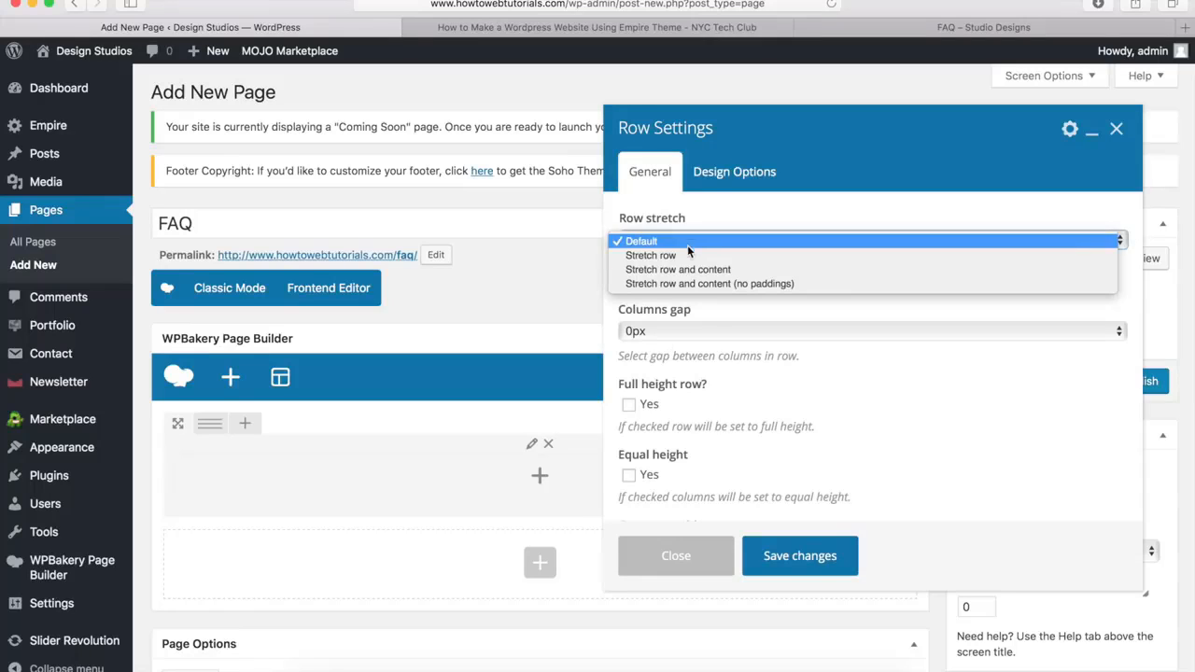
{"action": "left_click", "coordinate": [681, 261]}
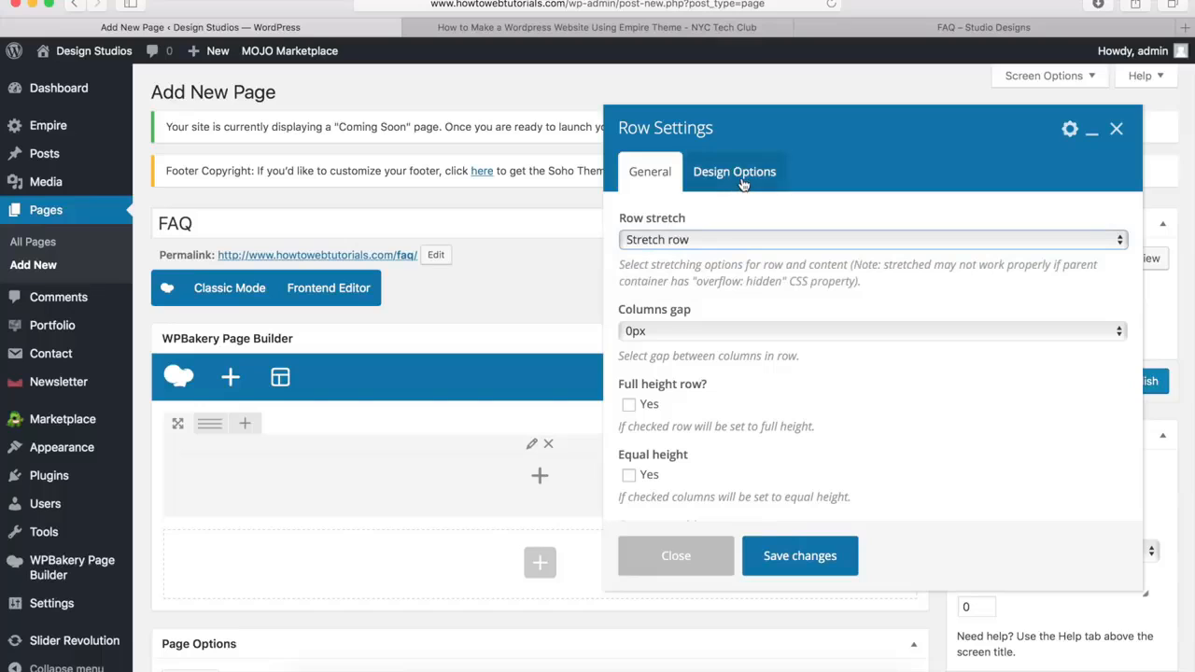
{"action": "left_click", "coordinate": [738, 175]}
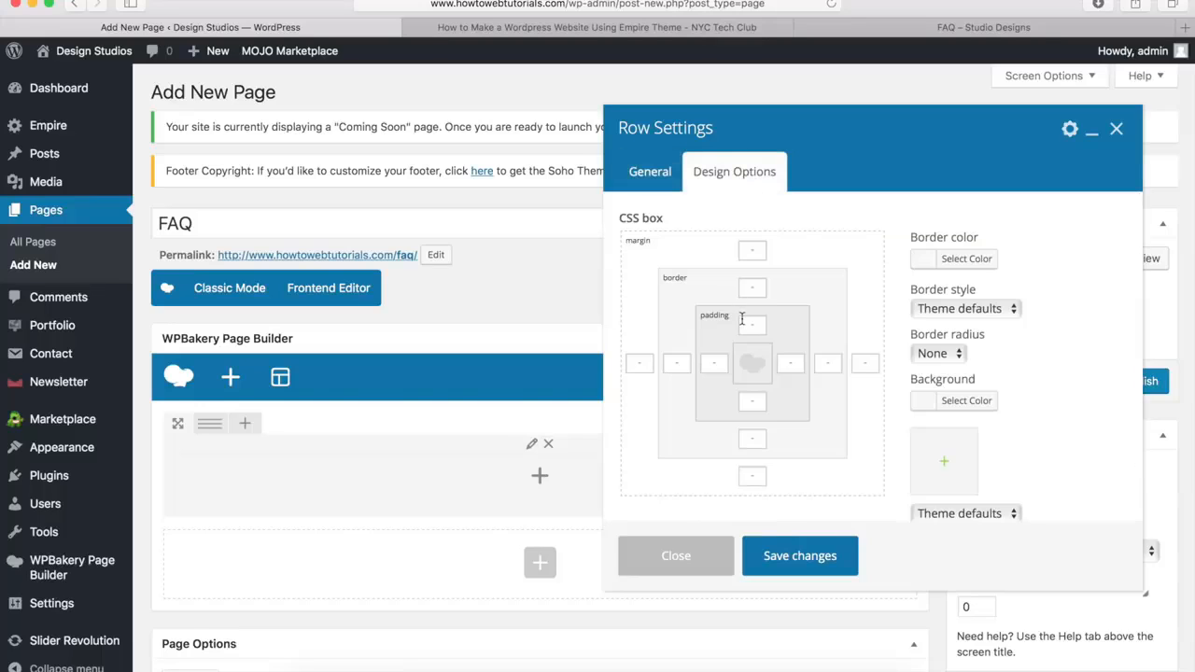
{"action": "type", "text": "40px"}
Use pagetitle-darken.jpg as the row's background image with the Cover option, and save the row settings
{"action": "left_click", "coordinate": [946, 466]}
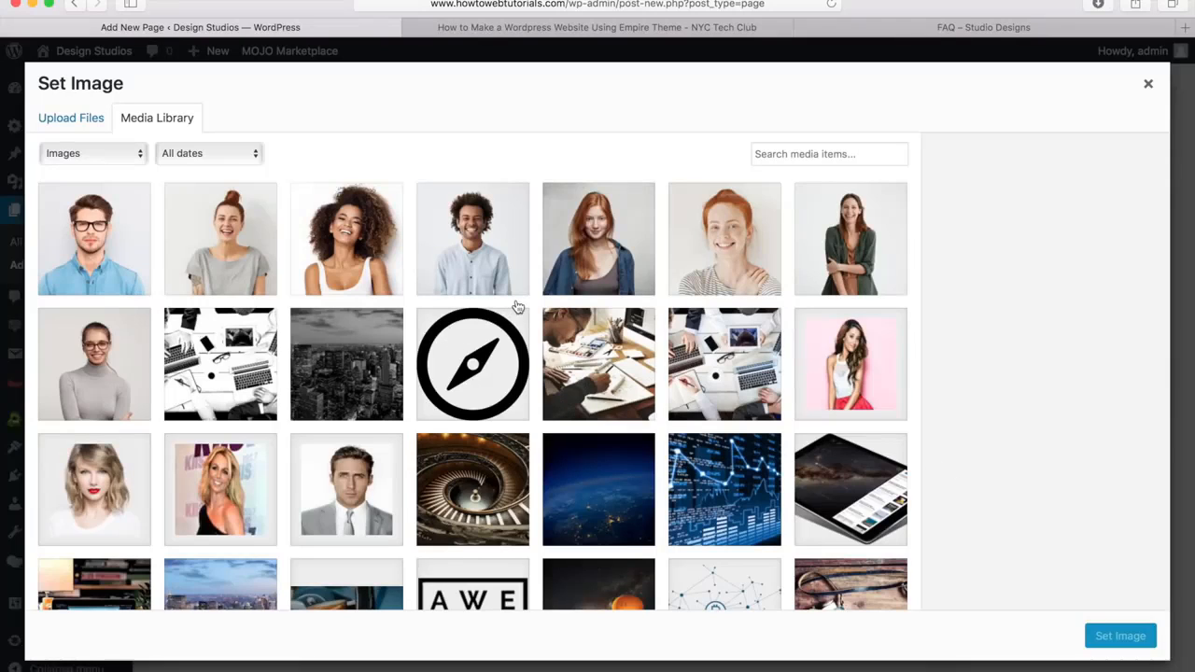
{"action": "left_click", "coordinate": [345, 368]}
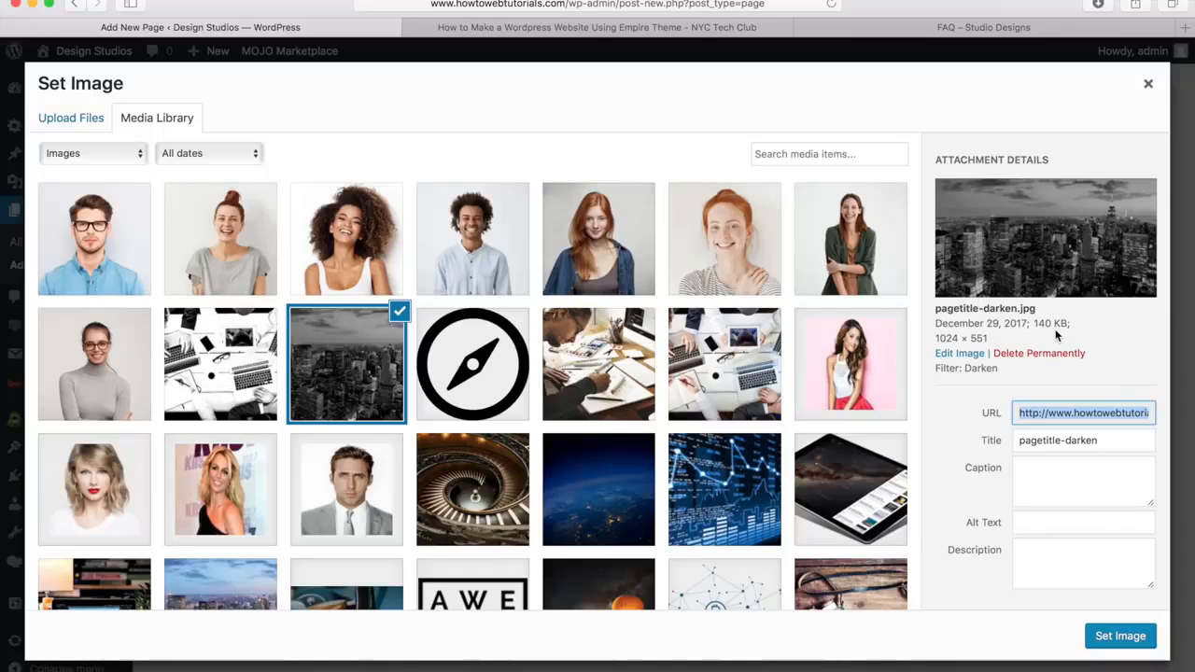
{"action": "left_click", "coordinate": [1120, 638]}
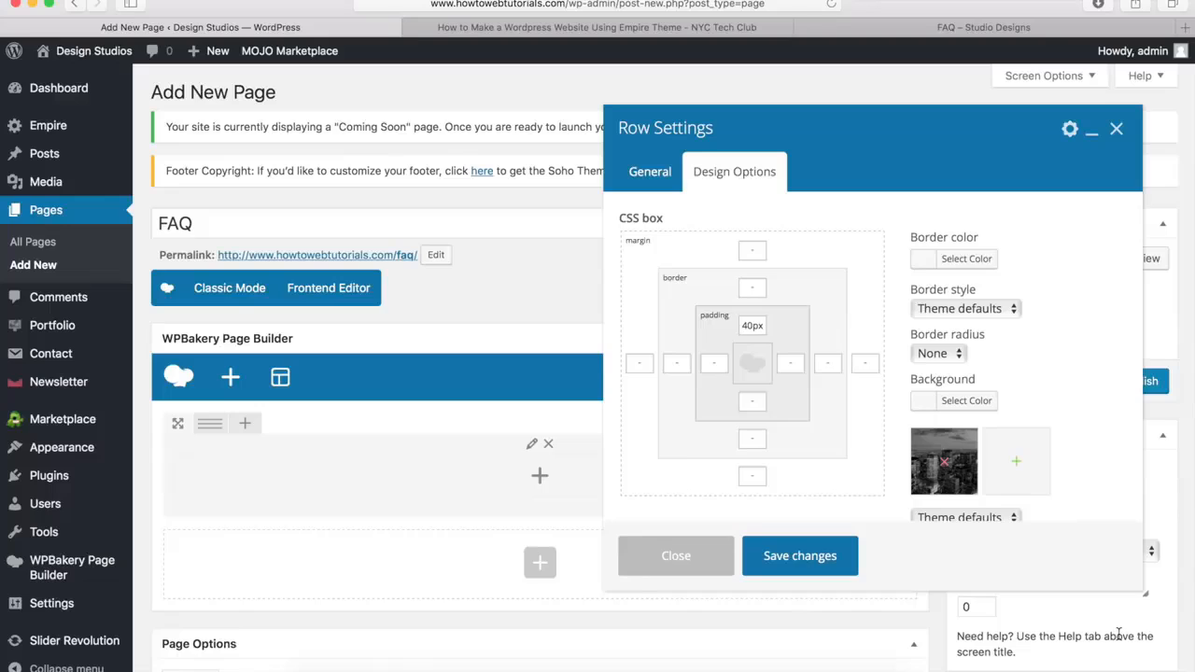
{"action": "scroll", "coordinate": [979, 454], "scroll_direction": "down", "scroll_amount": 3}
{"action": "left_click", "coordinate": [971, 448]}
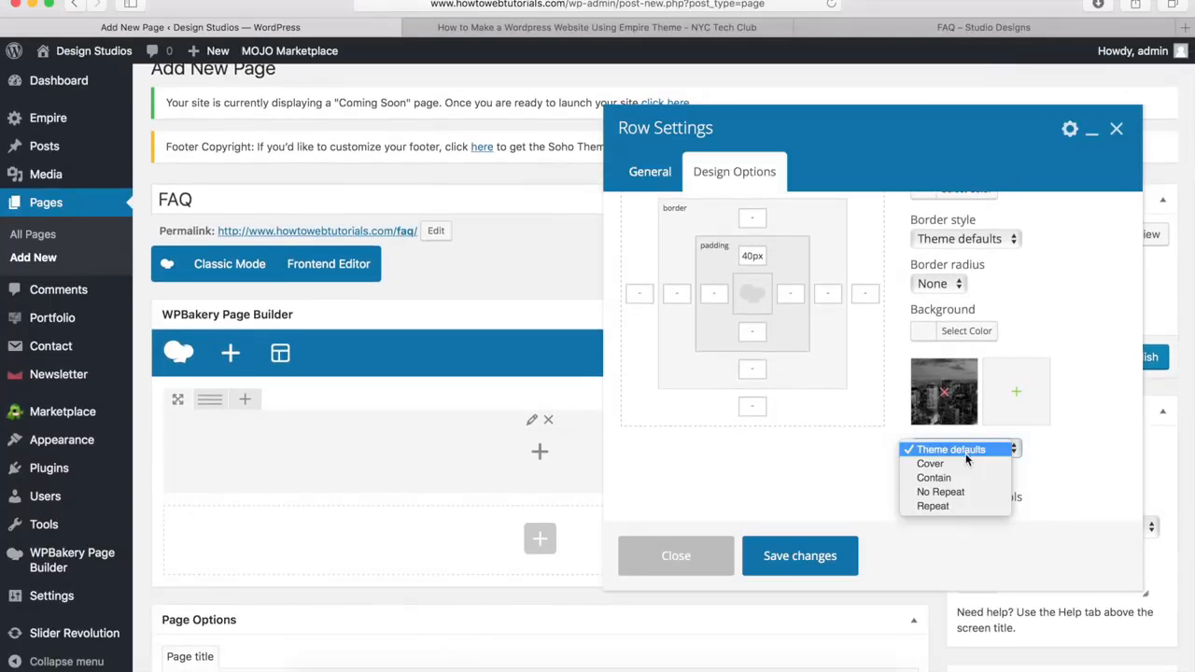
{"action": "left_click", "coordinate": [959, 466]}
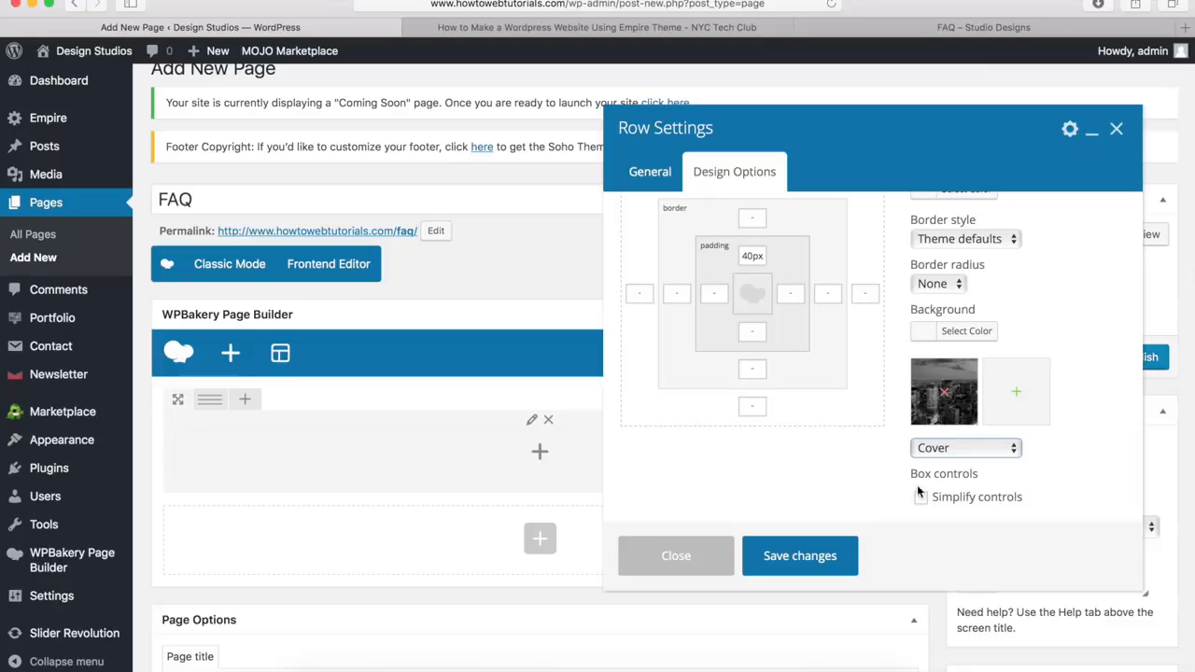
{"action": "left_click", "coordinate": [800, 556]}
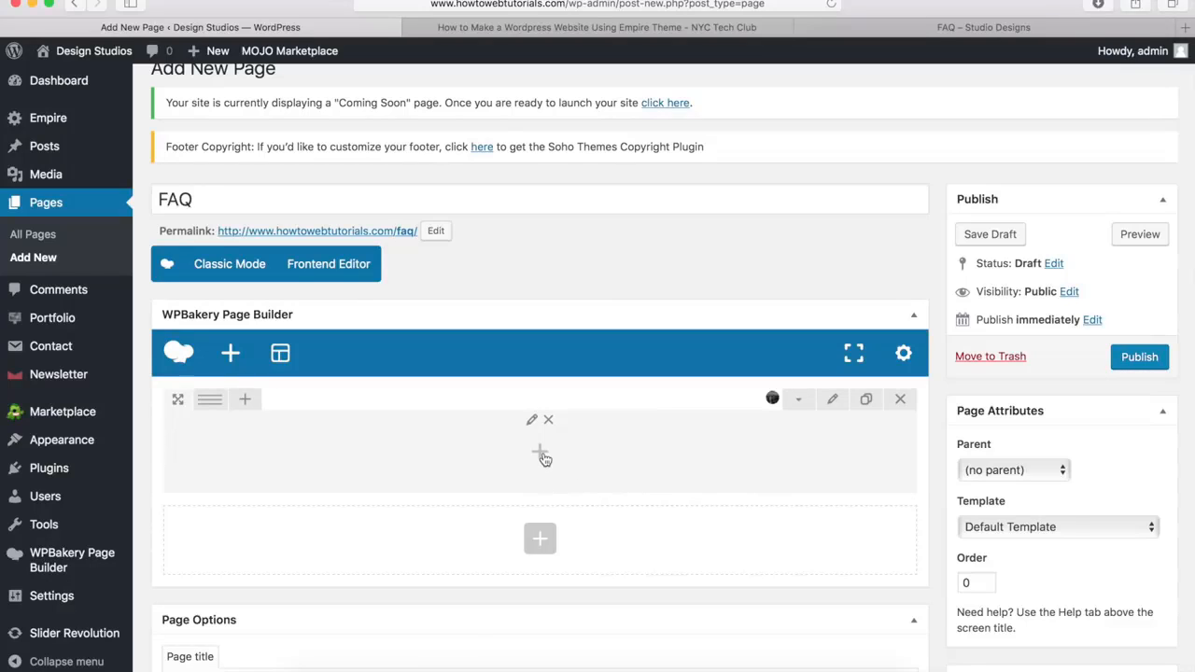
Add an Empire Heading element to the row with the title "Frequently Asked Questions" at size H1
{"action": "left_click", "coordinate": [542, 456]}
{"action": "scroll", "coordinate": [616, 377], "scroll_direction": "down", "scroll_amount": 1}
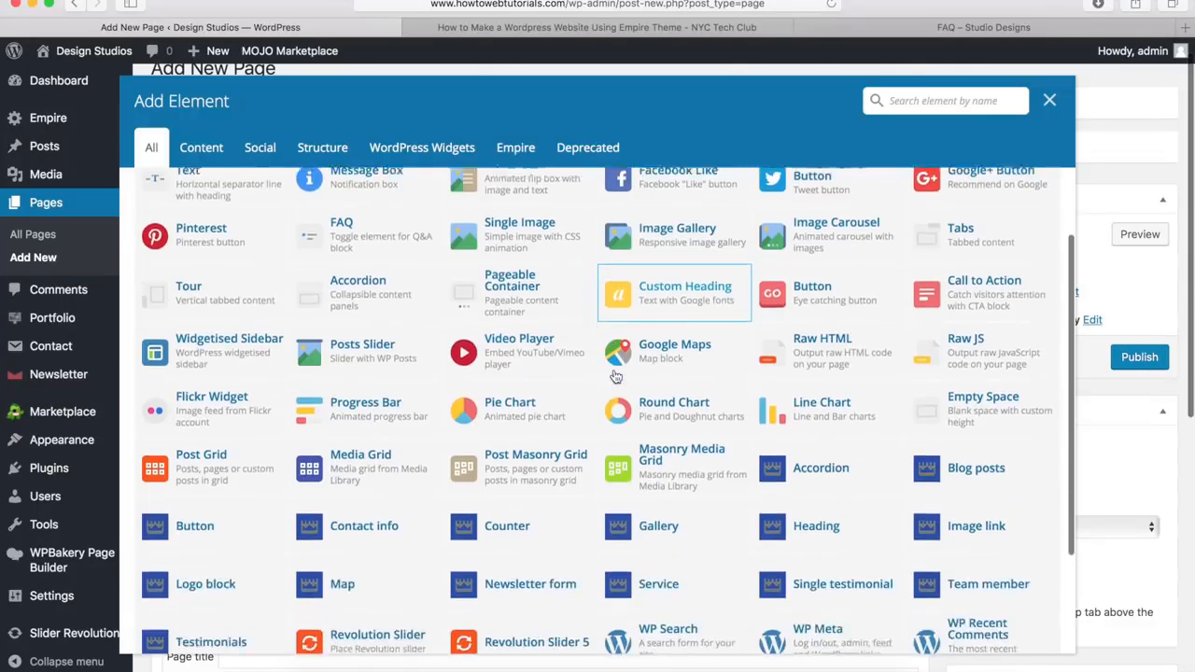
{"action": "left_click", "coordinate": [816, 479]}
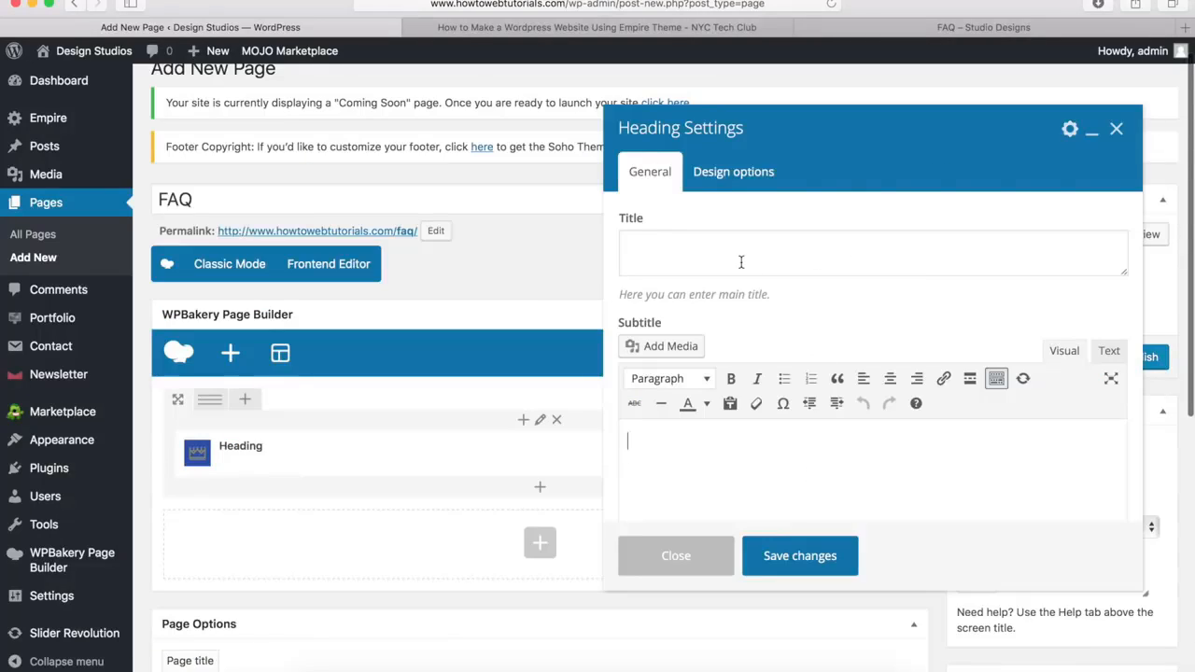
{"action": "left_click", "coordinate": [668, 255]}
{"action": "type", "text": "Frequently Asked Questions"}
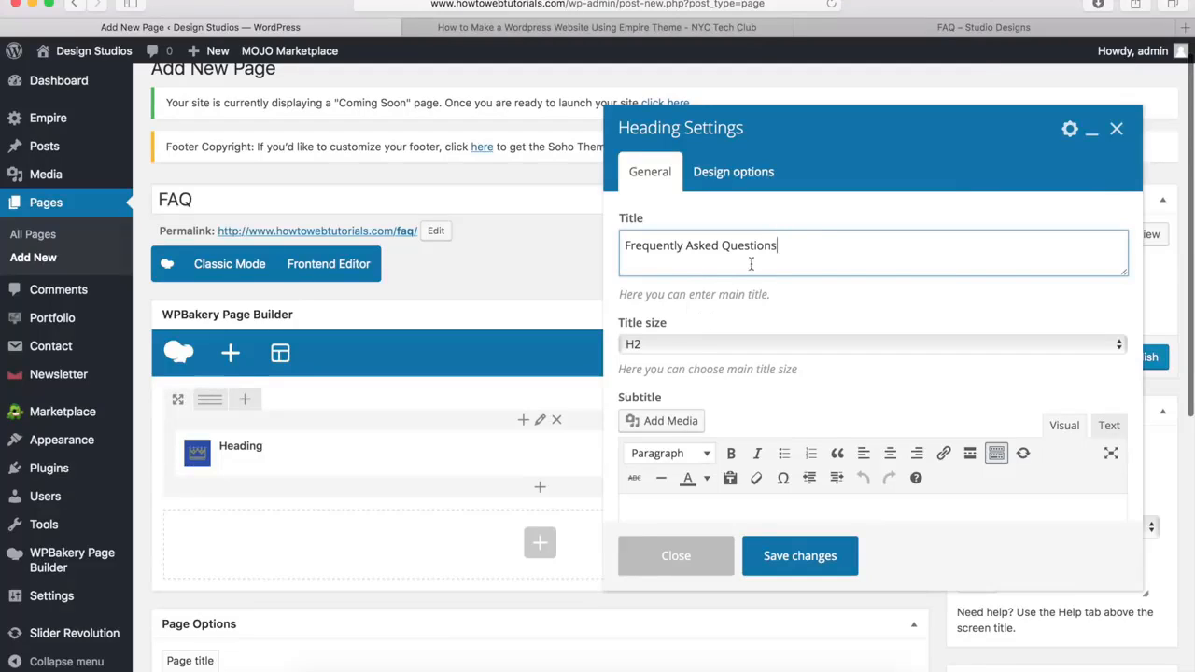
{"action": "left_click", "coordinate": [664, 343]}
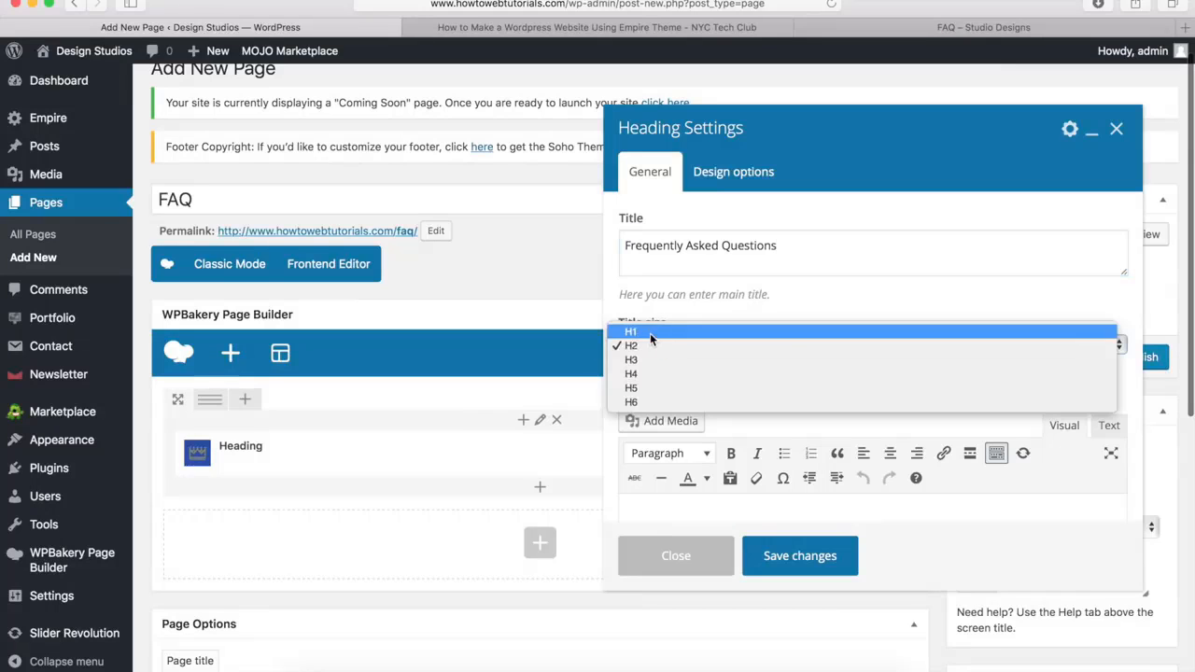
{"action": "left_click", "coordinate": [650, 333]}
Set the FAQ heading's style to Style 1
{"action": "scroll", "coordinate": [700, 298], "scroll_direction": "down", "scroll_amount": 5}
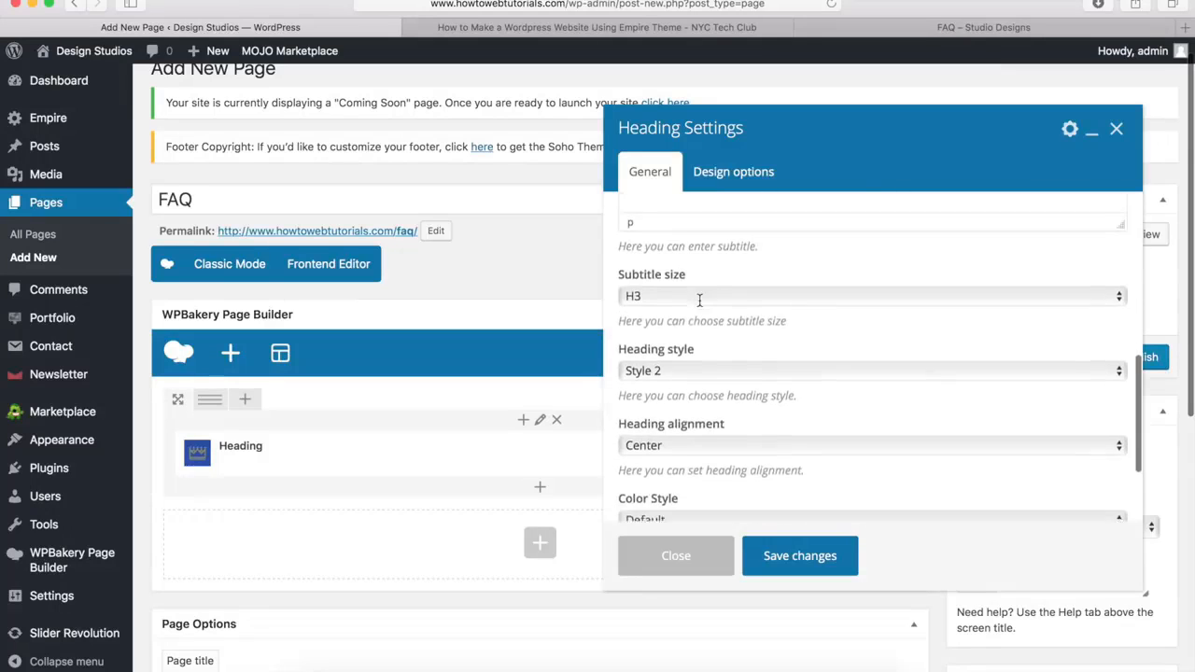
{"action": "left_click", "coordinate": [678, 358]}
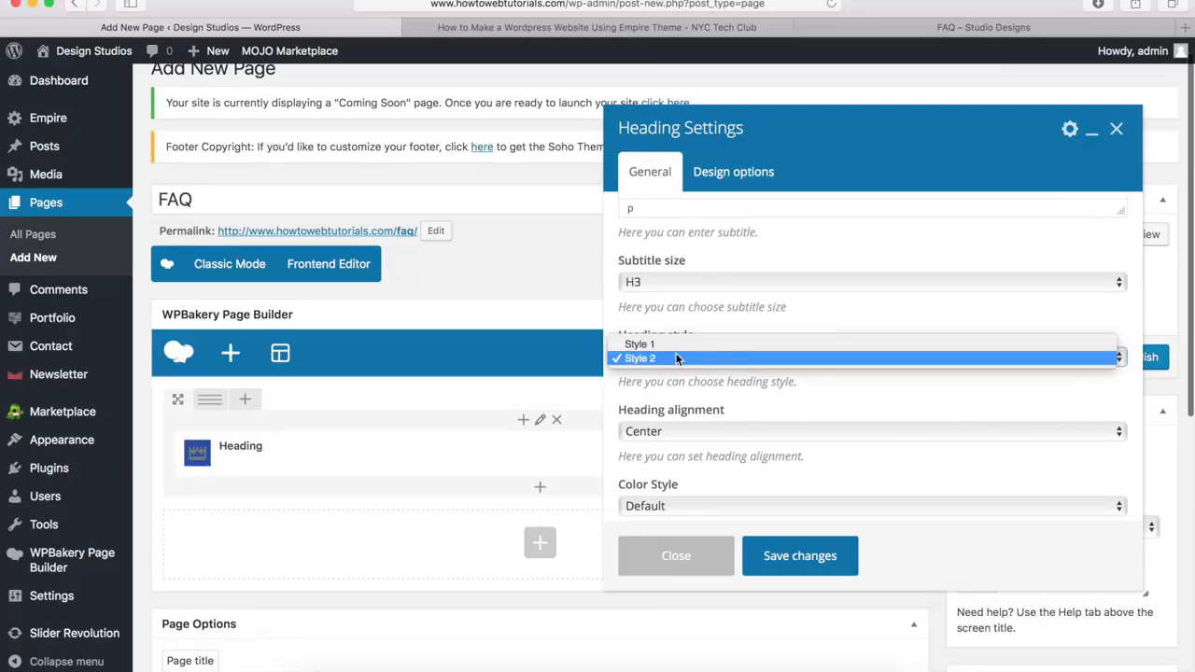
{"action": "left_click", "coordinate": [681, 344]}
Give the FAQ heading a Custom color style with a white (#ffffff) main title color, and save the heading settings
{"action": "scroll", "coordinate": [678, 471], "scroll_direction": "down", "scroll_amount": 2}
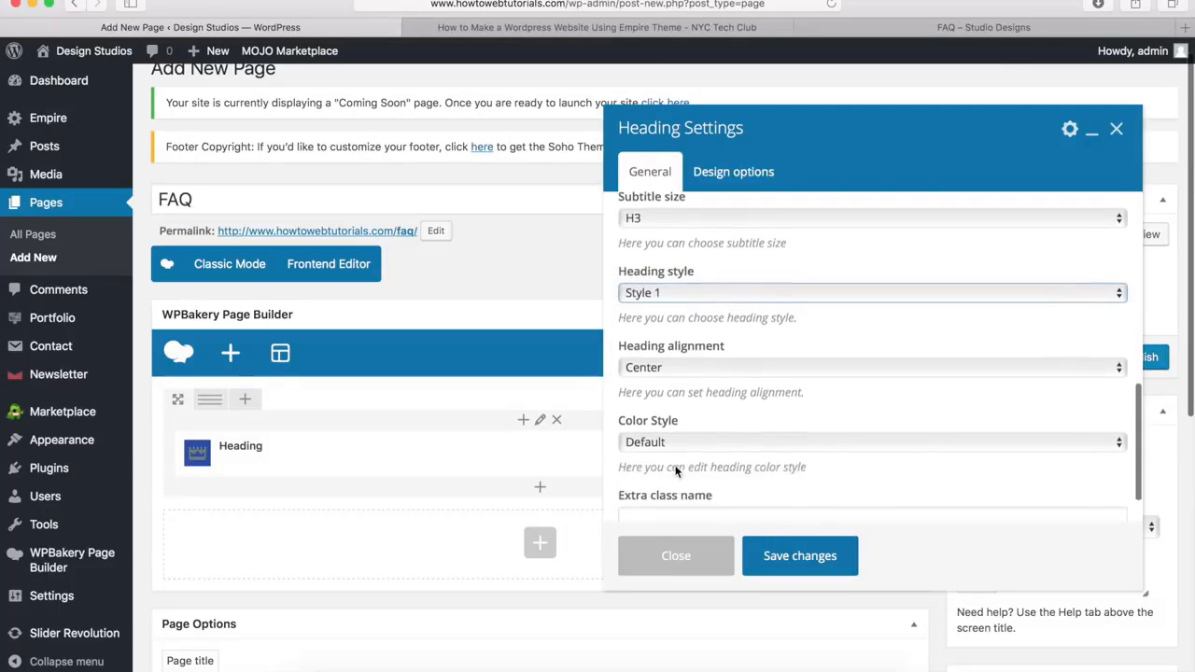
{"action": "scroll", "coordinate": [677, 471], "scroll_direction": "down", "scroll_amount": 1}
{"action": "left_click", "coordinate": [678, 395]}
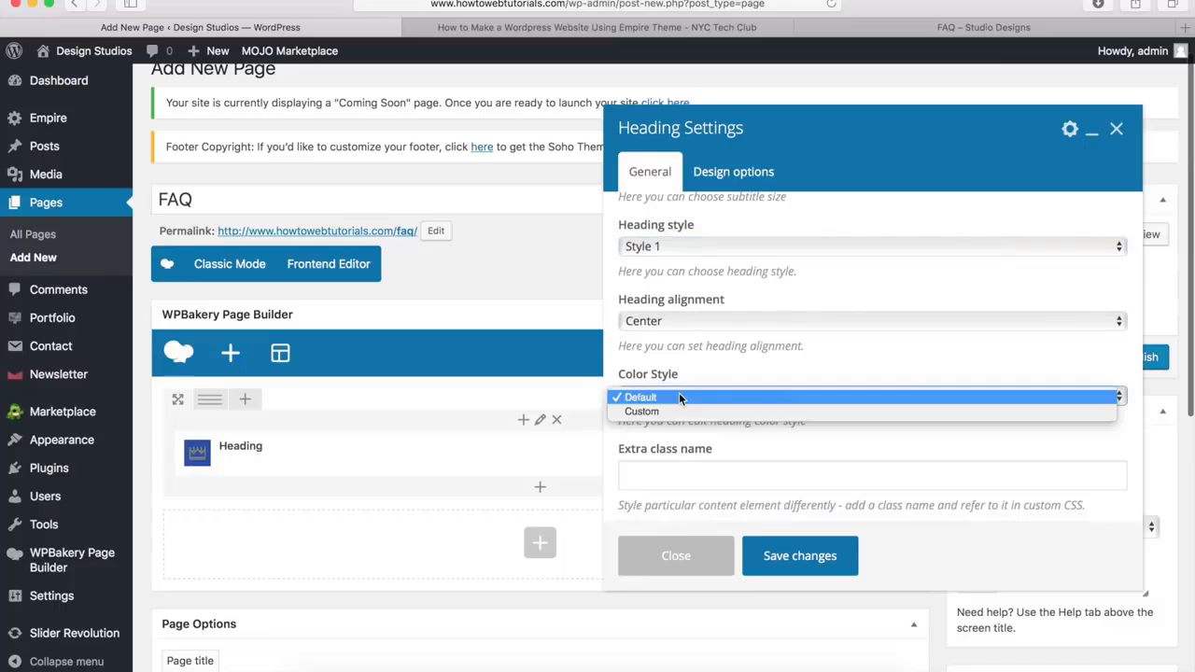
{"action": "left_click", "coordinate": [671, 410]}
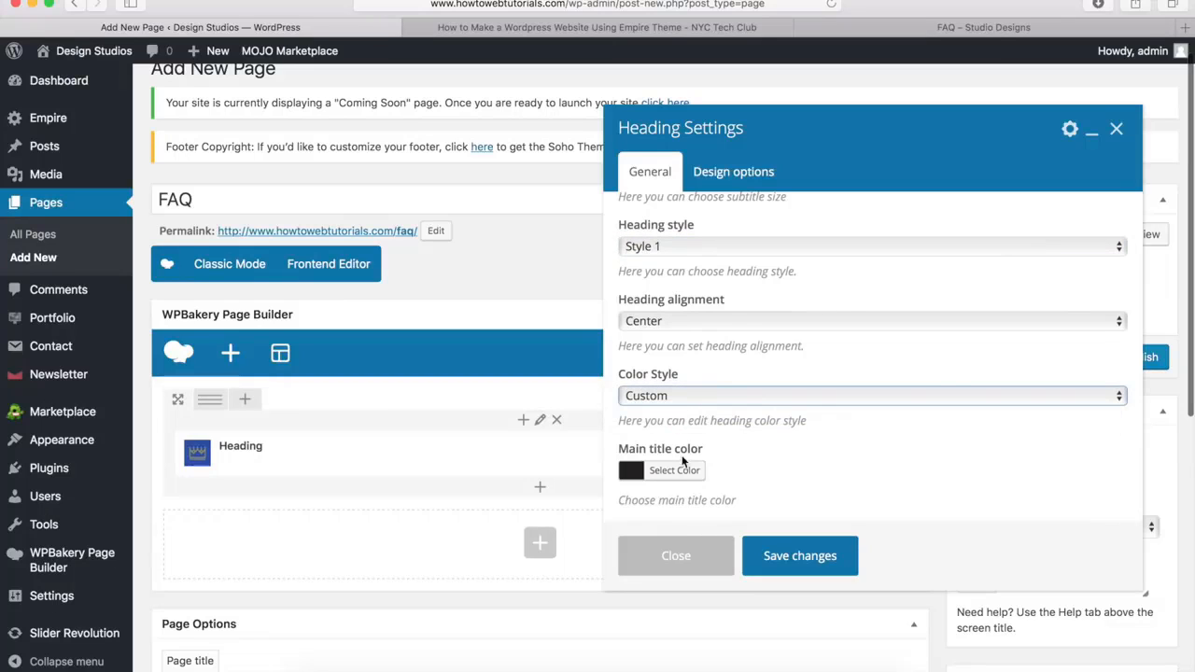
{"action": "left_click", "coordinate": [674, 470]}
{"action": "scroll", "coordinate": [692, 437], "scroll_direction": "down", "scroll_amount": 3}
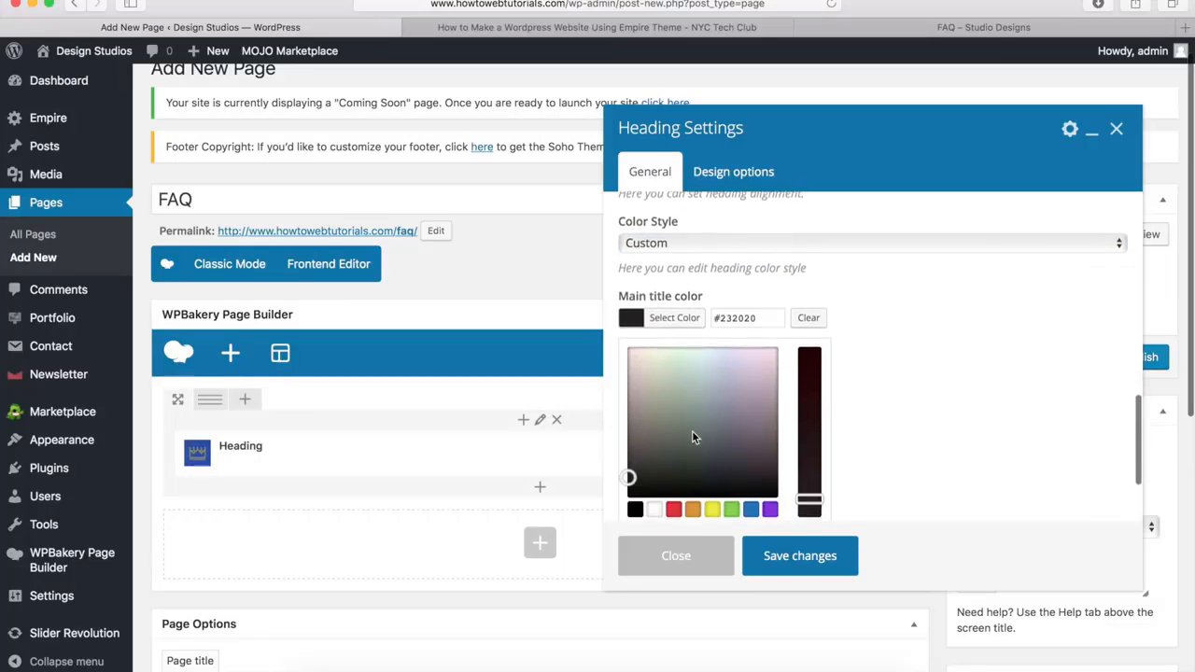
{"action": "left_click", "coordinate": [655, 498]}
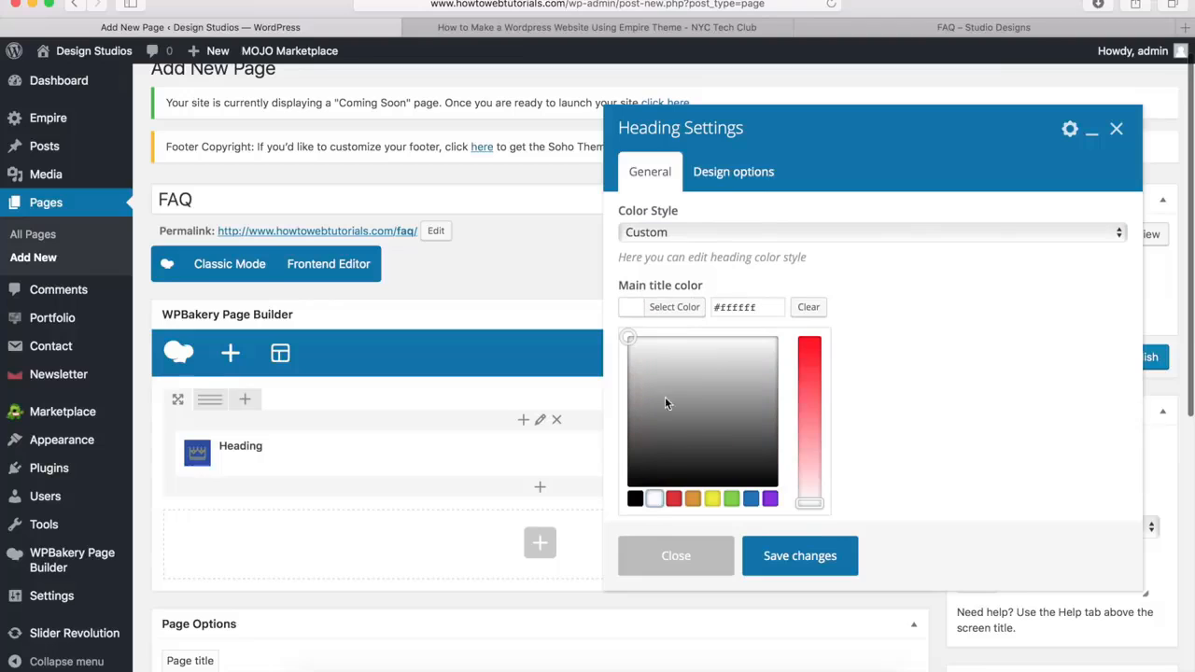
{"action": "left_click", "coordinate": [683, 317]}
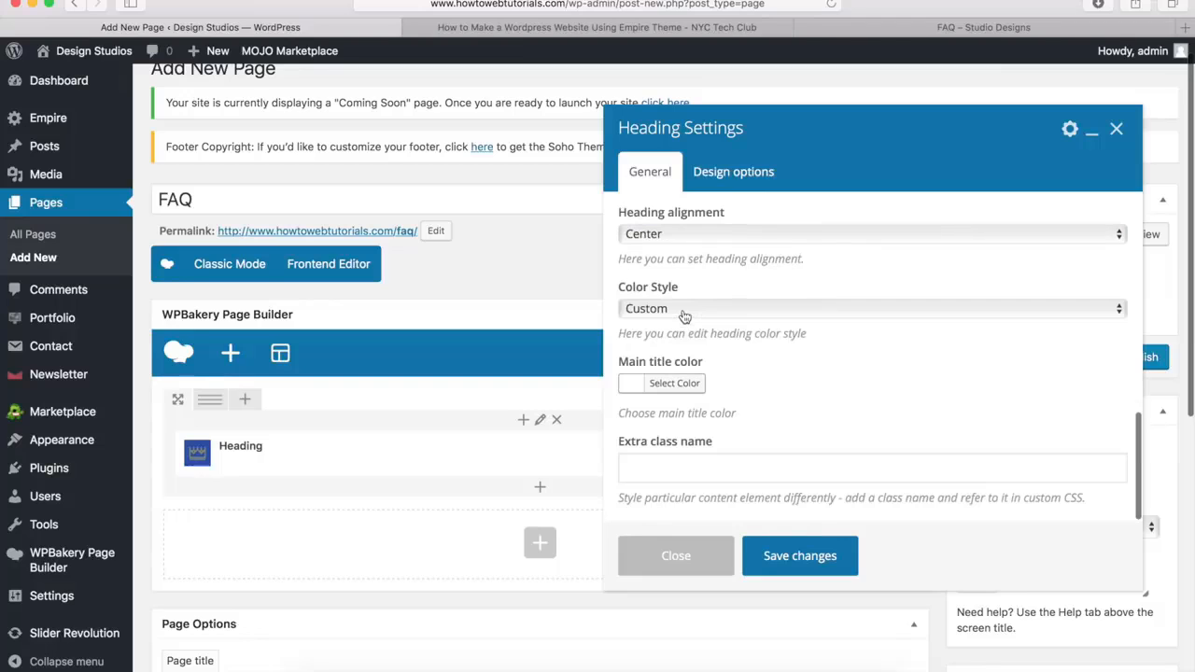
{"action": "left_click", "coordinate": [798, 558]}
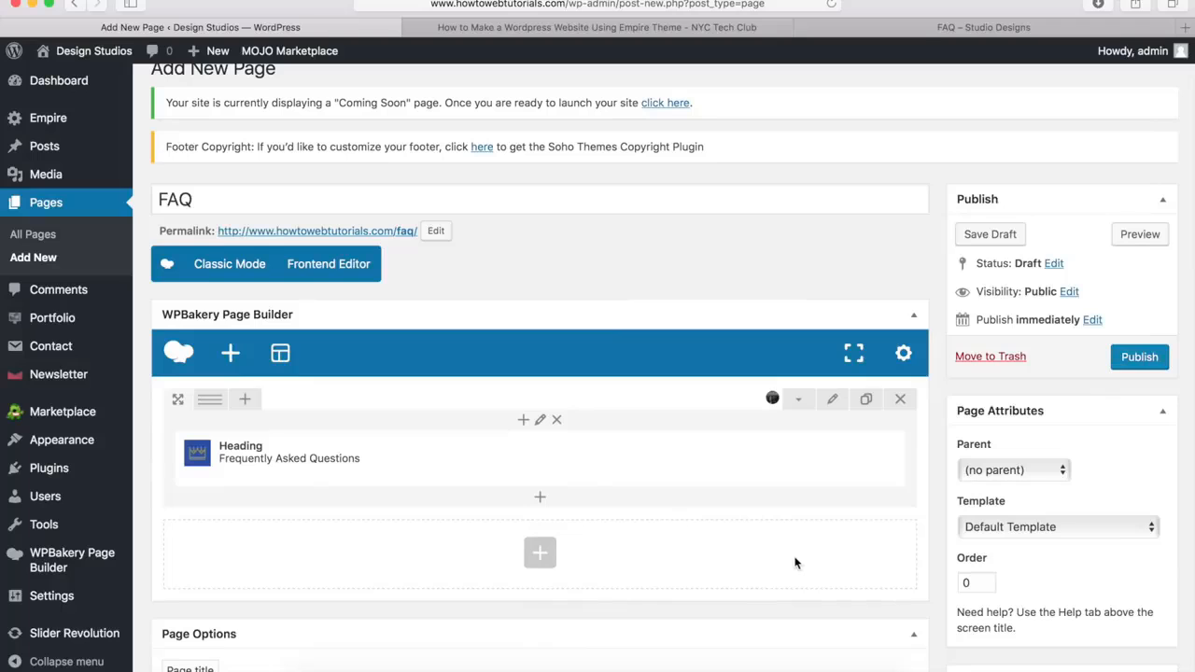
Add a Separator element below the Frequently Asked Questions heading and set its color to White
{"action": "mouse_move", "coordinate": [468, 471]}
{"action": "left_click", "coordinate": [540, 500]}
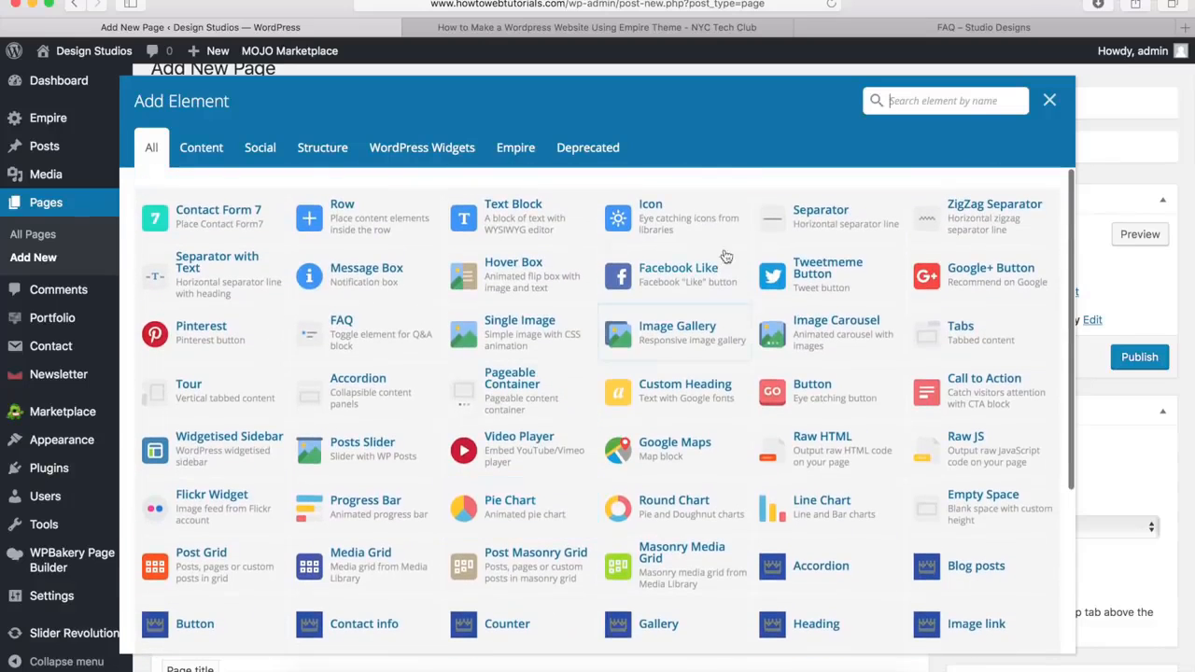
{"action": "left_click", "coordinate": [819, 222]}
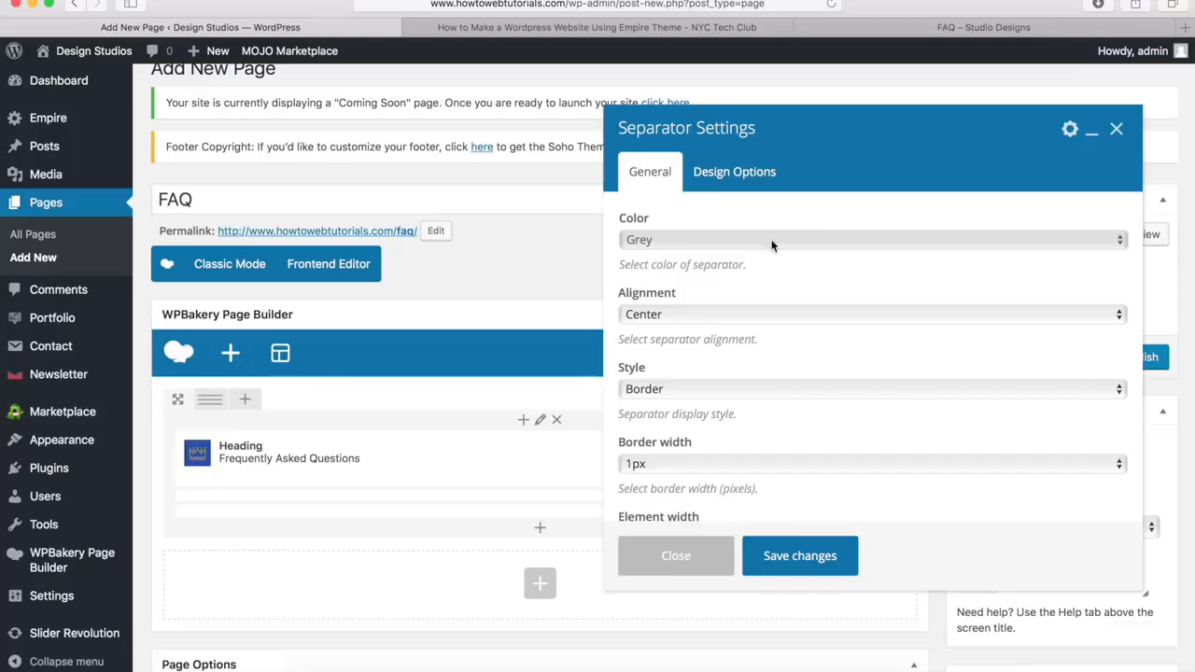
{"action": "left_click", "coordinate": [686, 241]}
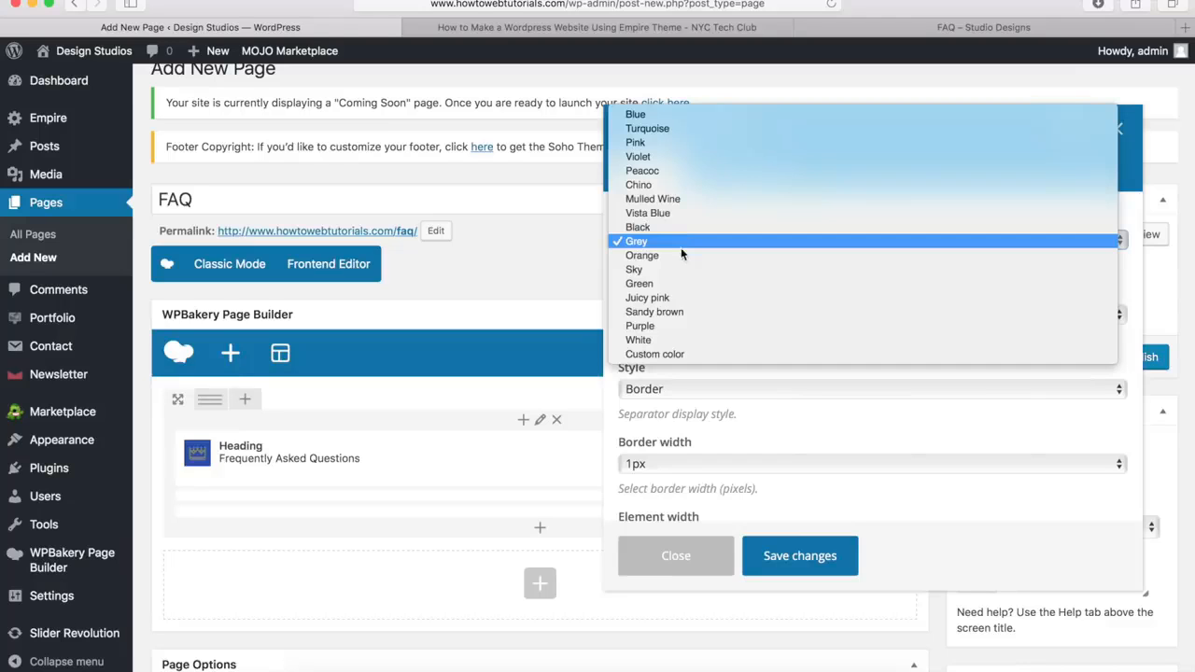
{"action": "left_click", "coordinate": [668, 340]}
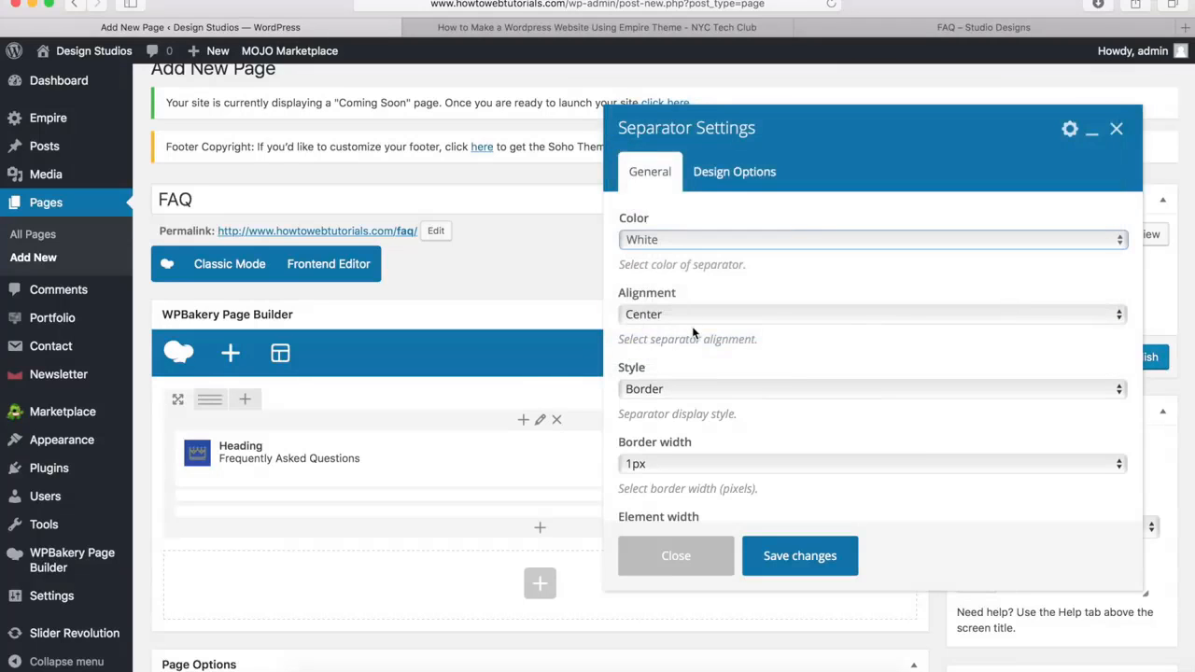
Set the separator's border width to 3px and its element width to 10%
{"action": "scroll", "coordinate": [692, 329], "scroll_direction": "down", "scroll_amount": 3}
{"action": "left_click", "coordinate": [668, 291]}
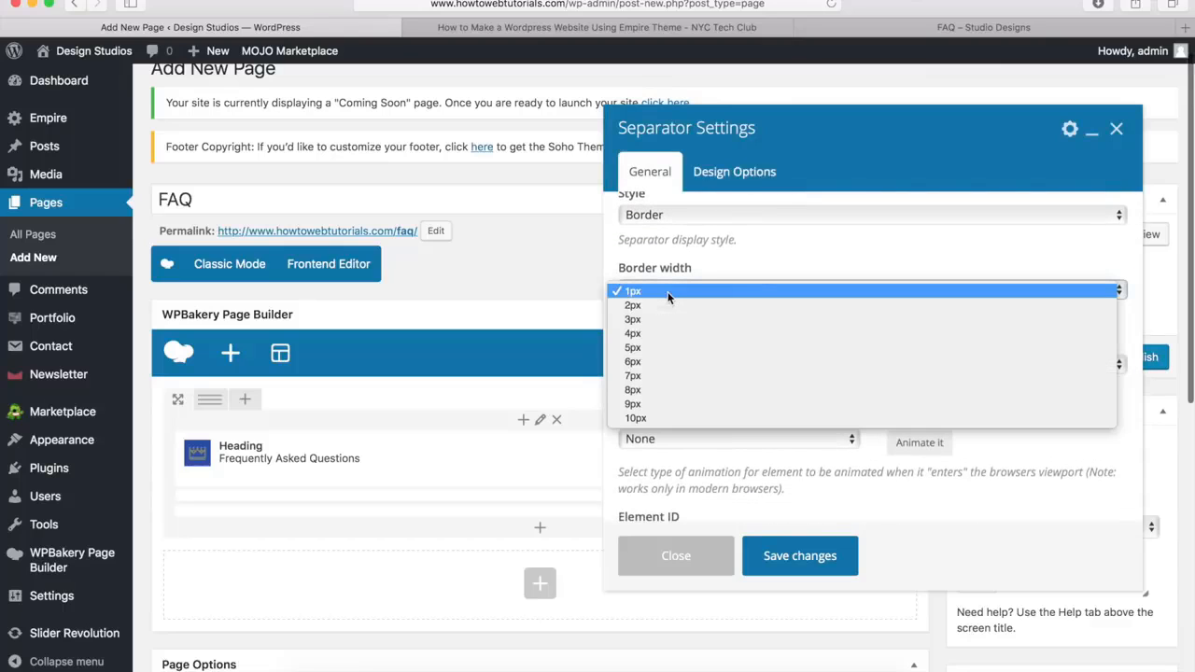
{"action": "left_click", "coordinate": [665, 318]}
{"action": "left_click", "coordinate": [654, 362]}
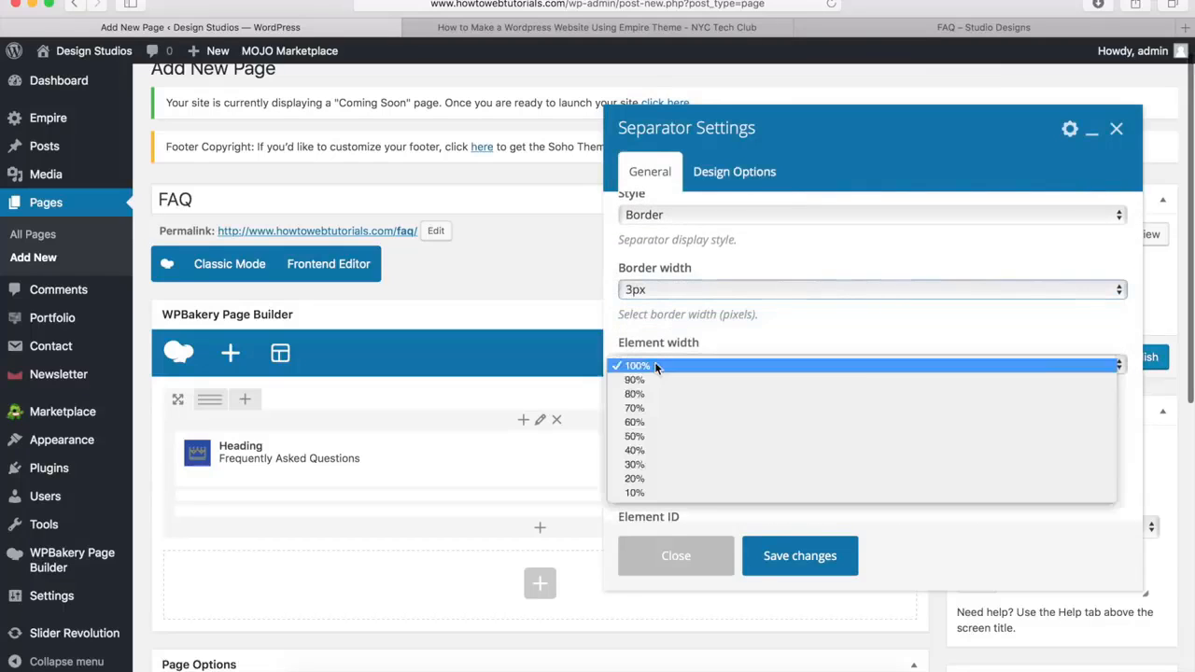
{"action": "left_click", "coordinate": [655, 492]}
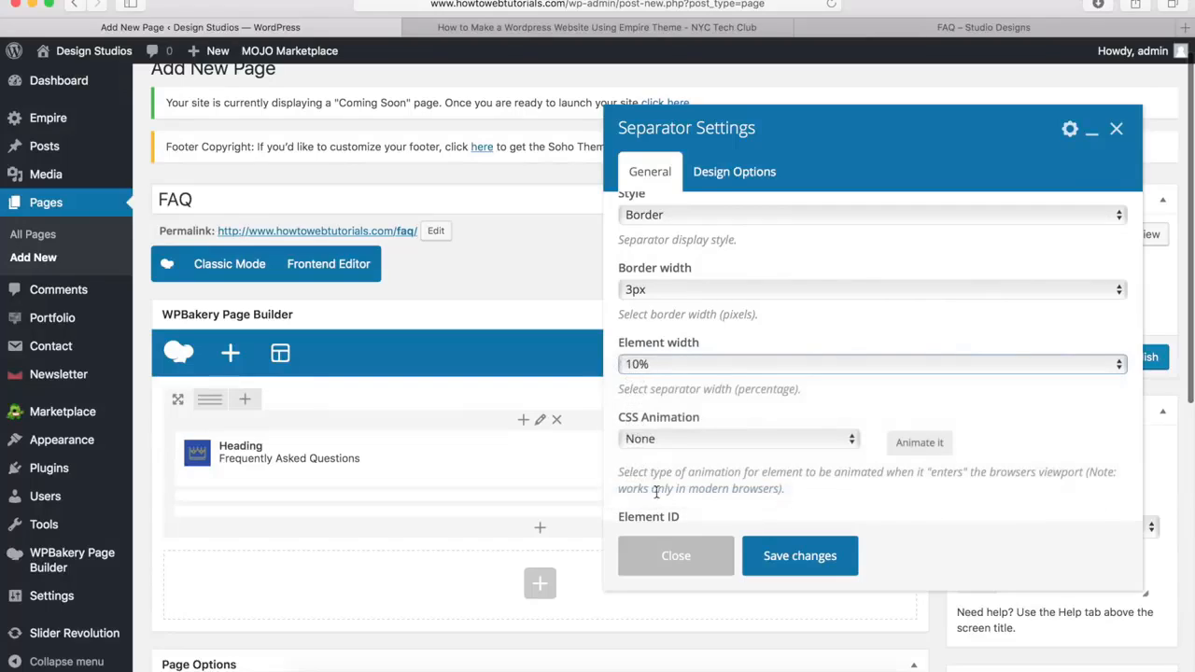
Set the separator's top margin to -20px and save its settings
{"action": "left_click", "coordinate": [727, 175]}
{"action": "left_click", "coordinate": [752, 250]}
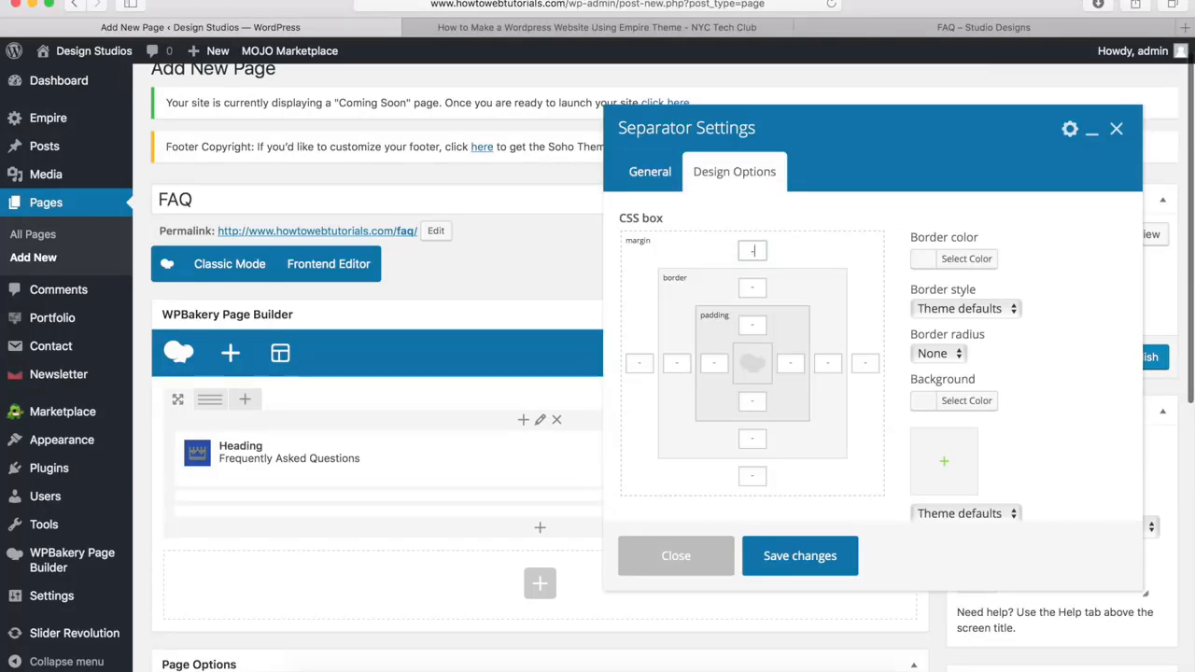
{"action": "type", "text": "-20px"}
{"action": "left_click", "coordinate": [646, 174]}
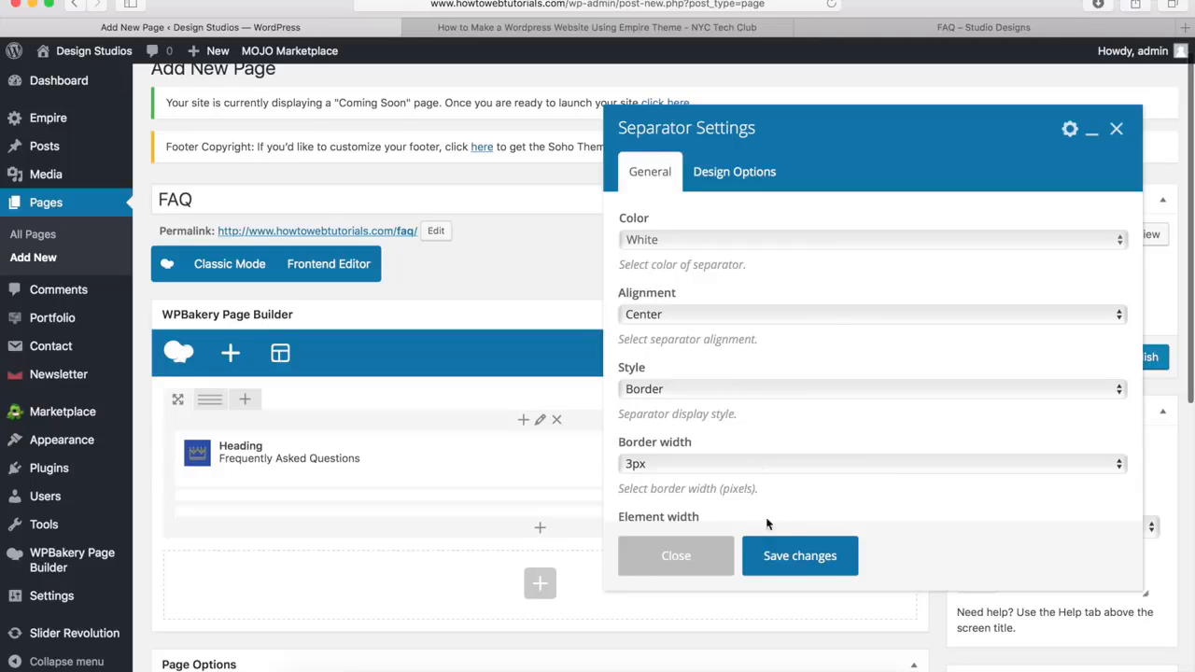
{"action": "left_click", "coordinate": [799, 557]}
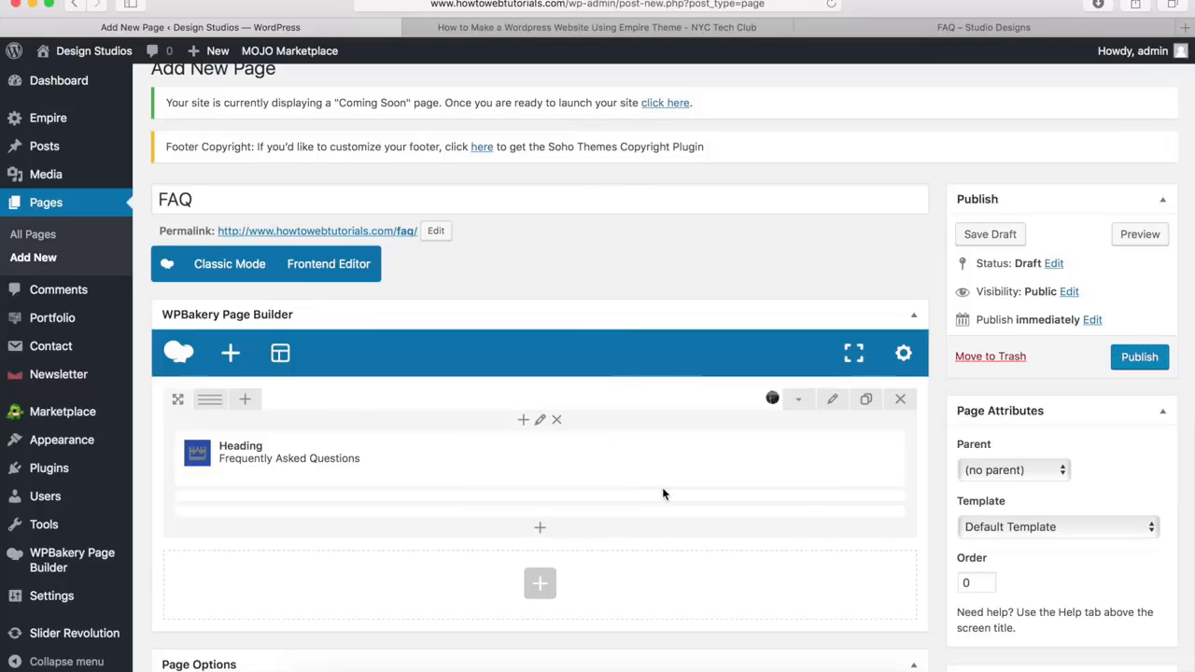
Check the demo FAQ page's layout, and add a new row split into 1/2 + 1/2 columns below the banner row
{"action": "left_click", "coordinate": [931, 28]}
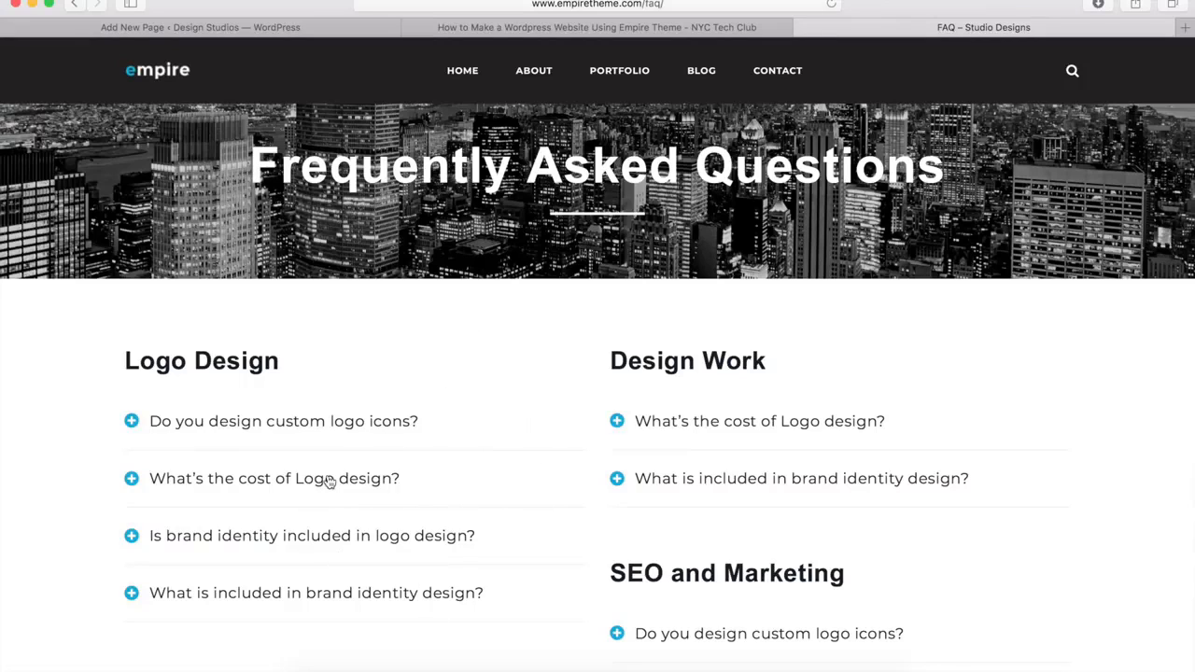
{"action": "left_click", "coordinate": [271, 29]}
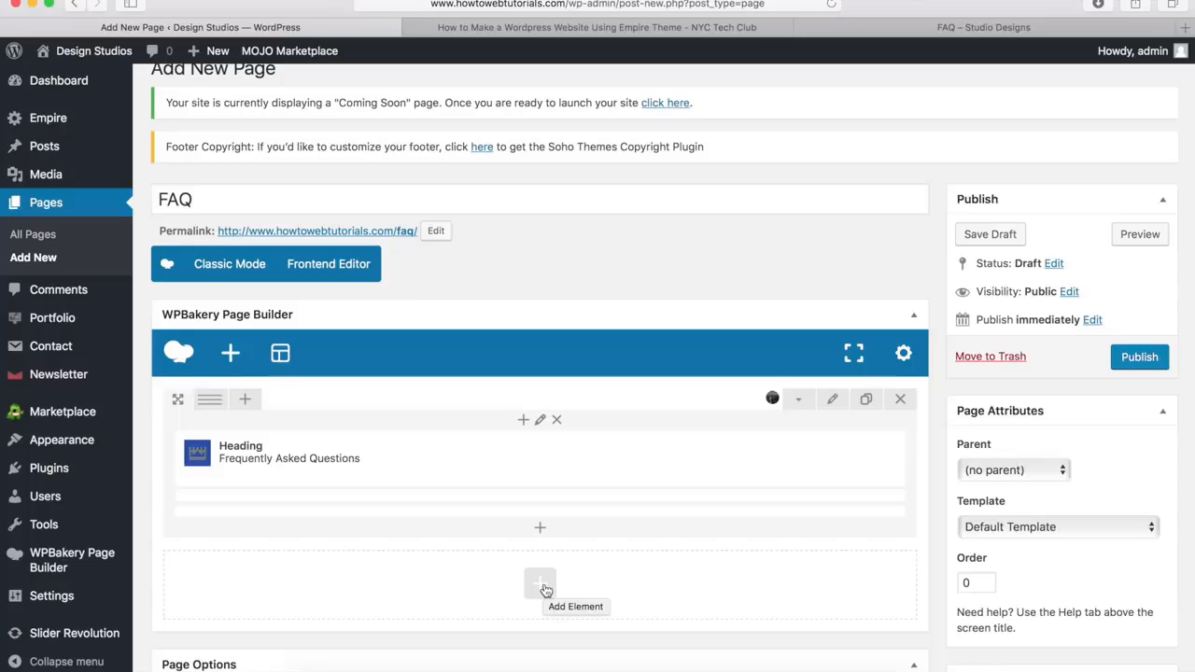
{"action": "left_click", "coordinate": [543, 586]}
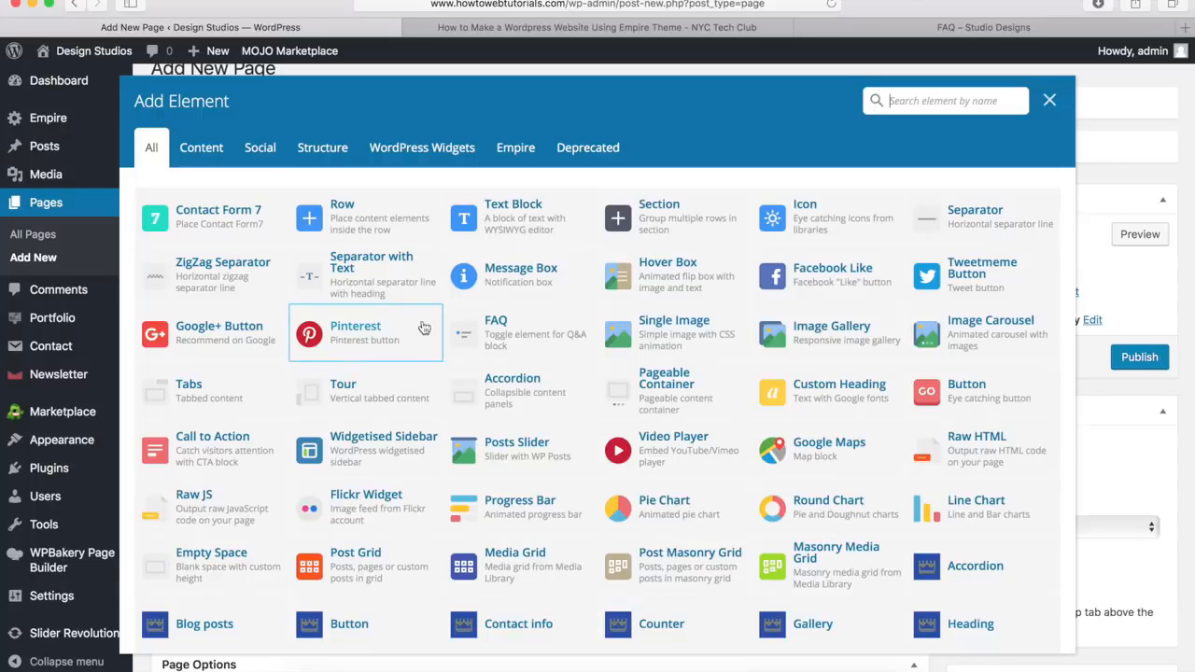
{"action": "left_click", "coordinate": [348, 227]}
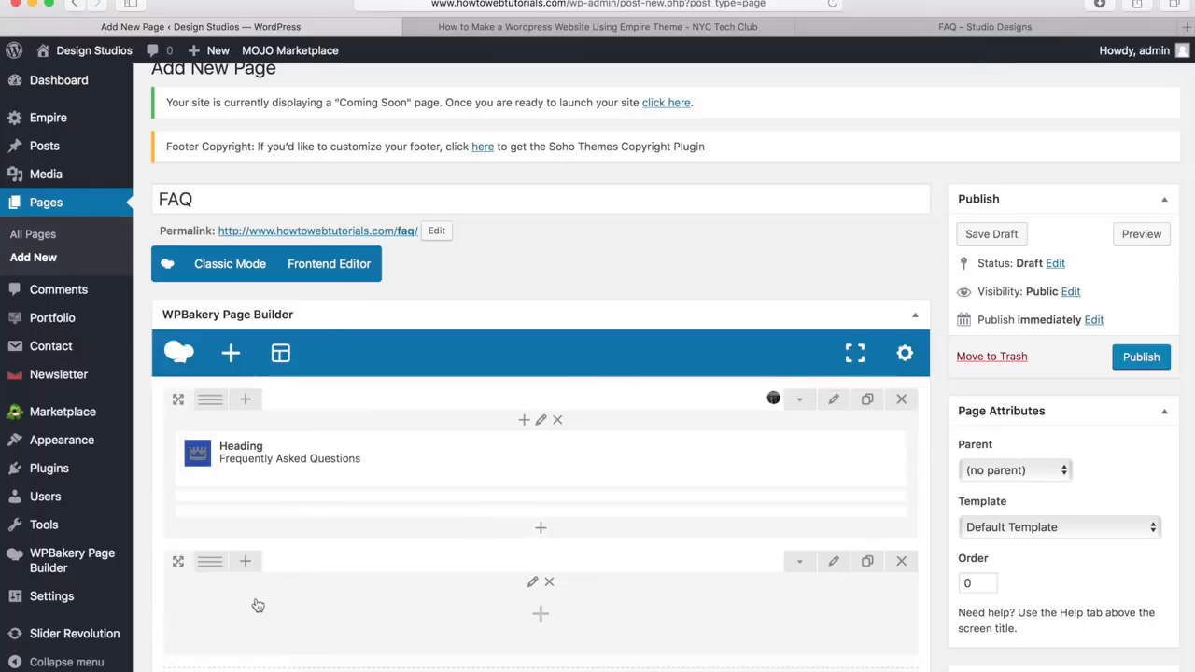
{"action": "mouse_move", "coordinate": [209, 564]}
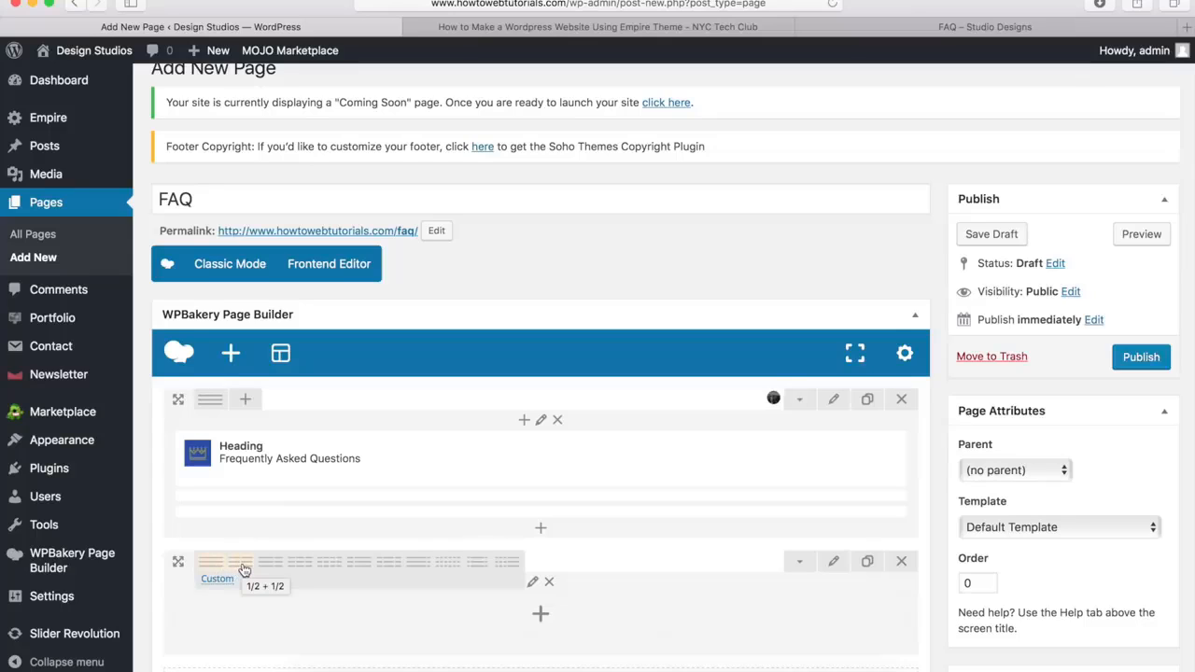
{"action": "left_click", "coordinate": [243, 570]}
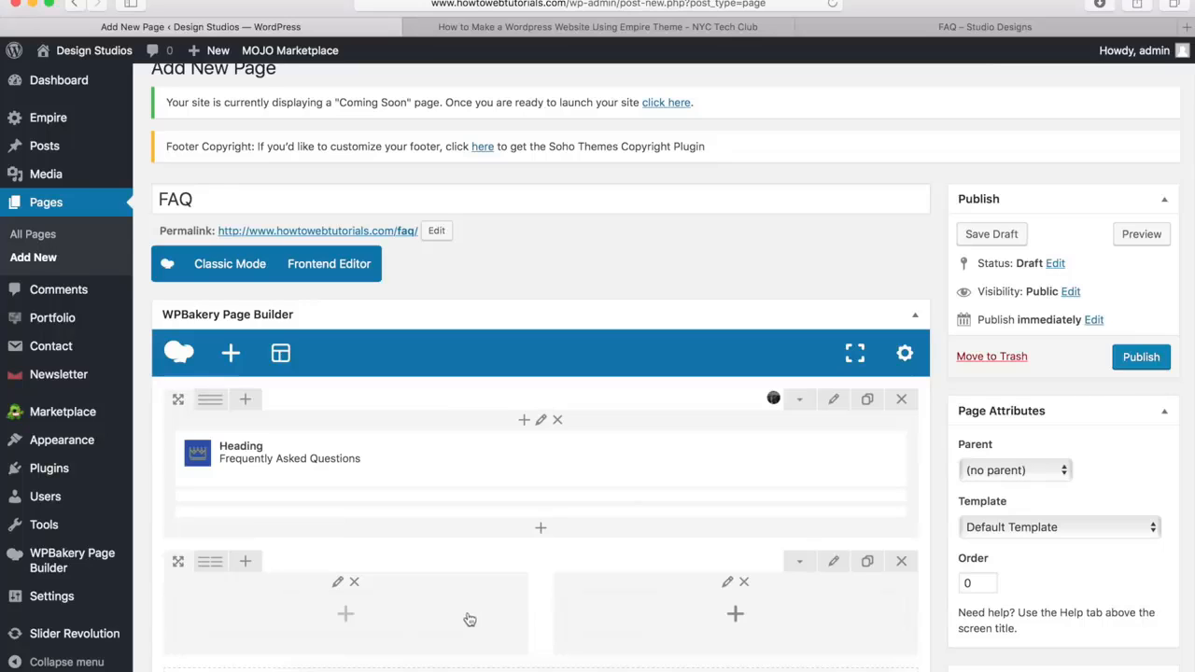
Copy the "Logo Design" title from the demo FAQ page into a new Empire Heading element in the new row's first column
{"action": "scroll", "coordinate": [458, 609], "scroll_direction": "down", "scroll_amount": 2}
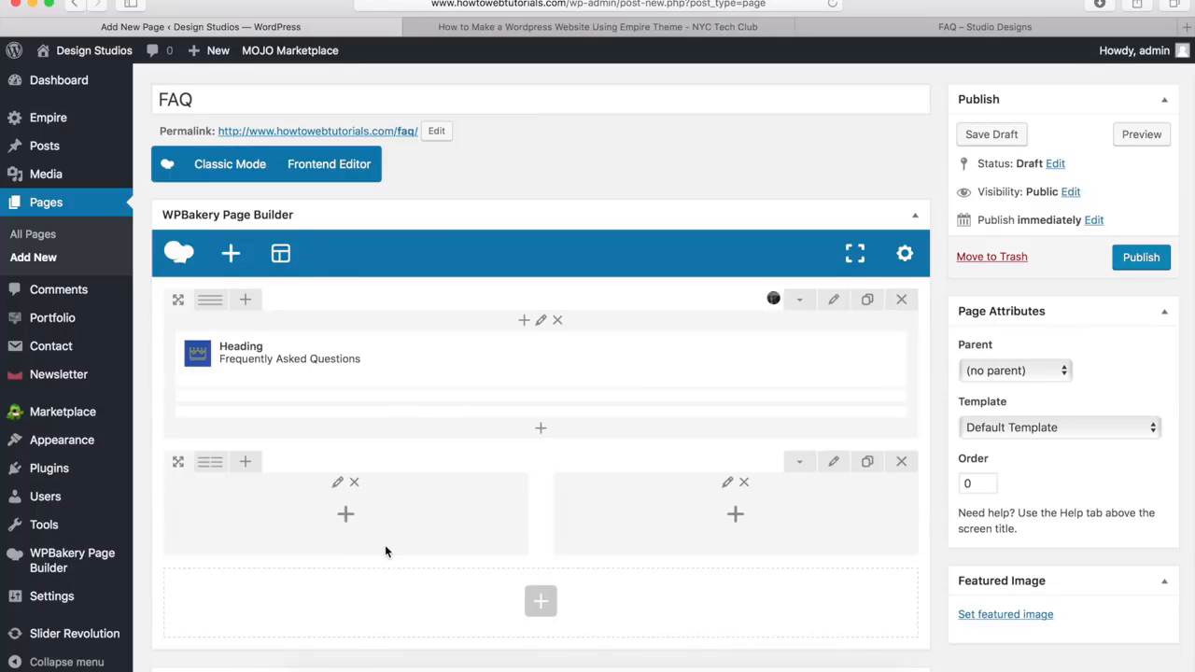
{"action": "left_click", "coordinate": [898, 27]}
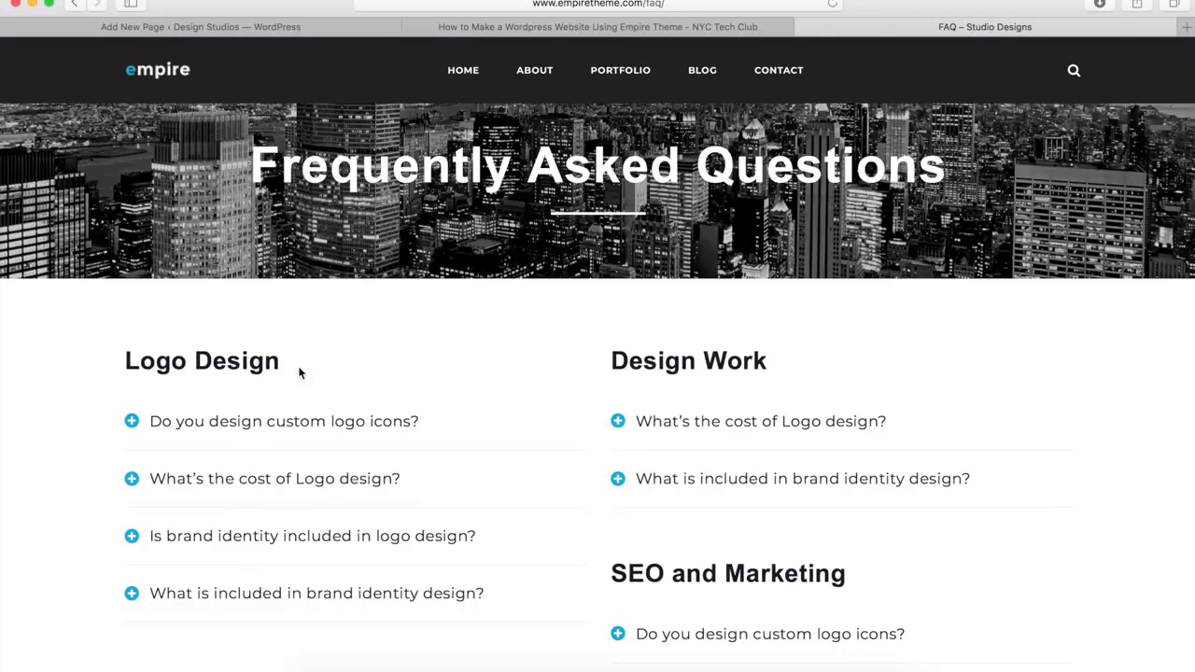
{"action": "left_click_drag", "start_coordinate": [280, 366], "coordinate": [127, 362]}
{"action": "key", "text": "super+c"}
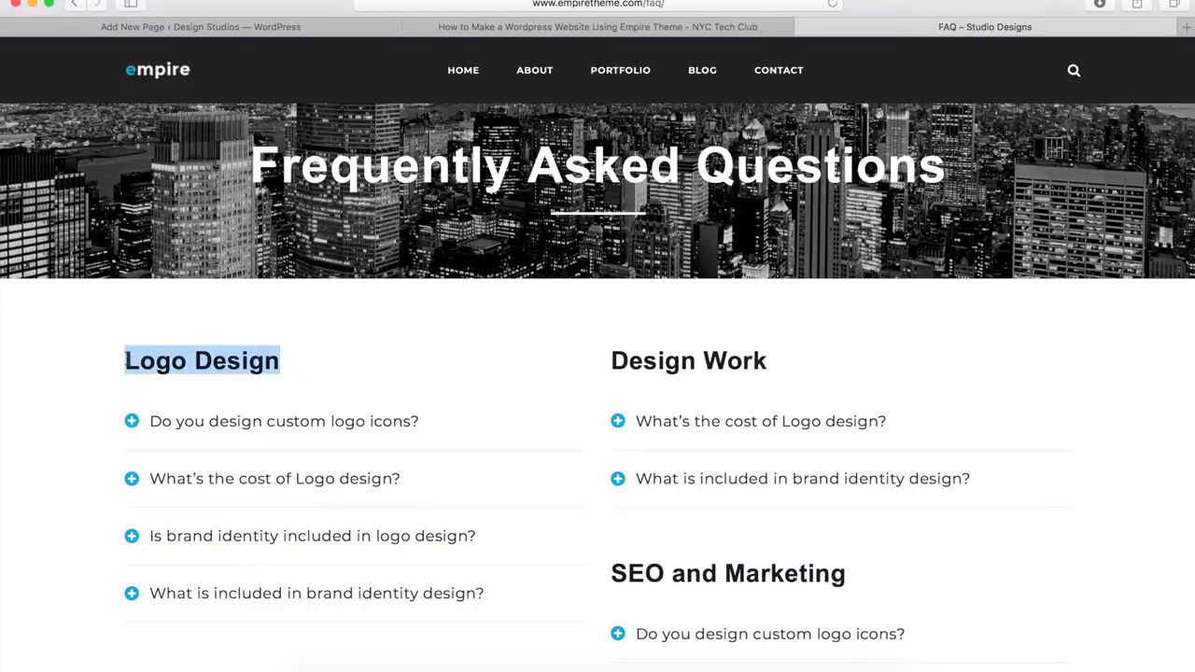
{"action": "left_click", "coordinate": [292, 31]}
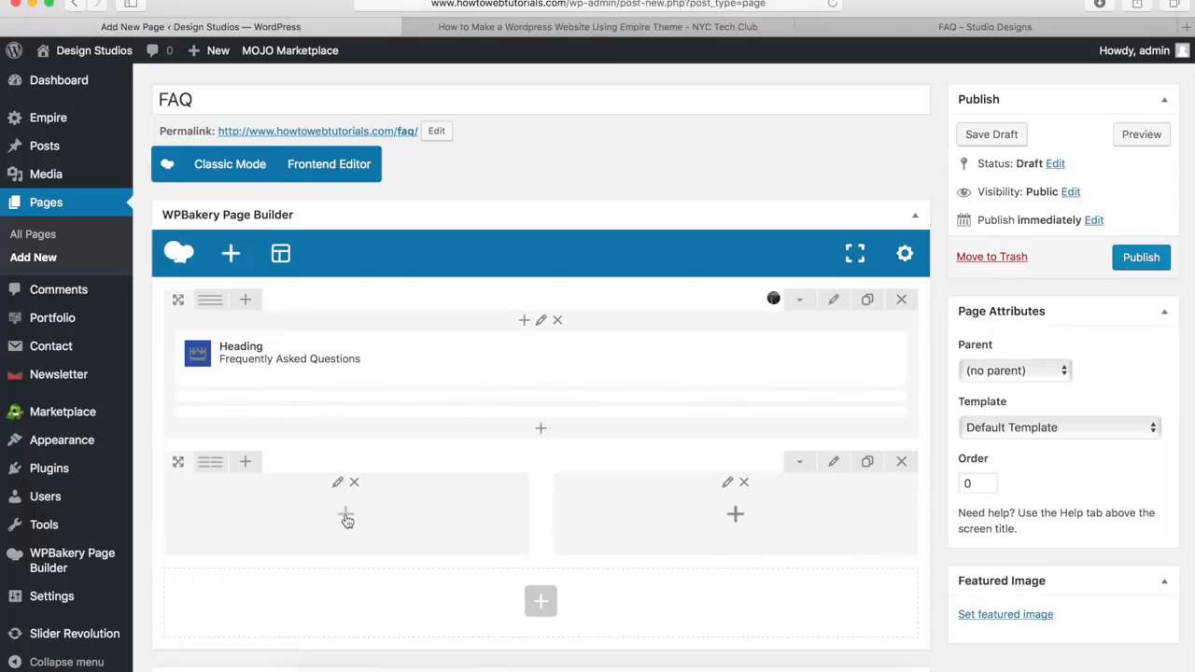
{"action": "left_click", "coordinate": [346, 516]}
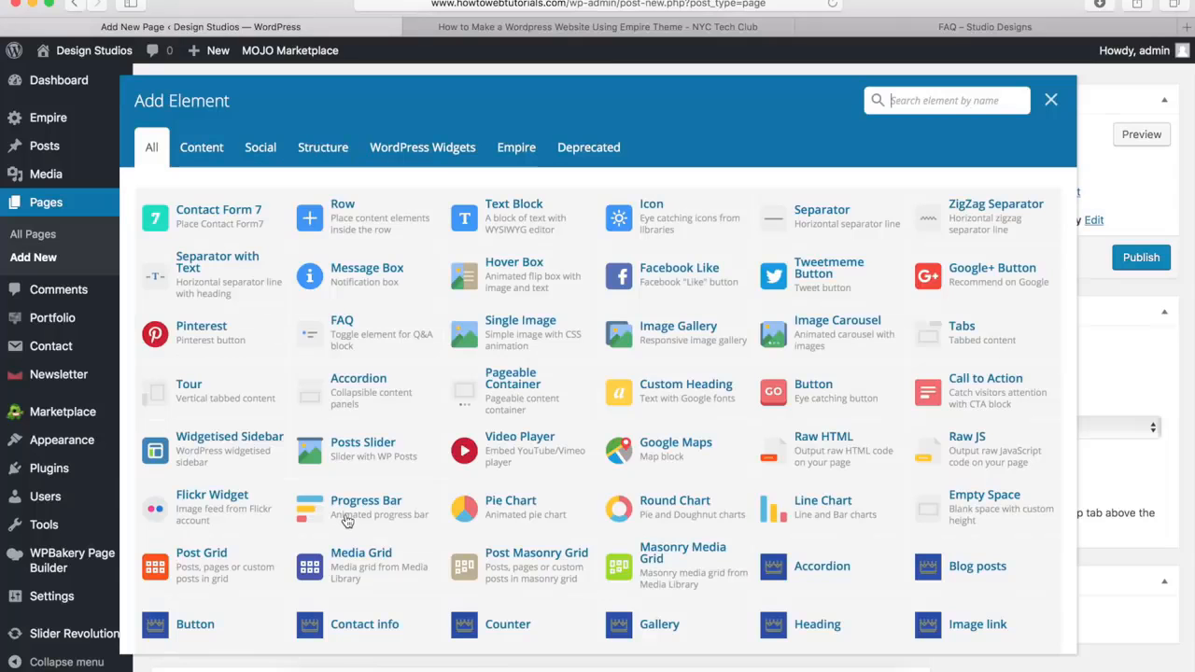
{"action": "scroll", "coordinate": [847, 462], "scroll_direction": "down", "scroll_amount": 5}
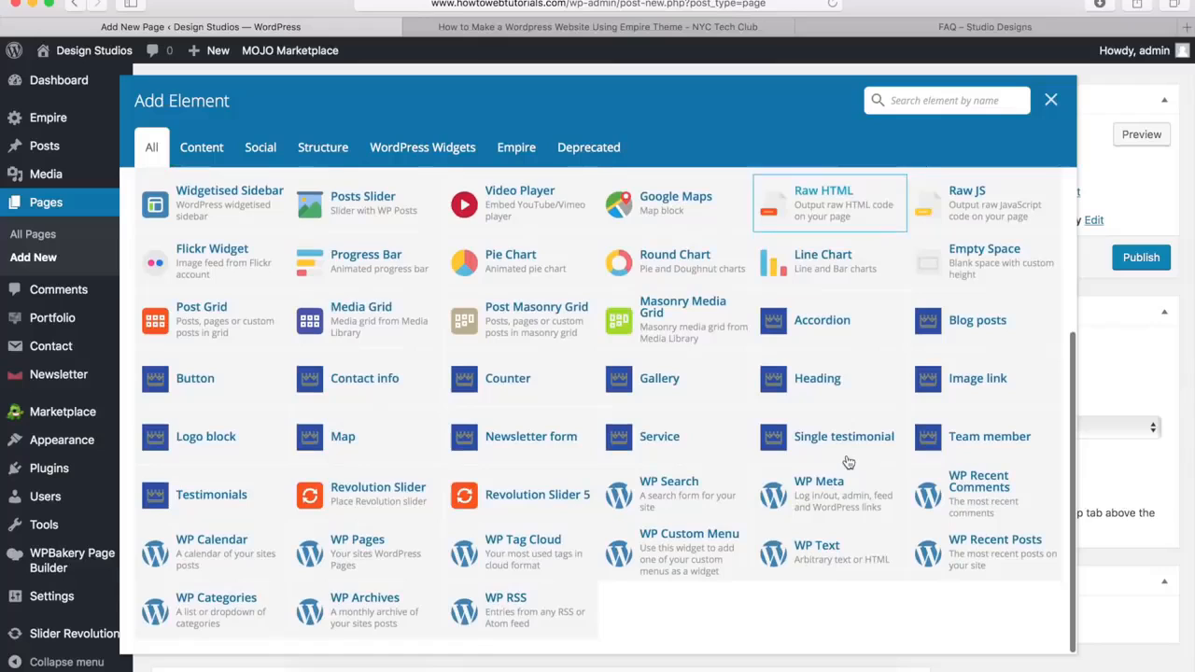
{"action": "left_click", "coordinate": [818, 381]}
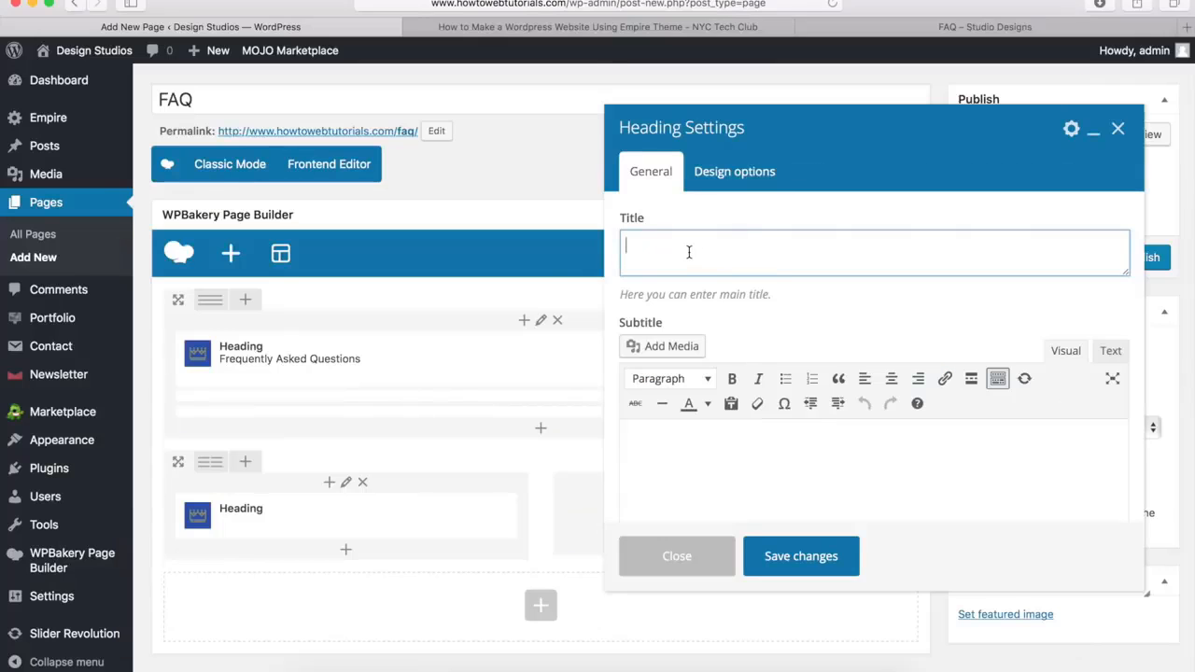
{"action": "key", "text": "super+v"}
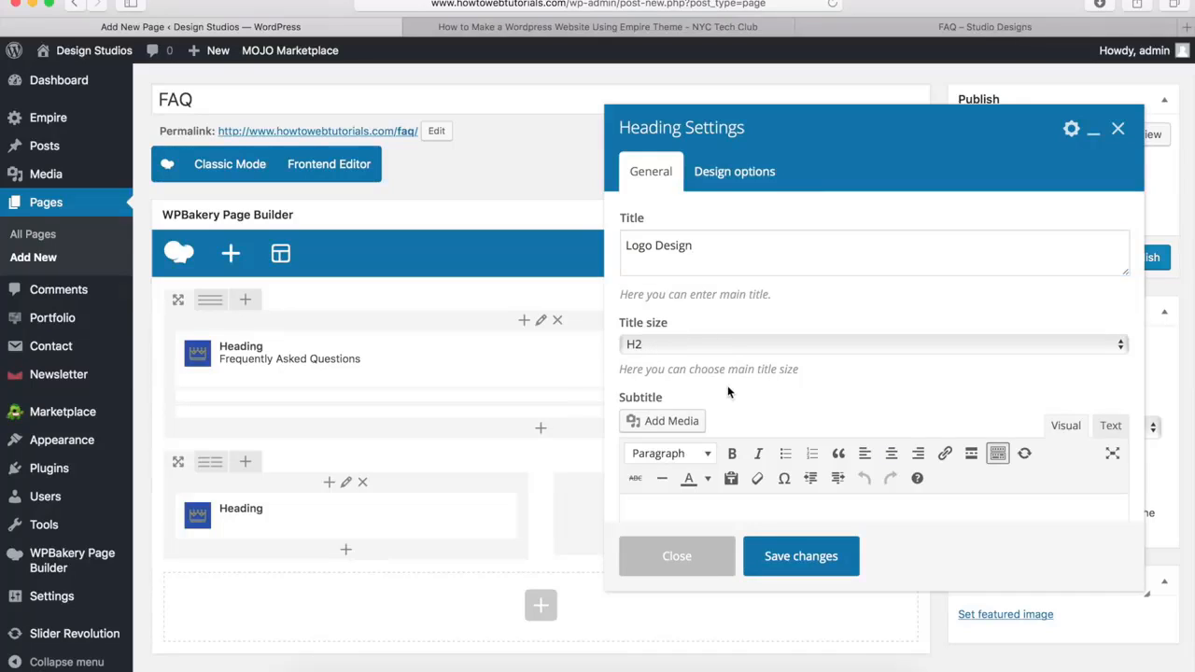
Set the Logo Design heading's alignment to Left
{"action": "scroll", "coordinate": [729, 388], "scroll_direction": "down", "scroll_amount": 5}
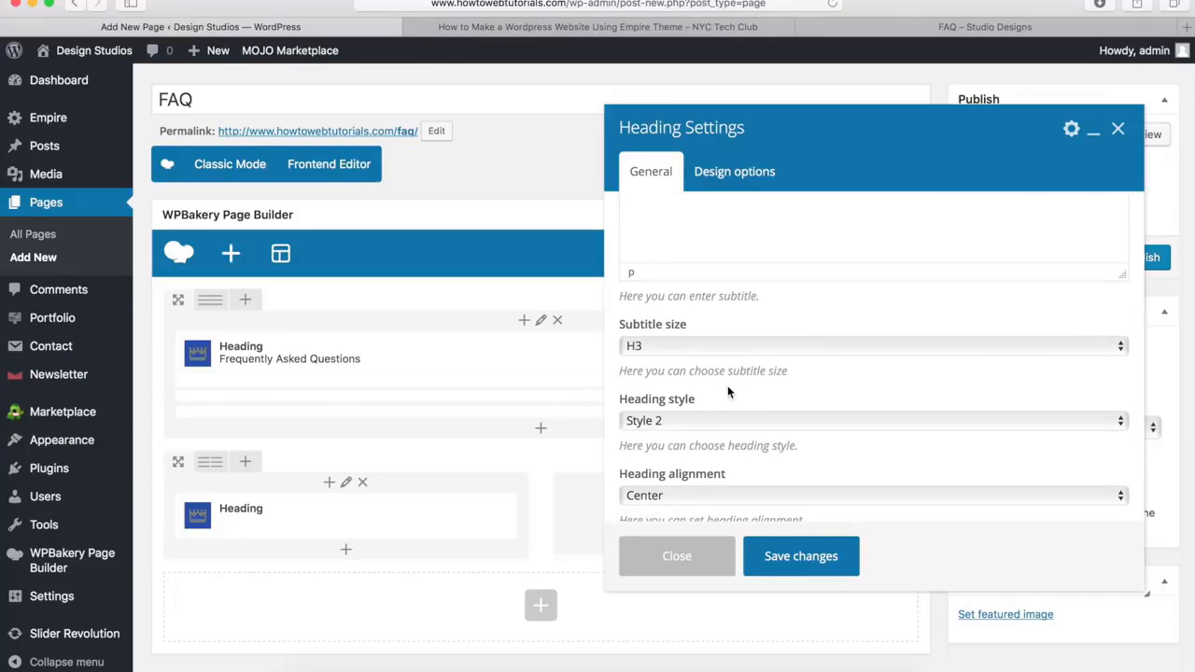
{"action": "scroll", "coordinate": [729, 391], "scroll_direction": "down", "scroll_amount": 4}
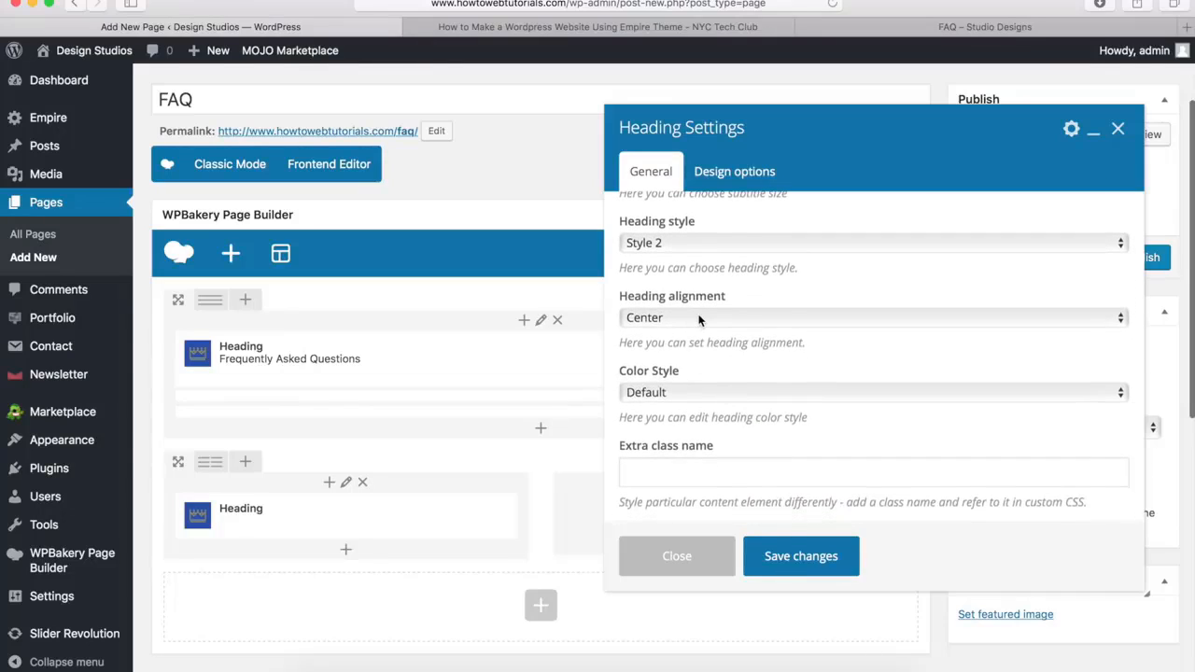
{"action": "left_click", "coordinate": [698, 319]}
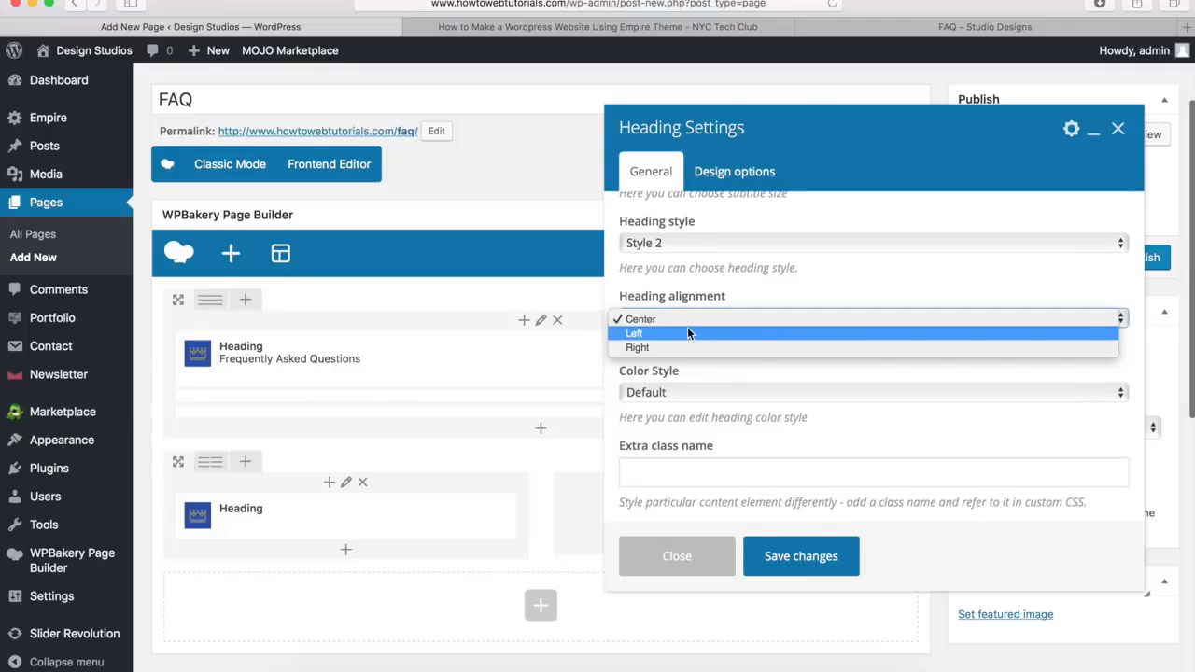
{"action": "left_click", "coordinate": [687, 334]}
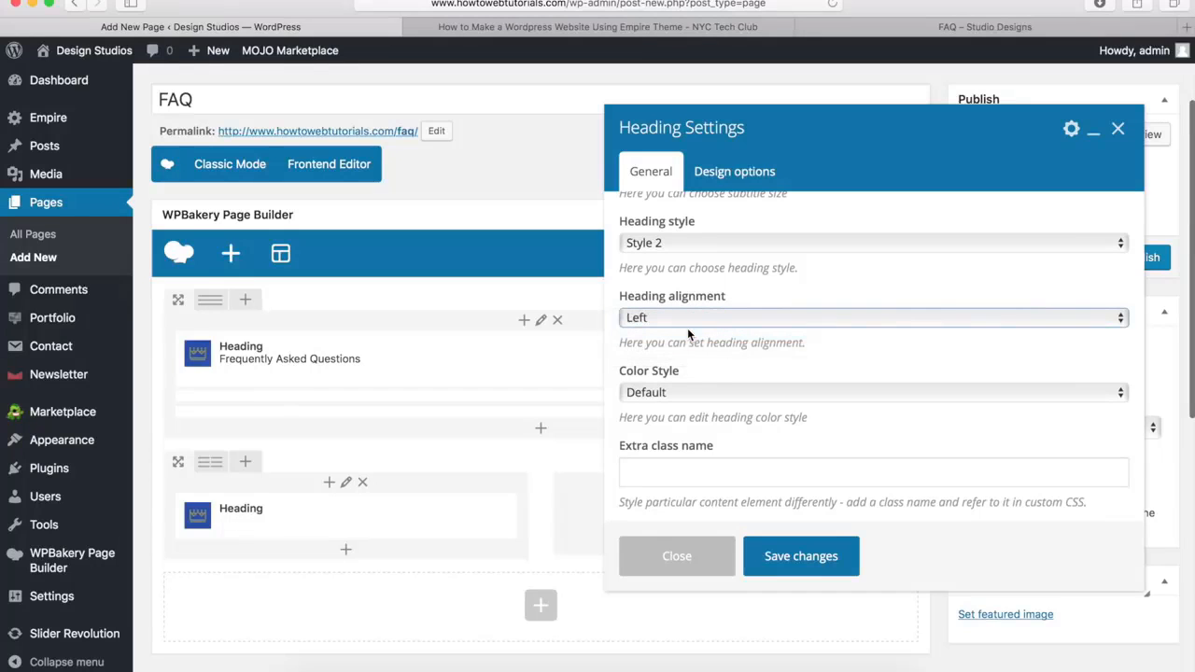
Save the Logo Design heading's settings and add an Accordion element beneath it in the first column
{"action": "left_click", "coordinate": [800, 556]}
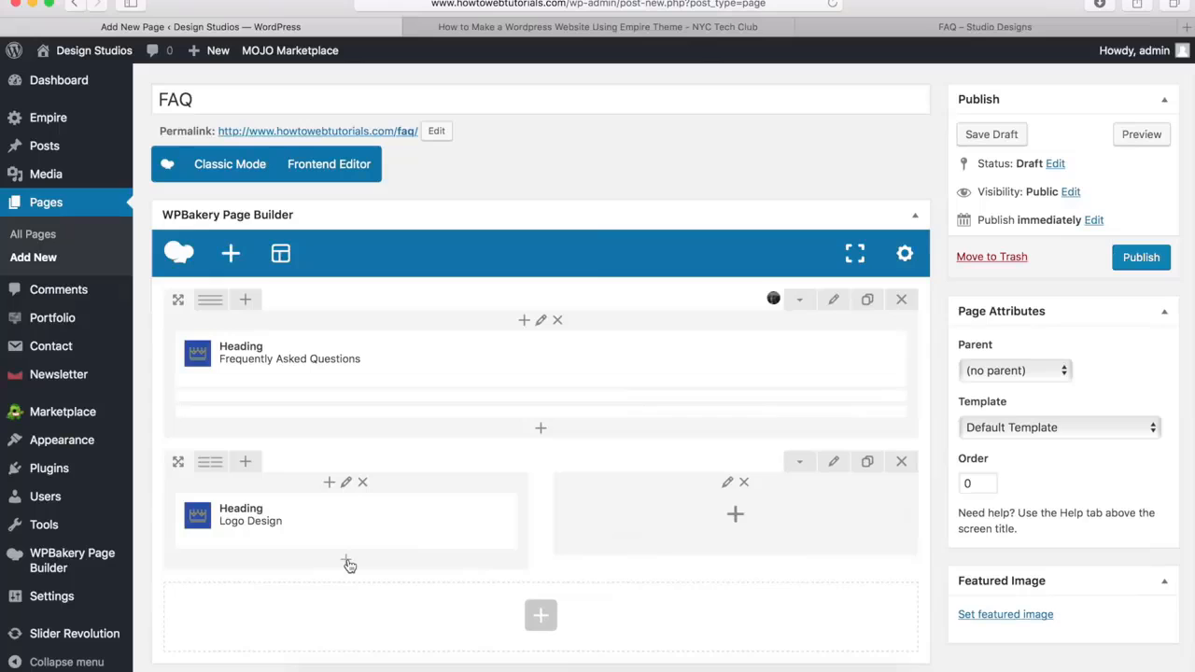
{"action": "left_click", "coordinate": [344, 563]}
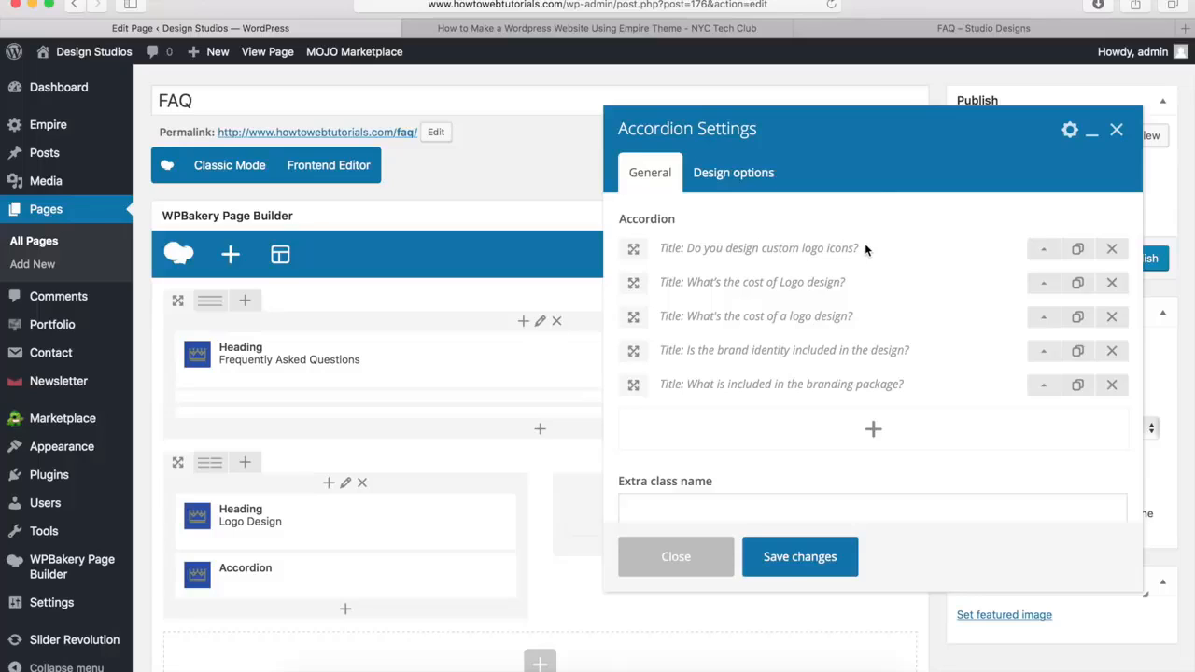
Check the titles and content of the accordion's first two logo questions, and save the accordion's settings
{"action": "left_click", "coordinate": [1047, 255]}
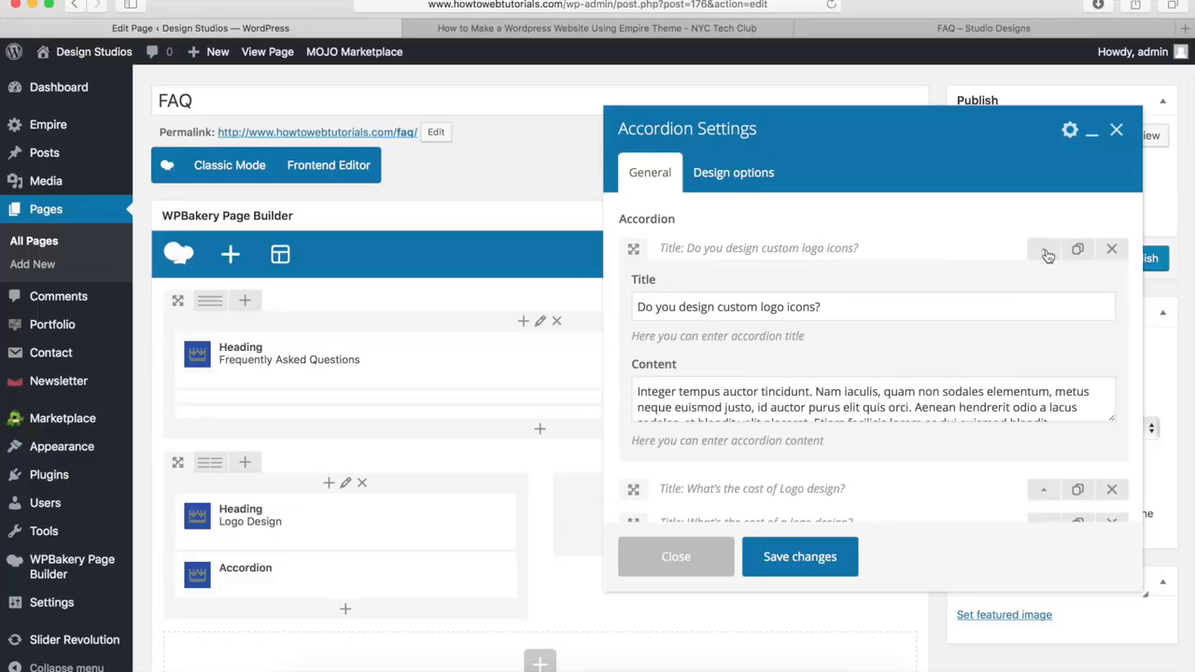
{"action": "left_click_drag", "start_coordinate": [831, 308], "coordinate": [631, 304]}
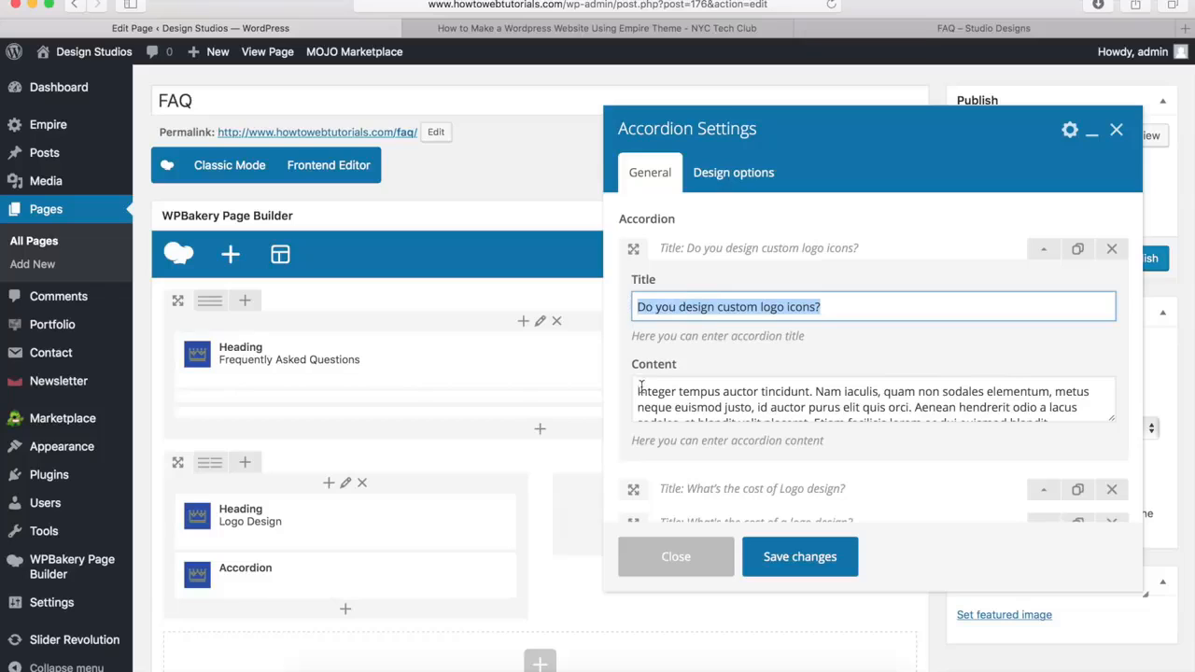
{"action": "left_click_drag", "start_coordinate": [636, 391], "coordinate": [998, 437]}
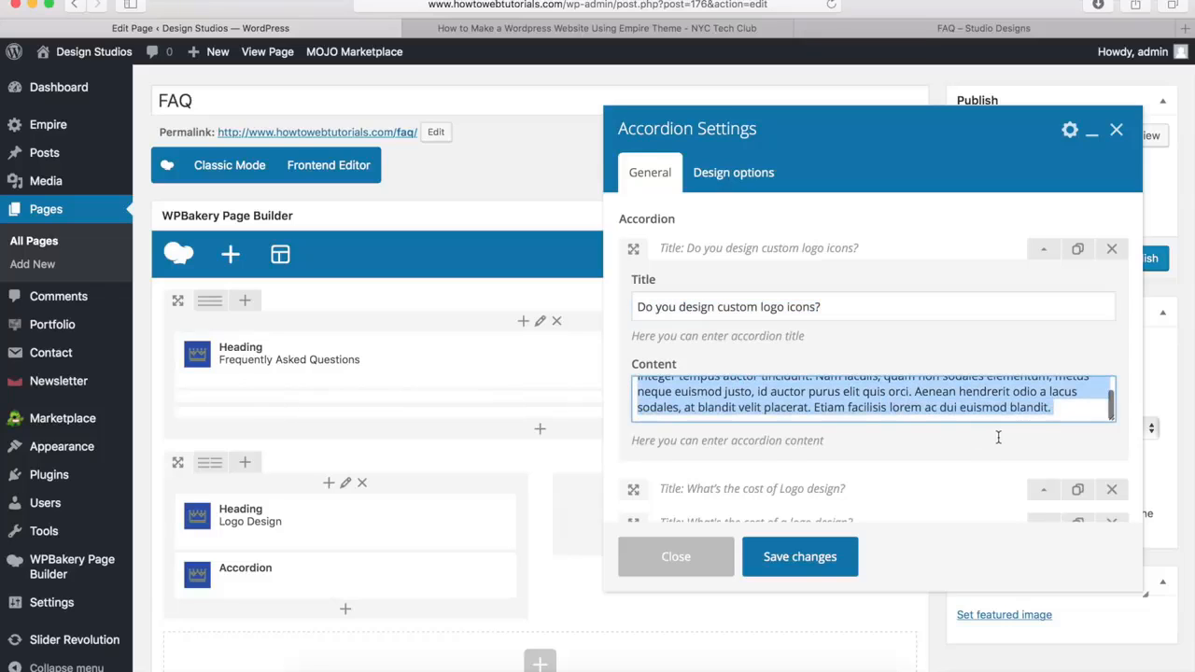
{"action": "left_click", "coordinate": [1043, 259]}
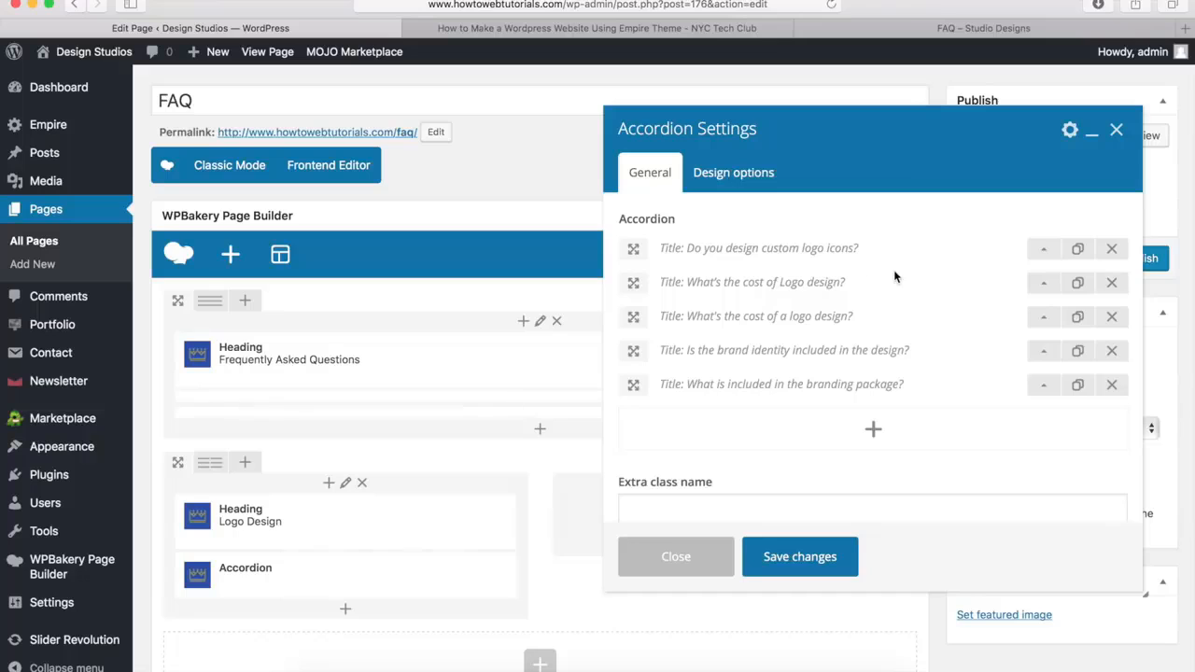
{"action": "left_click", "coordinate": [1043, 287]}
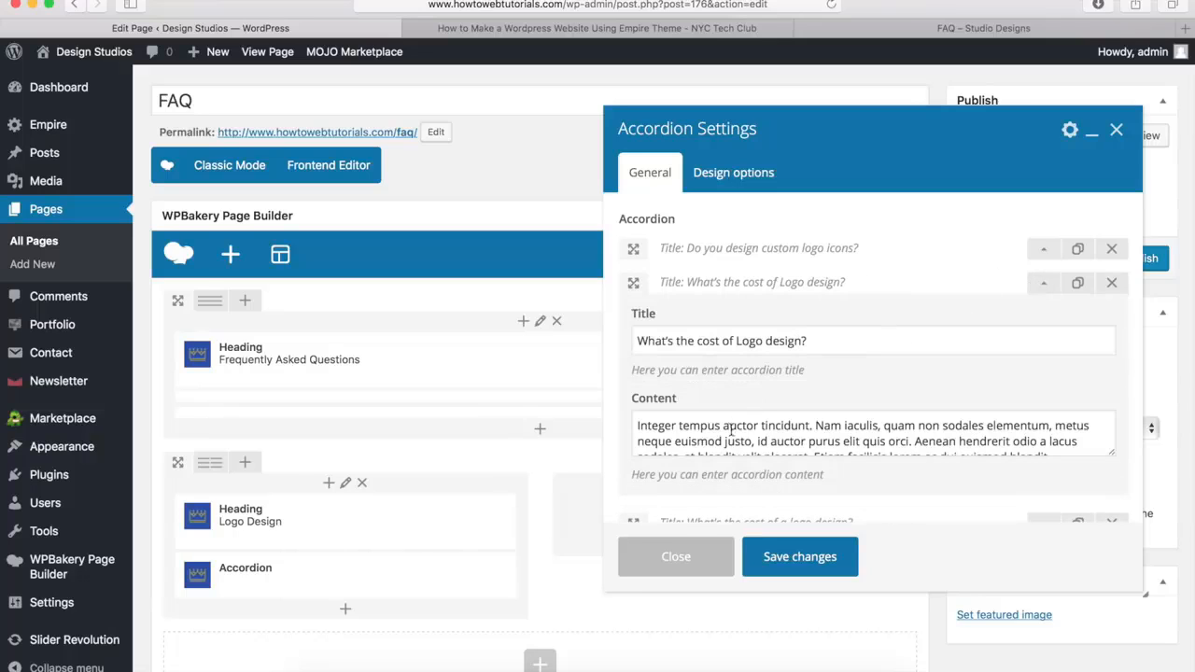
{"action": "left_click", "coordinate": [1043, 283]}
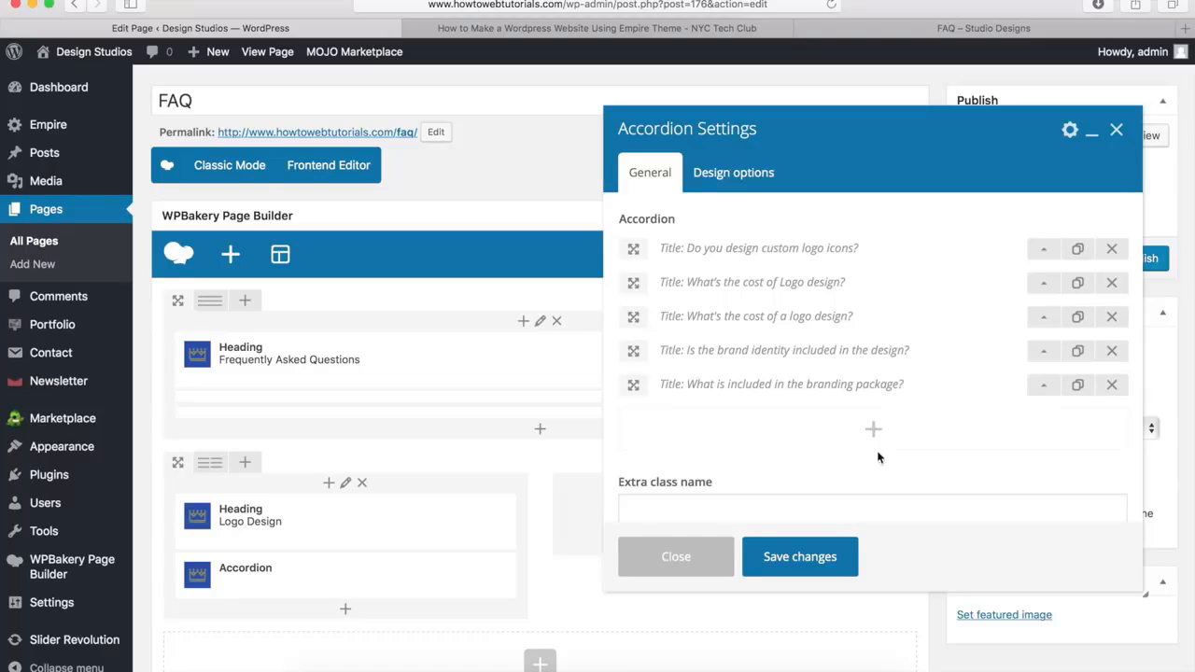
{"action": "left_click", "coordinate": [799, 558]}
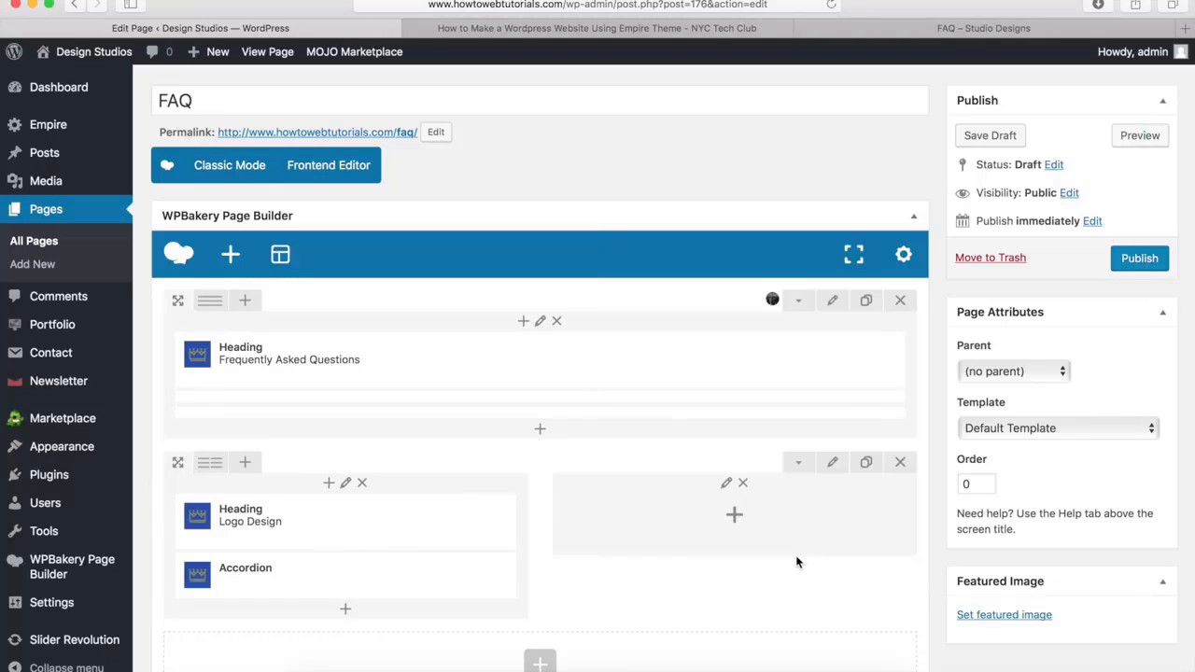
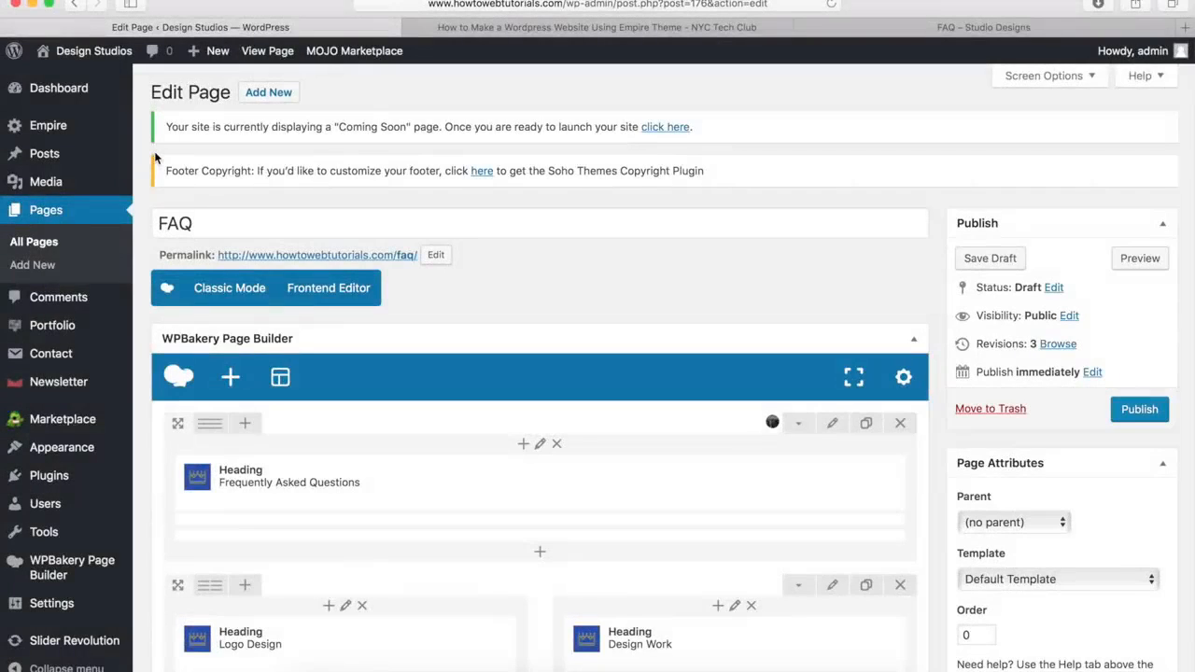
Examine the demo site's FAQ page down to its contact section for reference, and return to the FAQ page editor
{"action": "scroll", "coordinate": [155, 158], "scroll_direction": "down", "scroll_amount": 5}
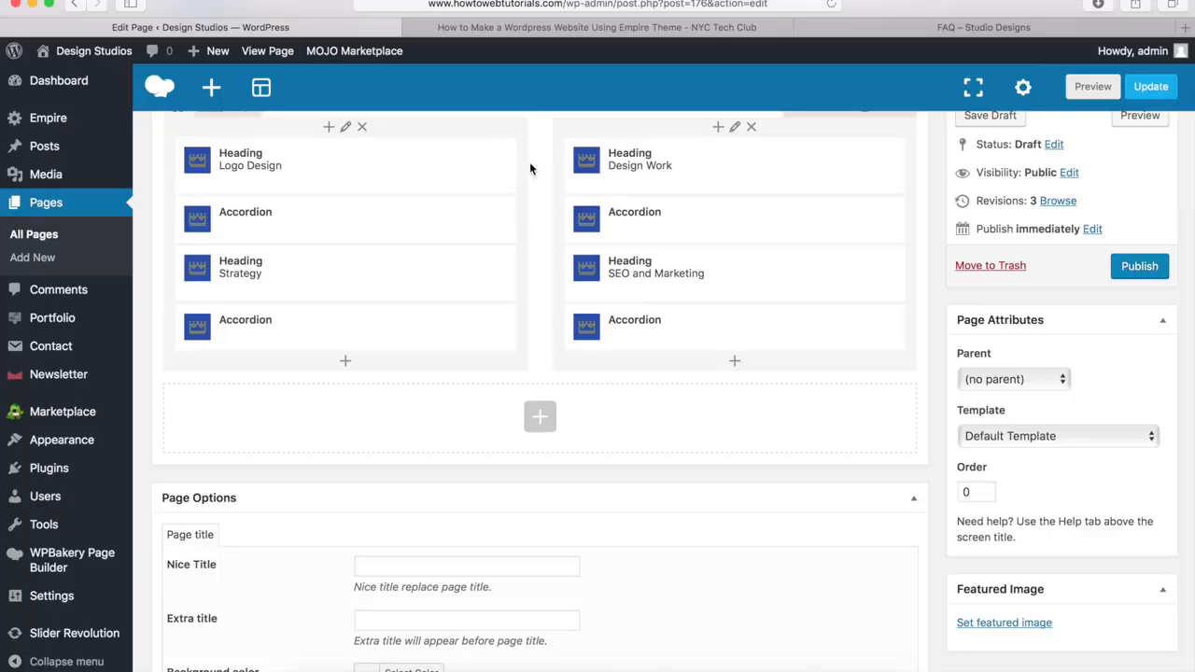
{"action": "mouse_move", "coordinate": [458, 170]}
{"action": "left_click", "coordinate": [898, 36]}
{"action": "scroll", "coordinate": [583, 325], "scroll_direction": "down", "scroll_amount": 5}
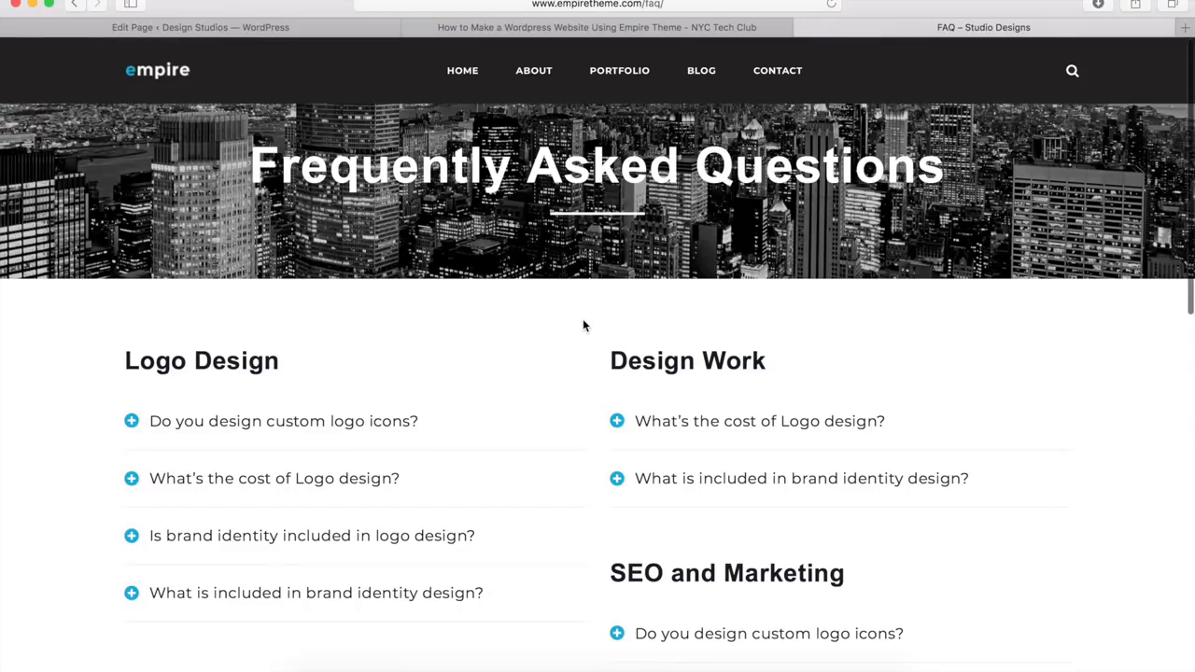
{"action": "scroll", "coordinate": [583, 325], "scroll_direction": "down", "scroll_amount": 3}
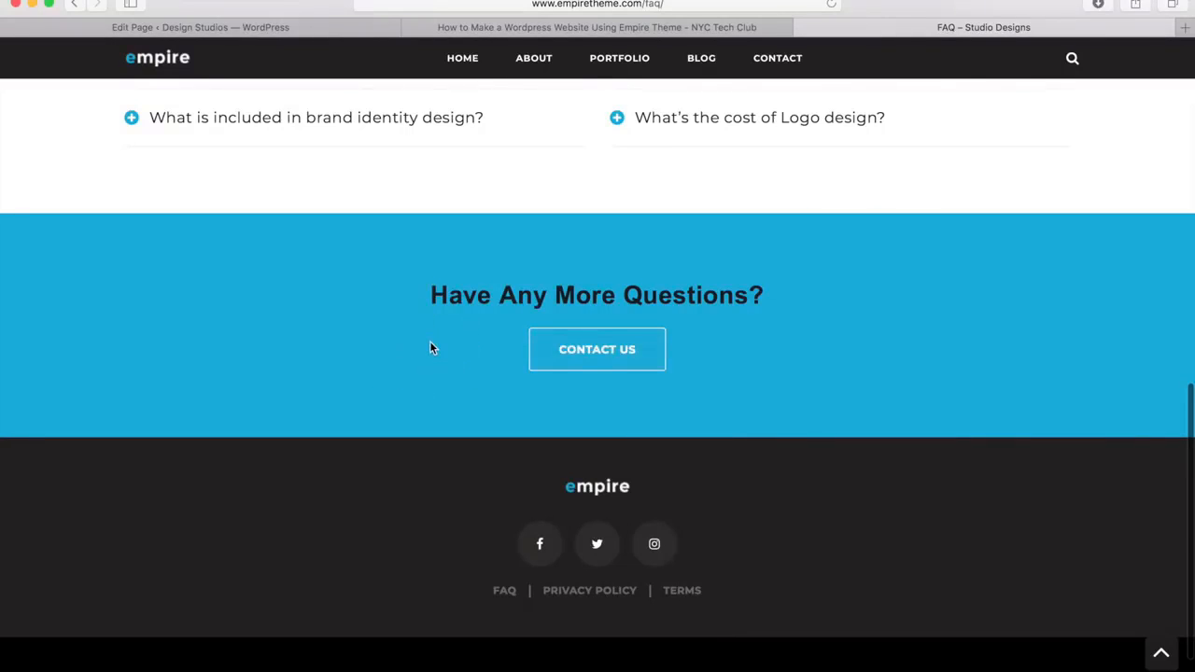
{"action": "left_click", "coordinate": [268, 29]}
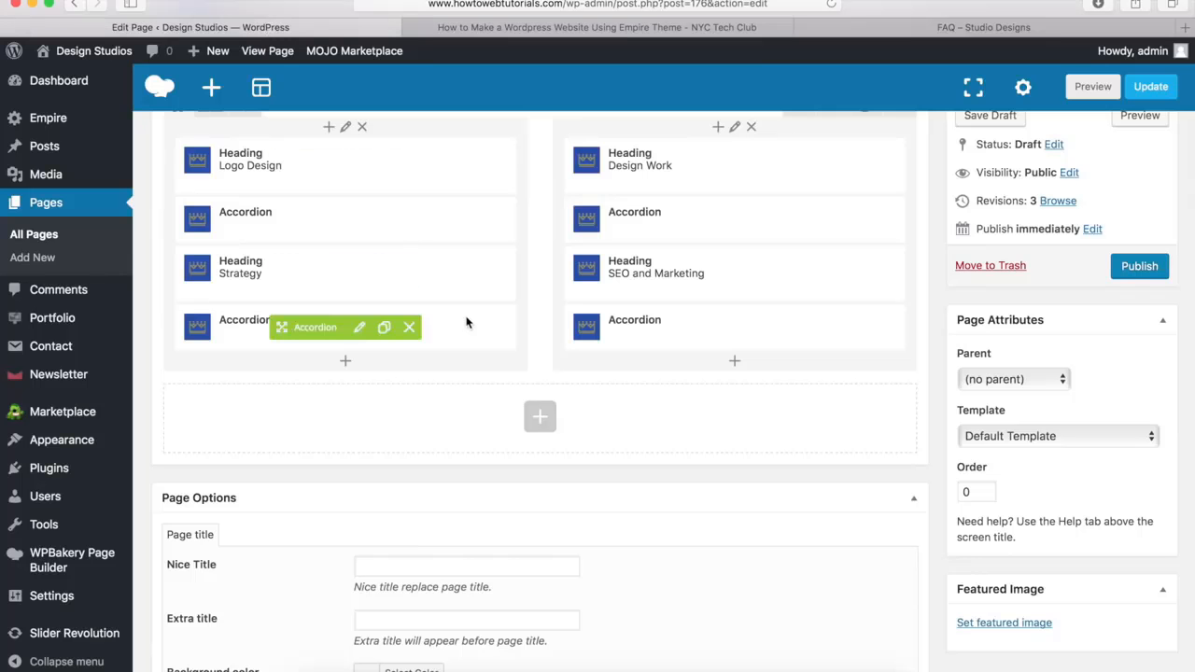
Add a new row below the accordion columns and set its row stretch to Stretch row
{"action": "left_click", "coordinate": [541, 418]}
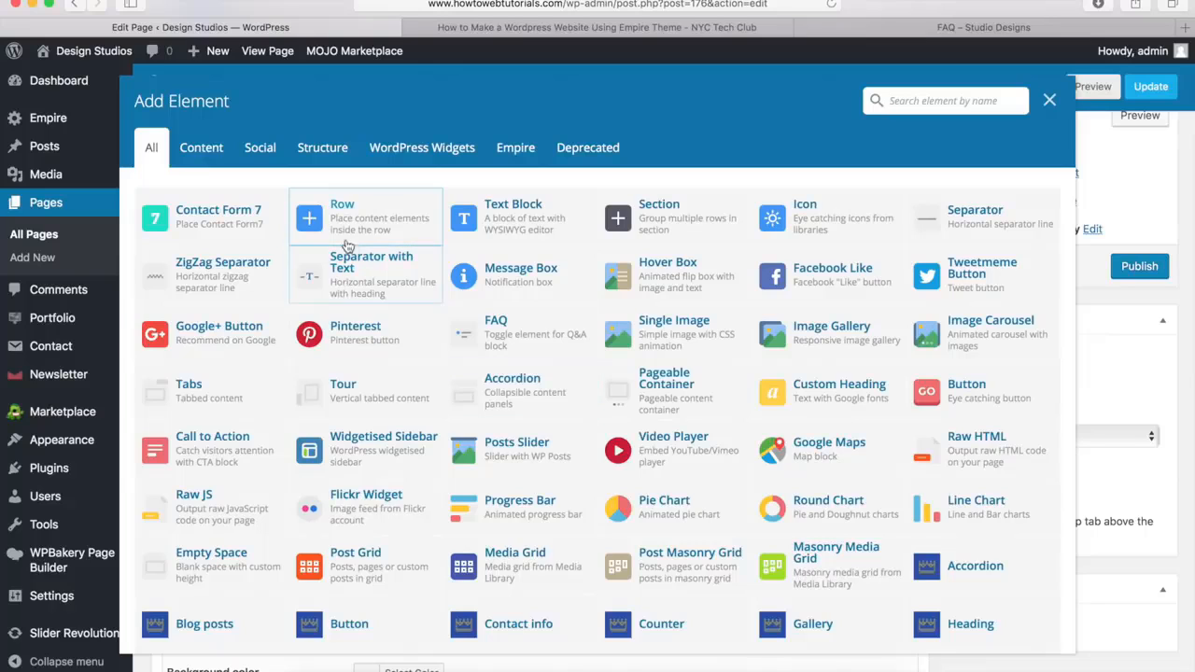
{"action": "left_click", "coordinate": [355, 228]}
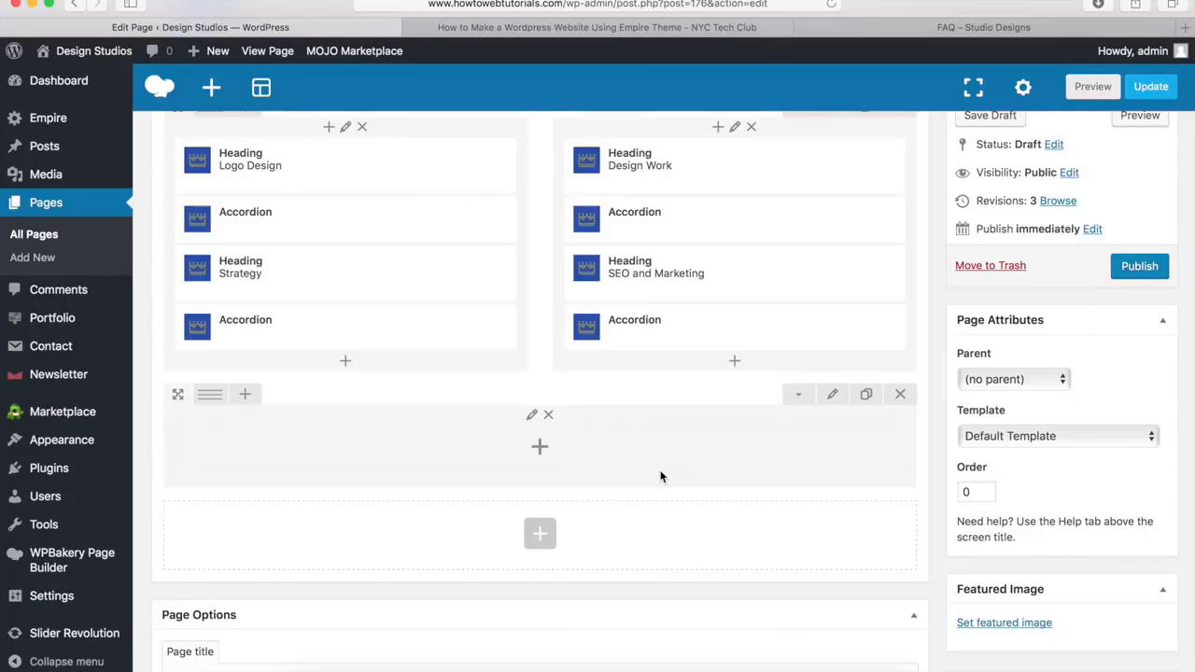
{"action": "left_click", "coordinate": [832, 397]}
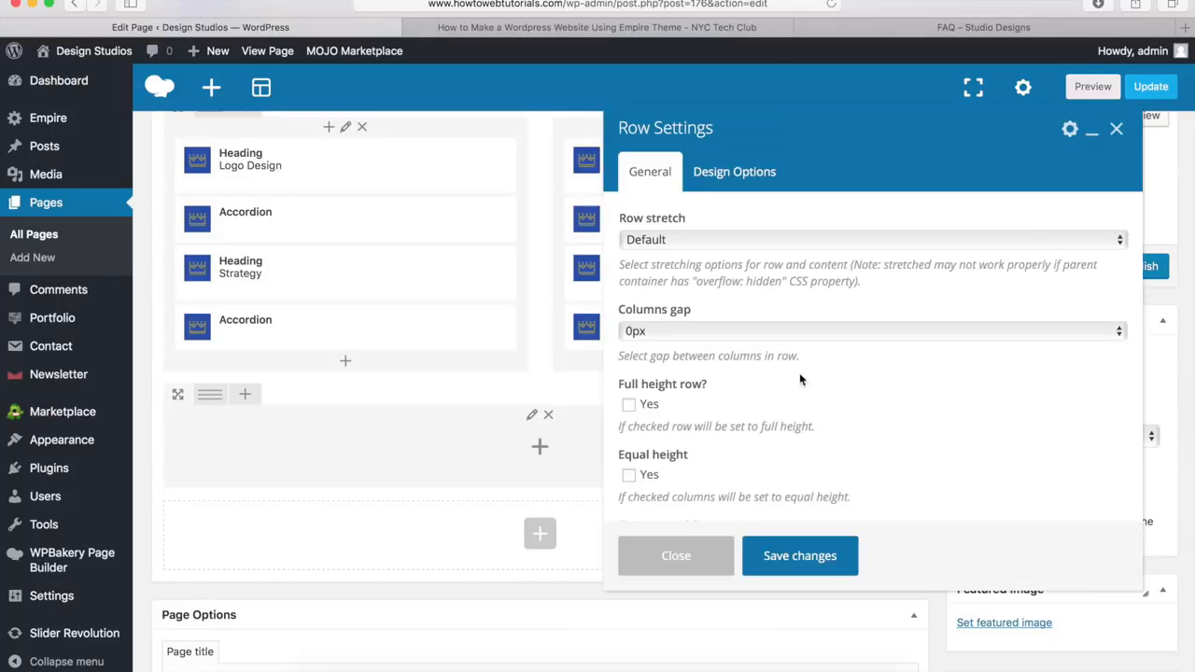
{"action": "left_click", "coordinate": [659, 241]}
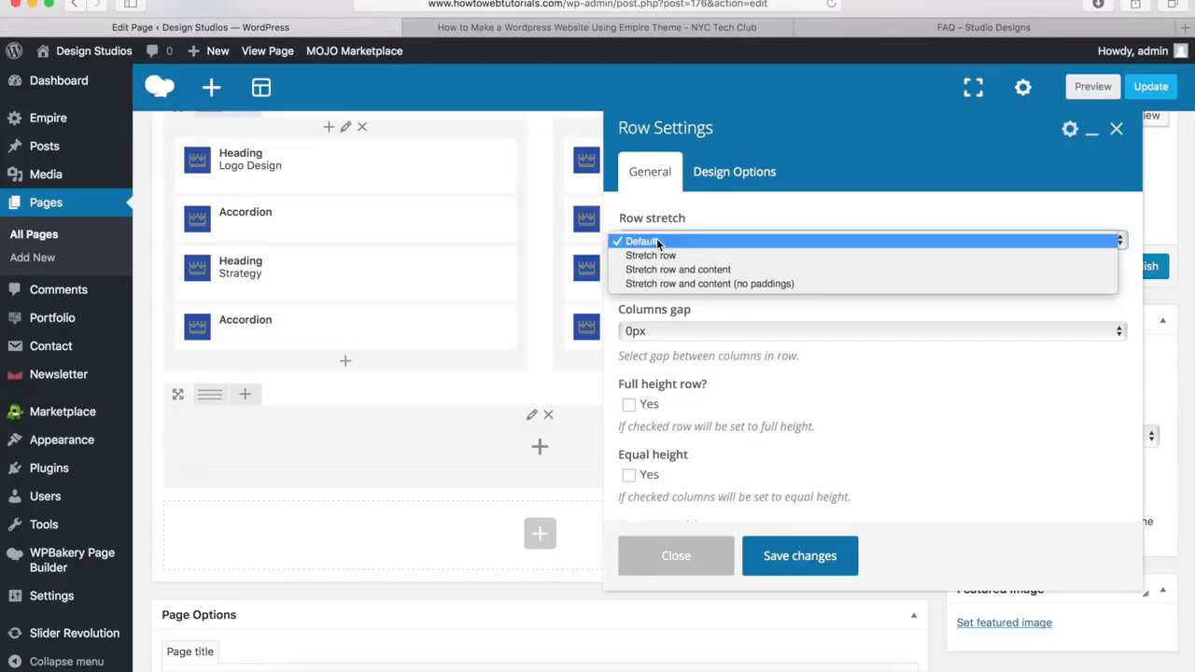
{"action": "left_click", "coordinate": [656, 256]}
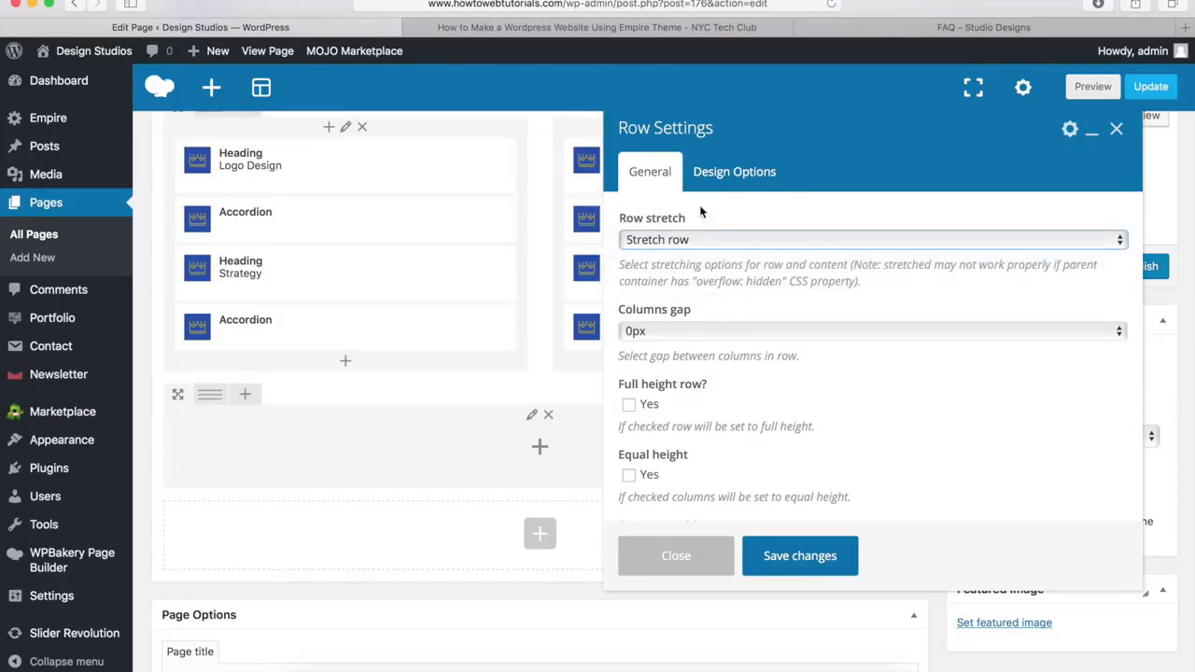
Give the new row a 0px bottom margin and the background color #00a9da, and save its settings
{"action": "left_click", "coordinate": [737, 173]}
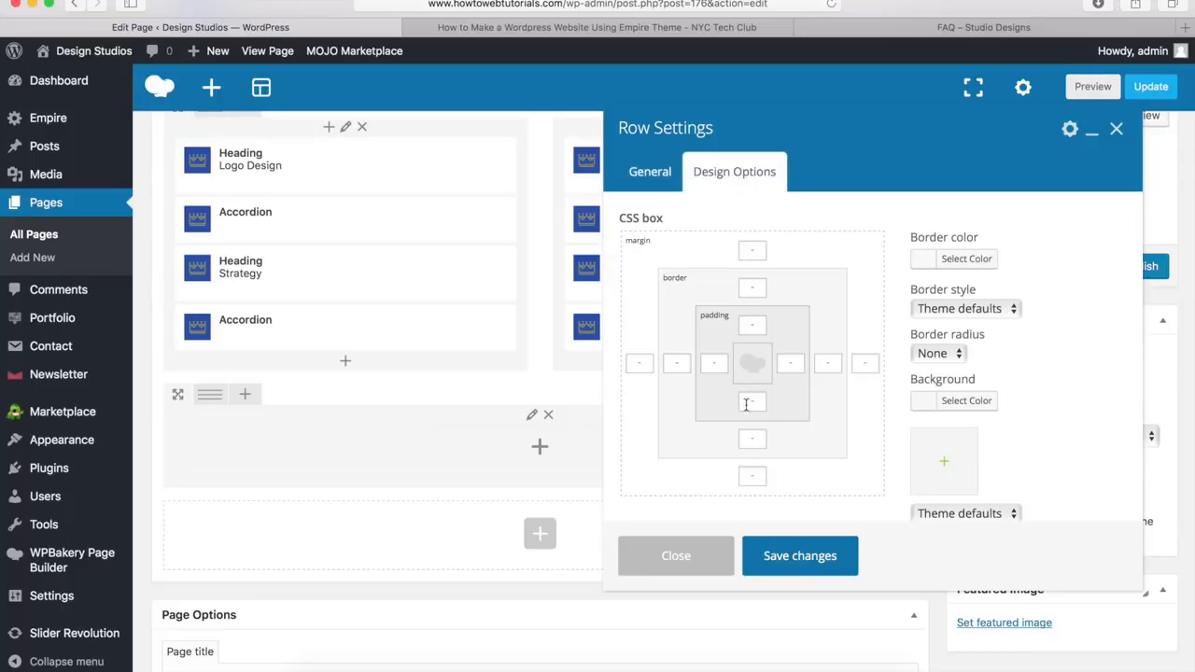
{"action": "type", "text": "0px"}
{"action": "left_click", "coordinate": [974, 407]}
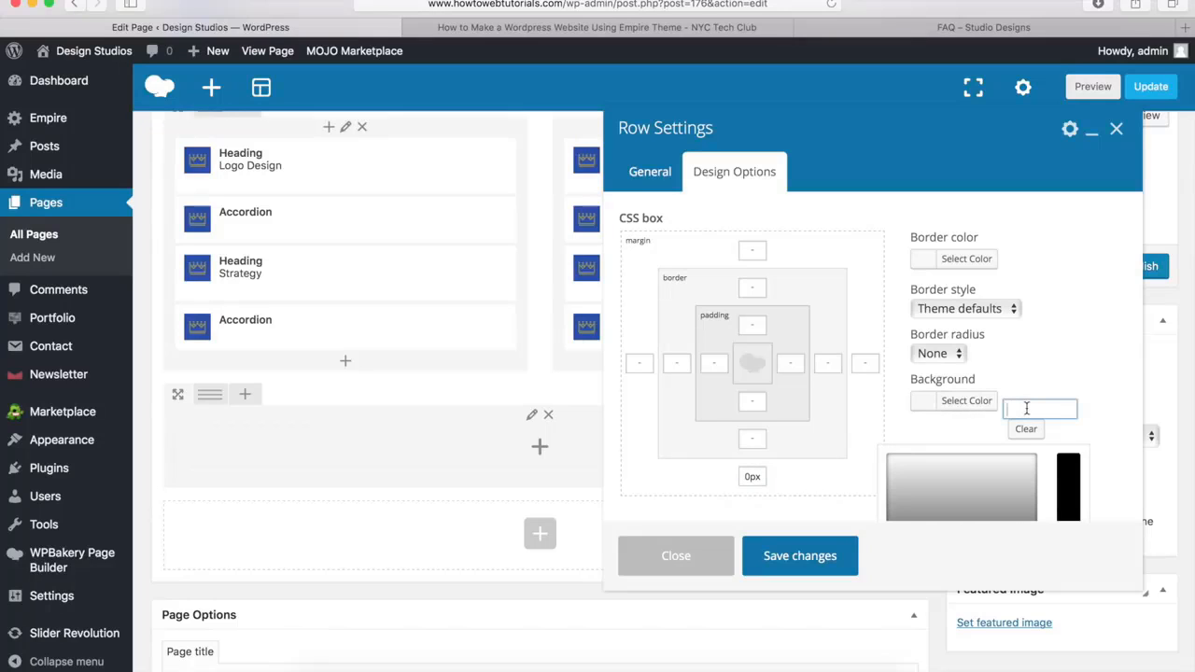
{"action": "type", "text": "#00a9da"}
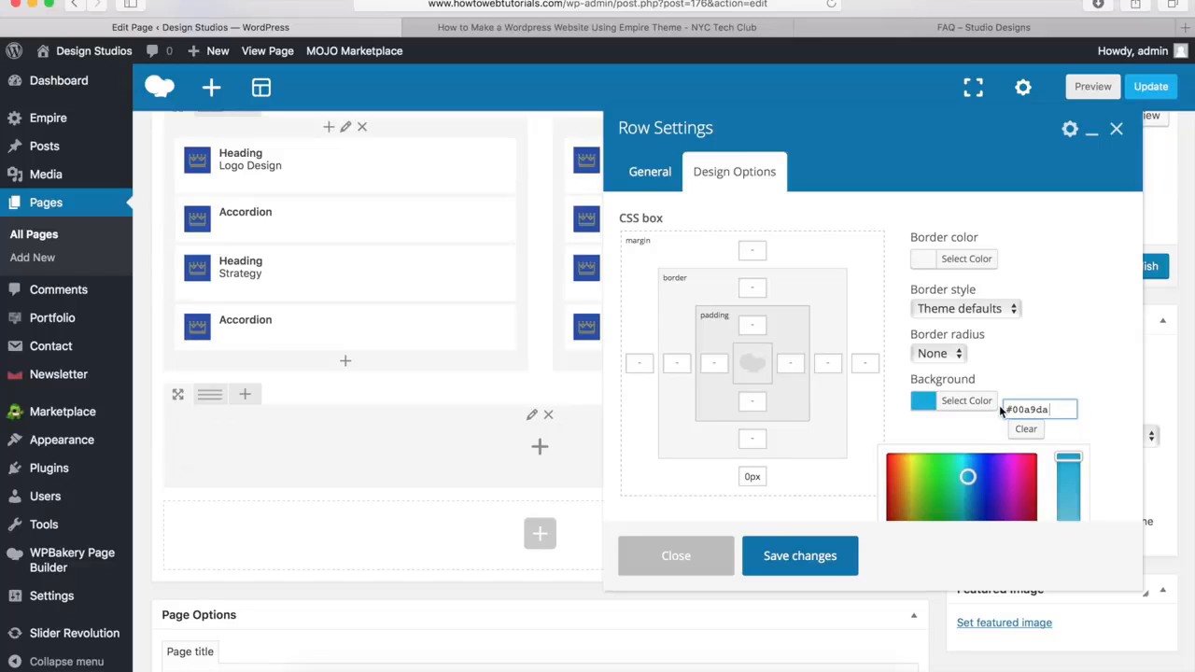
{"action": "left_click", "coordinate": [800, 557]}
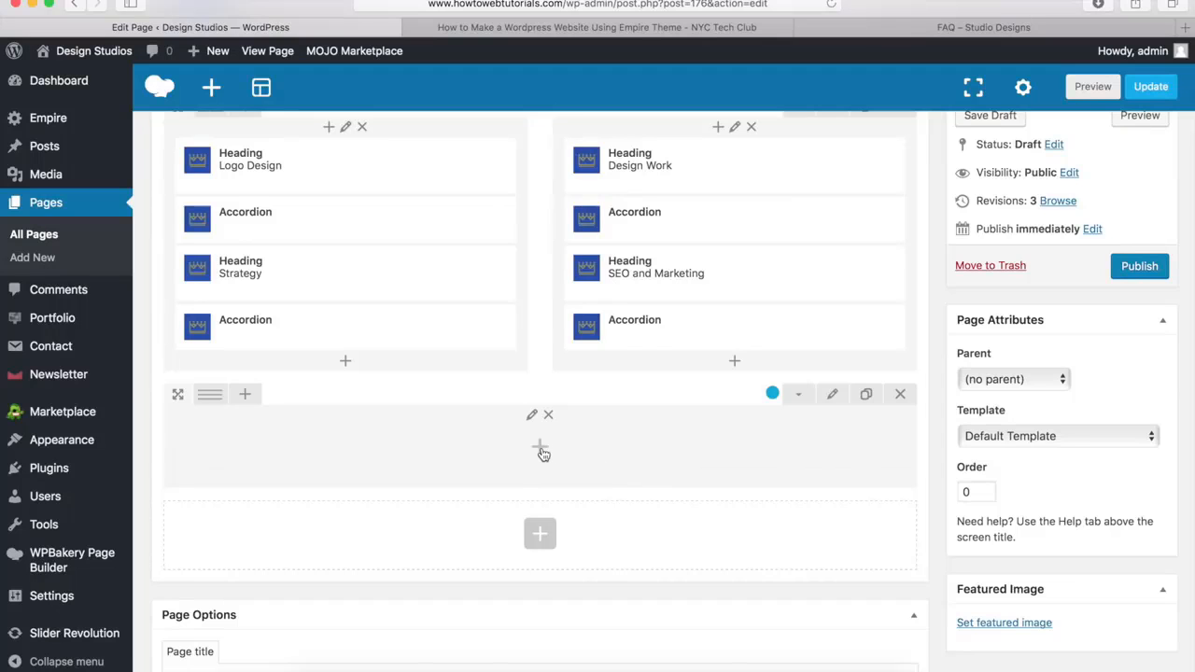
Add an Empire Heading element to the blue row with the title "Have Any More Questions?"
{"action": "left_click", "coordinate": [541, 451]}
{"action": "scroll", "coordinate": [822, 446], "scroll_direction": "down", "scroll_amount": 4}
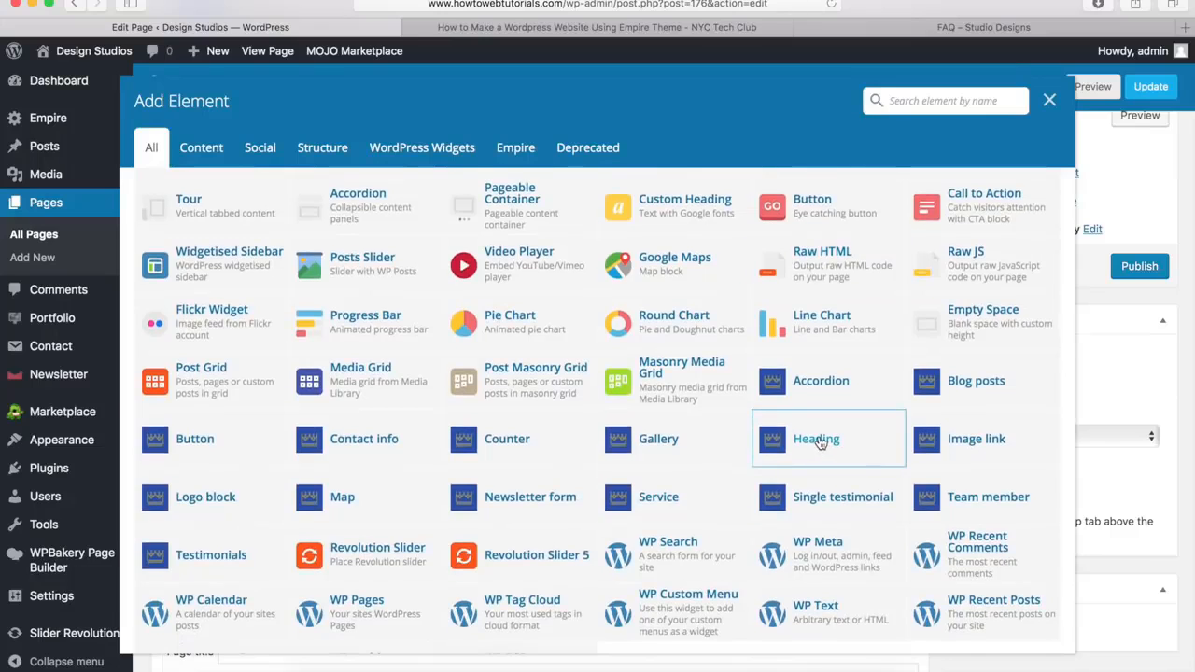
{"action": "left_click", "coordinate": [820, 442]}
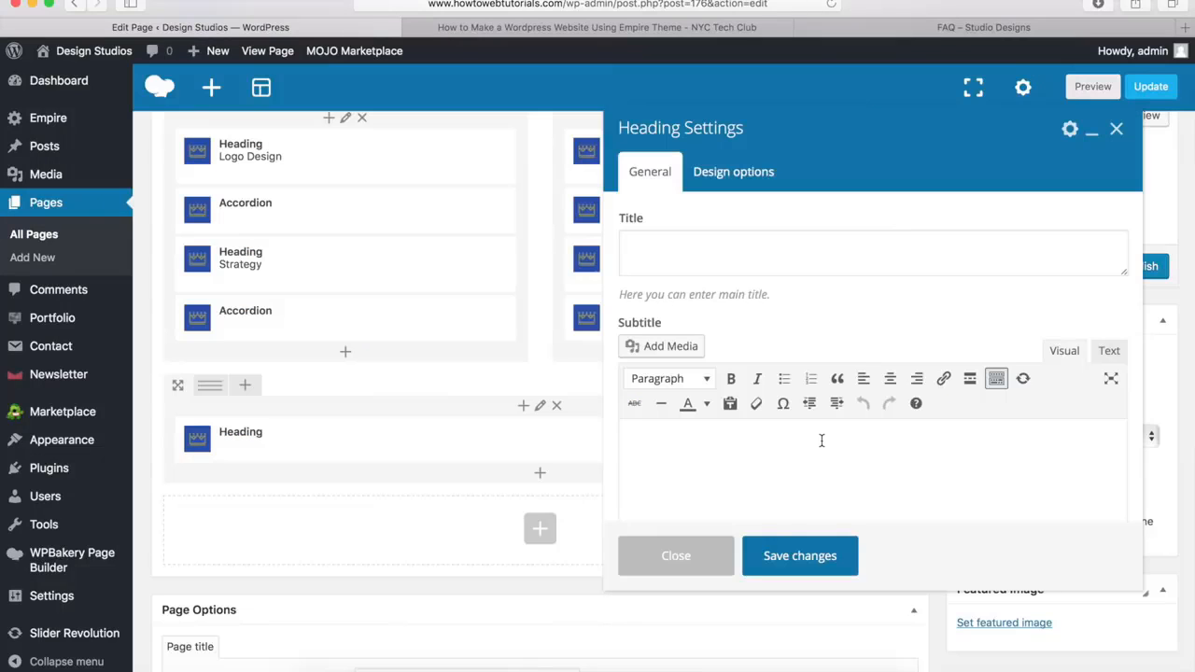
{"action": "left_click", "coordinate": [695, 259]}
{"action": "type", "text": "Have Any More Questions?"}
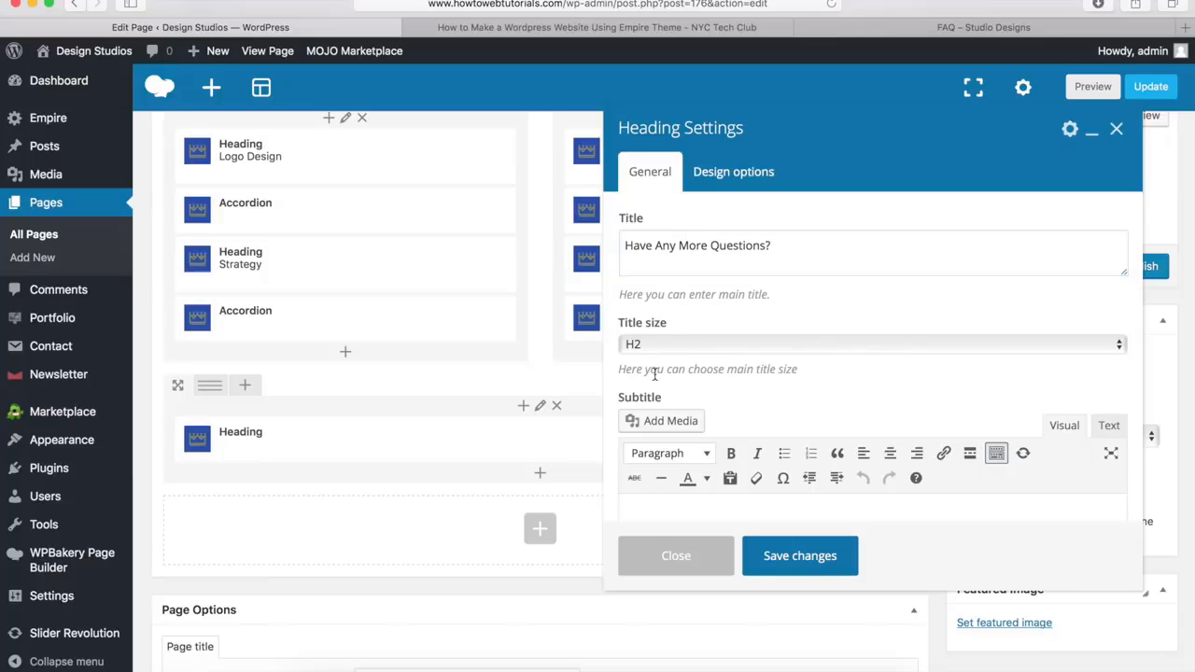
Set the new heading's bottom margin to 20px and save its settings
{"action": "scroll", "coordinate": [655, 373], "scroll_direction": "down", "scroll_amount": 8}
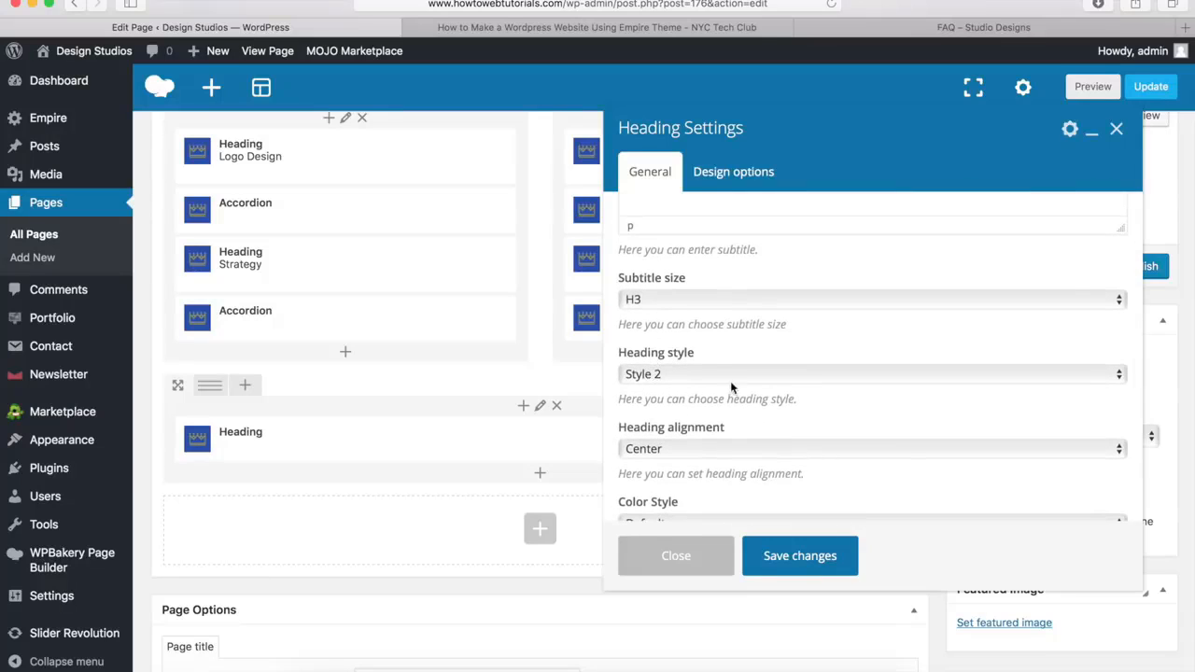
{"action": "scroll", "coordinate": [701, 443], "scroll_direction": "down", "scroll_amount": 3}
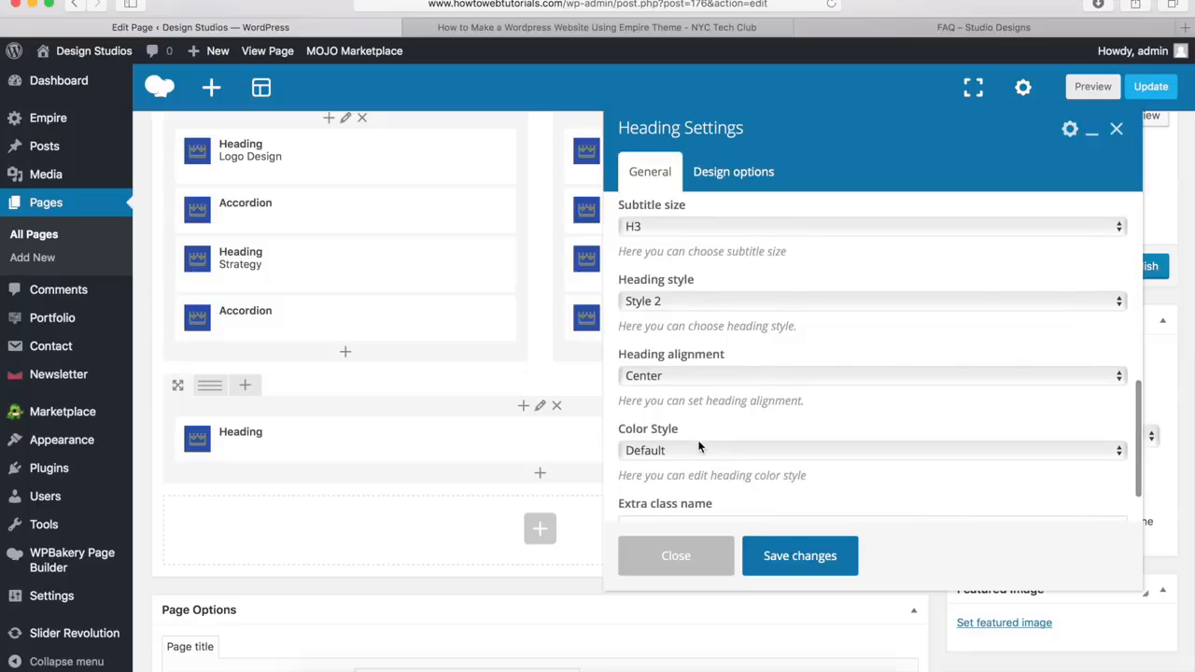
{"action": "left_click", "coordinate": [729, 176]}
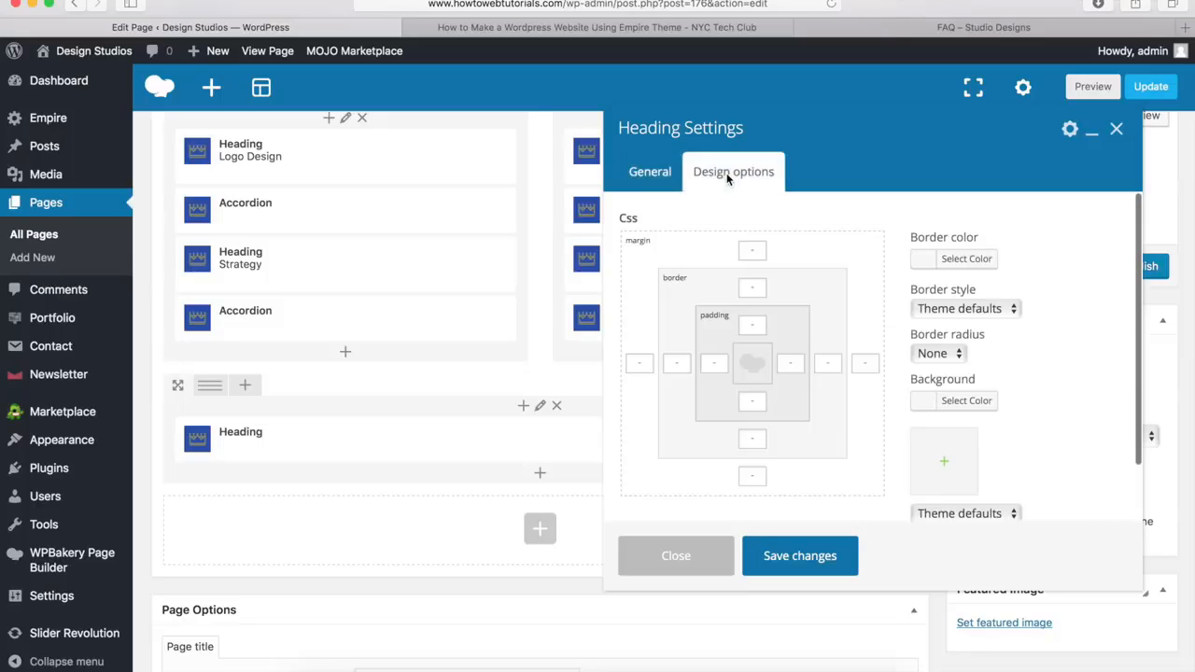
{"action": "left_click", "coordinate": [748, 477]}
{"action": "type", "text": "20px"}
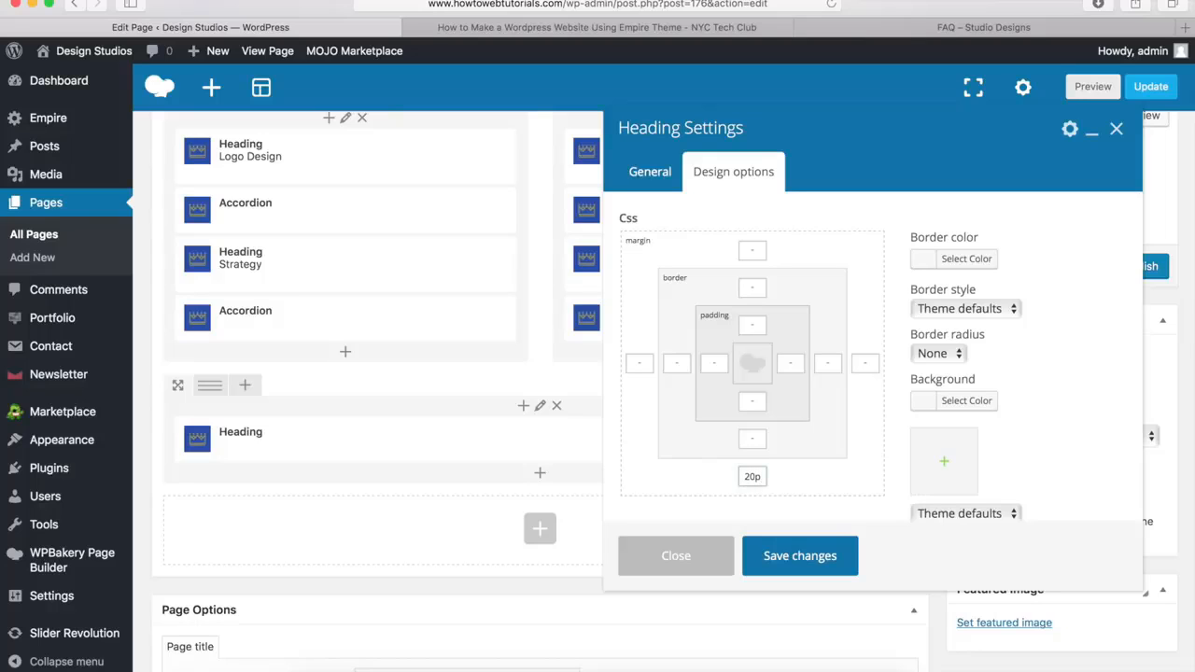
{"action": "left_click", "coordinate": [798, 558]}
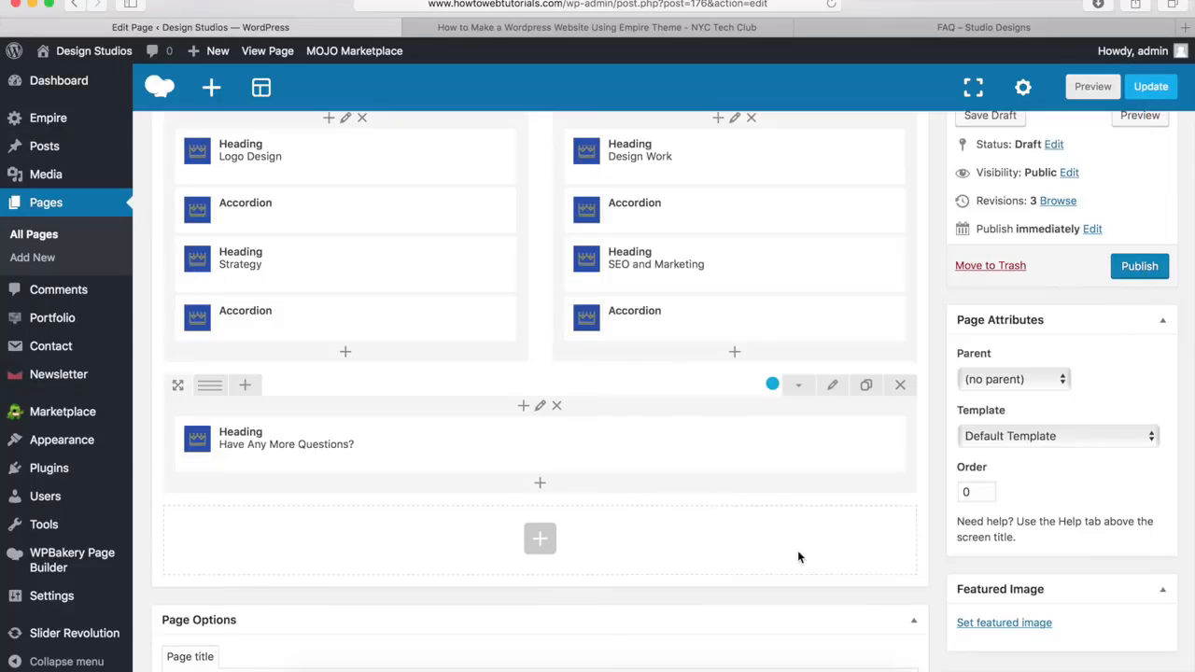
Add an Empire Button element below the "Have Any More Questions?" heading and title it "Contact Us"
{"action": "left_click", "coordinate": [541, 486]}
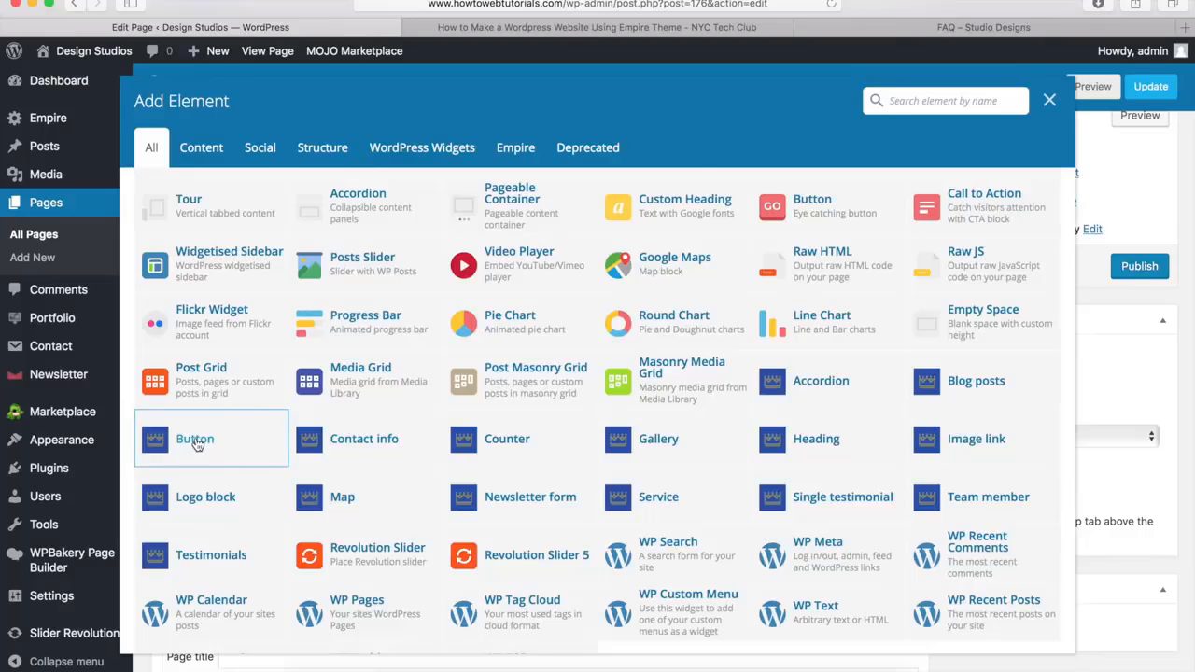
{"action": "left_click", "coordinate": [196, 443]}
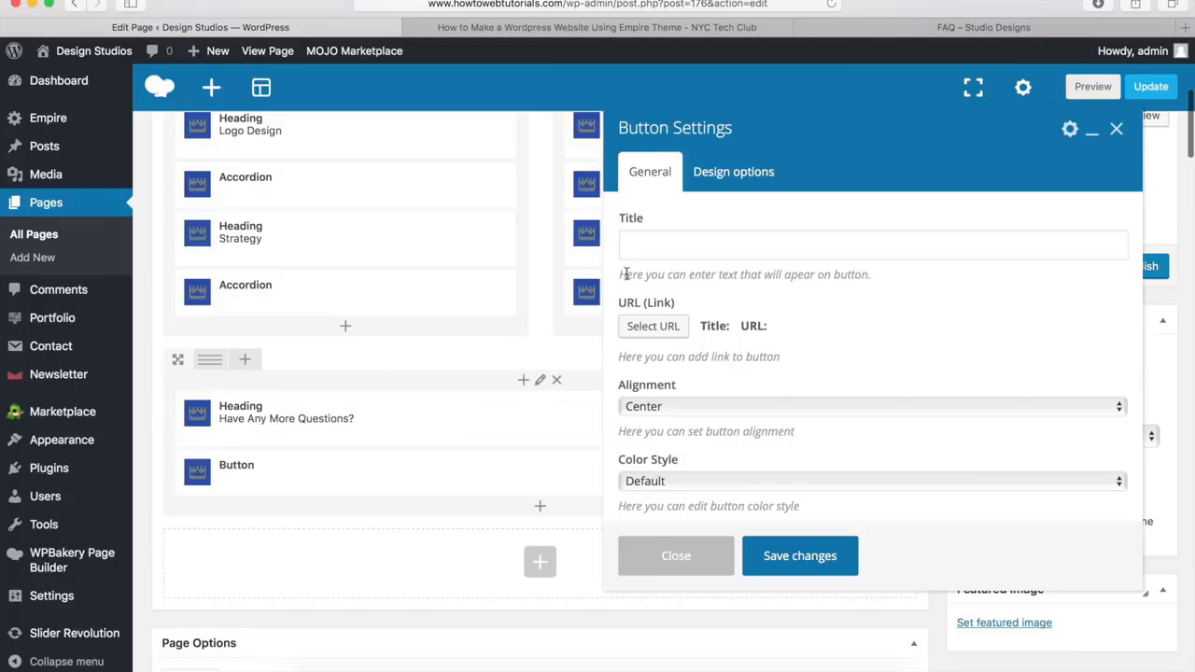
{"action": "left_click", "coordinate": [675, 256]}
{"action": "type", "text": "Contact Us"}
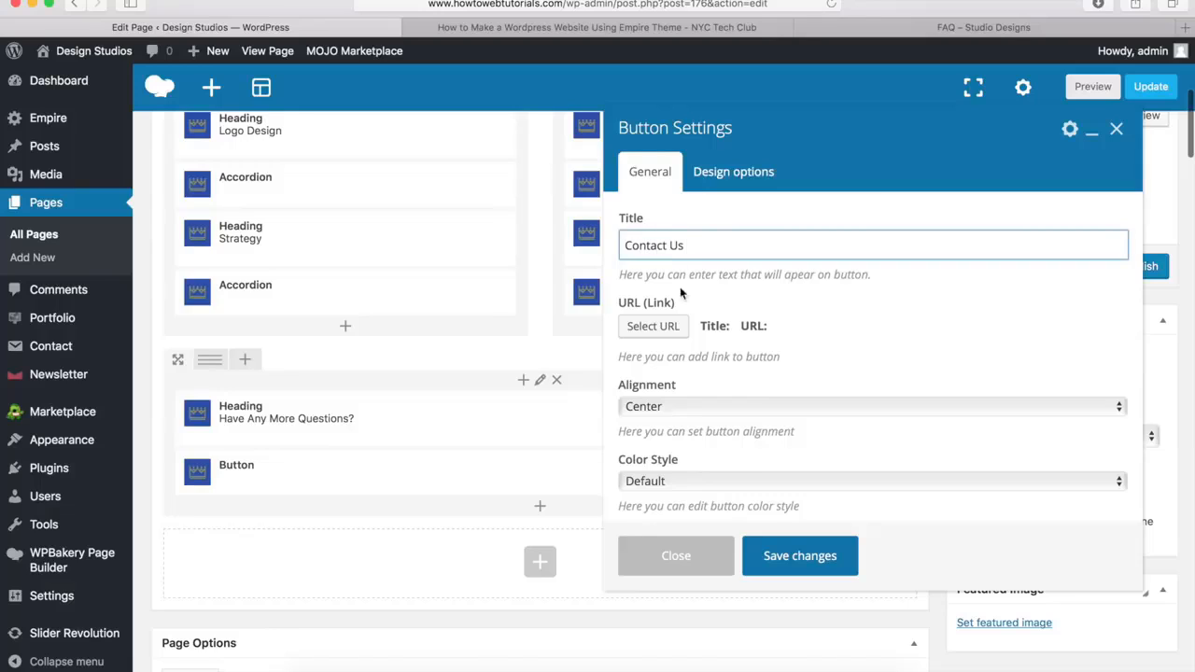
{"action": "left_click", "coordinate": [654, 327]}
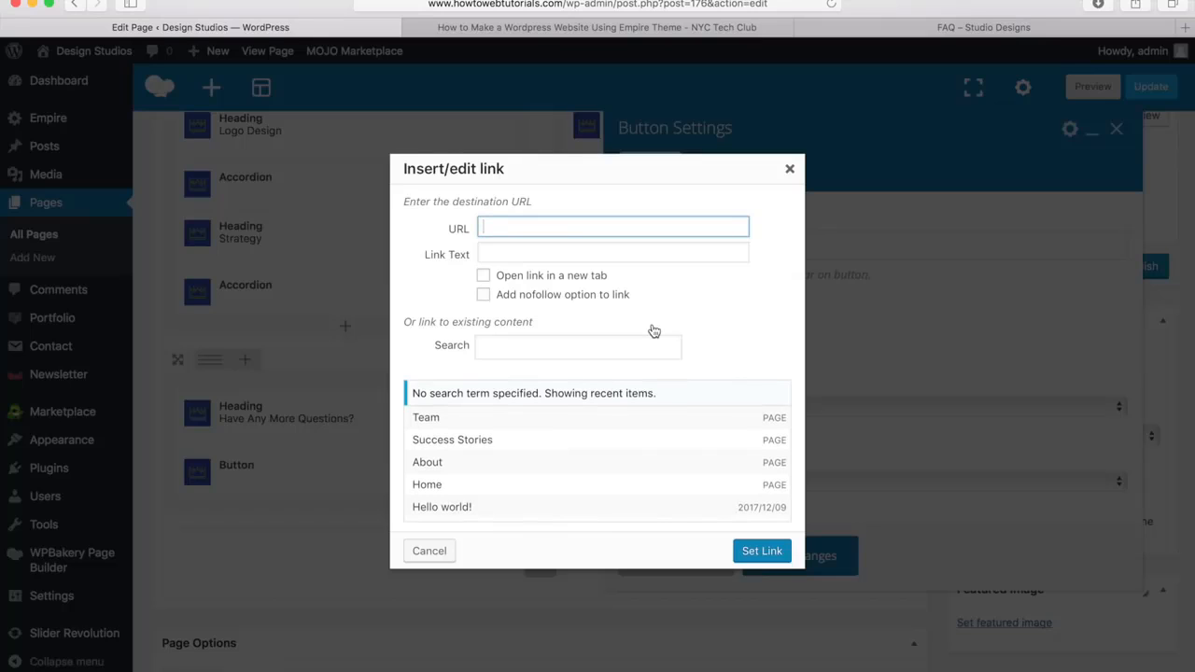
{"action": "type", "text": "http://www.howtowebtu"}
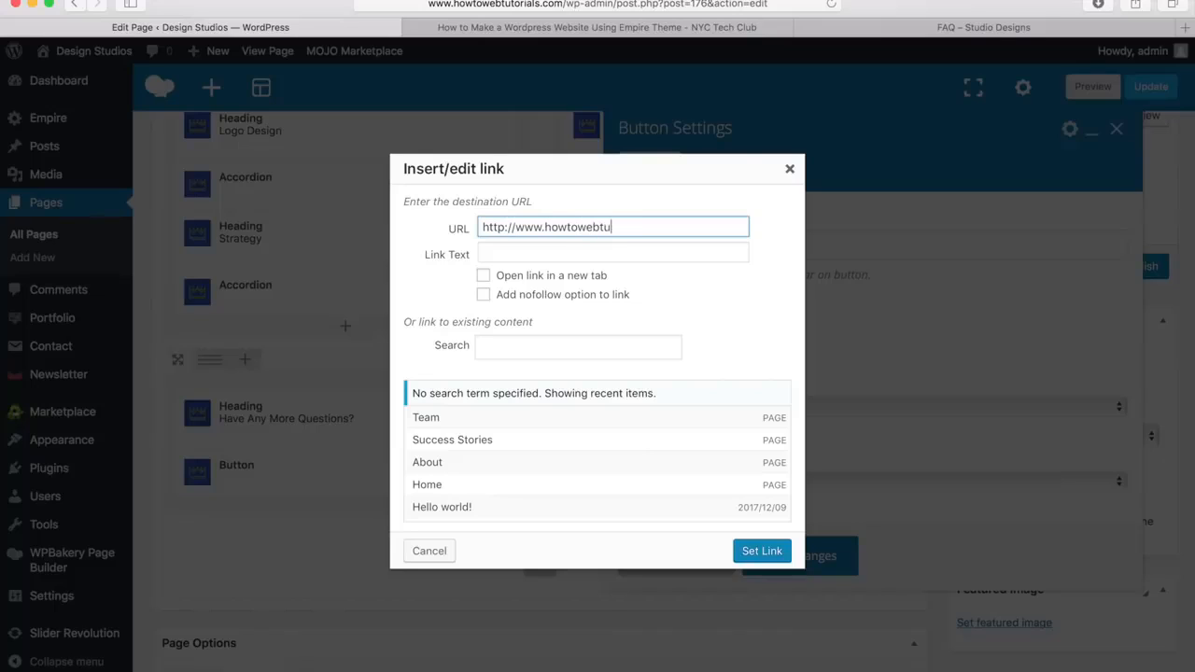
{"action": "type", "text": "torials.com/contact"}
{"action": "left_click", "coordinate": [762, 550]}
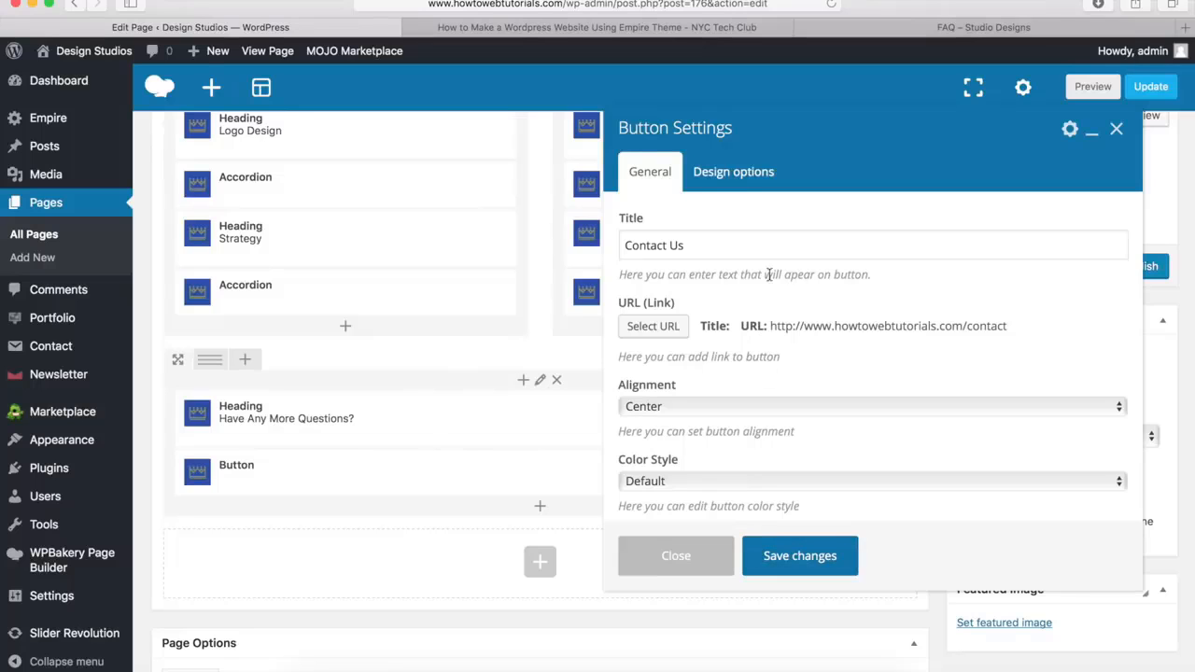
Switch the Contact Us button's color style to Custom and set its text hover color to #00a9da
{"action": "scroll", "coordinate": [710, 365], "scroll_direction": "down", "scroll_amount": 2}
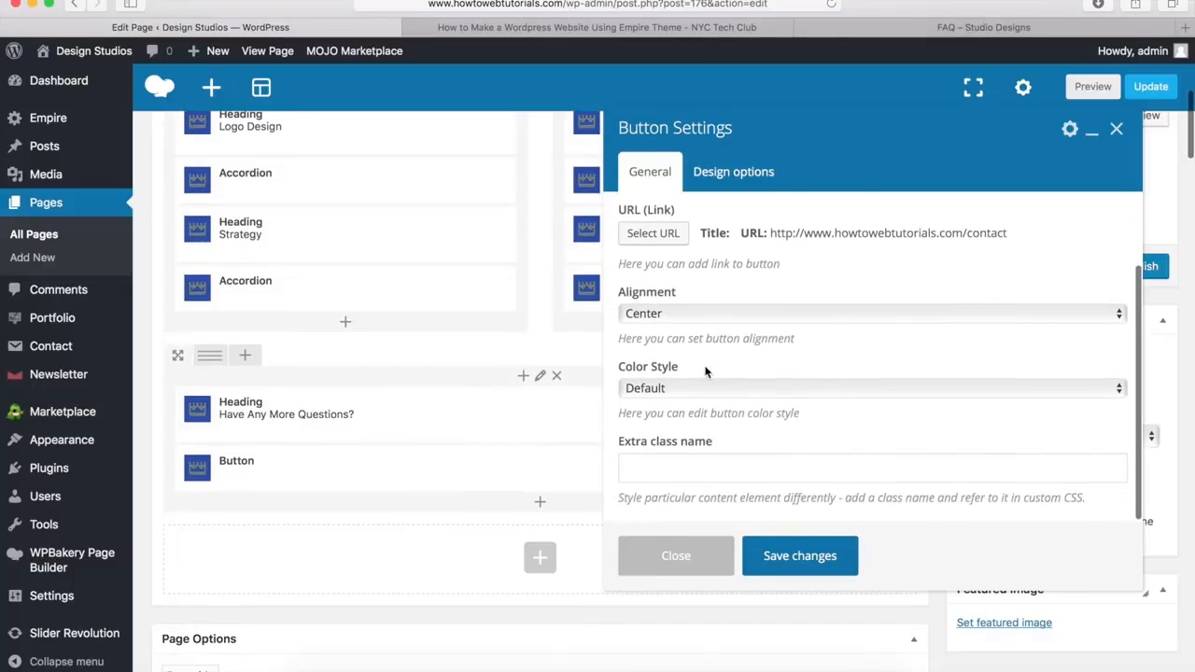
{"action": "left_click", "coordinate": [654, 389]}
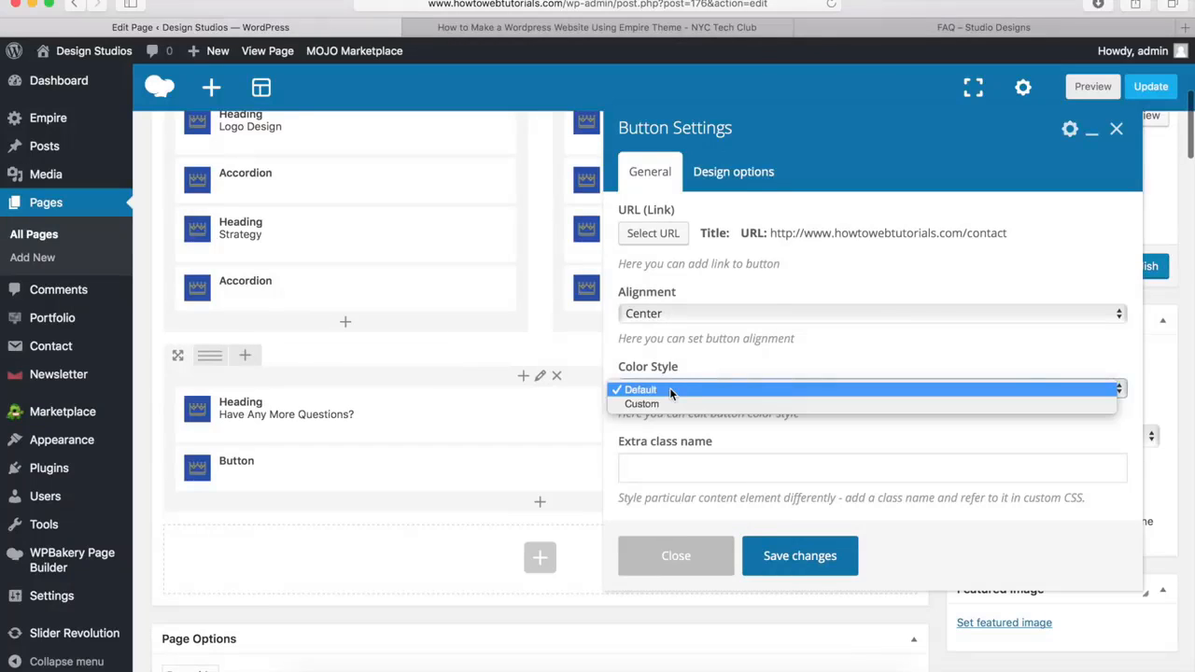
{"action": "left_click", "coordinate": [660, 405]}
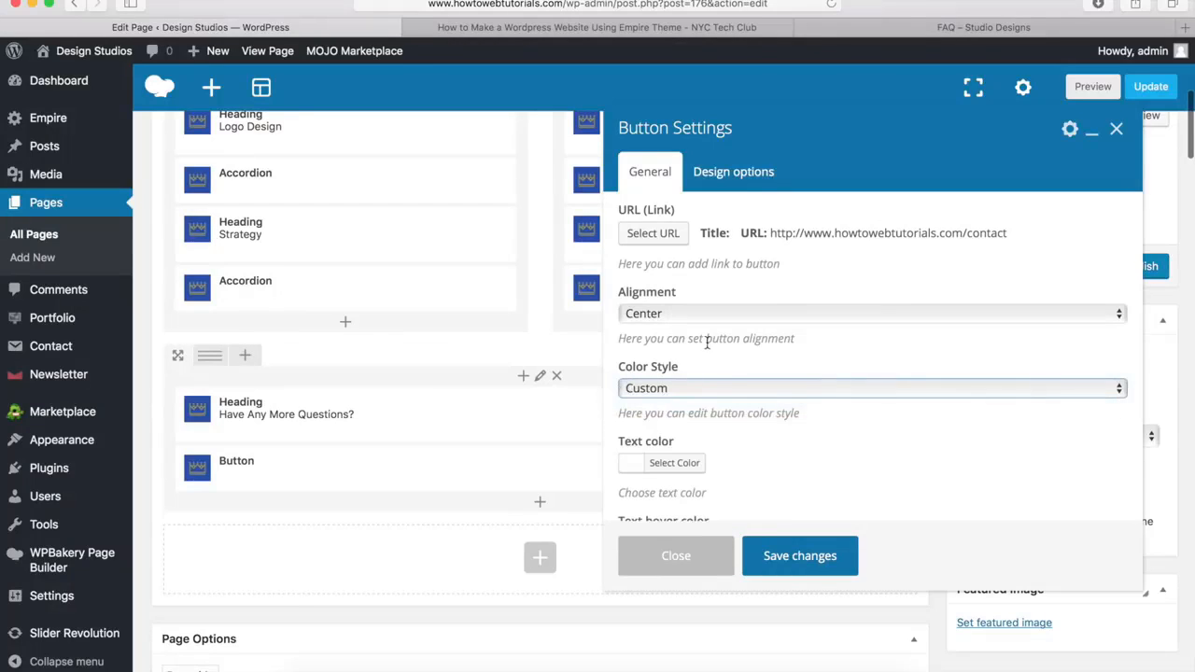
{"action": "scroll", "coordinate": [707, 342], "scroll_direction": "down", "scroll_amount": 4}
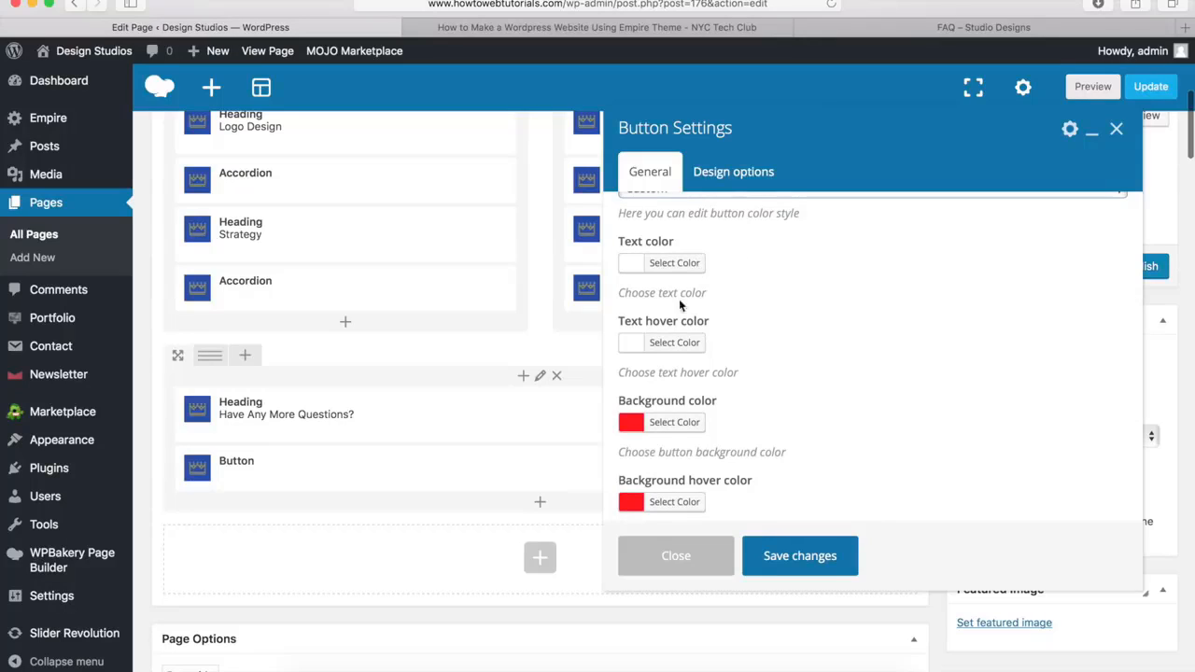
{"action": "left_click", "coordinate": [674, 343]}
{"action": "left_click", "coordinate": [758, 342]}
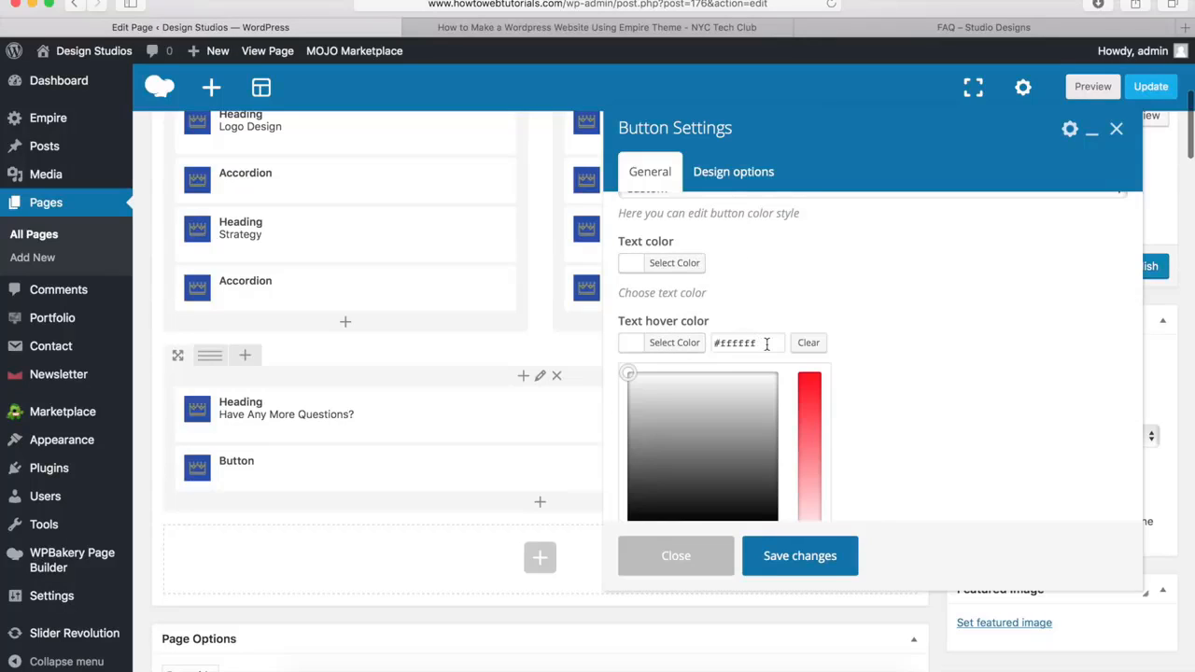
{"action": "key", "text": "ctrl+a"}
{"action": "type", "text": "#00a9da"}
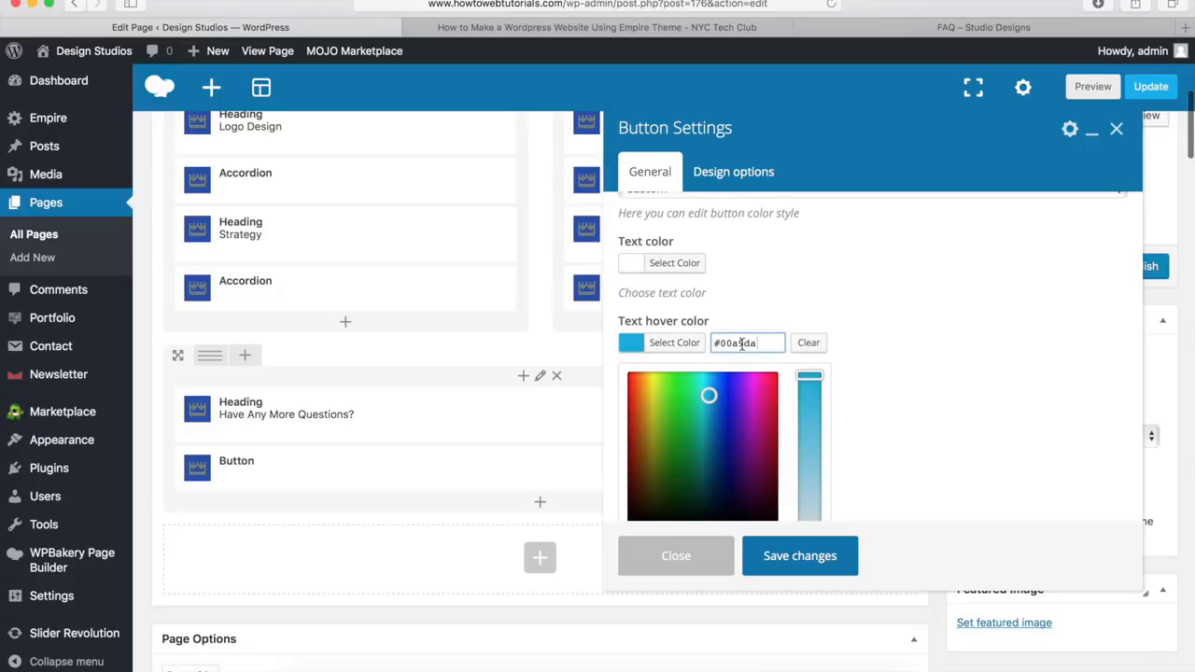
{"action": "left_click", "coordinate": [669, 345]}
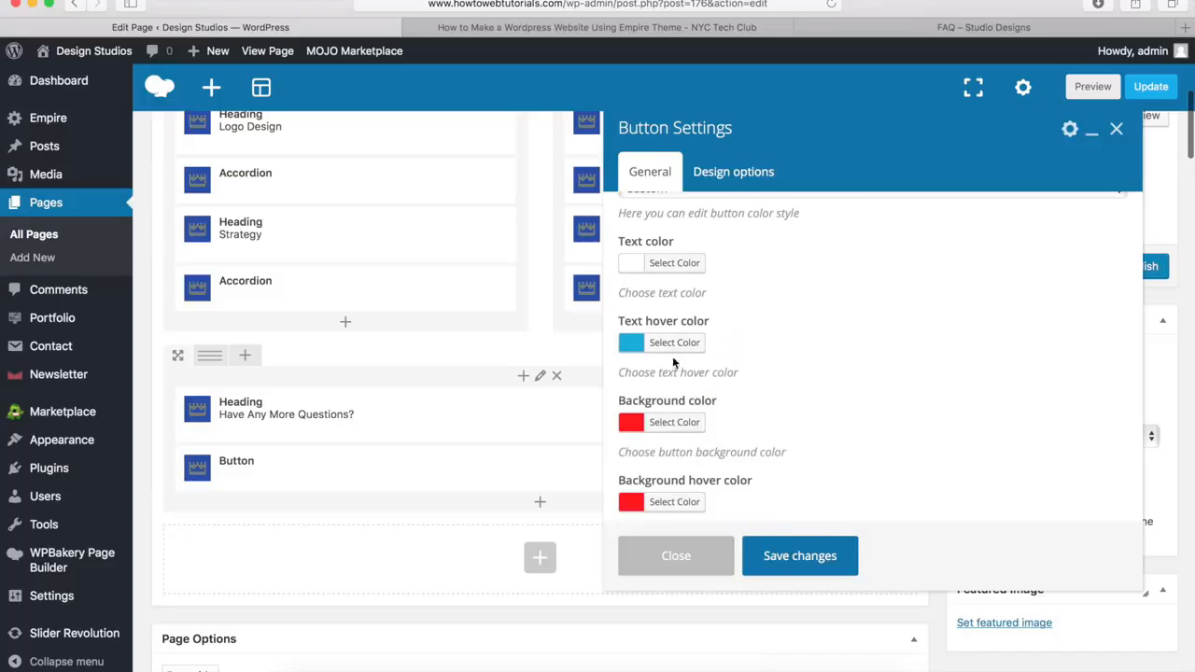
Make the Contact Us button's background color transparent by lowering its alpha to 1%
{"action": "scroll", "coordinate": [667, 397], "scroll_direction": "down", "scroll_amount": 2}
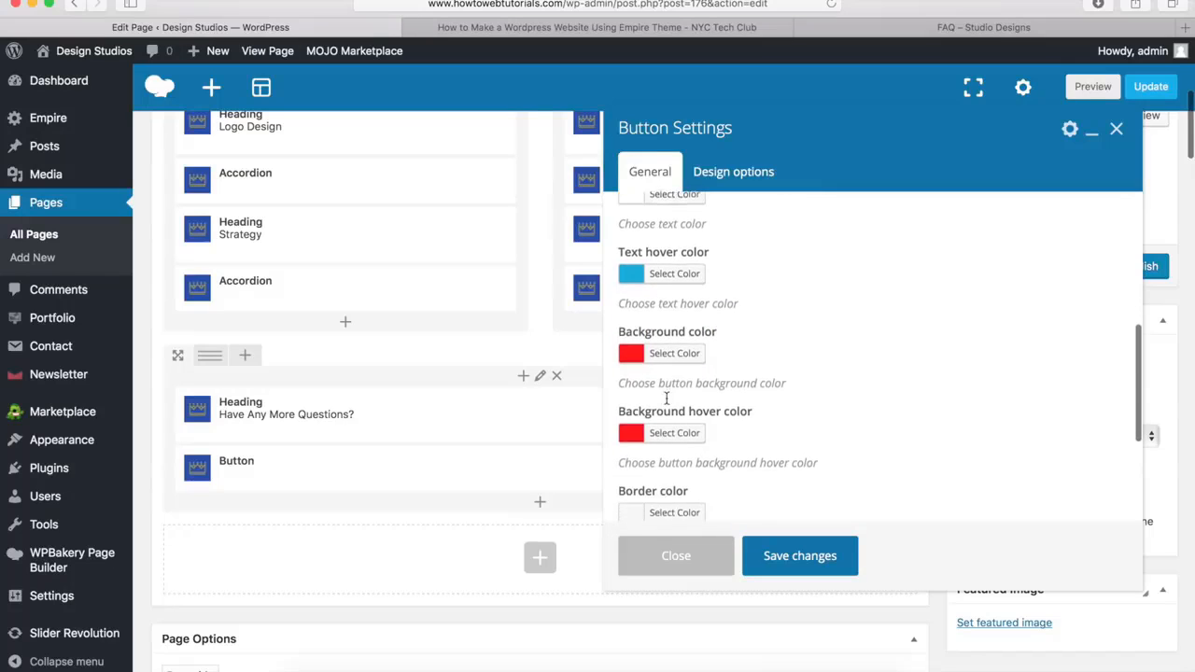
{"action": "left_click", "coordinate": [674, 347]}
{"action": "scroll", "coordinate": [761, 417], "scroll_direction": "down", "scroll_amount": 4}
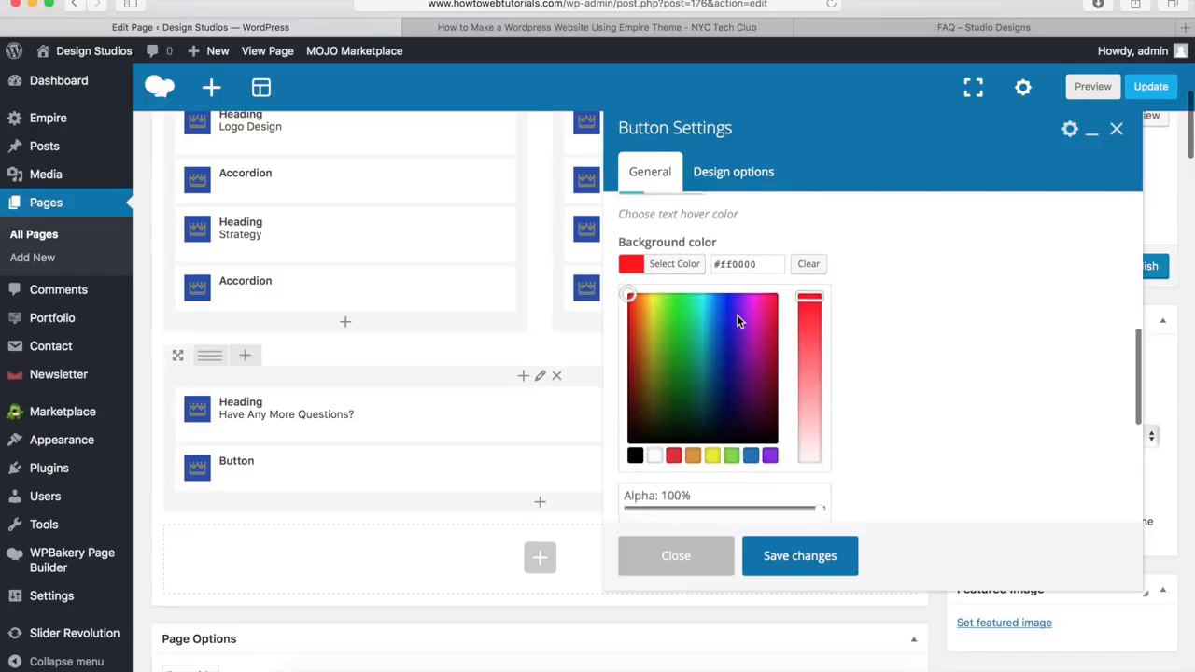
{"action": "left_click_drag", "start_coordinate": [819, 427], "coordinate": [624, 426]}
{"action": "scroll", "coordinate": [686, 416], "scroll_direction": "up", "scroll_amount": 3}
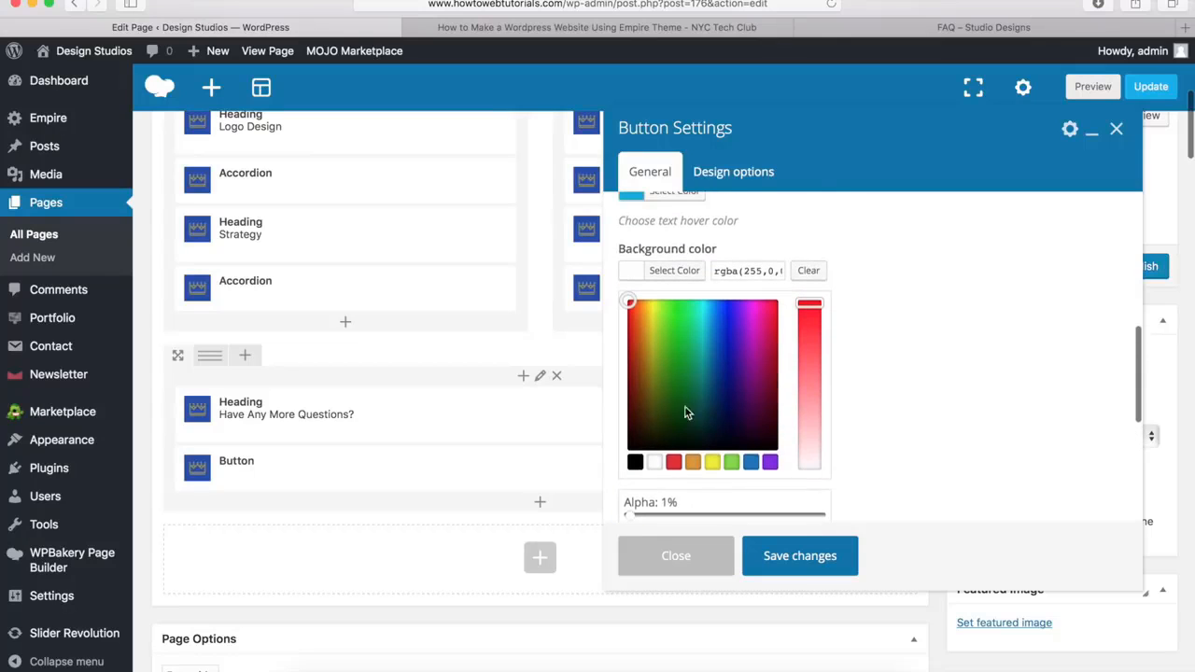
{"action": "left_click", "coordinate": [684, 272]}
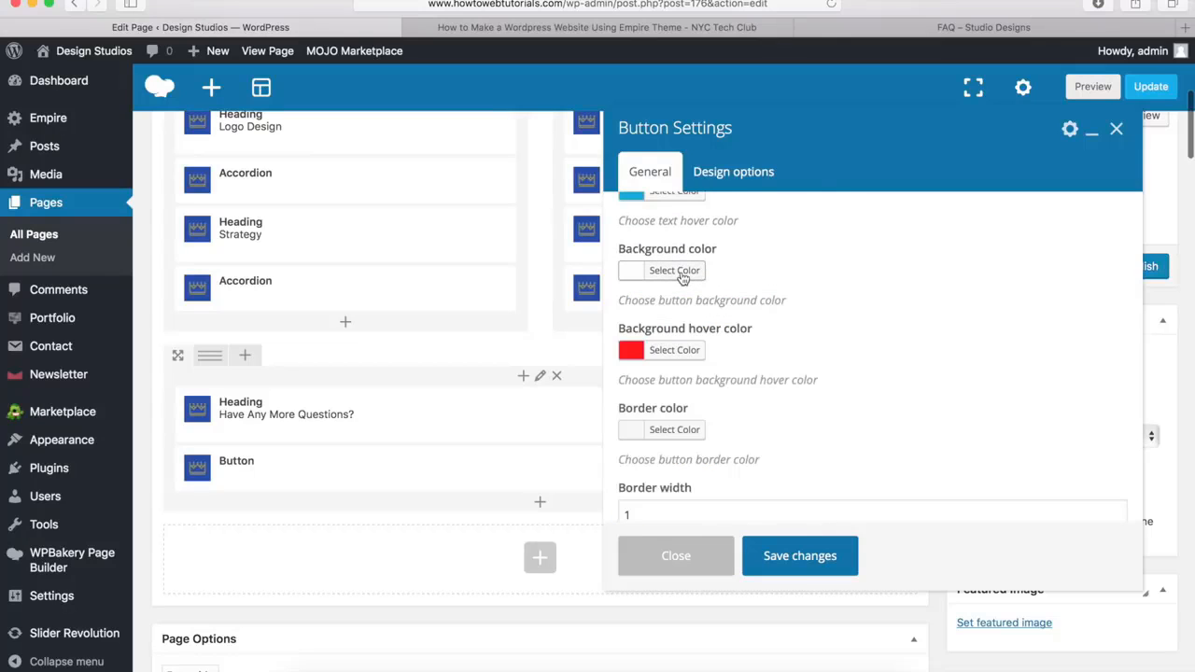
Set the Contact Us button's background hover color to white (#ffffff)
{"action": "left_click", "coordinate": [680, 350]}
{"action": "scroll", "coordinate": [683, 356], "scroll_direction": "down", "scroll_amount": 1}
{"action": "scroll", "coordinate": [683, 356], "scroll_direction": "down", "scroll_amount": 3}
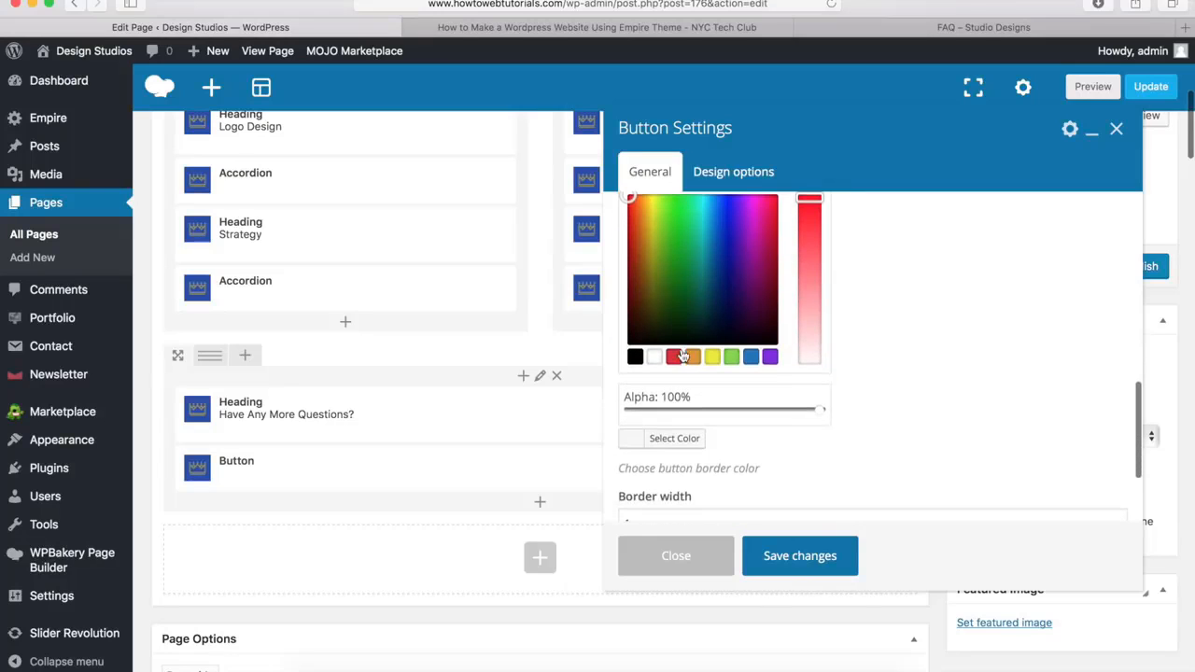
{"action": "left_click", "coordinate": [659, 355]}
{"action": "scroll", "coordinate": [660, 360], "scroll_direction": "up", "scroll_amount": 3}
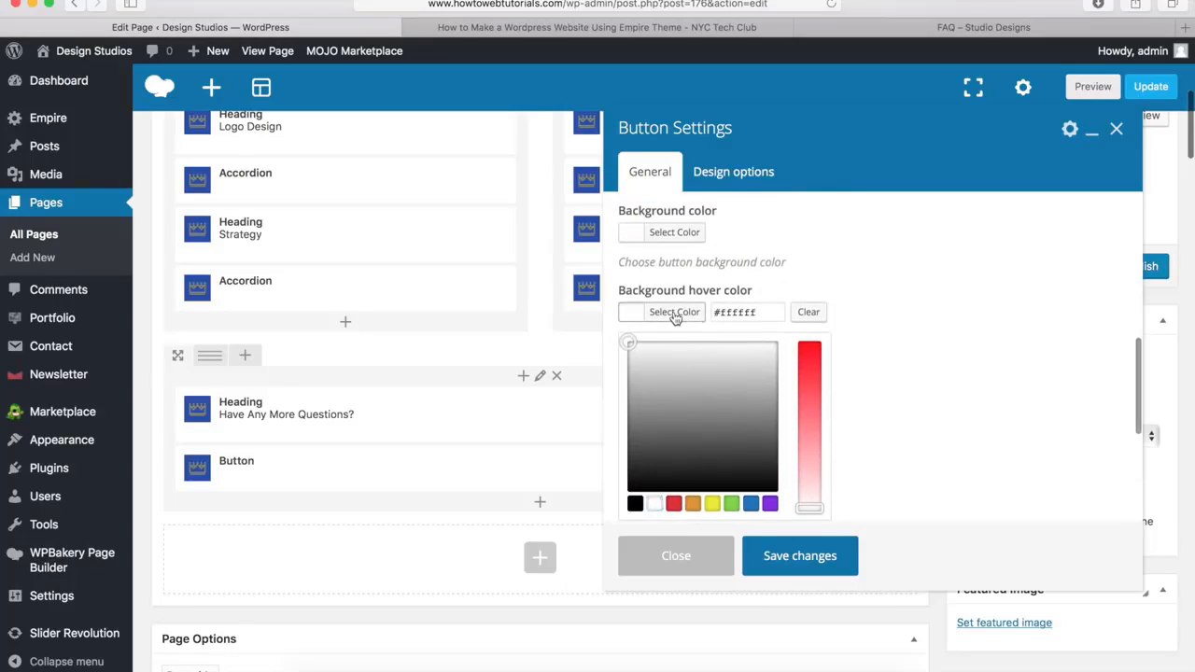
{"action": "left_click", "coordinate": [675, 312]}
Set the Contact Us button's border color to white and save the button settings
{"action": "left_click", "coordinate": [674, 392]}
{"action": "scroll", "coordinate": [672, 399], "scroll_direction": "down", "scroll_amount": 4}
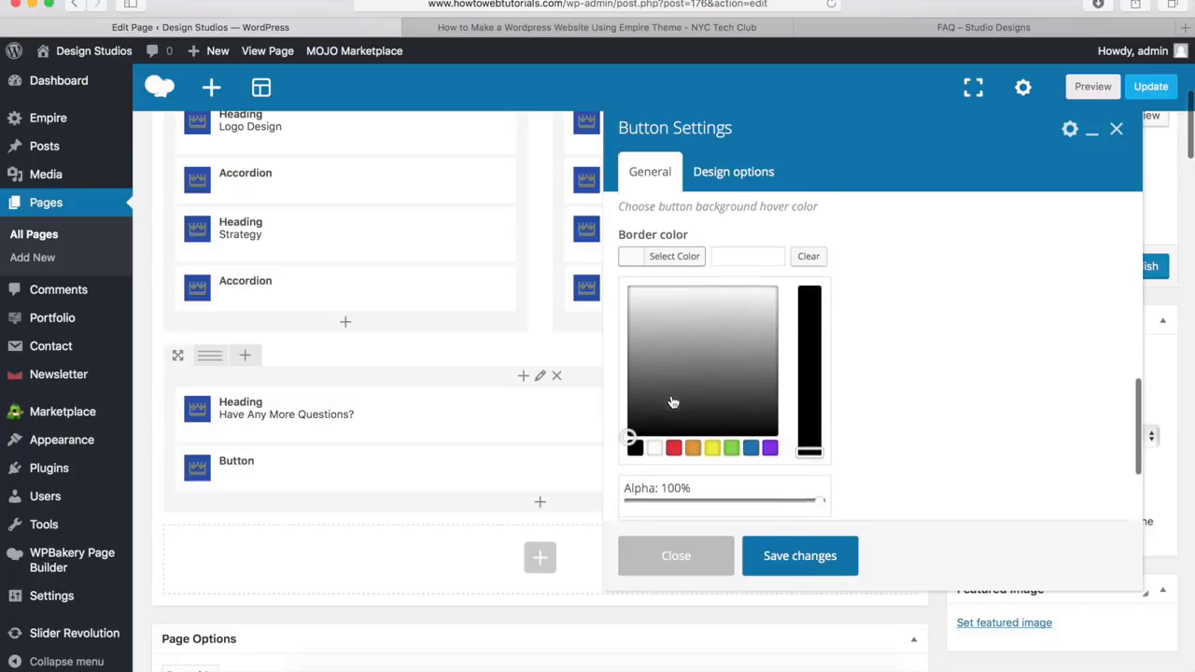
{"action": "left_click", "coordinate": [653, 419]}
{"action": "left_click", "coordinate": [674, 228]}
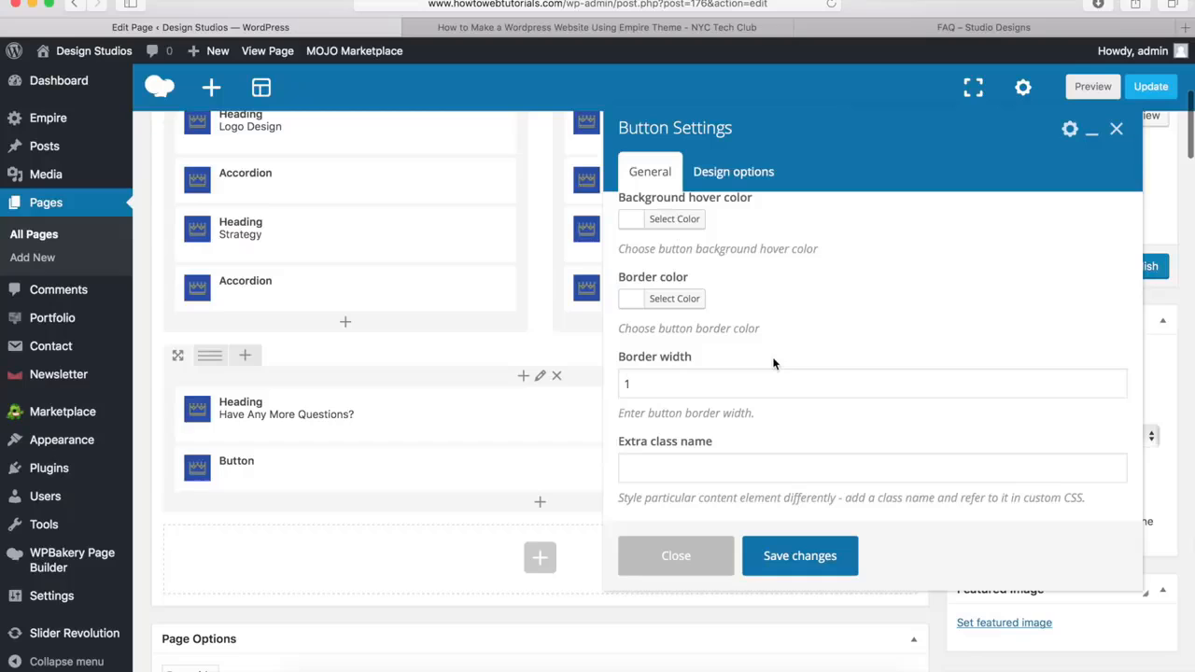
{"action": "left_click", "coordinate": [794, 559]}
Publish the FAQ page
{"action": "mouse_move", "coordinate": [655, 482]}
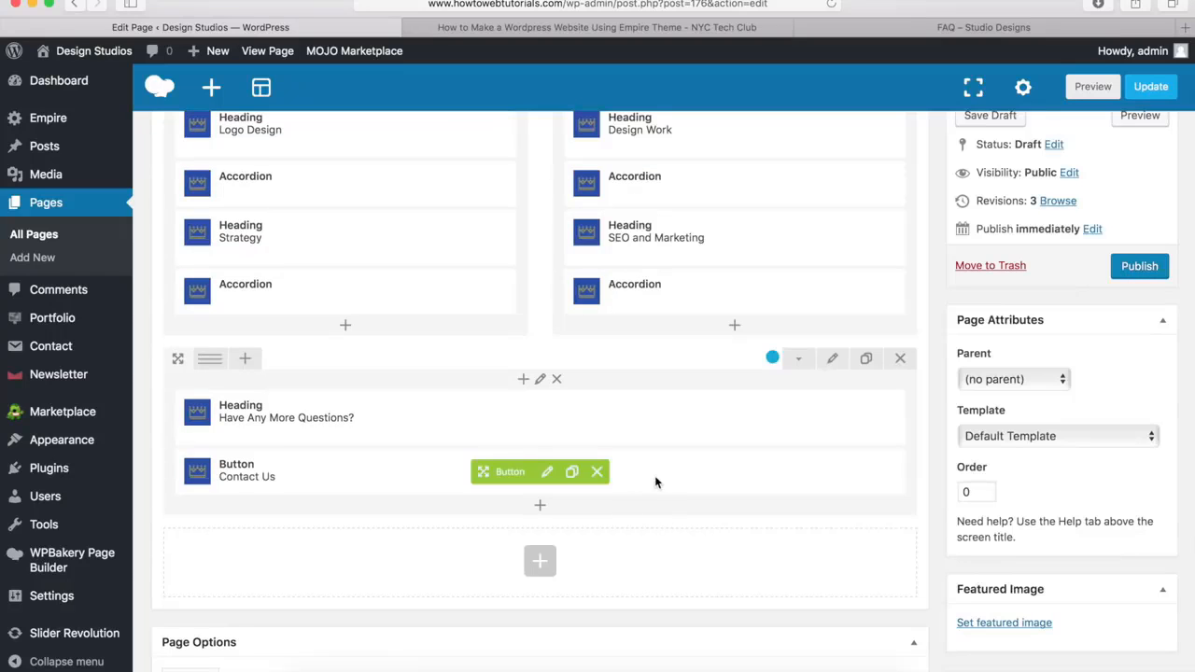
{"action": "scroll", "coordinate": [618, 501], "scroll_direction": "up", "scroll_amount": 6}
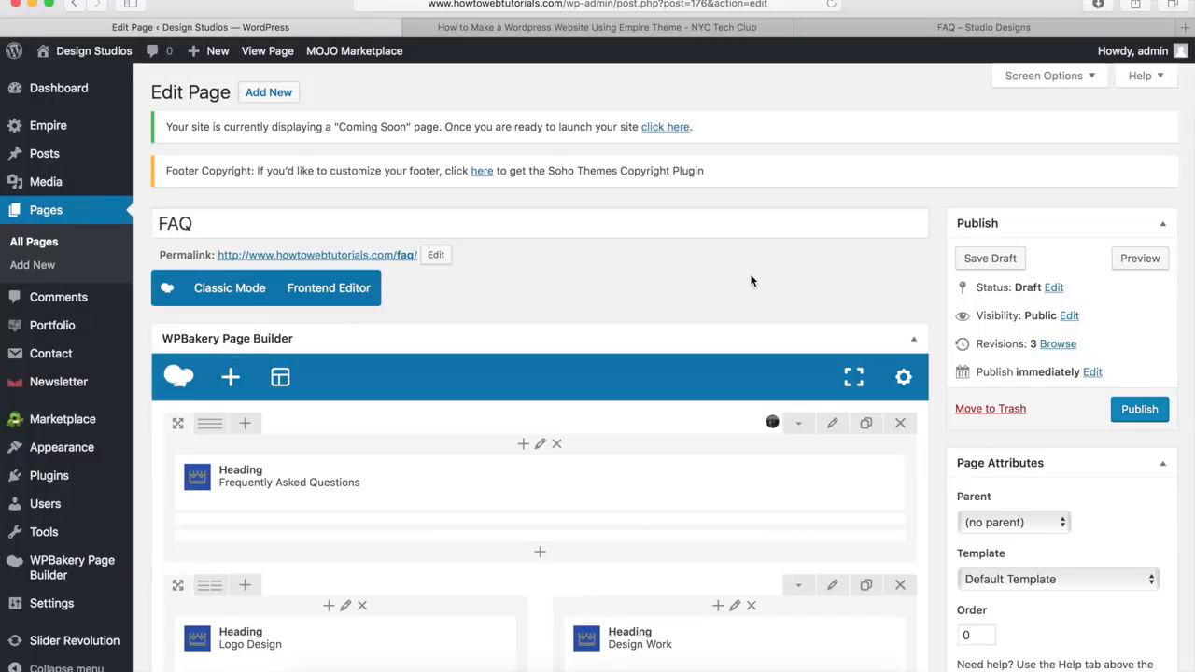
{"action": "left_click", "coordinate": [1139, 410]}
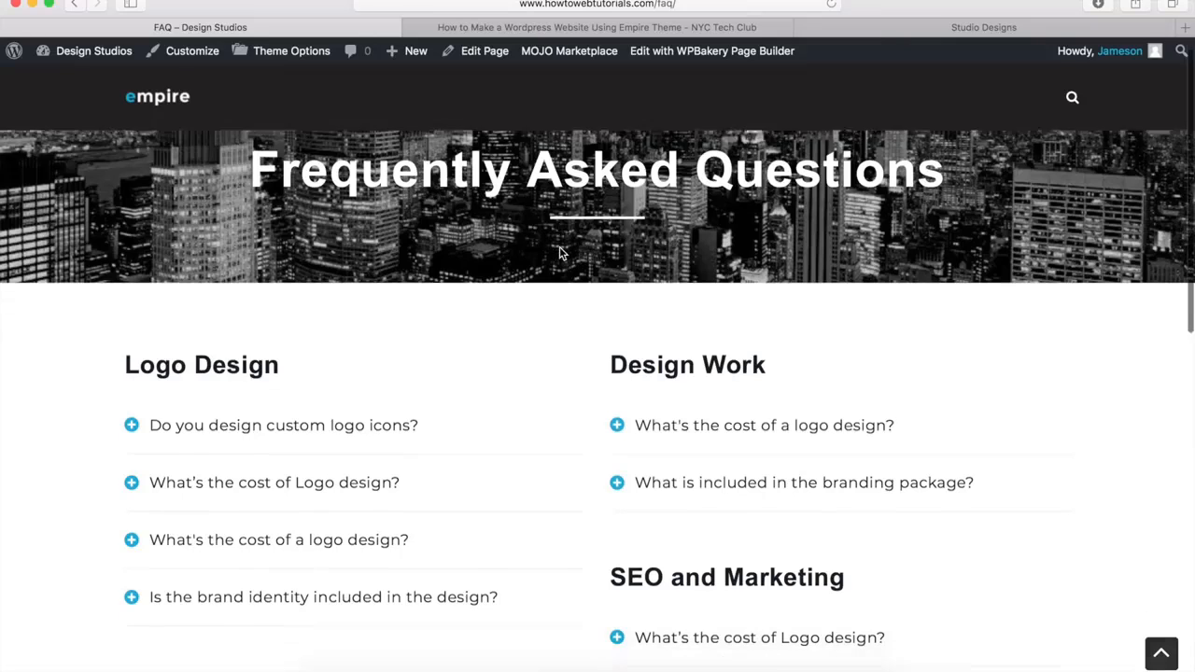
Check the live FAQ page's Strategy accordion and blue contact section, and switch to the Empire demo site for comparison
{"action": "scroll", "coordinate": [561, 254], "scroll_direction": "down", "scroll_amount": 5}
{"action": "left_click", "coordinate": [350, 338]}
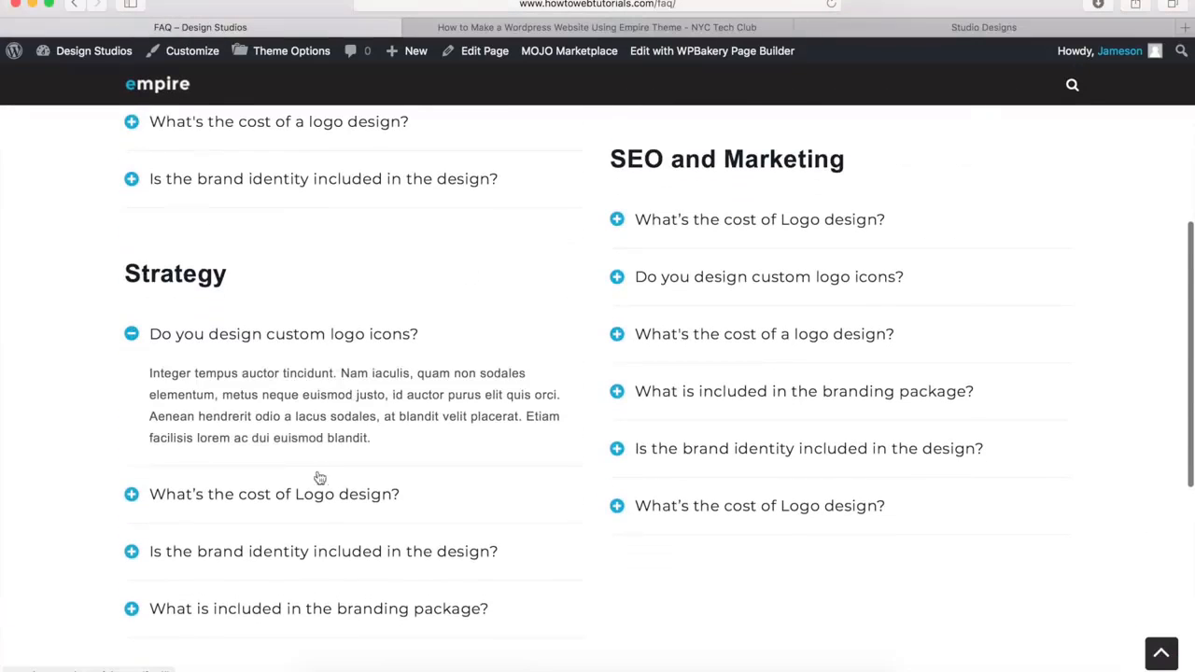
{"action": "left_click", "coordinate": [318, 497]}
{"action": "scroll", "coordinate": [317, 499], "scroll_direction": "down", "scroll_amount": 4}
{"action": "scroll", "coordinate": [316, 499], "scroll_direction": "down", "scroll_amount": 2}
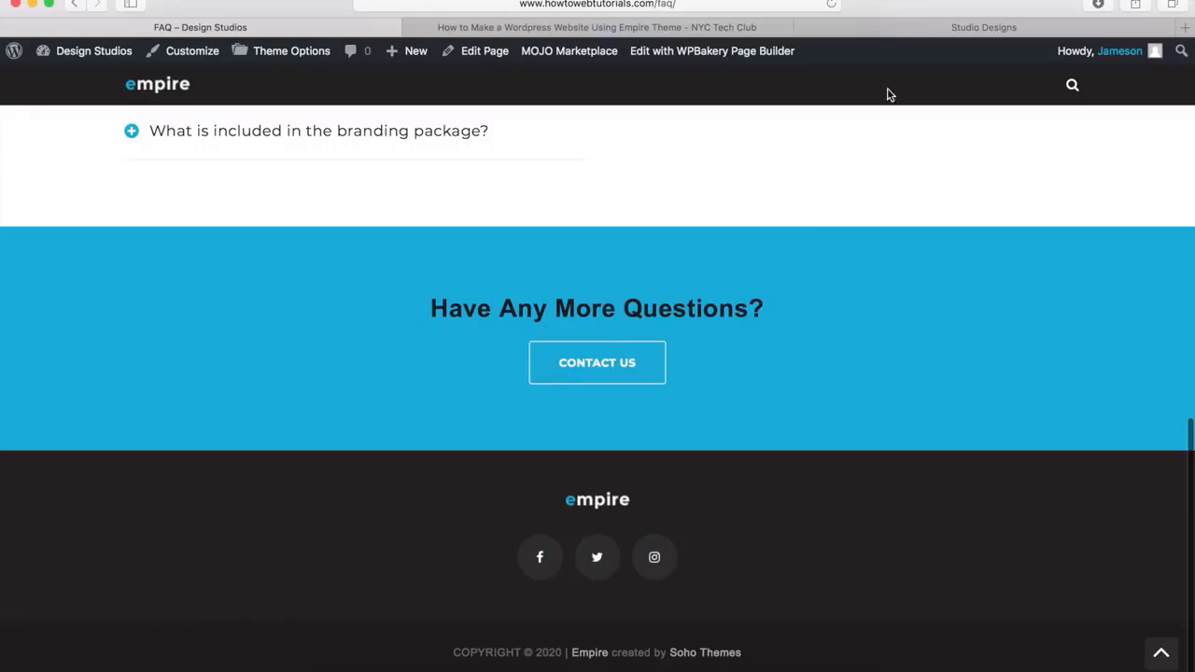
{"action": "left_click", "coordinate": [918, 35]}
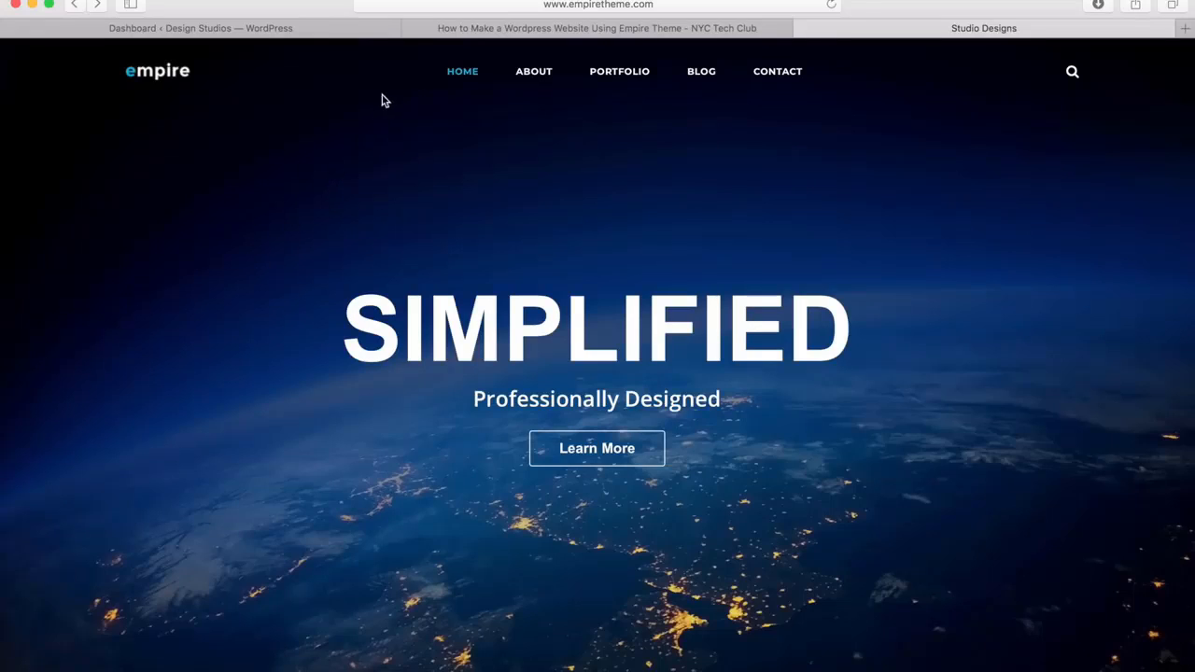
Create a navigation menu named "Main Menu" in WordPress and assign it to the Primary Menu location
{"action": "left_click", "coordinate": [200, 29]}
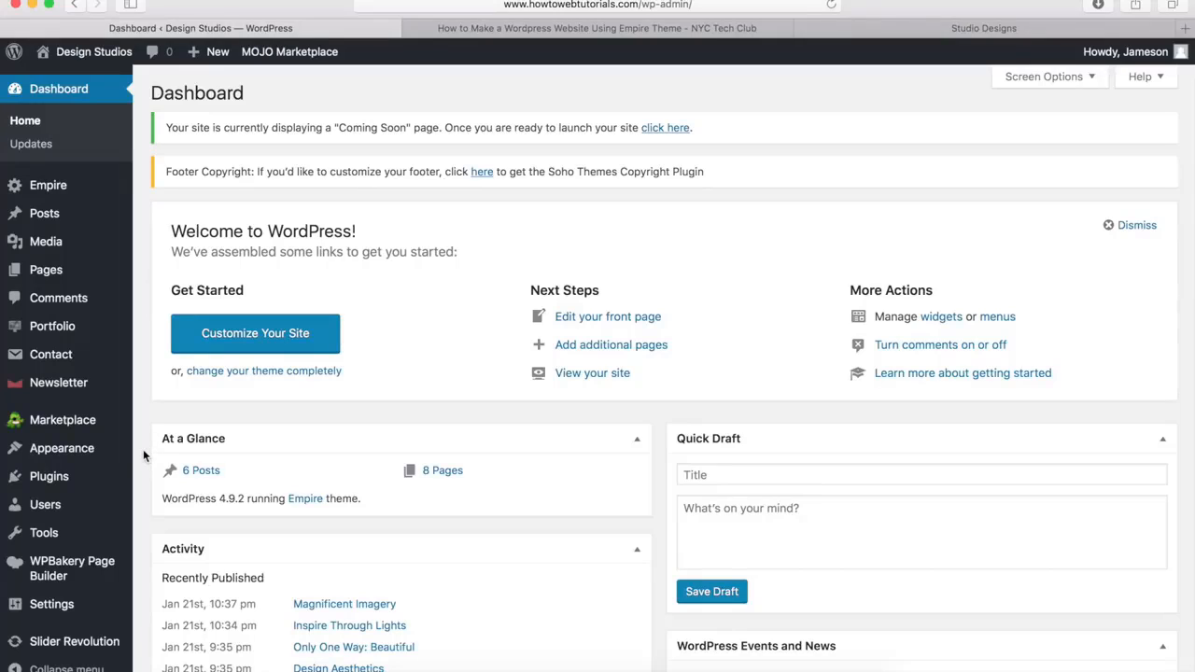
{"action": "mouse_move", "coordinate": [65, 452]}
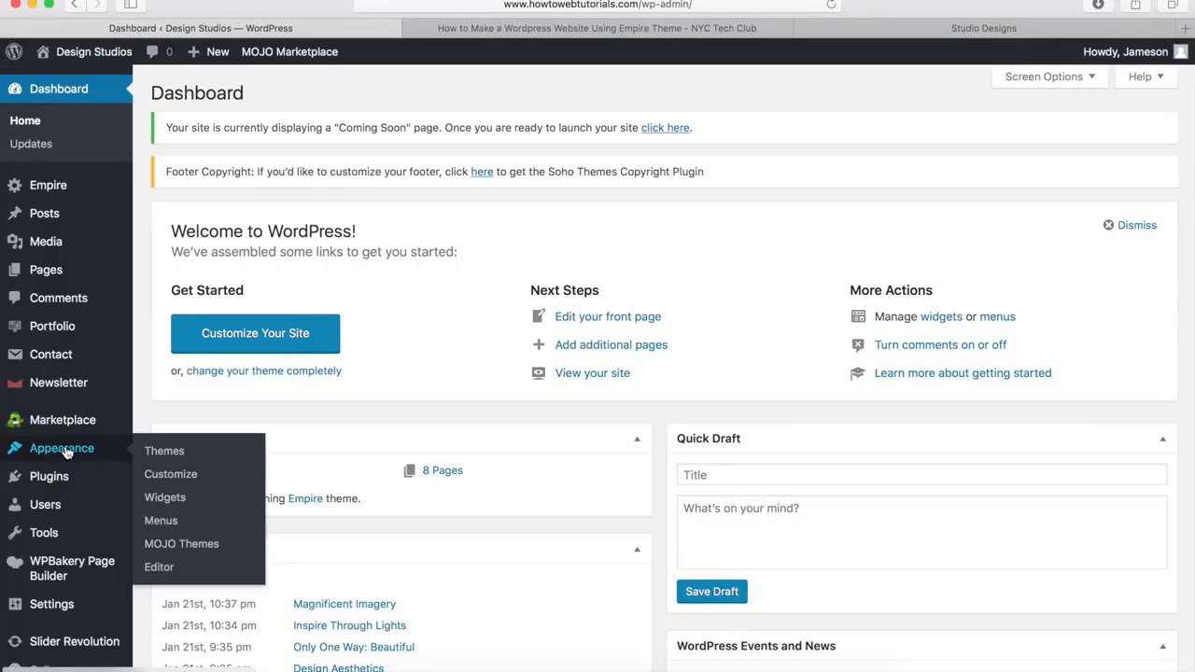
{"action": "left_click", "coordinate": [164, 528]}
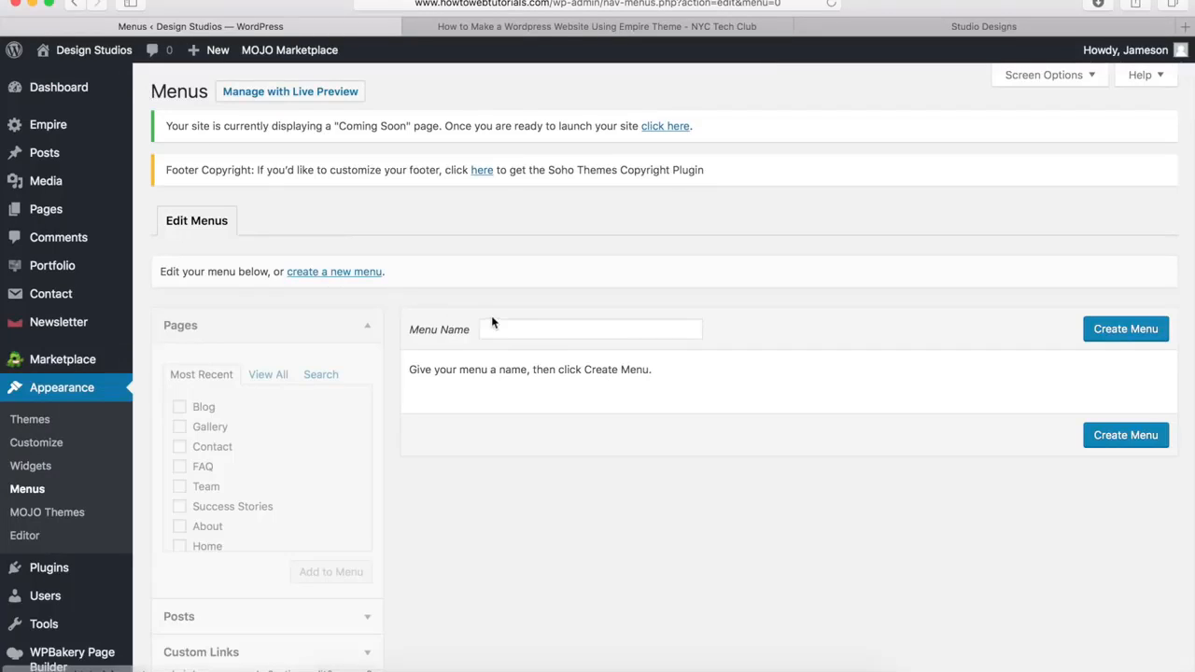
{"action": "left_click", "coordinate": [495, 327]}
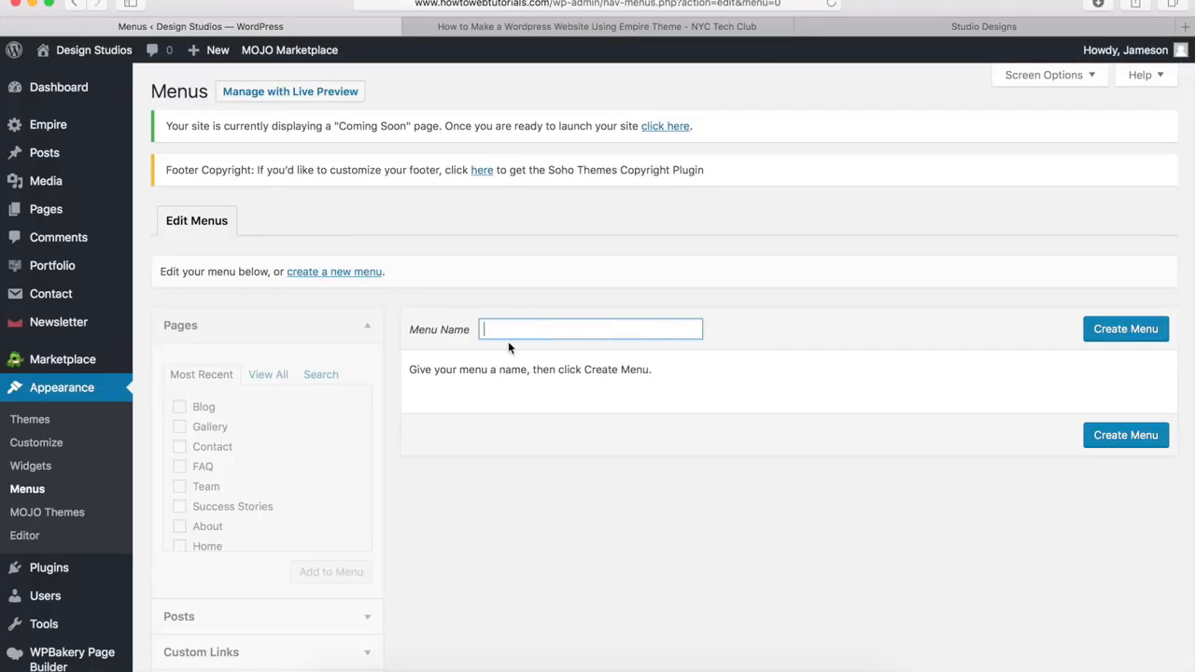
{"action": "type", "text": "Main Menu"}
{"action": "left_click", "coordinate": [1126, 331]}
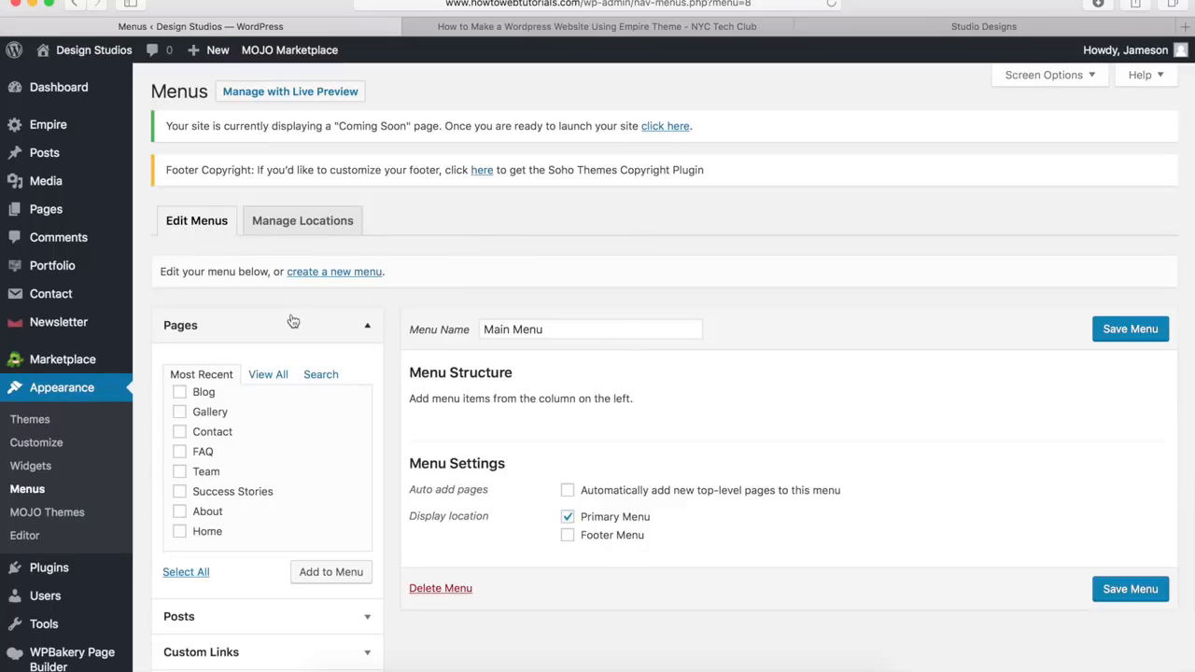
Add the Home, About, Gallery, Blog and Contact pages to Main Menu
{"action": "left_click", "coordinate": [179, 392]}
{"action": "left_click", "coordinate": [179, 411]}
{"action": "left_click", "coordinate": [179, 432]}
{"action": "left_click", "coordinate": [179, 510]}
{"action": "left_click", "coordinate": [181, 532]}
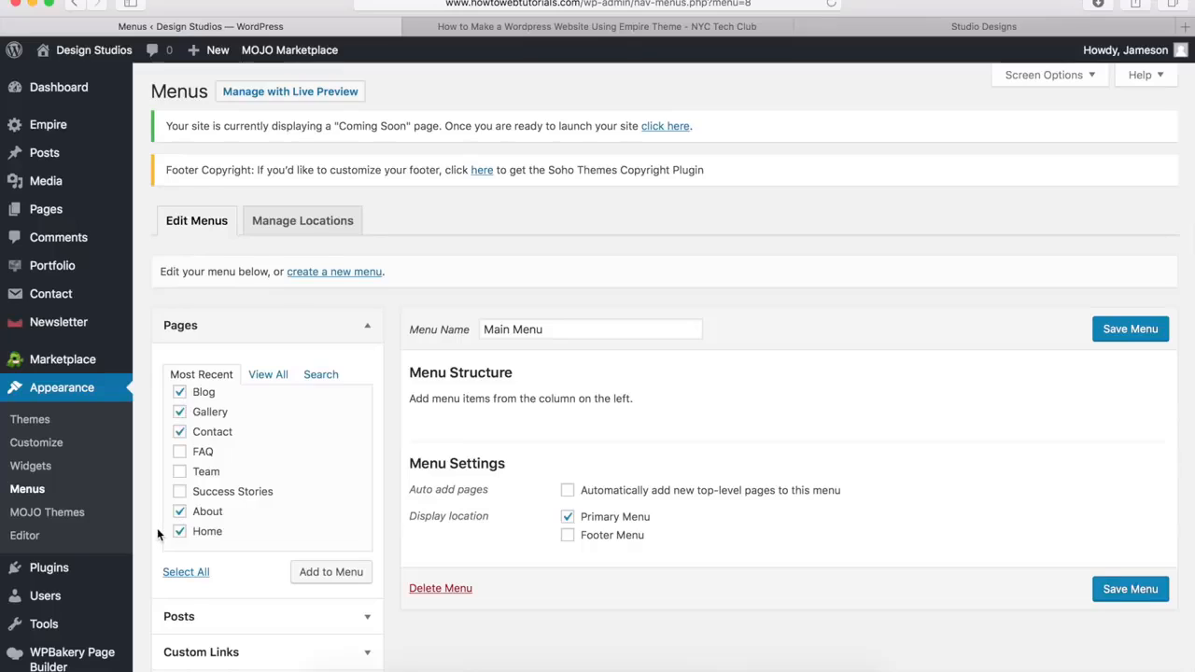
{"action": "scroll", "coordinate": [157, 528], "scroll_direction": "down", "scroll_amount": 2}
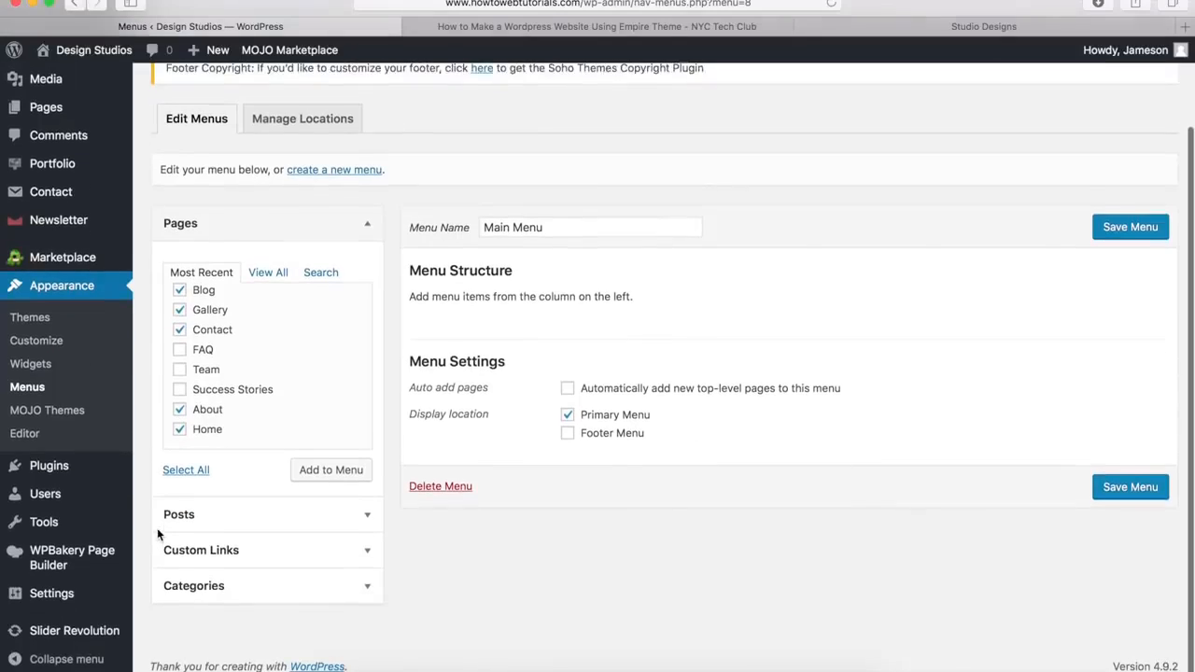
{"action": "left_click", "coordinate": [224, 554]}
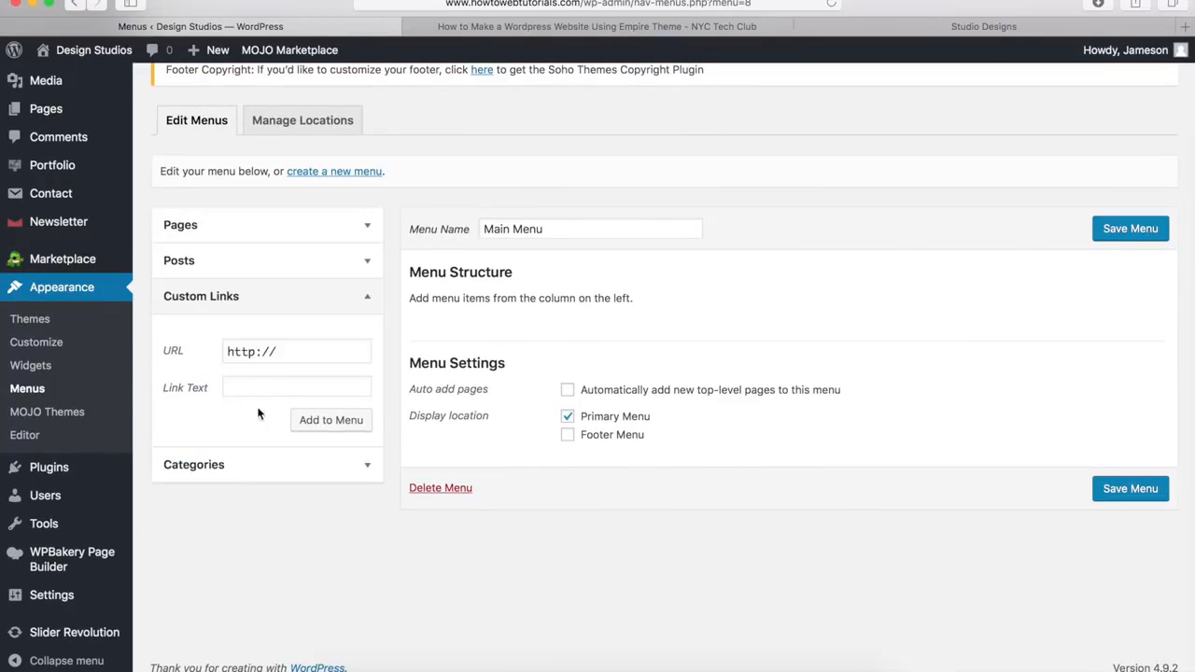
{"action": "left_click", "coordinate": [259, 236]}
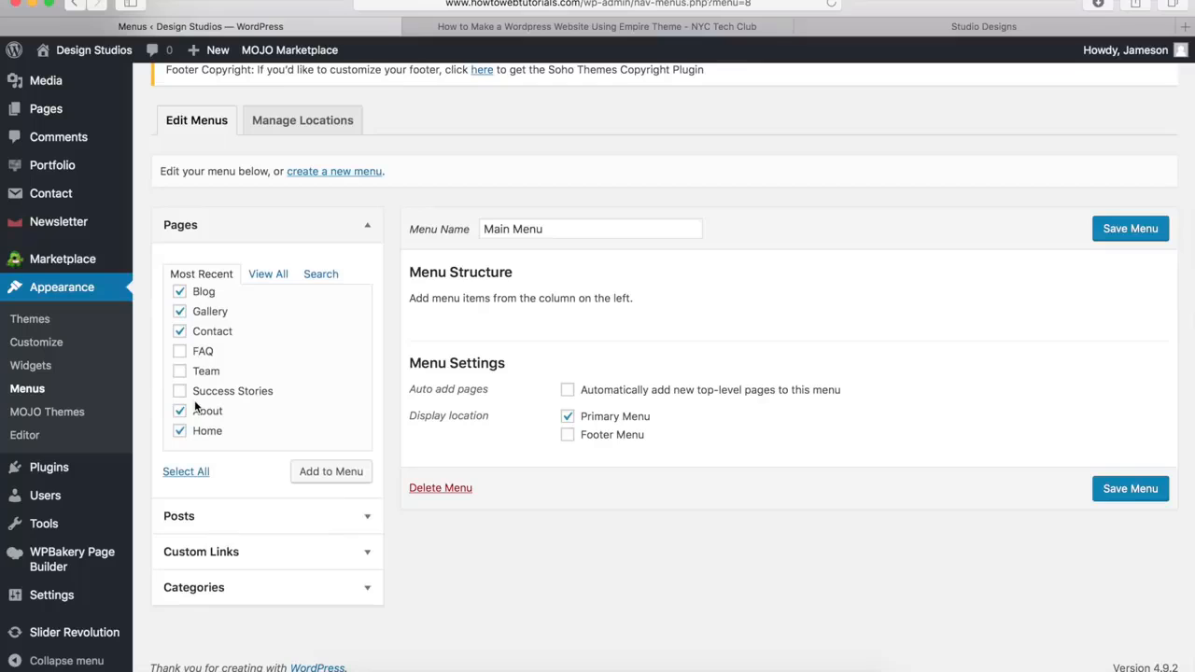
{"action": "left_click", "coordinate": [323, 477]}
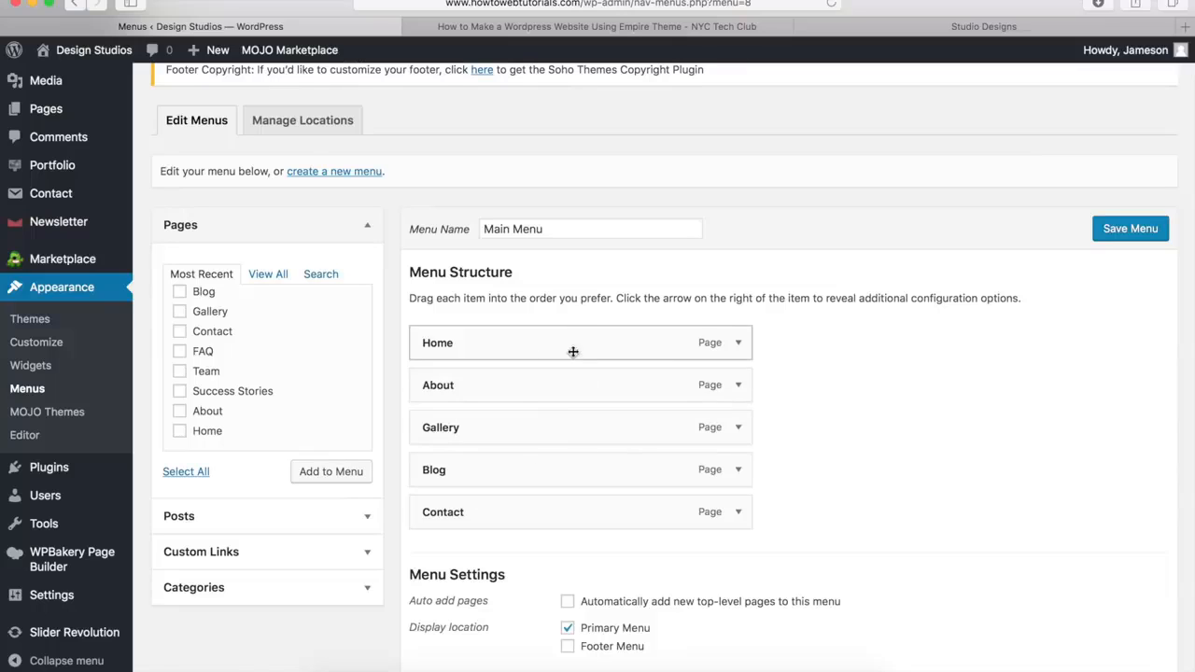
Try nesting the About item as a sub item under Home in the menu structure
{"action": "mouse_move", "coordinate": [520, 435]}
{"action": "left_mouse_down"}
{"action": "mouse_move", "coordinate": [522, 331]}
{"action": "mouse_move", "coordinate": [547, 379]}
{"action": "mouse_move", "coordinate": [523, 429]}
{"action": "left_mouse_up"}
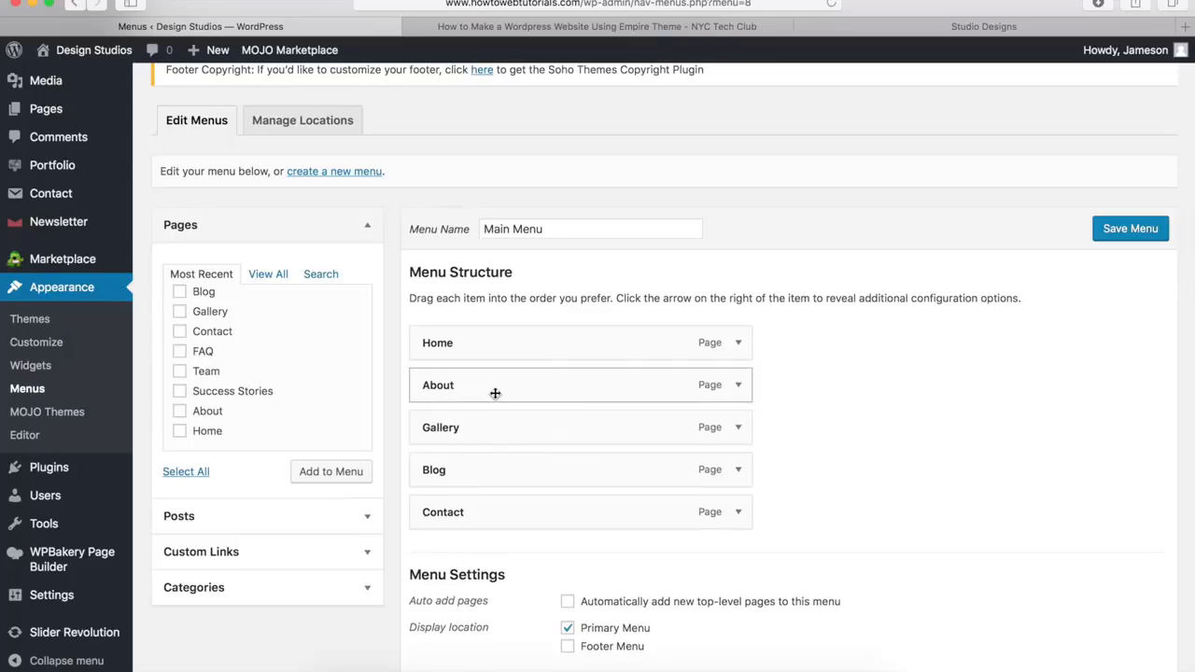
{"action": "left_click_drag", "start_coordinate": [495, 393], "coordinate": [528, 393]}
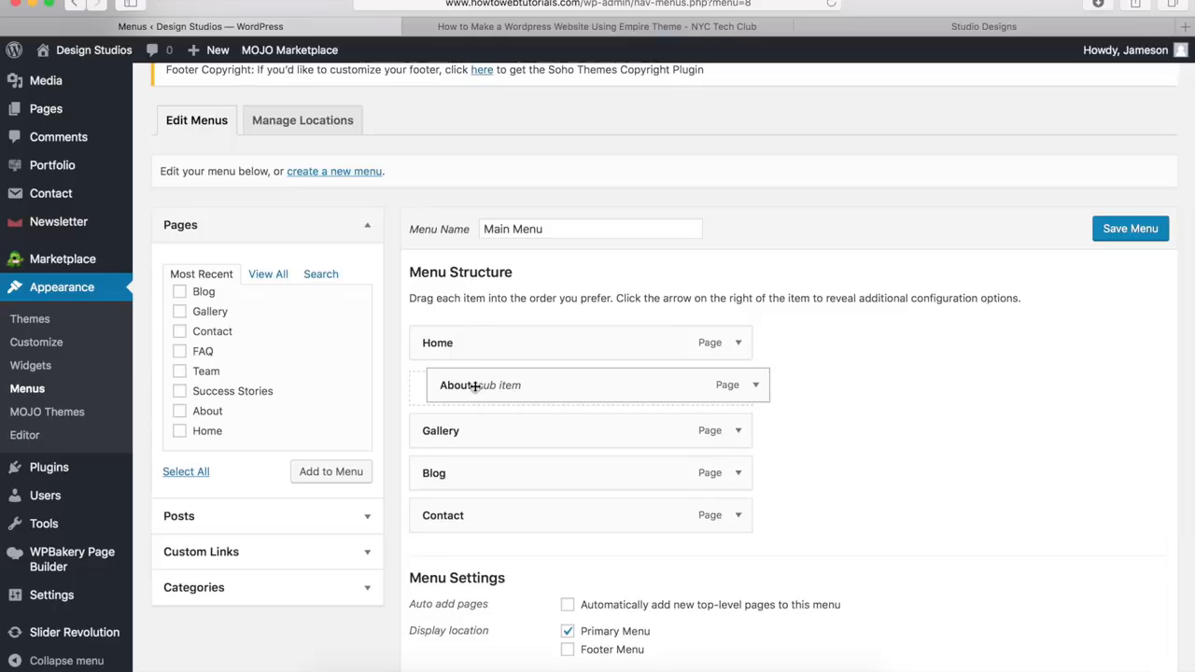
{"action": "left_click_drag", "start_coordinate": [470, 382], "coordinate": [454, 383]}
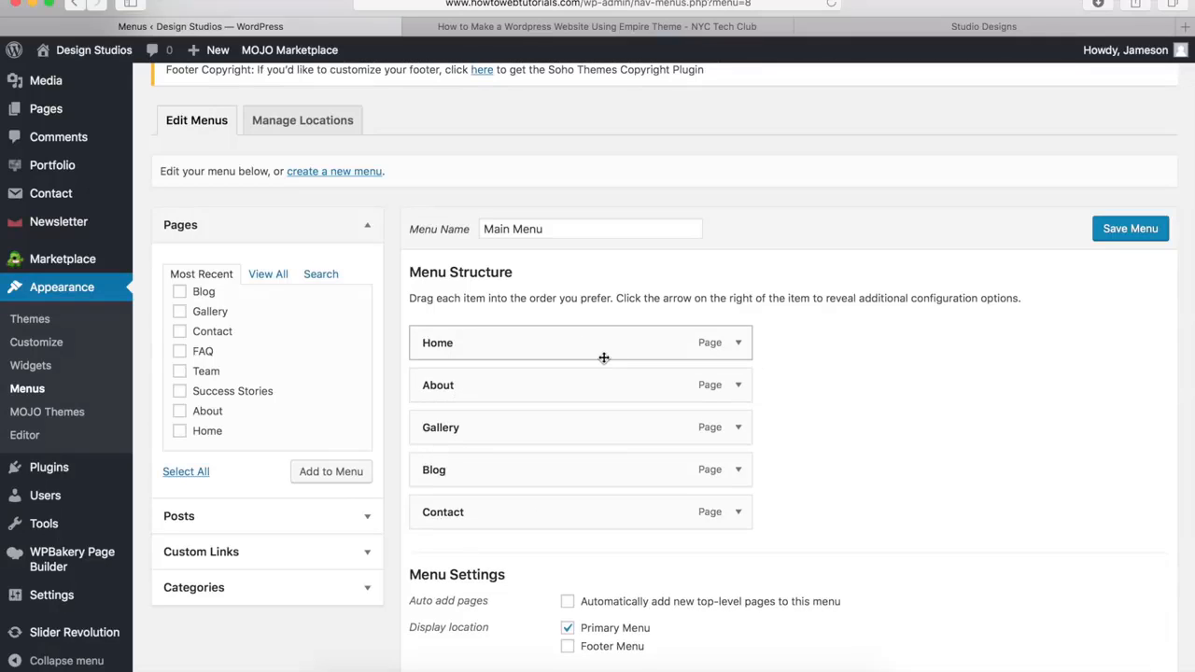
Save Main Menu and visit the live site to check the header navigation
{"action": "left_click", "coordinate": [1128, 229]}
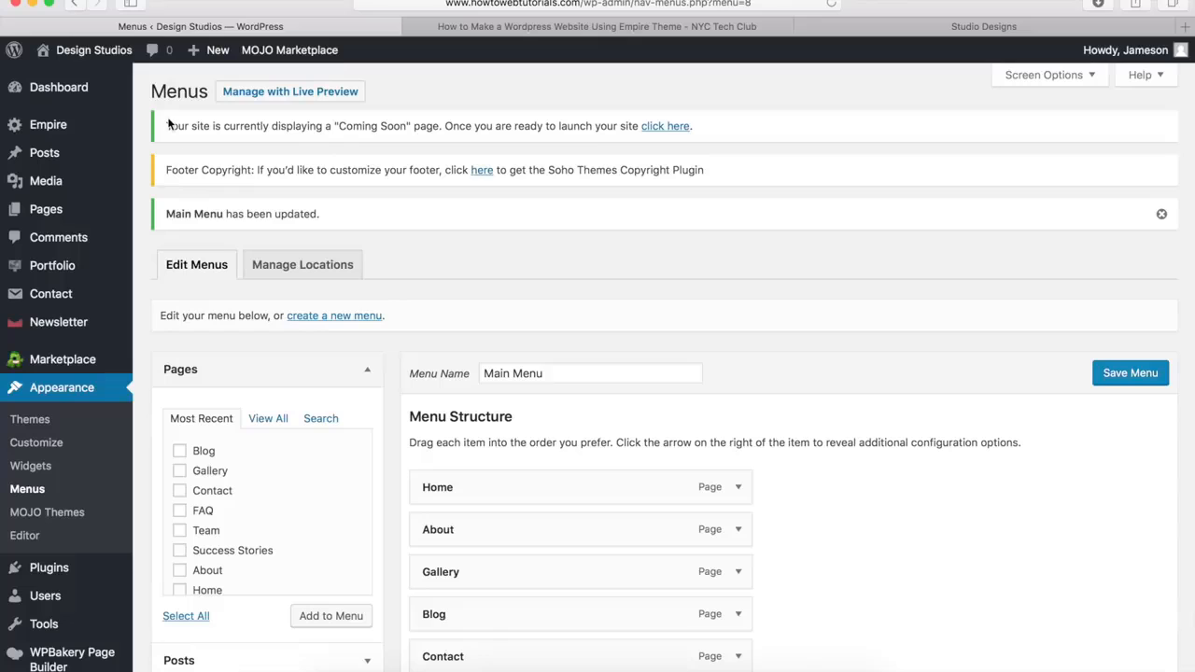
{"action": "mouse_move", "coordinate": [101, 50]}
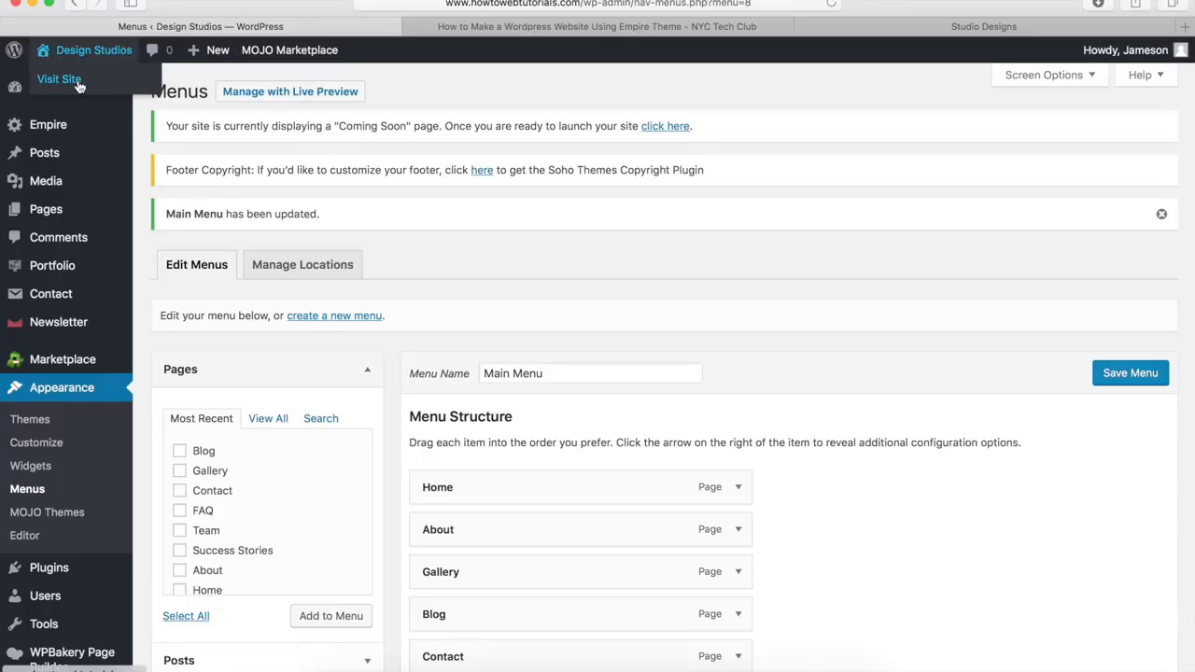
{"action": "left_click", "coordinate": [78, 85]}
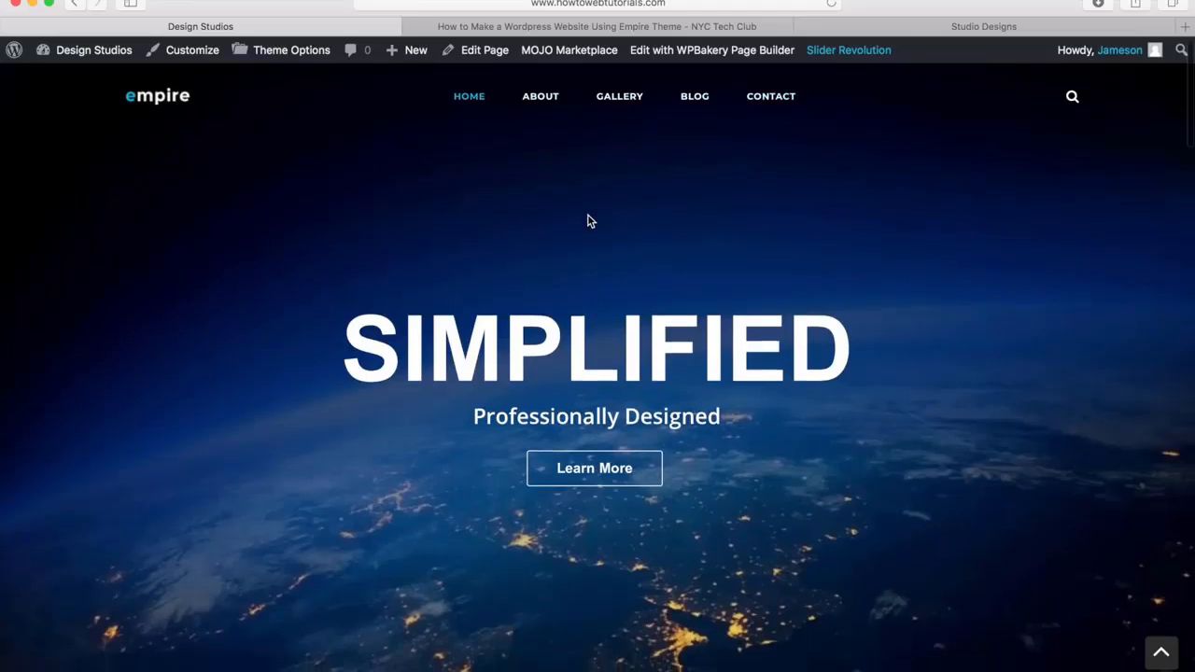
{"action": "scroll", "coordinate": [588, 222], "scroll_direction": "down", "scroll_amount": 3}
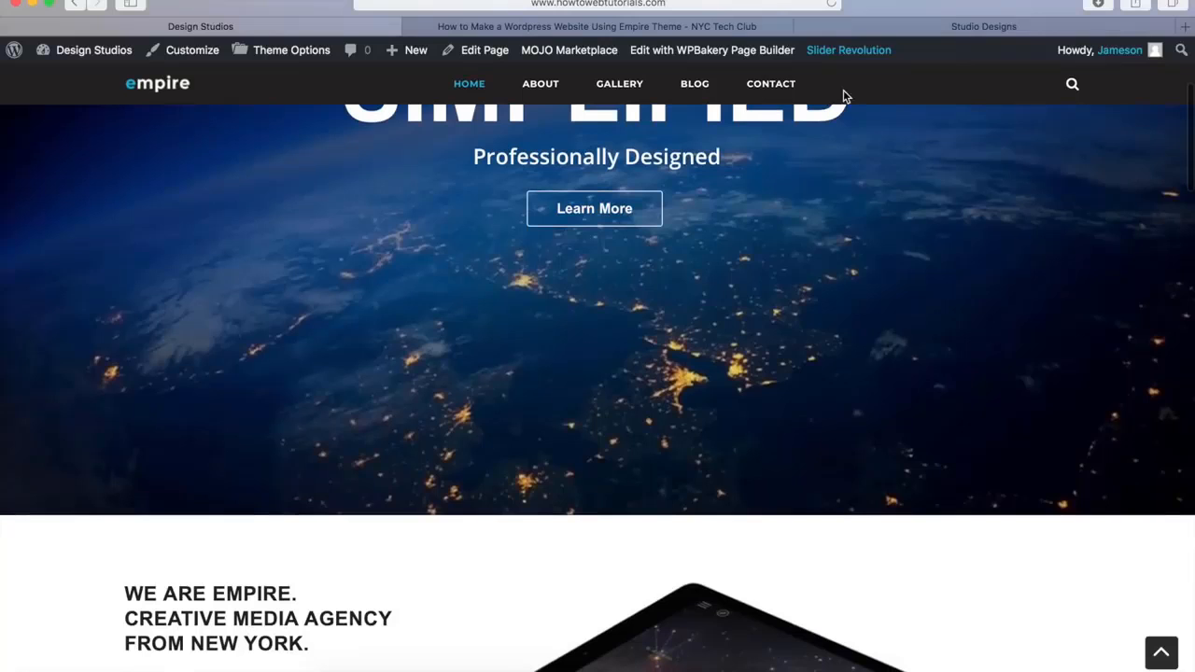
{"action": "scroll", "coordinate": [798, 247], "scroll_direction": "up", "scroll_amount": 3}
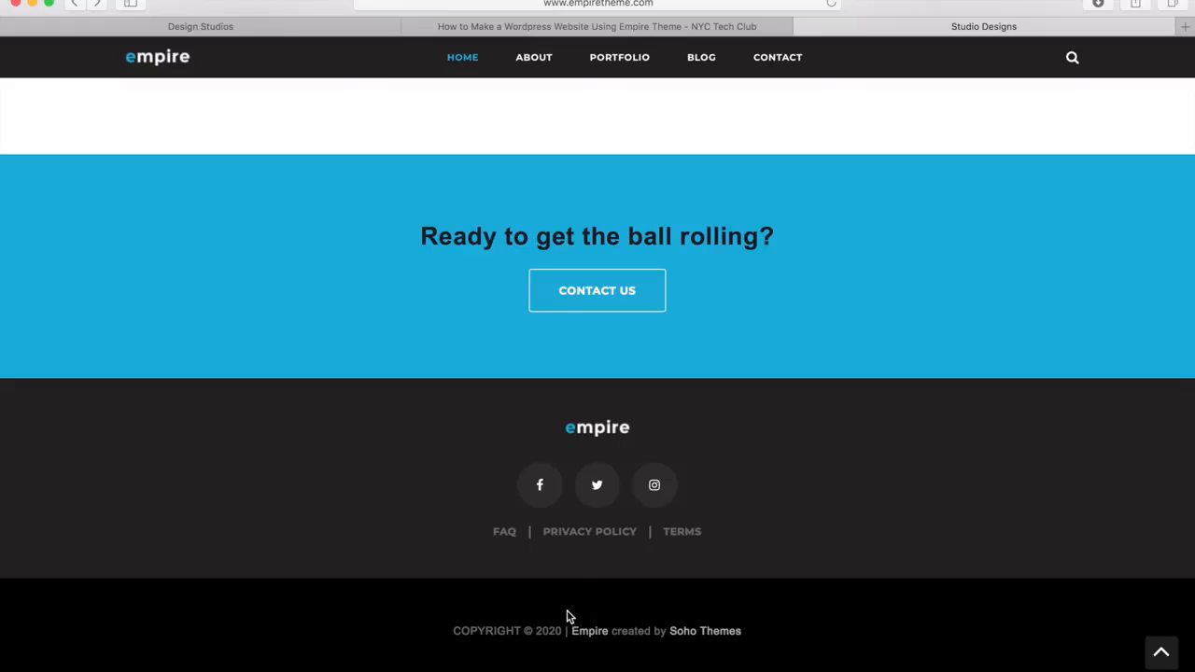
Return from the Empire demo to the Design Studios site and open its menu editor
{"action": "left_click", "coordinate": [228, 26]}
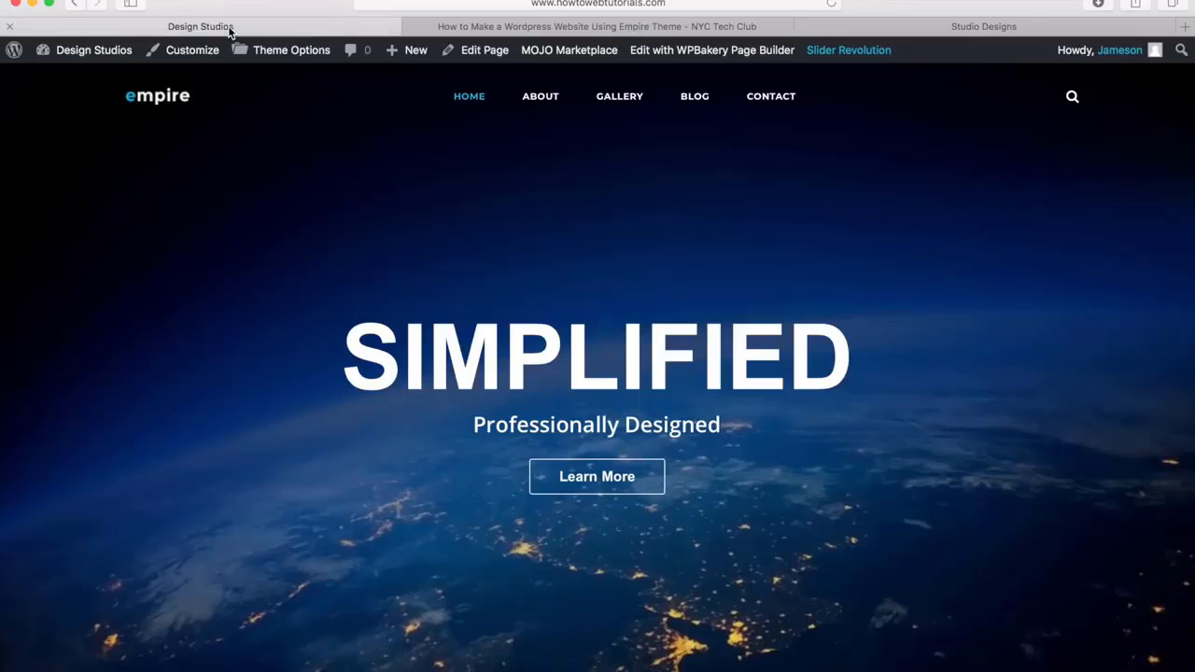
{"action": "mouse_move", "coordinate": [96, 60]}
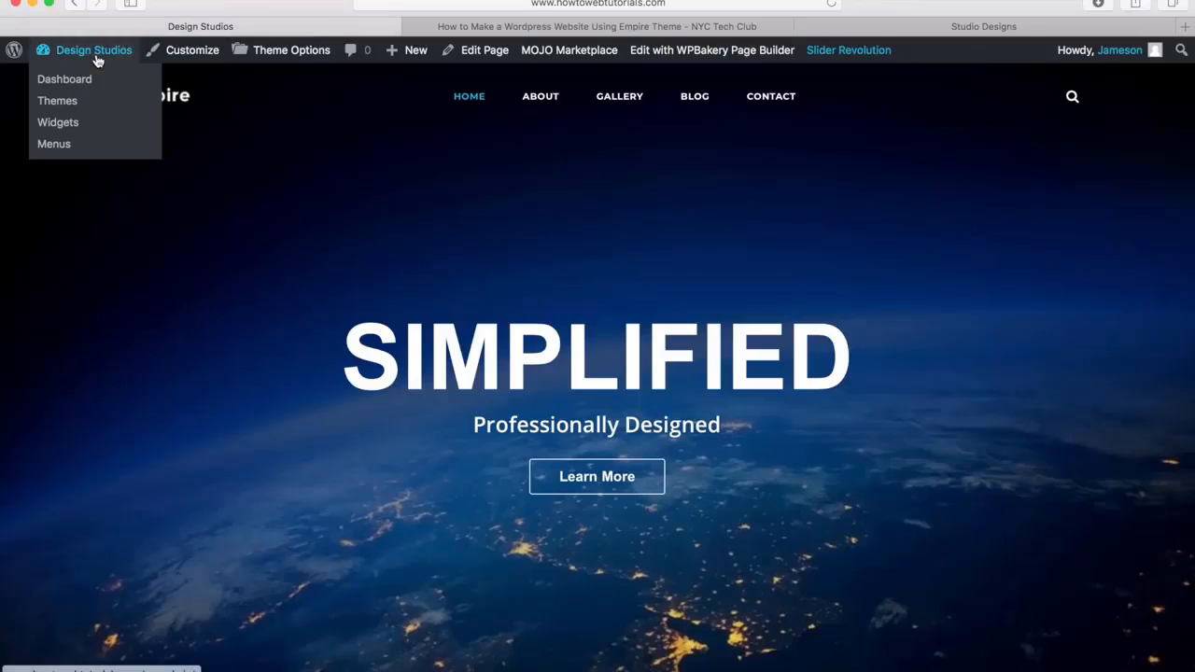
{"action": "left_click", "coordinate": [67, 155]}
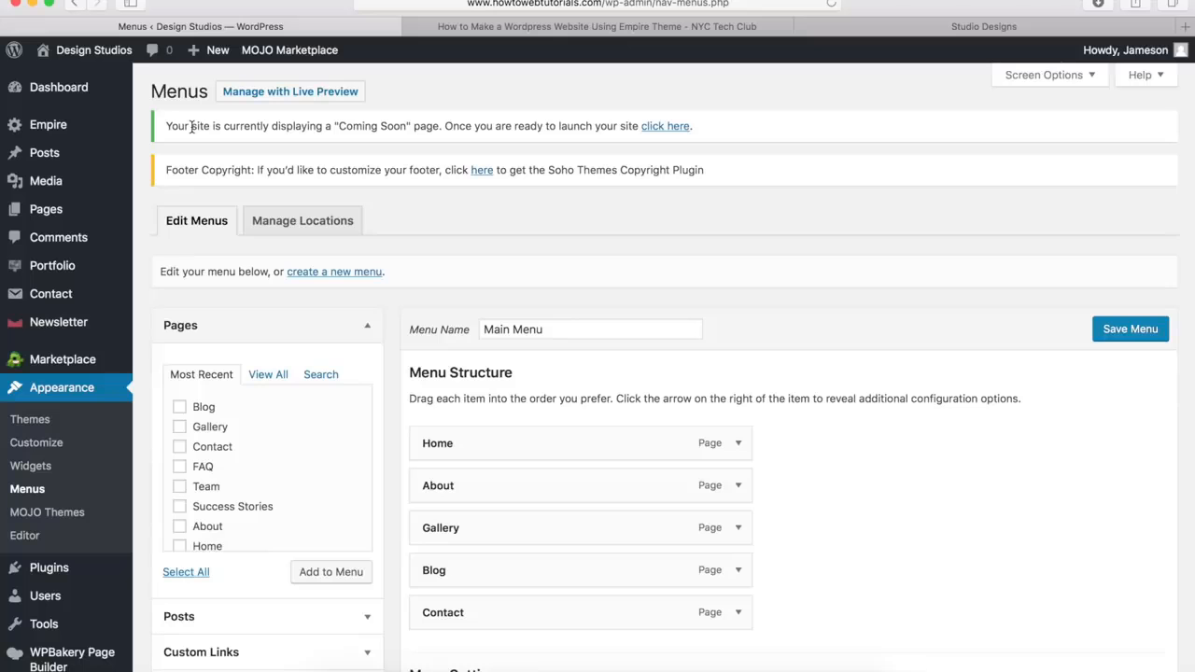
Create a new menu named Footer
{"action": "left_click", "coordinate": [342, 274]}
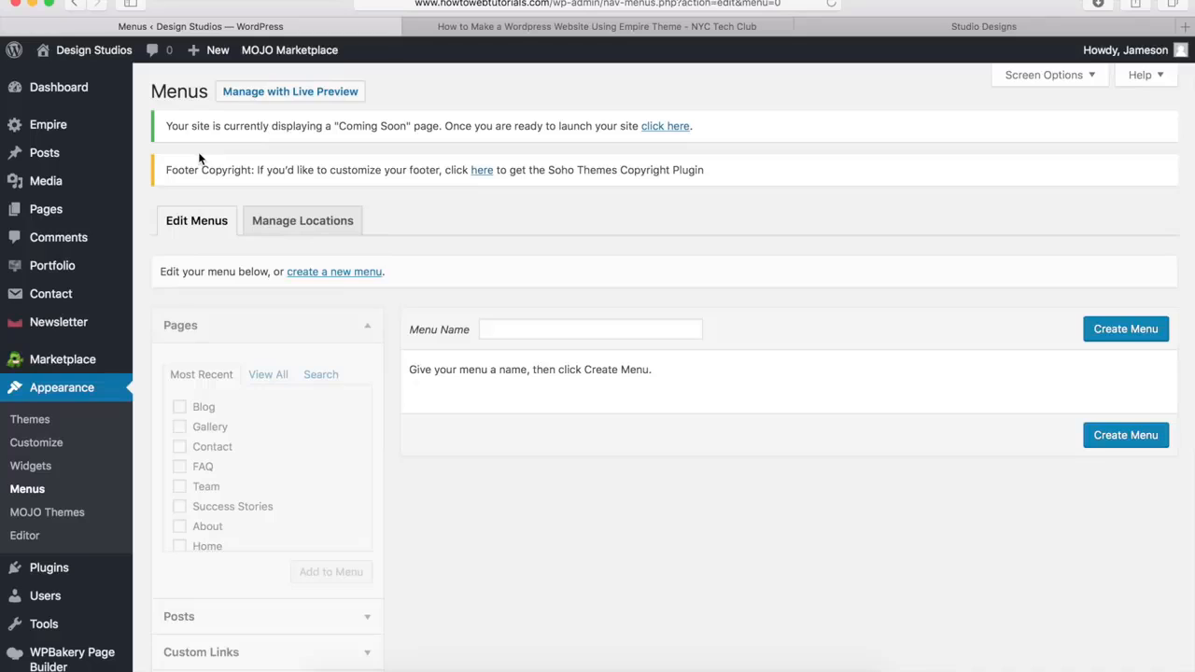
{"action": "left_click", "coordinate": [508, 332]}
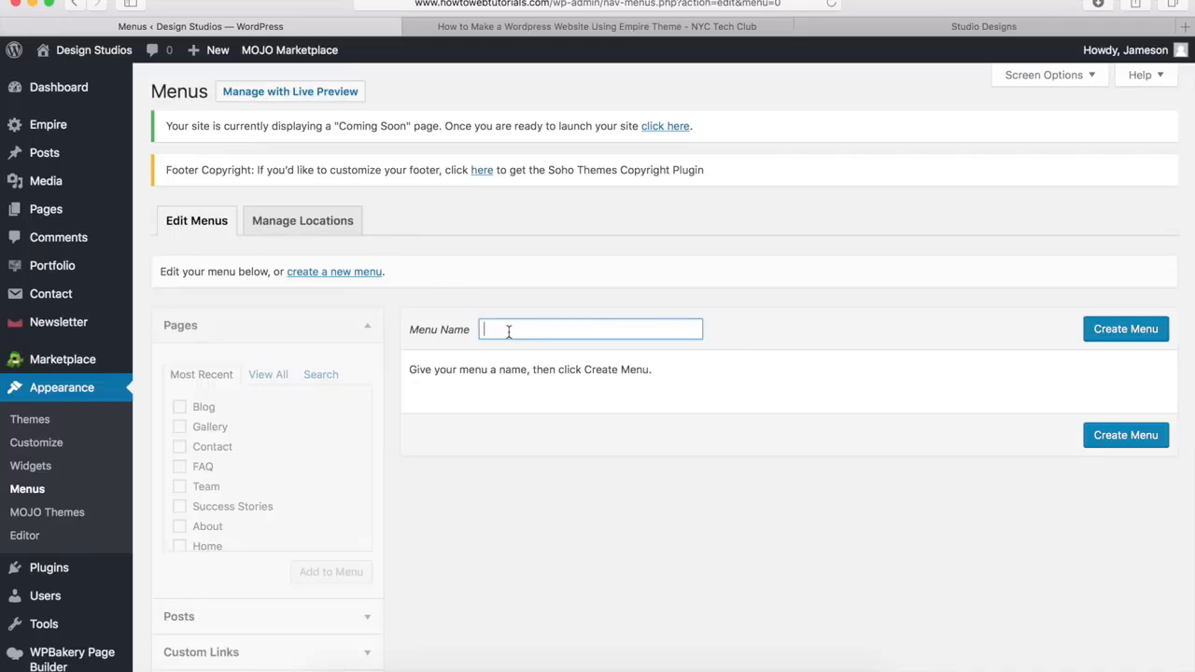
{"action": "type", "text": "Footer"}
{"action": "left_click", "coordinate": [1111, 332]}
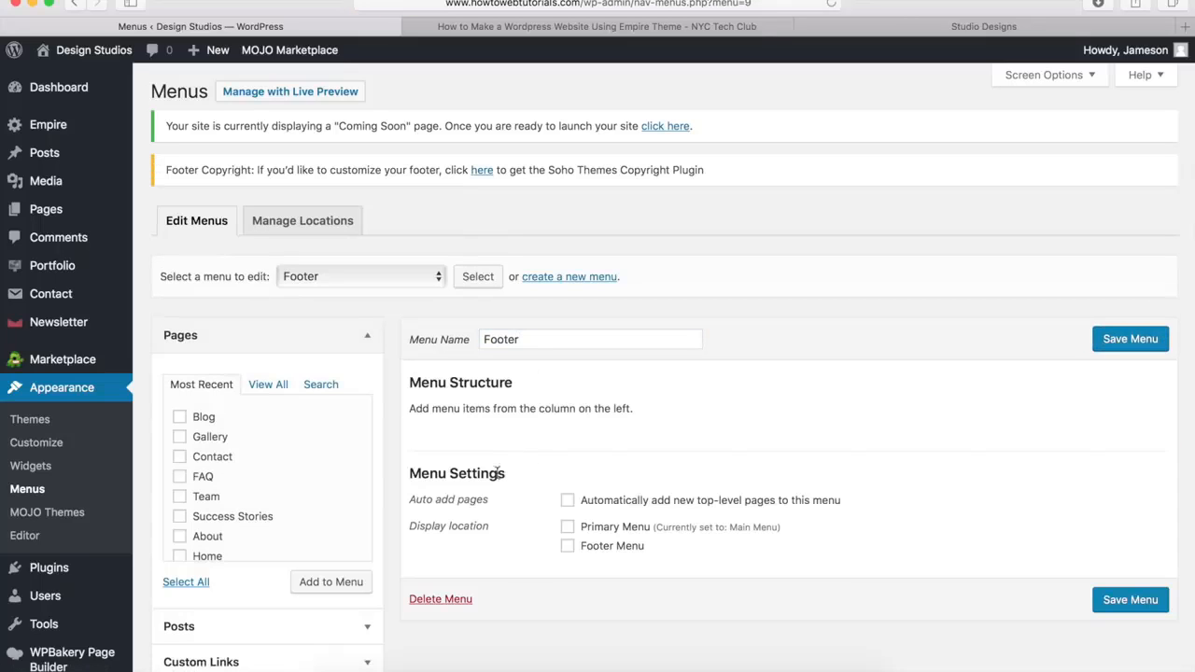
Assign the Footer menu to the Footer Menu display location and add the FAQ page to it
{"action": "left_click", "coordinate": [568, 547]}
{"action": "left_click", "coordinate": [179, 477]}
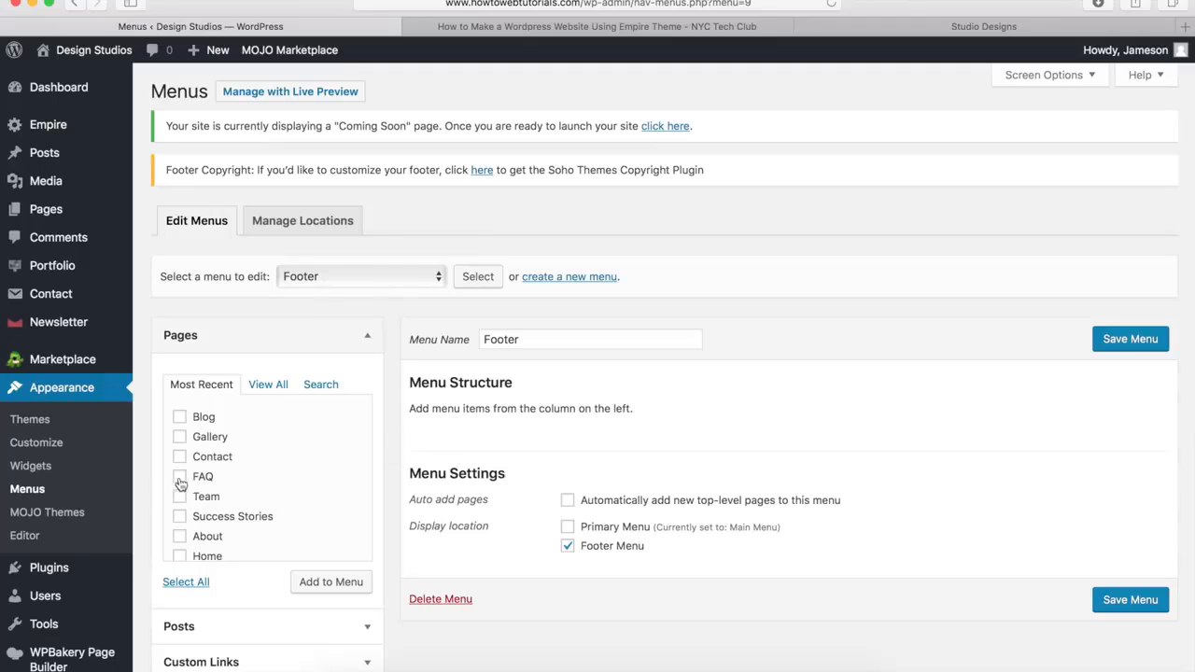
{"action": "left_click", "coordinate": [312, 582]}
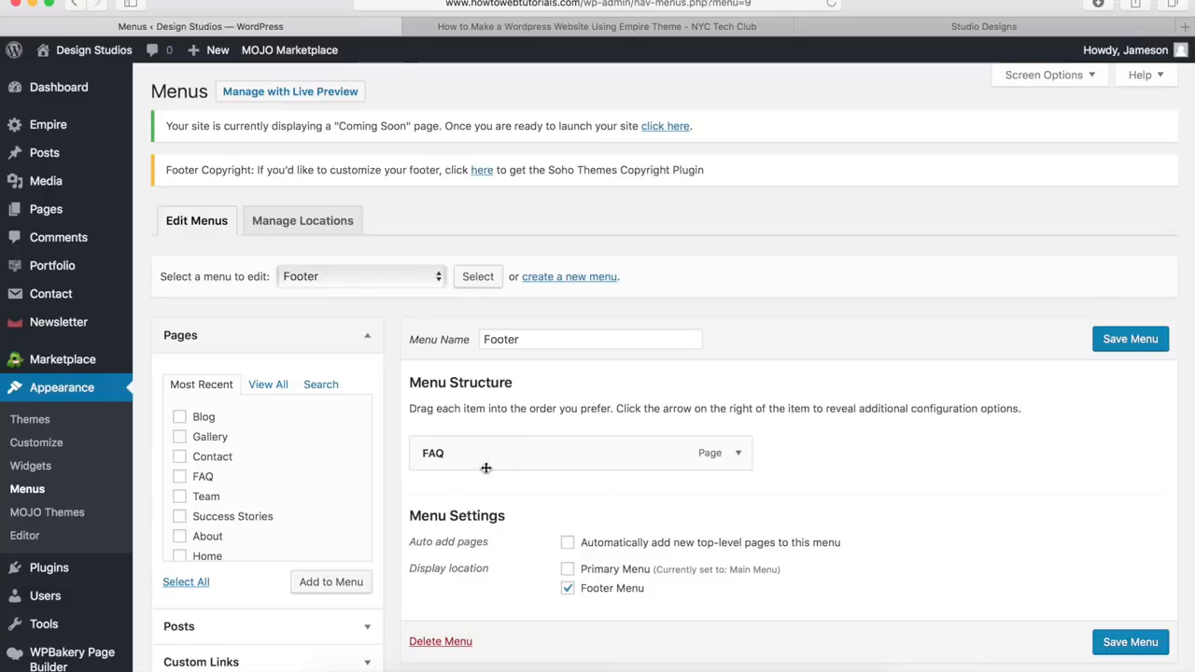
Add a custom link labelled Privacy Policy to the Footer menu, using the site's /privacy-policy URL
{"action": "scroll", "coordinate": [469, 490], "scroll_direction": "down", "scroll_amount": 3}
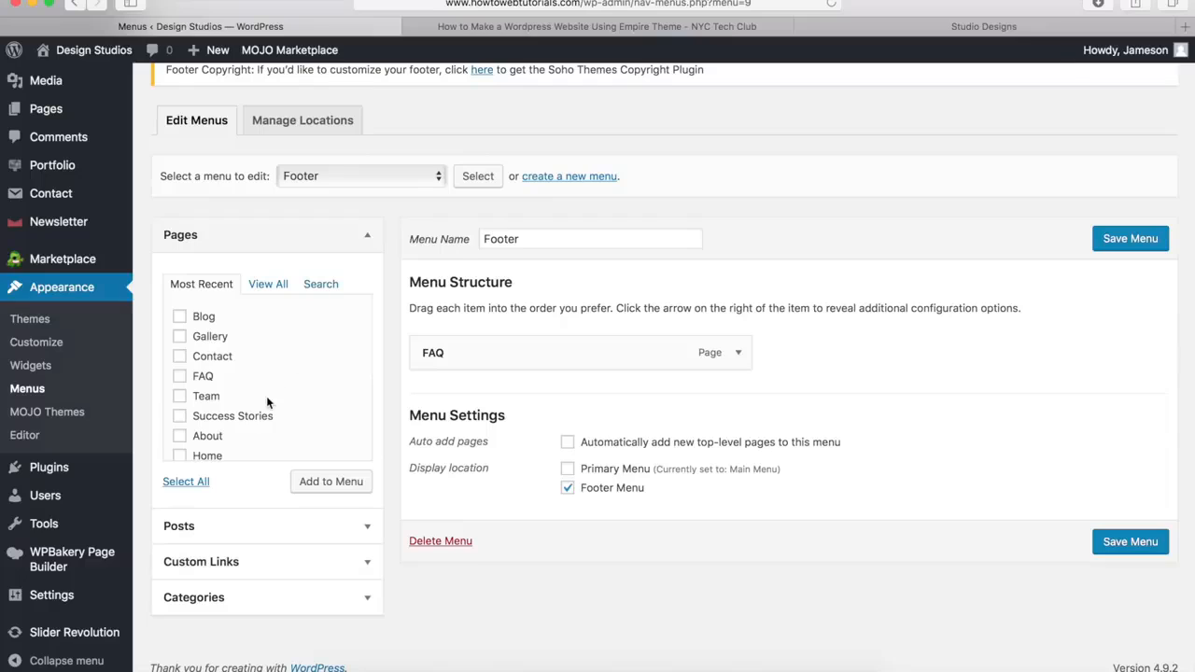
{"action": "left_click", "coordinate": [366, 566]}
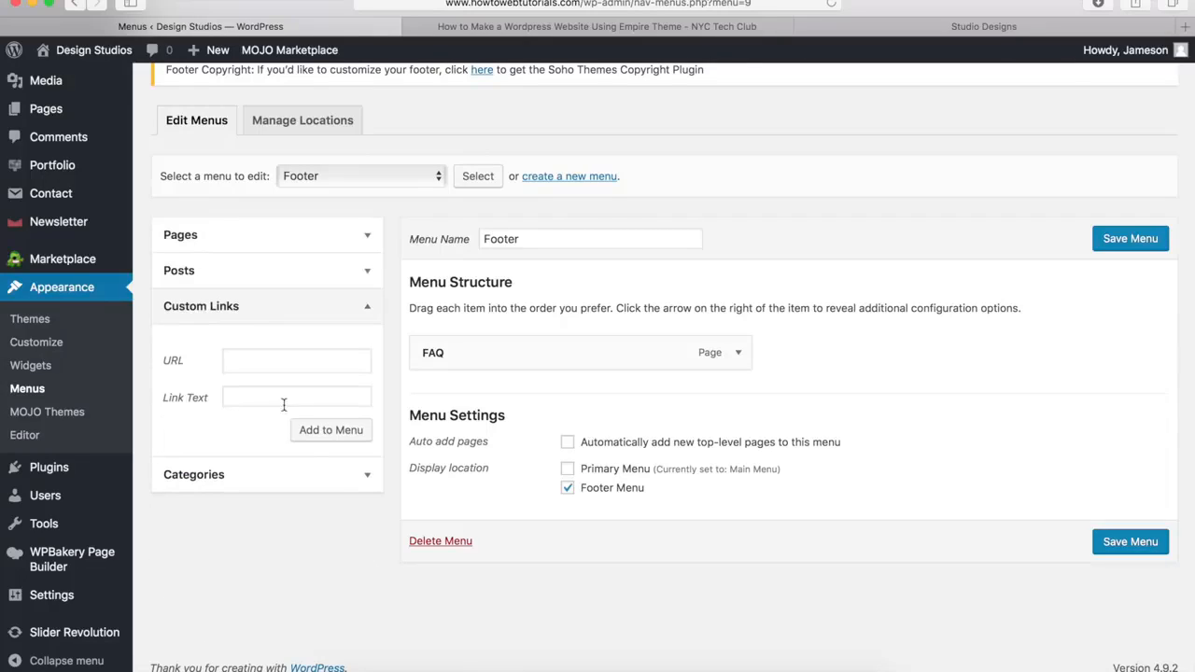
{"action": "left_click", "coordinate": [245, 370]}
{"action": "key", "text": "super+v"}
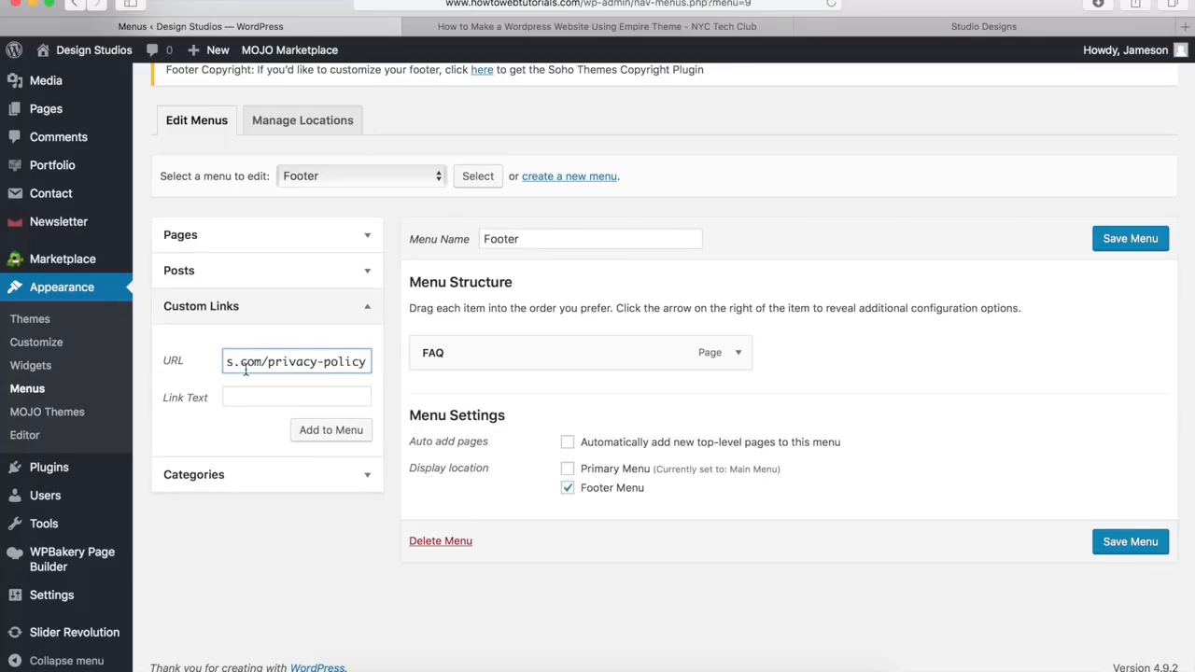
{"action": "key", "text": "super+a"}
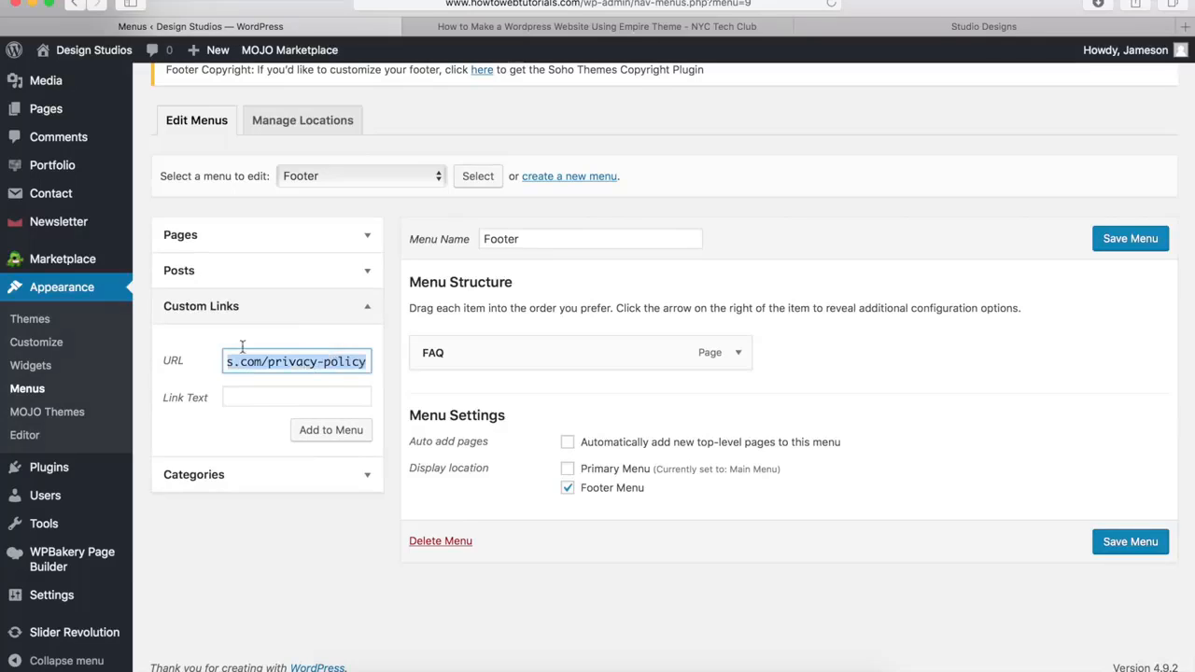
{"action": "left_click_drag", "start_coordinate": [243, 346], "coordinate": [156, 345]}
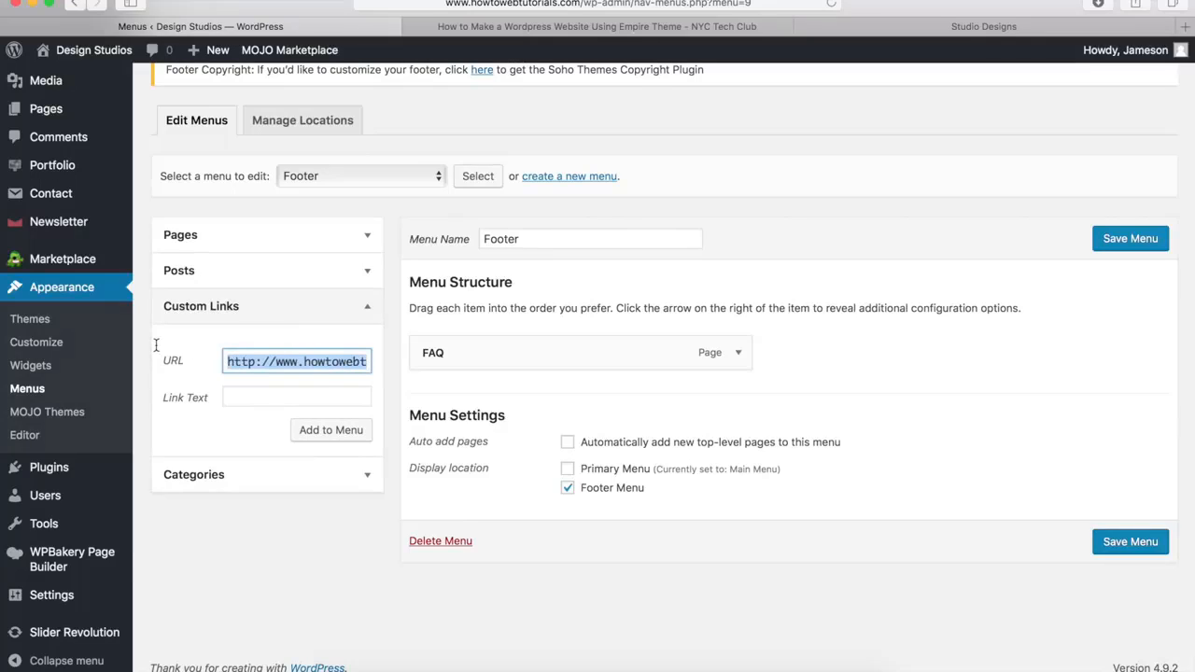
{"action": "left_click", "coordinate": [246, 396]}
{"action": "type", "text": "Pr"}
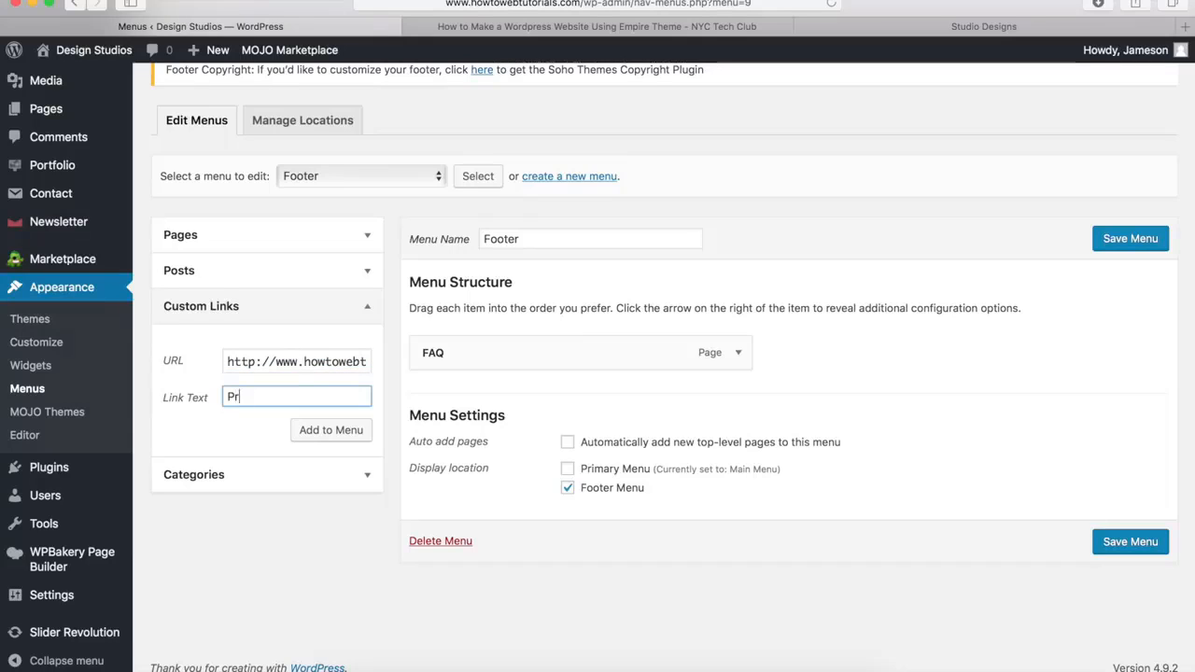
{"action": "type", "text": "ivacy Policy"}
{"action": "left_click", "coordinate": [329, 435]}
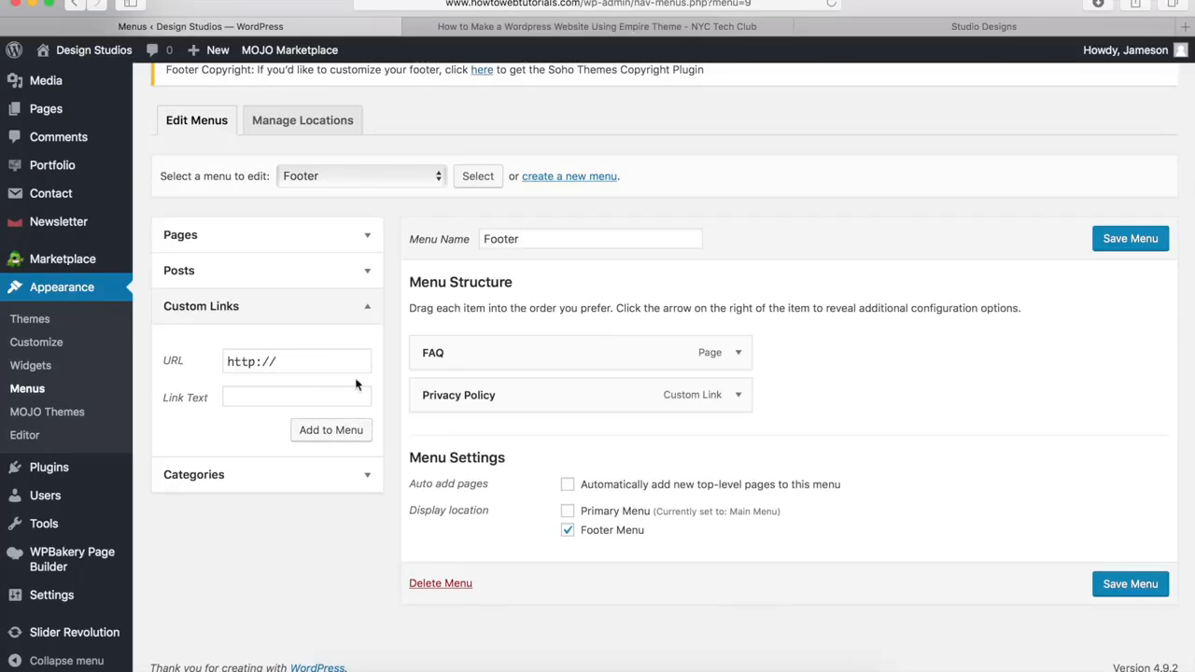
Add a custom link labelled Terms to the Footer menu, using the site's /terms URL
{"action": "left_click_drag", "start_coordinate": [328, 358], "coordinate": [198, 353]}
{"action": "key", "text": "super+v"}
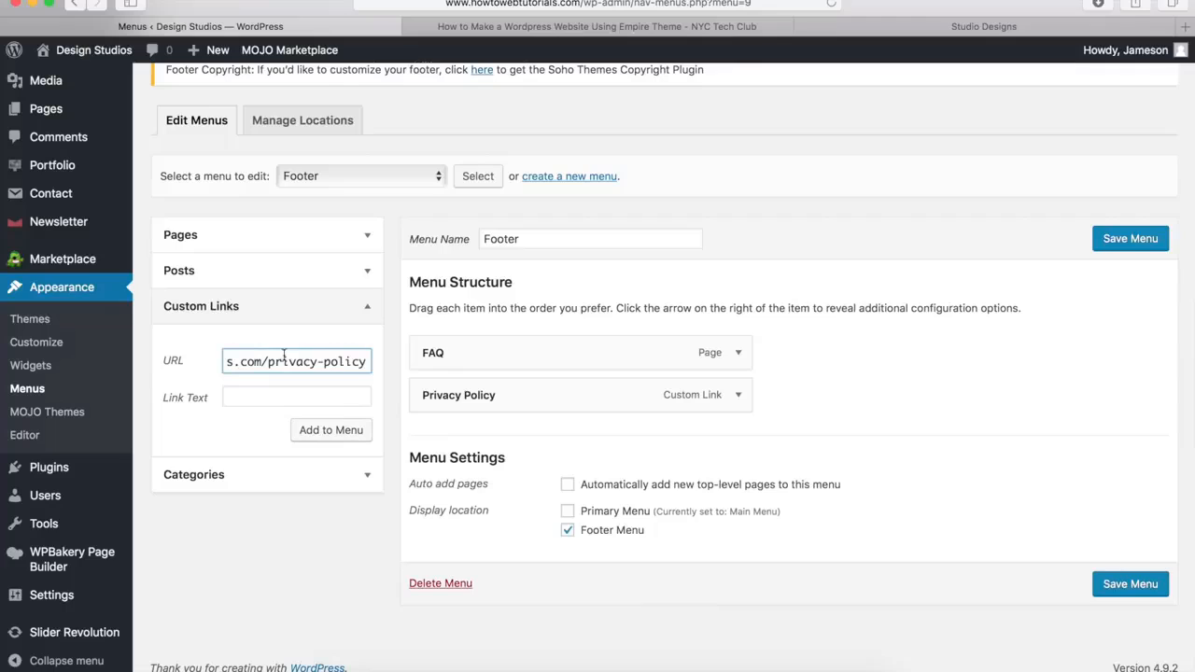
{"action": "left_click_drag", "start_coordinate": [271, 361], "coordinate": [399, 367]}
{"action": "type", "text": "ter"}
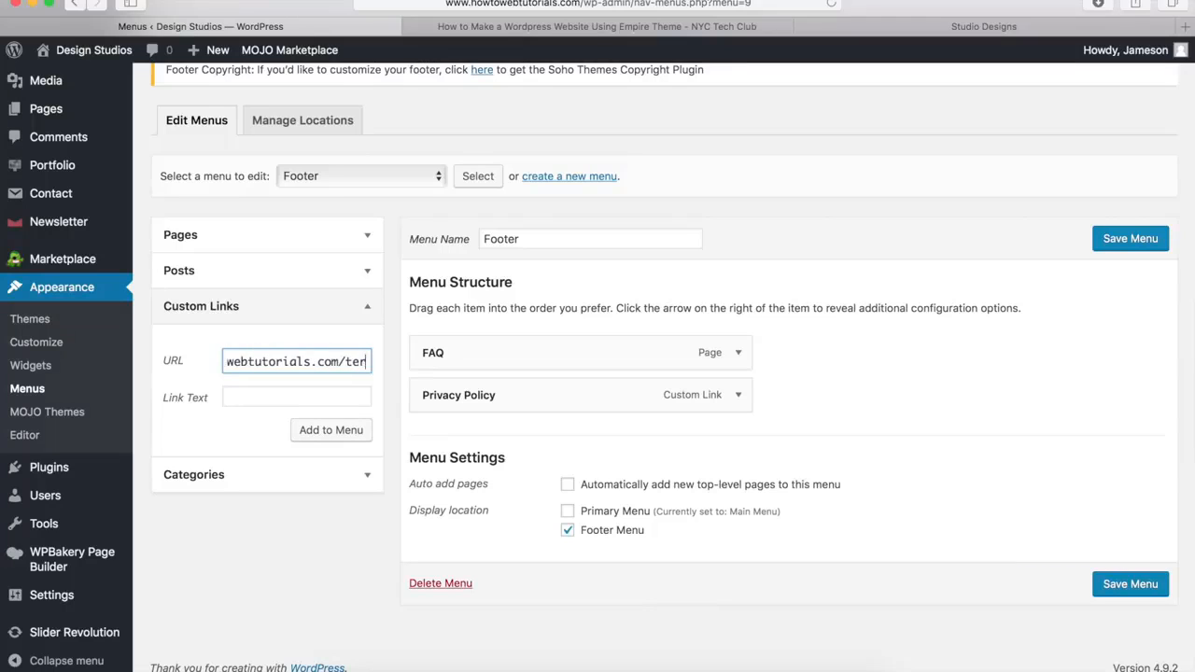
{"action": "type", "text": "ms"}
{"action": "left_click", "coordinate": [352, 399]}
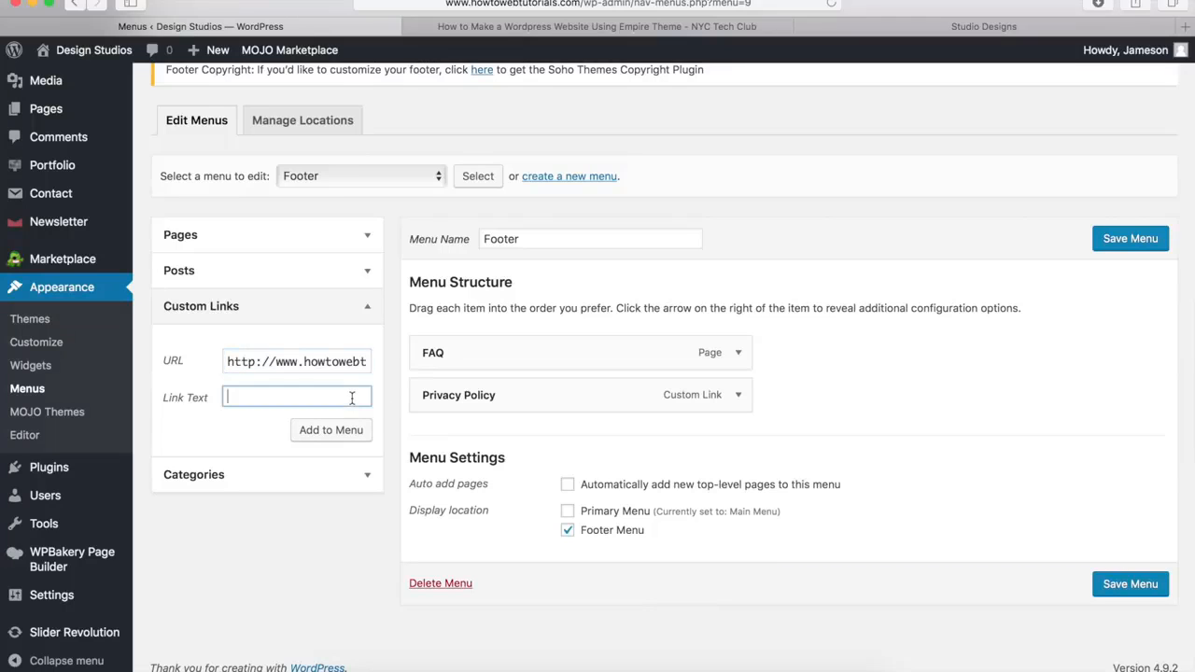
{"action": "type", "text": "Terms"}
{"action": "left_click", "coordinate": [336, 431]}
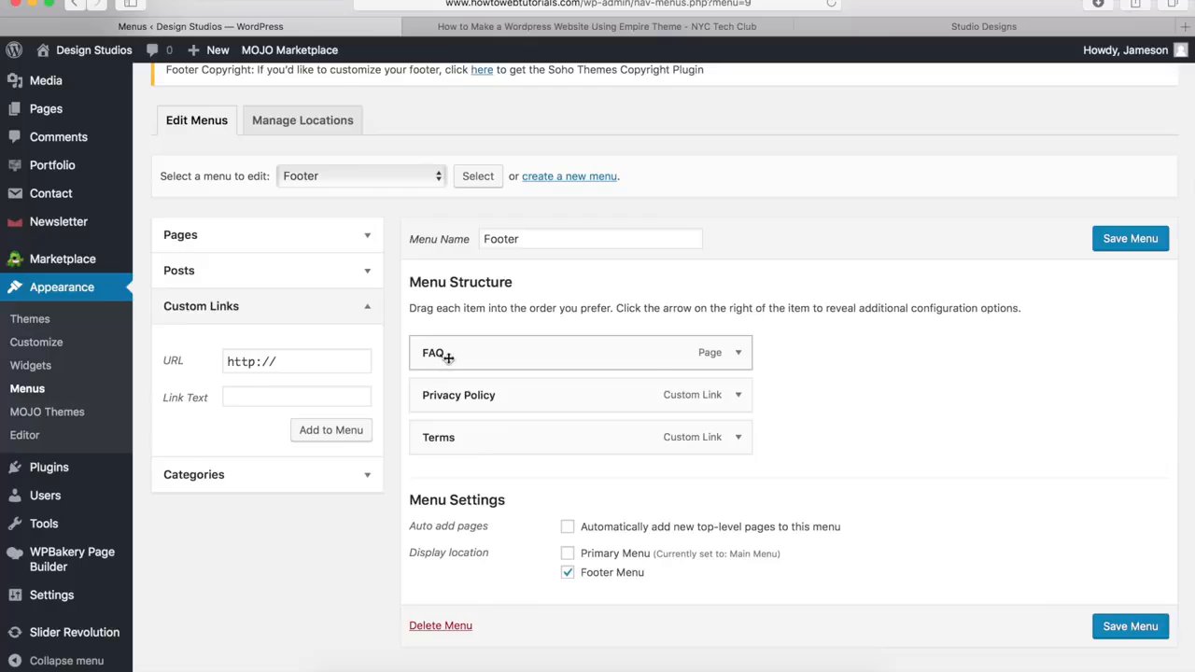
Inspect the FAQ item's navigation label settings and save the Footer menu
{"action": "left_click", "coordinate": [738, 353]}
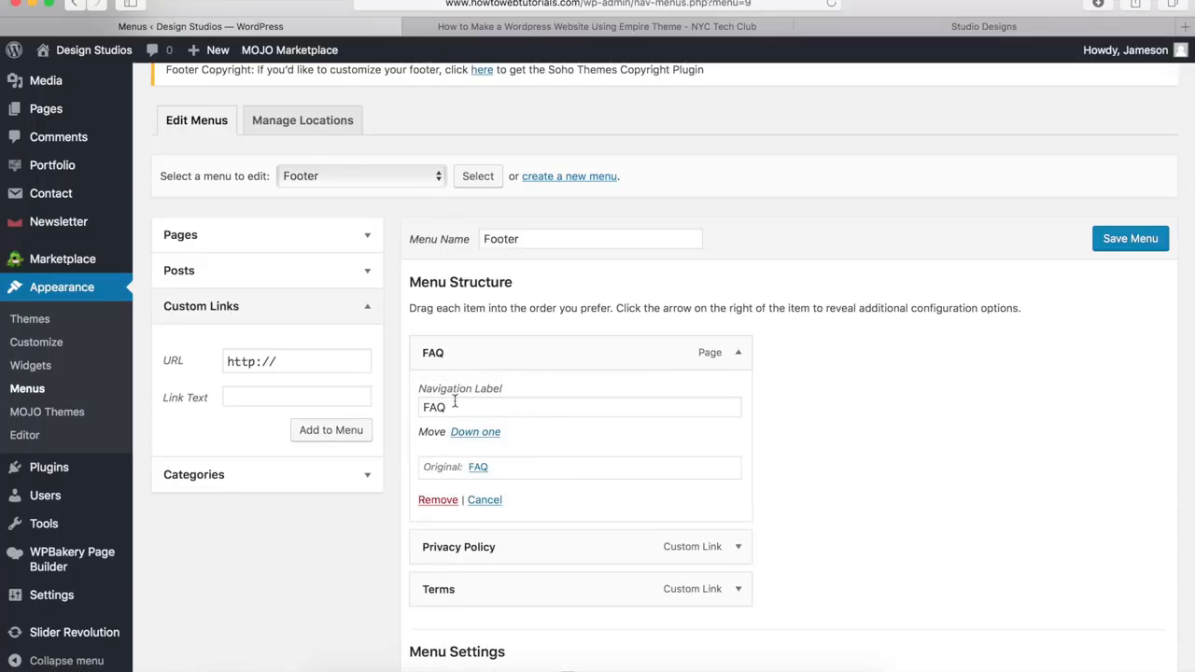
{"action": "left_click_drag", "start_coordinate": [471, 407], "coordinate": [421, 405]}
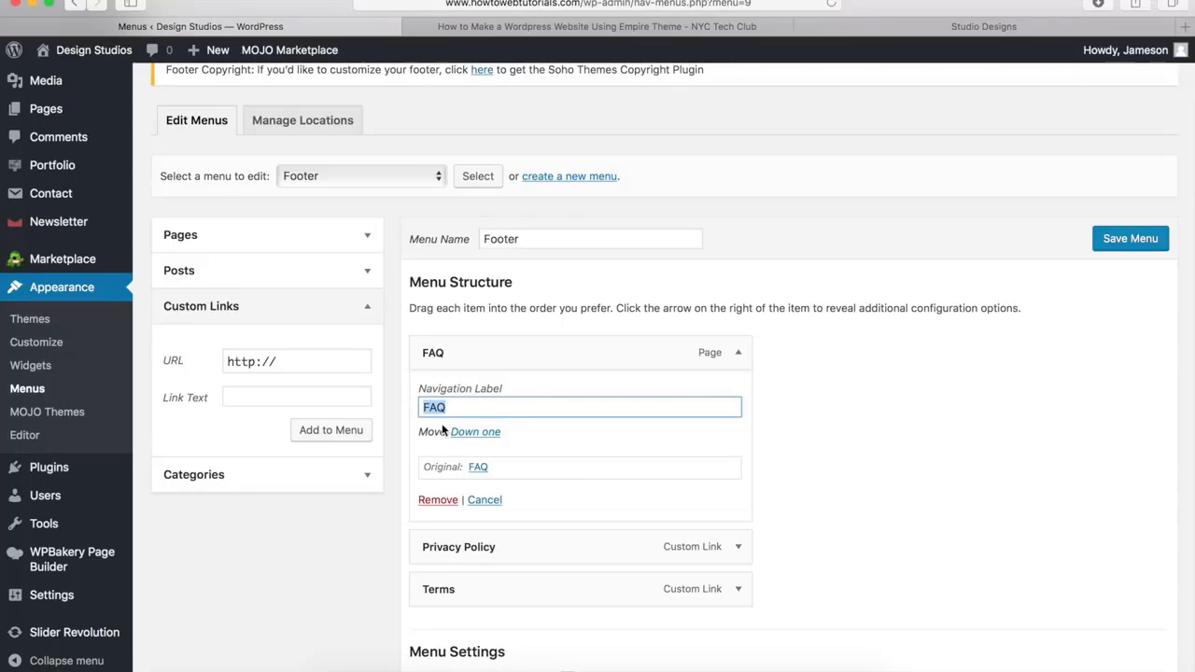
{"action": "left_click", "coordinate": [743, 360]}
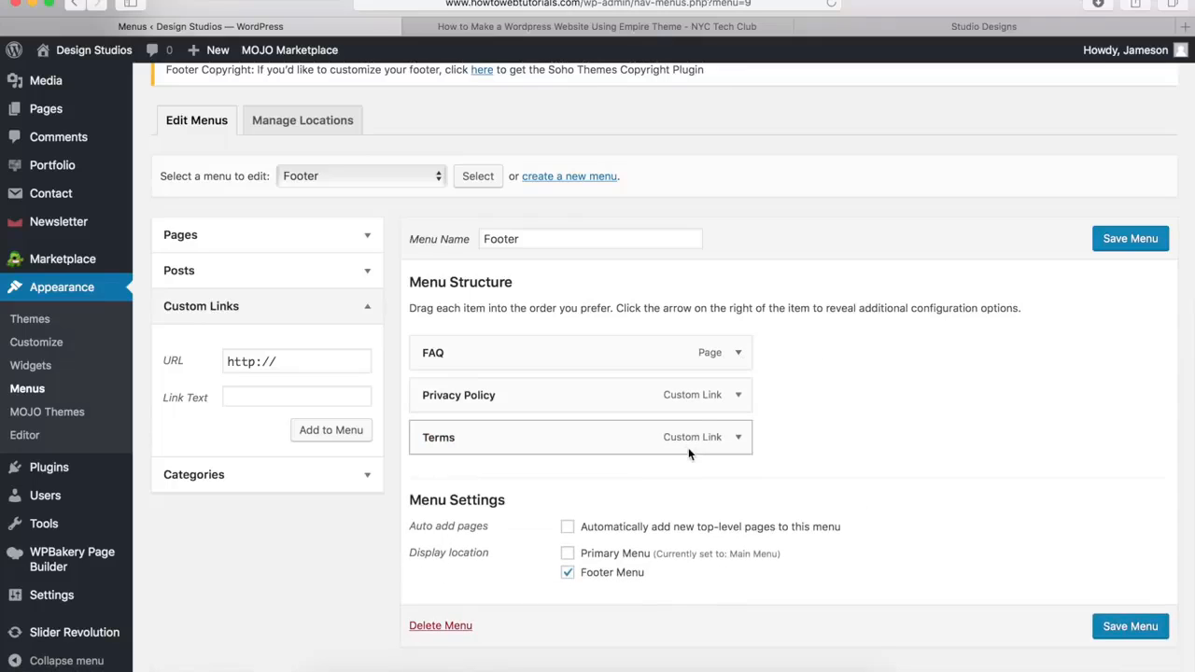
{"action": "left_click", "coordinate": [1129, 239]}
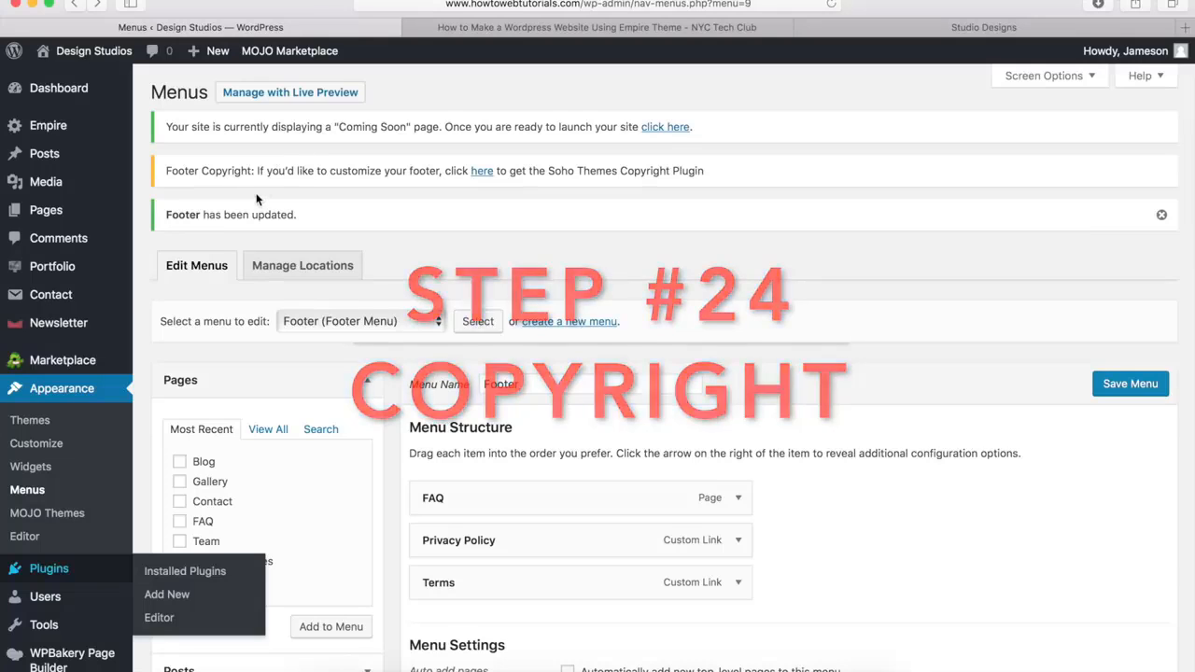
Check the copyright line in the Empire demo's footer and buy the SoHo Themes Footer Plugin with PayPal
{"action": "left_click", "coordinate": [864, 23]}
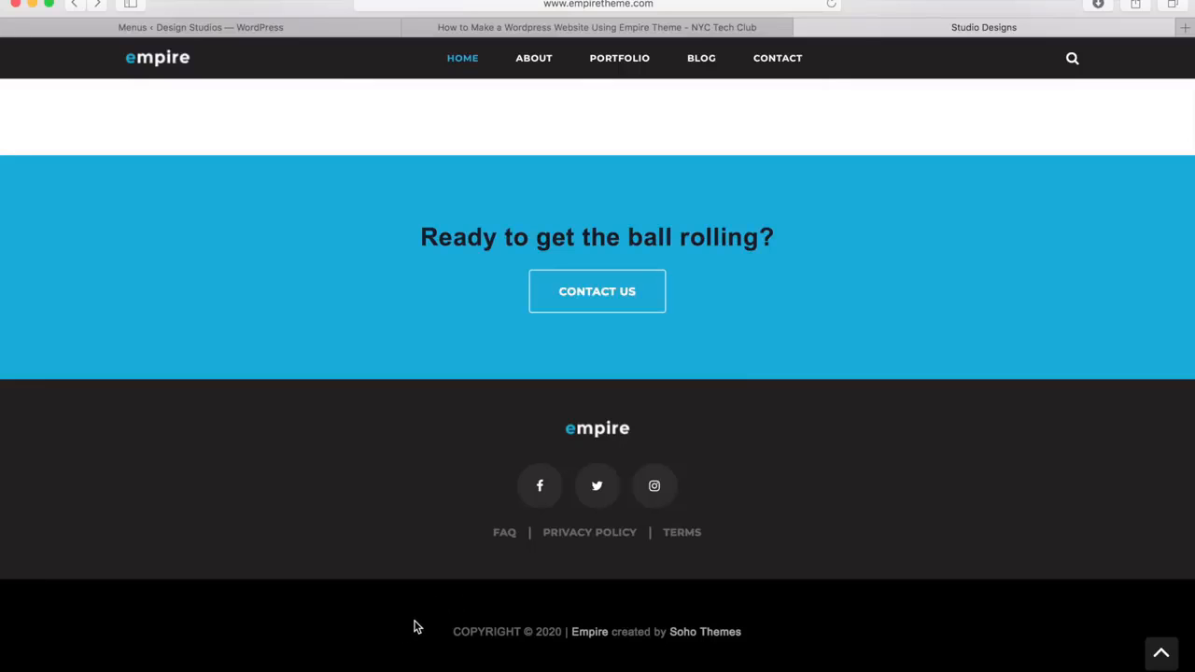
{"action": "left_click", "coordinate": [257, 30]}
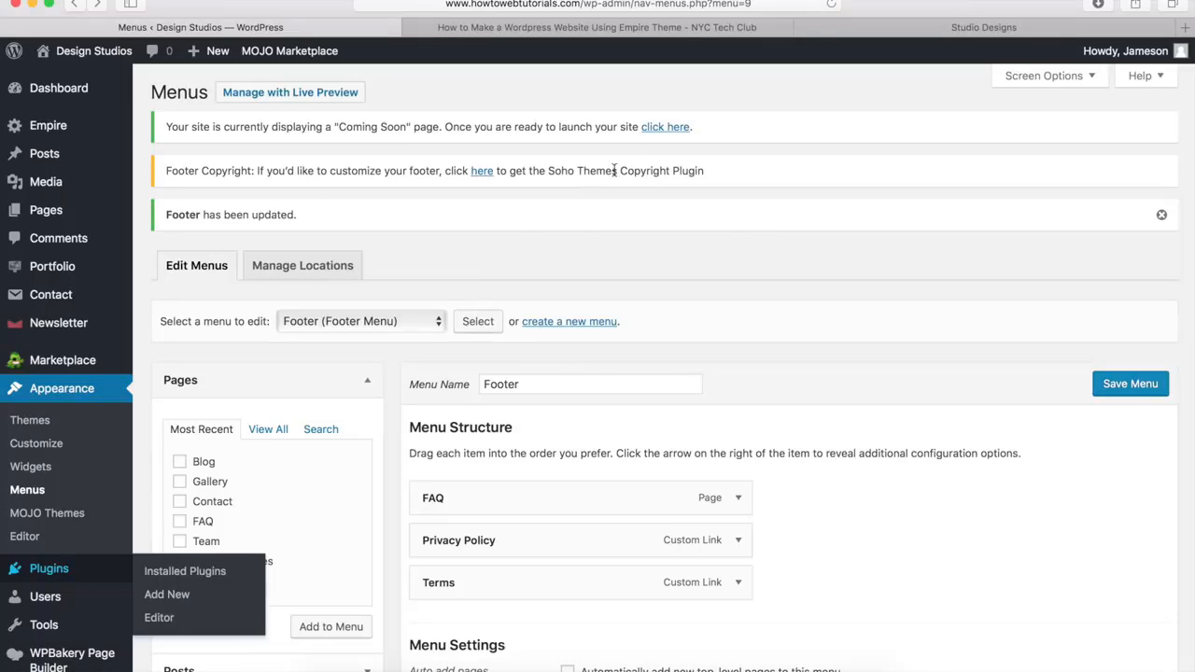
{"action": "left_click", "coordinate": [481, 173]}
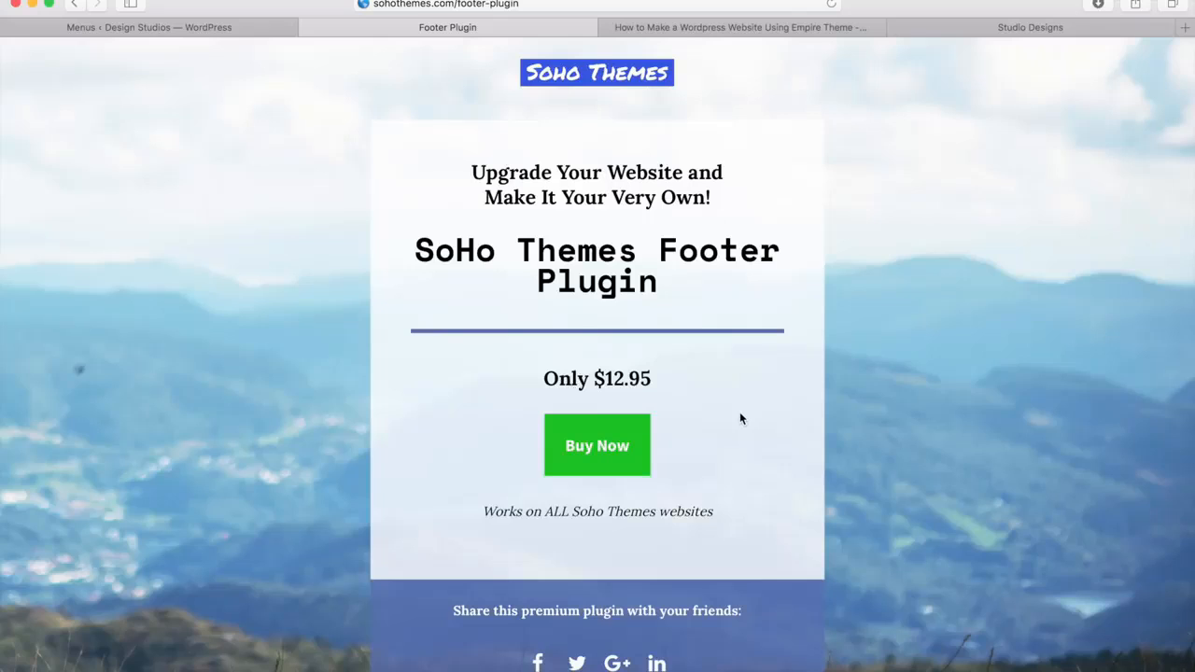
{"action": "left_click", "coordinate": [600, 448]}
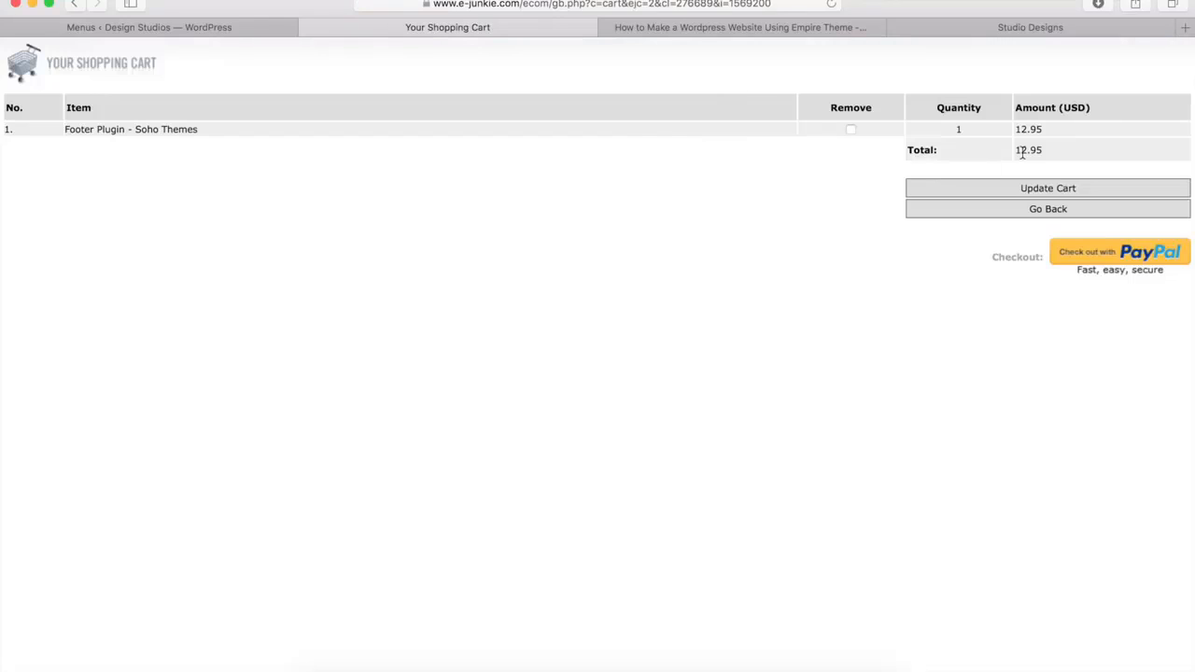
{"action": "left_click", "coordinate": [1102, 258]}
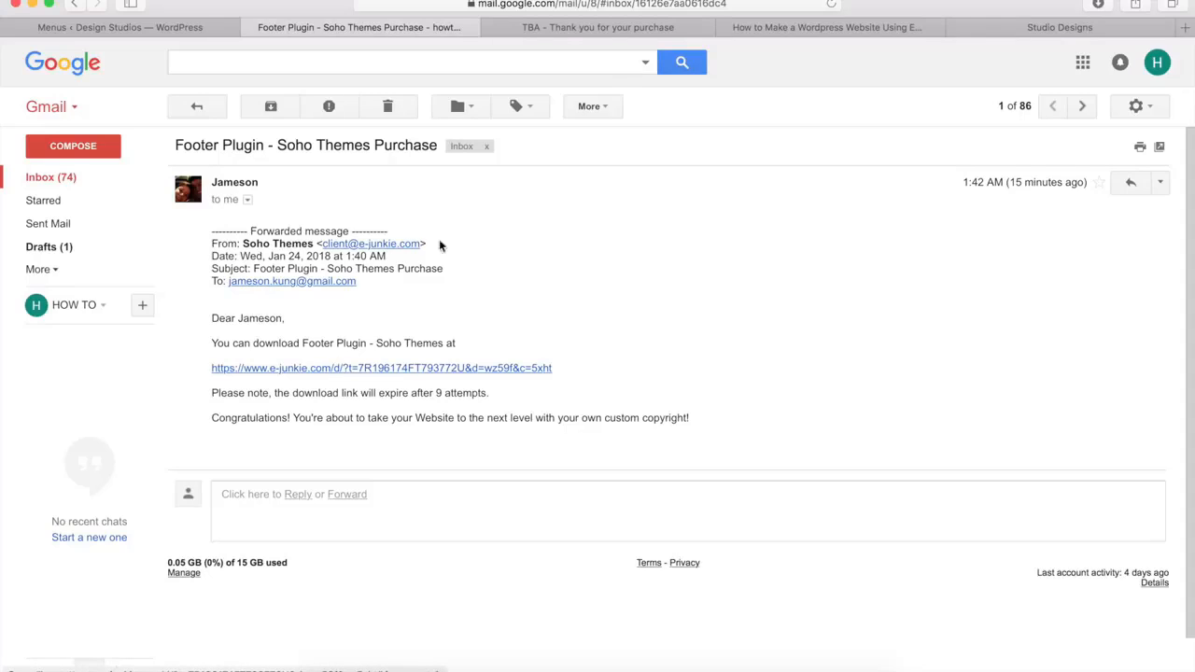
Download the Footer Plugin from the purchase page and compress the empire-custom-copyright folder into a zip archive
{"action": "left_click", "coordinate": [603, 28]}
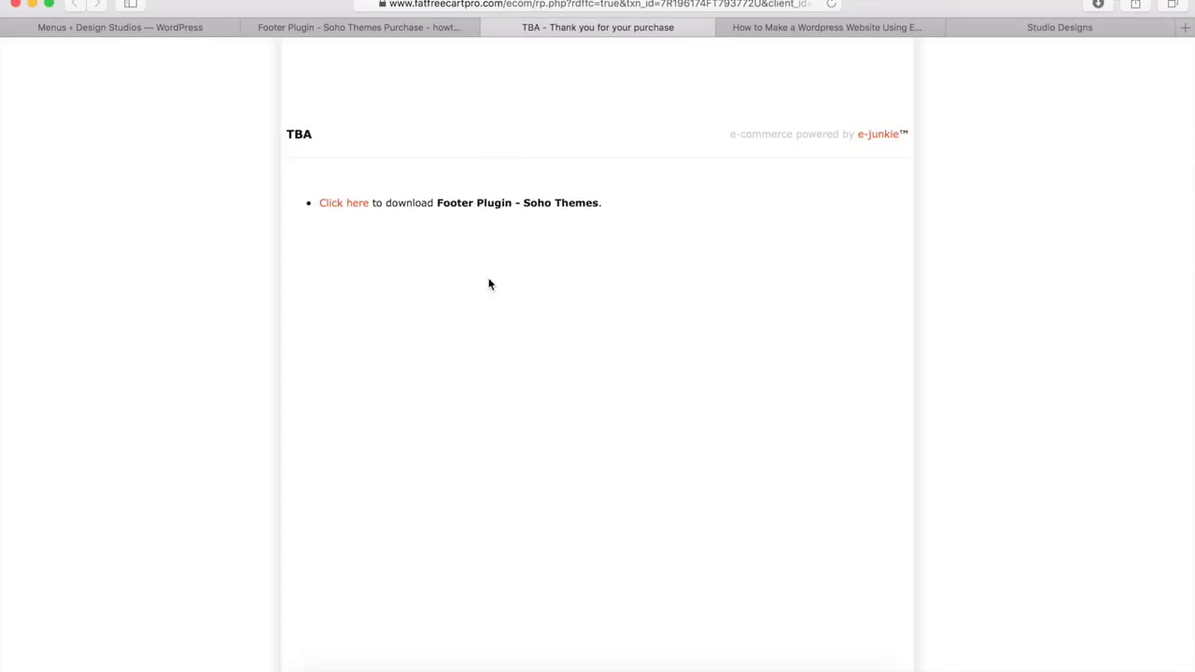
{"action": "left_click", "coordinate": [341, 205]}
{"action": "left_click", "coordinate": [322, 668]}
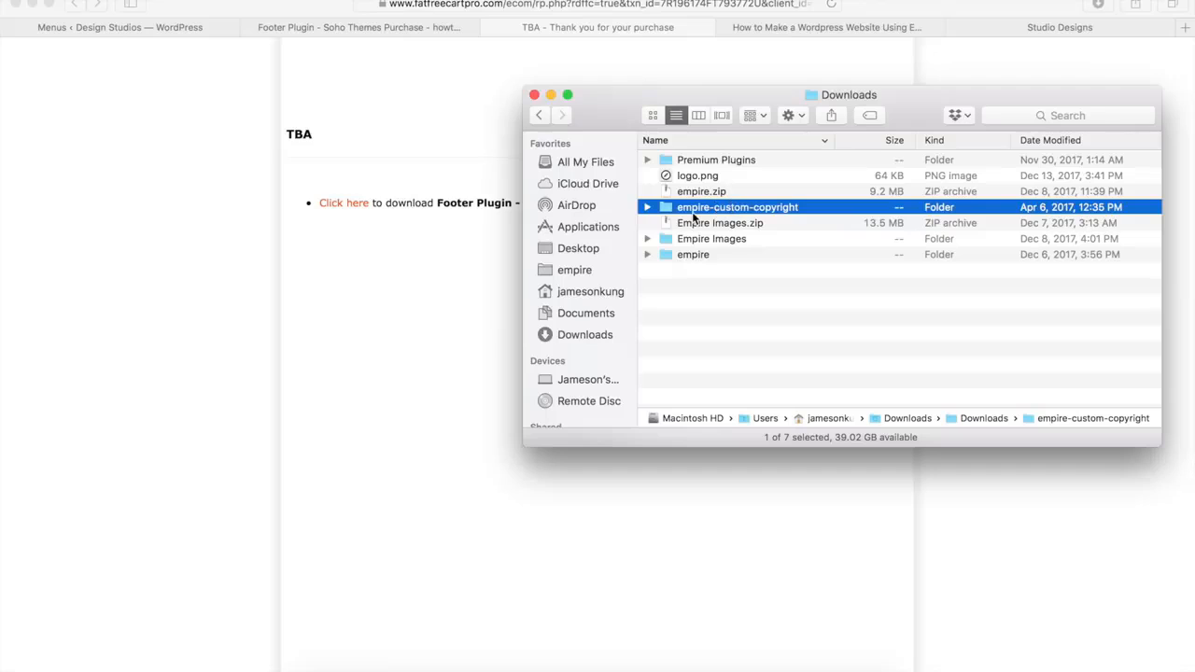
{"action": "right_click", "coordinate": [745, 209]}
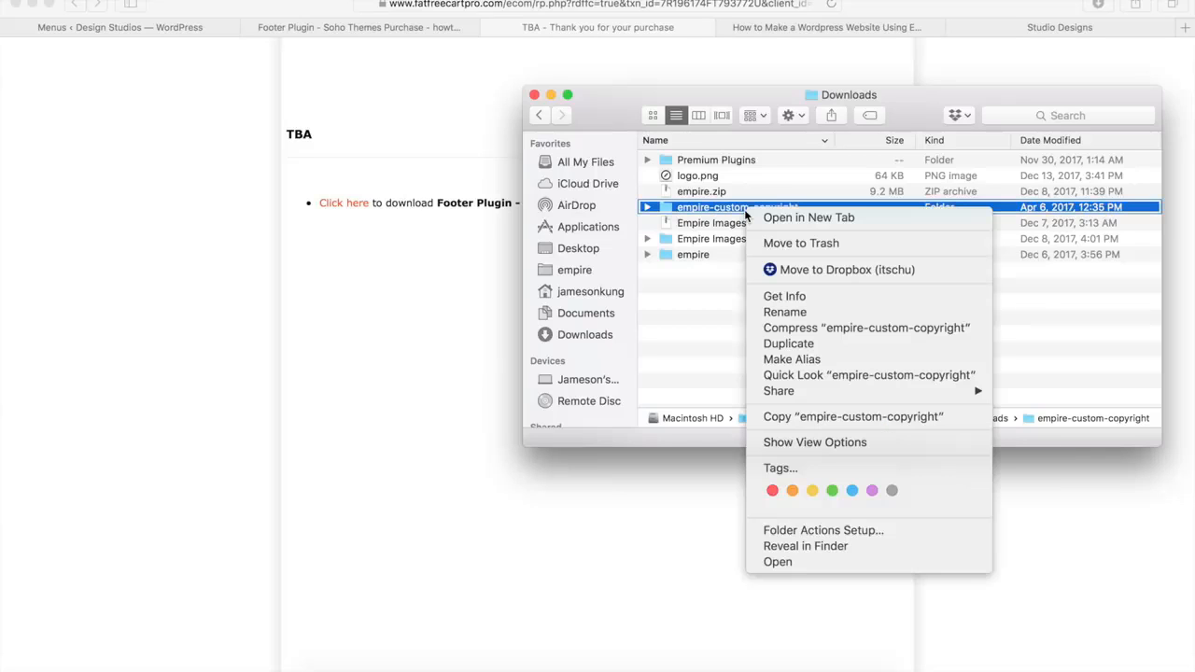
{"action": "left_click", "coordinate": [803, 328]}
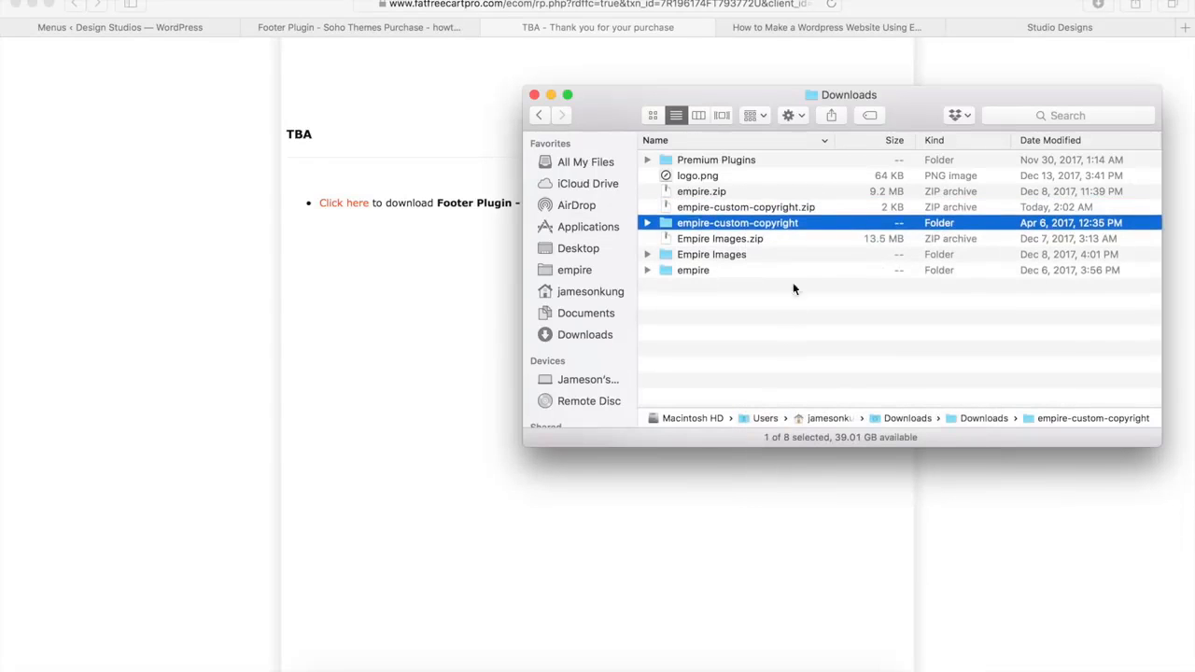
{"action": "left_click", "coordinate": [794, 208]}
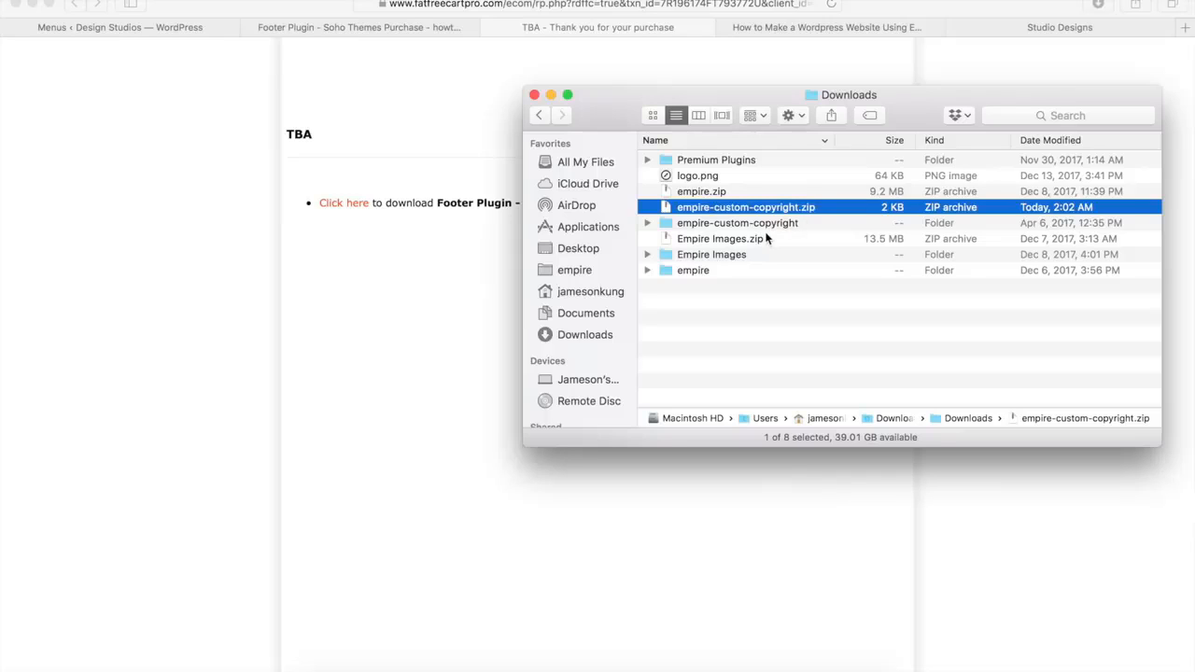
Return to the WordPress admin, then install the plugin from the uploaded empire-custom-copyright.zip and activate it
{"action": "left_click", "coordinate": [186, 74]}
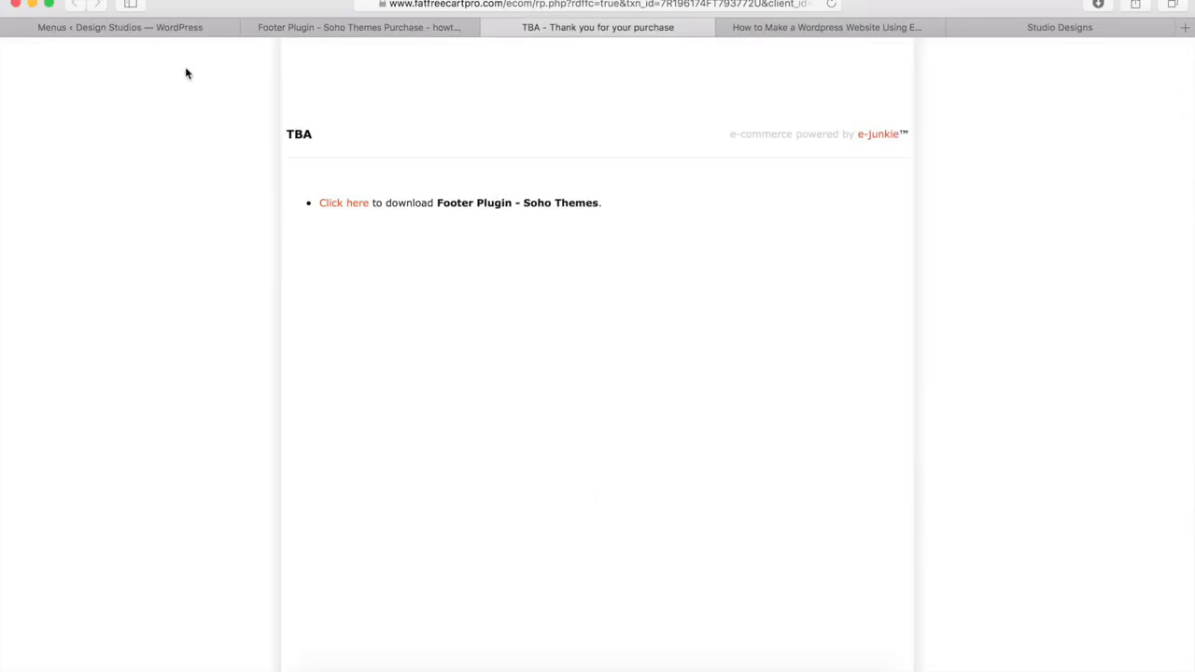
{"action": "left_click", "coordinate": [155, 28]}
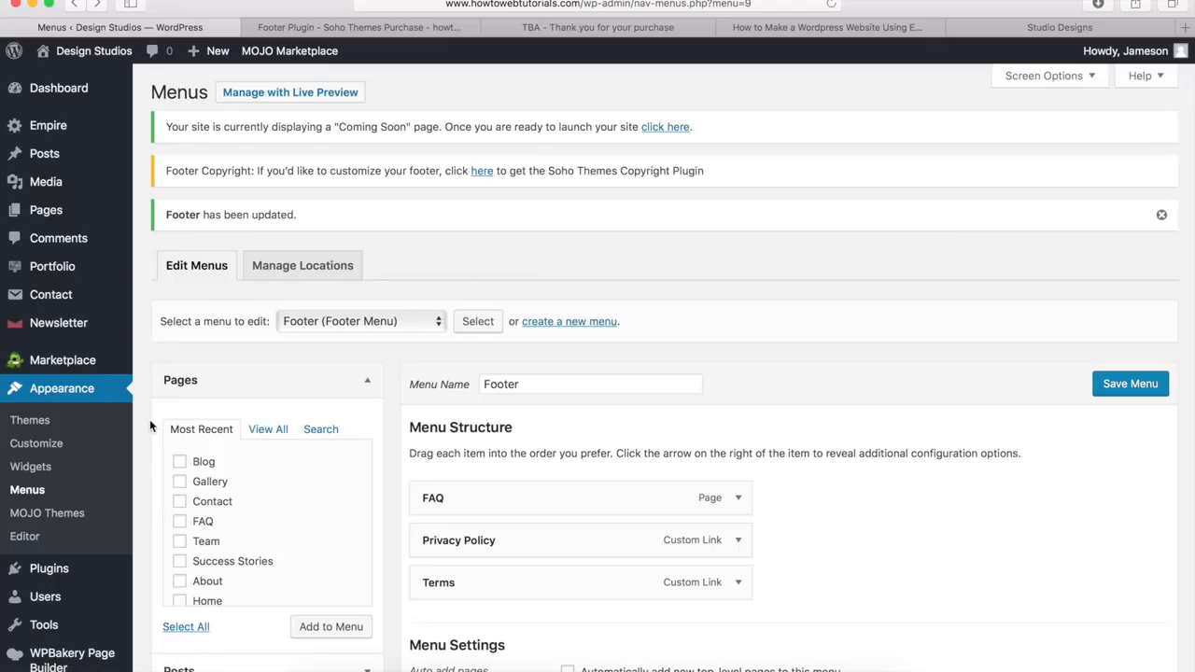
{"action": "mouse_move", "coordinate": [82, 569]}
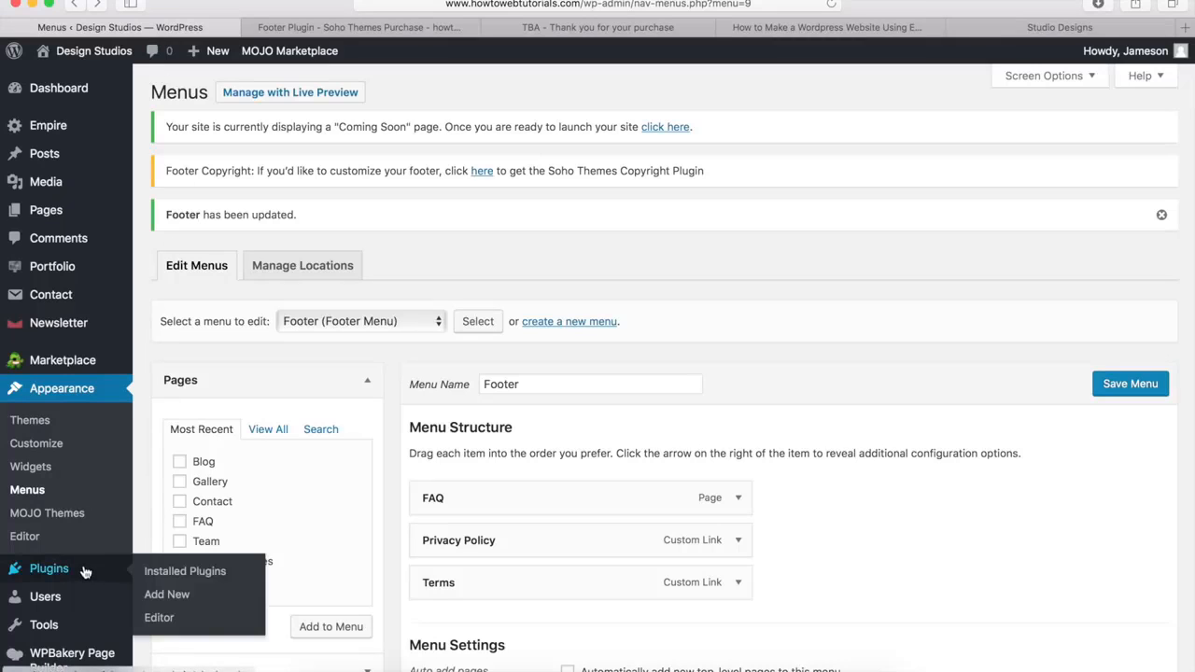
{"action": "left_click", "coordinate": [164, 602]}
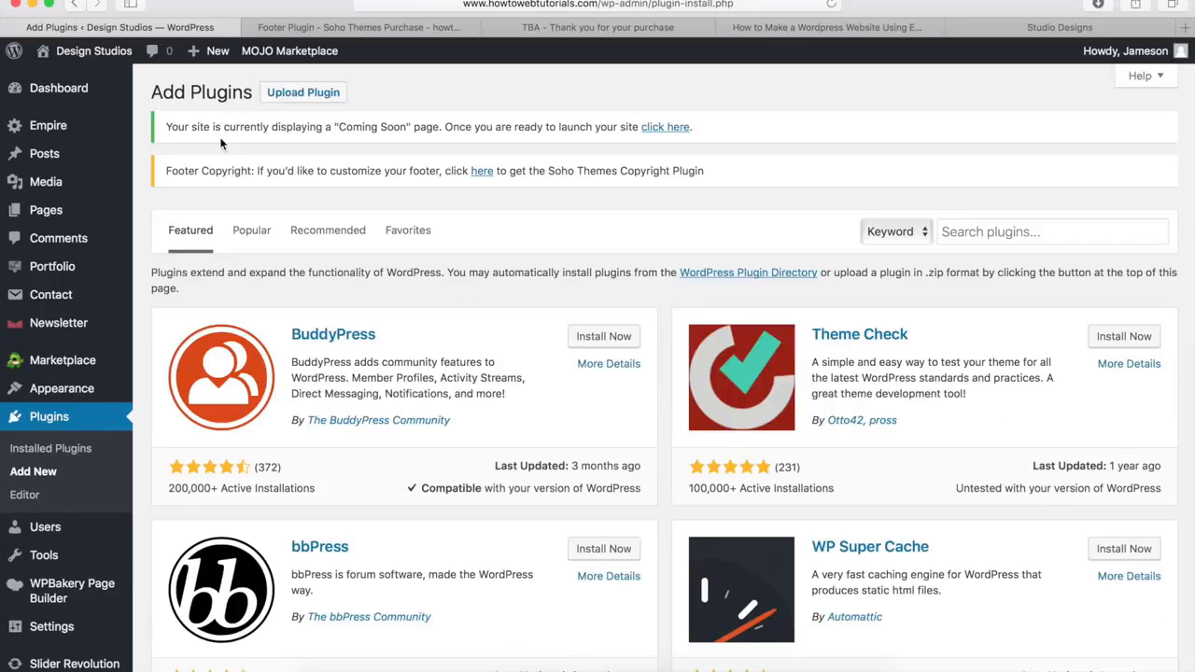
{"action": "left_click", "coordinate": [295, 97]}
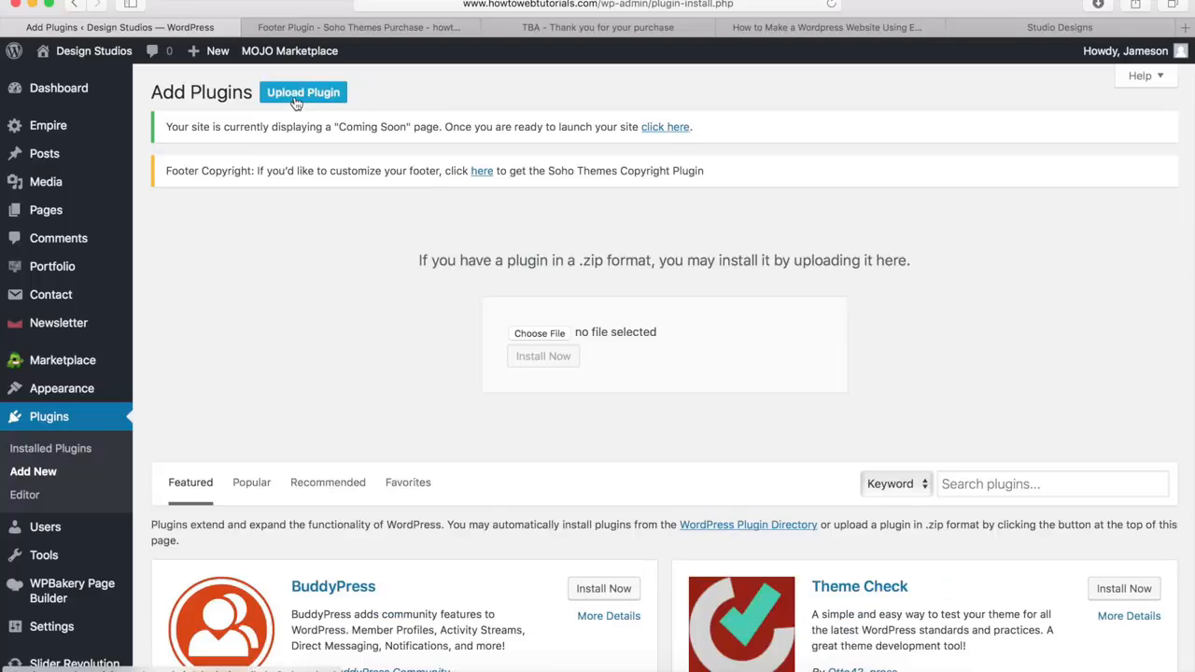
{"action": "left_click", "coordinate": [539, 333]}
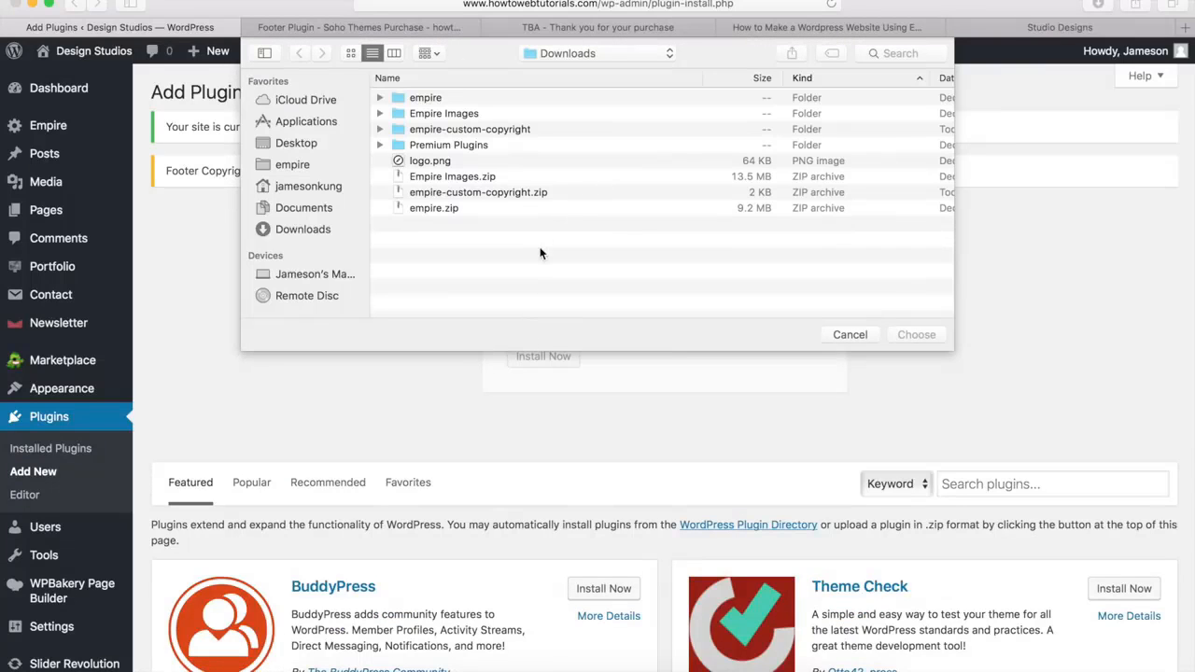
{"action": "left_click", "coordinate": [478, 192]}
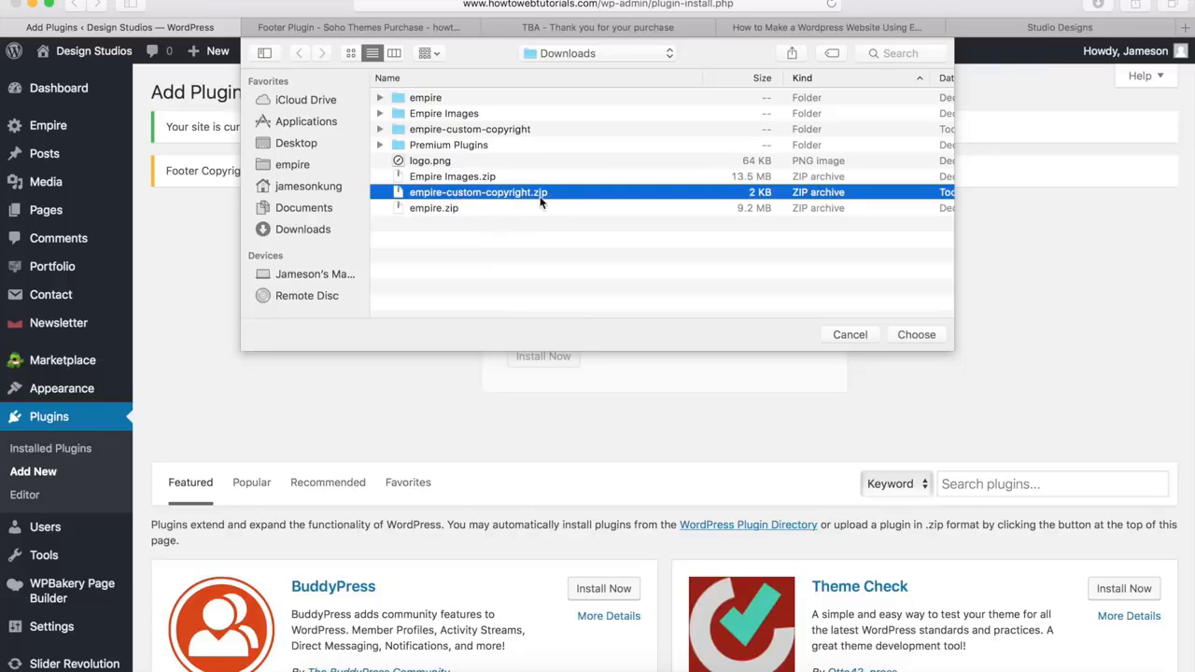
{"action": "left_click", "coordinate": [916, 334]}
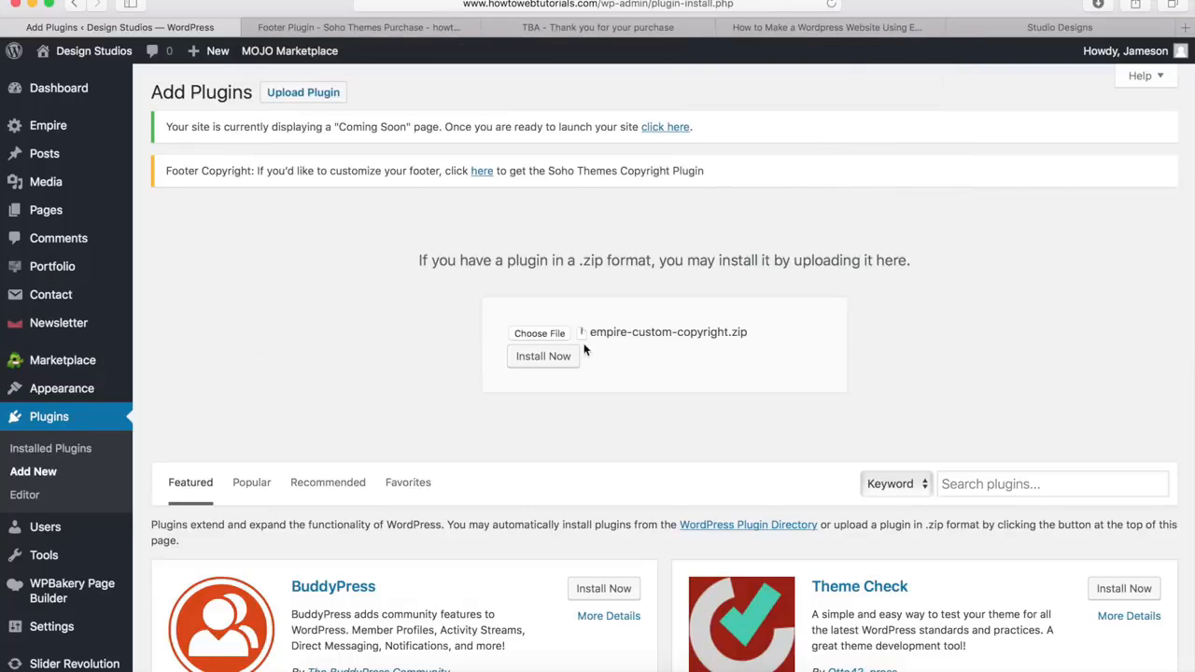
{"action": "left_click", "coordinate": [543, 359]}
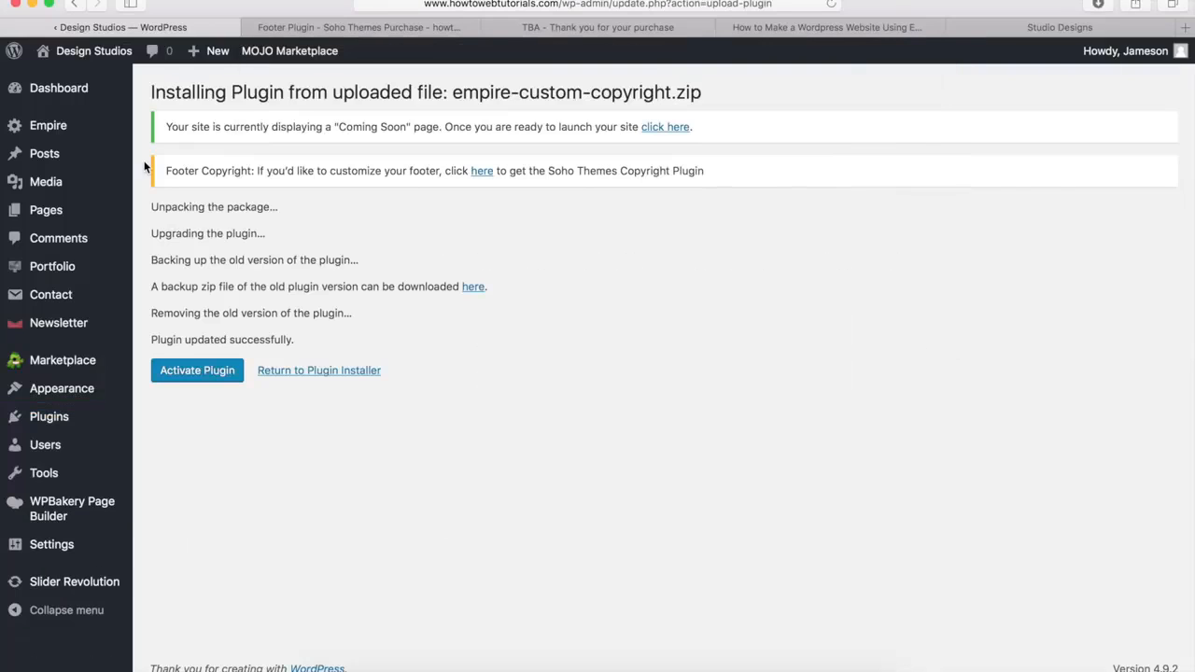
{"action": "left_click", "coordinate": [200, 371]}
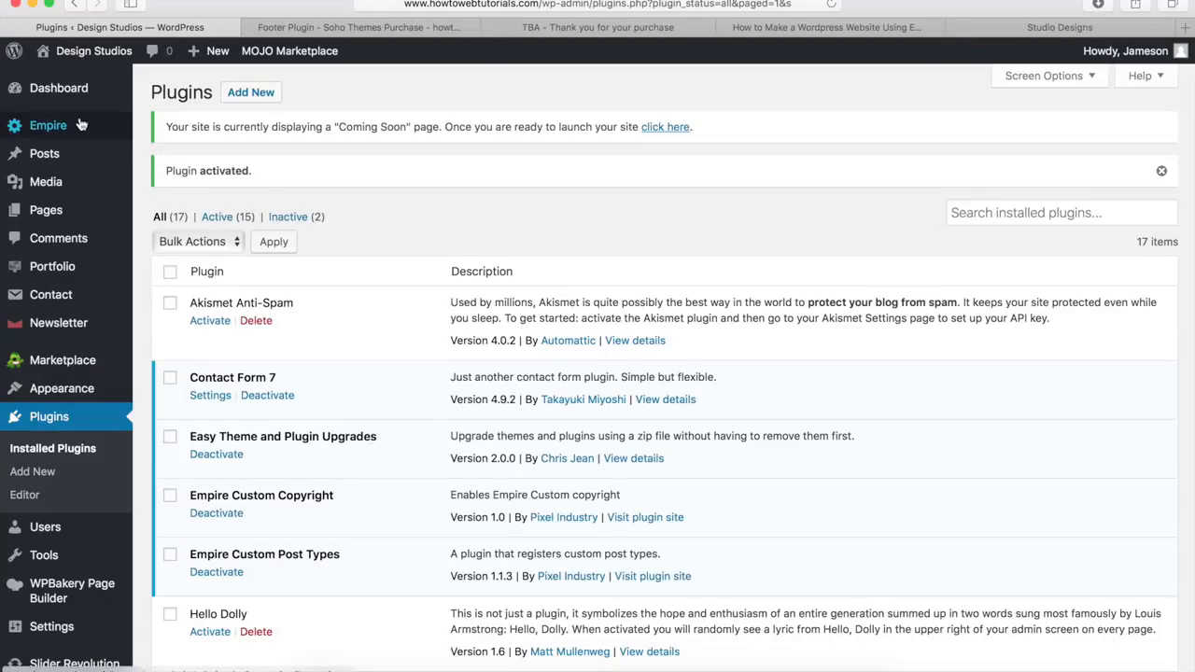
Examine the copyright HTML in the Empire theme's footer options, including the copyright year, Empire link and "created by" text
{"action": "mouse_move", "coordinate": [59, 127]}
{"action": "left_click", "coordinate": [161, 174]}
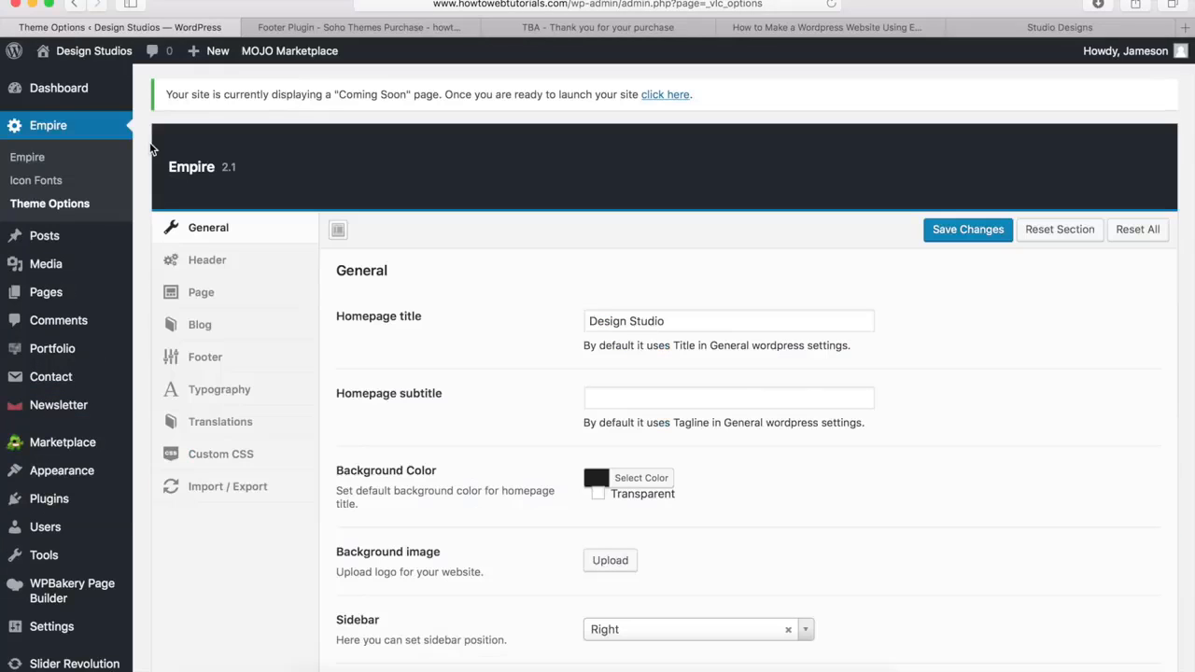
{"action": "left_click", "coordinate": [205, 365]}
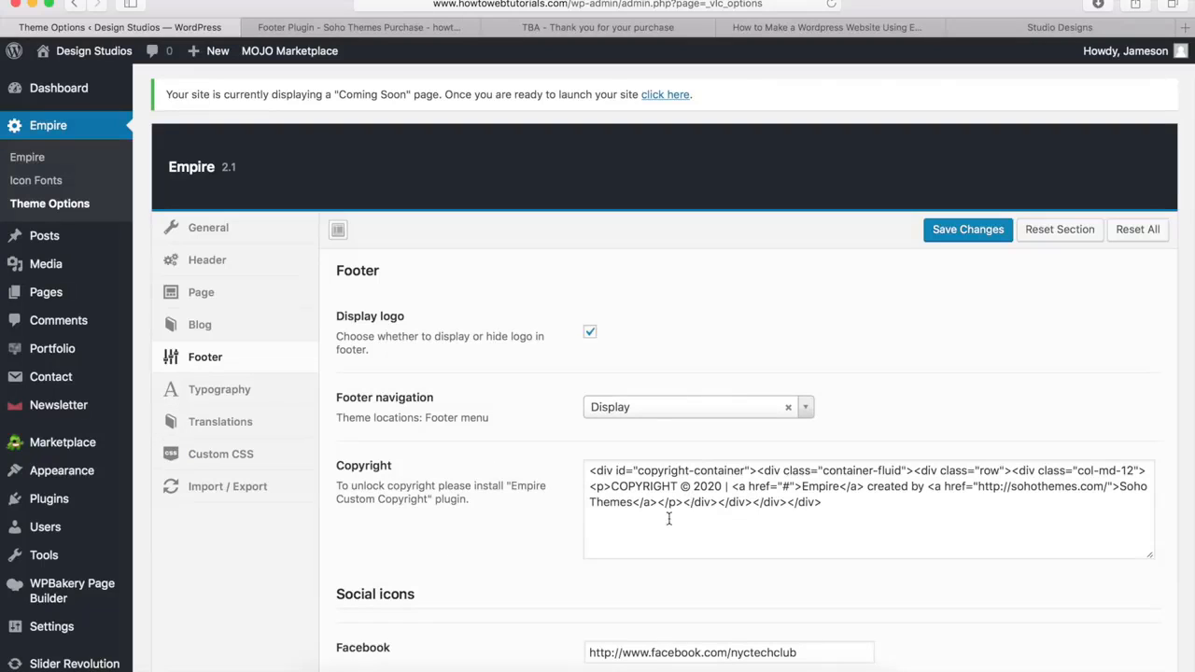
{"action": "left_click_drag", "start_coordinate": [611, 486], "coordinate": [717, 489]}
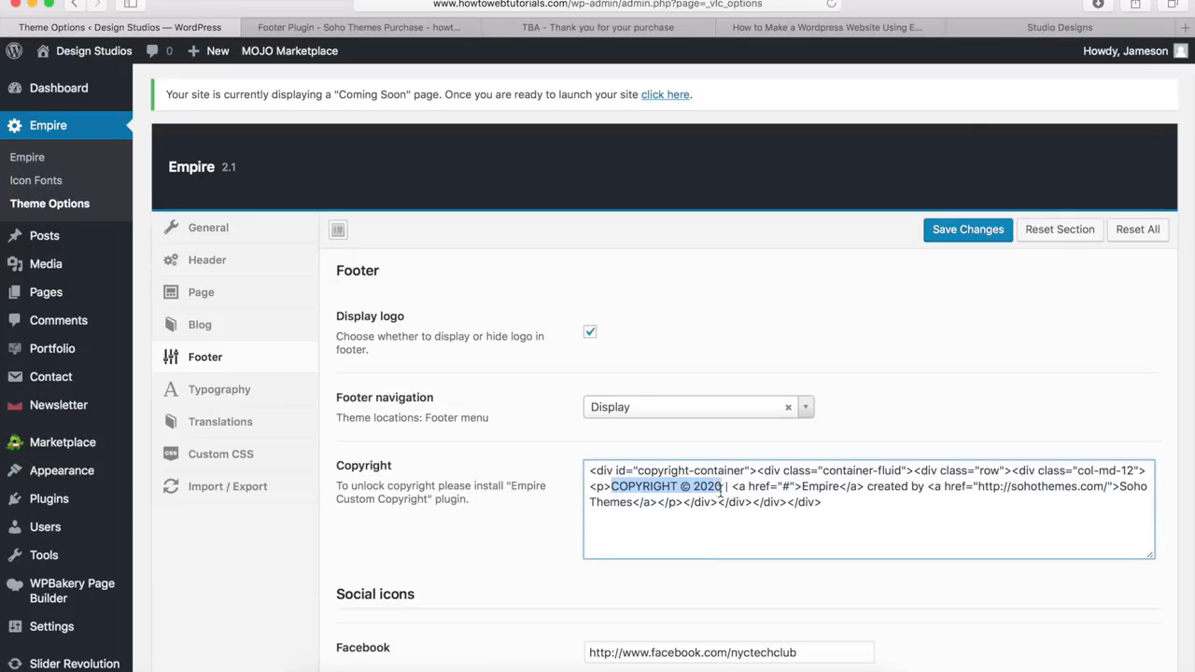
{"action": "left_click", "coordinate": [789, 488]}
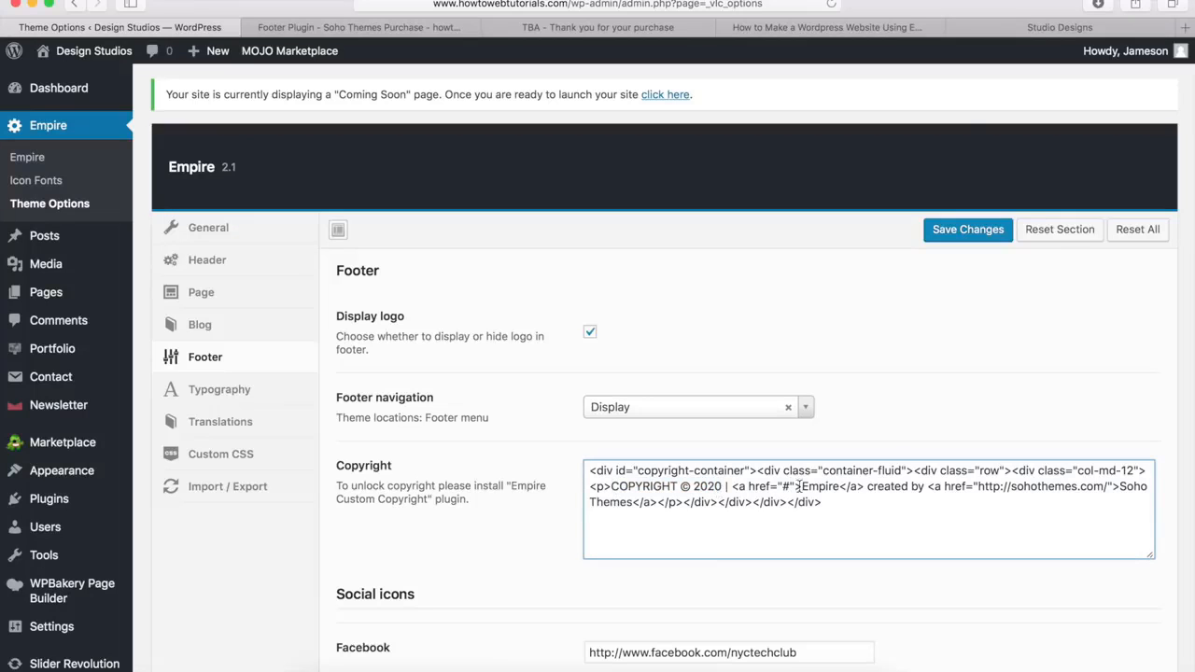
{"action": "left_click_drag", "start_coordinate": [803, 487], "coordinate": [927, 487]}
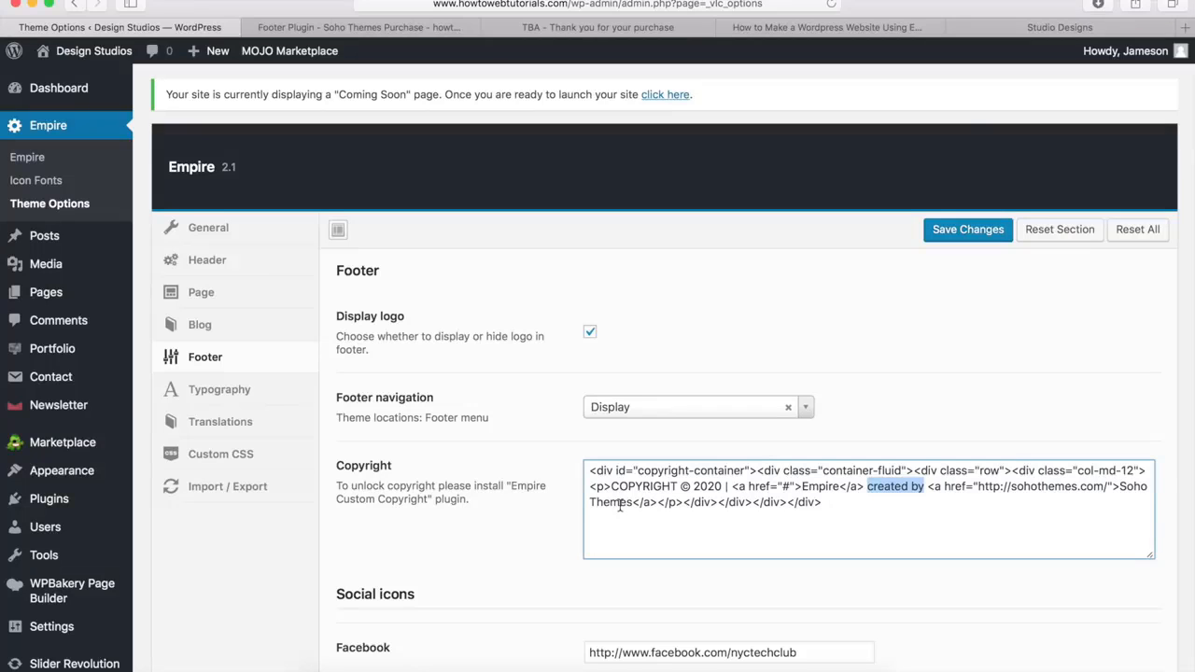
{"action": "left_click", "coordinate": [913, 445]}
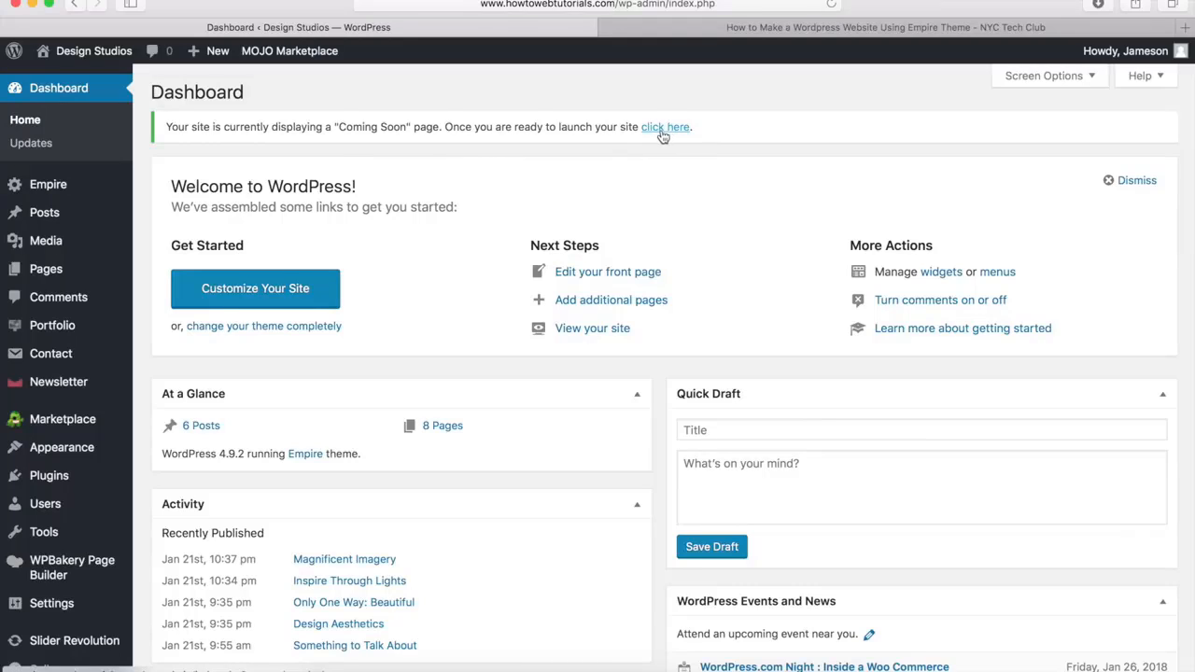
Launch the site out of its "Coming Soon" mode from the dashboard and open the live homepage
{"action": "left_click", "coordinate": [662, 136]}
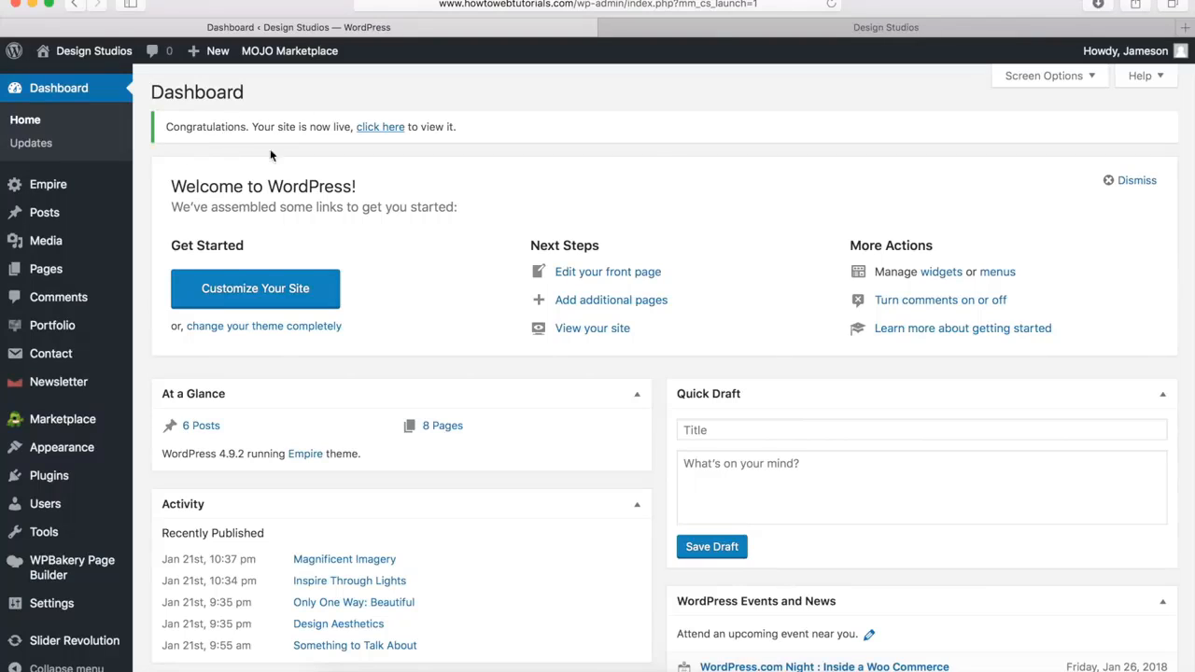
{"action": "left_click", "coordinate": [756, 32]}
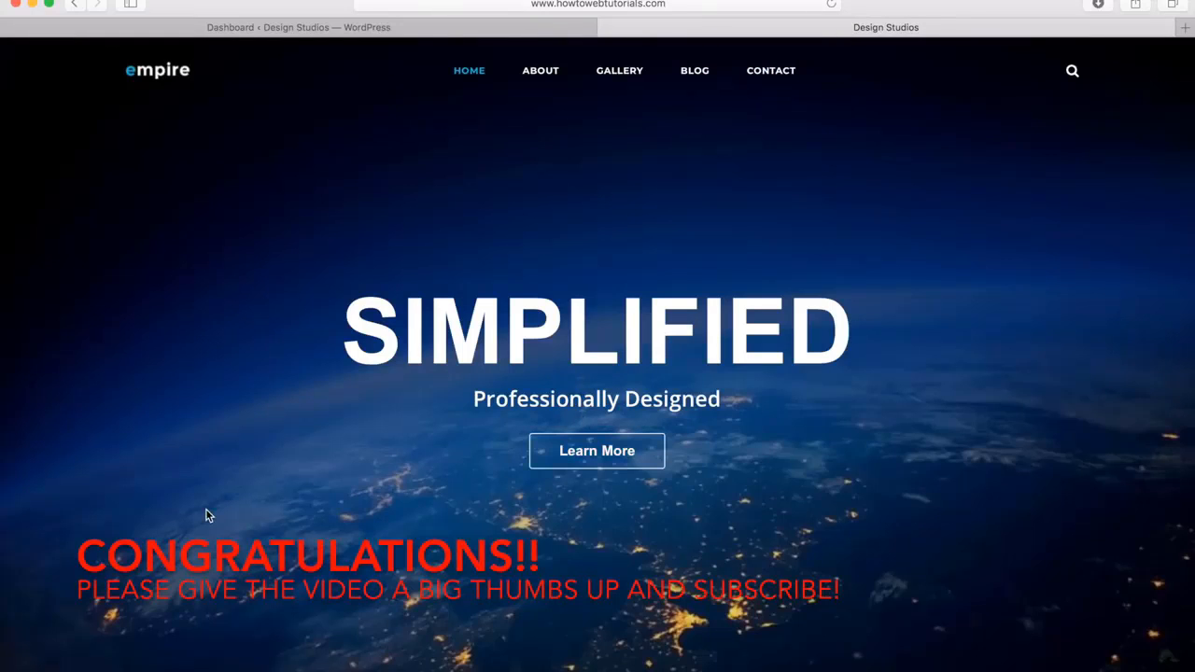
Review the live homepage from the hero banner down to the footer menu and copyright line, and return to its beginning
{"action": "scroll", "coordinate": [207, 510], "scroll_direction": "down", "scroll_amount": 6}
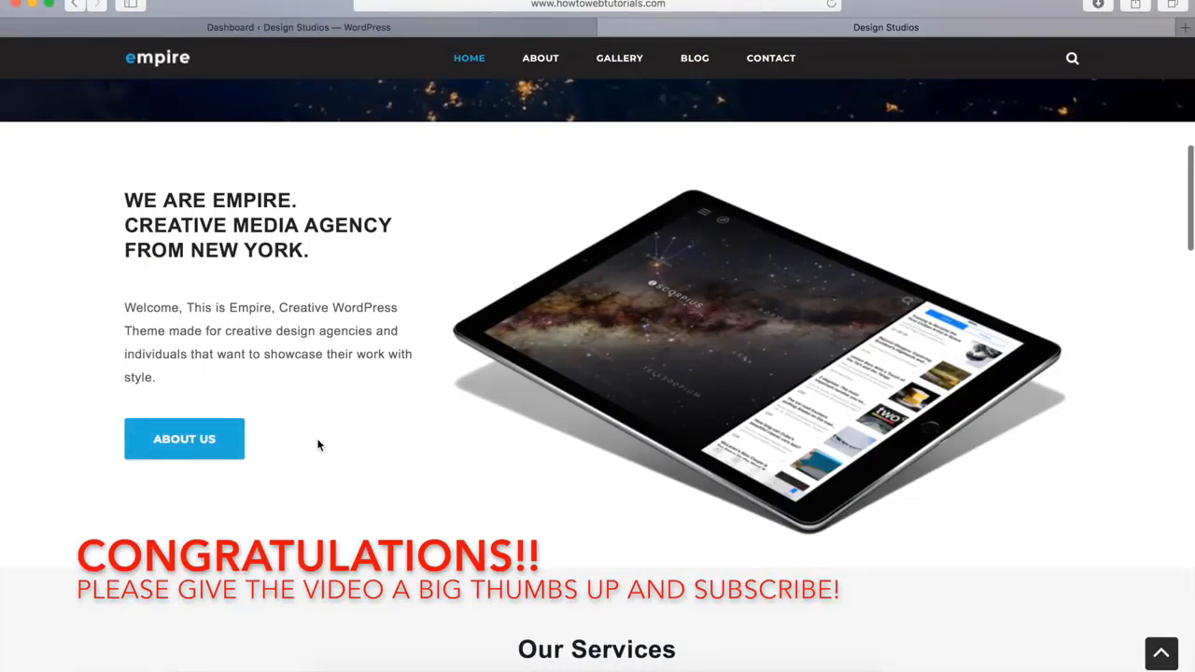
{"action": "scroll", "coordinate": [317, 446], "scroll_direction": "down", "scroll_amount": 1}
{"action": "scroll", "coordinate": [317, 445], "scroll_direction": "up", "scroll_amount": 4}
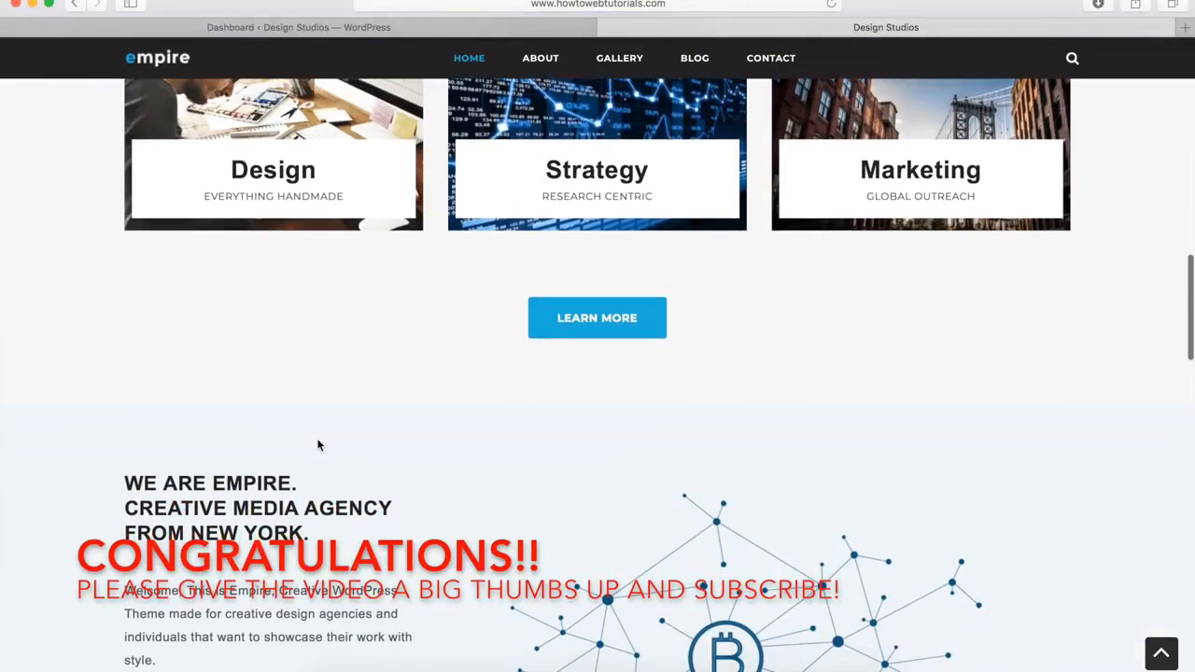
{"action": "scroll", "coordinate": [318, 445], "scroll_direction": "down", "scroll_amount": 8}
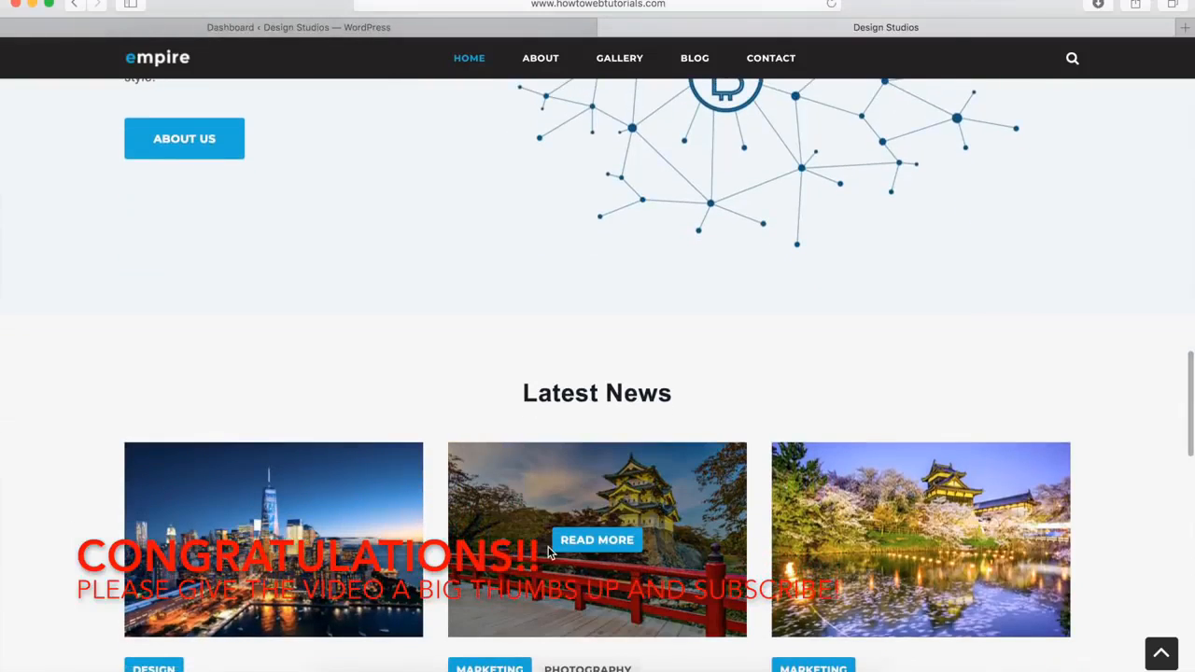
{"action": "scroll", "coordinate": [549, 554], "scroll_direction": "down", "scroll_amount": 7}
{"action": "scroll", "coordinate": [549, 553], "scroll_direction": "down", "scroll_amount": 2}
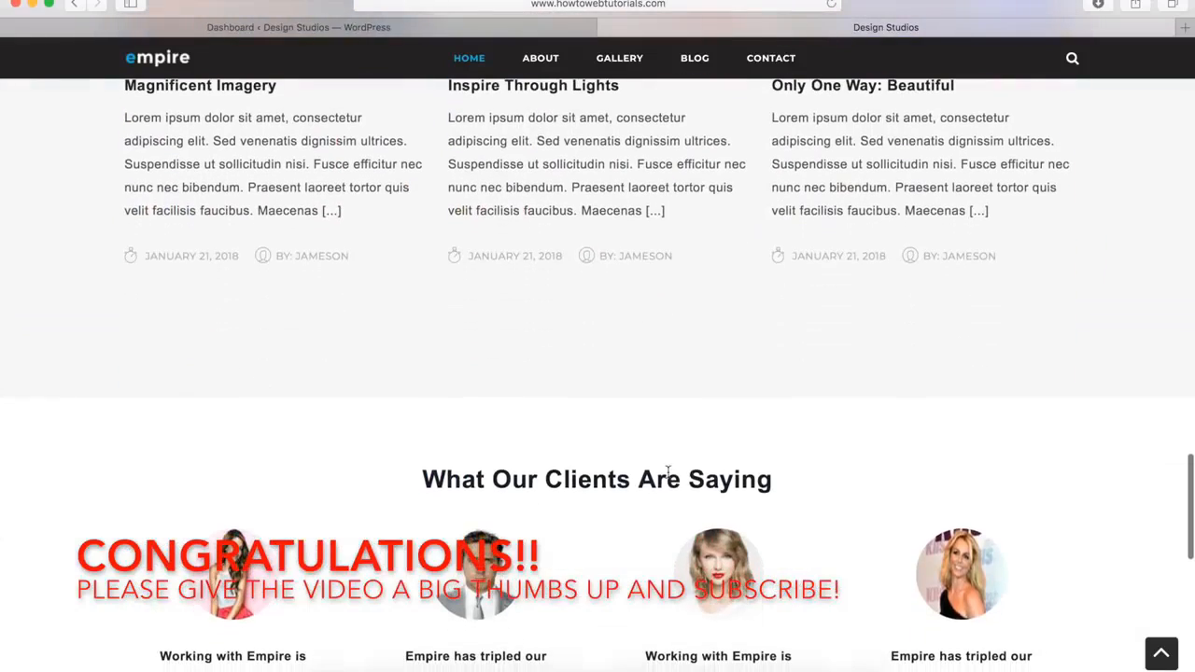
{"action": "scroll", "coordinate": [668, 471], "scroll_direction": "down", "scroll_amount": 8}
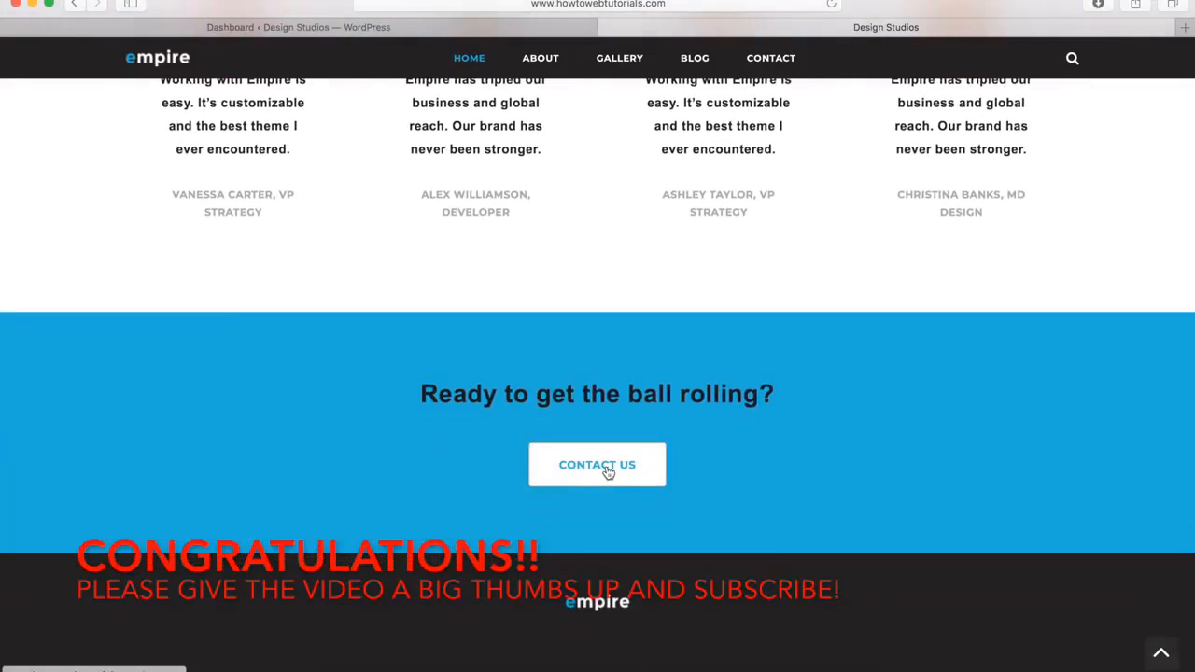
{"action": "scroll", "coordinate": [602, 471], "scroll_direction": "down", "scroll_amount": 3}
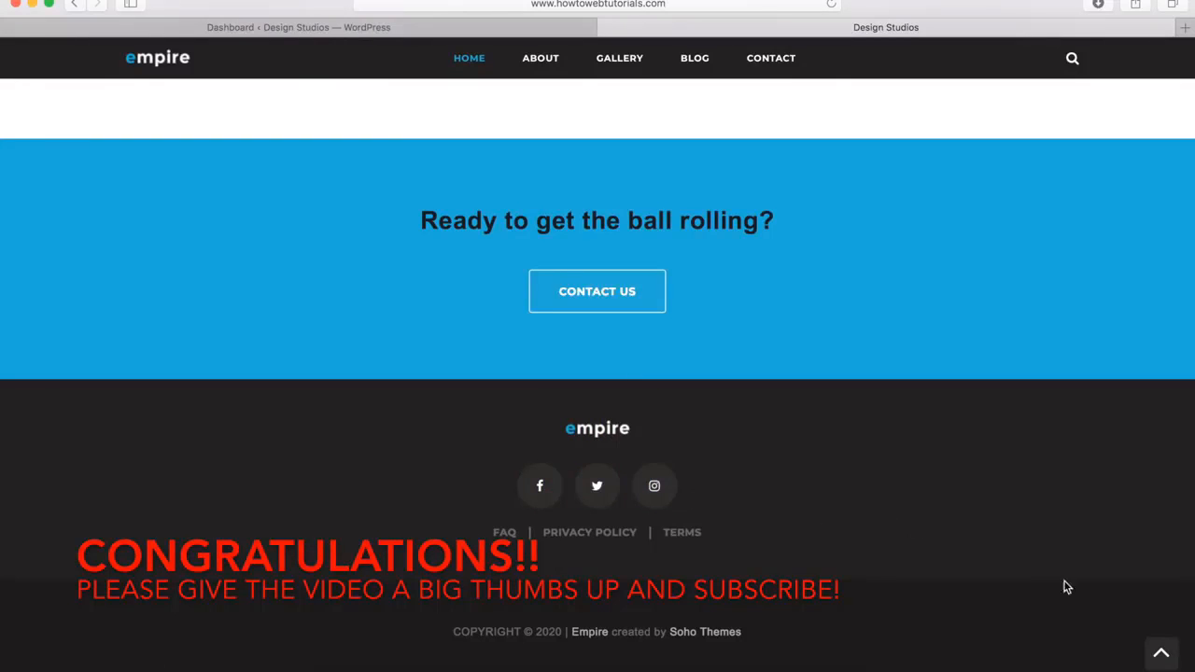
{"action": "left_click", "coordinate": [1162, 658]}
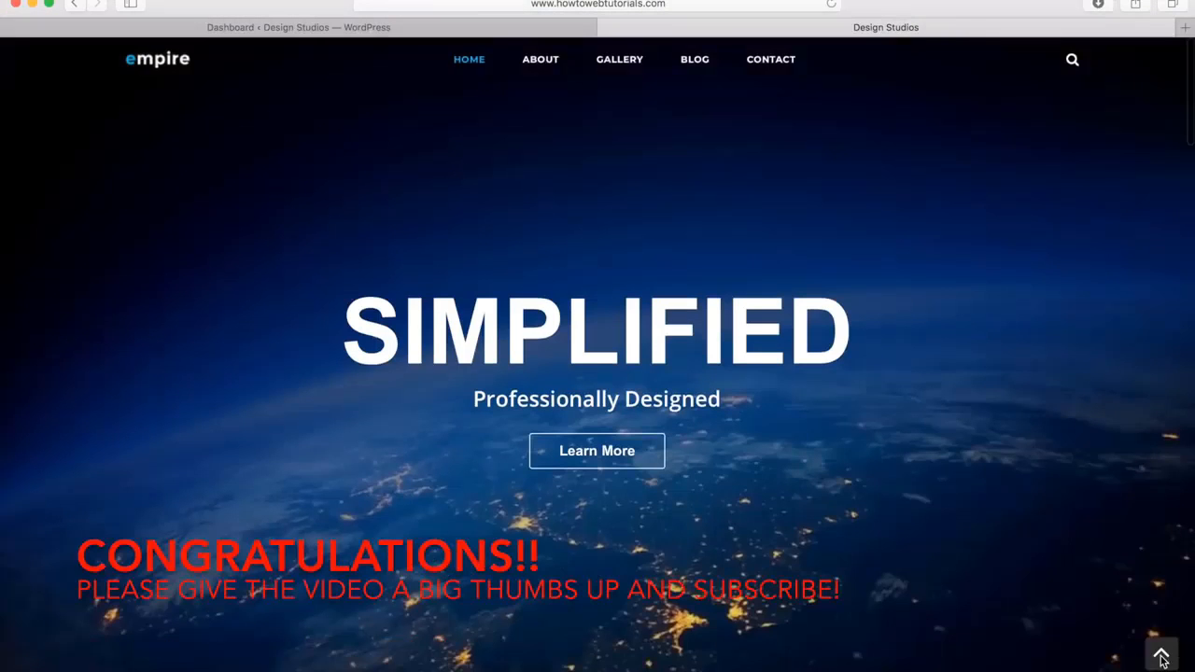